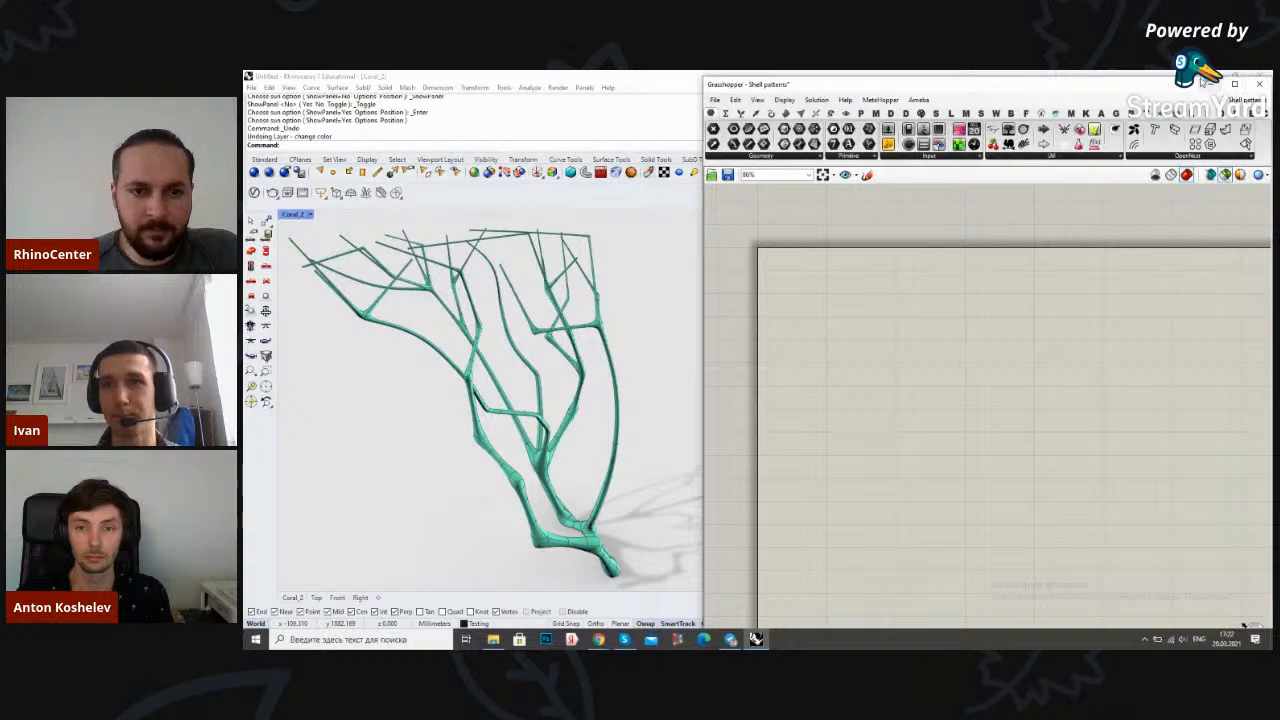
Create a new layer, make it the current layer, and hide the Testing layer
click(1210, 84)
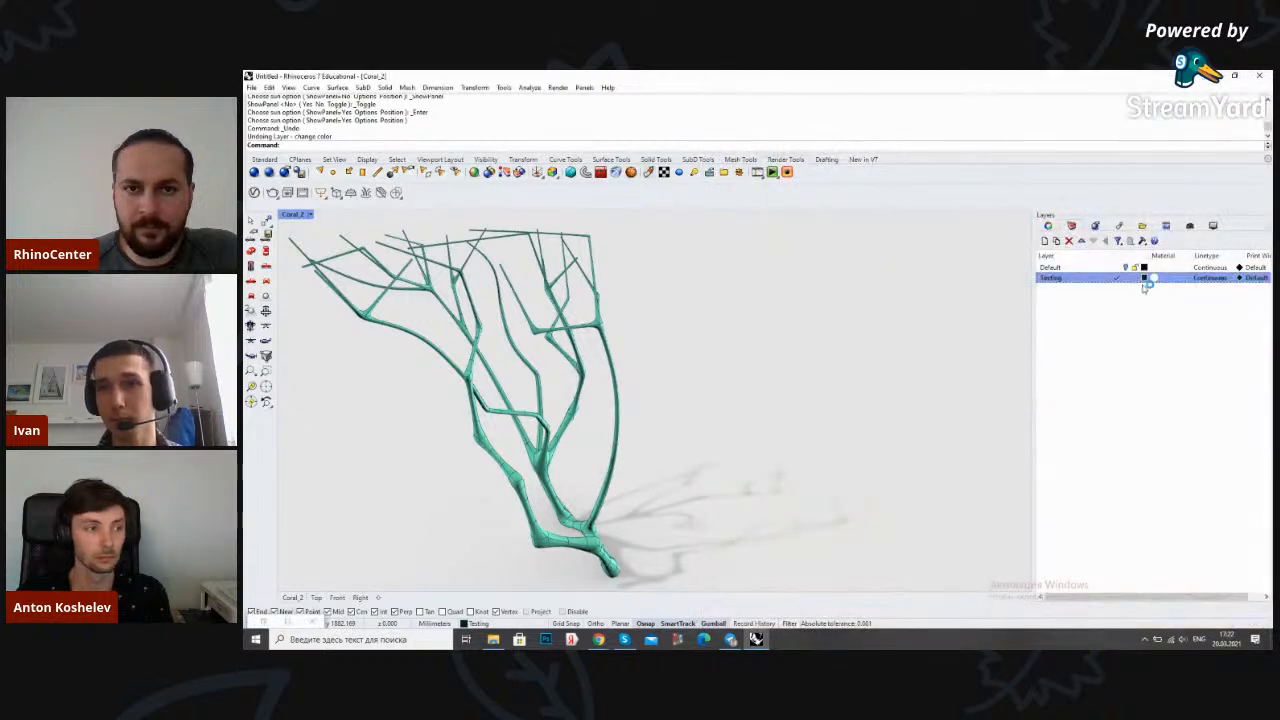
click(1044, 240)
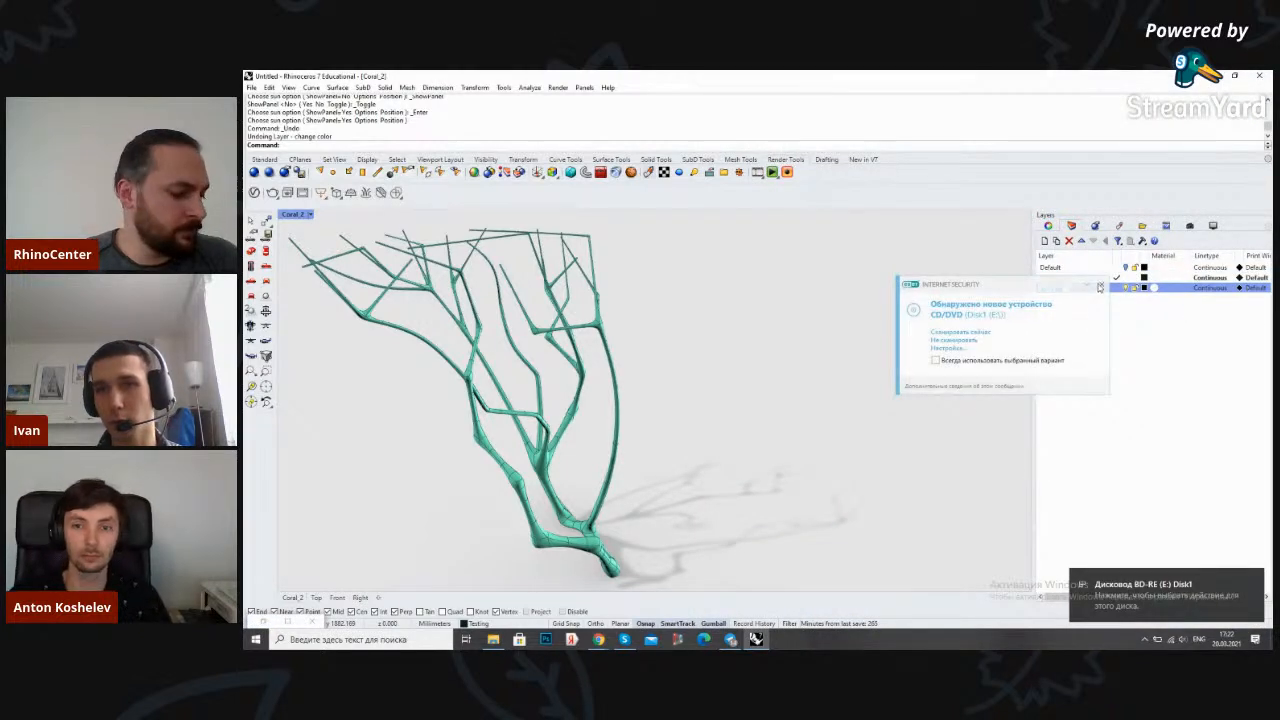
click(1100, 287)
click(1118, 288)
click(1125, 277)
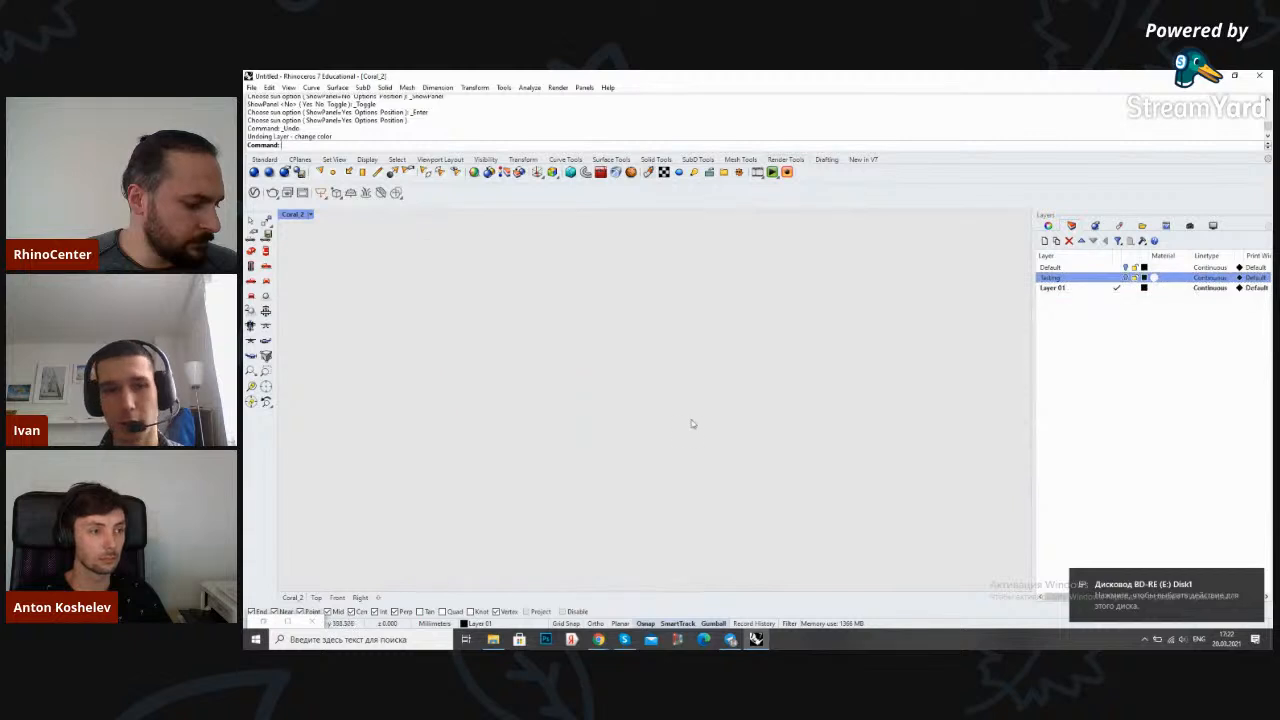
Set the Coral_2 viewport's display mode to Shaded
click(311, 215)
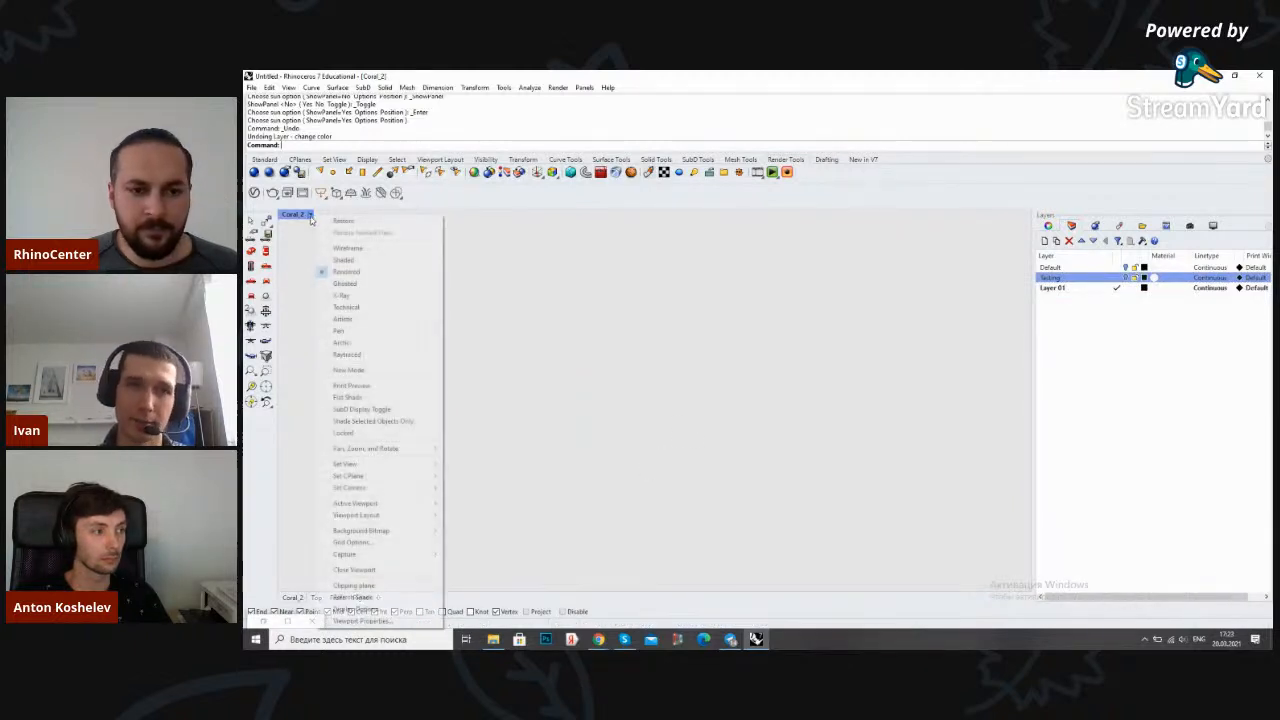
click(352, 261)
mouse_move(549, 374)
right_down()
mouse_move(566, 391)
mouse_move(562, 447)
mouse_move(754, 391)
mouse_move(841, 418)
mouse_move(648, 432)
mouse_move(734, 431)
mouse_move(611, 417)
mouse_move(650, 414)
right_up()
Restore the Grasshopper window and add a Center Box component to the empty canvas
click(264, 620)
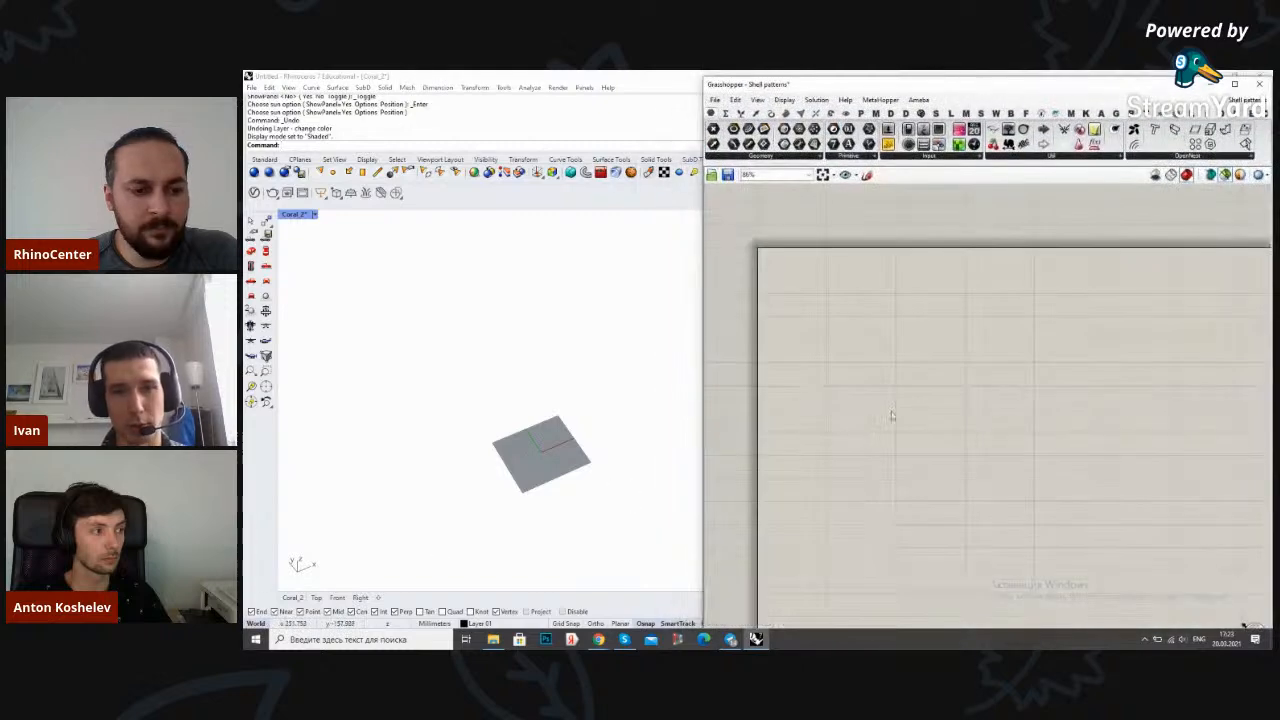
scroll(897, 385, up, 3)
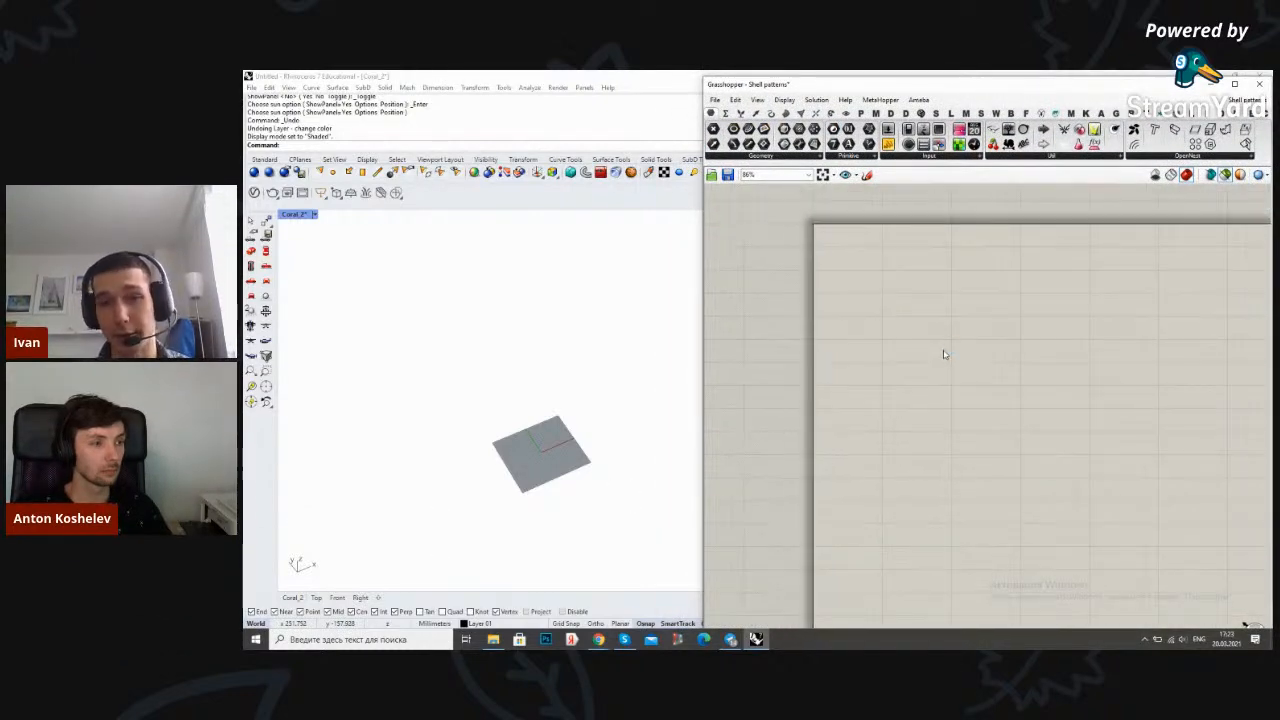
mouse_move(570, 460)
right_down()
mouse_move(549, 463)
mouse_move(551, 443)
mouse_move(579, 449)
right_up()
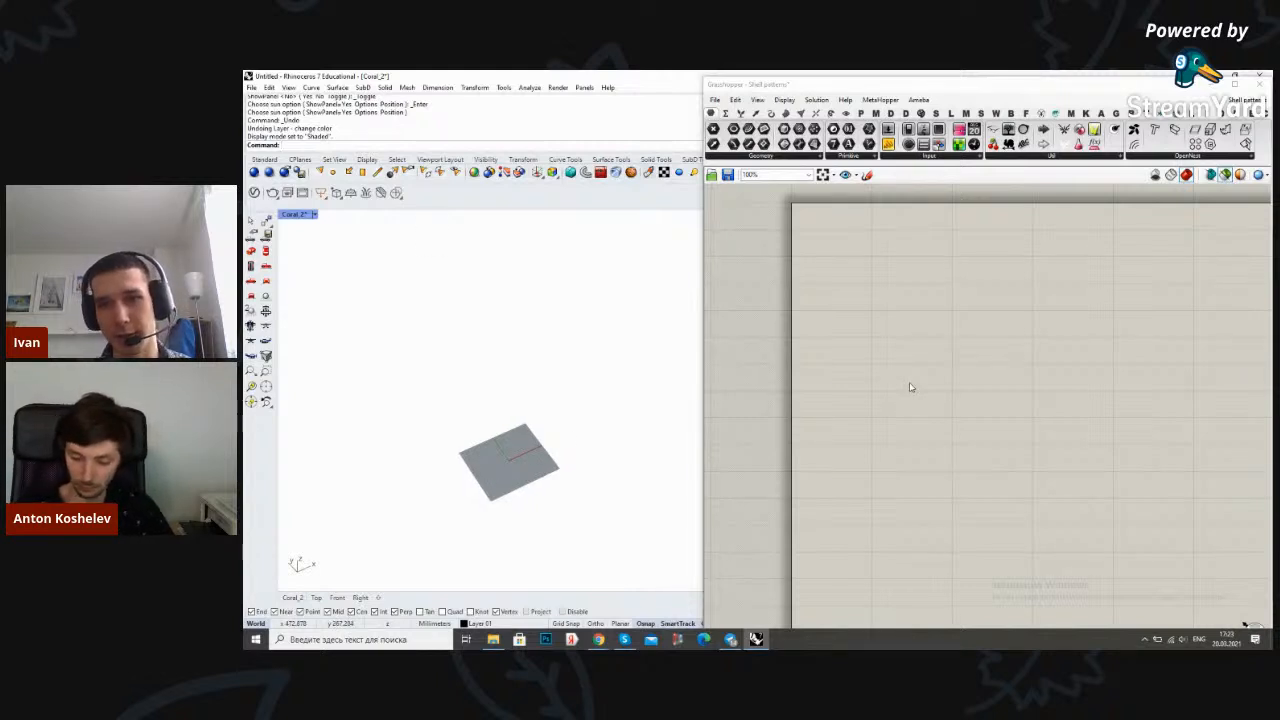
right_drag(986, 374, 964, 386)
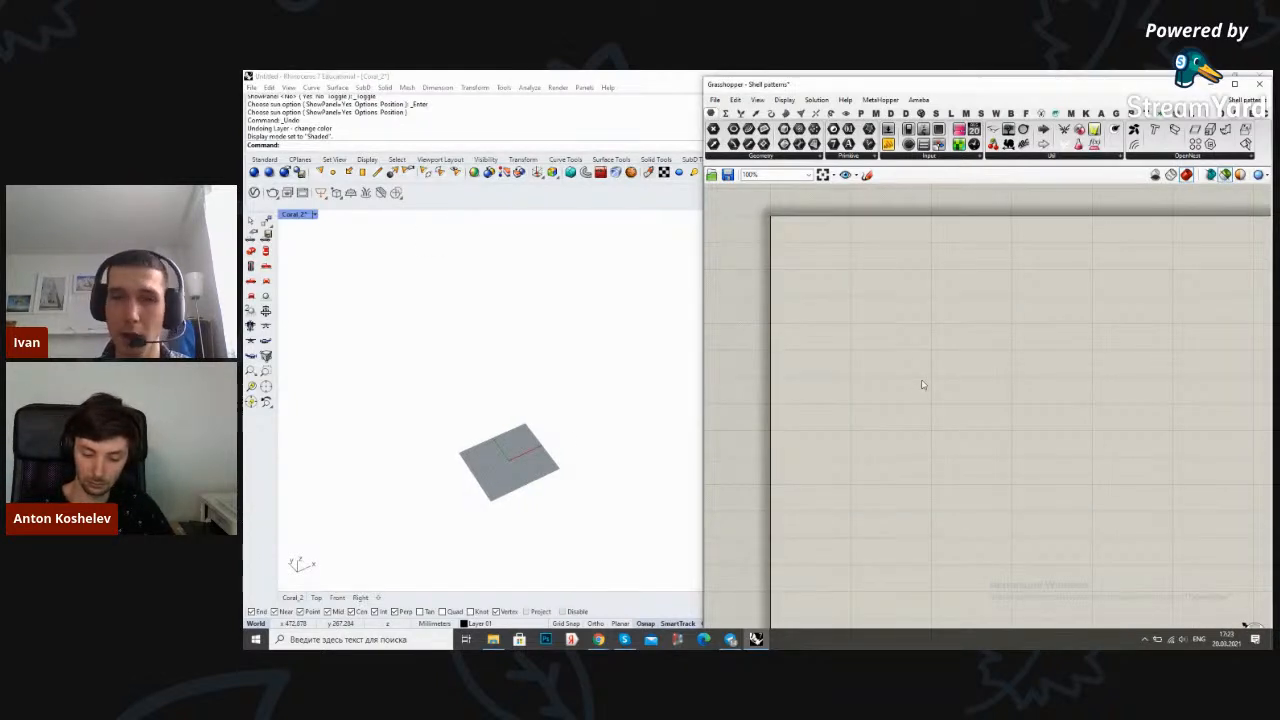
double_click(923, 384)
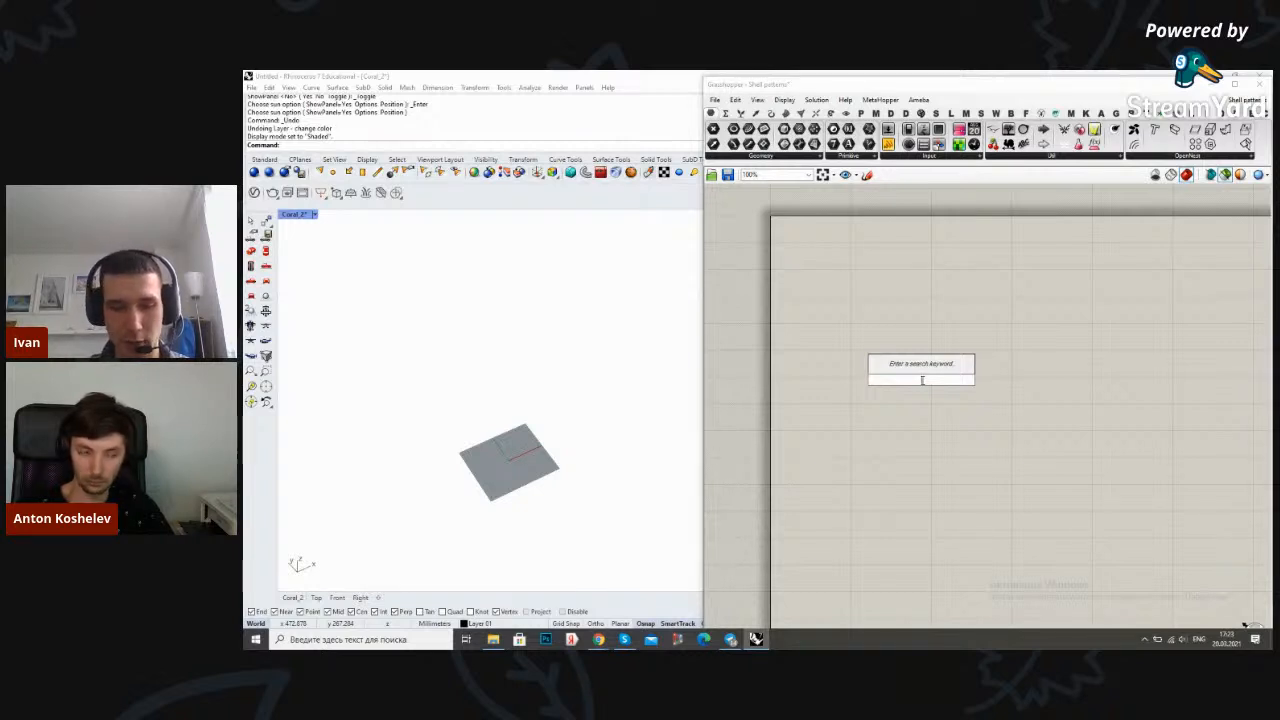
text(center box)
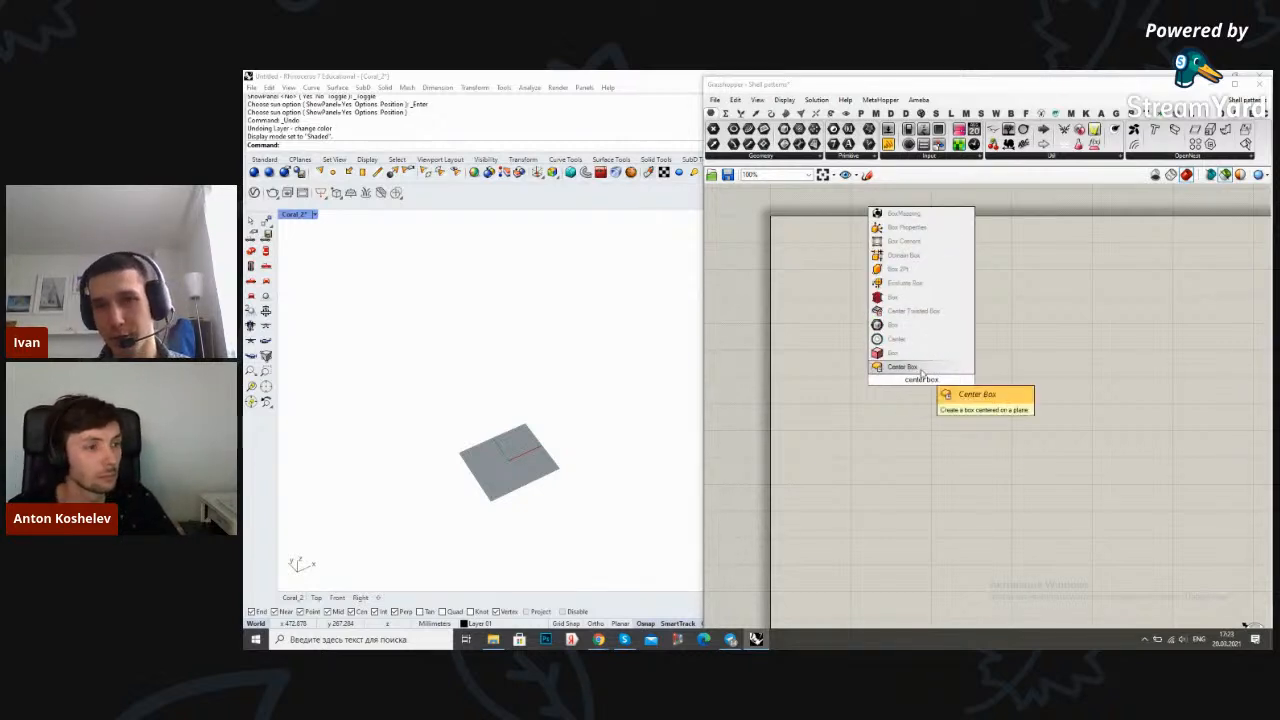
key(Return)
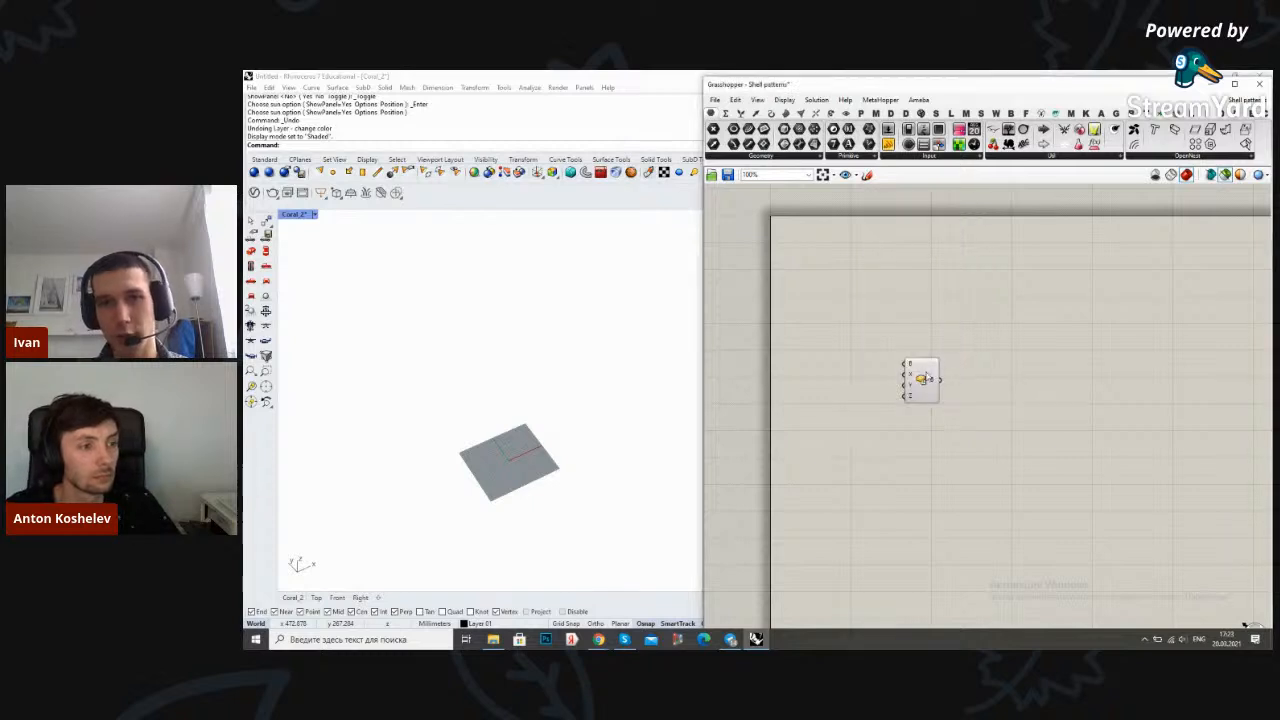
drag(926, 378, 946, 379)
click(926, 329)
right_drag(926, 329, 940, 352)
scroll(923, 410, up, 2)
right_drag(878, 380, 944, 398)
scroll(923, 401, up, 1)
Add a number slider with the value 125 and connect it to the Center Box's X, Y and Z inputs
double_click(921, 398)
text(12)
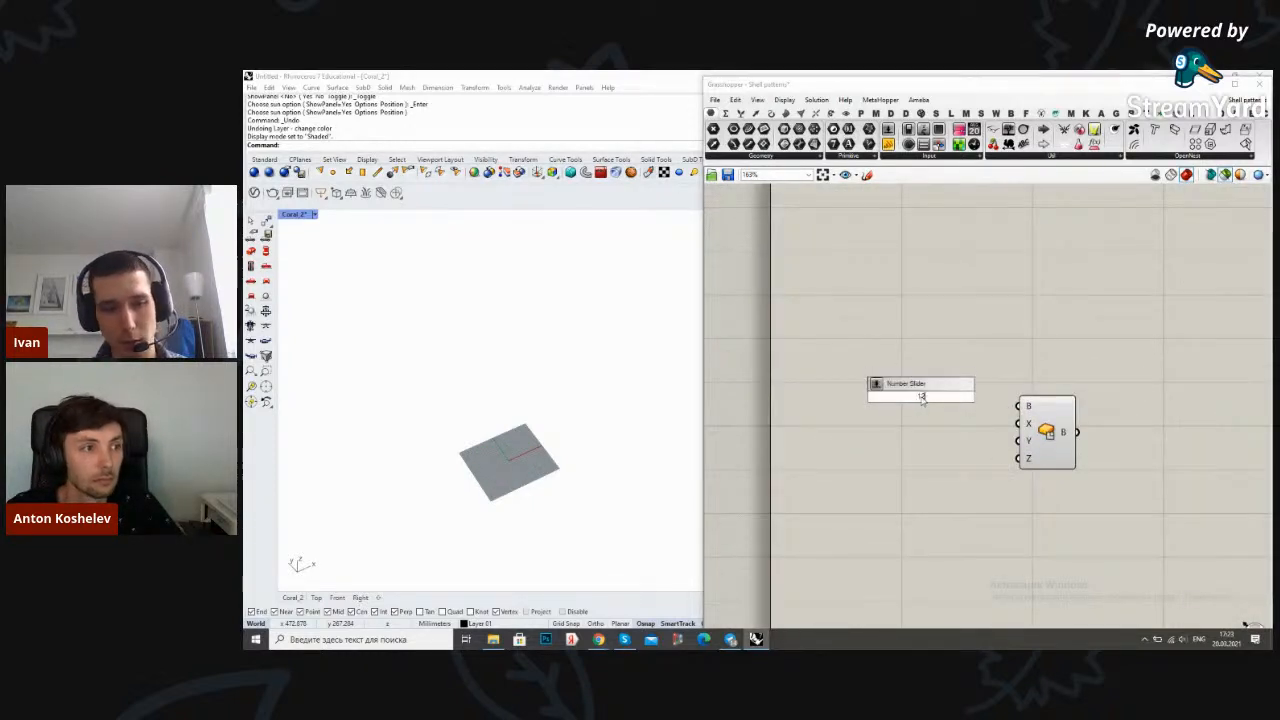
text(5)
key(Return)
scroll(996, 405, up, 3)
mouse_move(1030, 433)
mouse_down()
mouse_move(990, 391)
mouse_move(1020, 455)
mouse_up()
drag(998, 405, 1030, 490)
drag(1078, 455, 1072, 407)
click(1032, 326)
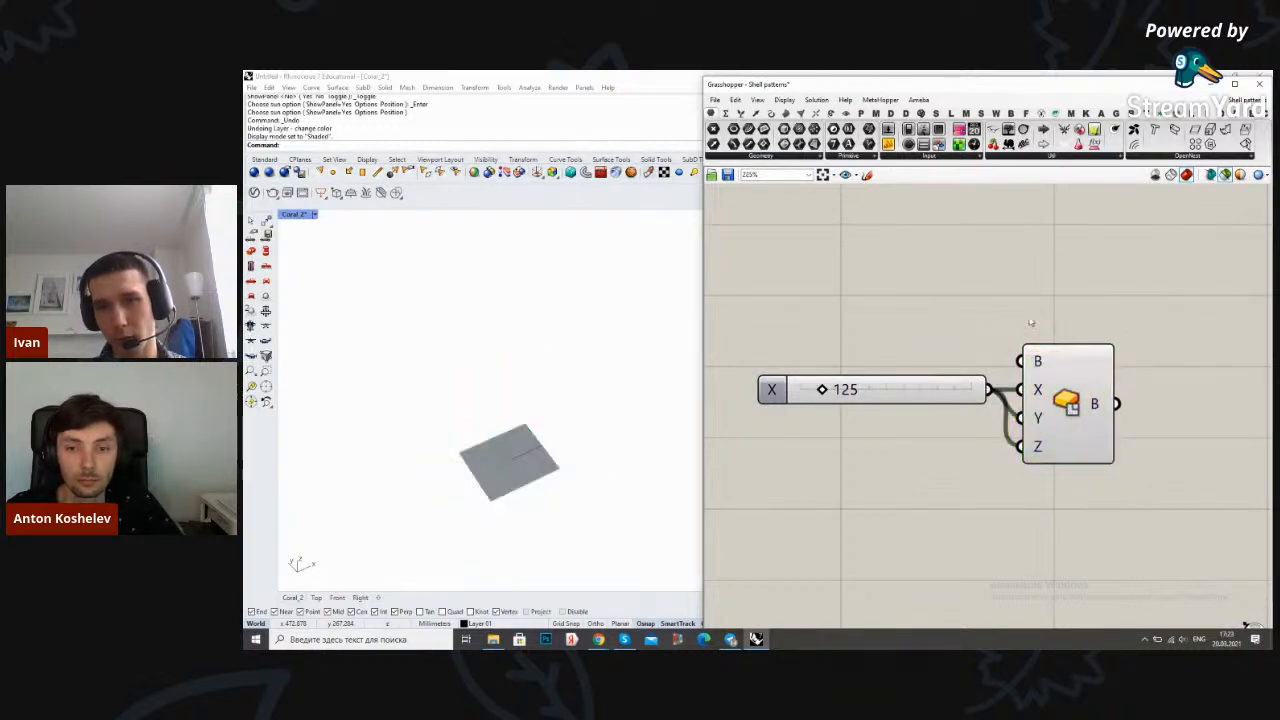
Try to display the box by toggling the option that previews selected objects only
scroll(896, 525, down, 2)
scroll(926, 428, up, 1)
drag(933, 438, 906, 440)
click(993, 385)
right_drag(1078, 398, 990, 380)
click(1000, 420)
click(1216, 195)
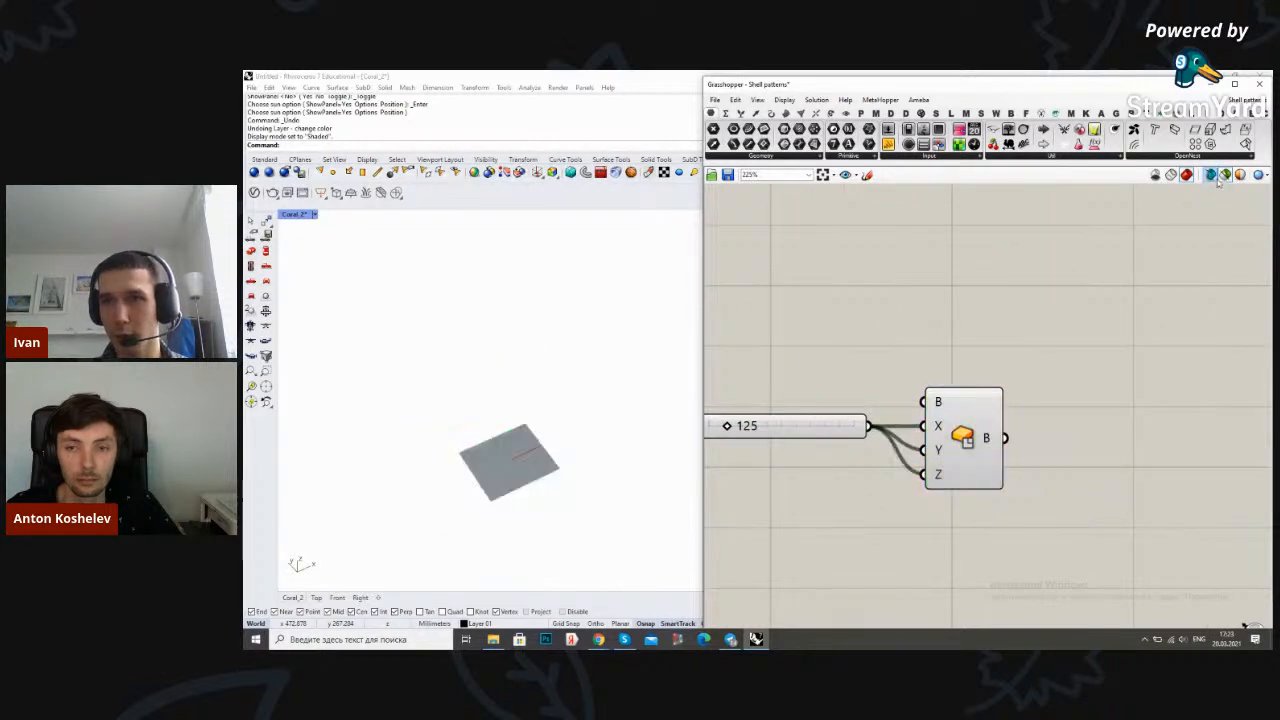
click(1224, 175)
click(1224, 176)
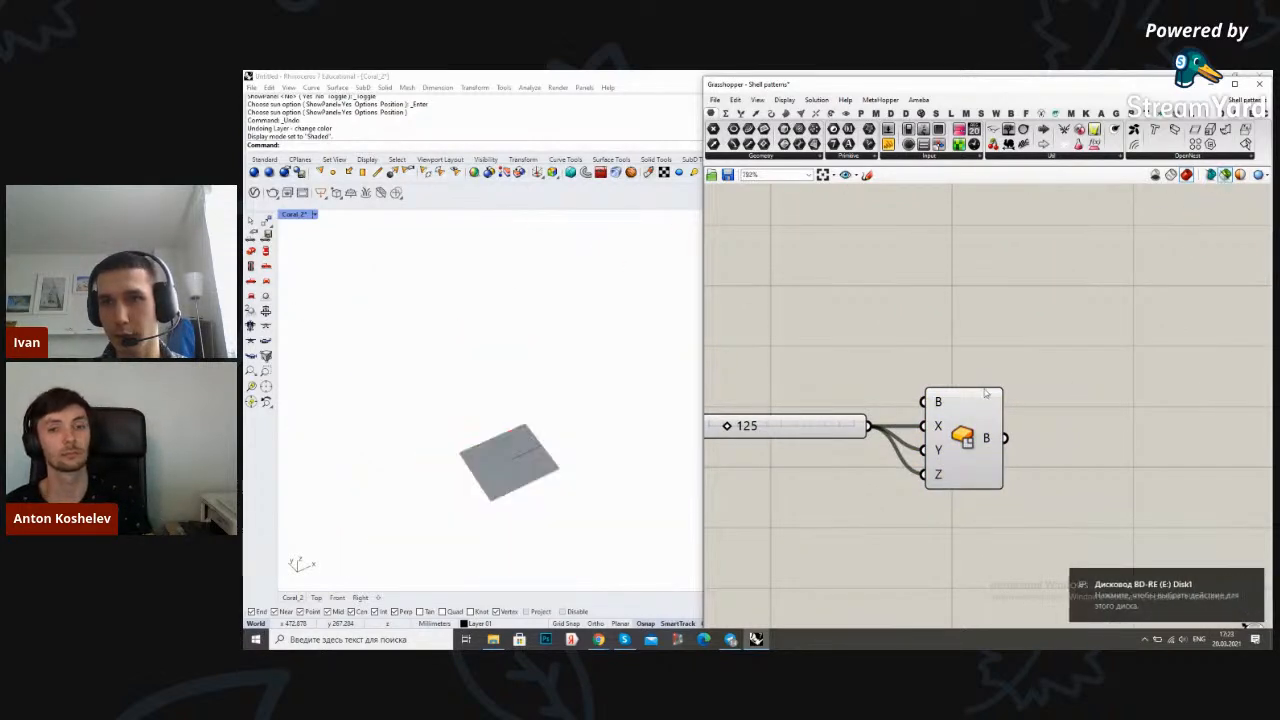
Select all components on the canvas and turn off their preview
scroll(986, 388, down, 10)
scroll(995, 395, up, 7)
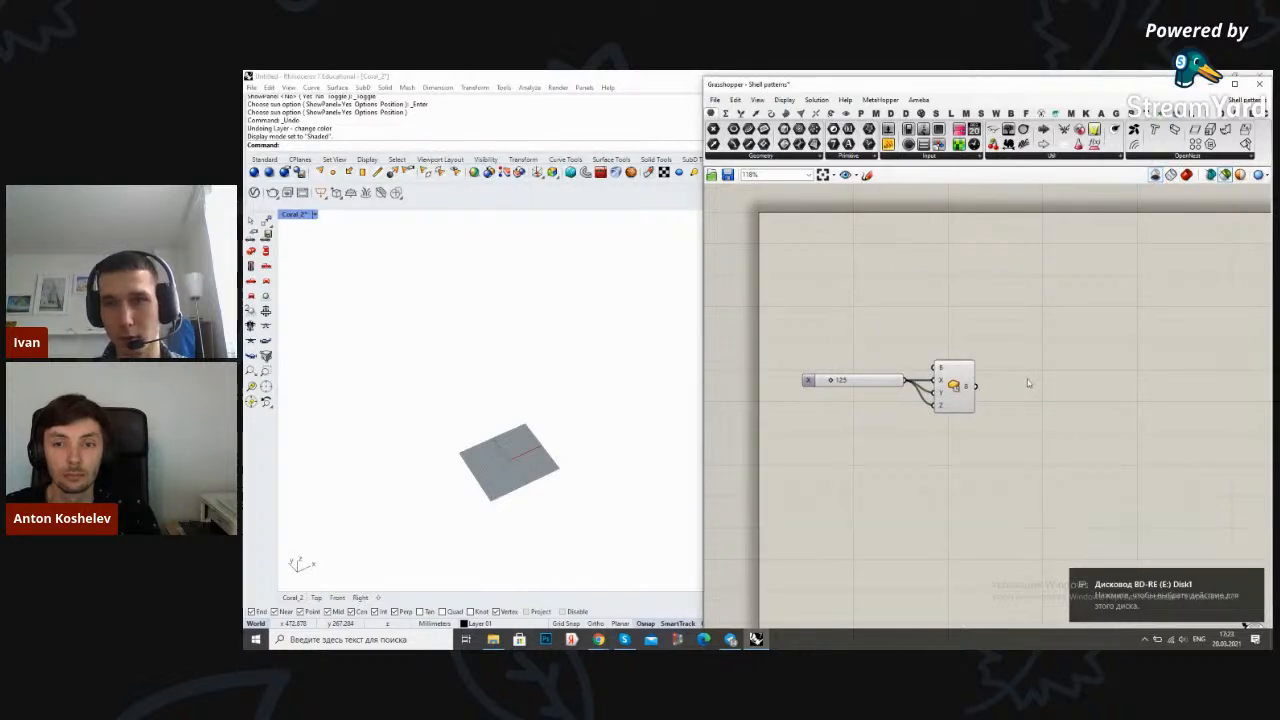
key(ctrl+a)
right_click(1029, 378)
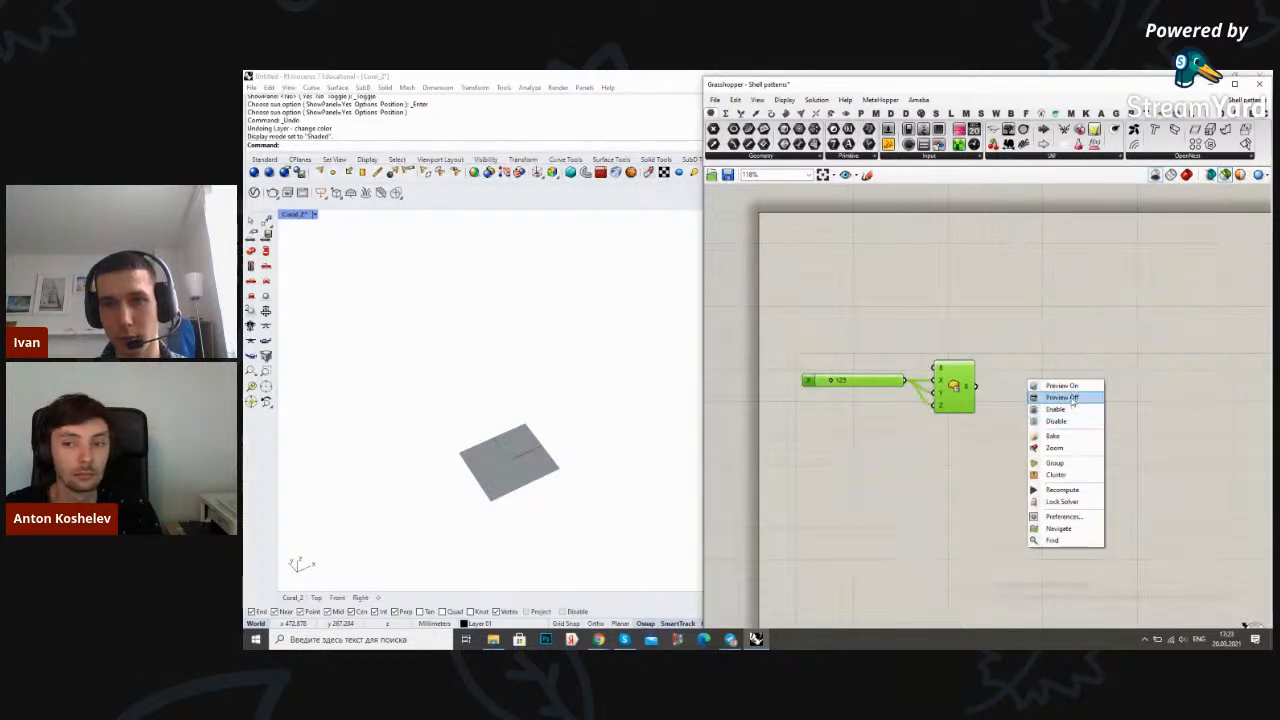
click(1021, 363)
Enable shaded preview for all geometry, not only selected objects, and turn on the Center Box's preview
click(1186, 175)
click(1225, 175)
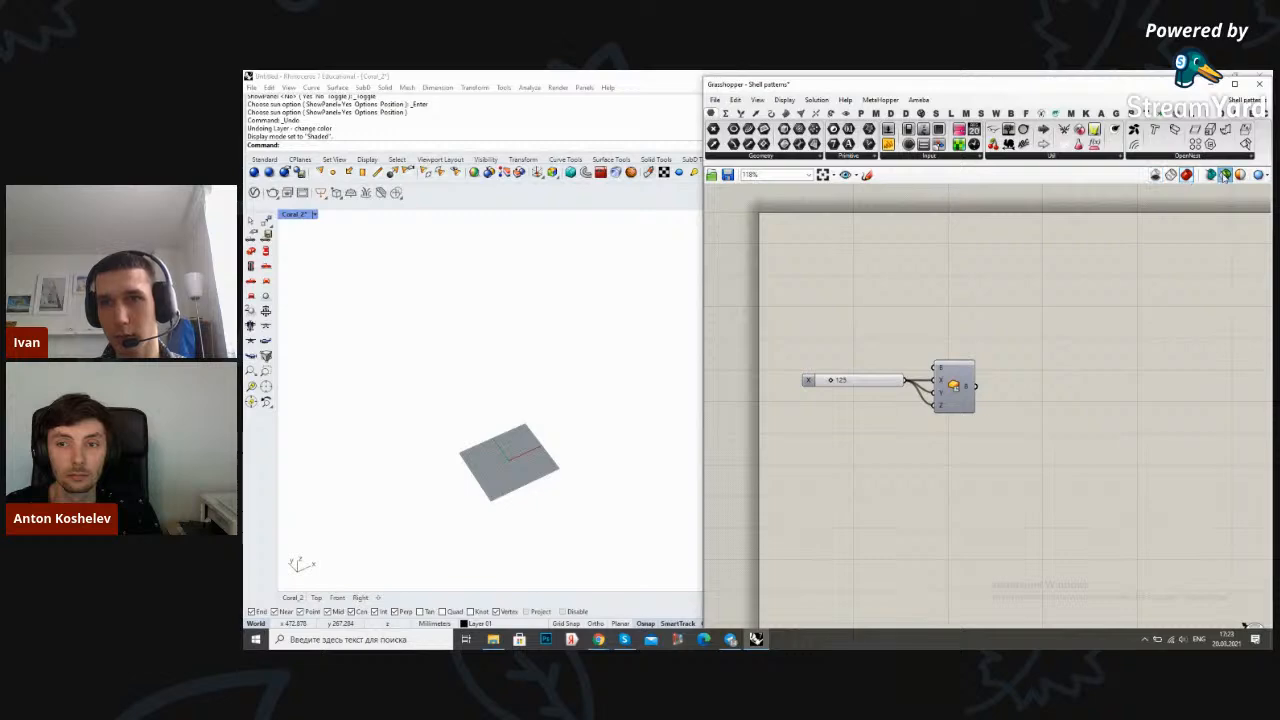
drag(947, 386, 952, 386)
right_click(1019, 346)
click(1040, 354)
click(1040, 354)
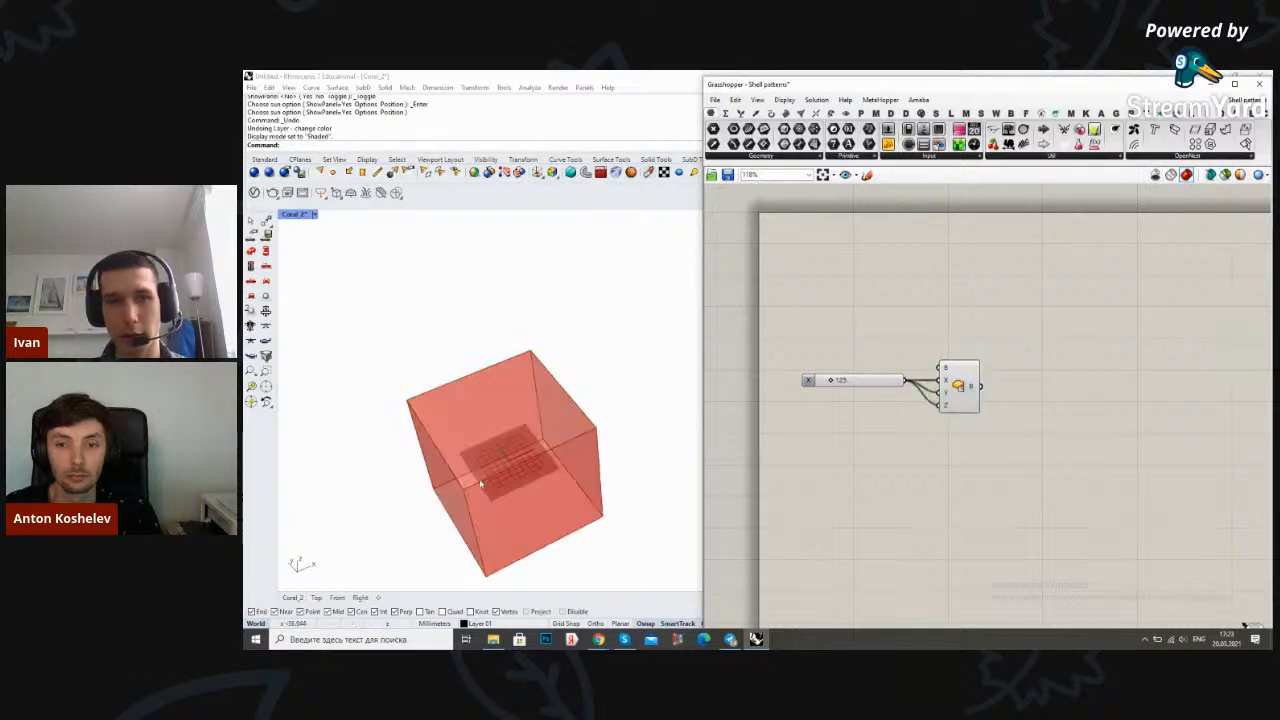
shift+right_drag(573, 434, 594, 418)
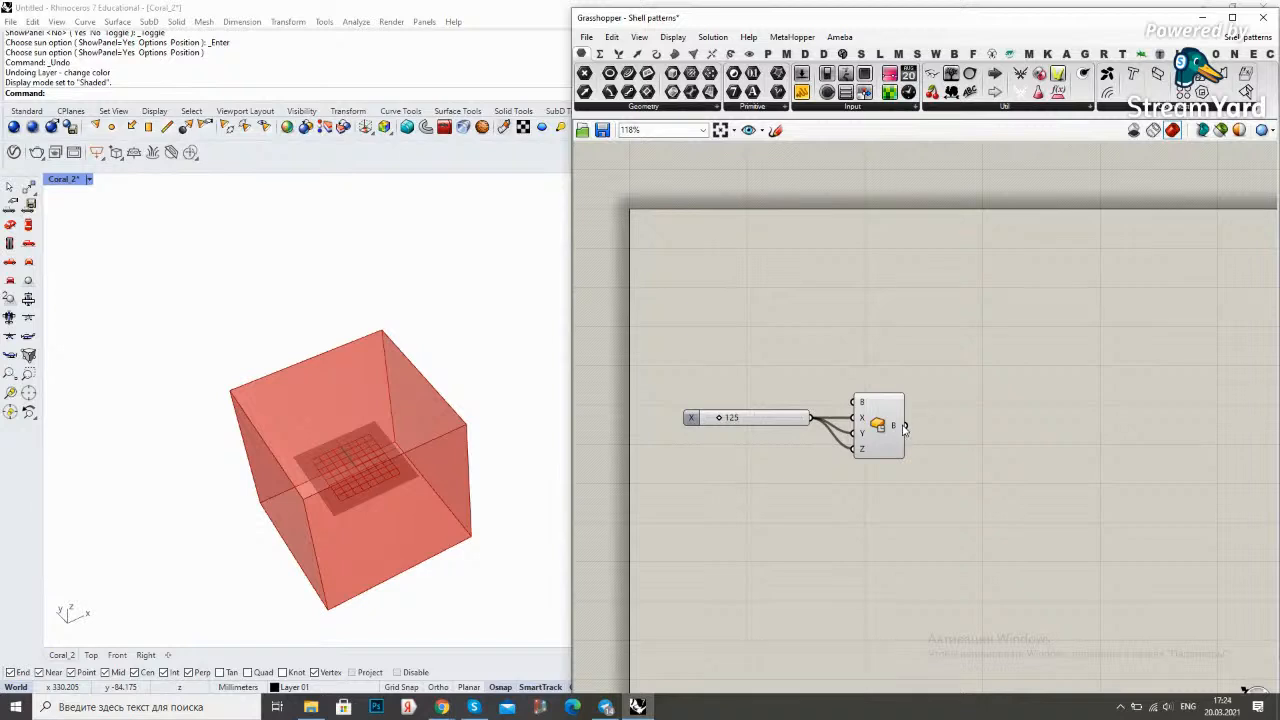
Add a Deconstruct Brep component and connect the Center Box's output to its B input
mouse_move(902, 428)
double_click(947, 385)
text(d)
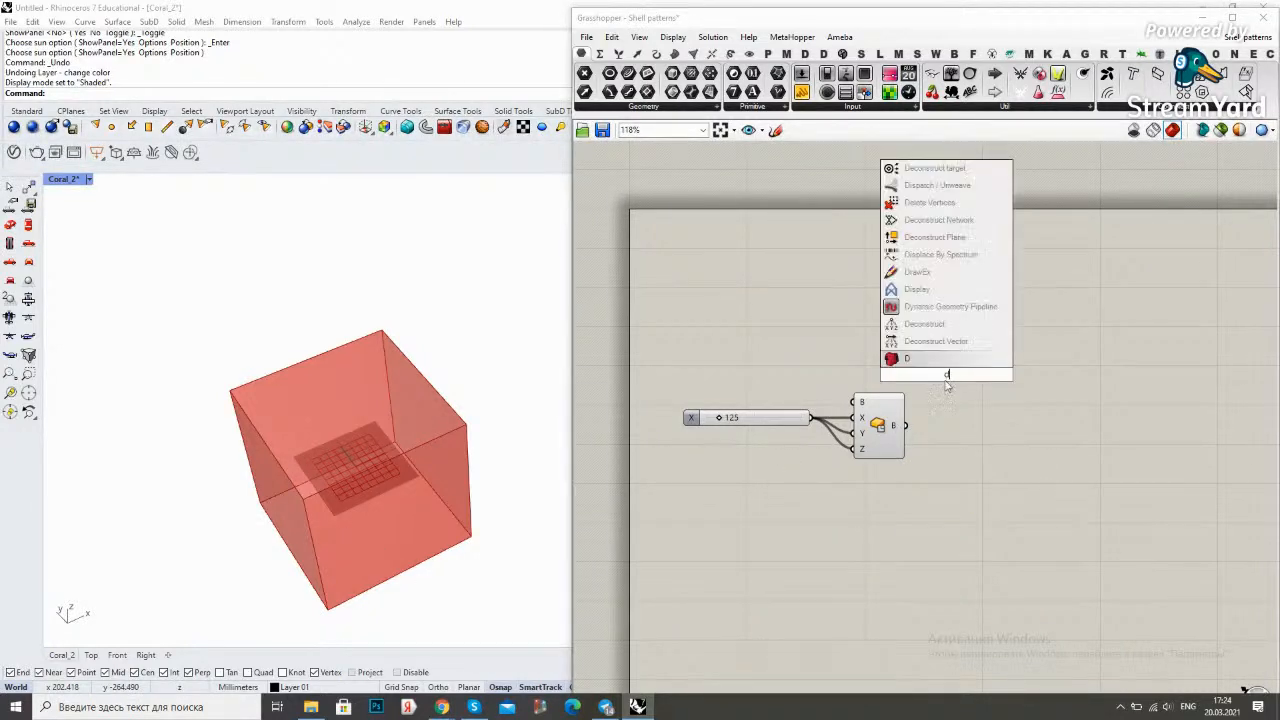
text(econstruct)
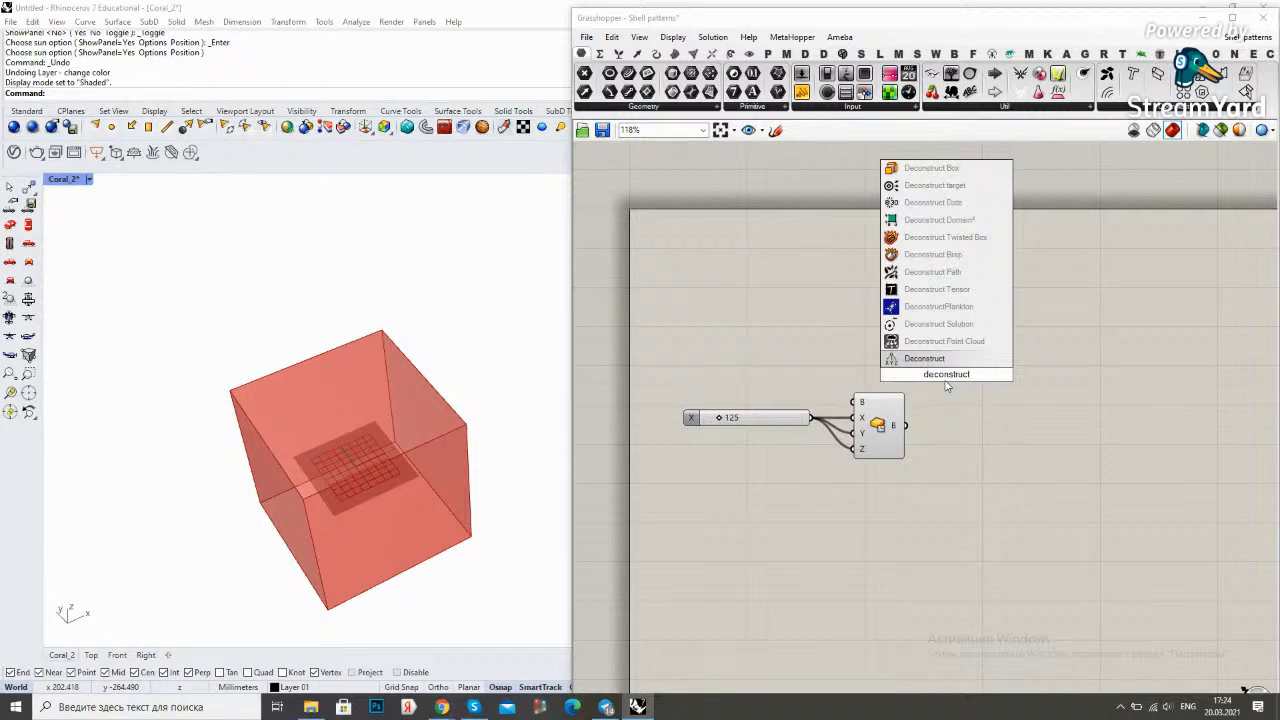
click(951, 271)
scroll(942, 361, up, 3)
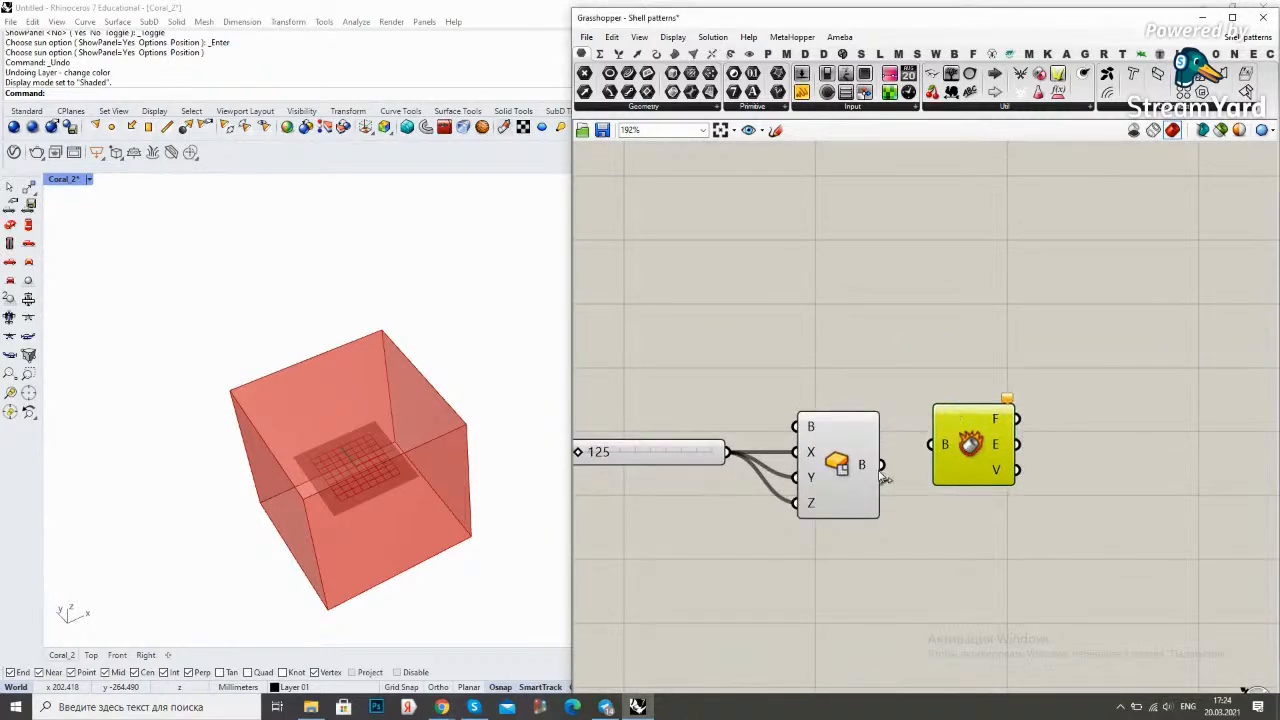
drag(884, 466, 931, 444)
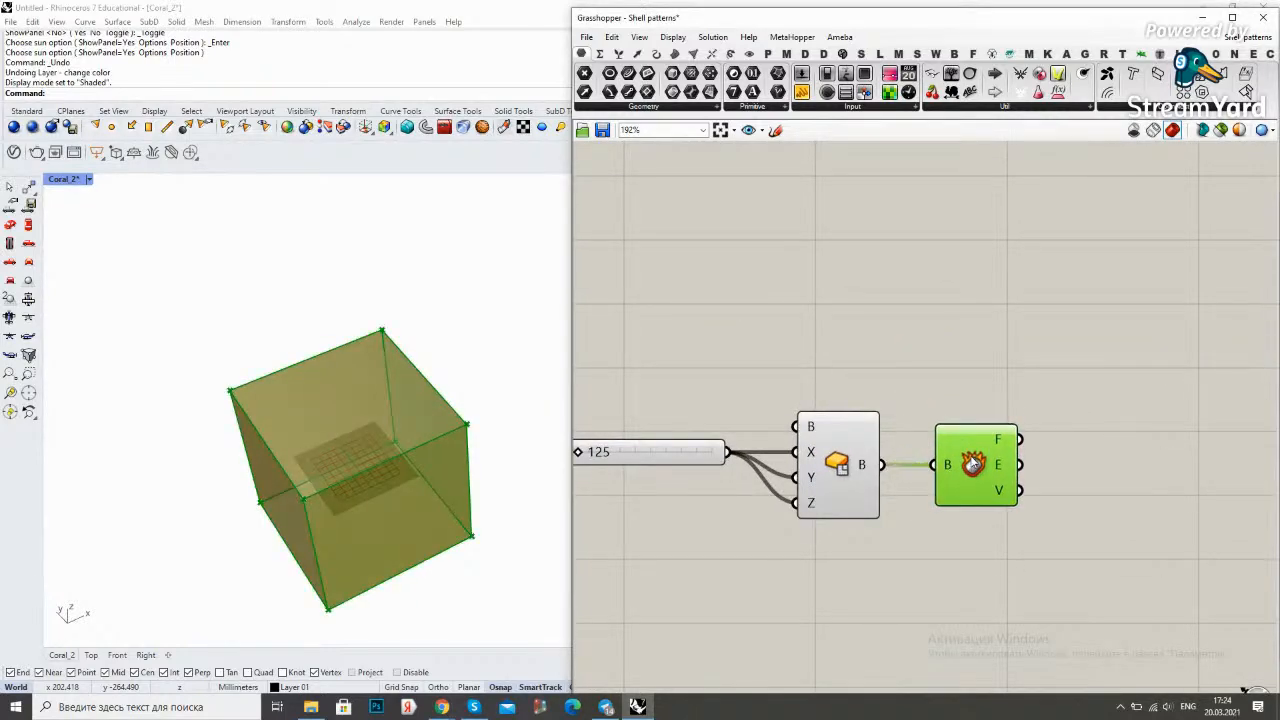
click(958, 395)
scroll(922, 352, down, 2)
scroll(884, 386, up, 2)
Turn off the preview of the Center Box component
click(857, 393)
middle_click(880, 272)
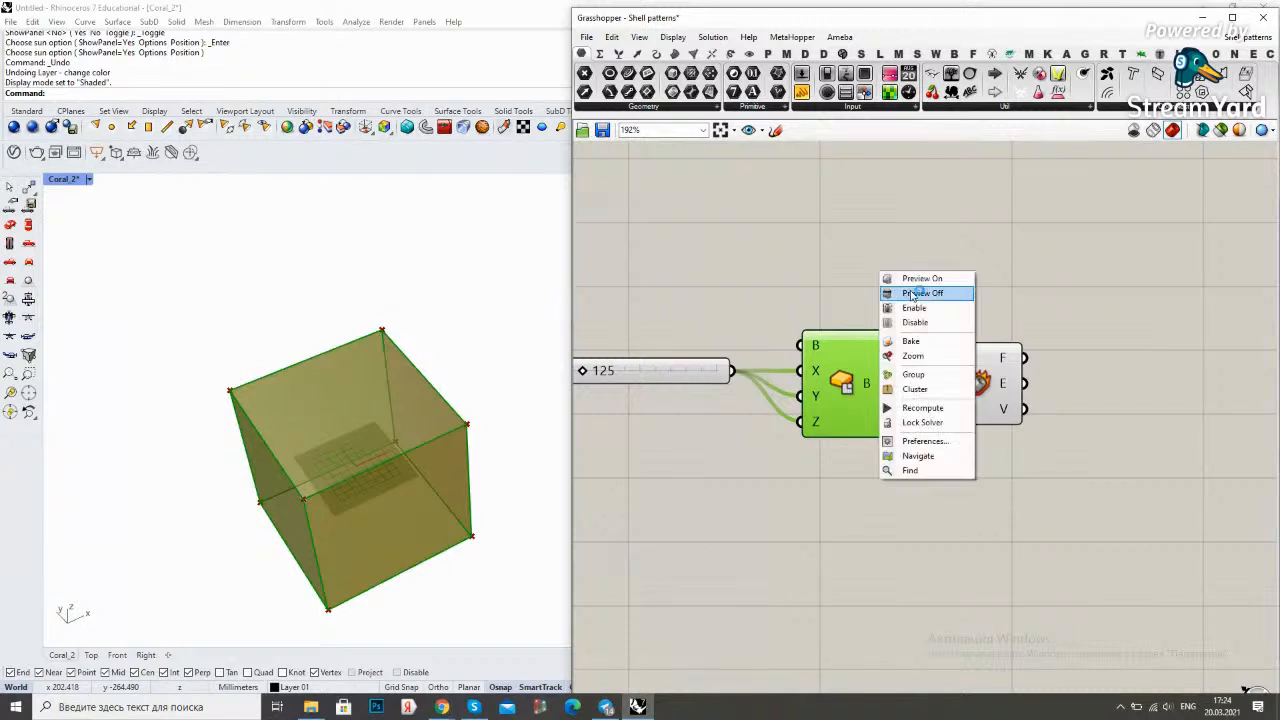
click(911, 294)
click(1008, 286)
right_drag(995, 293, 974, 309)
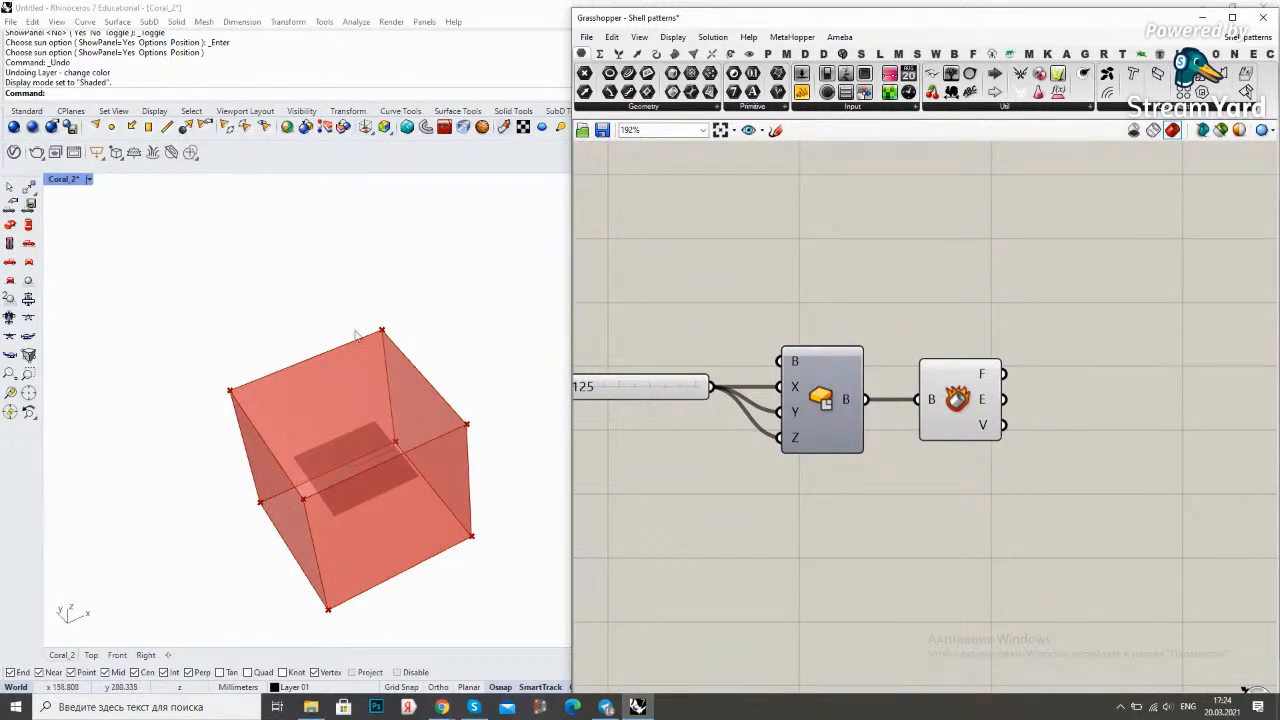
scroll(920, 352, down, 2)
right_drag(927, 335, 874, 391)
drag(894, 438, 917, 521)
click(930, 420)
right_drag(926, 420, 900, 439)
double_click(937, 370)
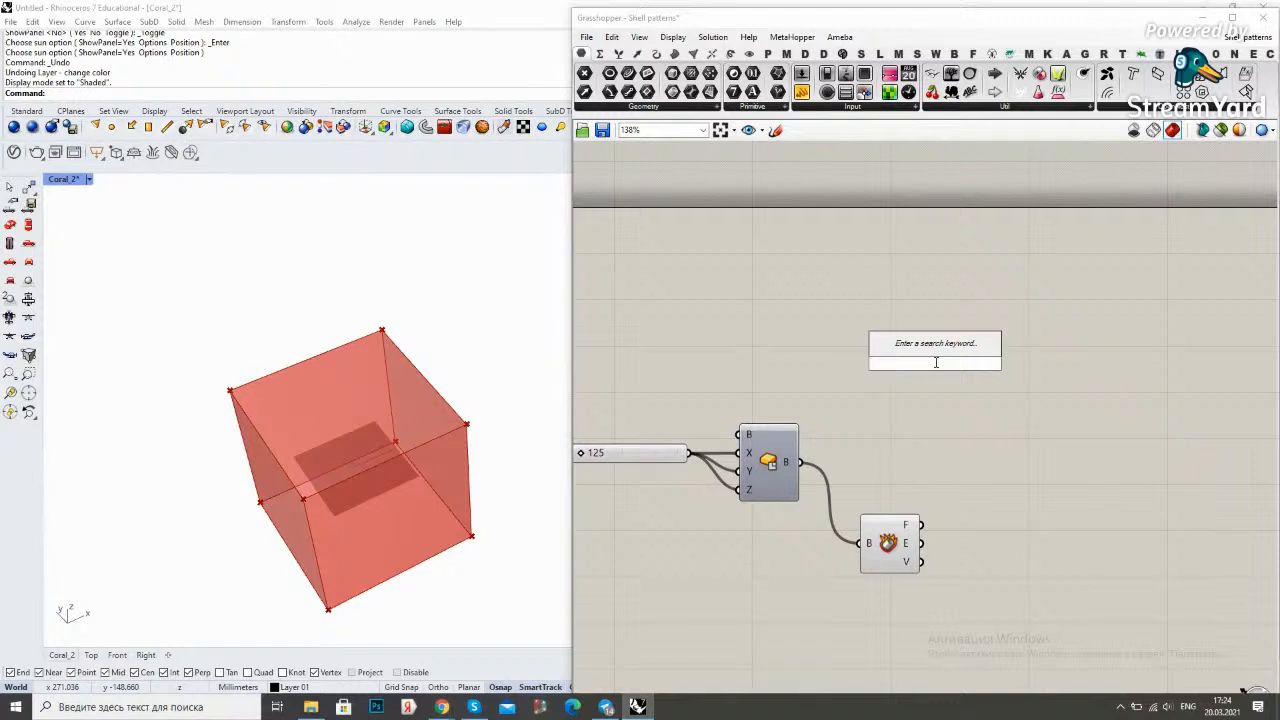
click(945, 401)
Place the Deconstruct Brep component directly beside the Center Box and dismiss the security notification
drag(876, 530, 847, 453)
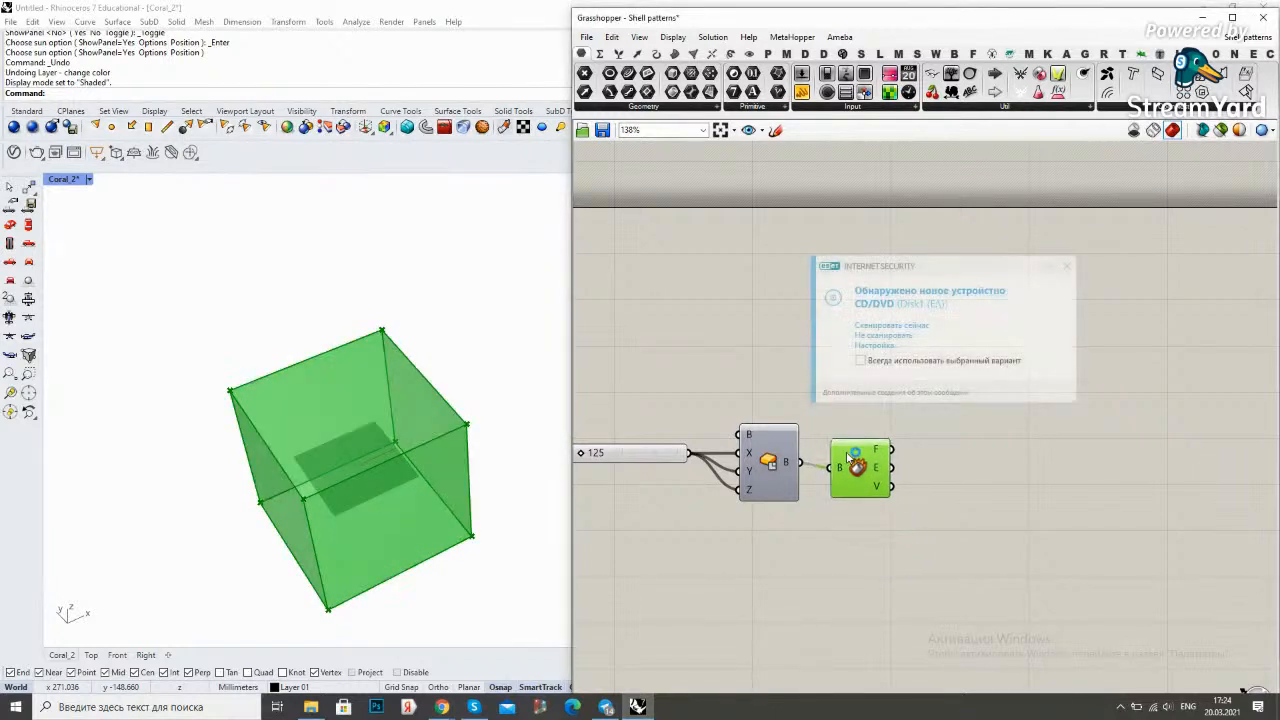
click(1067, 266)
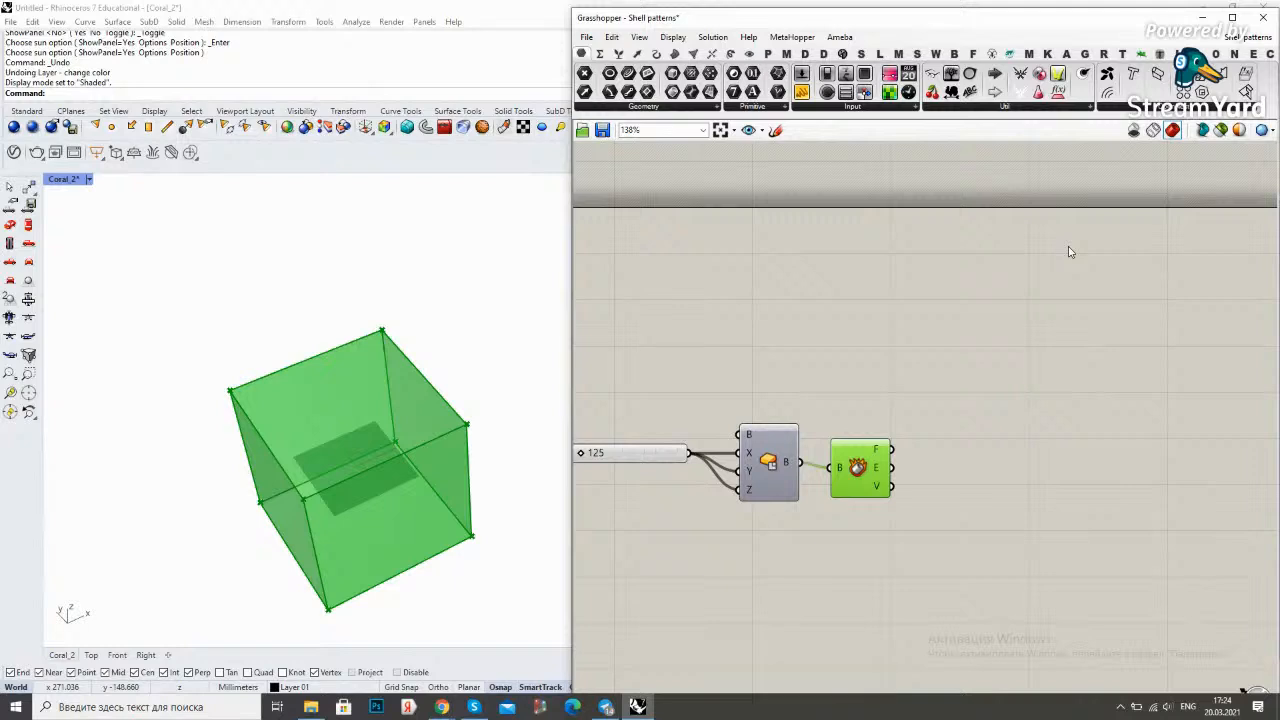
scroll(945, 438, up, 1)
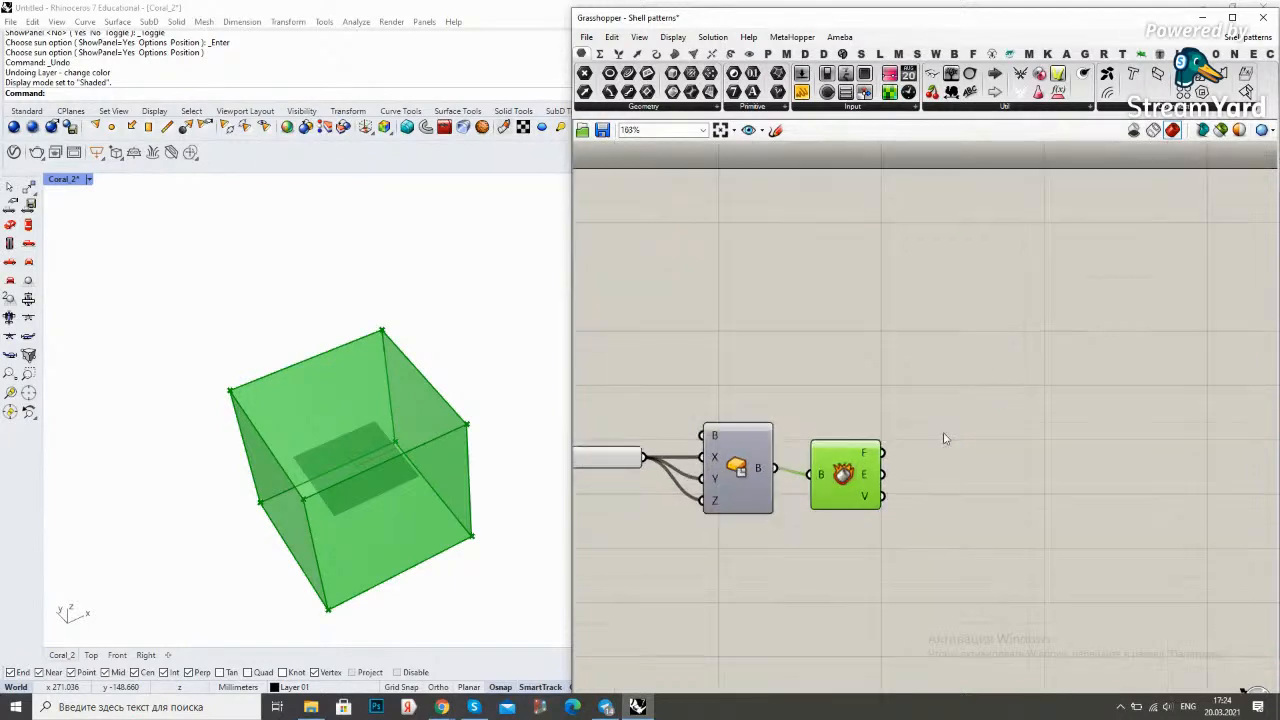
drag(855, 467, 849, 460)
Dismiss the security and disc notifications and deselect the Deconstruct Brep component
double_click(951, 422)
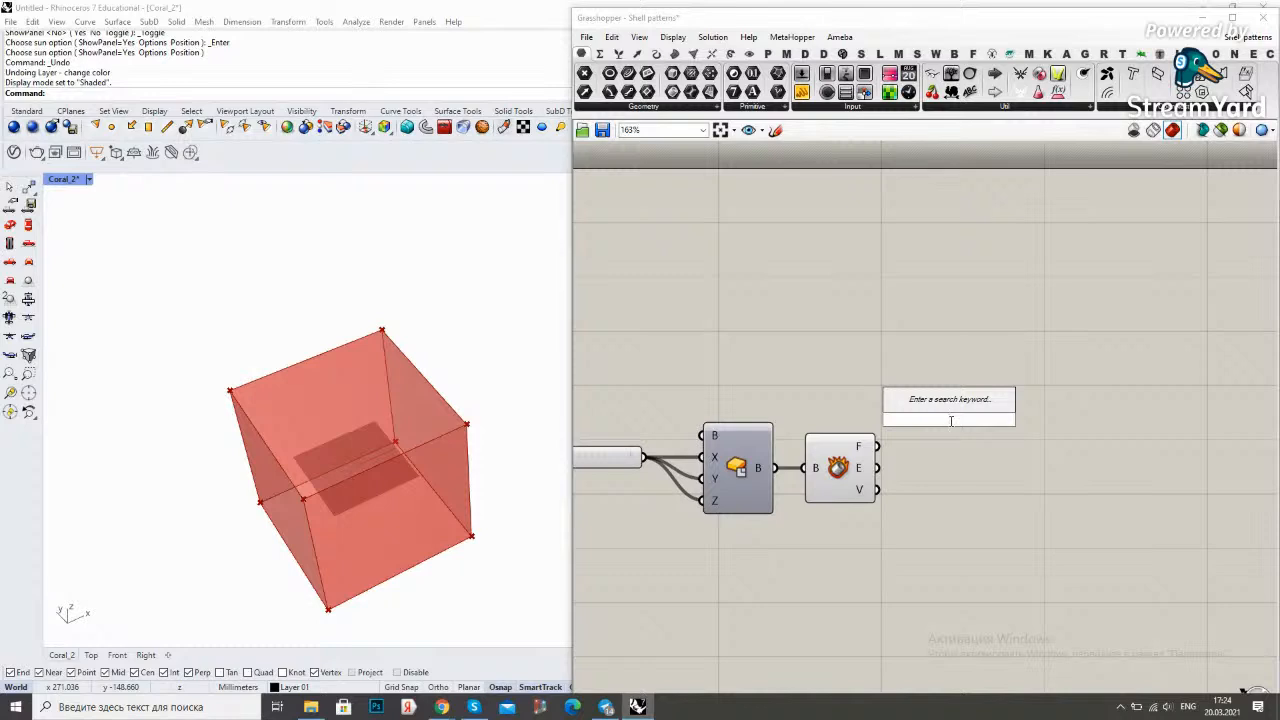
click(858, 462)
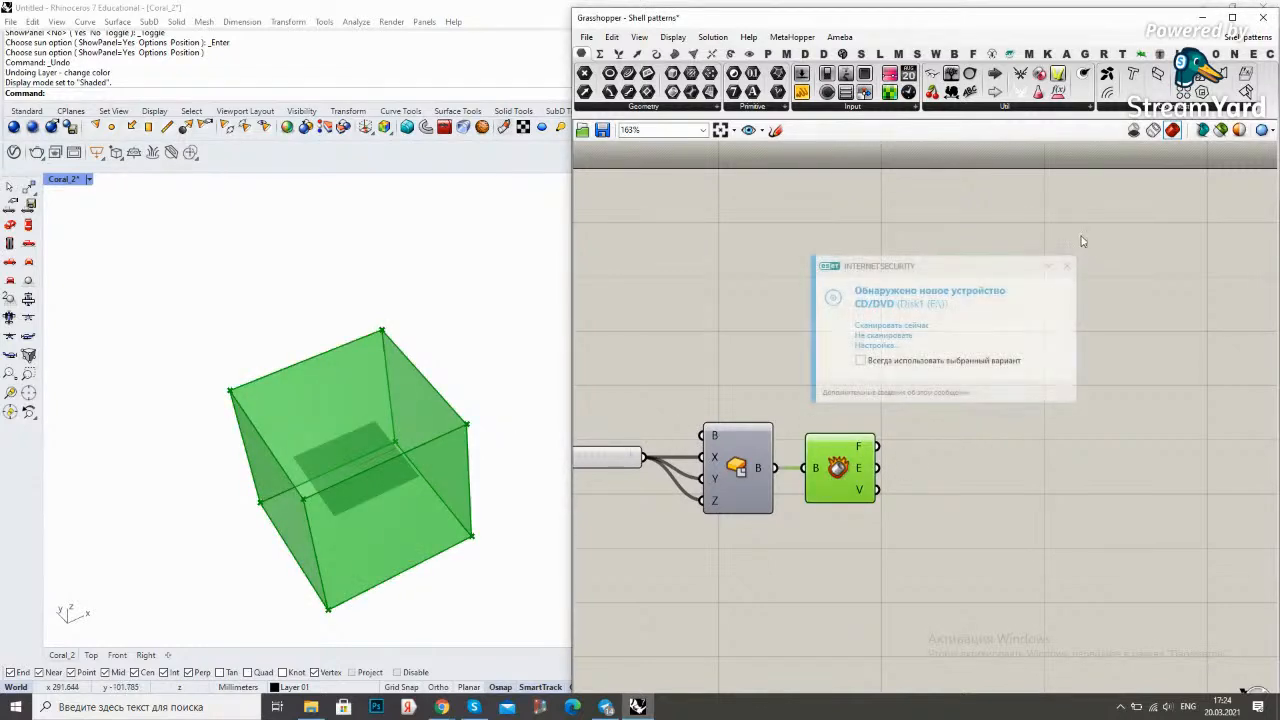
click(1067, 268)
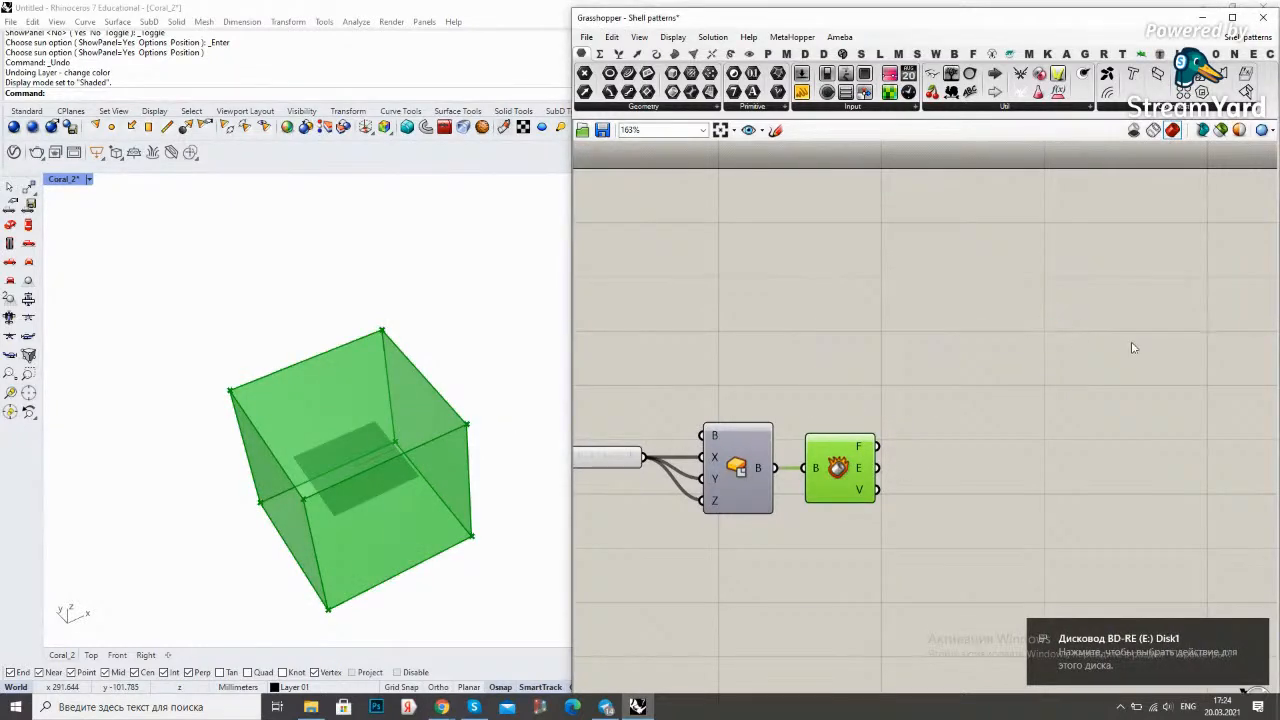
click(1259, 632)
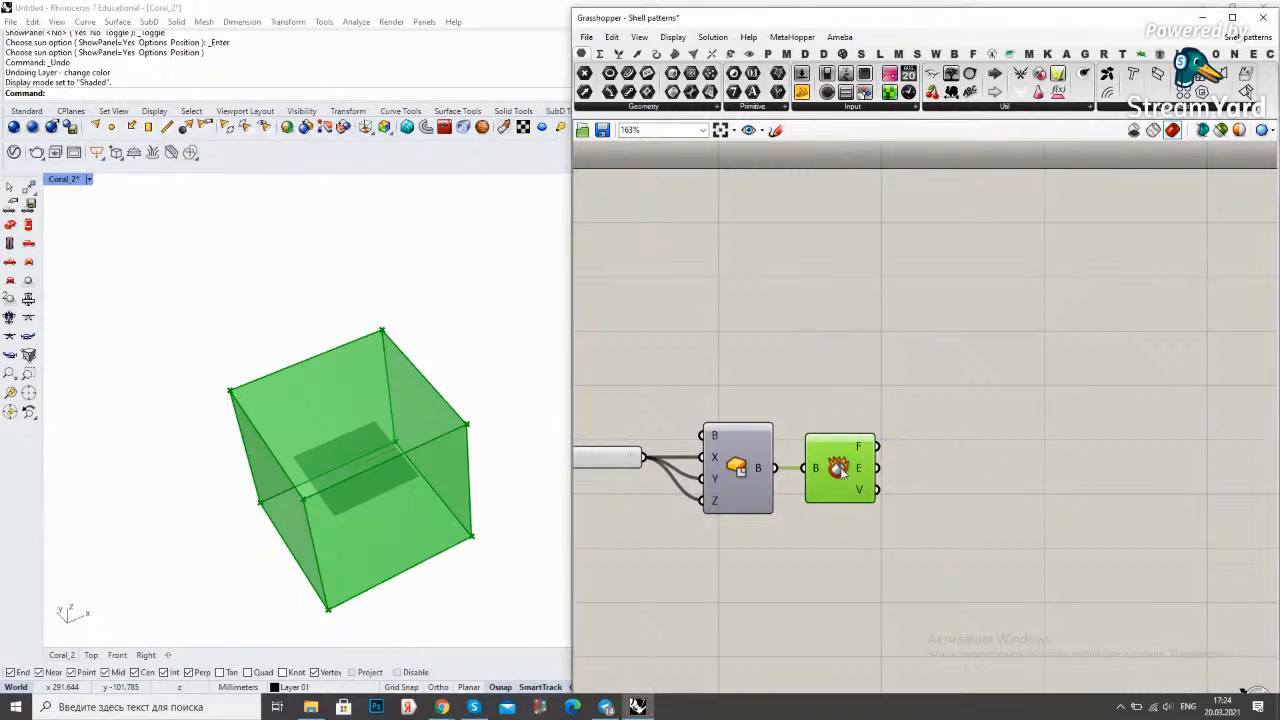
click(982, 361)
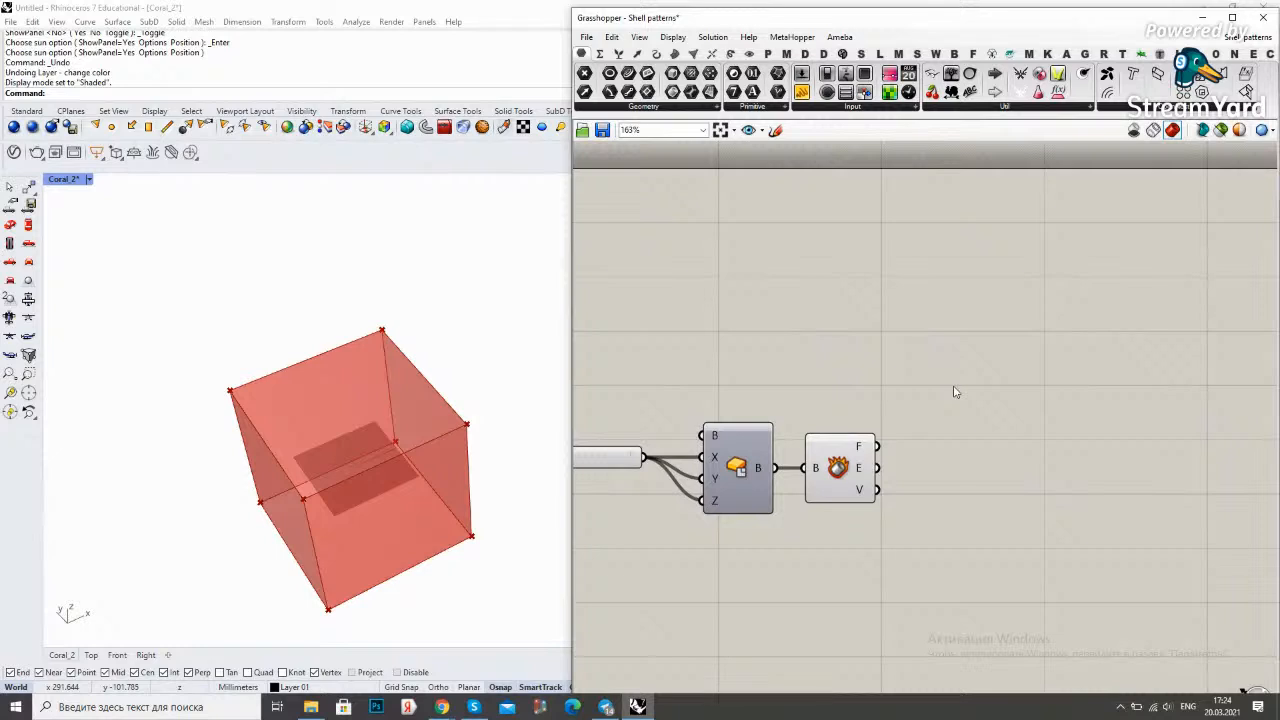
Add a Simple Mesh component beside Deconstruct Brep and connect the F output to its B input
double_click(955, 392)
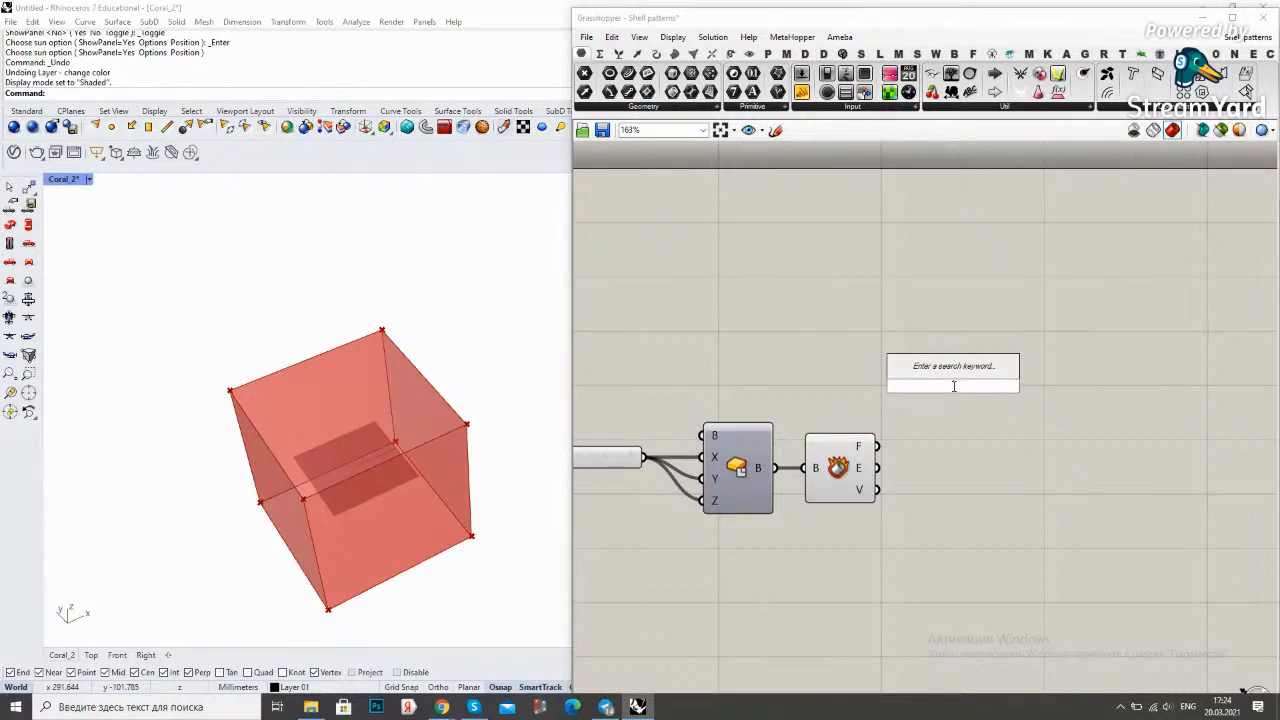
text(simple)
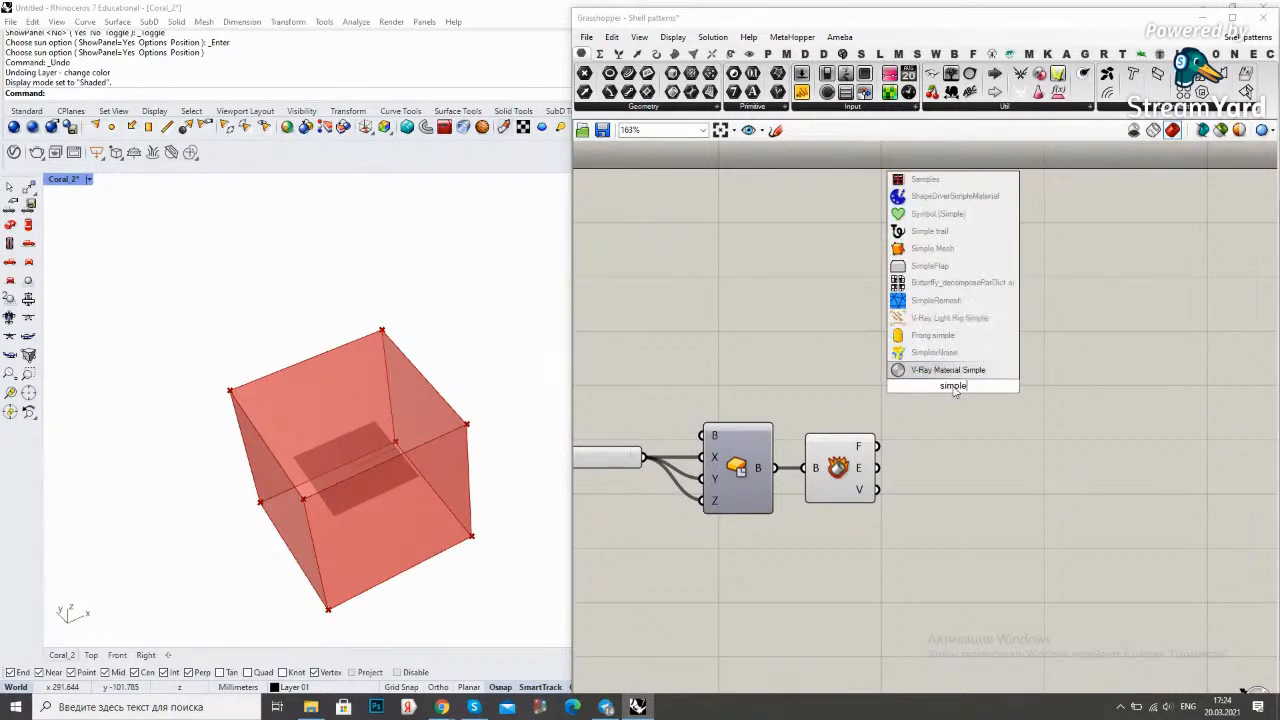
text( mesh)
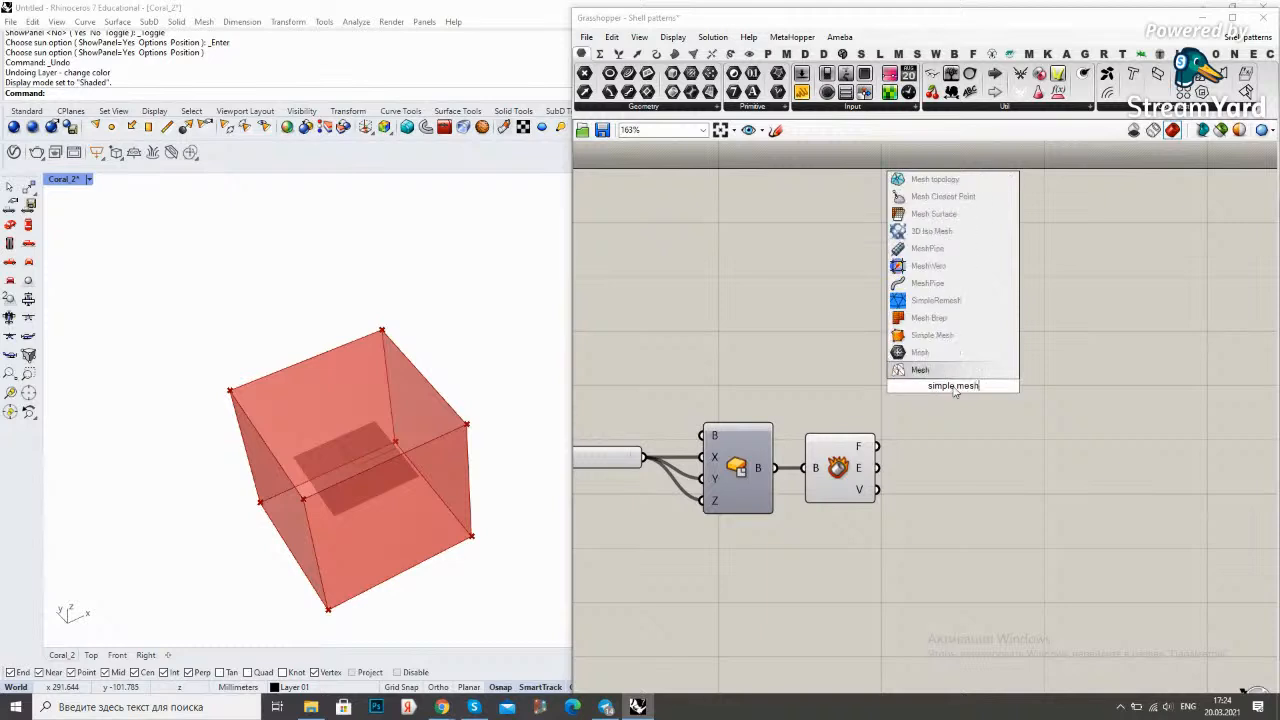
click(948, 339)
drag(878, 447, 946, 446)
click(950, 386)
click(944, 415)
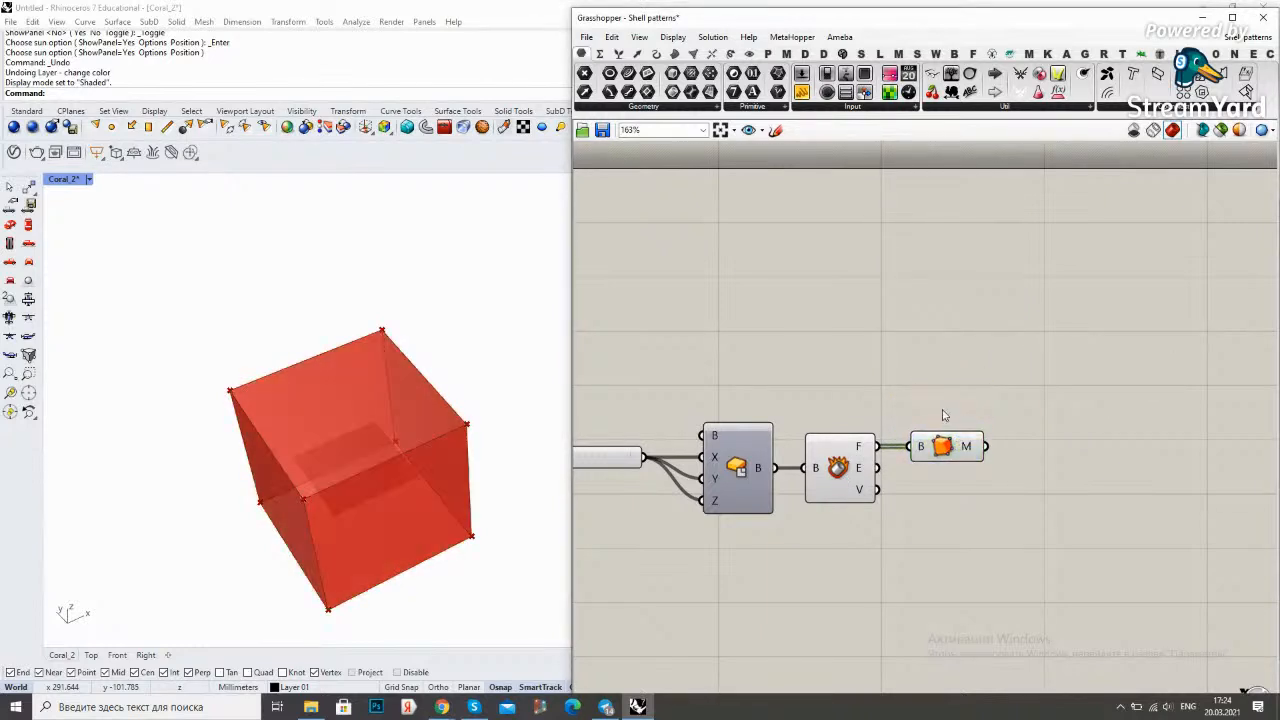
Turn off the preview of the Deconstruct Brep component
right_click(836, 466)
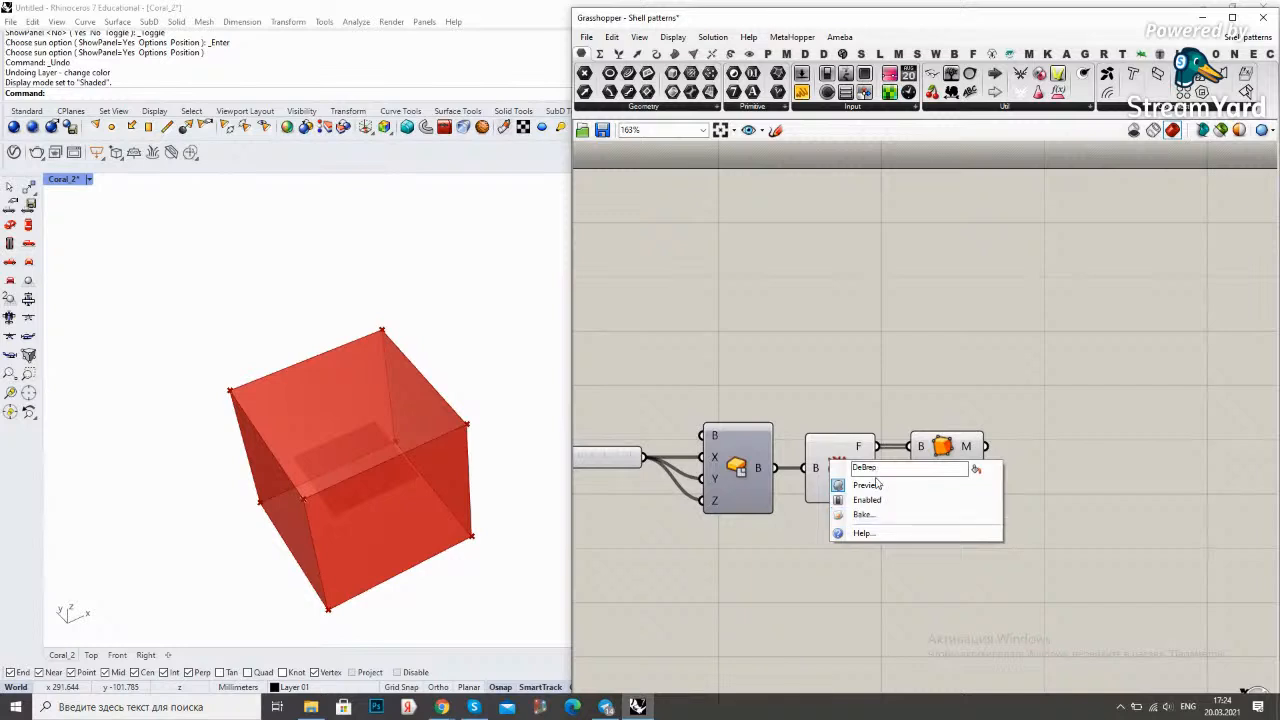
click(1000, 487)
right_drag(995, 452, 840, 432)
Add Weaverbird's Join Meshes and Weld after Simple Mesh and connect the mesh output to its M+ input
double_click(960, 384)
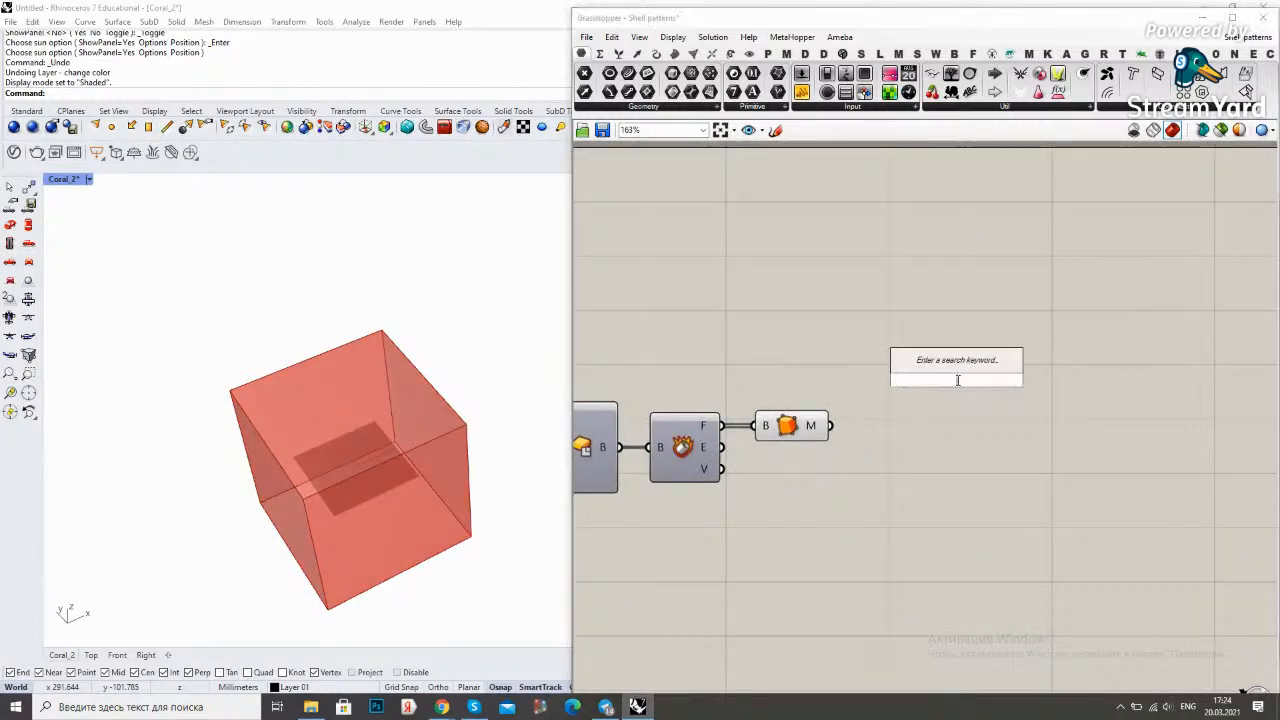
text(weld)
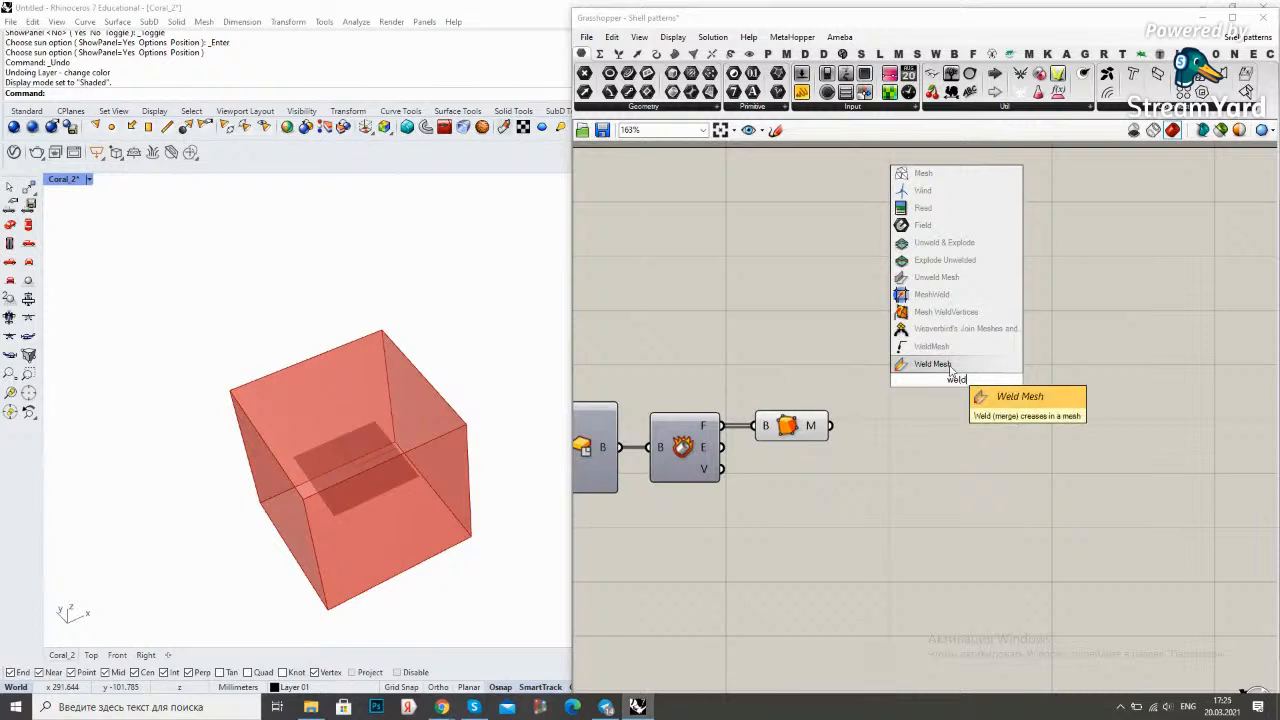
click(958, 328)
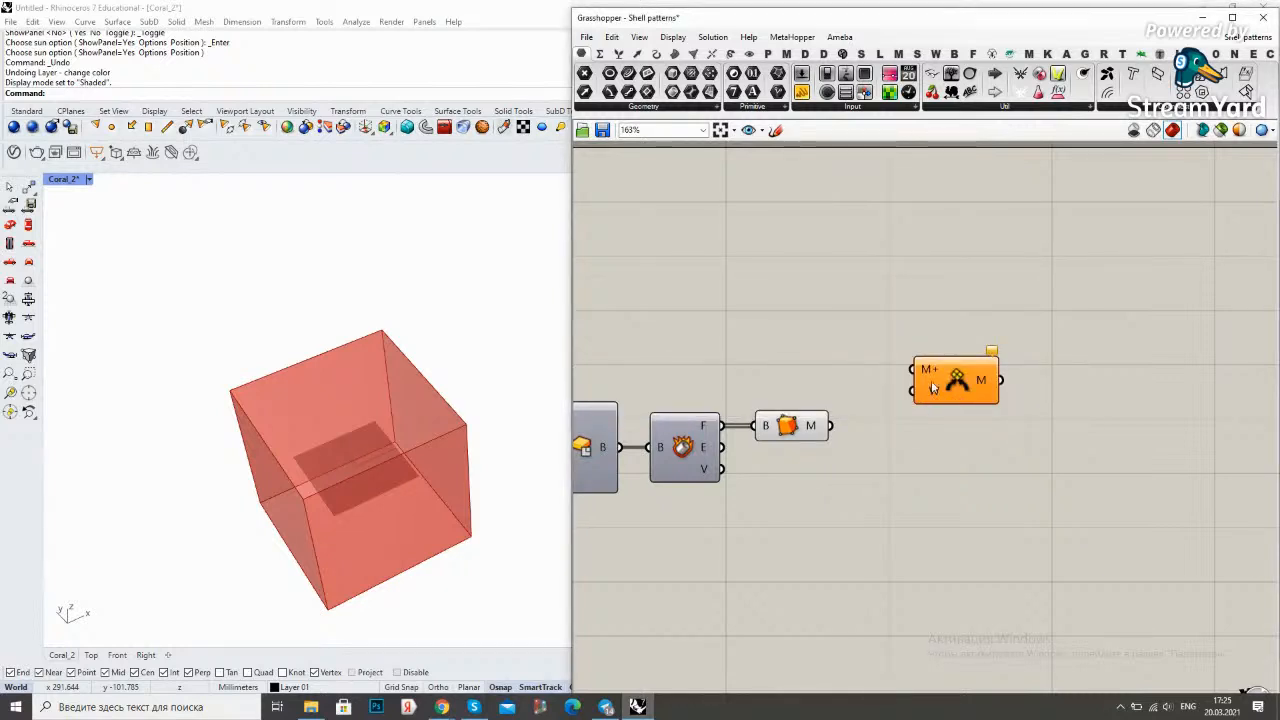
drag(931, 380, 946, 430)
mouse_move(830, 425)
mouse_down()
mouse_move(928, 421)
mouse_move(940, 436)
mouse_up()
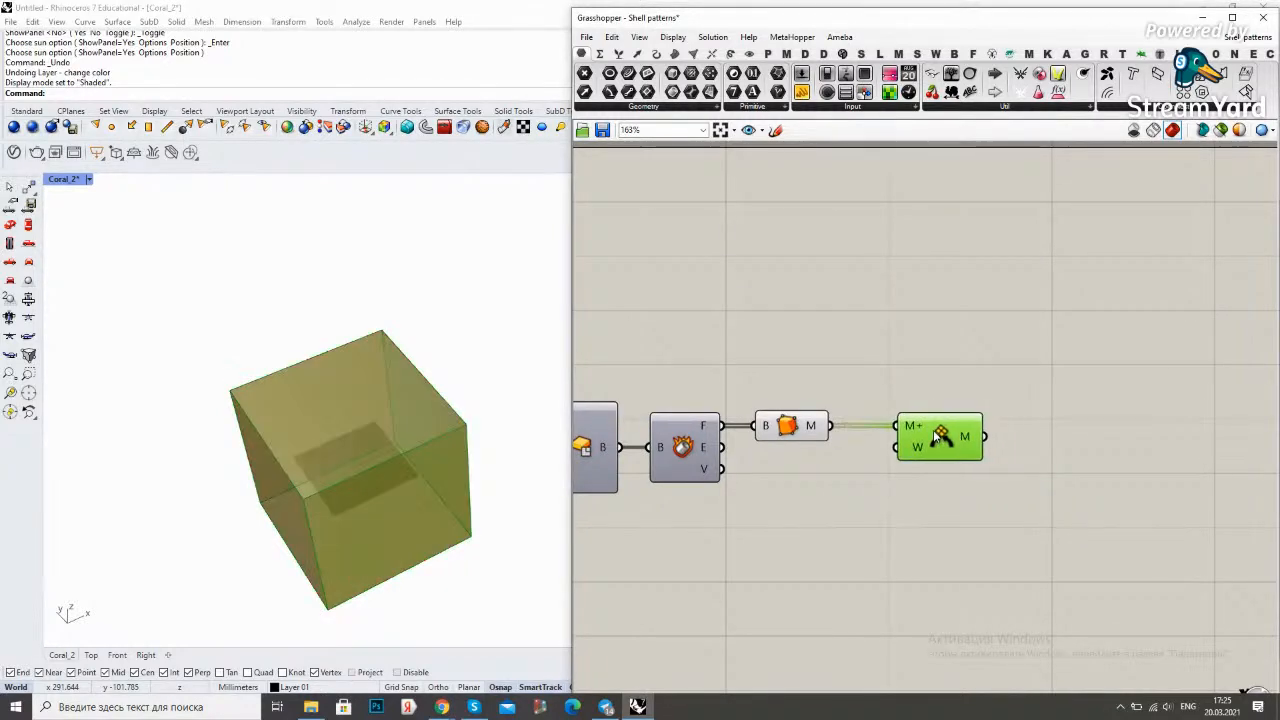
Invert the W input of Weaverbird's Join Meshes and Weld
right_click(911, 448)
click(980, 560)
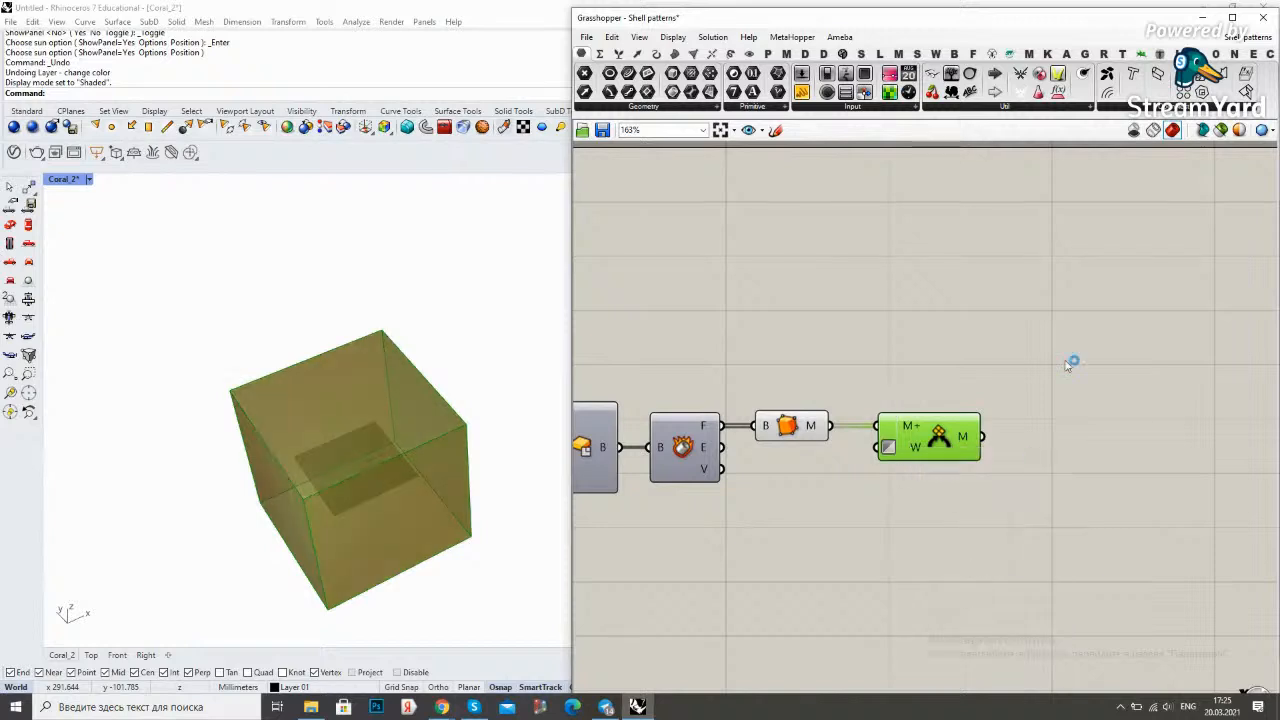
click(1068, 365)
Turn off the preview of the Simple Mesh component
right_click(789, 425)
click(846, 372)
click(925, 357)
right_drag(1043, 380, 988, 385)
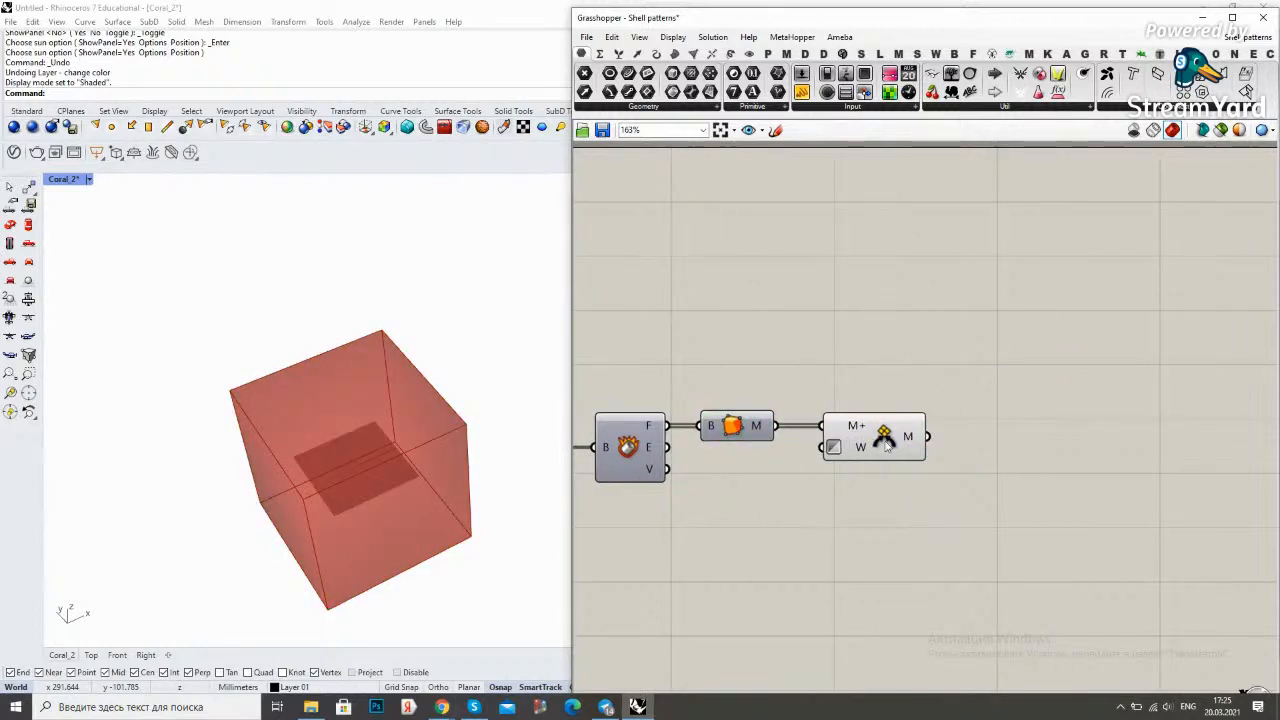
Add a SubD from Mesh component and connect the joined mesh output to its M input
double_click(997, 412)
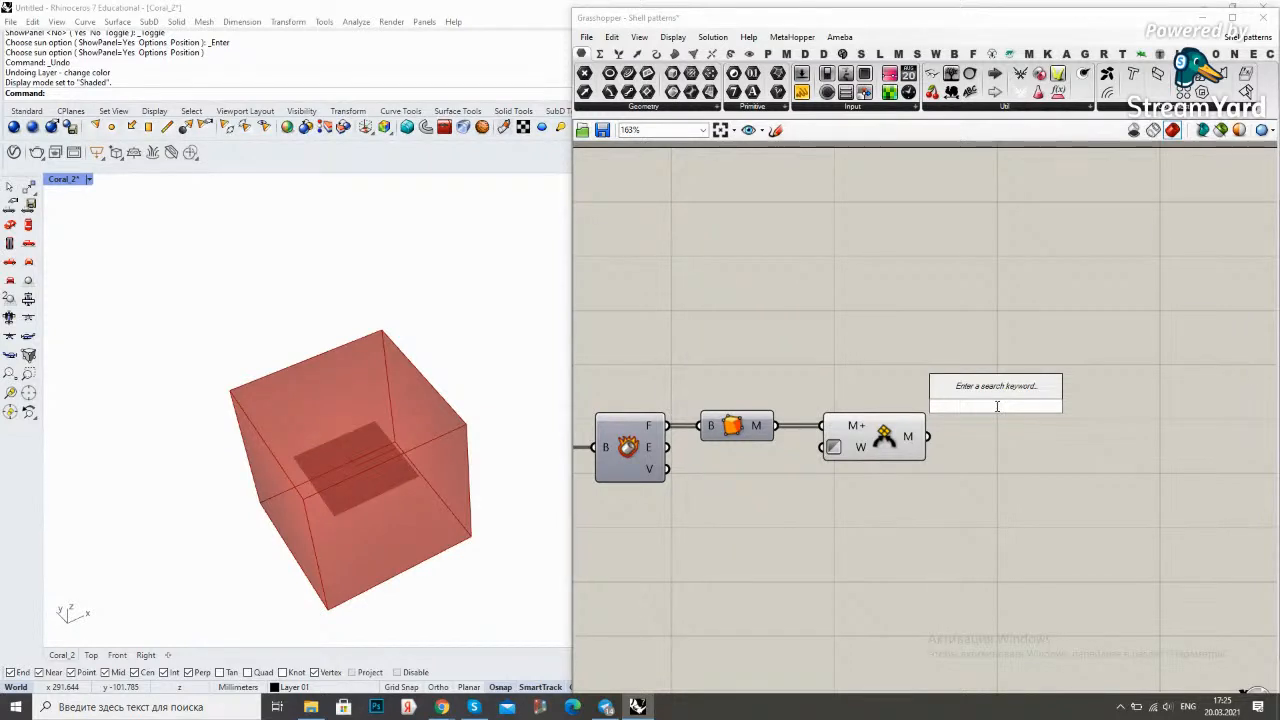
text(subd)
click(1000, 373)
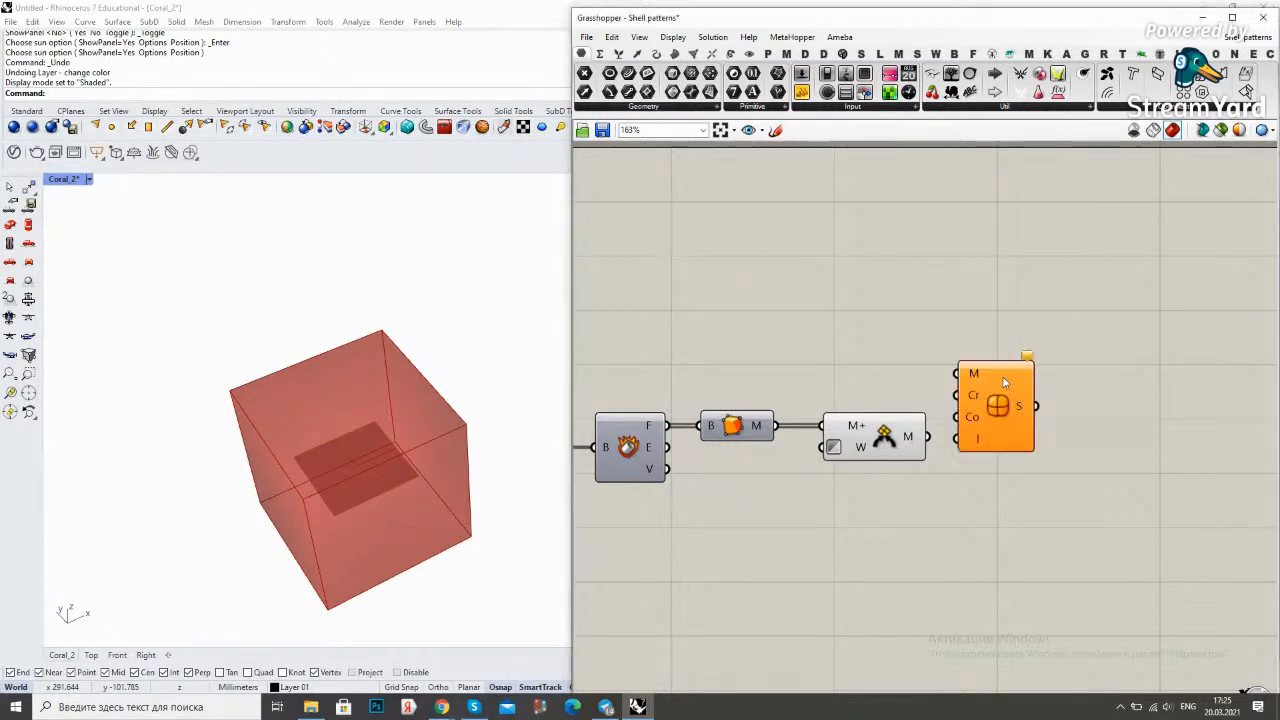
drag(1002, 380, 1063, 451)
click(996, 382)
drag(935, 452, 1078, 461)
Turn off the preview of the Join Meshes and Weld component
click(863, 474)
click(870, 445)
right_click(870, 445)
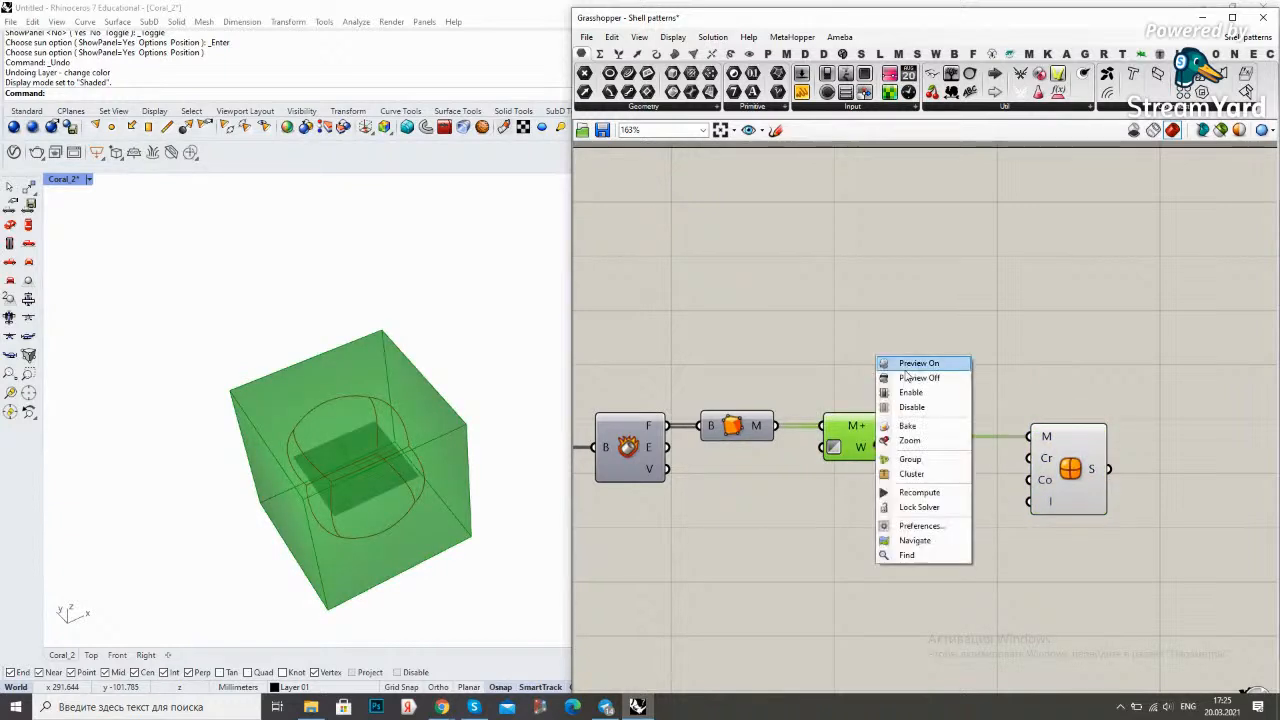
click(900, 374)
click(929, 343)
Examine the rounded SubD form in the Rhino viewport from several angles
scroll(412, 410, down, 3)
right_drag(412, 410, 443, 371)
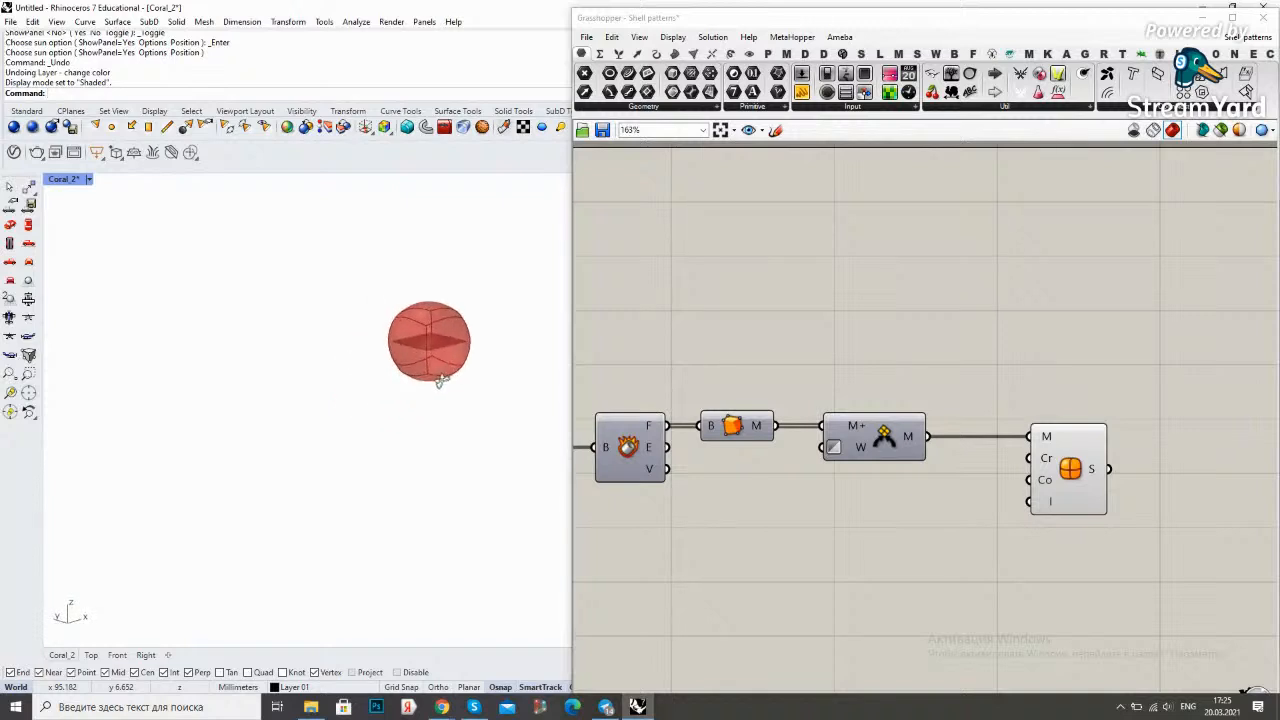
scroll(449, 372, up, 6)
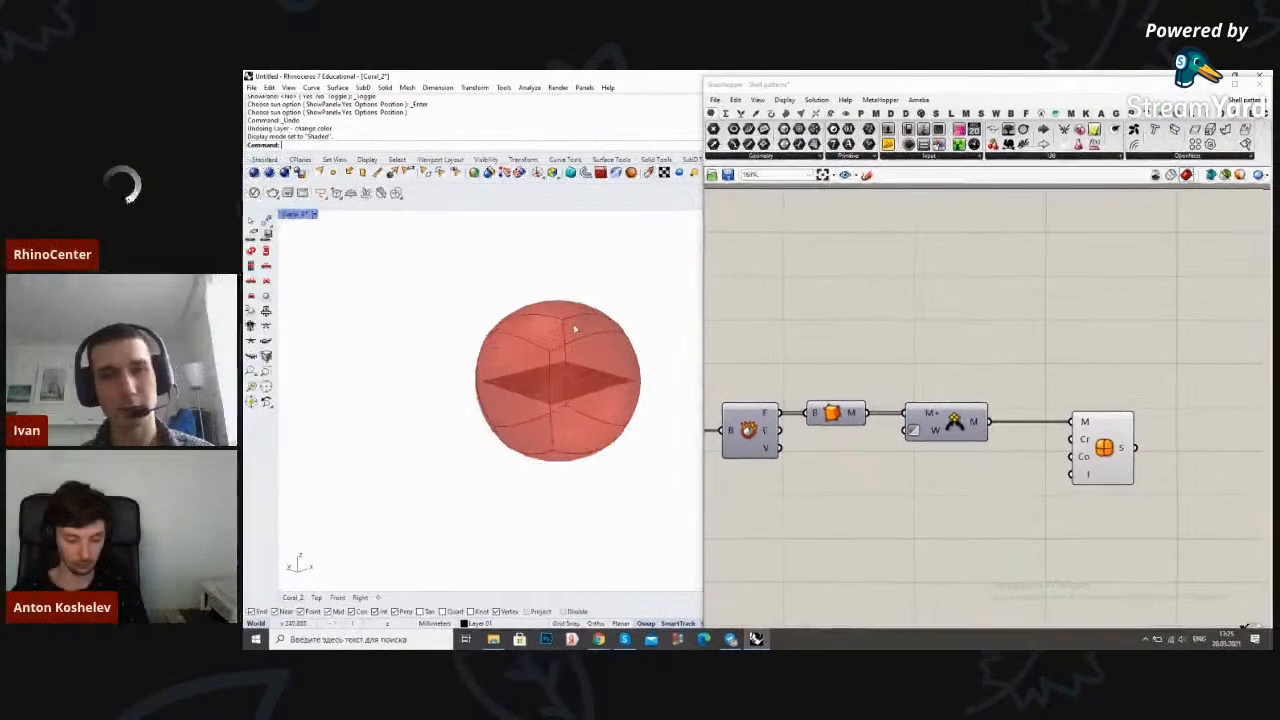
right_drag(412, 320, 351, 311)
right_drag(525, 322, 560, 323)
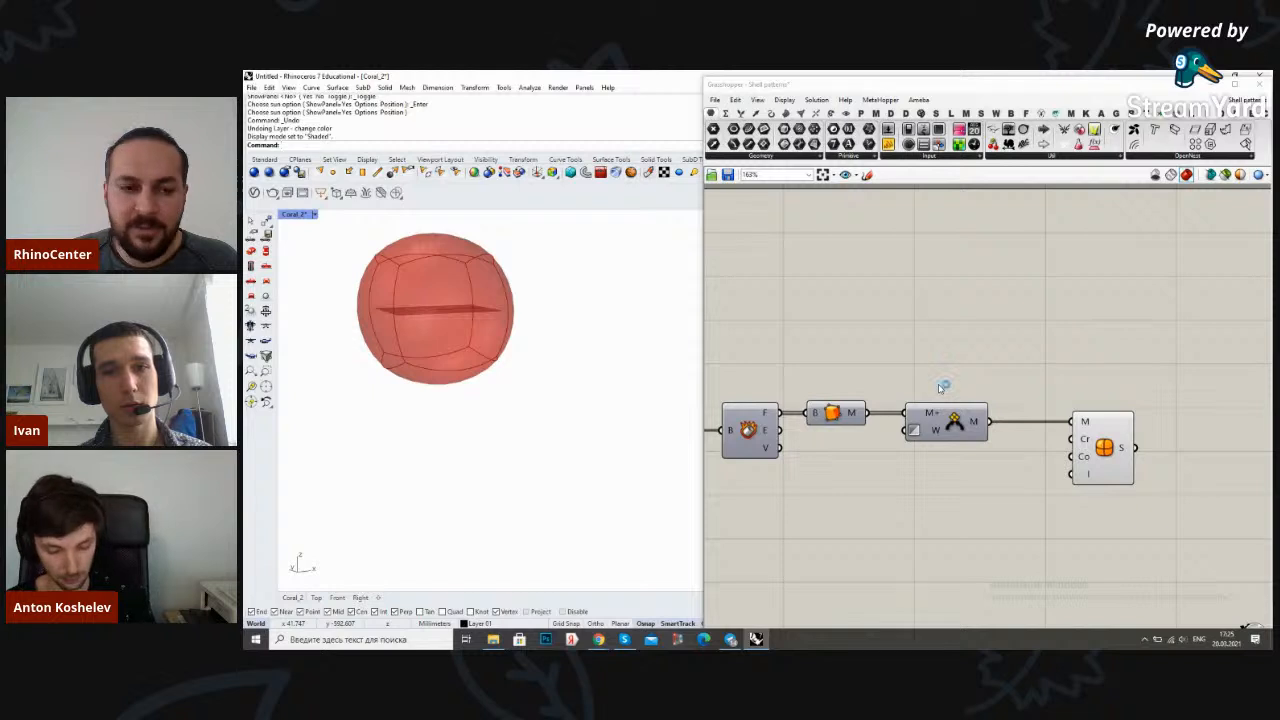
Add the Bifocals component to label the components and place it outside the definition's upper-left corner
scroll(909, 349, down, 5)
scroll(909, 349, up, 3)
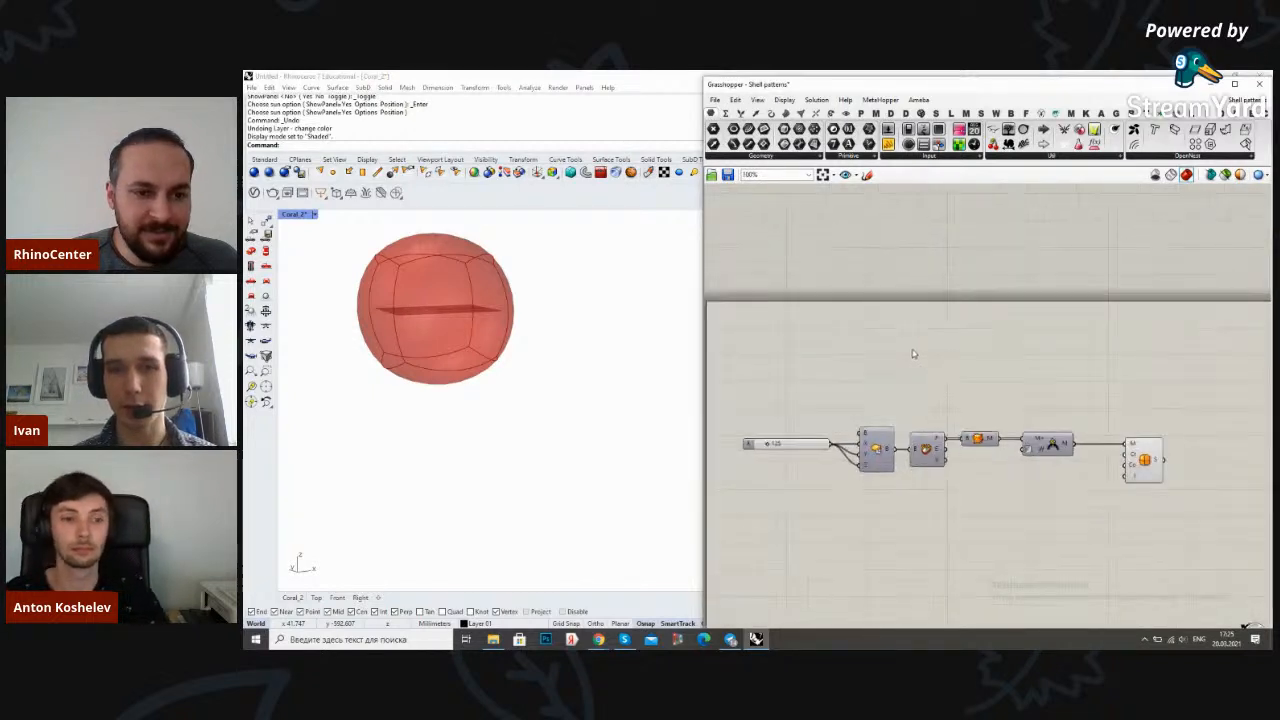
double_click(912, 347)
text(bifo)
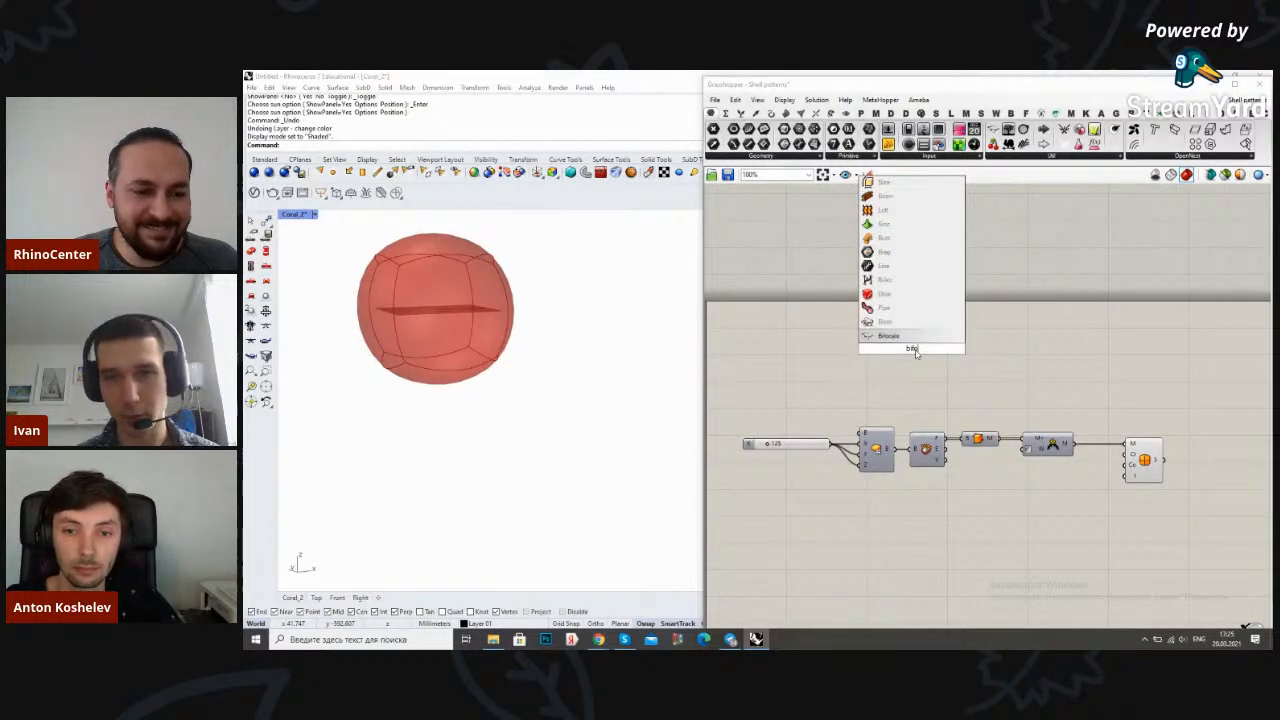
key(Return)
drag(912, 354, 790, 268)
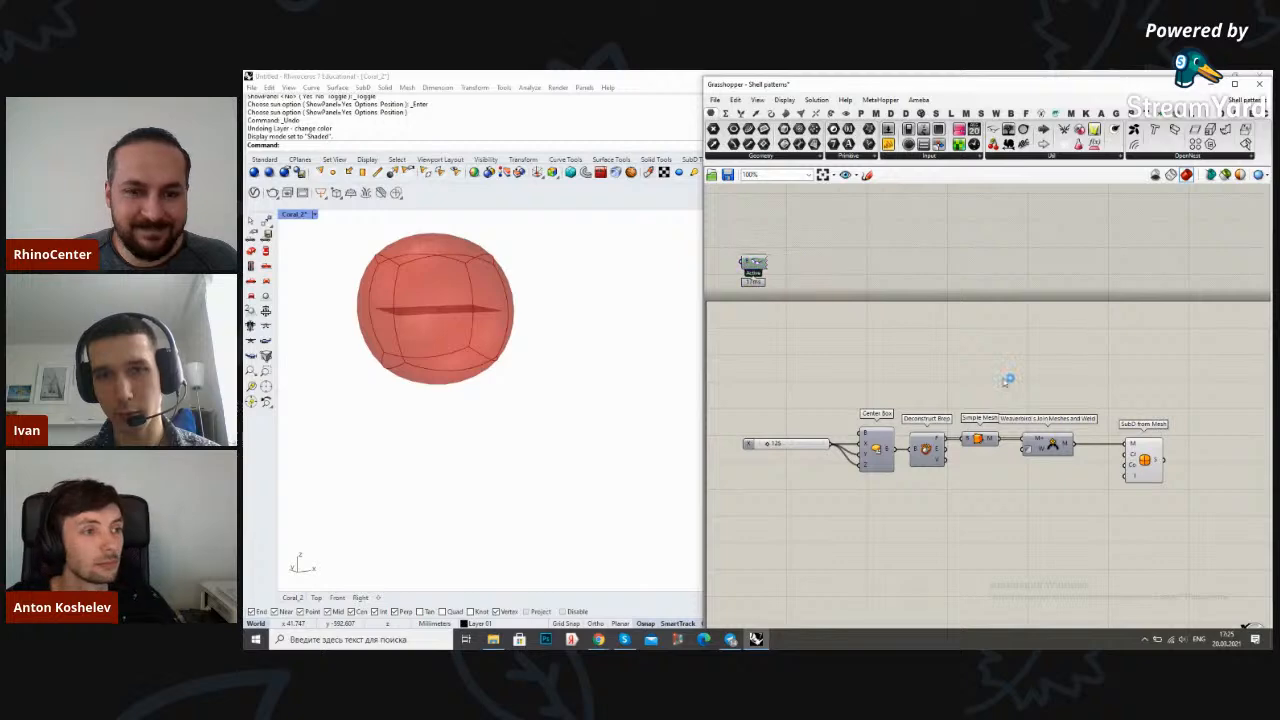
Shift the Join Meshes and Weld component slightly away from Simple Mesh to even out the spacing
scroll(906, 326, up, 2)
click(935, 410)
drag(955, 412, 974, 411)
click(1063, 356)
right_drag(1063, 356, 1020, 340)
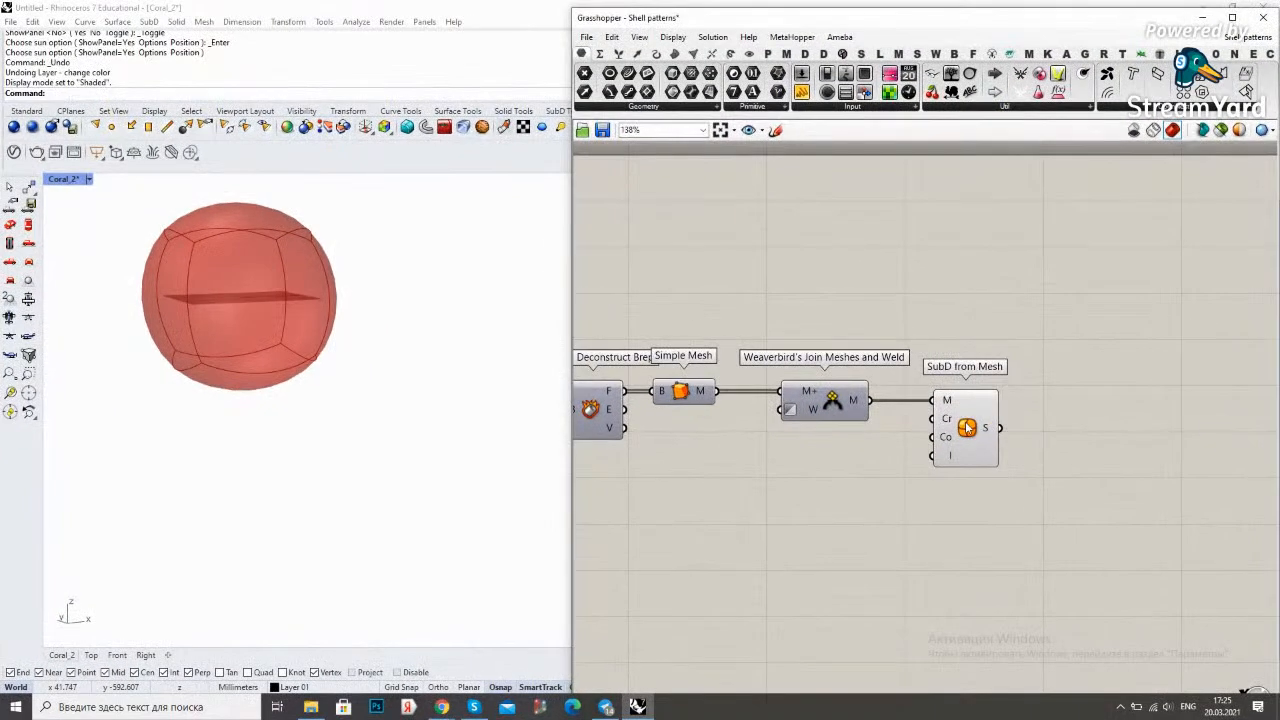
click(967, 427)
click(1012, 332)
Move Simple Mesh, Join Meshes and Weld, and SubD from Mesh together farther away from Deconstruct Brep
scroll(1015, 342, down, 3)
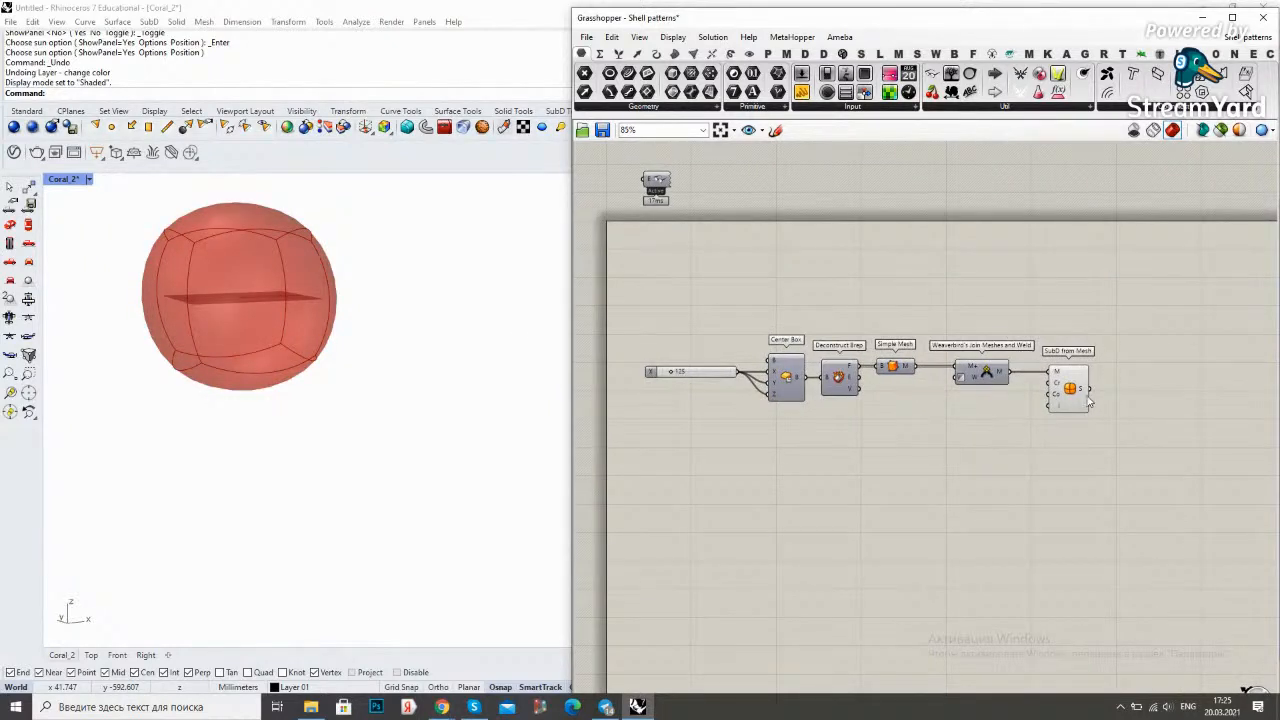
right_drag(426, 333, 369, 393)
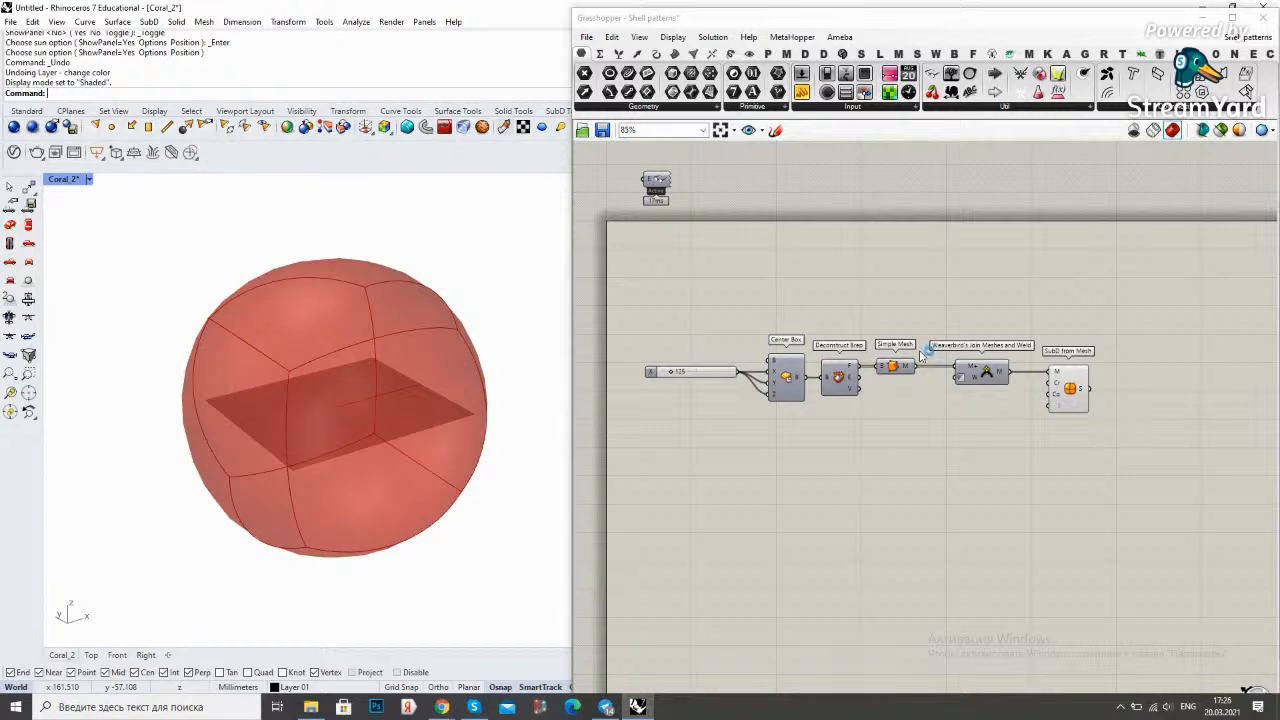
scroll(992, 421, up, 3)
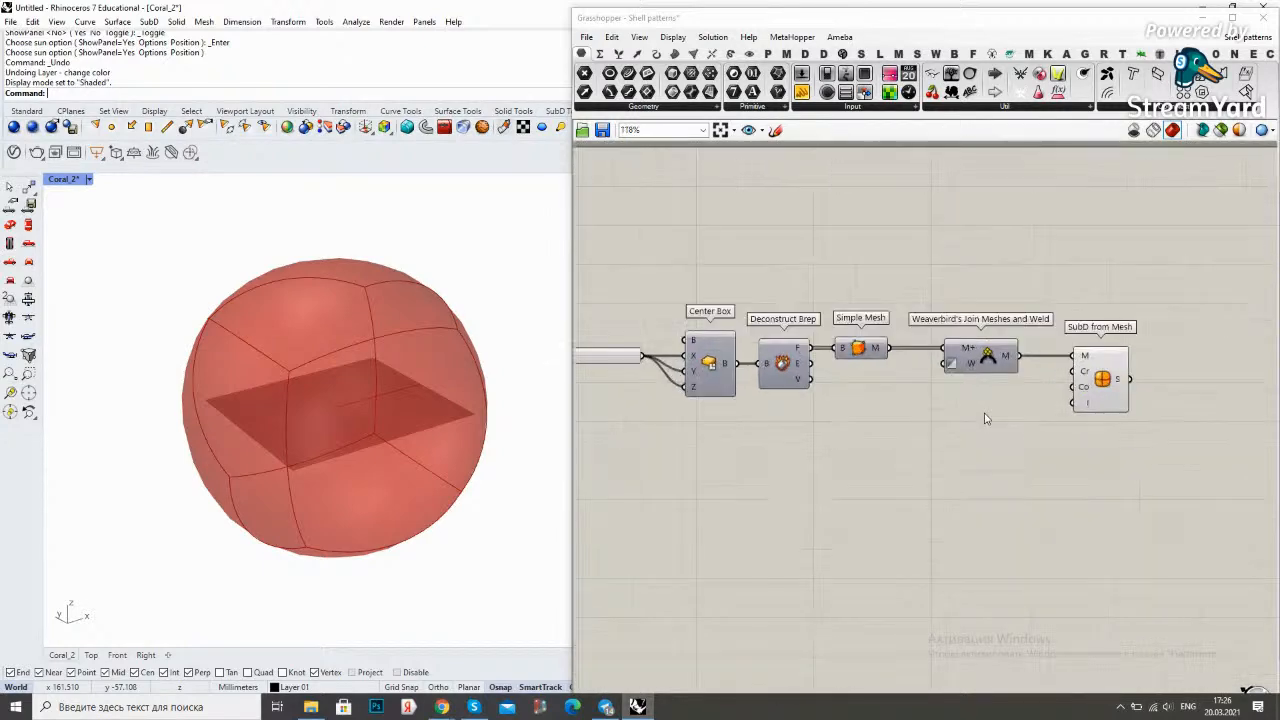
drag(1133, 409, 1017, 321)
click(941, 260)
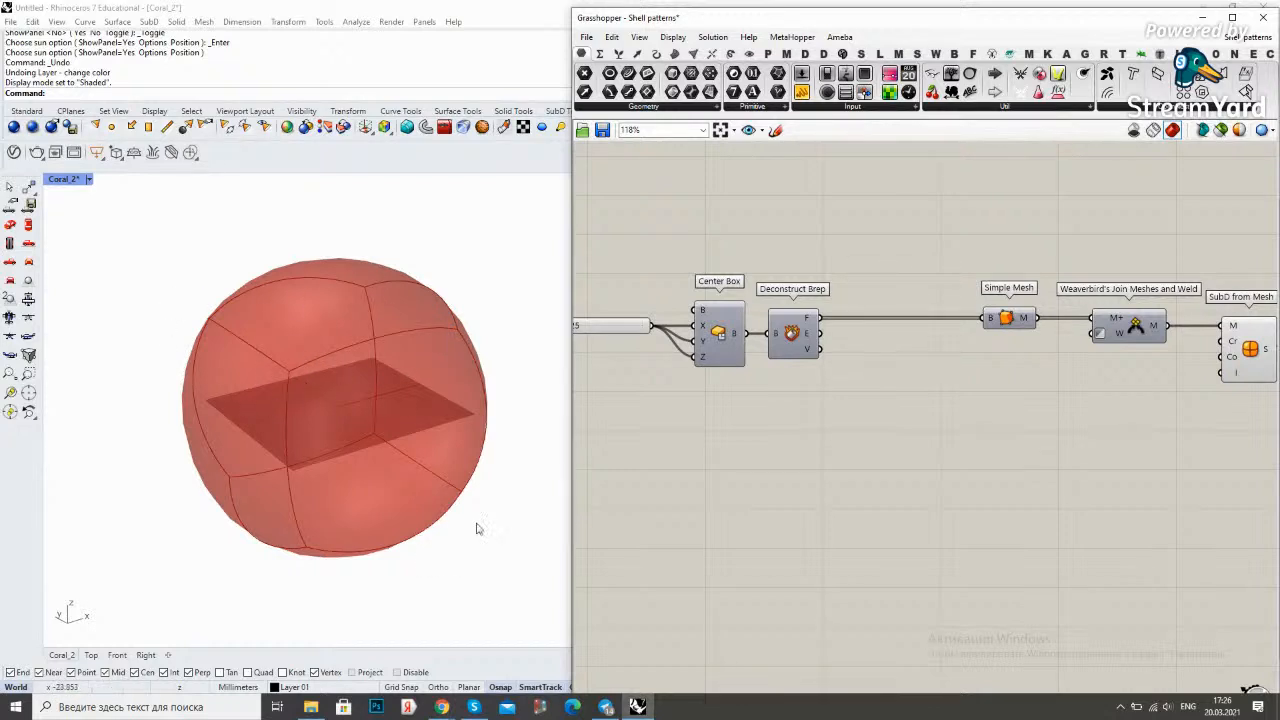
right_drag(828, 462, 799, 427)
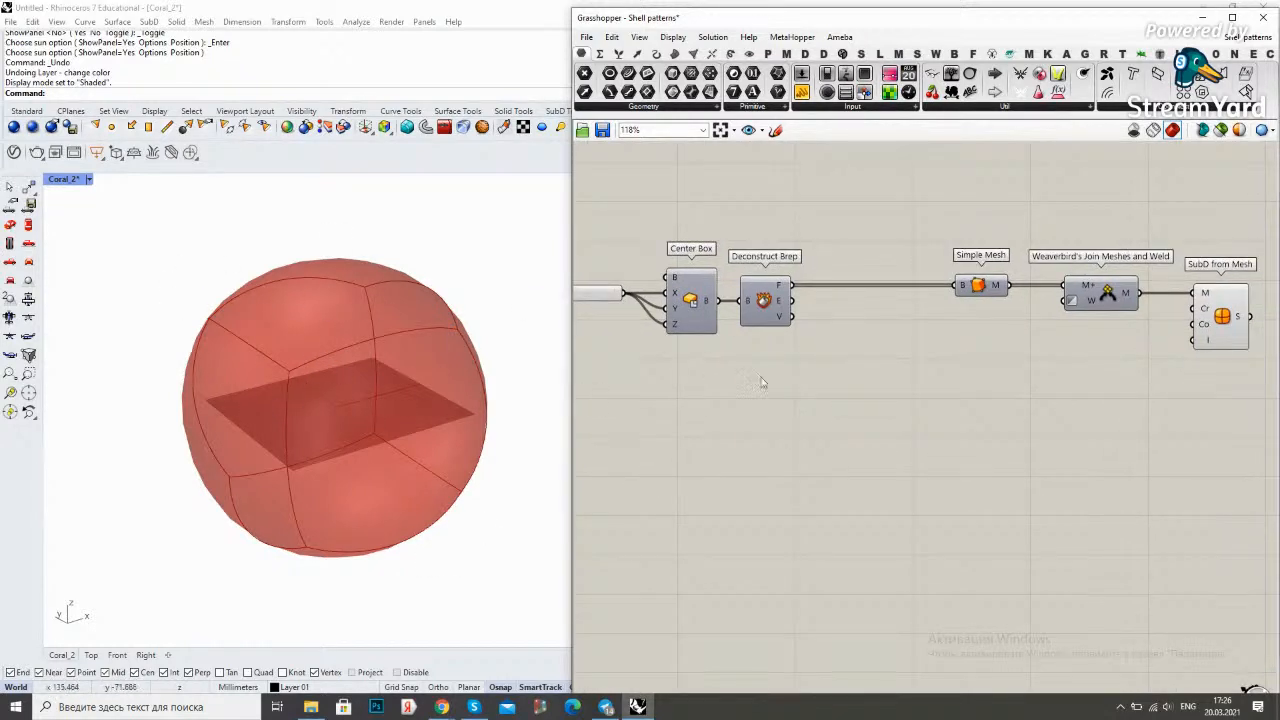
right_drag(840, 340, 827, 379)
Move the SubD from Mesh component above the rest of the chain and turn off its preview
click(1210, 365)
click(1138, 269)
right_drag(1117, 269, 977, 366)
middle_click(1122, 335)
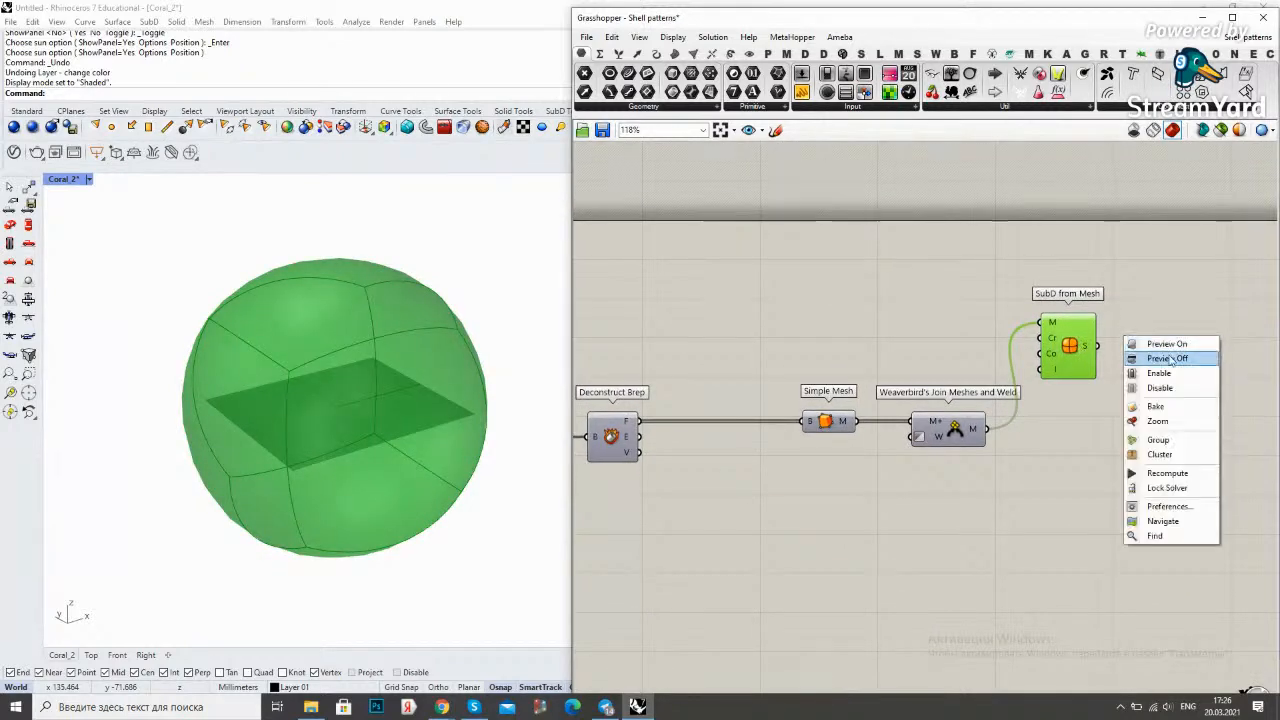
click(1168, 359)
Add a Surface parameter below Deconstruct Brep and connect the F output to it
scroll(962, 402, down, 2)
scroll(766, 448, up, 3)
click(743, 393)
click(787, 415)
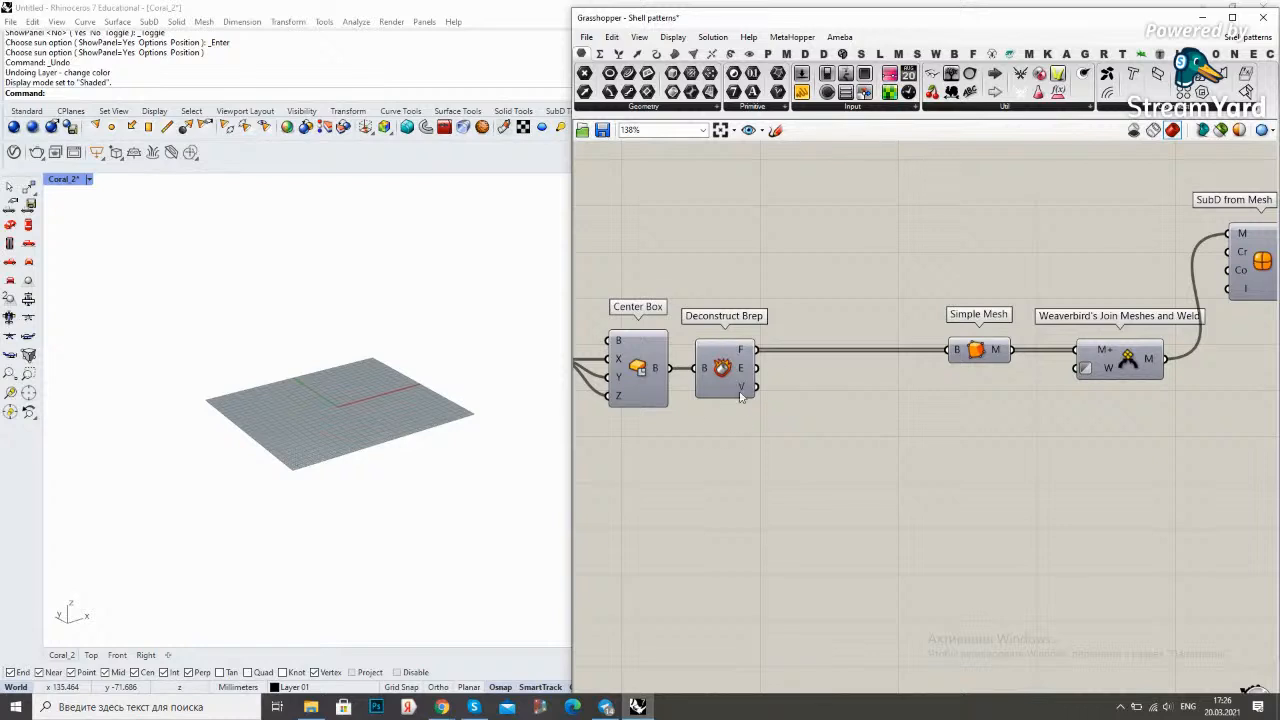
double_click(879, 487)
text(su)
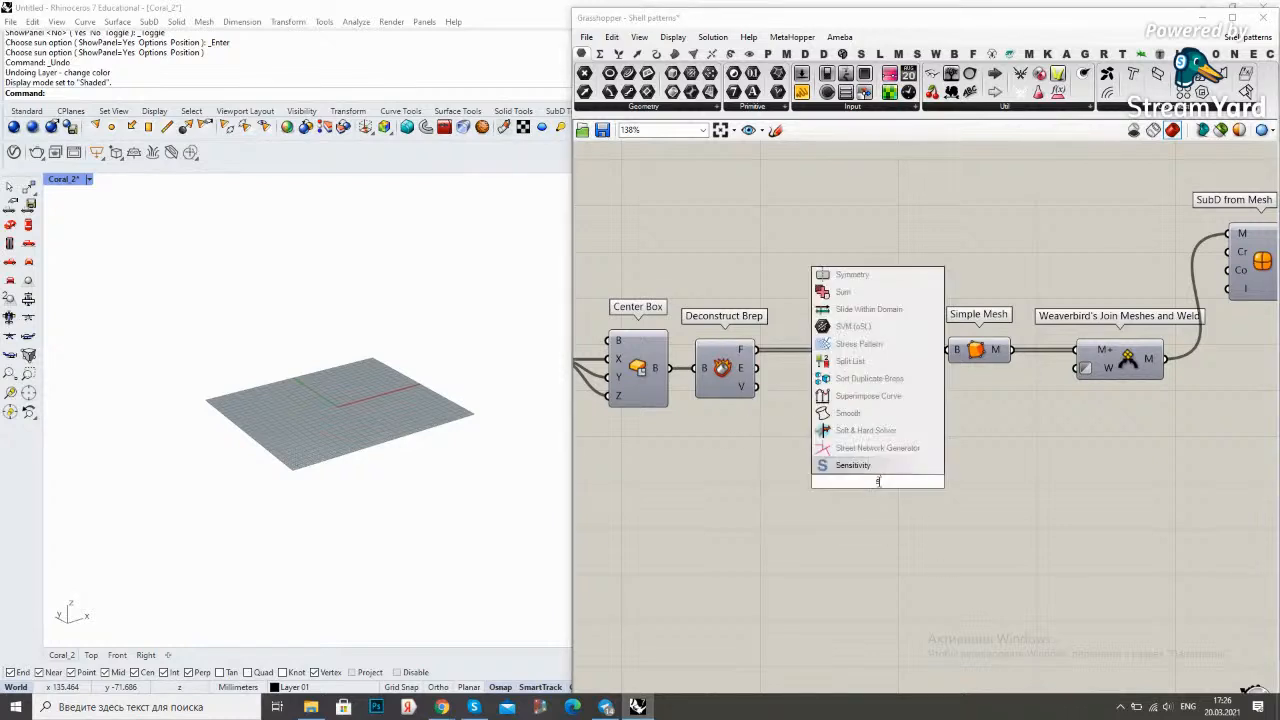
text(rface)
key(Return)
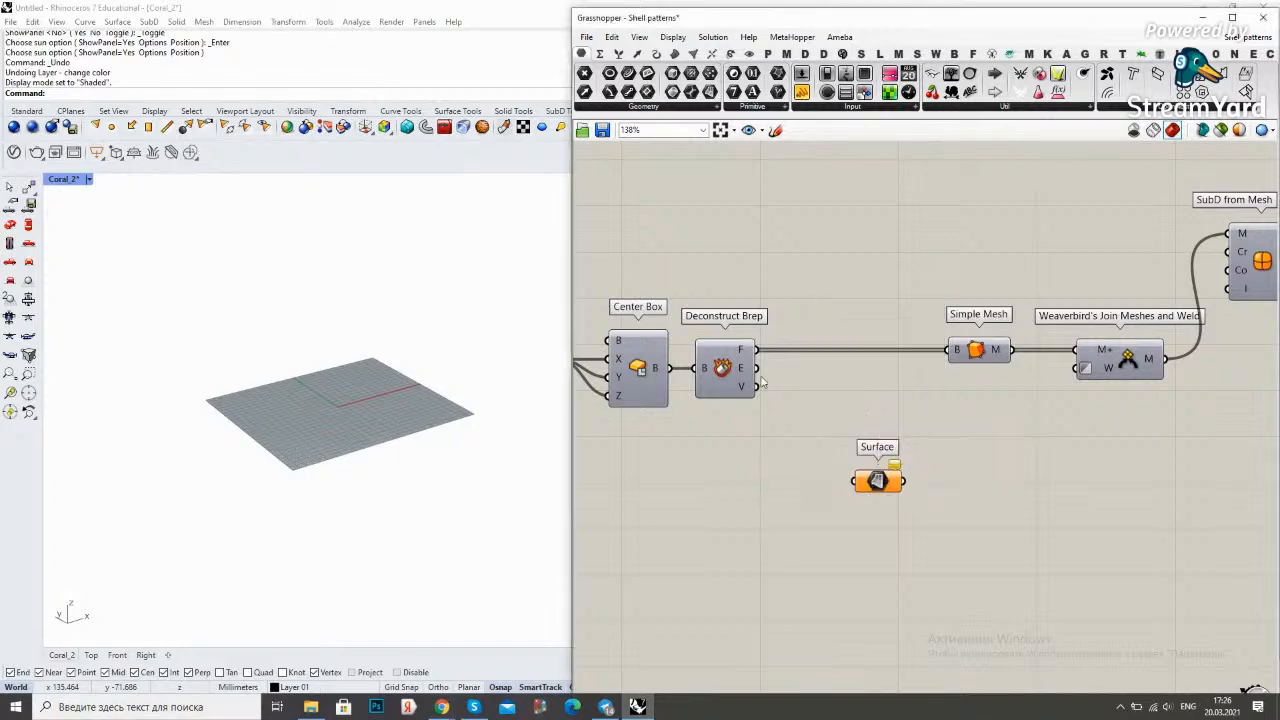
drag(756, 349, 808, 528)
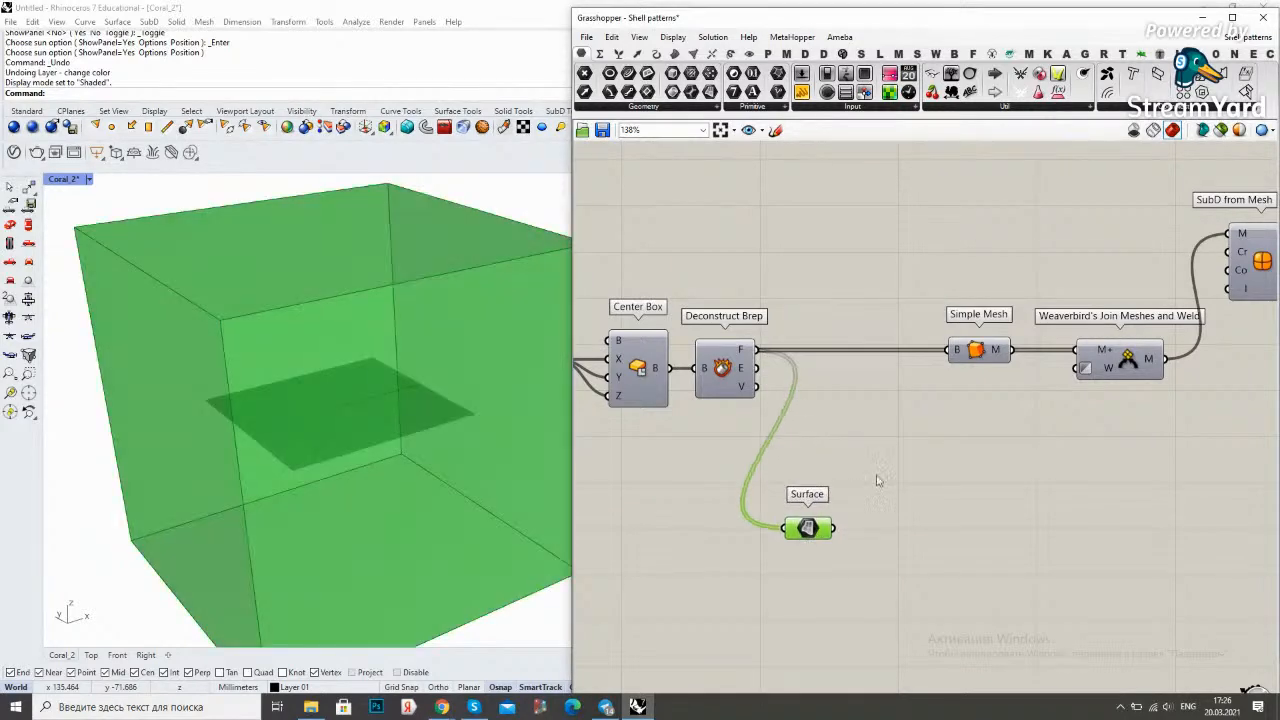
click(840, 512)
scroll(870, 470, down, 2)
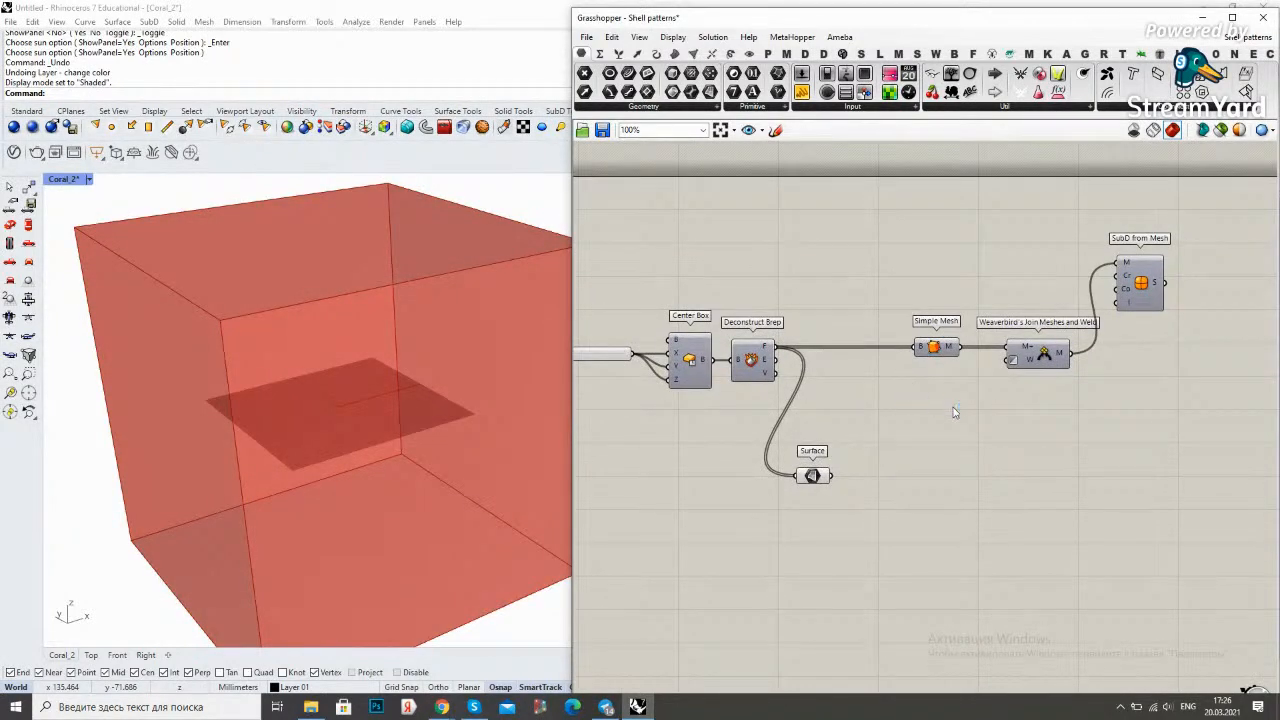
Turn off the preview of the Surface parameter
click(812, 476)
right_click(845, 456)
click(885, 460)
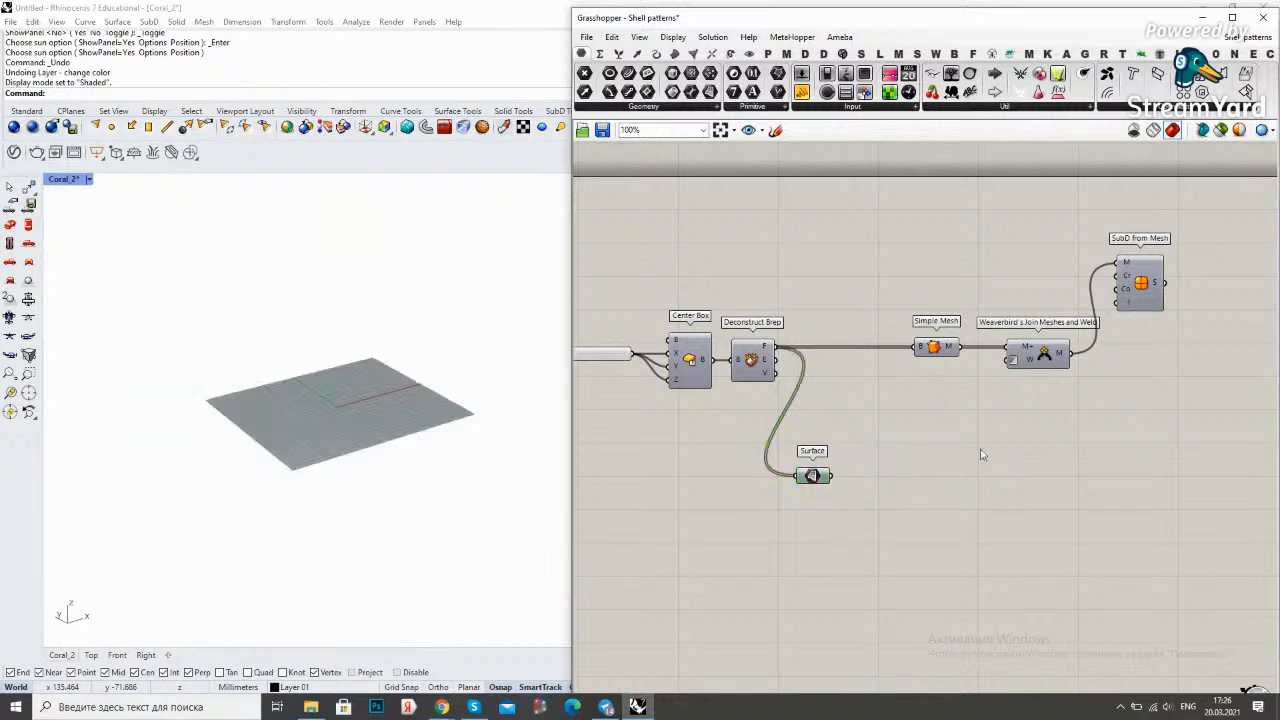
Move SubD from Mesh farther out and place Weaverbird's Catmull-Clark and Constant Quads Split Subdivision components beneath it
right_drag(1191, 289, 985, 330)
drag(940, 325, 1012, 325)
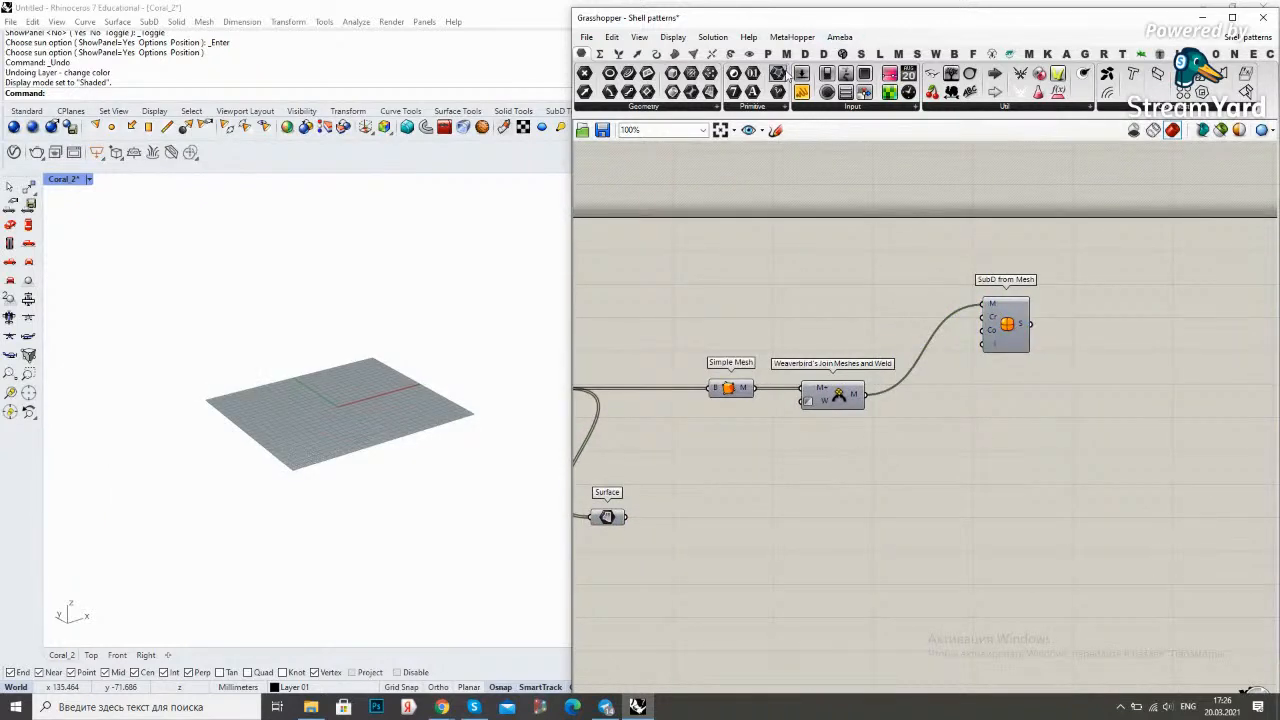
click(936, 55)
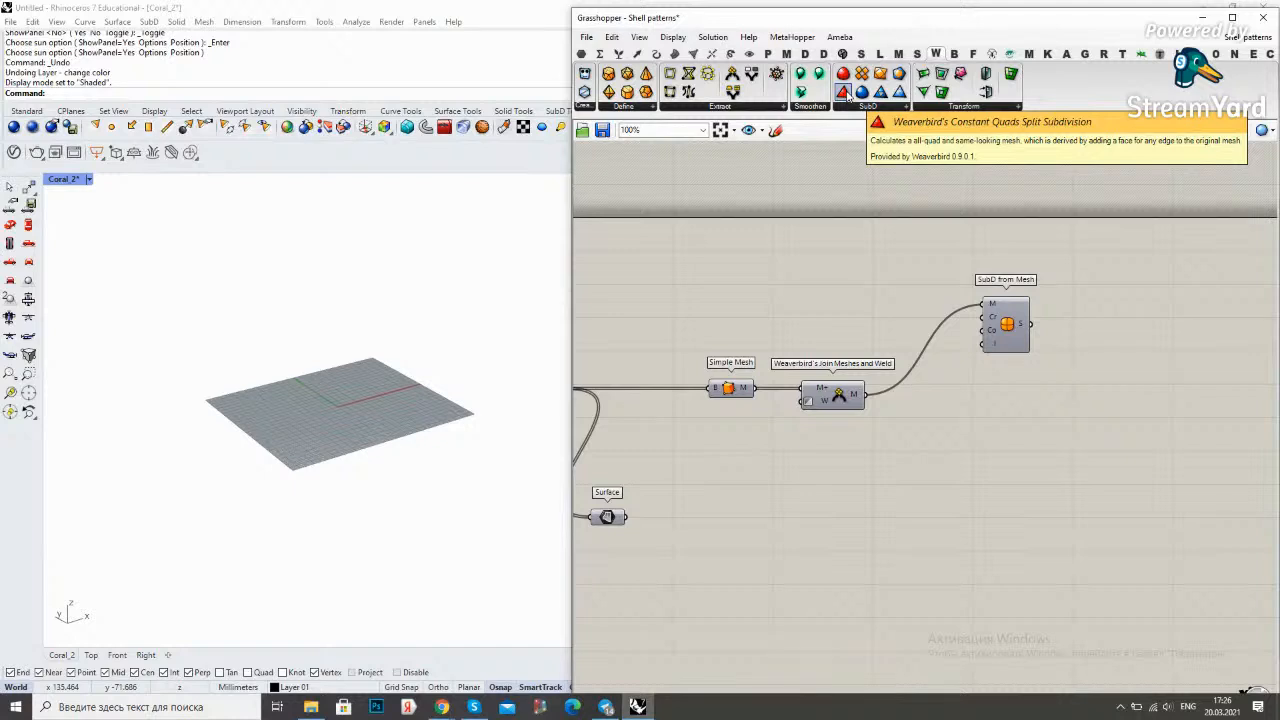
drag(843, 73, 933, 428)
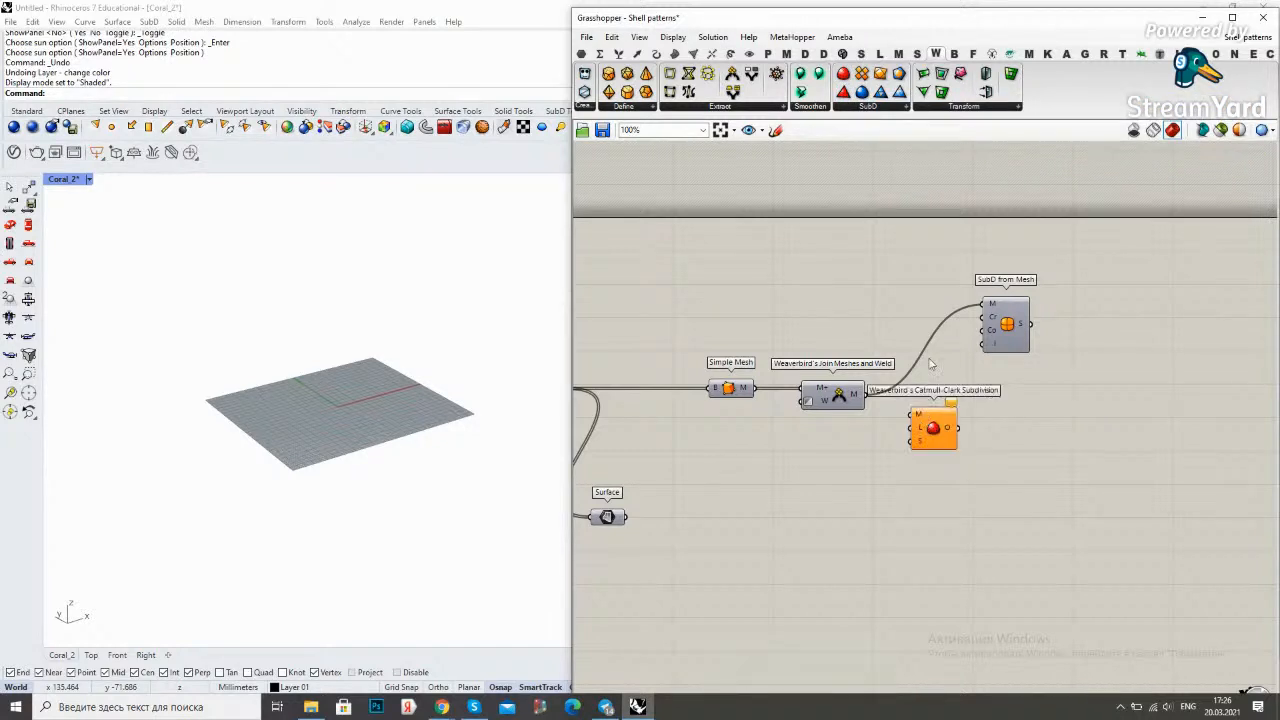
drag(843, 92, 951, 494)
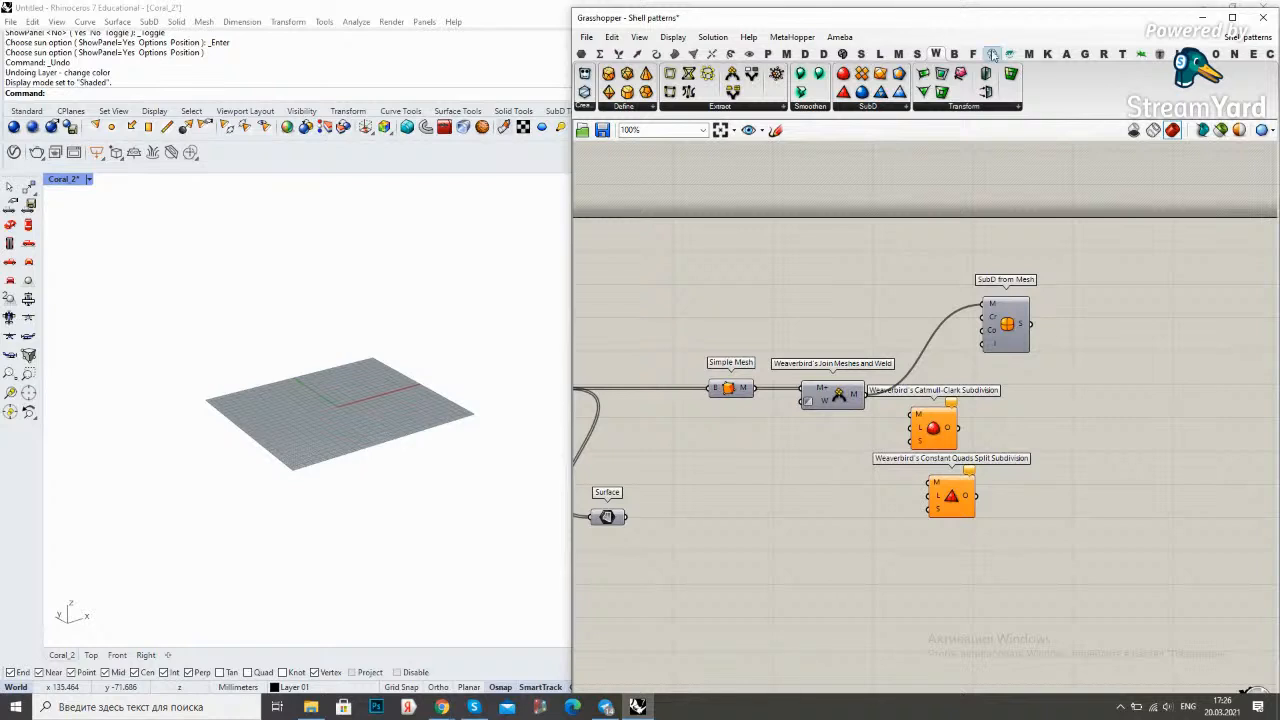
Add Kangaroo's Refine component below the Weaverbird subdivisions and connect the Join Meshes and Weld output to its M input
click(1047, 53)
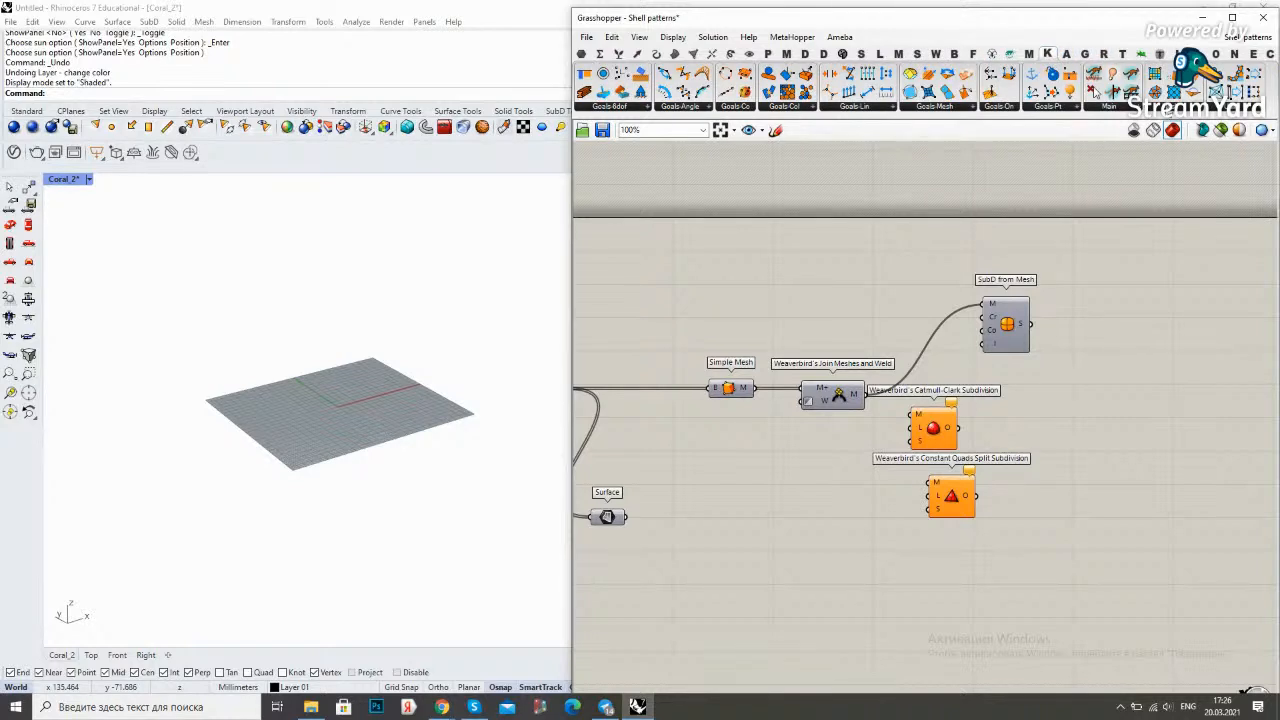
click(1097, 104)
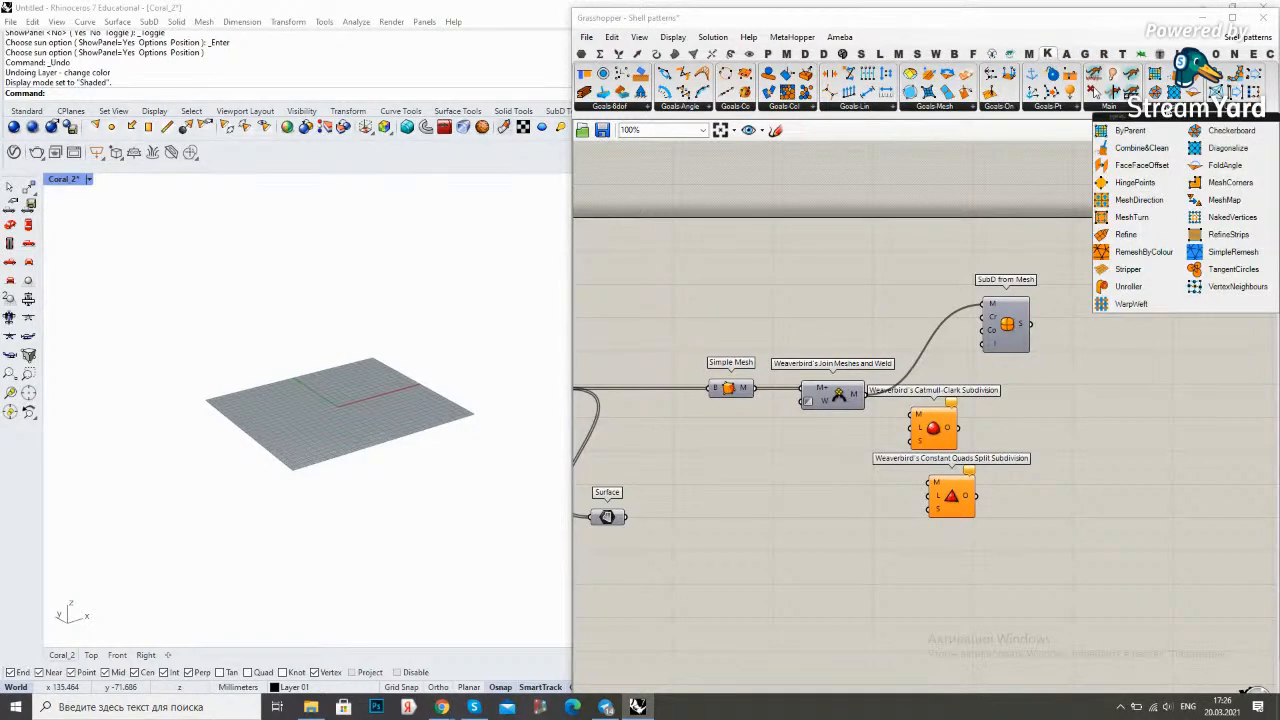
click(1108, 251)
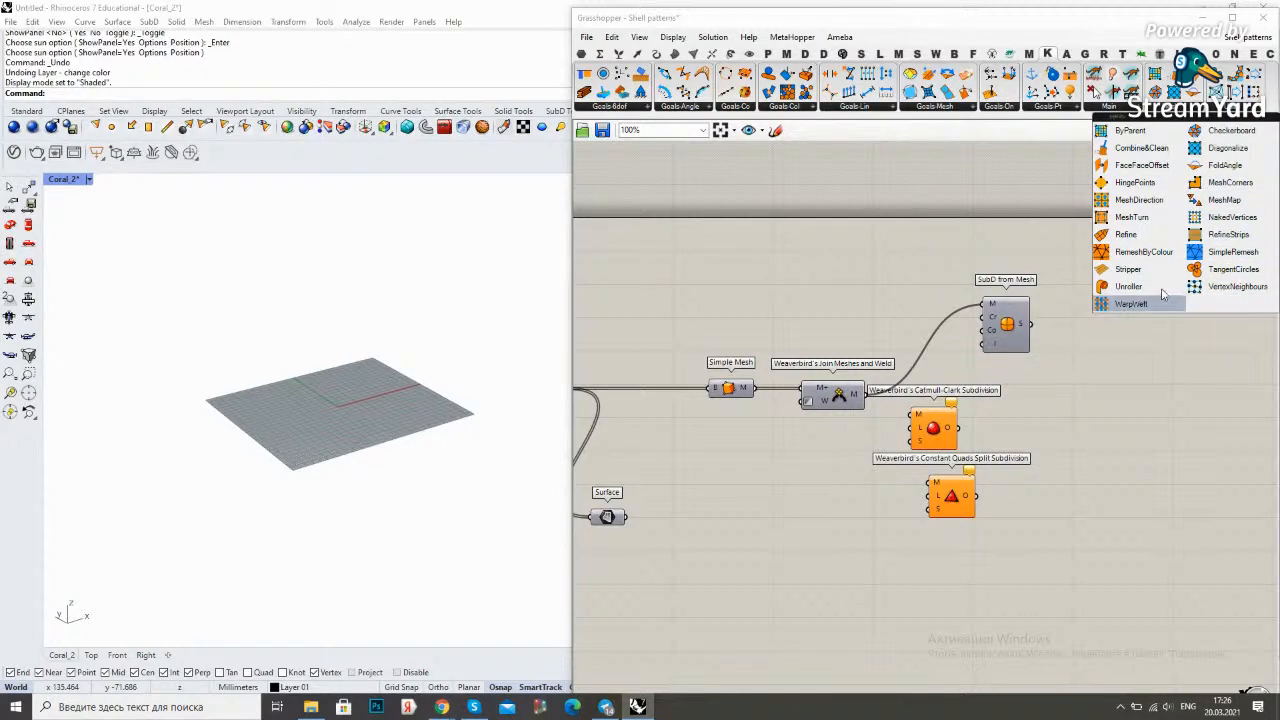
drag(1215, 217, 878, 538)
drag(872, 400, 854, 537)
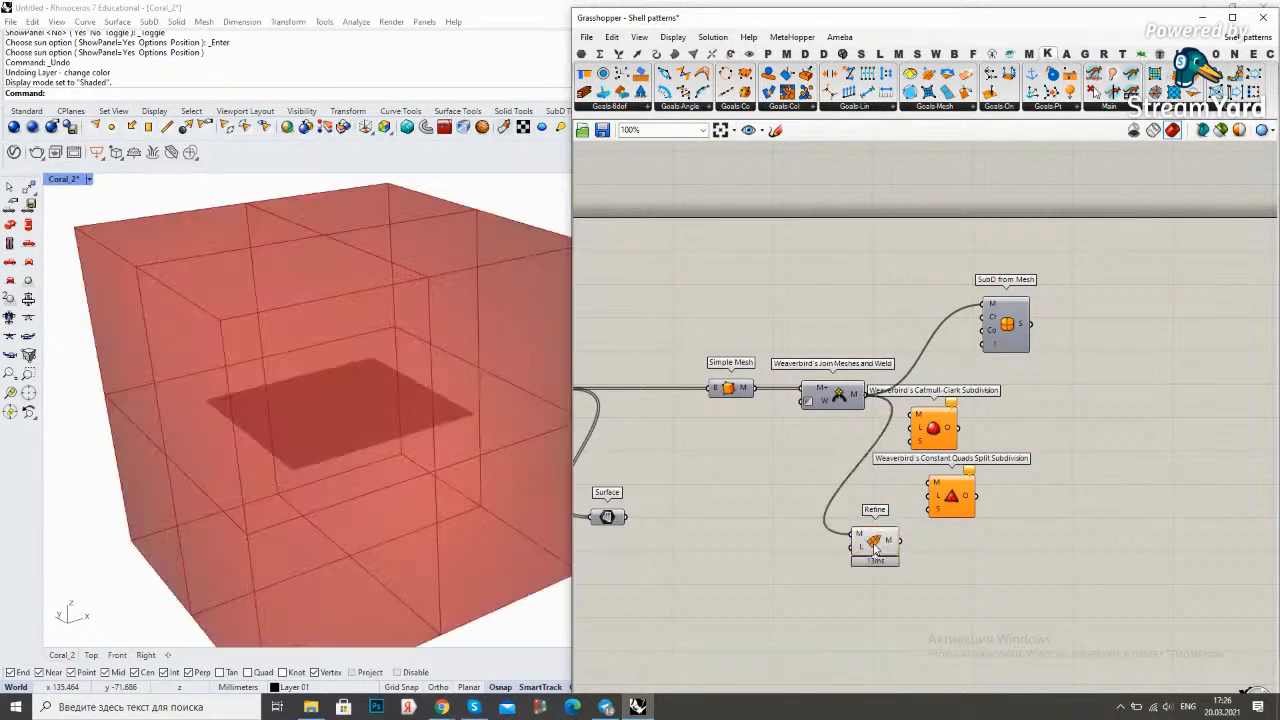
Duplicate SubD from Mesh and place the copy beside the Refine component
scroll(406, 436, down, 4)
click(718, 507)
right_drag(843, 470, 758, 470)
scroll(845, 487, up, 1)
drag(940, 312, 1024, 571)
click(1054, 474)
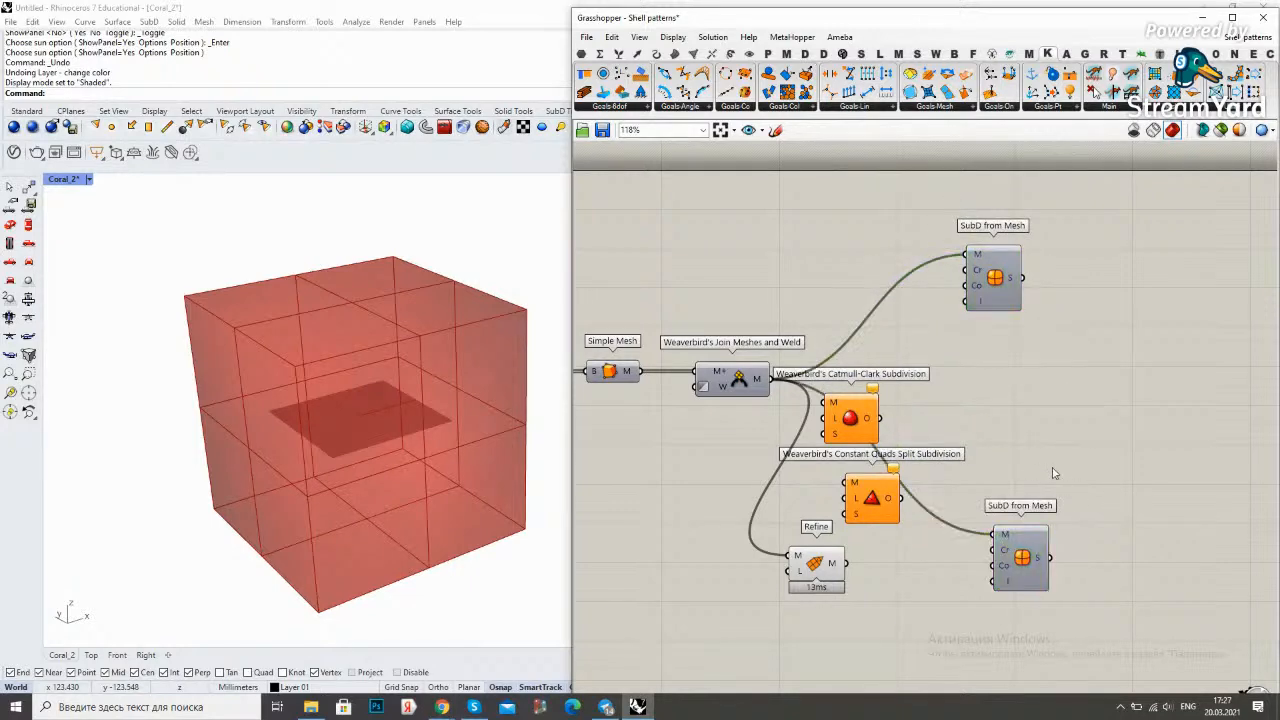
Connect the Refine output to the copied SubD from Mesh, turn on that copy's preview and turn off Refine's preview
right_drag(880, 590, 917, 471)
scroll(917, 471, up, 1)
drag(879, 438, 1065, 464)
right_click(1106, 356)
click(1126, 366)
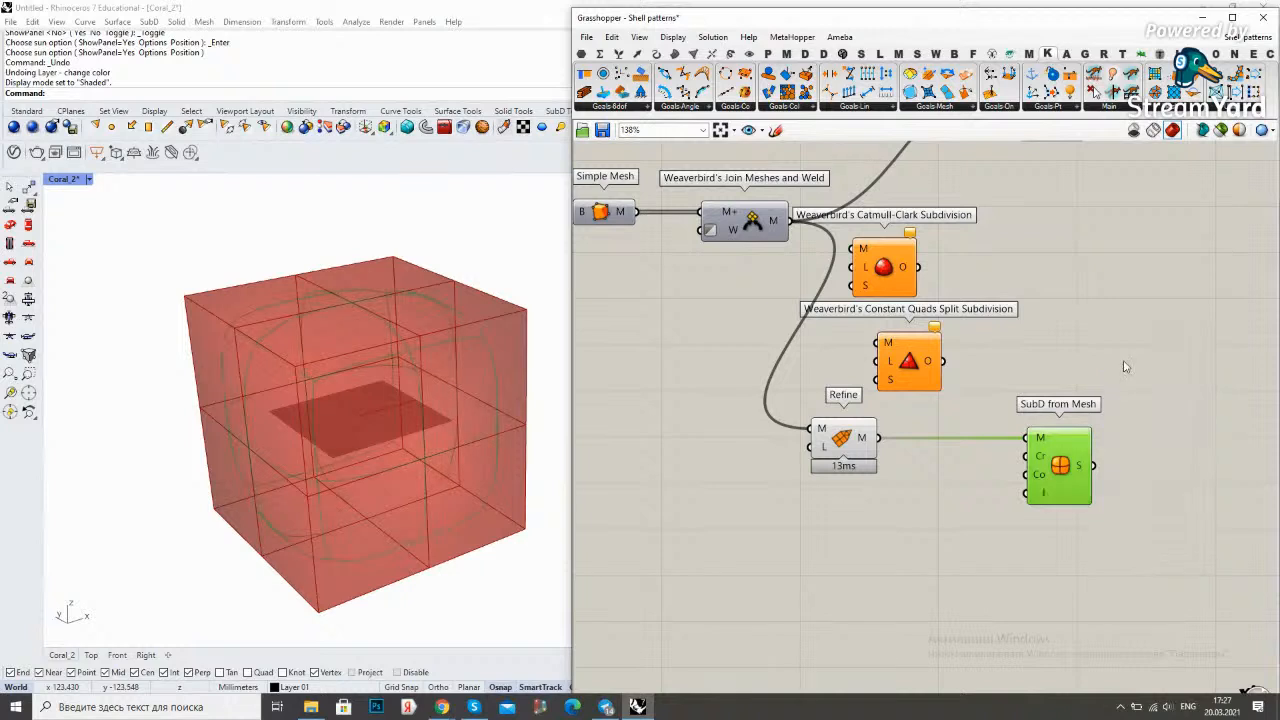
click(858, 438)
right_click(897, 484)
click(930, 492)
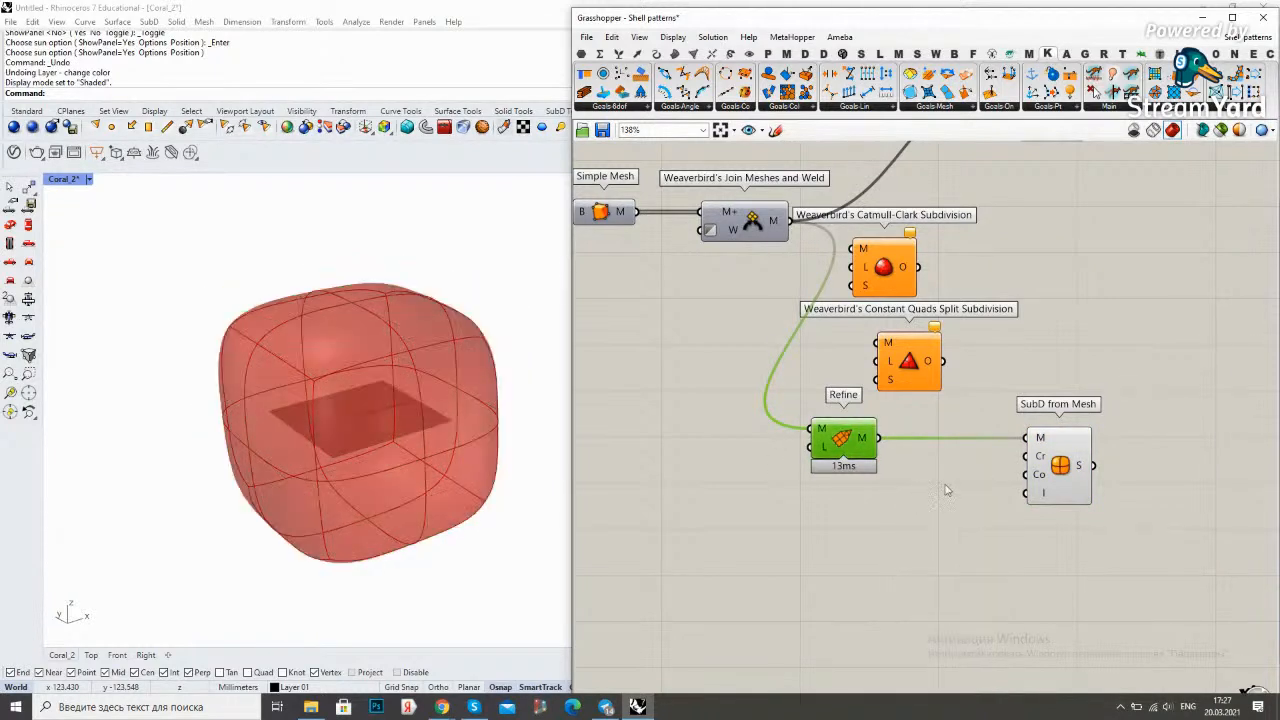
Temporarily preview the original SubD from Mesh to compare its shape with the SubD made from the refined mesh
scroll(371, 388, down, 5)
right_drag(365, 386, 356, 344)
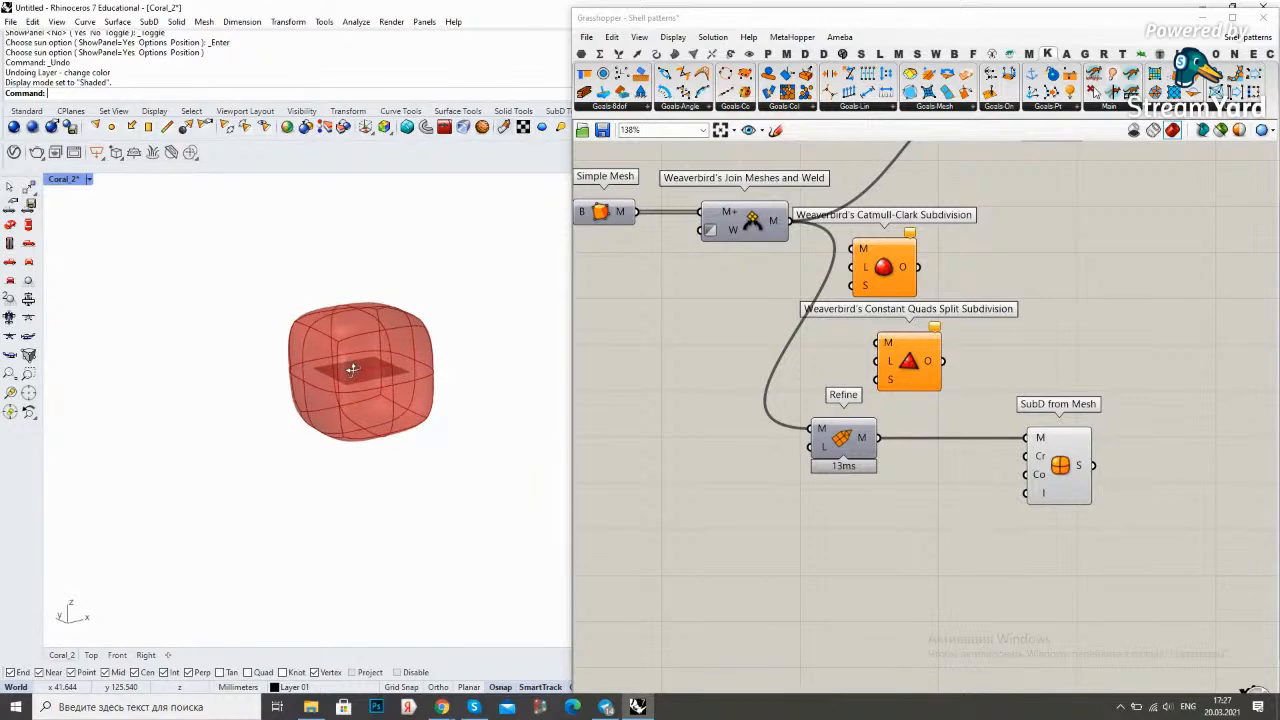
scroll(357, 343, up, 2)
right_drag(997, 242, 930, 390)
right_click(988, 272)
click(1070, 296)
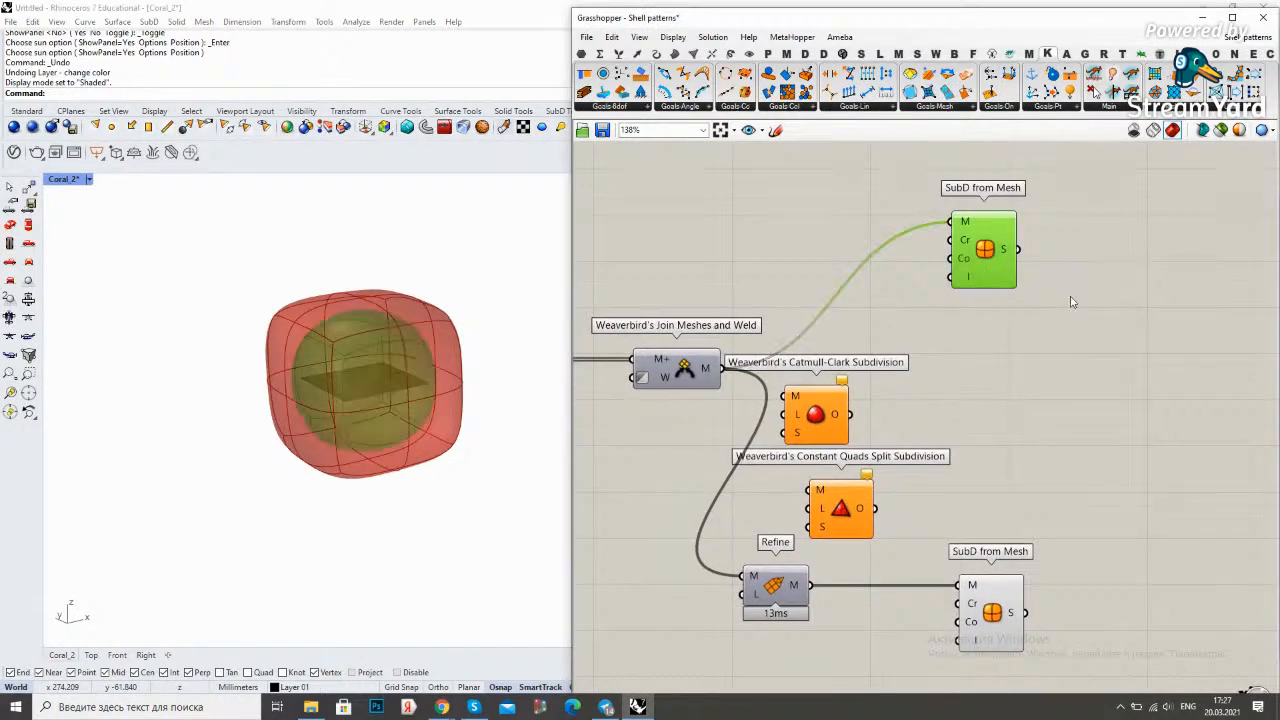
right_click(964, 365)
click(995, 383)
scroll(930, 450, down, 3)
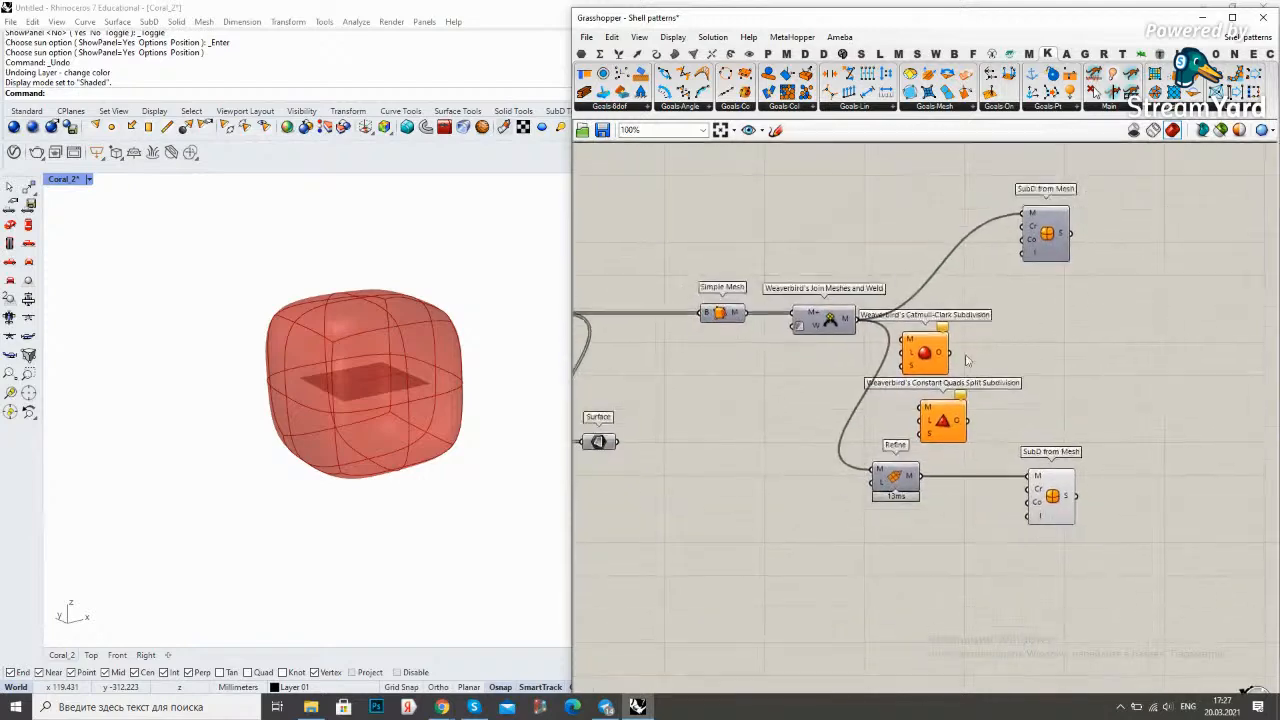
Add a number slider set to 2 and connect it to the L input of Refine
scroll(890, 505, up, 3)
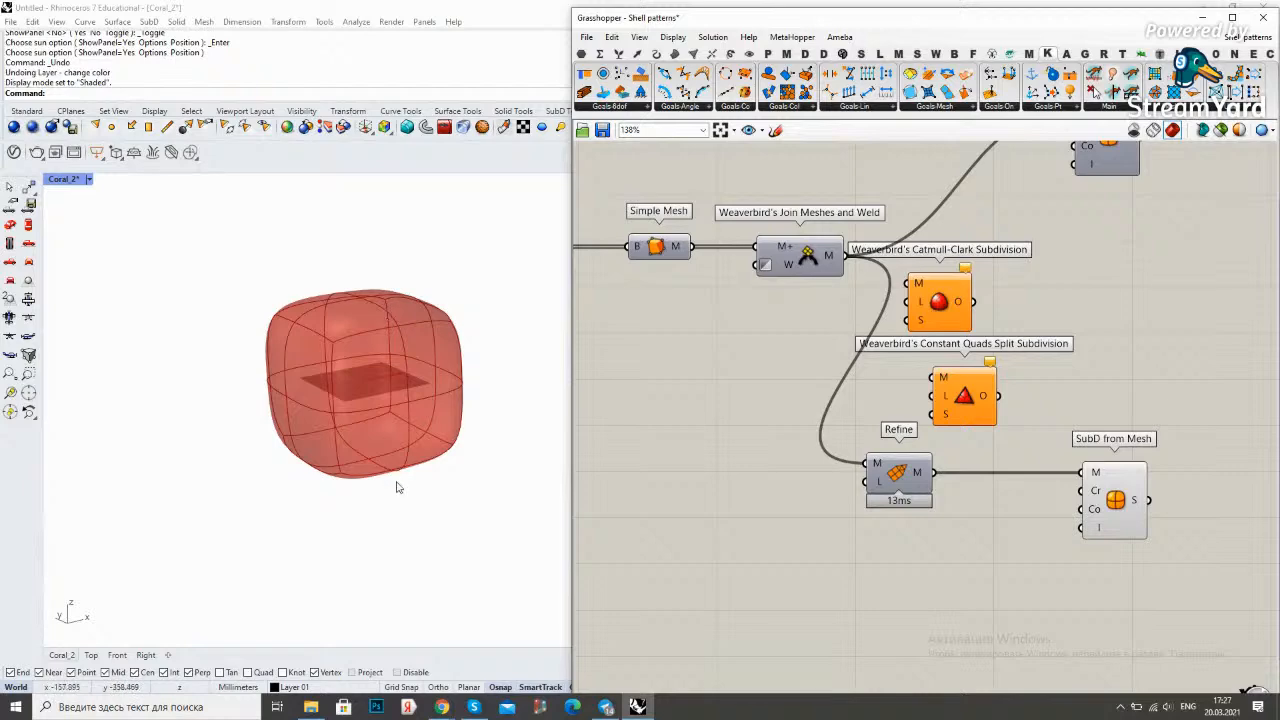
scroll(848, 495, up, 2)
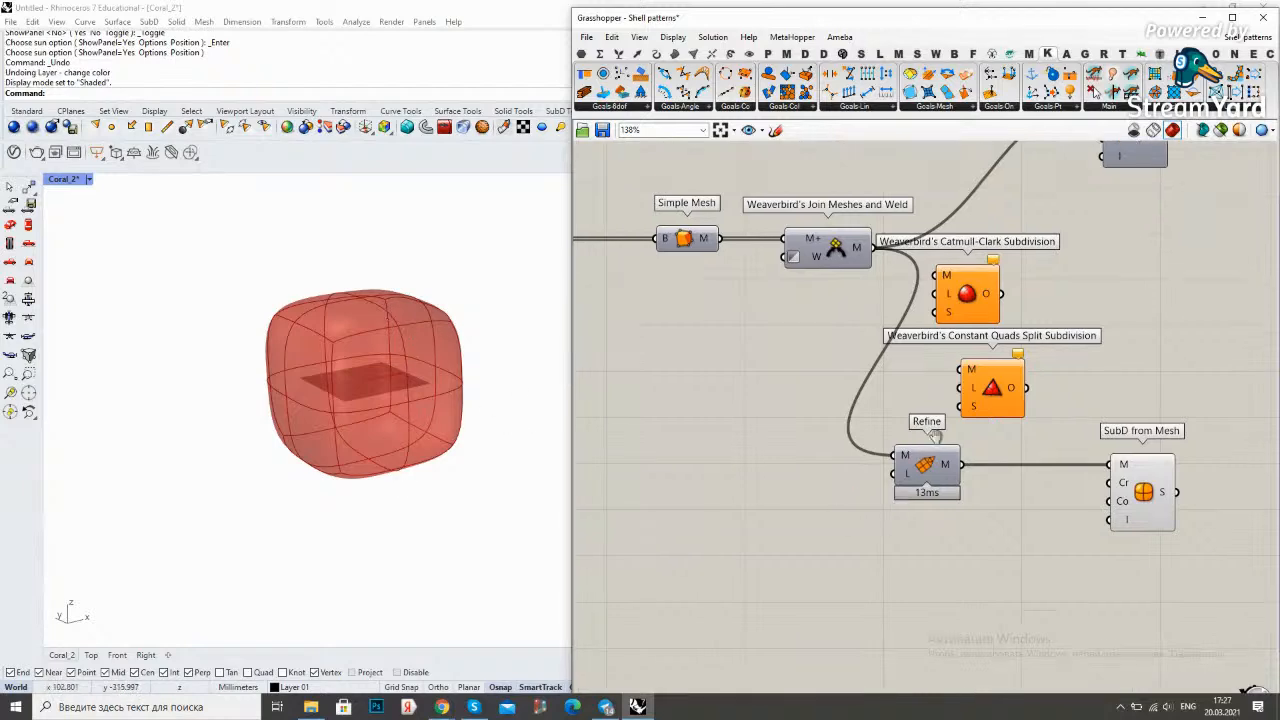
double_click(848, 495)
double_click(853, 545)
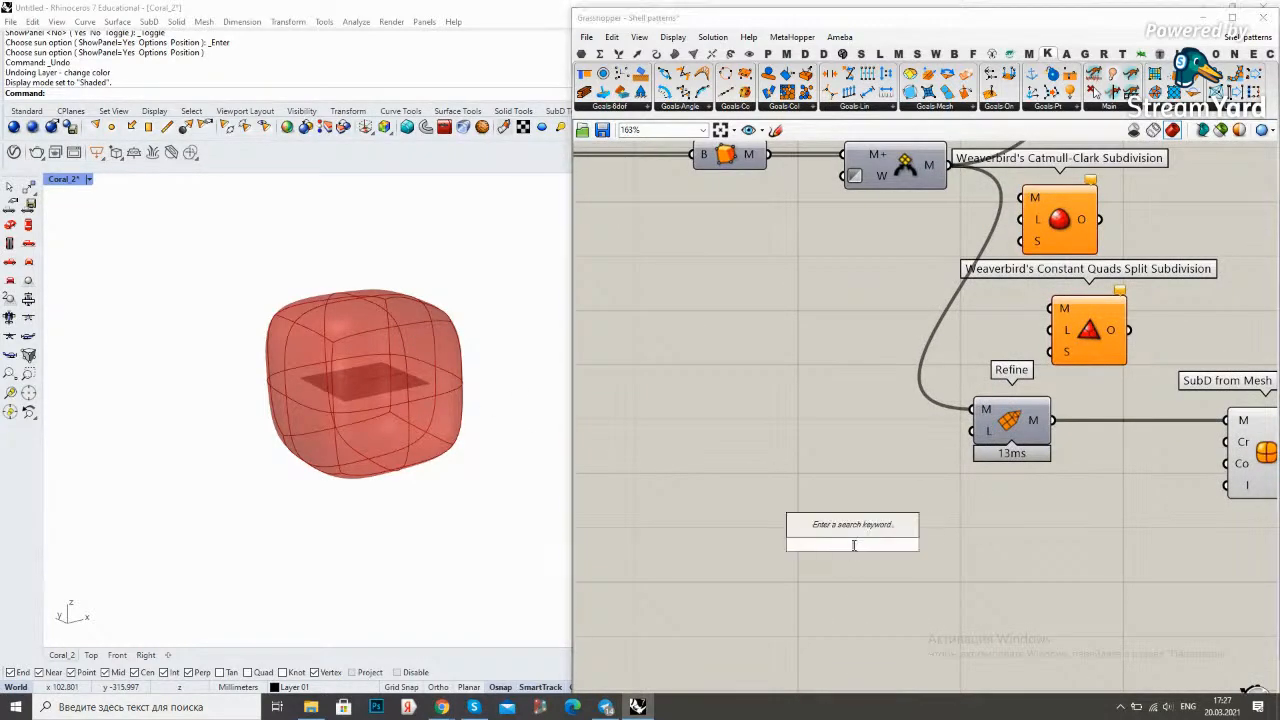
key(Return)
drag(935, 543, 974, 431)
click(1010, 420)
click(1054, 520)
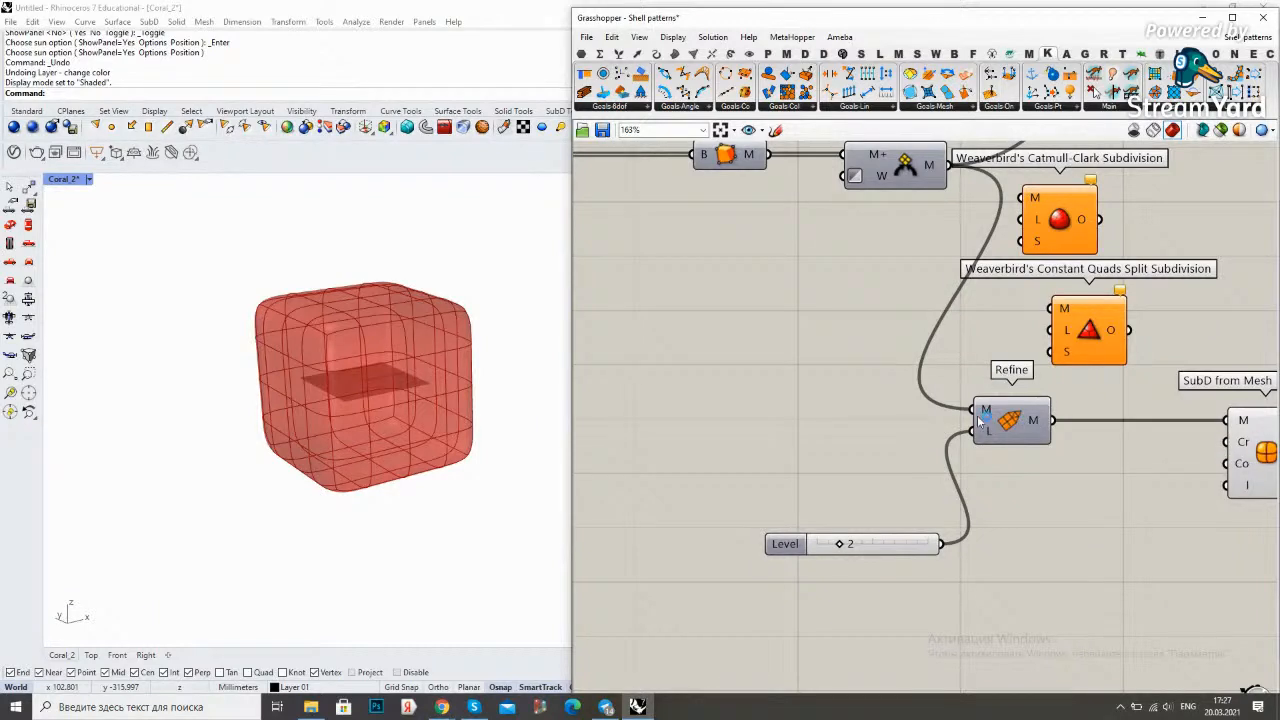
Raise the Level slider feeding Refine through 3 to 4 and inspect the refined mesh output
mouse_move(1047, 440)
scroll(850, 542, up, 5)
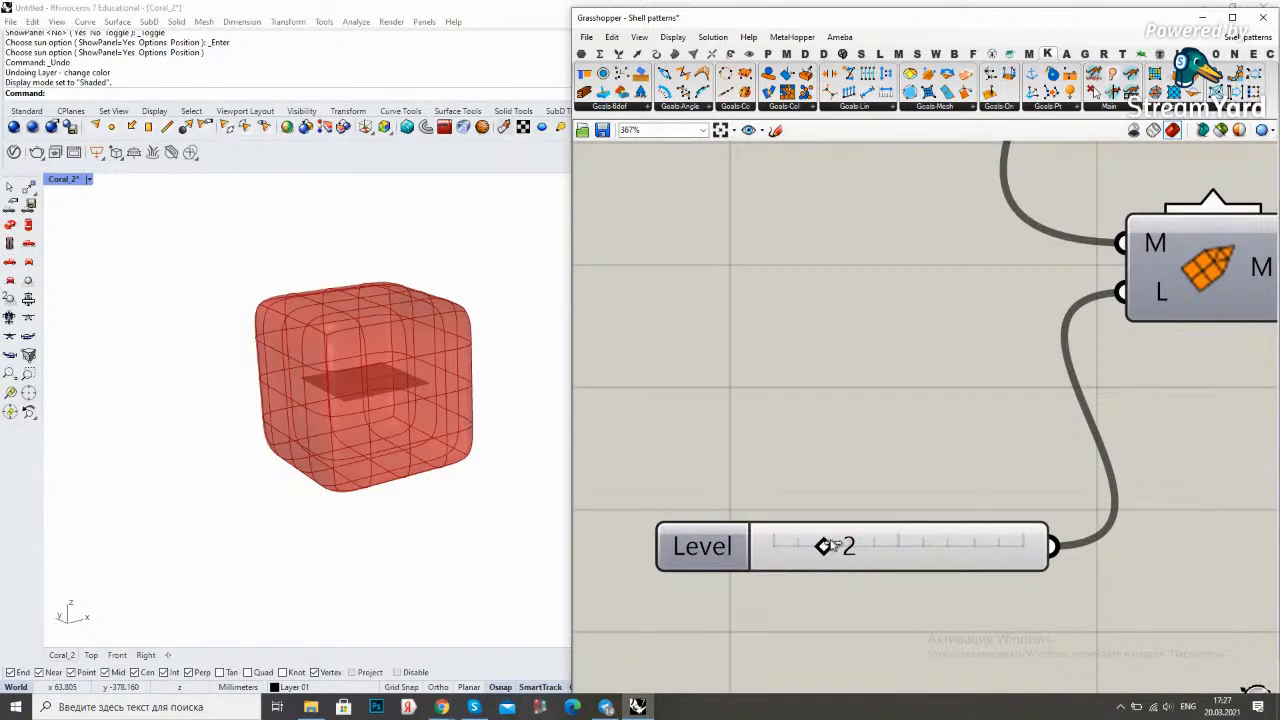
drag(833, 545, 848, 545)
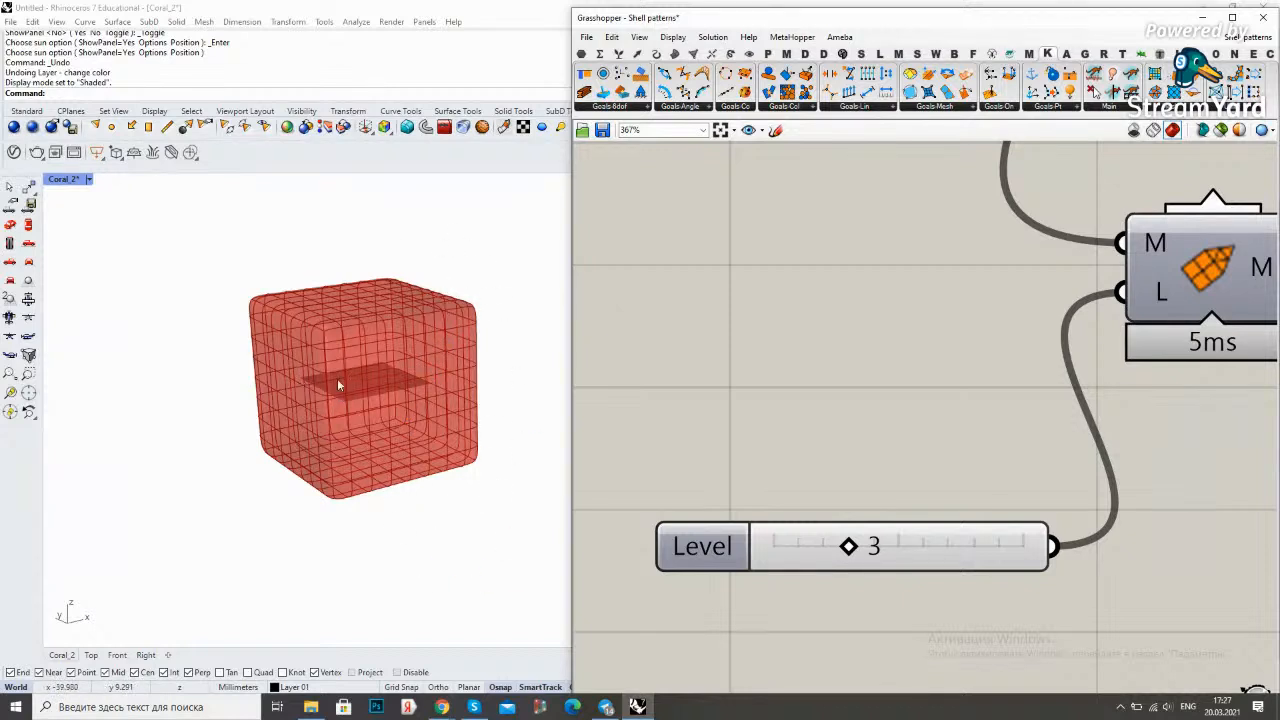
scroll(858, 565, up, 3)
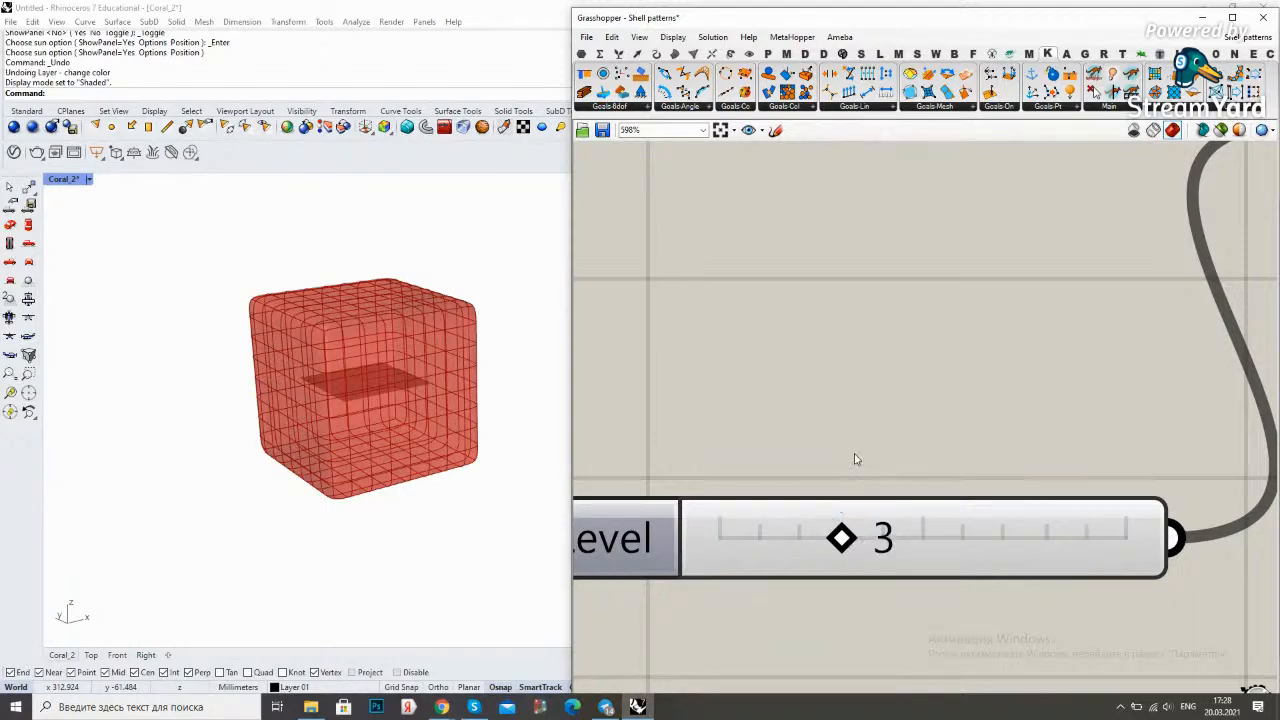
scroll(852, 460, down, 8)
scroll(815, 530, up, 6)
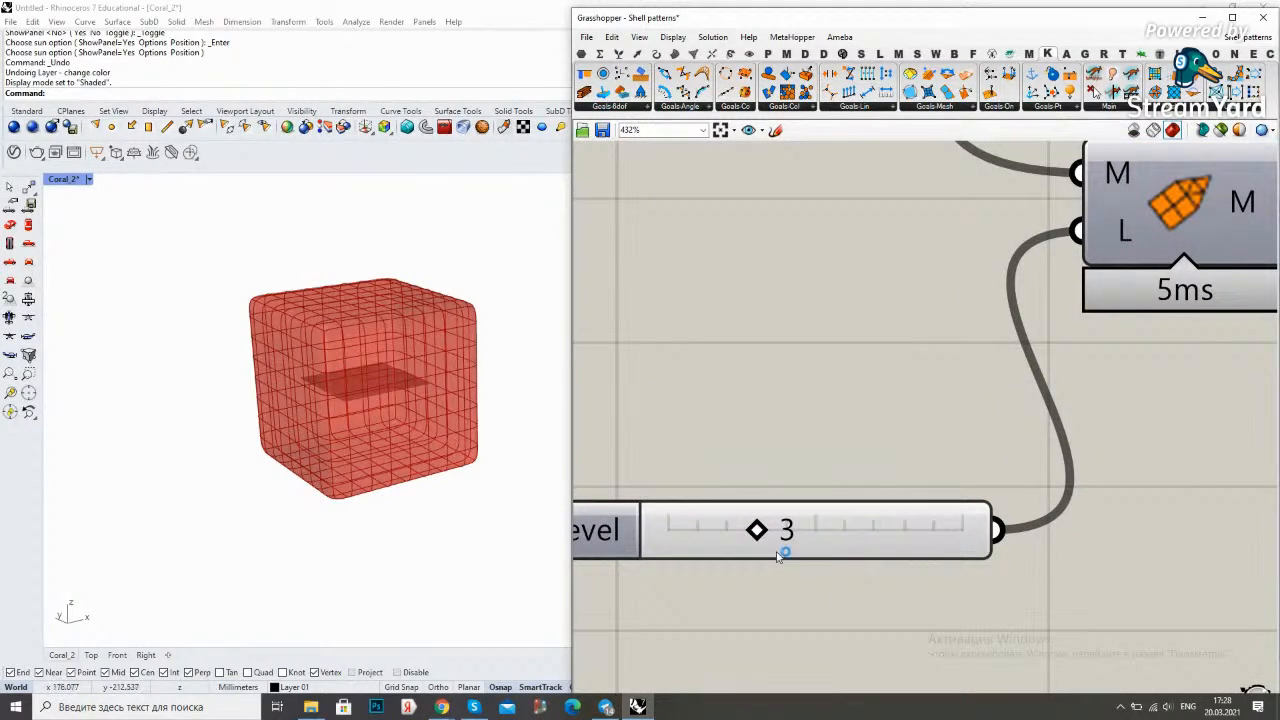
drag(763, 540, 788, 543)
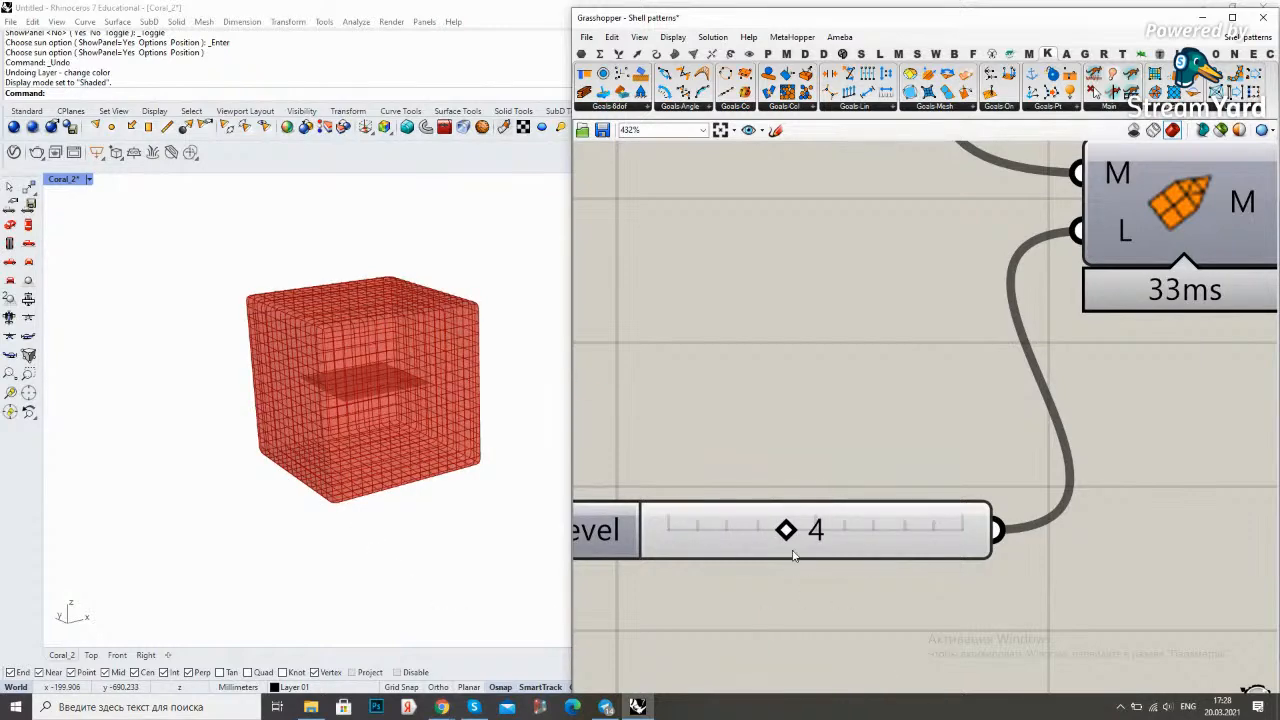
scroll(828, 559, down, 5)
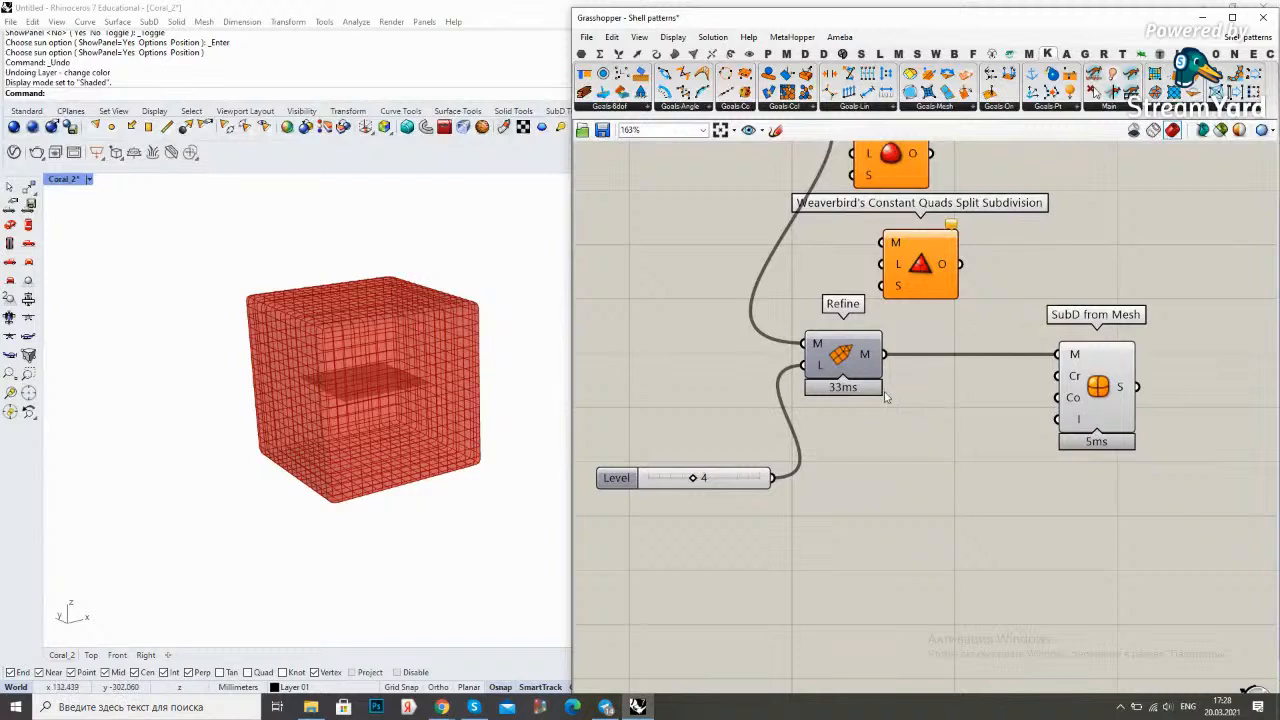
mouse_move(868, 355)
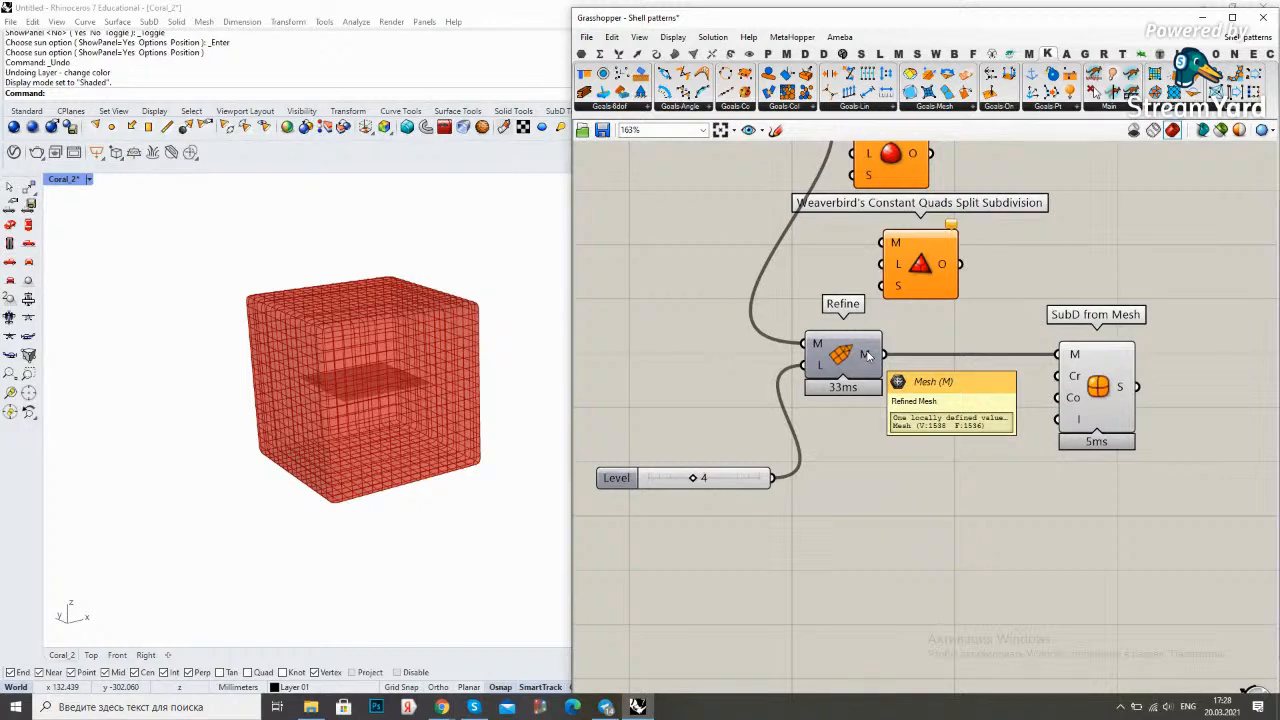
Move the Level slider up beside Refine's L input
scroll(897, 476, down, 4)
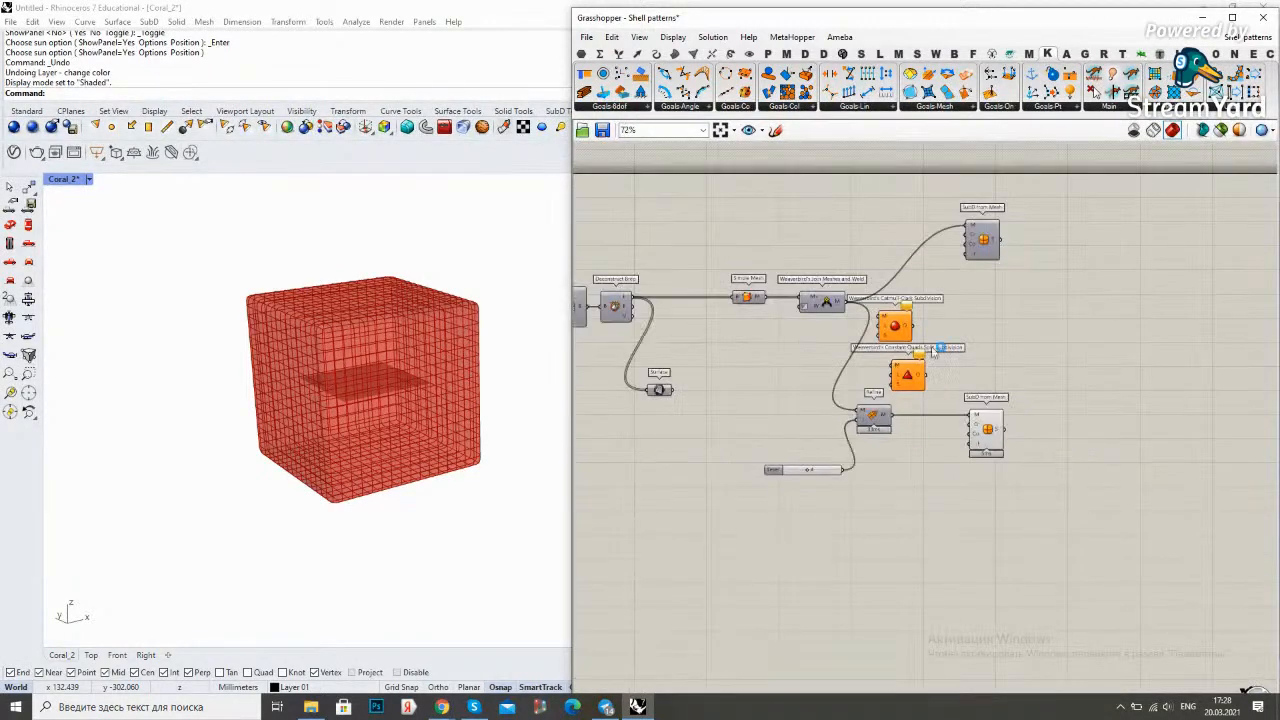
scroll(925, 532, up, 2)
drag(925, 517, 926, 434)
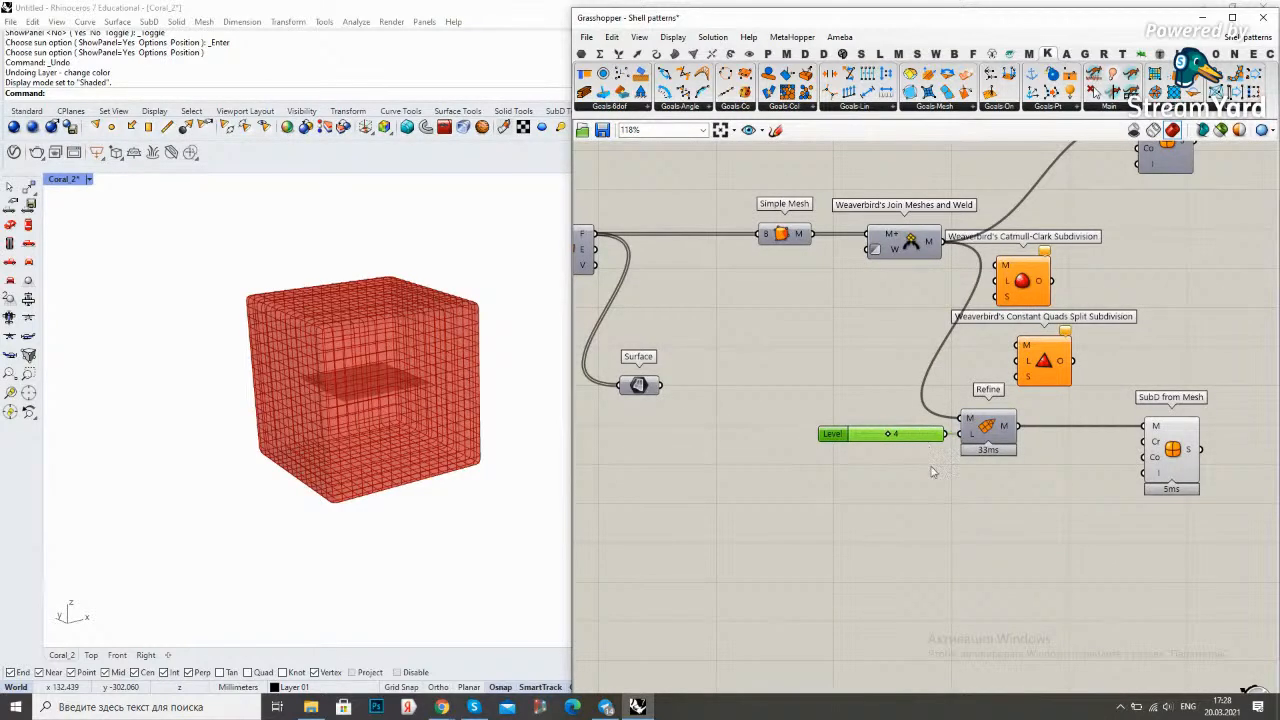
Move the Surface parameter farther from Deconstruct Brep, below the Refine branch
scroll(929, 452, down, 1)
right_drag(800, 440, 793, 318)
drag(686, 286, 786, 463)
click(860, 423)
right_drag(864, 422, 829, 450)
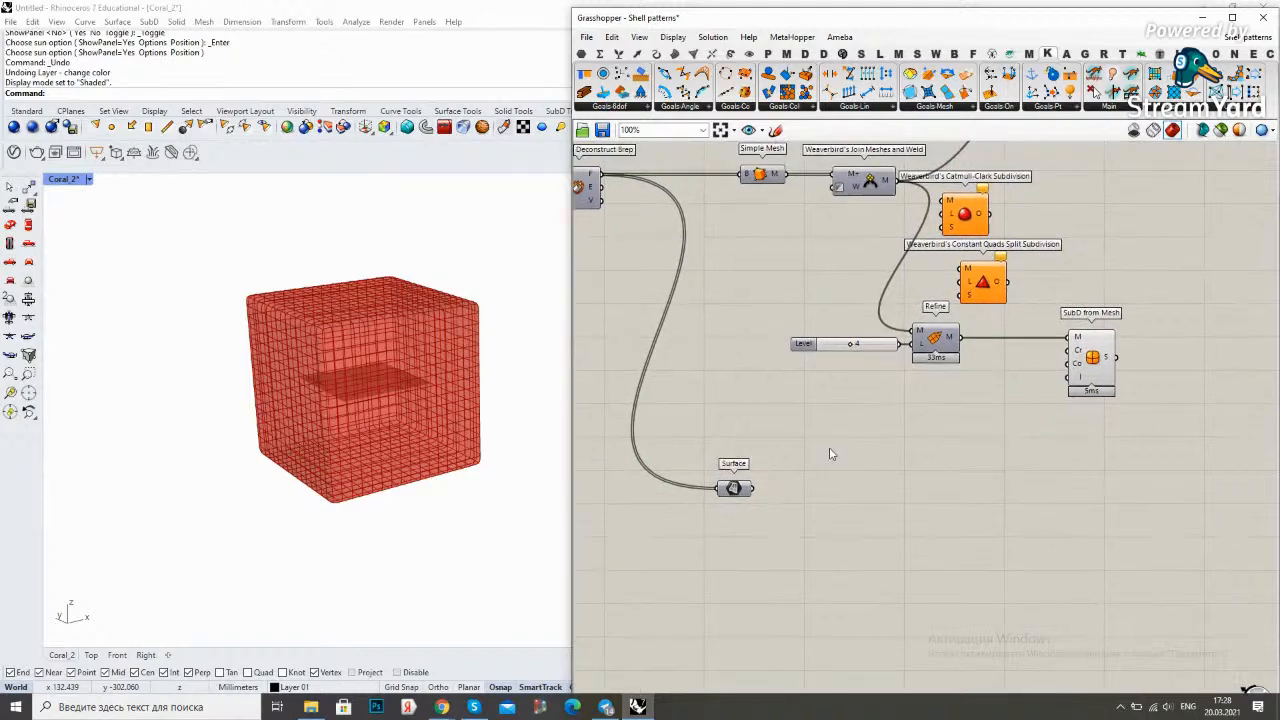
scroll(800, 486, up, 3)
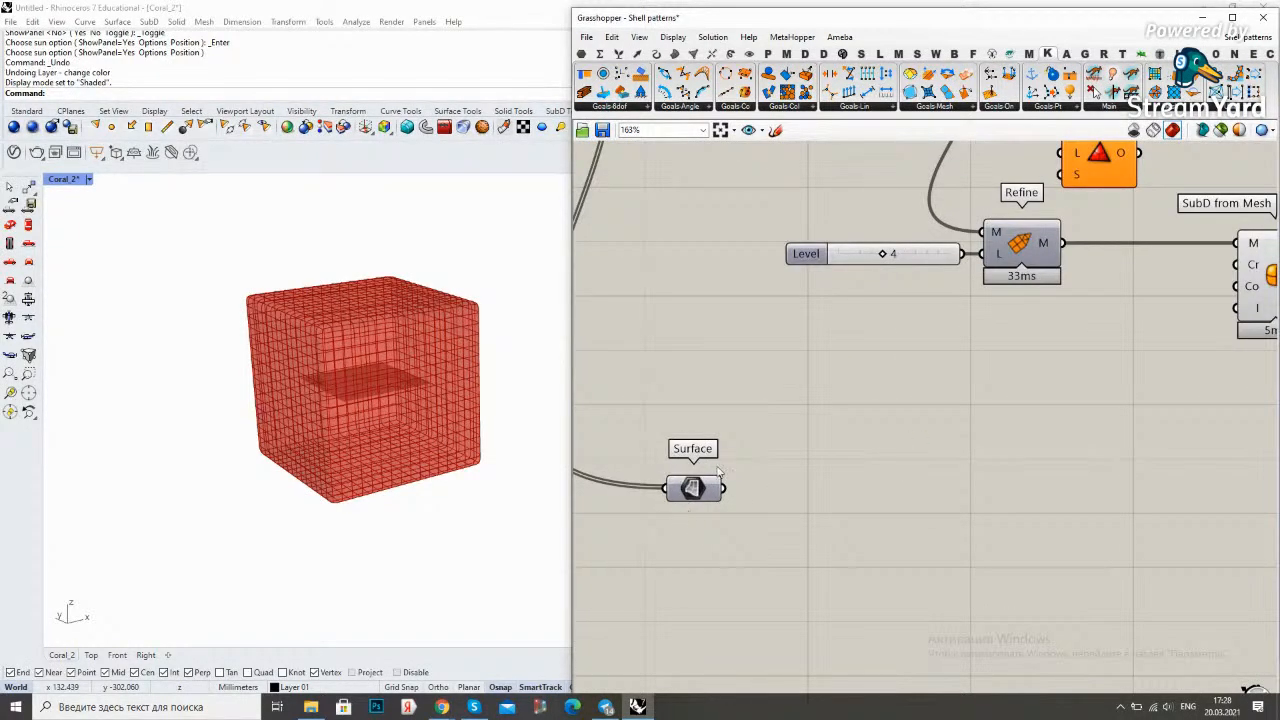
scroll(786, 434, down, 2)
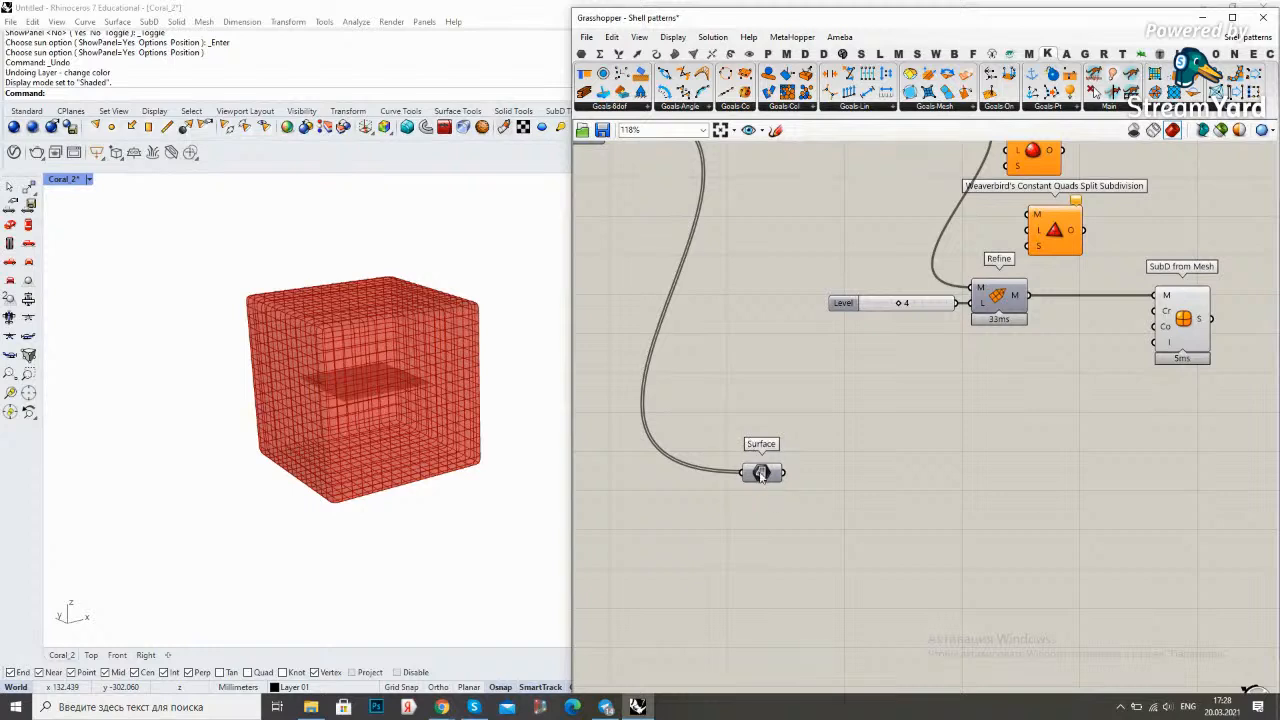
Turn off the preview of the SubD from Mesh component fed by Refine
click(1171, 320)
middle_click(1094, 329)
click(1109, 351)
click(901, 440)
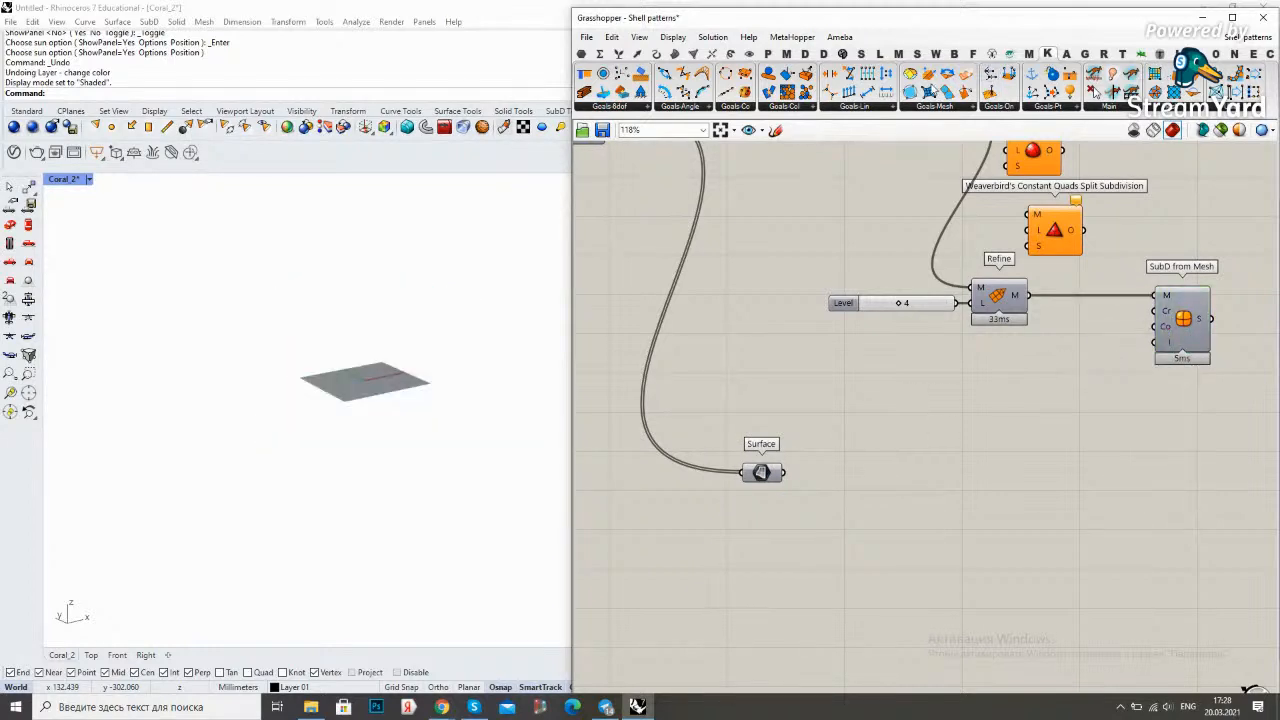
Add a Parameter Subdivide Surface component next to the Surface parameter and connect the surfaces to its S input
click(1010, 53)
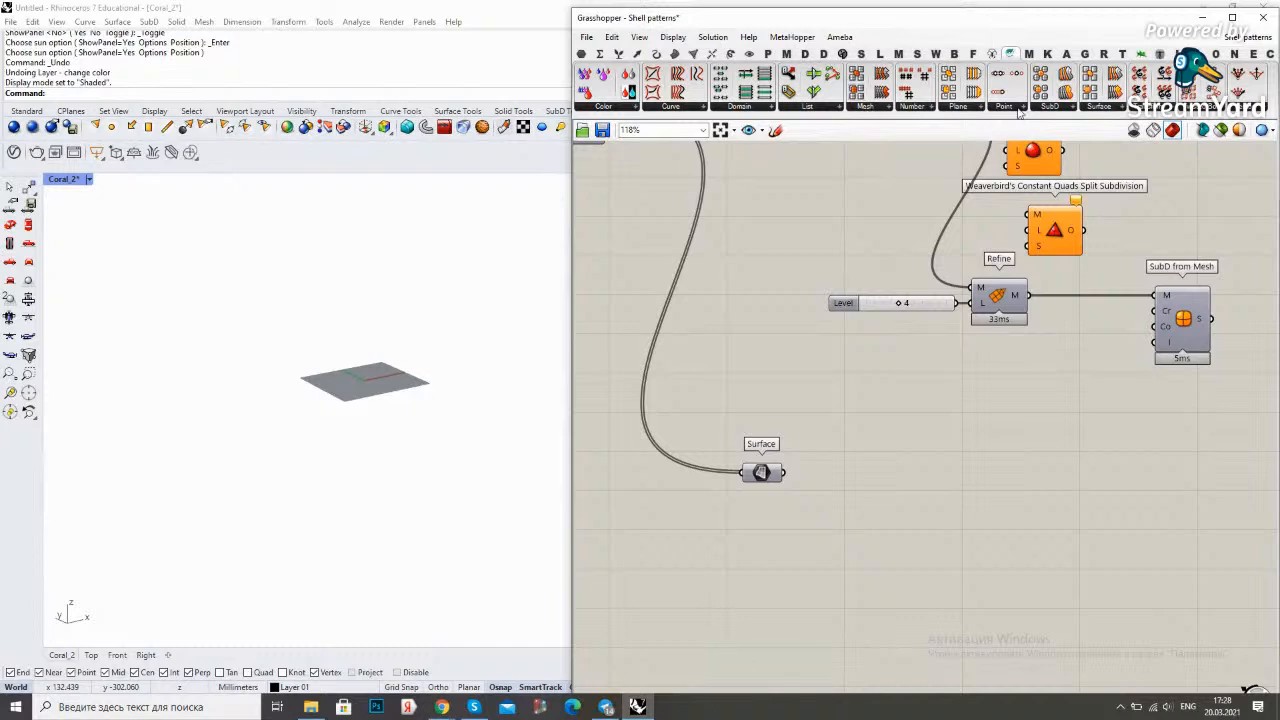
click(1098, 107)
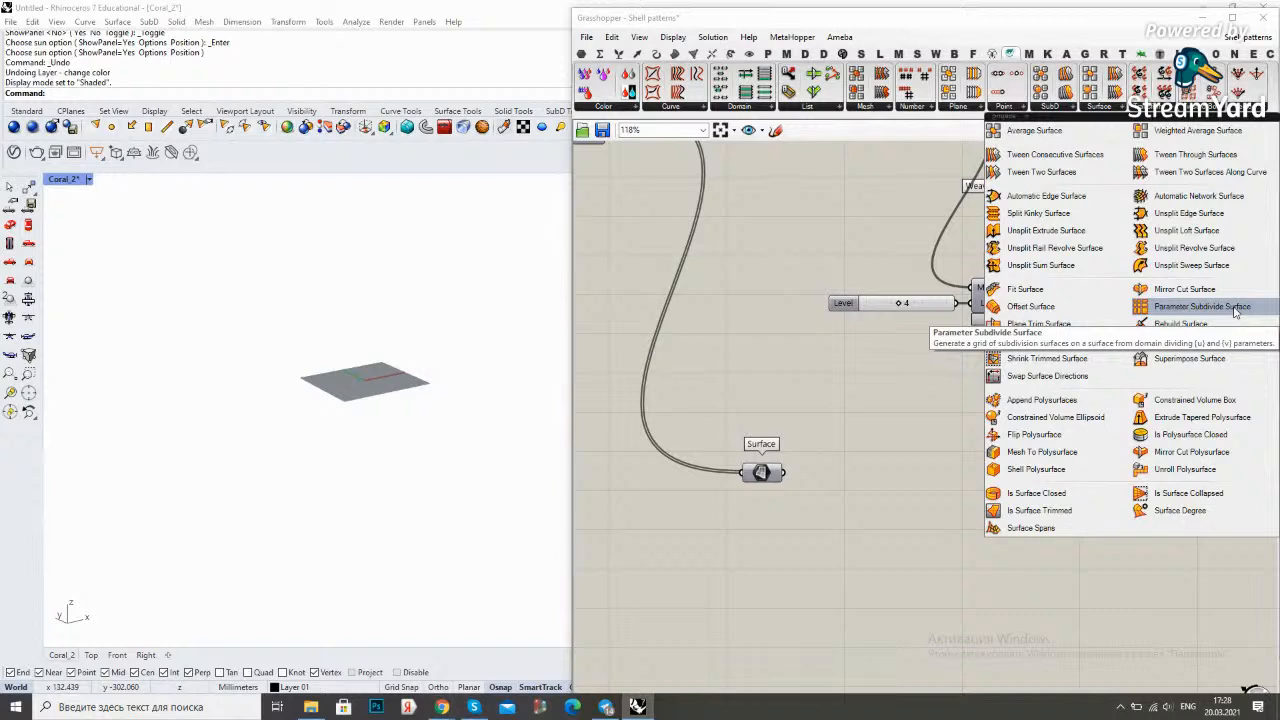
drag(1235, 312, 946, 476)
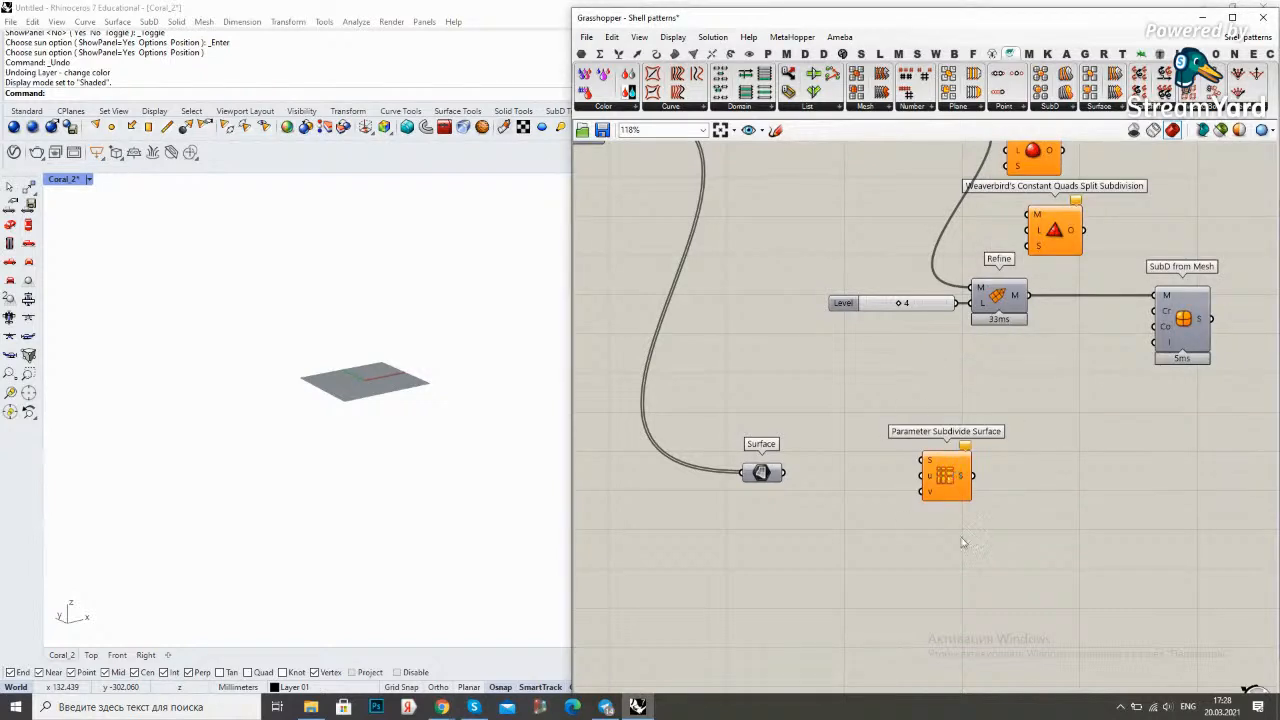
drag(783, 474, 932, 472)
click(877, 423)
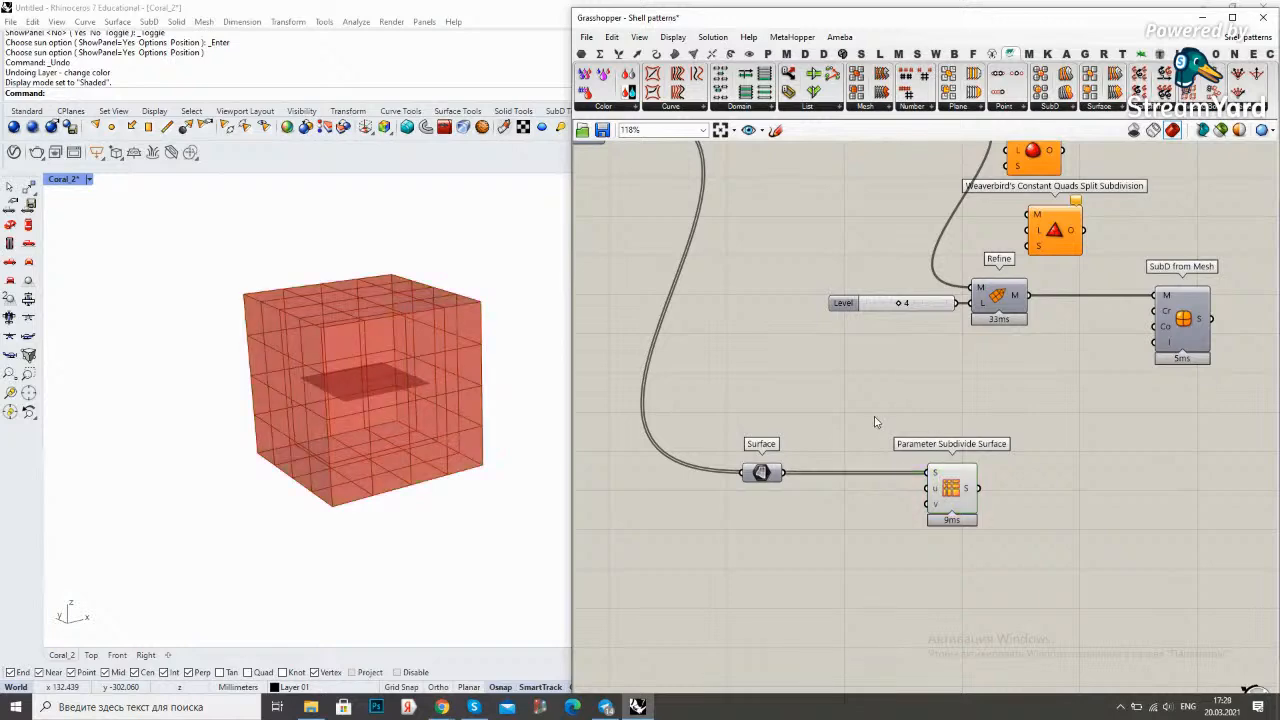
Move the Parameter Subdivide Surface component farther from the Surface parameter
right_drag(919, 466, 986, 416)
scroll(986, 416, up, 2)
drag(1022, 444, 1088, 445)
click(1004, 457)
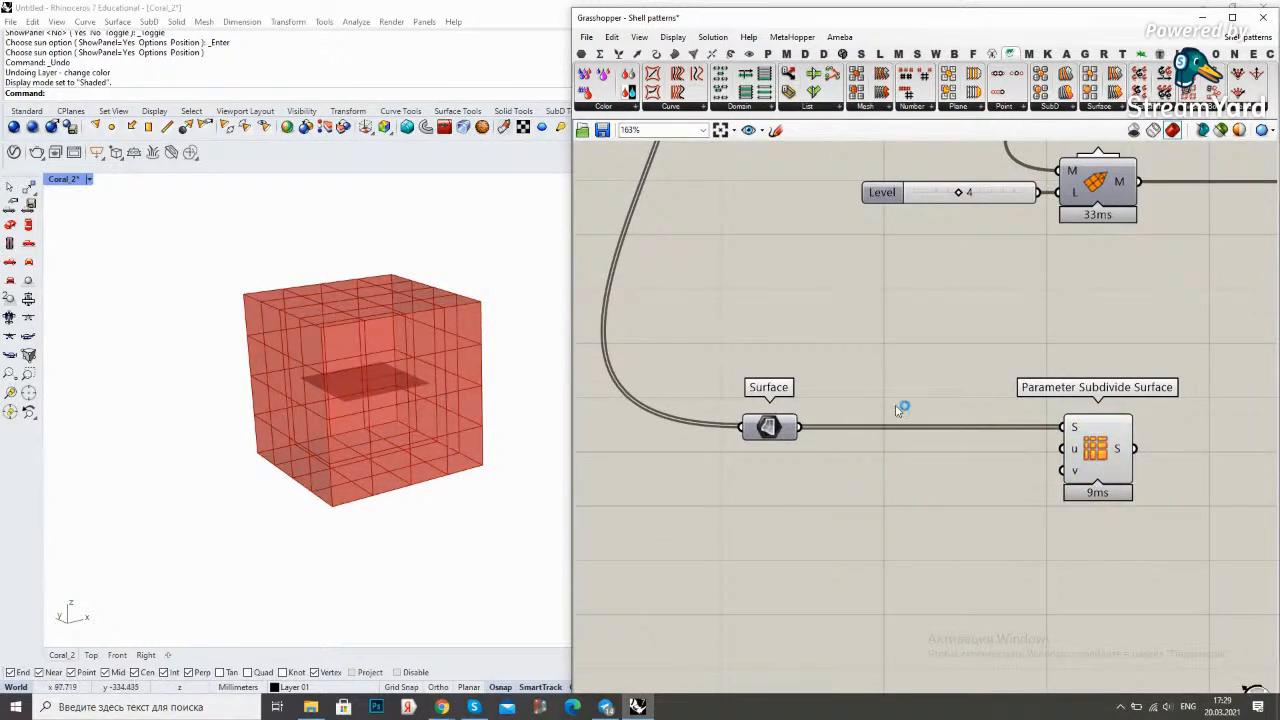
Examine the default division parameters of Parameter Subdivide Surface's u and v inputs and the resulting grid on the box
right_drag(903, 408, 927, 358)
scroll(1037, 390, up, 2)
mouse_move(1021, 370)
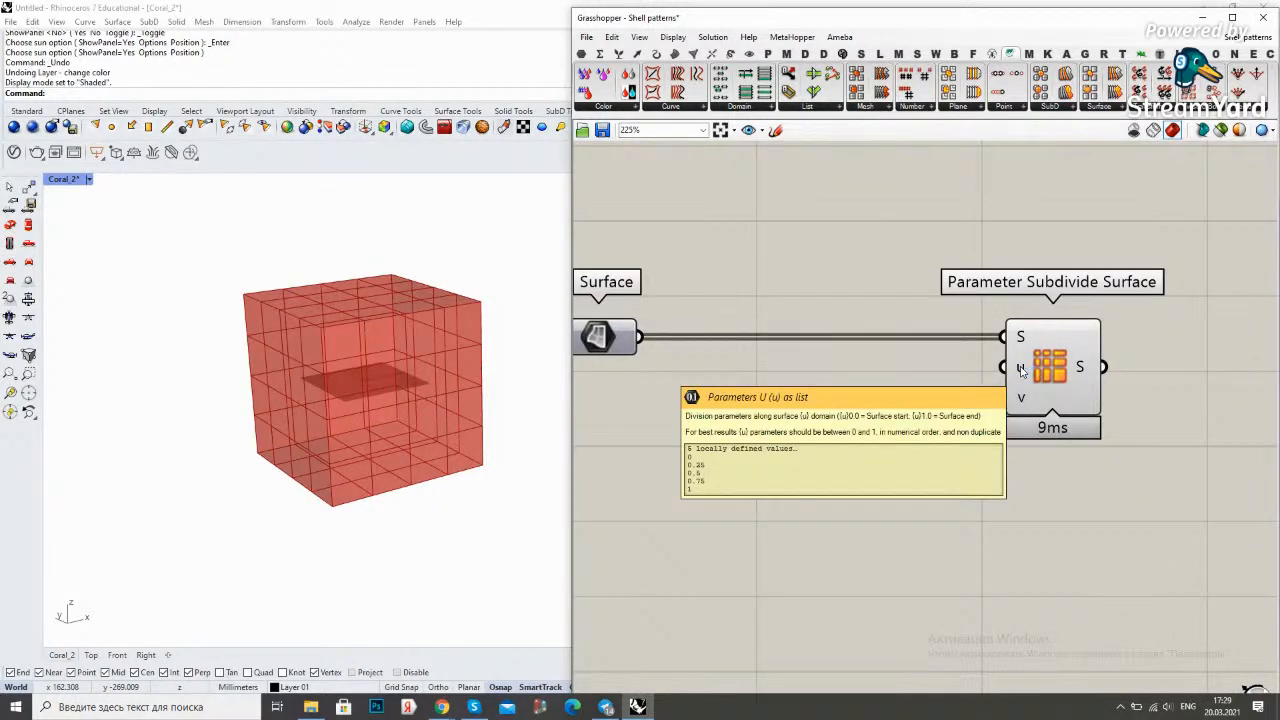
mouse_move(1020, 397)
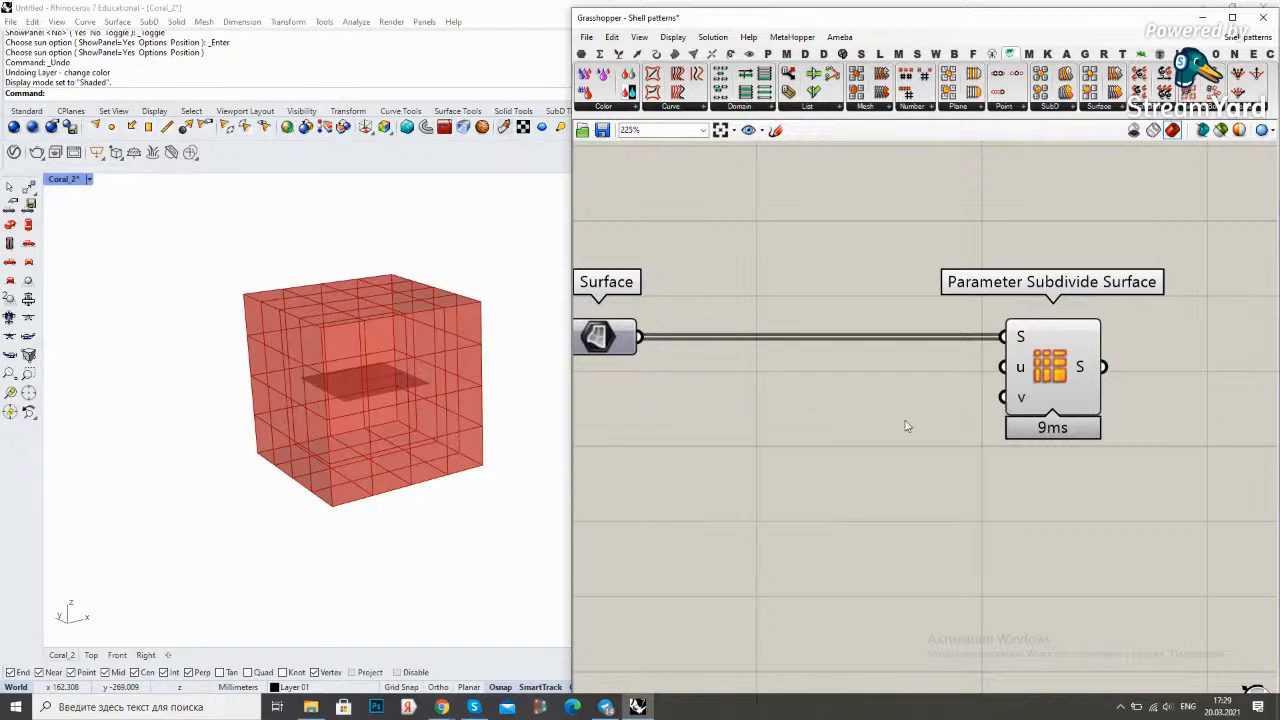
right_drag(783, 383, 888, 380)
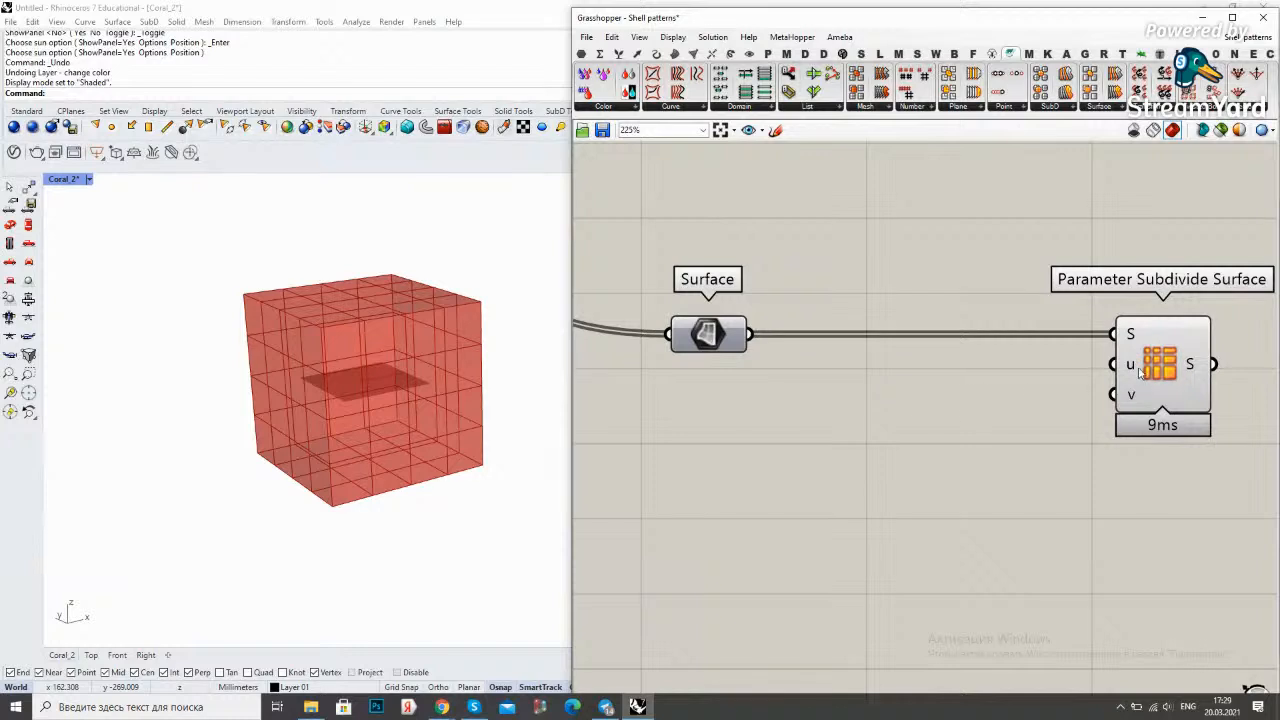
mouse_move(1132, 371)
click(390, 445)
scroll(402, 356, up, 3)
right_drag(402, 356, 406, 339)
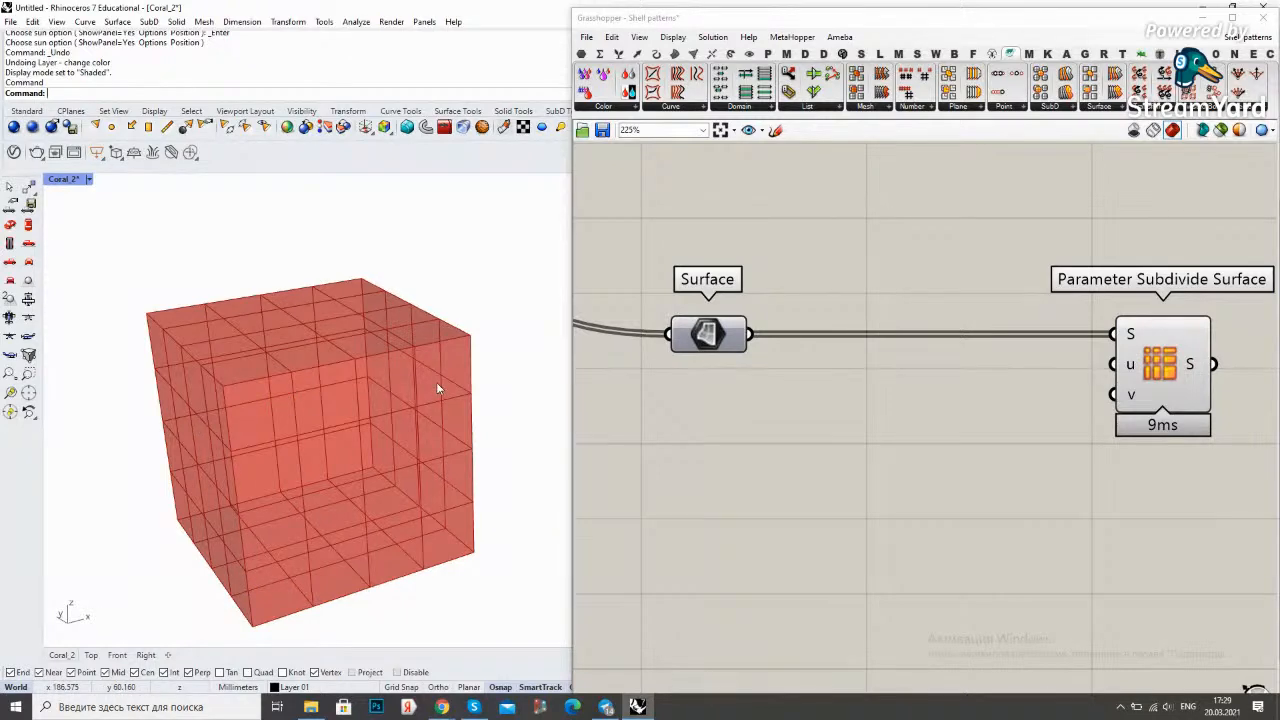
scroll(980, 368, down, 3)
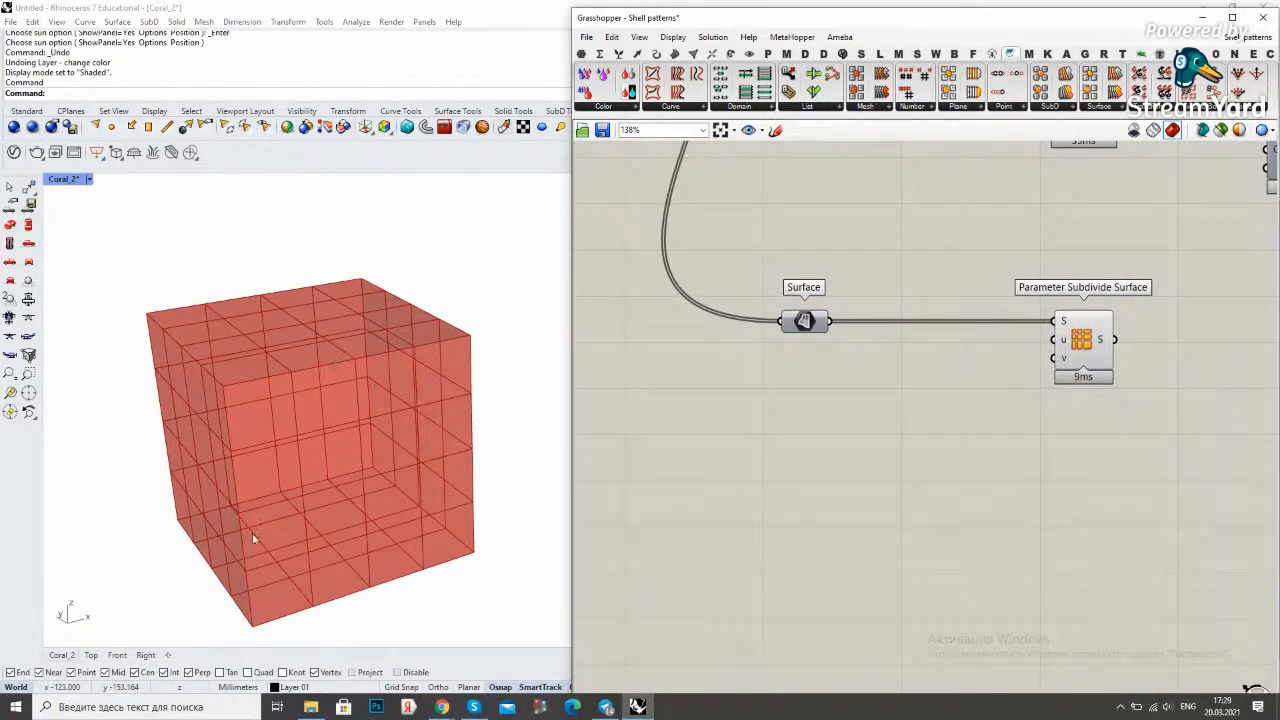
scroll(983, 258, up, 2)
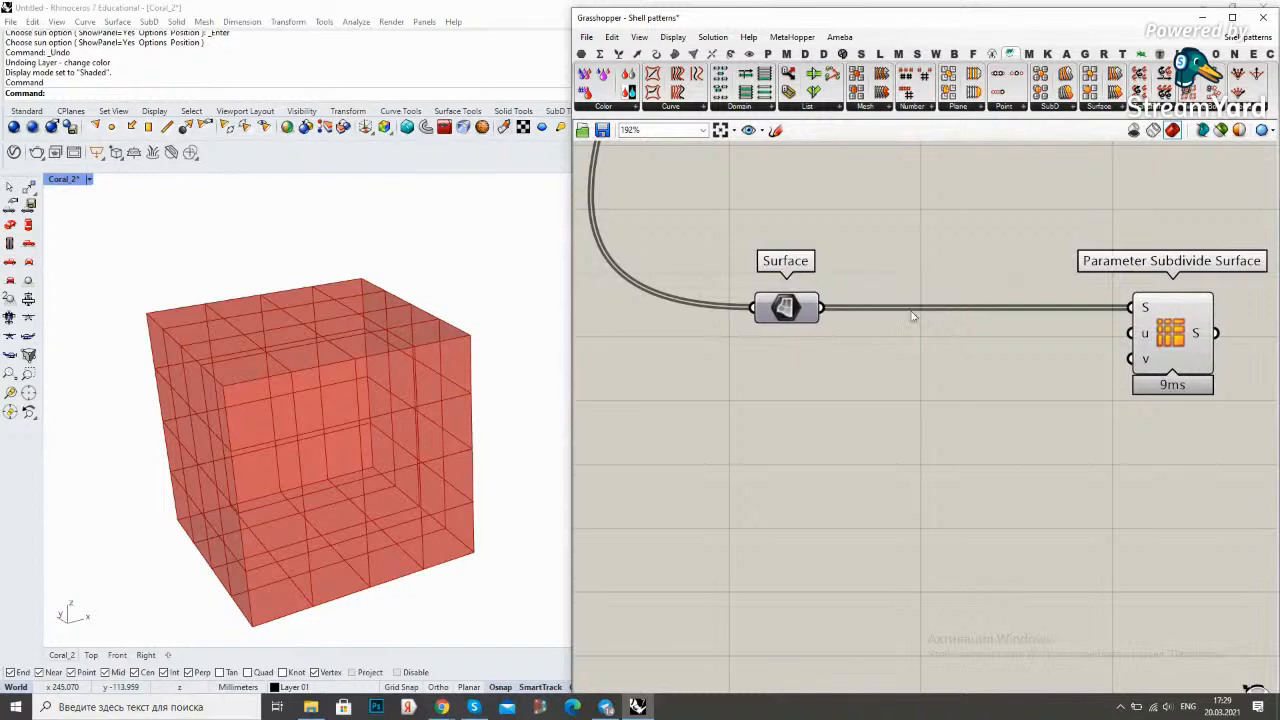
Move the Surface parameter farther from Parameter Subdivide Surface and add a Merge component below the wire between them
drag(786, 307, 717, 307)
click(1002, 365)
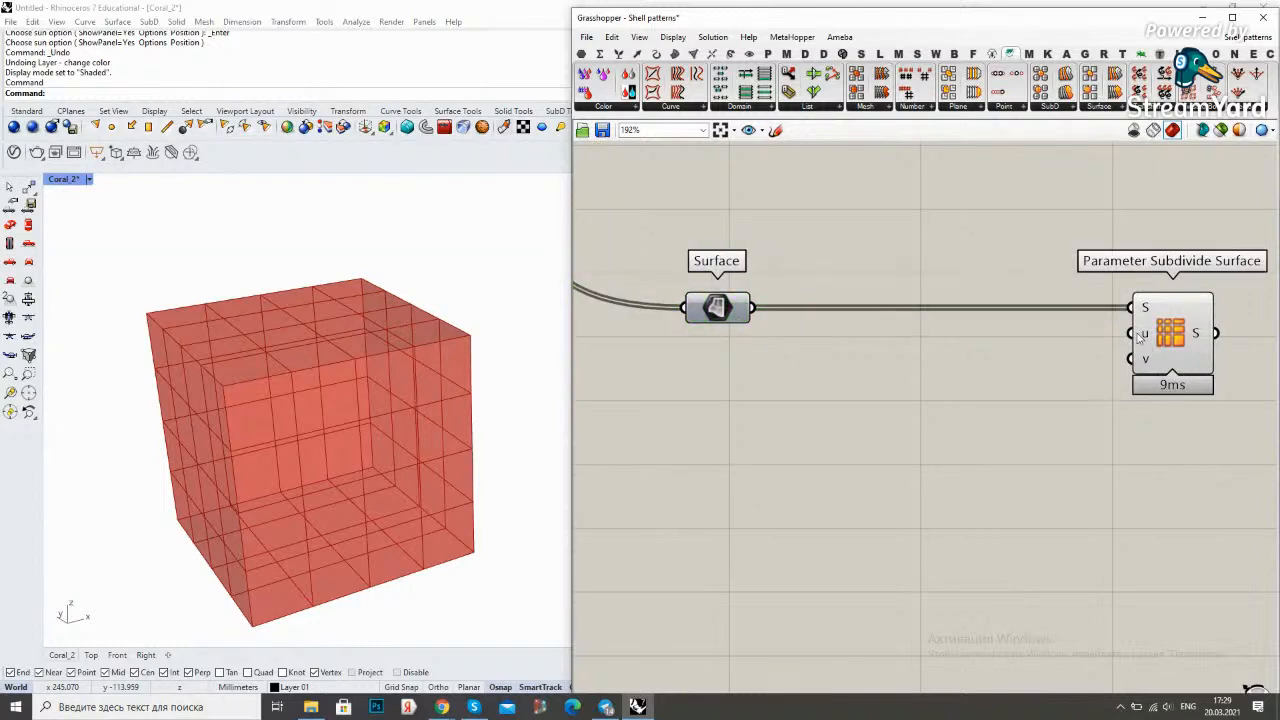
double_click(860, 458)
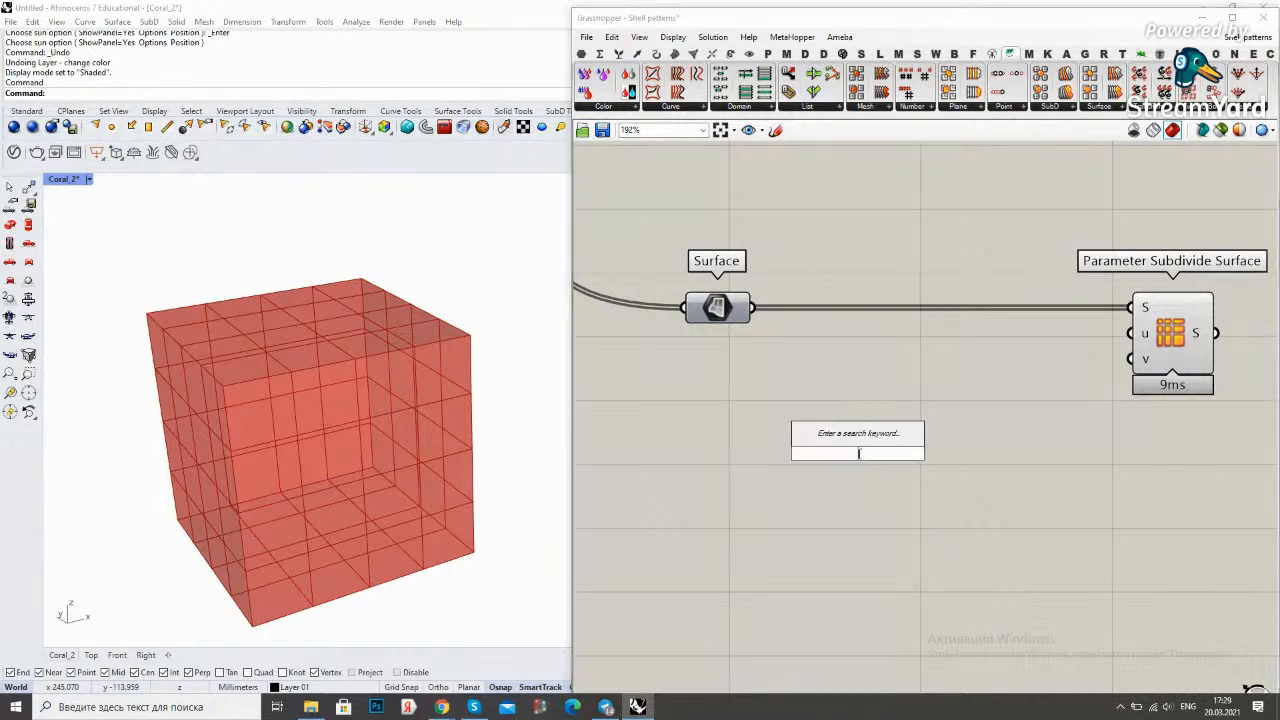
text(merge)
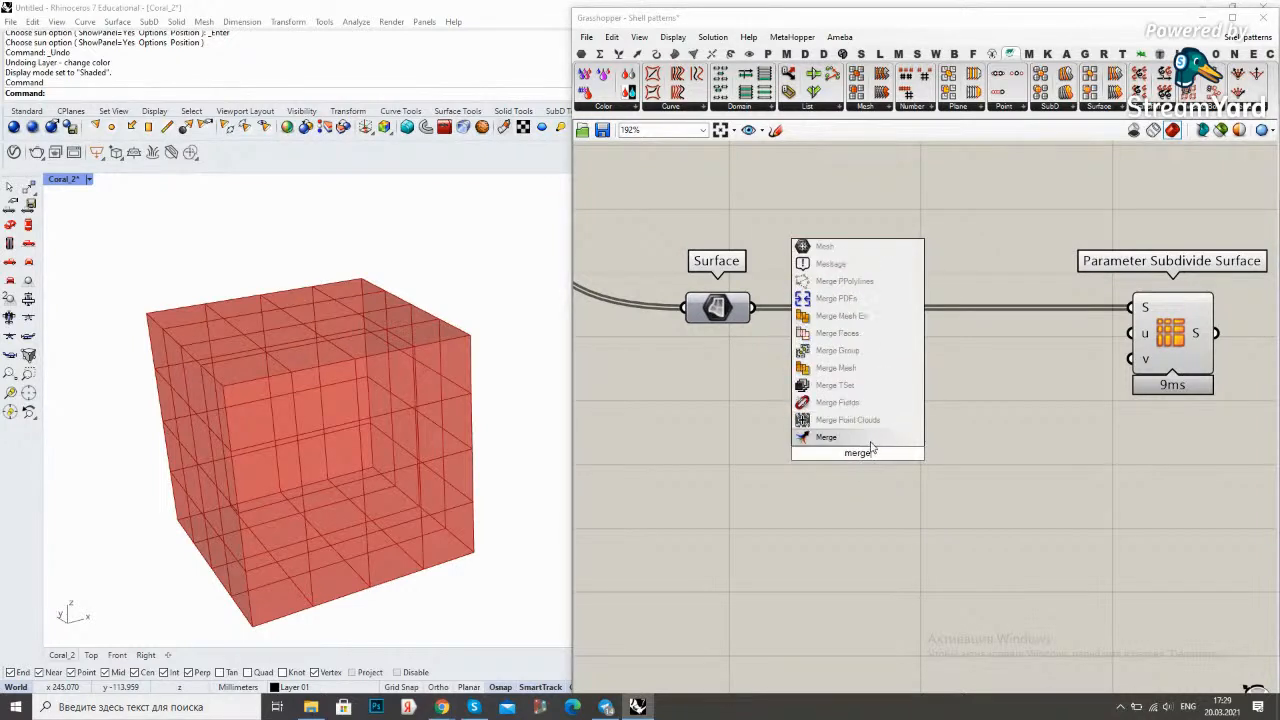
key(Return)
drag(862, 456, 941, 410)
click(963, 358)
click(960, 352)
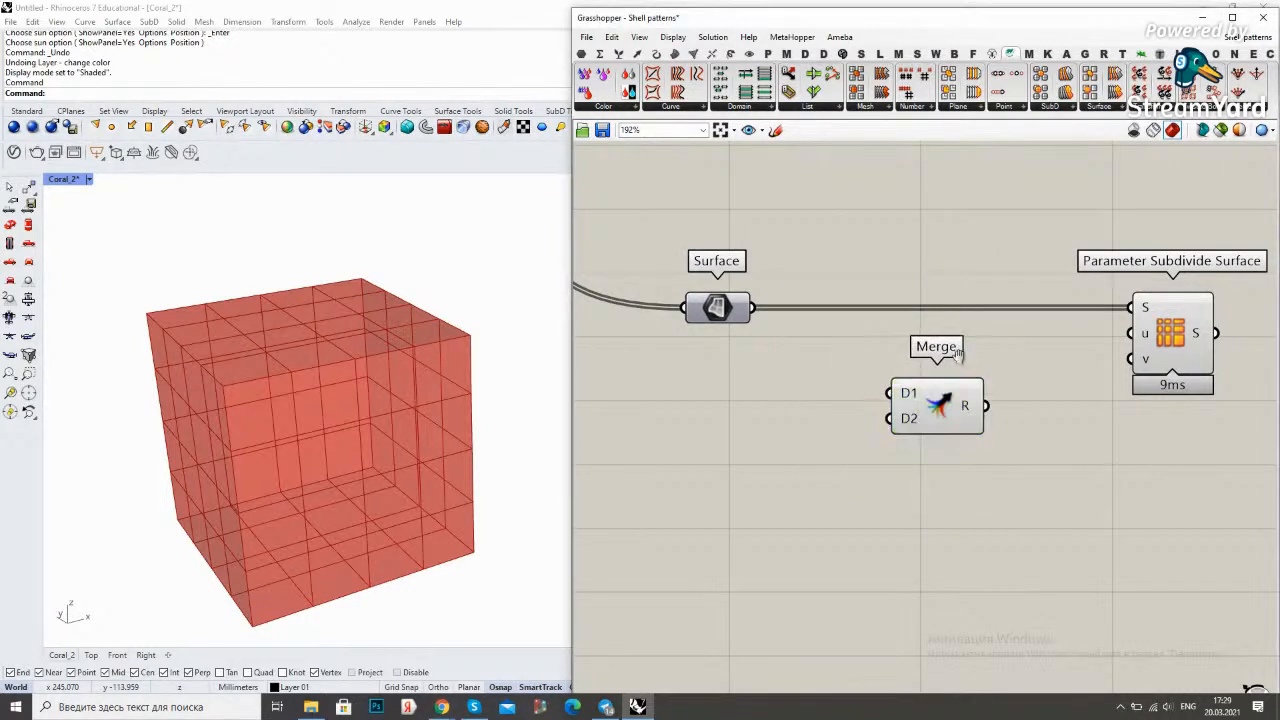
Add panels containing 0 and 1 and connect them to Merge's D1 and D2 inputs
right_drag(919, 326, 992, 342)
double_click(848, 418)
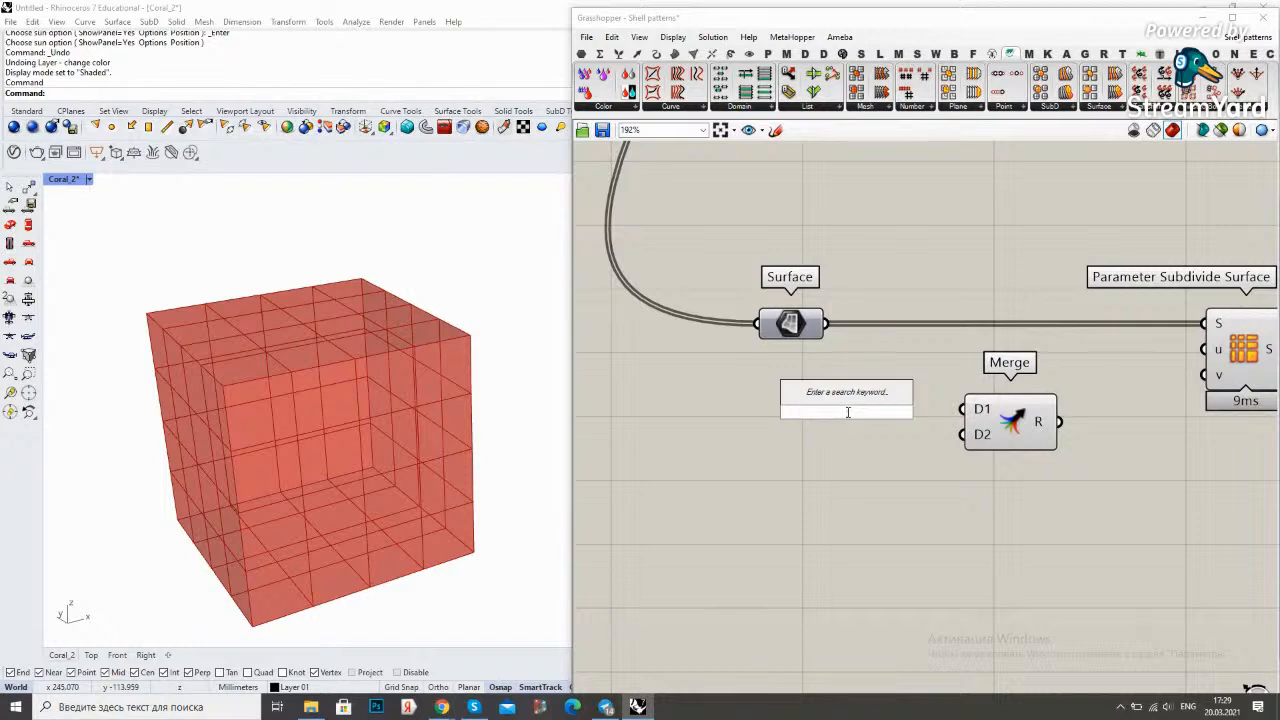
text(0)
key(Return)
drag(871, 412, 1000, 415)
click(843, 529)
double_click(843, 529)
text(1)
key(Return)
drag(865, 527, 997, 443)
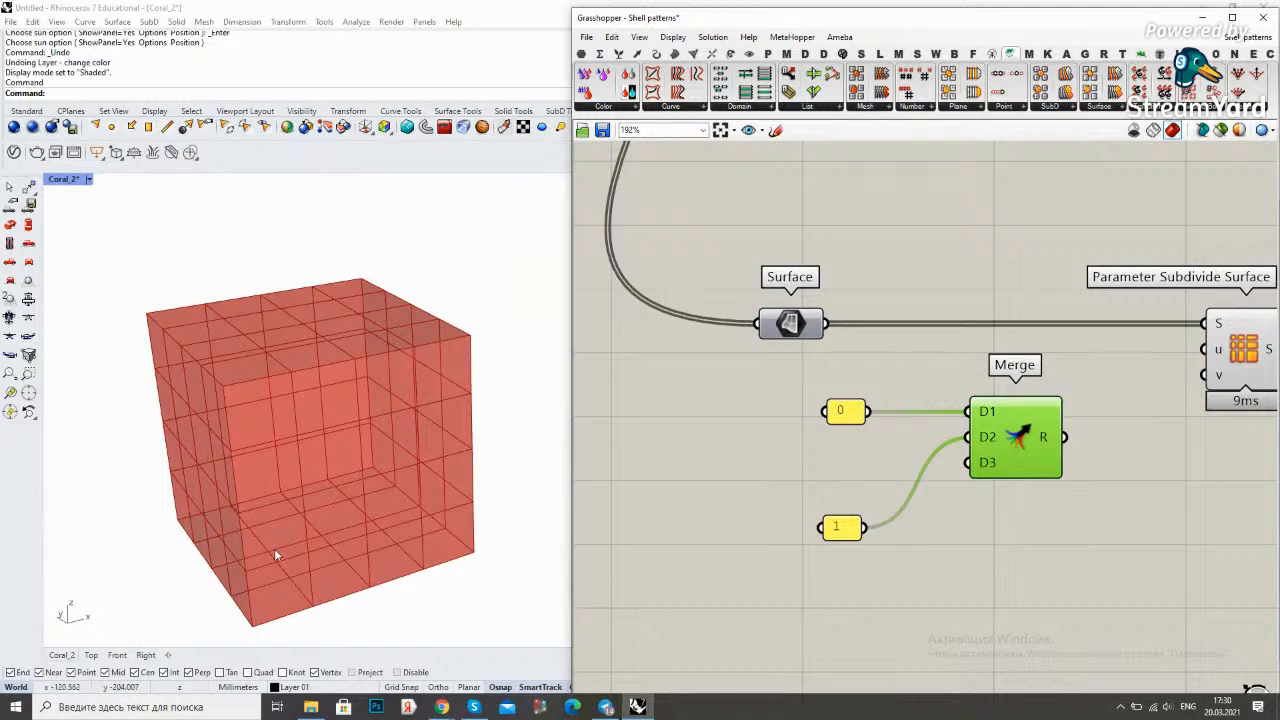
Insert two empty inputs into Merge between the connections from the 0 and 1 panels
scroll(971, 394, up, 5)
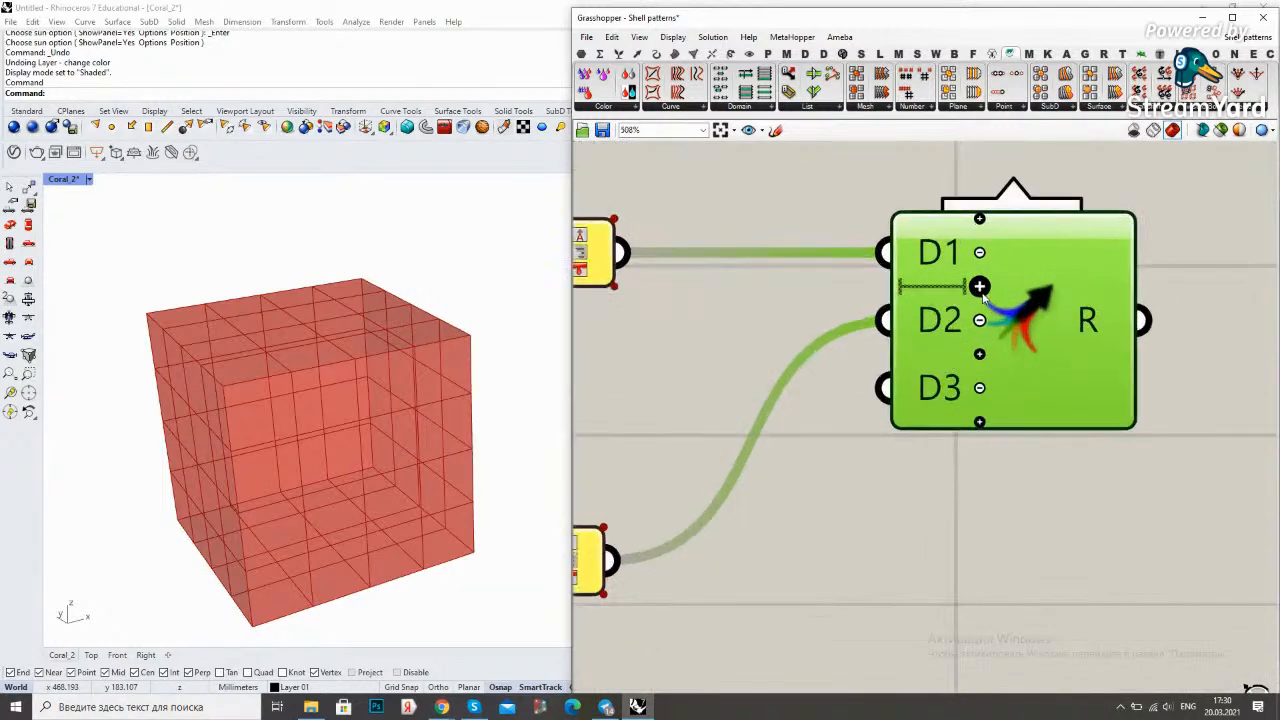
click(982, 287)
scroll(881, 291, down, 3)
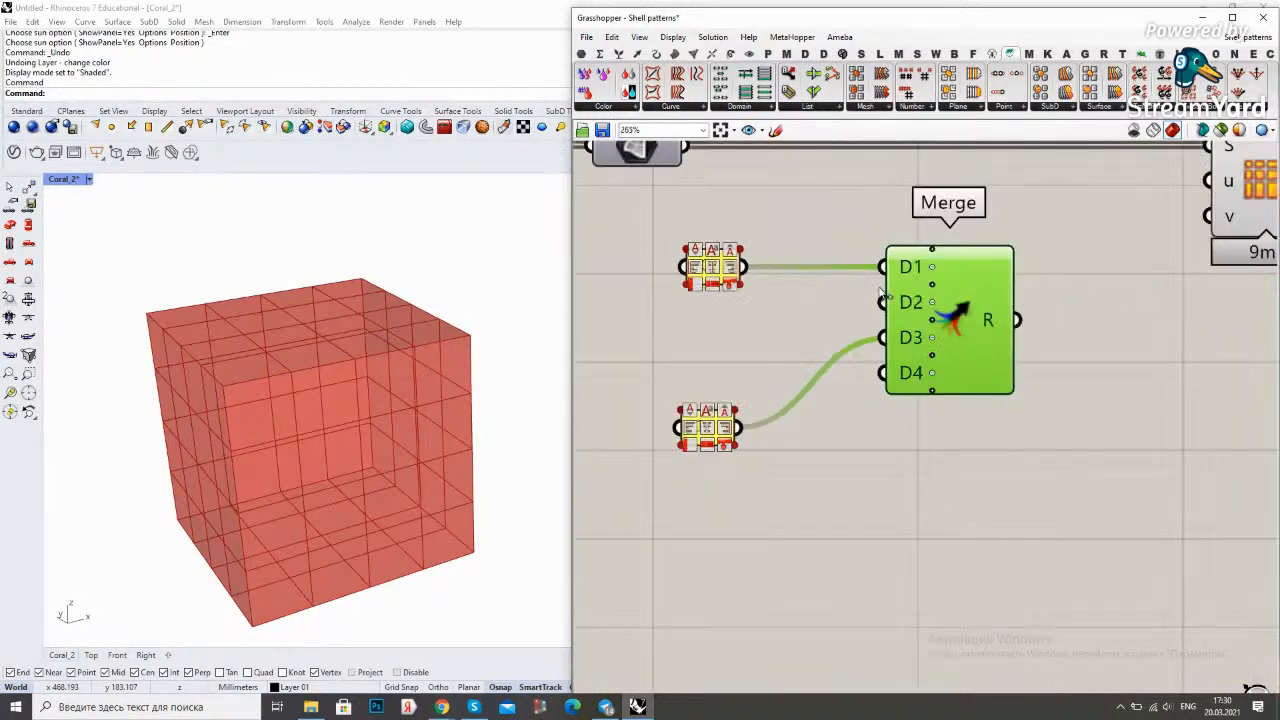
scroll(850, 320, up, 2)
double_click(793, 380)
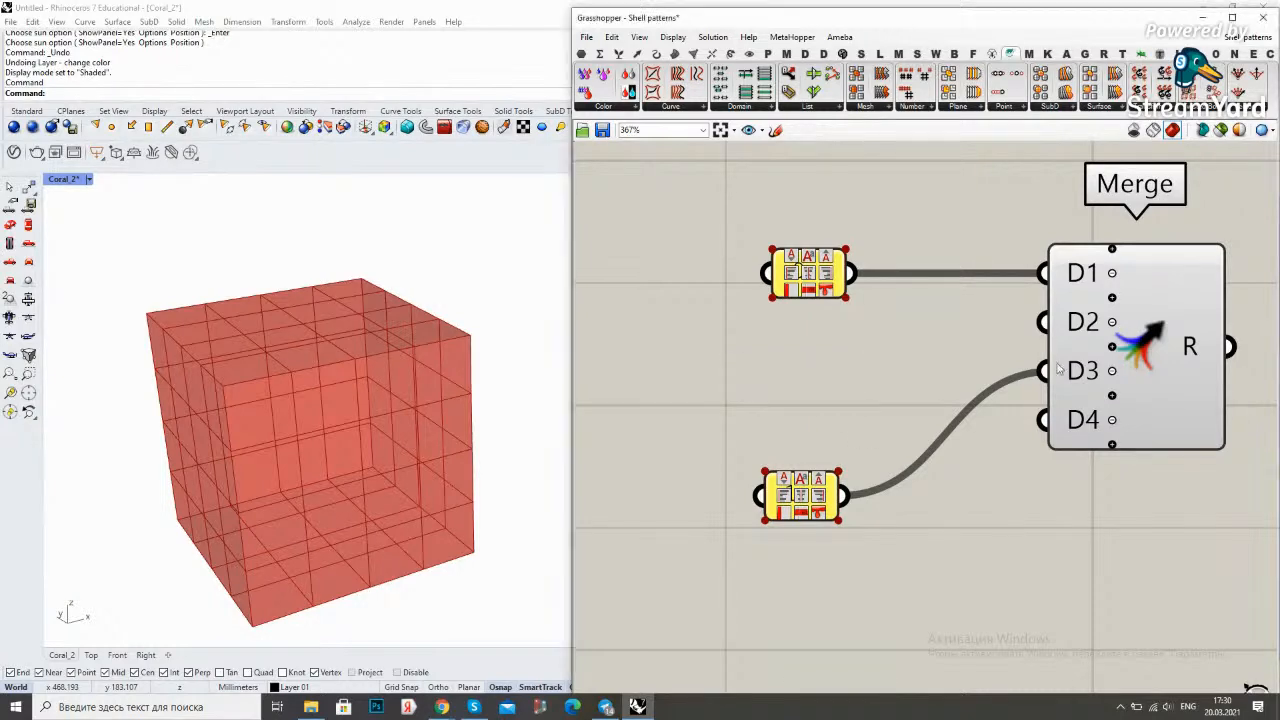
scroll(1080, 420, up, 3)
click(1086, 429)
scroll(1000, 380, down, 4)
drag(1044, 313, 1046, 334)
click(847, 380)
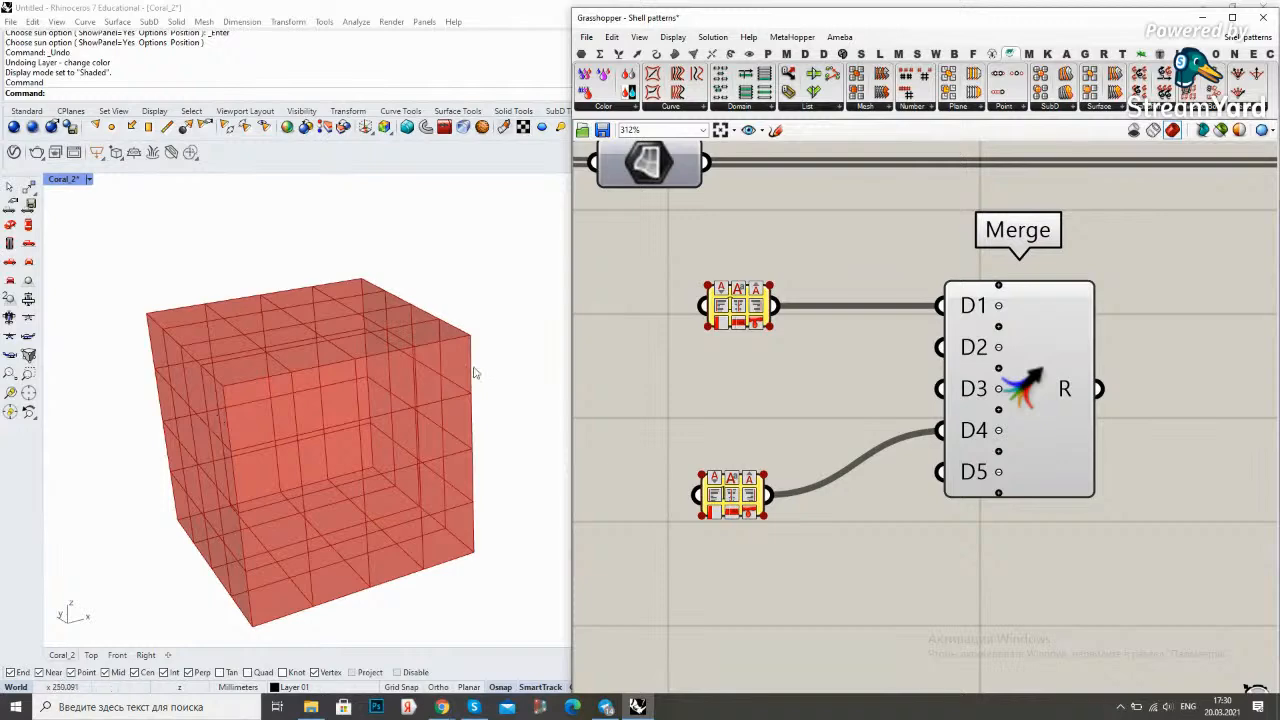
Add a number slider ranging from 0.001 to 0.499, connect it to Merge's D2 input and place it beside the panels
scroll(899, 303, down, 2)
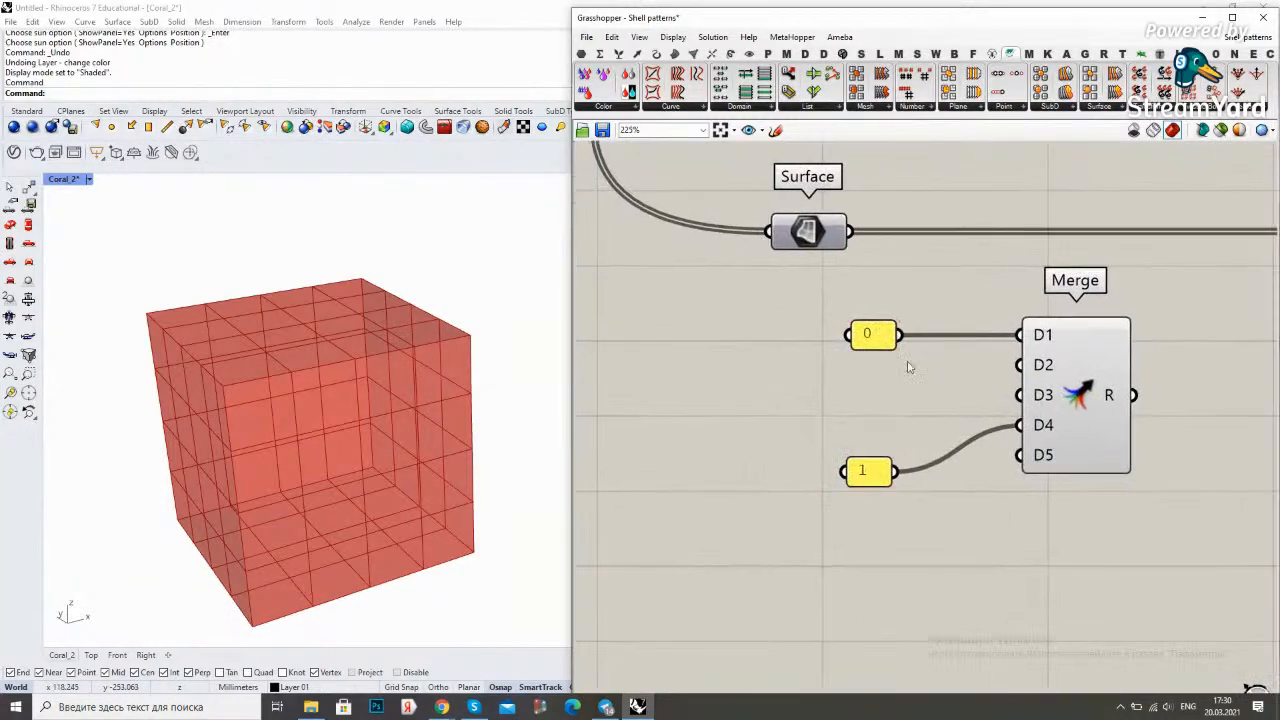
scroll(845, 390, up, 1)
scroll(761, 401, down, 1)
double_click(761, 401)
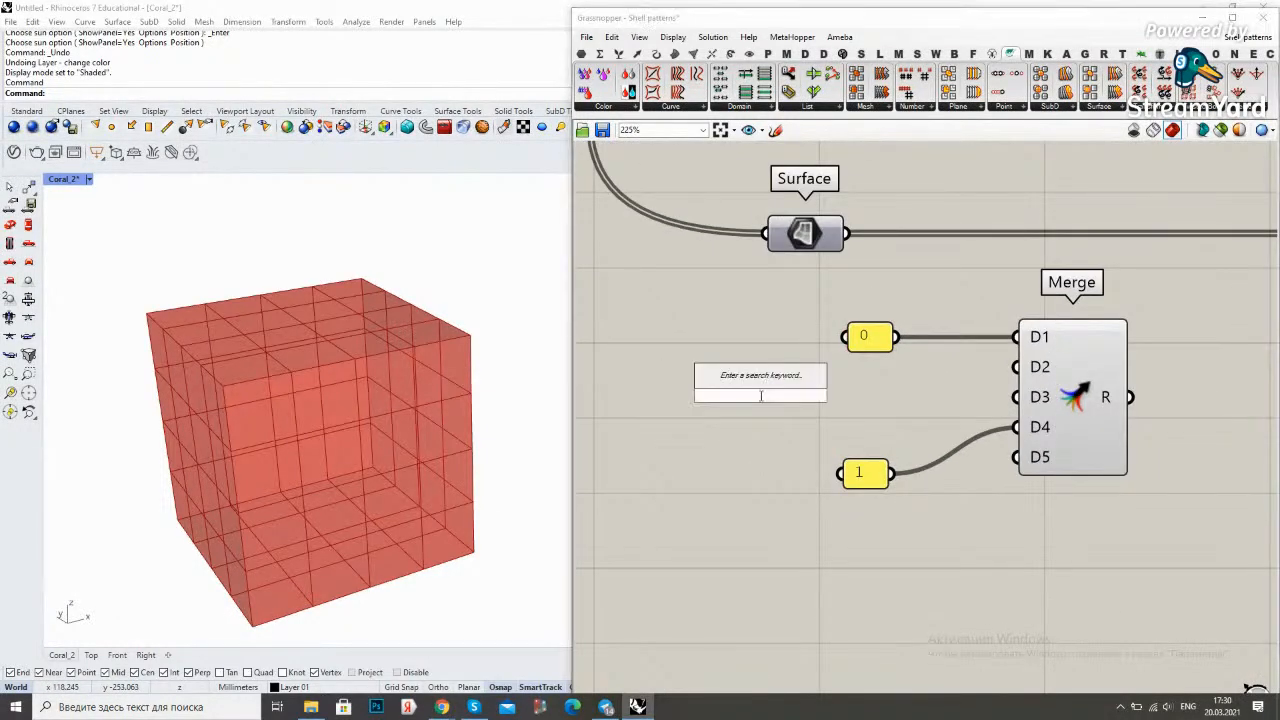
text(99)
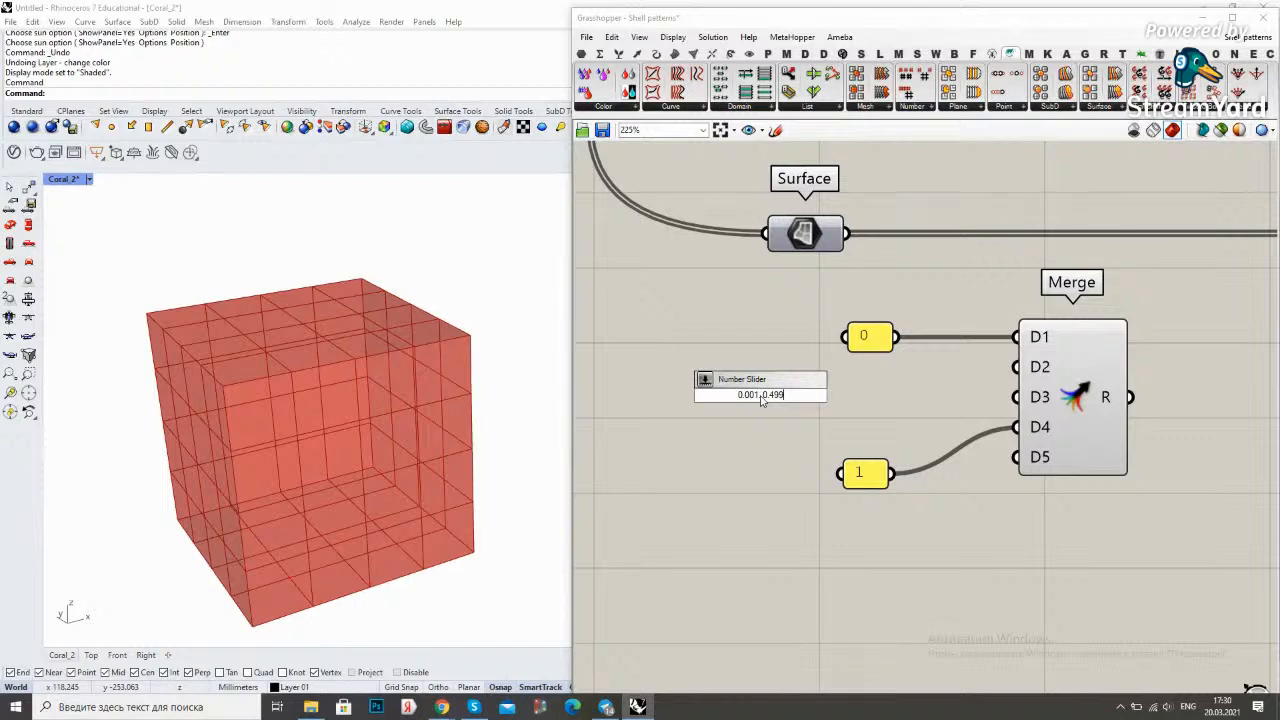
key(Return)
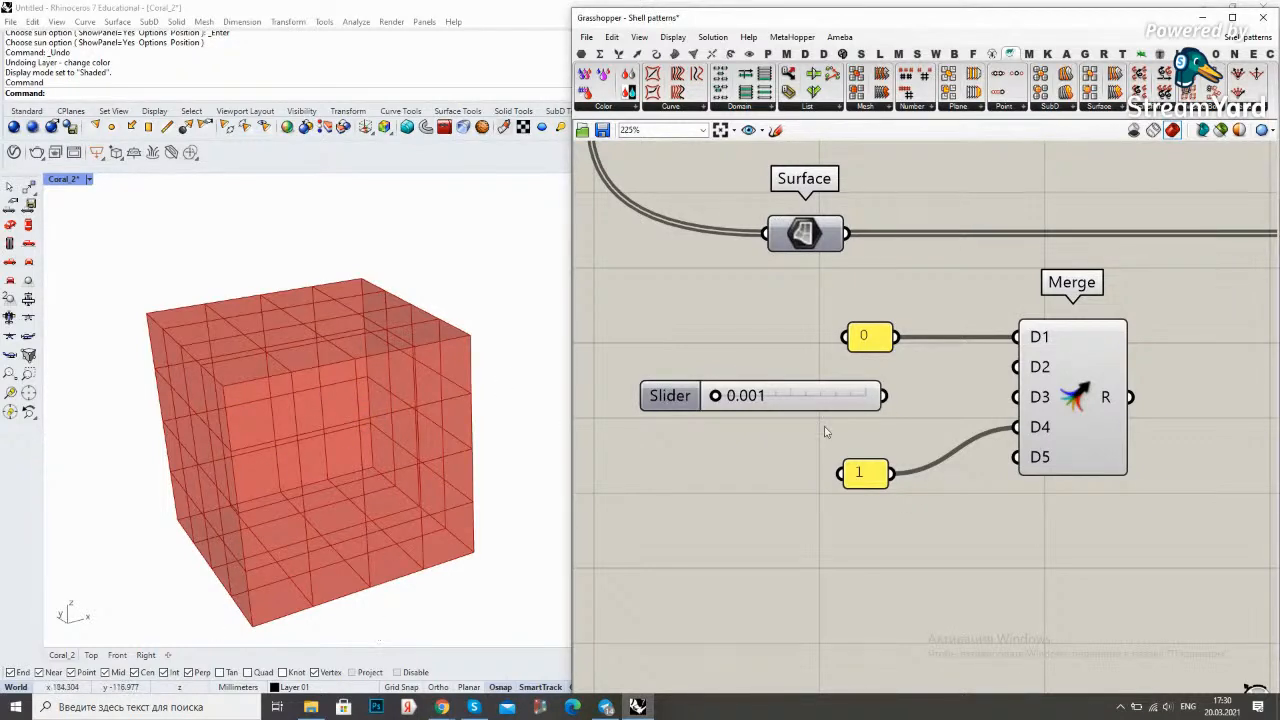
drag(848, 404, 1017, 367)
drag(813, 384, 758, 371)
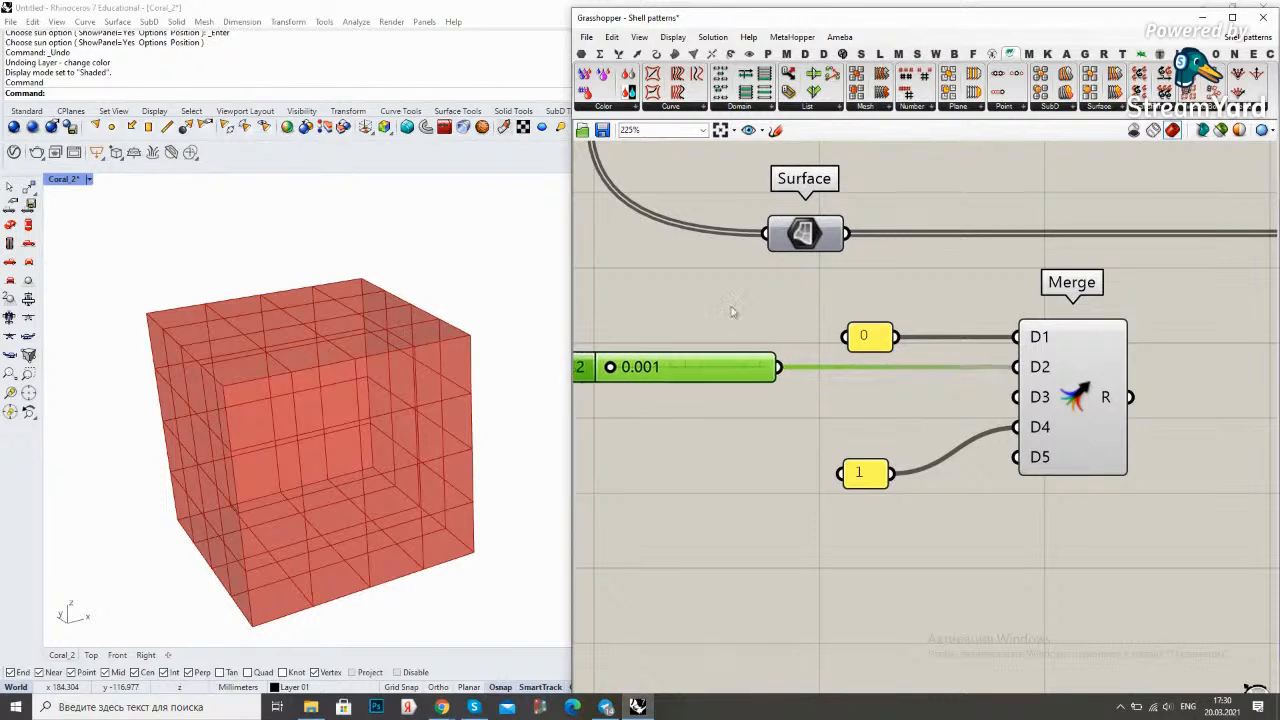
Add a Subtraction component that subtracts the slider value from the 1 panel and connect its result to Merge's D3 input
right_drag(735, 450, 848, 412)
double_click(763, 447)
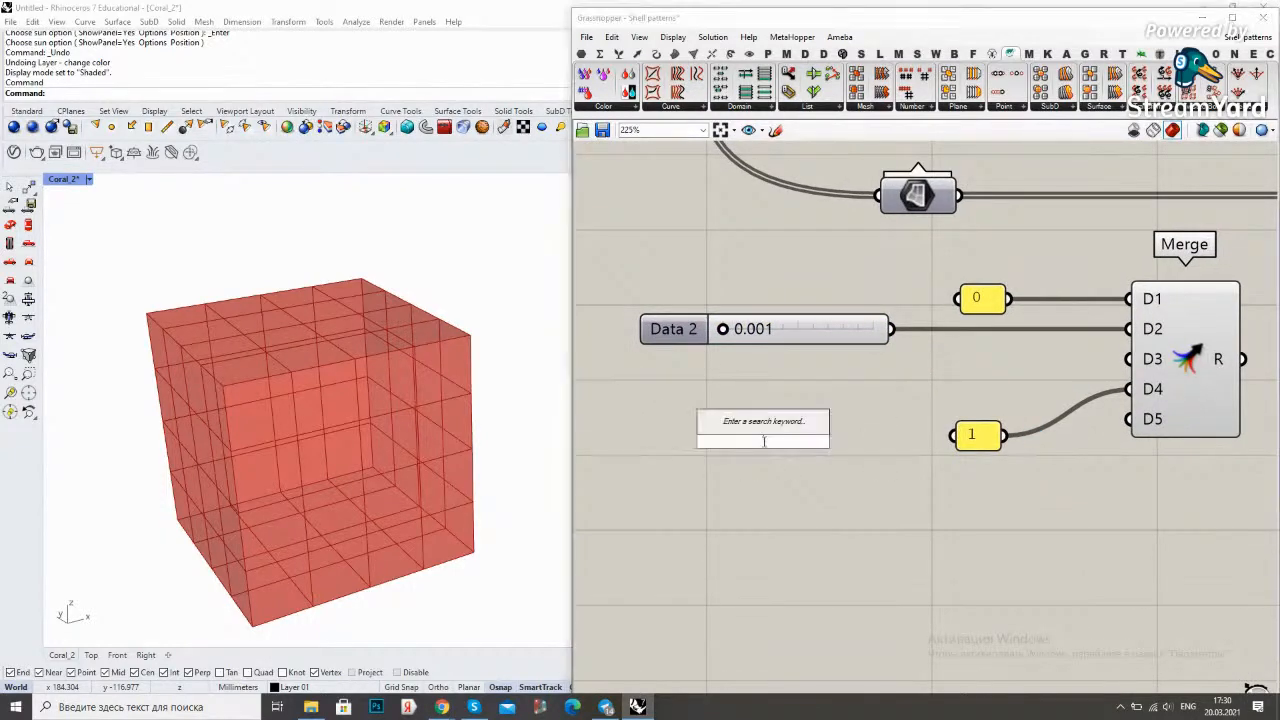
text(subtr)
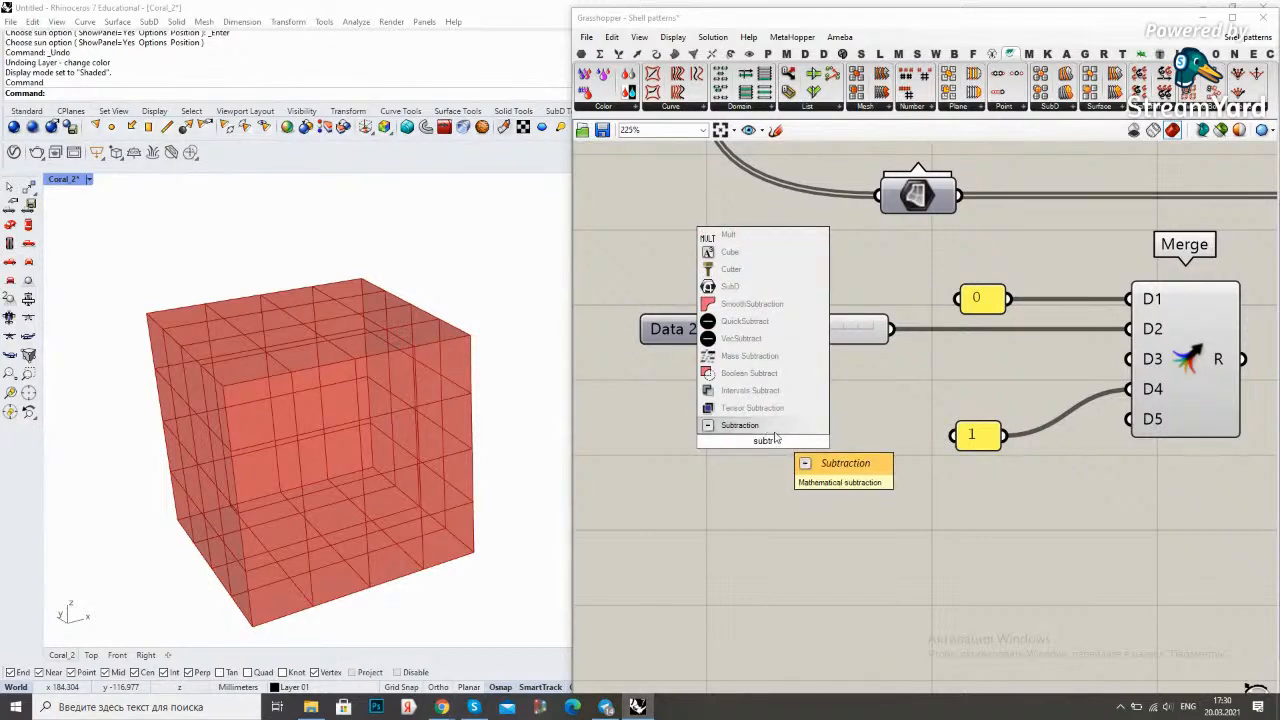
click(770, 431)
drag(783, 455, 1037, 552)
drag(971, 447, 968, 519)
drag(891, 329, 1131, 359)
scroll(1060, 440, down, 2)
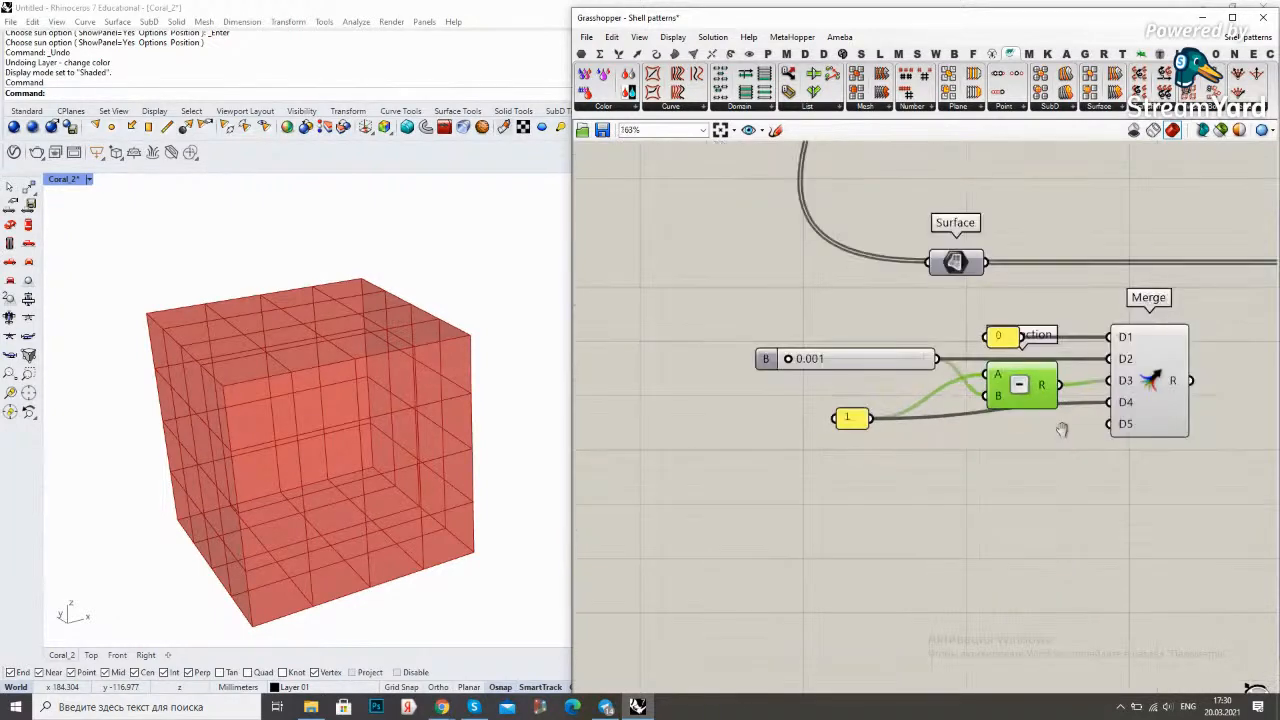
Connect Merge's result to both the u and v inputs of Parameter Subdivide Surface
right_drag(1068, 437, 832, 431)
right_drag(1054, 298, 1012, 334)
drag(910, 418, 1025, 321)
drag(912, 418, 1025, 343)
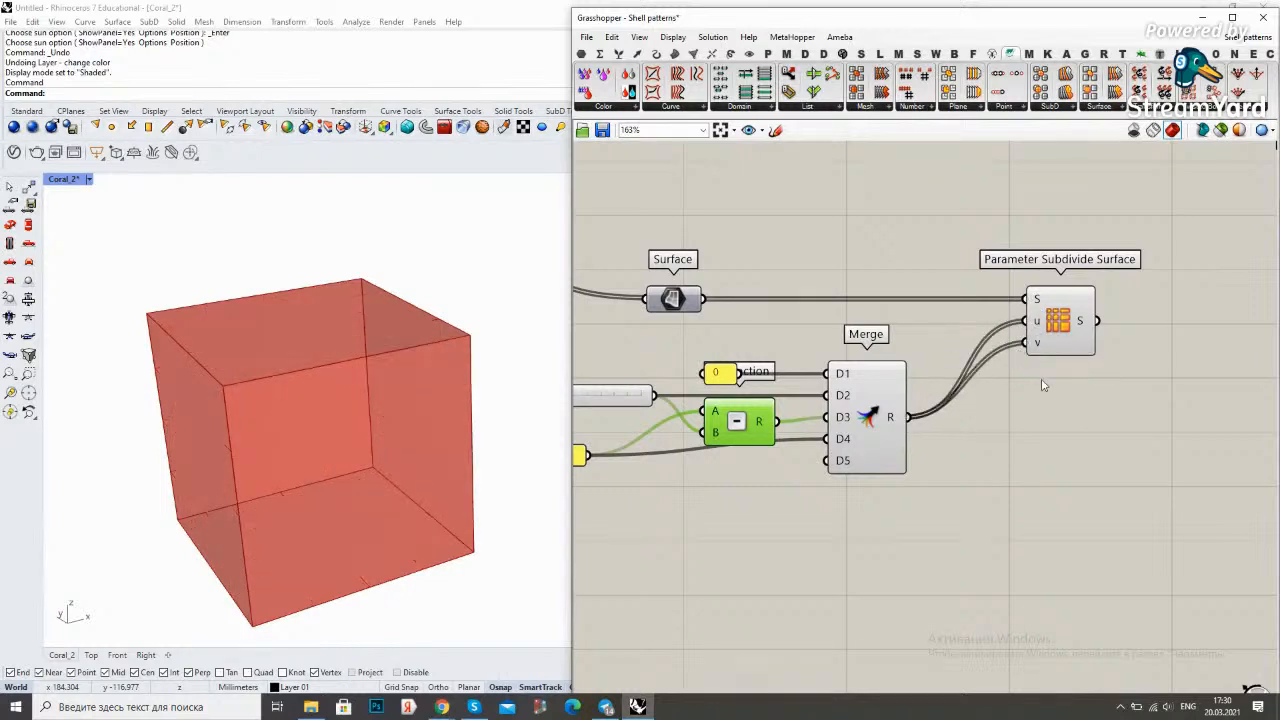
click(1037, 390)
Inspect the narrow strips along the box edges and raise the slider feeding Merge and Subtraction to widen them
scroll(464, 342, up, 5)
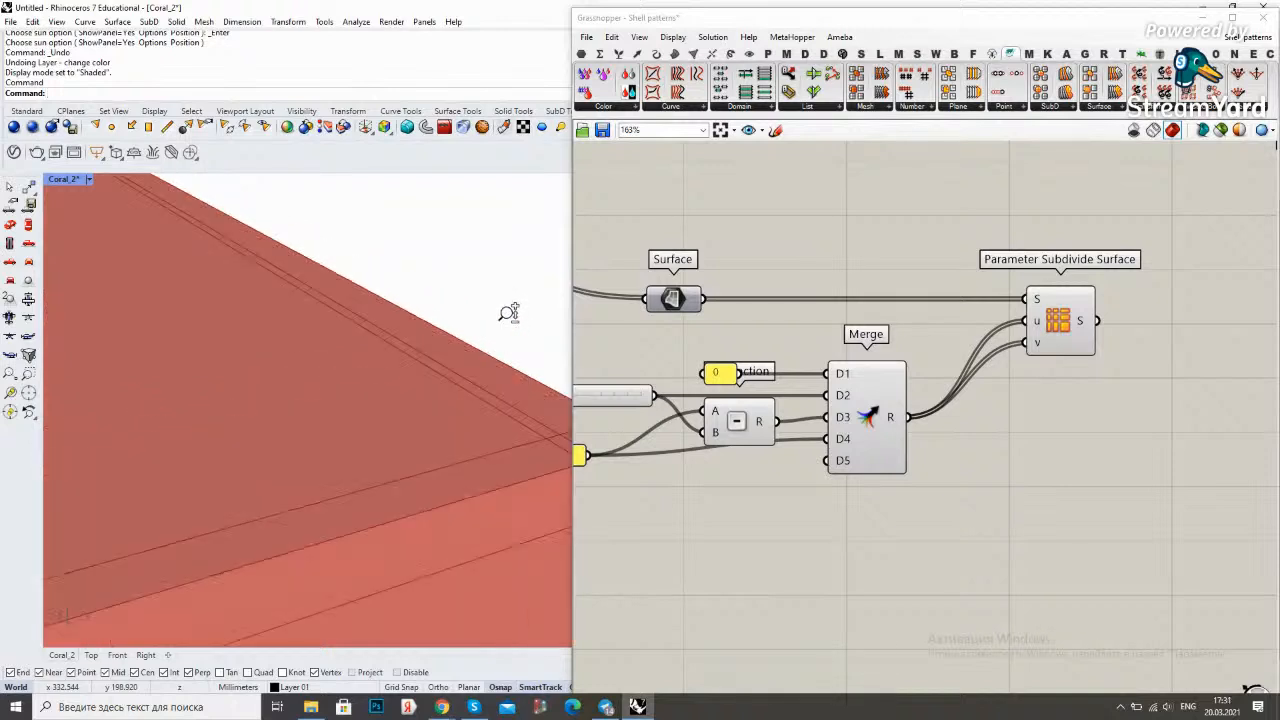
scroll(519, 383, down, 6)
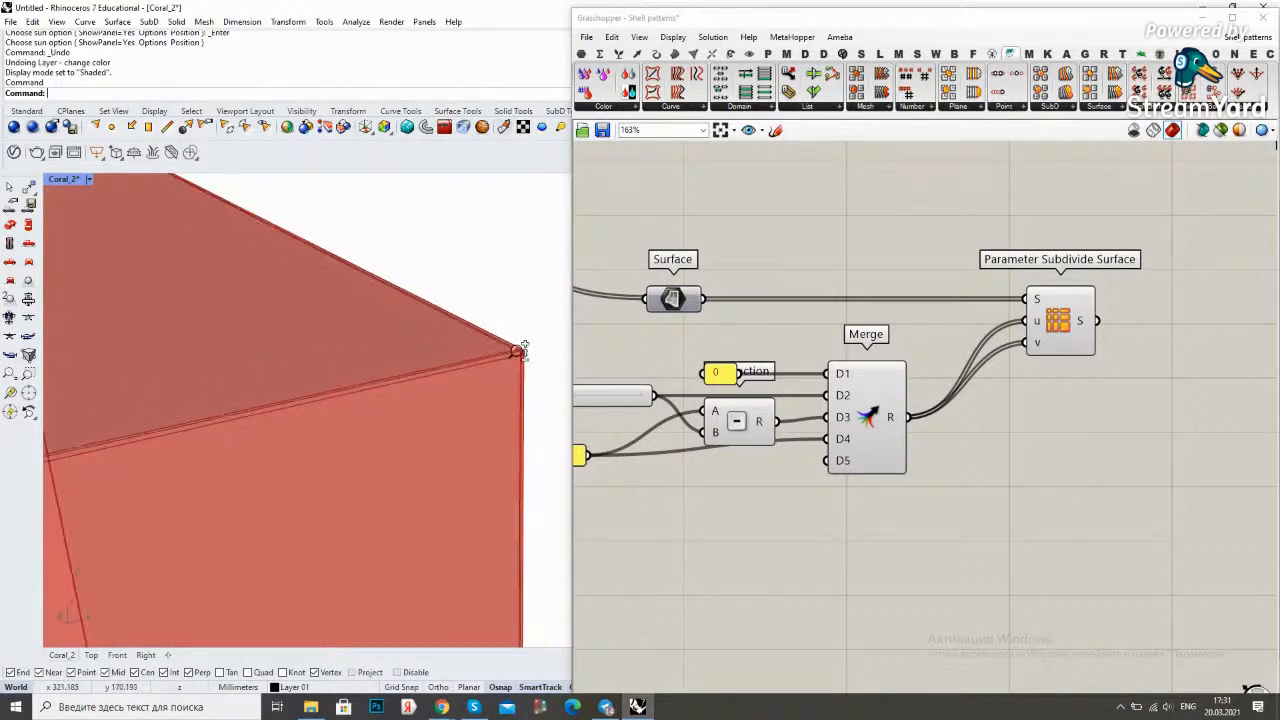
right_drag(523, 391, 440, 388)
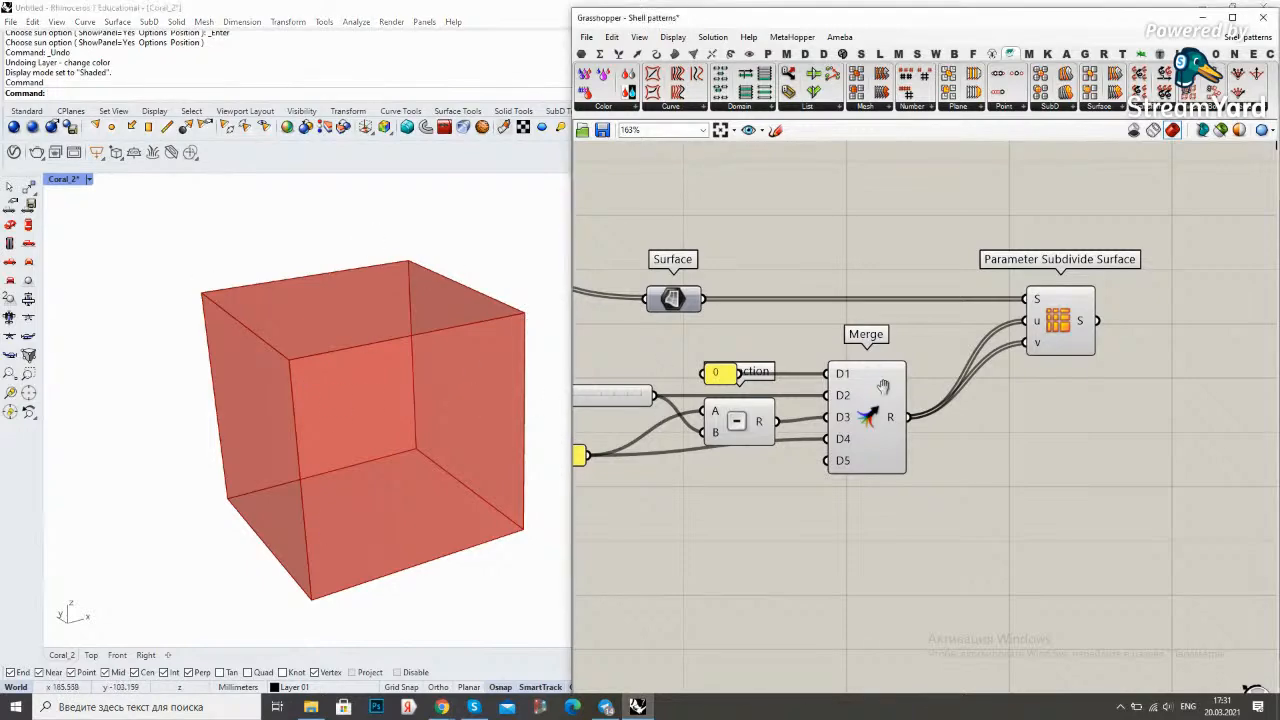
right_drag(600, 400, 730, 375)
scroll(638, 374, up, 3)
drag(648, 370, 689, 386)
scroll(689, 386, down, 5)
scroll(953, 350, up, 1)
Tighten the layout of the surface subdivision branch below Refine, leaving free canvas after Parameter Subdivide Surface
right_drag(951, 330, 895, 397)
drag(840, 500, 804, 500)
click(932, 350)
scroll(942, 334, down, 3)
right_drag(946, 326, 877, 368)
drag(849, 536, 648, 427)
drag(815, 455, 752, 455)
click(767, 208)
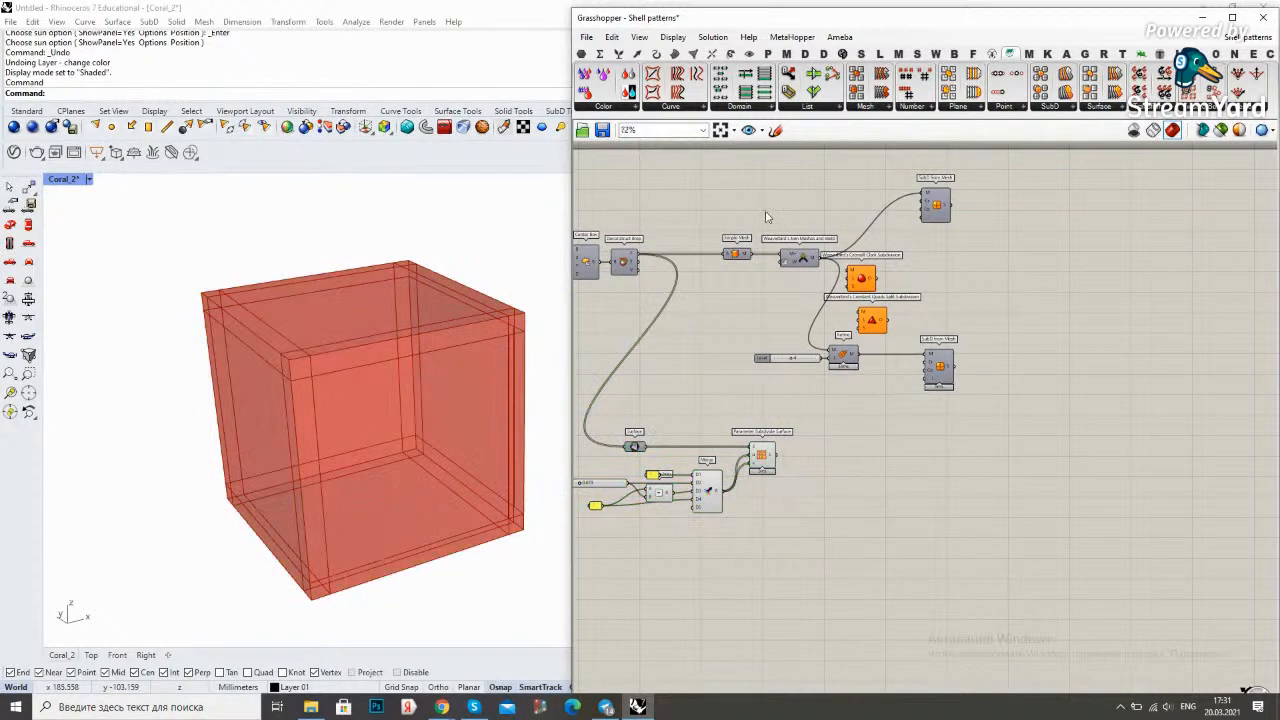
Copy the Simple Mesh, Weaverbird's Join Meshes and Weld, and SubD from Mesh components to beside Parameter Subdivide Surface
scroll(767, 208, up, 1)
drag(824, 302, 716, 238)
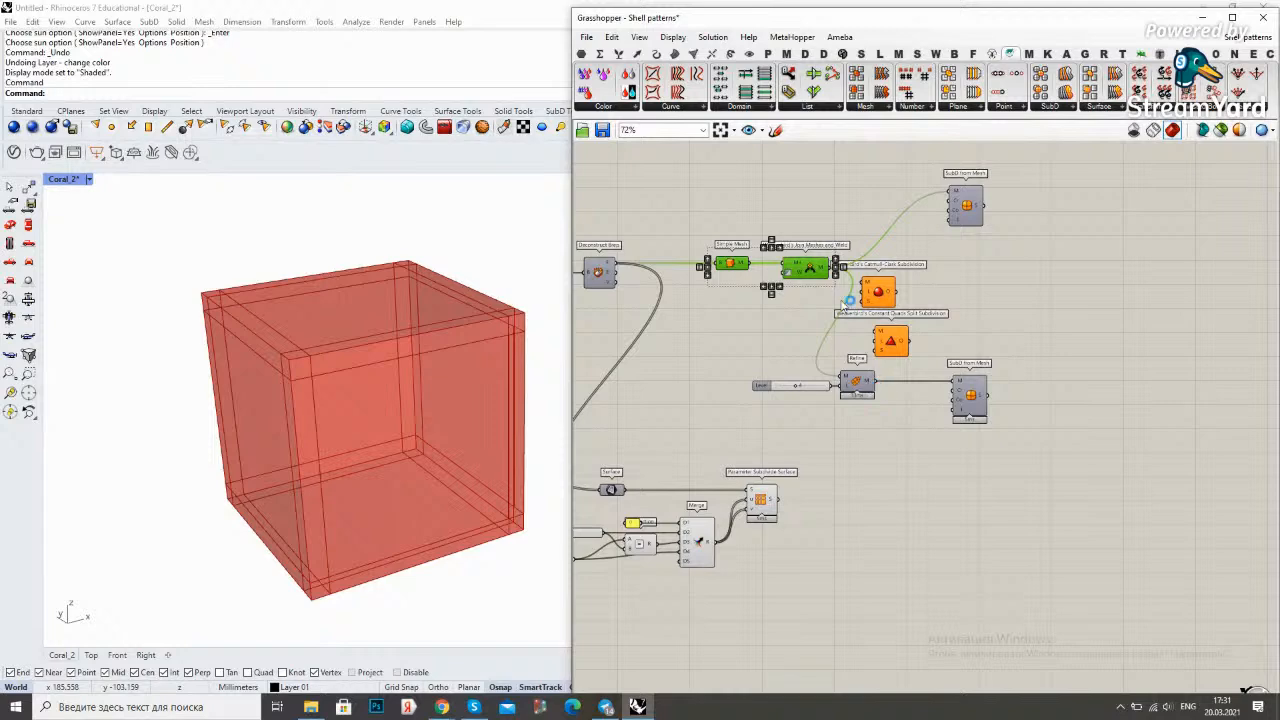
shift+click(966, 205)
alt+drag(966, 208, 1074, 508)
click(1097, 449)
scroll(917, 529, up, 3)
right_drag(824, 605, 903, 548)
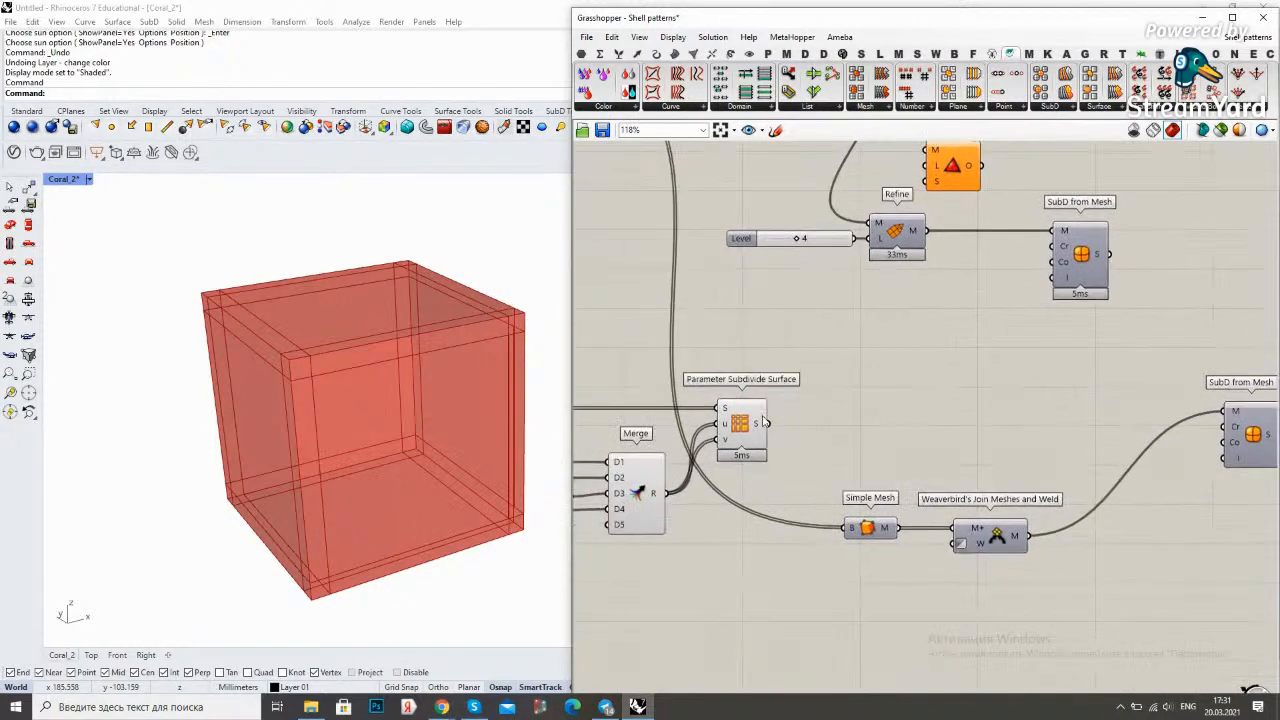
Connect Parameter Subdivide Surface's output to the copied Simple Mesh's B input and flatten that input
drag(770, 425, 858, 531)
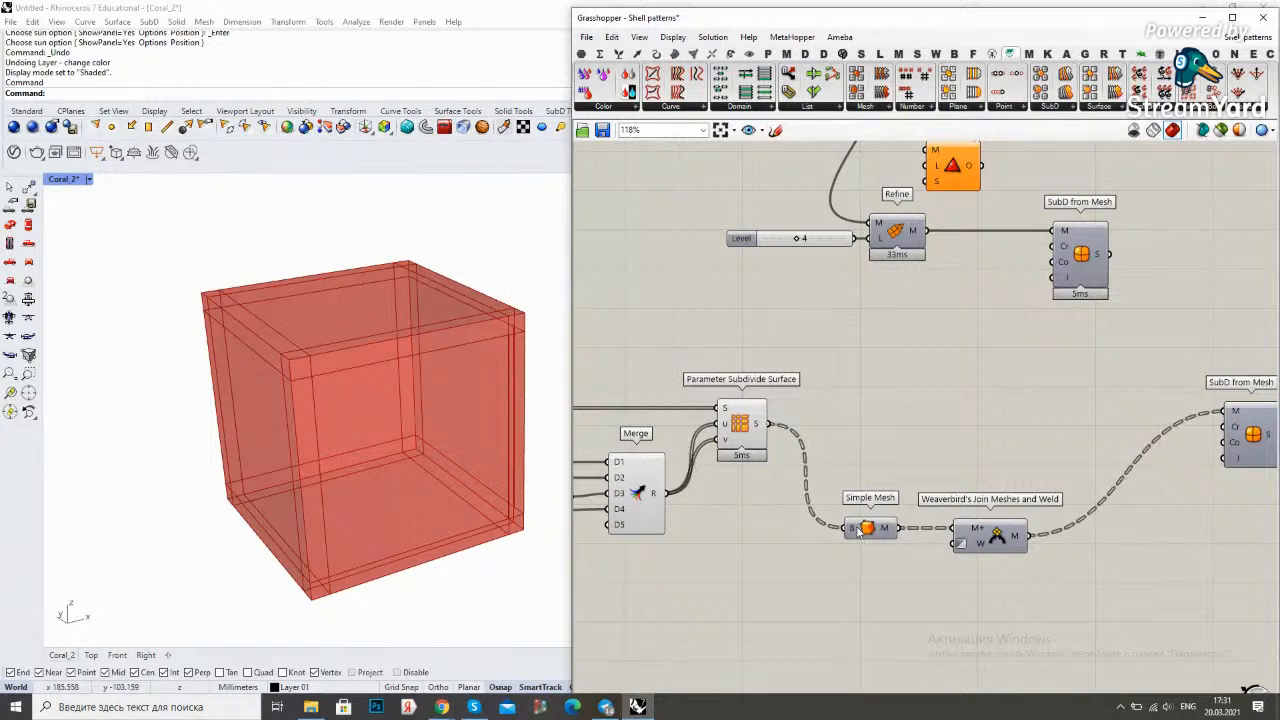
right_click(852, 530)
click(900, 552)
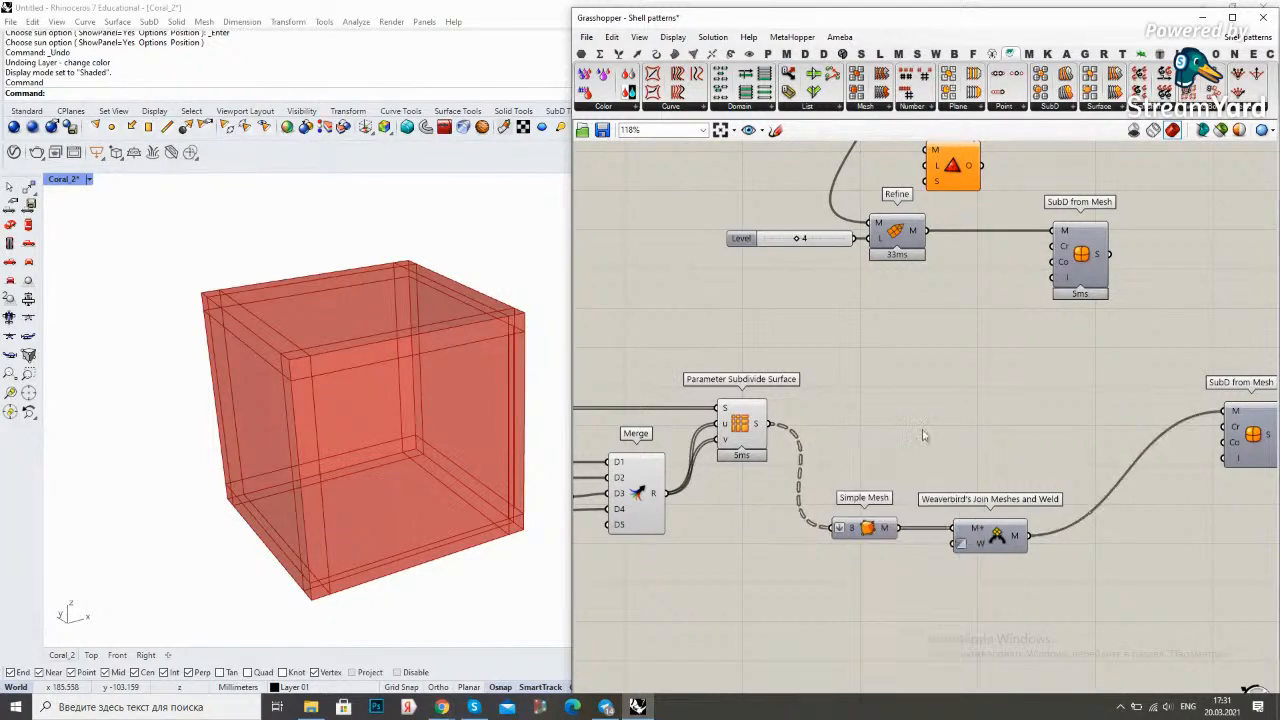
Line up the copied Simple Mesh, Join Meshes and Weld, and SubD from Mesh components in a row after Parameter Subdivide Surface
drag(866, 528, 829, 423)
drag(996, 521, 956, 418)
click(1051, 483)
right_drag(1225, 475, 1060, 454)
drag(1066, 440, 905, 444)
Turn on the preview of the copied SubD from Mesh component in the surface subdivision branch
right_click(1051, 414)
click(1057, 418)
click(1058, 418)
scroll(951, 420, down, 4)
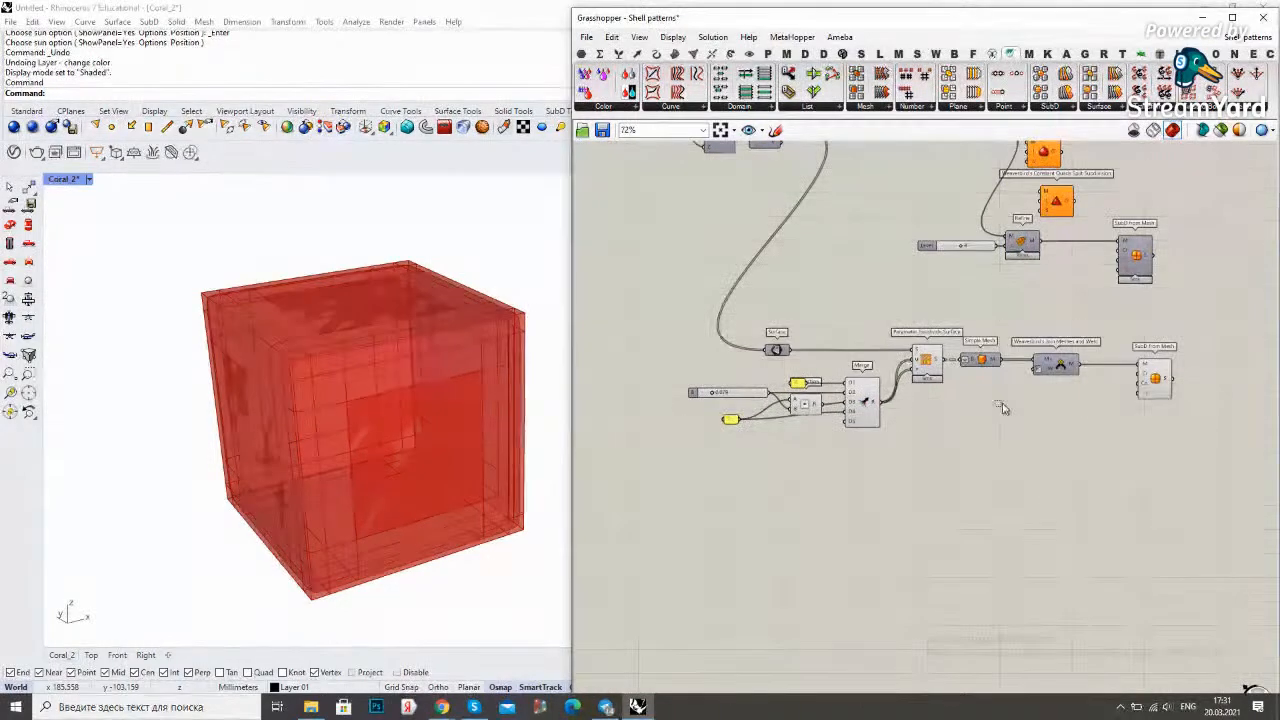
Turn off the preview of Parameter Subdivide Surface and the Simple Mesh that follows it
drag(1010, 414, 900, 316)
right_click(898, 281)
click(918, 299)
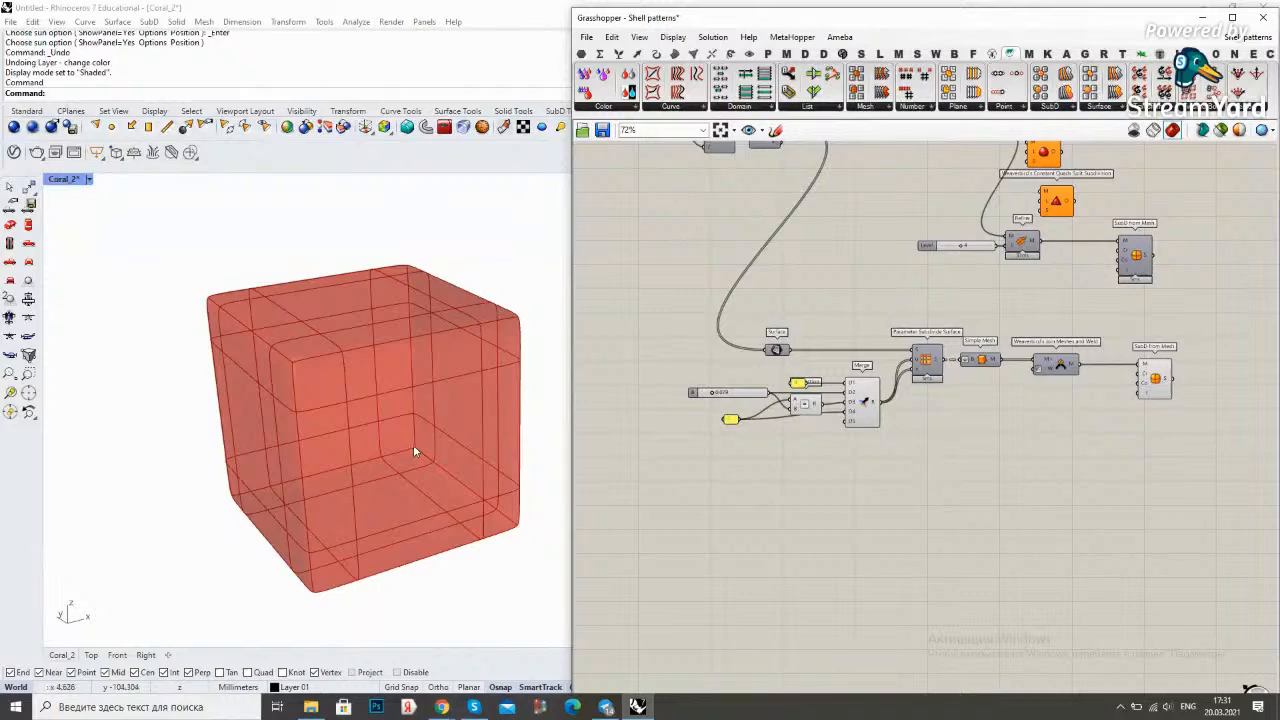
Compare the mesh data at the output of the lower Join Meshes and Weld with that of Refine
scroll(1008, 418, up, 5)
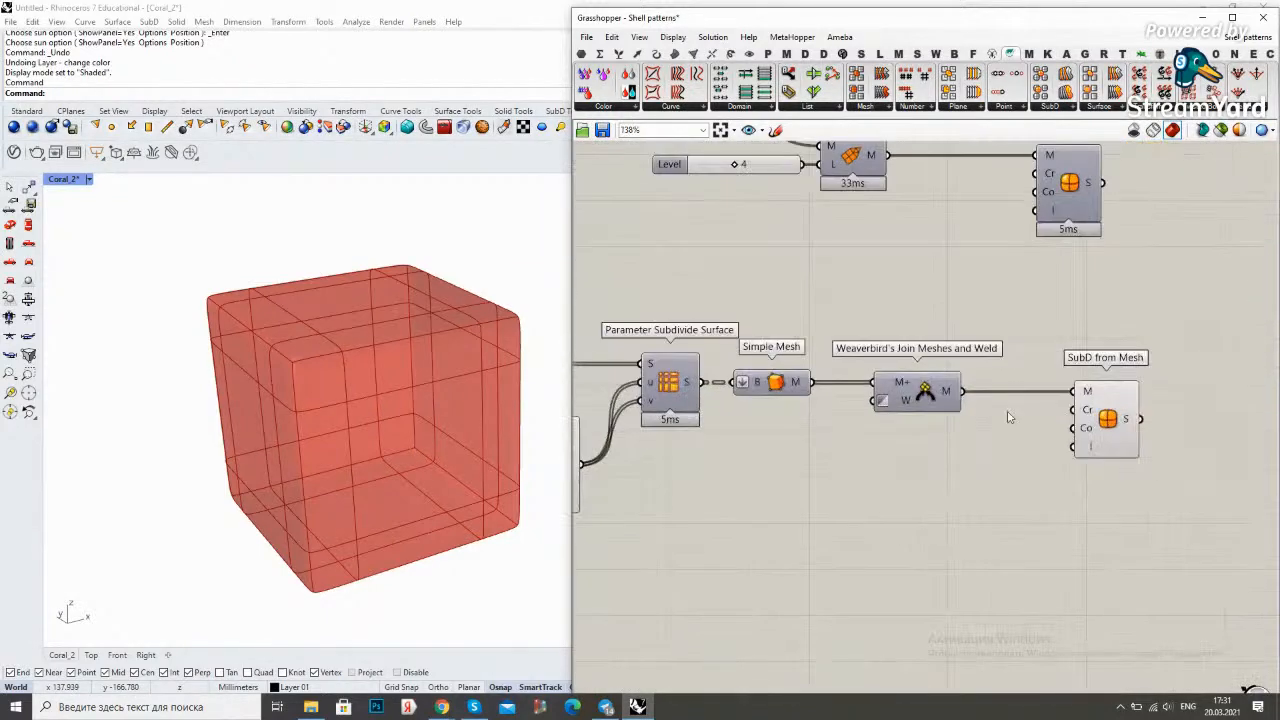
mouse_move(952, 397)
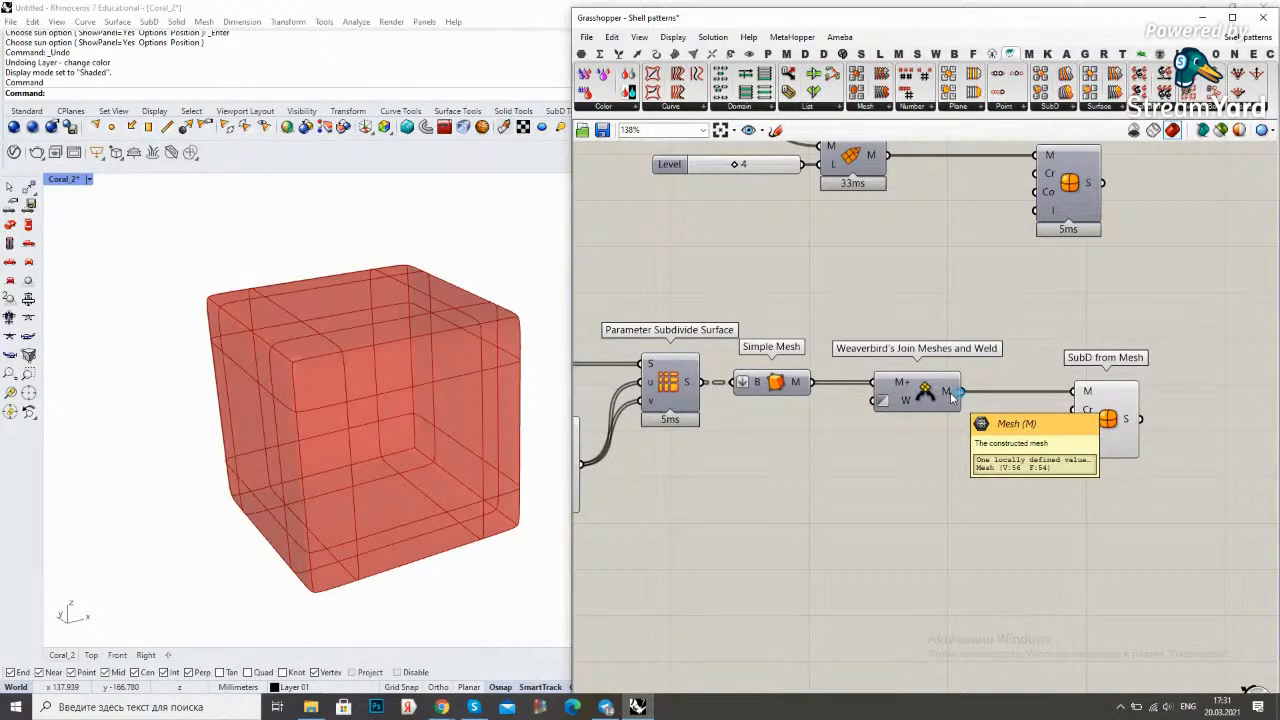
right_drag(958, 260, 960, 369)
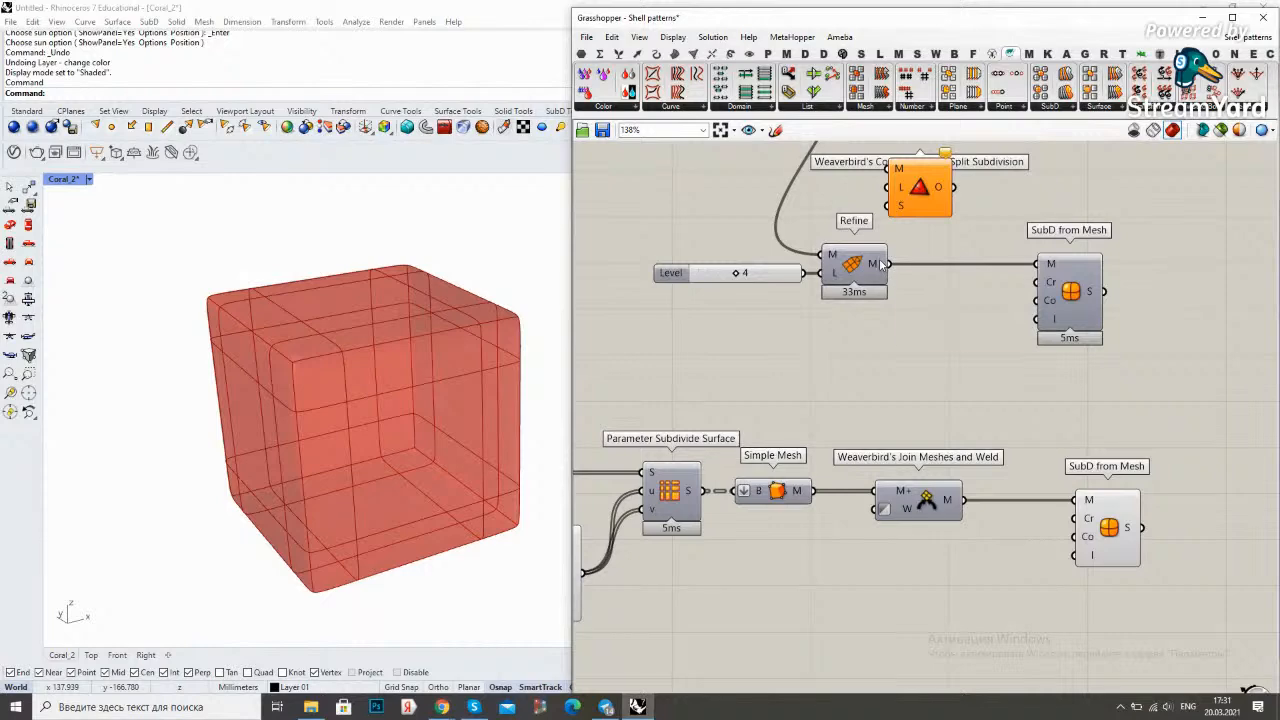
mouse_move(880, 264)
Turn on the preview of the SubD from Mesh component fed by Refine
scroll(1000, 390, down, 4)
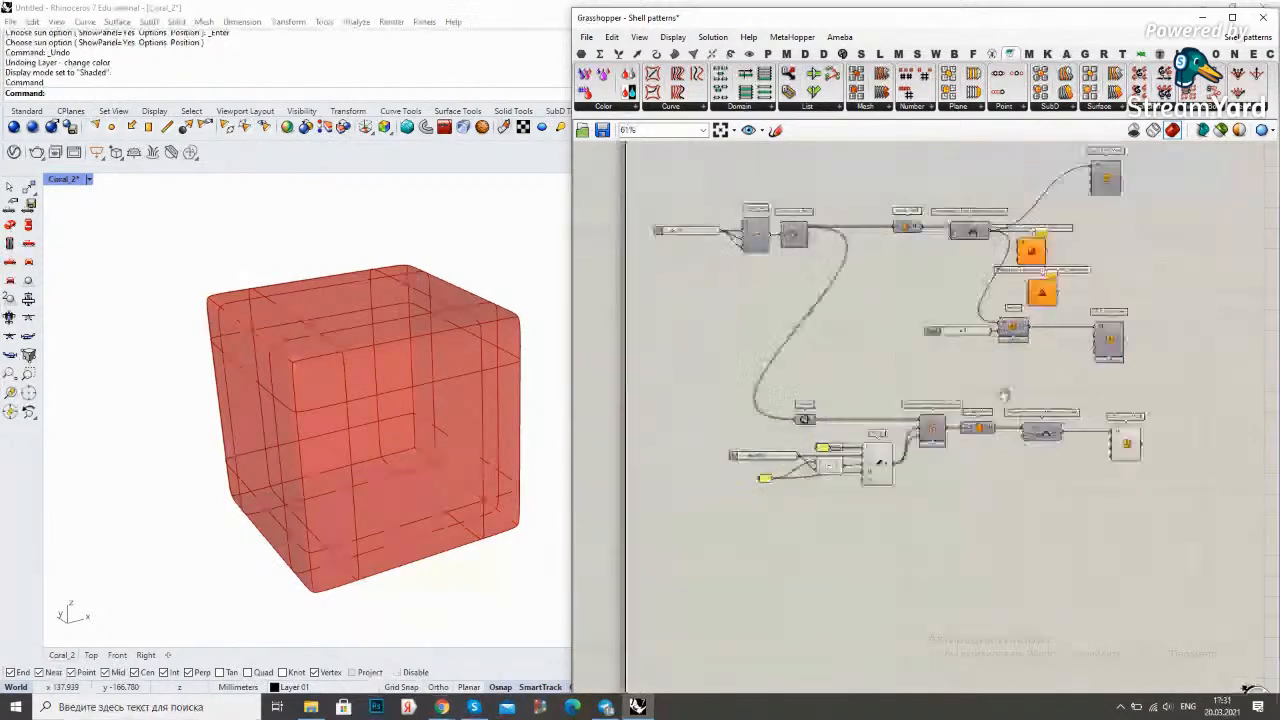
scroll(1005, 378, up, 1)
click(1005, 365)
right_click(1082, 366)
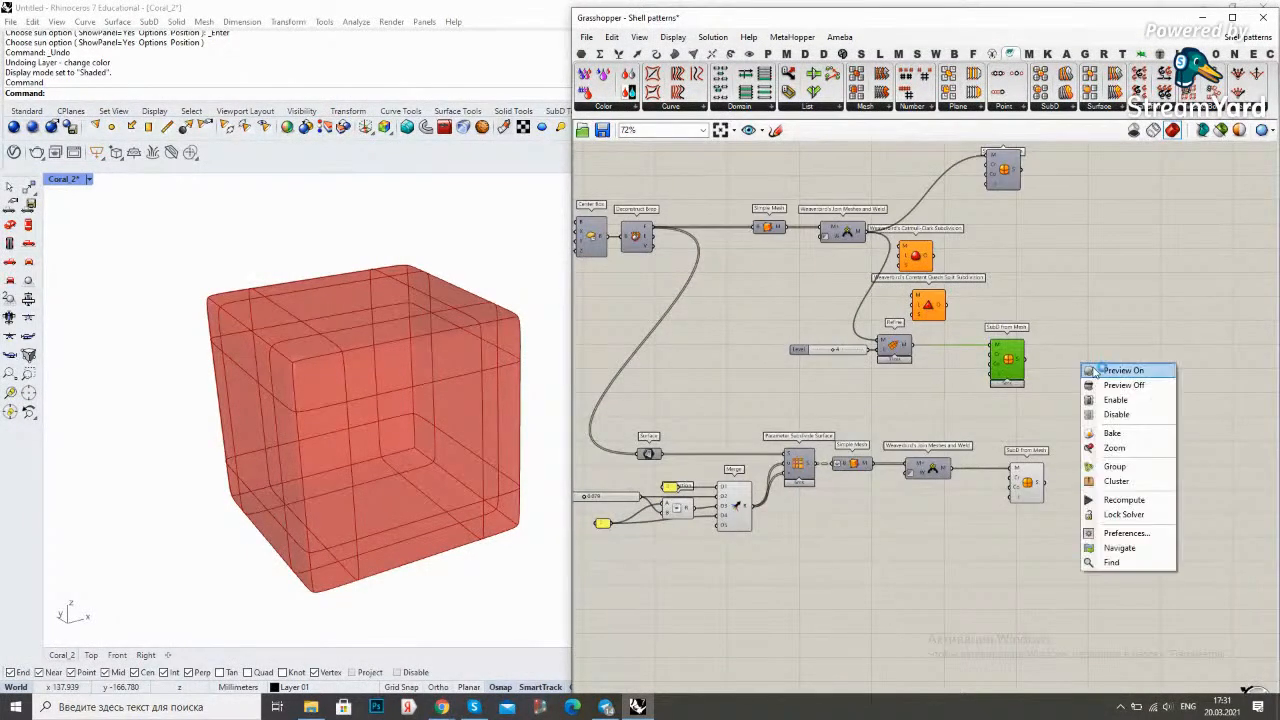
click(1095, 373)
Toggle the display of mesh edges in the Grasshopper preview
right_drag(945, 526, 974, 520)
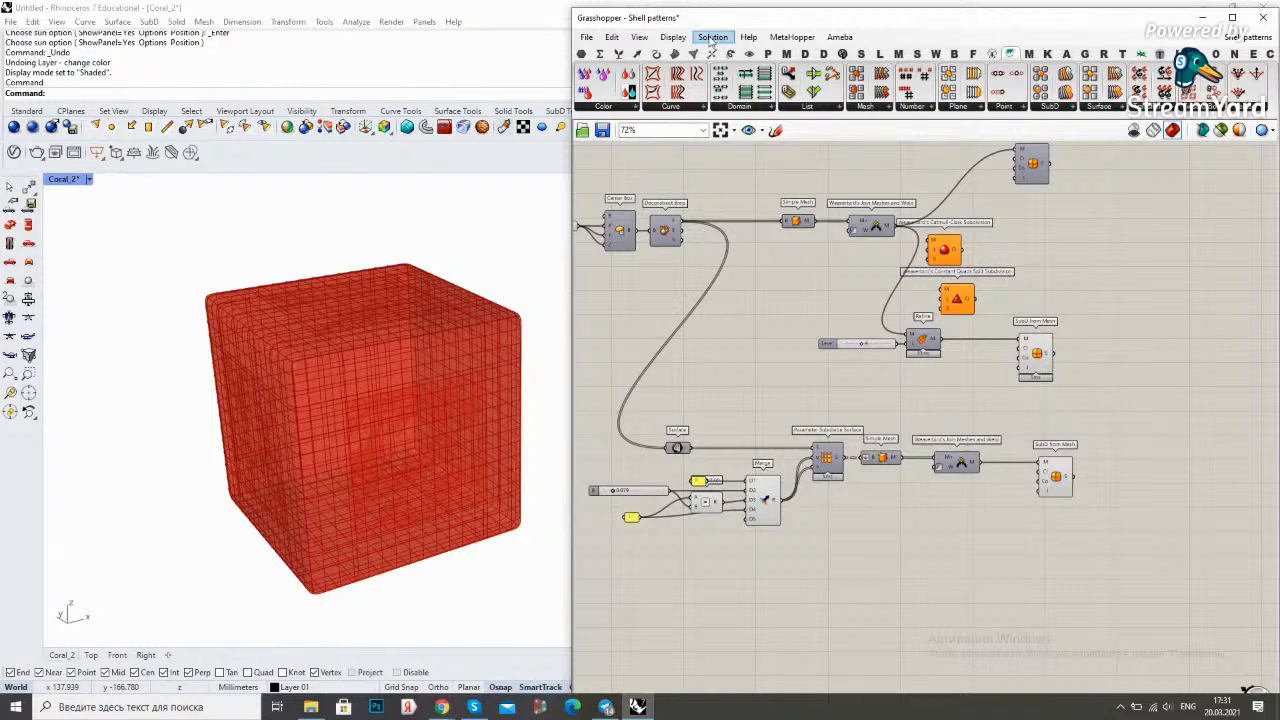
click(639, 37)
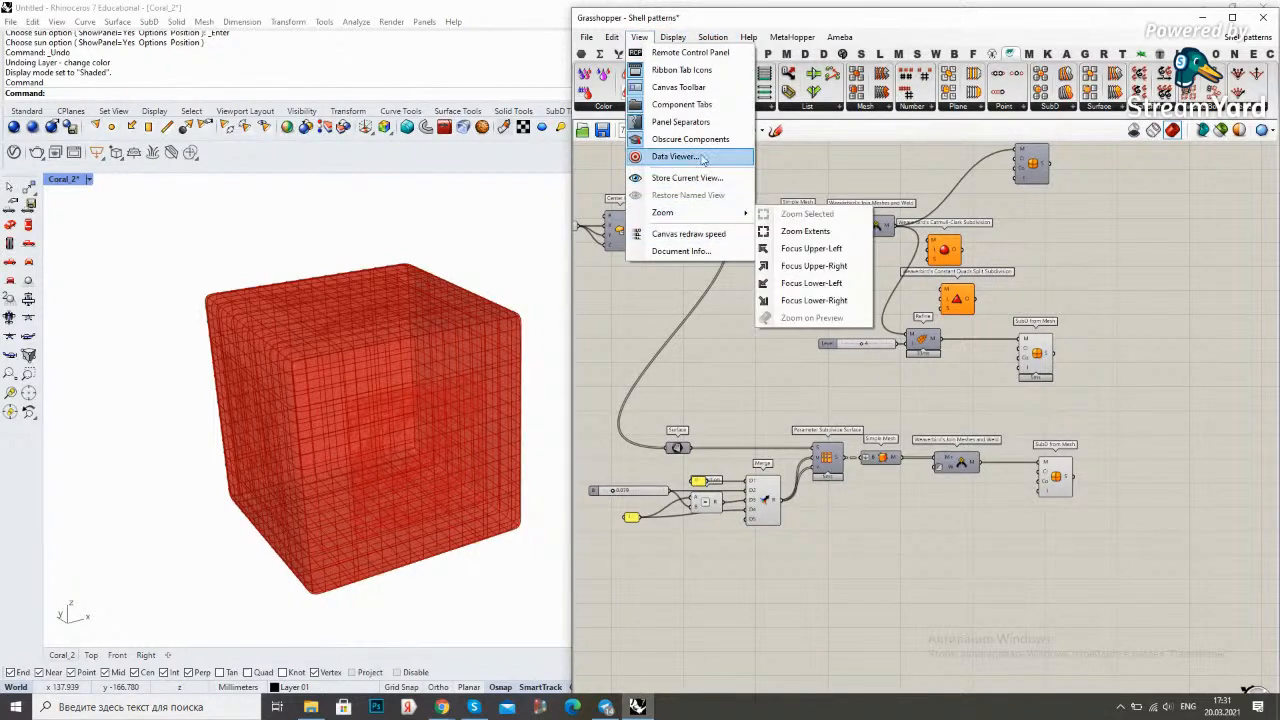
click(639, 37)
click(673, 37)
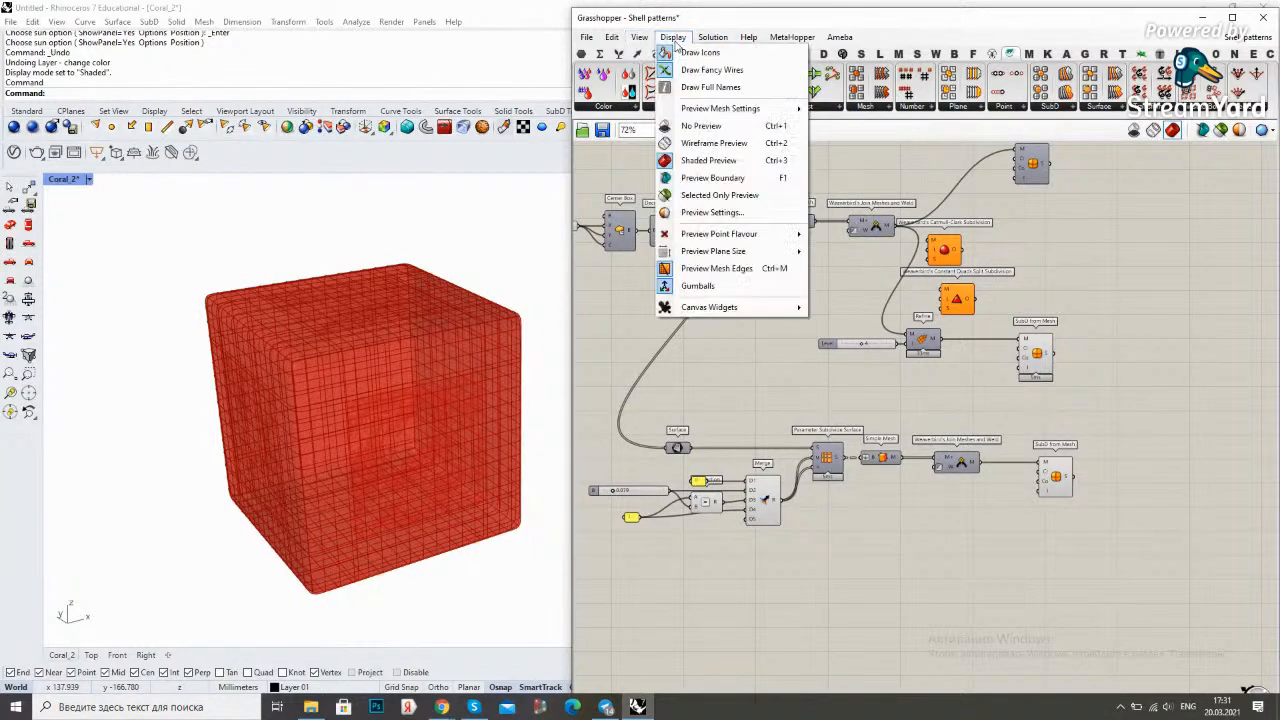
click(748, 268)
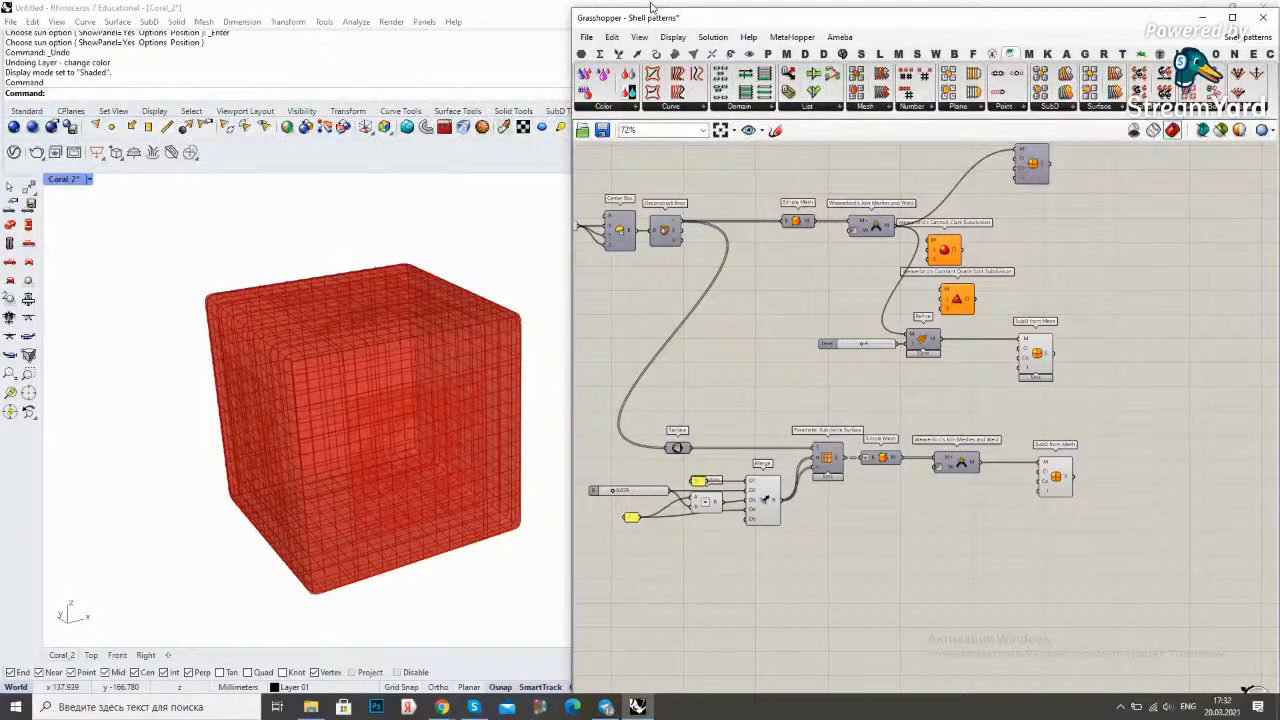
click(673, 37)
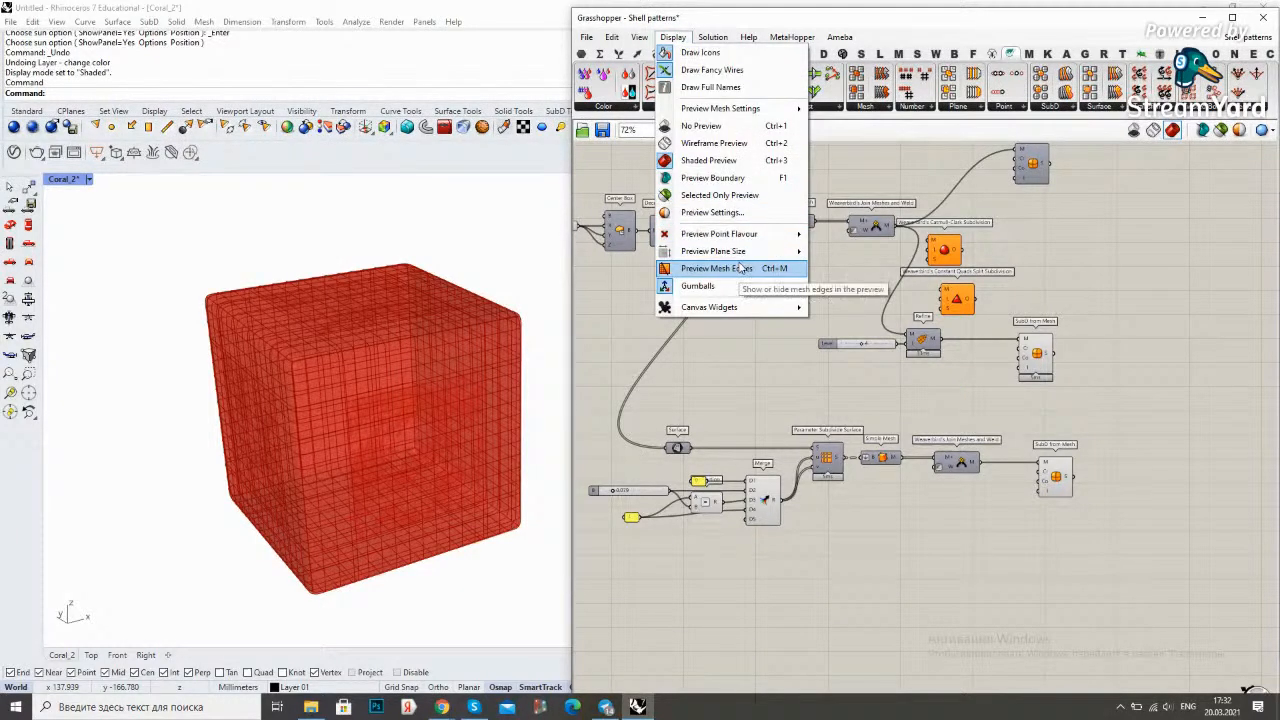
click(842, 292)
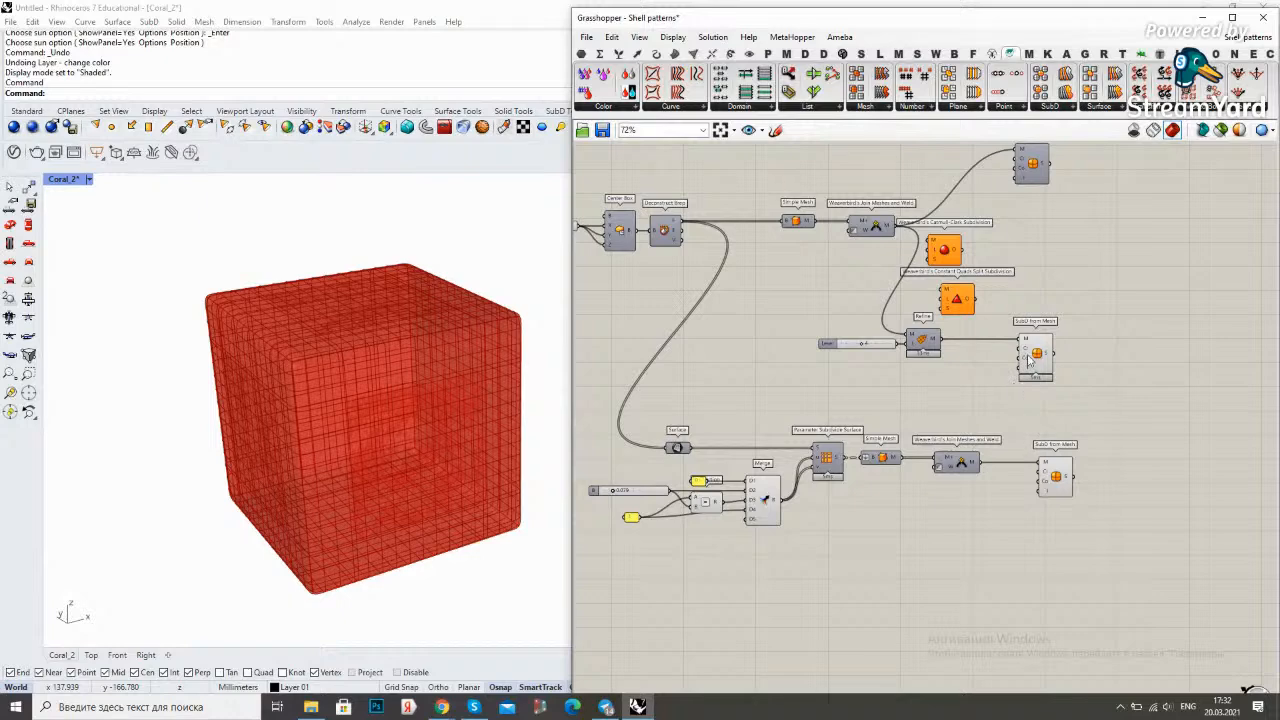
Turn off the preview of the SubD from Mesh component in the Refine branch
scroll(1030, 362, up, 3)
click(1058, 430)
click(1078, 381)
right_drag(870, 428, 927, 406)
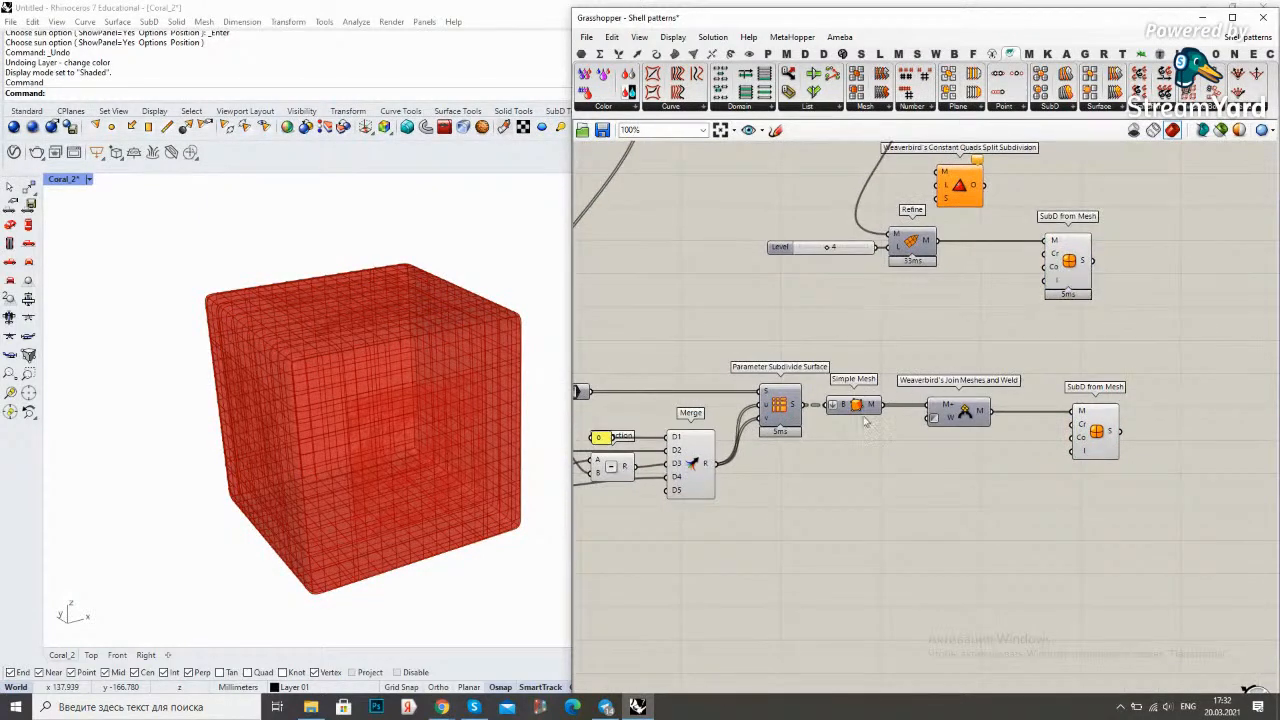
scroll(866, 421, down, 2)
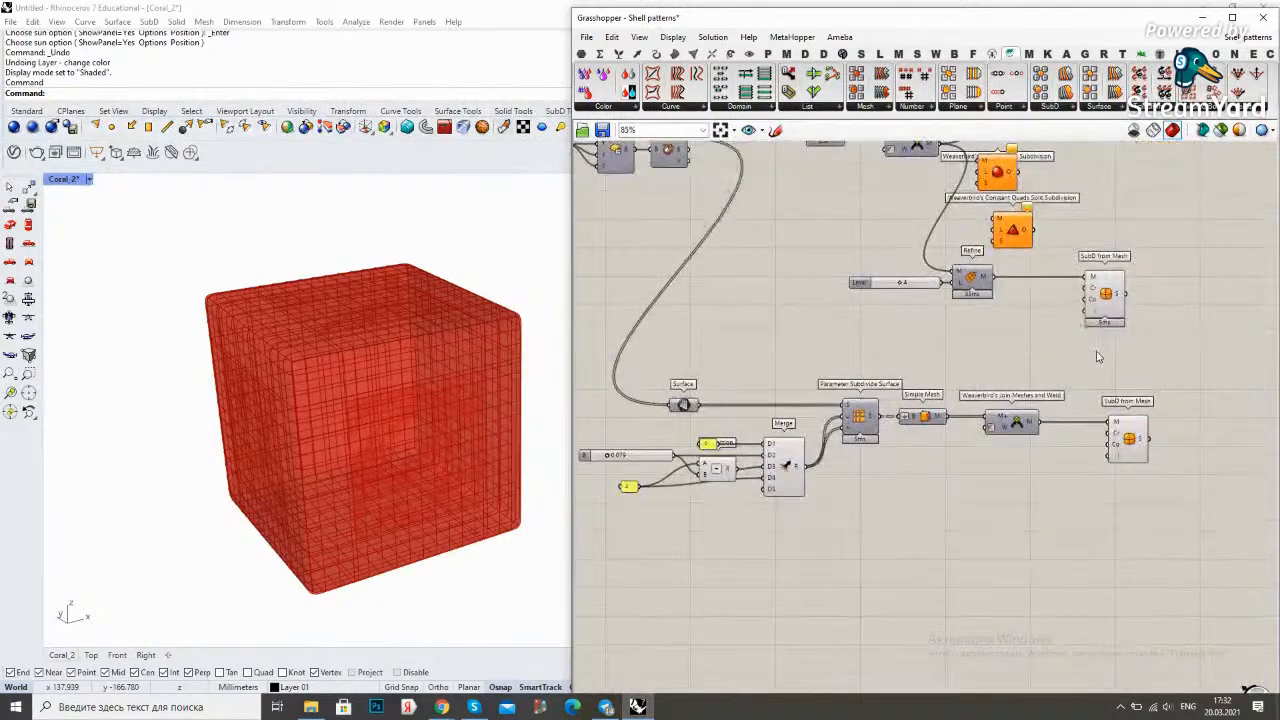
click(1115, 308)
right_click(1127, 302)
right_click(1124, 280)
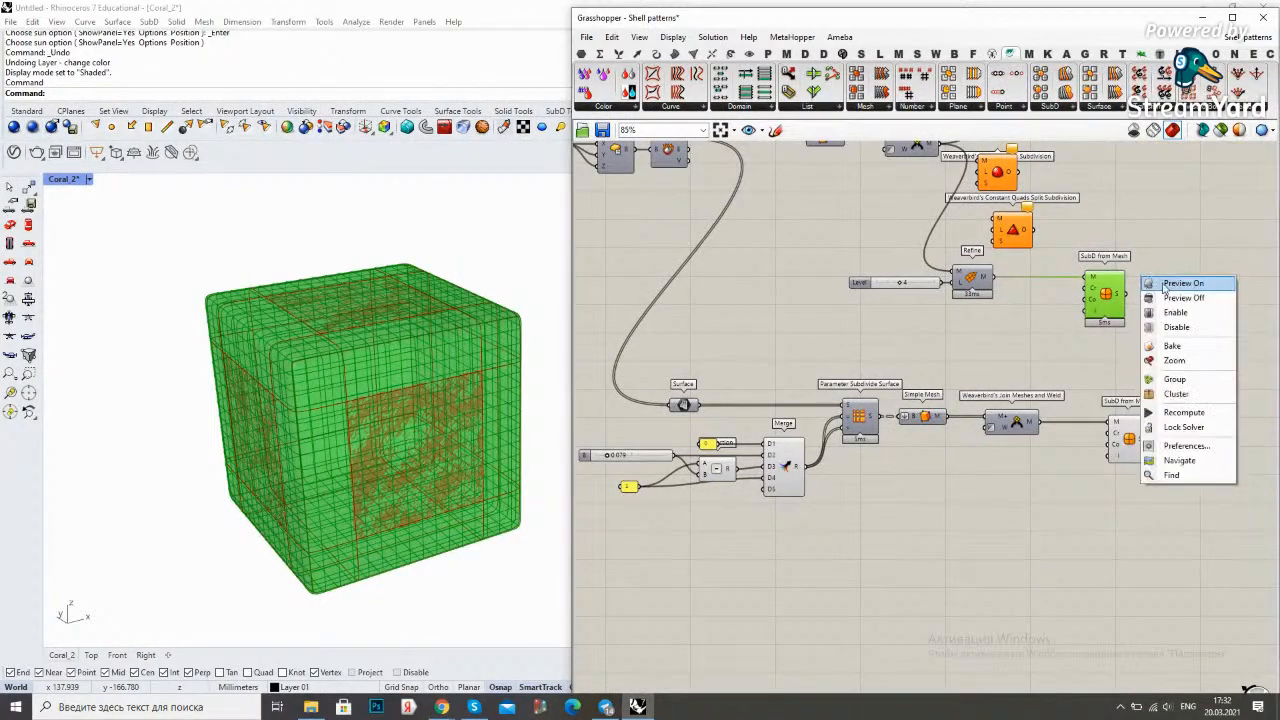
click(1170, 297)
Lower the B slider feeding the subdivision parameters to 0.001 and inspect a corner of the box
right_drag(743, 503, 868, 451)
scroll(755, 405, up, 6)
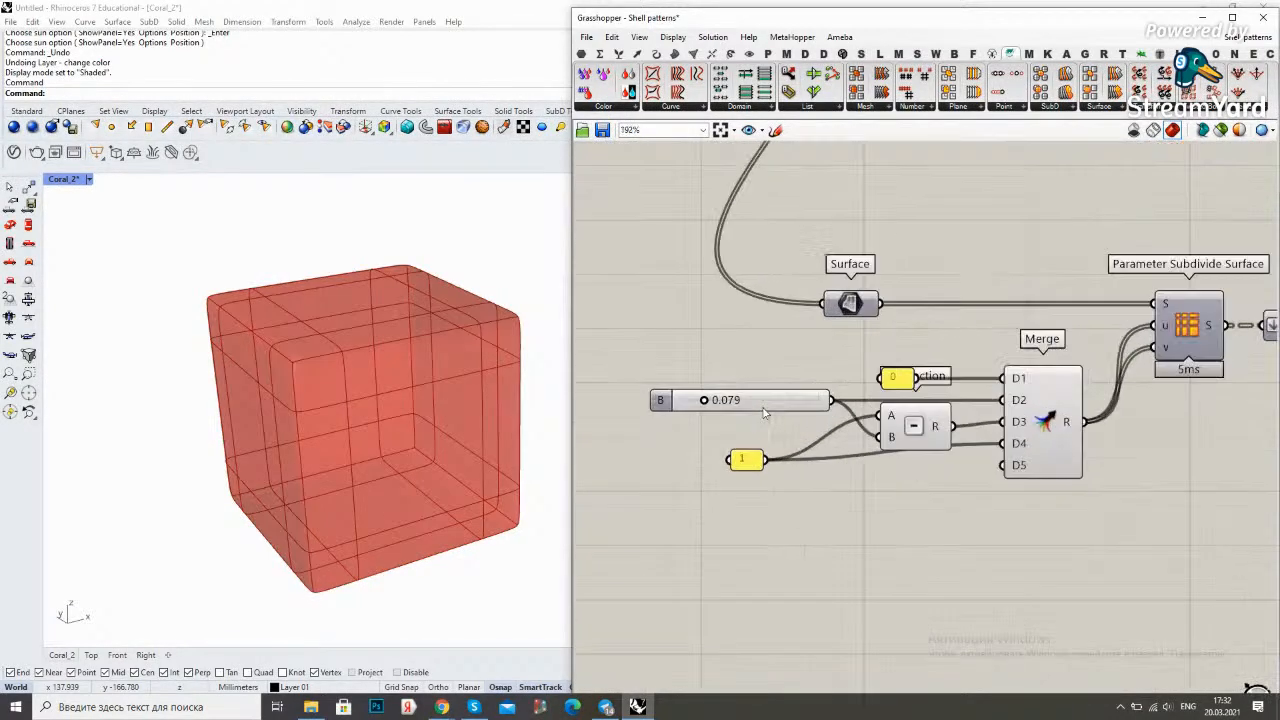
drag(655, 393, 607, 395)
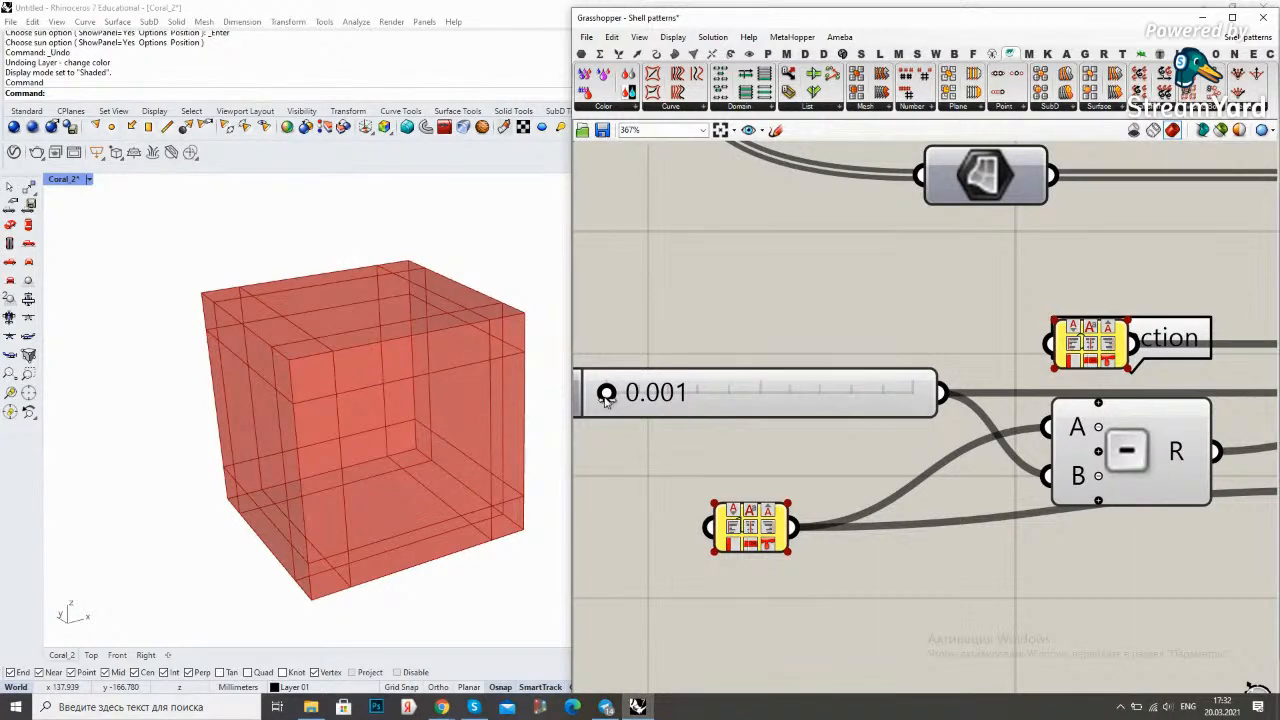
scroll(473, 320, up, 5)
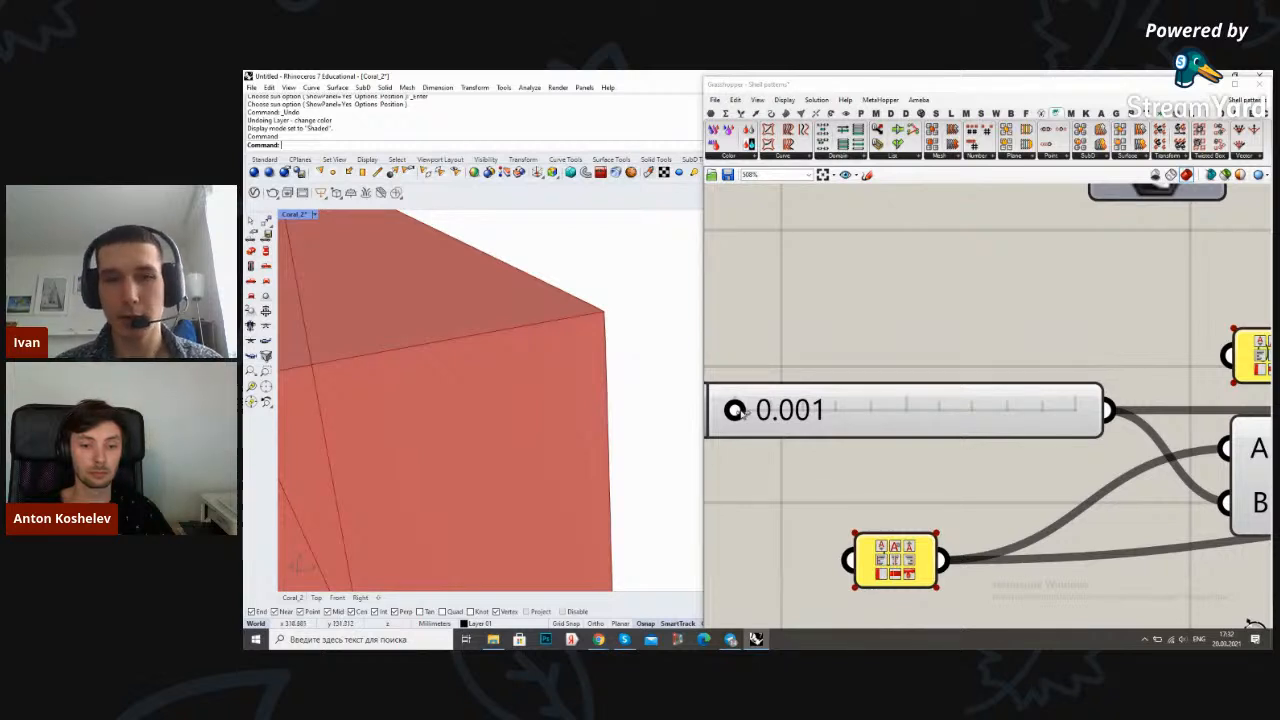
Set the B slider to 0.010 and check the edge subdivision on the whole box
drag(735, 410, 740, 410)
scroll(622, 366, down, 5)
shift+right_drag(621, 364, 602, 371)
scroll(580, 378, up, 2)
scroll(604, 362, up, 2)
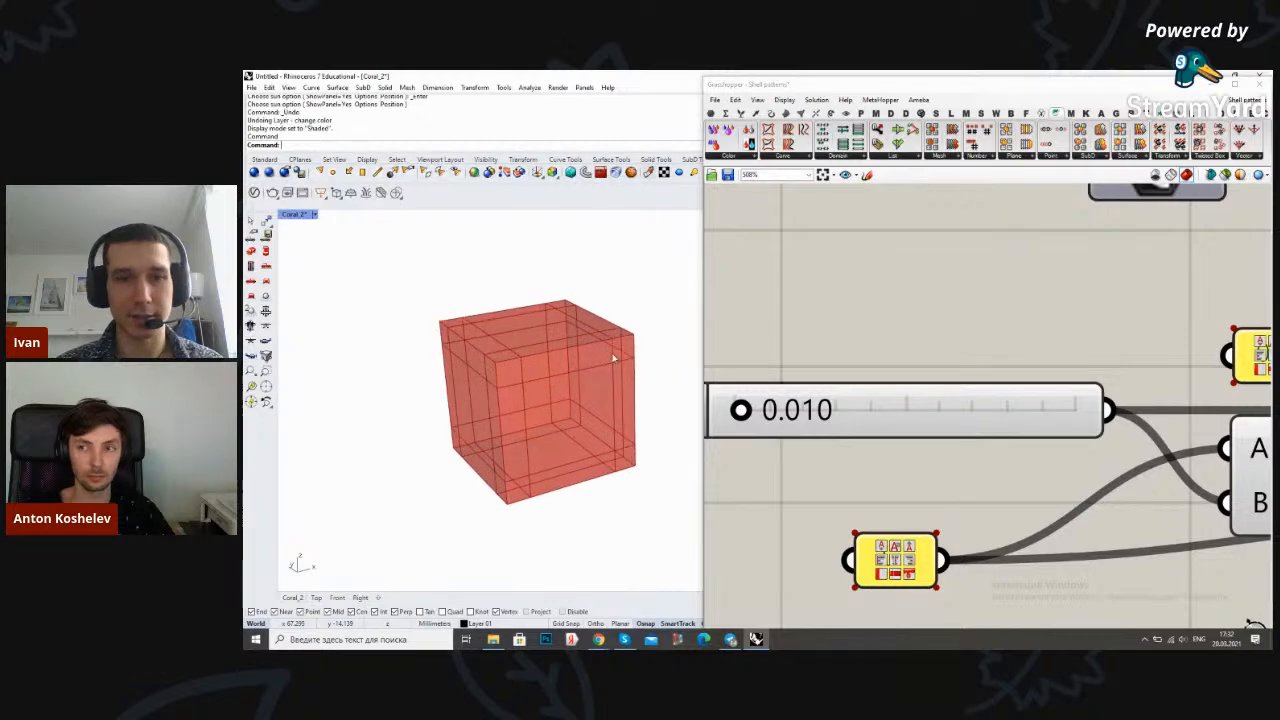
scroll(856, 372, down, 1)
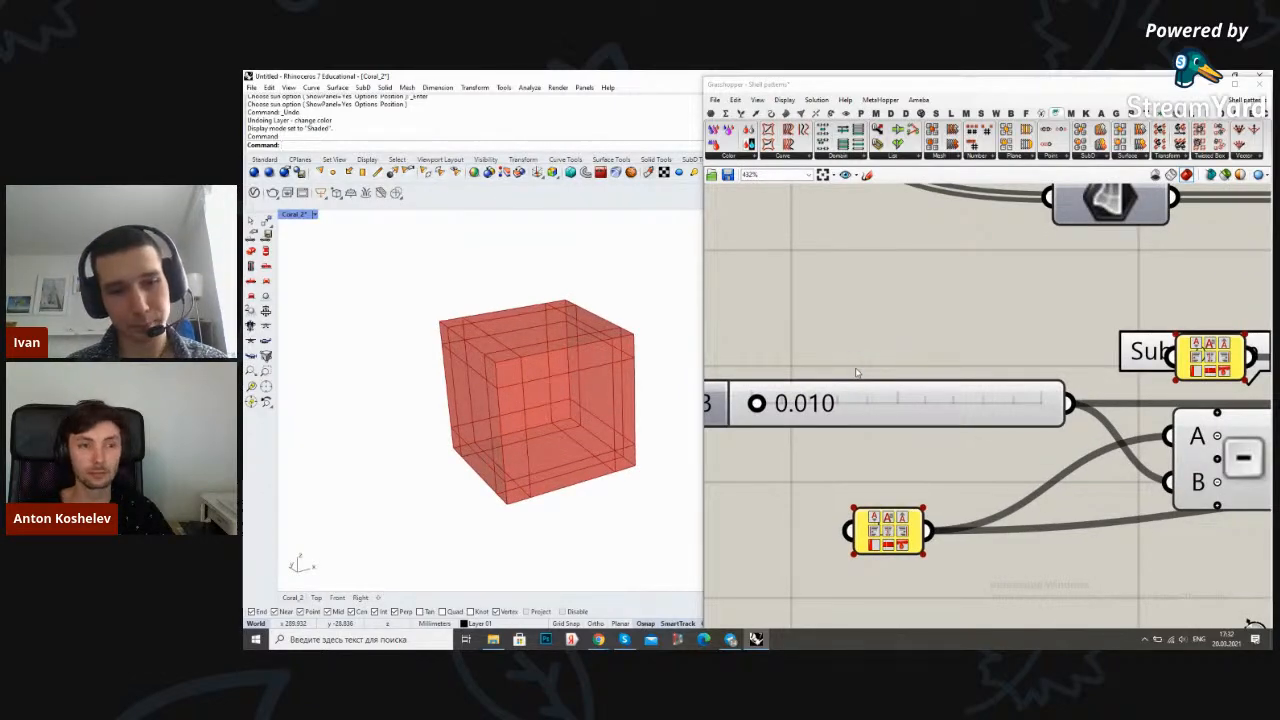
scroll(856, 372, down, 4)
scroll(976, 390, up, 2)
scroll(980, 393, down, 2)
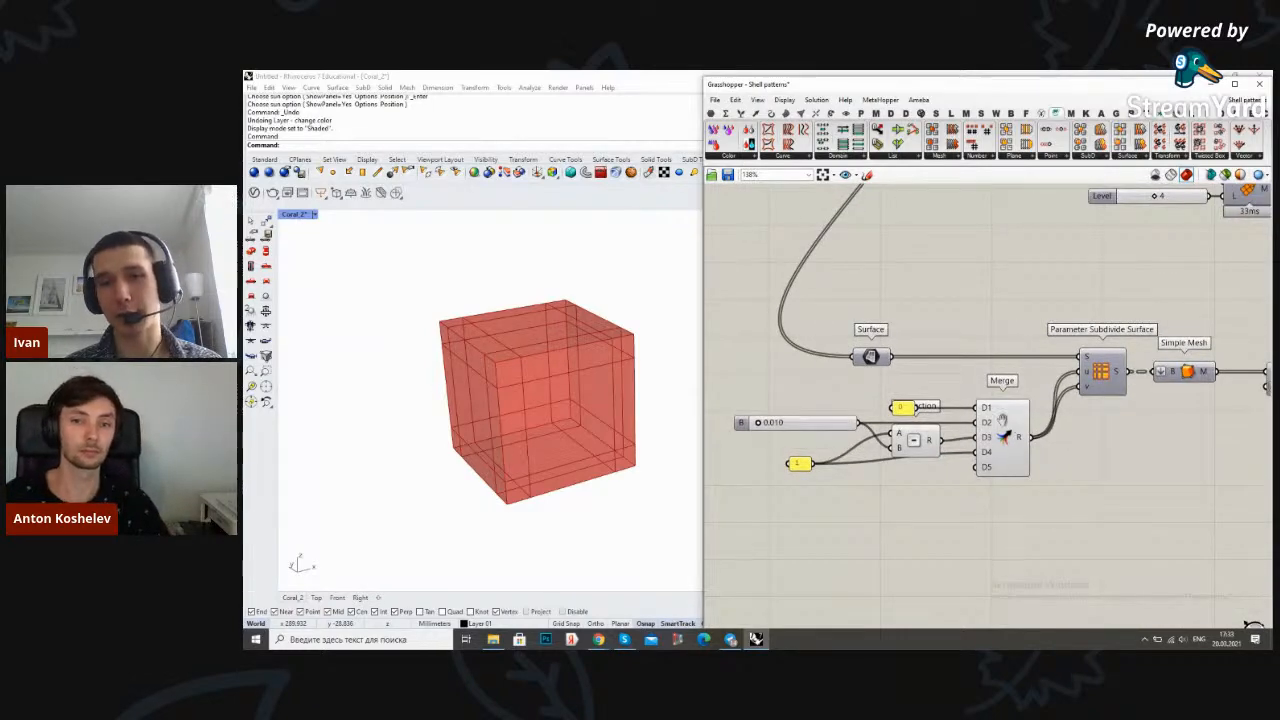
Add a Range component below Merge and create a number slider with value 3 for its steps
right_drag(1010, 430, 946, 430)
scroll(606, 337, up, 4)
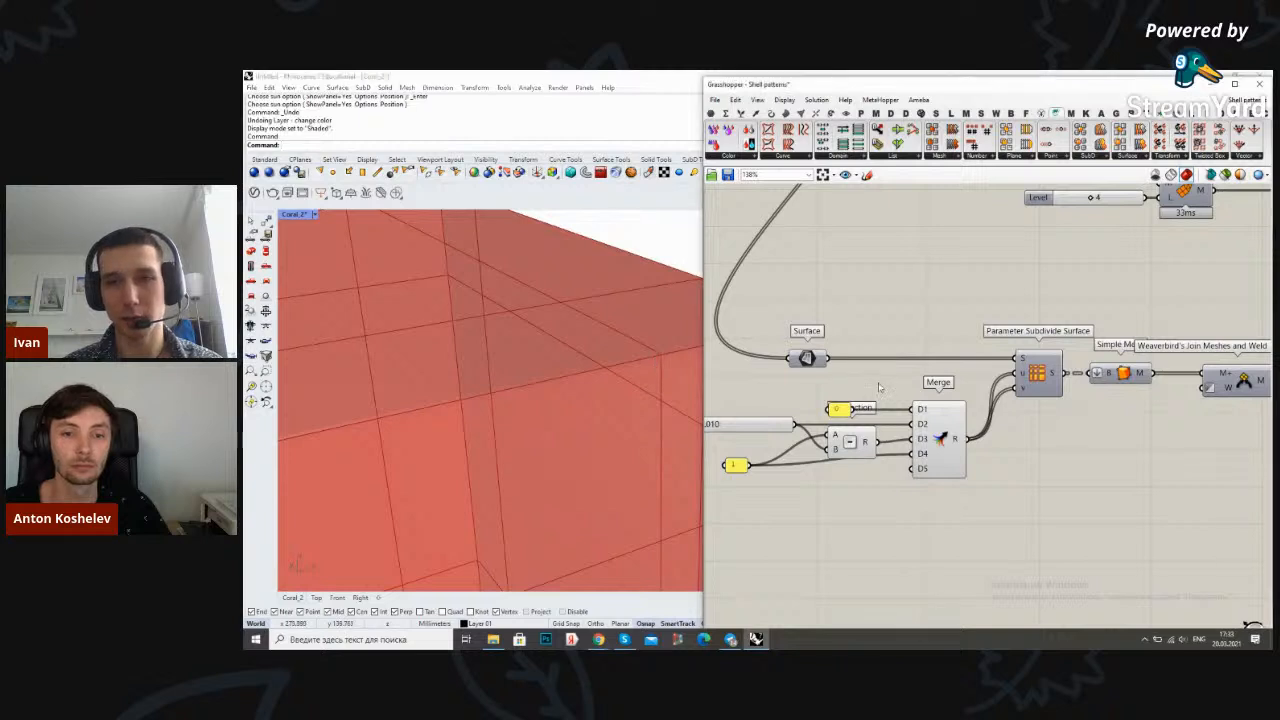
right_drag(880, 380, 931, 326)
double_click(988, 495)
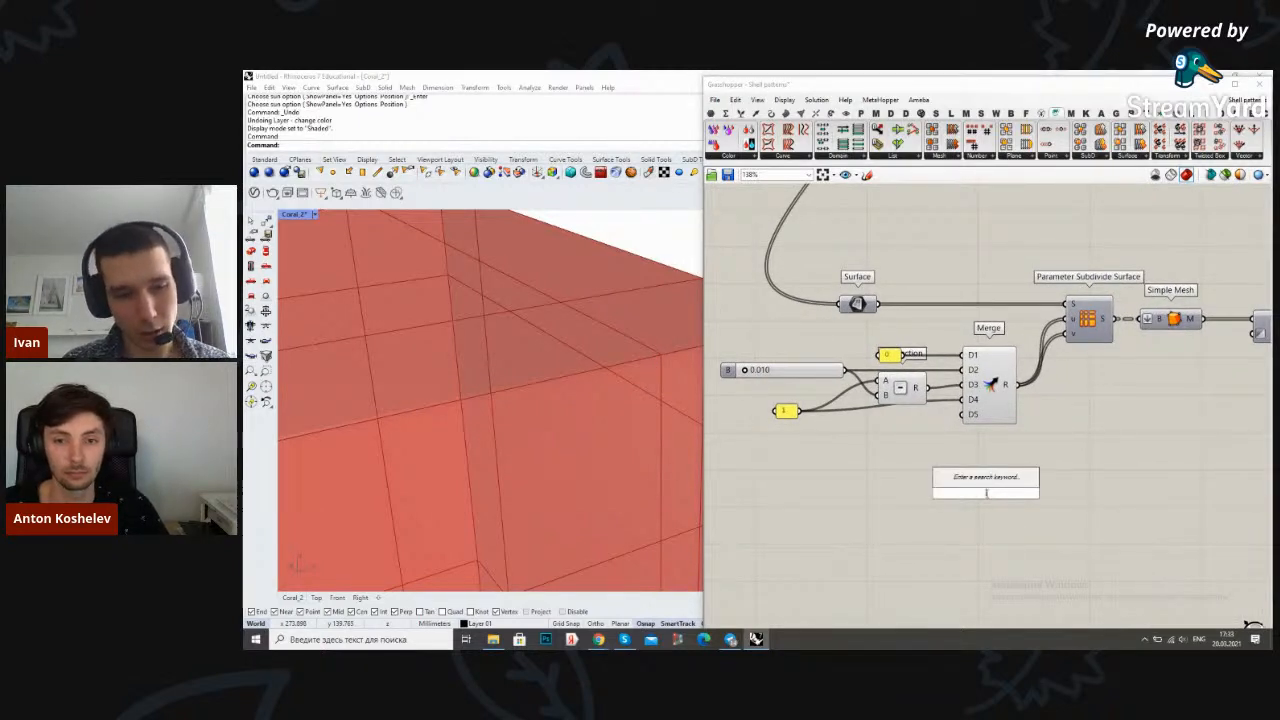
text(range)
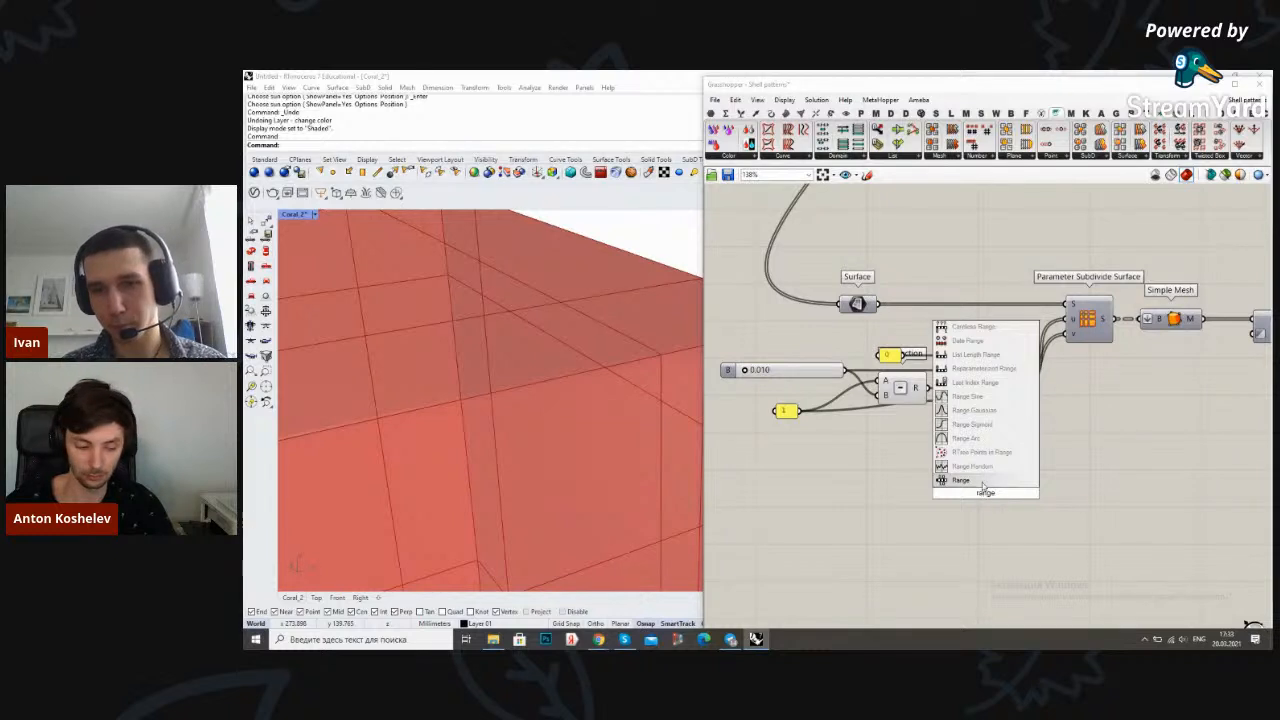
click(984, 485)
double_click(921, 502)
text(3)
key(Return)
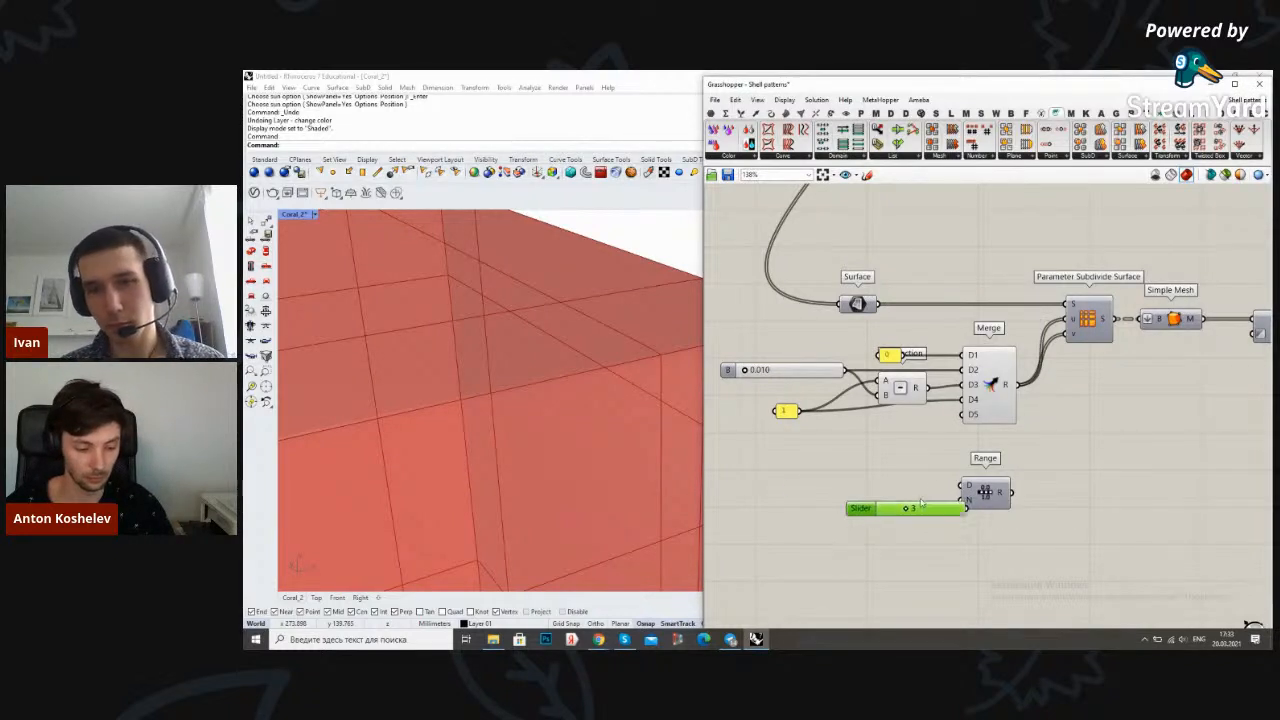
Connect Range's output to Parameter Subdivide Surface's v input and inspect the corners of the resulting SubD
drag(1011, 492, 1066, 333)
scroll(486, 351, down, 5)
right_drag(557, 338, 586, 314)
scroll(600, 287, up, 5)
scroll(607, 278, down, 4)
scroll(651, 289, up, 6)
scroll(657, 313, down, 3)
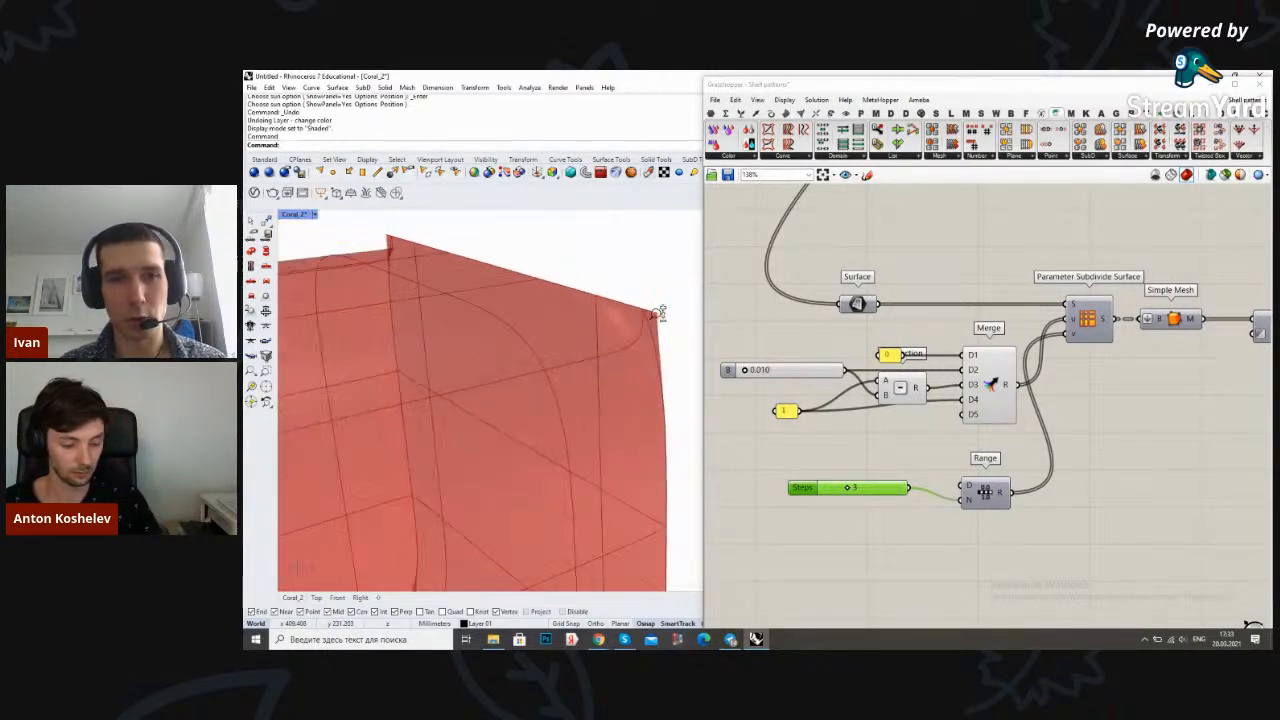
scroll(657, 313, down, 4)
scroll(526, 522, up, 5)
scroll(531, 515, down, 5)
scroll(944, 432, up, 2)
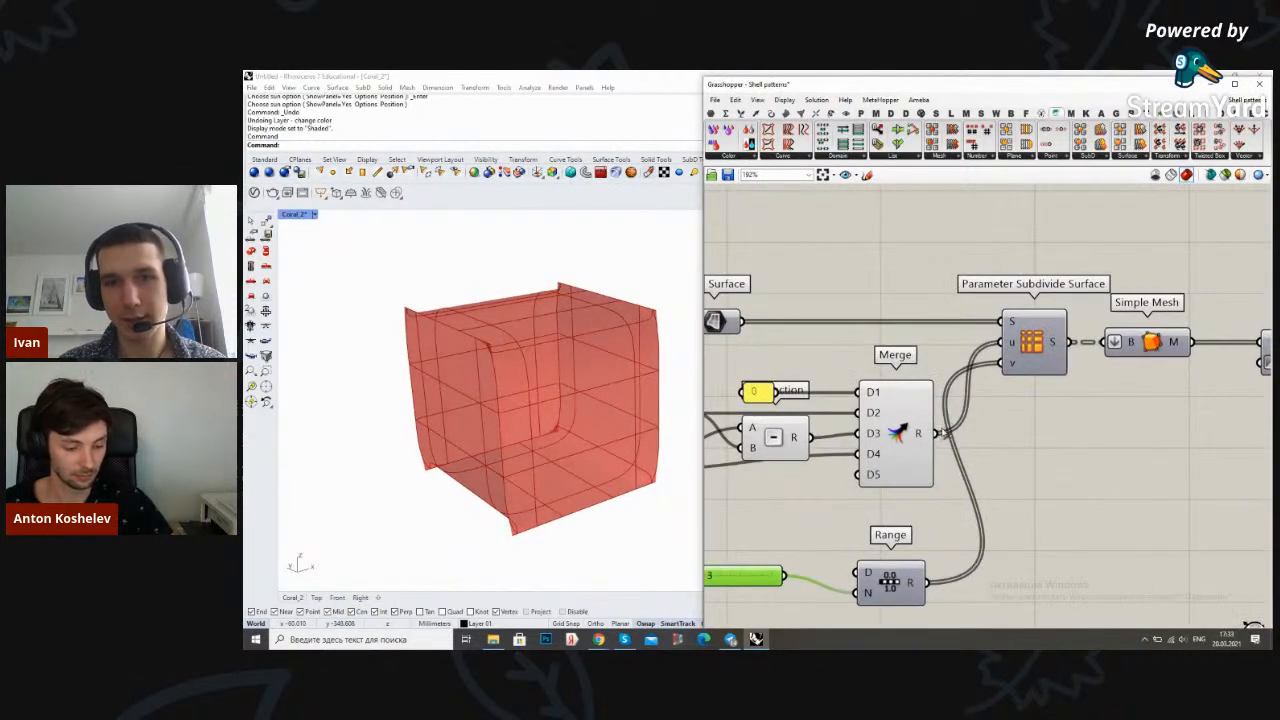
Reconnect Merge's result to Parameter Subdivide Surface's v input and delete the Range component with its slider
drag(994, 353, 935, 433)
scroll(977, 412, down, 2)
drag(957, 486, 718, 412)
key(Delete)
Delete the unused Weaverbird Catmull-Clark Subdivision and Constant Quads Split Subdivision components
scroll(931, 399, down, 3)
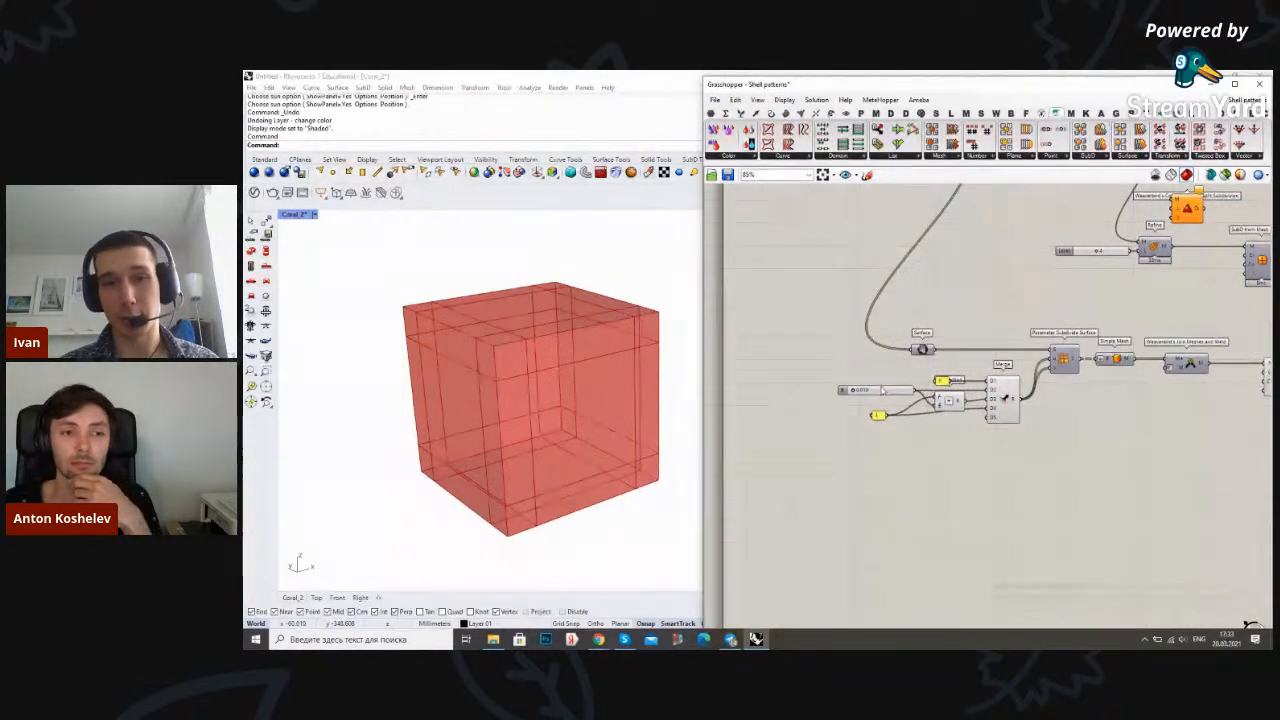
scroll(929, 386, down, 3)
scroll(1048, 240, up, 3)
drag(1046, 380, 974, 307)
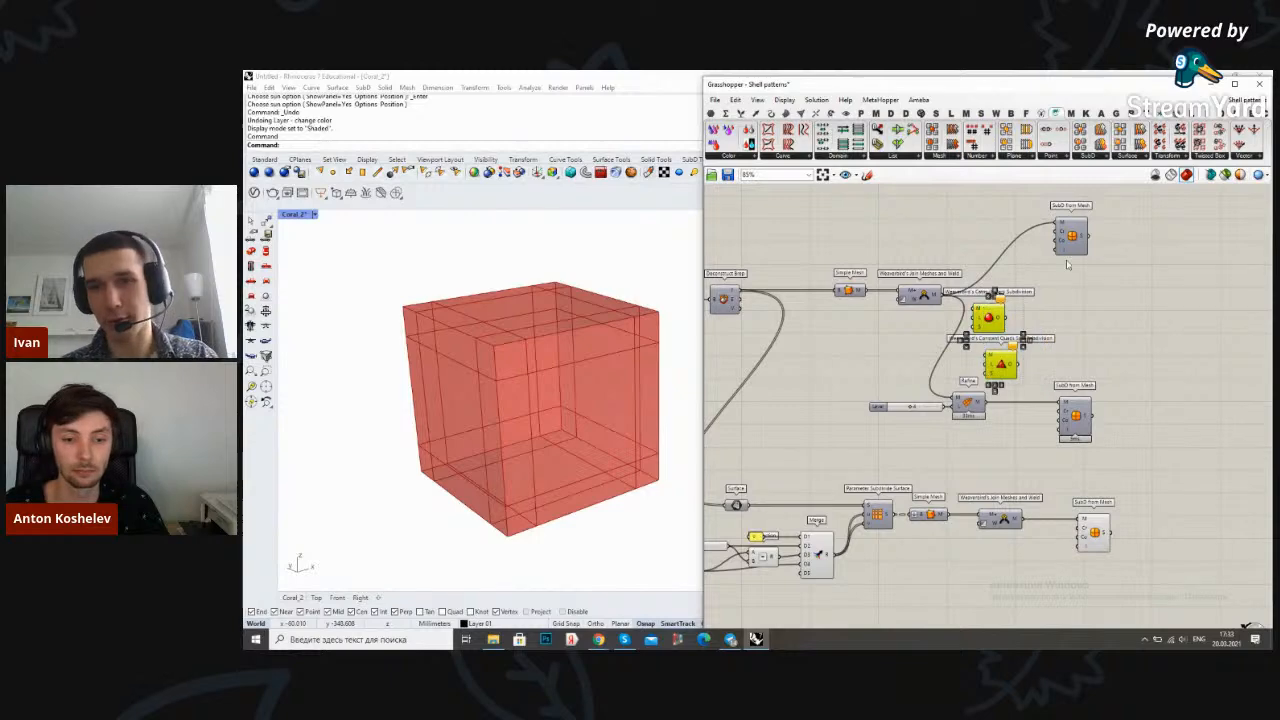
key(Delete)
Move the first SubD from Mesh level with its Join Meshes and Weld, and align all three SubD from Mesh components in a column
drag(1070, 236, 1078, 322)
click(1141, 326)
right_drag(1141, 326, 1193, 318)
drag(1198, 584, 1135, 280)
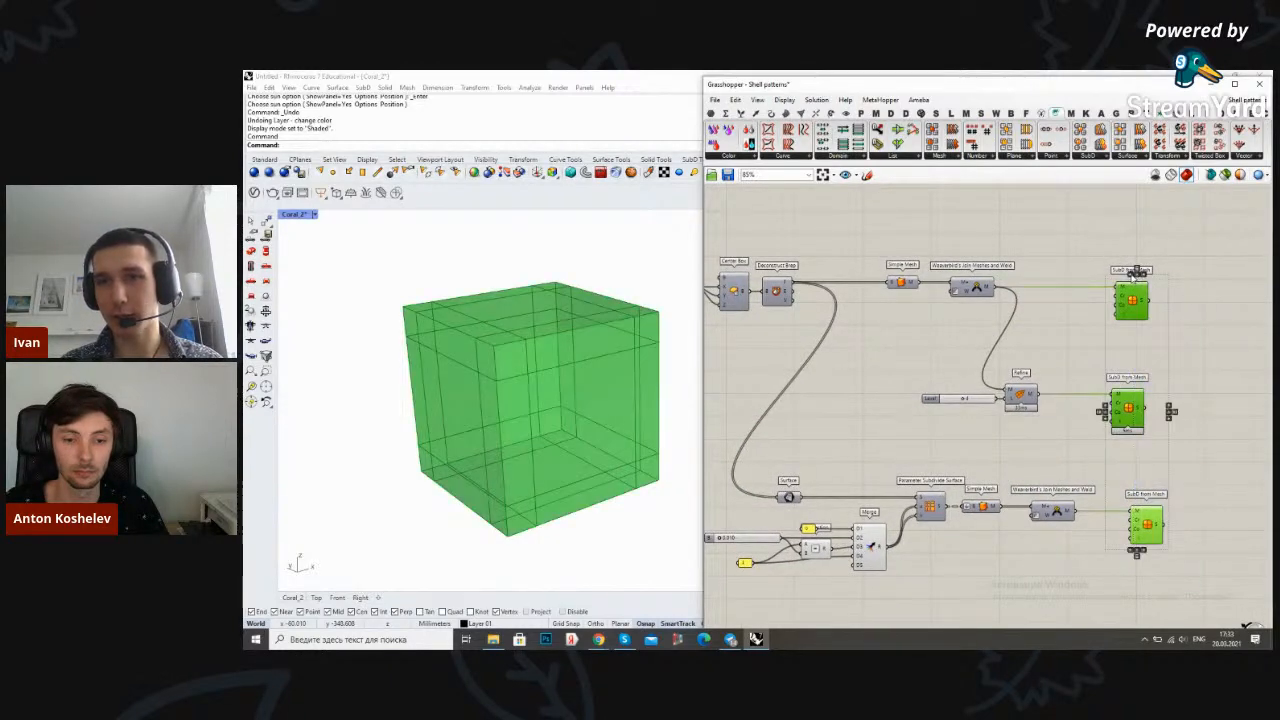
click(1104, 282)
right_drag(988, 306, 1074, 313)
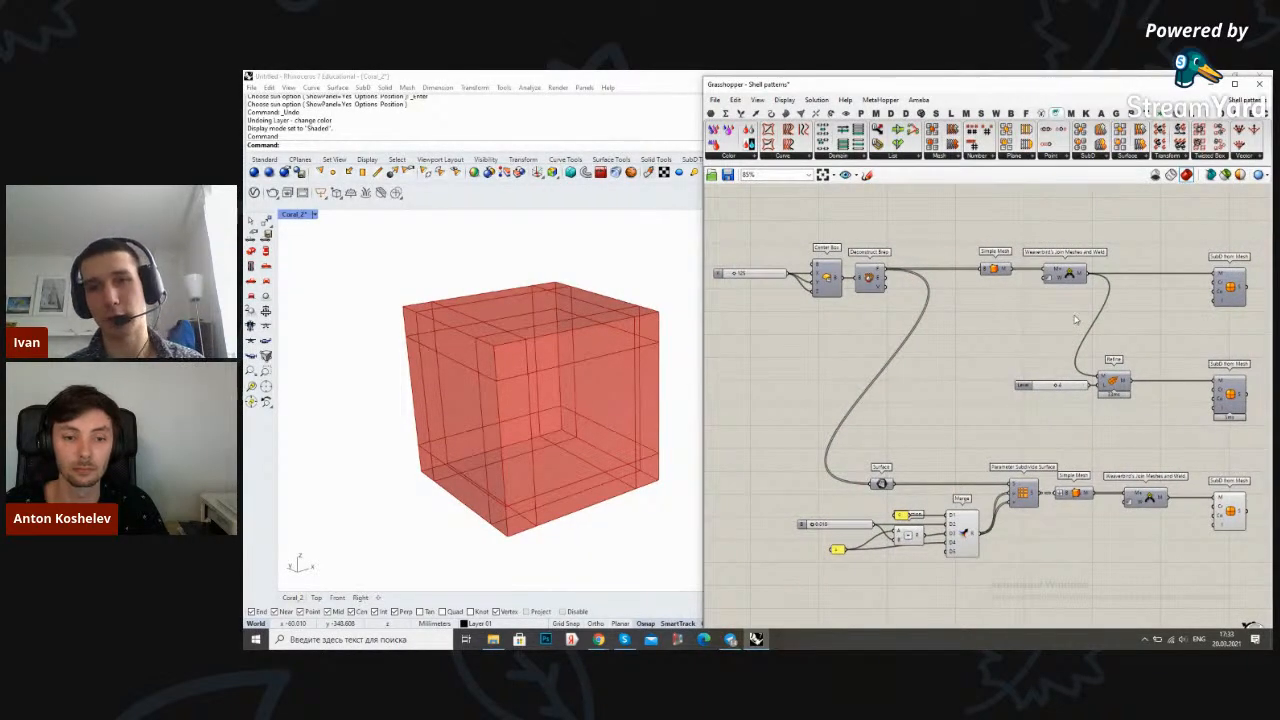
Move the Surface parameter beside Parameter Subdivide Surface and shift the SubD from Mesh column slightly closer to its inputs
drag(881, 483, 957, 486)
drag(888, 517, 893, 518)
click(932, 464)
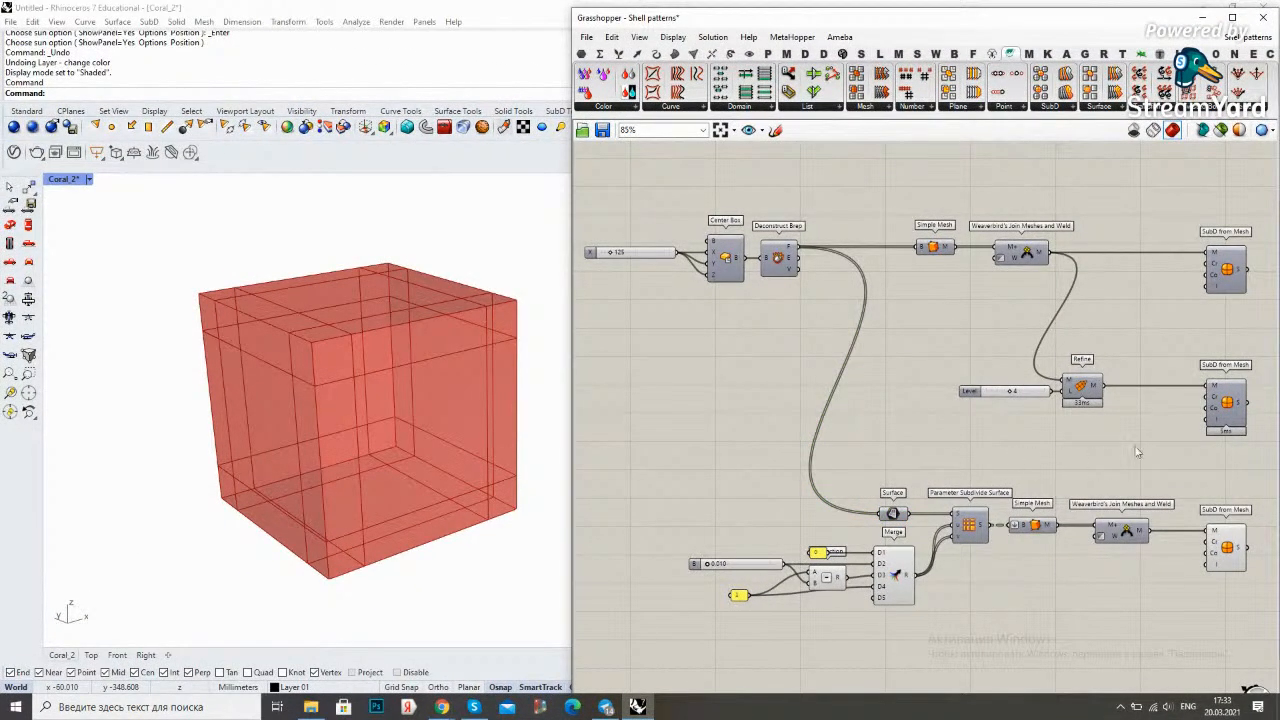
drag(1245, 612, 1208, 266)
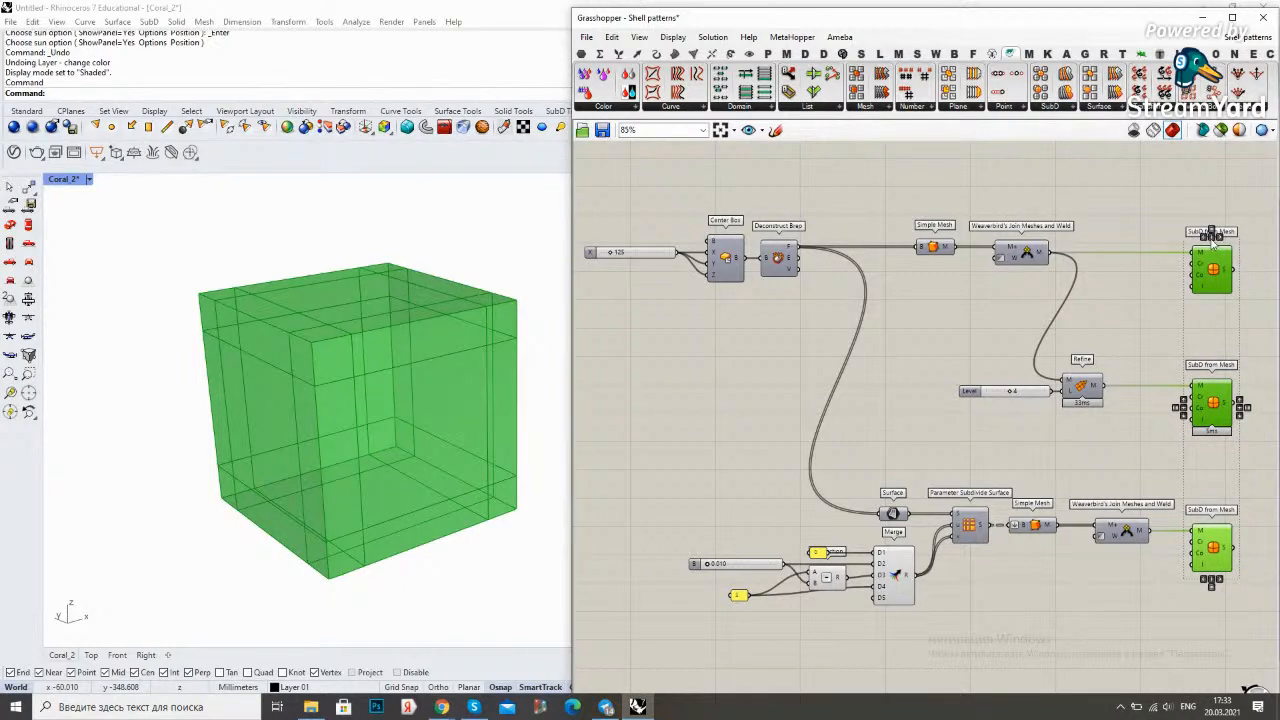
click(1124, 218)
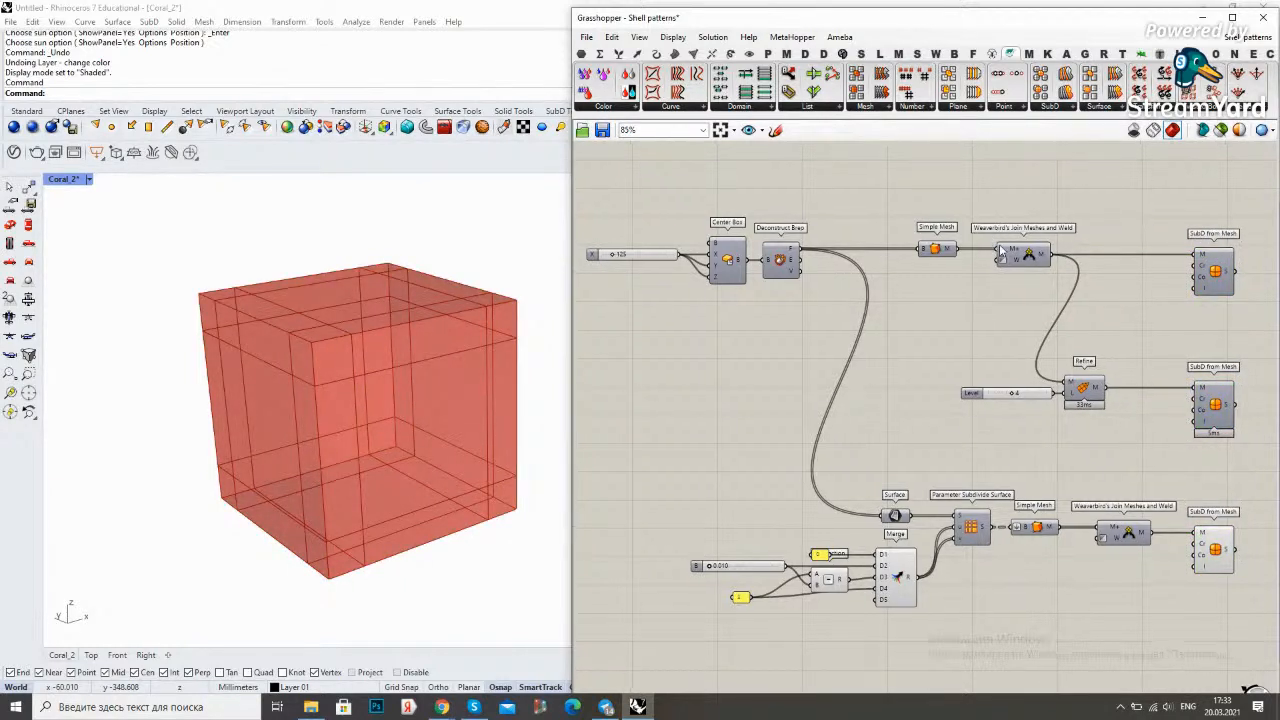
mouse_move(1004, 252)
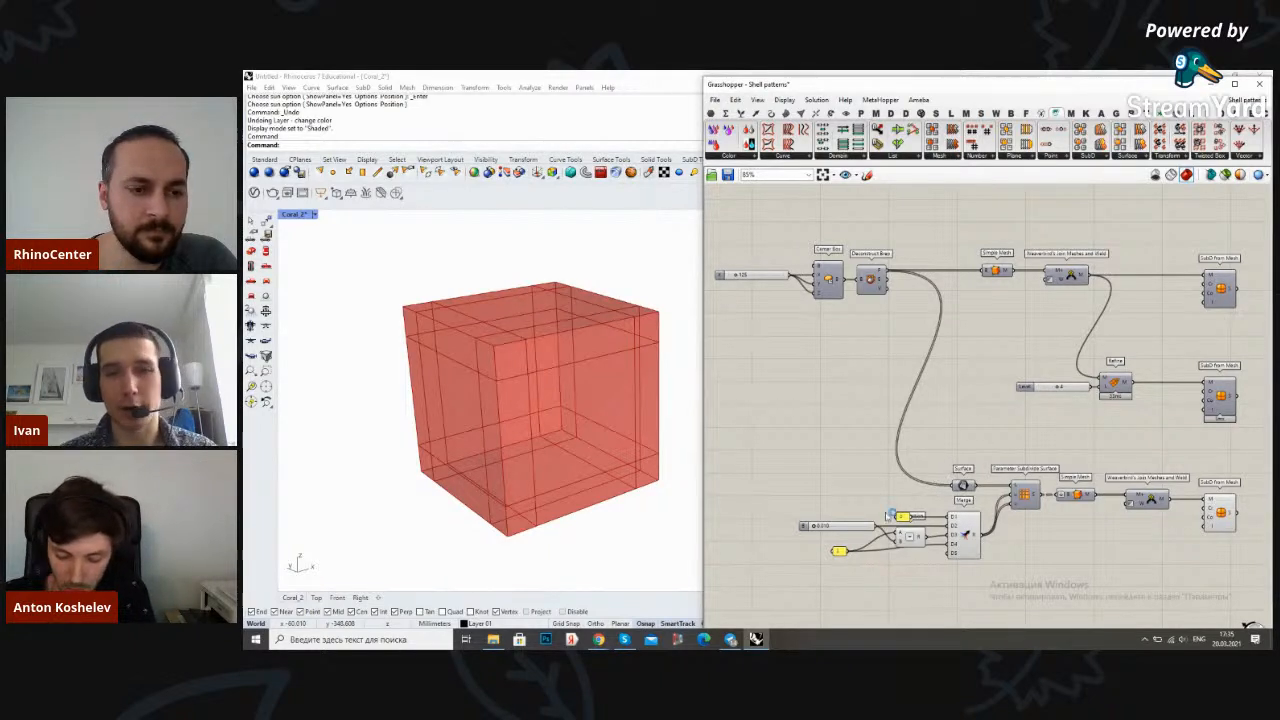
Move the panel containing 1 closer to the Subtraction component in the edge-subdivision branch
scroll(838, 552, up, 3)
drag(820, 558, 819, 489)
click(876, 408)
scroll(876, 408, down, 4)
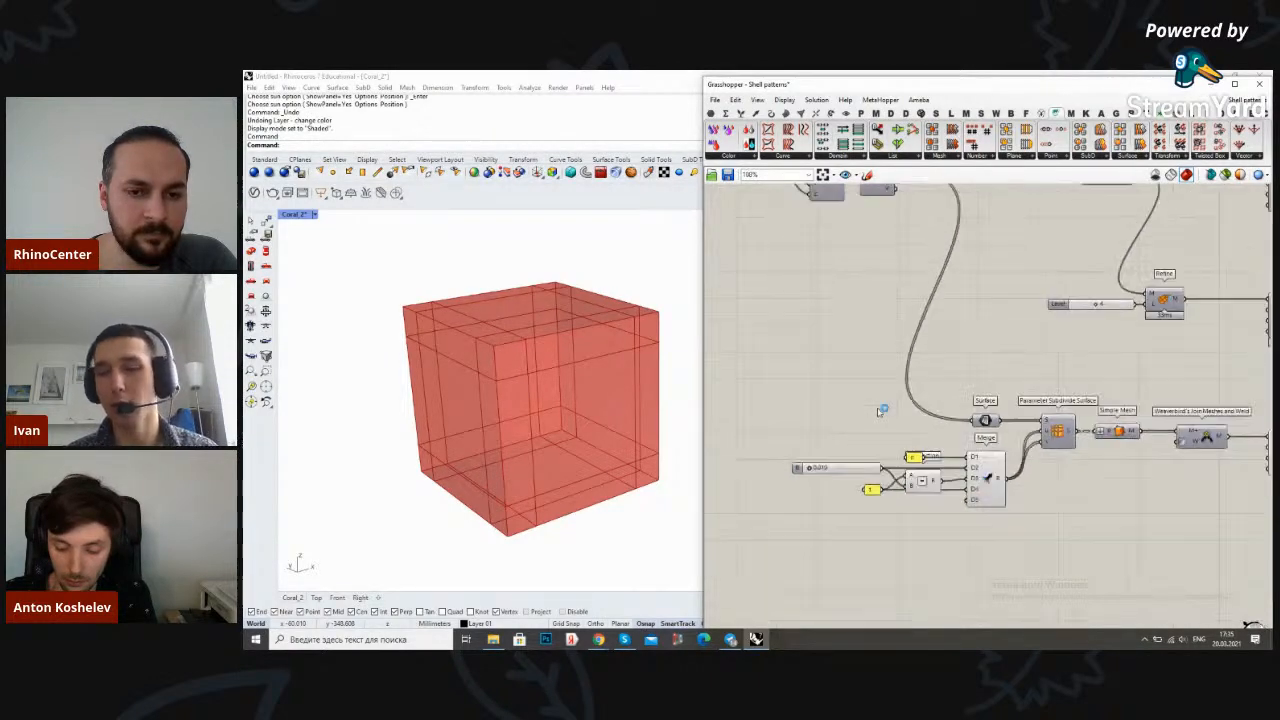
scroll(882, 493, up, 3)
click(935, 452)
click(950, 500)
scroll(1103, 372, down, 3)
scroll(1015, 440, down, 2)
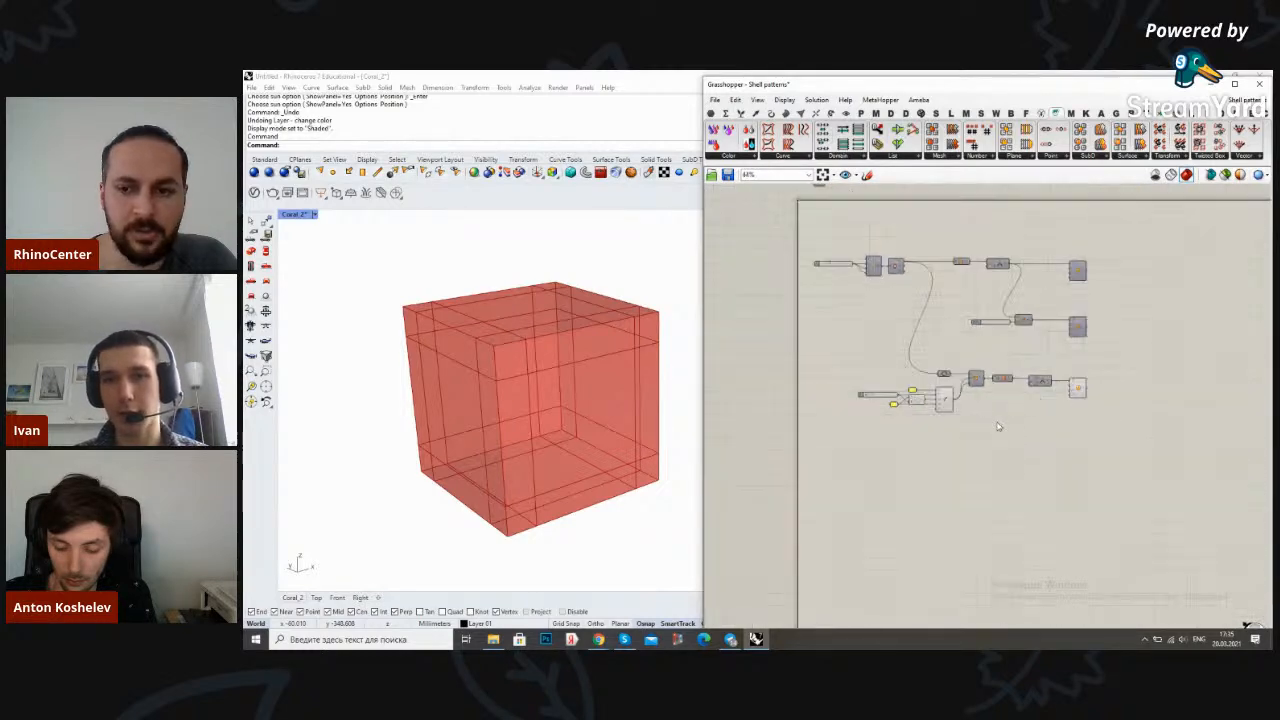
Switch off preview drawing and move the older component groups further down the canvas to make room
scroll(915, 440, up, 2)
scroll(920, 460, down, 4)
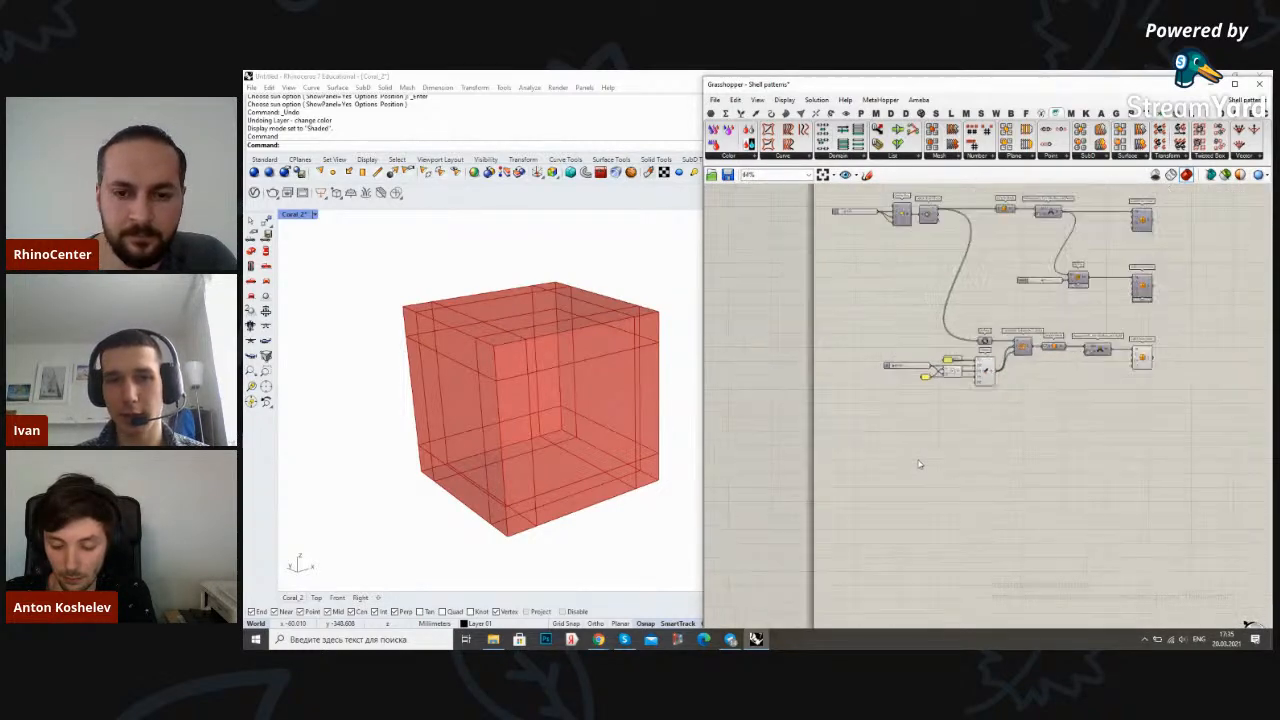
scroll(960, 463, down, 3)
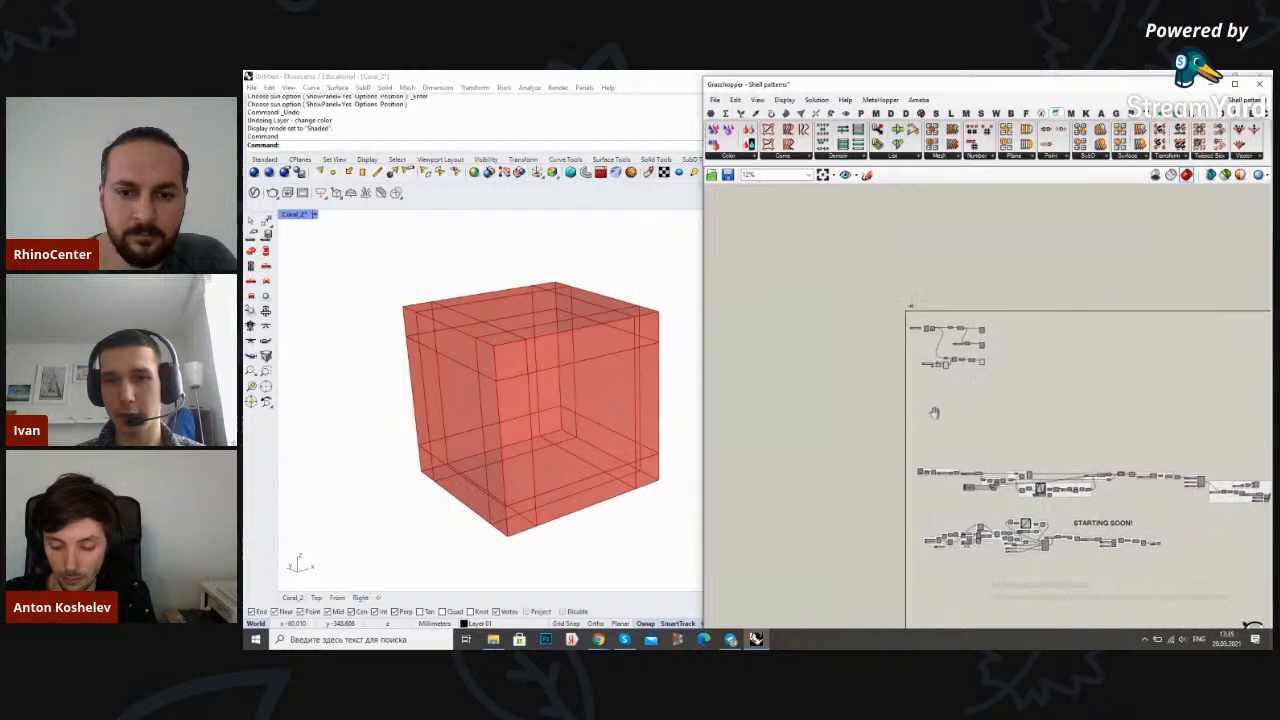
scroll(928, 477, down, 3)
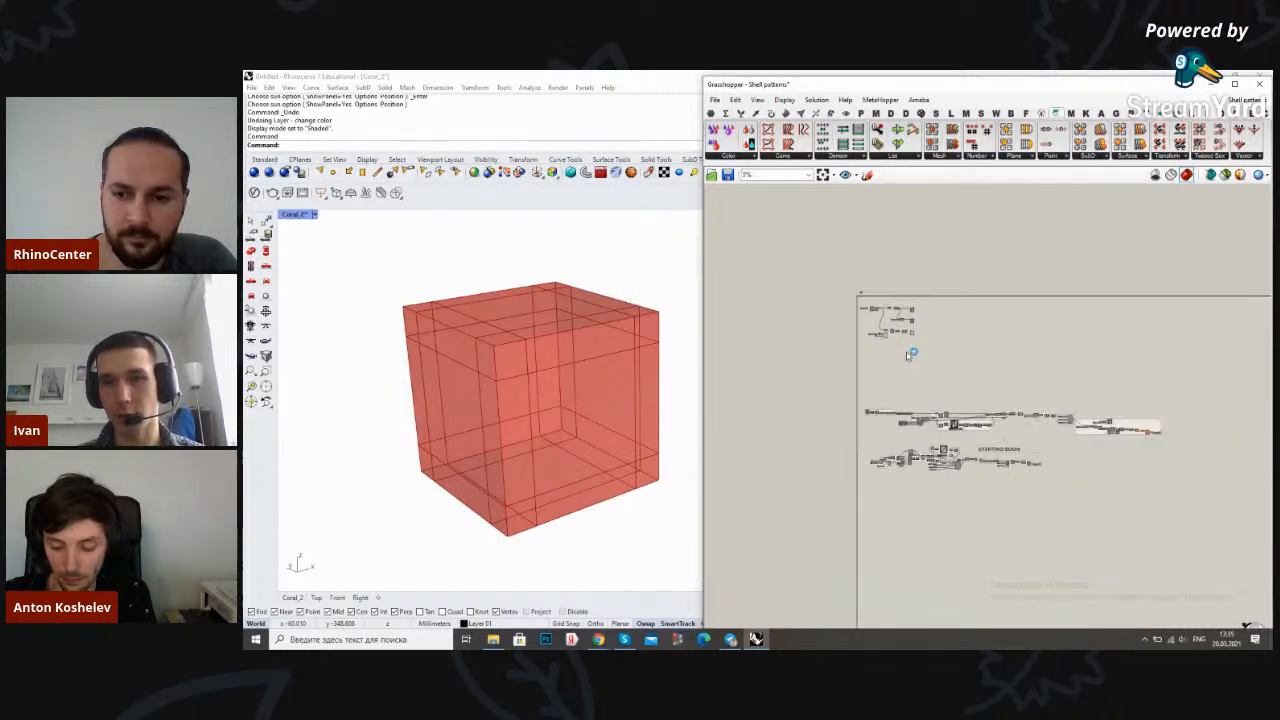
click(1154, 175)
drag(834, 383, 1152, 497)
drag(1105, 435, 1105, 455)
click(1063, 400)
scroll(894, 420, up, 14)
right_drag(888, 349, 934, 346)
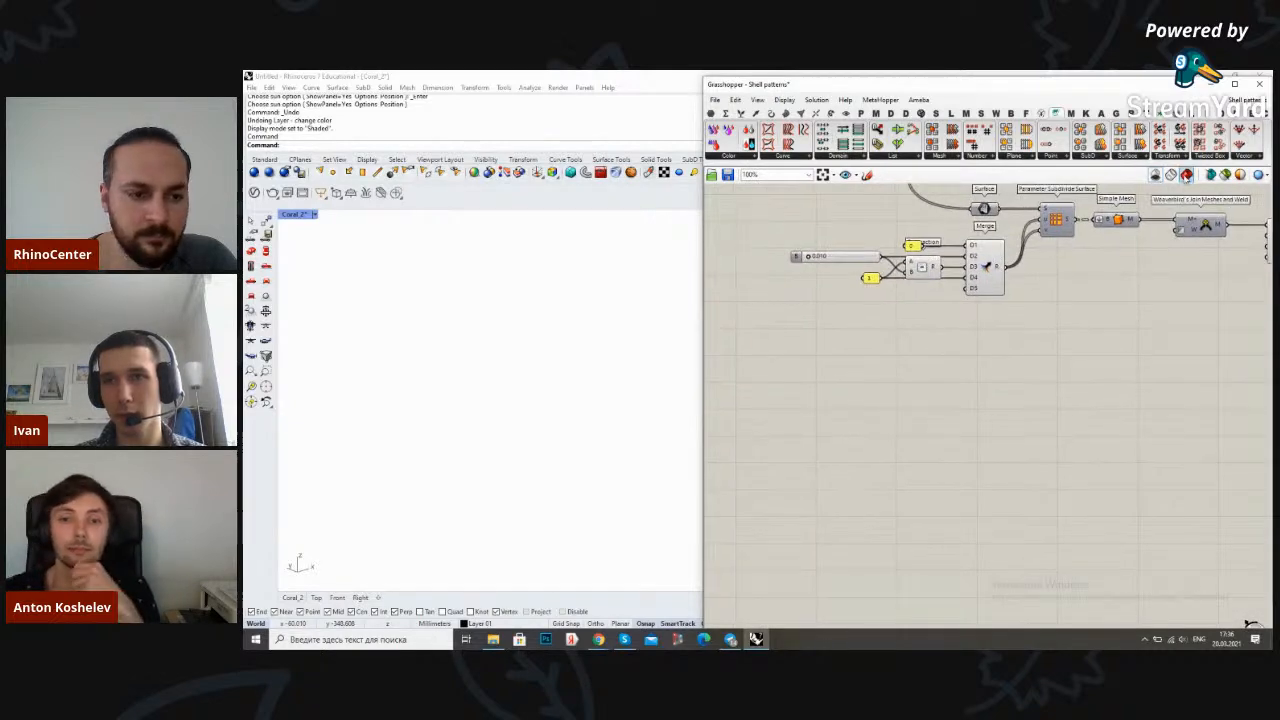
Hide the preview of the SubD from Mesh component in the edge-subdivision branch
scroll(884, 457, down, 5)
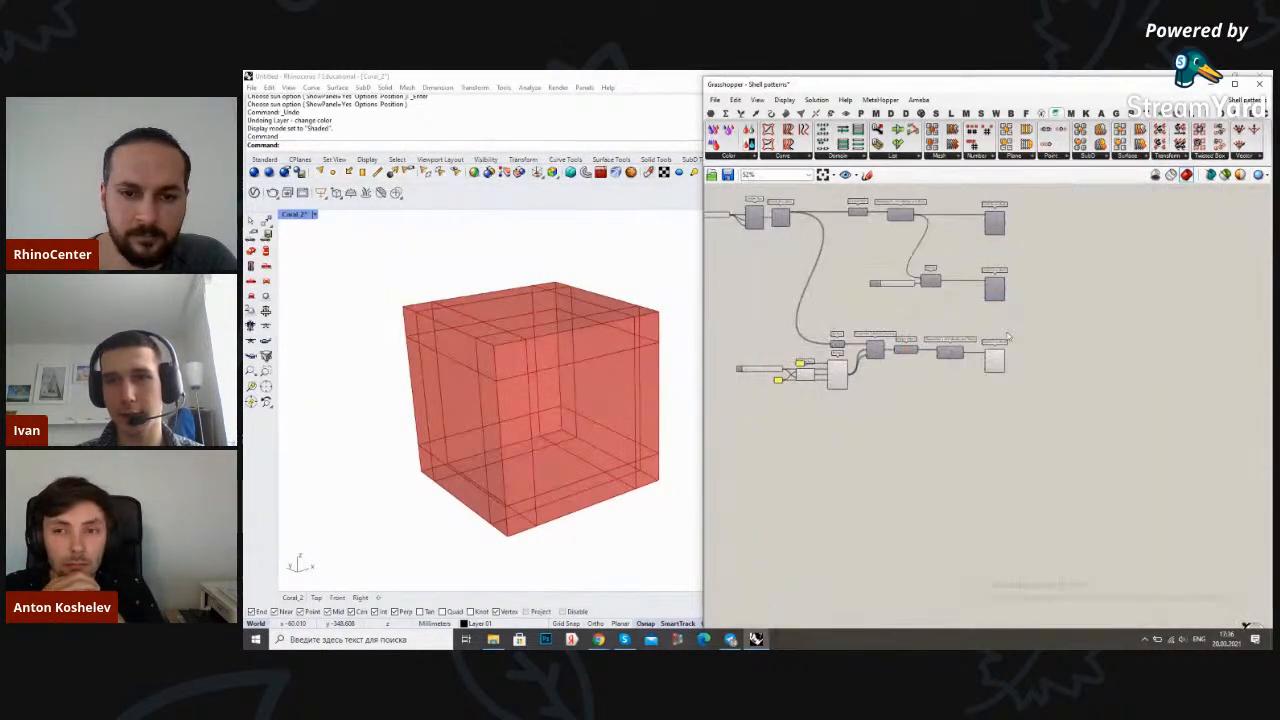
click(994, 360)
right_click(1046, 349)
click(1078, 363)
scroll(980, 395, down, 2)
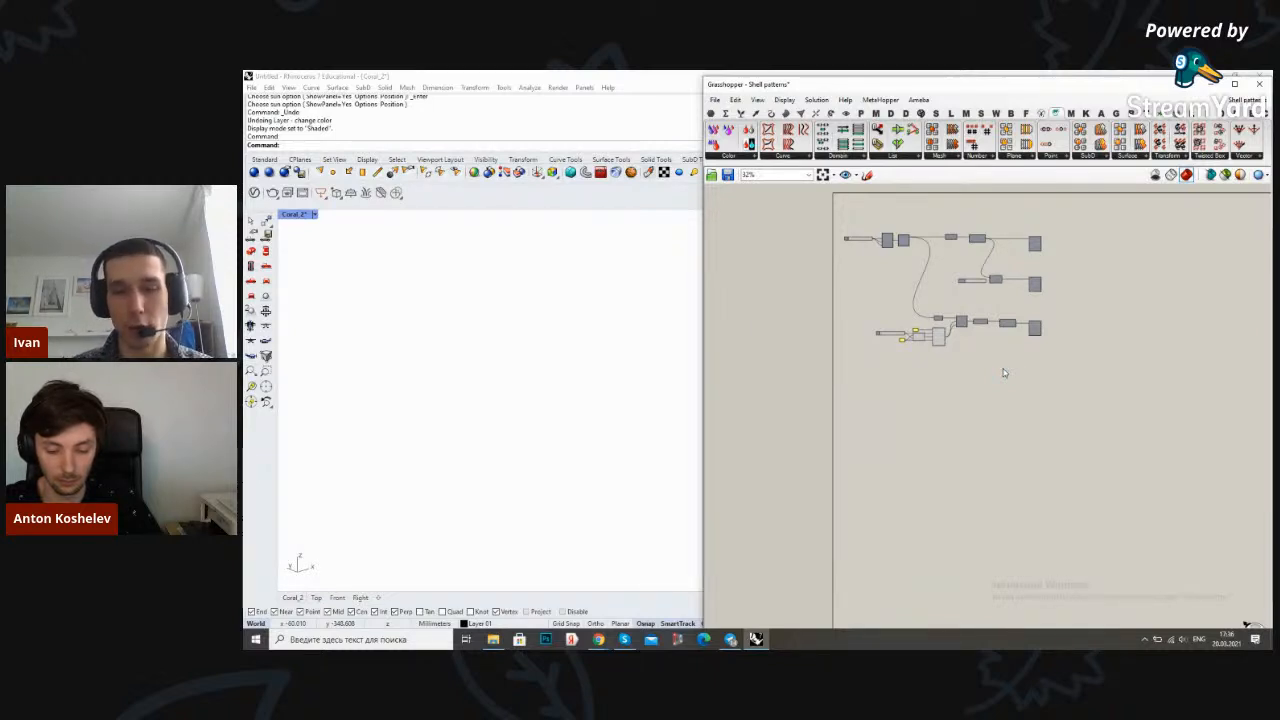
Add a Construct Point component in the empty canvas area below the edge-subdivision branch
scroll(970, 408, up, 5)
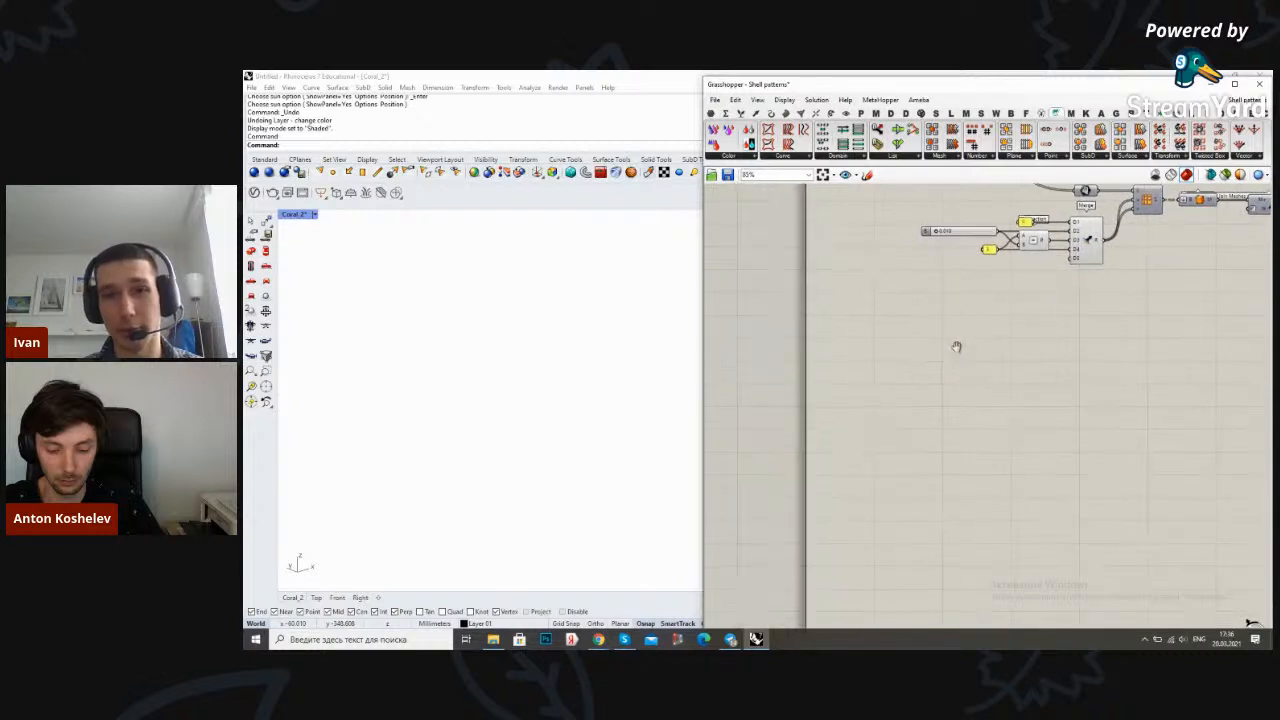
scroll(929, 376, up, 2)
double_click(922, 388)
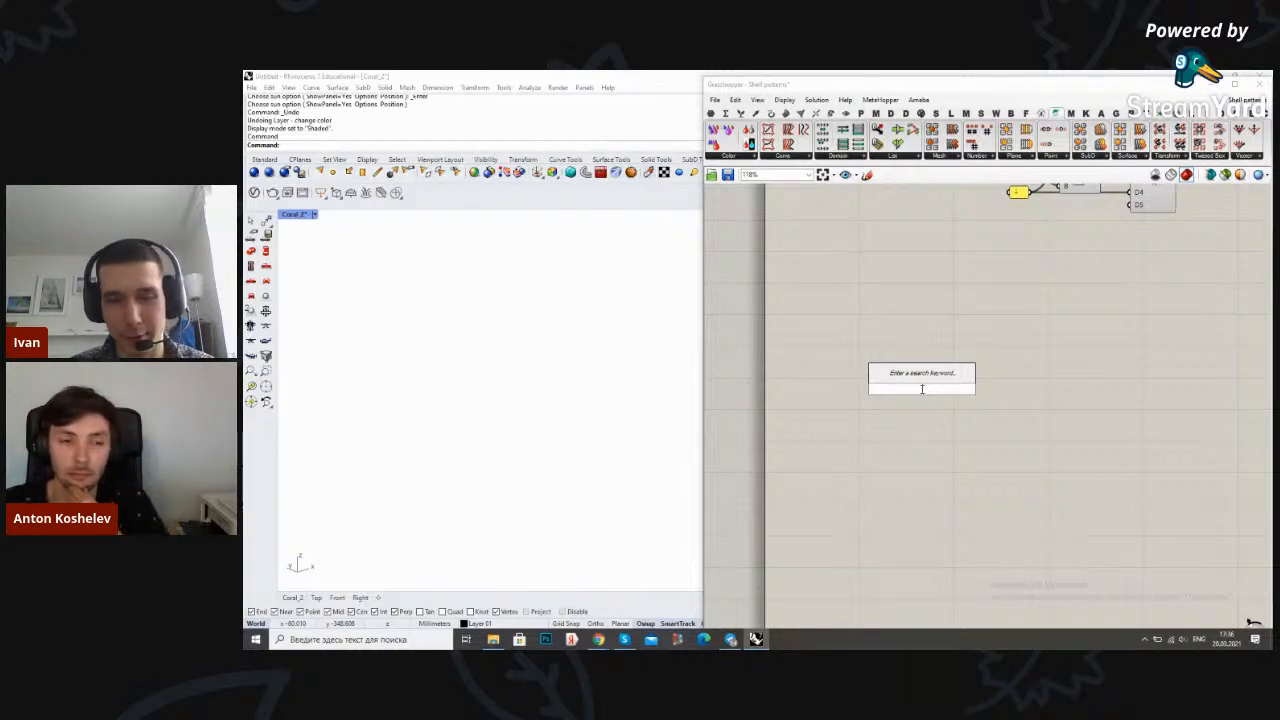
text(construc)
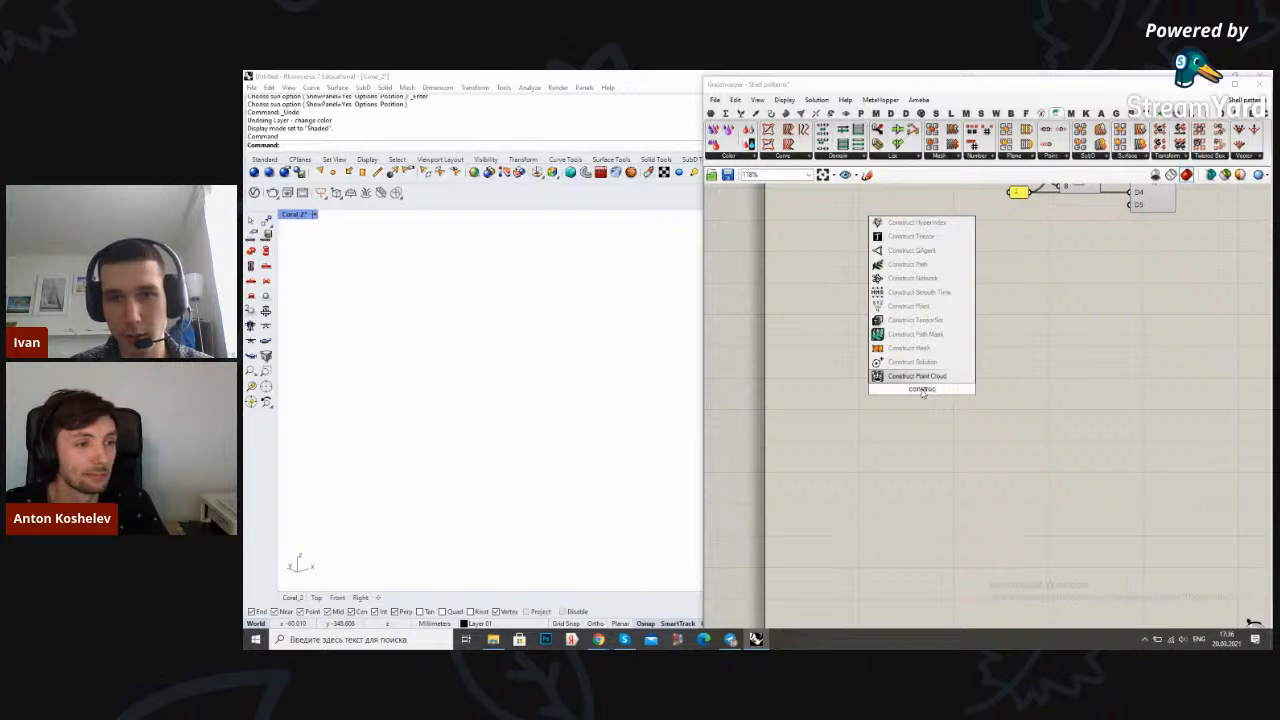
click(908, 306)
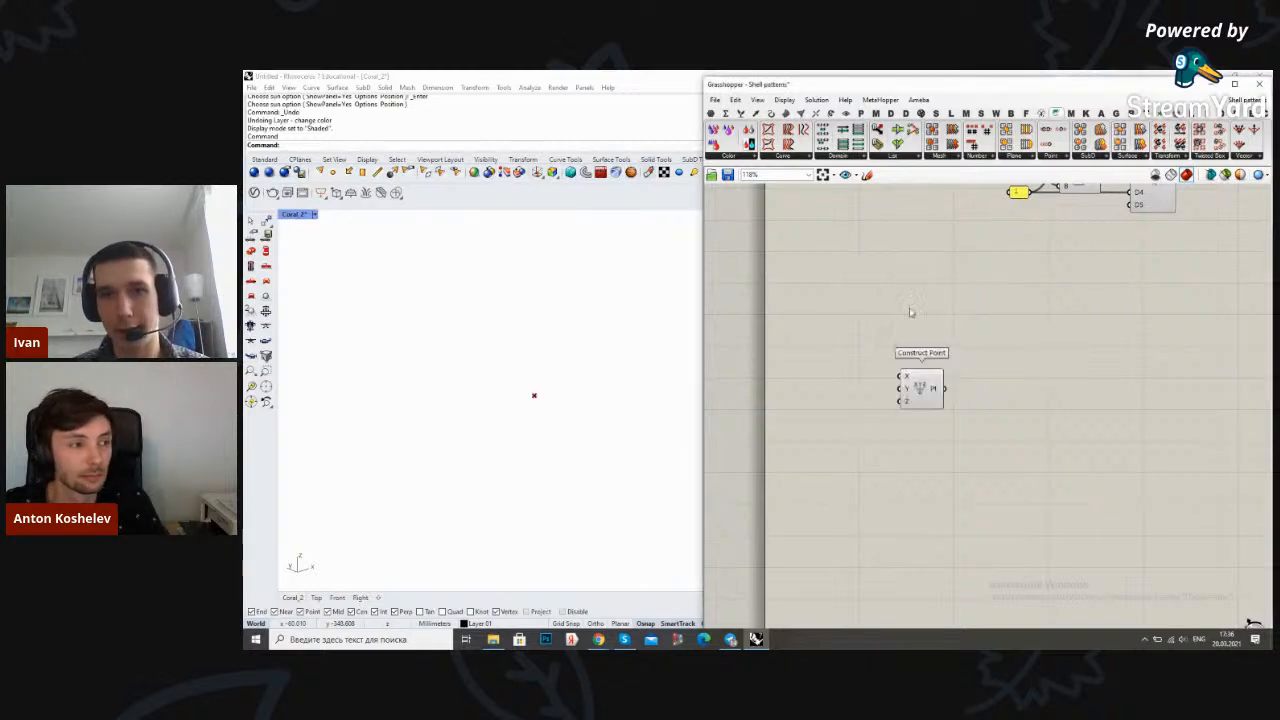
click(961, 372)
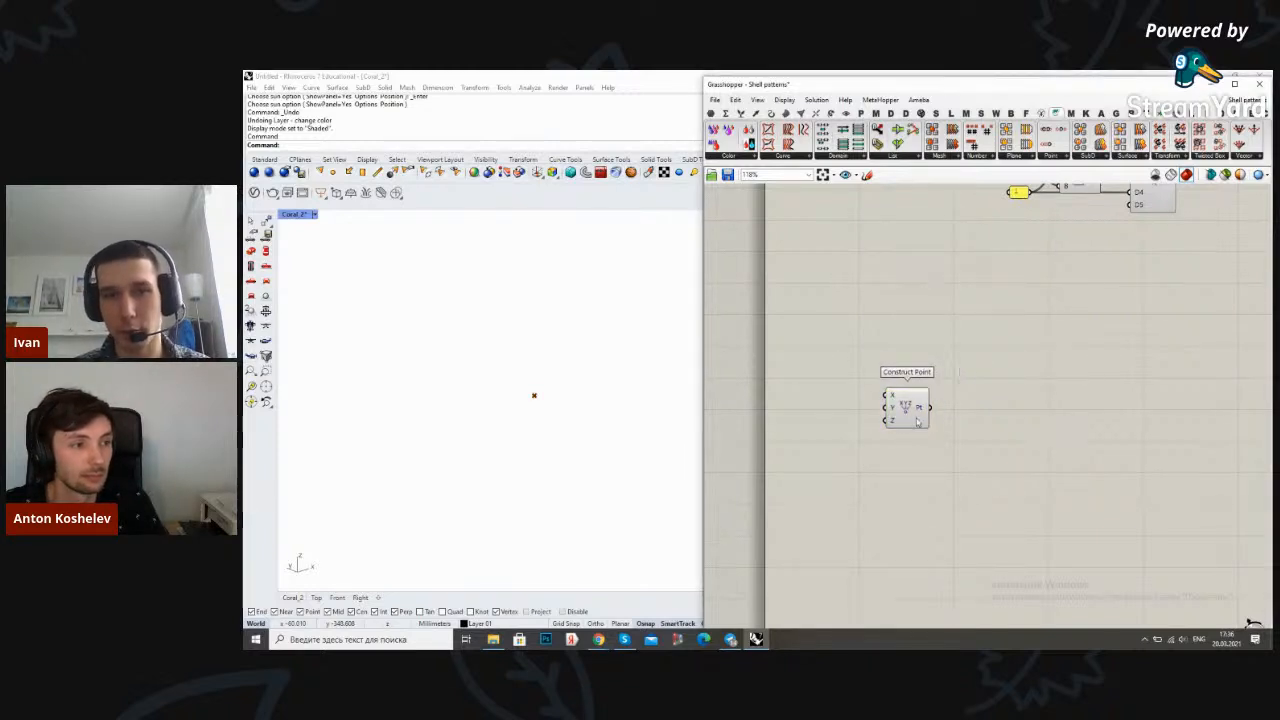
drag(916, 418, 907, 429)
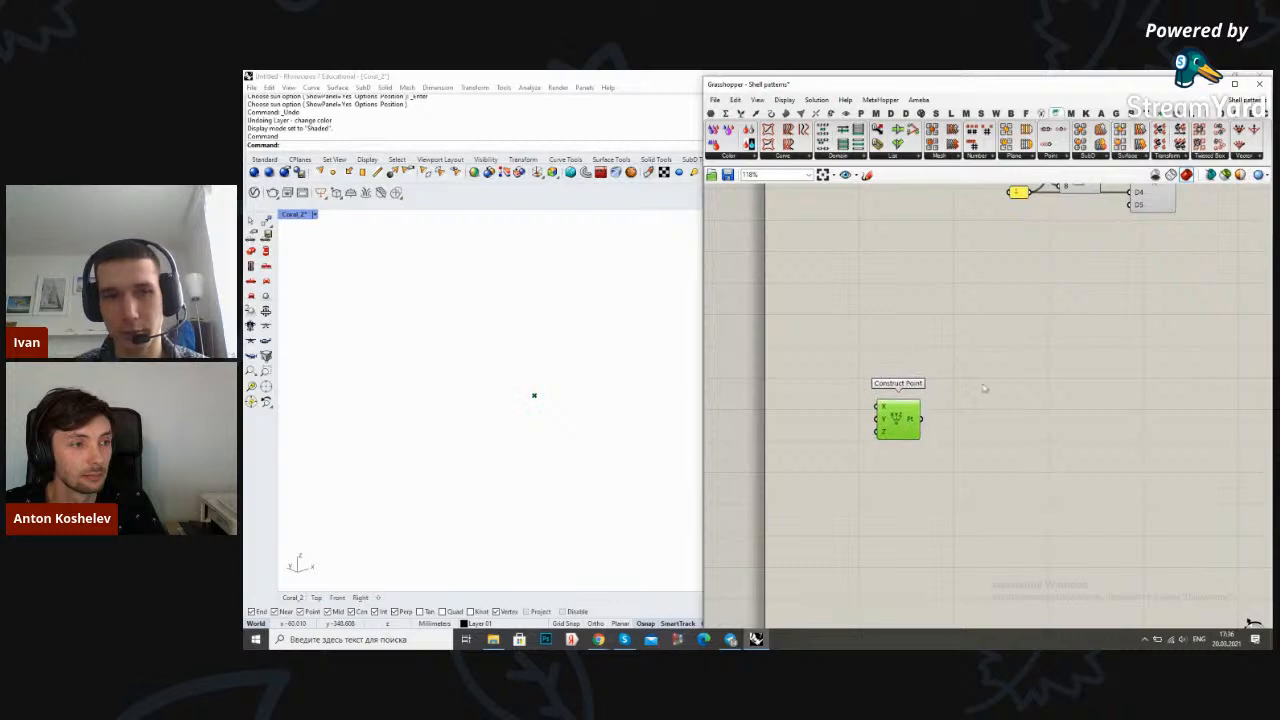
double_click(1011, 403)
key(Escape)
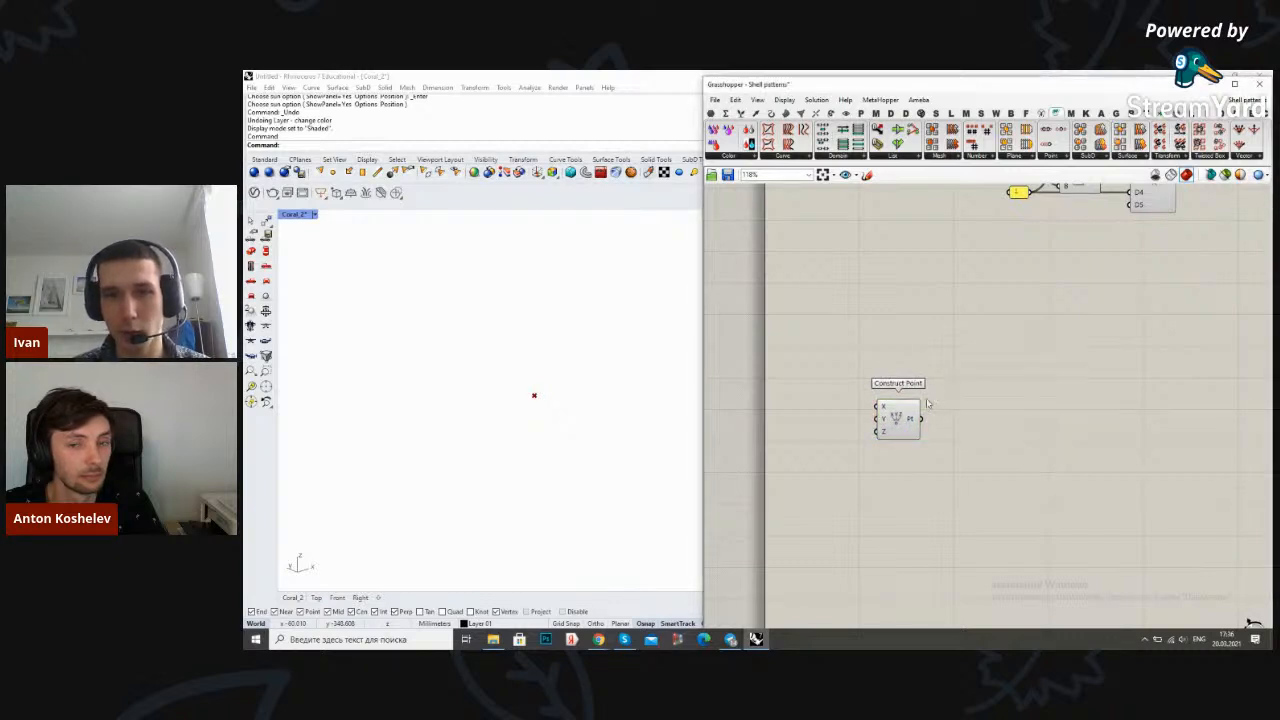
click(910, 424)
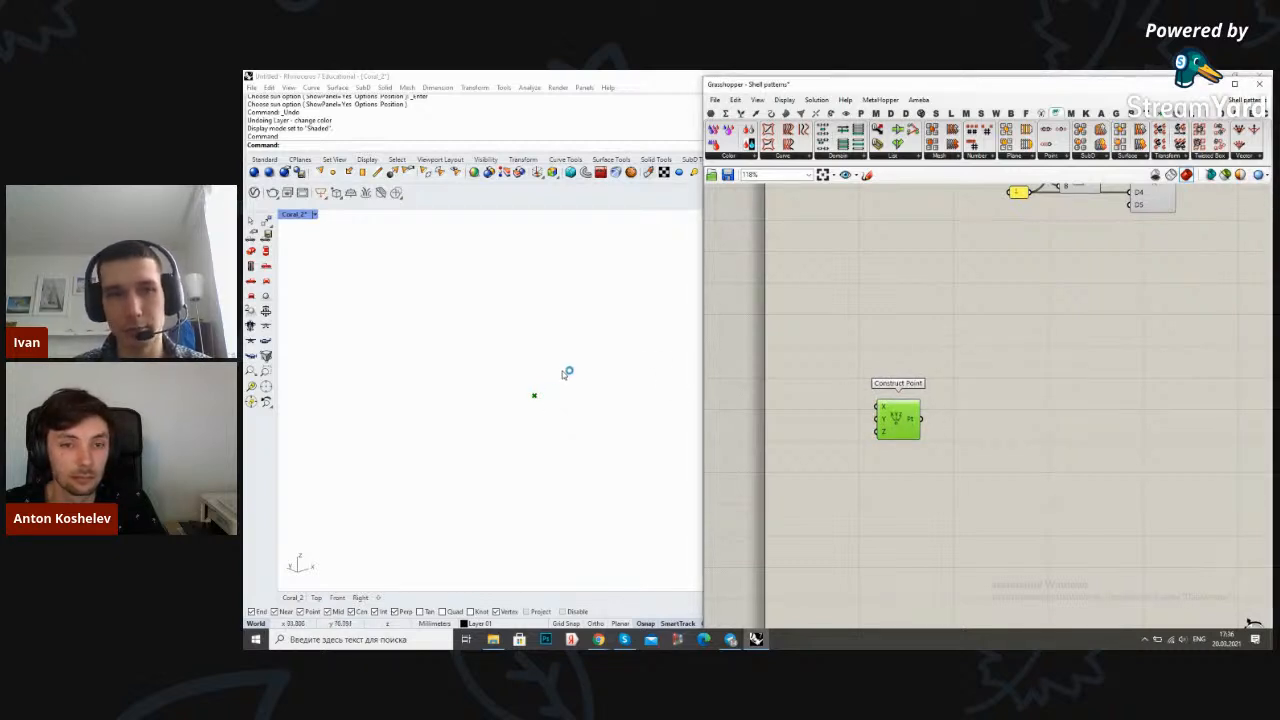
Add a Line SDL component and connect Construct Point's output to its Start input
click(1024, 394)
double_click(1024, 394)
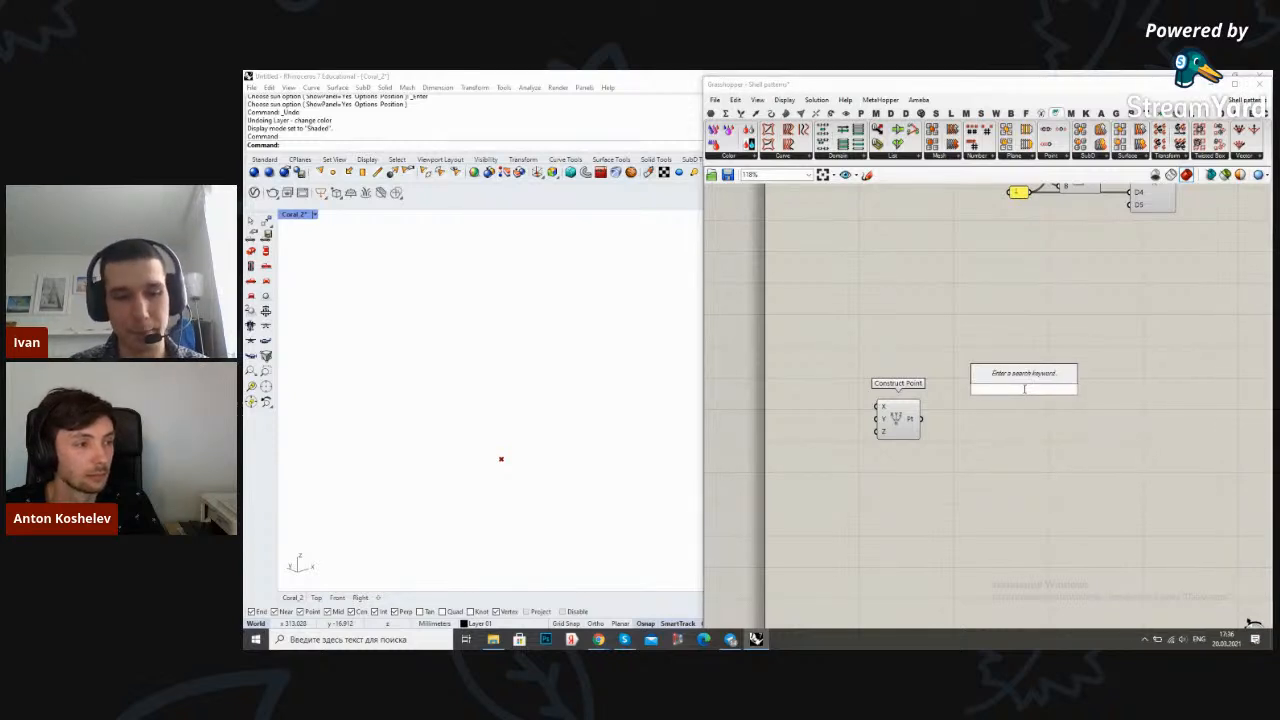
text(line sdl)
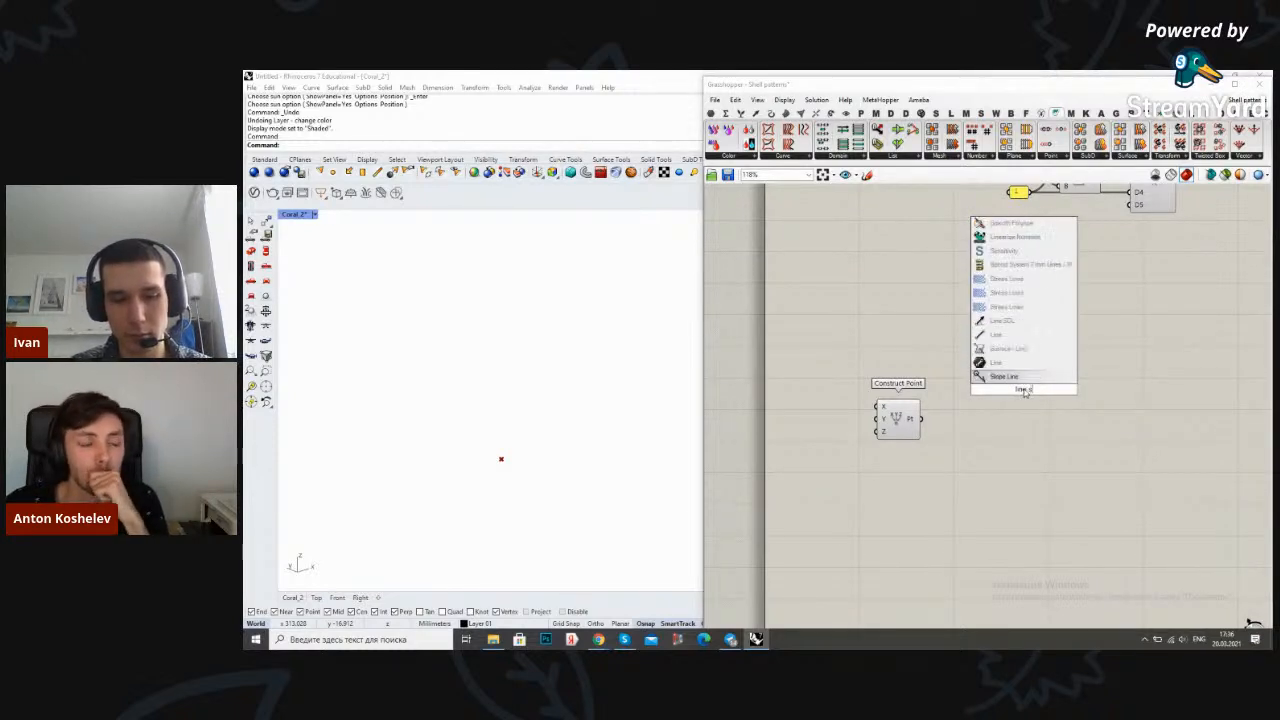
click(1022, 380)
scroll(975, 415, up, 1)
drag(913, 418, 1103, 434)
click(1066, 390)
right_drag(1050, 374, 1045, 332)
scroll(1089, 400, up, 1)
click(1089, 400)
click(988, 436)
right_drag(986, 436, 996, 422)
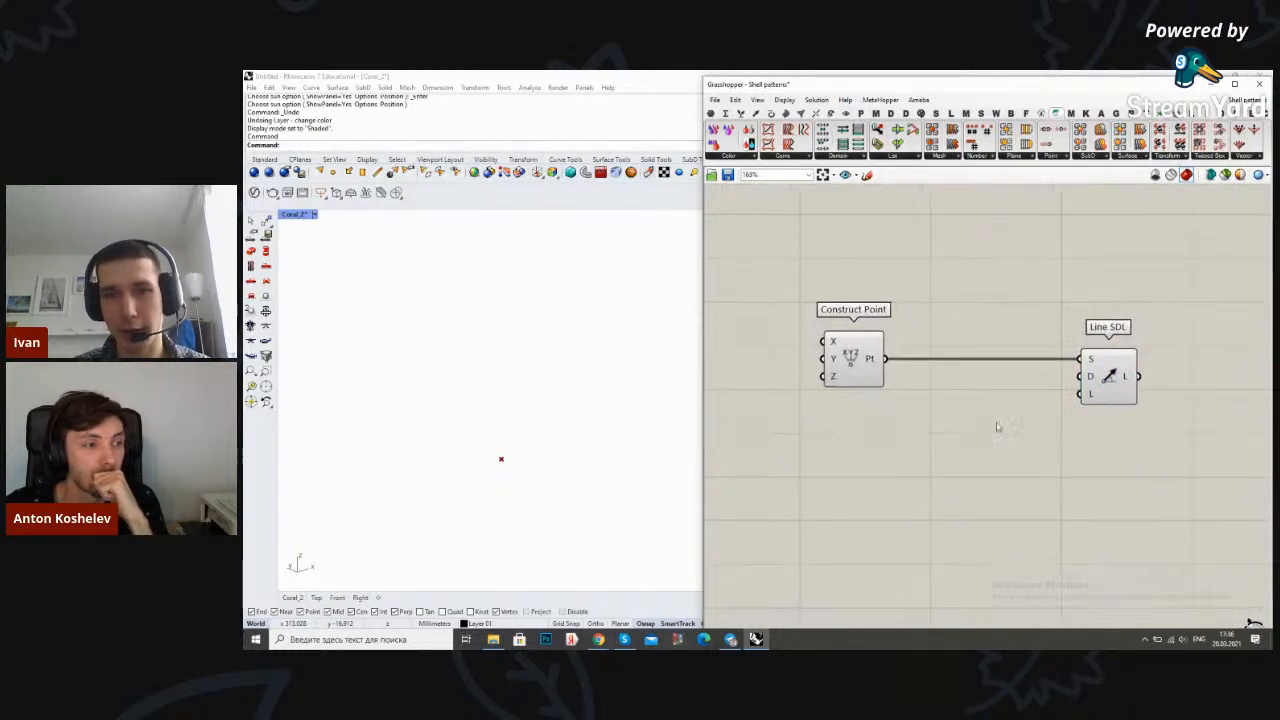
Add a number slider with the value 60 and connect it to Line SDL's Length input
double_click(970, 440)
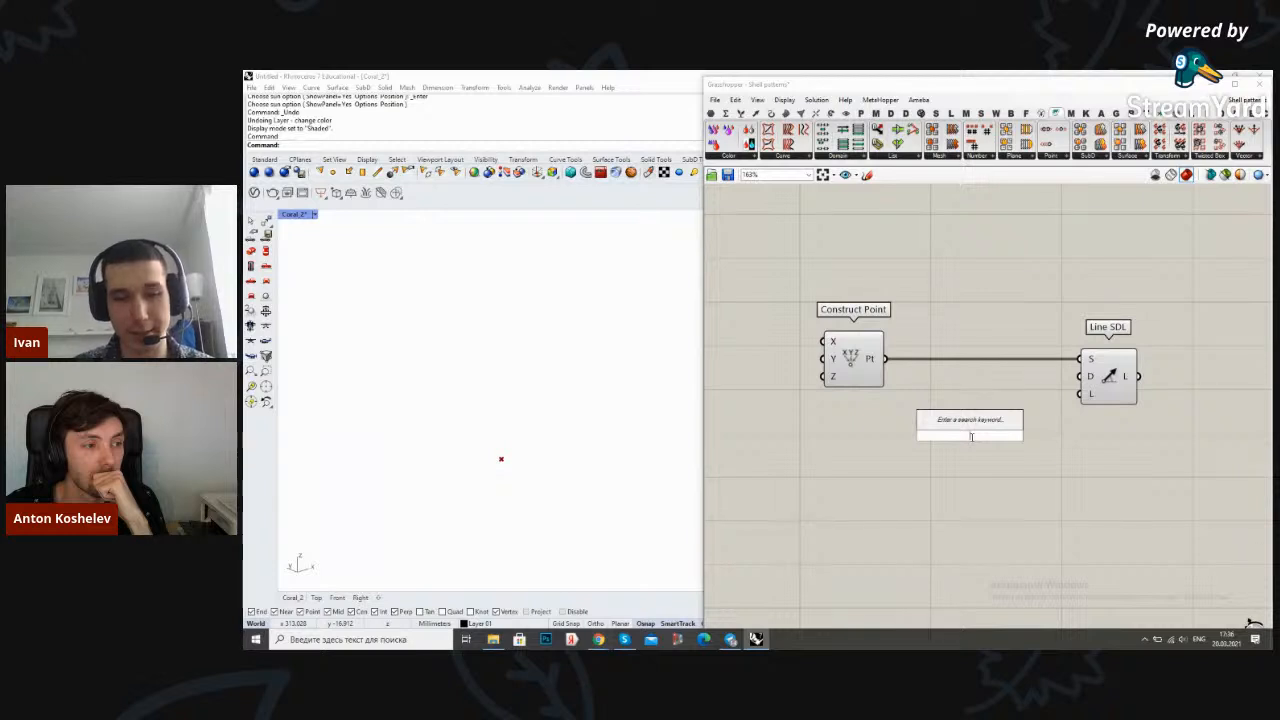
text(slider)
key(Return)
scroll(1013, 427, up, 1)
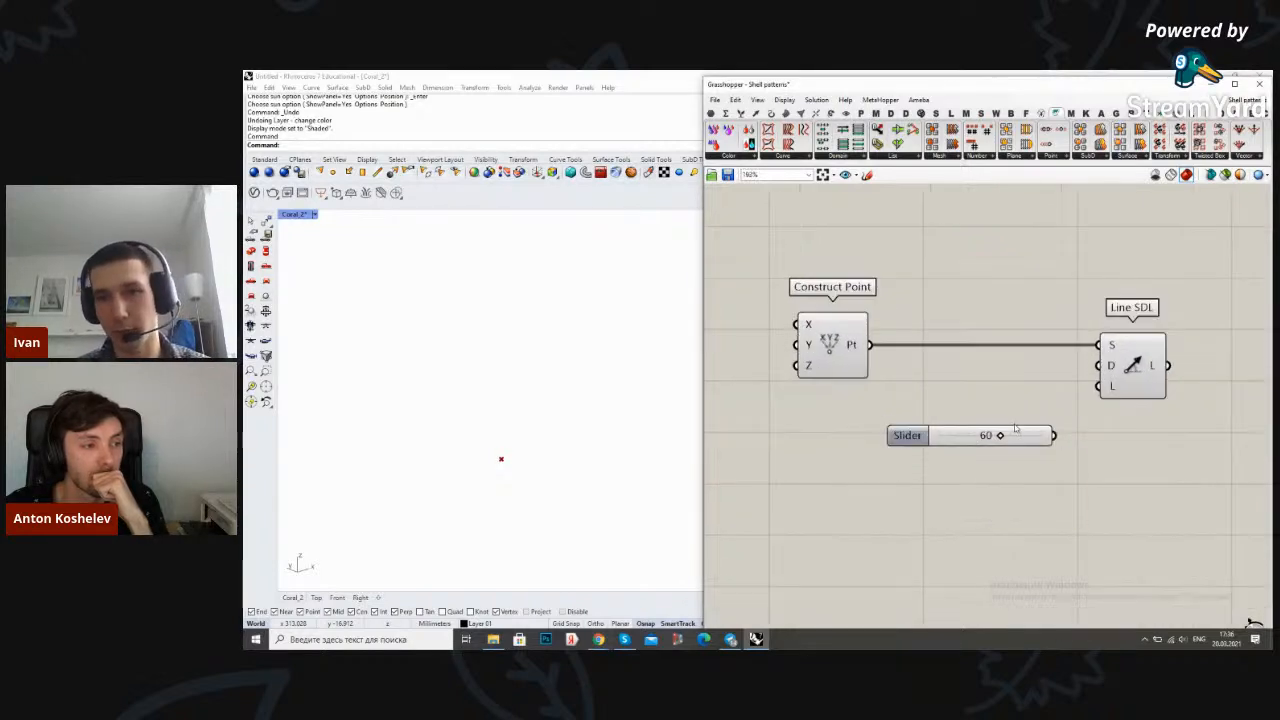
drag(1054, 436, 1098, 366)
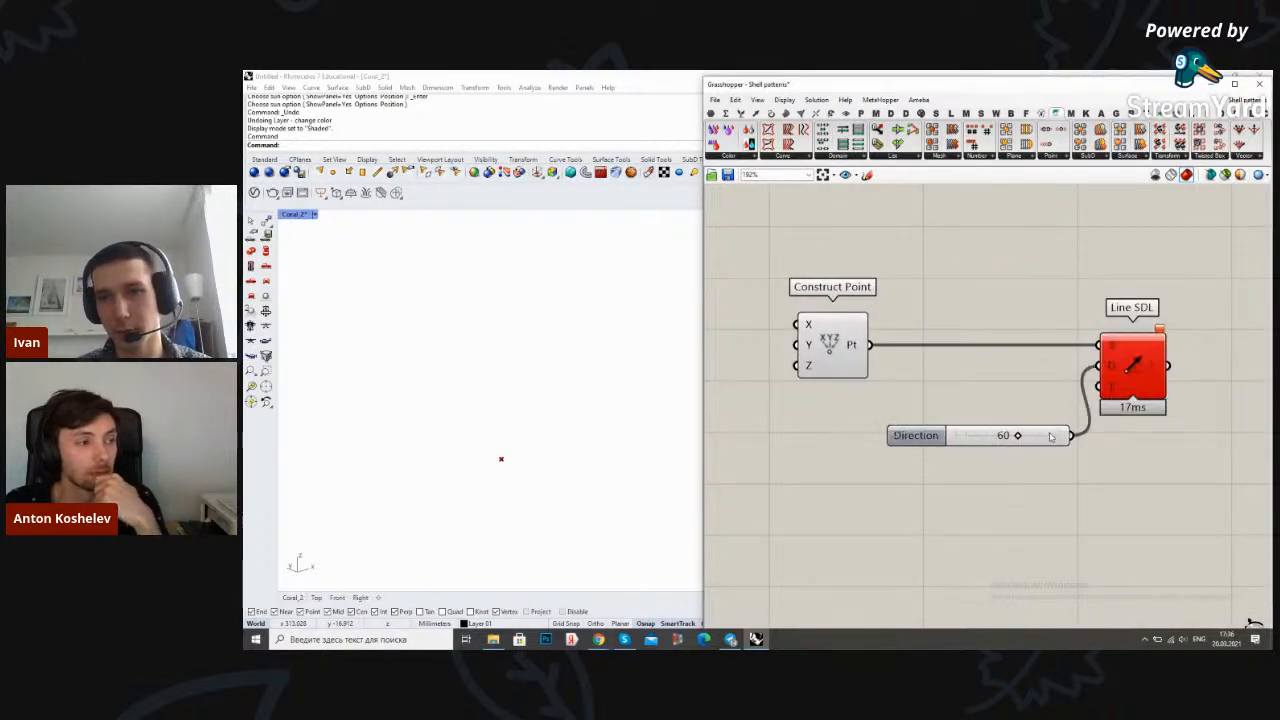
key(ctrl+z)
mouse_move(1071, 436)
mouse_down()
mouse_move(1098, 386)
mouse_move(1060, 387)
mouse_up()
click(1046, 420)
right_drag(1030, 428, 1002, 426)
Add a Unit Z vector, connect it to Line SDL's Direction input and place it directly beside that component
double_click(957, 465)
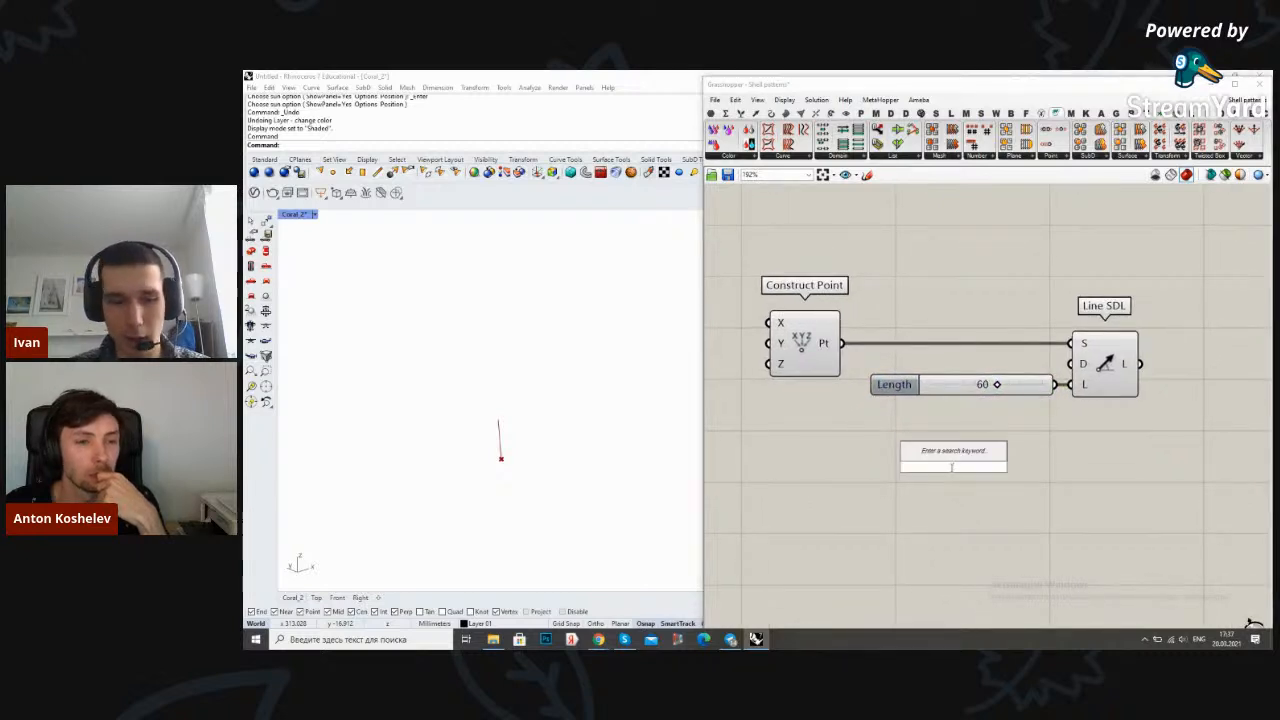
text(unit z)
key(Return)
drag(986, 467, 1068, 366)
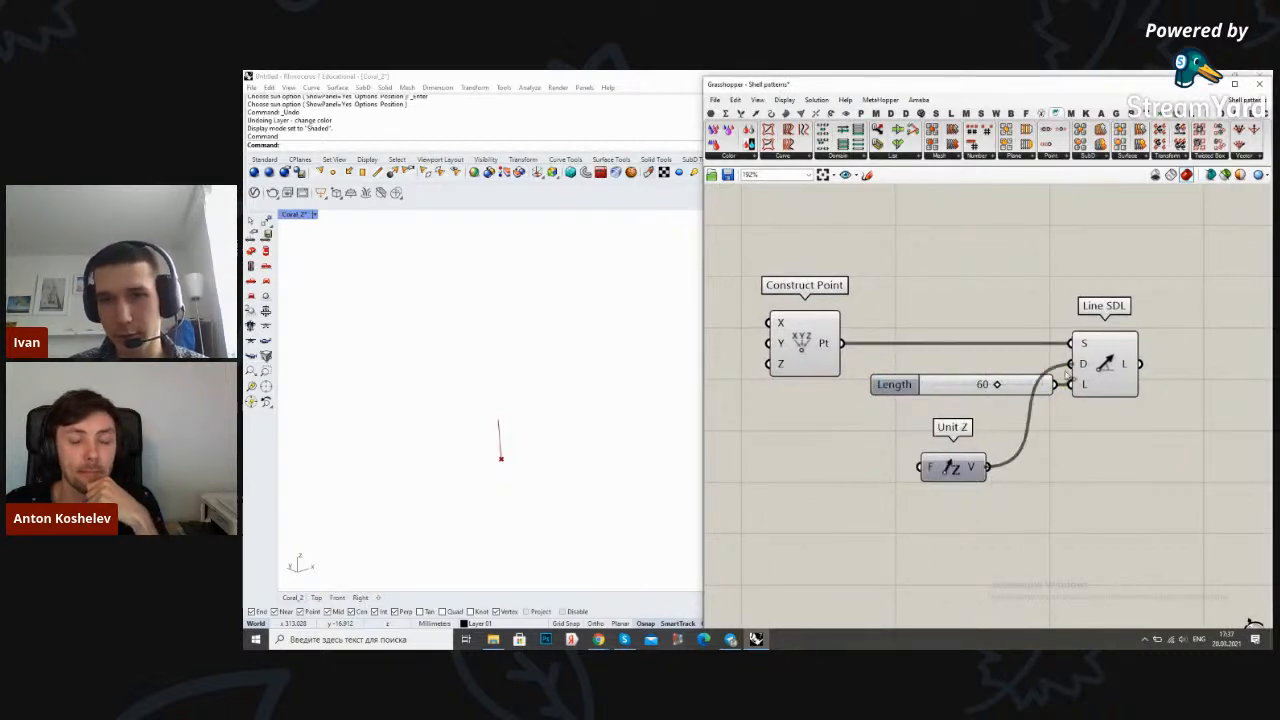
drag(955, 472, 1020, 364)
click(1047, 326)
Set the Length slider of Line SDL to 100
right_drag(1130, 280, 984, 308)
right_drag(863, 429, 894, 402)
scroll(894, 398, up, 2)
drag(895, 397, 980, 398)
right_drag(514, 423, 523, 406)
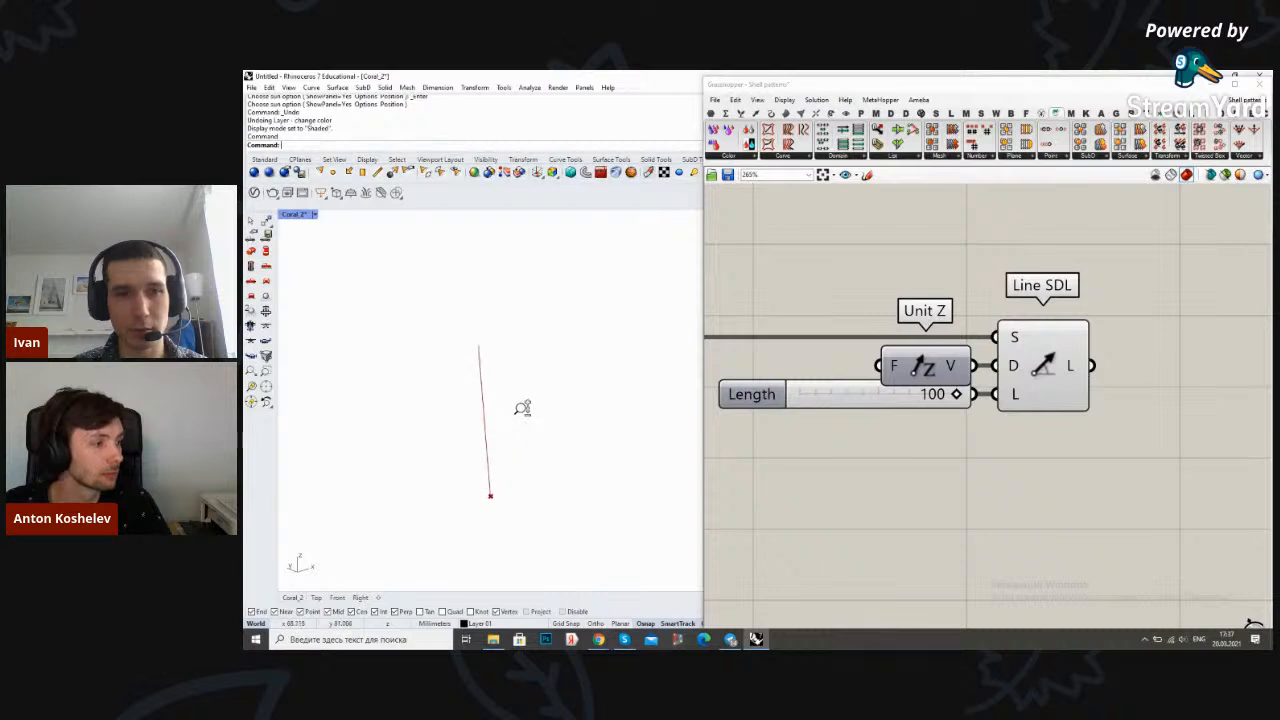
Add an Extrude component after Line SDL
scroll(953, 493, down, 1)
right_drag(1100, 466, 929, 480)
scroll(953, 493, down, 2)
click(891, 417)
click(1064, 428)
right_drag(1066, 428, 1023, 443)
double_click(1023, 443)
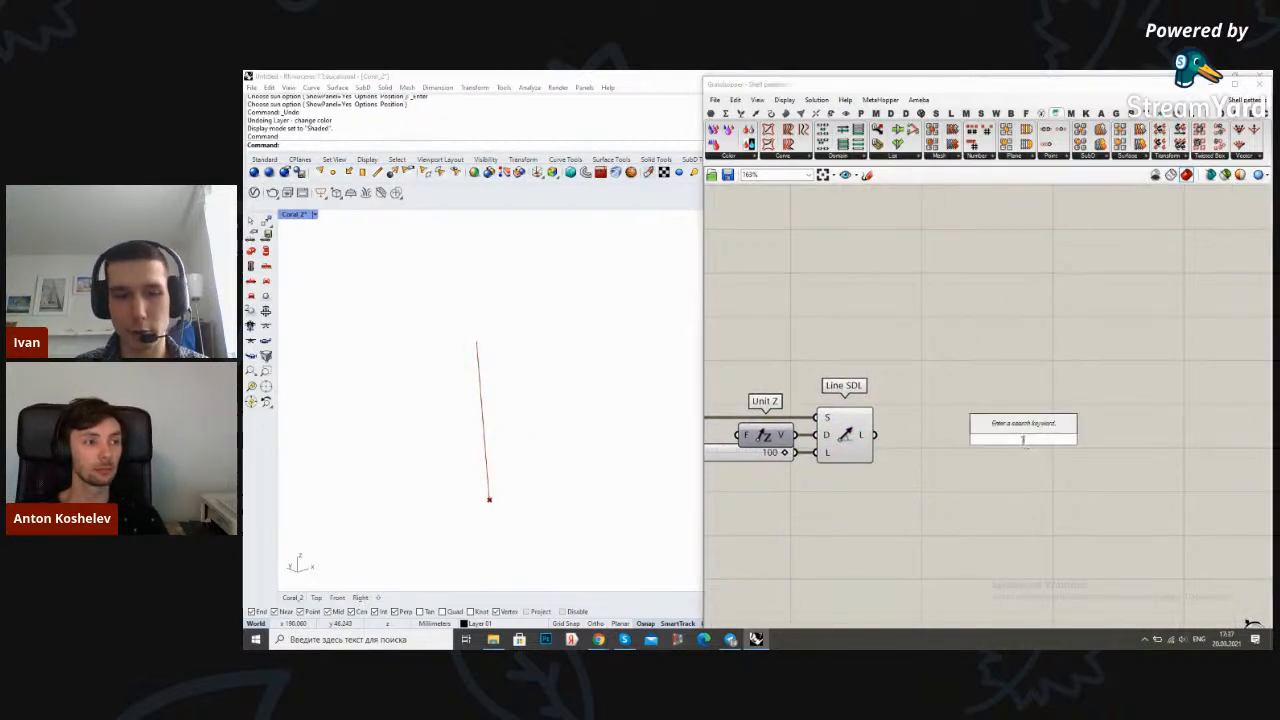
text(extrude)
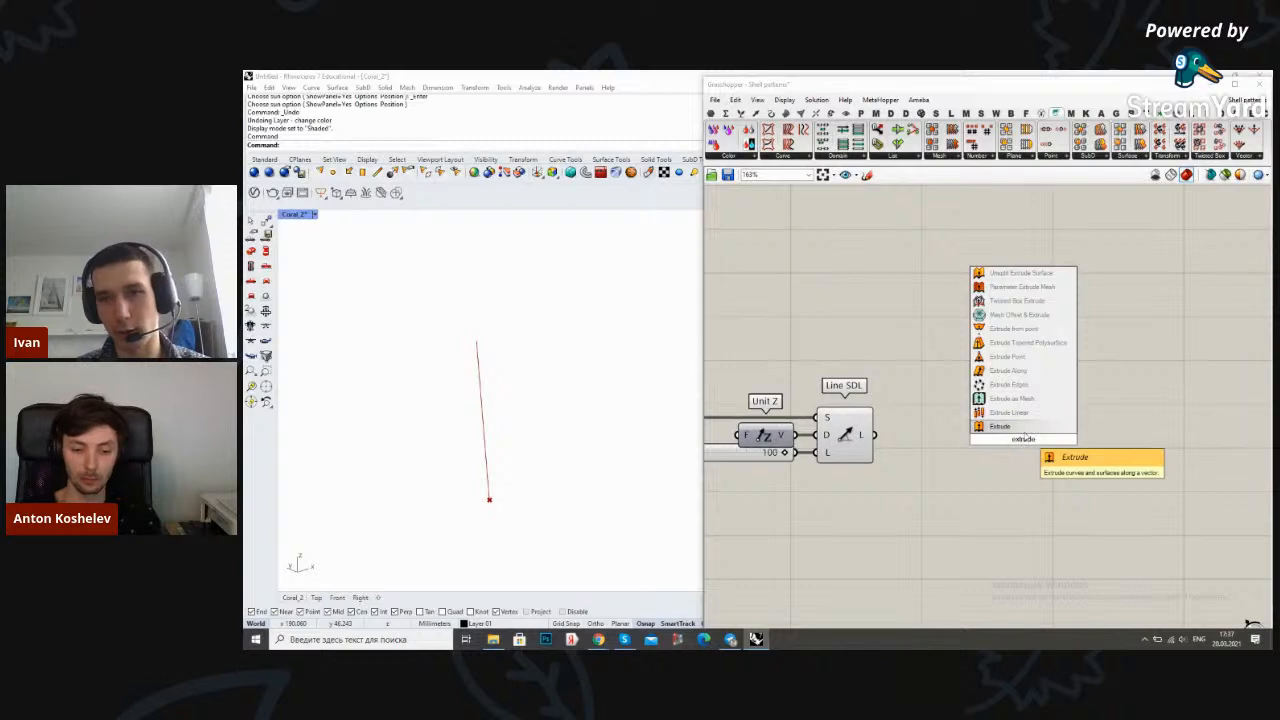
click(1024, 428)
Add a Unit X vector for Extrude's Direction input and connect Line SDL's output to its Base input
double_click(915, 485)
text(unit x)
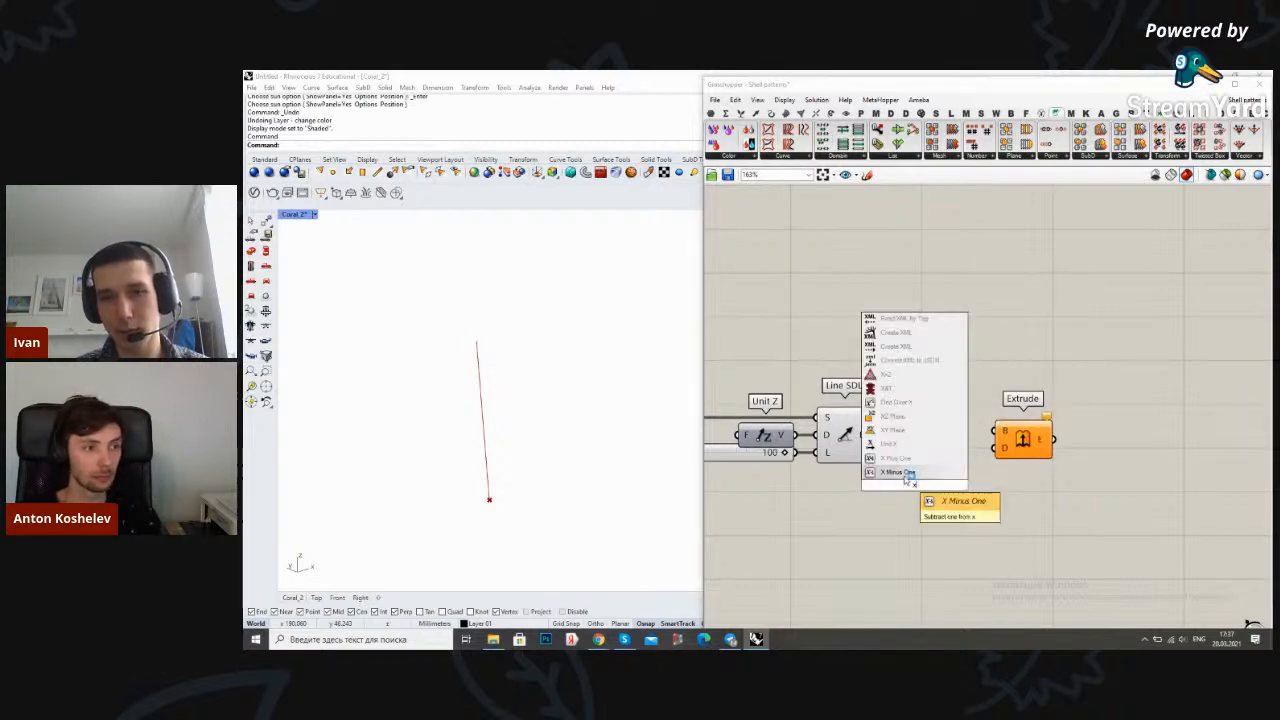
click(903, 451)
drag(944, 485, 913, 519)
drag(874, 435, 1018, 445)
click(918, 390)
right_drag(931, 409, 1069, 353)
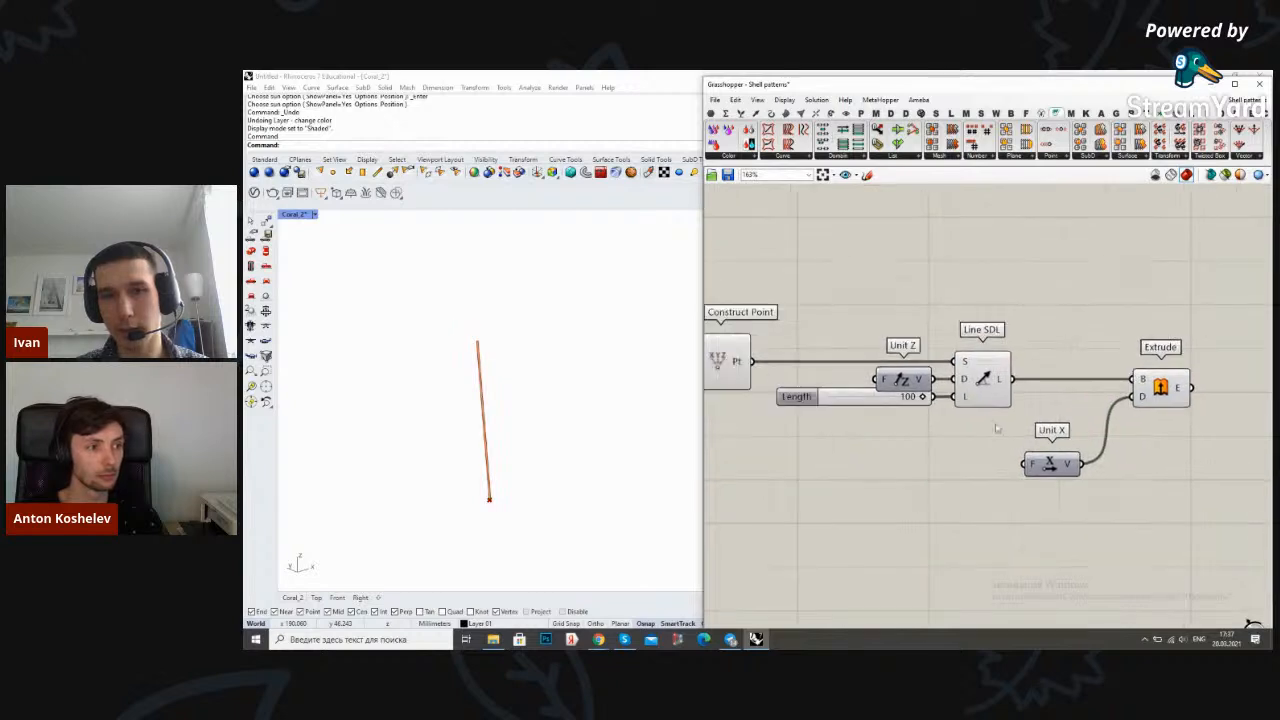
Add a number slider with the value 300 and connect it to Unit X's Factor input
double_click(865, 523)
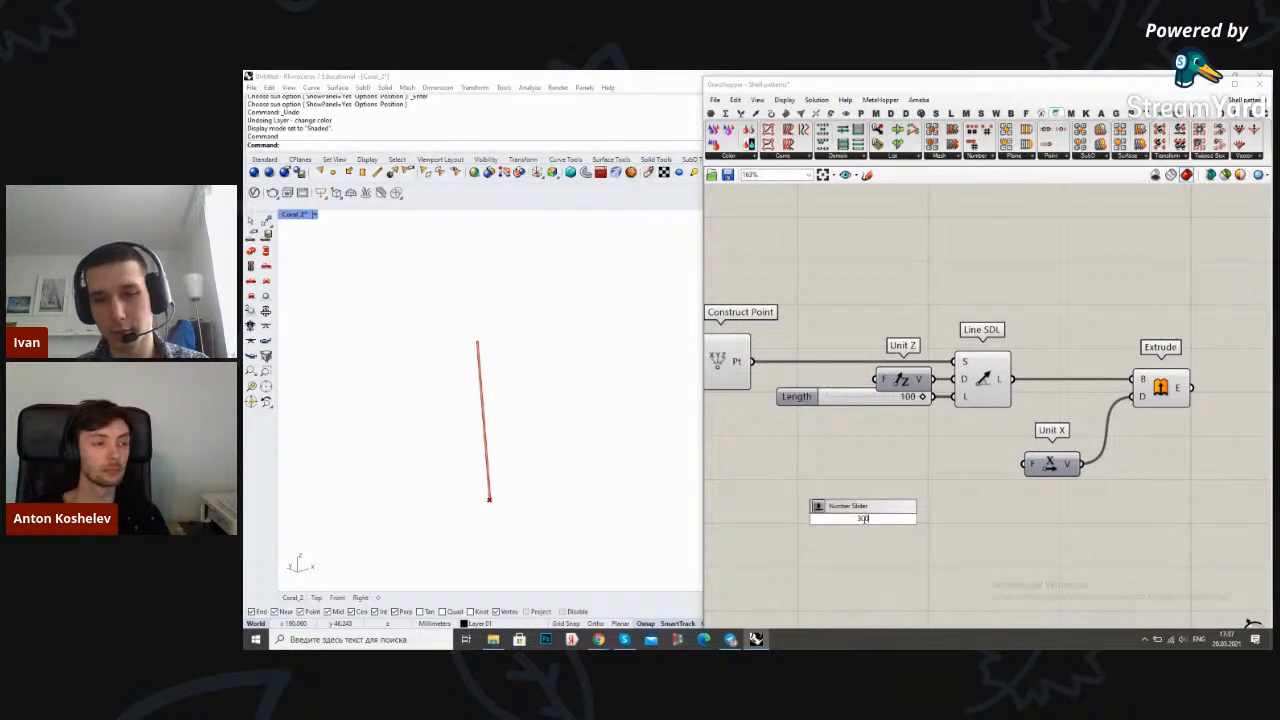
key(BackSpace)
key(BackSpace)
text(300)
key(Return)
drag(935, 519, 1023, 464)
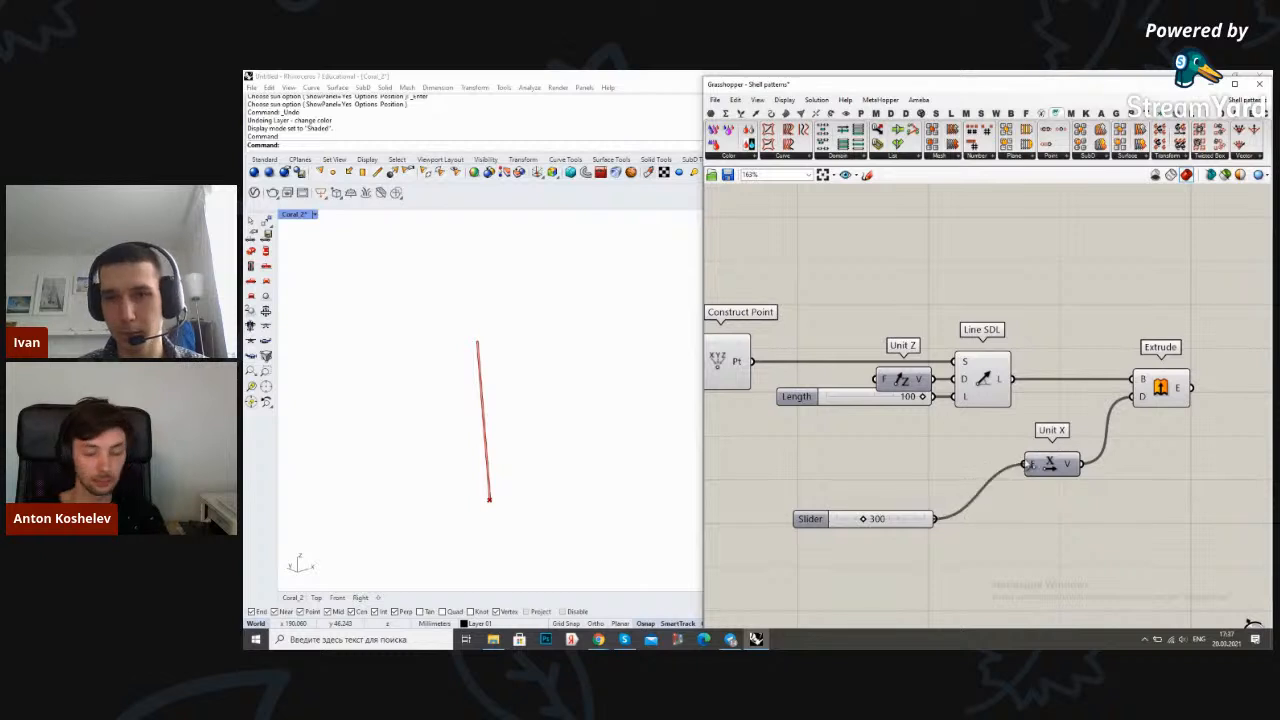
scroll(466, 415, down, 4)
shift+right_drag(595, 403, 502, 425)
scroll(902, 426, up, 2)
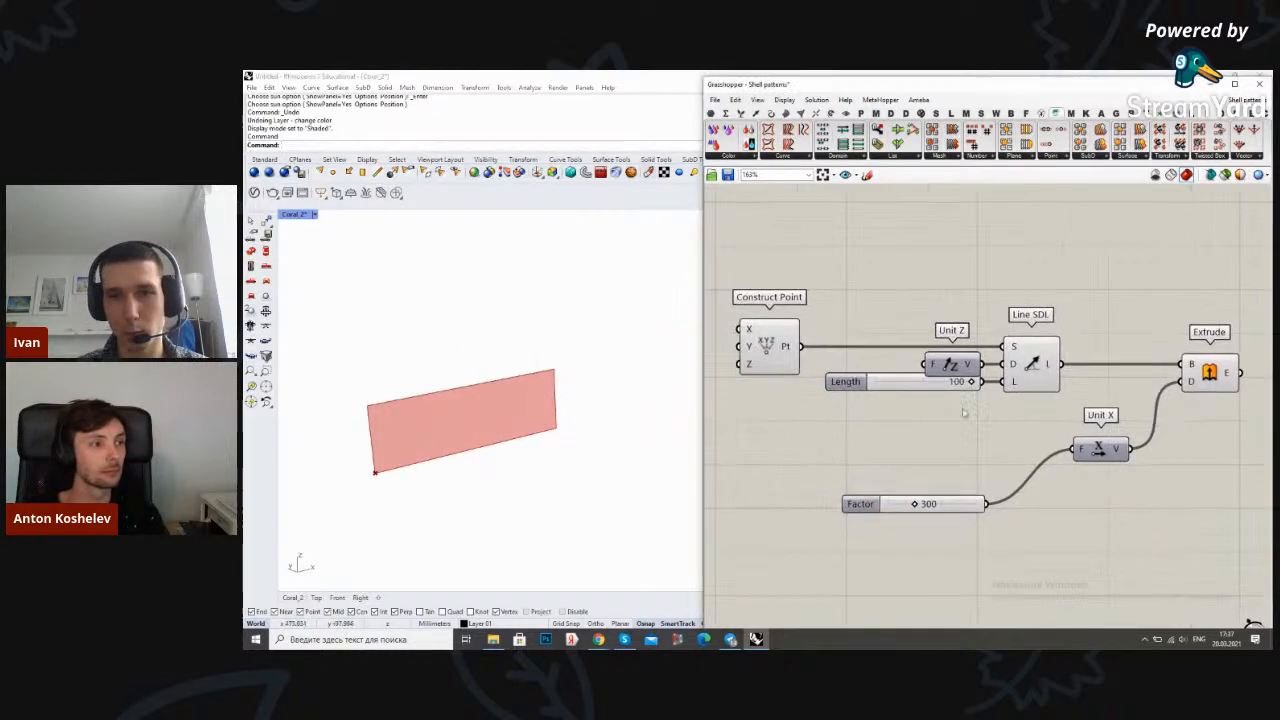
Move the Factor slider next to Unit X and set it to 240
drag(960, 510, 1038, 447)
double_click(1013, 453)
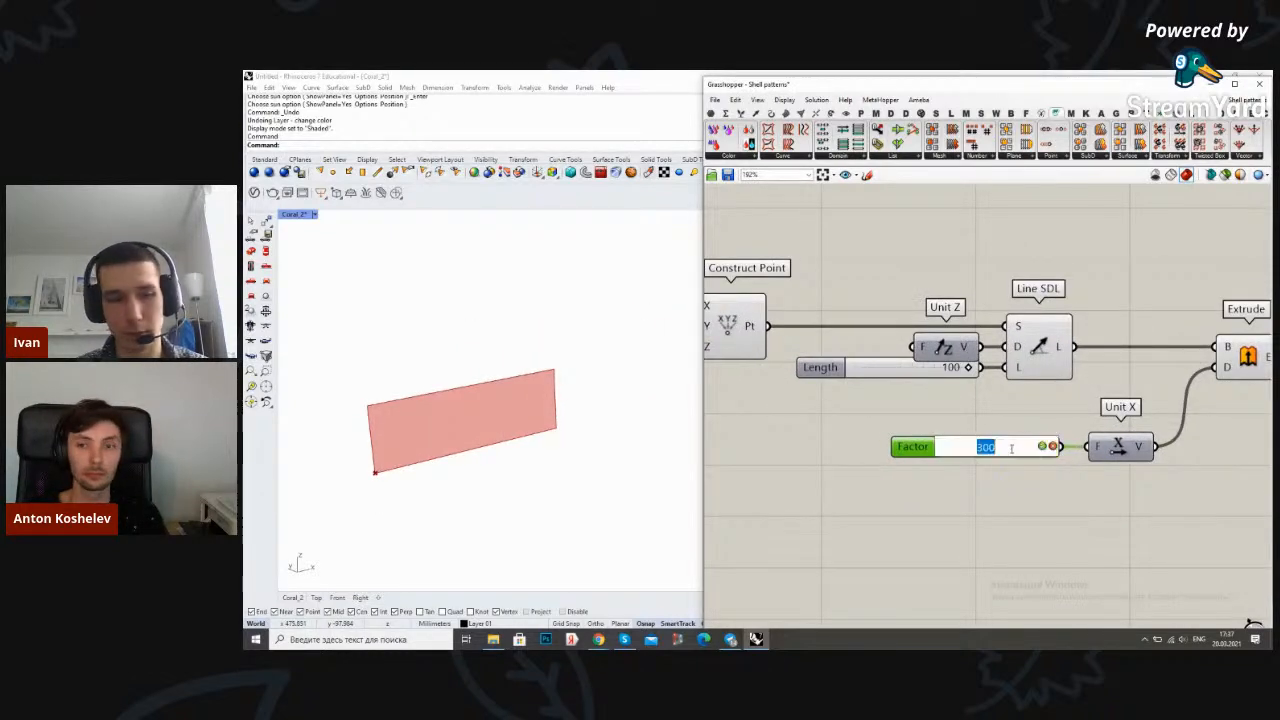
text(240)
key(Return)
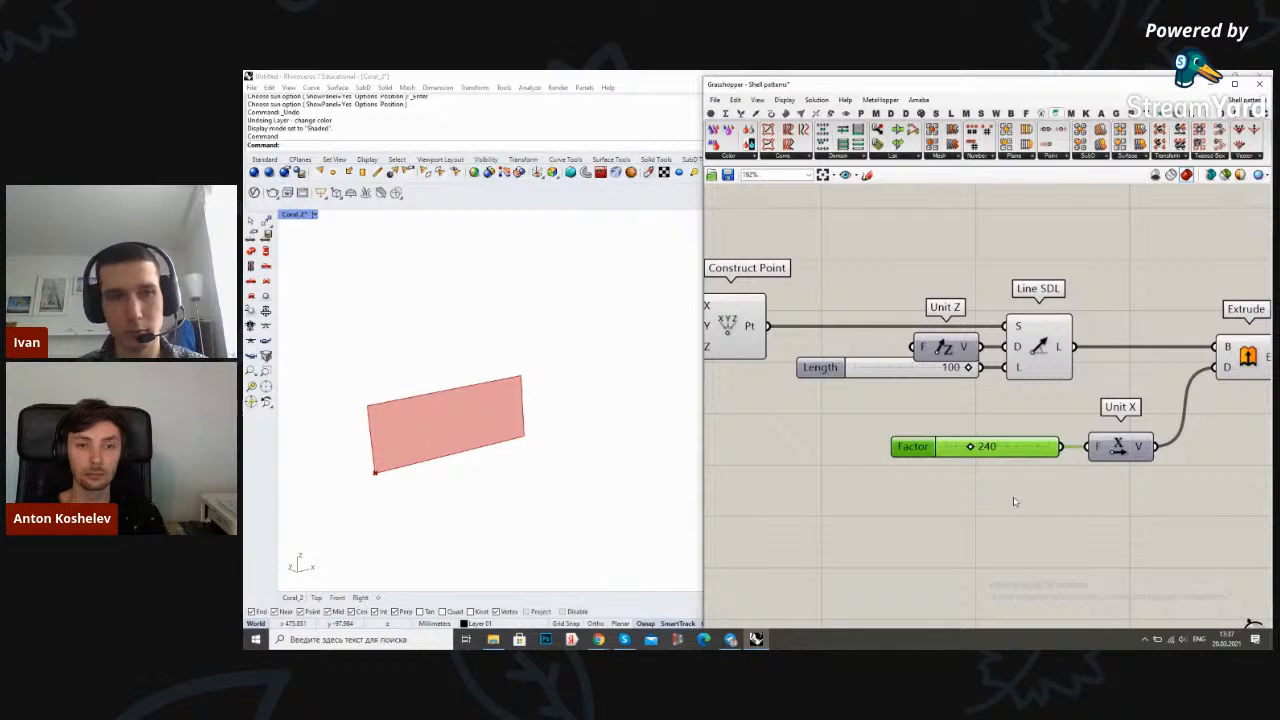
click(1014, 501)
scroll(1014, 501, down, 5)
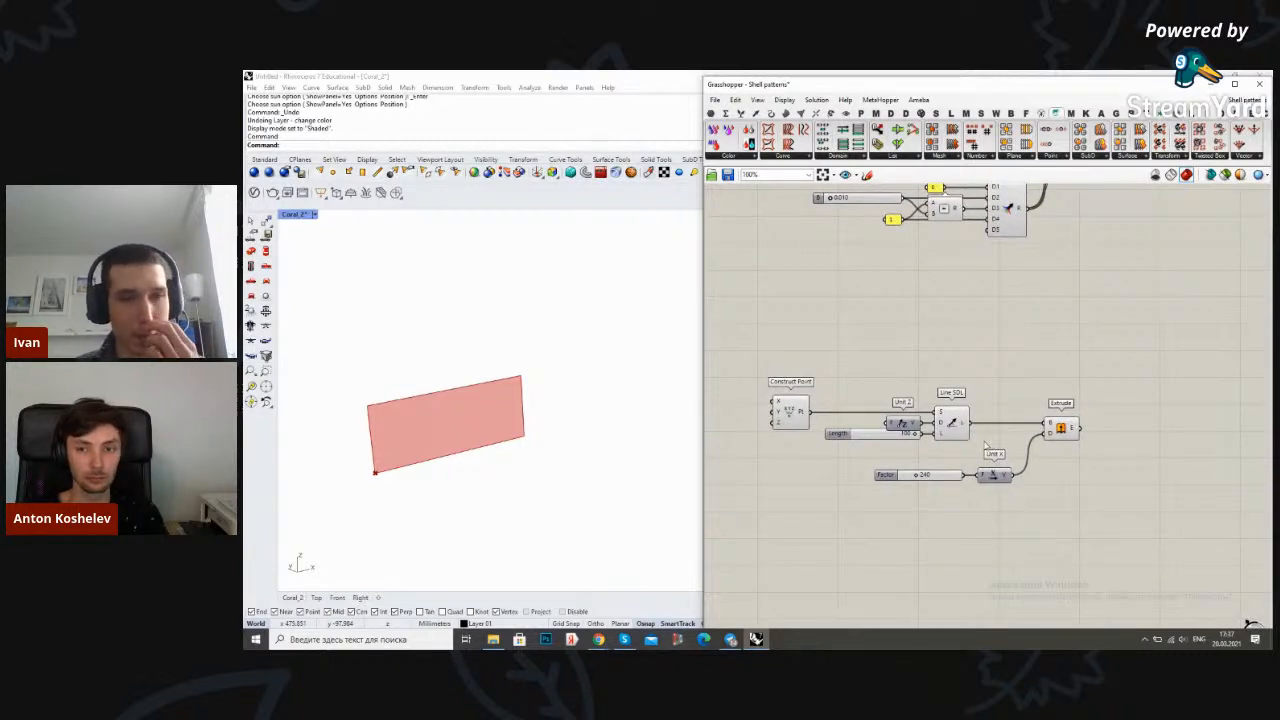
Turn off the preview of all components feeding Extrude, including Construct Point, Line SDL and the unit vectors
shift+right_drag(513, 393, 559, 393)
scroll(540, 398, up, 4)
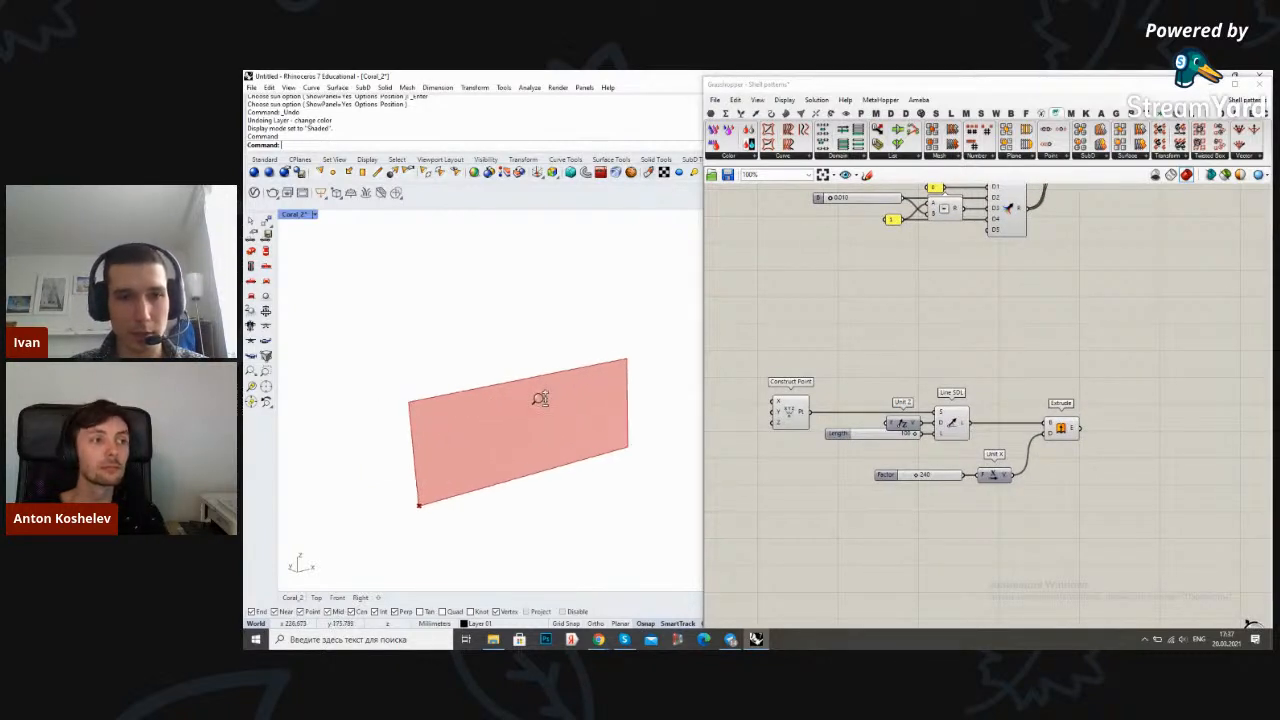
scroll(540, 398, up, 1)
right_drag(1042, 450, 997, 459)
drag(955, 519, 745, 384)
right_click(817, 349)
click(840, 368)
click(910, 346)
scroll(1043, 391, up, 3)
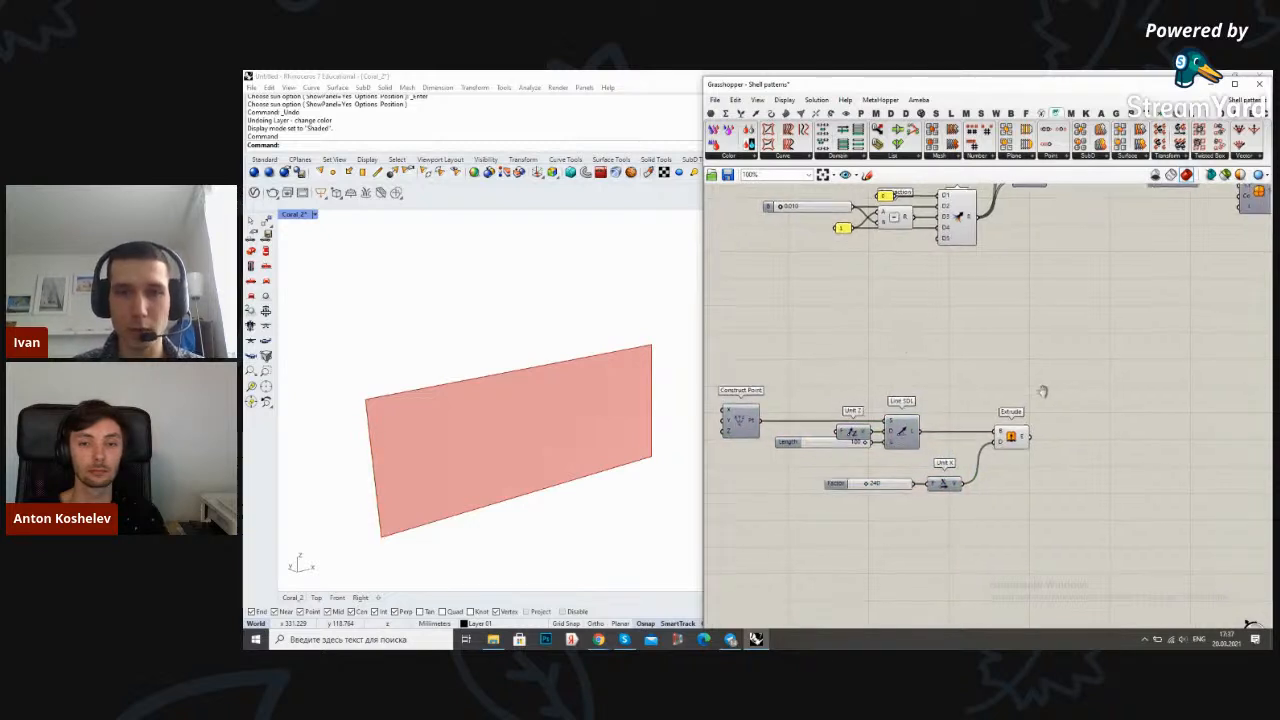
Shift the Extrude component slightly closer to Line SDL
click(986, 430)
click(1066, 418)
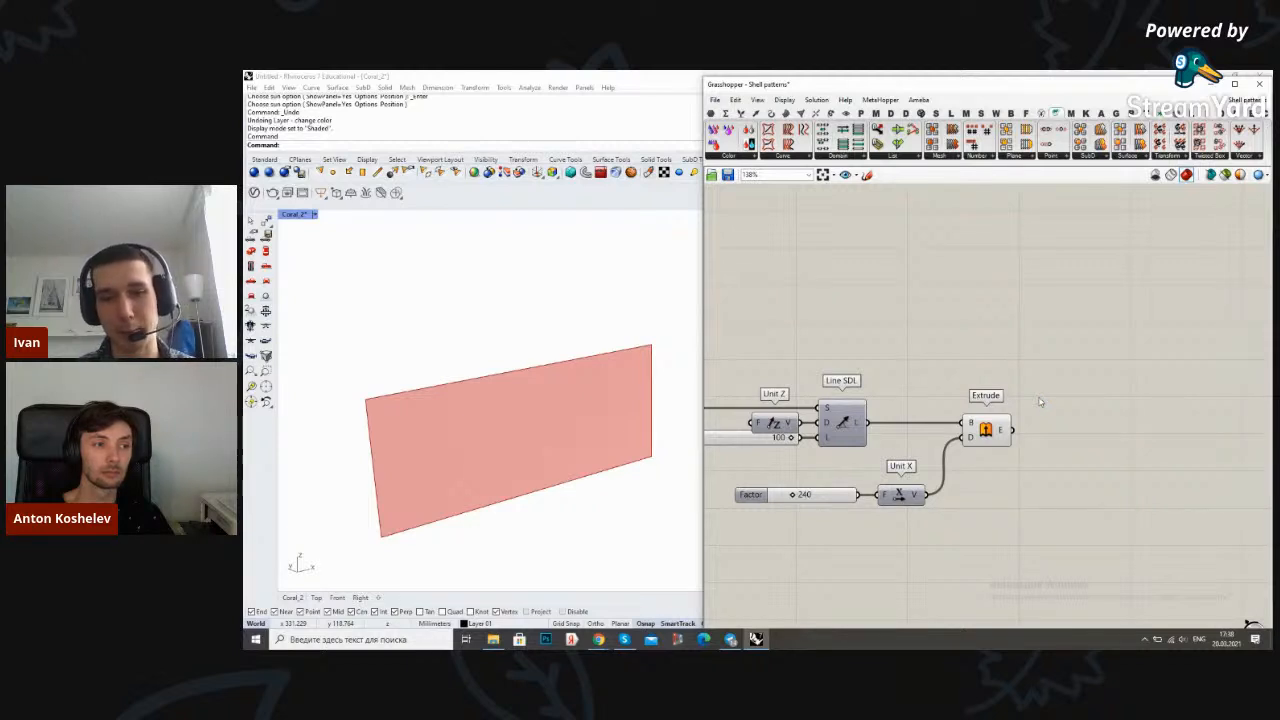
drag(990, 425, 983, 425)
click(1010, 422)
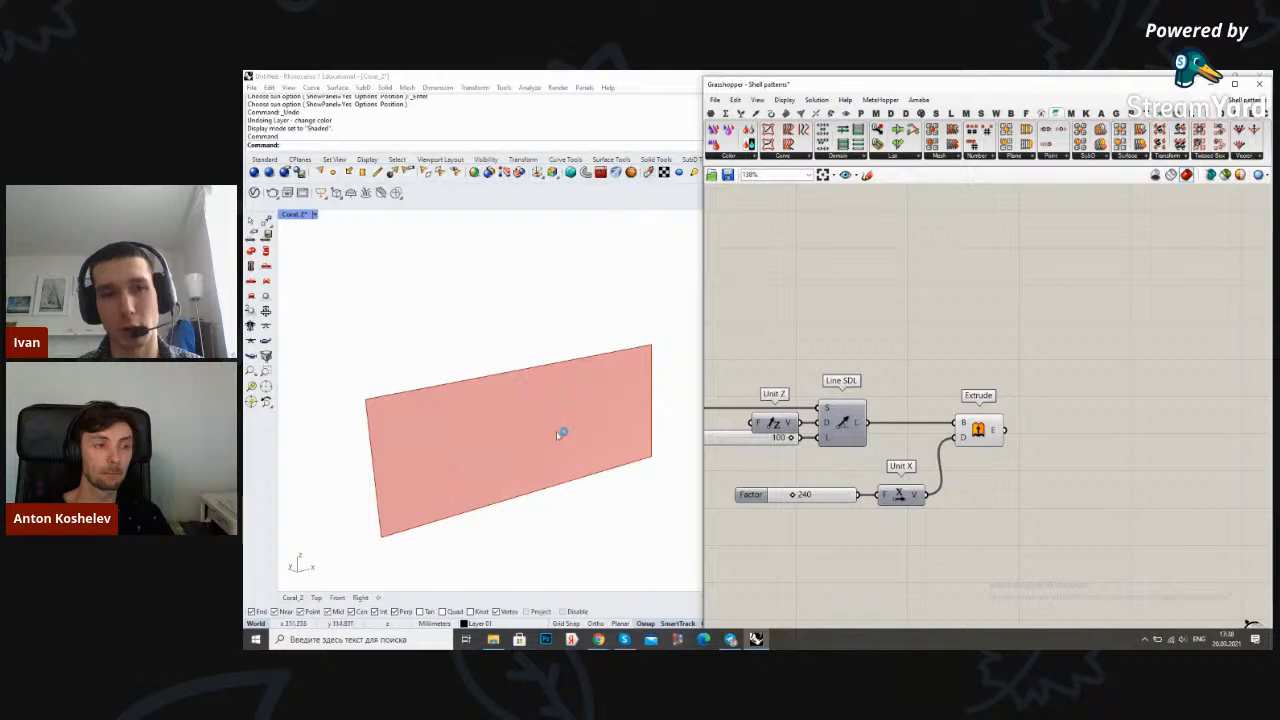
right_drag(1031, 391, 932, 391)
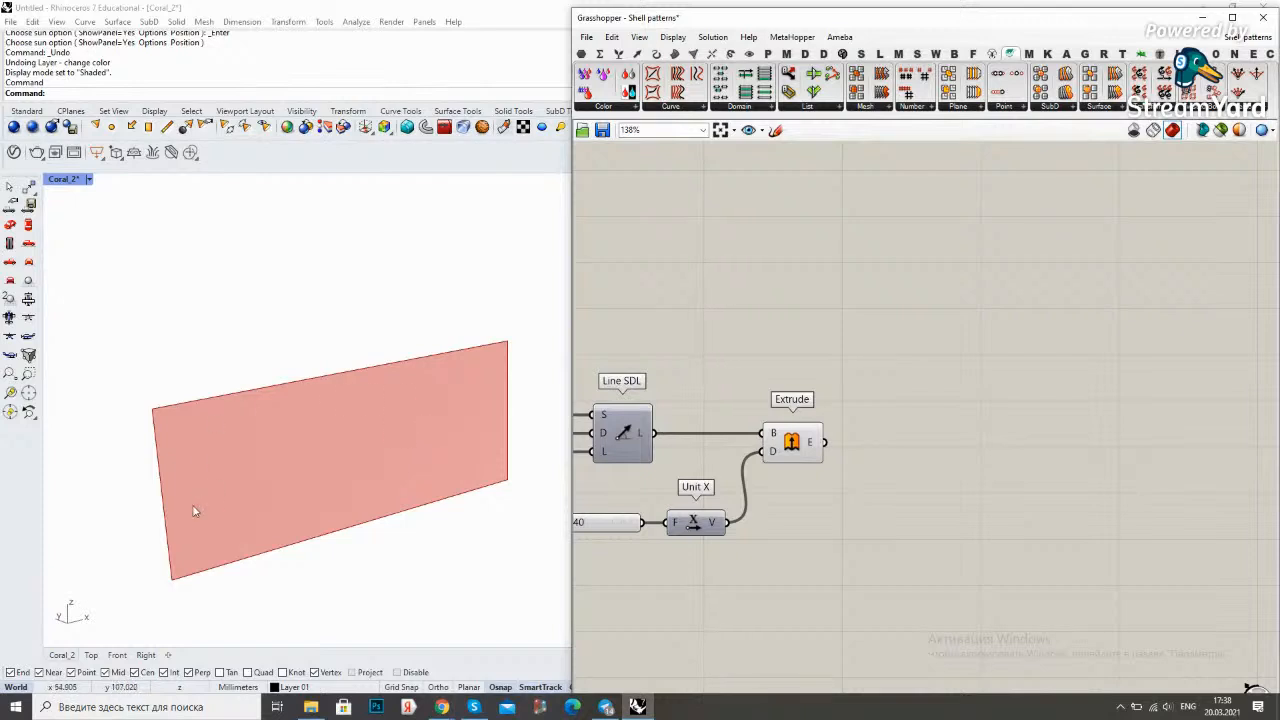
Add a Divide Surface component after Extrude and connect Extrude's output to its Surface input
scroll(914, 386, up, 2)
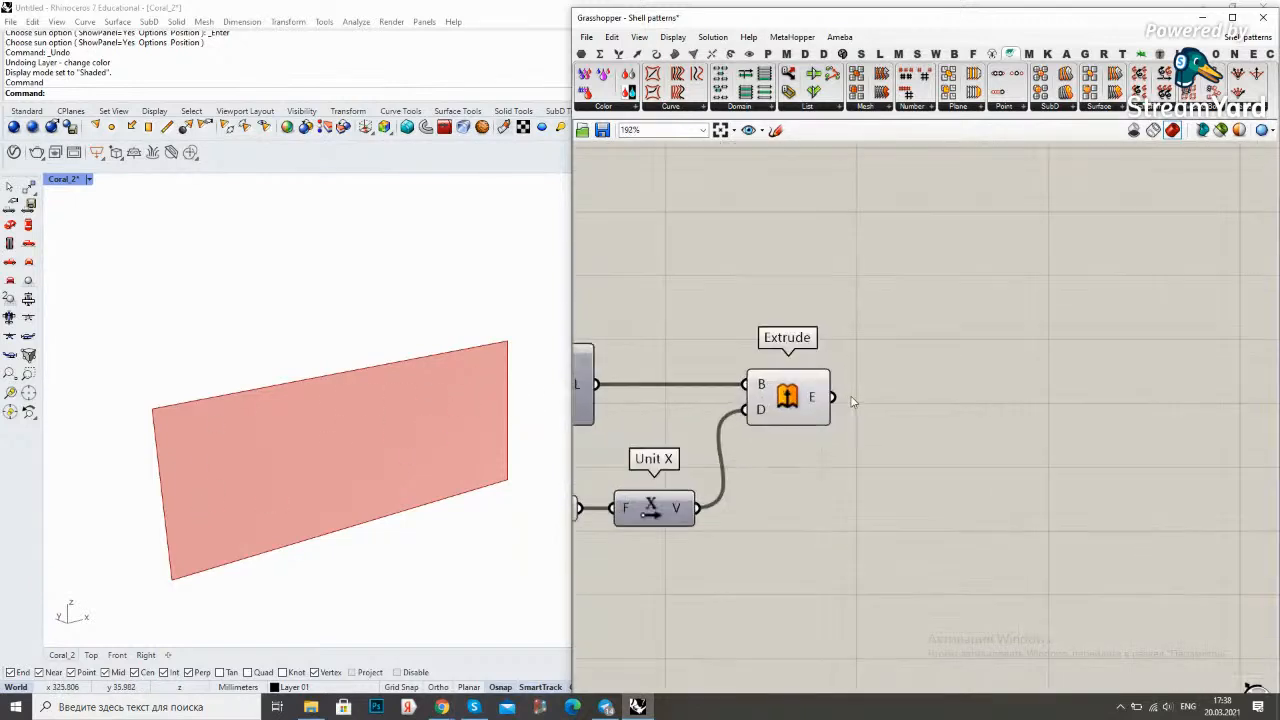
right_drag(945, 357, 912, 349)
click(746, 377)
click(949, 371)
double_click(951, 372)
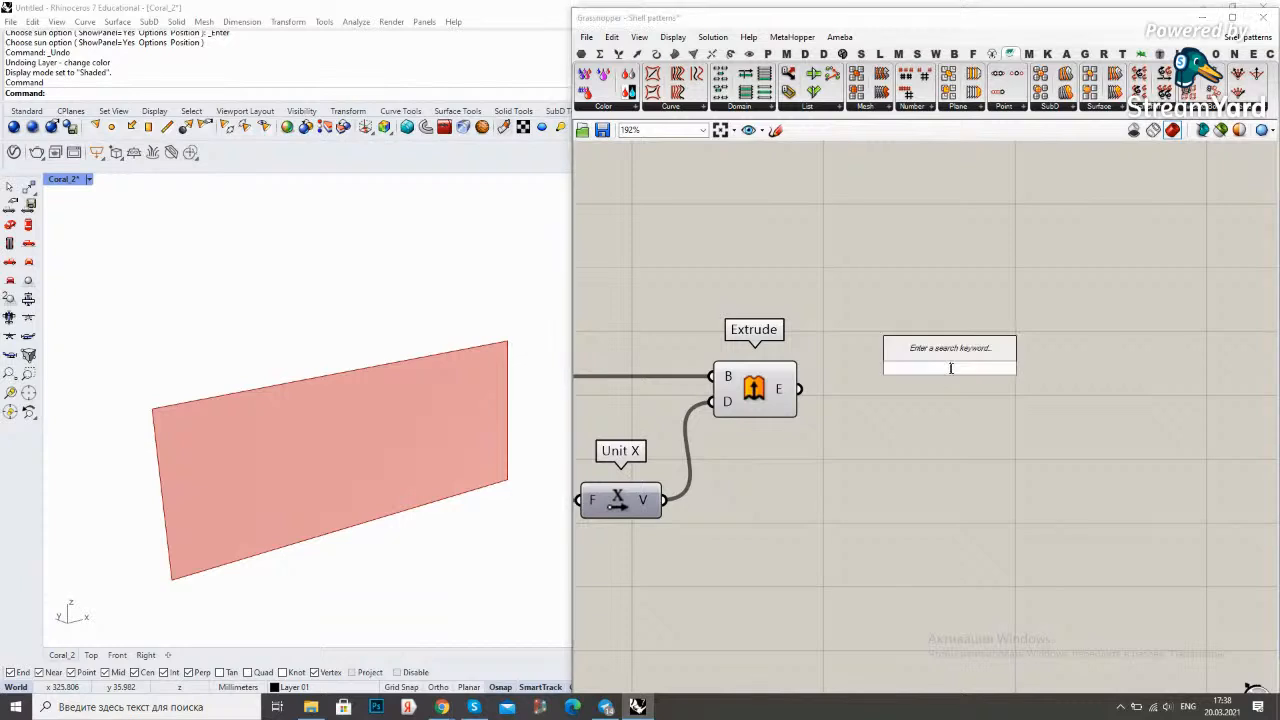
text(divide)
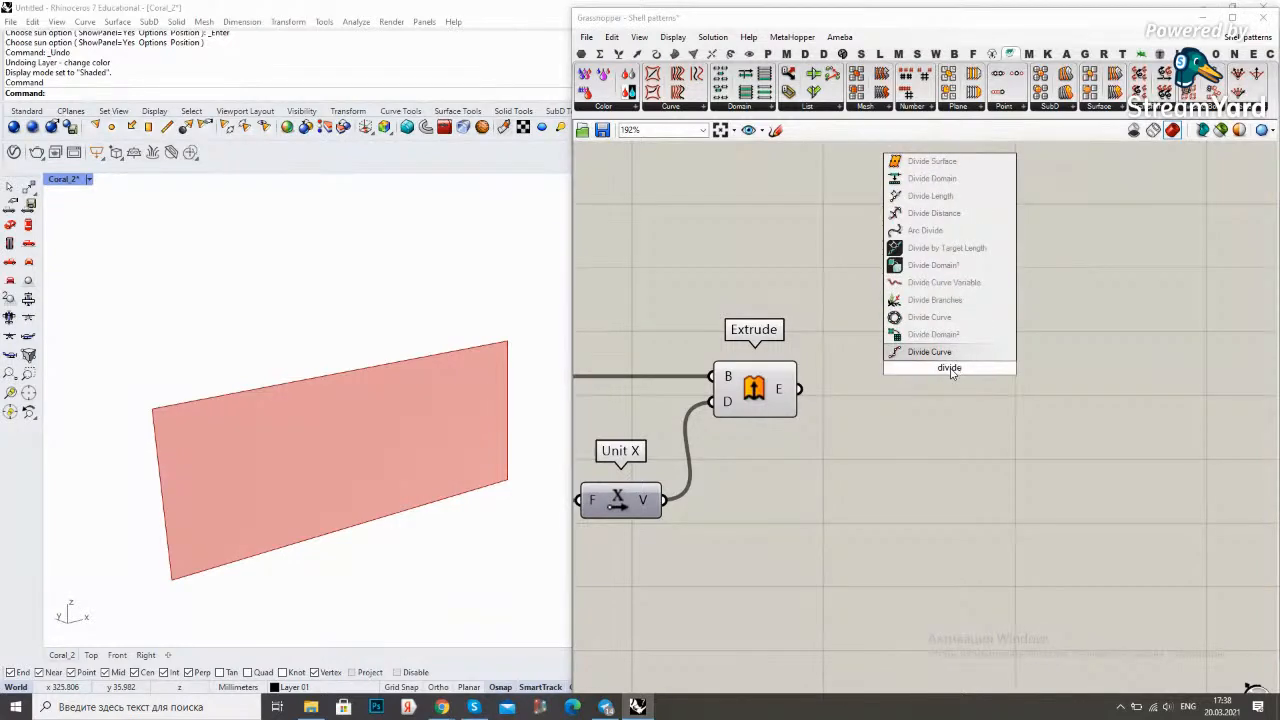
click(952, 163)
scroll(807, 426, up, 1)
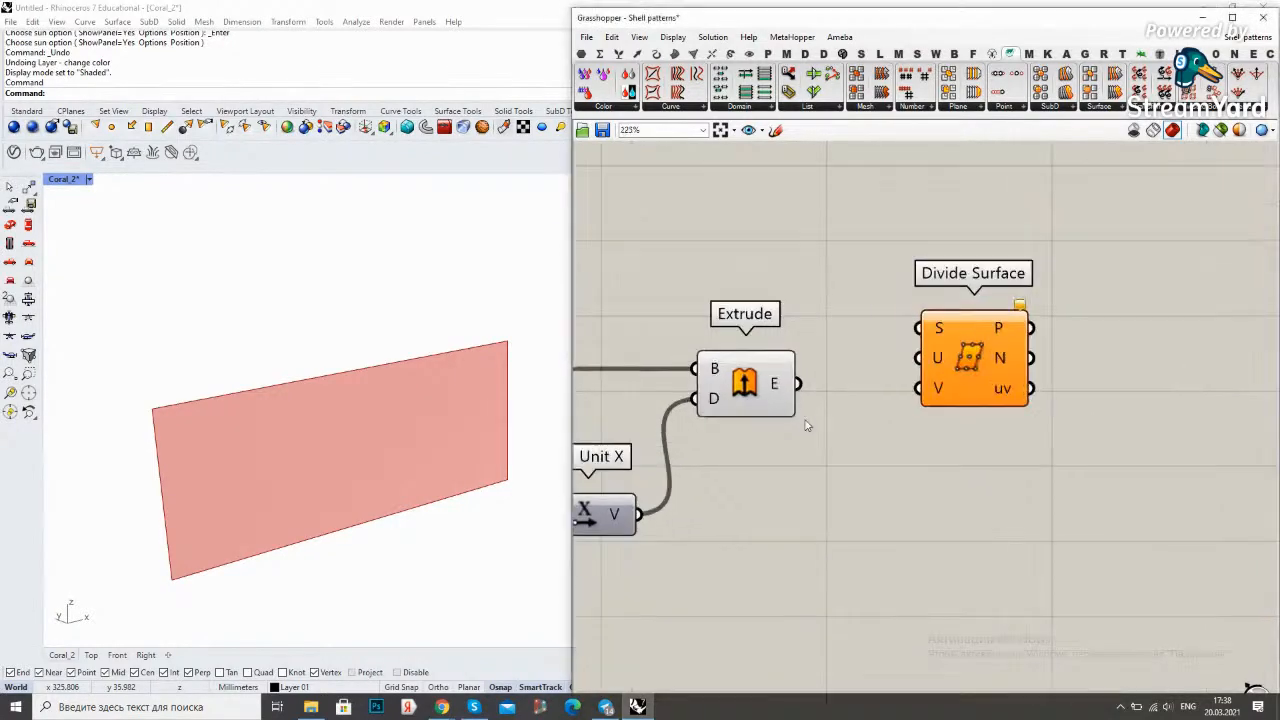
drag(798, 384, 1134, 413)
Add a number slider with the value 12 and connect it to Divide Surface's U and V inputs
double_click(928, 496)
text(slider)
key(Return)
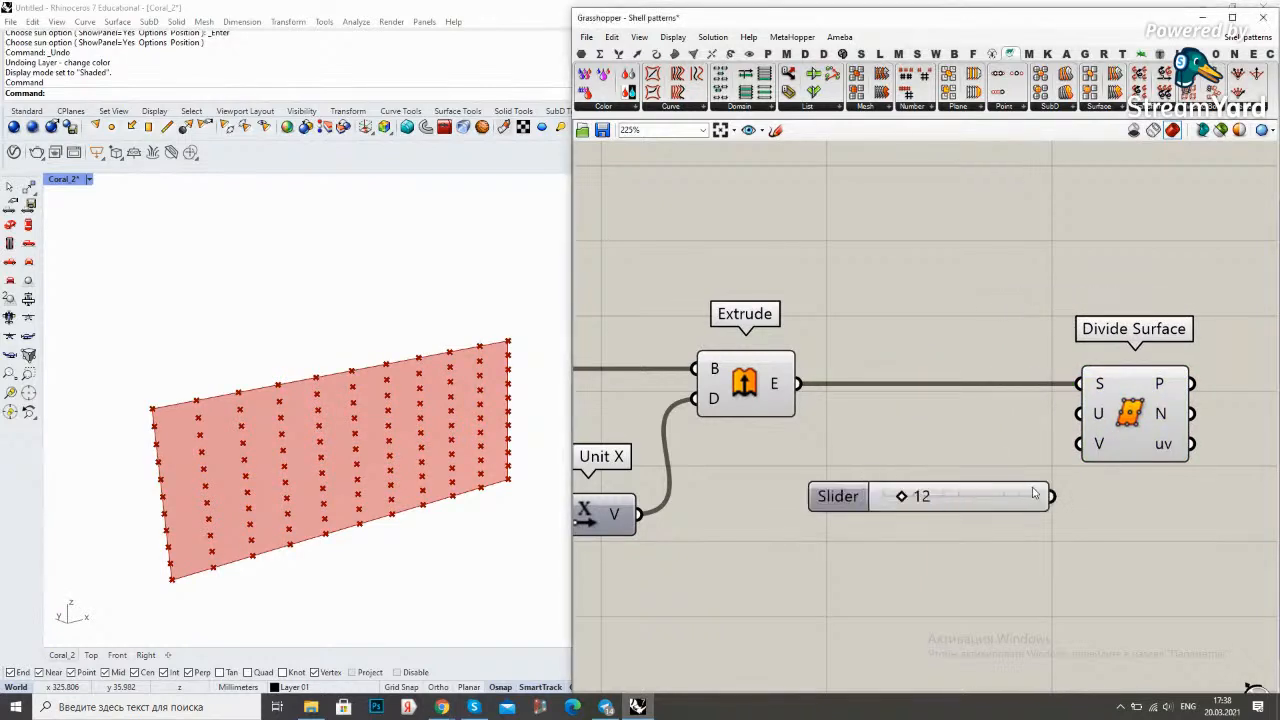
drag(1042, 494, 1081, 413)
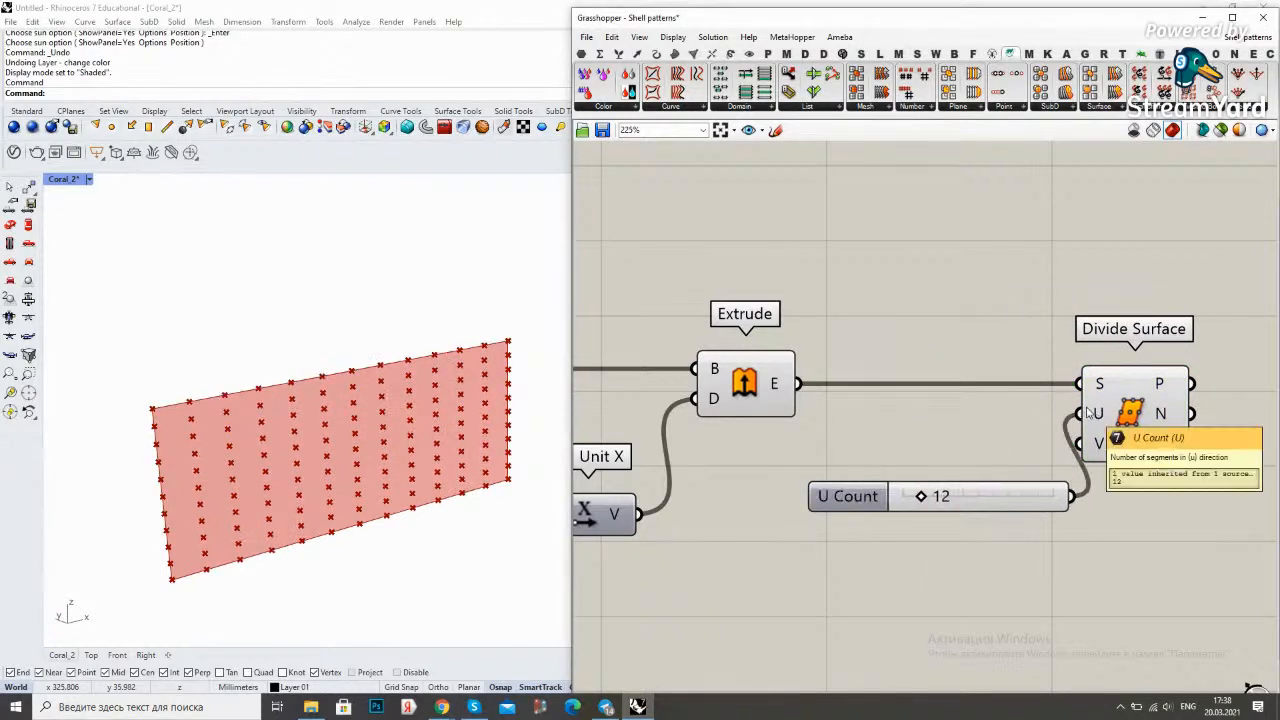
drag(1078, 499, 1081, 444)
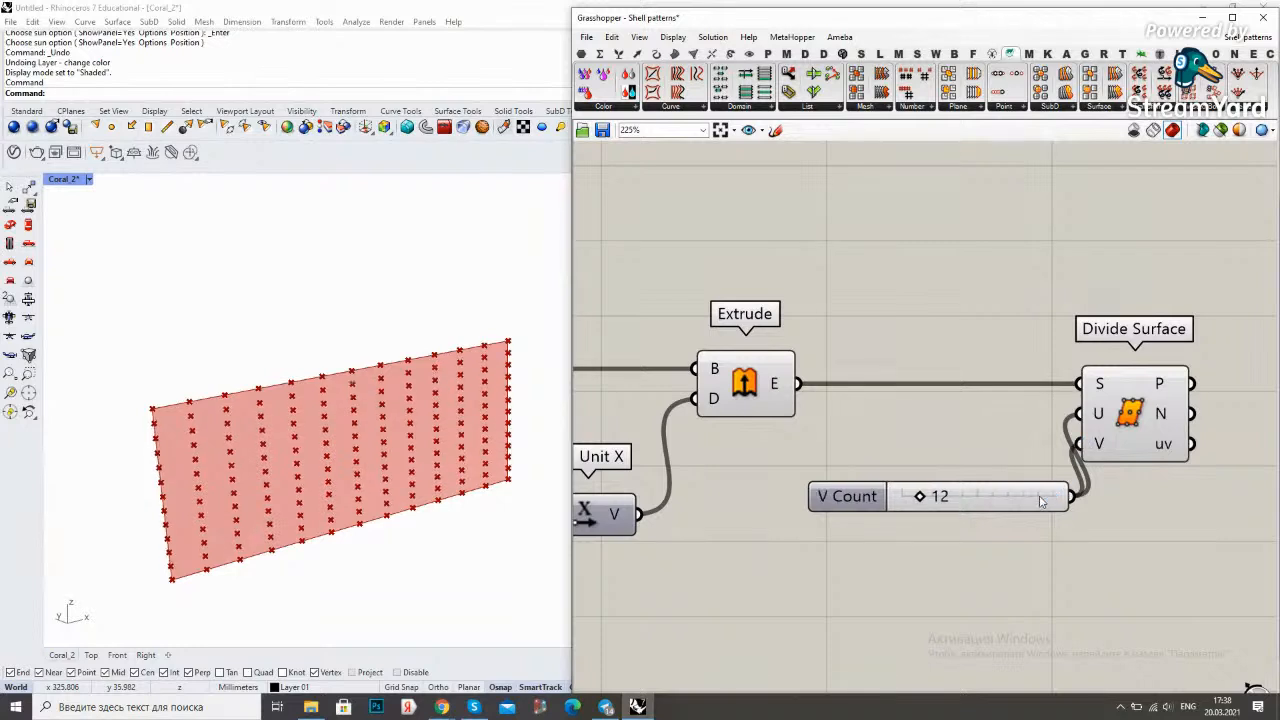
drag(1038, 499, 1022, 447)
Add a number slider with the value 27, connect it to Divide Surface's U input, and align it above the V Count slider
click(971, 310)
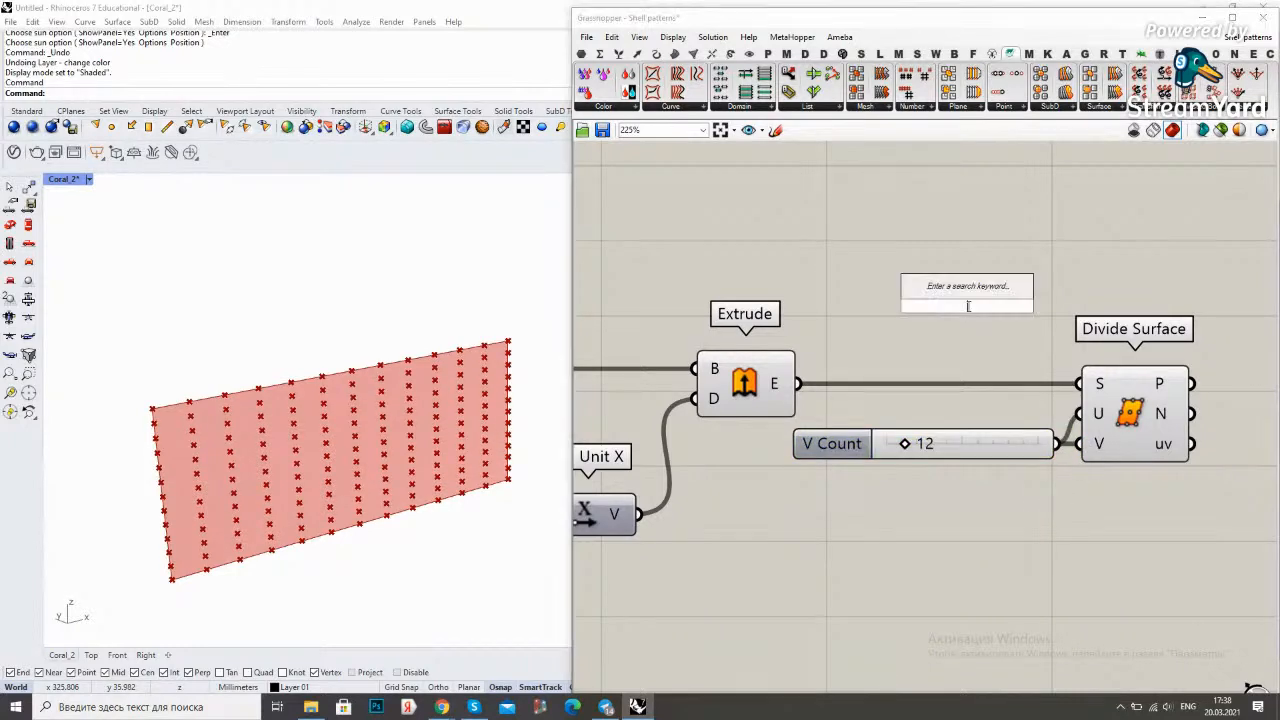
right_drag(1101, 385, 1022, 385)
drag(1022, 385, 1081, 385)
double_click(948, 312)
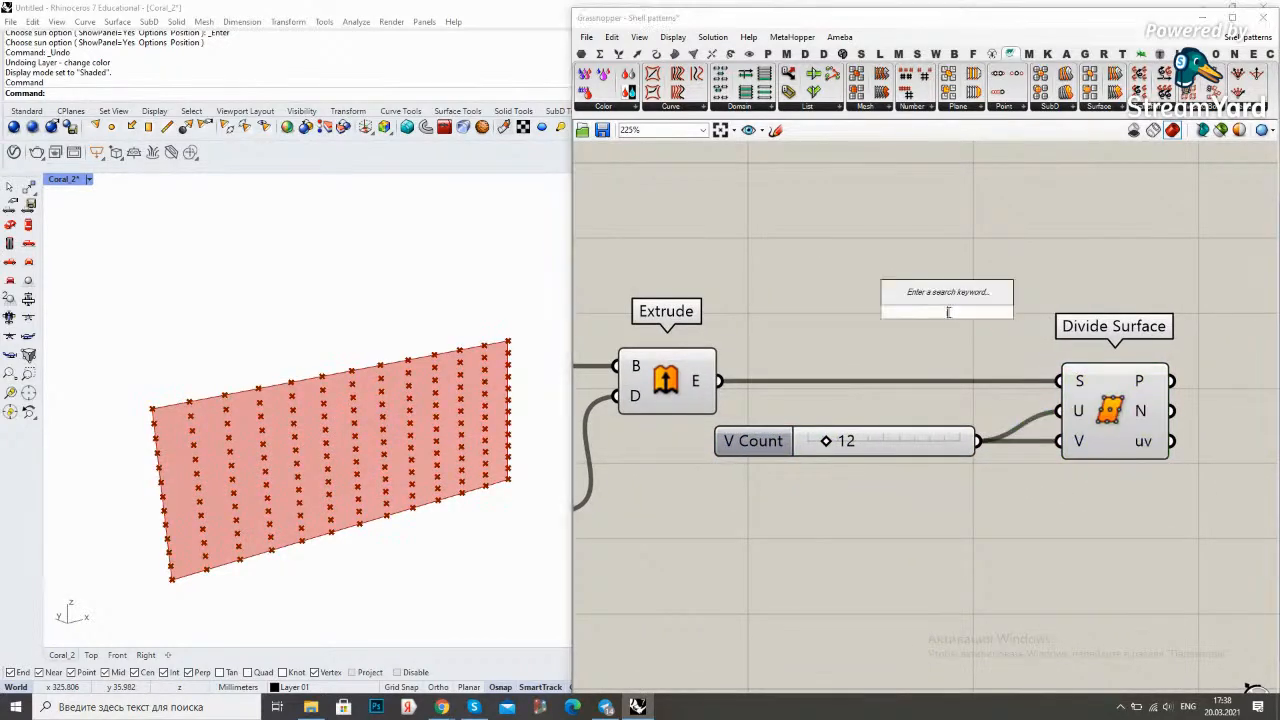
text(2)
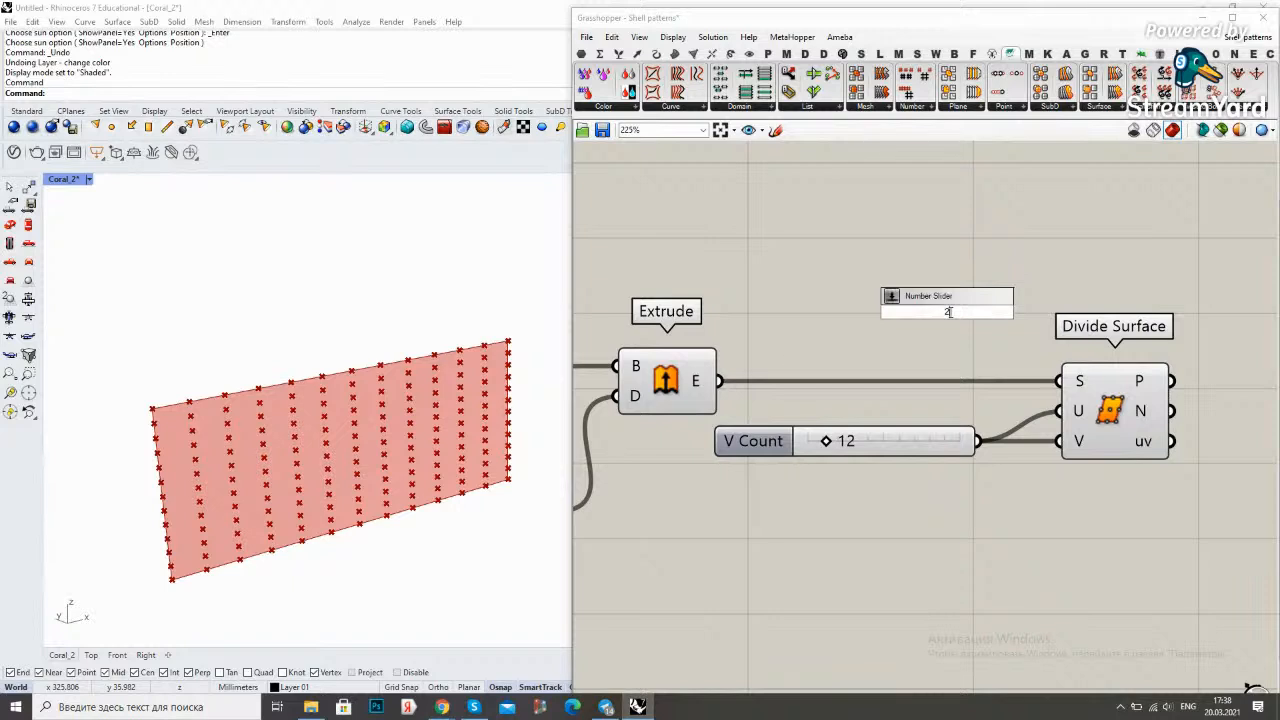
text(7)
key(Return)
drag(1028, 312, 1059, 411)
drag(969, 415, 948, 416)
click(769, 389)
Examine up close how the division points are spaced in both directions of the rectangular surface
right_drag(400, 470, 216, 386)
scroll(300, 371, up, 6)
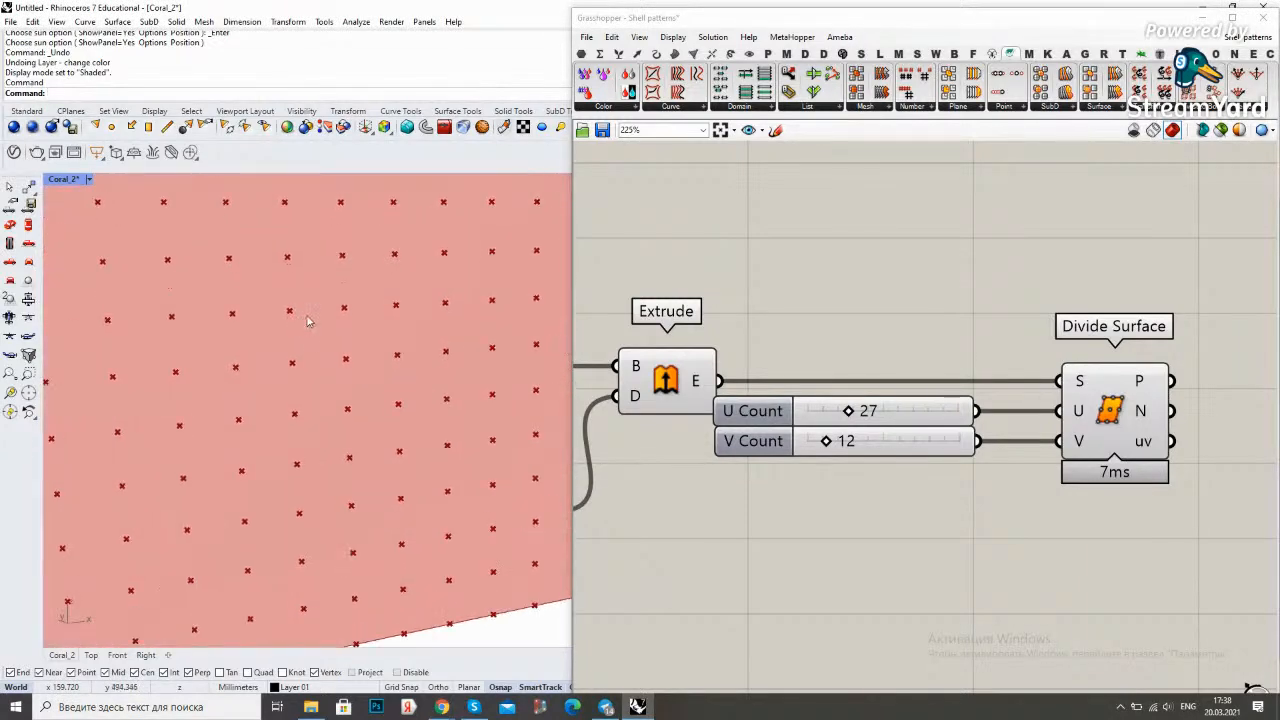
scroll(306, 342, down, 5)
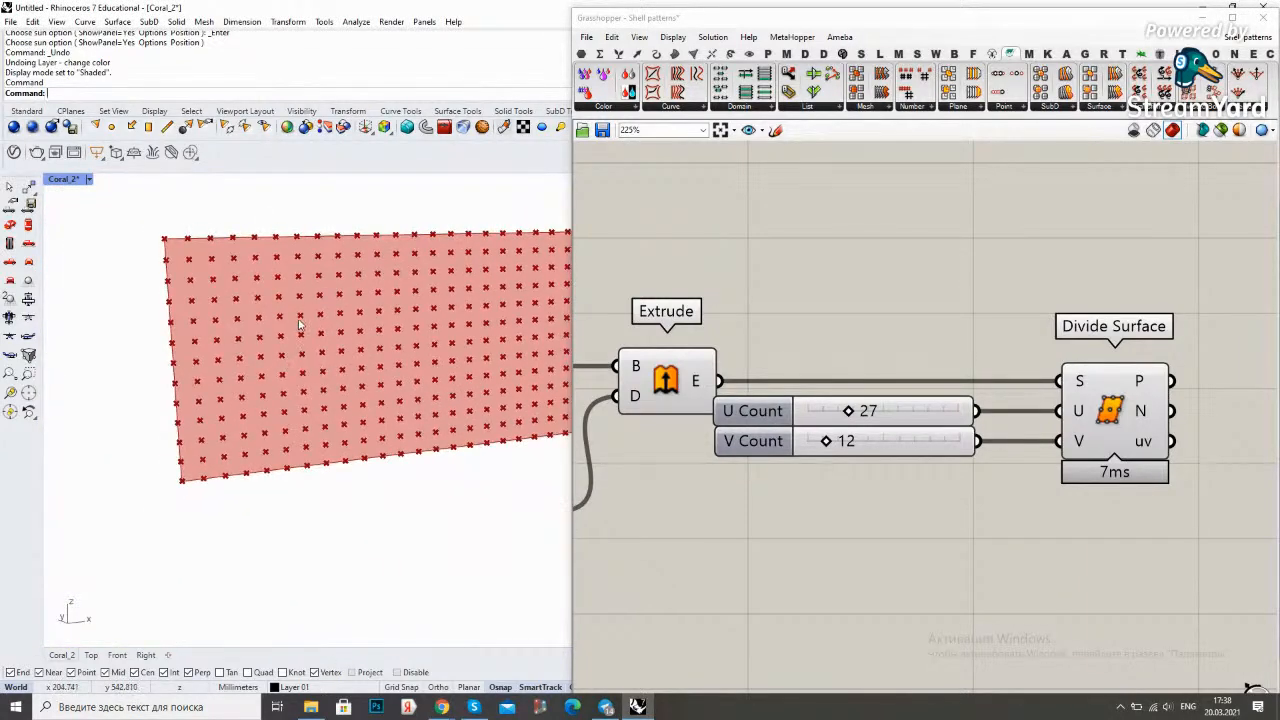
scroll(299, 307, up, 2)
scroll(300, 306, up, 5)
scroll(316, 348, down, 6)
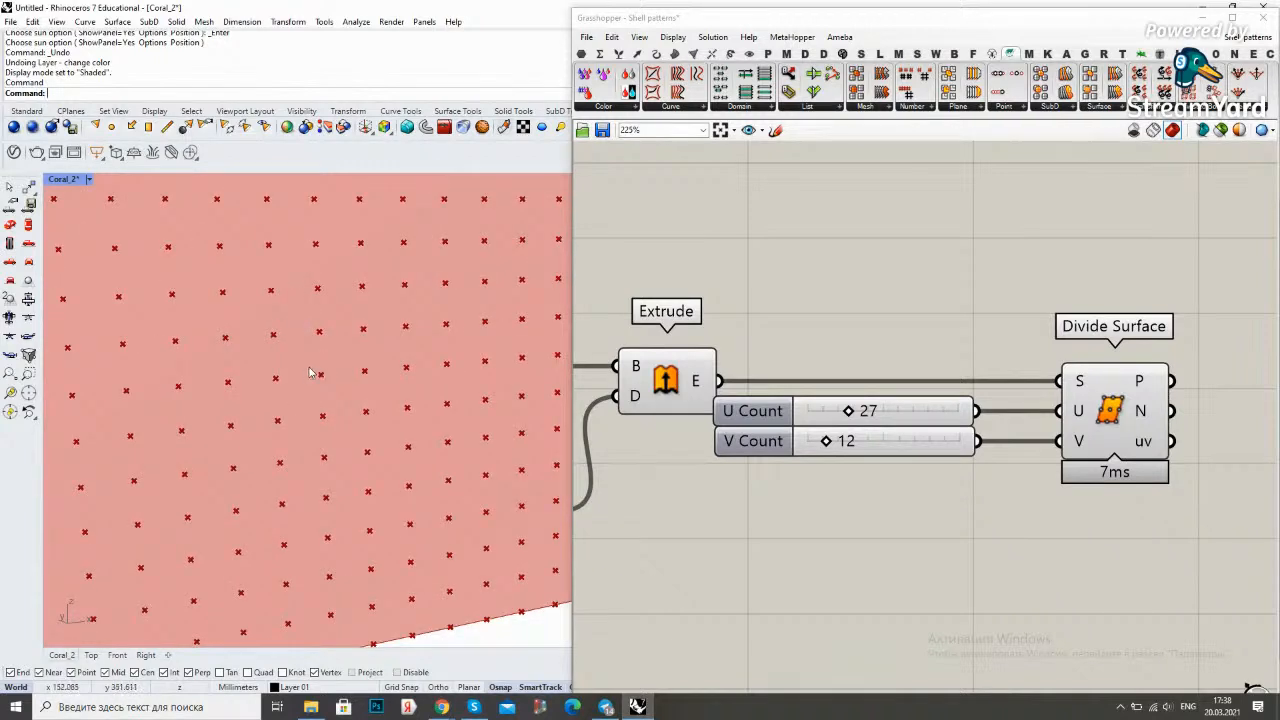
scroll(314, 372, down, 3)
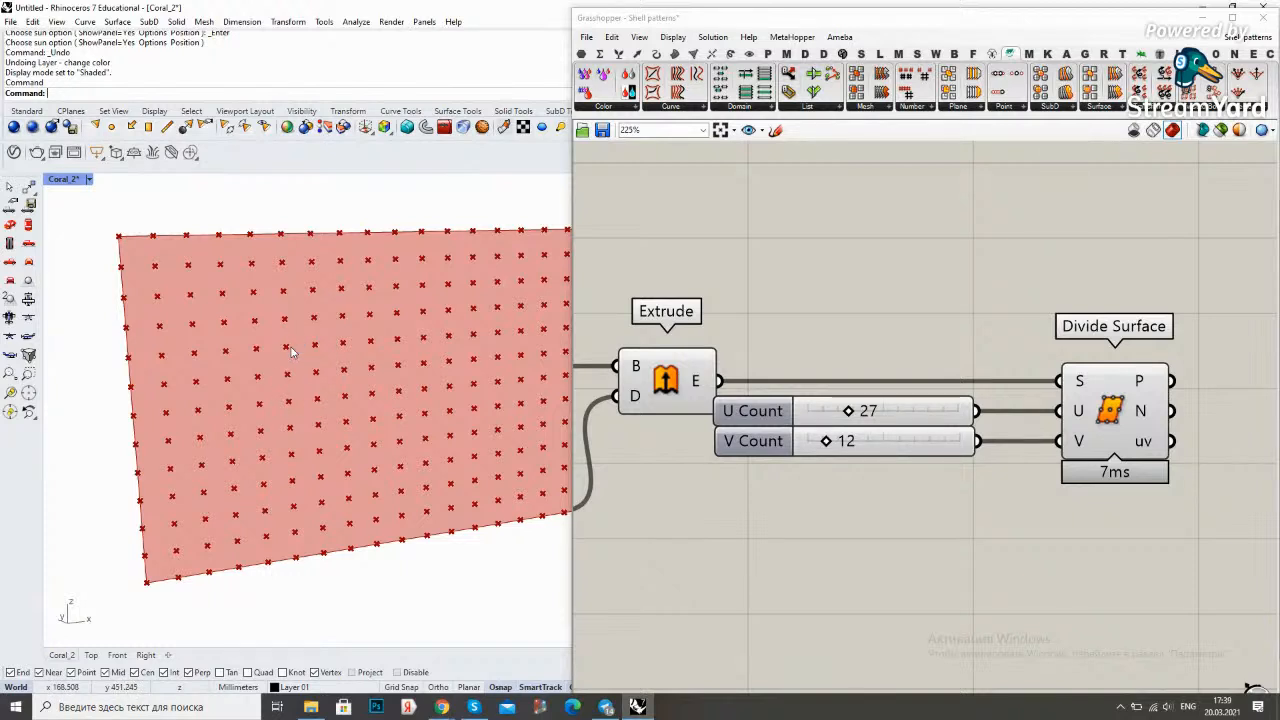
Move the two count sliders next to Divide Surface and shift the whole group farther away from Extrude
drag(935, 505, 968, 426)
click(993, 363)
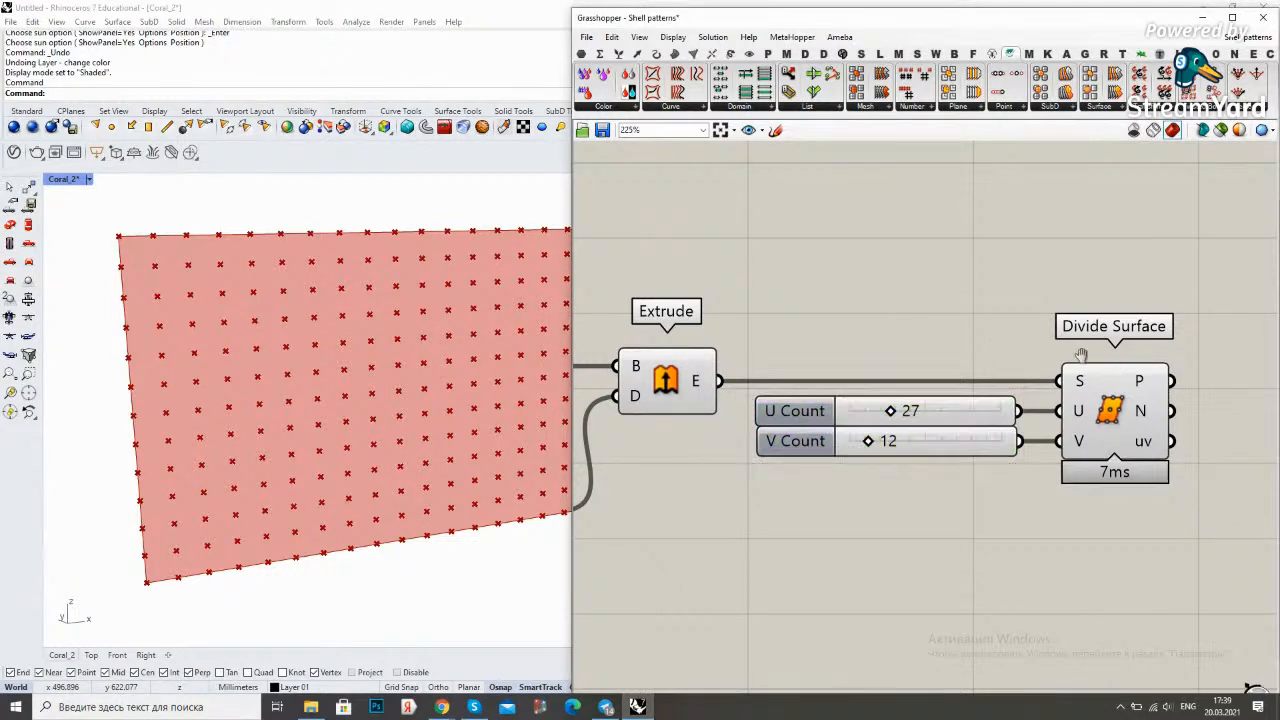
right_drag(1109, 356, 955, 362)
right_drag(1092, 380, 995, 383)
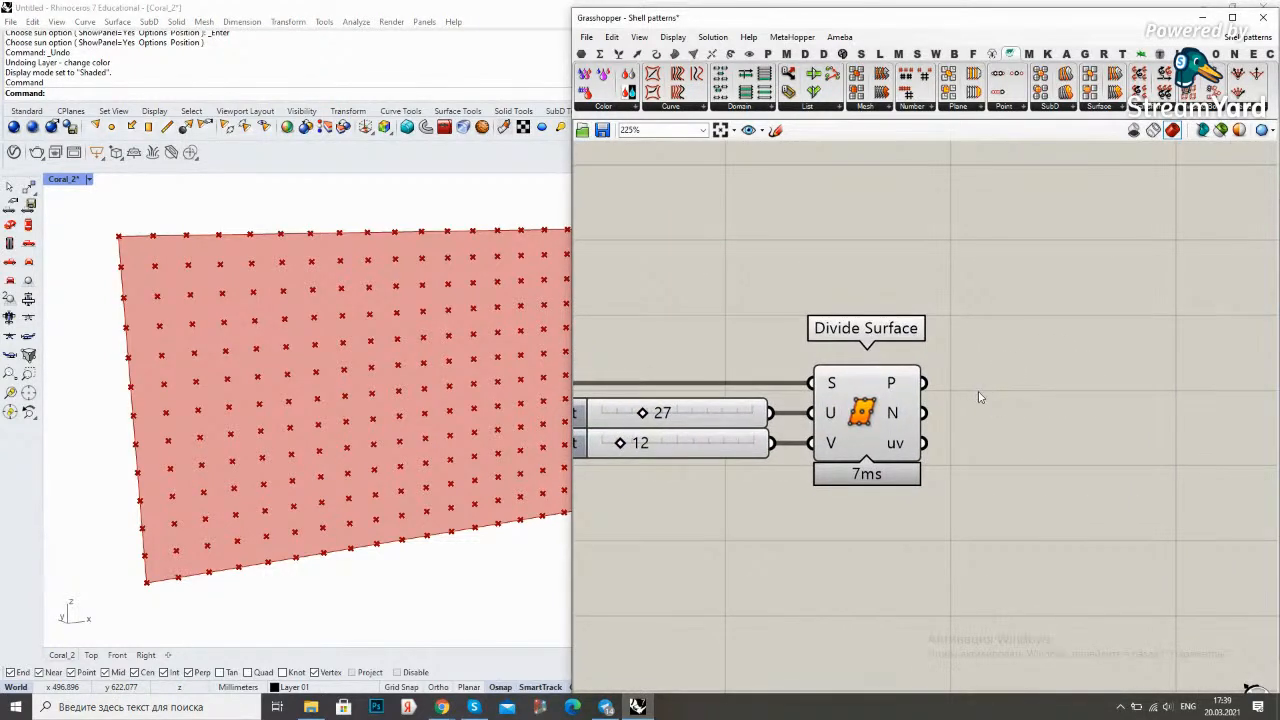
scroll(979, 397, down, 3)
drag(982, 474, 588, 364)
scroll(880, 390, down, 2)
drag(878, 388, 1030, 388)
click(880, 308)
right_drag(880, 308, 967, 305)
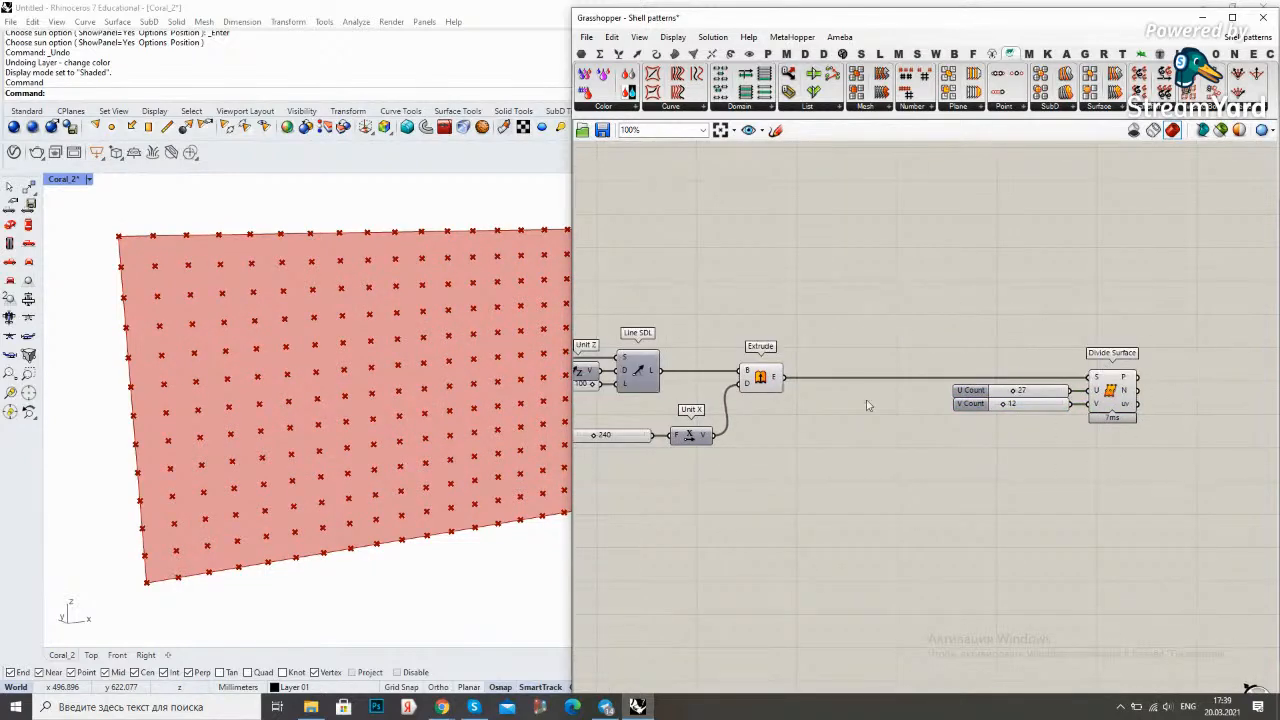
Add a surface Dimensions component below Extrude and connect Extrude's output to its Surface input
double_click(829, 484)
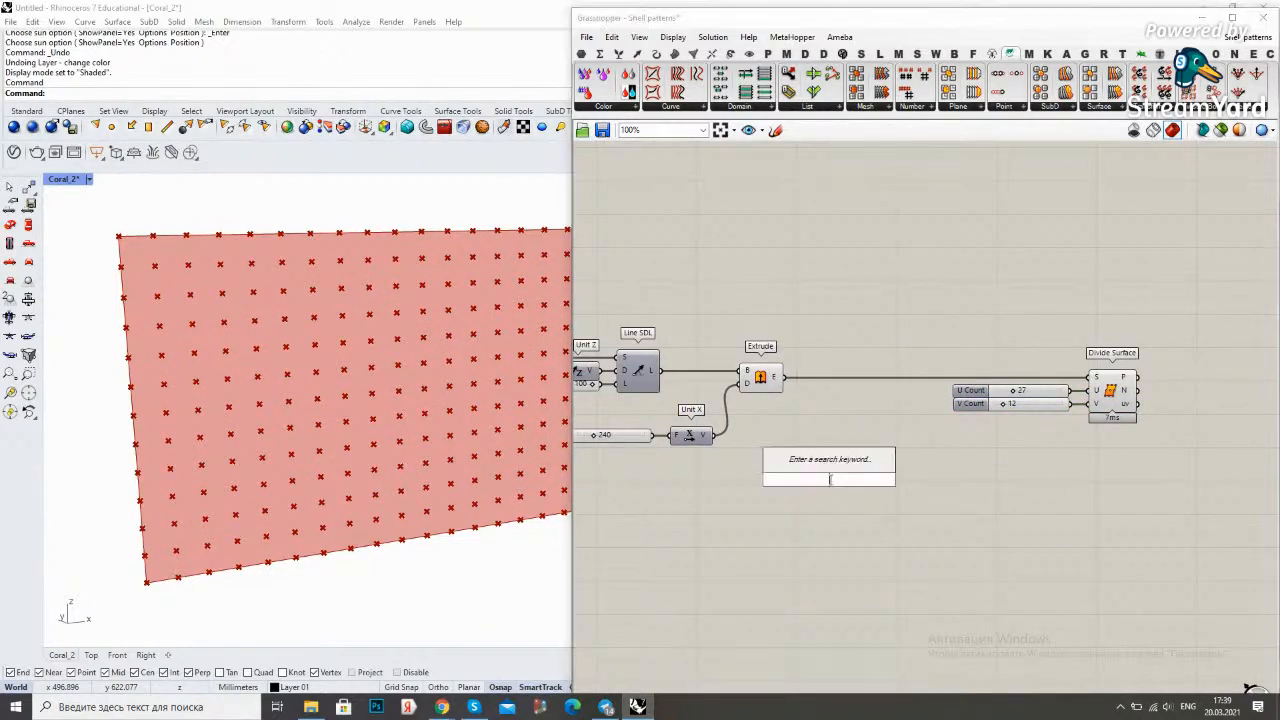
text(dimension)
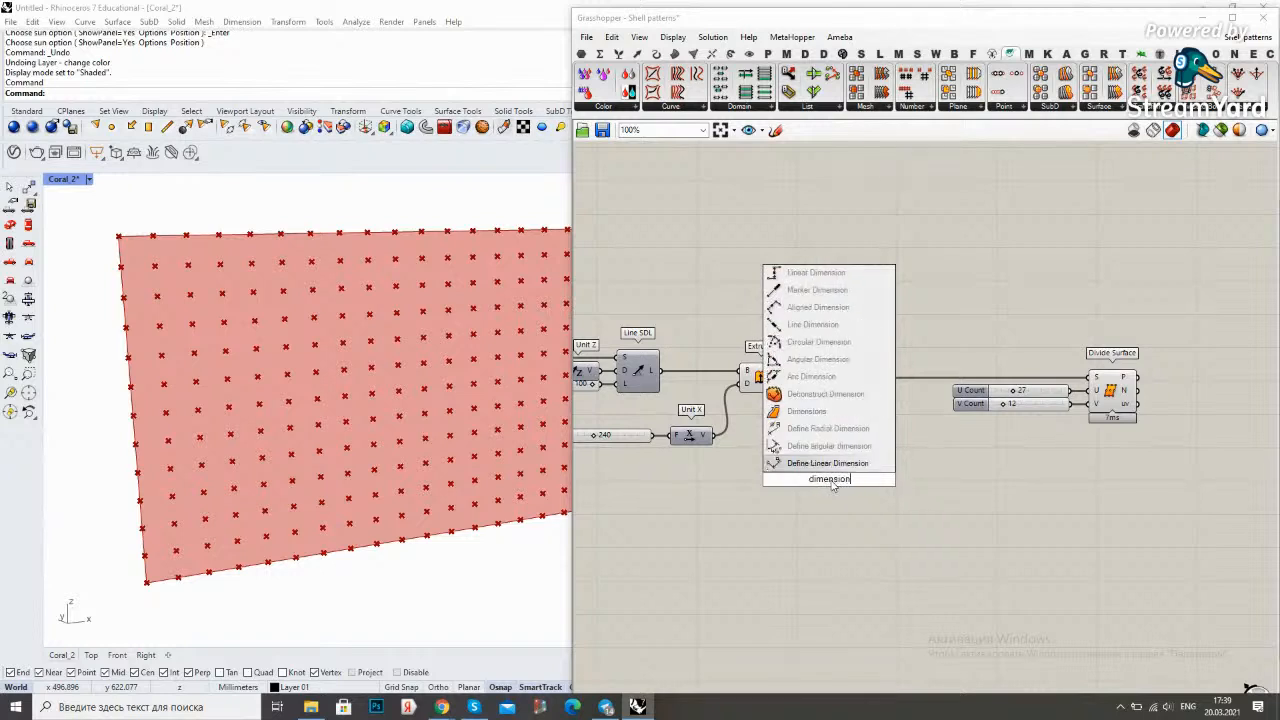
click(825, 411)
scroll(796, 390, up, 2)
drag(772, 372, 831, 501)
click(938, 498)
Add a Division component after Dimensions
right_drag(938, 498, 862, 502)
double_click(984, 540)
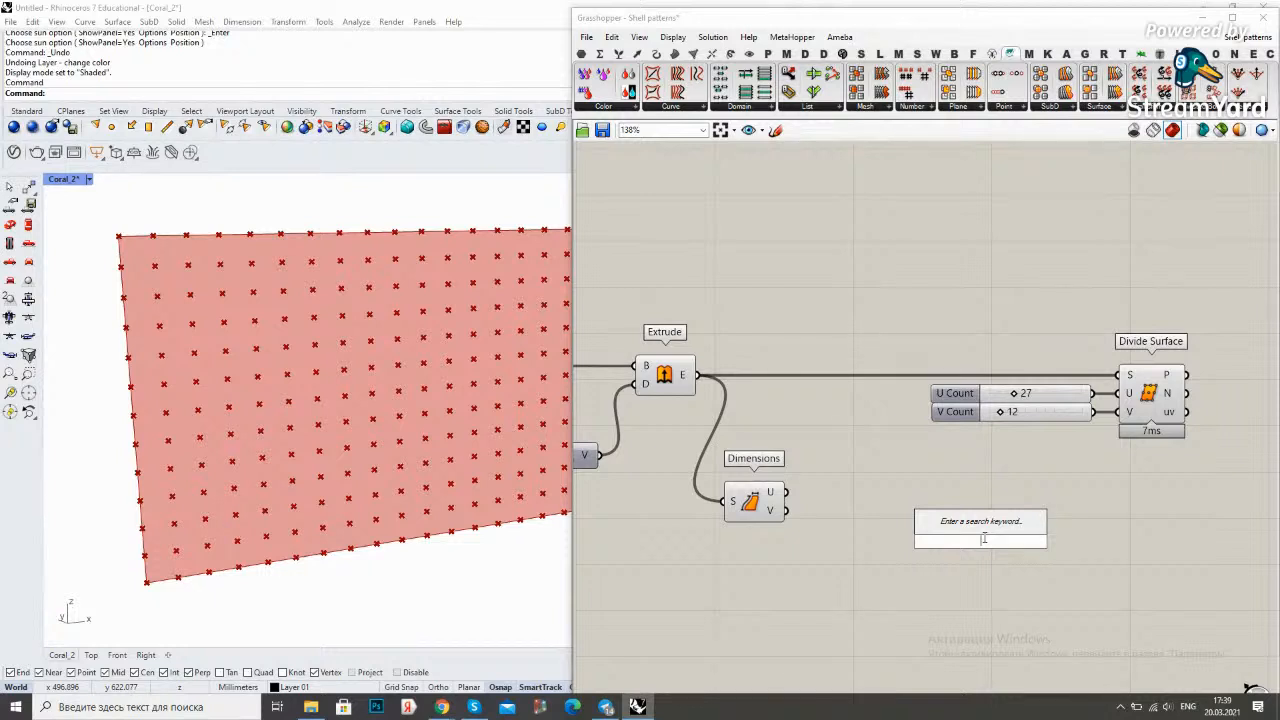
text(ision)
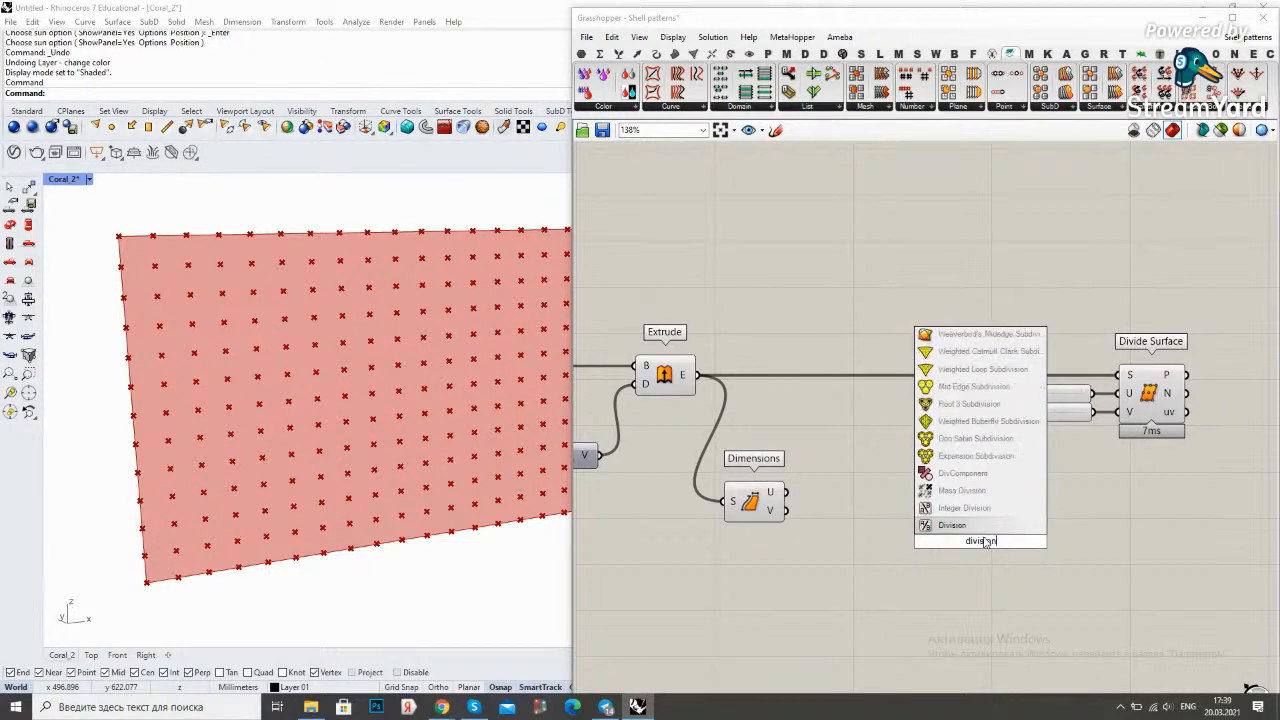
key(Return)
Add a slider with the value 5.0 for Division's B input and connect Dimensions' U output to its A input
double_click(809, 567)
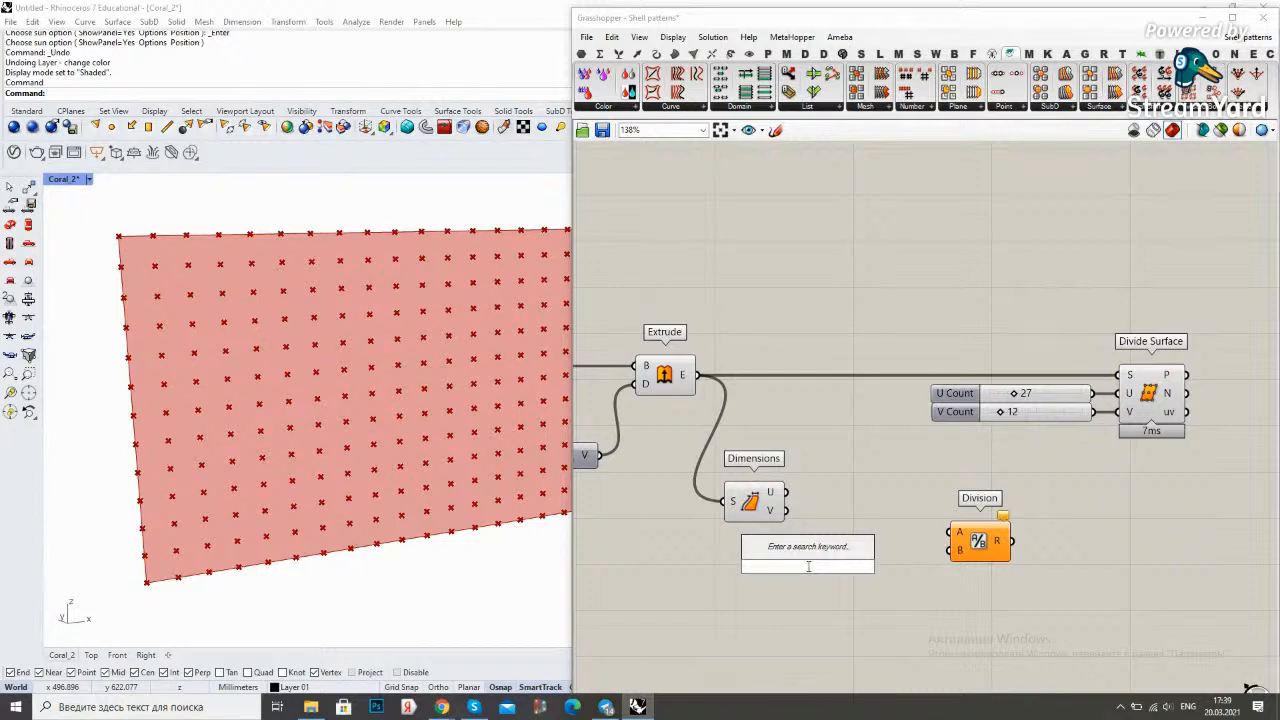
text(5)
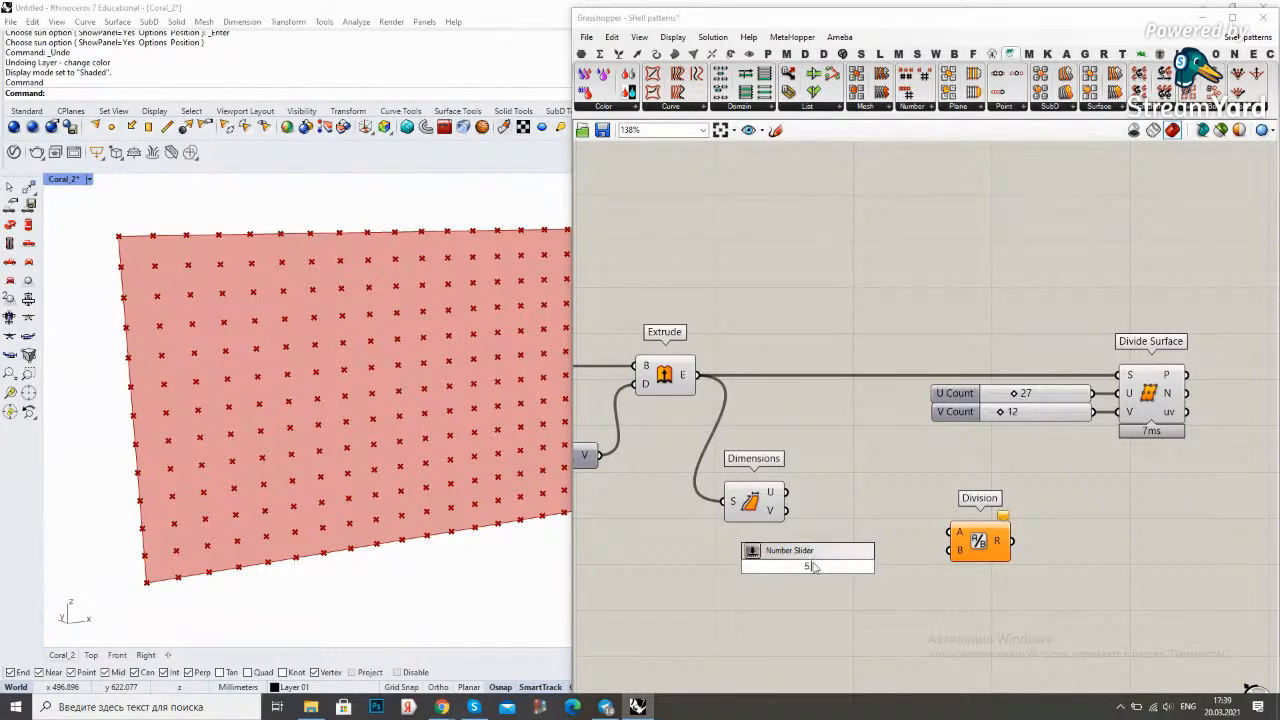
key(Return)
scroll(886, 566, up, 2)
drag(882, 565, 972, 543)
drag(745, 463, 946, 478)
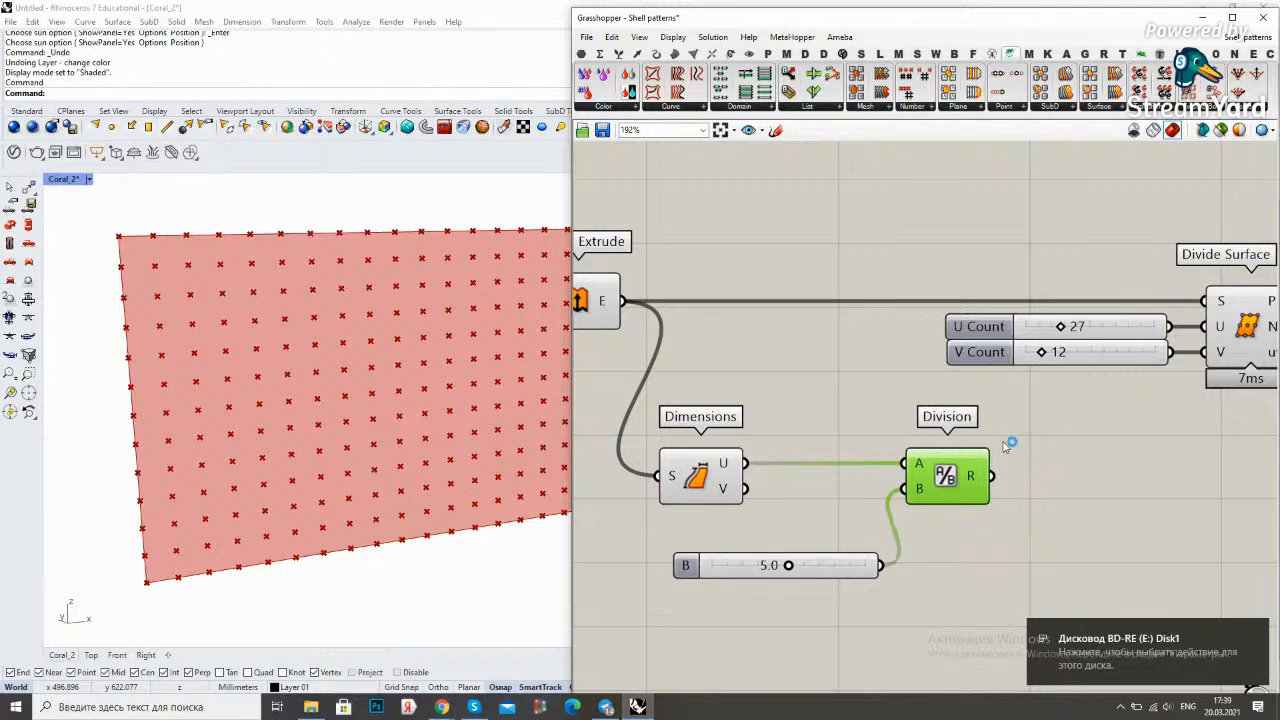
Connect Division's result to Divide Surface's U input in place of the slider and dismiss the security notification
right_drag(1005, 447, 833, 467)
drag(818, 497, 1033, 347)
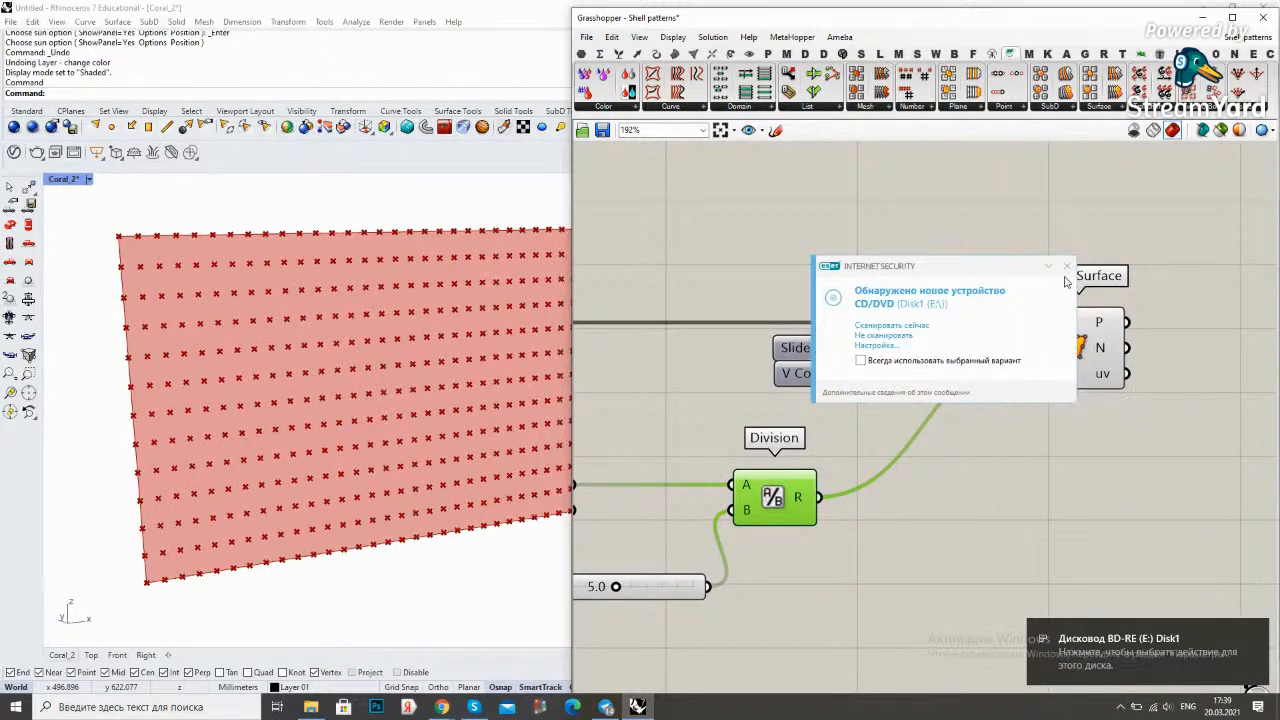
click(1067, 266)
Duplicate the Division component below the original and move the 5.0 slider directly under Dimensions
right_drag(931, 486, 1002, 430)
alt+drag(964, 458, 988, 591)
drag(848, 531, 833, 485)
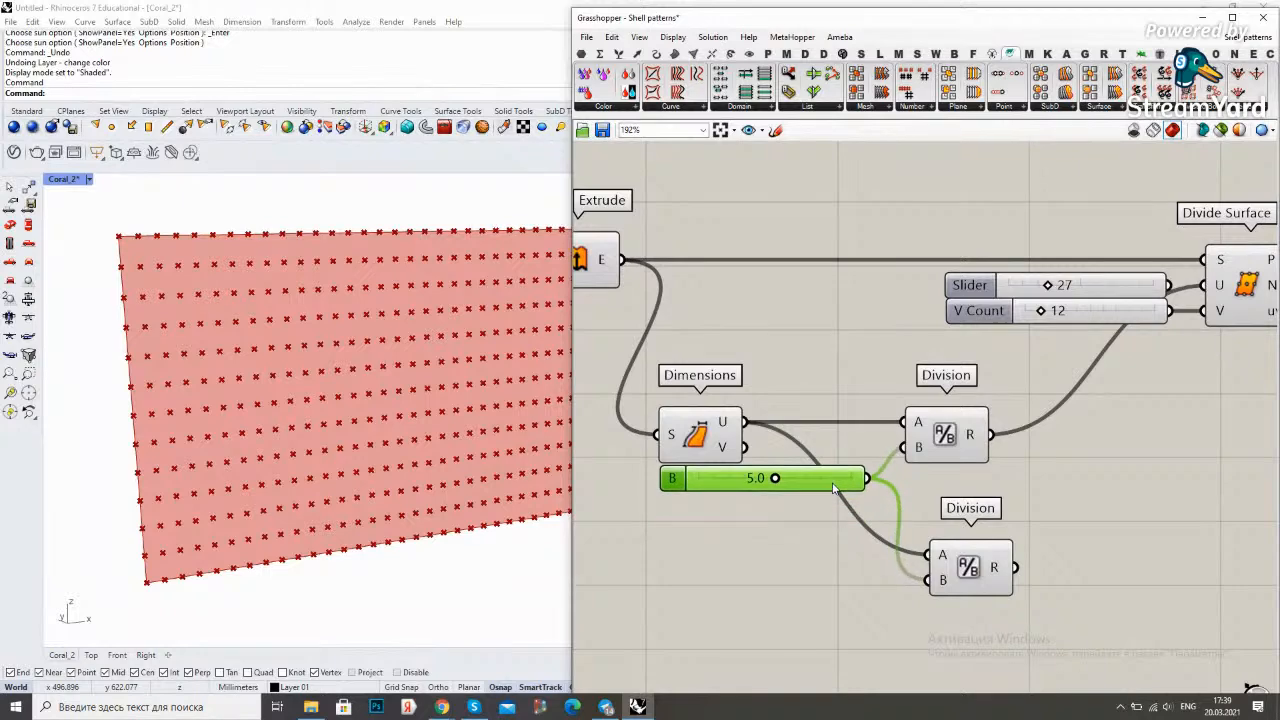
click(812, 527)
Connect Dimensions' V output to the second Division's A input and its result to Divide Surface's V input
drag(753, 447, 928, 554)
drag(969, 570, 946, 533)
click(1038, 484)
right_drag(1036, 486, 915, 530)
drag(874, 566, 1102, 351)
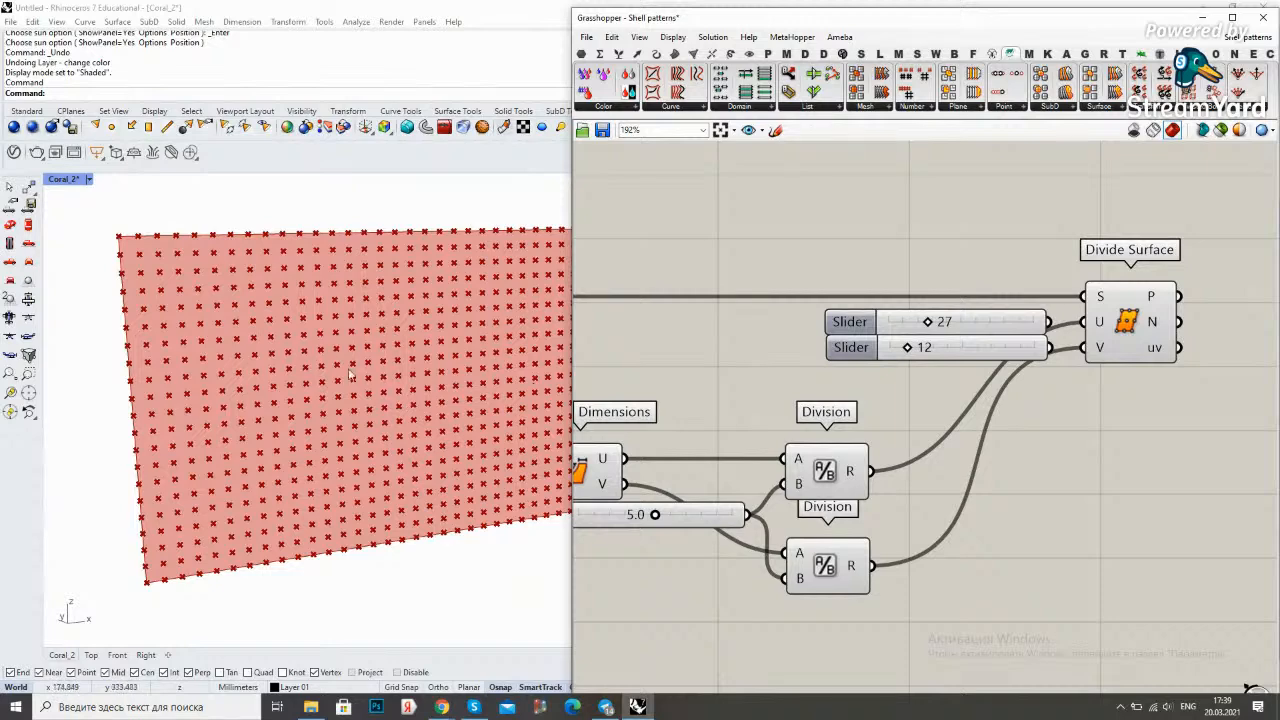
Delete the two disconnected sliders, 27 and 12, next to Divide Surface
scroll(325, 322, up, 8)
drag(916, 390, 878, 322)
key(Delete)
scroll(902, 343, down, 2)
scroll(902, 343, down, 2)
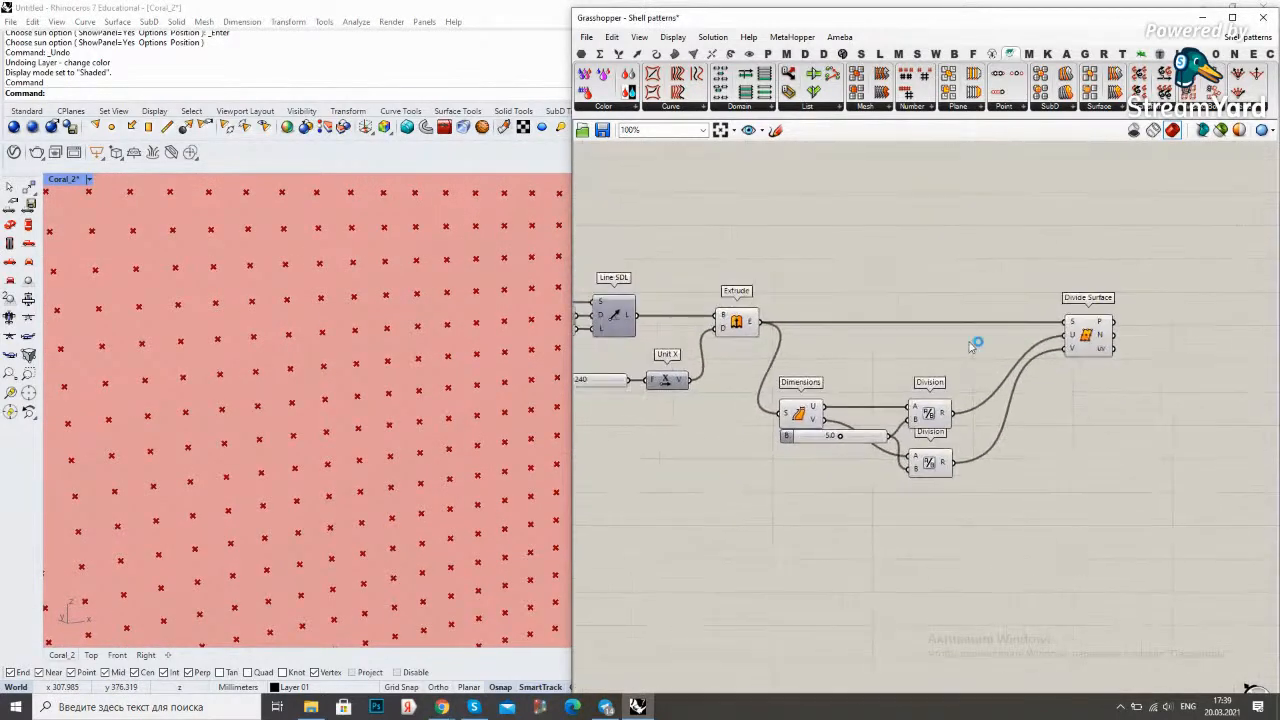
Inspect the grid of division points over the whole surface with the Dimensions-driven counts
scroll(428, 420, down, 6)
scroll(430, 410, down, 1)
scroll(420, 400, up, 8)
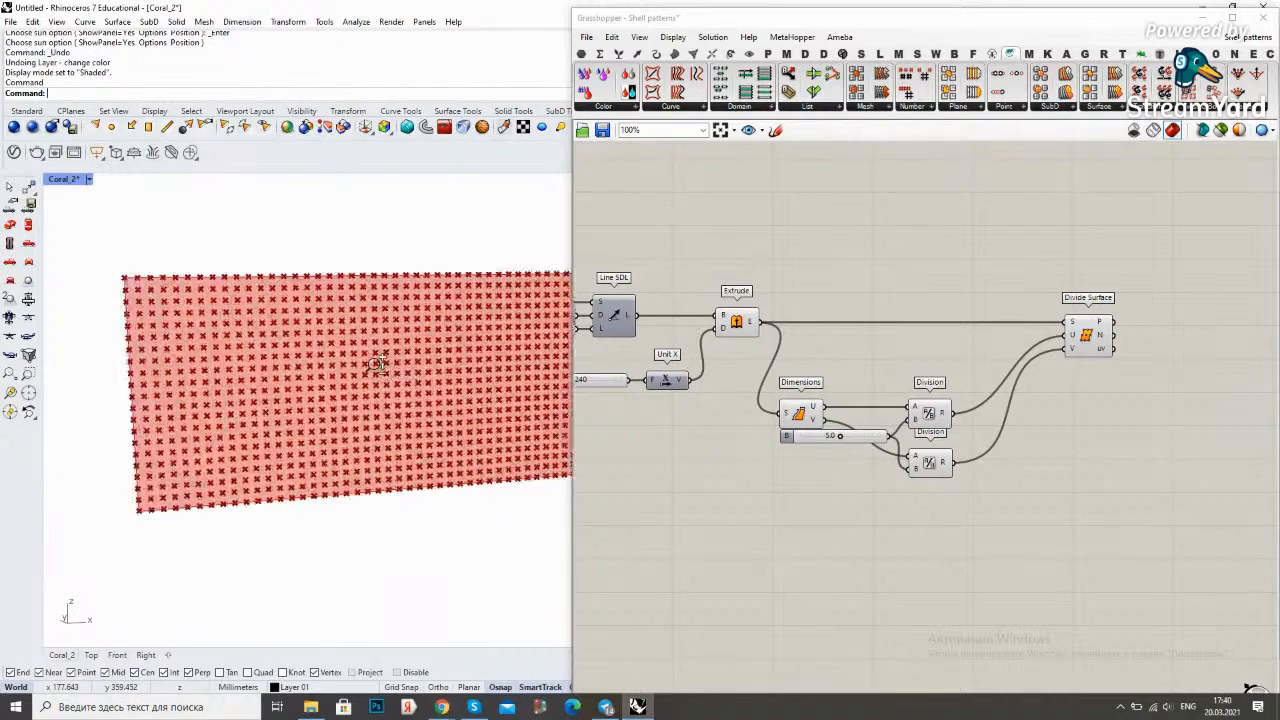
scroll(396, 388, down, 7)
shift+right_drag(406, 417, 388, 436)
scroll(388, 436, up, 3)
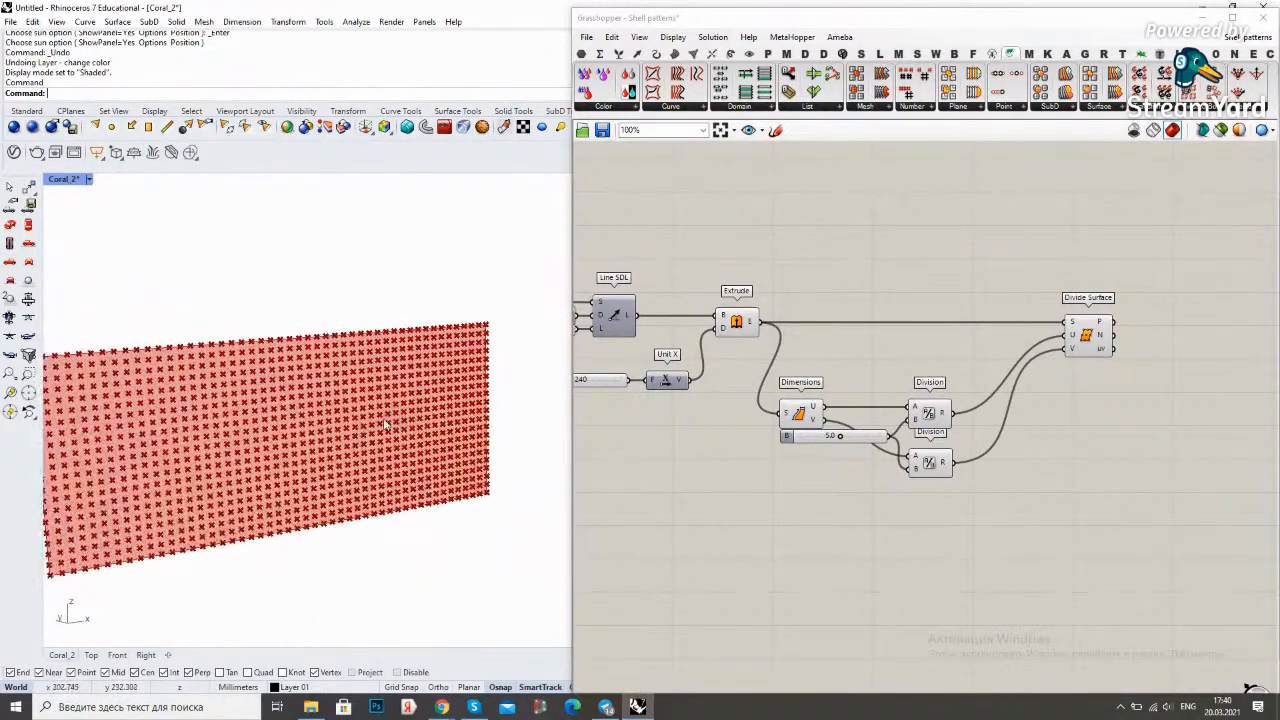
Move Divide Surface closer to the two Division components and lower it away from the Extrude output level
right_drag(1088, 368, 1024, 397)
drag(1022, 375, 950, 375)
click(1062, 458)
right_drag(1062, 458, 1003, 491)
scroll(981, 405, up, 1)
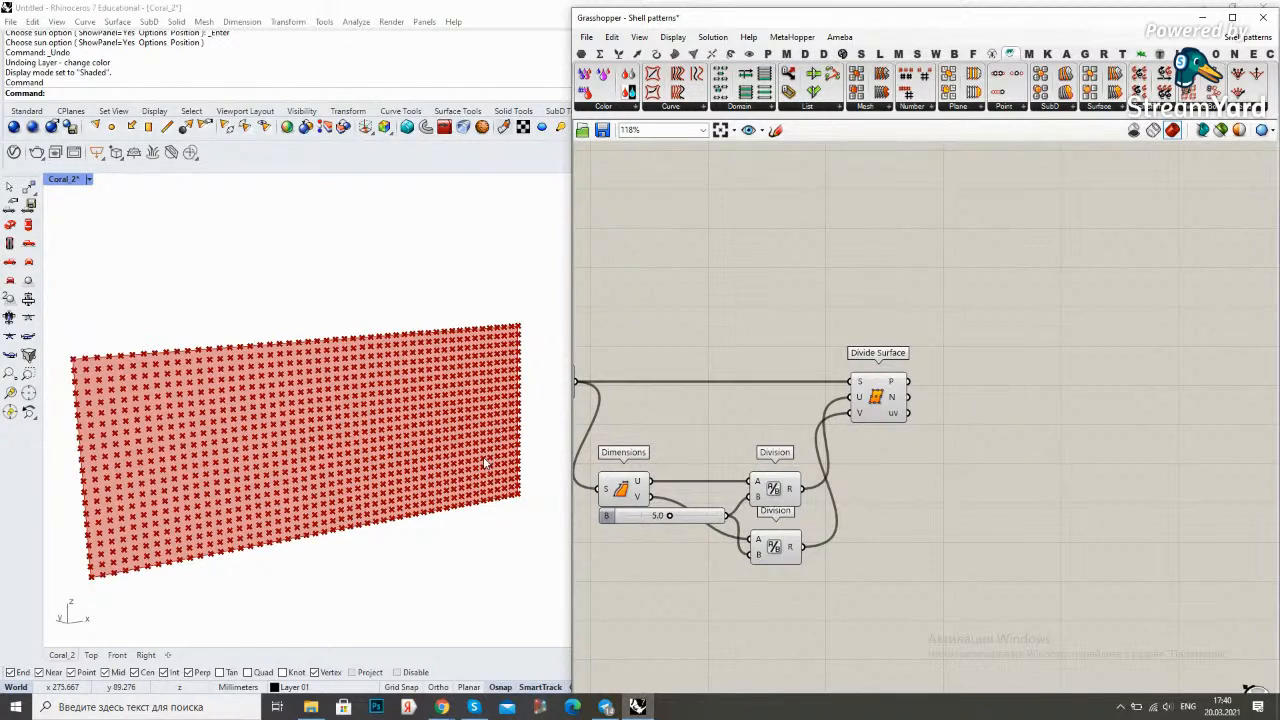
scroll(956, 364, up, 1)
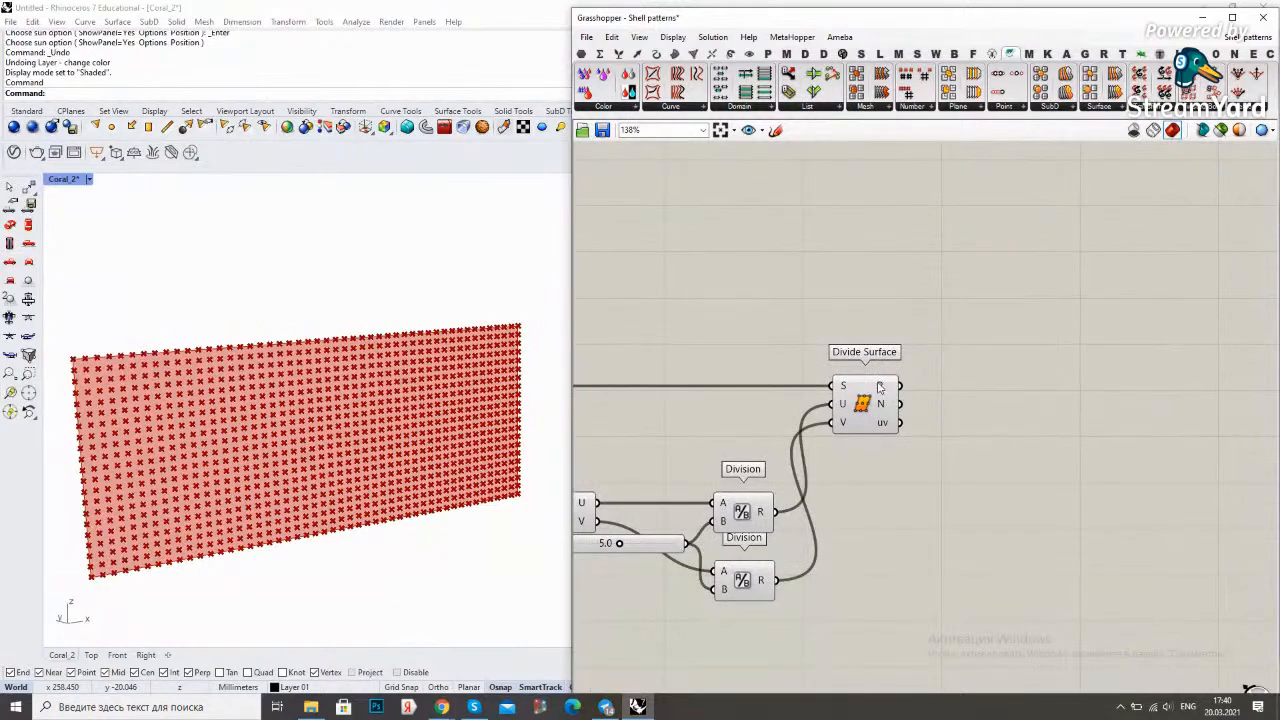
right_drag(870, 350, 990, 360)
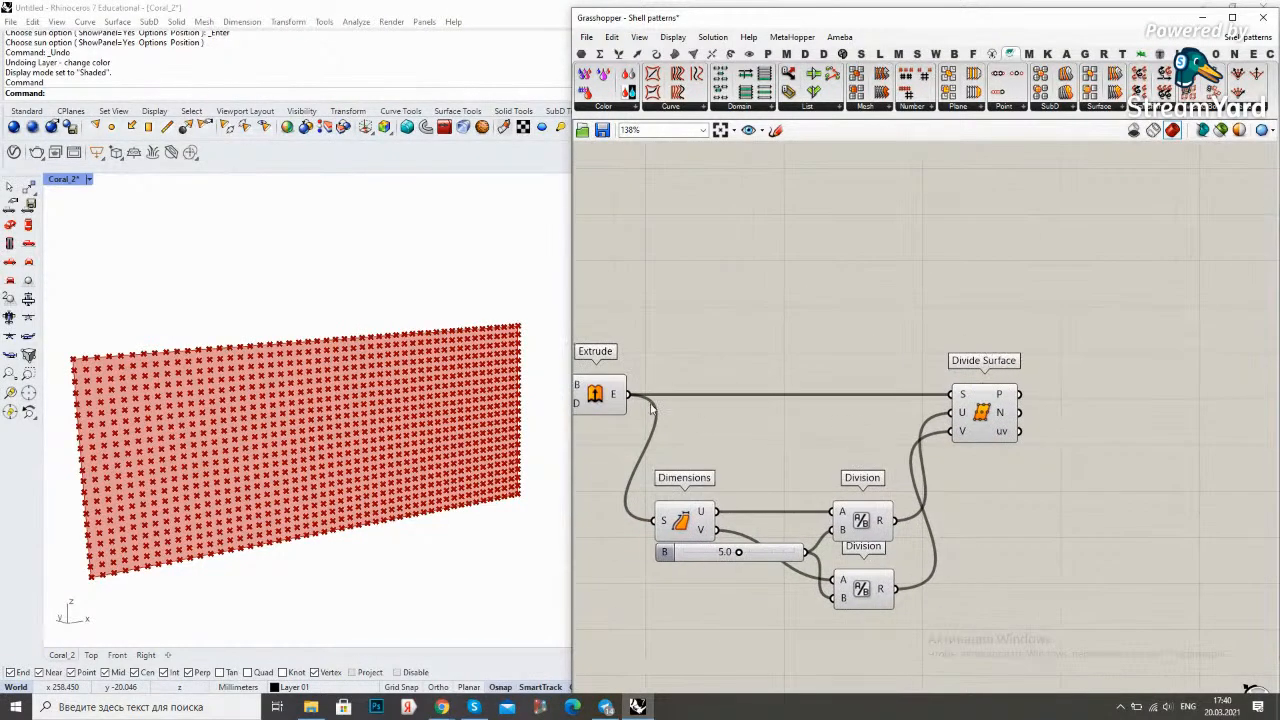
drag(990, 410, 992, 447)
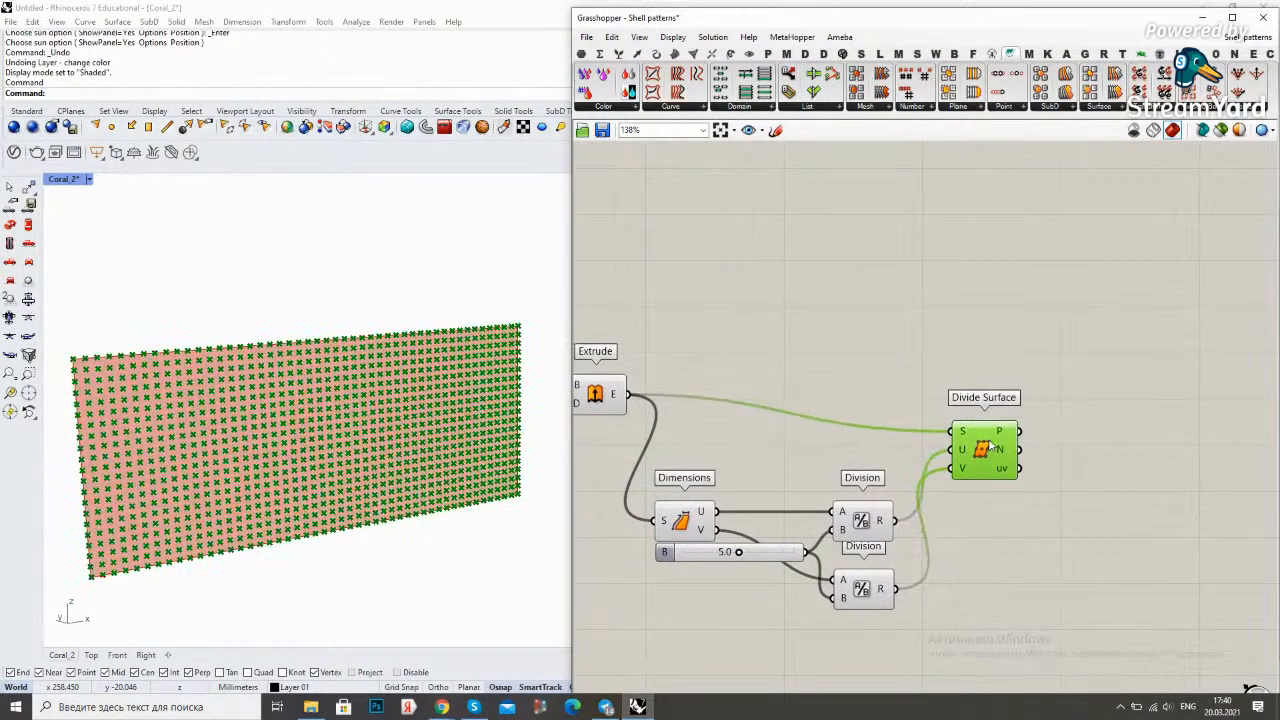
Add a Surface parameter above Divide Surface and connect Extrude's E output to it
double_click(976, 380)
text(surface)
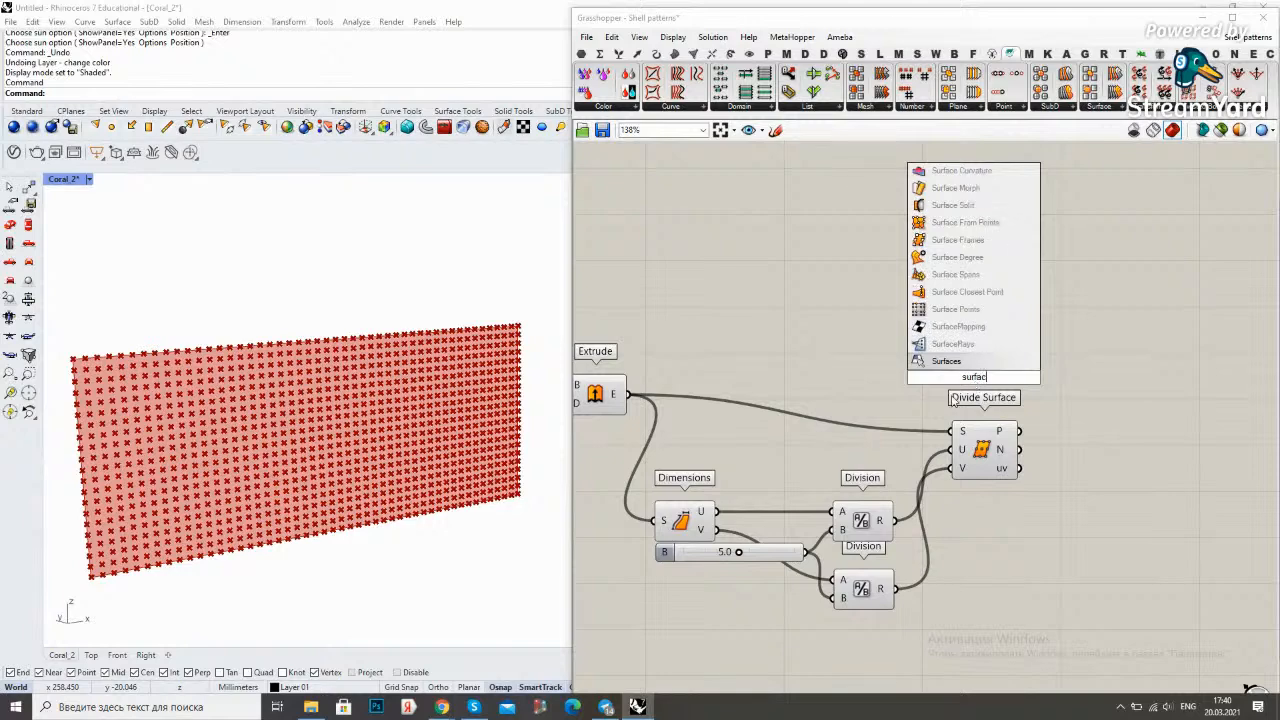
key(Return)
drag(634, 398, 981, 397)
click(1024, 373)
Lower Divide Surface level with the Division components and line up the Surface parameter above it
right_drag(1004, 468, 1038, 380)
drag(1026, 363, 1018, 433)
click(1052, 385)
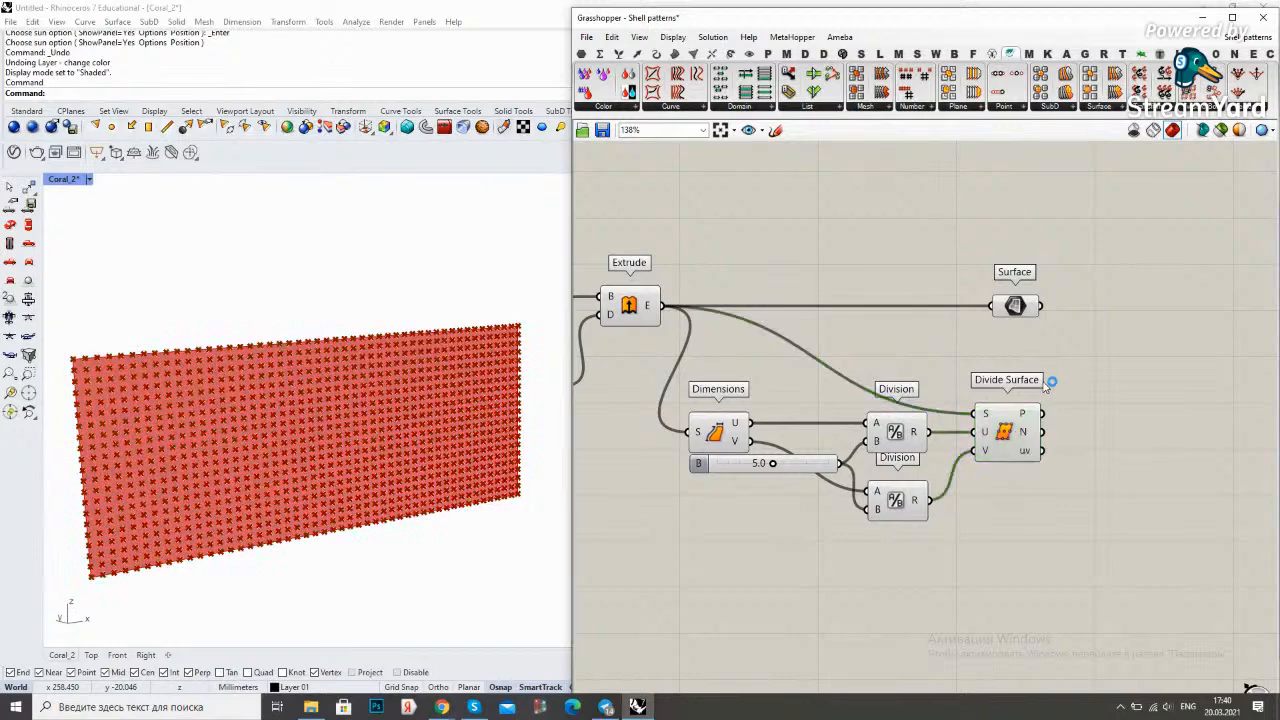
right_drag(1048, 406, 1005, 421)
drag(1036, 506, 952, 264)
click(1051, 286)
right_drag(1006, 280, 992, 293)
Lower the 5.0 slider to the level of the second Division, lined up beneath Dimensions
drag(914, 584, 870, 460)
click(906, 404)
right_drag(906, 404, 970, 388)
scroll(849, 430, up, 1)
drag(838, 490, 833, 545)
drag(806, 586, 706, 376)
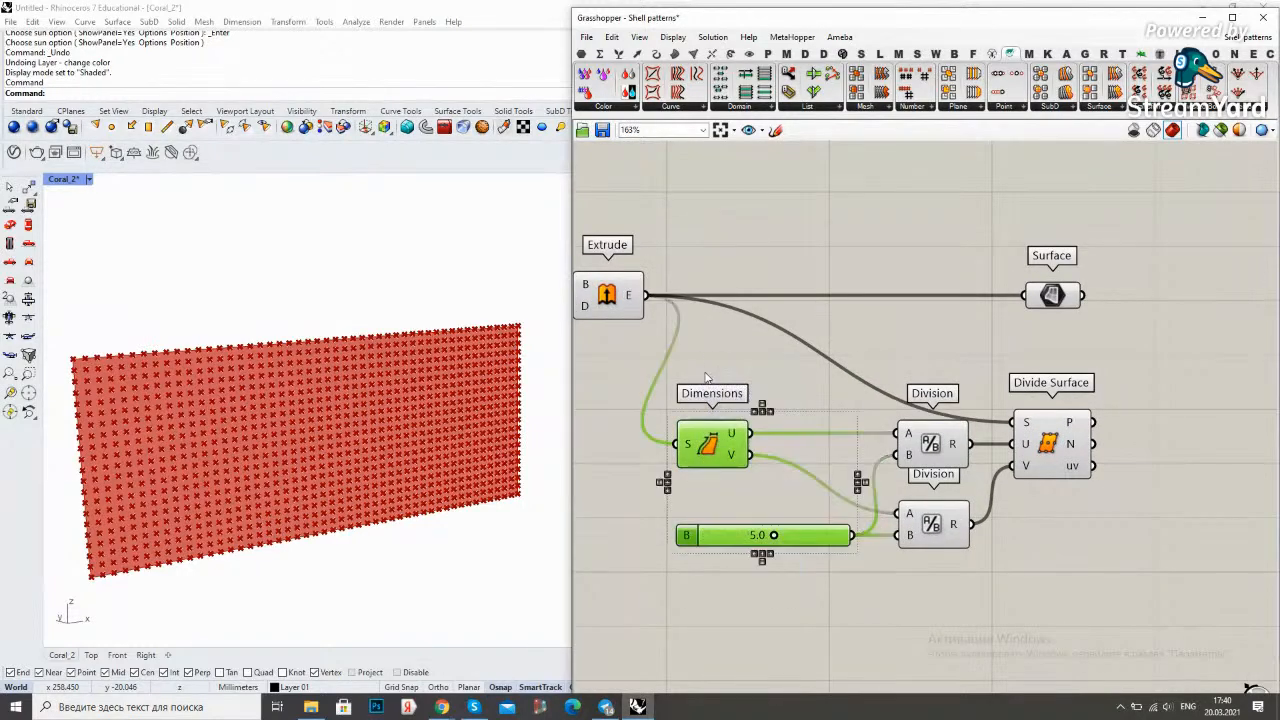
click(814, 357)
Turn off the viewport preview of the Dimensions component
click(740, 437)
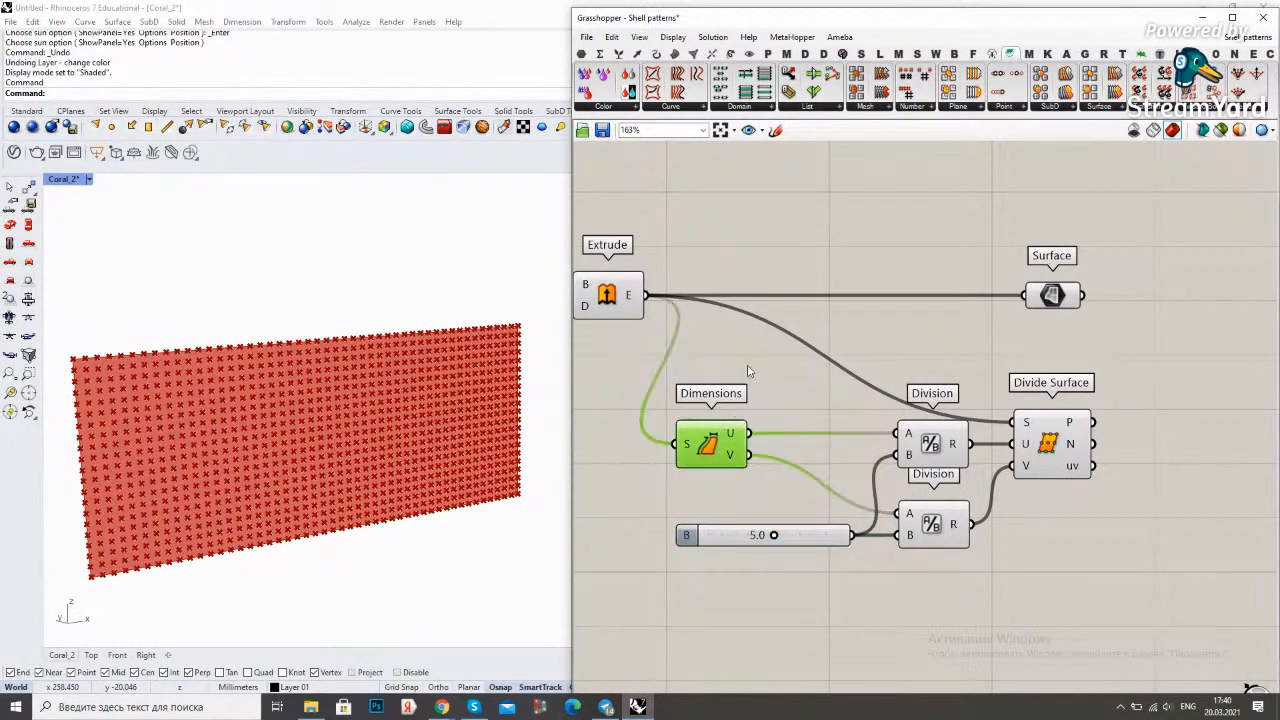
right_click(753, 362)
click(780, 384)
click(1035, 330)
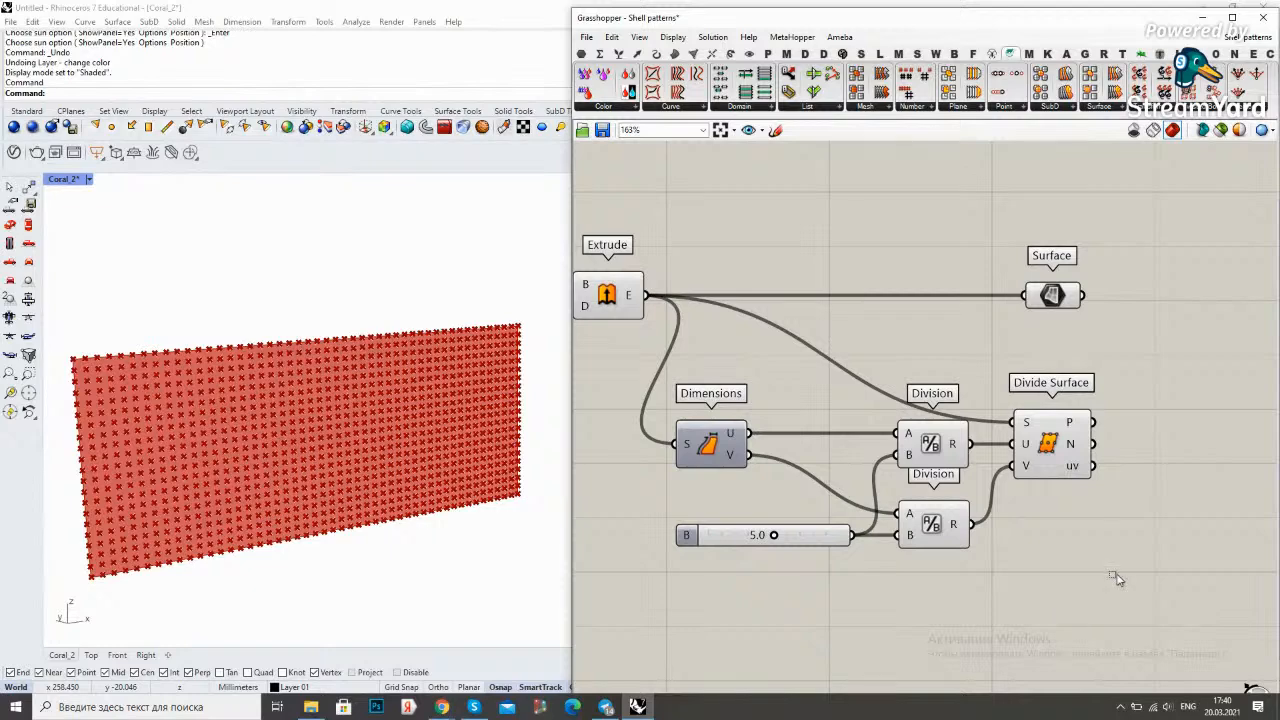
Shift both Division components and Divide Surface slightly closer to Dimensions, and realign the Surface parameter above Divide Surface
drag(1094, 536, 923, 432)
click(994, 338)
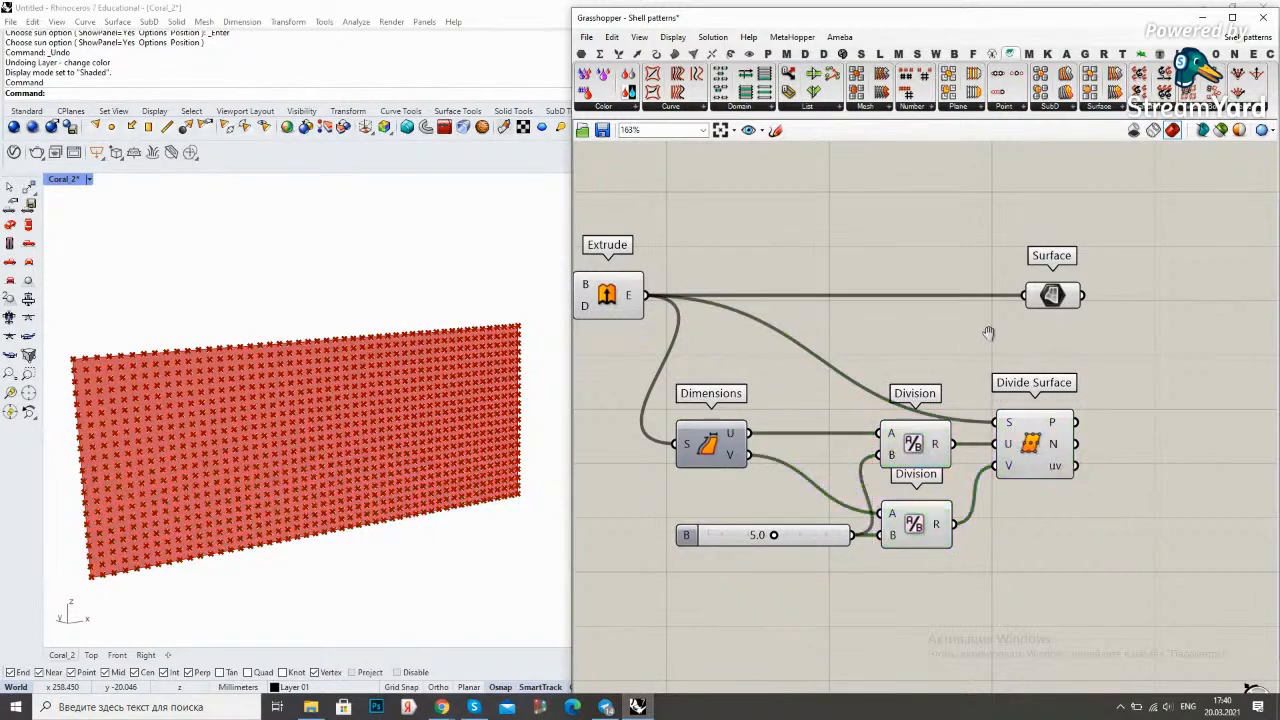
right_drag(994, 338, 951, 340)
click(1008, 431)
click(1042, 370)
right_drag(1042, 370, 935, 397)
click(880, 326)
drag(880, 326, 861, 325)
Add a Surface Closest Point component, feeding its S input from Surface and its P input from Divide Surface's P output
double_click(1037, 349)
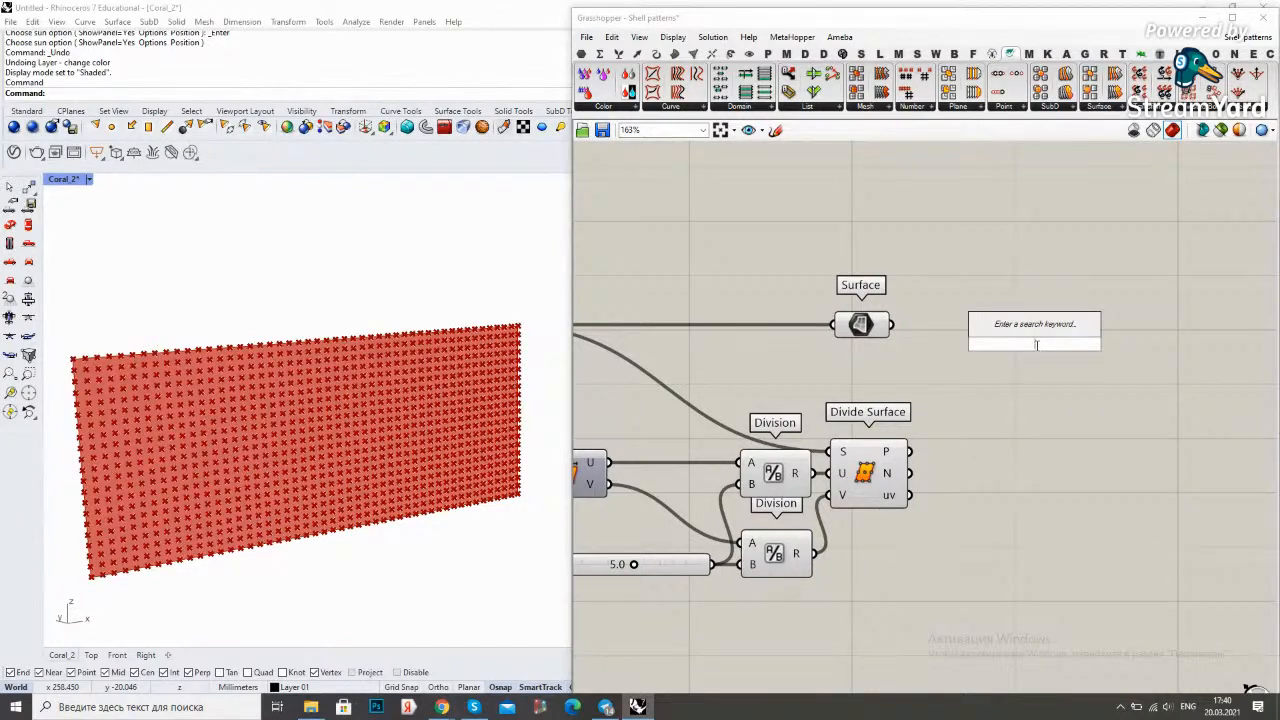
text(surface closest poin)
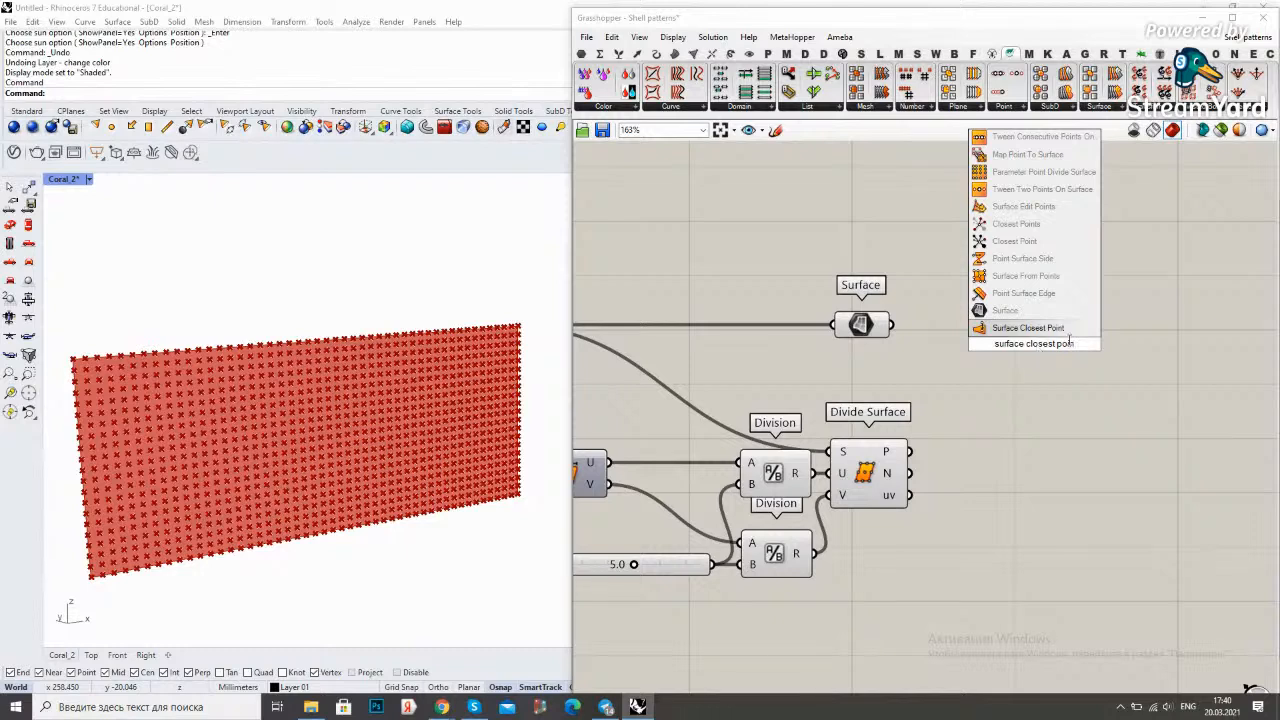
key(Return)
drag(890, 324, 1043, 328)
click(1038, 382)
drag(910, 452, 1034, 307)
click(1064, 415)
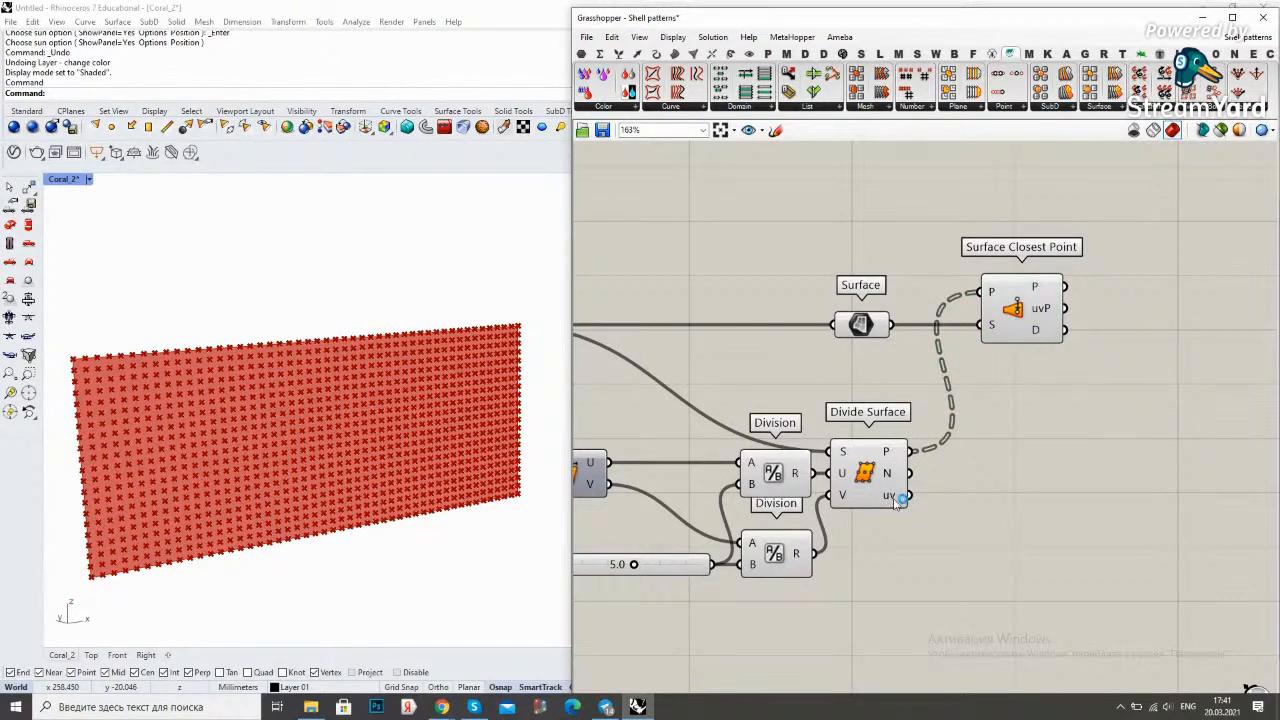
double_click(1016, 459)
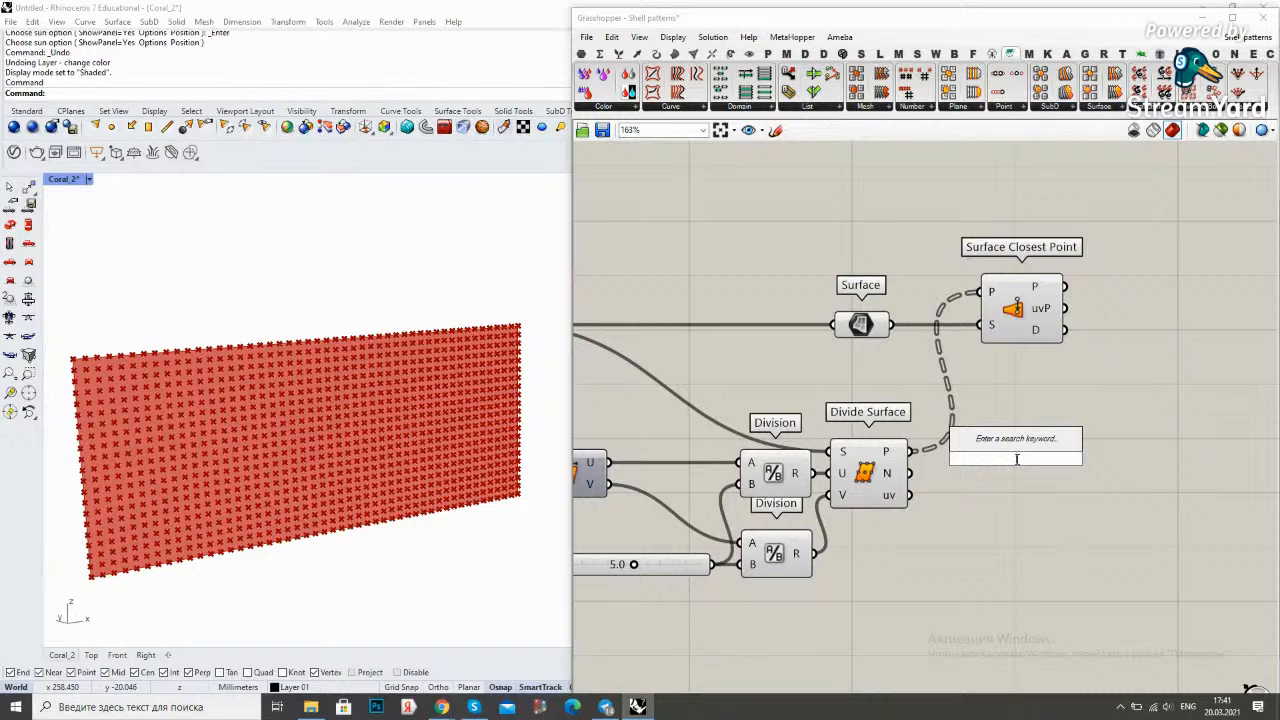
text(evalu)
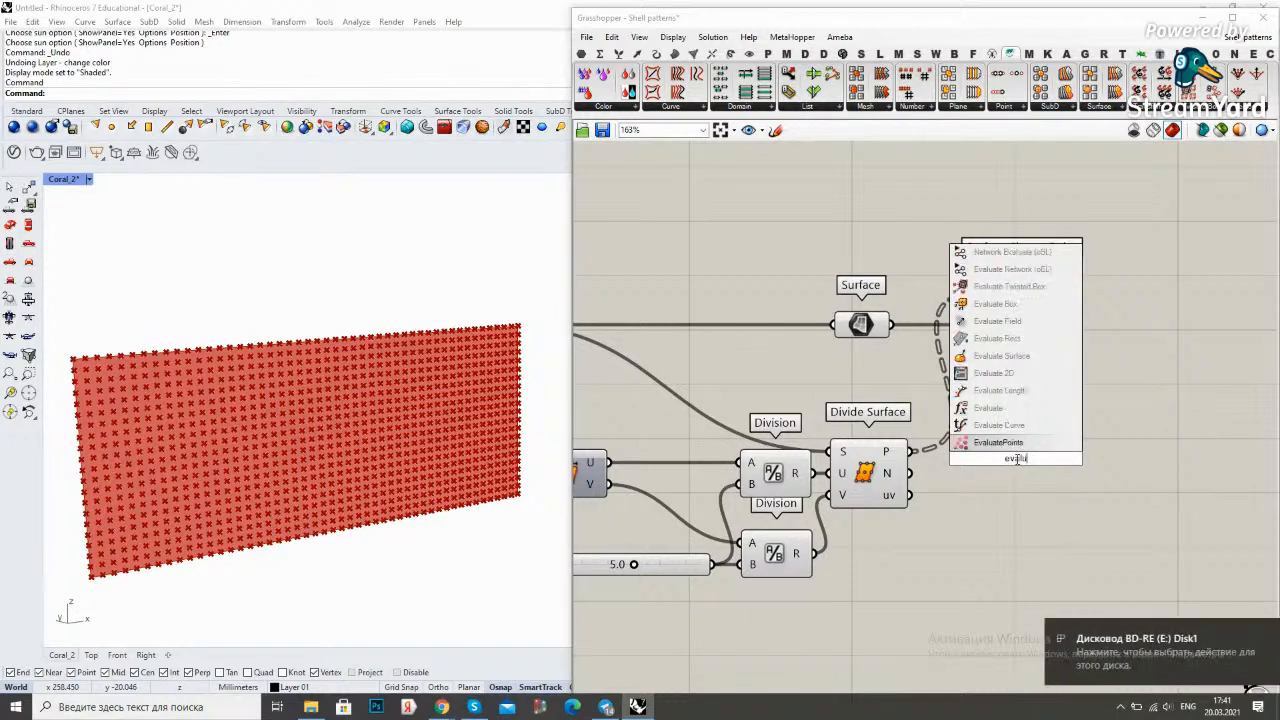
click(1071, 264)
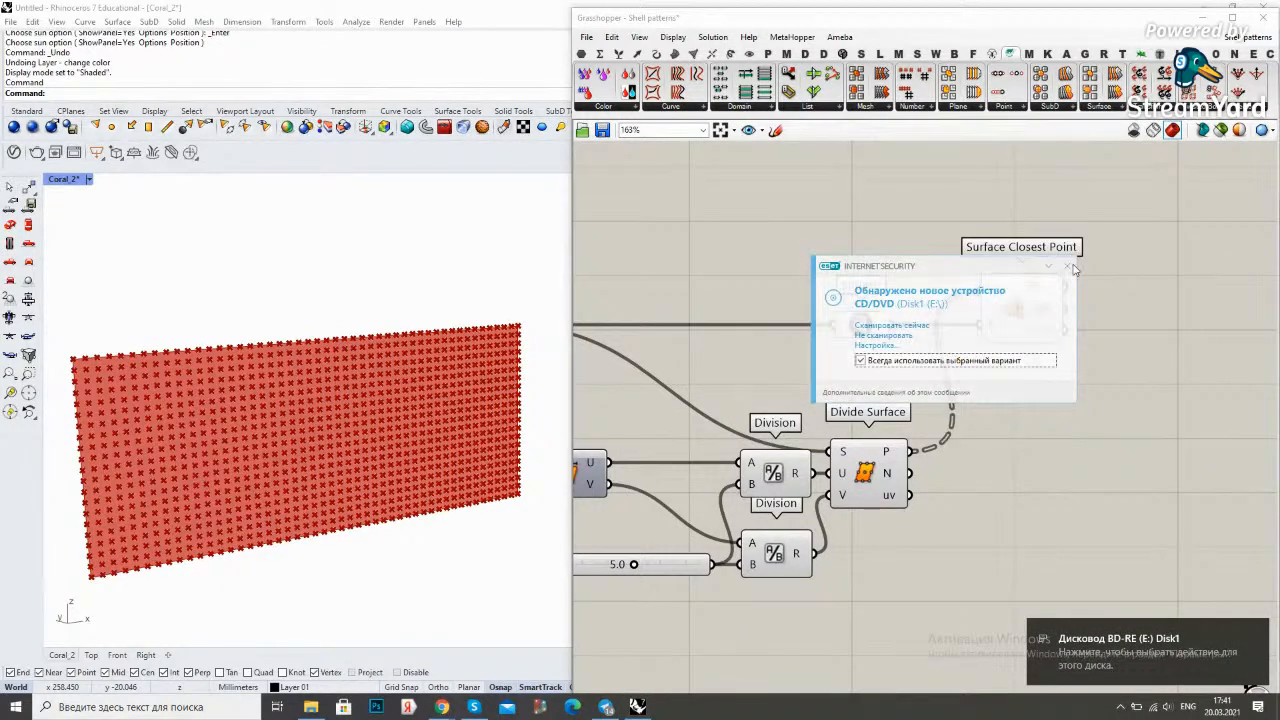
double_click(1051, 446)
Add an Evaluate Surface component, connecting Surface to its S input and Divide Surface's uv output to its uv input
double_click(1074, 451)
text(evalua)
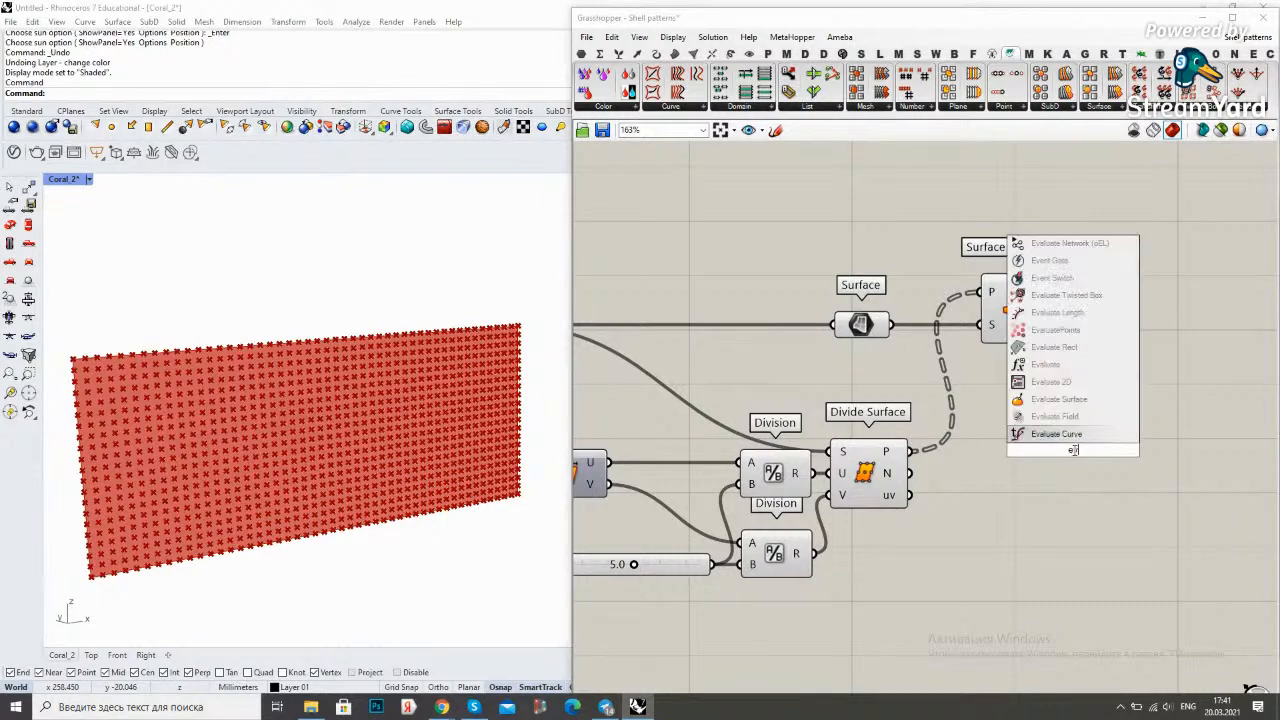
text(t)
click(1052, 382)
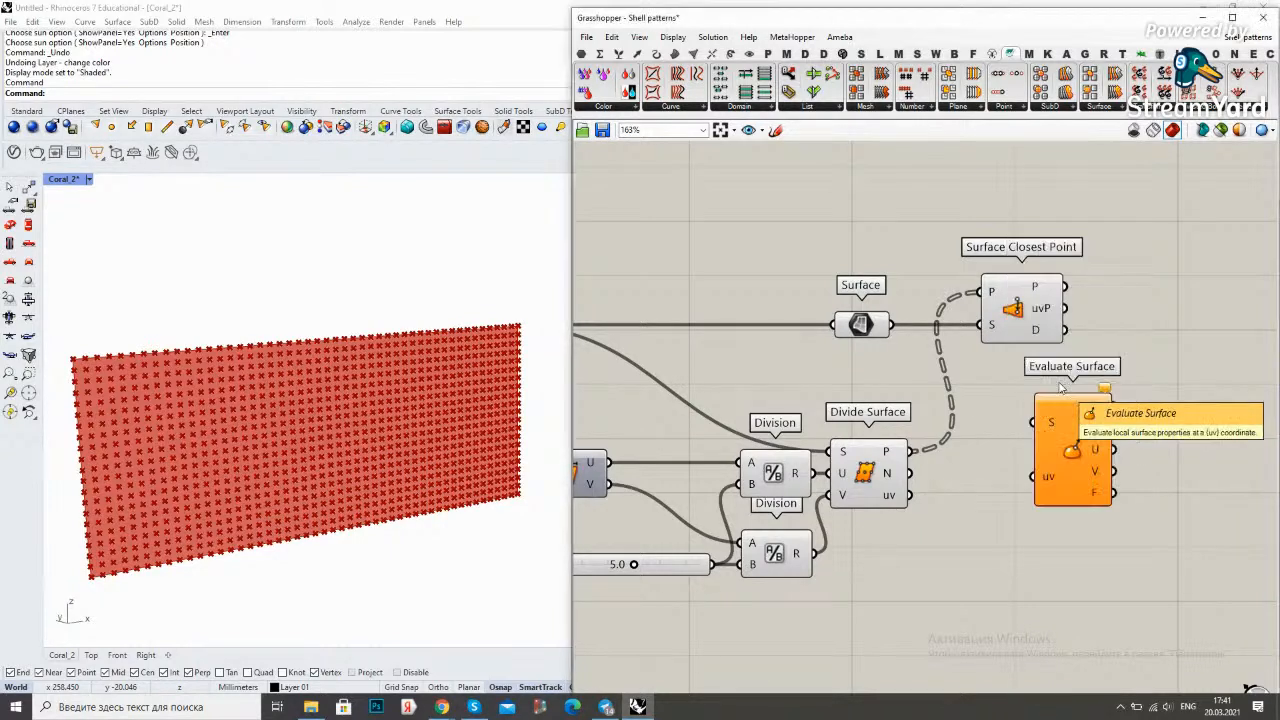
drag(895, 326, 1036, 421)
drag(910, 494, 1018, 487)
click(1087, 447)
Delete the Surface Closest Point component and move Evaluate Surface into its place beside the Surface parameter
click(1013, 316)
key(Delete)
drag(1025, 454, 1022, 342)
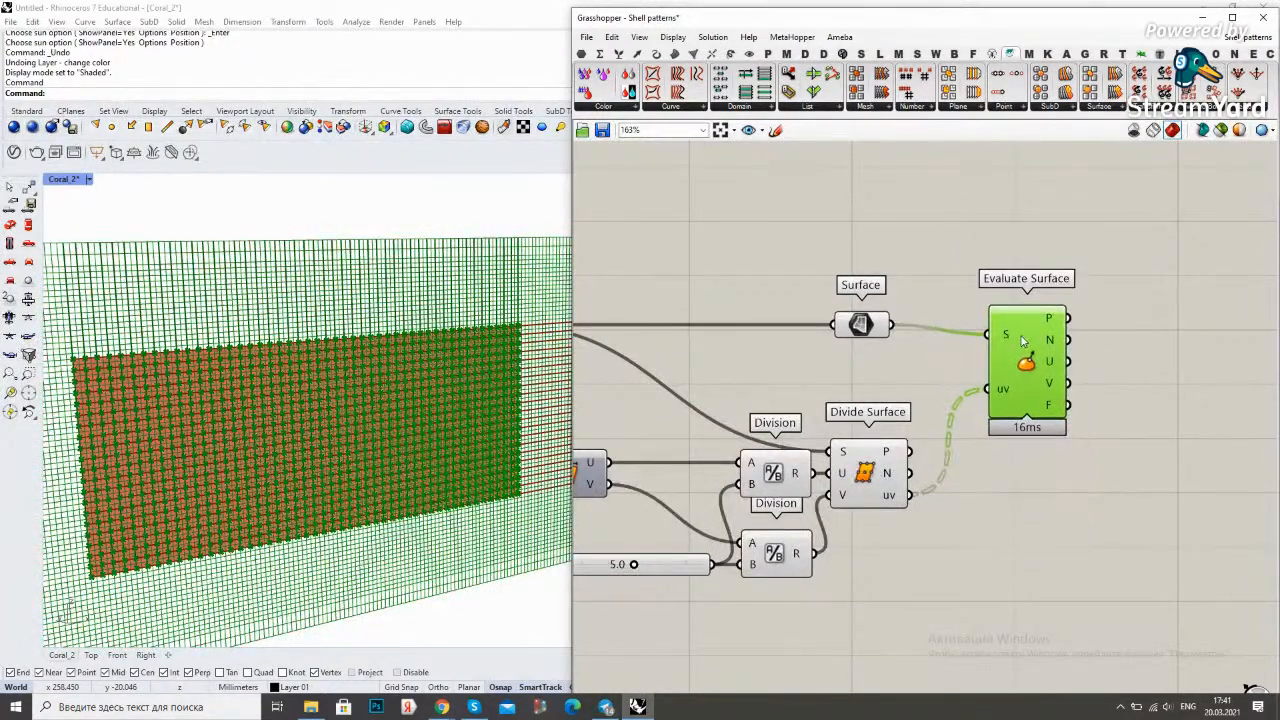
click(938, 462)
Set the slider feeding both Division components' B inputs to 6
scroll(938, 462, up, 2)
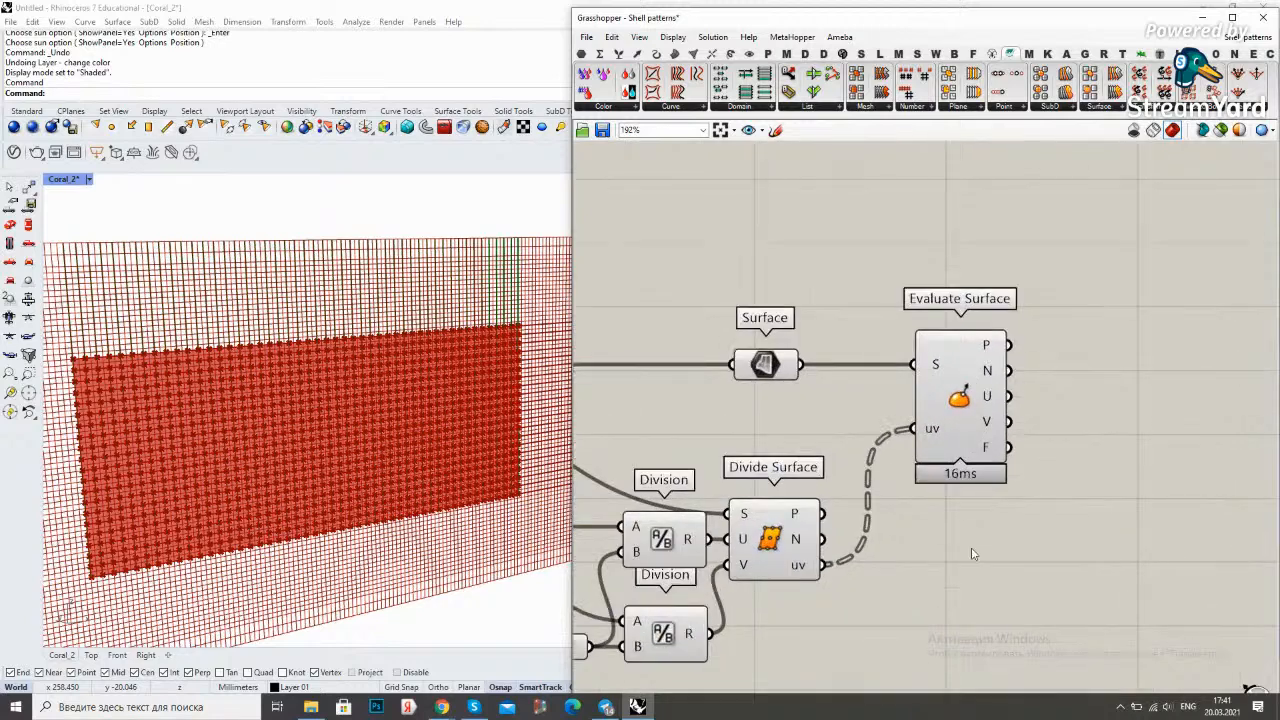
mouse_move(990, 370)
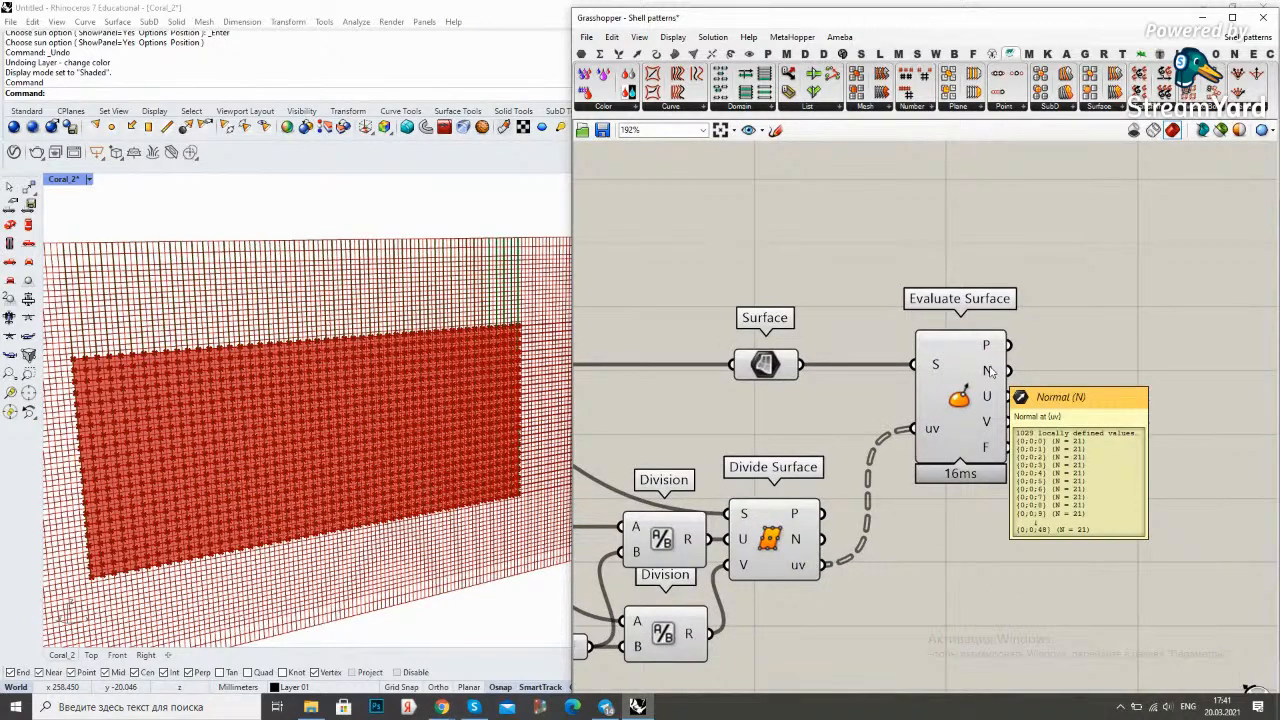
scroll(990, 370, down, 2)
right_drag(950, 620, 981, 537)
scroll(981, 537, down, 2)
double_click(940, 530)
text(6)
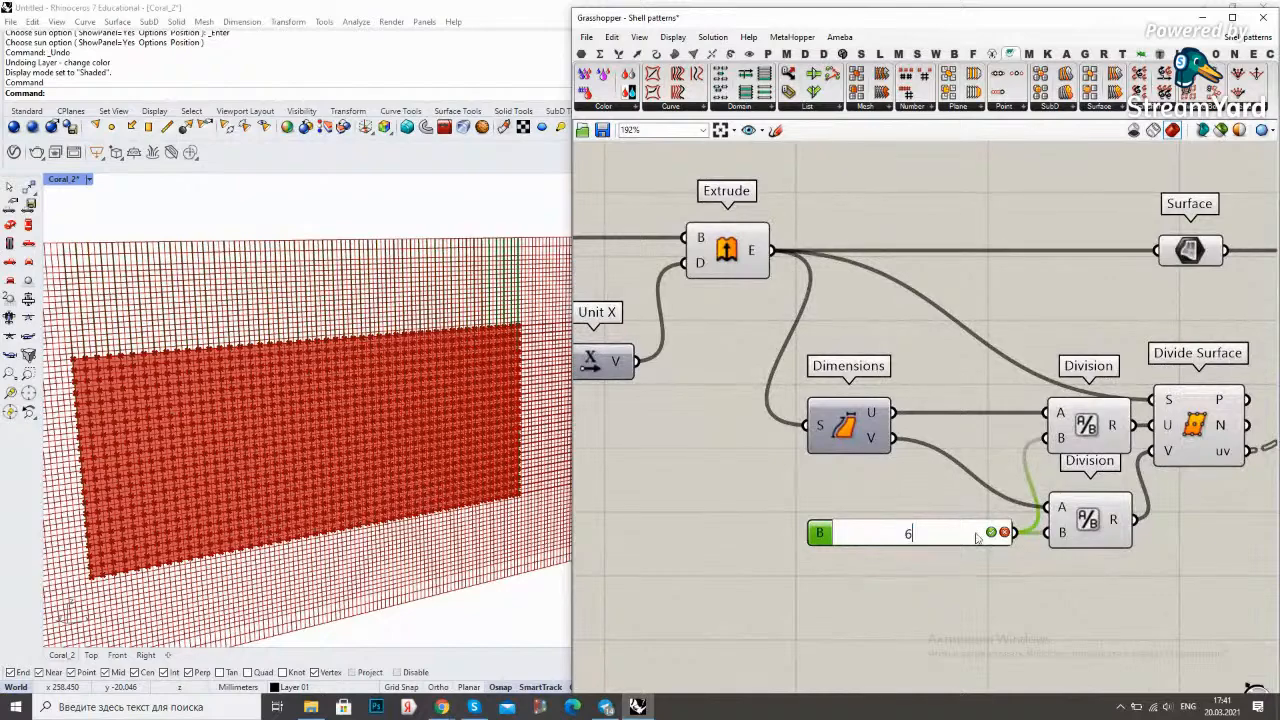
key(Return)
Turn off the viewport previews of the Division, Divide Surface, Surface and Extrude components
right_drag(1058, 474, 902, 520)
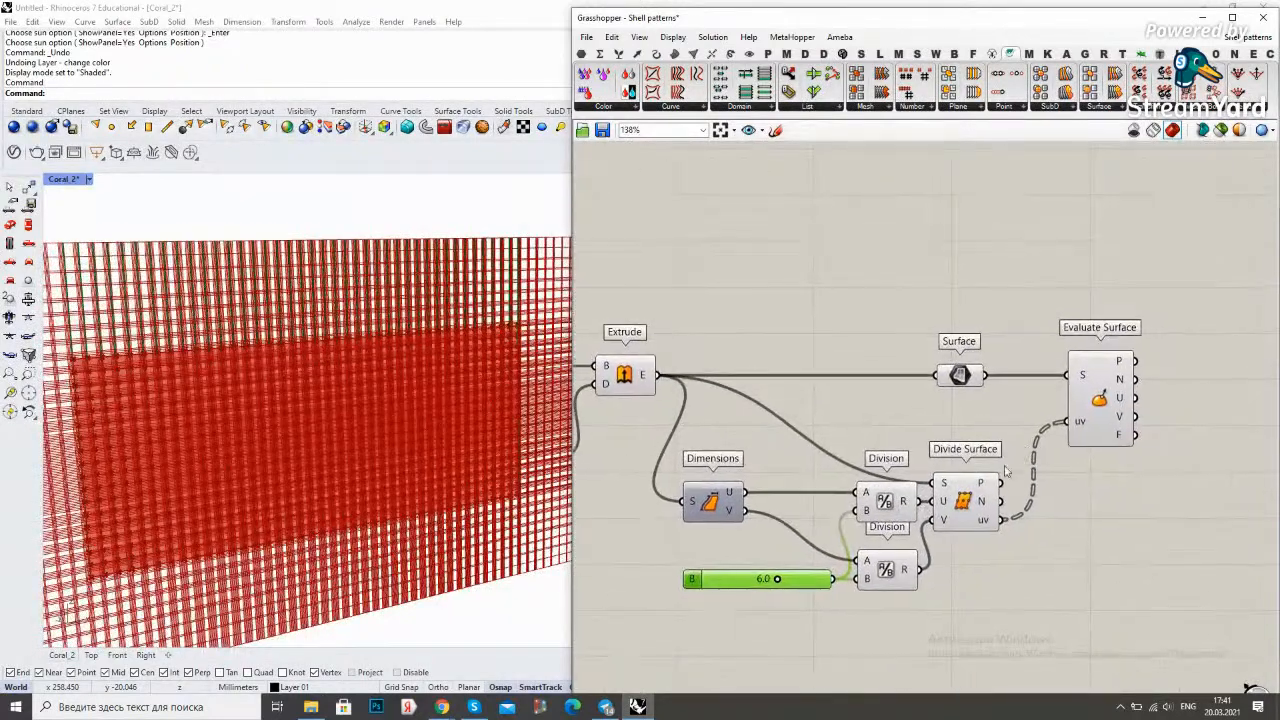
right_drag(1008, 517, 963, 507)
scroll(908, 445, up, 2)
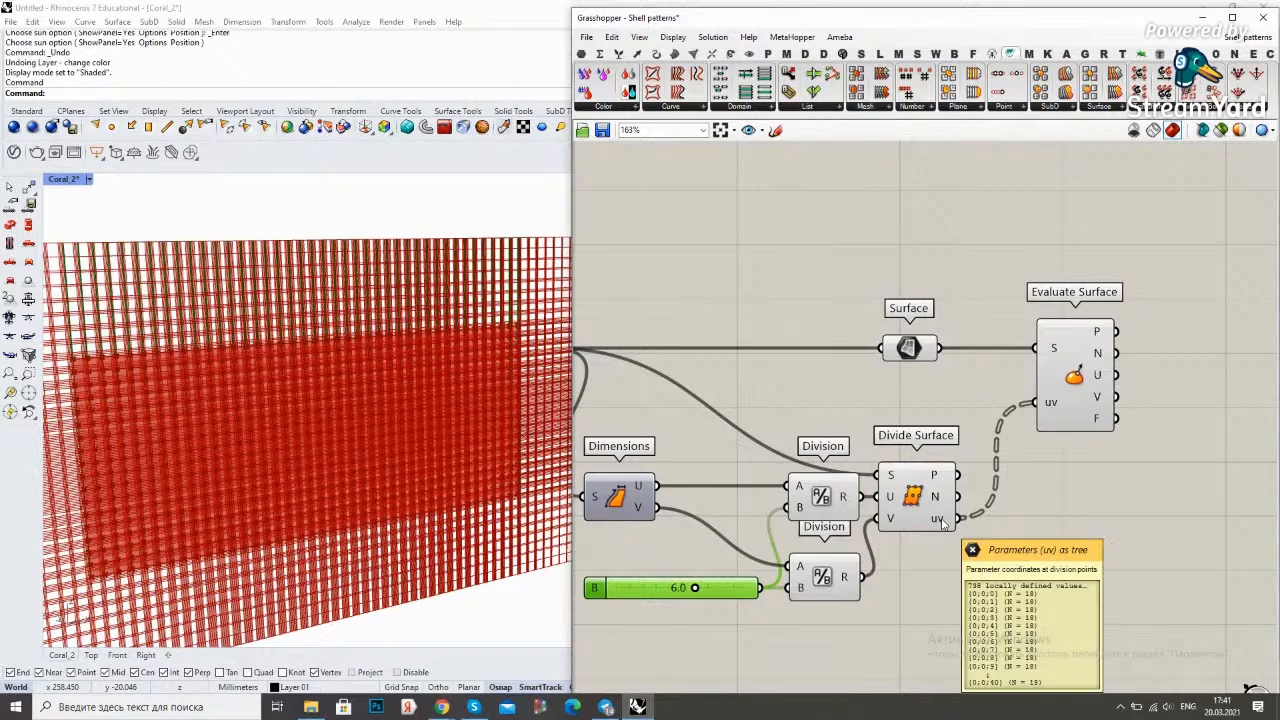
right_drag(1067, 371, 1061, 339)
scroll(982, 352, down, 3)
drag(950, 526, 843, 277)
click(863, 280)
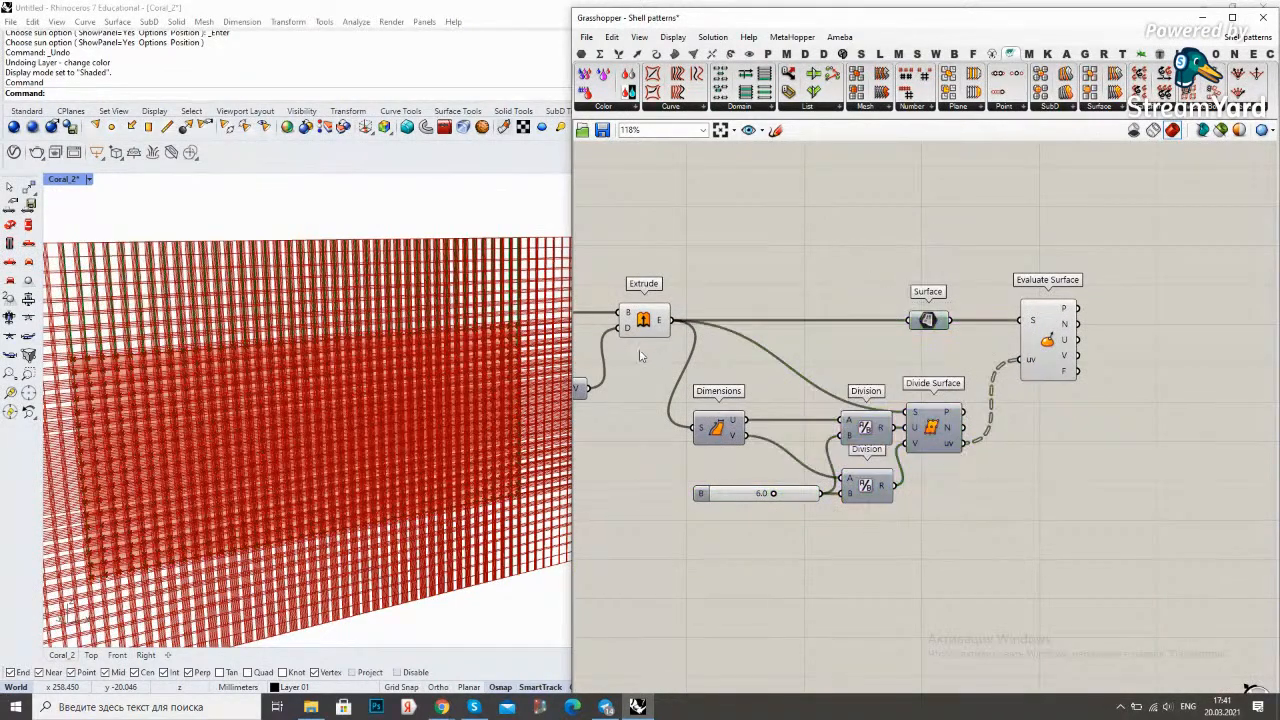
click(641, 330)
middle_click(723, 278)
click(760, 300)
Add a Move component well to the right of Evaluate Surface, leaving space between them
right_drag(988, 289, 908, 313)
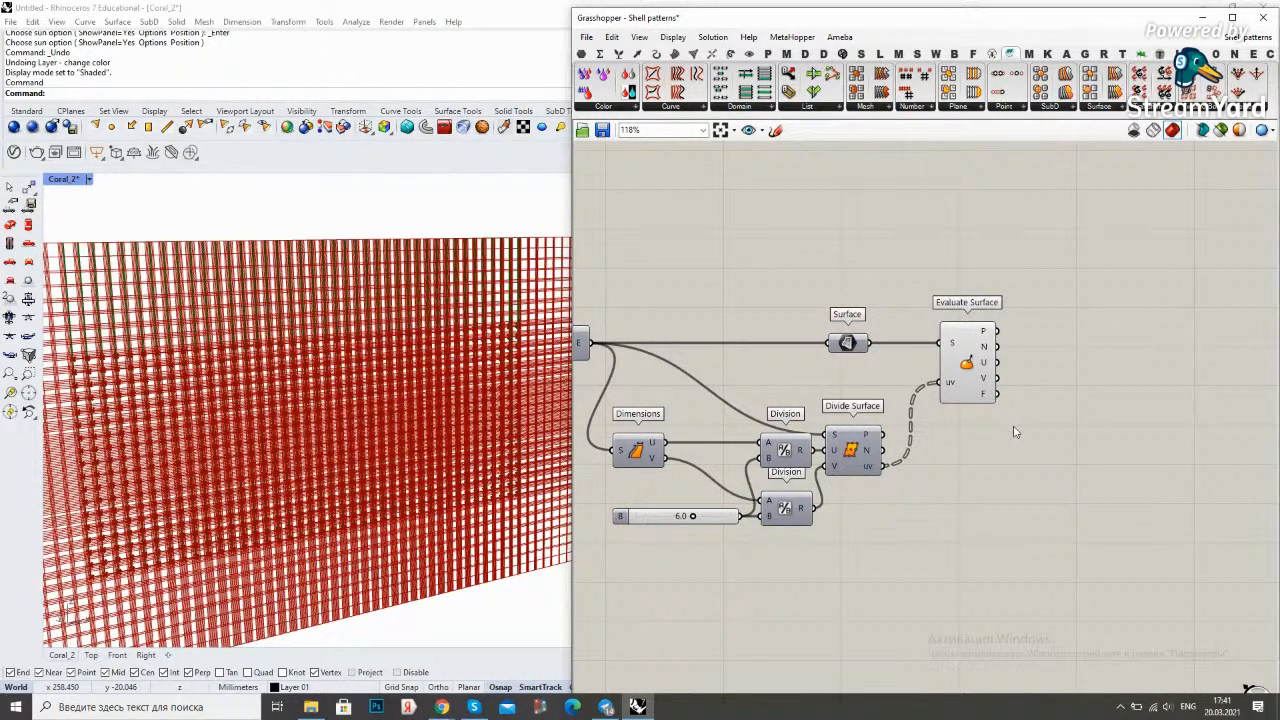
double_click(1128, 411)
text(move)
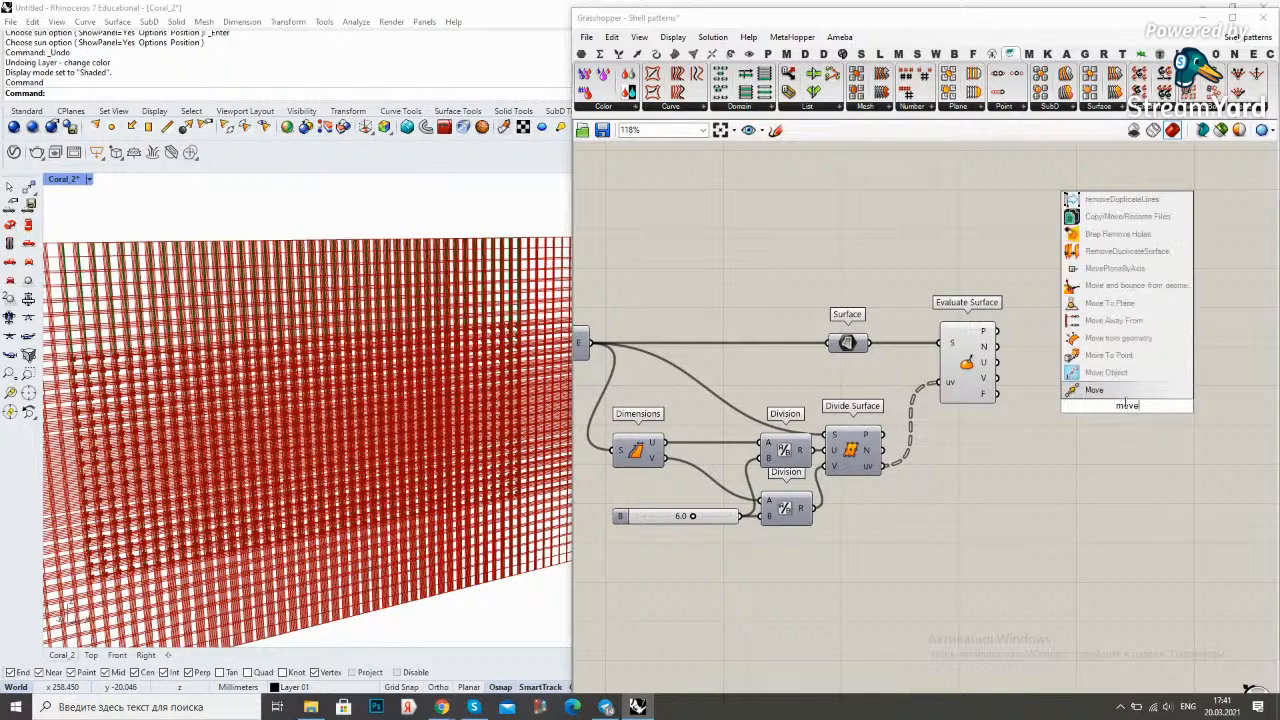
key(Return)
right_drag(1110, 440, 966, 480)
scroll(966, 420, up, 1)
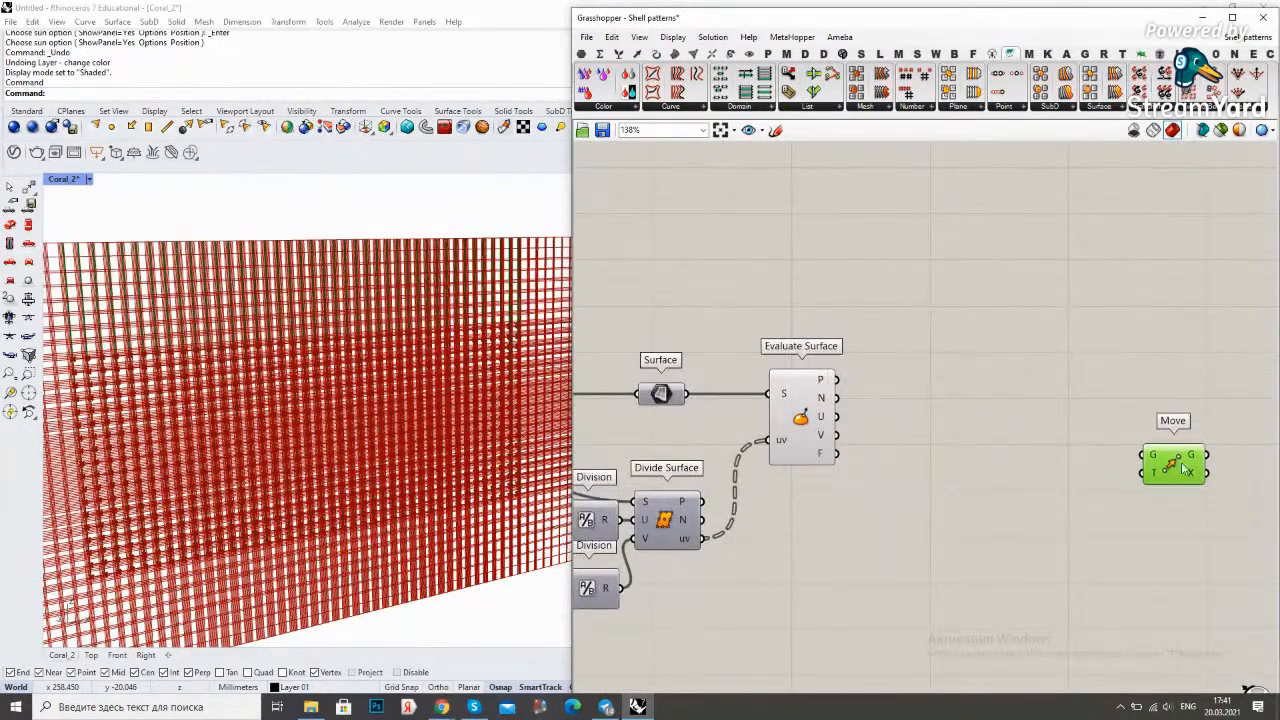
right_drag(806, 459, 775, 467)
scroll(768, 470, up, 1)
right_drag(840, 420, 865, 398)
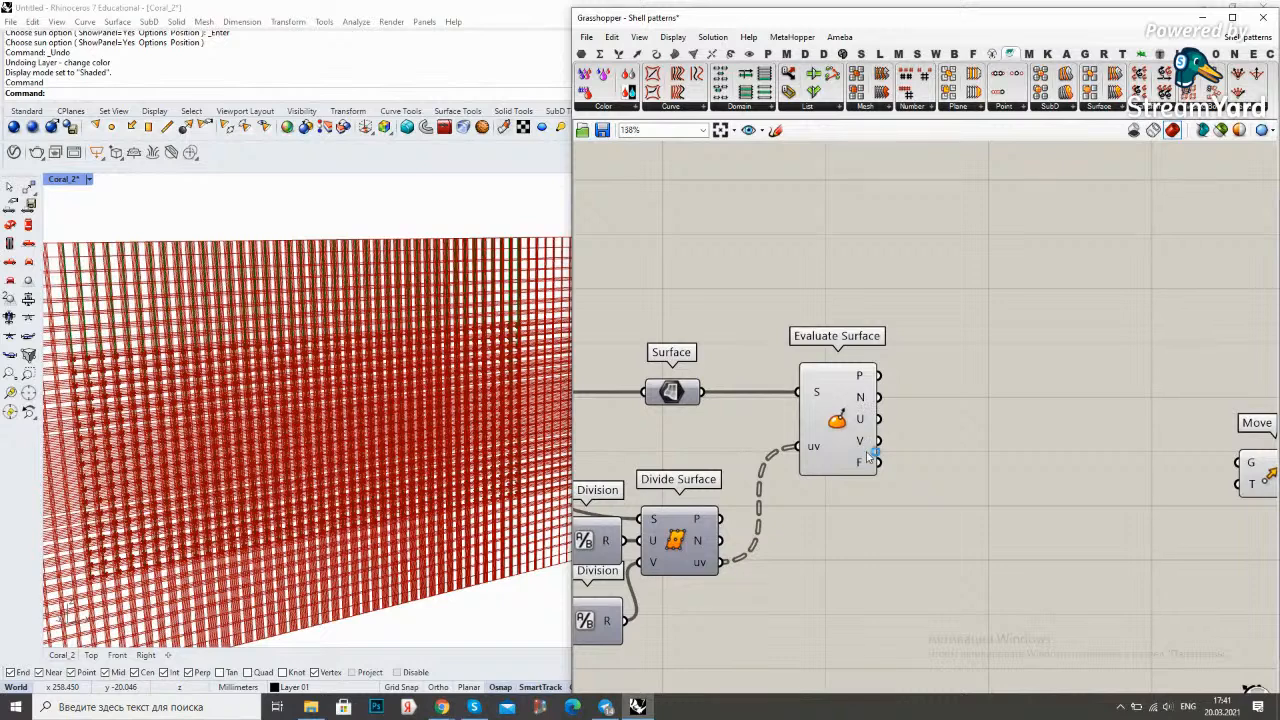
Add an Amplitude component between Evaluate Surface and Move, and connect Evaluate Surface's N output to its V input
scroll(869, 455, down, 2)
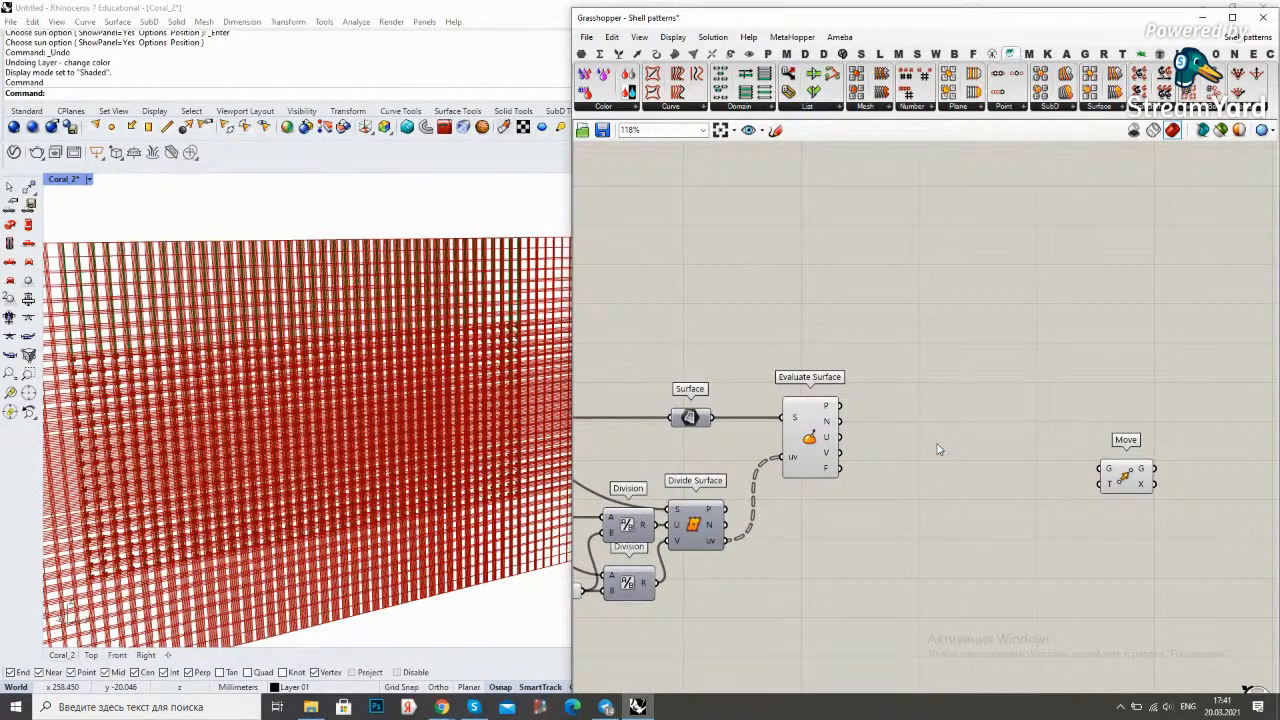
double_click(938, 449)
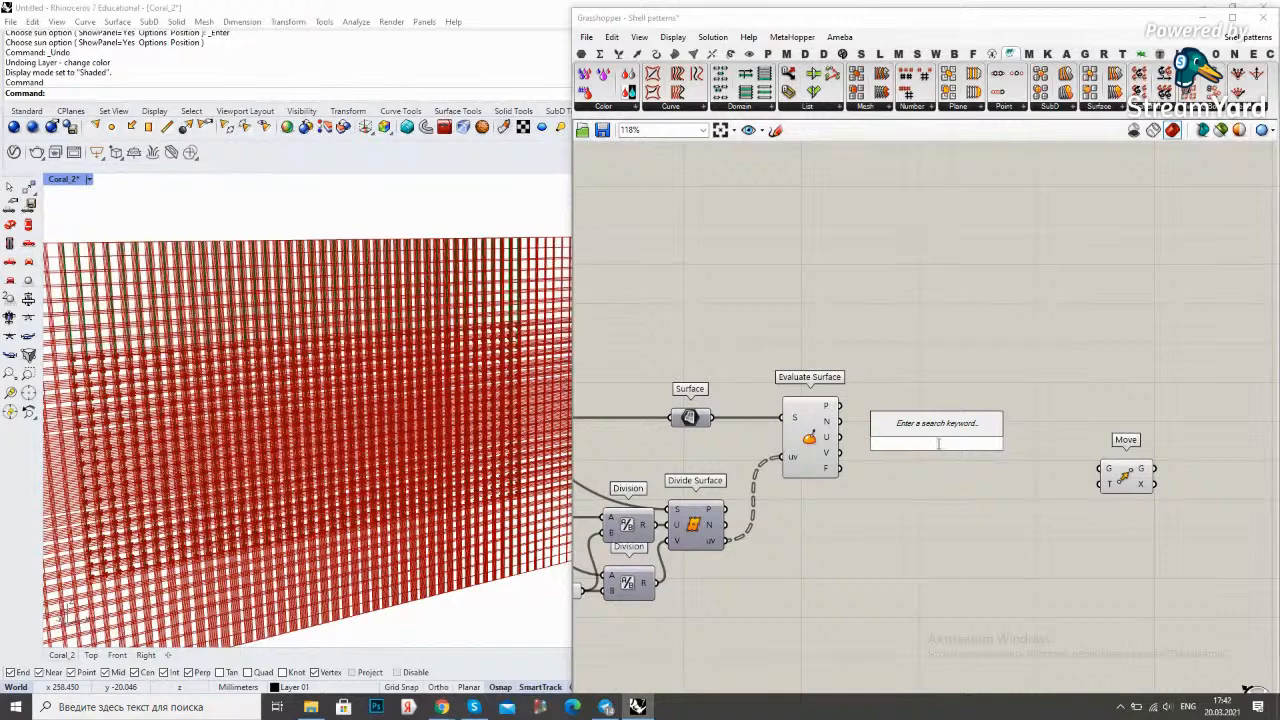
text(amplitude)
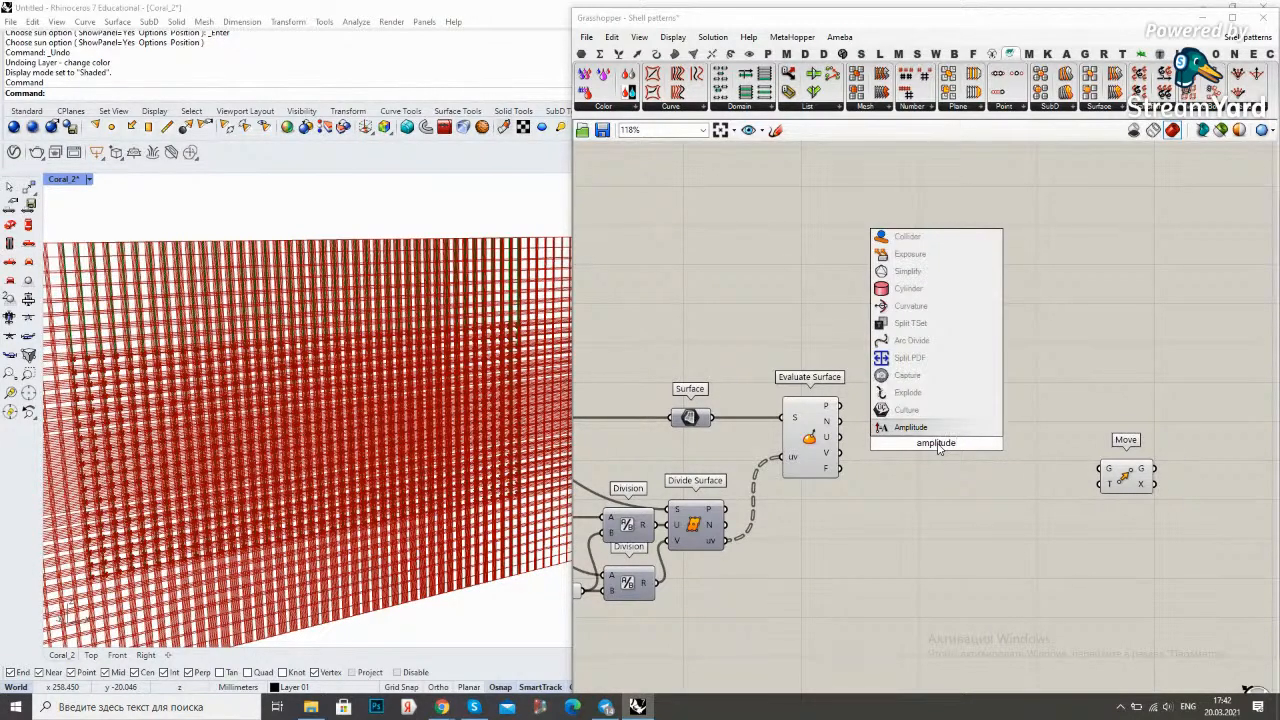
key(Return)
scroll(912, 450, up, 3)
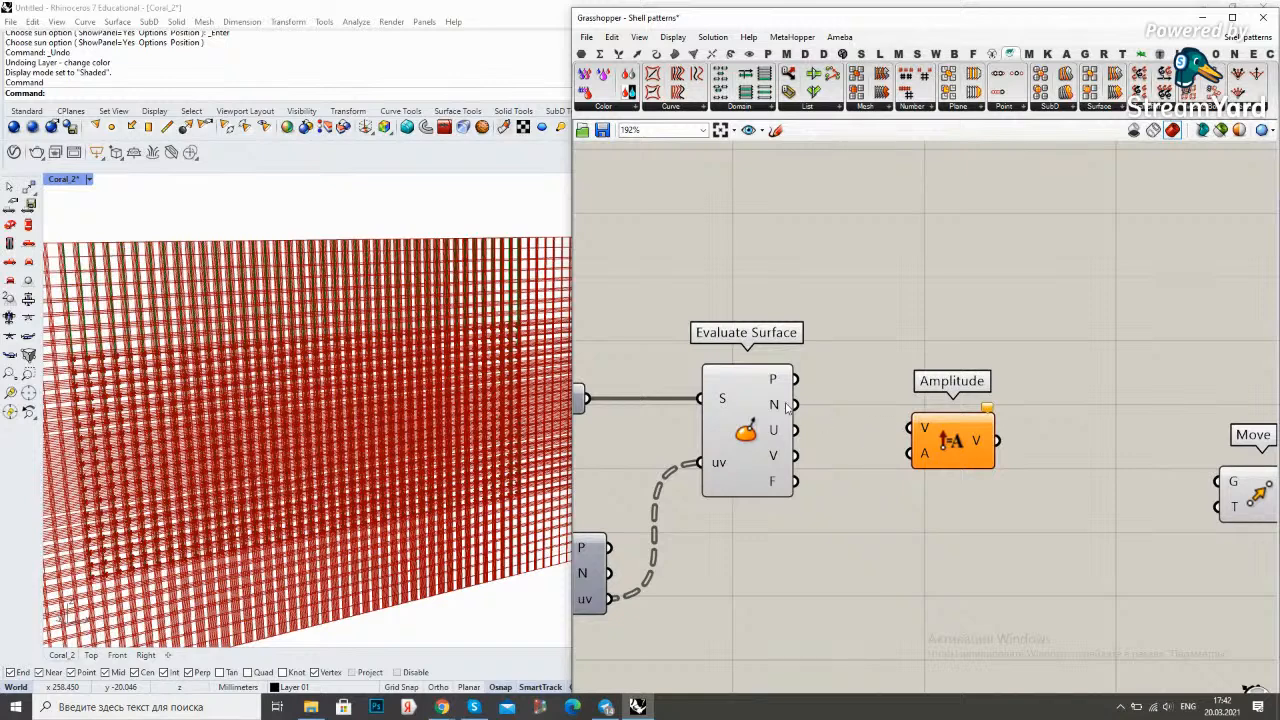
drag(799, 407, 1030, 328)
Reposition Amplitude and Move farther from Evaluate Surface, with Move slightly above and beyond Amplitude
scroll(997, 404, down, 3)
click(930, 338)
right_drag(930, 338, 923, 380)
drag(805, 413, 910, 413)
click(858, 356)
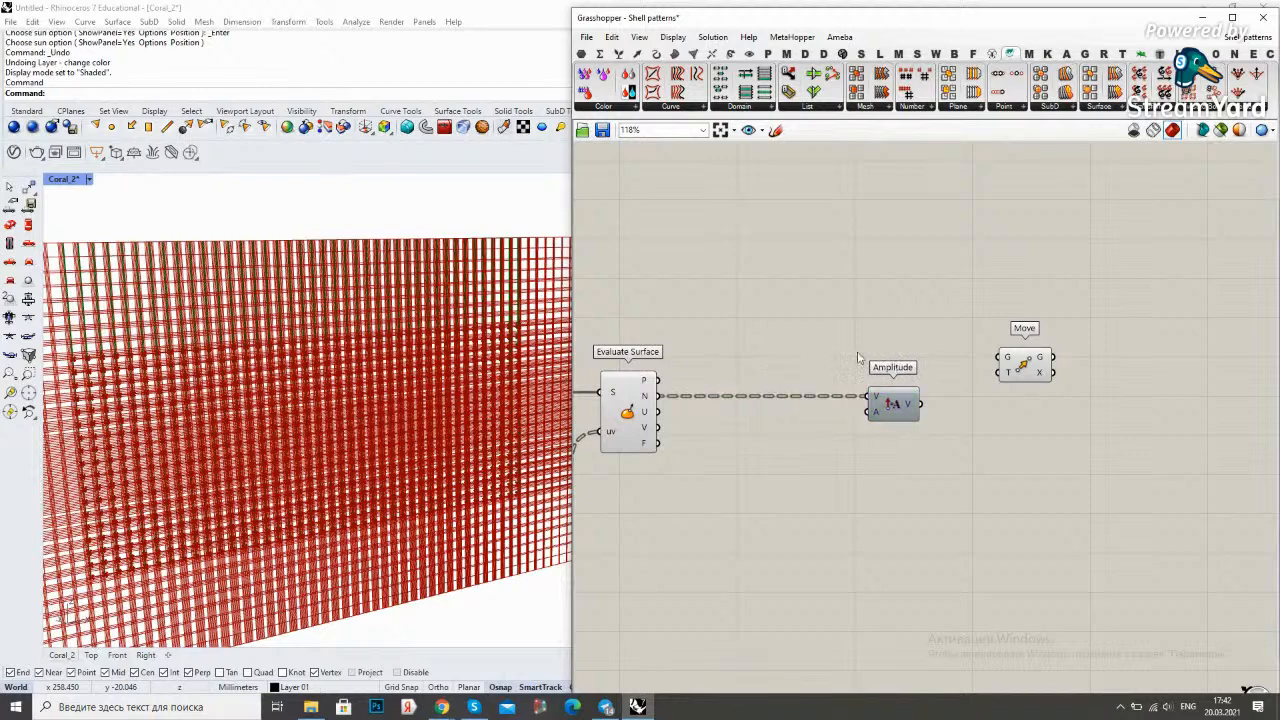
right_drag(858, 356, 906, 362)
right_drag(845, 474, 988, 447)
right_drag(1040, 398, 906, 440)
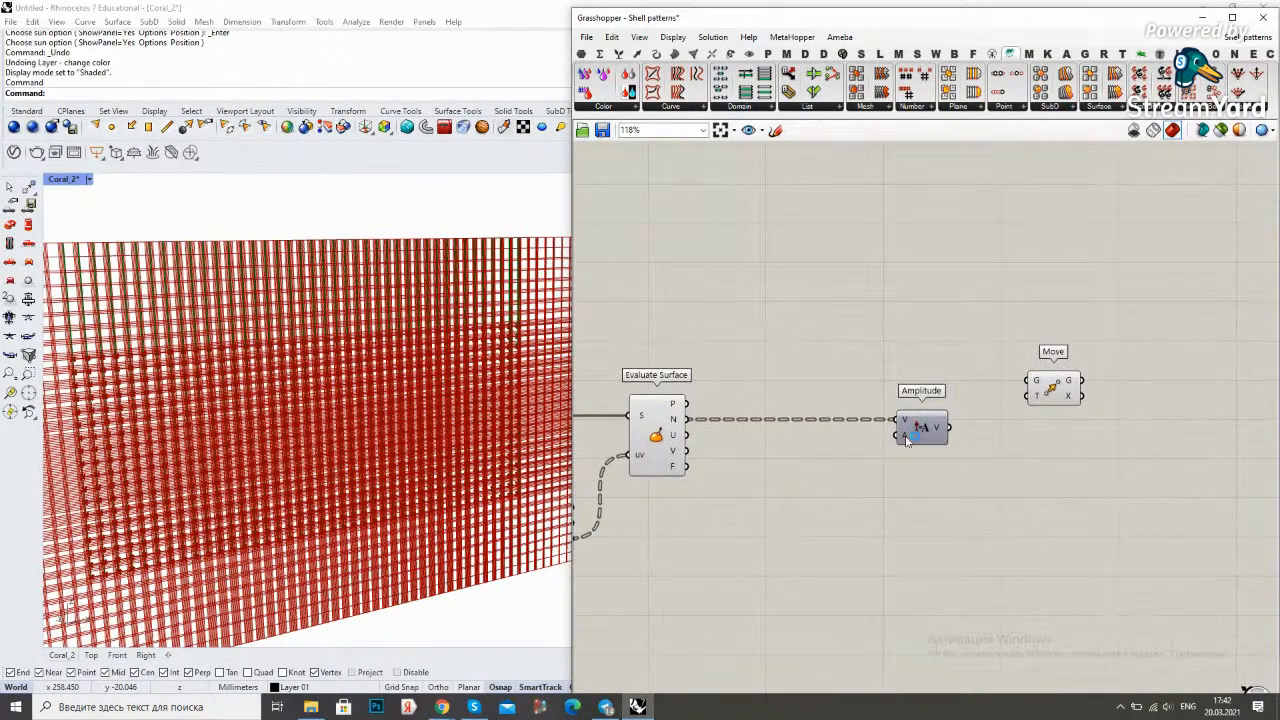
Connect Amplitude's V output to Move's T input and Evaluate Surface's P output to Move's G input, aligning Move with the wires
mouse_move(906, 439)
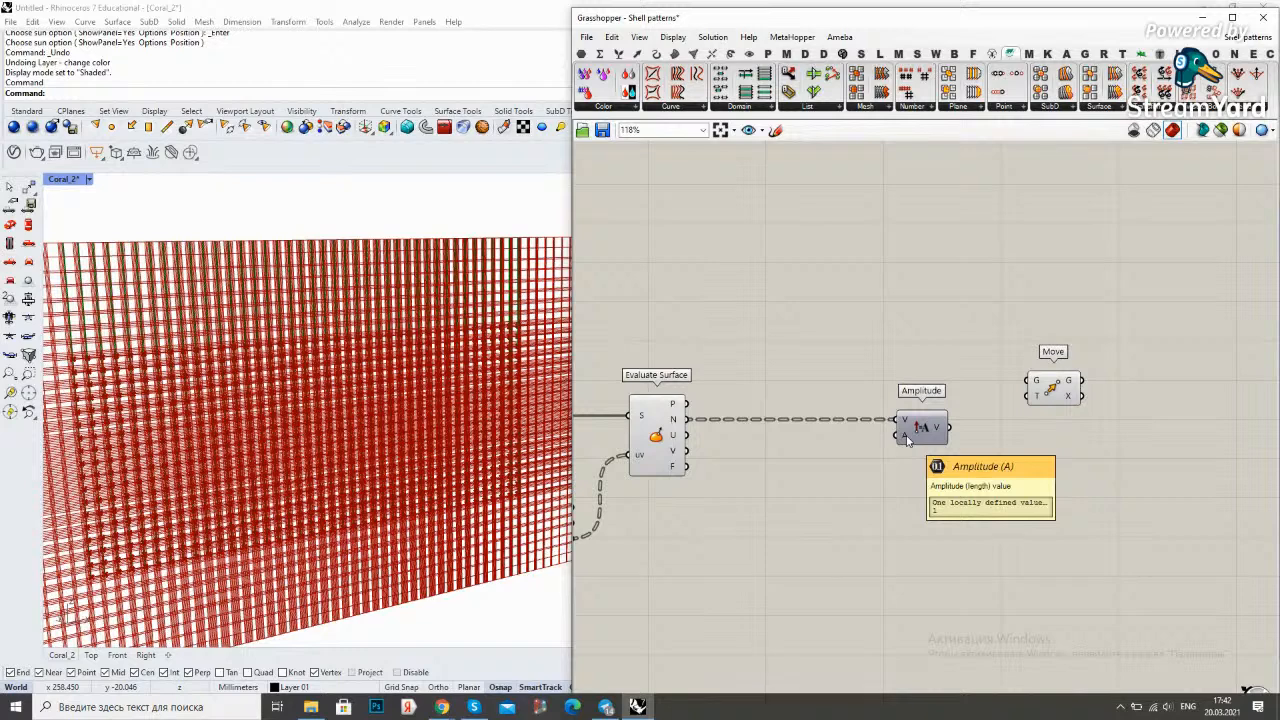
drag(950, 427, 1097, 426)
click(1063, 390)
mouse_move(1072, 427)
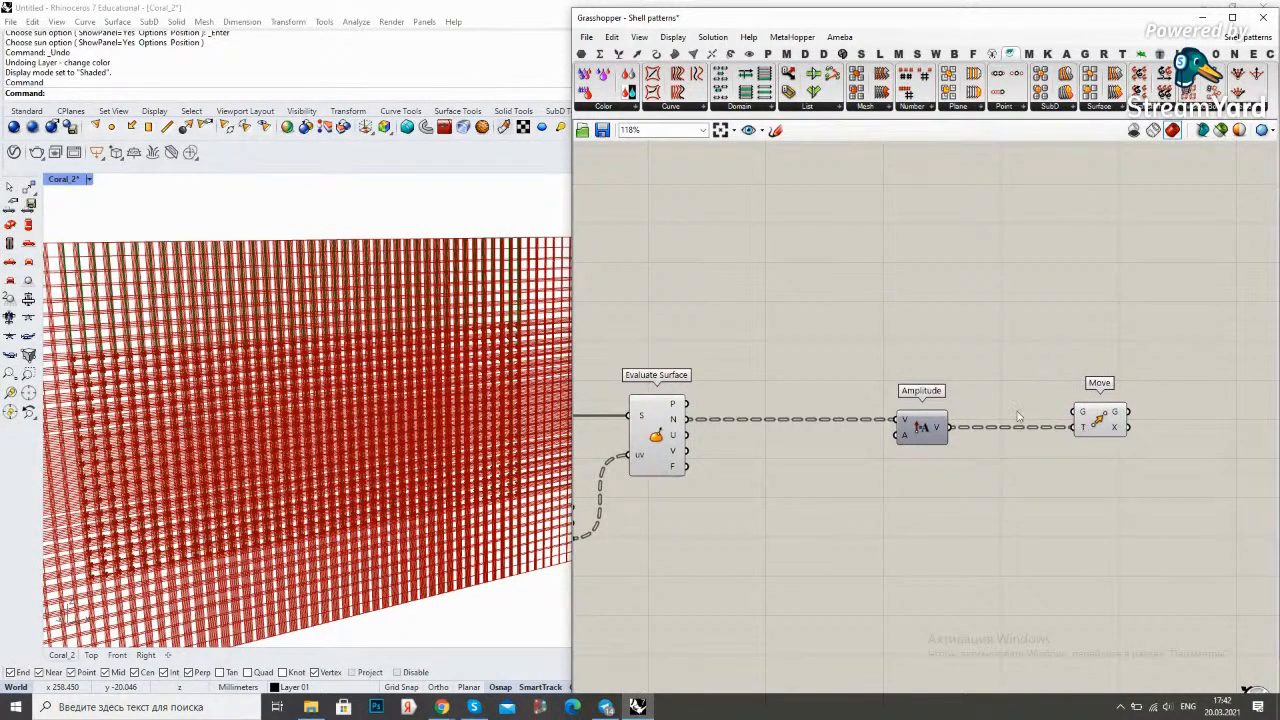
drag(688, 405, 1100, 420)
click(1059, 378)
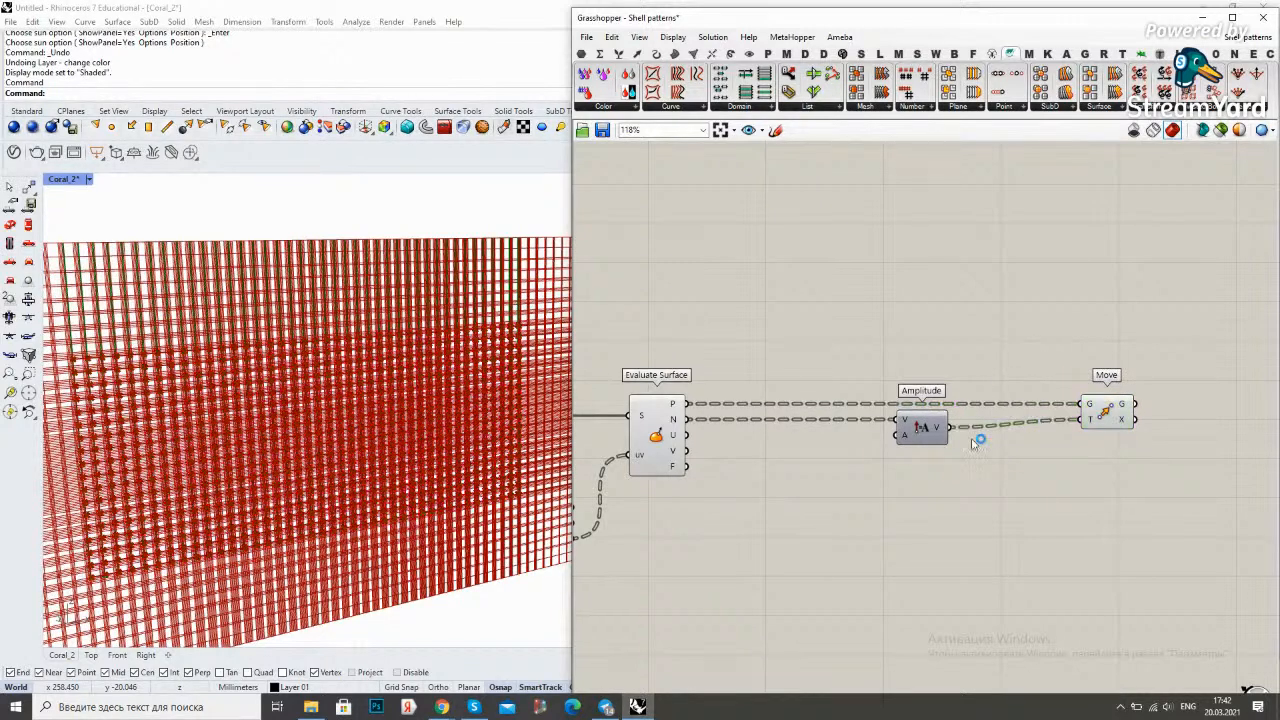
Turn off the viewport preview of the Evaluate Surface component
scroll(958, 517, down, 3)
right_click(780, 445)
click(846, 414)
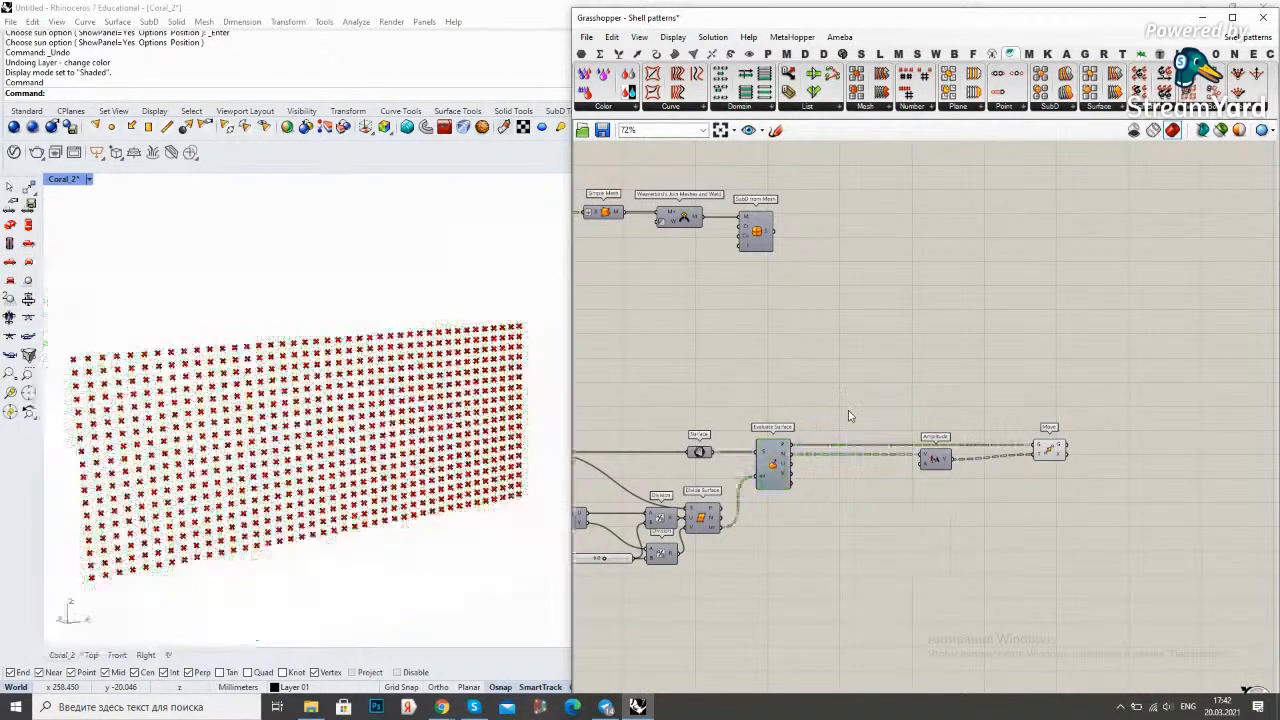
Move the Amplitude and Move components farther from Evaluate Surface to leave a wide gap between them
right_drag(846, 414, 761, 389)
drag(1015, 445, 970, 414)
drag(972, 419, 1049, 420)
click(820, 400)
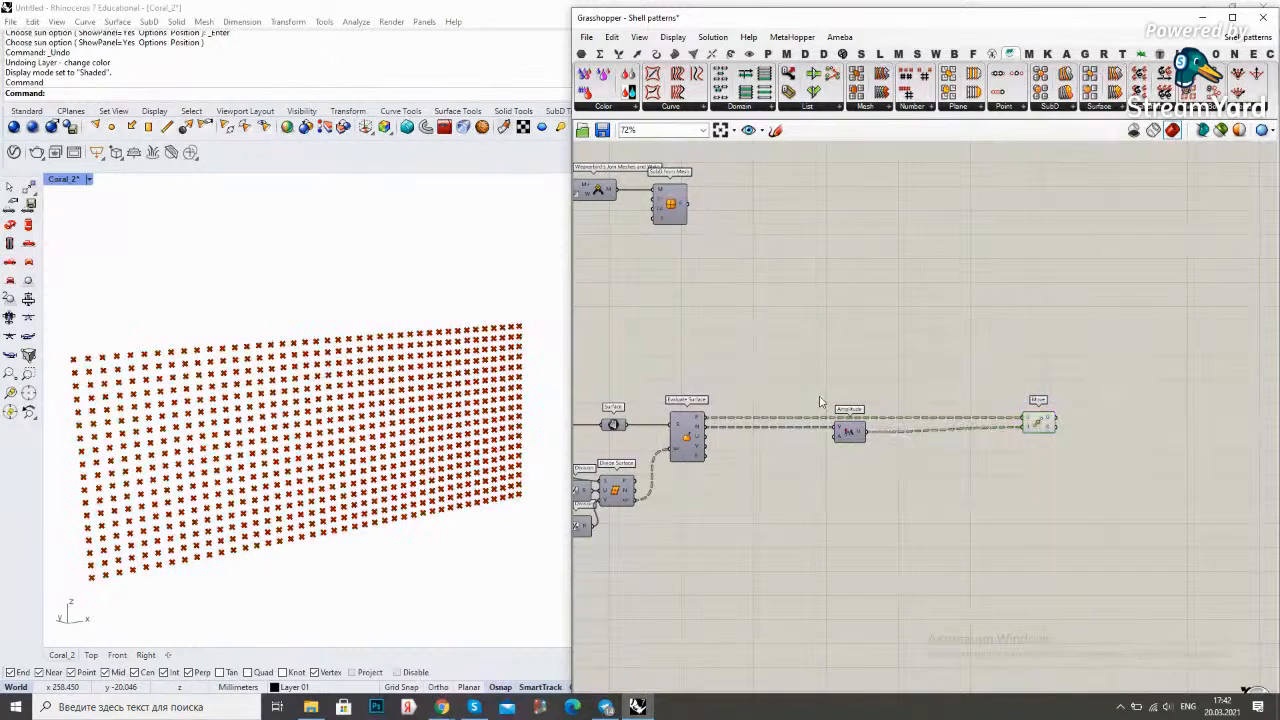
right_drag(820, 400, 898, 354)
drag(926, 384, 988, 384)
click(936, 350)
right_drag(936, 350, 992, 320)
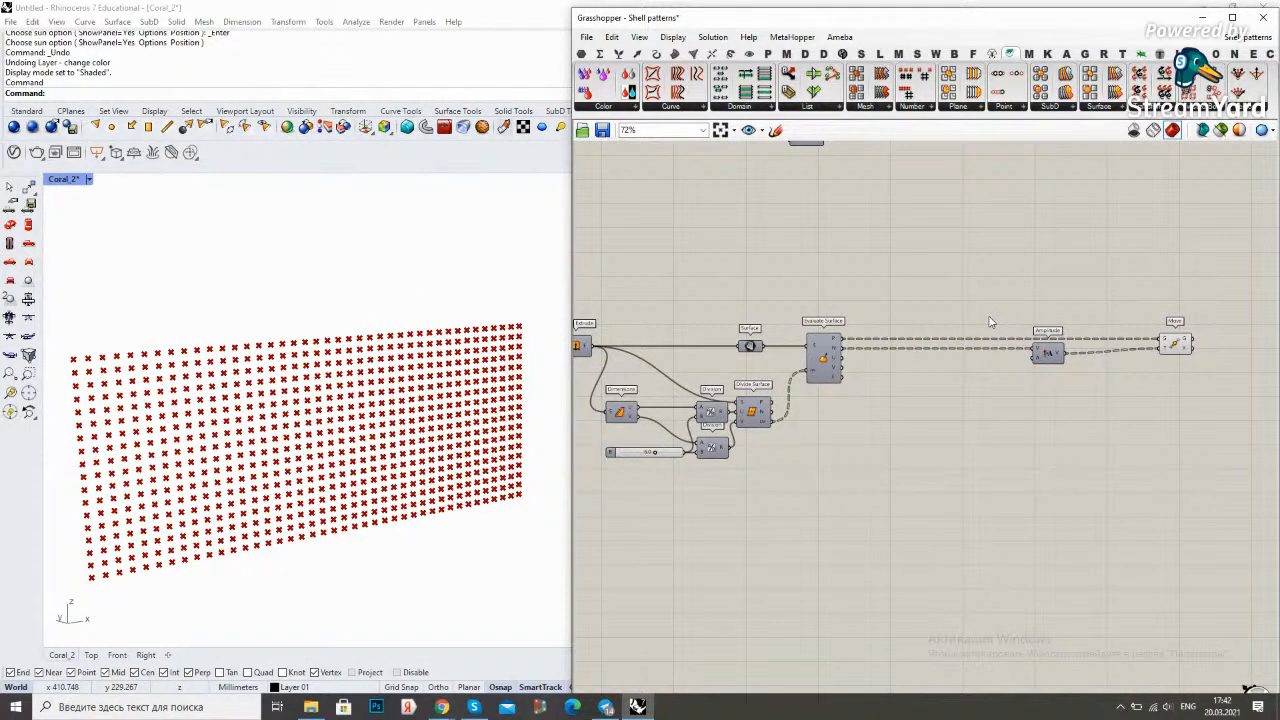
Add a Tree Statistics component and place it just below Evaluate Surface, beside Divide Surface
right_drag(966, 417, 929, 414)
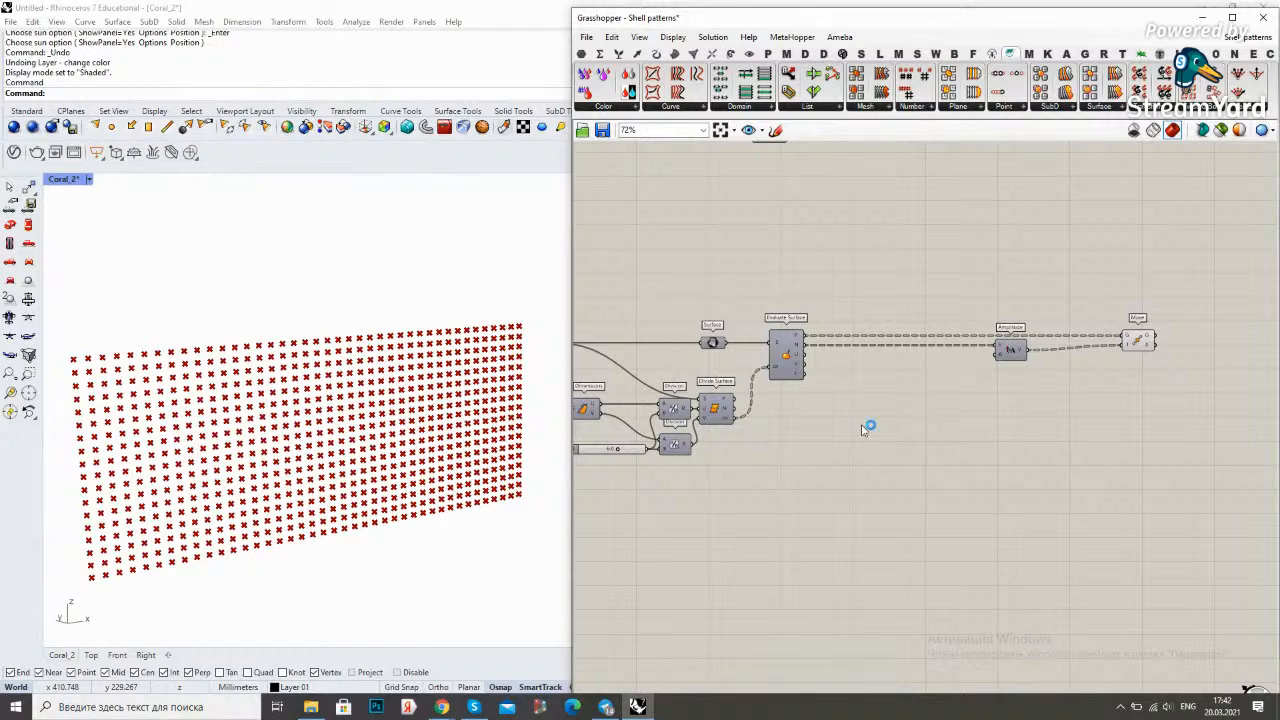
right_drag(846, 442, 927, 405)
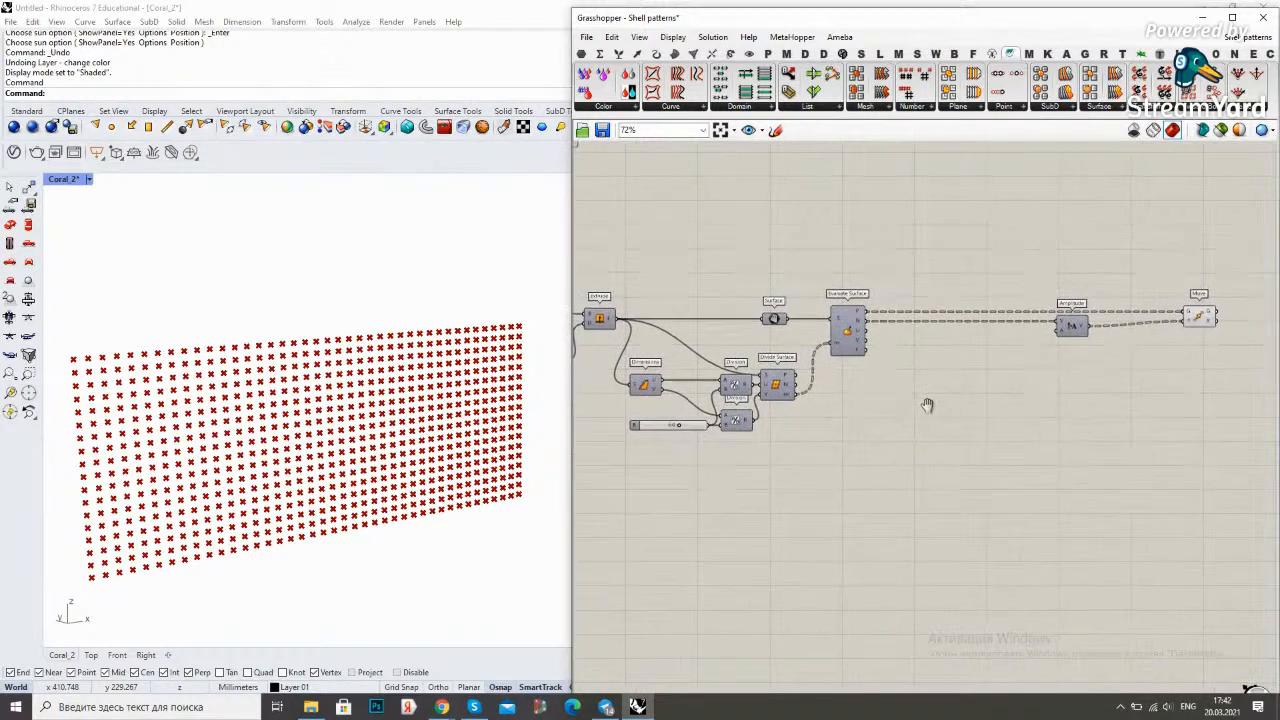
right_drag(1004, 387, 977, 398)
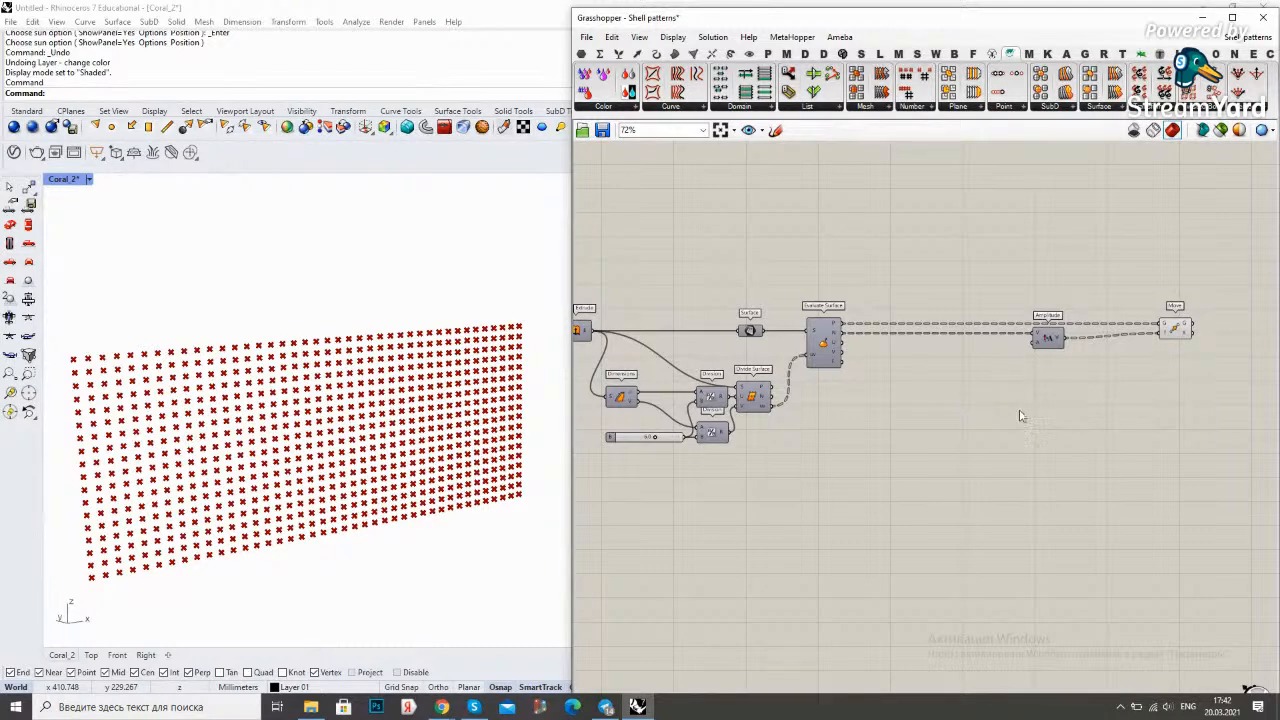
scroll(917, 391, up, 1)
right_drag(852, 394, 857, 409)
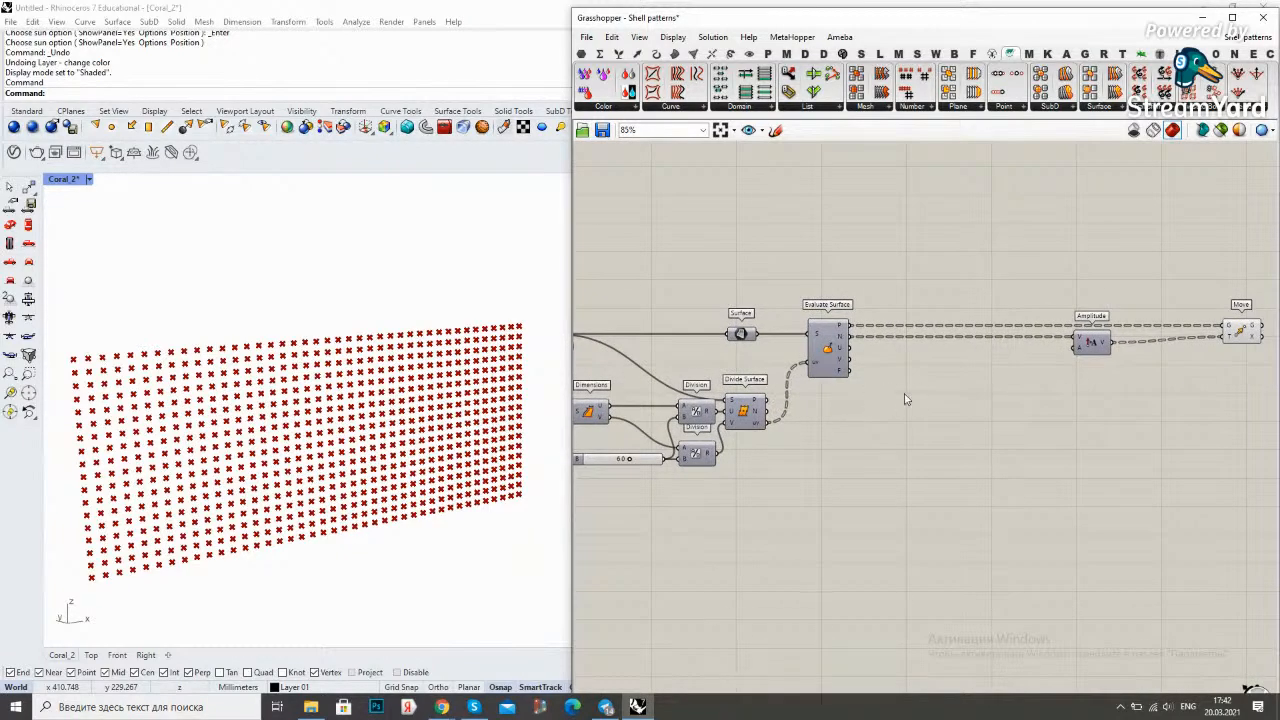
double_click(905, 399)
text(tree stat)
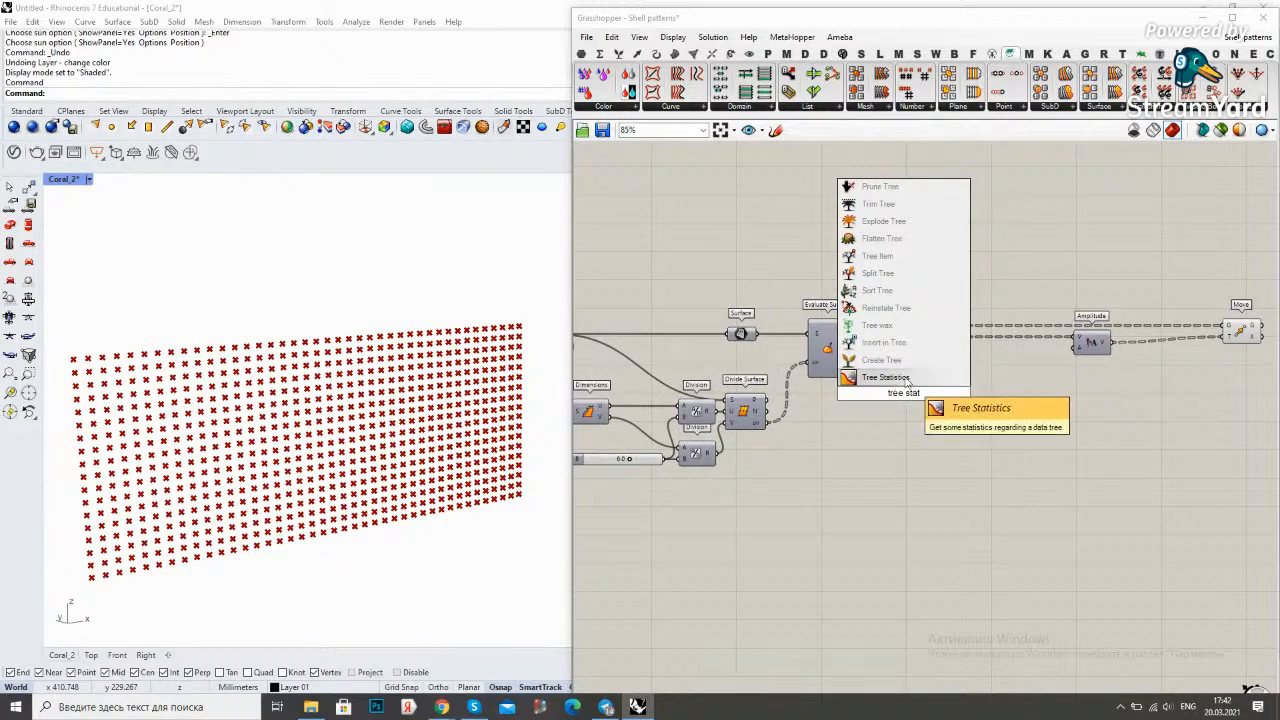
key(Return)
scroll(885, 400, up, 3)
drag(898, 400, 815, 265)
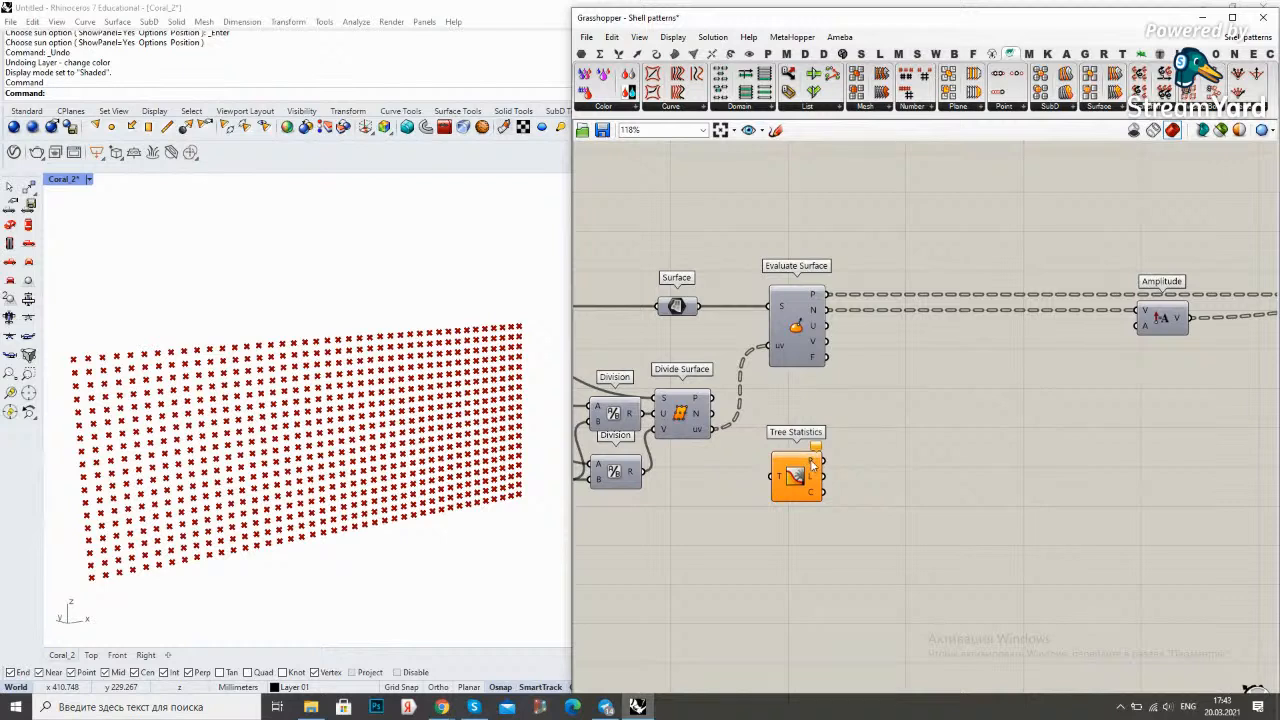
Connect Divide Surface's P output to Tree Statistics' T input and align Tree Statistics directly beneath Evaluate Surface
mouse_move(811, 463)
right_drag(842, 420, 899, 405)
drag(771, 385, 850, 456)
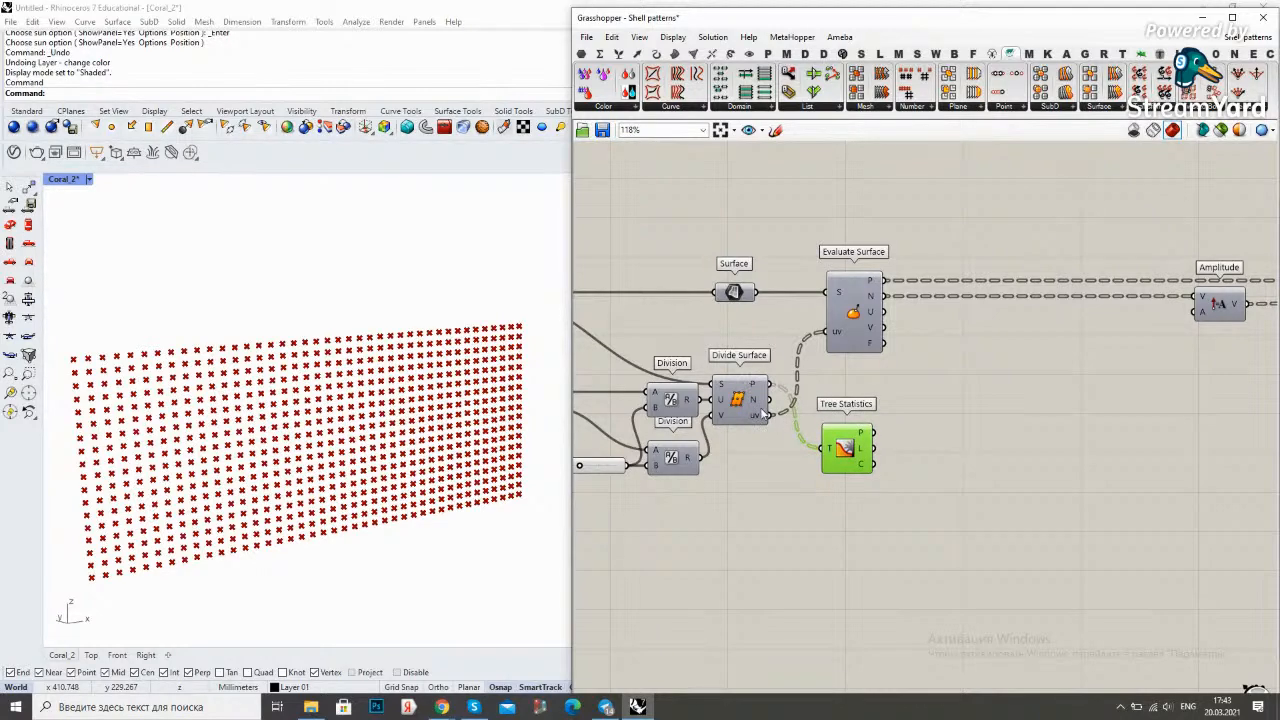
right_drag(870, 403, 828, 424)
drag(813, 477, 794, 273)
click(812, 280)
click(897, 262)
right_drag(911, 257, 835, 244)
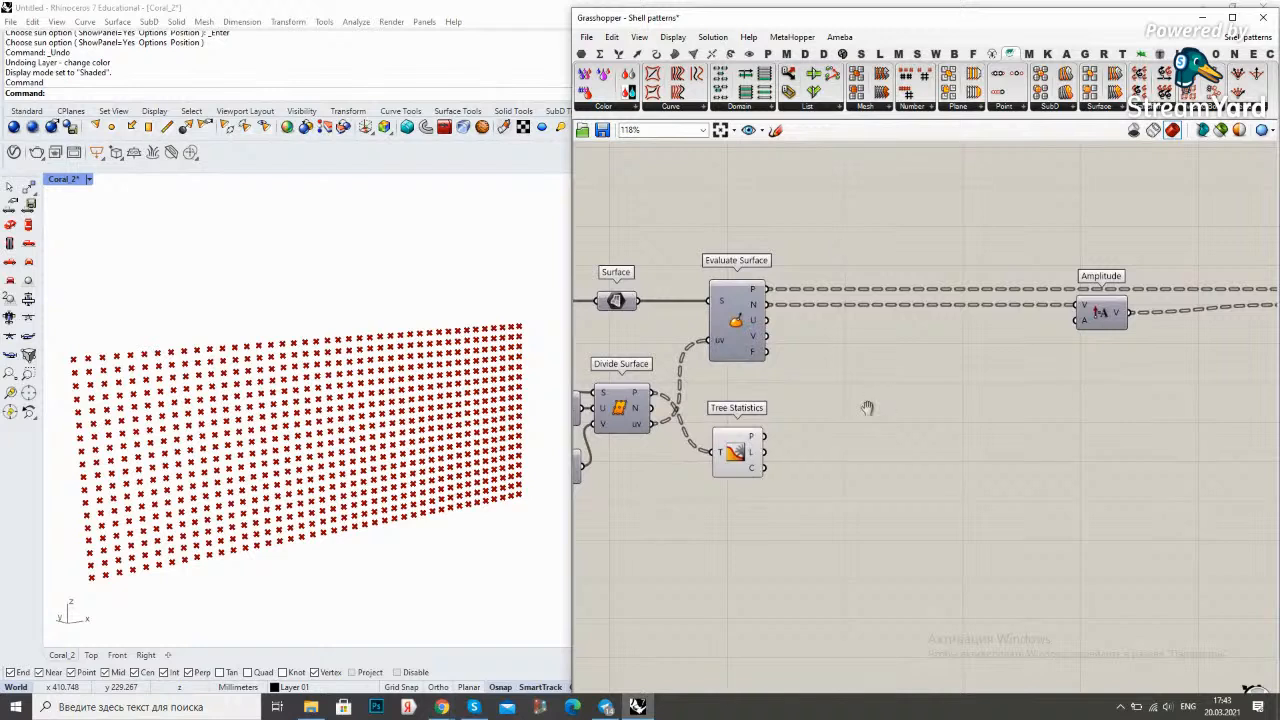
right_drag(878, 403, 856, 419)
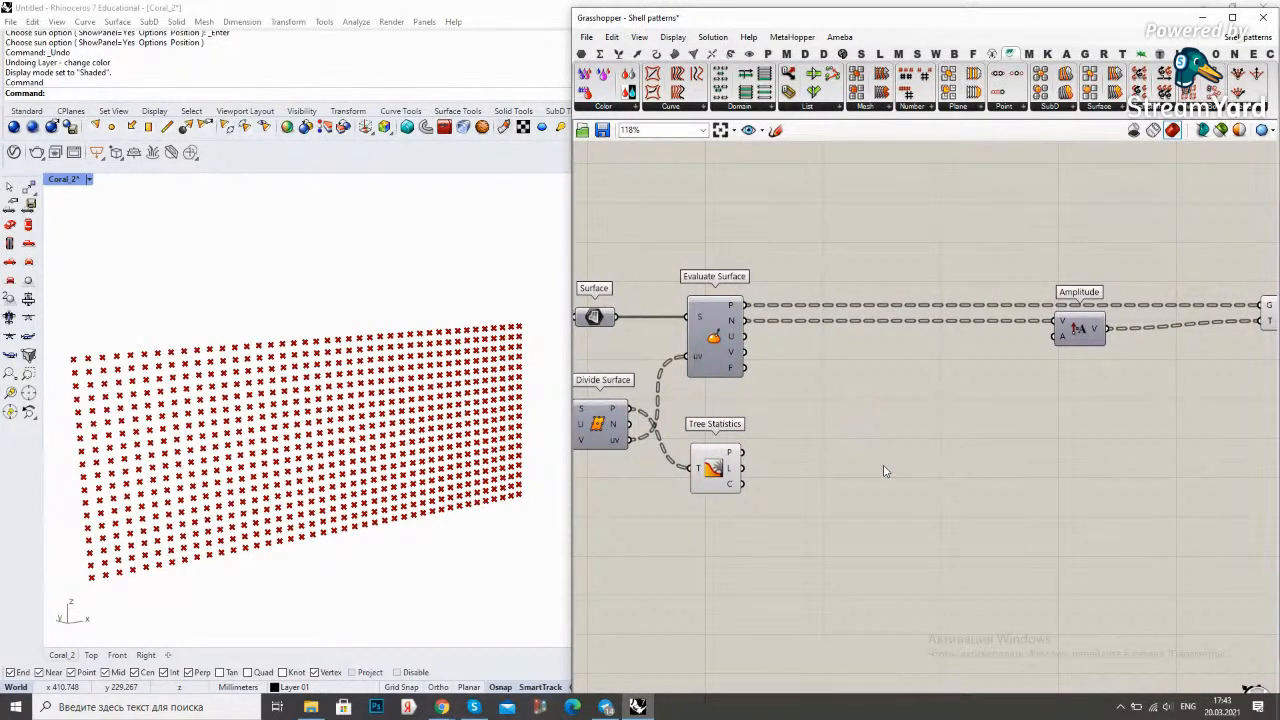
Add a Graph Mapper between Tree Statistics and Amplitude and set its graph type to Sine
double_click(904, 495)
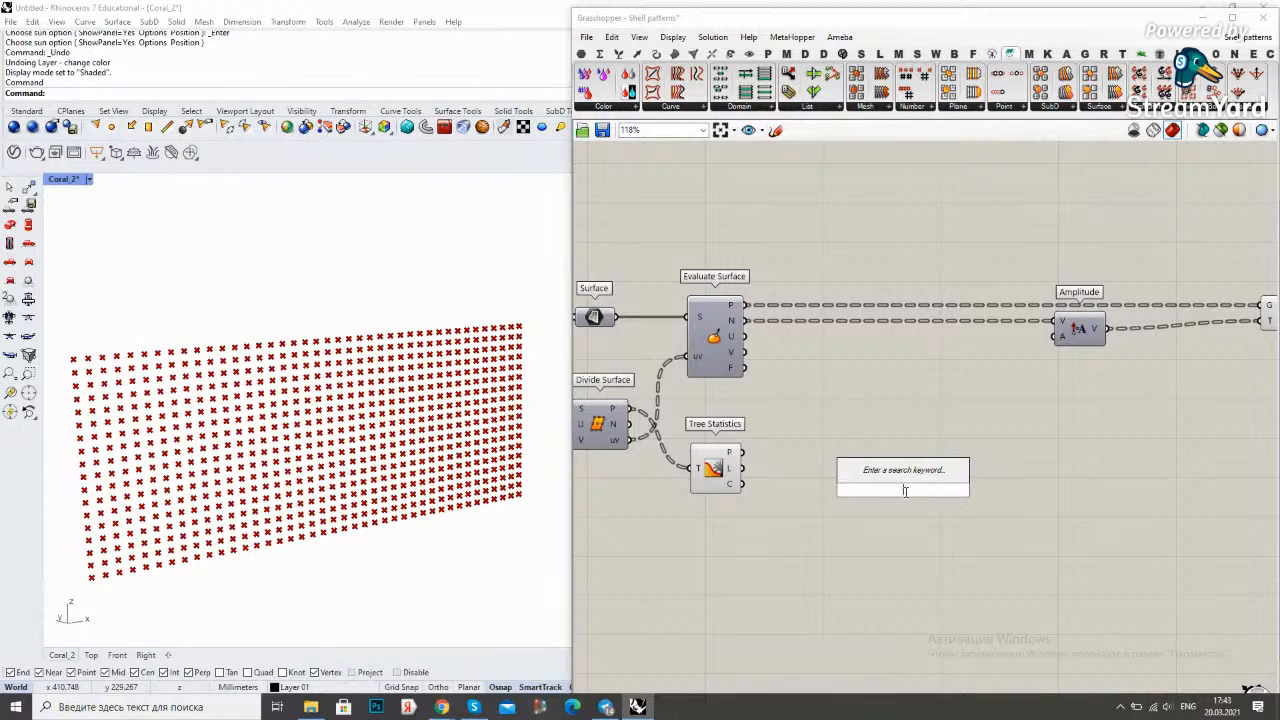
text(graph m)
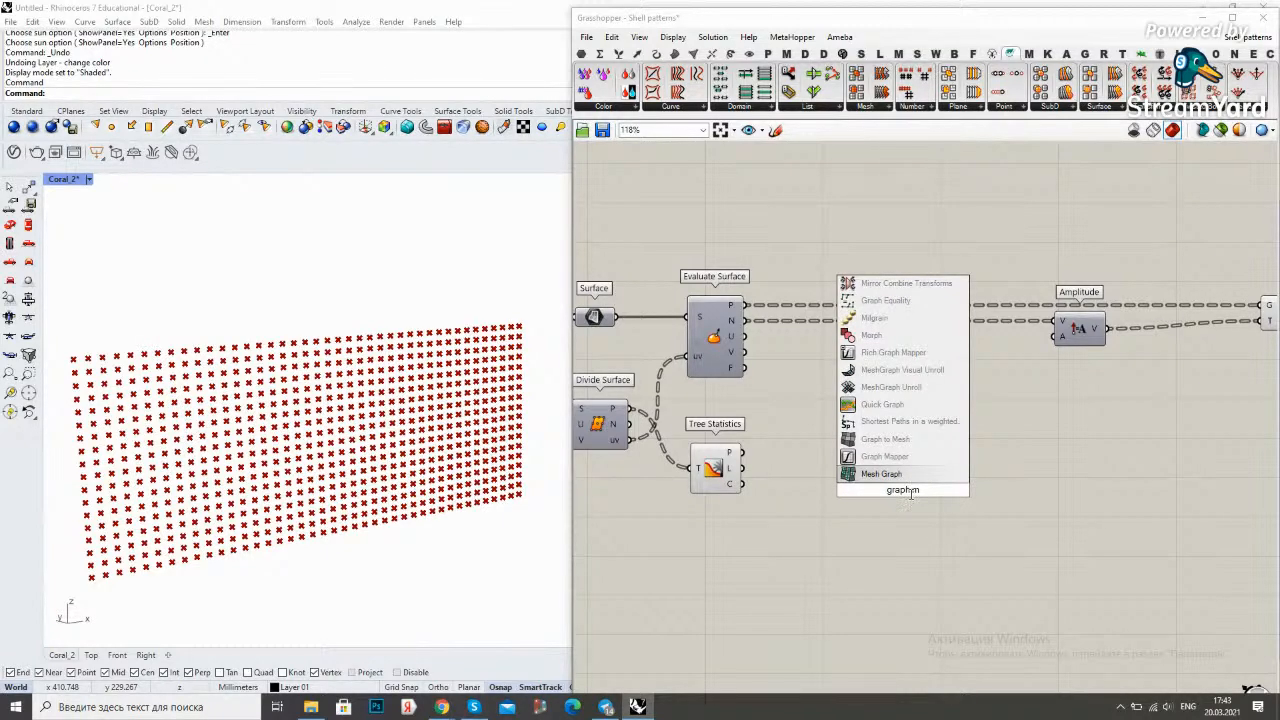
click(885, 456)
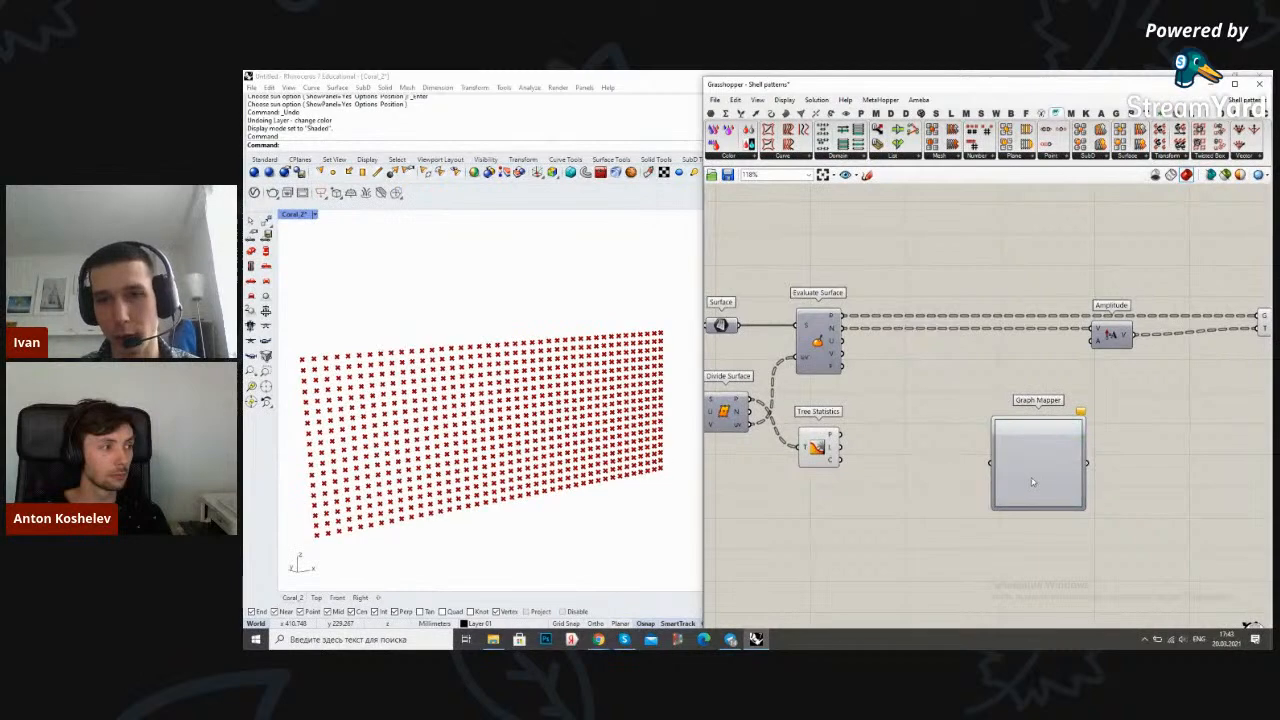
right_click(1033, 482)
mouse_move(1068, 606)
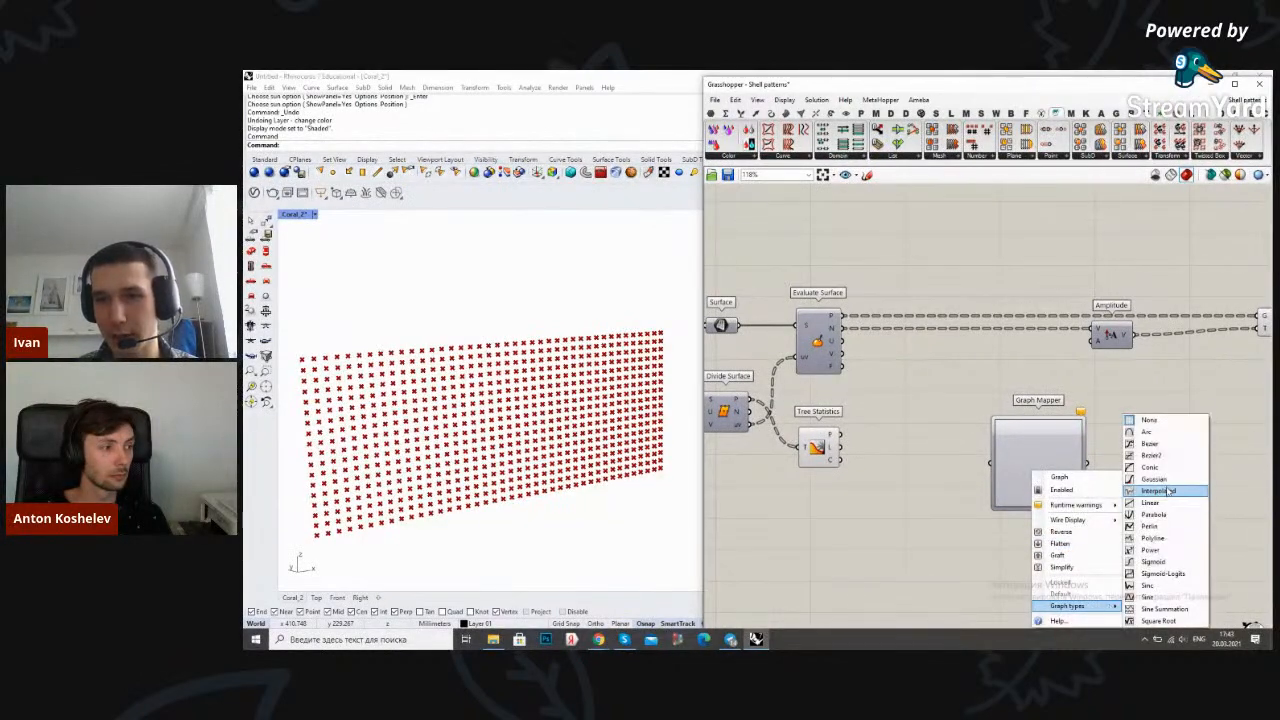
click(1148, 597)
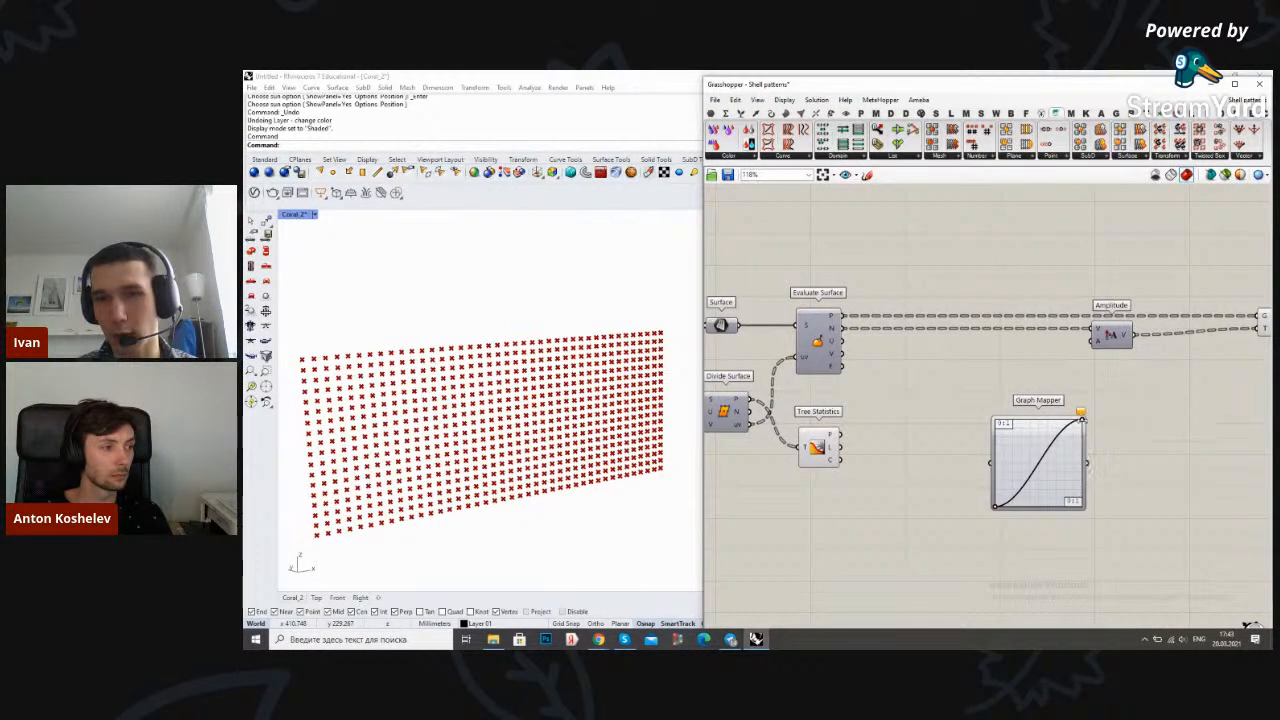
Compress the sine curve so its first peak falls about a third across the graph, and shift Graph Mapper closer to Tree Statistics
drag(1082, 420, 1025, 418)
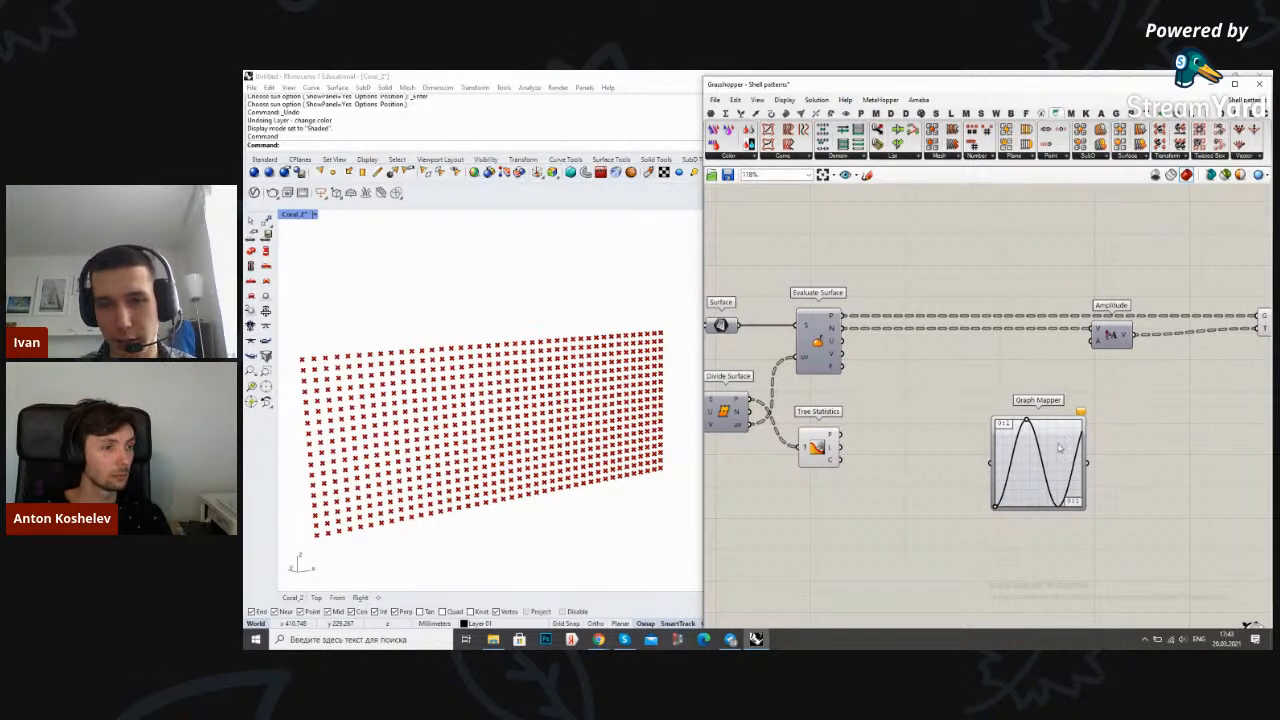
drag(1022, 488, 981, 460)
click(1057, 491)
Graft the L output of Tree Statistics
right_drag(884, 415, 953, 438)
scroll(953, 438, up, 1)
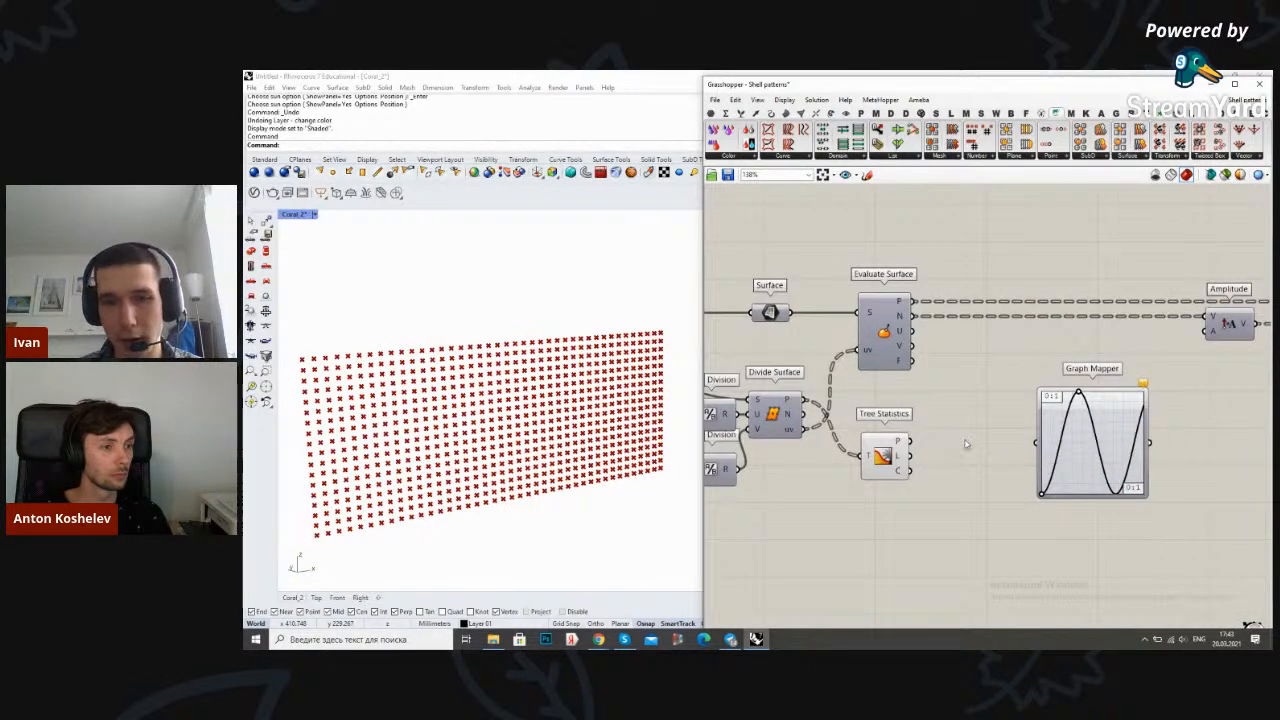
right_click(906, 456)
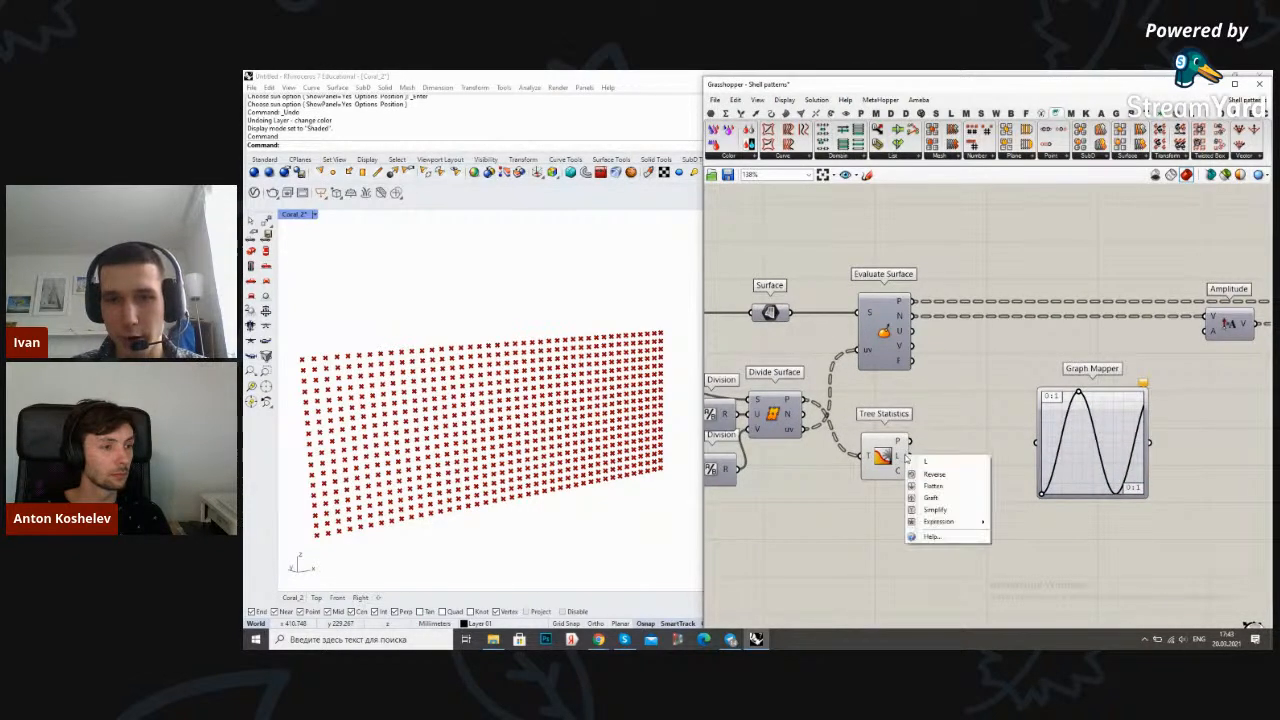
click(935, 510)
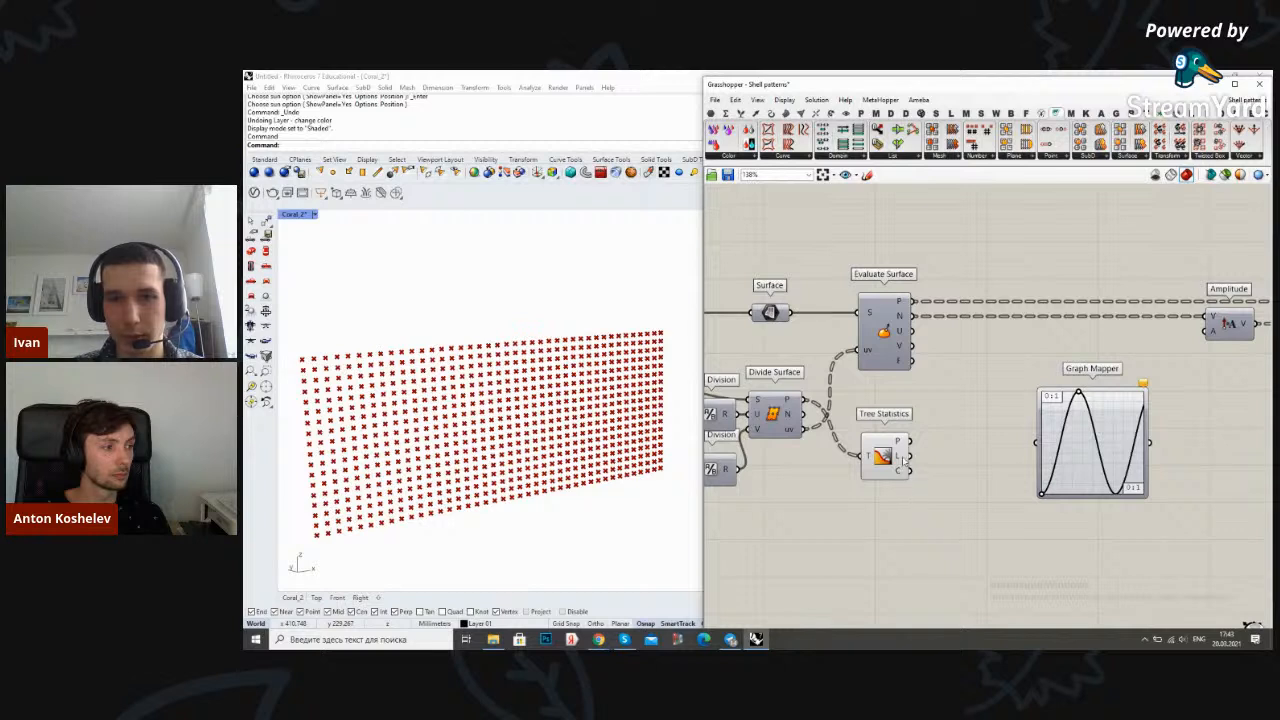
right_click(903, 458)
click(935, 500)
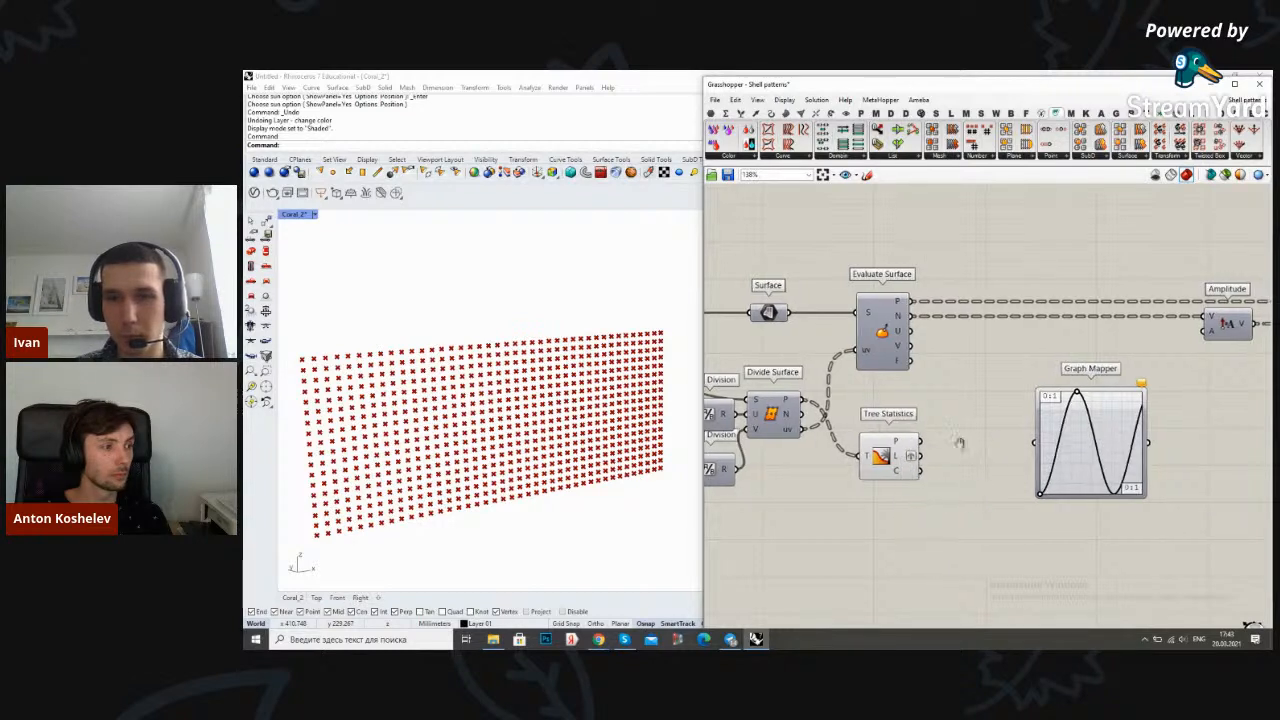
Add a Range component between Tree Statistics and Graph Mapper, shifting Graph Mapper to make room
right_drag(958, 443, 898, 445)
drag(1001, 459, 1038, 459)
double_click(977, 462)
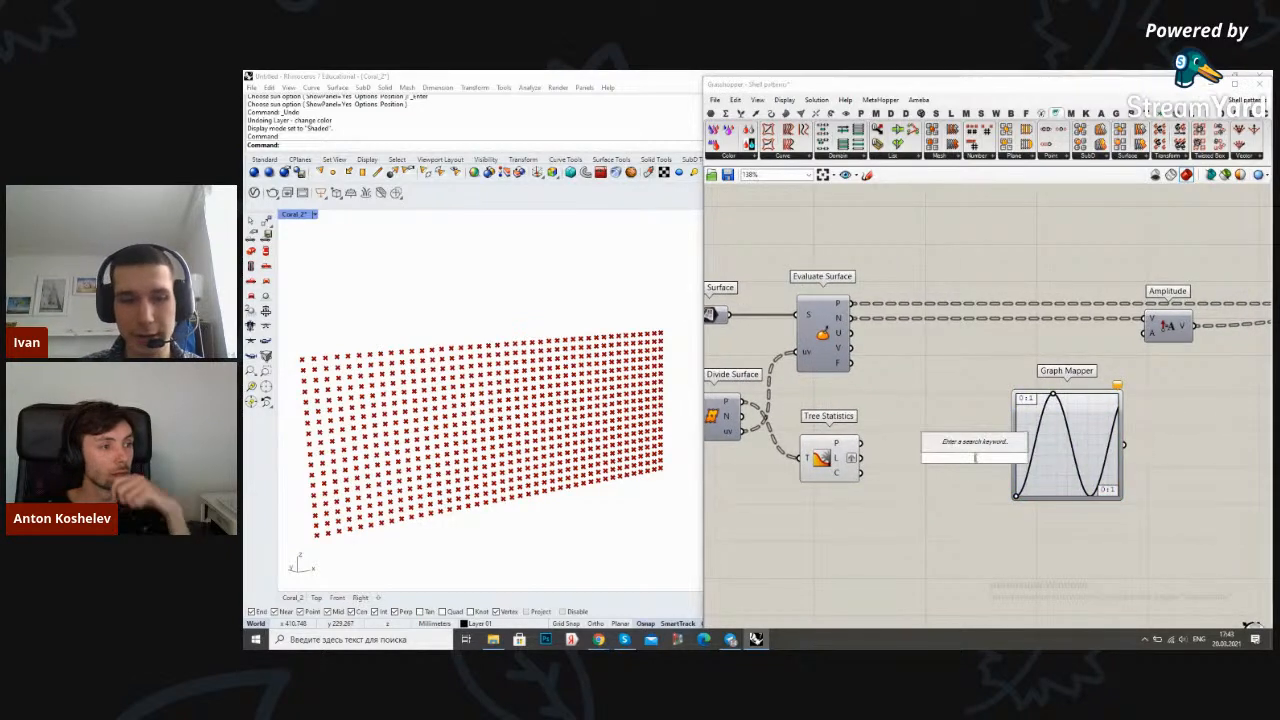
text(range)
key(Return)
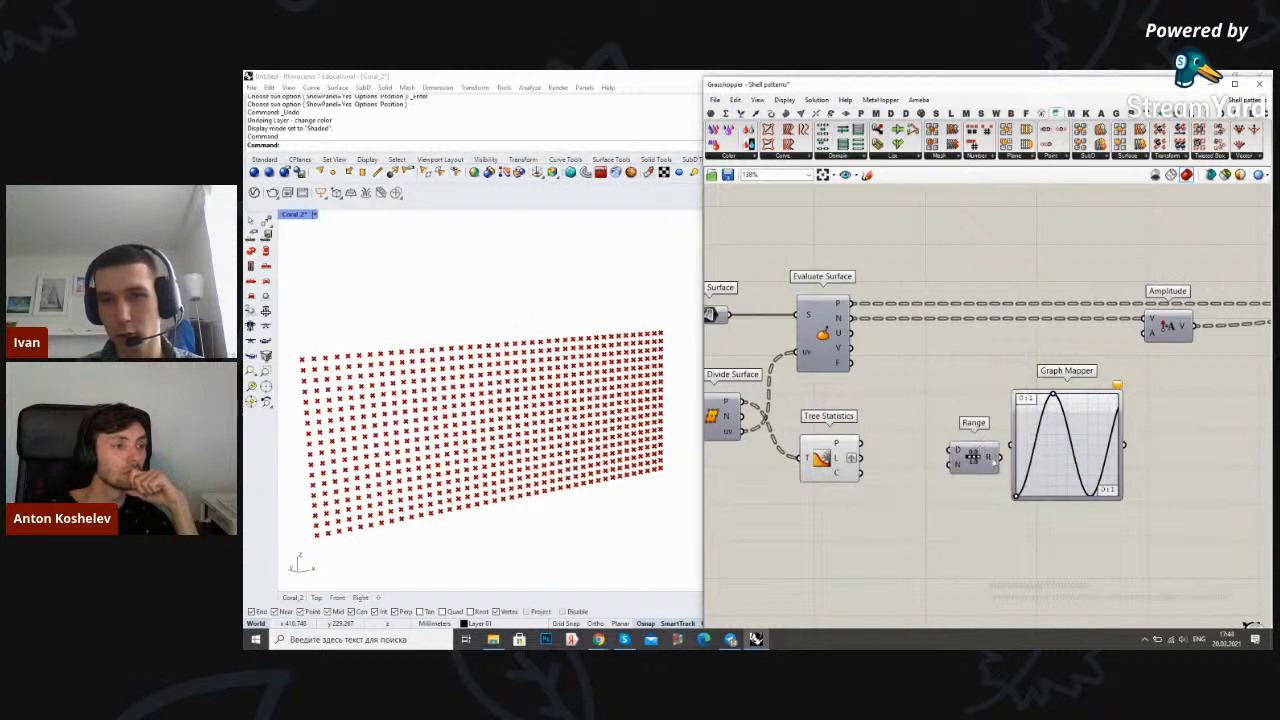
drag(1038, 432, 1049, 433)
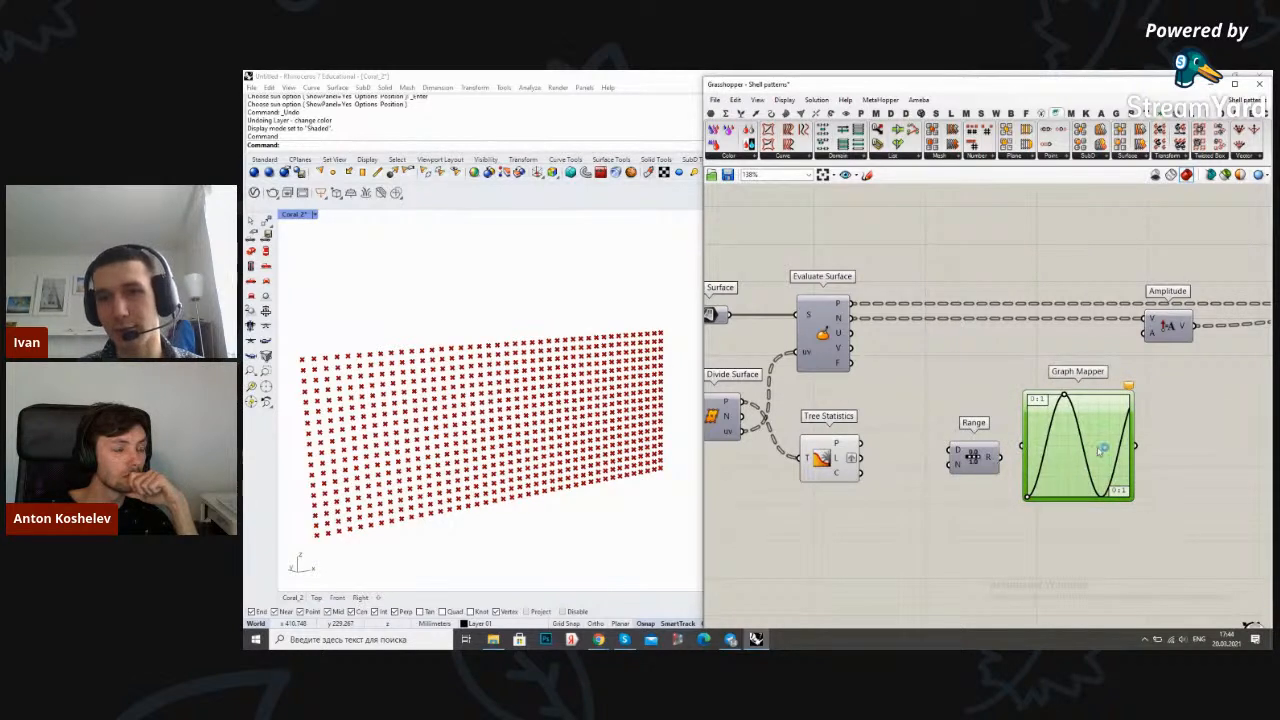
Connect Tree Statistics' C output to Range's N input and move Range slightly up toward Tree Statistics
scroll(970, 457, up, 1)
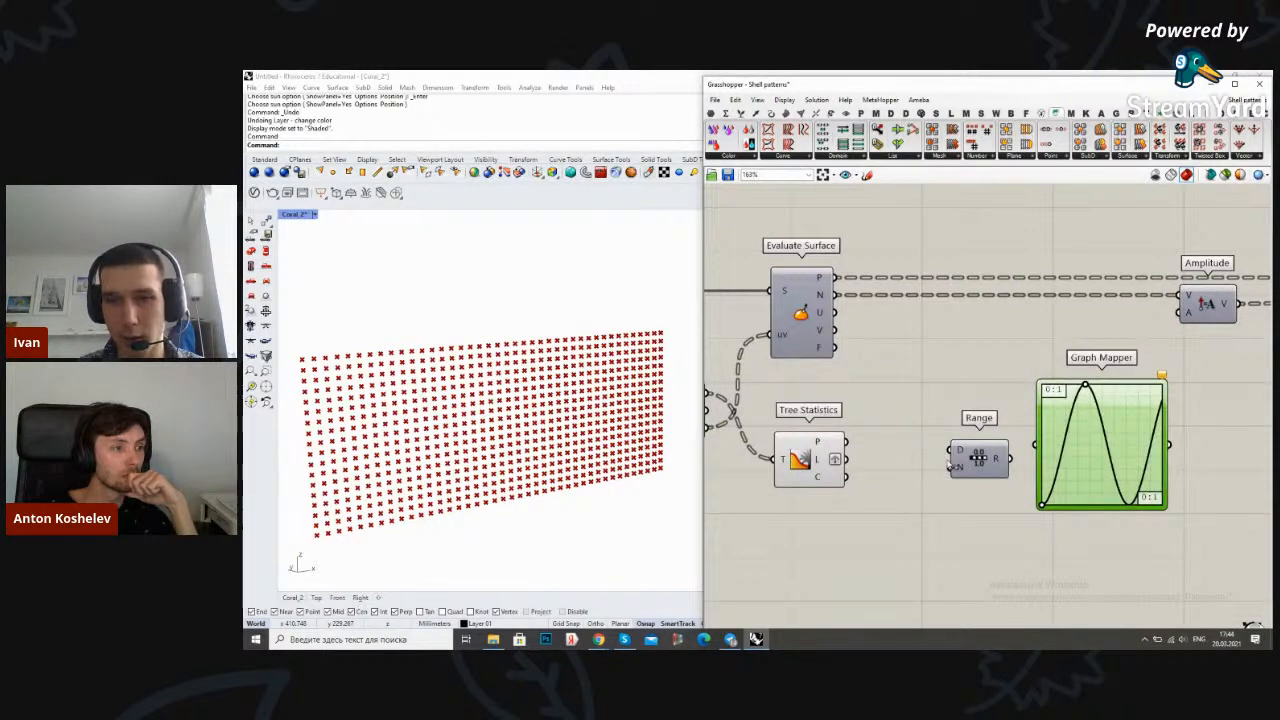
drag(846, 478, 932, 446)
click(903, 411)
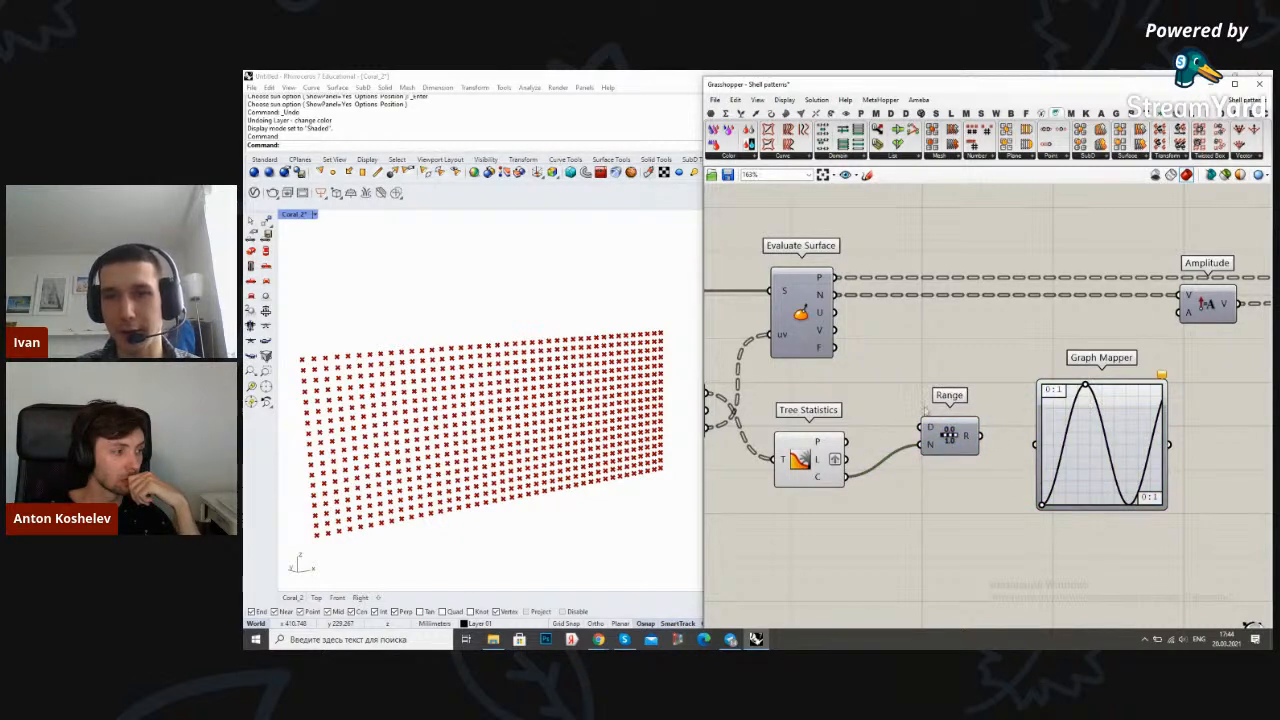
Adjust Range's position and move Graph Mapper farther from it to leave space between them
mouse_move(969, 435)
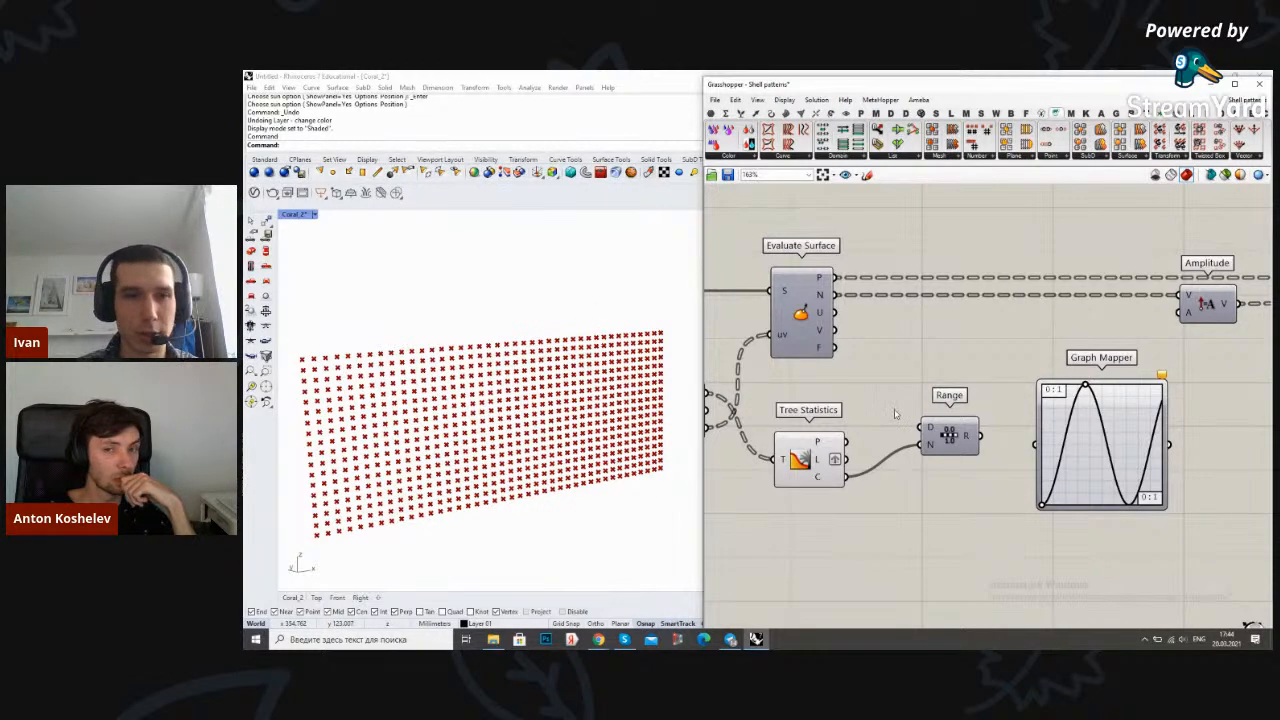
scroll(895, 412, down, 3)
scroll(830, 492, up, 2)
right_drag(874, 439, 900, 435)
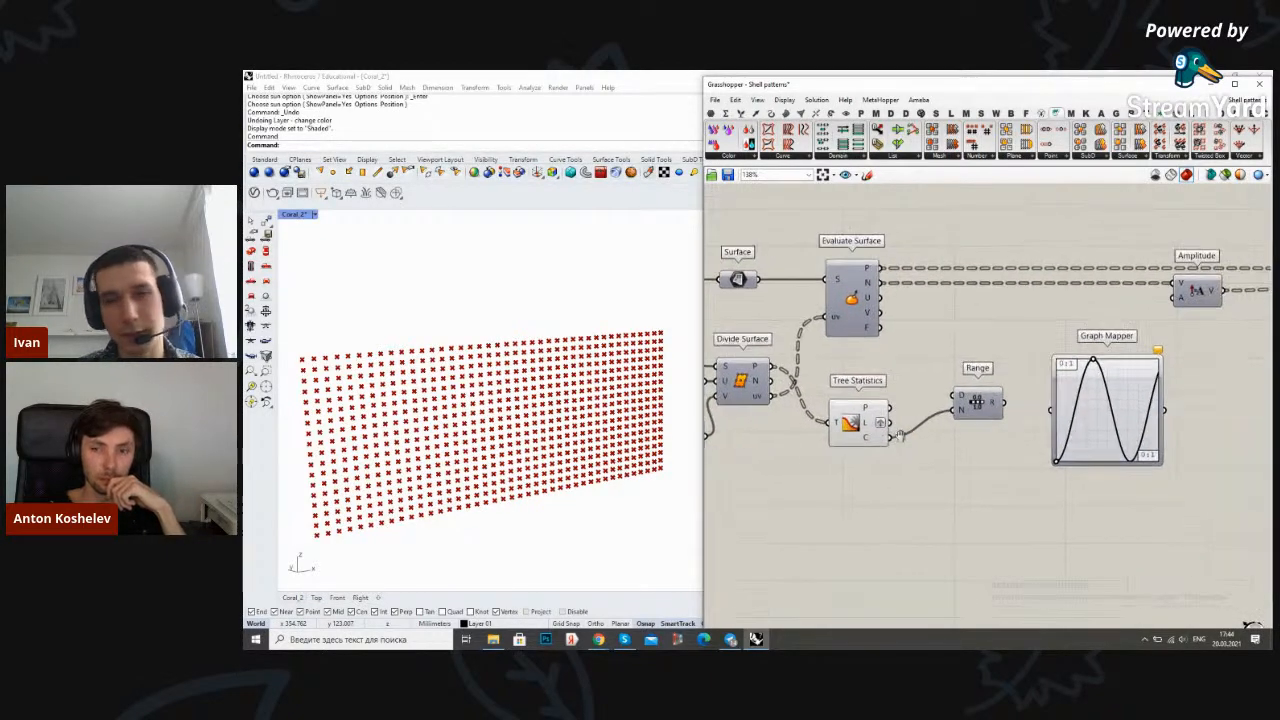
right_drag(995, 395, 937, 397)
mouse_move(936, 396)
mouse_down()
mouse_move(944, 408)
mouse_move(944, 394)
mouse_up()
right_drag(928, 430, 886, 444)
drag(1000, 435, 1066, 435)
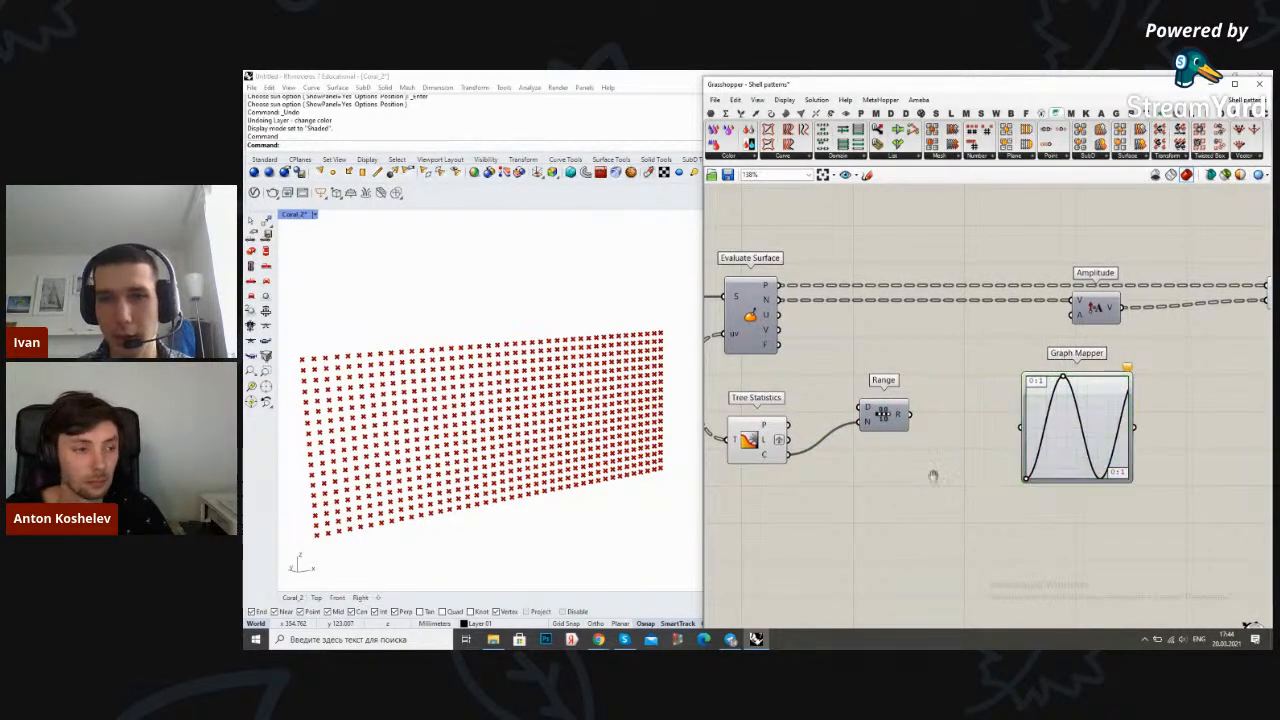
Apply an expression to Range's N input and commit it
scroll(902, 459, up, 2)
right_click(929, 407)
click(849, 527)
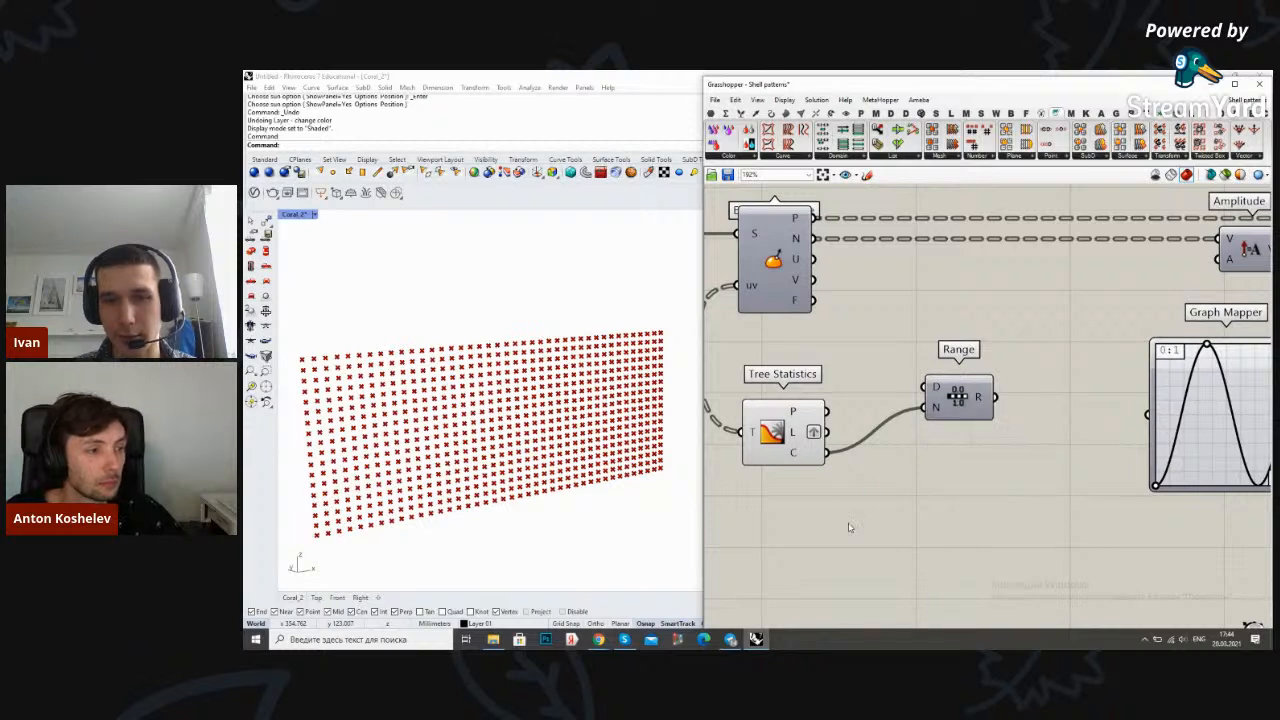
right_click(929, 408)
mouse_move(968, 514)
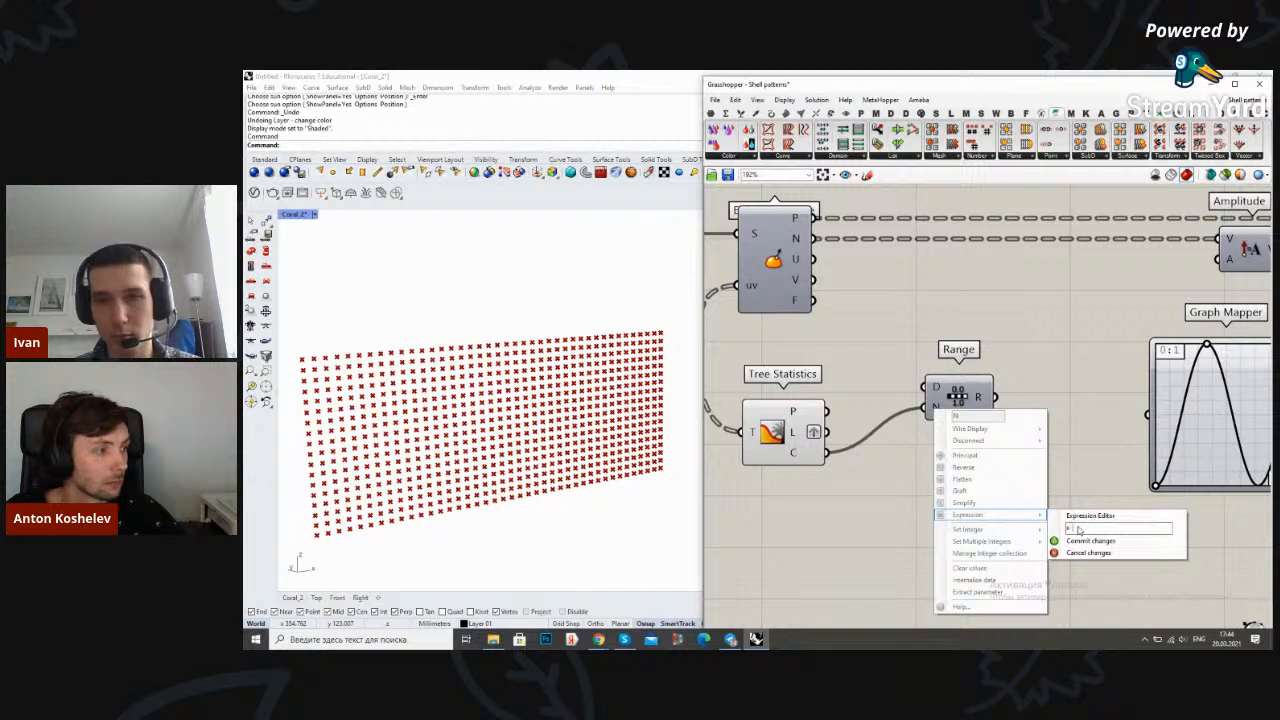
click(1080, 541)
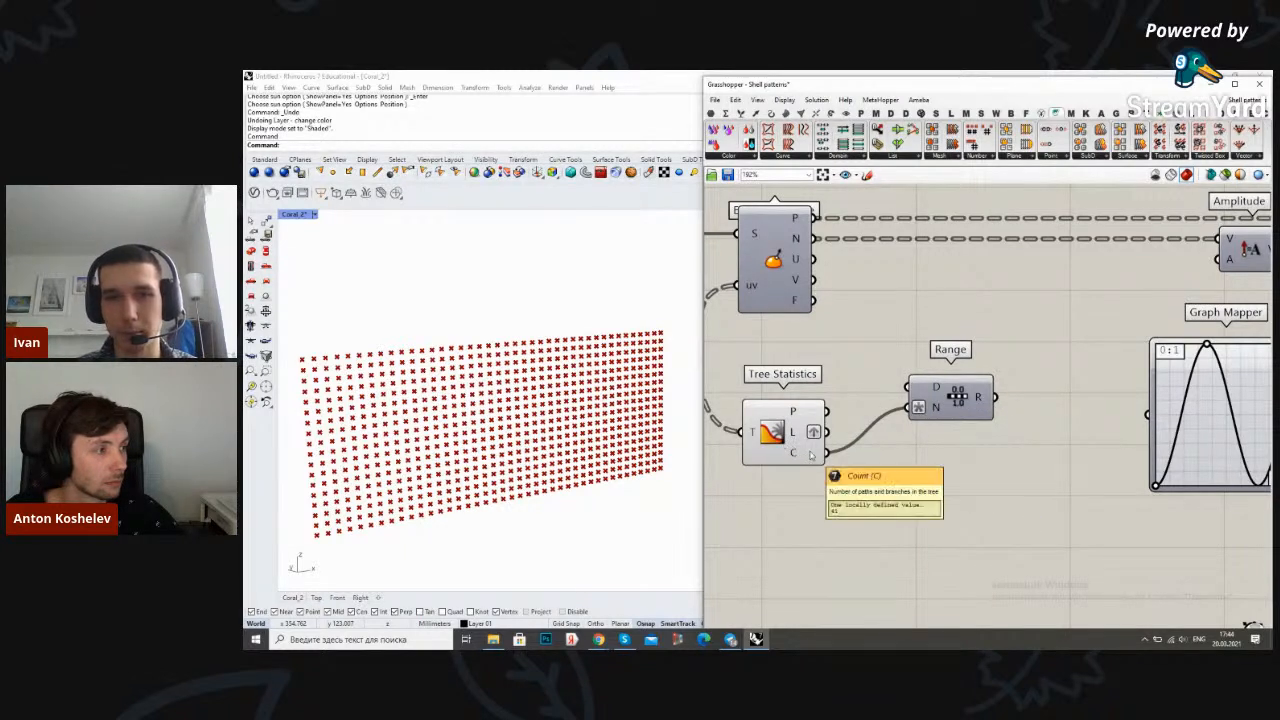
Connect Range's R output to Graph Mapper's input and position the two components close together
click(957, 398)
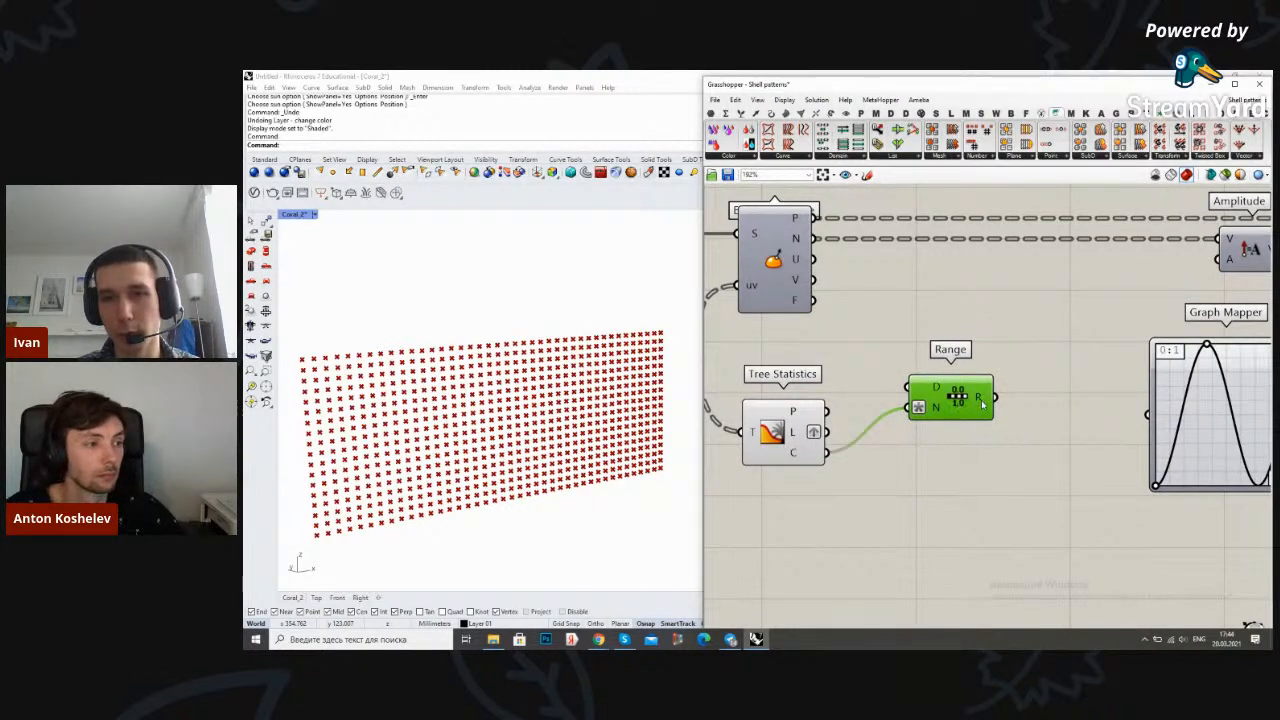
drag(967, 405, 949, 407)
click(995, 398)
right_drag(995, 398, 870, 395)
drag(862, 395, 1001, 409)
click(869, 445)
drag(846, 405, 867, 405)
click(915, 446)
scroll(774, 439, down, 3)
drag(947, 448, 928, 448)
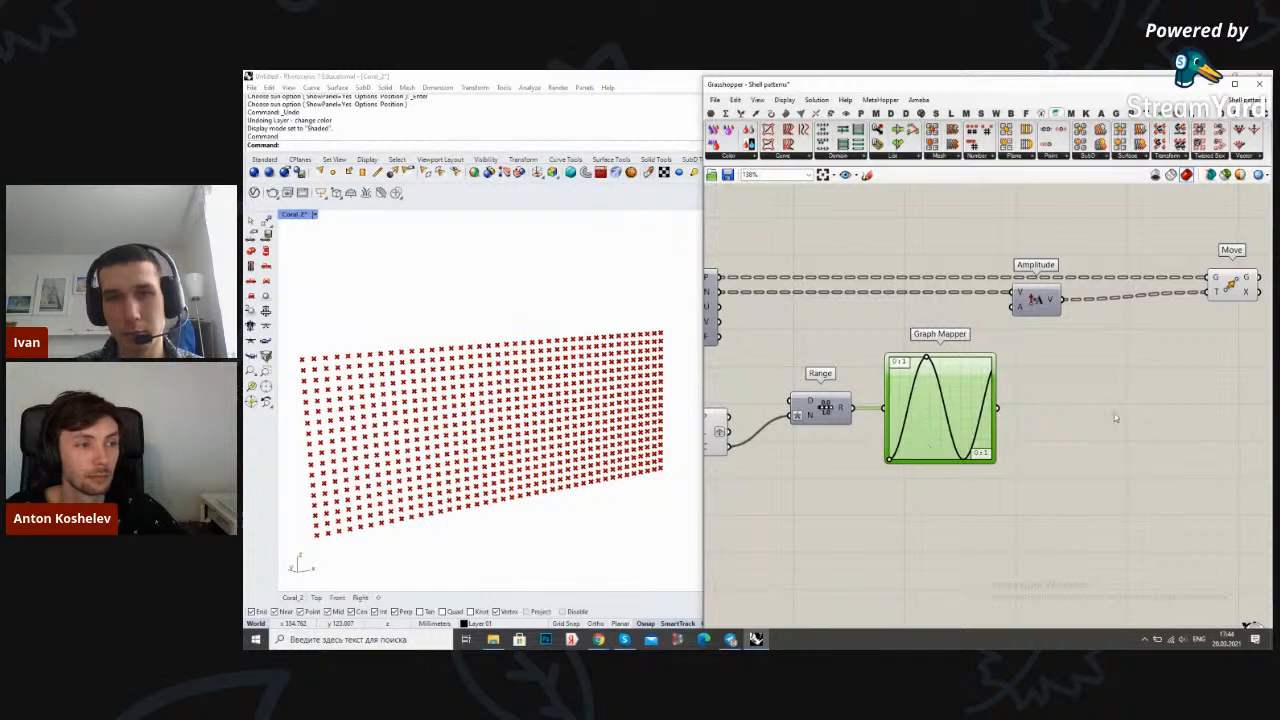
Add a Bounds component beside Graph Mapper and connect Graph Mapper's output to its N input
double_click(1114, 405)
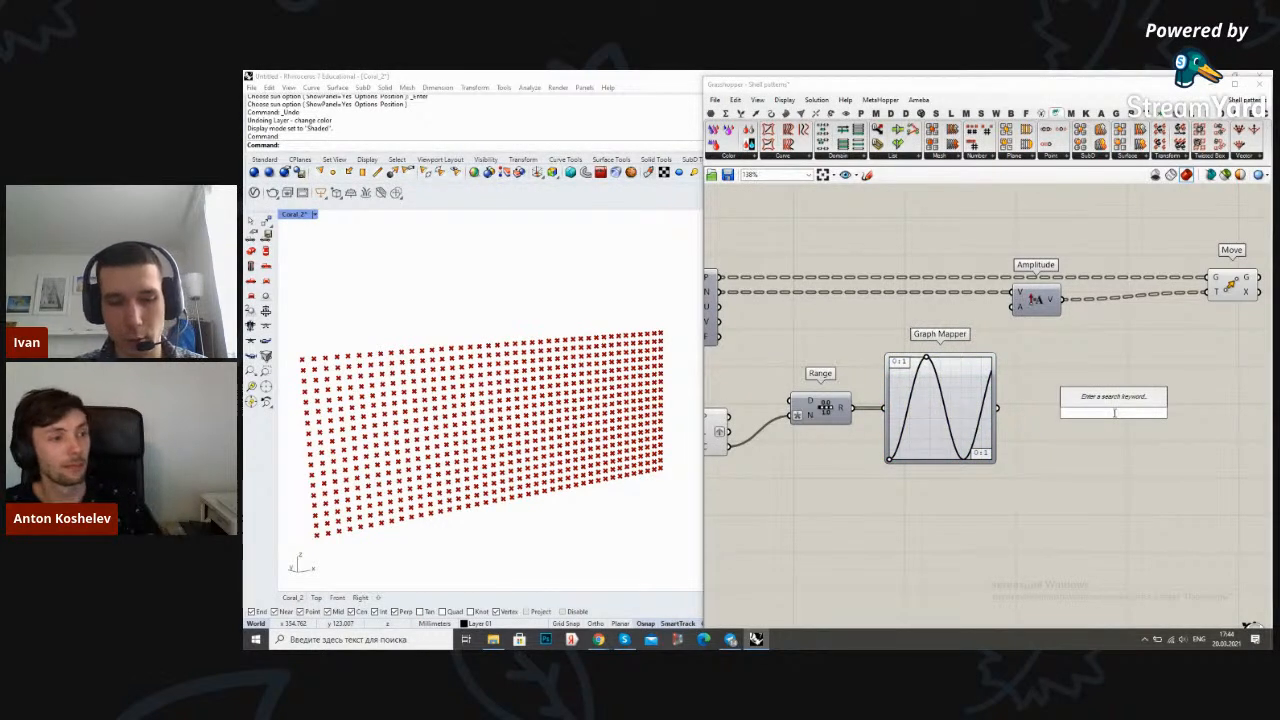
text(bounds)
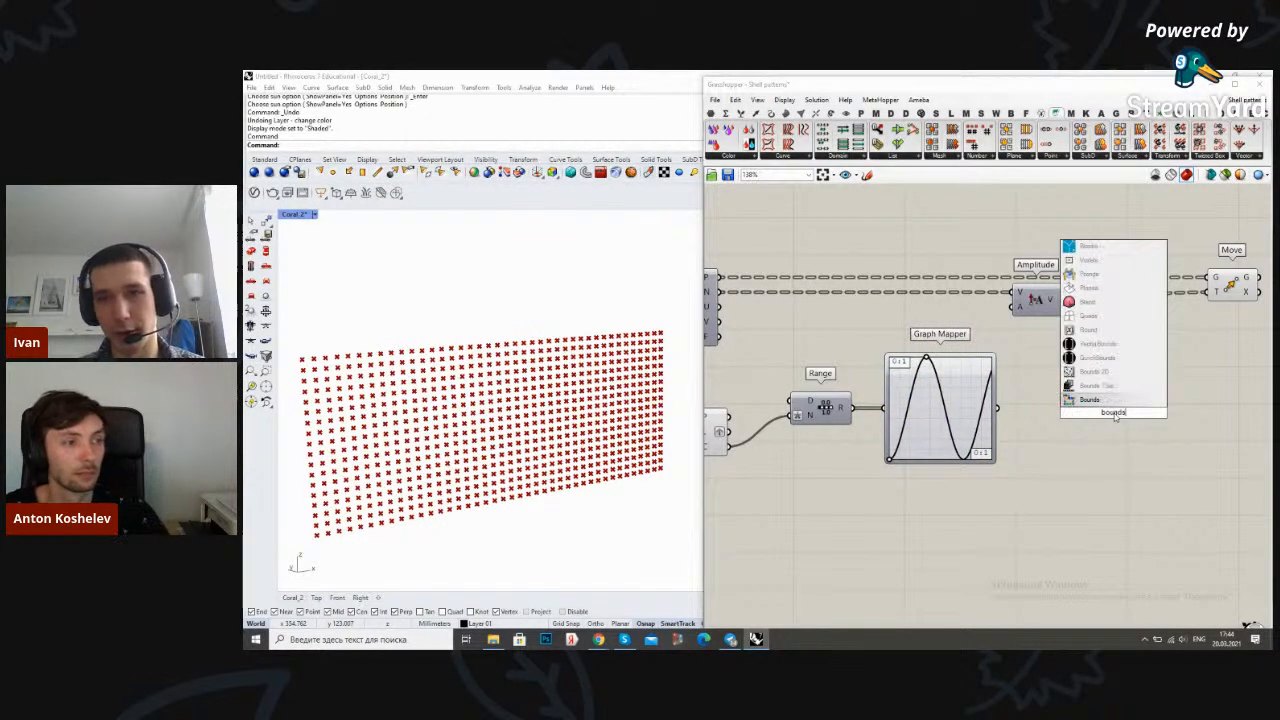
key(Return)
scroll(1118, 405, up, 3)
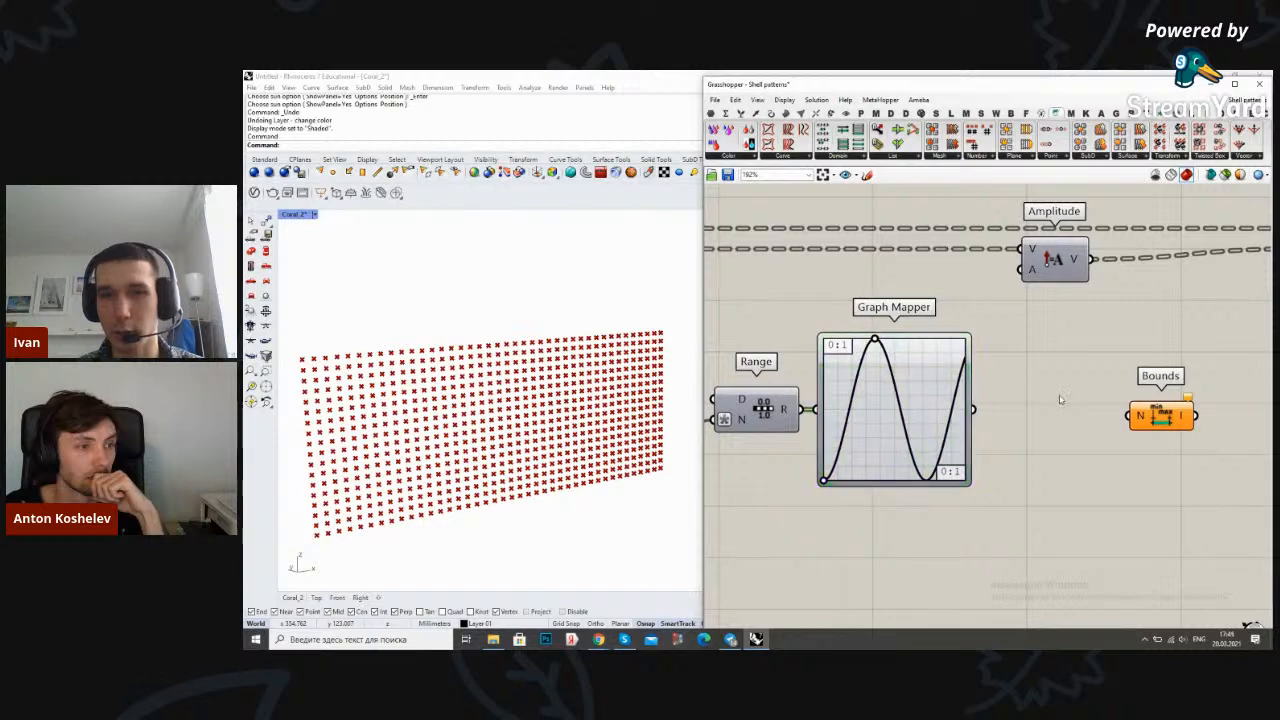
drag(1138, 421, 1026, 449)
mouse_move(974, 409)
mouse_down()
mouse_move(1030, 455)
mouse_move(1048, 453)
mouse_move(1035, 448)
mouse_up()
click(1063, 413)
Add a Remap Numbers component after Bounds and connect Graph Mapper's output to its V input
double_click(1092, 392)
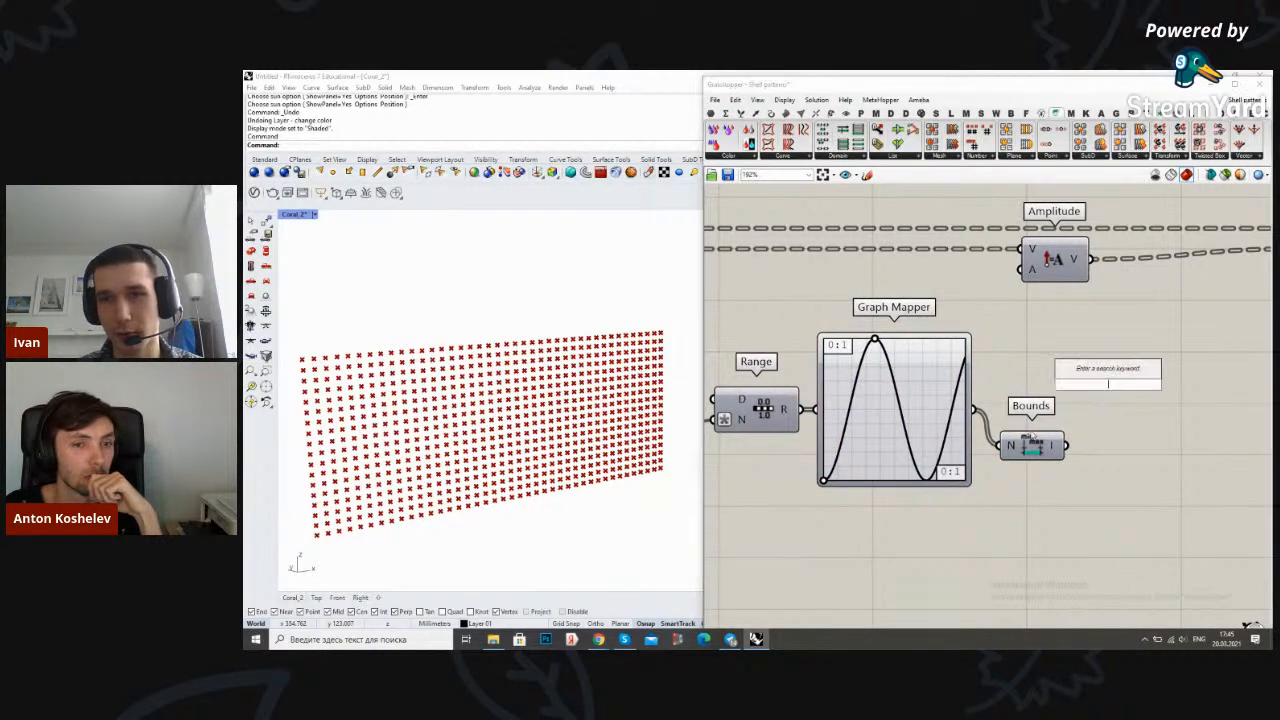
text(remap)
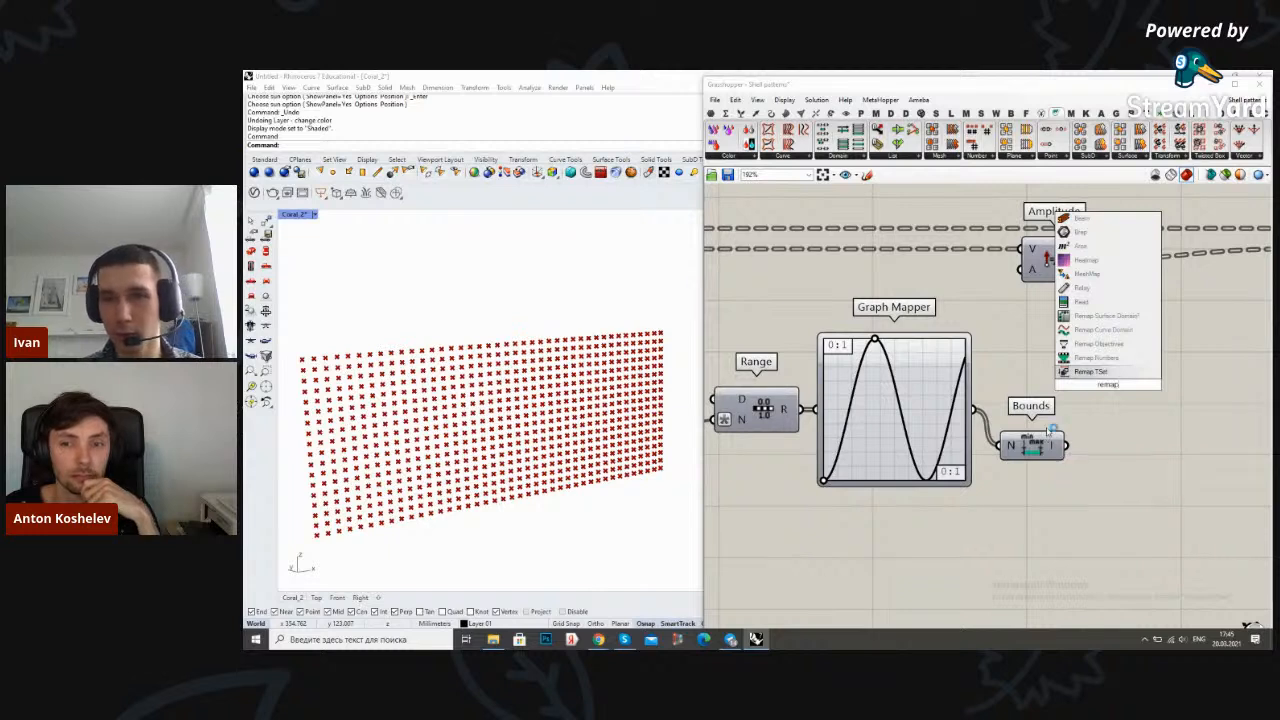
click(1095, 357)
drag(975, 410, 1188, 429)
click(1080, 500)
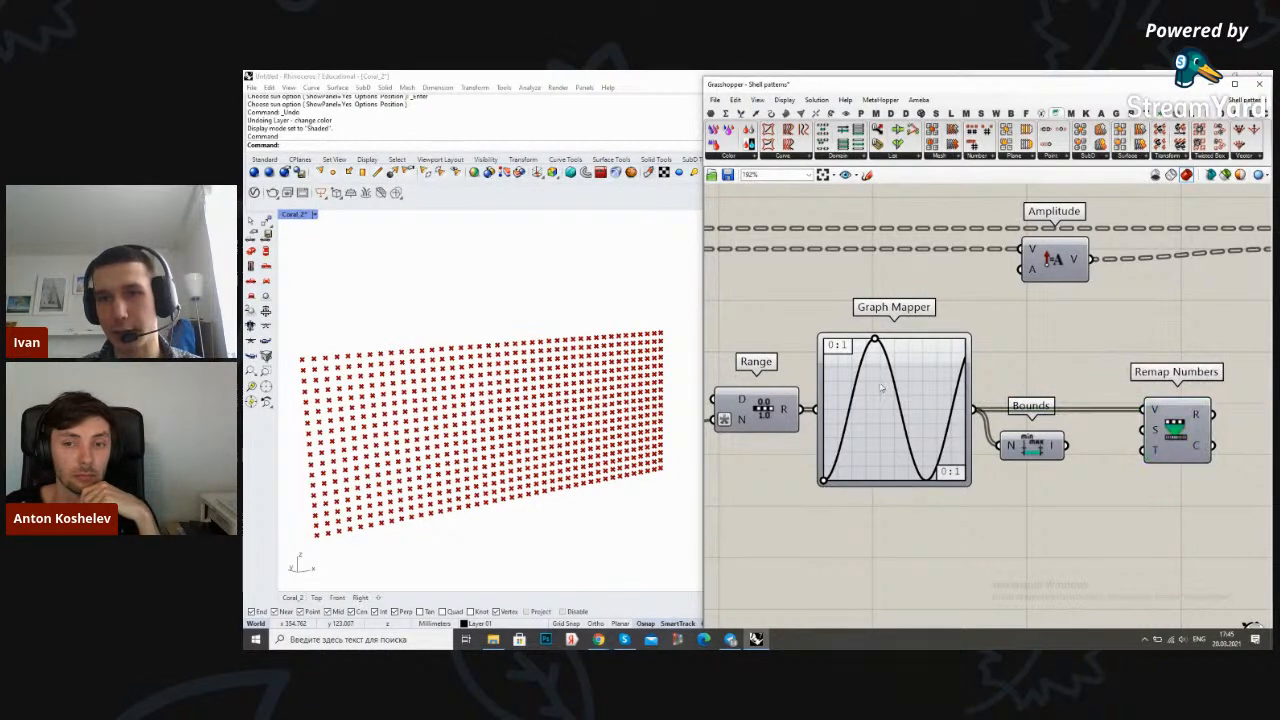
Connect Bounds' I output to Remap Numbers' S input and move the two components closer together
mouse_move(1066, 446)
mouse_down()
mouse_move(1143, 430)
mouse_move(1047, 430)
mouse_up()
click(1155, 463)
drag(1164, 452, 1121, 452)
click(1054, 486)
Add a Construct Domain component and place it below Bounds
right_drag(1029, 511, 1091, 463)
double_click(1091, 462)
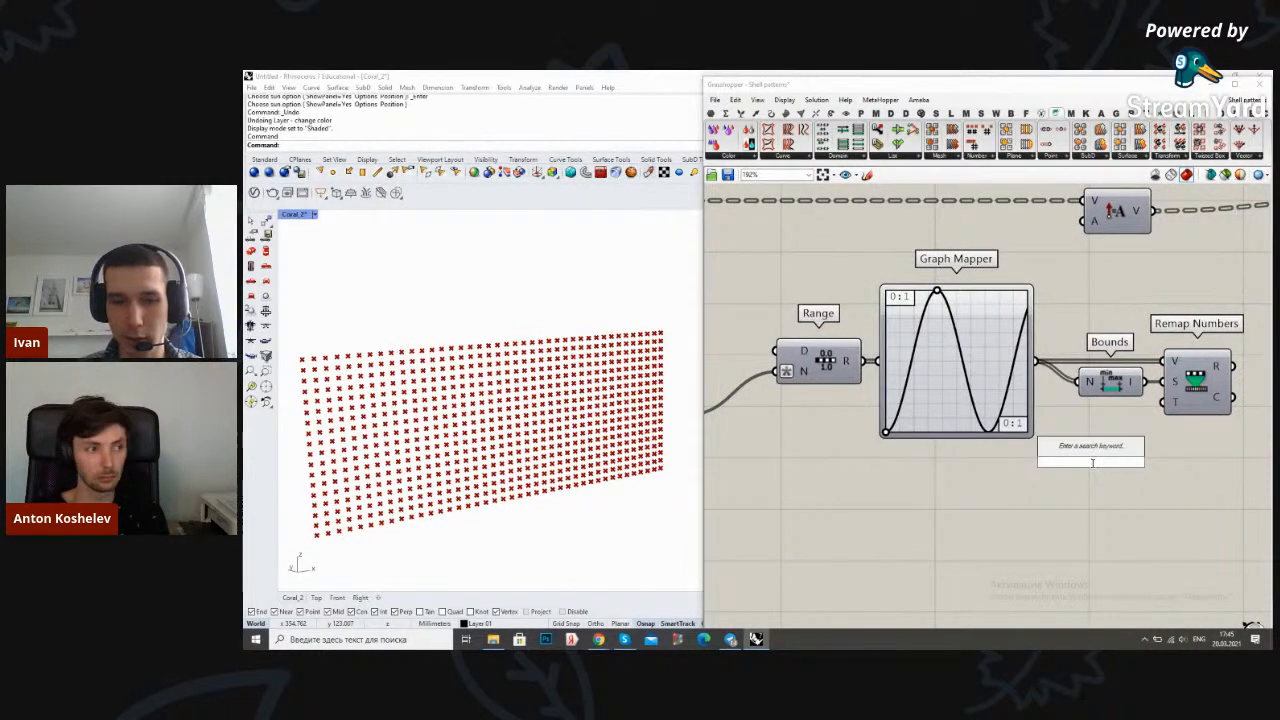
text(construct)
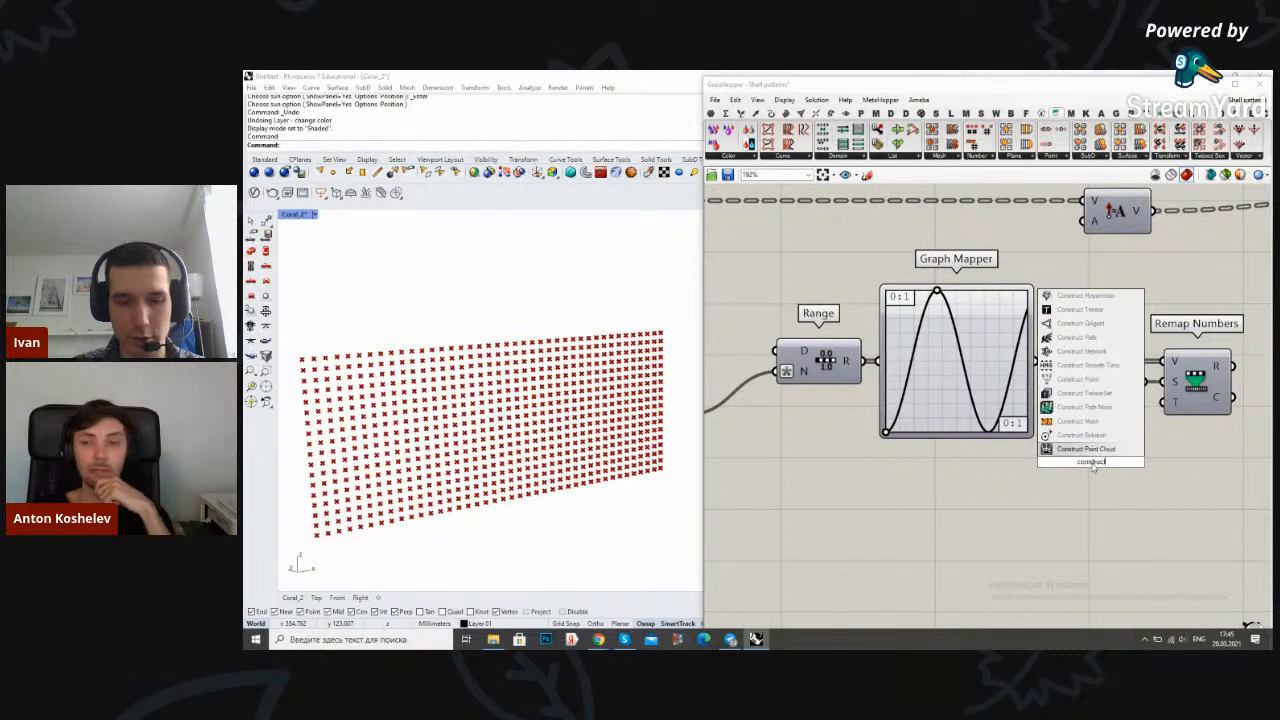
text( domain)
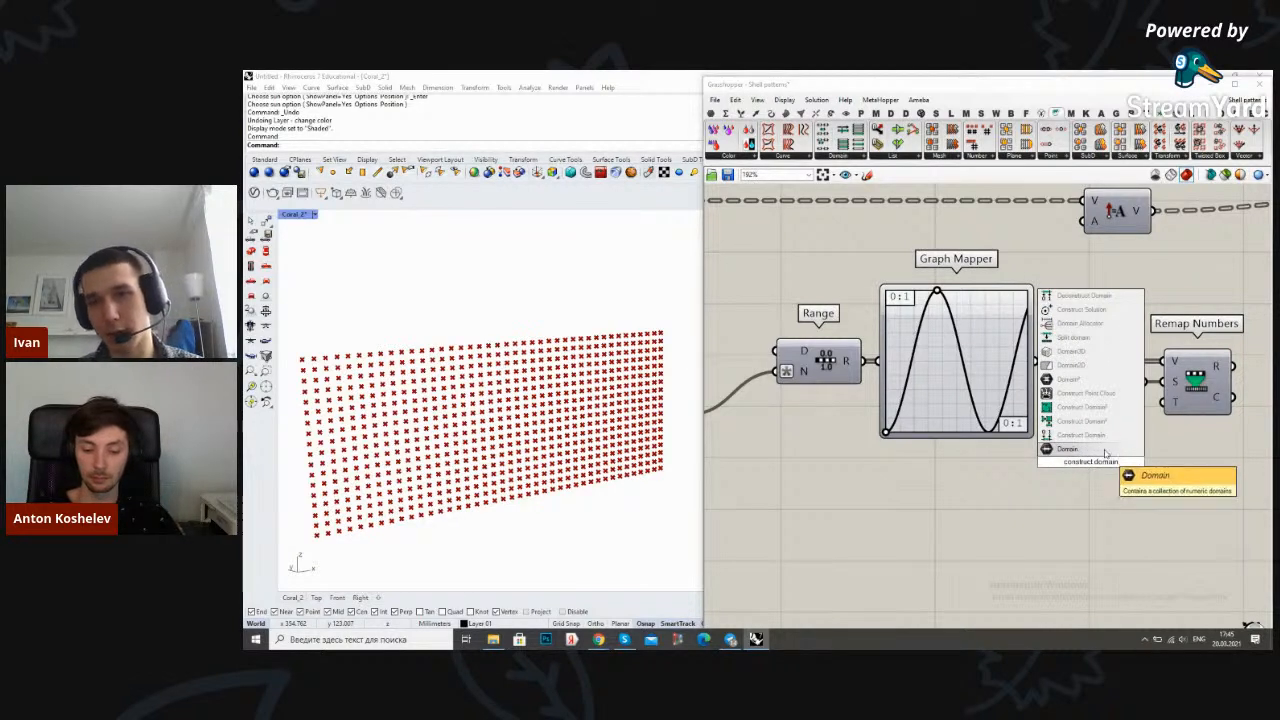
key(Return)
drag(1103, 452, 1119, 475)
Create number sliders with values 1.2 and 0 and connect them to Construct Domain's A and B inputs respectively
double_click(998, 507)
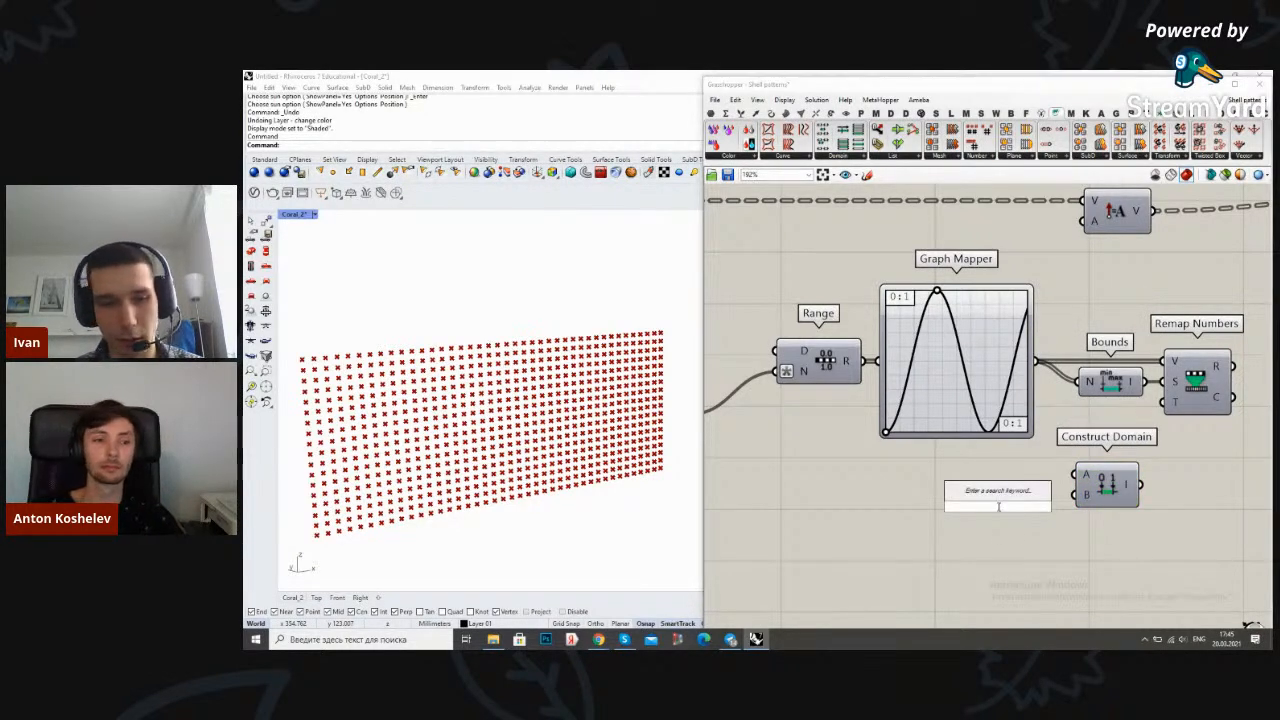
text(1.2)
key(Return)
double_click(1013, 553)
text(0)
key(Return)
drag(1080, 507, 1077, 475)
drag(1060, 550, 1028, 496)
click(1068, 495)
Connect Construct Domain's I output to Remap Numbers' T input
click(1145, 478)
right_drag(1145, 478, 1034, 505)
drag(1027, 511, 1052, 443)
scroll(1057, 447, down, 2)
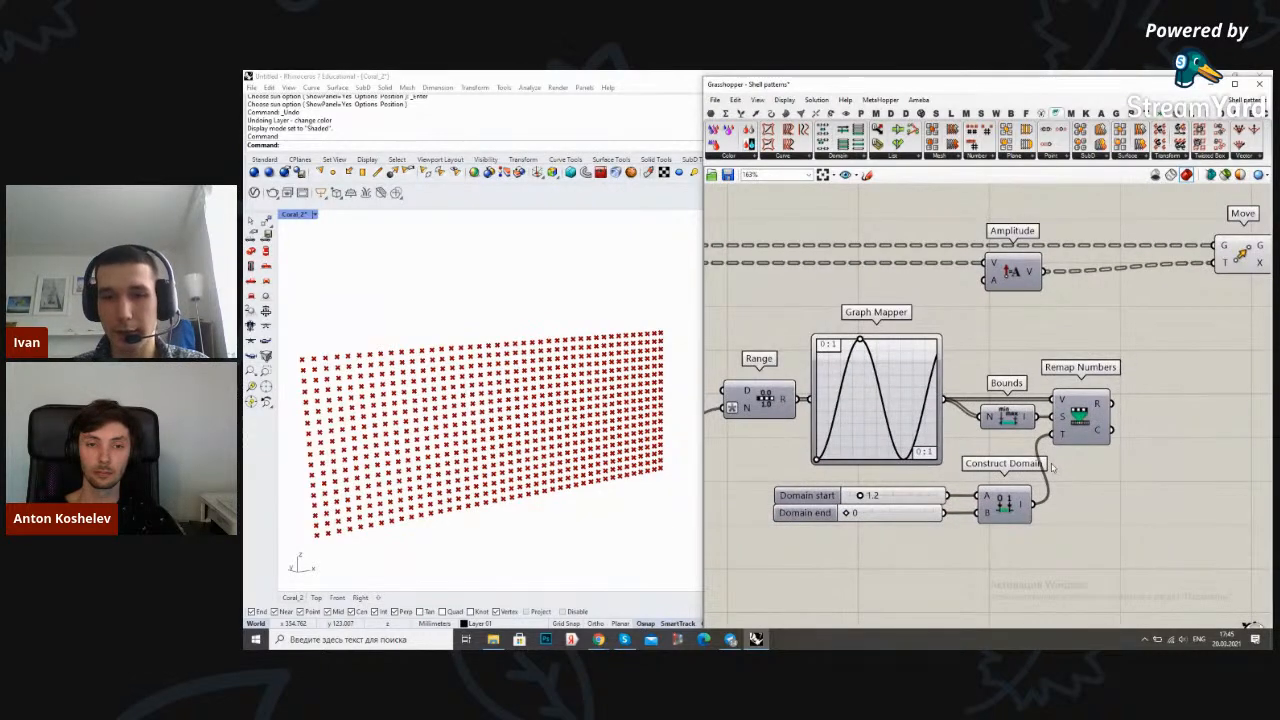
scroll(1051, 468, down, 2)
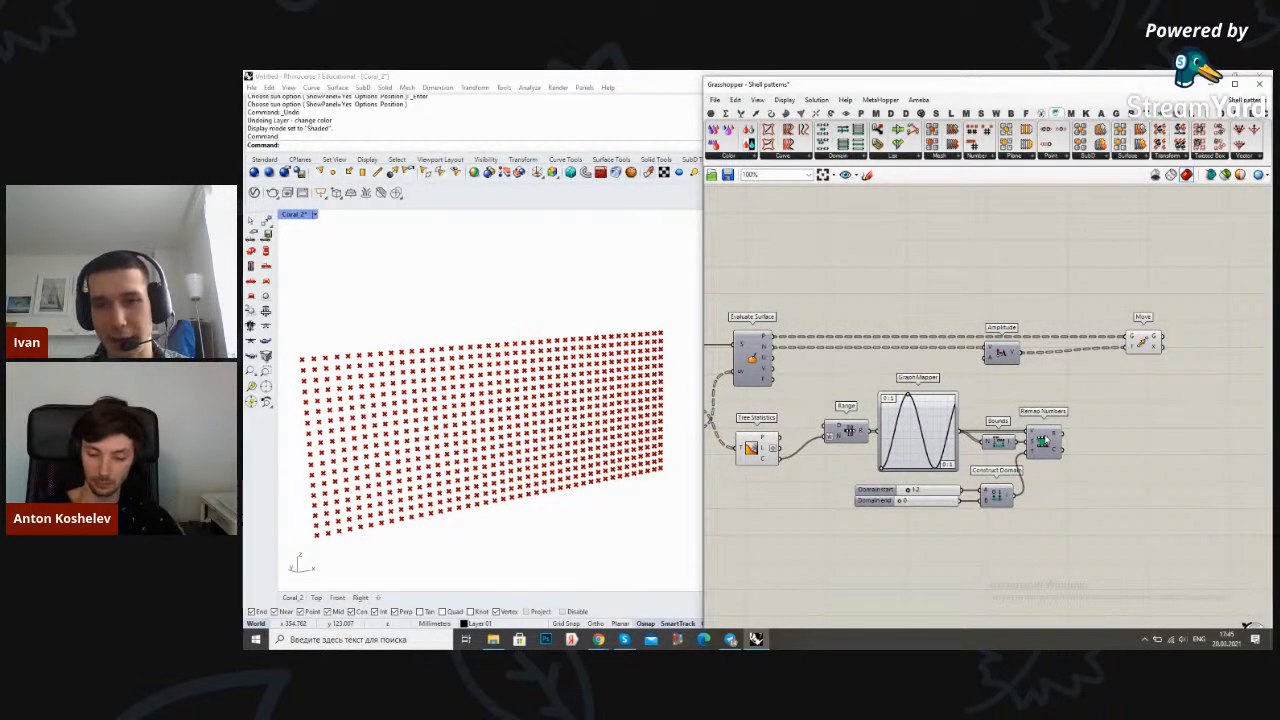
Rearrange the layout so Amplitude sits well beyond Remap Numbers, leaving free space between them
right_drag(1105, 434, 1069, 443)
scroll(1045, 392, up, 1)
drag(1045, 393, 968, 359)
scroll(790, 327, down, 3)
click(888, 416)
Add a Pi component in the free space after Remap Numbers
right_drag(848, 425, 903, 411)
scroll(903, 411, up, 1)
scroll(903, 411, up, 3)
double_click(1008, 422)
text(pi)
key(Return)
scroll(948, 421, up, 1)
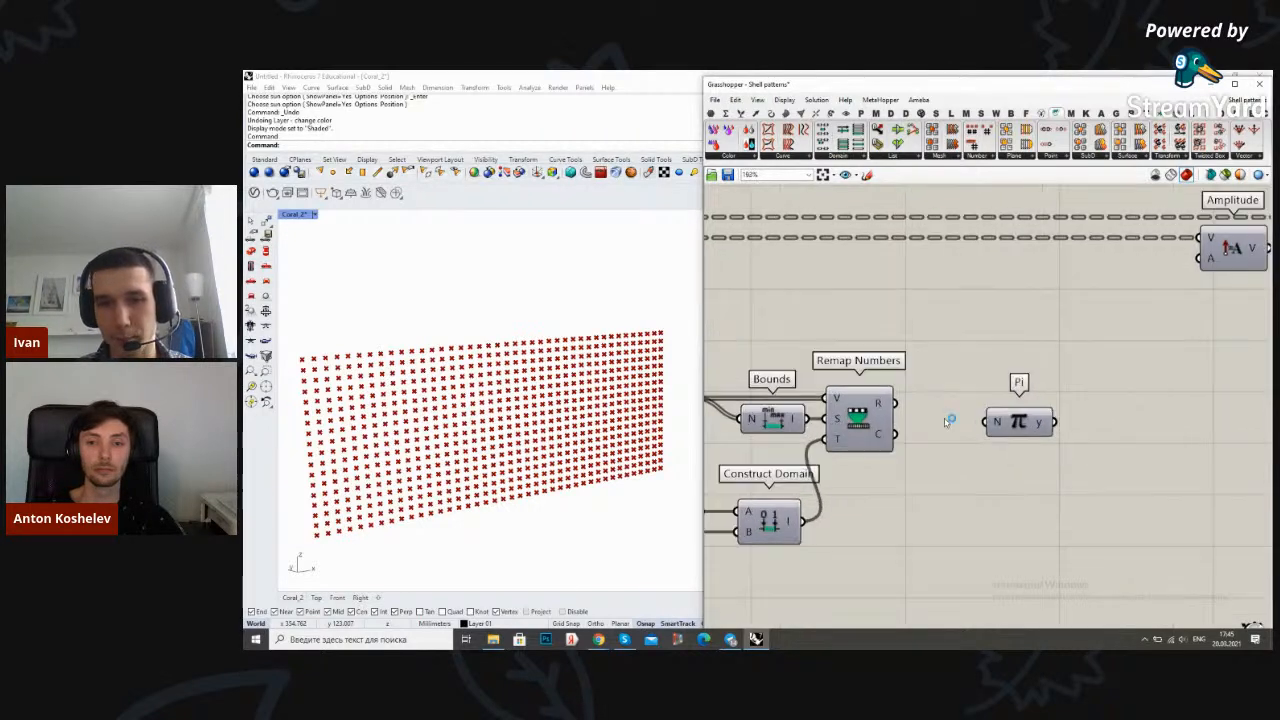
Graft the R output of Remap Numbers
scroll(948, 421, up, 2)
right_click(884, 402)
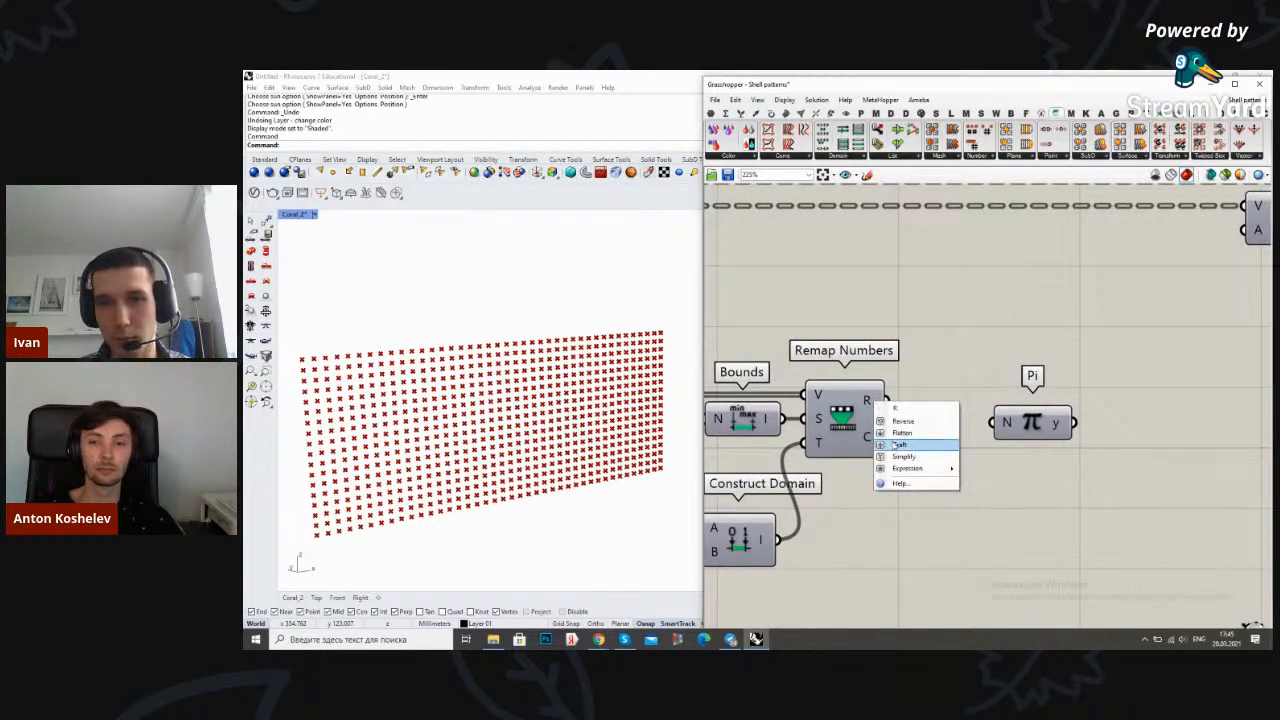
click(898, 444)
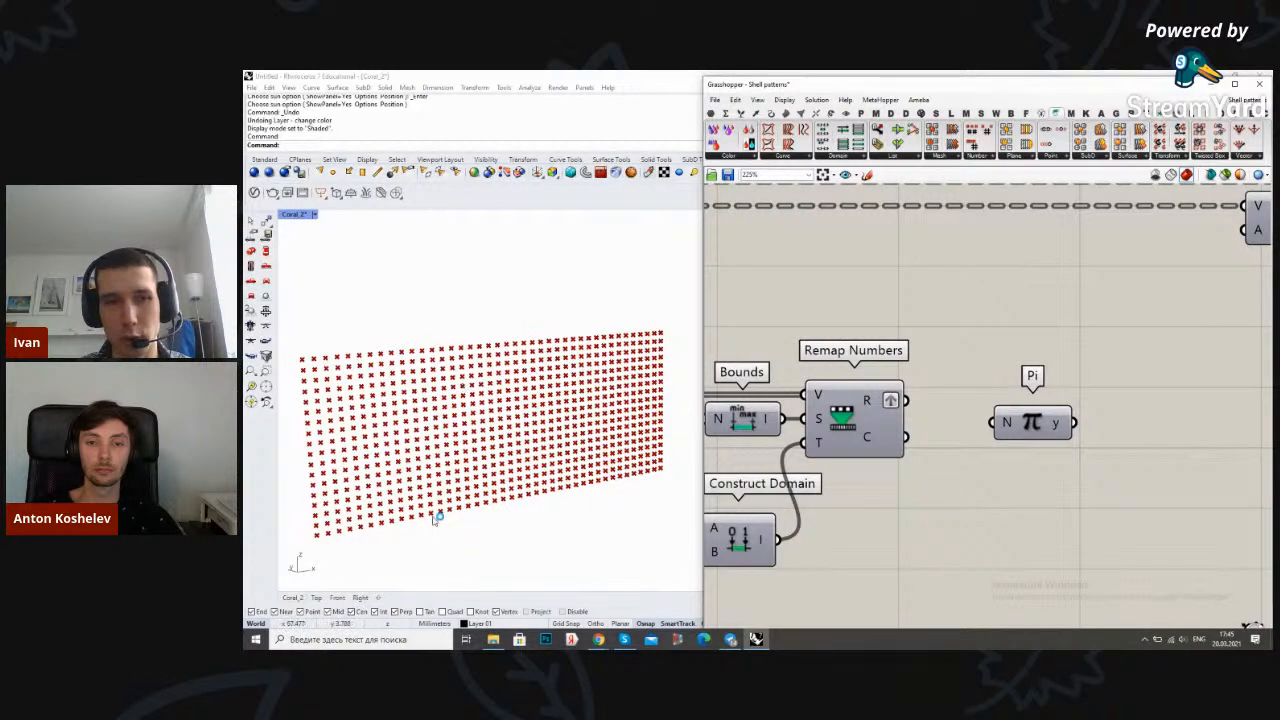
scroll(845, 398, down, 2)
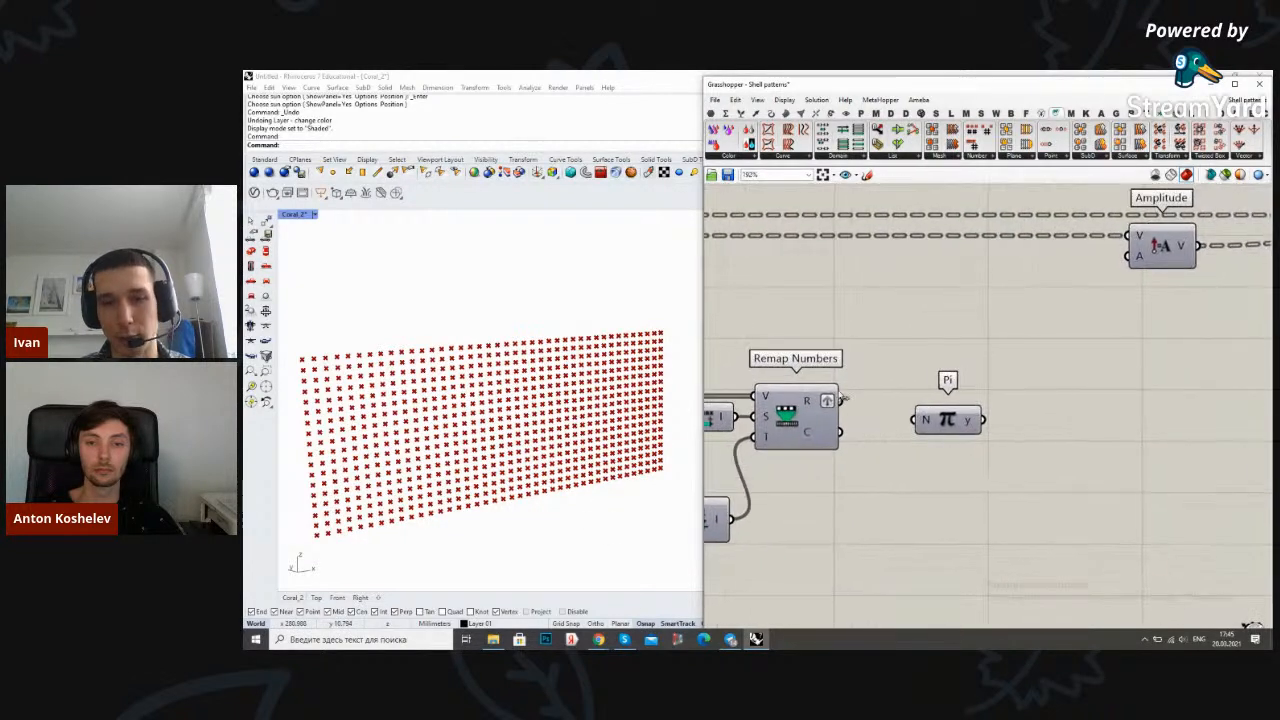
Connect the Remap Numbers mapped output to Pi's N input and move the Pi component close beside Remap Numbers
drag(840, 401, 917, 420)
mouse_move(817, 401)
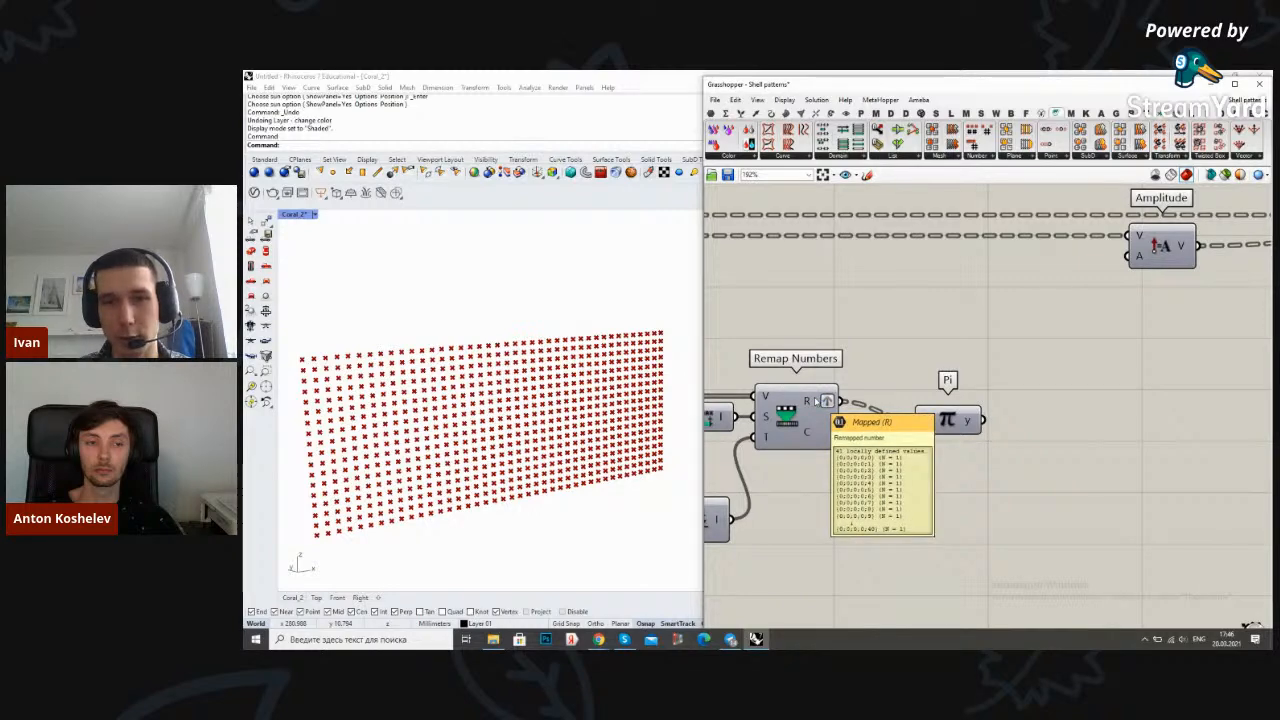
scroll(1010, 392, down, 3)
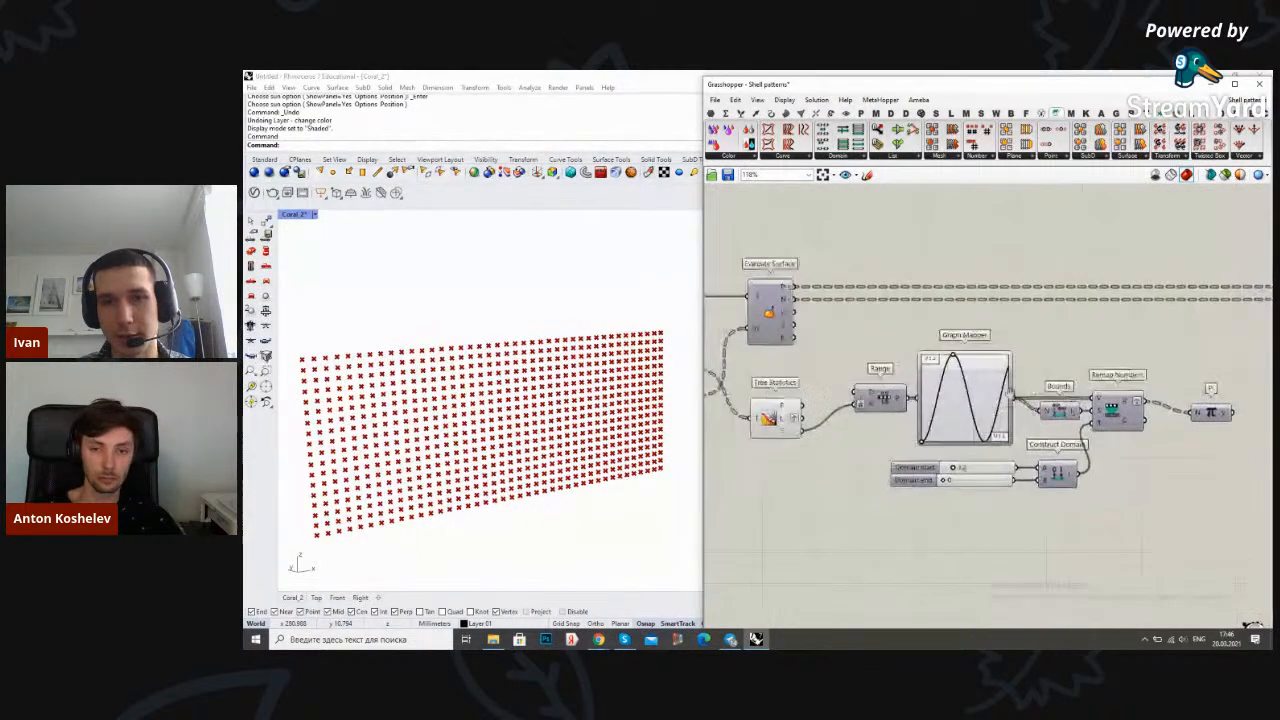
scroll(772, 410, up, 1)
mouse_move(919, 397)
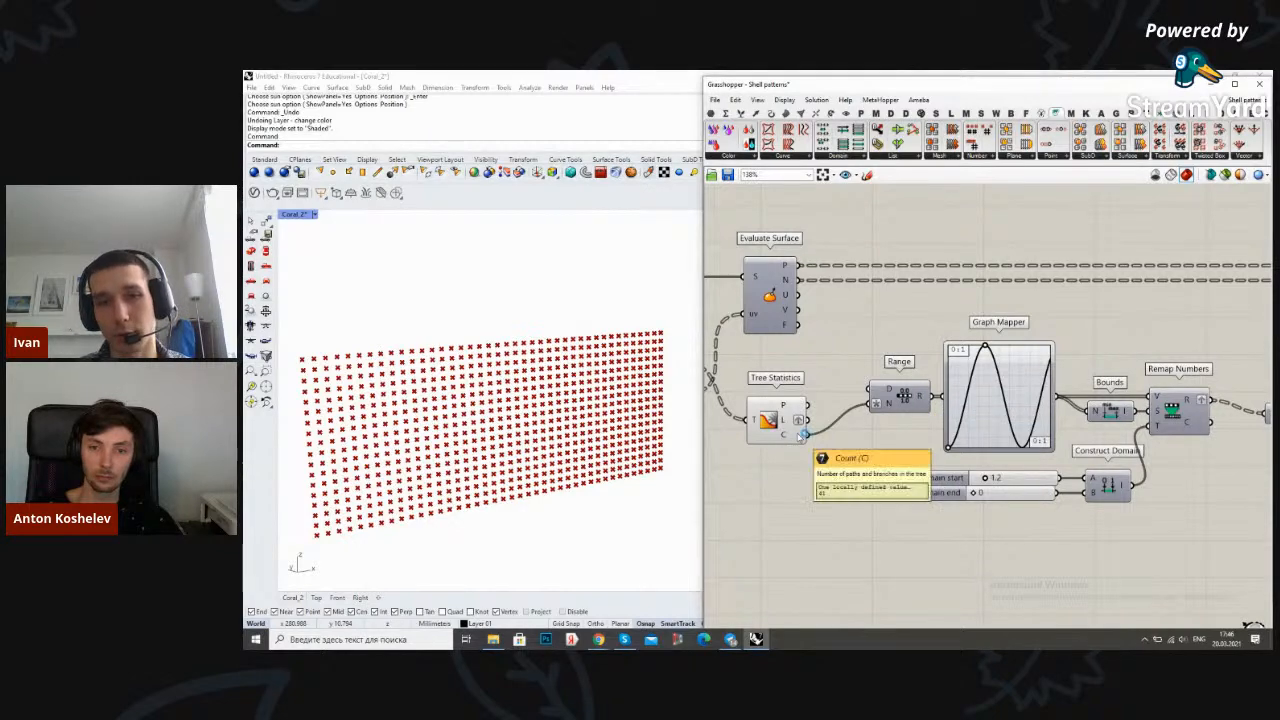
scroll(800, 437, down, 3)
right_drag(1100, 428, 1016, 426)
scroll(1016, 426, up, 4)
drag(1016, 427, 986, 416)
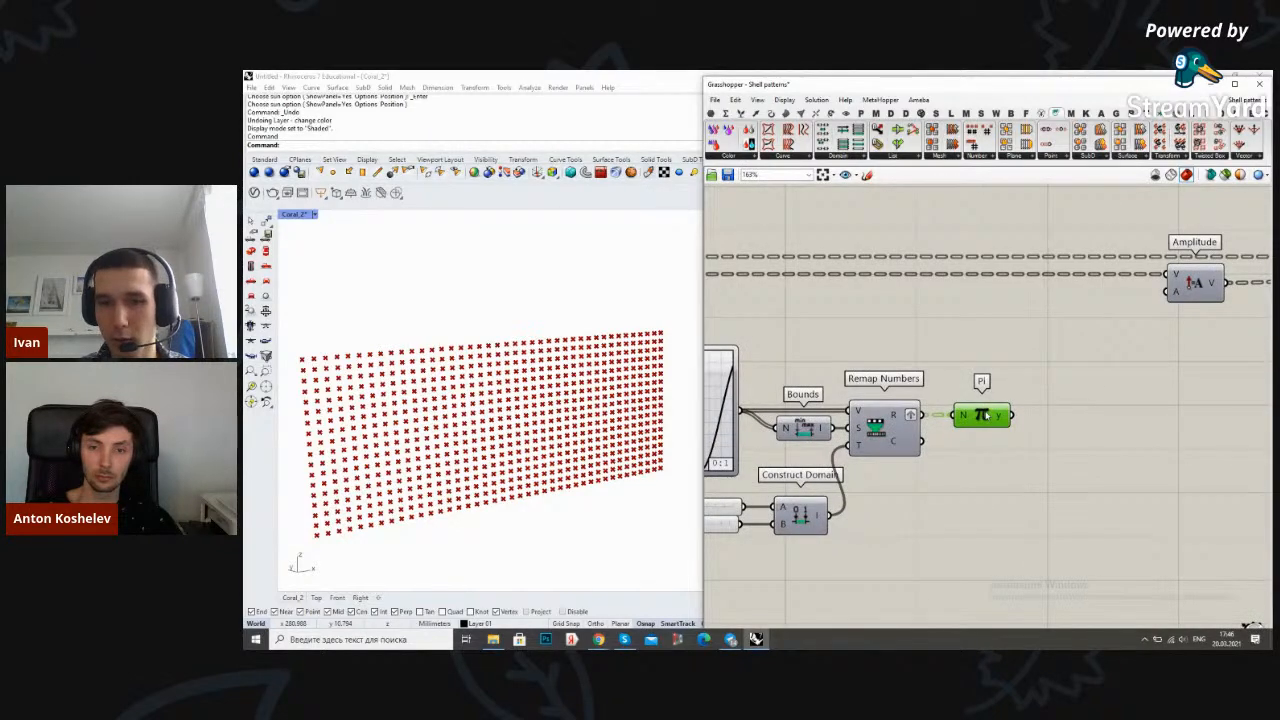
Add a Negative component, feed it with Pi's output and place it beside Pi
double_click(1125, 414)
text(negative)
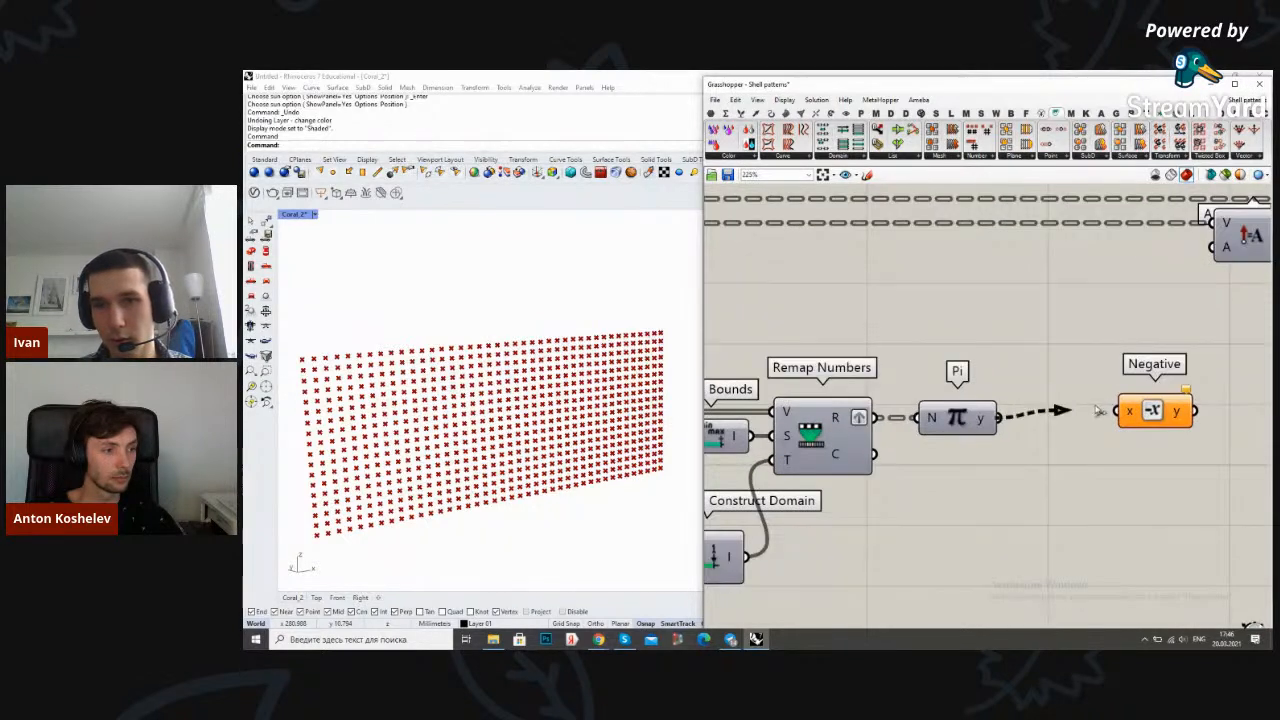
drag(1072, 422, 1118, 411)
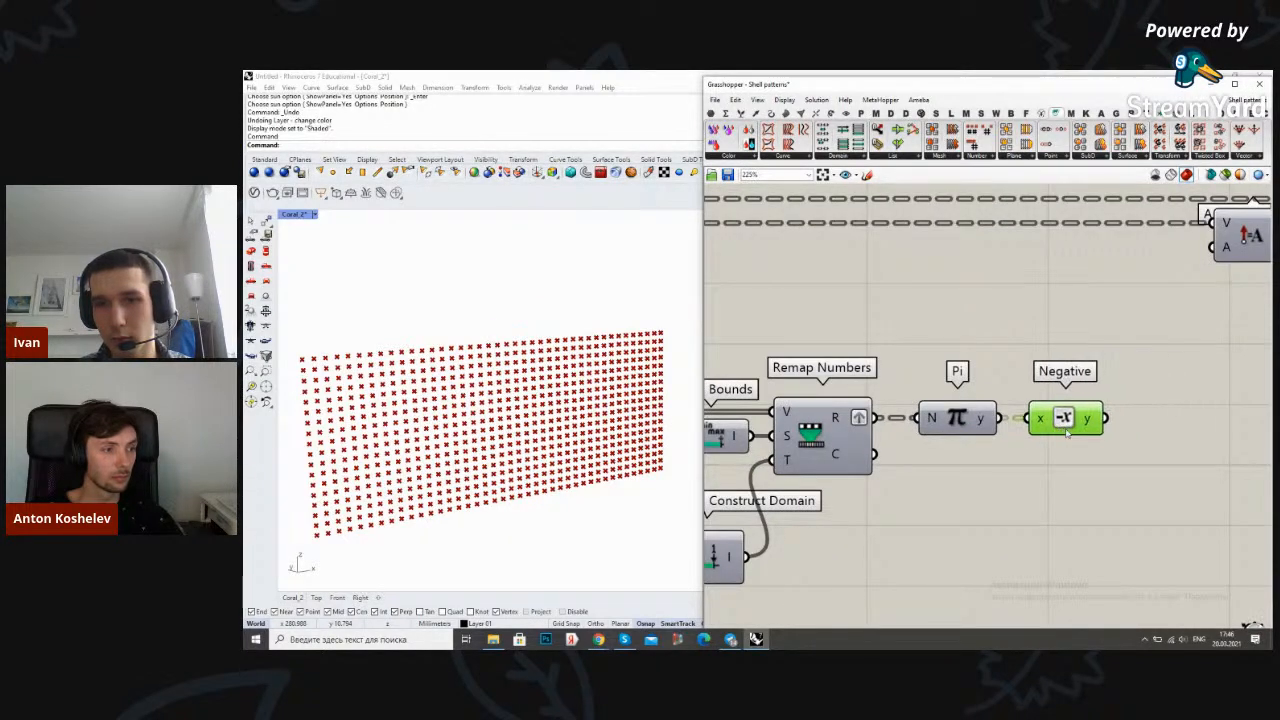
Add a Construct Domain component after Negative and connect Pi's output to its B input
right_drag(1126, 438, 1063, 410)
double_click(1063, 410)
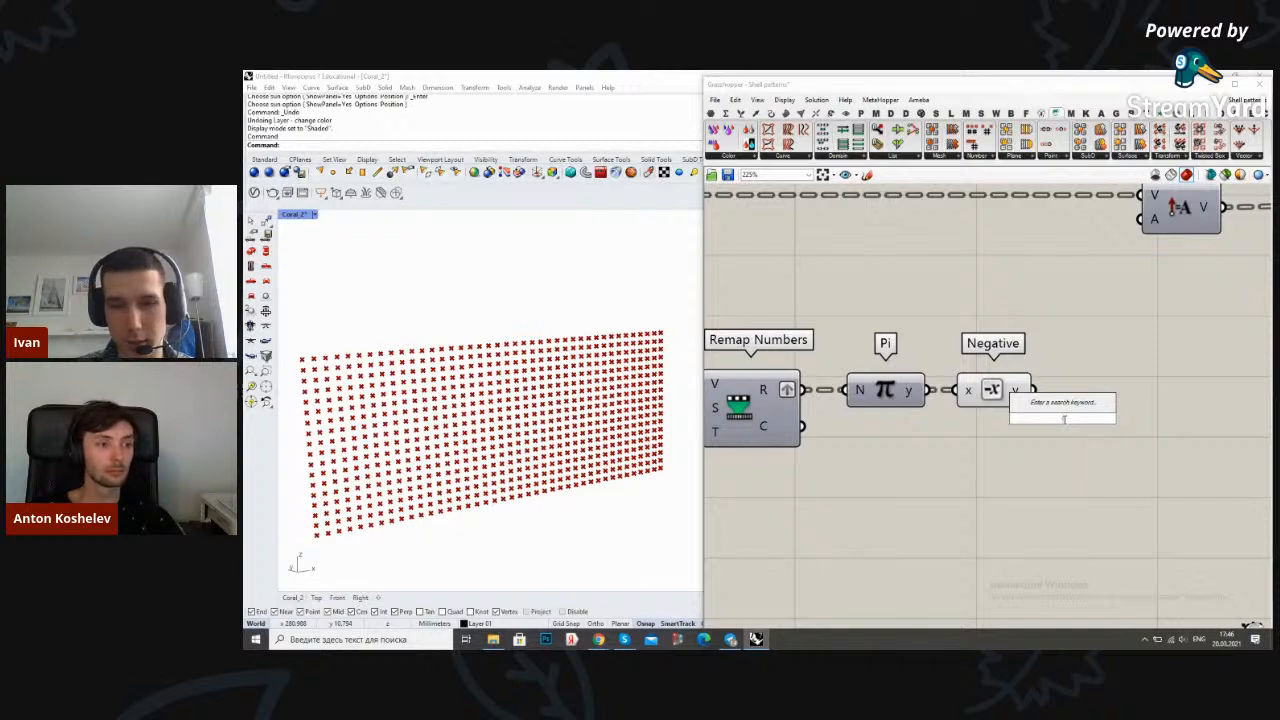
text(construc)
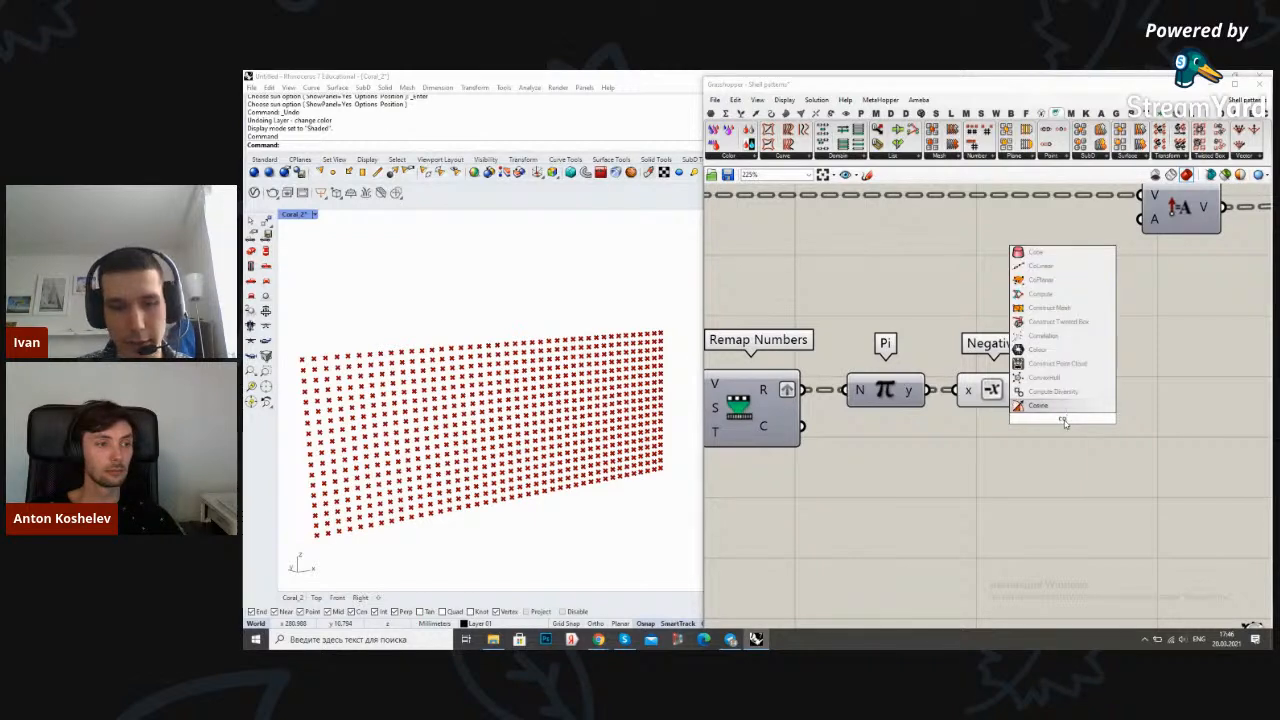
text(t domain)
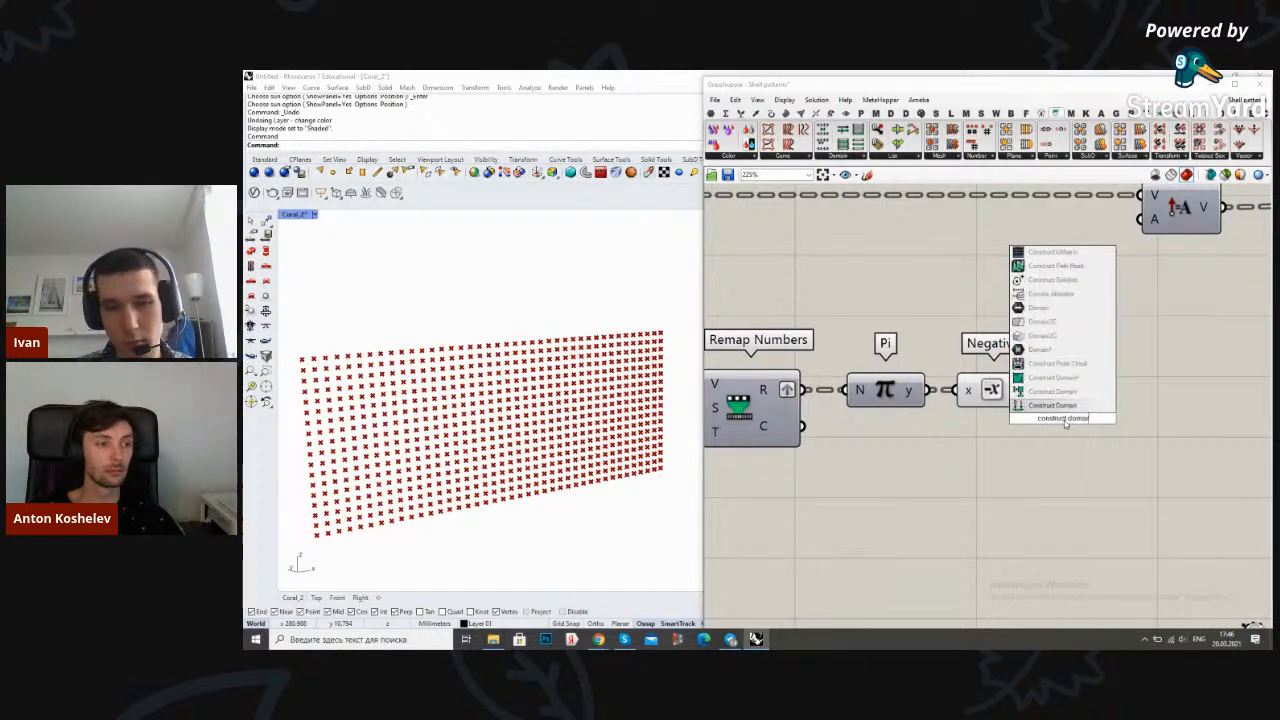
click(1050, 391)
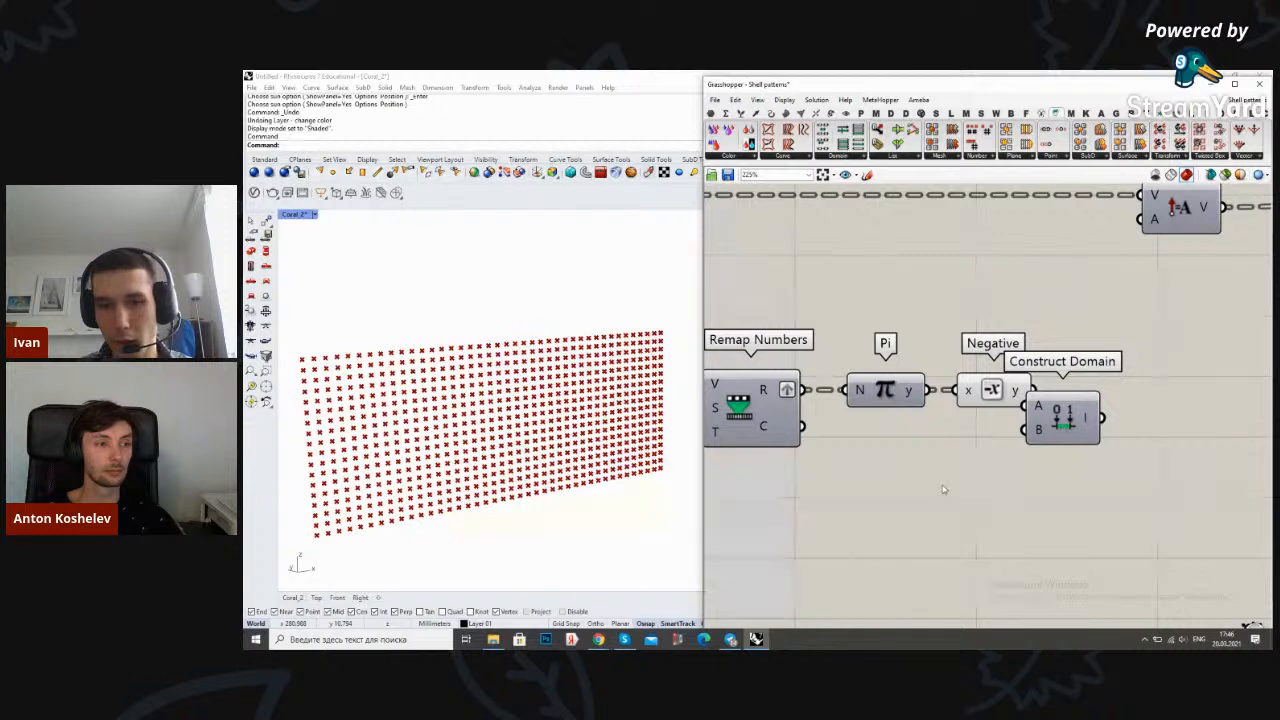
right_drag(944, 474, 1037, 454)
drag(980, 403, 1170, 422)
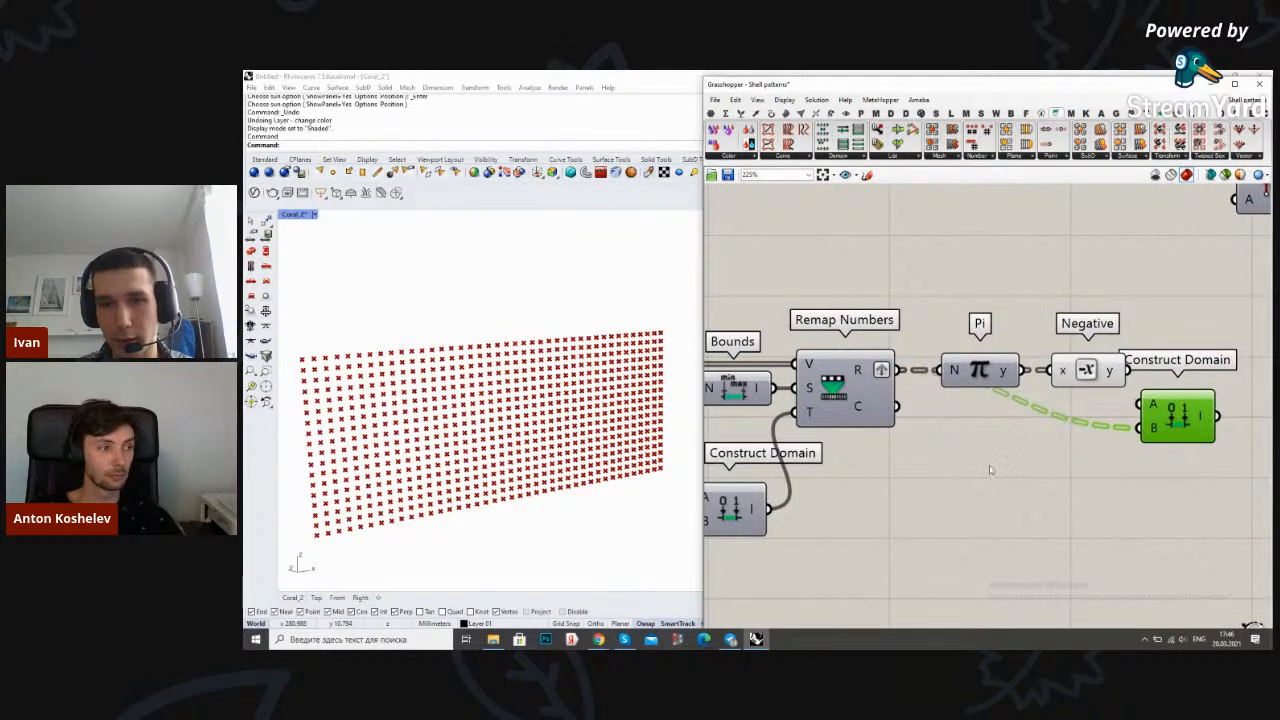
Create a number slider with value 6 and connect it to the A input of the new Construct Domain
double_click(989, 466)
text(6)
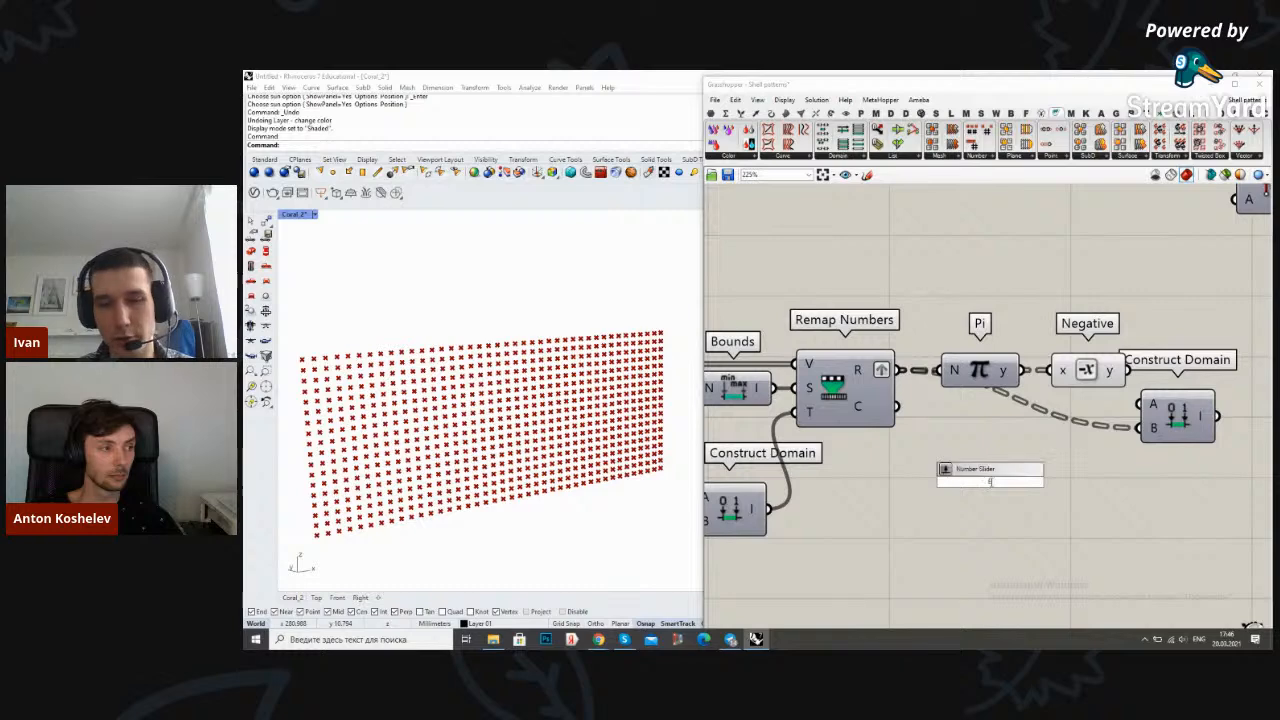
key(Return)
drag(1121, 416, 1140, 404)
Place the slider of 6 beneath Pi and Negative, and move Construct Domain further along to free space between them
drag(930, 478, 935, 400)
scroll(1073, 430, down, 3)
right_drag(1073, 430, 941, 452)
drag(1054, 477, 966, 427)
drag(968, 430, 1013, 402)
click(1004, 366)
scroll(972, 402, up, 1)
click(1016, 365)
right_drag(1016, 365, 901, 365)
drag(962, 446, 1062, 446)
click(966, 407)
scroll(962, 406, up, 1)
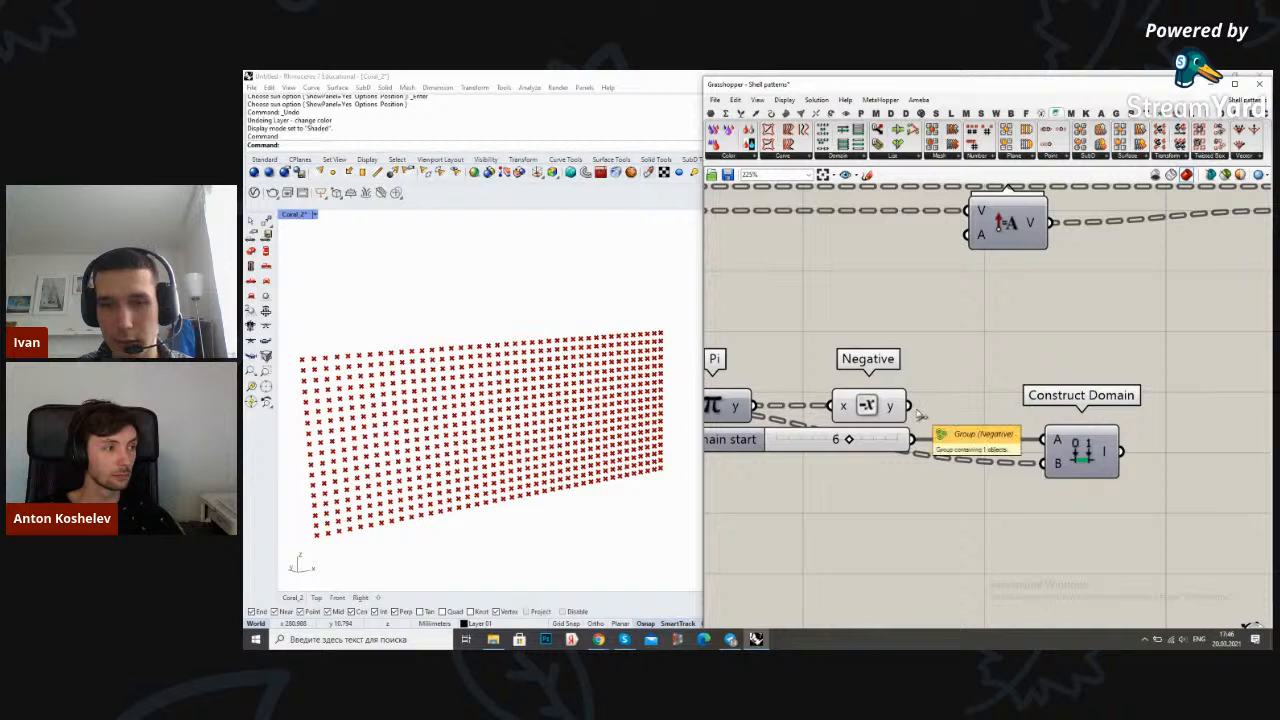
Add a Subtraction component, feeding the slider of 6 into A and Pi's output into B
double_click(952, 516)
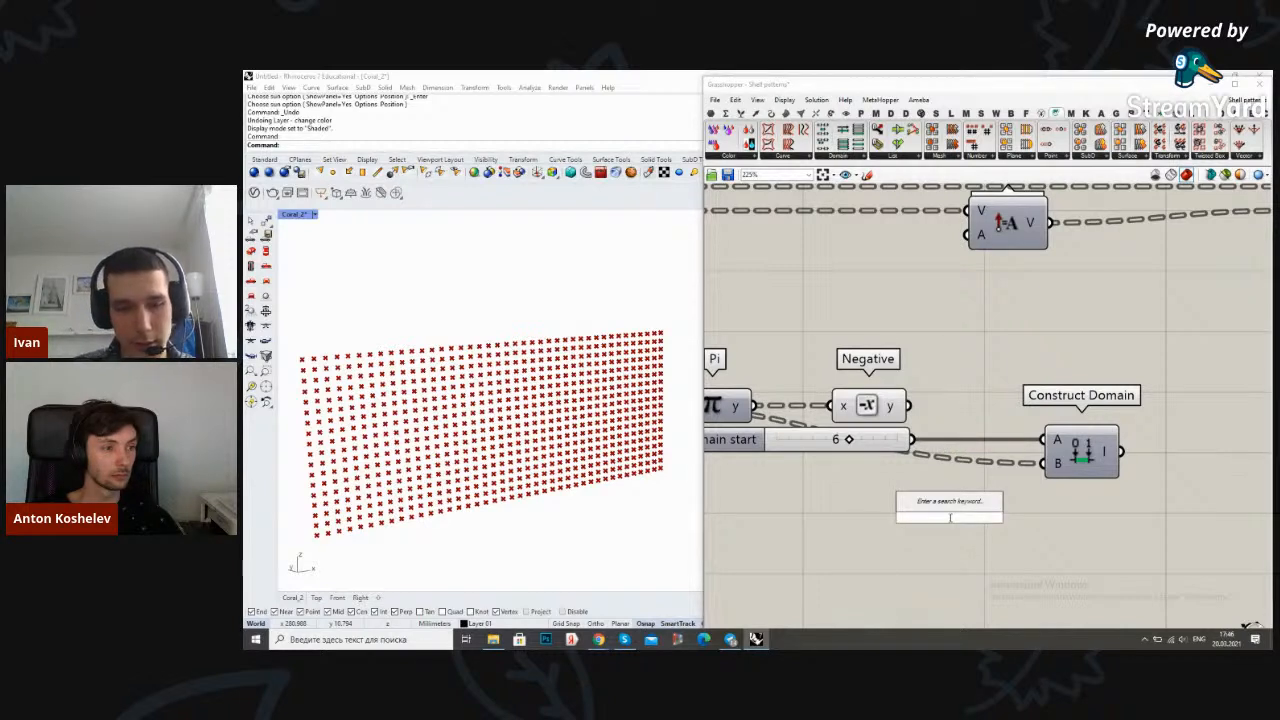
text(subtra)
click(950, 508)
right_drag(896, 447, 990, 443)
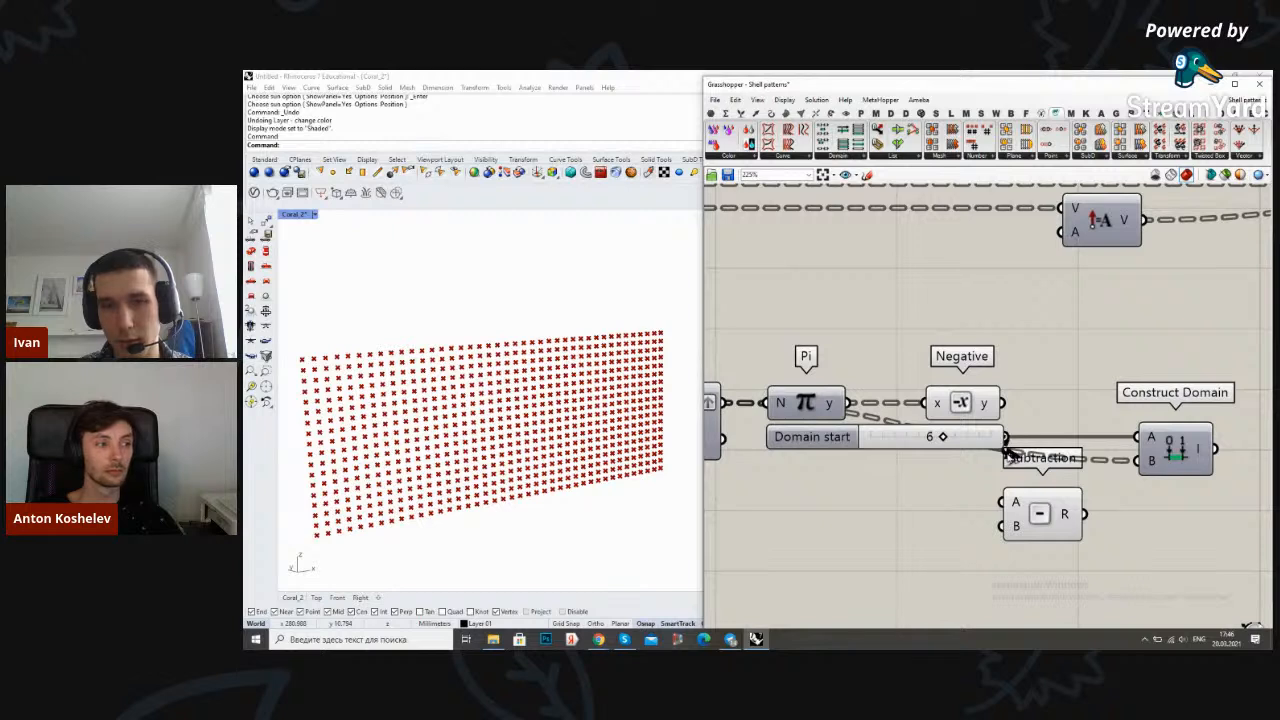
right_drag(1008, 491, 1057, 478)
drag(772, 391, 1052, 515)
drag(1028, 428, 993, 430)
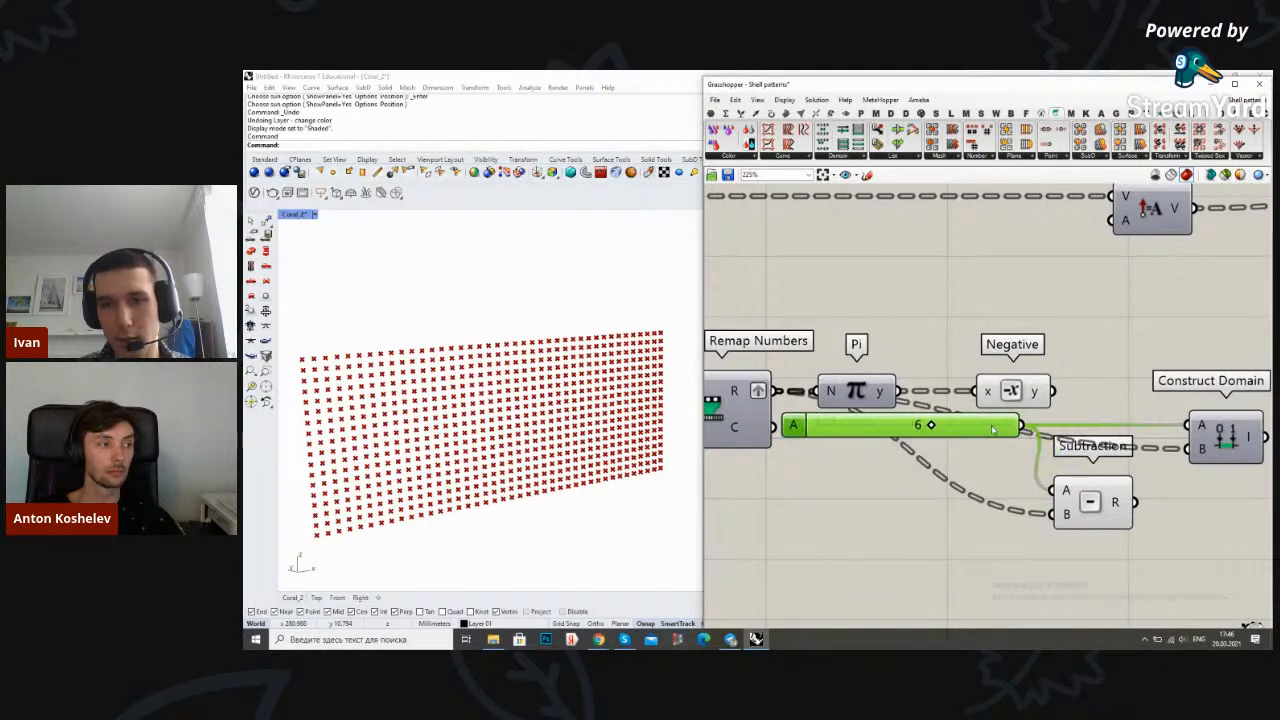
Connect Negative to Construct Domain's A input and the Subtraction result to B, and line Construct Domain up with Negative
right_drag(1047, 398, 991, 418)
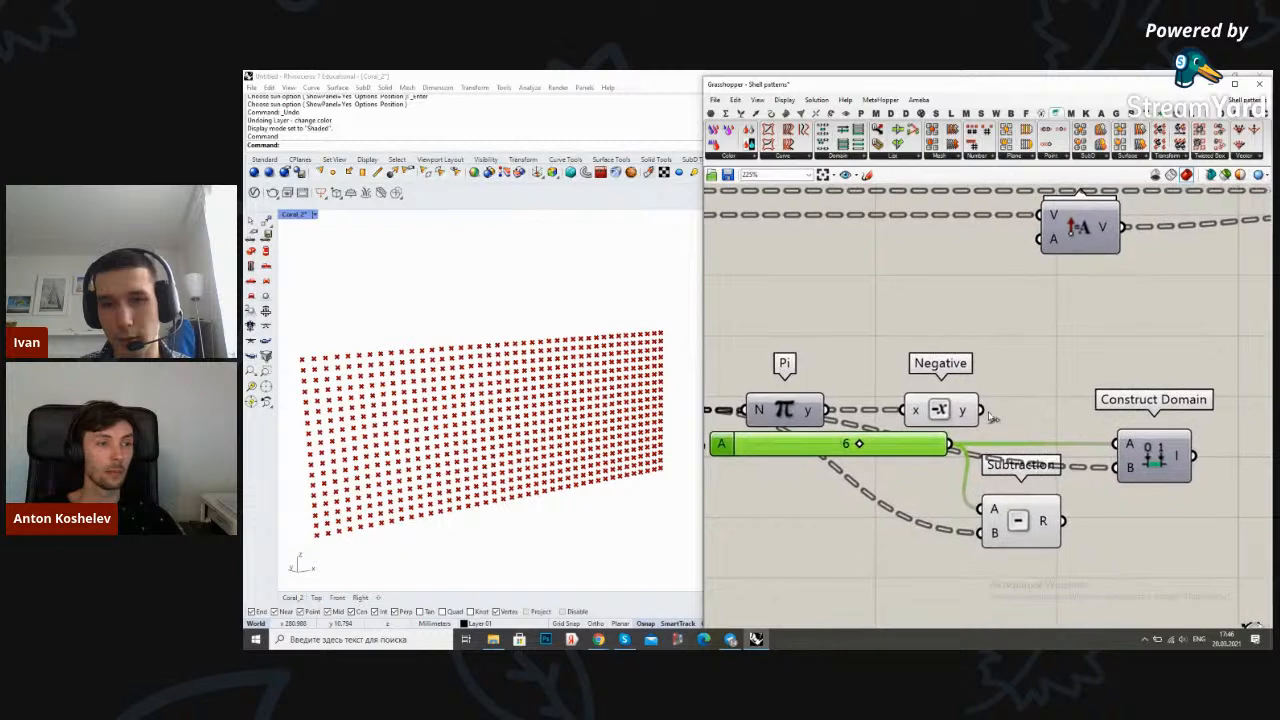
drag(1100, 436, 1057, 512)
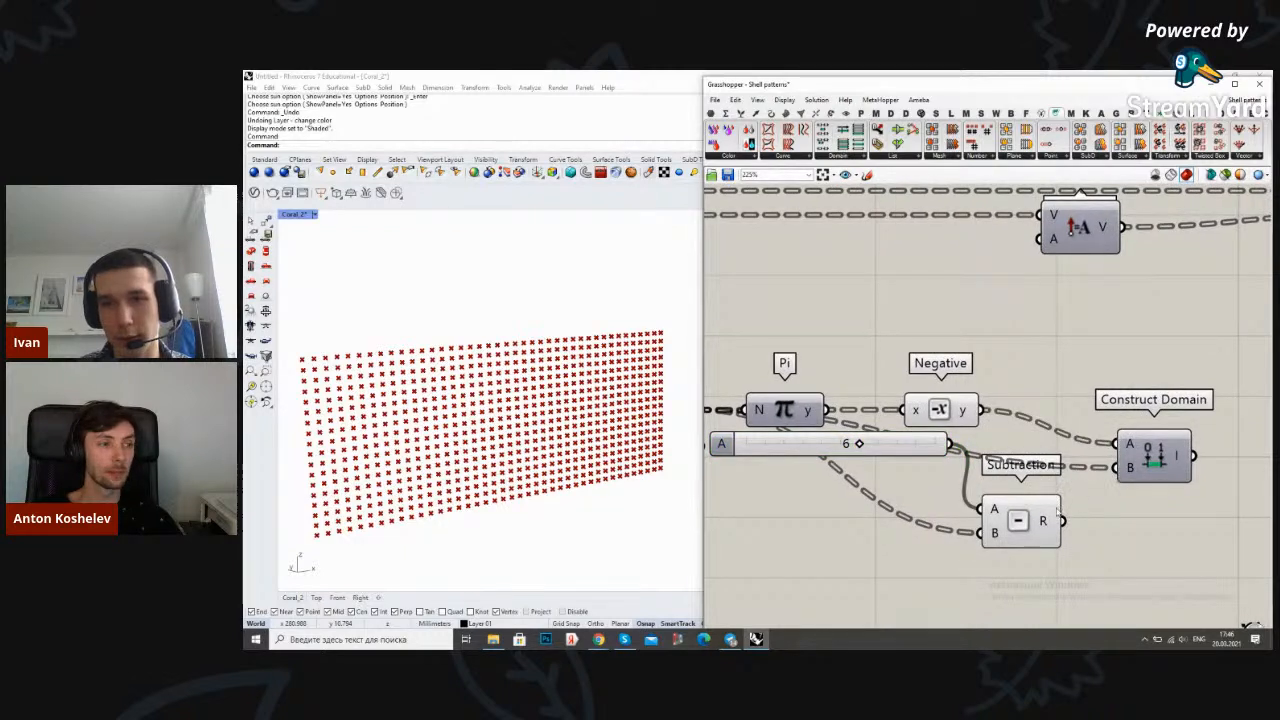
drag(1114, 480, 1116, 470)
drag(1144, 454, 1137, 421)
click(994, 357)
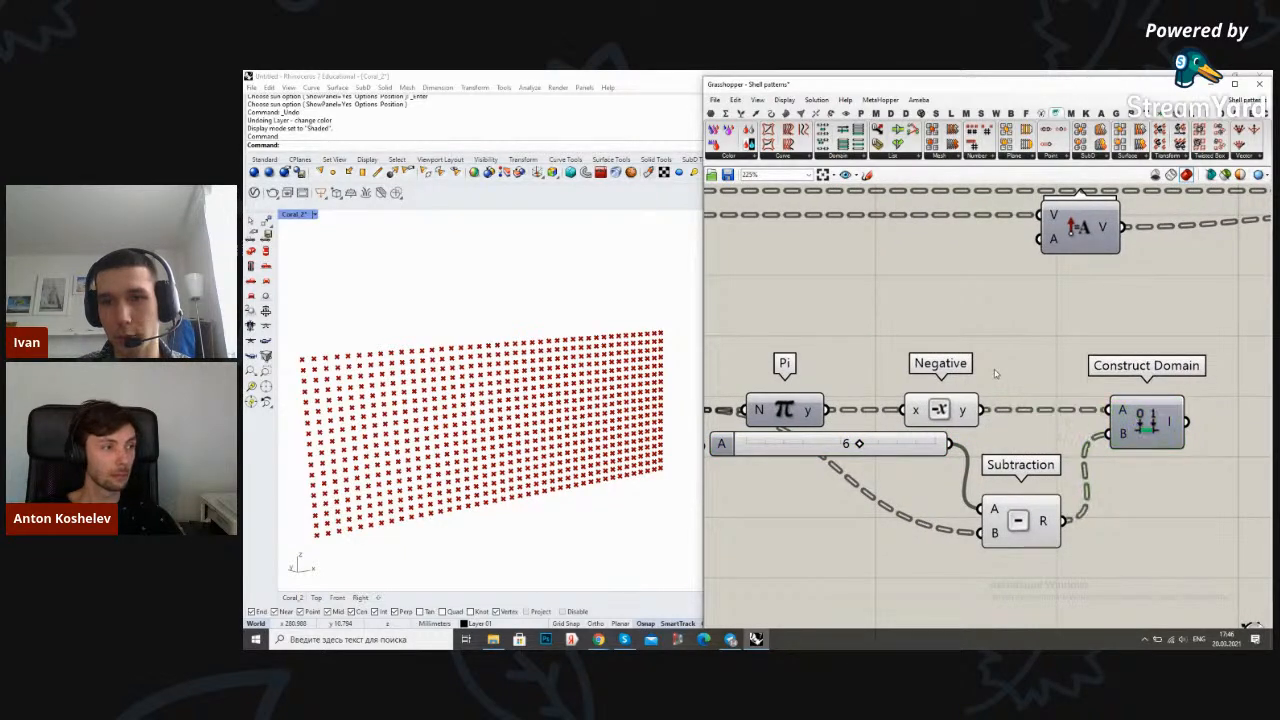
Move the slider of 6 down level with the Subtraction component's A input and tidy the spacing between them
right_drag(962, 461, 1020, 394)
drag(968, 385, 975, 450)
click(1014, 408)
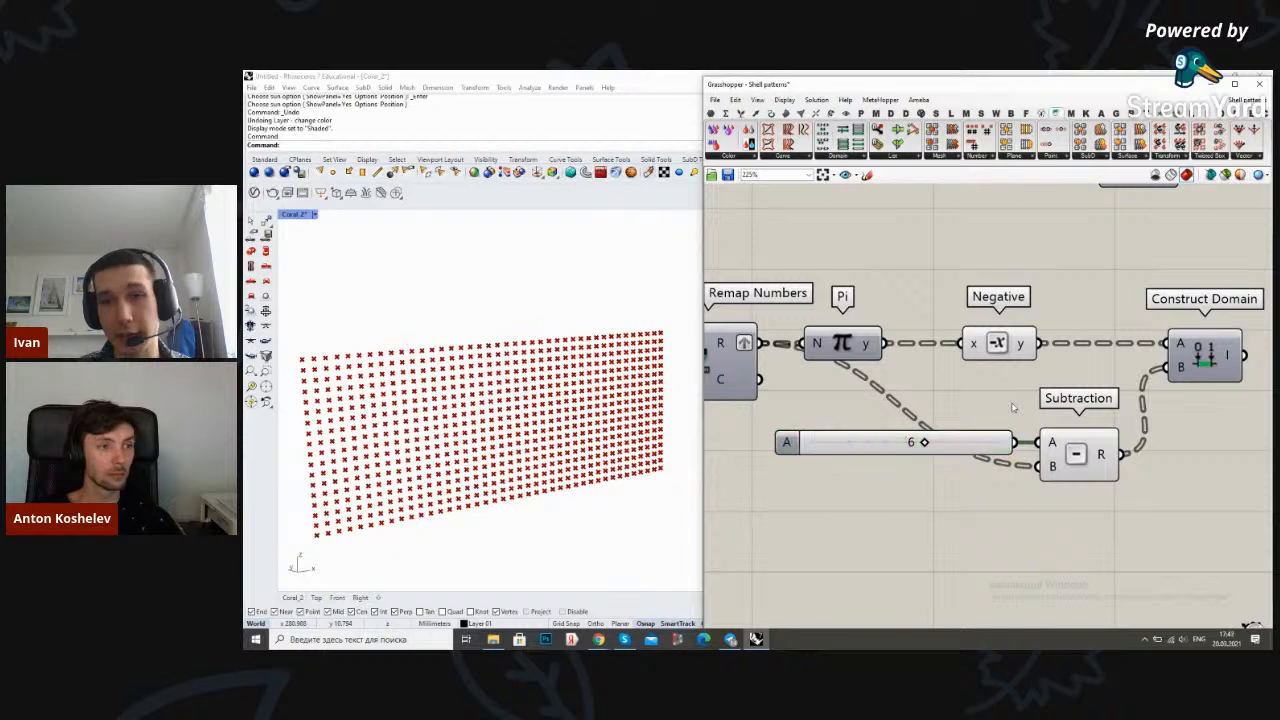
right_drag(1066, 450, 1030, 452)
drag(1055, 475, 1073, 475)
click(977, 408)
drag(955, 449, 978, 449)
Align the slider's right edge with Negative and Pi's left edge with the slider
click(966, 400)
click(966, 345)
shift+click(968, 440)
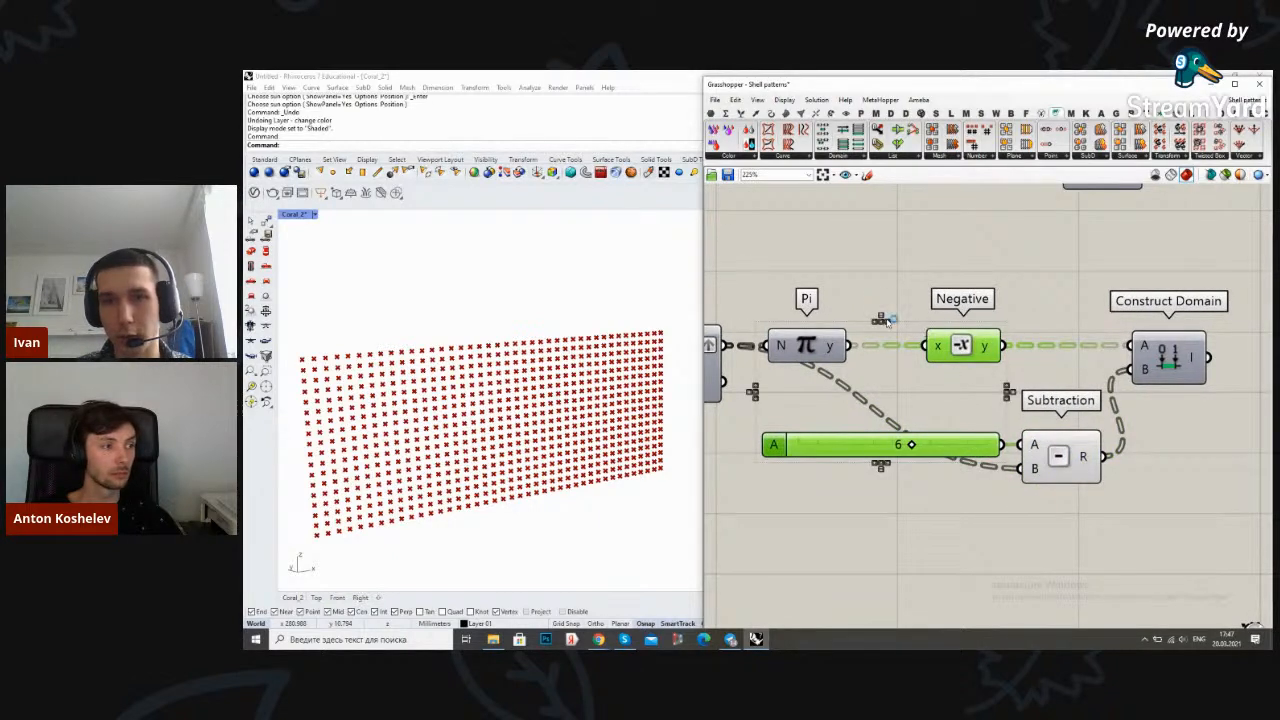
click(888, 322)
click(803, 346)
shift+click(818, 448)
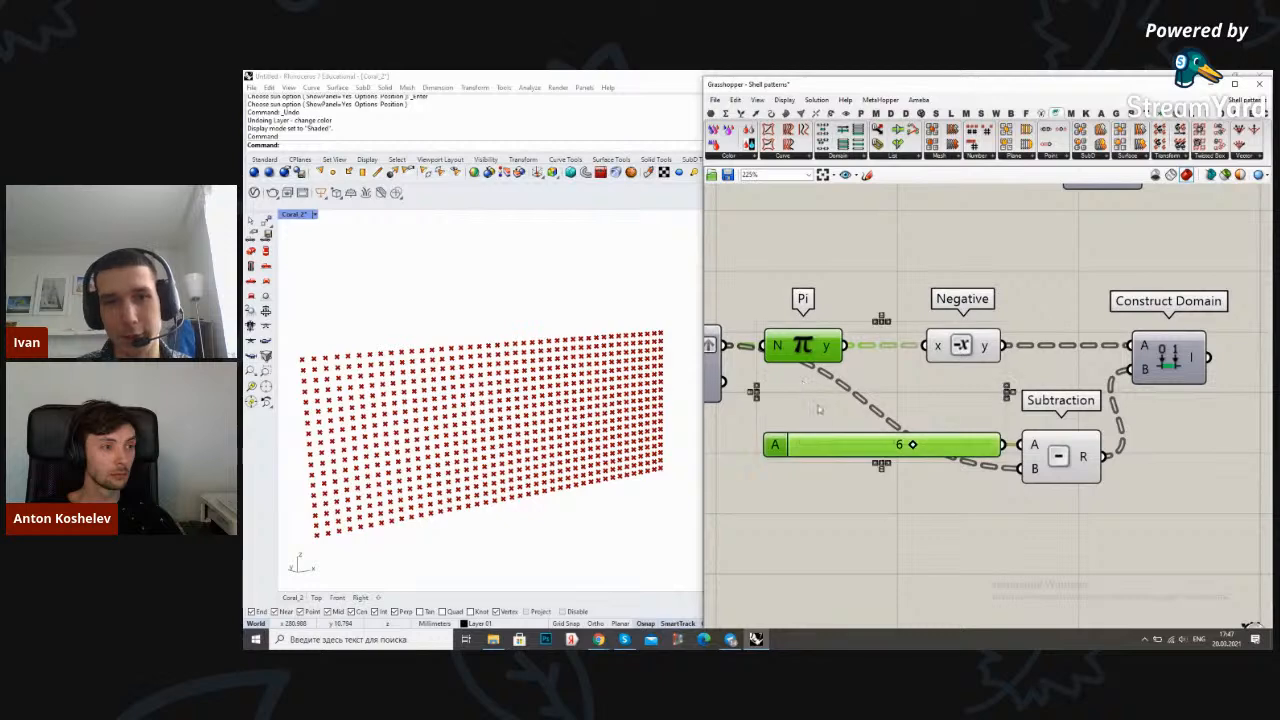
click(872, 334)
Move the Subtraction and Construct Domain components closer to the slider and Negative
right_drag(880, 340, 850, 349)
drag(914, 518, 1053, 408)
right_drag(1103, 436, 1000, 486)
click(1083, 466)
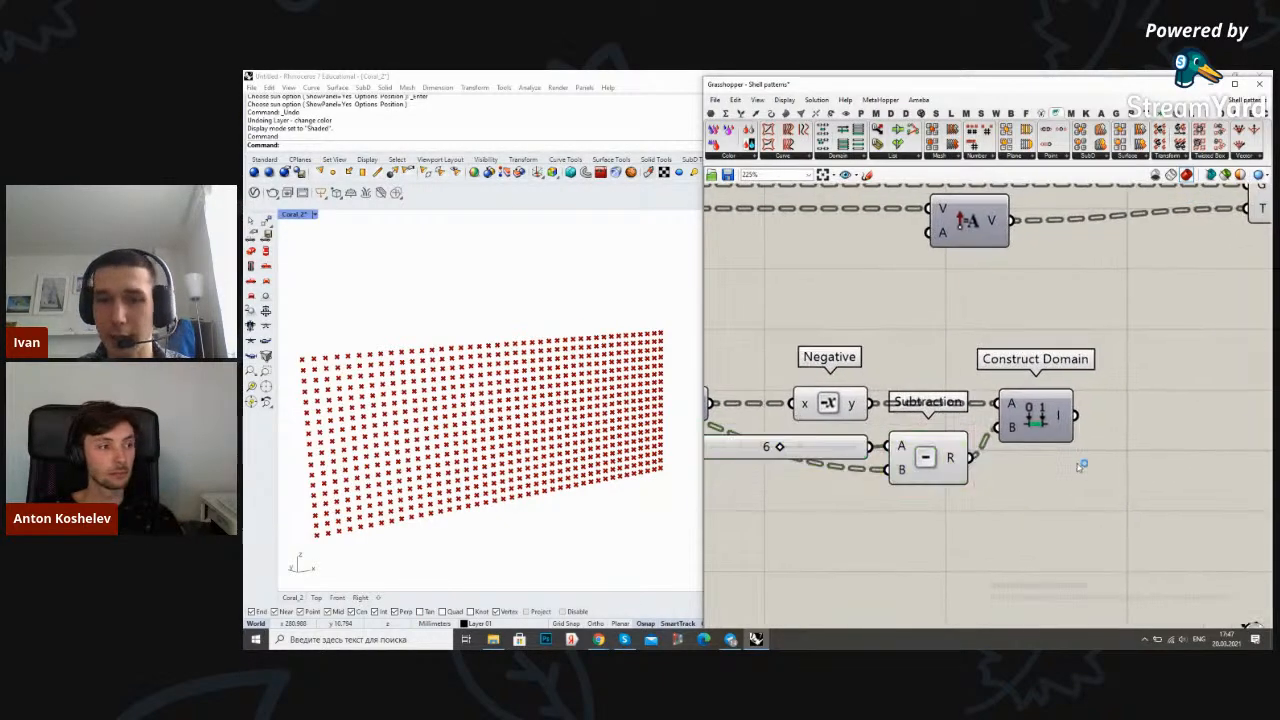
Add a Range component after Construct Domain and connect the constructed domain to its D input
right_drag(1083, 466, 1040, 474)
double_click(1112, 428)
text(range)
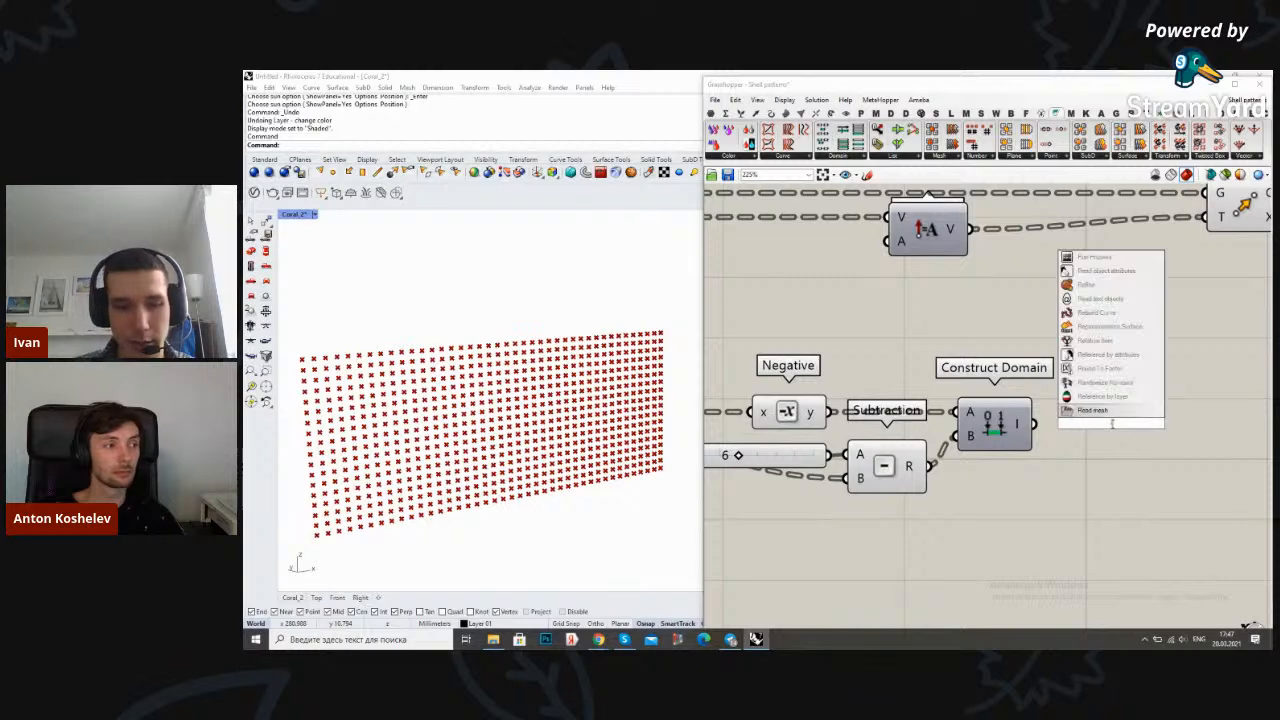
key(Return)
scroll(1040, 405, up, 1)
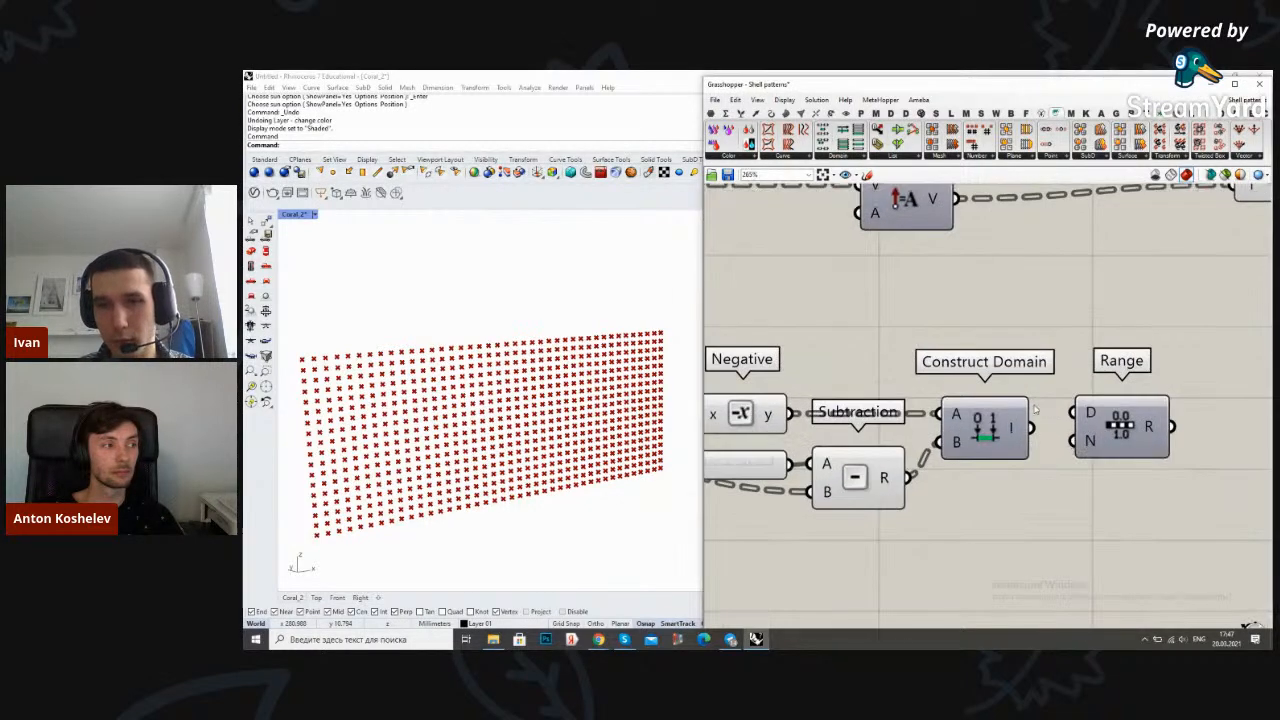
drag(1077, 420, 1076, 414)
drag(1098, 427, 1100, 443)
Apply the expression x-1 to the N input of the new Range component
scroll(1097, 443, down, 4)
right_drag(952, 466, 1025, 439)
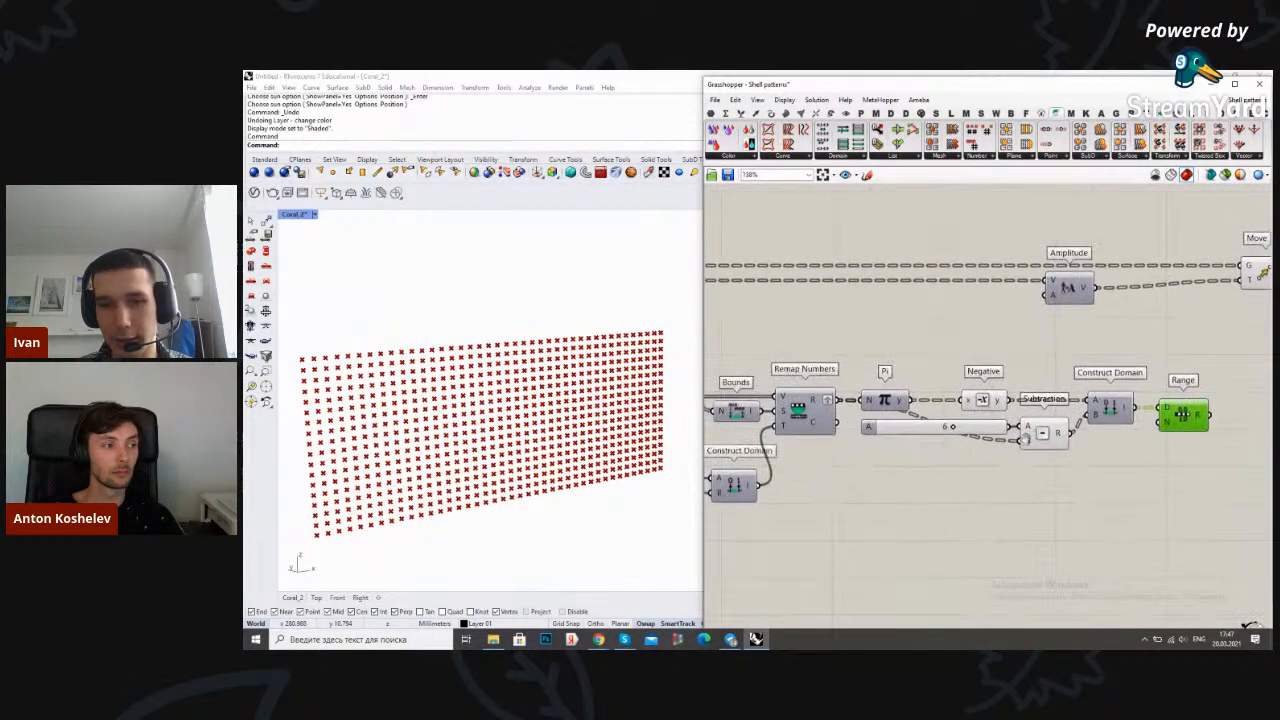
right_click(1167, 426)
mouse_move(1190, 514)
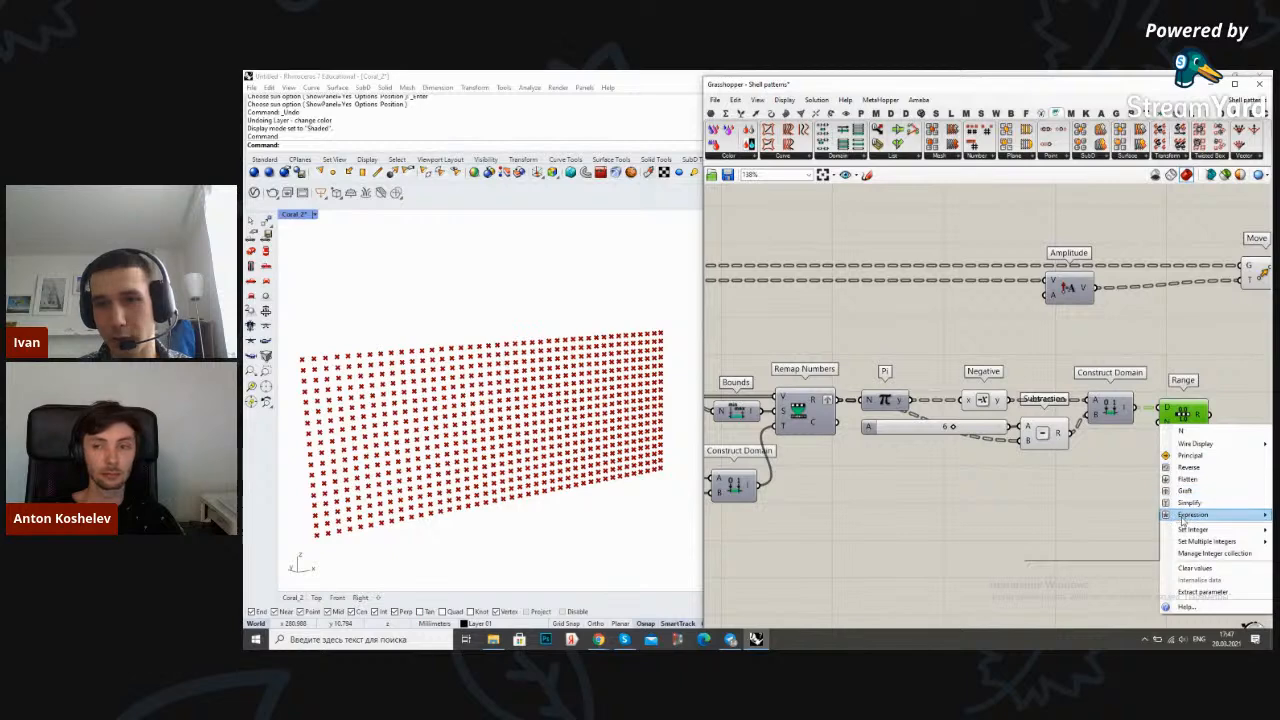
text(x*1)
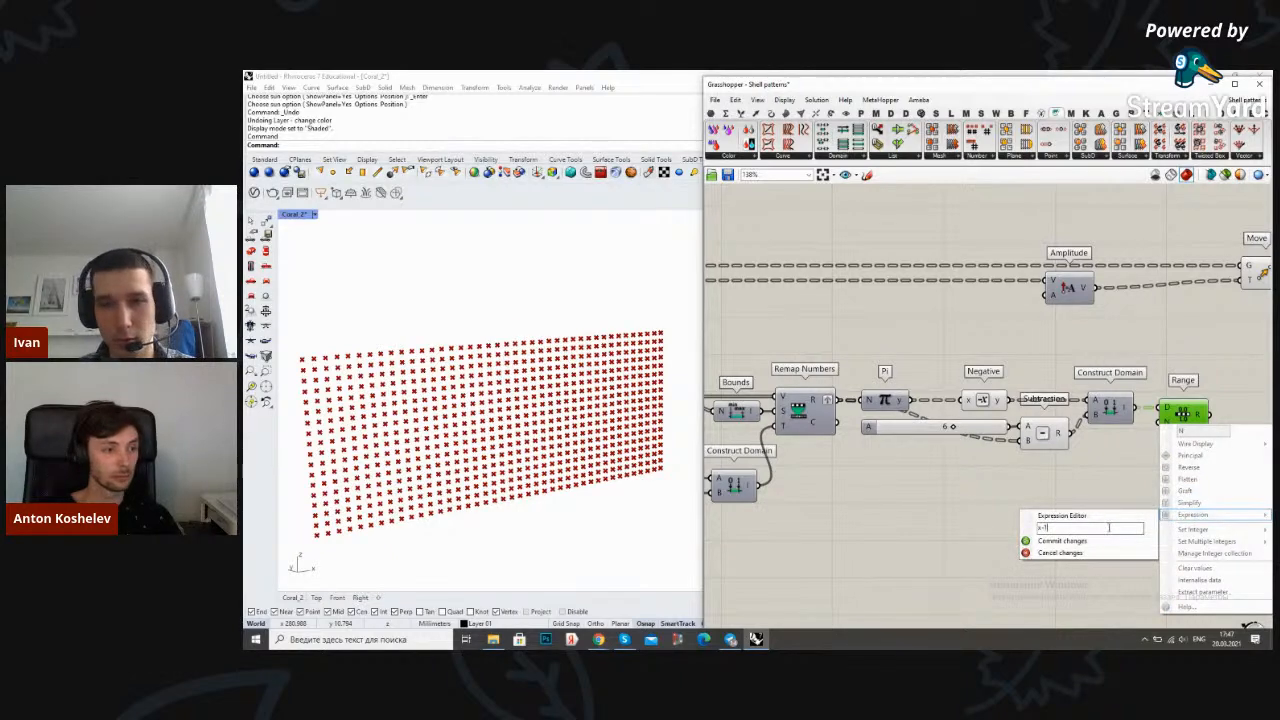
click(1062, 540)
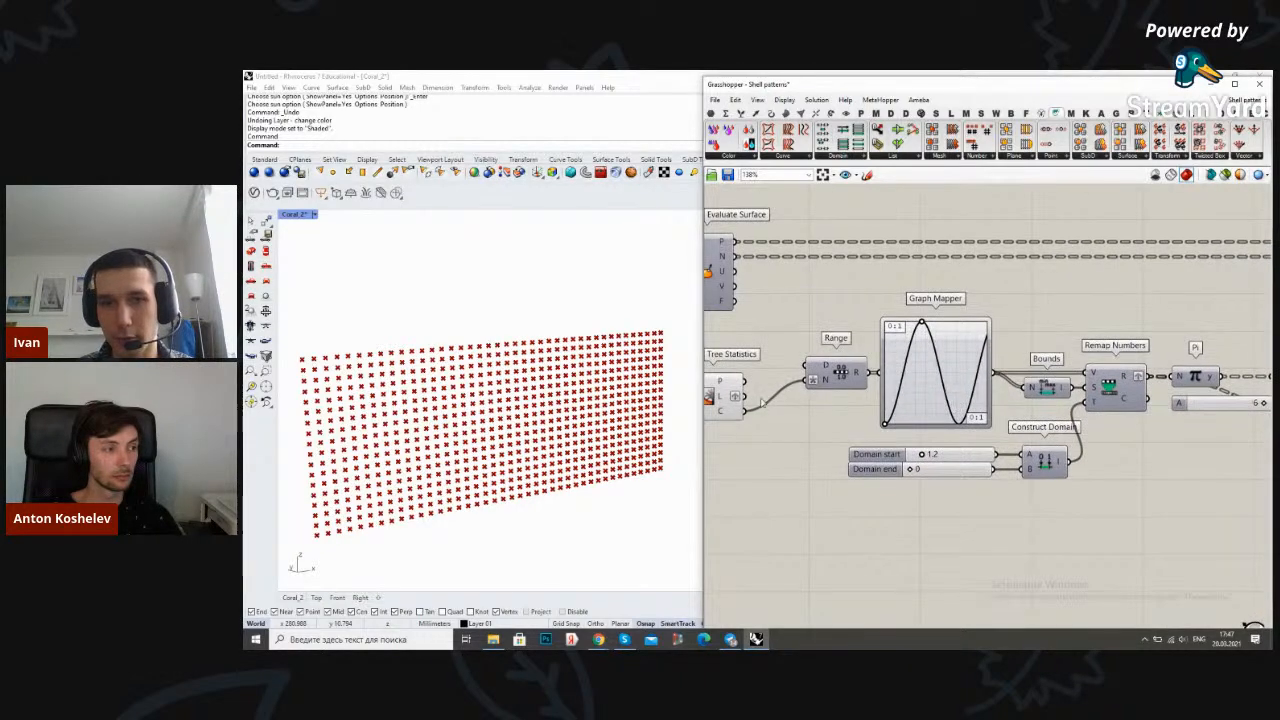
Connect the Tree Statistics L output to the new Range's N input and adjust the Range's position
scroll(752, 405, down, 5)
drag(752, 405, 1057, 358)
scroll(994, 430, up, 5)
right_drag(1087, 360, 976, 436)
drag(921, 465, 925, 466)
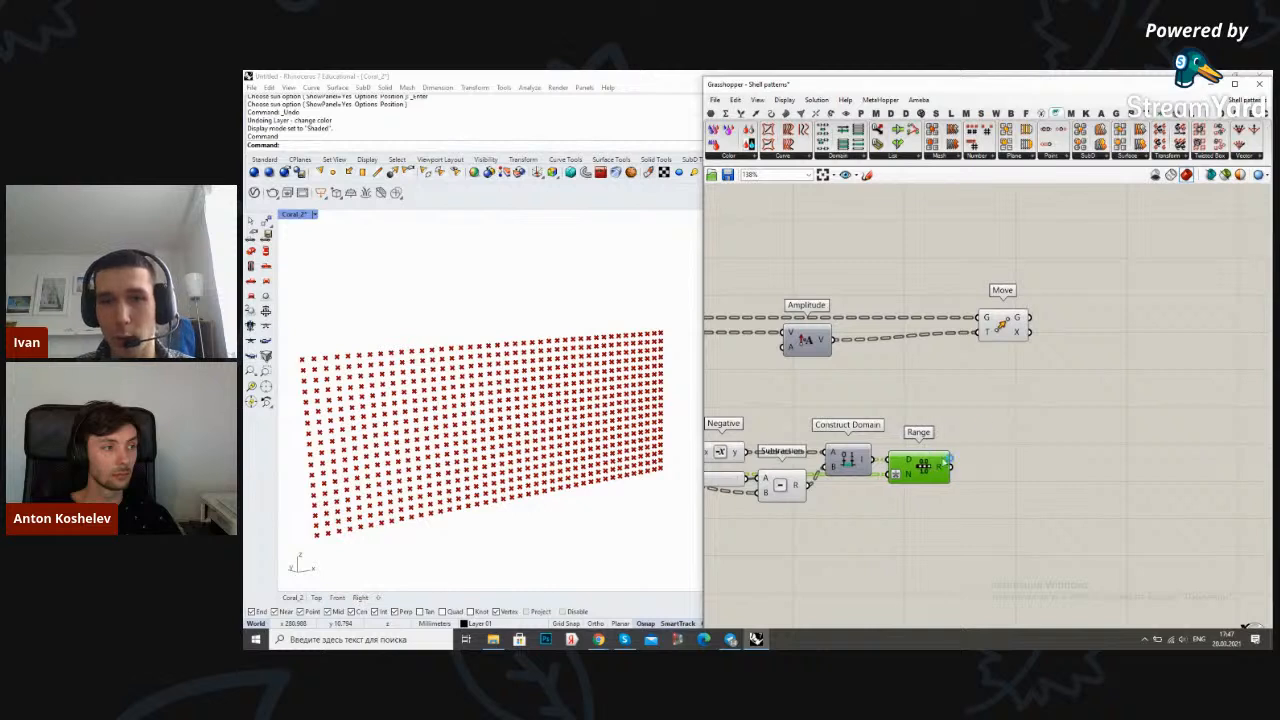
Shift the Move and Amplitude components further along the canvas, keeping them side by side past the new Range
mouse_move(940, 472)
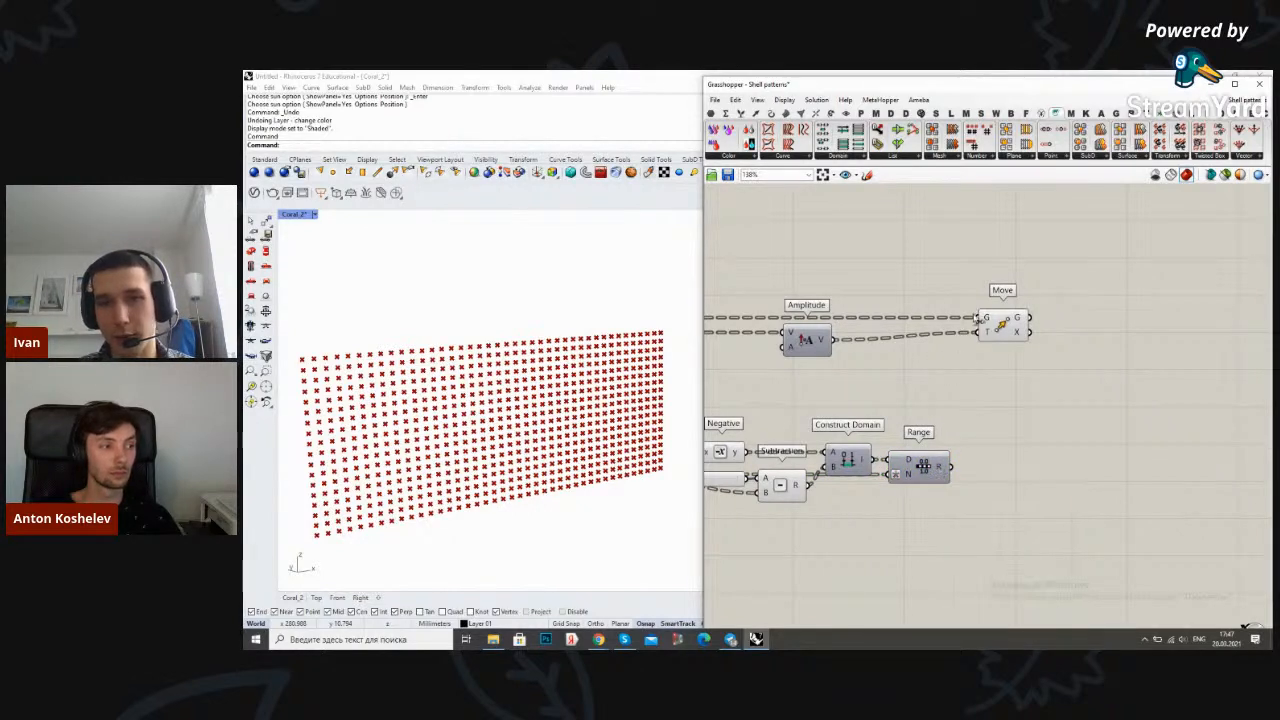
mouse_move(988, 318)
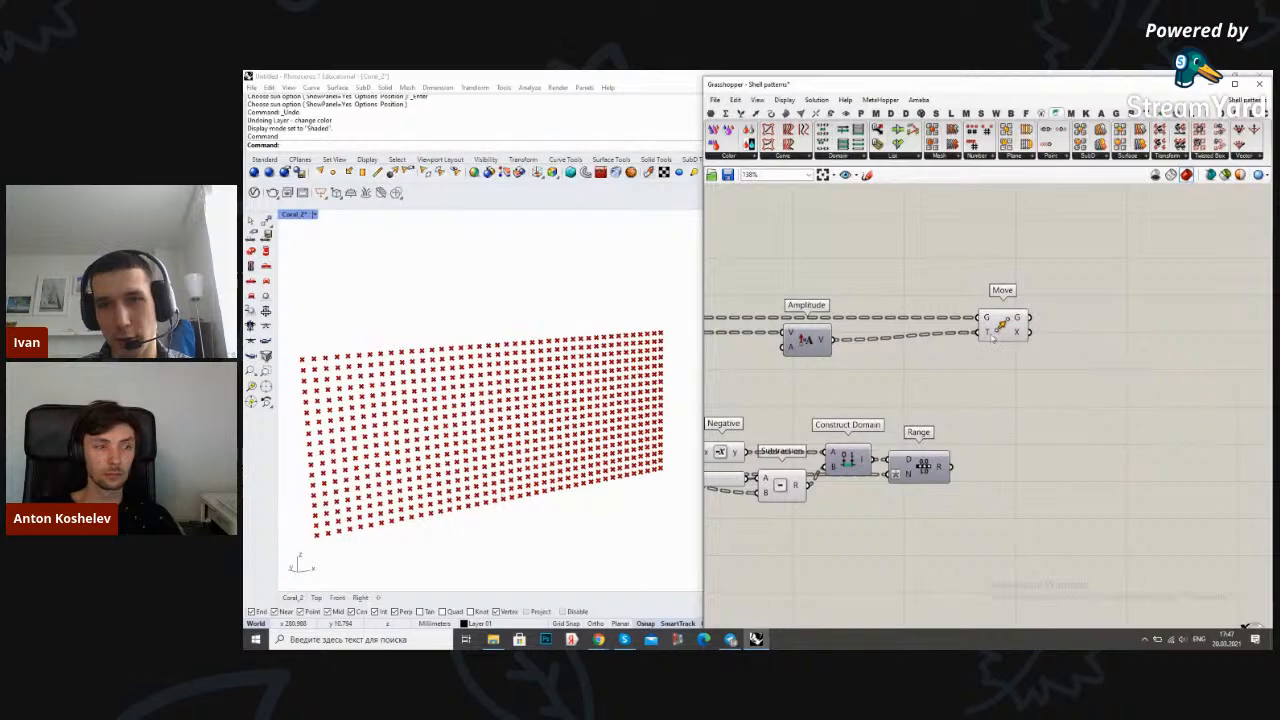
drag(998, 325, 1118, 325)
drag(806, 342, 1052, 342)
click(1022, 404)
right_drag(1018, 408, 916, 414)
drag(1075, 381, 945, 305)
drag(955, 348, 1043, 348)
click(909, 393)
right_drag(909, 393, 899, 395)
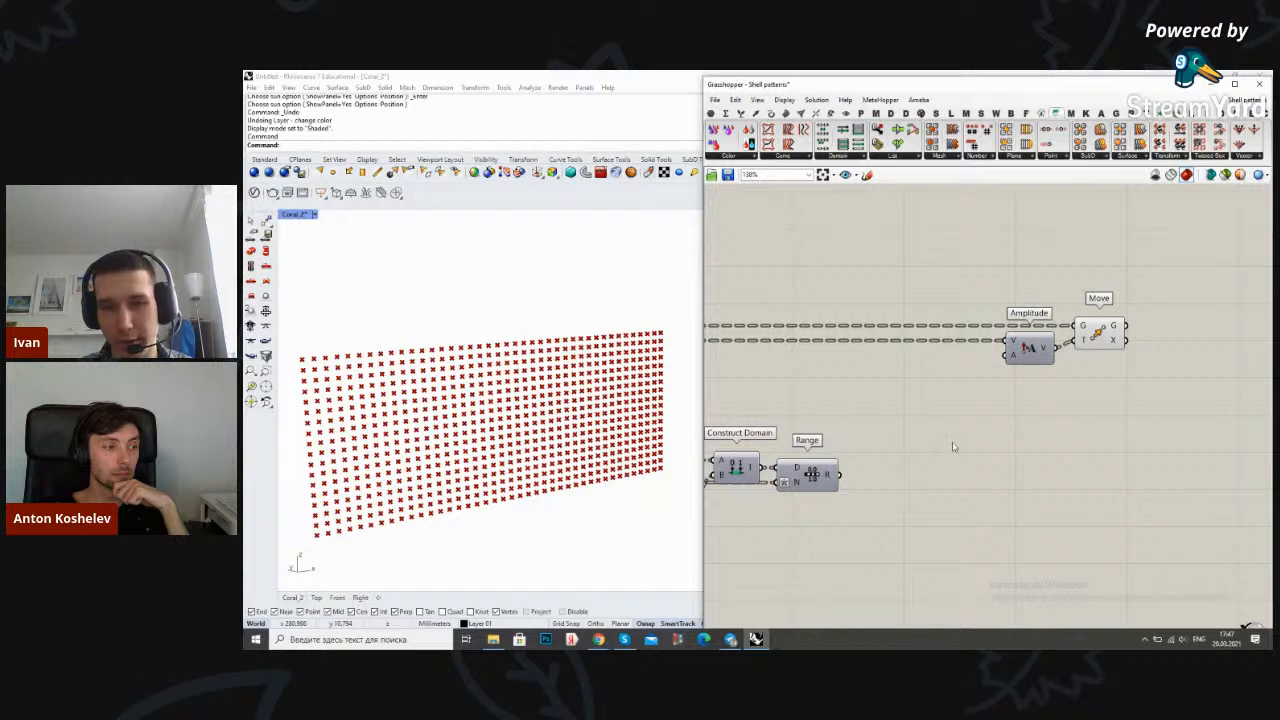
Place an Expression component on the canvas between the new Range and the Amplitude component
double_click(953, 447)
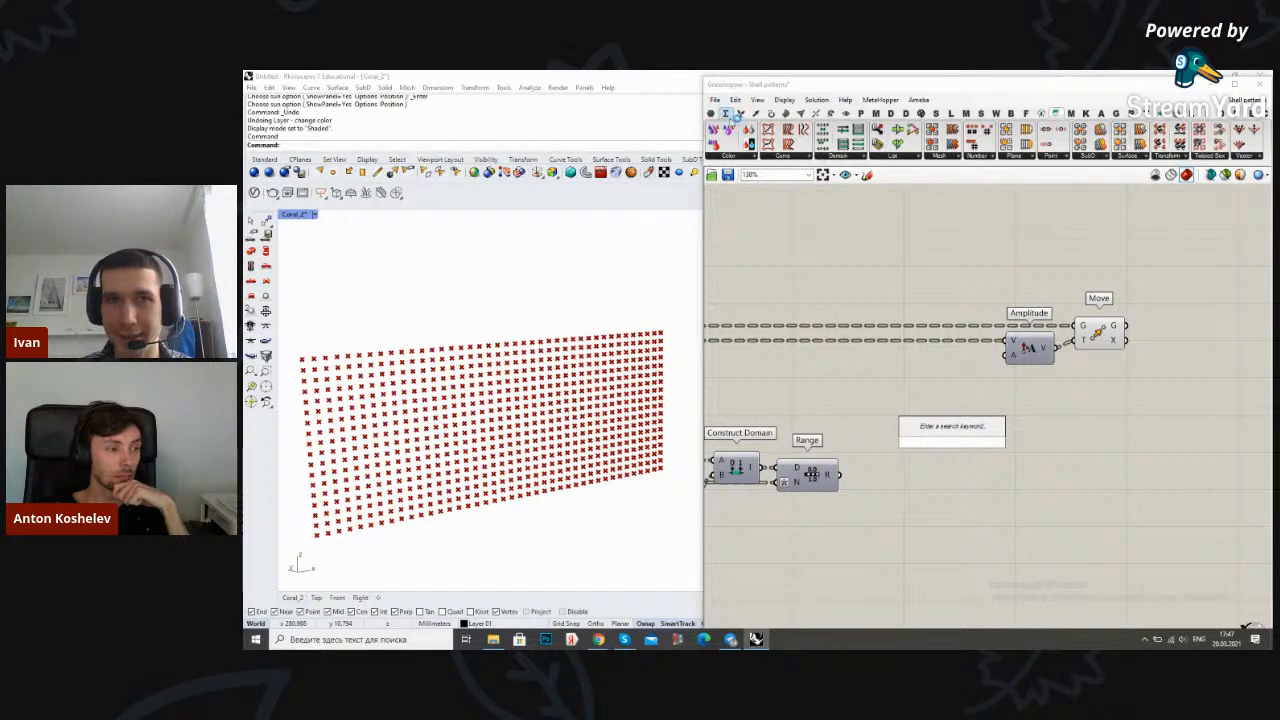
click(727, 114)
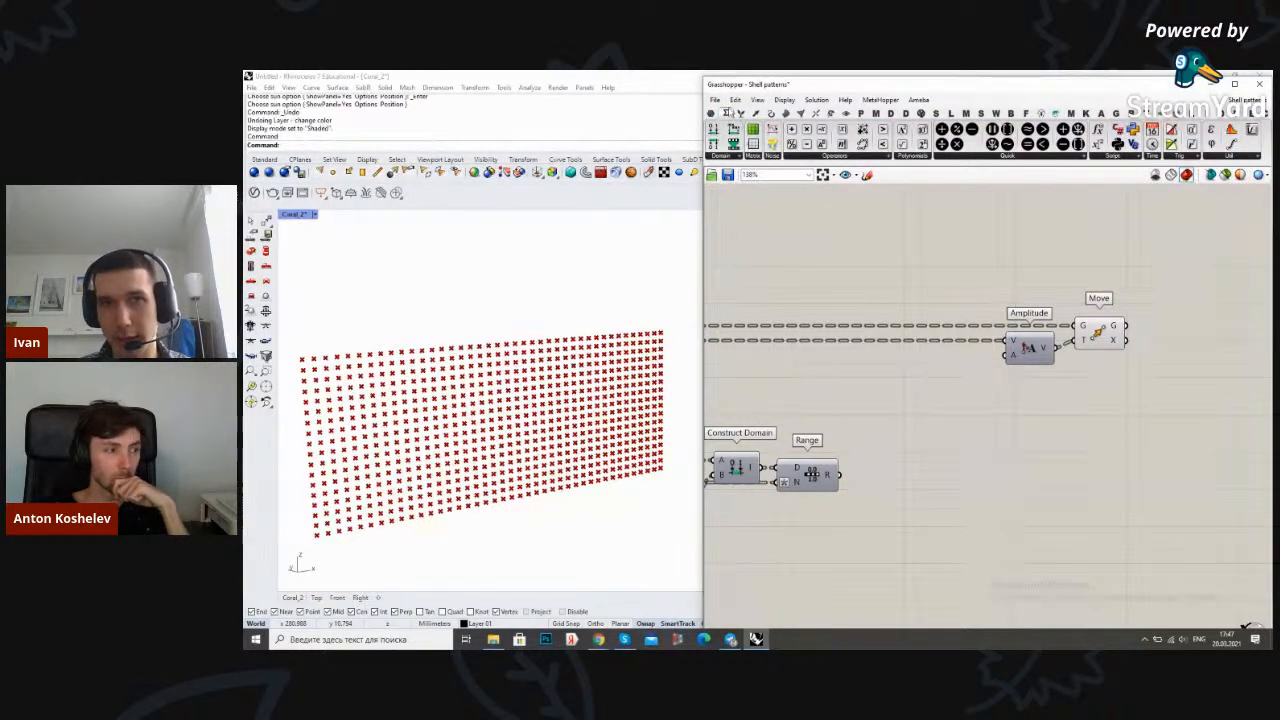
click(1113, 160)
click(1120, 186)
click(964, 426)
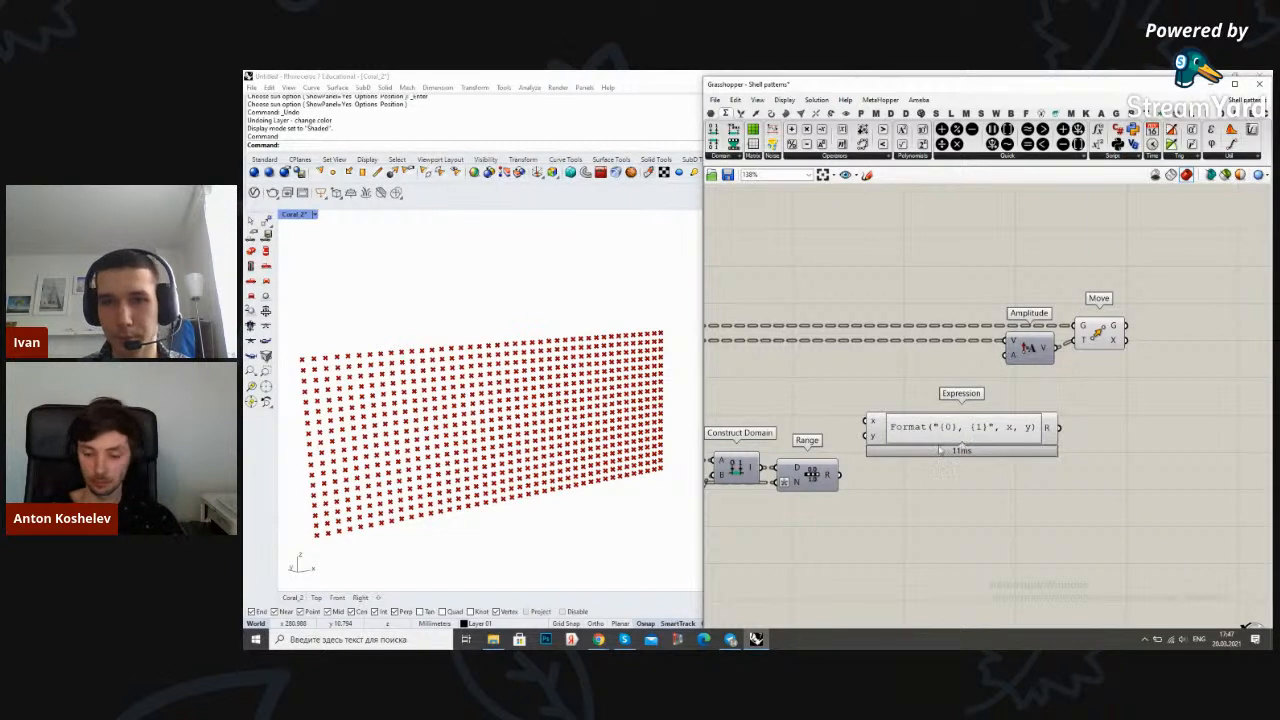
Rename the Expression's y input to A and align the component beside the Range
scroll(940, 449, up, 2)
scroll(868, 432, up, 2)
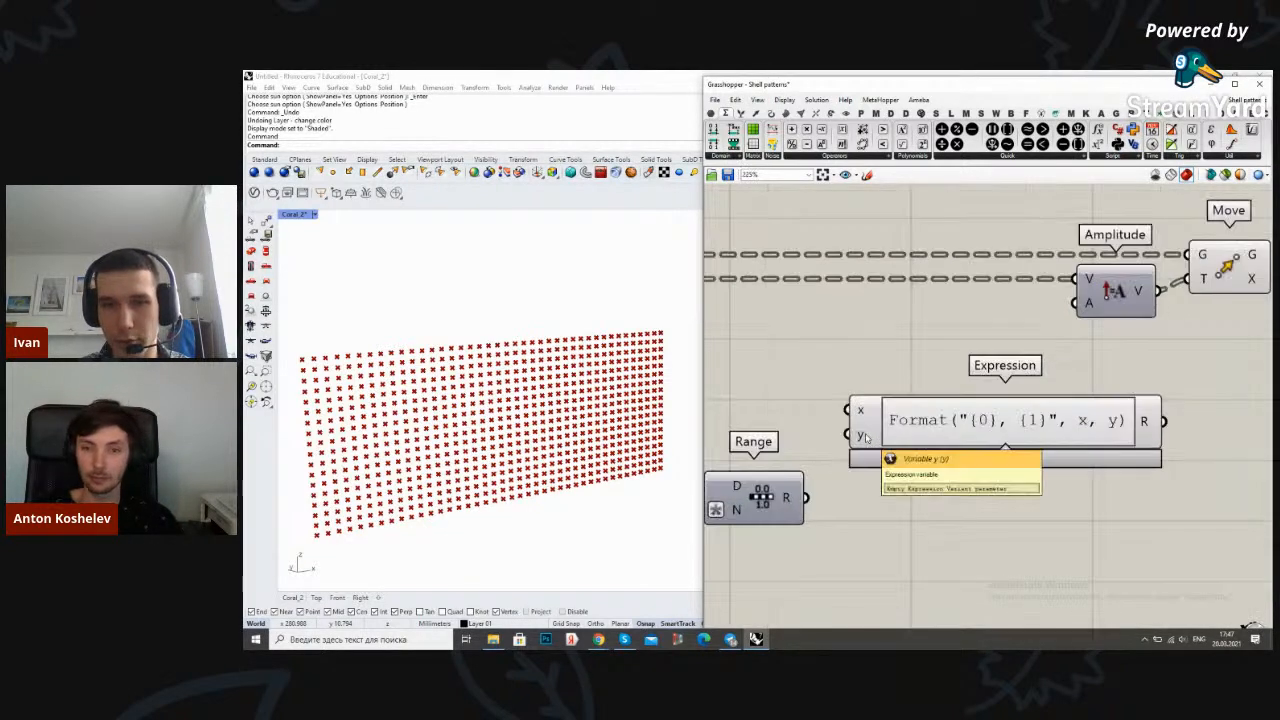
right_click(861, 436)
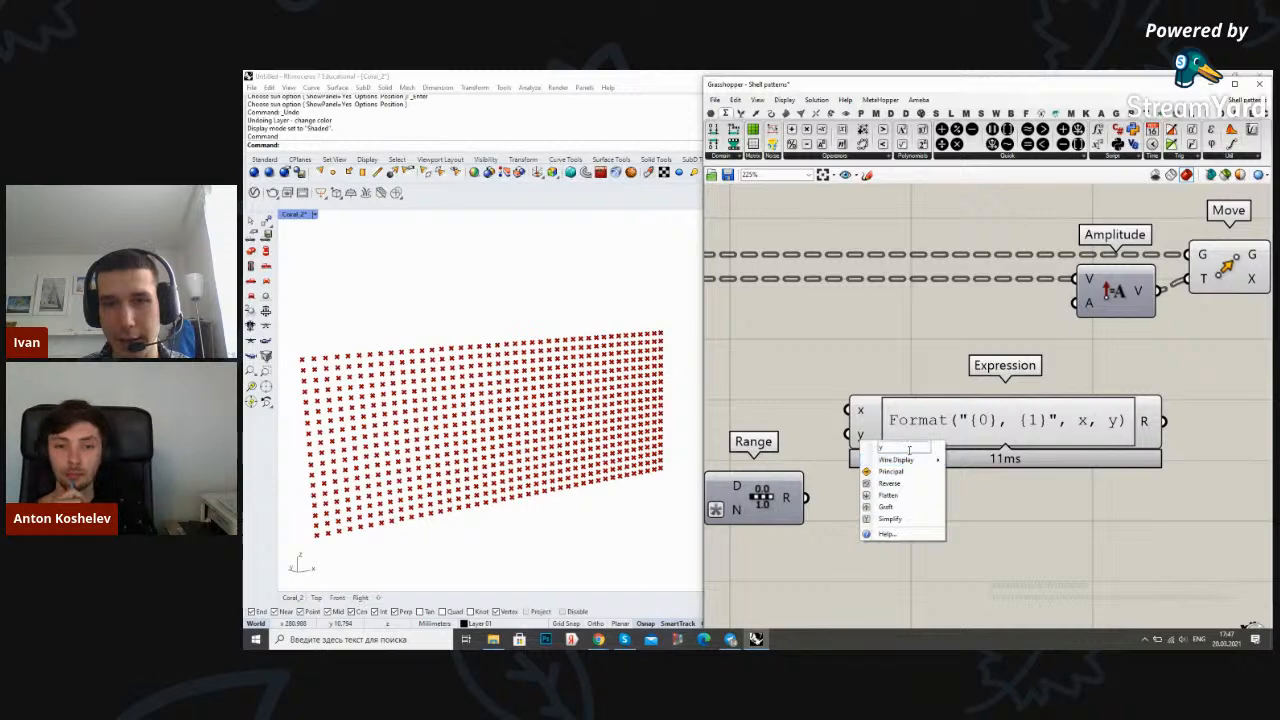
text(A)
key(Return)
scroll(952, 390, down, 1)
drag(955, 405, 1010, 450)
scroll(939, 424, down, 2)
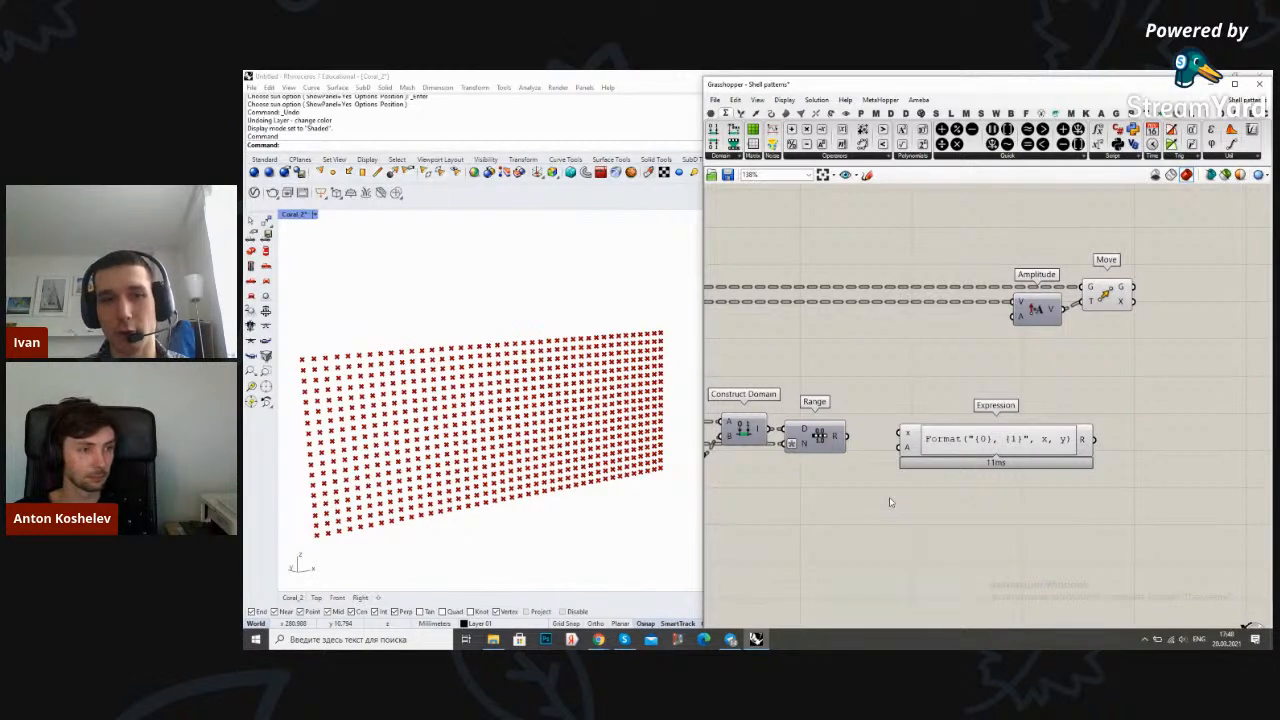
Add a number slider with value 25 and connect it to the Expression's A input
right_drag(911, 413, 953, 410)
scroll(953, 410, up, 2)
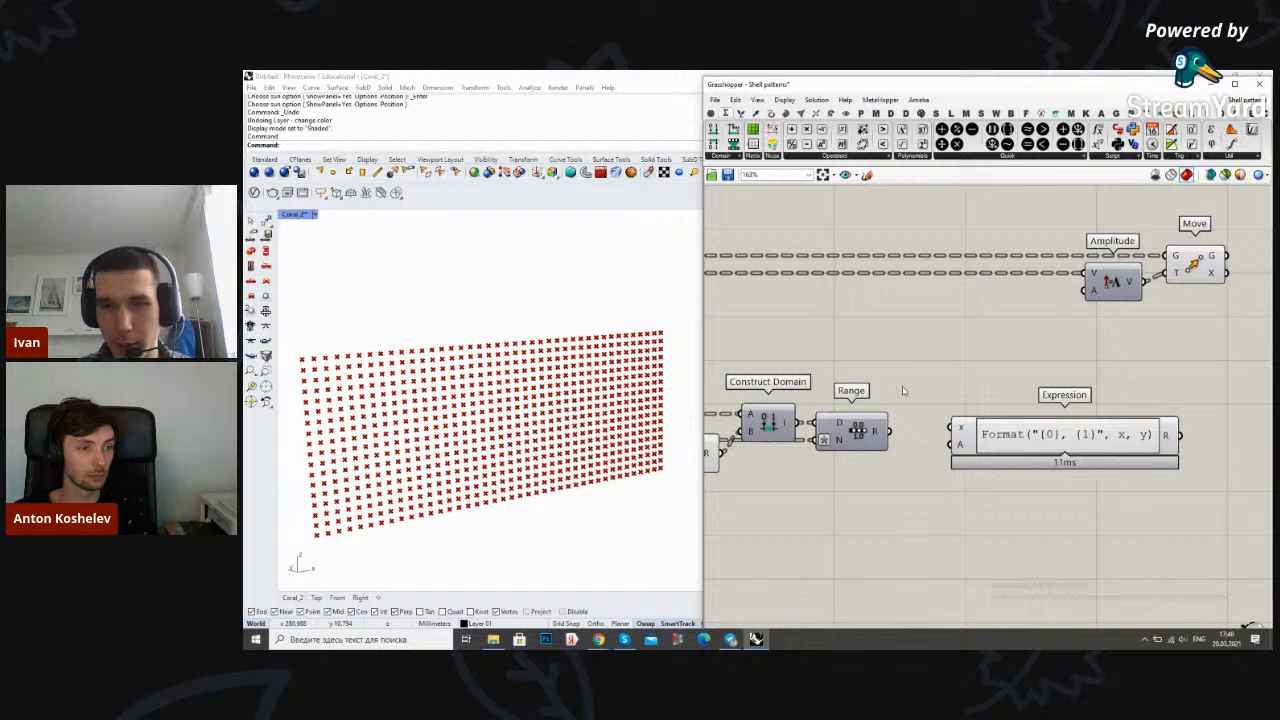
double_click(903, 390)
text(2)
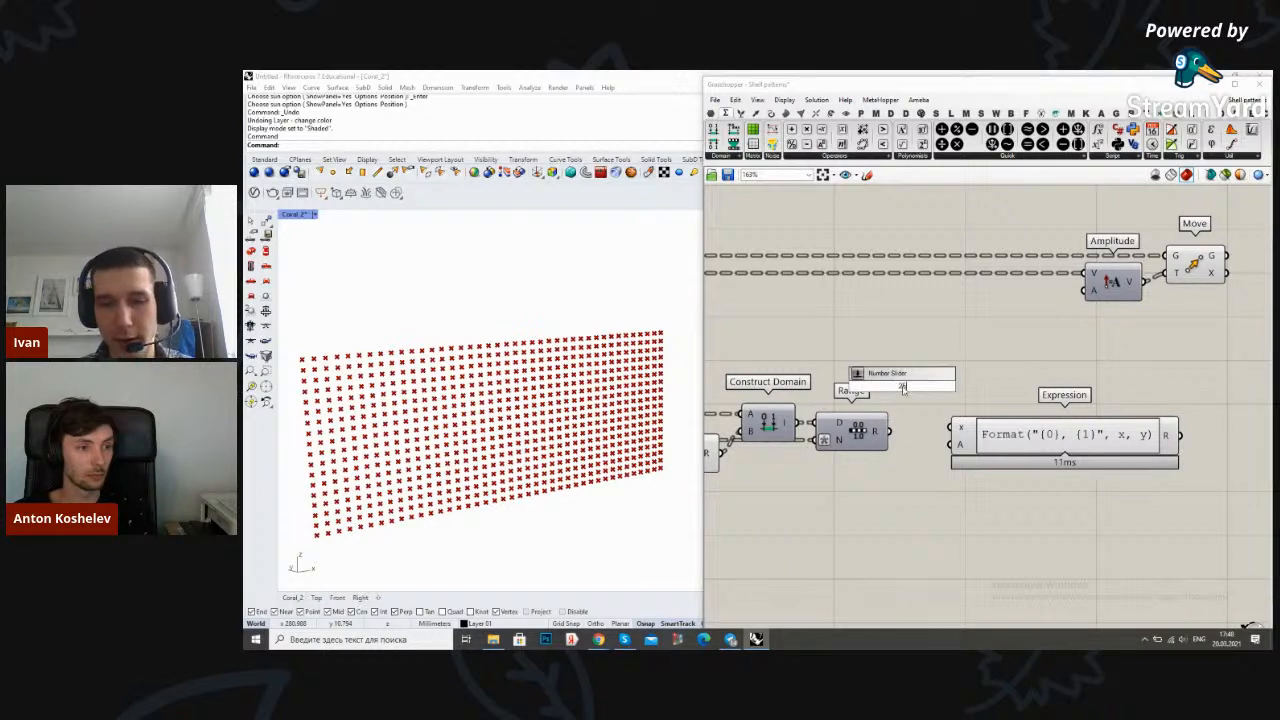
text(5)
key(Return)
scroll(960, 390, up, 2)
drag(980, 398, 1088, 373)
right_drag(1204, 354, 1040, 350)
drag(995, 363, 993, 370)
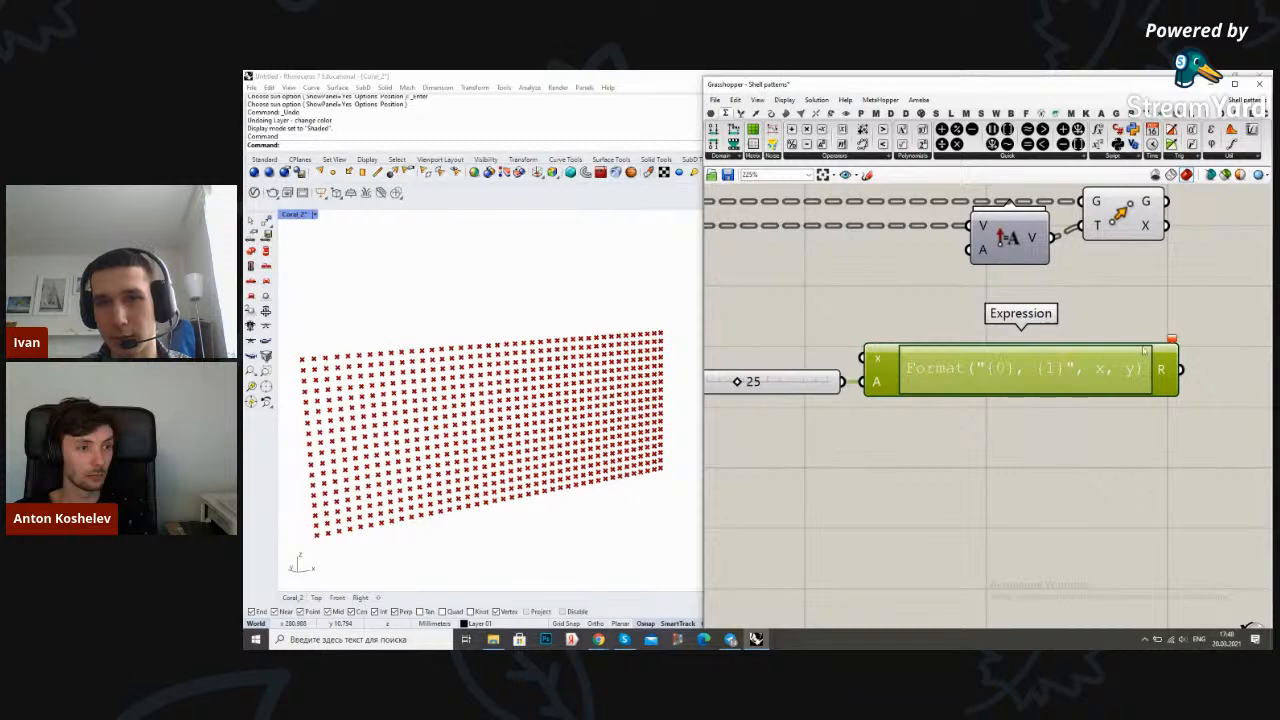
Replace the Expression's default formula with A*sin(x)
right_drag(1118, 323, 999, 379)
drag(1090, 335, 920, 262)
drag(895, 300, 1065, 300)
click(988, 315)
right_drag(988, 315, 1074, 282)
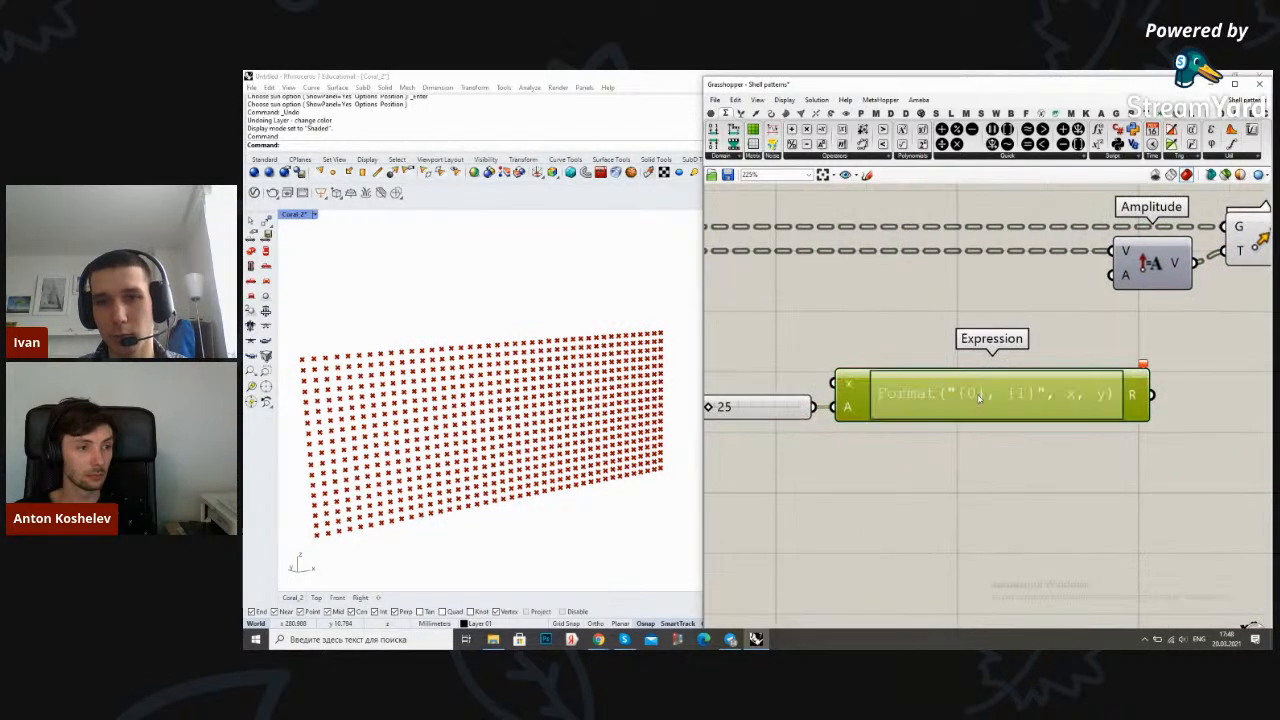
double_click(985, 396)
drag(1008, 406, 838, 408)
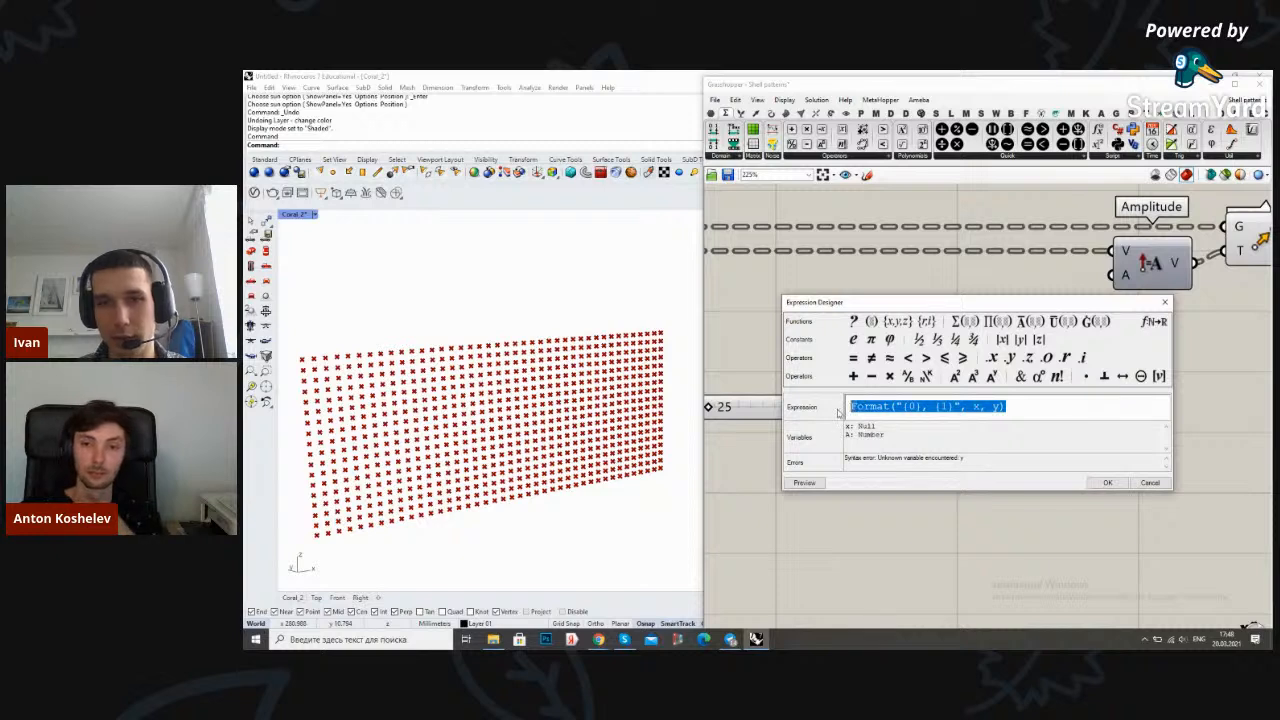
key(BackSpace)
text(A*sin(x)
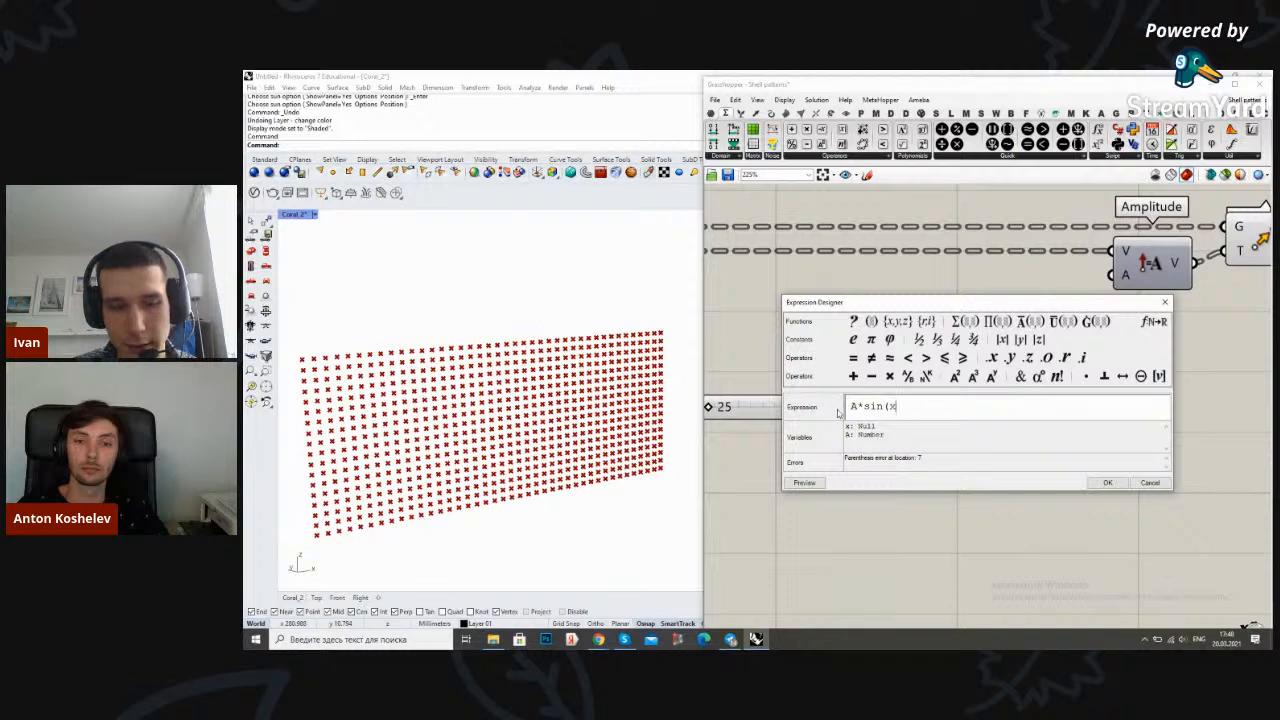
click(1107, 484)
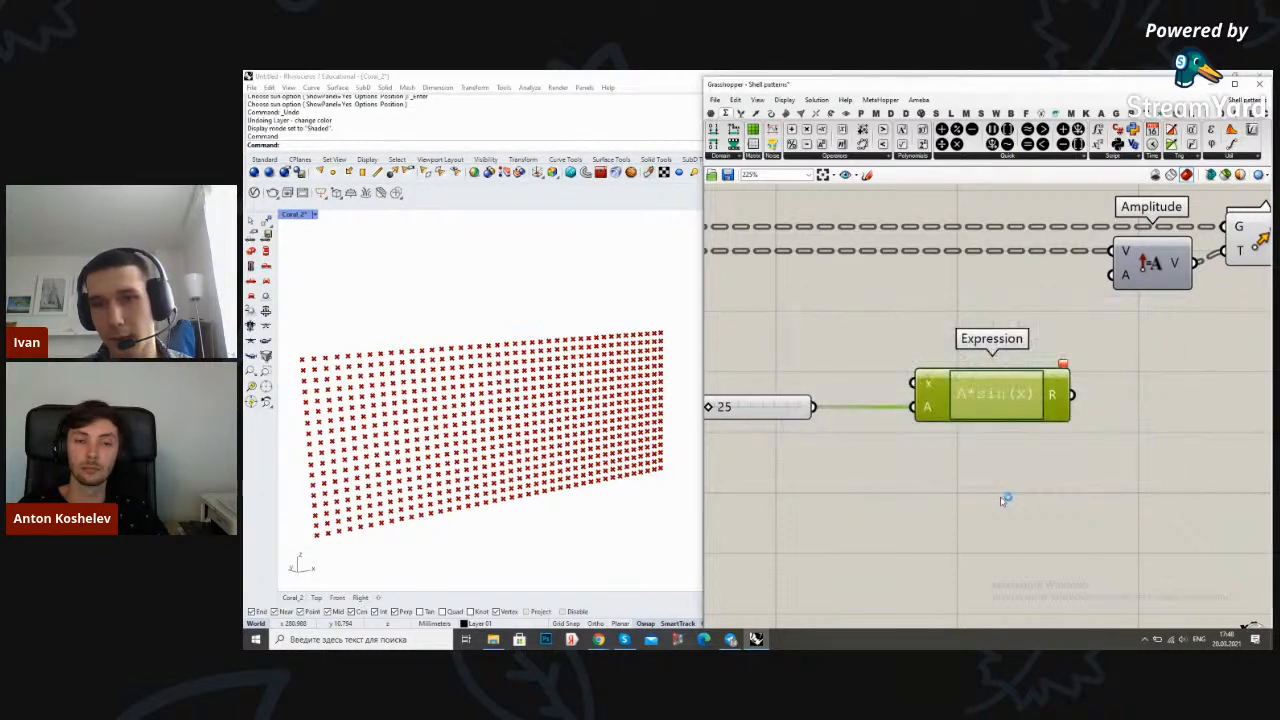
Connect the new Range's R output to the Expression's x input and shift the Expression closer to its slider
scroll(1000, 497, down, 2)
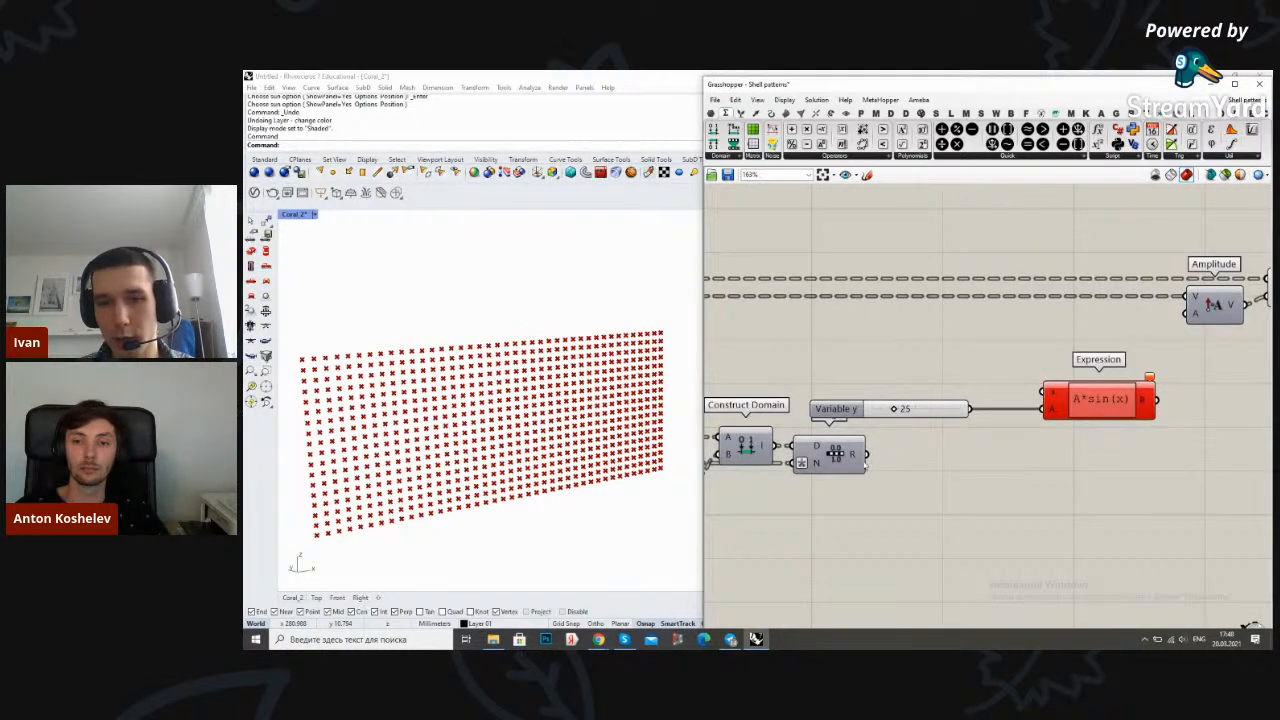
drag(1057, 411, 1053, 391)
scroll(905, 456, down, 4)
scroll(1004, 424, up, 4)
click(992, 440)
drag(992, 440, 937, 440)
click(903, 475)
mouse_move(902, 445)
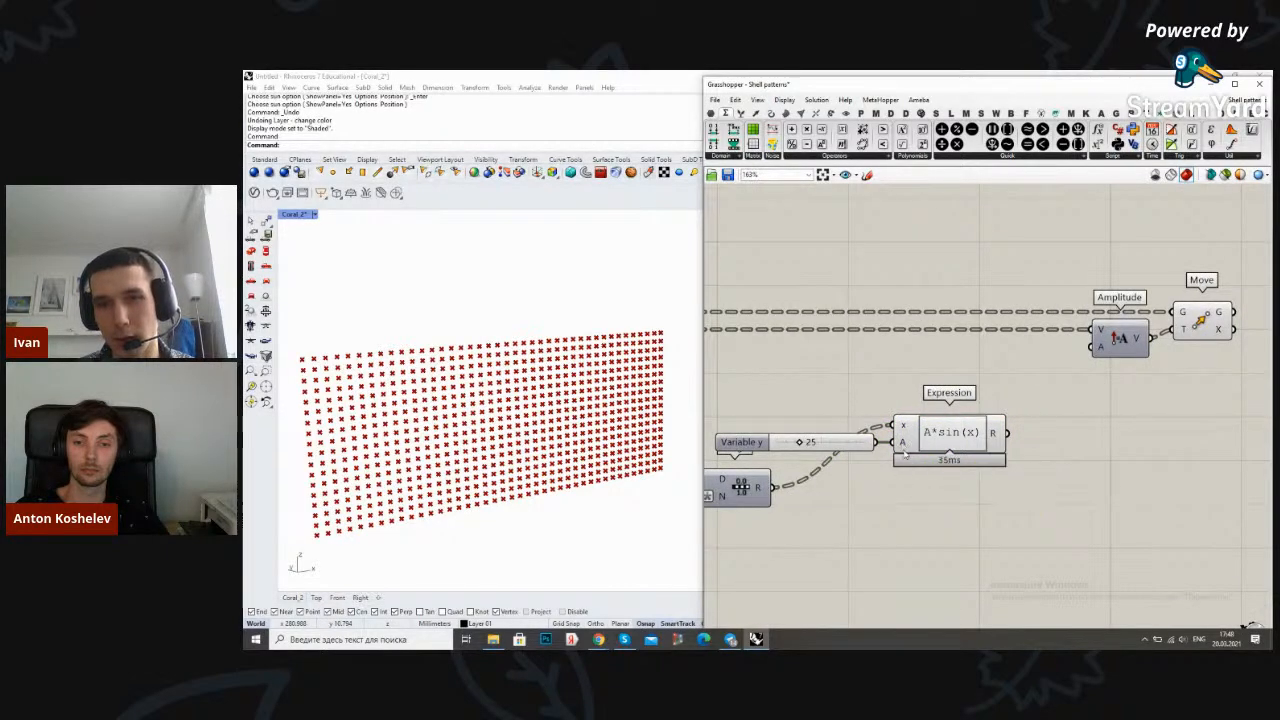
Connect the Expression's R output to the Amplitude's A input and inspect the displaced points in the Rhino viewport
mouse_move(906, 447)
right_down()
mouse_move(893, 452)
mouse_move(905, 422)
right_up()
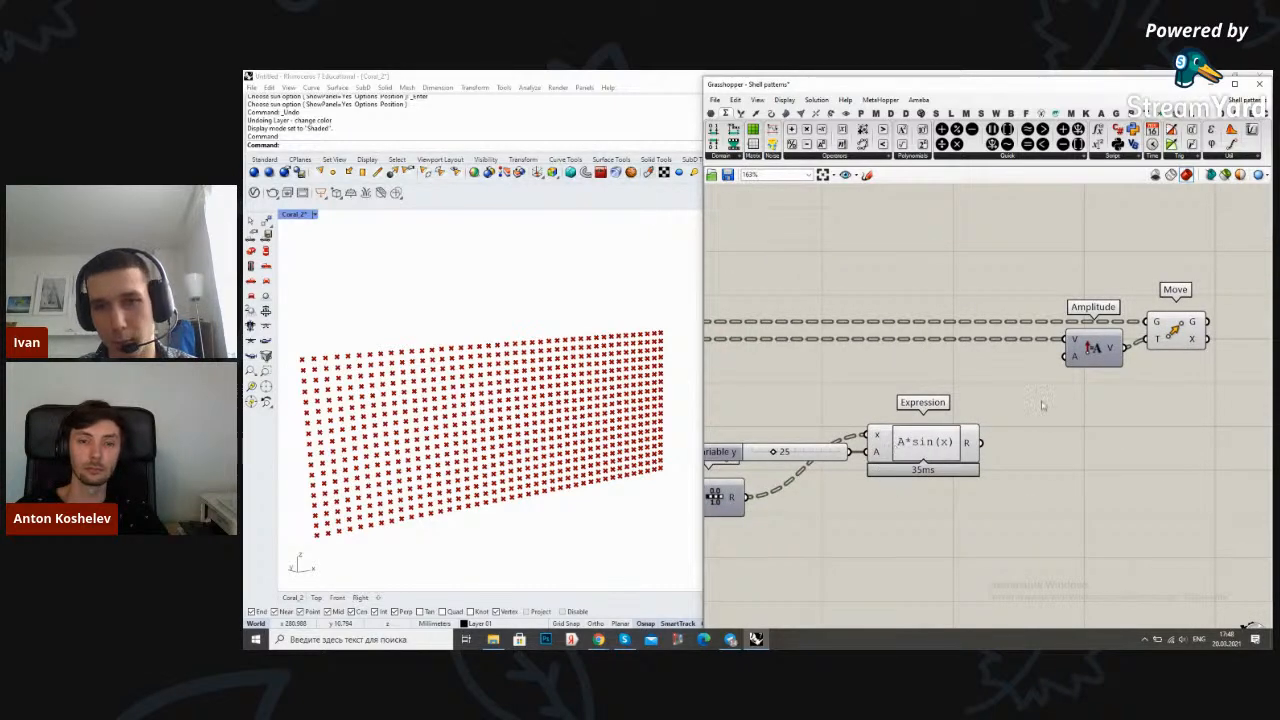
right_drag(1005, 435, 969, 453)
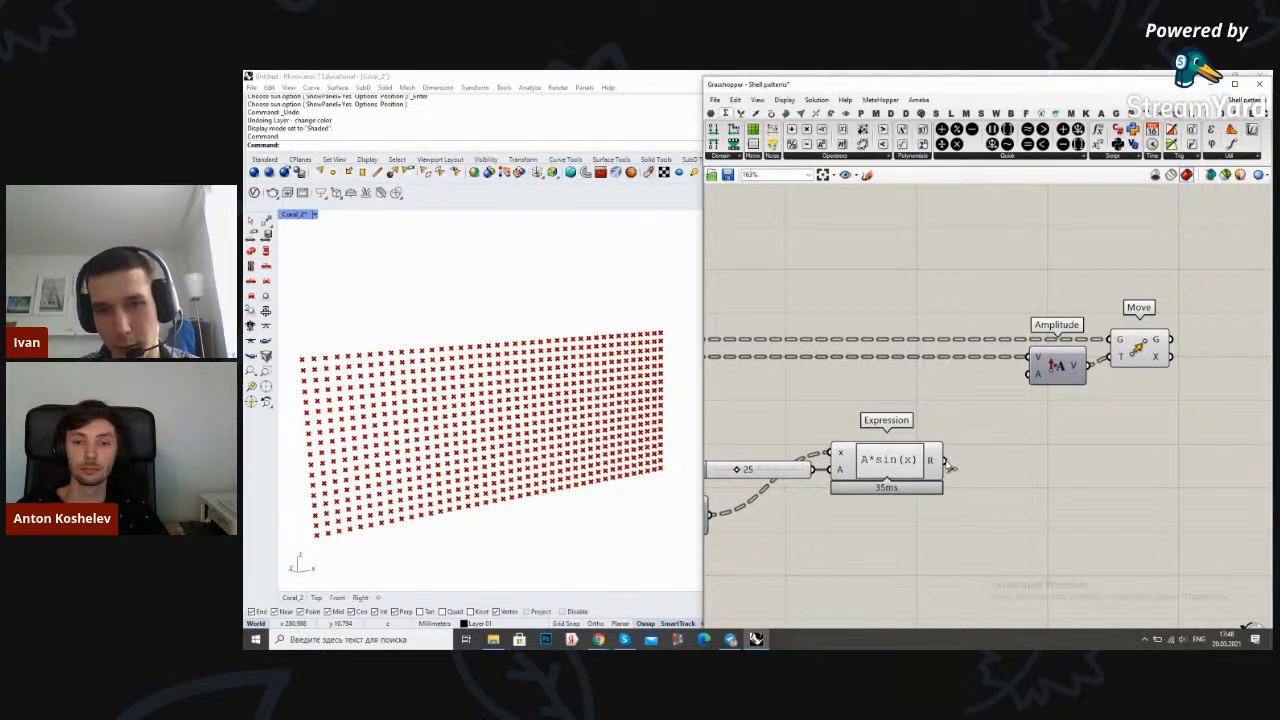
drag(1018, 378, 1036, 373)
mouse_move(481, 412)
right_down()
mouse_move(579, 413)
mouse_move(467, 369)
right_up()
mouse_move(278, 374)
right_down()
mouse_move(338, 380)
mouse_move(304, 377)
mouse_move(330, 372)
mouse_move(380, 391)
mouse_move(348, 364)
mouse_move(240, 400)
mouse_move(176, 330)
mouse_move(266, 286)
mouse_move(305, 285)
mouse_move(358, 316)
mouse_move(372, 310)
mouse_move(368, 292)
mouse_move(405, 325)
mouse_move(447, 337)
mouse_move(403, 330)
mouse_move(382, 345)
mouse_move(357, 318)
mouse_move(421, 304)
right_up()
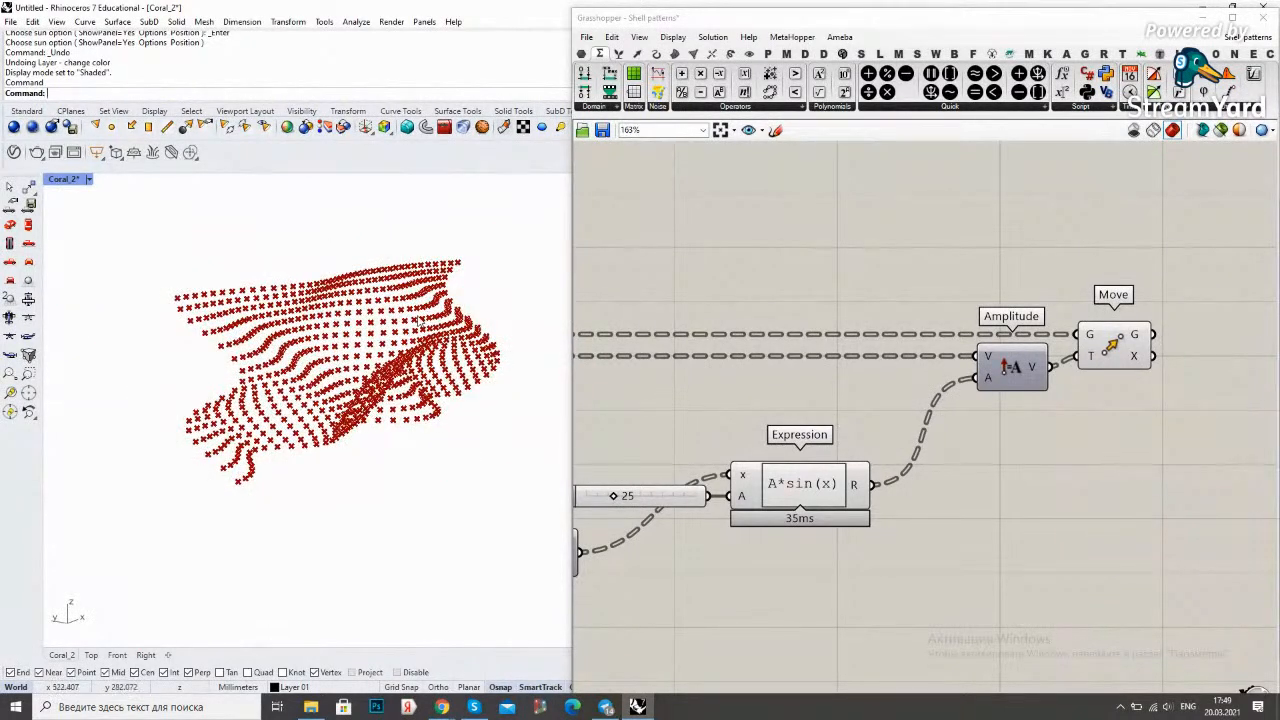
right_drag(450, 380, 385, 418)
Move Evaluate Surface, Tree Statistics and everything downstream further along the canvas, leaving a gap after Divide Surface
scroll(943, 400, down, 6)
right_drag(840, 442, 974, 454)
scroll(720, 452, up, 5)
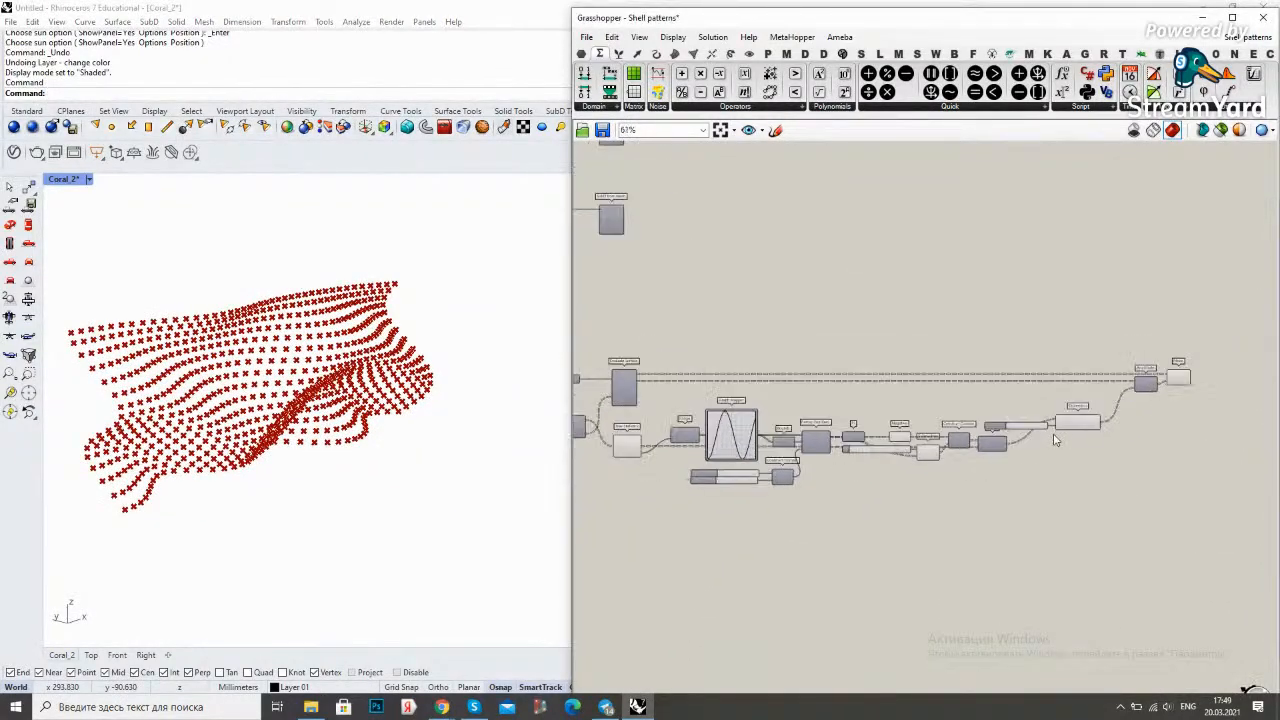
right_drag(720, 452, 910, 440)
scroll(760, 430, down, 1)
right_drag(757, 430, 695, 447)
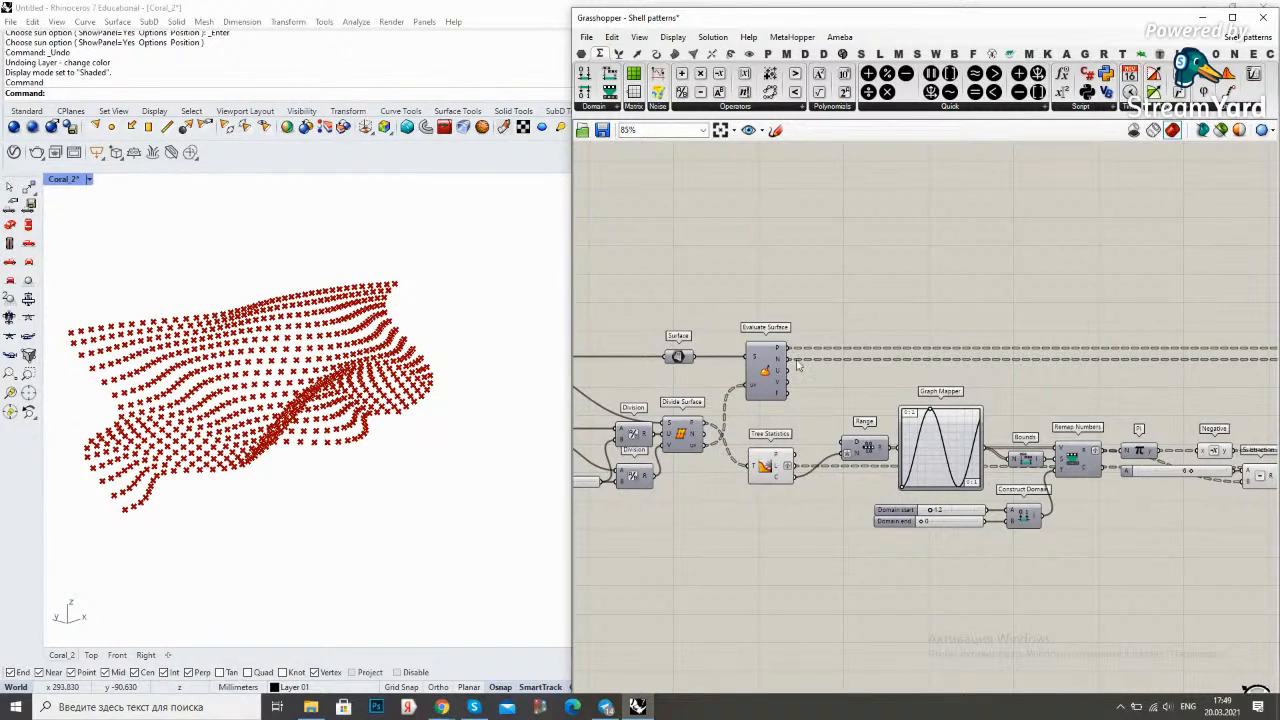
scroll(705, 400, down, 5)
drag(1140, 490, 838, 404)
click(789, 371)
right_drag(745, 348, 774, 355)
scroll(768, 415, up, 6)
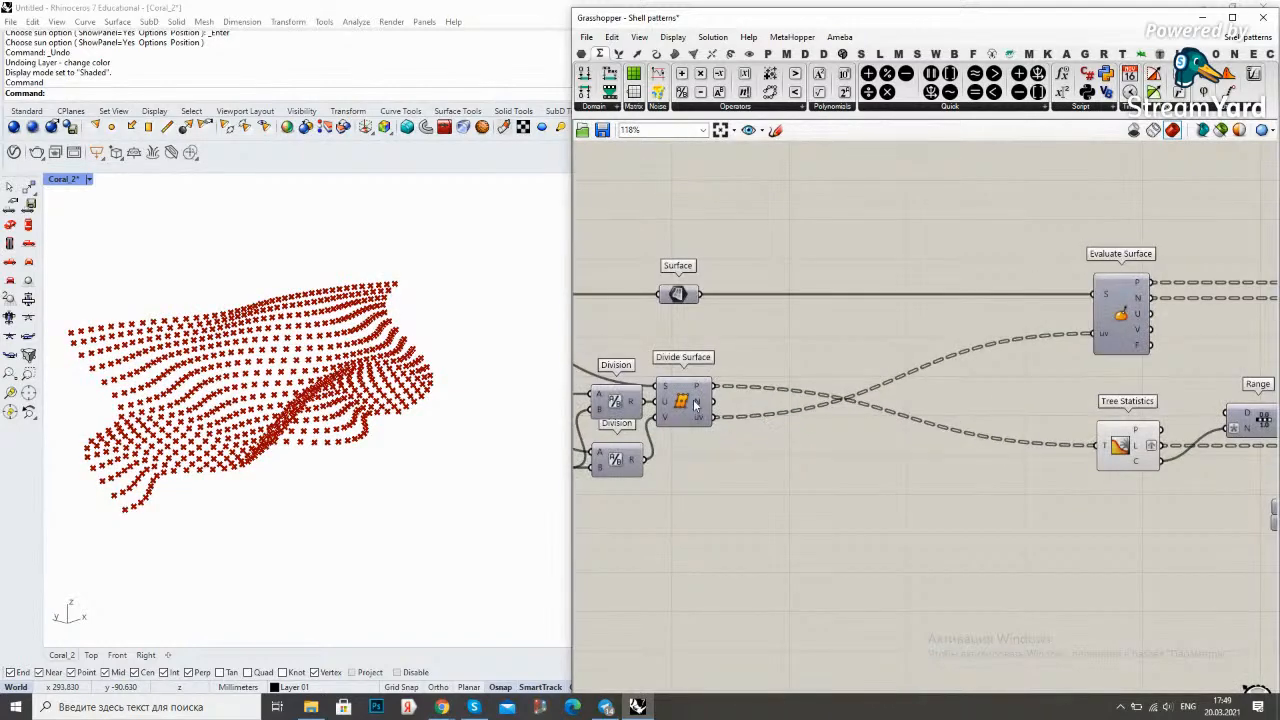
Add two Flip Matrix components after Divide Surface, feeding one from its P output and the other from its uv output
mouse_move(700, 424)
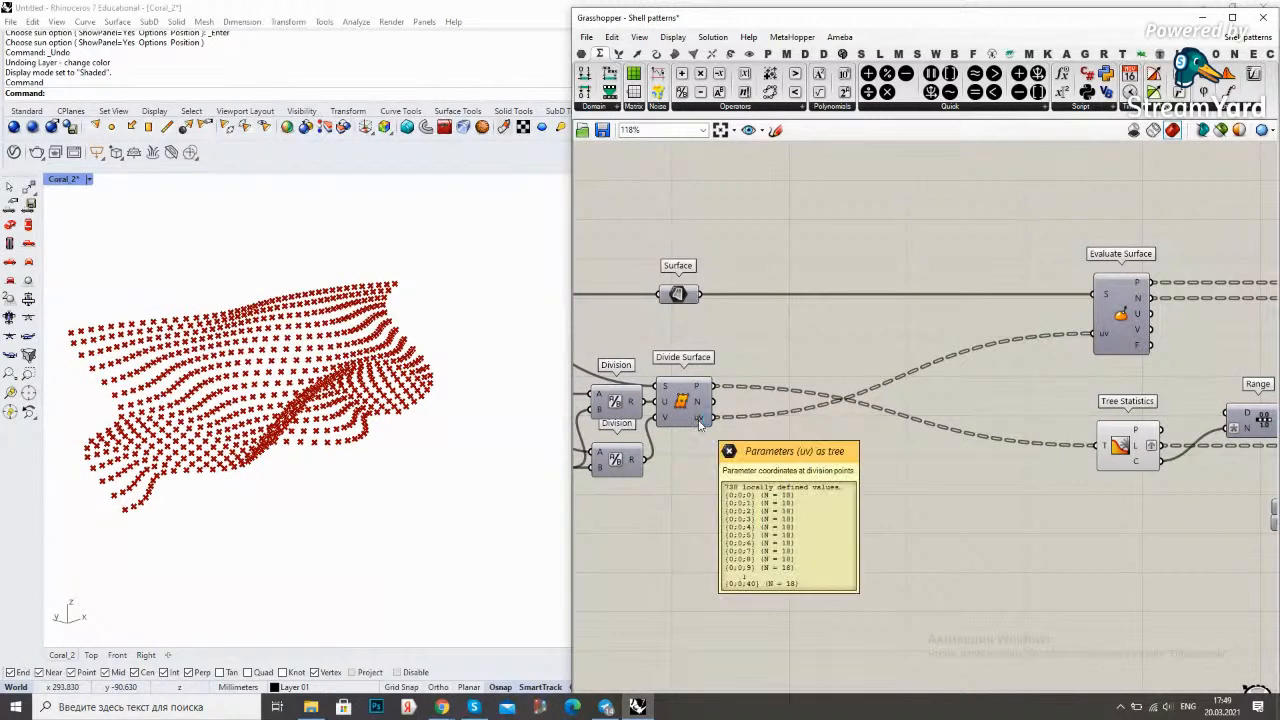
scroll(757, 461, up, 1)
double_click(808, 481)
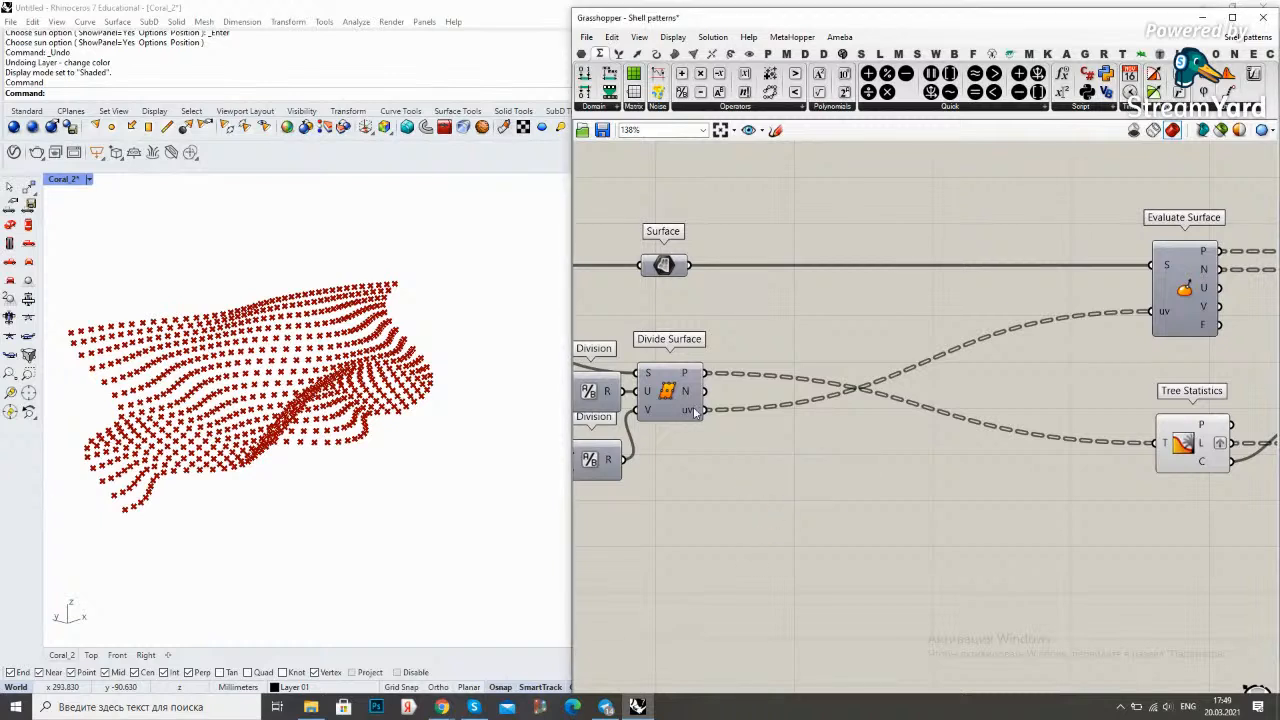
double_click(764, 463)
text(ip matrix)
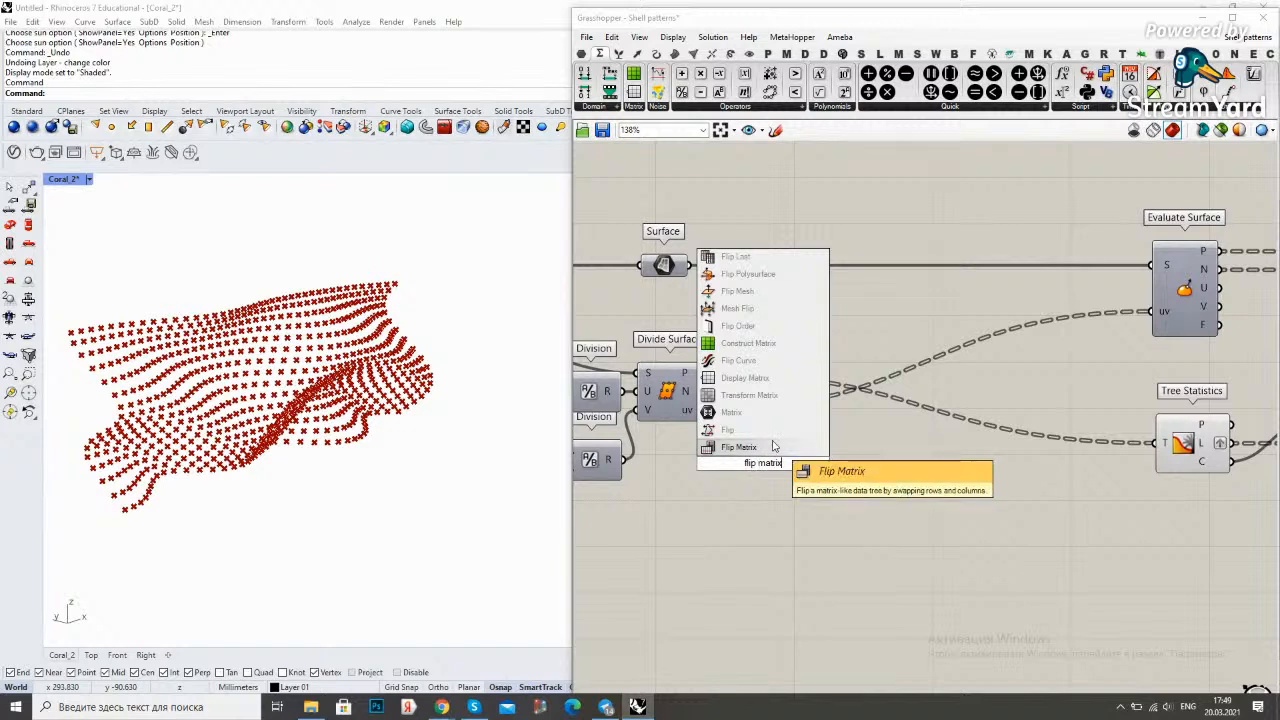
key(Return)
drag(763, 463, 796, 347)
click(732, 344)
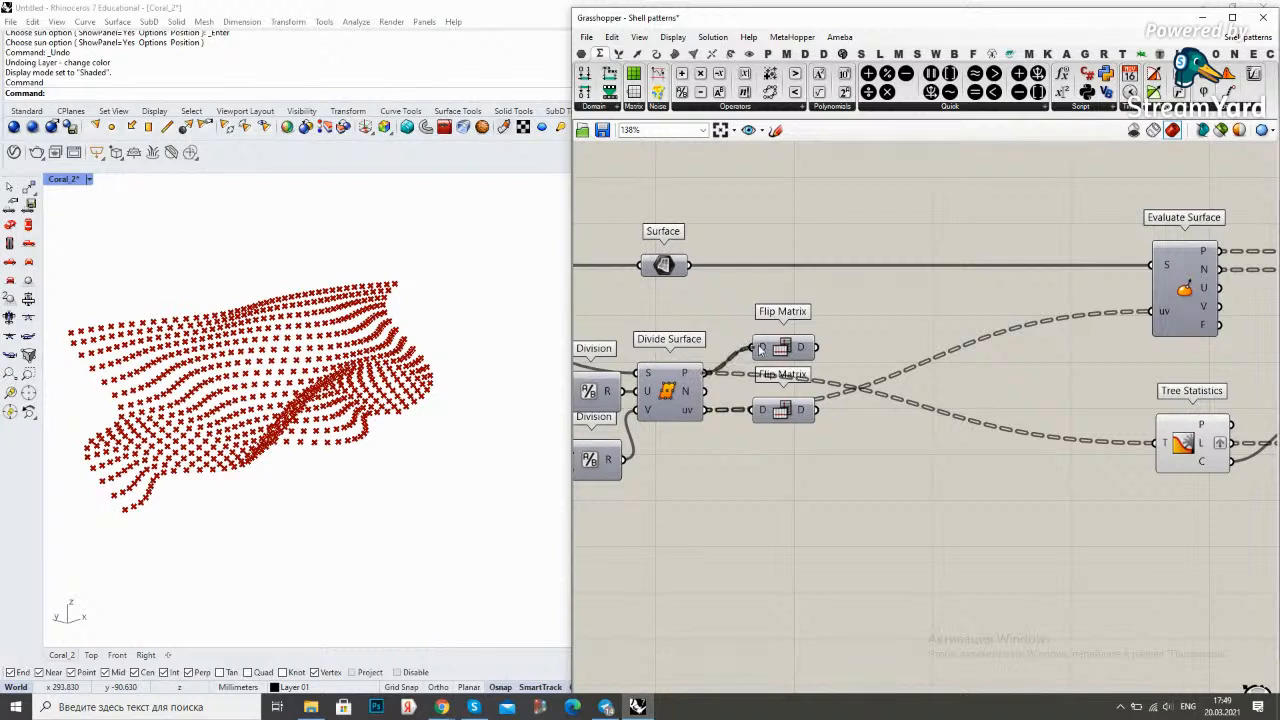
Connect the points Flip Matrix to the Tree Statistics T input and the uv Flip Matrix to the Evaluate Surface uv input
drag(835, 467, 785, 332)
click(856, 308)
right_drag(852, 313, 822, 327)
drag(783, 360, 1090, 466)
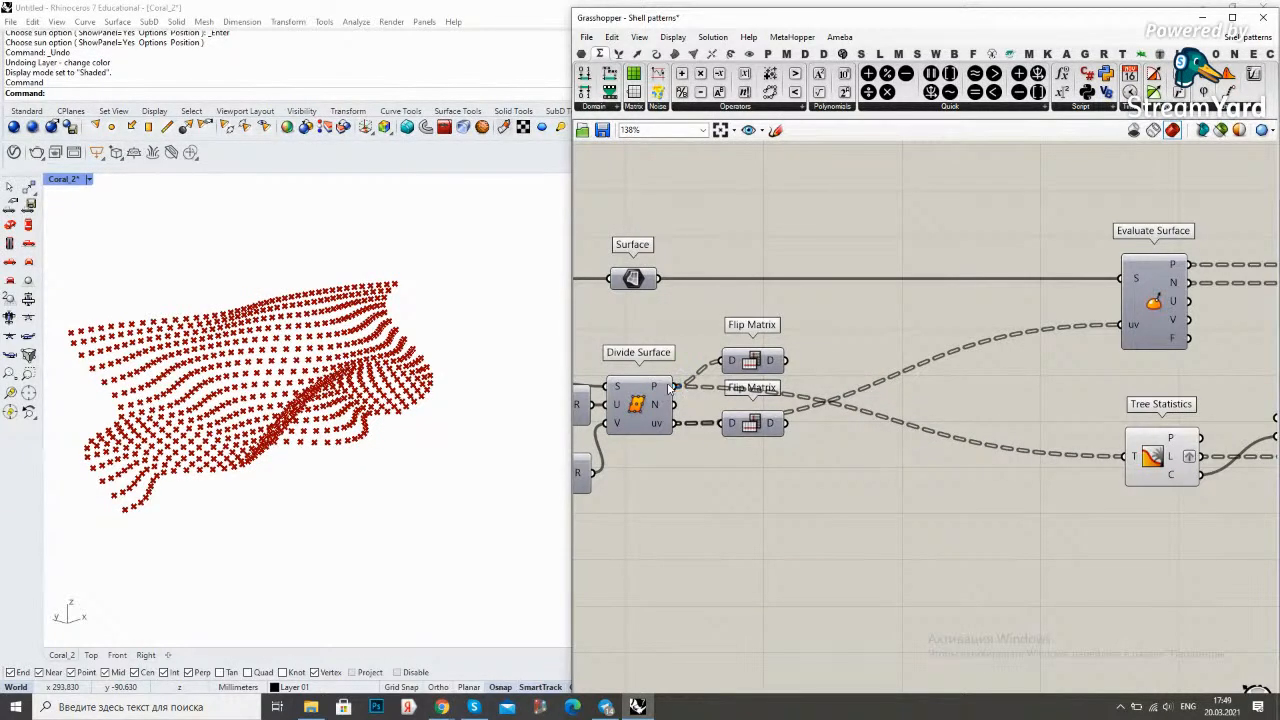
mouse_move(670, 388)
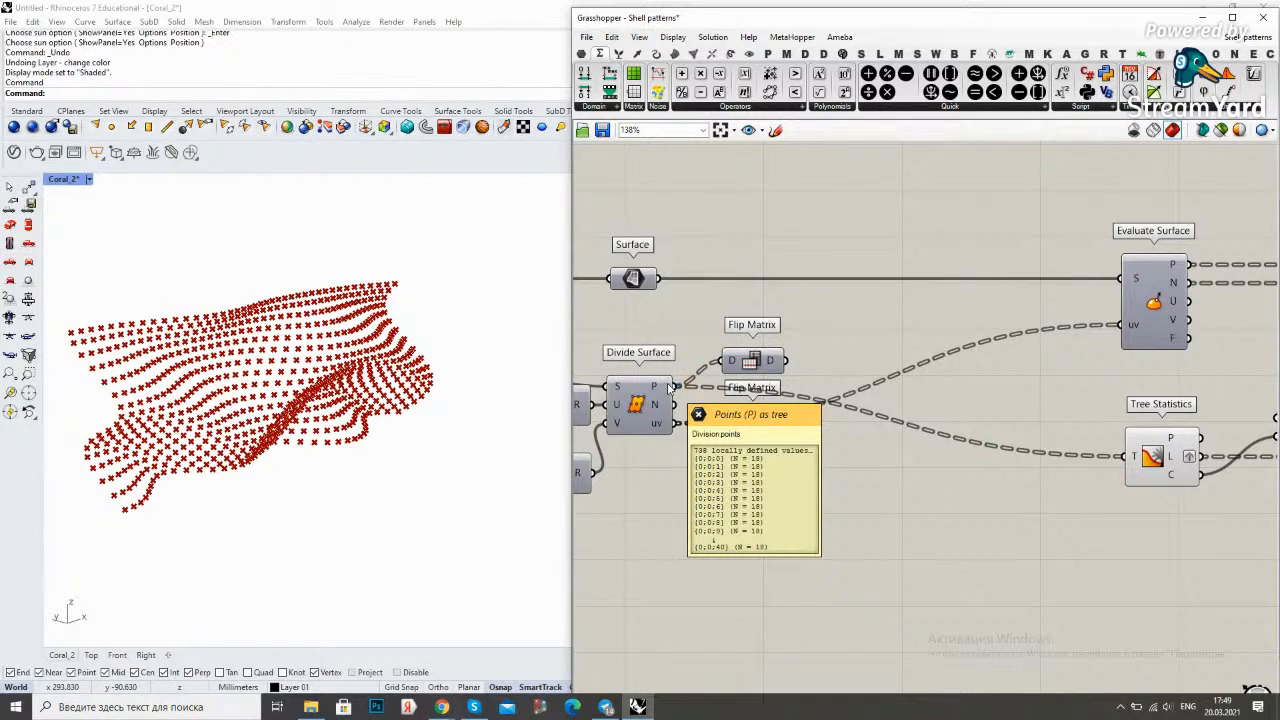
mouse_move(772, 362)
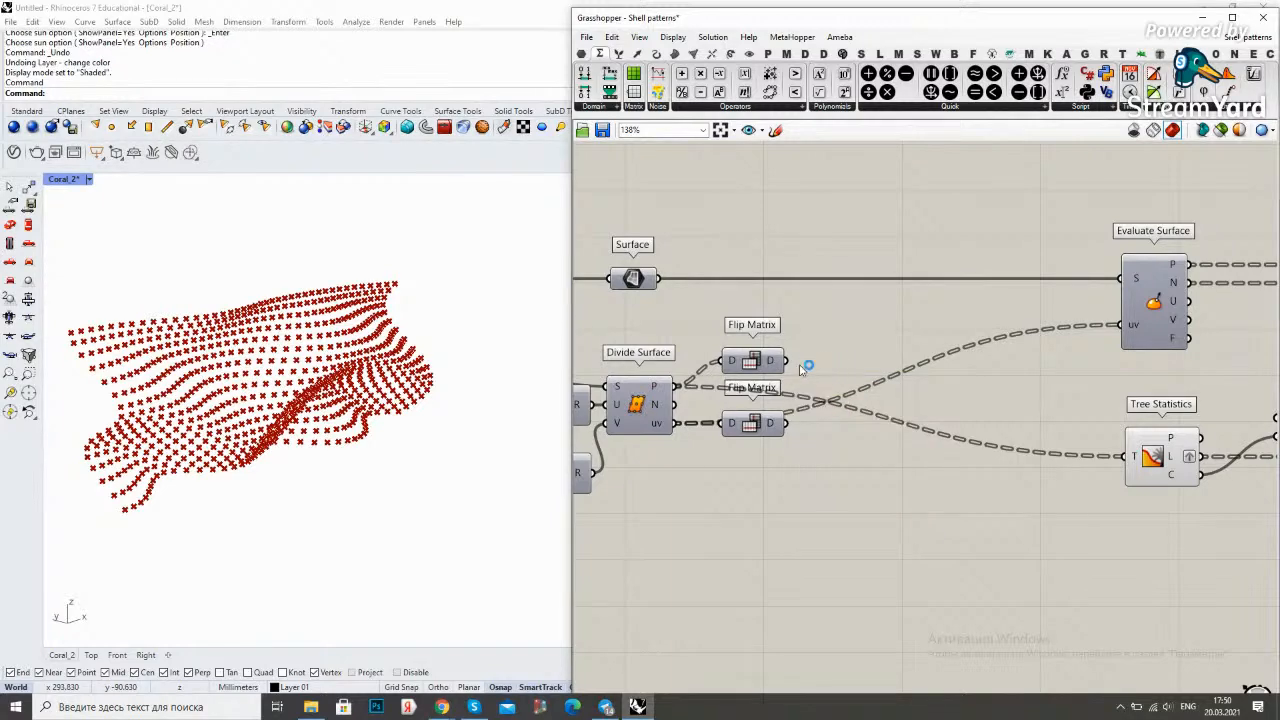
drag(786, 361, 1122, 456)
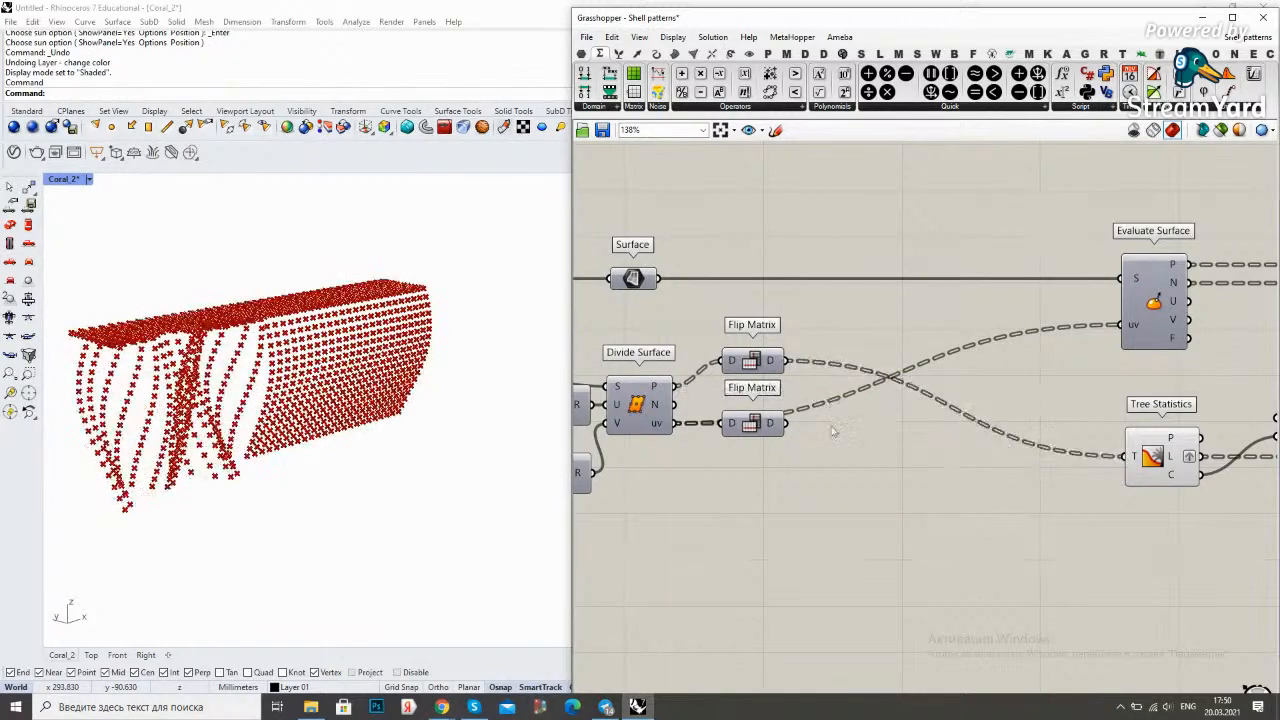
drag(786, 423, 1120, 326)
Inspect the flipped point pattern in the viewport and move the points Flip Matrix below the uv Flip Matrix
mouse_move(429, 463)
right_down()
mouse_move(314, 434)
mouse_move(293, 443)
mouse_move(289, 357)
mouse_move(263, 337)
mouse_move(403, 321)
mouse_move(414, 334)
mouse_move(273, 333)
mouse_move(380, 365)
right_up()
scroll(826, 422, up, 2)
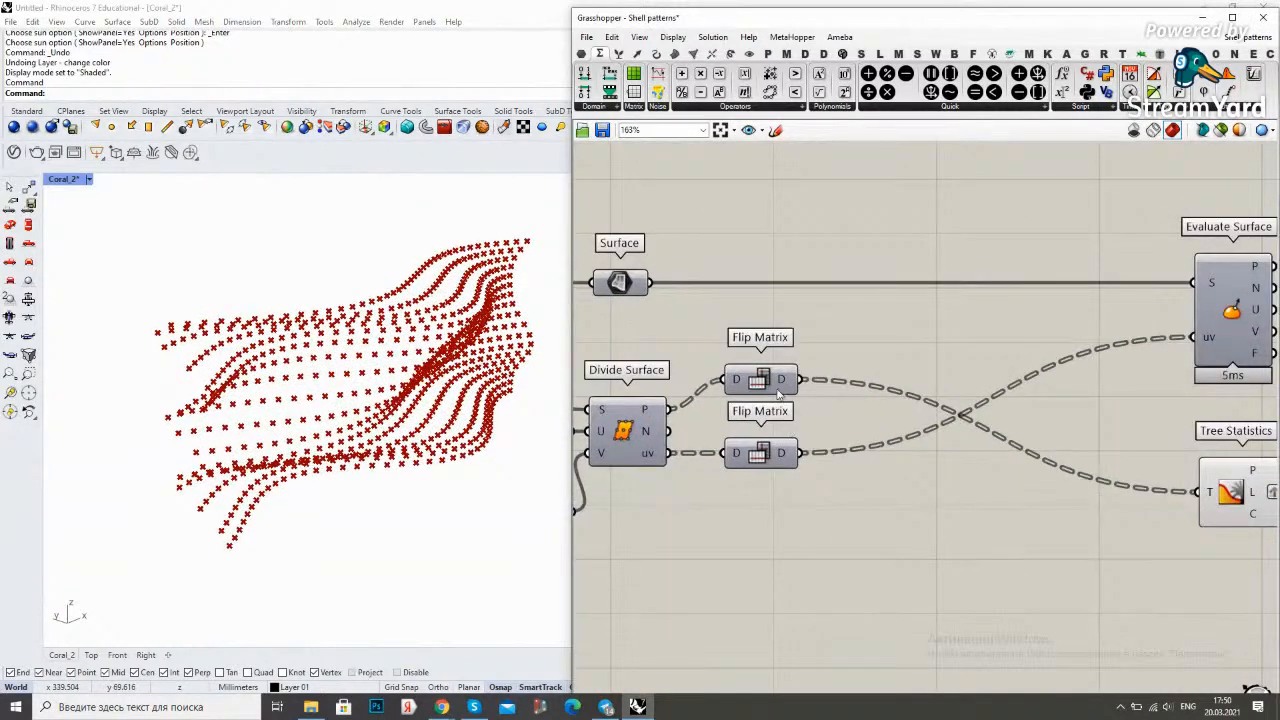
drag(777, 378, 777, 537)
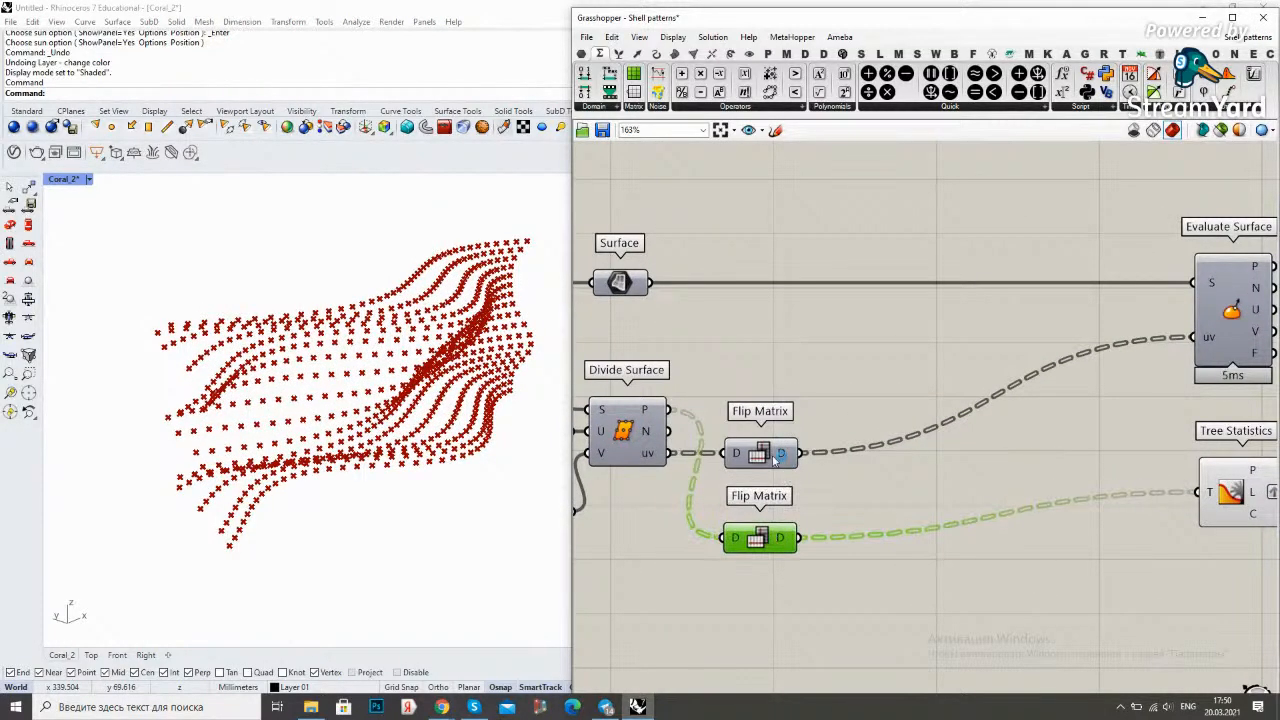
click(777, 459)
click(770, 535)
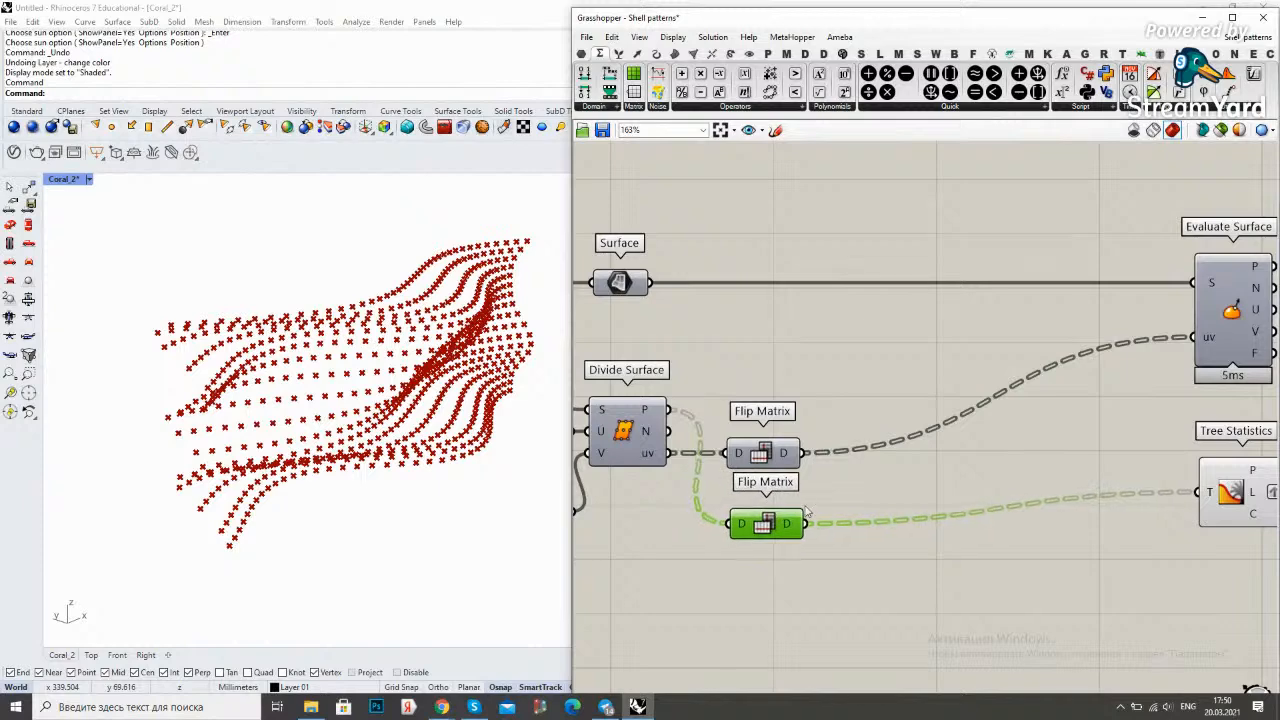
Turn off the preview of the components between Remap Numbers and Amplitude, including Negative, Subtraction and Expression
scroll(993, 458, down, 4)
right_drag(993, 458, 866, 435)
scroll(840, 458, down, 2)
scroll(949, 451, down, 1)
right_drag(949, 451, 852, 453)
drag(1188, 502, 666, 416)
drag(787, 440, 787, 450)
click(1000, 382)
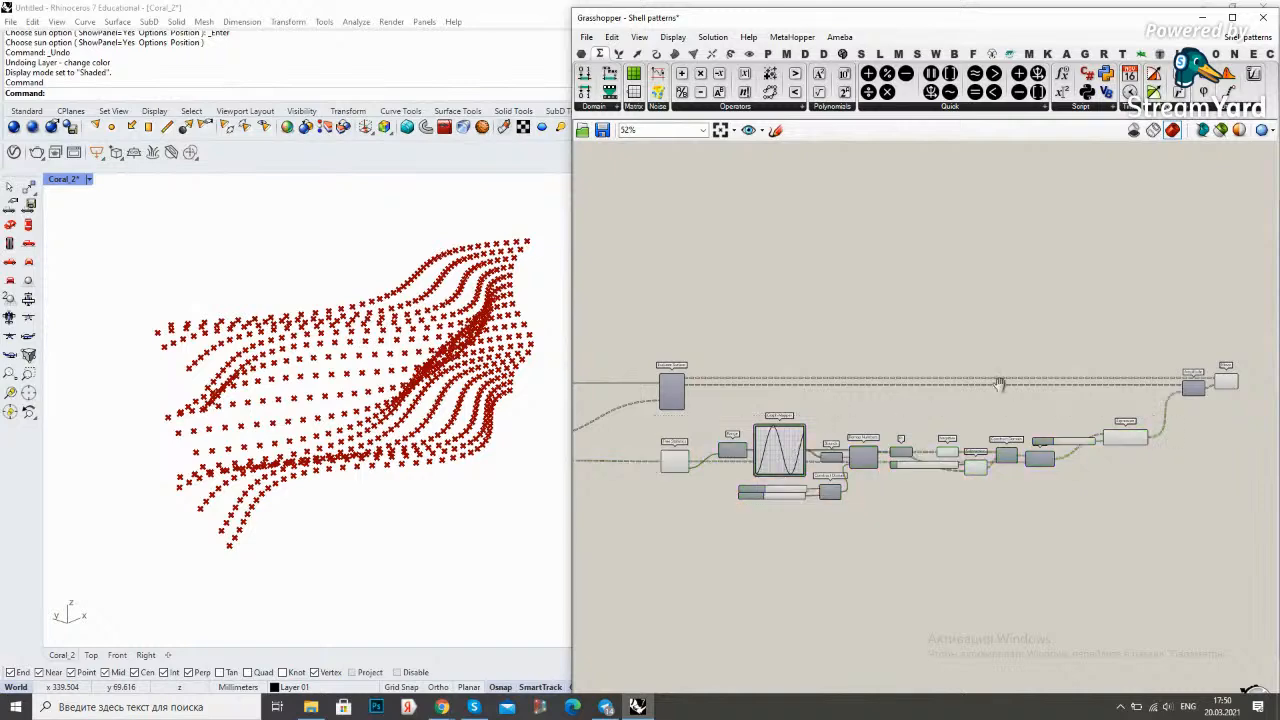
right_drag(1000, 382, 864, 407)
scroll(940, 460, down, 1)
drag(988, 522, 815, 440)
right_click(866, 343)
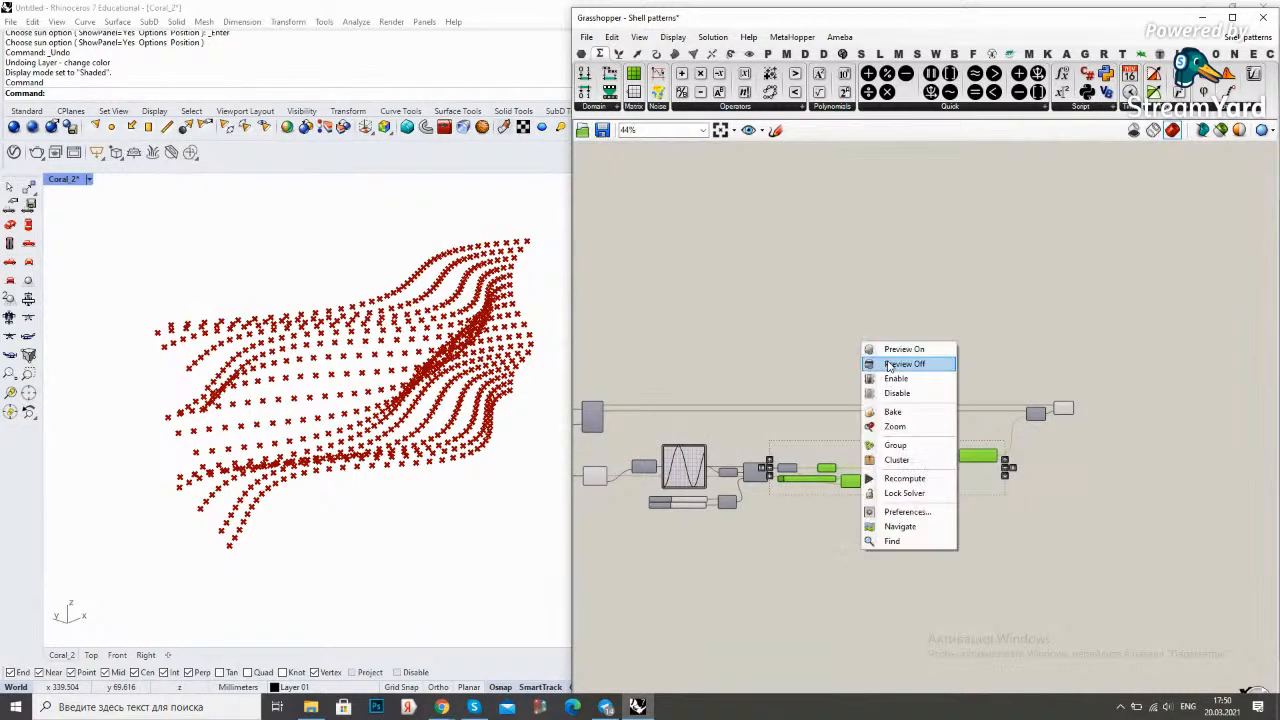
click(797, 346)
scroll(809, 438, up, 3)
scroll(809, 438, up, 2)
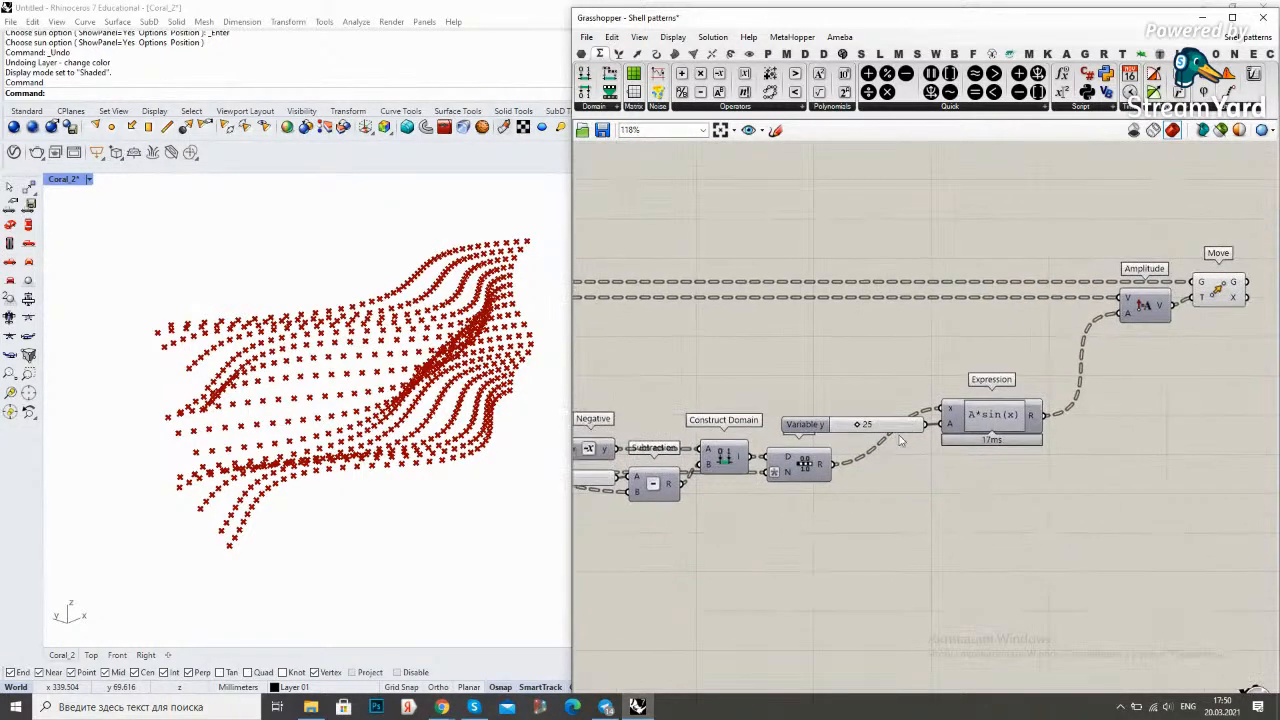
Move Evaluate Surface, Tree Statistics and all components downstream of them closer to the Flip Matrix components
scroll(900, 440, down, 3)
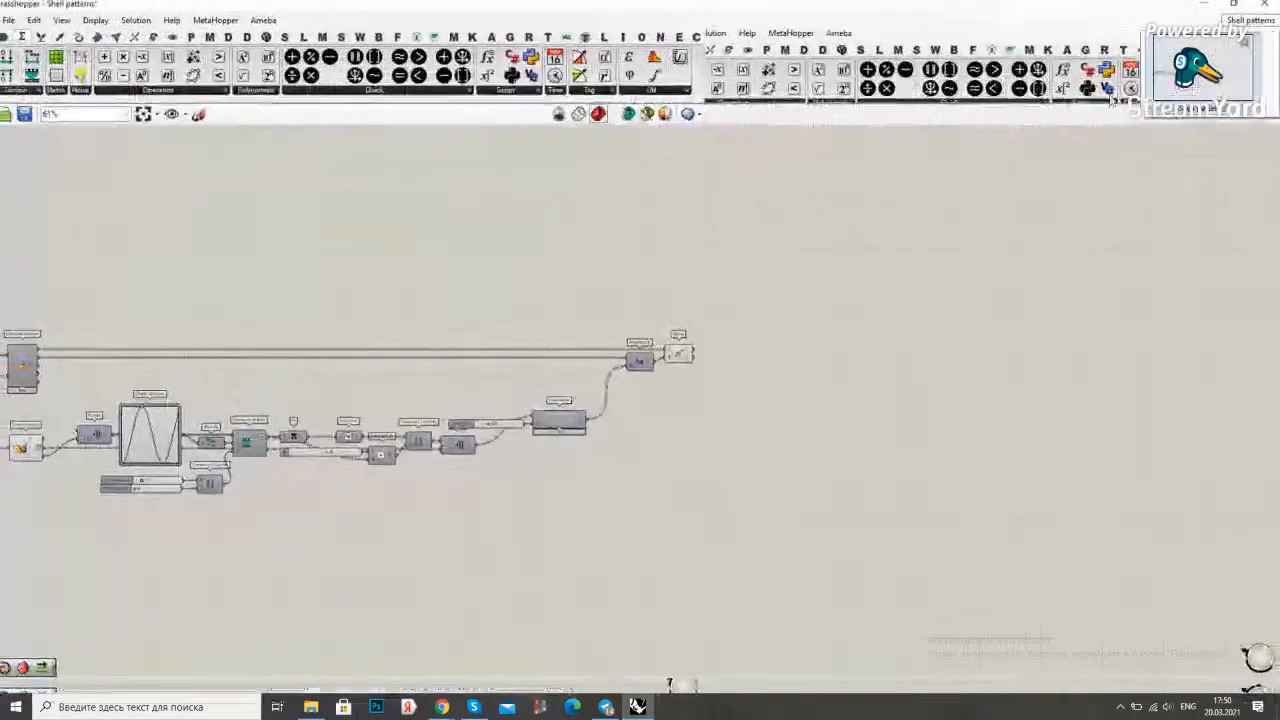
click(1232, 17)
right_drag(495, 345, 900, 365)
scroll(851, 343, up, 3)
scroll(866, 340, down, 1)
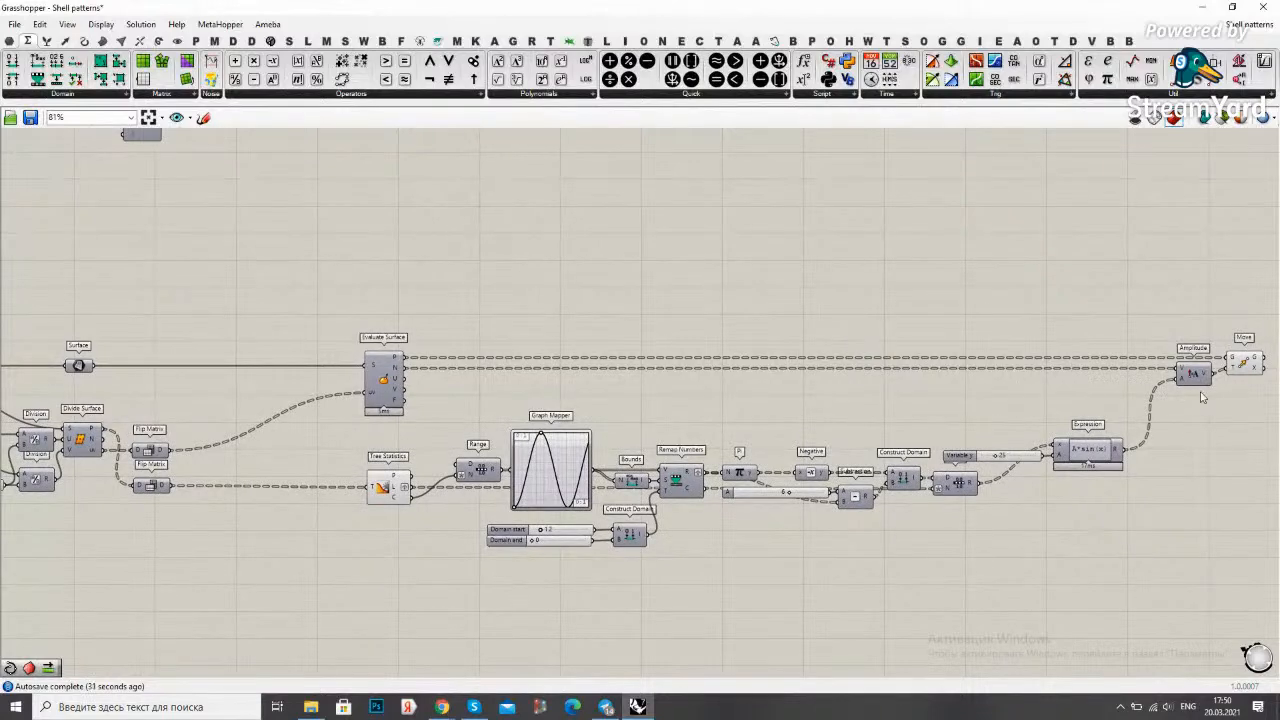
drag(1255, 392, 1152, 372)
click(741, 376)
right_drag(741, 376, 766, 365)
drag(1221, 561, 383, 308)
drag(417, 375, 297, 375)
click(434, 280)
Align Tree Statistics directly beneath Evaluate Surface
scroll(434, 290, up, 4)
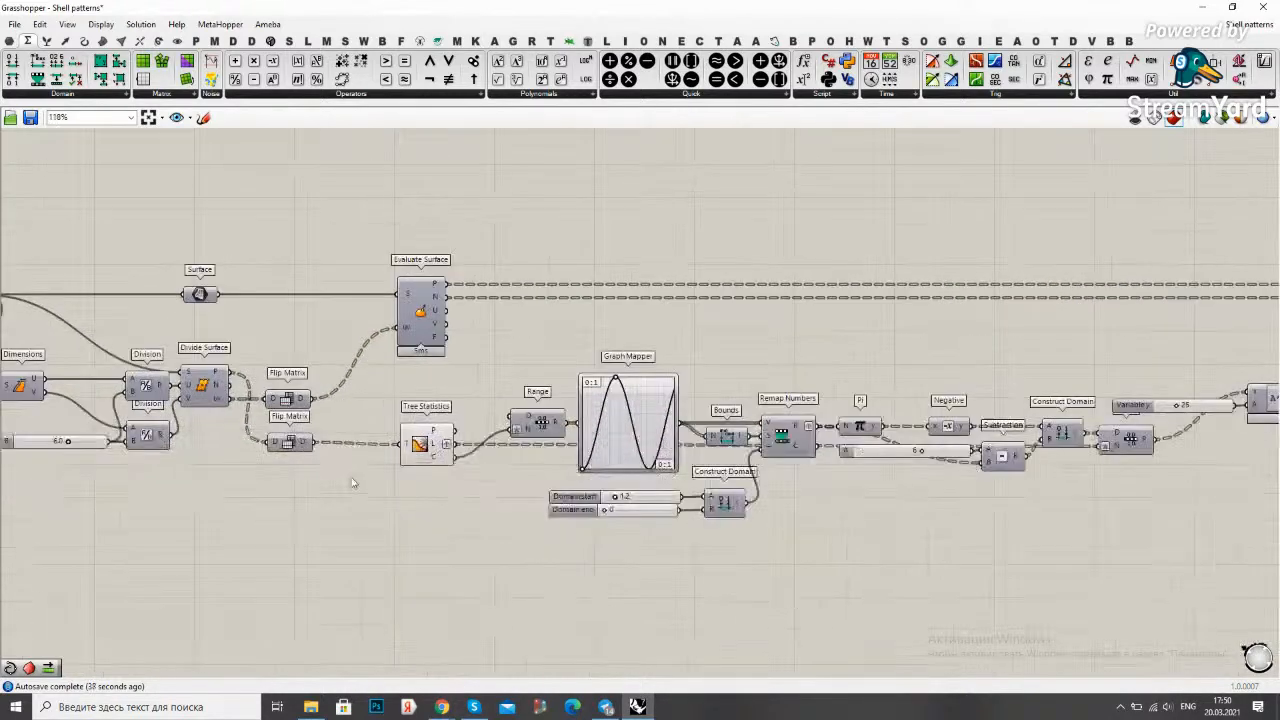
click(432, 438)
click(560, 470)
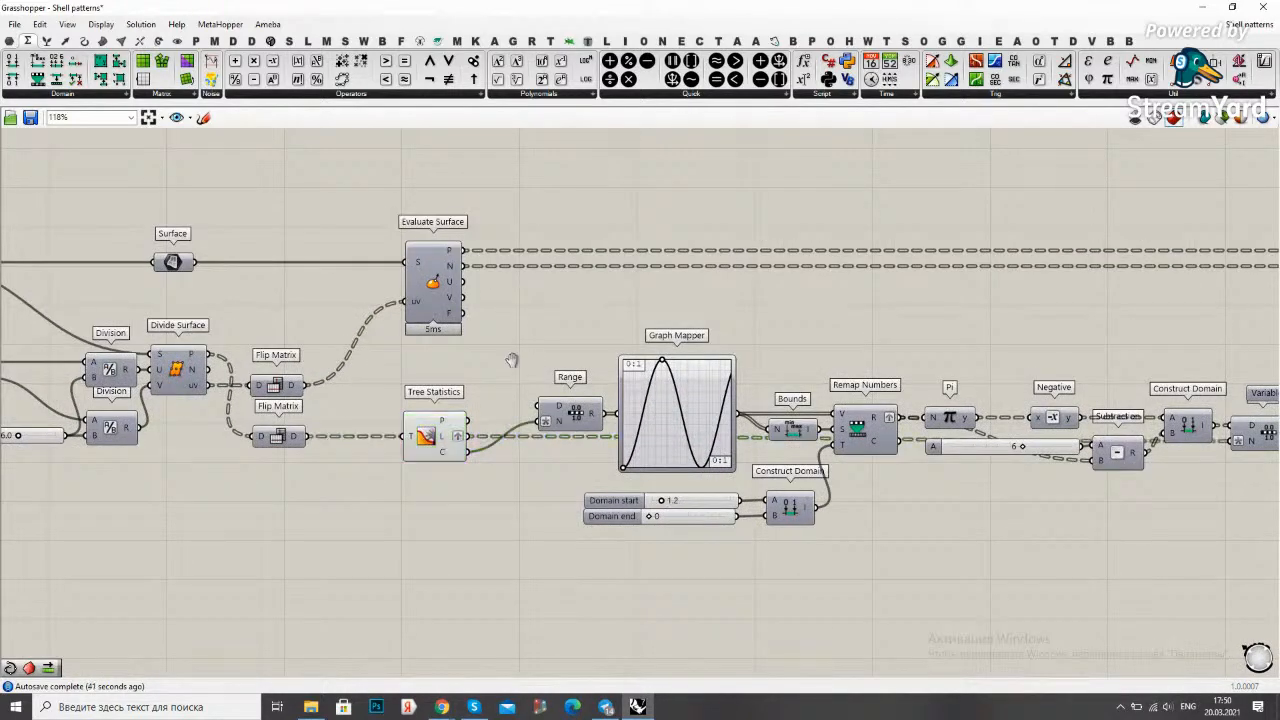
right_drag(602, 424, 527, 440)
scroll(586, 430, down, 3)
scroll(586, 429, up, 1)
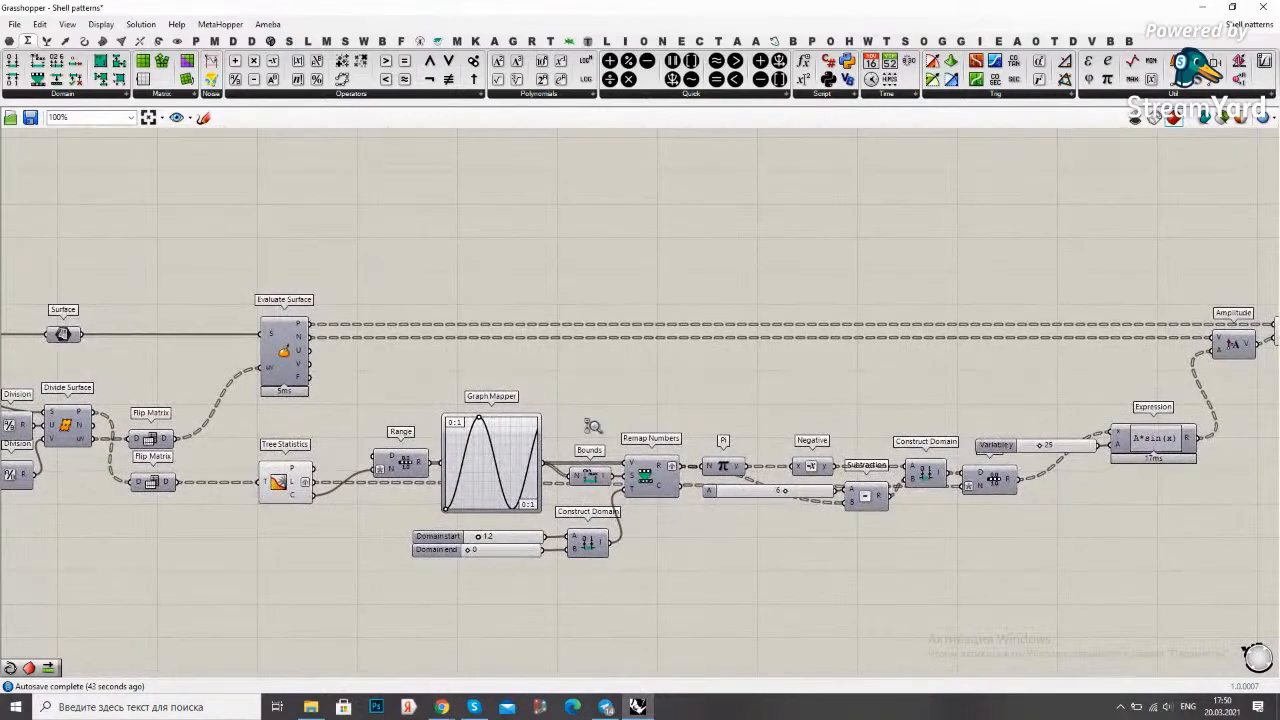
scroll(594, 432, up, 1)
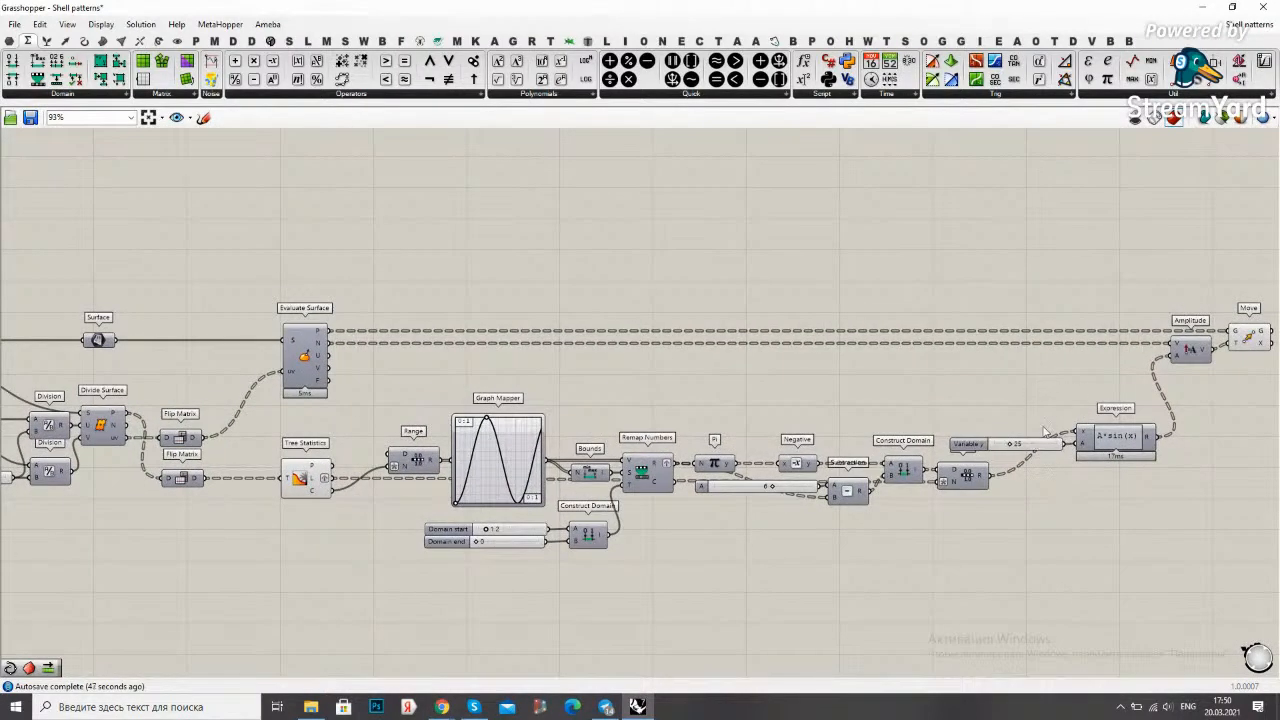
Move Subtraction and its A slider down, clear of the Remap Numbers, Pi and Negative row
mouse_move(851, 529)
mouse_down()
mouse_move(800, 484)
mouse_move(849, 549)
mouse_up()
click(817, 523)
mouse_move(963, 480)
mouse_down()
mouse_move(975, 433)
mouse_move(972, 480)
mouse_move(905, 480)
mouse_move(975, 503)
mouse_move(980, 486)
mouse_up()
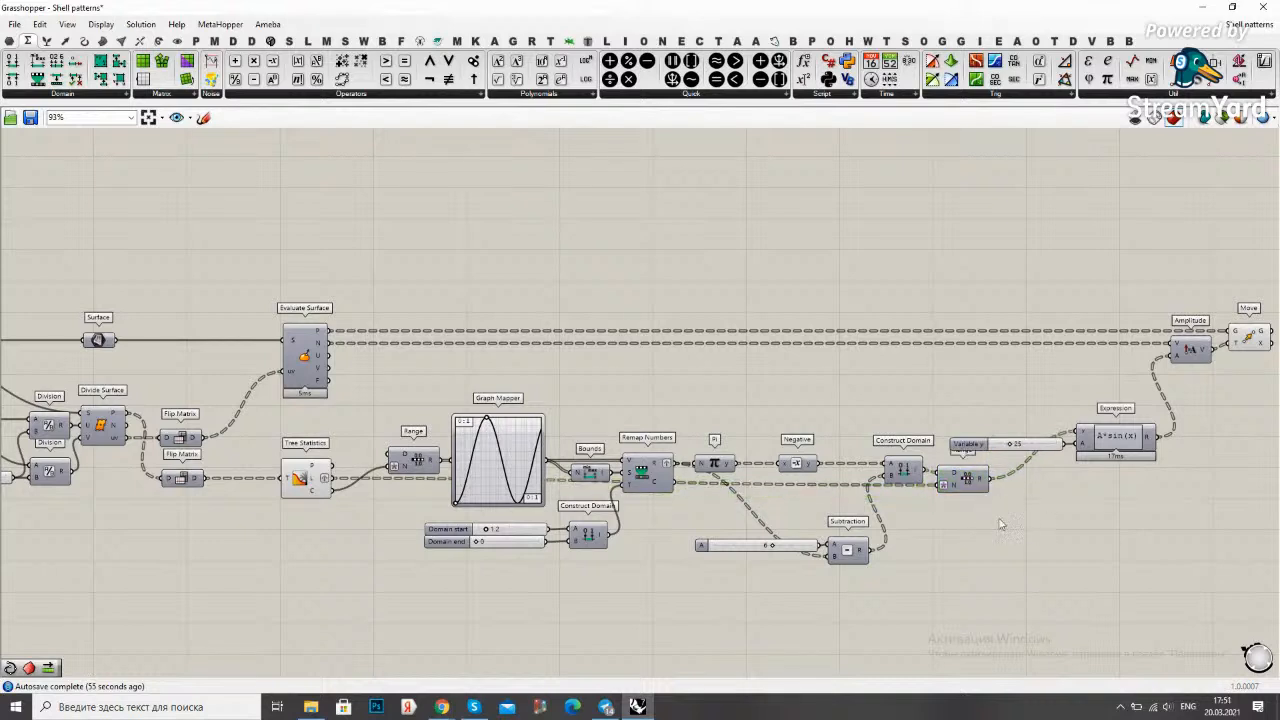
Add a Relay on the wire from Tree Statistics to the second Range, place it below the first Range, and lower the second Range
double_click(561, 483)
drag(561, 483, 413, 514)
drag(957, 490, 968, 510)
click(1066, 523)
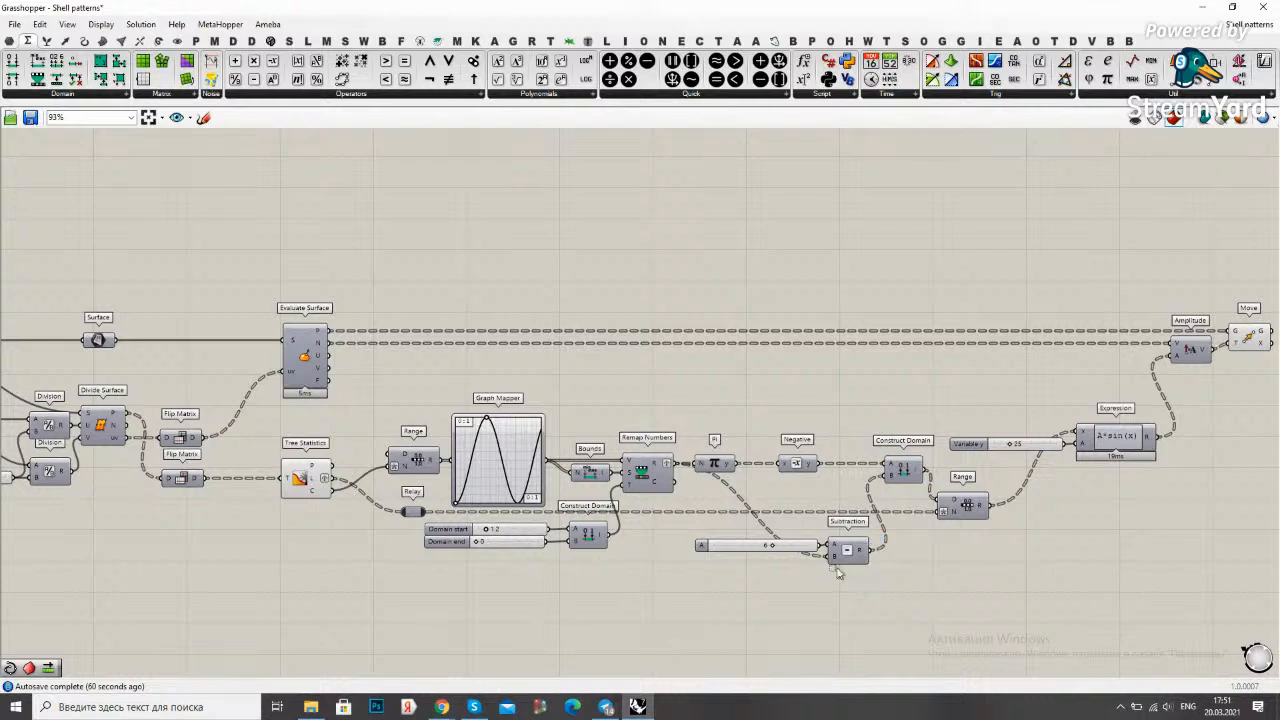
click(799, 549)
click(801, 576)
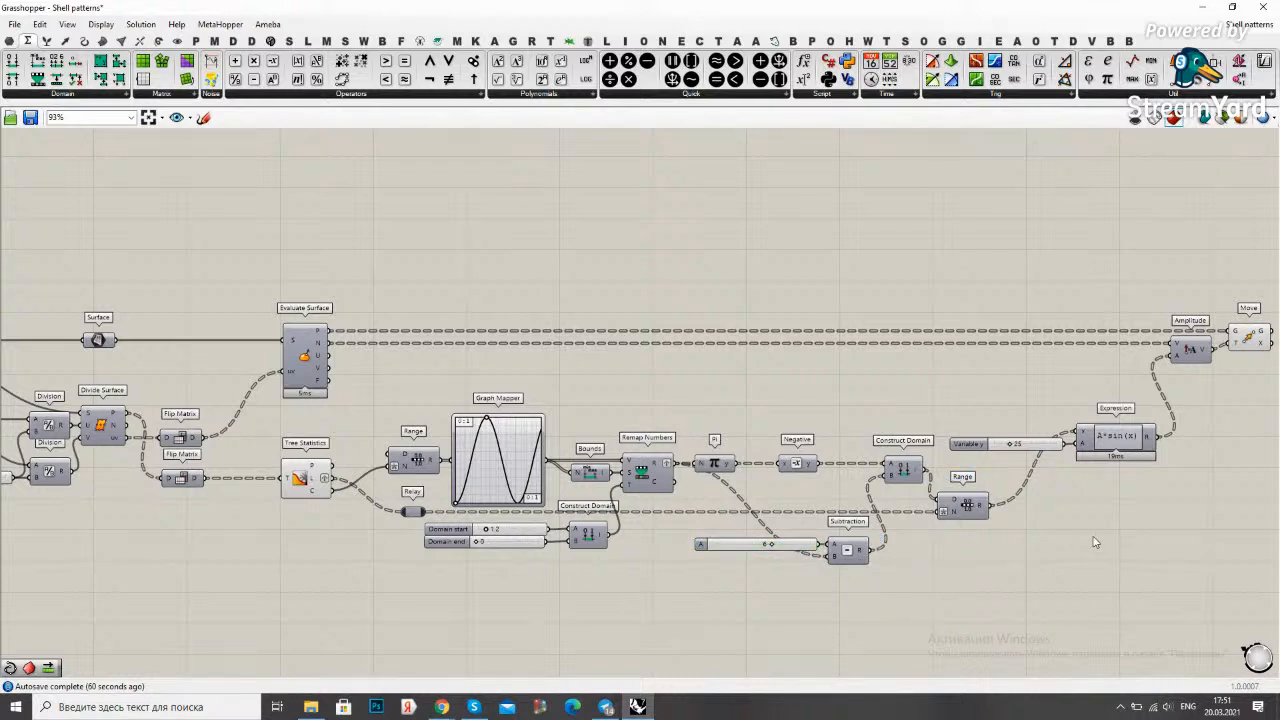
right_drag(1095, 542, 1091, 545)
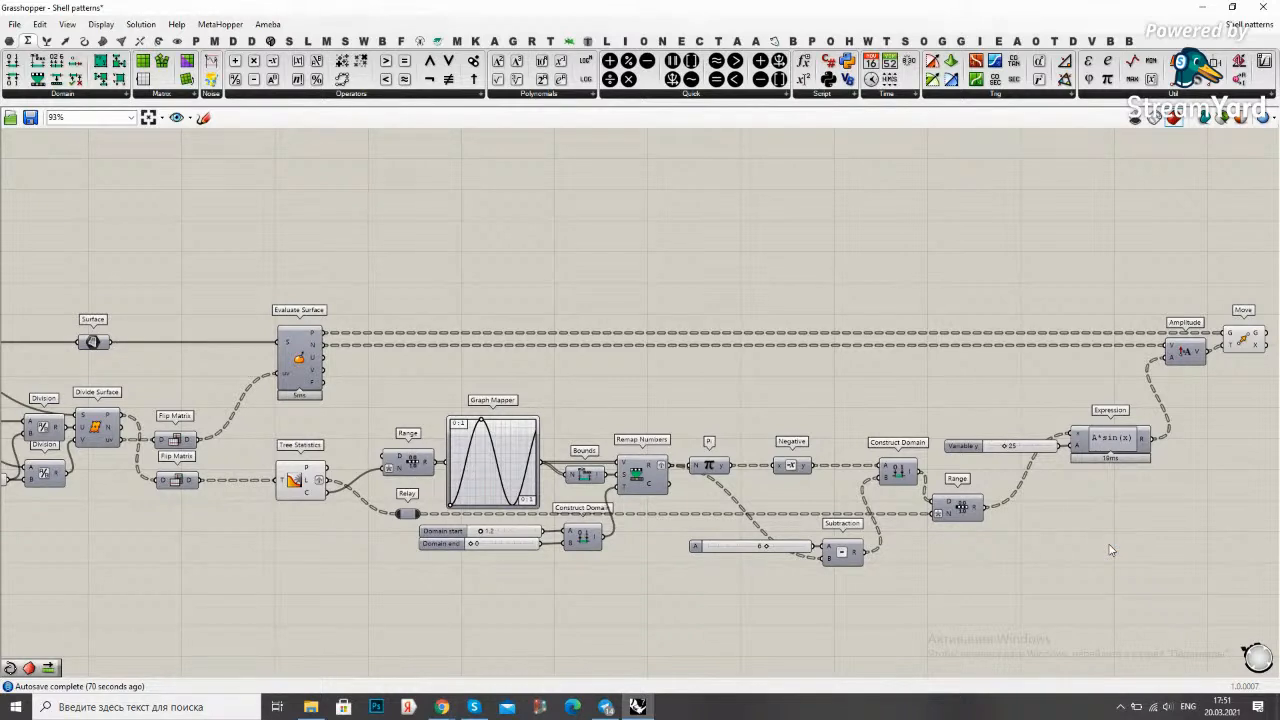
Move Pi closer to Negative and set the Variable y slider feeding the Expression to 12
drag(711, 474, 736, 474)
click(789, 415)
double_click(1030, 448)
text(12)
key(Return)
click(996, 455)
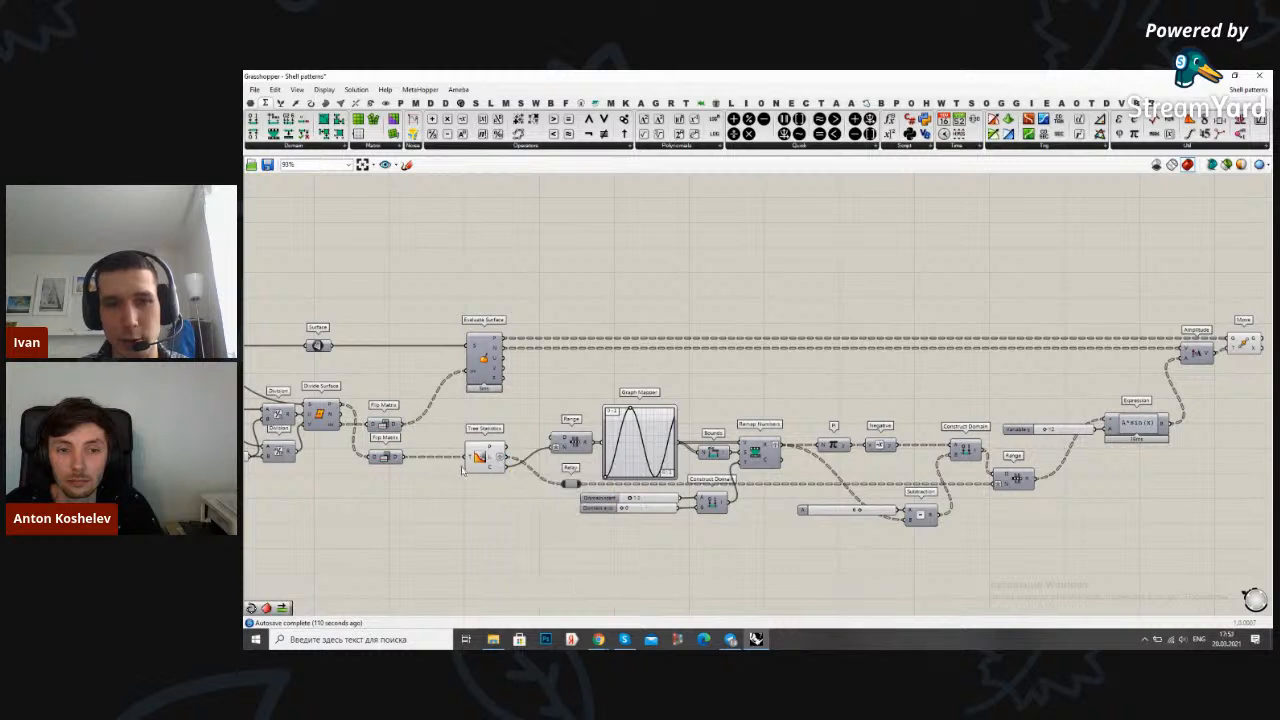
Examine the displaced points in the Rhino viewport alongside the Grasshopper definition that generates them
mouse_move(497, 458)
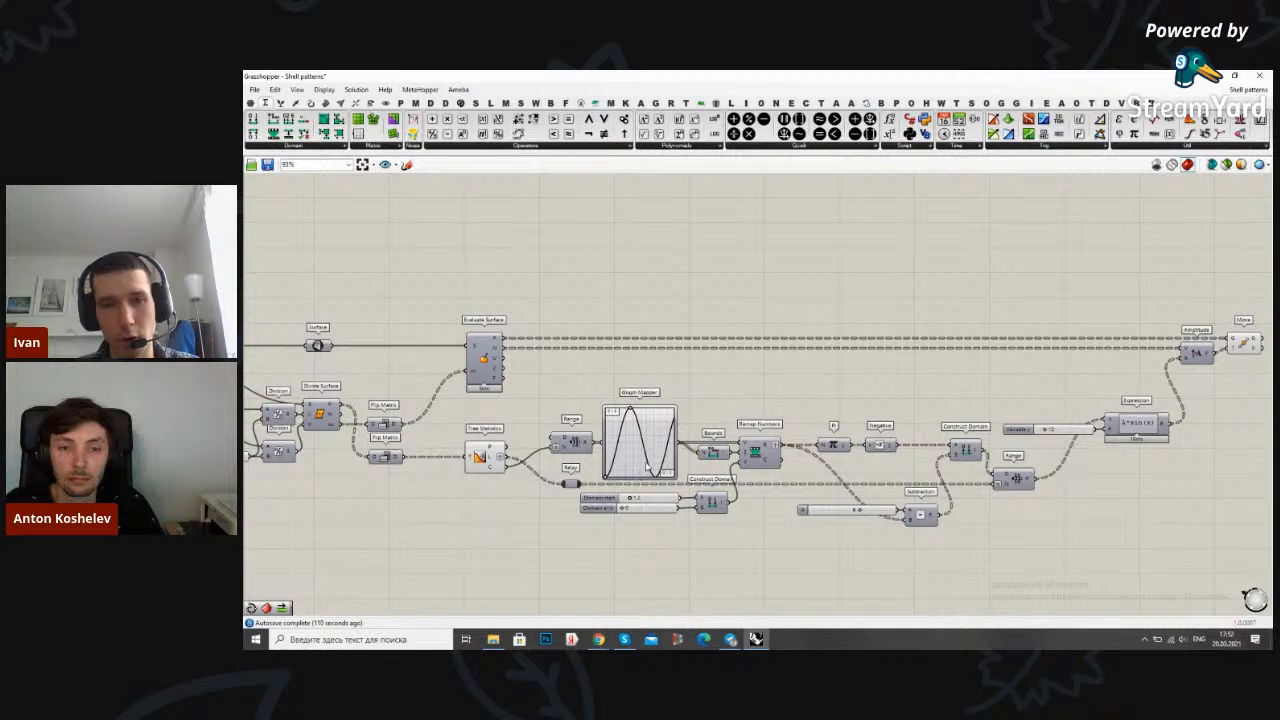
mouse_move(648, 467)
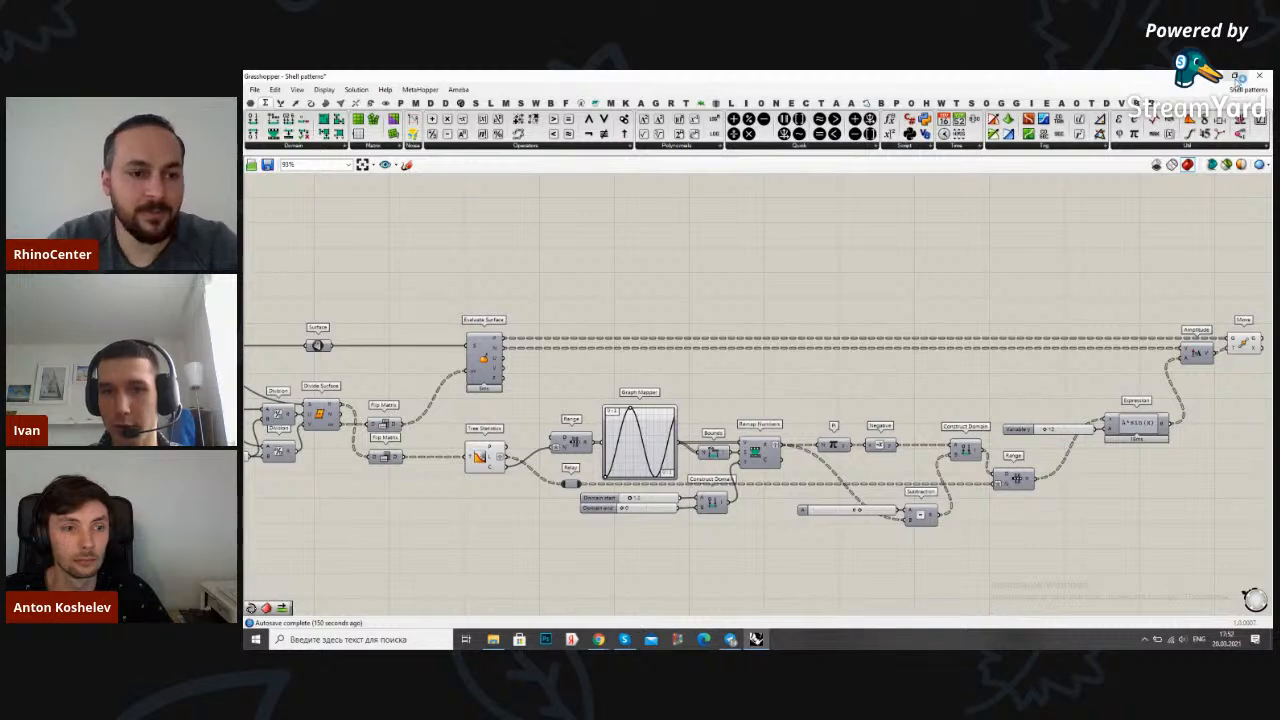
click(1235, 76)
right_drag(1130, 340, 878, 342)
scroll(977, 349, down, 1)
right_drag(1033, 346, 994, 357)
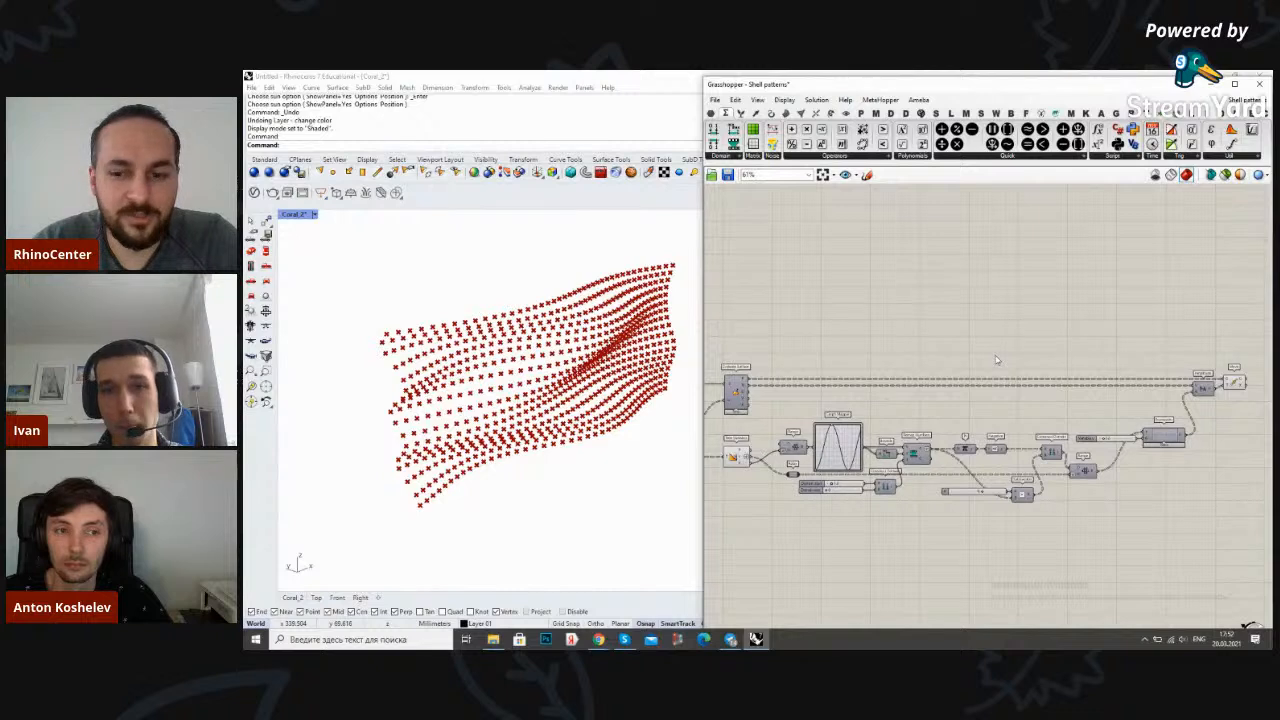
scroll(977, 368, up, 1)
right_drag(974, 366, 973, 363)
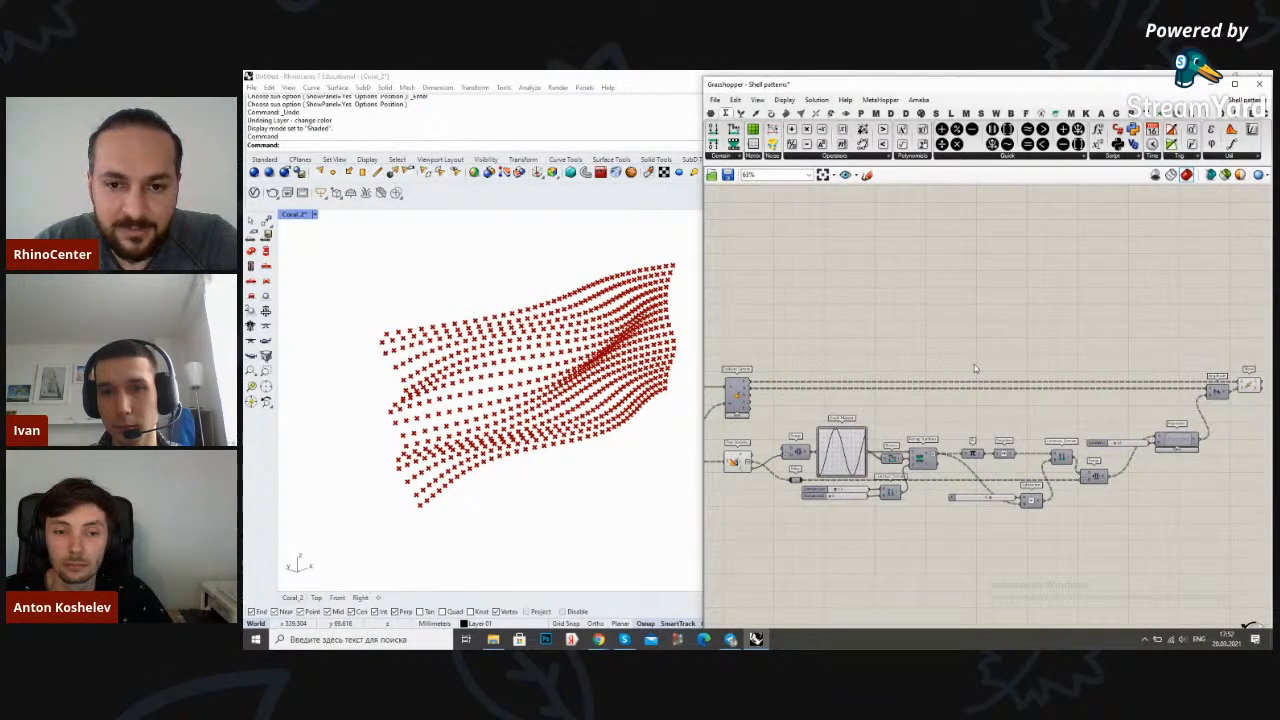
right_drag(803, 408, 1157, 413)
right_drag(965, 410, 1053, 406)
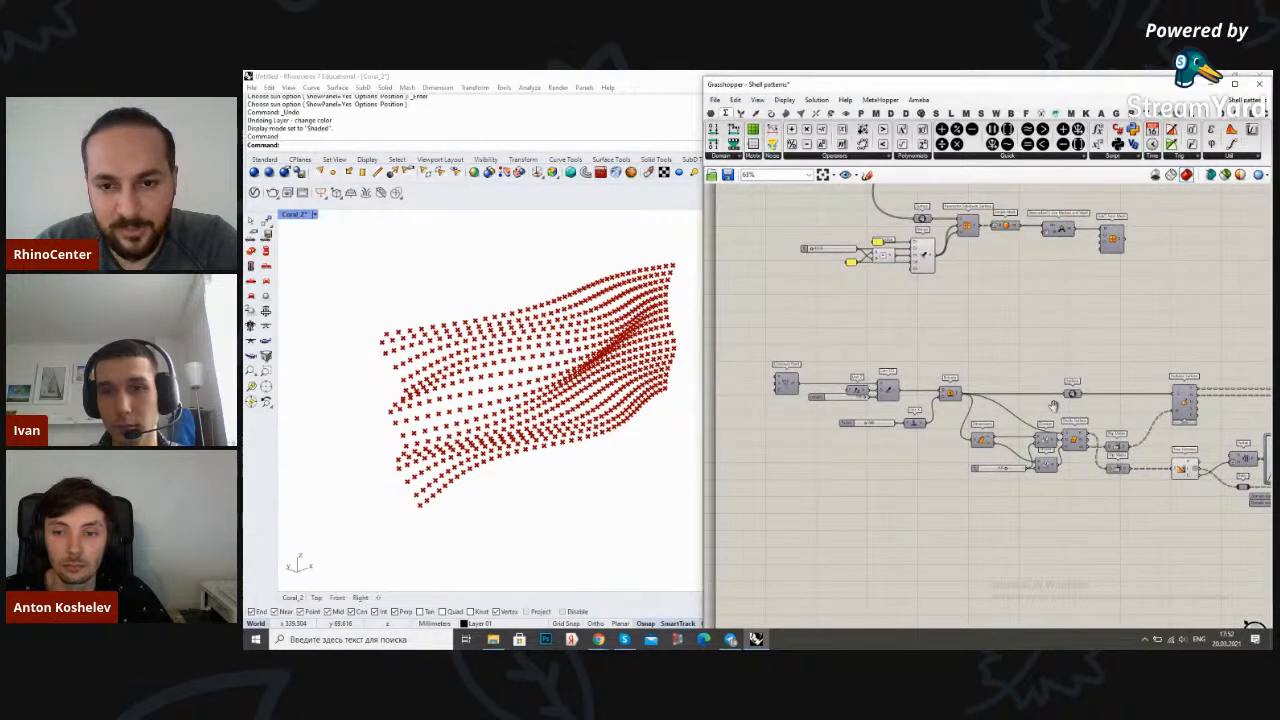
right_drag(1053, 406, 1040, 406)
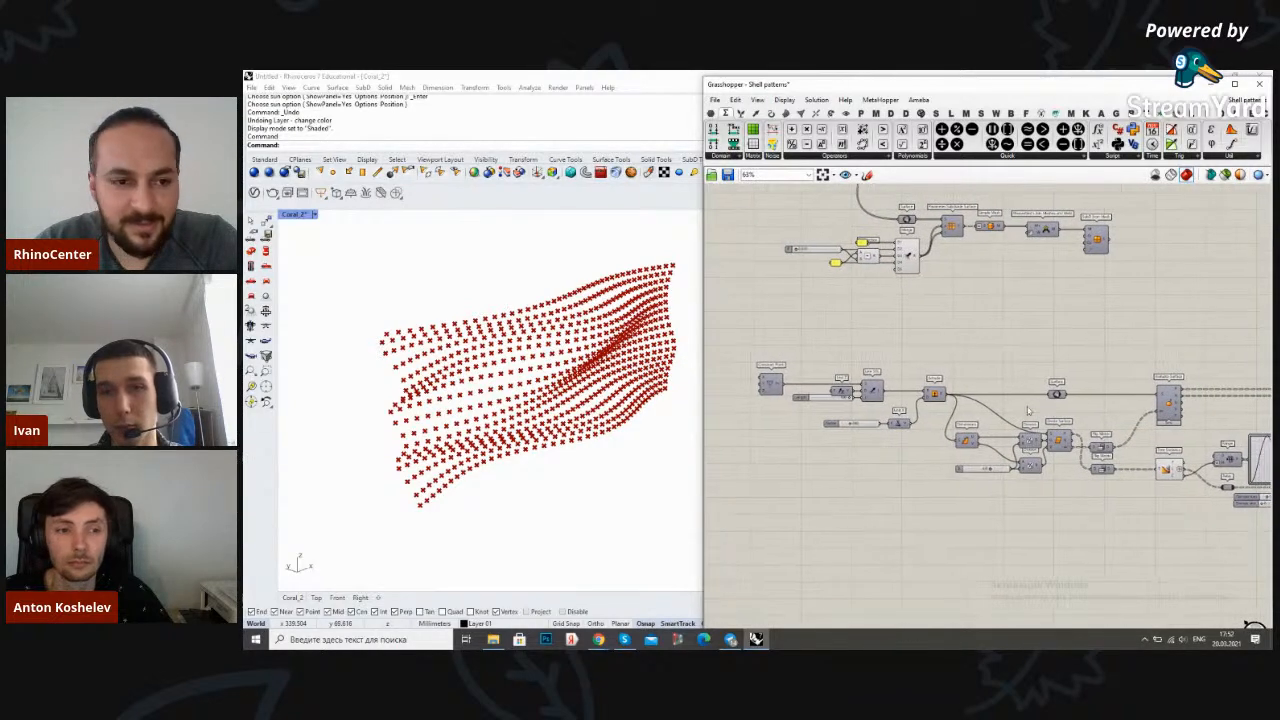
Move Evaluate Surface, Tree Statistics and everything downstream further left to tighten the gap after the Flip Matrix components
click(1235, 83)
scroll(657, 424, up, 2)
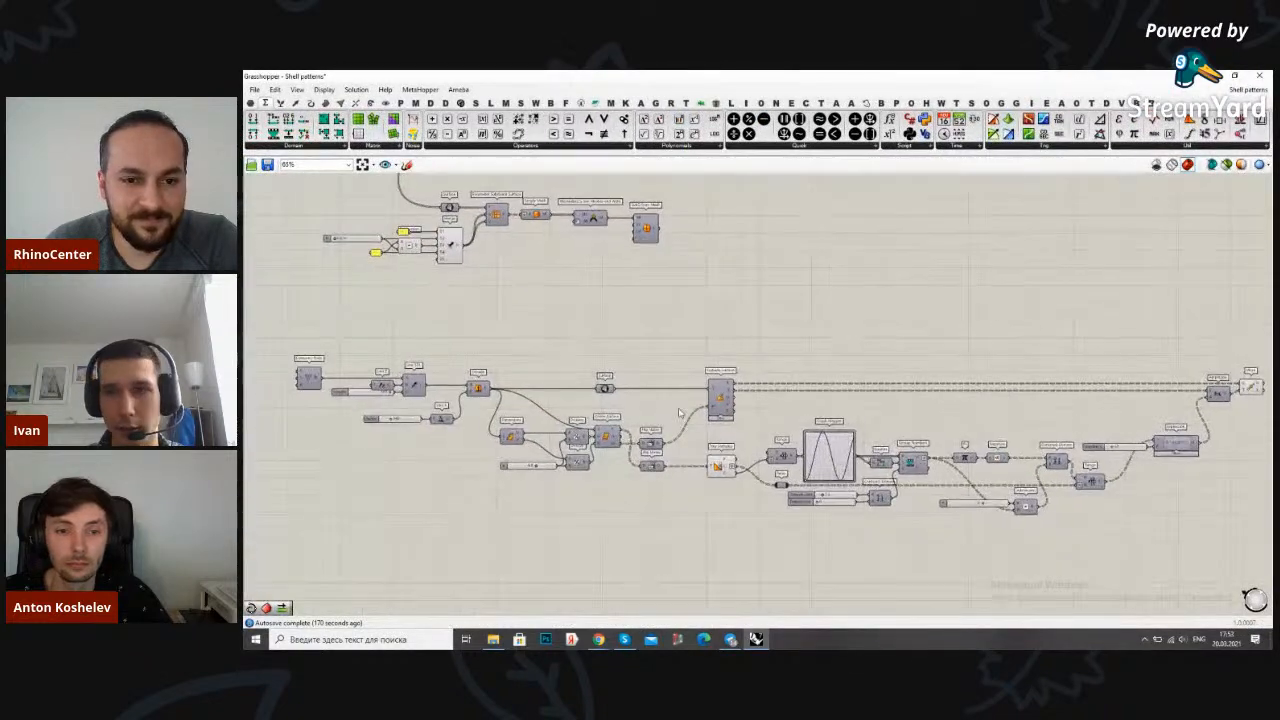
right_drag(689, 400, 683, 400)
right_drag(716, 498, 711, 497)
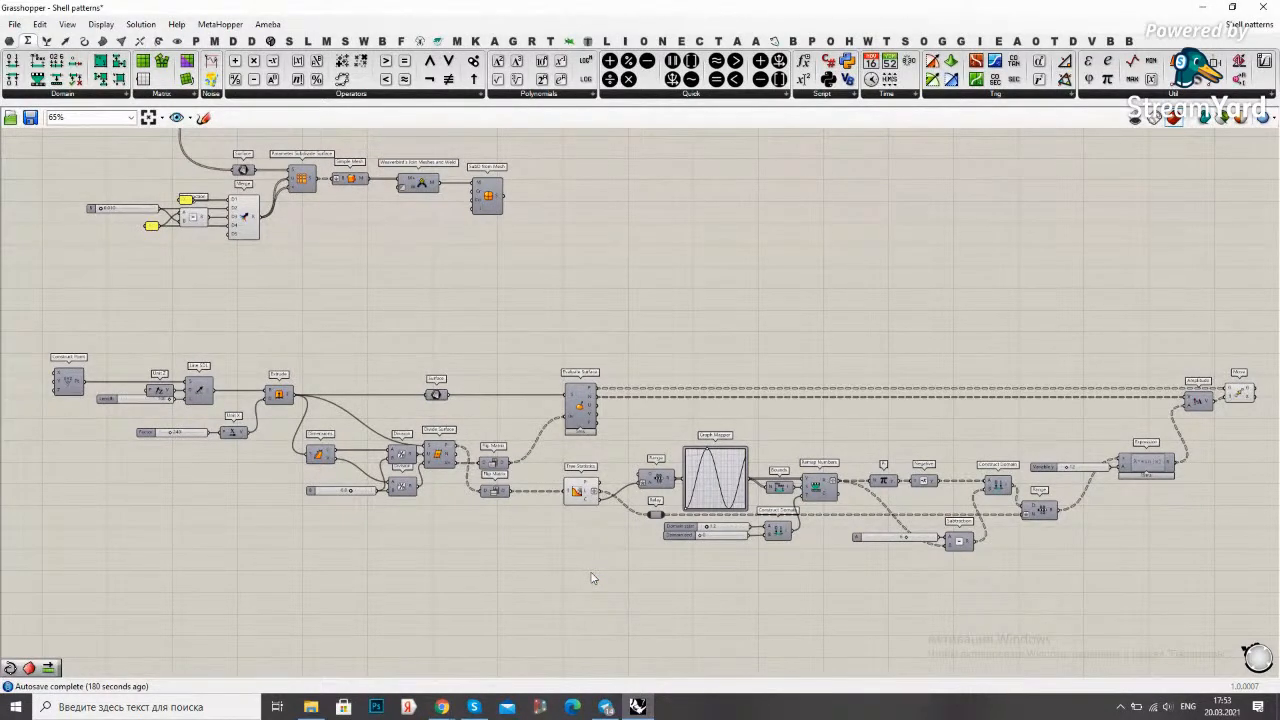
drag(1250, 566, 562, 346)
drag(576, 398, 544, 400)
click(610, 335)
drag(1230, 562, 452, 350)
drag(553, 400, 540, 400)
click(549, 351)
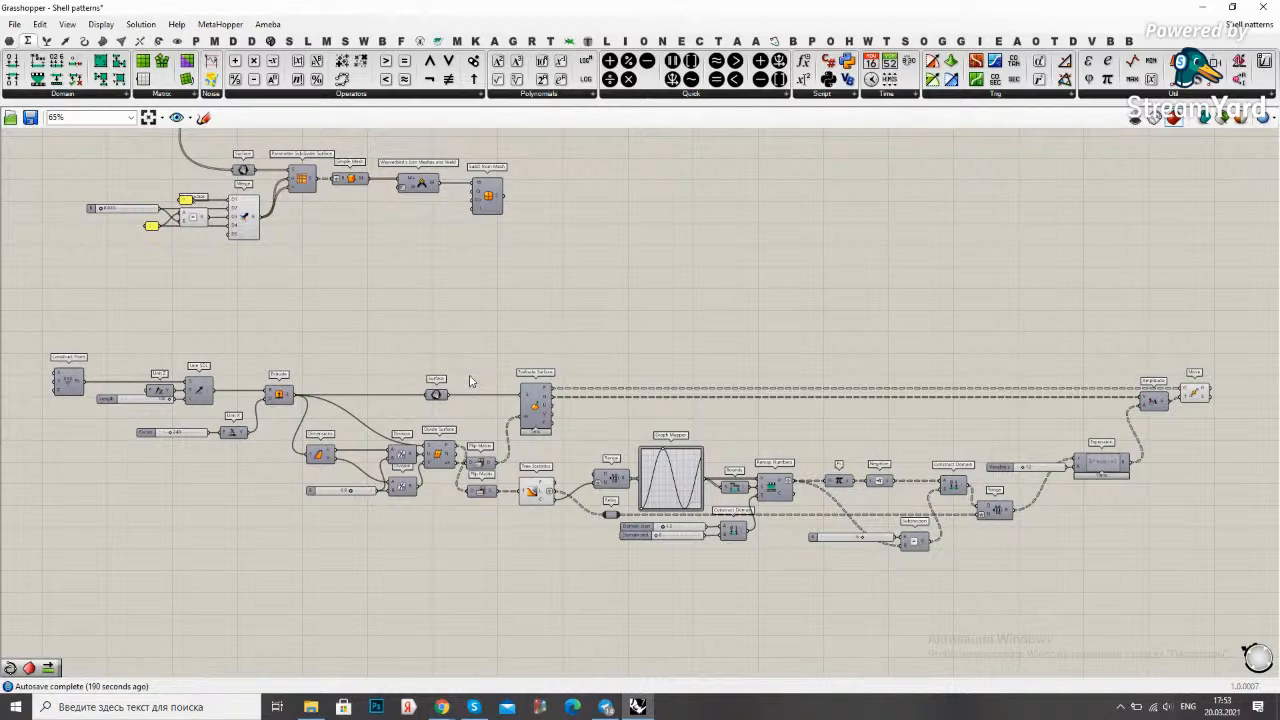
Group the Variable y slider feeding the Expression and name the group Amplitude
scroll(470, 381, up, 1)
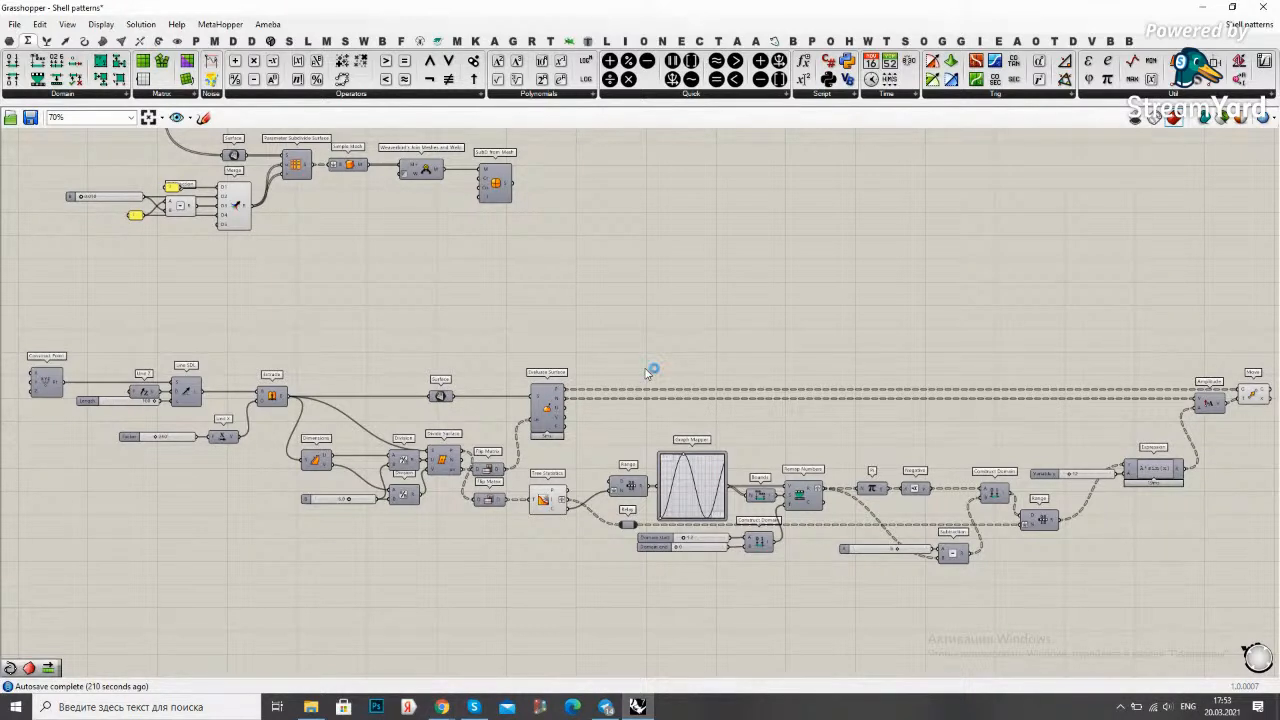
click(1096, 474)
right_click(1091, 461)
click(1143, 563)
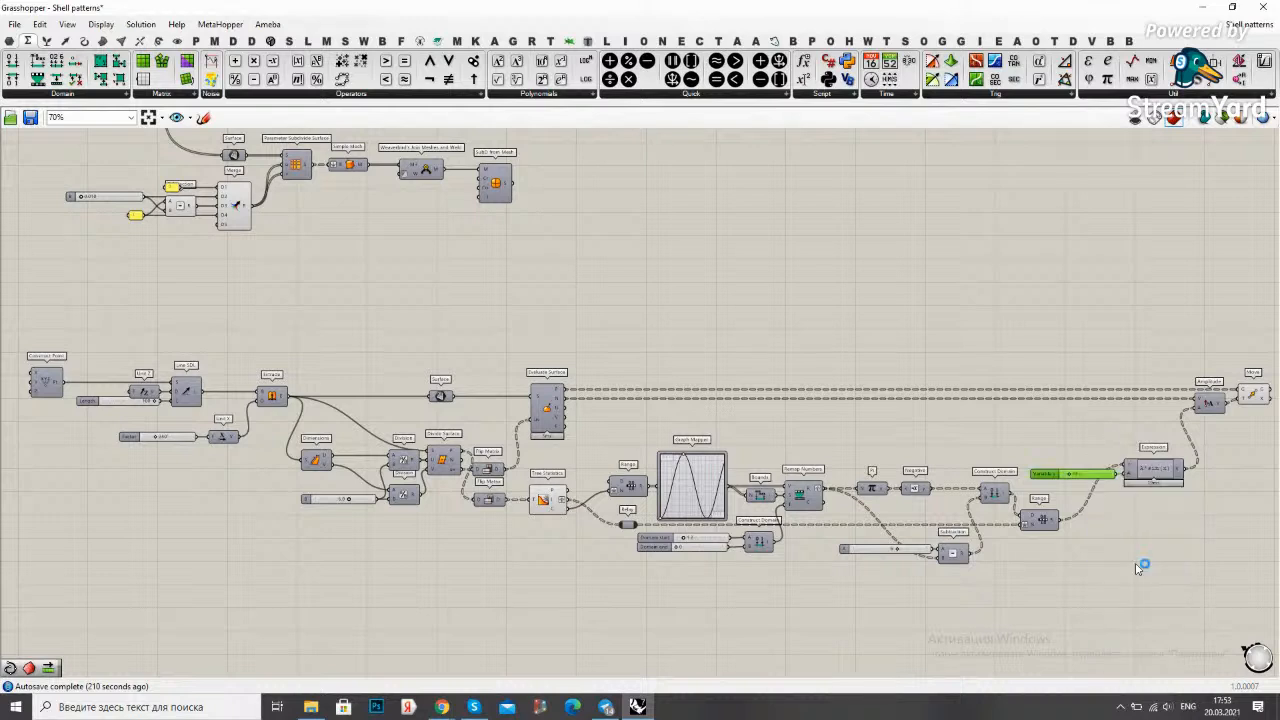
drag(1085, 471, 1077, 470)
right_click(1077, 468)
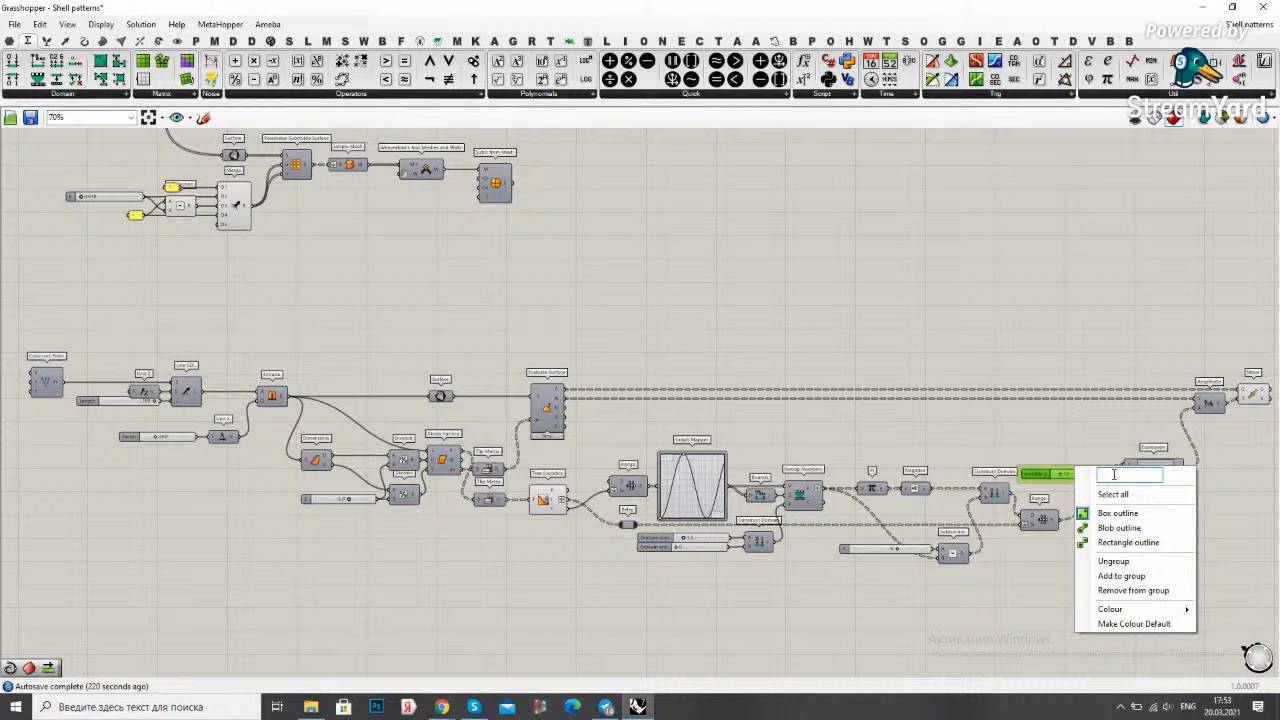
text(Amplitude)
click(1091, 421)
Move the A slider away from Subtraction, group it, and name the group # of waves
drag(914, 549, 874, 549)
right_click(876, 574)
click(876, 550)
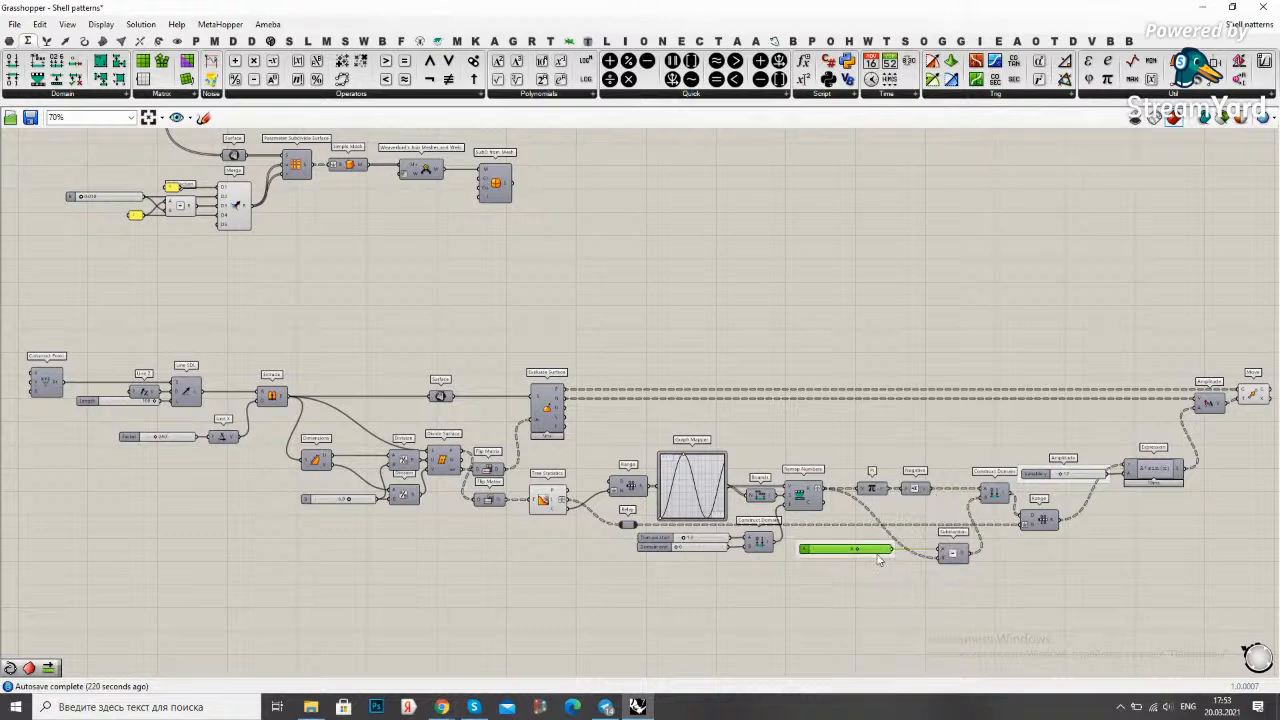
right_click(876, 548)
text(a)
text( of waves)
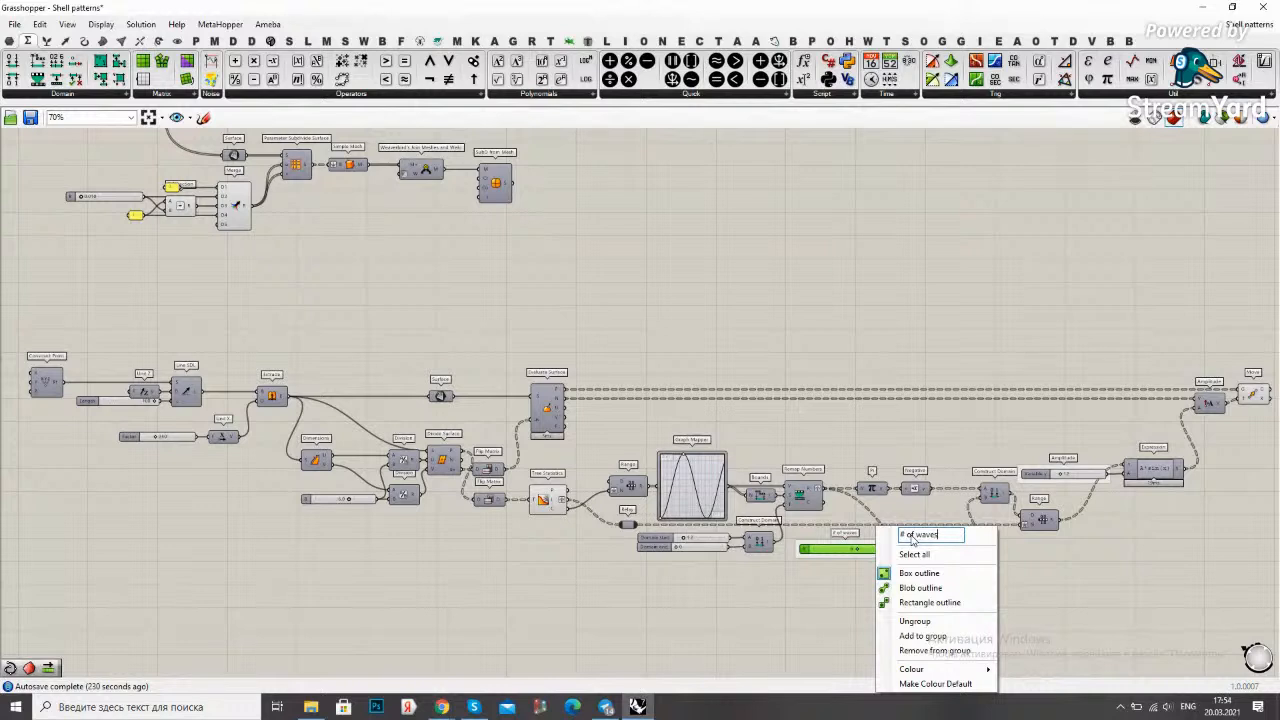
click(968, 465)
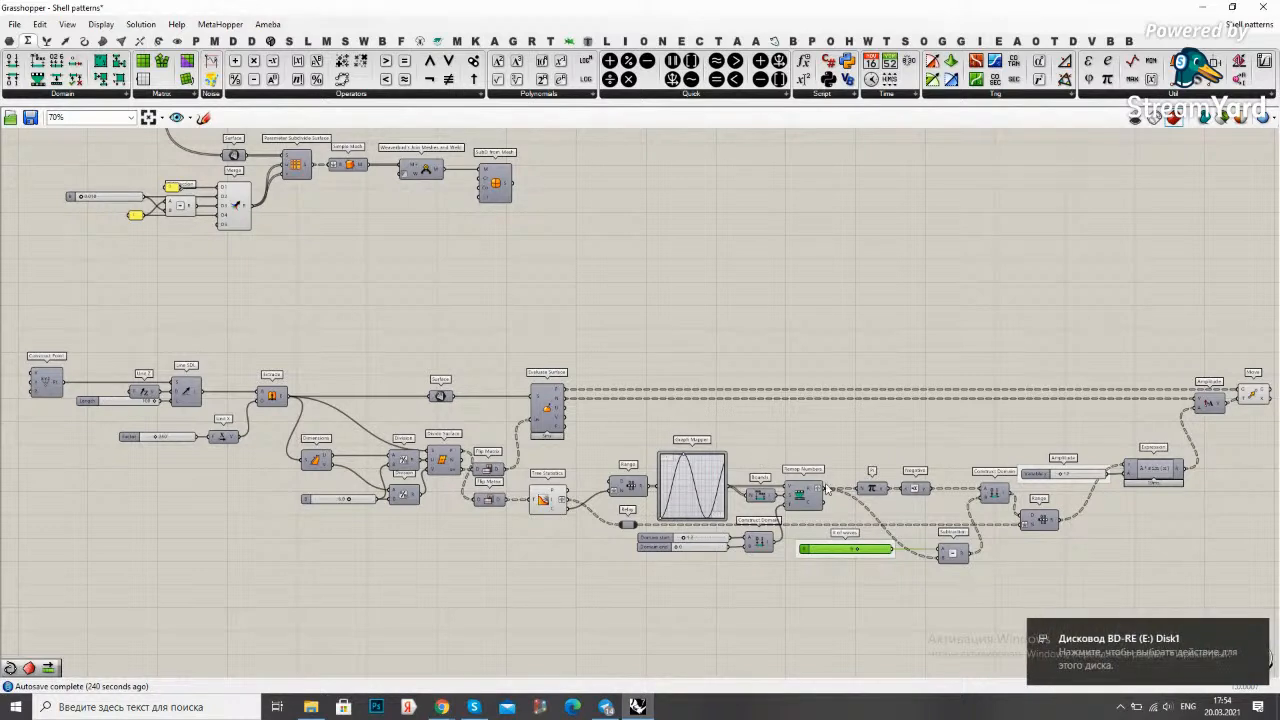
Dismiss the disk and security notifications and move Remap Numbers closer to Pi
click(1261, 625)
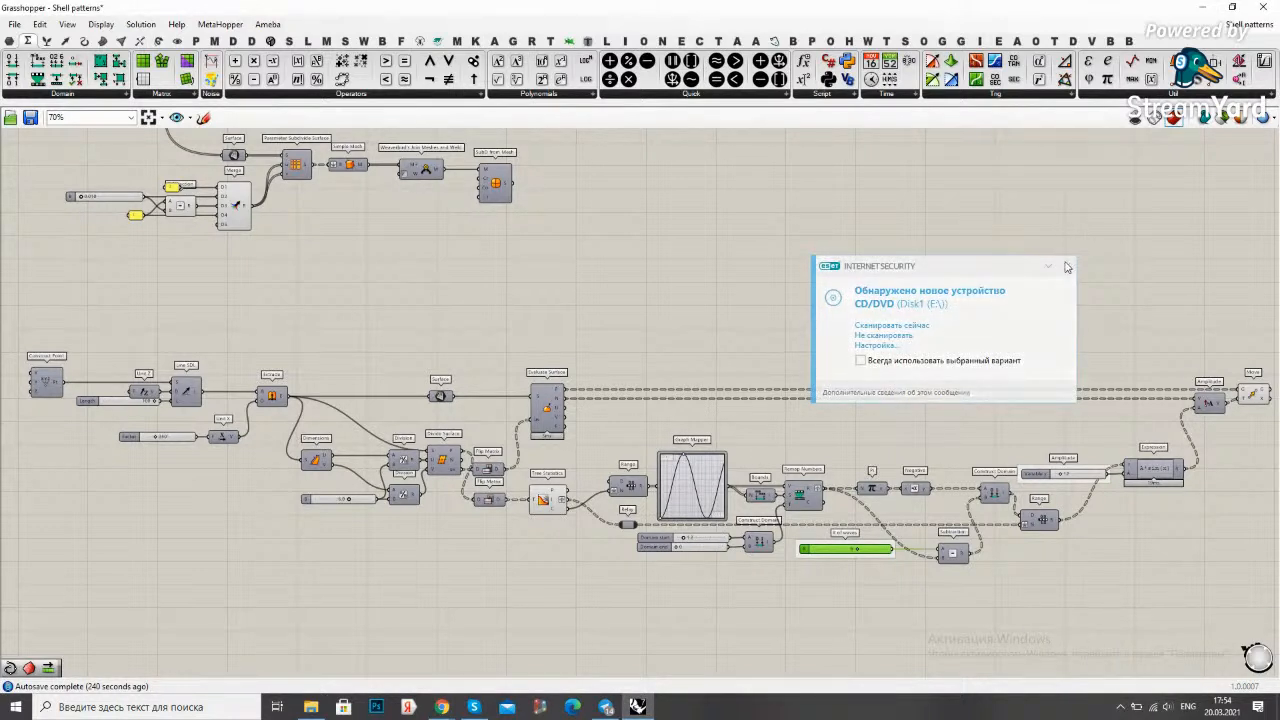
click(1068, 263)
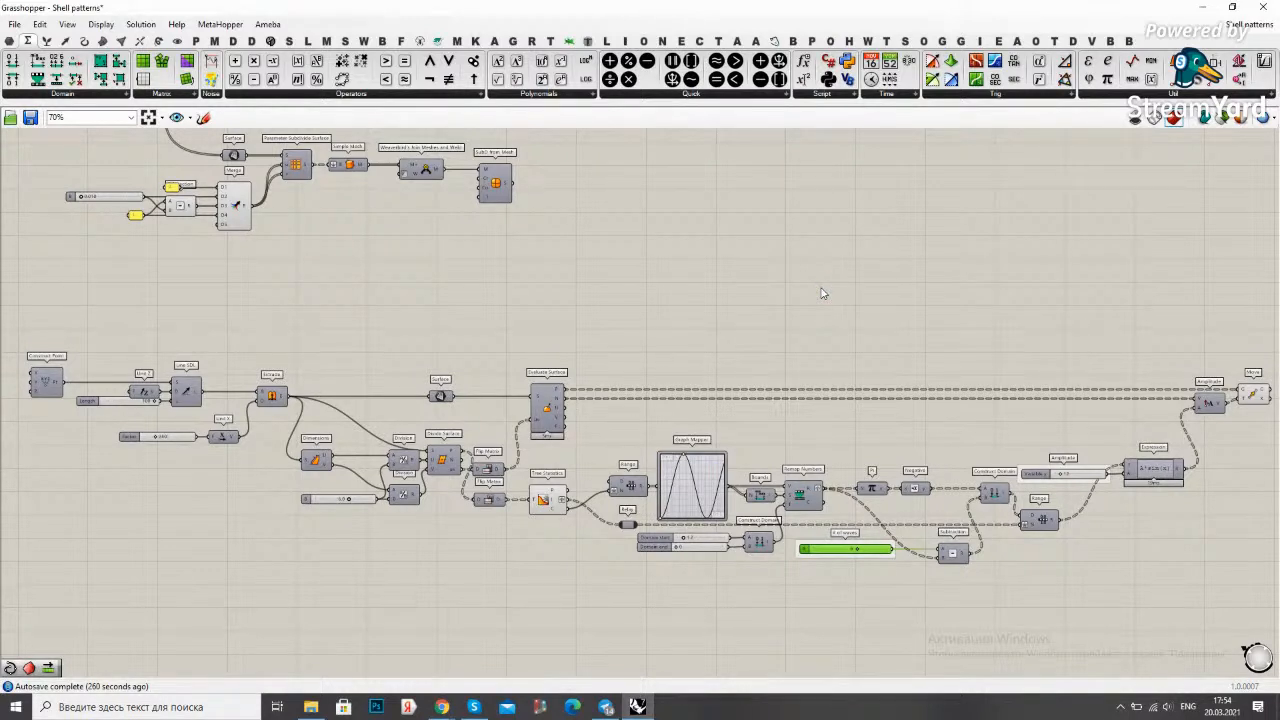
drag(806, 505, 826, 505)
click(840, 553)
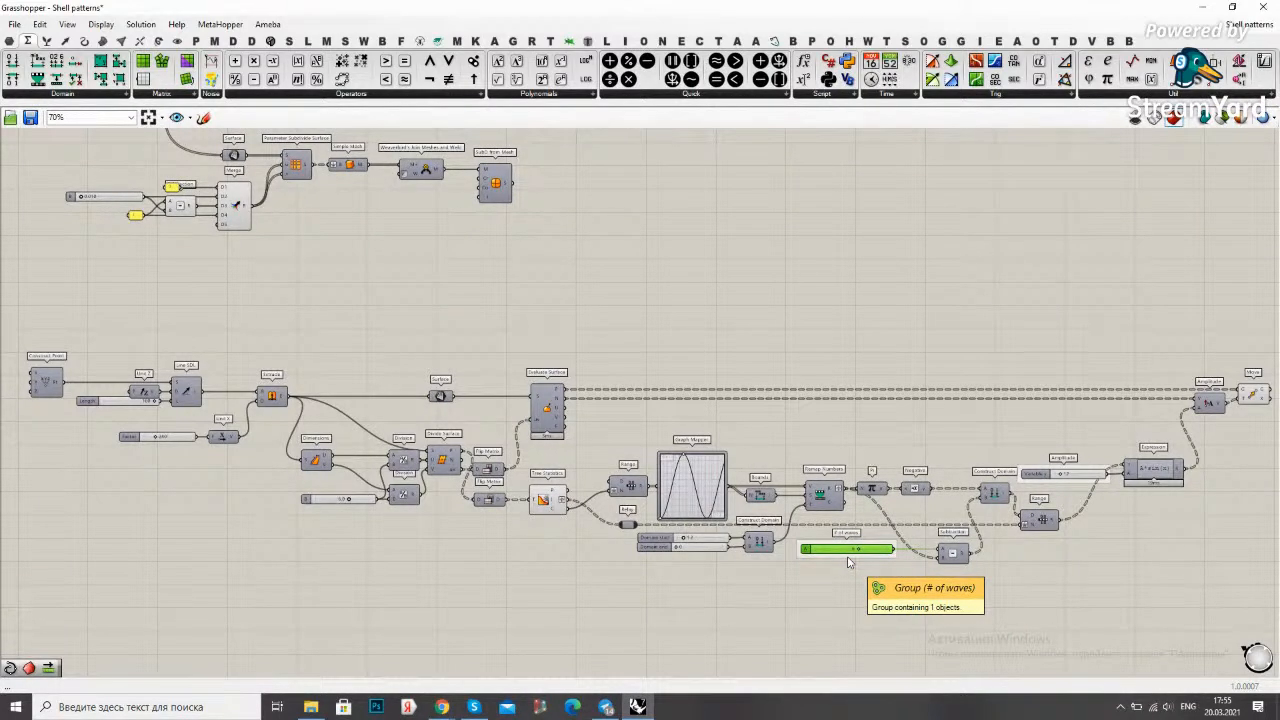
Bring the Rhino viewport into view beside the definition and set the Amplitude slider to 16
click(1232, 7)
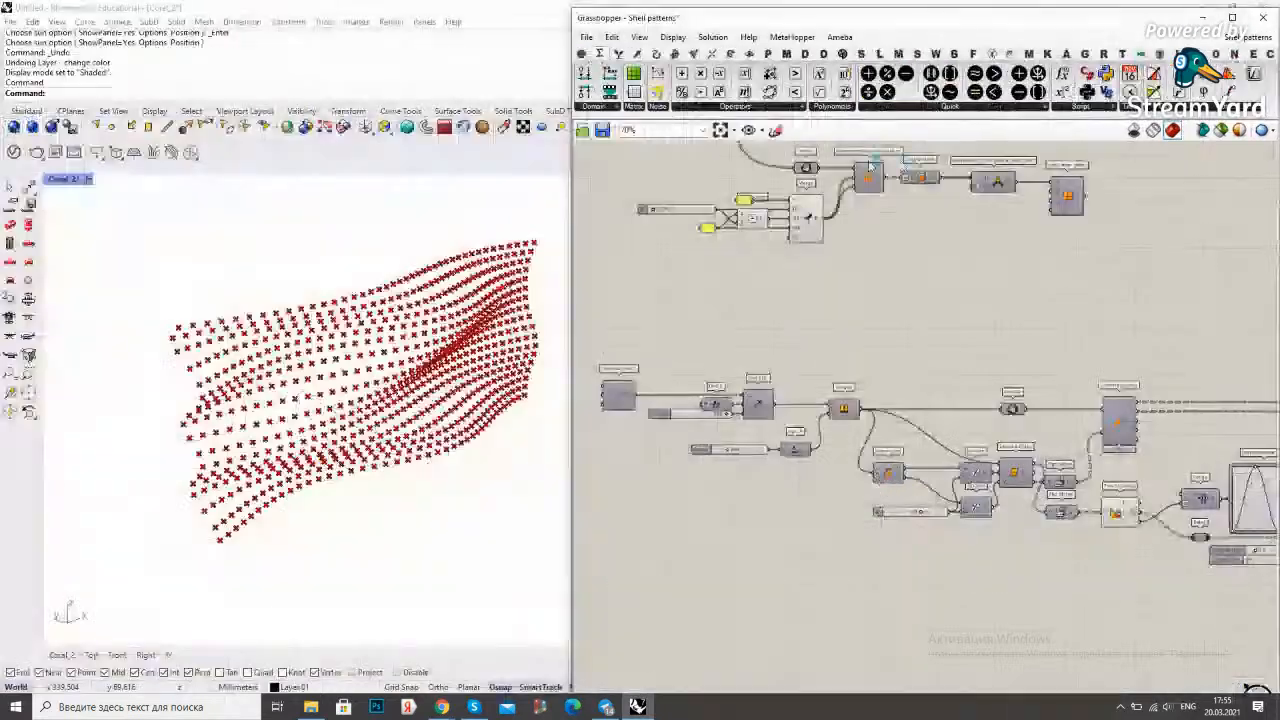
scroll(840, 300, down, 3)
right_drag(1250, 335, 985, 353)
scroll(1104, 379, up, 2)
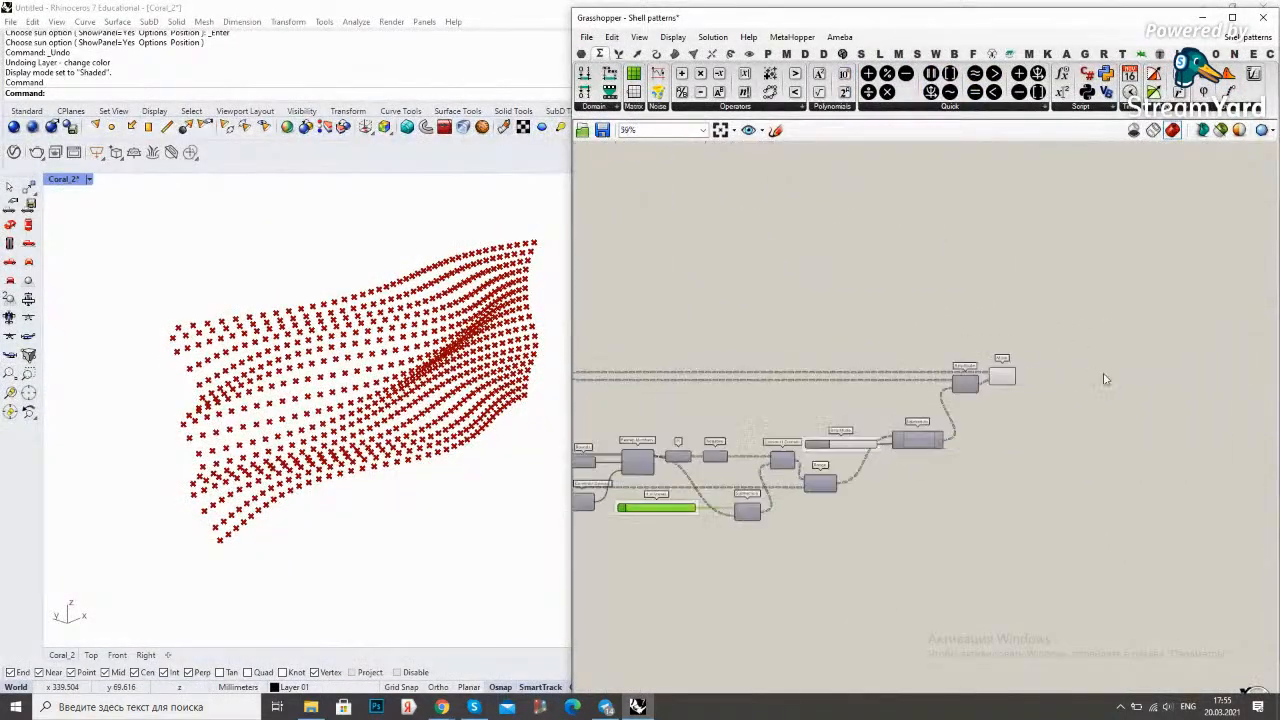
scroll(1104, 379, up, 2)
scroll(978, 457, down, 2)
scroll(978, 457, up, 3)
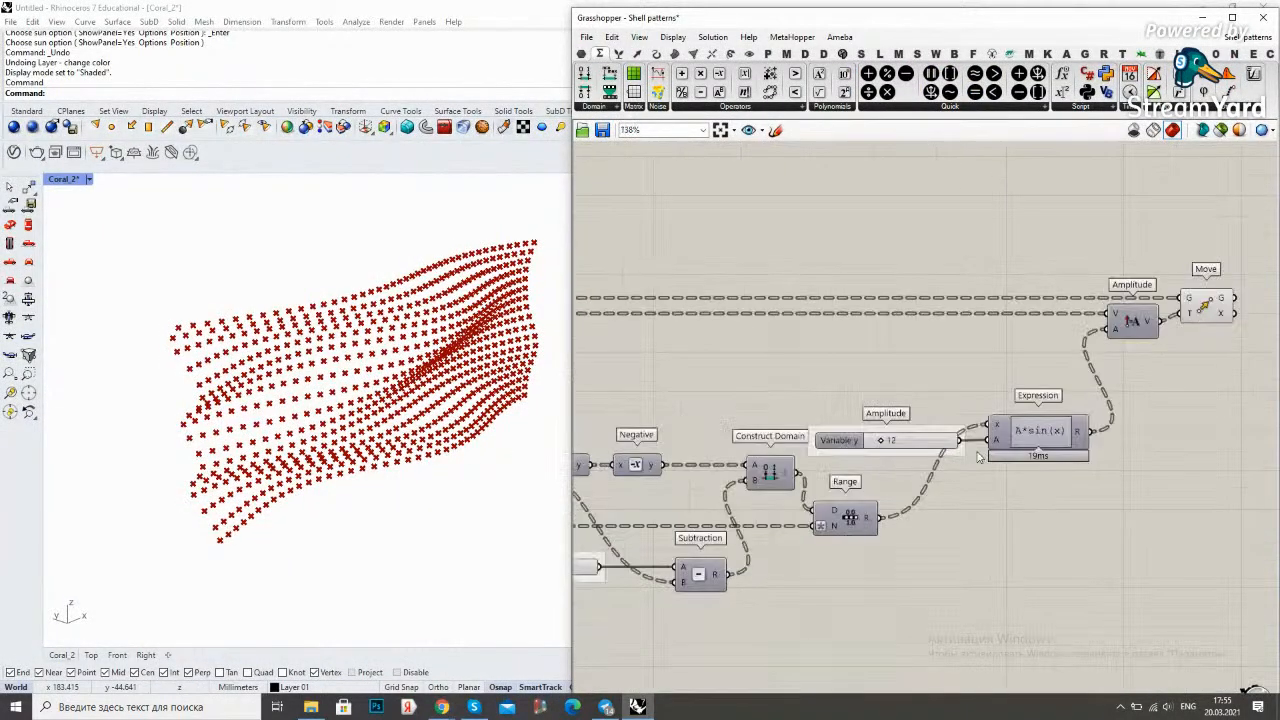
scroll(978, 457, up, 1)
mouse_move(852, 444)
mouse_down()
mouse_move(829, 438)
mouse_move(859, 437)
mouse_move(847, 438)
mouse_up()
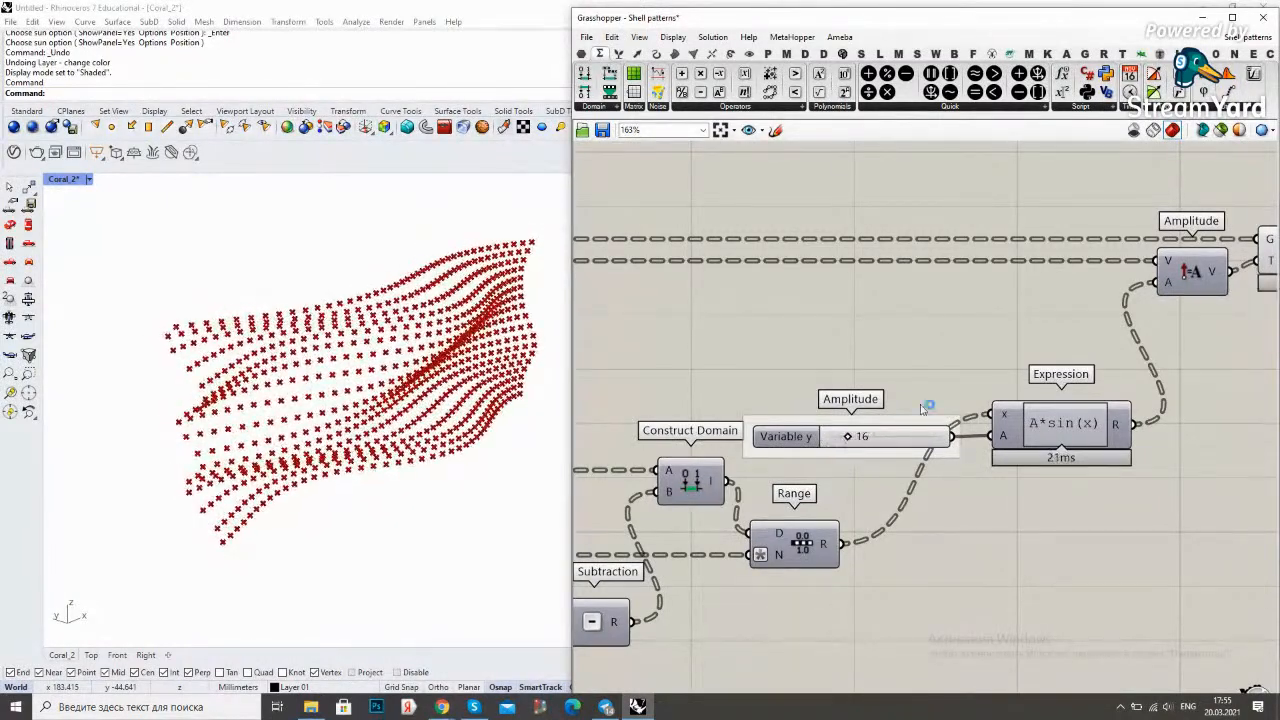
Set the # of waves slider to 5
scroll(900, 420, down, 3)
scroll(795, 450, up, 4)
mouse_move(797, 452)
mouse_down()
mouse_move(890, 453)
mouse_move(778, 458)
mouse_up()
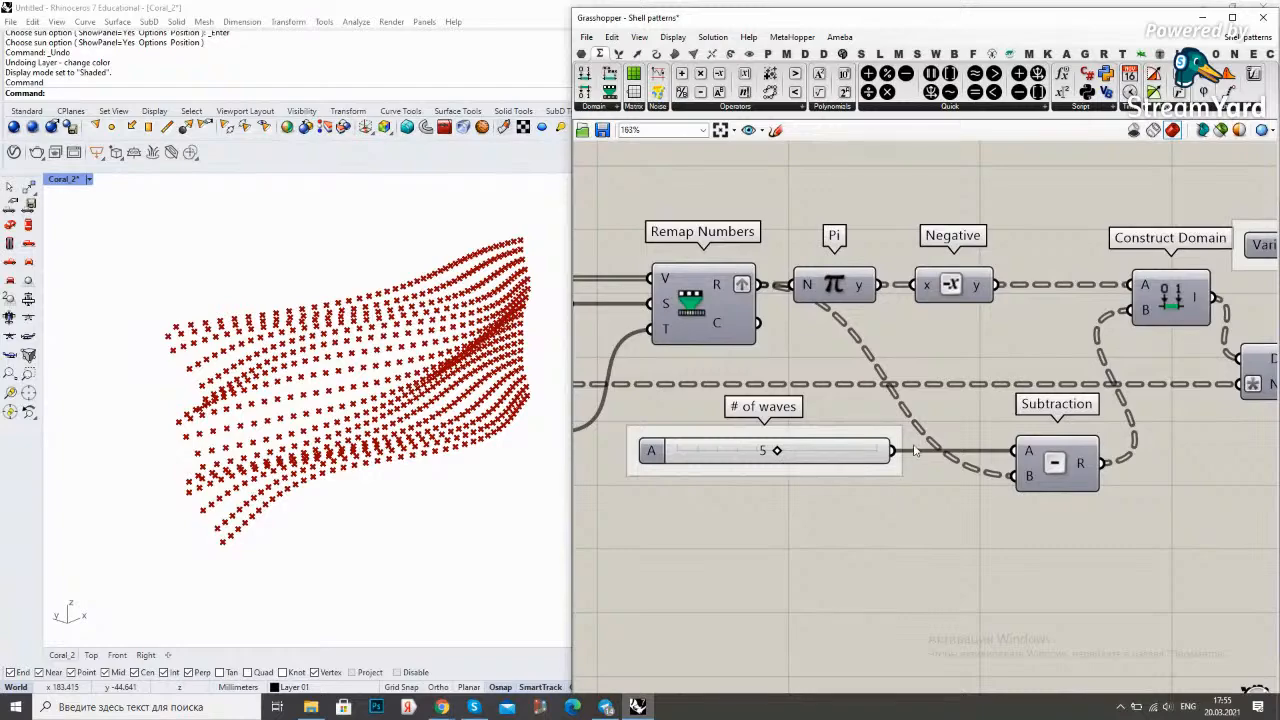
Shift the Graph Mapper's peak handle slightly to reshape its sine curve
scroll(800, 420, down, 5)
scroll(805, 312, up, 5)
scroll(805, 312, up, 2)
mouse_move(797, 277)
mouse_down()
mouse_move(826, 282)
mouse_move(805, 280)
mouse_up()
scroll(816, 323, down, 5)
scroll(772, 344, down, 1)
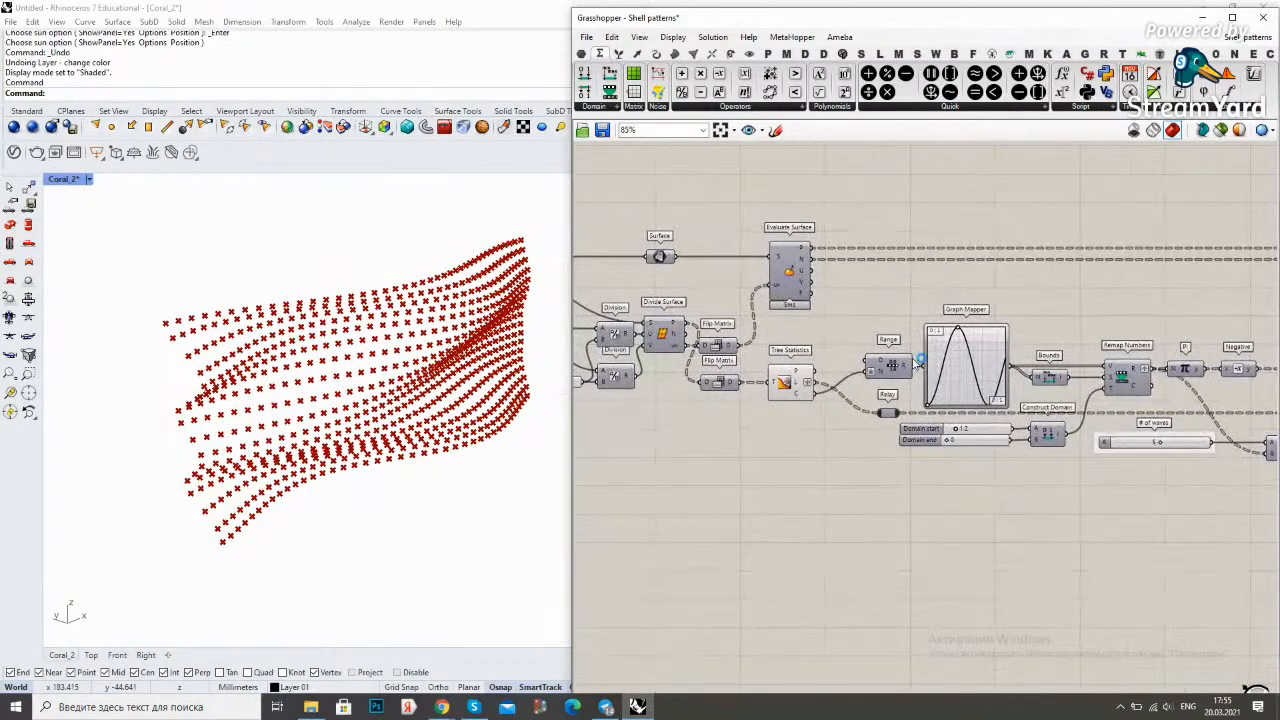
Dismiss the disk and security notifications that pop up over the Grasshopper canvas
scroll(1147, 337, down, 4)
scroll(1147, 337, up, 5)
click(1008, 347)
click(1074, 317)
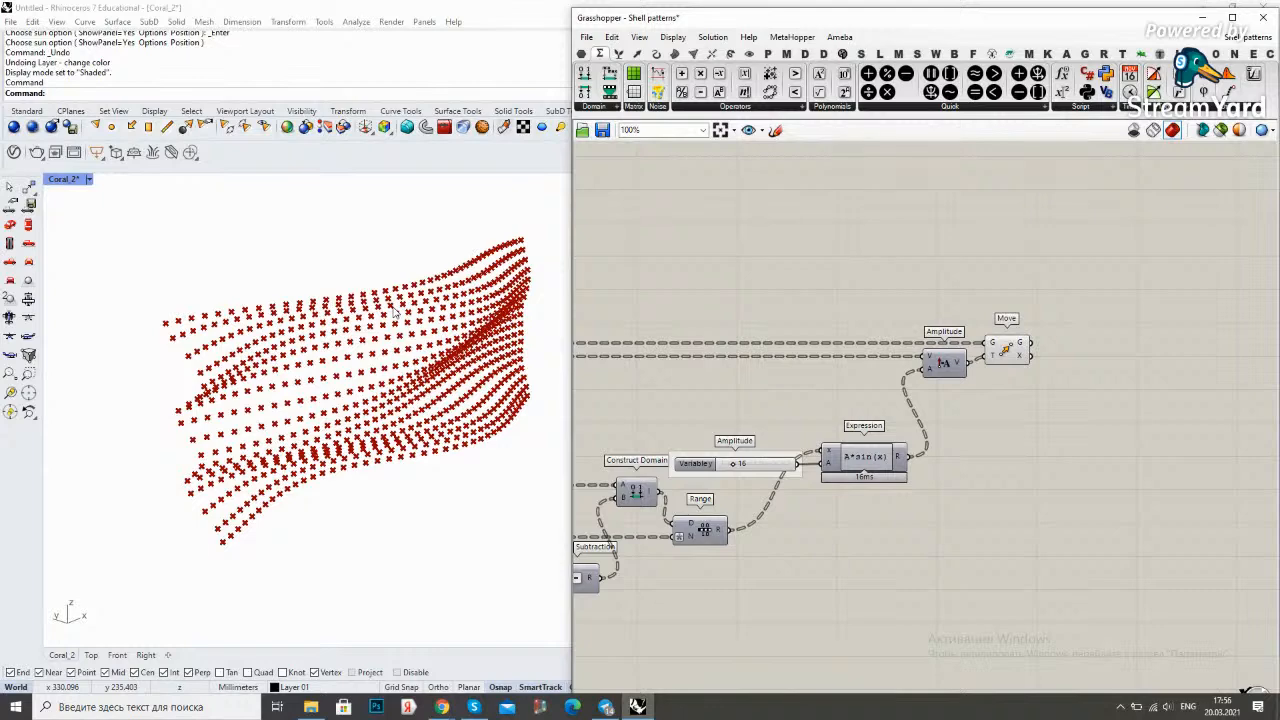
right_drag(1084, 341, 846, 335)
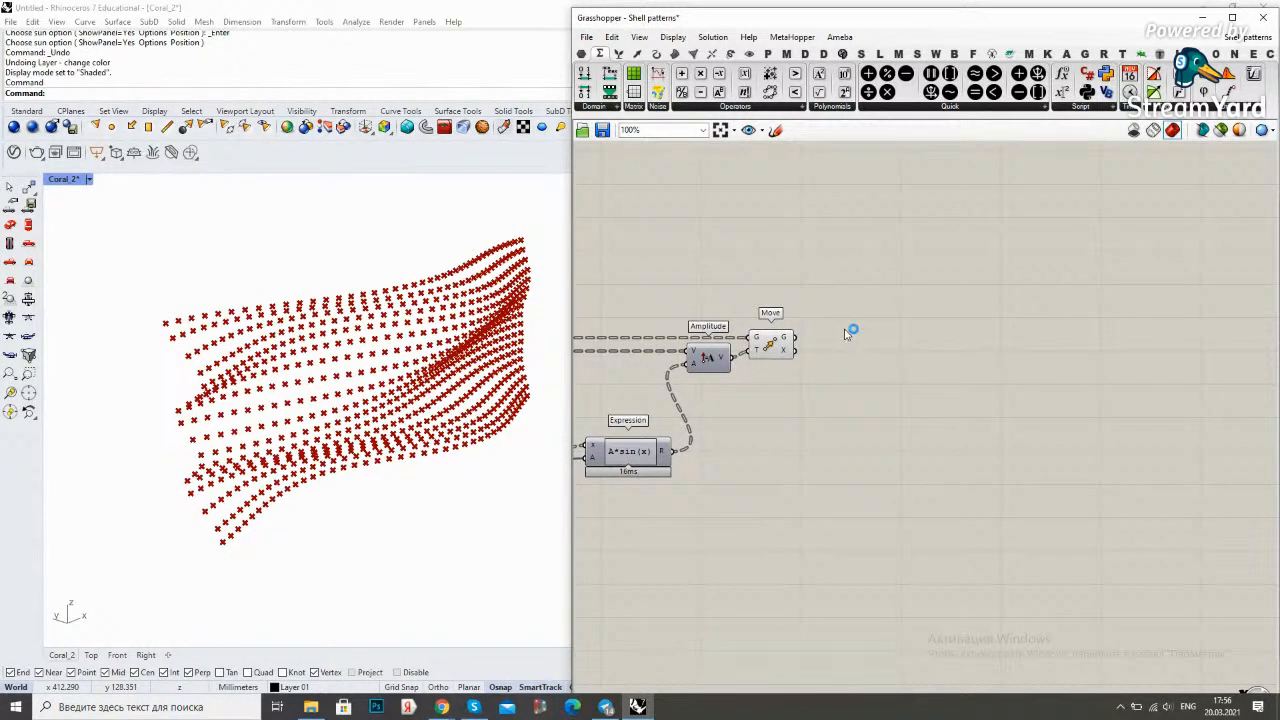
click(1250, 636)
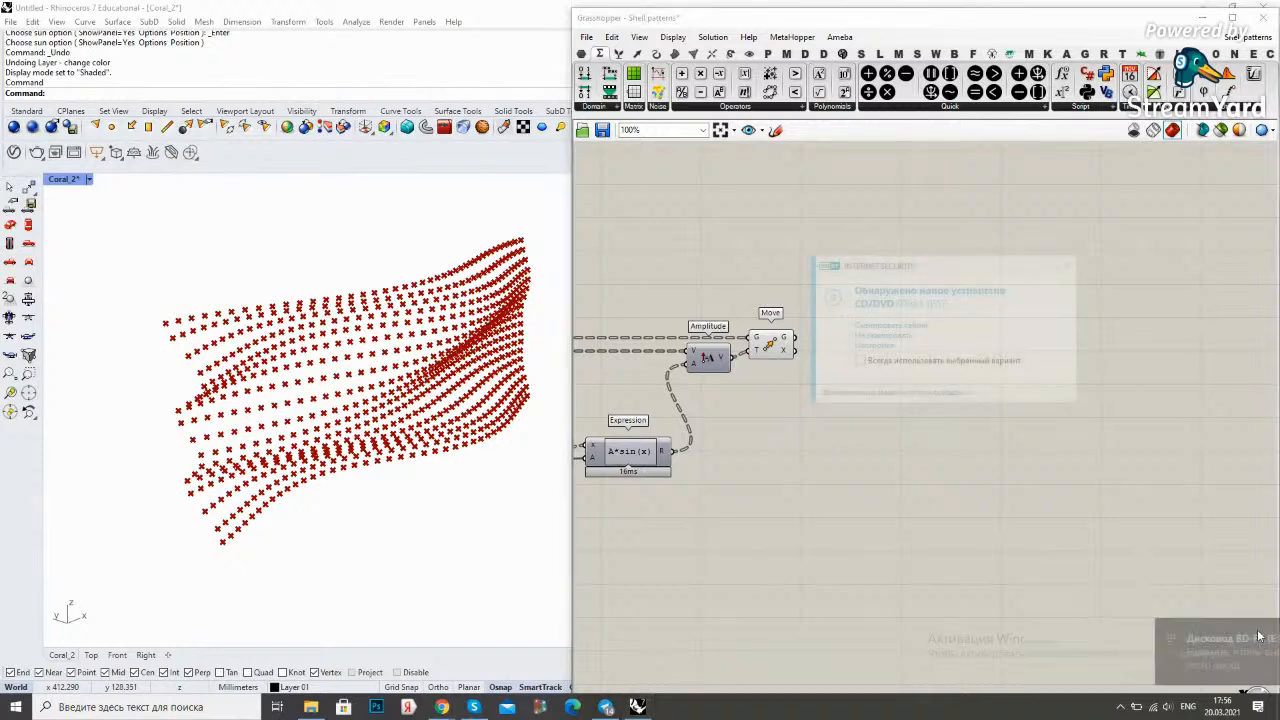
click(986, 303)
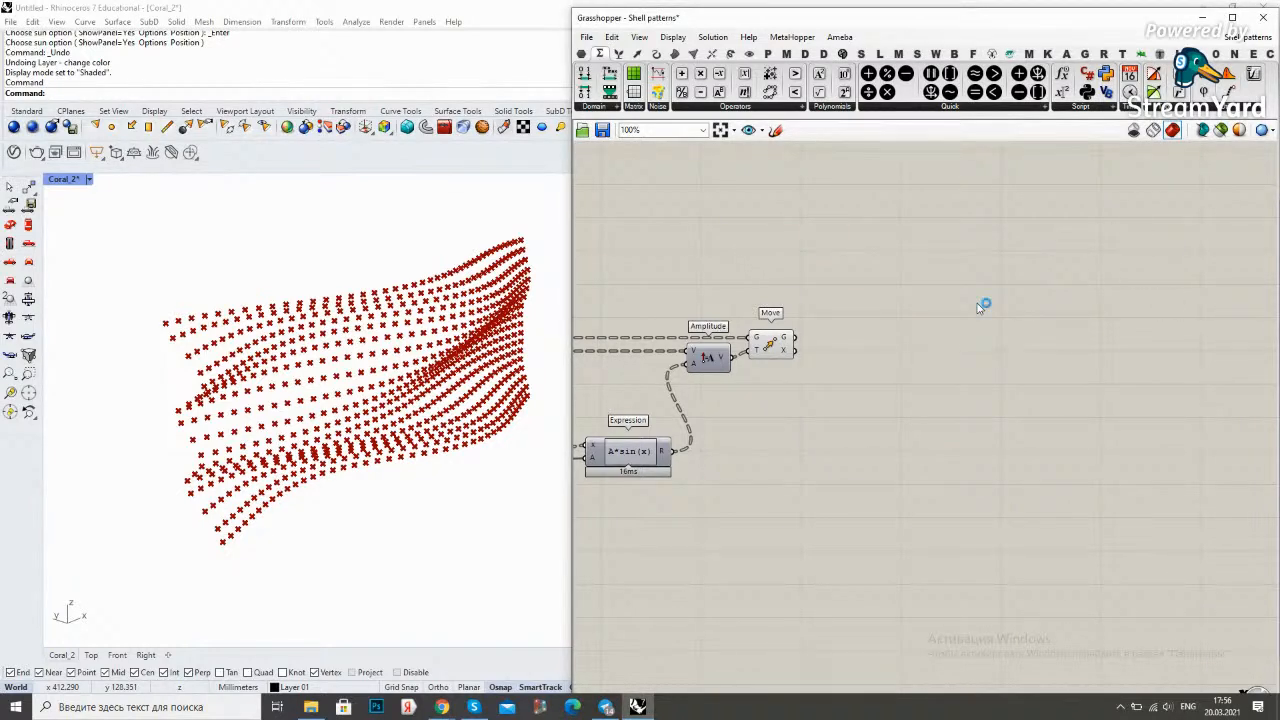
Add a Surface From Points component after Move and dismiss the disk notification
scroll(886, 327, up, 3)
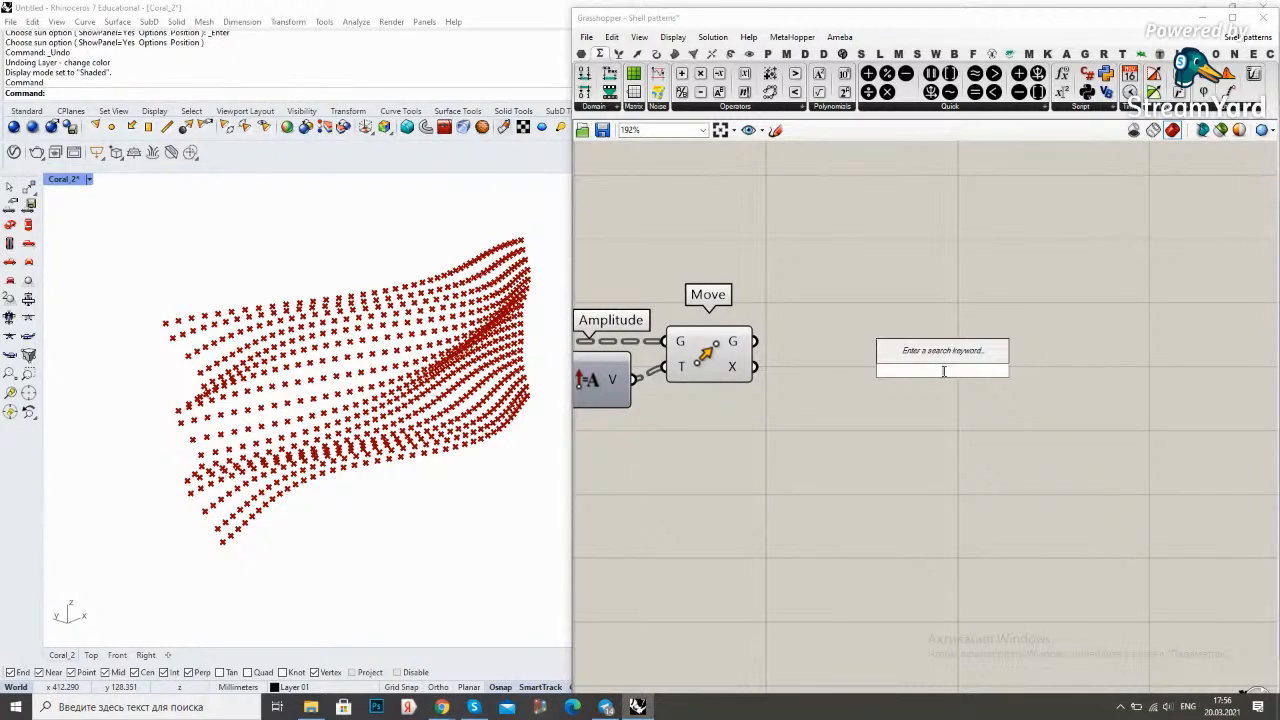
text(surface)
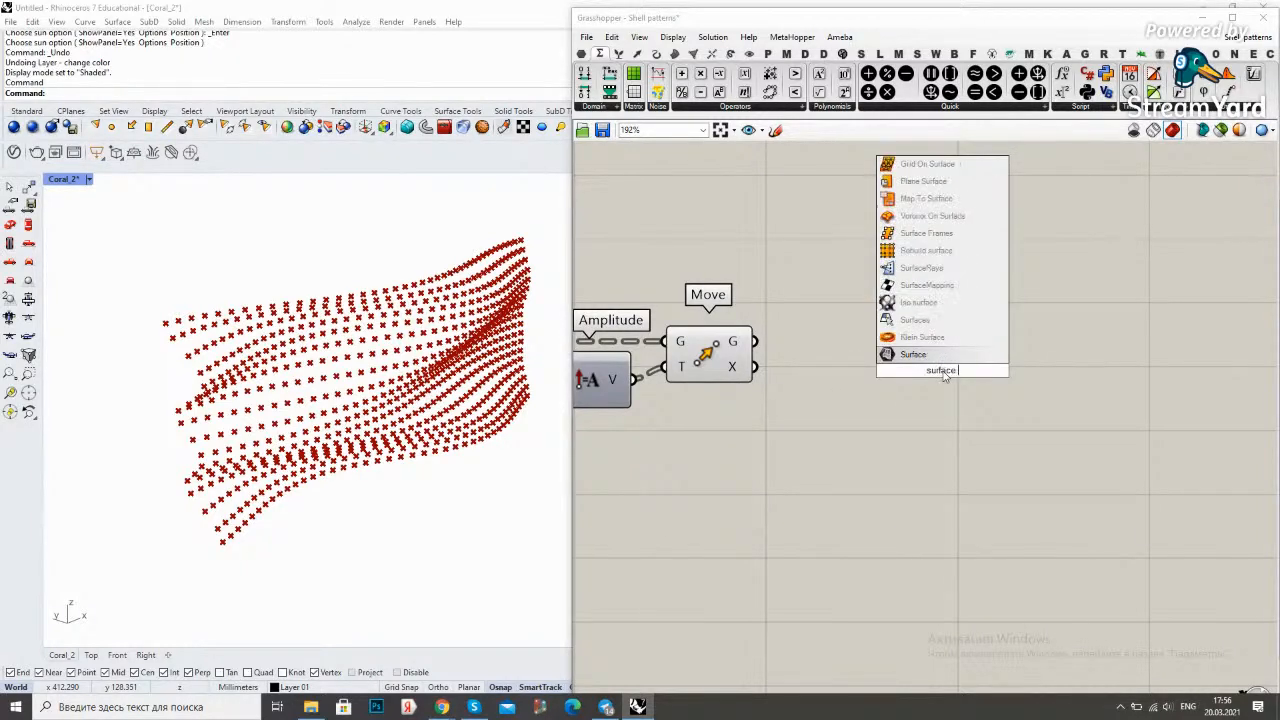
text( from point)
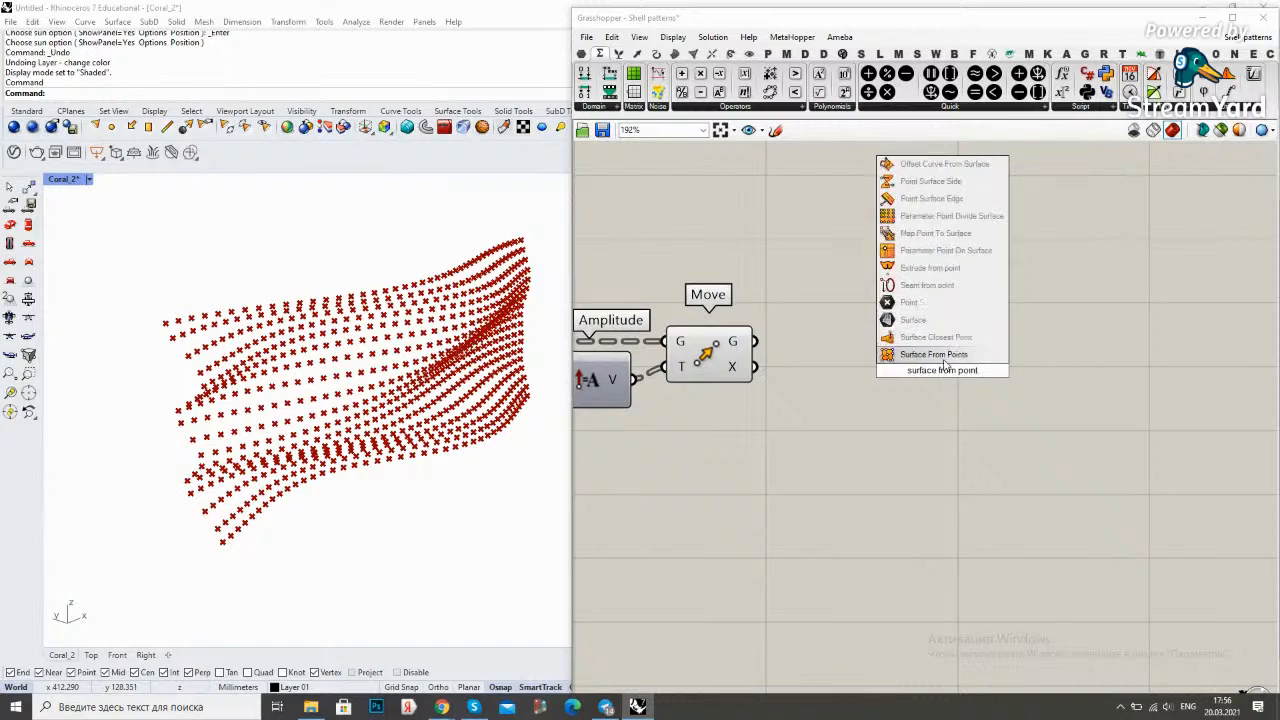
click(944, 358)
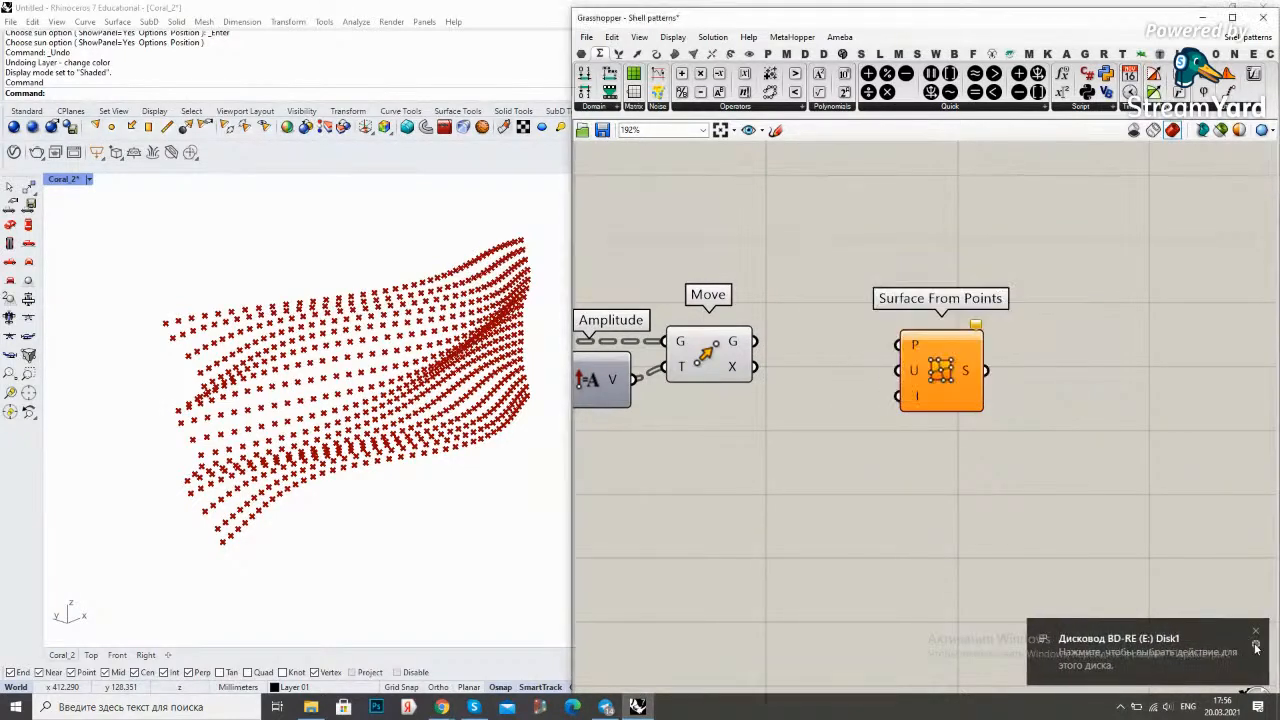
click(1257, 632)
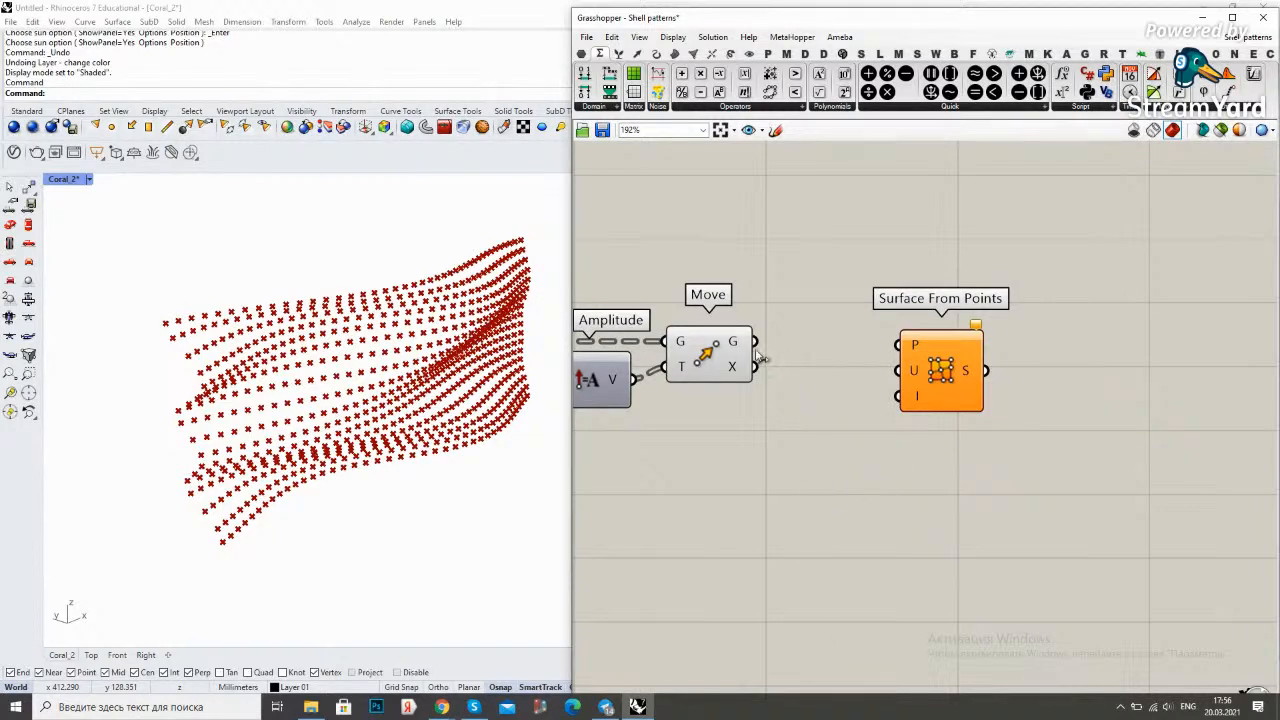
Flatten the P input of Surface From Points and connect Move's G output to it
mouse_move(741, 346)
drag(961, 367, 1066, 369)
click(886, 384)
double_click(857, 343)
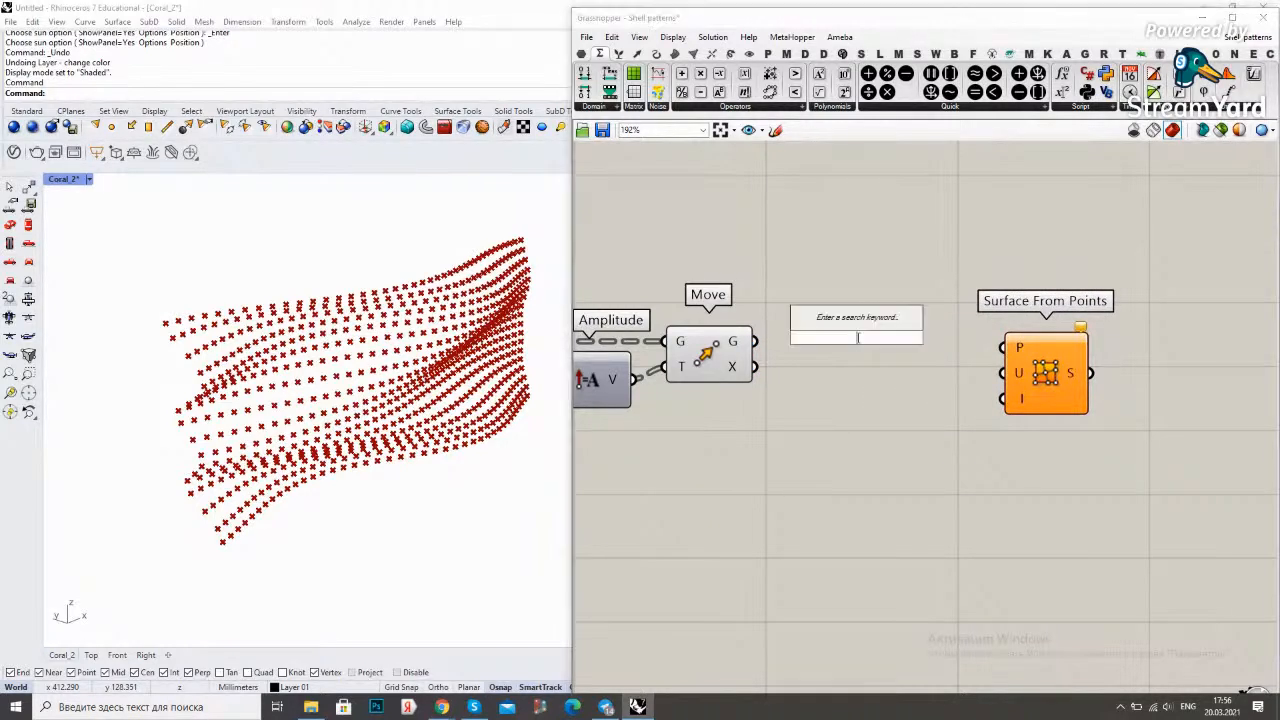
right_click(1032, 346)
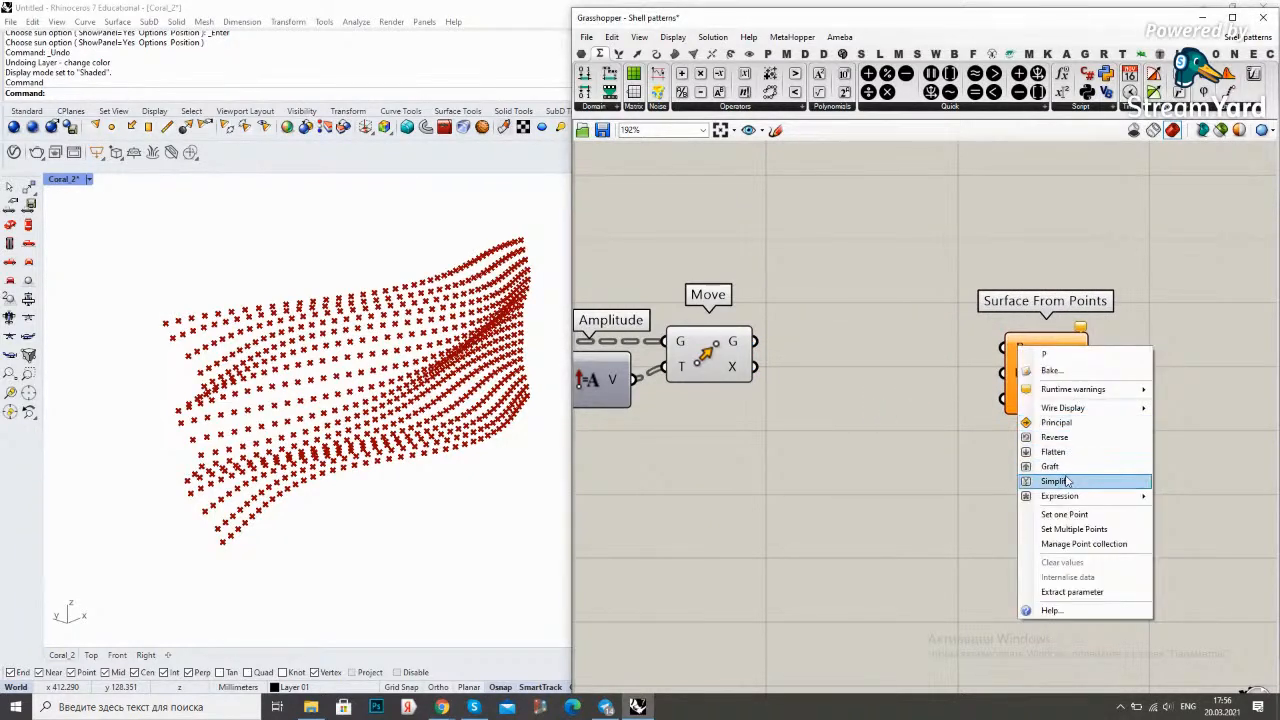
click(1058, 455)
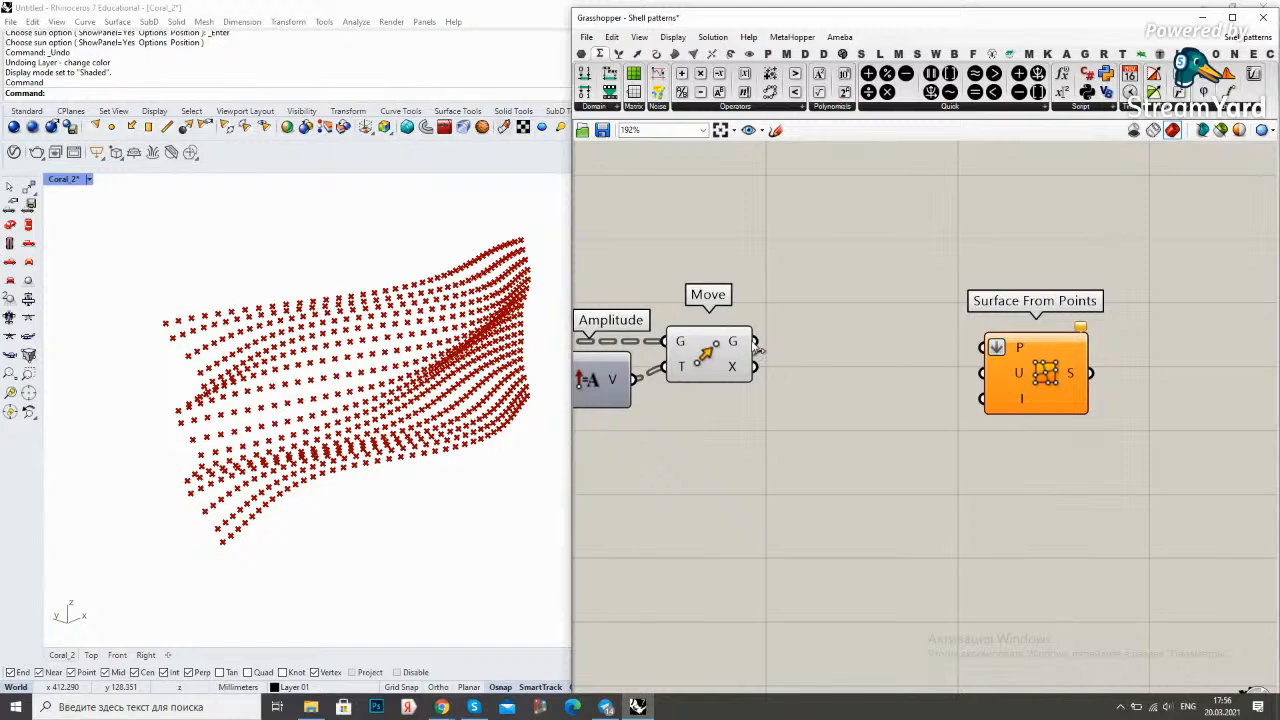
drag(740, 342, 1020, 340)
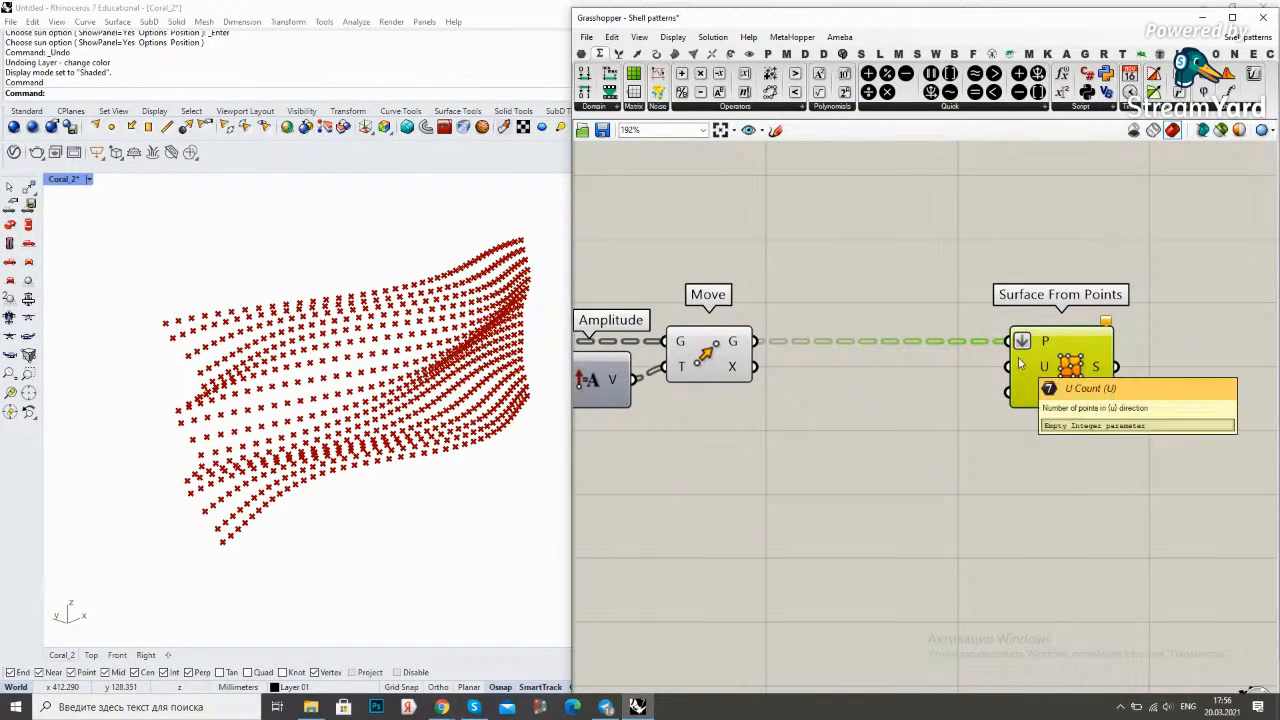
Connect the R output of the lower Division component to the U input of Surface From Points
scroll(818, 458, down, 6)
scroll(730, 390, up, 2)
scroll(730, 390, up, 3)
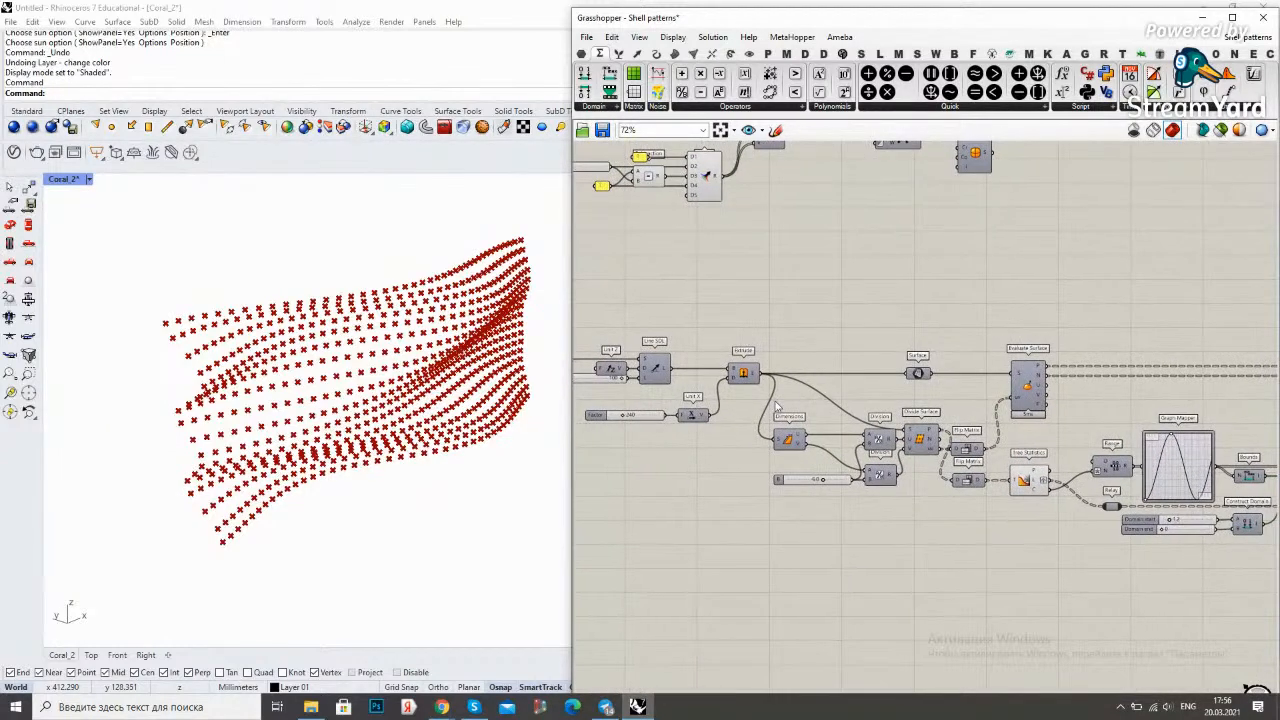
scroll(898, 385, up, 1)
scroll(898, 385, up, 2)
scroll(875, 455, up, 3)
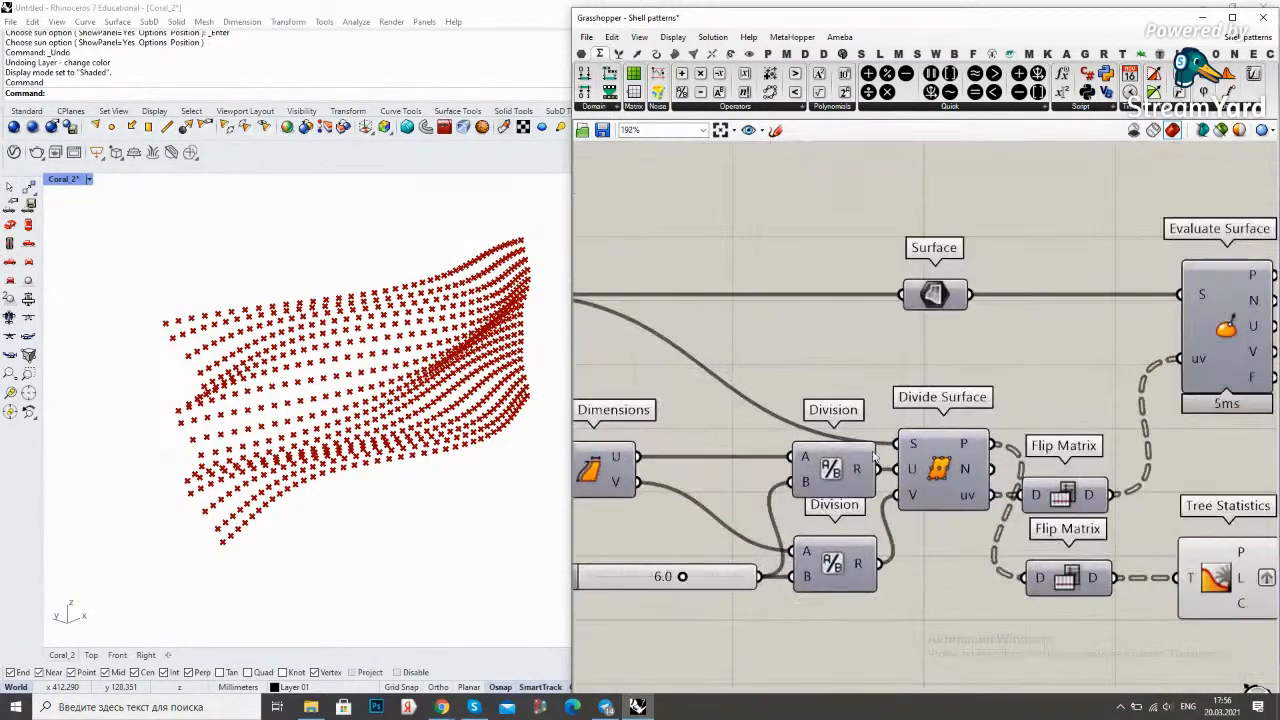
scroll(876, 479, down, 1)
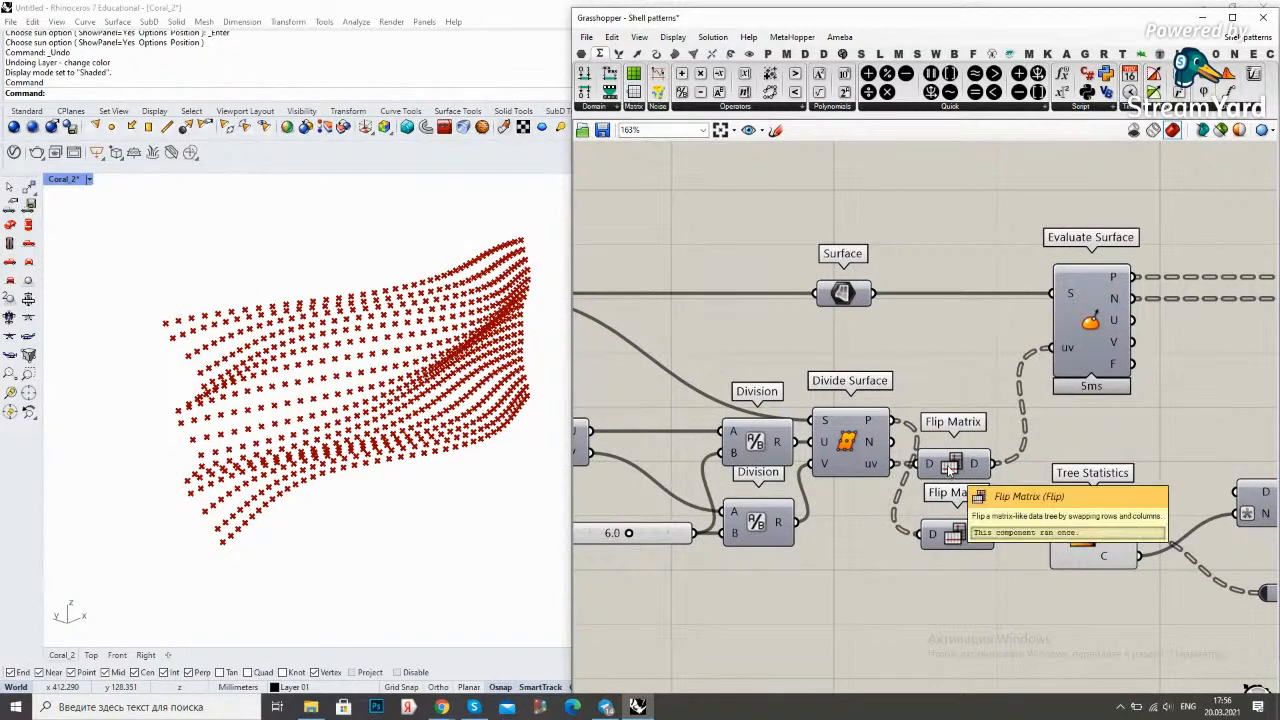
scroll(861, 424, down, 1)
drag(793, 441, 801, 478)
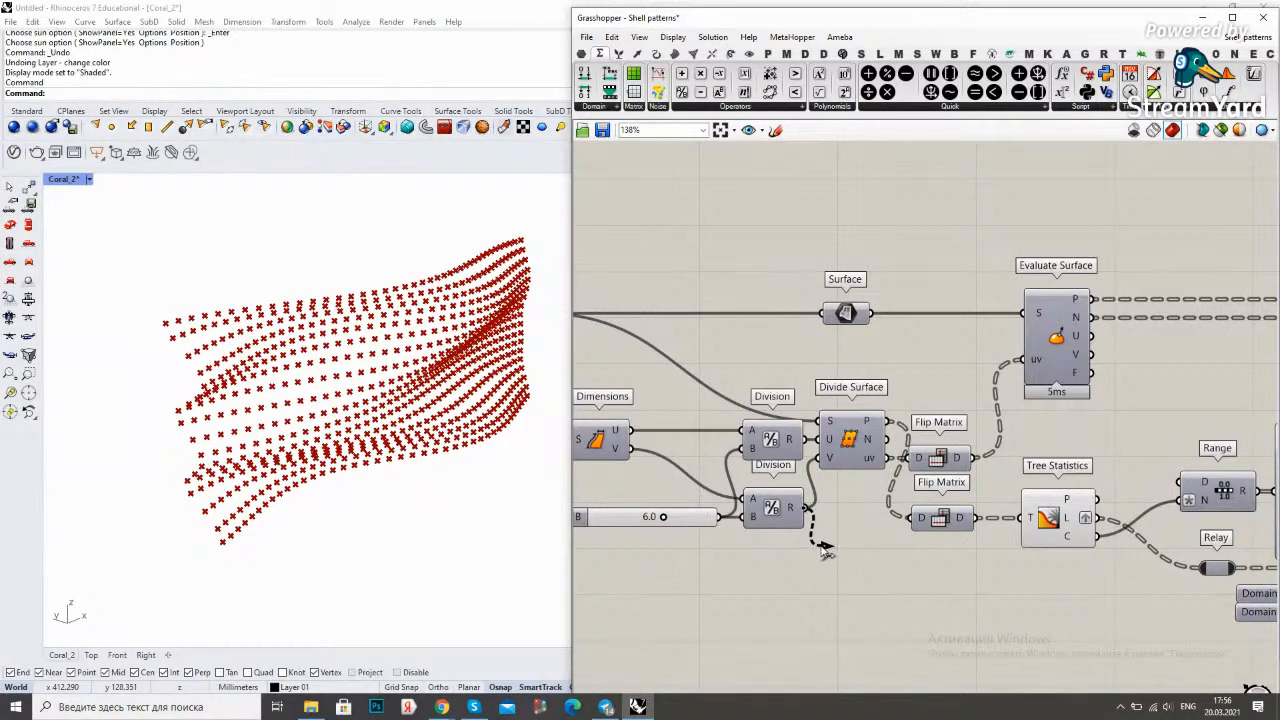
scroll(815, 516, down, 9)
scroll(1130, 509, up, 13)
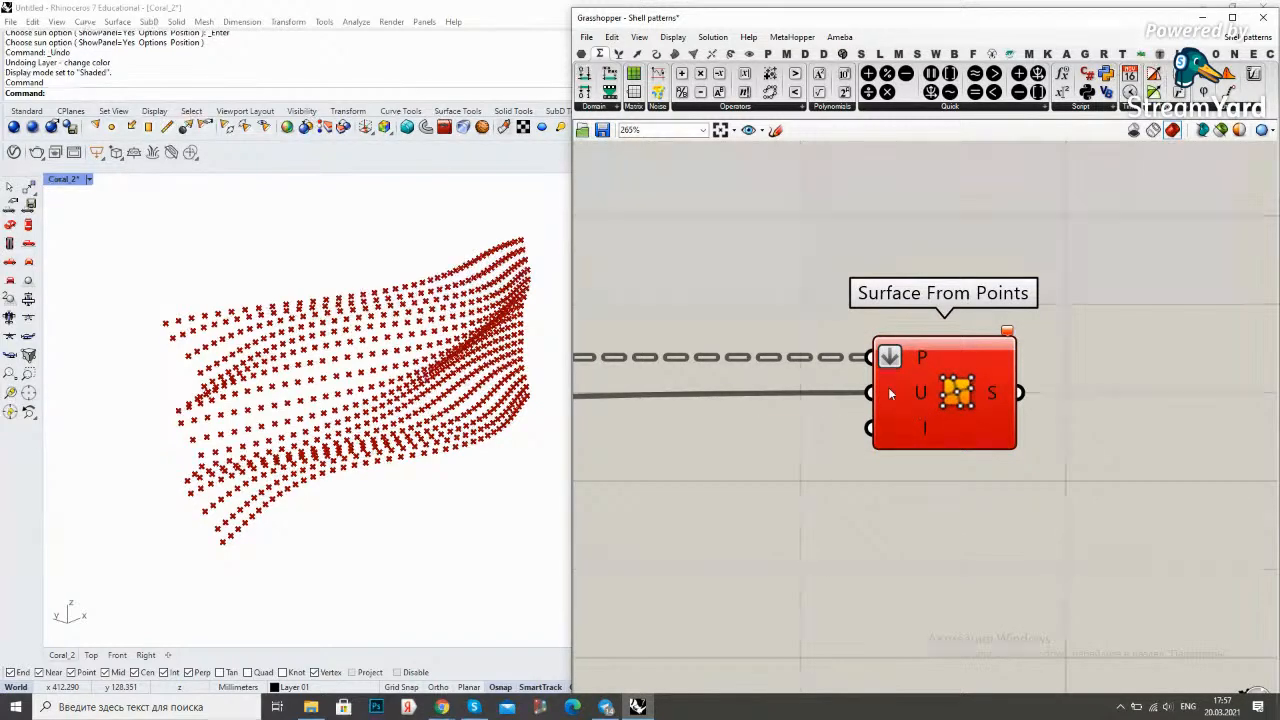
Add the expression x+1 to the U input of Surface From Points
right_click(891, 394)
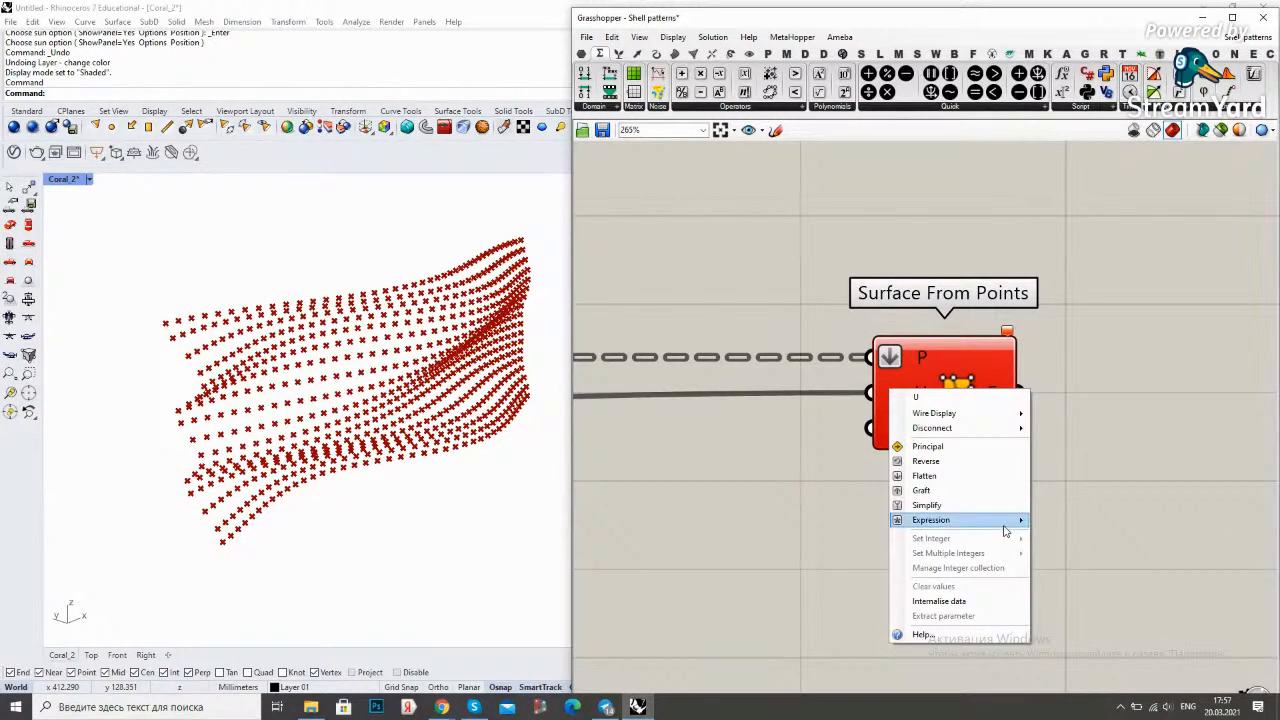
mouse_move(1000, 521)
text(x+1)
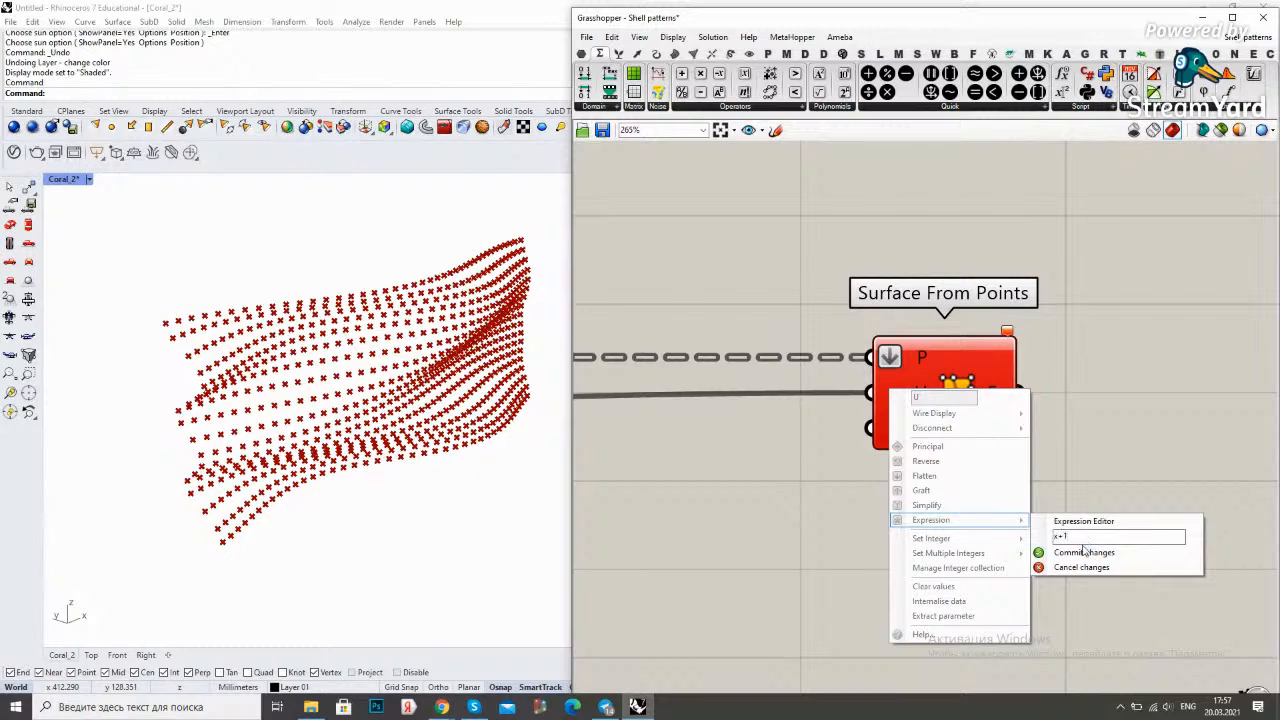
click(1084, 552)
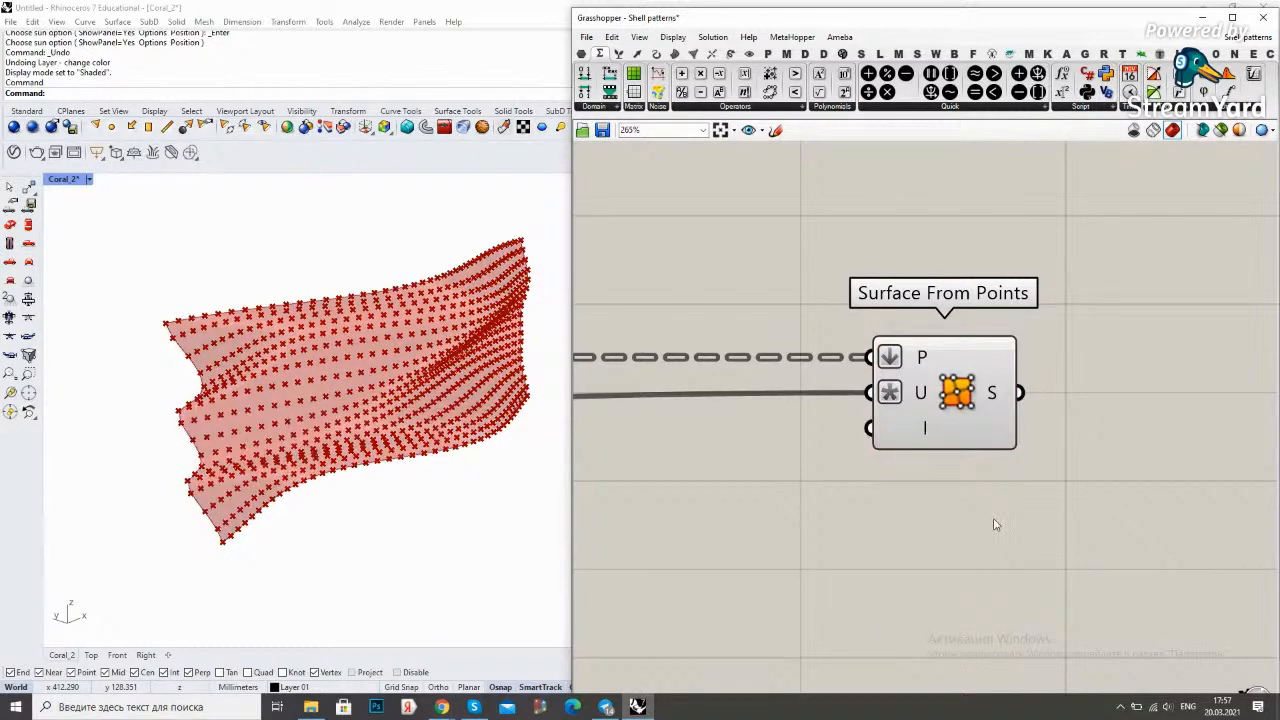
Turn off the point preview of the Move component
right_drag(346, 447, 420, 383)
scroll(420, 383, up, 7)
scroll(754, 397, down, 6)
right_drag(754, 397, 1014, 390)
scroll(1014, 390, up, 1)
click(868, 381)
right_click(919, 316)
click(950, 337)
click(977, 320)
mouse_move(386, 423)
right_down()
mouse_move(343, 406)
mouse_move(380, 406)
right_up()
scroll(893, 384, down, 3)
scroll(1041, 373, up, 2)
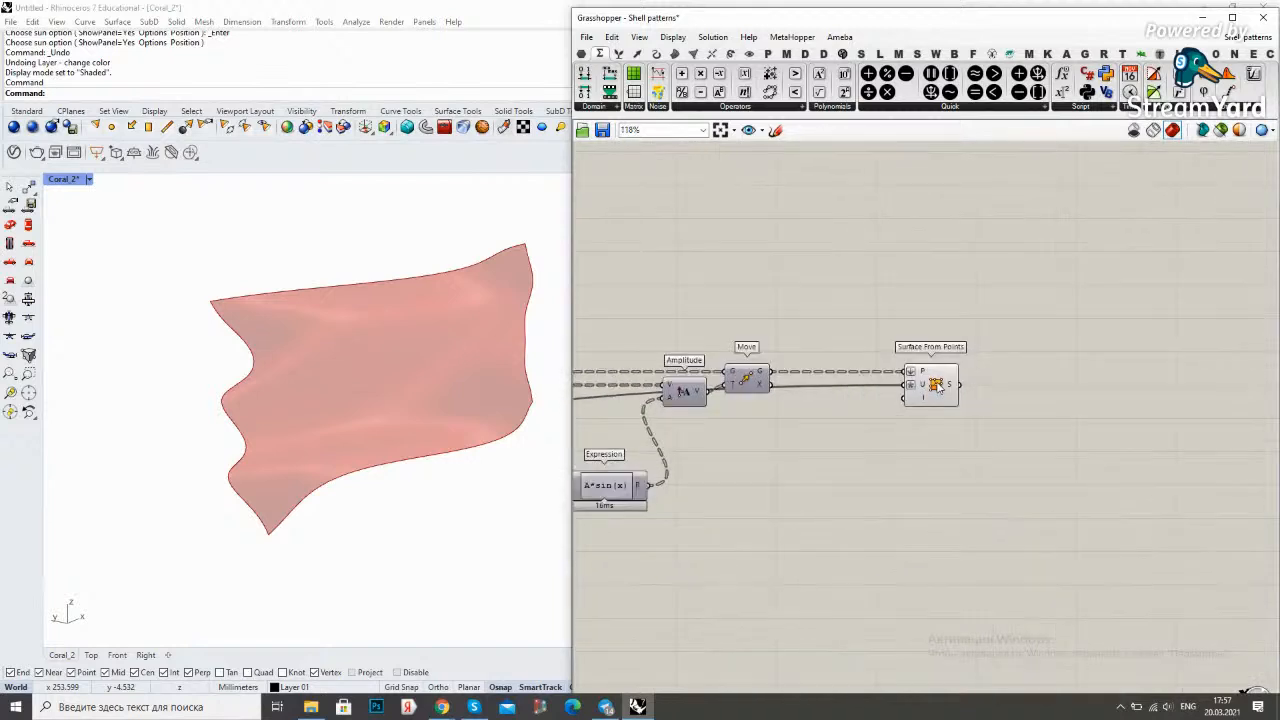
Add a Mesh Surface component and connect the Surface From Points output to its S input
double_click(1093, 391)
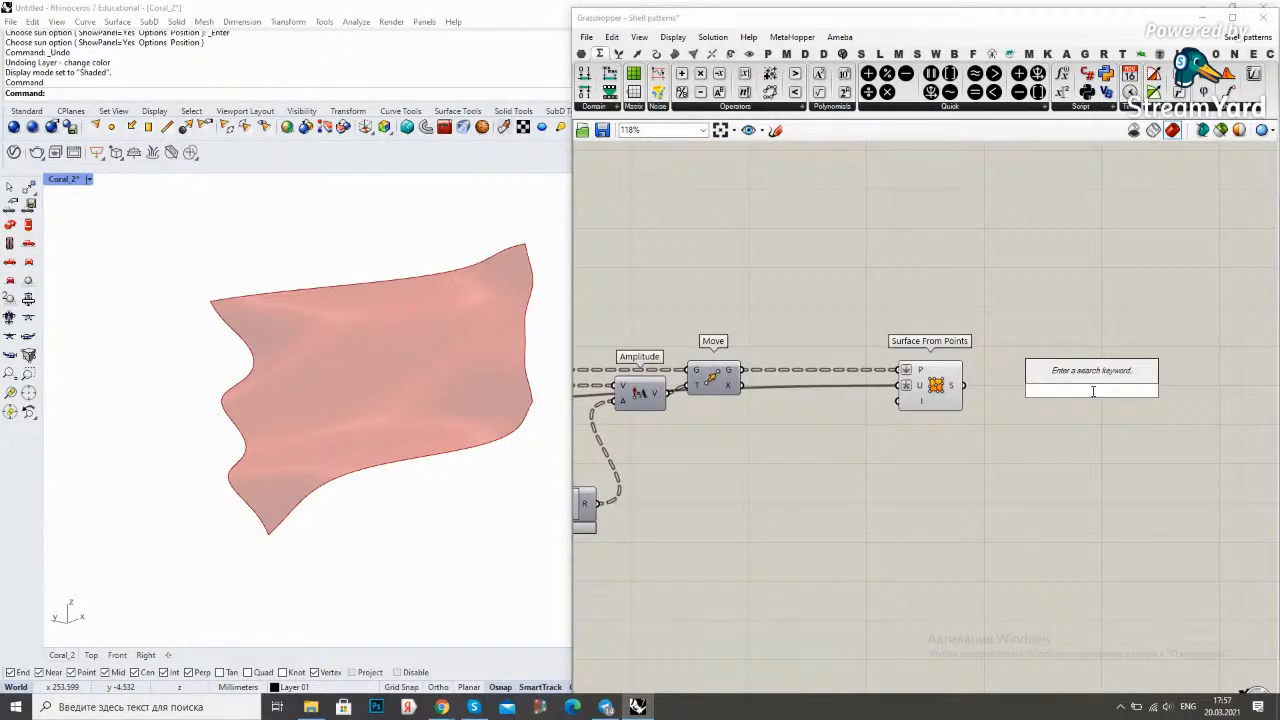
text(mesh surfac)
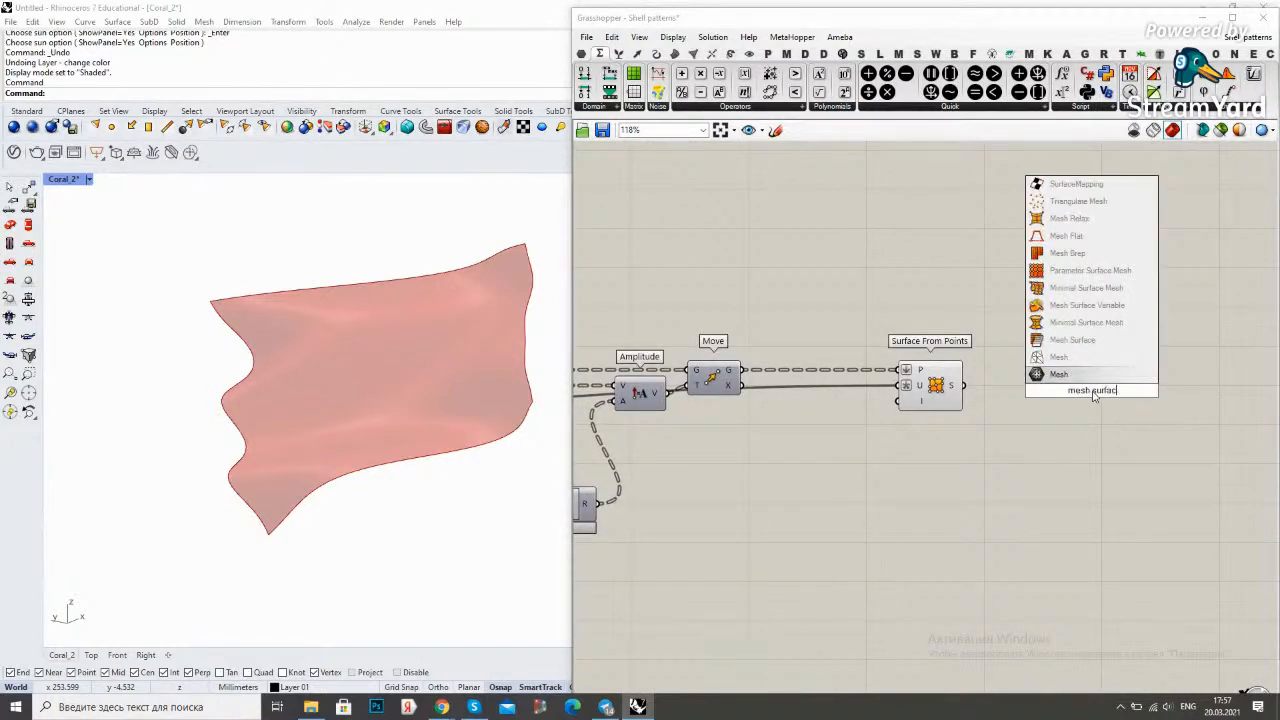
text(e)
key(Return)
scroll(1000, 390, up, 1)
drag(958, 386, 1085, 392)
click(950, 250)
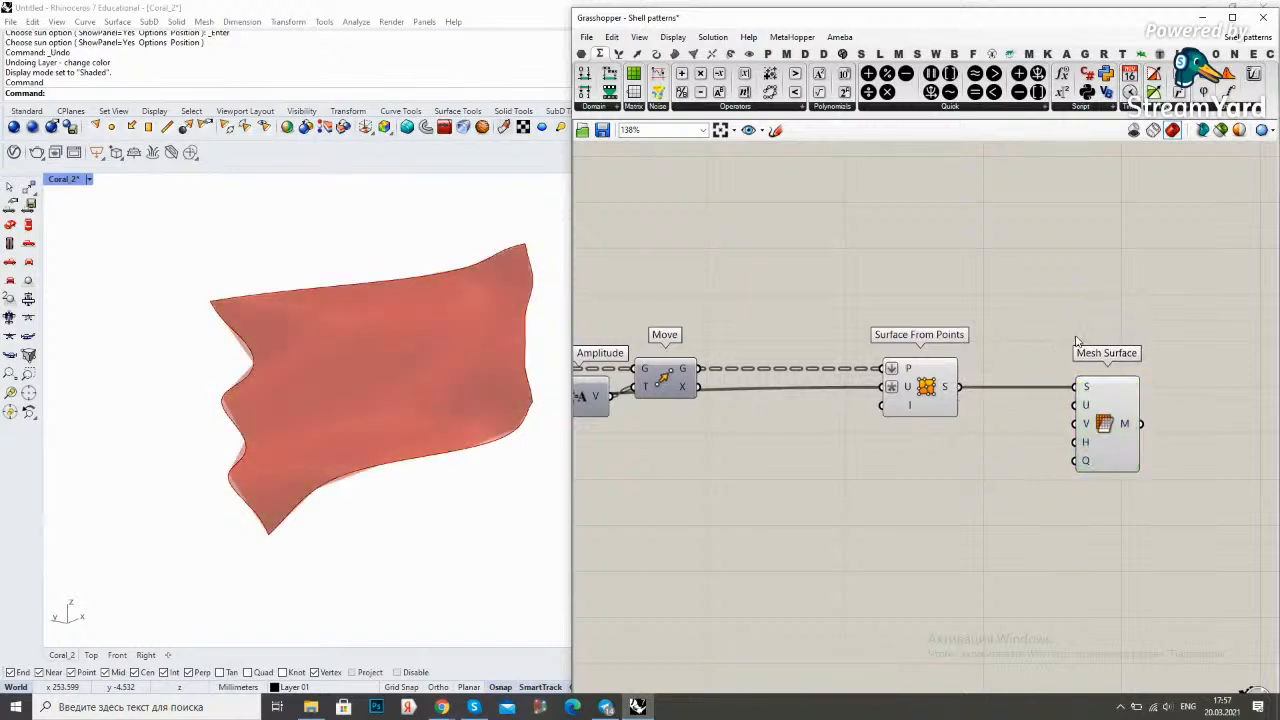
Turn on the preview of mesh edges for the Rhino viewport
click(688, 40)
click(740, 268)
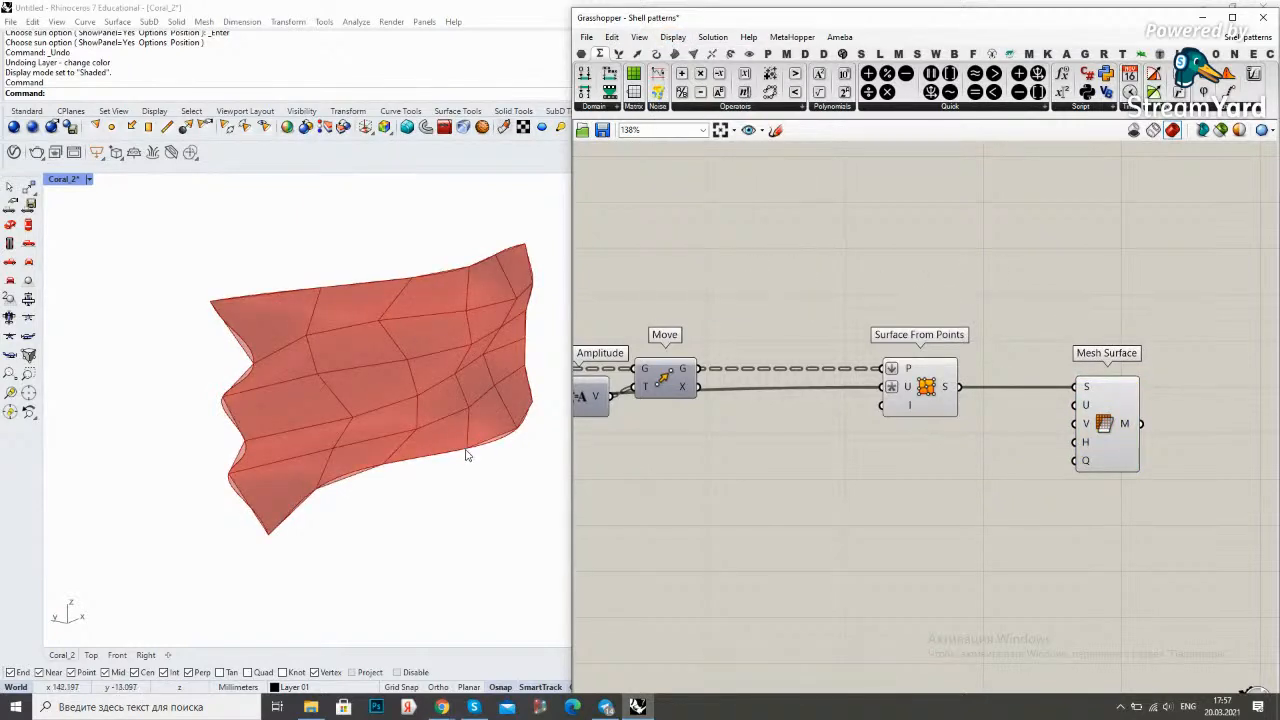
right_drag(330, 378, 385, 335)
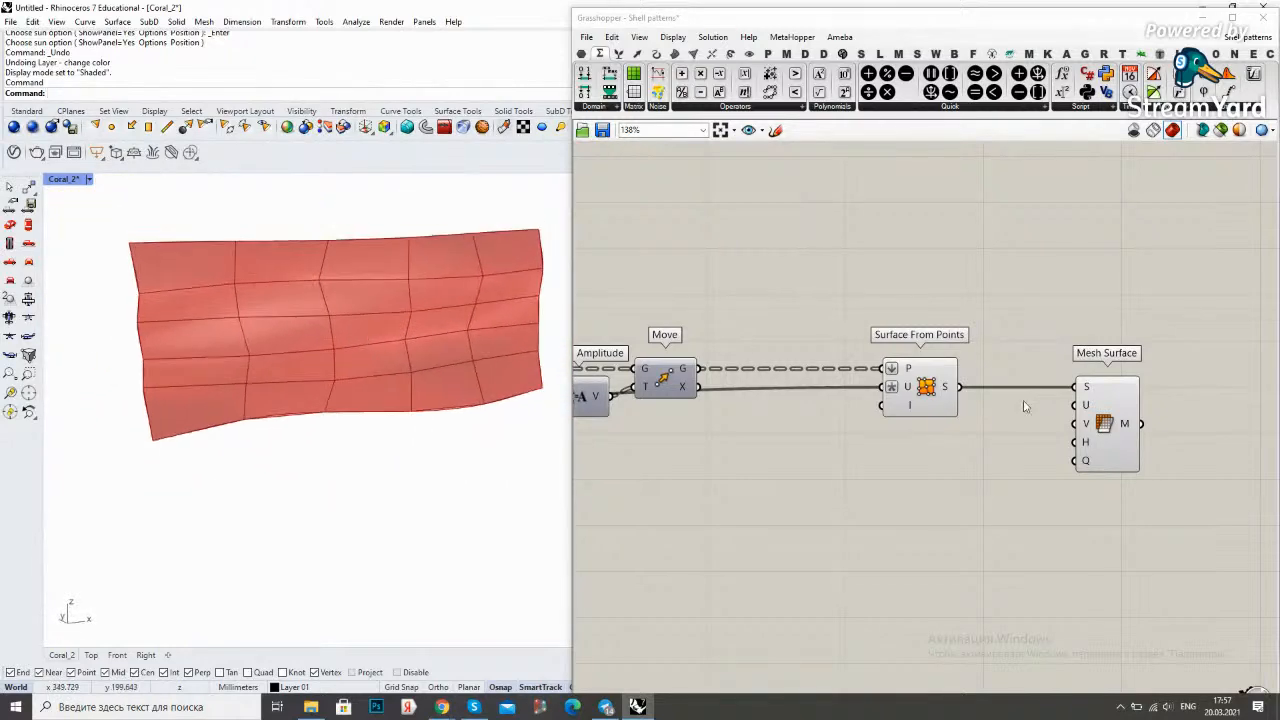
Add two Number parameters below the Division components and feed each one with a Division result
scroll(1108, 445, down, 1)
scroll(932, 415, down, 7)
right_drag(740, 443, 997, 409)
scroll(668, 436, up, 7)
right_drag(632, 368, 692, 362)
right_drag(770, 353, 846, 361)
double_click(857, 489)
text(number)
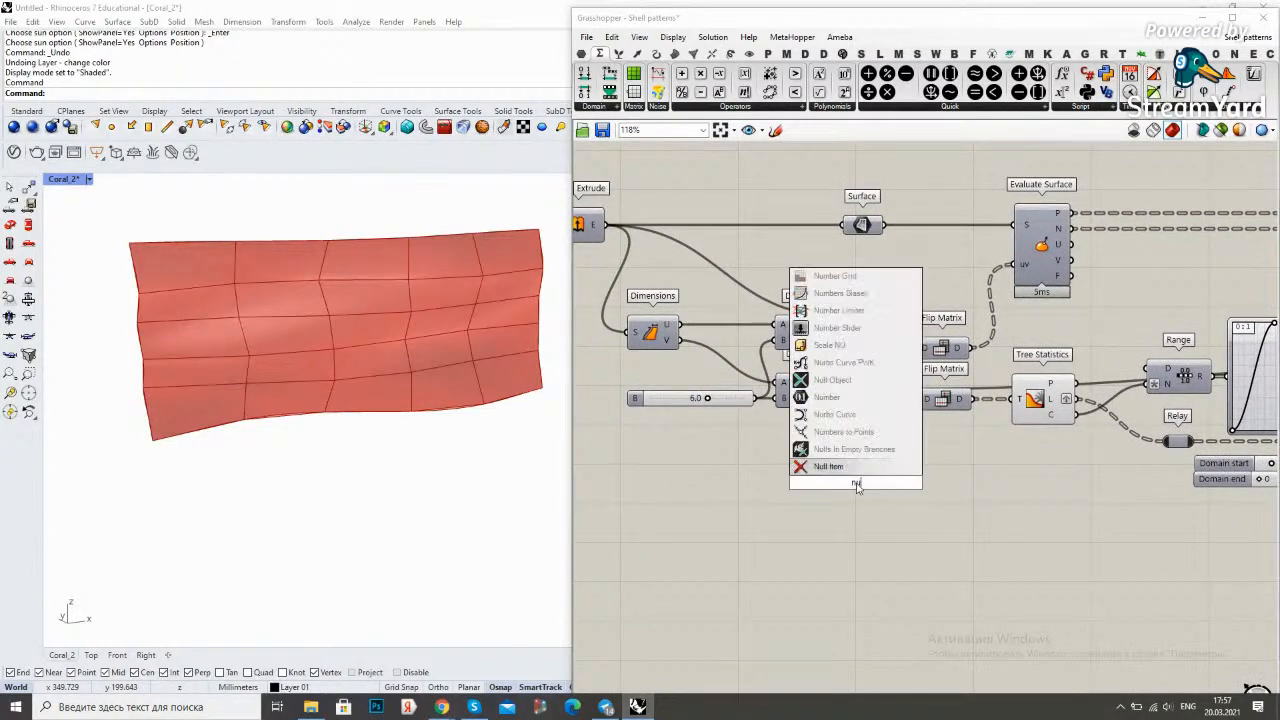
key(Return)
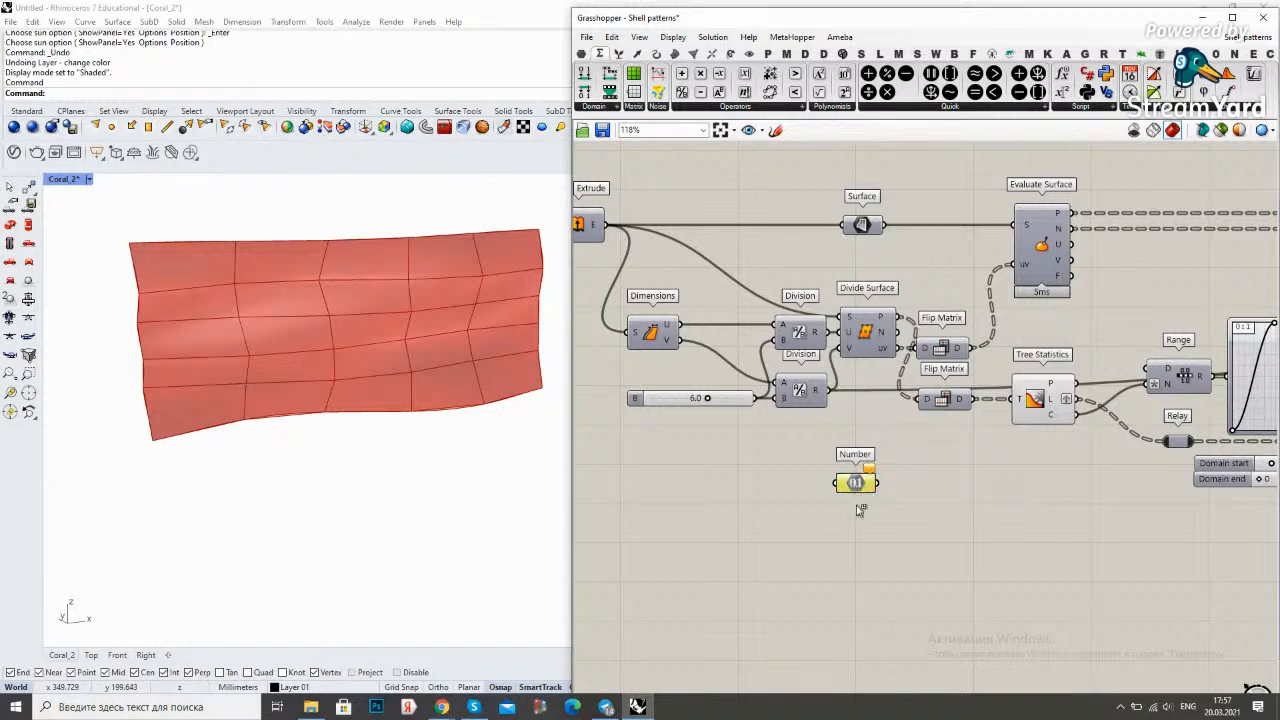
alt+drag(855, 483, 855, 518)
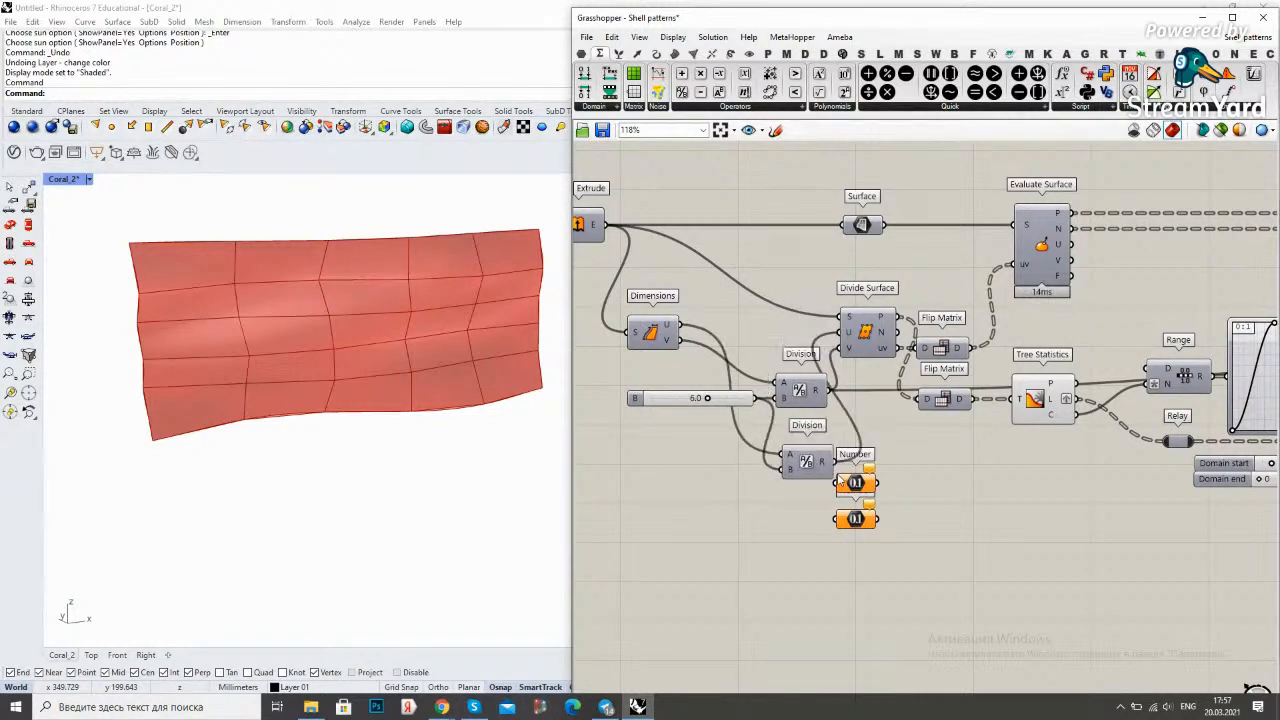
drag(830, 339, 836, 483)
drag(829, 390, 836, 518)
Place a second pair of Number parameters near the end of the definition, wired from the first pair
drag(905, 563, 1180, 478)
key(ctrl+g)
scroll(852, 469, down, 8)
scroll(1178, 478, up, 5)
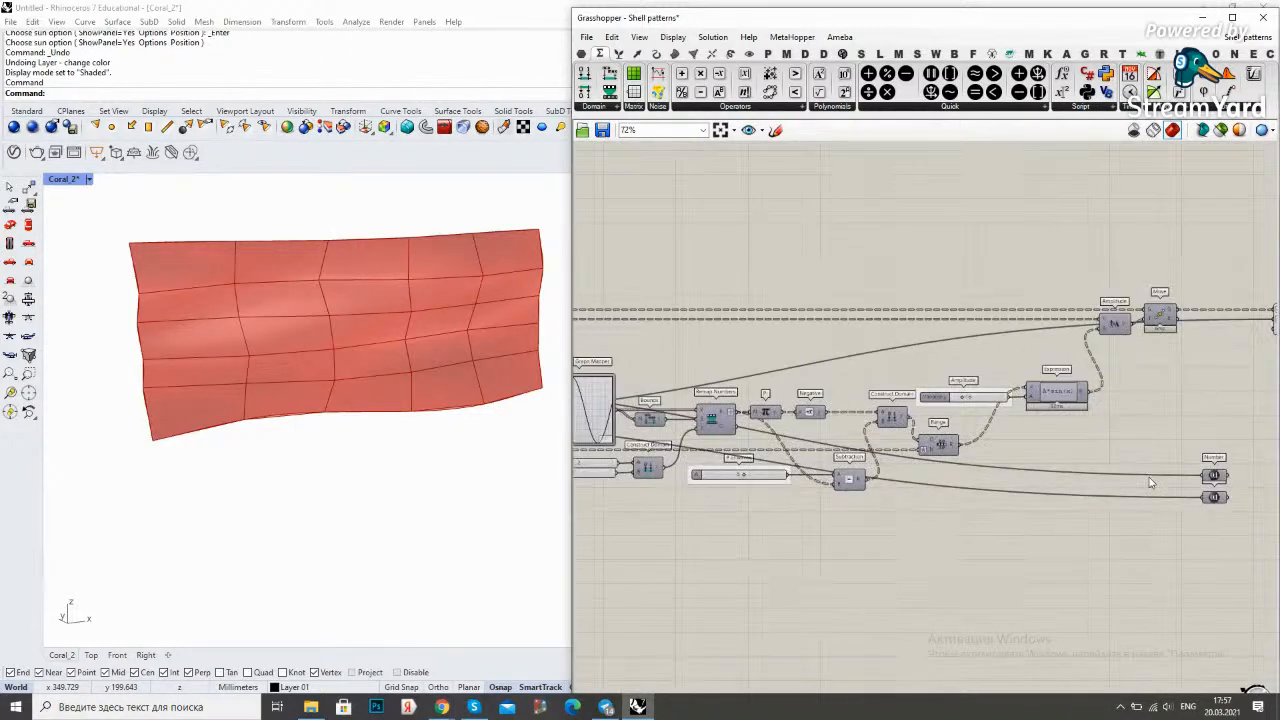
double_click(1149, 475)
double_click(1149, 497)
drag(1156, 525, 718, 477)
scroll(1140, 470, down, 4)
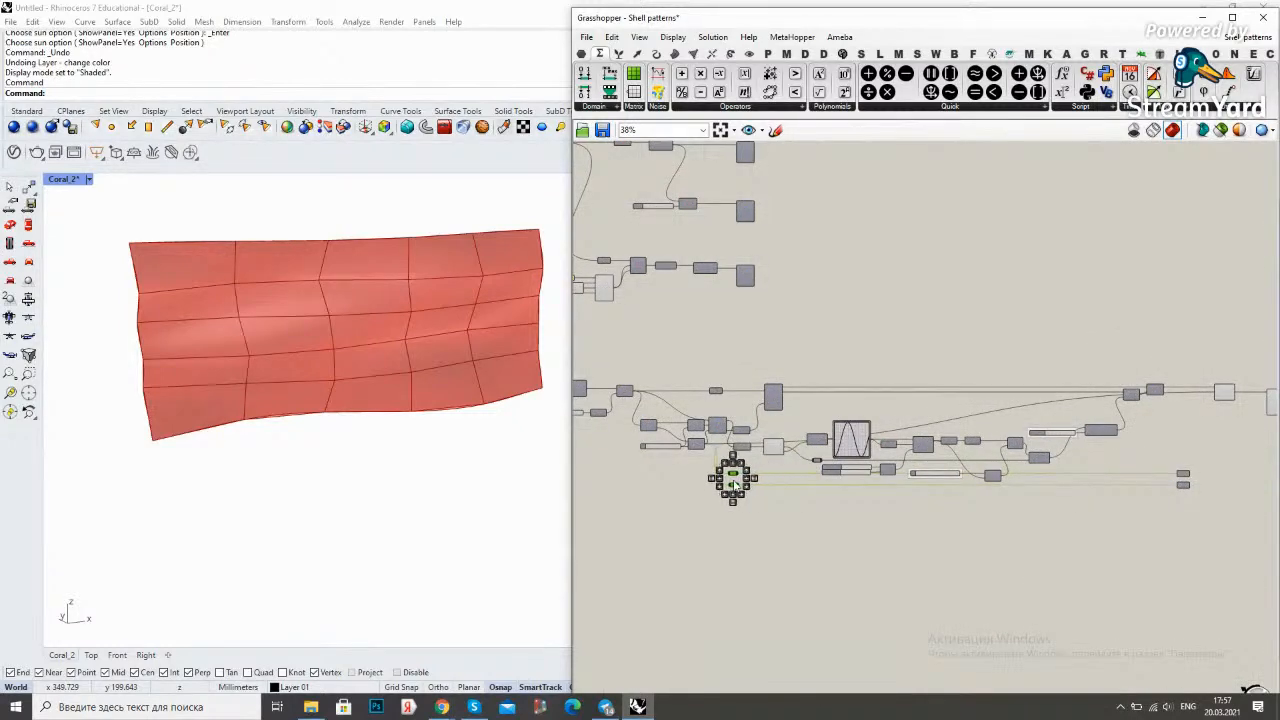
Connect the second pair of Number parameters to the U and V inputs of Mesh Surface
scroll(1010, 473, up, 6)
right_drag(958, 545, 939, 476)
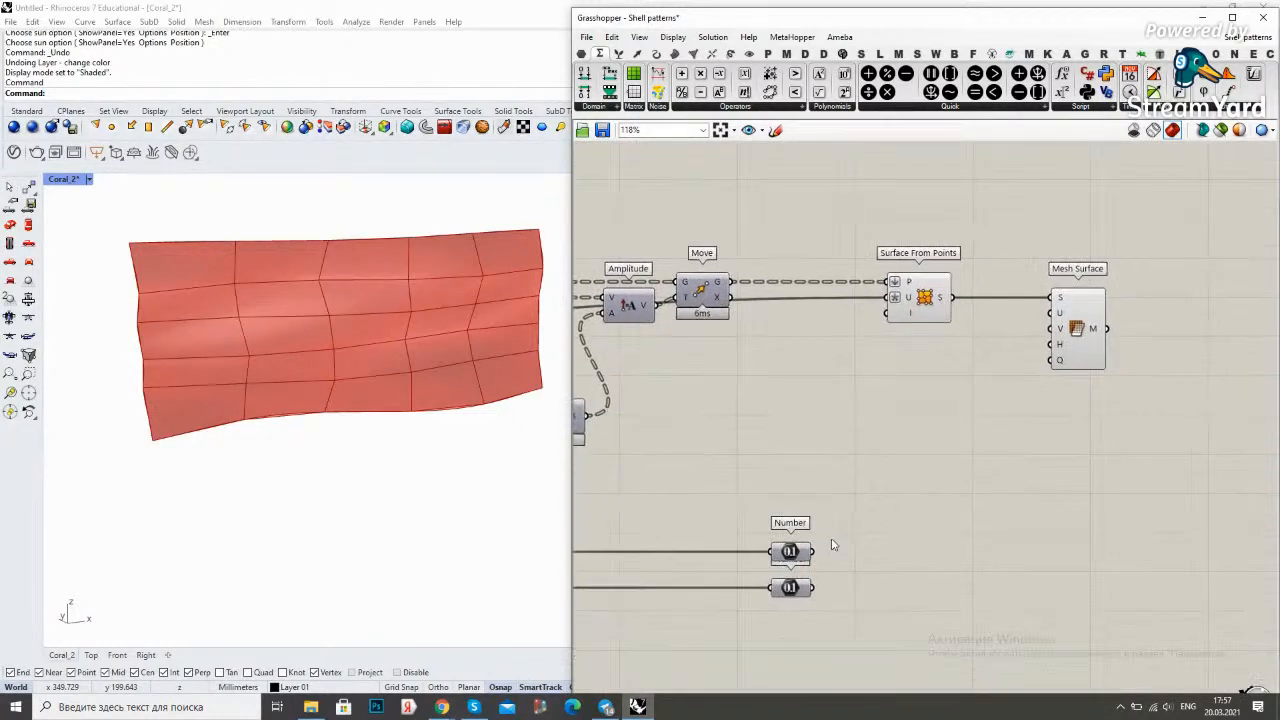
drag(814, 551, 1050, 328)
drag(814, 587, 1051, 345)
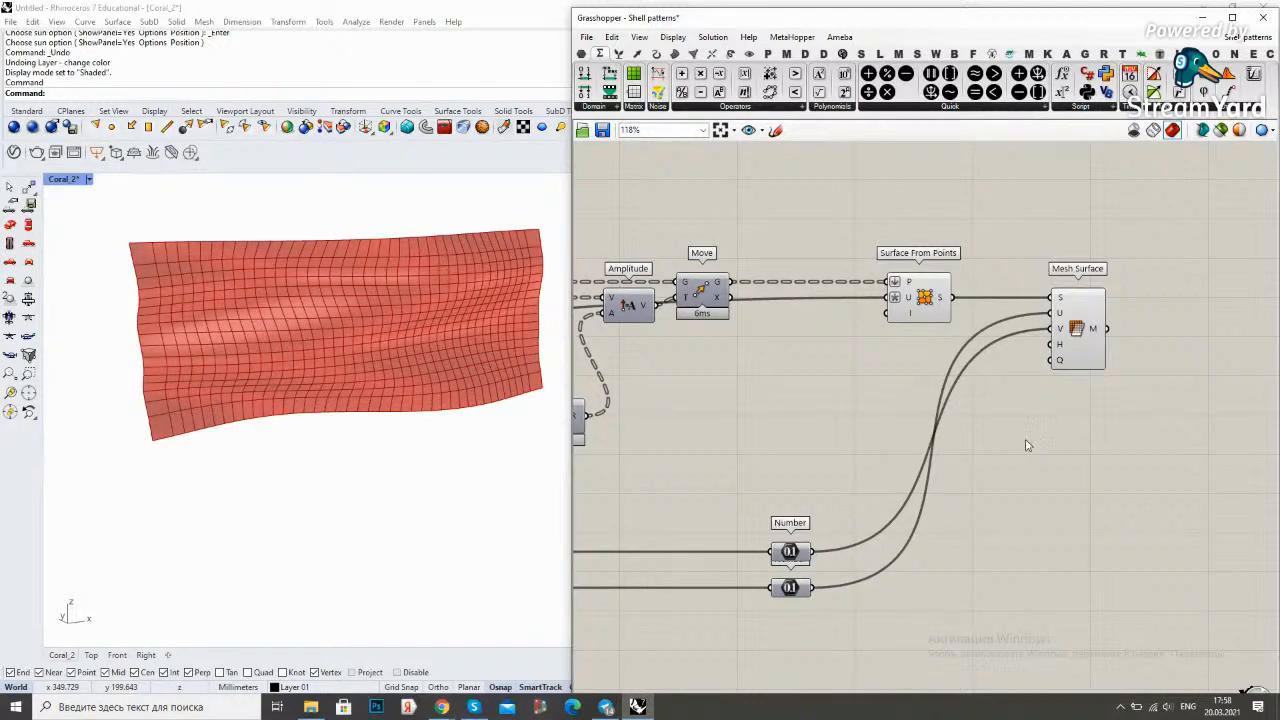
right_drag(323, 354, 297, 328)
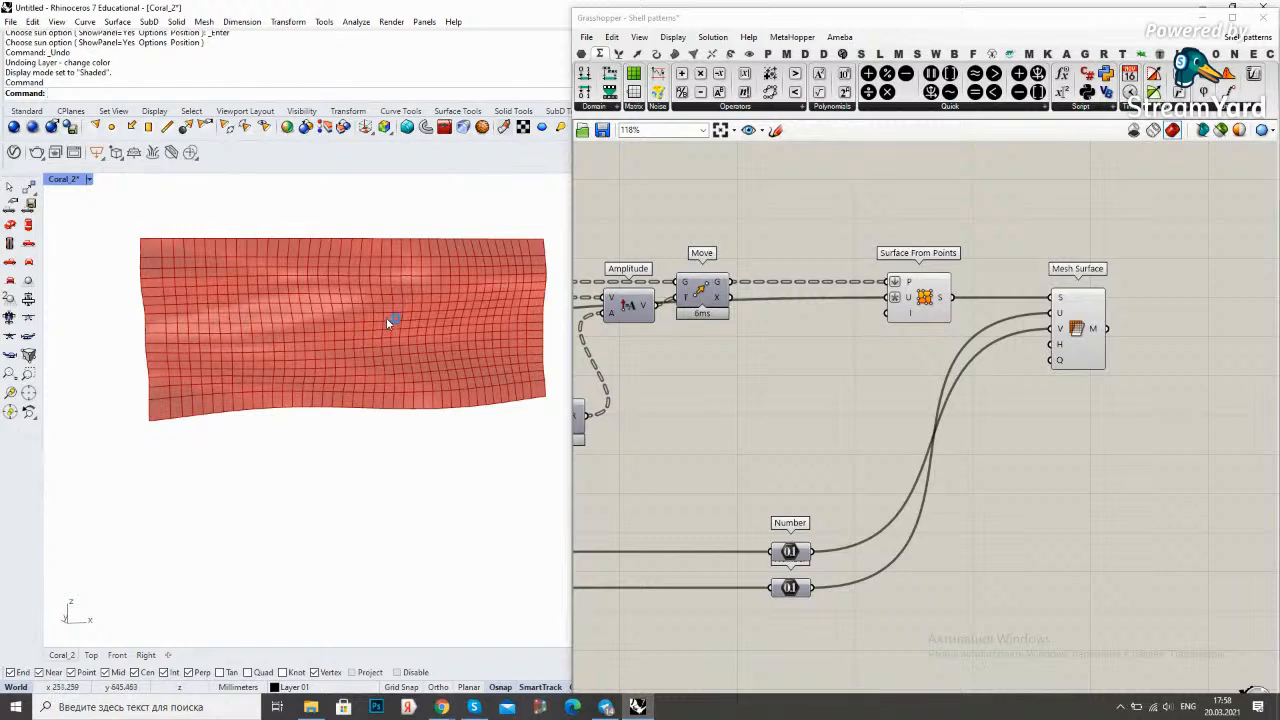
Examine the mesh grid of the wavy surface close up, including its lower corner and side edge
scroll(166, 400, up, 5)
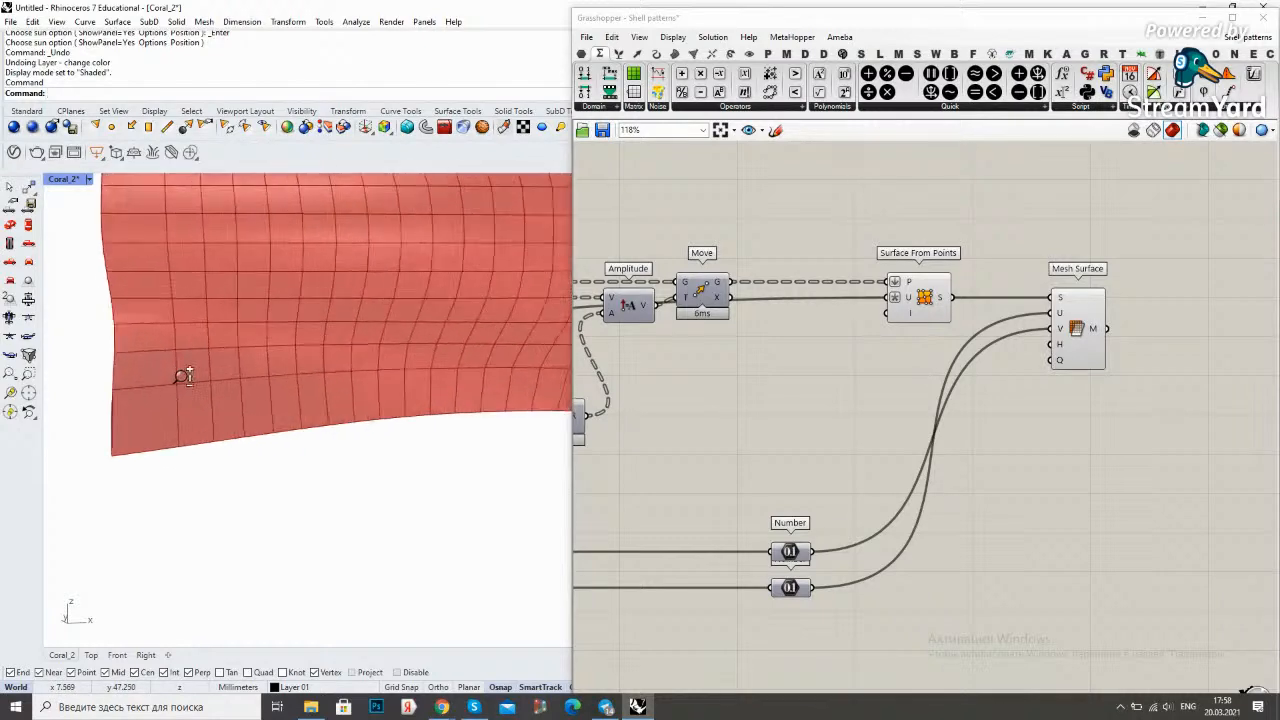
scroll(183, 376, up, 3)
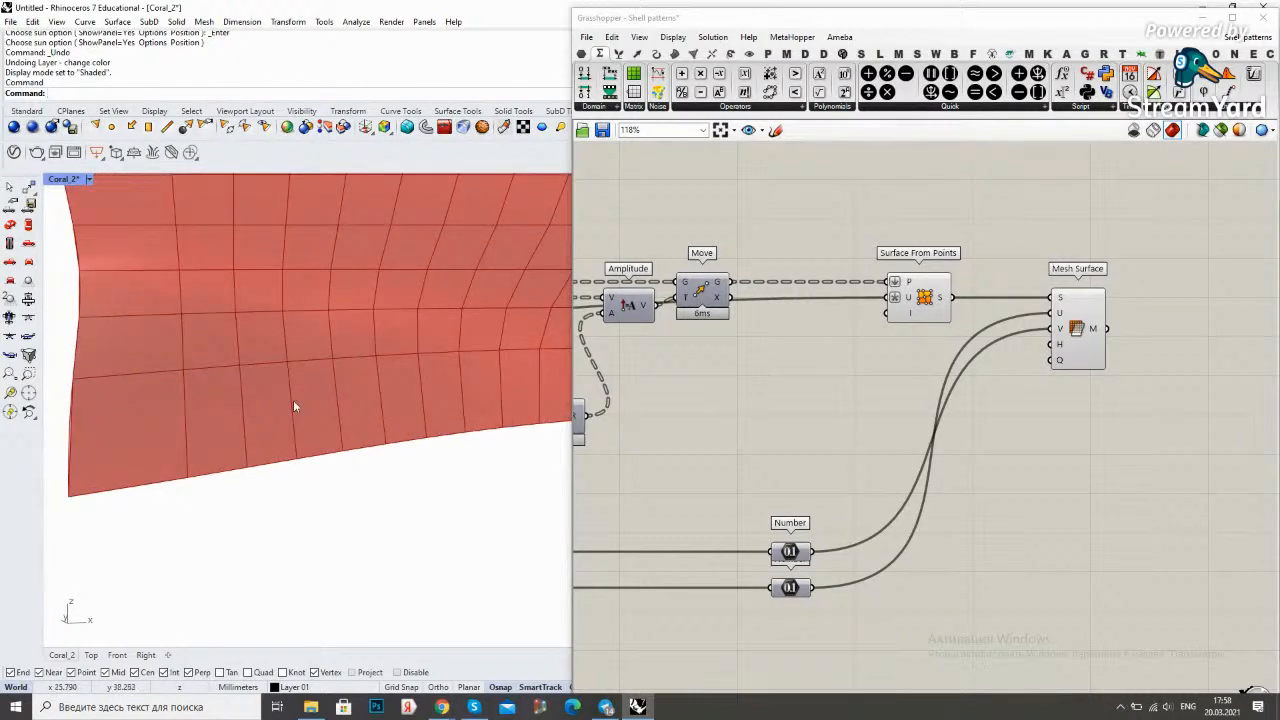
scroll(190, 395, down, 5)
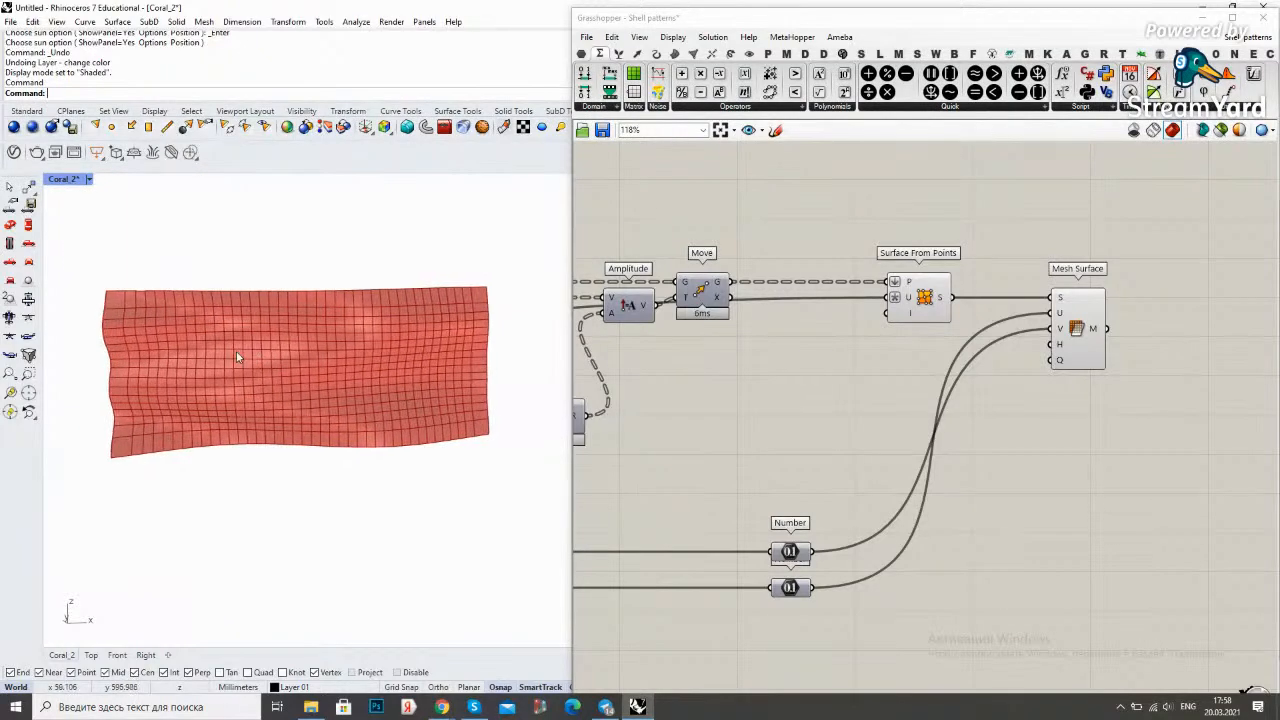
scroll(140, 284, up, 5)
scroll(157, 275, down, 2)
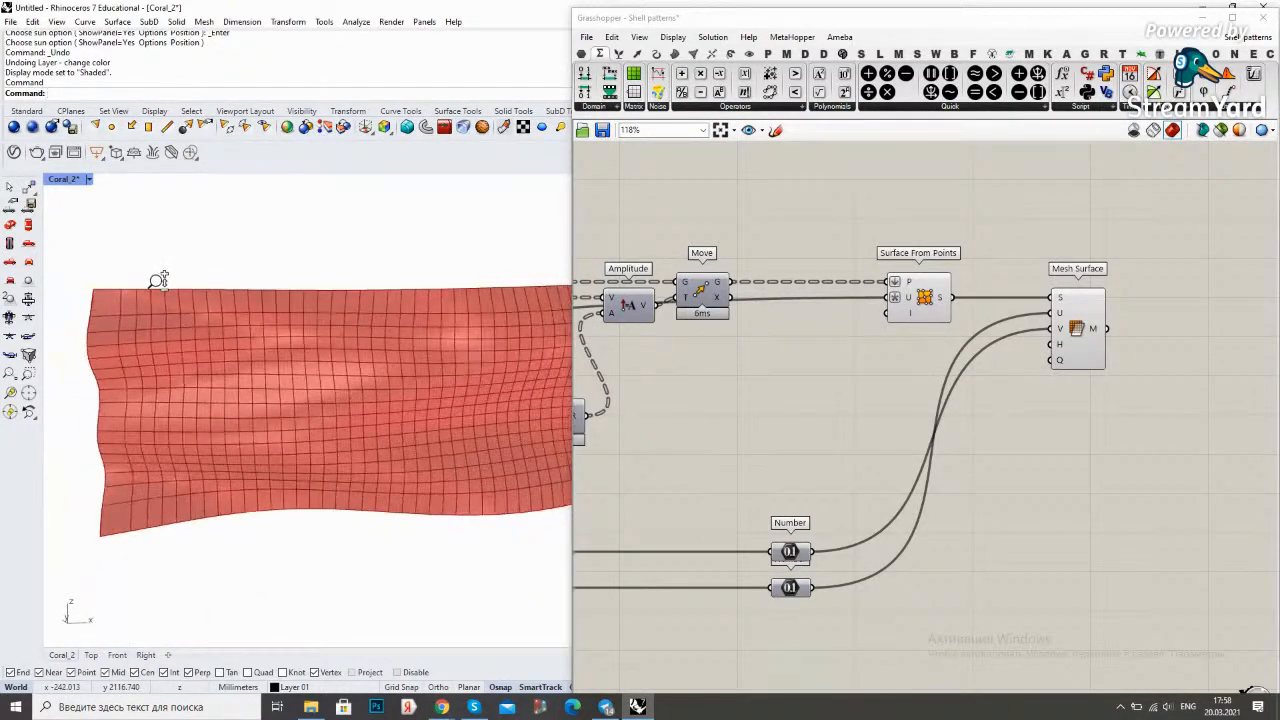
scroll(160, 280, up, 3)
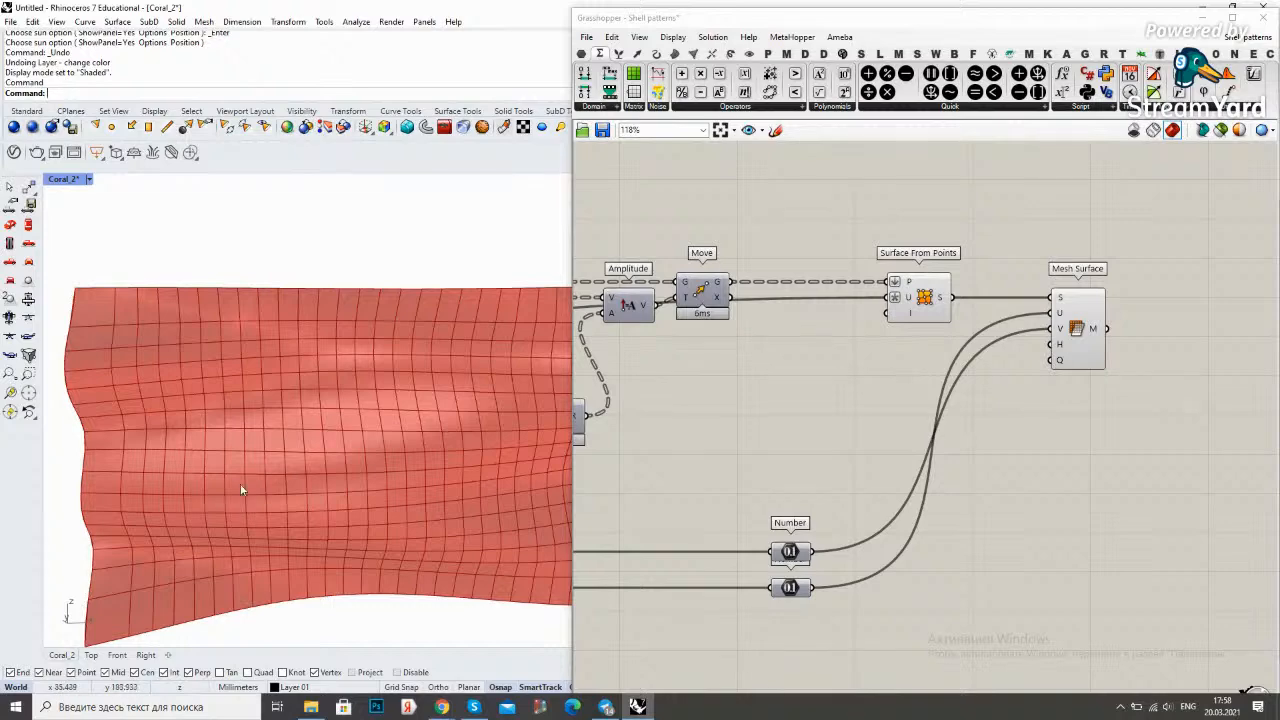
scroll(240, 488, down, 5)
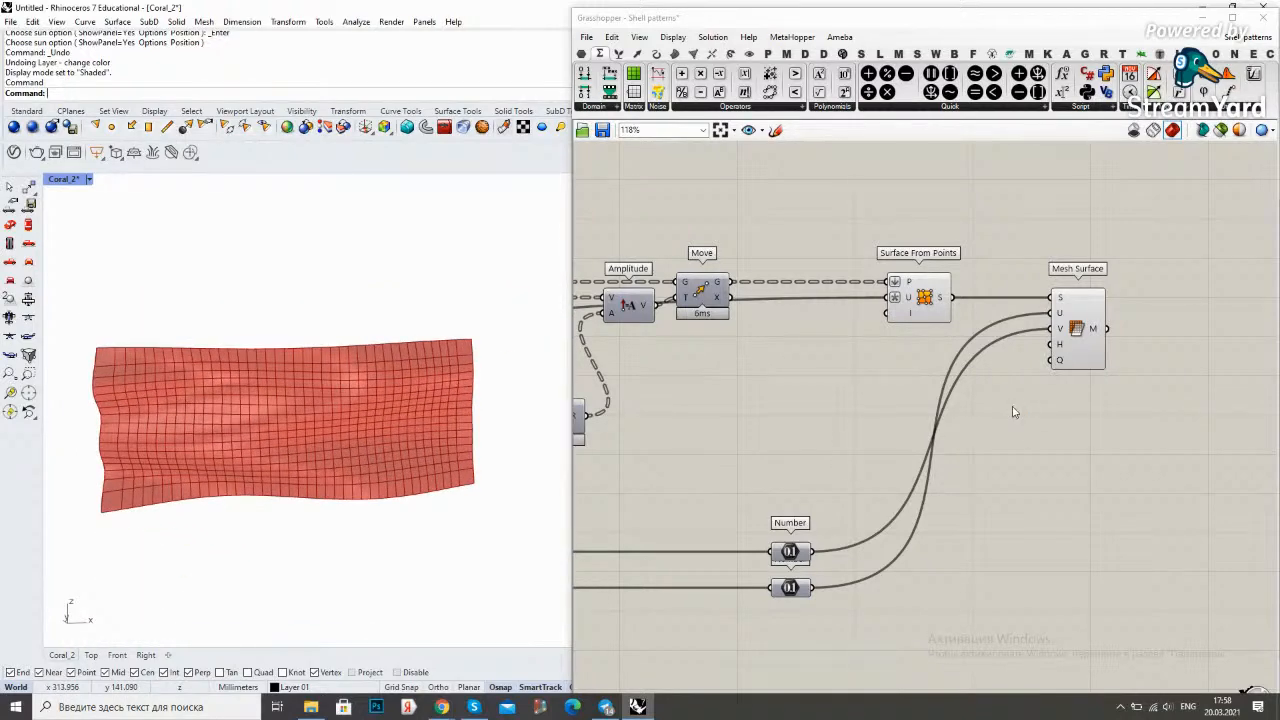
Spread Surface From Points and Mesh Surface apart to make room for another component between them
right_drag(1012, 407, 809, 406)
drag(885, 315, 1023, 315)
right_drag(811, 264, 823, 283)
click(823, 283)
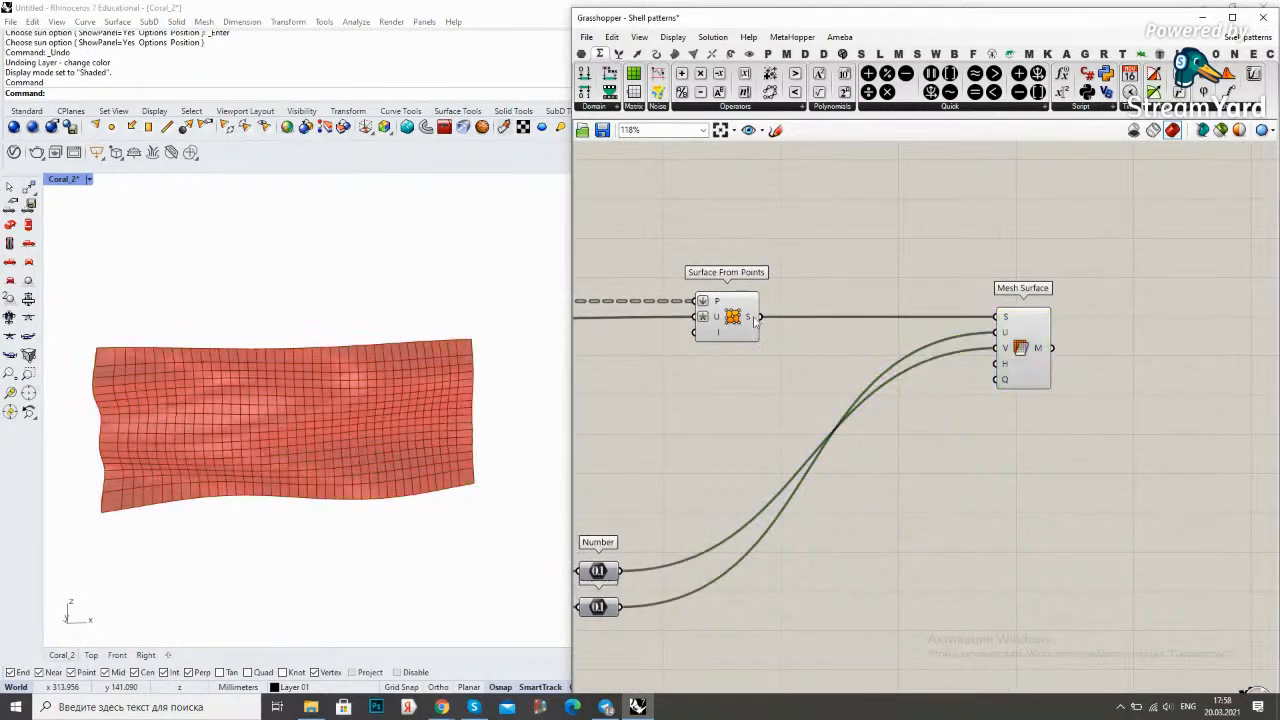
scroll(755, 320, up, 2)
scroll(814, 269, down, 2)
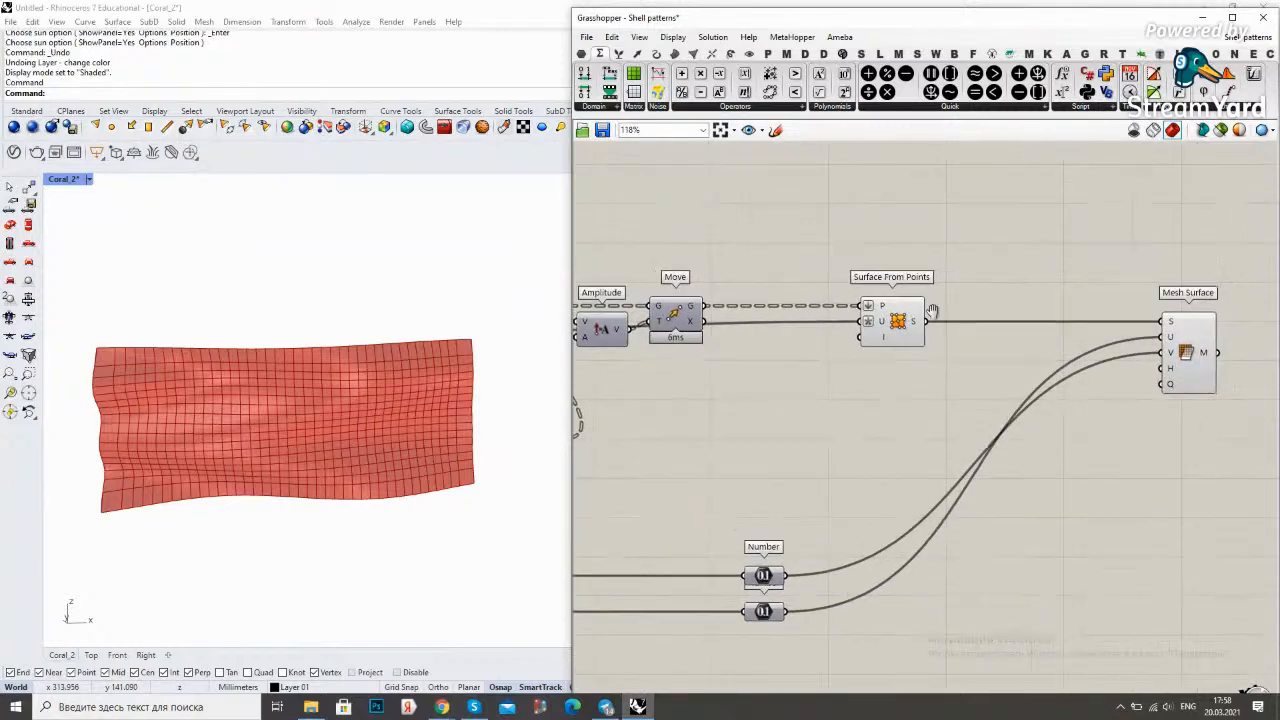
click(840, 322)
drag(840, 322, 825, 322)
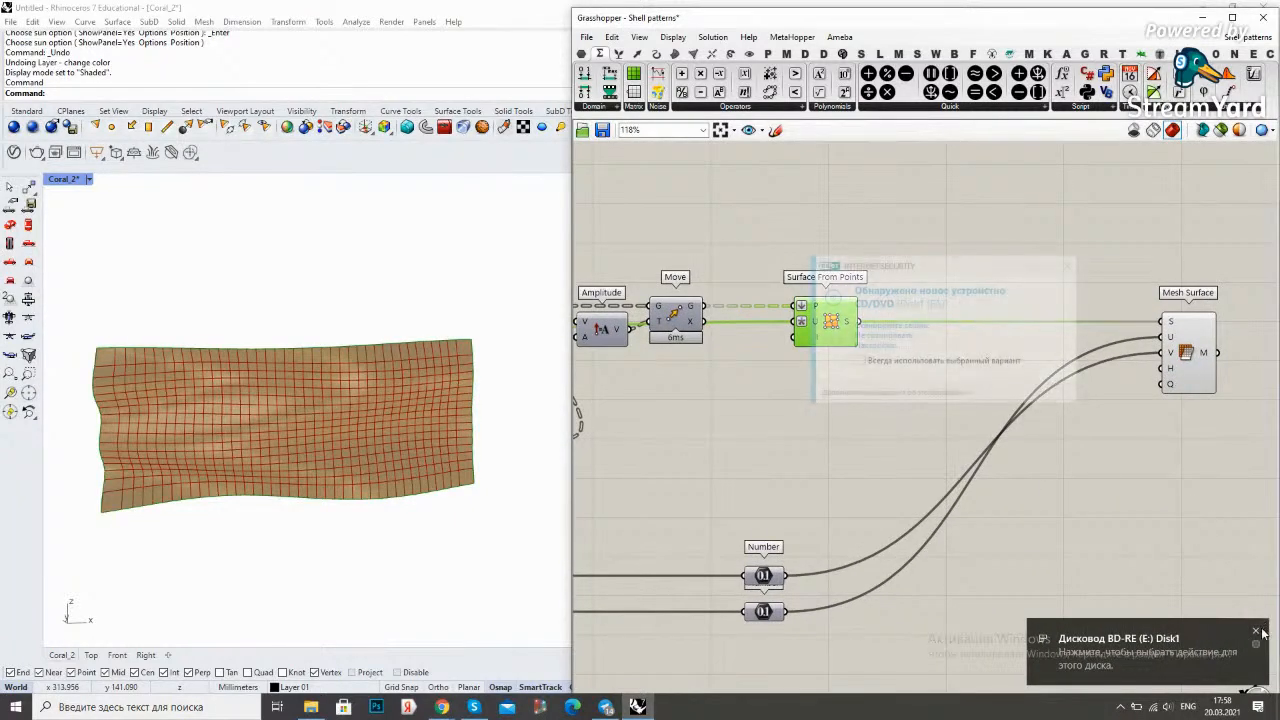
Add a Rebuild Surface component and wire it between Surface From Points and the S input of Mesh Surface
double_click(1013, 272)
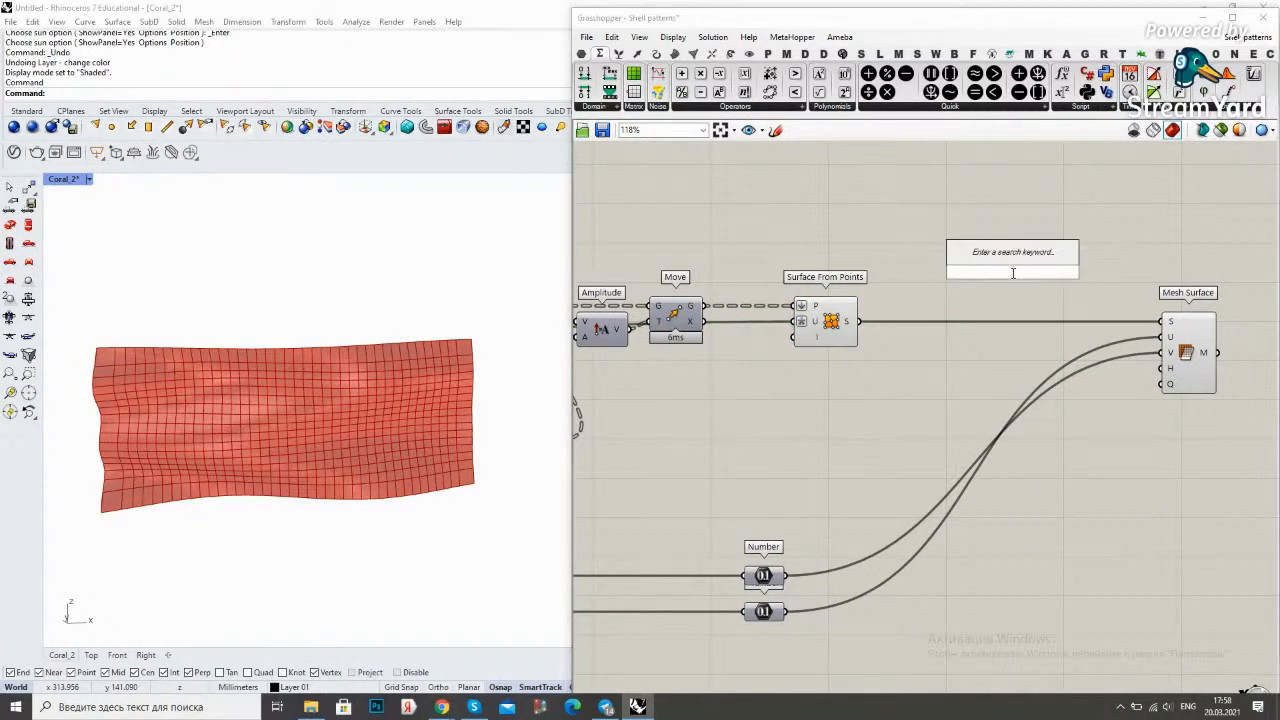
text(rebuild)
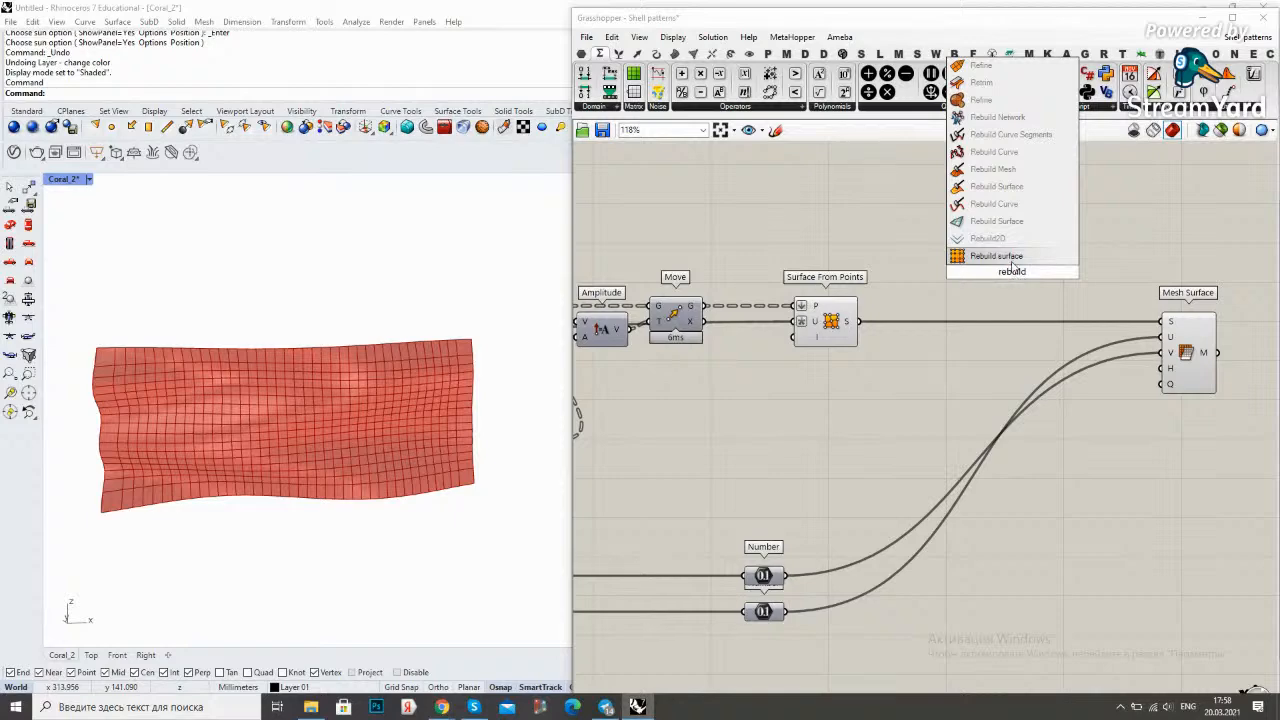
click(1013, 257)
scroll(908, 262, up, 1)
drag(852, 331, 998, 216)
drag(1030, 290, 909, 404)
right_drag(993, 279, 927, 289)
click(927, 289)
drag(876, 392, 1137, 338)
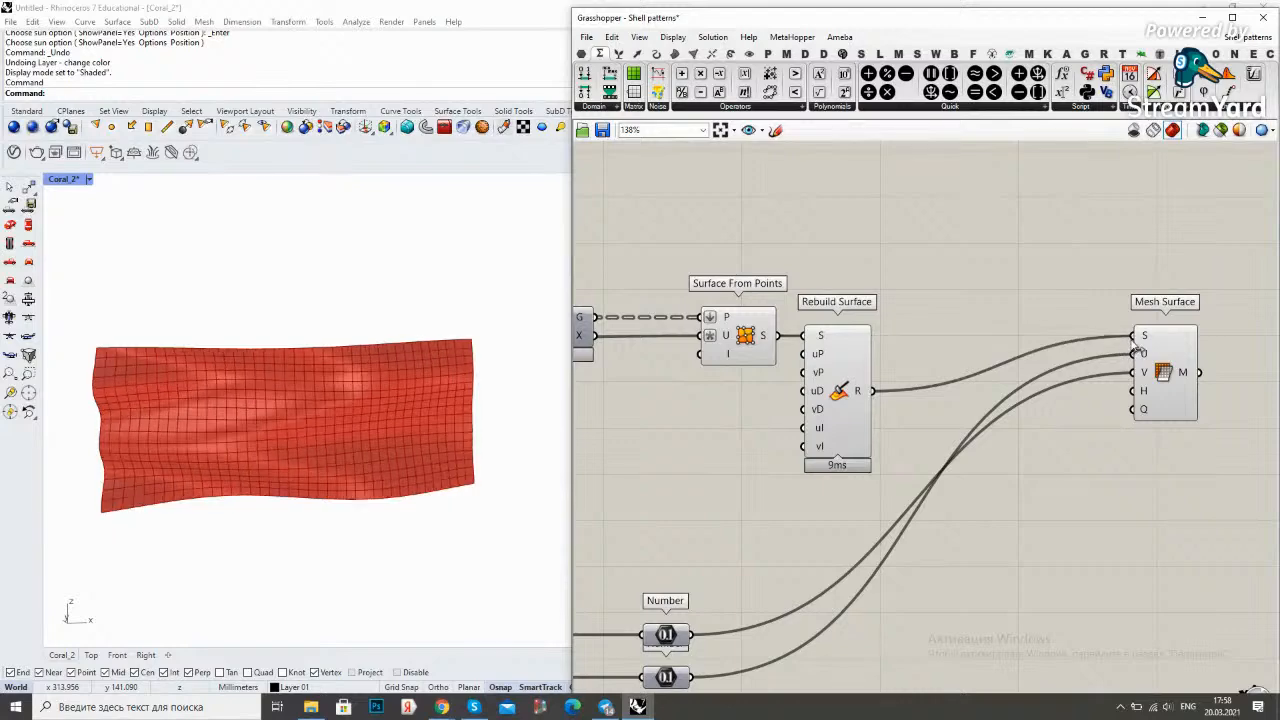
Move Mesh Surface closer to Rebuild Surface so that the wire between them runs straight
scroll(95, 440, up, 5)
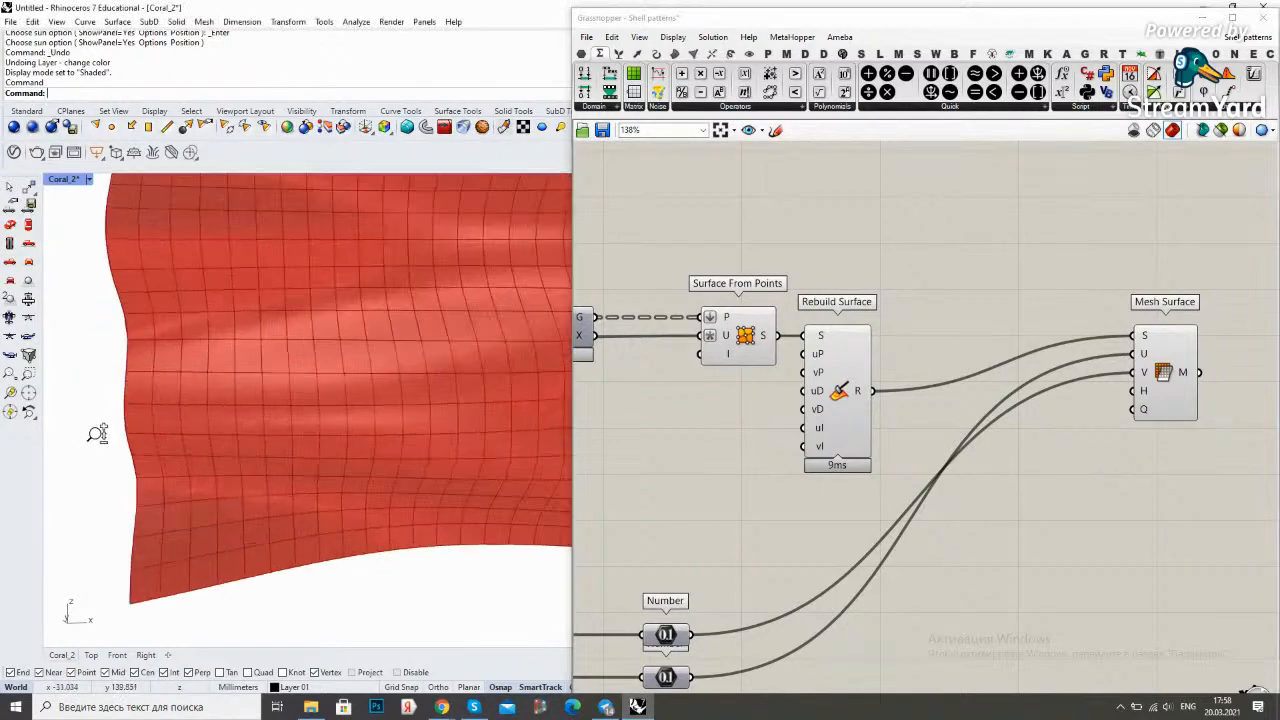
scroll(108, 438, down, 4)
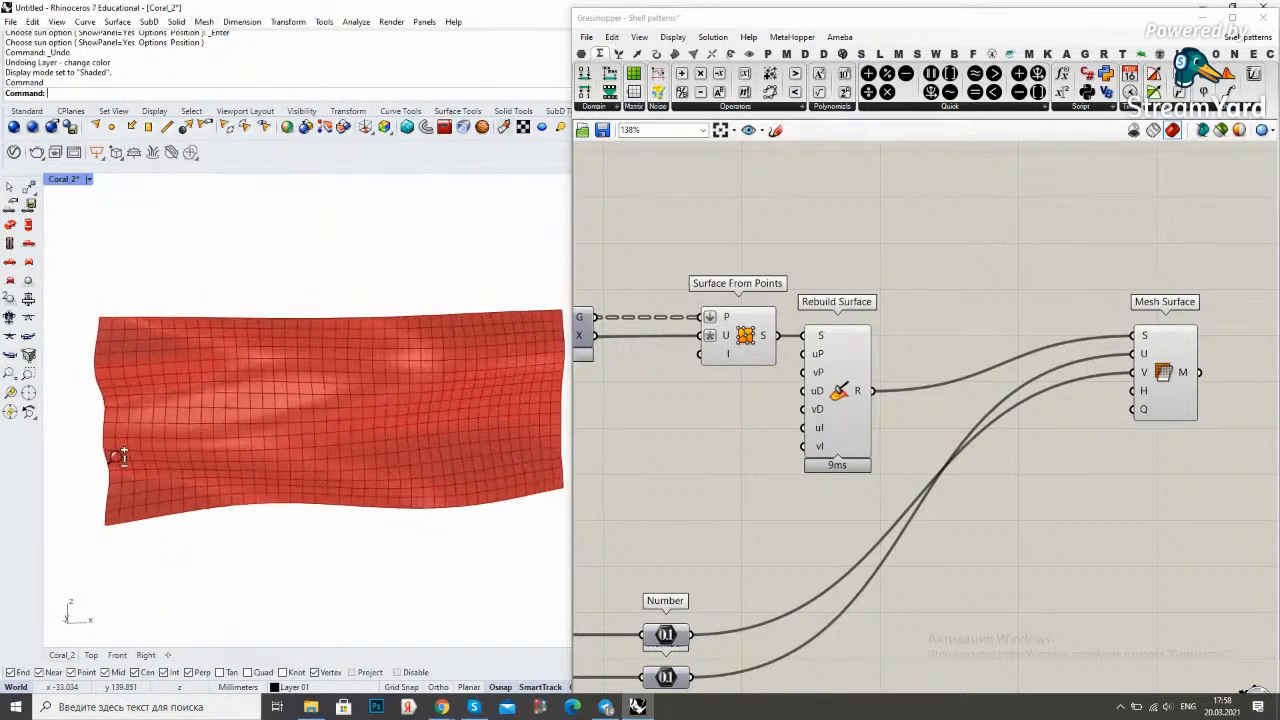
drag(1172, 377, 1103, 407)
click(1027, 350)
click(1056, 345)
Restrict the viewport preview to selected components only
right_drag(381, 373, 480, 421)
scroll(547, 410, up, 5)
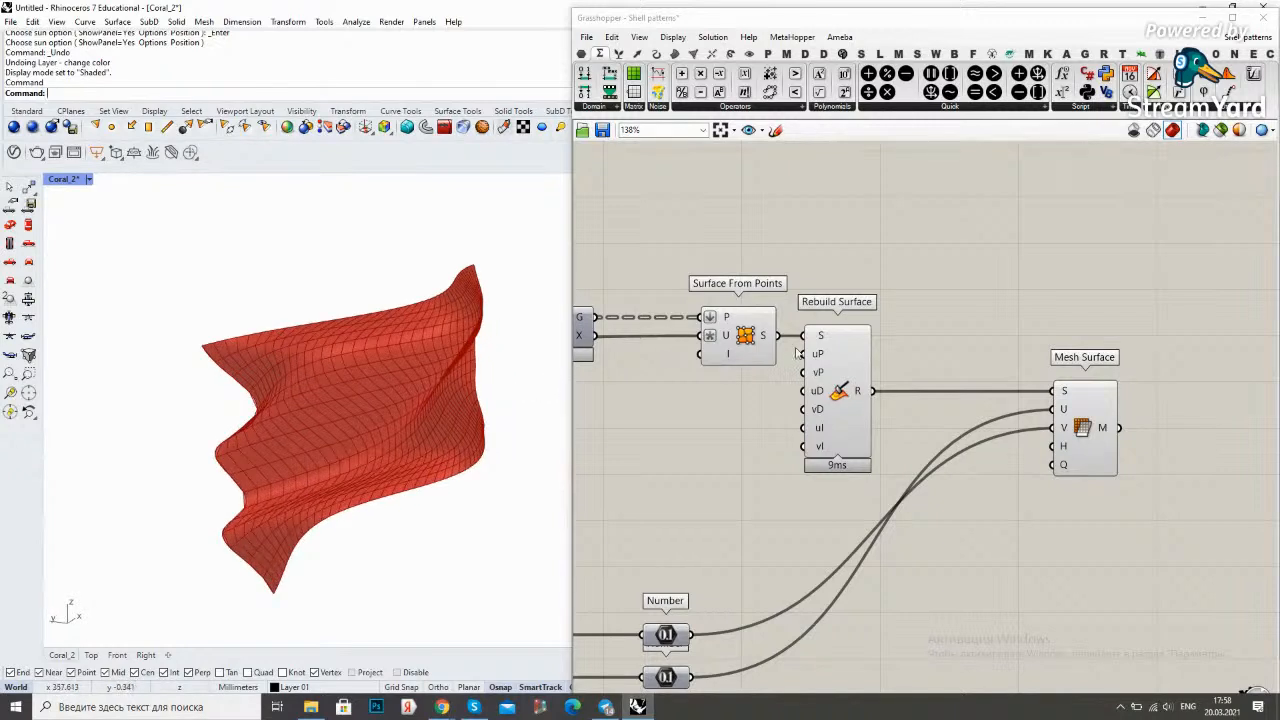
click(855, 362)
right_click(919, 318)
click(1057, 186)
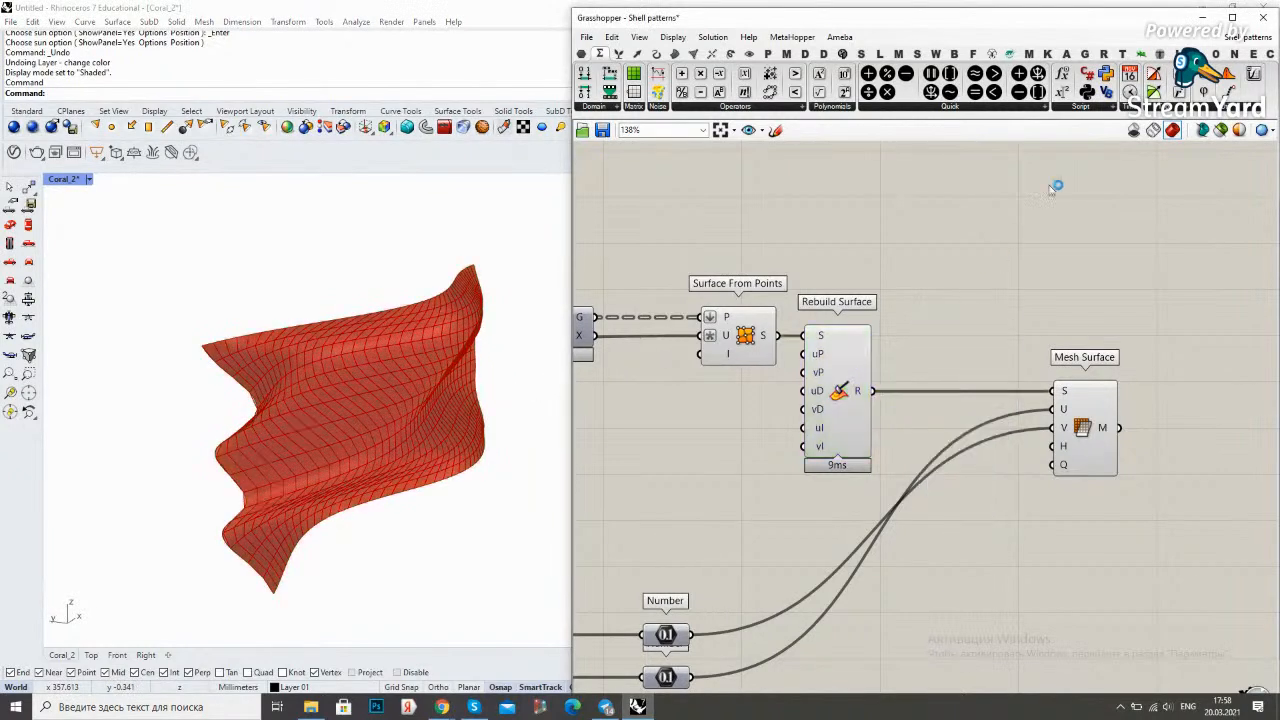
click(1220, 131)
Compare the previews of Surface From Points and Rebuild Surface, and examine the Mesh Surface grid
click(750, 349)
click(840, 361)
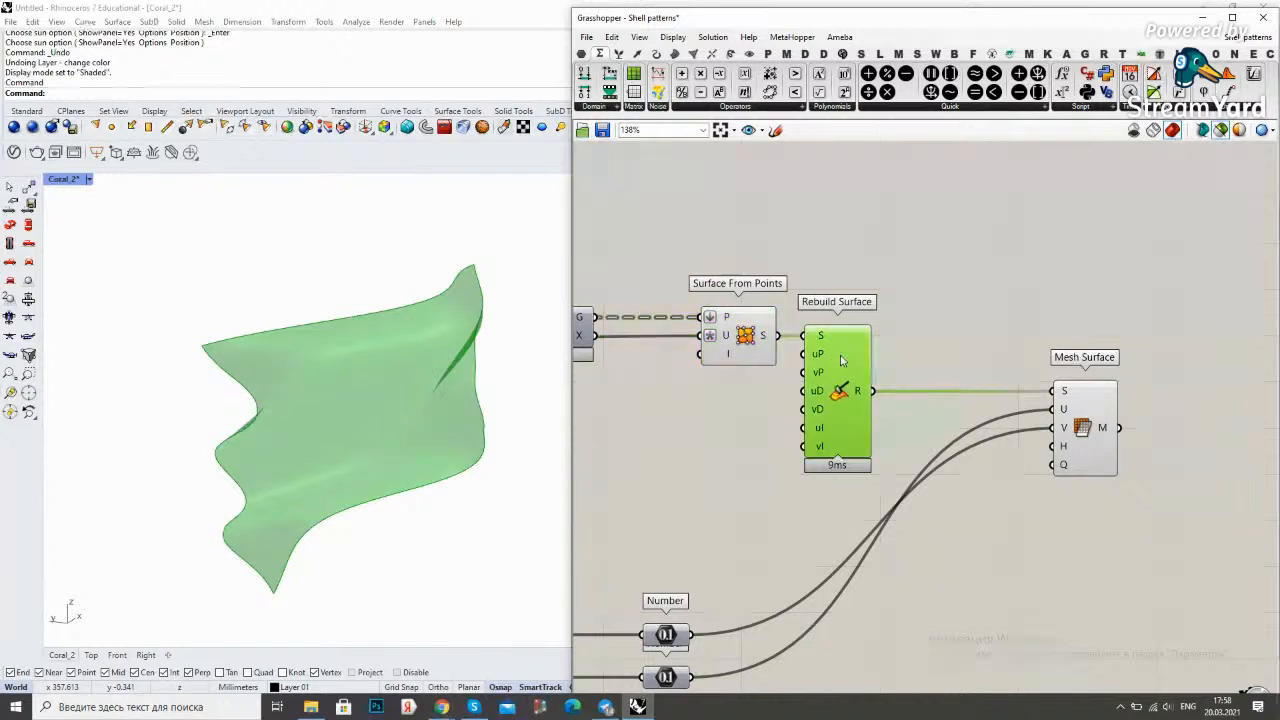
click(748, 340)
click(830, 350)
click(733, 335)
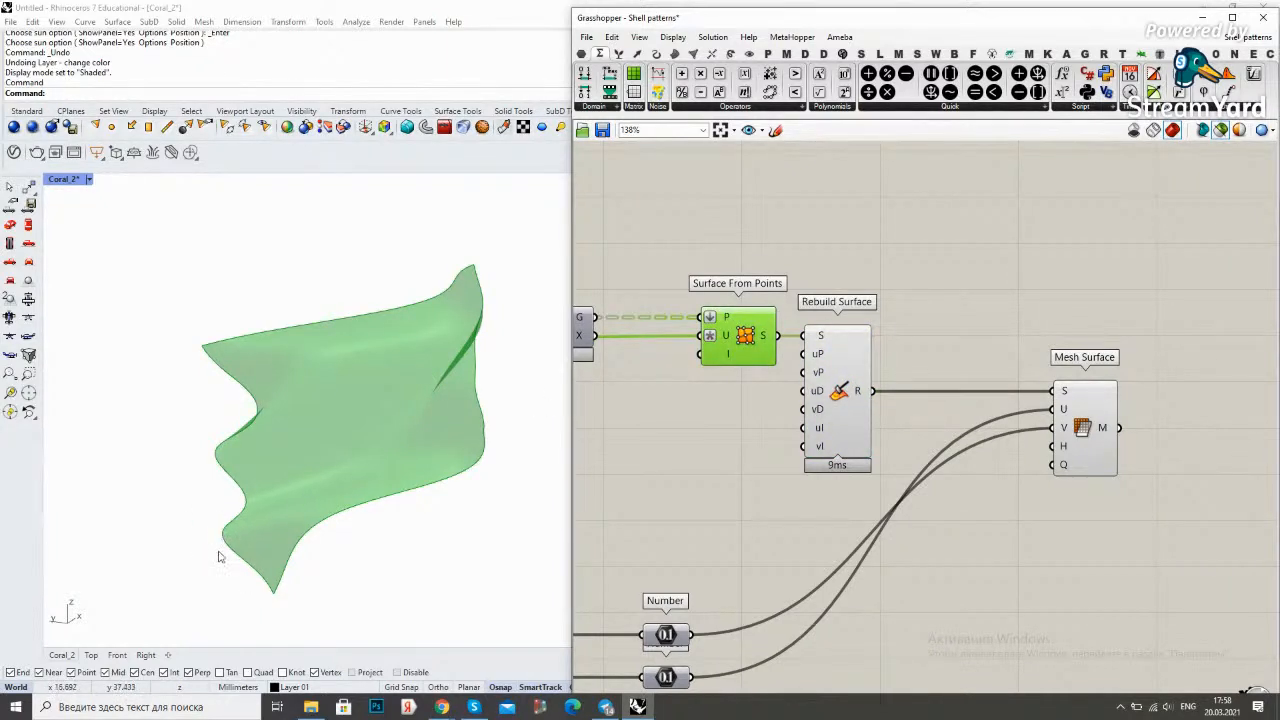
click(836, 363)
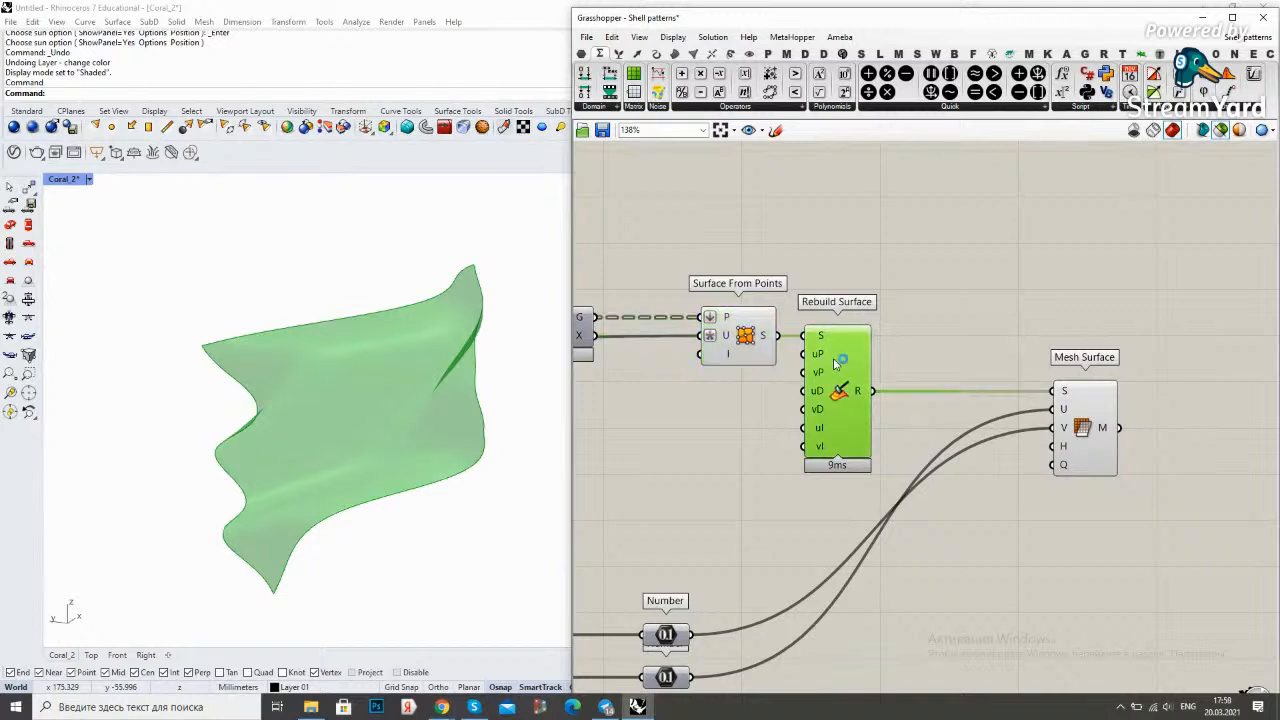
click(748, 346)
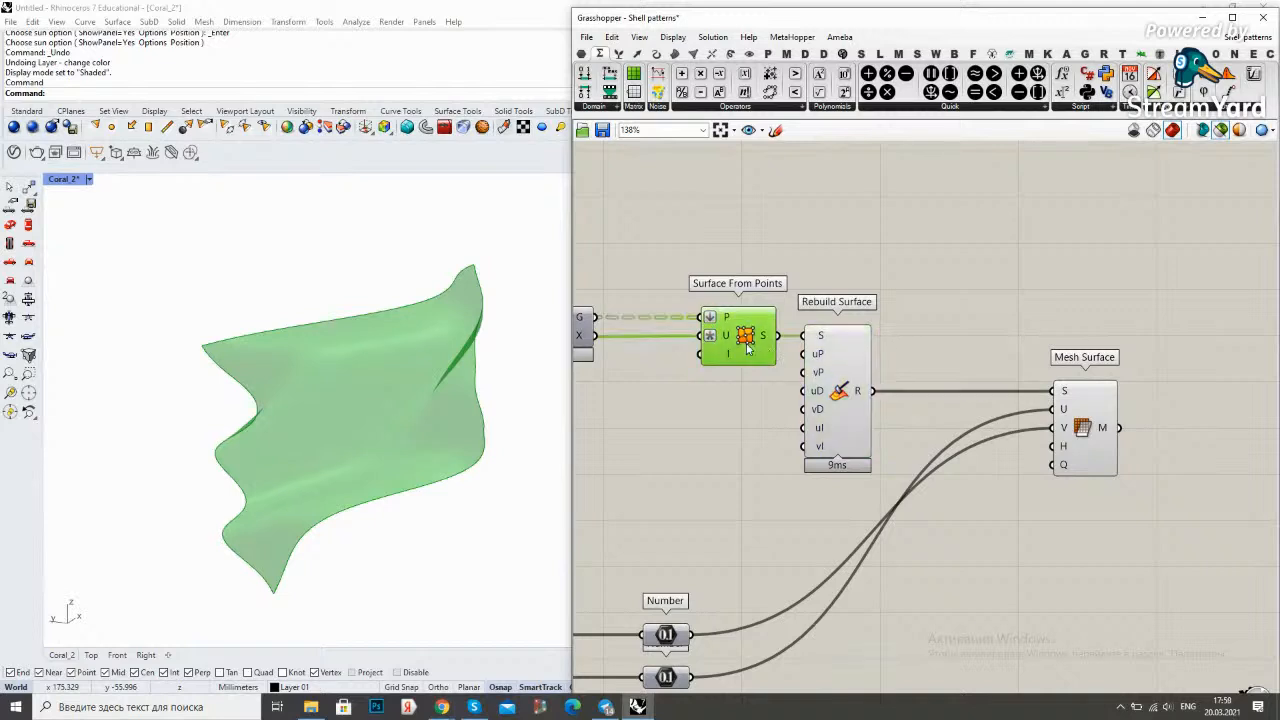
click(840, 369)
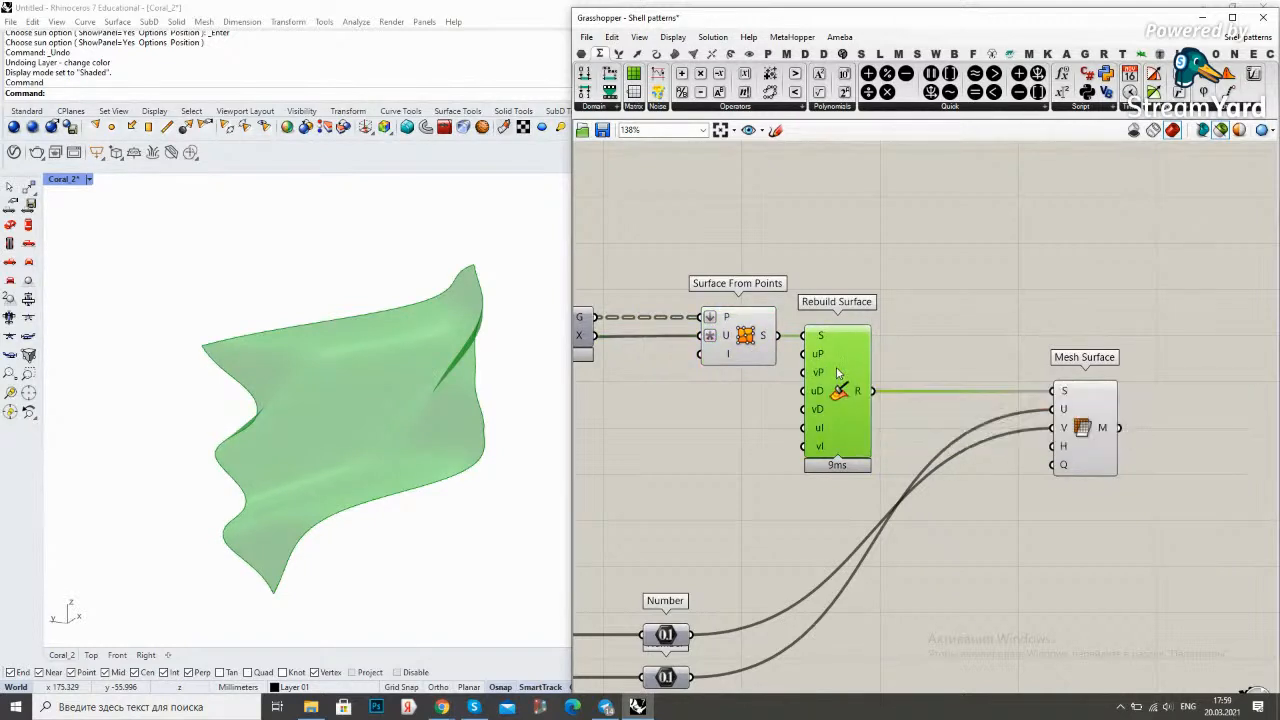
click(749, 345)
click(845, 342)
click(712, 330)
click(822, 370)
click(1088, 415)
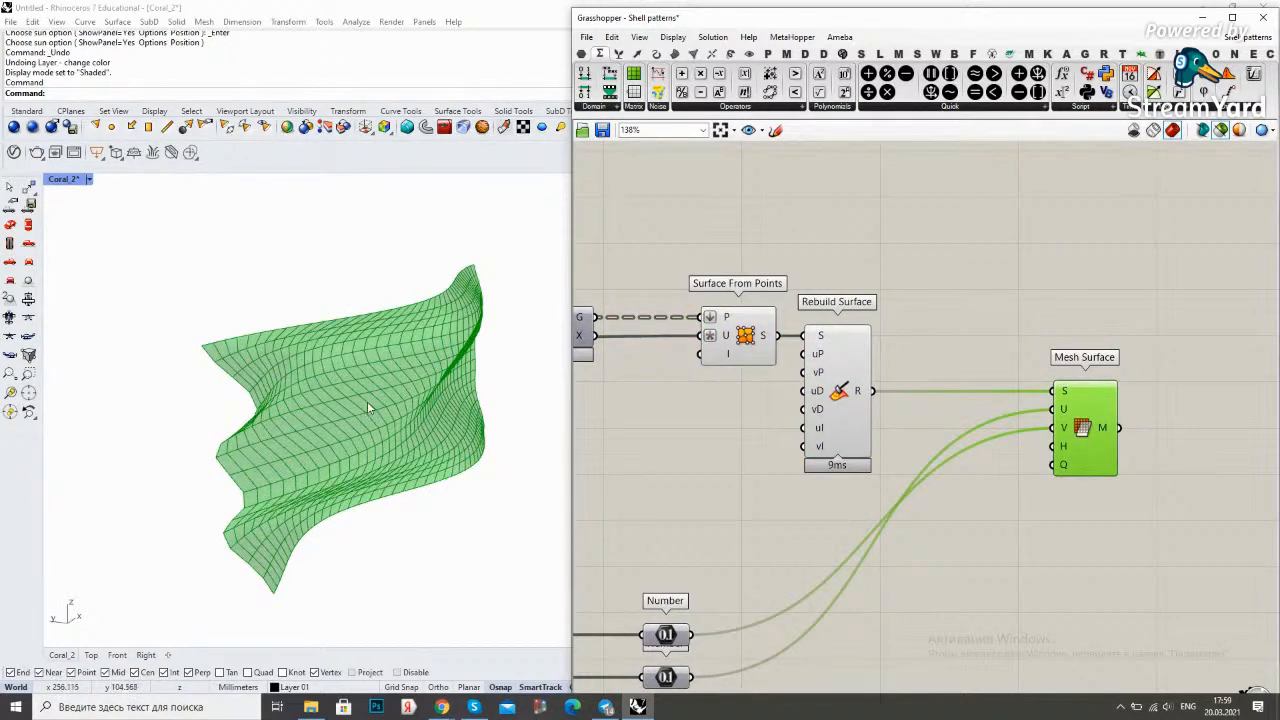
right_drag(330, 426, 343, 383)
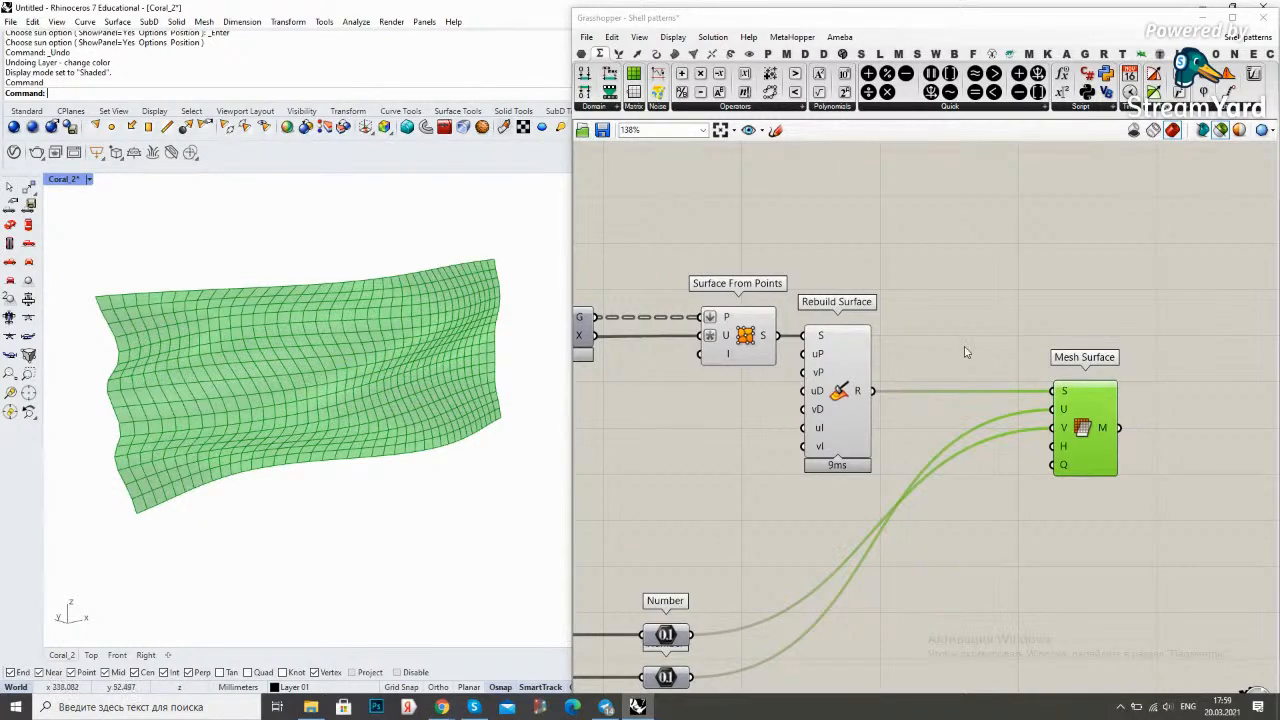
Move Surface From Points closer to Move and align it vertically with the two Number parameters below
scroll(890, 408, down, 3)
right_drag(824, 398, 887, 372)
scroll(887, 372, up, 2)
drag(864, 338, 820, 343)
drag(852, 648, 800, 303)
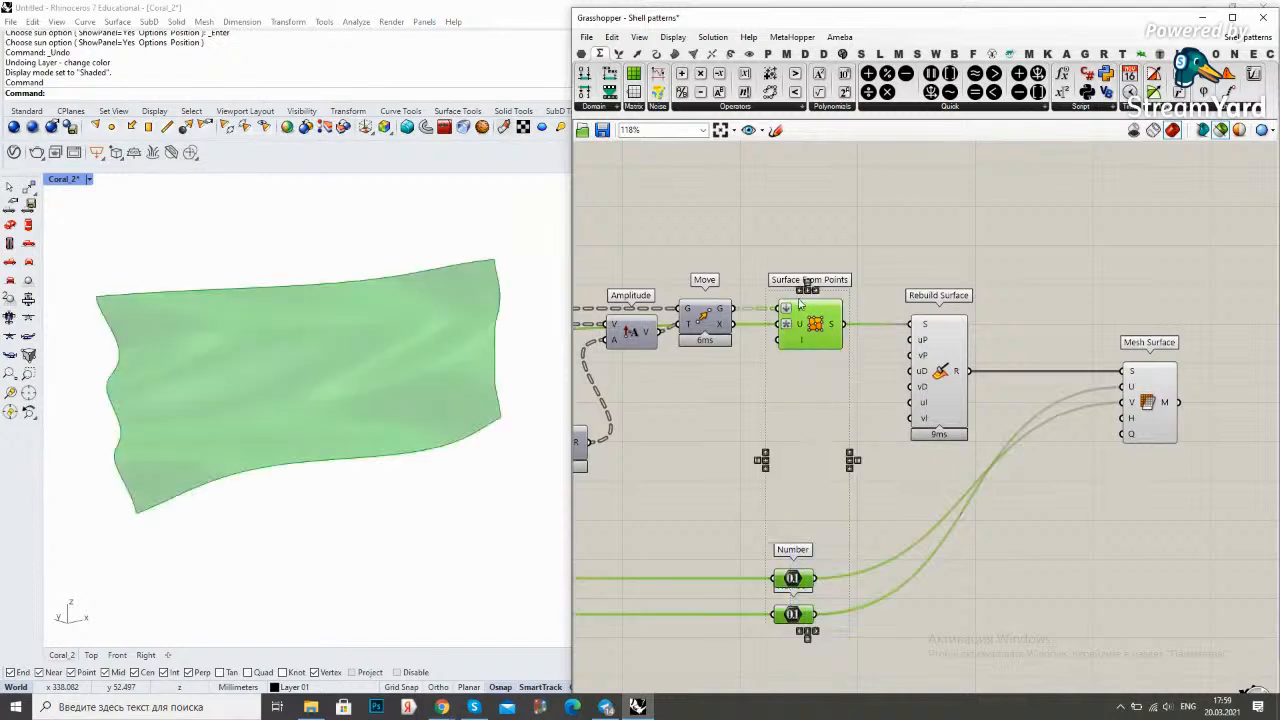
click(808, 290)
Turn off the preview of Surface From Points and Rebuild Surface
right_click(889, 265)
right_click(934, 254)
click(970, 275)
click(872, 350)
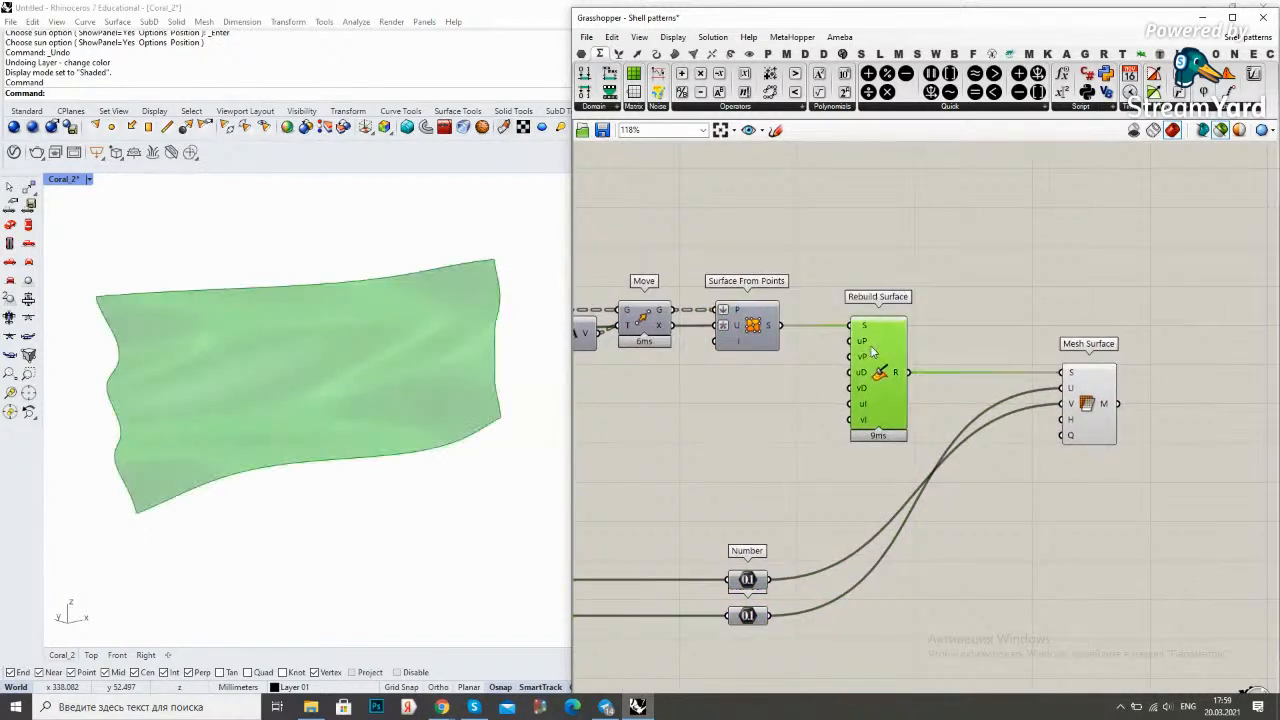
right_click(966, 314)
click(990, 321)
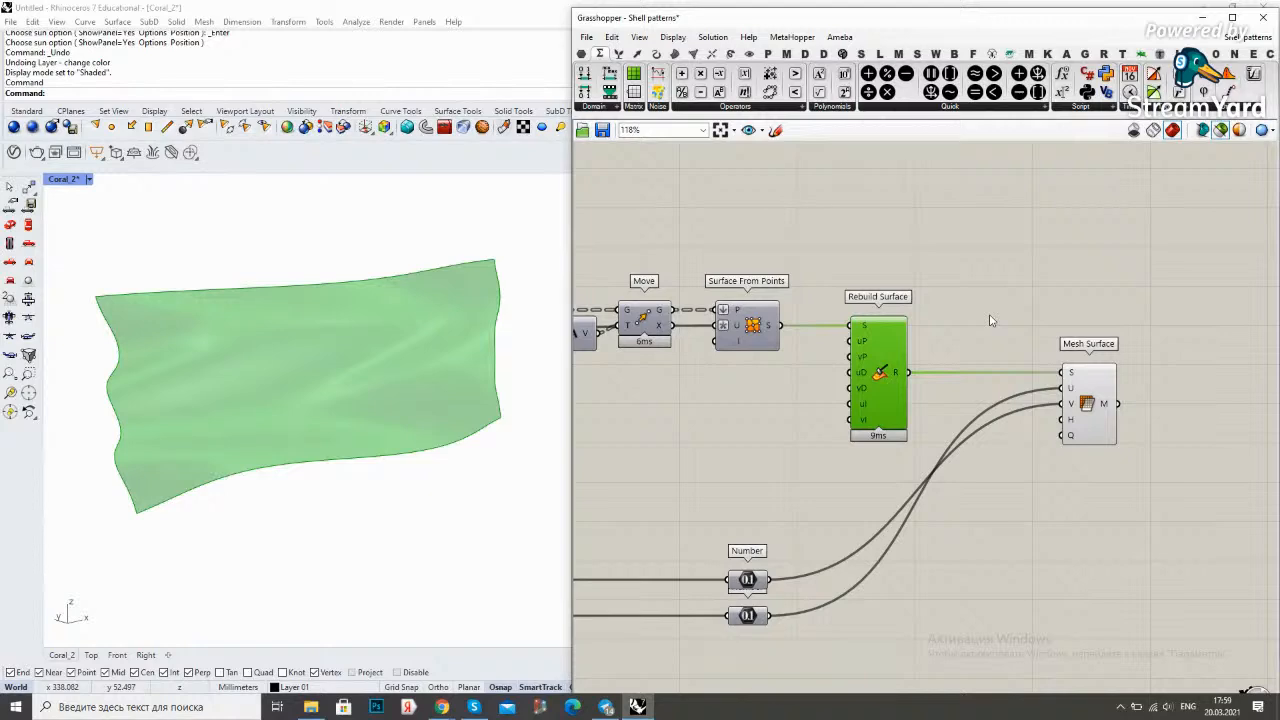
Move Mesh Surface nearer to Rebuild Surface and invert its Q input
drag(1090, 402, 1038, 402)
click(1071, 331)
click(1032, 398)
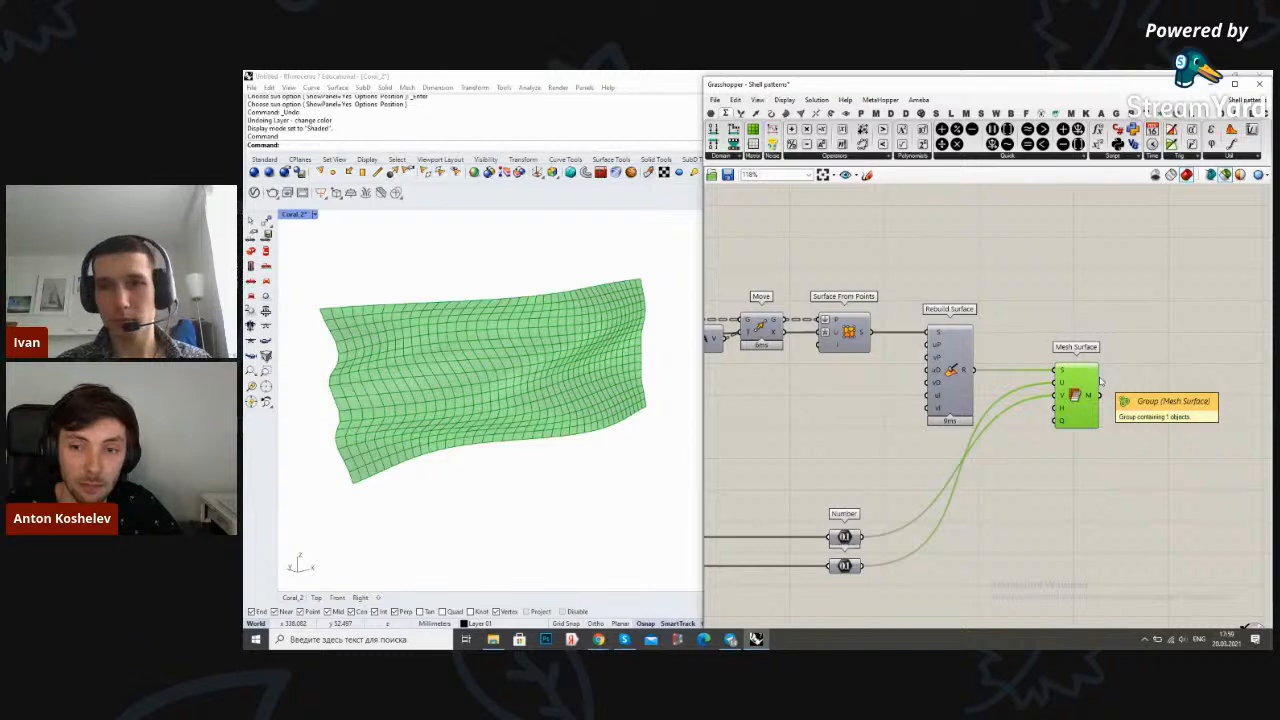
right_click(1059, 421)
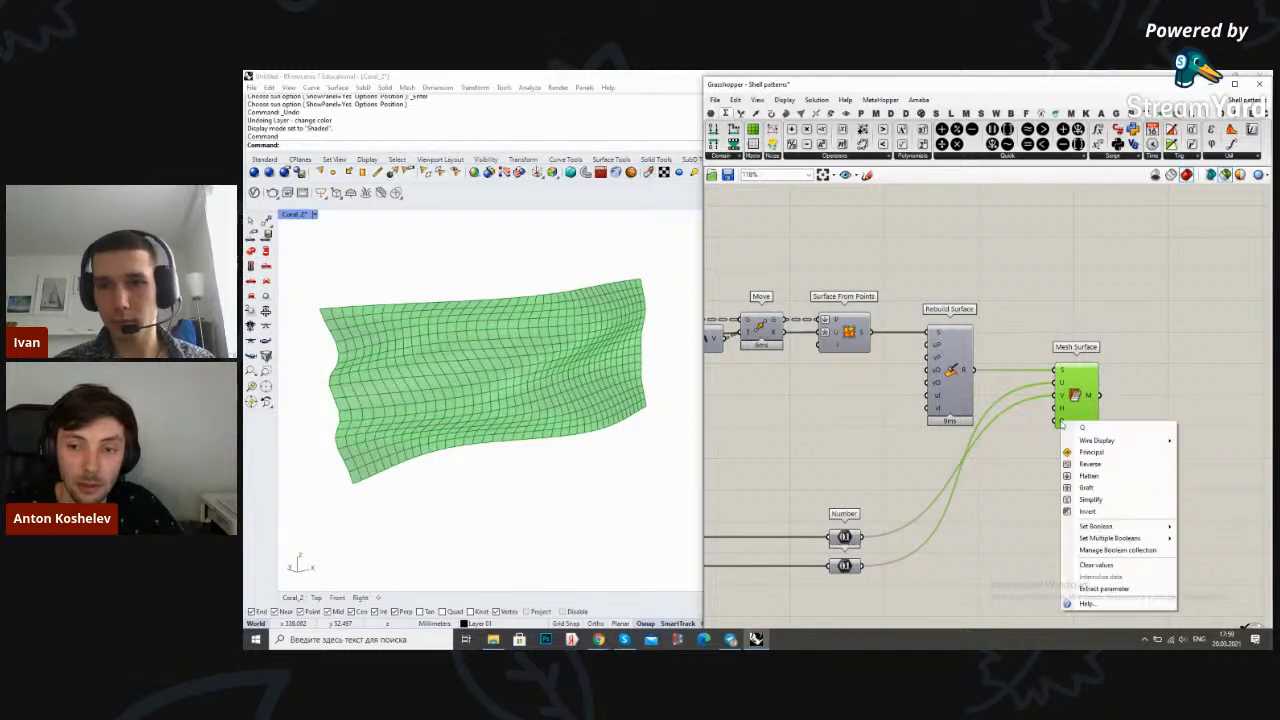
click(1105, 525)
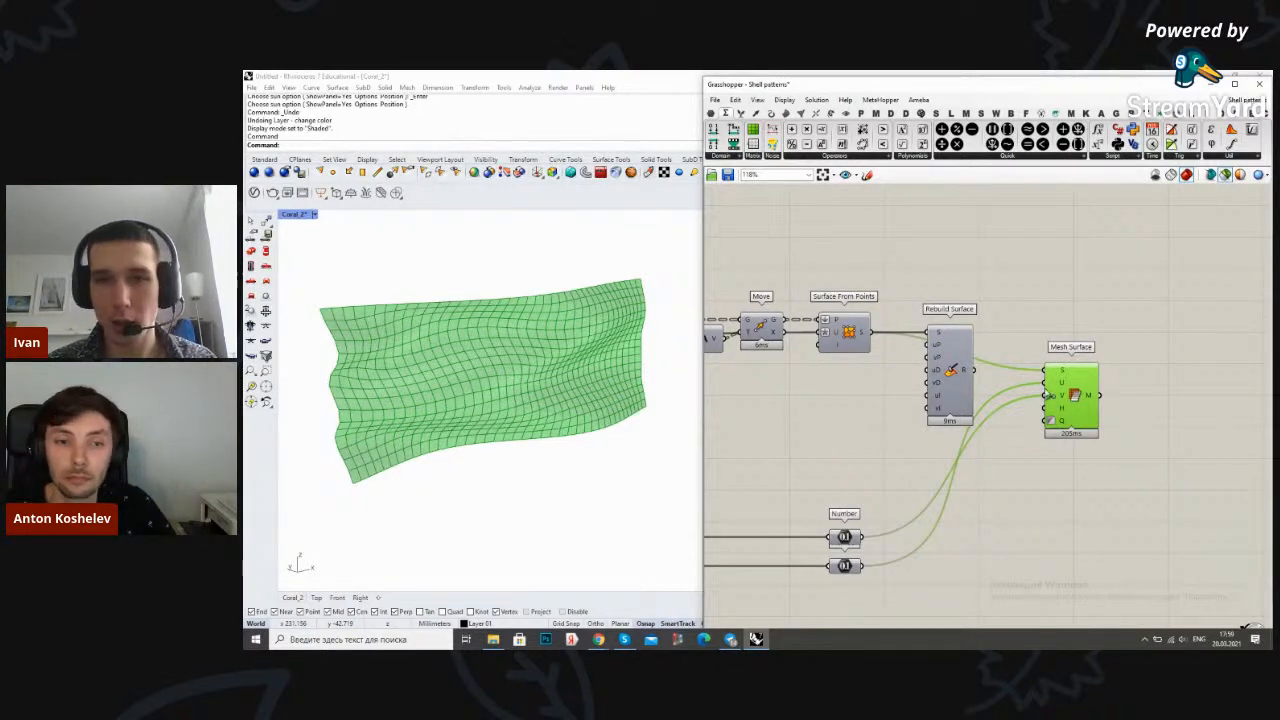
Wire the S input of Mesh Surface from Rebuild Surface, and try feeding it directly from Surface From Points
drag(980, 373, 1048, 372)
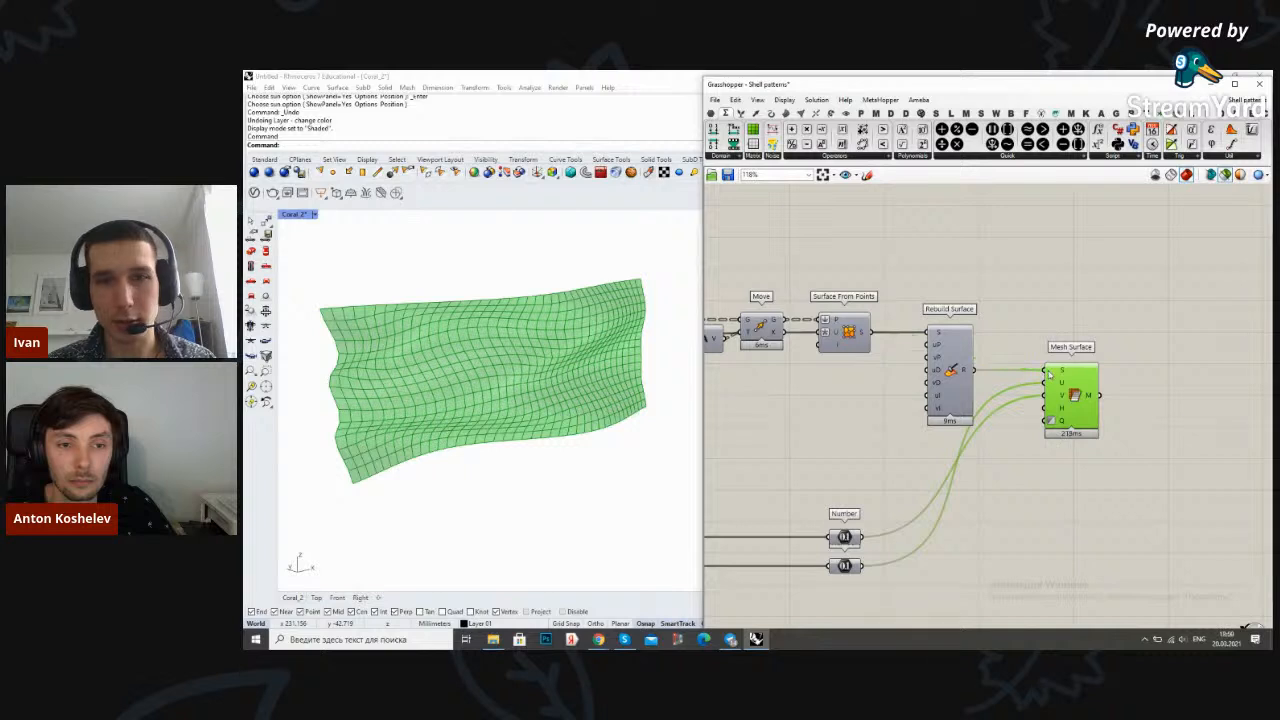
drag(874, 337, 1040, 372)
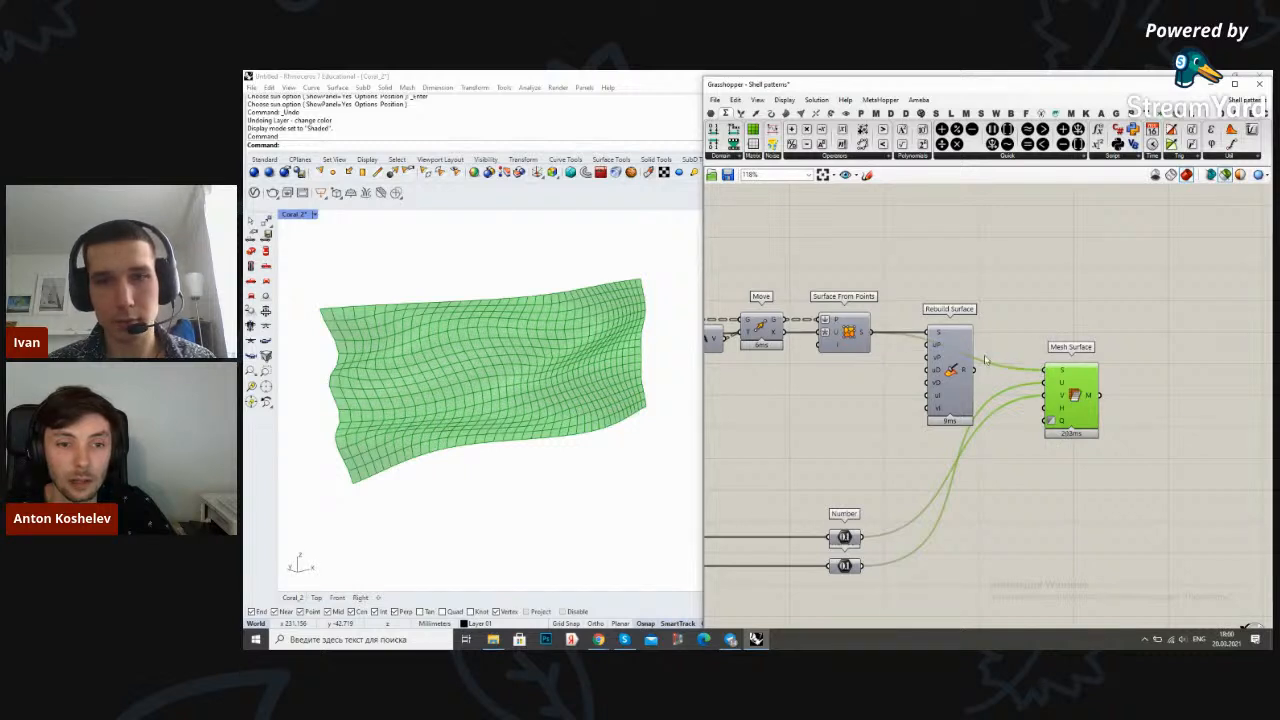
Switch the inversion of Mesh Surface's Q input off and on again to compare the meshes
right_click(1050, 422)
click(1082, 513)
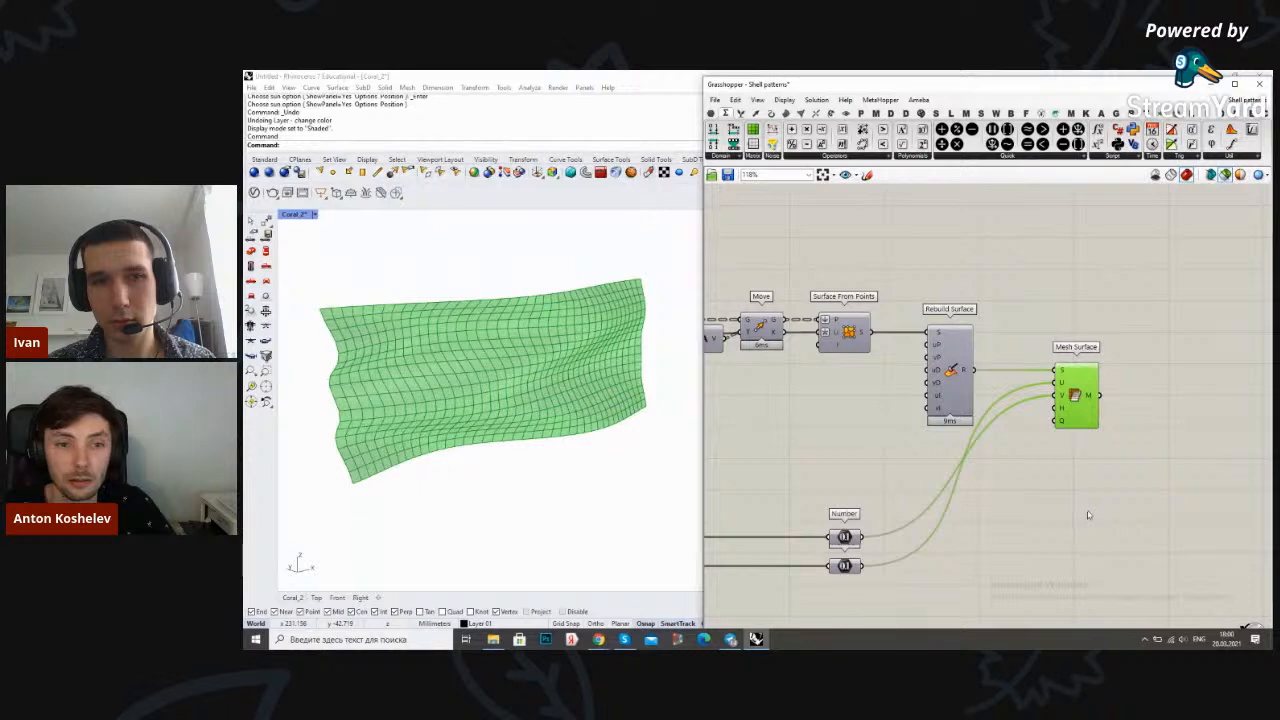
click(953, 385)
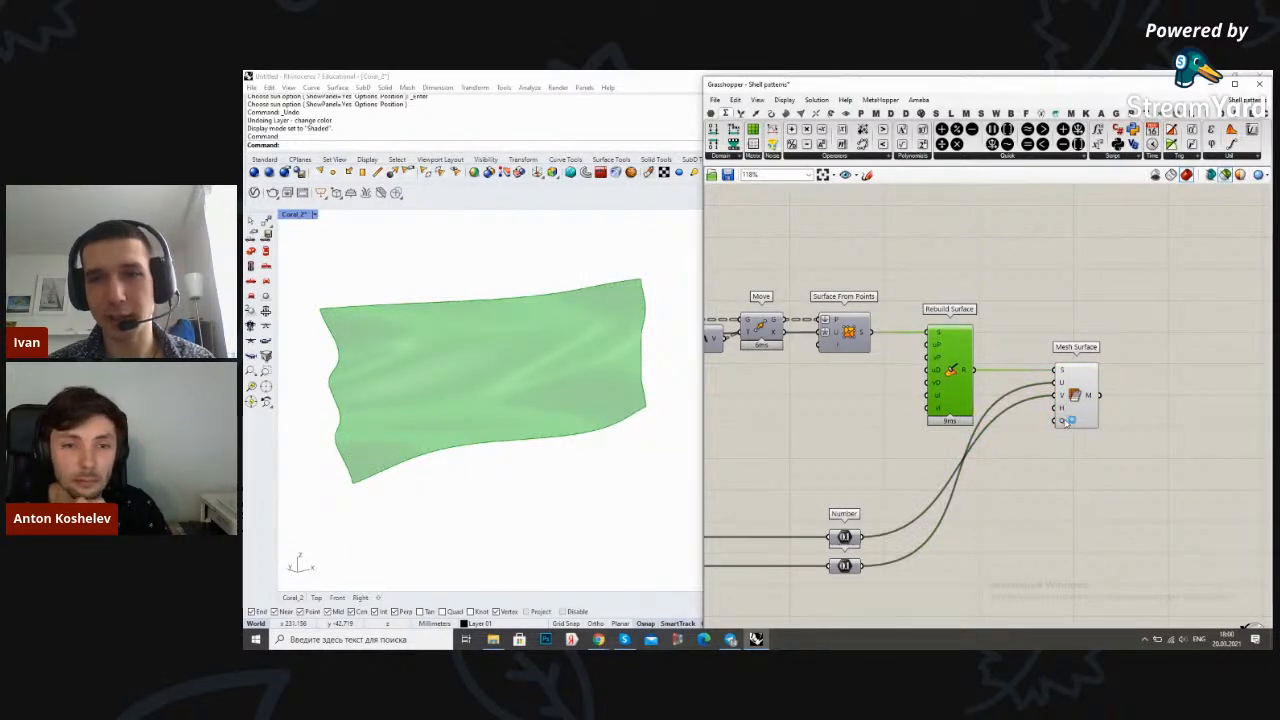
click(1014, 466)
right_click(1060, 423)
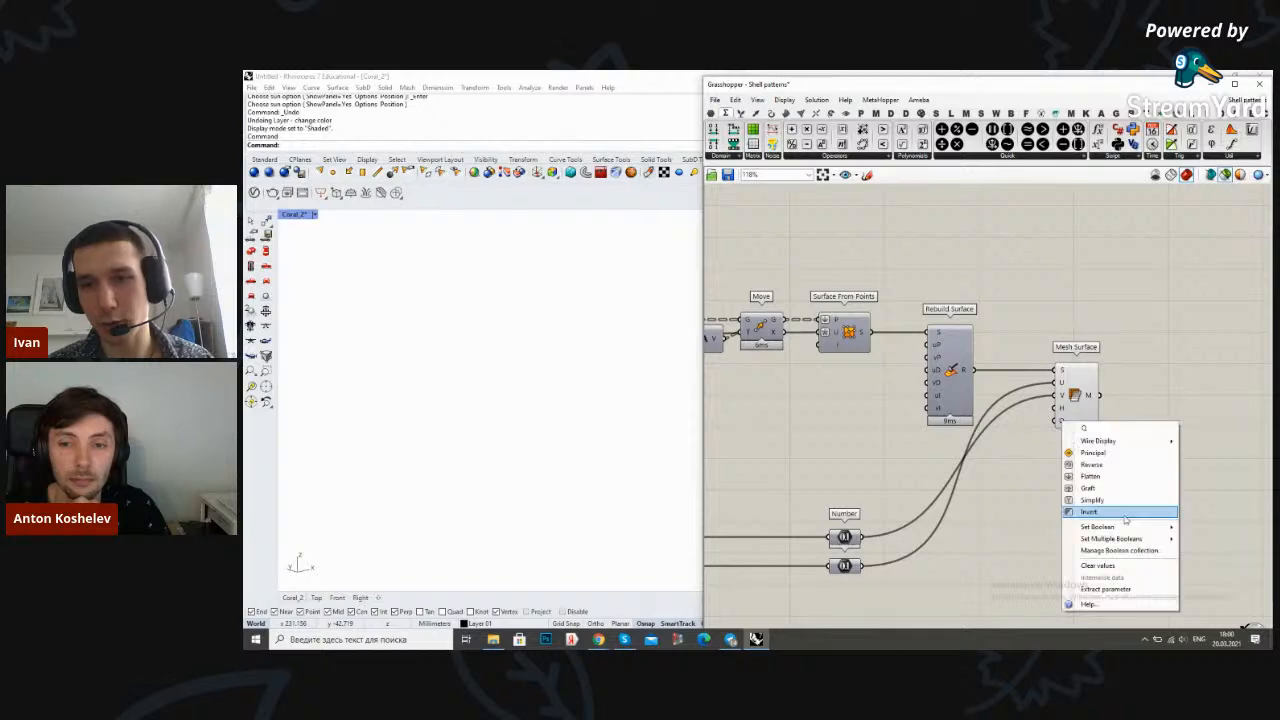
click(1090, 511)
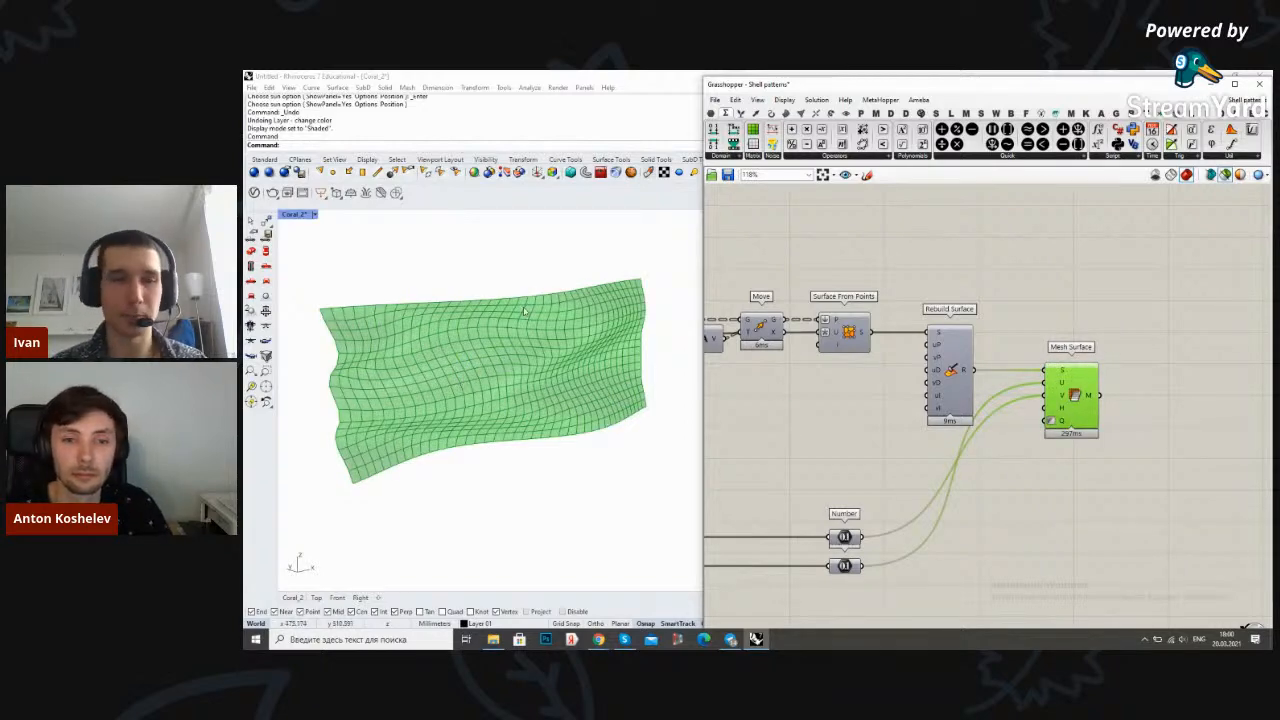
Examine the divided mesh of the rebuilt surface in the viewport and the Mesh Surface inputs
right_drag(510, 388, 514, 356)
scroll(537, 354, up, 8)
scroll(547, 350, down, 3)
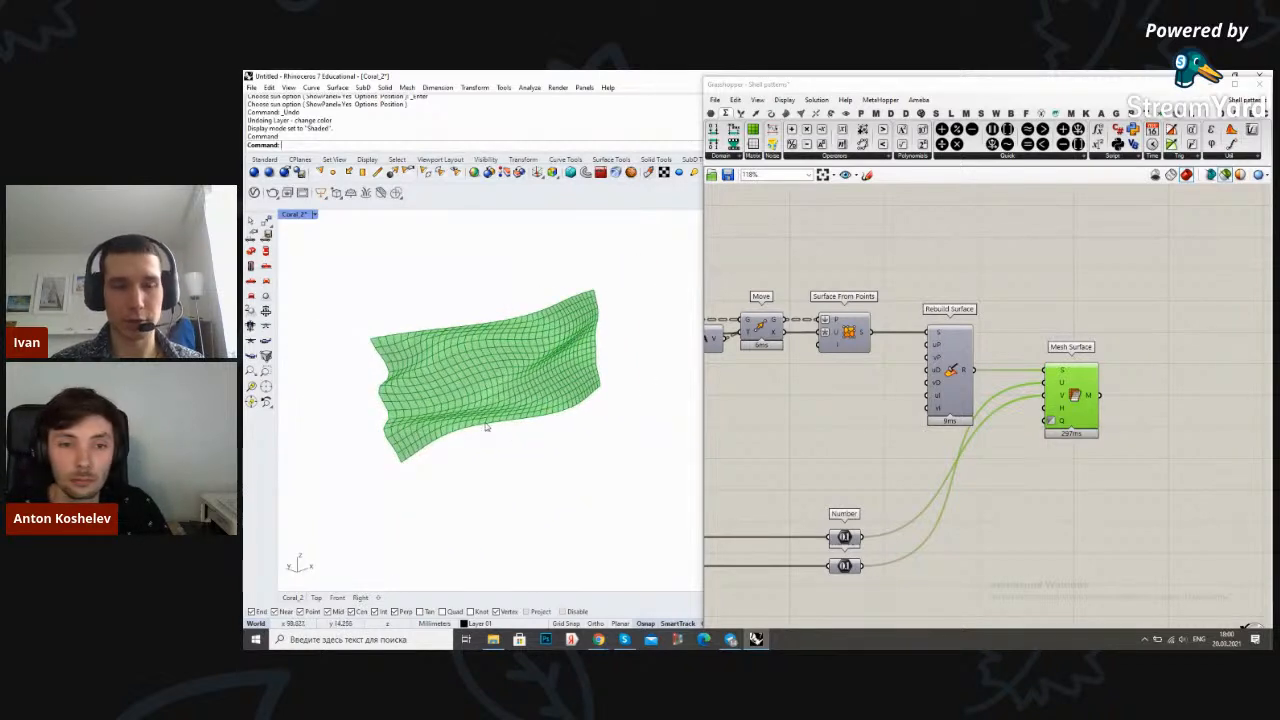
mouse_move(1059, 370)
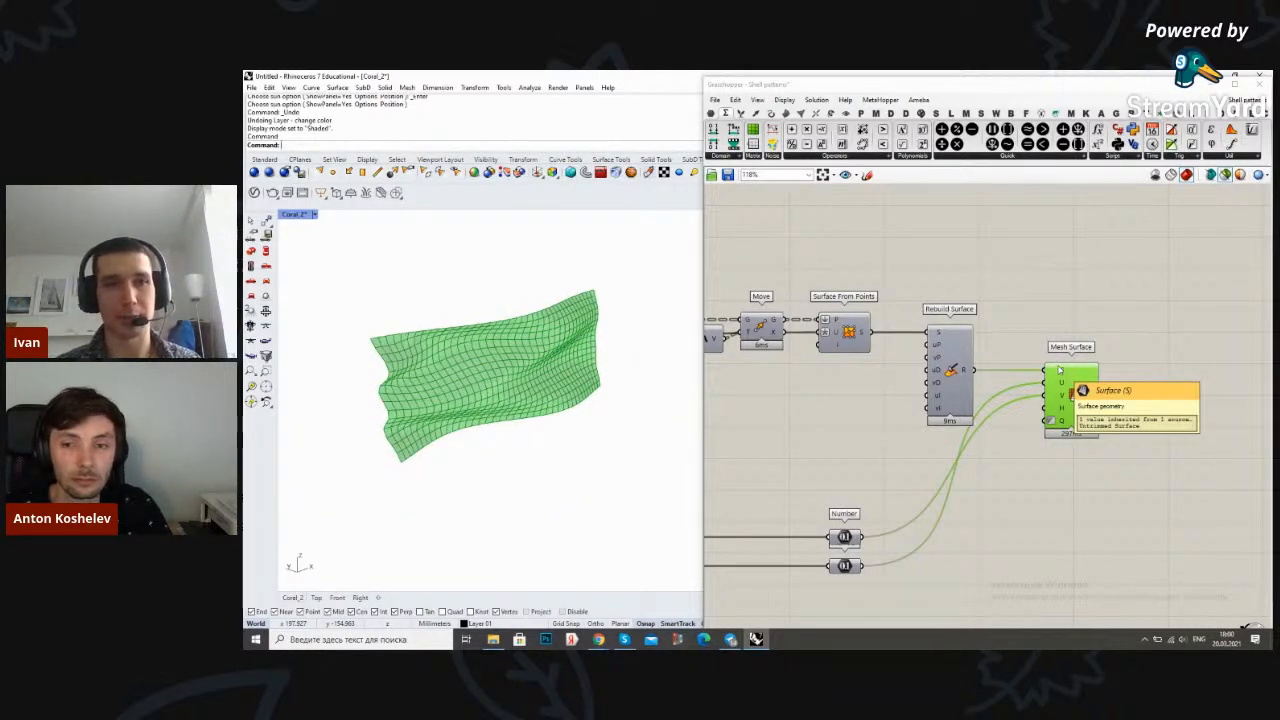
right_drag(1092, 345, 1048, 332)
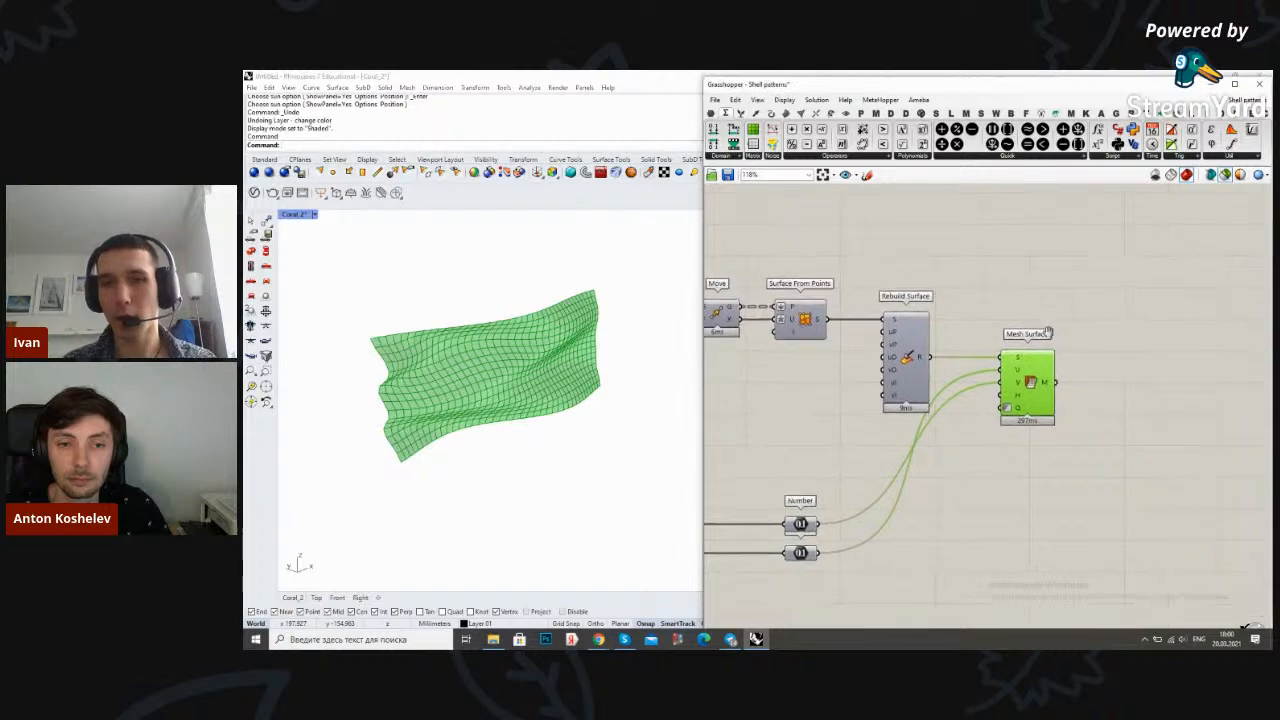
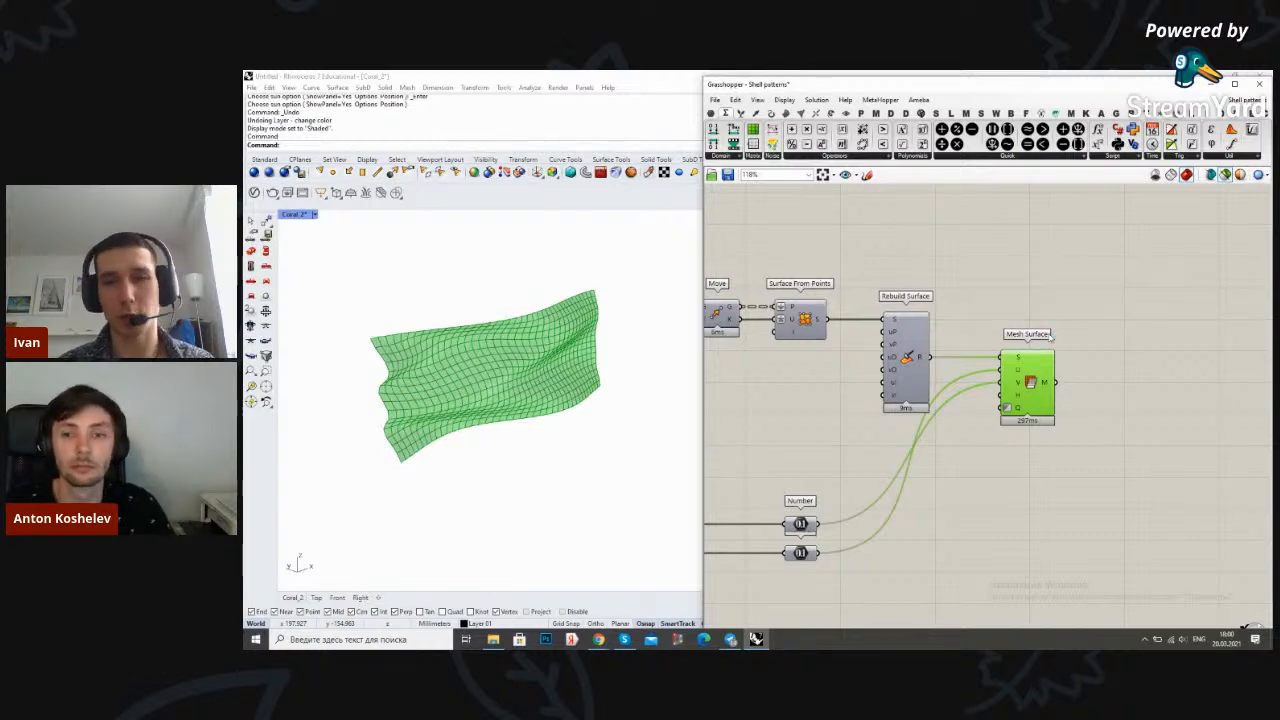
scroll(1050, 338, down, 2)
click(927, 378)
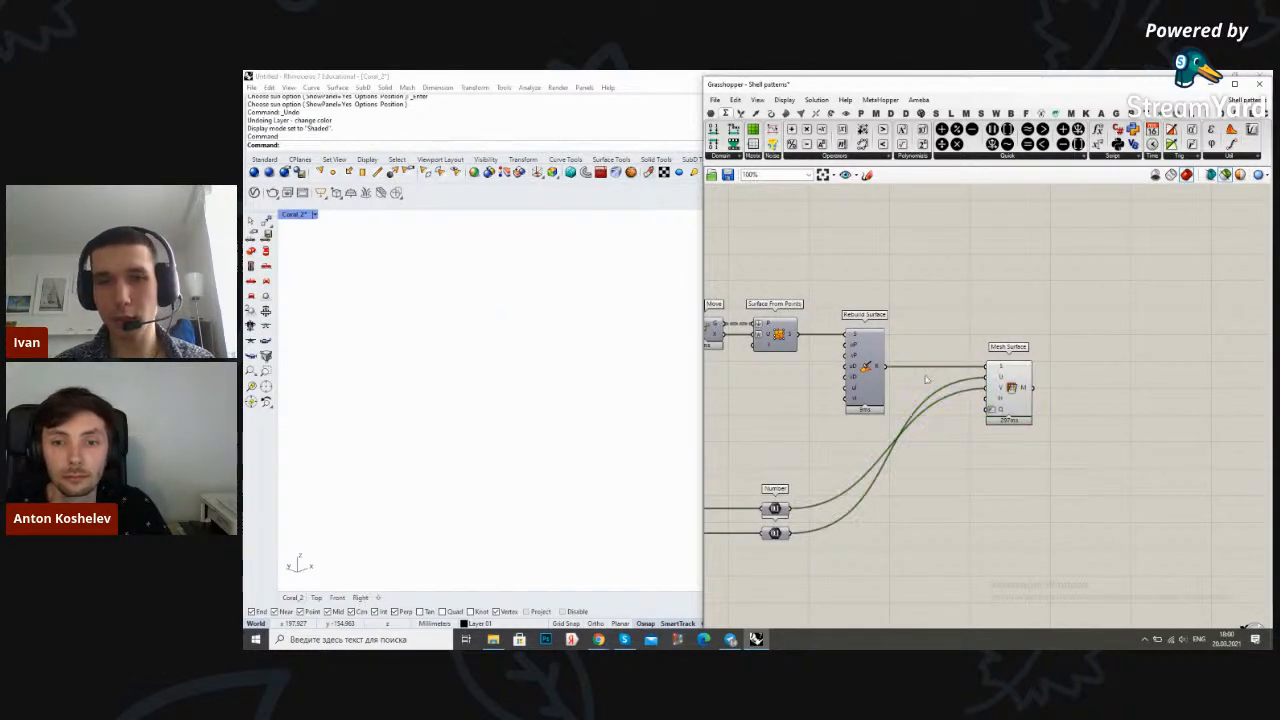
right_drag(927, 378, 931, 369)
click(1012, 380)
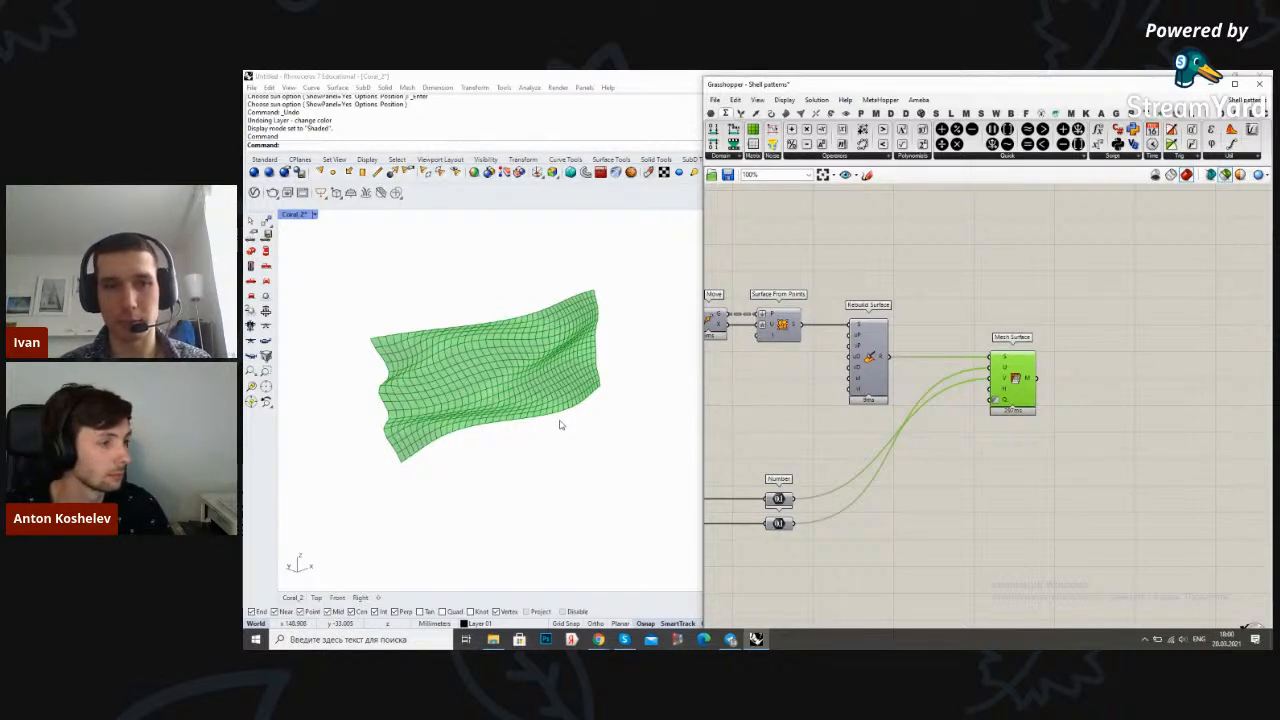
right_drag(999, 383, 888, 383)
click(993, 383)
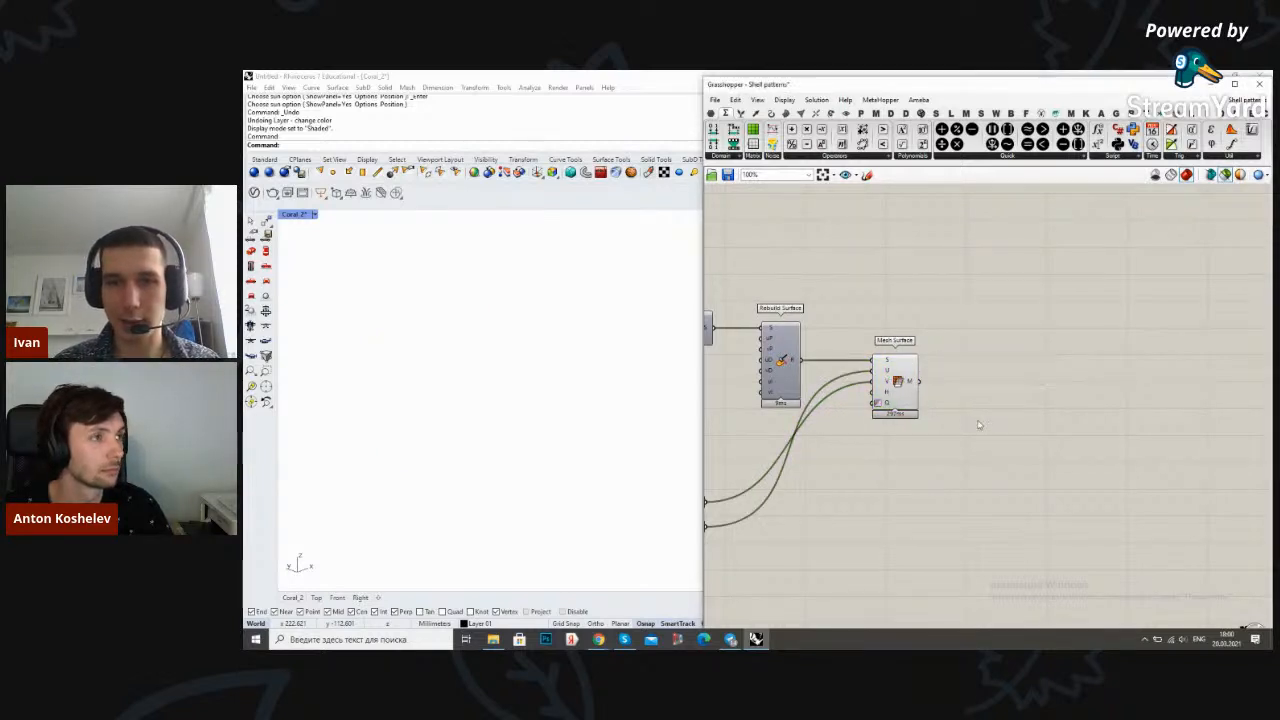
Add an Offset Mesh component and feed its M input from Mesh Surface
double_click(989, 389)
text(offset mesh)
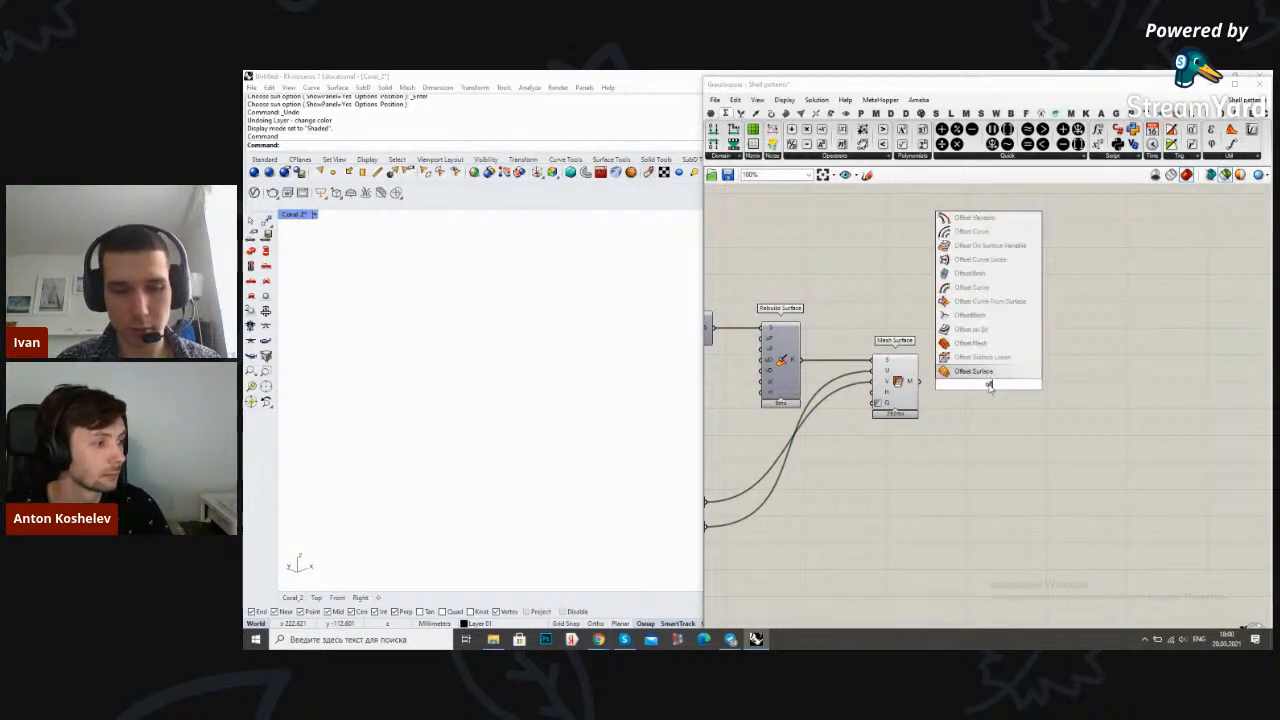
key(Up)
key(Up)
key(Return)
scroll(985, 385, up, 2)
click(988, 400)
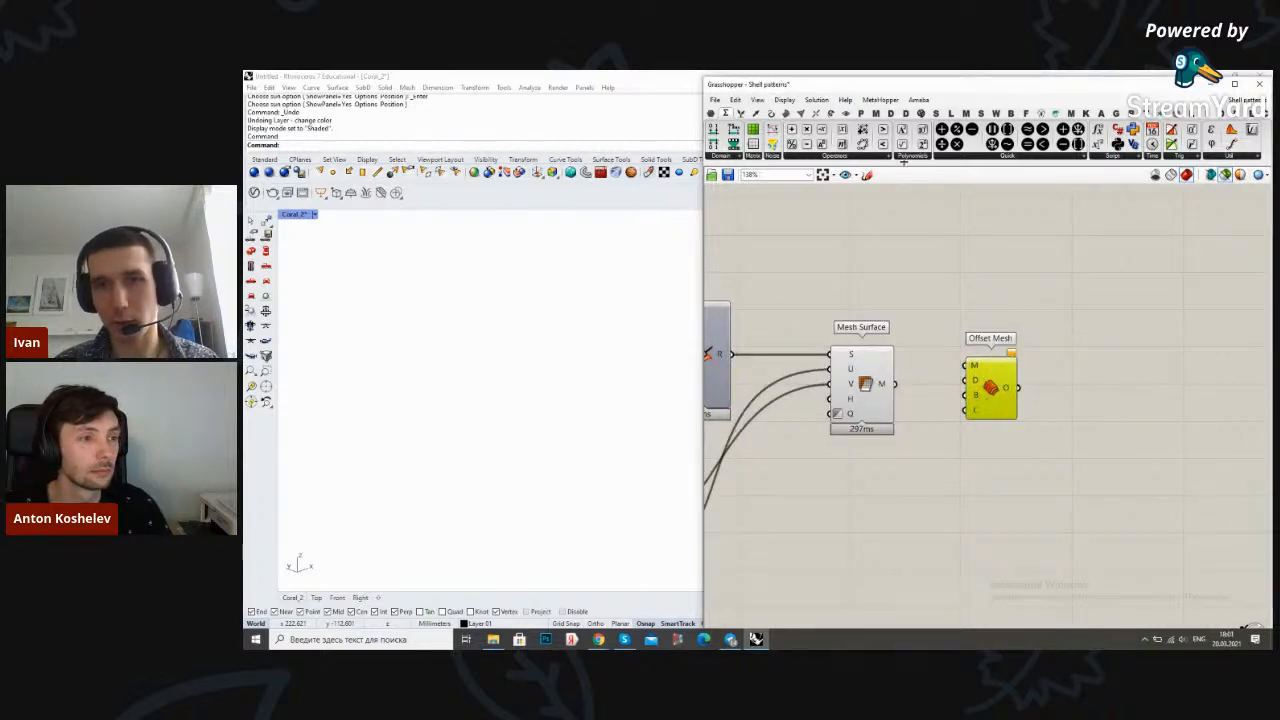
drag(896, 385, 971, 366)
drag(988, 383, 1036, 402)
click(985, 337)
click(880, 384)
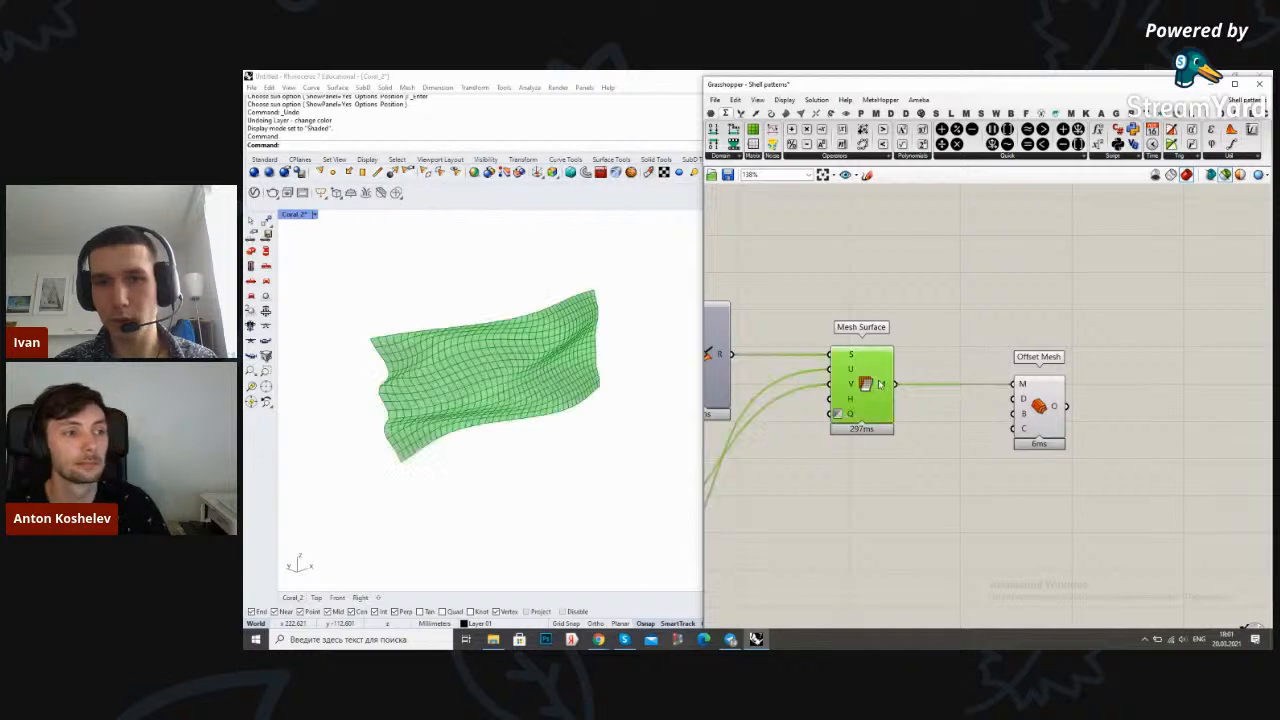
scroll(910, 370, down, 4)
scroll(909, 357, up, 3)
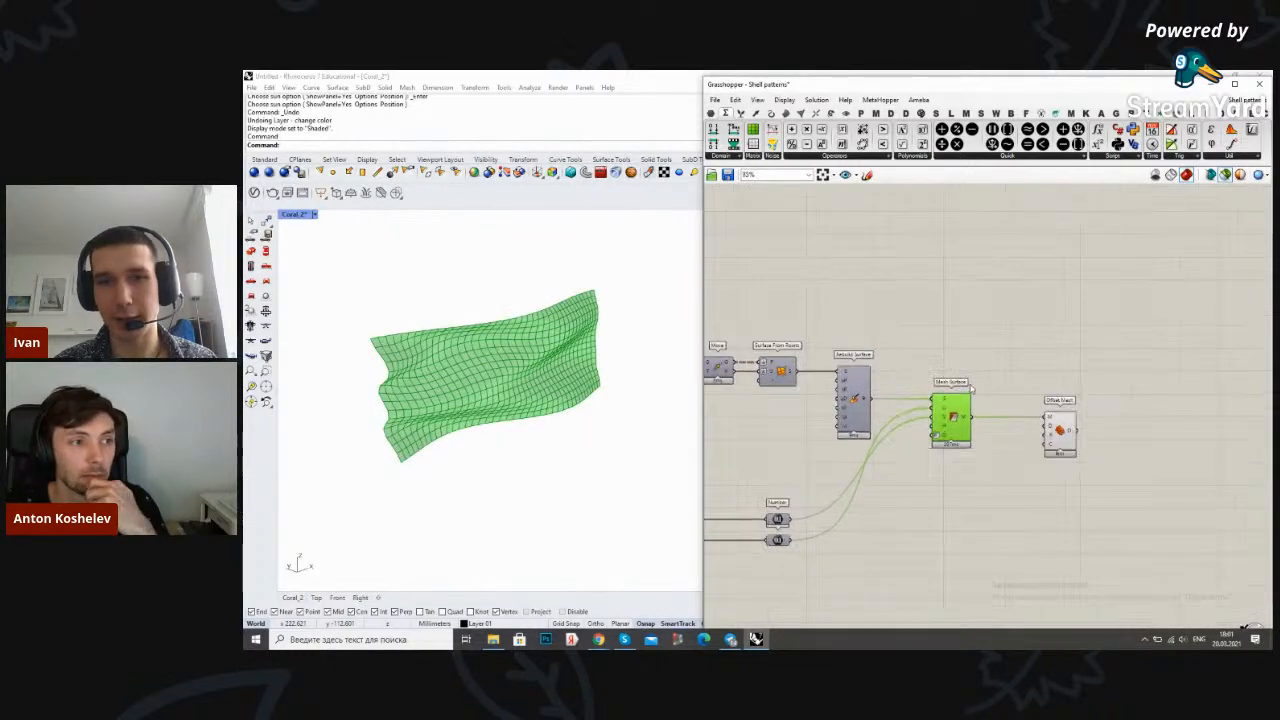
Add an Offset Surface component above Mesh Surface and wire its S input from Rebuild Surface
click(960, 331)
double_click(960, 331)
text(offset)
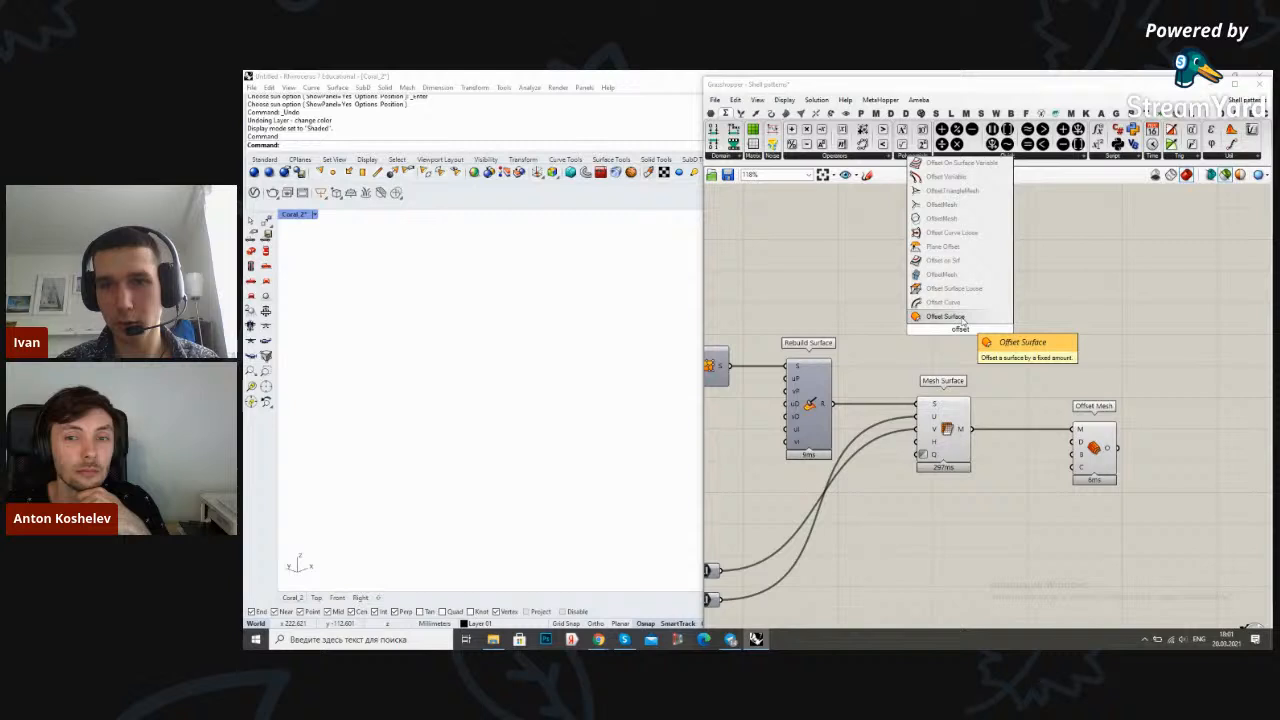
click(962, 317)
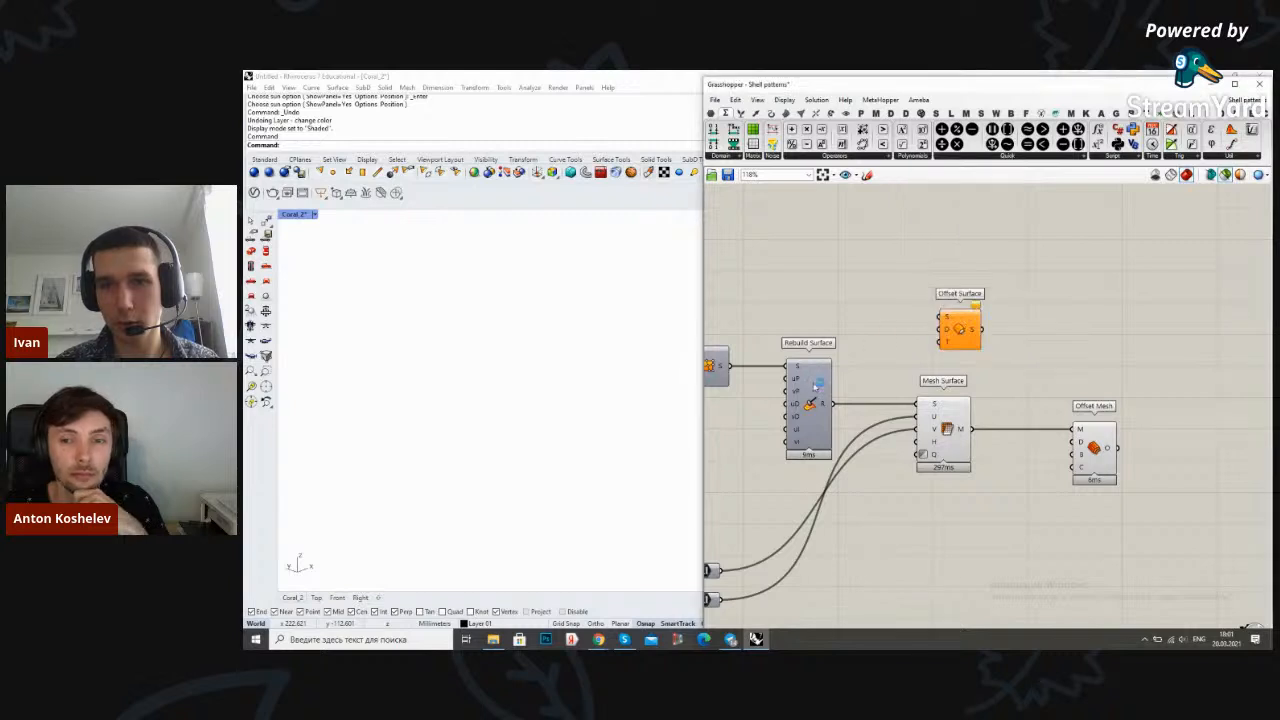
drag(832, 404, 940, 316)
click(956, 326)
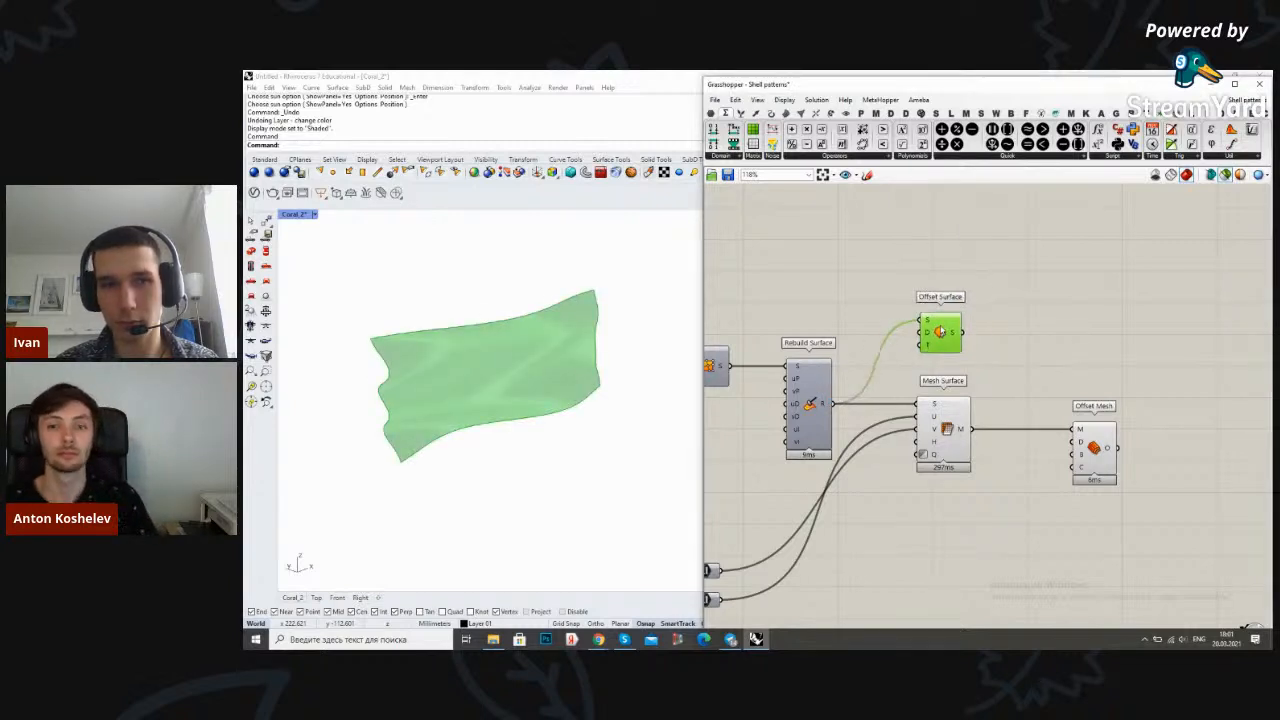
Add a number slider with the value 4.5 and wire it to the D input of Offset Surface
right_drag(883, 298, 927, 292)
double_click(917, 285)
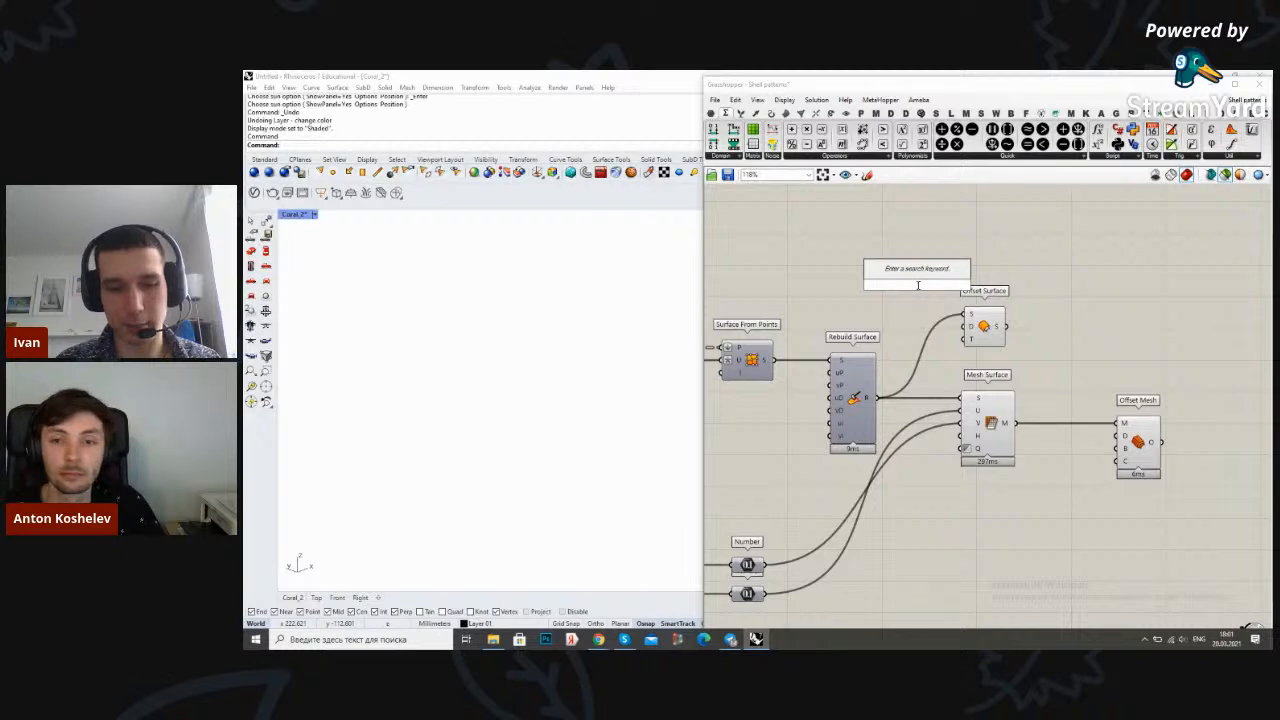
text(slider)
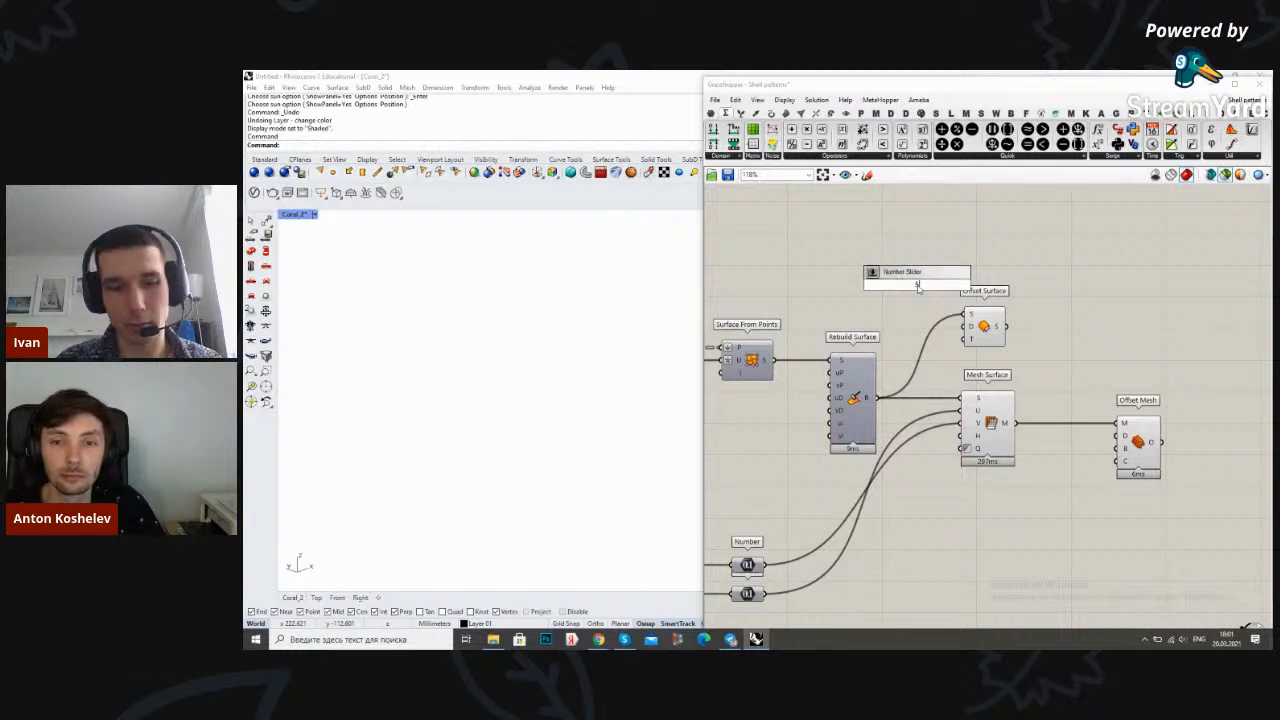
key(BackSpace)
key(BackSpace)
key(BackSpace)
key(BackSpace)
key(BackSpace)
key(BackSpace)
text(slider)
key(Return)
scroll(918, 289, up, 2)
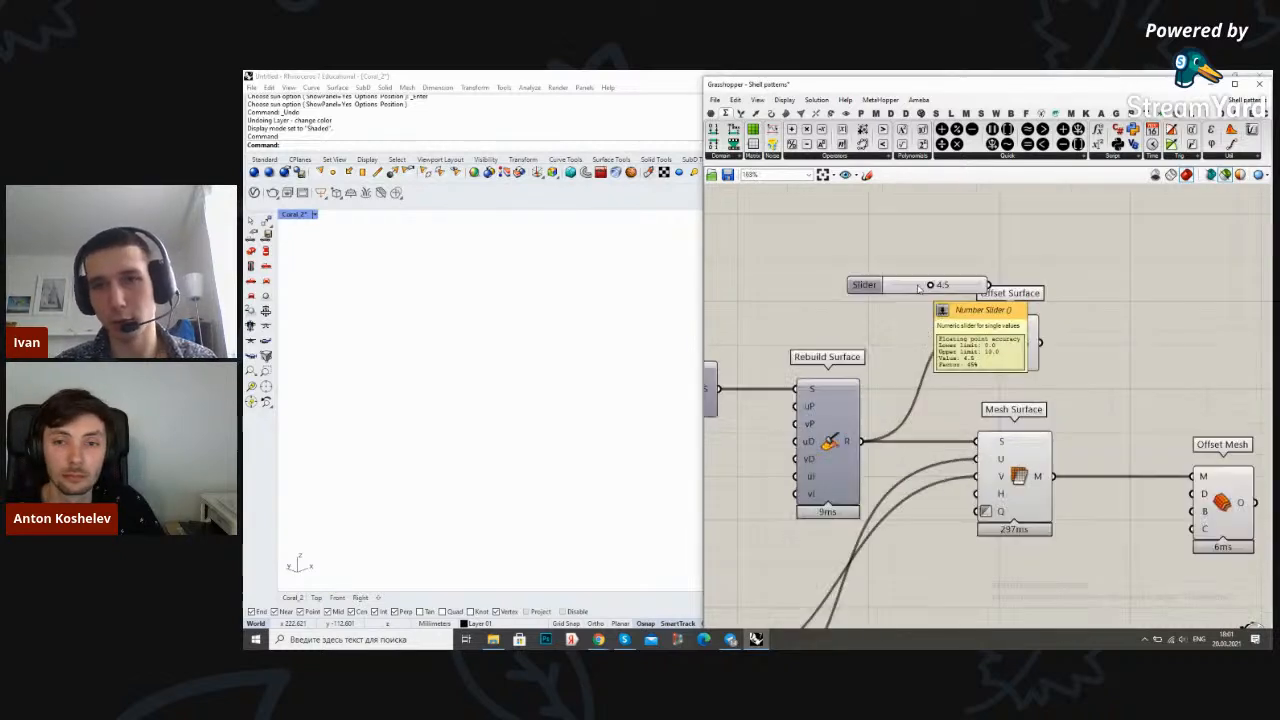
drag(928, 338, 992, 342)
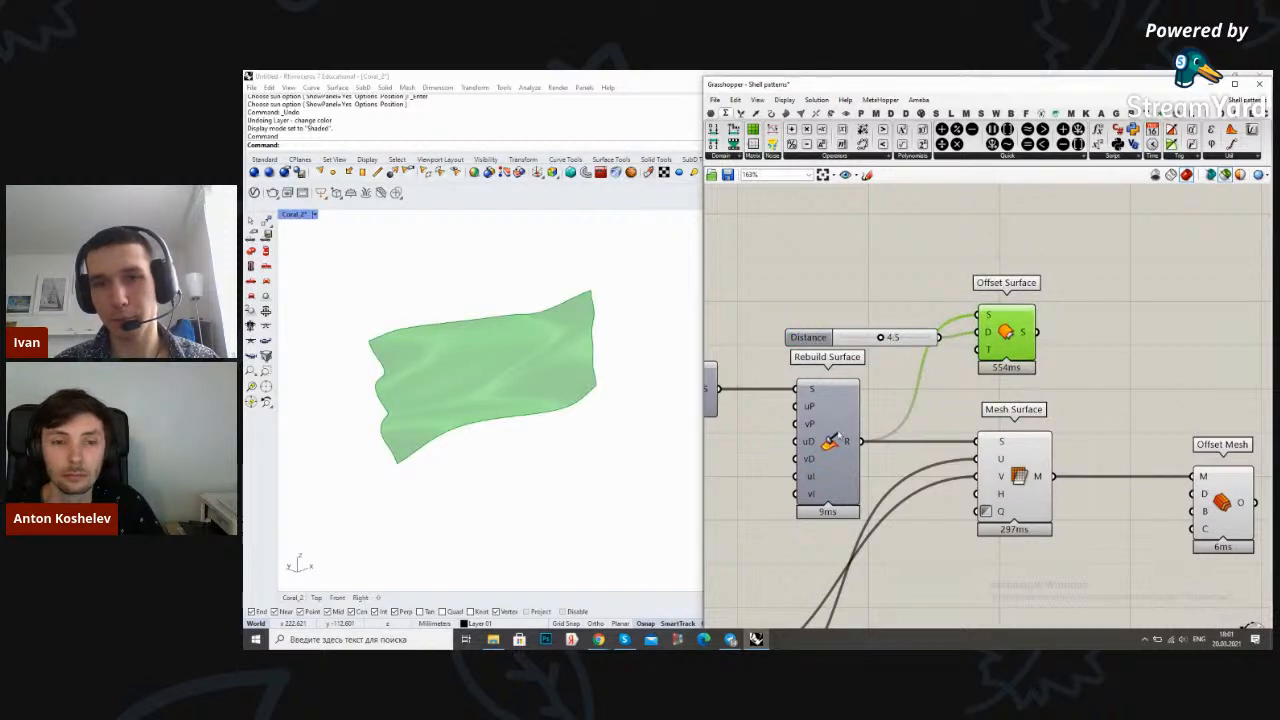
Compare the rebuilt and offset surfaces, and move Mesh Surface further away from Rebuild Surface
click(839, 443)
click(1023, 352)
scroll(1040, 345, down, 3)
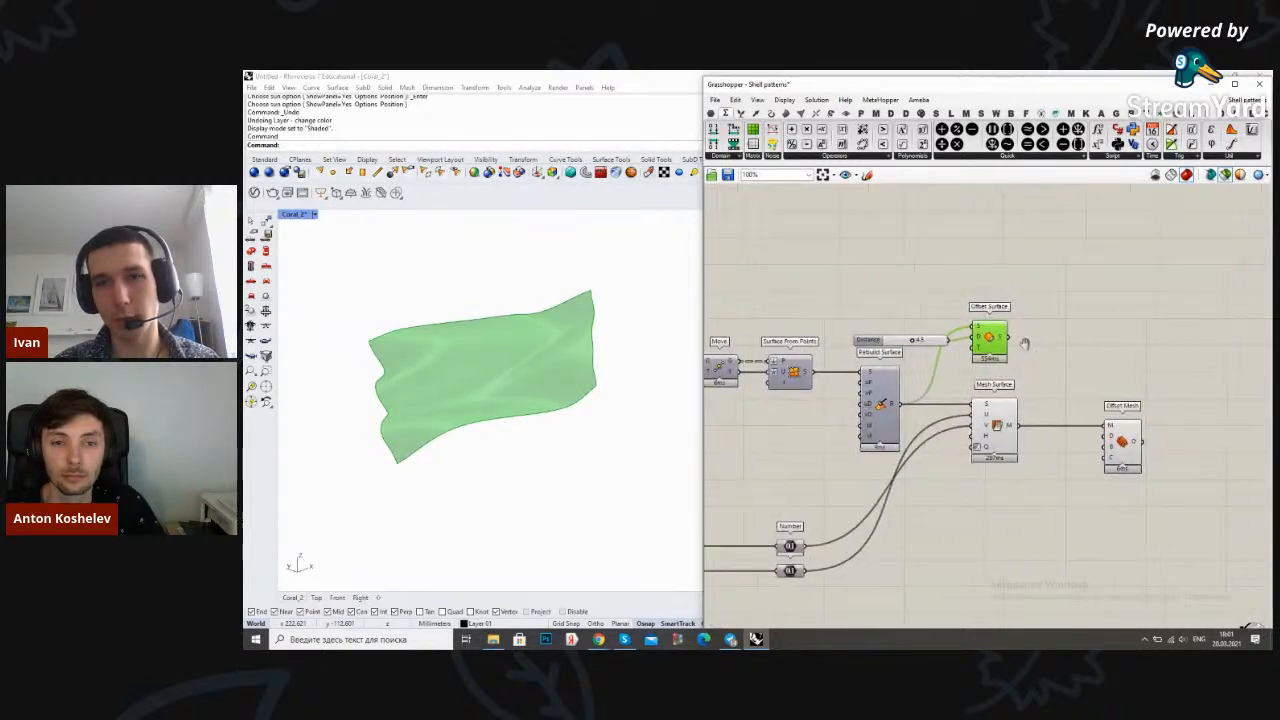
scroll(962, 362, up, 2)
click(933, 444)
click(1006, 366)
right_drag(1006, 366, 995, 367)
drag(914, 348, 914, 352)
click(968, 351)
drag(915, 430, 982, 433)
click(1010, 352)
right_drag(1010, 352, 1000, 296)
Duplicate Mesh Surface above the original, keeping its U and V division inputs
alt+drag(978, 360, 981, 314)
click(1036, 296)
click(1034, 316)
right_drag(1034, 316, 1011, 319)
Delete Offset Mesh and wire the S input of the copied Mesh Surface from Offset Surface
click(1038, 410)
key(Delete)
click(956, 320)
drag(1036, 343, 818, 250)
drag(866, 290, 867, 277)
click(1030, 278)
right_drag(1030, 278, 1012, 296)
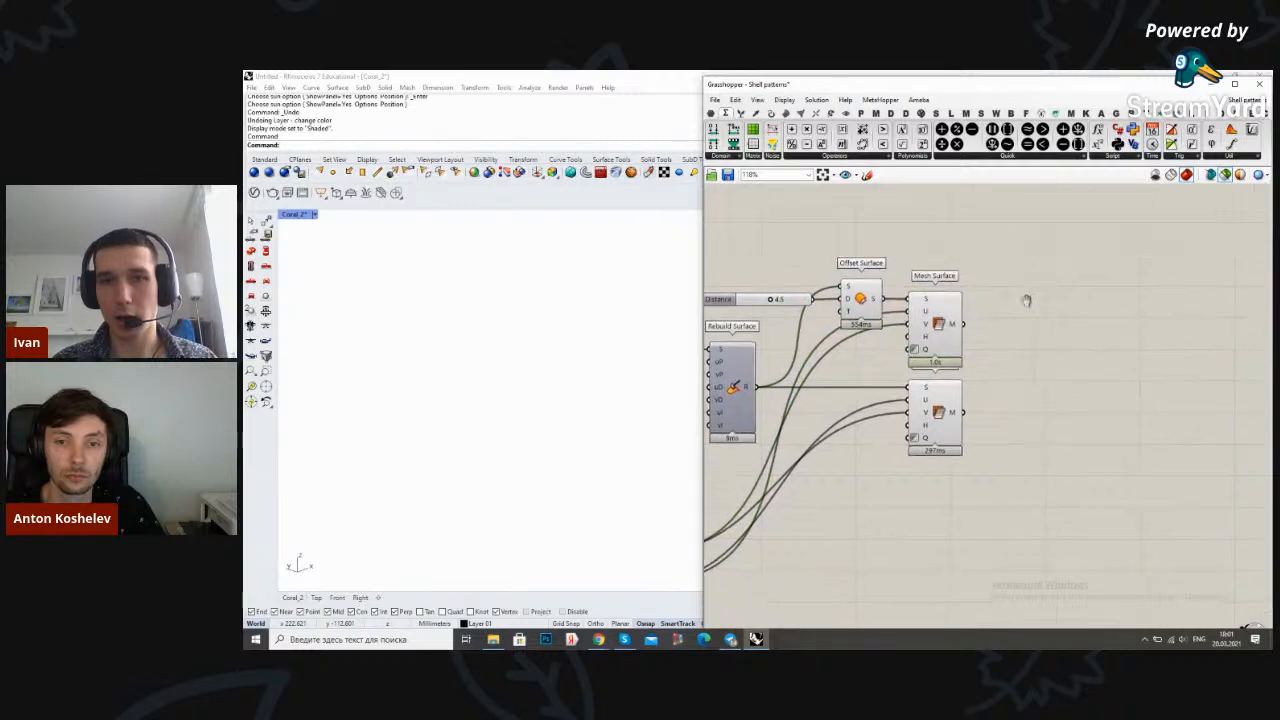
Show both Mesh Surface results together, and turn off the preview of Offset Surface
scroll(1010, 290, up, 1)
click(925, 342)
shift+click(922, 421)
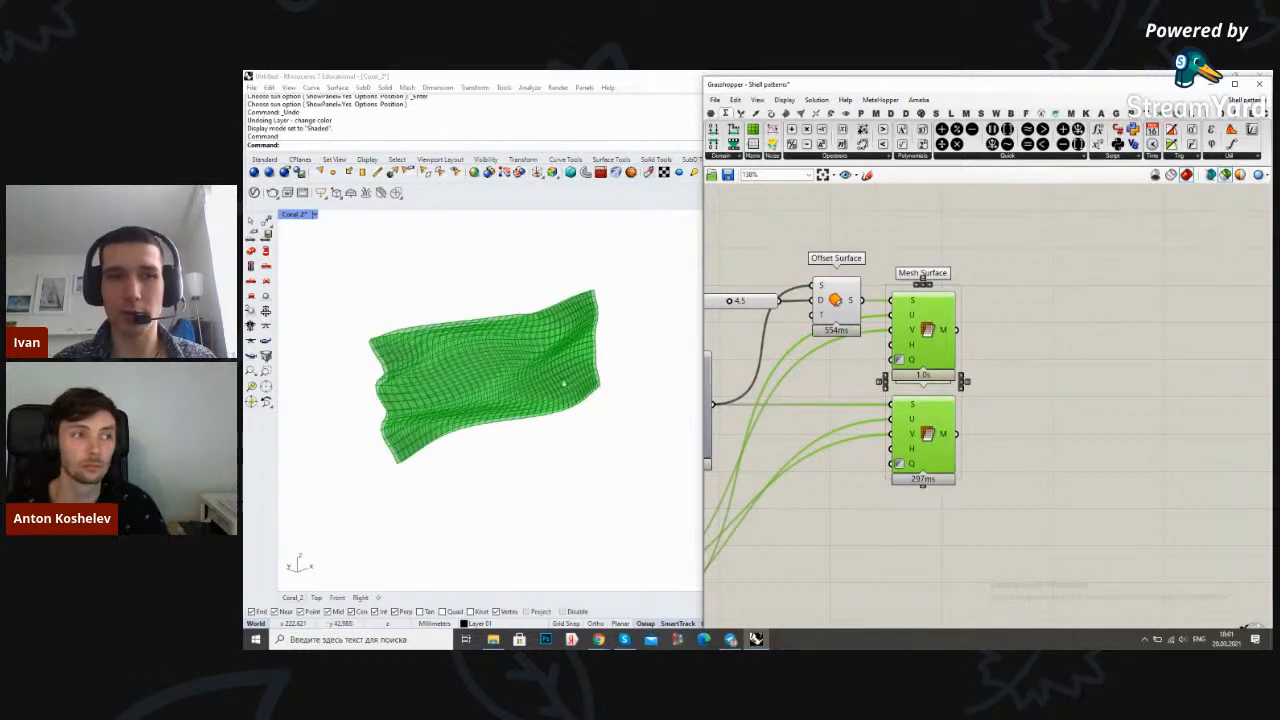
scroll(379, 425, up, 5)
scroll(373, 423, down, 5)
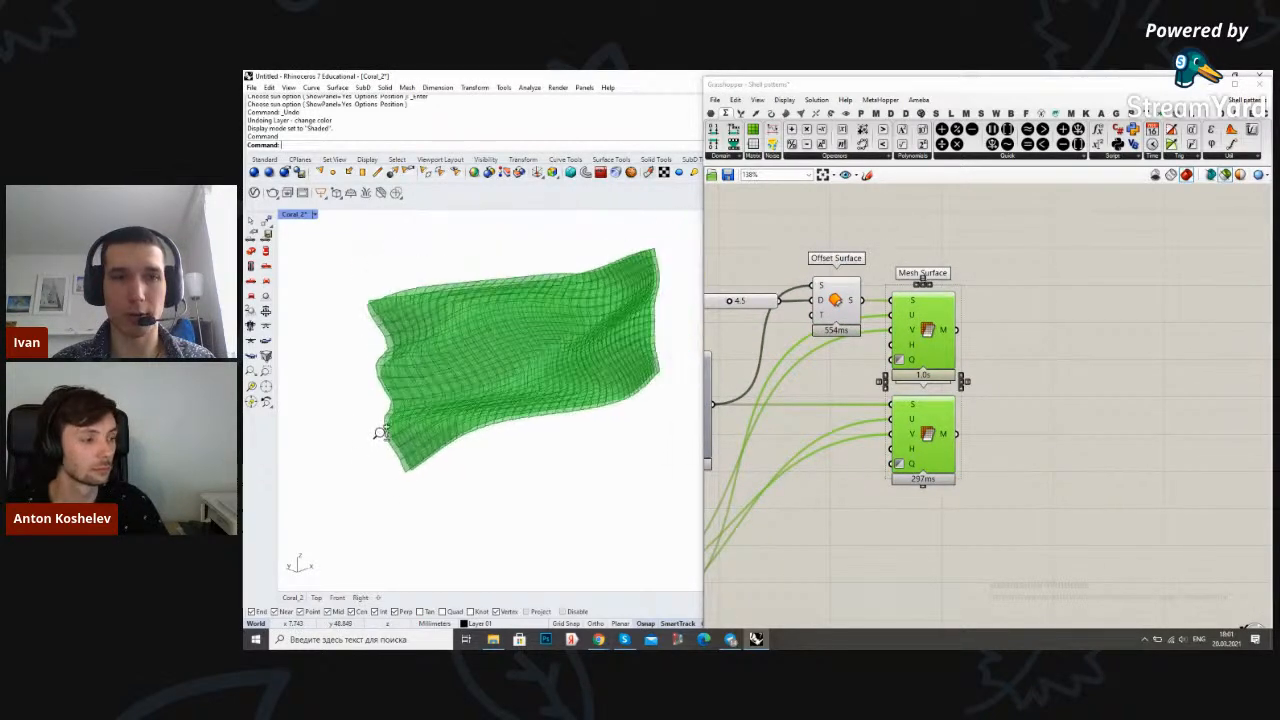
click(840, 314)
right_click(866, 263)
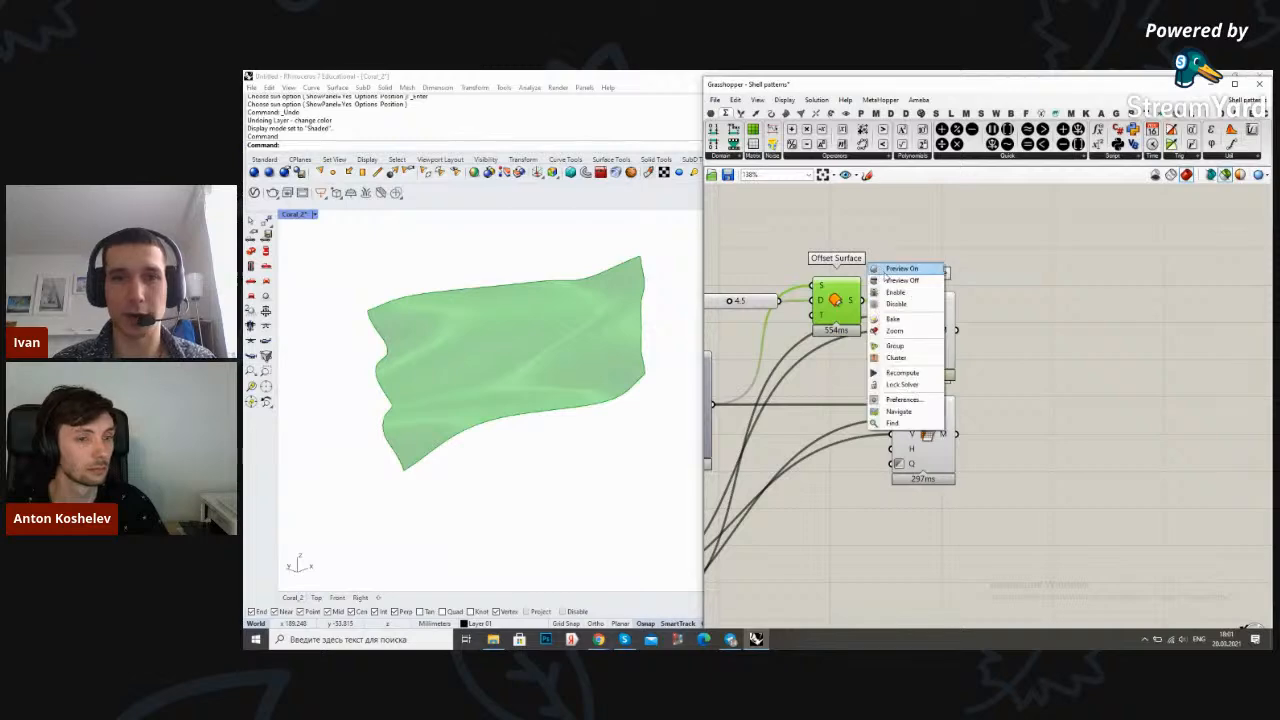
click(894, 279)
click(893, 257)
Compare the original mesh and the offset mesh by showing the two Mesh Surface results one at a time
click(912, 311)
click(926, 421)
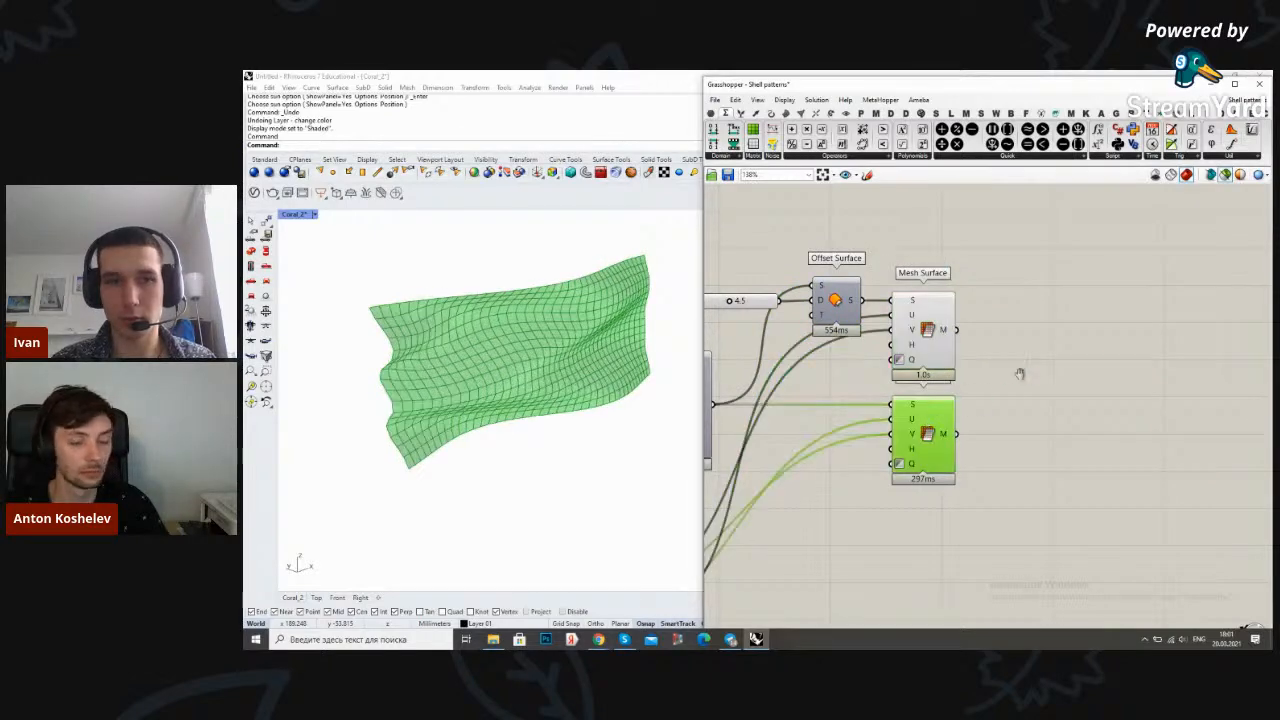
right_drag(1029, 371, 996, 381)
click(905, 372)
click(910, 438)
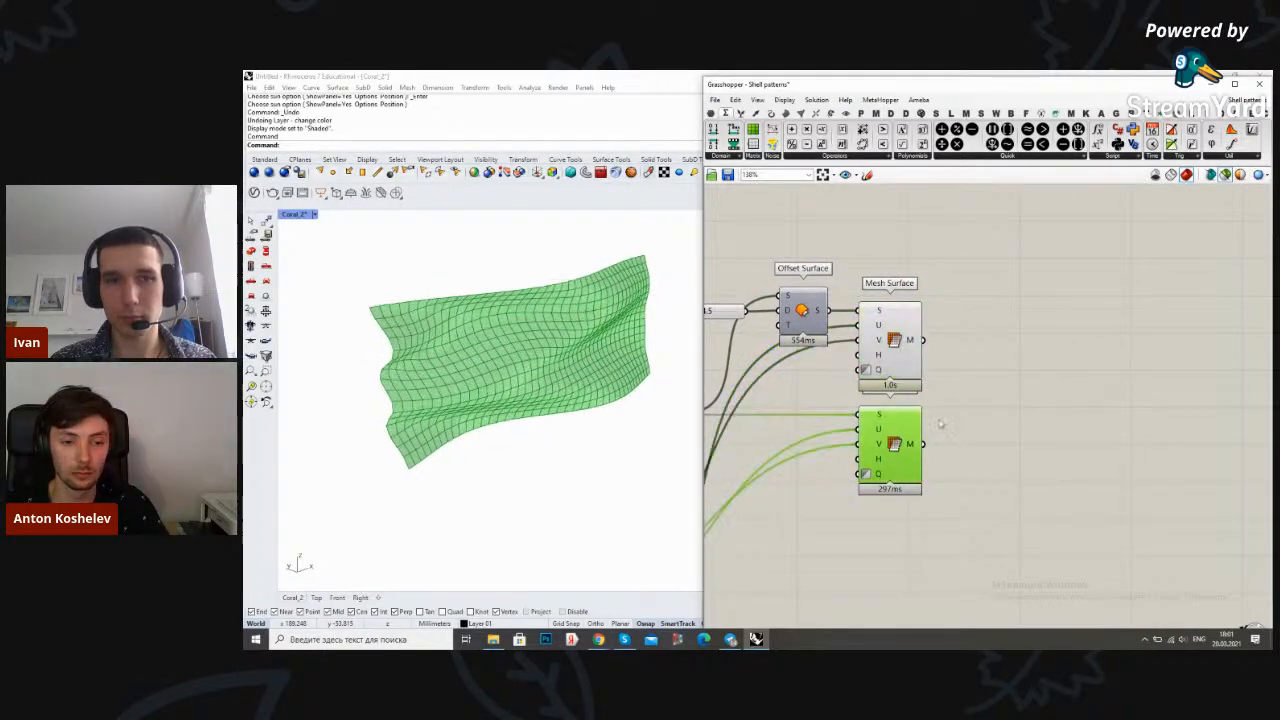
click(896, 368)
click(893, 440)
click(975, 380)
scroll(960, 380, down, 2)
click(870, 352)
mouse_move(879, 355)
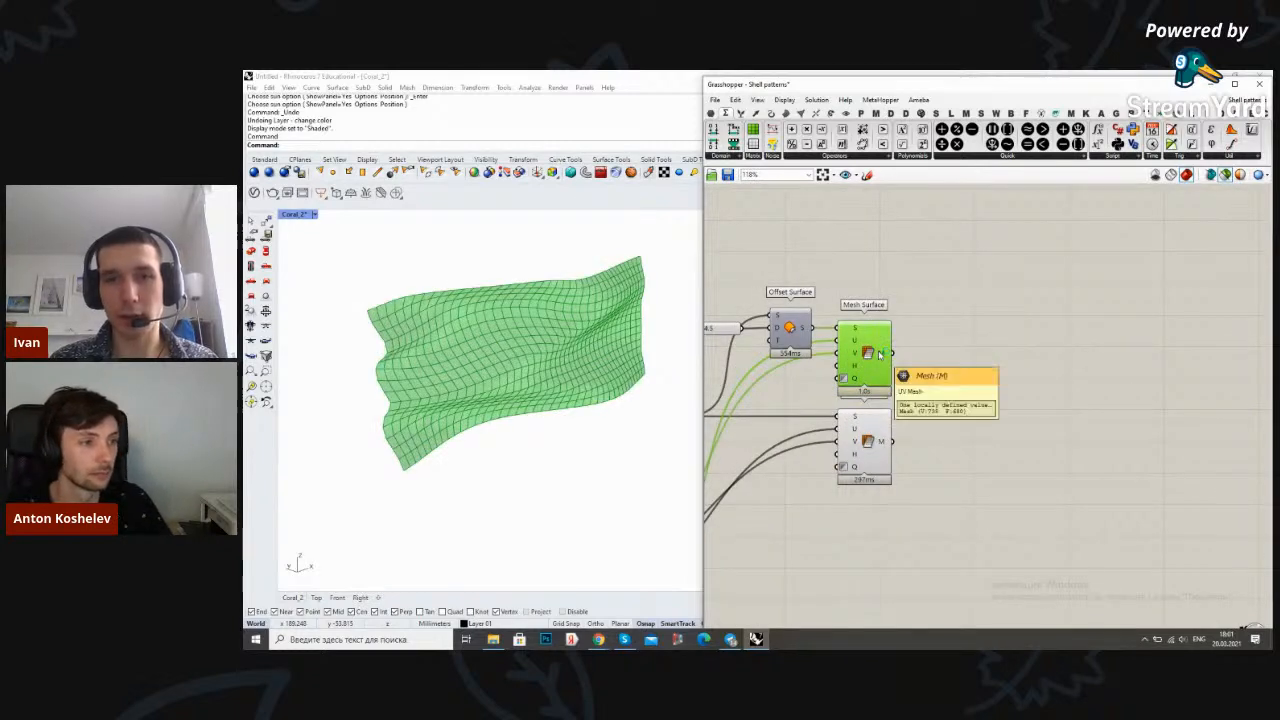
Add two Mesh Explode components and wire the M input of each from its own Mesh Surface
double_click(994, 335)
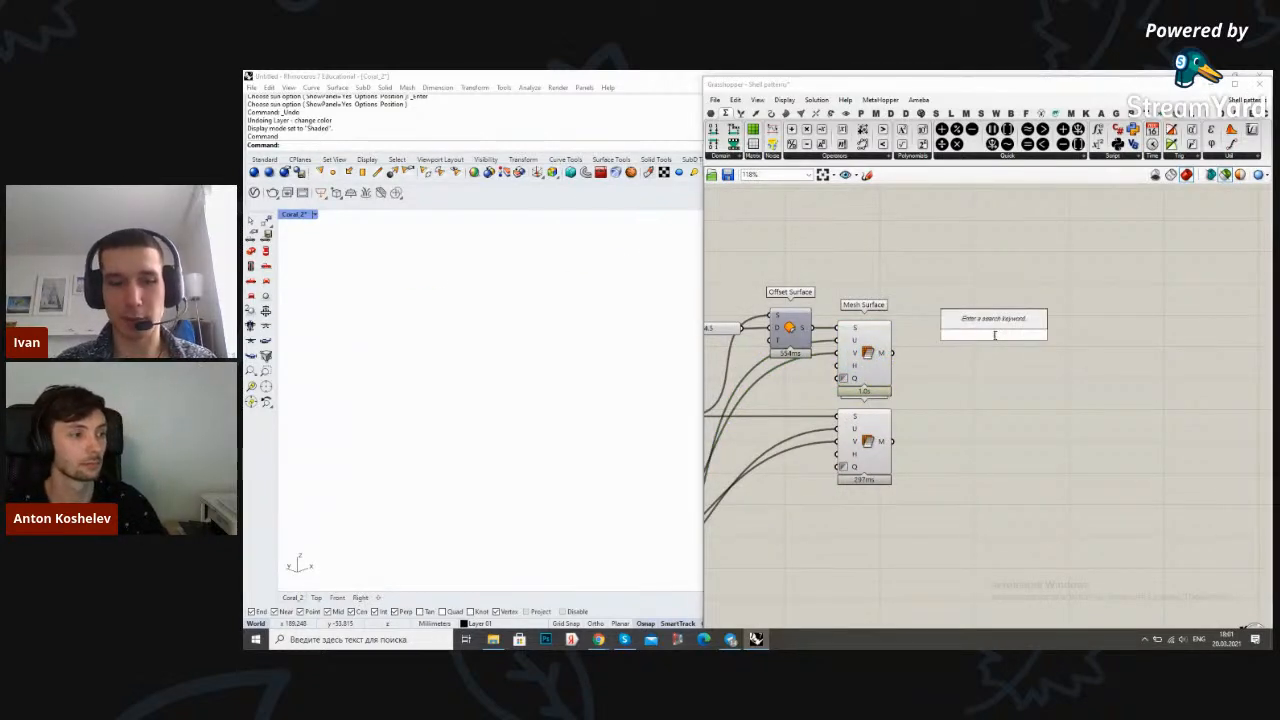
text(exp)
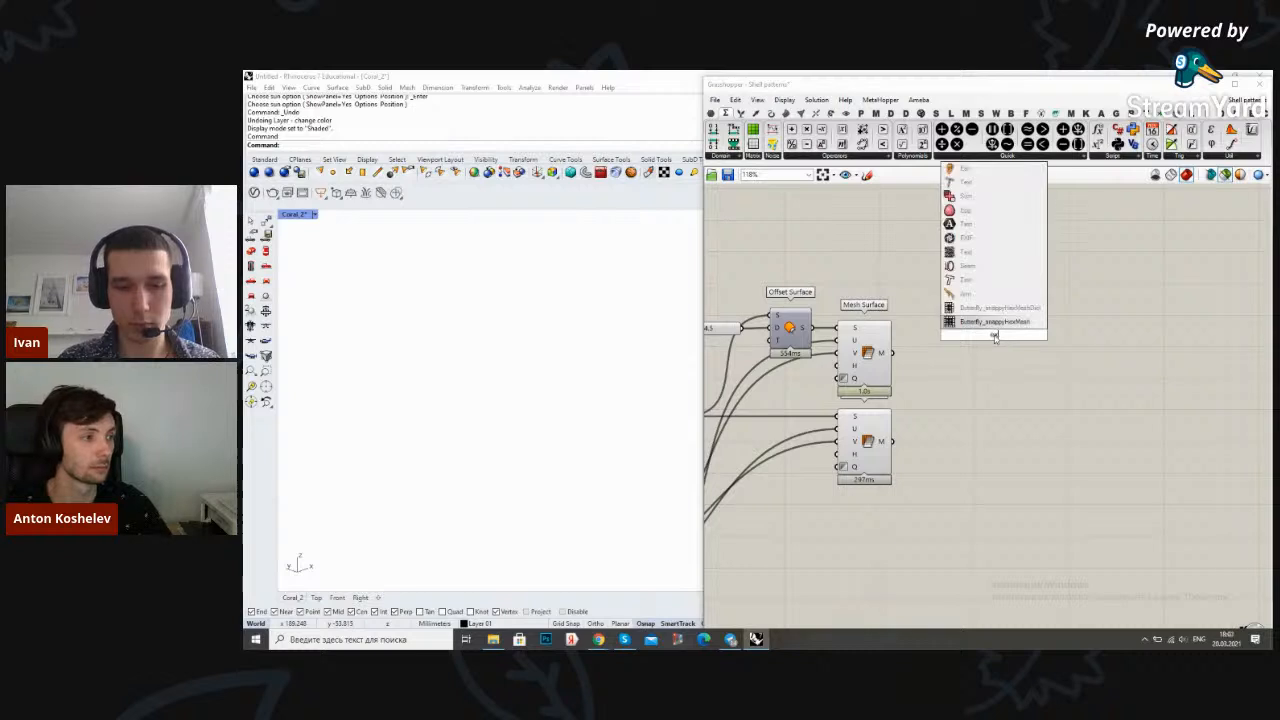
text(lode)
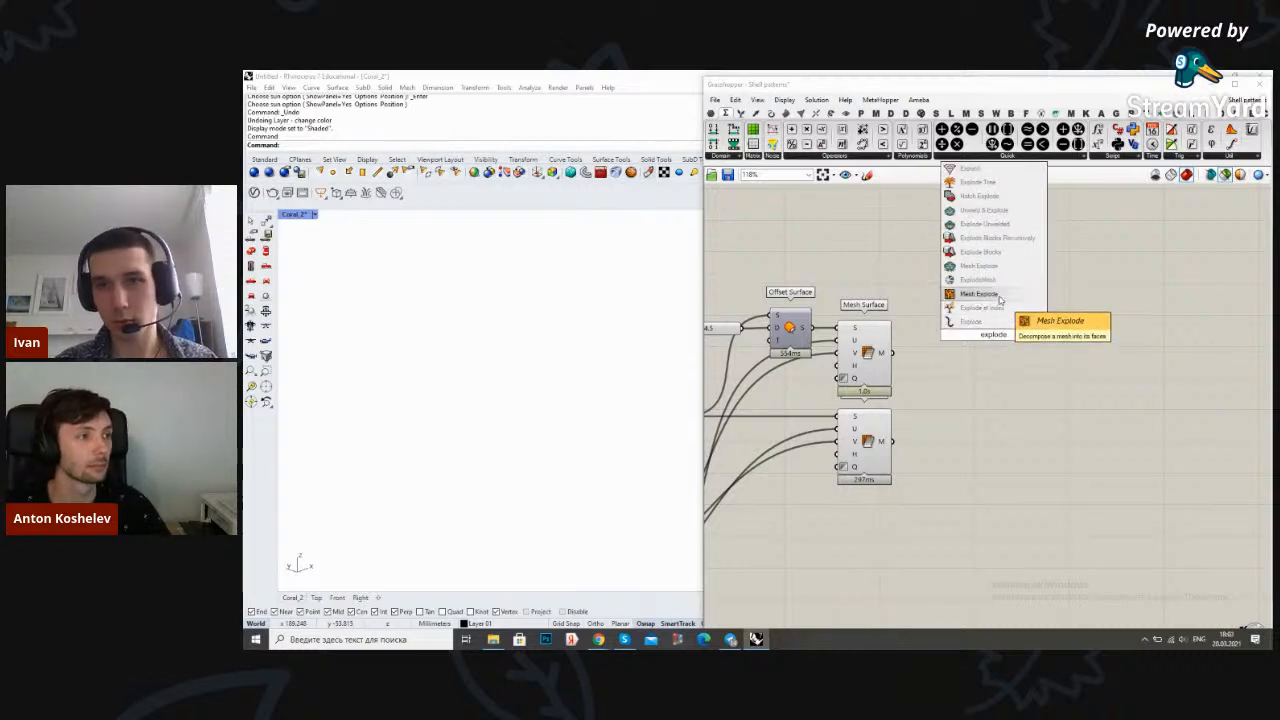
click(975, 323)
drag(892, 352, 941, 356)
drag(979, 445, 980, 443)
drag(893, 441, 966, 336)
Turn off the preview of both Mesh Surface components and stop limiting the preview to selected objects
click(917, 496)
drag(917, 496, 880, 336)
right_click(920, 291)
click(950, 296)
click(1023, 294)
click(1224, 174)
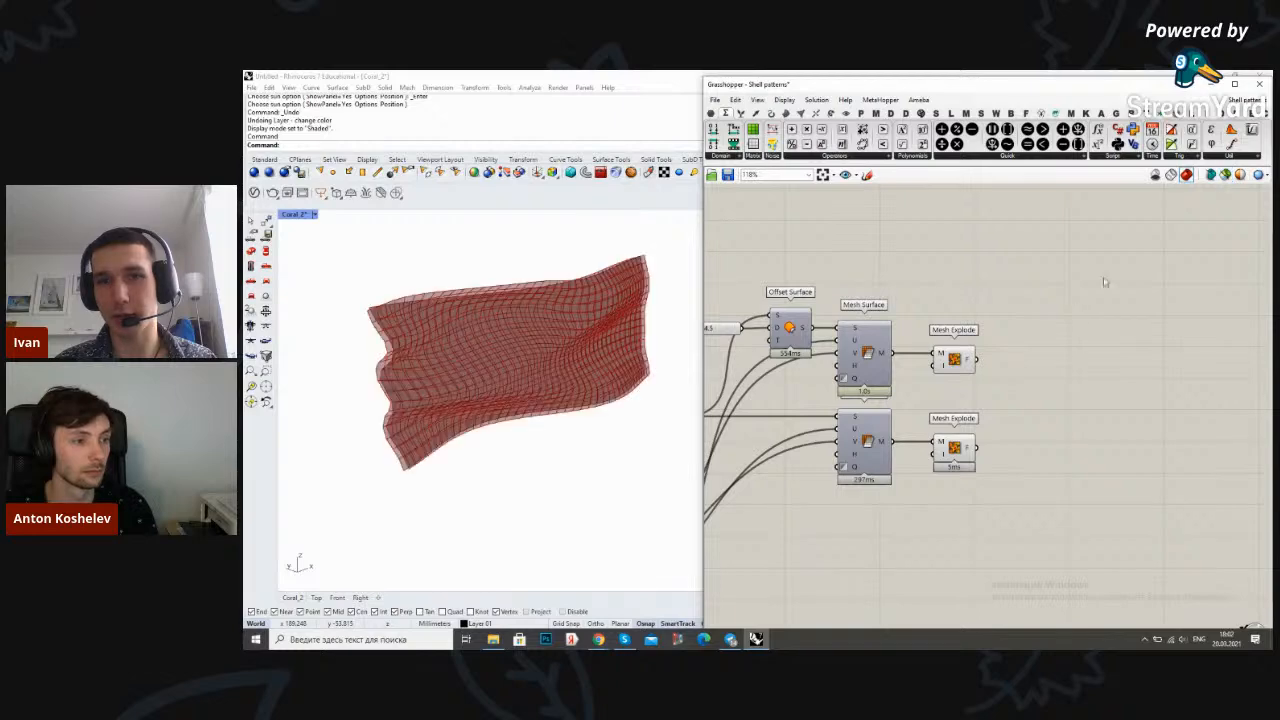
Turn off the preview of the Mesh Explode that splits the offset surface's mesh
scroll(1032, 362, down, 4)
mouse_move(1000, 374)
right_down()
mouse_move(1094, 351)
mouse_move(1010, 360)
right_up()
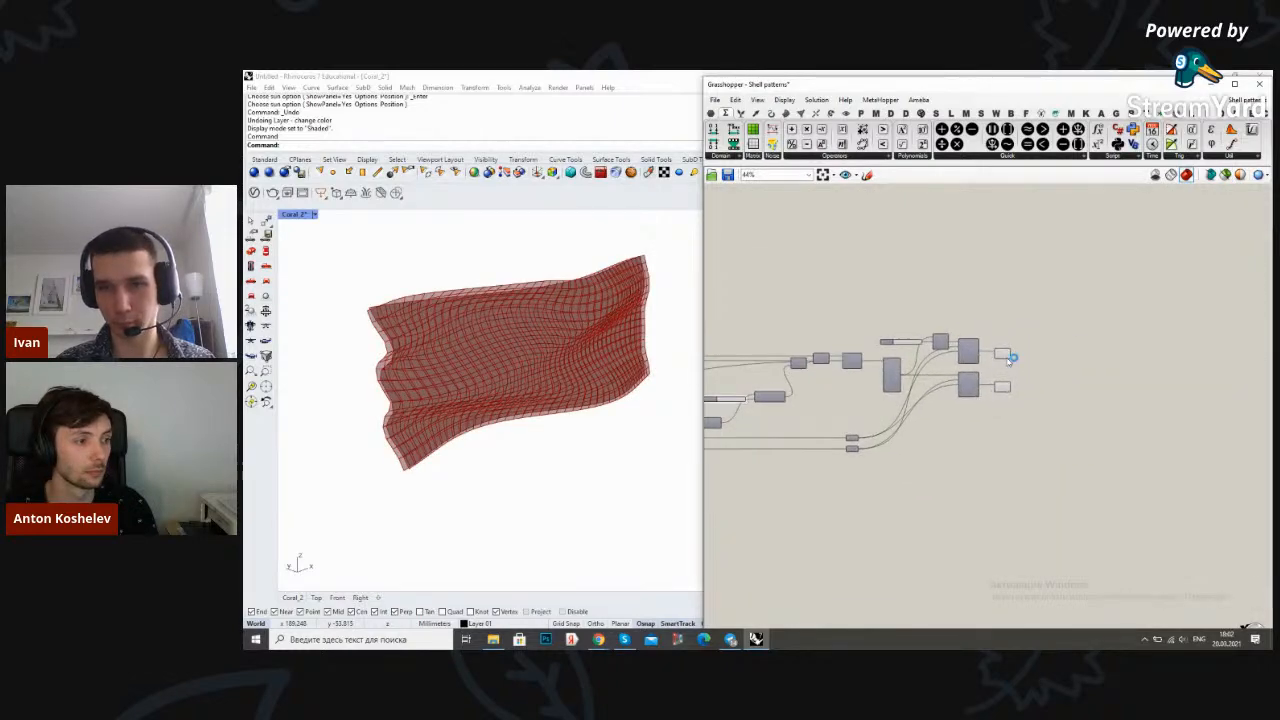
scroll(1006, 360, up, 4)
scroll(1008, 362, up, 1)
click(1000, 350)
click(1072, 344)
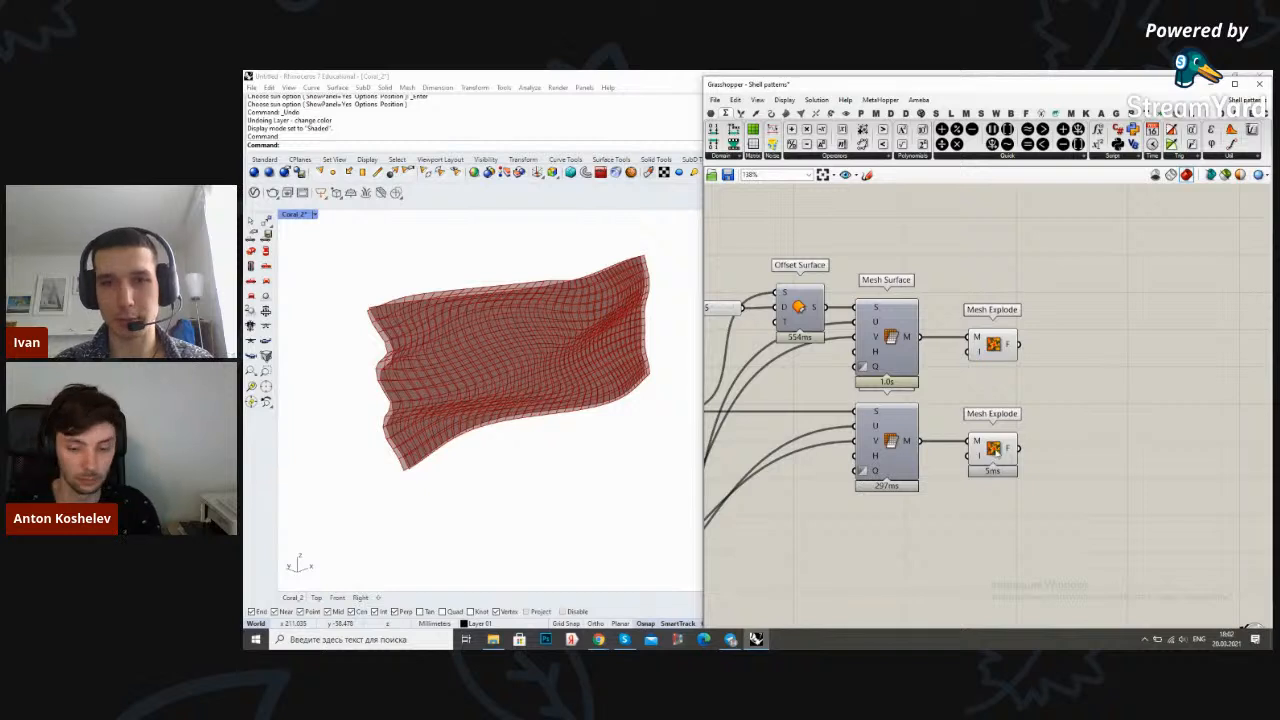
click(1003, 345)
right_click(1040, 307)
click(1060, 323)
scroll(1054, 332, down, 2)
right_drag(1063, 379, 974, 382)
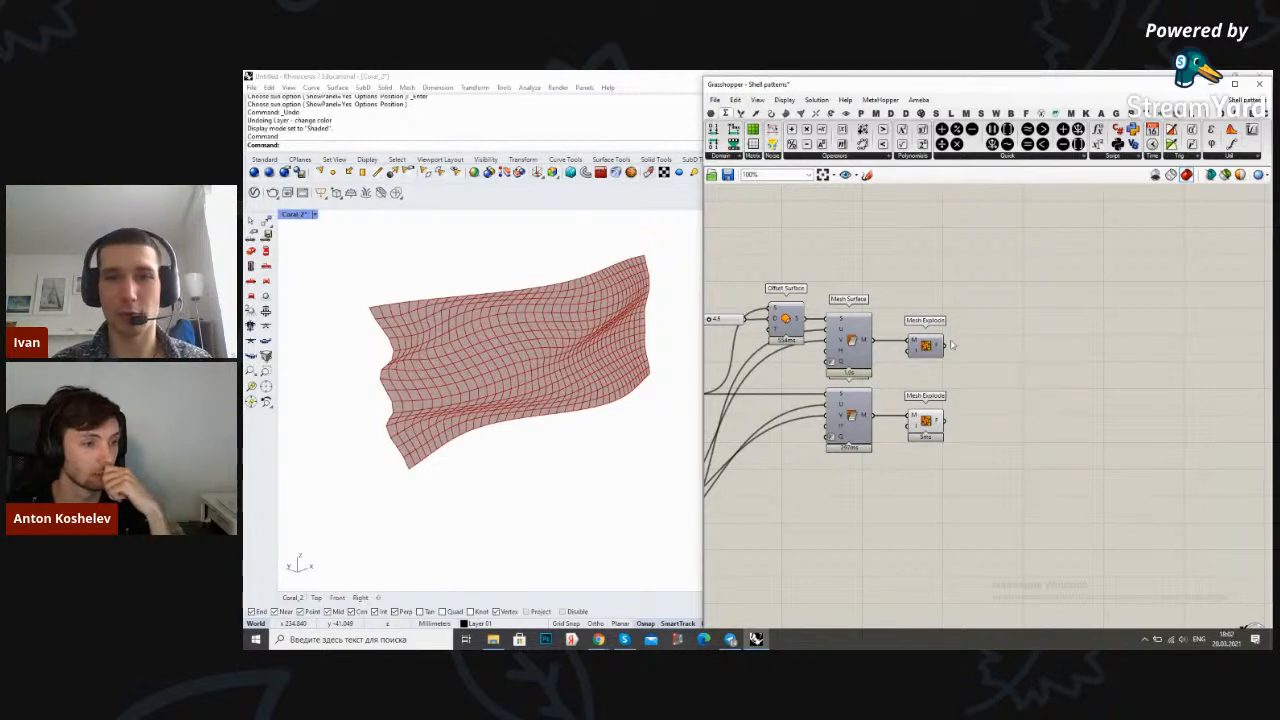
scroll(923, 352, up, 2)
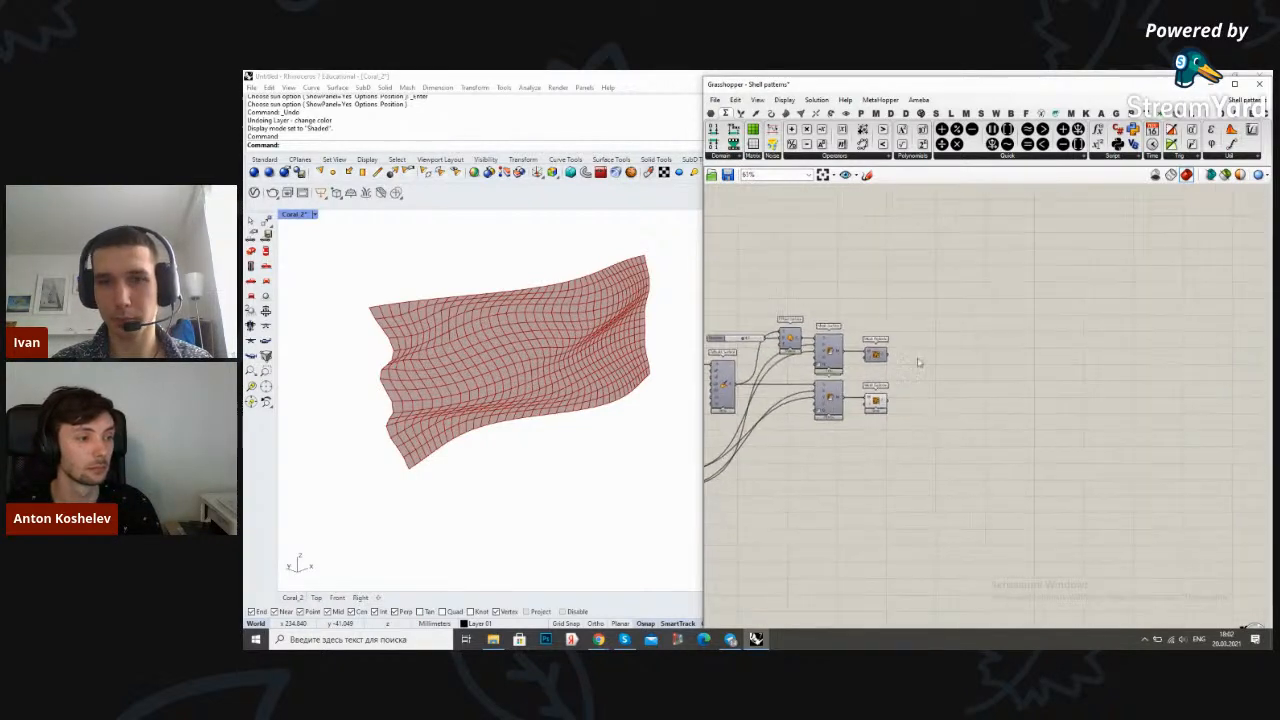
scroll(914, 362, down, 2)
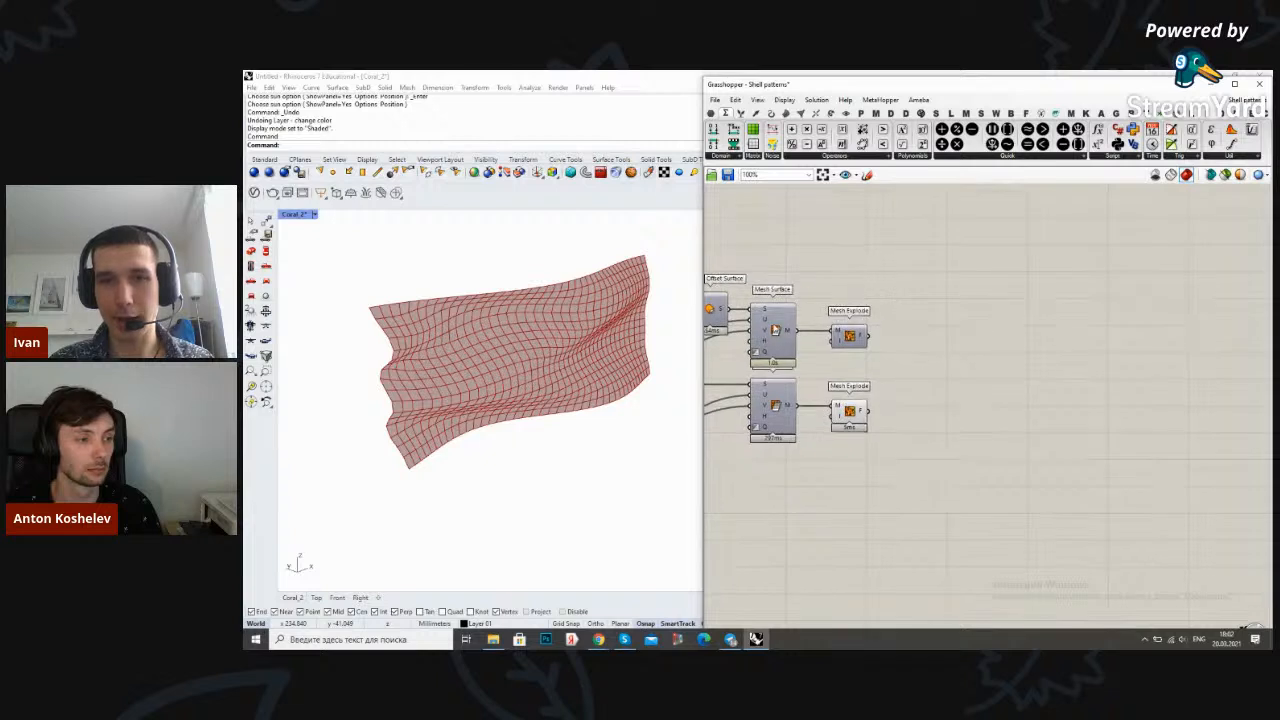
click(786, 352)
click(763, 405)
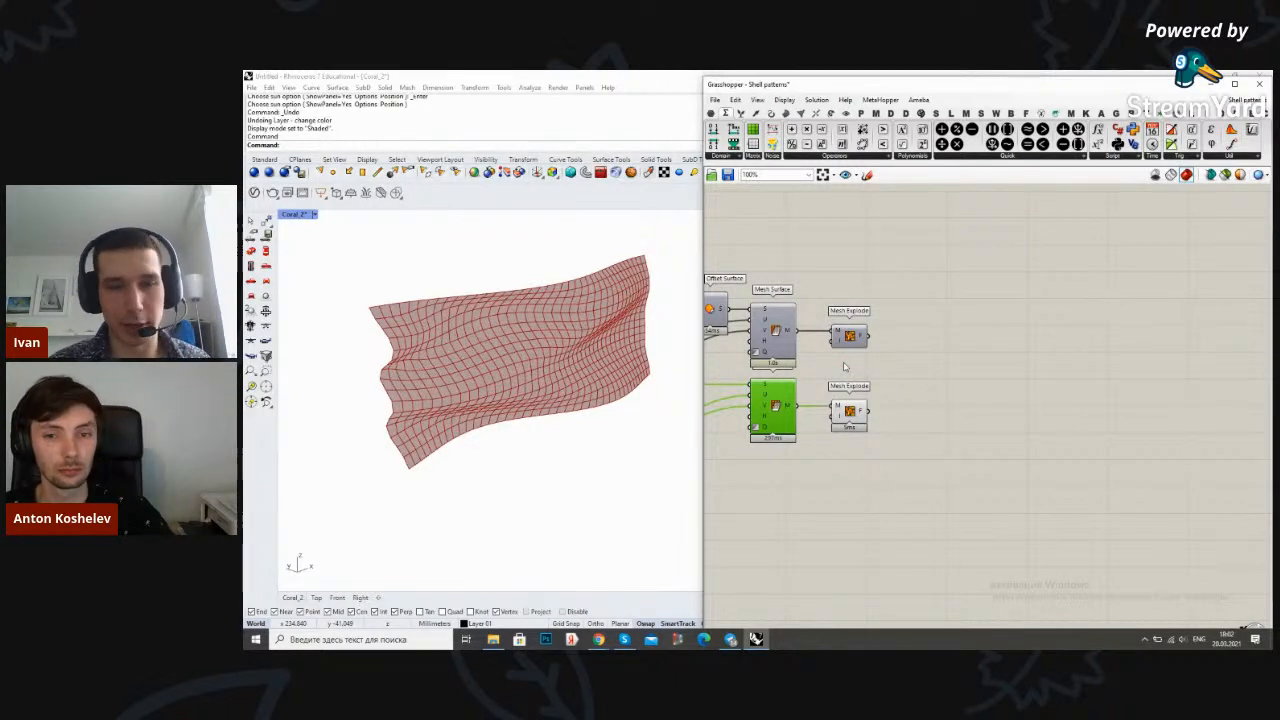
right_click(940, 377)
key(Escape)
scroll(930, 375, up, 2)
click(810, 398)
click(918, 366)
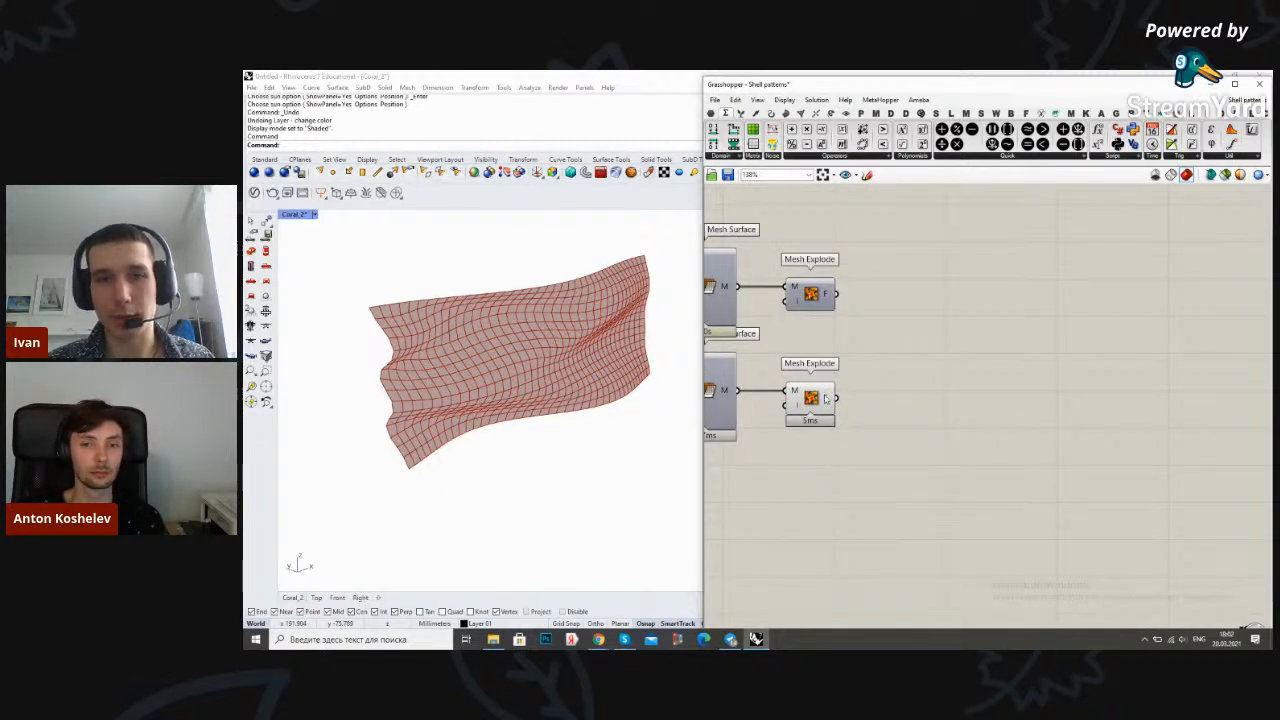
Add a Partition List component and wire its L input from the F output of the original surface's Mesh Explode
double_click(965, 374)
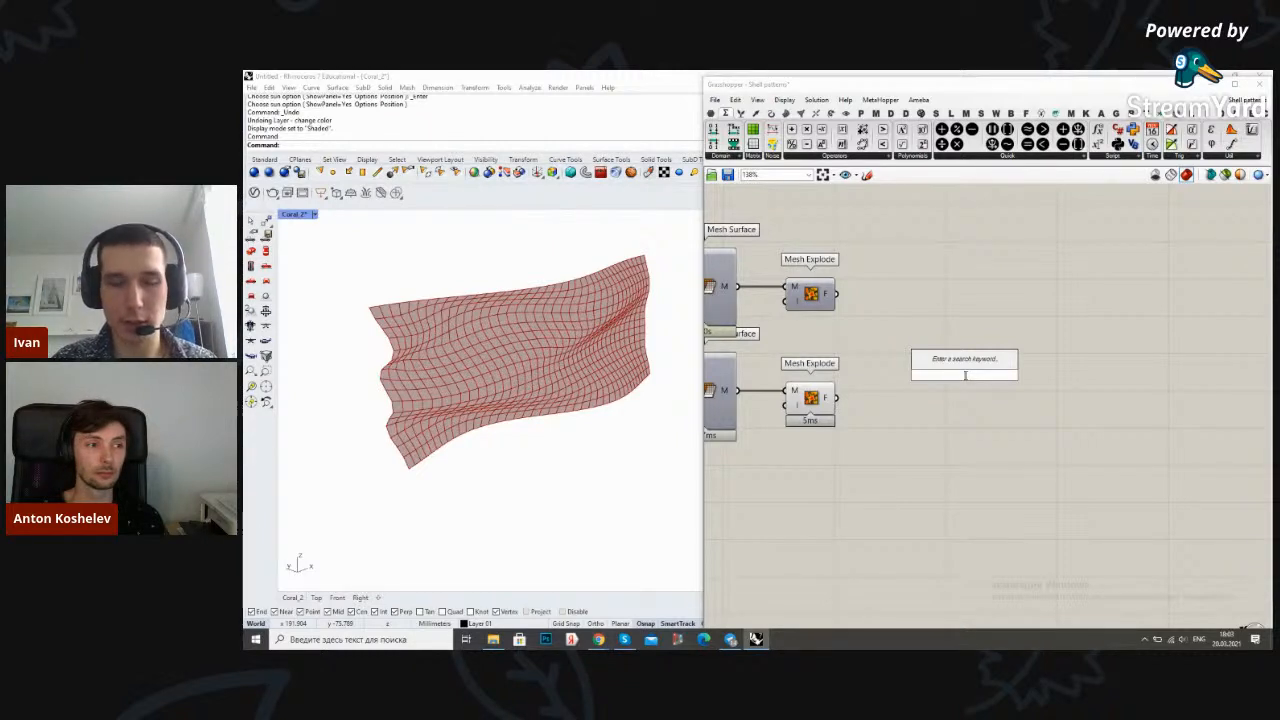
text(partition l)
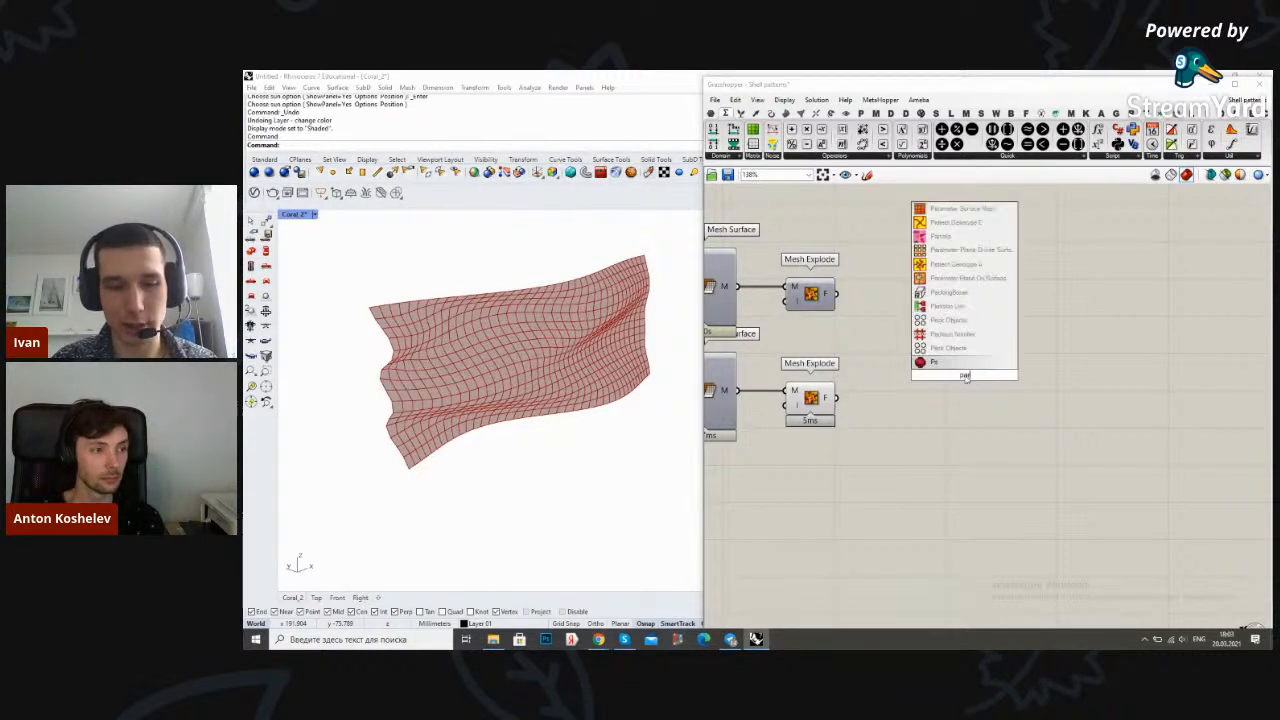
key(Return)
drag(828, 398, 978, 412)
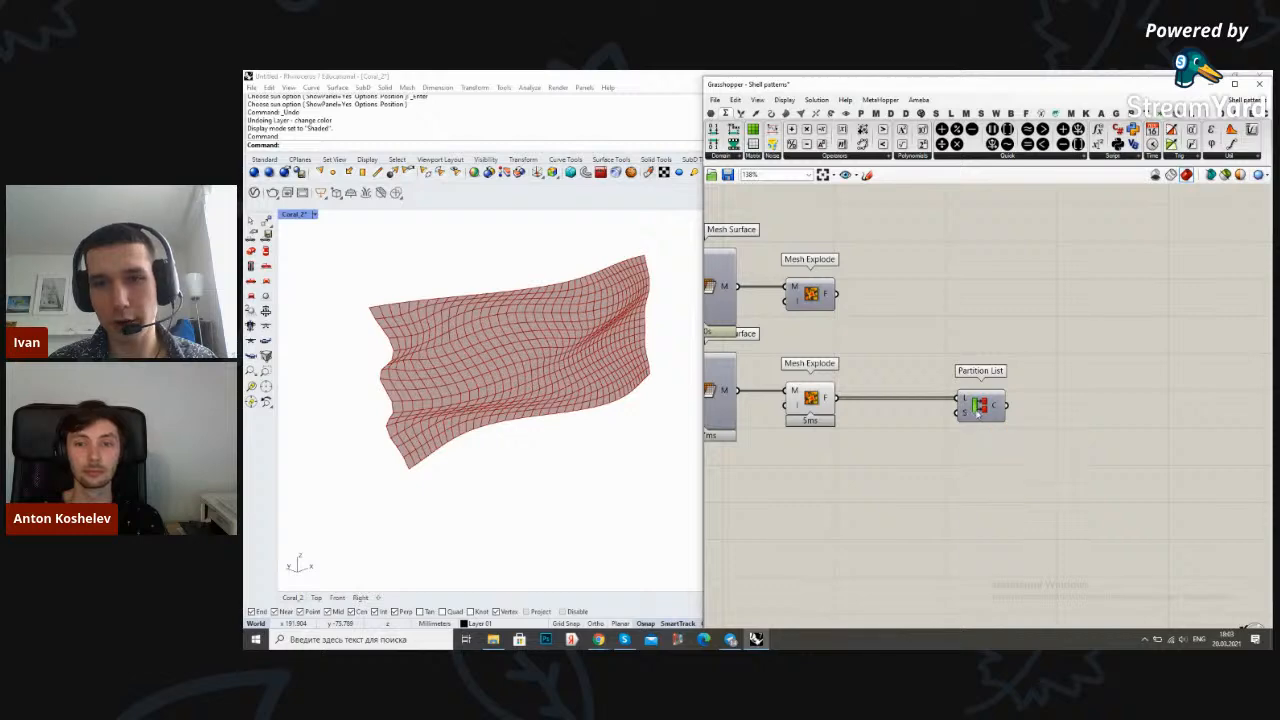
Add a List Item component below Partition List and wire its L input from the original surface's Mesh Explode F output
scroll(970, 420, down, 5)
scroll(945, 370, up, 3)
scroll(942, 381, down, 3)
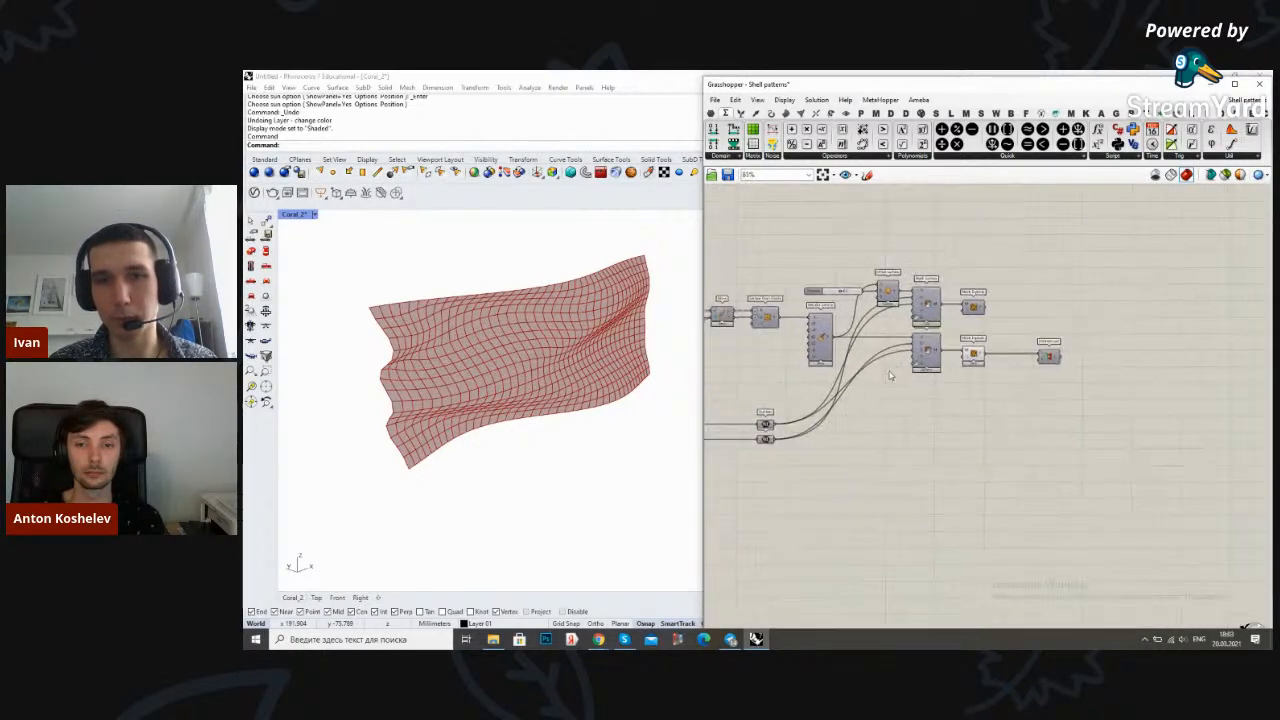
scroll(994, 398, up, 3)
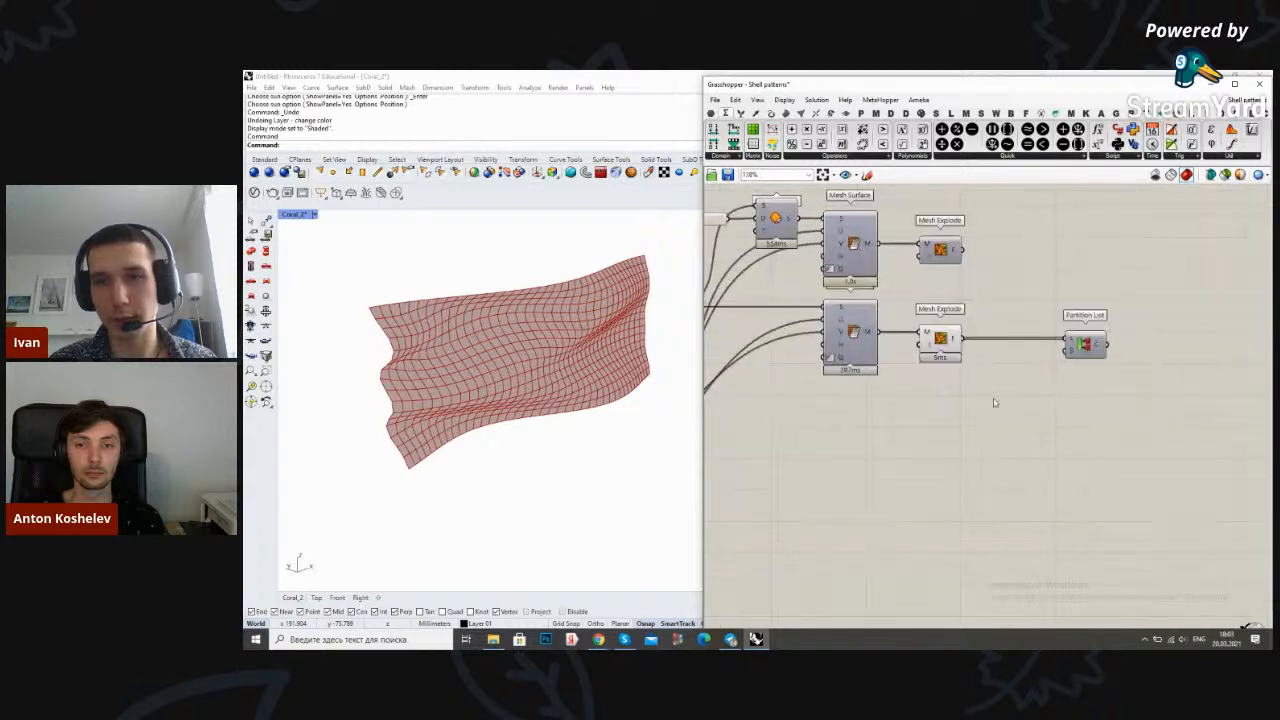
double_click(993, 398)
text(list item)
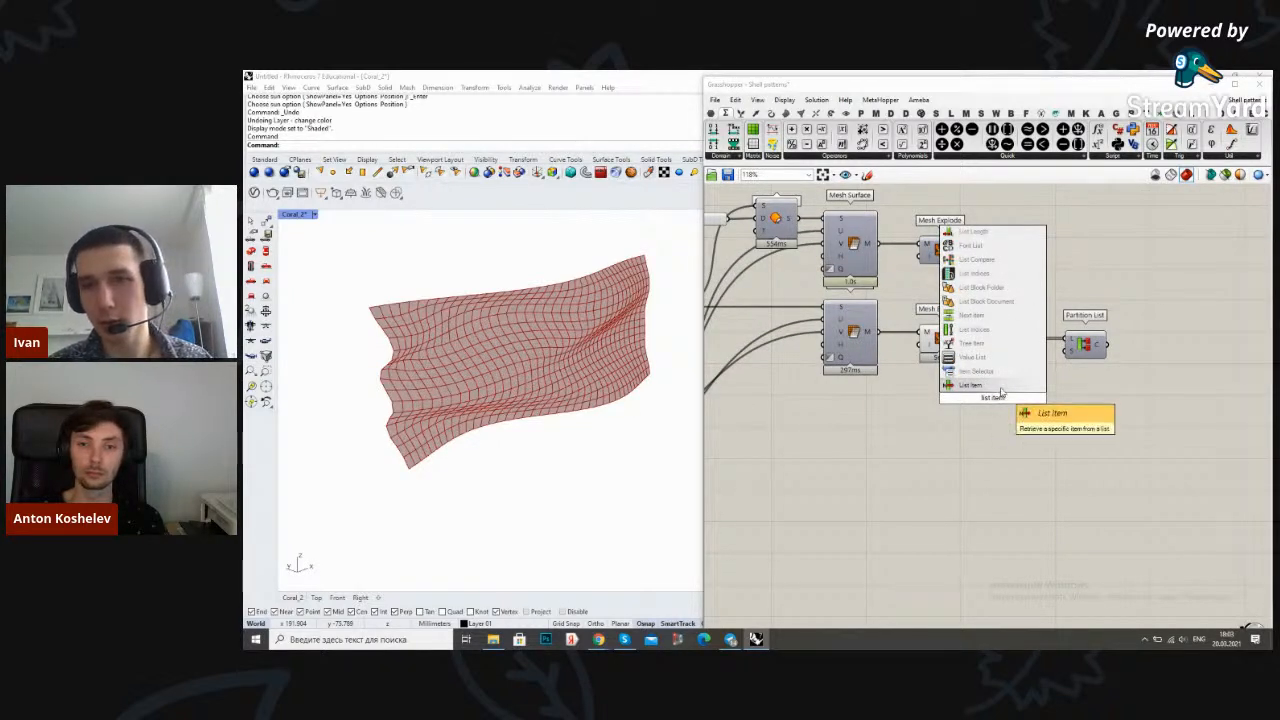
key(Return)
drag(974, 378, 976, 395)
drag(995, 410, 1034, 431)
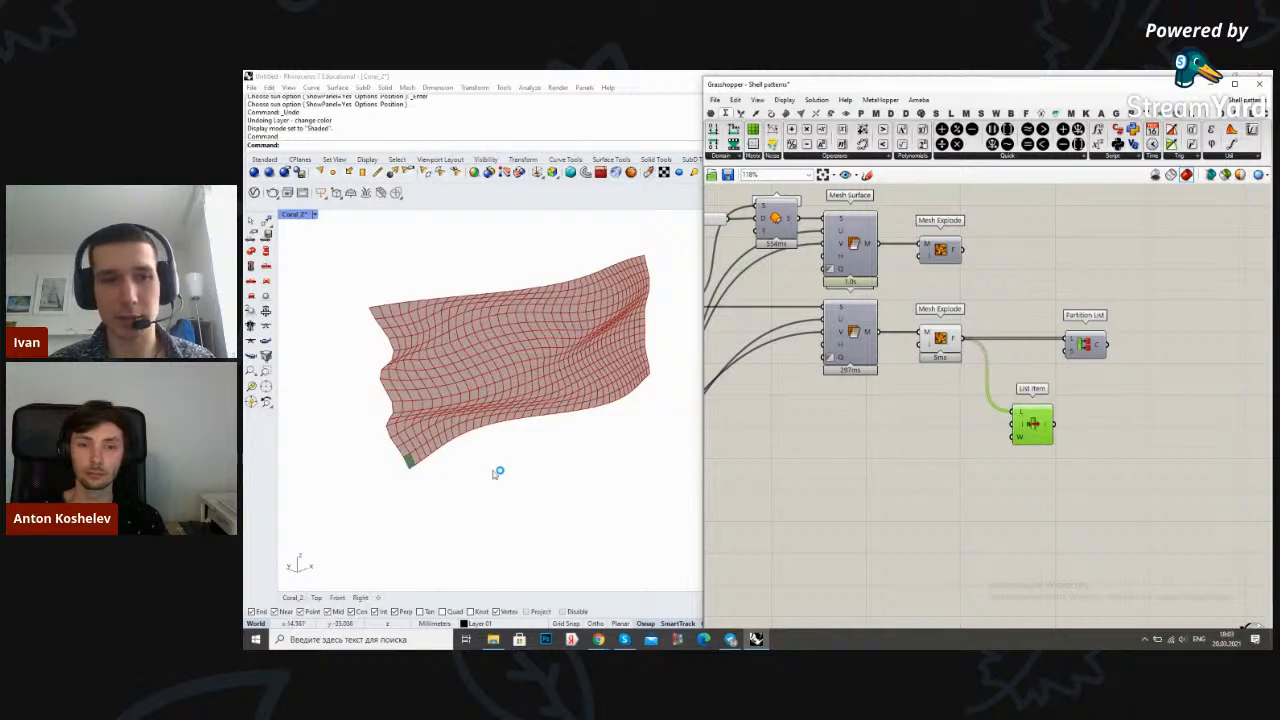
Add a number slider, wire it to List Item's i input, and step through the mesh faces up to index 54
double_click(864, 470)
text(0..)
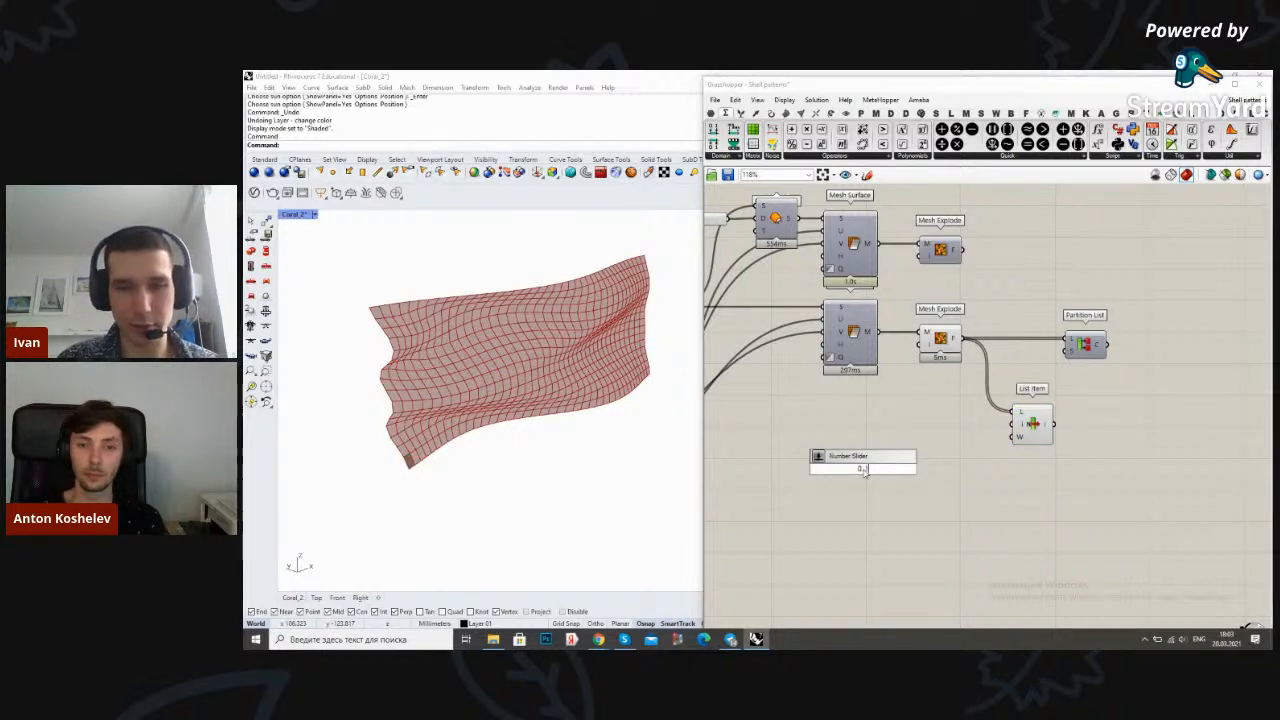
key(Return)
drag(915, 470, 1013, 425)
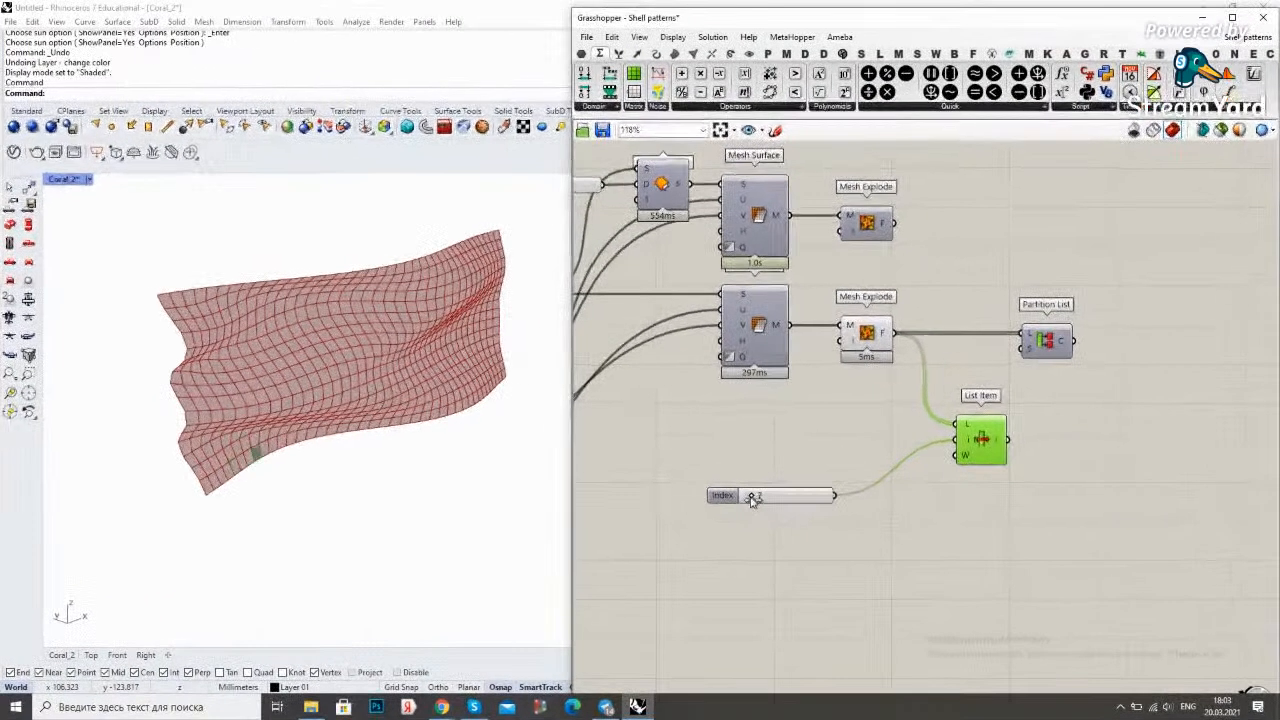
drag(847, 471, 861, 475)
mouse_move(769, 504)
mouse_down()
mouse_move(800, 502)
mouse_move(789, 502)
mouse_up()
click(850, 429)
Wire the upper Number parameter into Partition List's S input, move Partition List closer to Mesh Explode and inspect its C output
right_drag(850, 429, 835, 431)
scroll(797, 398, down, 3)
scroll(700, 420, up, 2)
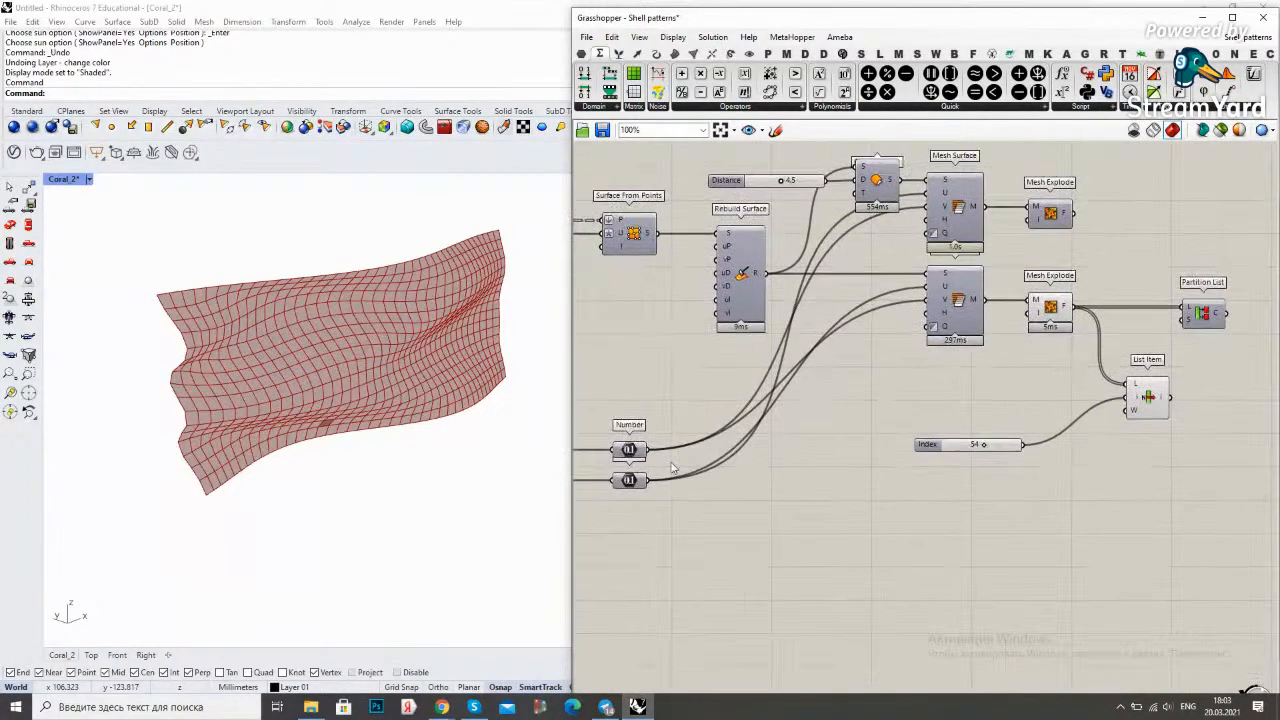
mouse_move(641, 487)
mouse_move(646, 454)
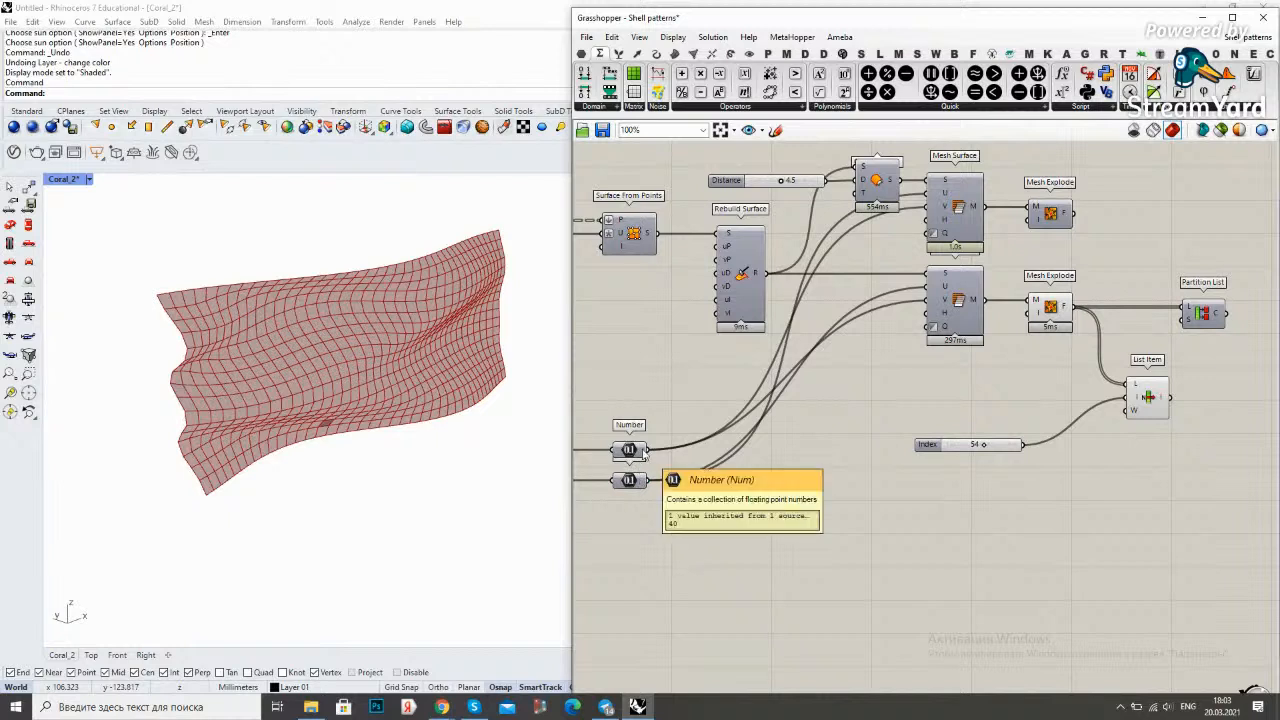
click(644, 452)
click(674, 408)
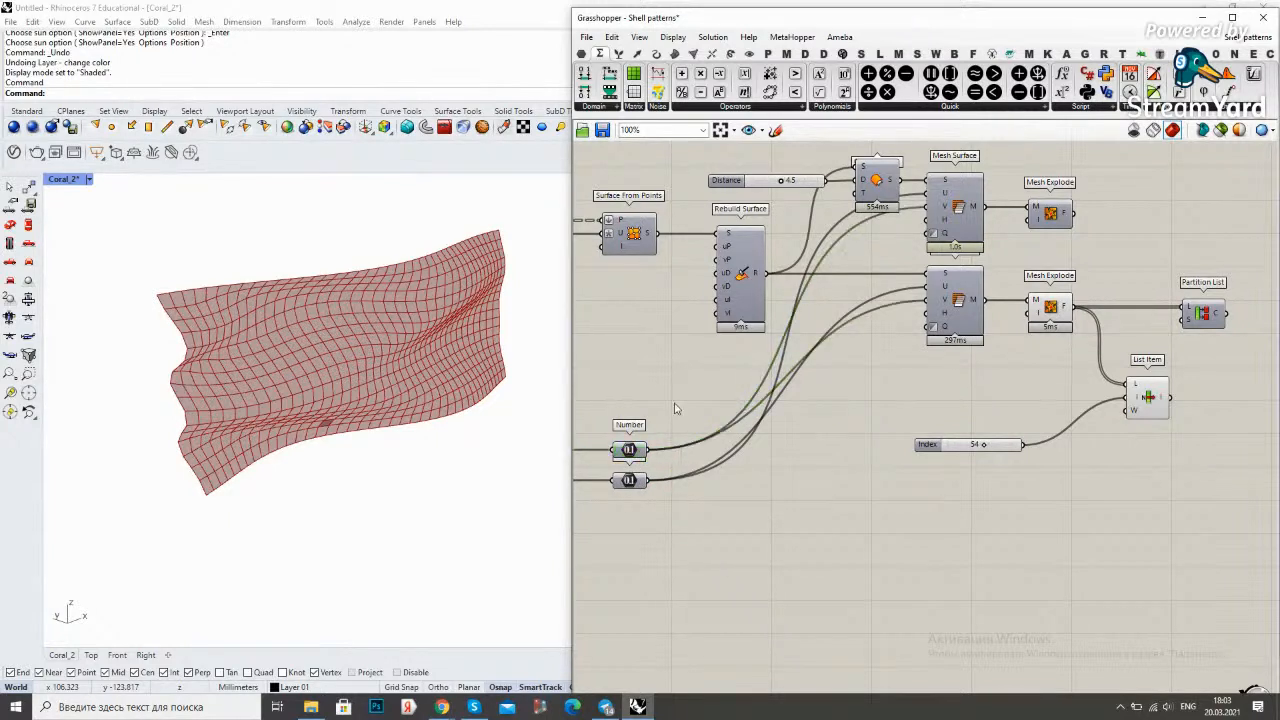
drag(656, 458, 1181, 321)
right_drag(1092, 288, 1074, 286)
scroll(1074, 286, up, 3)
drag(1033, 313, 952, 313)
mouse_move(954, 320)
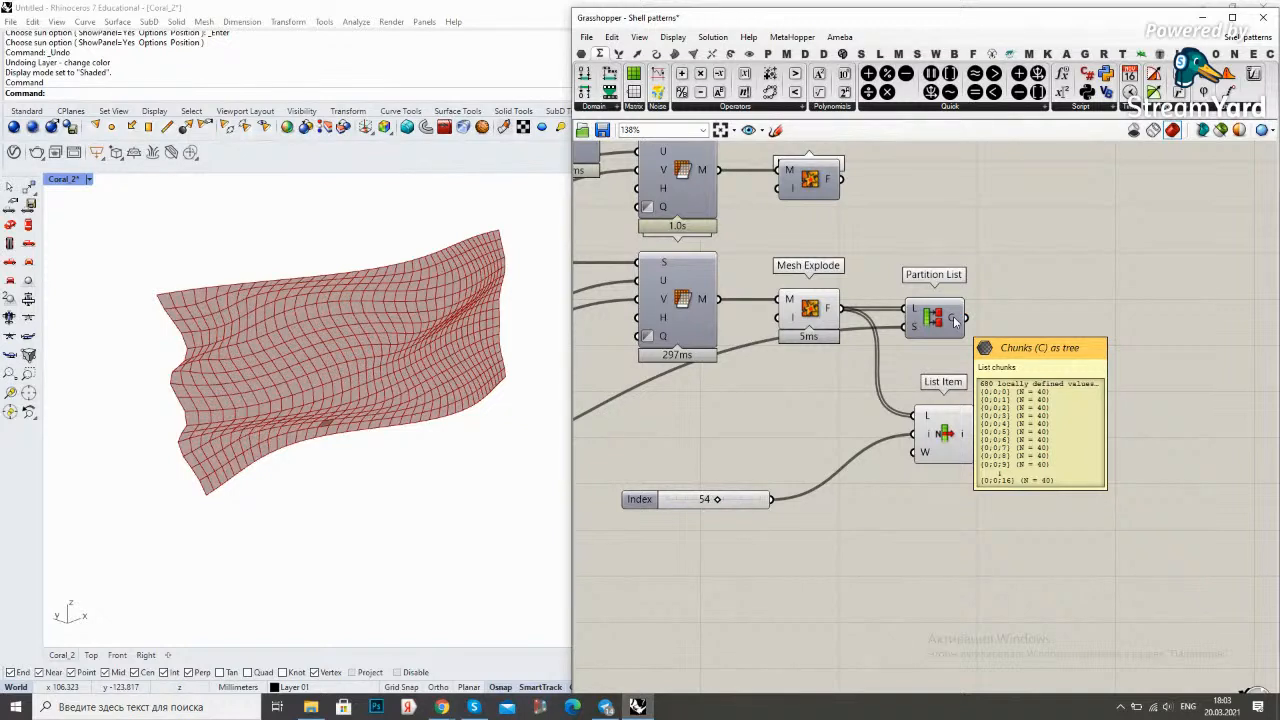
Delete the List Item component and its Index slider below Partition List
scroll(955, 383, down, 2)
double_click(955, 432)
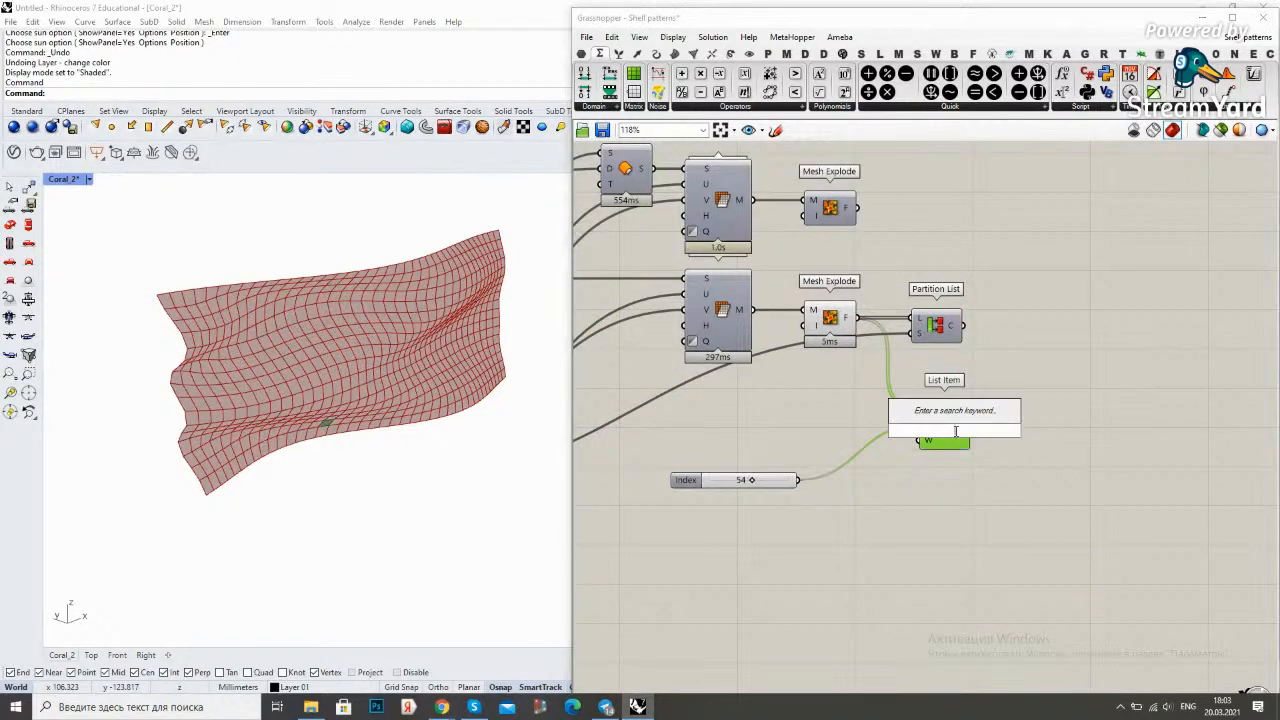
key(Escape)
drag(966, 495, 777, 429)
key(Delete)
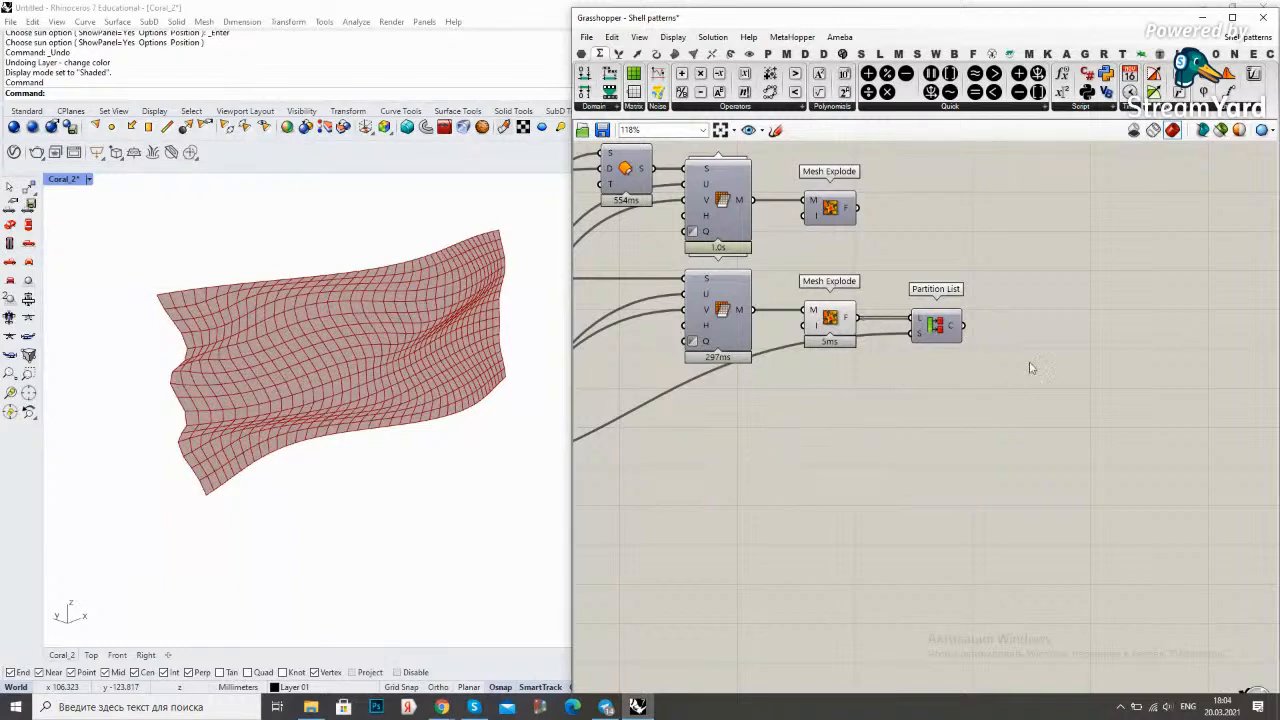
Add a Tree Branch component and place it beyond Partition List with a gap between them
scroll(920, 397, up, 2)
scroll(986, 380, up, 1)
double_click(986, 378)
text(tree)
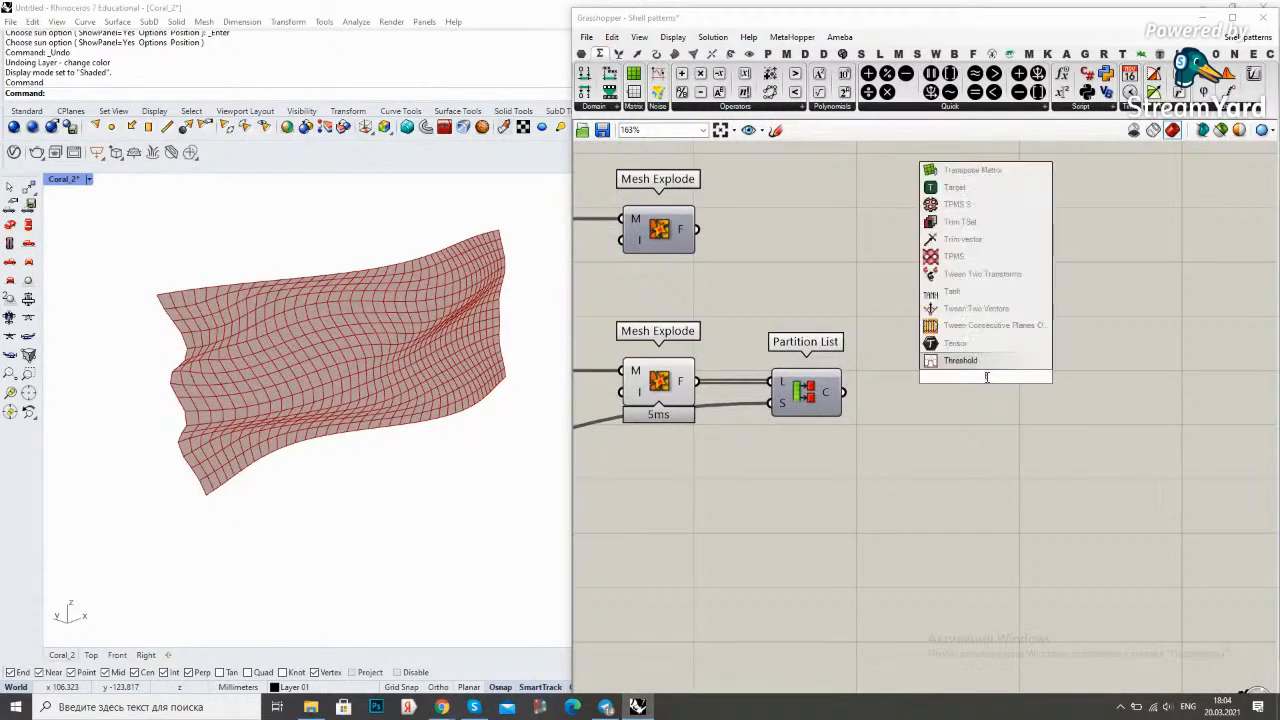
text( branch)
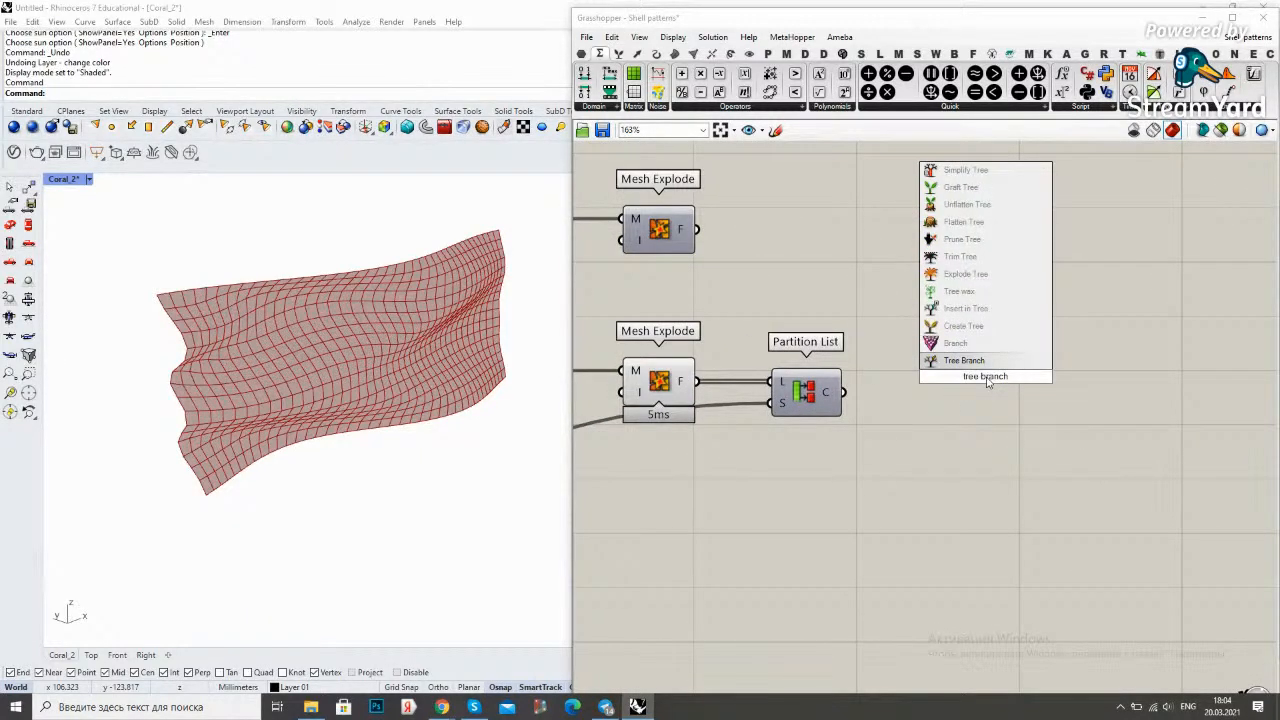
key(Return)
drag(986, 380, 1050, 412)
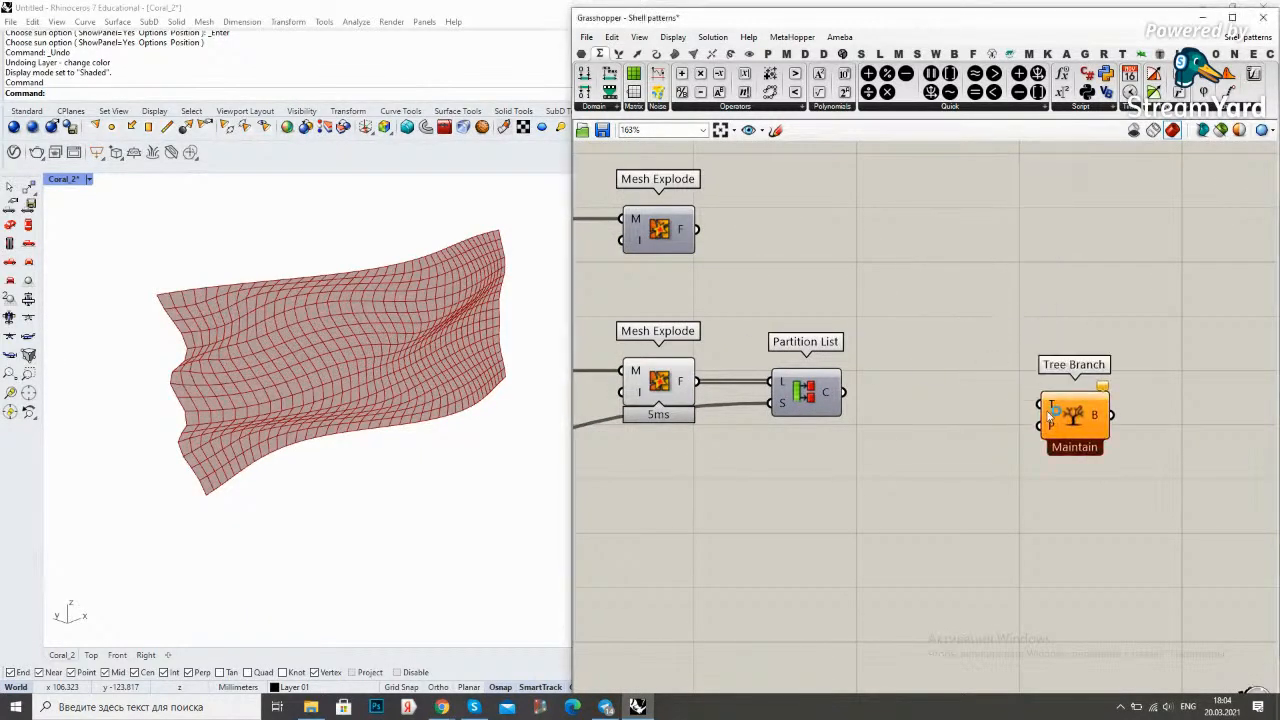
Add a Tree Statistics component below Partition List and wire its T input from Partition List's C output
double_click(895, 477)
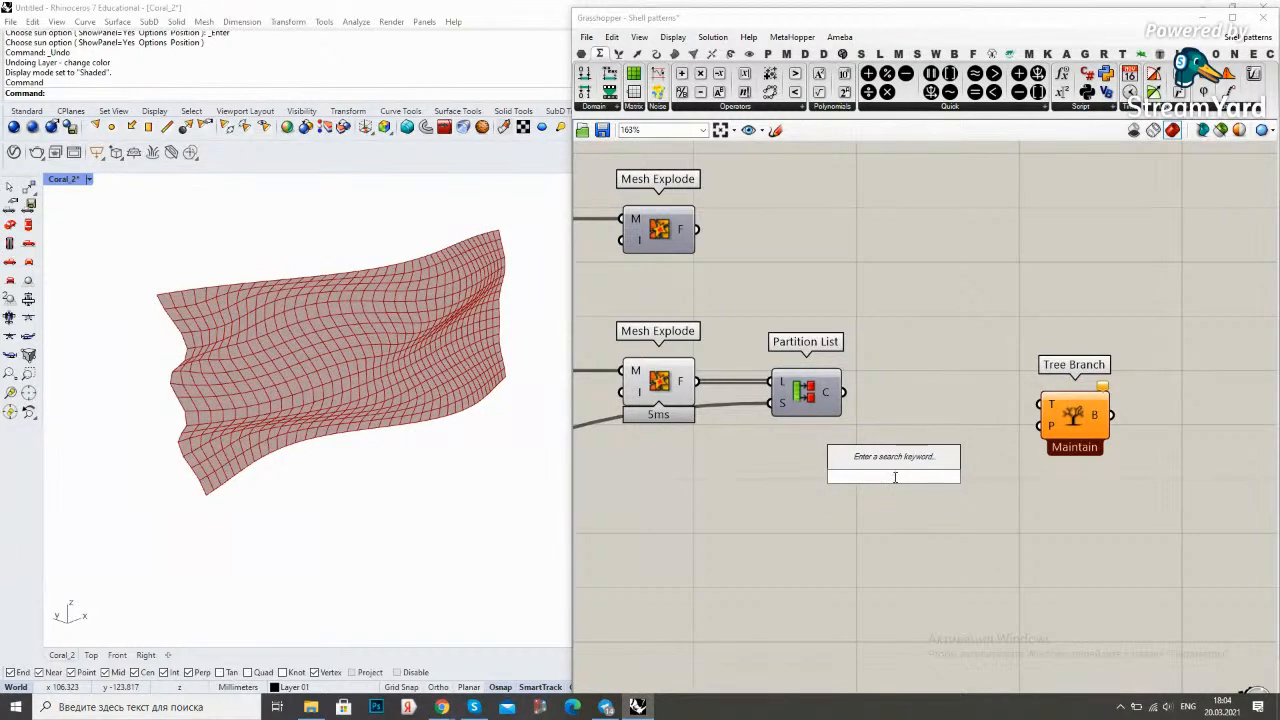
text(tree stat)
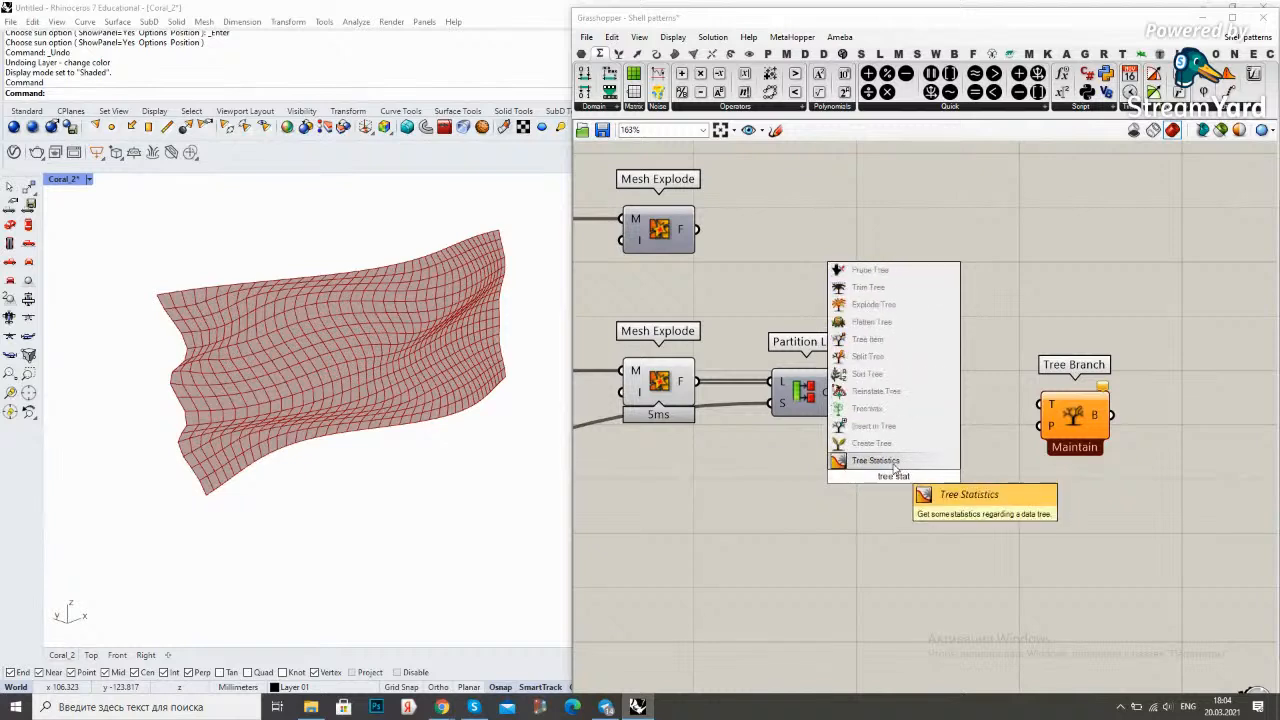
key(Return)
drag(844, 391, 880, 525)
Add a List Item component beside Tree Statistics and wire its L input from the P output of Tree Statistics
double_click(966, 449)
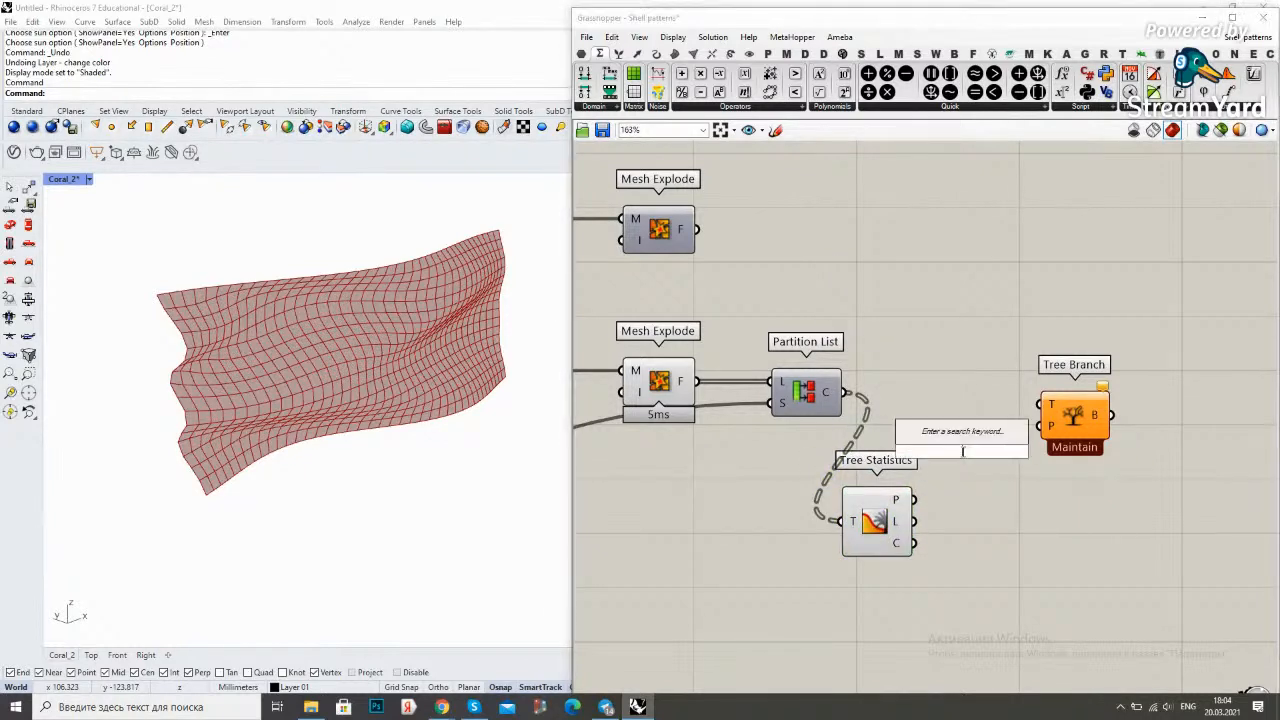
text(list item)
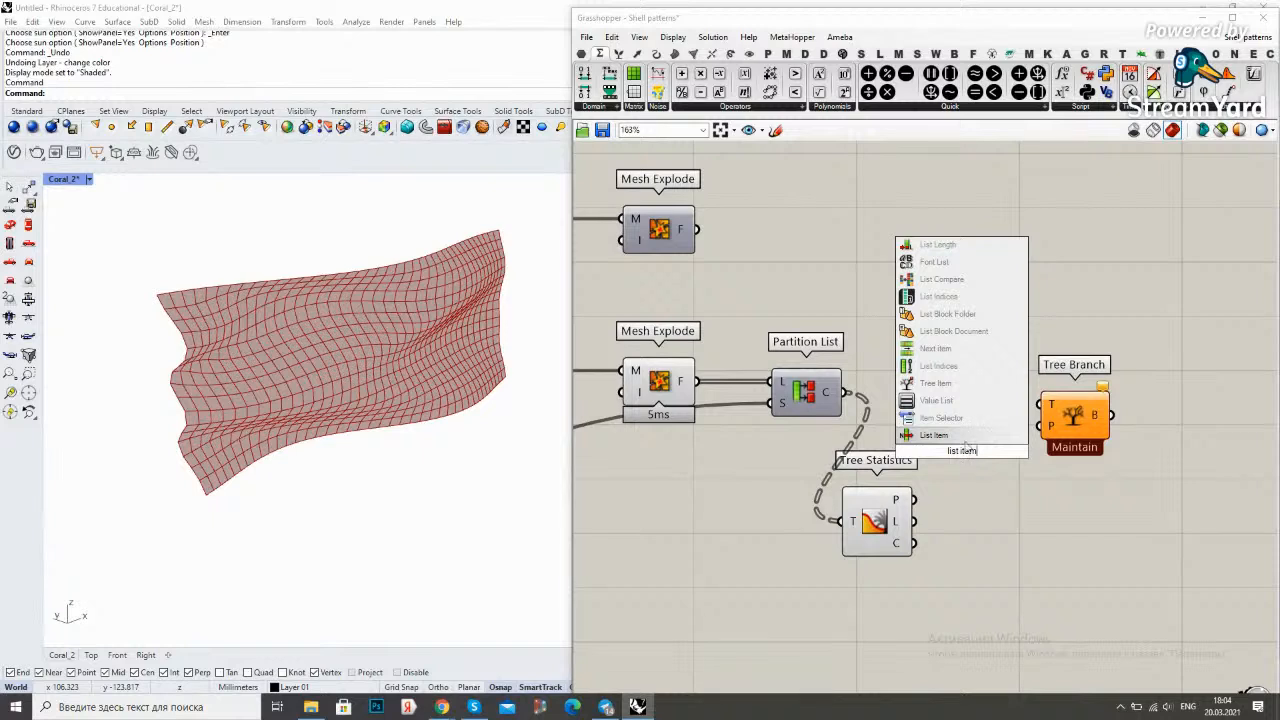
key(Return)
drag(967, 464, 998, 561)
drag(913, 500, 972, 525)
Wire List Item's i output into Tree Branch's P input and Partition List's C output into its T input
right_drag(1007, 498, 988, 497)
drag(996, 524, 1028, 432)
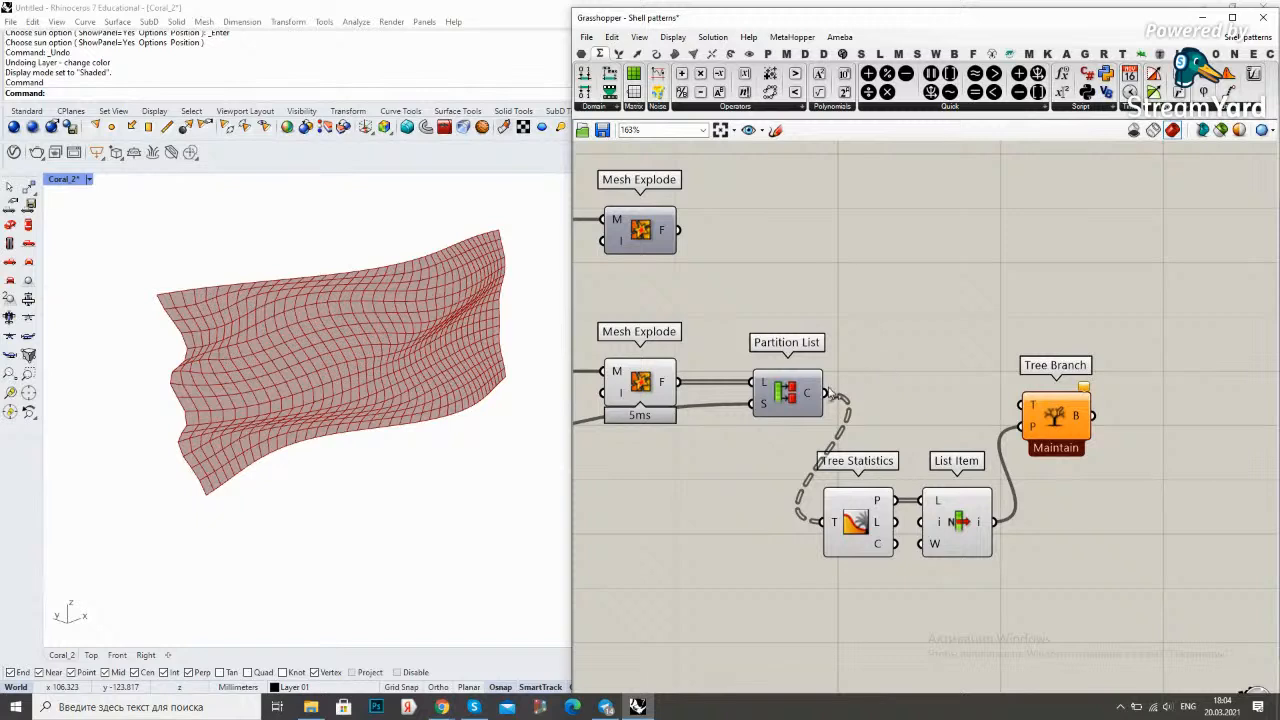
drag(828, 393, 1053, 393)
double_click(1069, 414)
key(Escape)
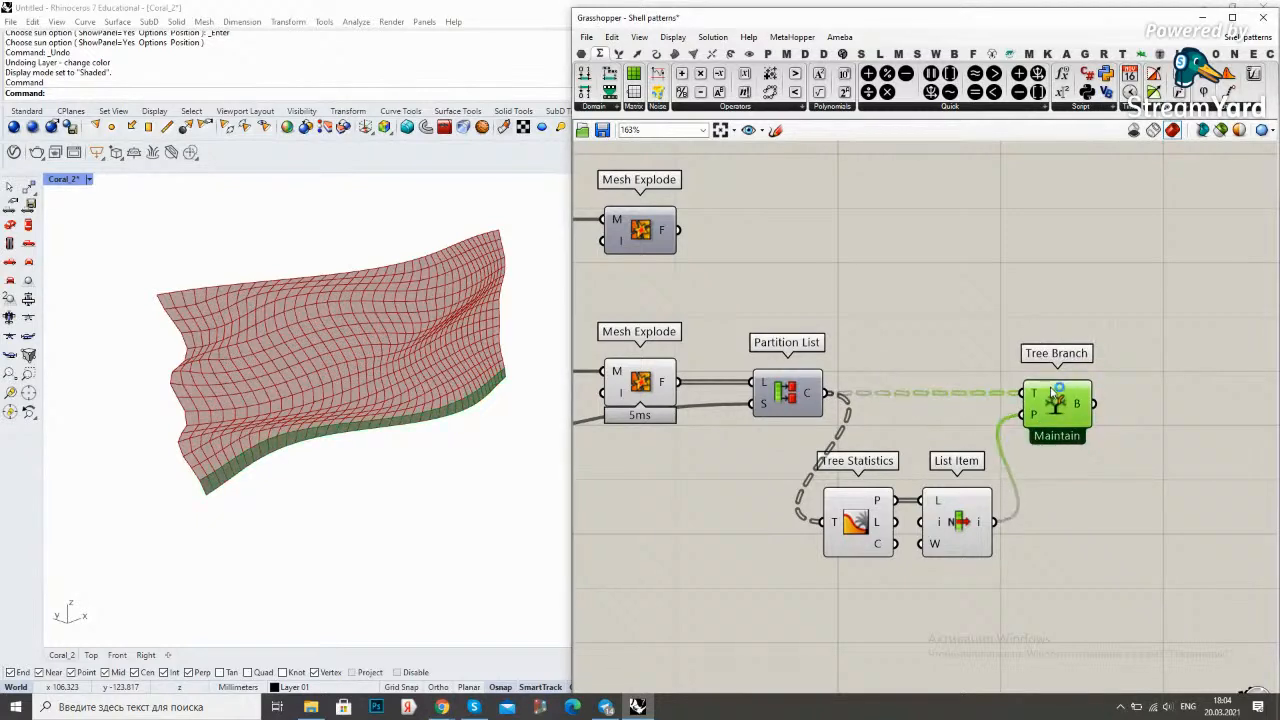
Add a number slider ranging from 0 to 15 and wire it to List Item's i input to choose the branch
double_click(912, 595)
text(0.15)
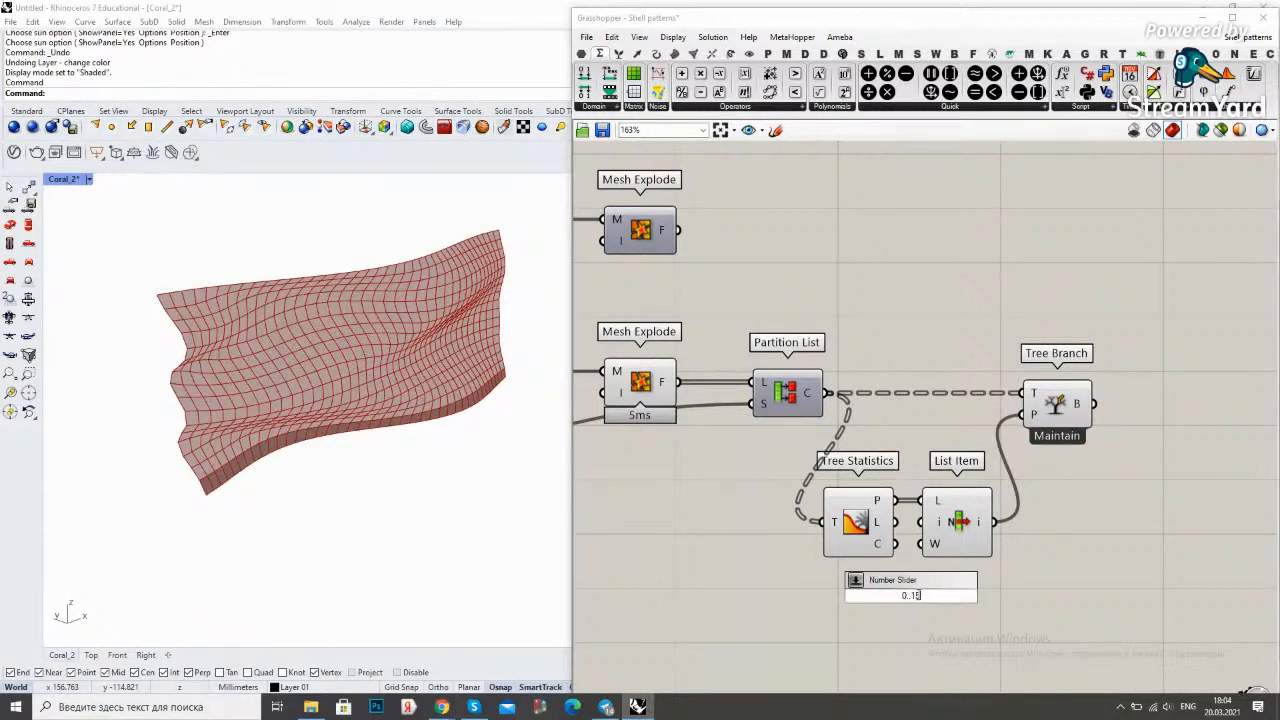
key(Return)
drag(958, 590, 931, 522)
click(1049, 413)
click(1053, 522)
mouse_move(763, 588)
mouse_down()
mouse_move(863, 594)
mouse_move(766, 588)
mouse_up()
scroll(925, 452, down, 2)
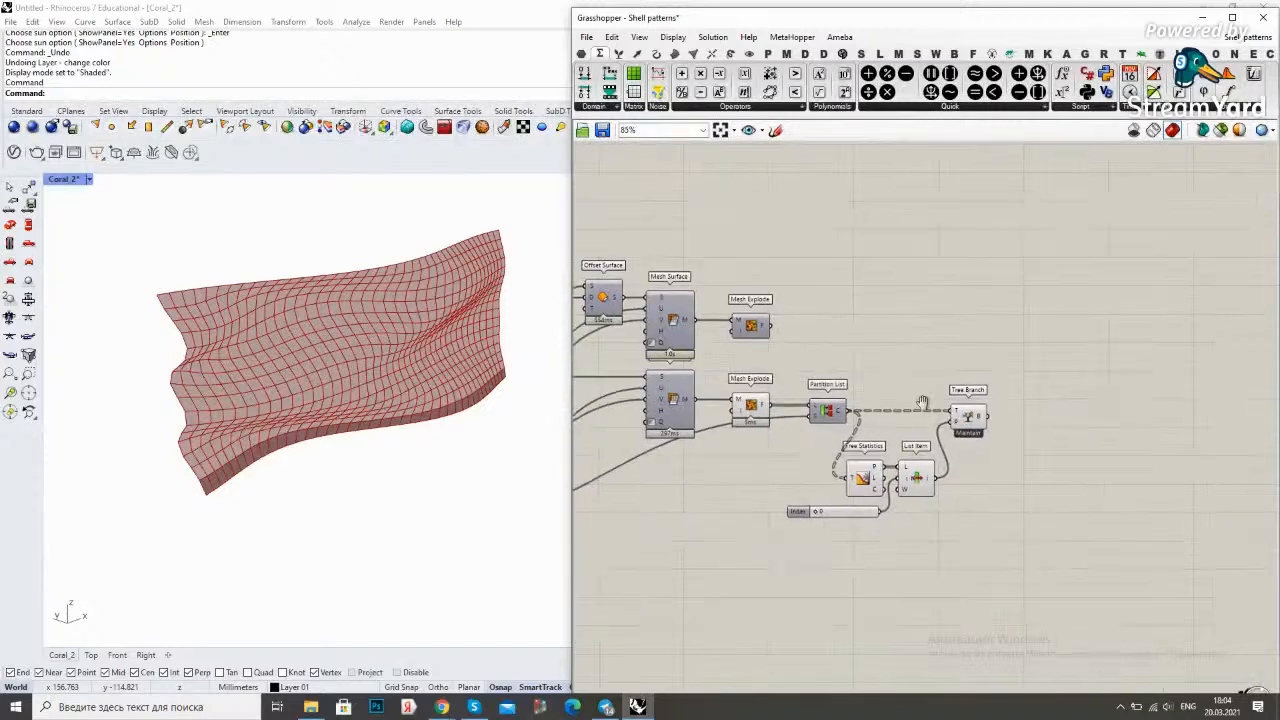
Move Tree Statistics, List Item, the Index slider and Tree Branch down together to free space beside Partition List
drag(925, 452, 953, 452)
click(925, 478)
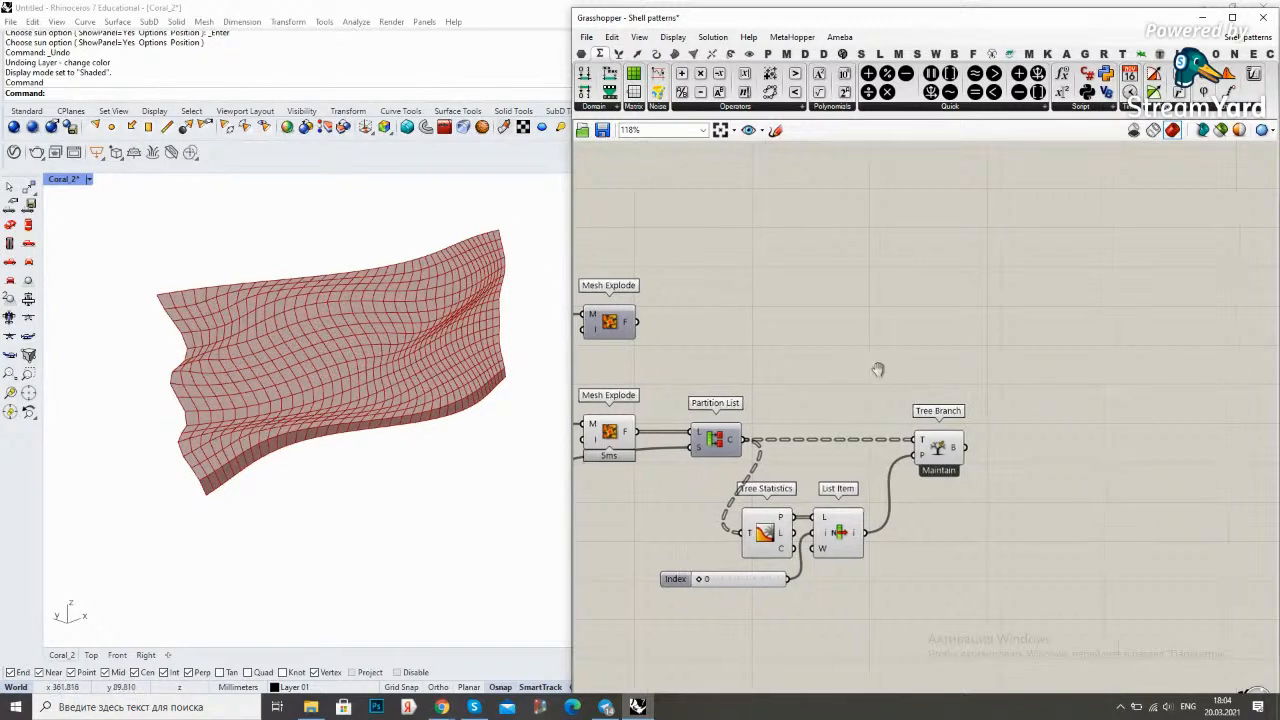
drag(911, 541, 741, 484)
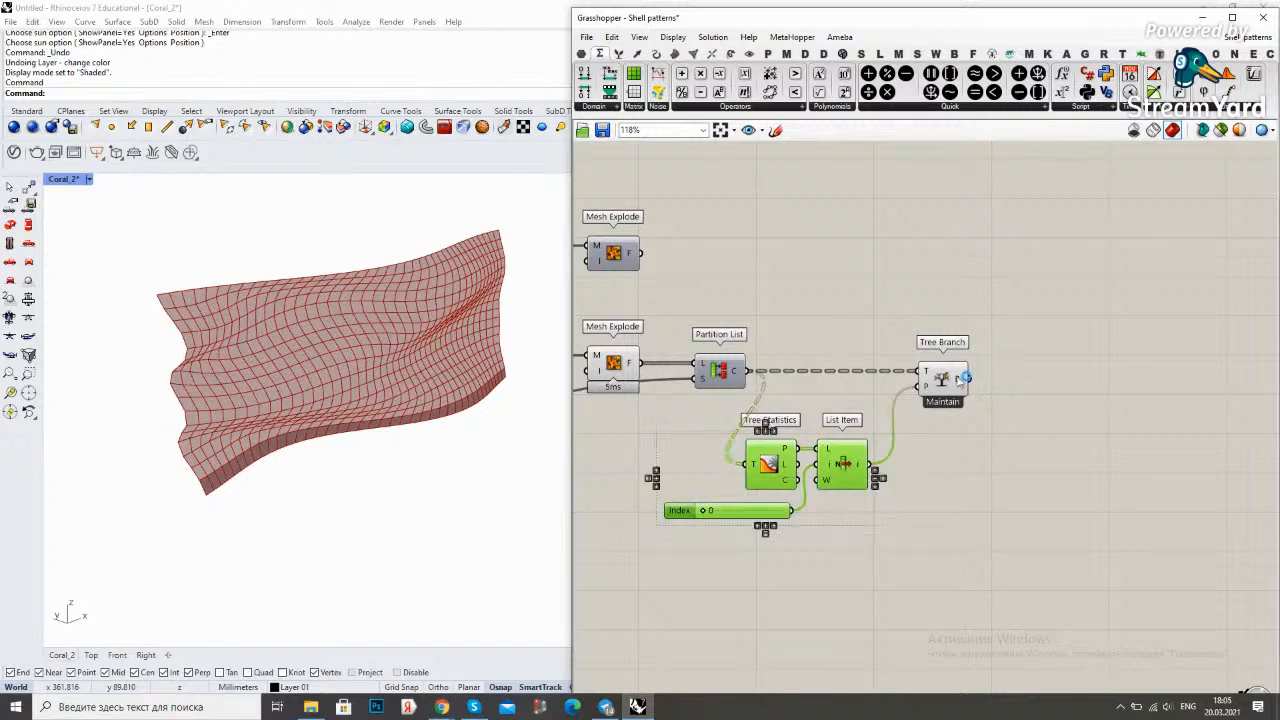
click(955, 388)
shift+drag(972, 530, 700, 443)
drag(942, 384, 942, 506)
click(937, 399)
double_click(937, 399)
click(1054, 403)
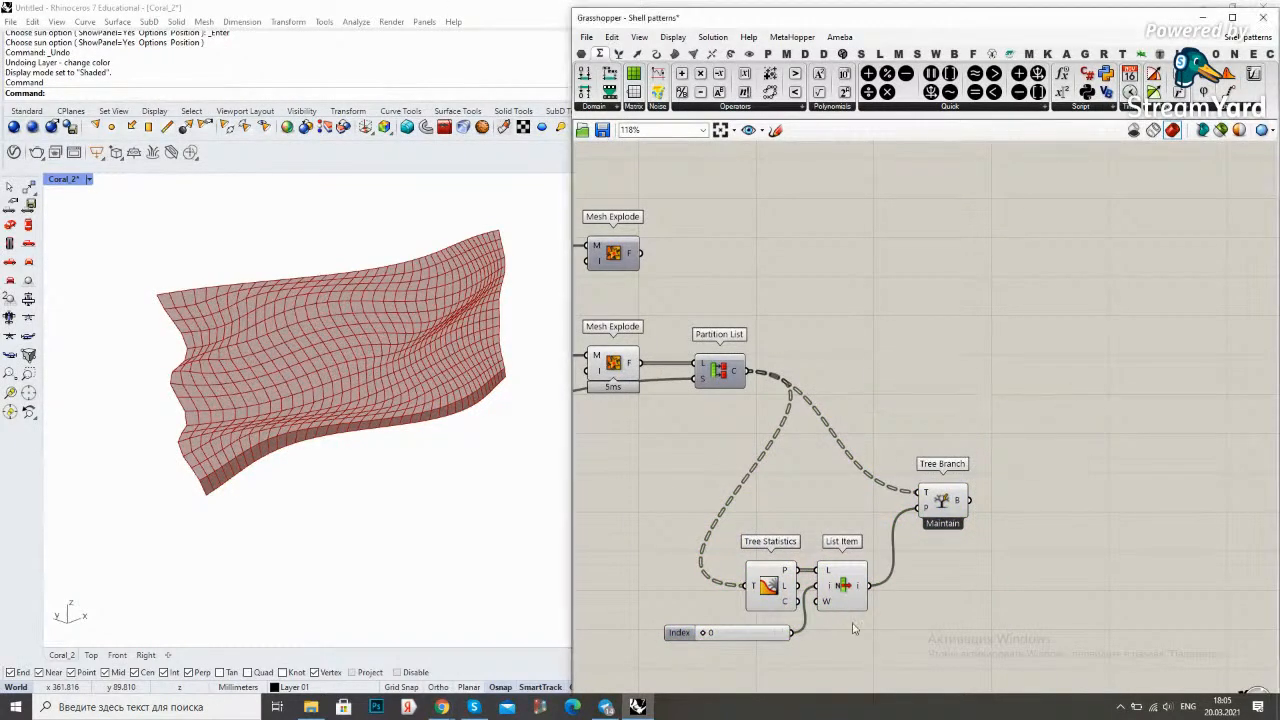
Copy Tree Statistics to a spot above Partition List and add a Split Tree component beside the copy
alt+drag(787, 603, 792, 325)
click(886, 318)
double_click(948, 316)
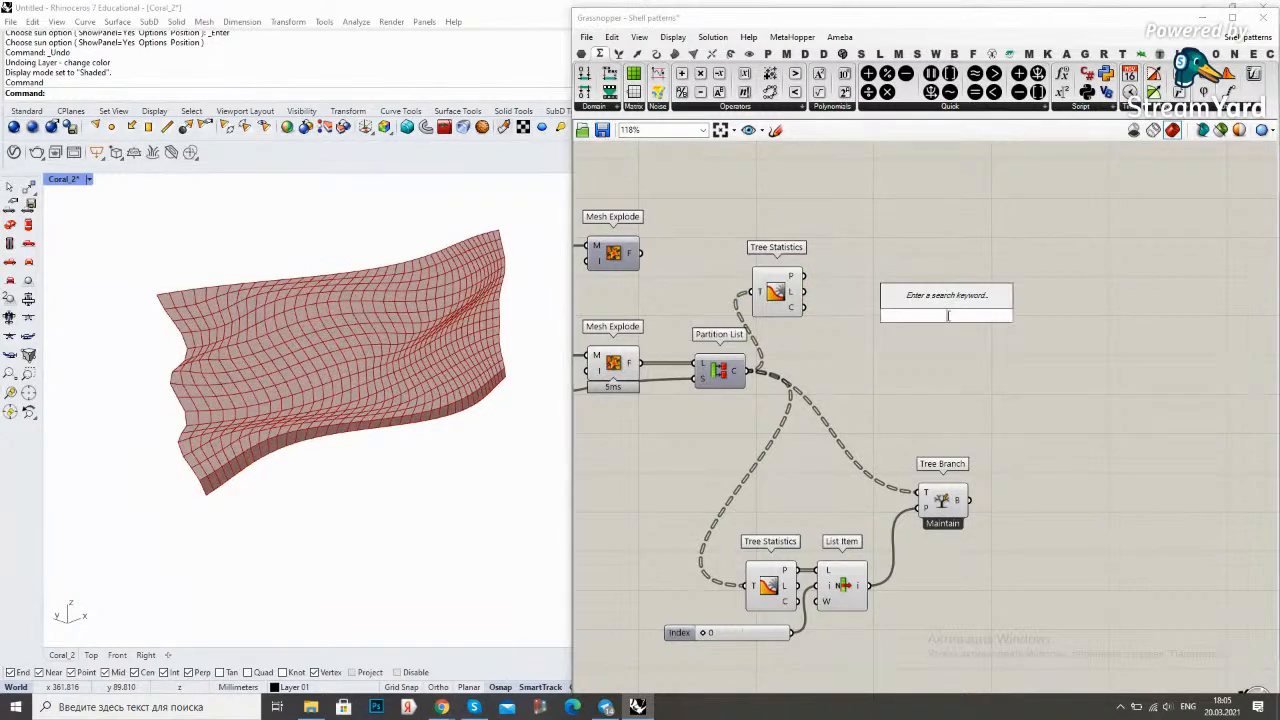
text(split tree)
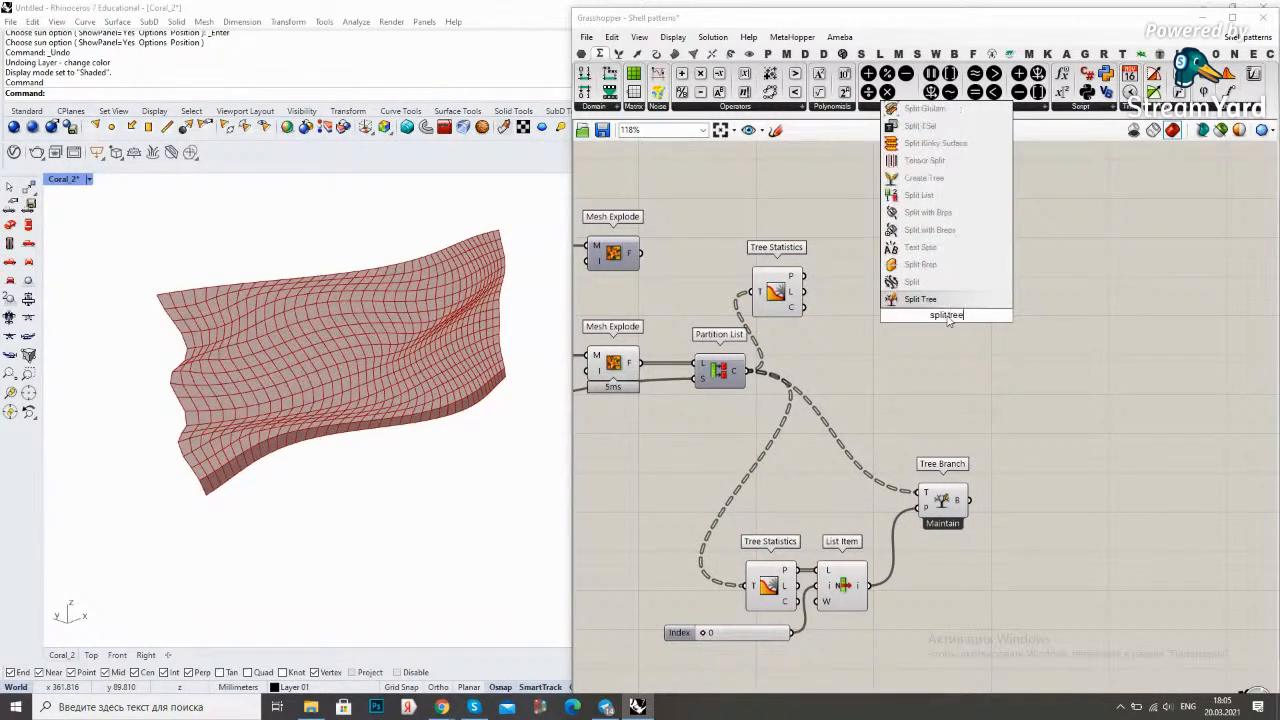
click(946, 301)
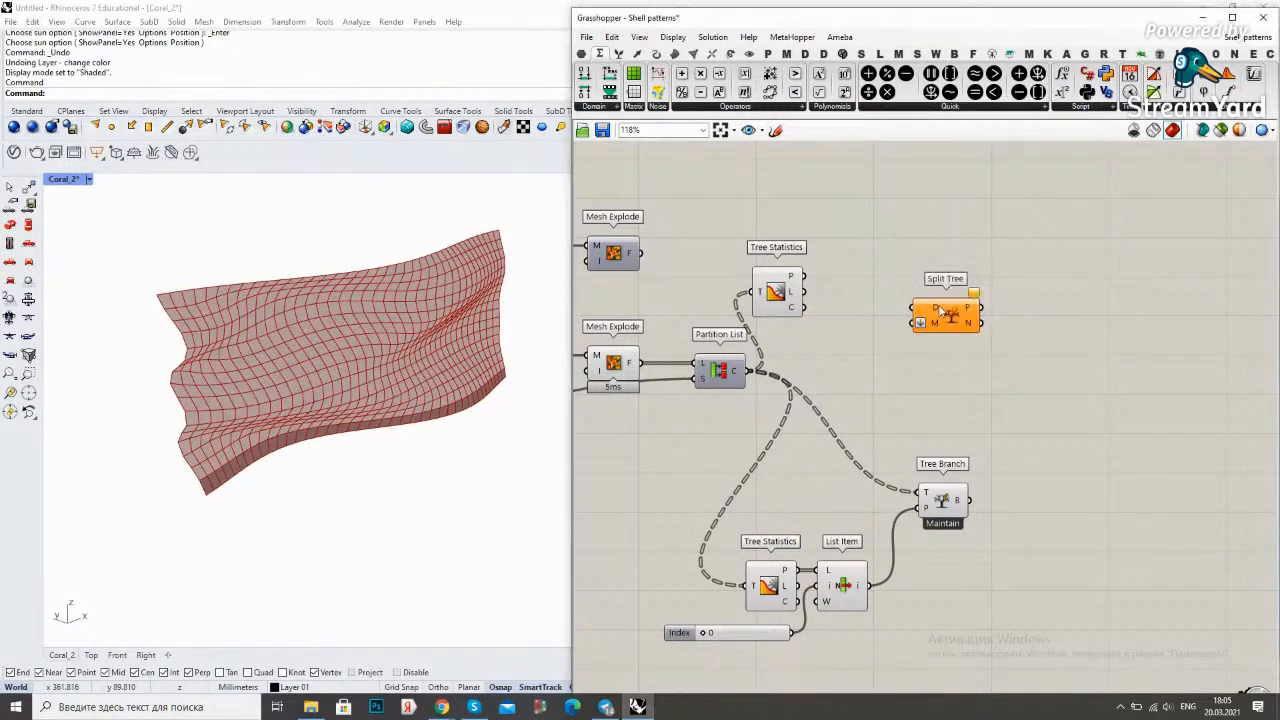
Insert a relay in the wire from Partition List to the copied Tree Statistics and move that component closer to Split Tree
double_click(758, 345)
drag(776, 288, 852, 346)
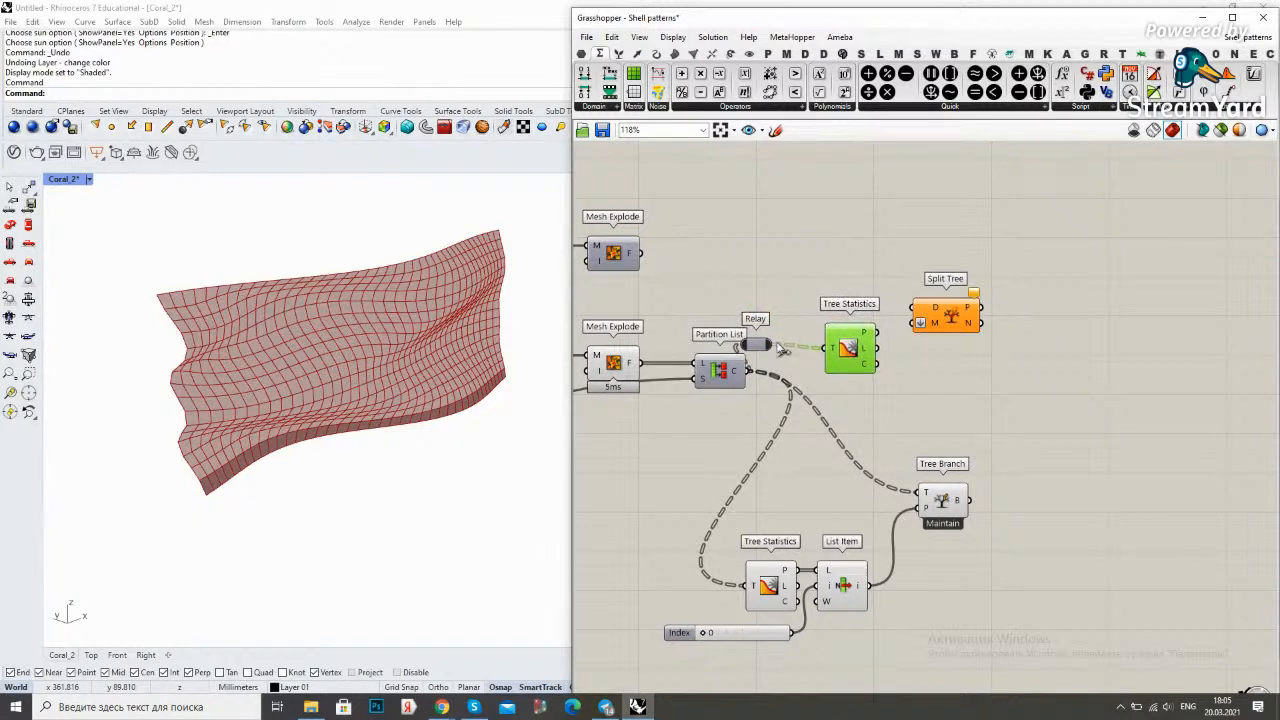
Align the relay with Partition List, place the copied Tree Statistics below the relay's wire, and move Tree Branch down beside List Item
drag(756, 338, 796, 301)
drag(848, 350, 956, 385)
drag(797, 308, 818, 371)
right_drag(818, 372, 790, 372)
drag(945, 382, 915, 432)
drag(920, 505, 920, 580)
drag(912, 431, 912, 458)
Line Split Tree up with the relay and wire the relay's output into Split Tree's D input
drag(918, 316, 985, 363)
drag(806, 371, 1069, 378)
drag(894, 447, 853, 447)
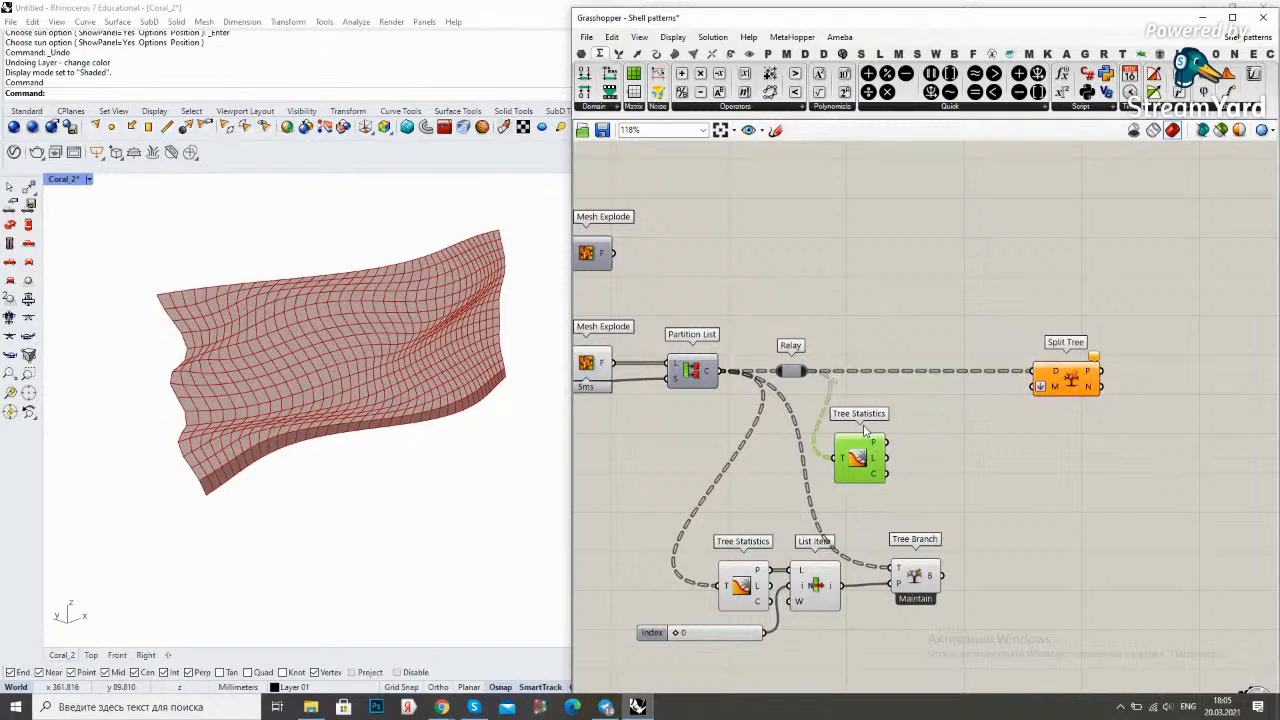
Add a Cull Pattern component and wire Tree Statistics' P output into its L input
double_click(955, 452)
text(cull pattern)
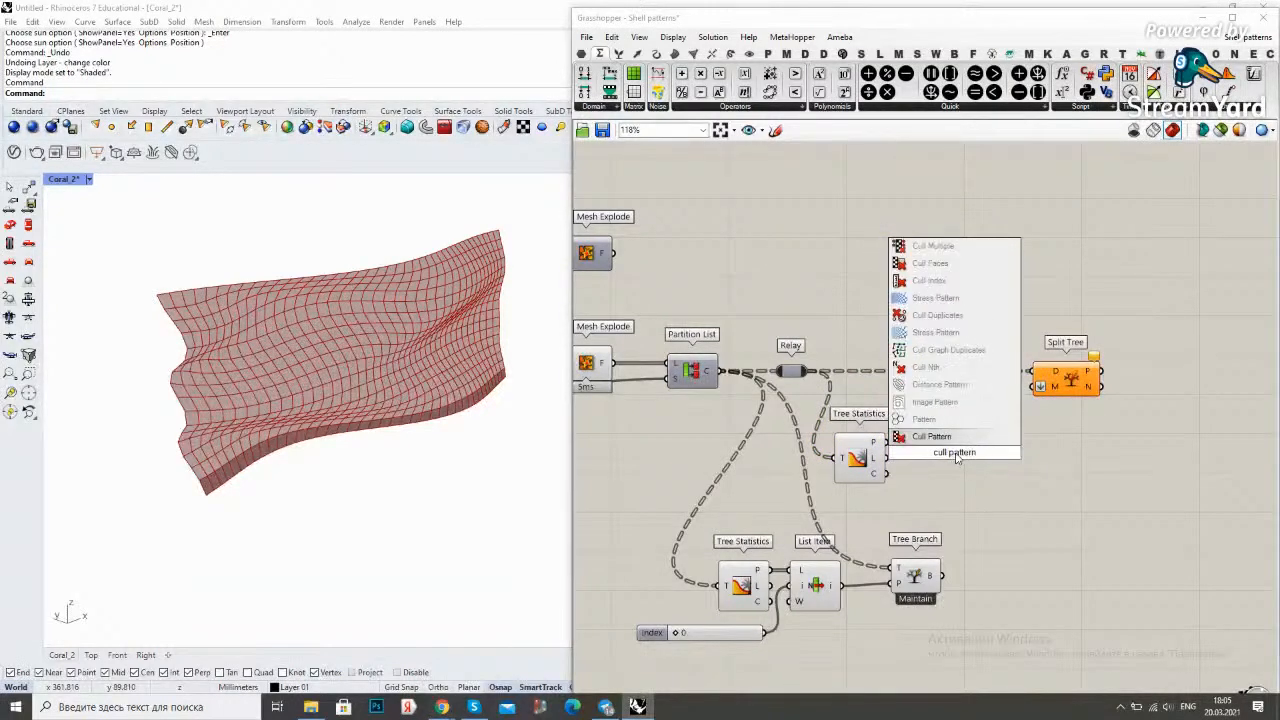
key(Return)
drag(865, 462, 986, 434)
click(902, 413)
right_drag(986, 434, 898, 450)
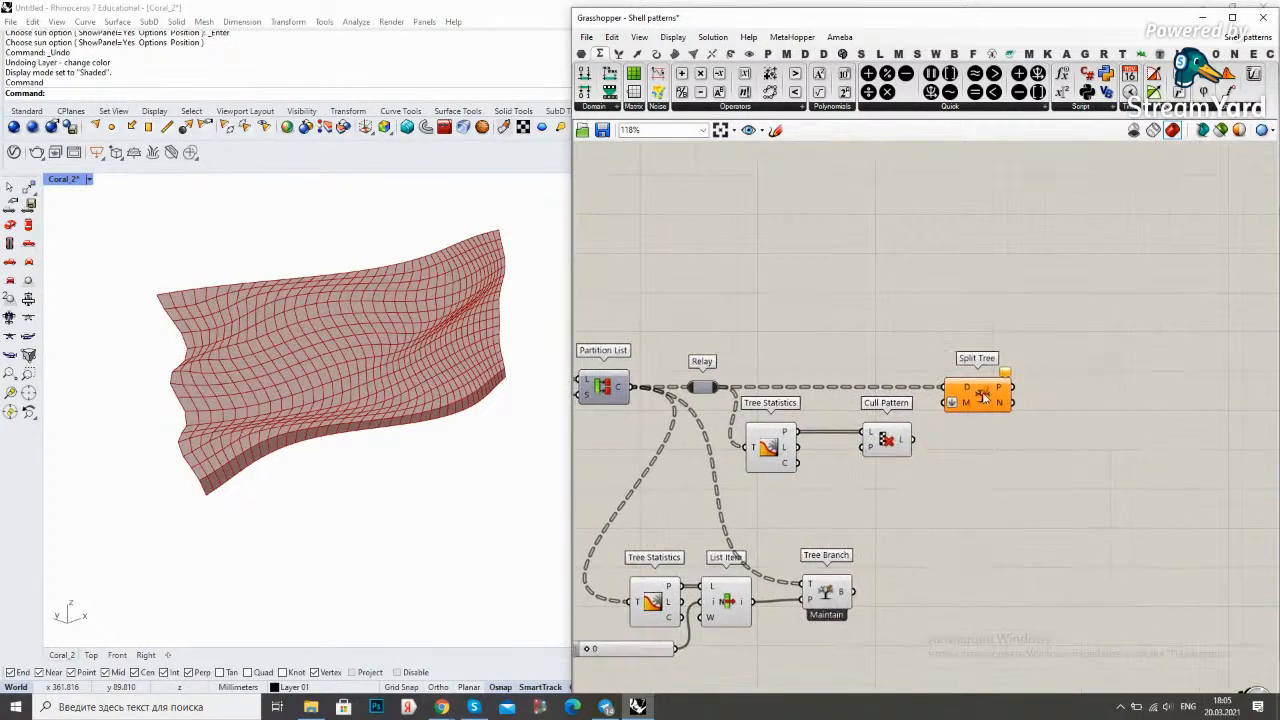
Spread Tree Statistics and Cull Pattern farther apart to leave room between them
drag(887, 443, 960, 442)
click(895, 346)
right_drag(895, 346, 918, 304)
scroll(825, 394, up, 2)
drag(784, 416, 750, 414)
click(905, 443)
Add a Merge component below Cull Pattern and a Boolean Toggle wired into Merge's D1 input
double_click(873, 476)
text(merge)
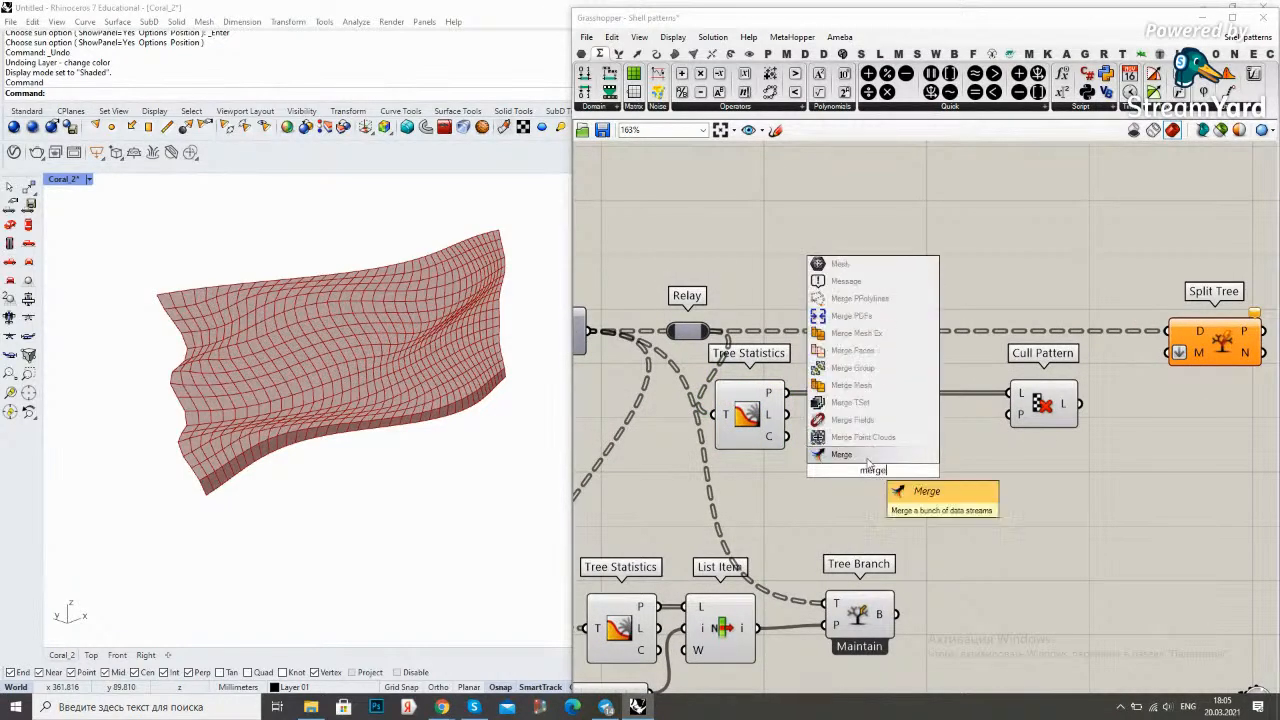
click(842, 455)
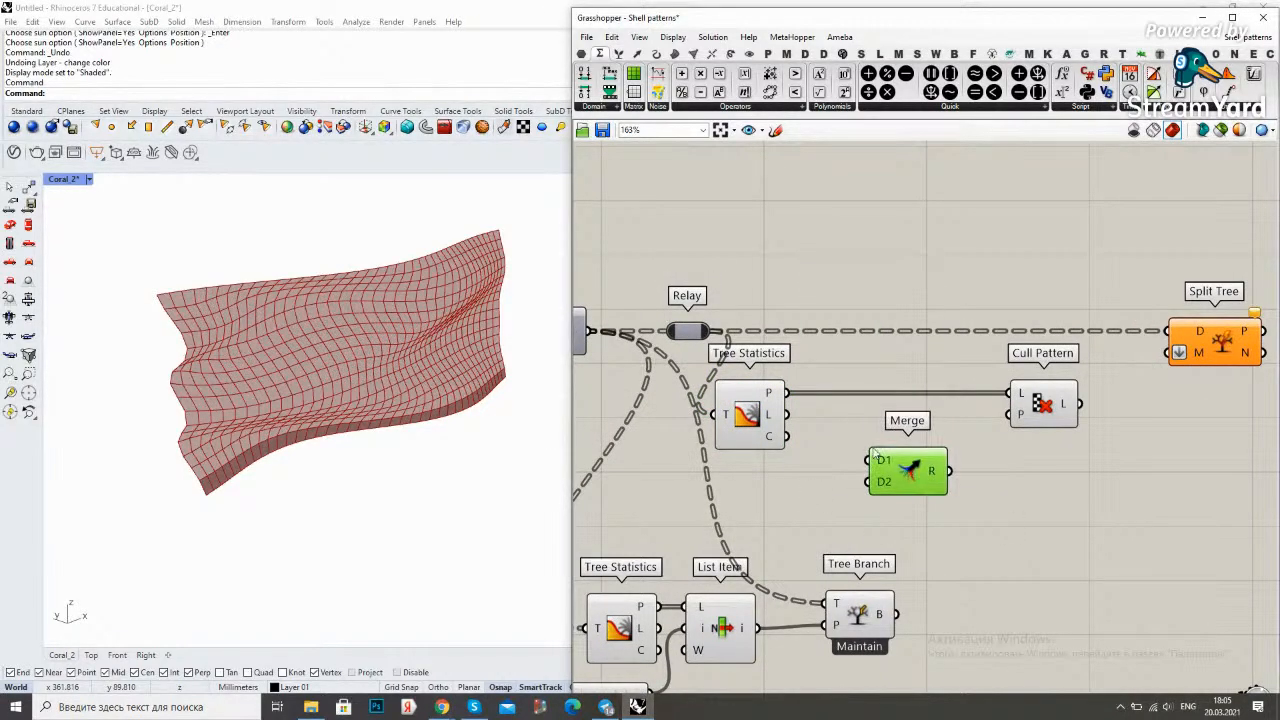
double_click(782, 497)
text(bool)
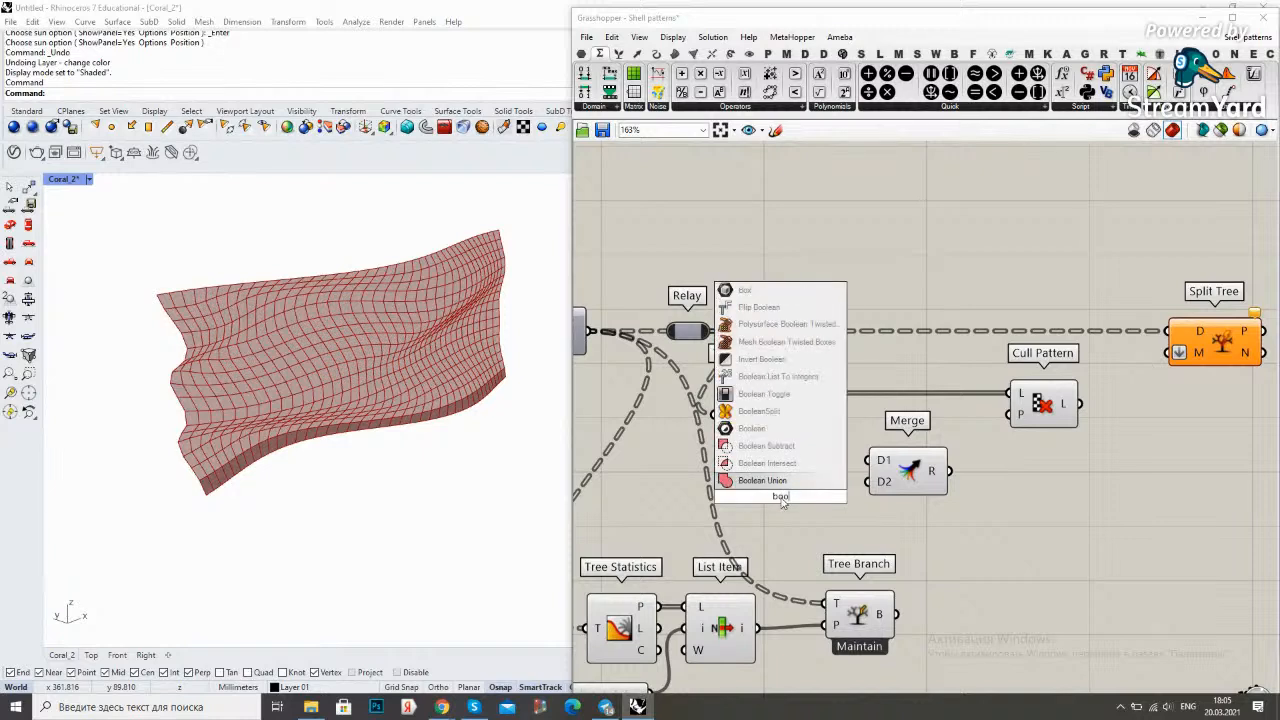
click(786, 394)
drag(766, 495, 903, 484)
Copy the False toggle below itself, wire the copy into Merge's D2 input and set it to True
alt+drag(762, 483, 762, 508)
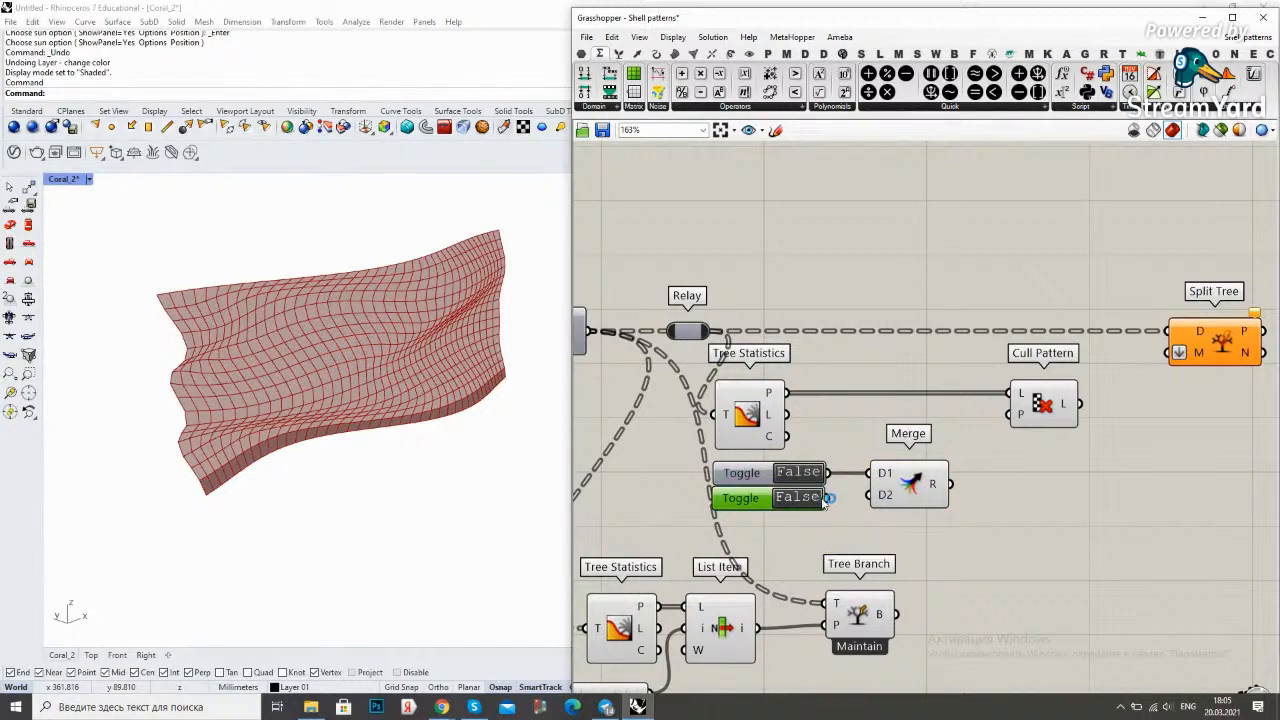
drag(876, 505, 875, 503)
drag(904, 499, 938, 499)
click(910, 439)
drag(758, 492, 758, 489)
scroll(785, 330, down, 4)
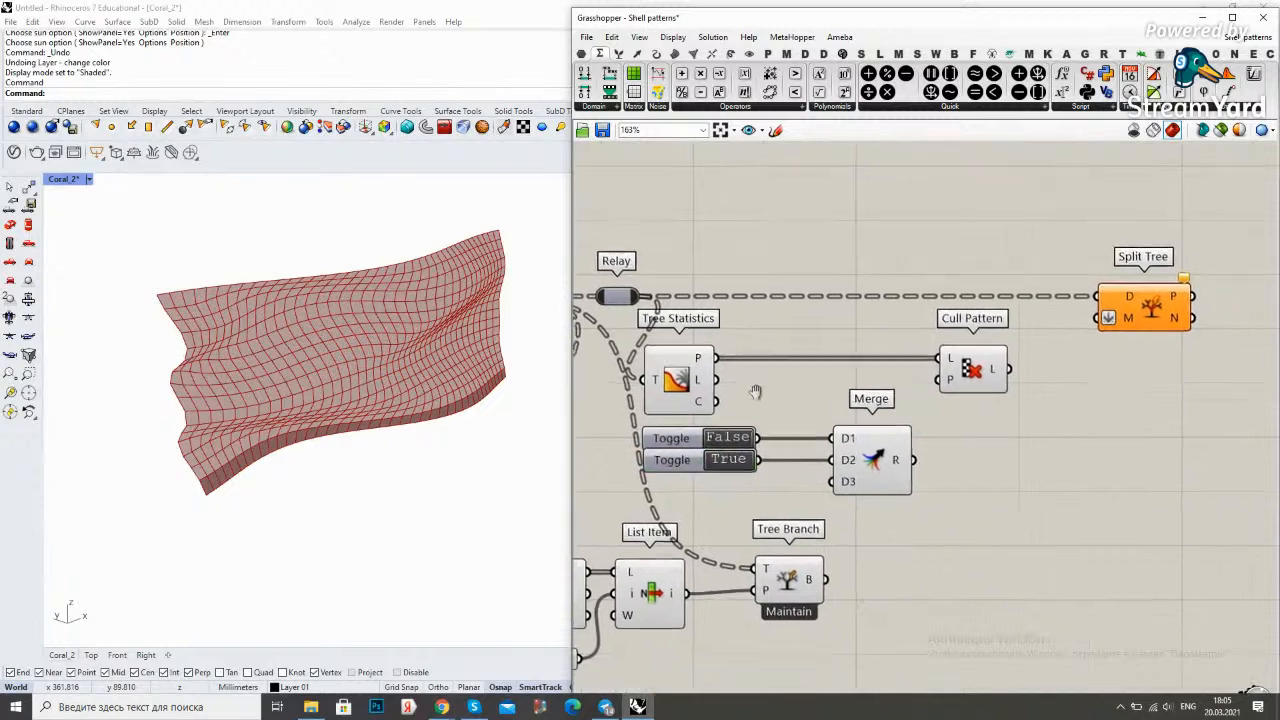
Delete the lower Tree Statistics, List Item and Tree Branch chain together with its index slider
right_drag(852, 468, 875, 407)
drag(955, 537, 704, 446)
drag(767, 447, 715, 423)
key(Delete)
click(789, 418)
key(Delete)
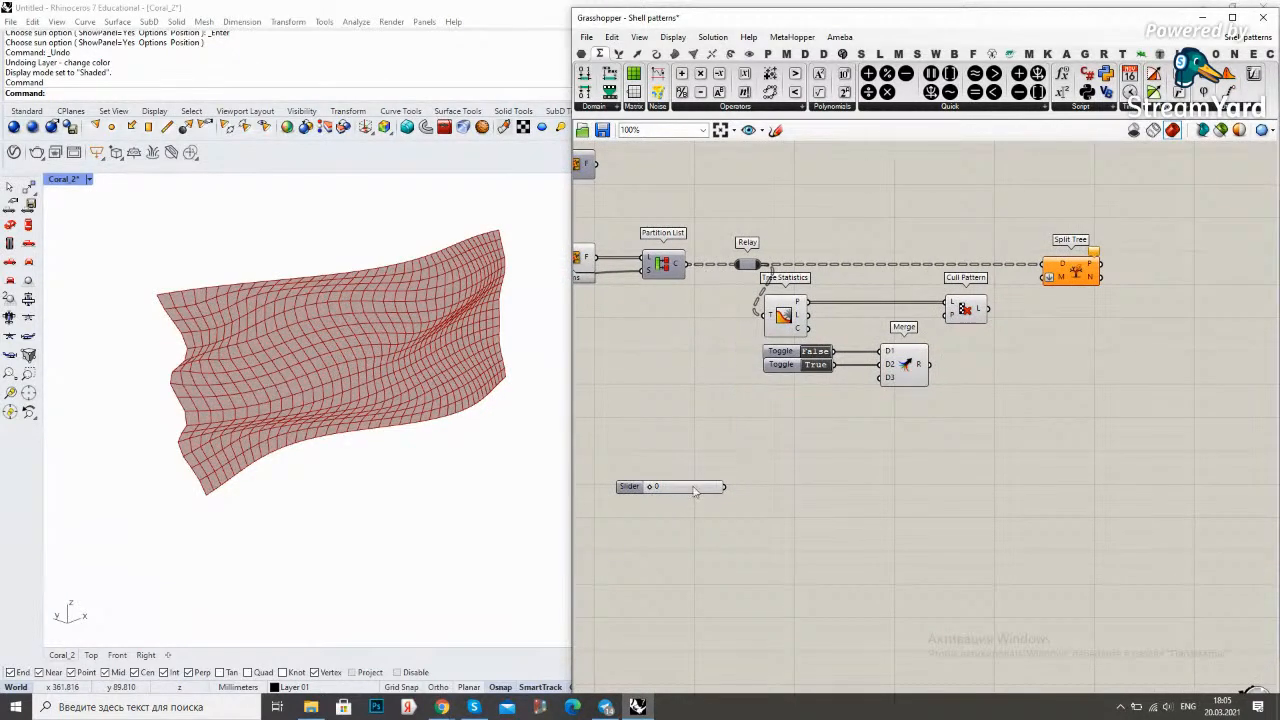
Move both toggles and Merge down, farther away from Tree Statistics
scroll(781, 351, up, 3)
drag(814, 428, 793, 347)
shift+drag(1031, 375, 1031, 451)
click(869, 496)
Add a Duplicate Data component below the toggles and wire the True toggle into its D input
double_click(873, 532)
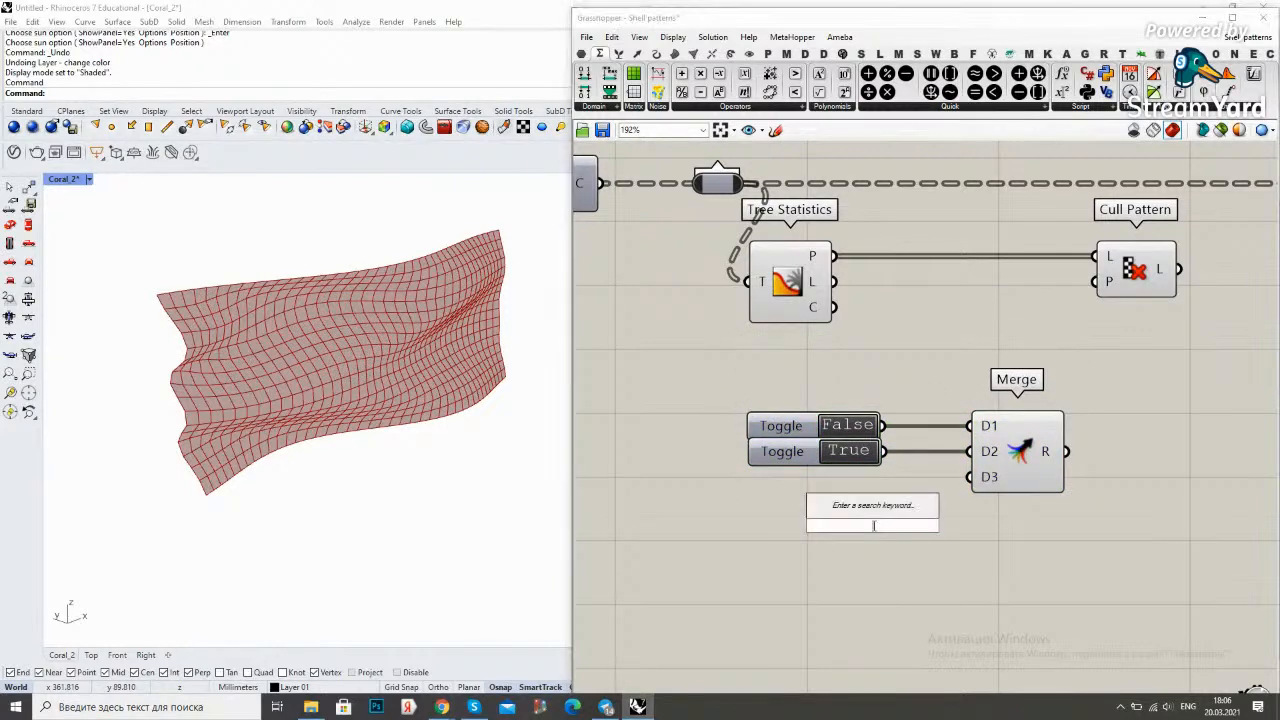
text(duplicate da)
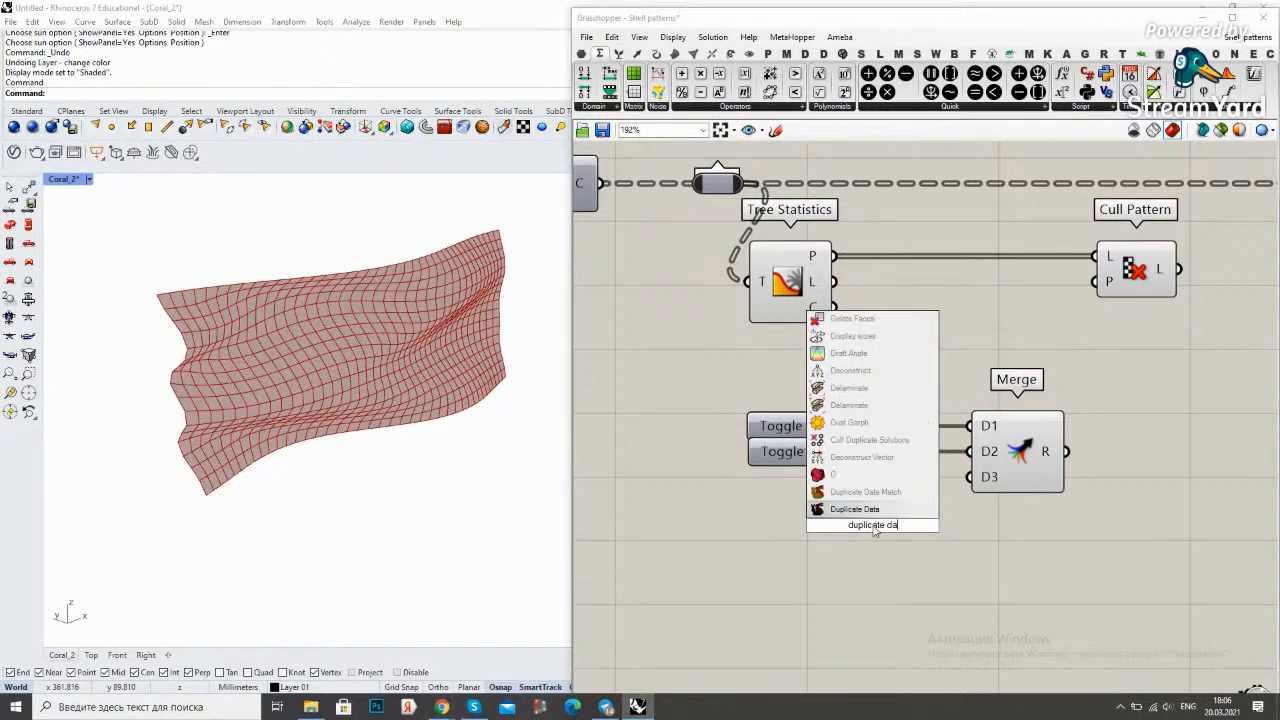
click(855, 509)
drag(884, 452, 831, 500)
Add a number slider set to 2, wire it into Duplicate Data's N input, and feed the duplicated data into Merge's D2
double_click(760, 550)
text(2)
key(Return)
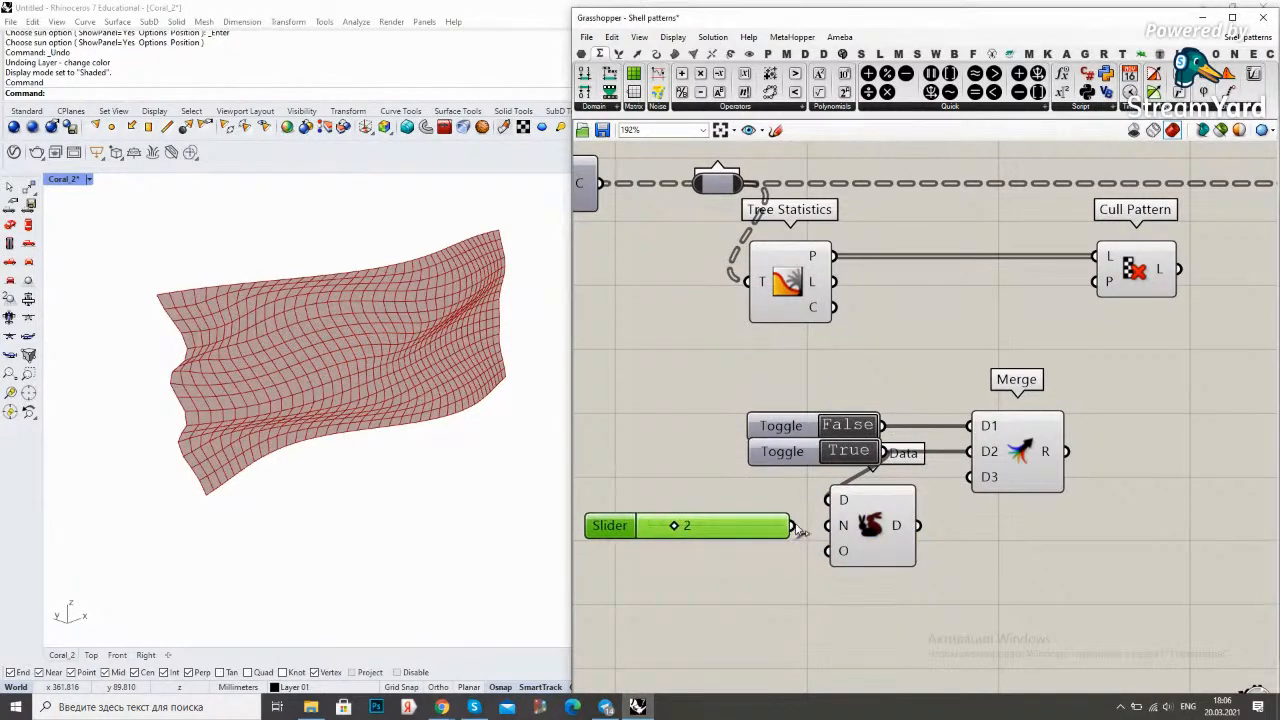
drag(918, 525, 970, 451)
scroll(970, 451, up, 2)
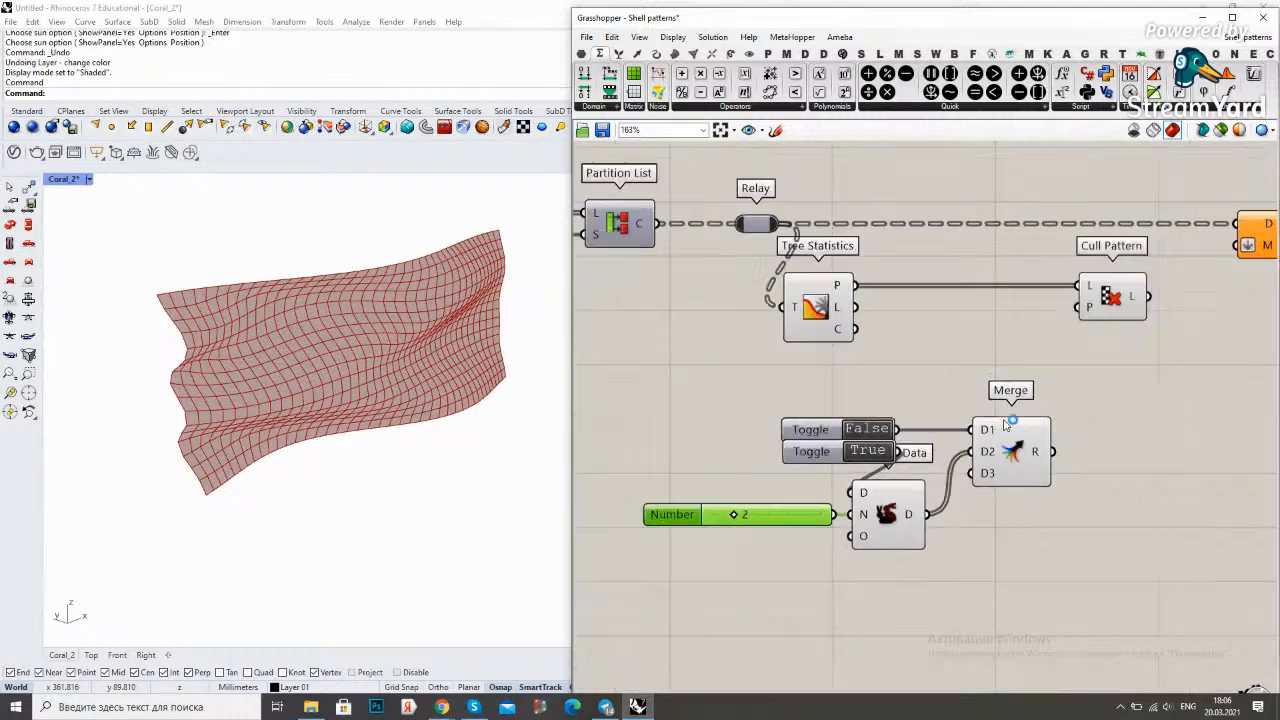
Flatten the D1 and D2 inputs of Merge
right_click(925, 449)
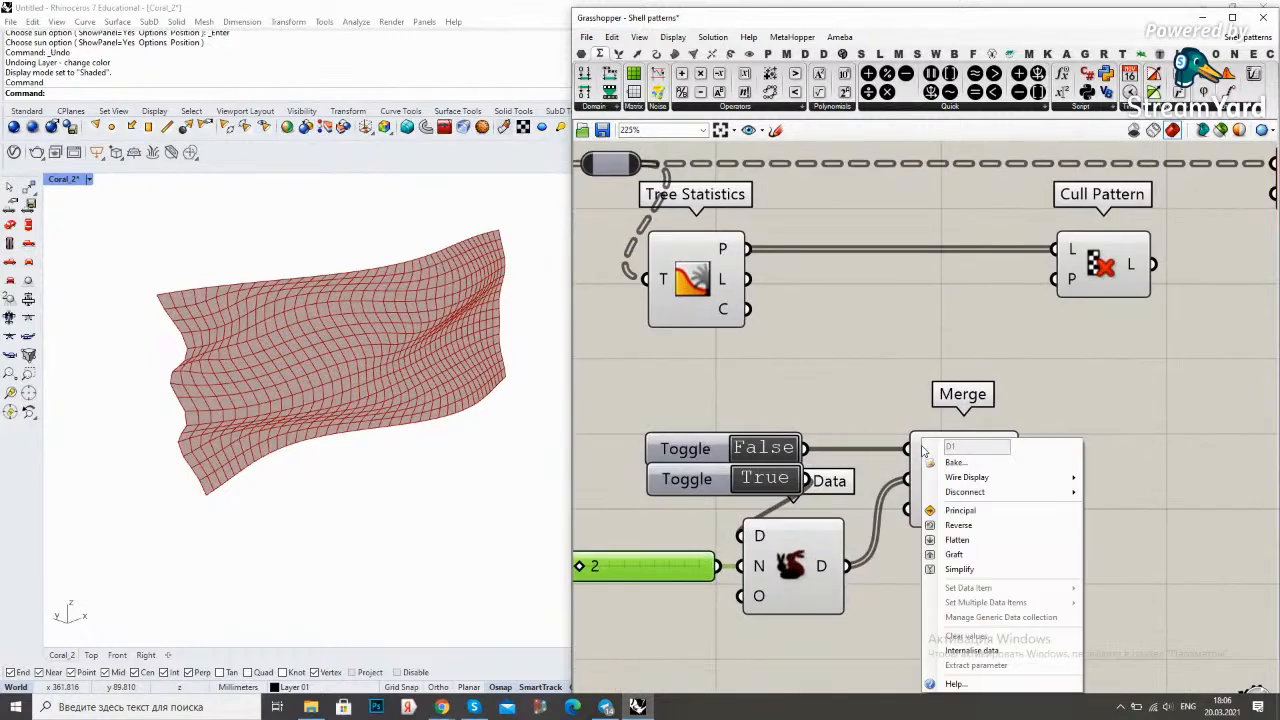
click(955, 540)
right_click(908, 480)
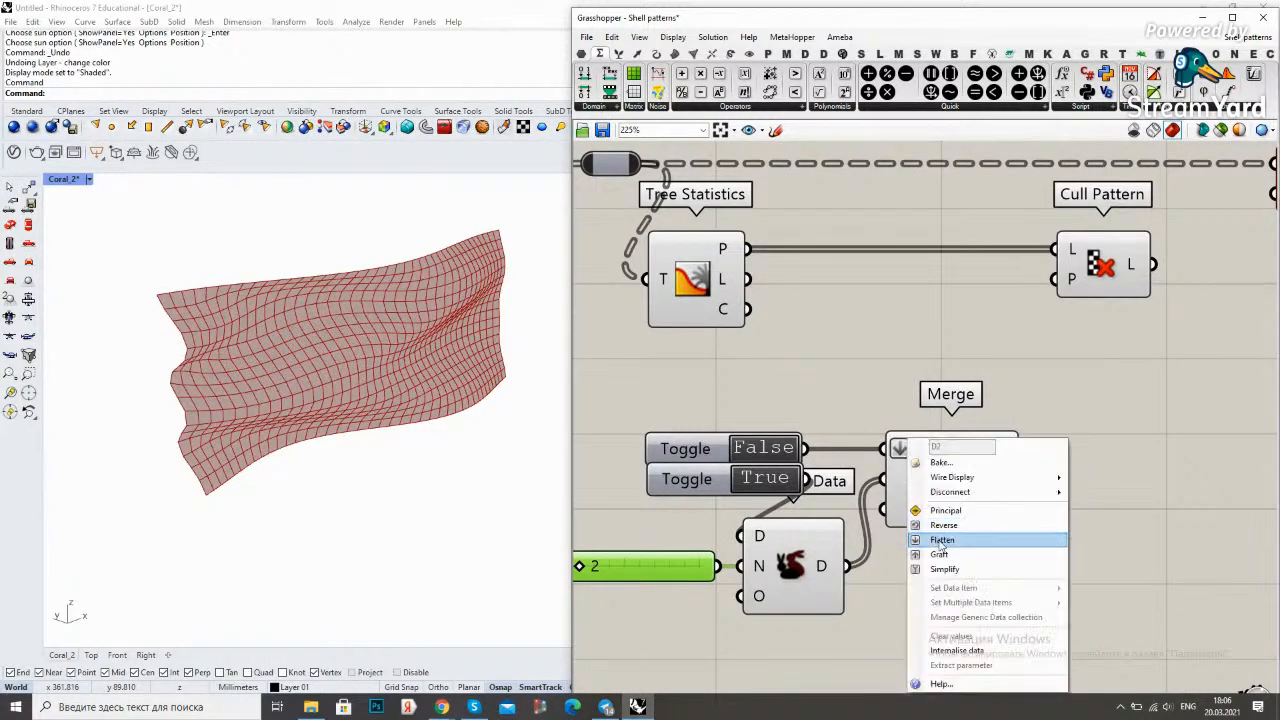
click(950, 538)
scroll(961, 451, down, 2)
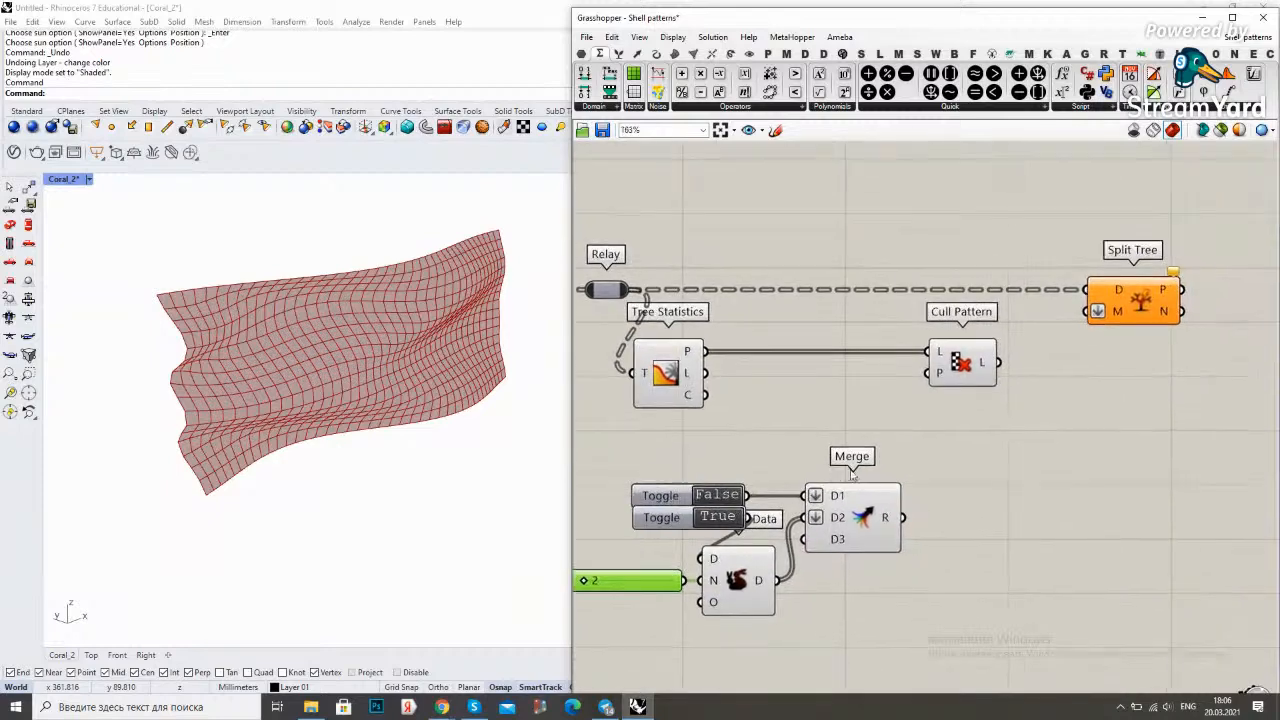
Wire Merge's R output into Cull Pattern's P input and Cull Pattern's L output into Split Tree's M input
drag(933, 406, 955, 363)
drag(1027, 345, 1092, 312)
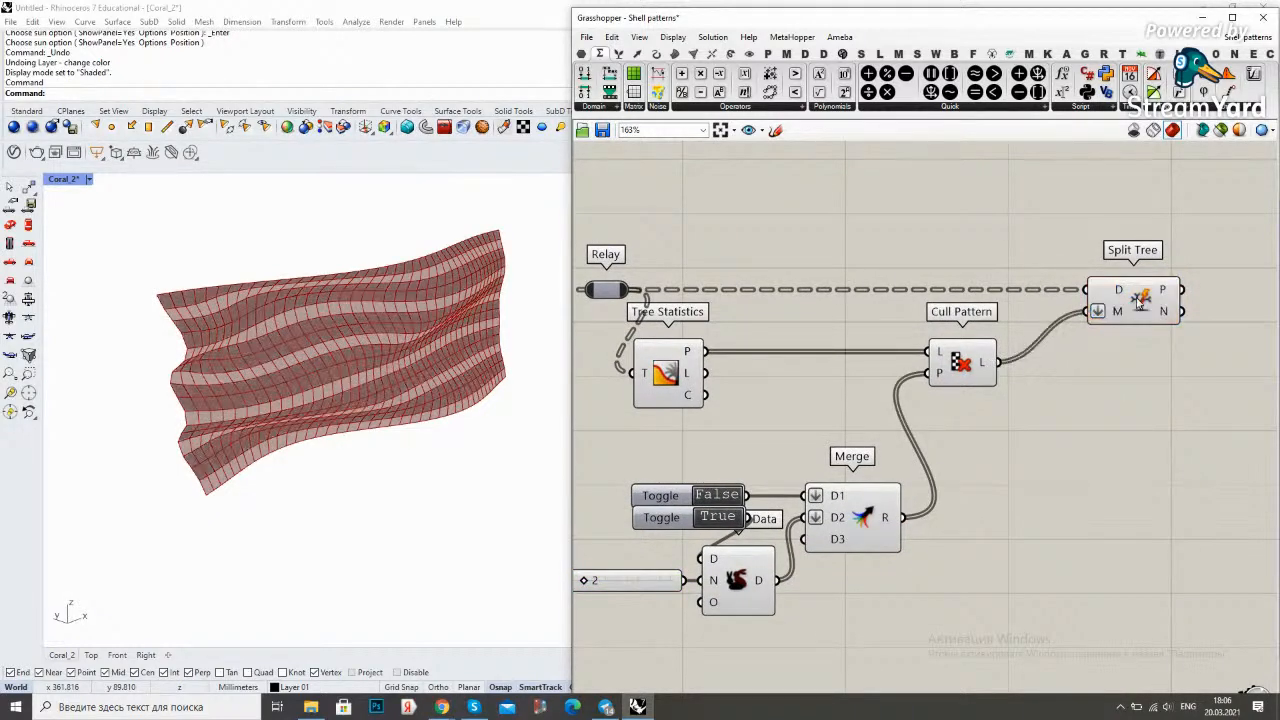
right_drag(411, 422, 377, 370)
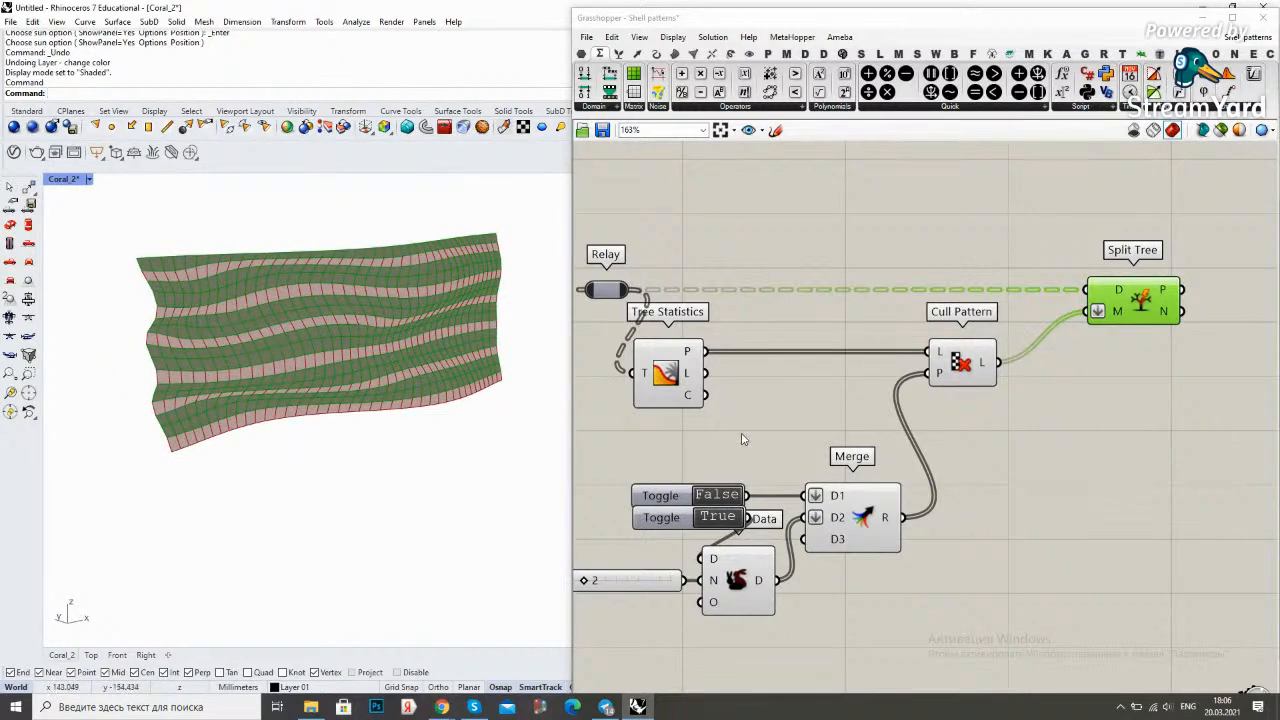
Test the number slider feeding Duplicate Data, leaving it at 2
right_drag(742, 438, 855, 409)
scroll(769, 480, up, 5)
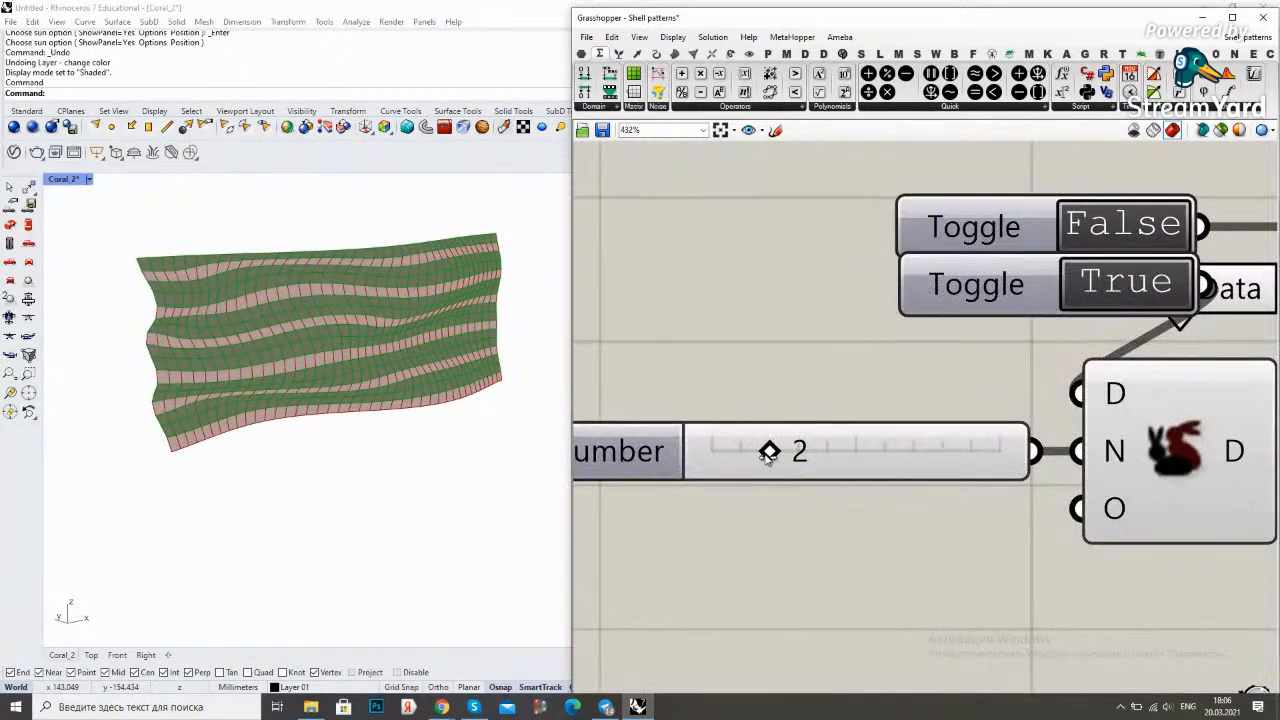
mouse_move(775, 456)
mouse_down()
mouse_move(813, 459)
mouse_move(748, 453)
mouse_move(851, 452)
mouse_move(728, 456)
mouse_move(797, 464)
mouse_move(773, 468)
mouse_up()
scroll(845, 391, down, 7)
Turn off the preview of Tree Statistics, Cull Pattern, Merge and Duplicate Data
drag(917, 558, 716, 381)
middle_click(809, 262)
click(840, 284)
click(966, 289)
right_drag(969, 291, 866, 300)
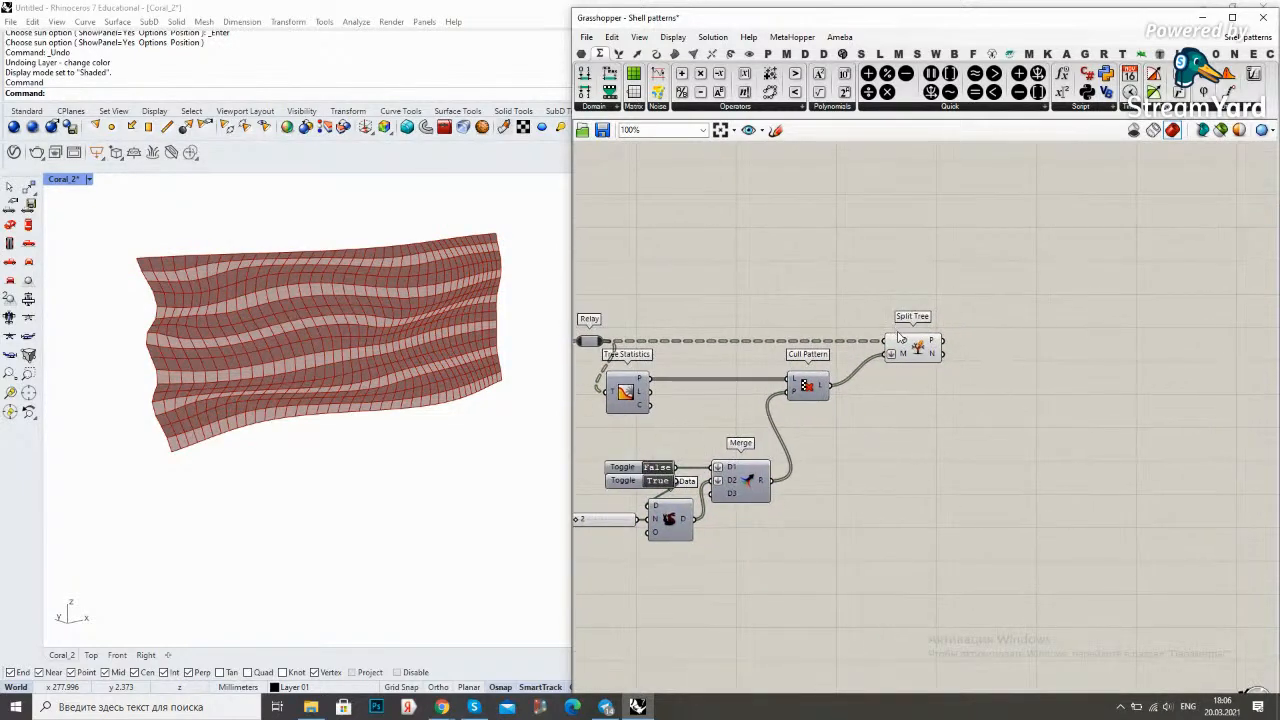
Add a second Cull Pattern after Split Tree, wire Split Tree's P output into its L input and align the two components
scroll(905, 342, up, 1)
click(920, 350)
double_click(1024, 366)
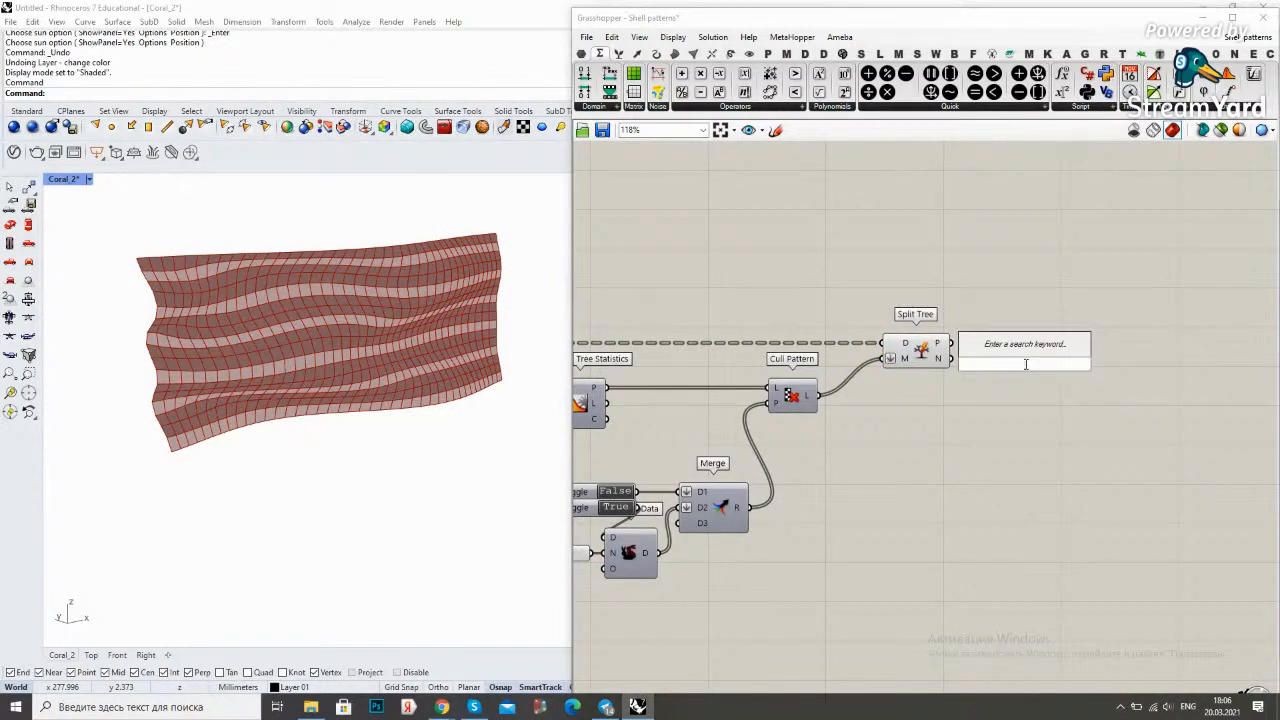
text(cull pa)
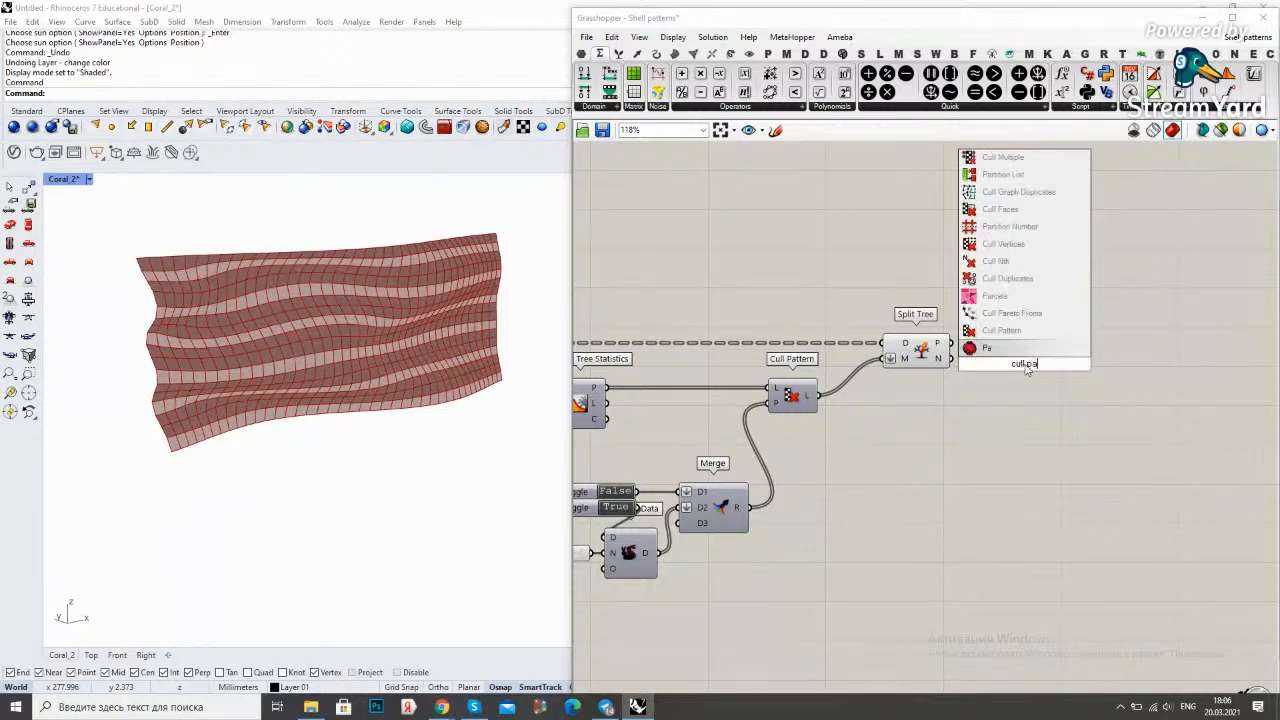
text(ttern)
key(Return)
scroll(942, 345, up, 1)
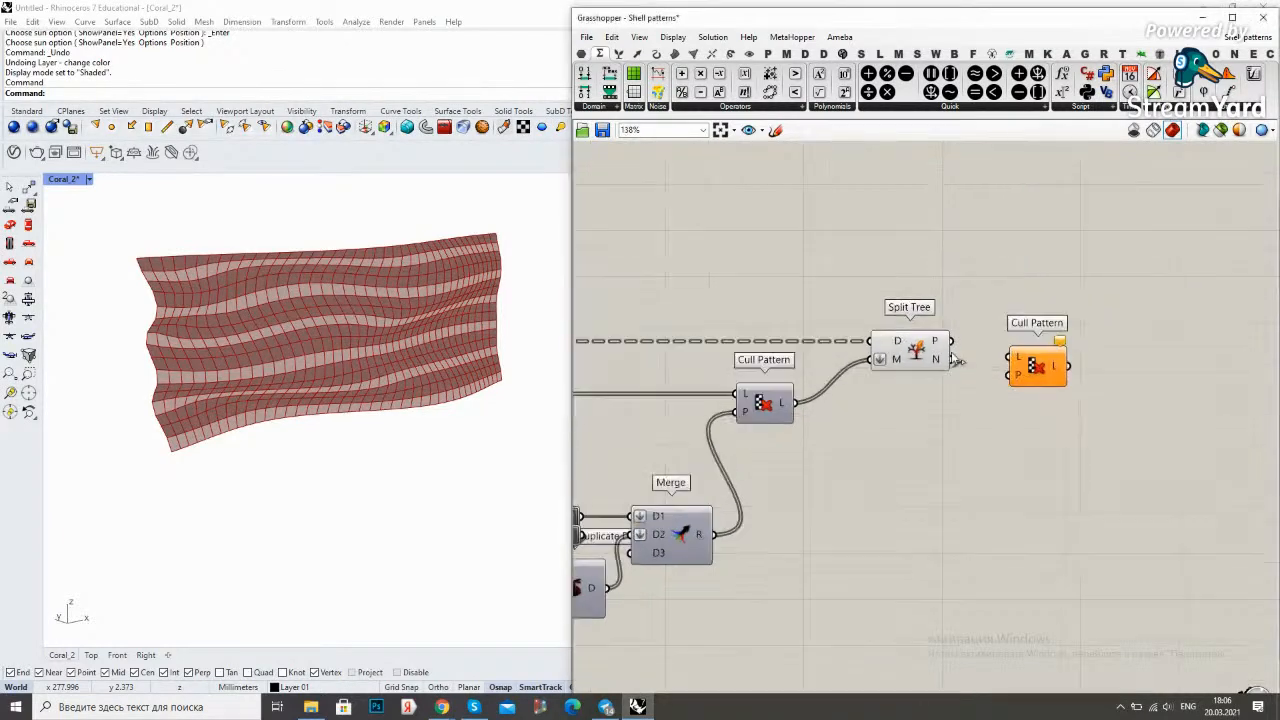
drag(944, 344, 1010, 358)
drag(1030, 368, 1056, 352)
click(1018, 323)
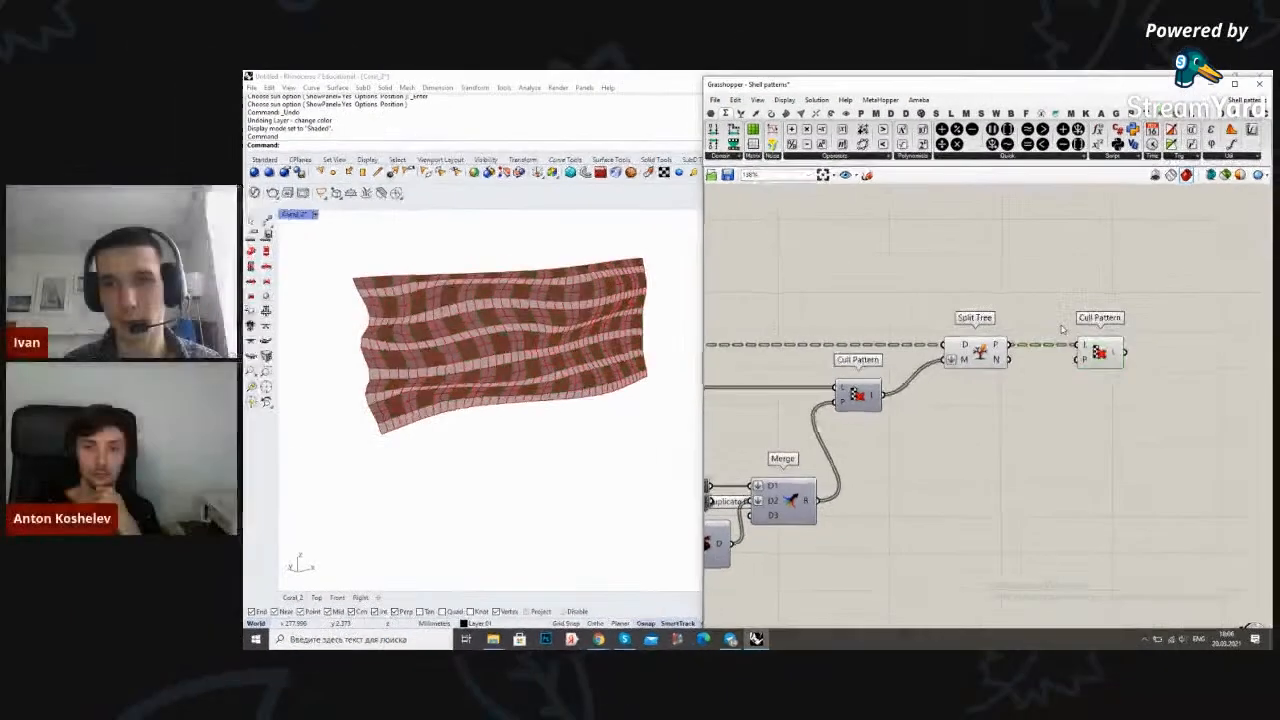
Wire Merge's R output into the P input of the second Cull Pattern
scroll(835, 362, down, 3)
scroll(830, 443, up, 1)
right_drag(830, 443, 922, 427)
scroll(922, 427, up, 1)
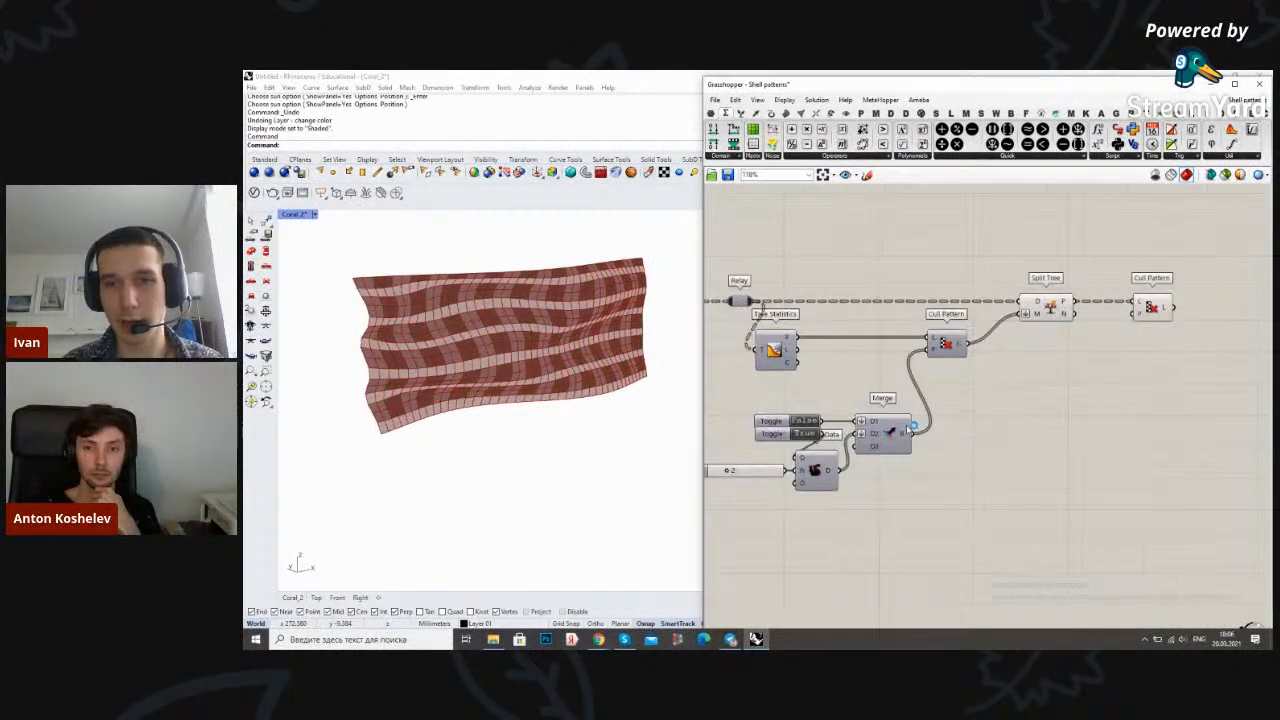
drag(916, 434, 1134, 314)
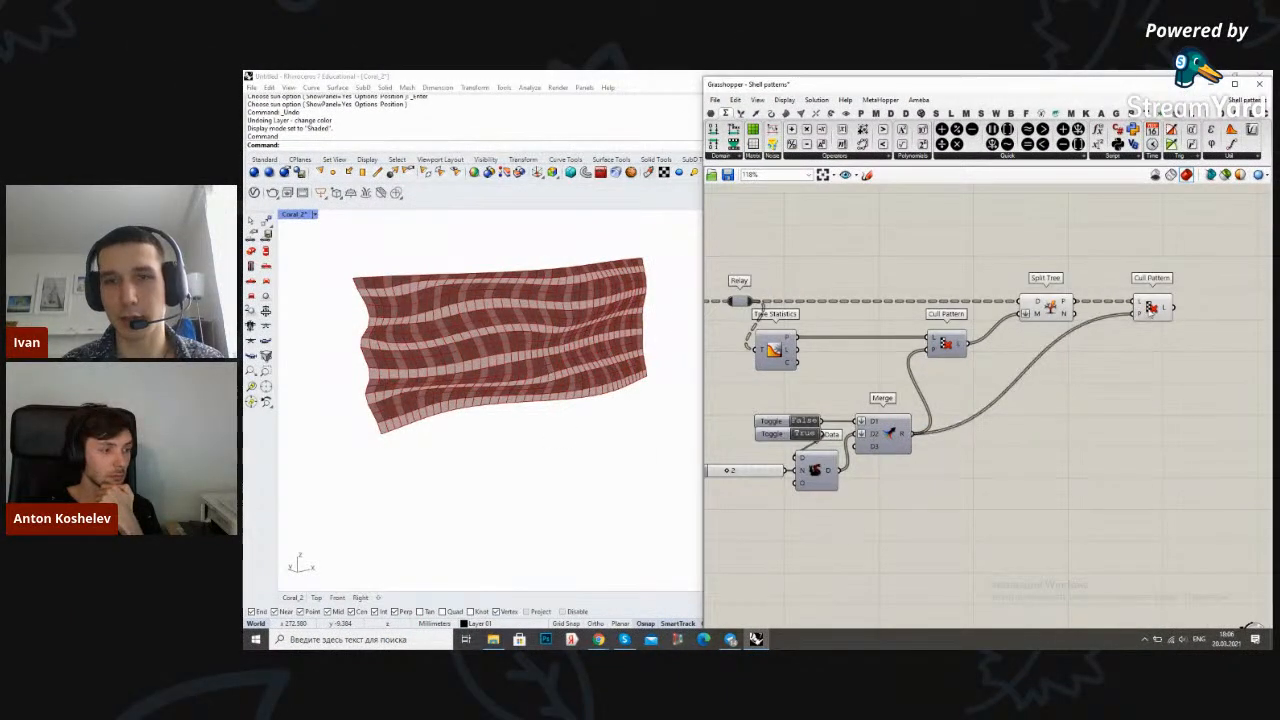
click(1101, 391)
Turn off Split Tree's preview and inspect the culled face pattern on the wavy surface
click(1053, 301)
middle_click(1036, 269)
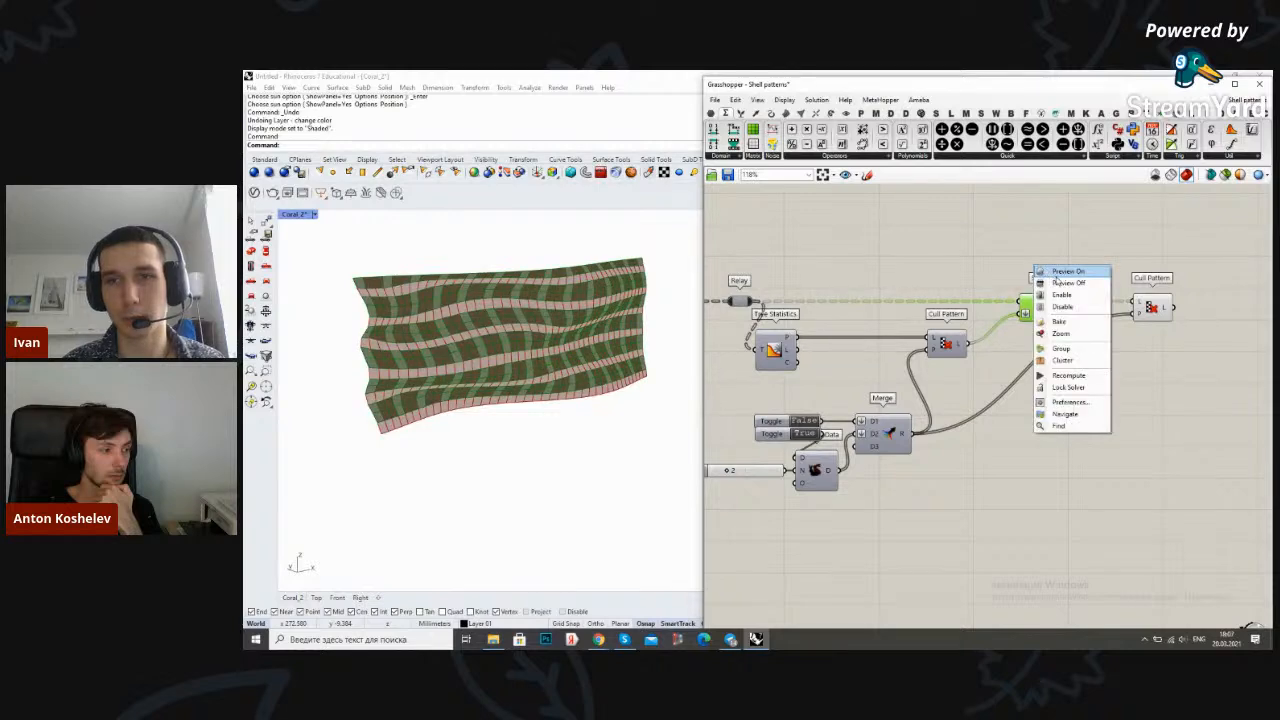
click(1058, 283)
click(985, 270)
scroll(509, 401, down, 3)
right_drag(509, 401, 474, 339)
scroll(459, 356, up, 3)
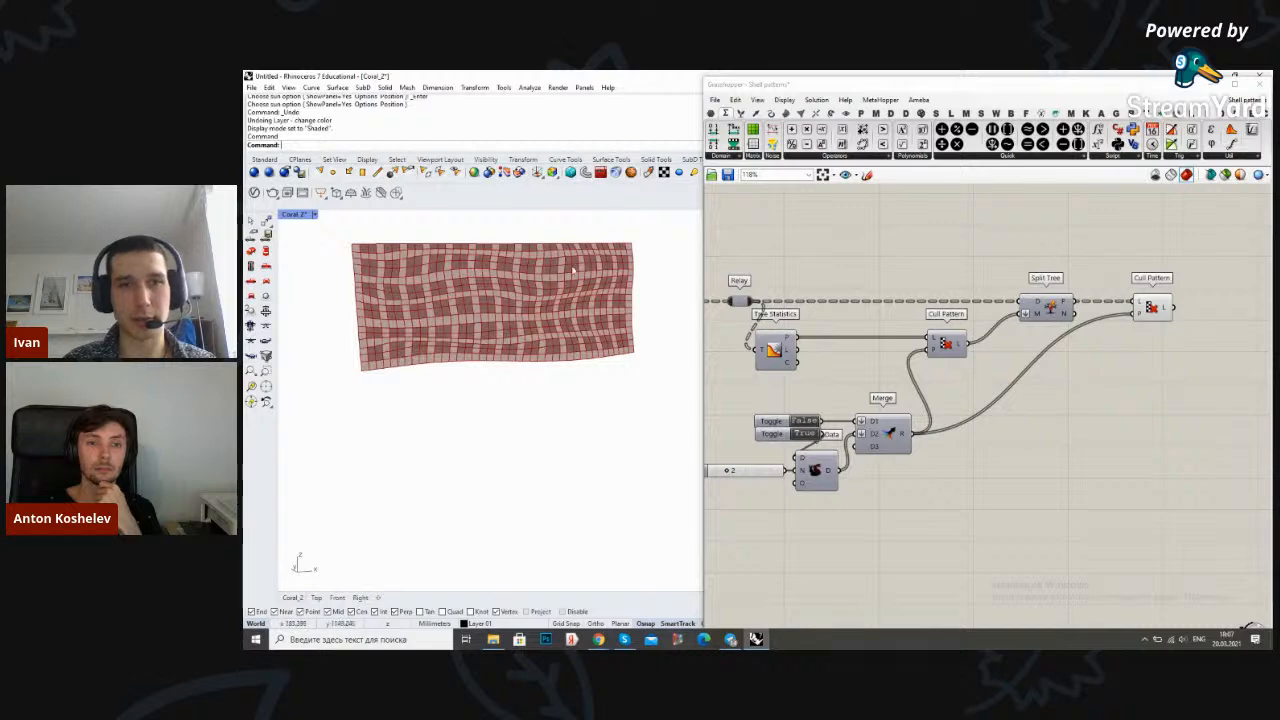
right_drag(587, 285, 612, 310)
scroll(996, 310, down, 2)
Move the second Cull Pattern closer to Split Tree
right_drag(1108, 304, 1033, 343)
scroll(1033, 343, up, 3)
drag(1032, 343, 1005, 343)
click(990, 281)
scroll(975, 282, down, 2)
right_drag(951, 292, 1060, 331)
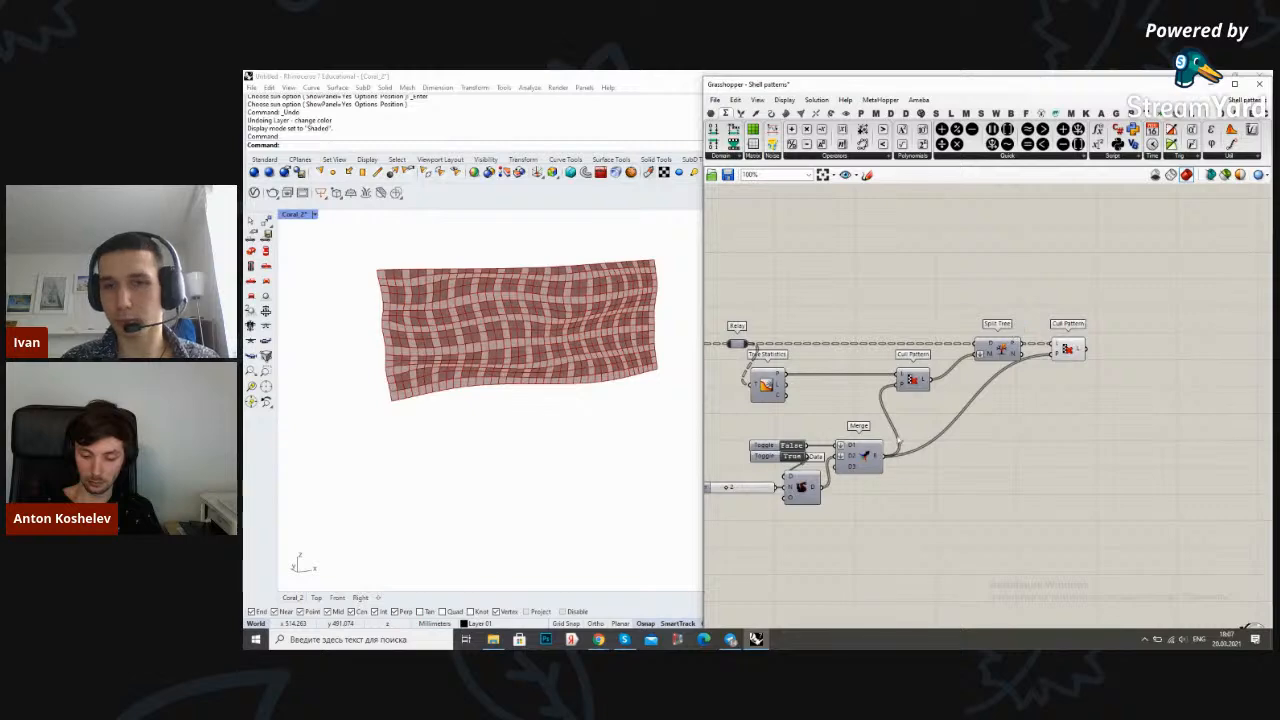
right_drag(796, 463, 918, 423)
scroll(911, 424, up, 2)
drag(885, 429, 856, 386)
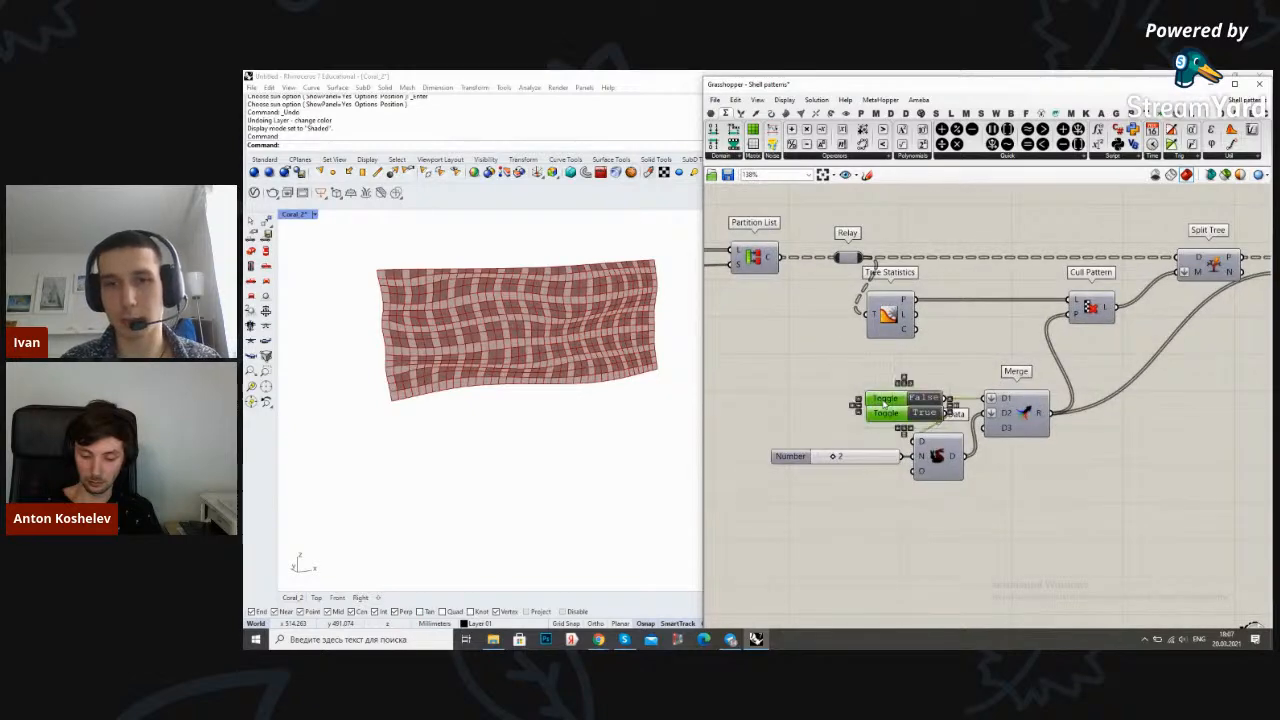
Add a Merge component after the second Cull Pattern and wire the Cull Pattern's L output into Merge's D1 input
scroll(915, 377, down, 4)
right_drag(1115, 325, 983, 367)
scroll(983, 367, up, 5)
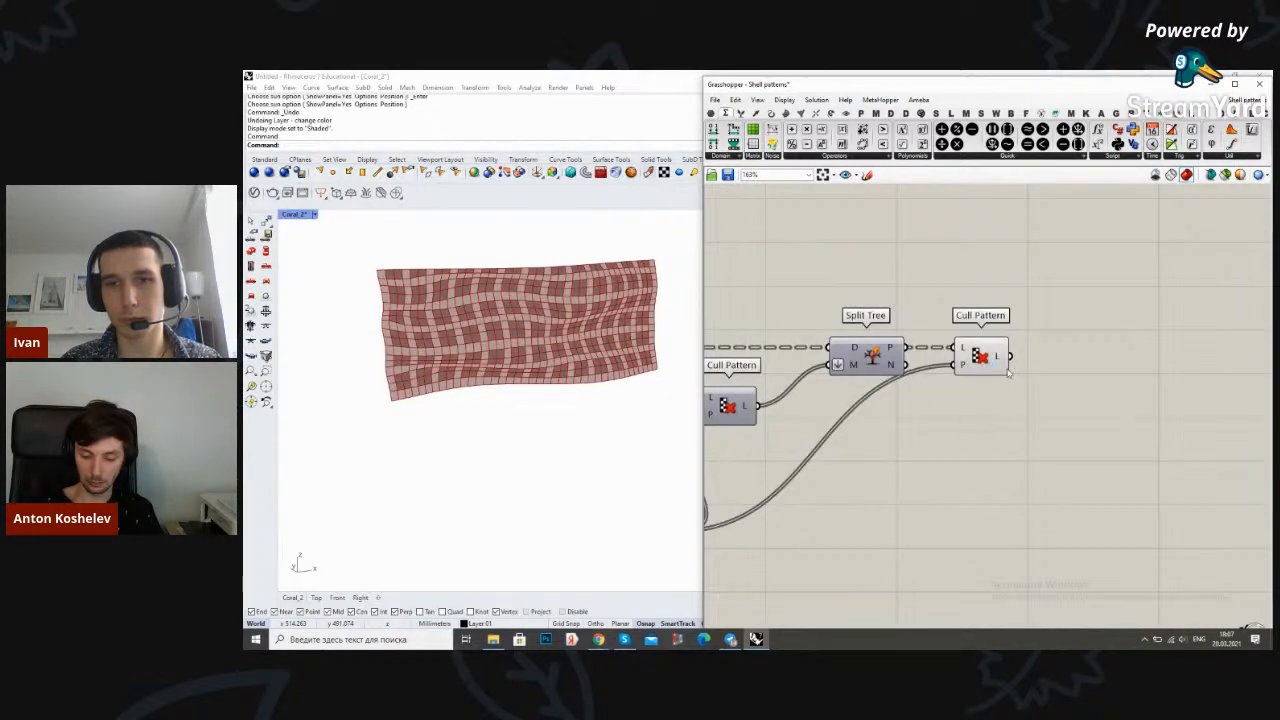
double_click(1066, 366)
text(merge)
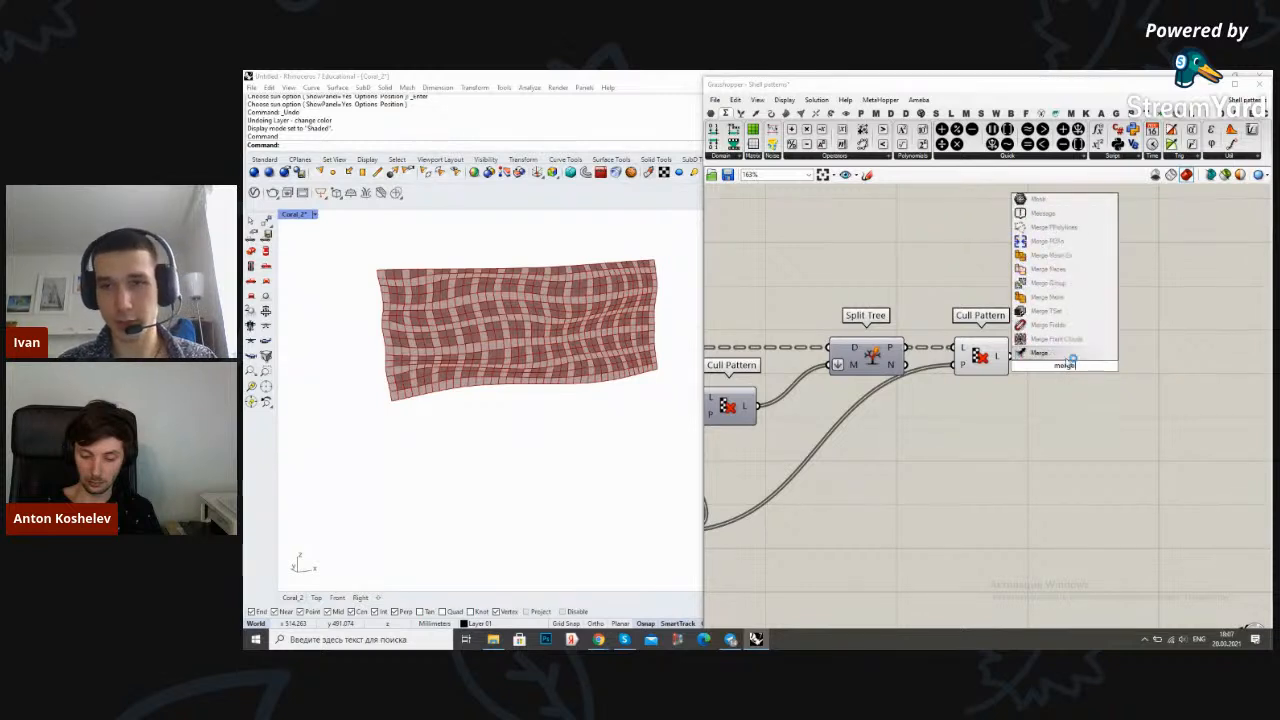
key(Return)
drag(1040, 358, 1046, 358)
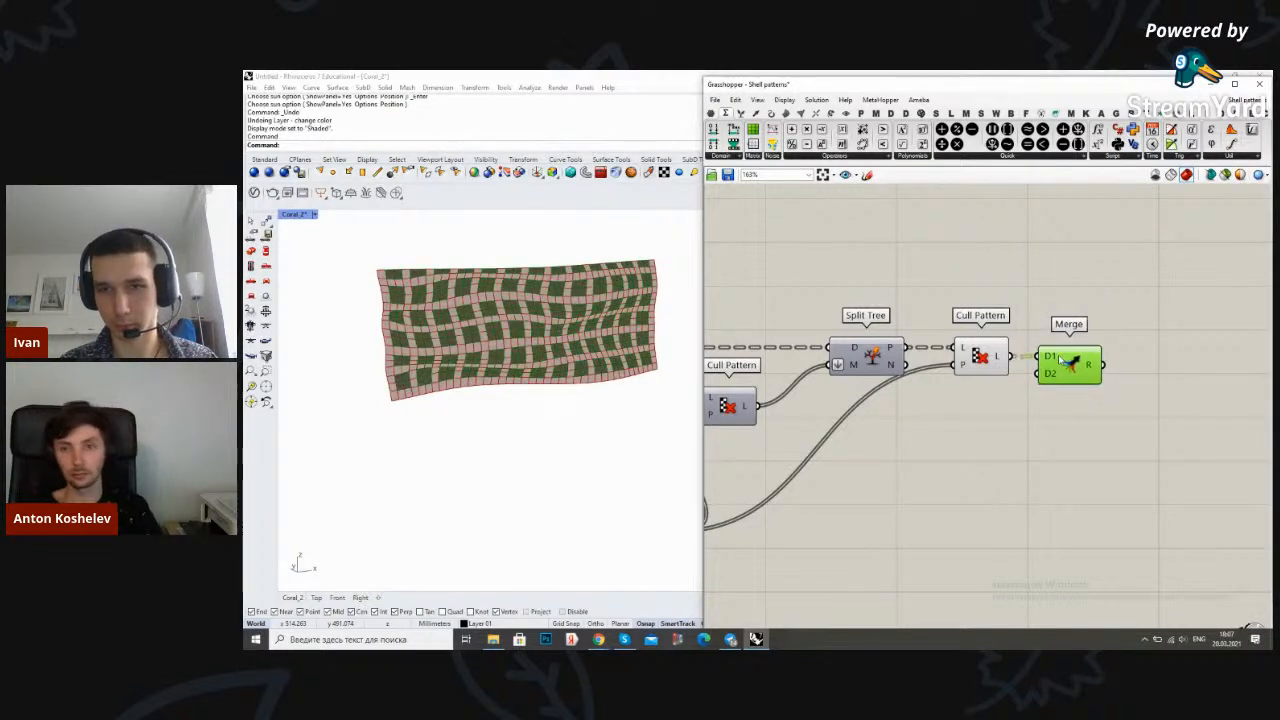
Invert the P input of the second Cull Pattern
click(982, 357)
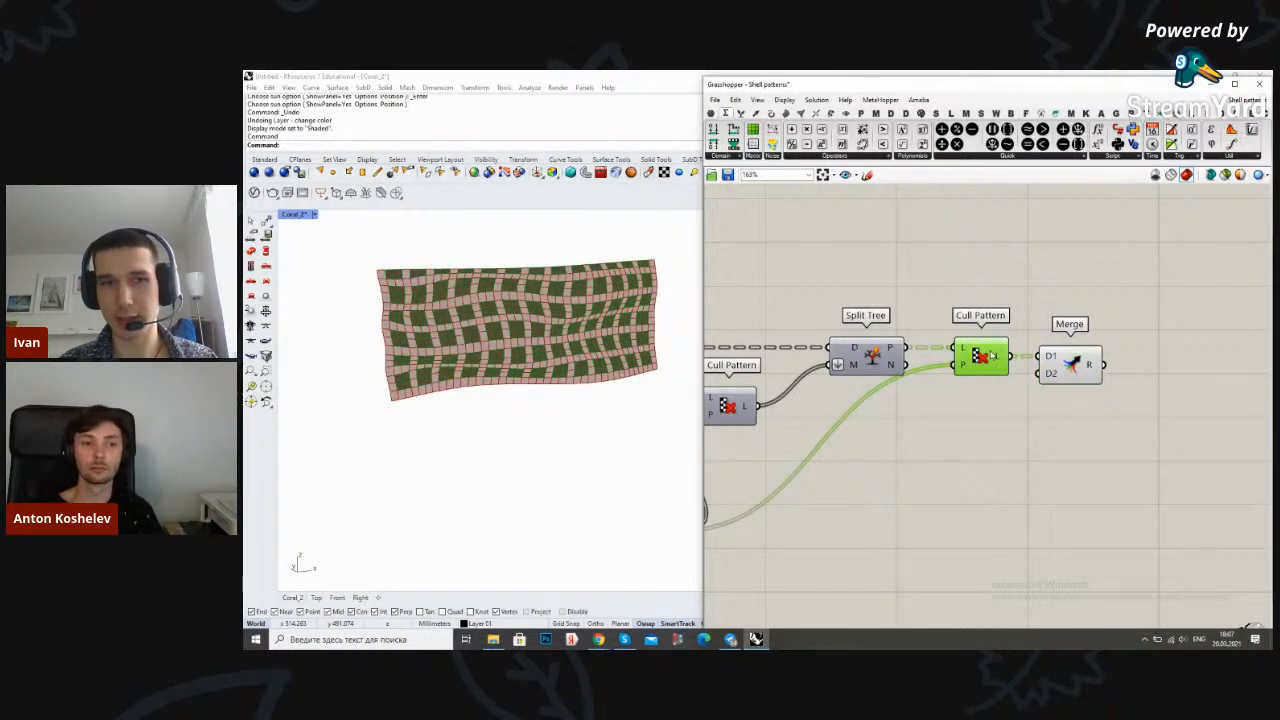
click(1046, 296)
scroll(1044, 310, down, 3)
scroll(1043, 343, up, 5)
right_click(1042, 345)
click(1083, 448)
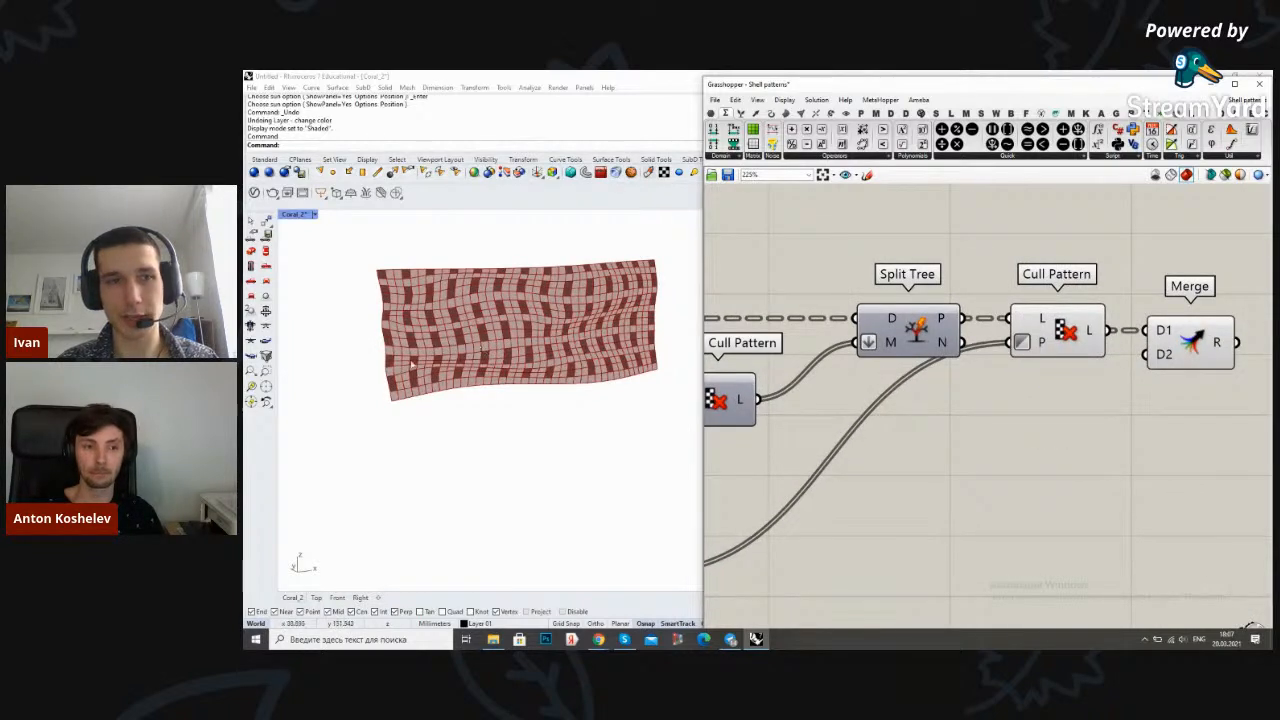
Move the second Cull Pattern above Split Tree and wire Split Tree's N output into Merge's D2 input
right_drag(964, 347, 926, 354)
drag(926, 351, 1116, 365)
drag(1040, 342, 1032, 285)
click(1090, 300)
drag(1146, 325, 1140, 325)
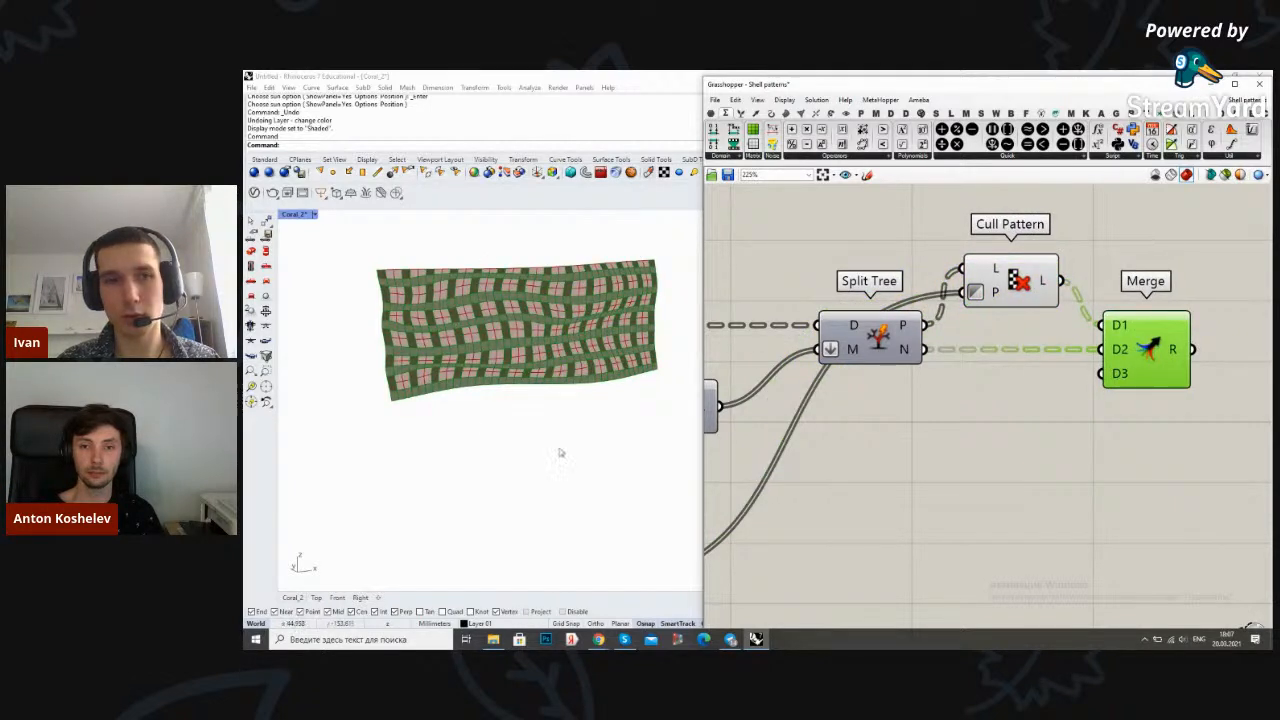
Turn off the preview of the second Cull Pattern
click(1018, 335)
click(1022, 278)
right_click(1066, 251)
click(1095, 261)
click(1029, 274)
right_click(1071, 226)
click(1100, 250)
click(1098, 252)
Turn off the preview of the lower Mesh Explode component that feeds Partition List and check the remaining lattice
scroll(1097, 252, down, 5)
right_drag(919, 337, 1138, 380)
click(885, 318)
right_click(895, 316)
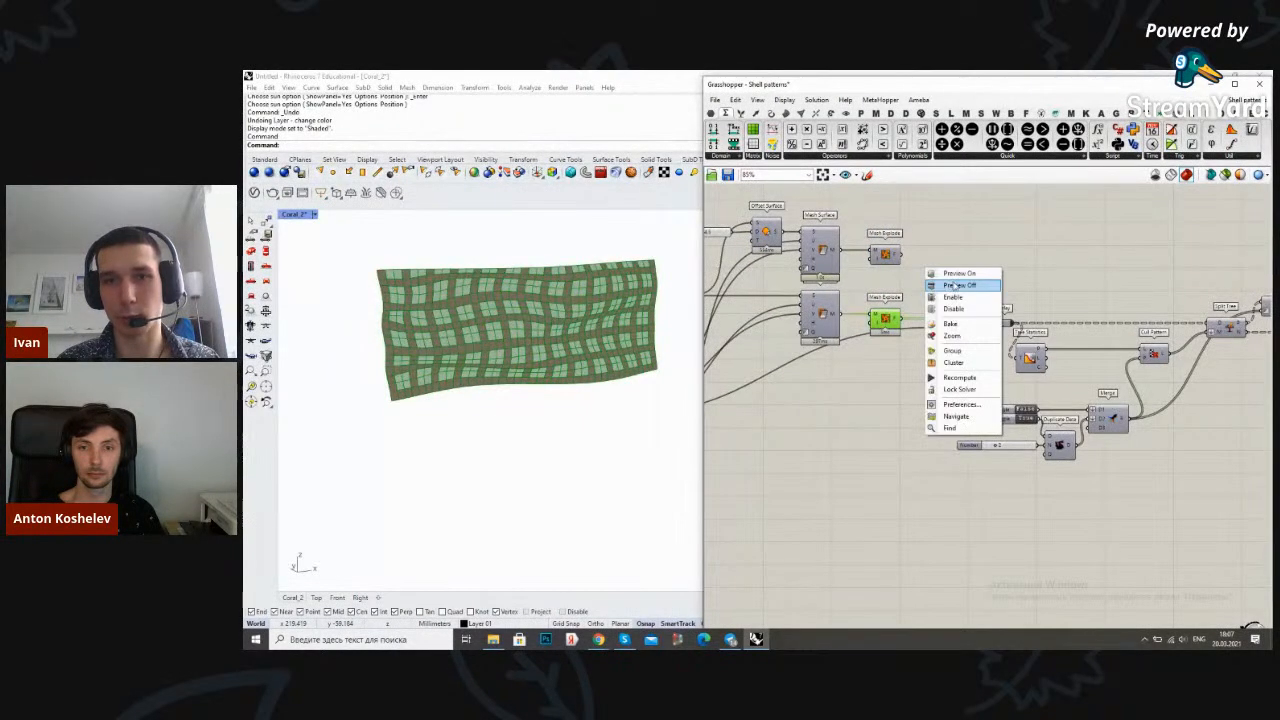
click(986, 280)
right_drag(586, 359, 606, 334)
scroll(609, 334, up, 3)
scroll(712, 386, down, 2)
scroll(1040, 352, up, 2)
Flatten the R output of the Merge that follows Split Tree
right_drag(1128, 354, 1002, 371)
scroll(1000, 372, up, 2)
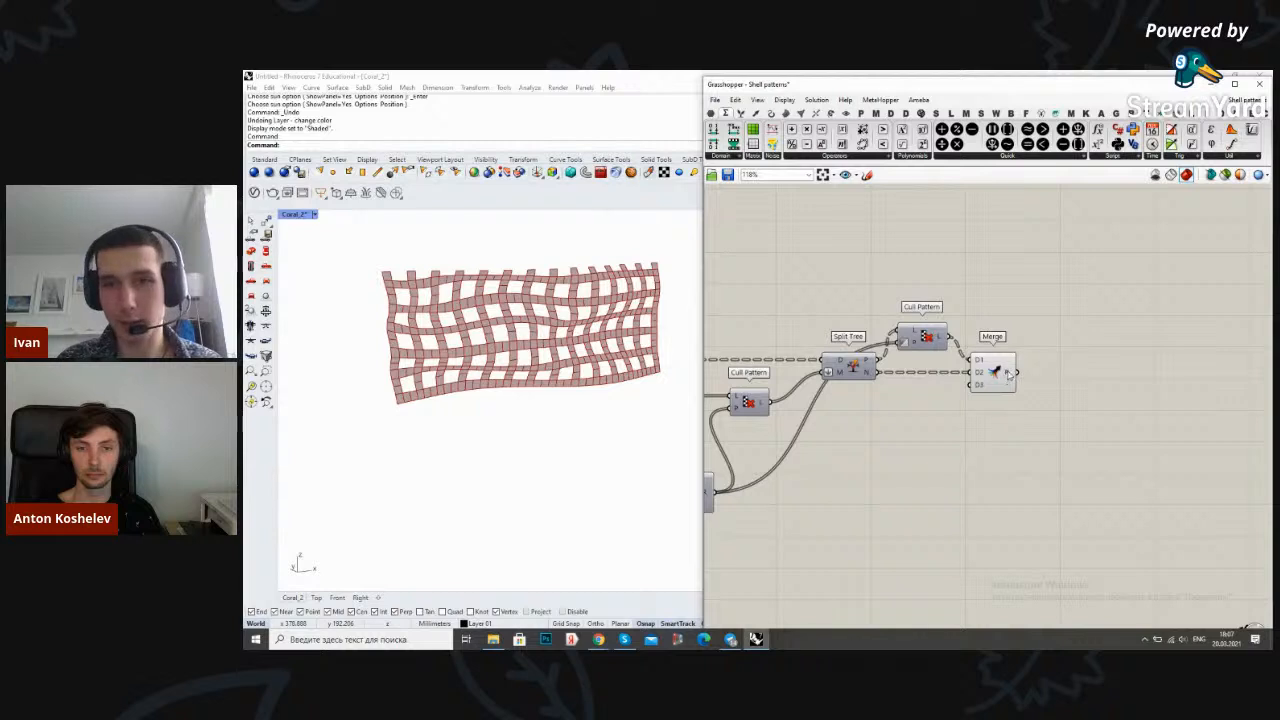
right_click(1008, 375)
right_drag(1046, 359, 1018, 368)
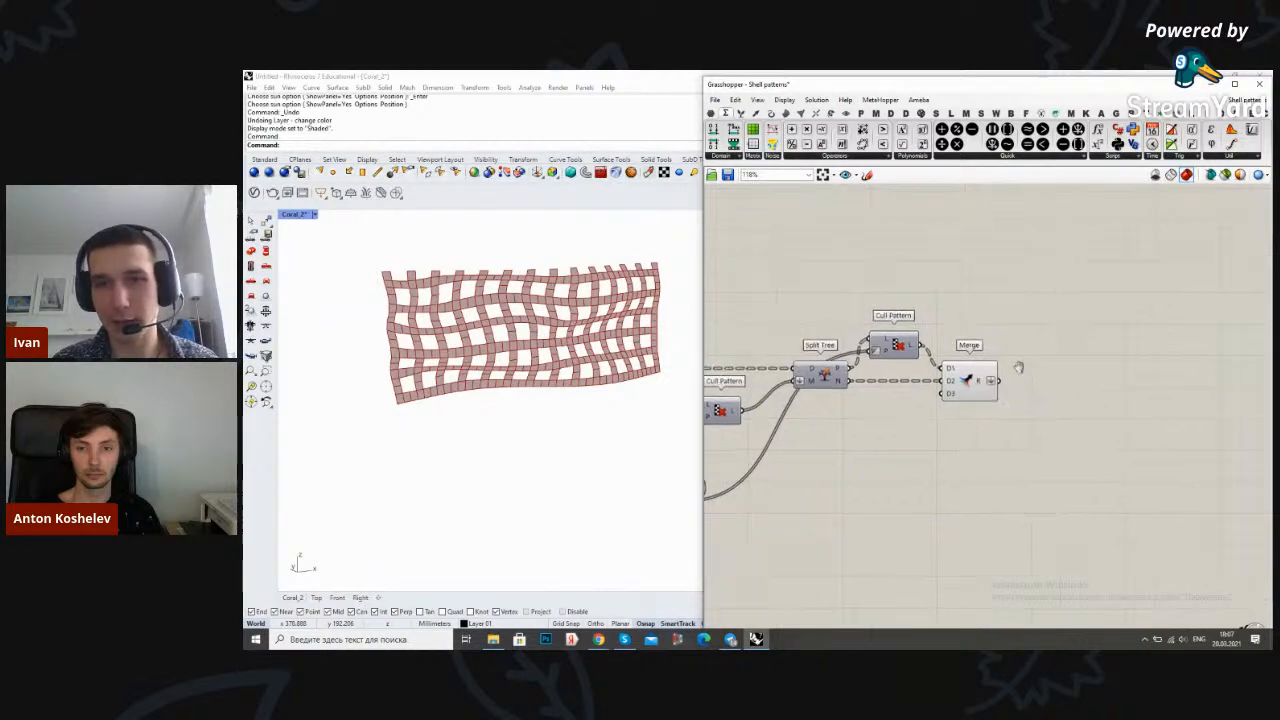
Add Weaverbird's Join Meshes and Weld after Merge and wire Merge's R output into its M+ input
scroll(1050, 352, up, 2)
double_click(1045, 338)
text(weld)
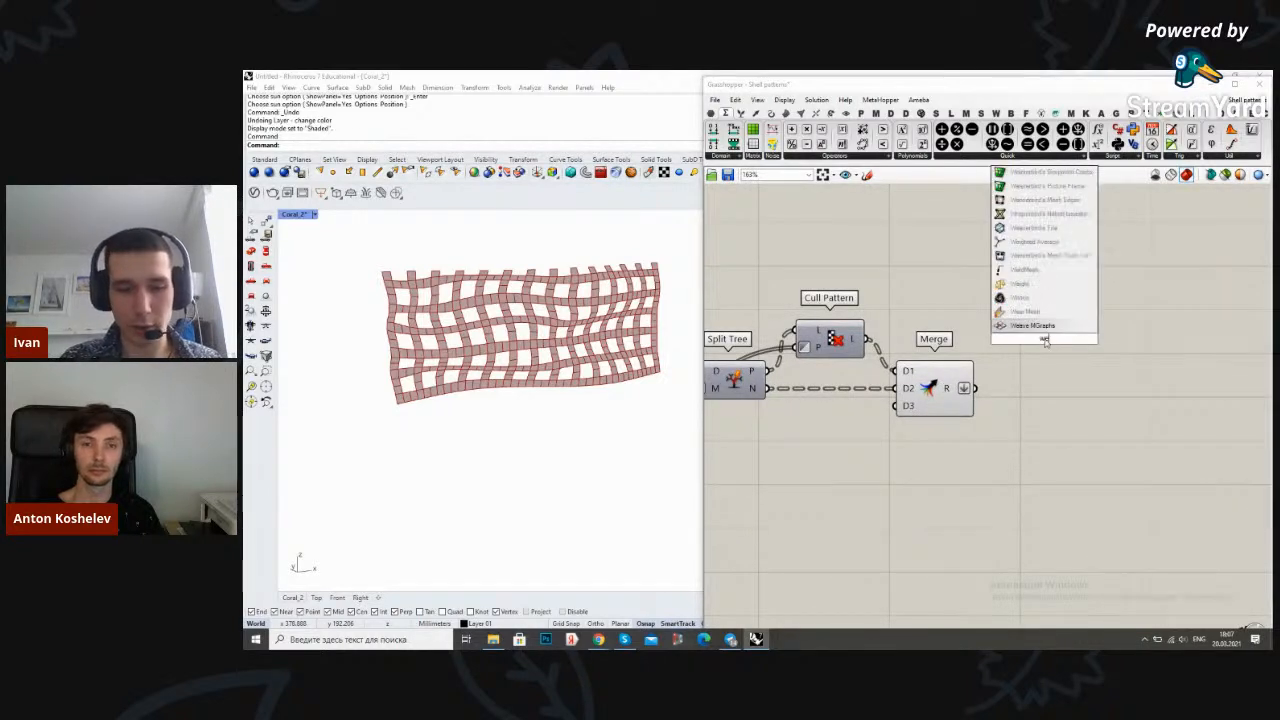
click(1050, 297)
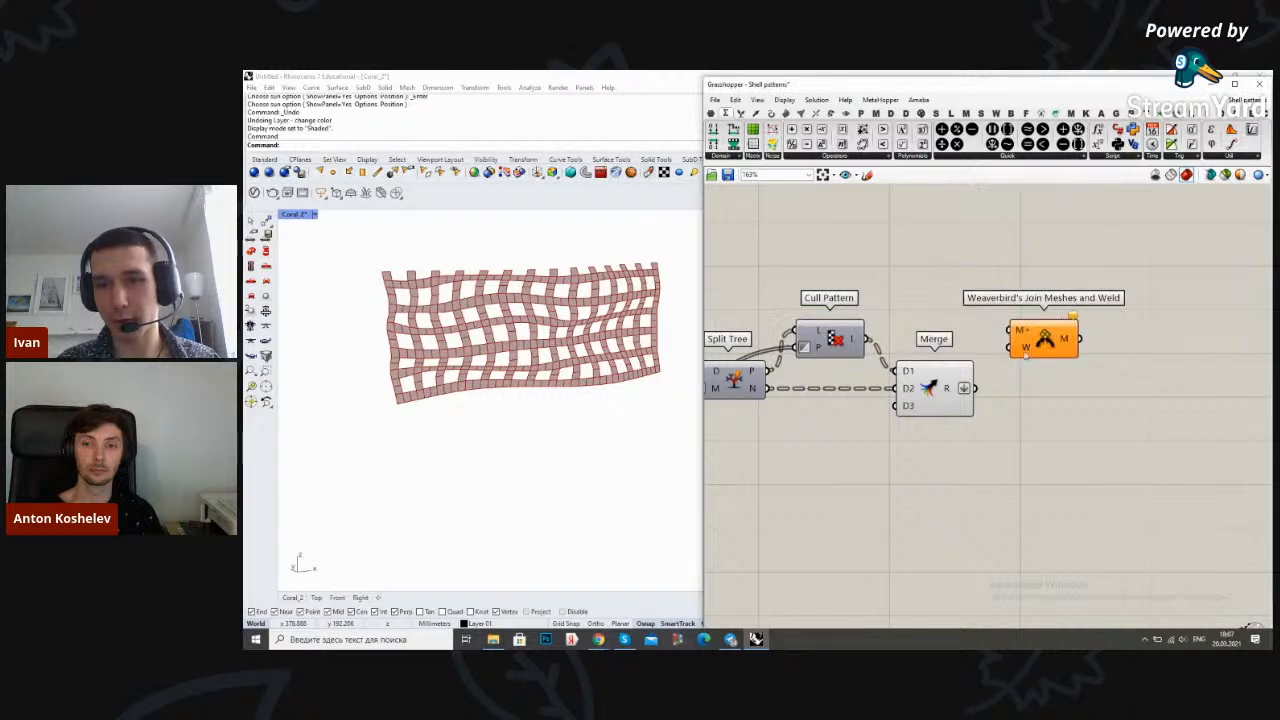
scroll(980, 390, up, 1)
drag(974, 389, 1072, 395)
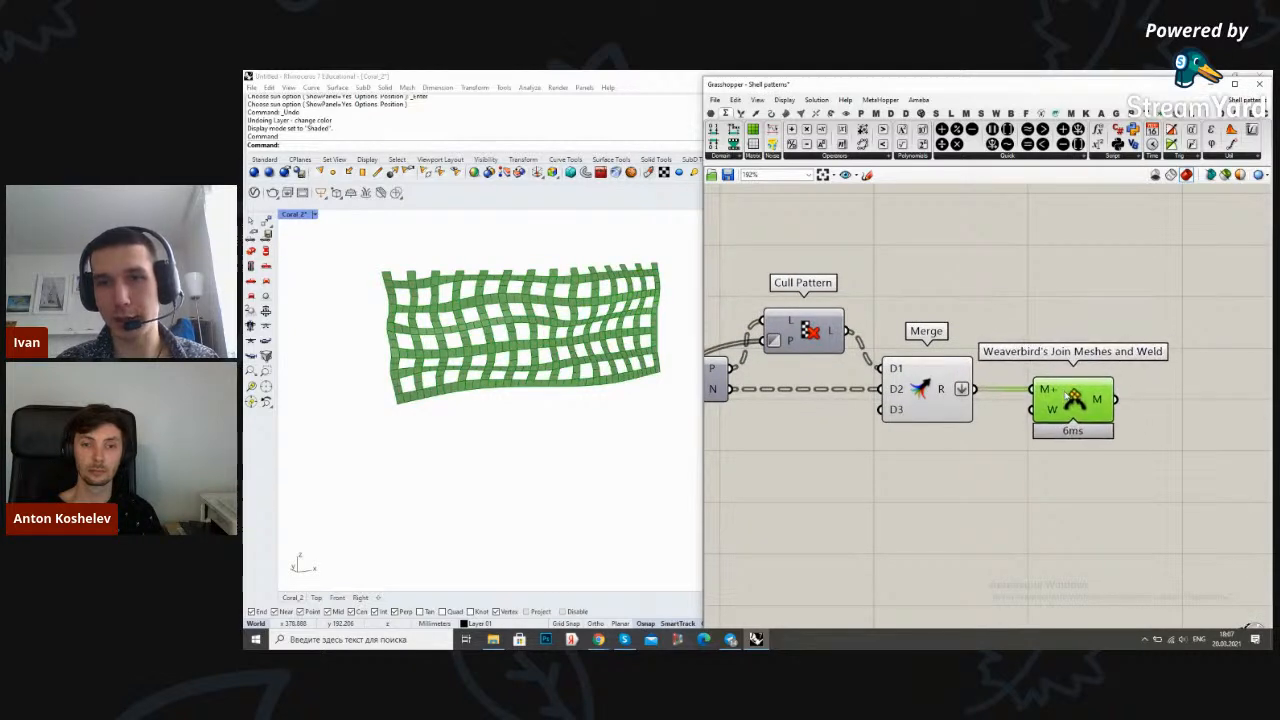
Invert the W input of Weaverbird's Join Meshes and Weld
right_click(1049, 414)
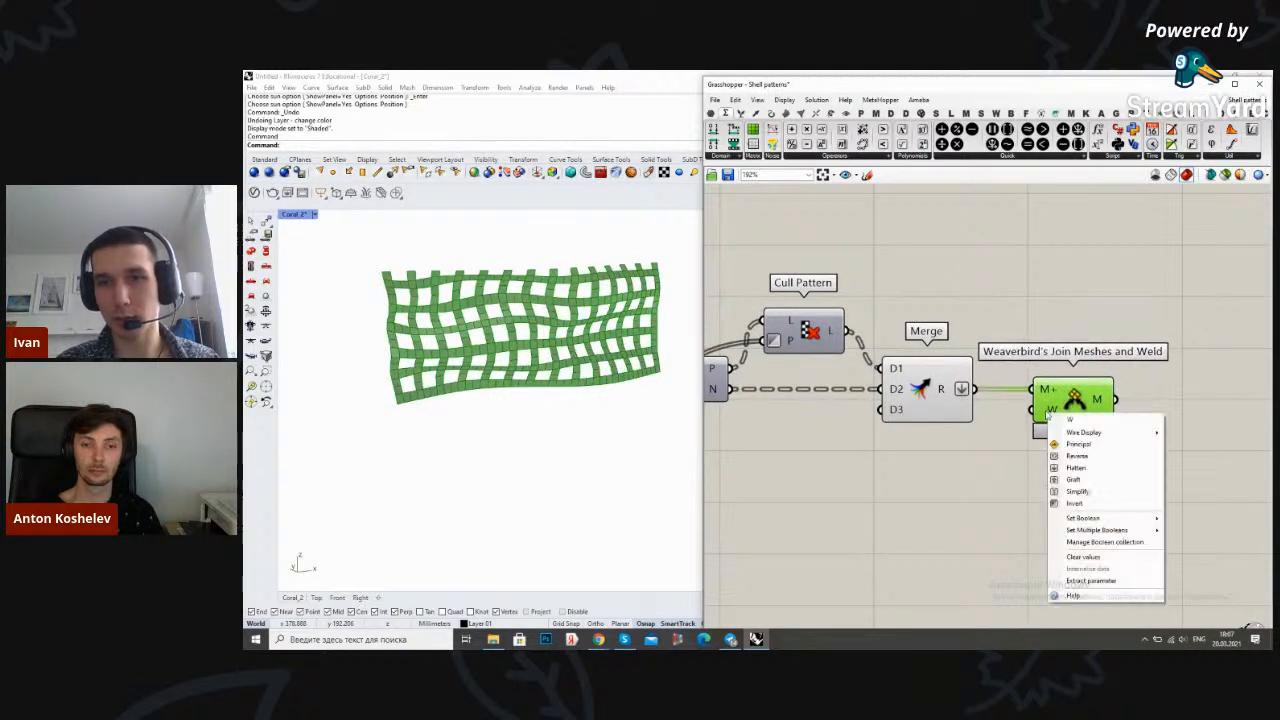
click(1077, 504)
right_drag(1053, 464, 989, 470)
click(986, 479)
click(1007, 421)
Add a Mesh WeldVertices component beside Weaverbird's Join Meshes and Weld
click(1080, 486)
double_click(1079, 485)
text(weld)
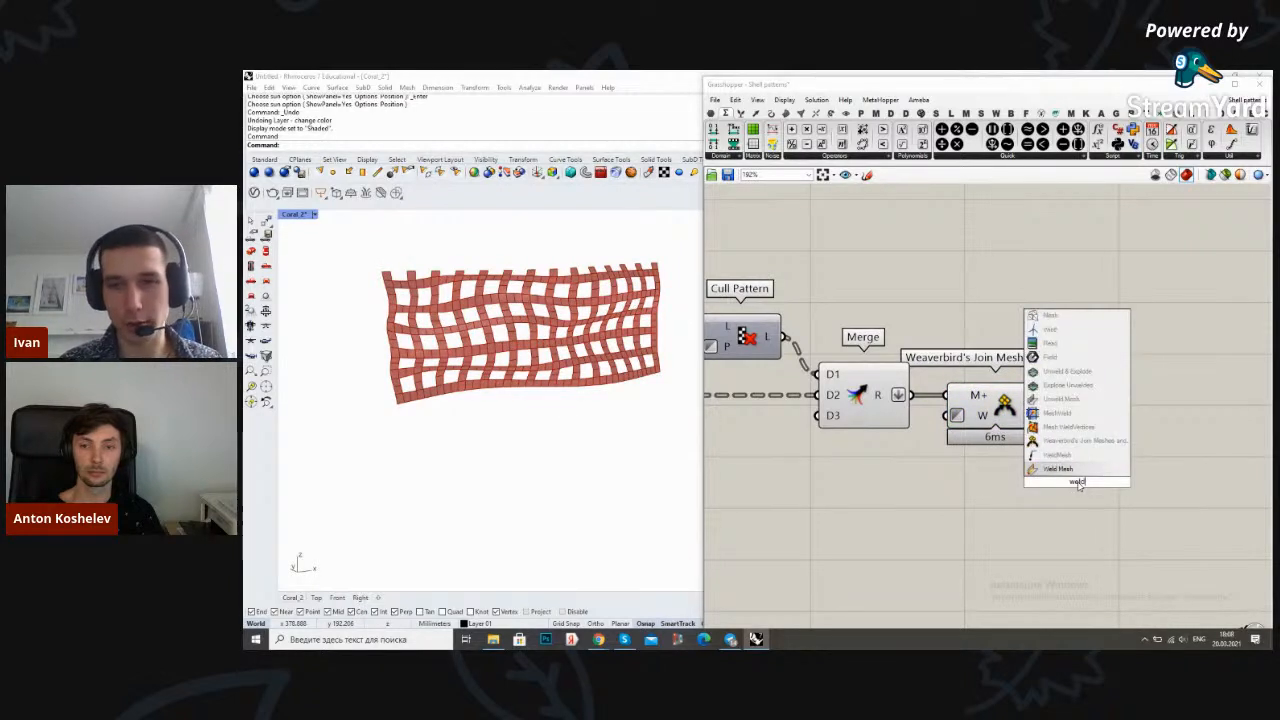
click(1066, 426)
right_drag(1072, 422, 918, 386)
drag(918, 443, 1024, 411)
Locate Mesh WeldVertices in the component library and browse the available mesh utility components
ctrl+alt+click(1026, 419)
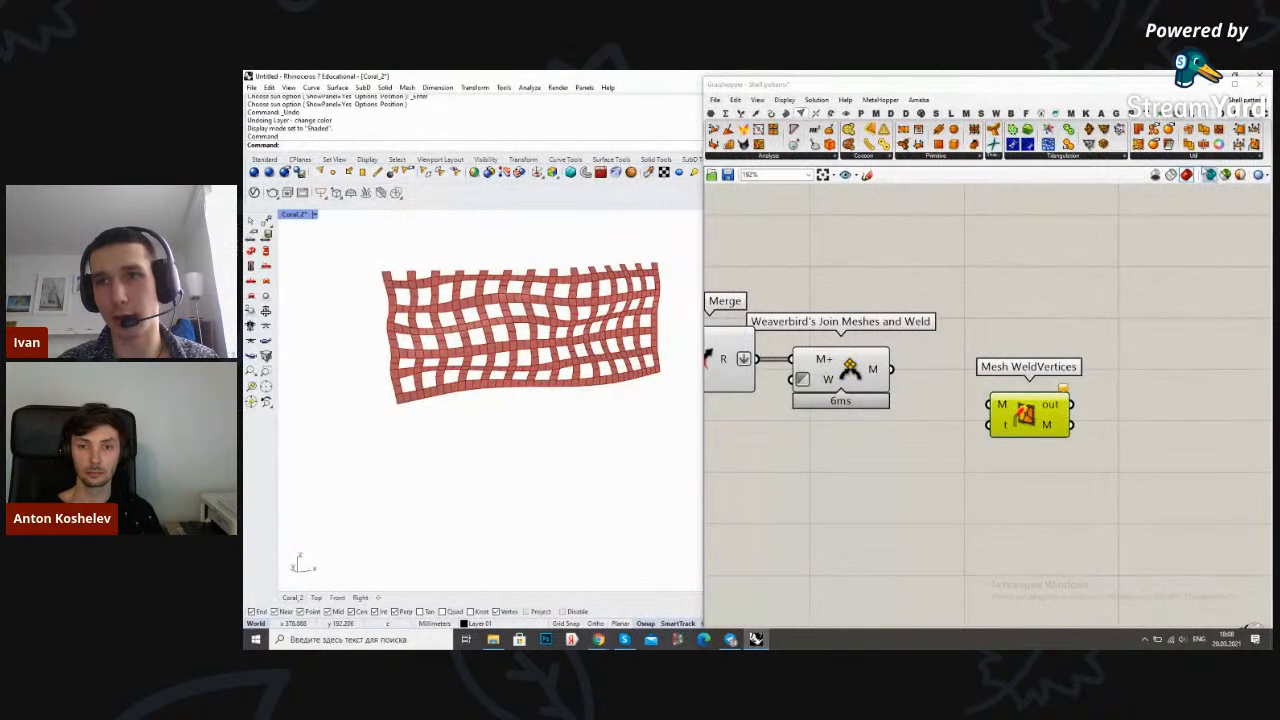
click(1196, 157)
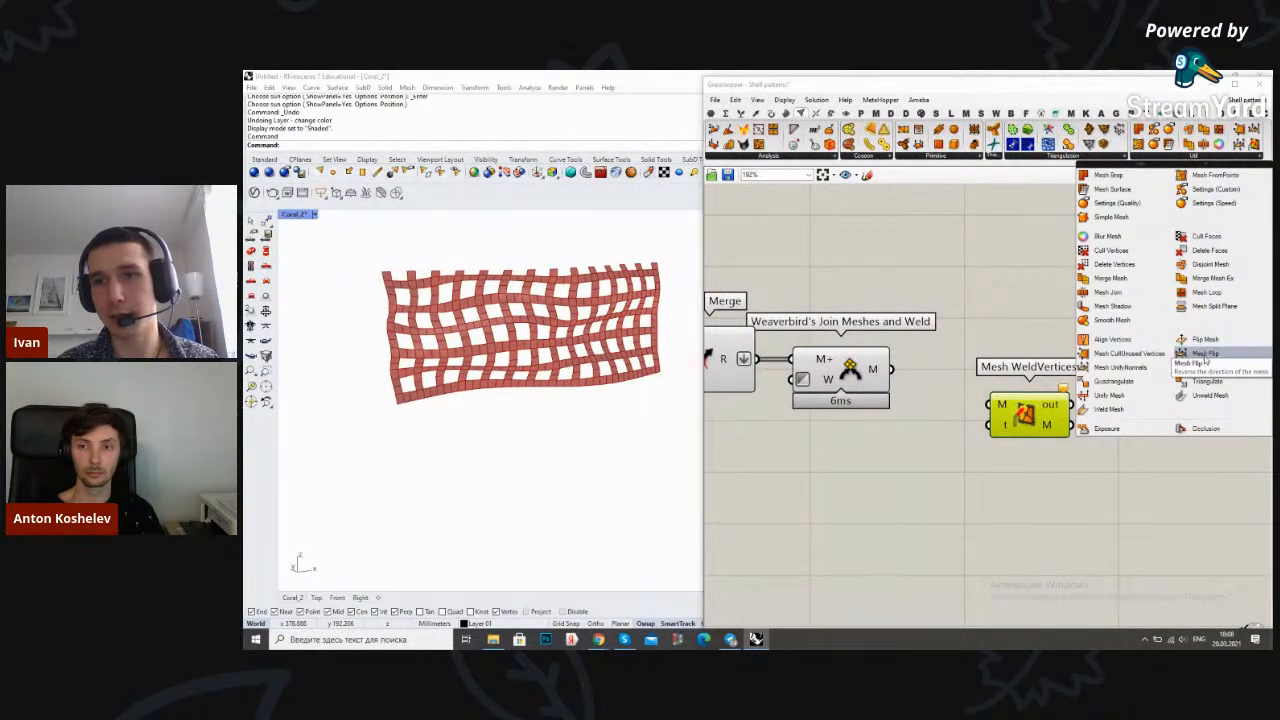
click(1045, 309)
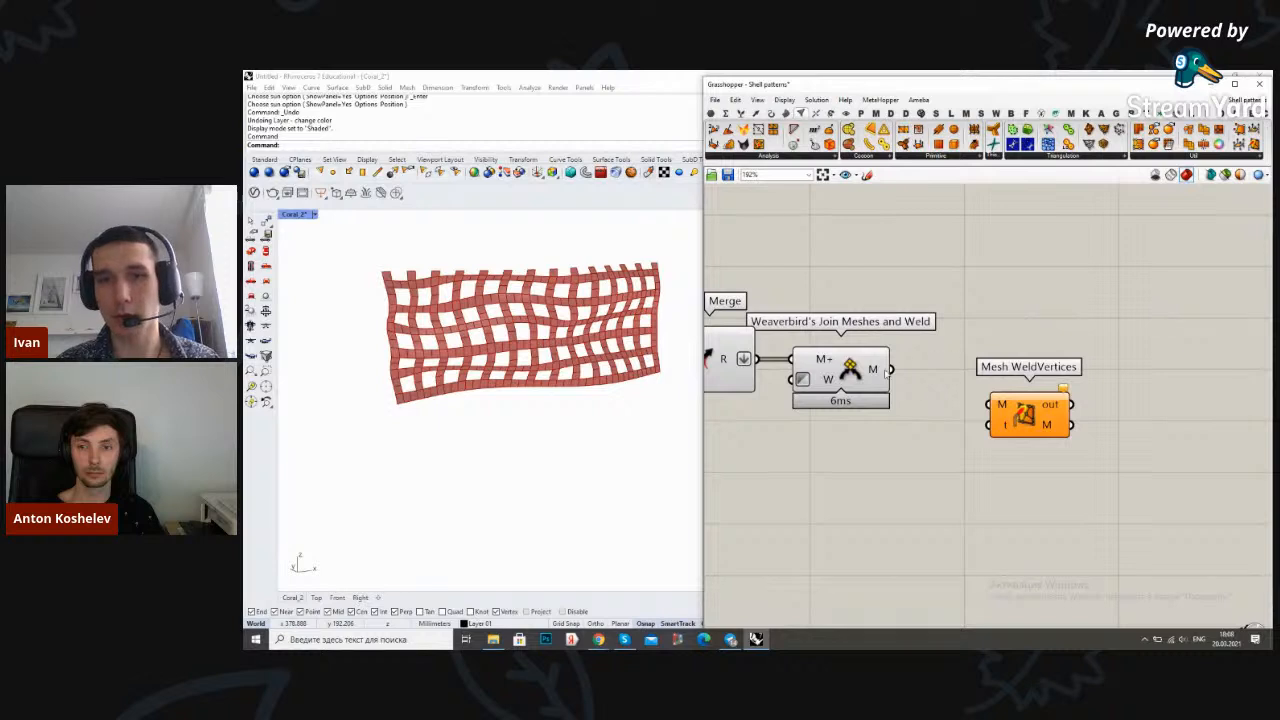
Wire the joined mesh M output into Mesh WeldVertices' M input and align the component with the wire
drag(978, 404, 988, 404)
drag(998, 418, 962, 383)
click(945, 390)
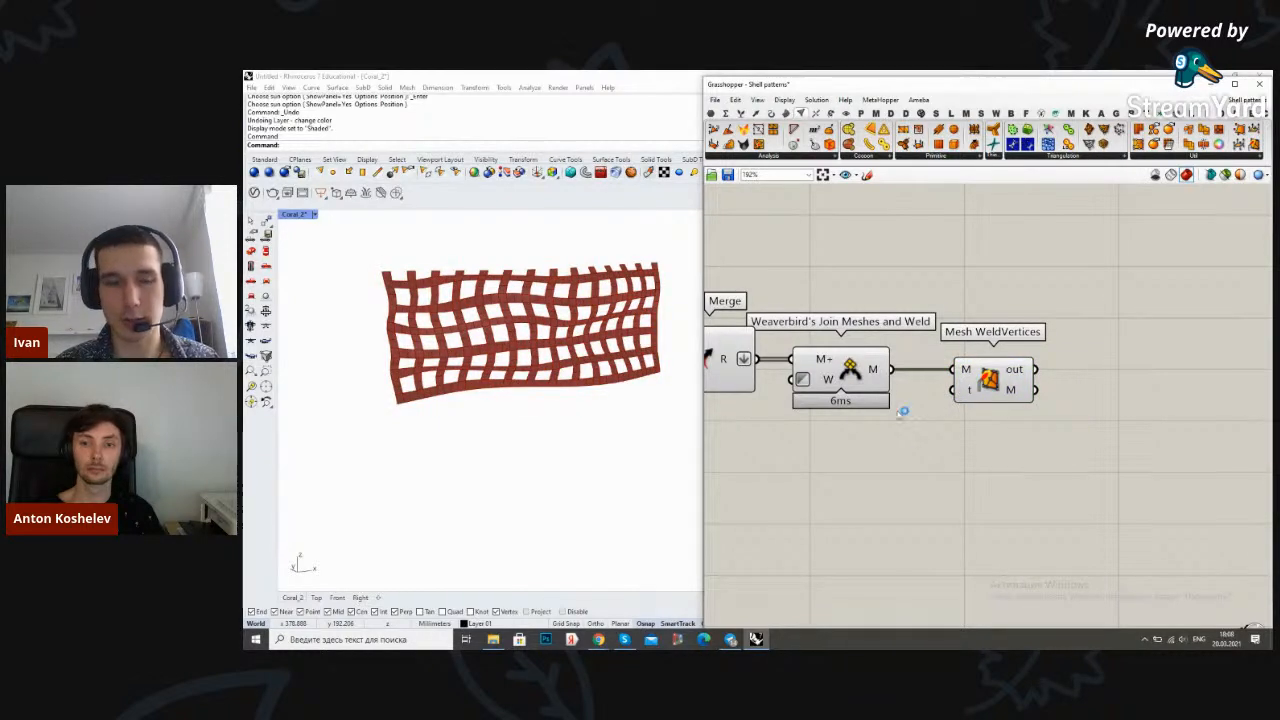
Turn off the previews of Merge and Weaverbird's Join Meshes and Weld
scroll(903, 411, down, 2)
drag(955, 420, 800, 320)
right_click(909, 270)
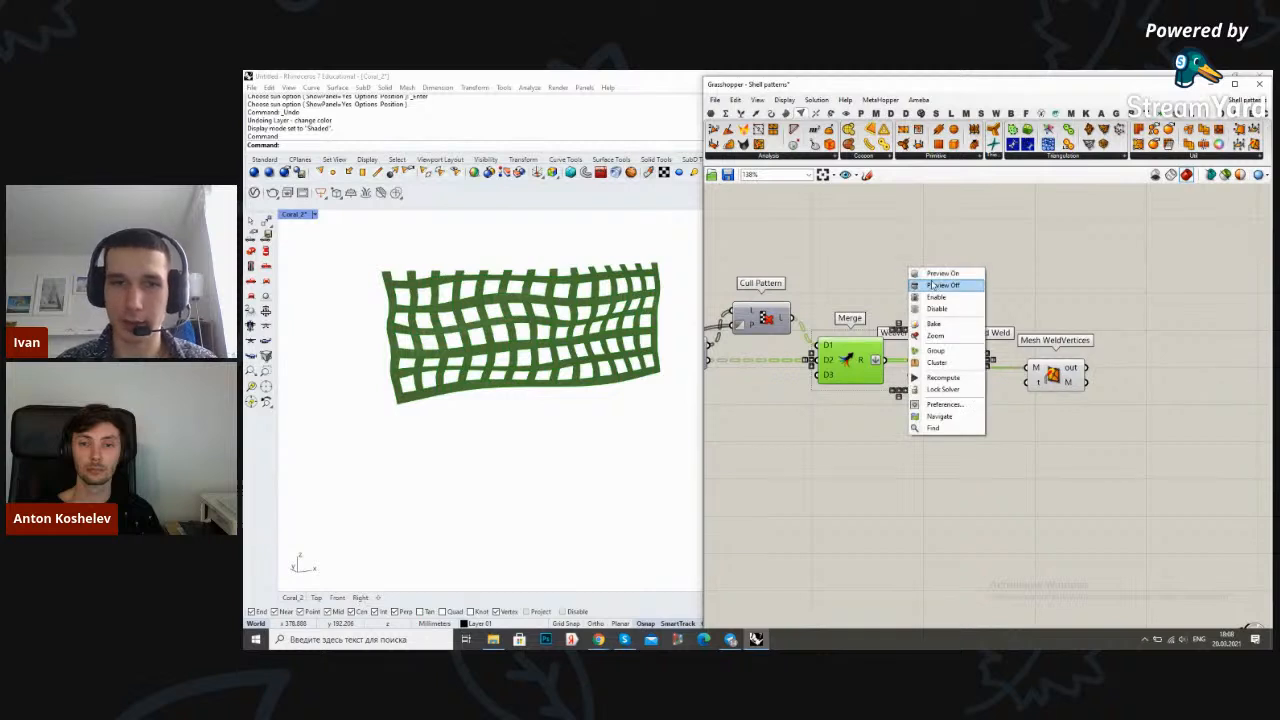
click(932, 285)
click(934, 281)
Move Mesh WeldVertices closer to Weaverbird's Join Meshes and Weld
scroll(934, 281, down, 2)
scroll(1020, 276, up, 2)
click(987, 389)
drag(983, 390, 977, 390)
click(1018, 337)
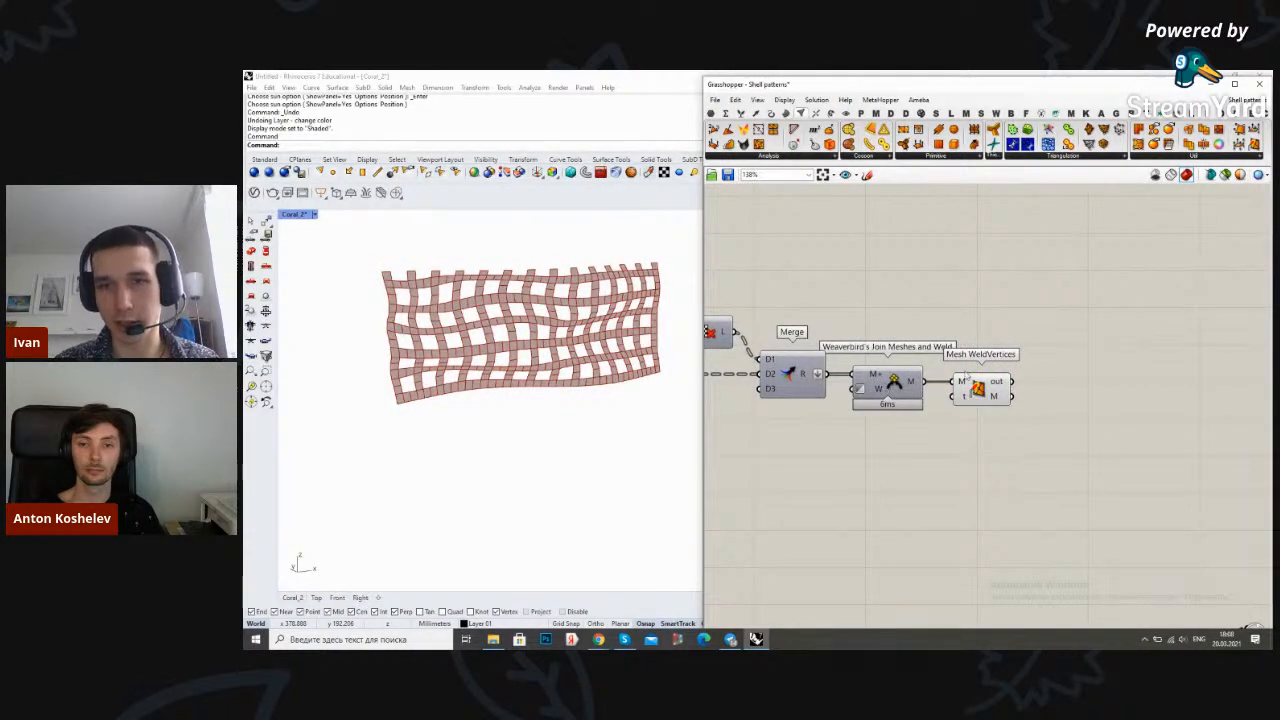
right_drag(978, 296, 932, 294)
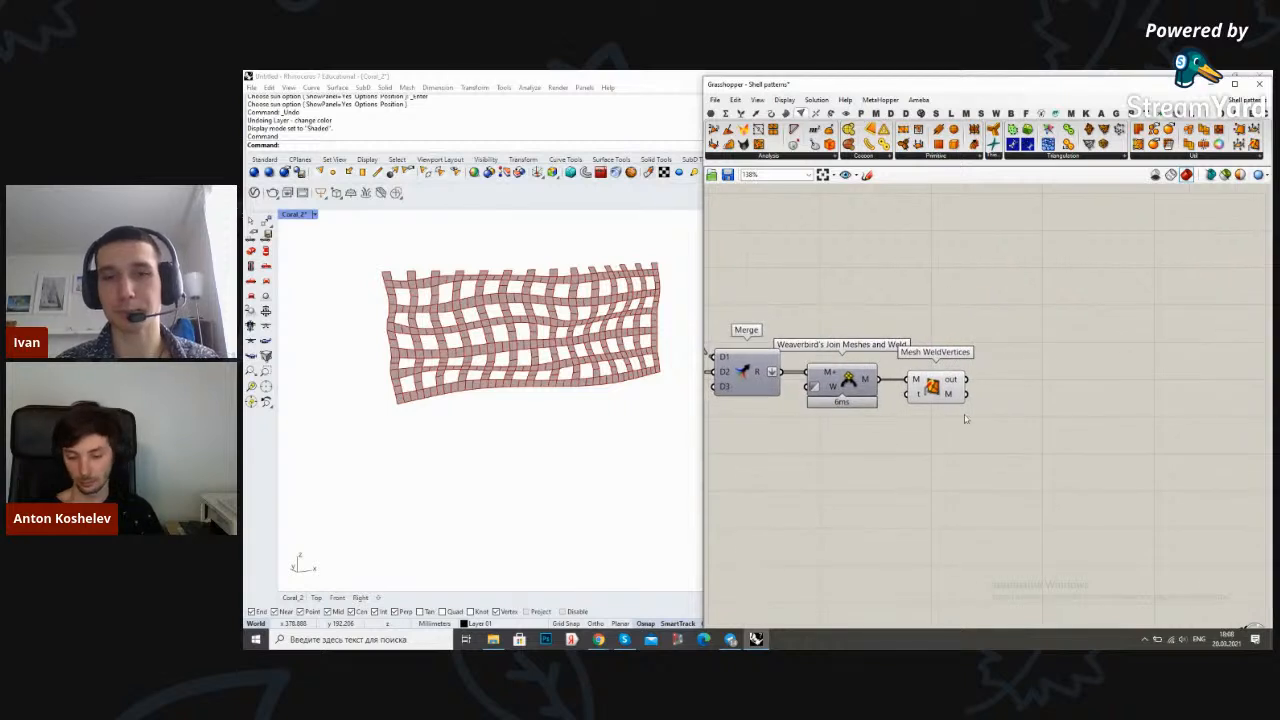
Add a Mesh UnifyNormals component and wire Mesh WeldVertices' M output into its M input
double_click(1041, 356)
text(unify mesh)
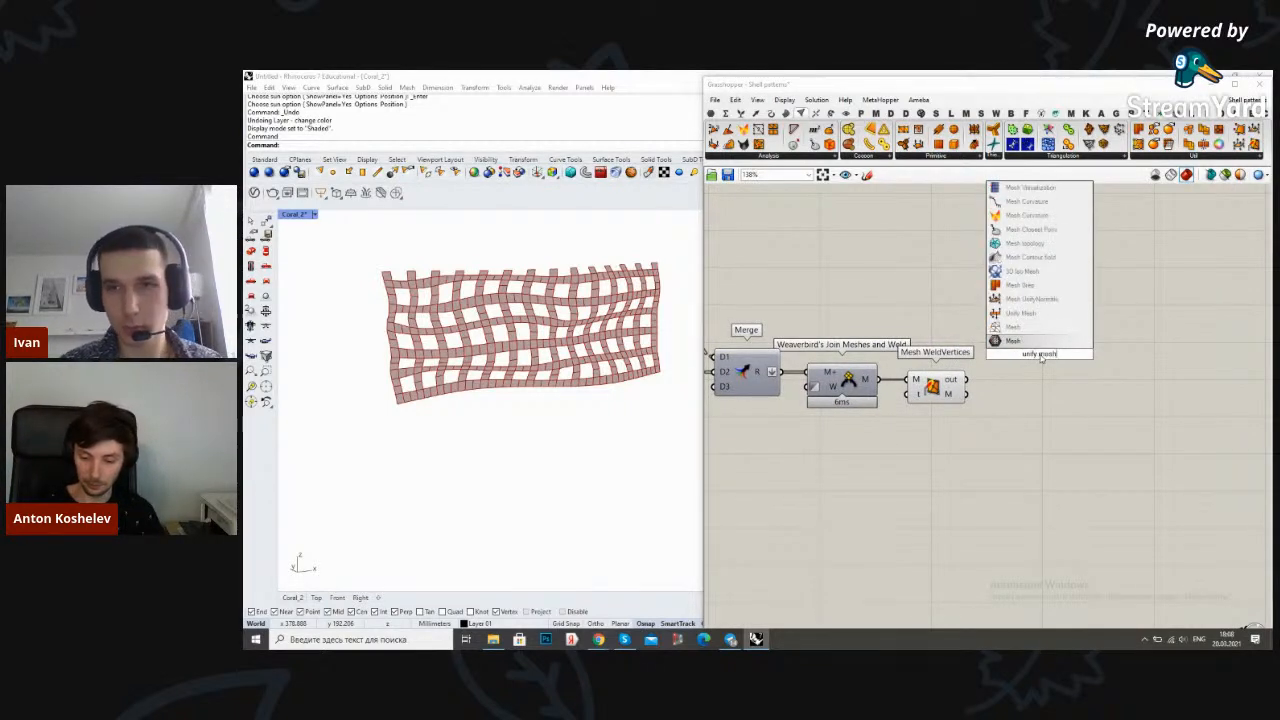
click(1025, 330)
scroll(1010, 372, up, 1)
drag(1016, 364, 990, 412)
click(985, 430)
Turn off the preview of Mesh WeldVertices
scroll(1002, 337, down, 4)
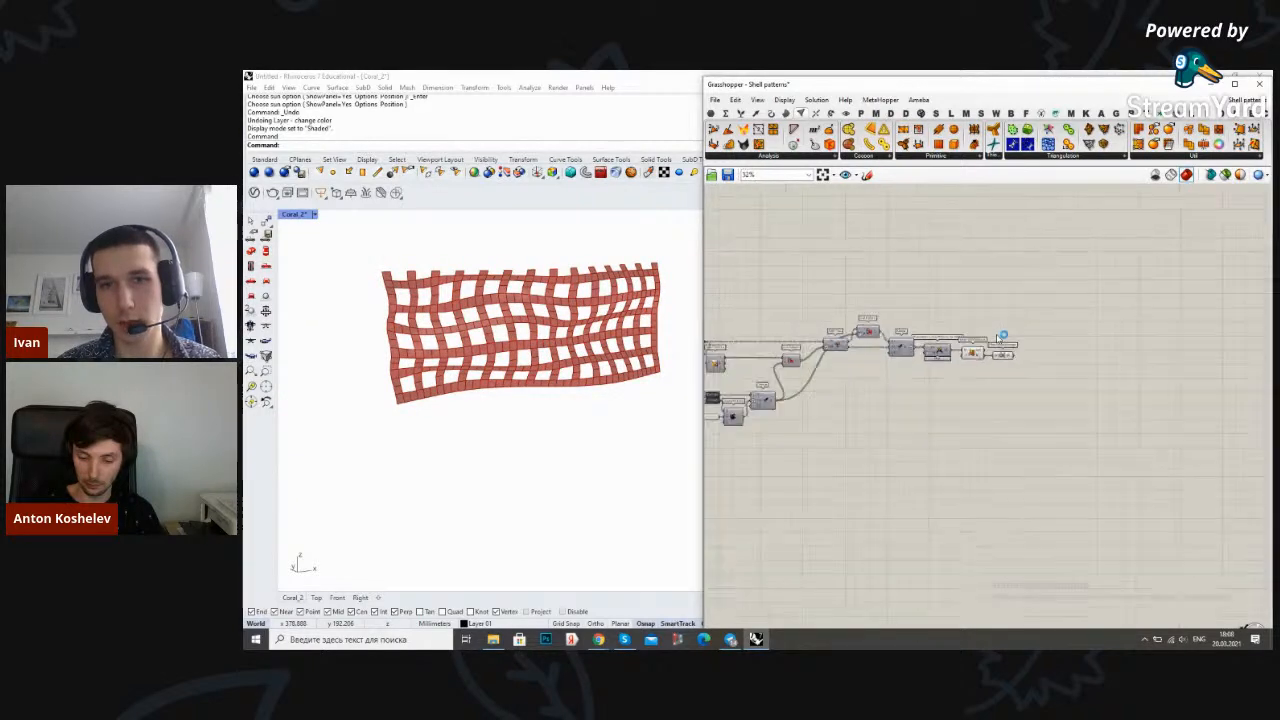
scroll(988, 362, up, 2)
click(960, 356)
right_click(981, 291)
click(1011, 309)
click(1029, 285)
Select Mesh UnifyNormals and inspect its lattice mesh from several angles
right_drag(1031, 283, 1015, 303)
click(998, 378)
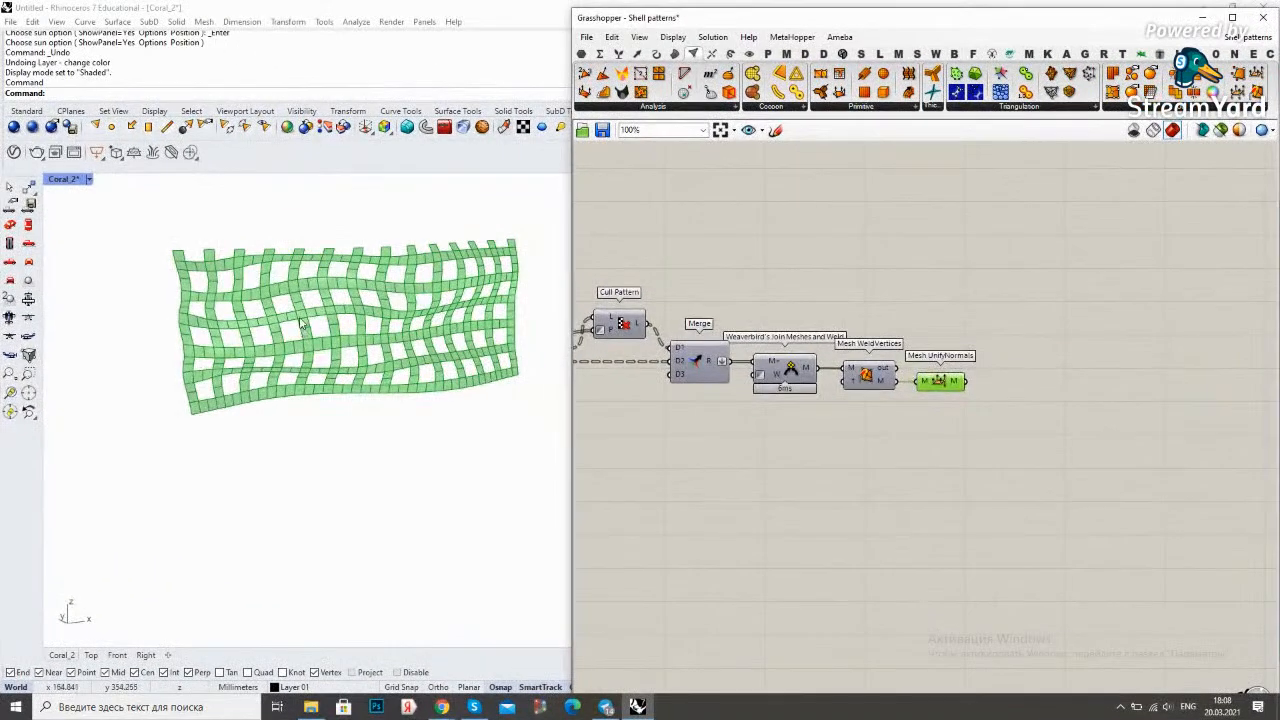
scroll(340, 340, down, 8)
right_drag(349, 346, 440, 376)
scroll(450, 380, up, 8)
scroll(240, 298, up, 4)
right_drag(390, 335, 485, 328)
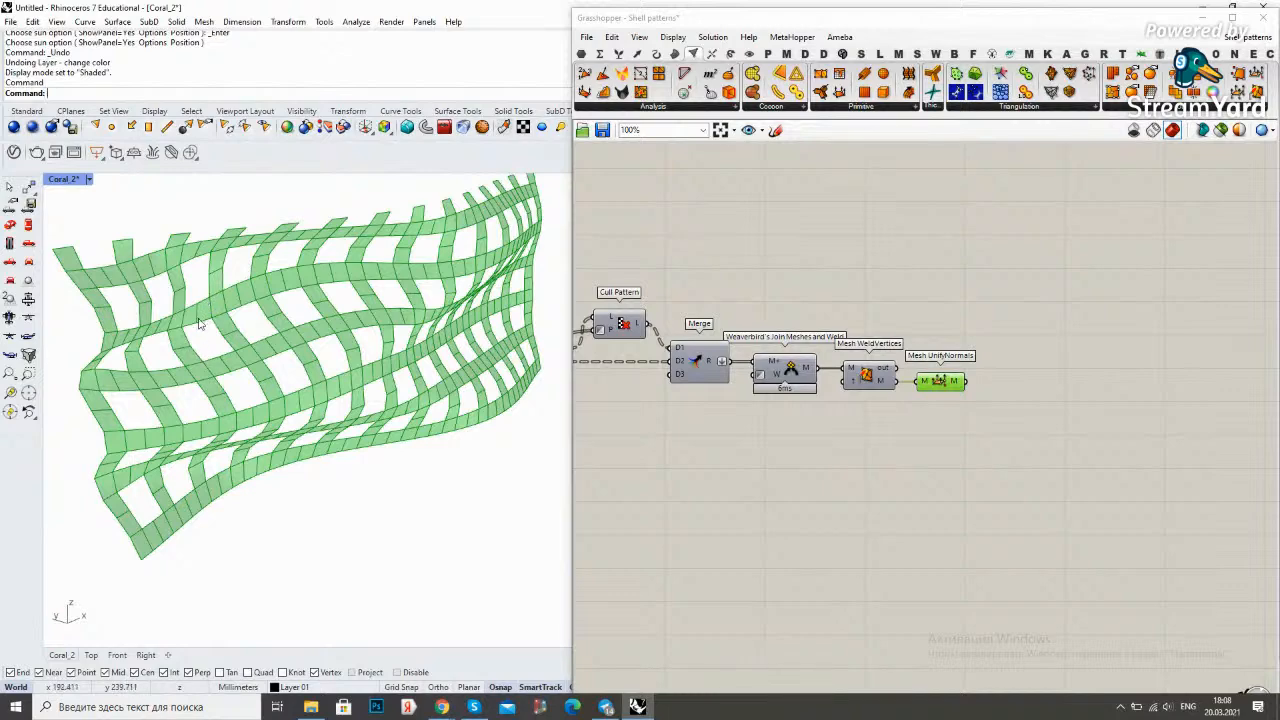
scroll(907, 387, up, 3)
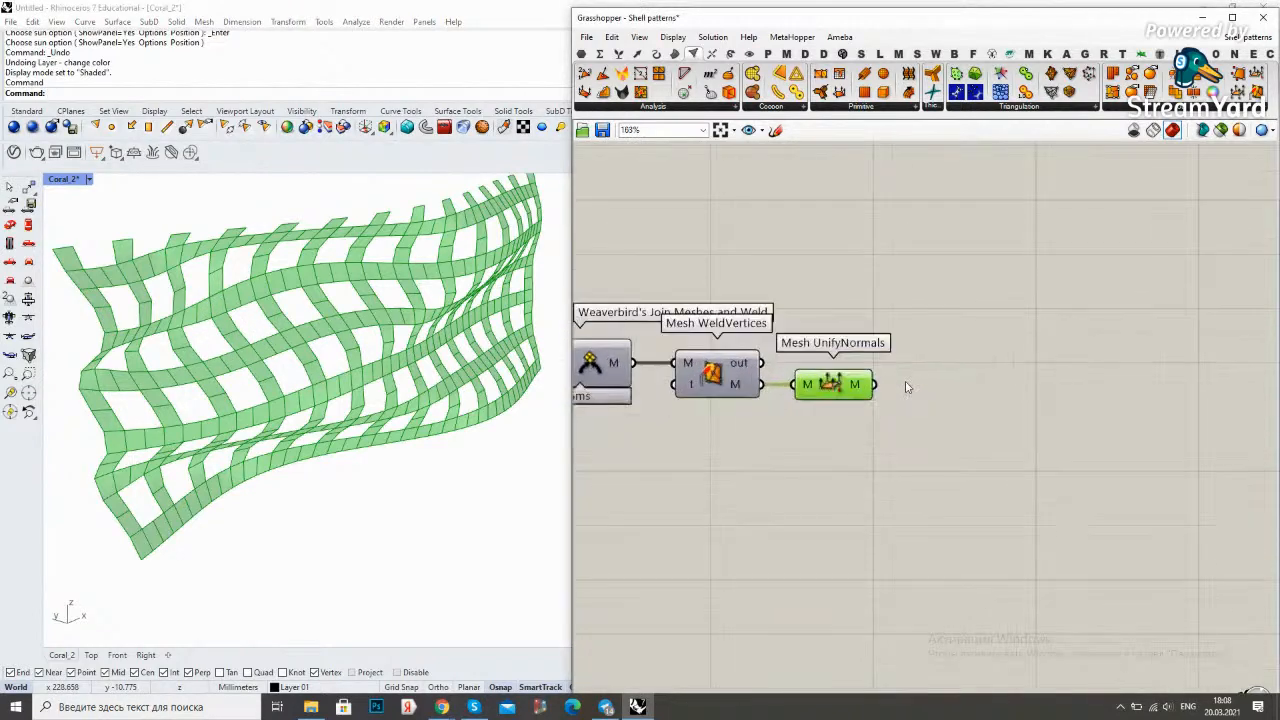
Add an Offset Mesh component and wire Mesh UnifyNormals' M output into its M input
click(954, 320)
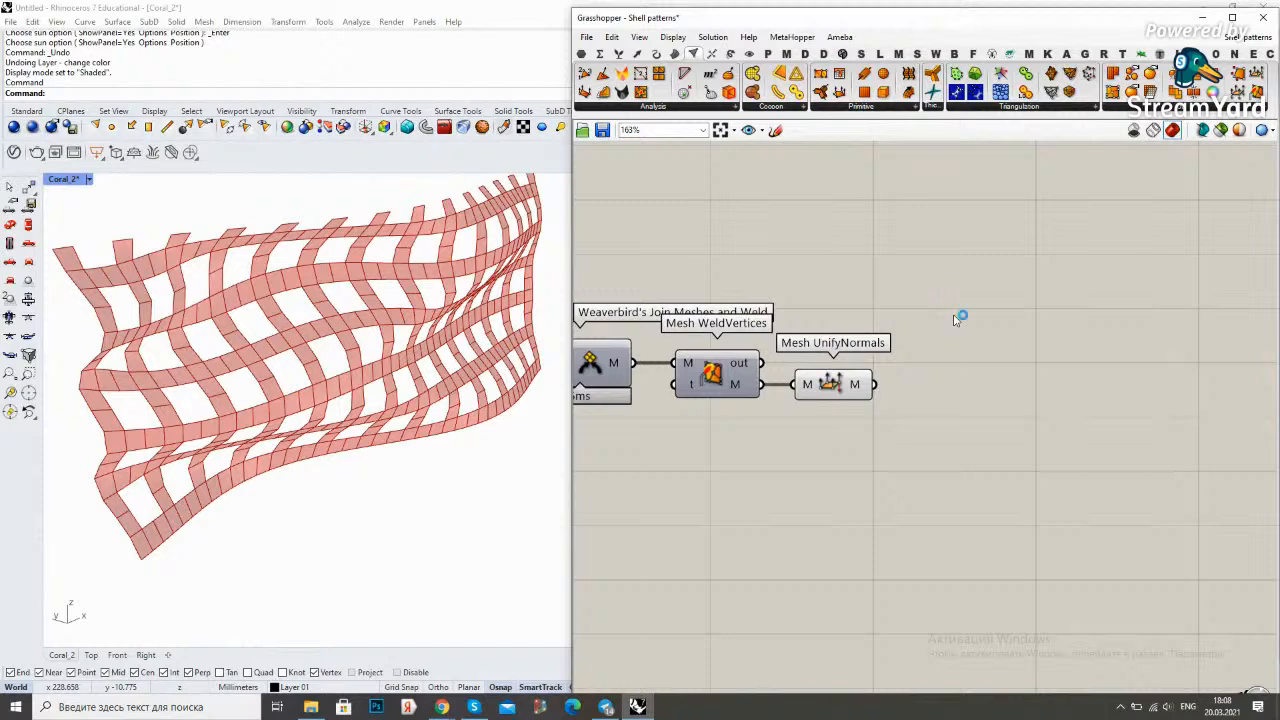
double_click(956, 317)
text(offset mesh)
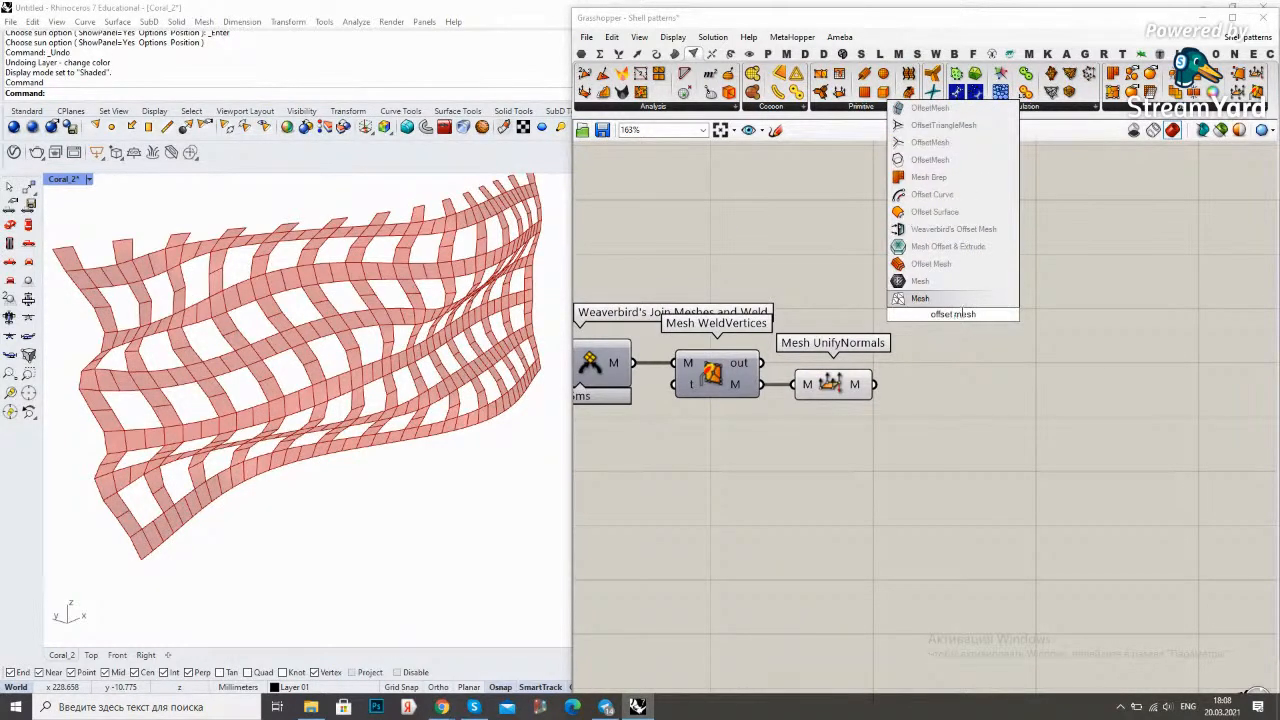
click(955, 284)
scroll(873, 393, up, 1)
drag(912, 280, 946, 400)
click(868, 477)
double_click(867, 475)
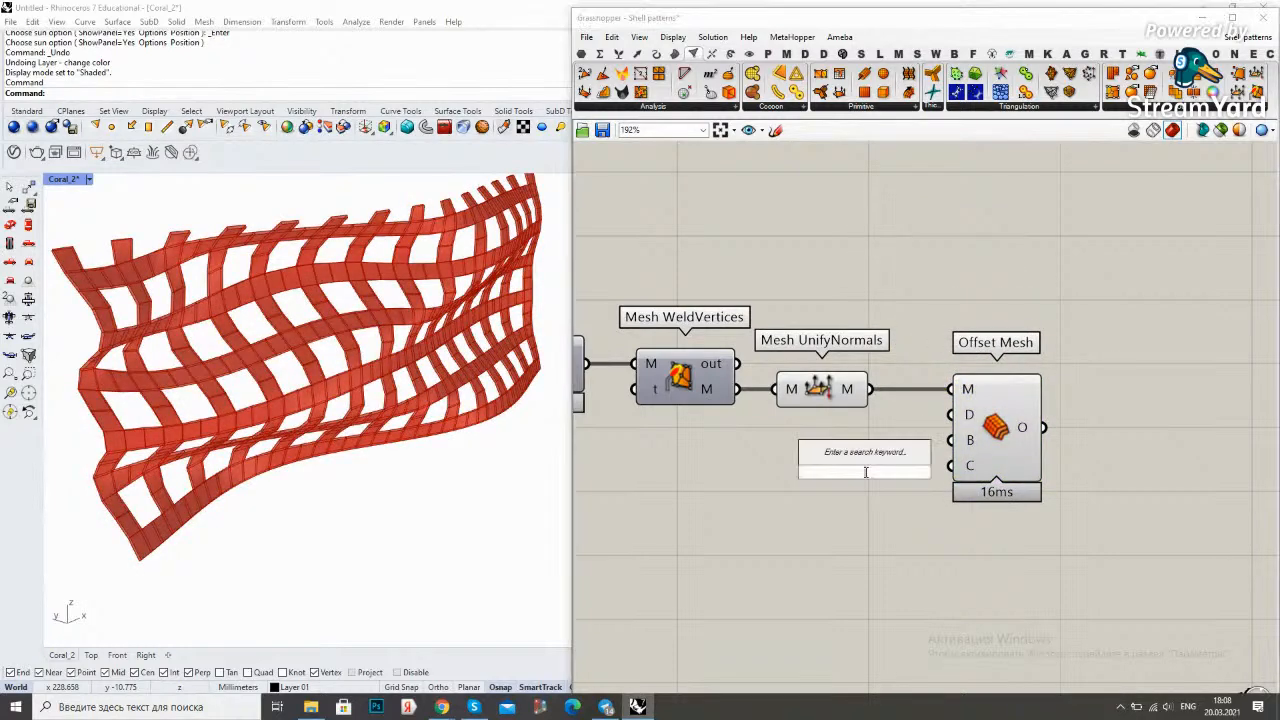
key(Escape)
Wire the existing Distance slider of Offset Surface into Offset Mesh's D input
scroll(691, 377, down, 4)
scroll(750, 360, up, 3)
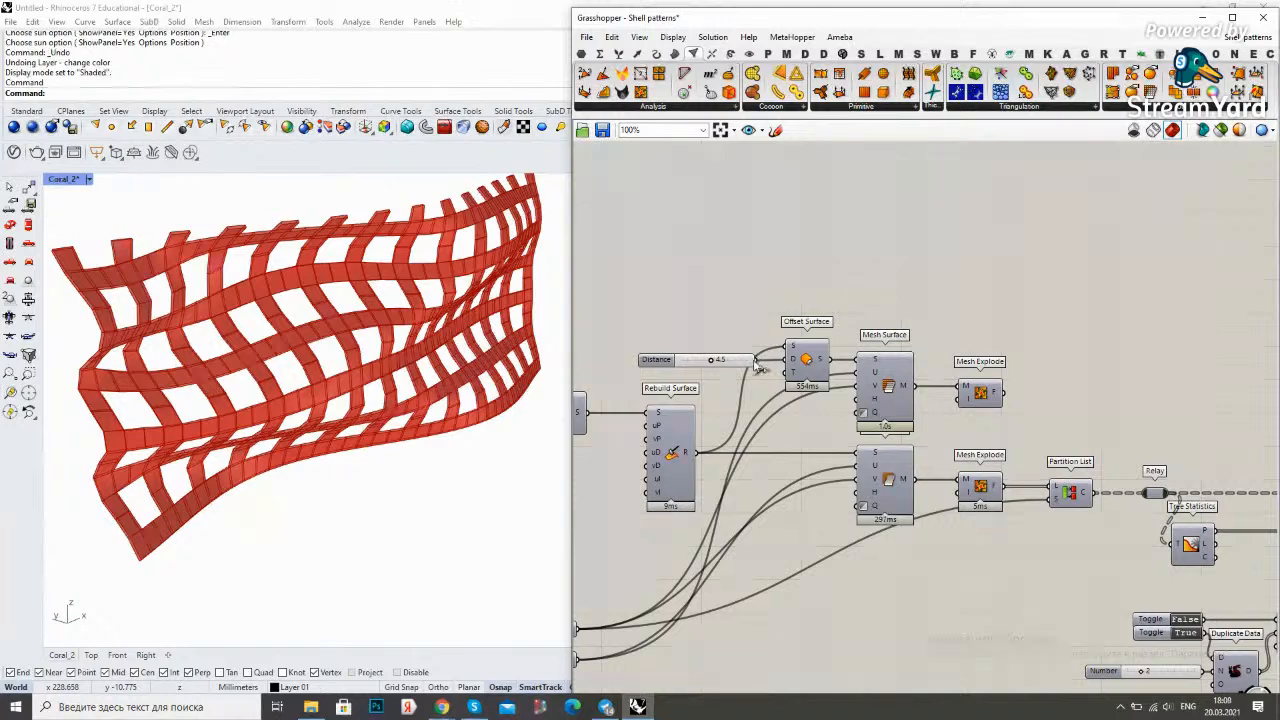
scroll(1180, 505, down, 3)
scroll(1172, 496, up, 4)
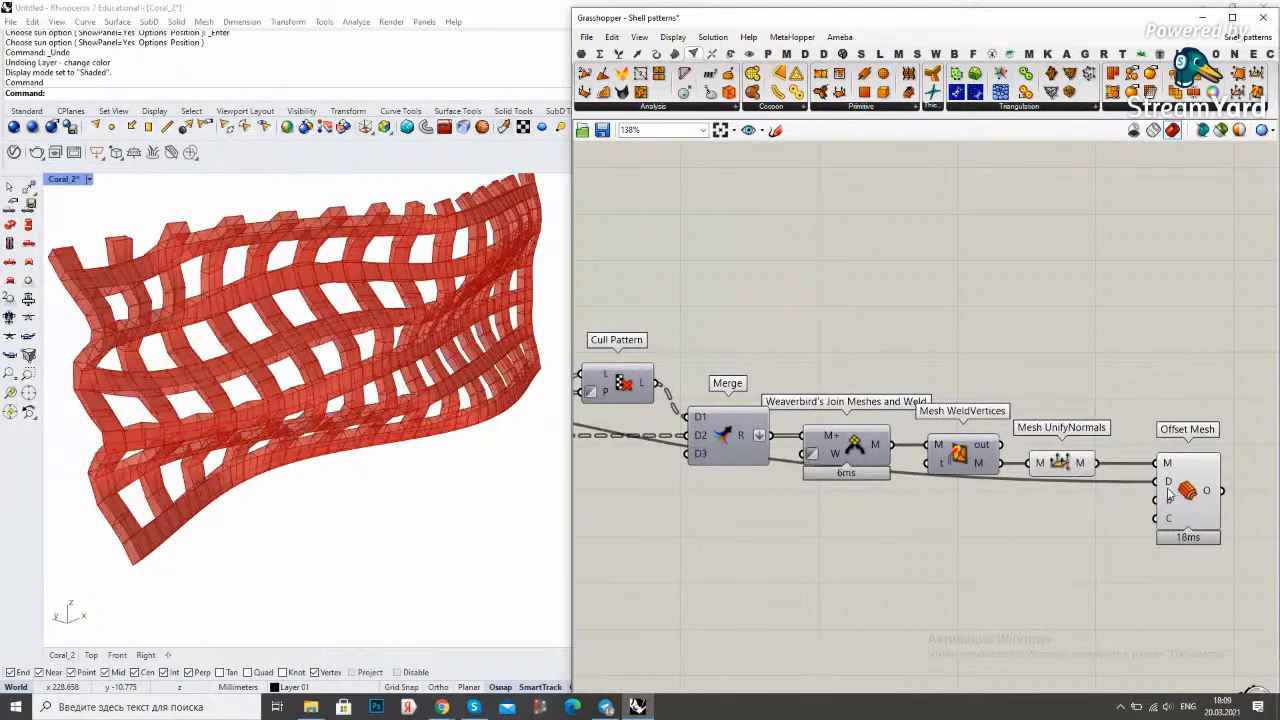
Move Mesh UnifyNormals closer to Offset Mesh and turn off its preview
scroll(977, 365, down, 2)
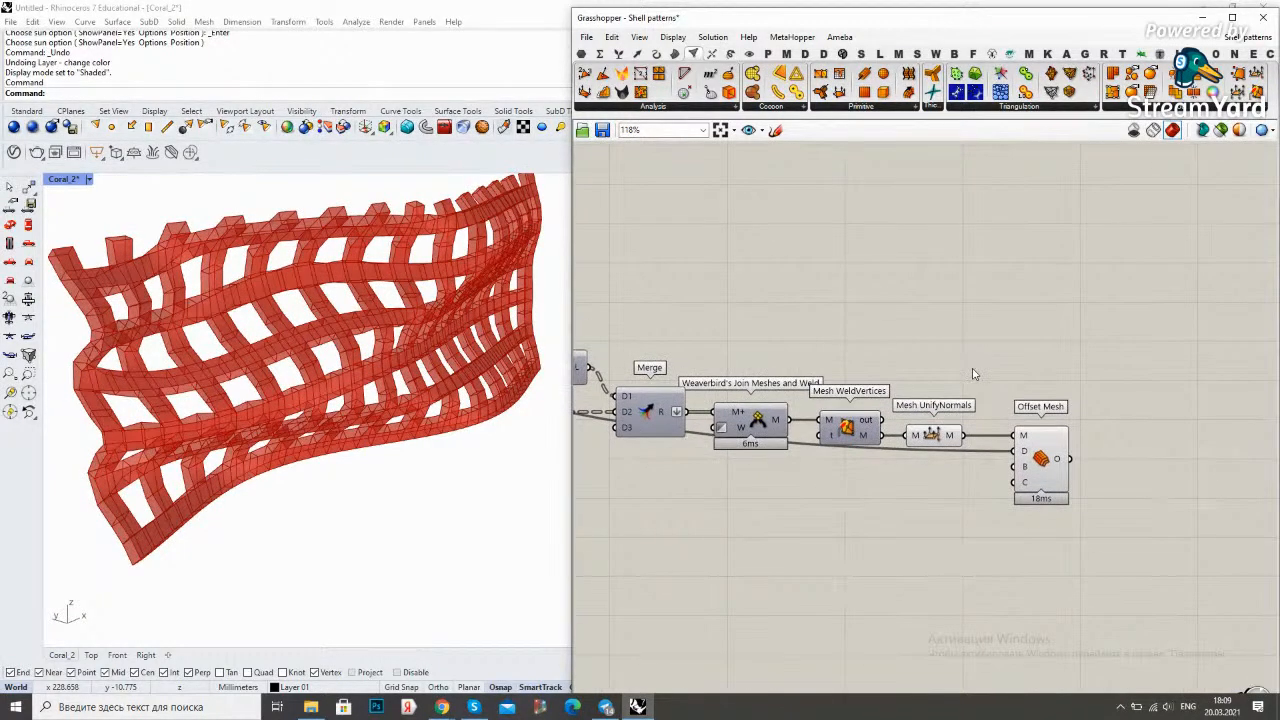
drag(947, 435, 960, 435)
right_click(972, 380)
click(1003, 398)
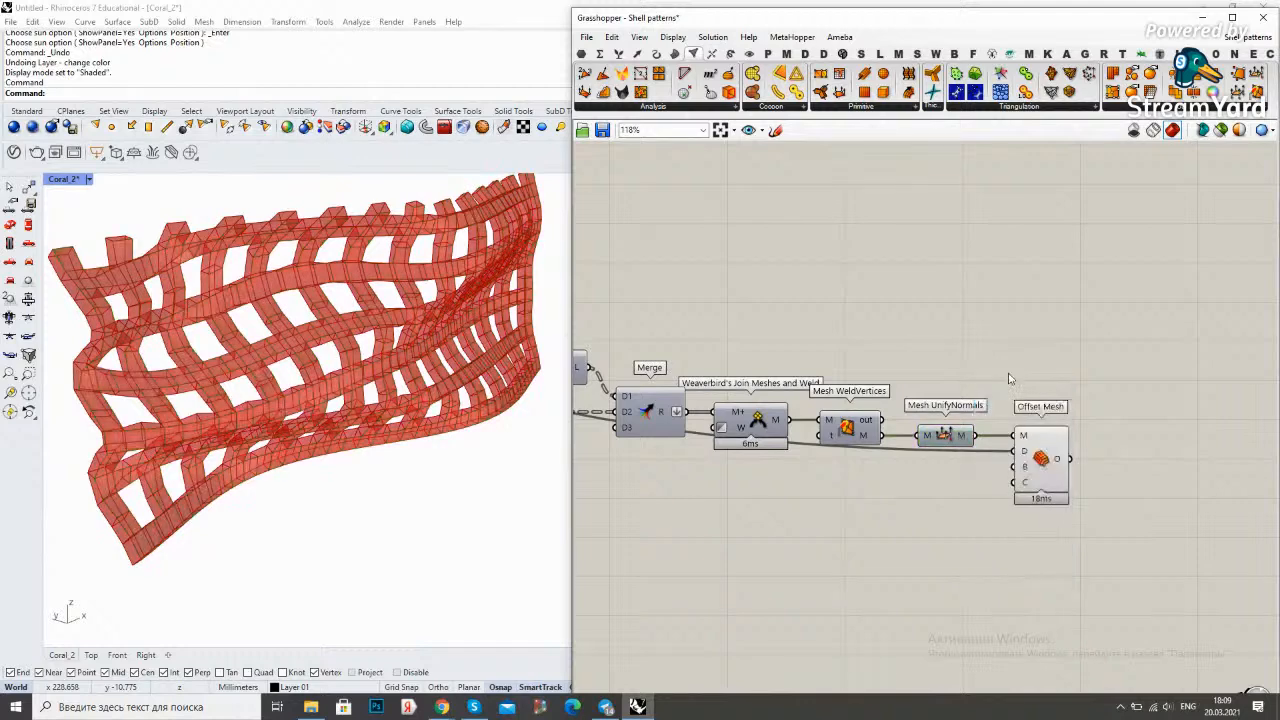
Inspect the thickened lattice up close and invert the C input of Offset Mesh
right_drag(433, 368, 297, 293)
scroll(298, 293, up, 3)
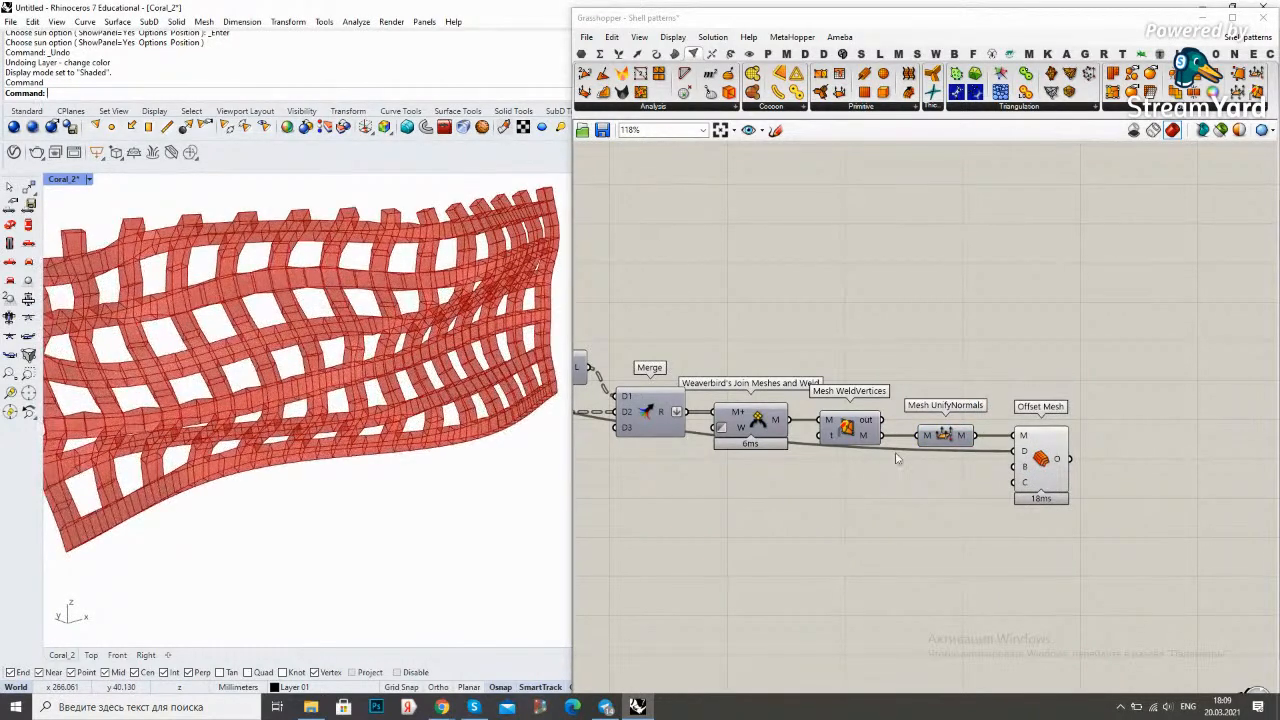
scroll(388, 281, up, 5)
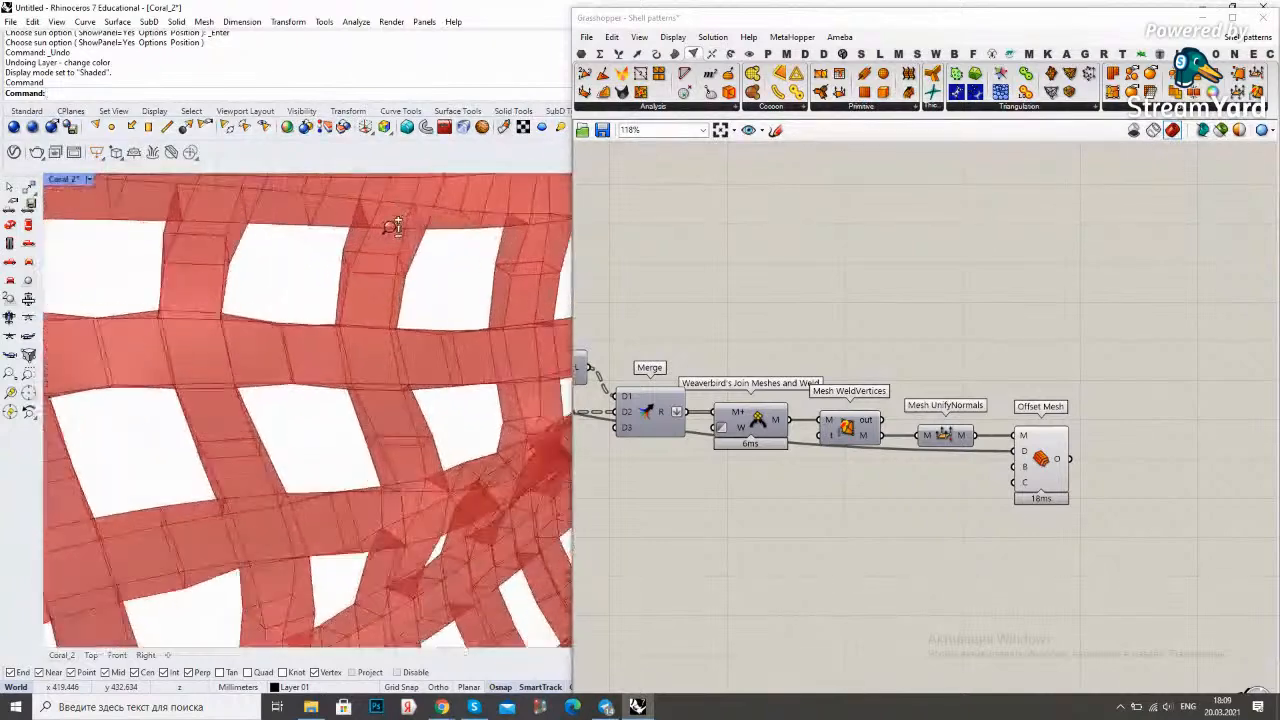
scroll(394, 252, down, 4)
right_drag(395, 252, 388, 280)
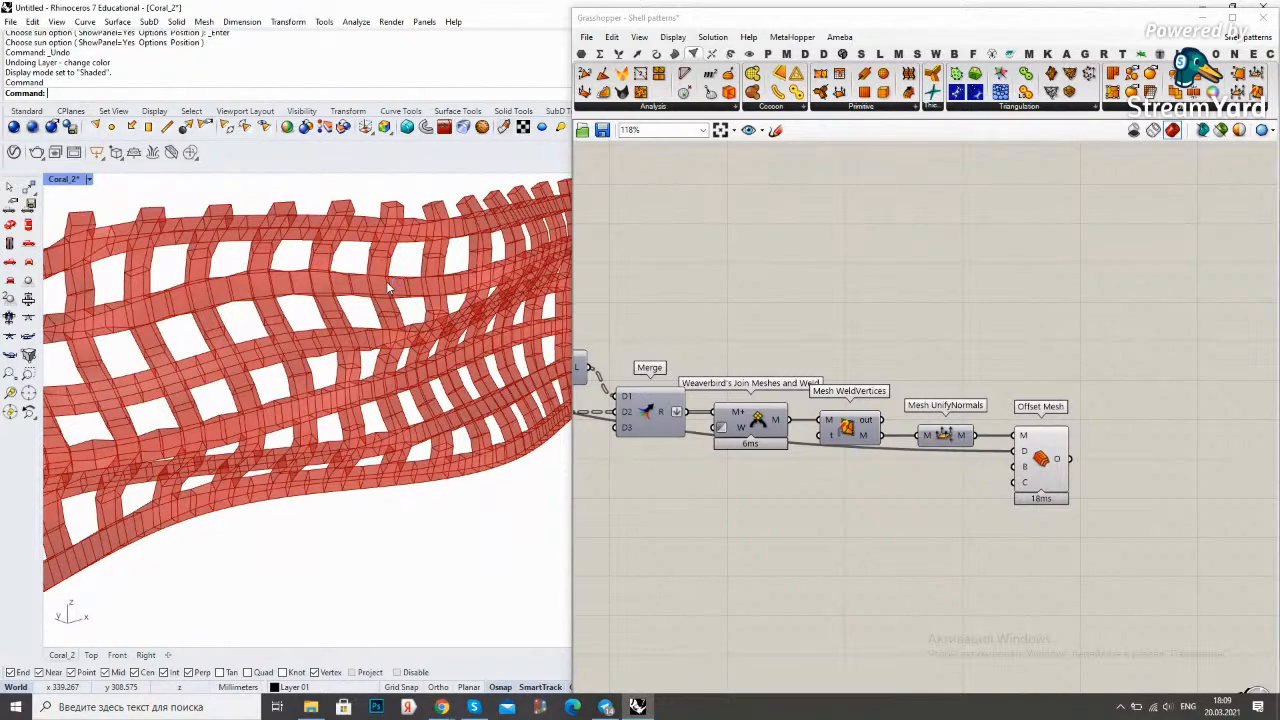
scroll(1019, 483, up, 4)
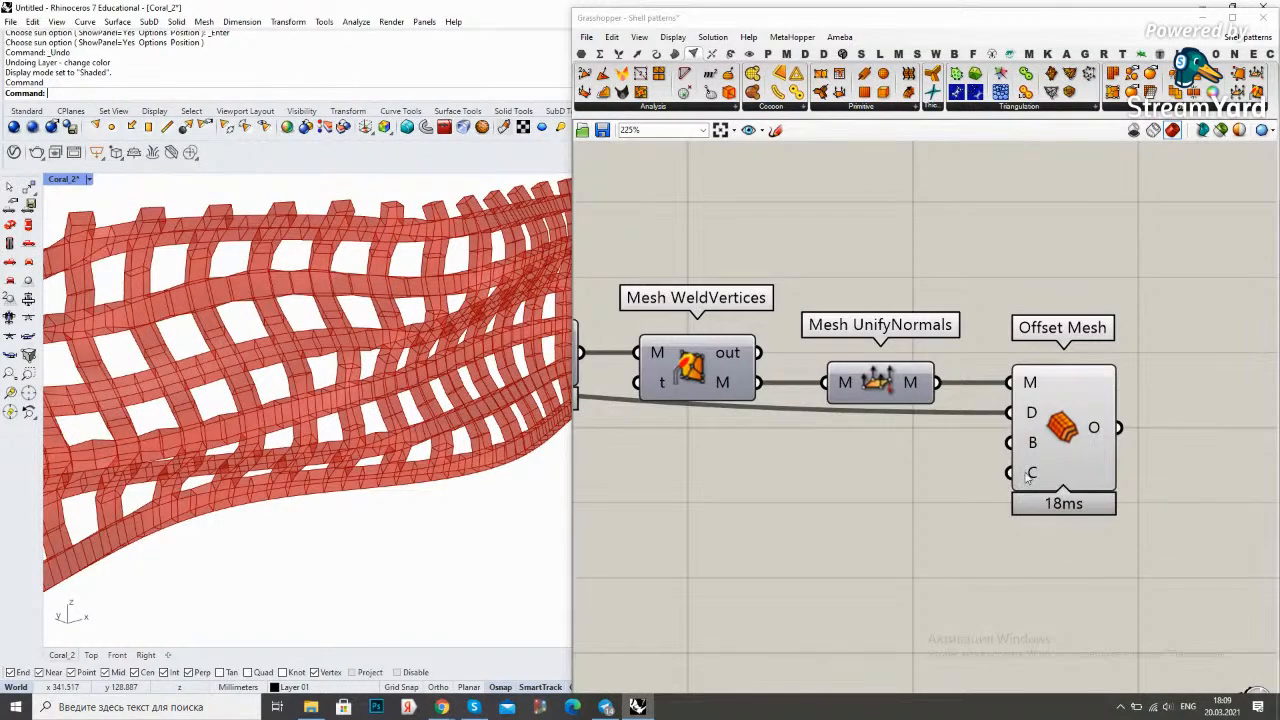
right_click(1027, 478)
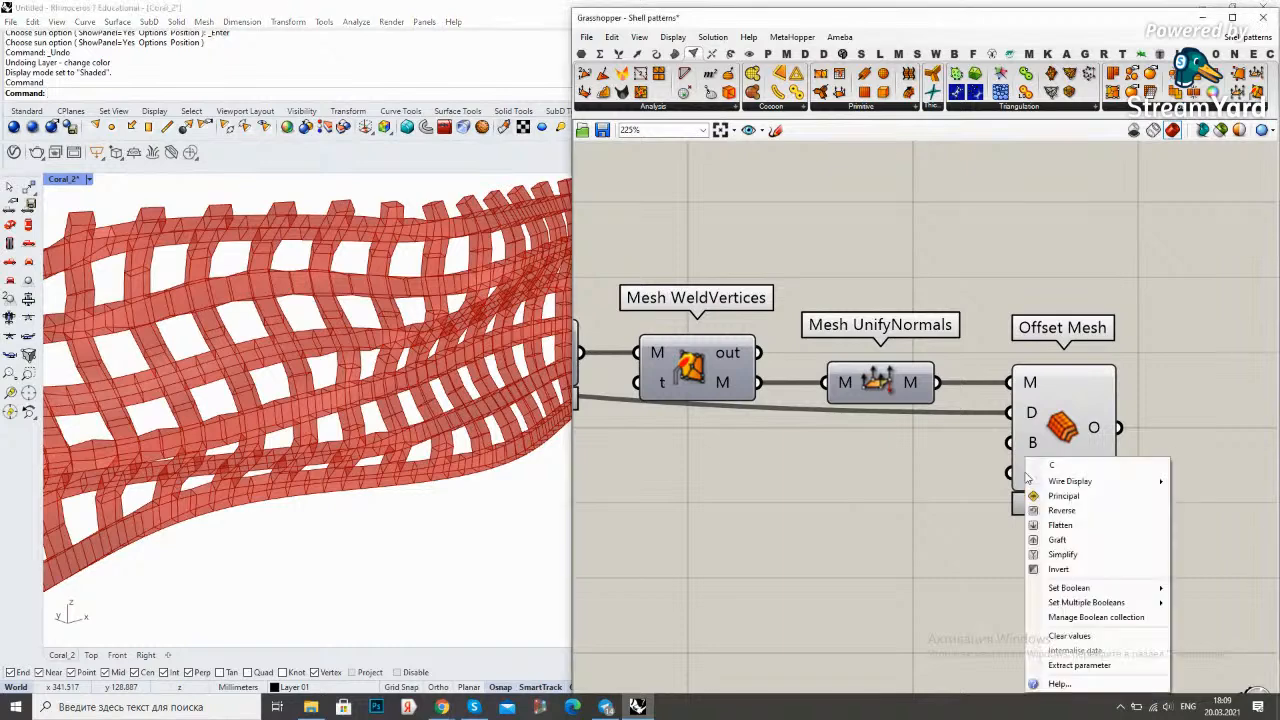
click(1082, 562)
Select Offset Mesh to check its result and turn the preview of Mesh UnifyNormals back on
click(1050, 415)
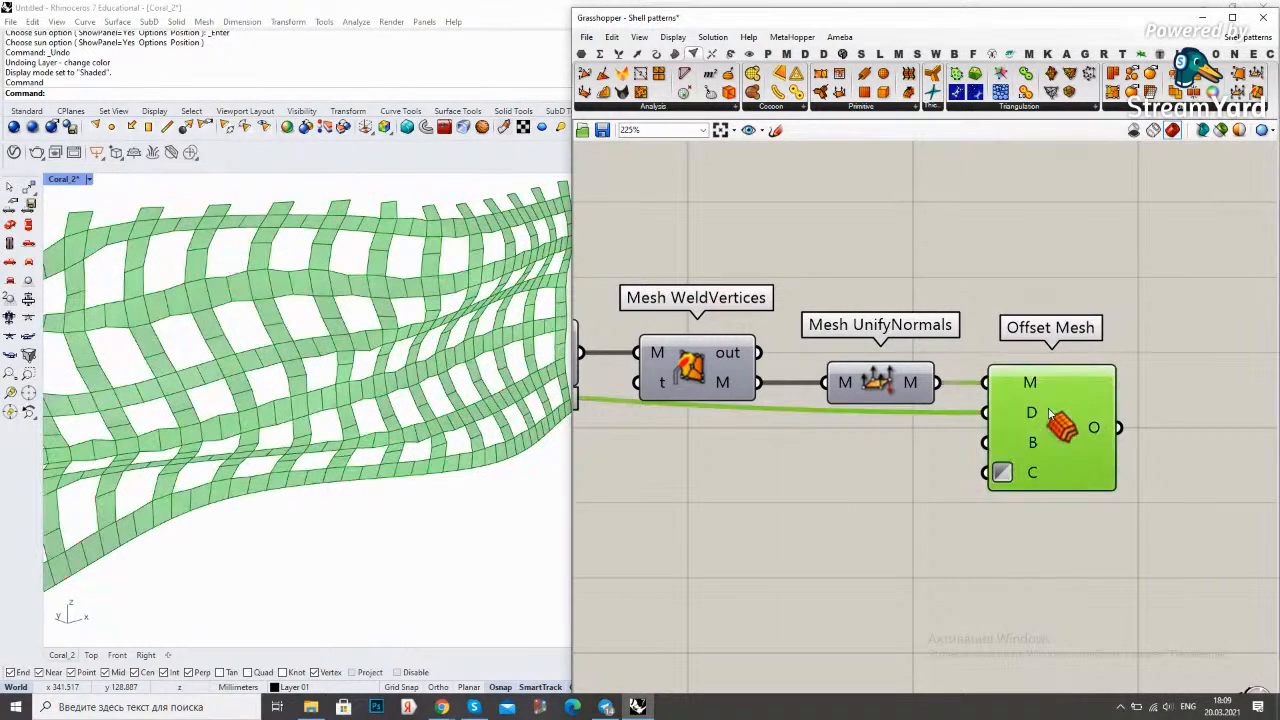
click(900, 380)
click(974, 257)
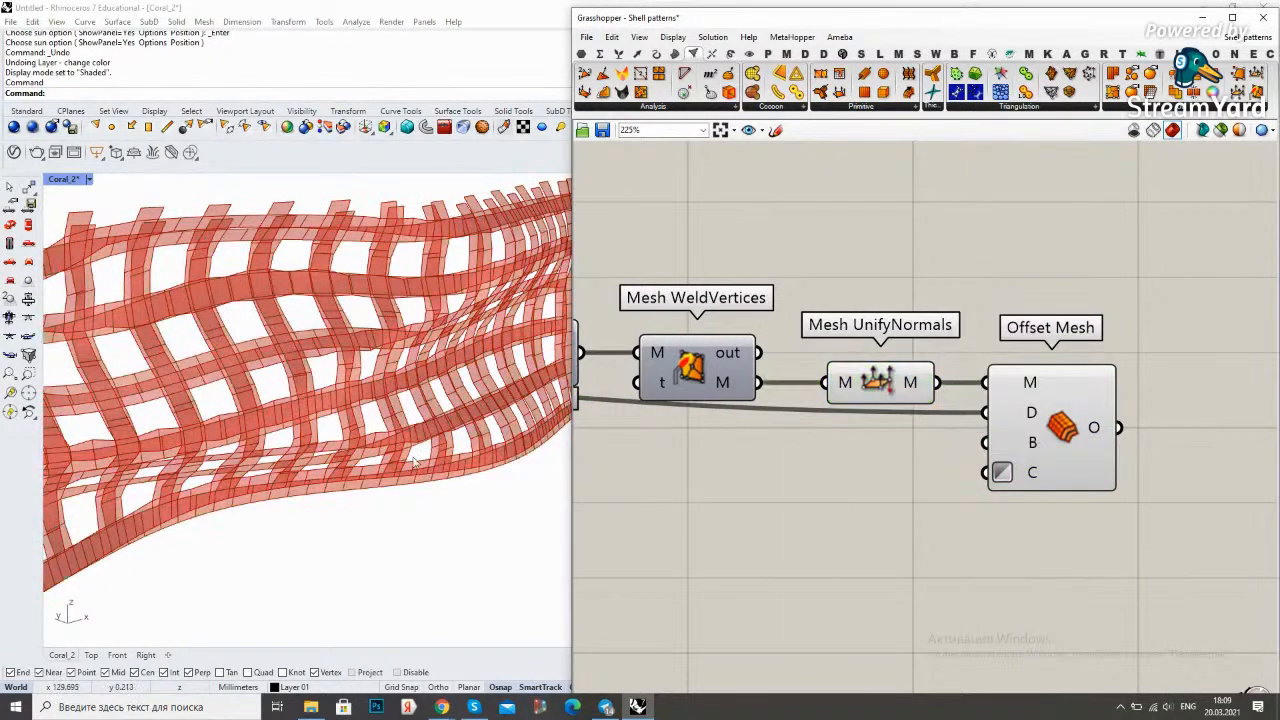
Inspect the thickened lattice up close and from a different angle
scroll(380, 240, up, 5)
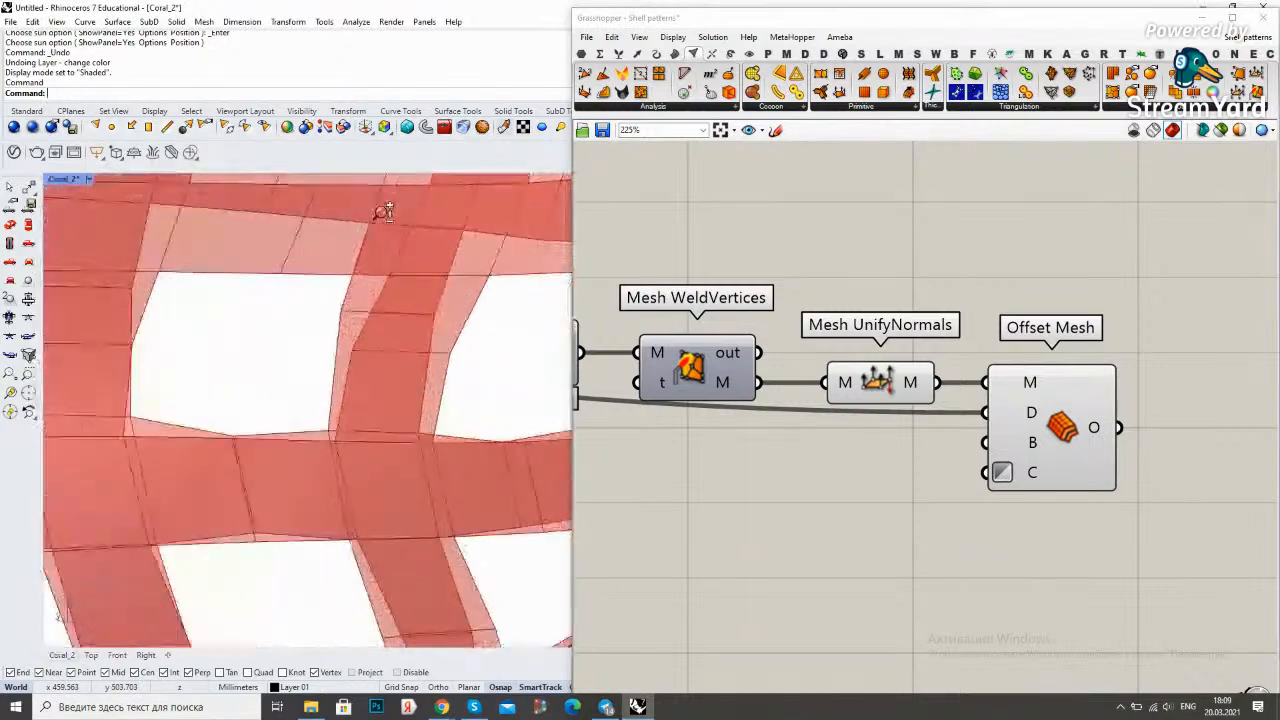
scroll(354, 407, down, 10)
scroll(368, 381, up, 2)
right_drag(370, 378, 405, 385)
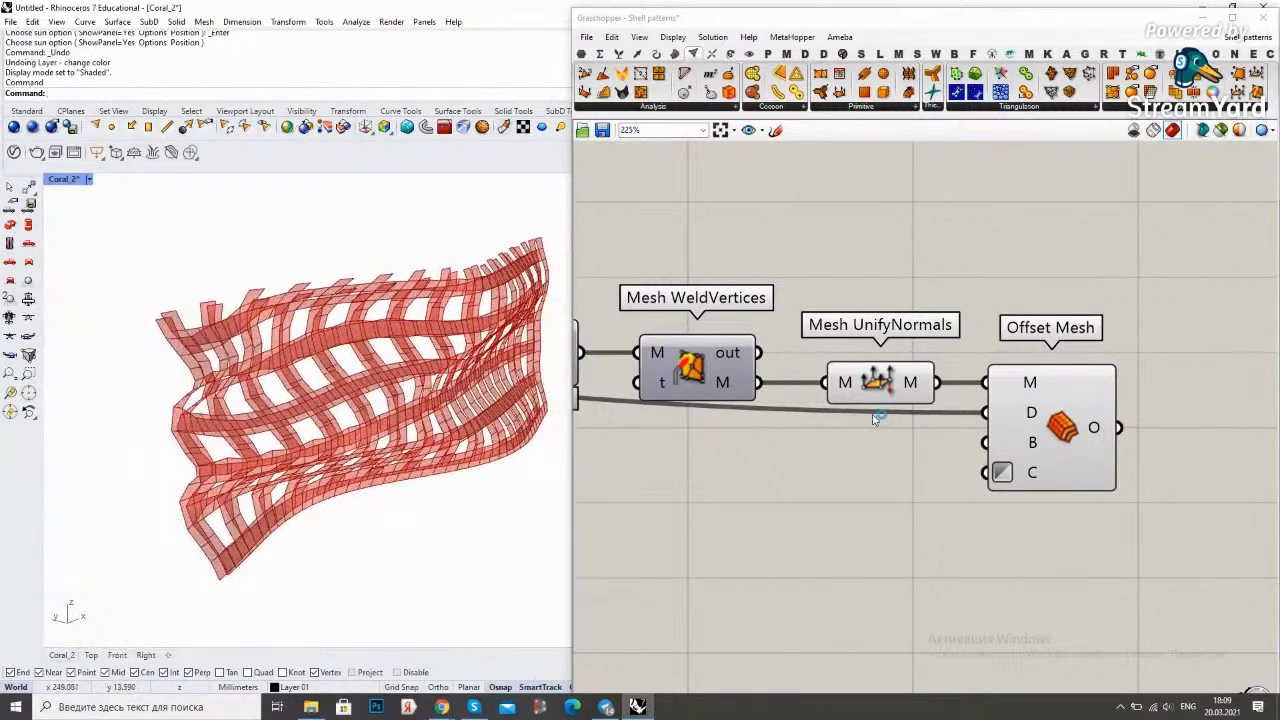
Duplicate the chain from Partition List to Mesh UnifyNormals above the original and feed it from the upper Mesh Explode
scroll(870, 418, down, 3)
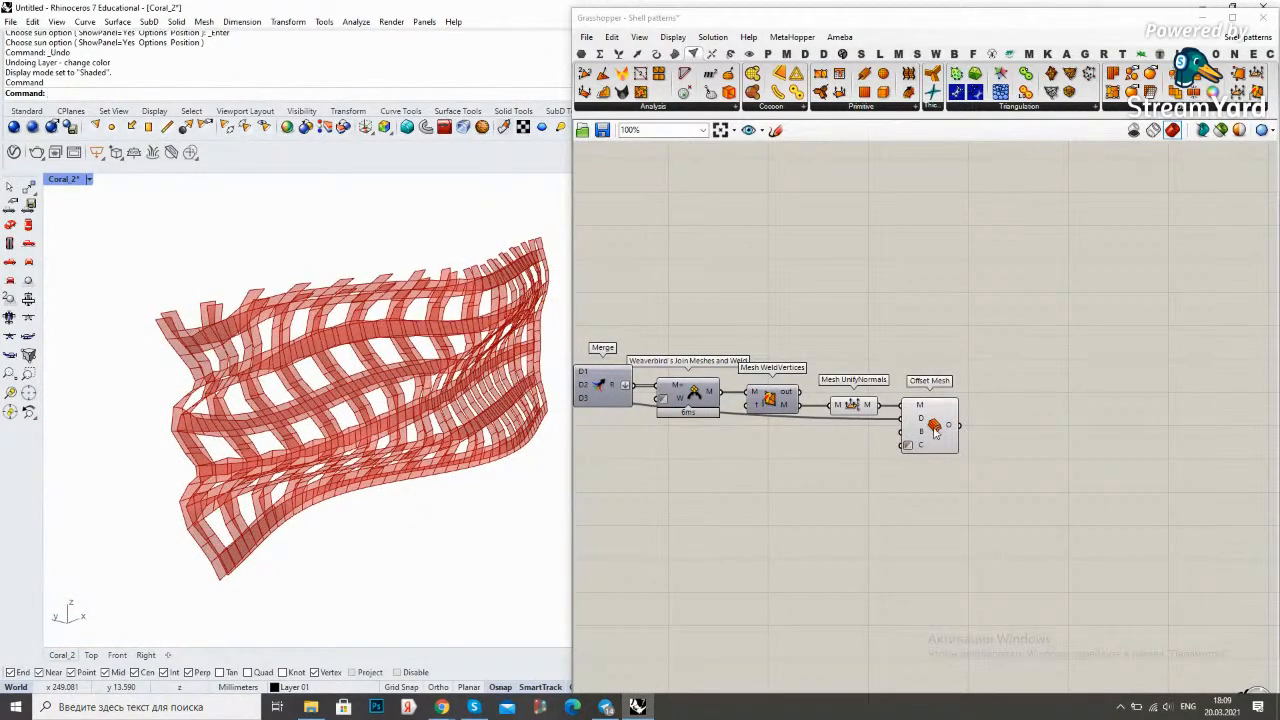
scroll(960, 410, down, 4)
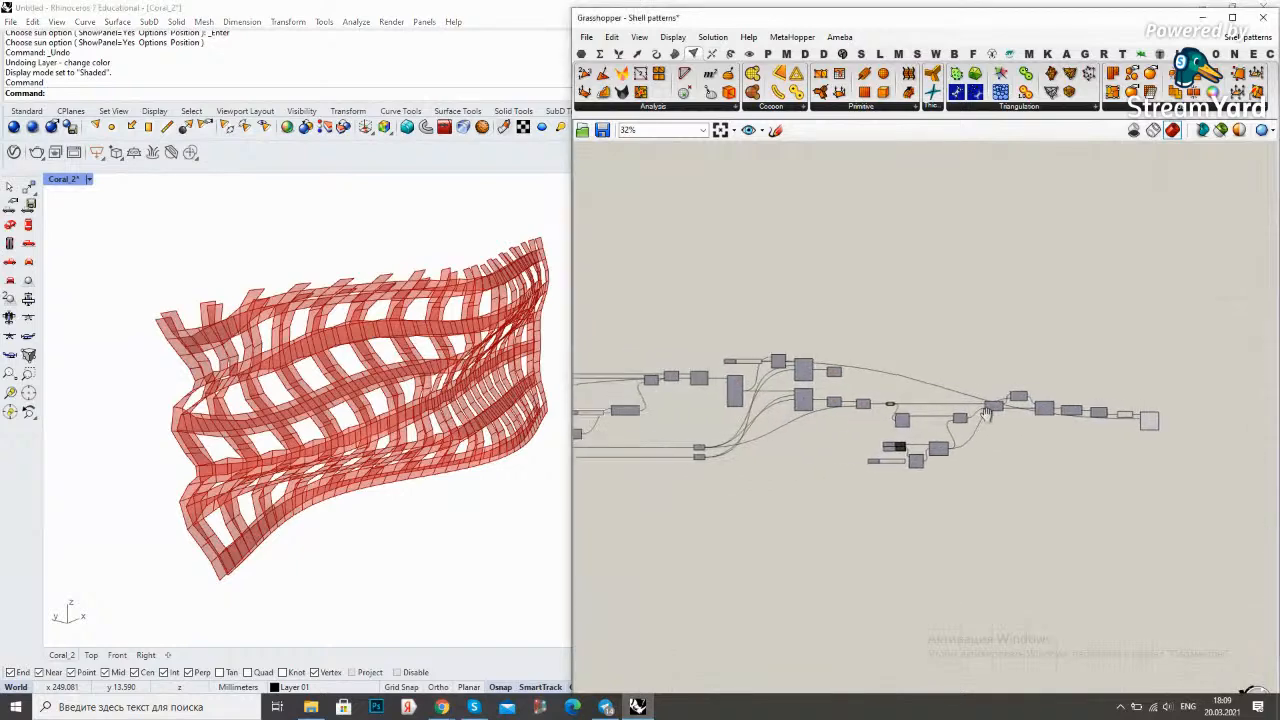
scroll(909, 416, up, 3)
click(797, 388)
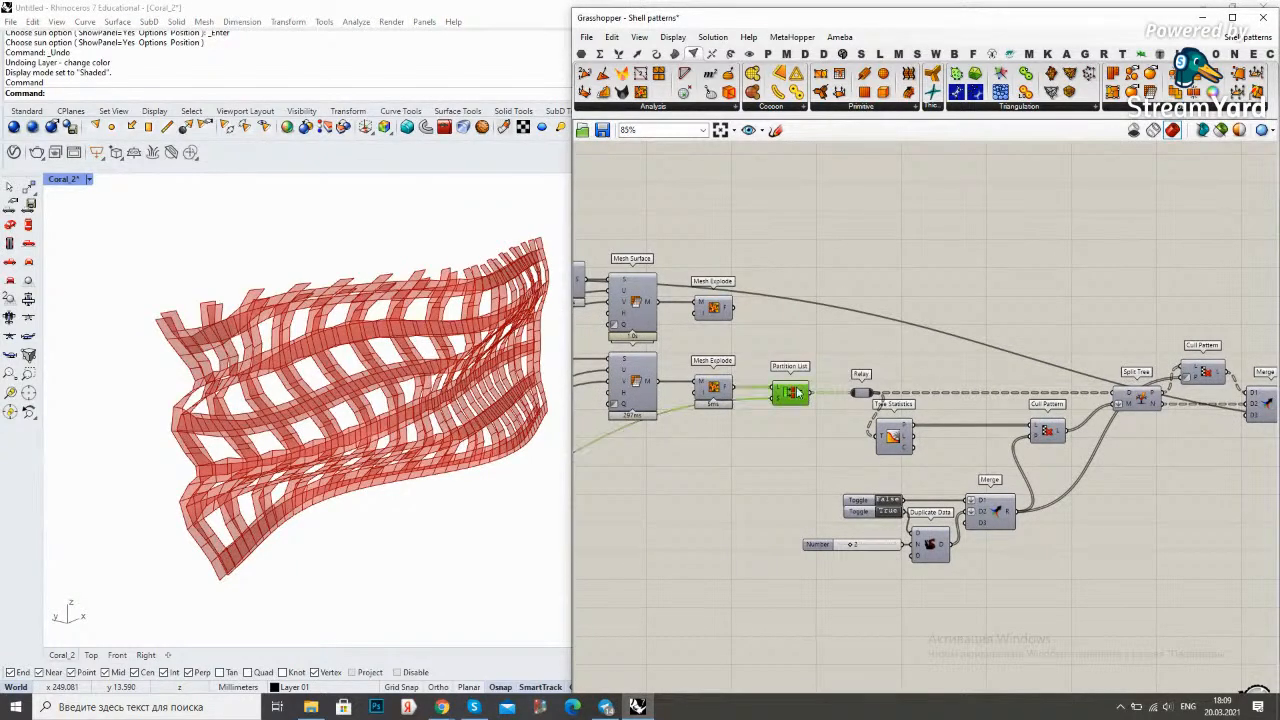
scroll(850, 380, down, 2)
right_drag(898, 366, 840, 363)
right_drag(936, 435, 789, 422)
drag(1102, 540, 798, 346)
shift+drag(711, 429, 656, 363)
right_drag(812, 398, 970, 505)
alt+drag(953, 513, 957, 378)
click(900, 275)
scroll(757, 394, up, 2)
scroll(757, 394, up, 1)
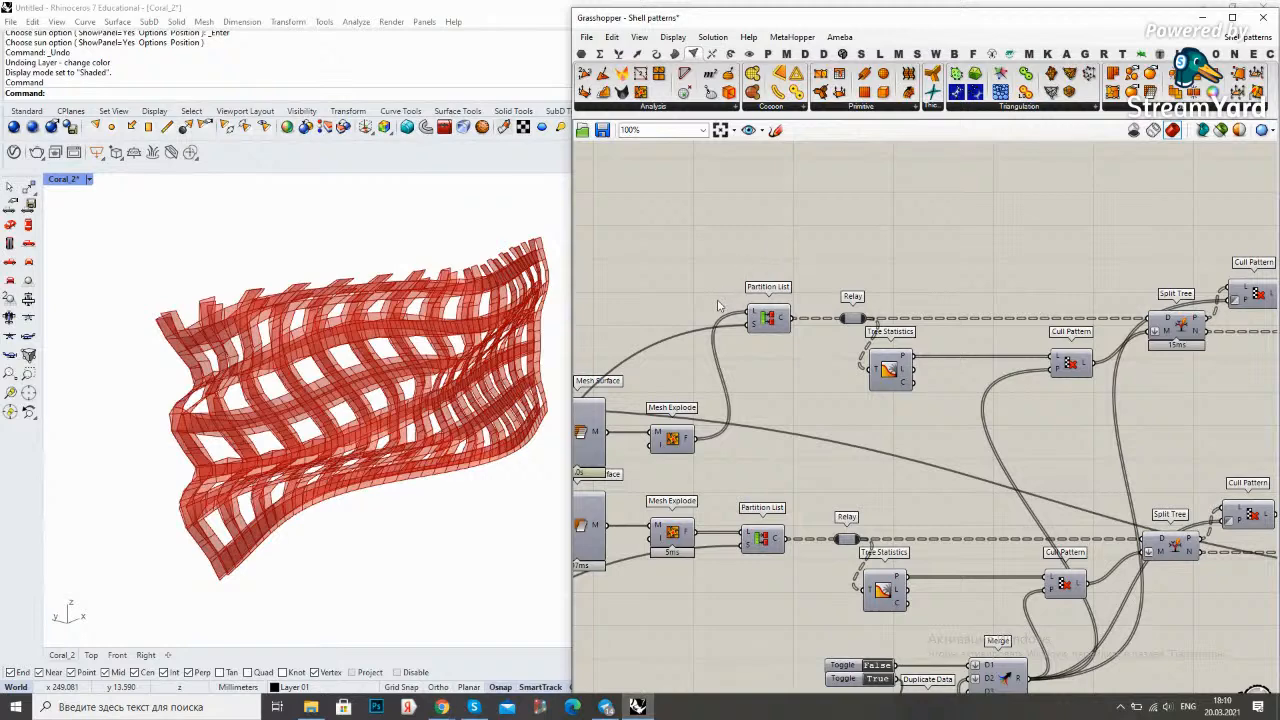
Turn off the preview of Offset Mesh to check the copied lattice, and turn it back on
scroll(717, 305, down, 3)
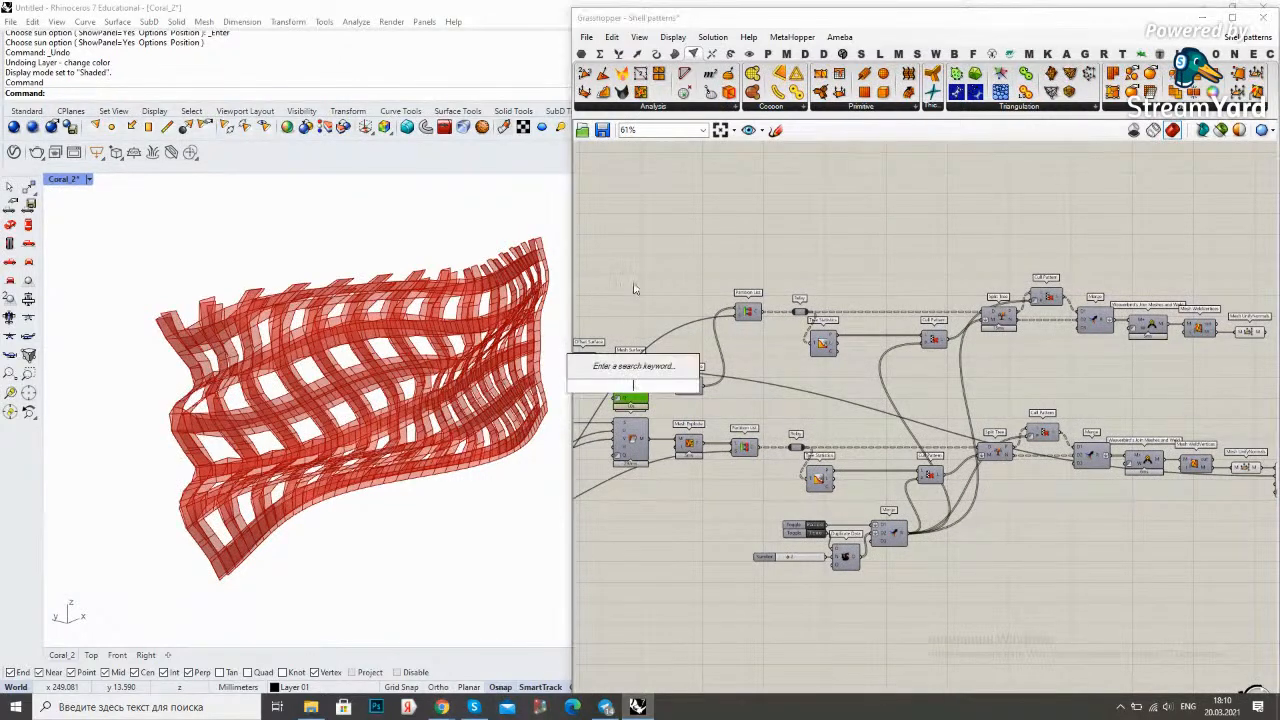
scroll(931, 426, up, 2)
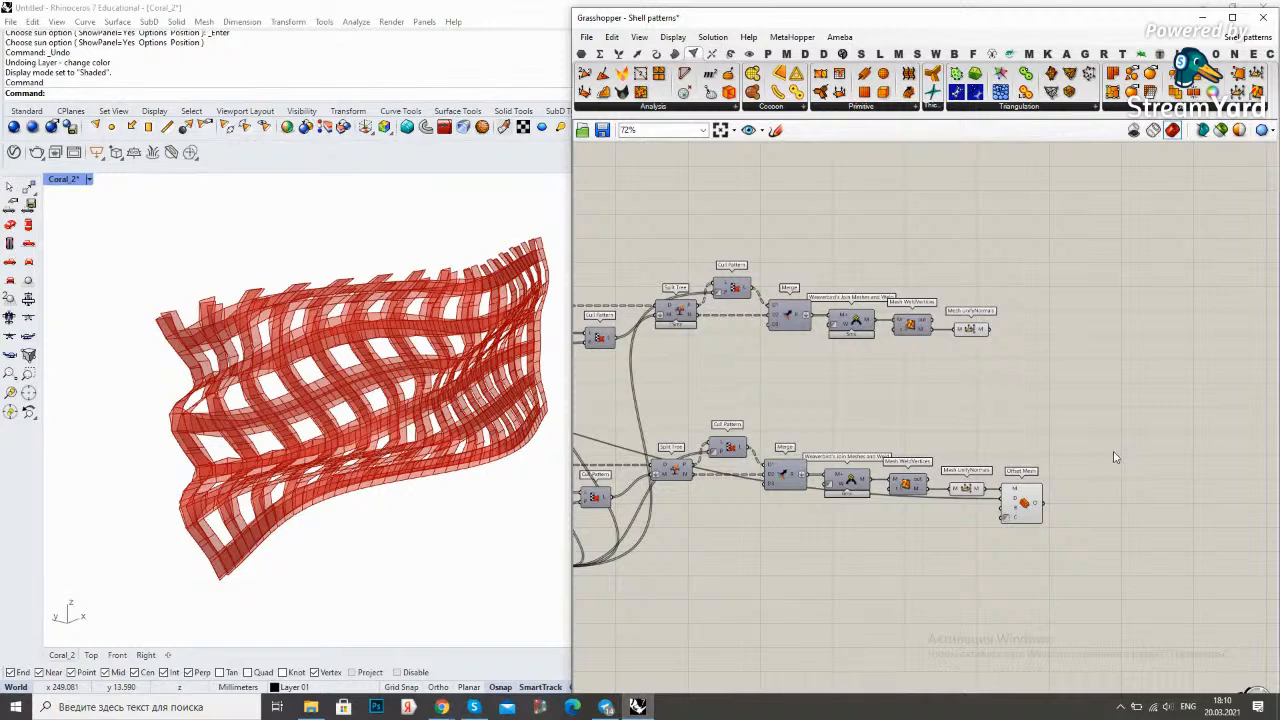
click(1025, 498)
right_click(1049, 441)
click(1080, 449)
click(1085, 469)
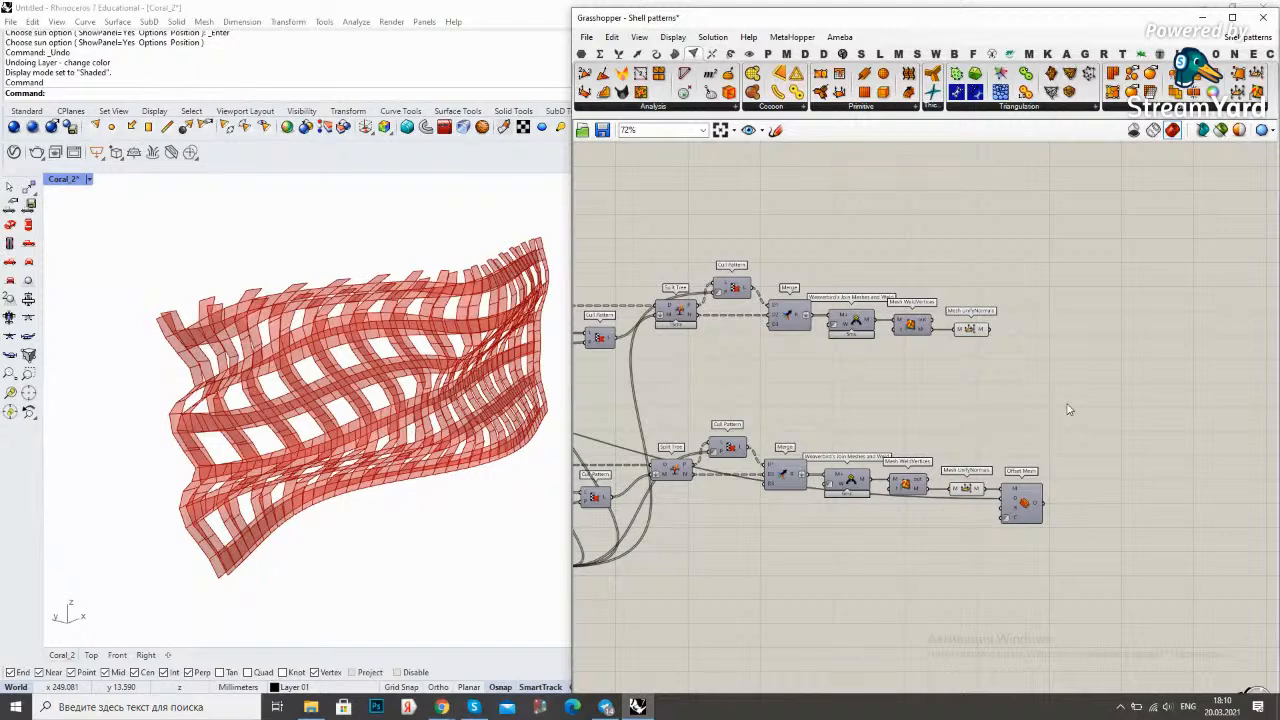
scroll(1004, 374, up, 2)
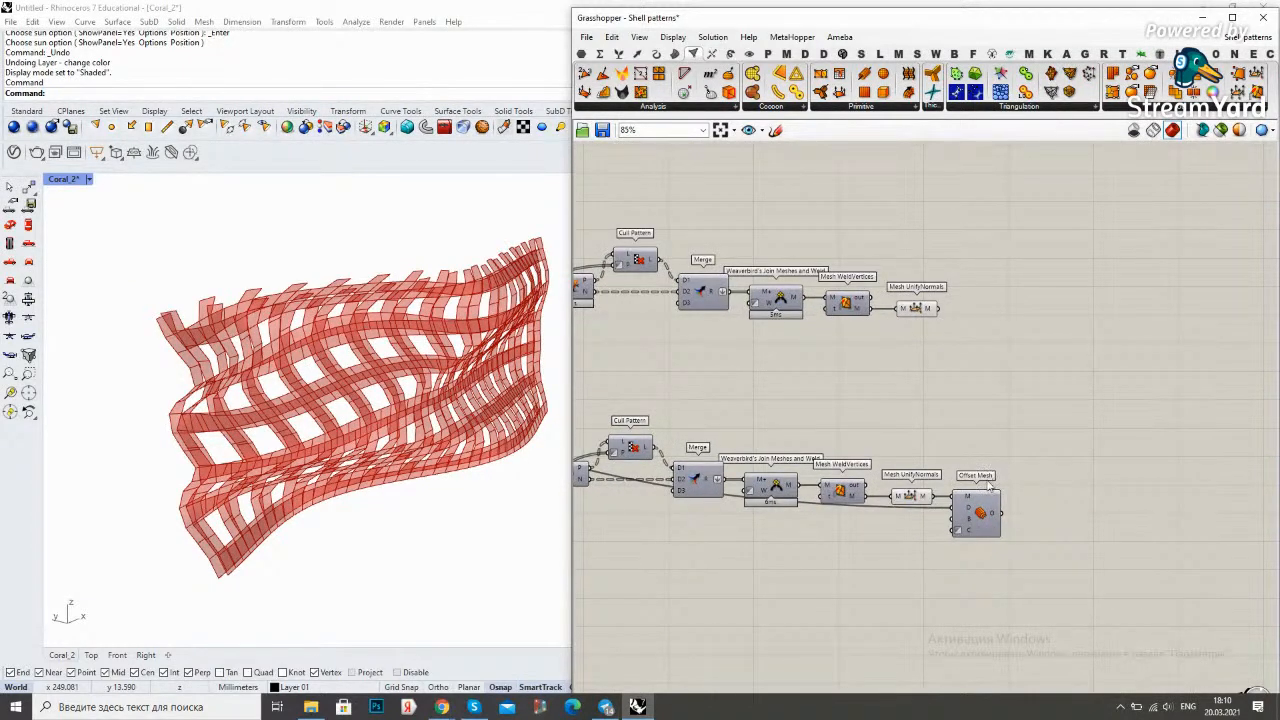
click(988, 497)
right_click(995, 433)
click(1008, 442)
Turn off the preview of the duplicated Mesh UnifyNormals in the upper chain
drag(967, 350, 893, 287)
right_click(998, 280)
click(1029, 301)
right_drag(1012, 420, 975, 391)
Move Offset Mesh below the lower Mesh UnifyNormals to make room beside it
scroll(981, 483, down, 5)
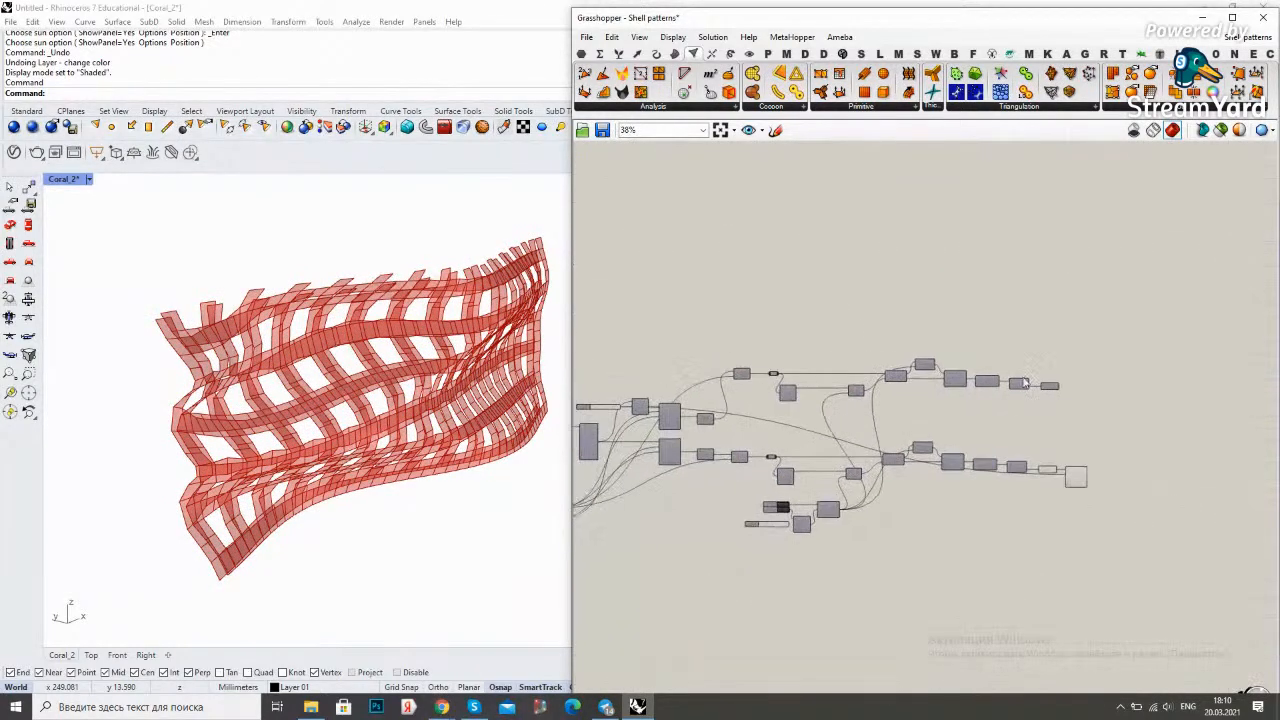
scroll(1071, 408, up, 5)
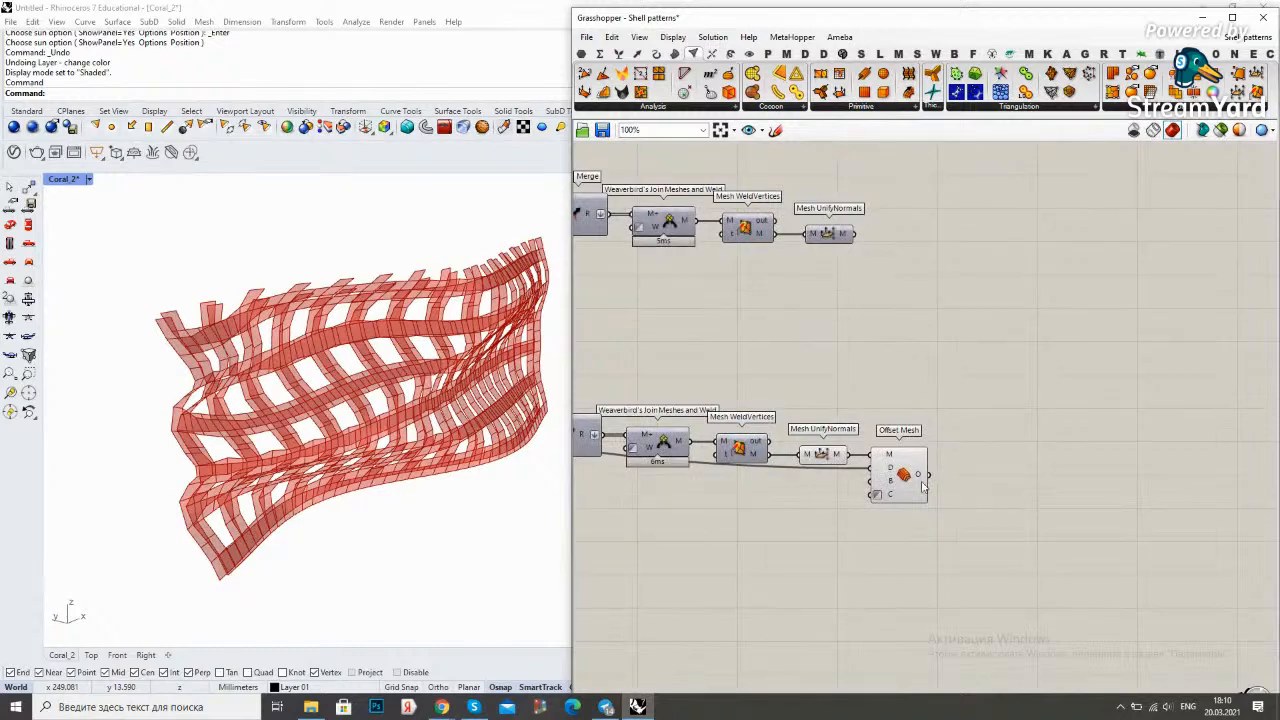
right_drag(966, 423, 904, 423)
scroll(904, 423, up, 1)
drag(815, 472, 815, 529)
Add a Mesh Edges component and feed it from the lower Mesh UnifyNormals
double_click(883, 447)
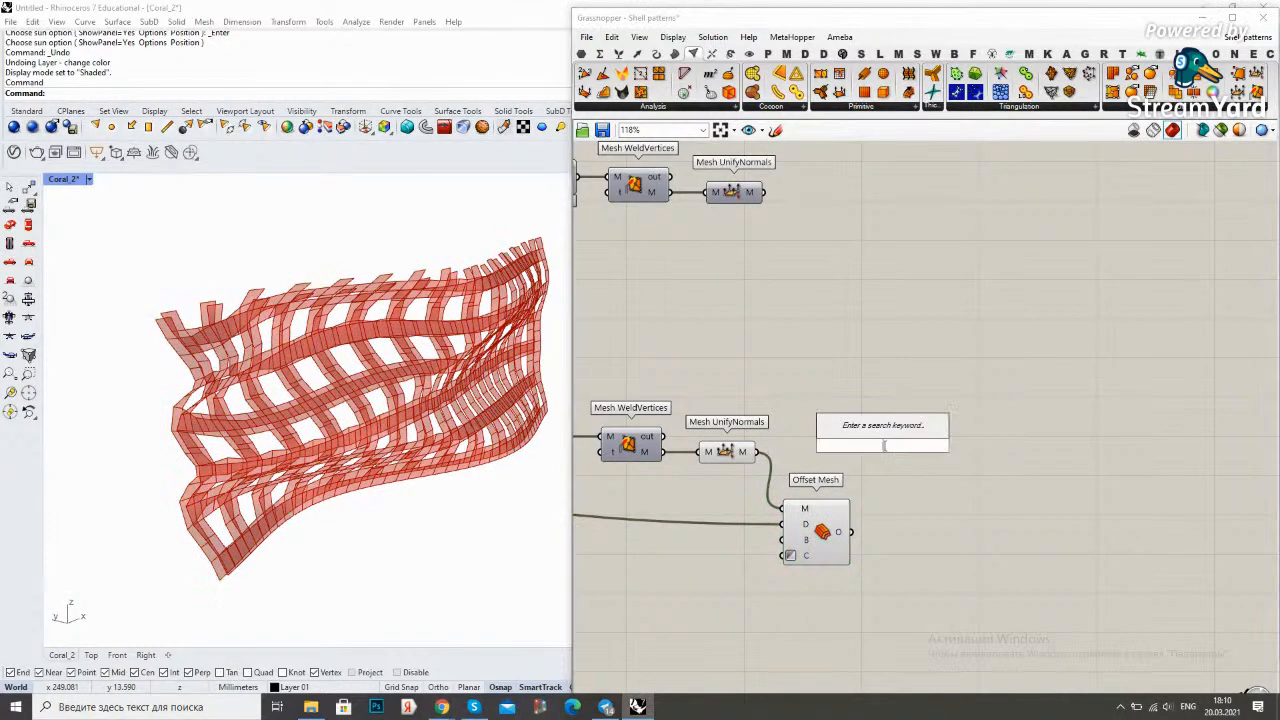
text(mesh edges)
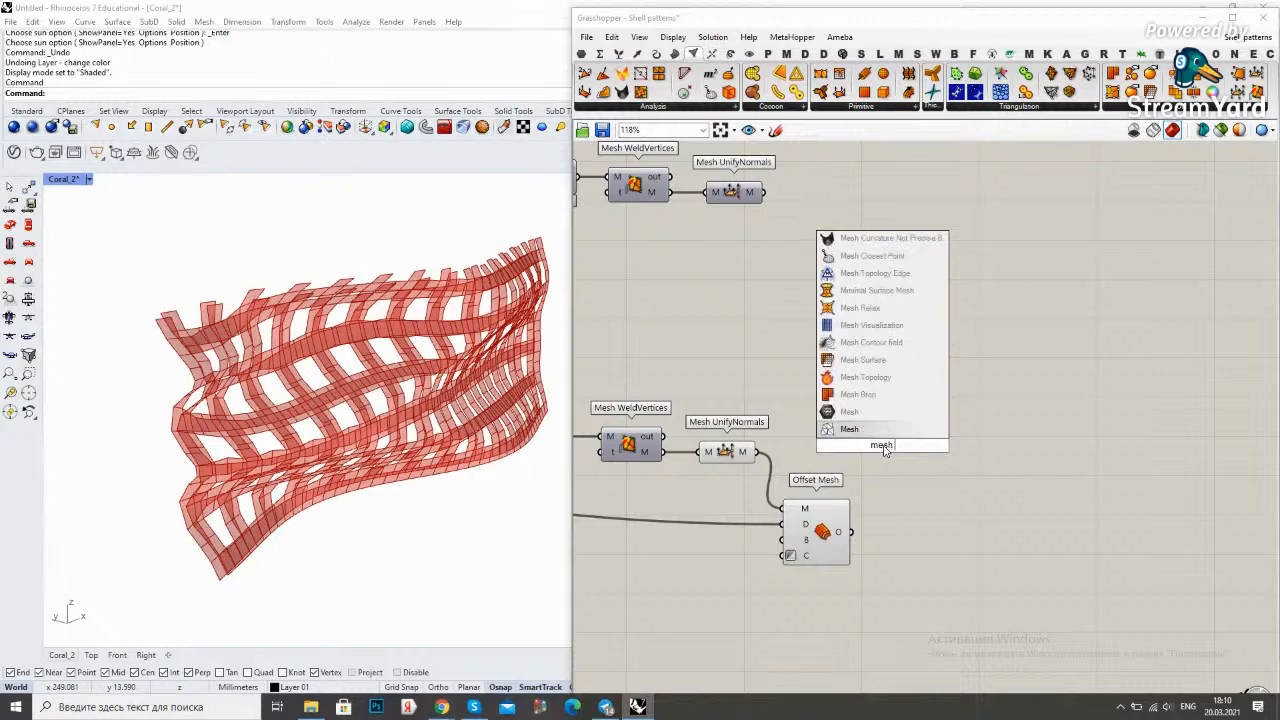
key(Return)
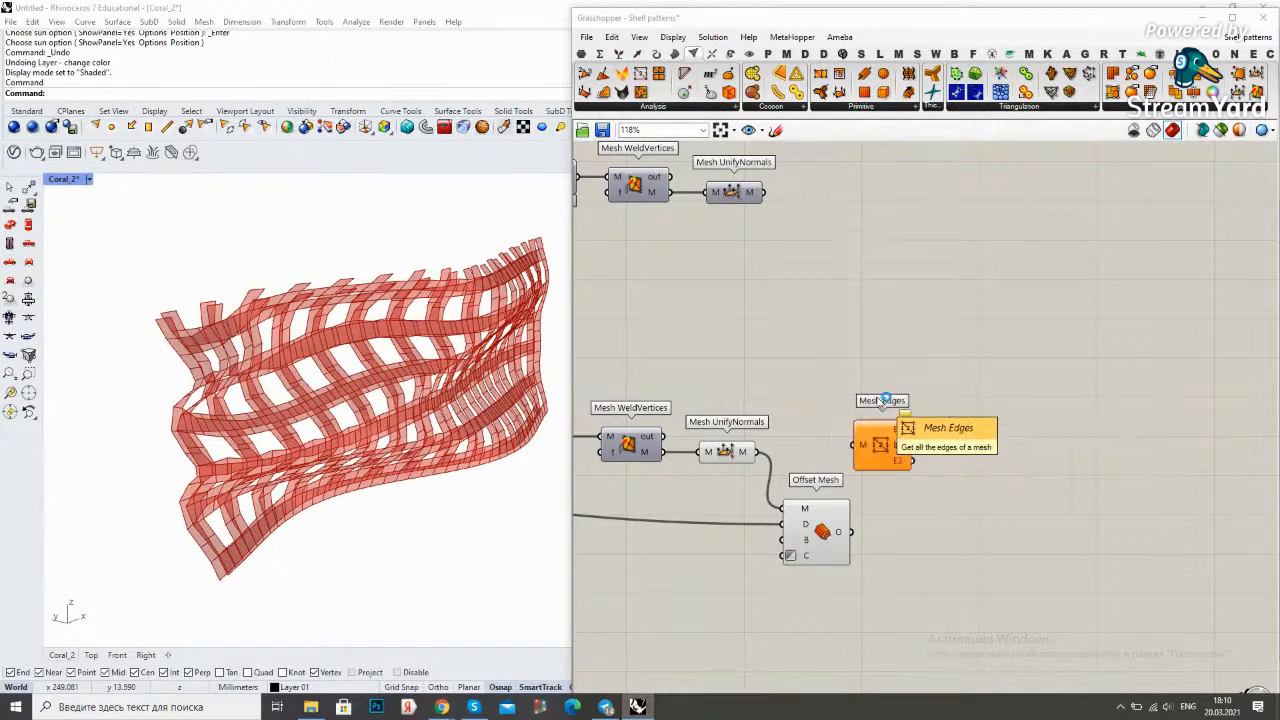
scroll(776, 440, up, 2)
drag(749, 455, 901, 452)
Duplicate Mesh Edges below the first one and wire Offset Mesh's O output into the copy
right_drag(961, 431, 906, 386)
alt+drag(883, 407, 911, 500)
drag(826, 521, 881, 497)
drag(966, 540, 898, 375)
click(960, 340)
Compare the results of the lower Mesh UnifyNormals and Offset Mesh by selecting each in turn
right_drag(961, 338, 910, 331)
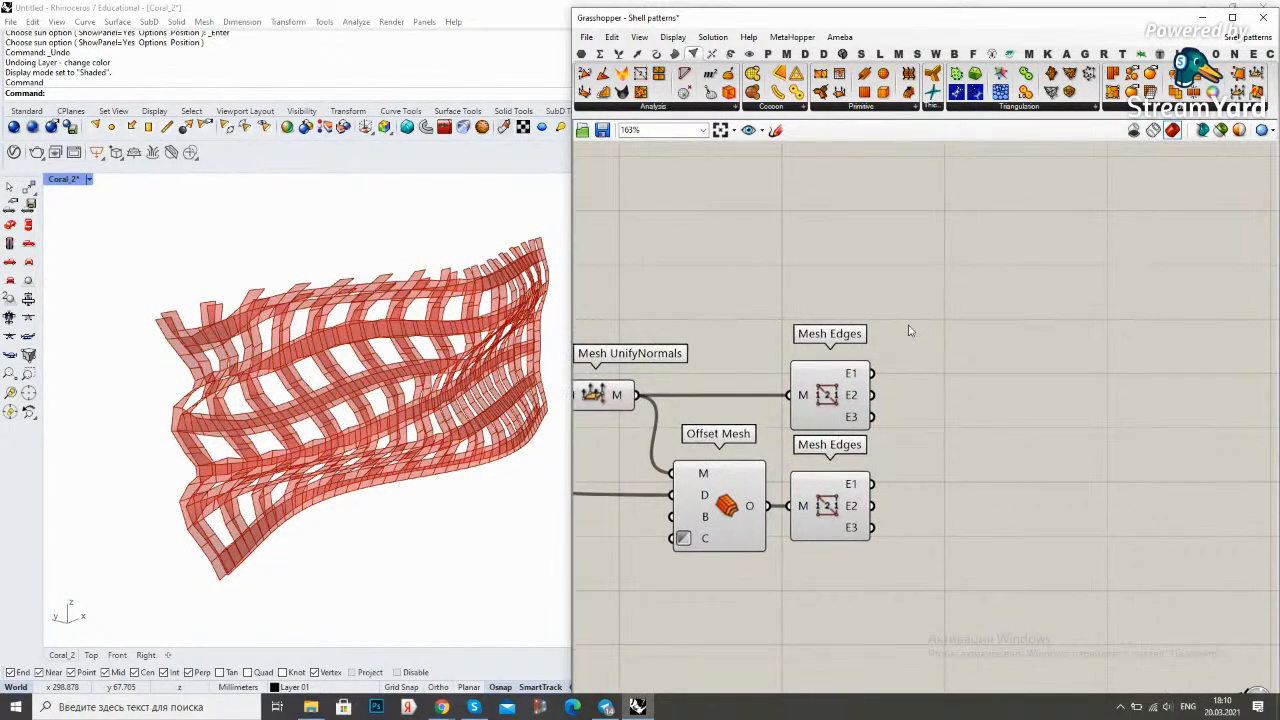
scroll(905, 350, down, 3)
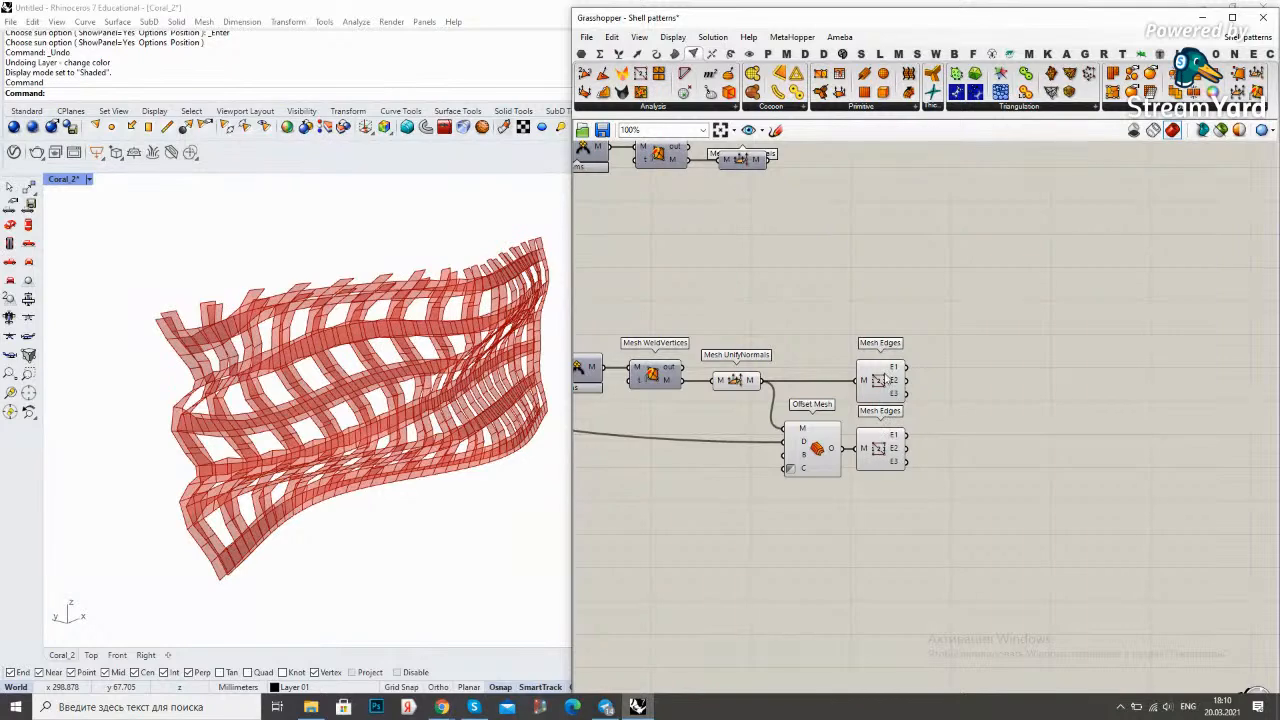
click(729, 380)
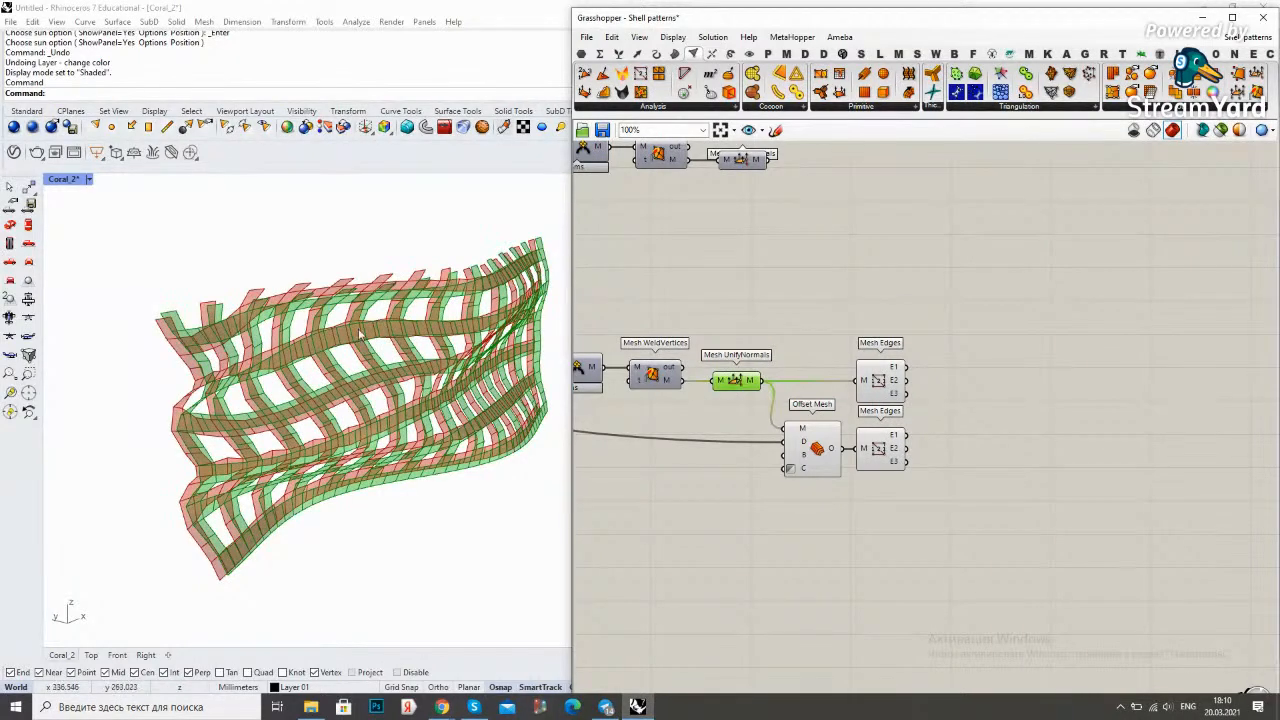
click(990, 428)
click(882, 456)
click(806, 450)
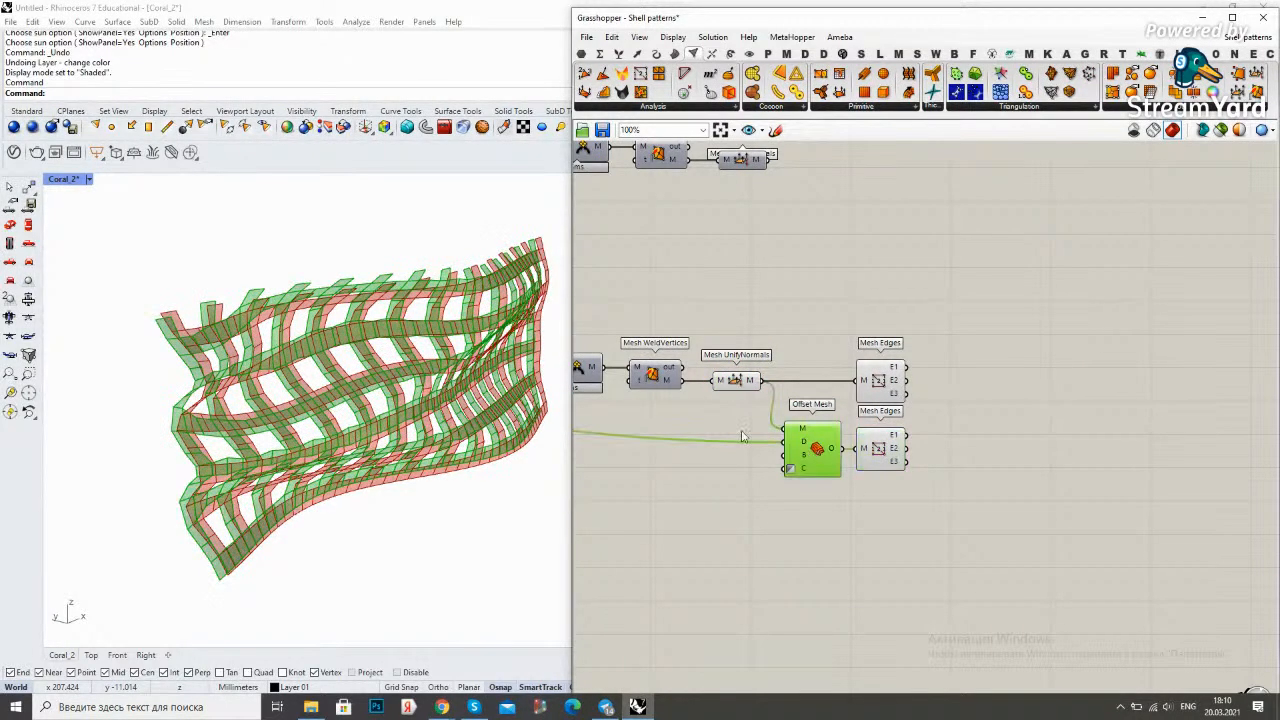
Add two Join Curves components and connect each to the E1 output of one Mesh Edges component
click(977, 365)
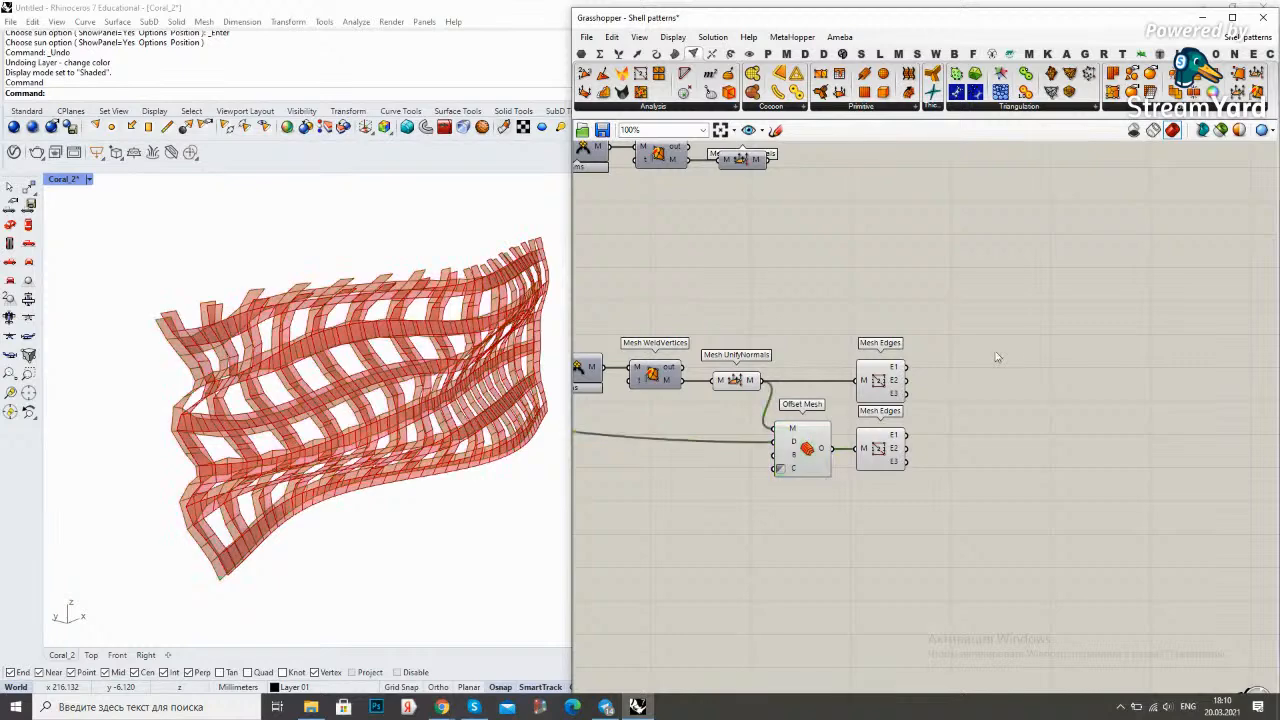
scroll(995, 370, up, 1)
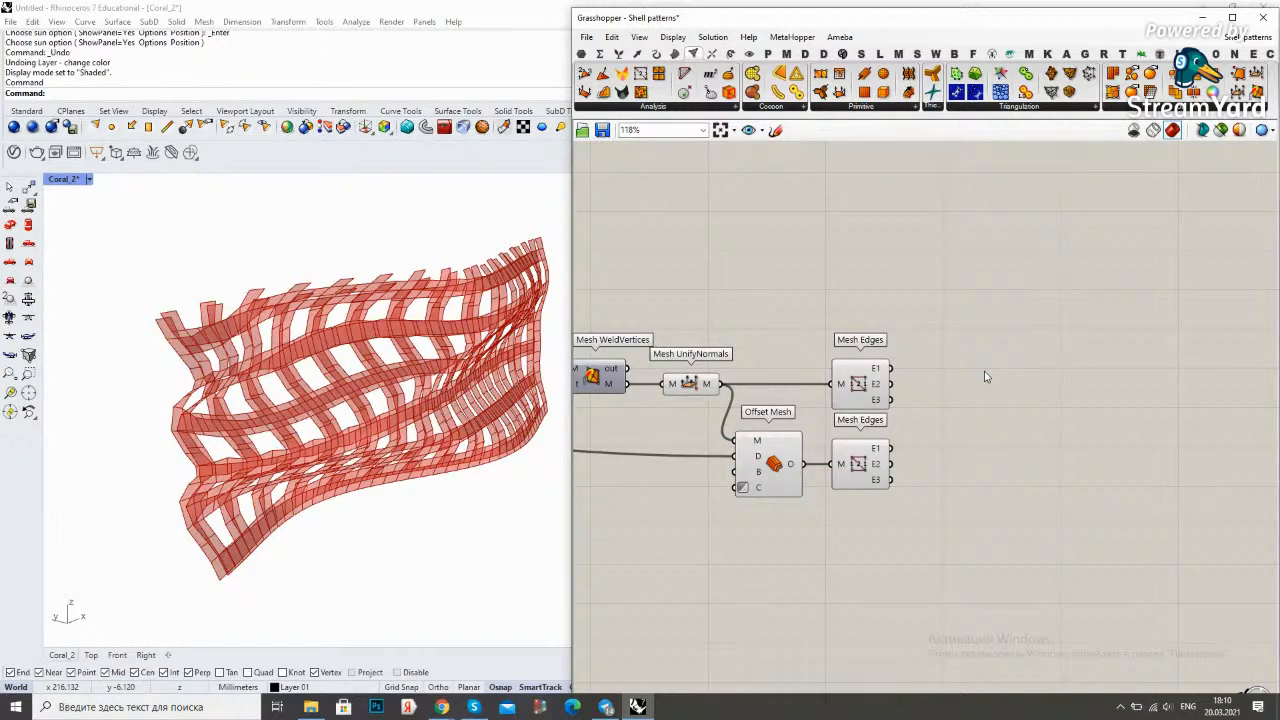
double_click(985, 376)
text(join curve)
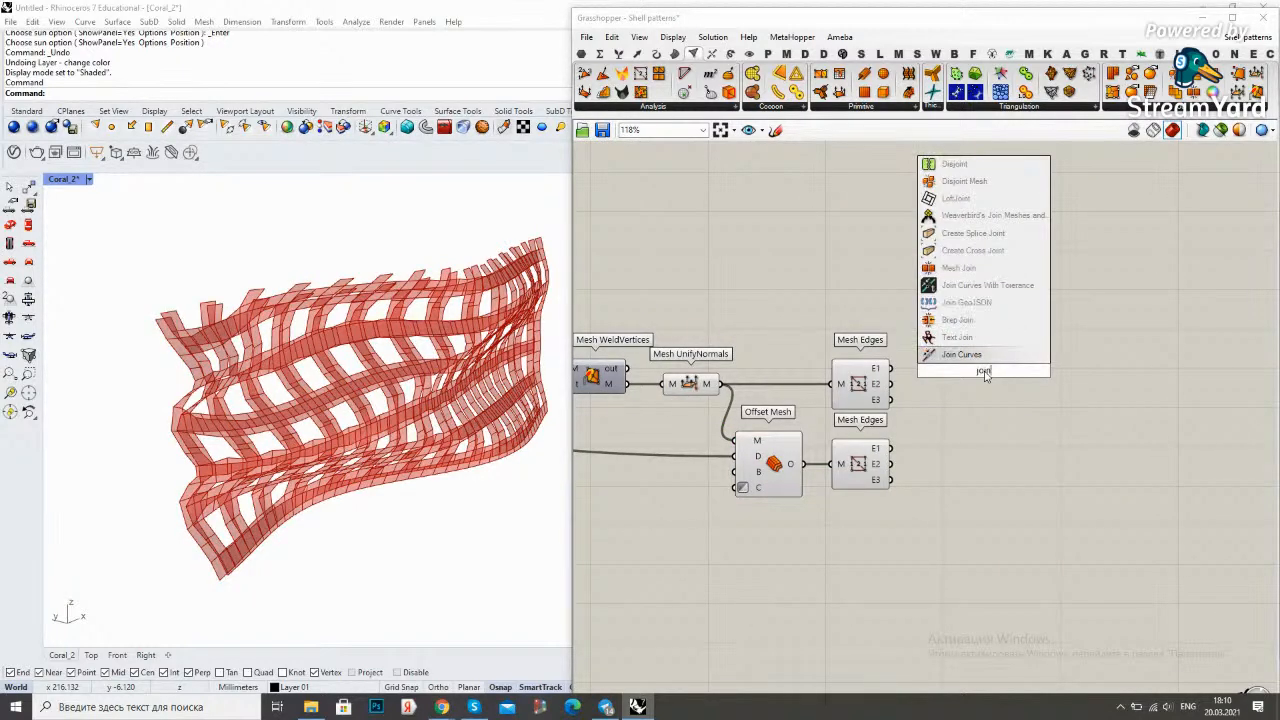
click(985, 375)
scroll(878, 385, up, 1)
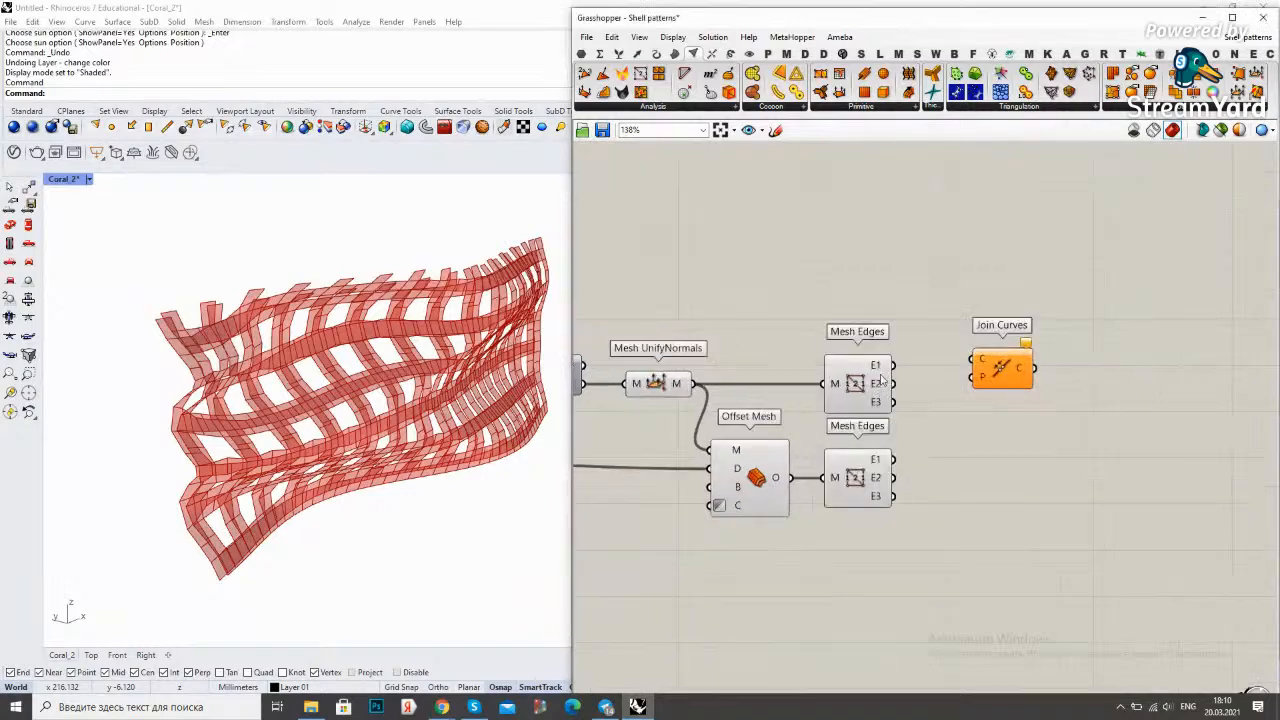
drag(958, 360, 940, 456)
drag(962, 457, 951, 463)
click(1009, 448)
drag(1022, 496, 967, 360)
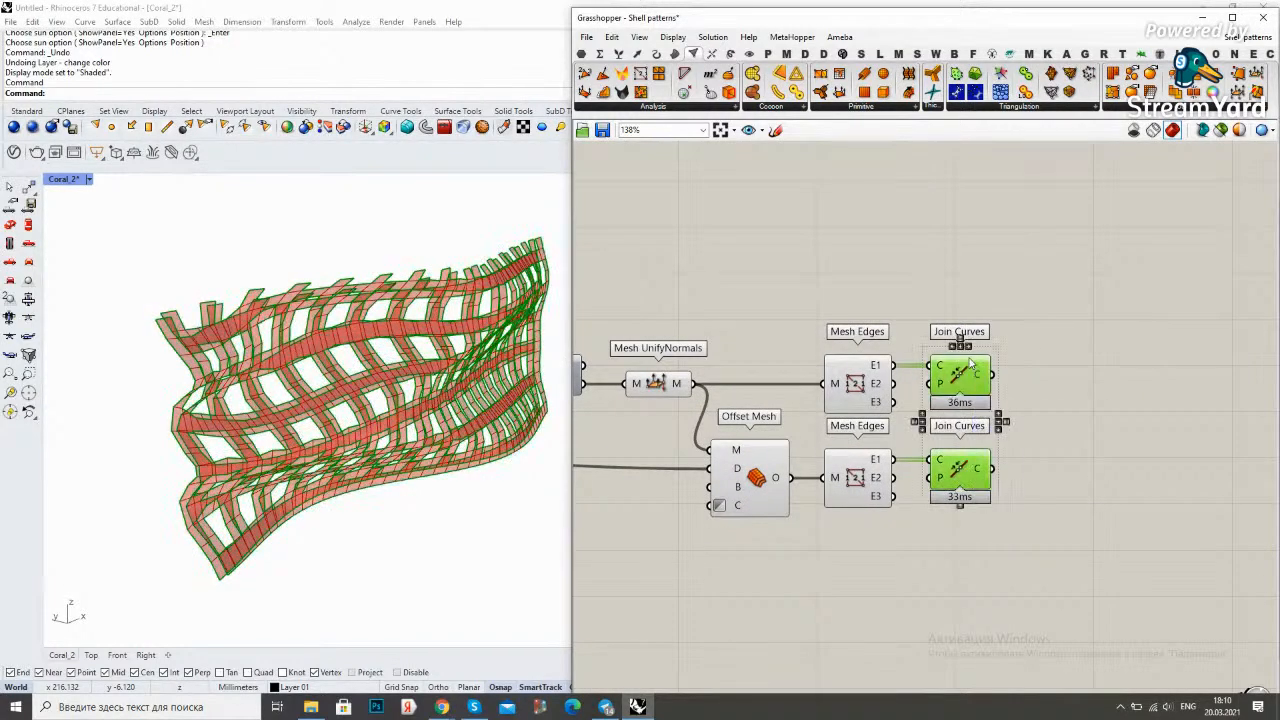
Turn off the preview of the Mesh UnifyNormals, Offset Mesh and both Mesh Edges components
click(1037, 321)
drag(880, 558, 638, 316)
right_click(742, 247)
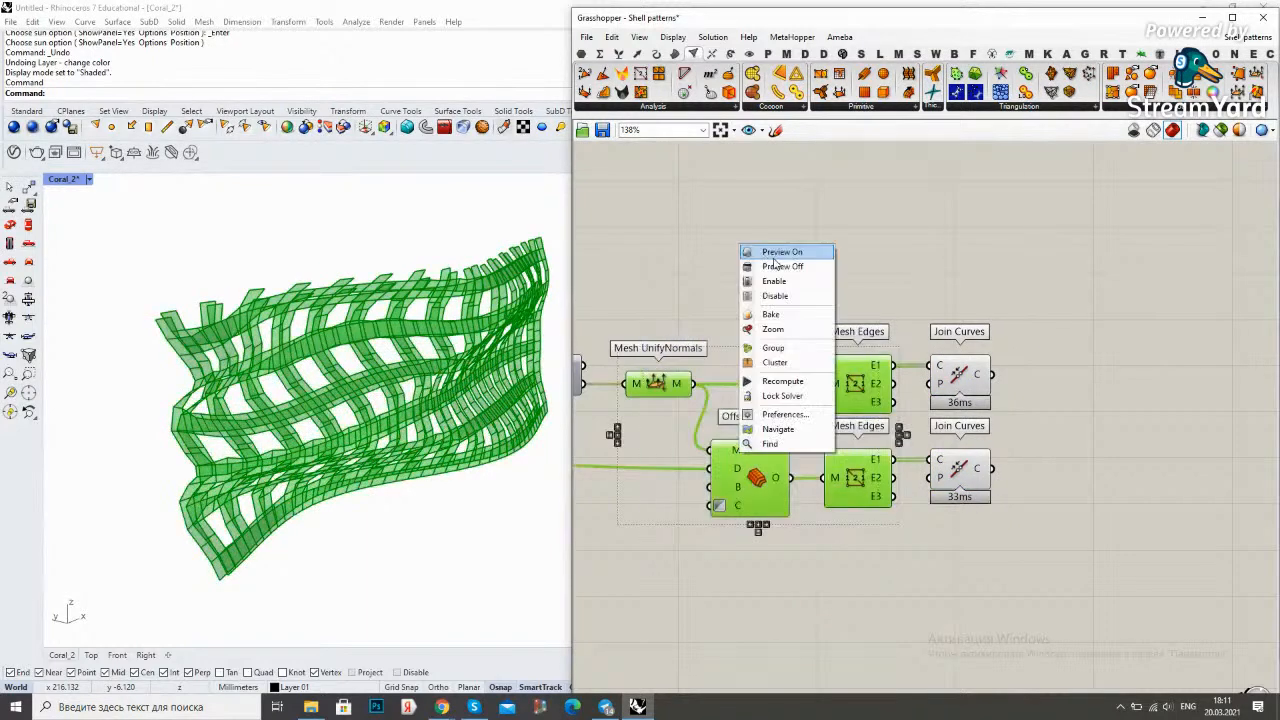
click(779, 266)
click(846, 268)
Examine the joined outline curves in the viewport and compare the output data of the two Join Curves components
scroll(441, 420, down, 4)
right_drag(440, 430, 385, 410)
scroll(288, 352, up, 3)
scroll(290, 349, up, 4)
scroll(302, 335, down, 3)
scroll(306, 346, up, 2)
scroll(313, 341, down, 4)
right_drag(983, 336, 890, 317)
scroll(890, 317, up, 1)
mouse_move(887, 365)
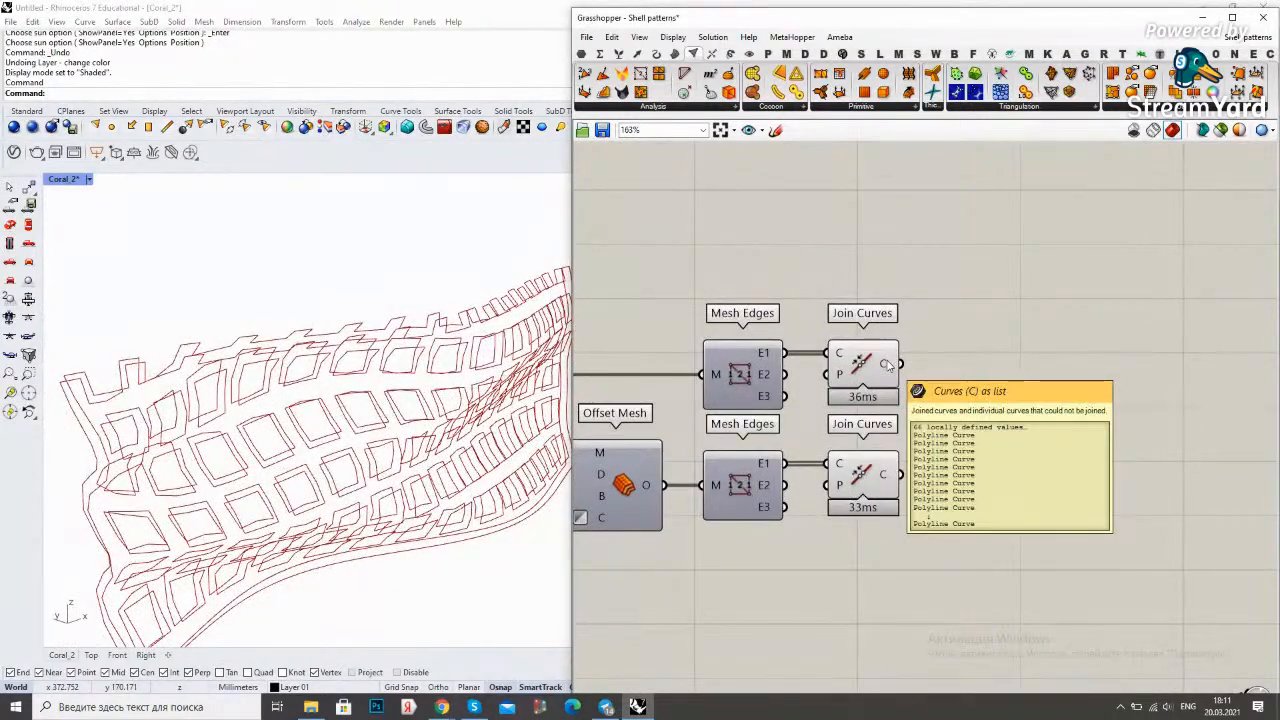
mouse_move(885, 478)
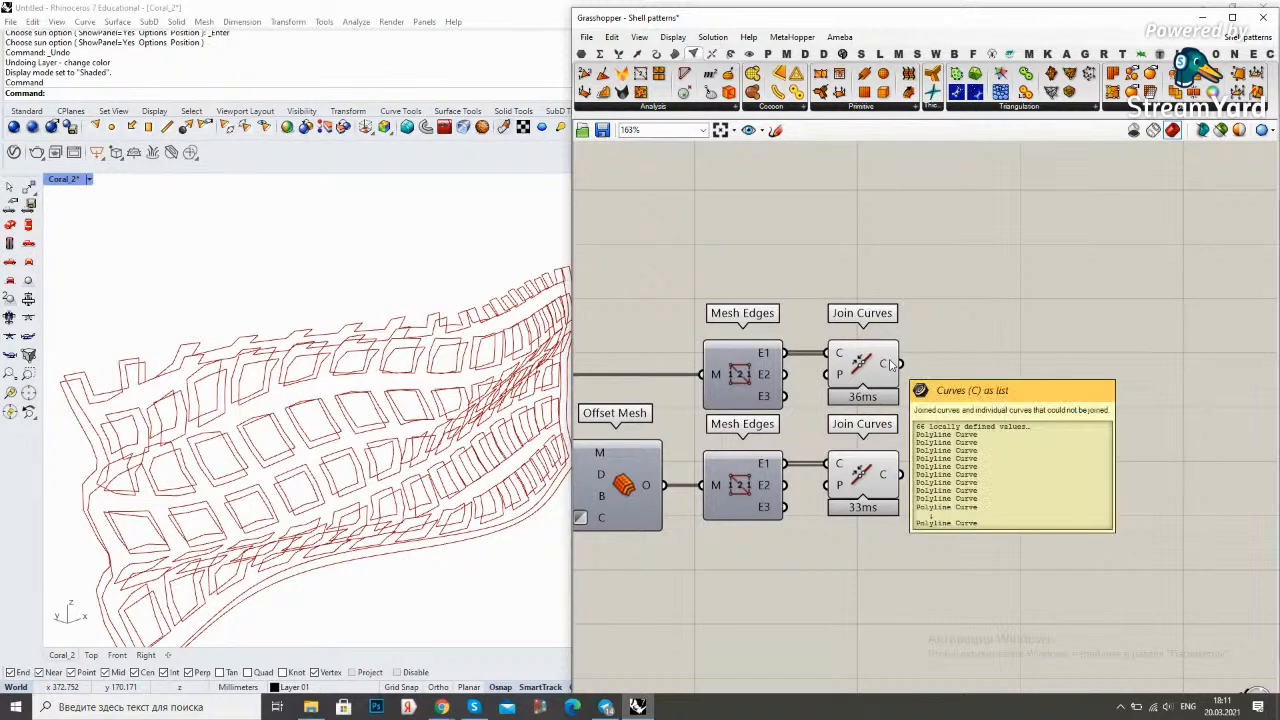
Add an Explode component fed by the first Join Curves and set its Segments output to Simplify
double_click(995, 371)
text(explode)
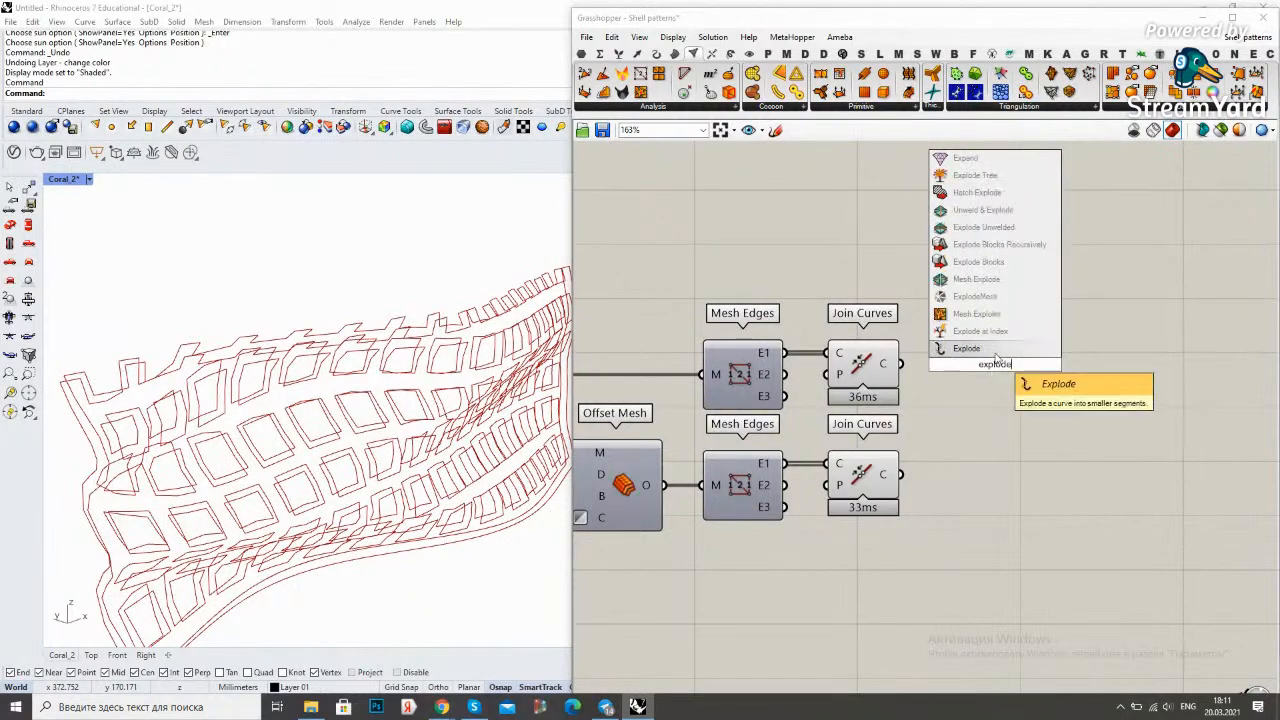
key(Return)
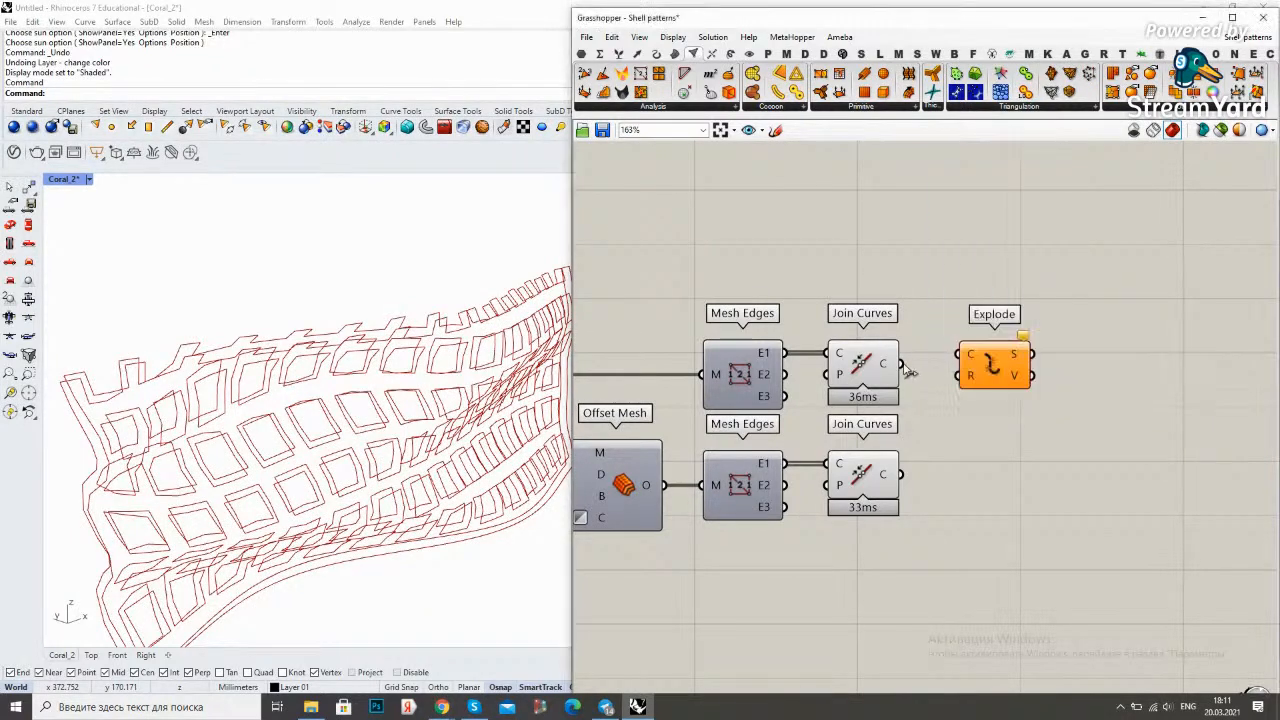
drag(968, 369, 945, 364)
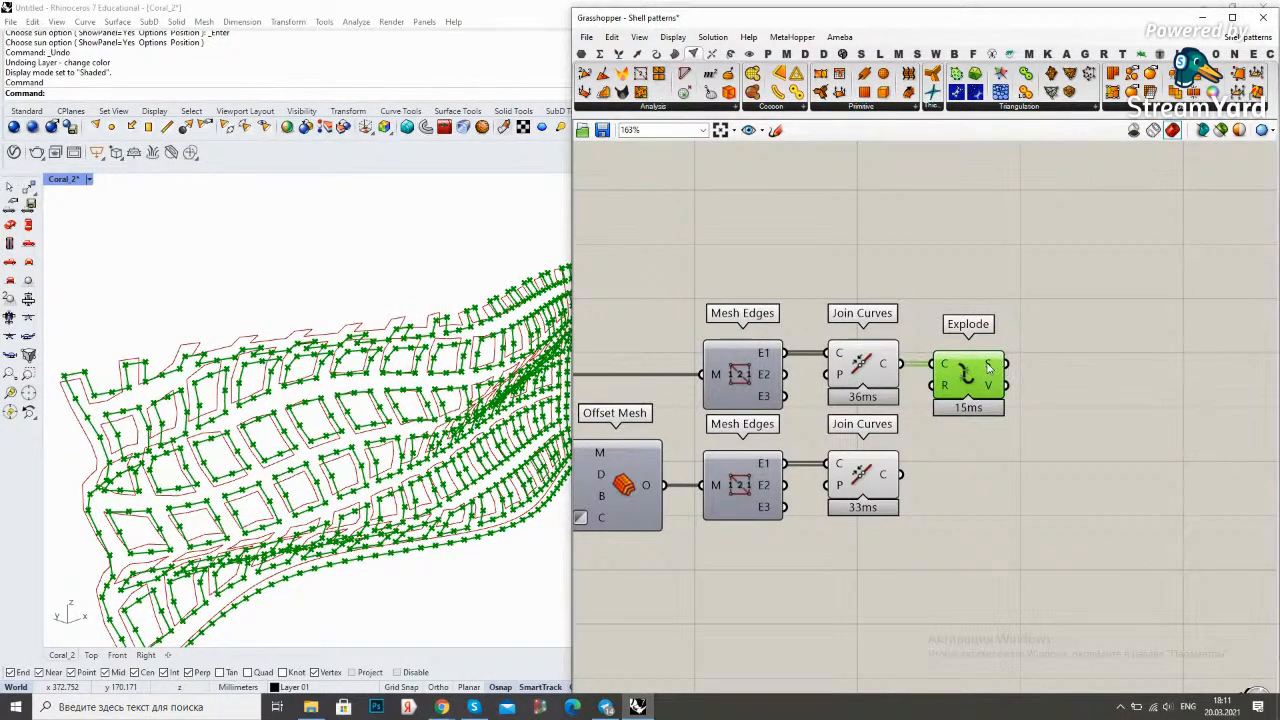
mouse_move(988, 368)
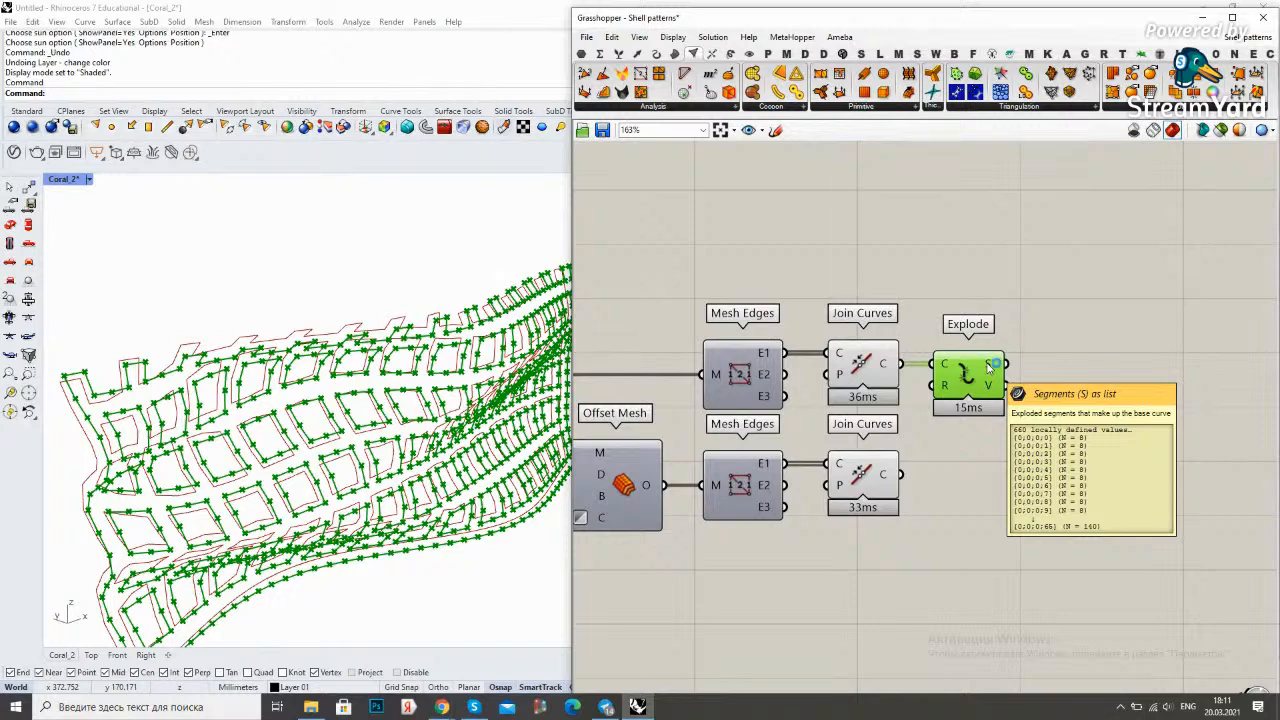
right_click(988, 368)
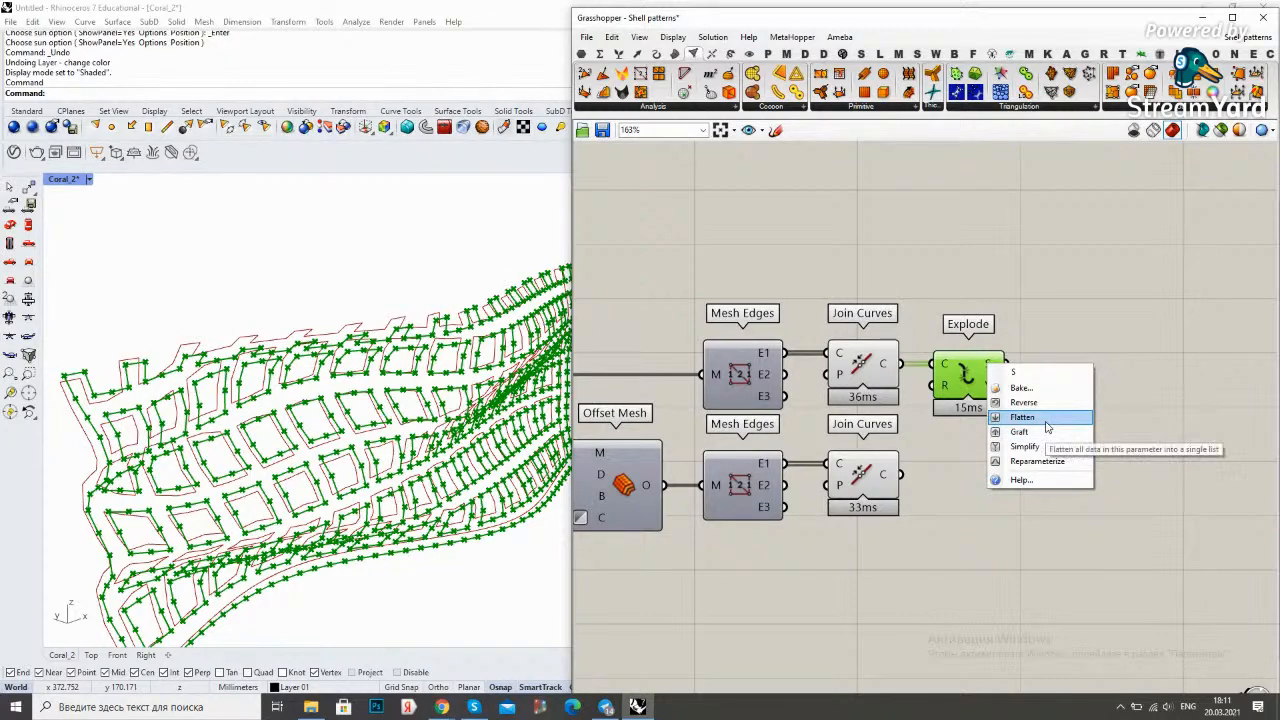
click(1024, 446)
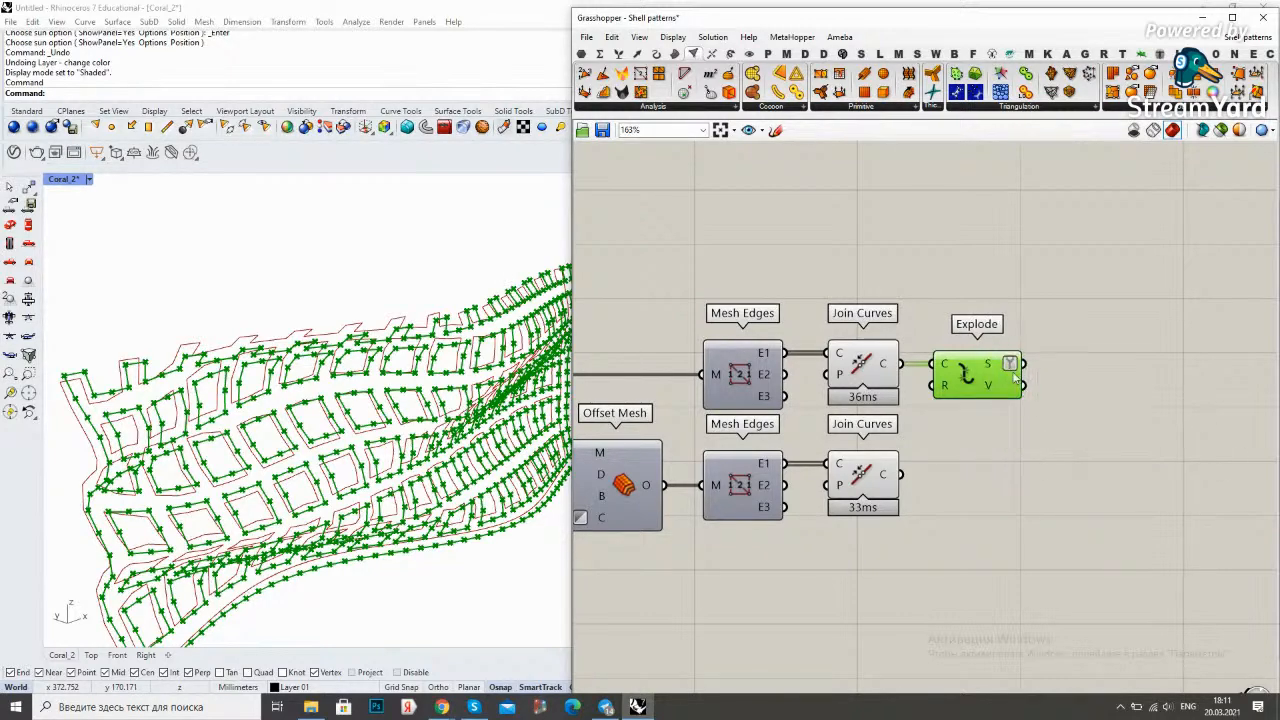
Duplicate the Explode component and feed the copy from the second Join Curves component
alt+drag(1005, 365, 1027, 480)
drag(940, 480, 952, 484)
drag(990, 494, 965, 484)
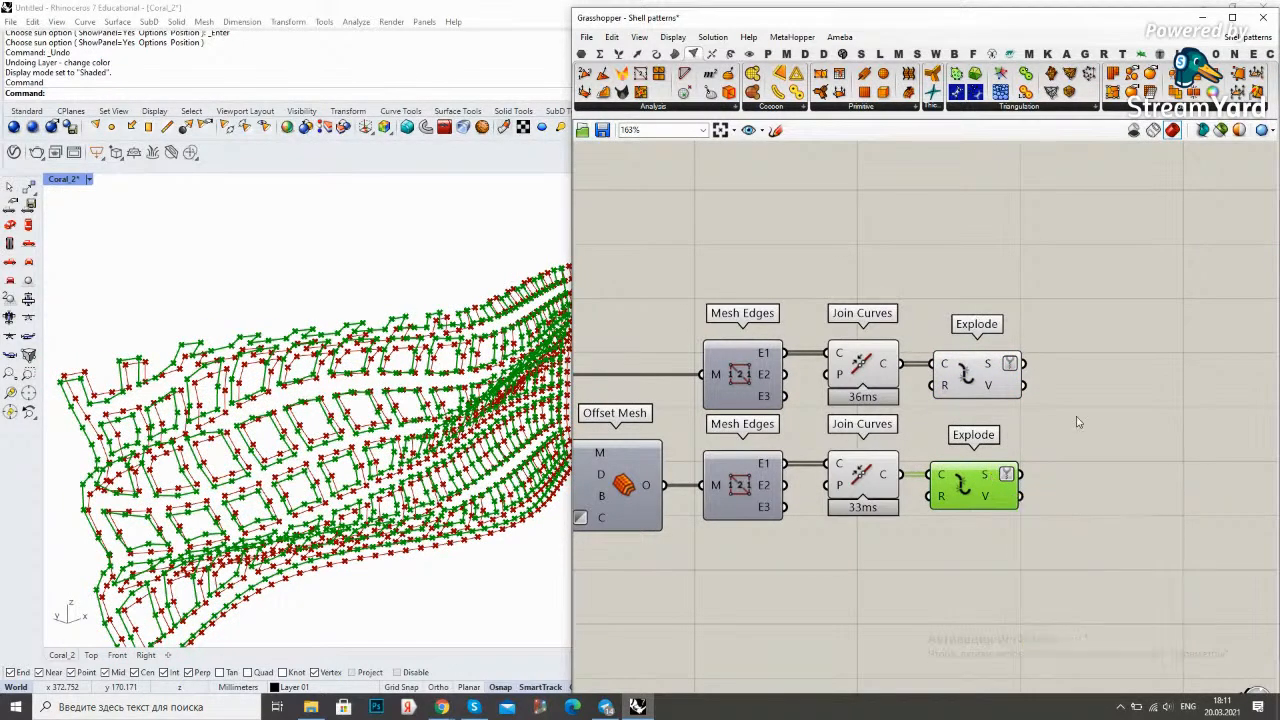
Turn off the preview of both Join Curves components
click(994, 479)
drag(902, 546, 872, 336)
right_click(924, 266)
click(954, 290)
click(1020, 285)
Add a Ruled Surface component with inputs A and B grafted and connect the Segments outputs of both Explode components to it
right_drag(1031, 284, 978, 272)
click(937, 371)
click(905, 458)
double_click(1055, 405)
text(ruled)
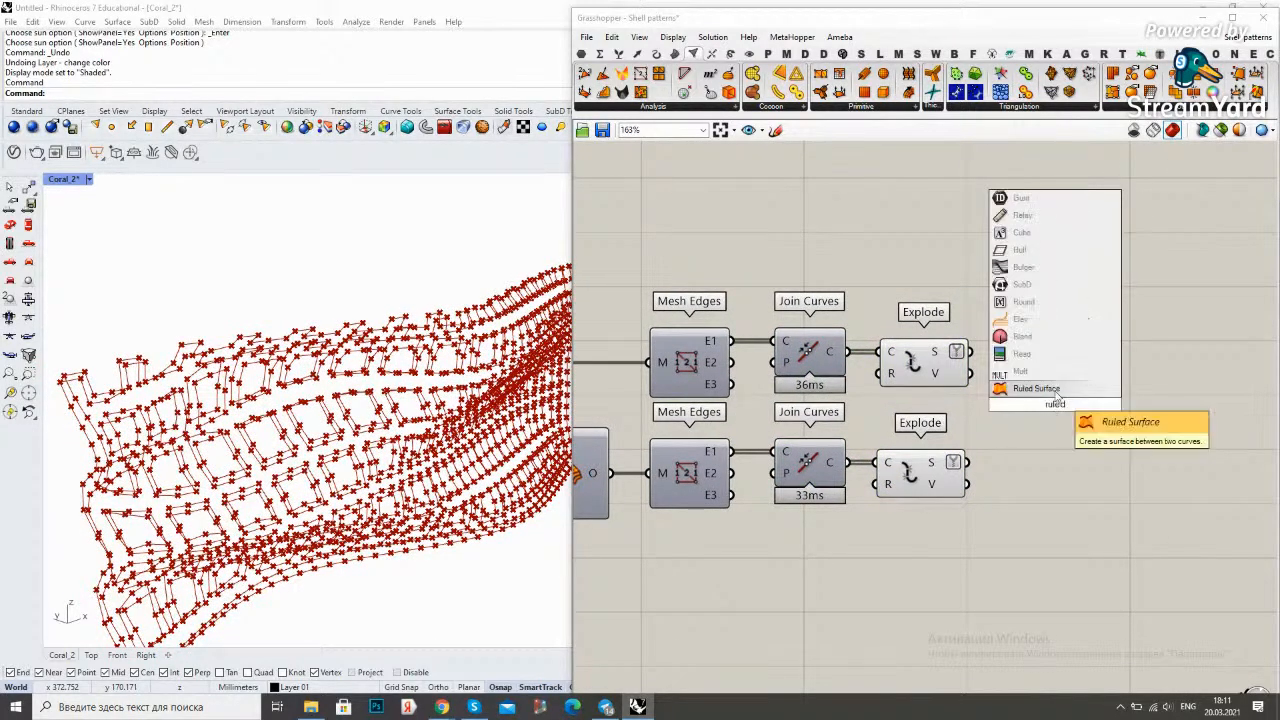
click(1055, 389)
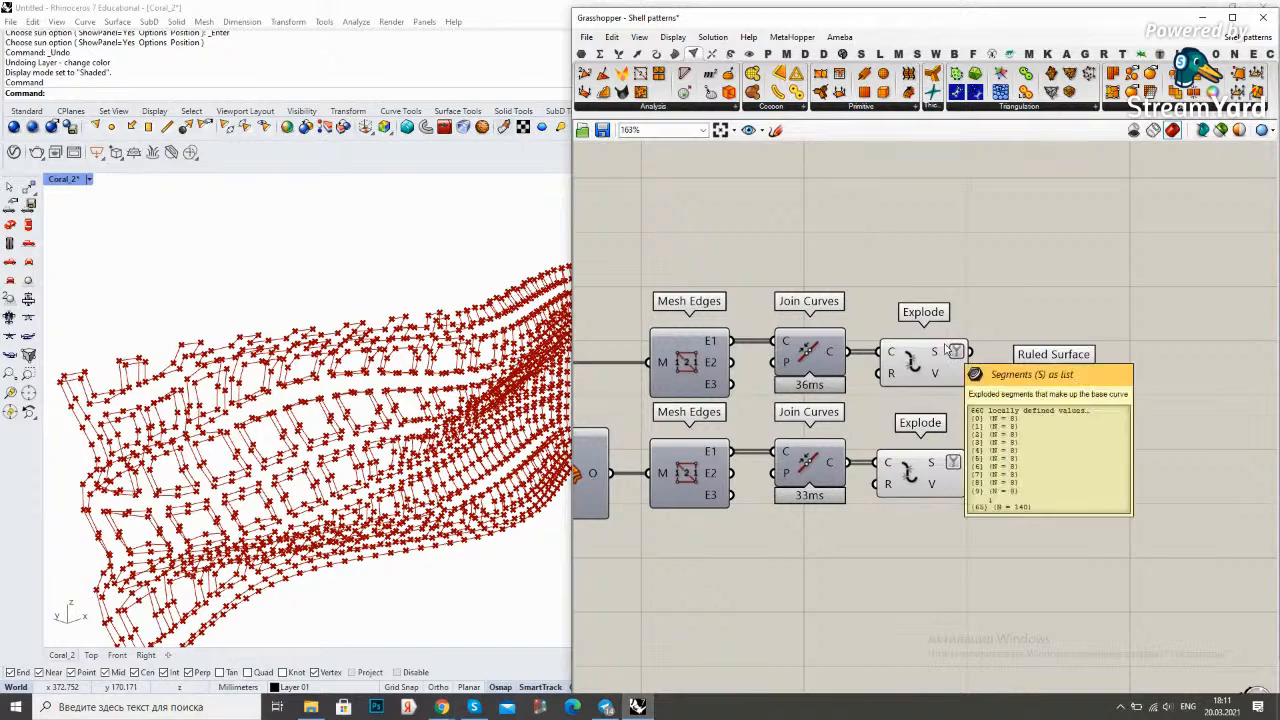
right_click(1028, 393)
click(1065, 513)
right_click(1012, 415)
click(1062, 535)
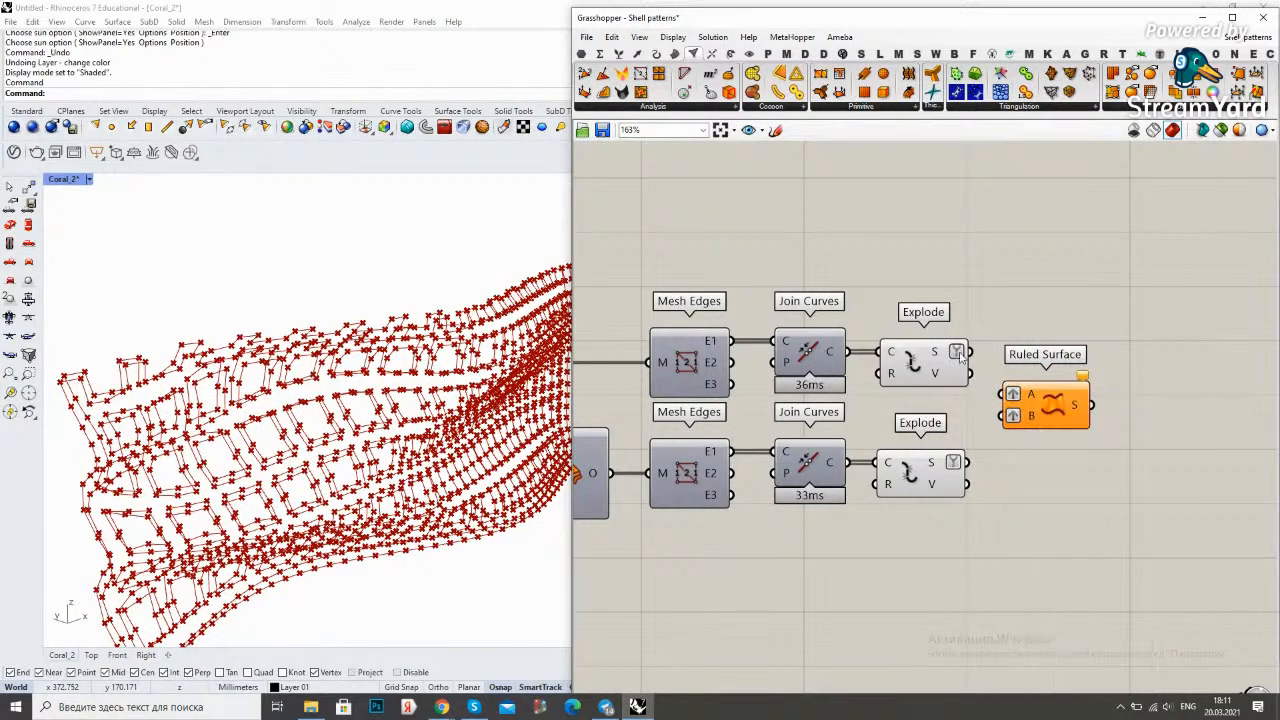
drag(969, 463, 1050, 368)
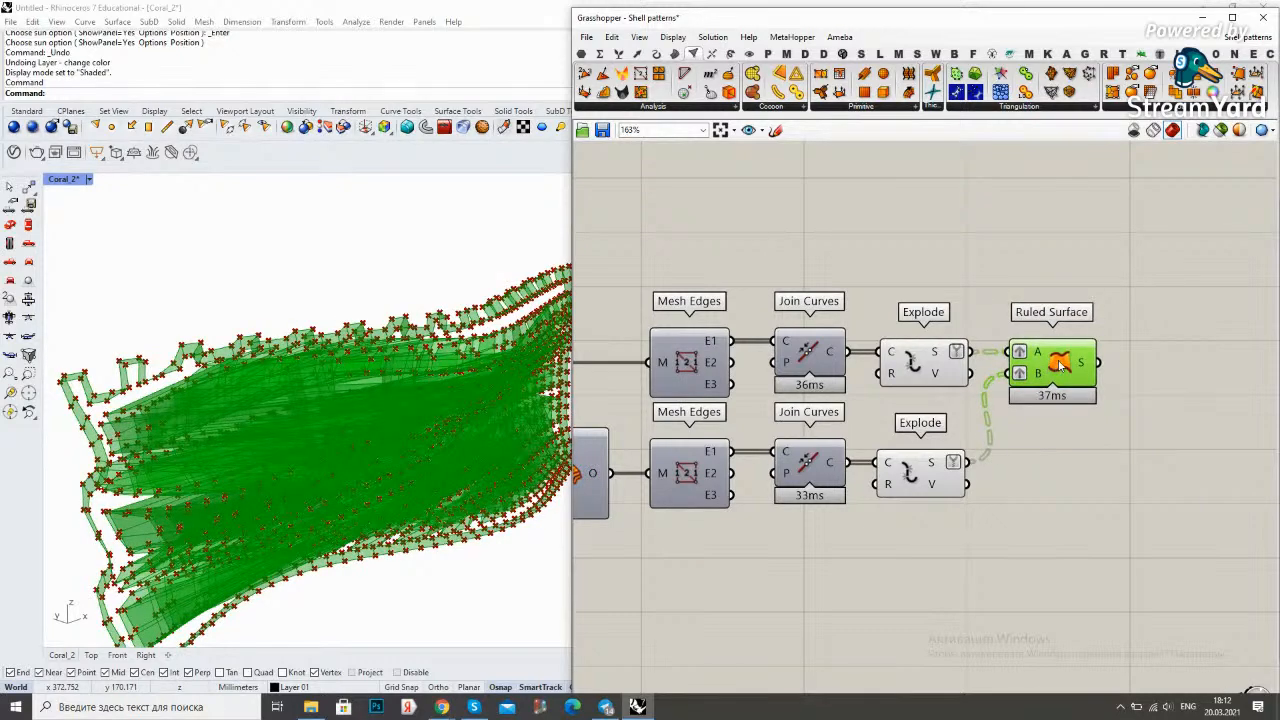
Examine the ruled surfaces in the viewport and the data tree reaching the Ruled Surface inputs
mouse_move(1089, 366)
mouse_move(1036, 380)
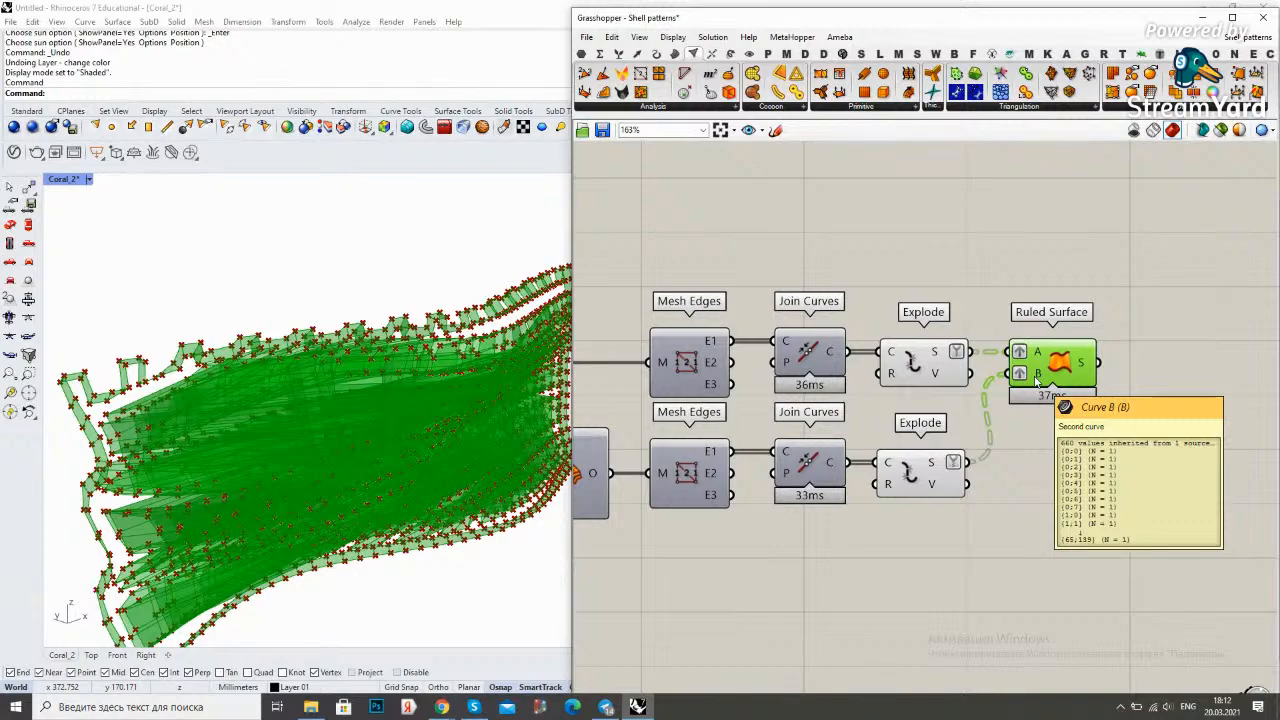
scroll(150, 310, down, 8)
right_drag(300, 310, 251, 326)
scroll(262, 322, up, 9)
scroll(303, 297, down, 9)
right_drag(180, 376, 336, 432)
scroll(309, 409, up, 10)
scroll(313, 408, down, 4)
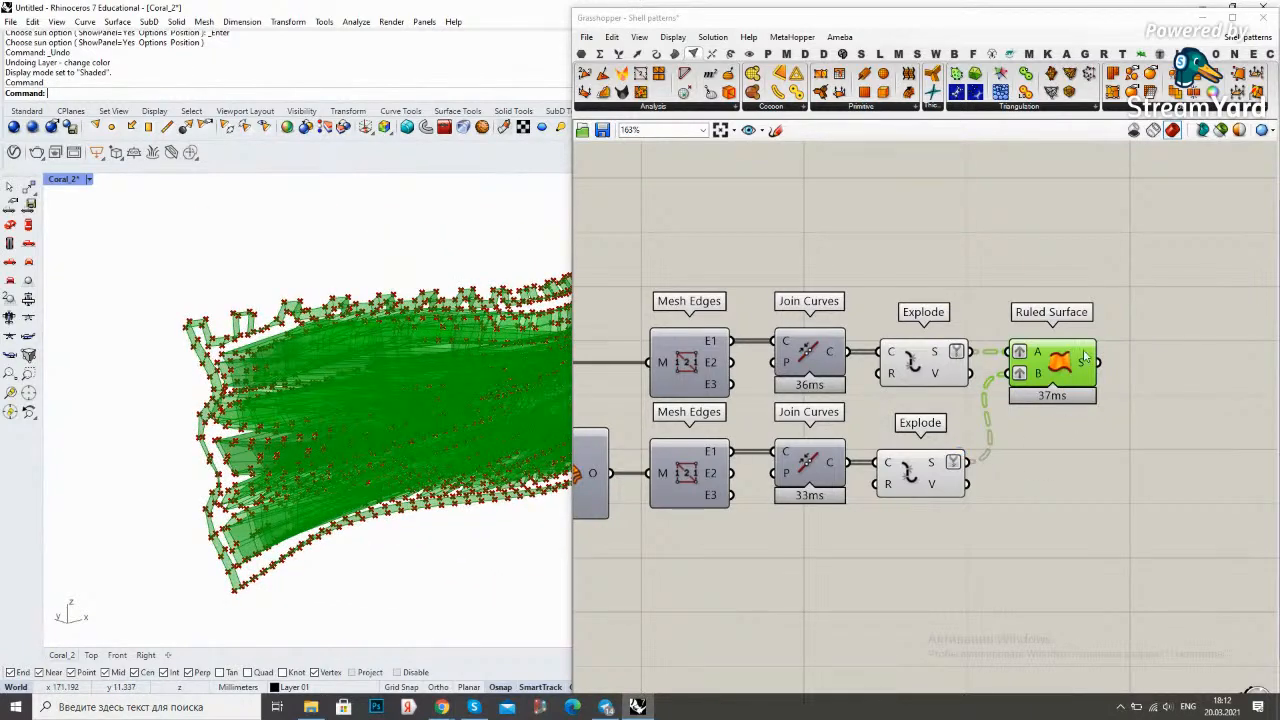
Turn off the preview of the Explode and Ruled Surface components and move them well away from the Join Curves components
scroll(934, 449, down, 2)
click(948, 482)
drag(946, 480, 805, 357)
right_click(920, 315)
click(962, 334)
drag(857, 418, 1095, 418)
Turn on the preview of both Join Curves components and examine the joined outlines in the viewport
click(740, 400)
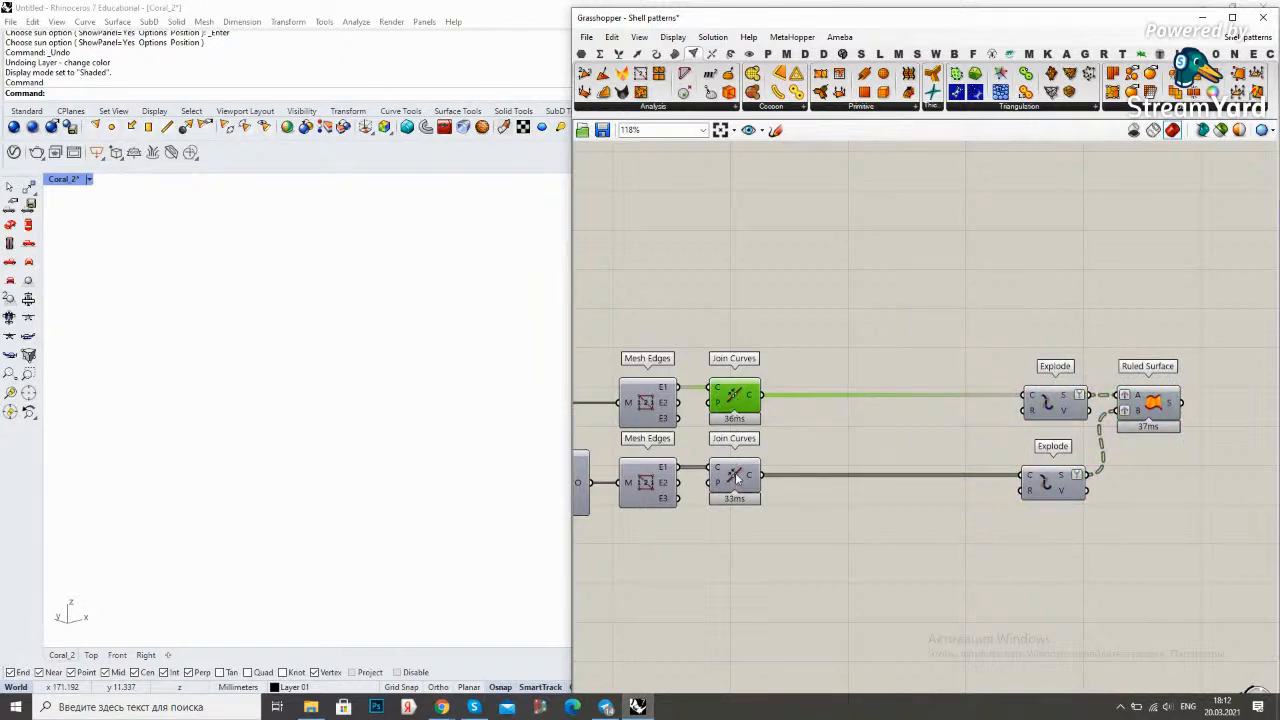
click(736, 479)
shift+click(735, 397)
right_click(851, 358)
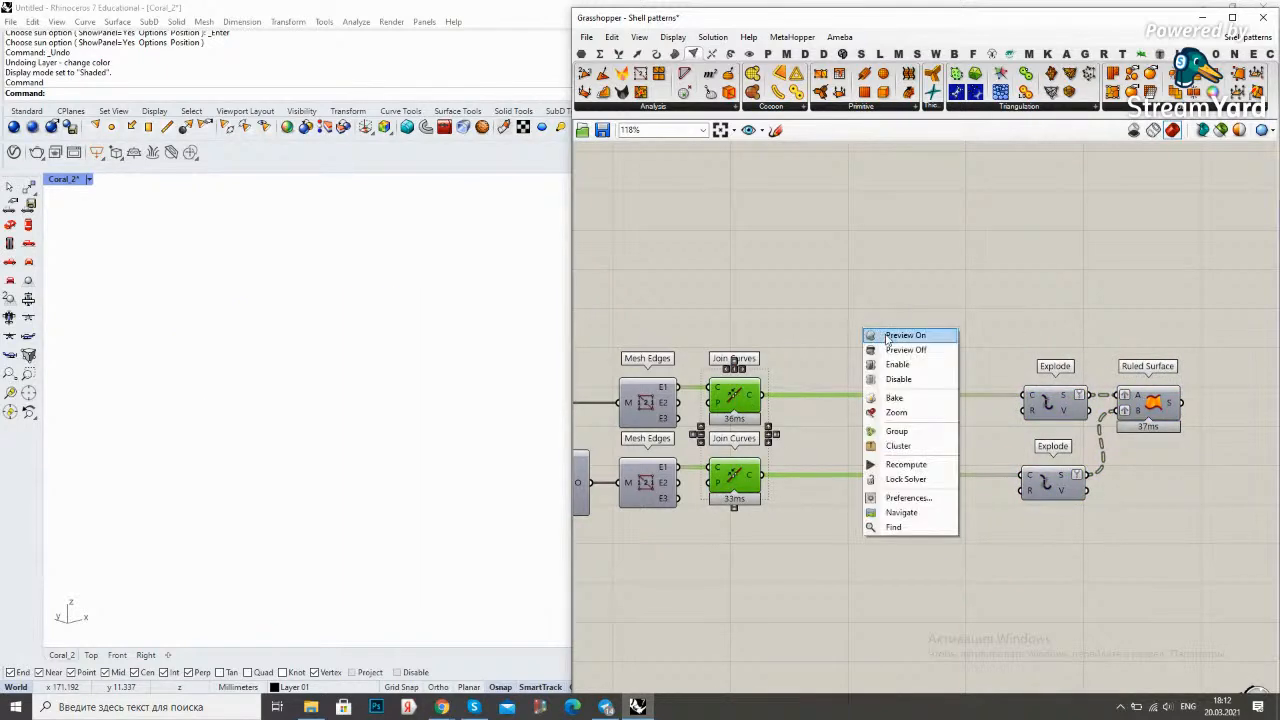
click(888, 338)
right_drag(388, 455, 365, 422)
scroll(340, 403, up, 3)
scroll(340, 403, down, 4)
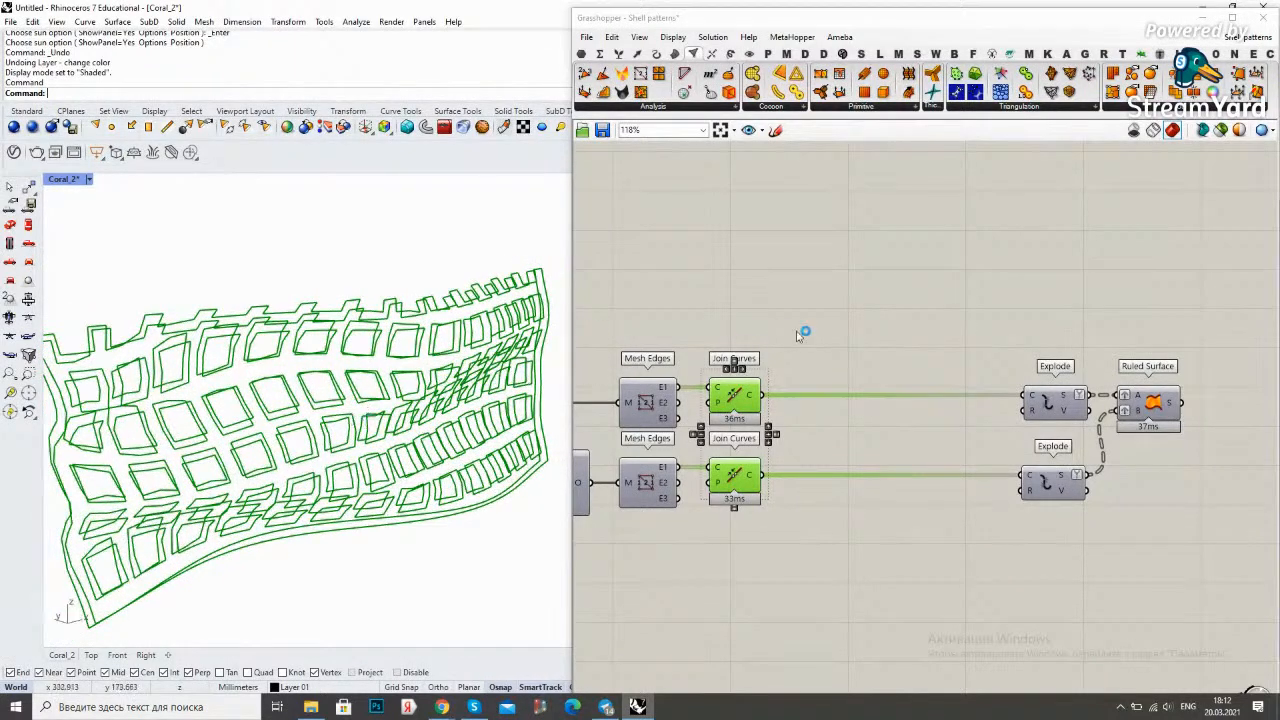
click(829, 350)
double_click(831, 343)
text(vlo)
key(BackSpace)
key(BackSpace)
key(BackSpace)
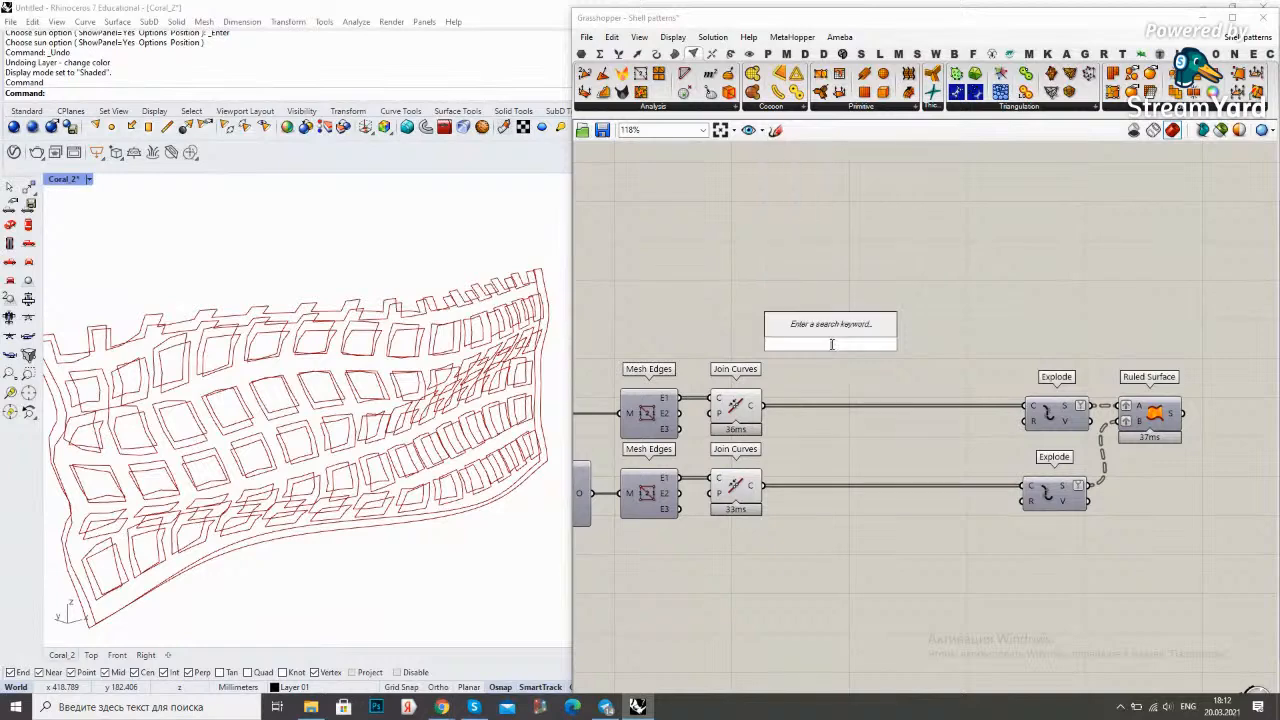
key(Escape)
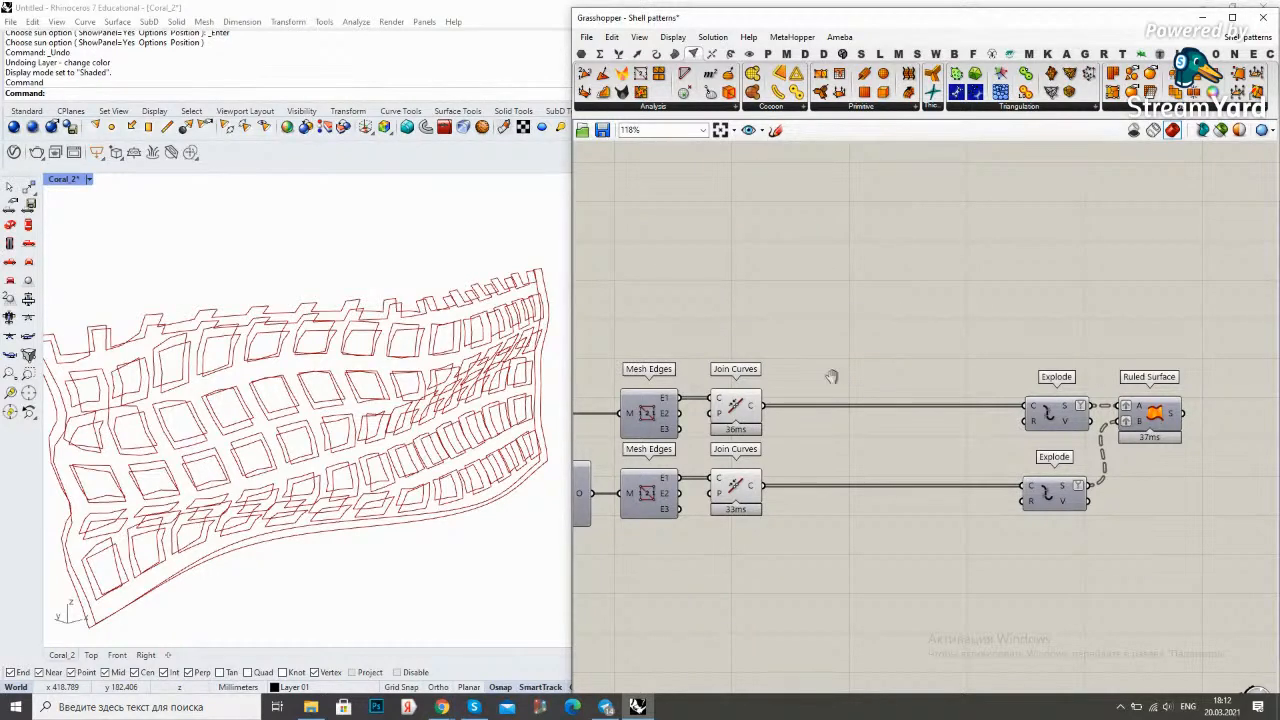
Place a Weaverbird's Naked boundary component in the empty area near the Join Curves components
right_drag(835, 387, 847, 373)
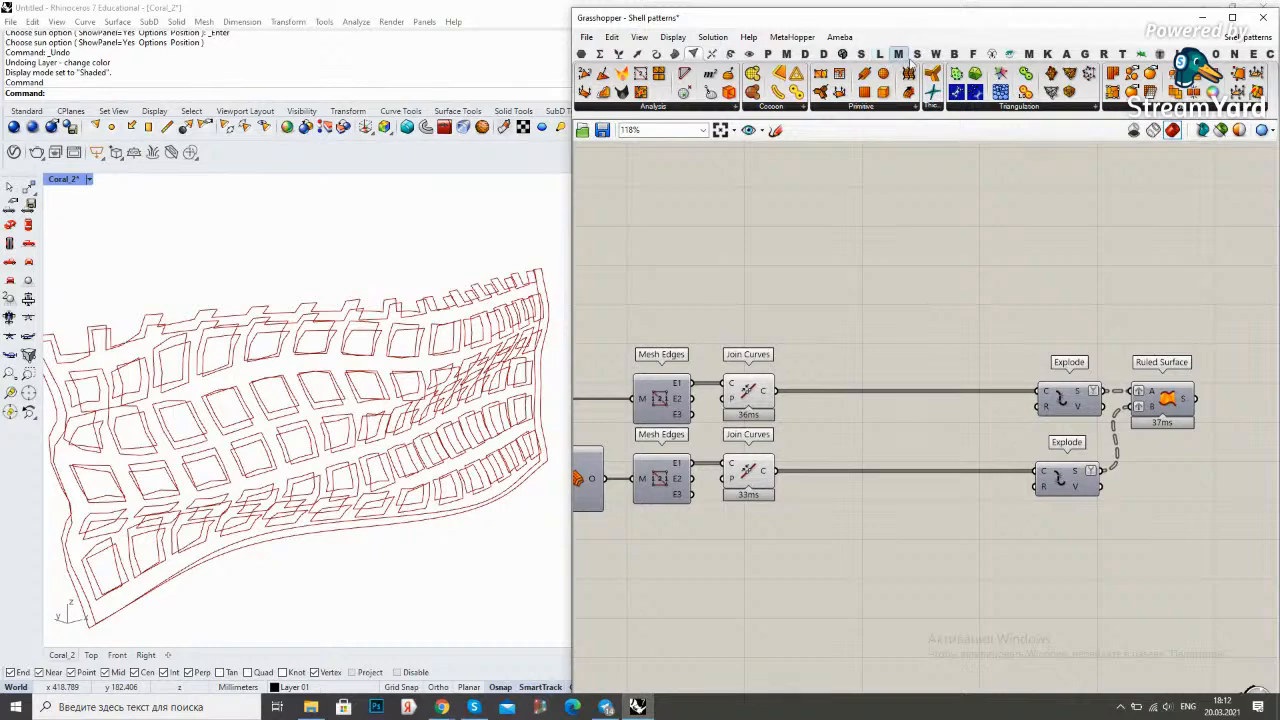
click(934, 54)
click(716, 107)
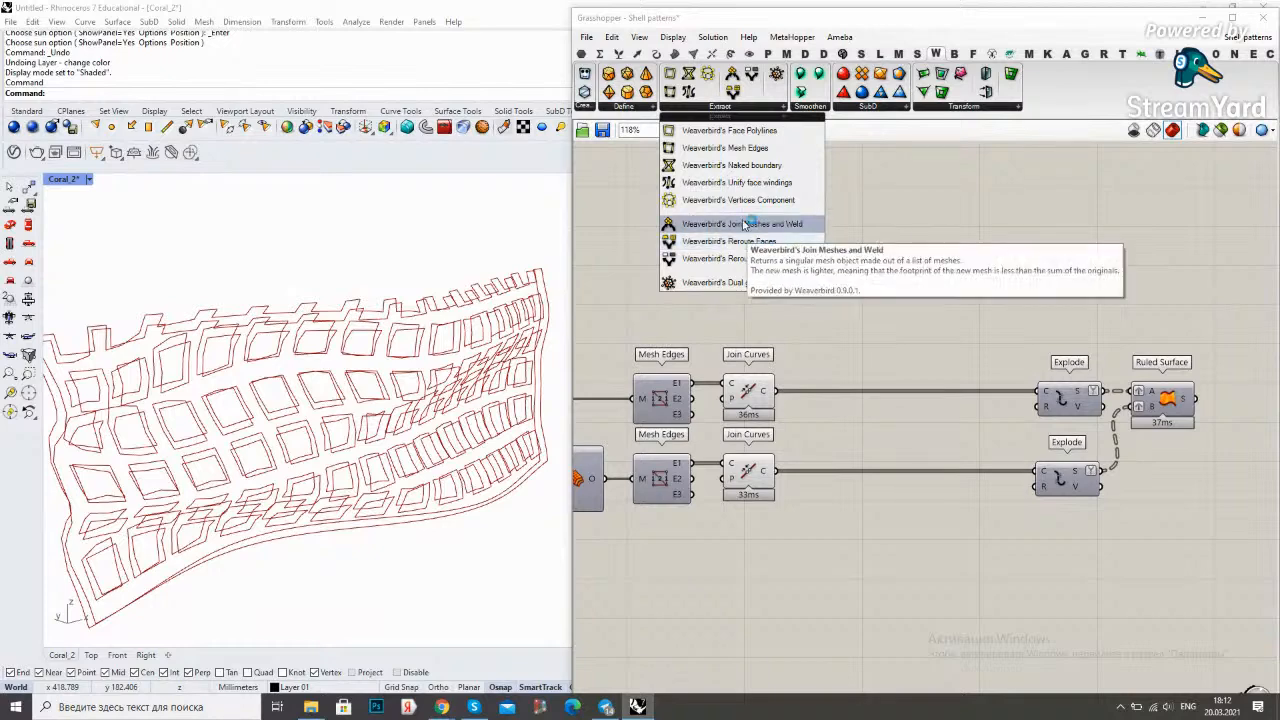
drag(772, 165, 875, 346)
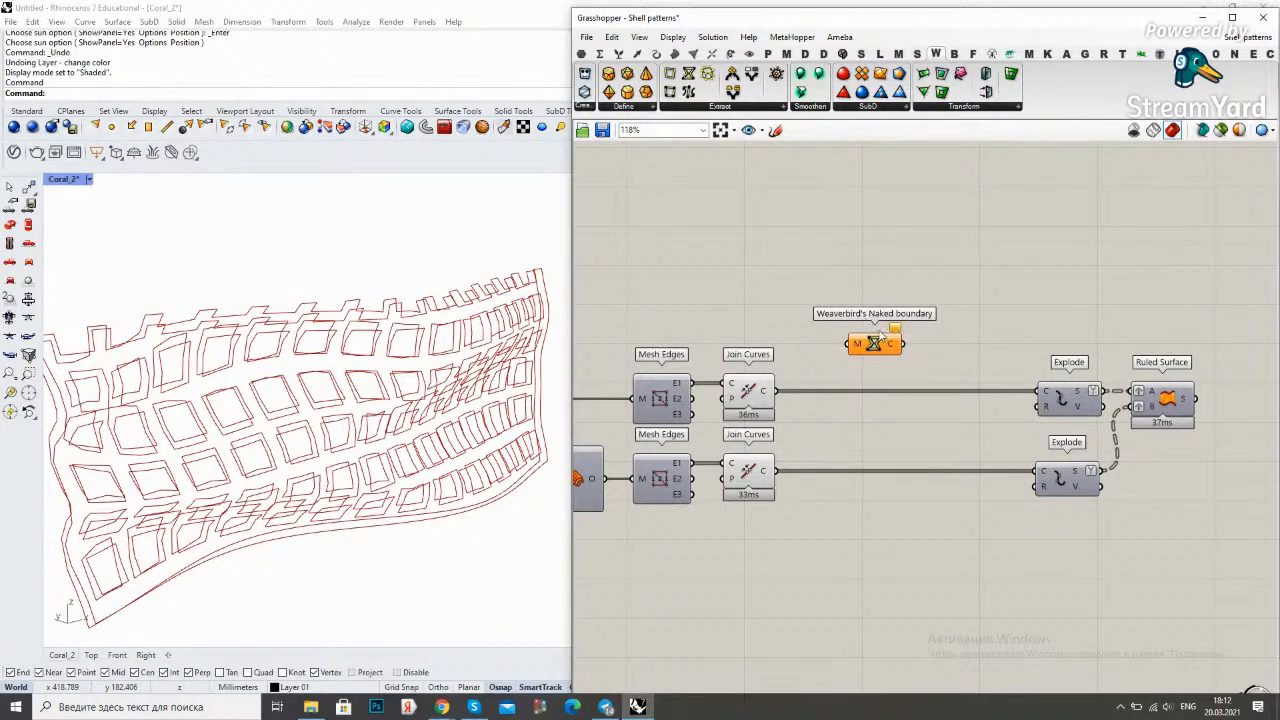
click(748, 107)
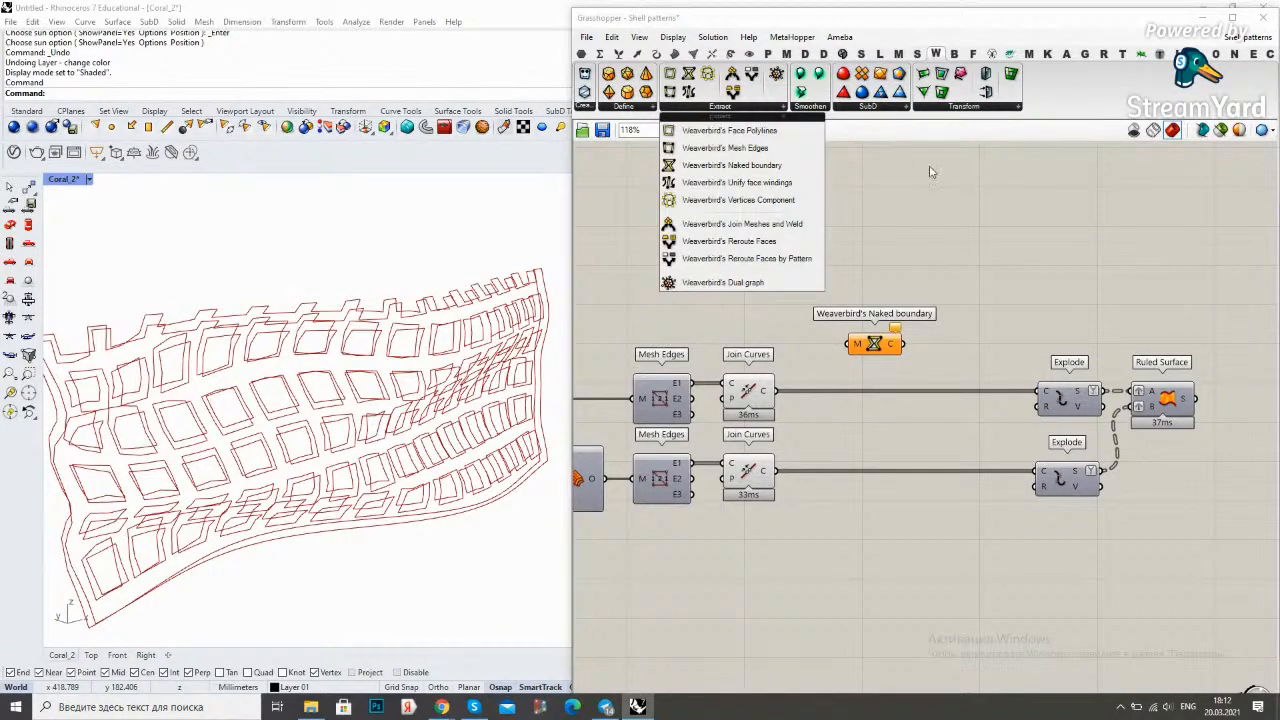
scroll(797, 378, up, 2)
scroll(1133, 409, down, 2)
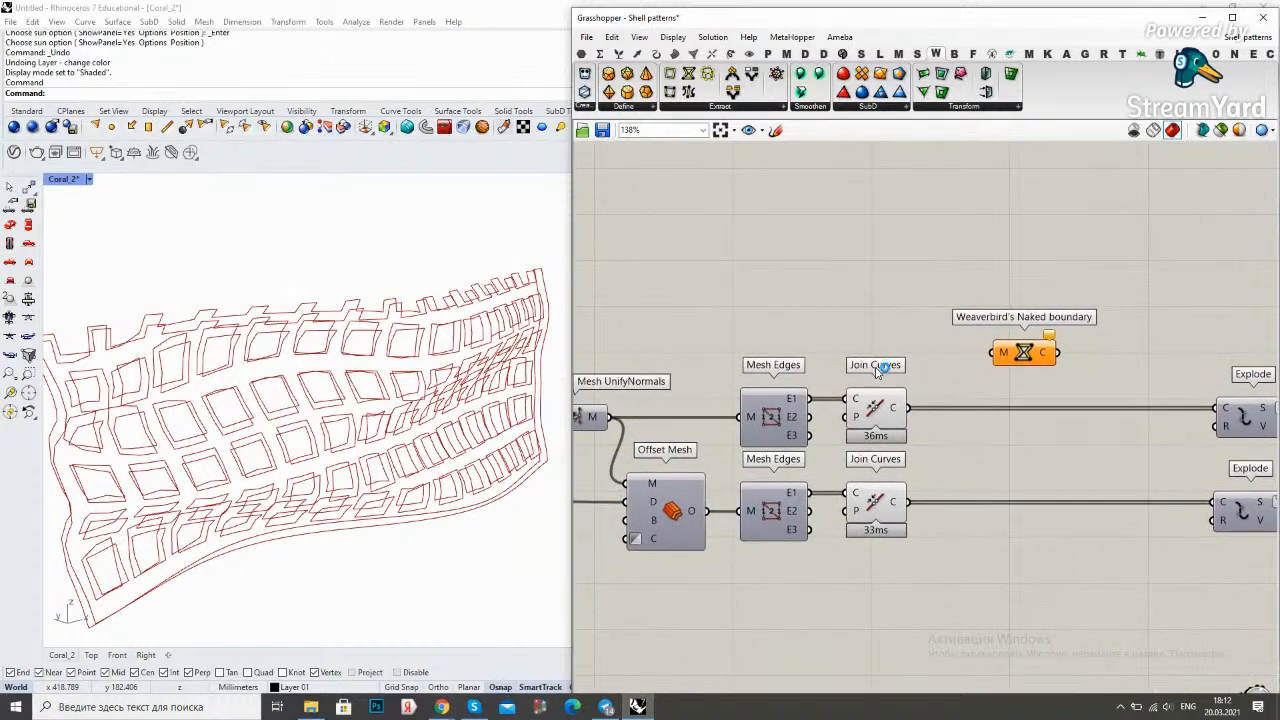
Feed the Naked boundary component from Mesh UnifyNormals and a duplicate of it from the Offset Mesh output
drag(684, 402, 809, 318)
drag(752, 471, 792, 303)
right_drag(910, 307, 858, 358)
click(858, 358)
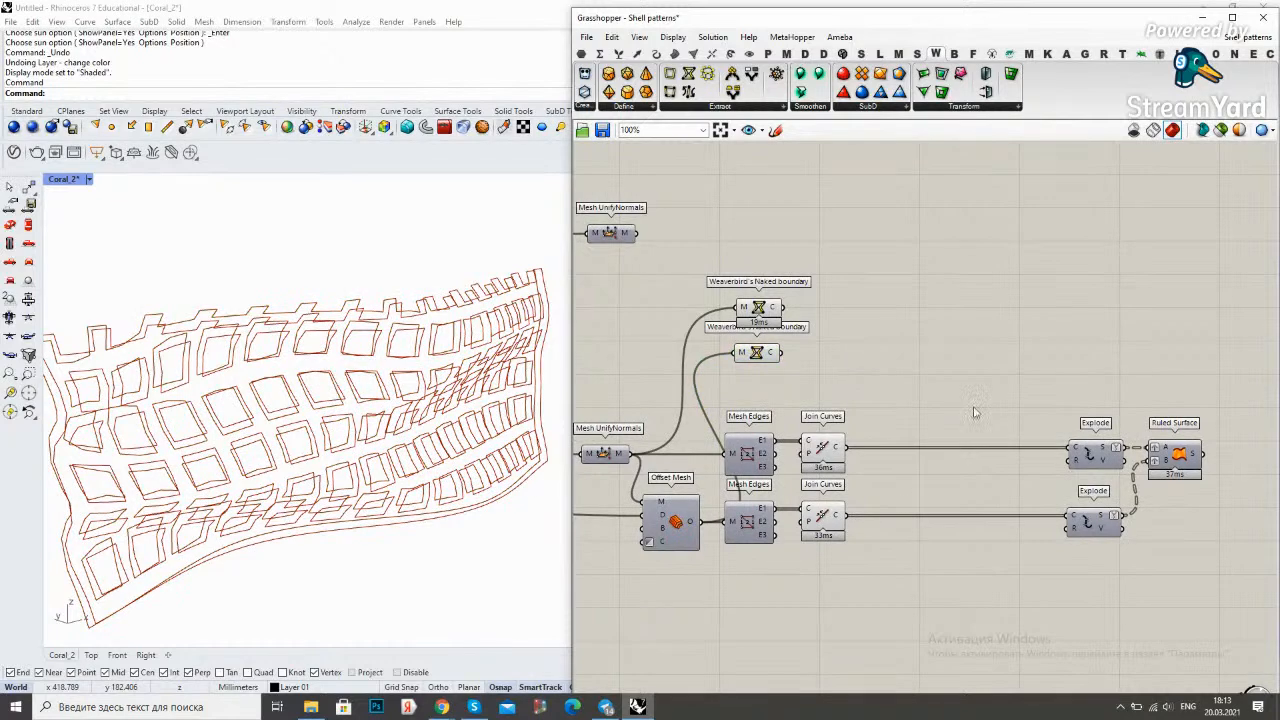
Connect the two Naked boundary outputs to the two Explode components and turn on the preview of Ruled Surface
drag(786, 312, 1068, 448)
drag(784, 353, 1068, 515)
click(1175, 455)
right_click(1108, 382)
click(1135, 390)
click(1133, 385)
Delete the Mesh Edges and Join Curves components
right_drag(881, 395, 911, 380)
drag(922, 583, 786, 412)
key(Delete)
Move both Naked boundary components in line with Mesh UnifyNormals and Offset Mesh and turn off their previews
drag(788, 338, 781, 508)
right_click(802, 440)
click(828, 460)
drag(788, 292, 784, 438)
right_click(852, 388)
click(880, 405)
drag(823, 563, 764, 397)
click(830, 333)
Move both Explode components and Ruled Surface close behind the two Naked boundary components
right_drag(830, 333, 910, 284)
scroll(296, 437, up, 3)
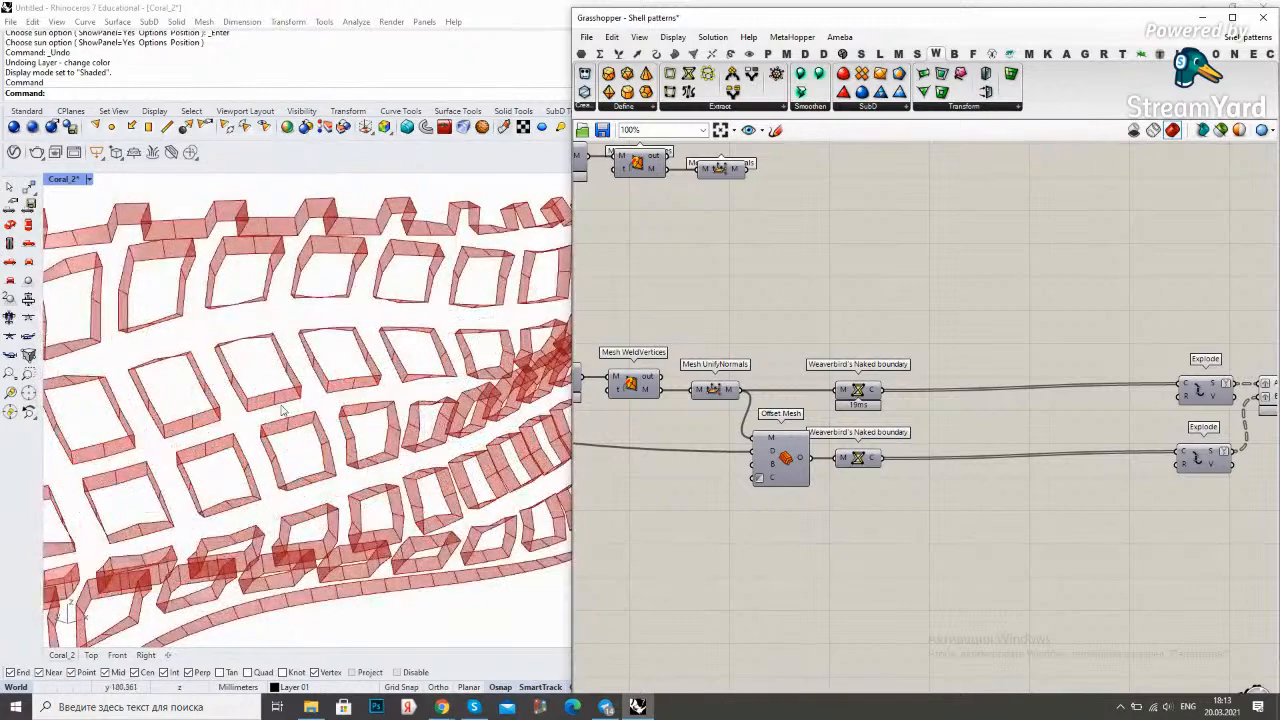
scroll(336, 438, down, 6)
right_drag(336, 438, 370, 398)
scroll(1150, 390, up, 2)
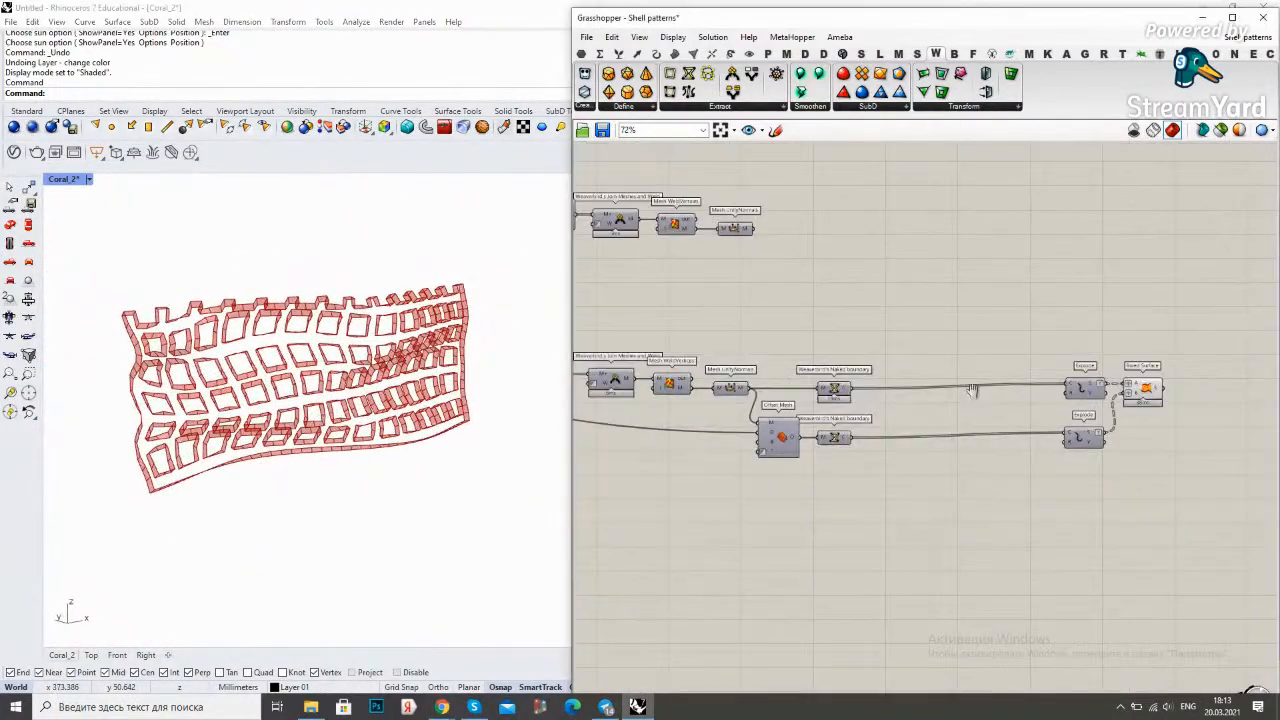
drag(1124, 402, 831, 404)
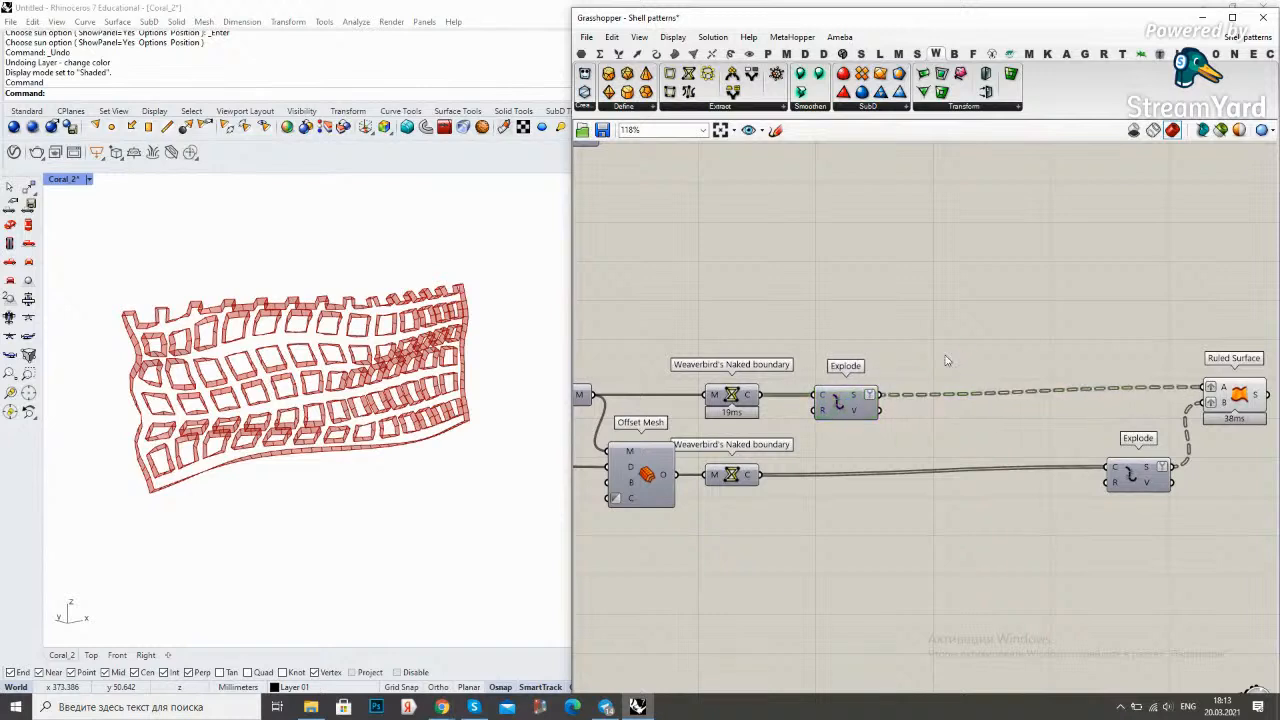
drag(1127, 478, 845, 484)
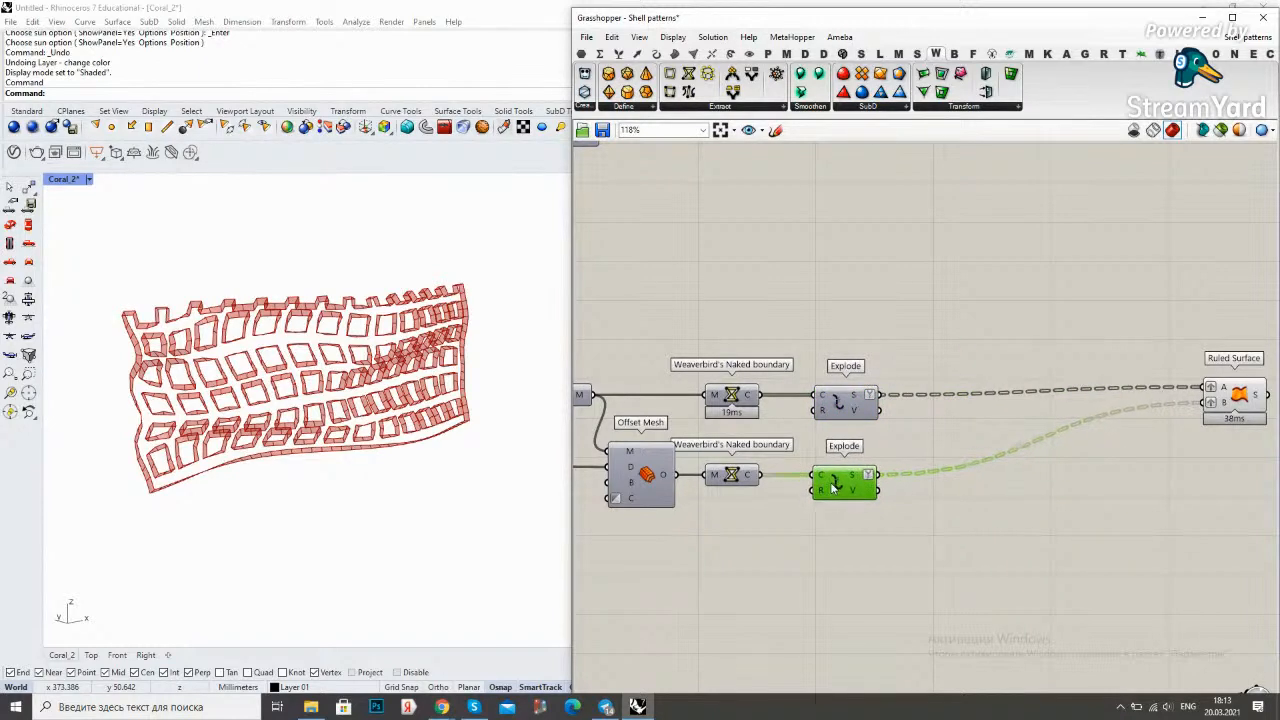
drag(1230, 408, 952, 410)
drag(885, 532, 830, 366)
click(899, 333)
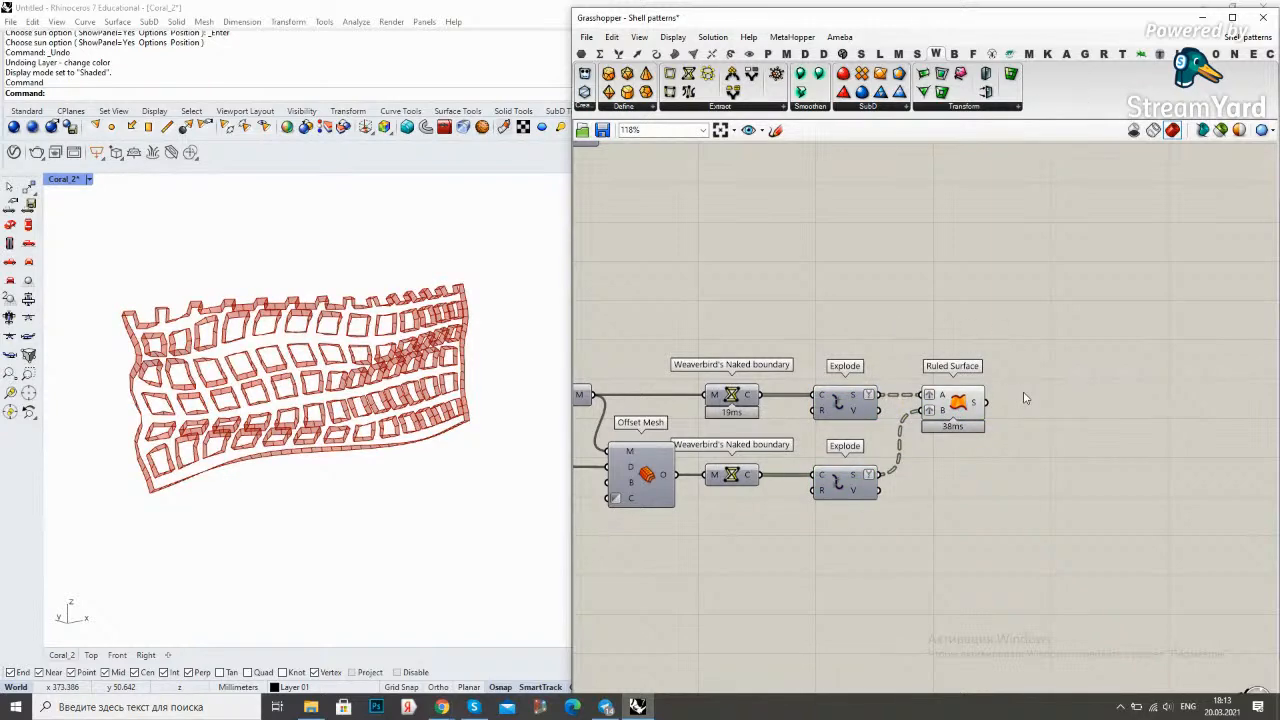
Maximize the Grasshopper window and delete the unused upper branch containing Join Meshes, Mesh WeldVertices and Mesh UnifyNormals
scroll(1024, 398, down, 3)
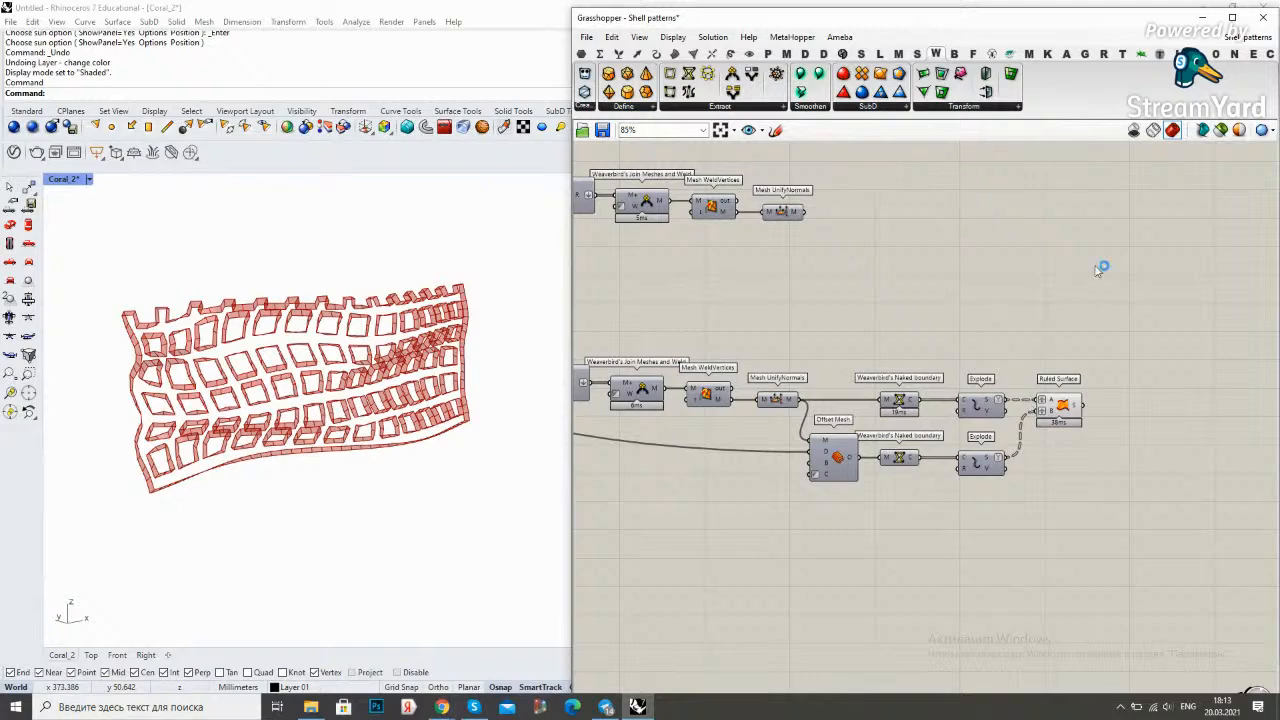
click(1232, 17)
right_drag(846, 396, 1018, 410)
scroll(860, 406, up, 1)
scroll(830, 406, down, 2)
right_drag(781, 410, 941, 444)
scroll(893, 398, down, 1)
drag(1031, 341, 375, 190)
key(Delete)
click(355, 340)
key(Delete)
right_drag(818, 346, 777, 316)
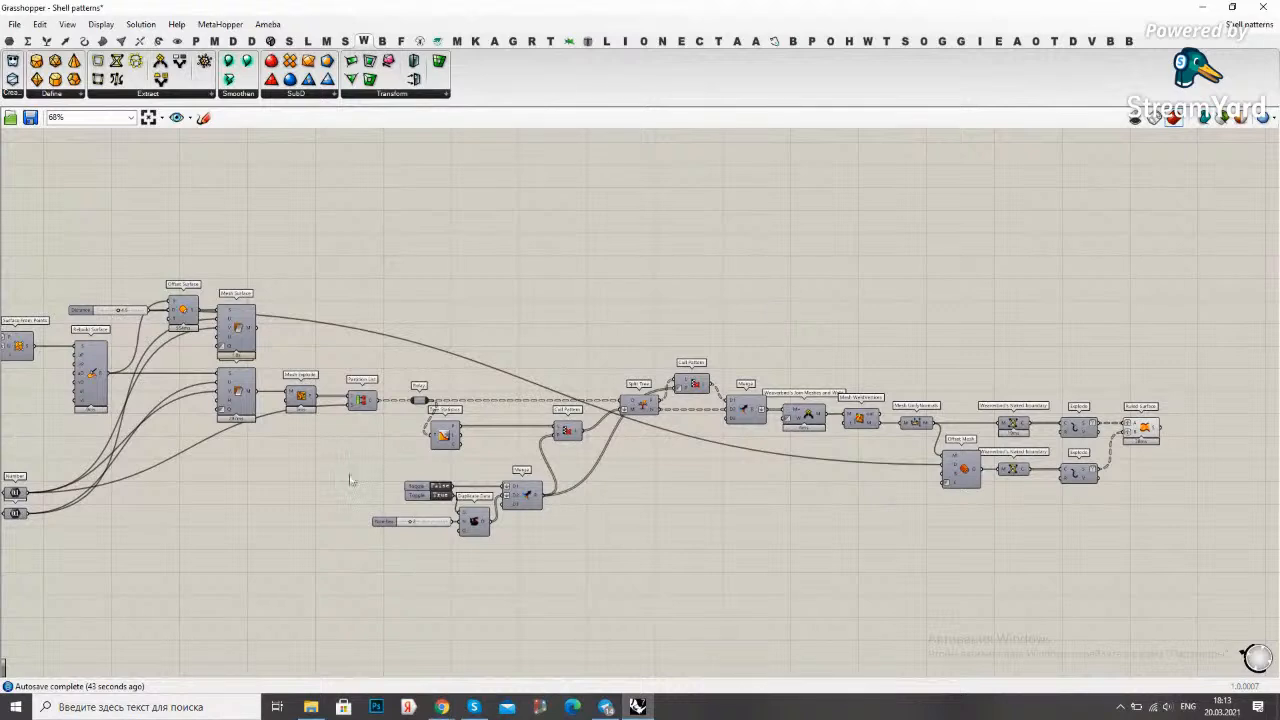
Nudge the Mesh Explode component slightly toward Partition List
click(238, 400)
click(351, 348)
drag(311, 403, 318, 401)
click(256, 416)
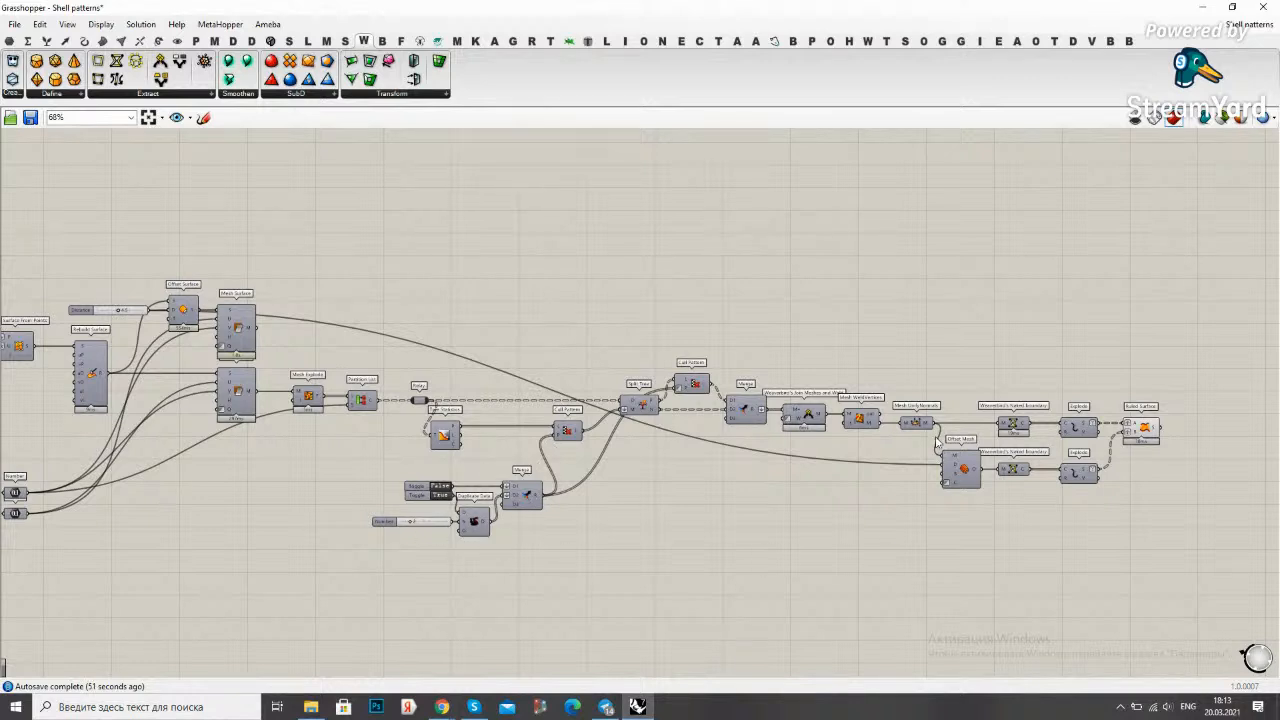
Group the Join Meshes, Mesh WeldVertices and Mesh UnifyNormals components
drag(934, 443, 778, 396)
right_click(824, 338)
click(858, 423)
click(912, 373)
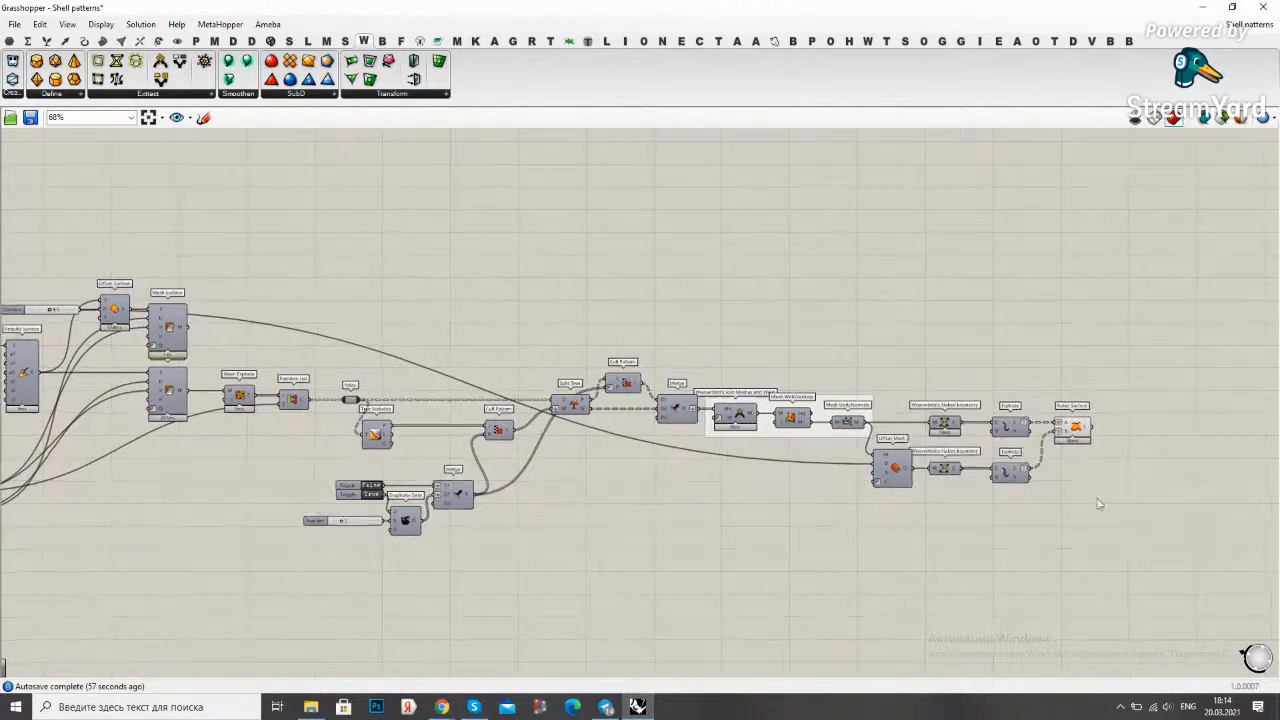
Shift the Offset Mesh, Naked boundary, Explode and Ruled Surface components farther from Mesh UnifyNormals
right_drag(1067, 465, 998, 465)
drag(986, 440, 884, 398)
drag(1125, 512, 912, 388)
drag(905, 462, 936, 461)
Group the Naked boundary, Explode and Ruled Surface components and name the group Bridge
drag(1171, 514, 979, 356)
right_click(979, 356)
click(1038, 440)
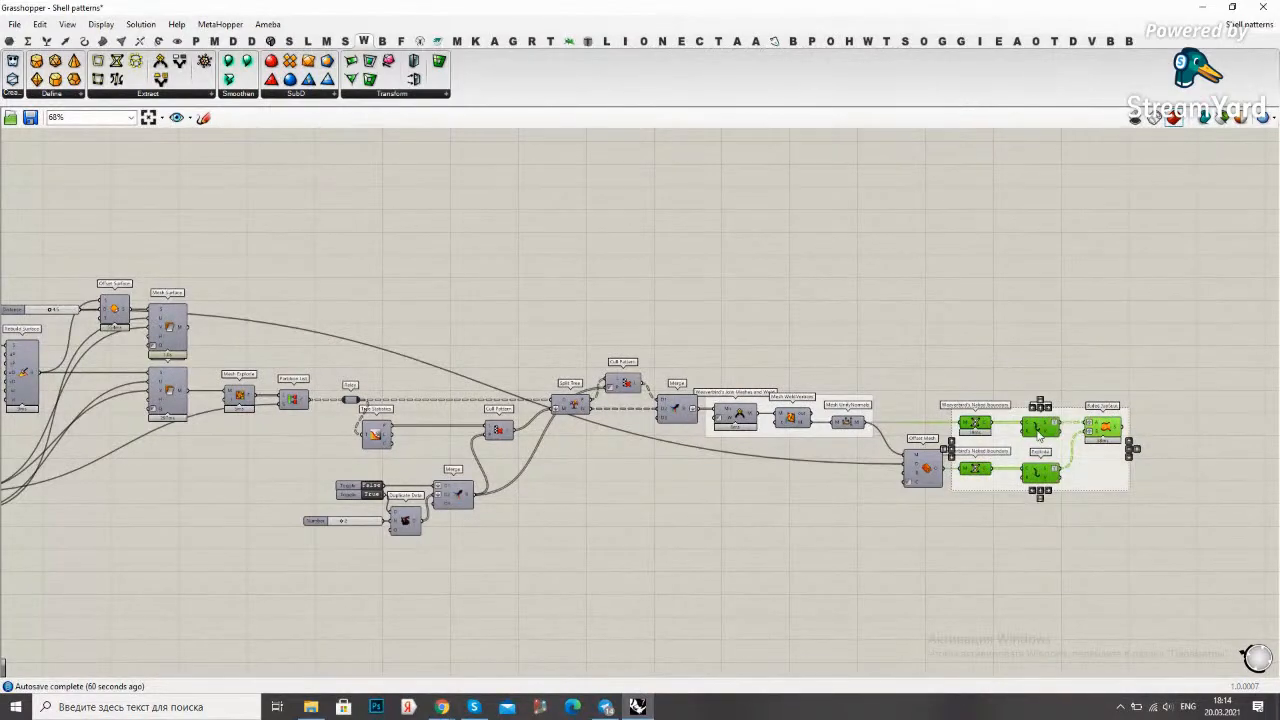
right_click(1030, 450)
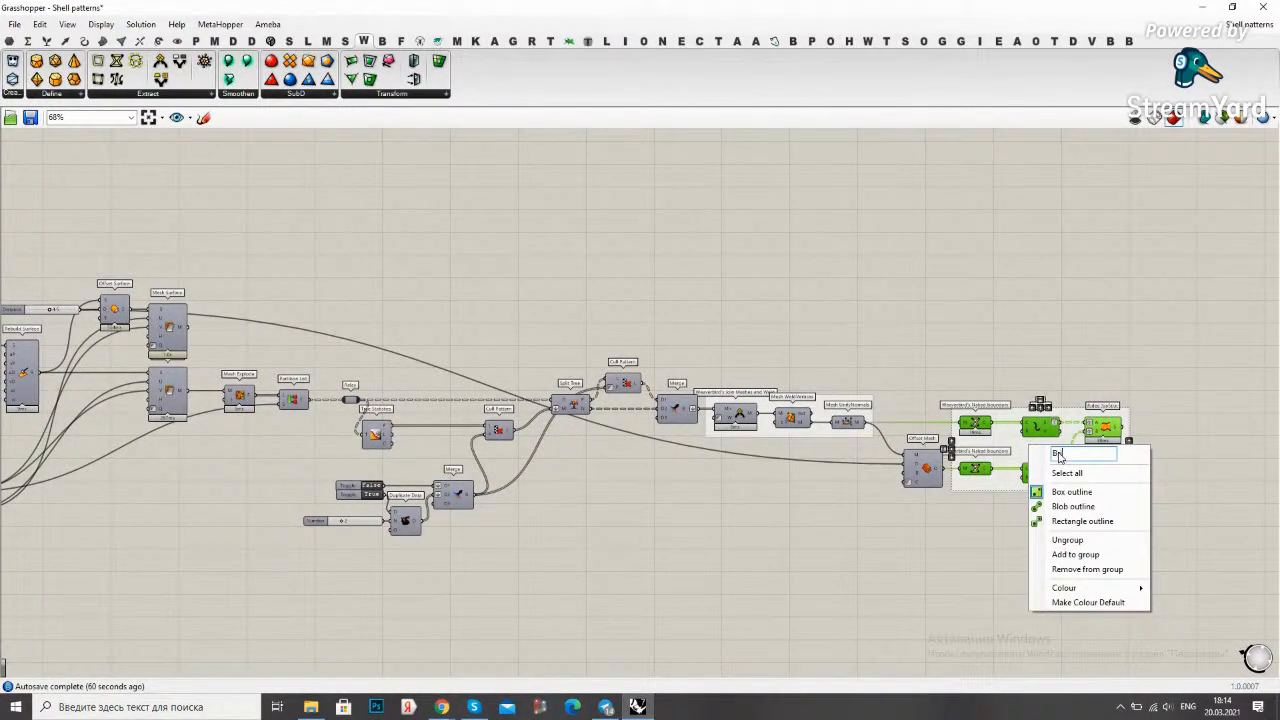
click(1095, 370)
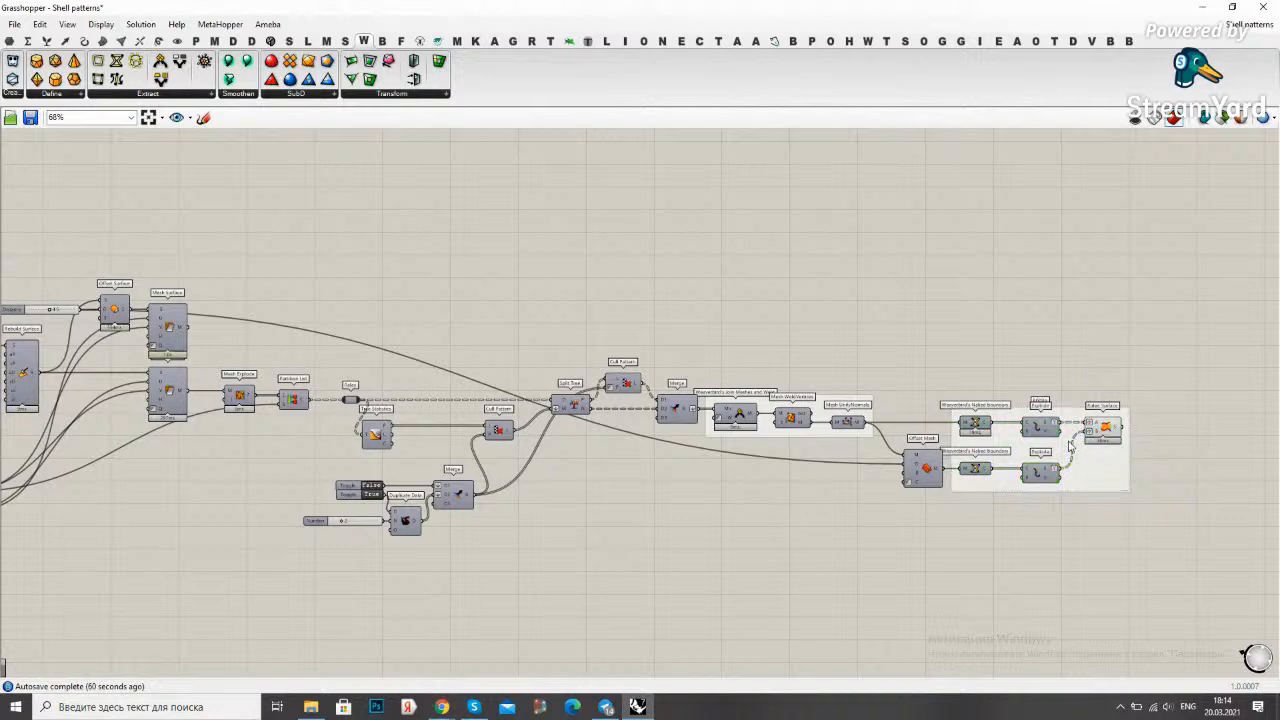
Move the Bridge group away from Offset Mesh and nudge the Merge and Offset Mesh components back toward their inputs
drag(1100, 478, 1143, 478)
click(973, 377)
click(922, 465)
click(937, 398)
right_drag(857, 354, 979, 354)
click(799, 418)
drag(799, 417, 749, 381)
drag(795, 465, 747, 446)
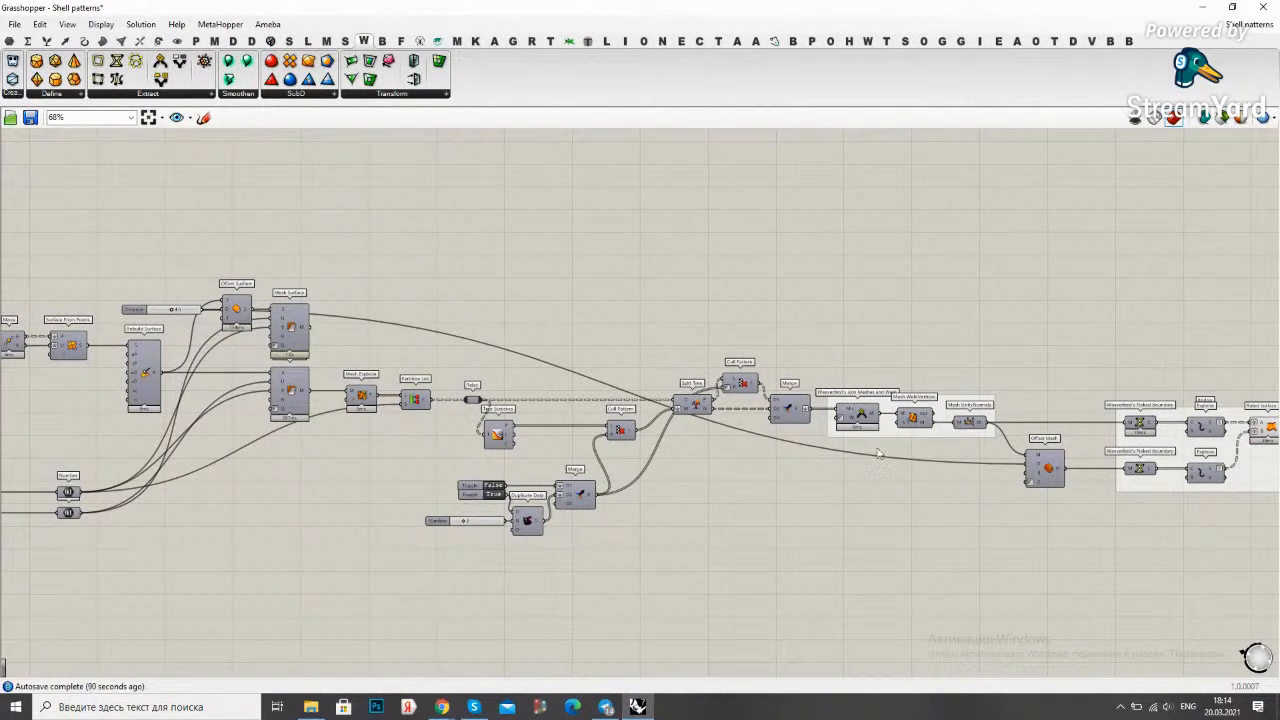
click(1045, 467)
click(777, 331)
right_drag(706, 414, 754, 411)
Rearrange the toggles, Number slider, Duplicate Data and Merge below Cull Pattern, and move the Relay toward Partition List
drag(640, 560, 482, 478)
drag(625, 495, 625, 482)
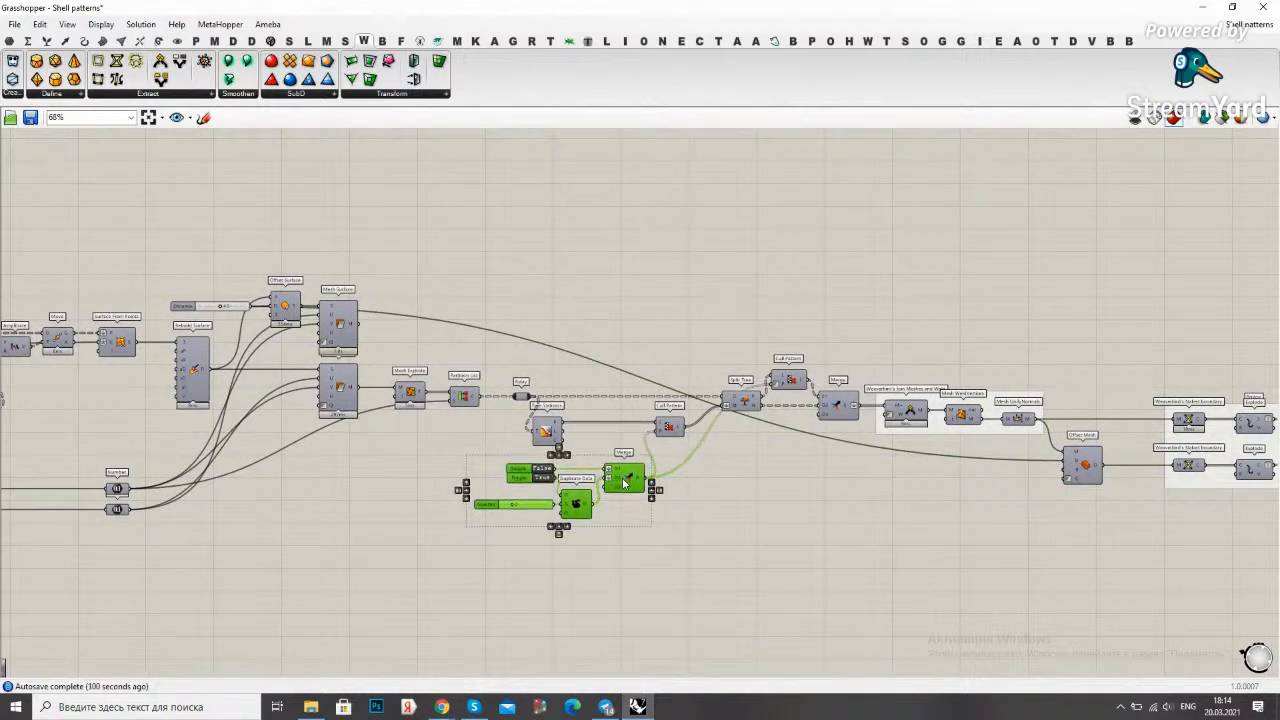
click(617, 411)
click(575, 504)
drag(625, 478, 583, 504)
click(613, 530)
click(626, 541)
right_drag(870, 563, 746, 563)
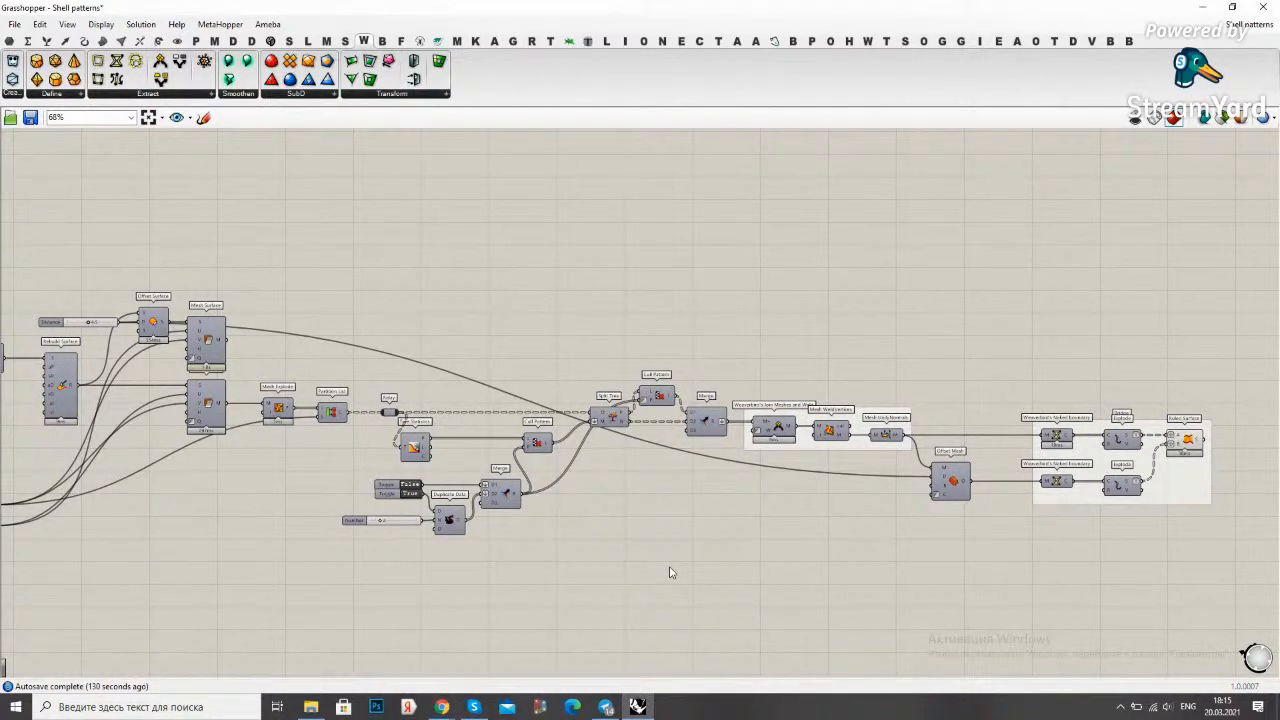
drag(400, 414, 384, 414)
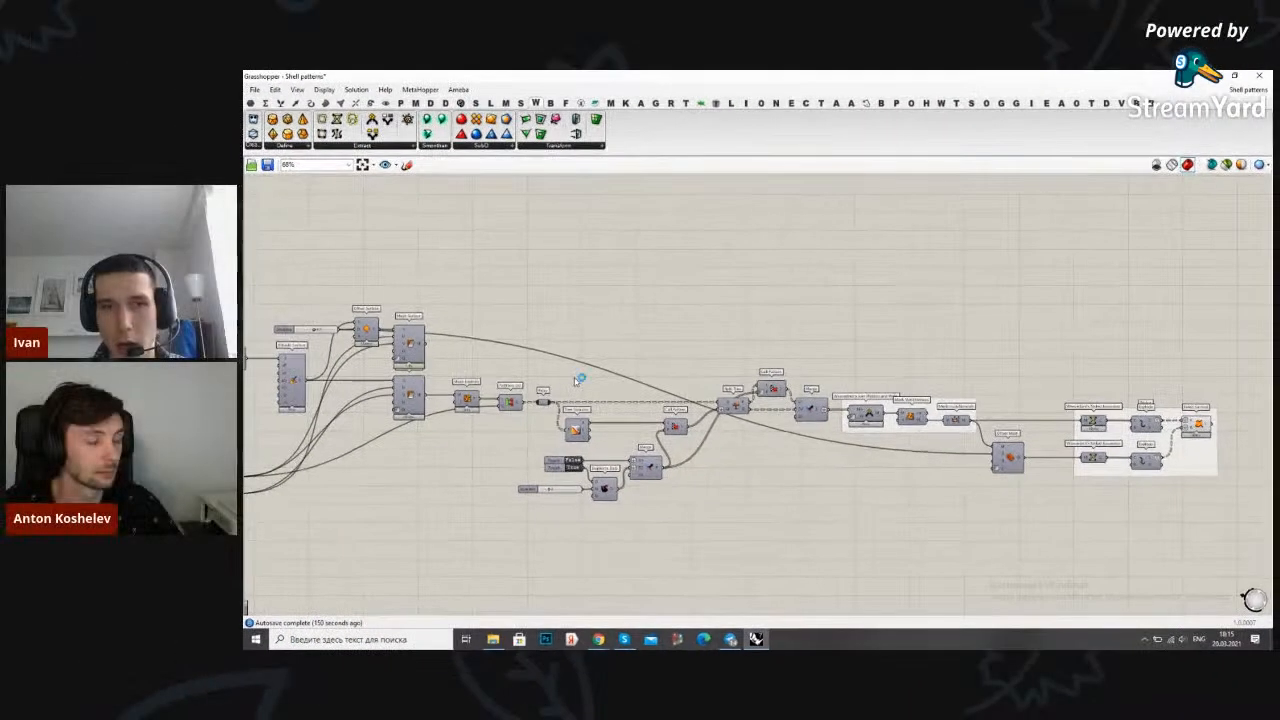
Move the Bridge group back toward Offset Mesh and tighten the spacing of its Explode and Ruled Surface components
click(1057, 463)
drag(1094, 442, 1084, 442)
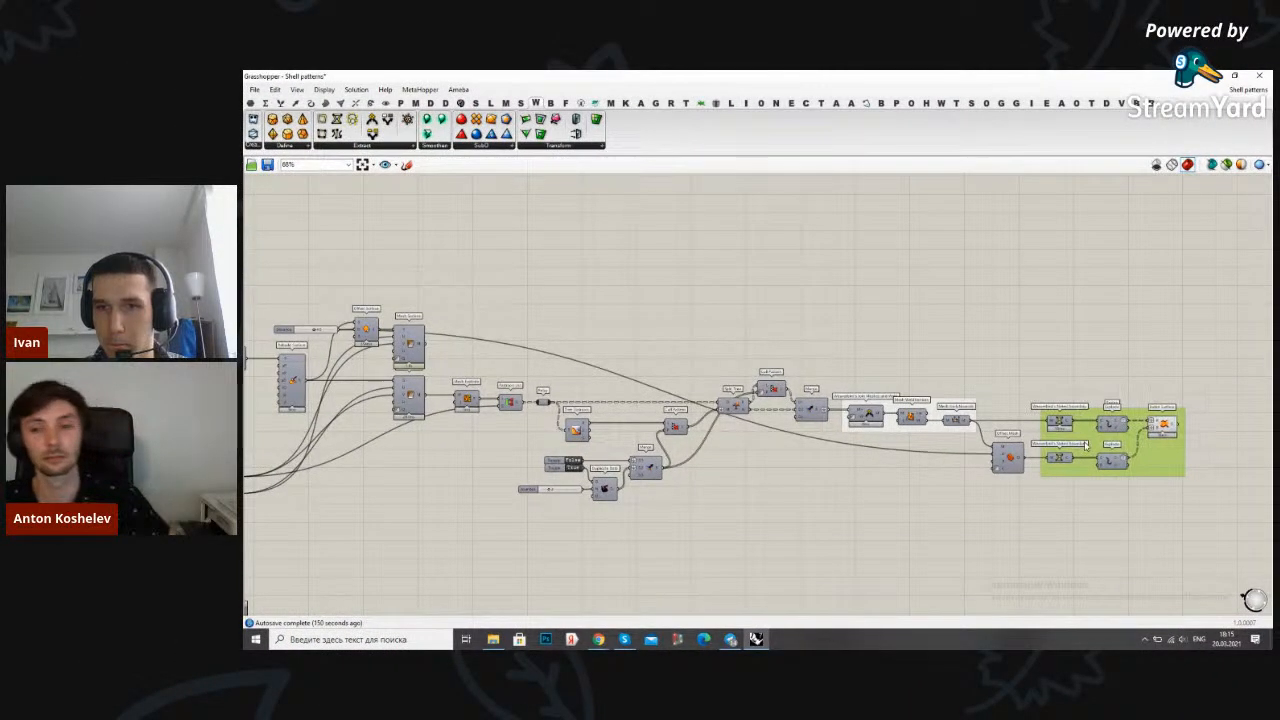
click(1106, 374)
drag(1097, 377, 1200, 526)
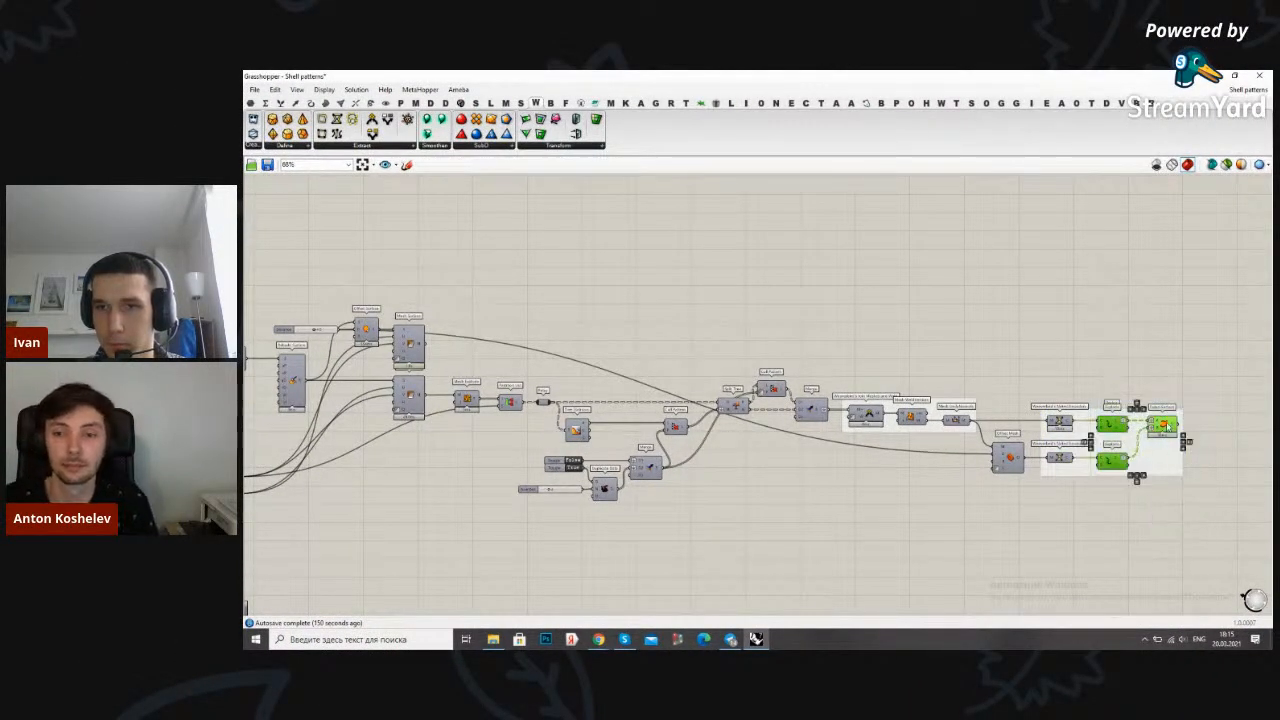
click(1157, 366)
click(1150, 424)
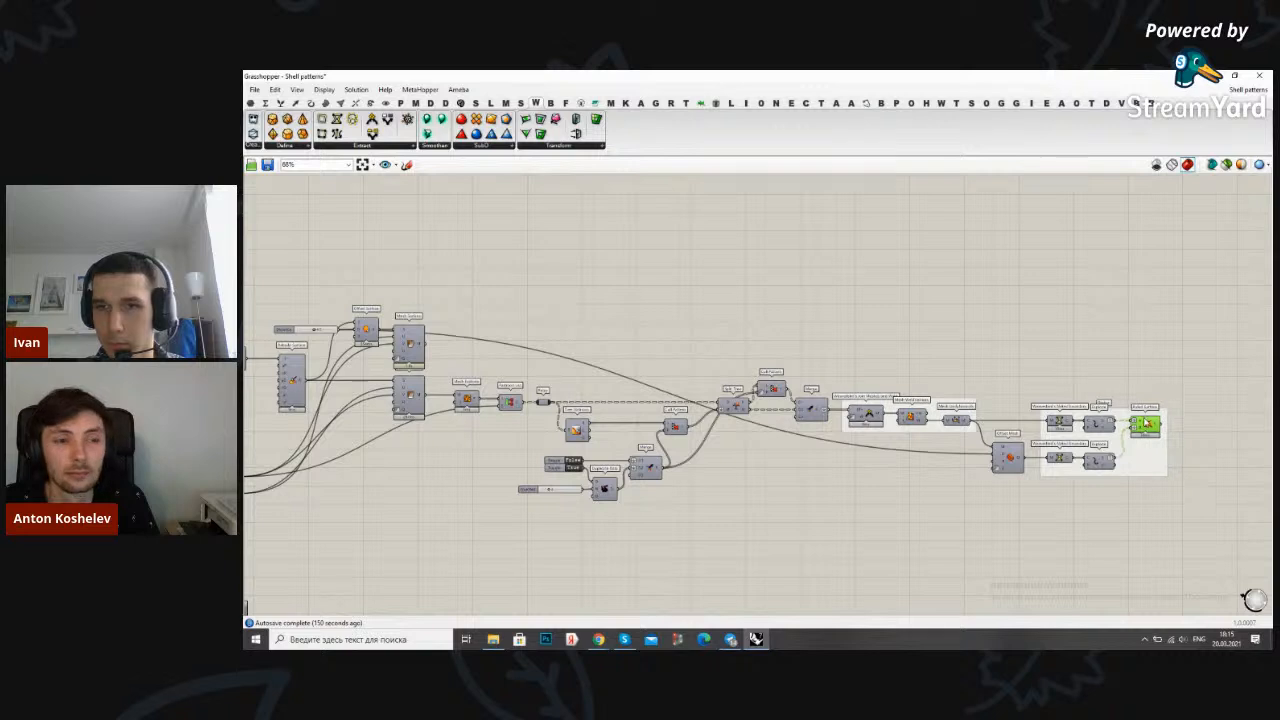
click(979, 351)
right_drag(980, 351, 1000, 349)
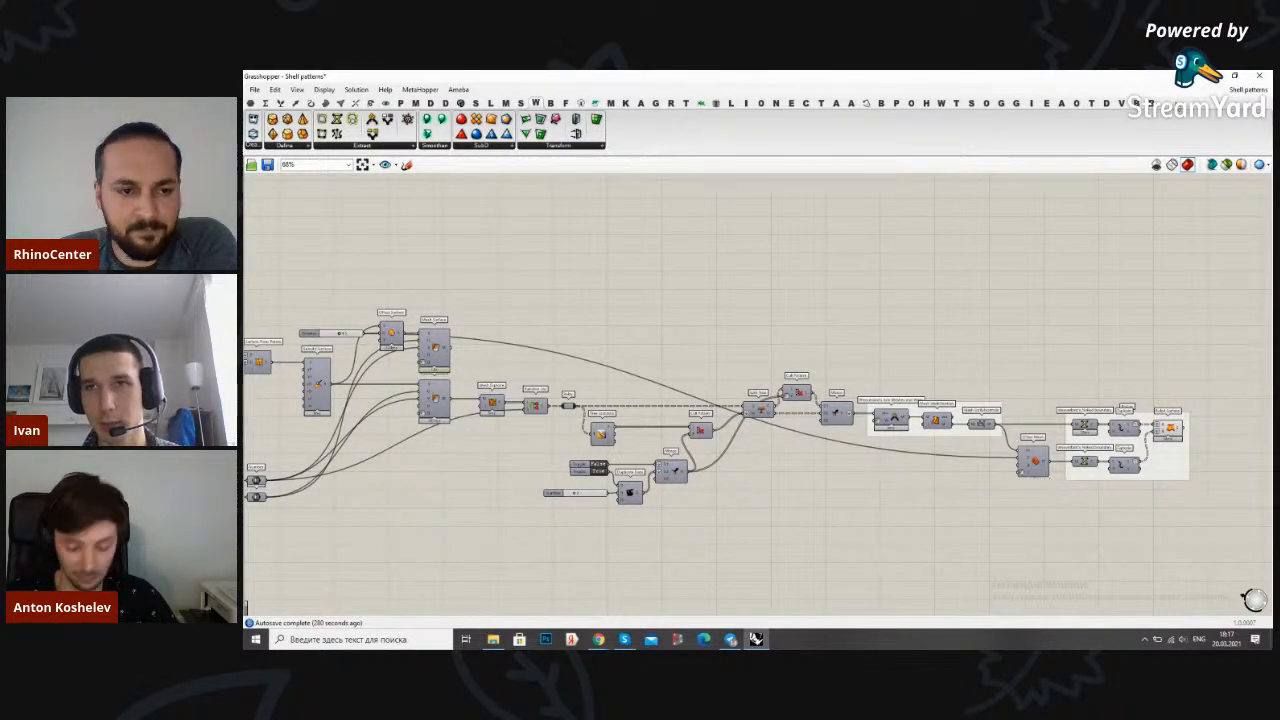
Restore the Grasshopper window beside the Rhino viewport and highlight the Ruled Surface geometry to check it
click(1235, 76)
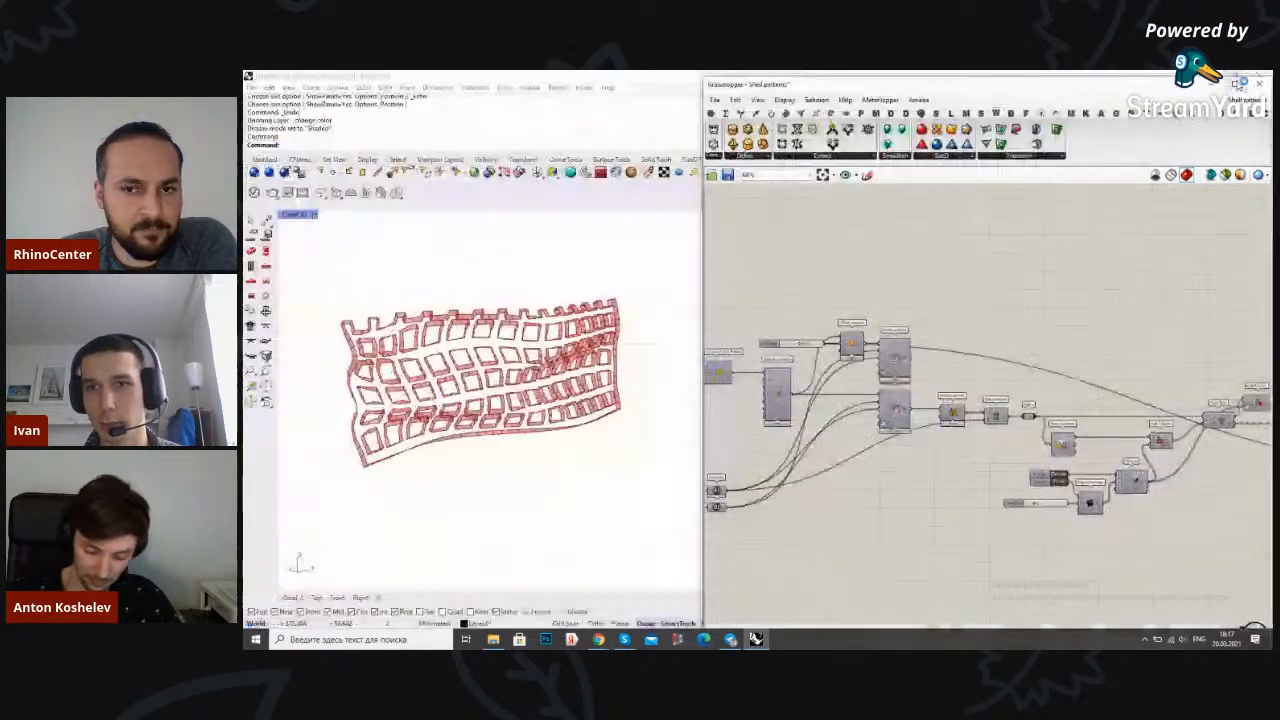
scroll(1094, 346, down, 3)
scroll(1145, 405, up, 4)
click(1020, 410)
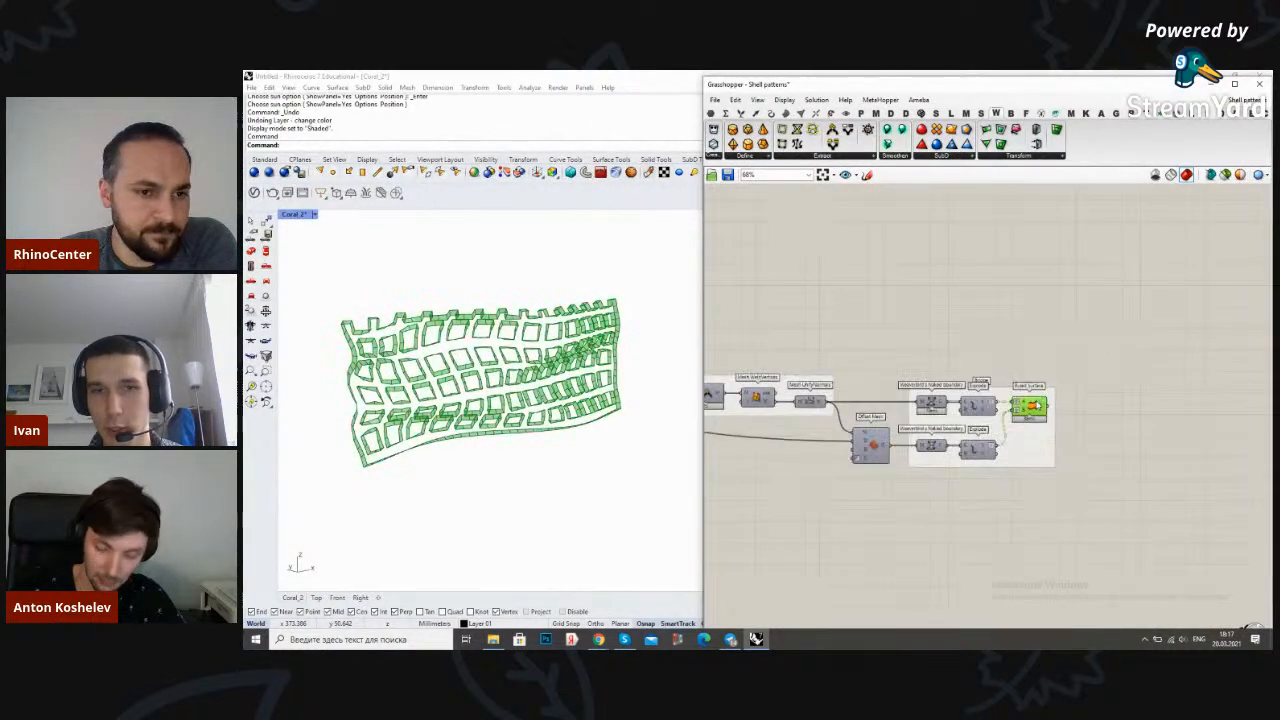
click(1094, 371)
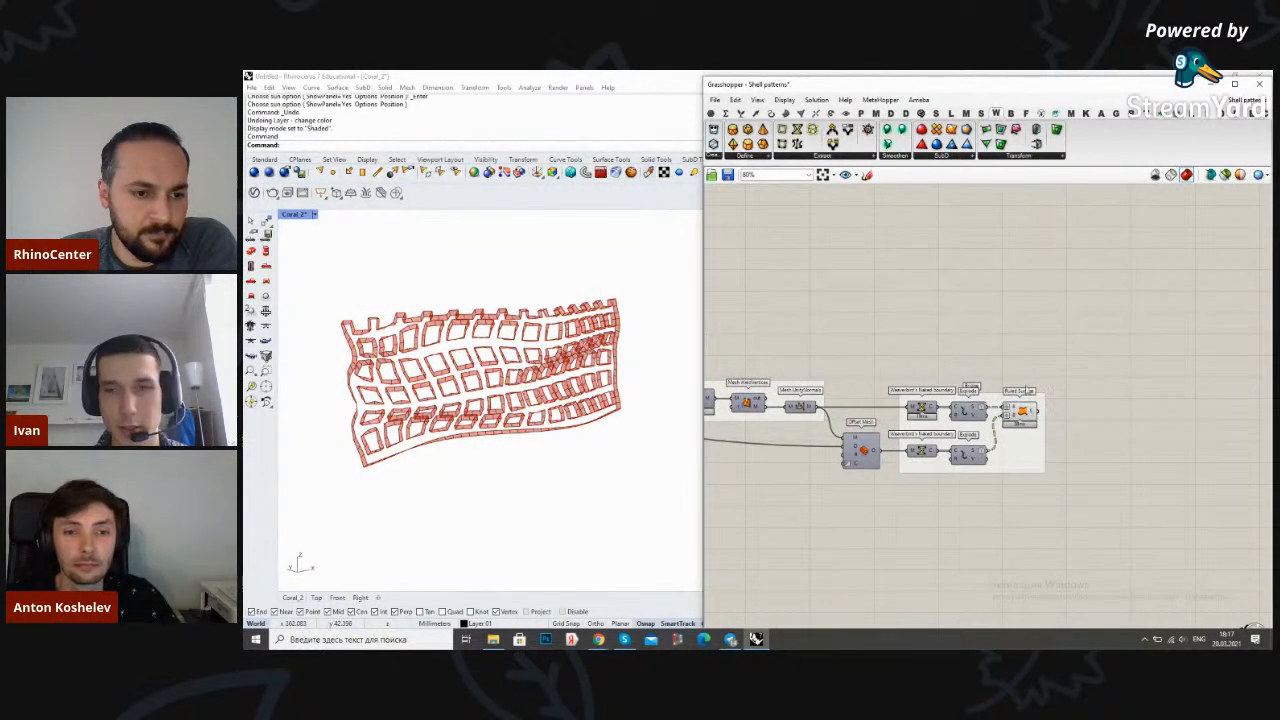
Add a Parameter Subdivide Surface component and feed its S input from the Ruled Surface output
scroll(1085, 398, down, 2)
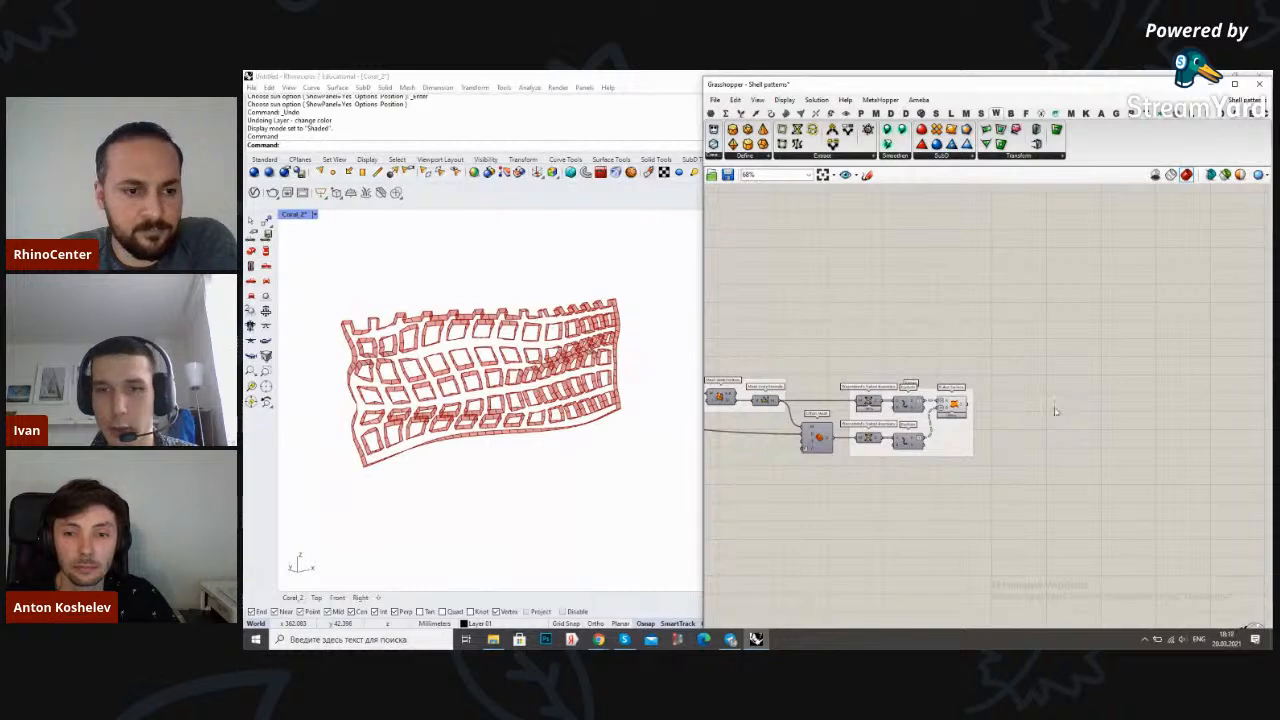
scroll(1075, 403, up, 4)
double_click(1040, 398)
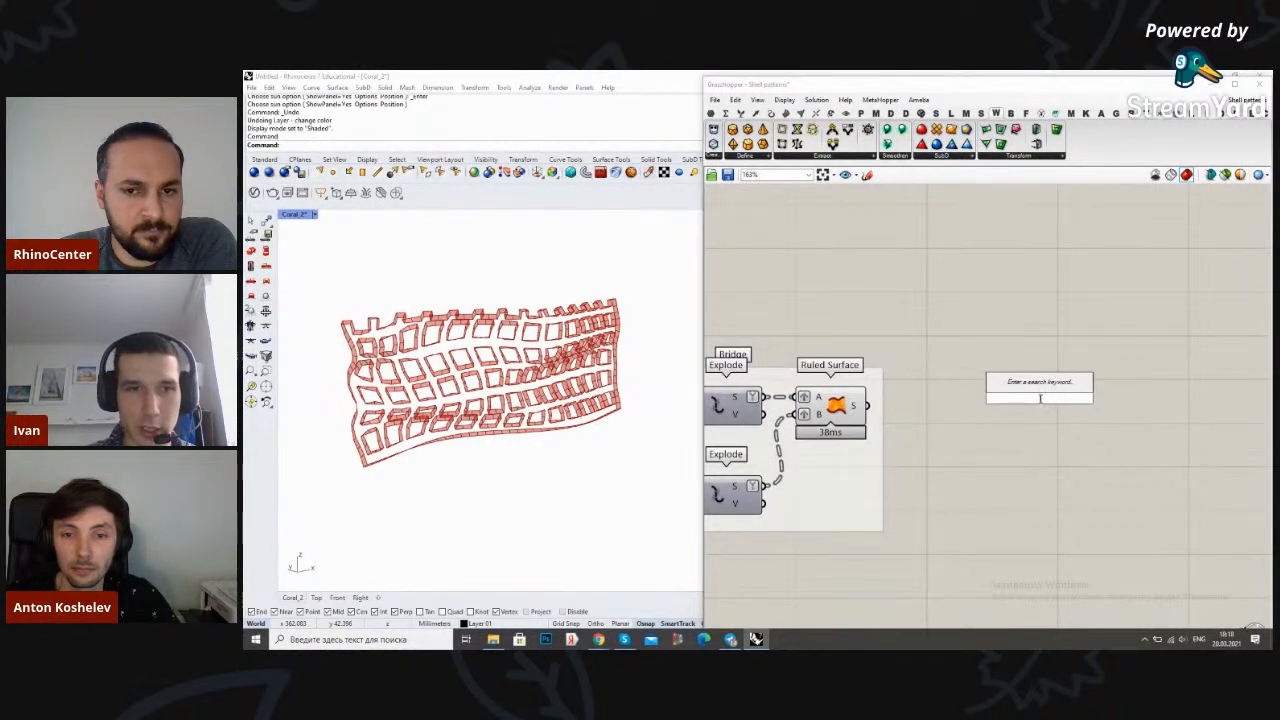
text(parameter)
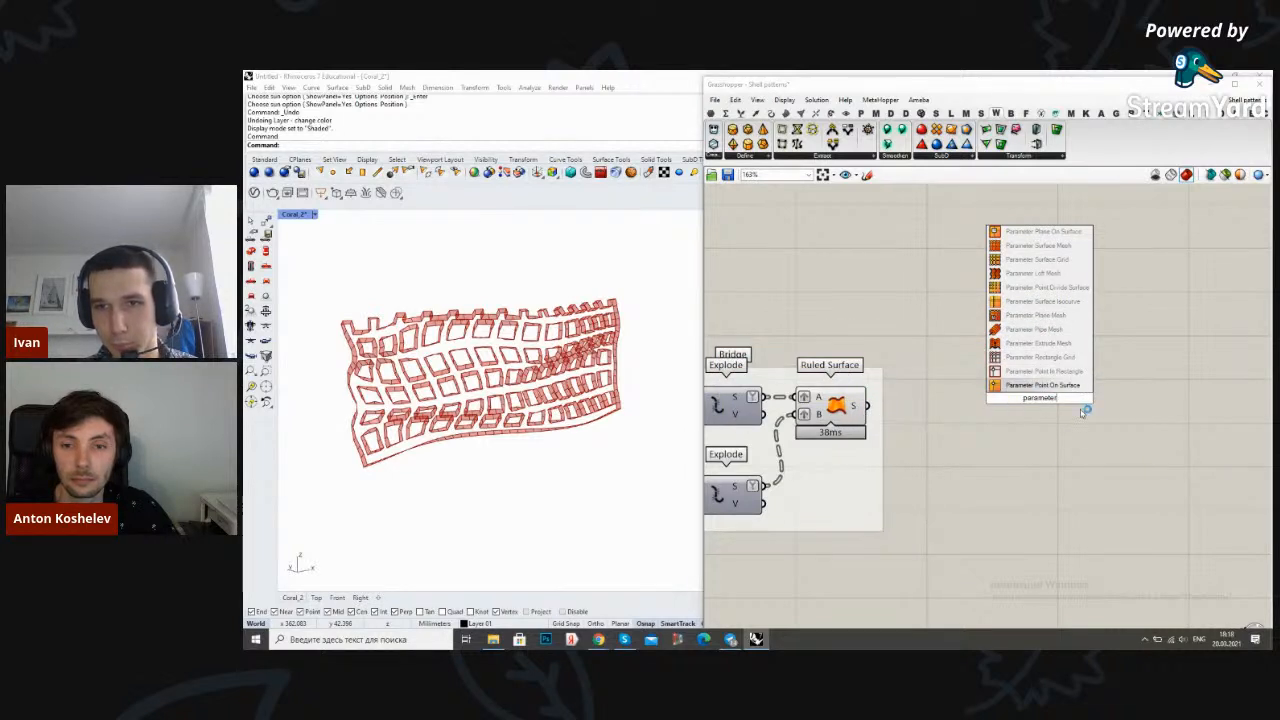
text( sub)
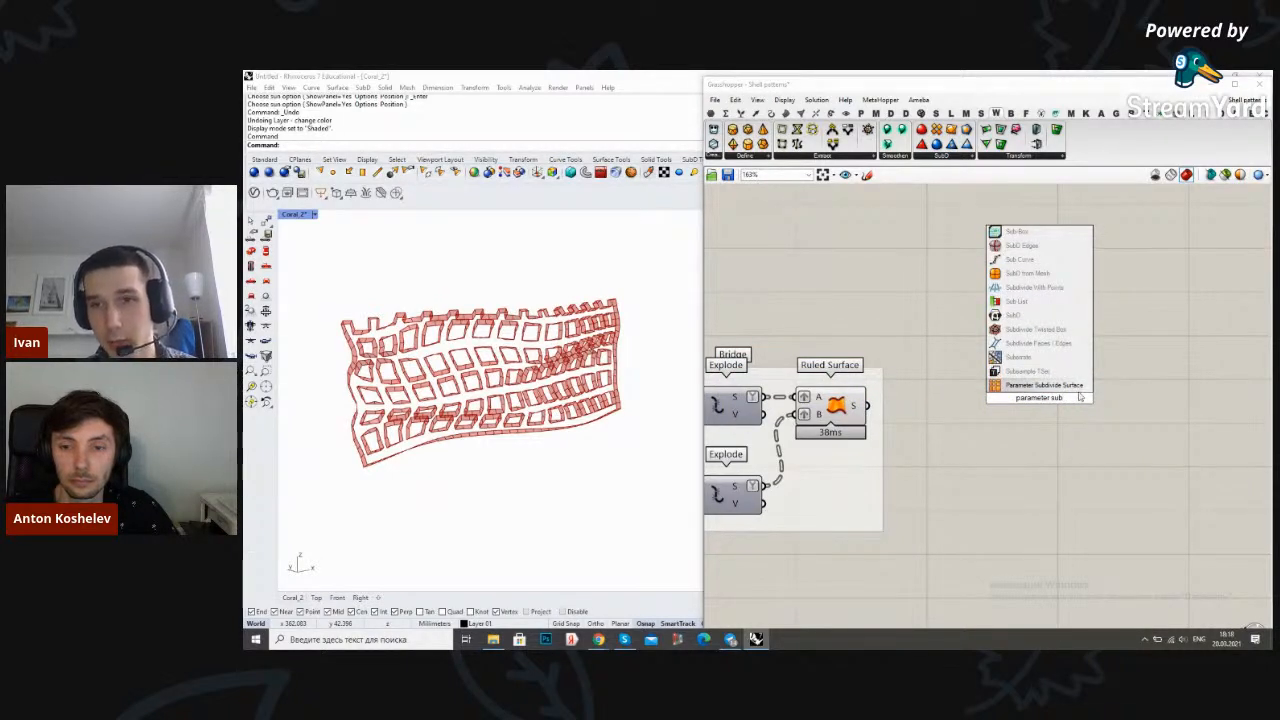
click(1078, 388)
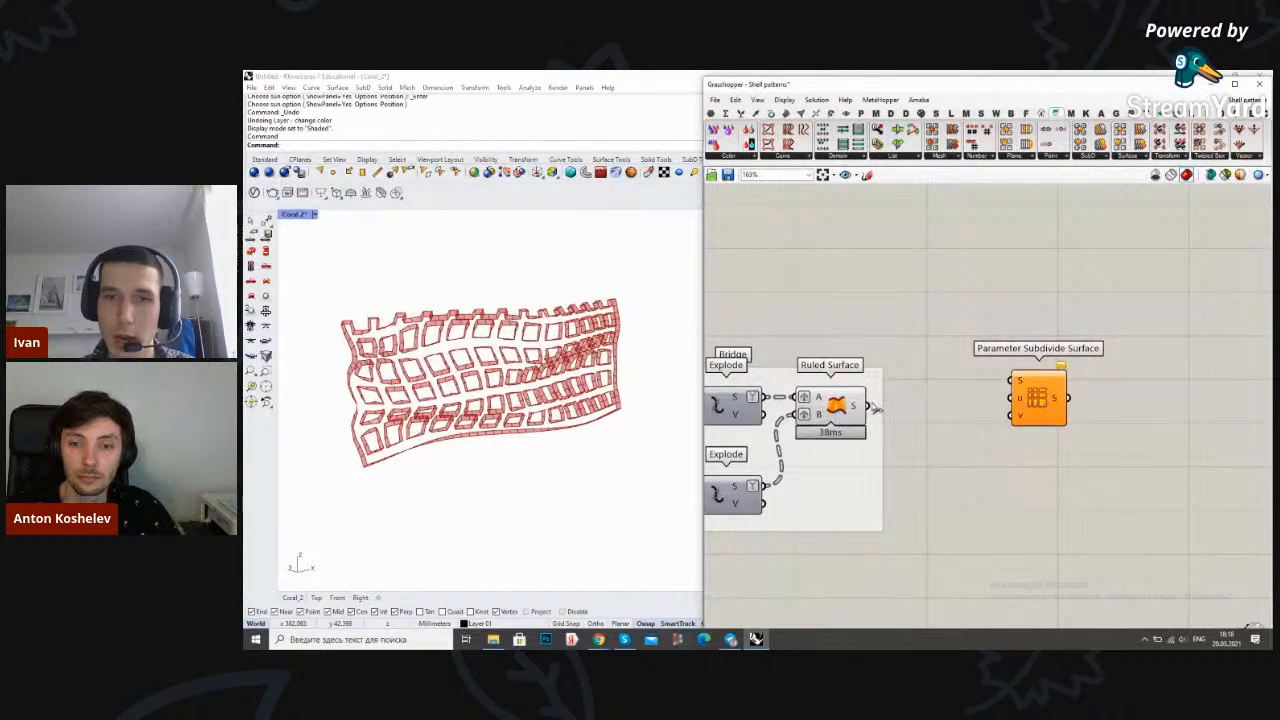
mouse_move(870, 405)
mouse_down()
mouse_move(1016, 382)
mouse_move(1082, 425)
mouse_move(1120, 422)
mouse_up()
scroll(550, 378, up, 5)
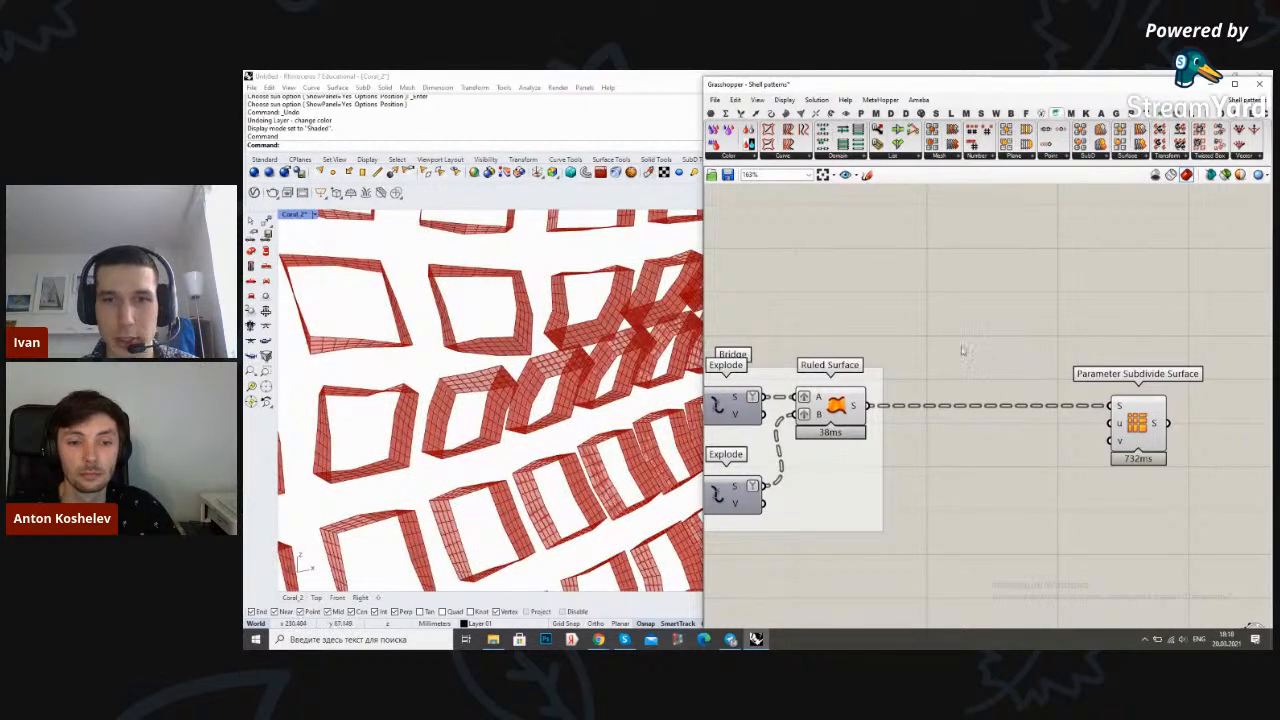
Add a Merge component to the canvas near Ruled Surface
right_drag(963, 350, 963, 336)
scroll(983, 297, down, 3)
scroll(1022, 326, up, 4)
double_click(982, 292)
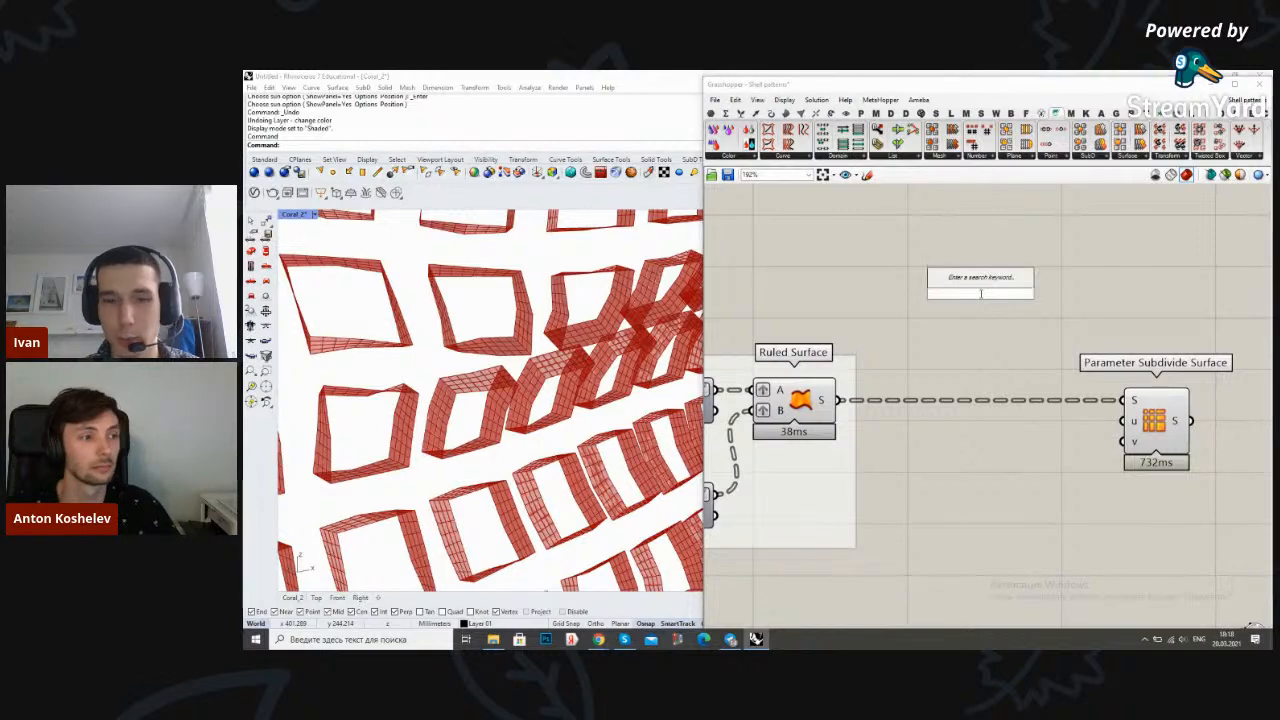
text(mer)
click(956, 238)
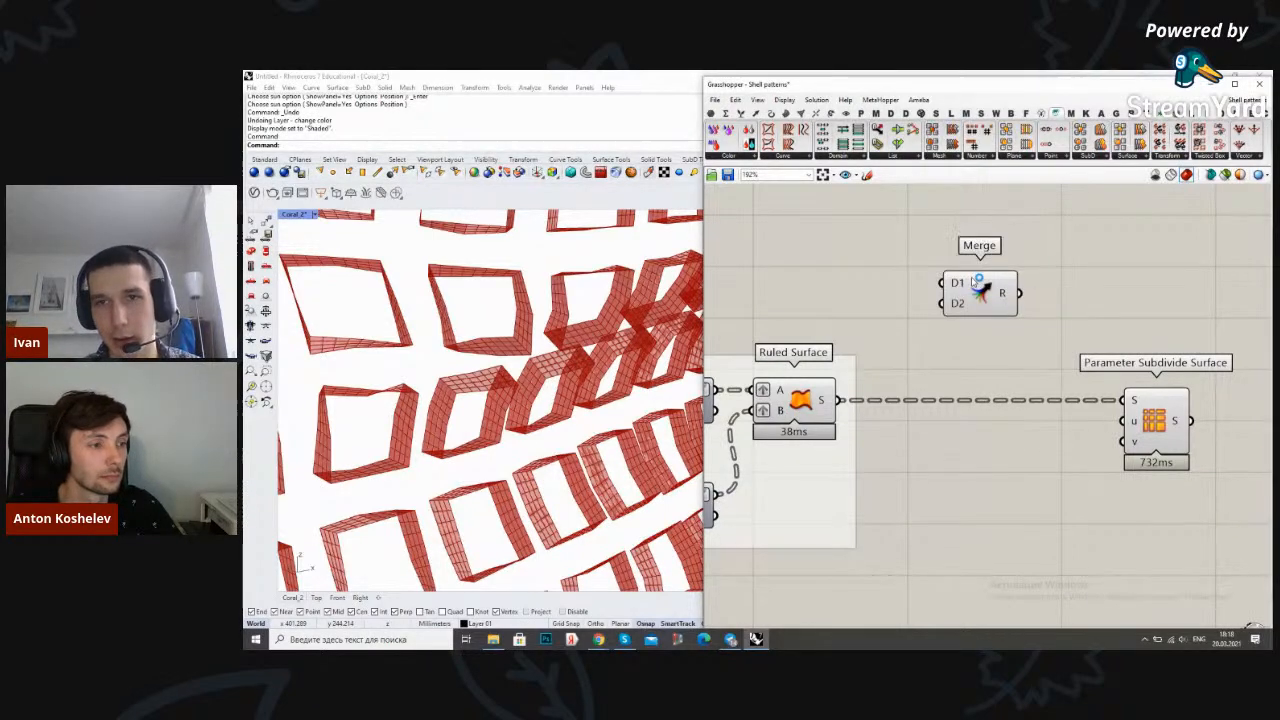
Move Parameter Subdivide Surface farther from Ruled Surface and place Merge below the wire, just before the u and v inputs
scroll(835, 311, down, 3)
scroll(942, 291, up, 2)
drag(1002, 397, 1129, 394)
right_drag(1129, 420, 1066, 423)
click(815, 307)
drag(815, 309, 963, 455)
click(922, 336)
right_drag(922, 336, 971, 286)
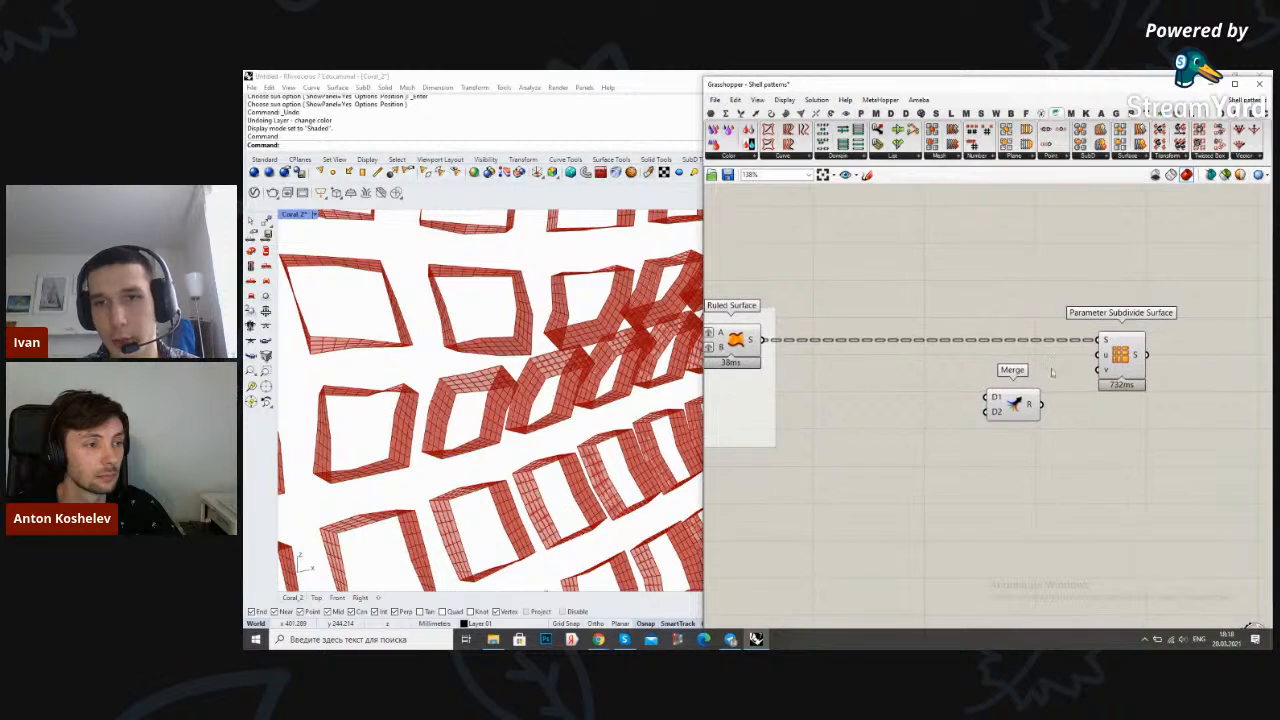
drag(1015, 416, 1045, 408)
Add two panels containing 0 and 1 in front of the Merge component
double_click(920, 447)
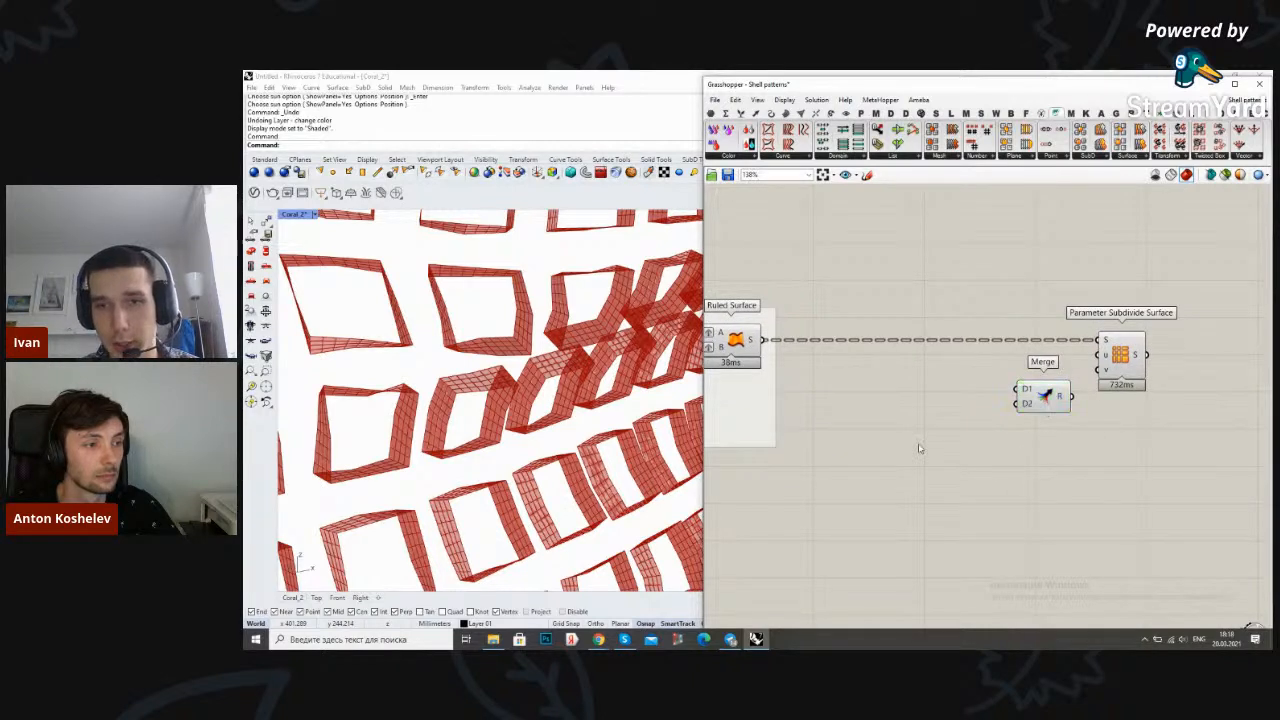
text(//)
key(Return)
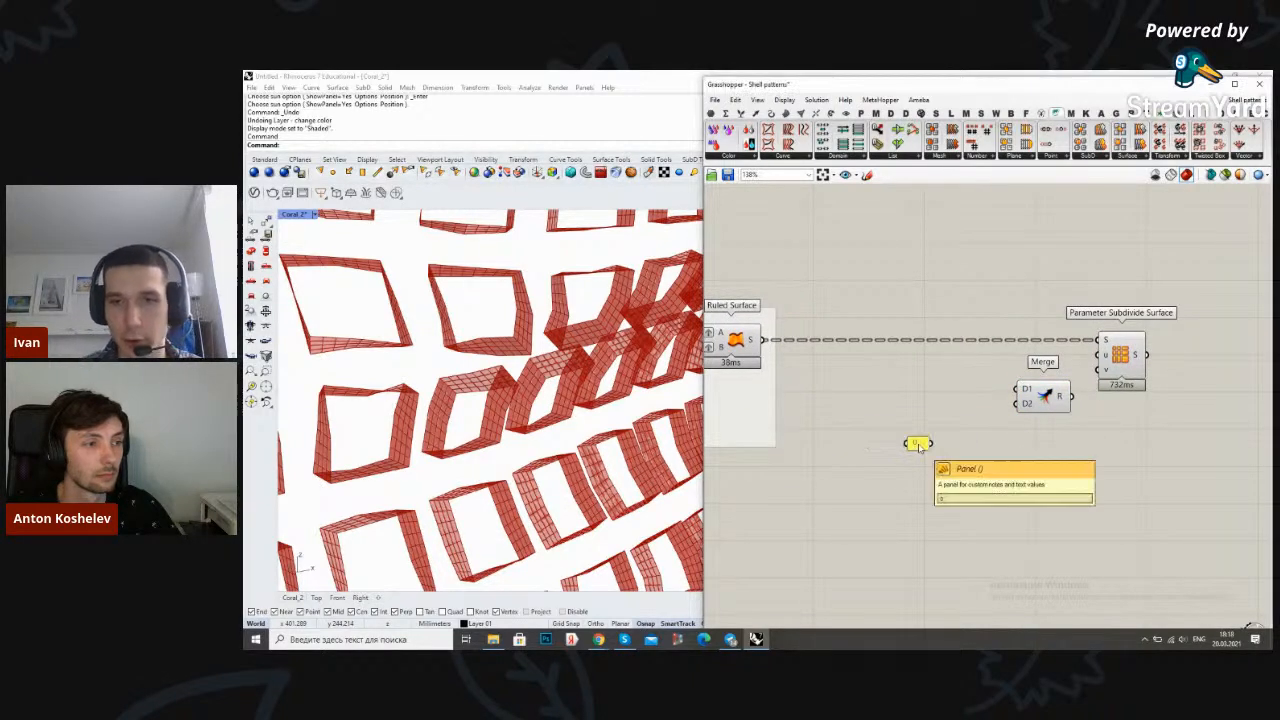
double_click(935, 472)
text(1)
key(Return)
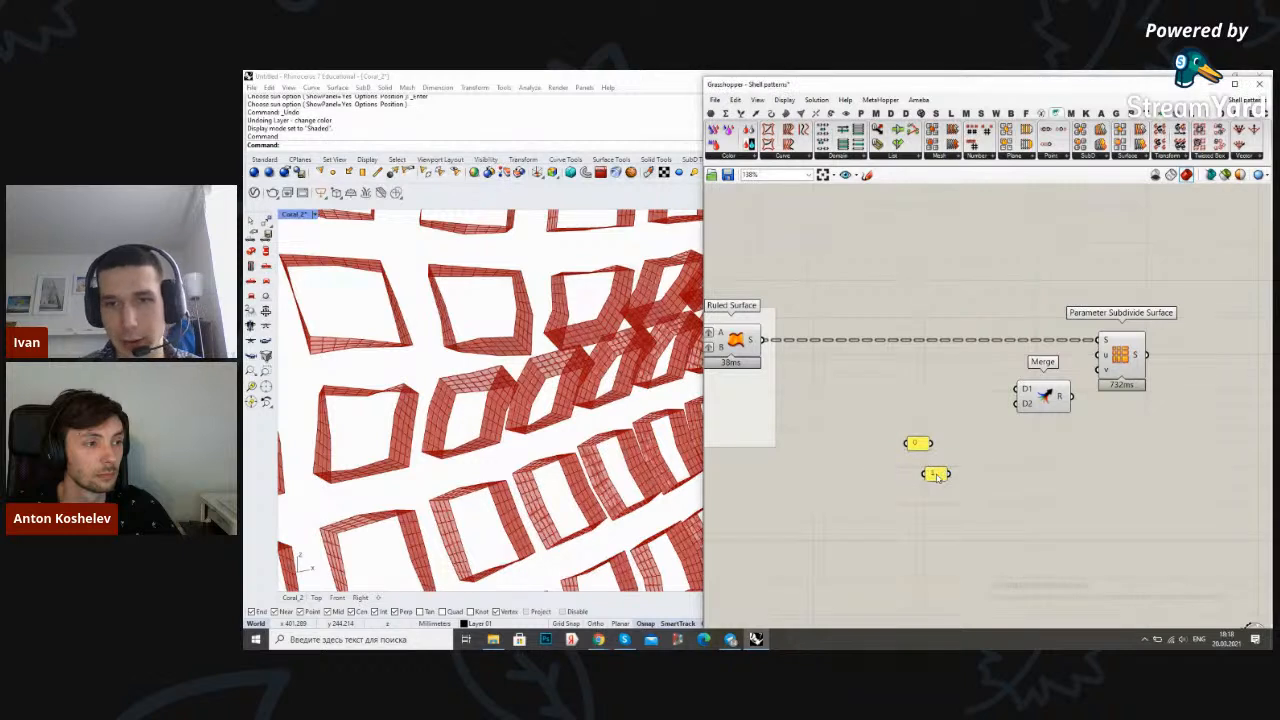
Reposition Merge and connect the 0 panel to its D1 input
scroll(935, 470, up, 1)
drag(946, 418, 990, 398)
drag(931, 437, 1031, 374)
drag(915, 440, 928, 377)
Add a number slider ranging from 0.001 to 0.499, connect it to Merge's D2 input and place it just below the 0 panel
double_click(860, 428)
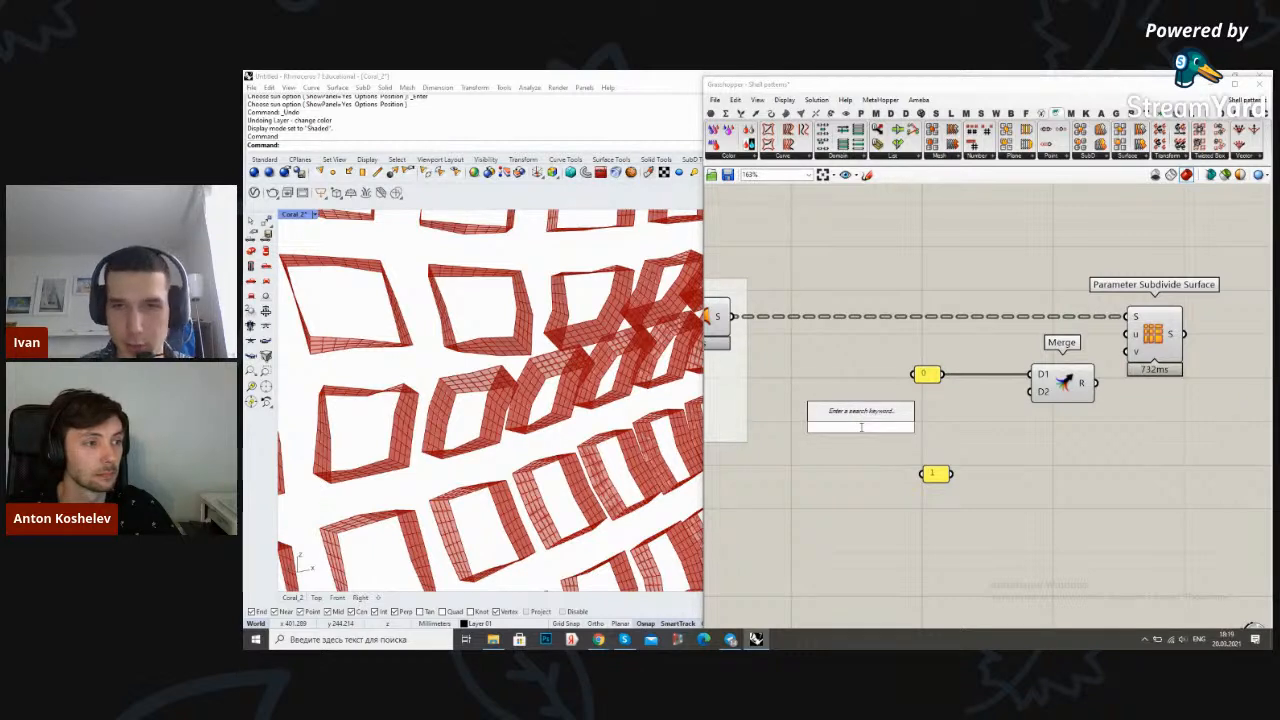
text(0.001)
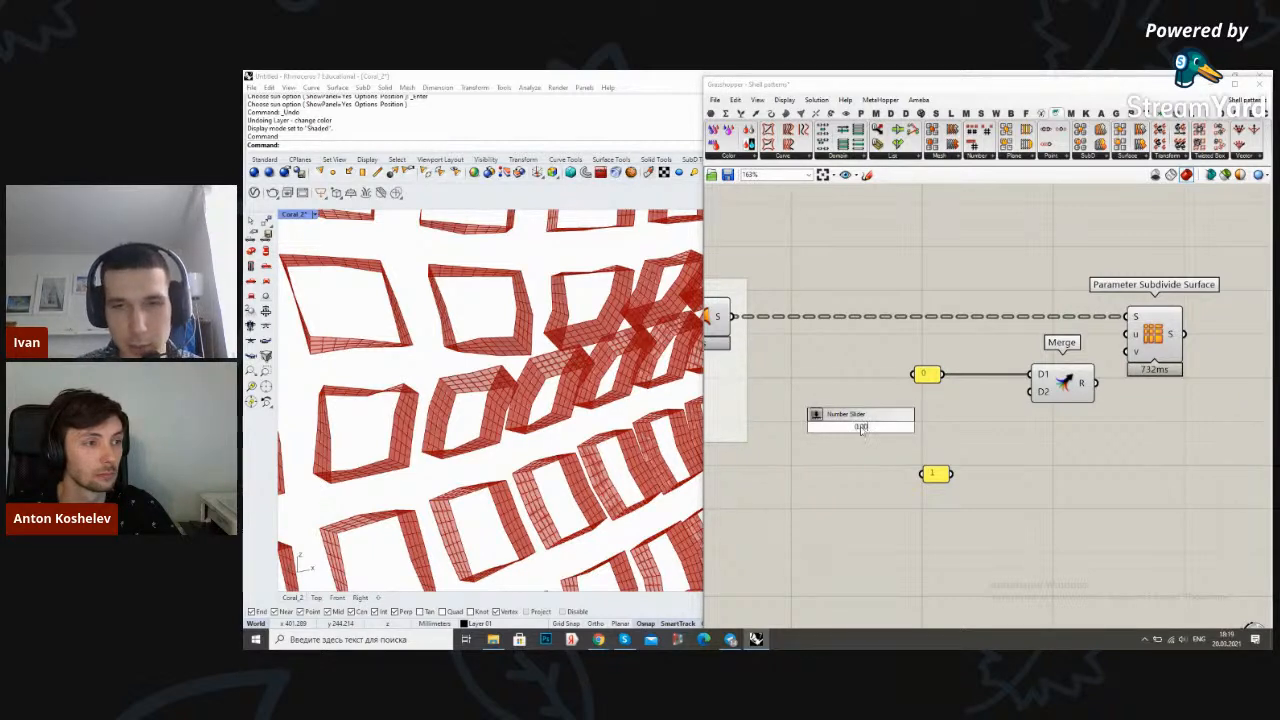
text(<0.499)
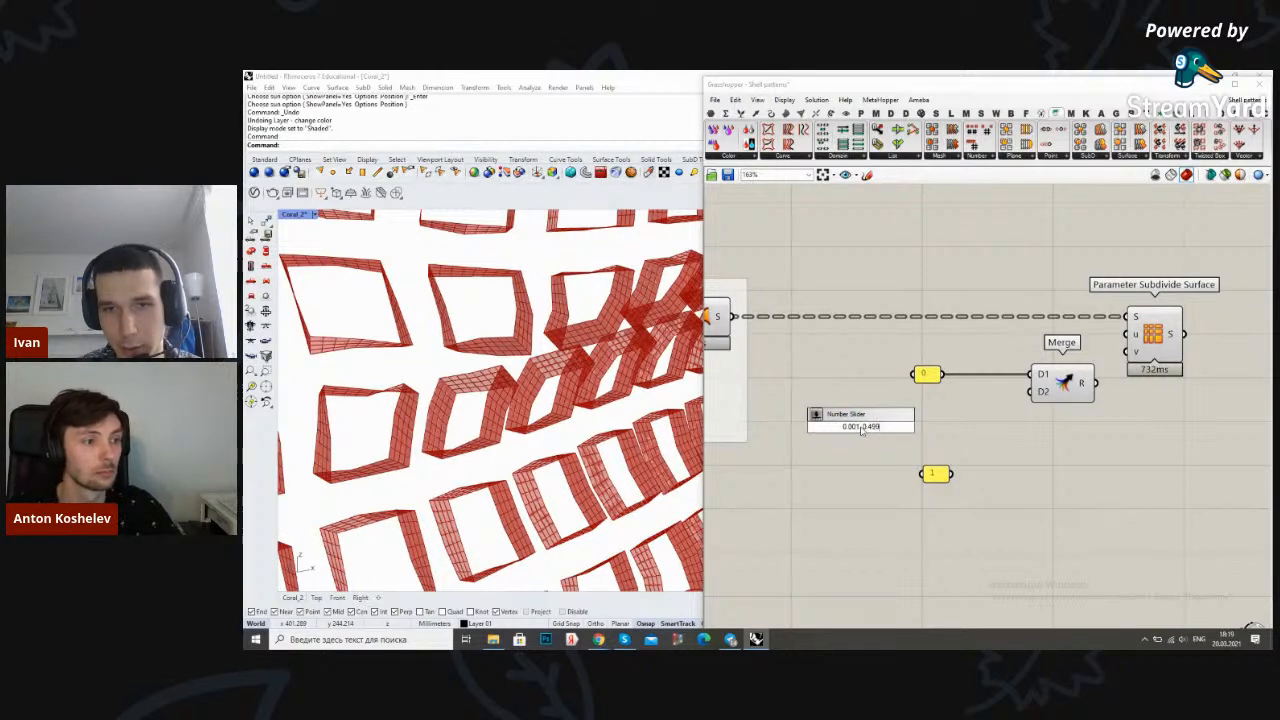
key(Return)
drag(937, 429, 1043, 391)
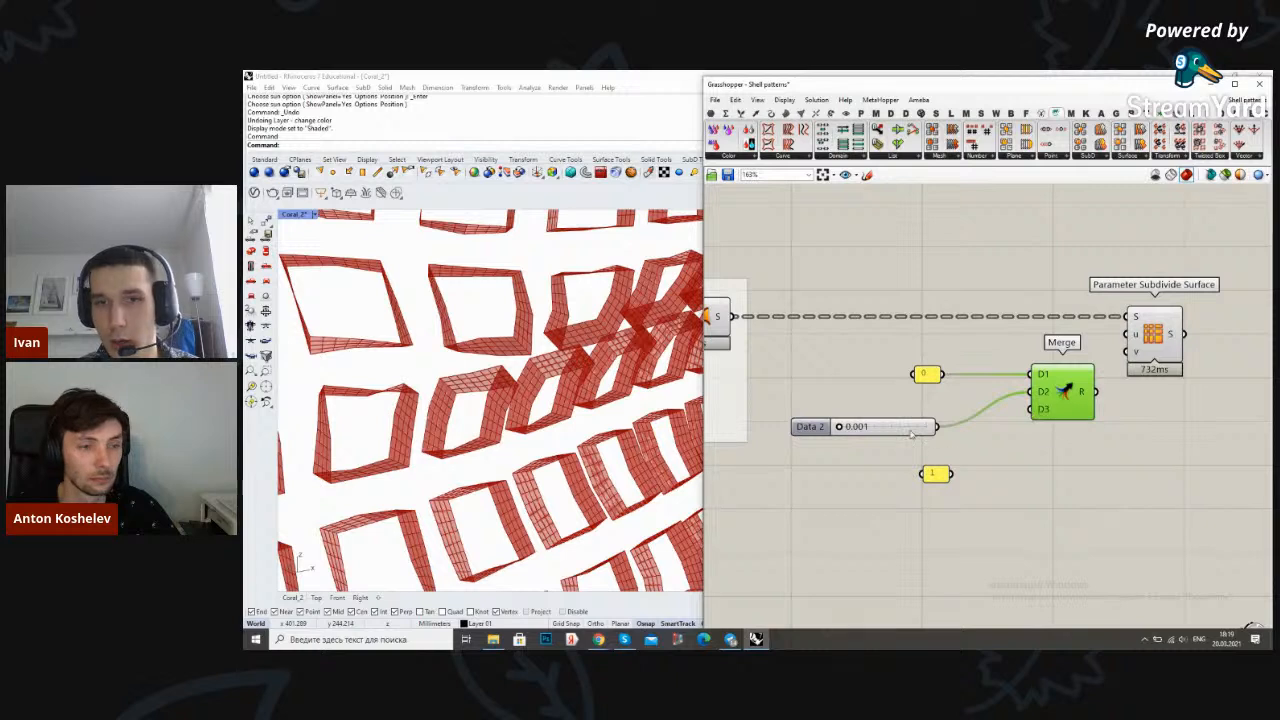
drag(912, 431, 916, 396)
Add a Subtraction component that subtracts the slider value from the 1 panel, and feed its result into Merge's D3 input
double_click(948, 428)
text(subtrac)
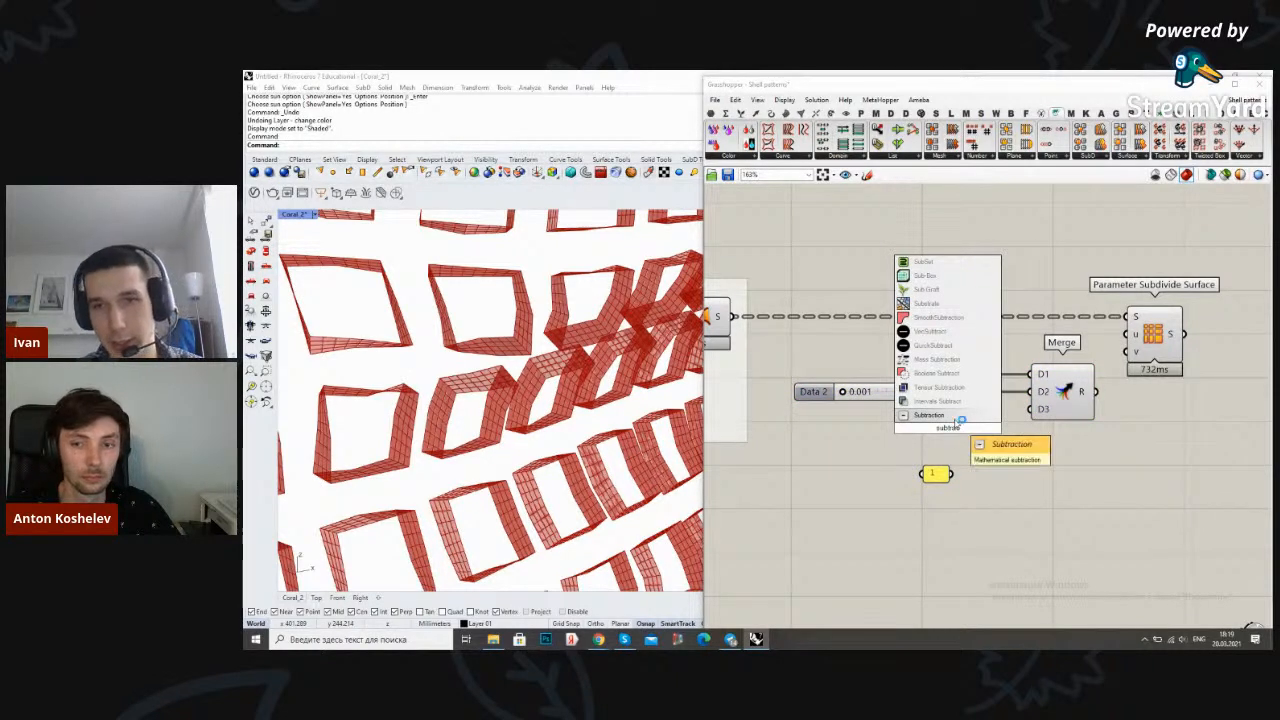
key(Return)
mouse_move(948, 462)
mouse_down()
mouse_move(873, 437)
mouse_move(921, 421)
mouse_move(952, 457)
mouse_up()
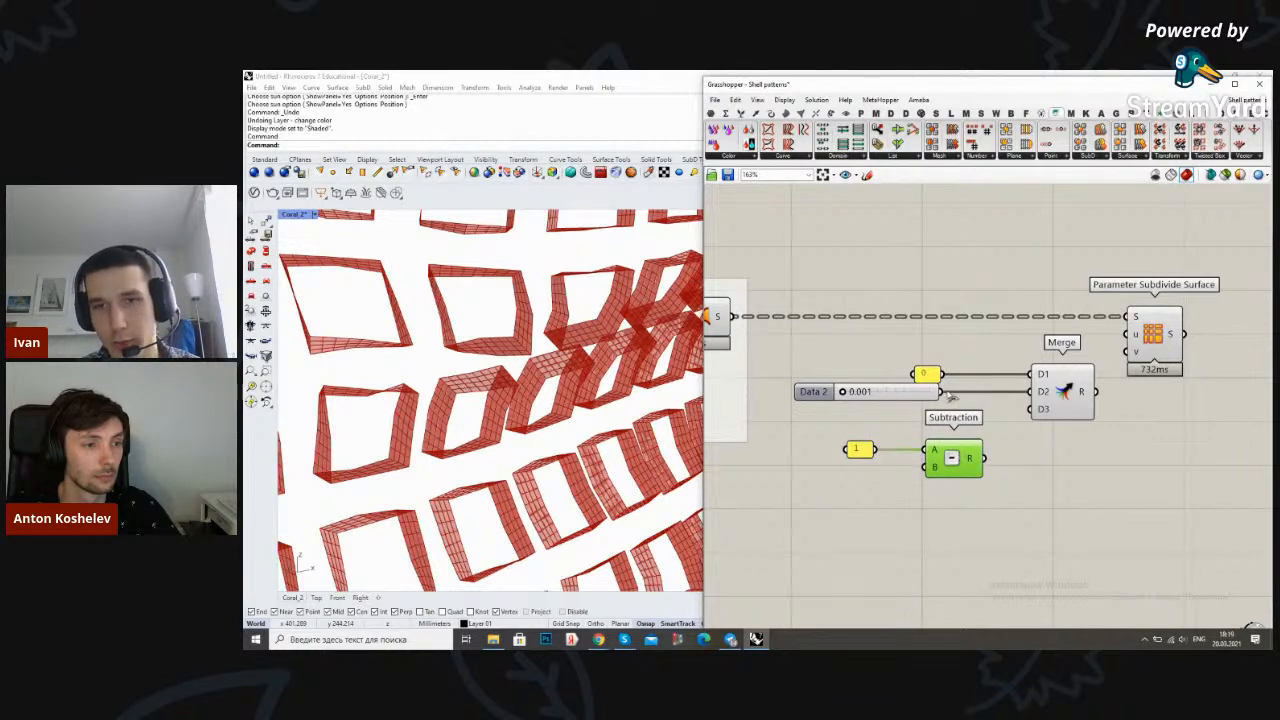
drag(946, 392, 1031, 409)
drag(988, 457, 1031, 426)
drag(970, 466, 995, 414)
Connect the 1 panel to Merge's D4 input and align the panels, Subtraction and Merge neatly
drag(862, 453, 913, 363)
click(873, 358)
click(945, 346)
right_drag(1033, 385, 1000, 389)
drag(1031, 405, 1046, 405)
click(991, 340)
drag(964, 411, 975, 410)
click(992, 339)
right_drag(1024, 267, 963, 285)
Feed the Merge result into the v input of Parameter Subdivide Surface instead of u
drag(1059, 373, 1091, 367)
click(1066, 404)
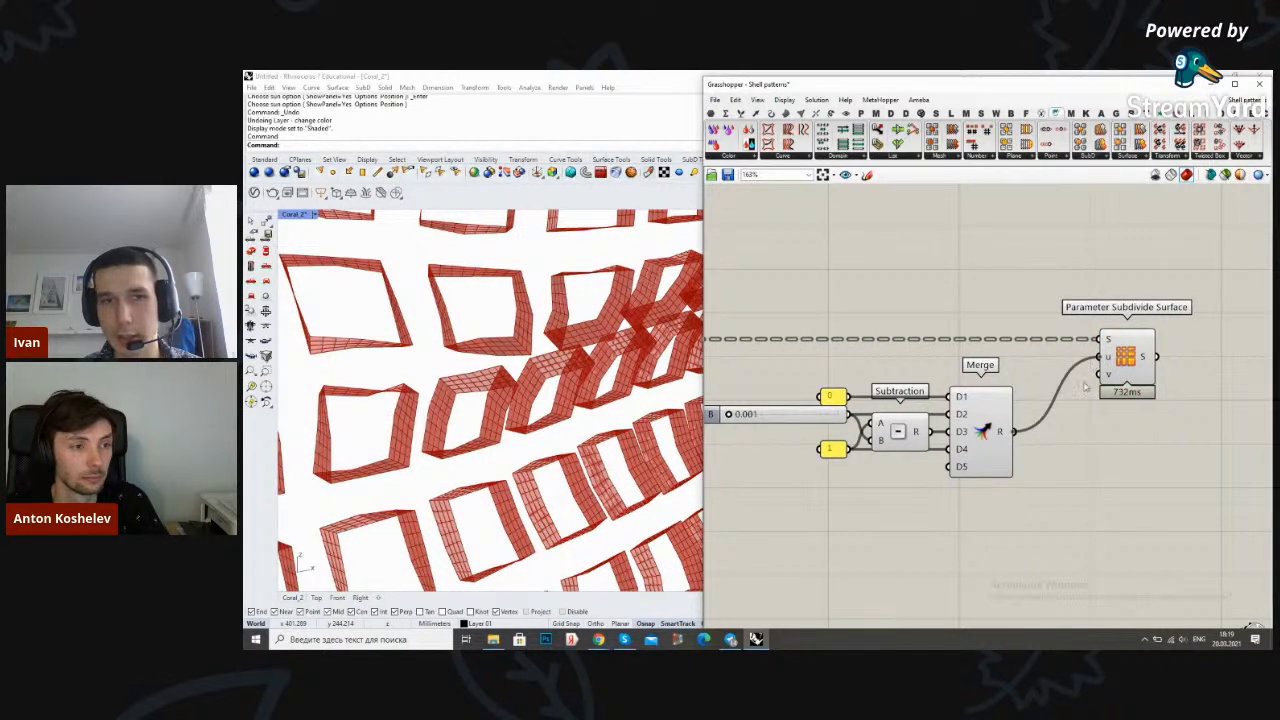
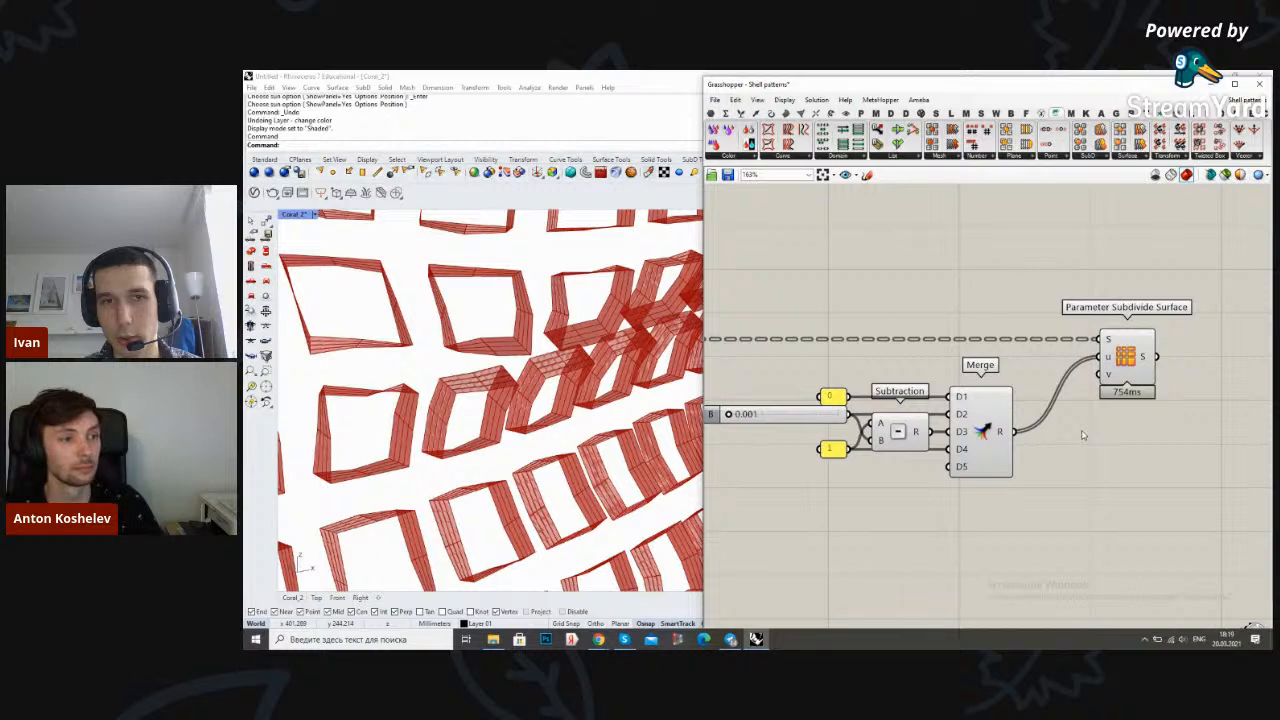
key(ctrl+z)
drag(1014, 431, 1099, 374)
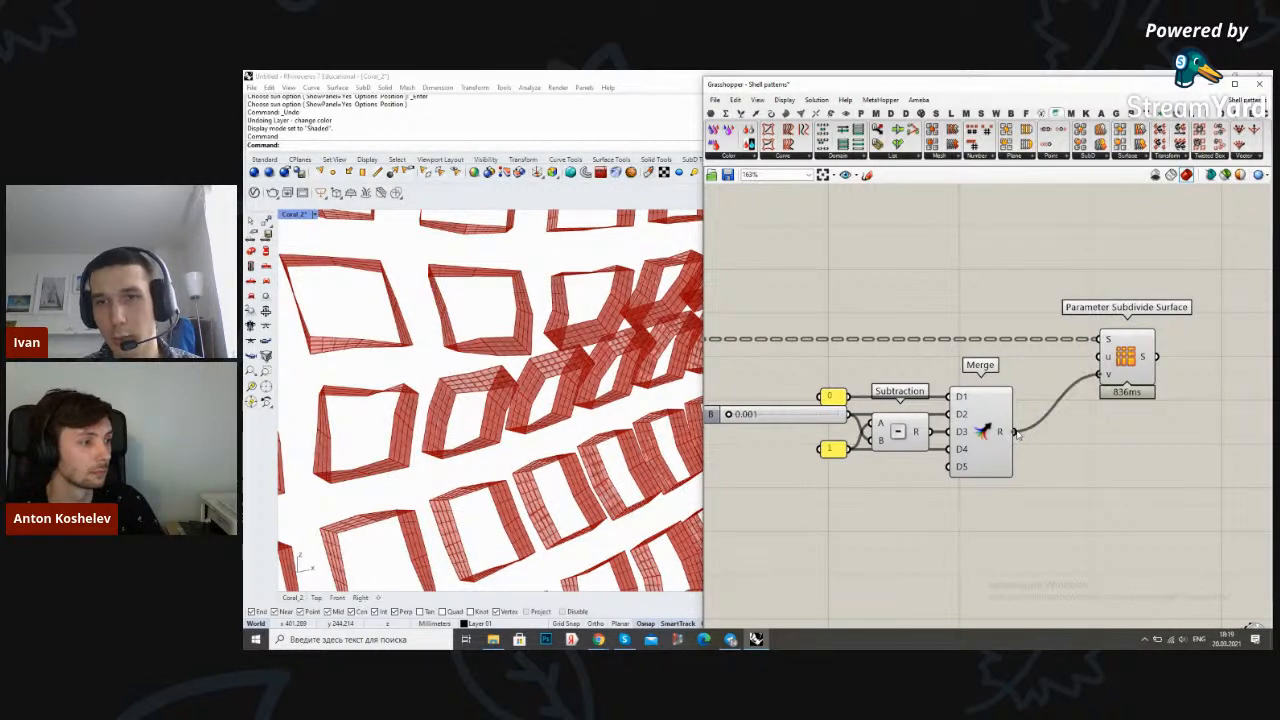
Add a Range component below Merge and feed its N input from a new panel containing 1
scroll(1066, 392, down, 2)
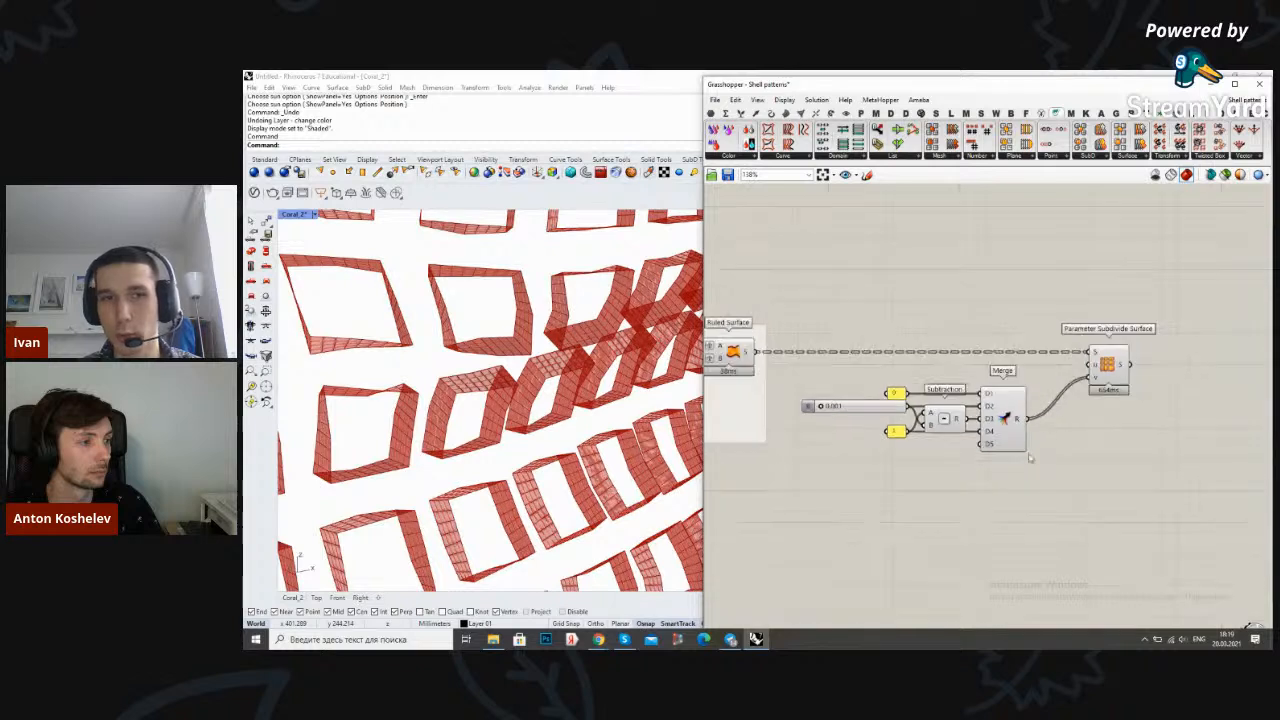
double_click(999, 512)
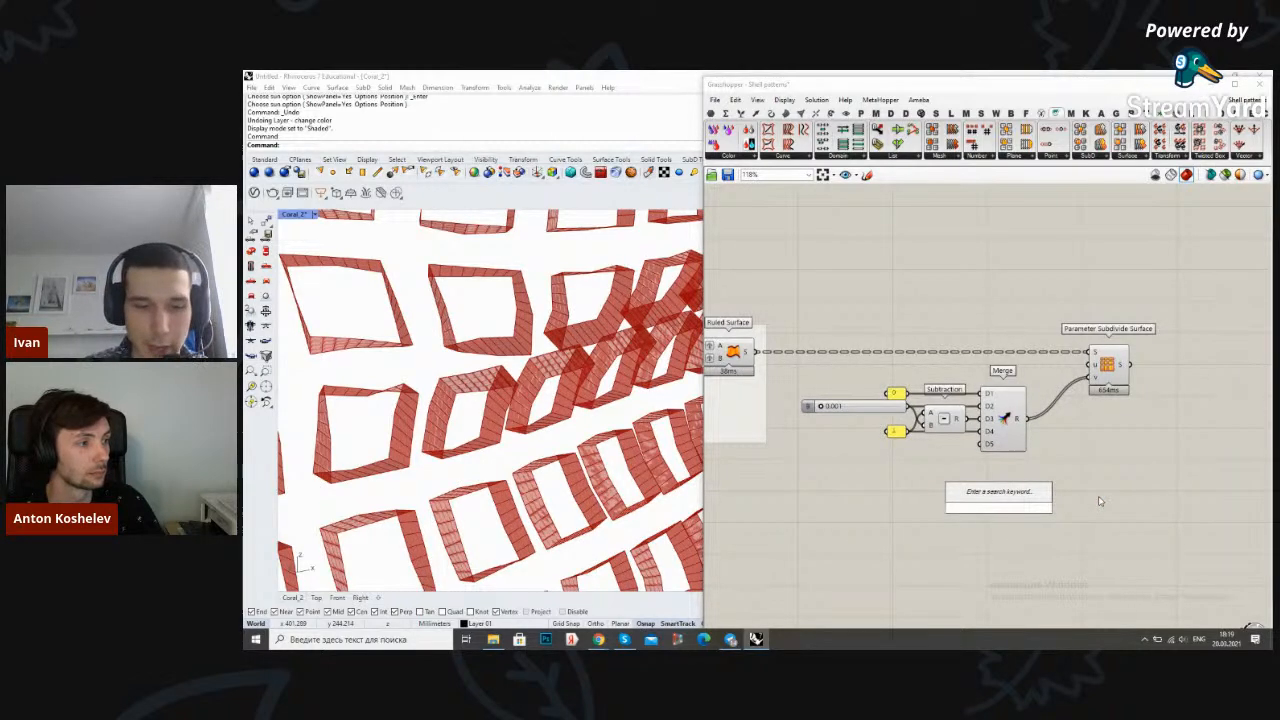
text(range)
click(1036, 495)
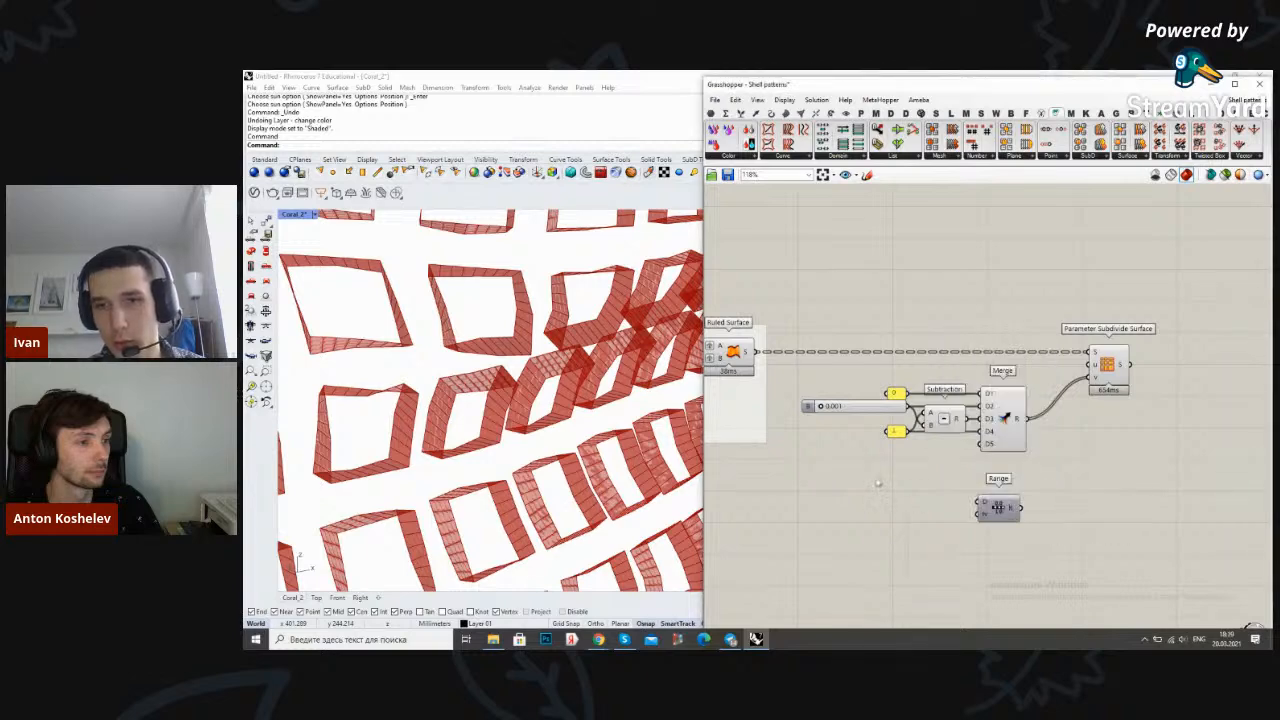
scroll(876, 481, up, 3)
double_click(928, 527)
text(//1)
key(Return)
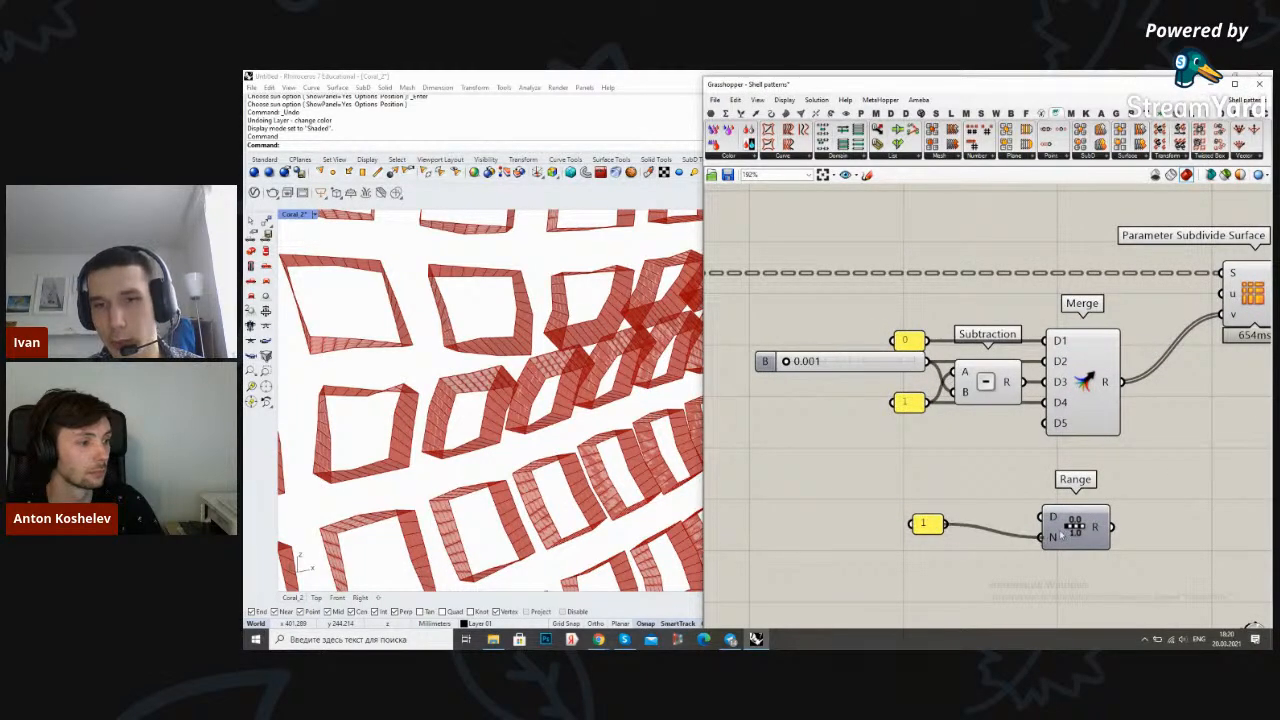
Align Range with its panel and connect its output to the u input of Parameter Subdivide Surface
drag(1061, 533, 1062, 521)
click(1127, 454)
right_drag(1127, 471, 929, 508)
drag(918, 553, 1026, 331)
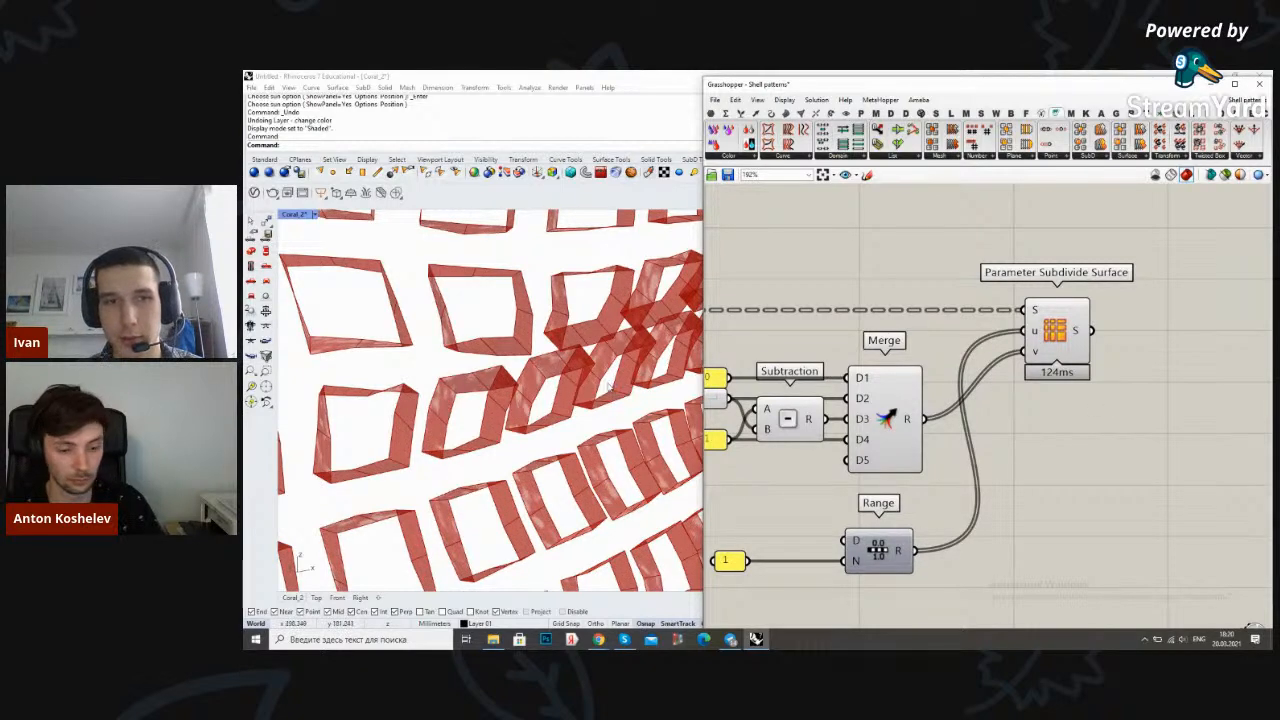
Set the subdivision parameter slider to 0.113 and check the edge strips on the bridging surfaces up close
scroll(565, 387, up, 5)
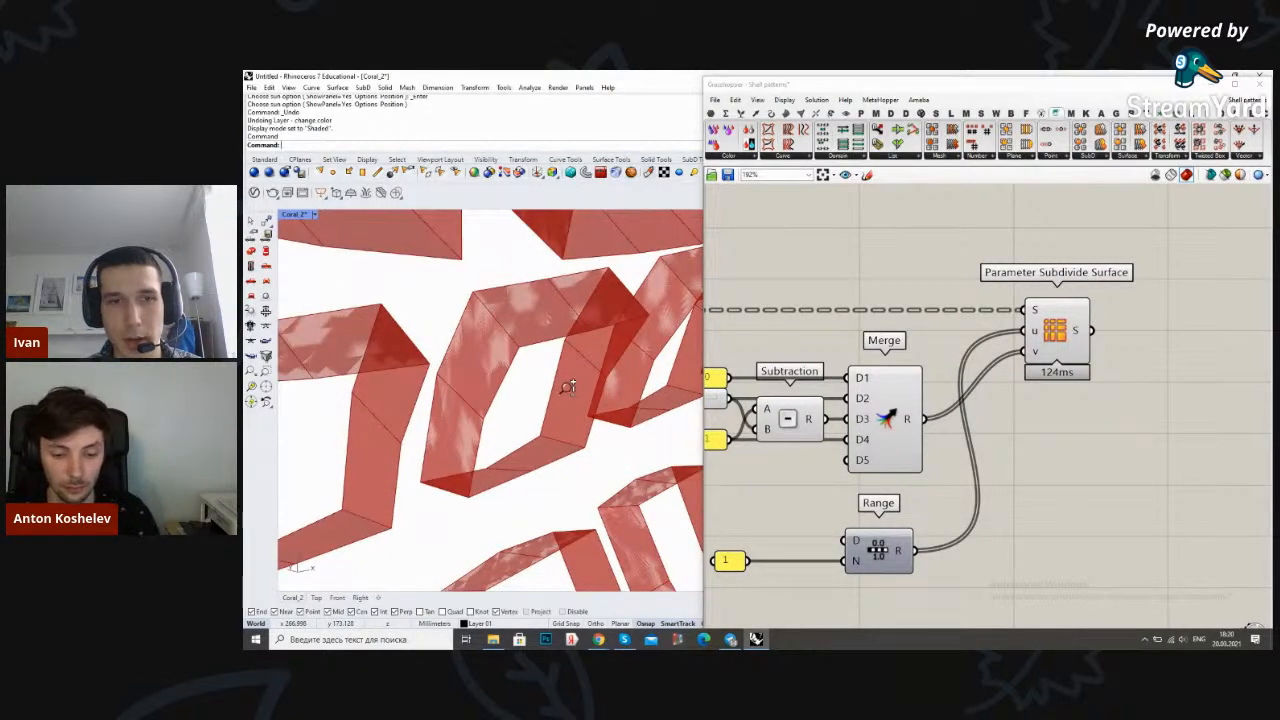
scroll(591, 444, up, 5)
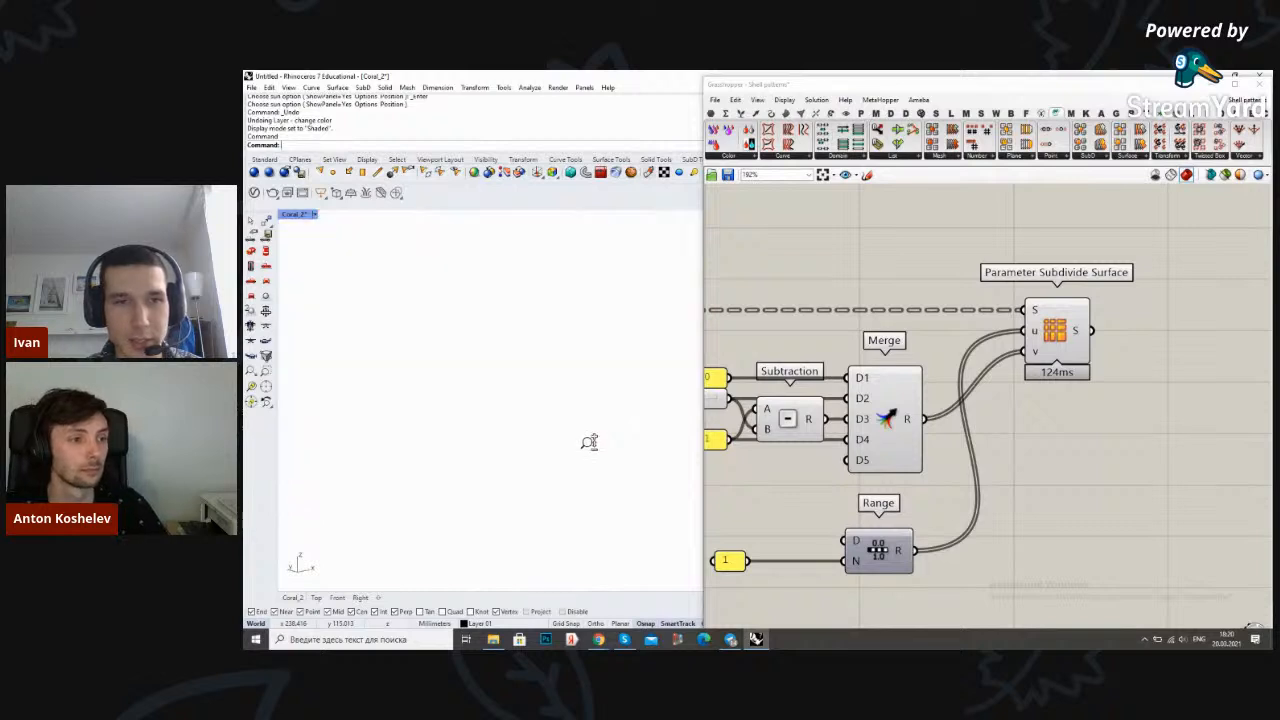
scroll(588, 443, down, 2)
scroll(784, 373, up, 3)
drag(793, 373, 838, 373)
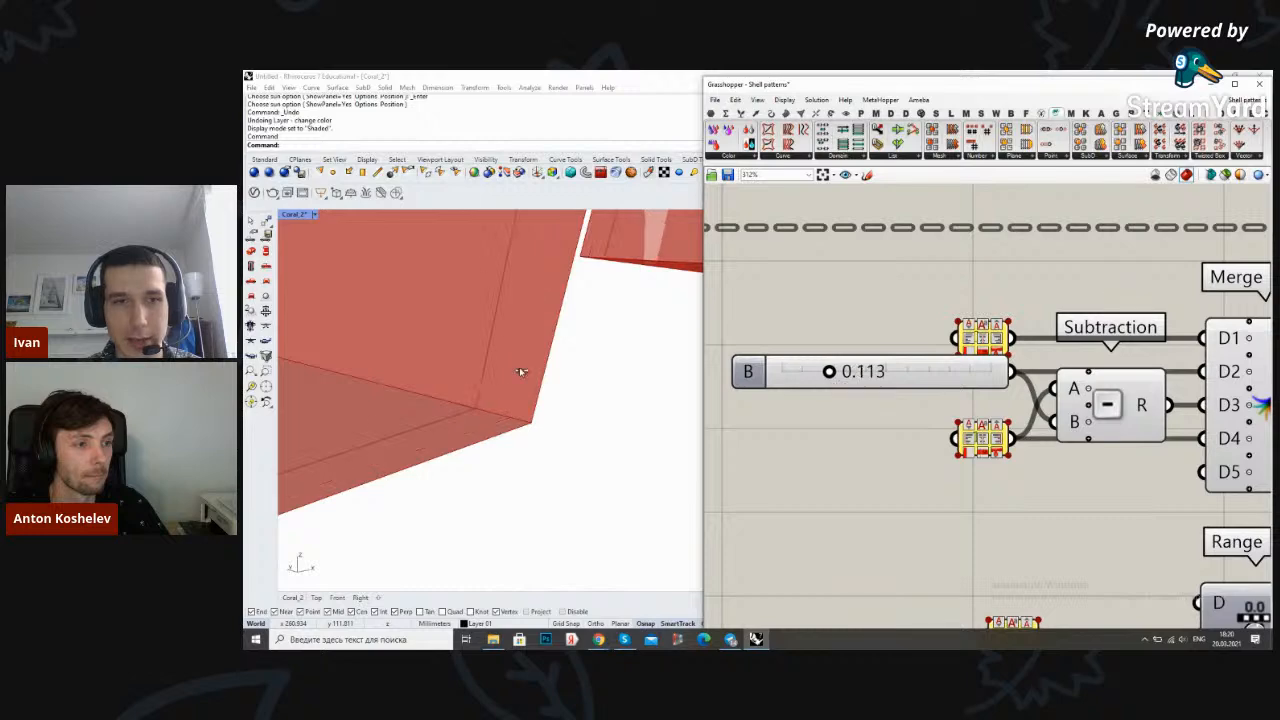
scroll(501, 396, down, 5)
scroll(490, 400, up, 3)
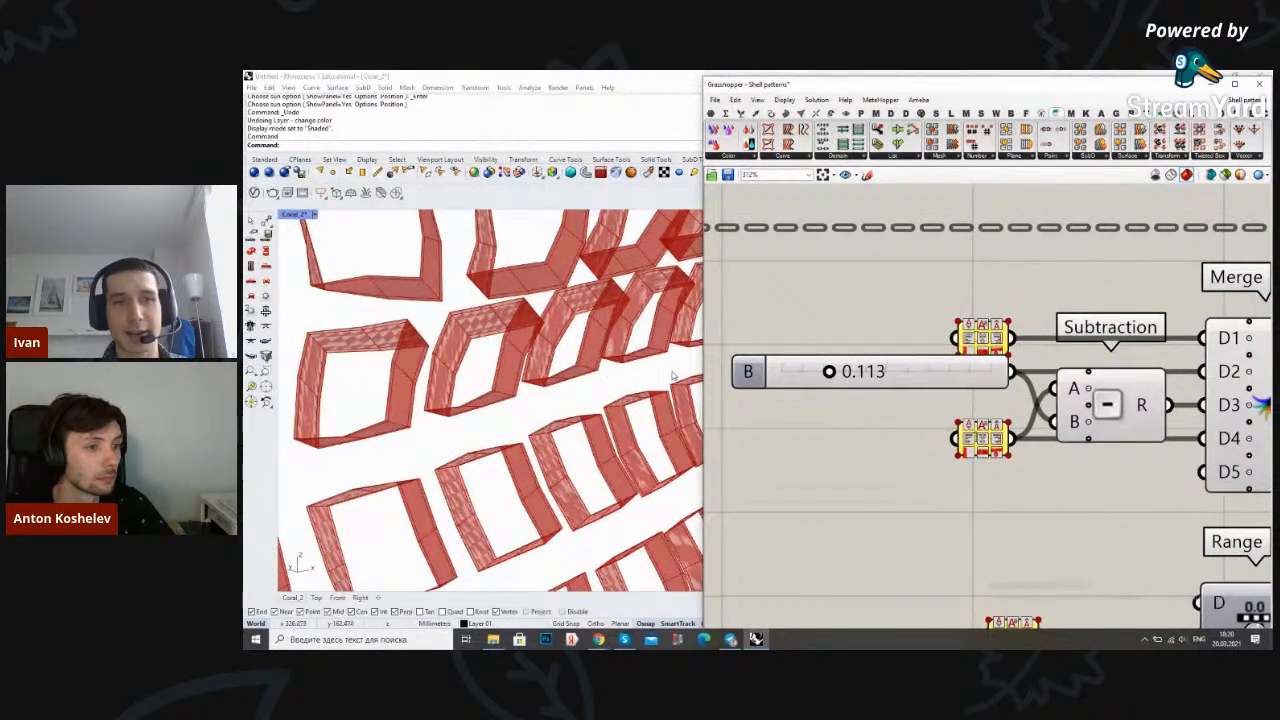
Add a Simple Mesh component and feed its B input from the Parameter Subdivide Surface output
scroll(919, 420, down, 3)
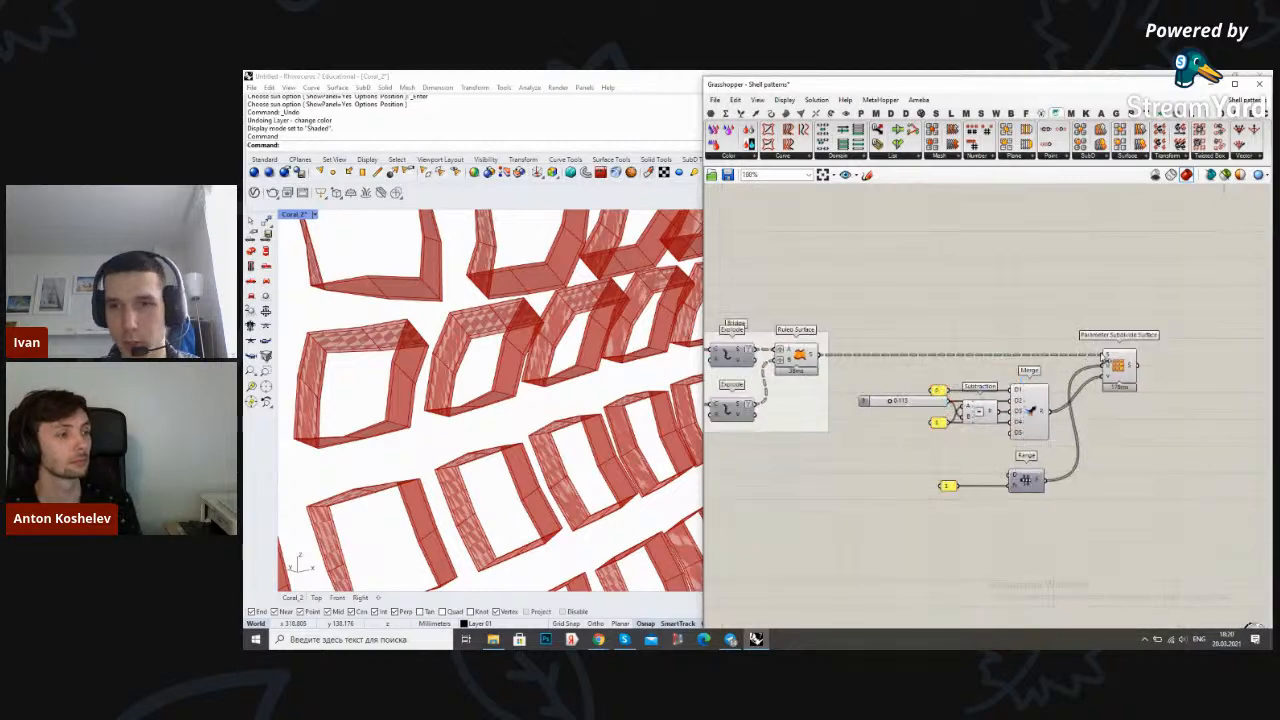
double_click(1103, 374)
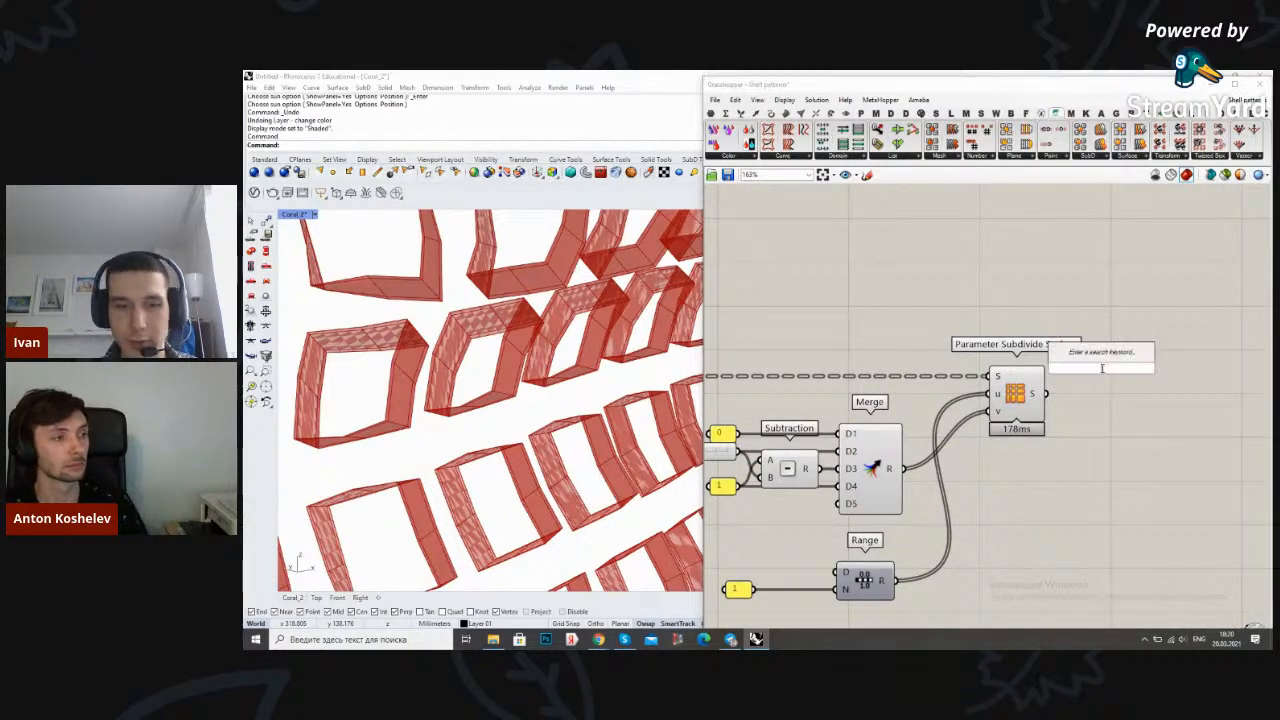
text(simple)
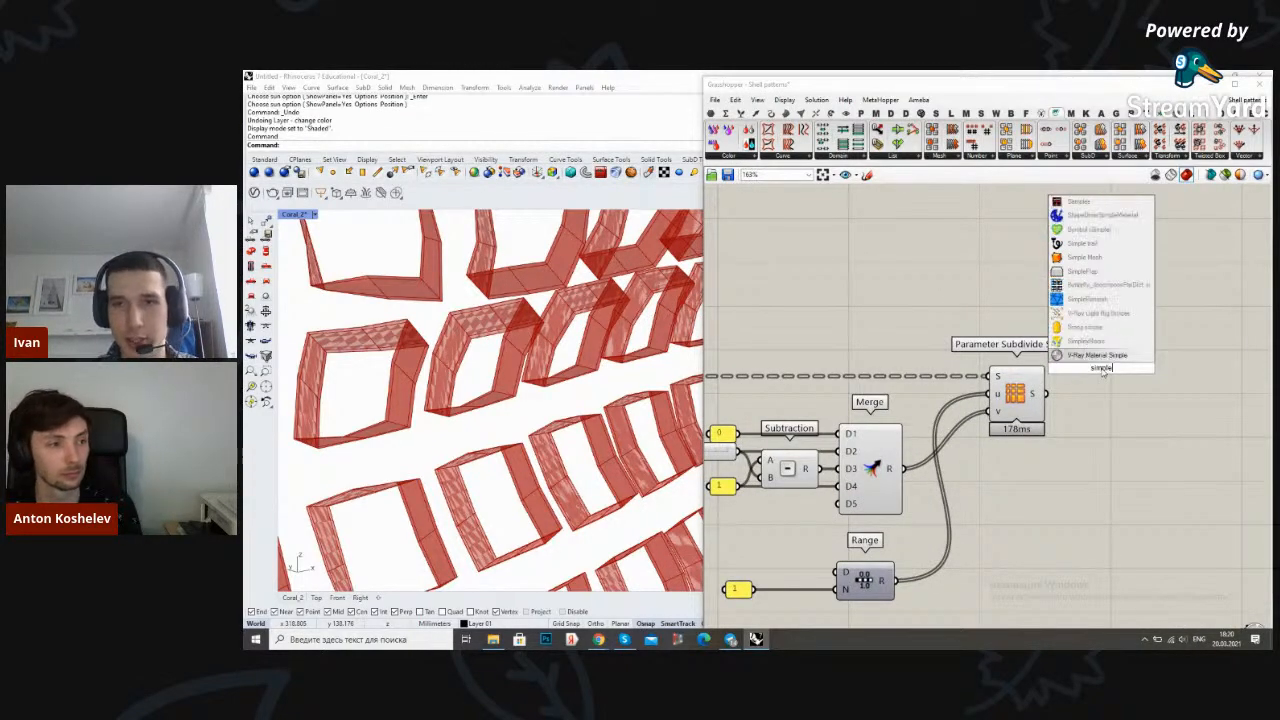
click(1085, 257)
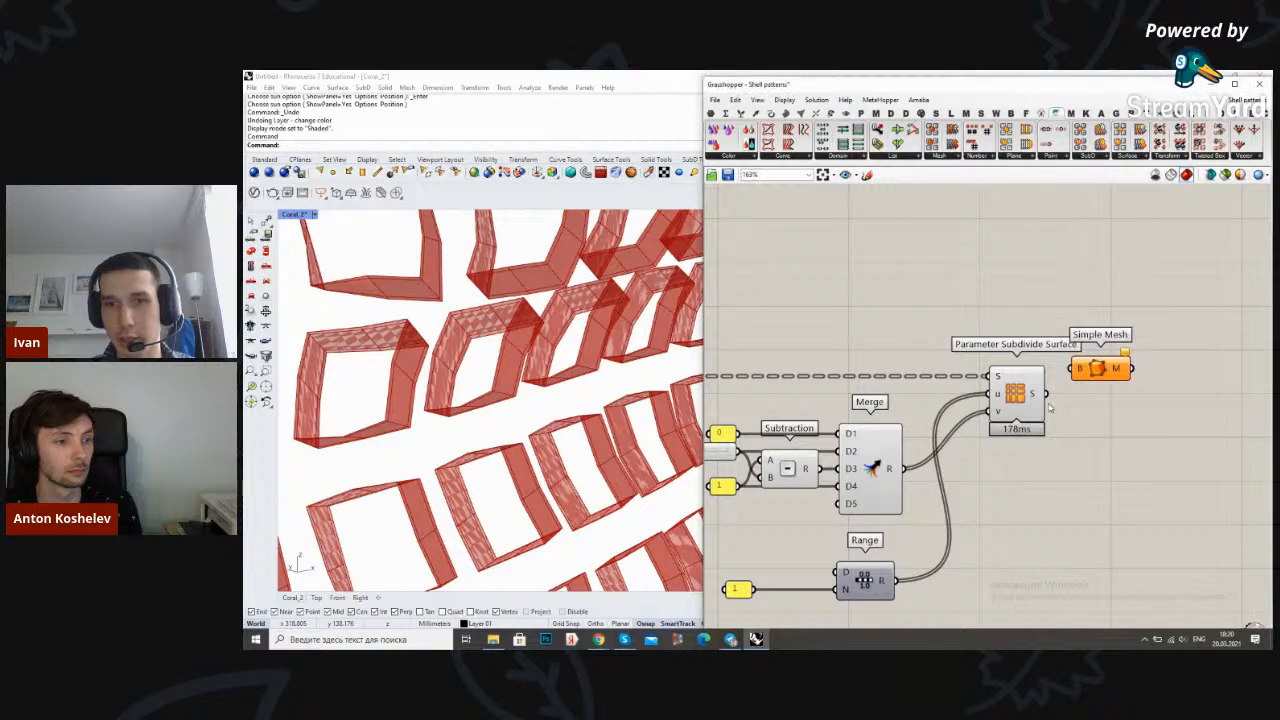
drag(1046, 394, 1102, 405)
Turn off the preview of Parameter Subdivide Surface and Ruled Surface
click(1040, 430)
click(965, 389)
right_click(898, 260)
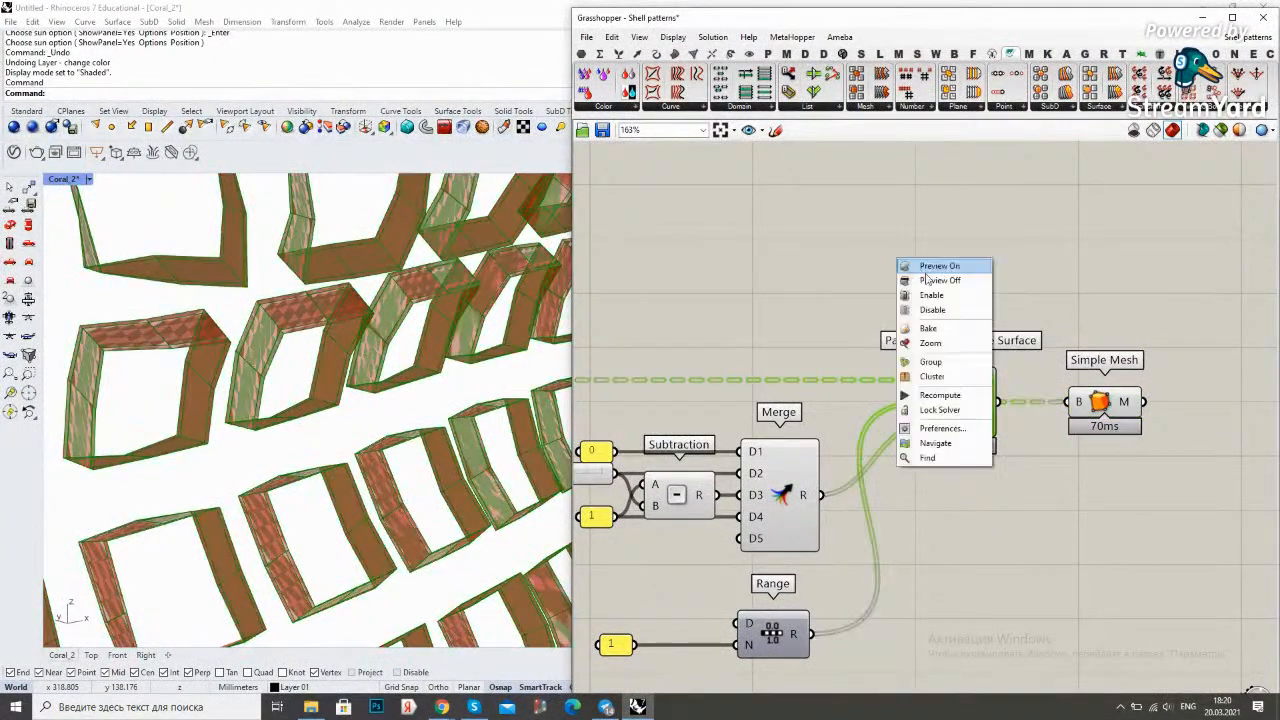
click(922, 281)
click(953, 261)
scroll(1003, 339, down, 8)
right_drag(863, 344, 929, 357)
scroll(910, 357, up, 2)
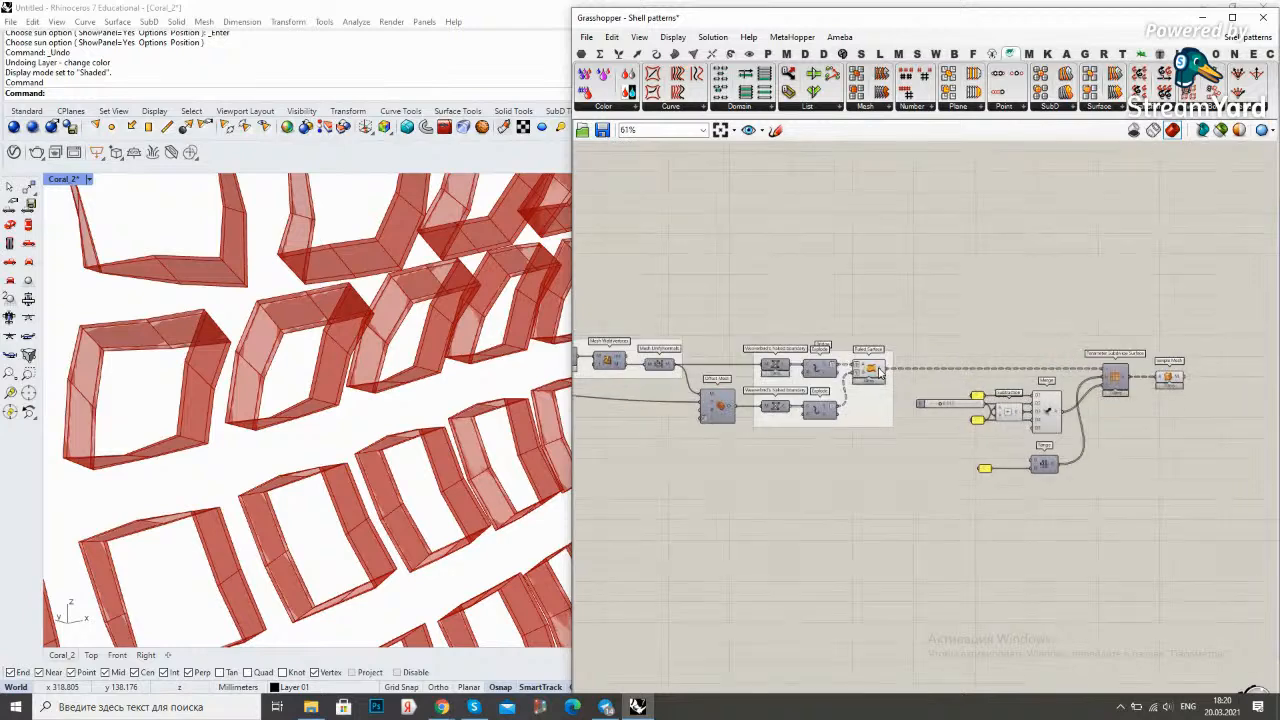
click(869, 369)
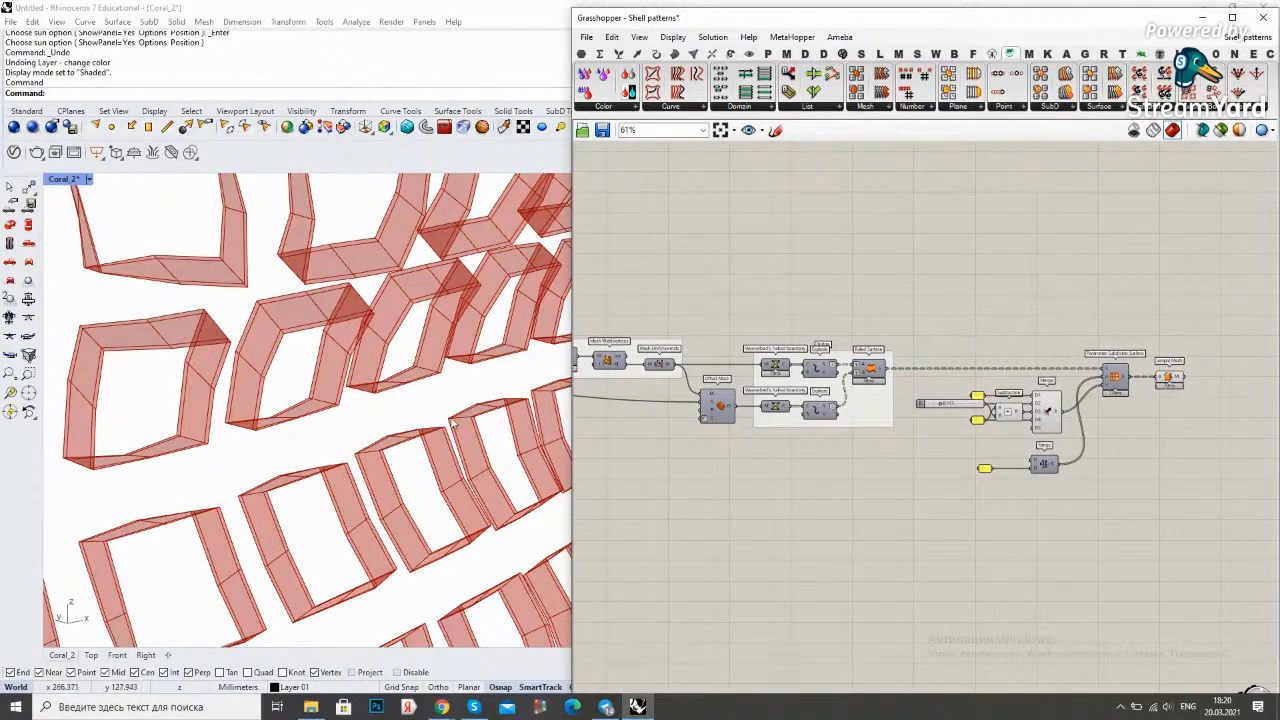
Add a second Merge component near Simple Mesh and feed the Simple Mesh output into it
scroll(452, 425, down, 6)
scroll(905, 410, down, 4)
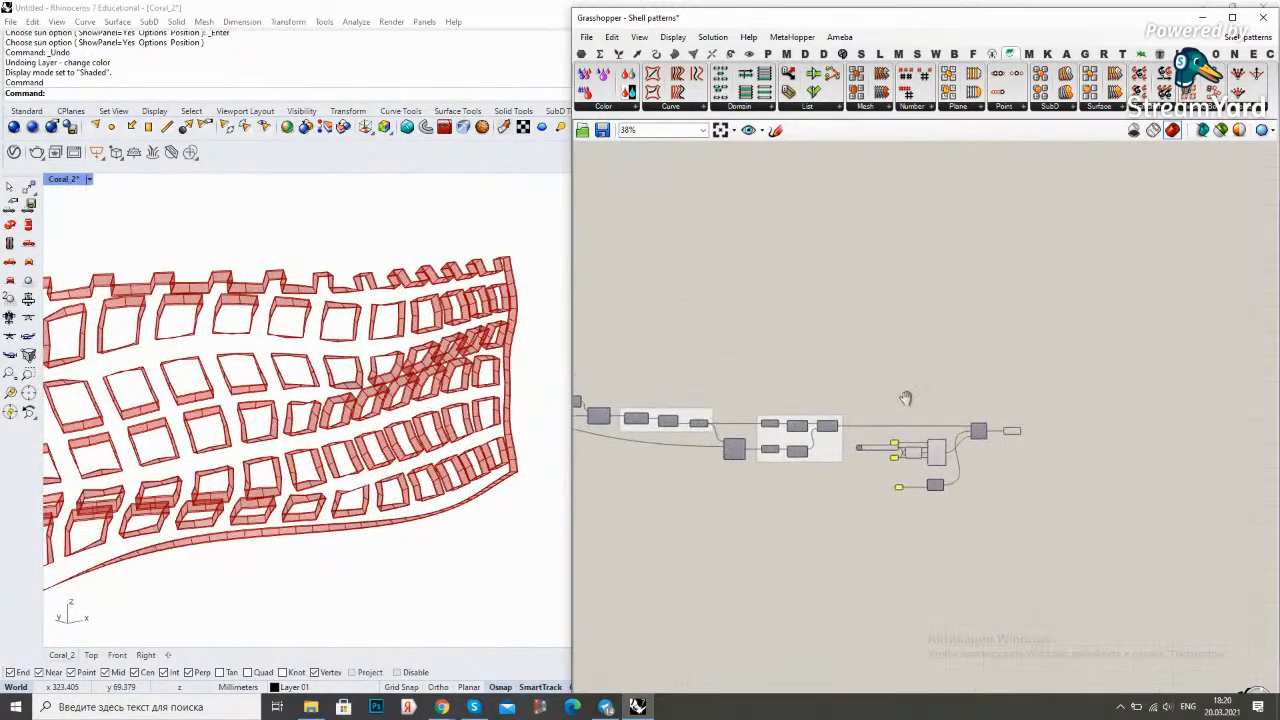
scroll(905, 398, up, 4)
double_click(1025, 362)
text(merge)
click(1018, 345)
scroll(1081, 418, up, 2)
drag(1047, 437, 1090, 366)
Connect the Mesh UnifyNormals output to the D1 input of the new Merge
click(889, 339)
scroll(889, 339, down, 5)
scroll(805, 442, up, 3)
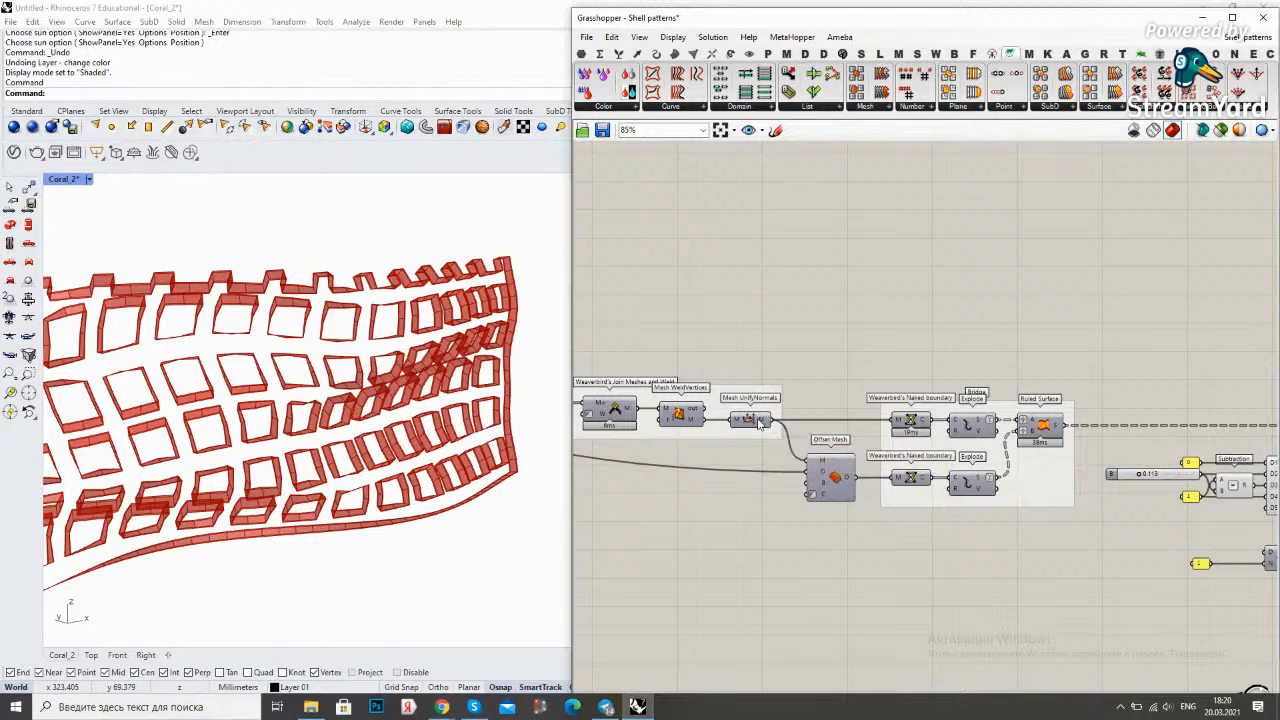
drag(775, 416, 1140, 405)
scroll(845, 395, down, 3)
scroll(840, 398, up, 2)
scroll(837, 400, down, 3)
scroll(990, 400, up, 2)
drag(1010, 410, 612, 403)
Connect the Offset Mesh output to the D3 input of the new Merge
click(688, 360)
right_drag(688, 360, 791, 310)
drag(703, 465, 948, 405)
Turn off the preview of the Simple Mesh component
click(963, 400)
click(932, 440)
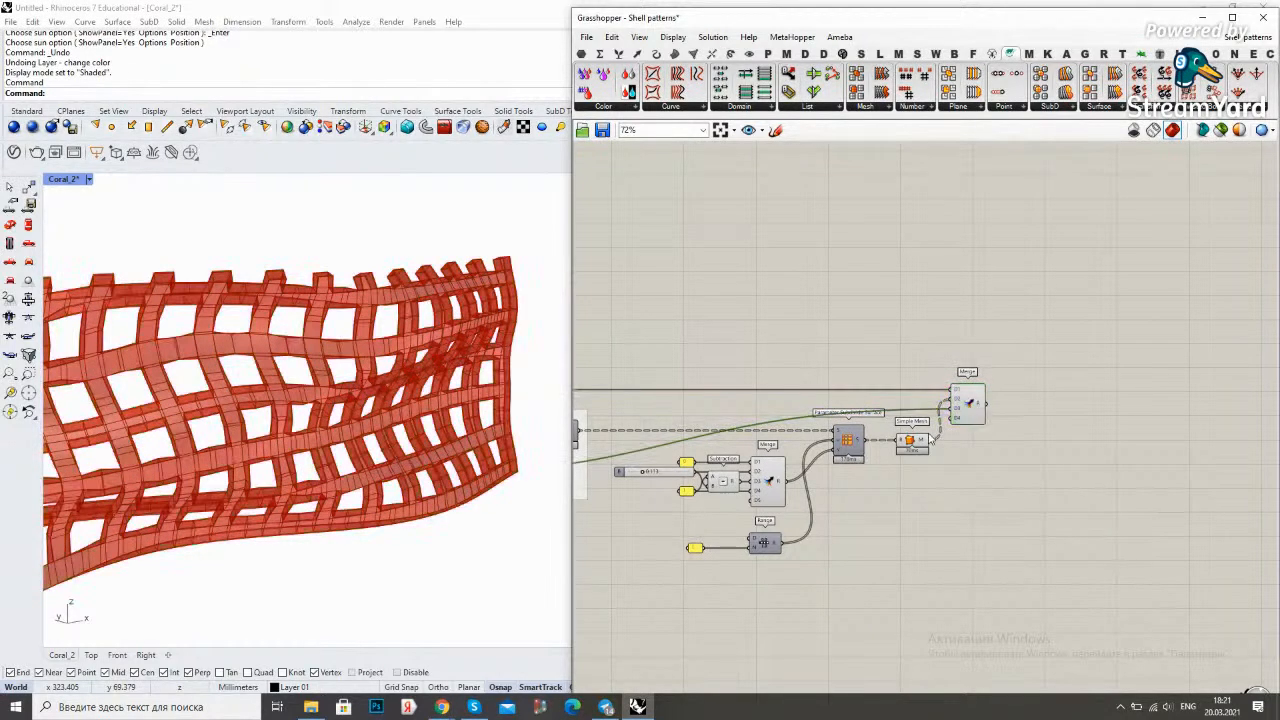
middle_click(970, 456)
click(905, 438)
middle_click(924, 484)
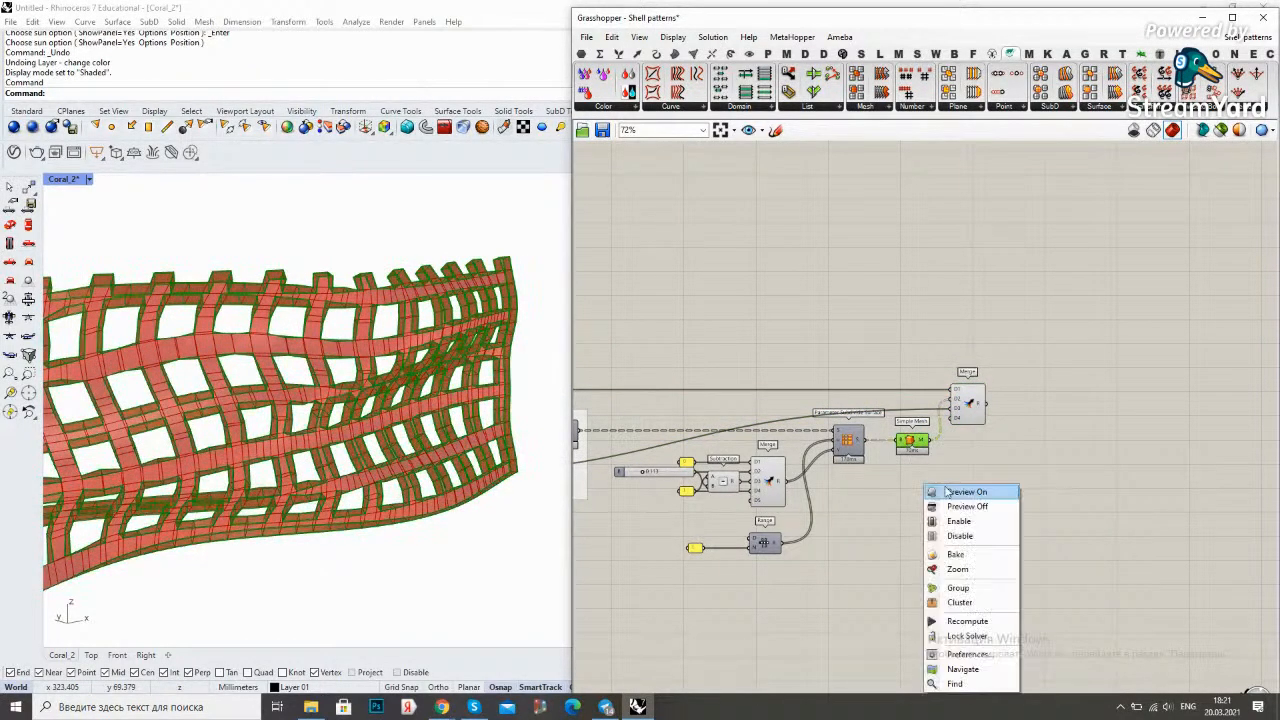
click(946, 505)
click(991, 480)
Flatten the R output of the Merge that collects the three meshes
right_drag(991, 480, 939, 509)
scroll(936, 465, up, 4)
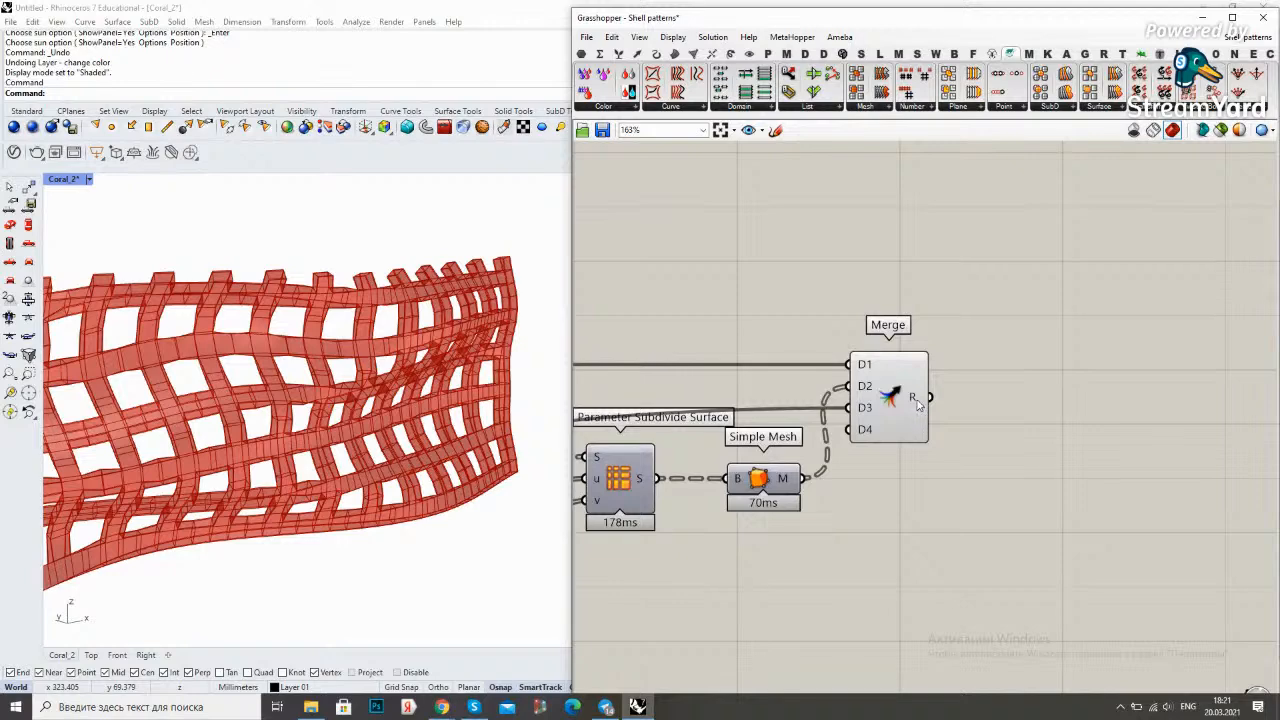
right_click(920, 400)
click(945, 445)
scroll(1000, 420, down, 5)
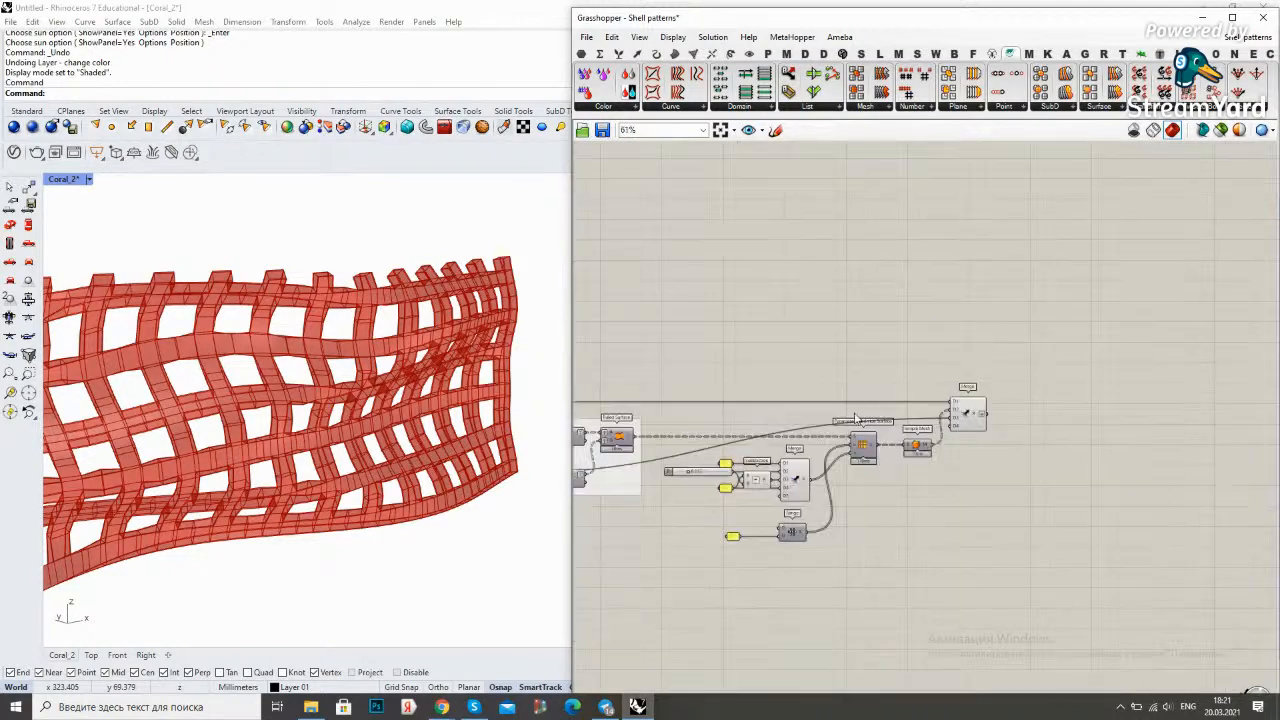
Add Weaverbird's Join Meshes and Weld beside the final Merge and feed its M+ input from the flattened result
scroll(1035, 428, up, 3)
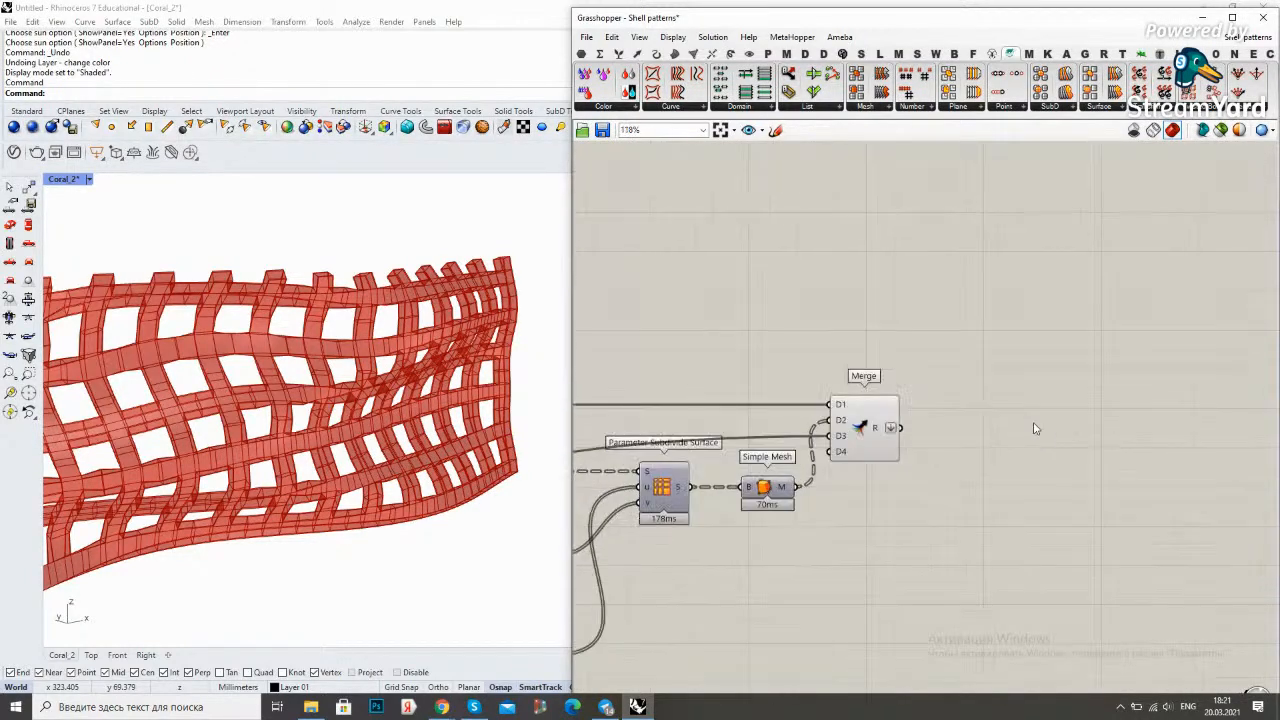
double_click(1012, 420)
text(weld)
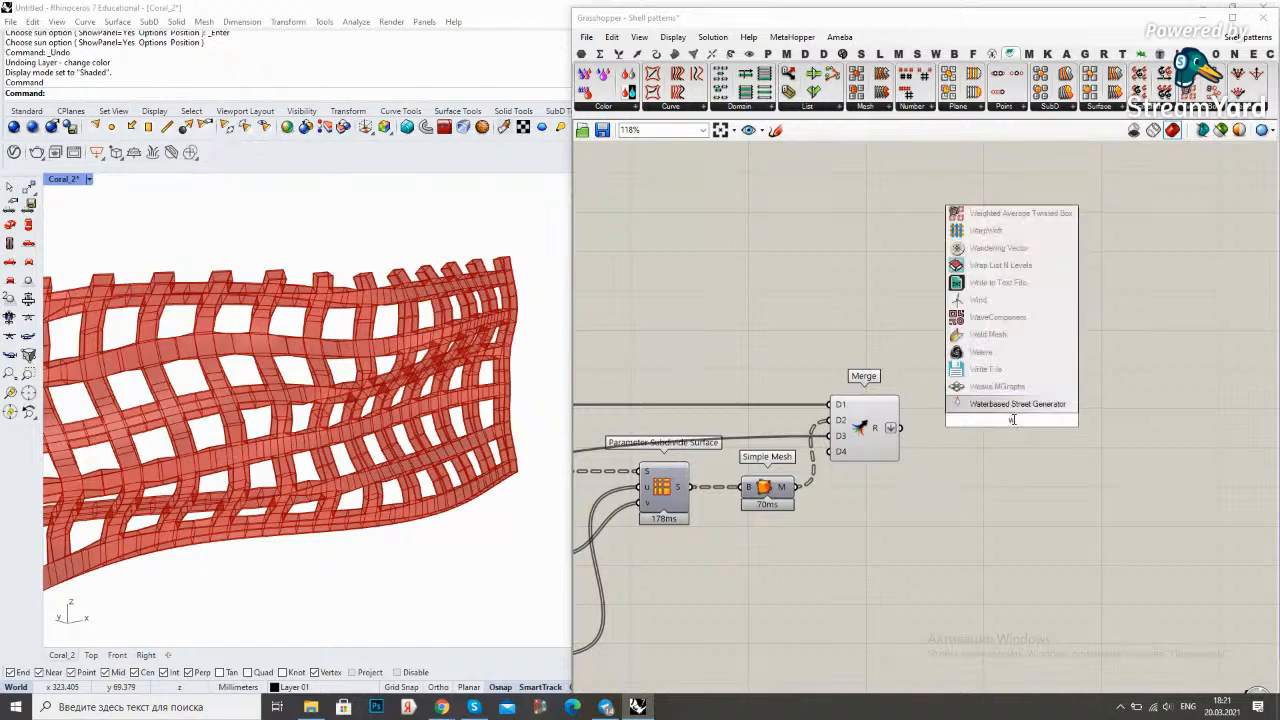
click(1020, 368)
scroll(936, 442, up, 2)
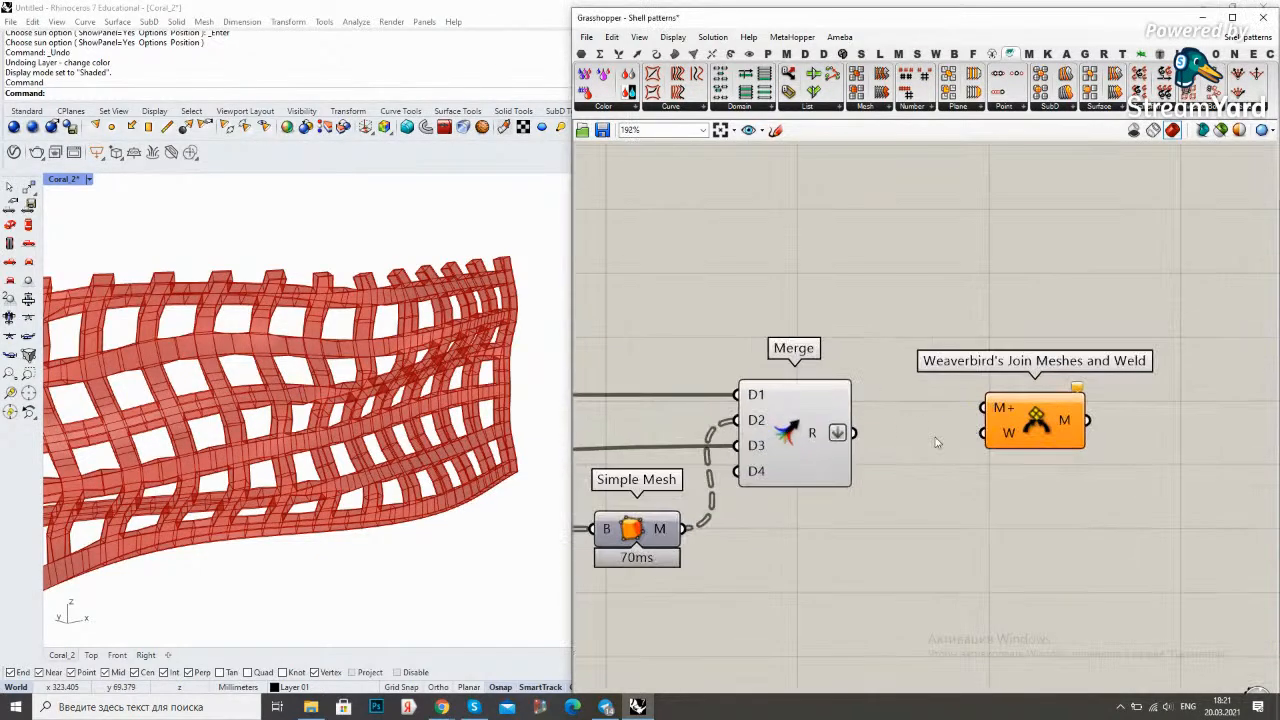
drag(1033, 411, 974, 436)
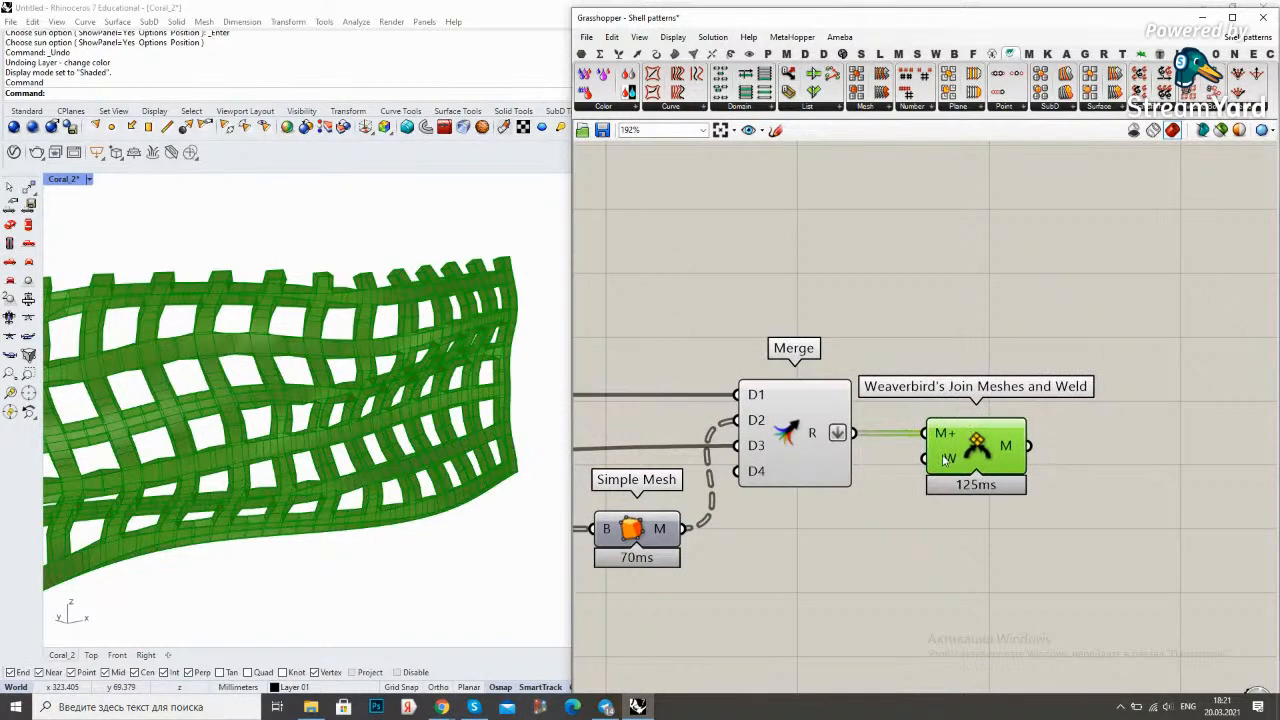
Invert the W input of Weaverbird's Join Meshes and Weld and feed its M output into a new Mesh WeldVertices component
right_click(946, 459)
click(1014, 568)
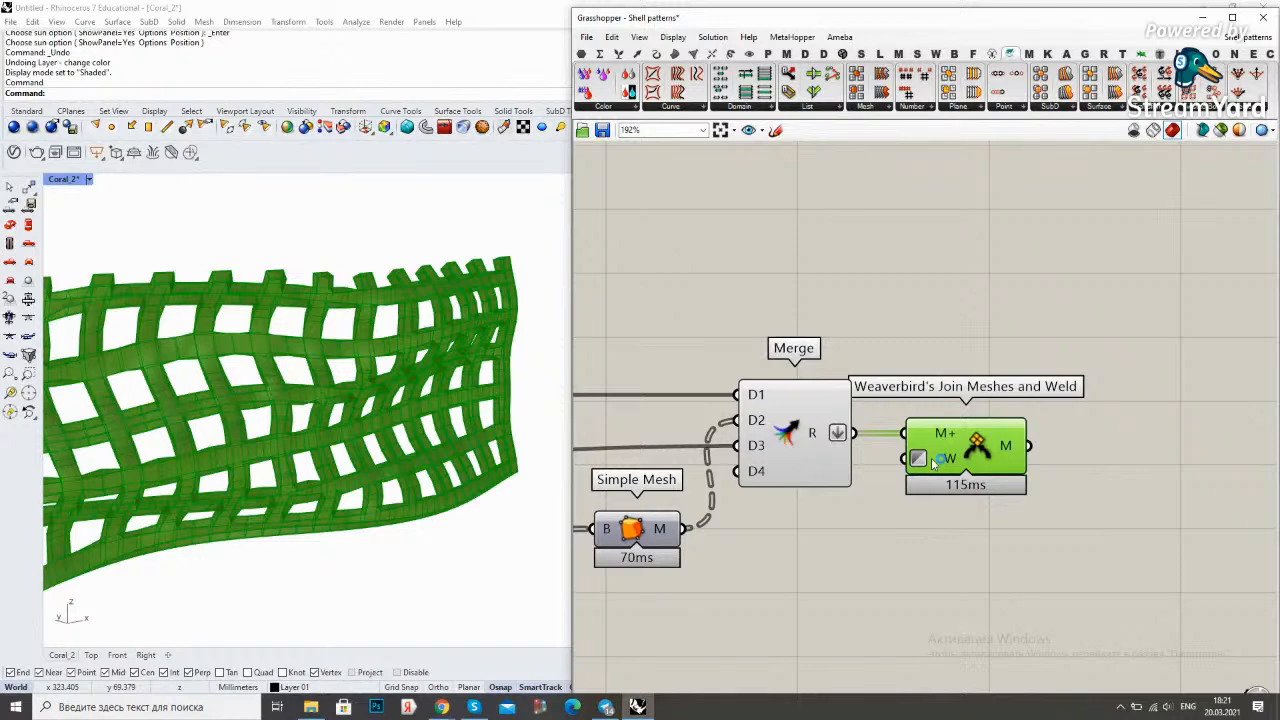
right_drag(1065, 432, 958, 439)
double_click(1005, 430)
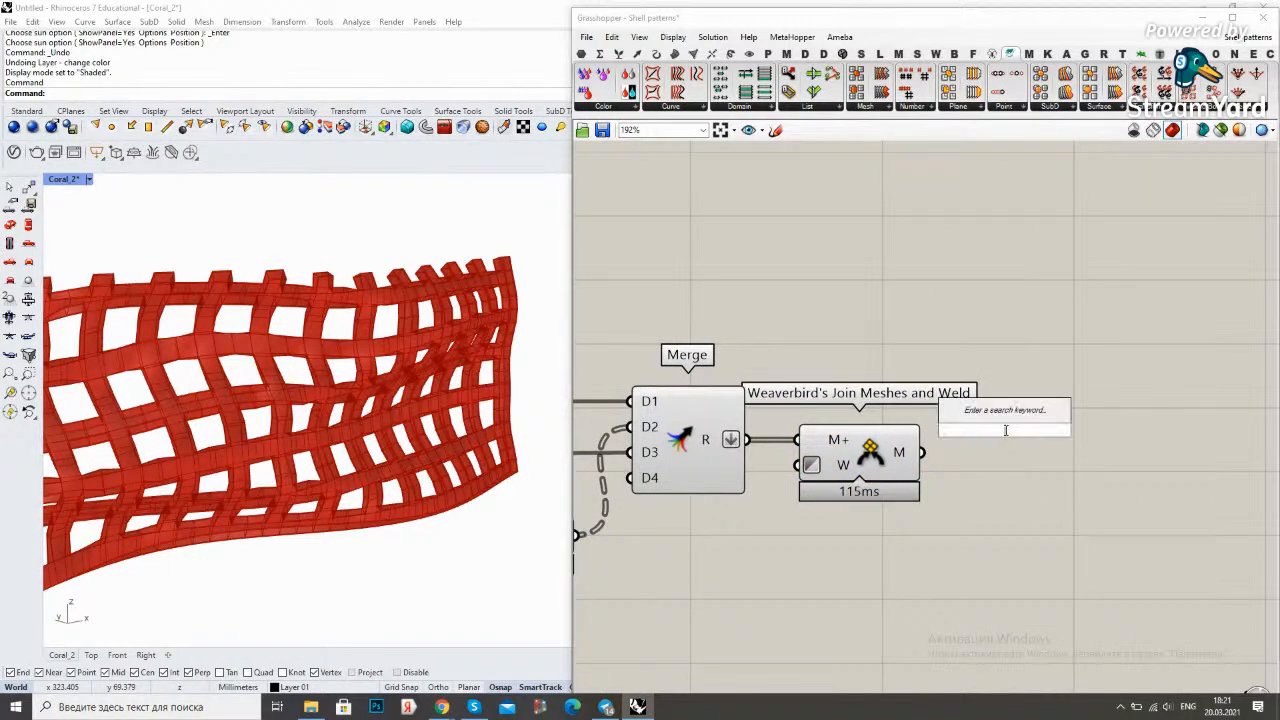
text(weld)
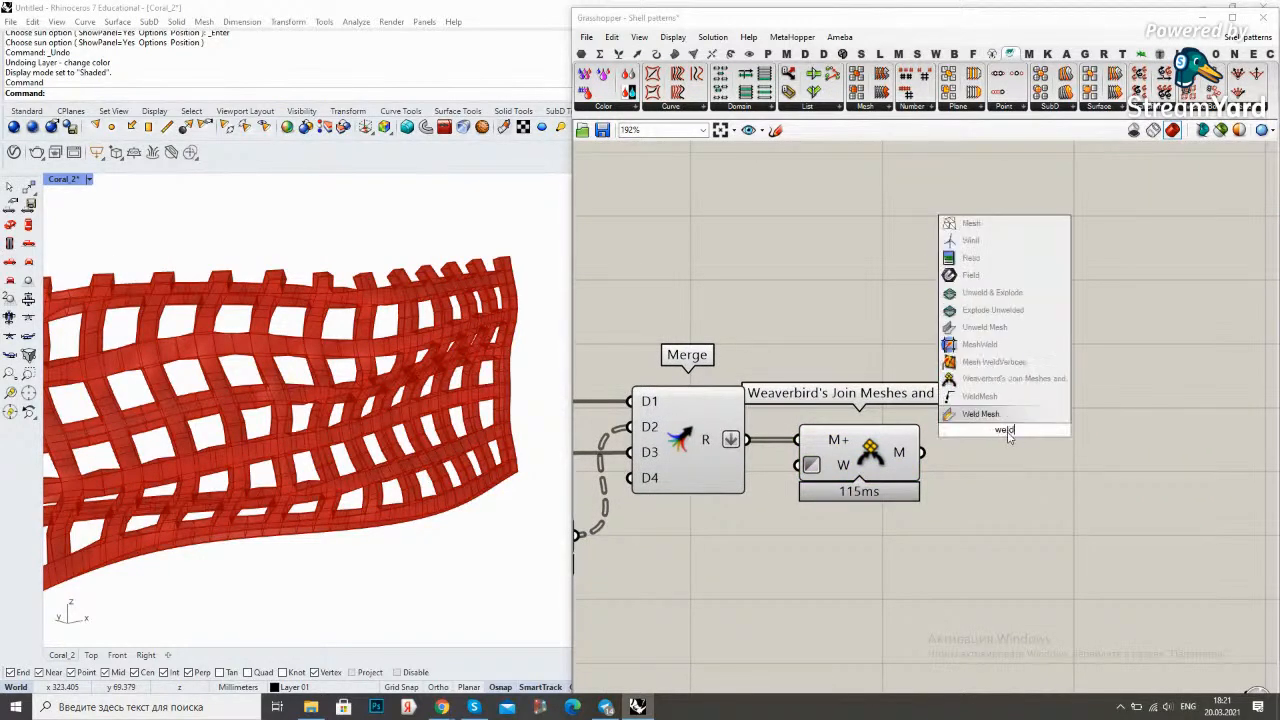
click(975, 362)
drag(921, 453, 1007, 465)
Turn off the preview of the final Merge and Weaverbird's Join Meshes and Weld components
drag(896, 544, 681, 357)
right_click(733, 306)
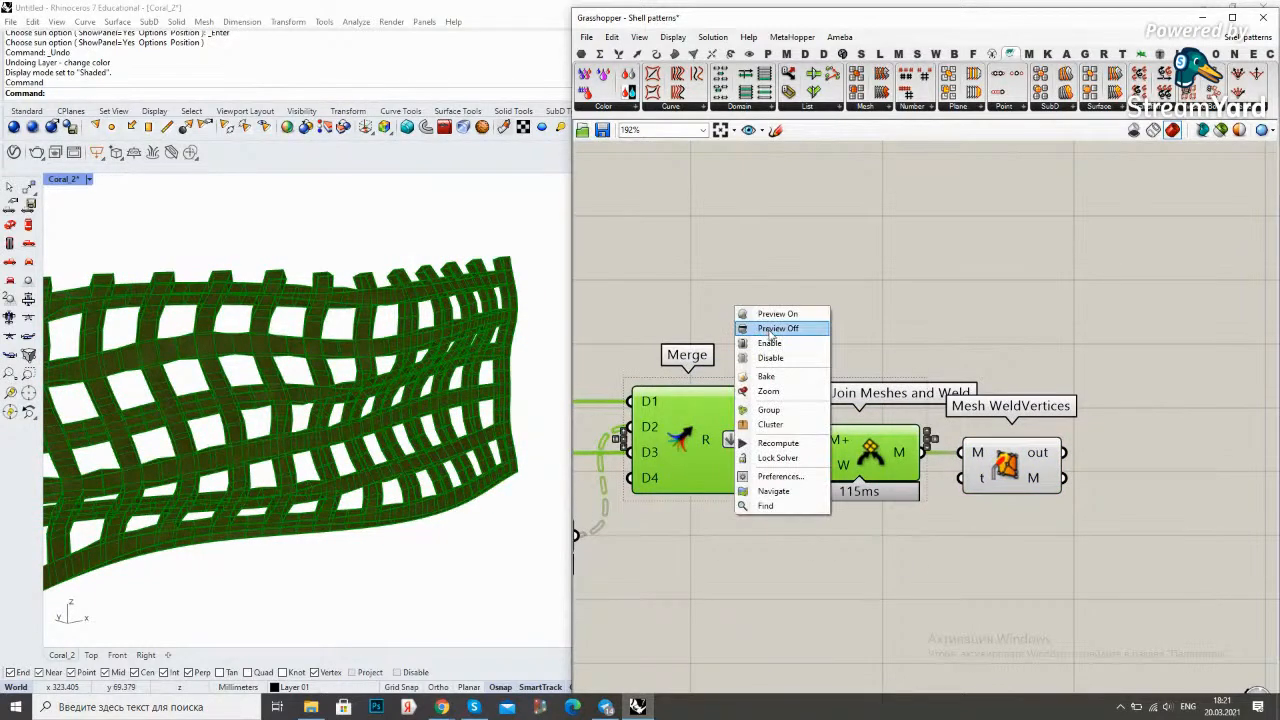
click(767, 330)
Add a Mesh UnifyNormals component beside Mesh WeldVertices and feed it from the welded M output
right_drag(988, 346, 943, 386)
scroll(1028, 334, down, 4)
scroll(975, 408, up, 3)
double_click(1041, 383)
text(mesh unify)
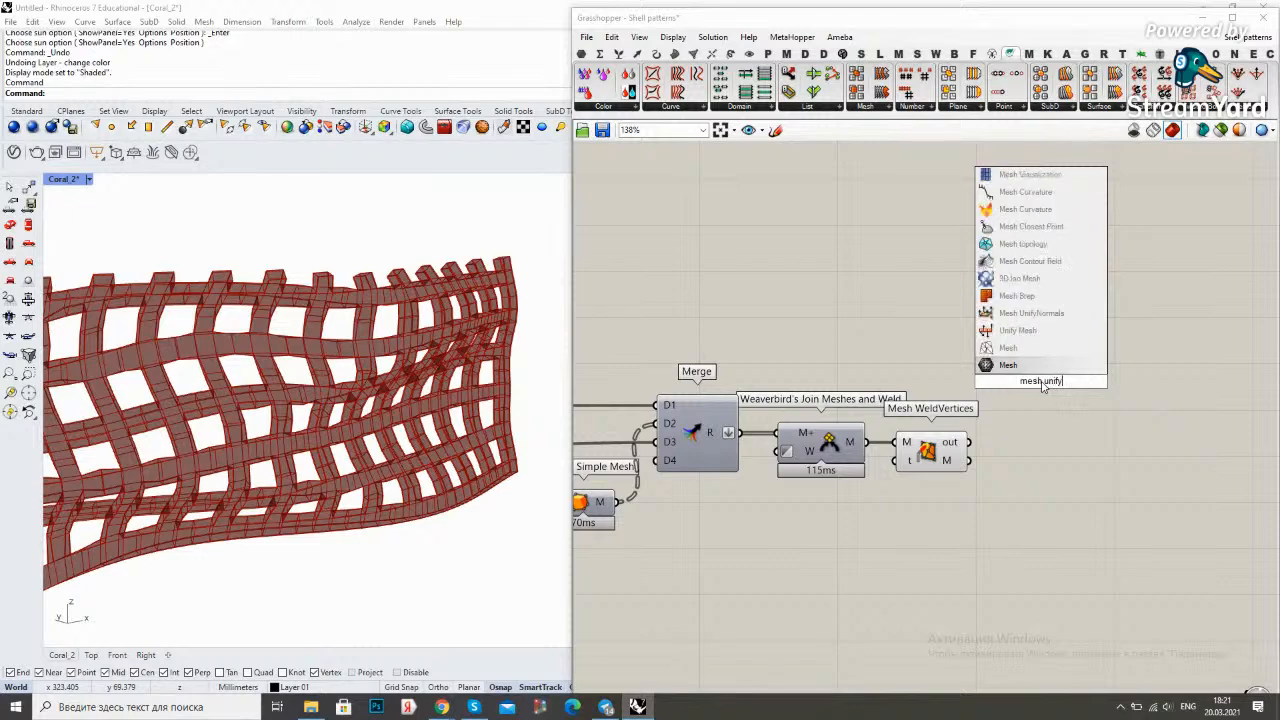
click(1040, 313)
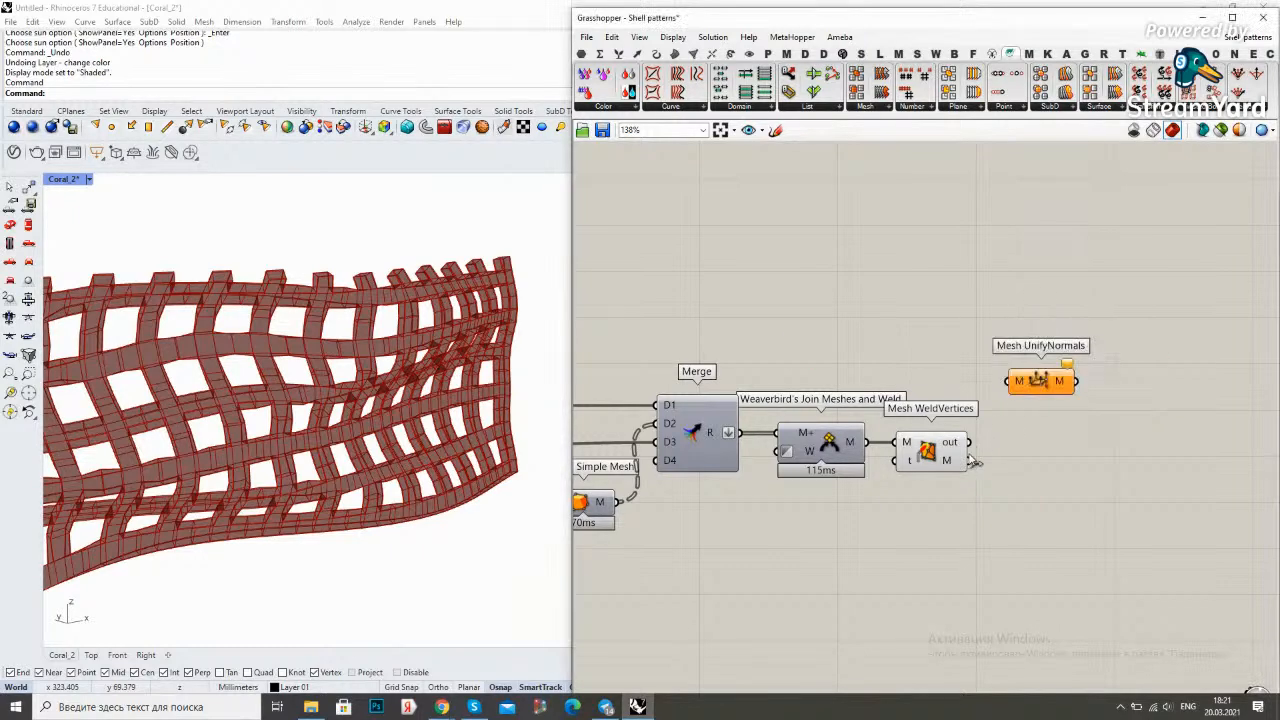
drag(1008, 384, 1010, 381)
drag(1040, 382, 1026, 460)
Turn off the preview of the Mesh WeldVertices component
click(958, 451)
right_click(956, 366)
click(998, 387)
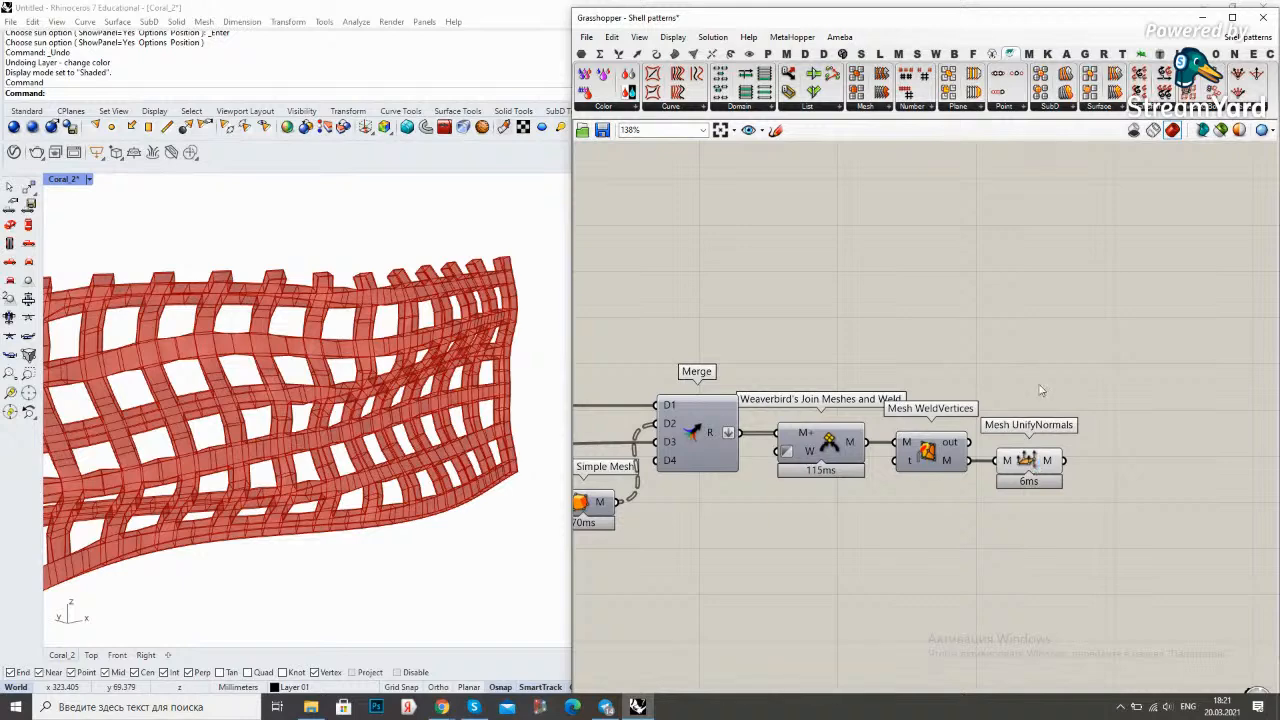
Add a SubD from Mesh component and connect the Mesh UnifyNormals output to its M input
right_drag(1097, 368, 1034, 360)
double_click(1033, 357)
text(subd)
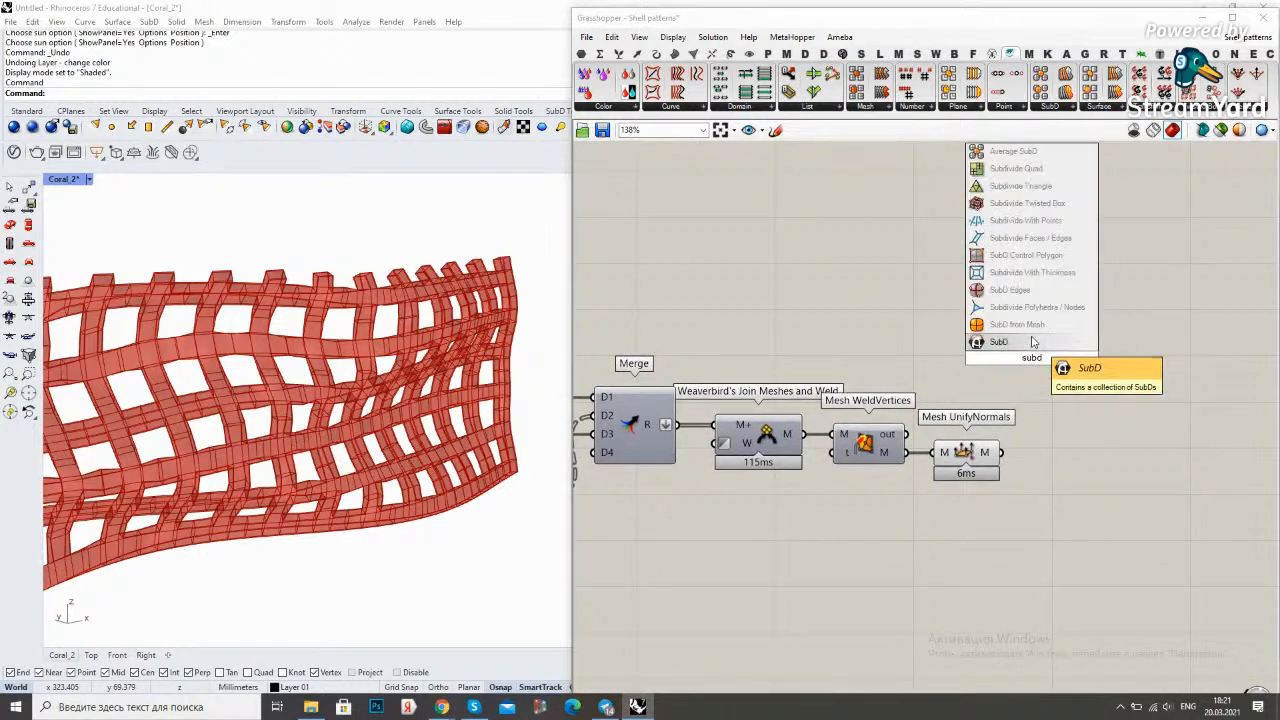
key(Return)
drag(1010, 360, 1057, 457)
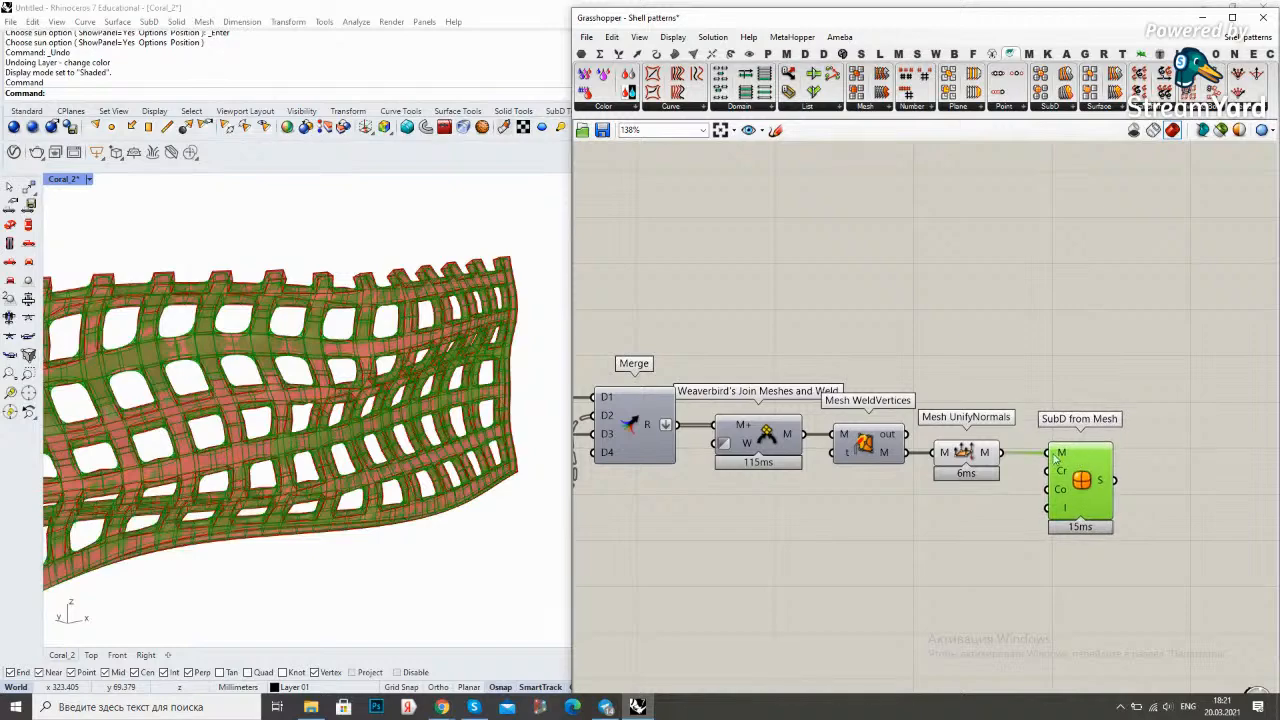
Turn off the preview of the final Mesh UnifyNormals and inspect the SubD shell's openings up close in the viewport
right_click(988, 393)
click(1012, 414)
right_drag(347, 420, 397, 388)
scroll(400, 350, up, 5)
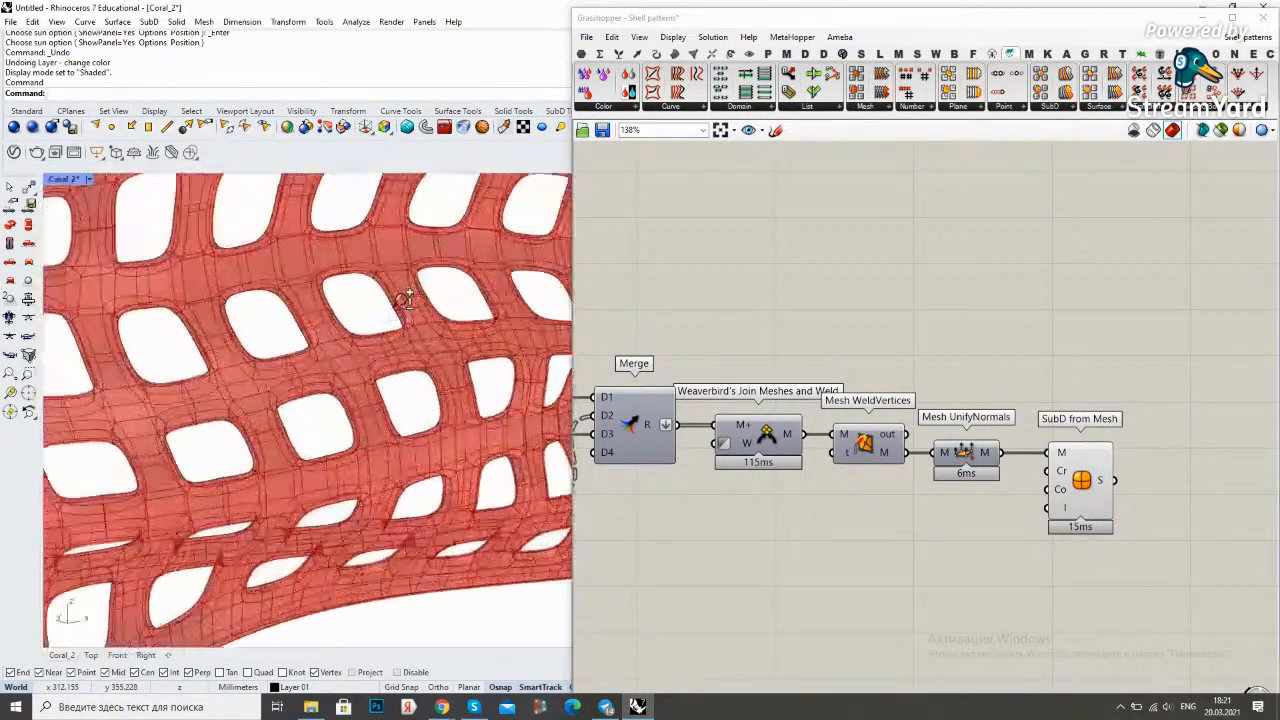
scroll(405, 300, up, 3)
scroll(380, 323, down, 3)
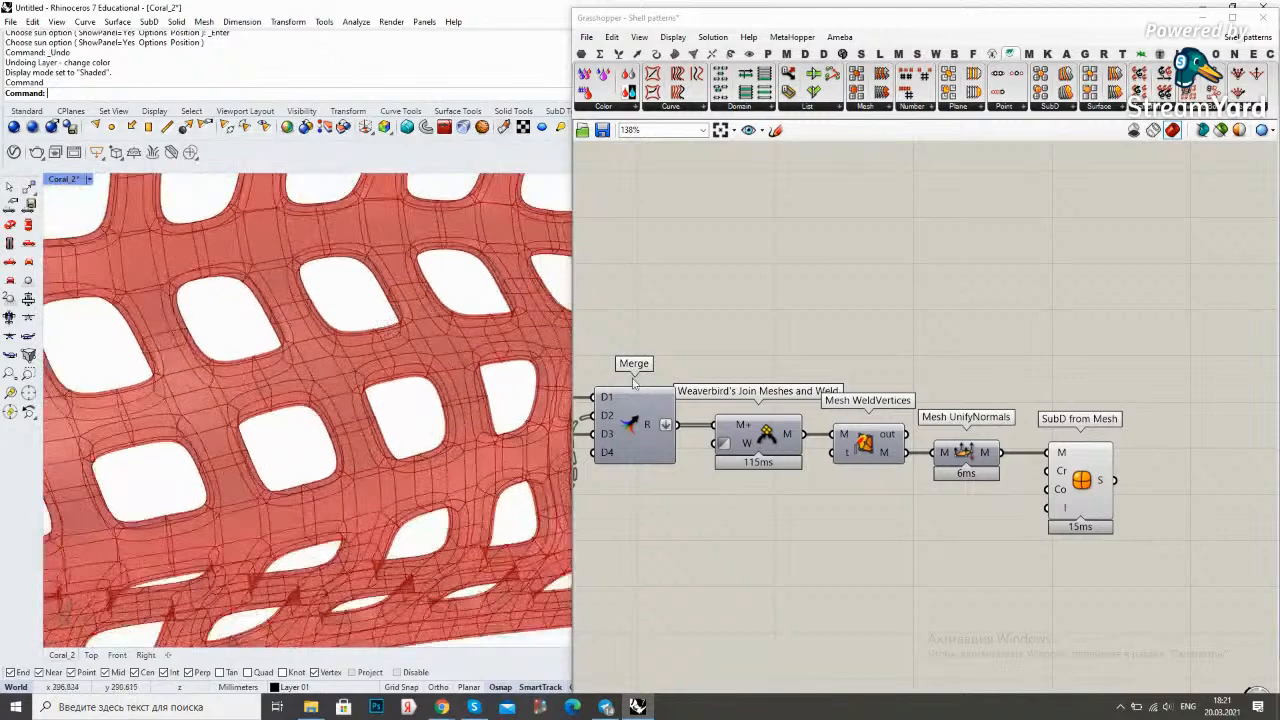
Add a Custom Preview component and connect the S output of SubD from Mesh to its G input
right_drag(1056, 362, 938, 357)
double_click(942, 357)
text(custom)
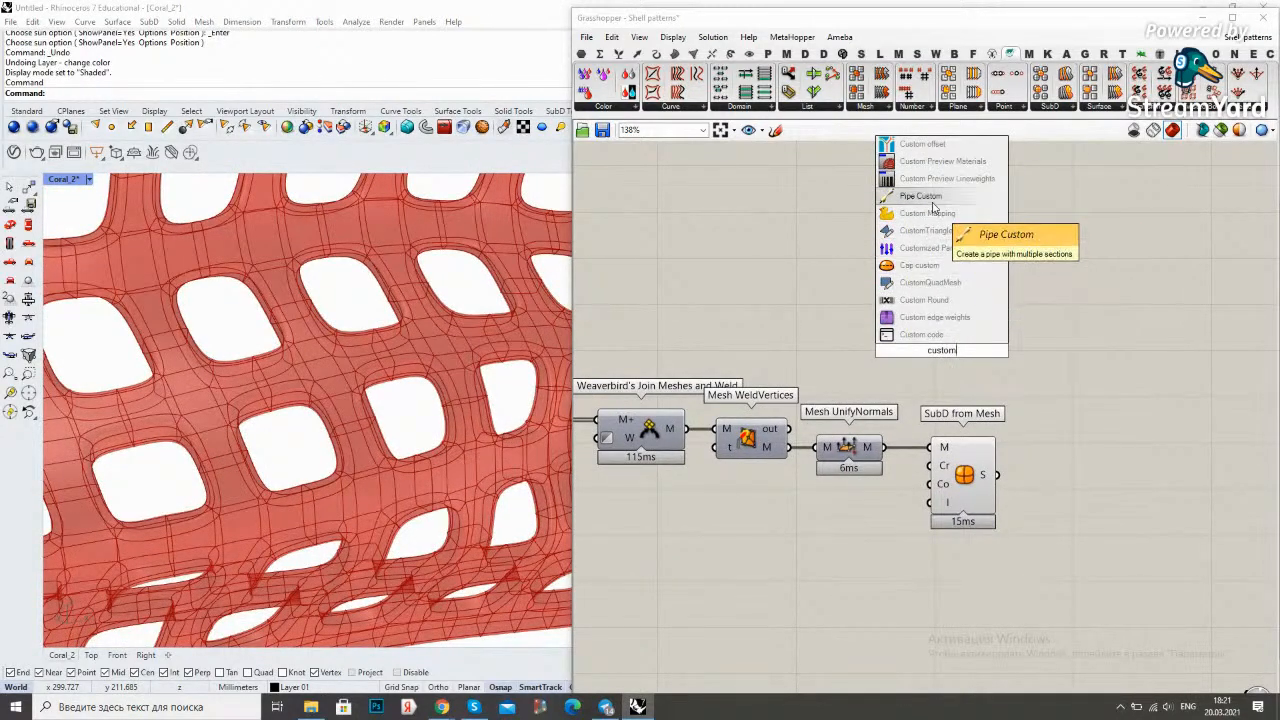
text( pre)
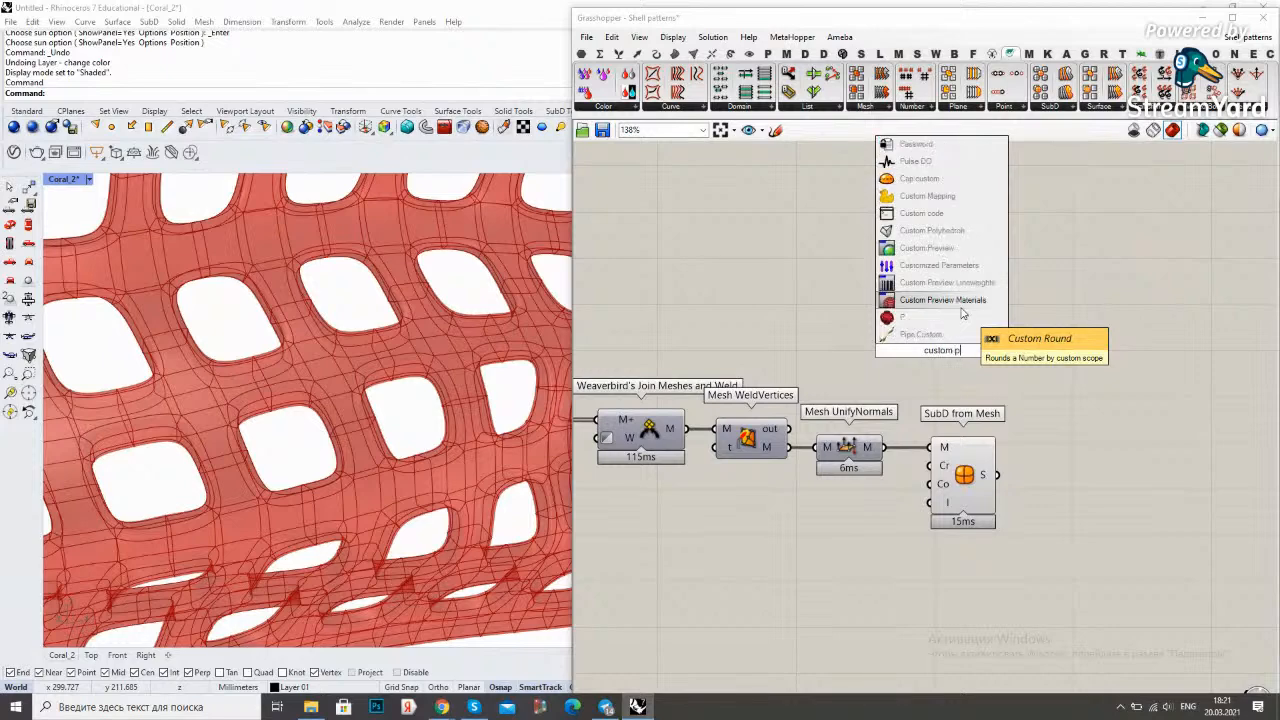
click(960, 305)
drag(990, 350, 1088, 481)
Turn off the preview of SubD from Mesh and inspect the custom-previewed shell from several distances in the viewport
drag(978, 458, 962, 476)
middle_click(998, 354)
click(1035, 376)
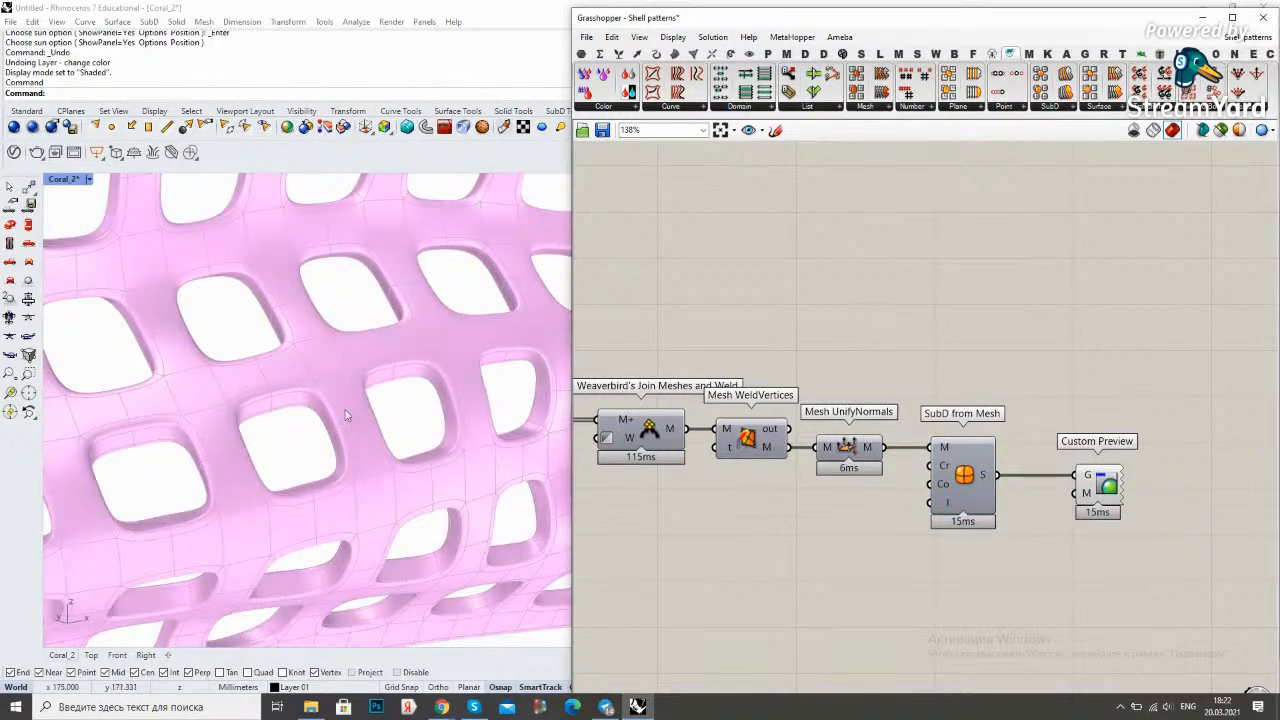
scroll(343, 425, down, 8)
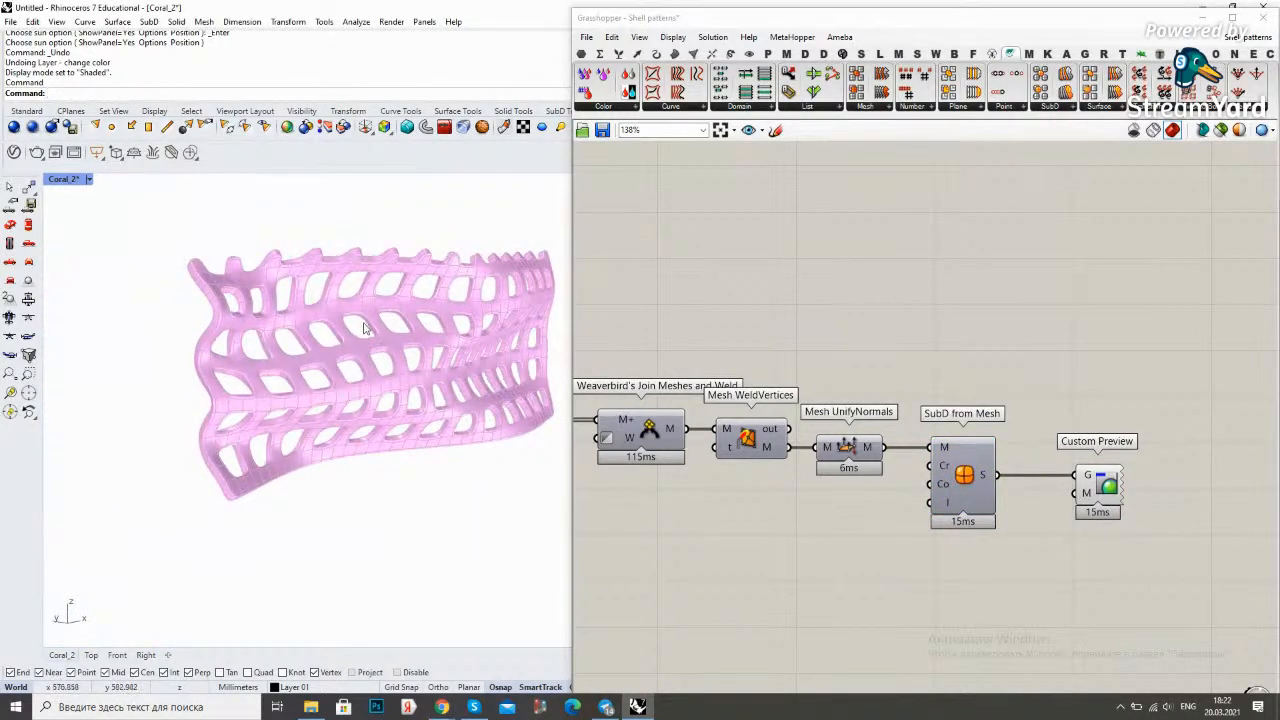
scroll(365, 330, up, 10)
right_drag(398, 307, 392, 310)
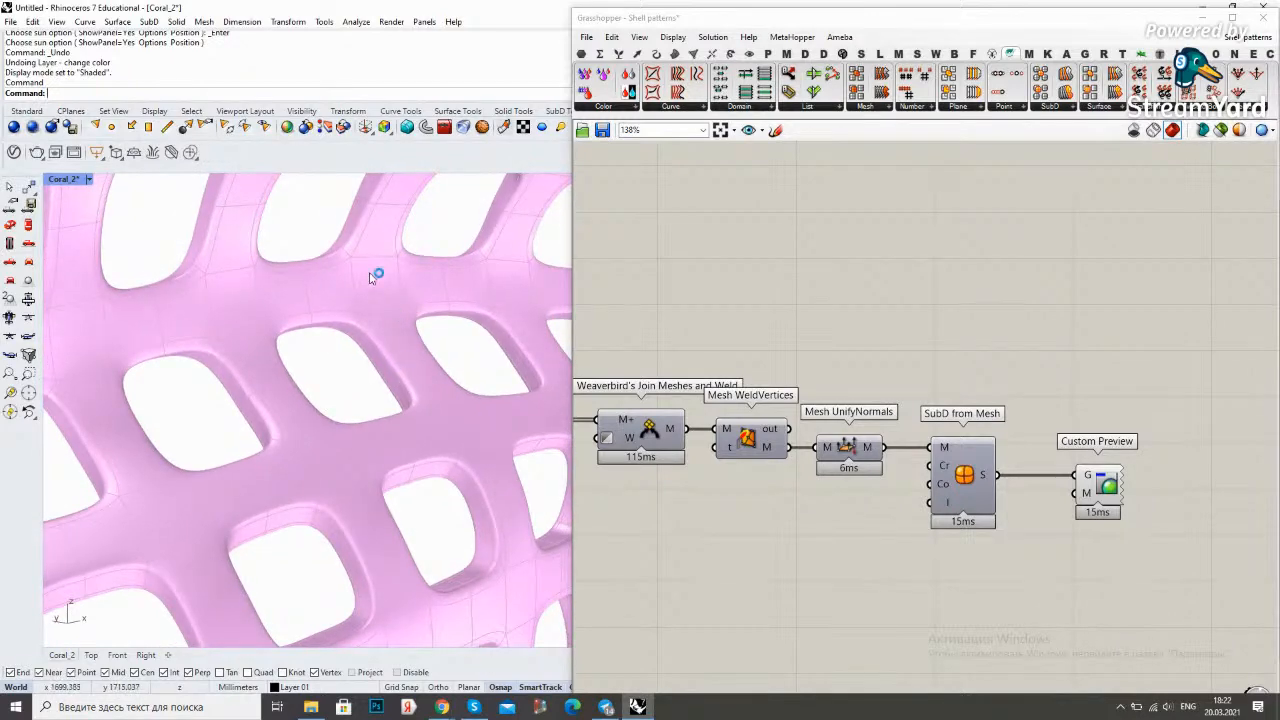
Try a value of 0.499 on slider B, which feeds the Subtraction and the subdivision parameter Merge
scroll(1002, 385, down, 4)
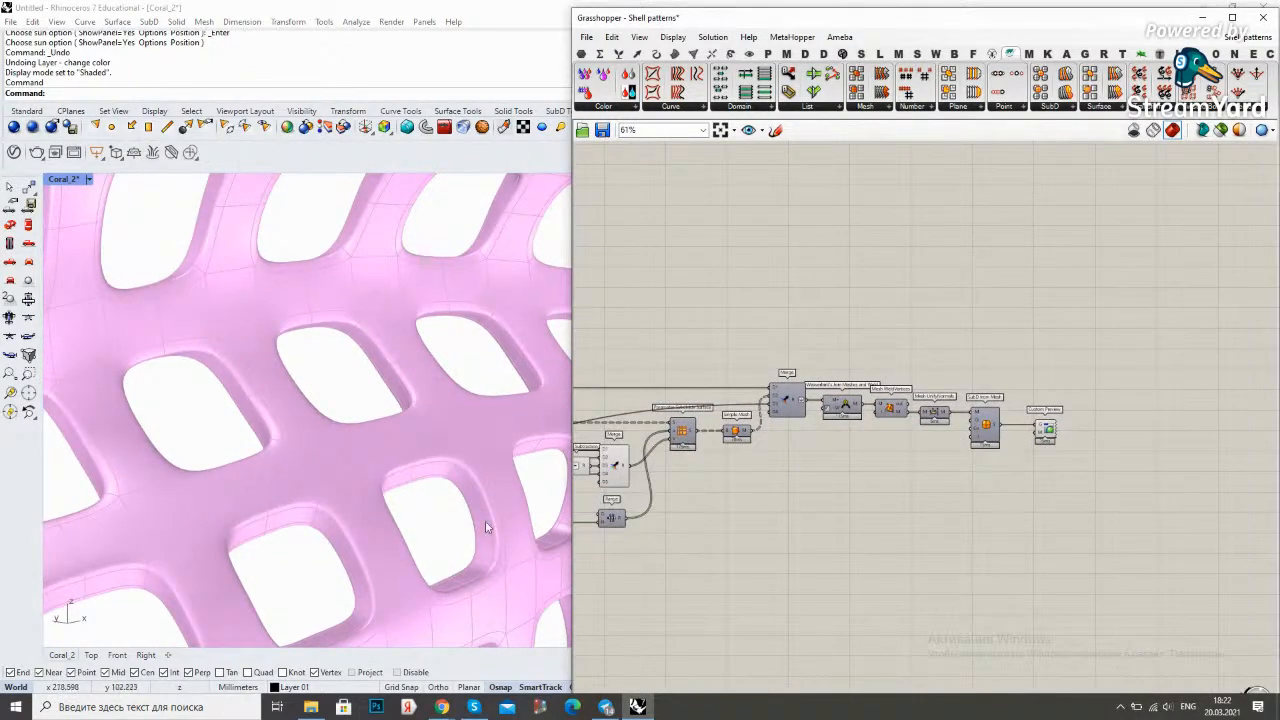
scroll(690, 390, up, 6)
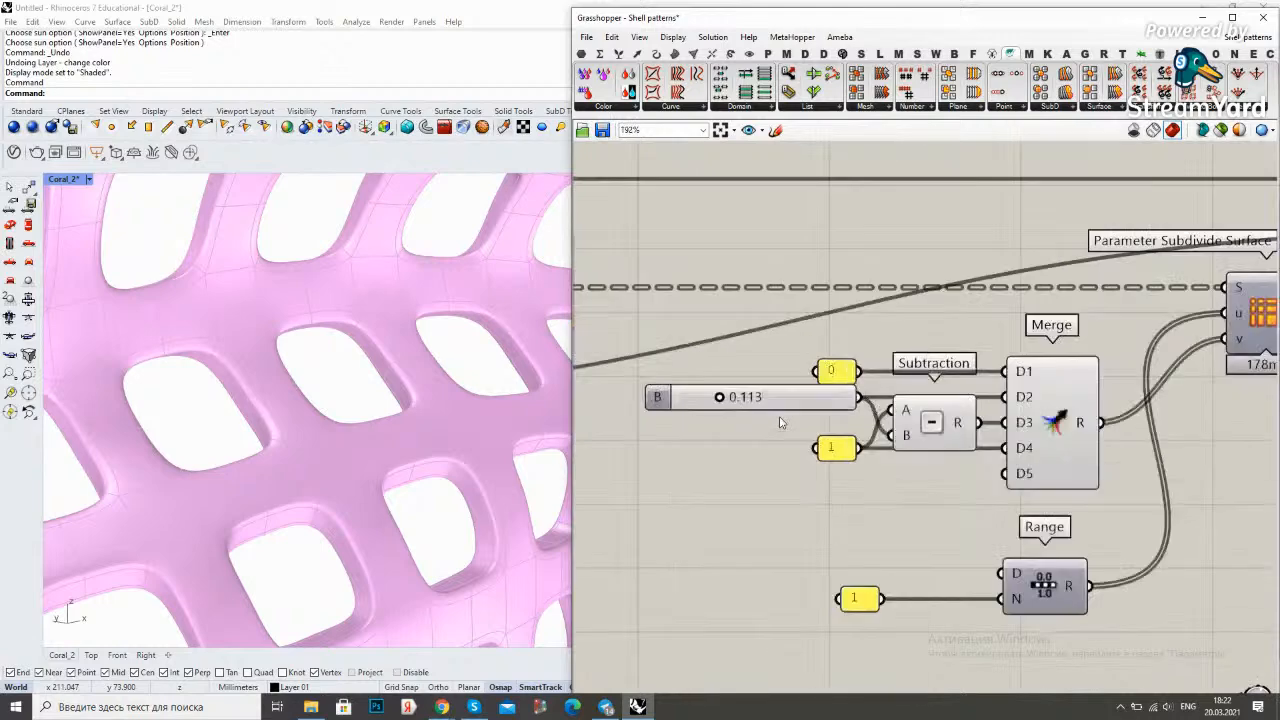
double_click(681, 387)
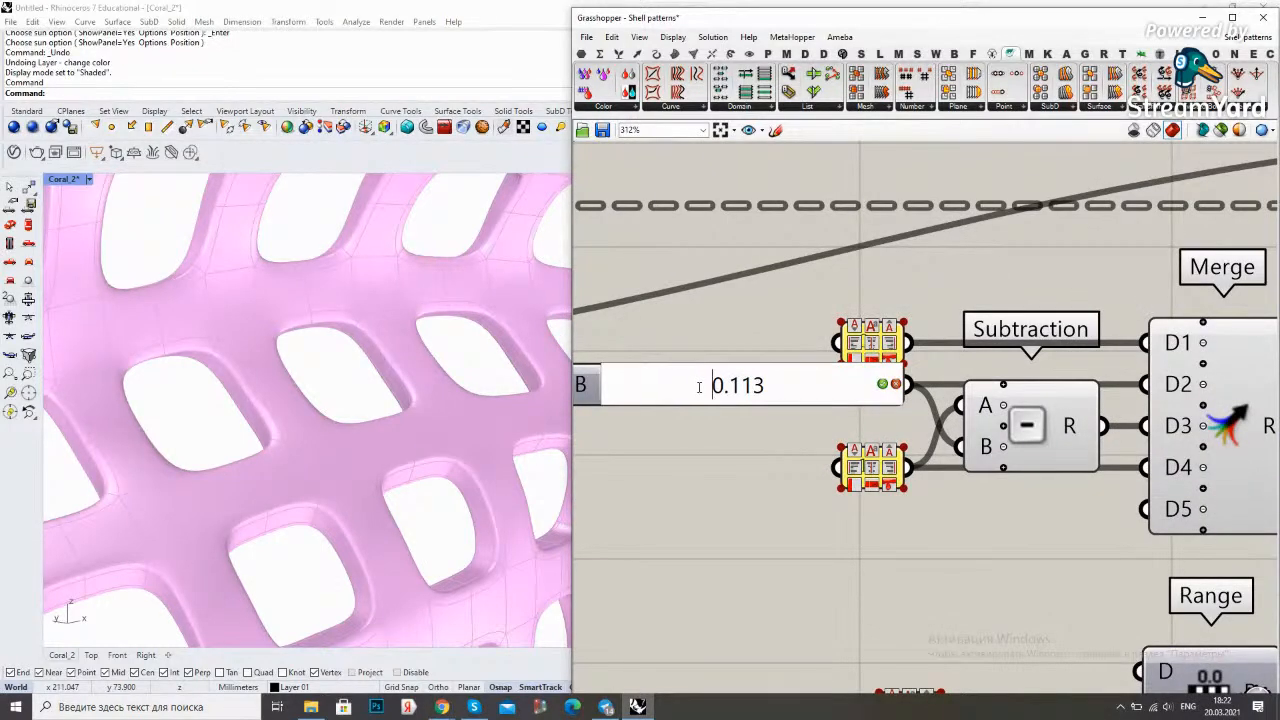
click(674, 405)
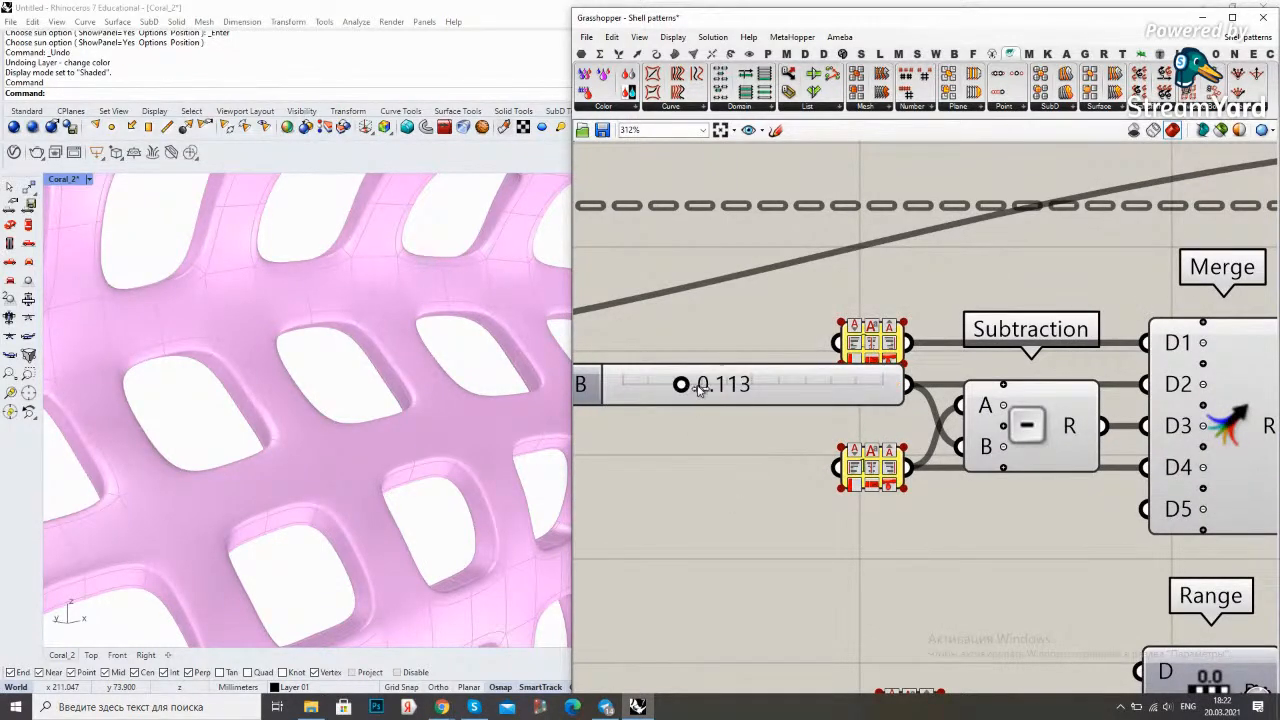
drag(724, 388, 913, 410)
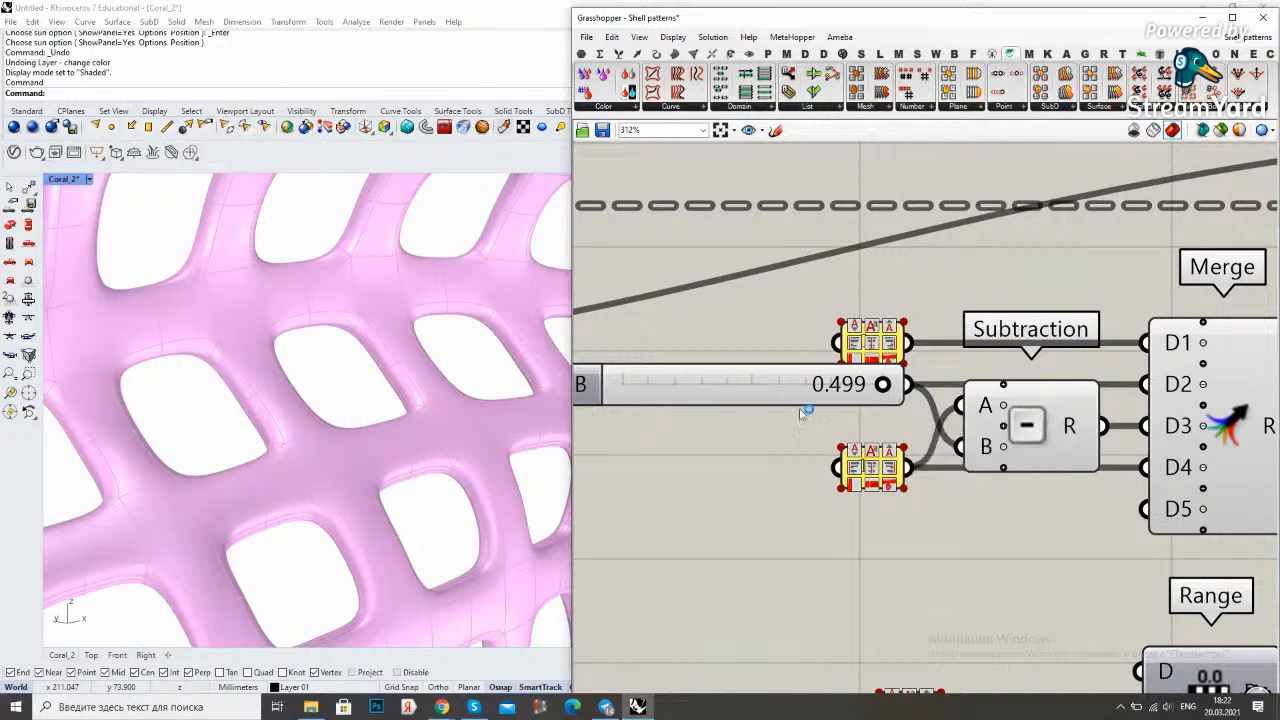
Set slider B, which controls the subdivision of the bridging surfaces, to 0.198
scroll(806, 408, down, 5)
scroll(893, 386, up, 4)
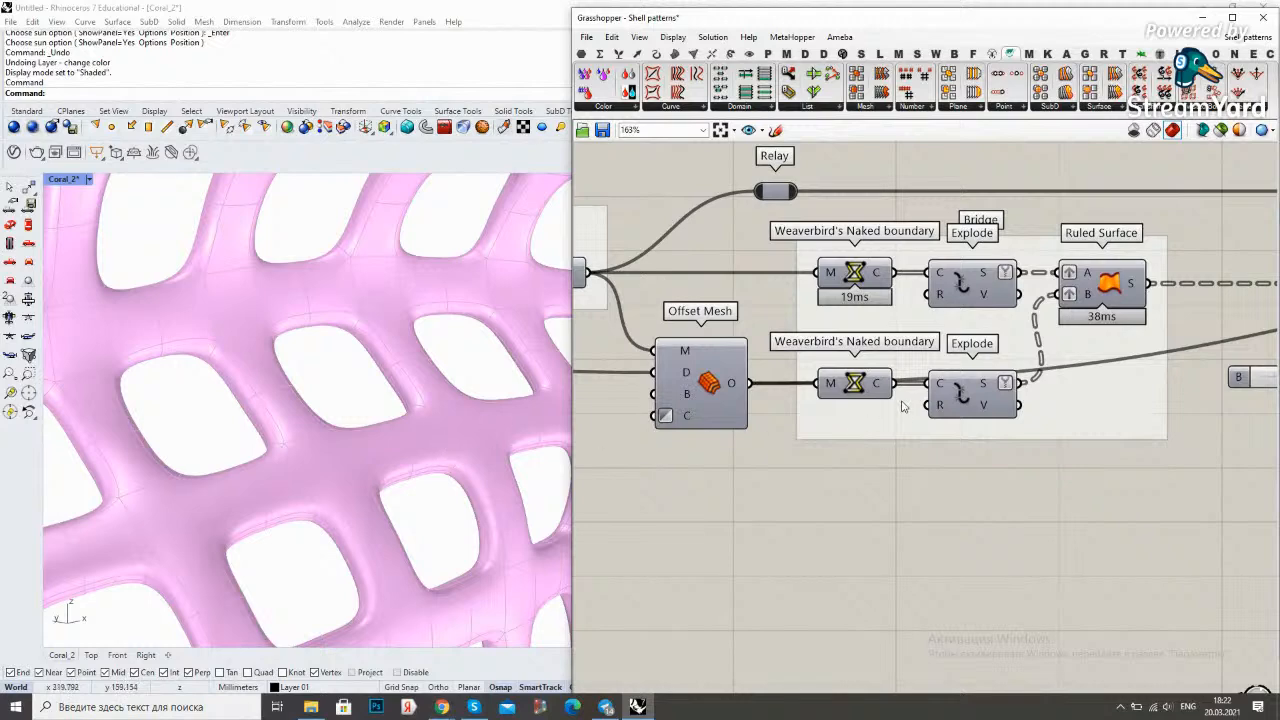
right_drag(840, 394, 806, 478)
scroll(736, 414, down, 5)
scroll(930, 463, up, 4)
scroll(812, 478, up, 3)
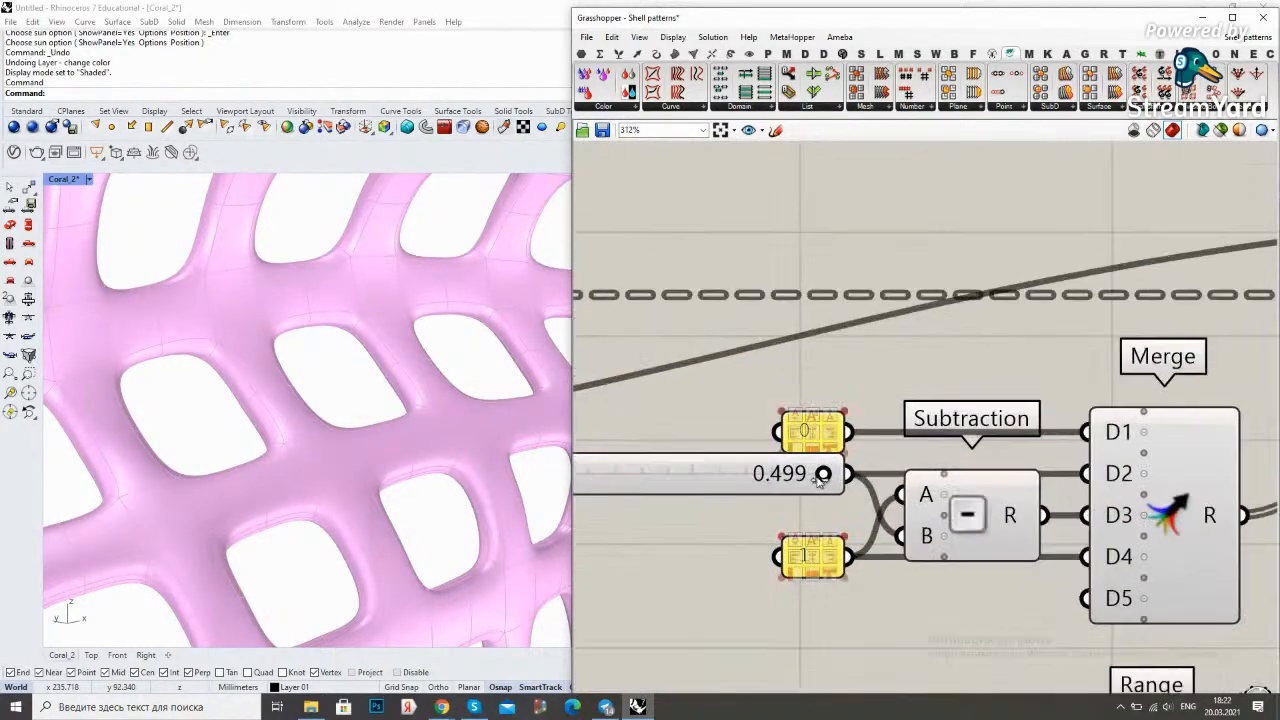
drag(702, 489, 656, 487)
double_click(656, 487)
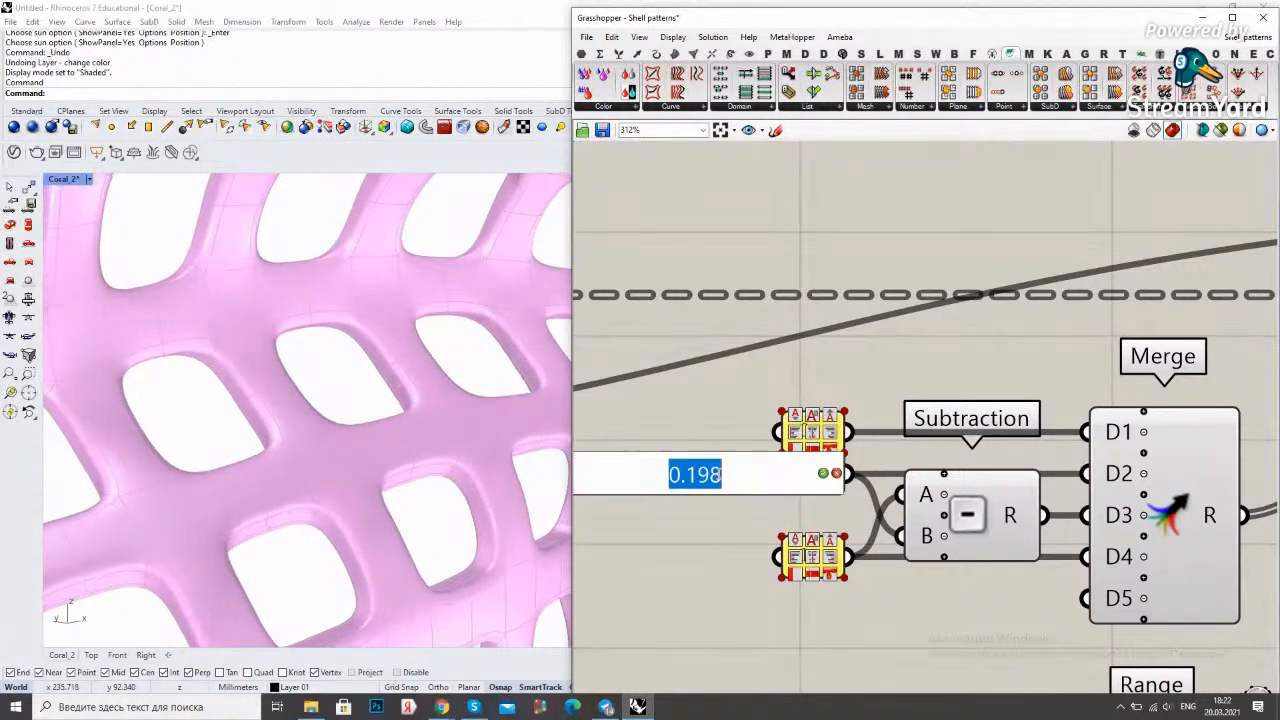
click(750, 411)
Review the definition upstream from the bridging group through Offset Mesh to the Split Tree and Cull Pattern components
scroll(729, 410, down, 7)
right_drag(729, 410, 1020, 414)
scroll(900, 400, up, 3)
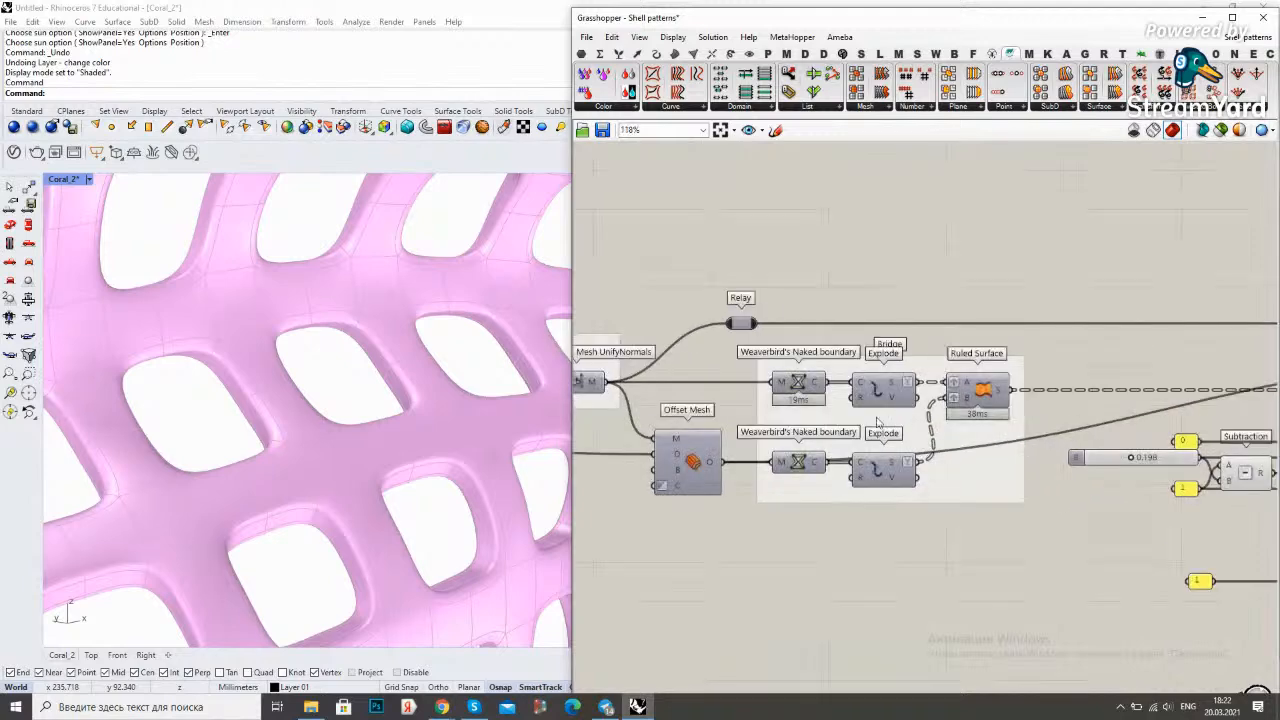
right_drag(878, 423, 940, 412)
scroll(940, 421, down, 3)
right_drag(862, 409, 1040, 400)
right_drag(768, 402, 825, 405)
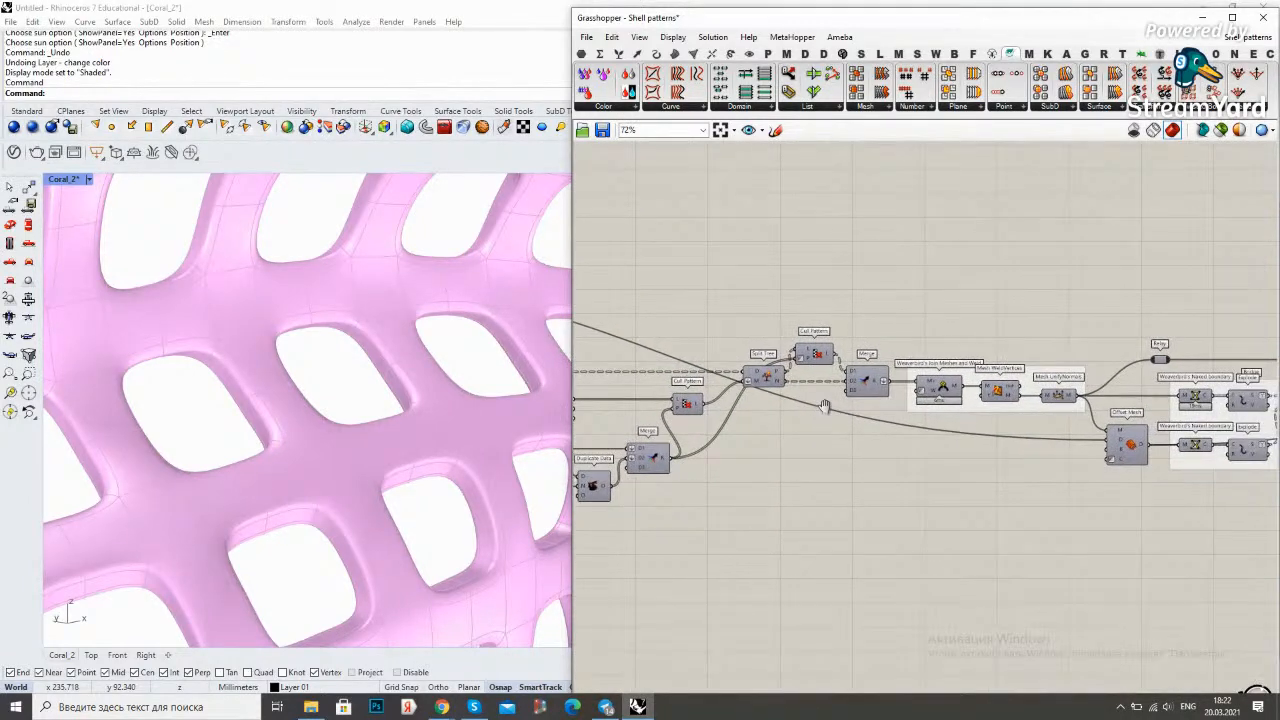
click(765, 378)
click(801, 322)
Move the components downstream of the culled-surface Merge farther along the canvas to make room after that Merge
scroll(879, 390, down, 5)
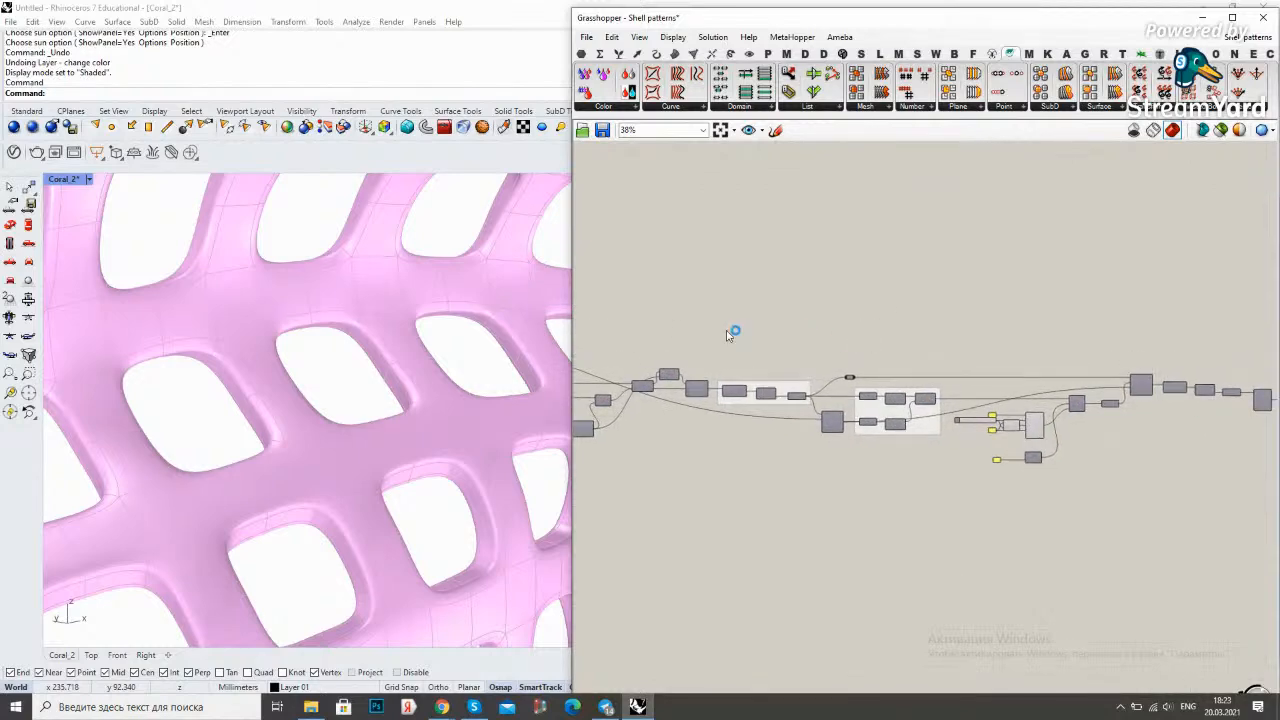
scroll(726, 330, down, 2)
drag(720, 322, 1055, 419)
drag(949, 401, 1045, 400)
click(751, 363)
Inspect the geometry of the Mesh UnifyNormals before Offset Mesh and of the culled-surface Merge with only selected components previewed
scroll(657, 394, up, 6)
scroll(656, 394, up, 5)
click(697, 350)
scroll(650, 434, down, 5)
scroll(914, 419, up, 4)
right_drag(1144, 423, 913, 412)
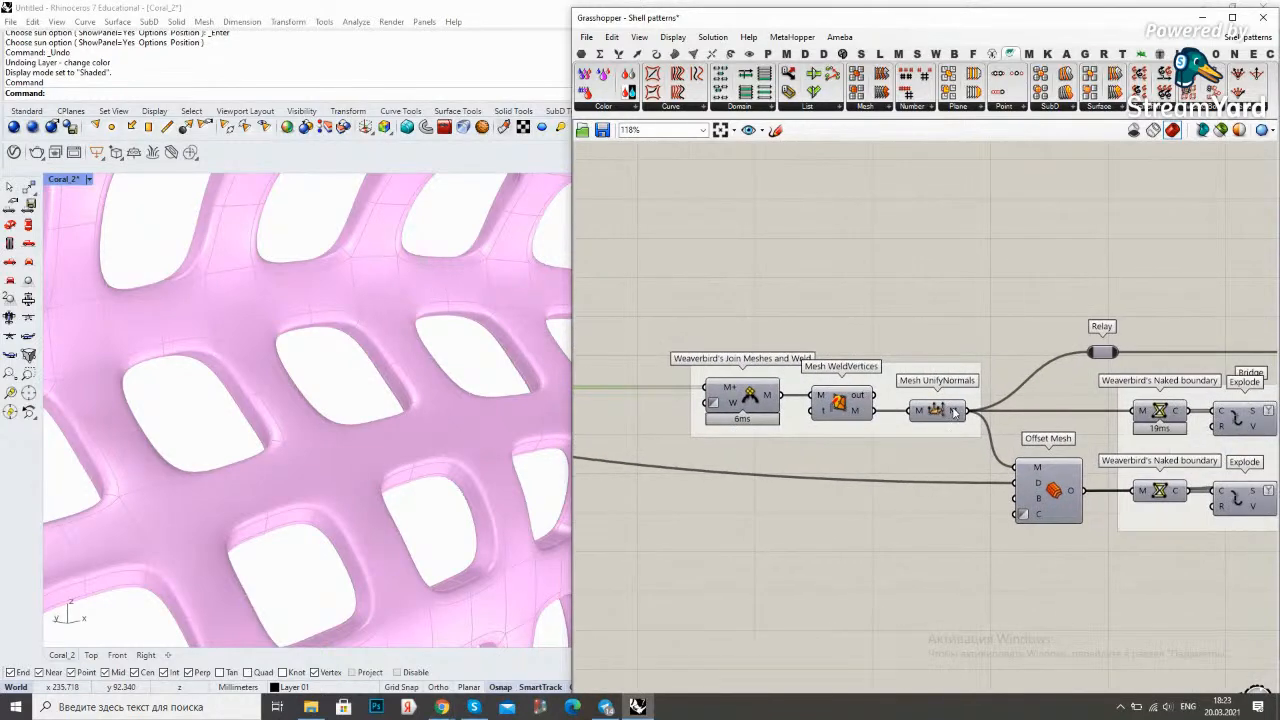
click(935, 412)
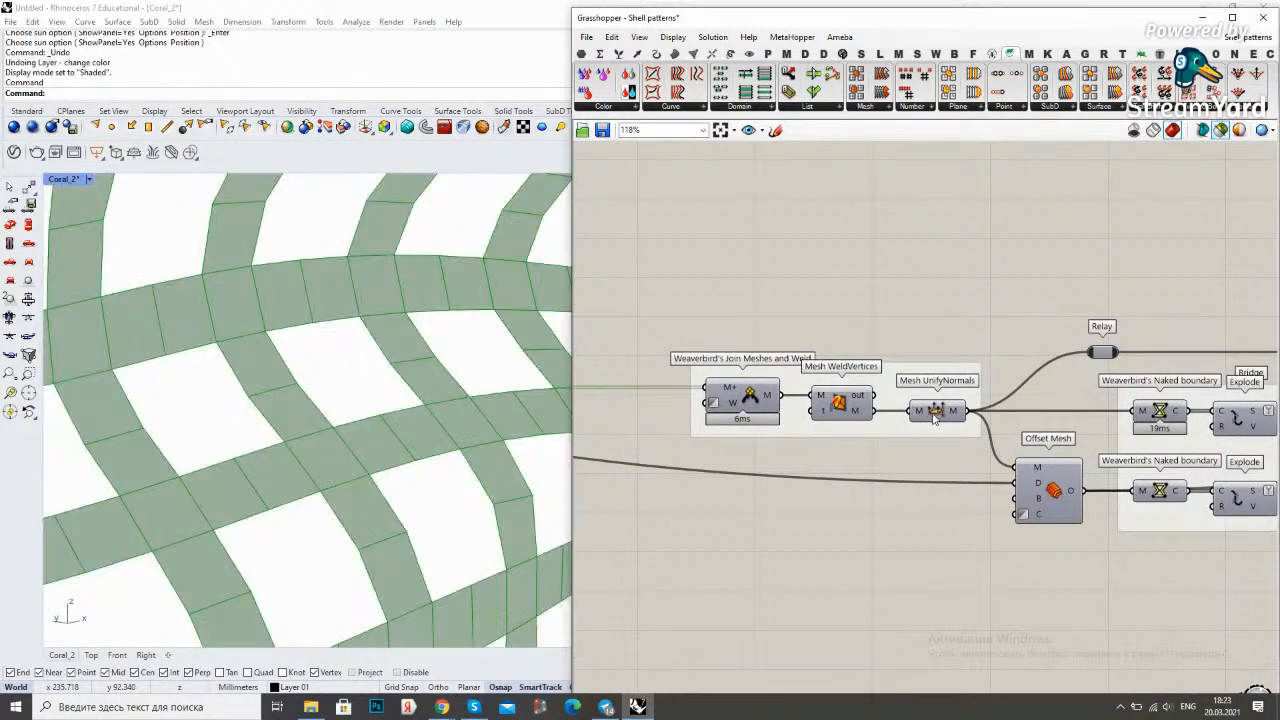
scroll(883, 387, down, 3)
right_drag(775, 370, 1049, 360)
scroll(786, 378, up, 3)
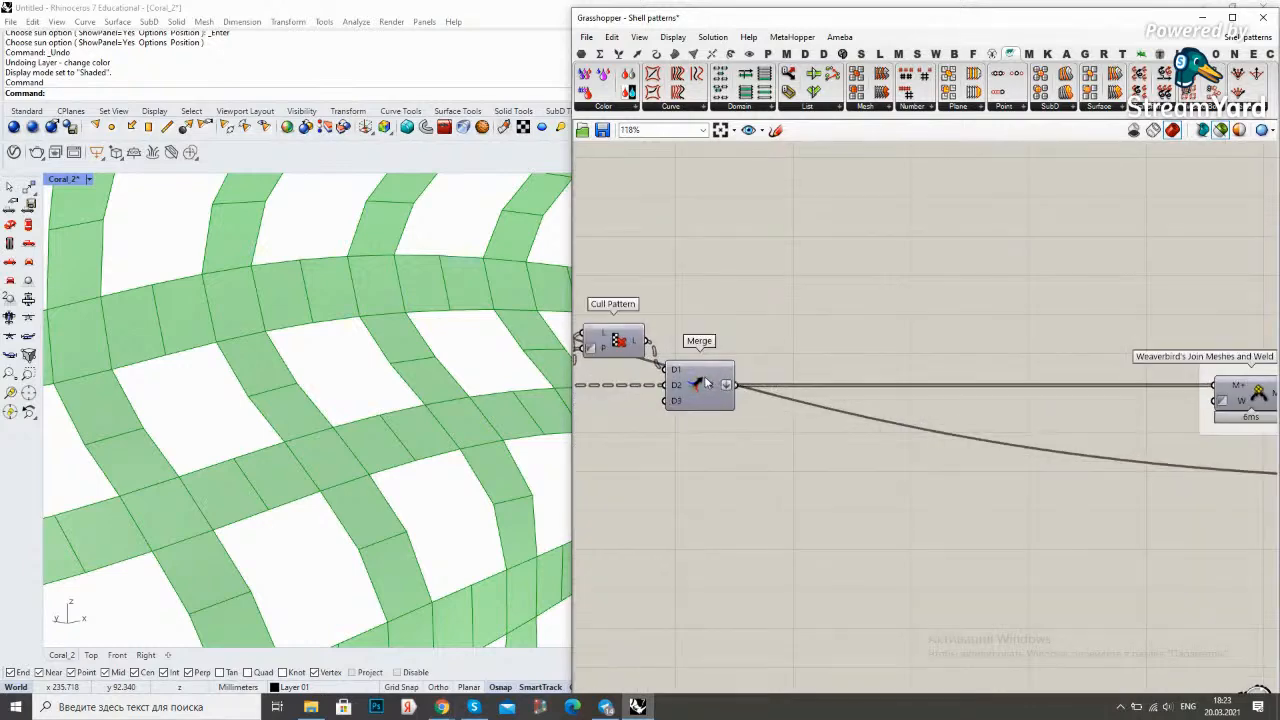
click(706, 378)
Add a Parameter Subdivide Surface component in the gap after the culled-surface Merge
double_click(843, 336)
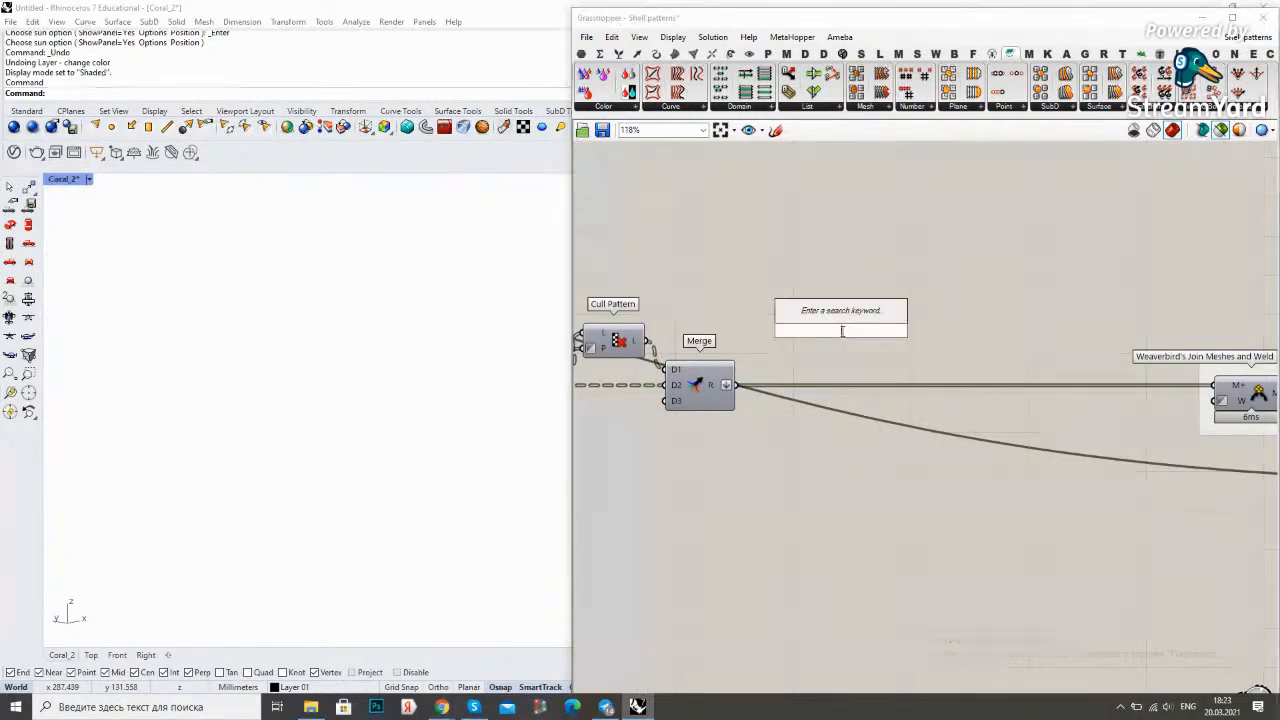
text(param)
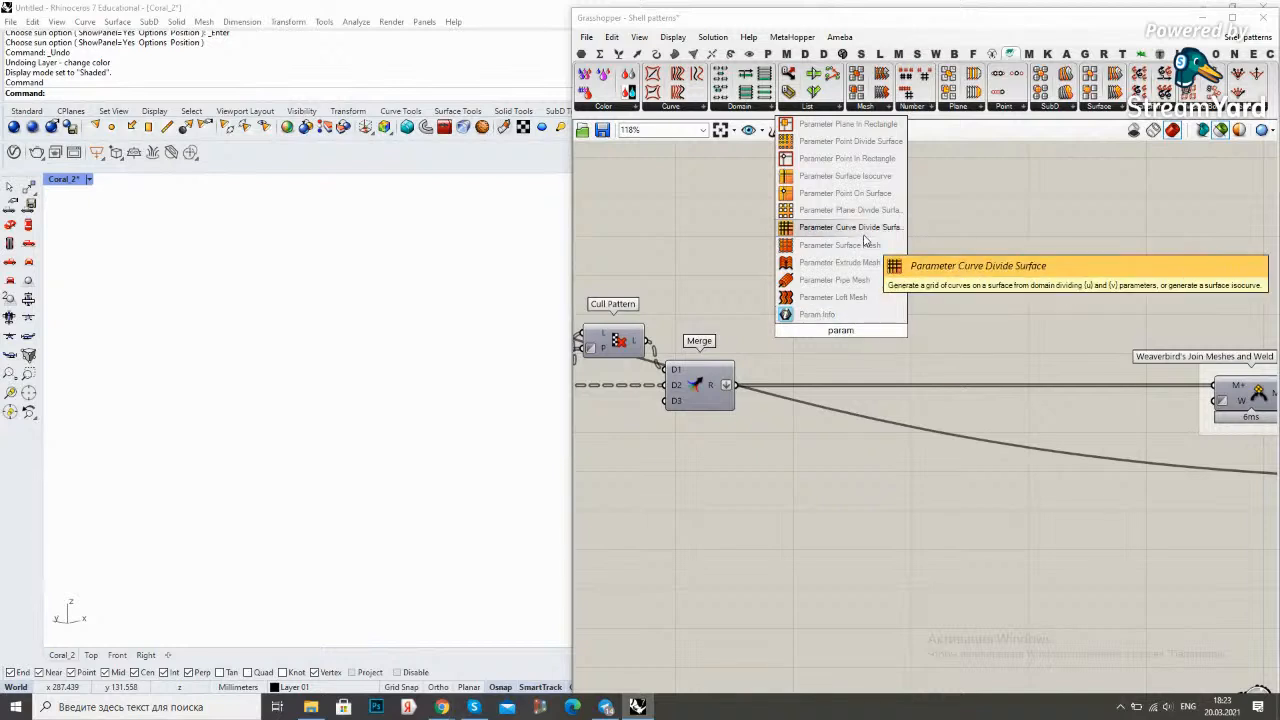
text(eter sub)
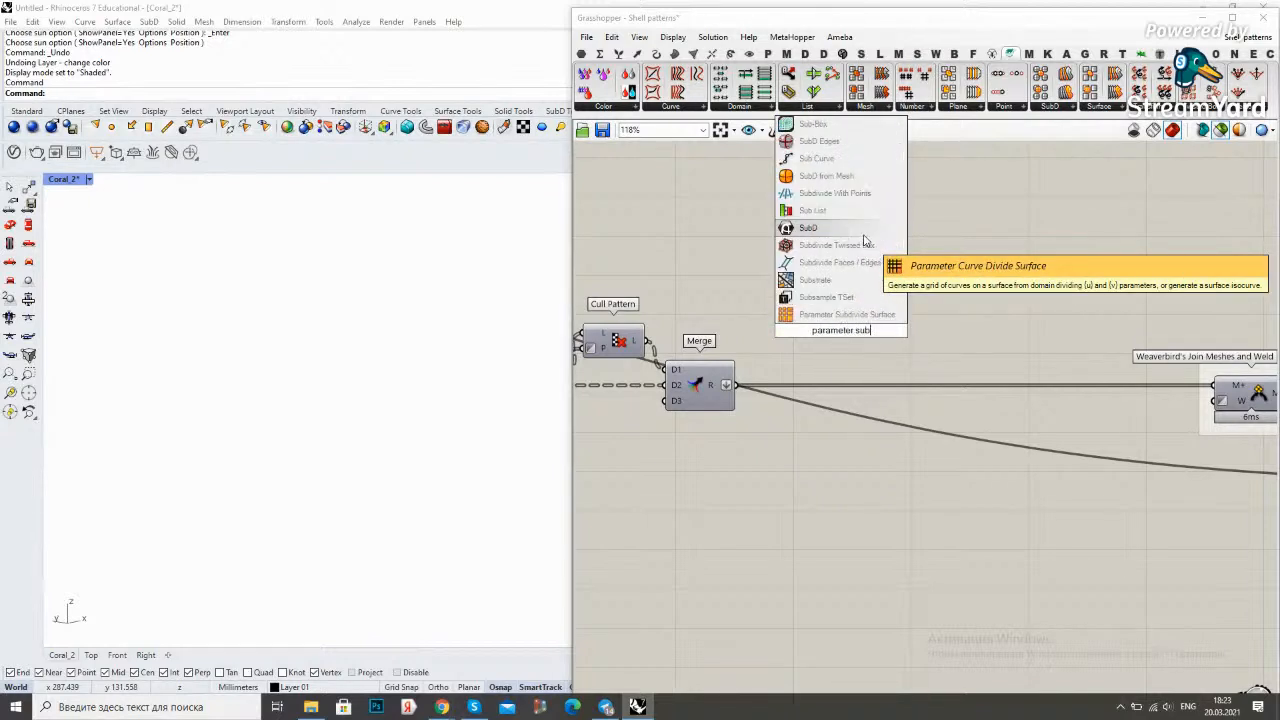
click(864, 313)
Try to connect the Merge's R output to the S input of the new Parameter Subdivide Surface
drag(738, 388, 914, 317)
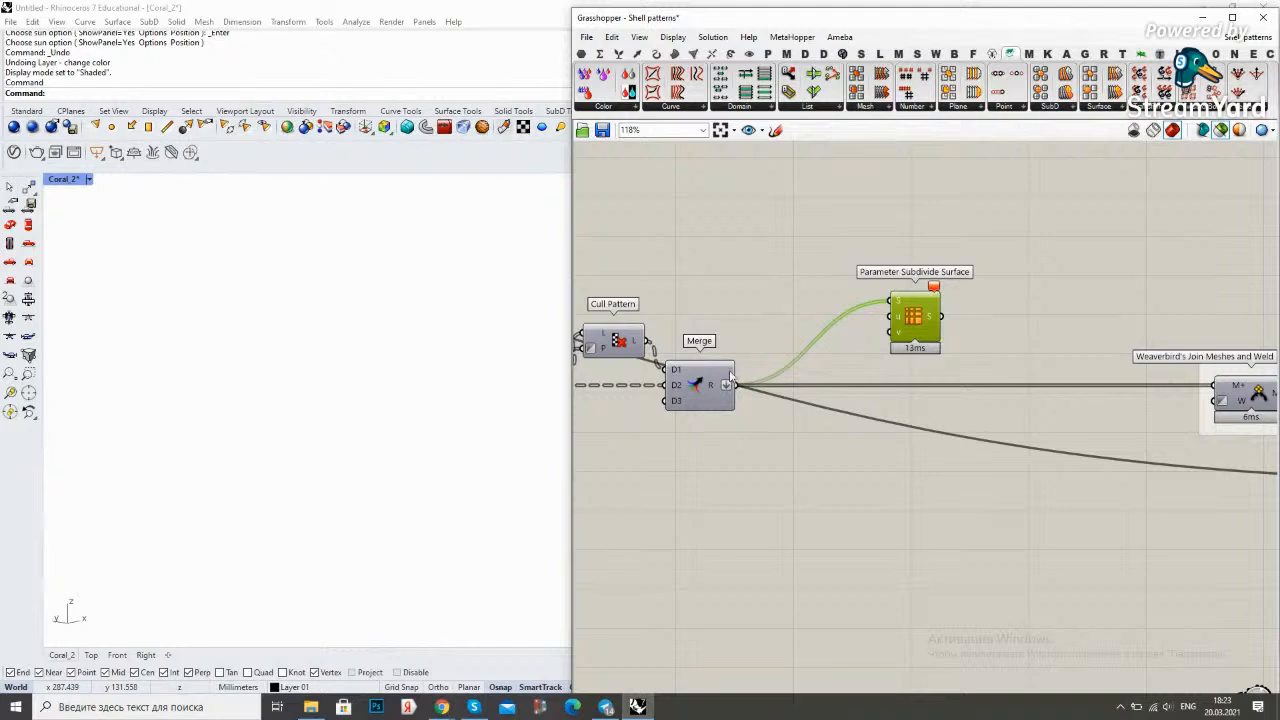
key(ctrl+z)
key(ctrl+z)
key(ctrl+z)
Add a Mesh To Polysurface component between the Merge and Parameter Subdivide Surface, wiring Merge R into M and Ps into S
double_click(793, 296)
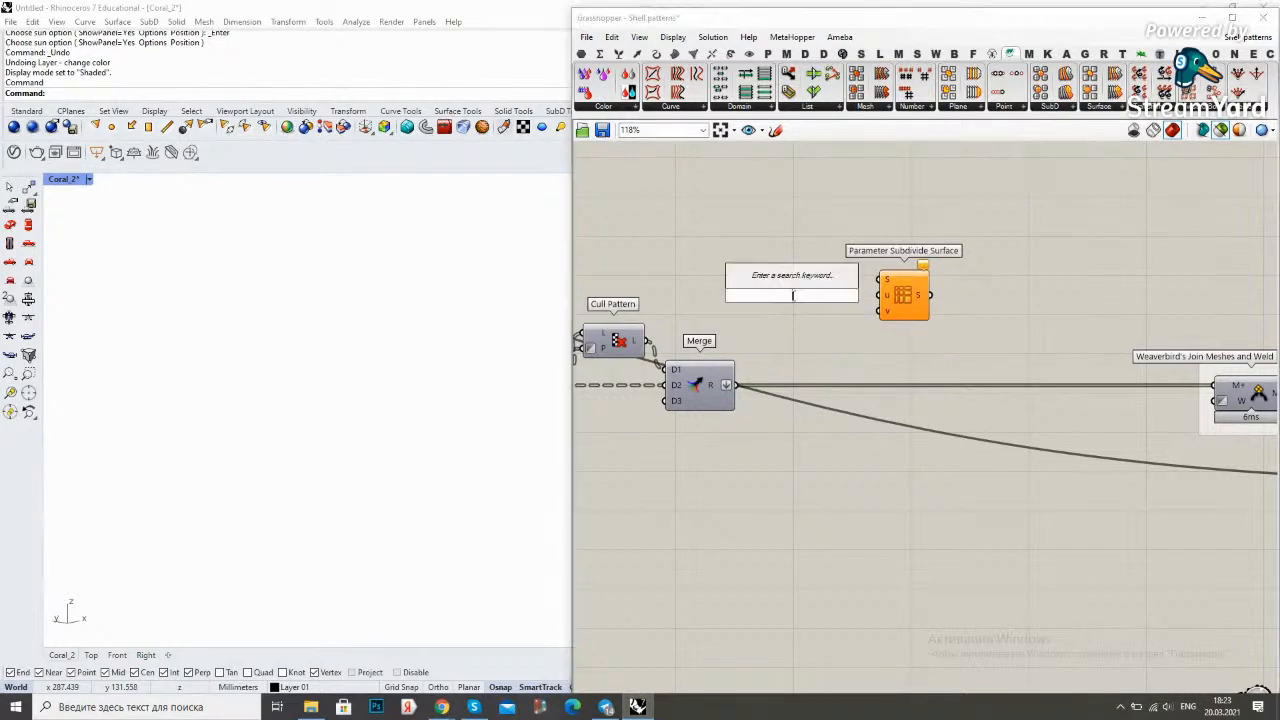
text(mesh to po)
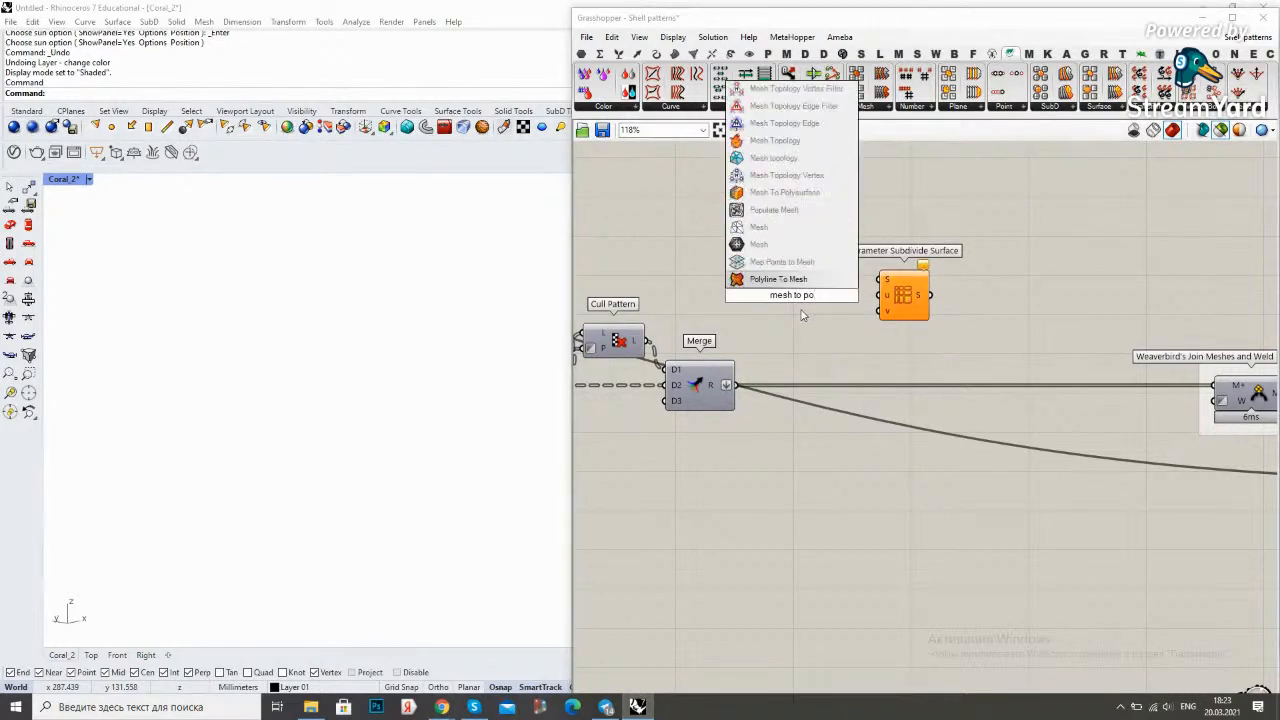
click(785, 192)
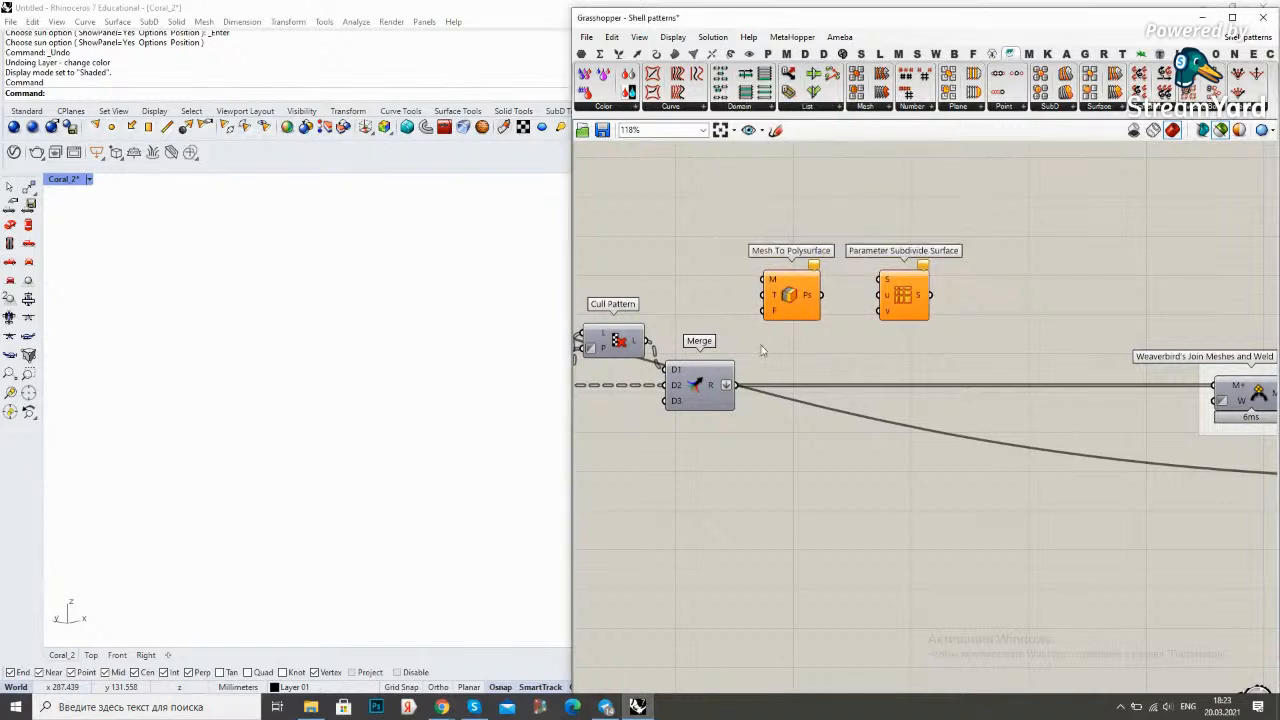
drag(728, 386, 763, 279)
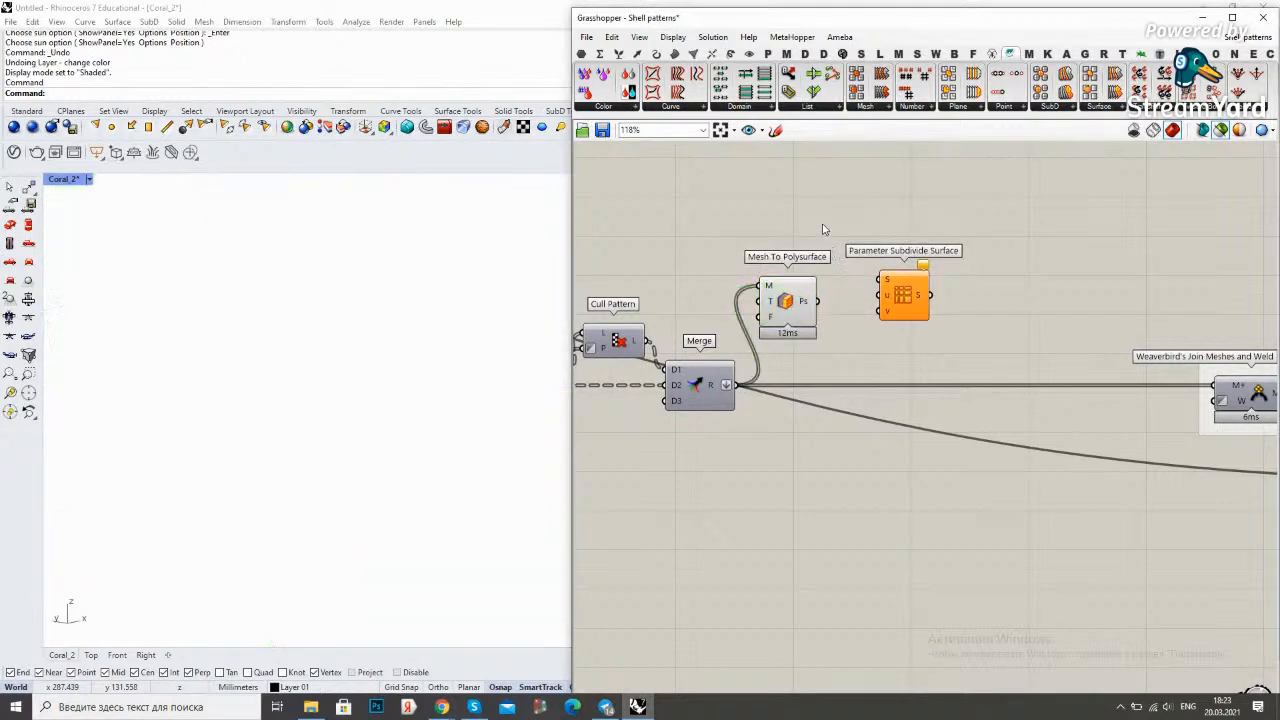
right_drag(901, 293, 888, 322)
drag(888, 322, 964, 312)
drag(805, 330, 940, 300)
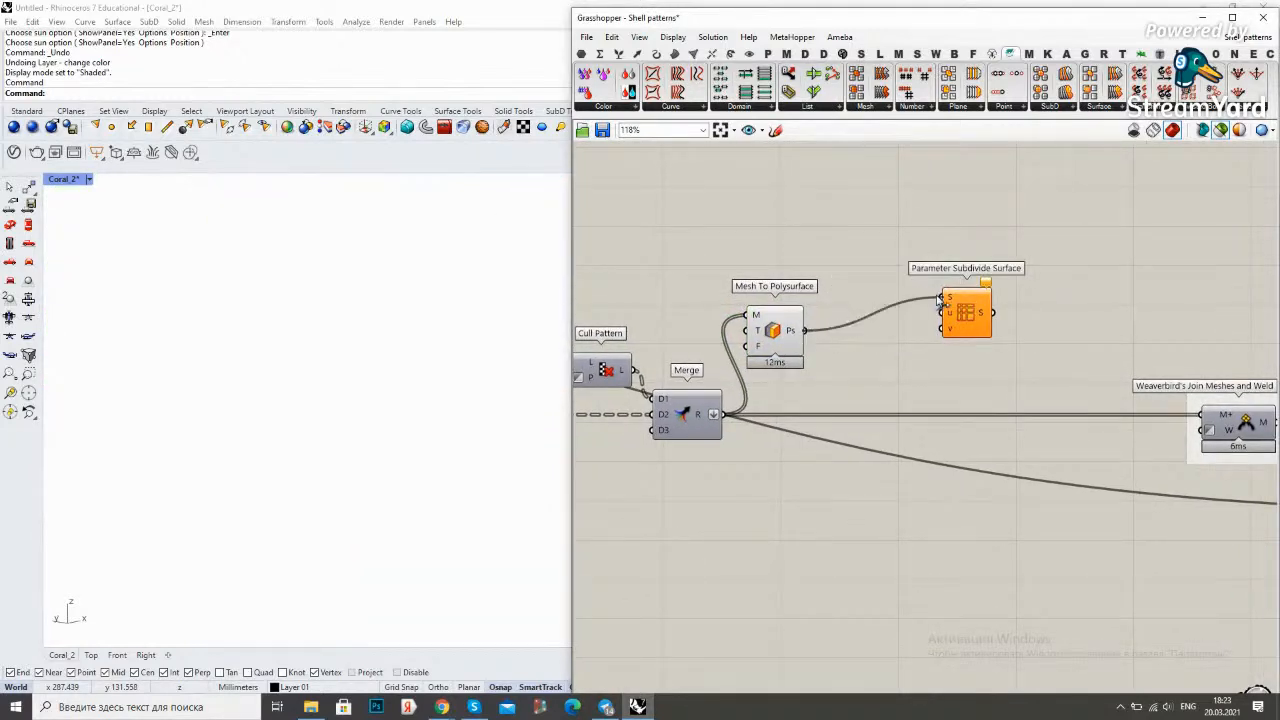
click(970, 328)
drag(973, 352, 985, 382)
Add a Range component above Mesh To Polysurface and connect its R output to the u input of Parameter Subdivide Surface
double_click(862, 252)
text(range)
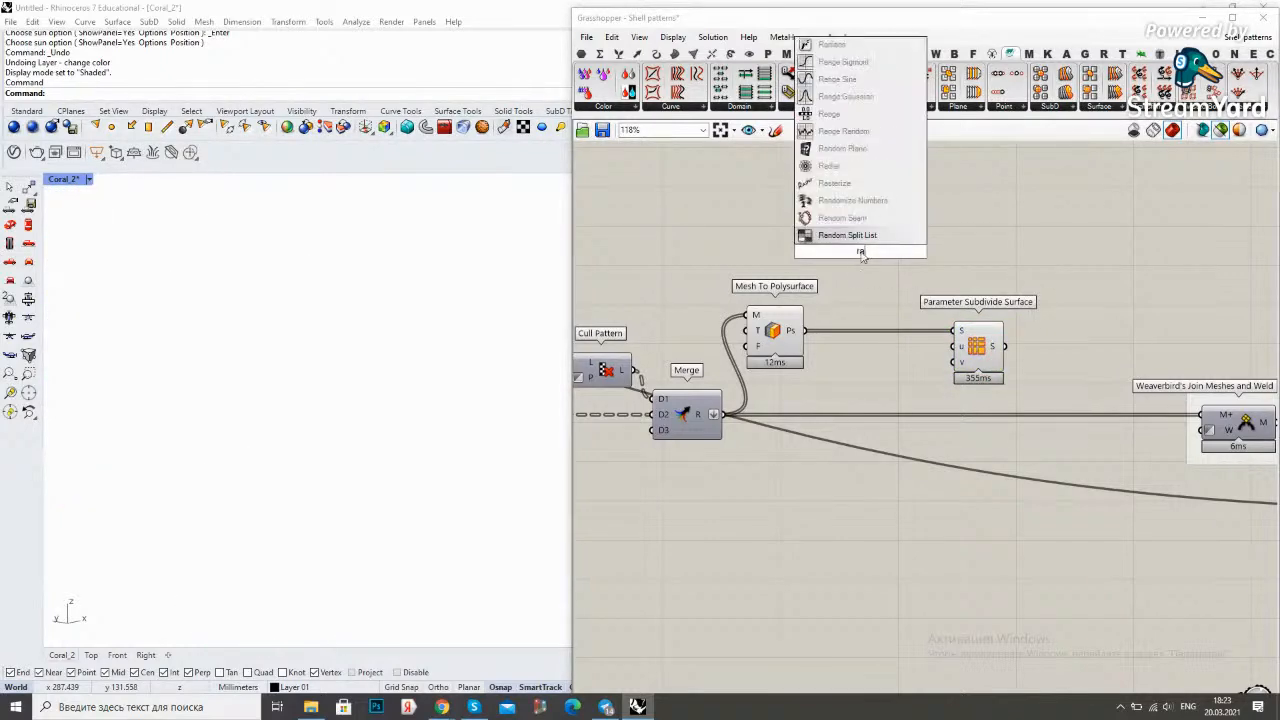
key(Return)
drag(889, 254, 954, 347)
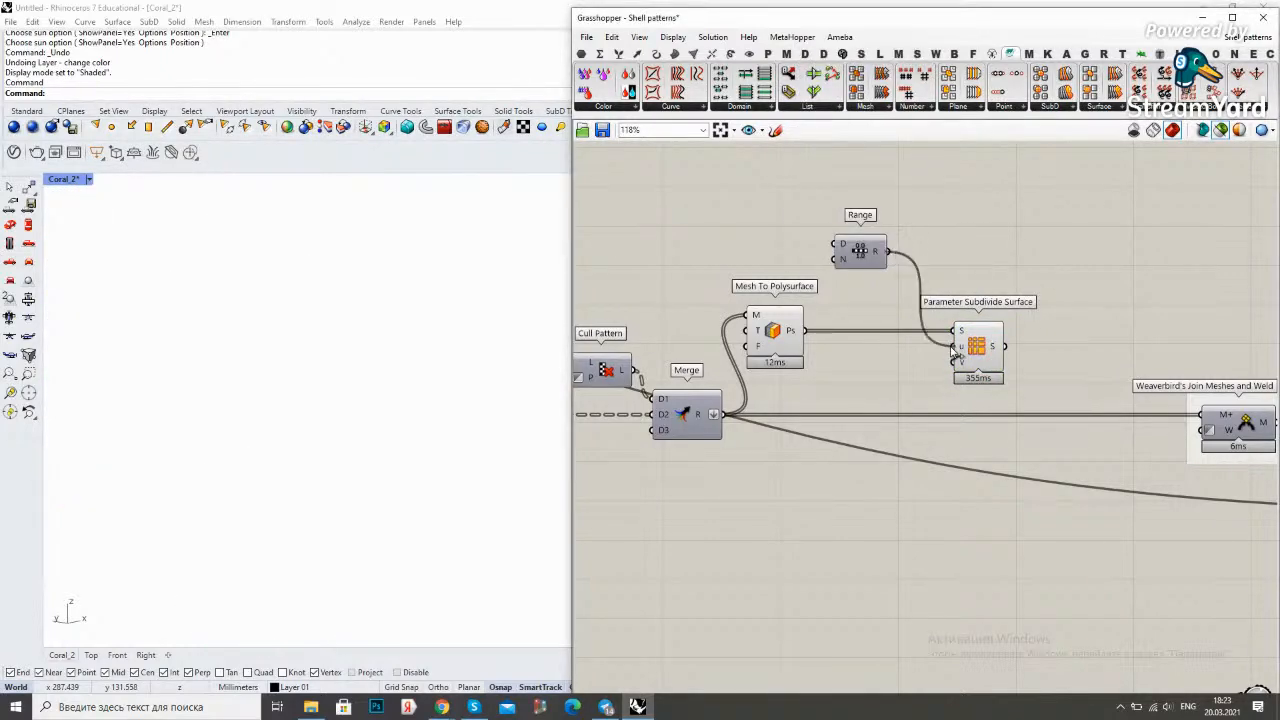
Feed the Range's N input from a new number slider set to 2 and connect the Range output to the subdivision's v input
double_click(776, 246)
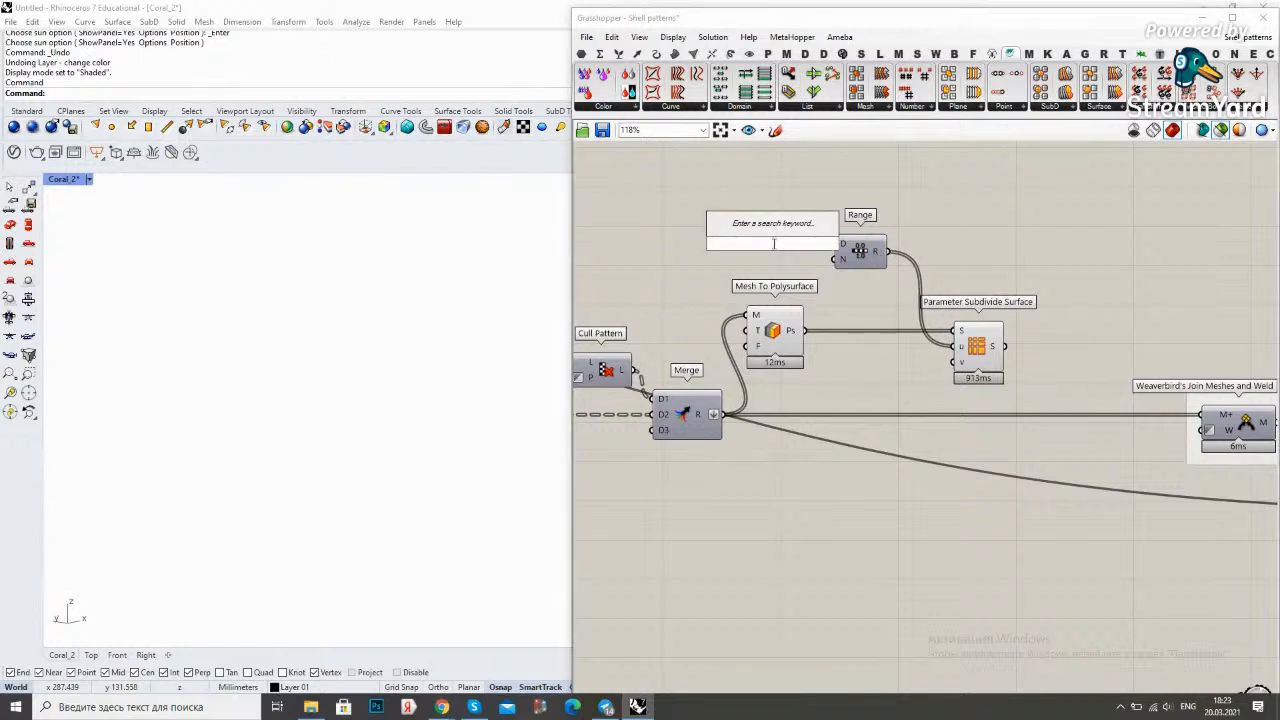
text(2)
key(Return)
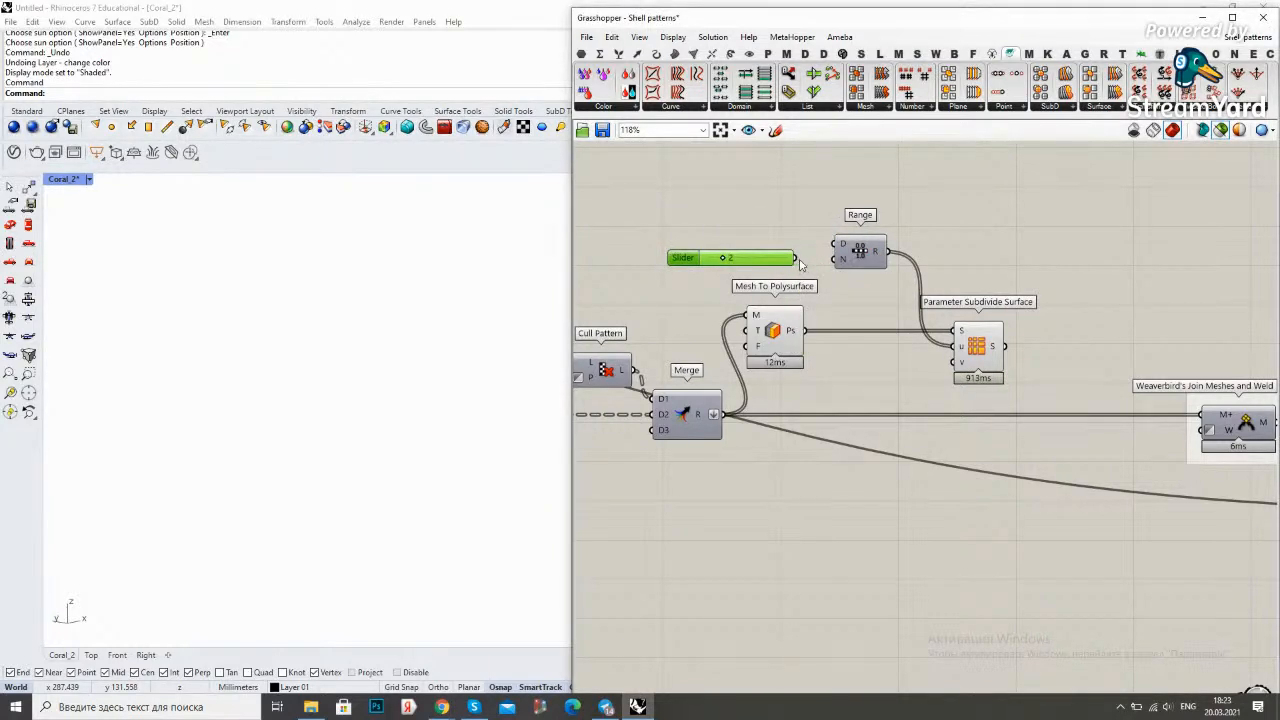
drag(890, 256, 889, 345)
Add a Simple Mesh component and connect the S output of Parameter Subdivide Surface to its B input
double_click(1008, 339)
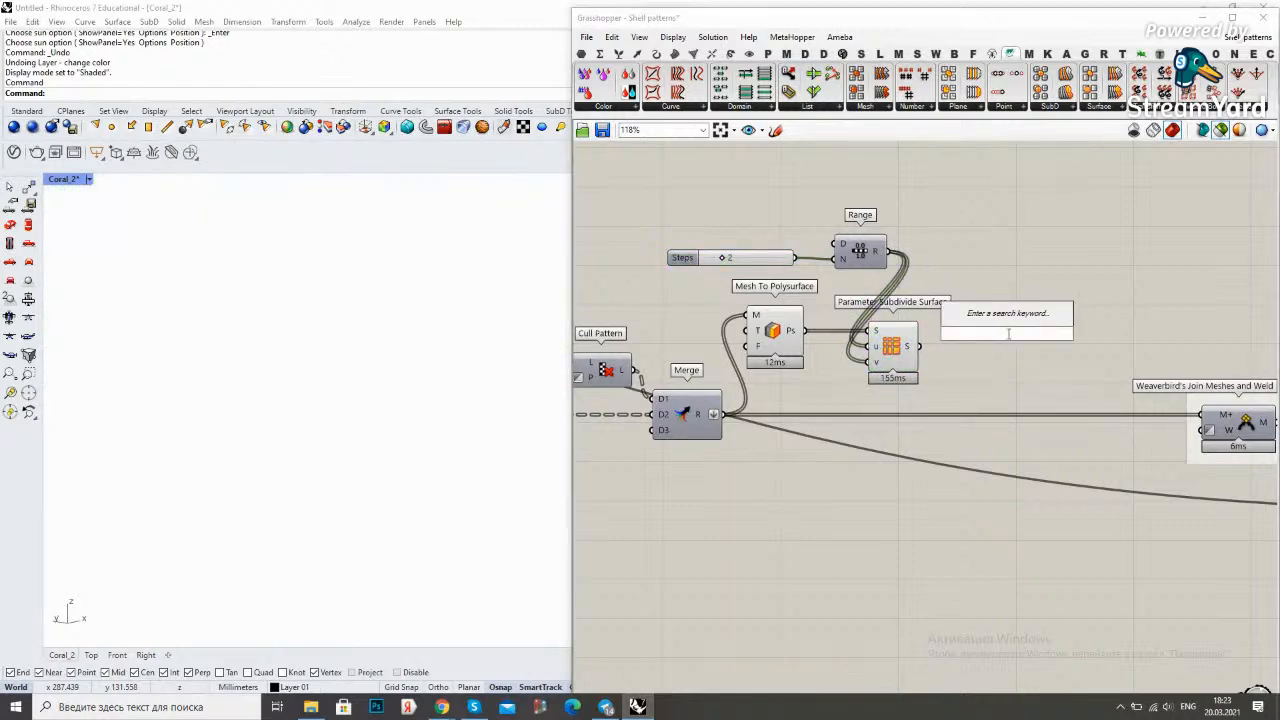
text(simple)
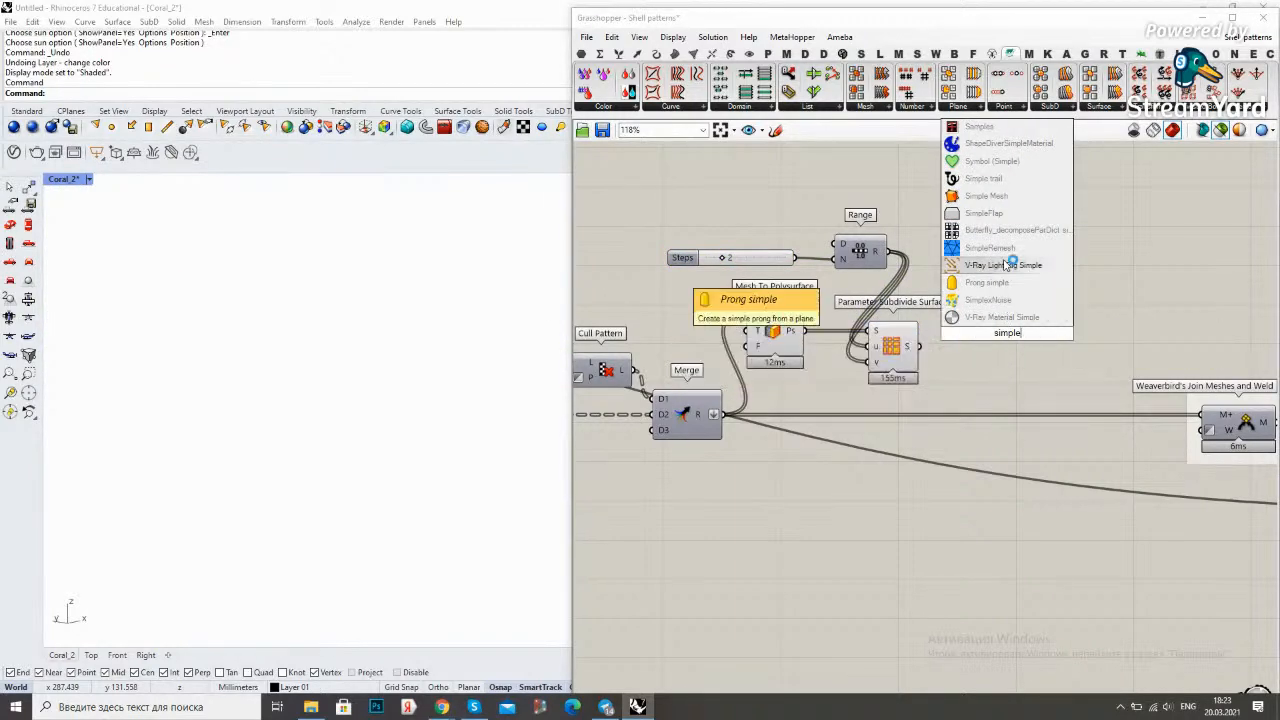
click(1000, 196)
drag(921, 347, 982, 333)
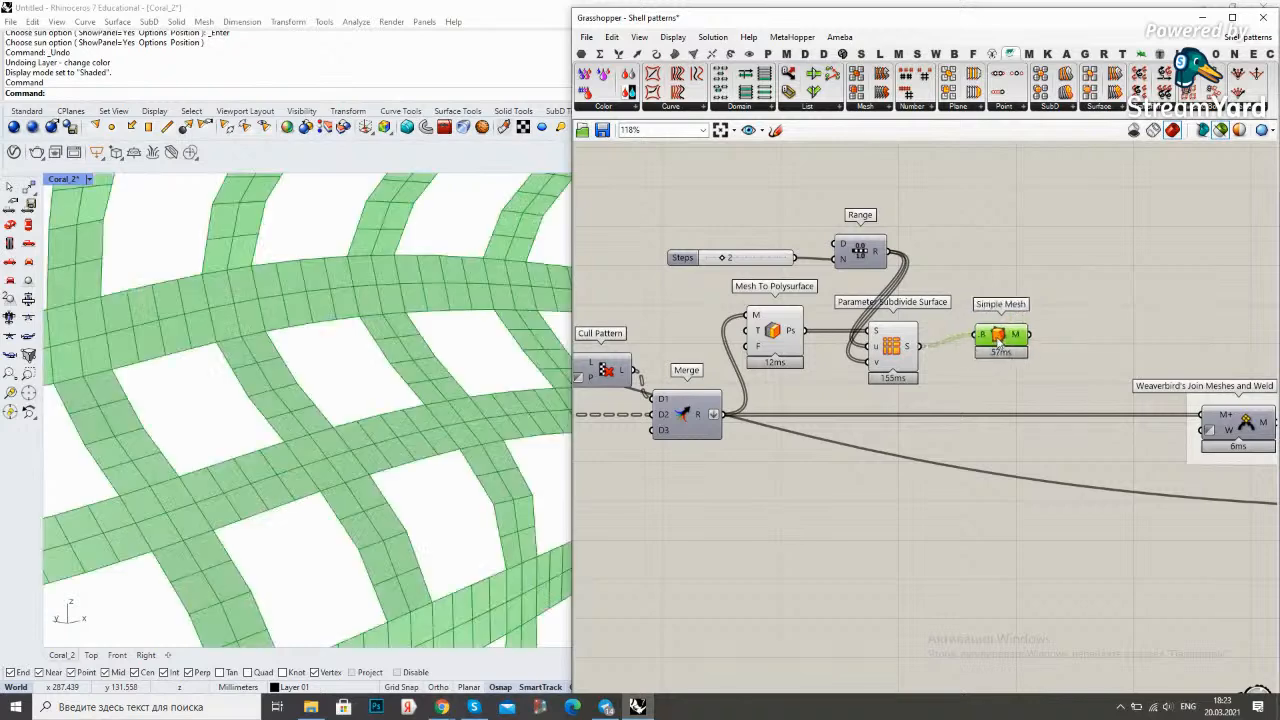
Flatten the Simple Mesh output and connect it to the M+ input of Weaverbird's Join Meshes and Weld
scroll(1052, 345, down, 2)
scroll(1052, 345, up, 2)
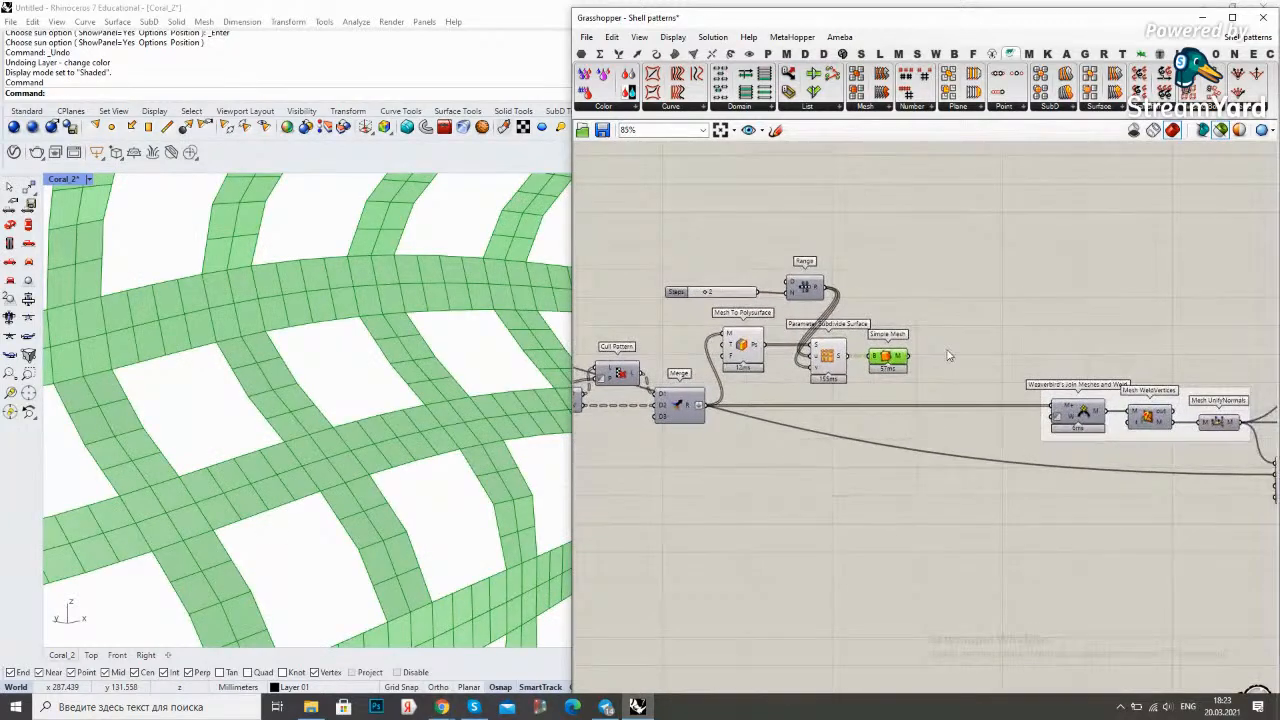
right_click(890, 358)
click(920, 425)
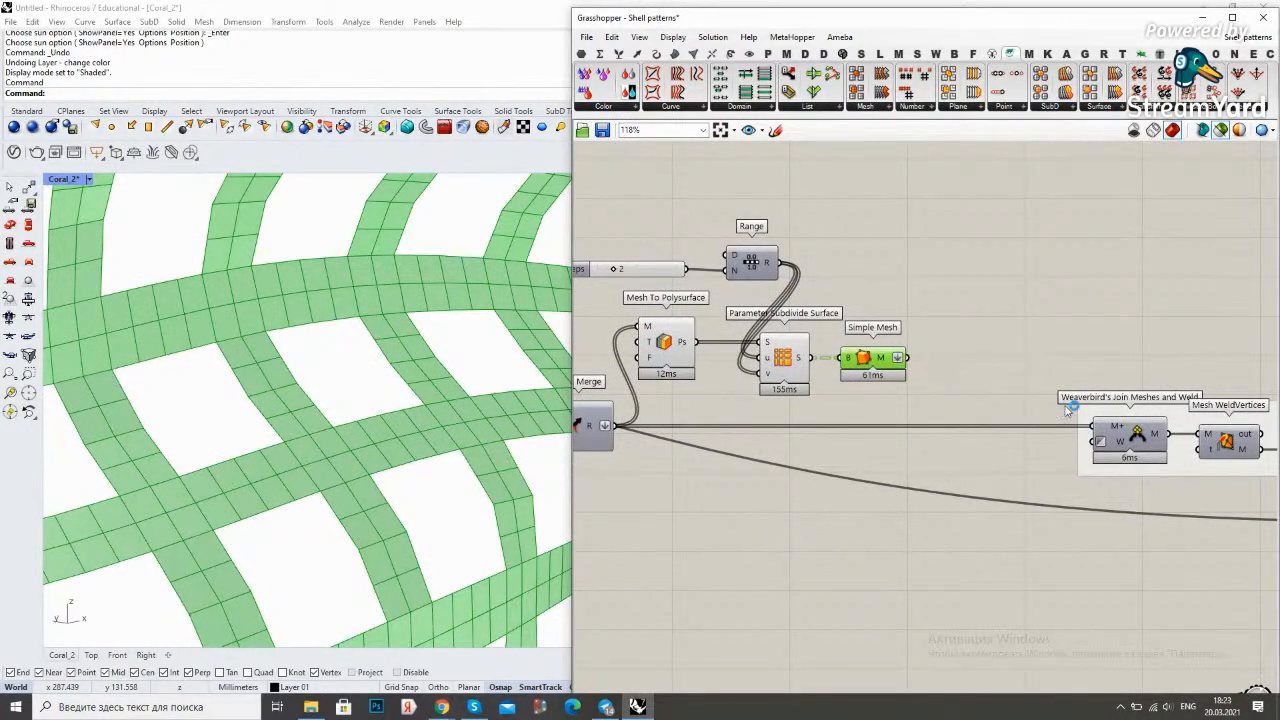
drag(907, 358, 1091, 426)
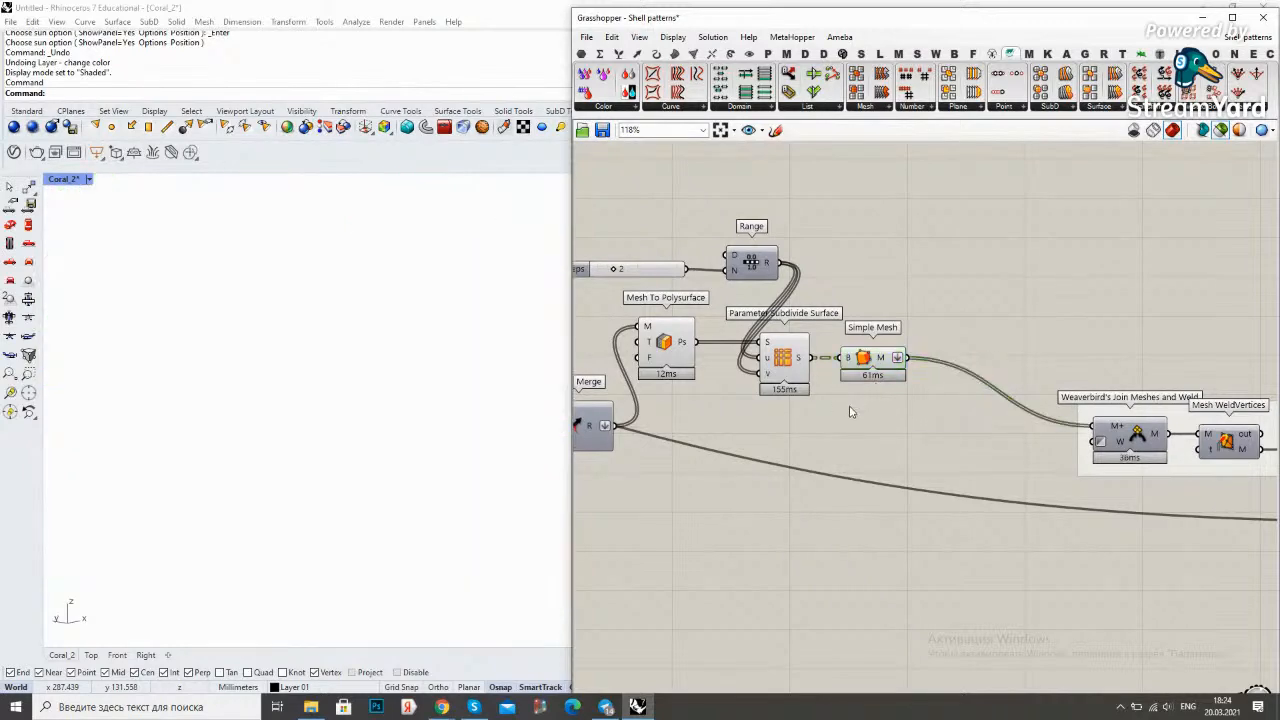
Inspect the geometry of the SubD from Mesh component in the viewport
scroll(1070, 428, down, 5)
scroll(1070, 428, up, 5)
click(1086, 452)
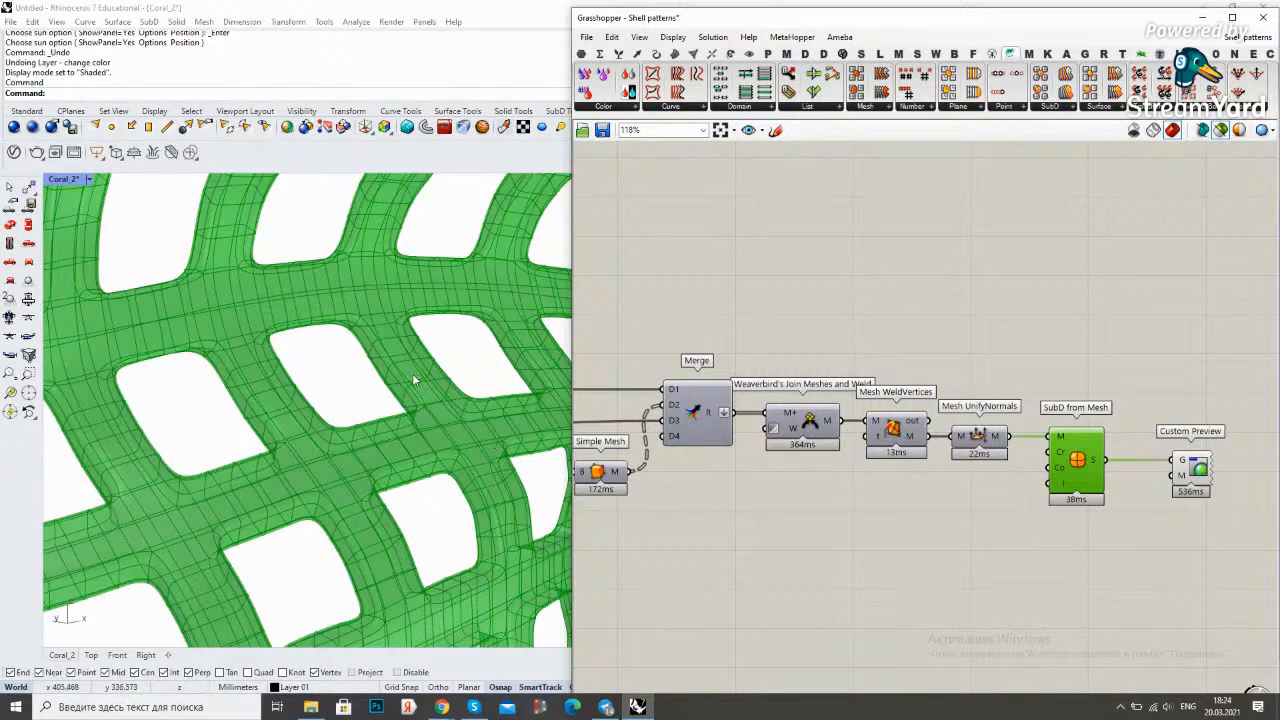
scroll(414, 368, up, 5)
scroll(414, 368, down, 3)
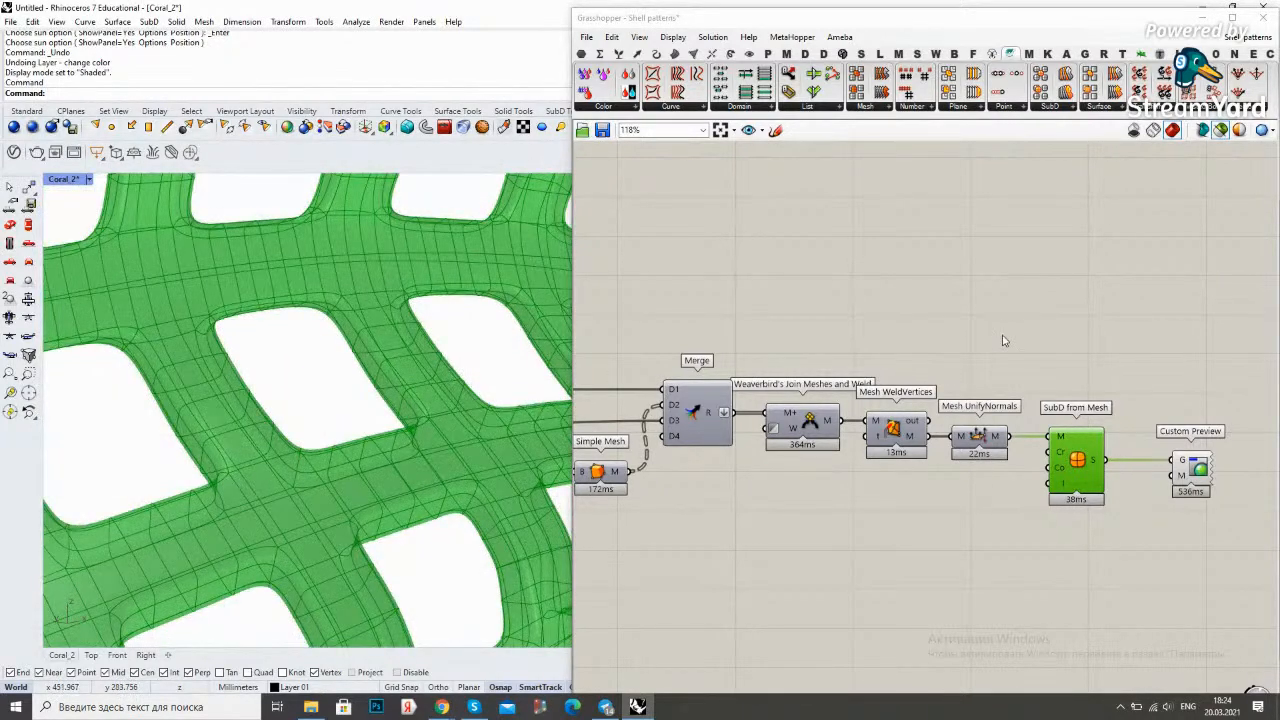
Turn off selected-only preview and hide the previews of Mesh To Polysurface, the new Parameter Subdivide Surface and its Simple Mesh
click(1005, 341)
click(1220, 131)
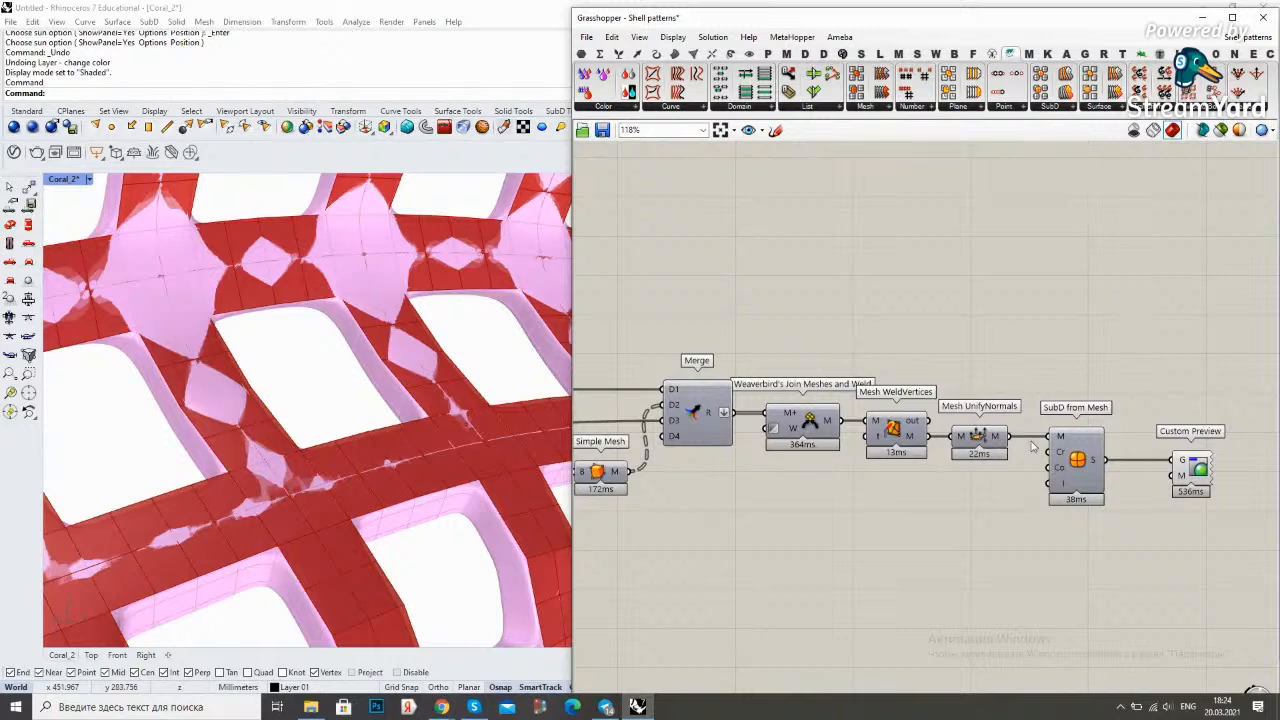
scroll(1032, 445, down, 5)
drag(797, 425, 640, 366)
right_click(784, 321)
click(843, 345)
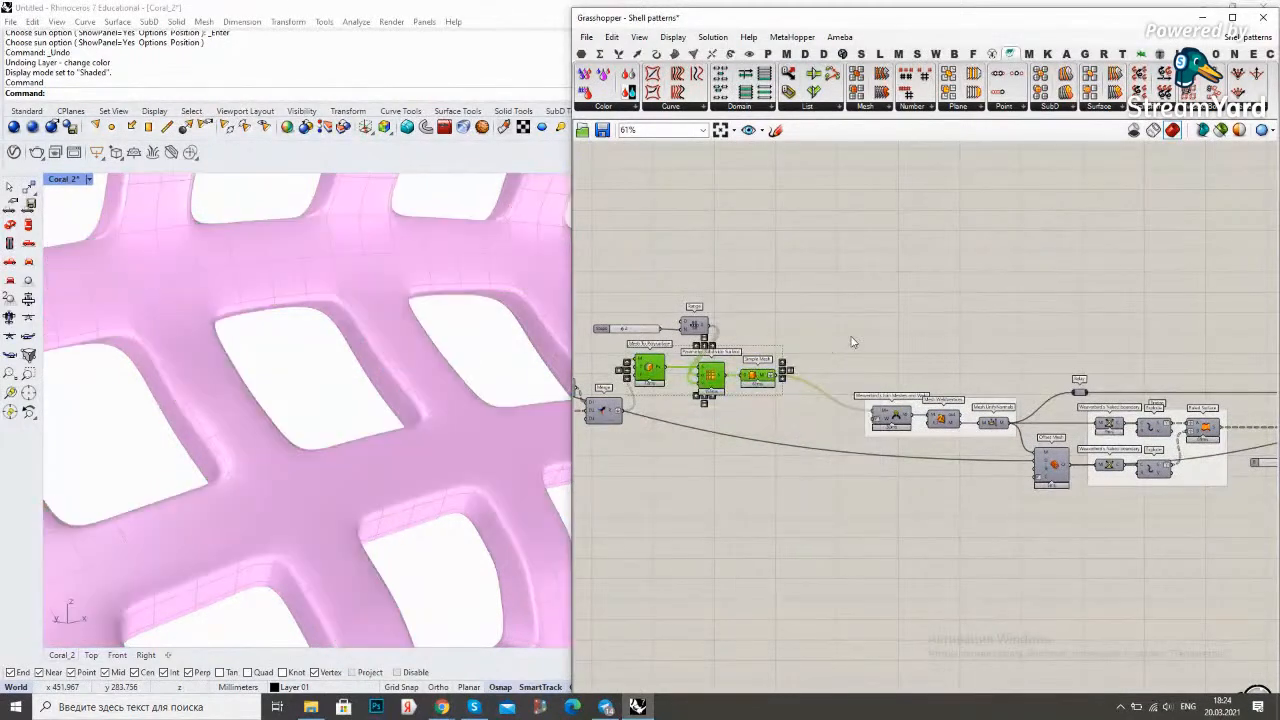
Set the B slider feeding the Subtraction component to 0.499 and check the whole shell
right_drag(711, 398, 749, 387)
right_drag(1116, 420, 766, 420)
scroll(971, 428, up, 3)
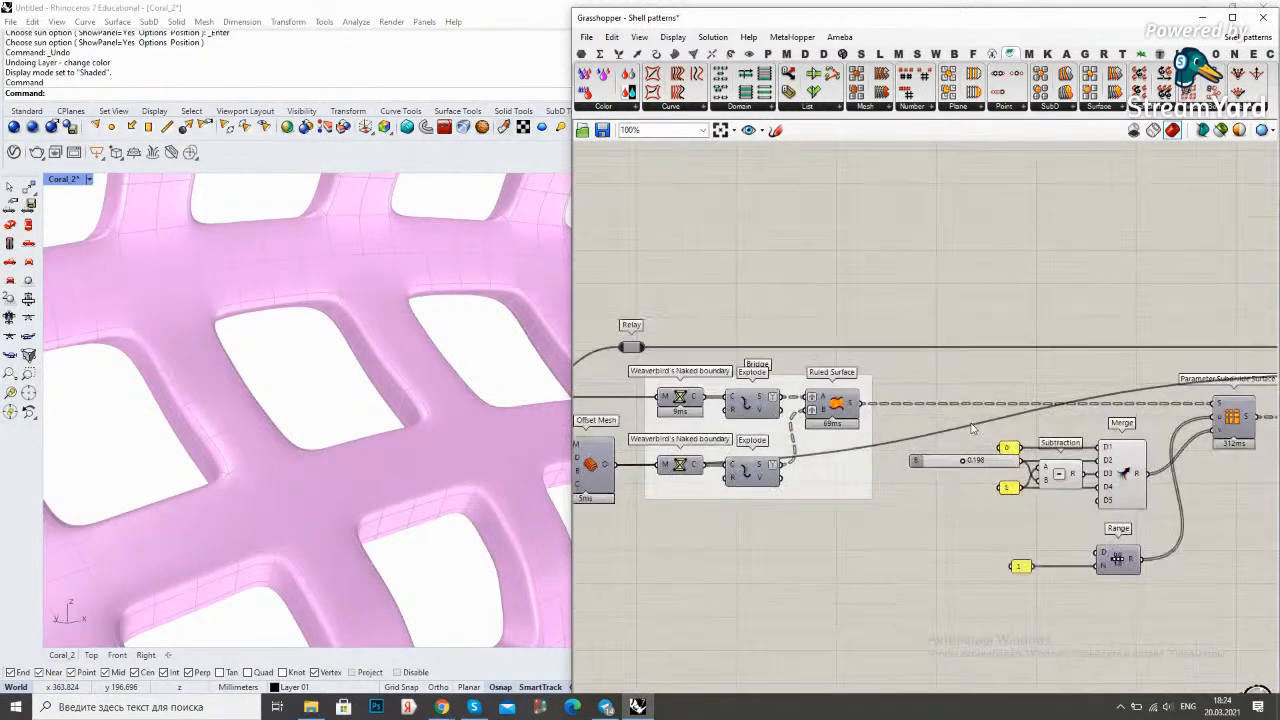
scroll(968, 458, up, 4)
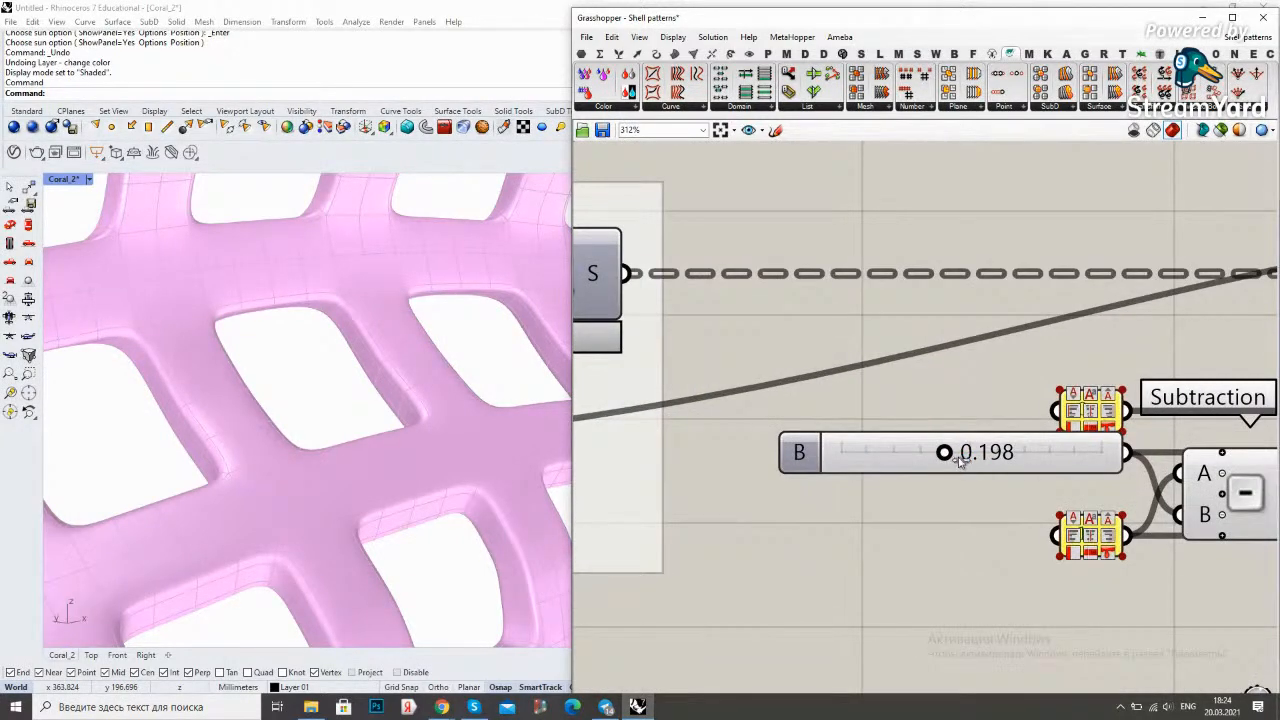
drag(968, 459, 1040, 462)
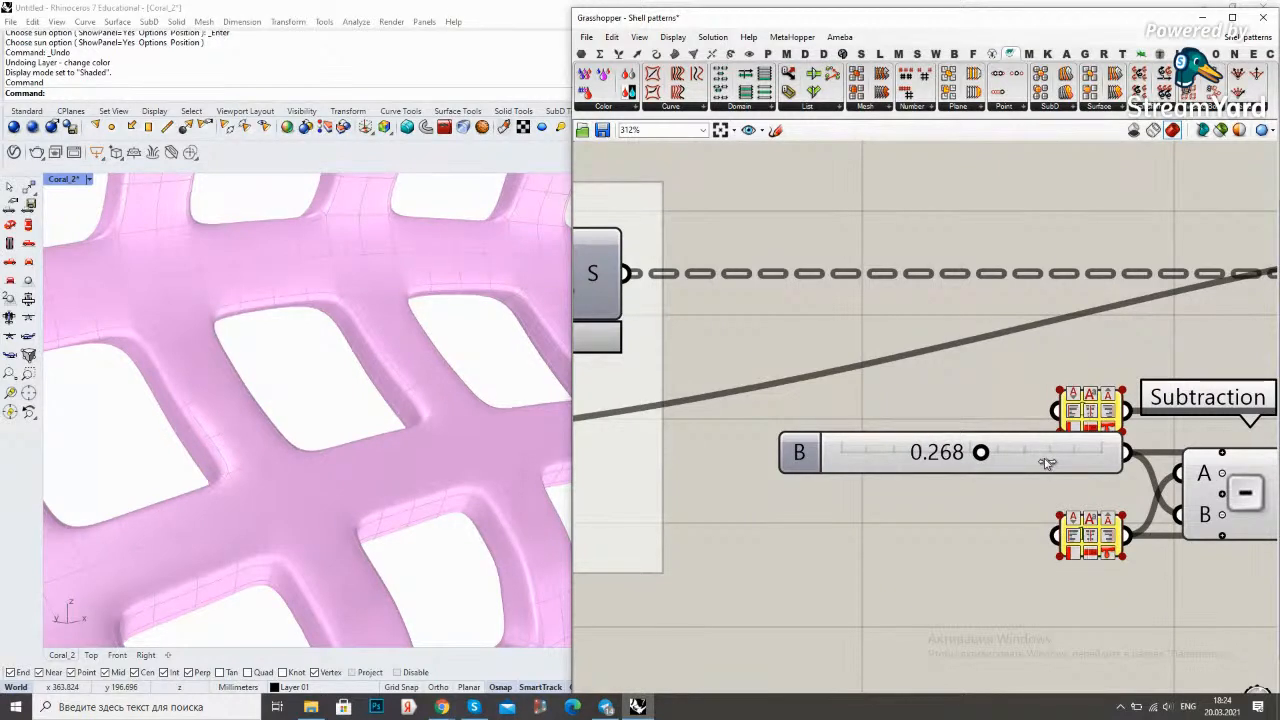
drag(1063, 463, 1104, 457)
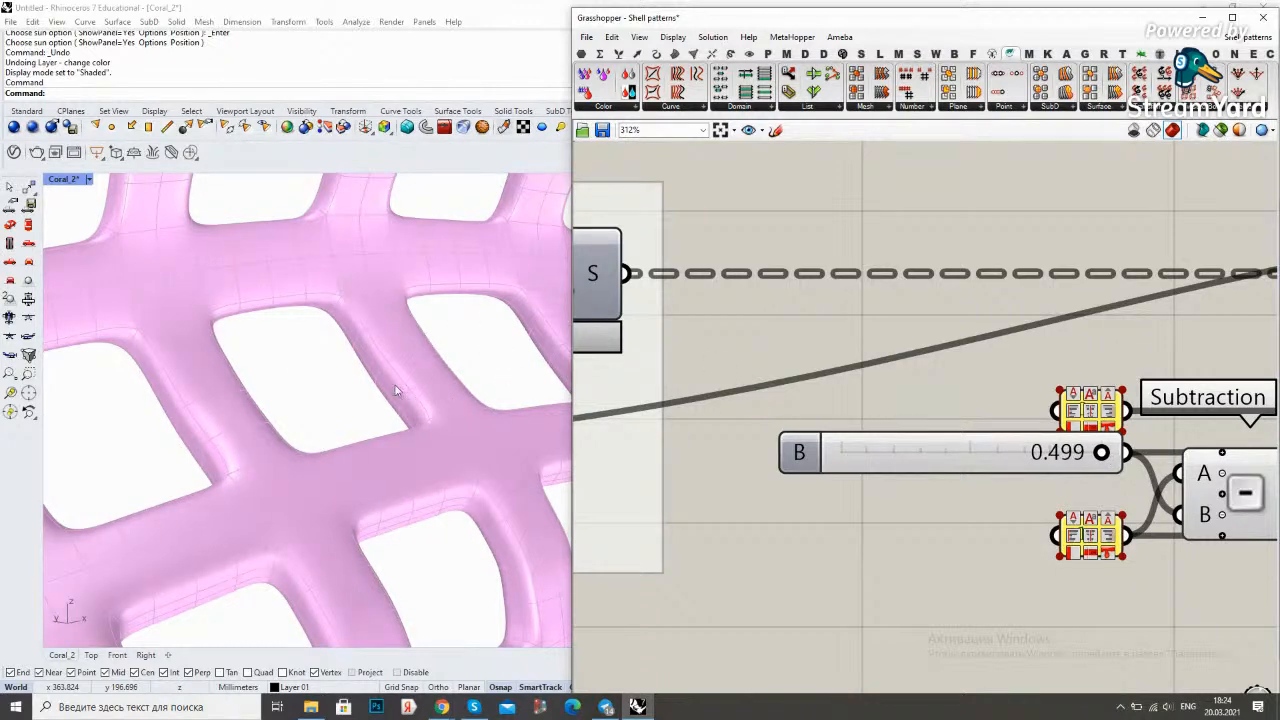
scroll(395, 390, down, 5)
scroll(380, 385, down, 3)
scroll(768, 347, down, 6)
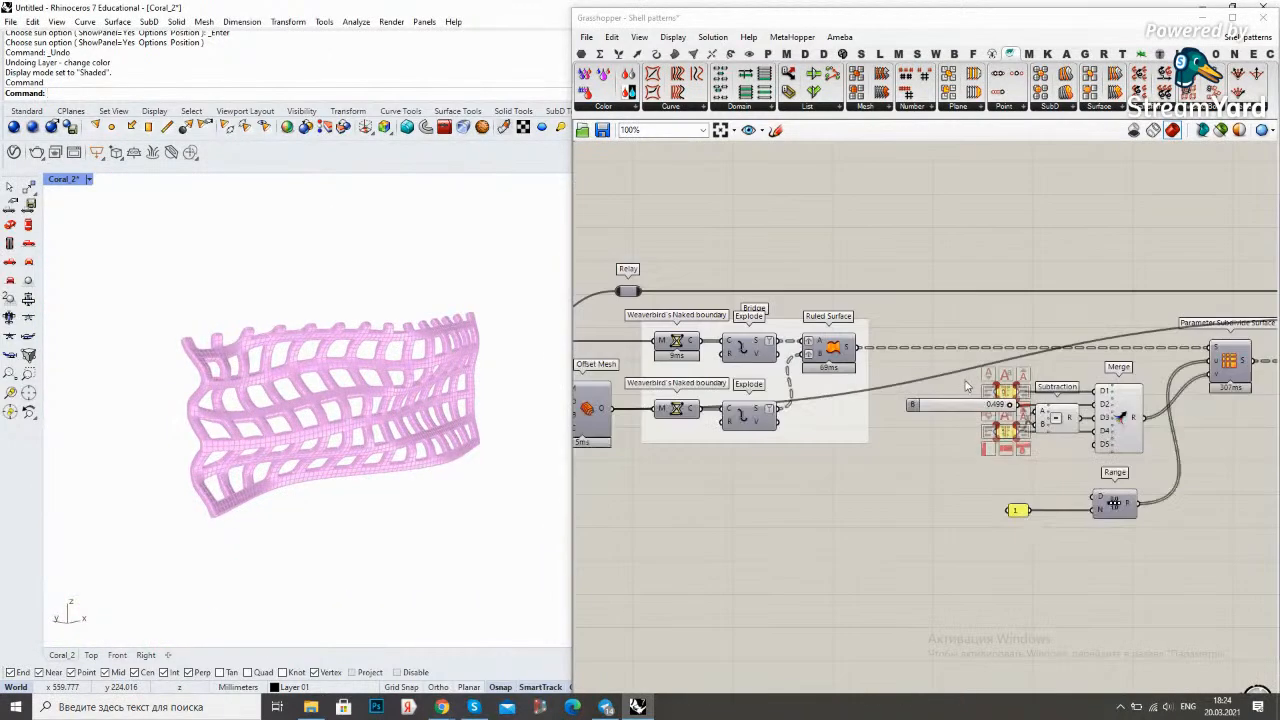
Add a 4.5 number slider below the upstream mesh-welding group and connect it to Offset Mesh's D input in place of the existing wire
right_drag(760, 349, 1033, 368)
scroll(851, 377, up, 3)
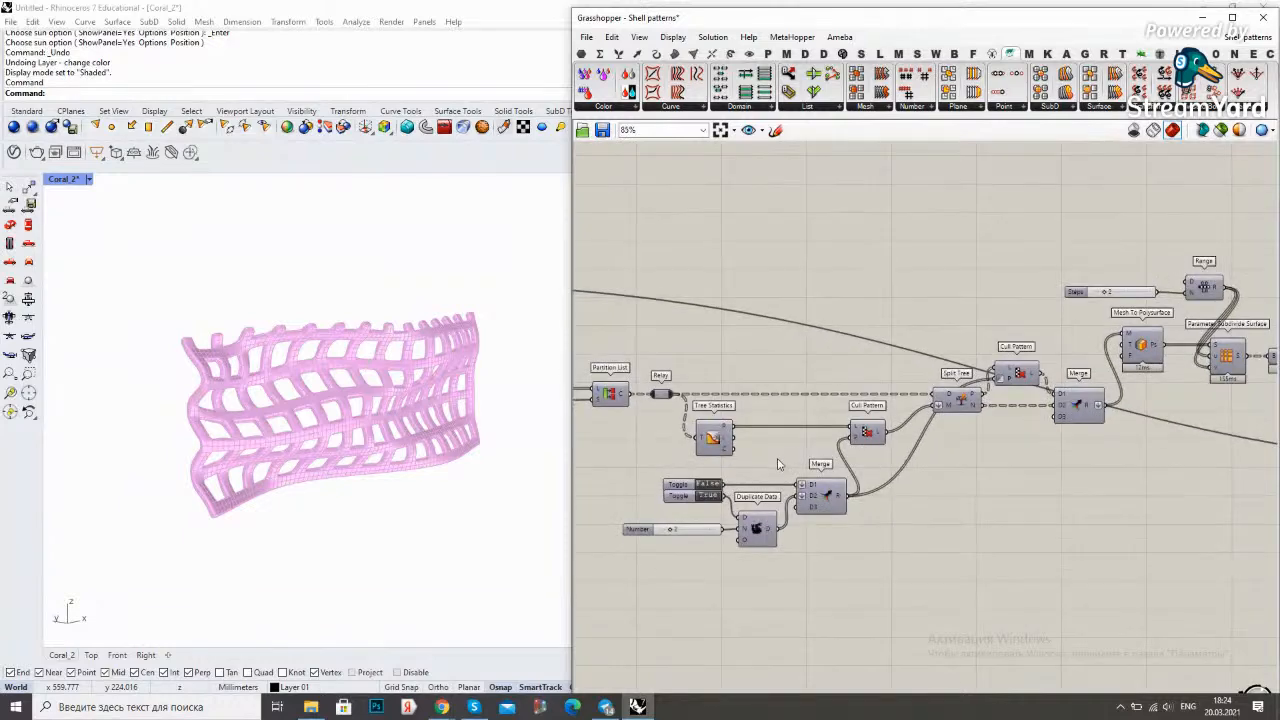
scroll(1058, 414, down, 3)
right_drag(1129, 412, 1000, 412)
scroll(783, 330, up, 5)
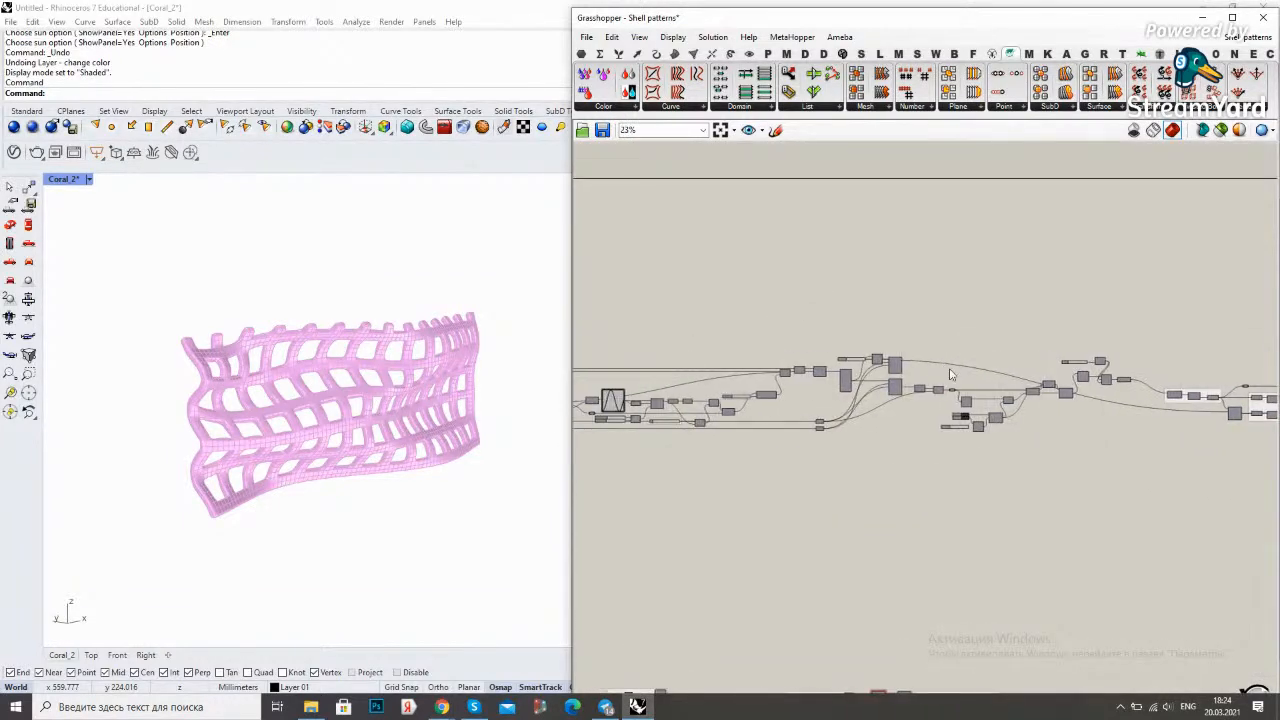
click(752, 330)
scroll(752, 331, down, 6)
scroll(1240, 436, up, 4)
scroll(1237, 405, up, 3)
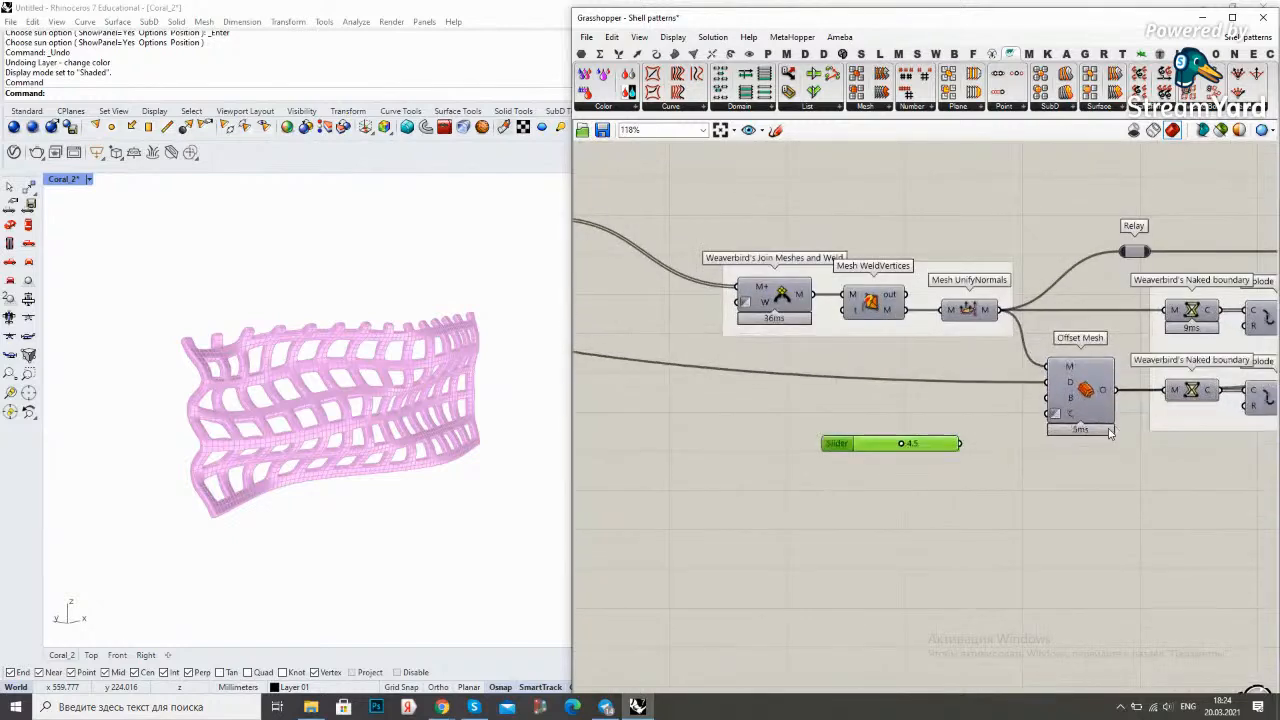
drag(960, 443, 1046, 383)
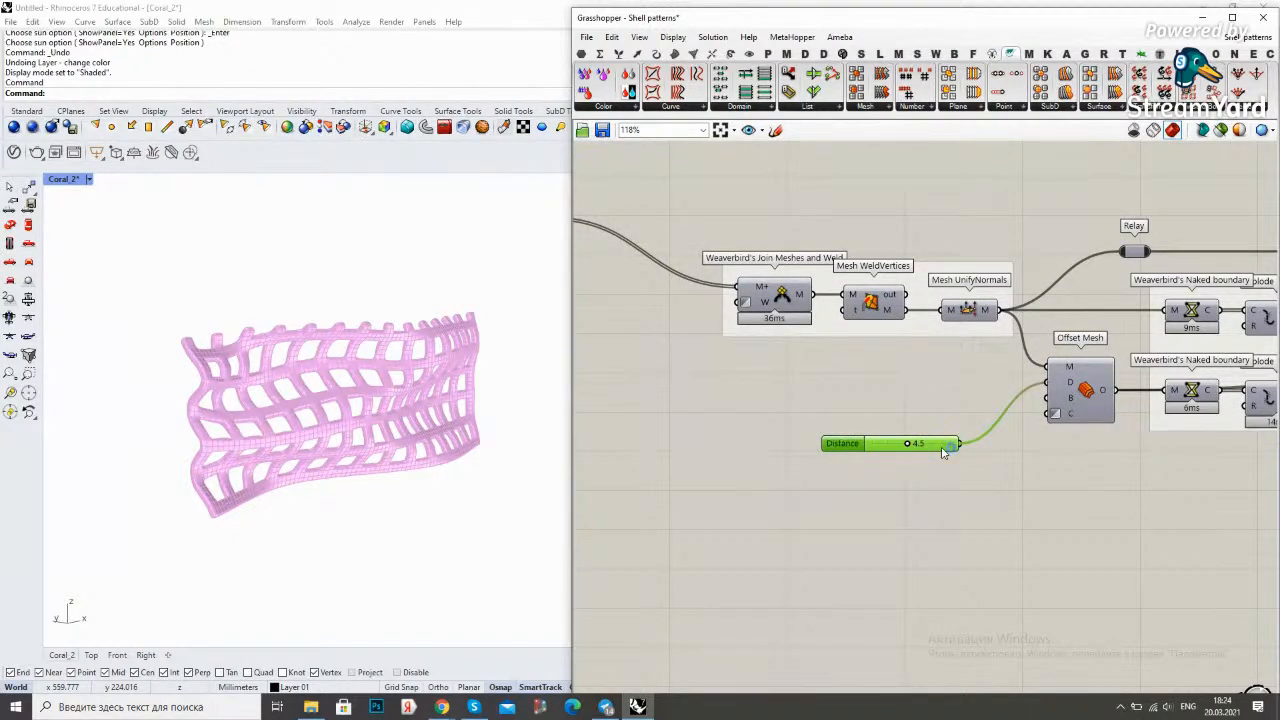
Set the Distance slider of Offset Mesh to 7.5
scroll(943, 452, up, 4)
double_click(925, 447)
text(7.5)
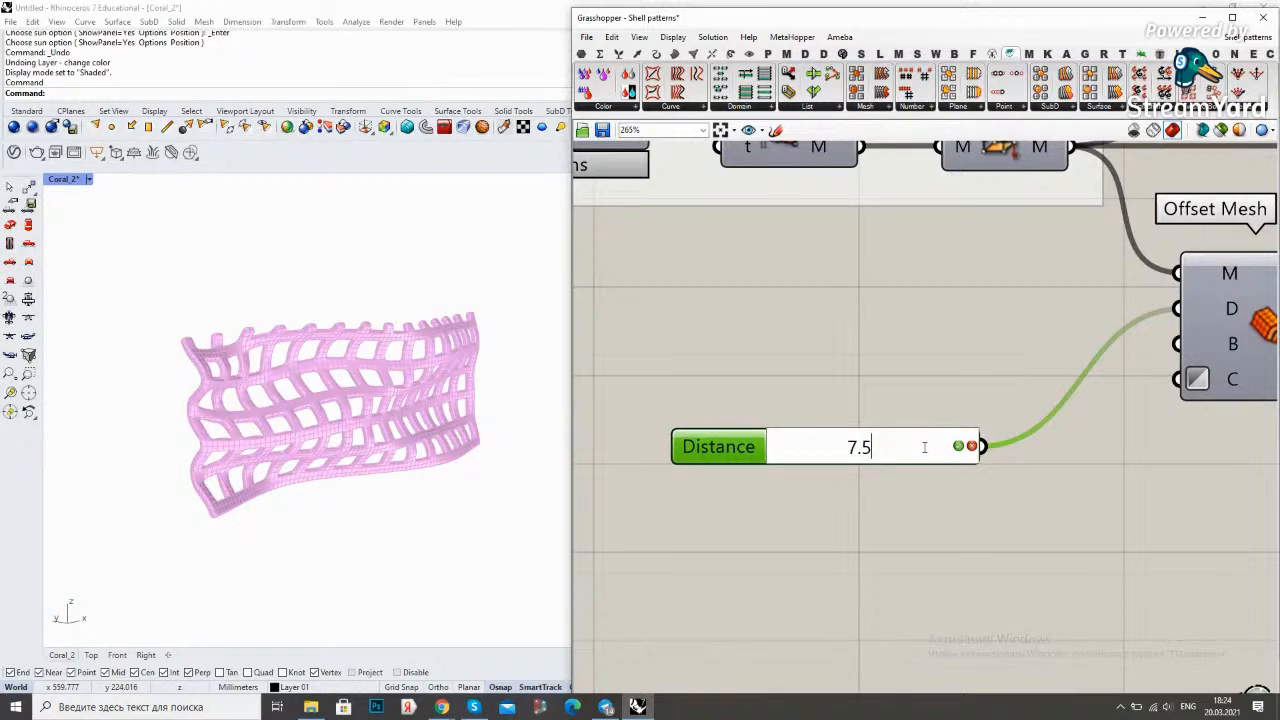
key(Return)
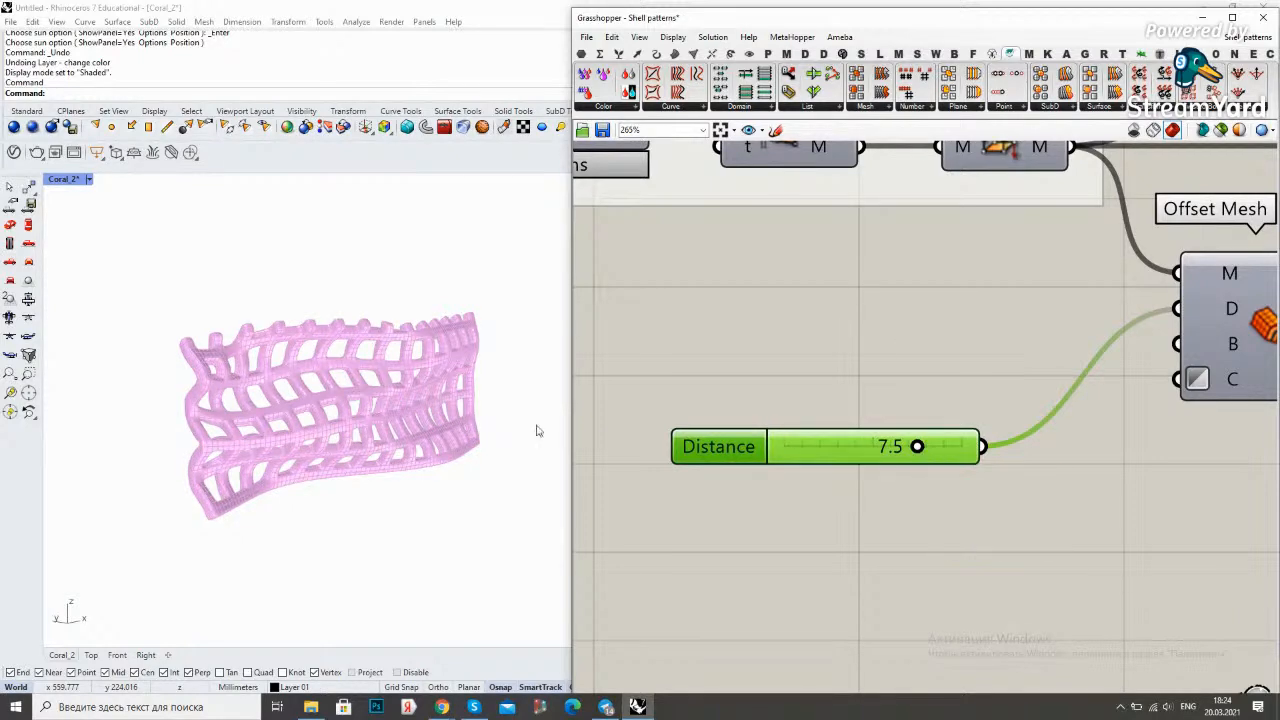
Examine the thickened shell pattern up close and as a whole, and review the definition through to Custom Preview
scroll(305, 400, up, 10)
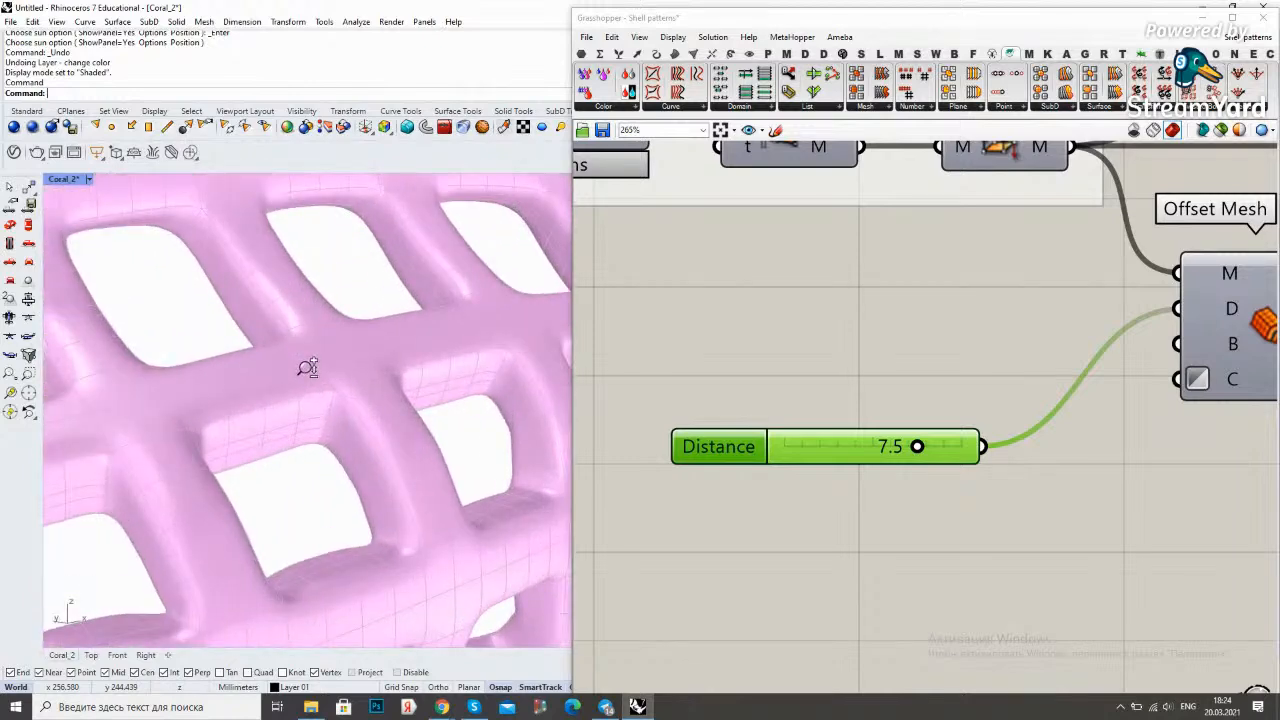
scroll(308, 380, down, 6)
right_drag(360, 372, 445, 335)
scroll(325, 368, up, 5)
scroll(847, 363, down, 8)
right_drag(1092, 355, 895, 409)
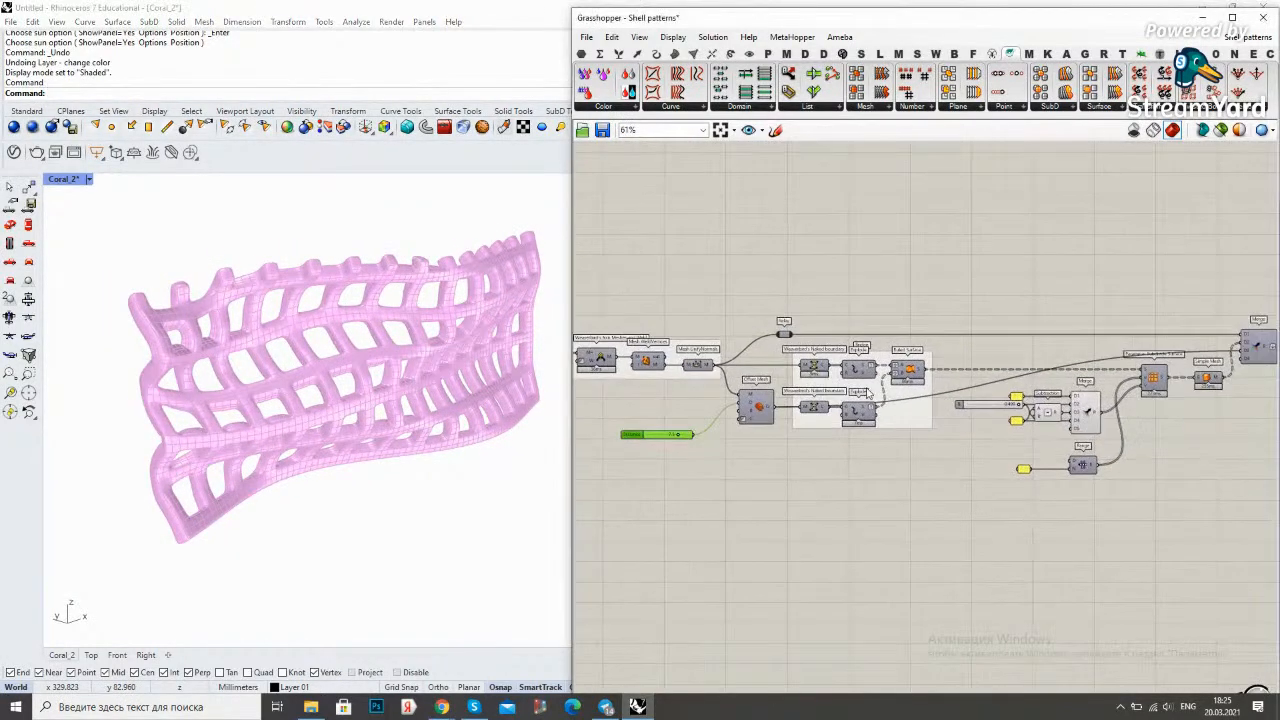
right_drag(1208, 420, 980, 452)
right_drag(1083, 413, 848, 437)
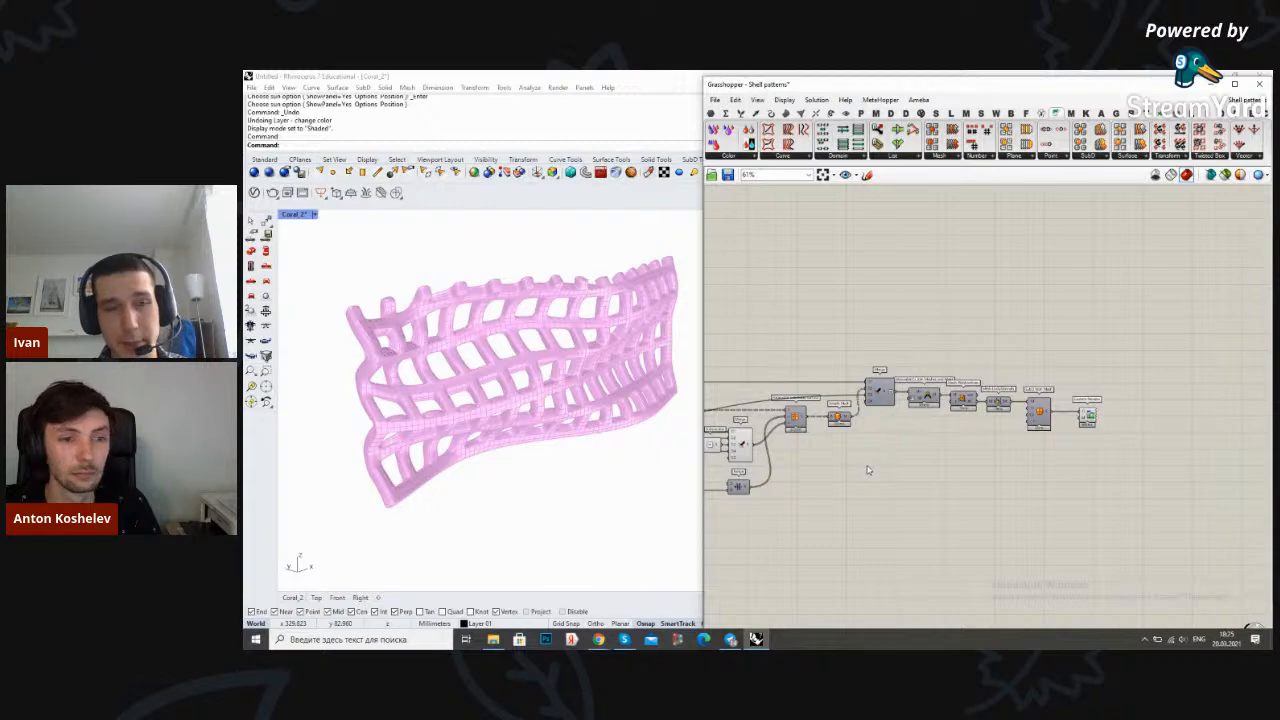
Browse from the workshop folder up to IN_GENERIC, then into Page Content, and open the shell render 73.png
click(493, 639)
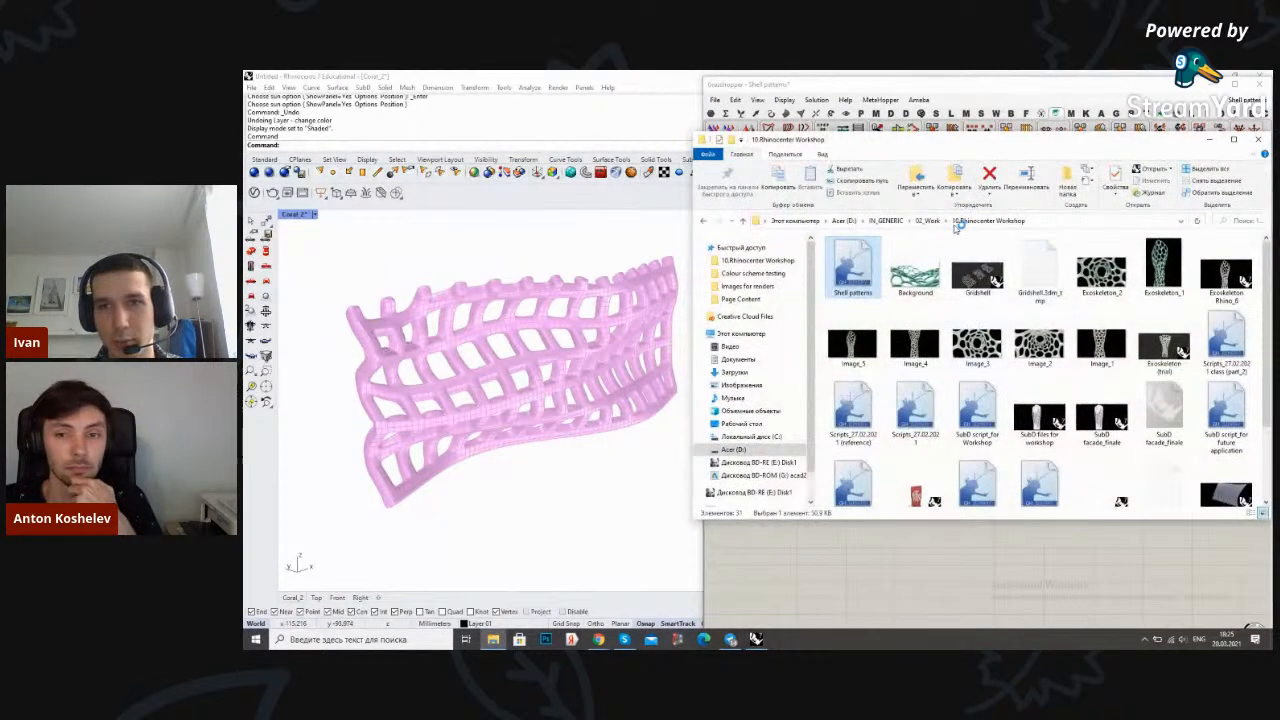
click(930, 221)
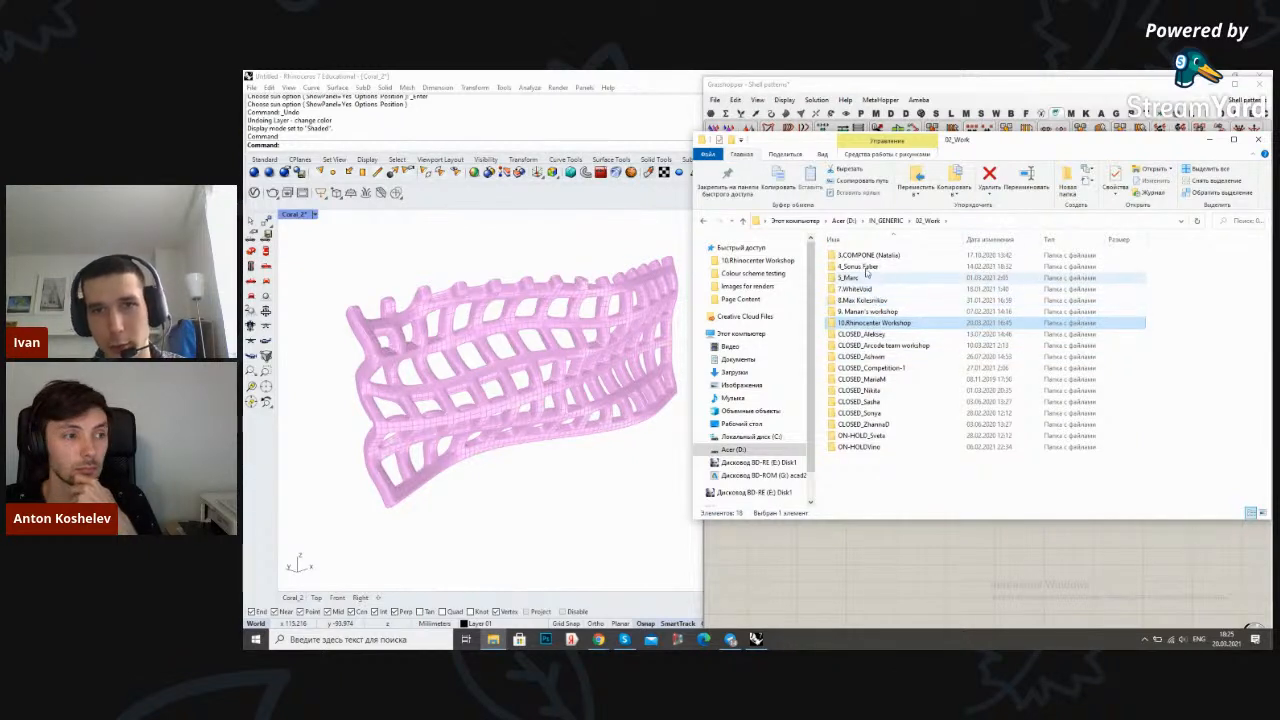
click(887, 221)
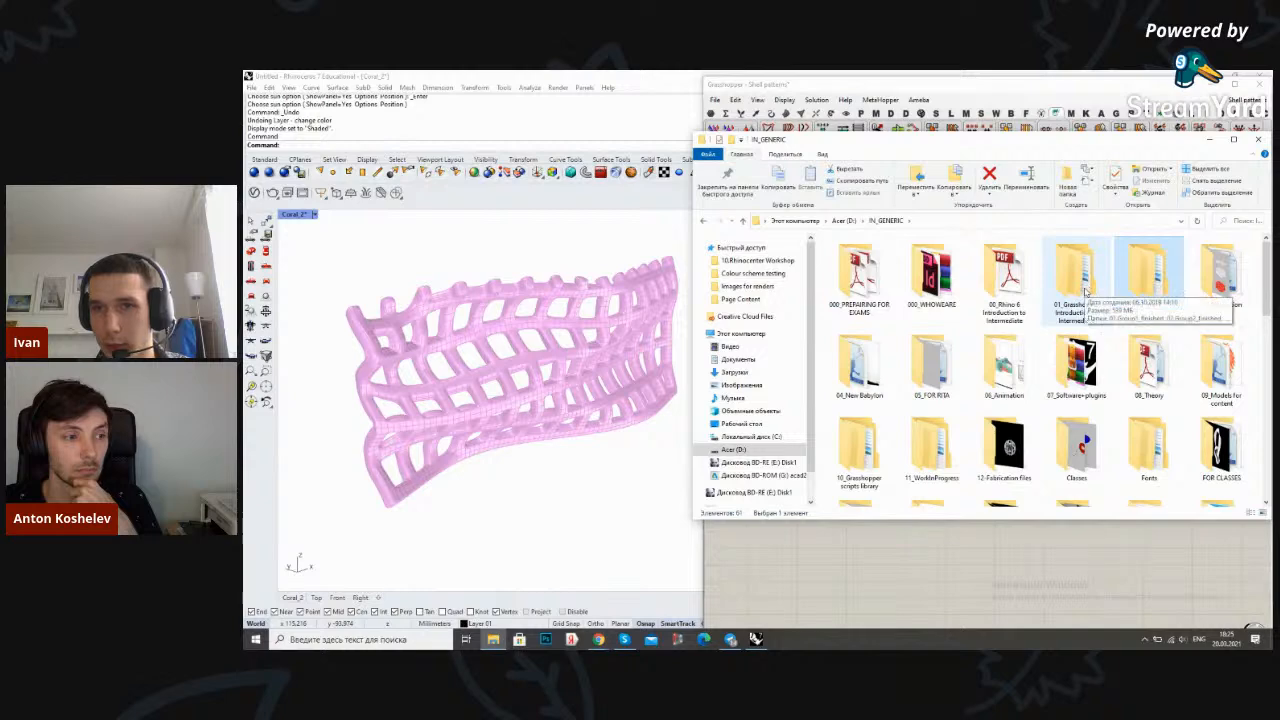
scroll(1120, 440, down, 2)
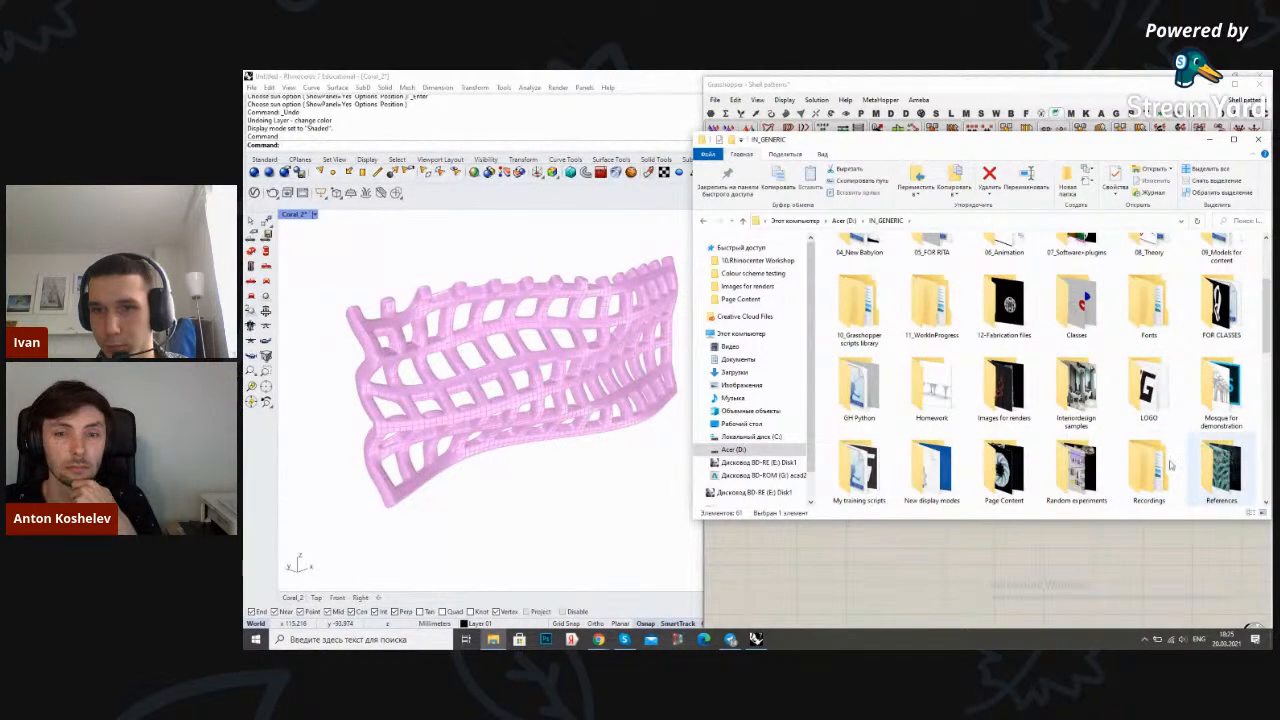
double_click(1004, 468)
scroll(1035, 365, down, 3)
scroll(1033, 363, down, 10)
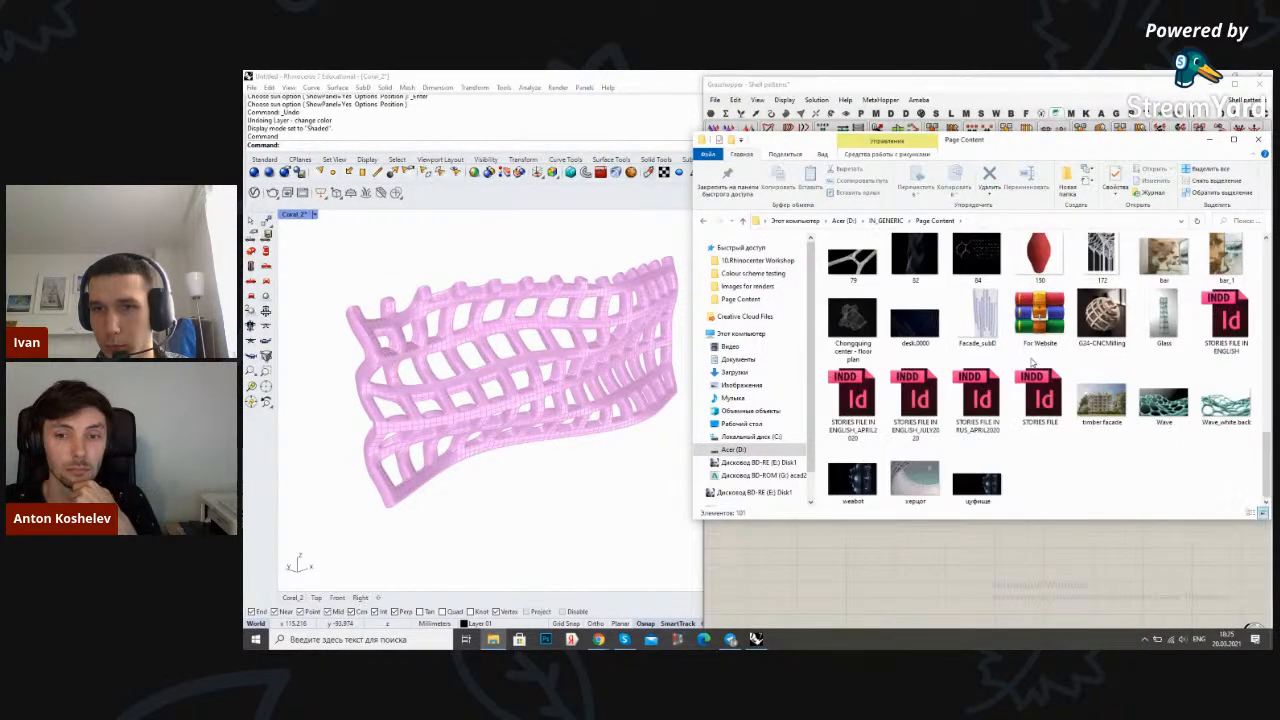
scroll(1000, 350, up, 4)
double_click(920, 333)
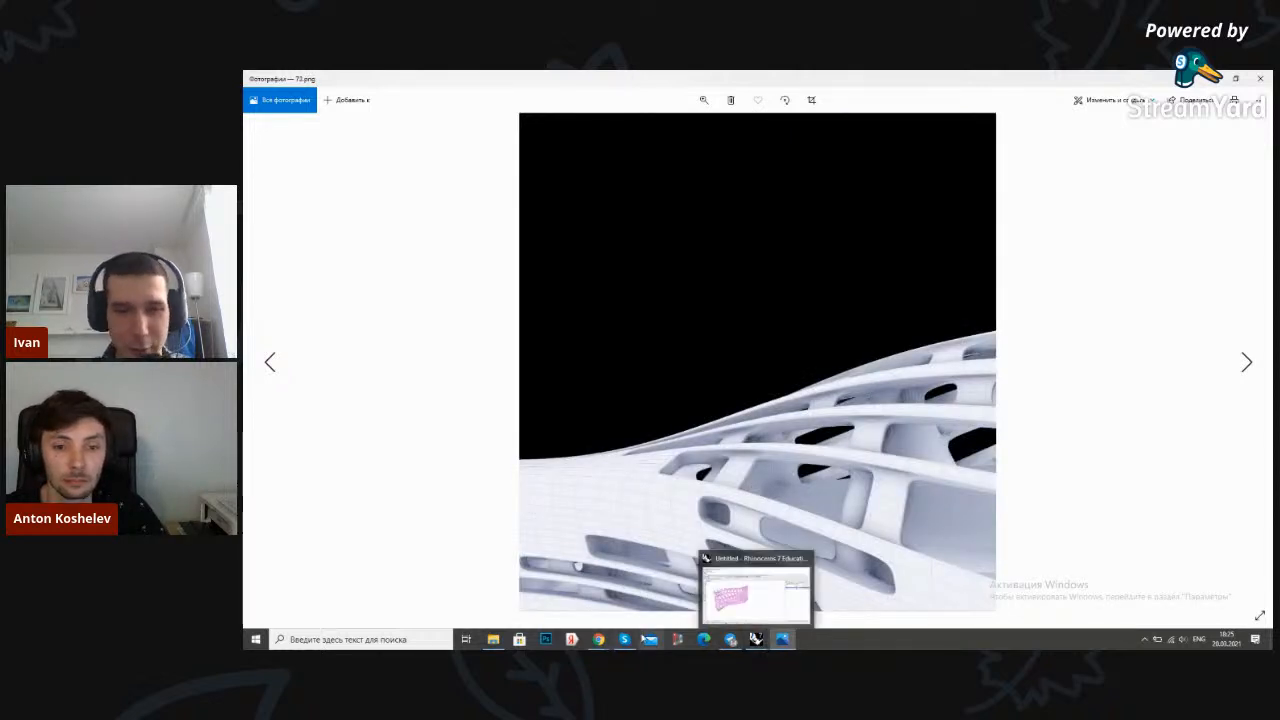
Look through the reference renders from 73.png to 78.png and return to 73.png
mouse_move(624, 645)
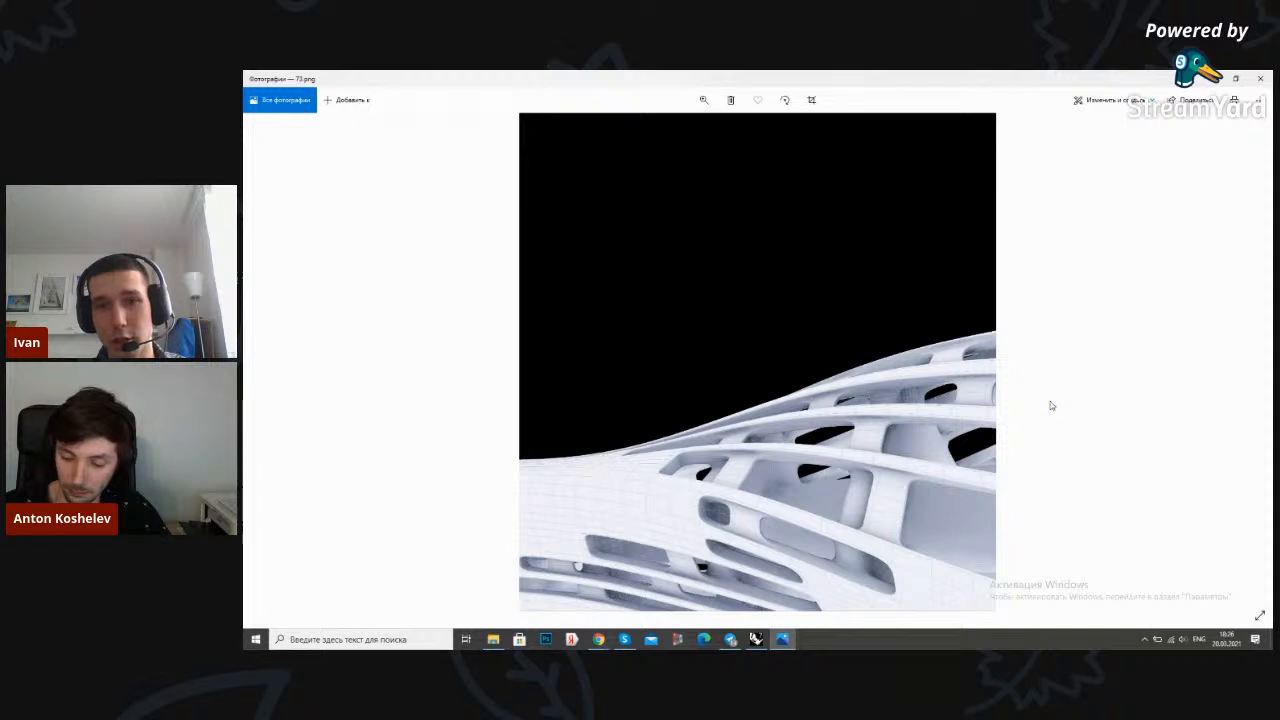
key(Right)
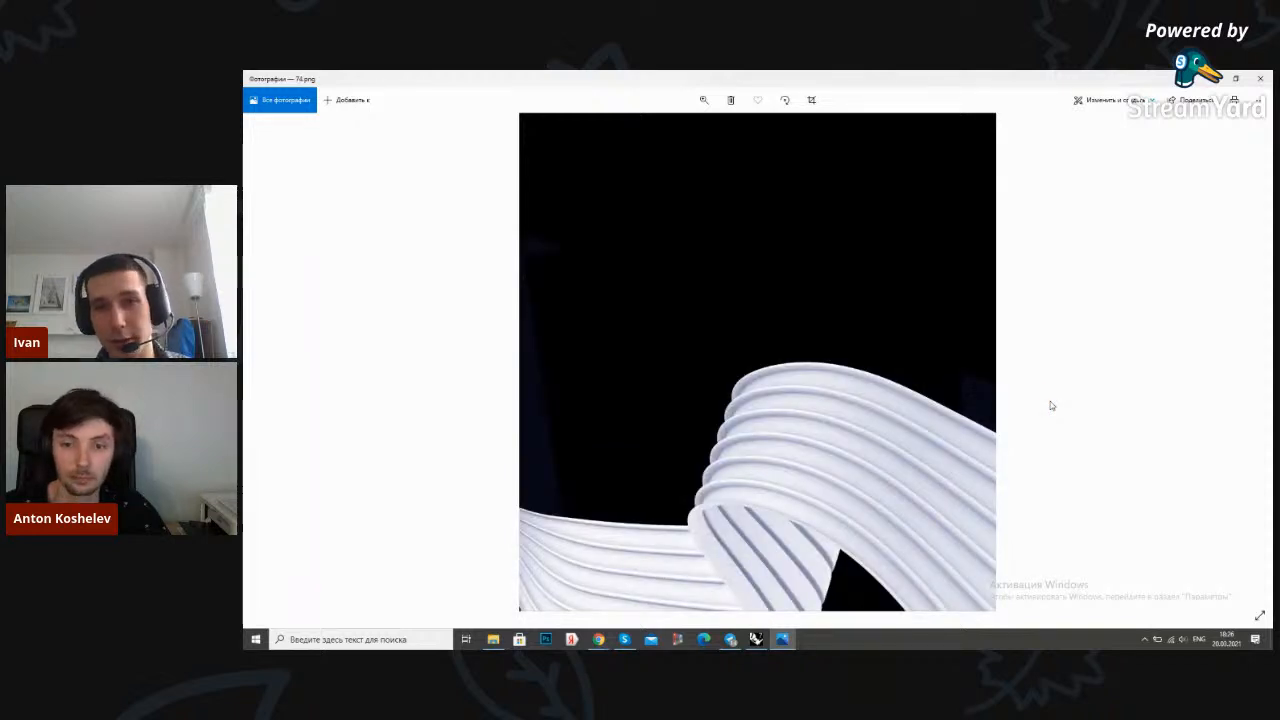
key(Left)
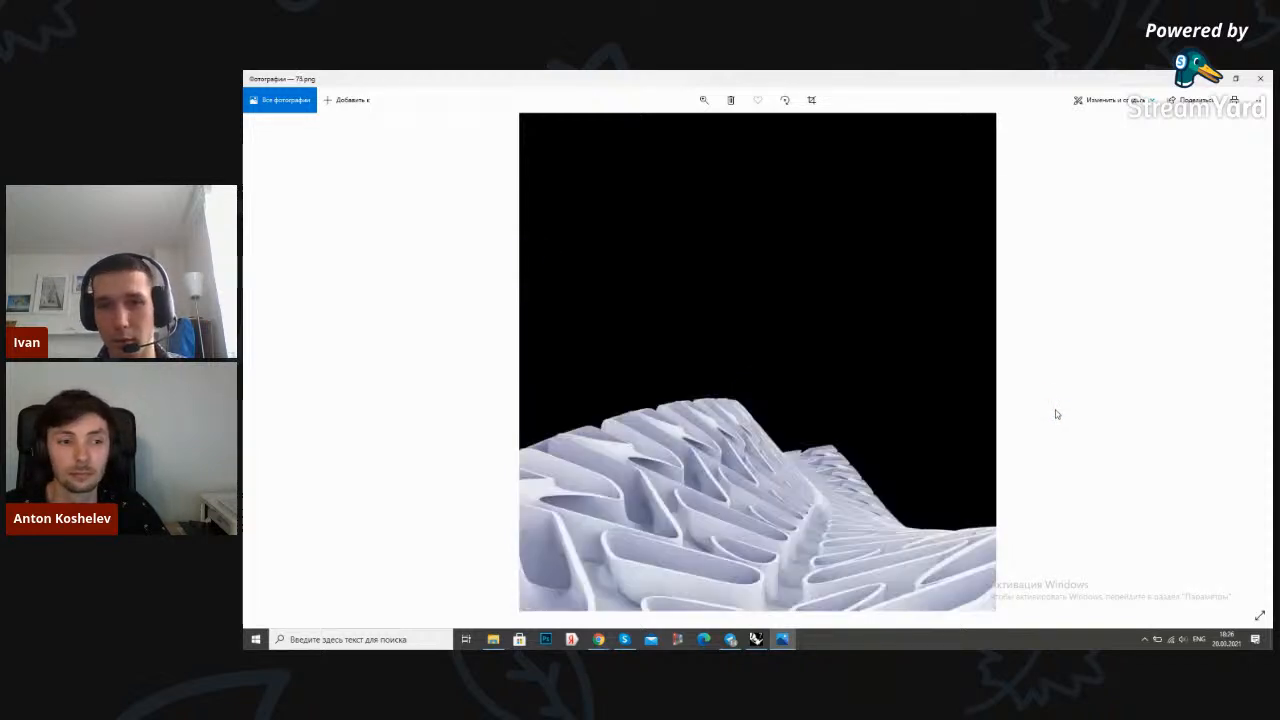
key(Right)
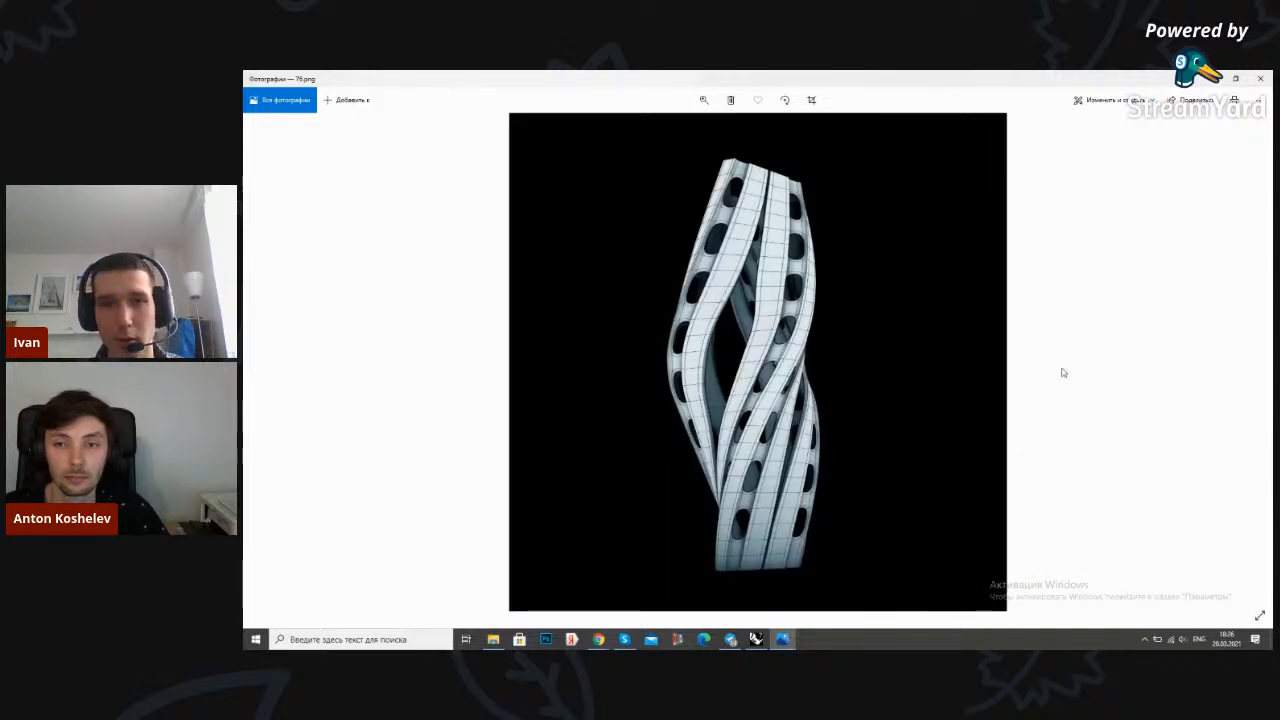
key(Right)
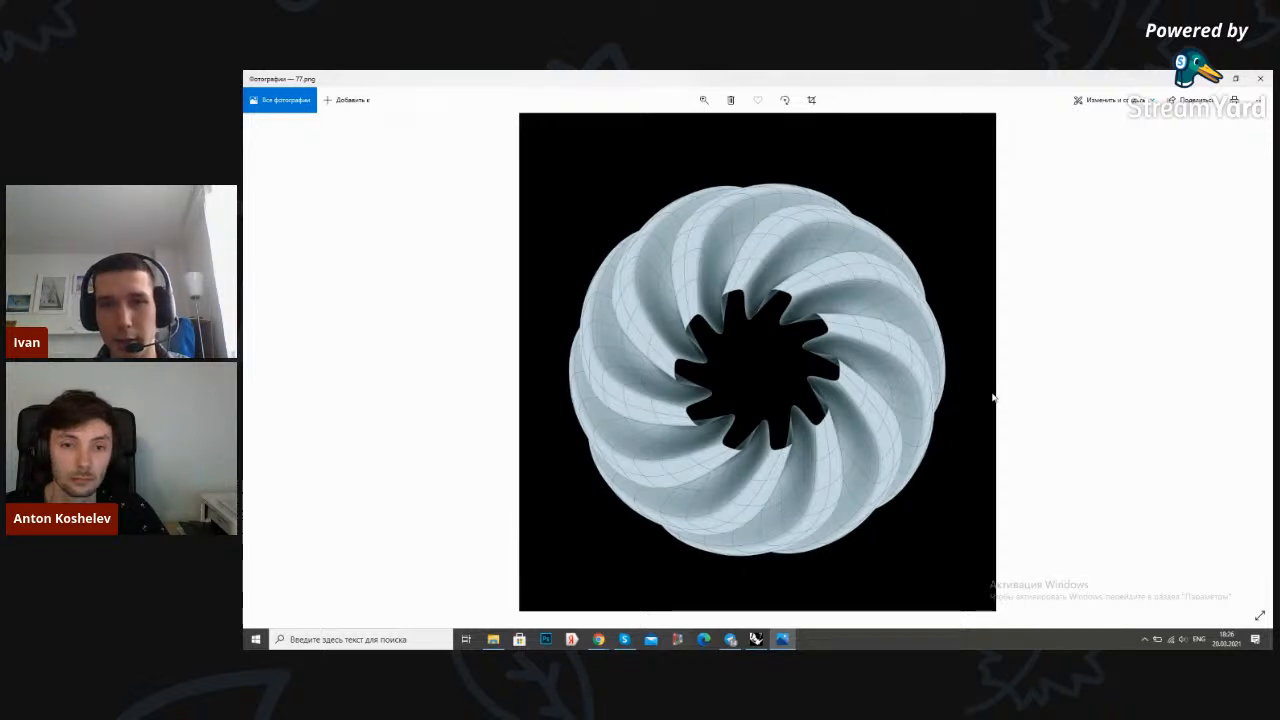
key(Right)
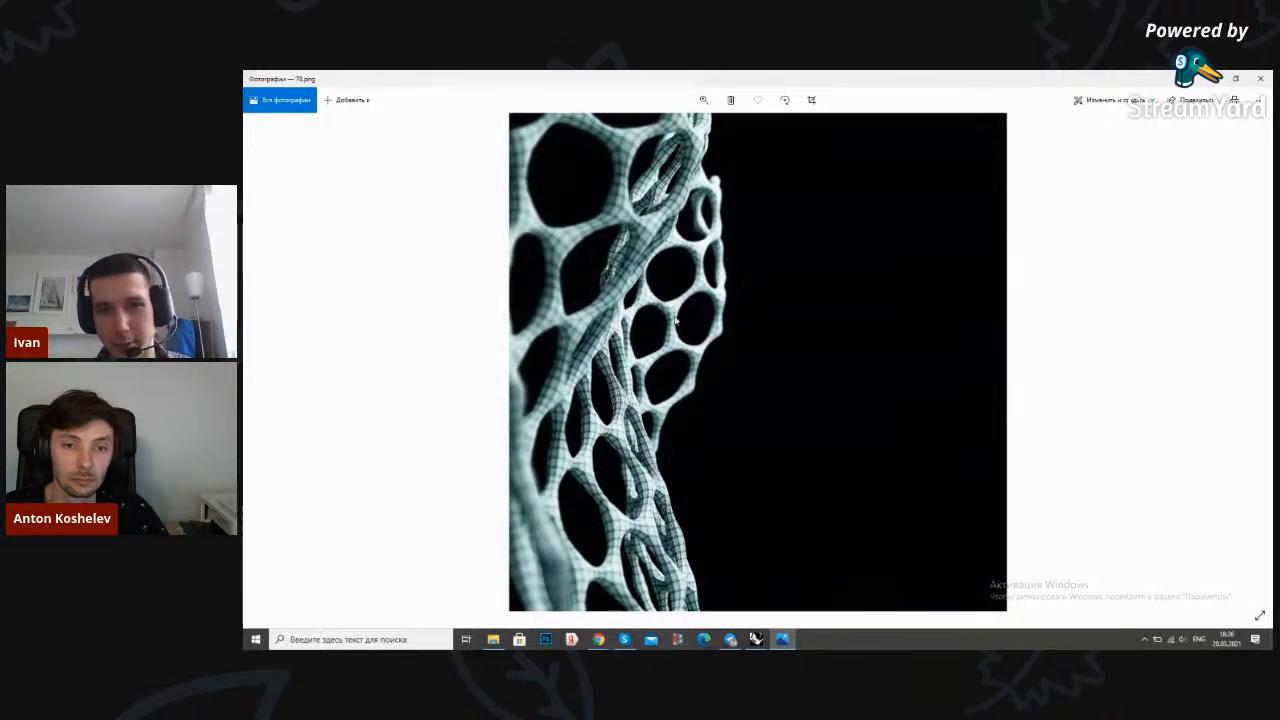
key(Left)
key(Left)
key(Left)
key(Left)
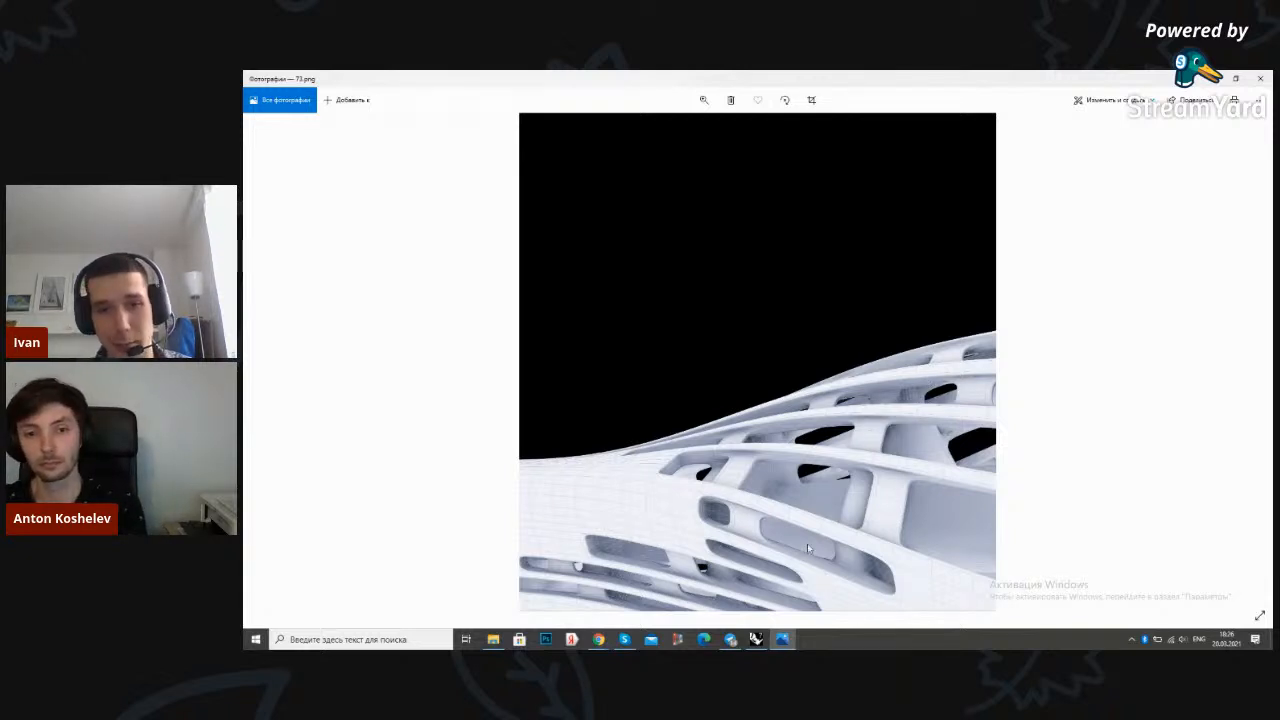
Switch back to Rhino with the Grasshopper definition, bring up the screen-sharing notice and stop the sharing
click(757, 638)
right_drag(889, 423, 966, 349)
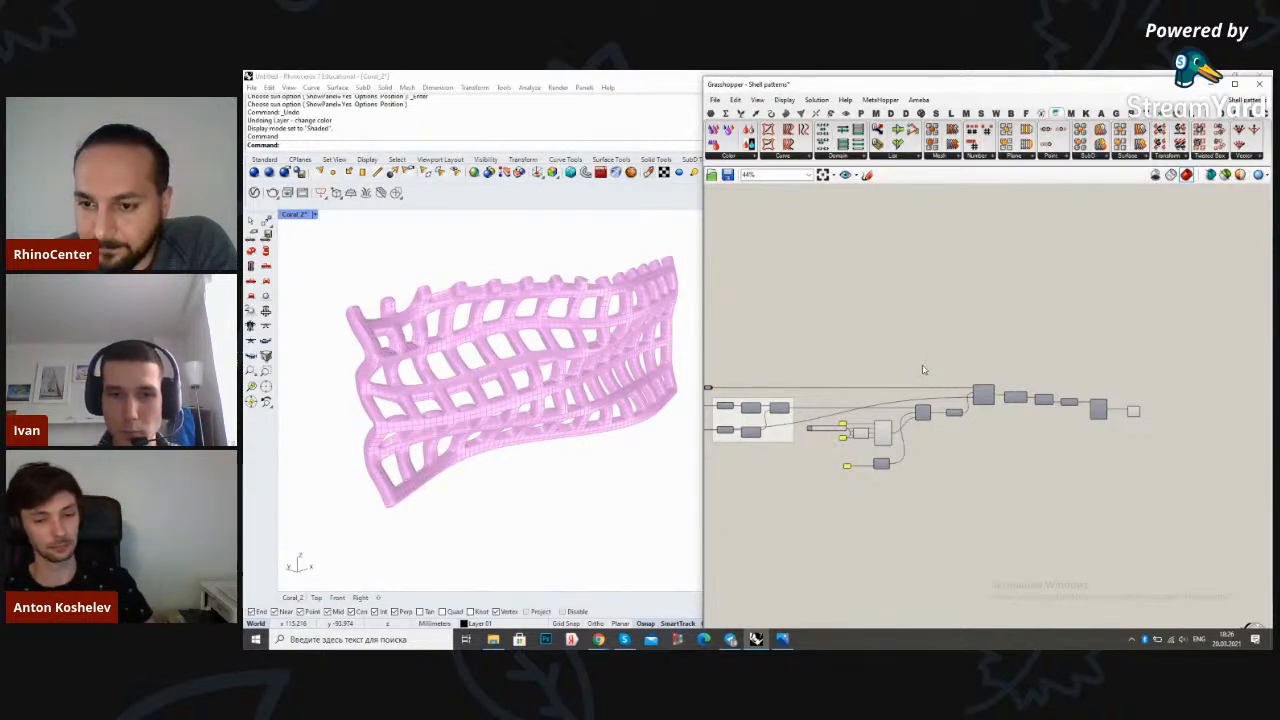
mouse_move(598, 638)
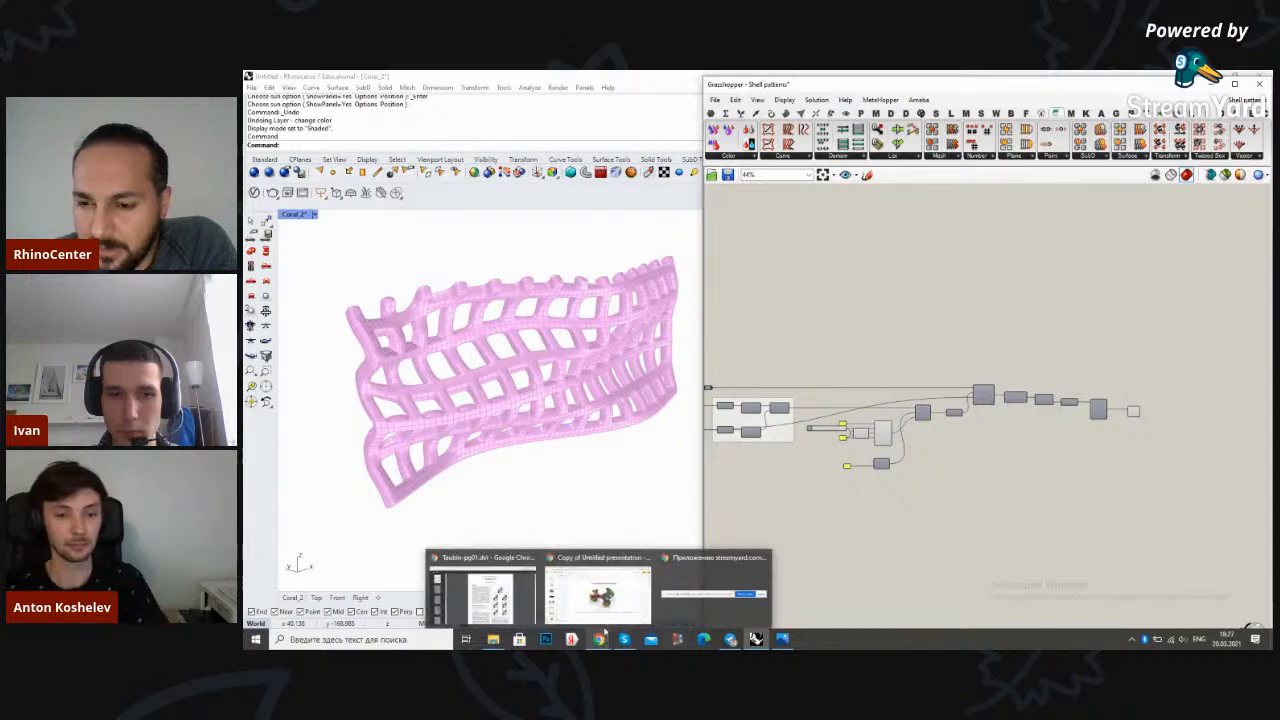
click(712, 592)
click(852, 612)
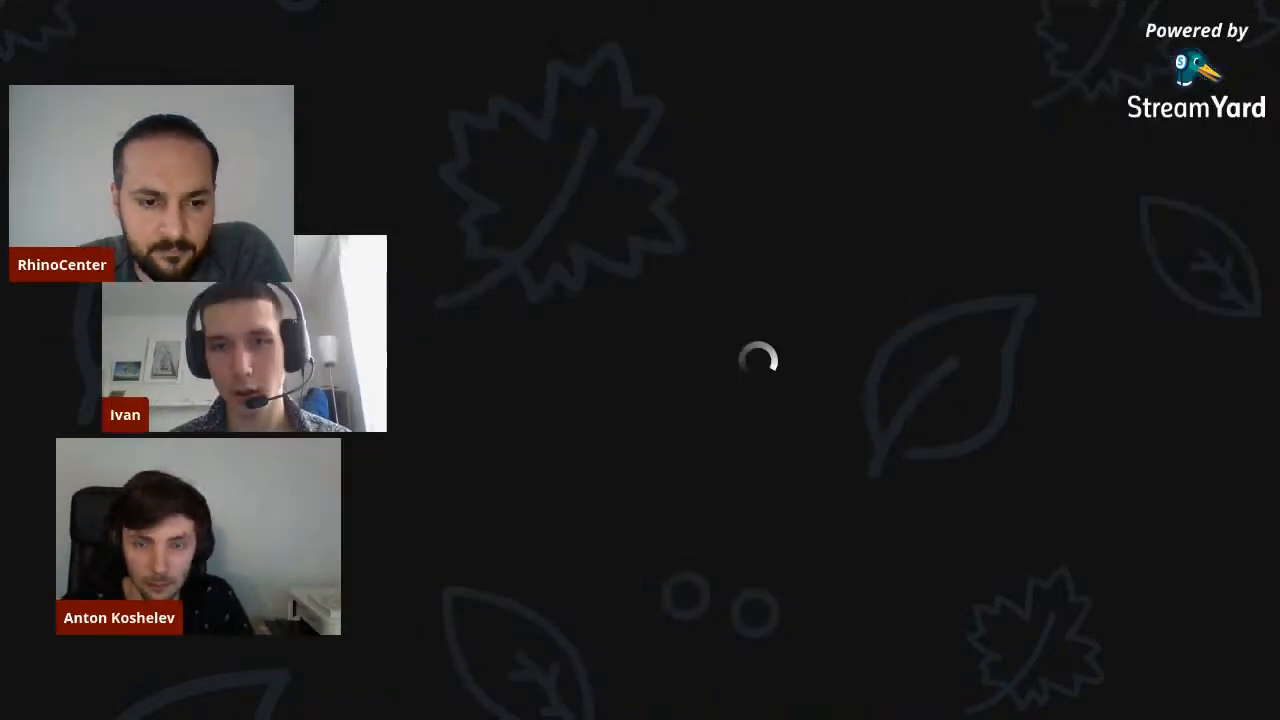
Set the Creases input of SubD from Mesh to At Mesh Edges and check the shell's openings up close
scroll(1124, 410, up, 6)
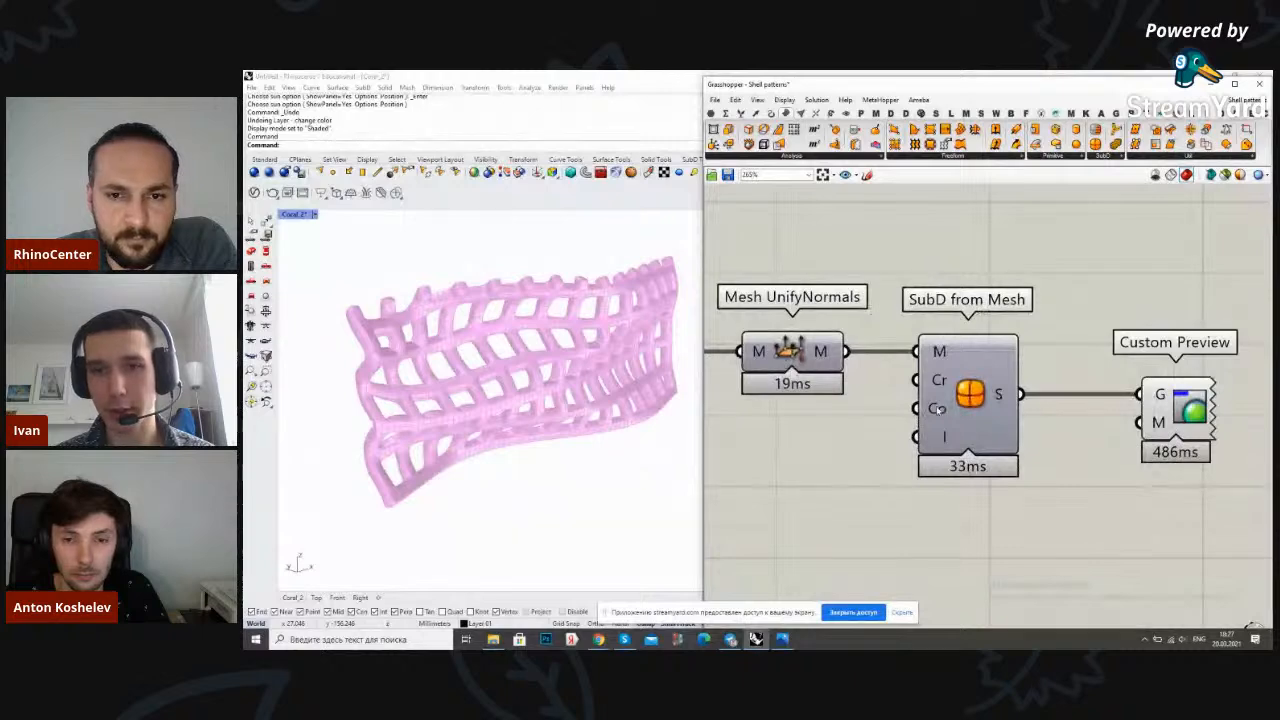
scroll(950, 436, down, 2)
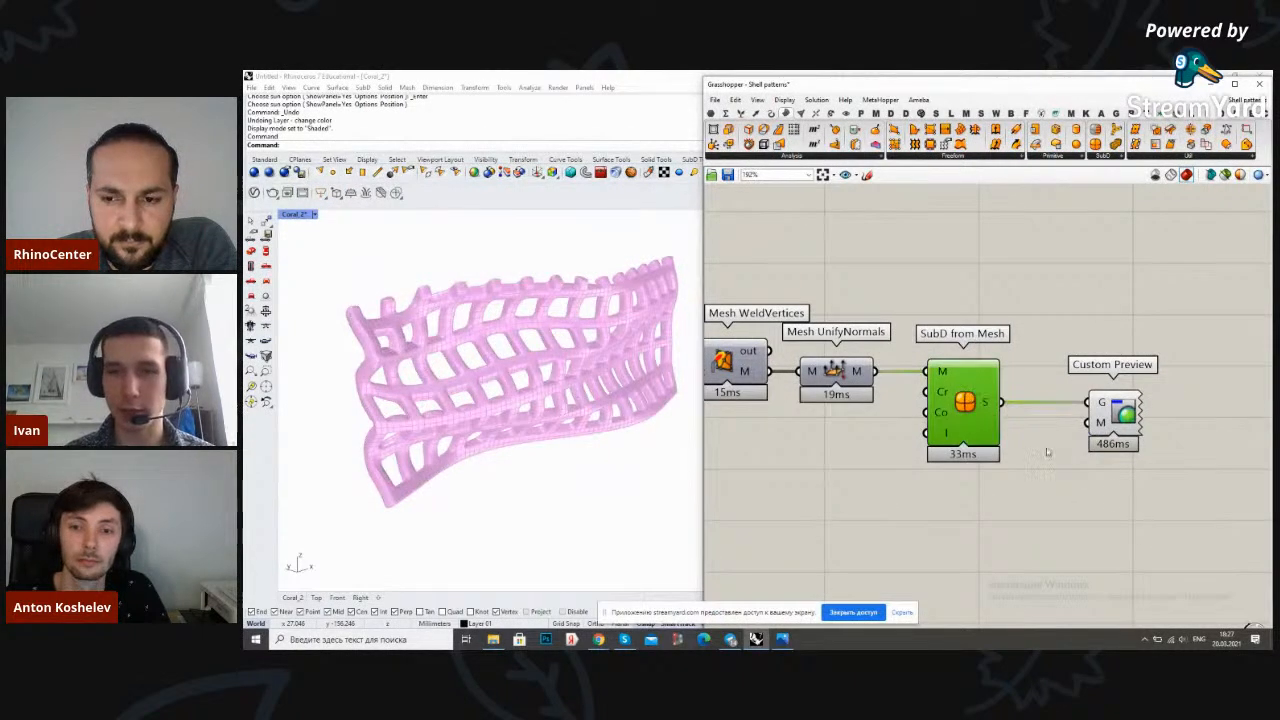
drag(1118, 470, 960, 380)
click(905, 440)
scroll(927, 434, up, 2)
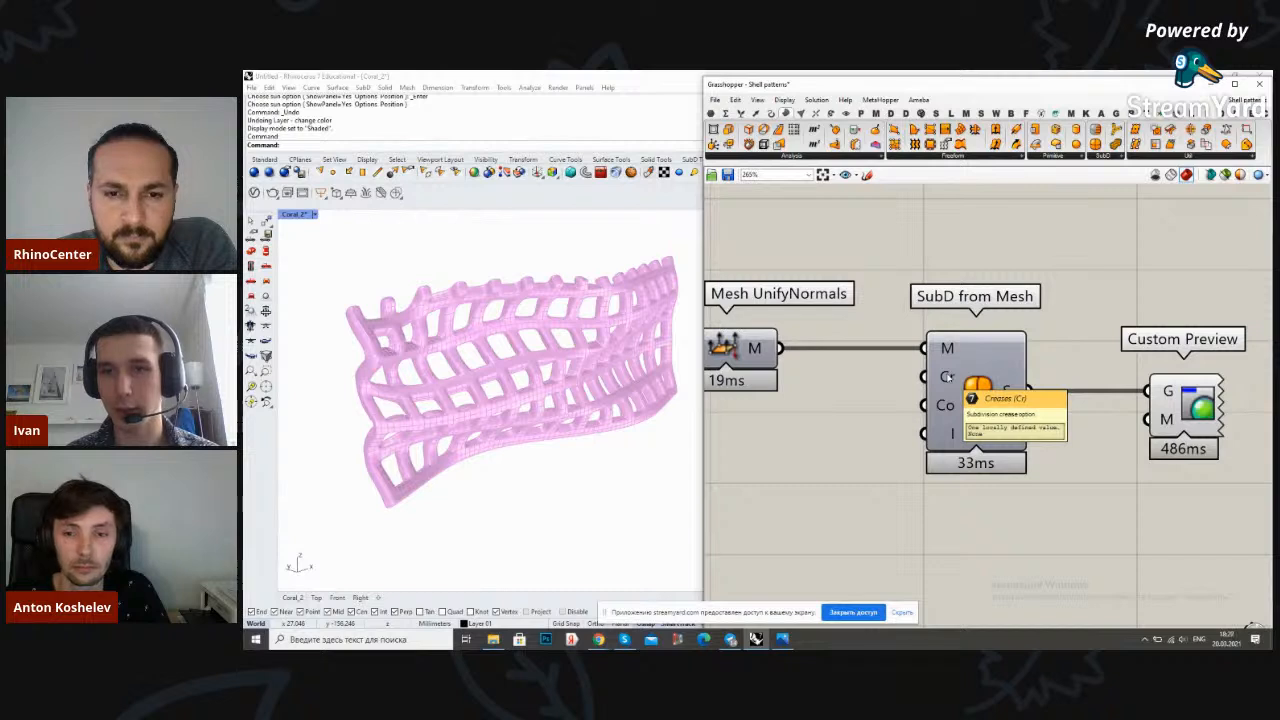
right_click(952, 381)
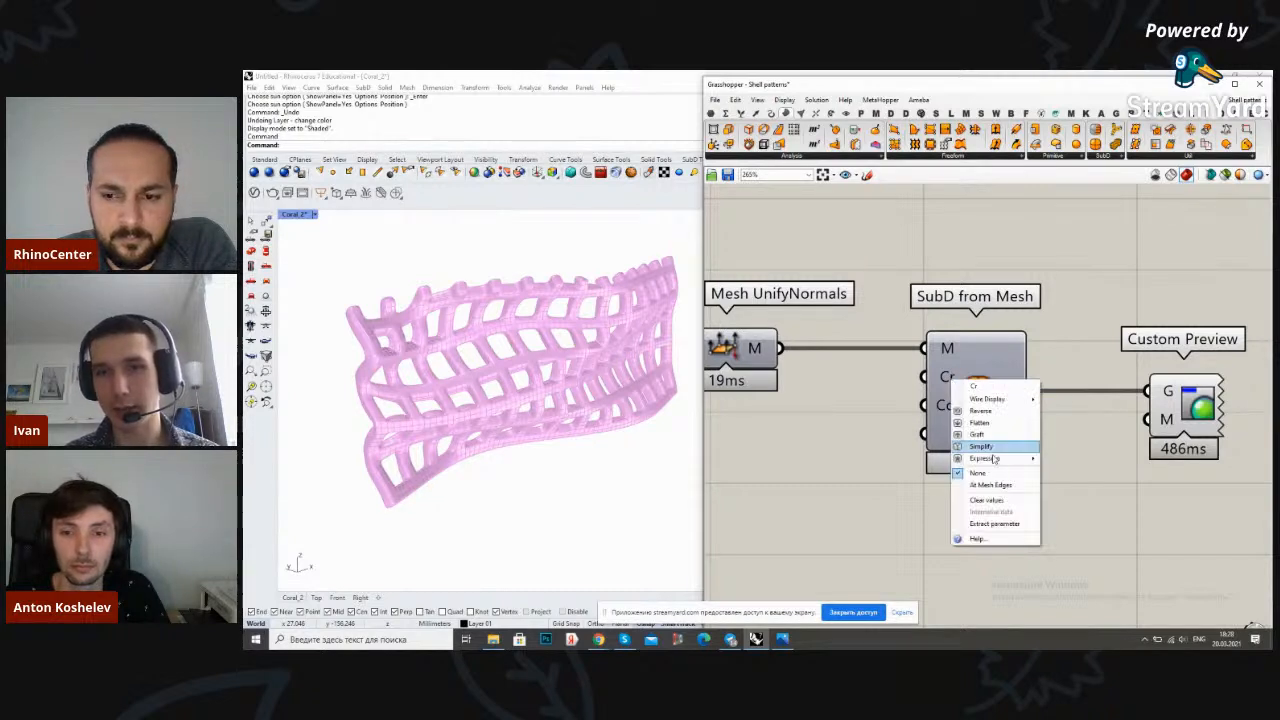
click(1003, 488)
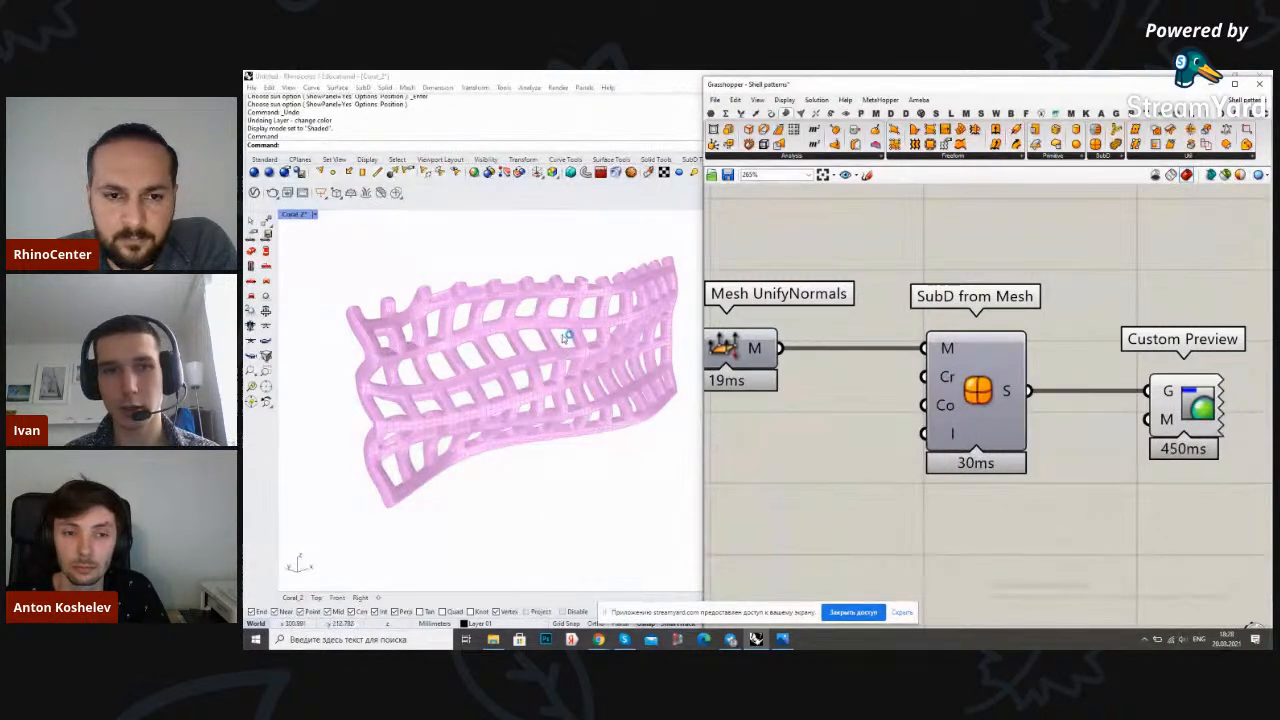
scroll(563, 330, up, 10)
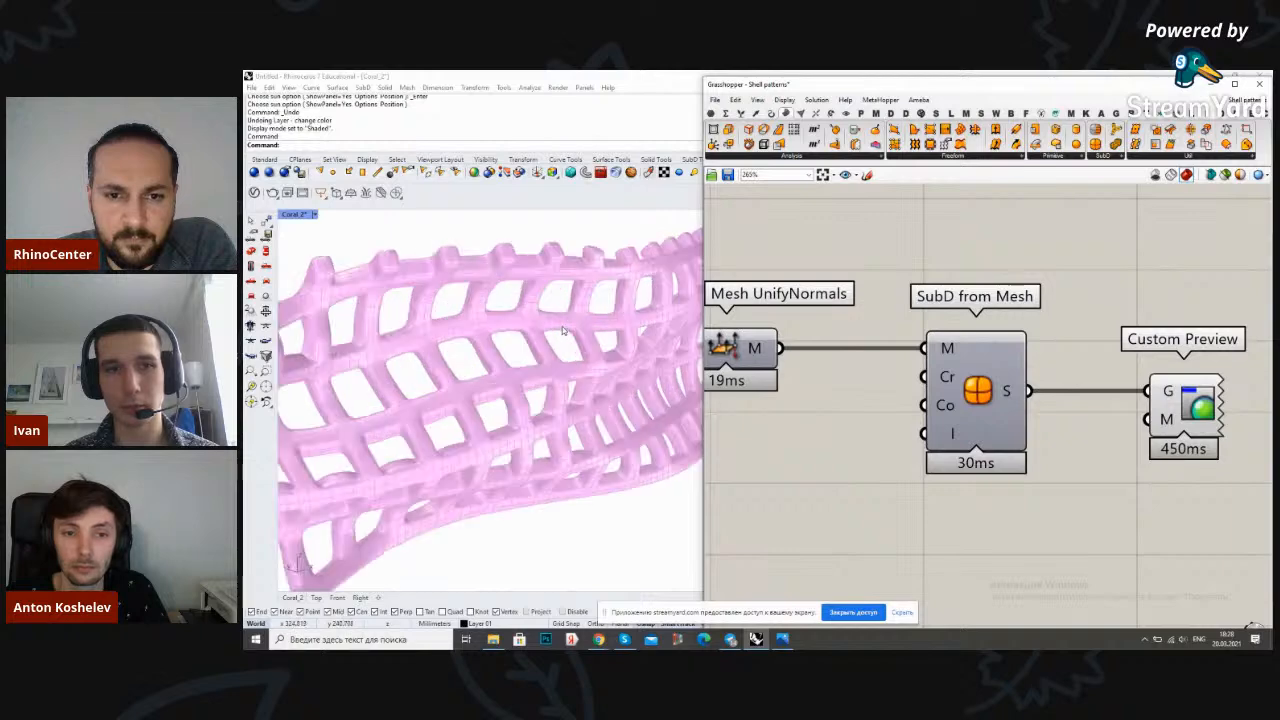
scroll(562, 326, down, 5)
scroll(789, 327, down, 3)
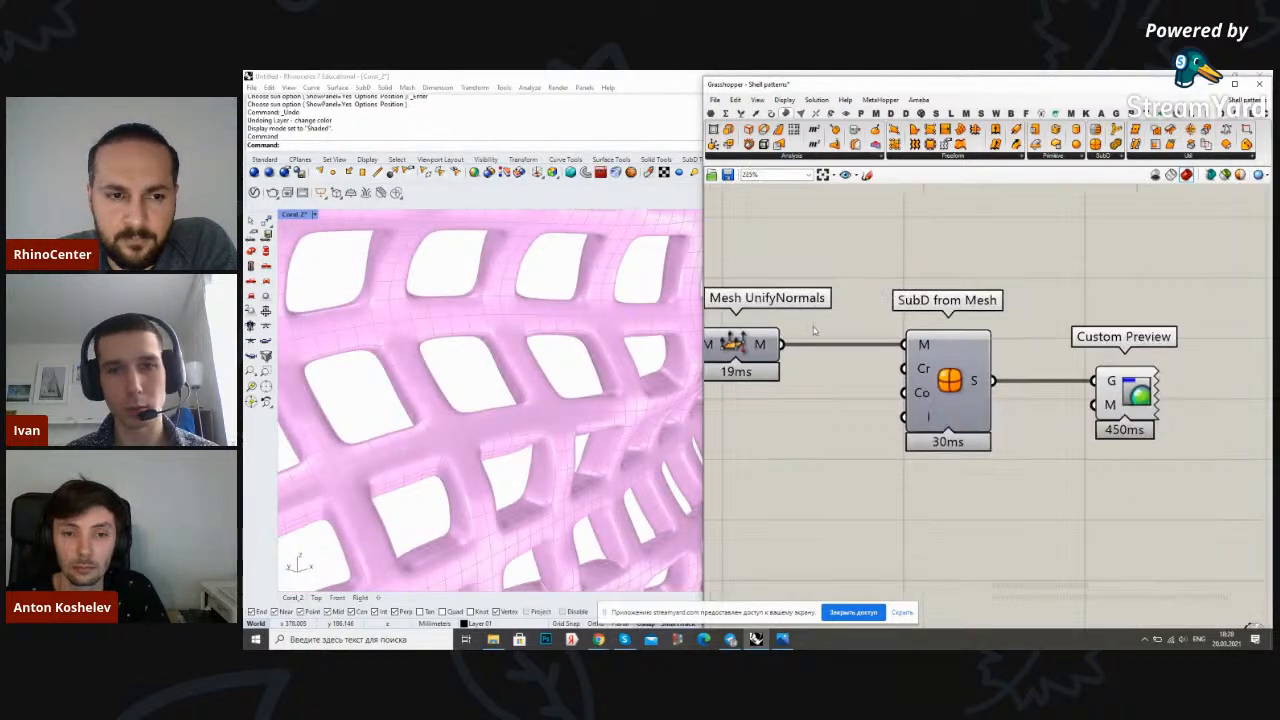
Set the Corners input of SubD from Mesh to At Mesh Corners and inspect the strut ends along the shell's upper edge
scroll(960, 360, up, 2)
right_click(972, 363)
click(930, 406)
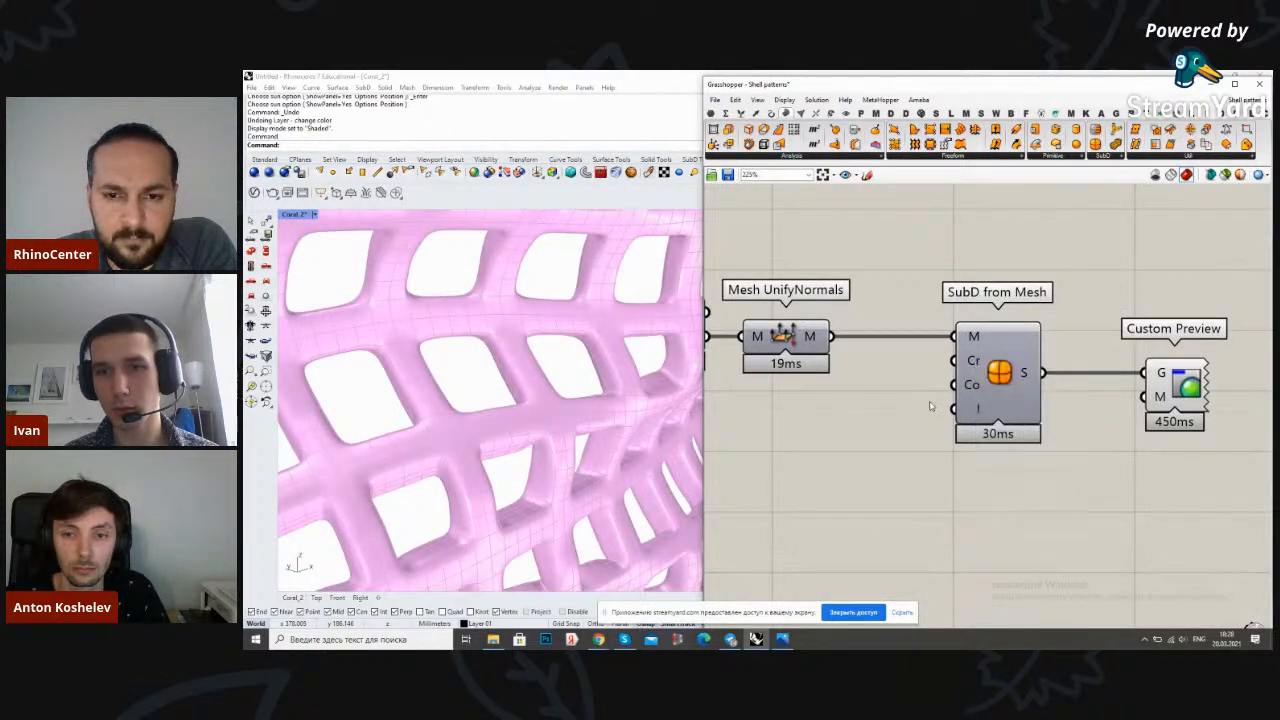
scroll(972, 386, down, 3)
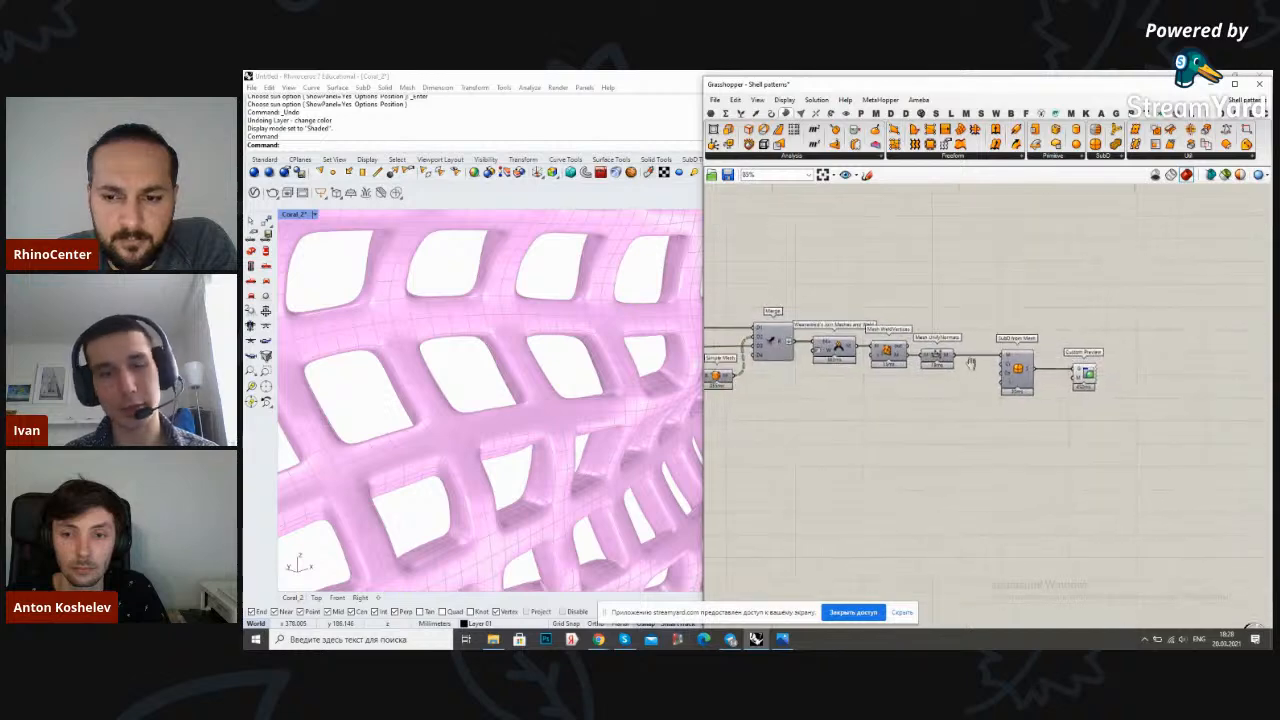
scroll(990, 370, up, 1)
right_click(1030, 393)
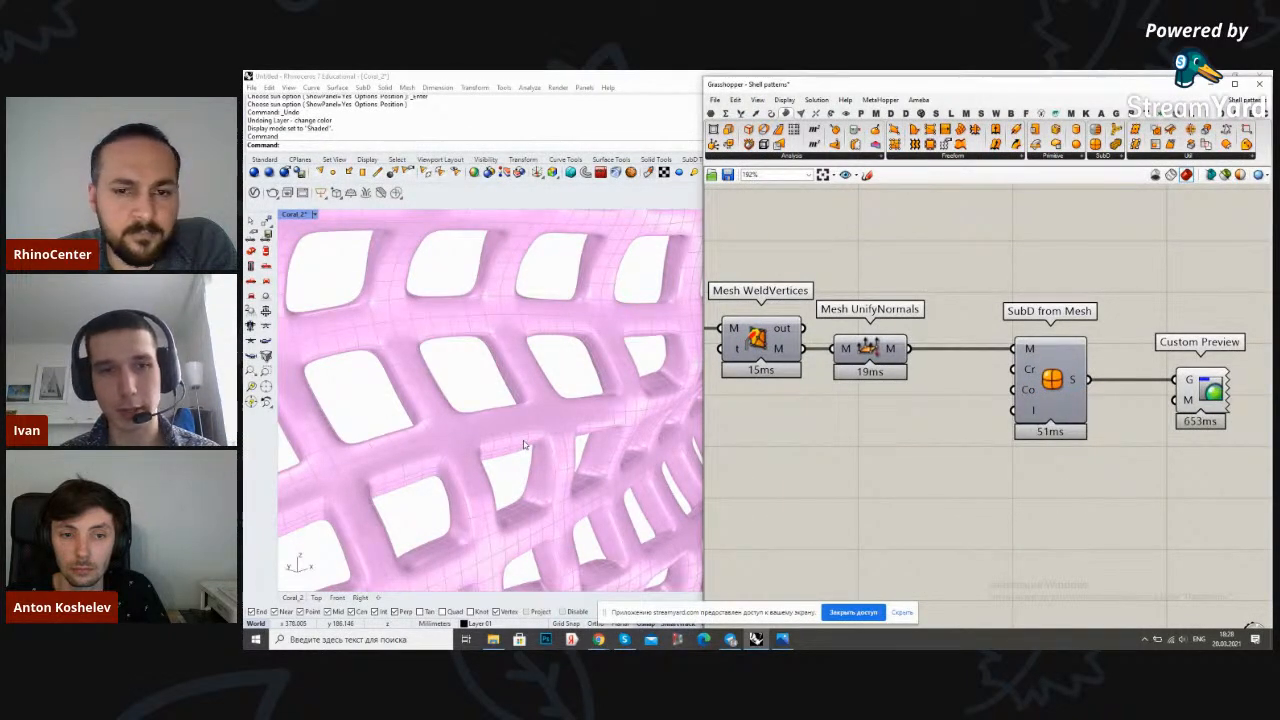
scroll(522, 444, down, 3)
scroll(522, 332, up, 8)
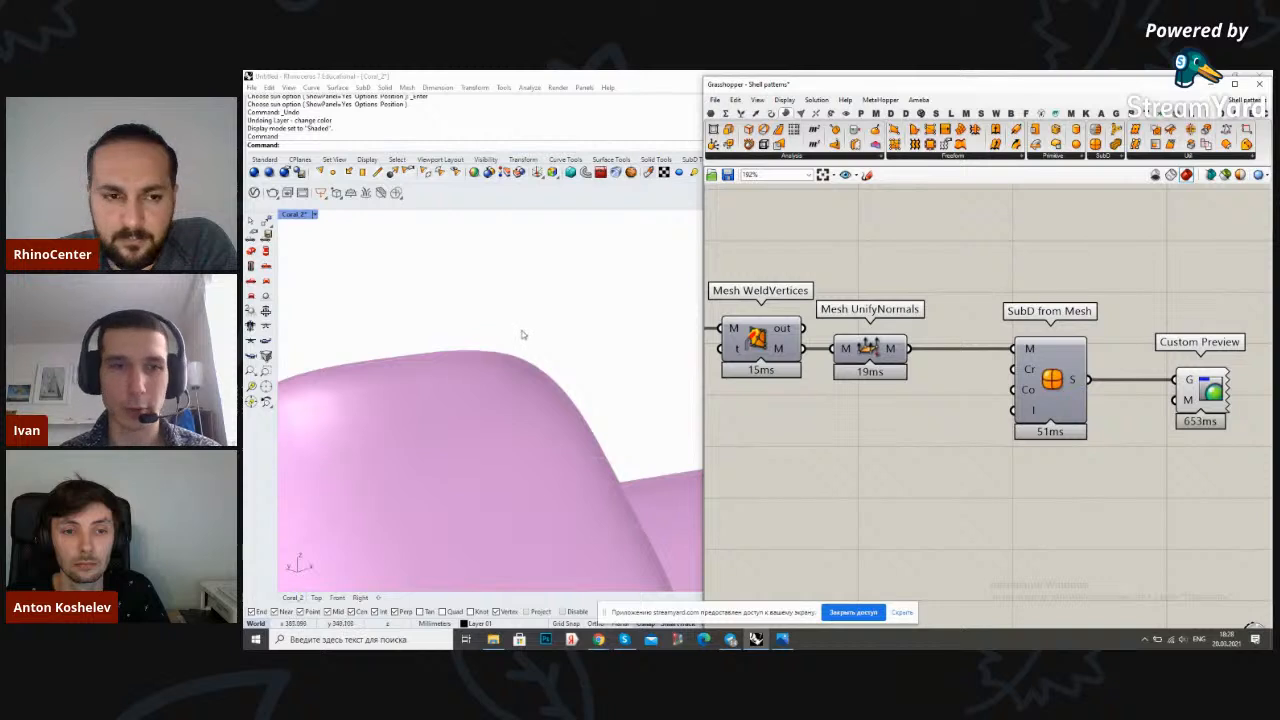
scroll(521, 334, down, 4)
Recheck the Corners option of SubD from Mesh, set its Creases input to None, and compare the shell's edges
right_click(1034, 393)
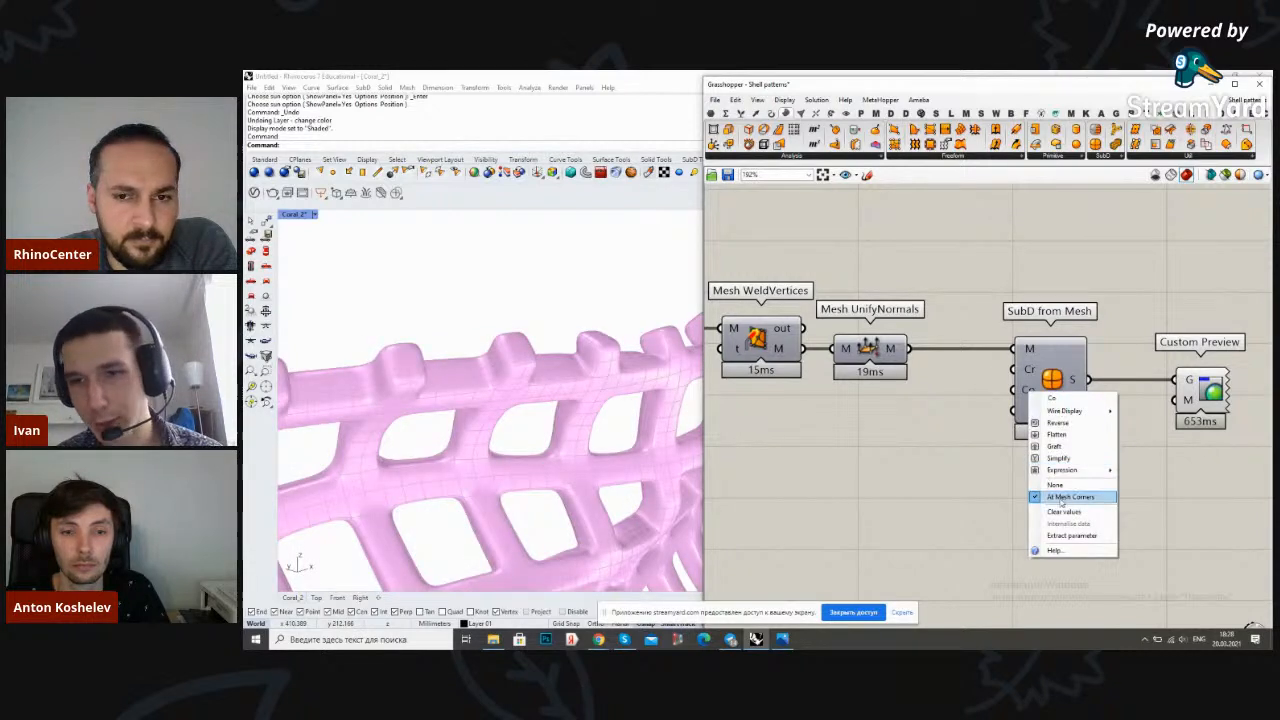
click(1026, 396)
right_click(1025, 372)
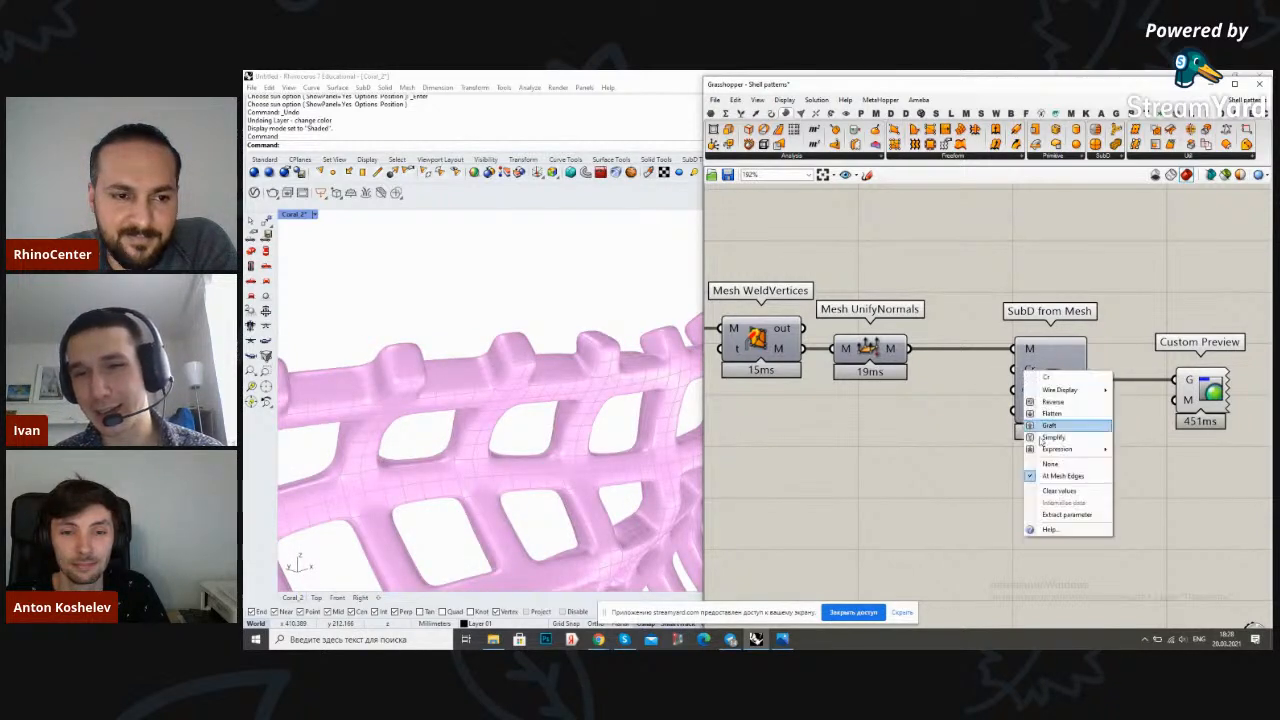
click(1045, 466)
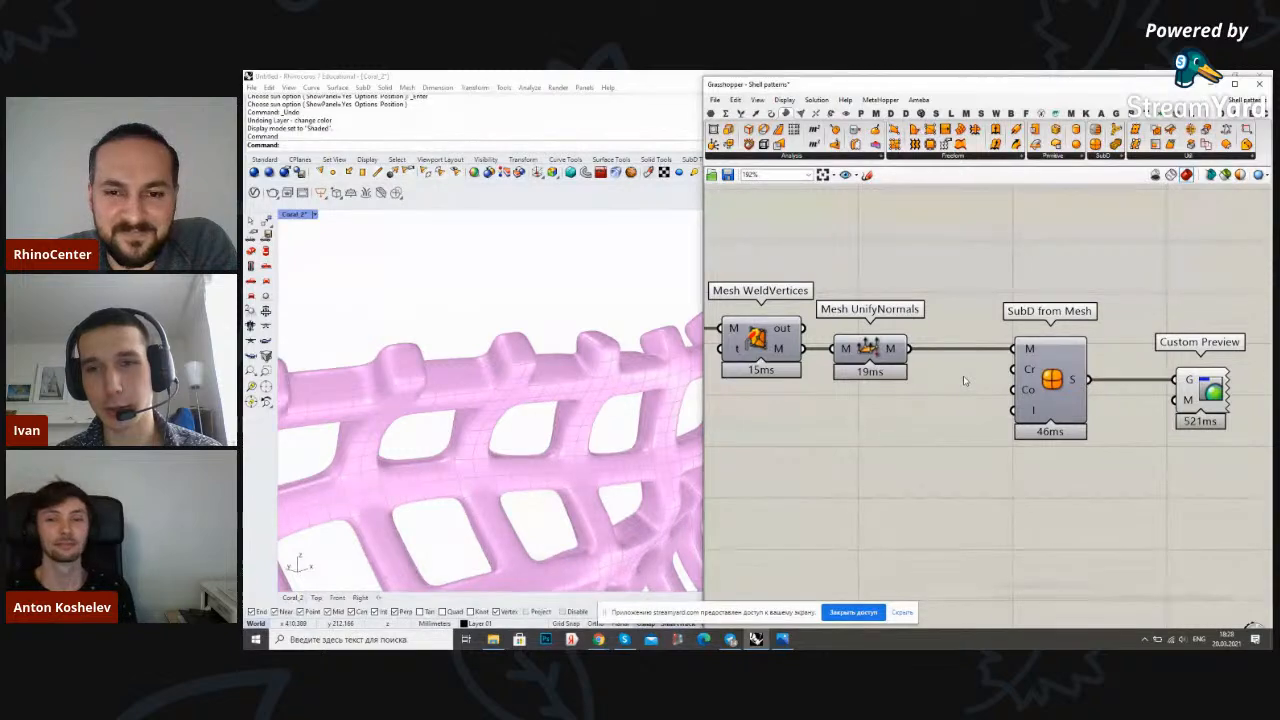
scroll(964, 380, down, 3)
scroll(927, 345, up, 3)
scroll(535, 366, down, 6)
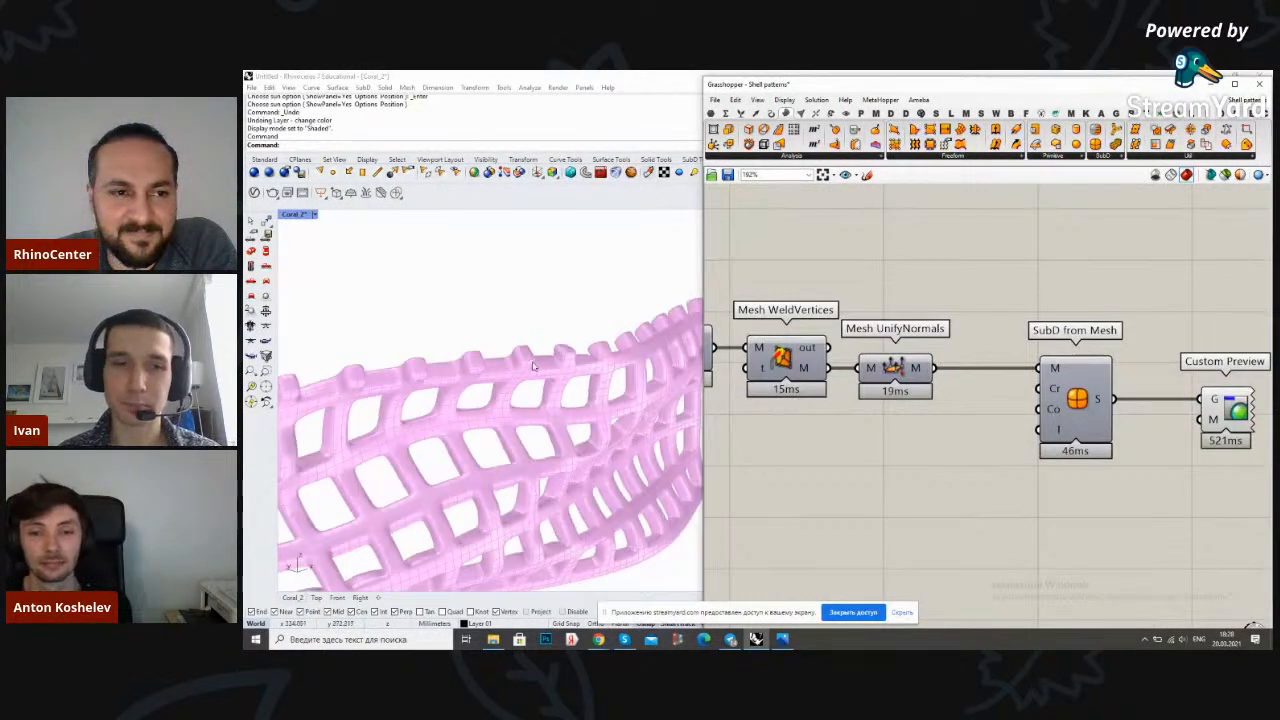
shift+right_drag(542, 369, 538, 351)
scroll(550, 345, up, 4)
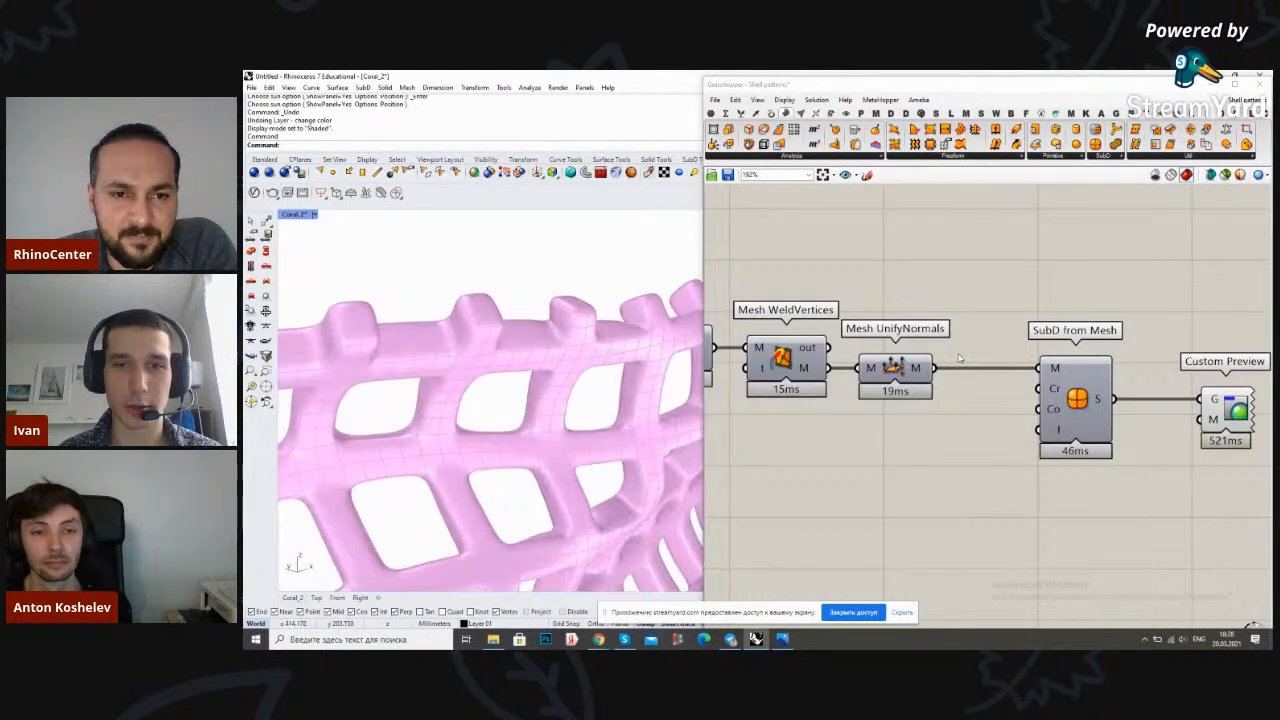
Preview only selected components and examine the meshes held by the Merge and Simple Mesh components
scroll(959, 358, down, 5)
right_drag(1031, 325, 1015, 349)
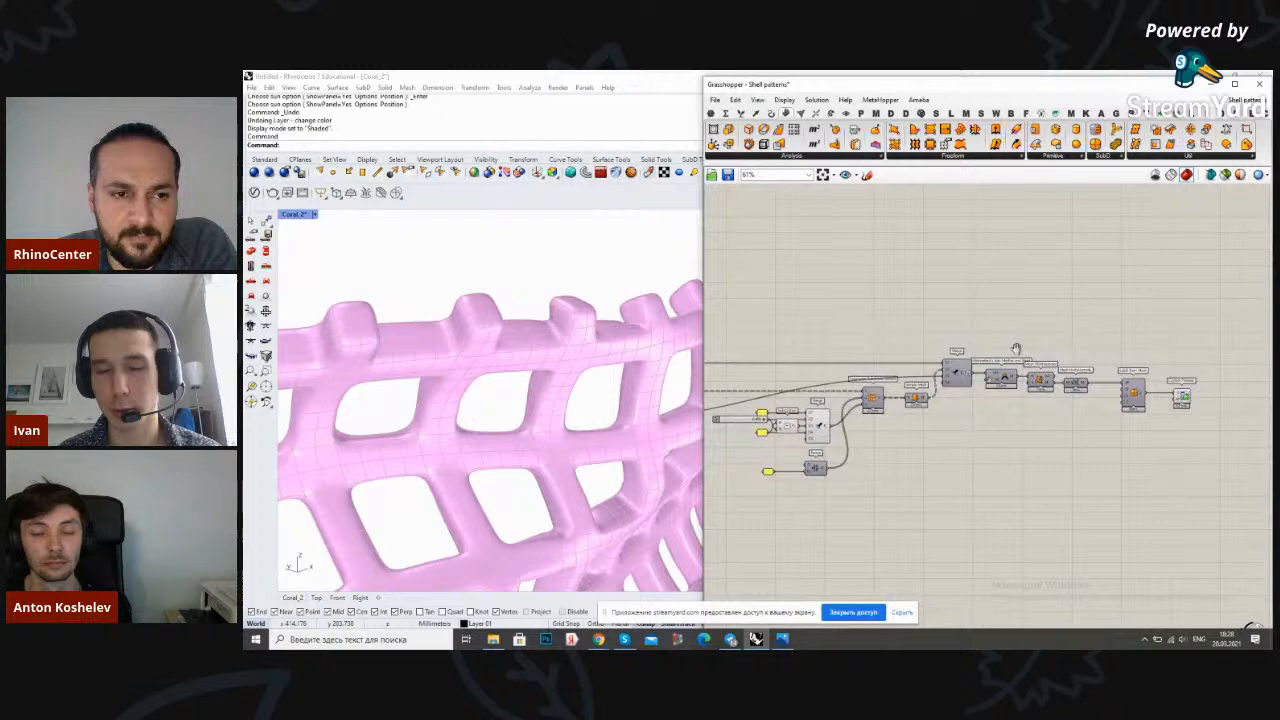
scroll(975, 380, up, 3)
click(953, 372)
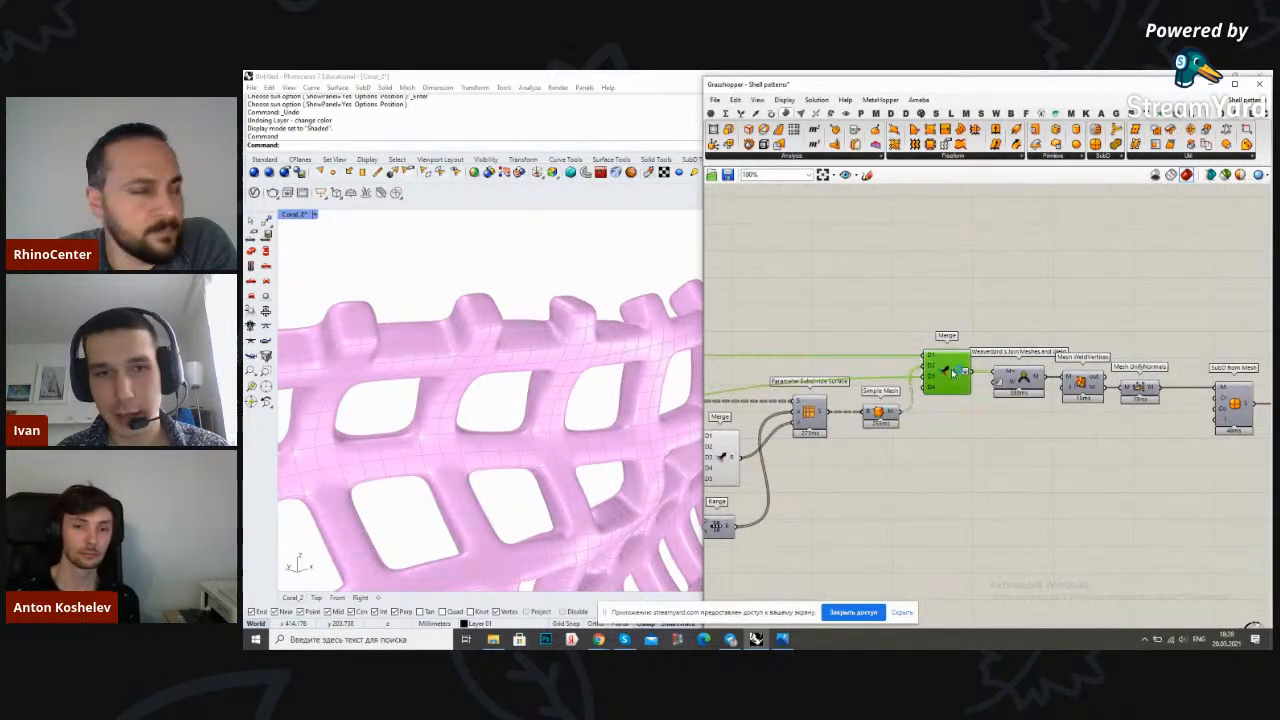
click(995, 316)
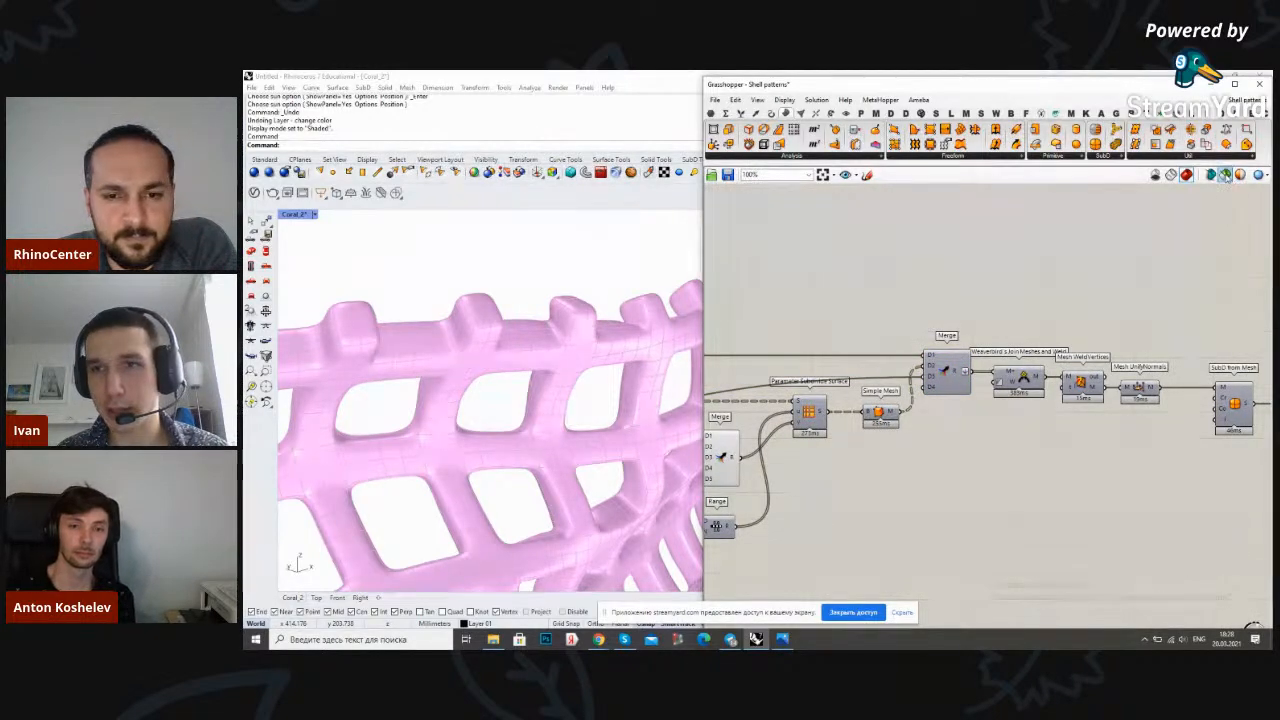
click(1225, 176)
right_drag(1203, 368, 1160, 378)
click(1070, 376)
scroll(990, 345, up, 2)
click(993, 345)
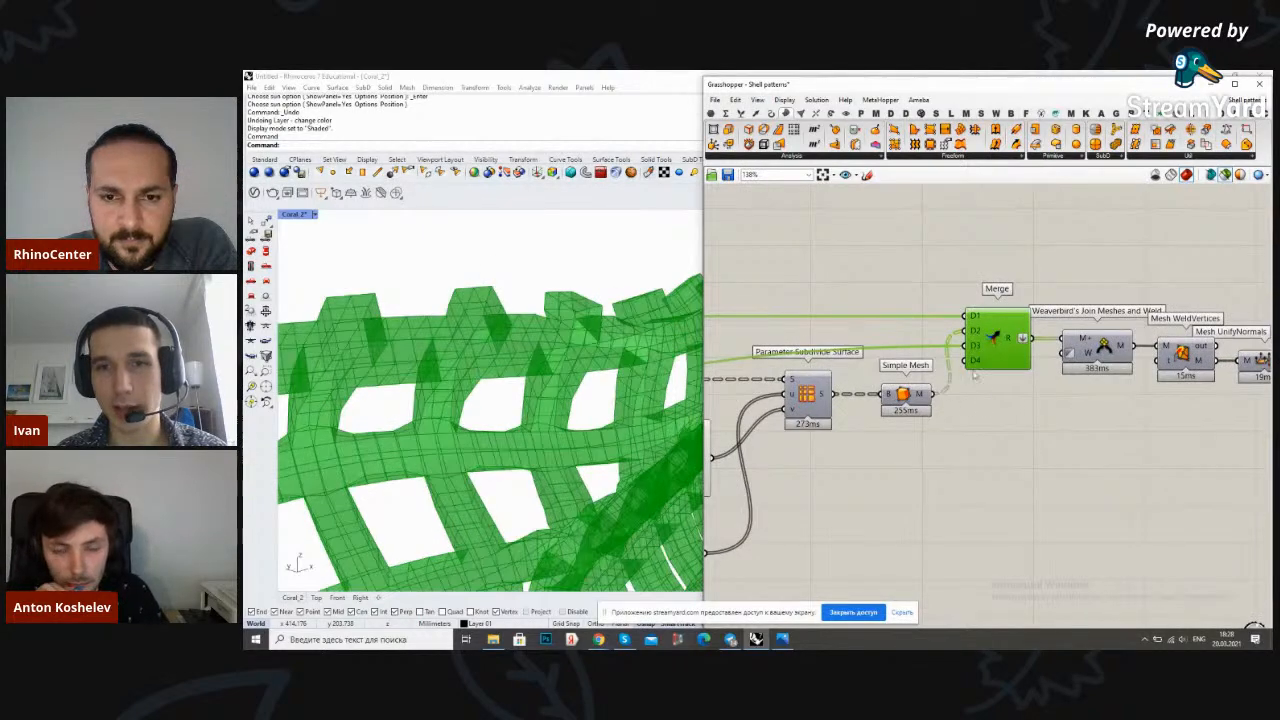
click(941, 346)
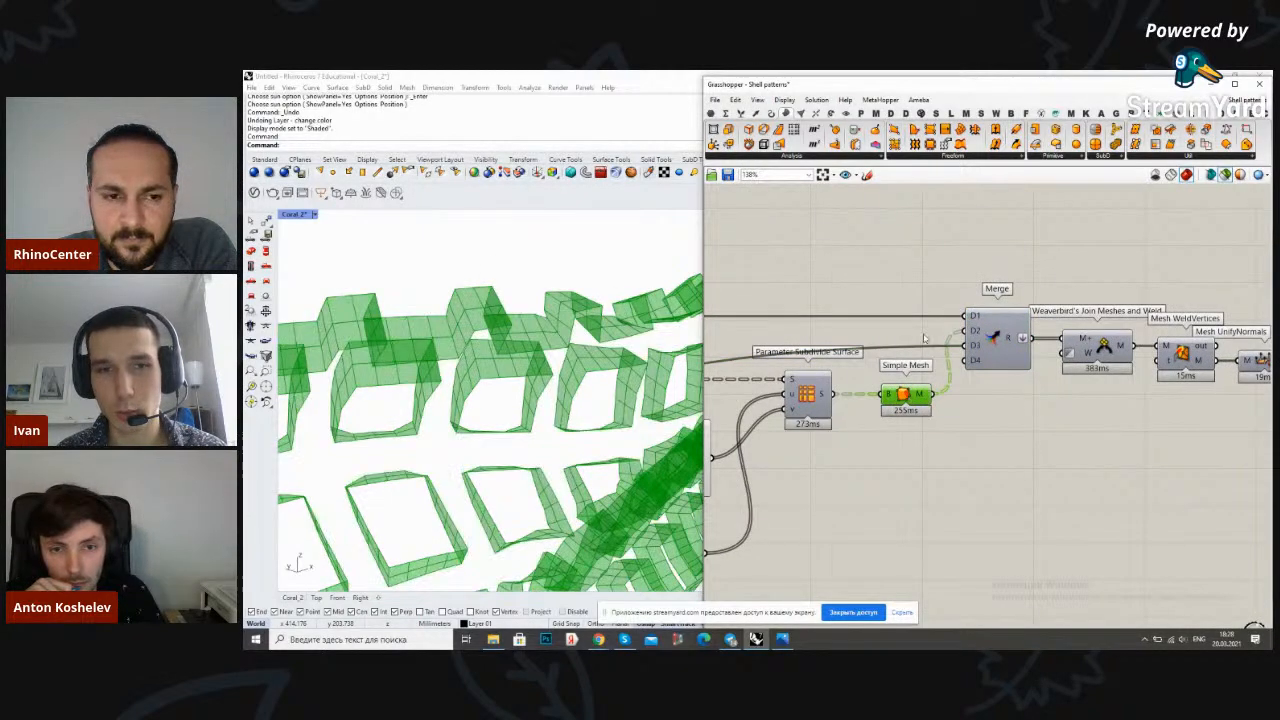
scroll(950, 380, down, 2)
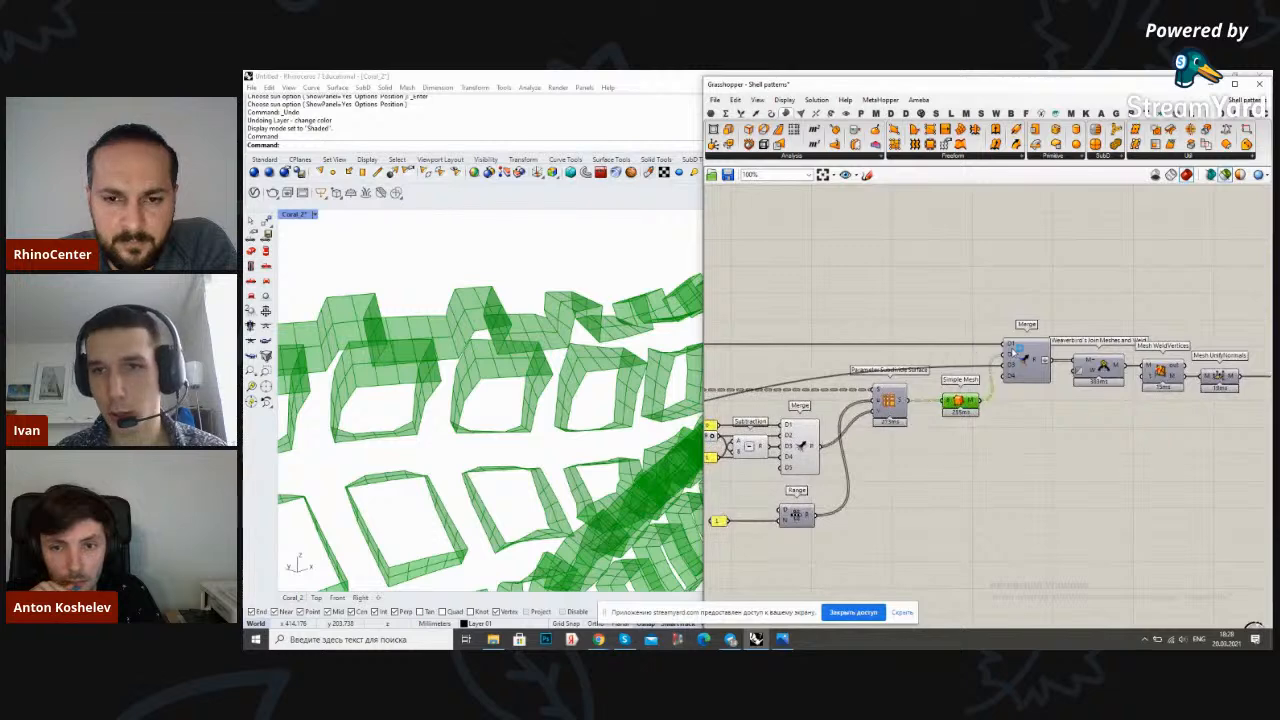
right_drag(1127, 349, 1095, 371)
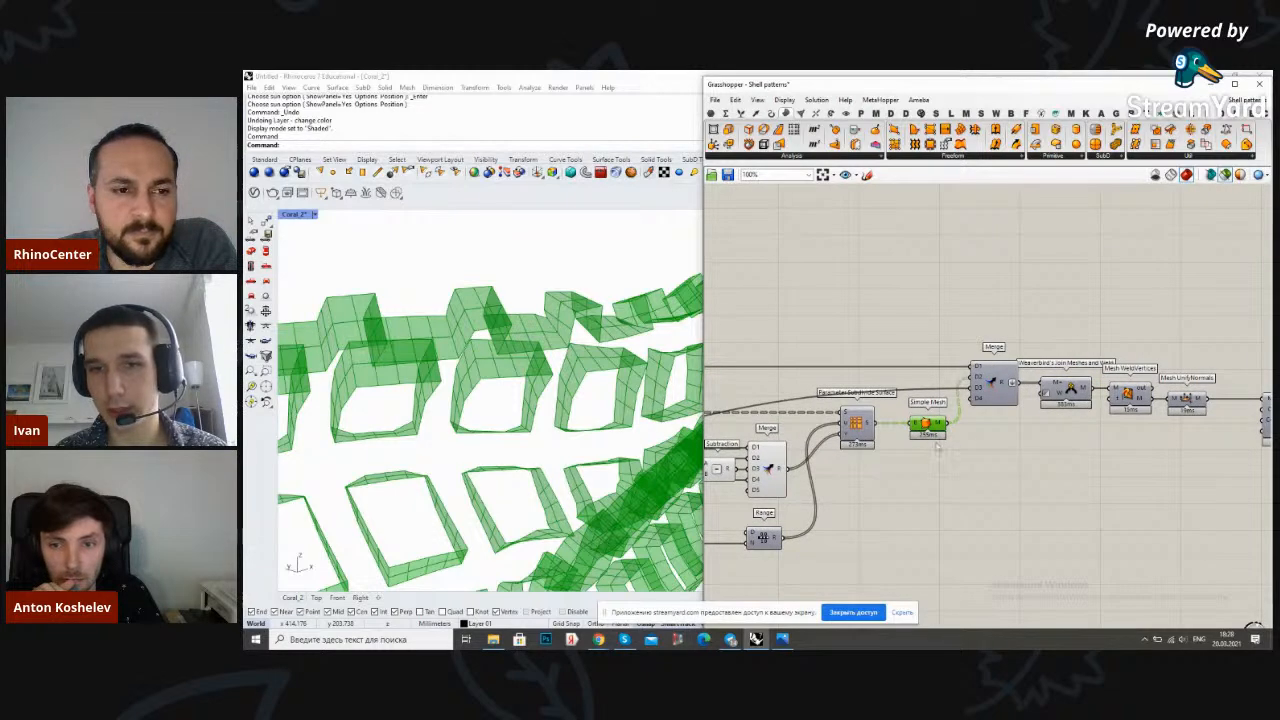
Add a Mesh parameter above the Relay, feed it from Mesh UnifyNormals, and place a copy of it below
scroll(948, 417, down, 4)
right_drag(948, 417, 1100, 384)
scroll(854, 368, up, 4)
right_drag(854, 352, 959, 332)
double_click(951, 270)
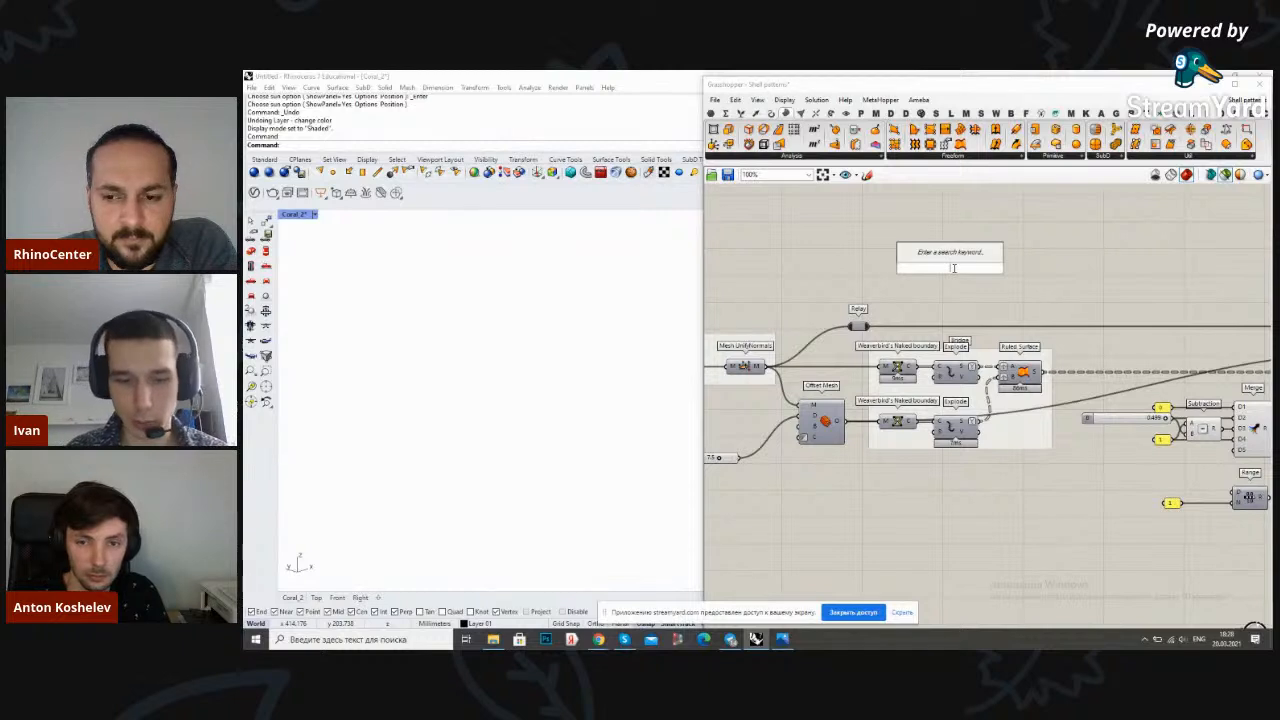
text(mesh)
key(Return)
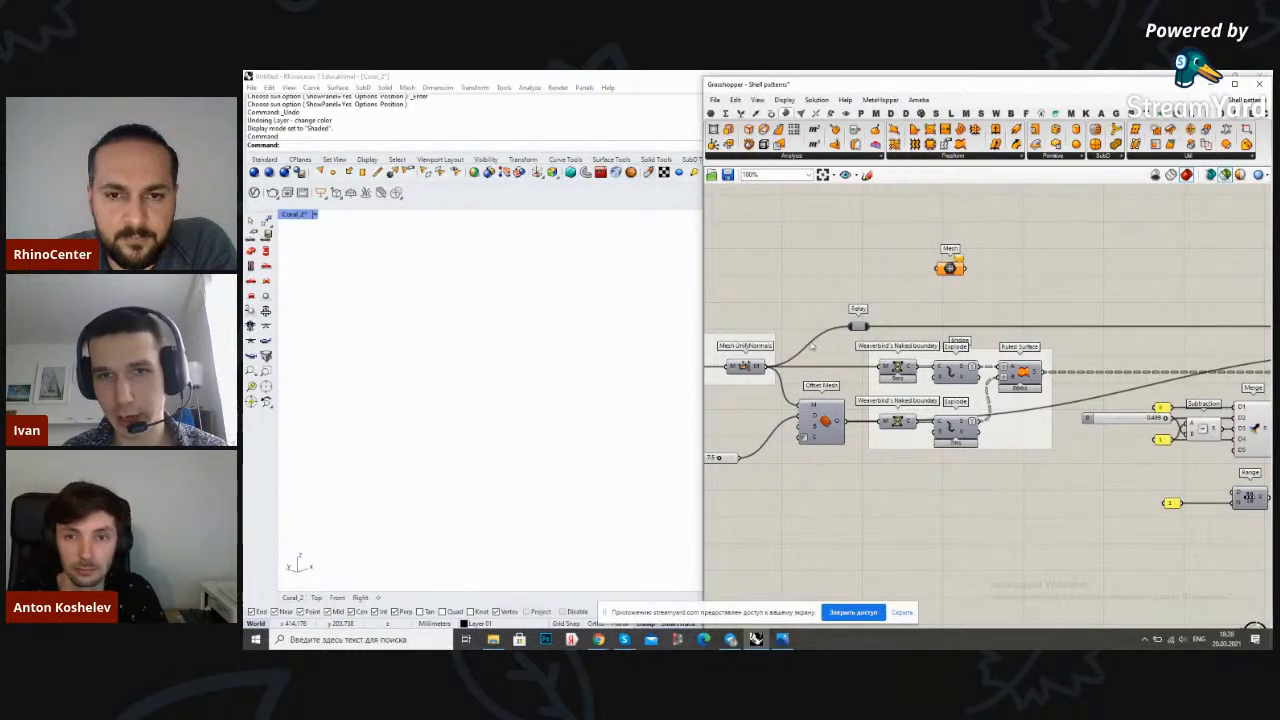
drag(770, 367, 1013, 267)
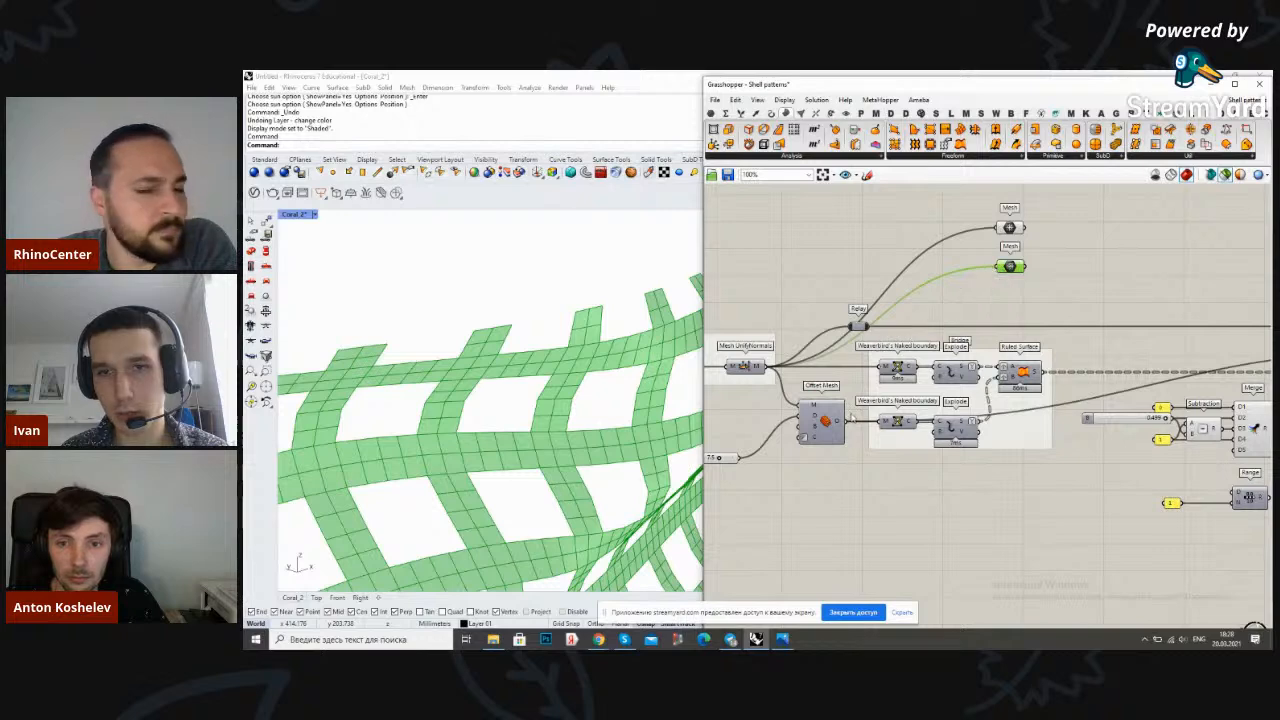
Connect the Offset Mesh output to the second Mesh parameter and move both parameters near the final Merge
scroll(843, 398, down, 3)
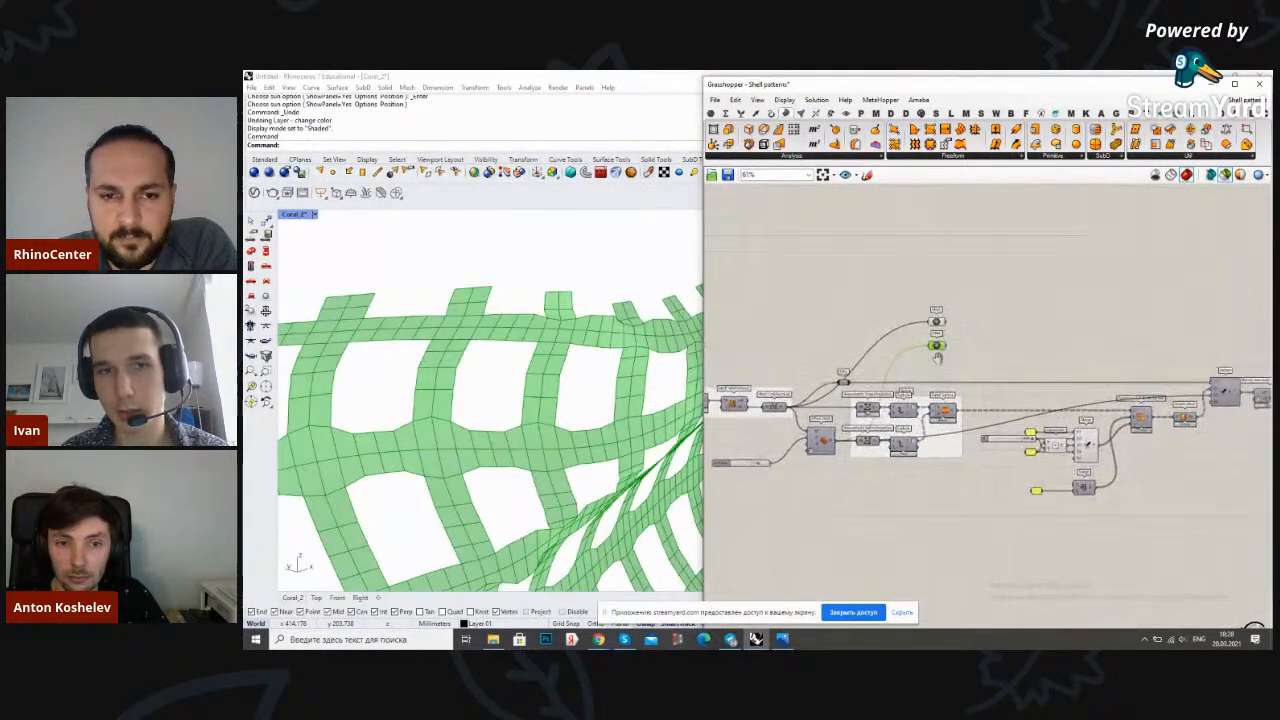
drag(845, 398, 920, 366)
drag(811, 367, 1057, 366)
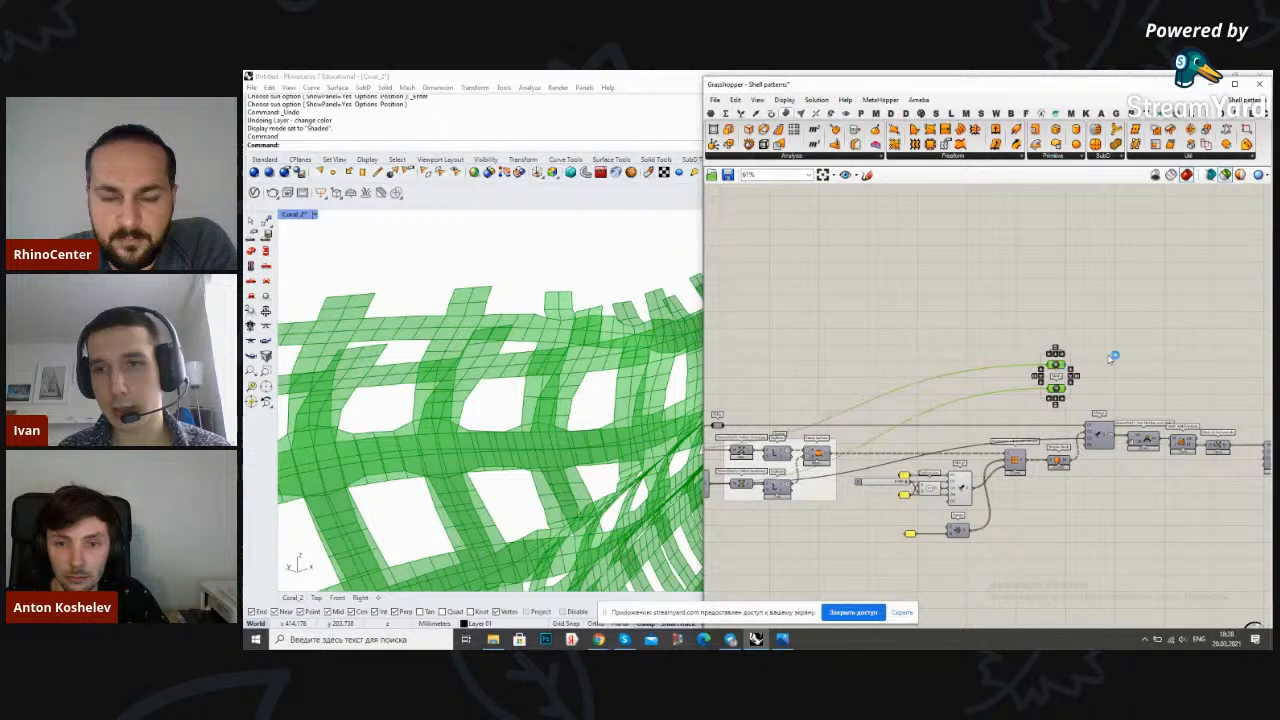
click(1114, 357)
Duplicate the Join Meshes and Weld, WeldVertices and UnifyNormals chain above the original and feed it from the first Mesh parameter
right_drag(1158, 437, 1008, 419)
scroll(1008, 419, up, 3)
drag(1134, 464, 956, 305)
click(918, 277)
click(1096, 322)
click(1134, 345)
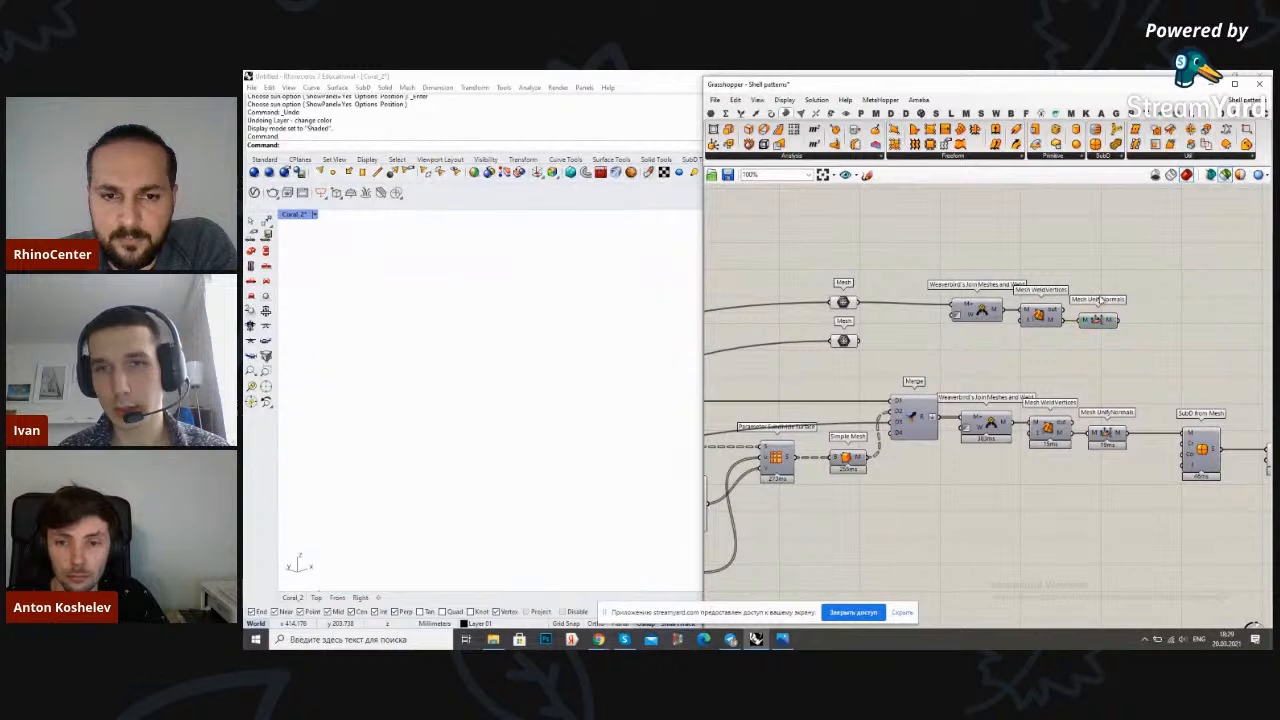
Make a second copy of the weld-and-unify chain for the second Mesh parameter and move both rows upward
drag(1134, 345, 982, 359)
click(895, 322)
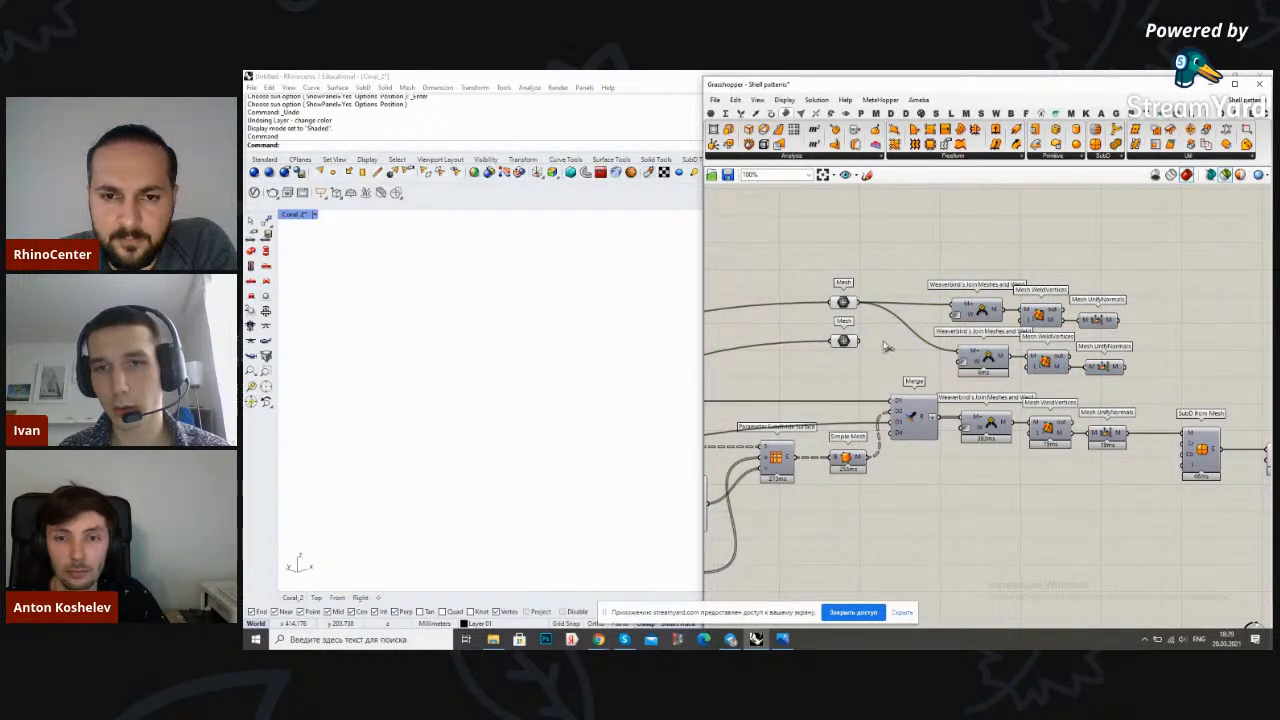
drag(1127, 382, 988, 360)
drag(1187, 368, 845, 251)
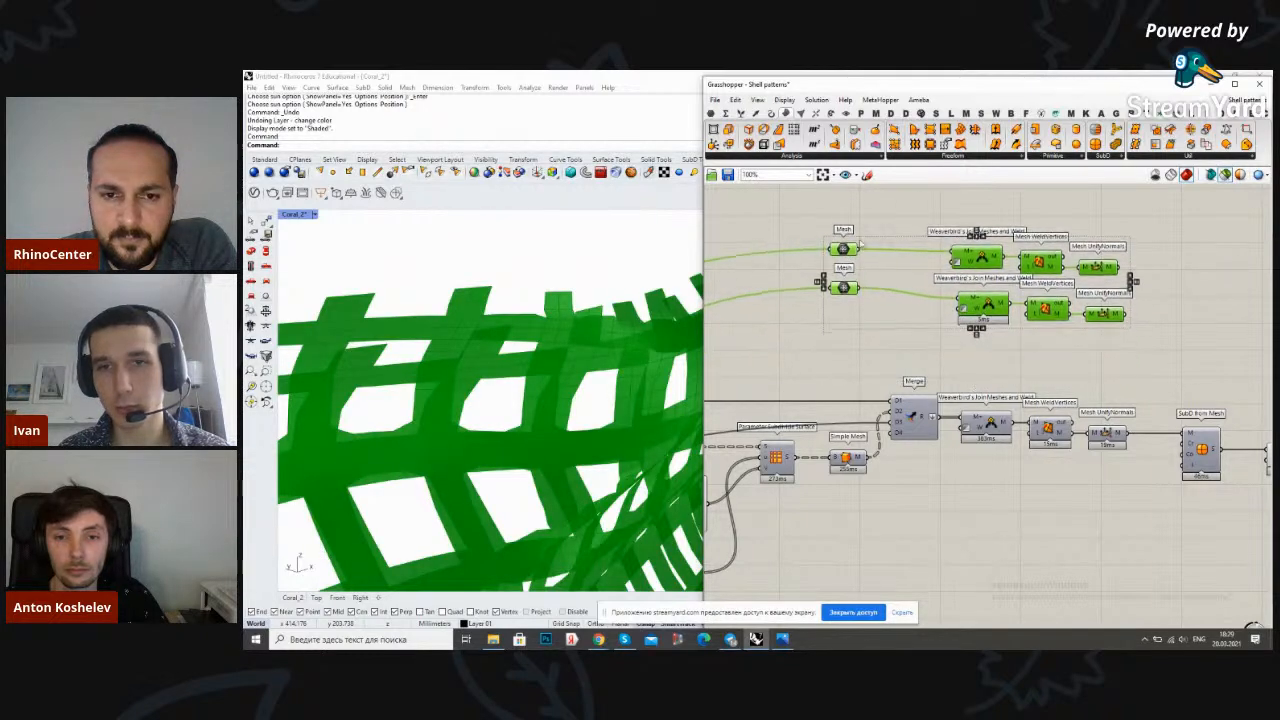
click(1157, 320)
Add a third Mesh parameter fed by Simple Mesh, with its own copy of the weld-and-unify chain
click(1105, 314)
click(1109, 349)
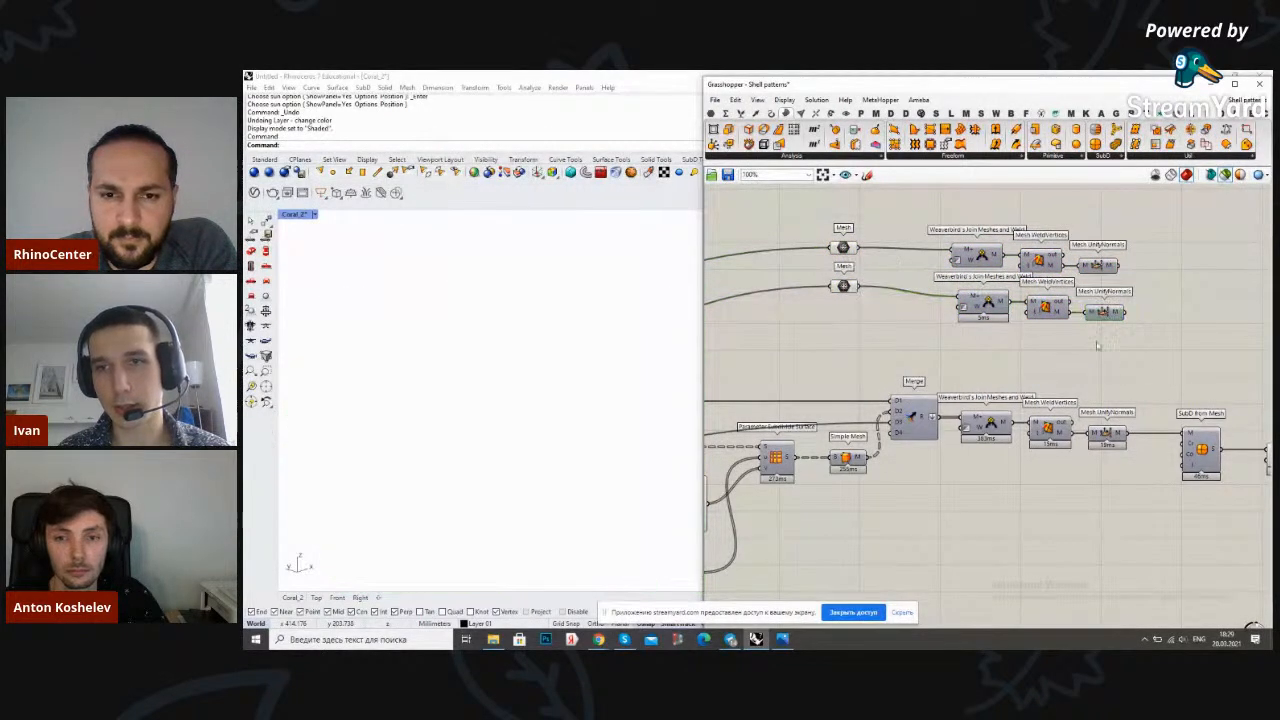
drag(1102, 338, 834, 334)
click(861, 393)
click(1116, 359)
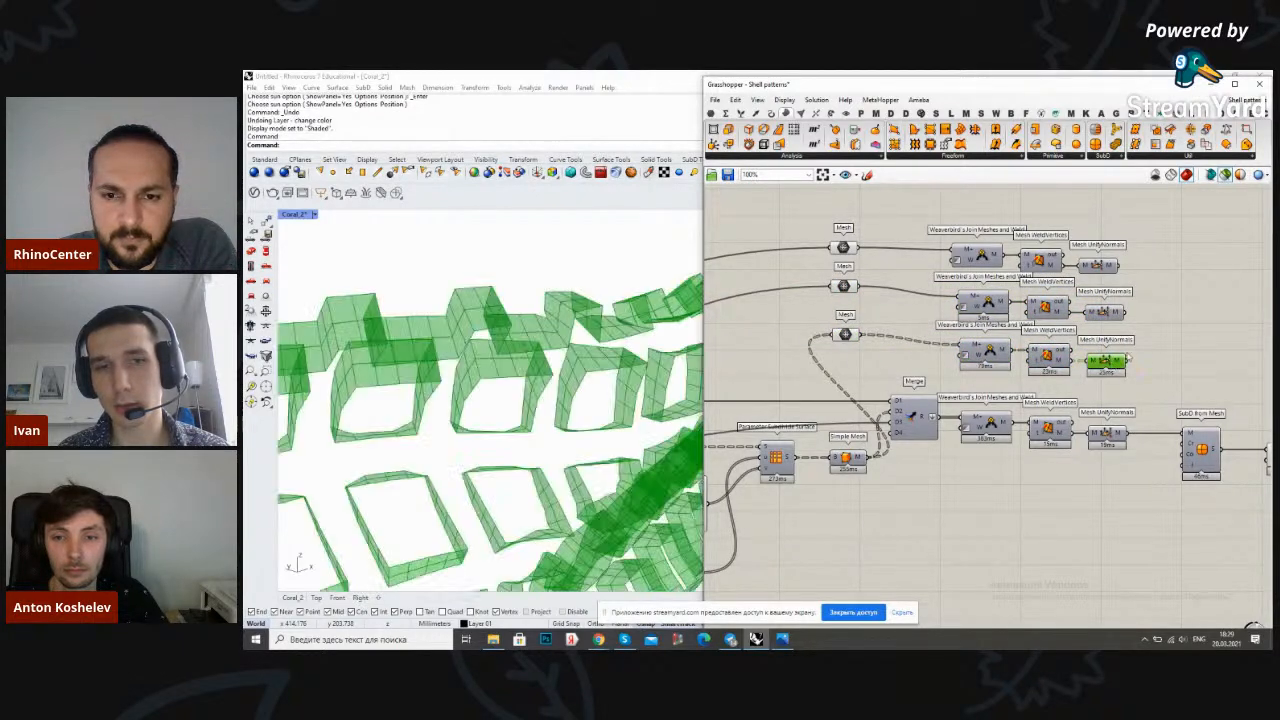
Flatten the M+ input of the three copied Join Meshes and Weld components
right_drag(1150, 324, 1023, 333)
right_click(1034, 267)
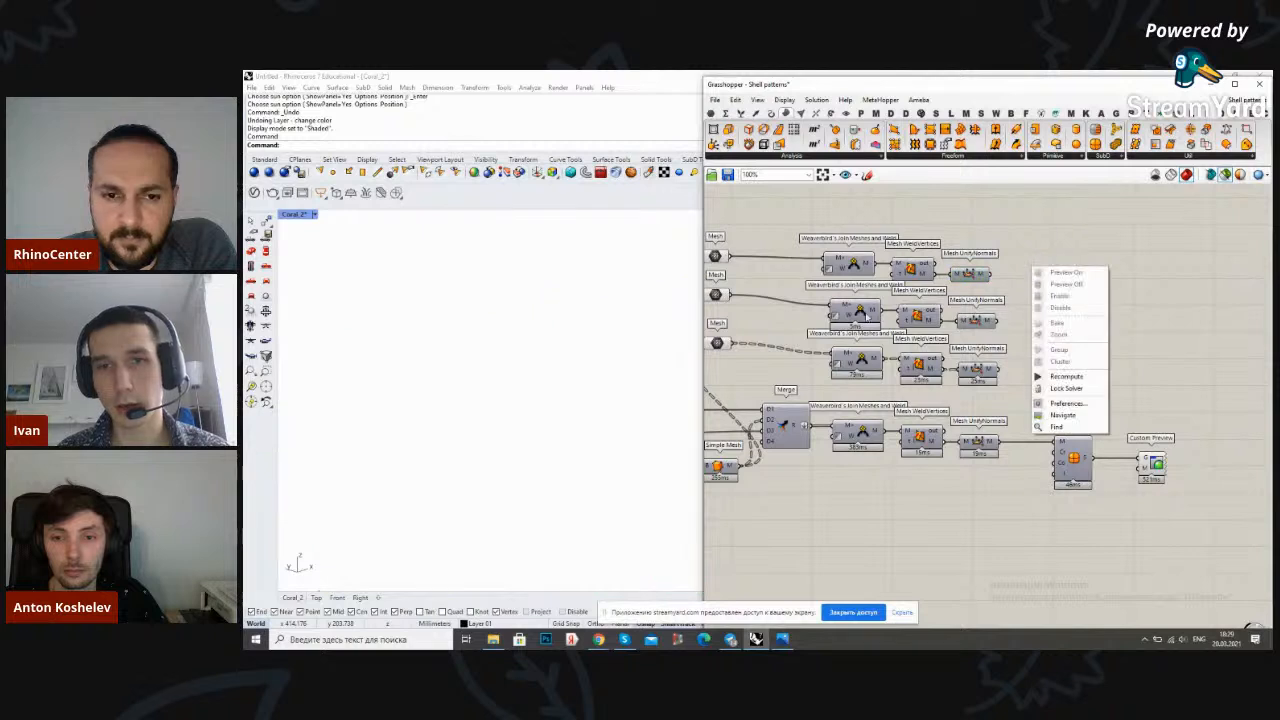
right_click(839, 354)
click(886, 436)
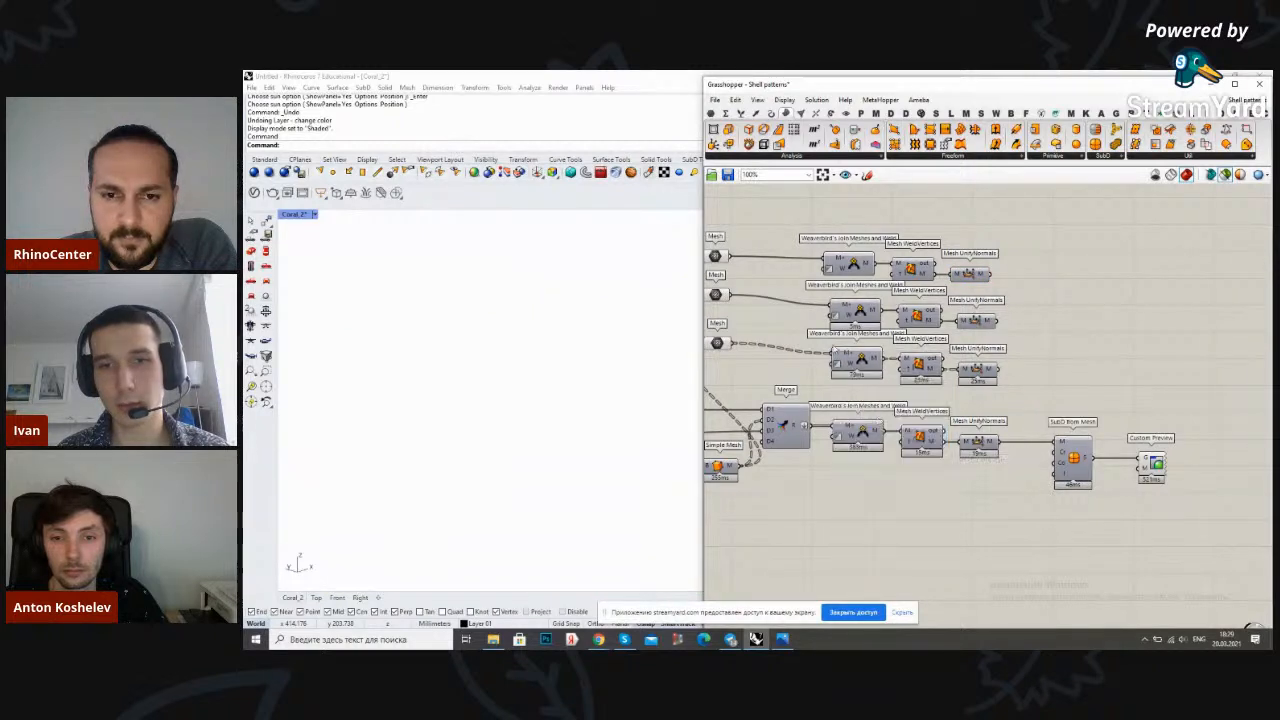
right_click(836, 309)
click(868, 394)
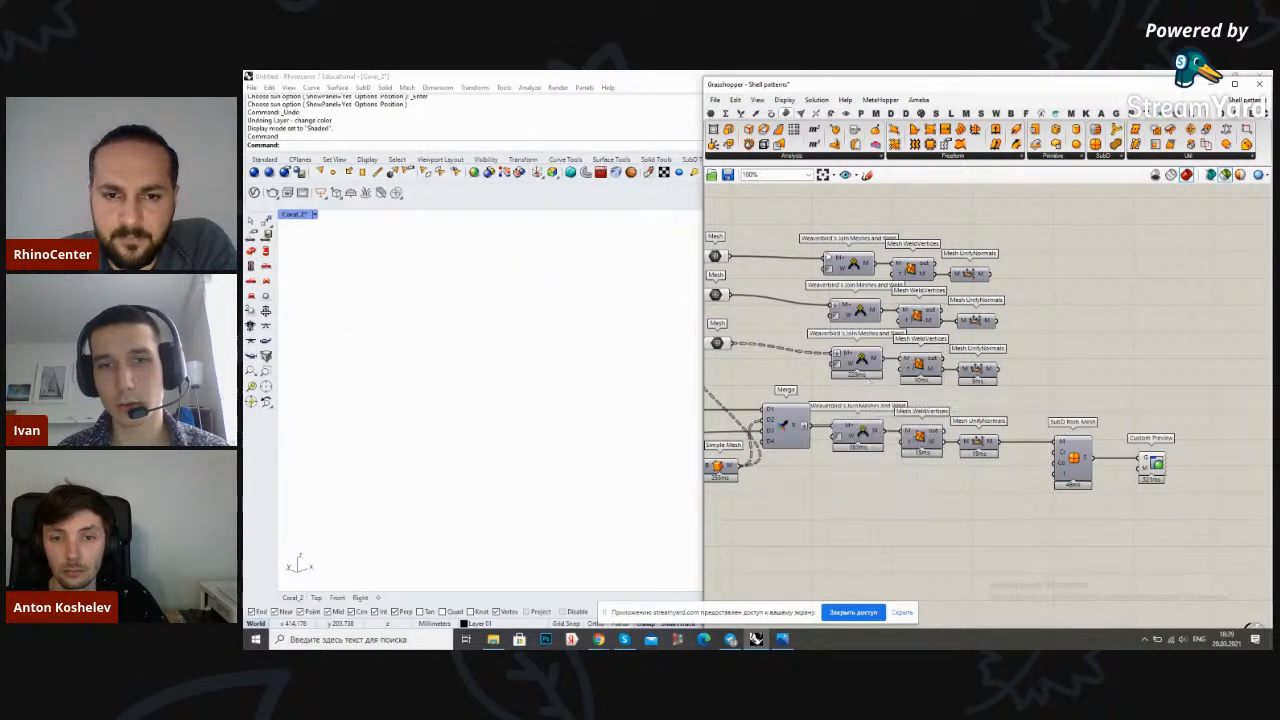
right_click(828, 258)
click(857, 336)
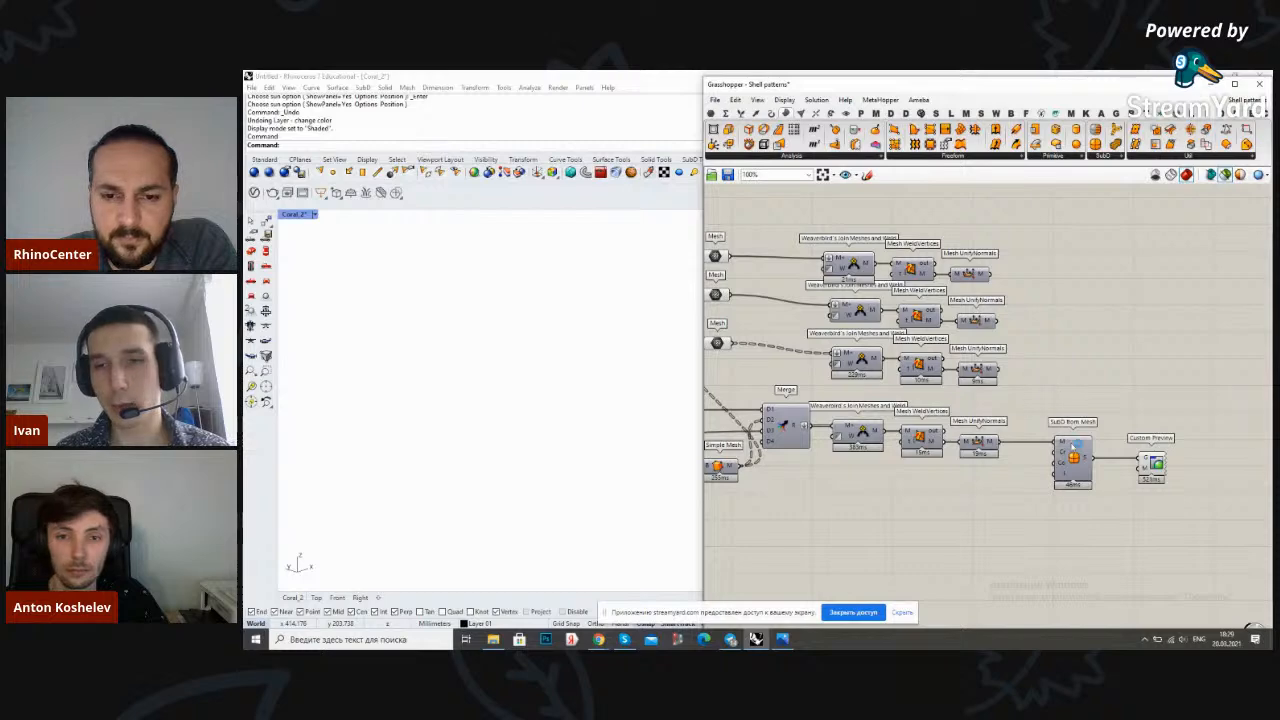
Place three copies of SubD from Mesh, connect each to one UnifyNormals output, and preview all three together
alt+drag(1067, 300, 1067, 300)
drag(991, 275, 1067, 290)
click(1067, 310)
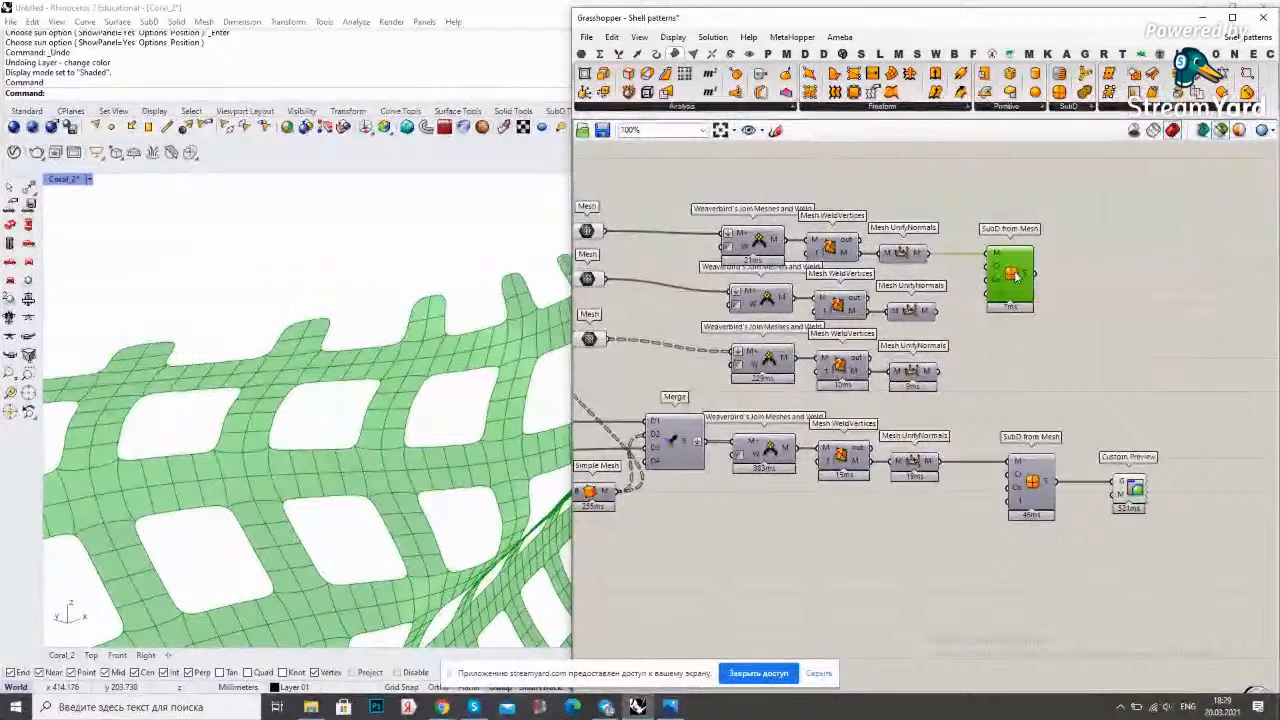
alt+drag(1015, 276, 1013, 346)
drag(936, 312, 1008, 417)
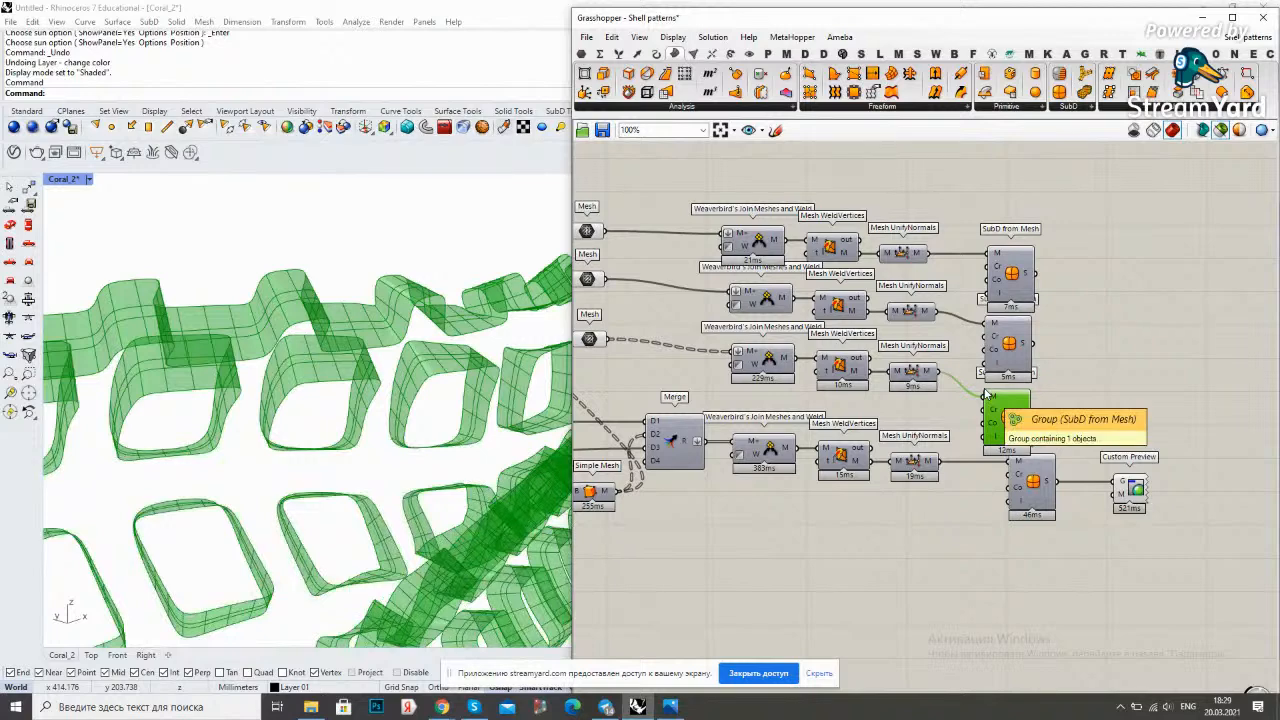
shift+click(1019, 319)
shift+click(1030, 285)
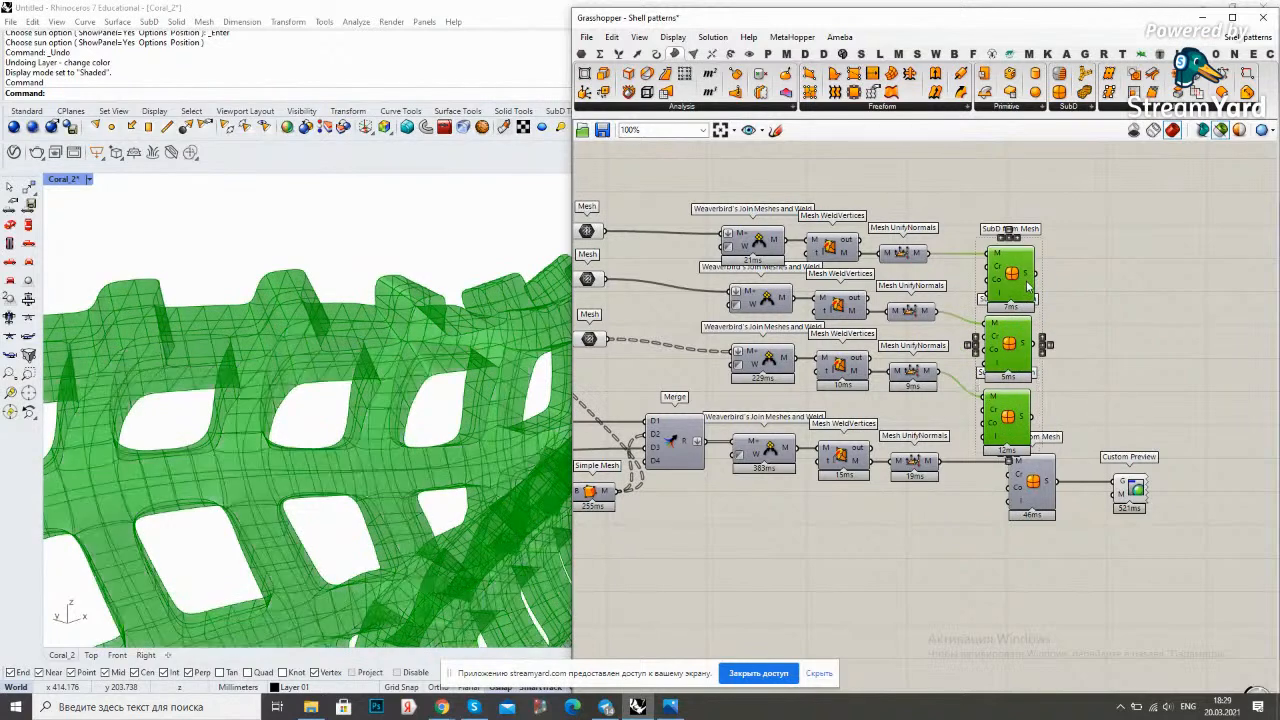
Add a Merge component and connect the three SubD from Mesh outputs to D1, D2 and D3
double_click(1111, 284)
text(merge)
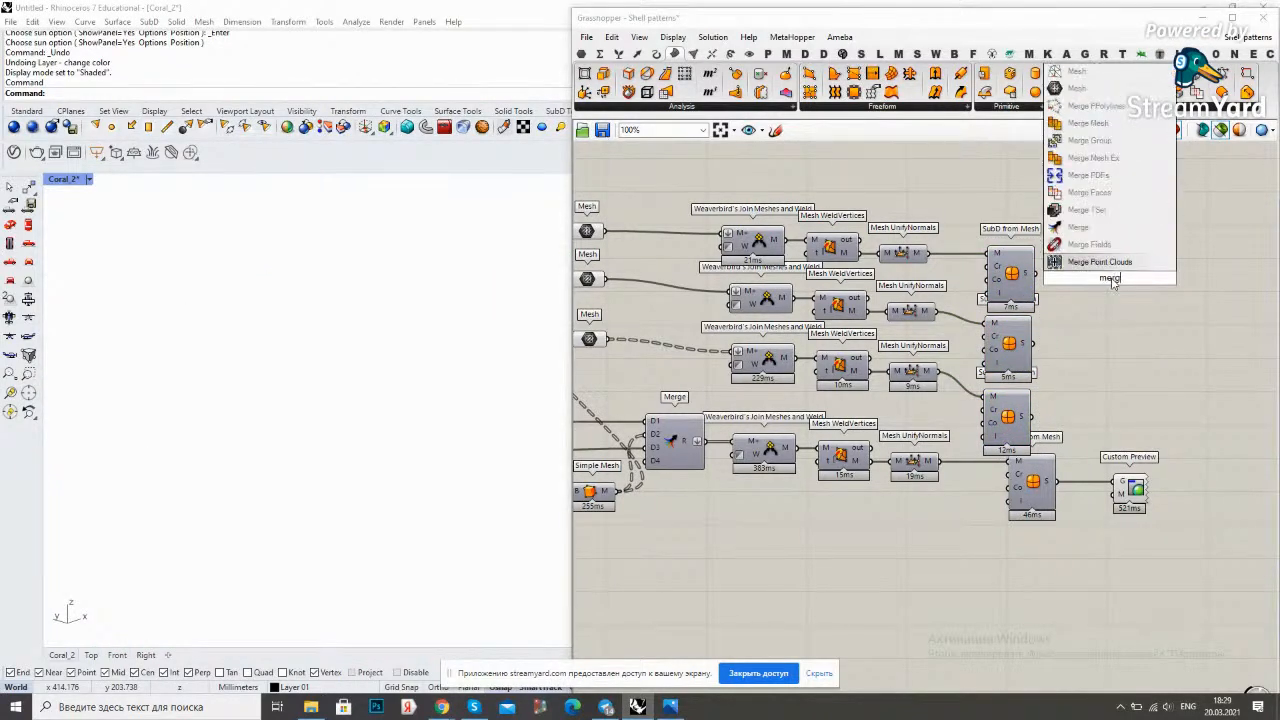
click(1112, 264)
scroll(1060, 258, up, 1)
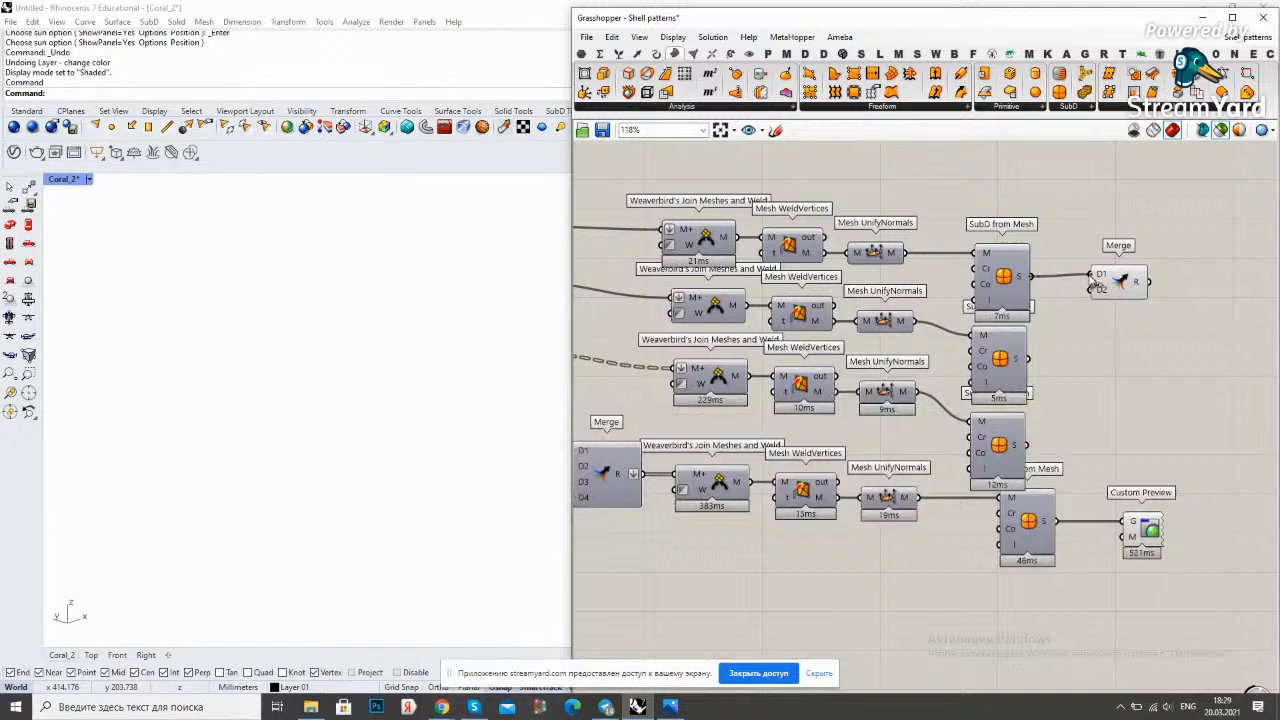
drag(1029, 366, 1091, 292)
drag(1028, 446, 1093, 298)
drag(1115, 283, 1095, 300)
click(1129, 309)
Feed the merged SubDs into the Custom Preview and turn off the new Merge component's own preview
drag(1178, 411, 1129, 521)
click(1213, 388)
drag(1127, 300, 1129, 520)
click(1108, 295)
right_click(1147, 238)
click(1180, 263)
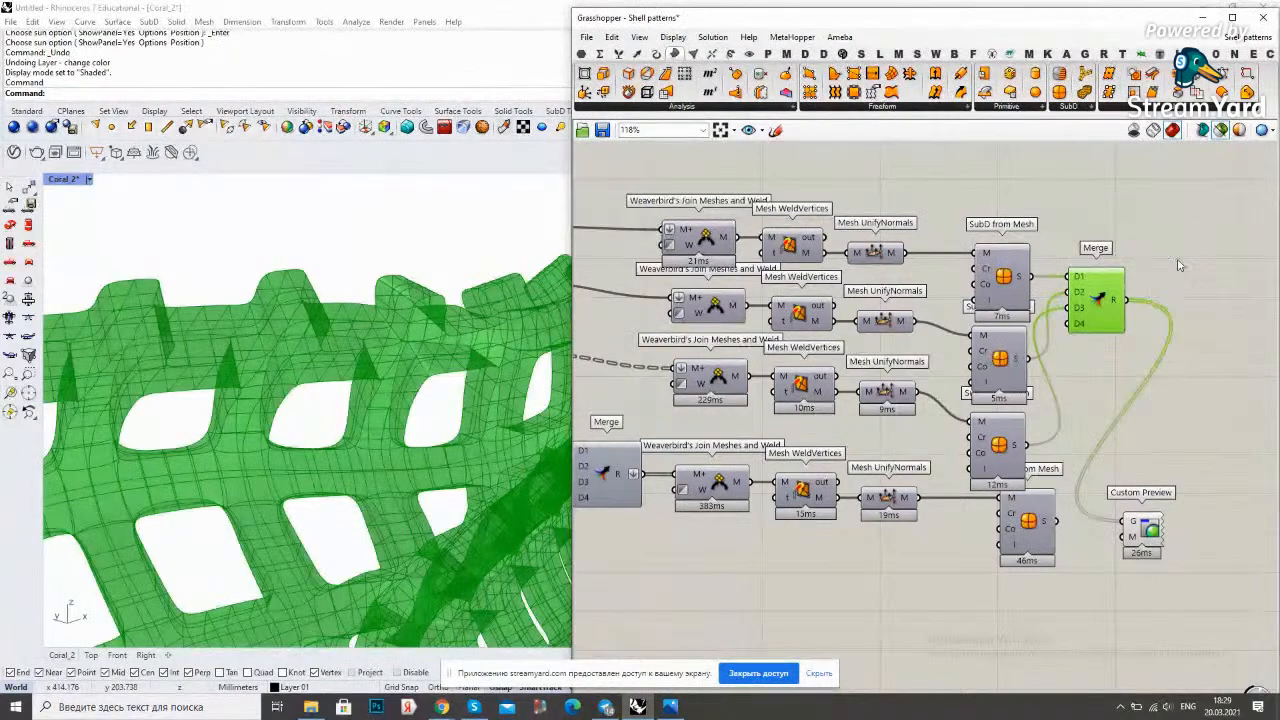
Leave the selected-only preview mode and turn off the preview of the three Mesh parameters
click(1182, 225)
click(1220, 136)
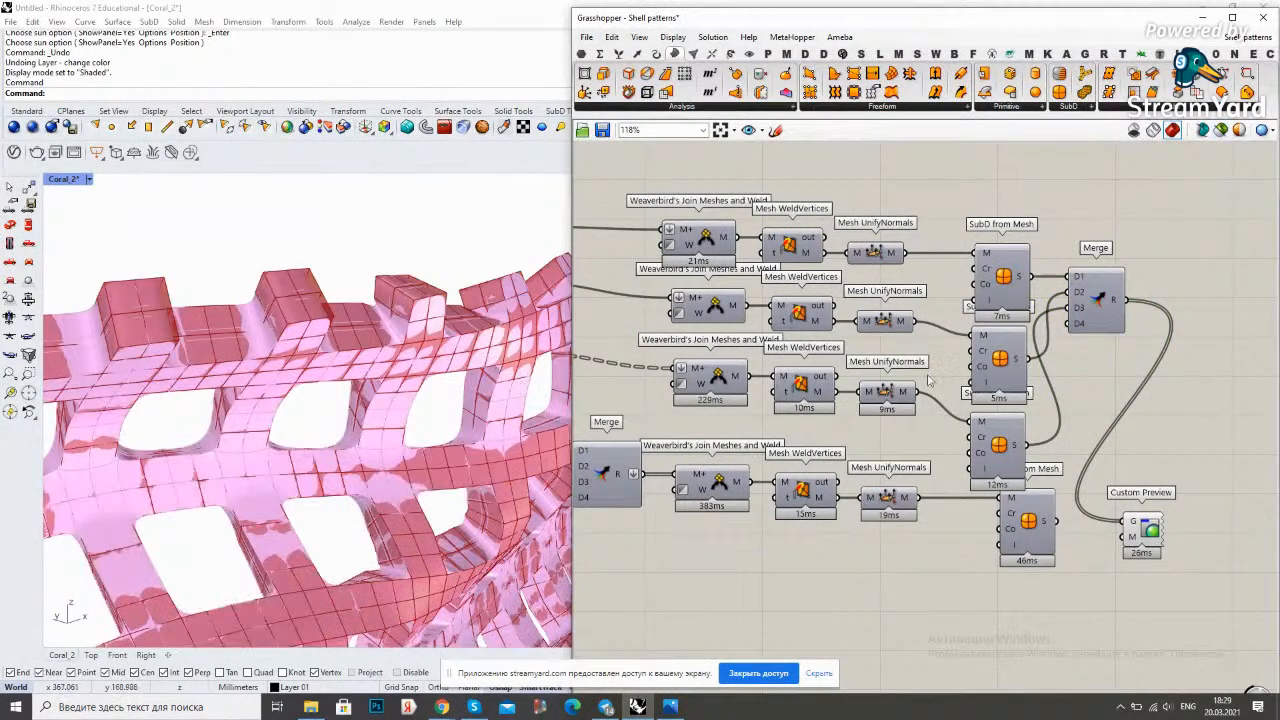
scroll(1103, 350, down, 5)
scroll(857, 362, up, 2)
drag(800, 374, 862, 208)
right_click(863, 187)
click(880, 212)
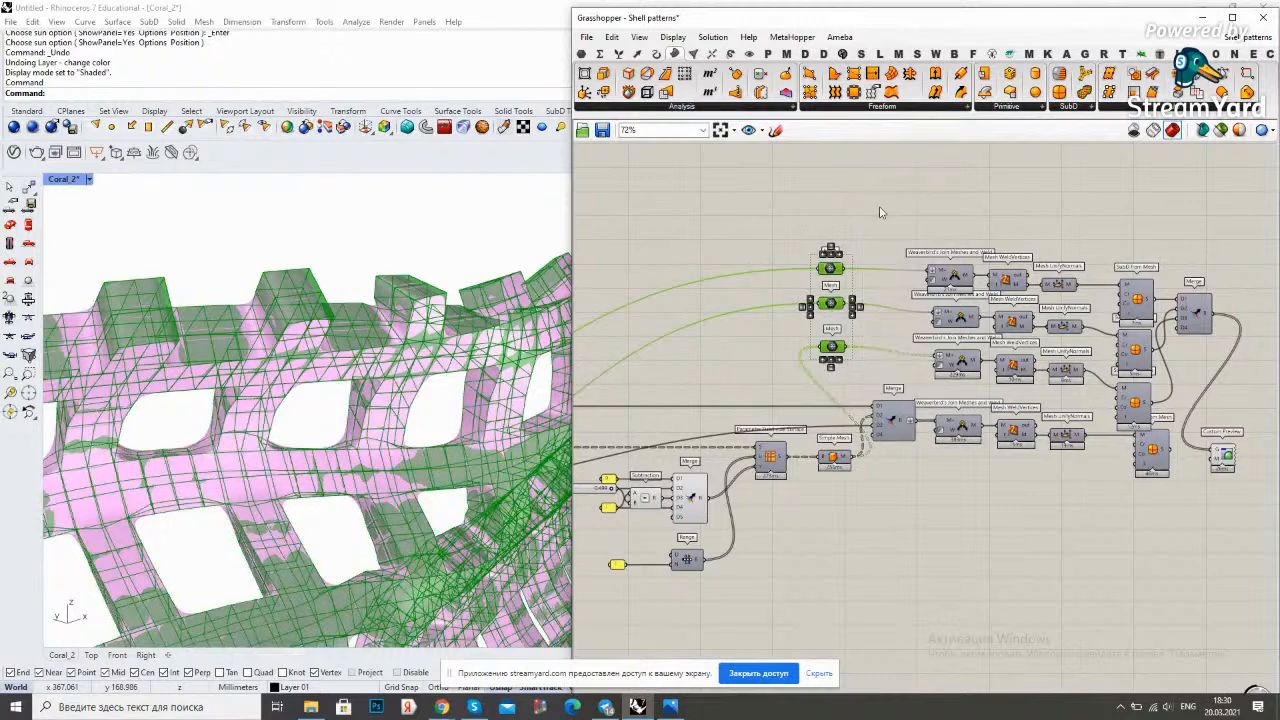
click(880, 212)
Examine the edges and openings of the separately converted SubD shell from close up and from an overall angle
right_drag(337, 434, 398, 380)
scroll(424, 410, up, 5)
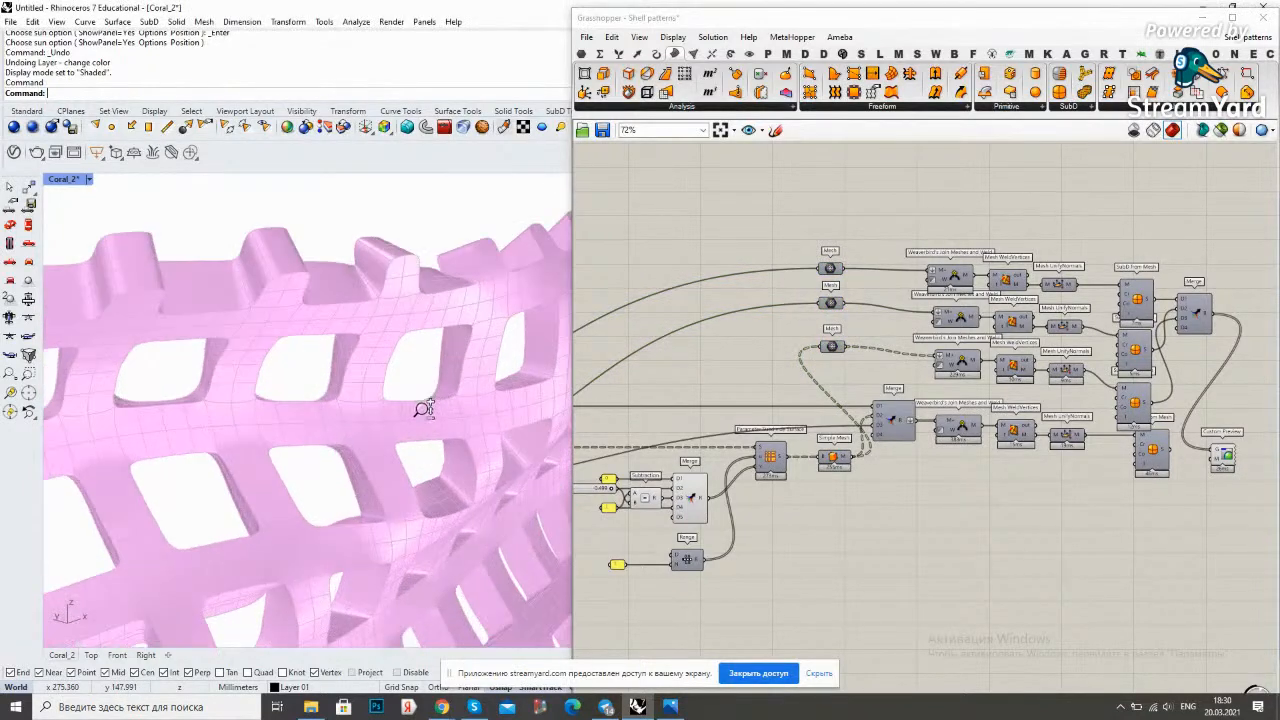
scroll(502, 321, up, 3)
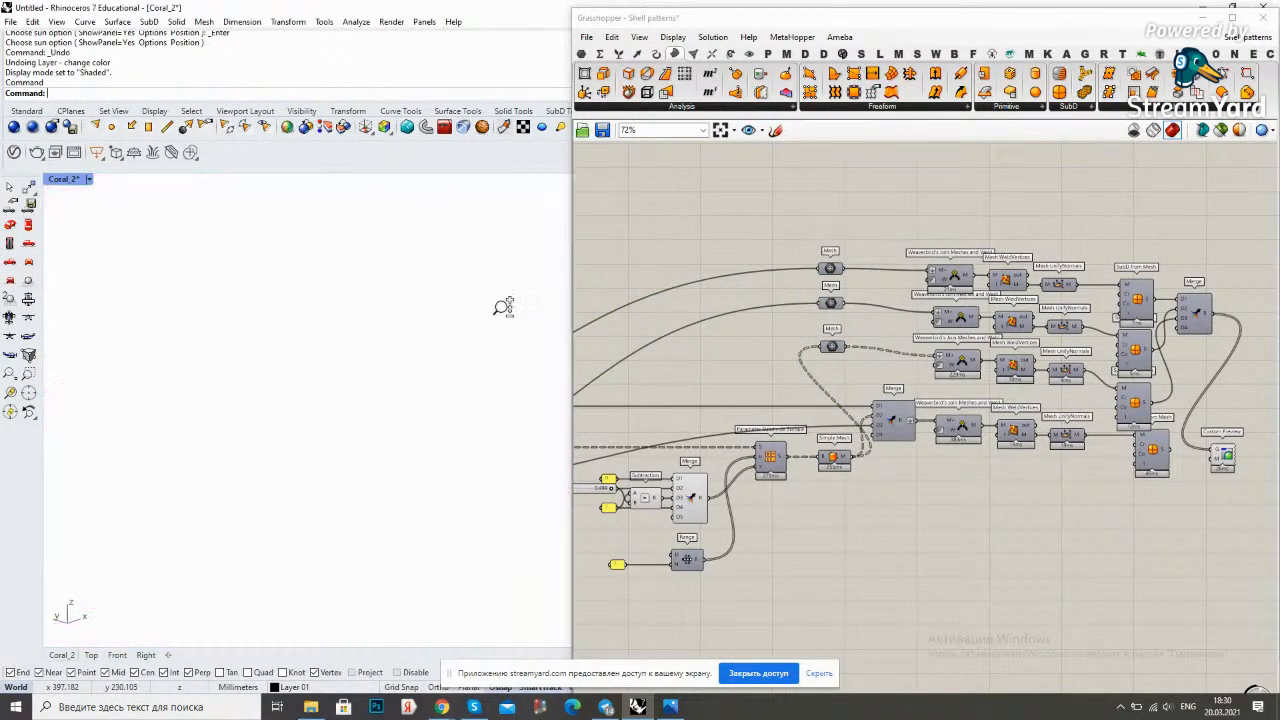
scroll(500, 310, down, 6)
scroll(510, 328, down, 8)
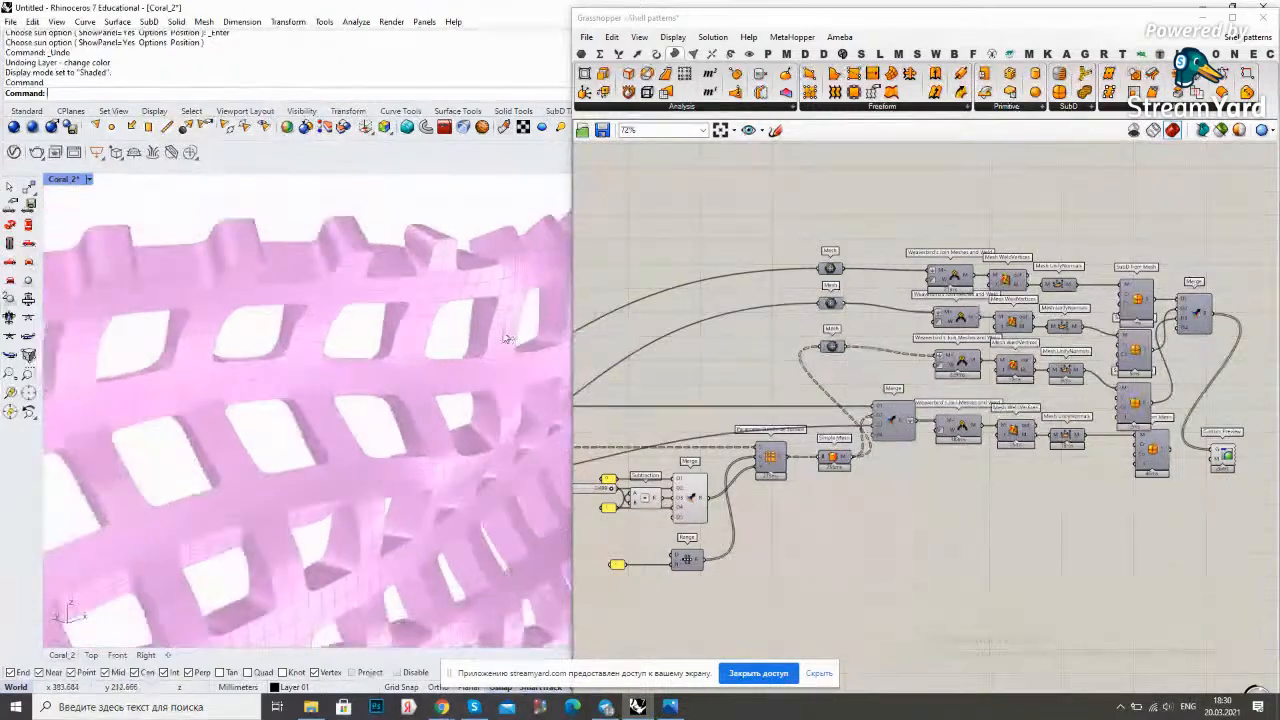
right_drag(390, 362, 400, 366)
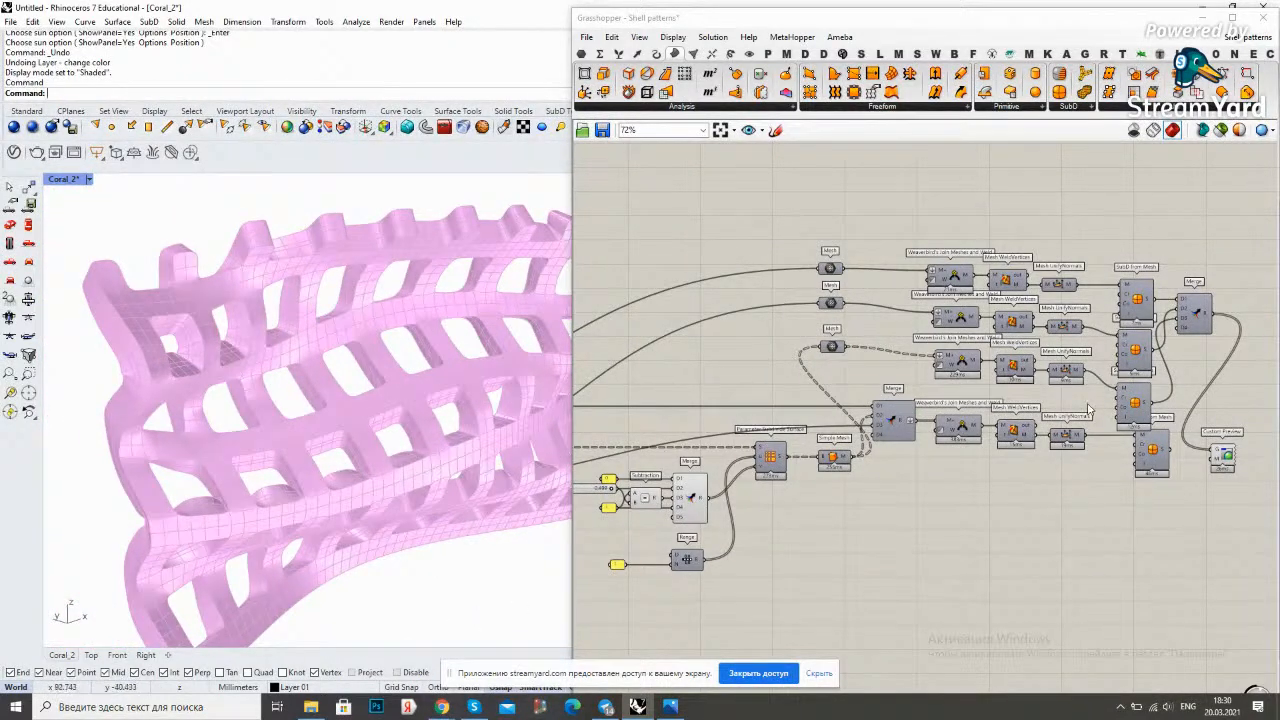
right_drag(1256, 342, 1042, 358)
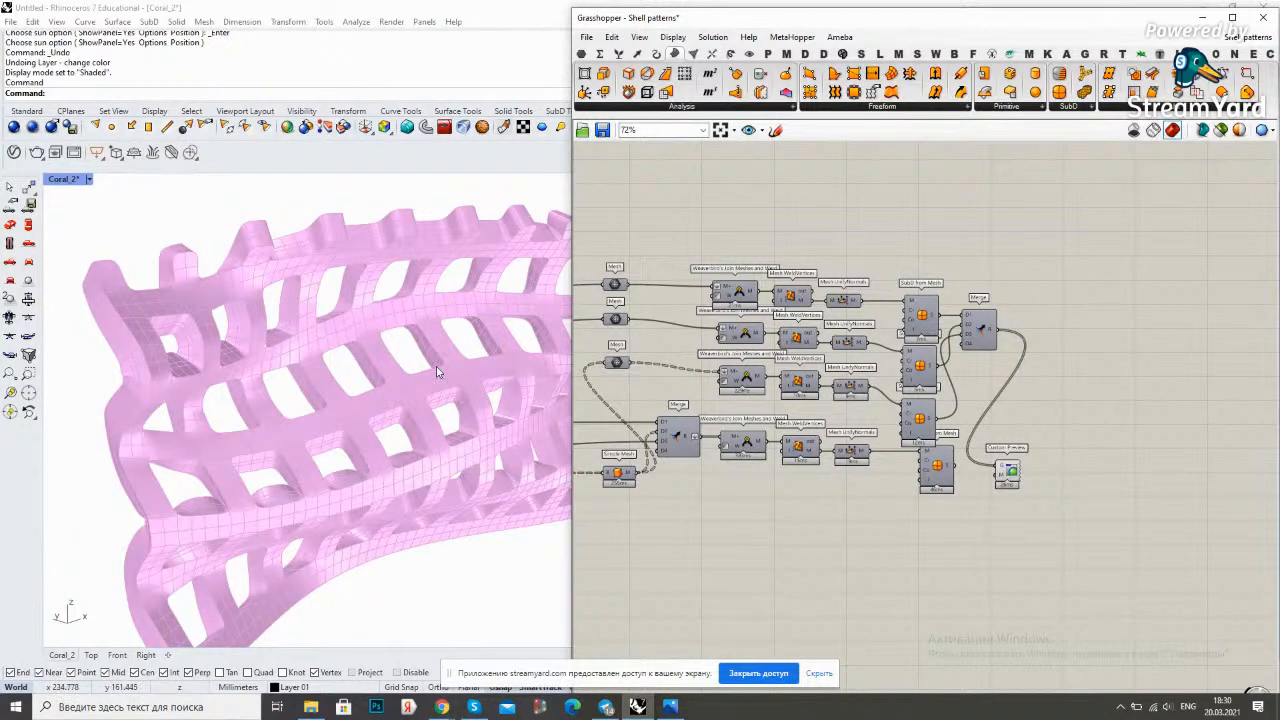
scroll(446, 394, up, 4)
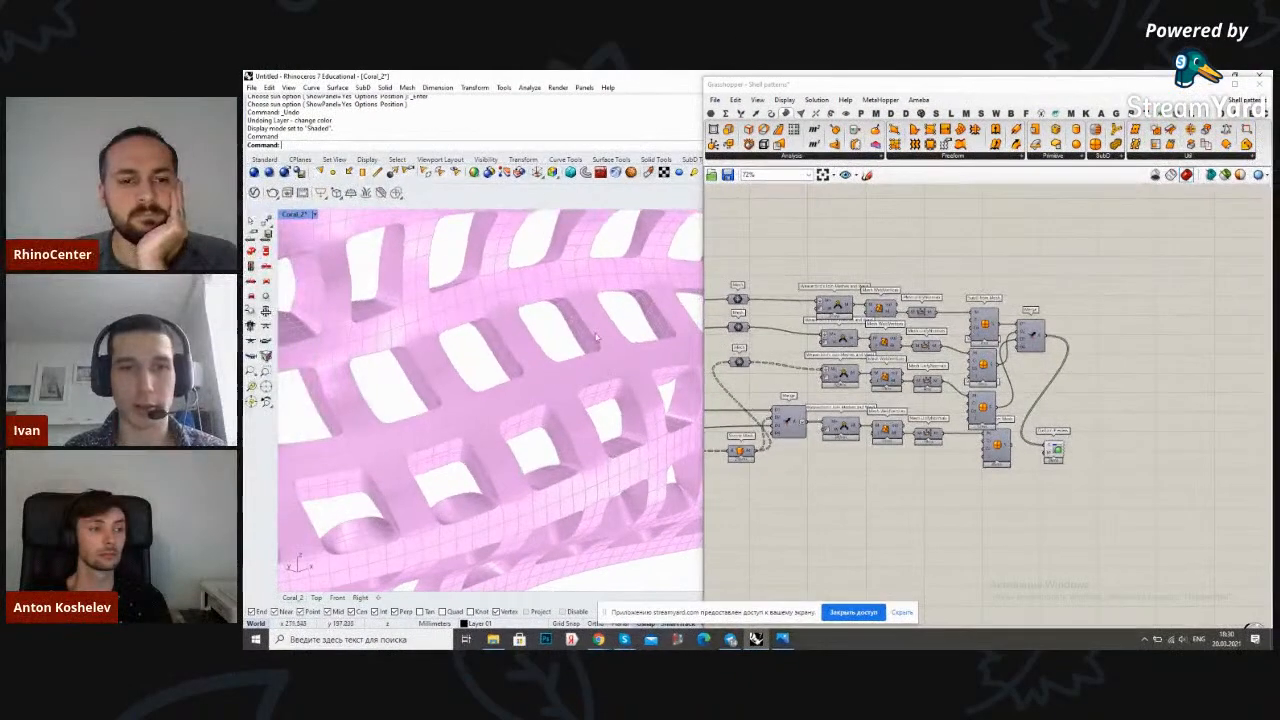
View the separately converted SubD shell from another angle and end the screen sharing
right_drag(573, 354, 508, 430)
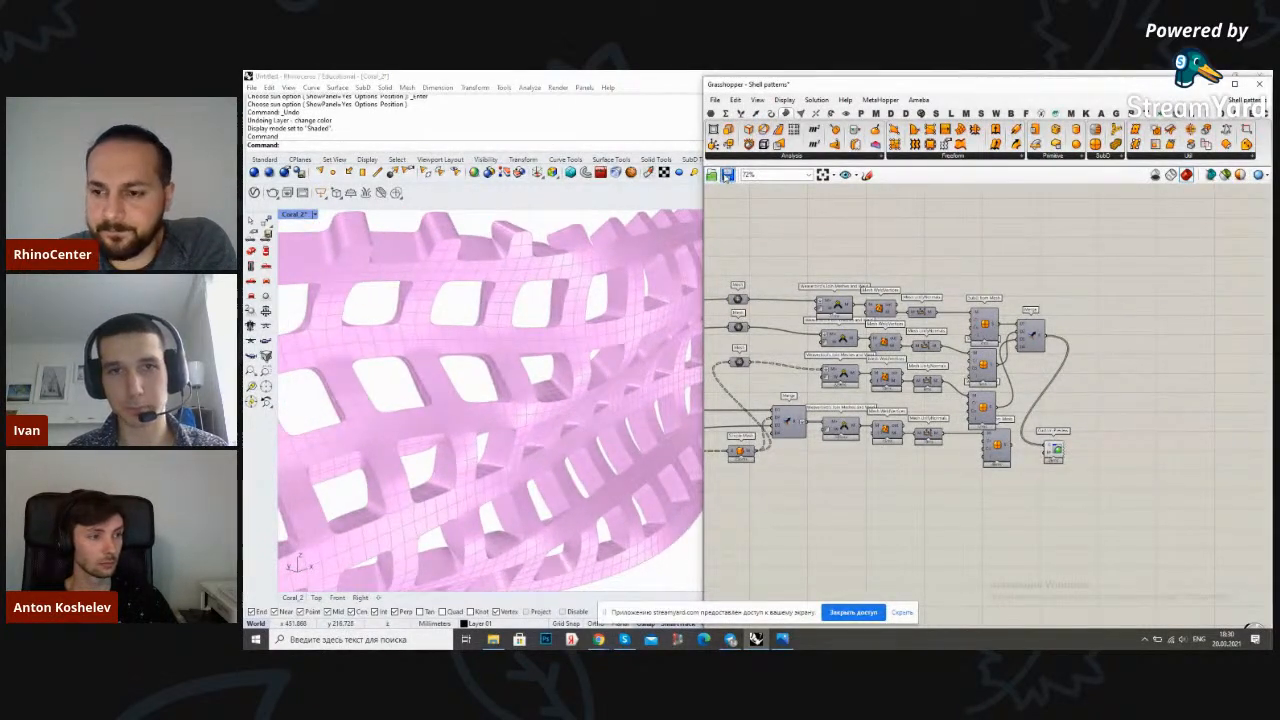
click(853, 612)
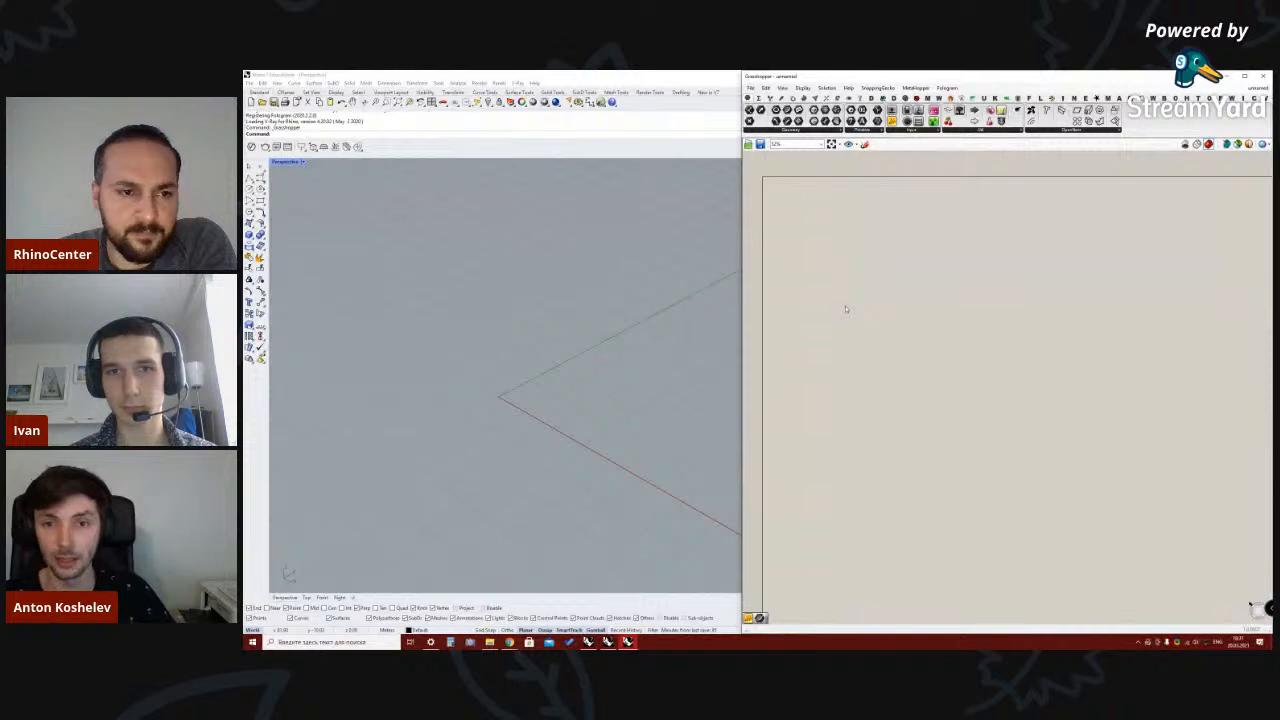
Find the Surface From Points component at the end of the definition and turn on its preview
drag(890, 379, 869, 215)
right_drag(1094, 366, 897, 371)
click(1136, 350)
right_drag(1136, 350, 911, 350)
click(1035, 254)
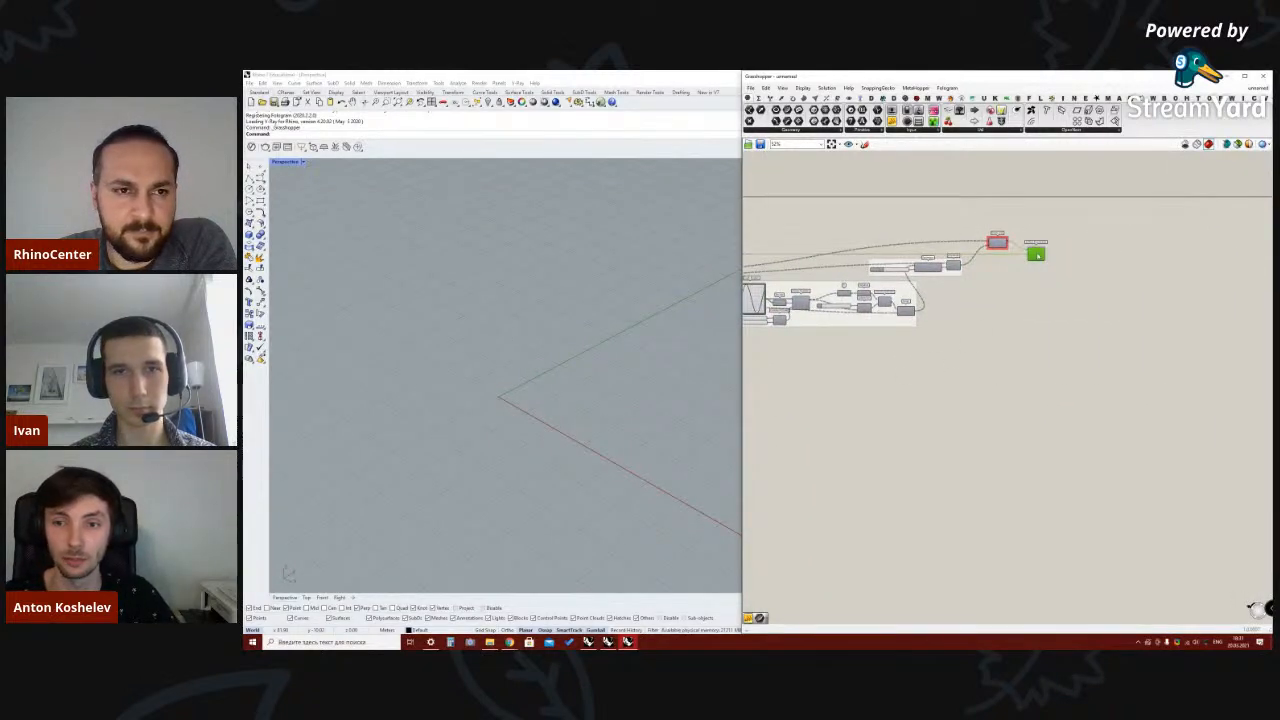
scroll(1040, 250, up, 3)
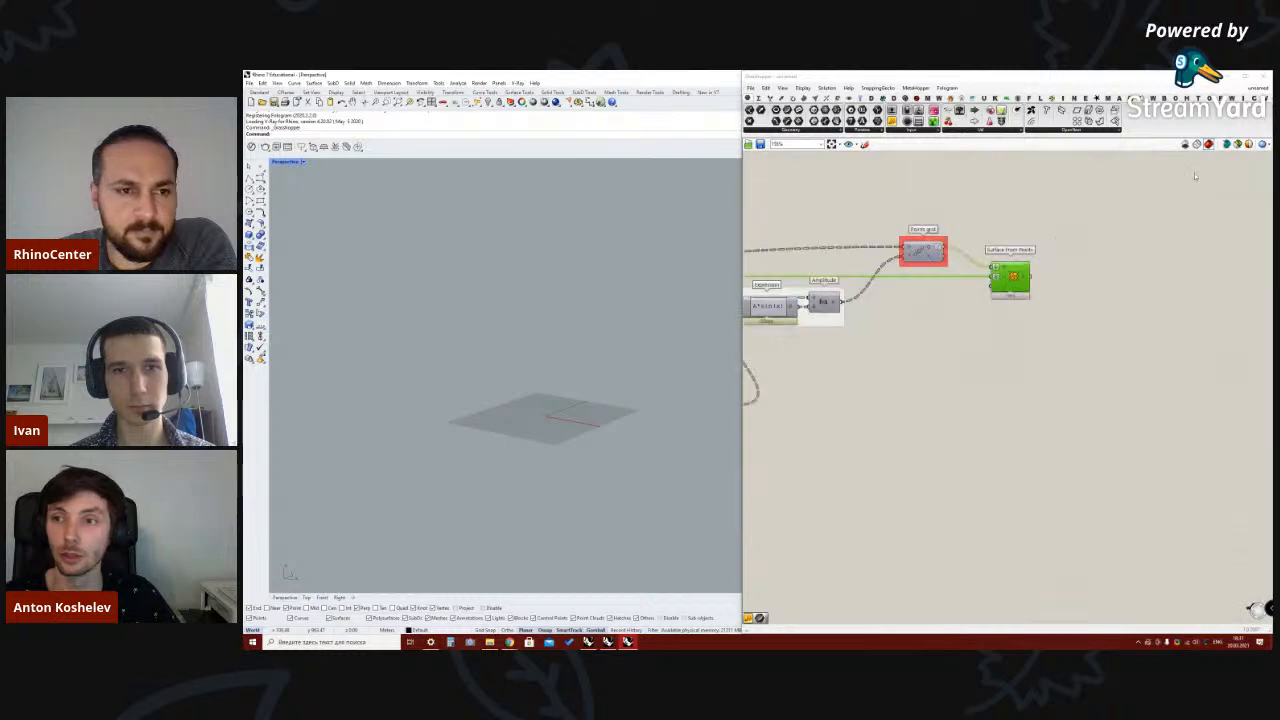
right_click(1014, 274)
click(1040, 290)
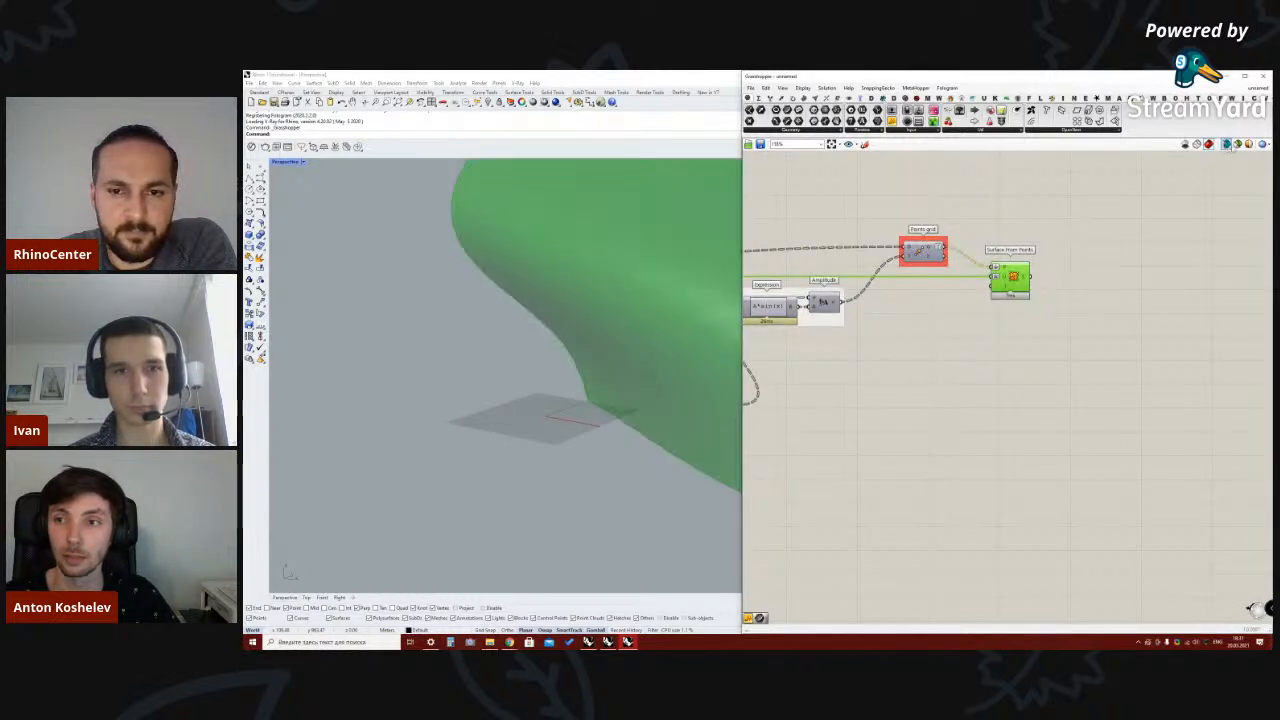
Examine the wavy surface from several angles, with its whole outline in view
scroll(405, 440, down, 12)
mouse_move(450, 420)
right_down()
mouse_move(584, 379)
mouse_move(640, 330)
mouse_move(548, 400)
right_up()
scroll(584, 379, up, 8)
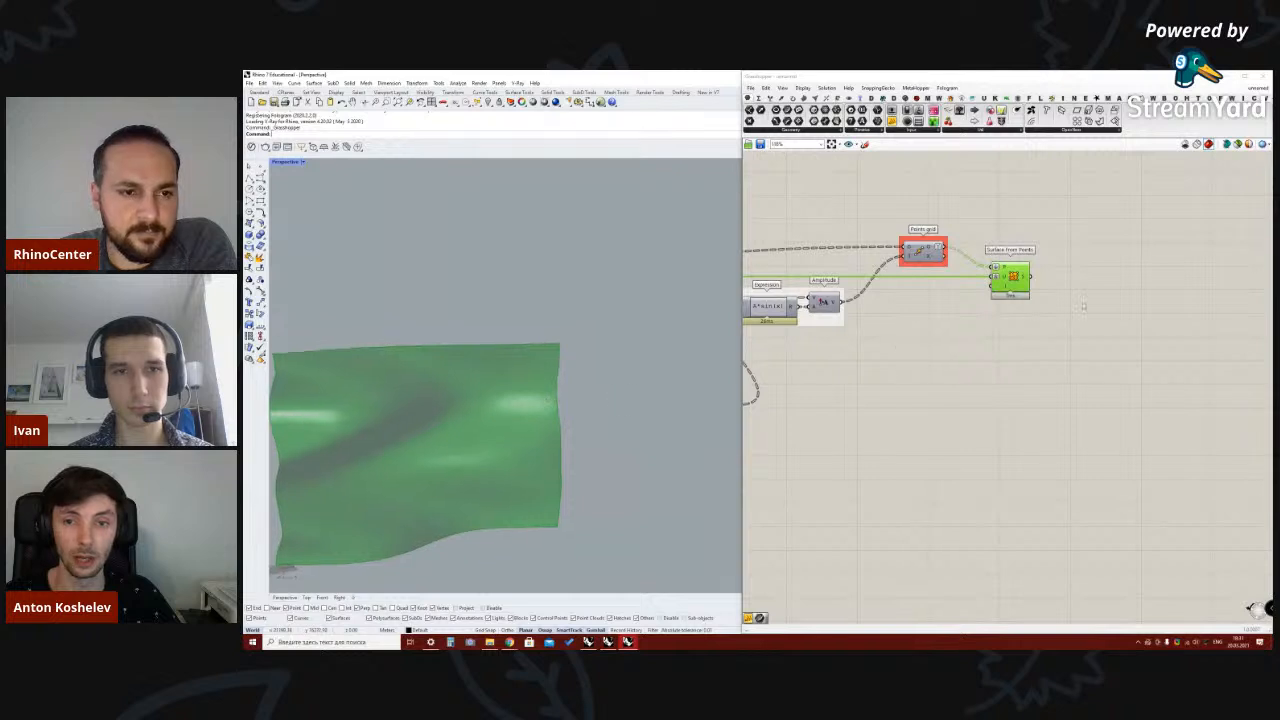
scroll(1078, 308, down, 7)
scroll(1060, 301, up, 4)
right_drag(500, 340, 575, 318)
scroll(498, 400, up, 5)
right_drag(514, 391, 520, 386)
scroll(1093, 270, up, 3)
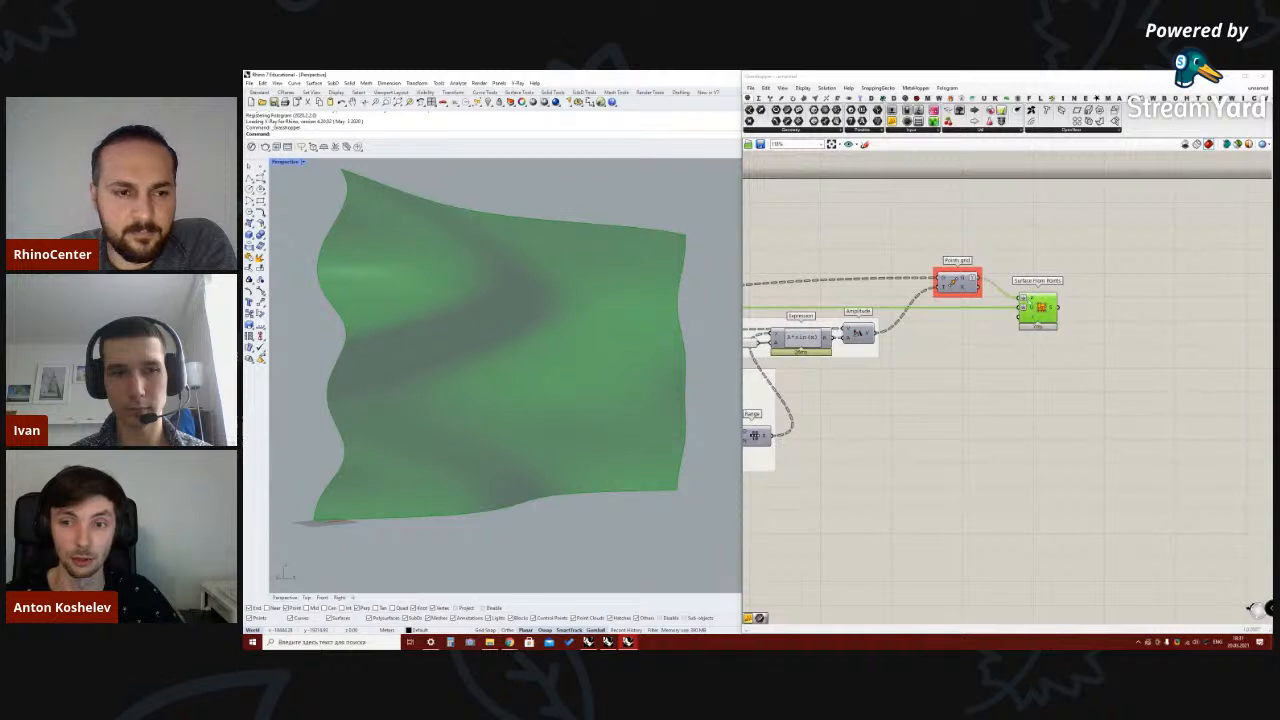
Line up Surface From Points with the points grid, add a Triangle Panels B component and feed it the surface
drag(957, 283, 962, 302)
drag(1038, 310, 1024, 310)
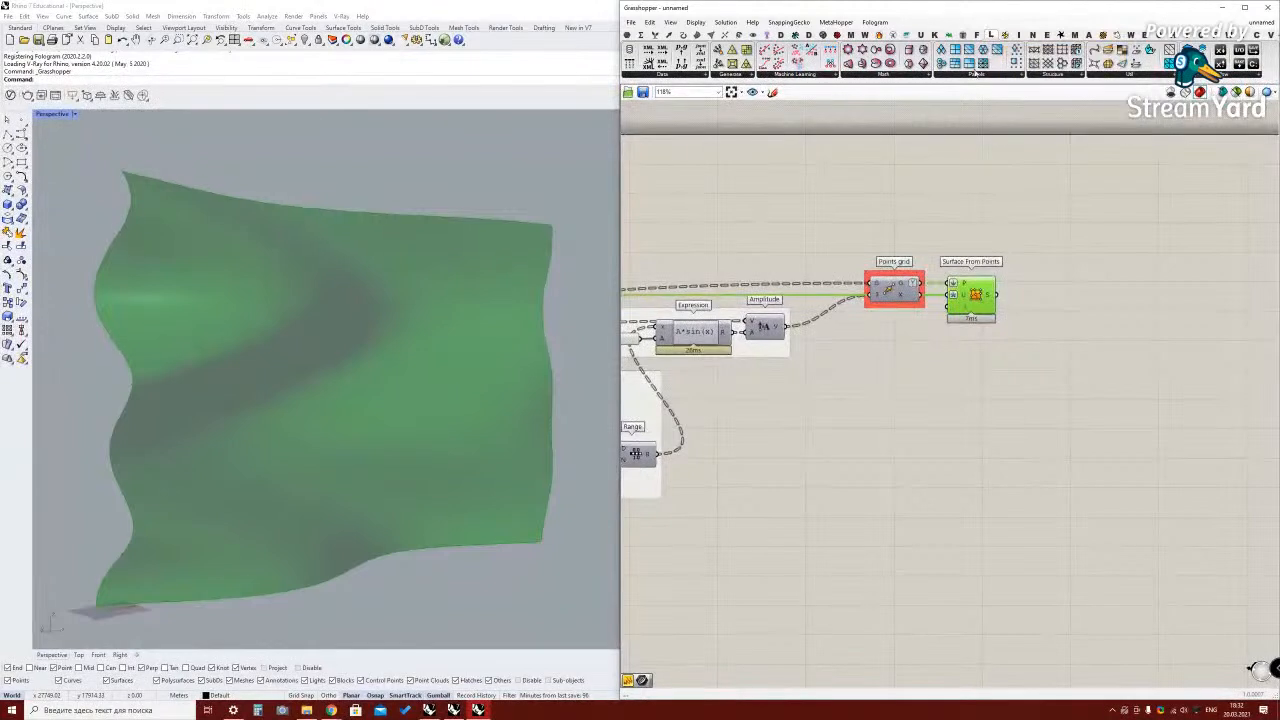
click(988, 76)
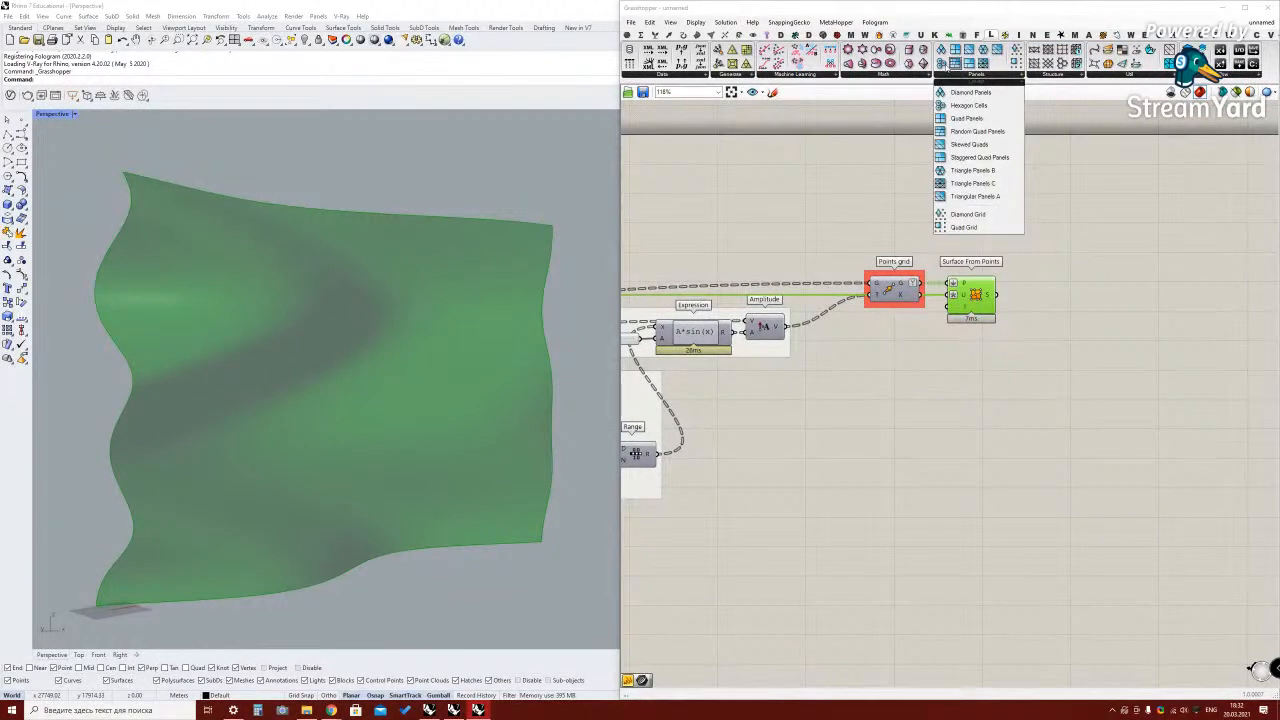
drag(972, 172, 1107, 346)
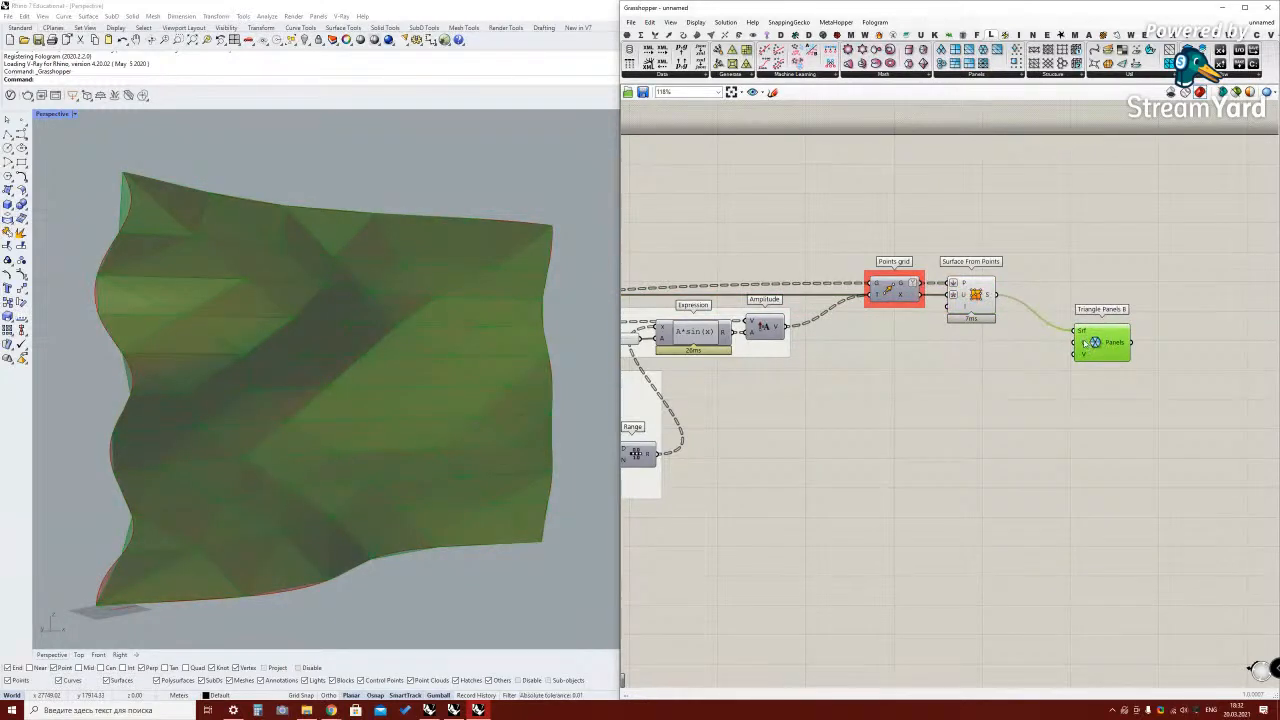
Turn off the preview of Surface From Points so only the triangle panels are displayed
scroll(517, 314, down, 5)
right_click(980, 298)
click(997, 317)
right_drag(480, 349, 510, 345)
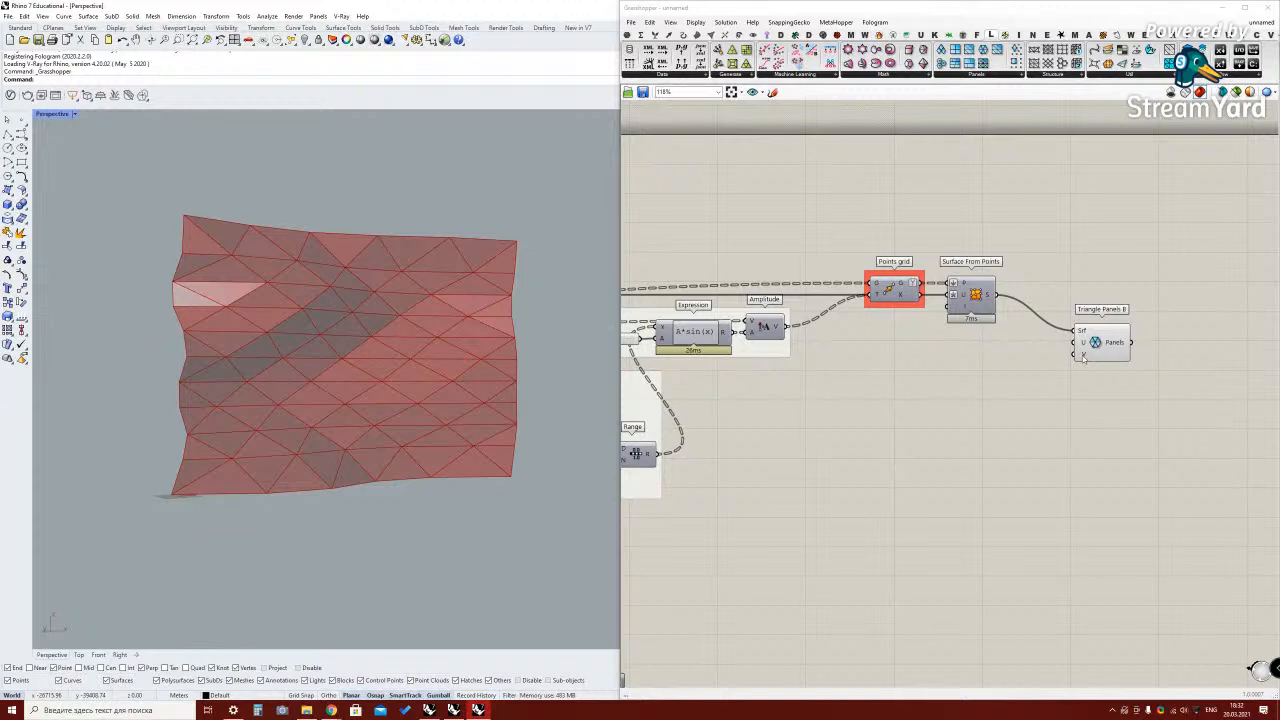
Add a number slider with the value 16 and connect it to the V input of Triangle Panels B
double_click(1011, 357)
text(16)
key(Return)
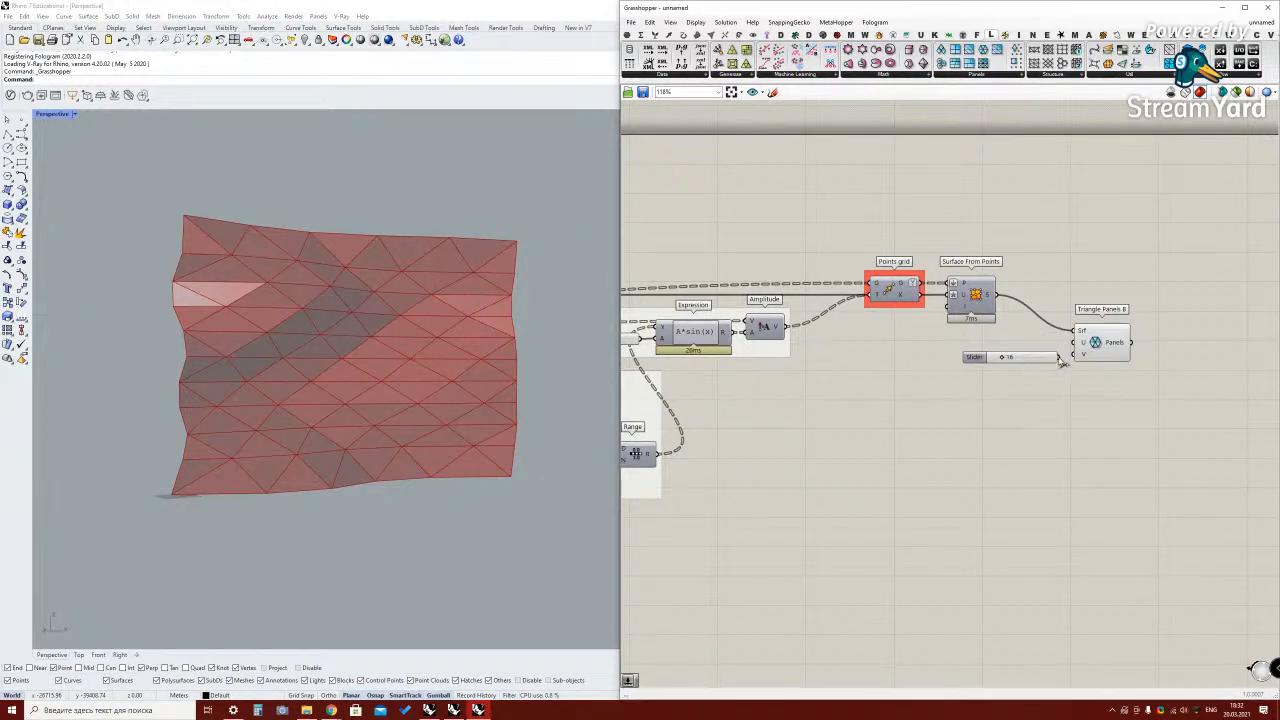
drag(1060, 358, 1082, 356)
Examine the triangular panels from close up and overall, and line up the V Divisions slider with its input
right_drag(520, 363, 456, 369)
scroll(260, 368, up, 5)
mouse_move(251, 368)
right_down()
mouse_move(257, 314)
mouse_move(271, 371)
mouse_move(266, 349)
right_up()
scroll(318, 304, up, 3)
right_drag(320, 304, 351, 349)
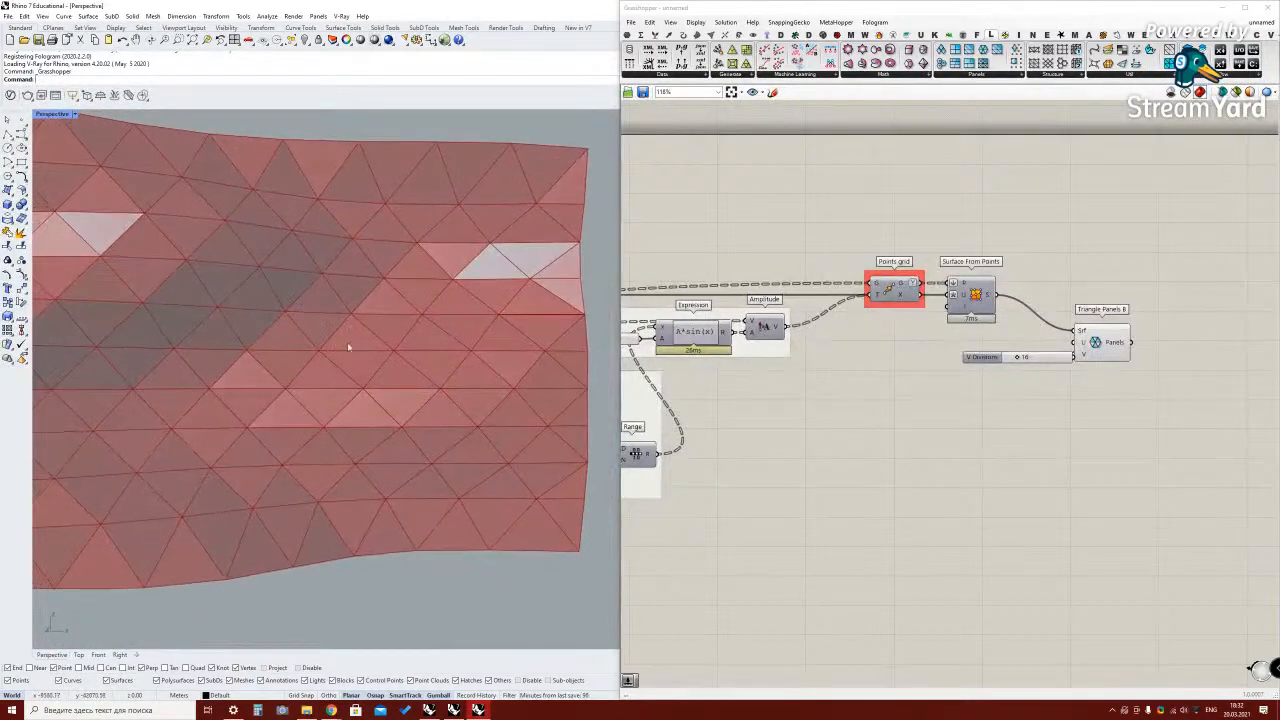
scroll(374, 394, down, 3)
right_drag(374, 394, 368, 394)
drag(1055, 362, 1047, 360)
click(1063, 390)
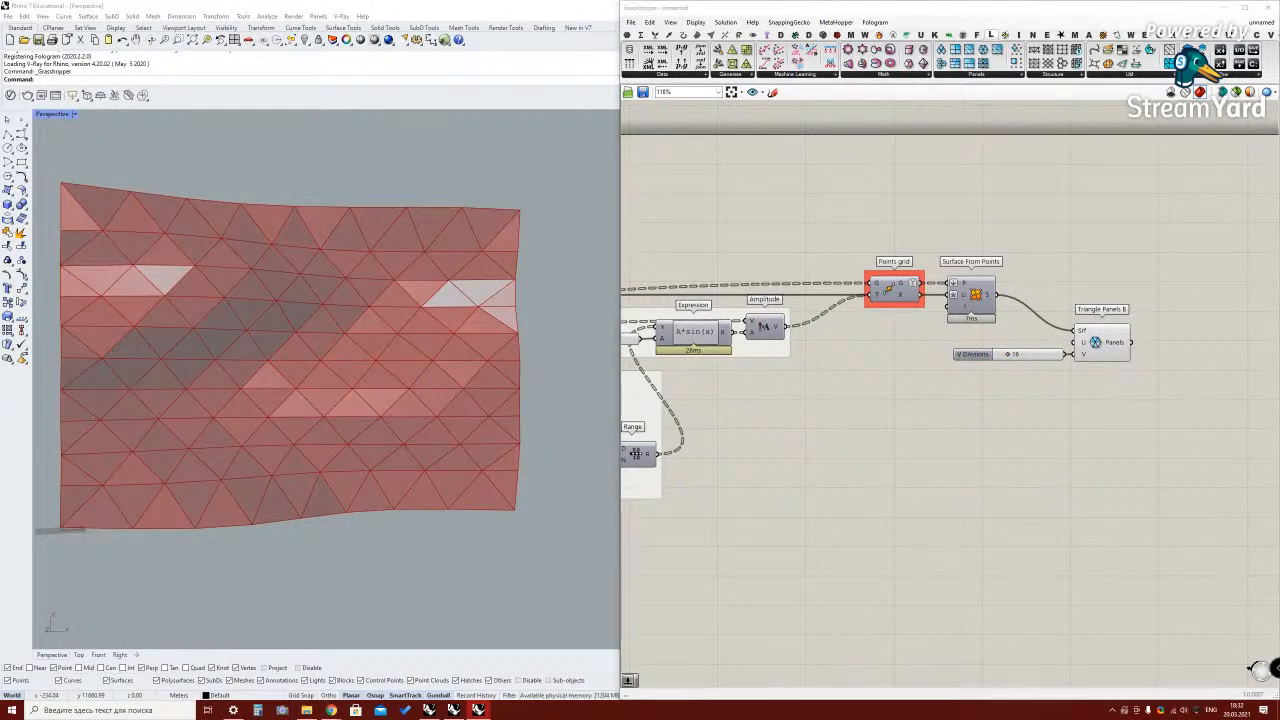
Add Weaverbird's Join Meshes and Weld, leaving a gap between it and Triangle Panels B
right_drag(1160, 335, 1080, 330)
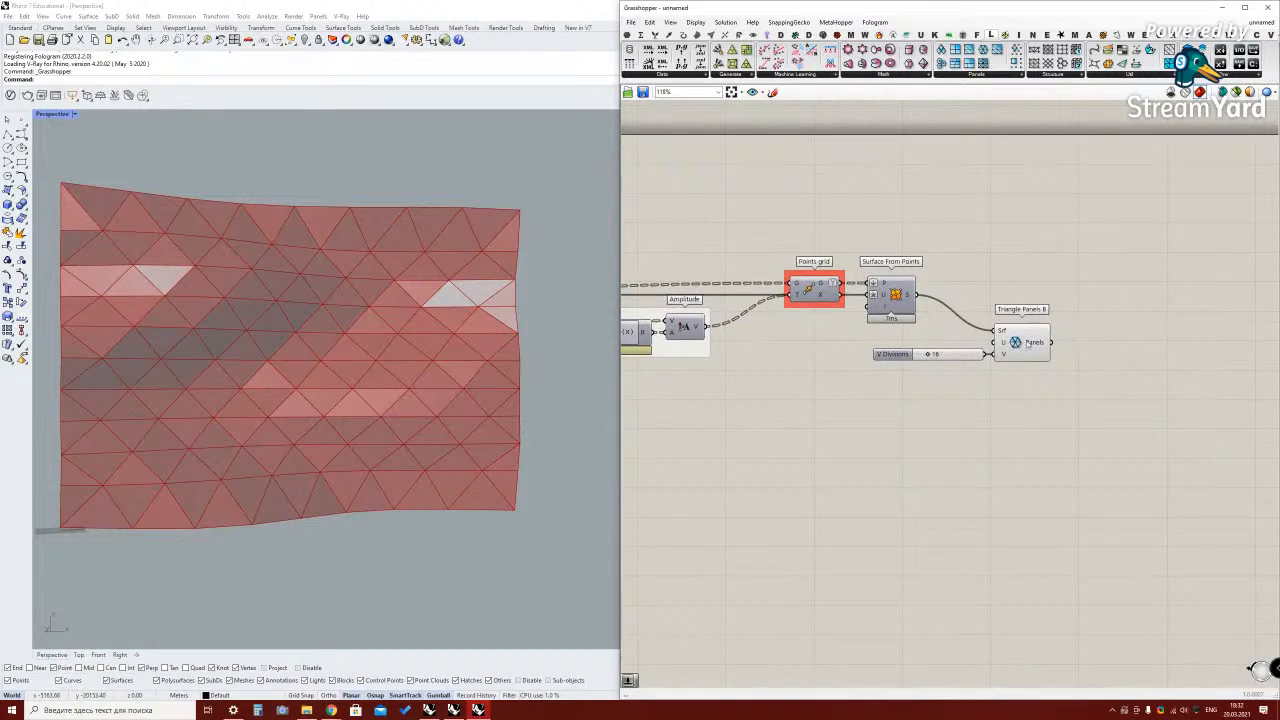
click(1033, 343)
click(958, 103)
click(866, 35)
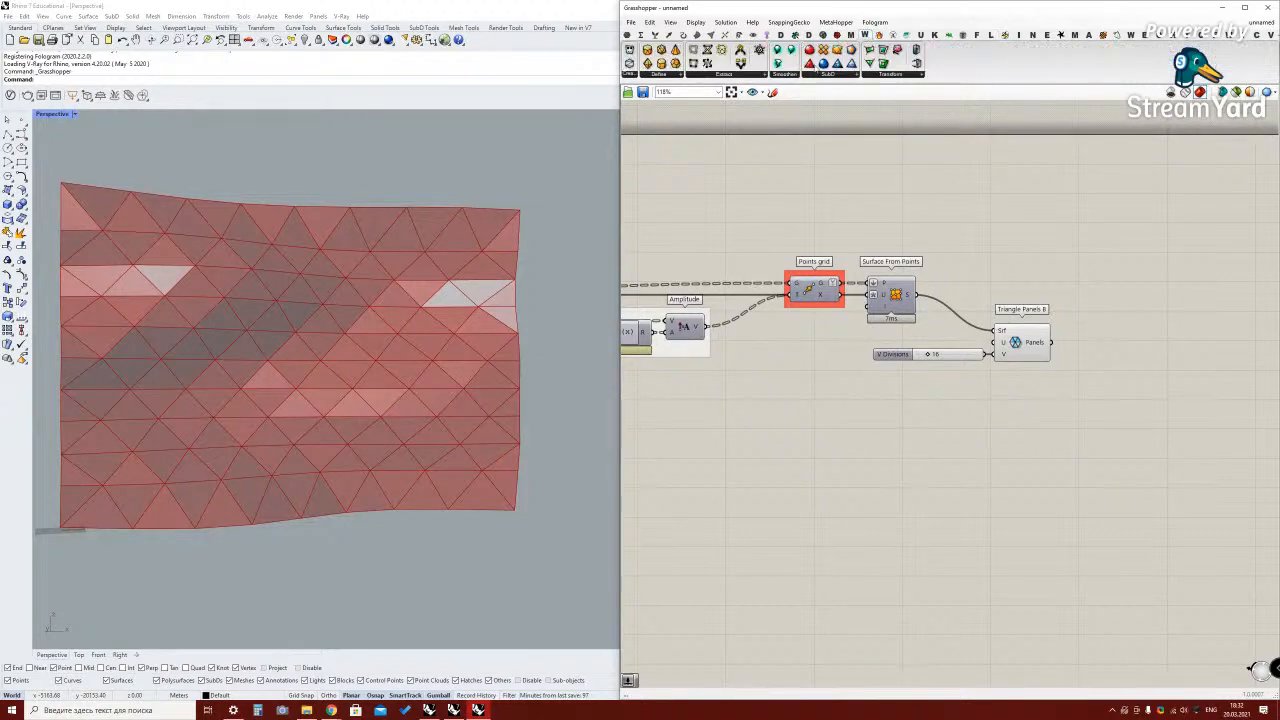
click(734, 76)
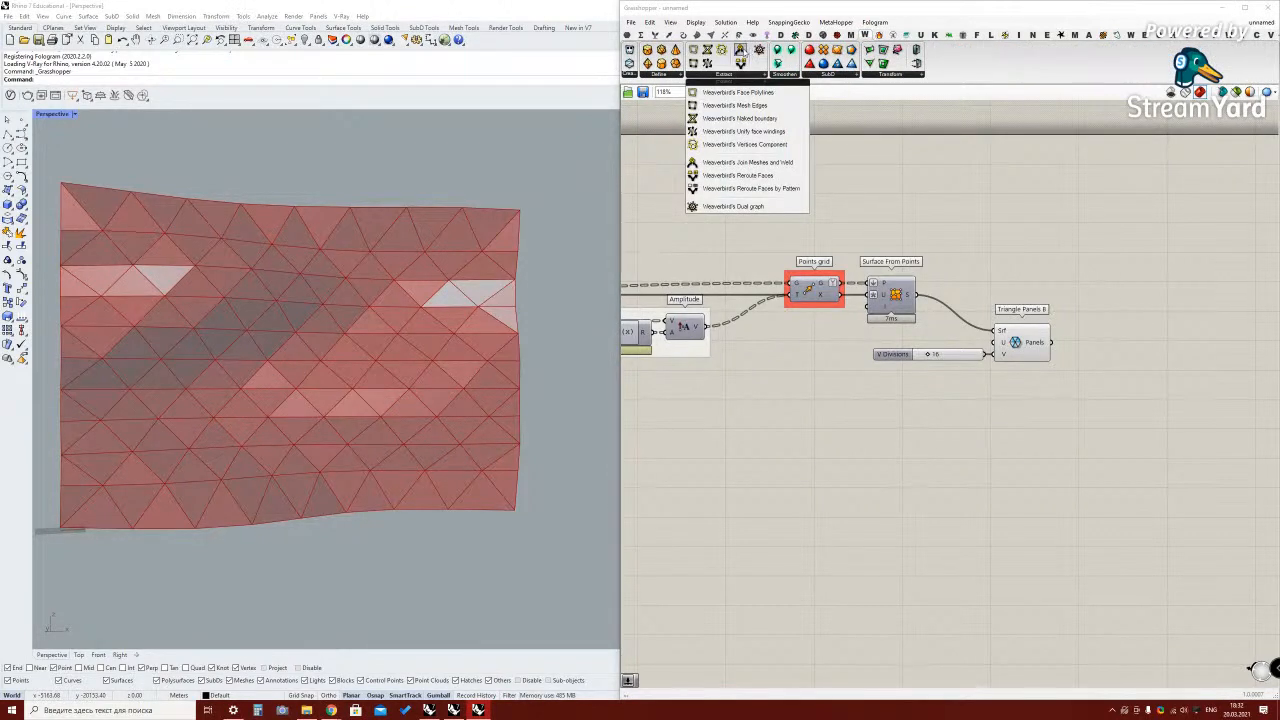
click(748, 162)
click(1140, 350)
scroll(1150, 348, up, 3)
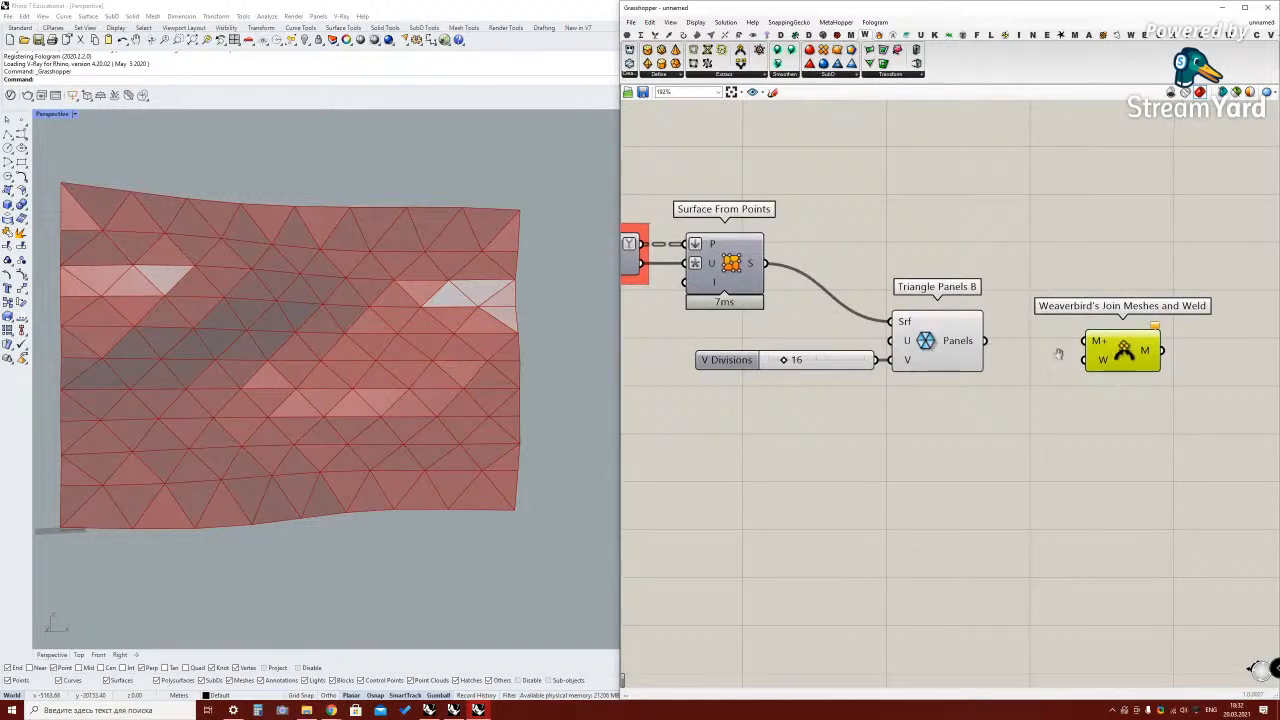
right_drag(987, 342, 832, 340)
drag(966, 348, 1022, 346)
Insert a Simple Mesh component fed by the panels and connect its output to M+ of Join Meshes and Weld
click(803, 342)
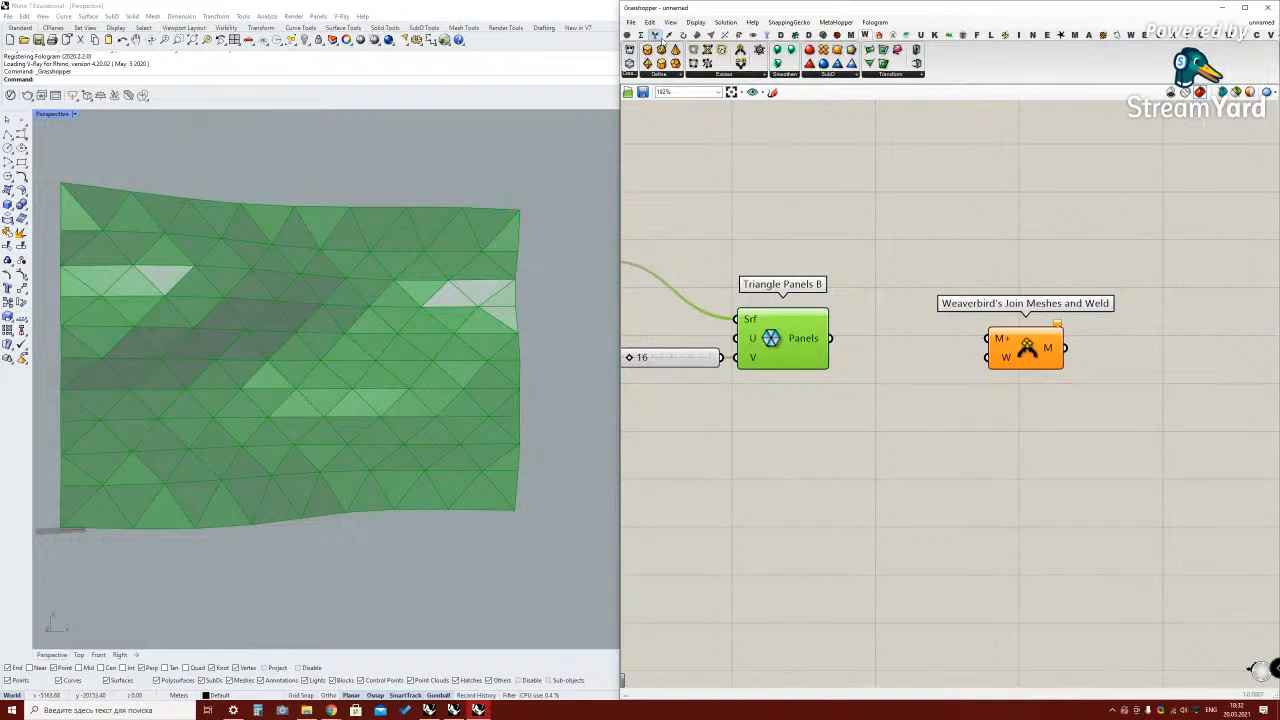
click(713, 34)
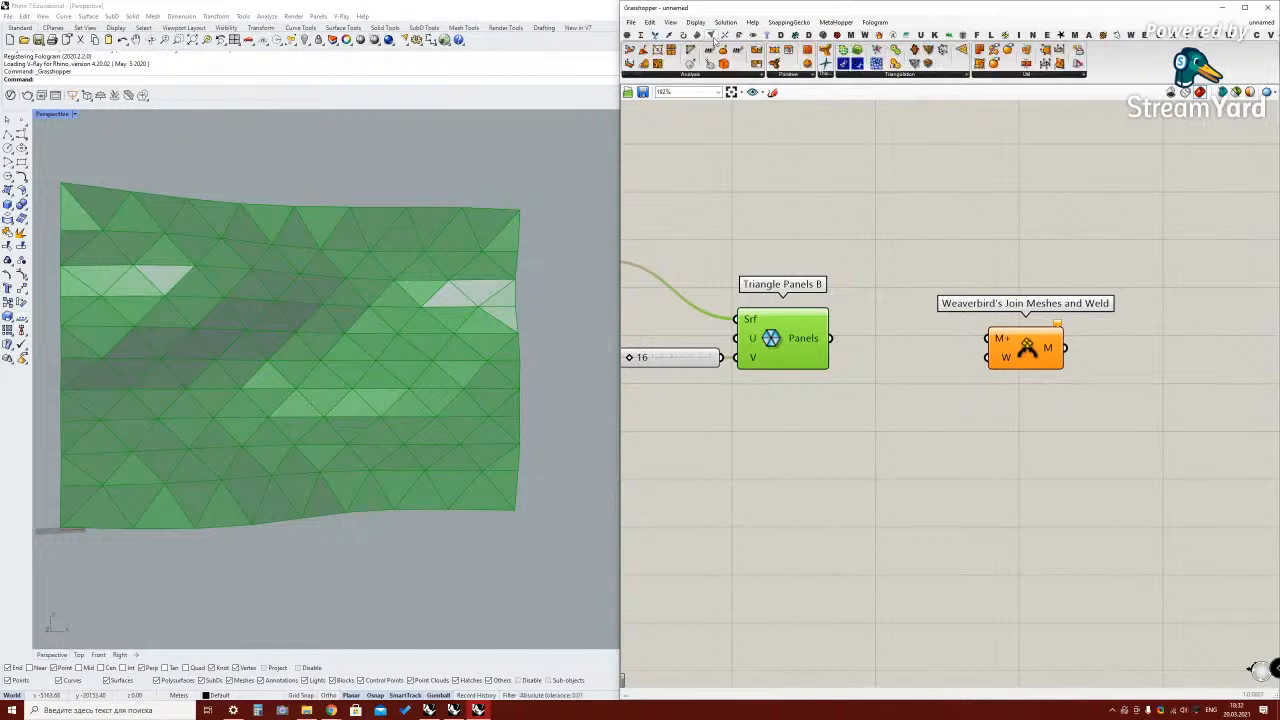
click(1025, 76)
drag(1000, 128, 882, 339)
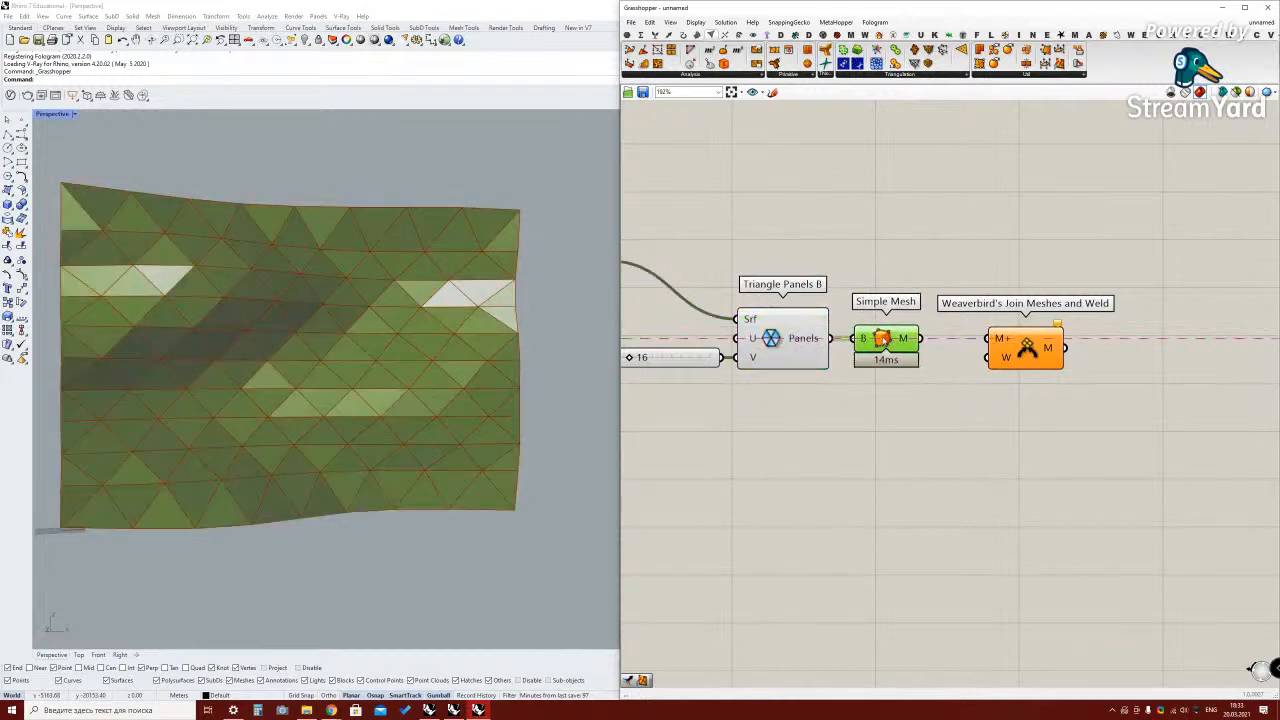
drag(990, 340, 1038, 345)
Turn off the previews of Simple Mesh and Triangle Panels B, leaving only the joined mesh displayed
click(885, 338)
right_click(885, 338)
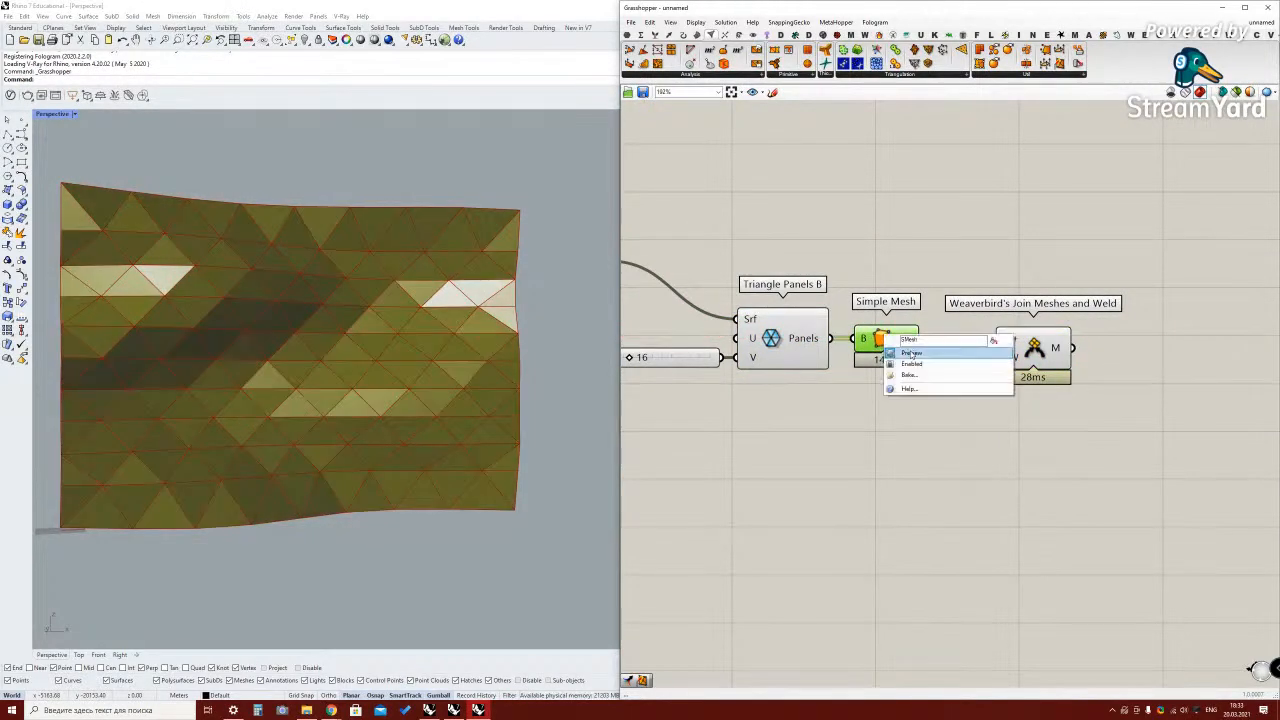
click(911, 353)
right_click(800, 336)
click(818, 352)
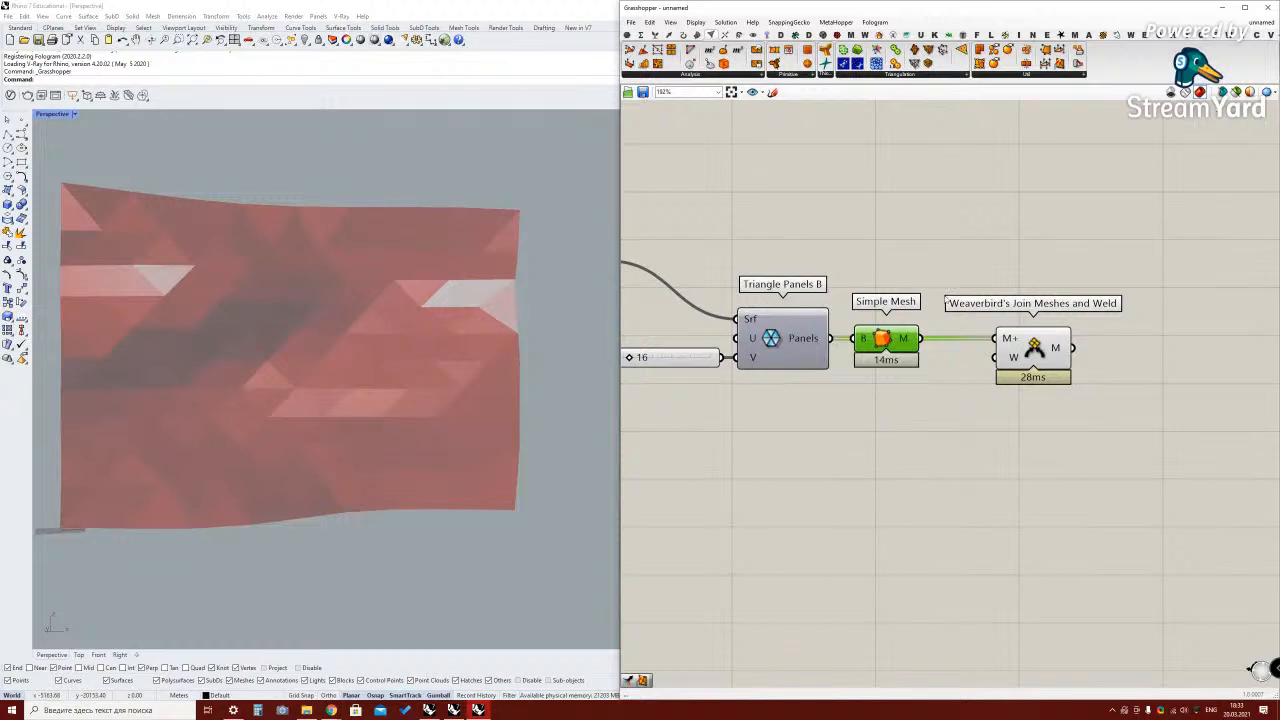
scroll(916, 385, down, 2)
right_drag(526, 354, 449, 357)
Invert the Weld input of Weaverbird's Join Meshes and Weld so the coincident points of the panels are joined
click(1003, 360)
scroll(1005, 362, up, 2)
mouse_move(993, 366)
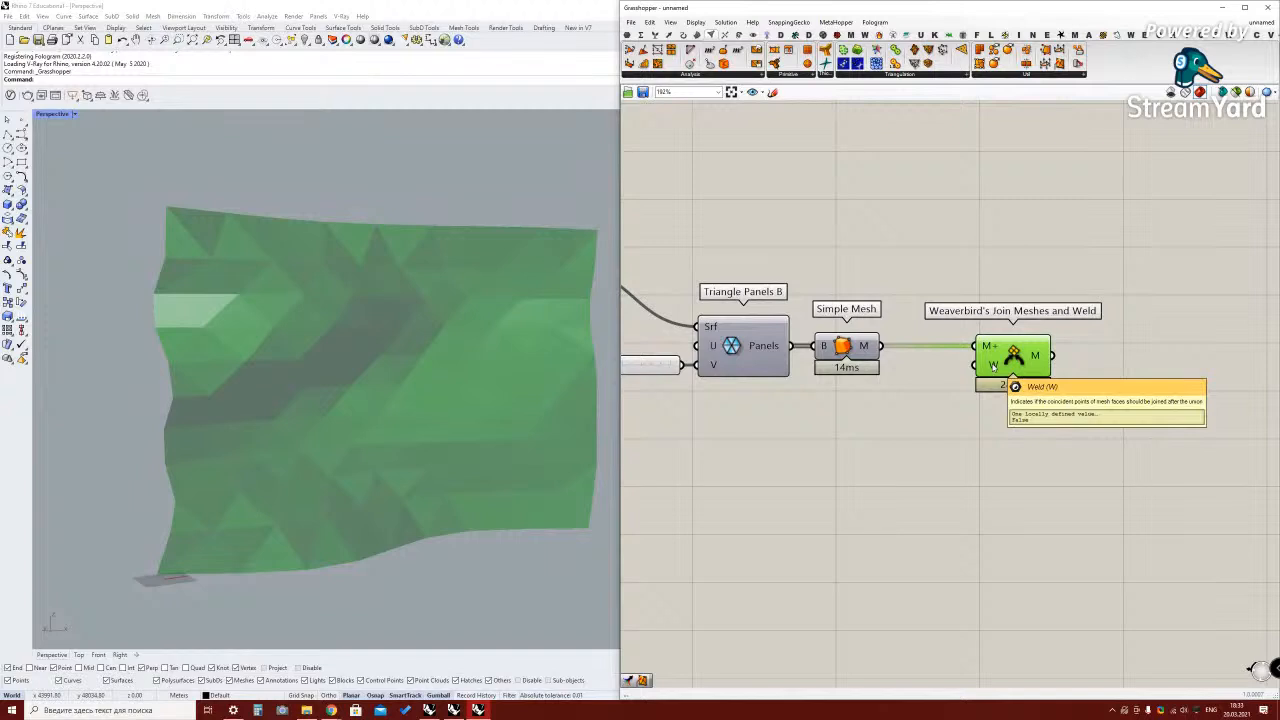
right_click(993, 366)
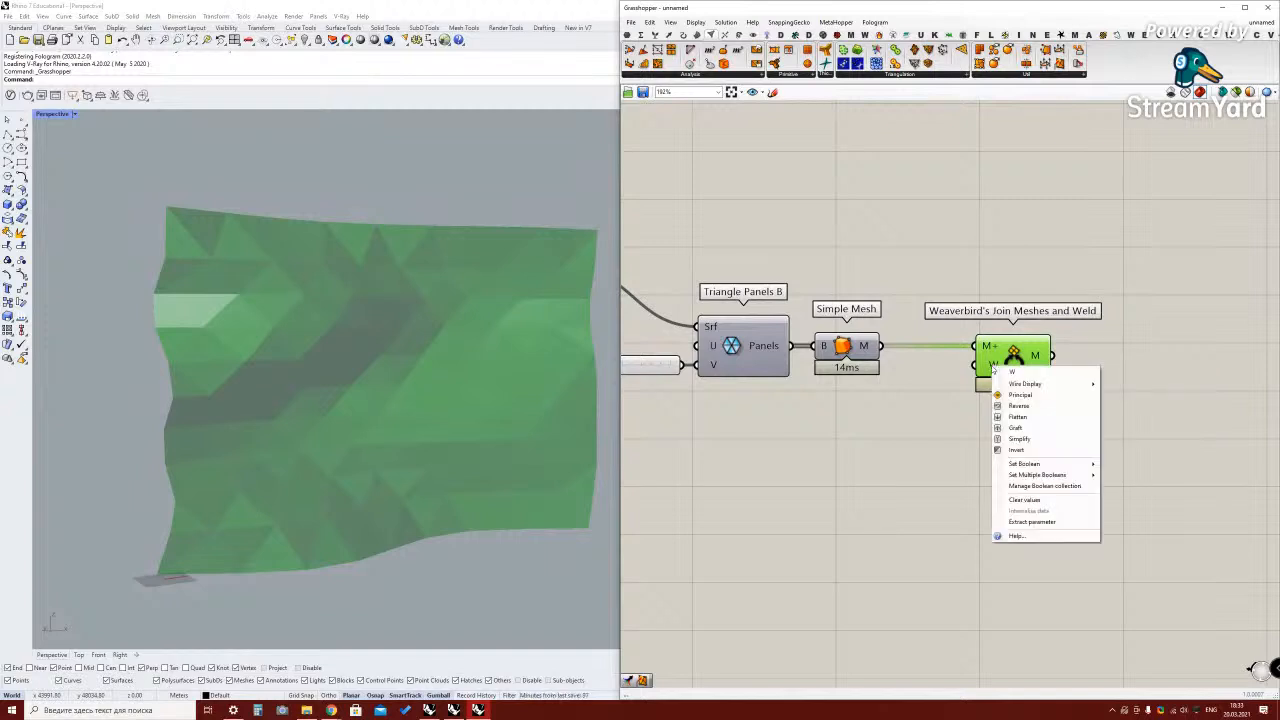
click(1059, 452)
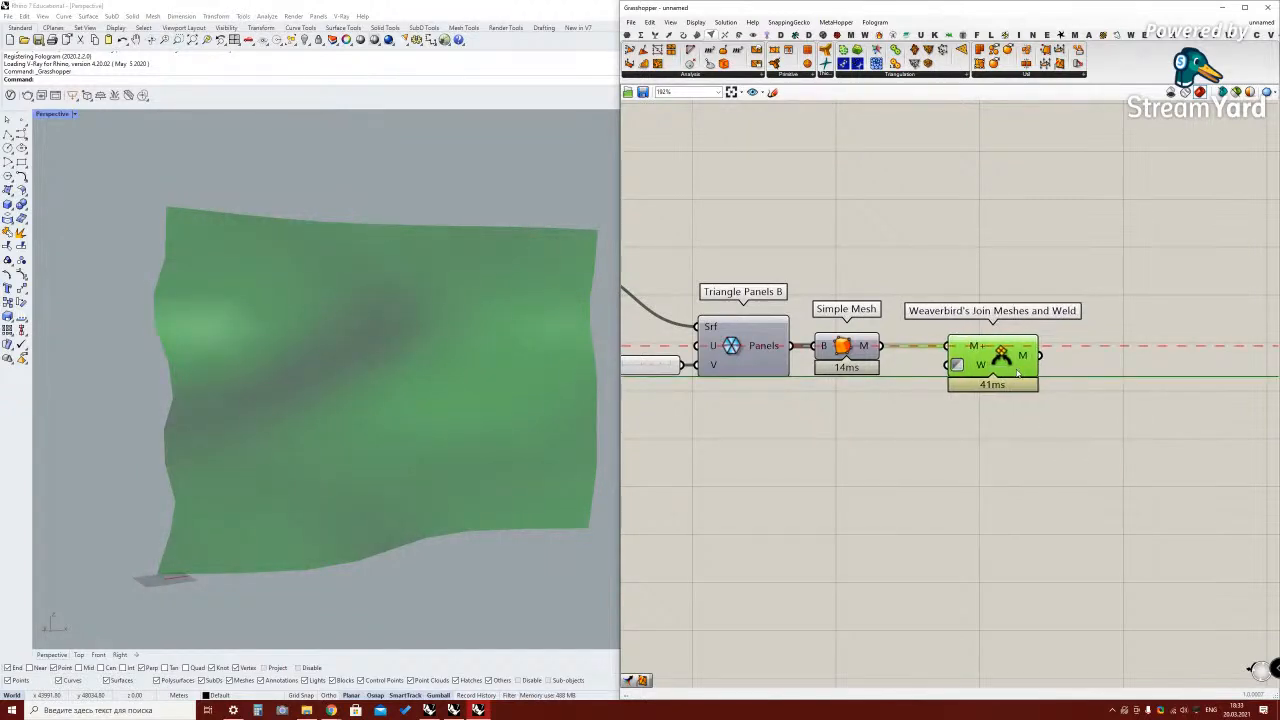
click(1017, 450)
right_drag(429, 349, 426, 353)
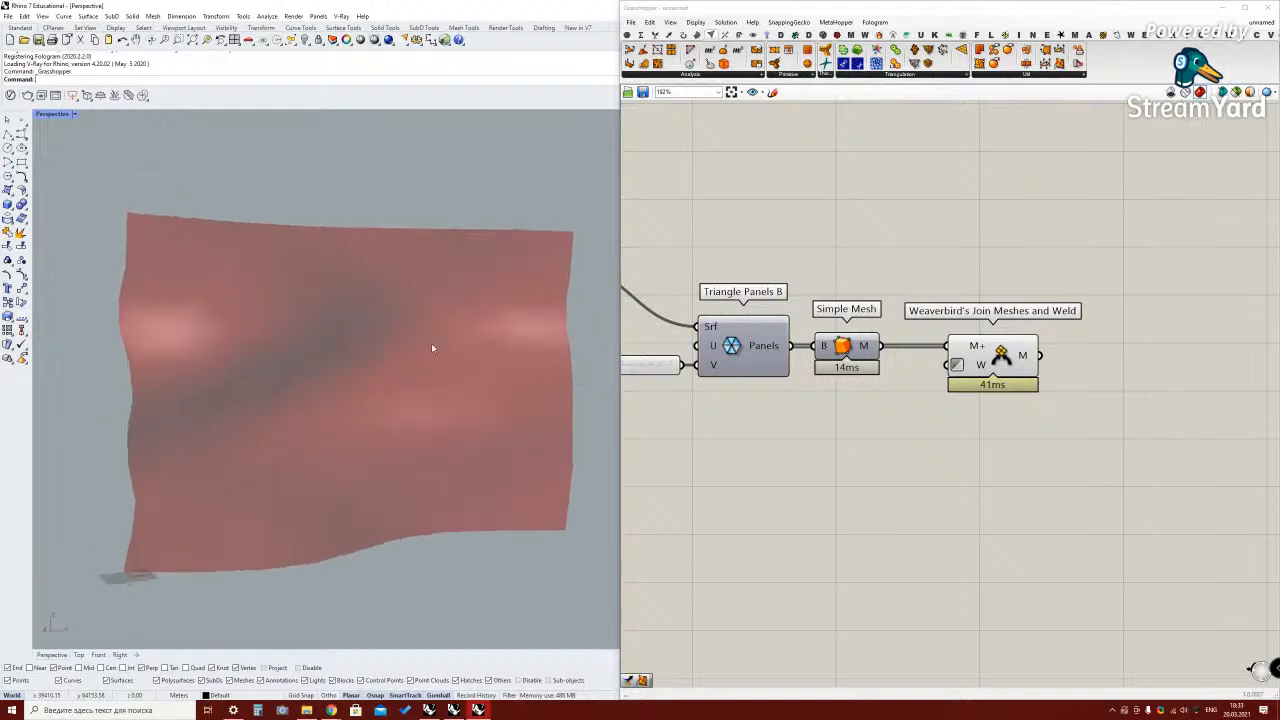
Turn on the preview of mesh edges and view the welded mesh's triangulation
click(695, 22)
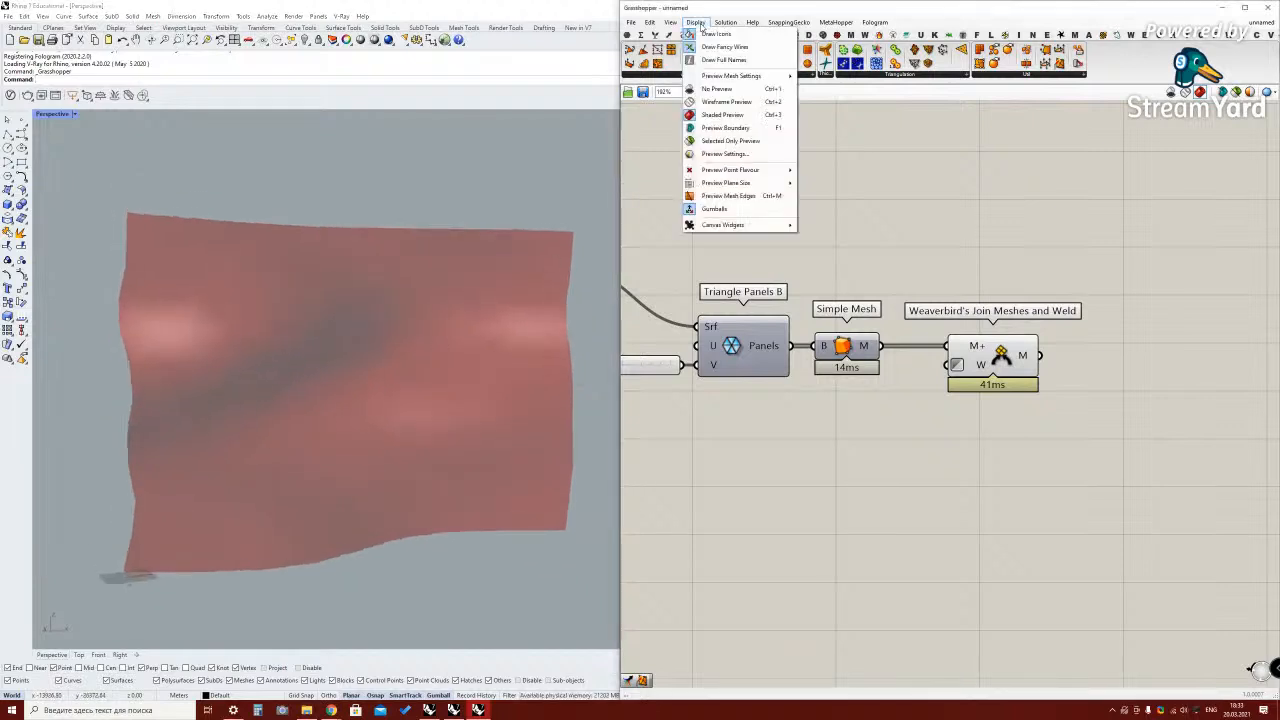
click(720, 198)
right_drag(430, 300, 429, 249)
mouse_move(455, 345)
right_down()
mouse_move(449, 309)
mouse_move(449, 331)
right_up()
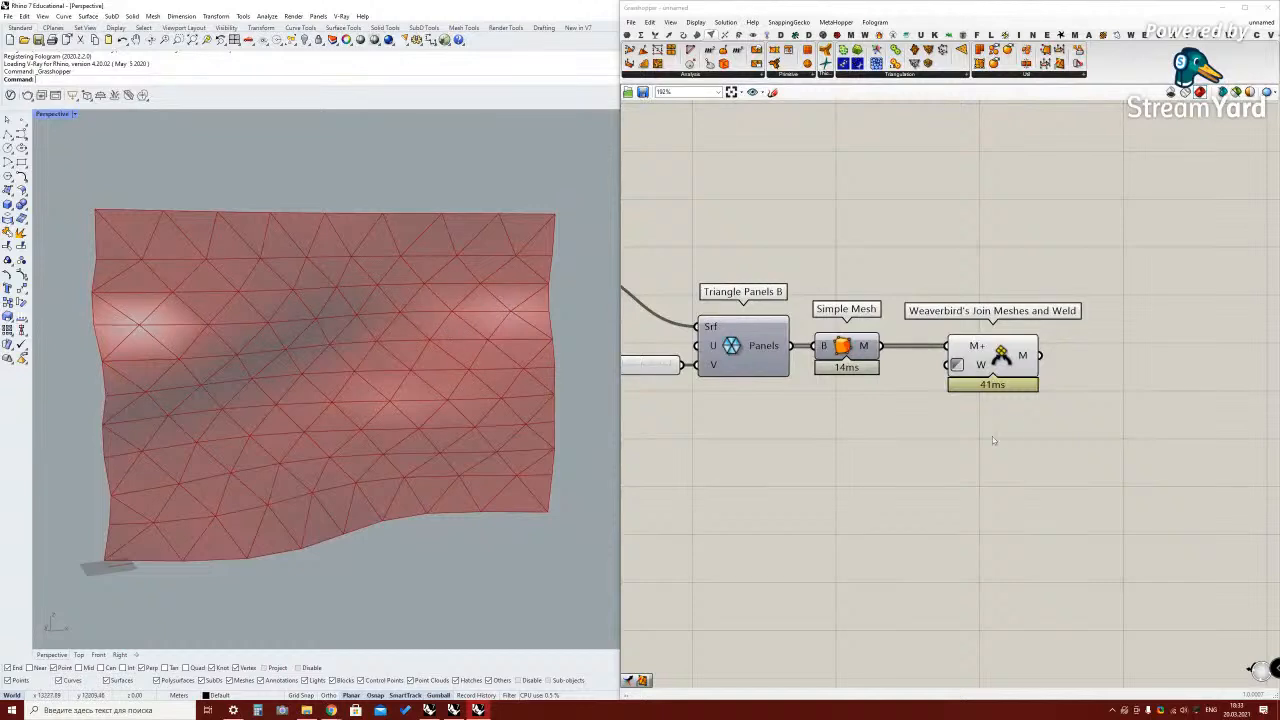
Add Weaverbird's Dual graph and connect the welded mesh to its first mesh input
scroll(1010, 355, down, 3)
click(1015, 350)
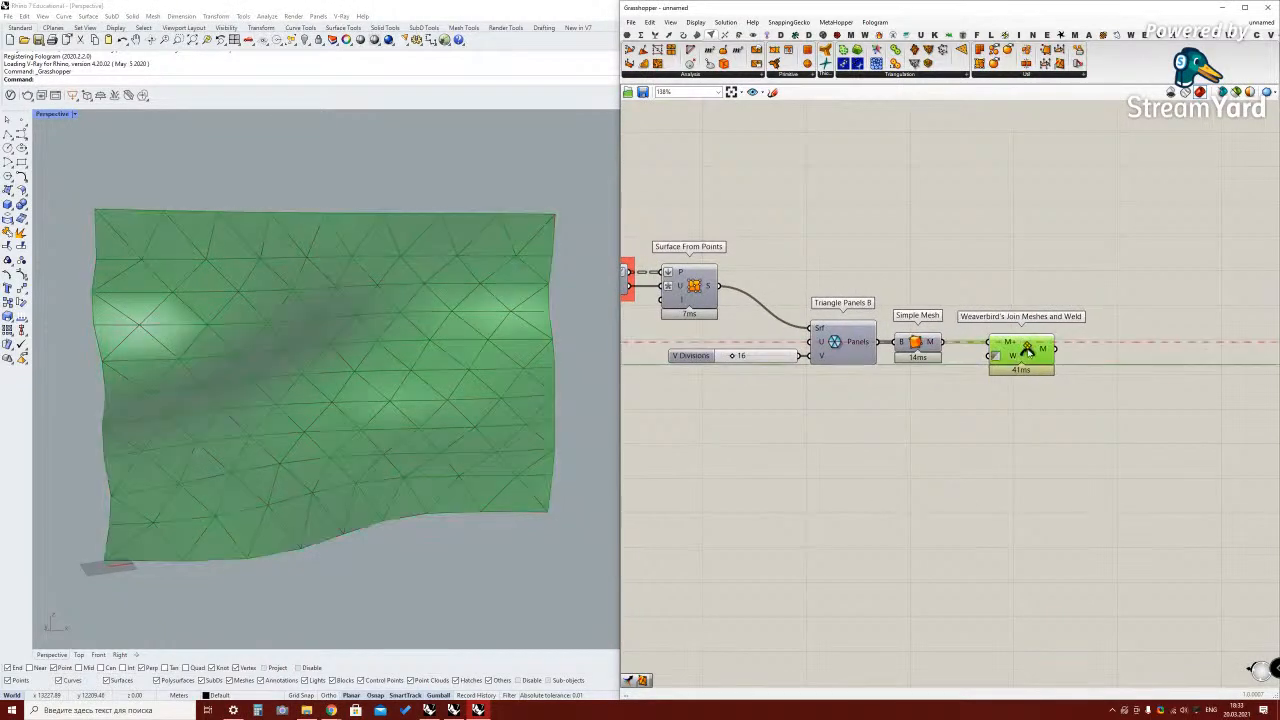
click(1090, 373)
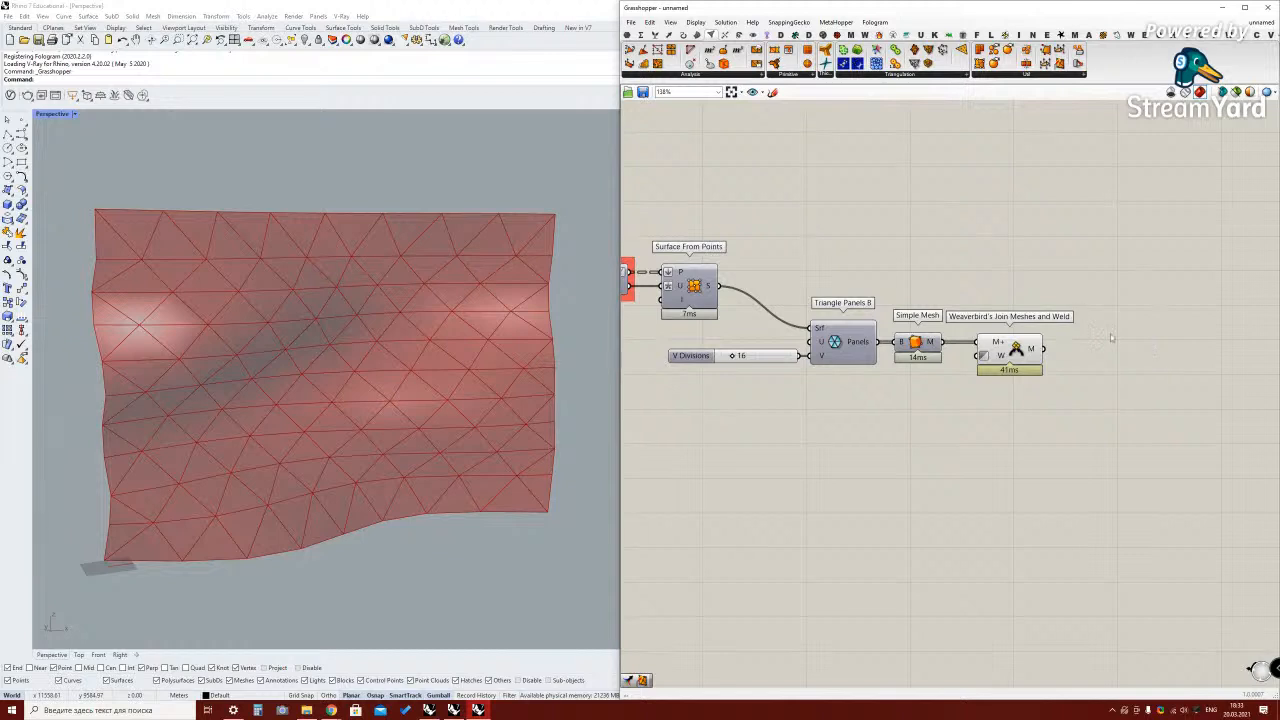
click(865, 35)
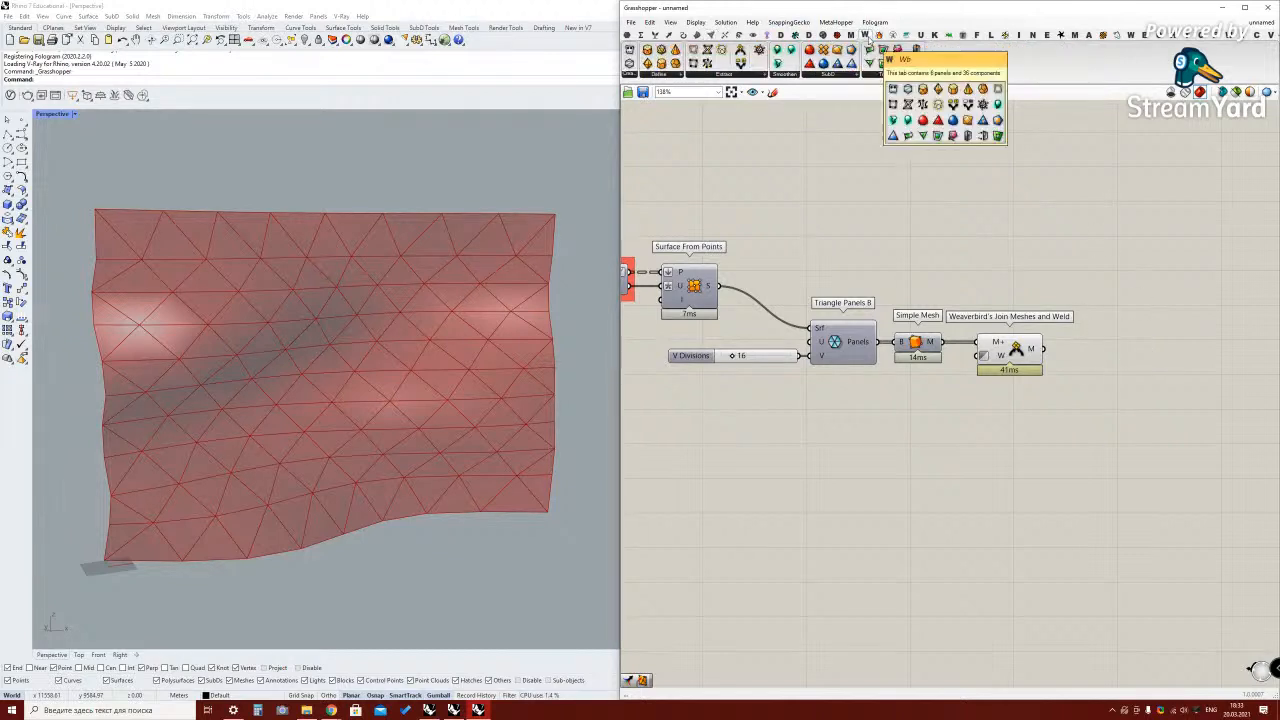
click(723, 74)
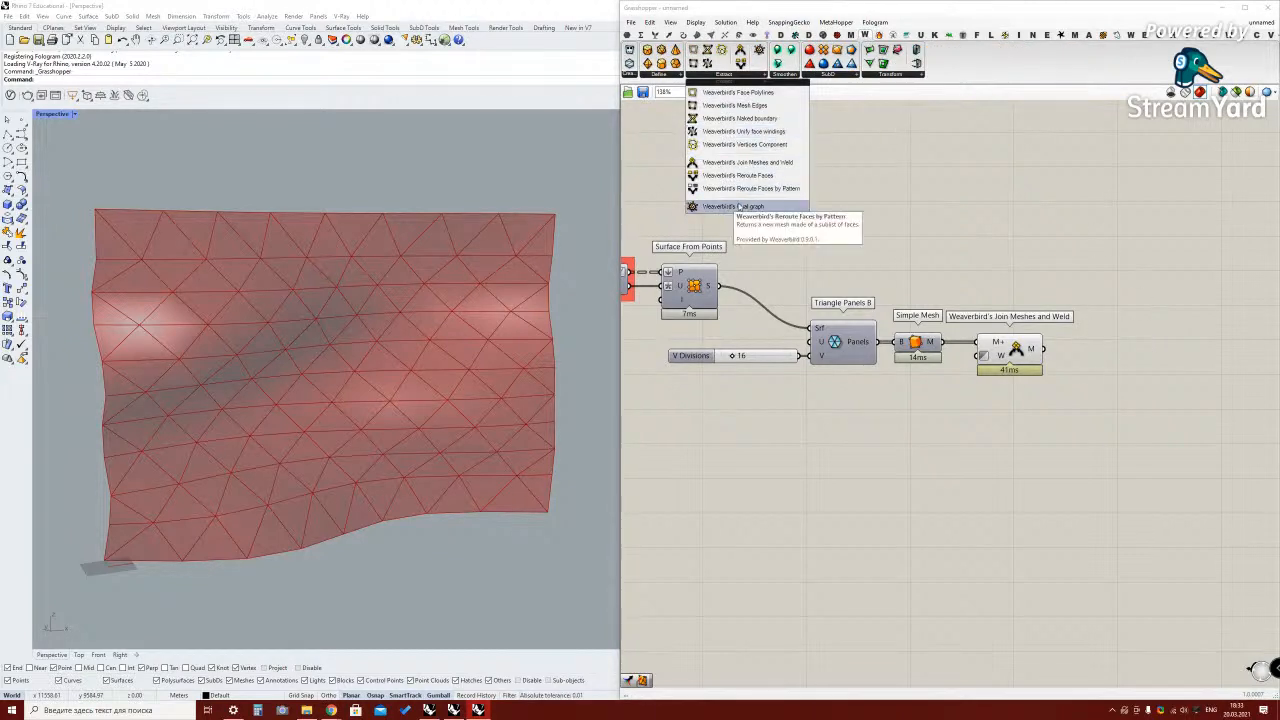
click(769, 207)
click(1115, 350)
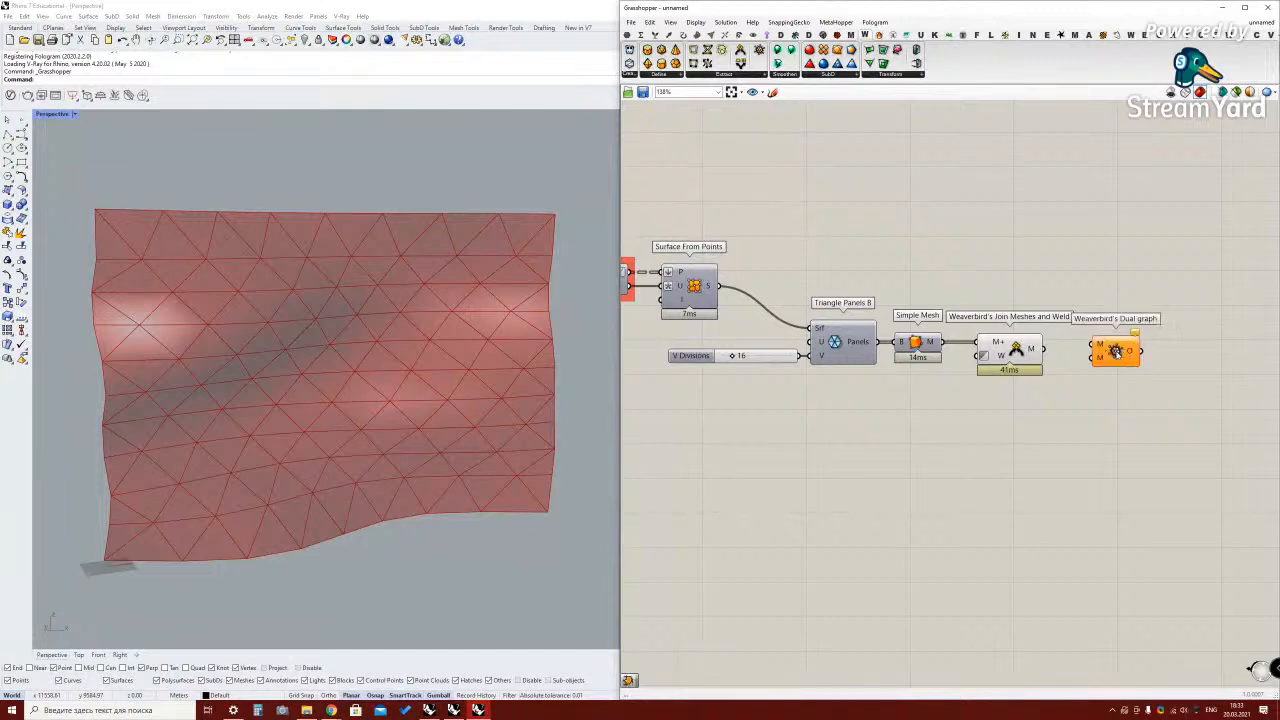
drag(1043, 349, 1110, 355)
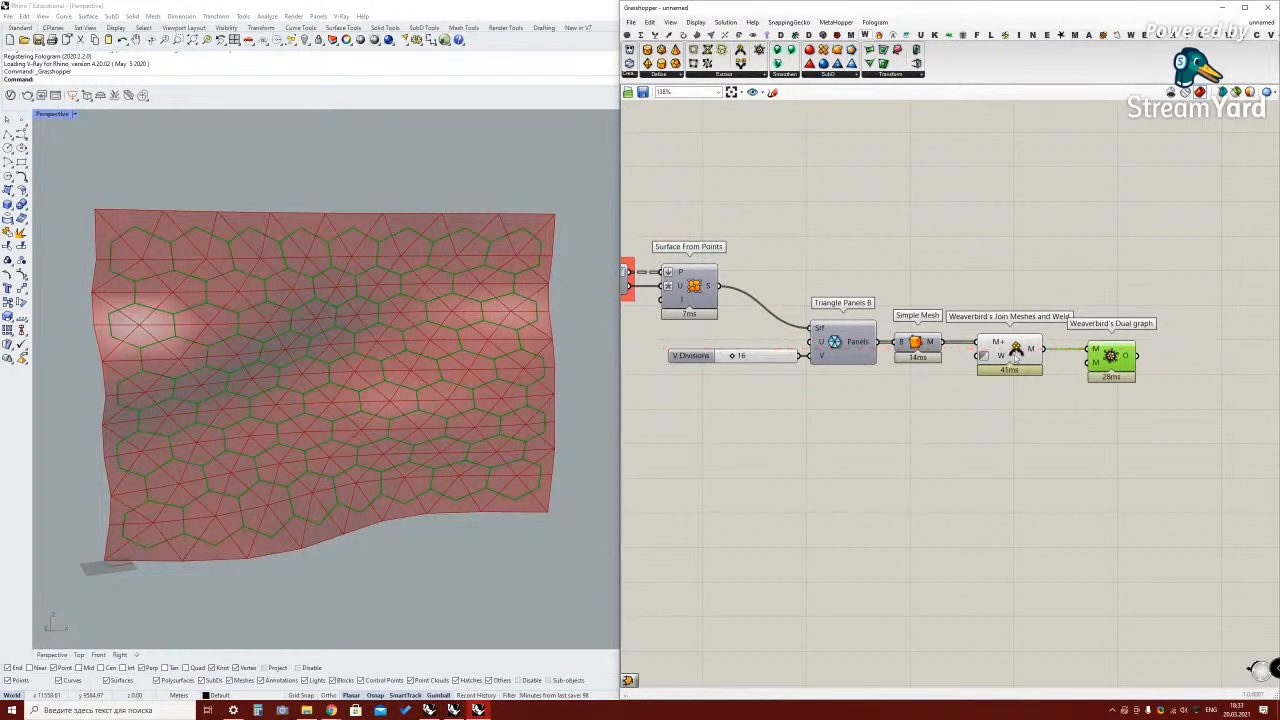
Turn off the preview of Weaverbird's Join Meshes and Weld, leaving only the dual graph's hexagonal outlines displayed
click(1015, 362)
key(ctrl+q)
right_drag(465, 385, 434, 340)
scroll(443, 325, down, 5)
right_drag(845, 355, 904, 359)
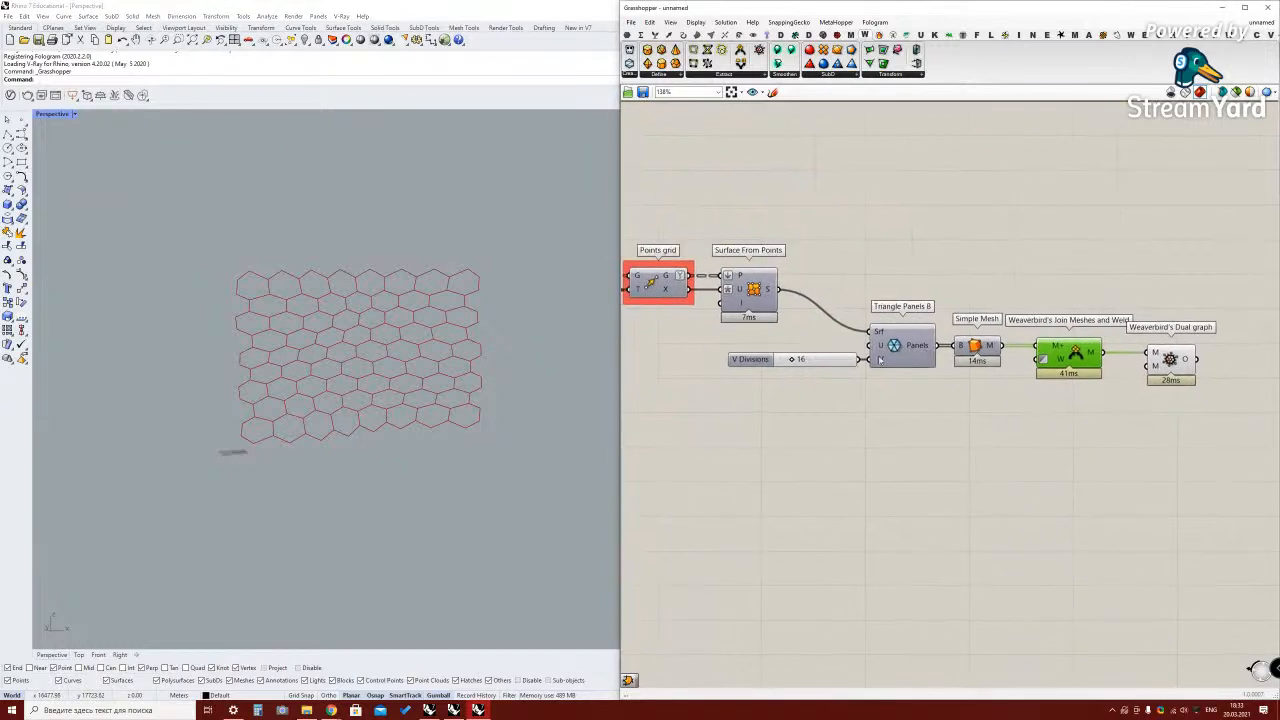
Set the V Divisions slider of Triangle Panels B to 18 and inspect the hexagon proportions
scroll(800, 358, up, 3)
drag(782, 362, 785, 362)
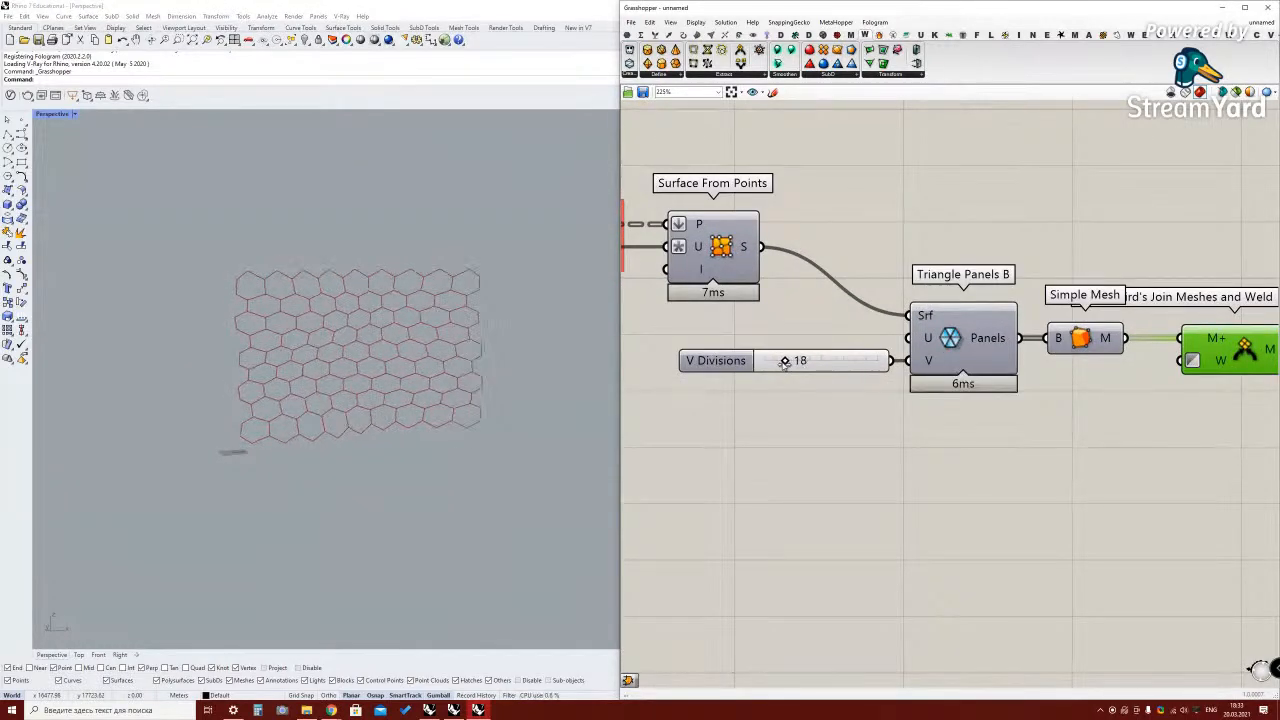
scroll(400, 340, up, 4)
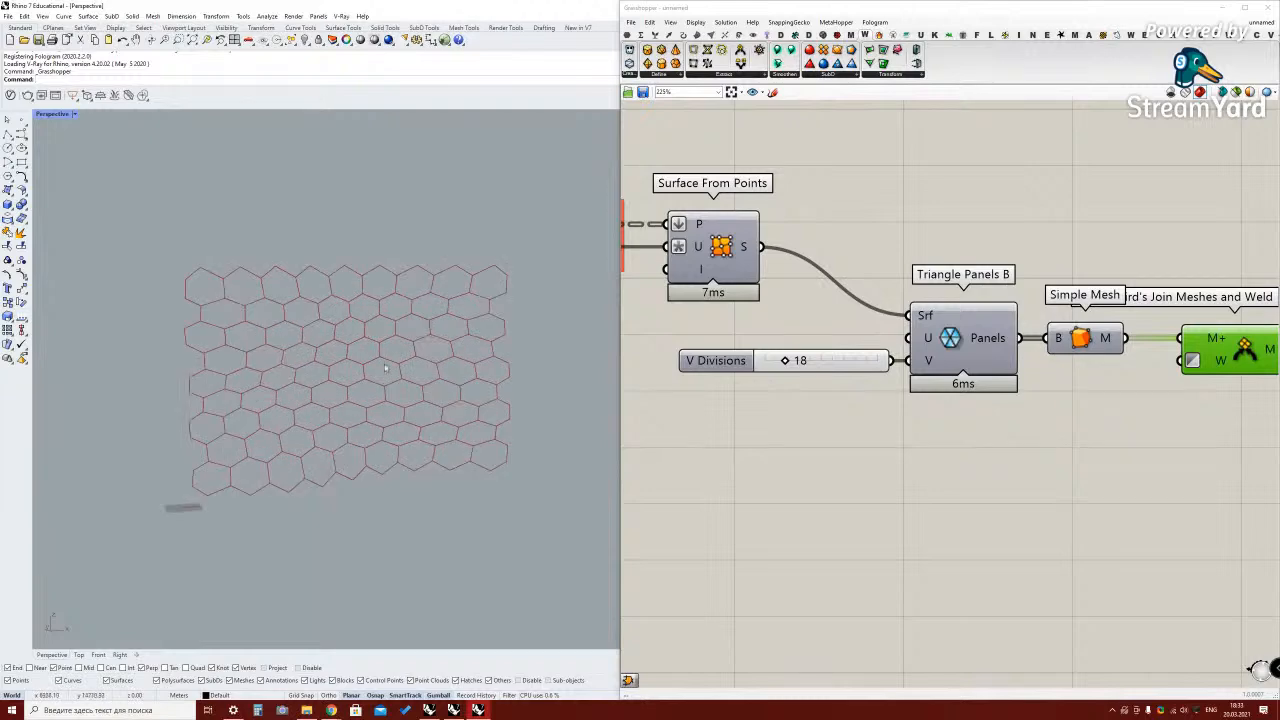
right_drag(381, 340, 388, 402)
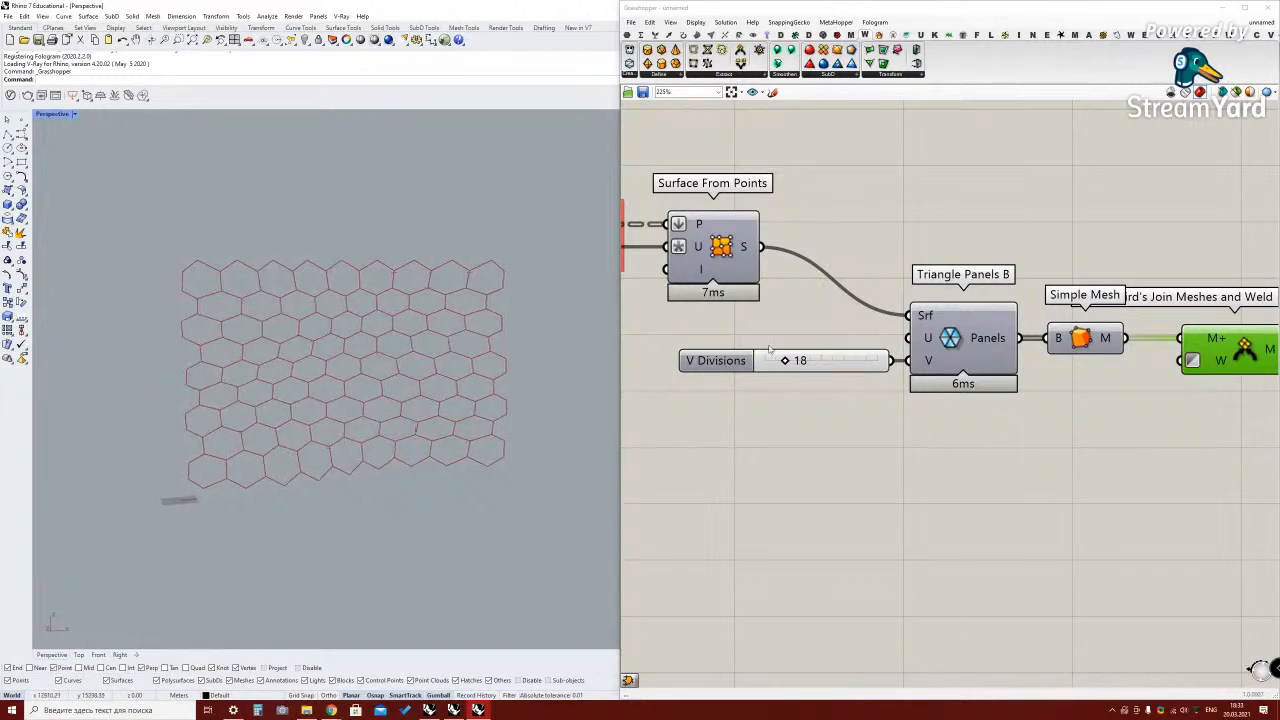
Highlight the outlines from Weaverbird's Dual graph and widen the Grasshopper window slightly over the Rhino viewport
scroll(768, 347, down, 2)
right_drag(1046, 355, 1029, 328)
click(1188, 329)
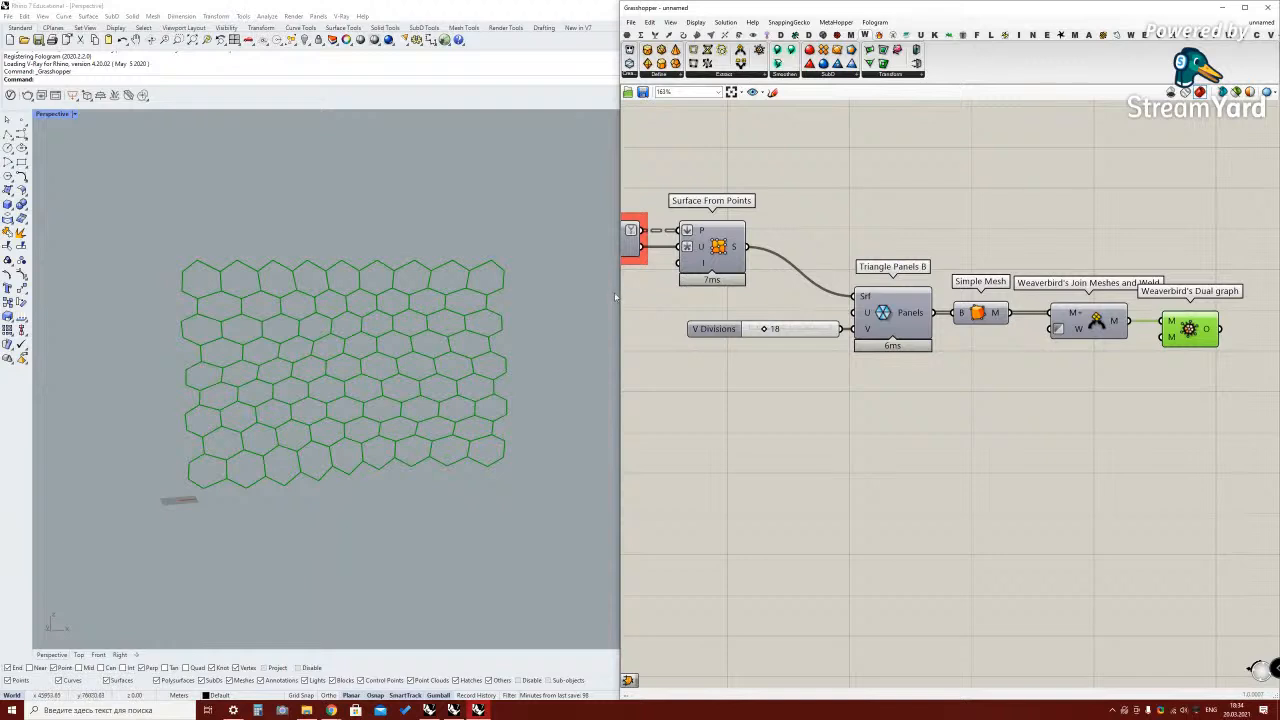
drag(616, 297, 594, 297)
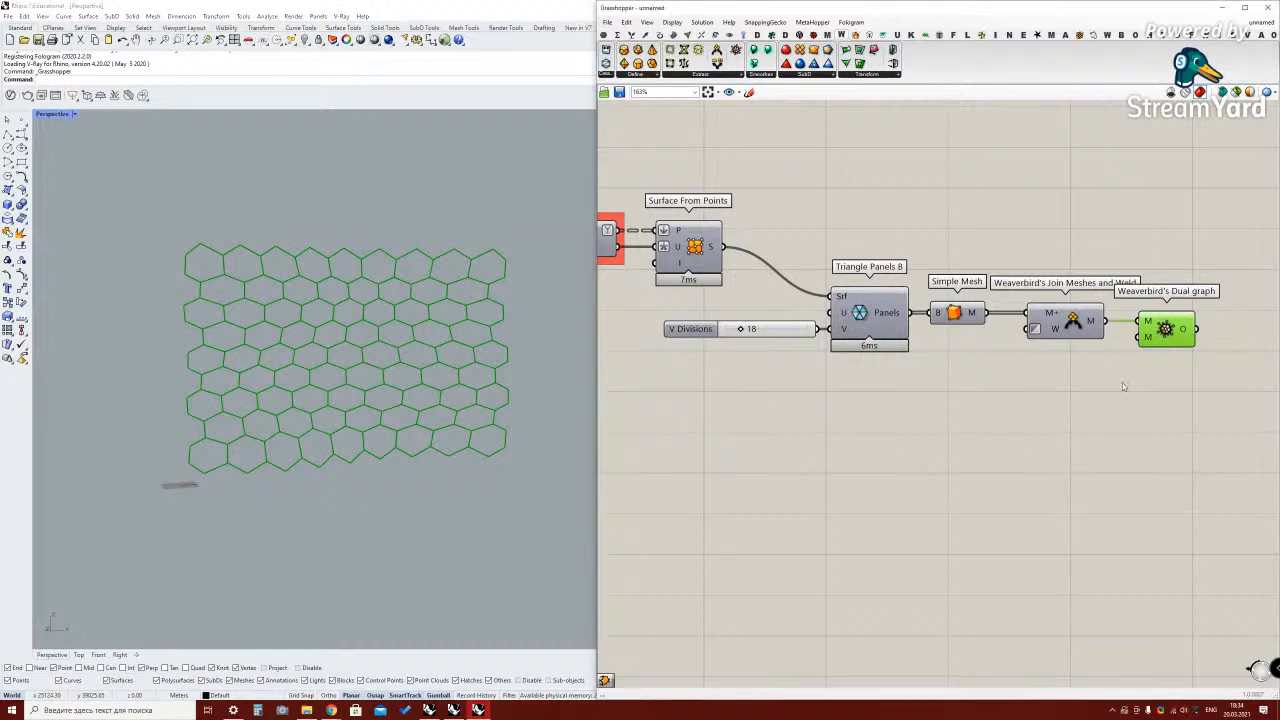
Add a MultiPipe component after Weaverbird's Dual graph, leaving space between the two components
scroll(1000, 390, down, 2)
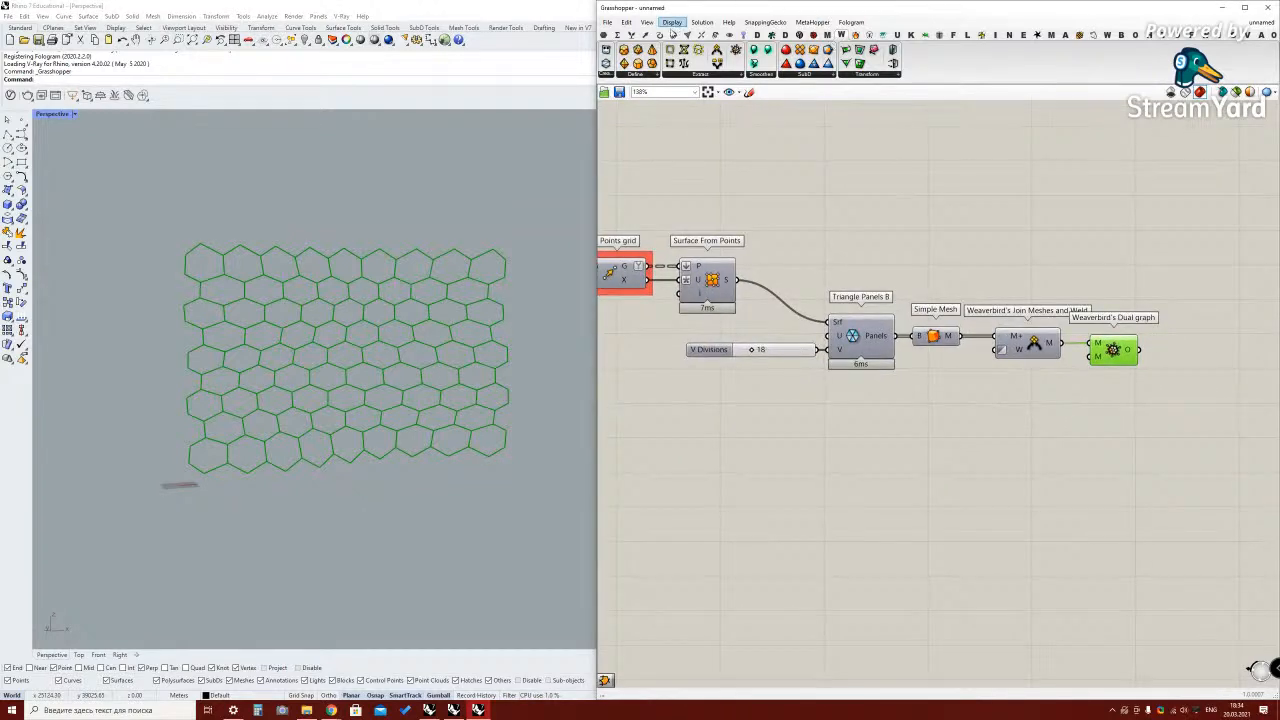
click(672, 34)
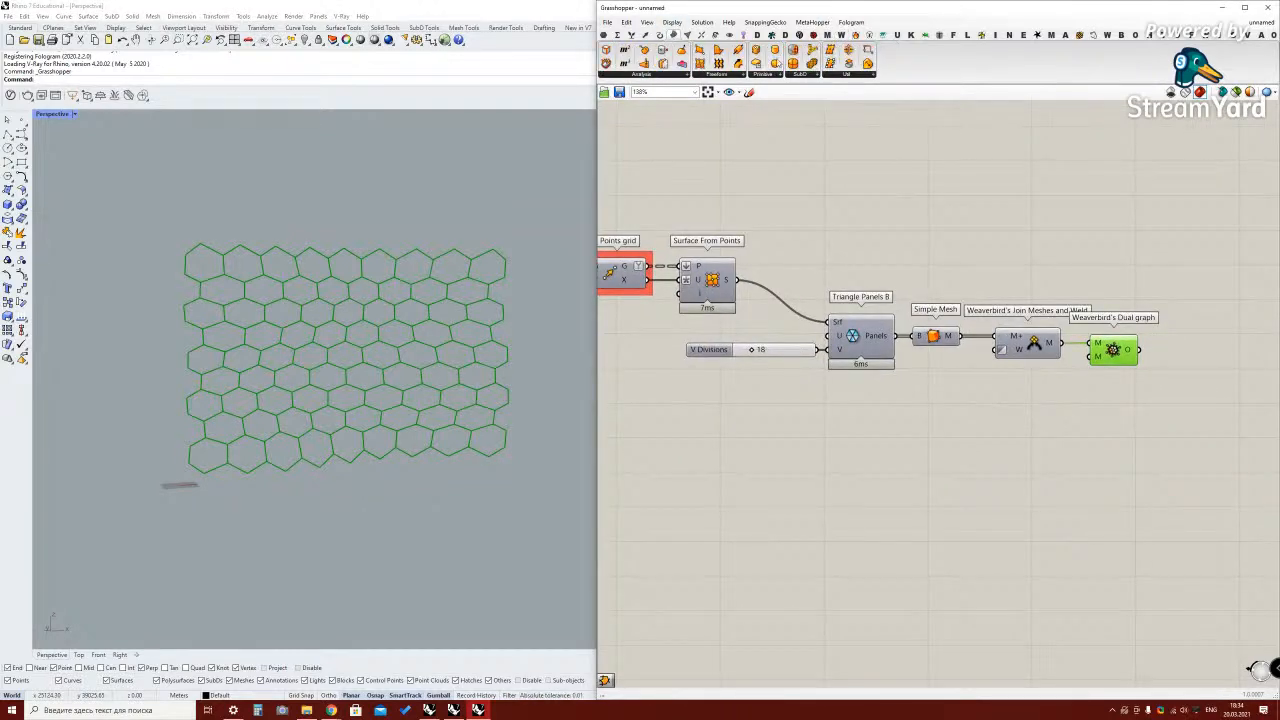
mouse_move(808, 78)
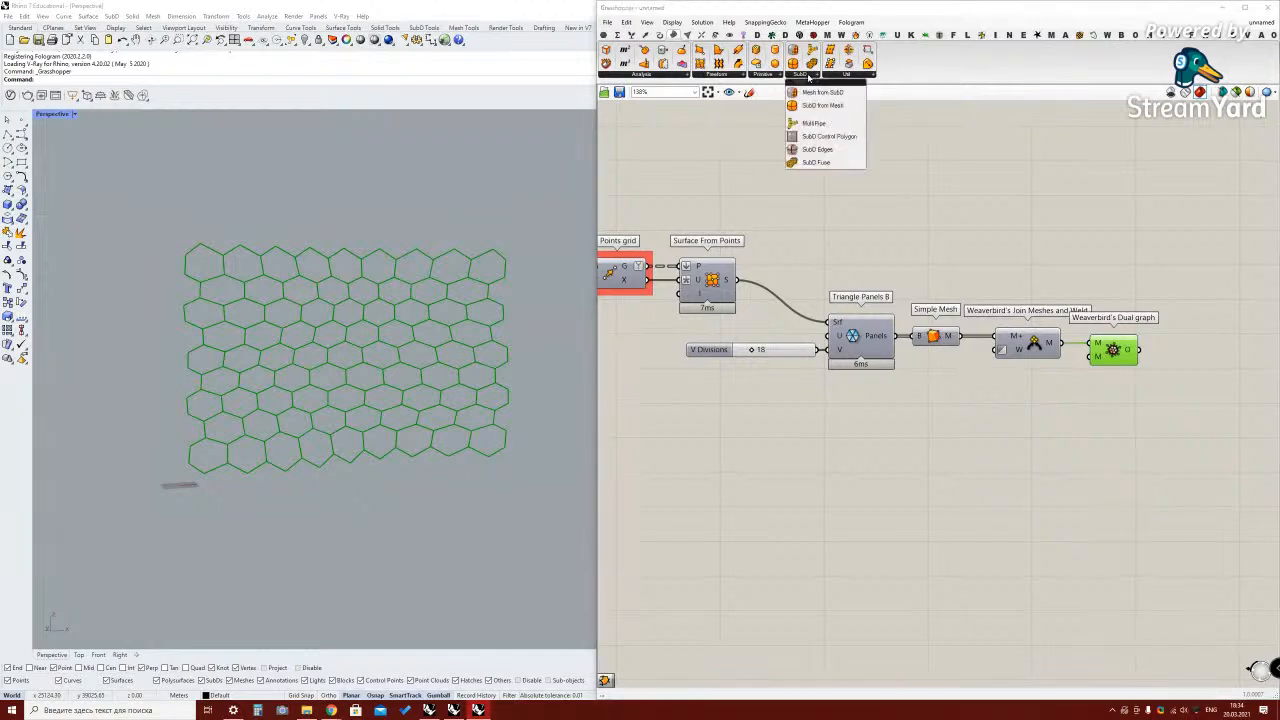
click(823, 125)
click(1241, 363)
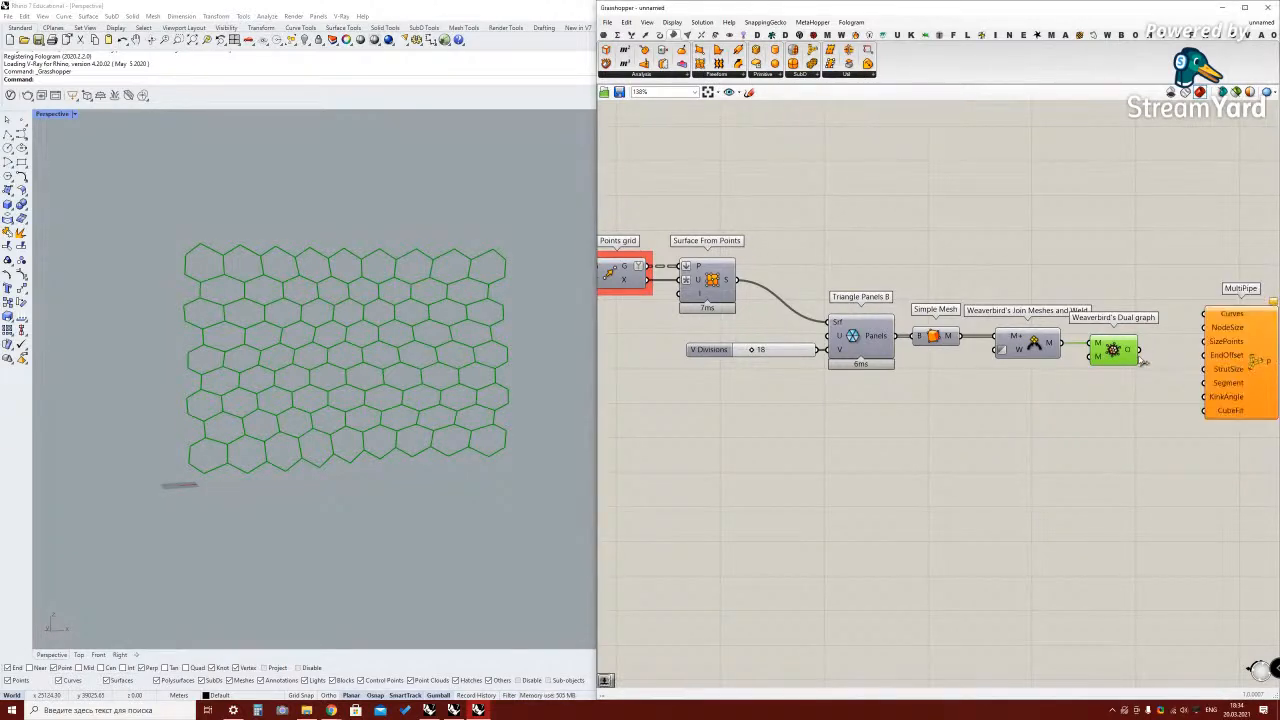
drag(1241, 363, 1260, 404)
right_drag(1130, 364, 1006, 357)
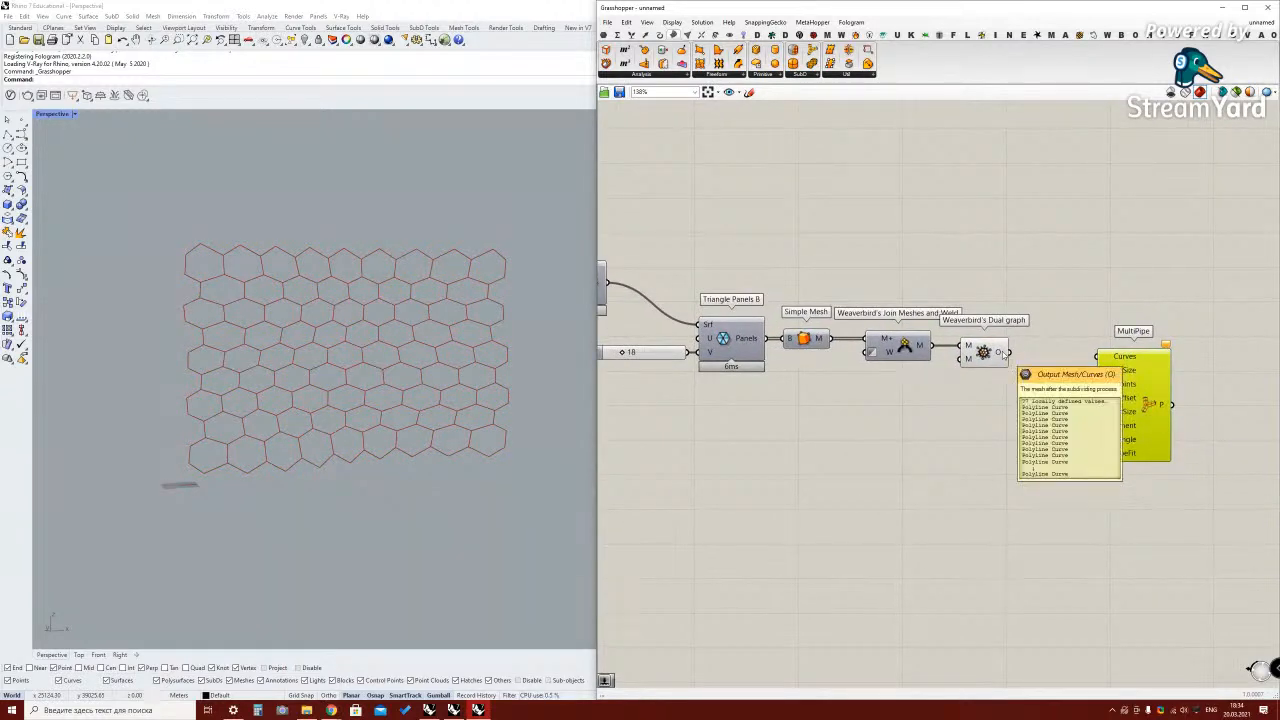
drag(1144, 388, 1173, 388)
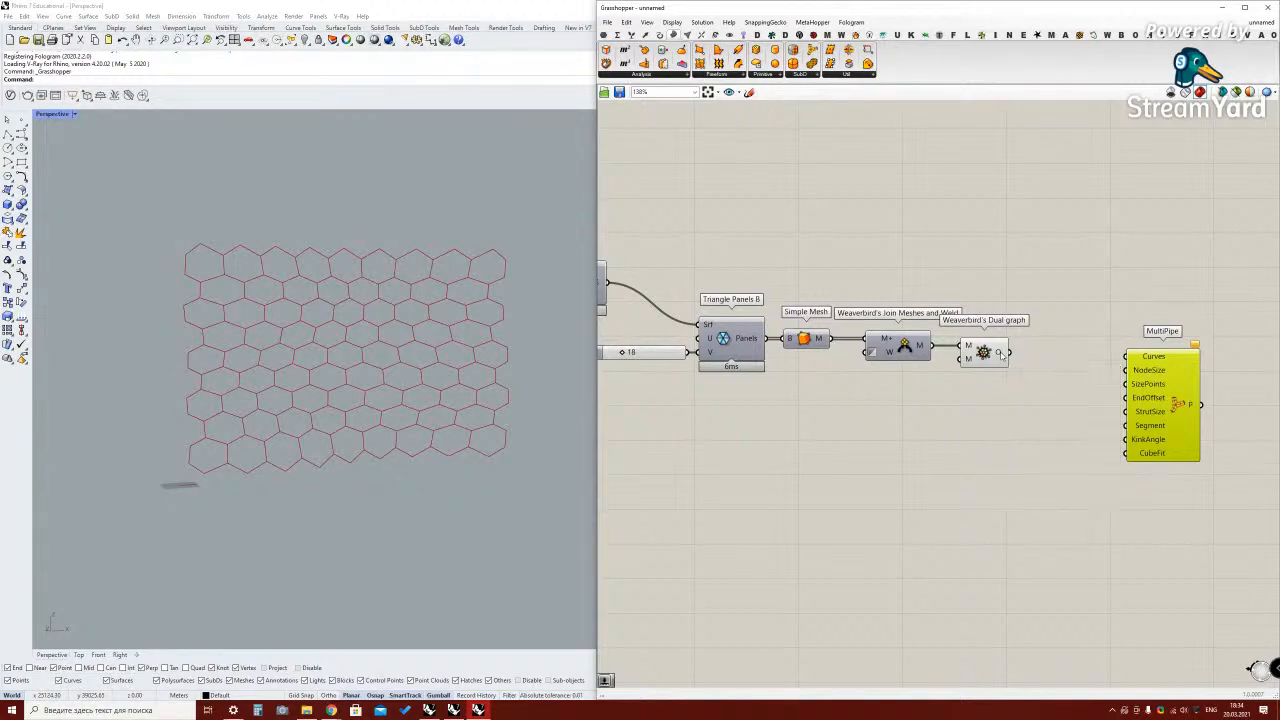
Add an Explode component and connect the Dual graph's output curves to its curve input
double_click(1067, 355)
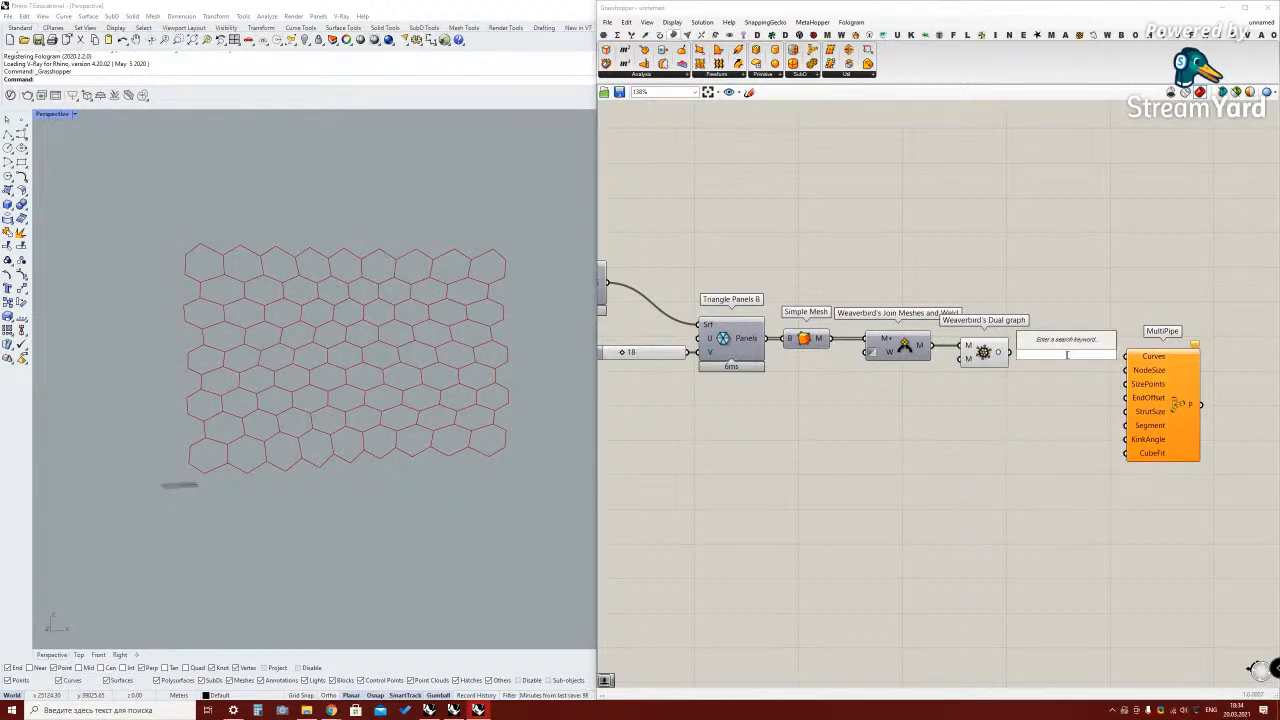
text(explode)
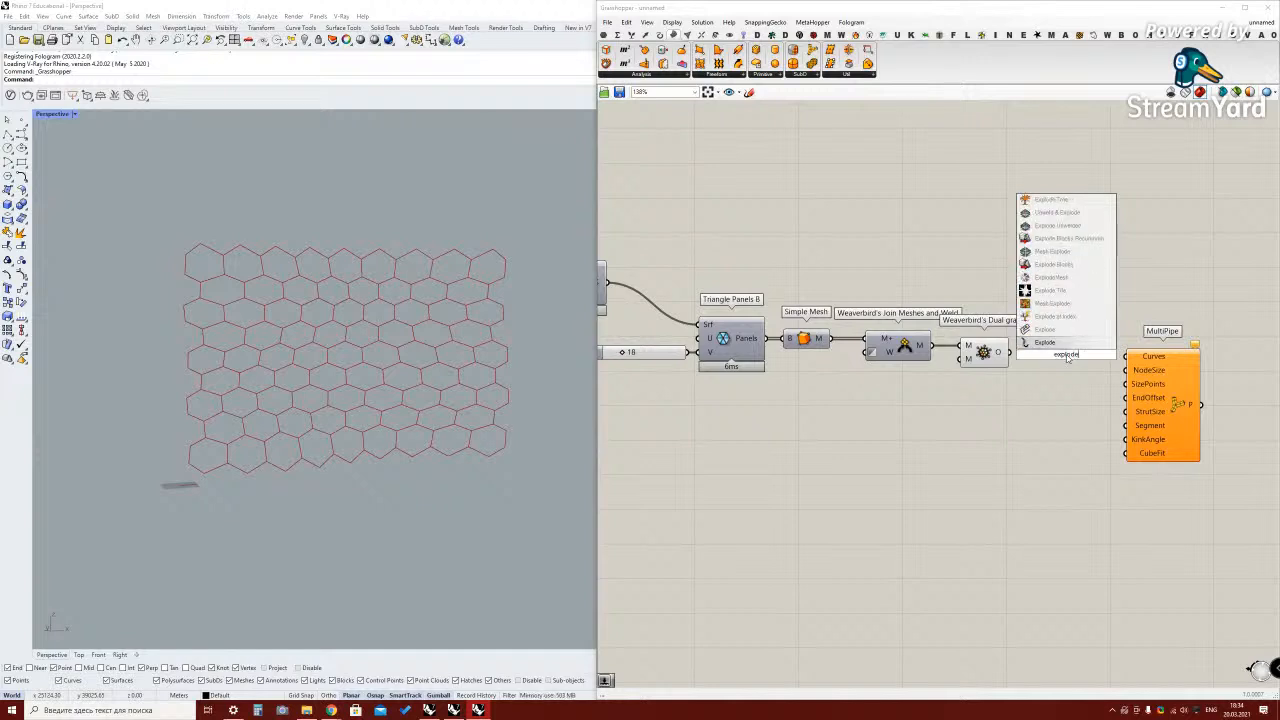
key(Return)
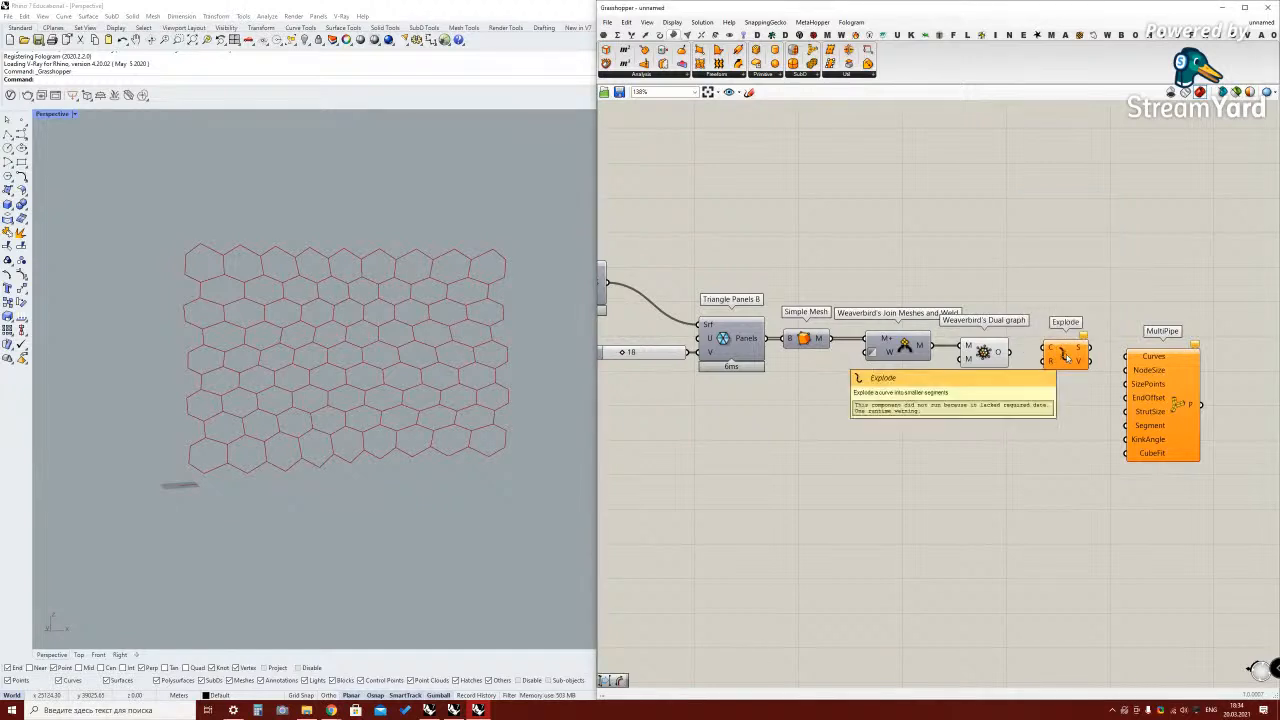
drag(1010, 352, 1062, 356)
mouse_move(1065, 355)
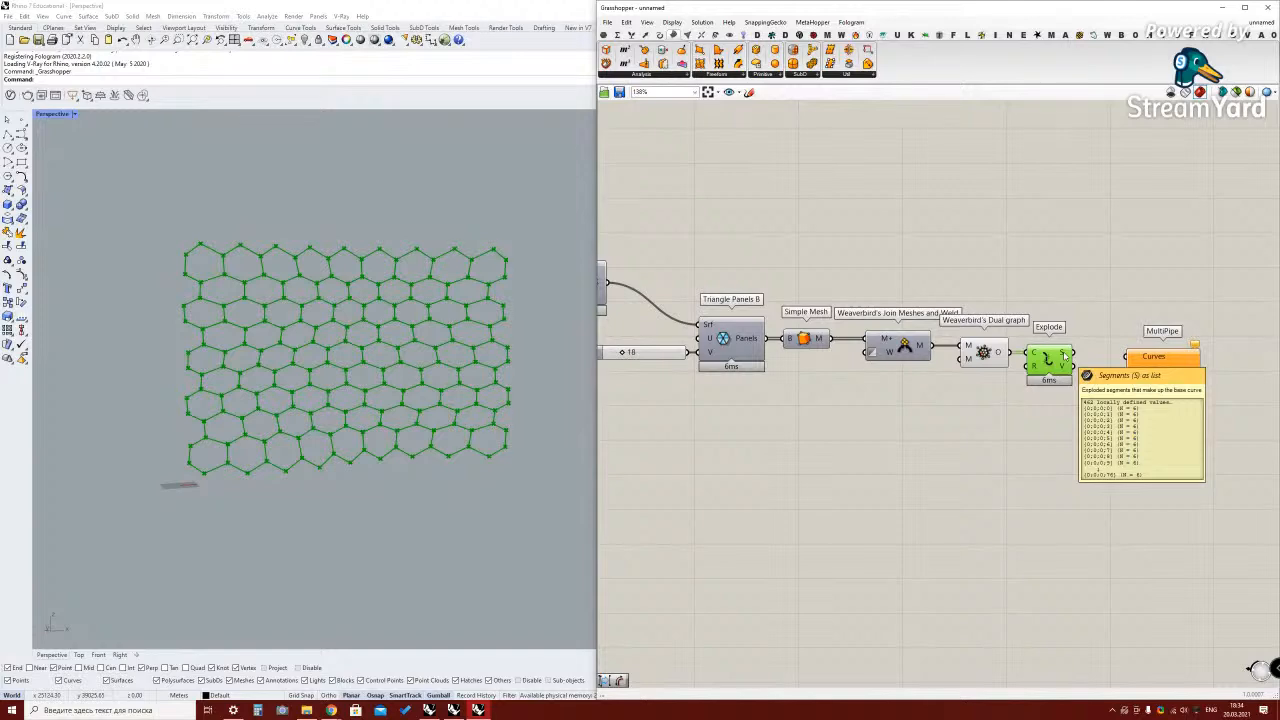
Flatten Explode's Segments output and move MultiPipe farther away to make room for another component
drag(1158, 374, 1180, 362)
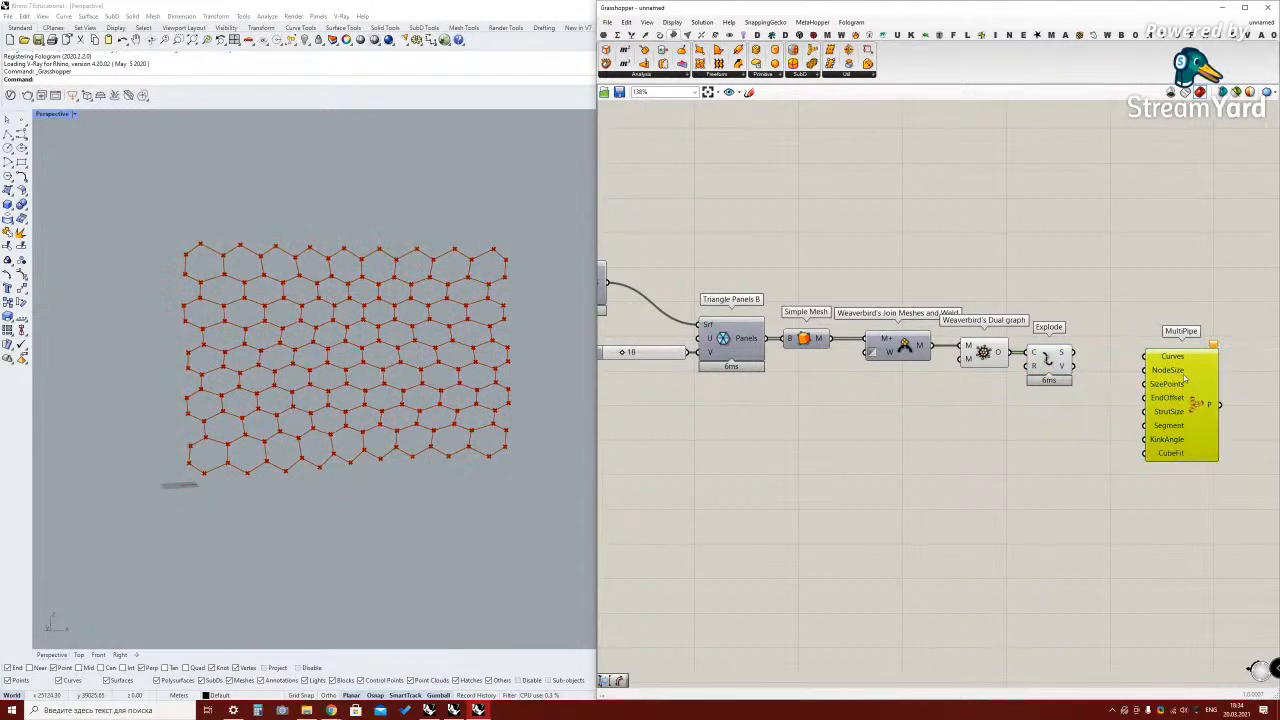
scroll(1182, 376, up, 2)
right_drag(1055, 351, 978, 342)
right_click(933, 332)
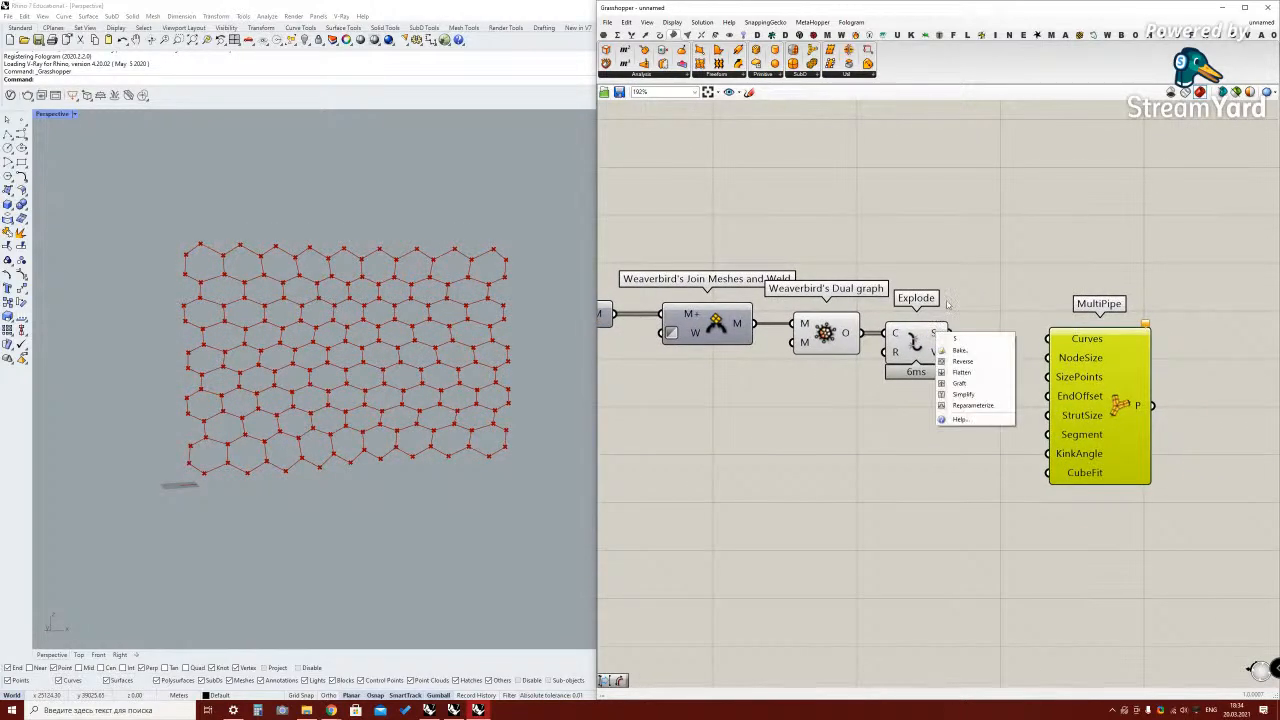
click(968, 366)
drag(920, 337, 914, 336)
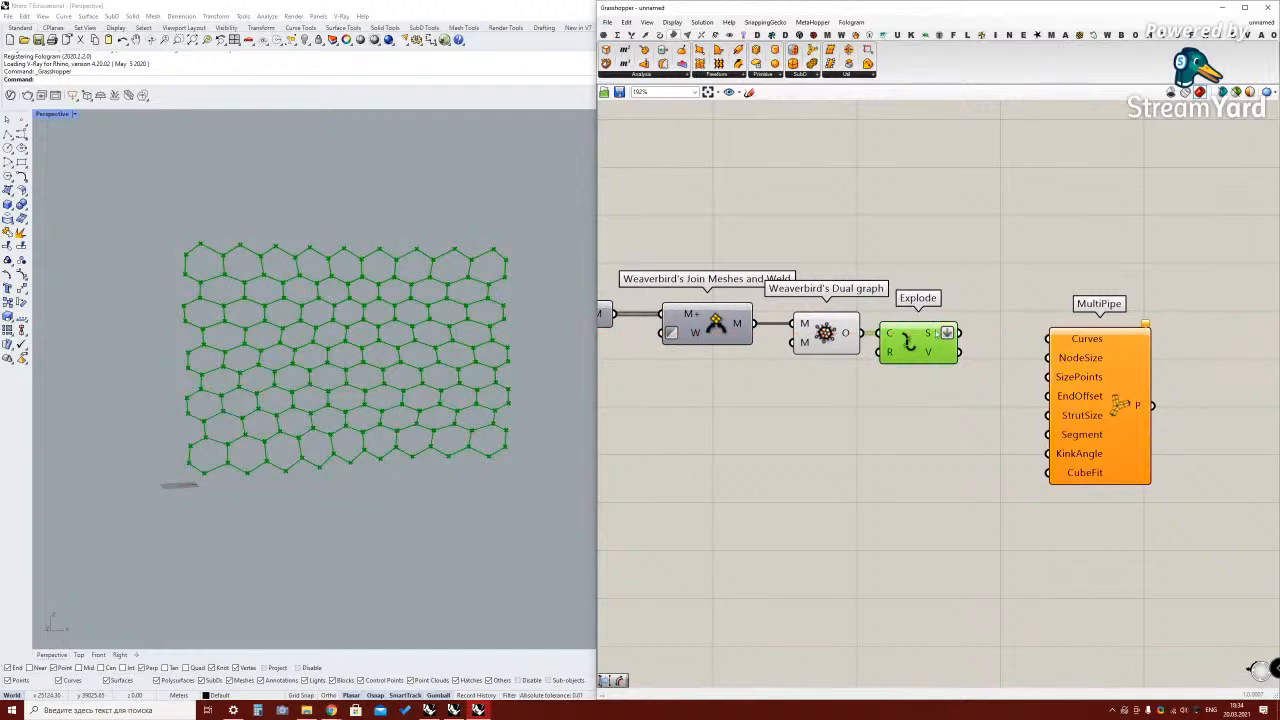
drag(1100, 440, 1142, 440)
Add removeDuplicateLines, connect Explode's flattened segments to its lines input, and compare the input and output lists
double_click(1038, 341)
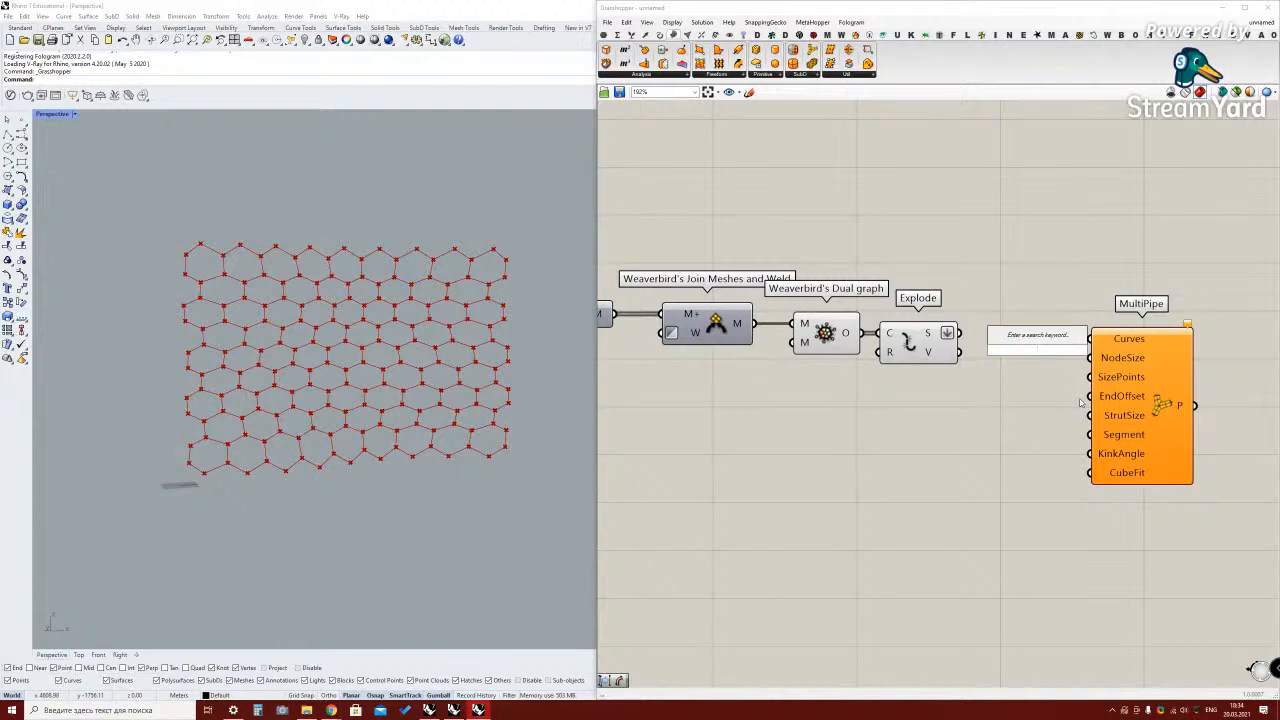
text(remove d)
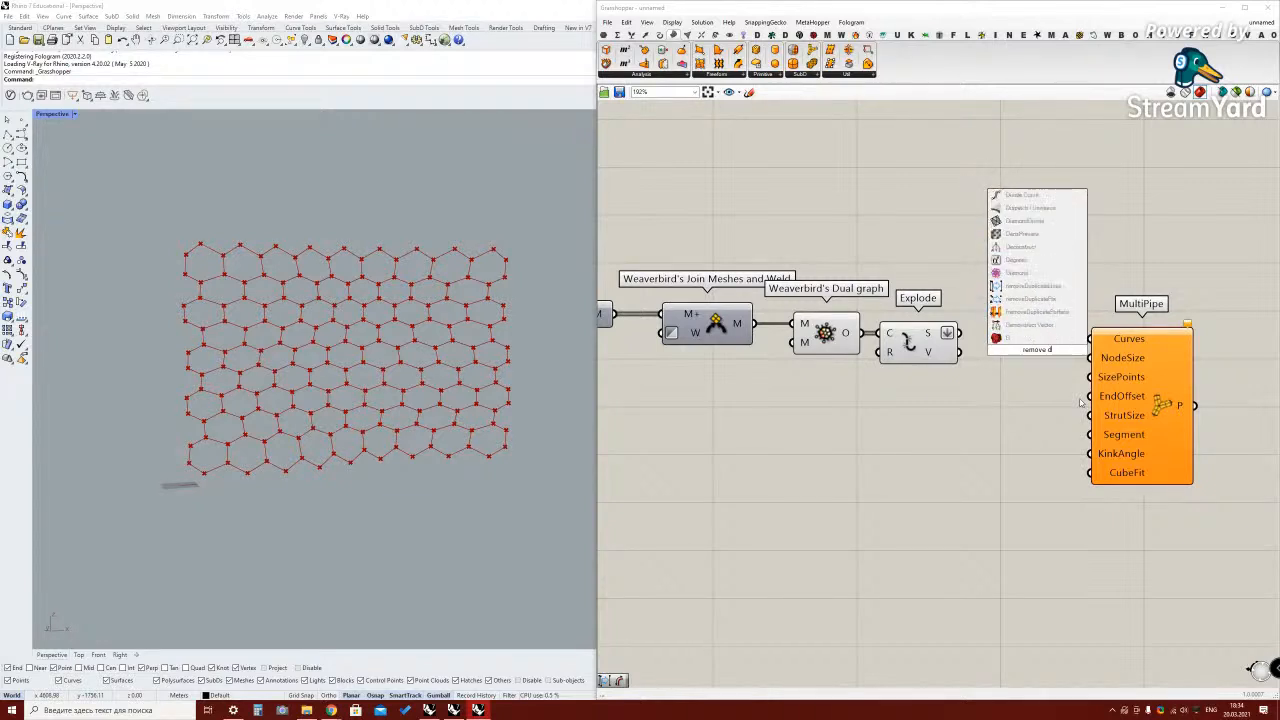
key(Up)
key(Up)
key(Return)
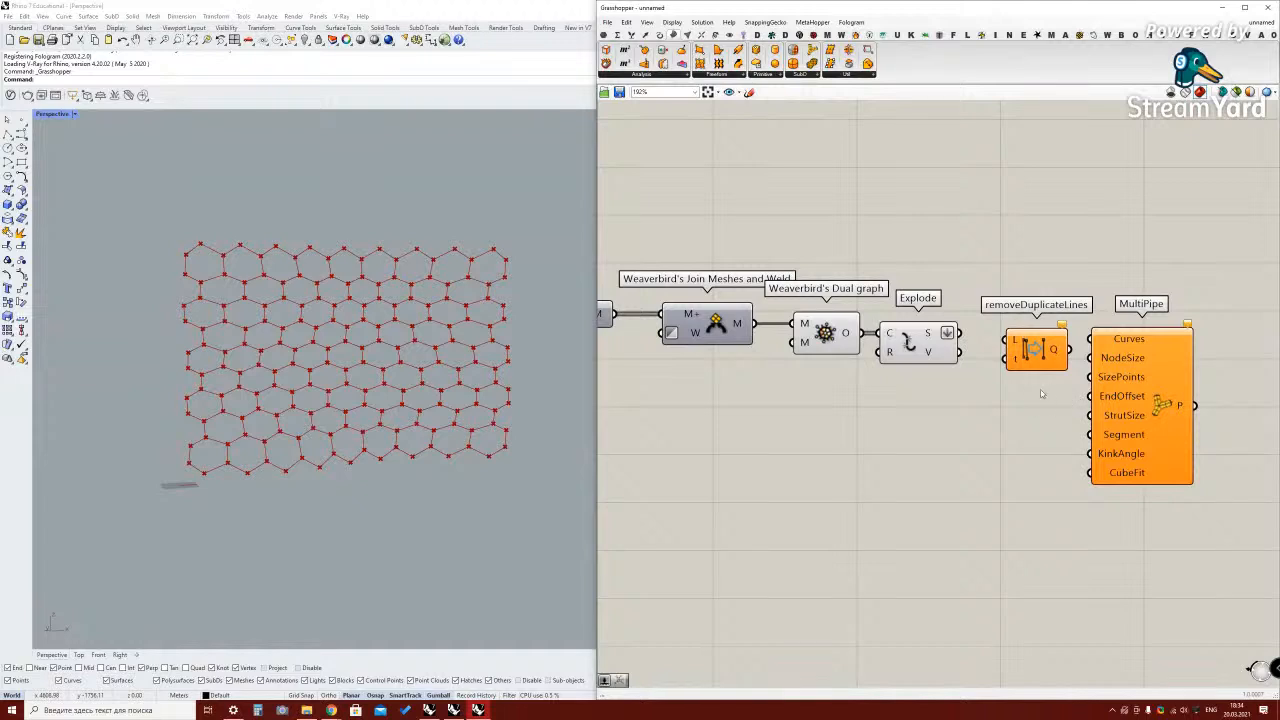
drag(960, 333, 1020, 345)
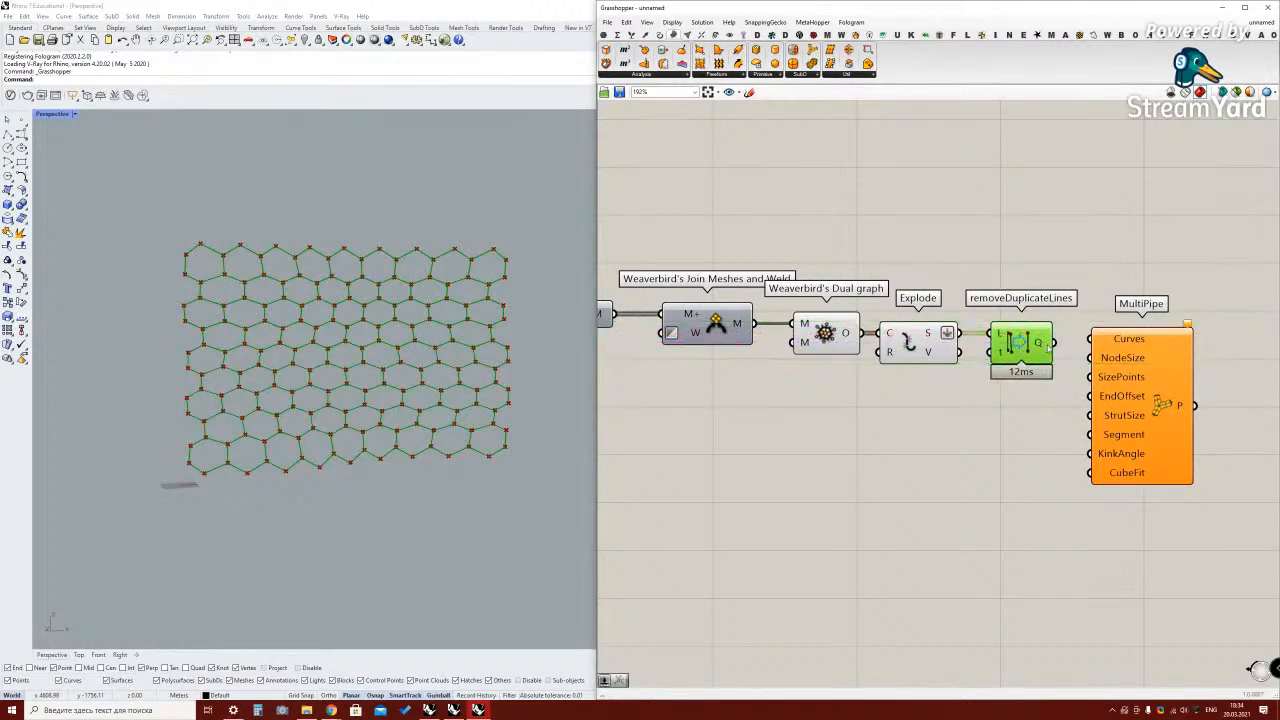
mouse_move(996, 333)
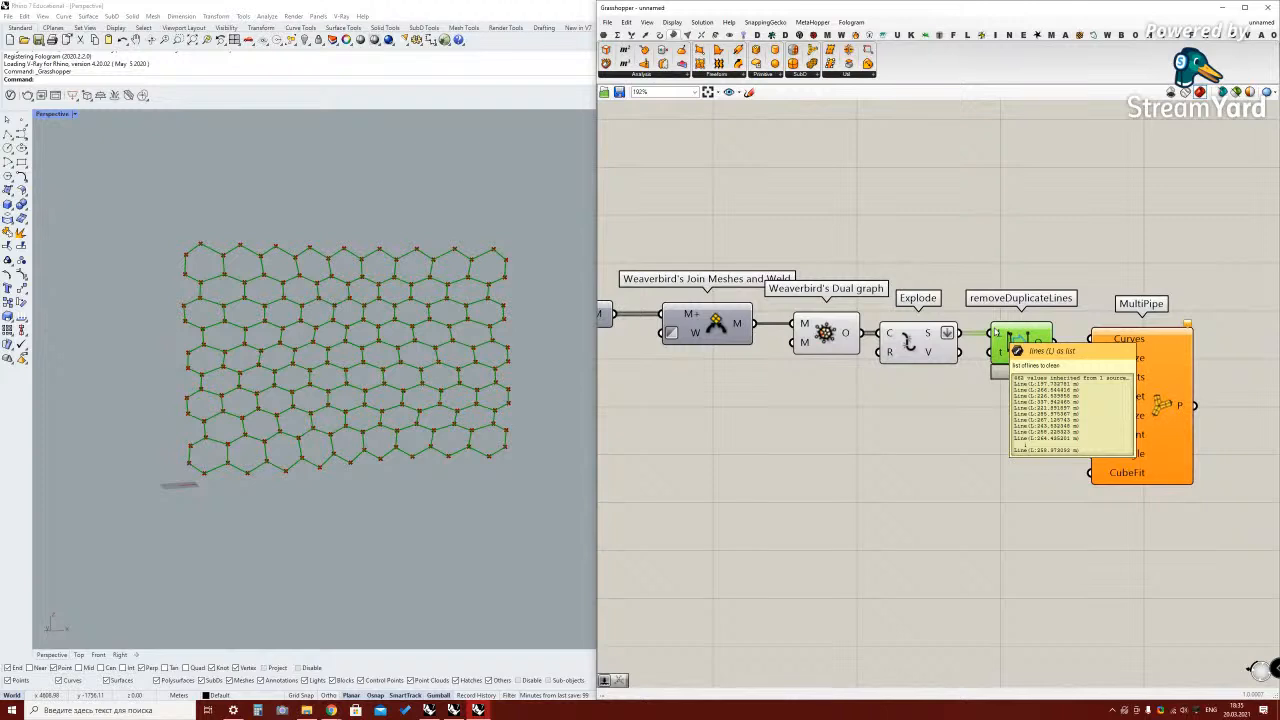
mouse_move(1045, 344)
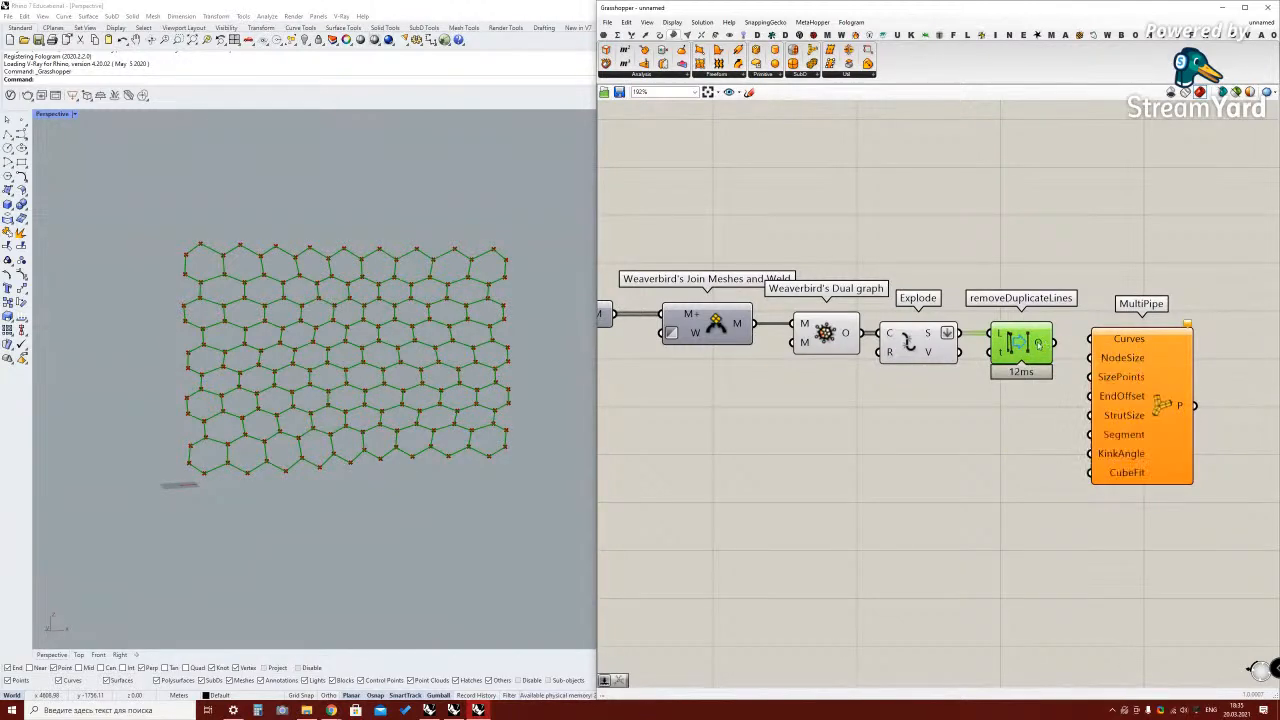
Connect the cleaned lines from removeDuplicateLines to MultiPipe's Curves input and space the two components apart
drag(1052, 343, 1093, 339)
scroll(453, 307, up, 3)
scroll(453, 307, up, 4)
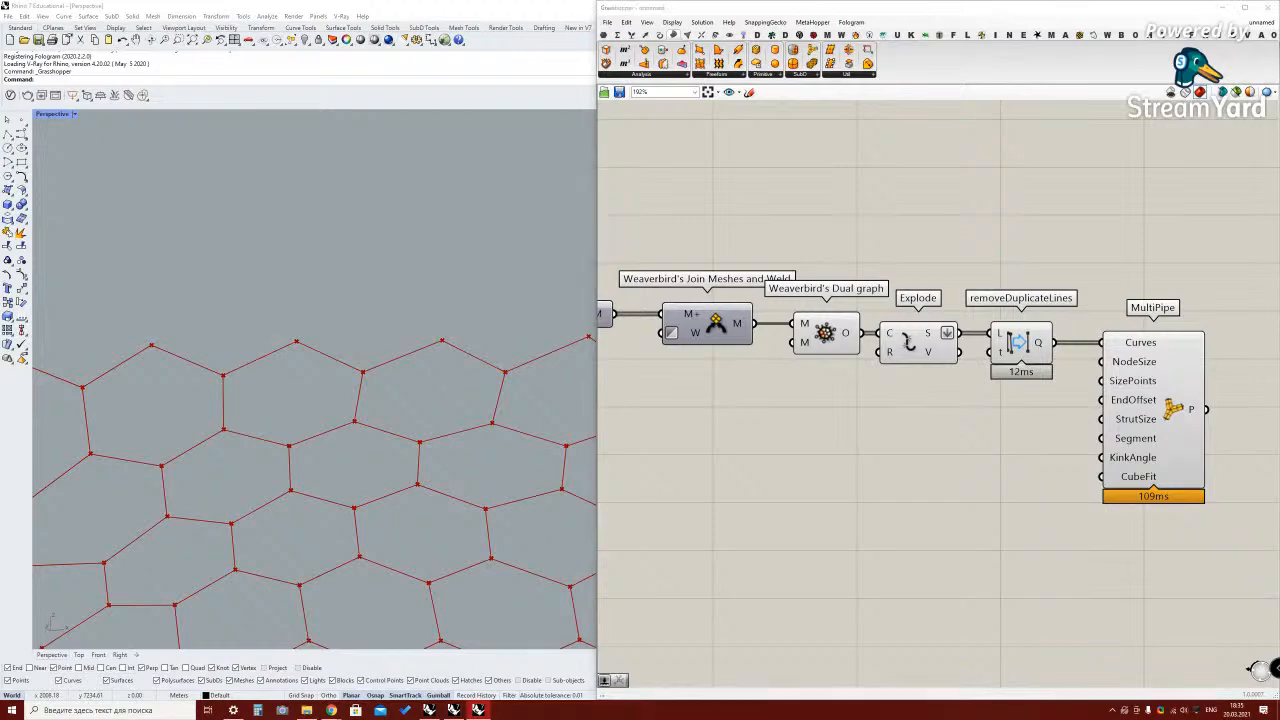
scroll(1166, 364, down, 3)
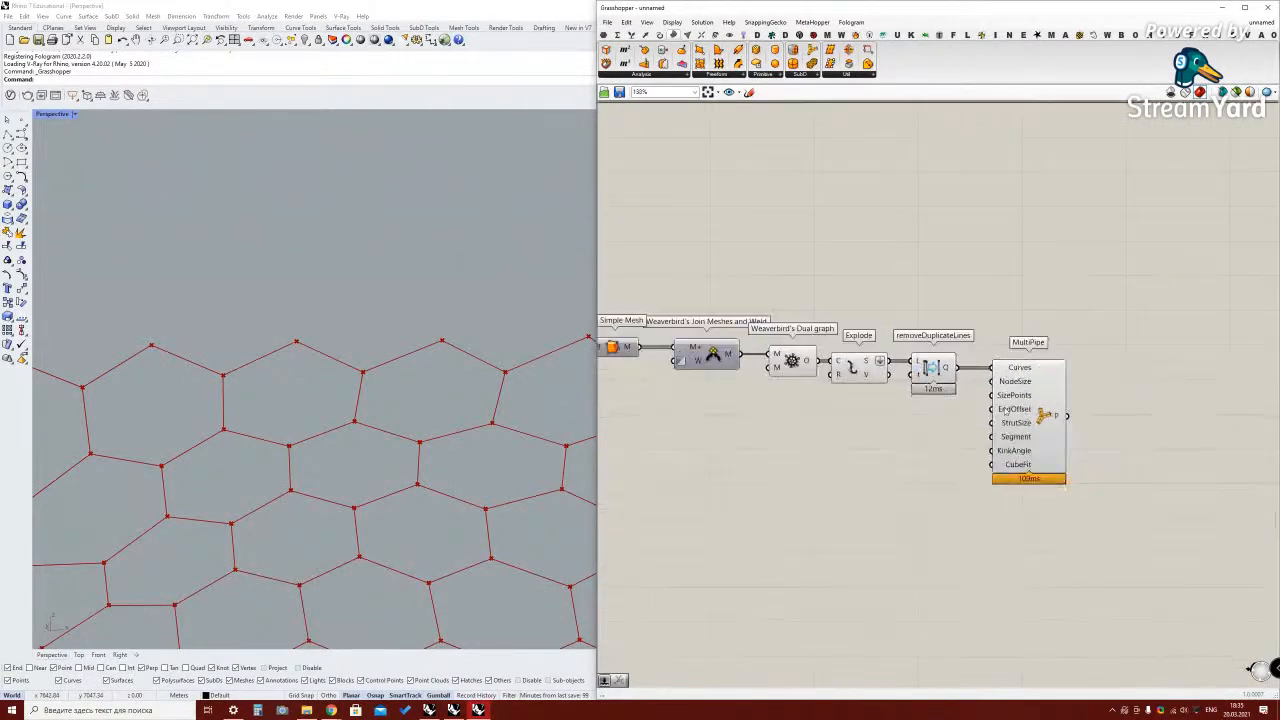
click(1066, 383)
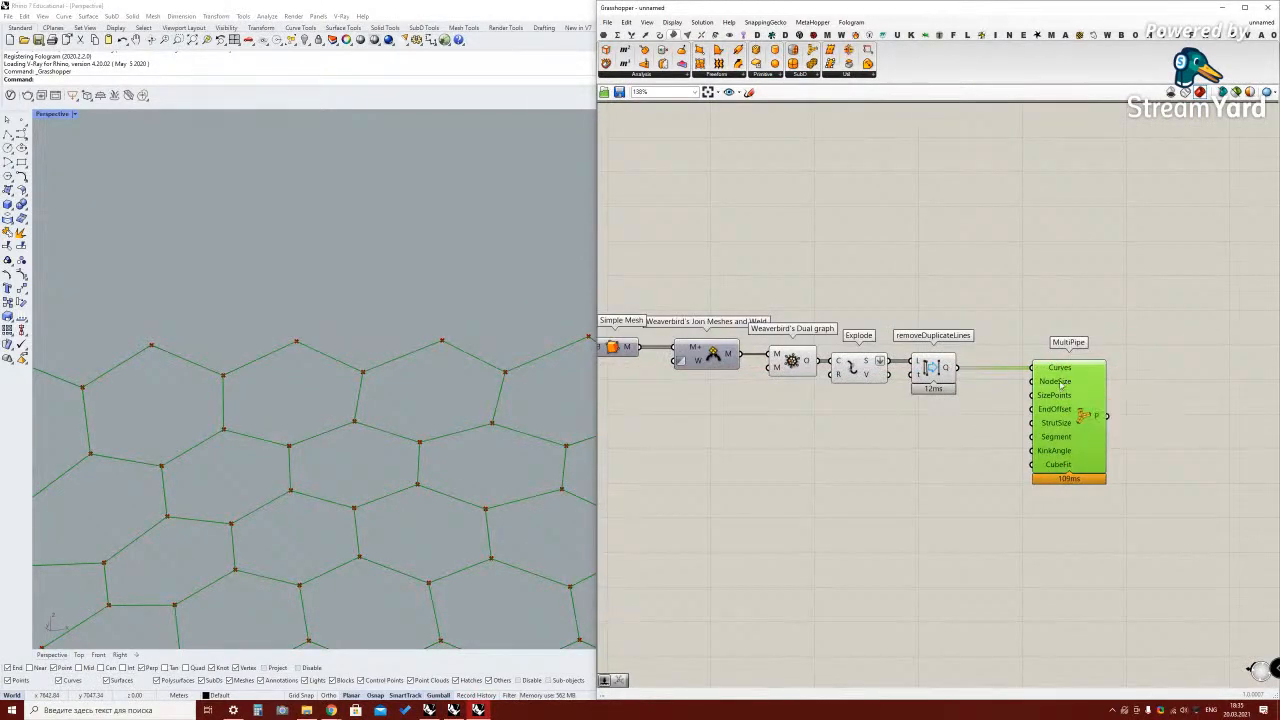
scroll(1059, 384, up, 3)
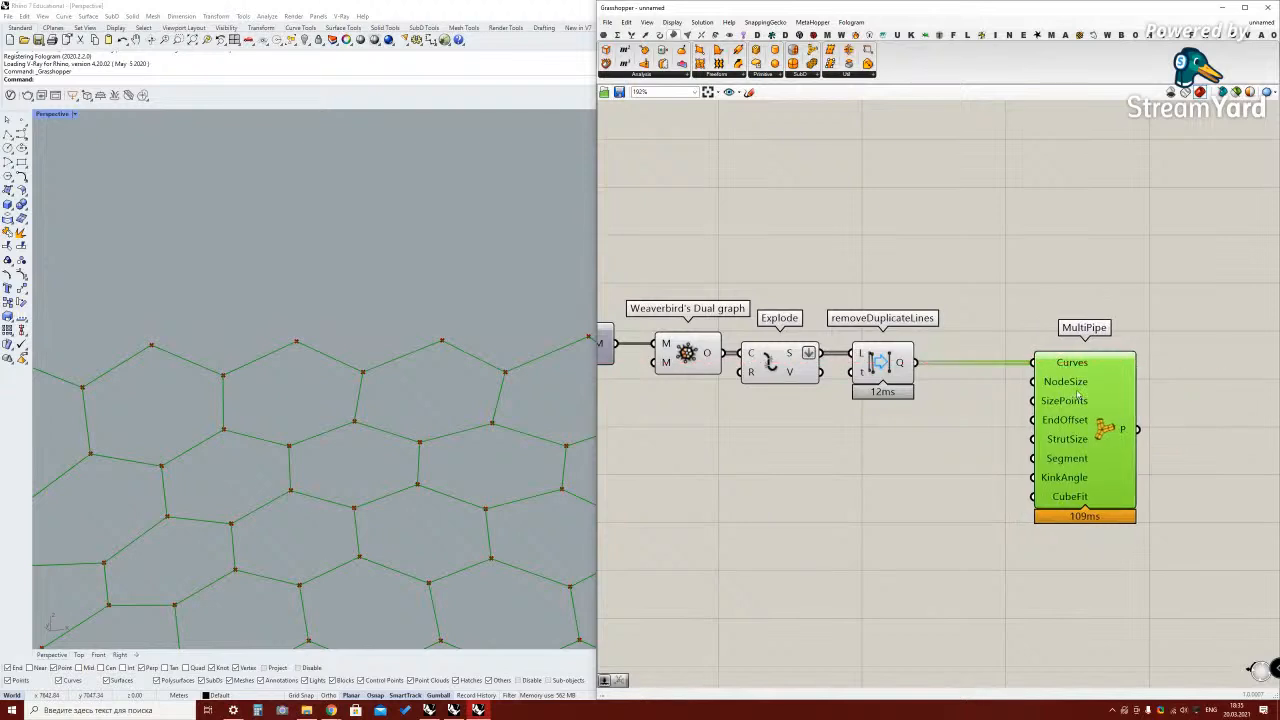
Add a number slider with the value 17 and connect it to MultiPipe's NodeSize input
double_click(871, 443)
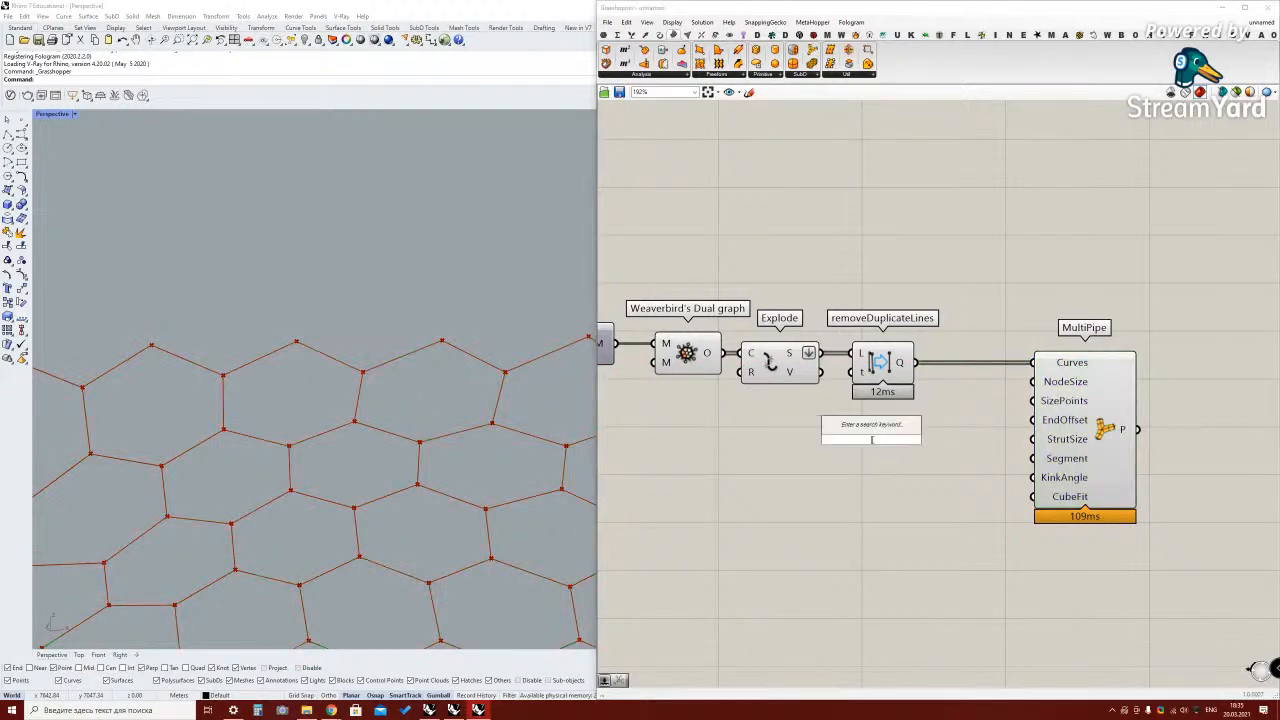
text(17)
key(Return)
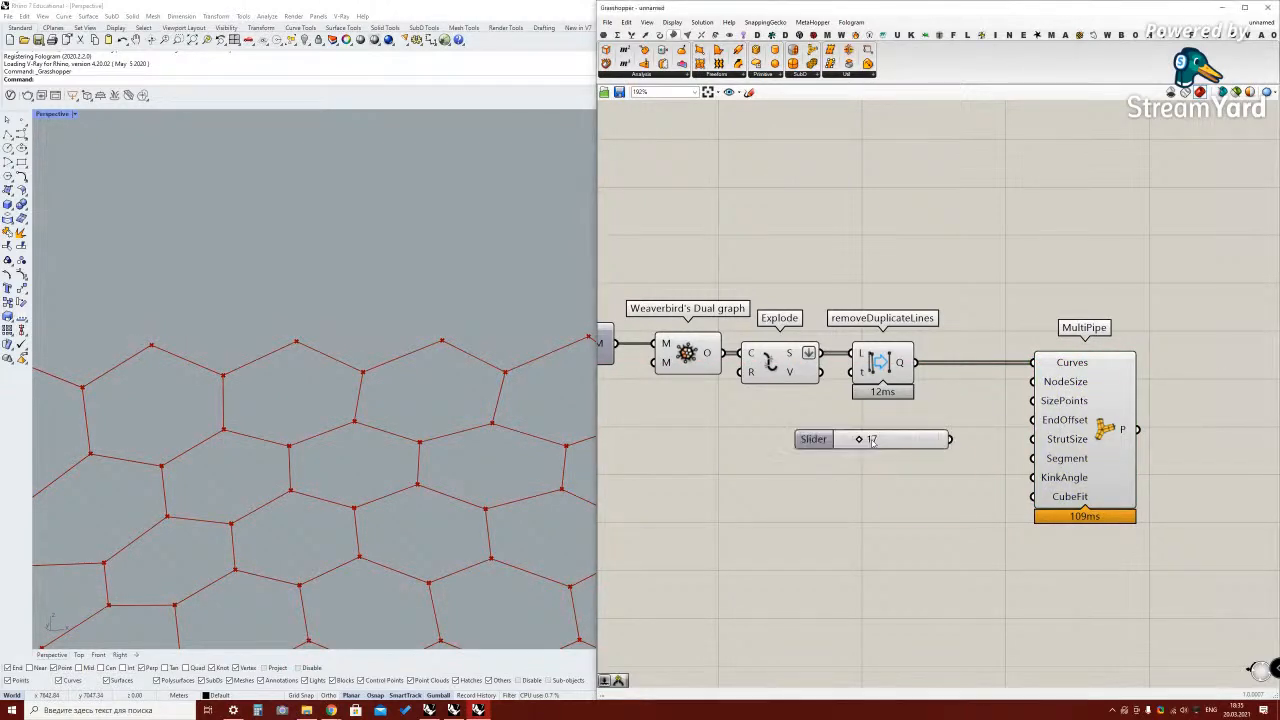
drag(948, 439, 1033, 381)
Try different pipe thicknesses with the NodeSize slider, inspect the hexagonal lattice, and set the value to 40
drag(877, 439, 898, 439)
scroll(419, 311, down, 5)
scroll(419, 311, down, 7)
mouse_move(360, 345)
right_down()
mouse_move(356, 298)
mouse_move(365, 368)
right_up()
scroll(339, 371, up, 5)
scroll(339, 371, up, 10)
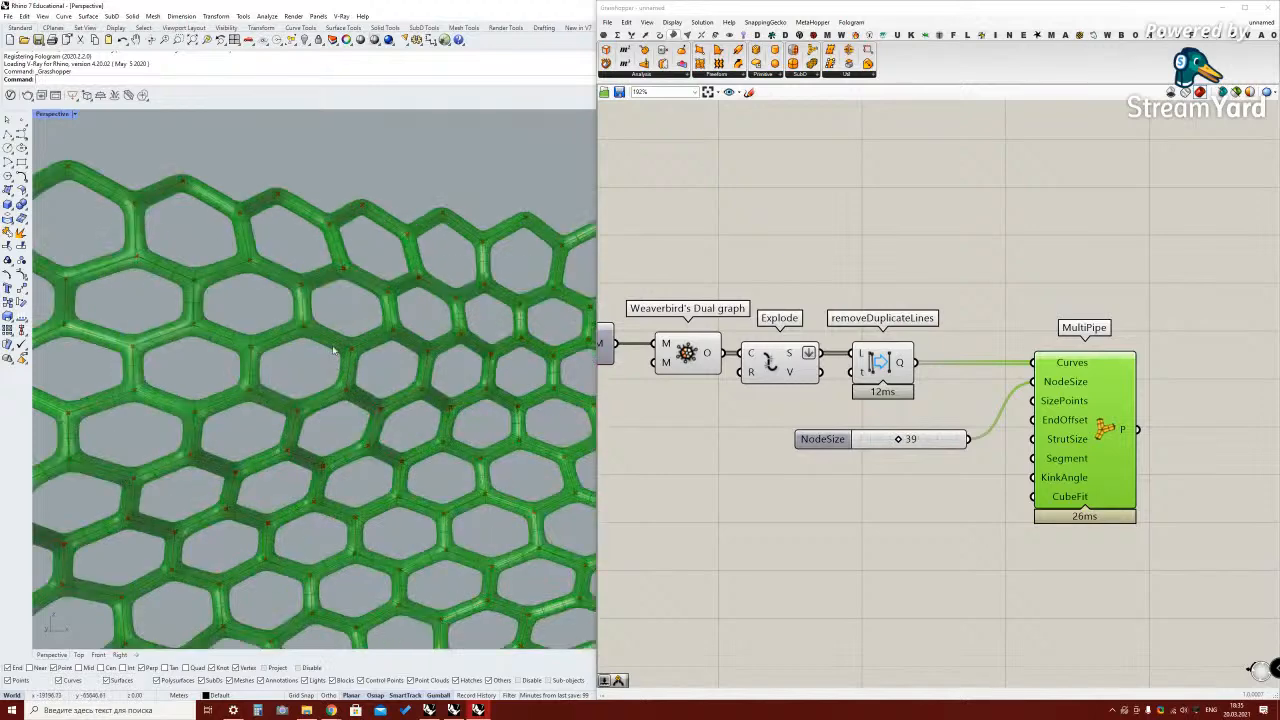
drag(898, 439, 935, 436)
scroll(255, 240, down, 4)
right_drag(300, 320, 205, 335)
scroll(1084, 405, up, 3)
scroll(1082, 477, down, 1)
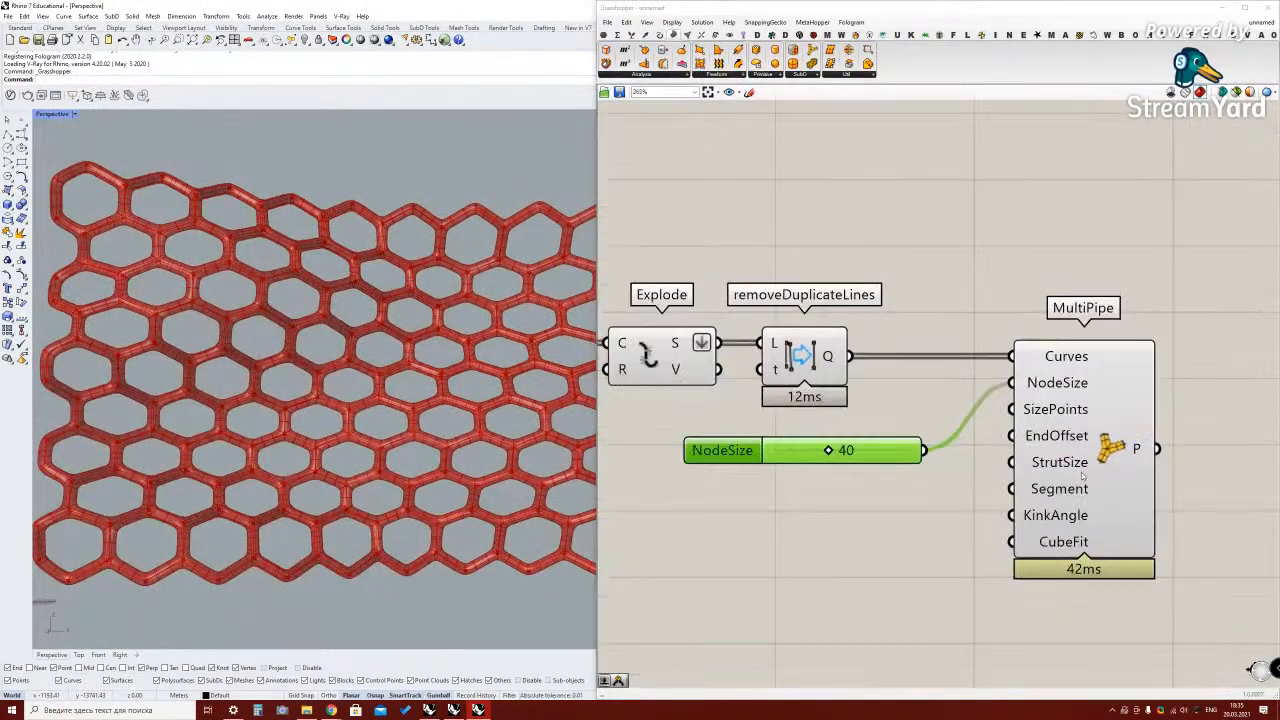
Add a number slider with the value 0.500 and connect it to MultiPipe's StrutSize input
scroll(1108, 441, down, 1)
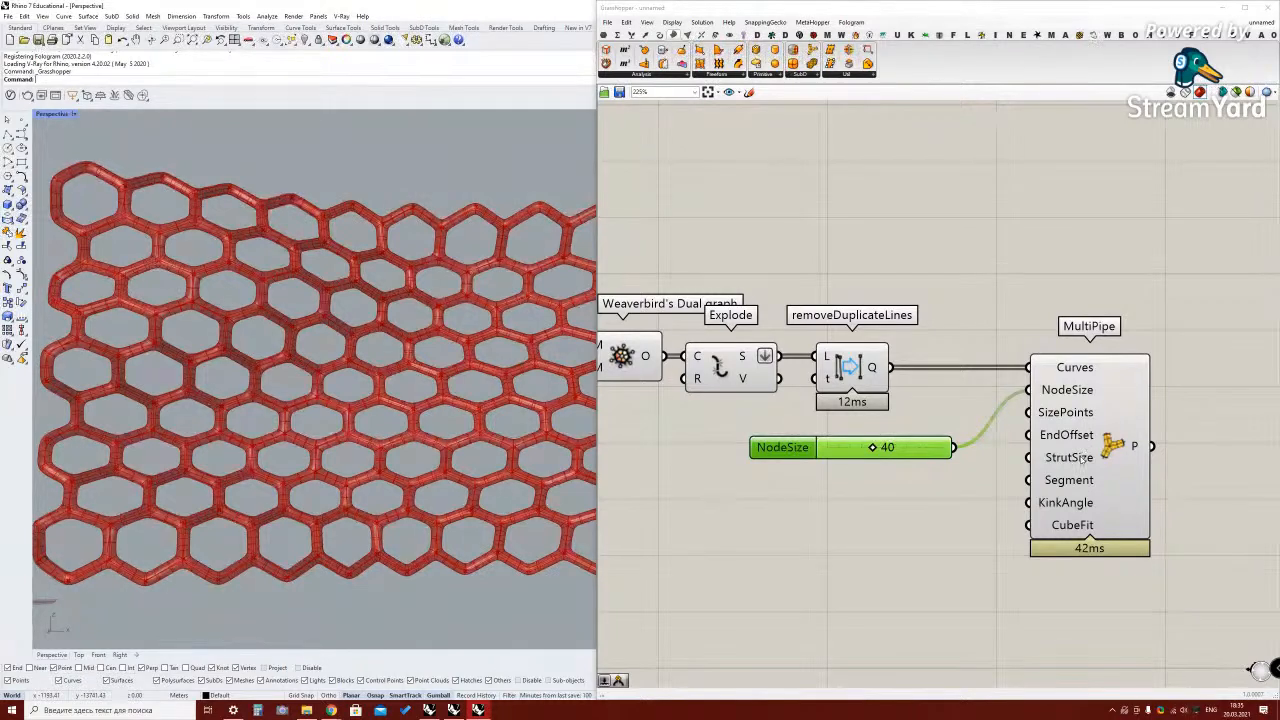
double_click(810, 477)
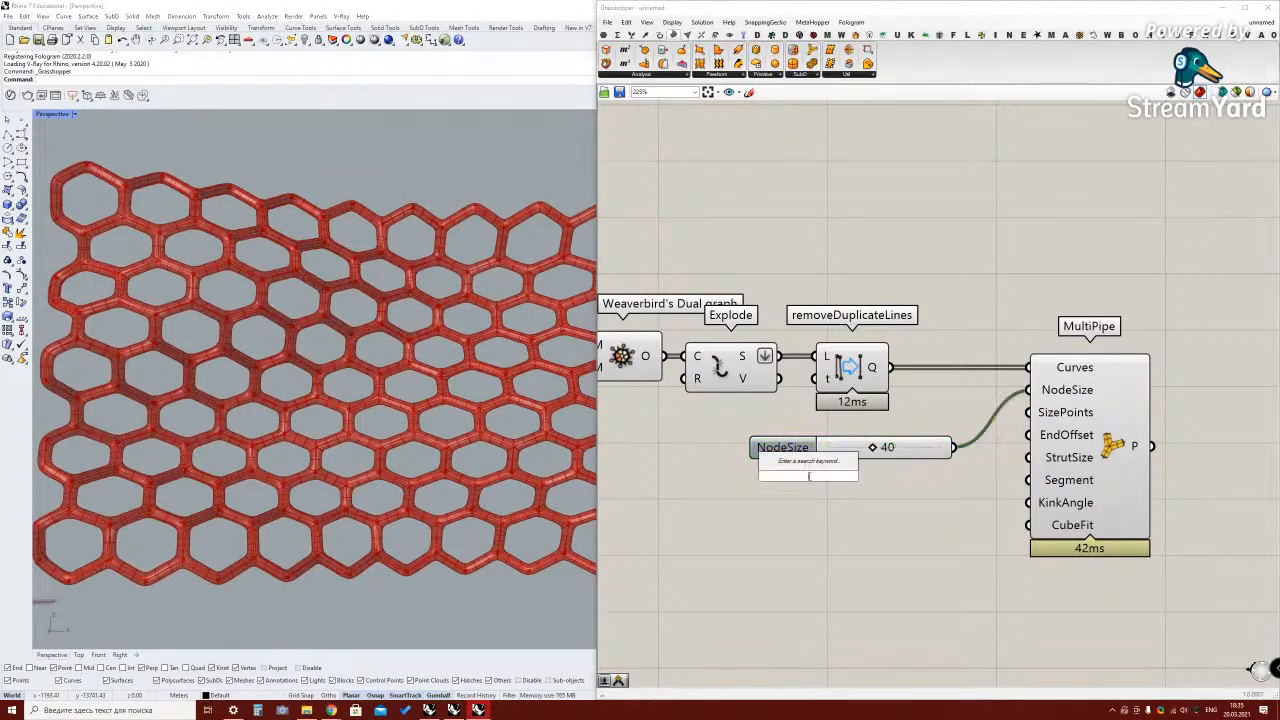
text(1)
key(BackSpace)
text(10)
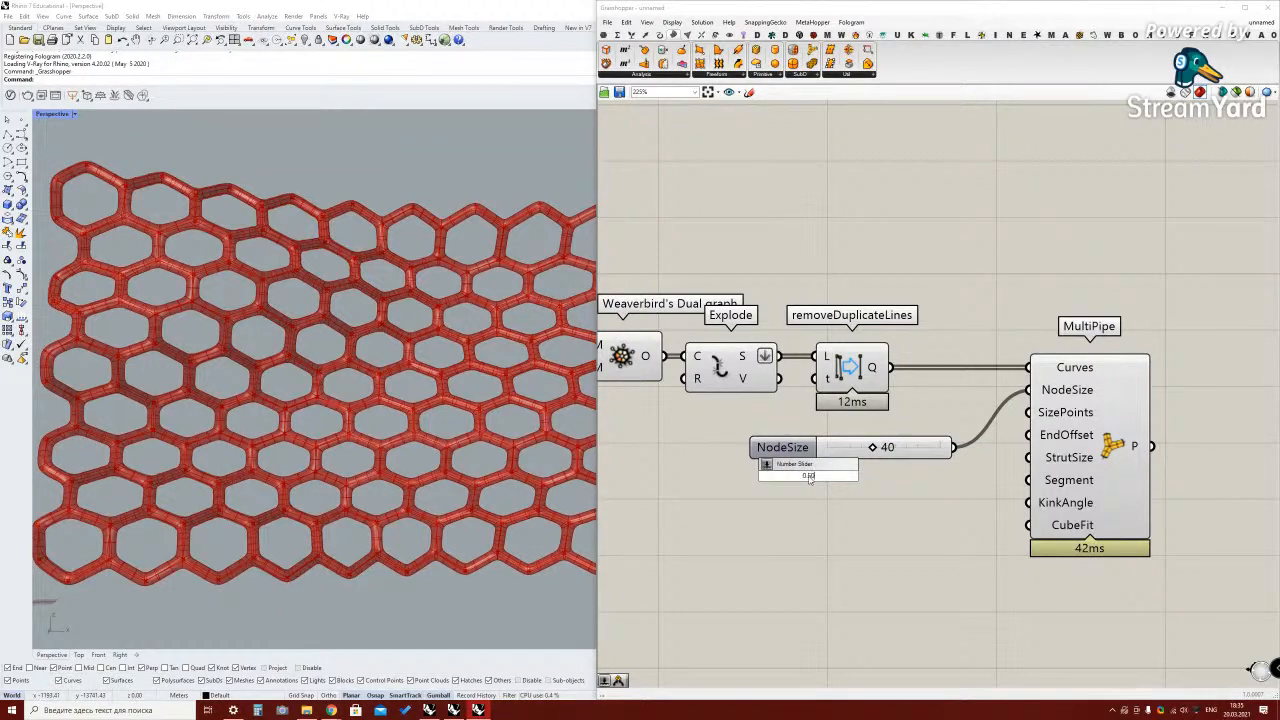
key(Return)
drag(901, 475, 1031, 457)
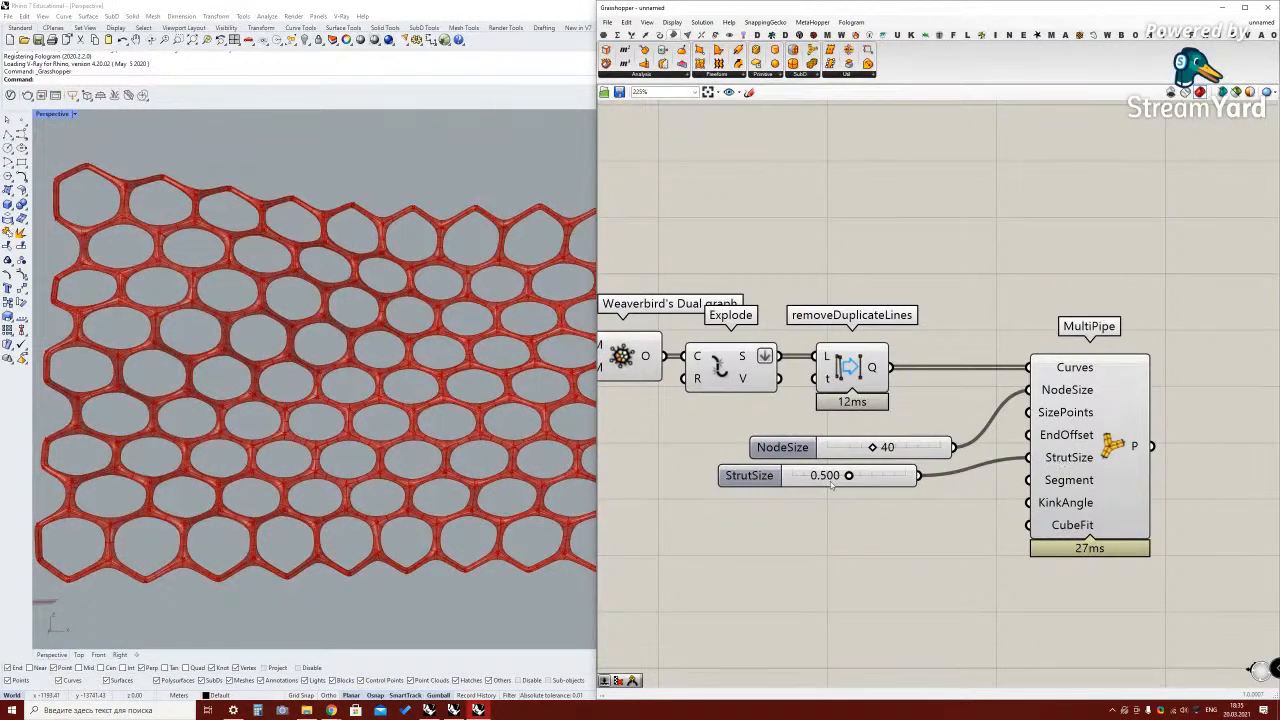
Try different strut thicknesses, set the StrutSize slider to 0.584, and arrange the NodeSize and StrutSize sliders beside MultiPipe
mouse_move(850, 476)
mouse_down()
mouse_move(793, 476)
mouse_move(850, 480)
mouse_up()
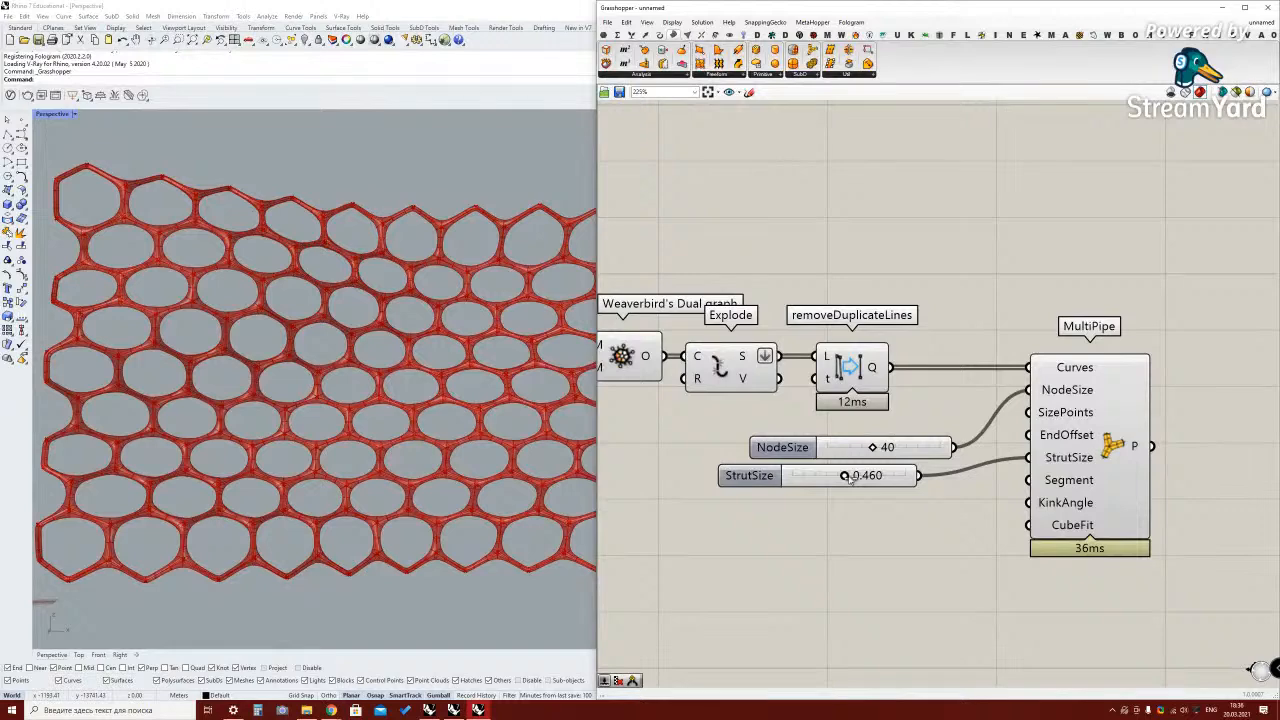
drag(850, 478, 855, 479)
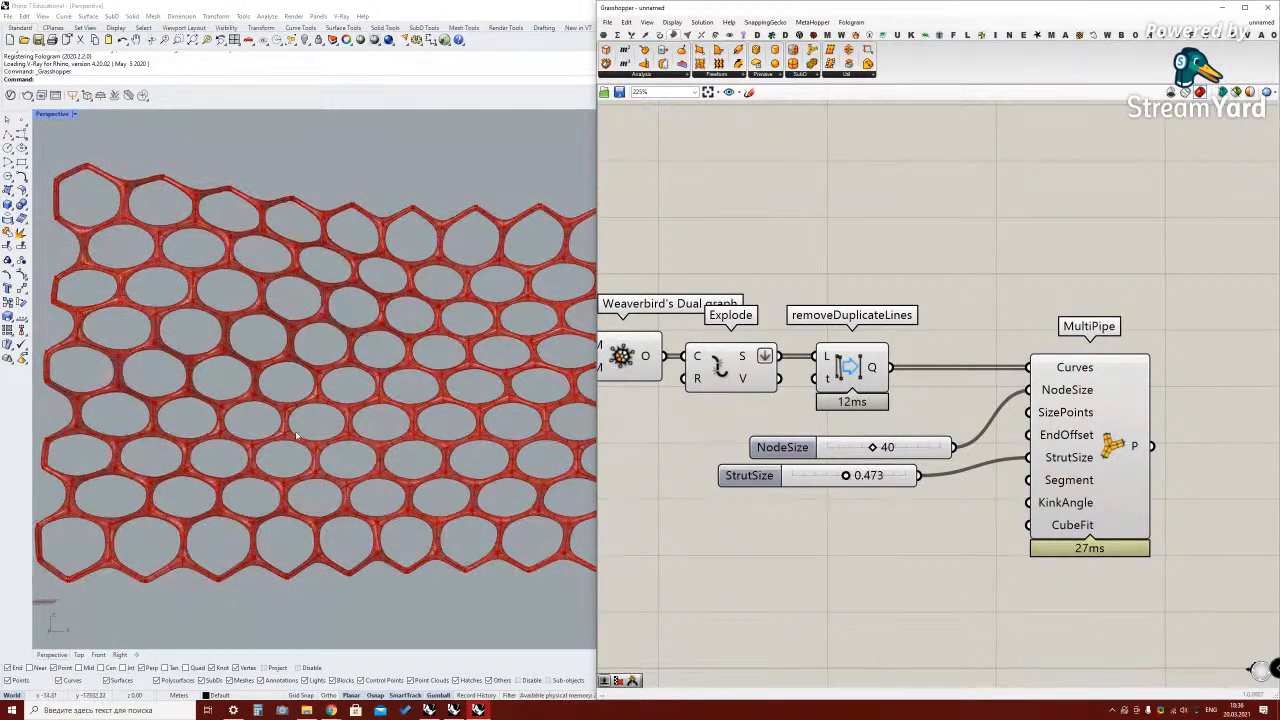
drag(845, 476, 921, 425)
scroll(1026, 484, down, 1)
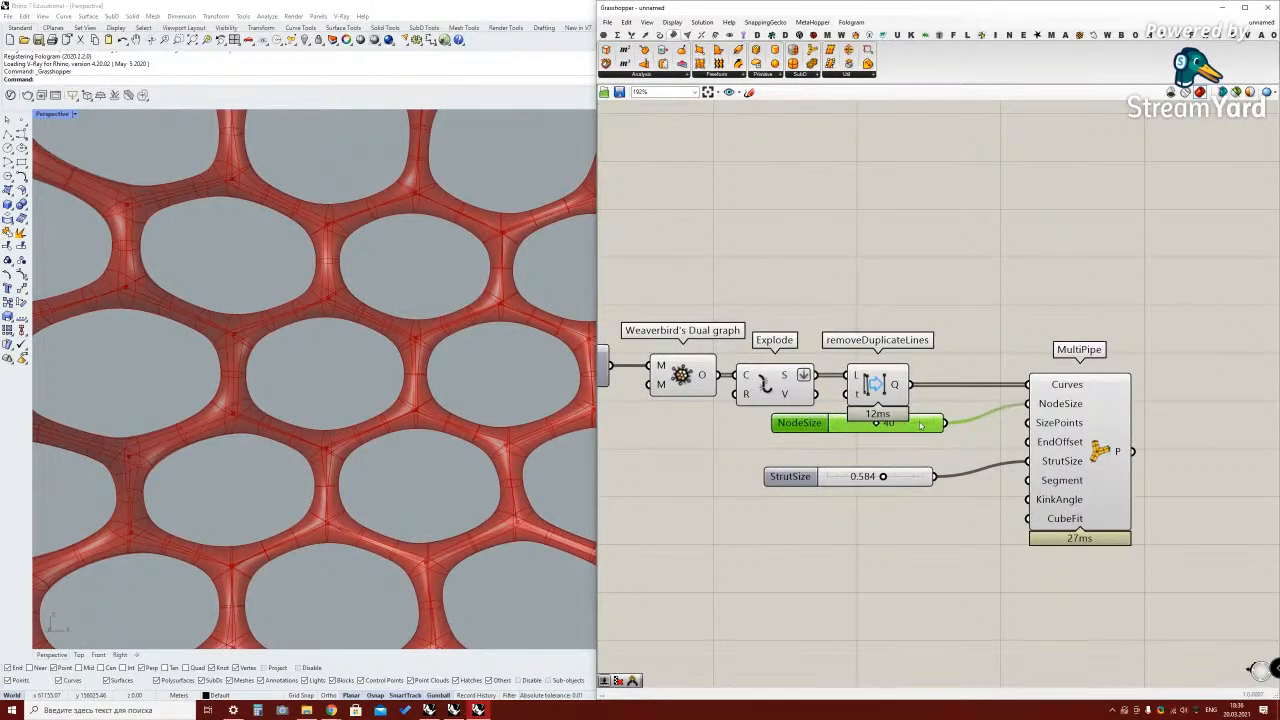
drag(905, 484, 918, 466)
drag(918, 420, 918, 428)
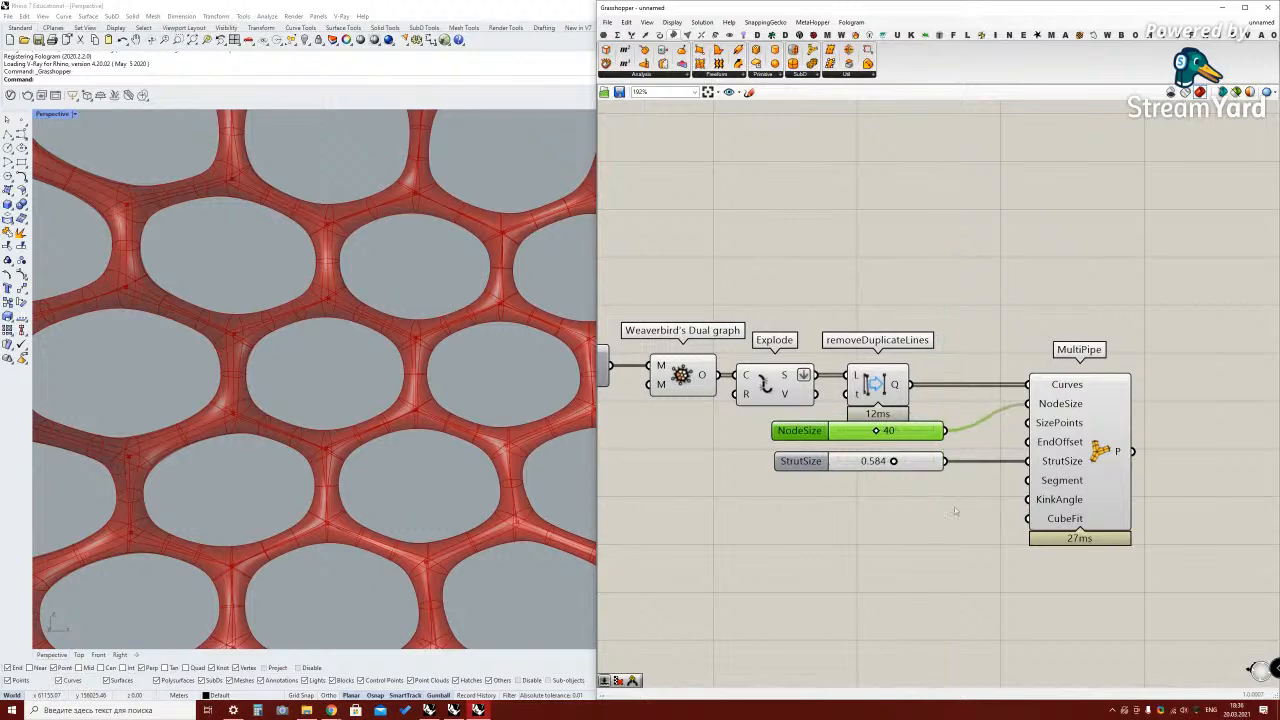
Inspect the pipe lattice with its thinner struts and move removeDuplicateLines farther from Explode
right_drag(954, 507, 923, 494)
click(1035, 455)
click(769, 539)
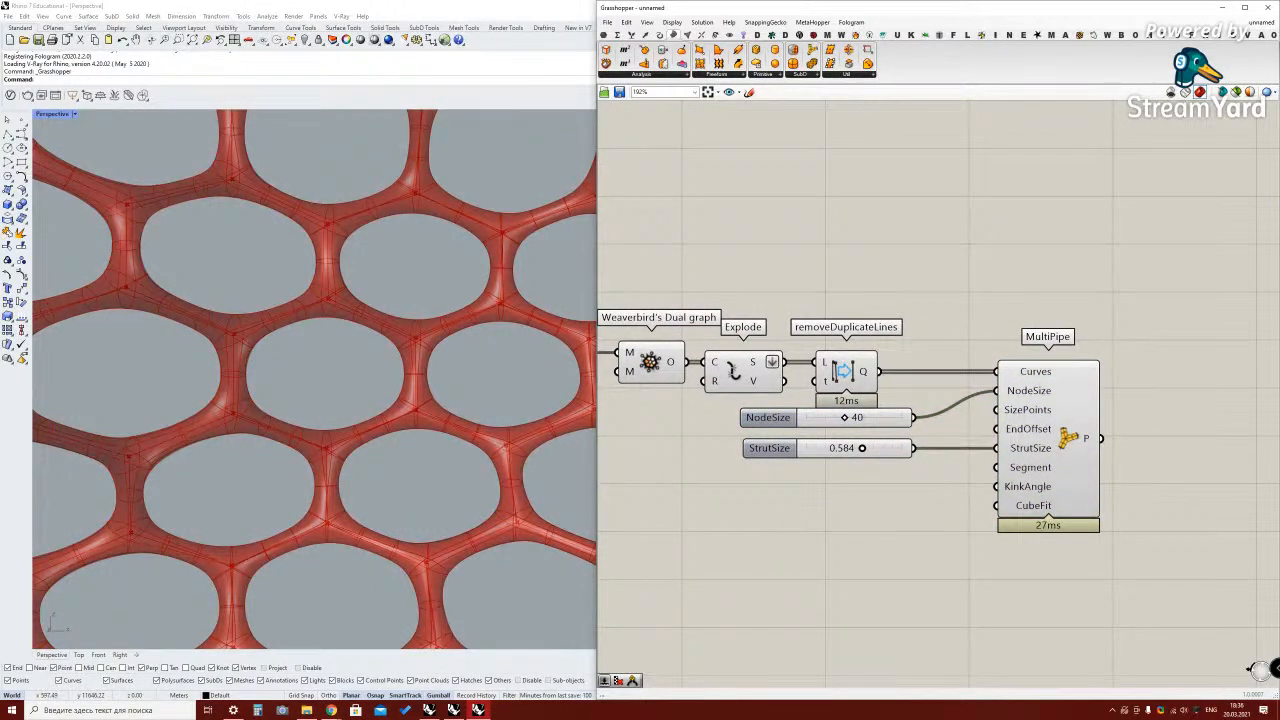
scroll(420, 360, down, 1)
scroll(452, 344, up, 3)
scroll(420, 360, down, 5)
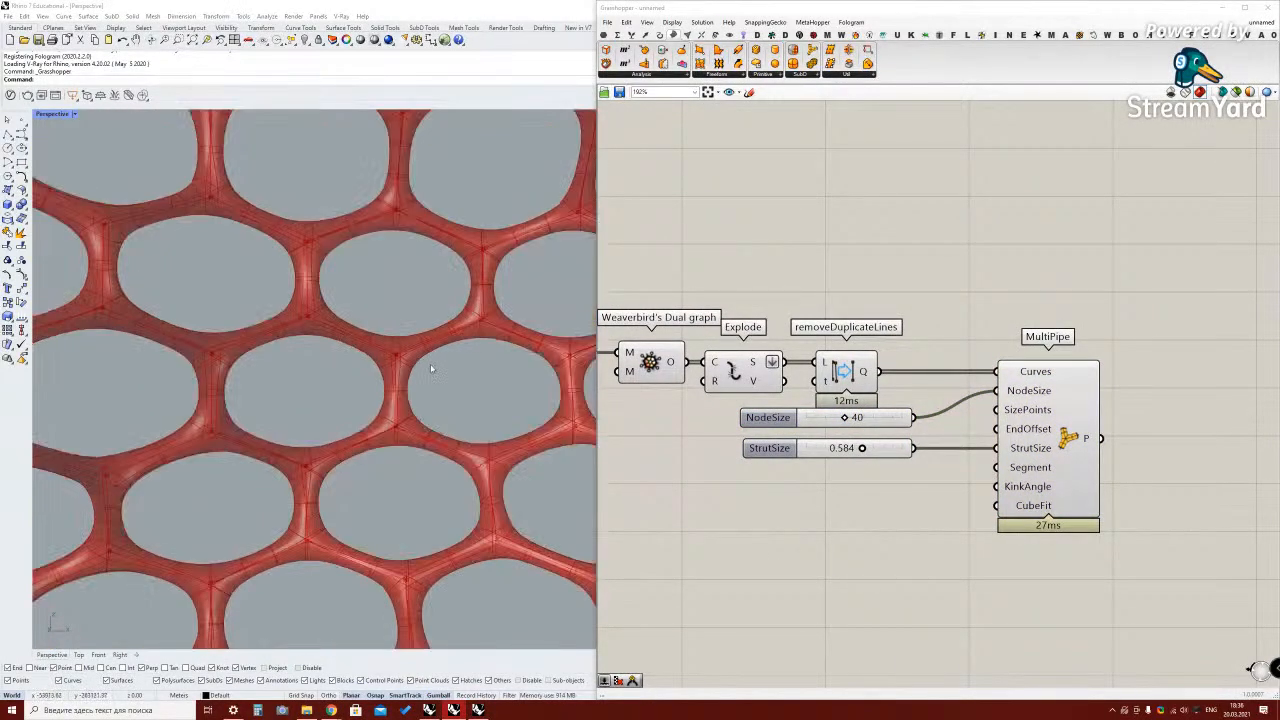
scroll(783, 369, down, 1)
drag(836, 372, 866, 372)
right_drag(1072, 414, 982, 404)
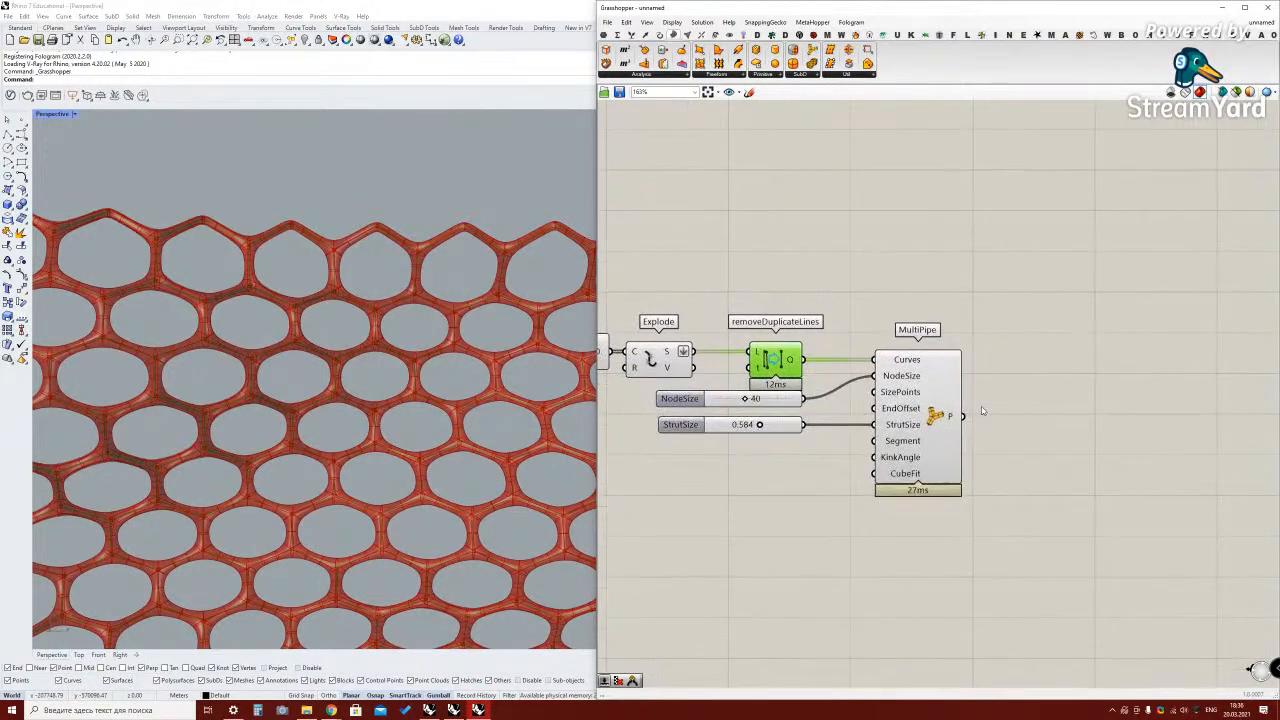
click(840, 500)
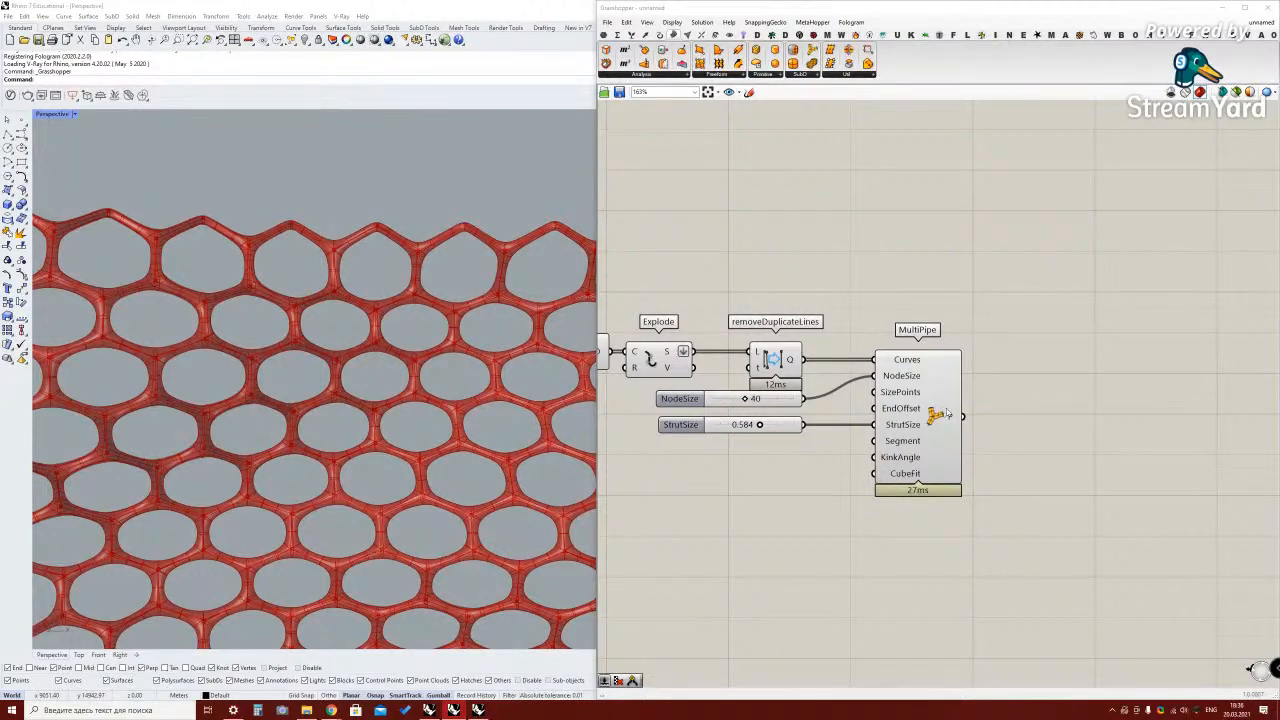
Add a Mesh from SubD component and connect MultiPipe's output to its S input
double_click(1090, 416)
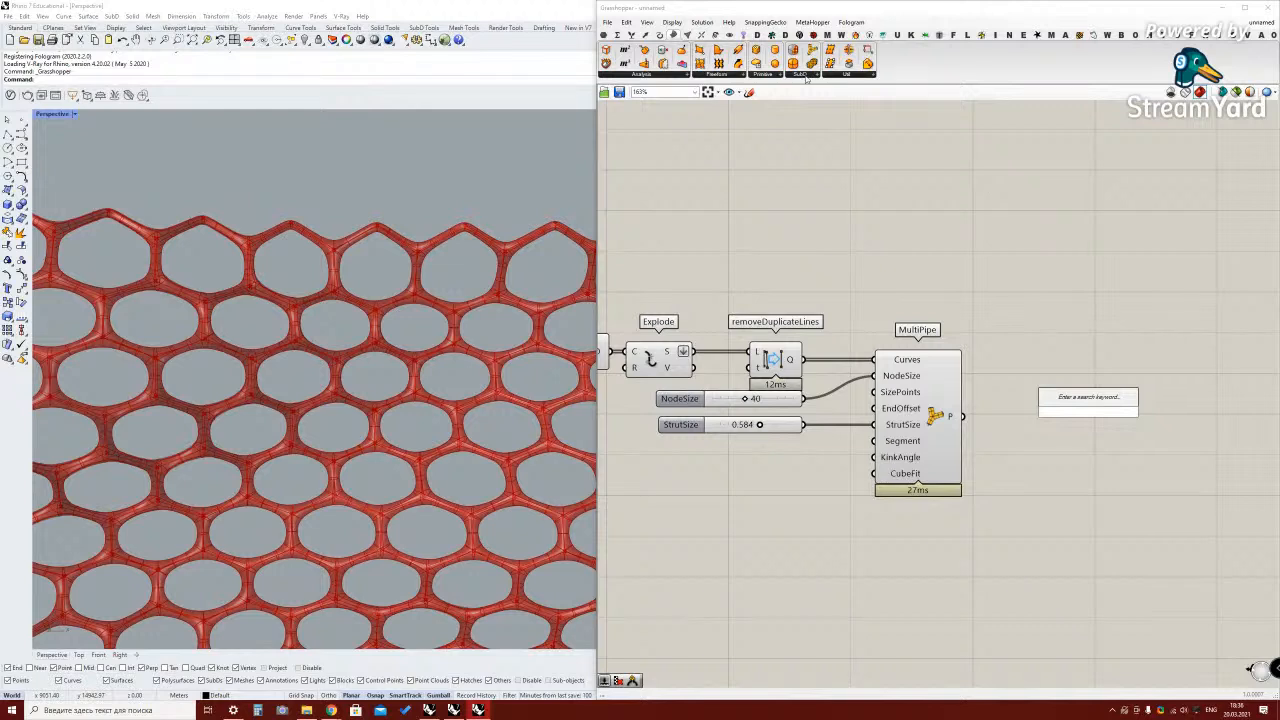
text(mesh)
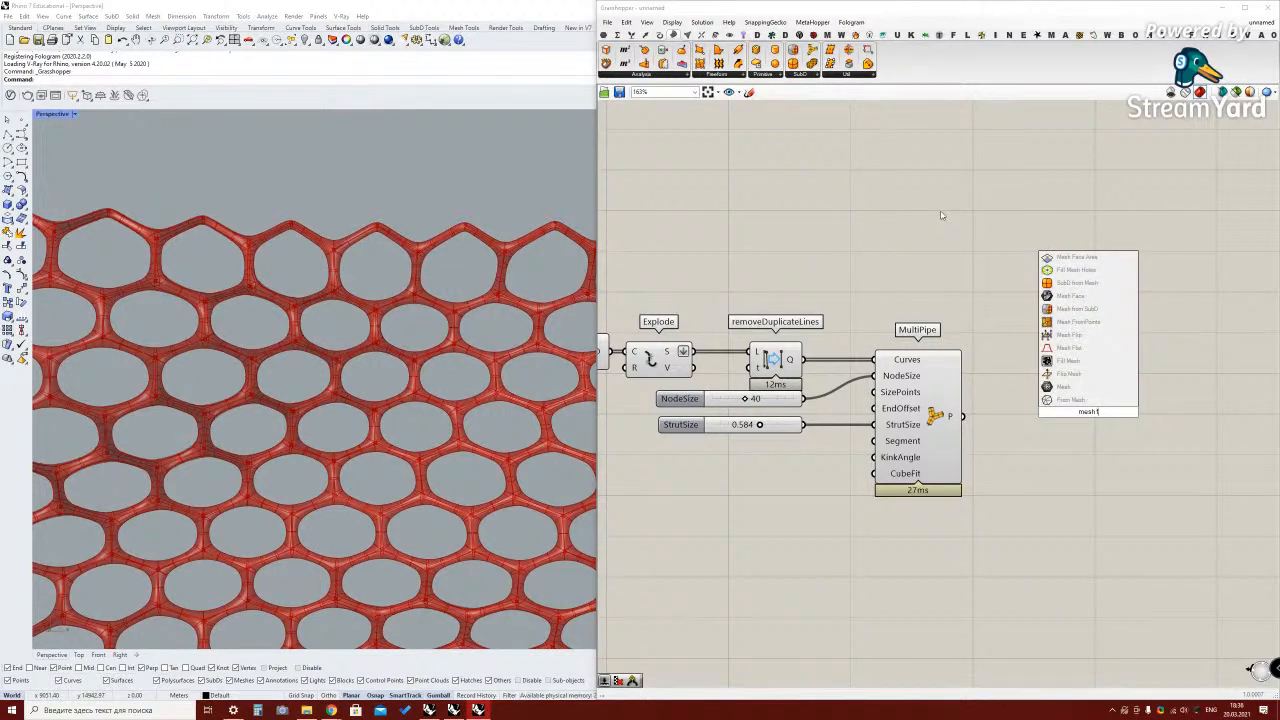
text( from sub)
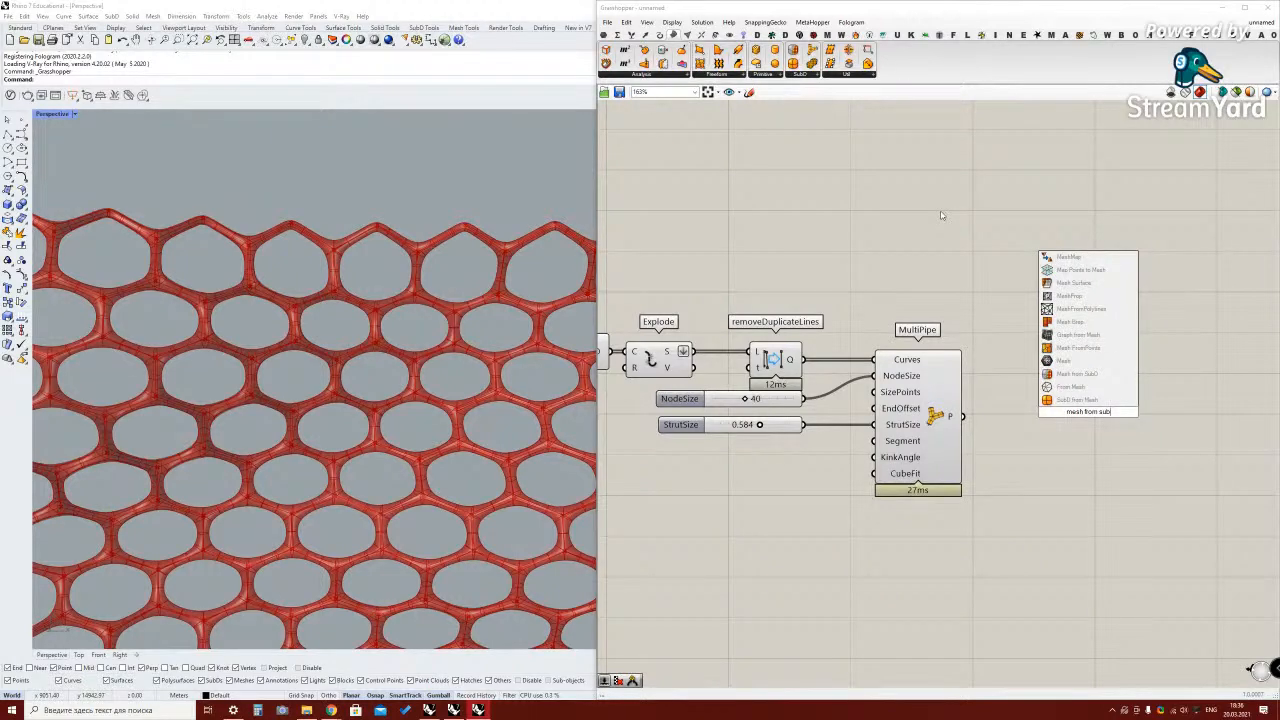
click(1077, 373)
drag(962, 416, 1048, 425)
Turn off MultiPipe's preview and examine the mesh generated from the SubD up close
right_click(937, 420)
click(960, 423)
scroll(460, 449, up, 5)
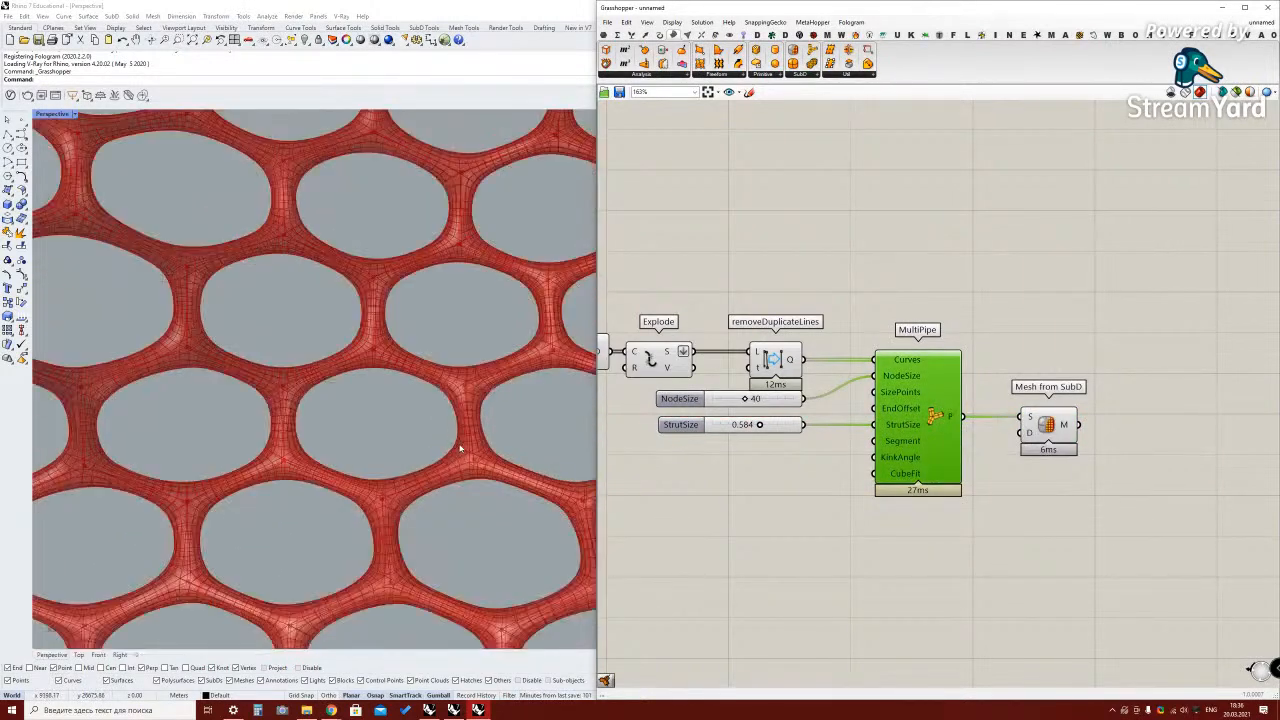
right_drag(460, 449, 528, 346)
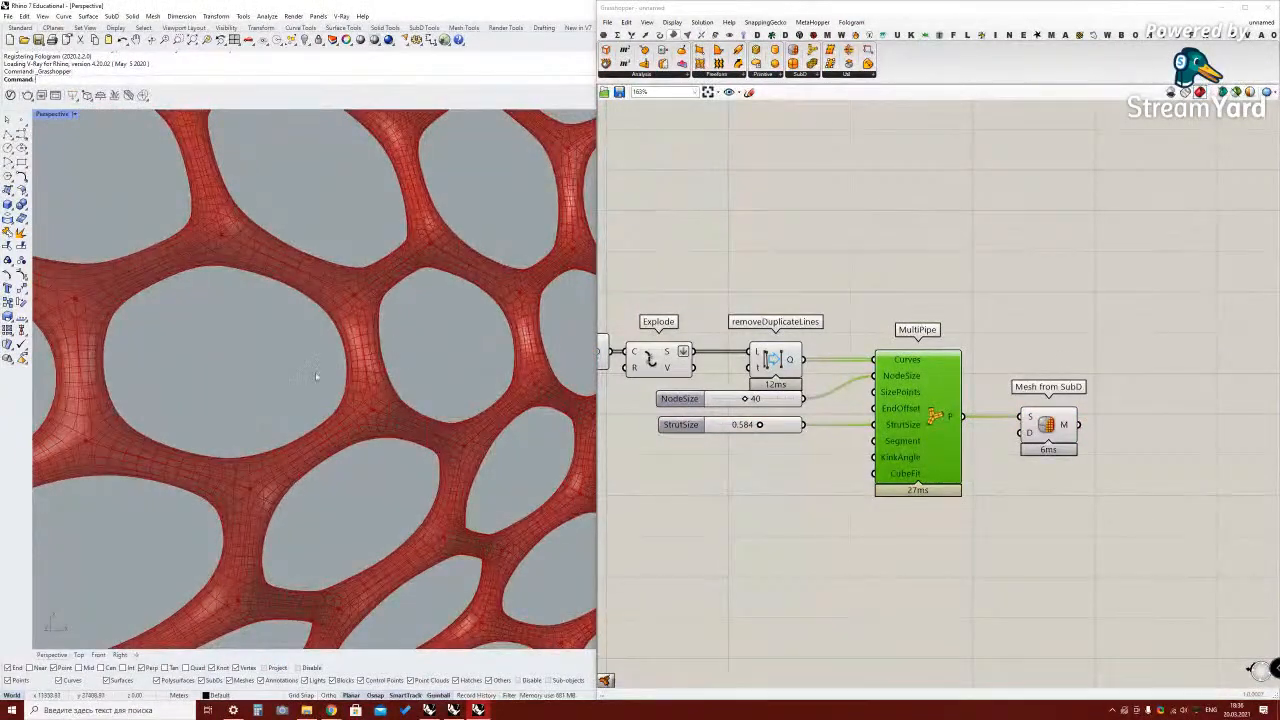
Make room before Mesh from SubD and connect a number slider with the value 0 to its Density input
drag(1032, 419, 1057, 420)
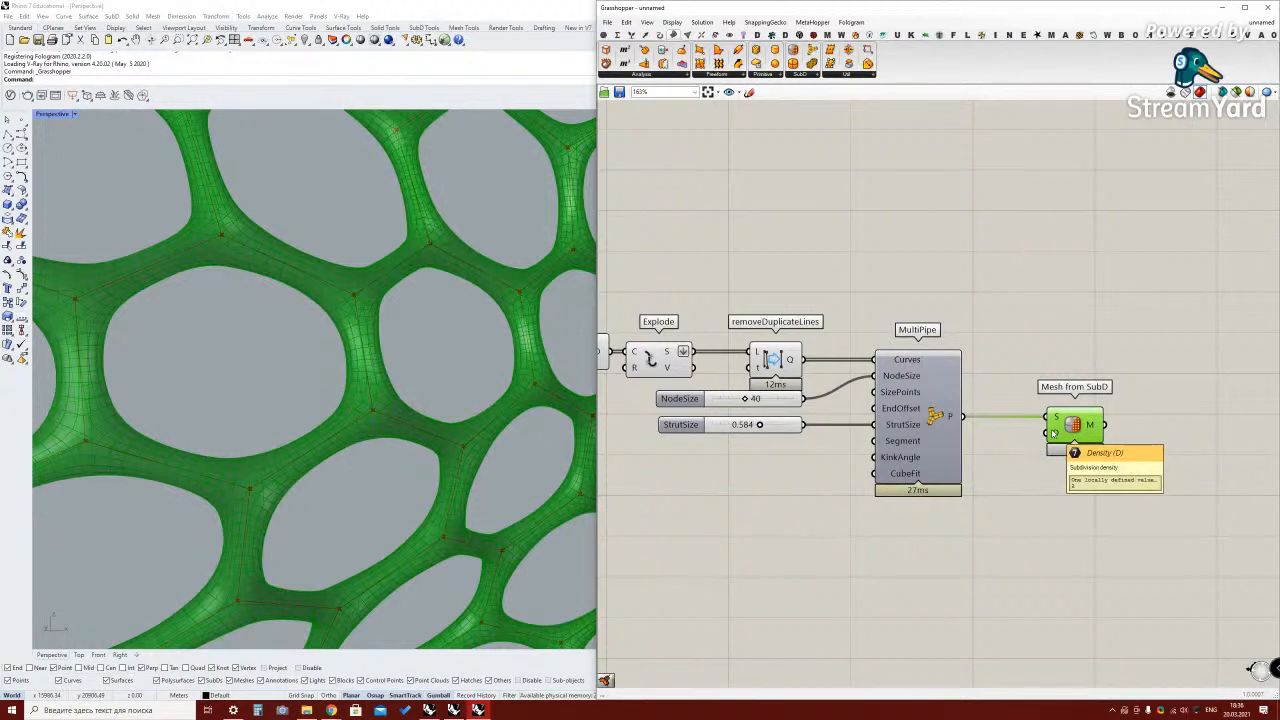
drag(1053, 432, 1080, 433)
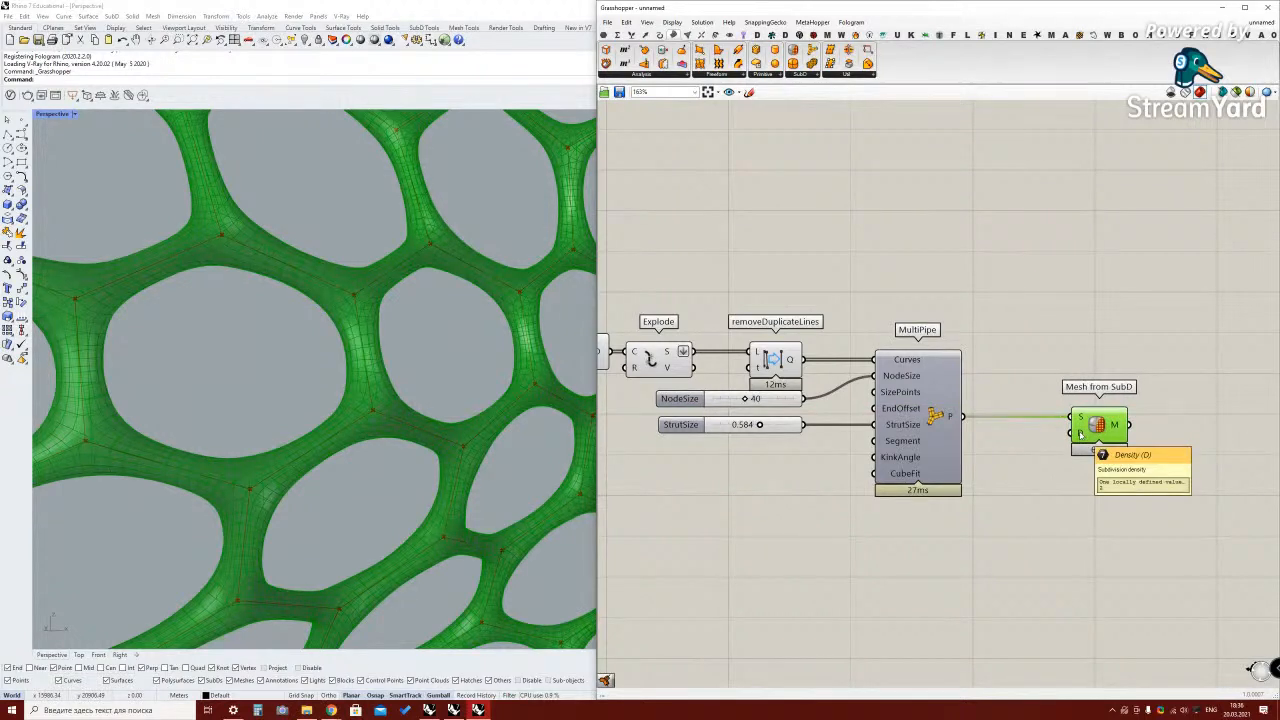
double_click(1035, 428)
text(0)
key(Return)
drag(1091, 419, 1131, 420)
drag(988, 431, 981, 433)
Inspect the coarse mesh lattice and set the NodeSize slider to 53
scroll(394, 417, down, 5)
scroll(506, 303, up, 3)
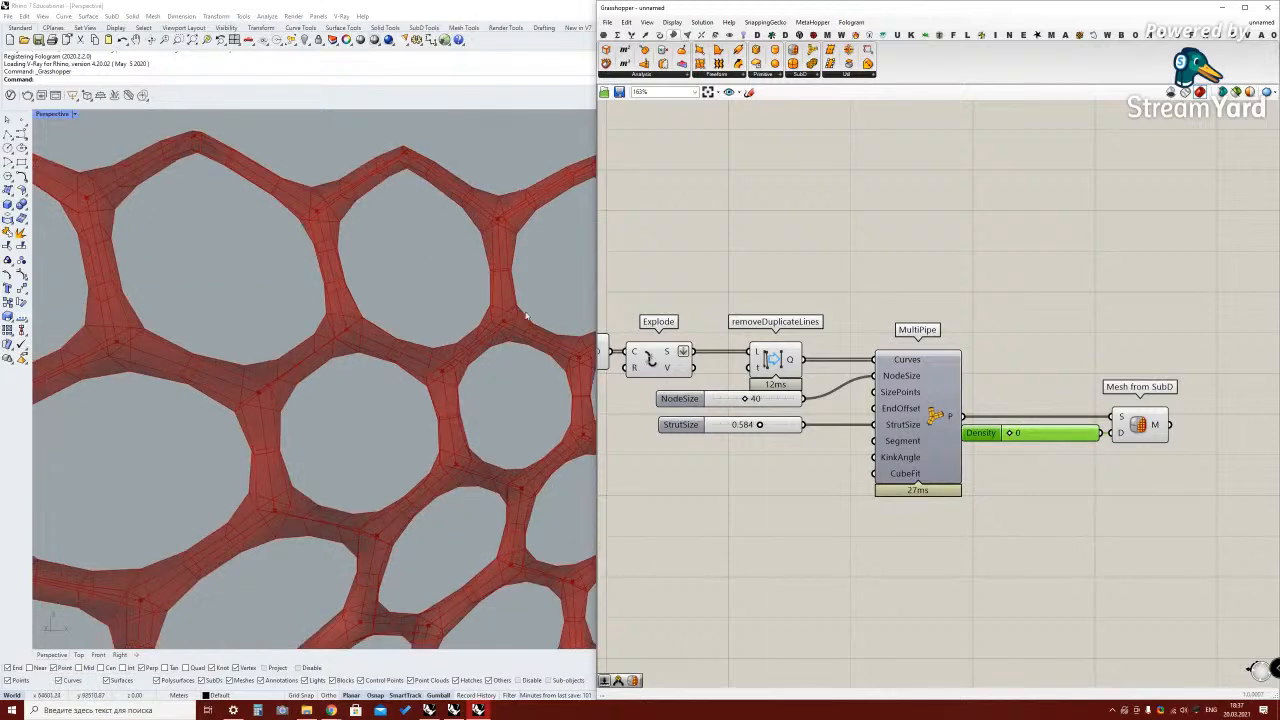
drag(752, 400, 762, 401)
scroll(425, 387, down, 5)
scroll(427, 382, up, 3)
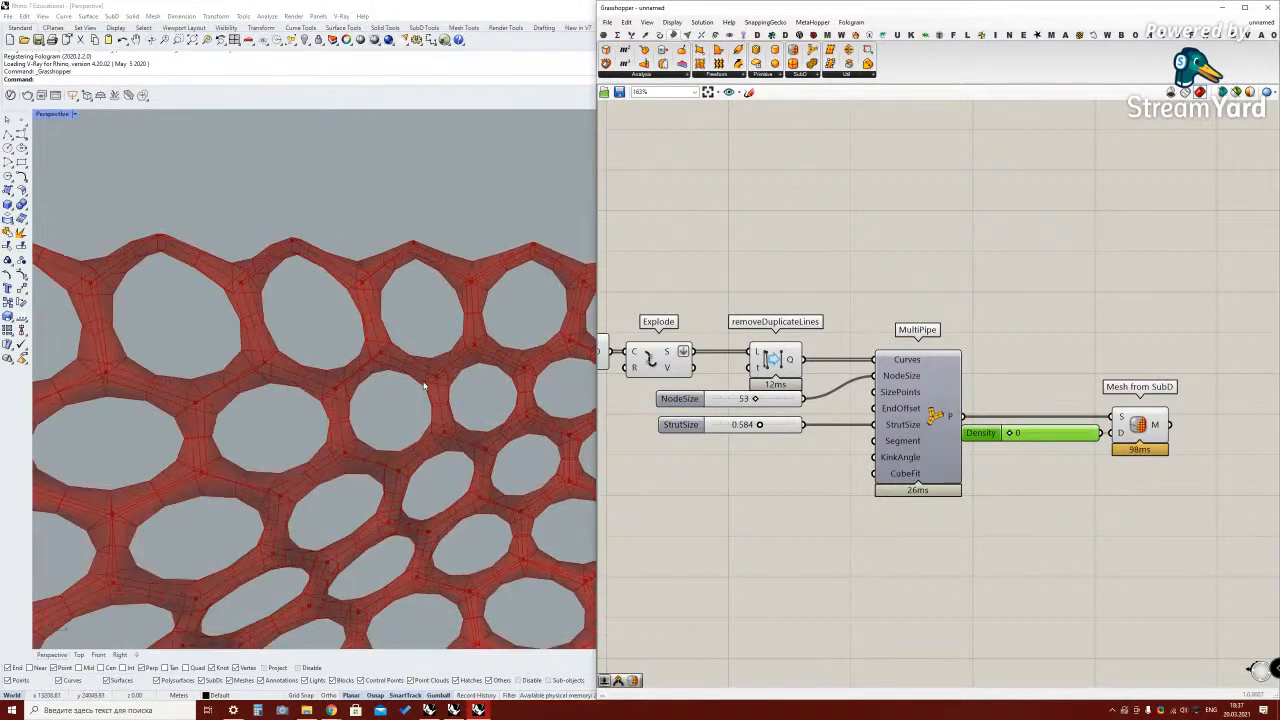
Move the Density slider and Mesh from SubD slightly farther away from MultiPipe
drag(1189, 469, 963, 403)
drag(1140, 449, 1153, 450)
click(1158, 480)
right_drag(1082, 510, 914, 500)
click(1000, 425)
drag(999, 425, 1004, 425)
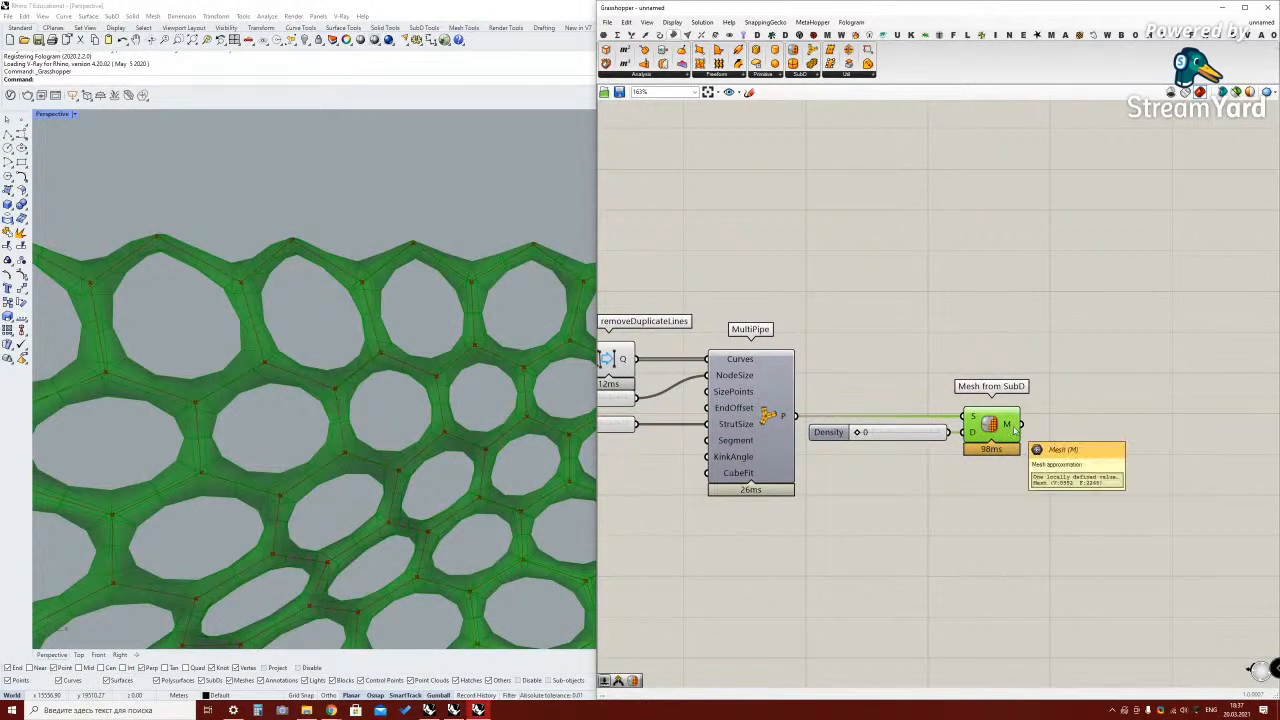
Search the component list for "mesh direction" beside Mesh from SubD
double_click(1089, 429)
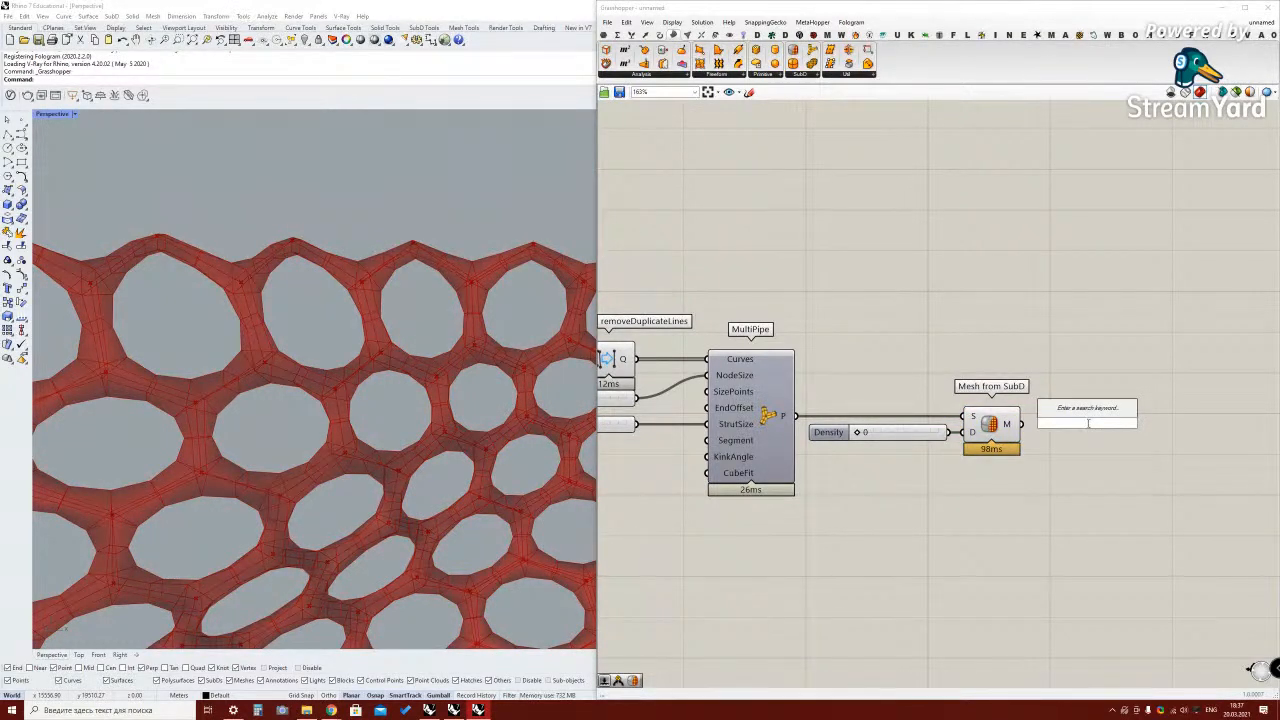
text(mesh)
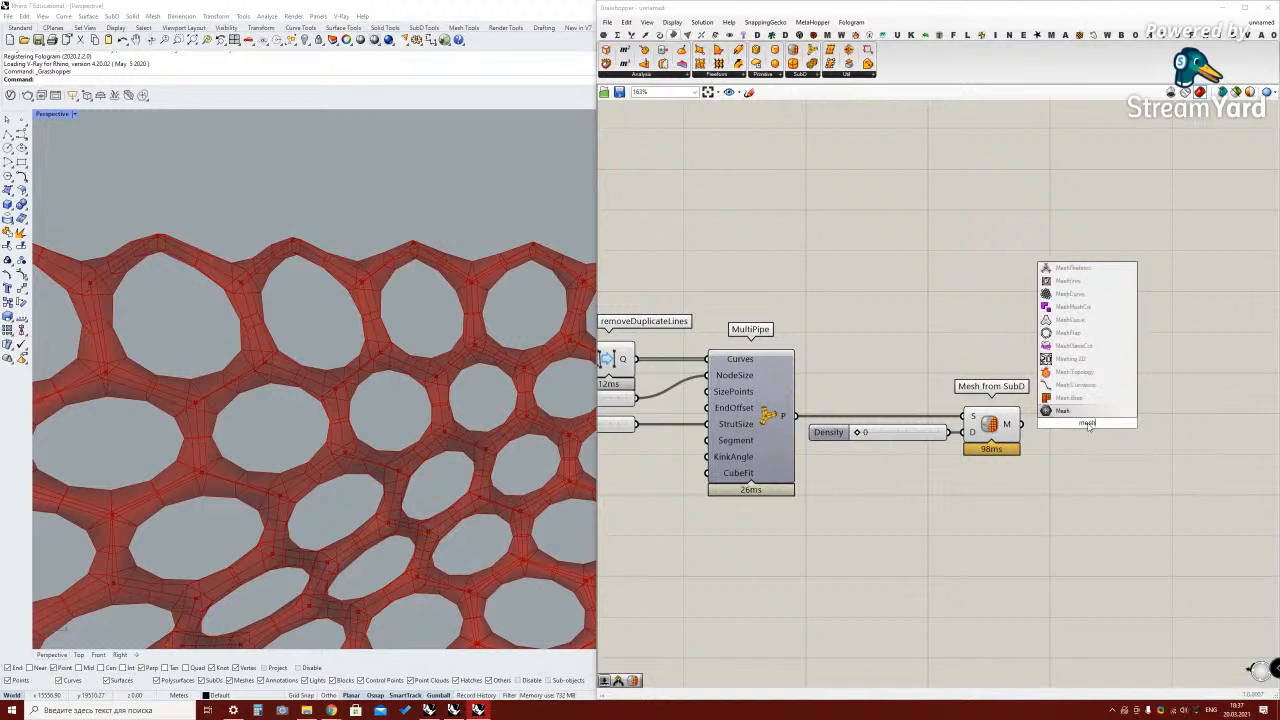
text( d)
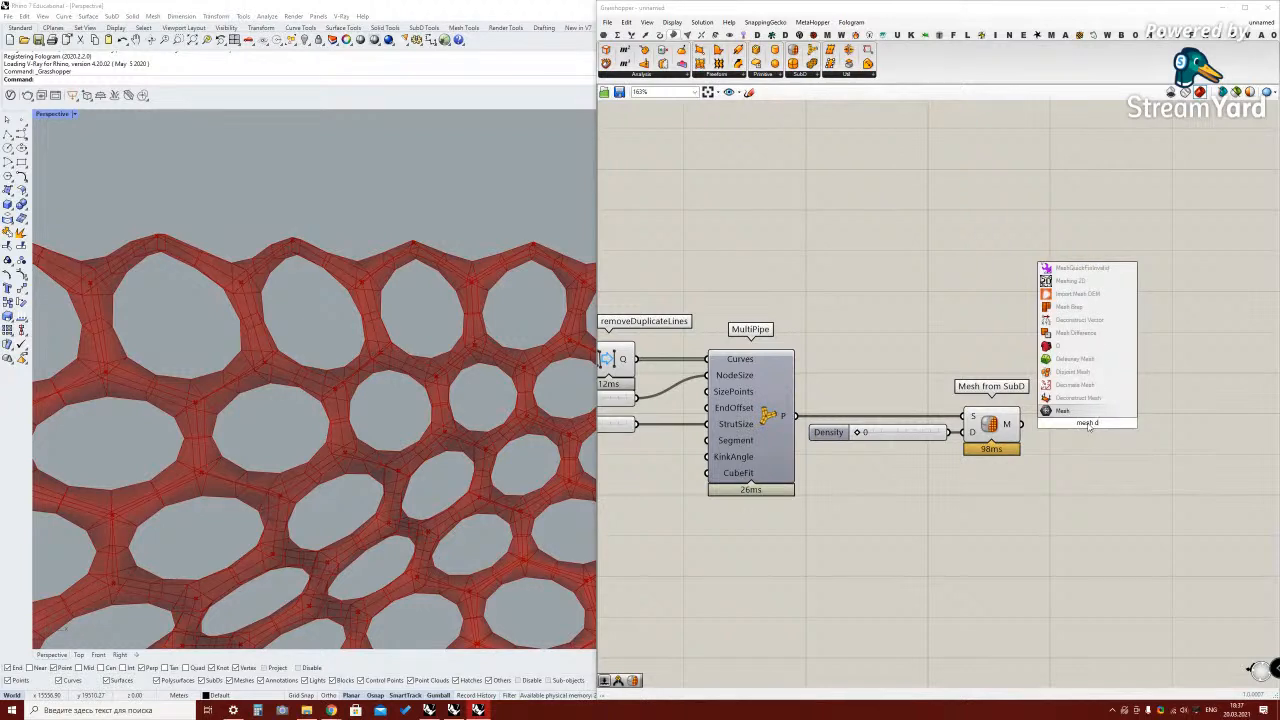
text(irec)
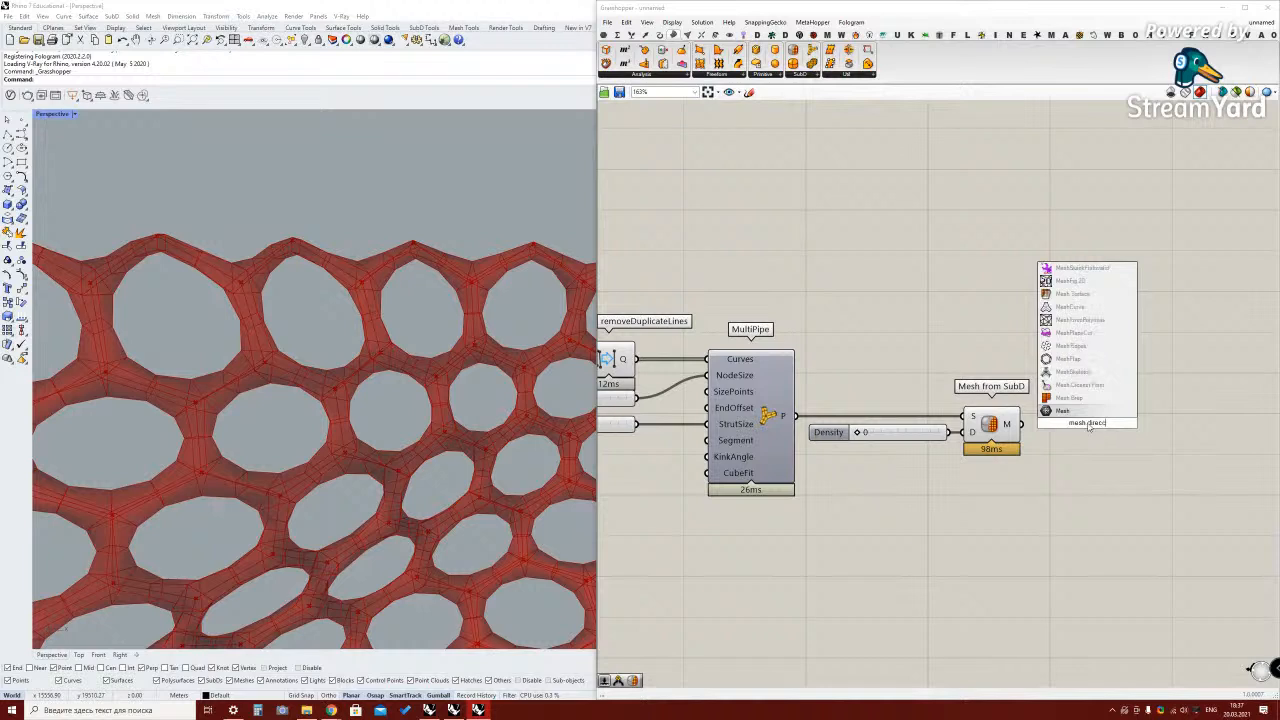
text(tion)
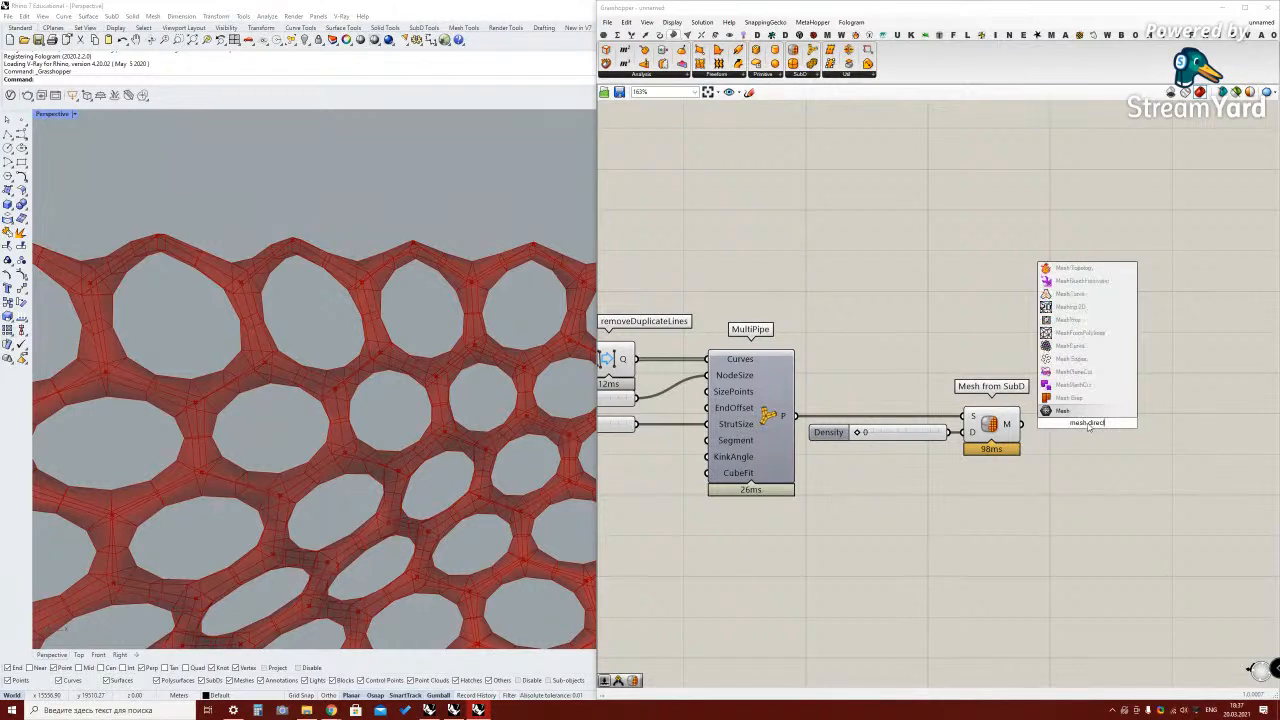
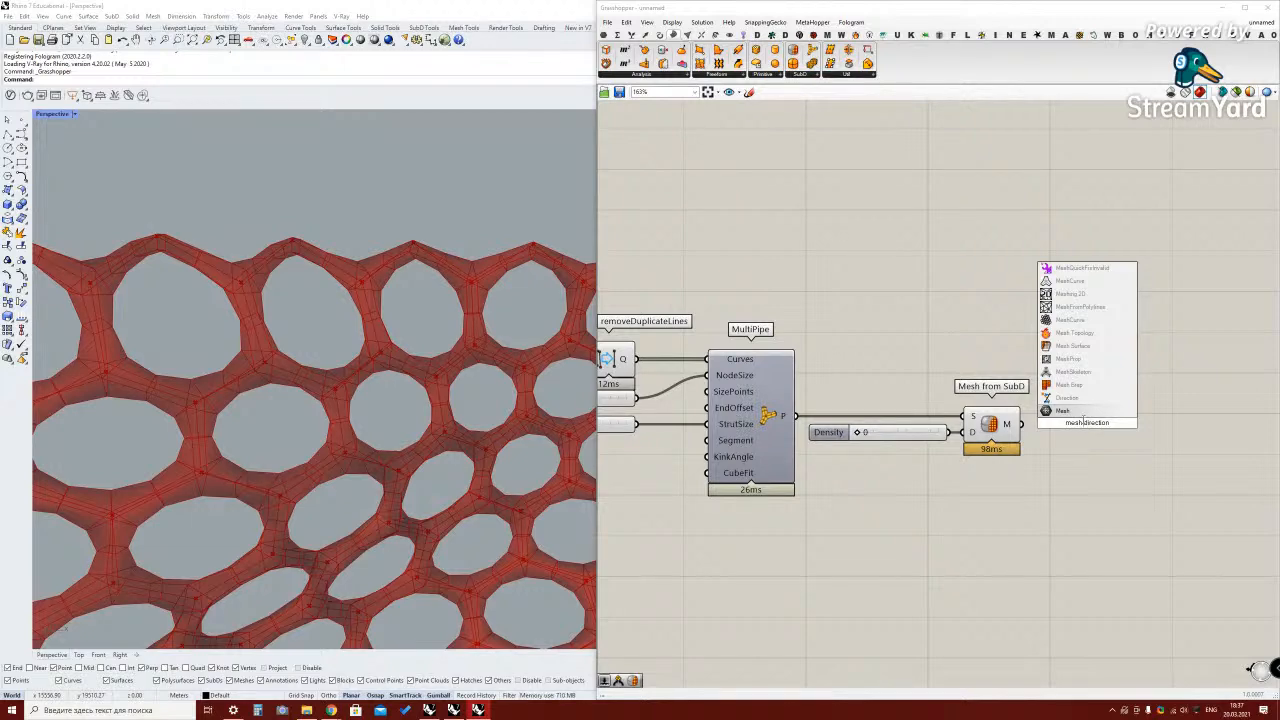
Add a MeshDirection component and connect the mesh output of Mesh from SubD to its input
key(Return)
drag(1021, 424, 1066, 424)
scroll(455, 332, down, 5)
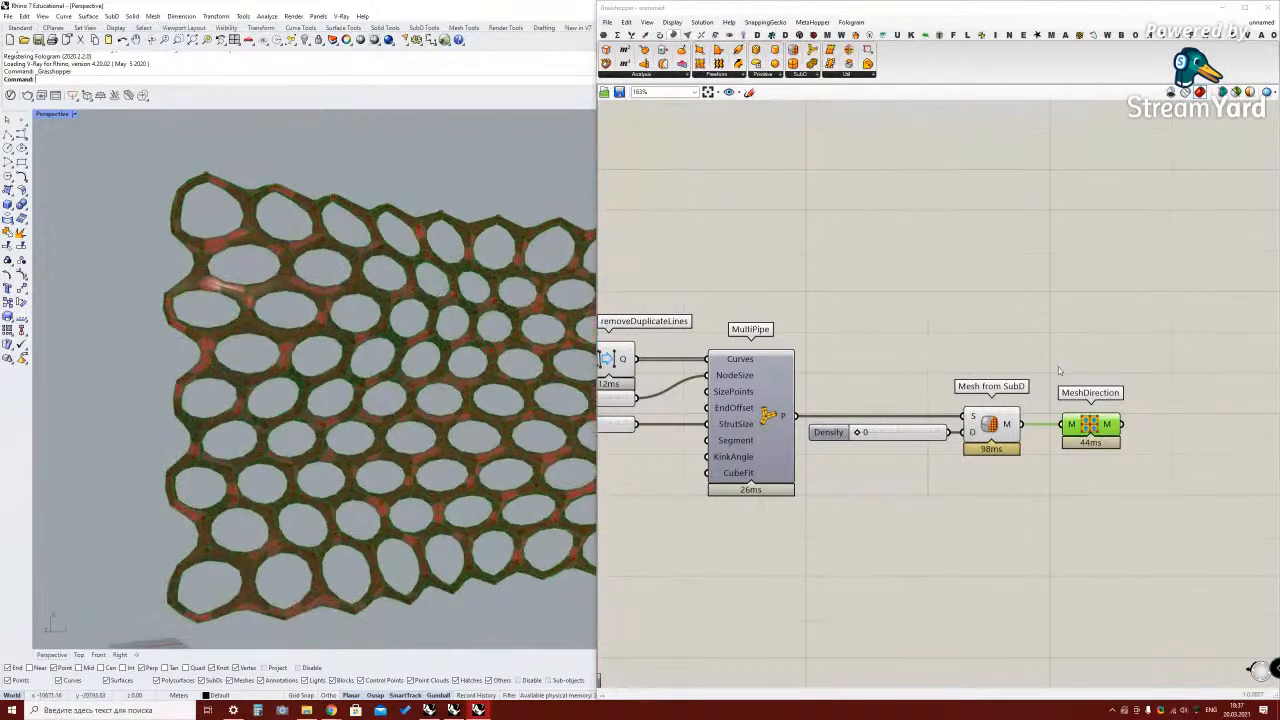
Turn off the preview of Mesh from SubD and inspect the MeshDirection mesh in the viewport
right_click(990, 423)
click(1012, 440)
scroll(251, 430, up, 3)
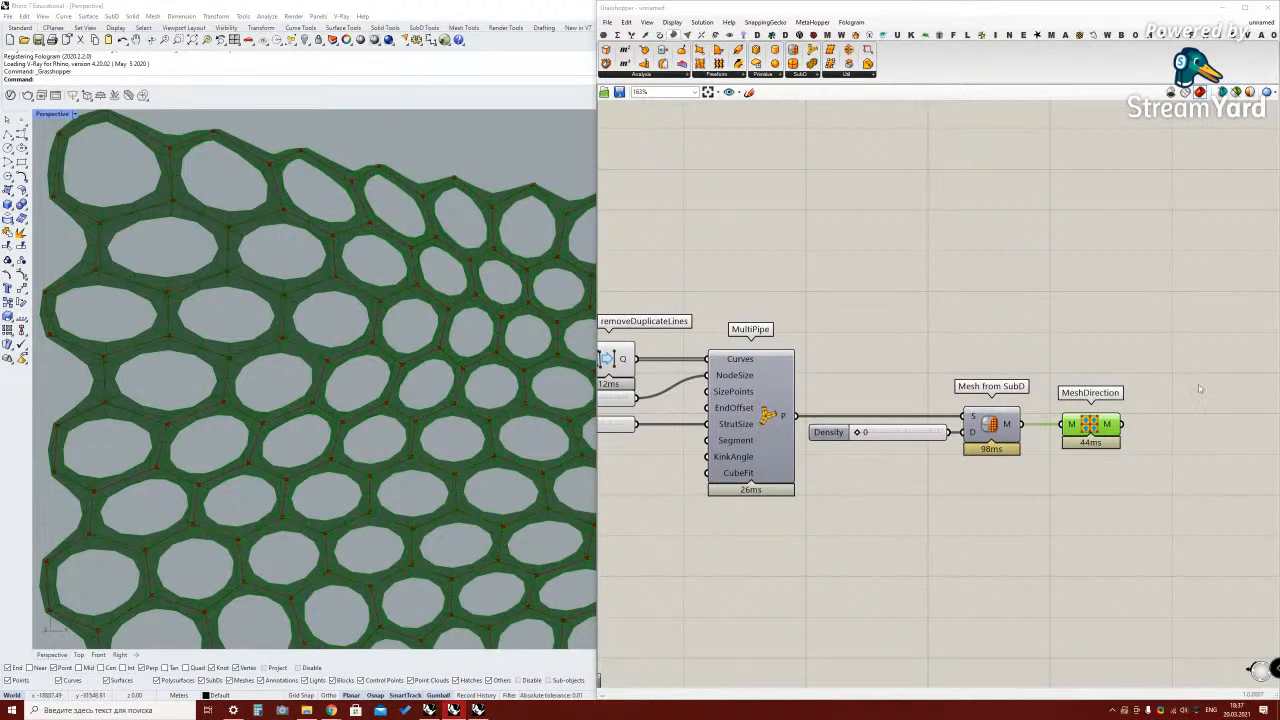
scroll(297, 285, up, 5)
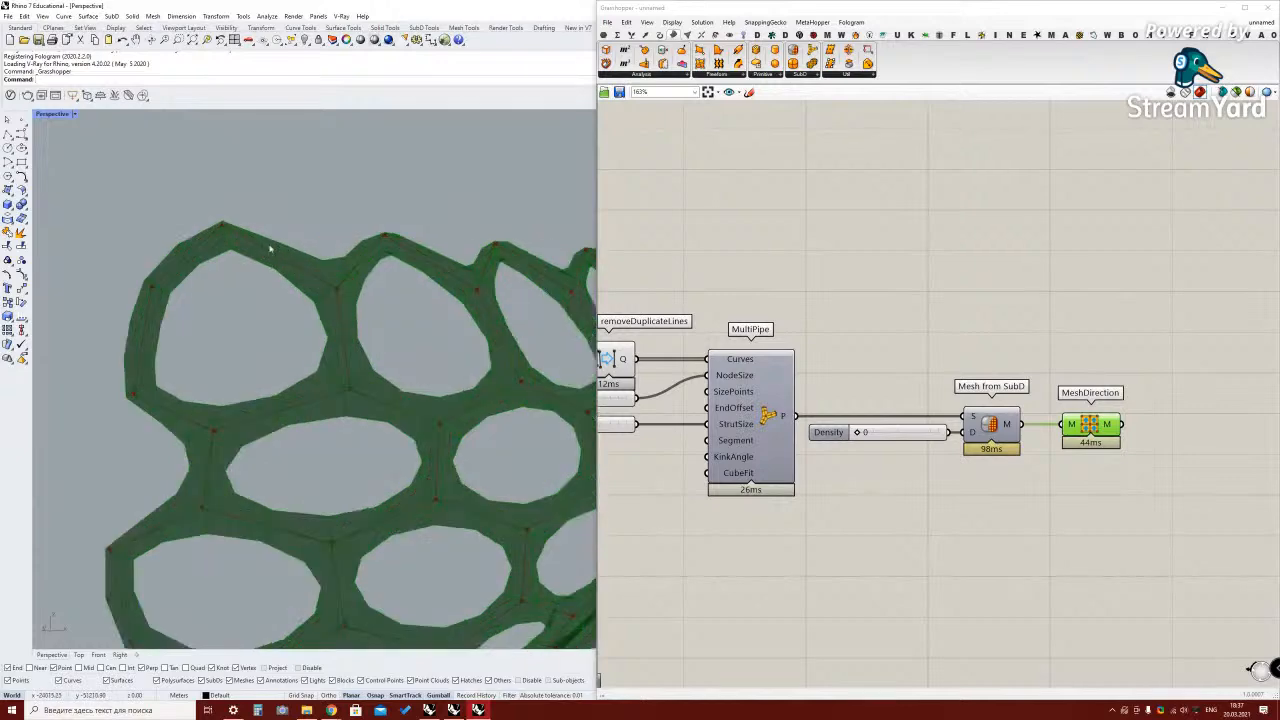
scroll(297, 285, down, 5)
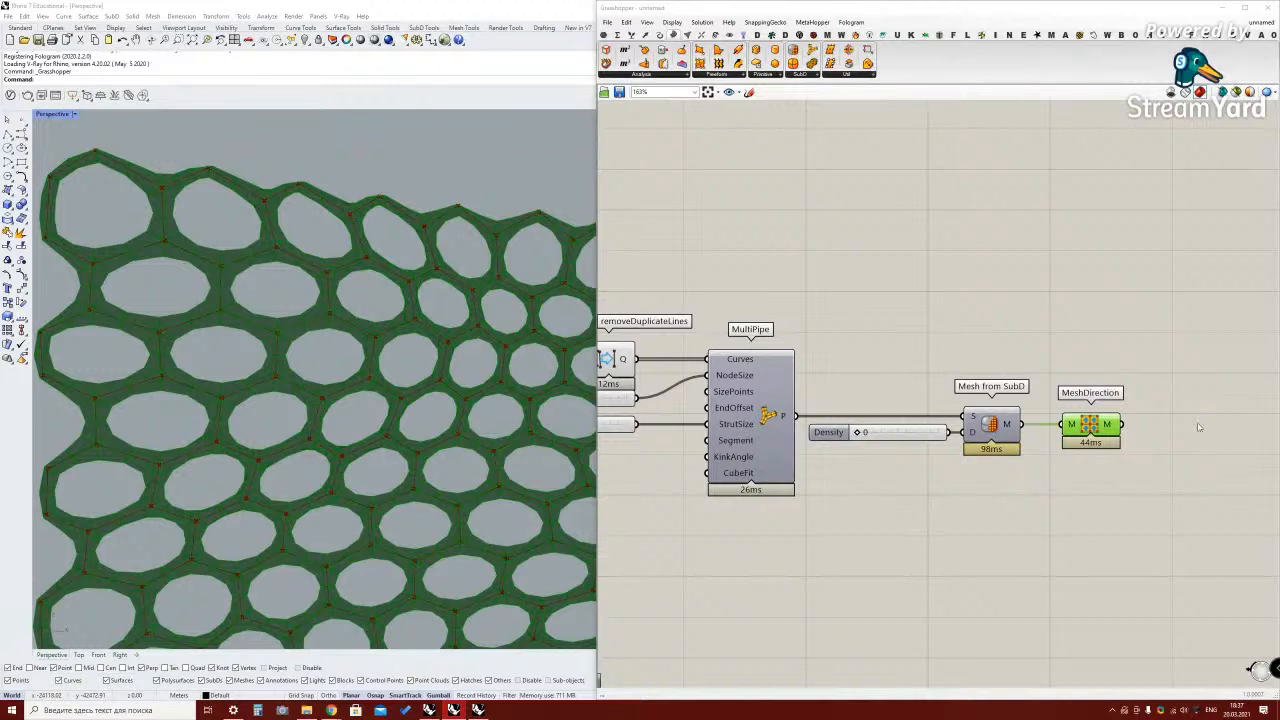
Add a Mesh Explode component and feed the MeshDirection output into its M input
right_drag(1209, 434, 1140, 434)
double_click(1145, 425)
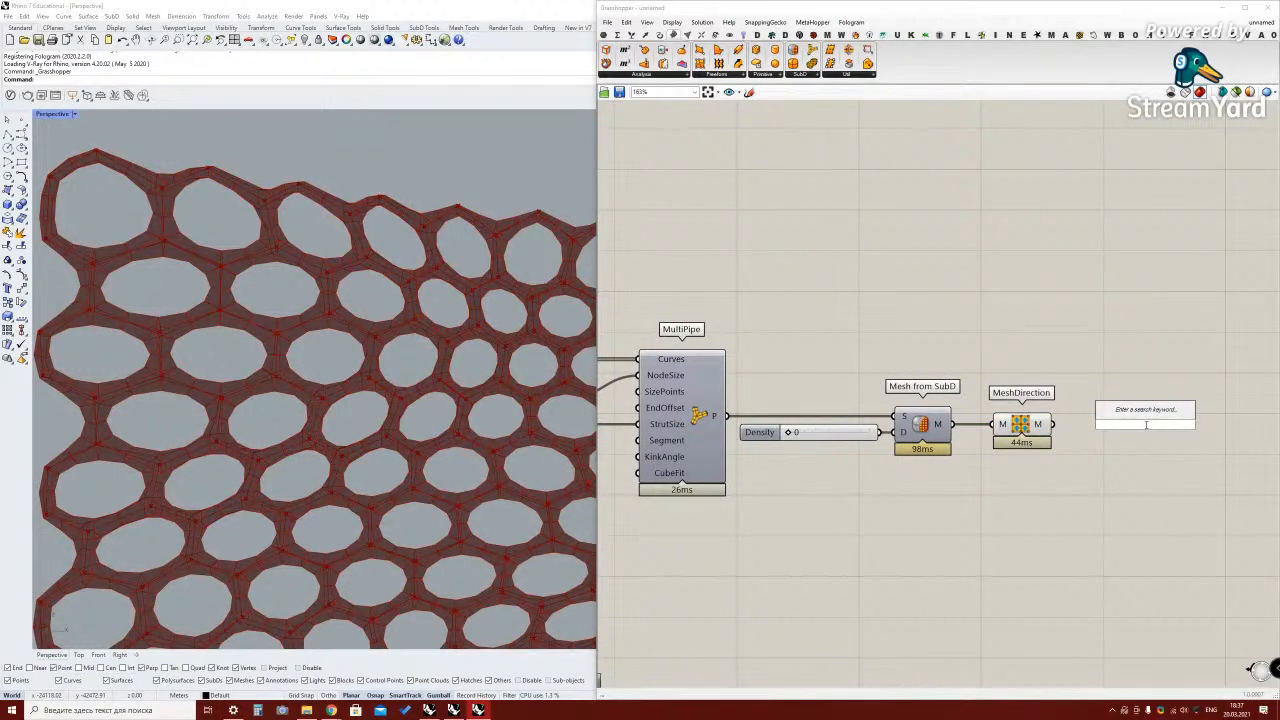
text(explode)
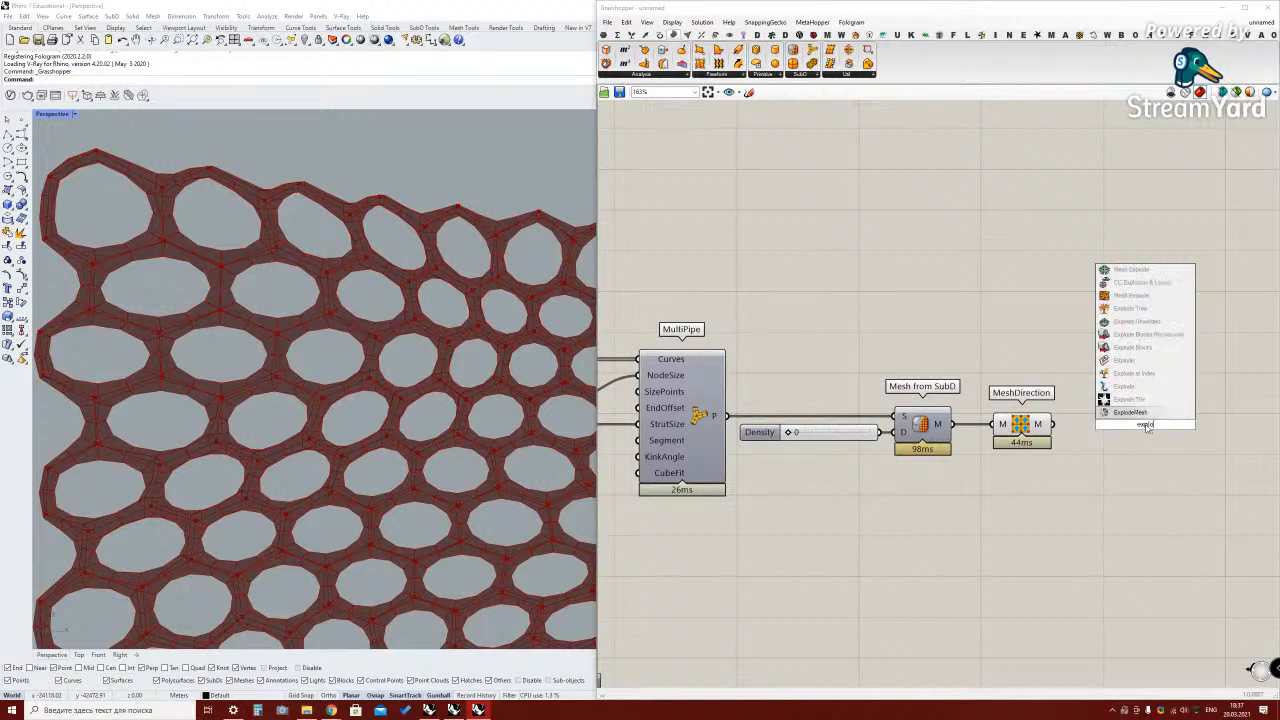
click(1132, 373)
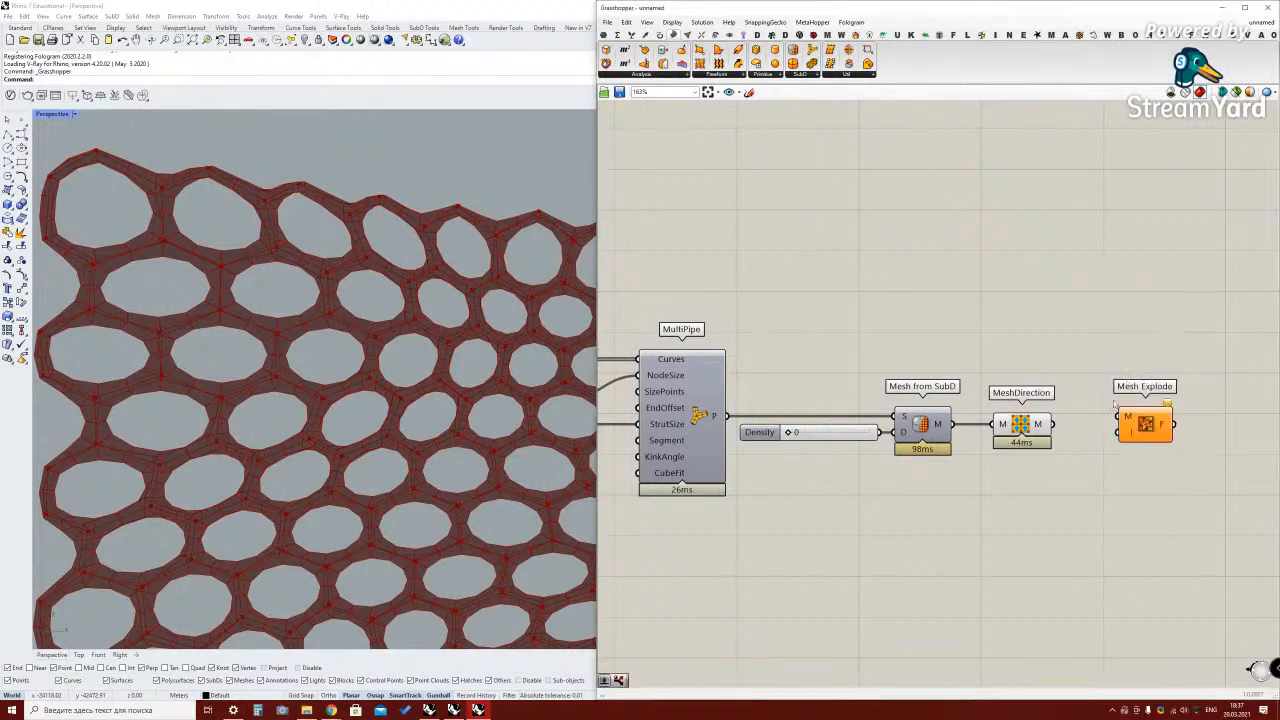
drag(1052, 424, 1097, 428)
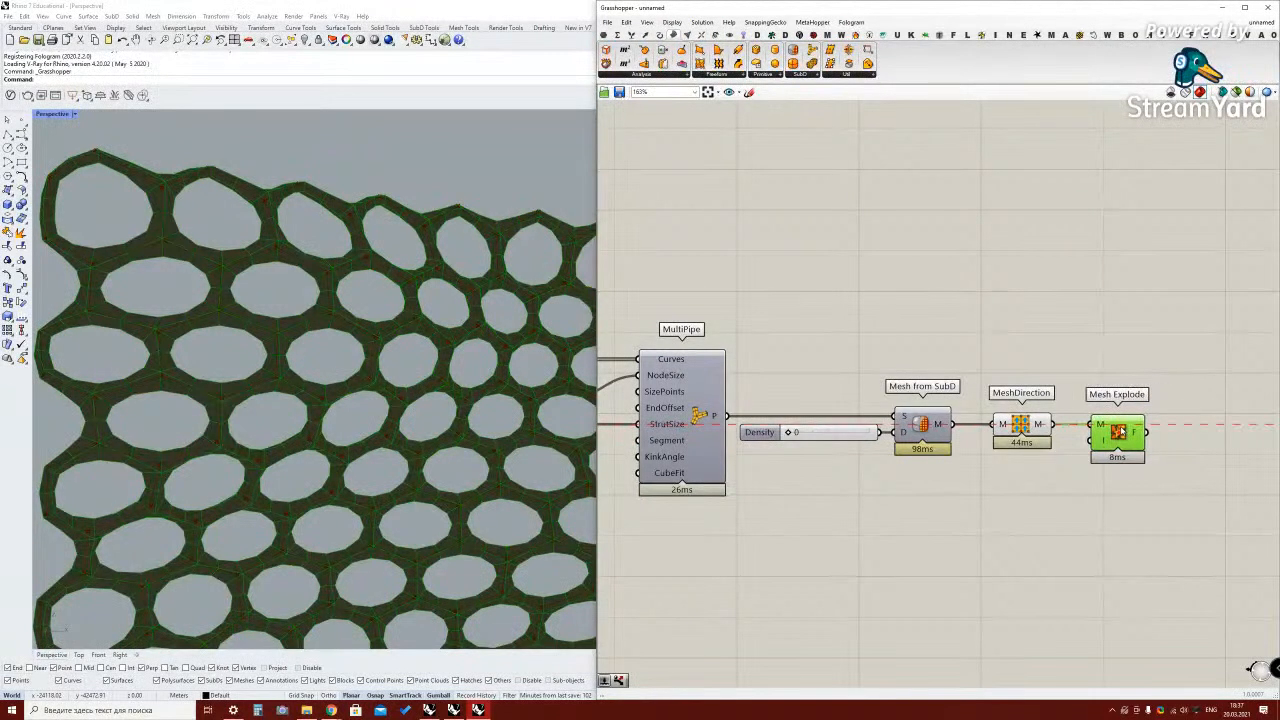
scroll(461, 366, down, 3)
scroll(461, 366, up, 3)
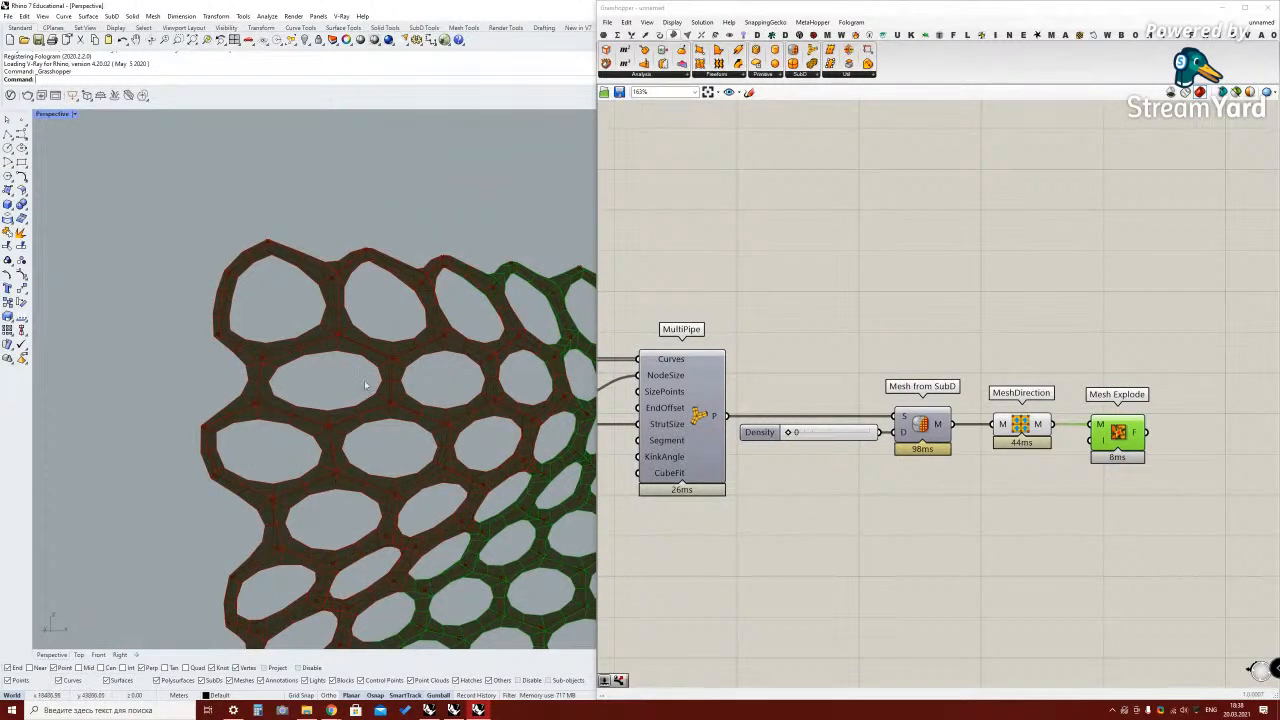
Duplicate the V Divisions slider for the U input of Triangle Panels B, with U Divisions at 7 and V Divisions at 13
scroll(1114, 402, down, 3)
right_drag(880, 373, 1058, 387)
right_drag(787, 388, 1052, 402)
scroll(986, 394, up, 1)
right_drag(720, 393, 831, 393)
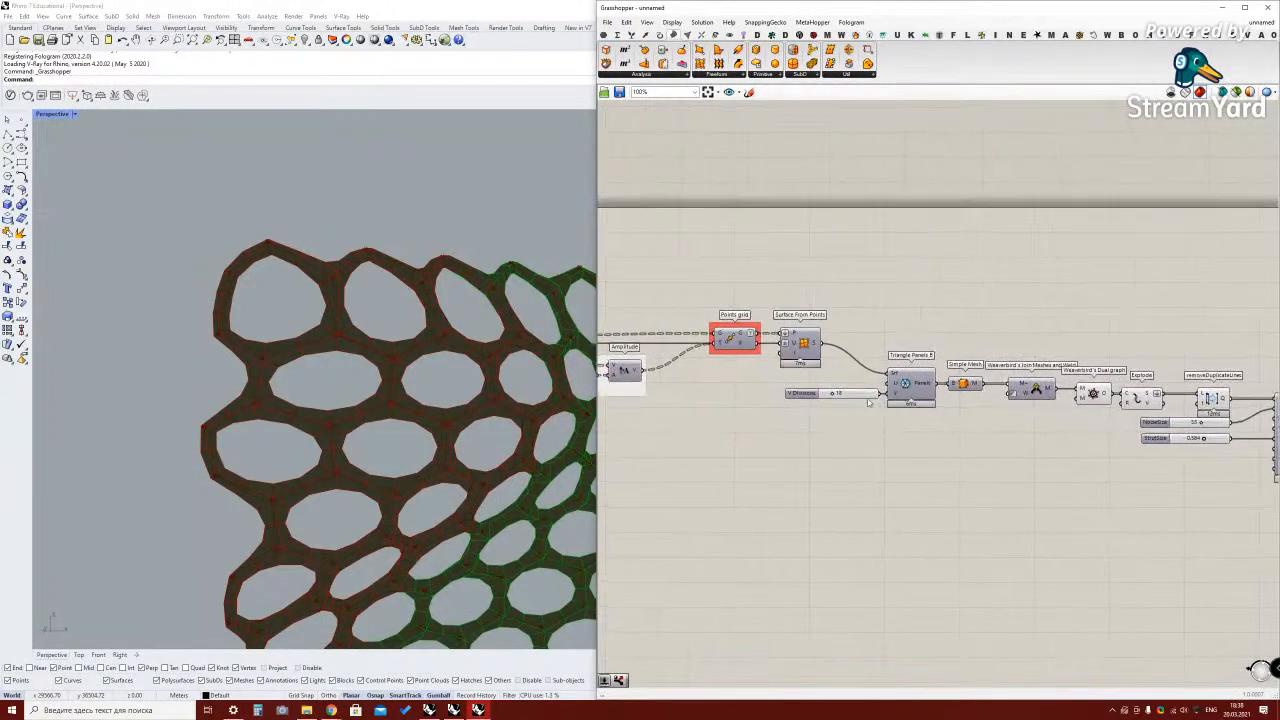
scroll(831, 393, up, 4)
drag(831, 392, 848, 363)
click(833, 393)
key(ctrl+c)
key(ctrl+v)
drag(927, 366, 954, 368)
drag(814, 366, 814, 366)
scroll(355, 355, down, 5)
scroll(355, 355, up, 4)
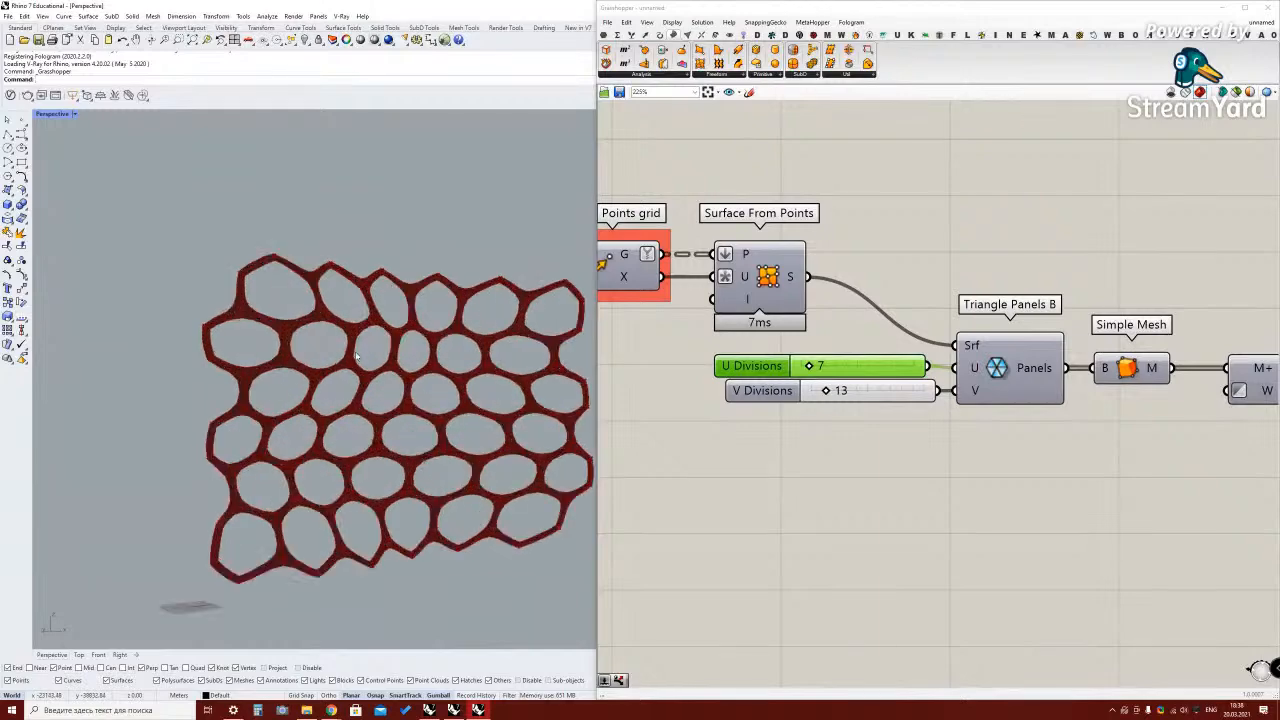
scroll(355, 355, up, 5)
scroll(722, 426, down, 3)
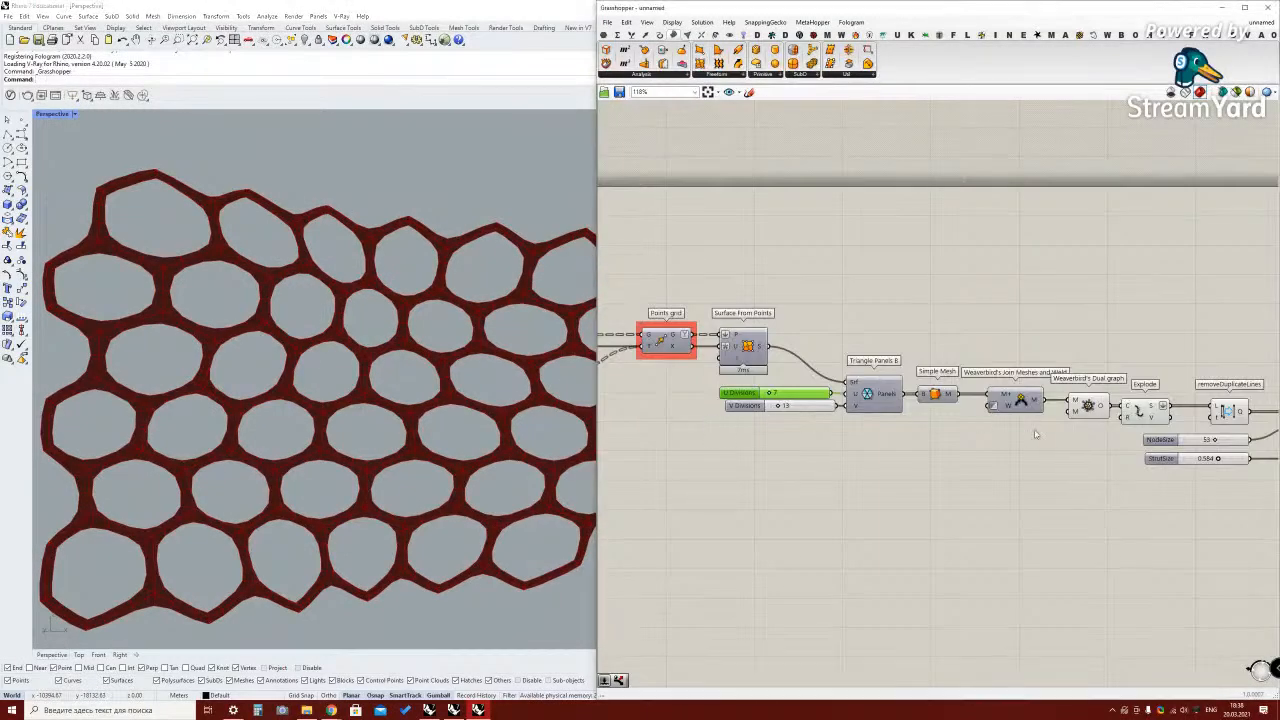
Set the MultiPipe NodeSize slider to 59
right_drag(1036, 434, 793, 421)
drag(974, 428, 978, 428)
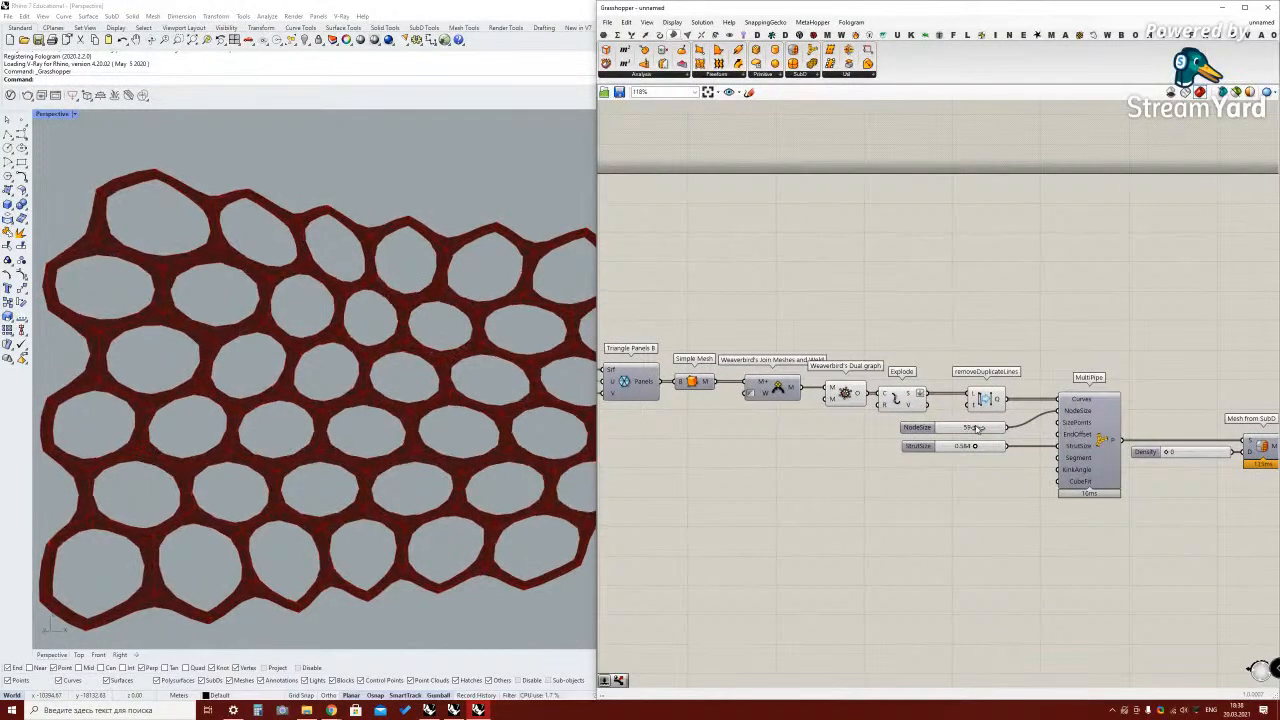
right_drag(1083, 490, 1003, 469)
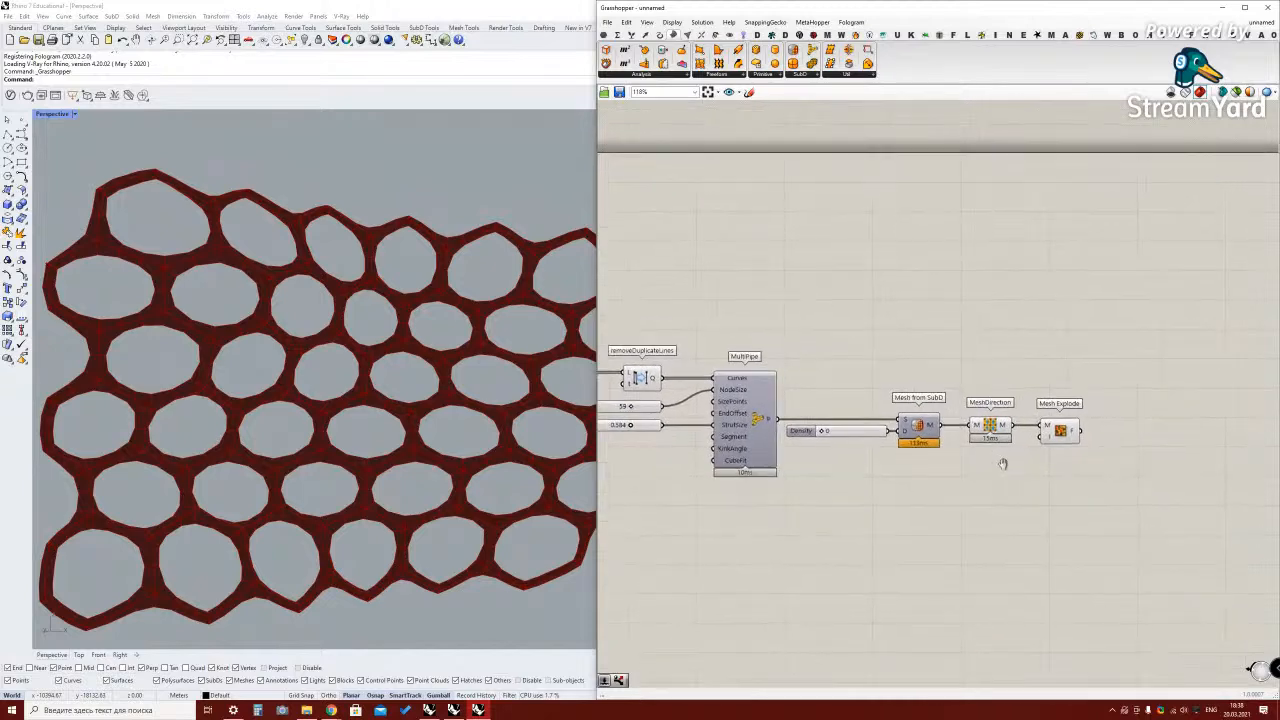
Move Mesh from SubD and Mesh Explode slightly closer to MeshDirection and turn off MeshDirection's preview
click(922, 428)
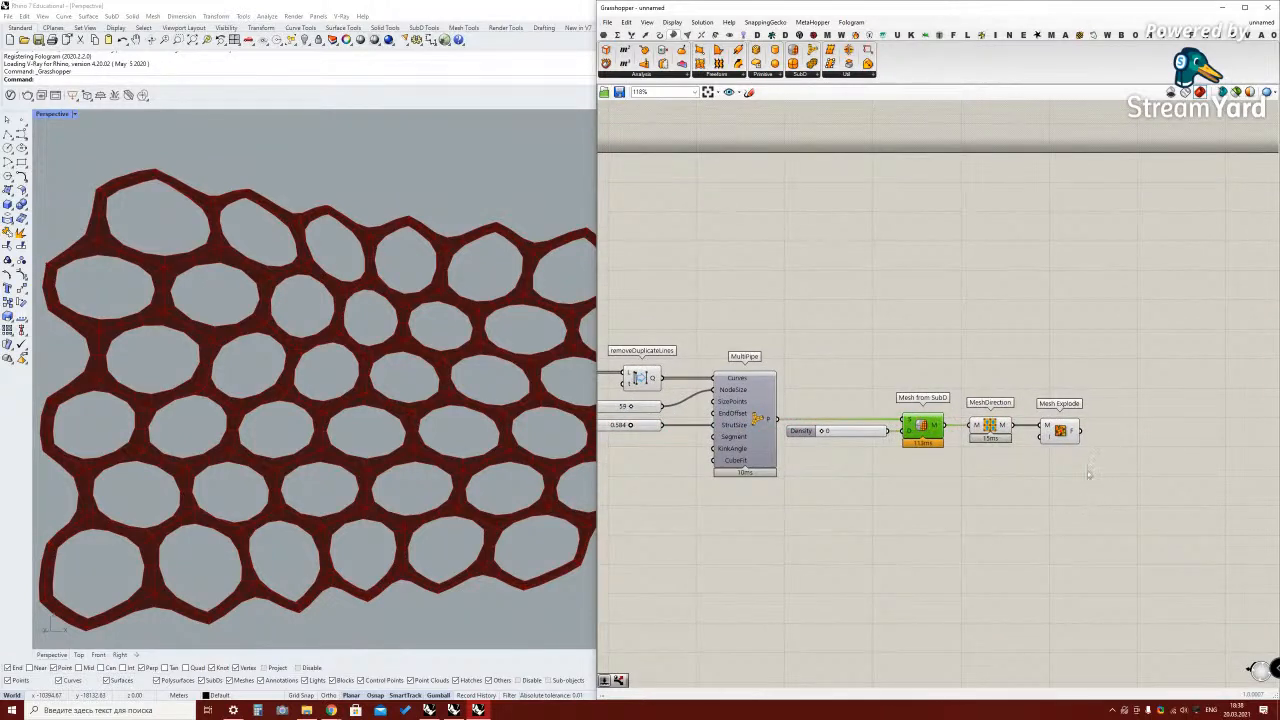
drag(1064, 436, 1060, 436)
click(1073, 417)
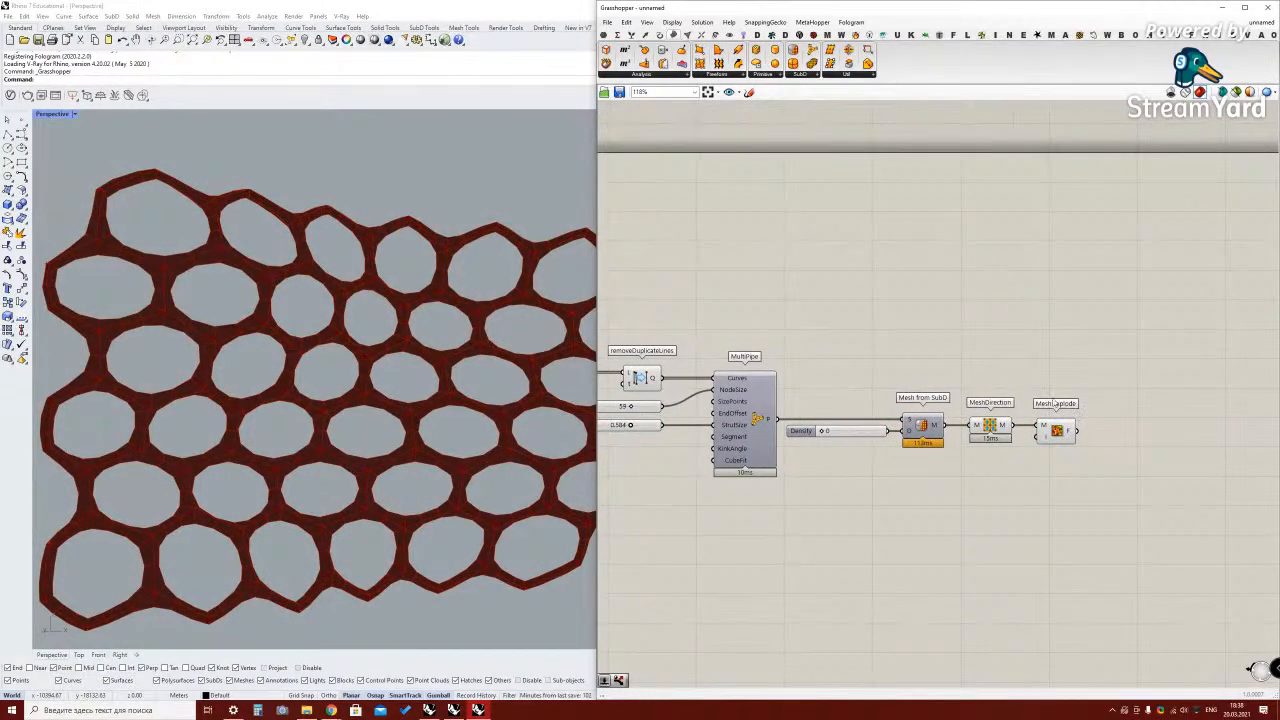
right_click(990, 425)
click(1012, 443)
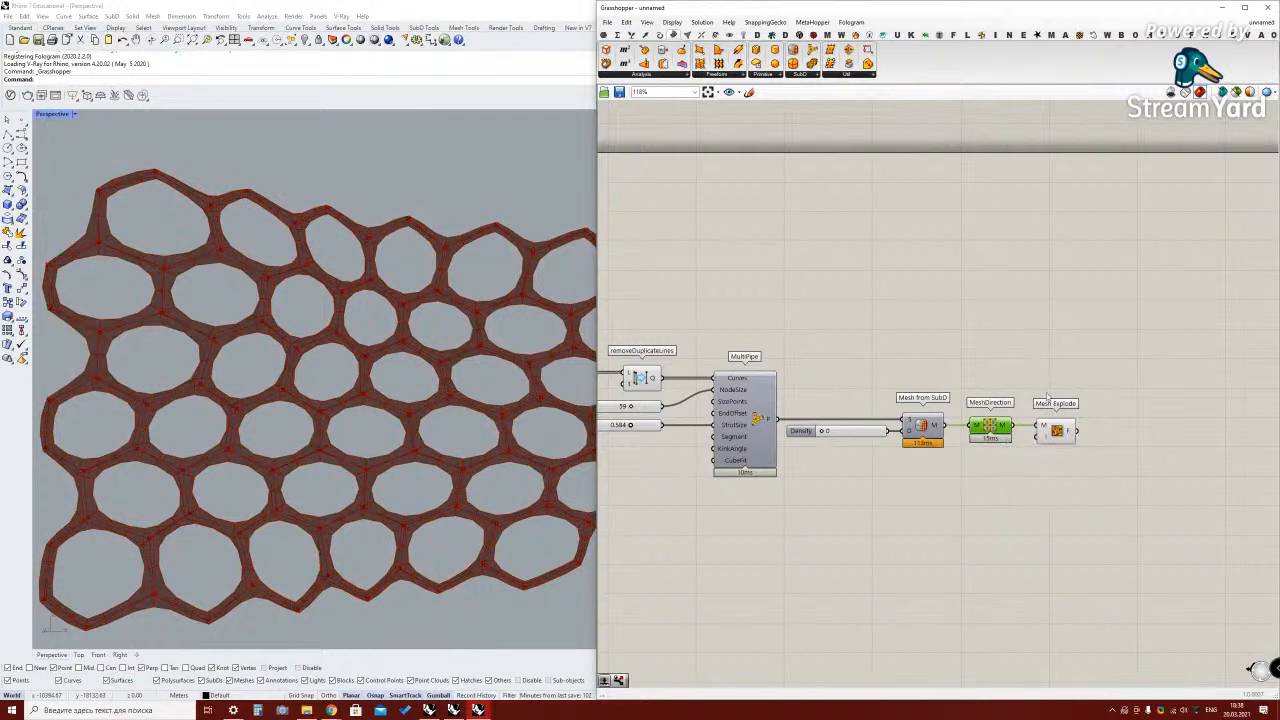
Add a Mesh To Polysurface component, connect the Mesh Explode faces to its M input, and shift Mesh Explode closer to MeshDirection
mouse_move(1067, 429)
right_drag(1138, 427, 1108, 427)
double_click(1126, 424)
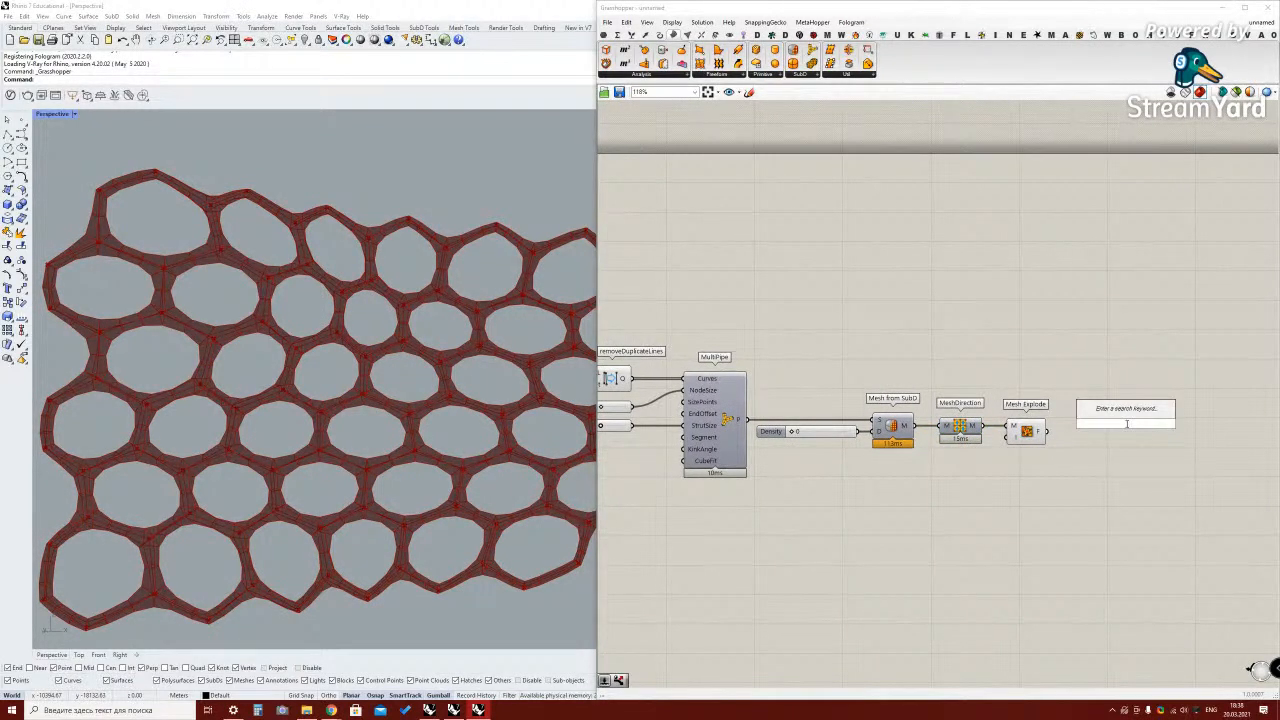
text(mesh)
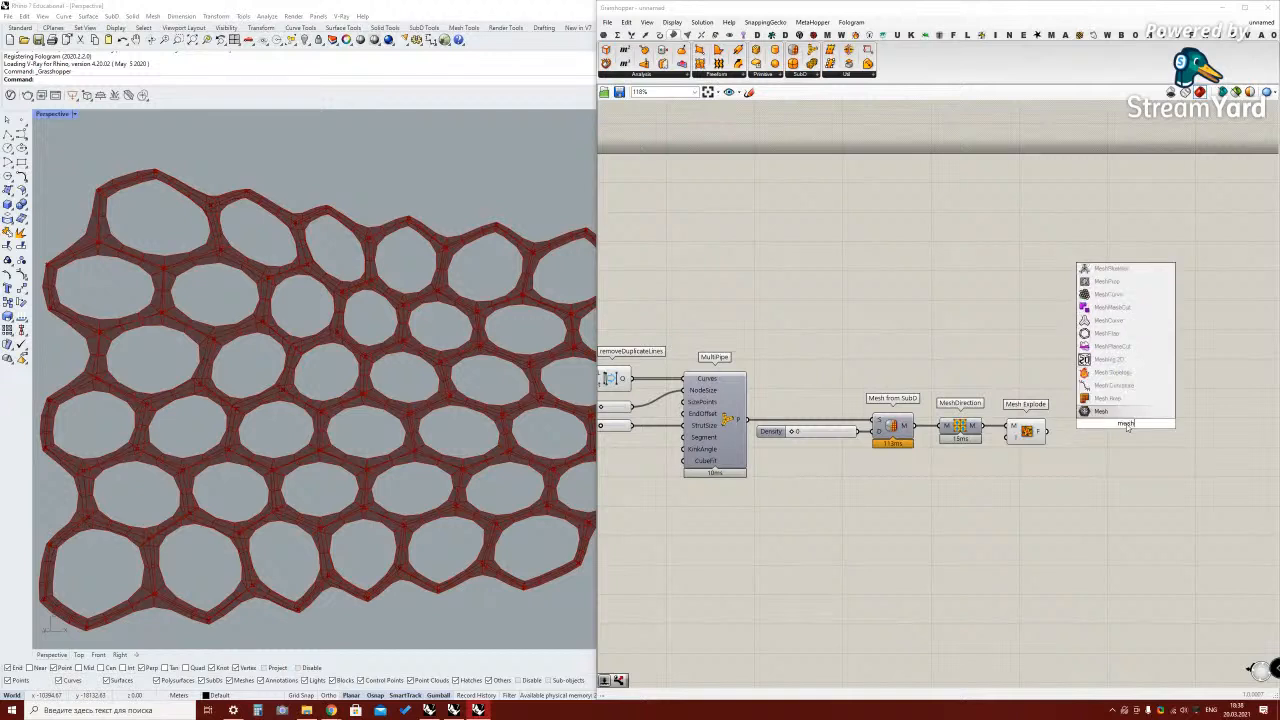
text( ti)
key(BackSpace)
text(o)
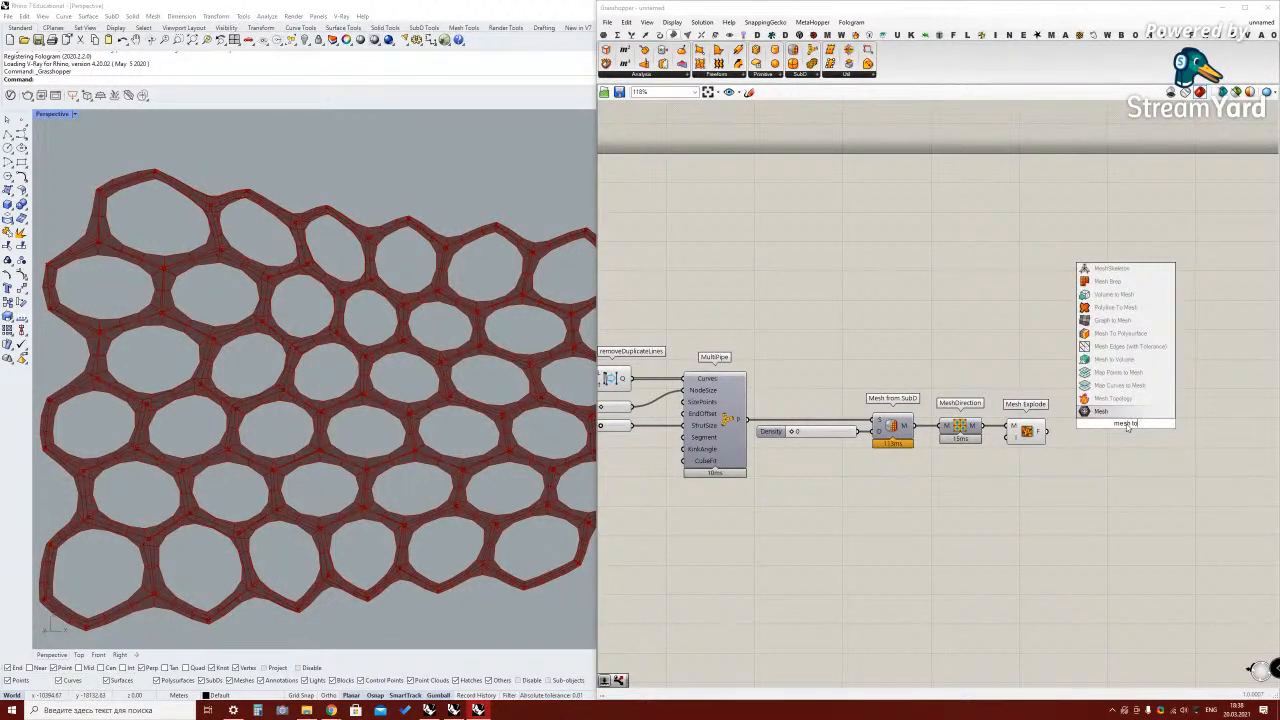
click(1116, 333)
drag(1046, 431, 1015, 432)
Turn off the preview of Mesh Explode and place Mesh To Polysurface close beside it
right_click(1020, 428)
click(1050, 447)
click(1090, 443)
drag(1090, 443, 1072, 443)
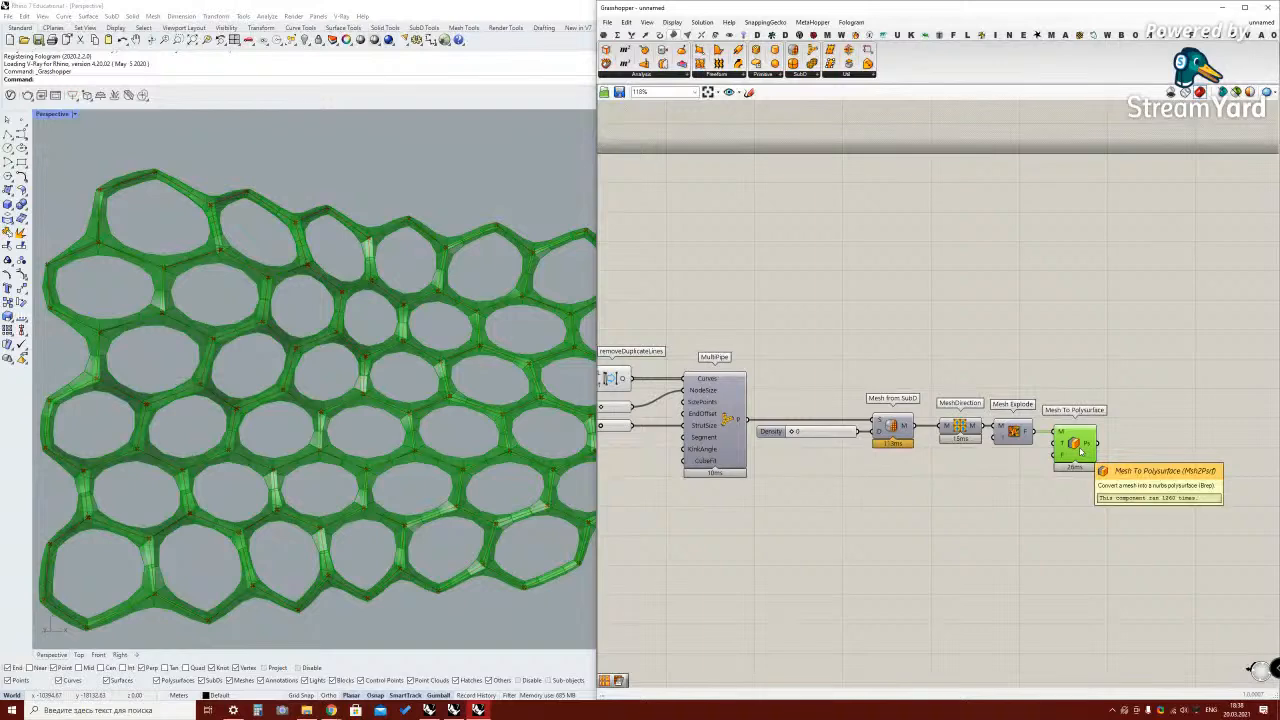
Find the Parameter Subdivide Surface component and place it after Mesh To Polysurface
right_drag(1181, 438, 1030, 434)
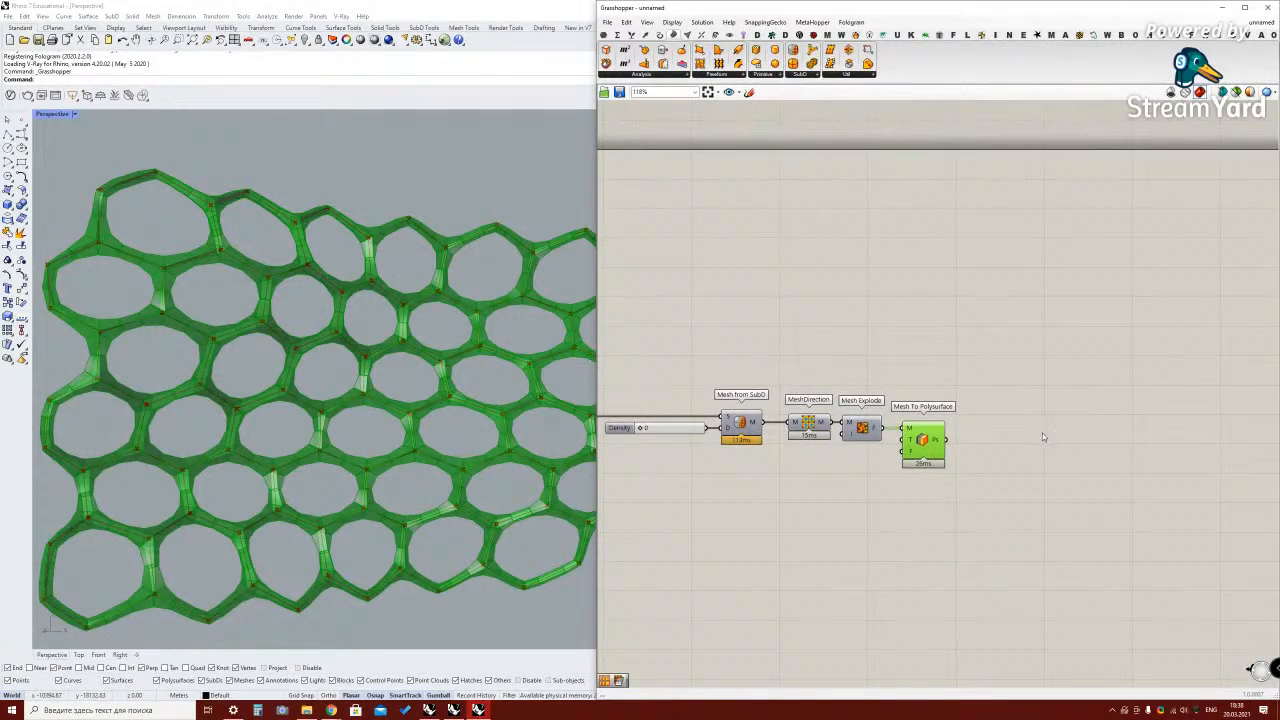
double_click(1070, 426)
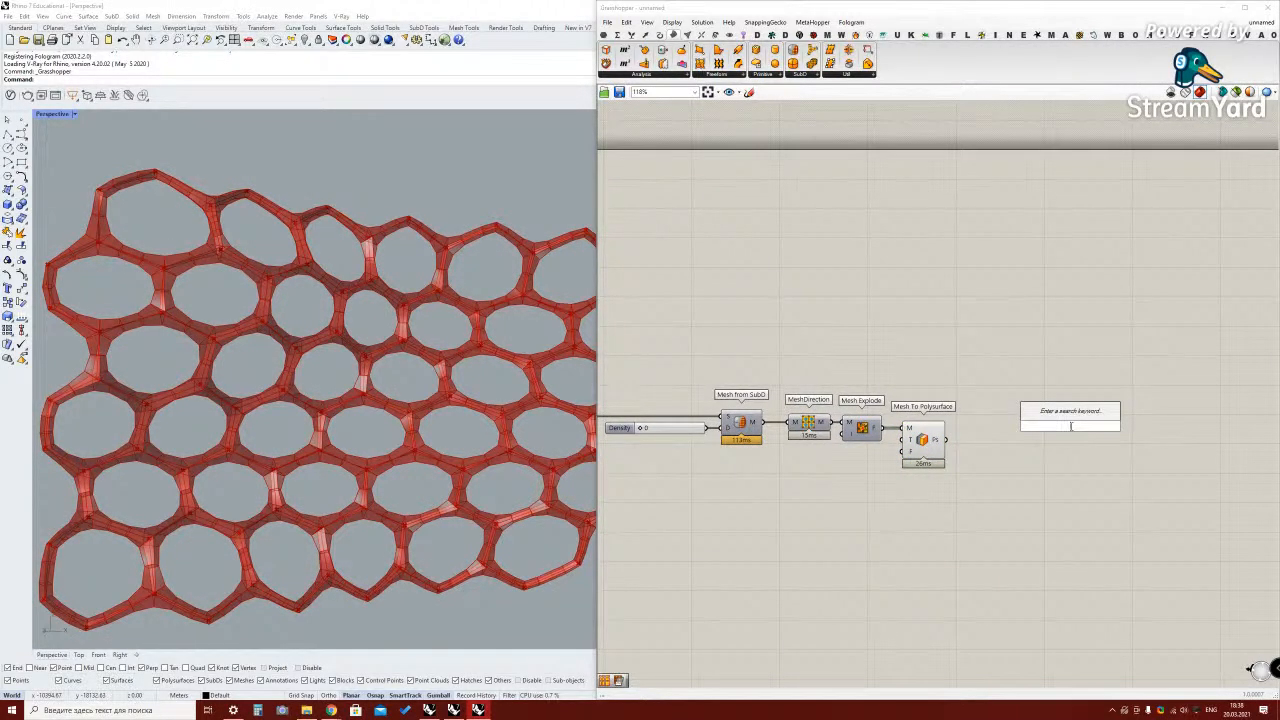
text(parame)
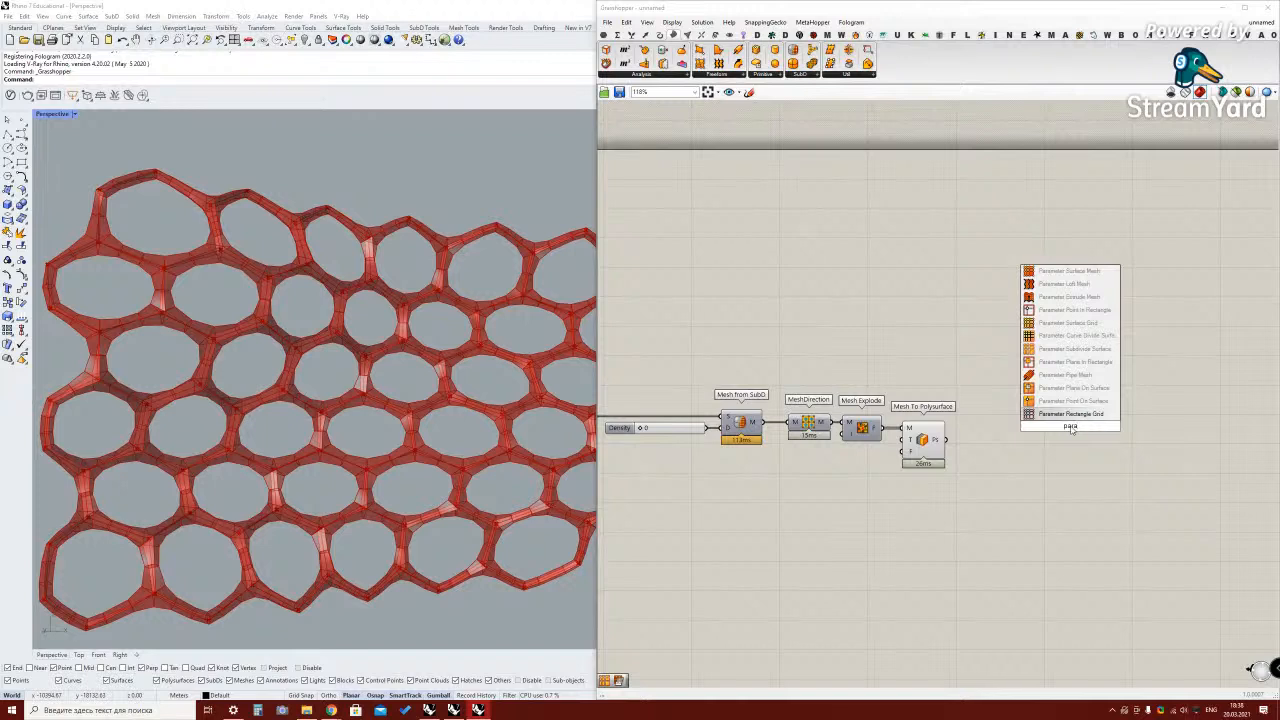
key(Up)
key(Up)
key(Up)
key(Up)
key(Up)
key(Up)
key(Up)
key(Up)
key(Up)
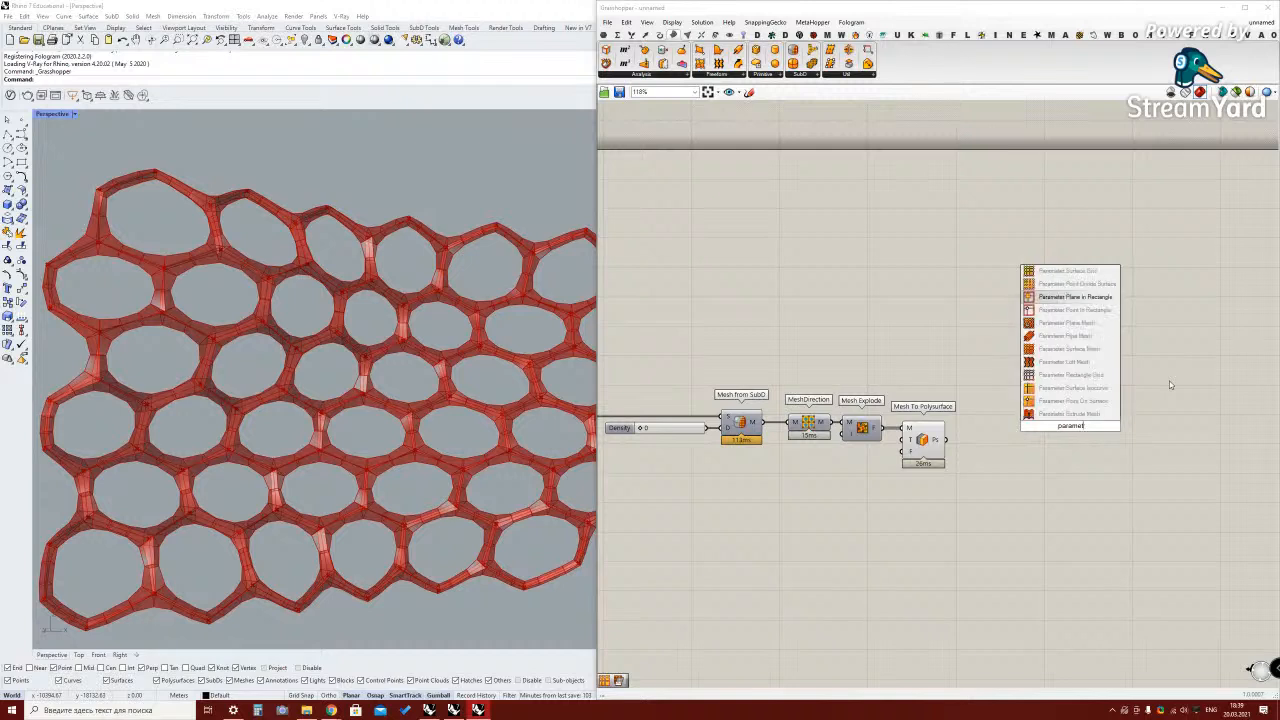
text(tr)
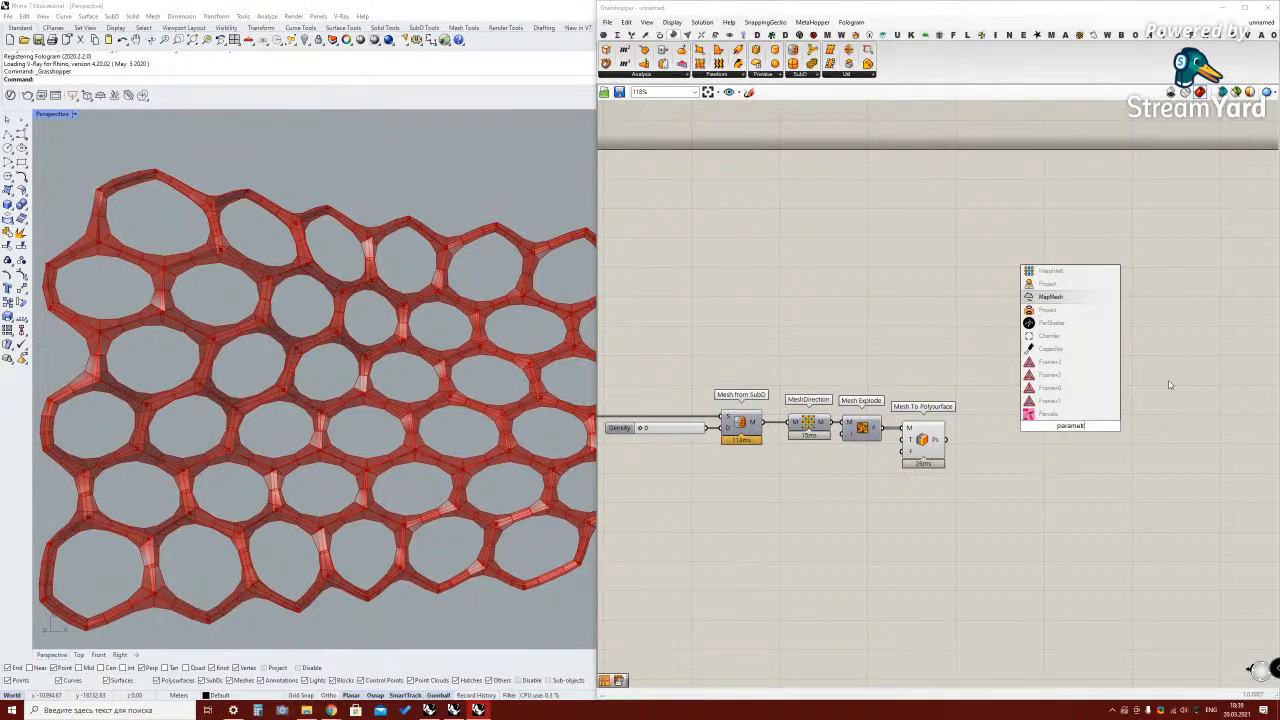
key(BackSpace)
text(er)
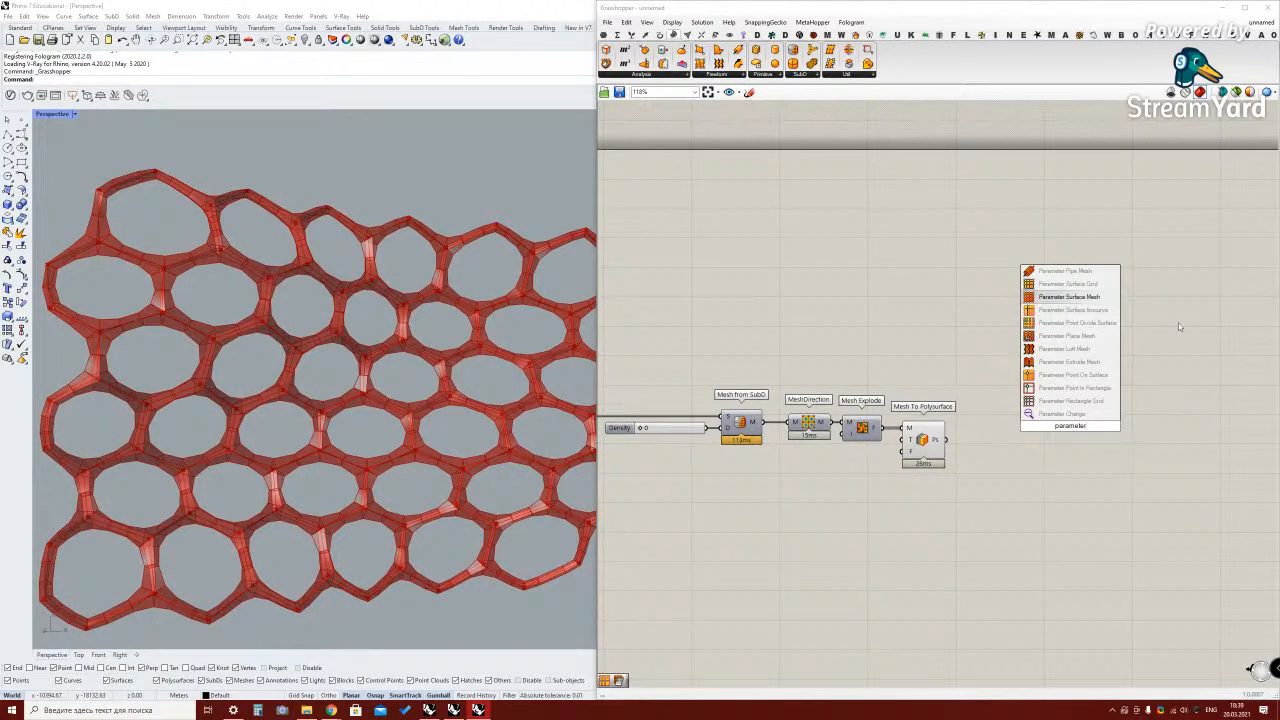
key(Up)
key(Up)
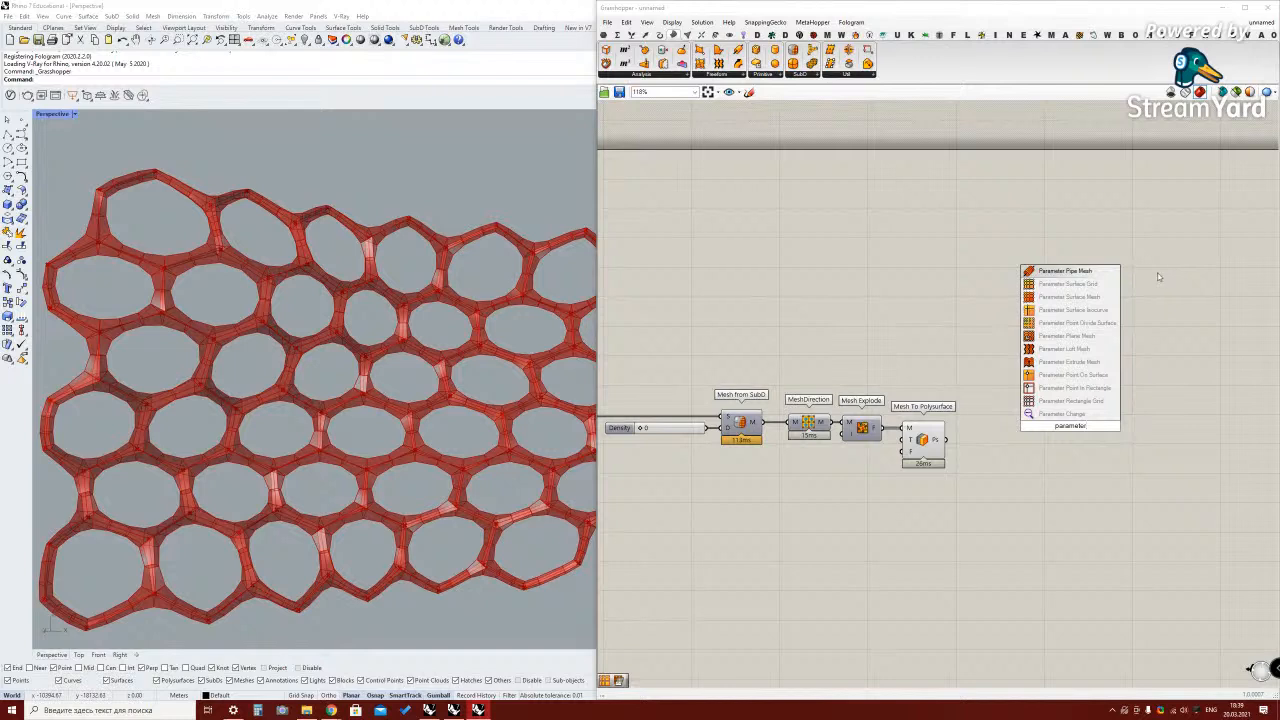
text(sub)
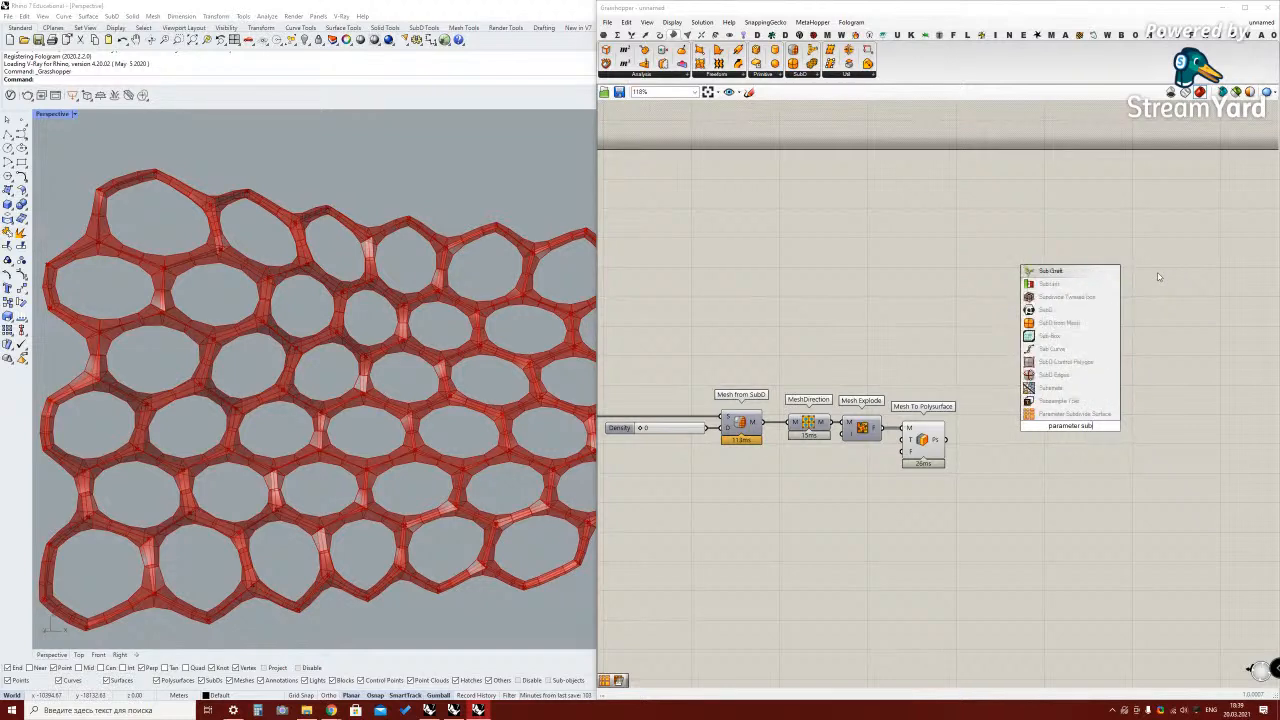
click(1075, 413)
Connect the Mesh To Polysurface output to the S input of Parameter Subdivide Surface and shift that component slightly away
drag(945, 439, 1046, 462)
click(986, 472)
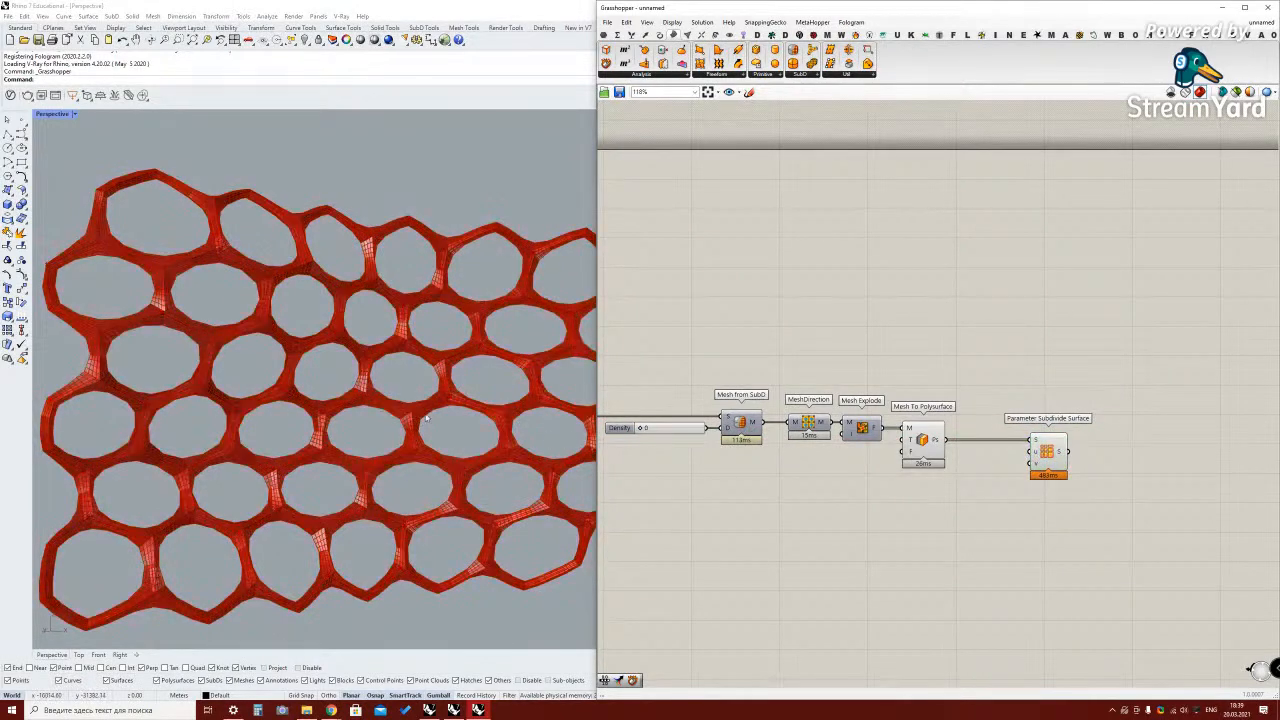
scroll(473, 433, up, 5)
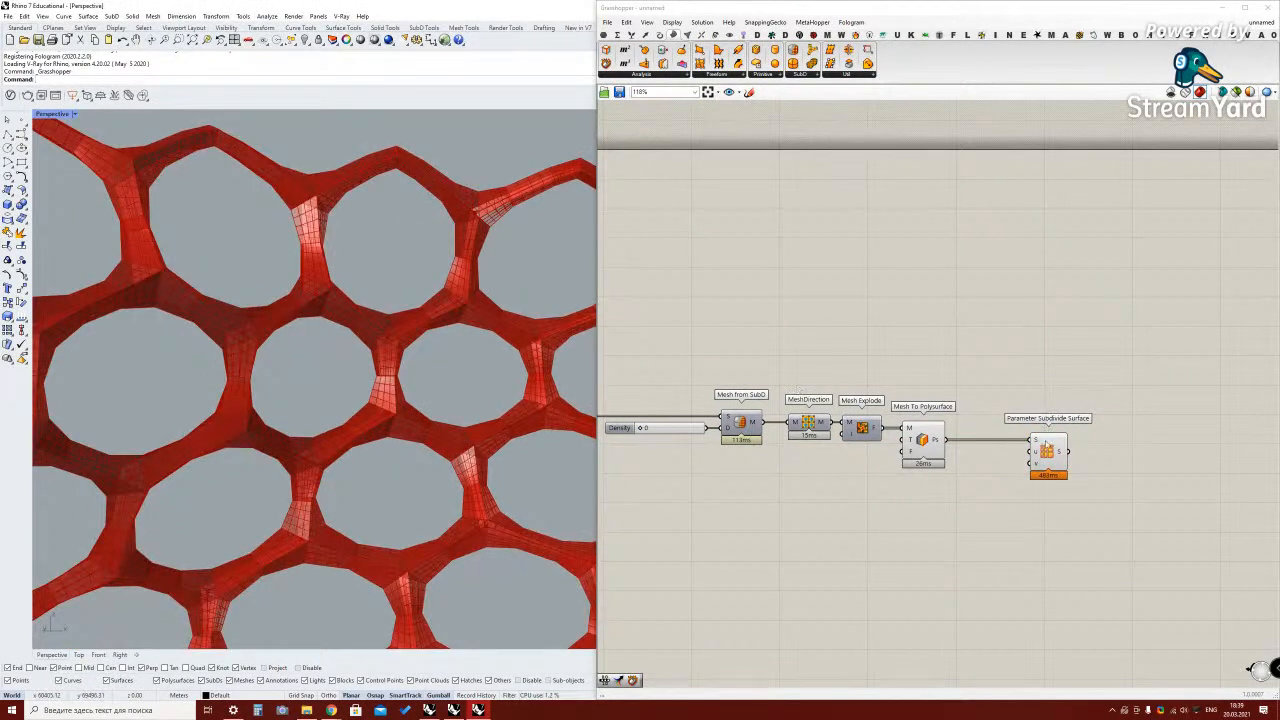
drag(1046, 450, 1054, 451)
scroll(356, 303, up, 3)
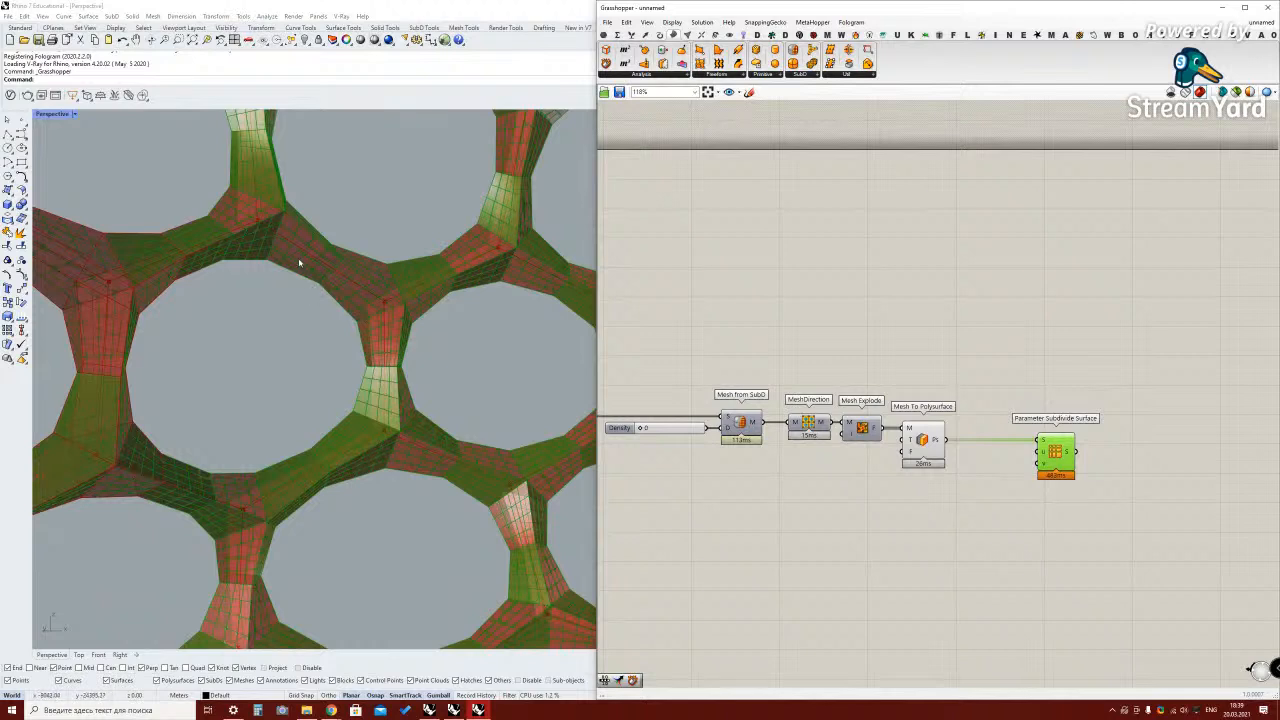
Add a Range component below the wire between Mesh To Polysurface and Parameter Subdivide Surface
double_click(997, 466)
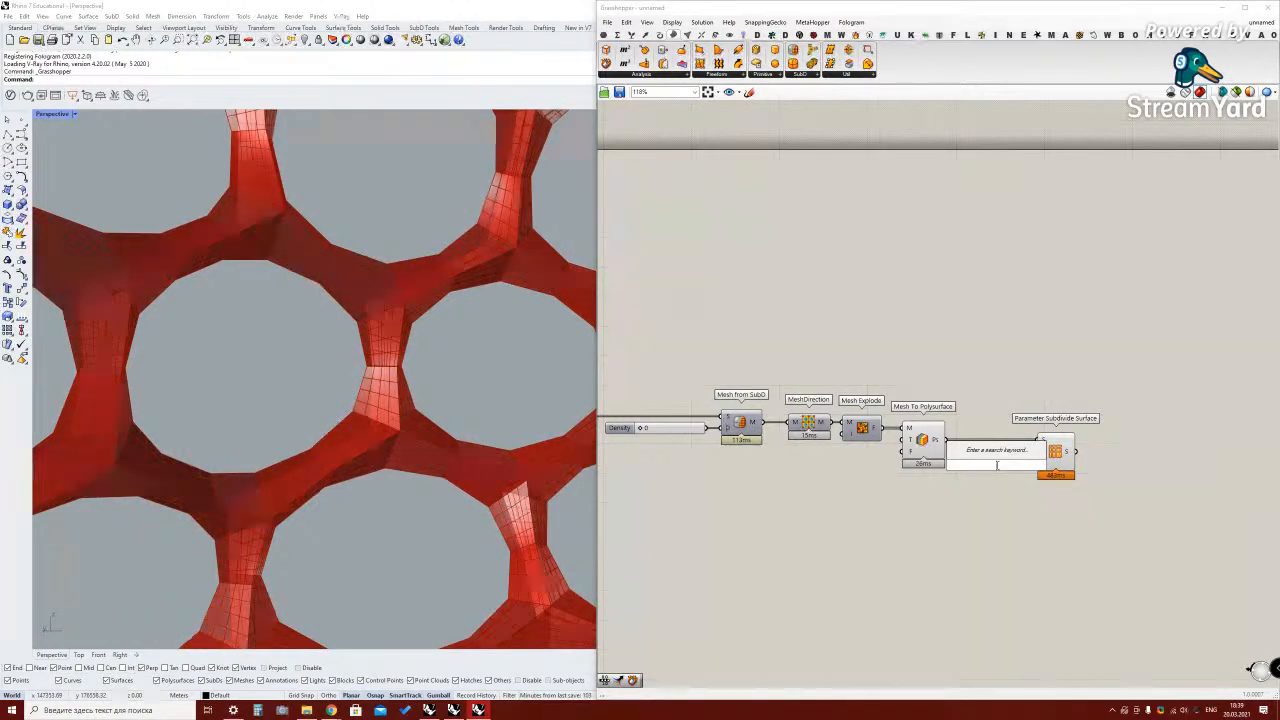
click(992, 489)
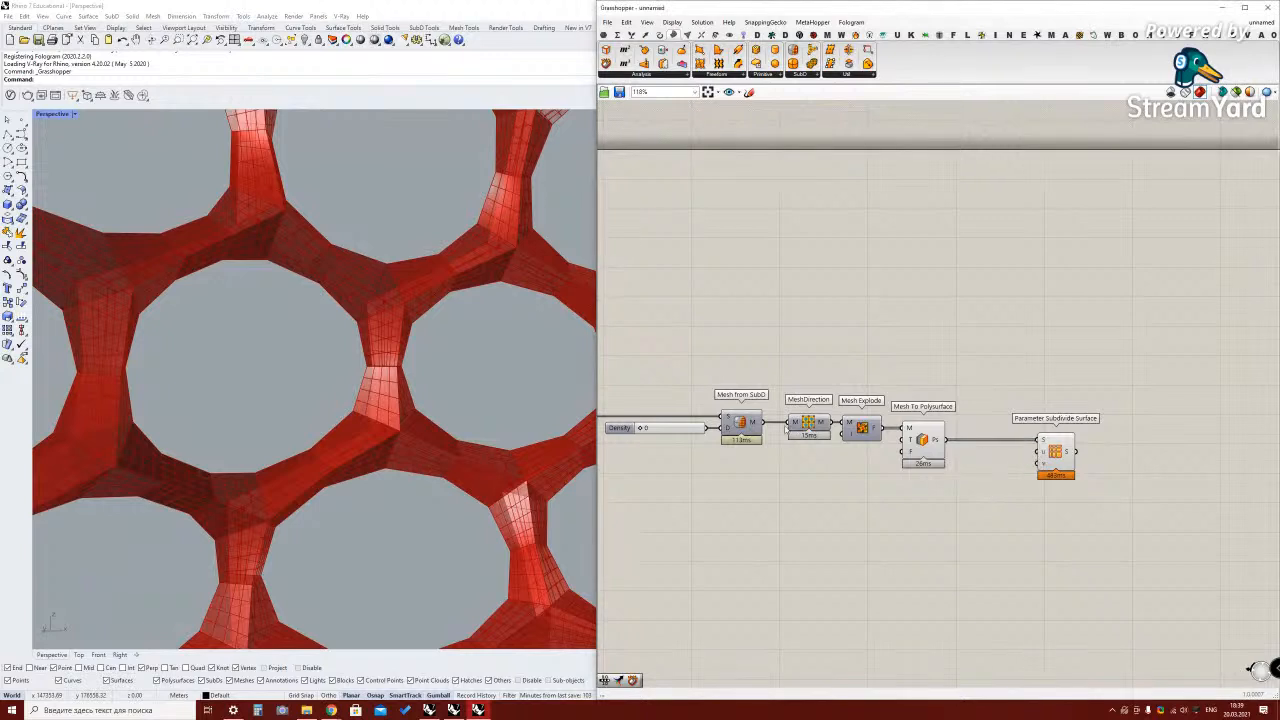
double_click(989, 481)
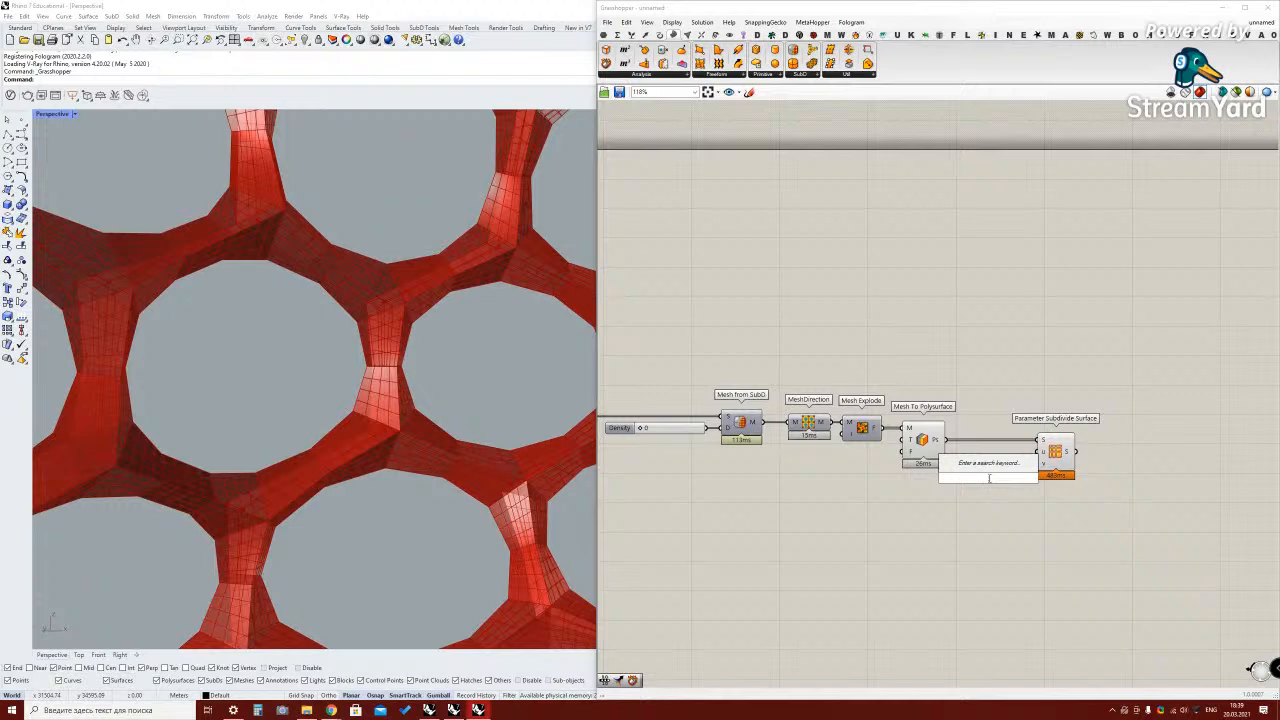
text(ran)
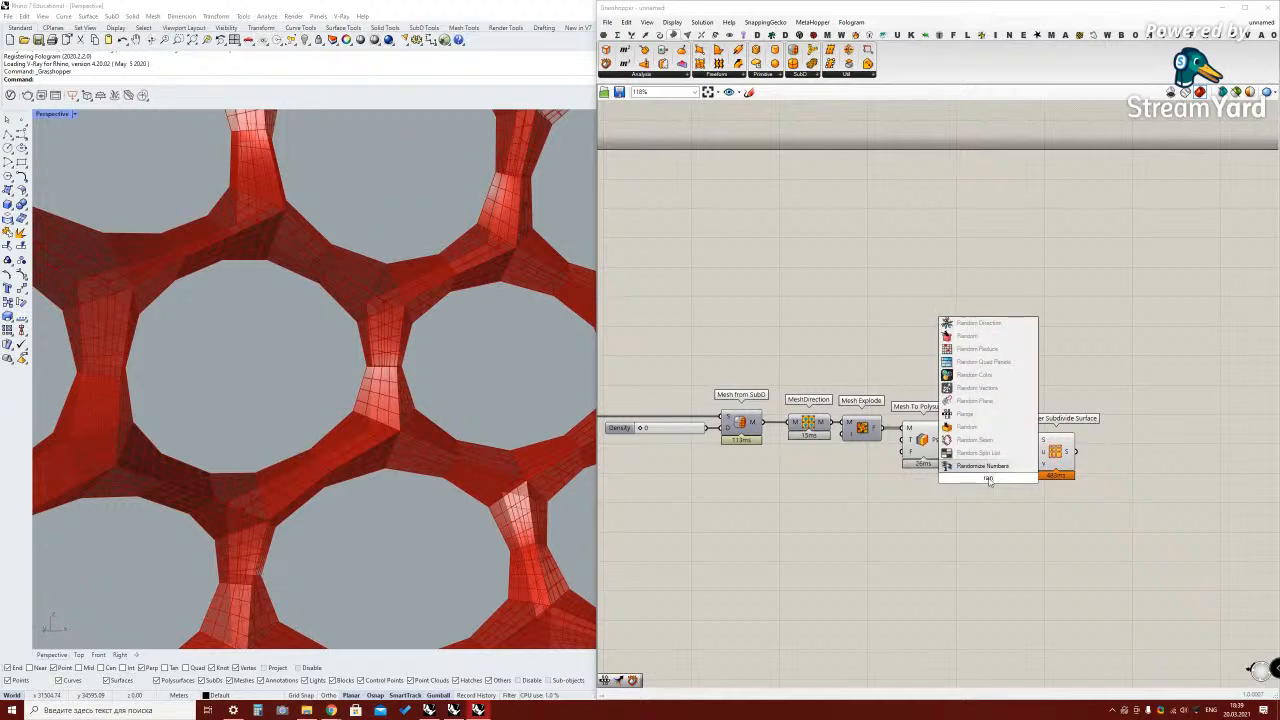
text(ge)
key(Return)
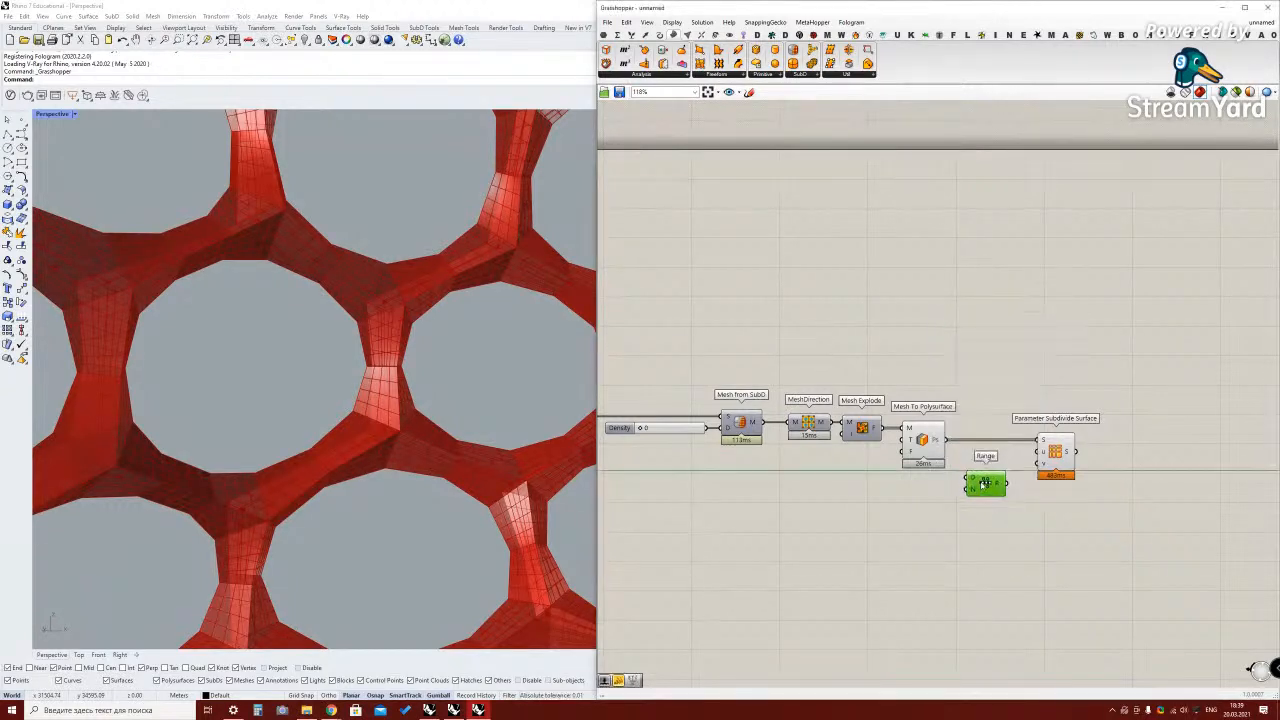
Add a Steps number slider set to 1 that feeds the N input of Range
scroll(970, 487, up, 2)
double_click(915, 495)
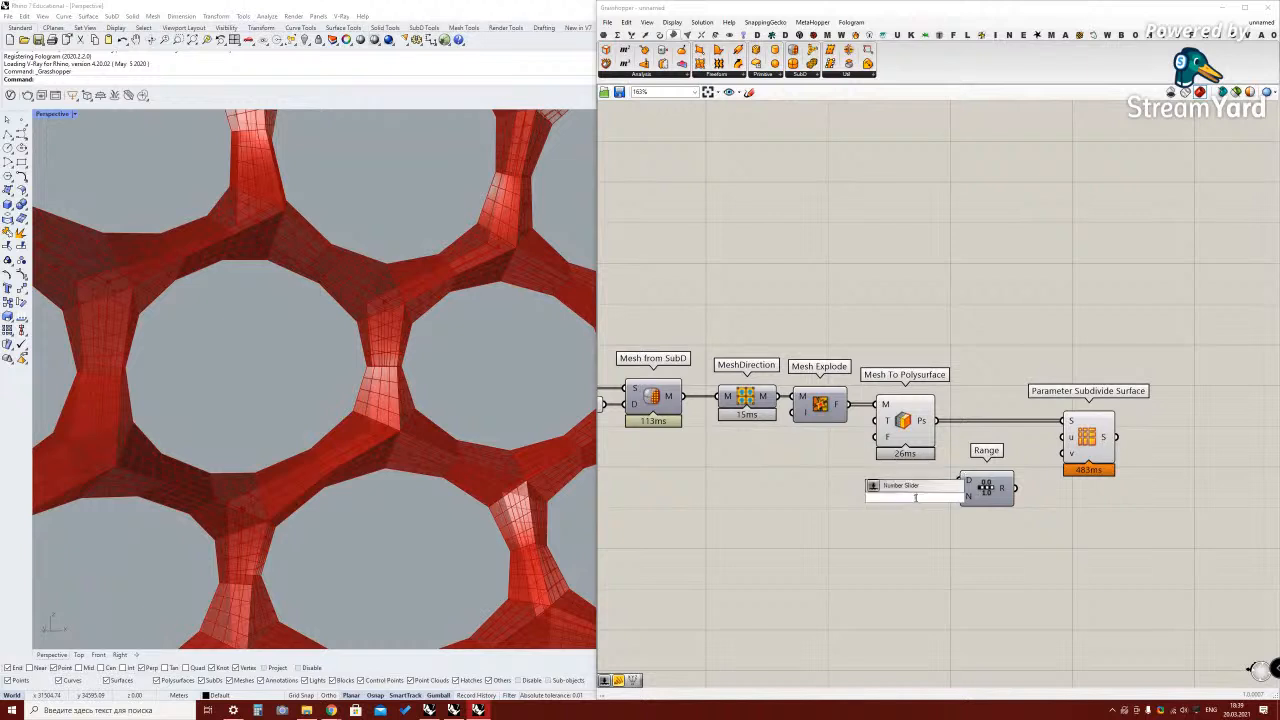
text(1)
key(Return)
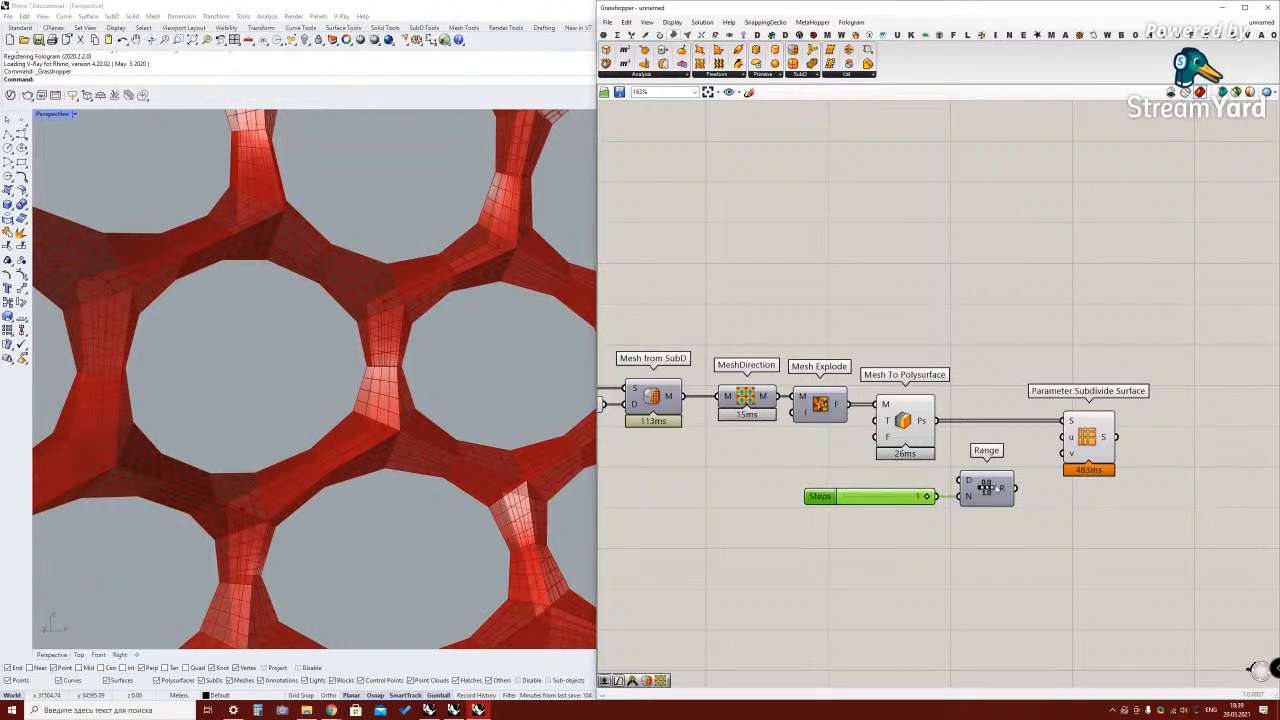
Connect the Range output to the u input of Parameter Subdivide Surface and try it on the v input too
click(987, 488)
drag(1021, 495, 1066, 437)
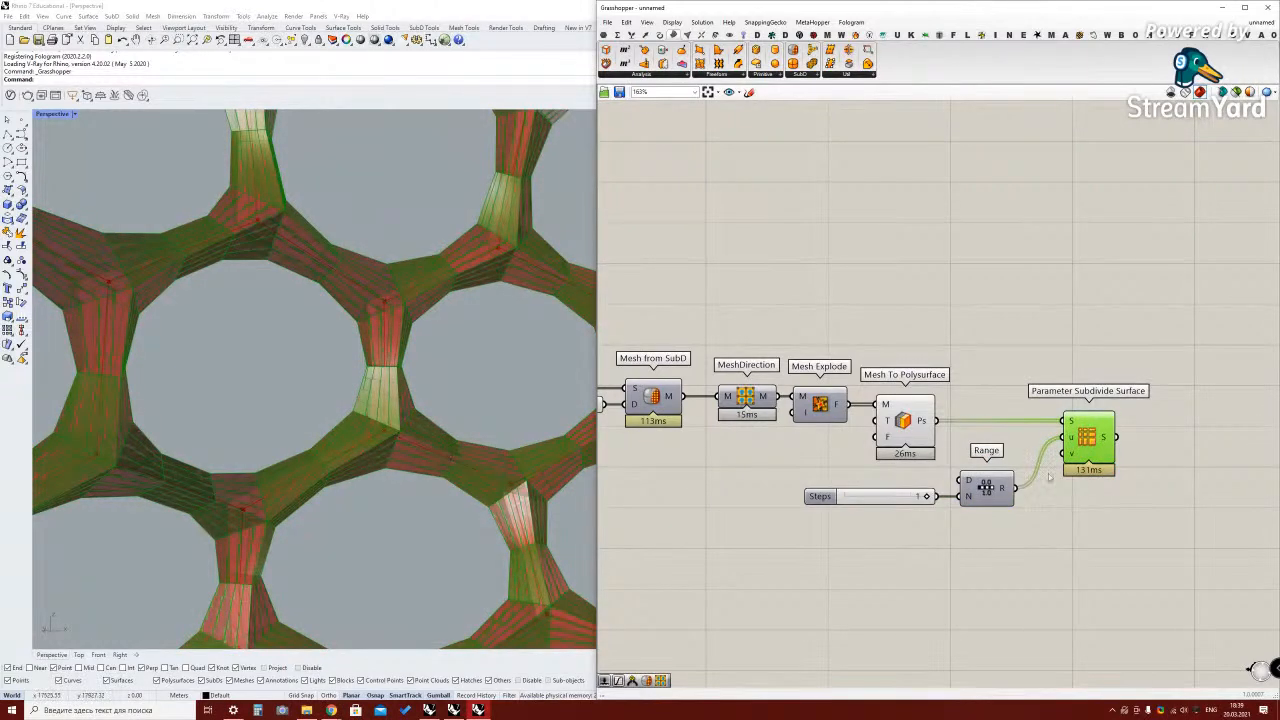
mouse_move(1016, 490)
mouse_down()
mouse_move(1064, 446)
mouse_move(1015, 488)
mouse_up()
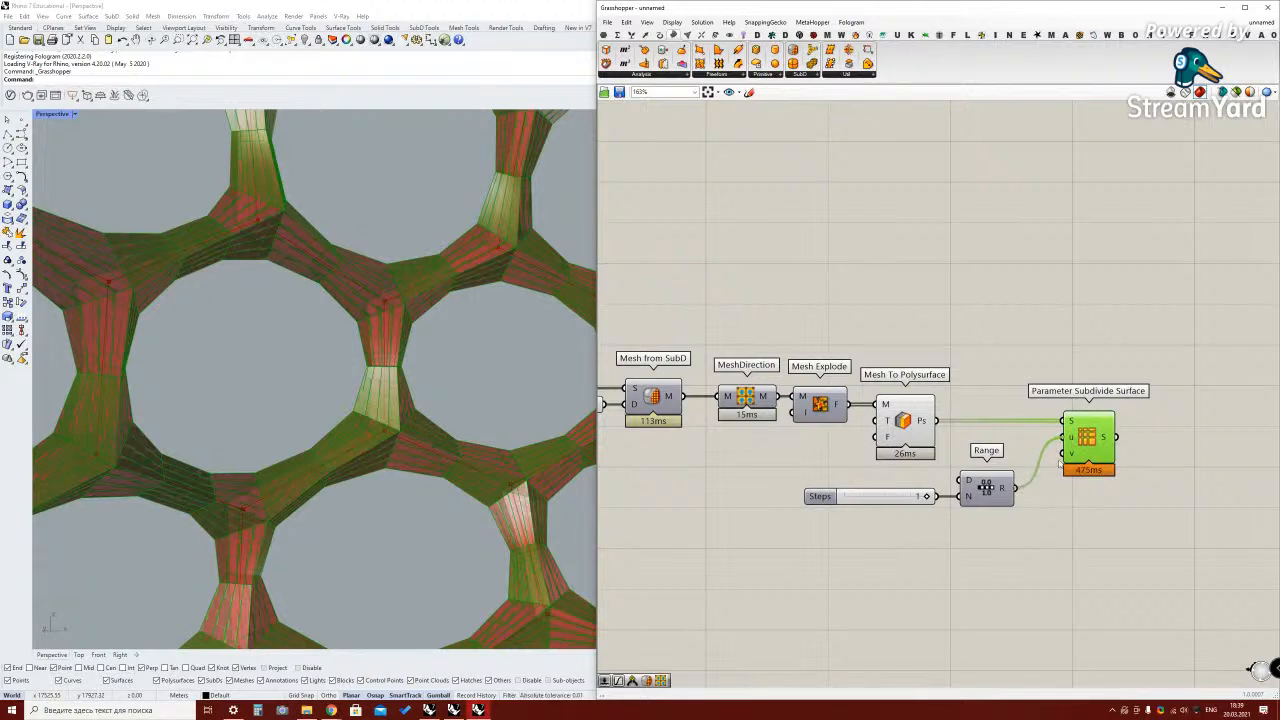
mouse_move(1063, 437)
ctrl+shift+mouse_down()
mouse_move(1042, 466)
mouse_move(1063, 440)
ctrl+shift+mouse_up()
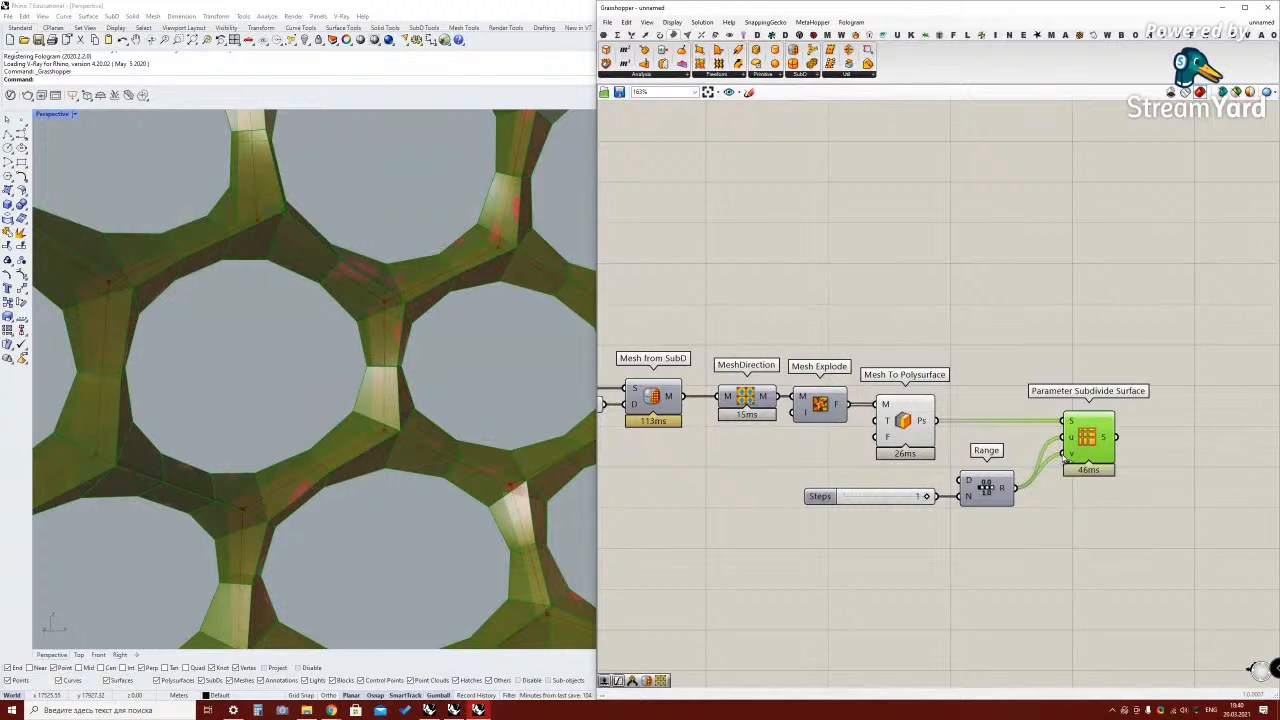
Duplicate Range with its Steps slider just below, set the copied slider to 2, and feed the copy into Parameter Subdivide Surface's v input
drag(1014, 522, 905, 480)
alt+drag(984, 489, 970, 525)
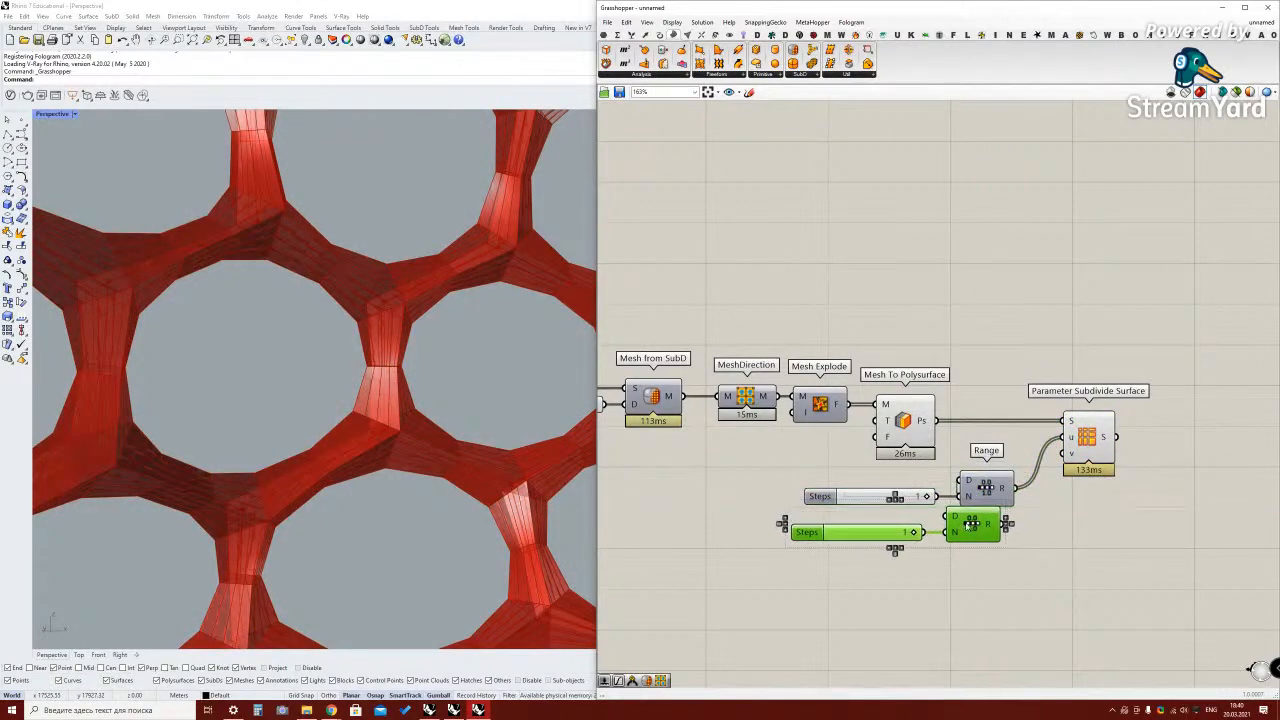
double_click(819, 533)
click(825, 557)
click(858, 557)
click(817, 627)
drag(870, 535, 915, 535)
drag(1008, 524, 1064, 453)
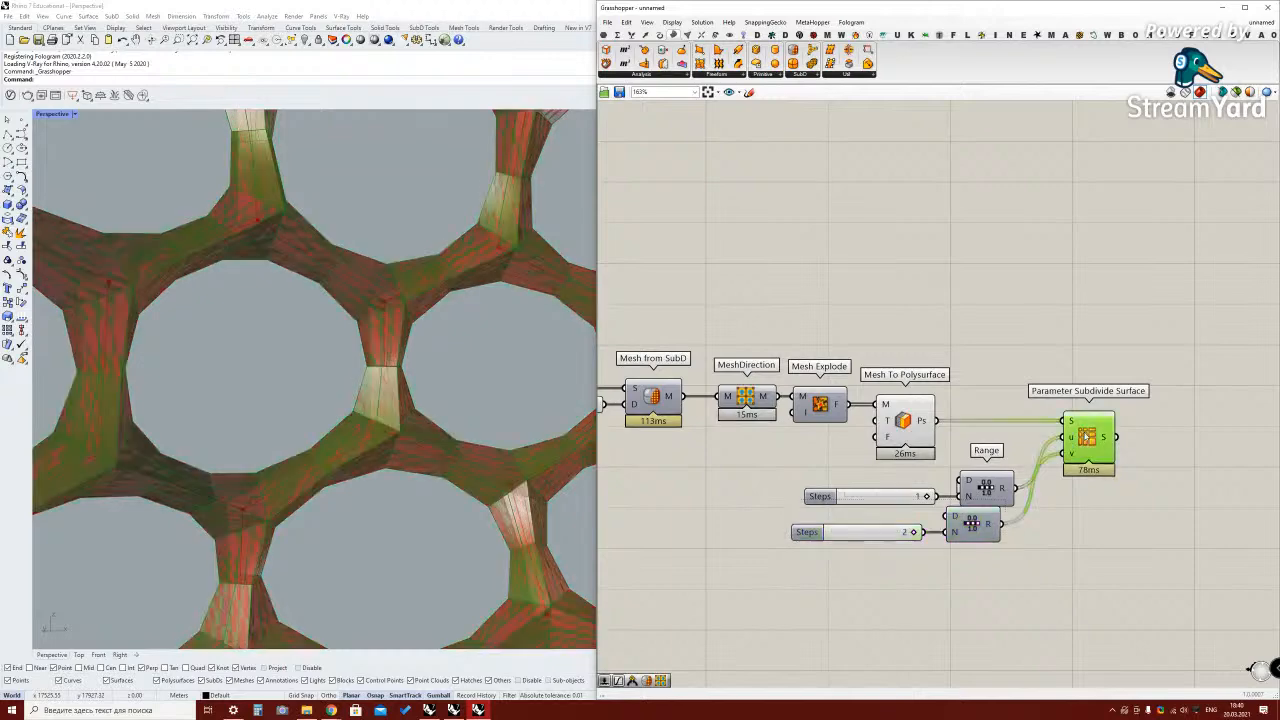
Examine how the u and v ranges subdivide the lattice faces, both up close and across the whole honeycomb
scroll(420, 423, up, 6)
scroll(420, 423, down, 6)
right_drag(412, 420, 496, 427)
click(930, 435)
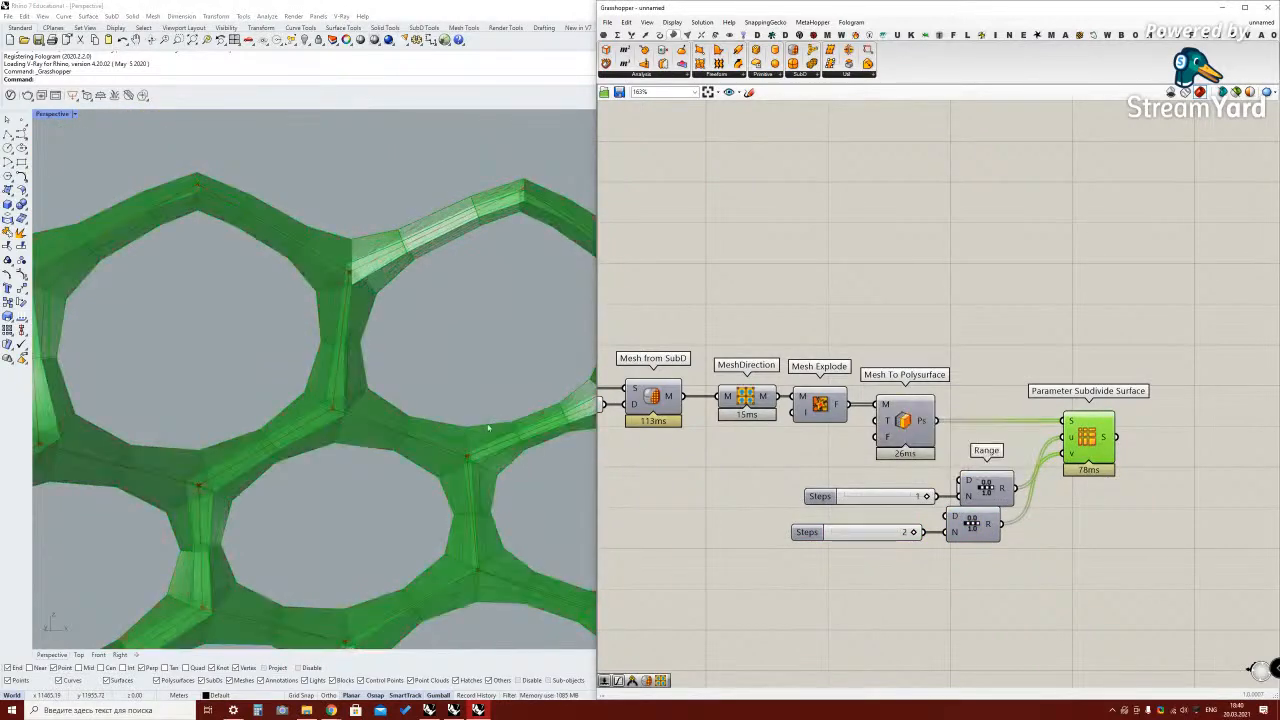
right_drag(329, 401, 368, 370)
right_drag(171, 437, 300, 392)
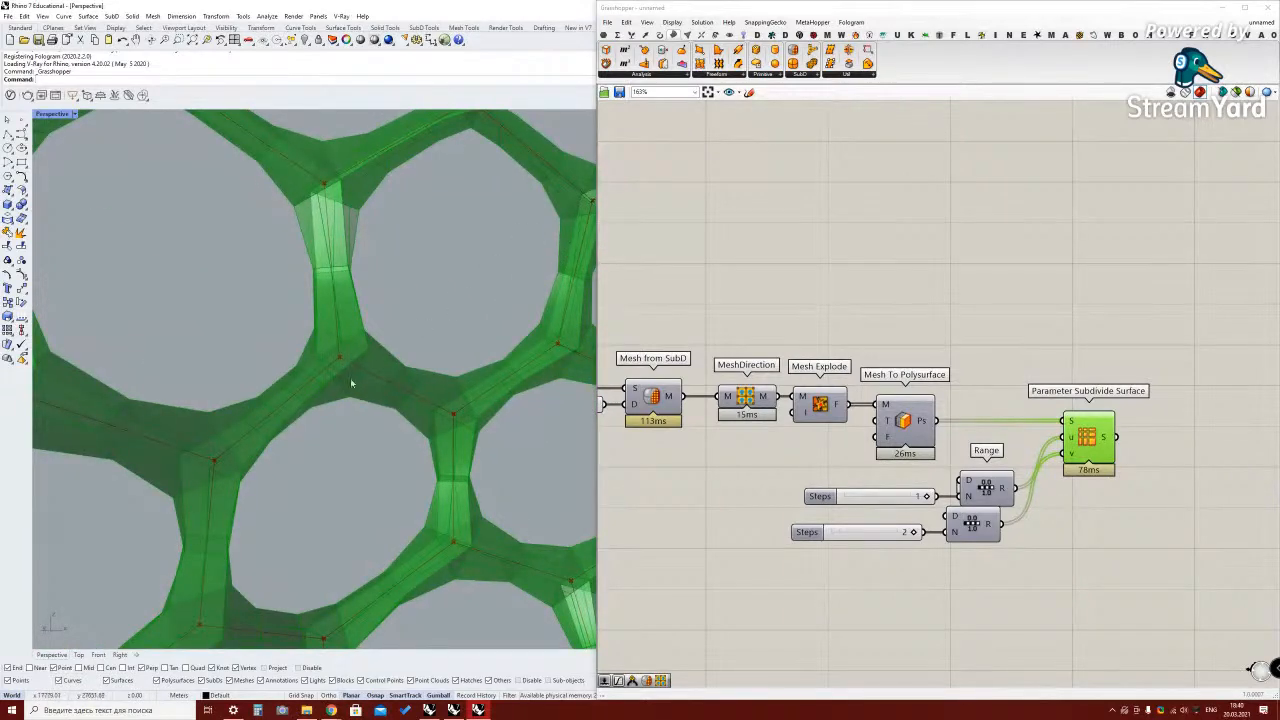
scroll(346, 340, down, 5)
right_drag(346, 340, 373, 352)
scroll(374, 352, up, 5)
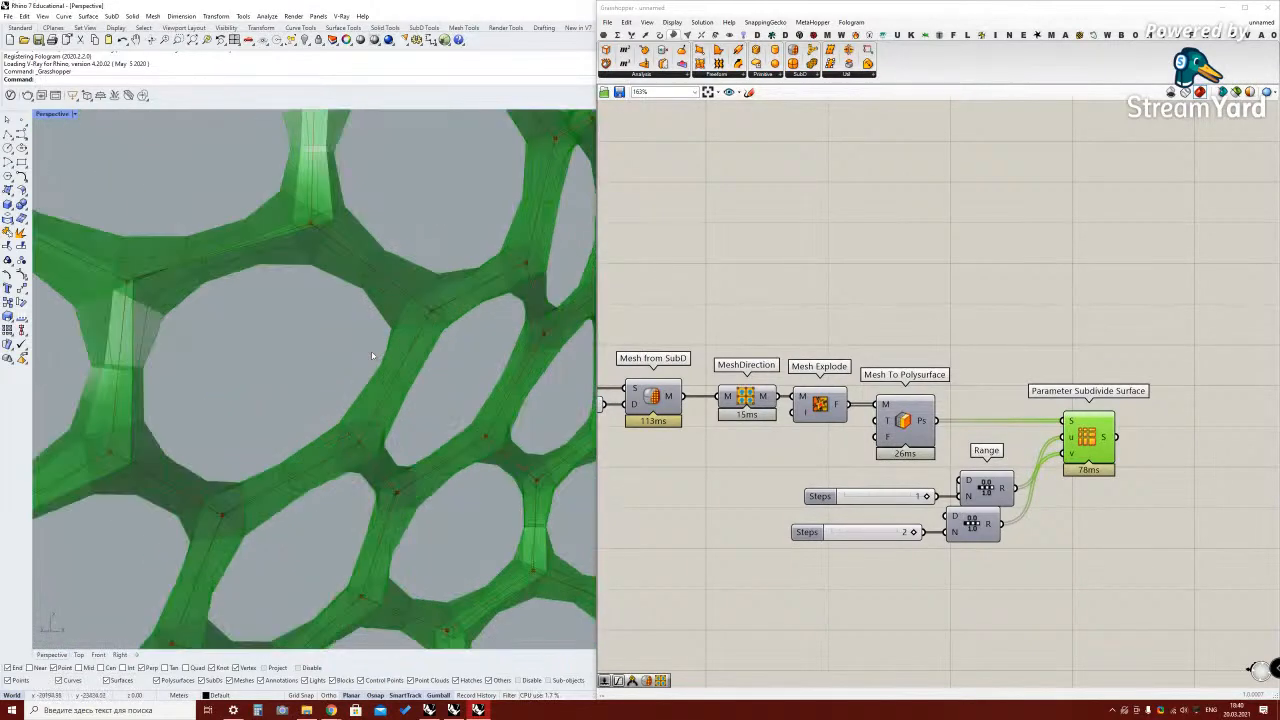
scroll(305, 393, down, 8)
right_drag(305, 393, 280, 400)
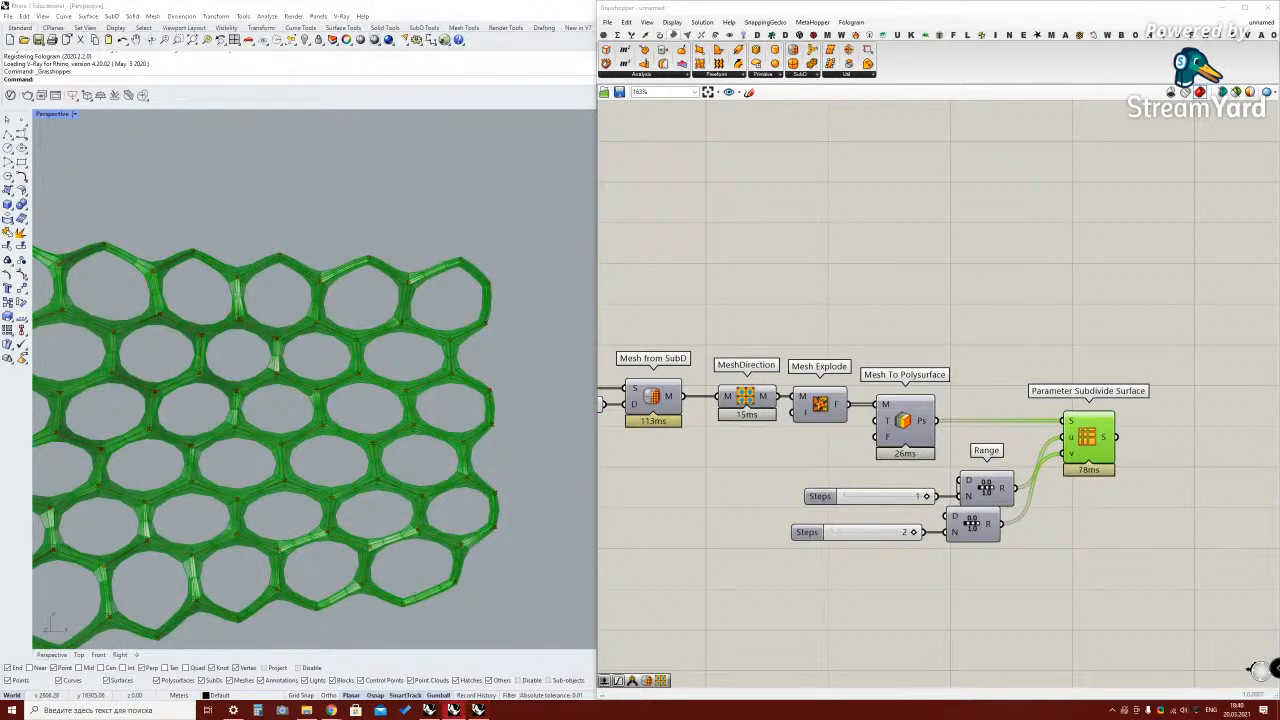
Add a Simple Mesh component after Parameter Subdivide Surface and feed it the subdivided surfaces through its B input
double_click(1180, 447)
text(simpl)
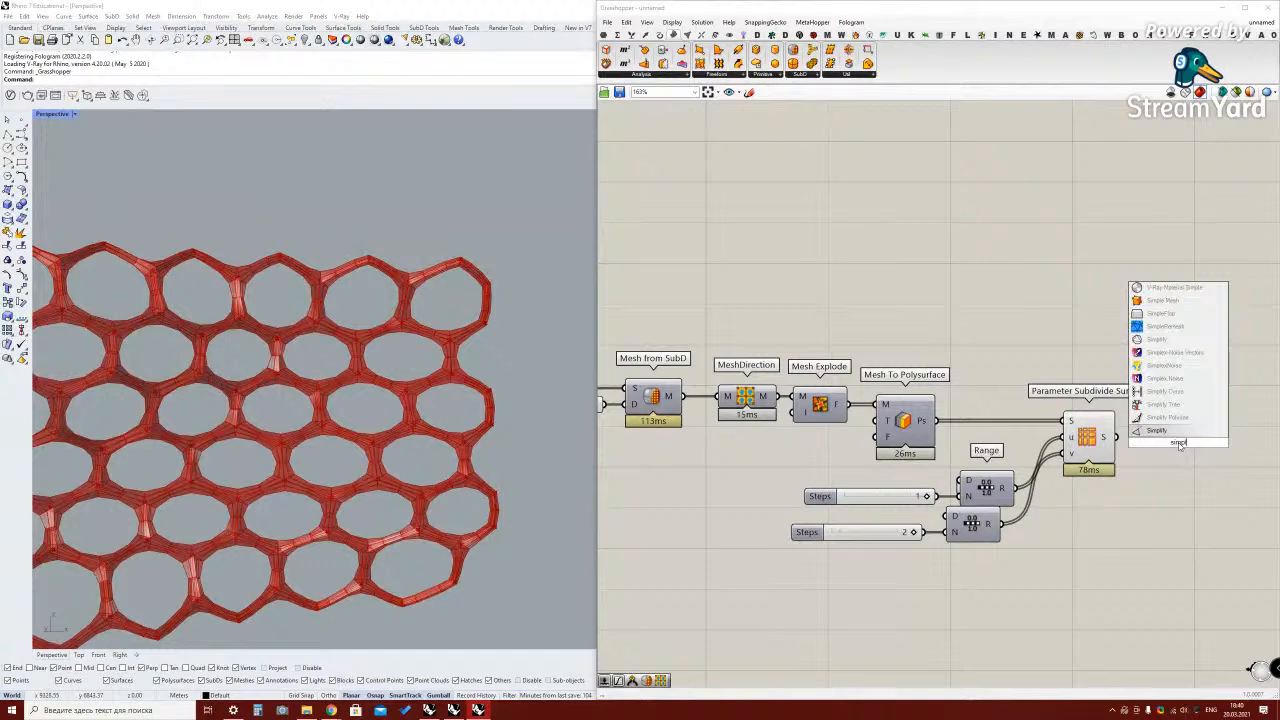
key(Up)
key(Up)
key(Up)
key(Up)
key(Up)
key(Up)
key(Up)
key(Up)
key(Up)
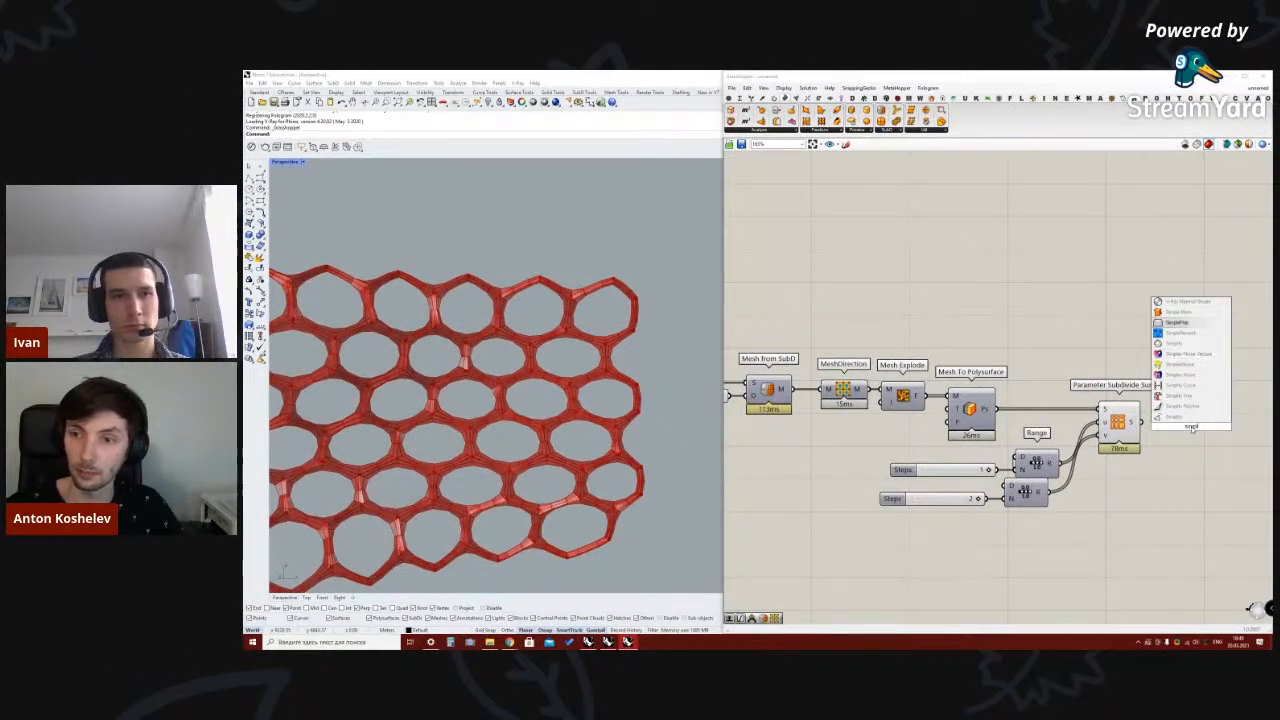
key(Up)
key(Return)
drag(1188, 428, 1178, 423)
Turn off the preview of Parameter Subdivide Surface
click(1121, 422)
right_click(1124, 421)
click(1150, 437)
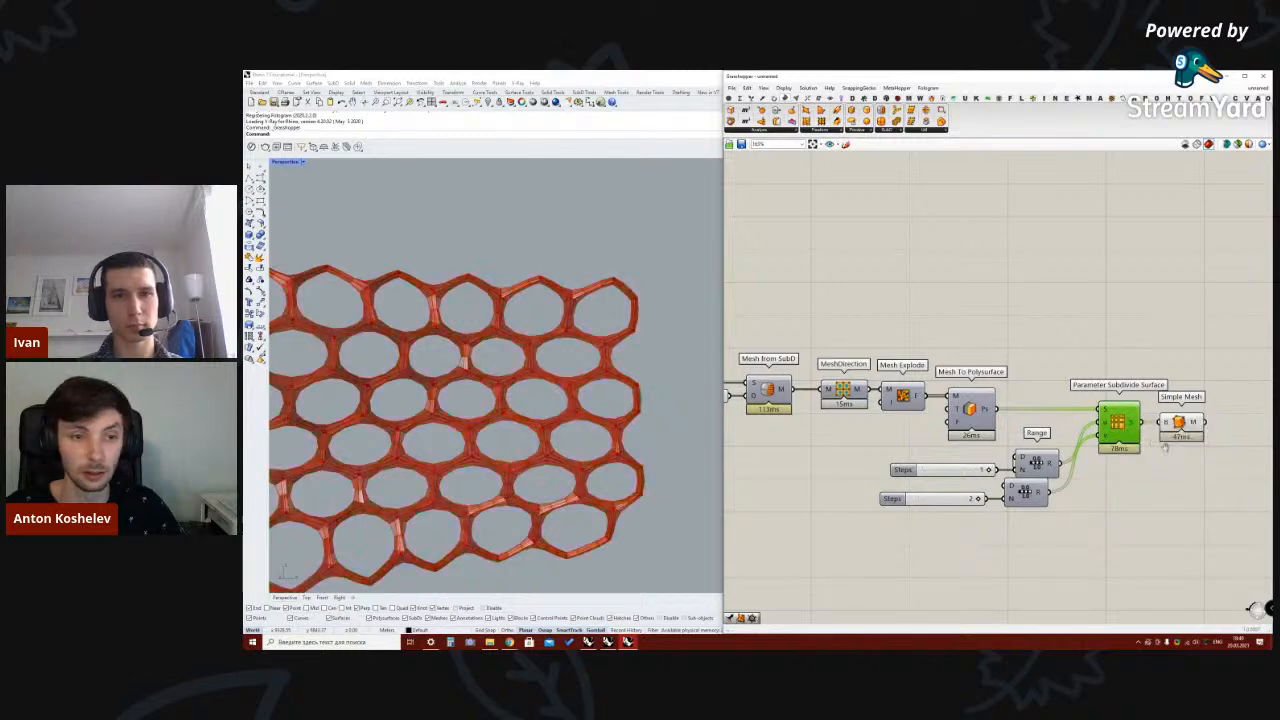
Add Weaverbird's Join Meshes and Weld after Simple Mesh and connect the Simple Mesh output to its M+ input
right_drag(1168, 452, 1009, 456)
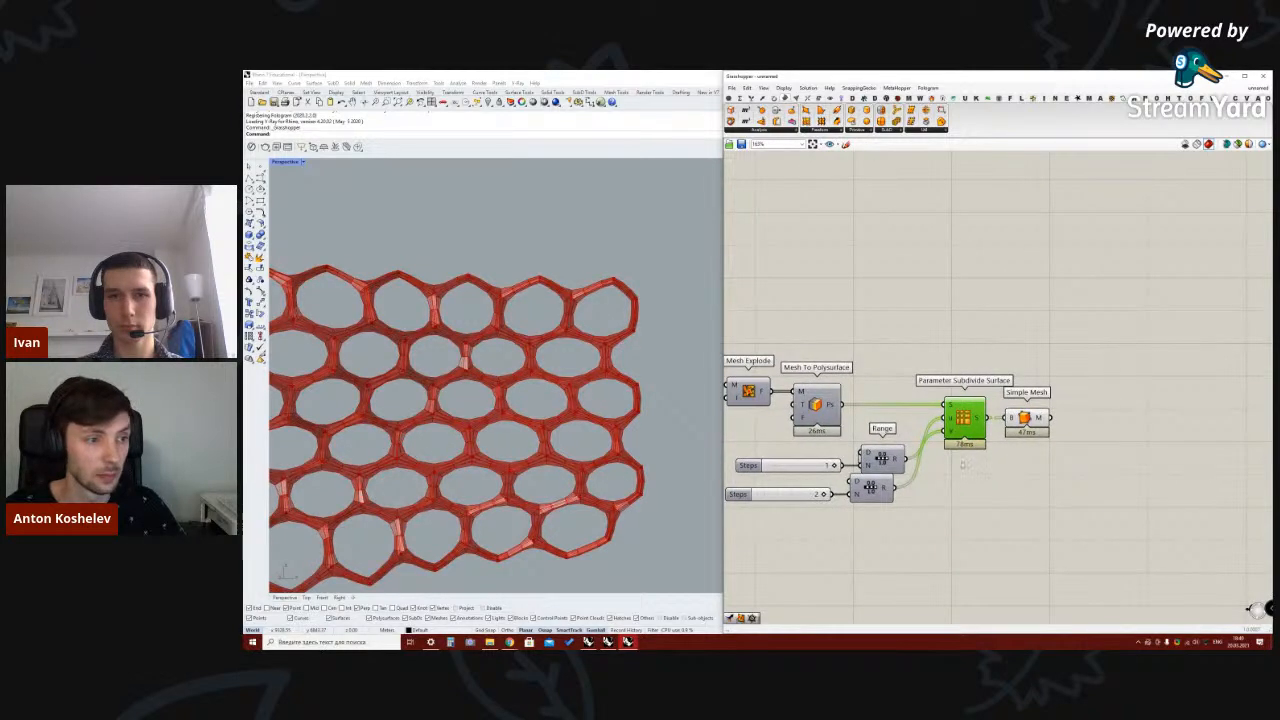
scroll(1104, 392, down, 3)
scroll(1086, 393, up, 3)
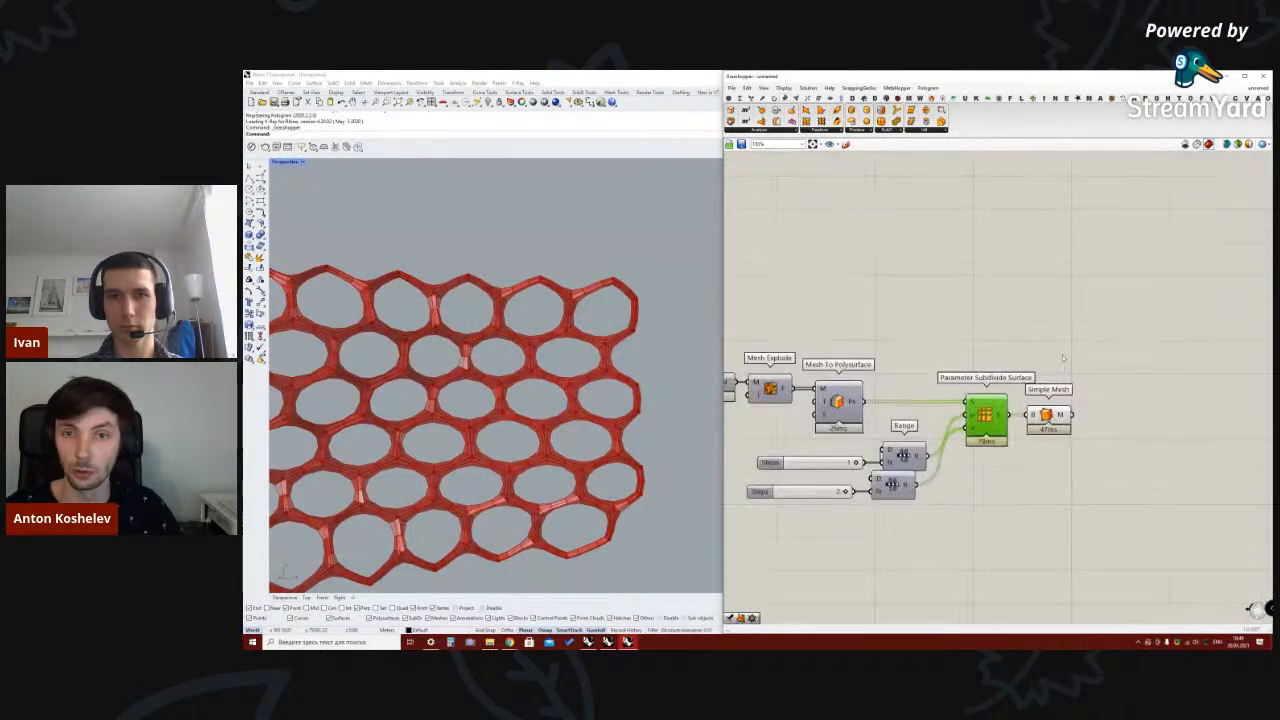
right_drag(1095, 362, 1056, 311)
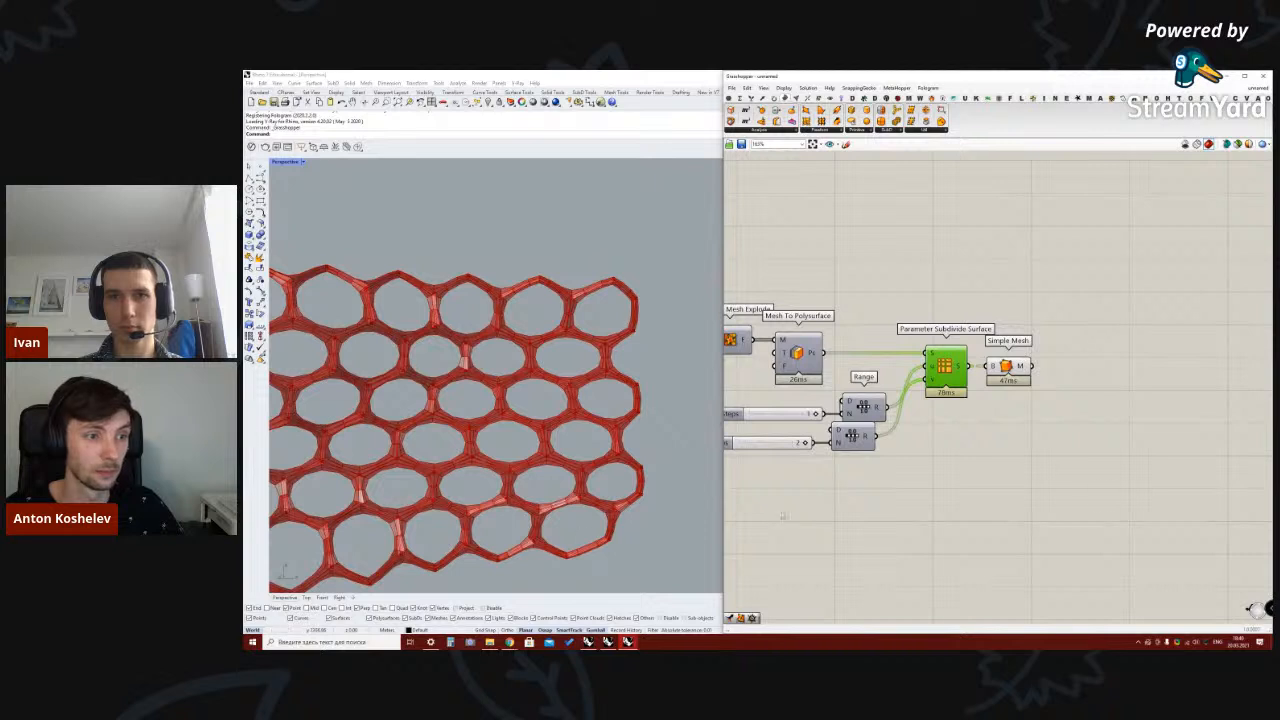
click(918, 98)
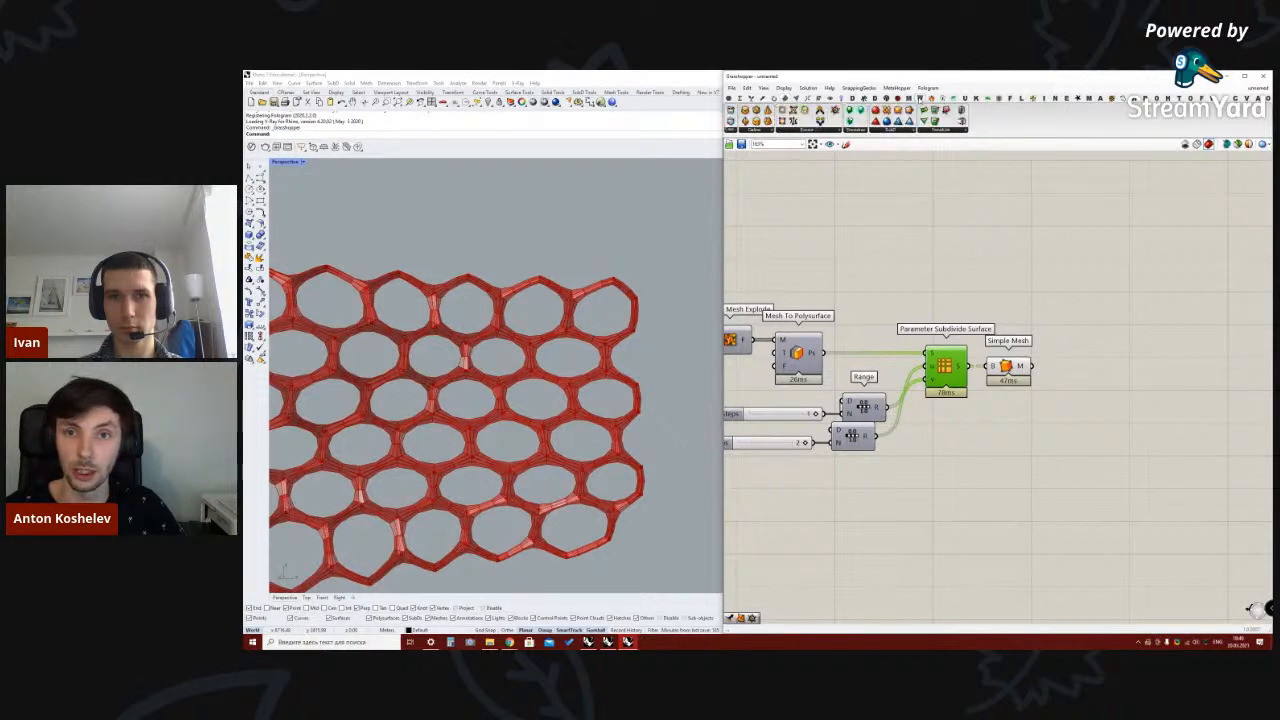
click(820, 129)
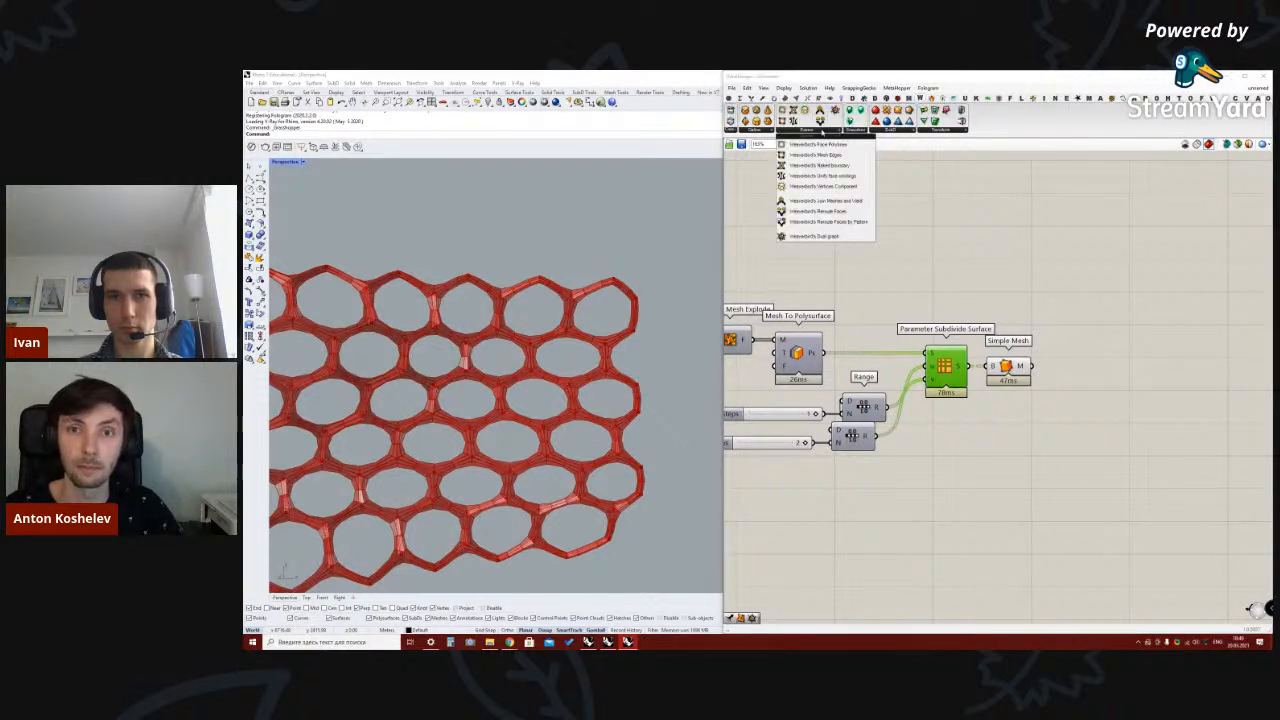
click(842, 201)
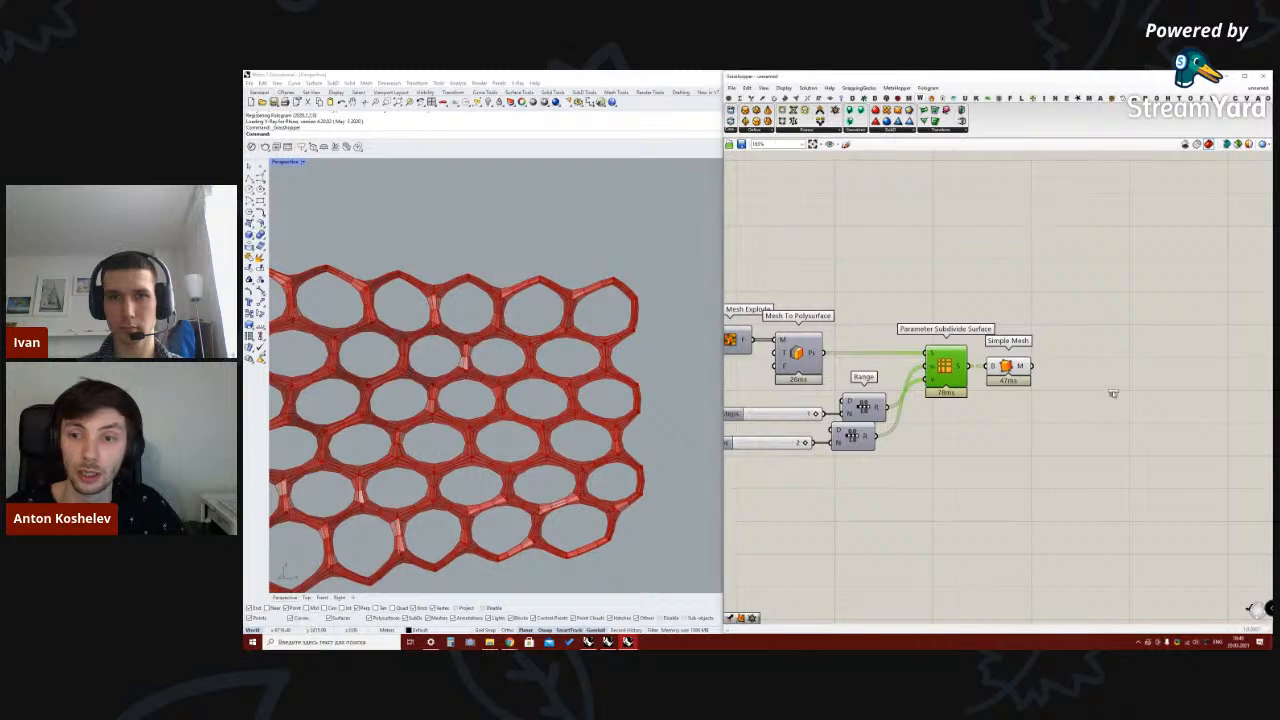
click(1097, 372)
drag(1030, 366, 1083, 382)
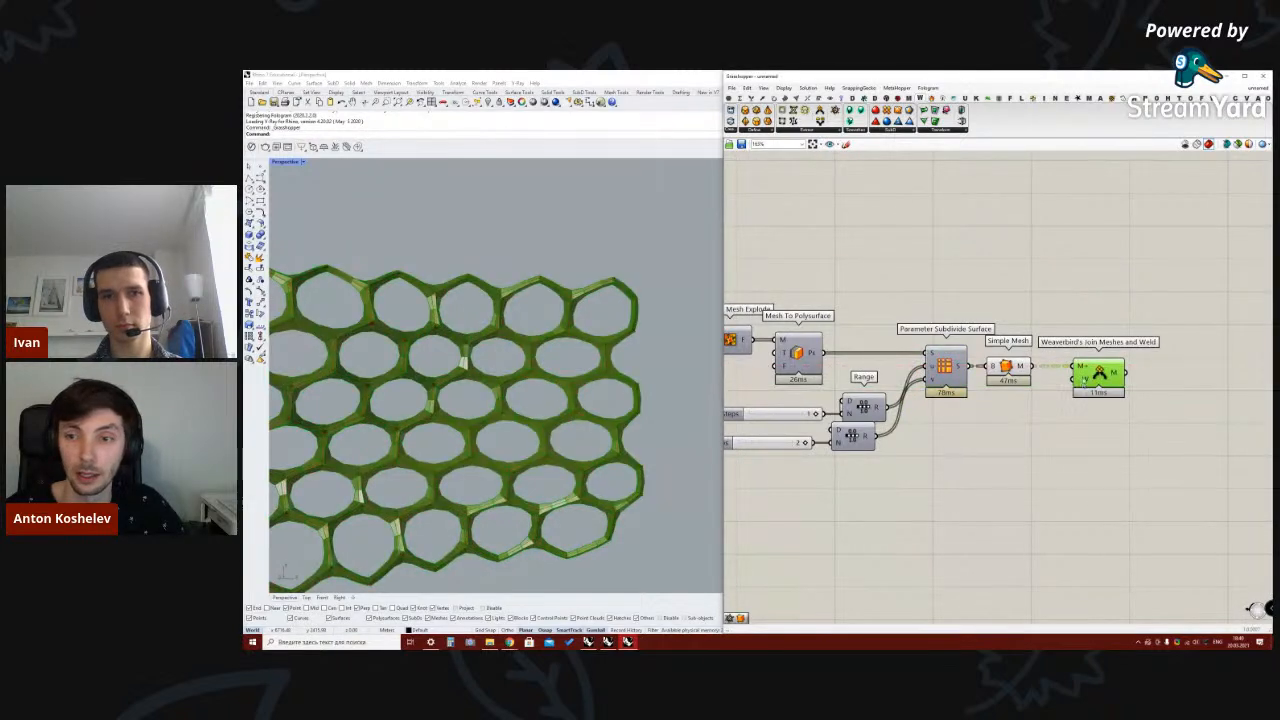
Flatten the M+ input of Join Meshes and Weld and shift the component slightly closer to Simple Mesh
right_click(1082, 370)
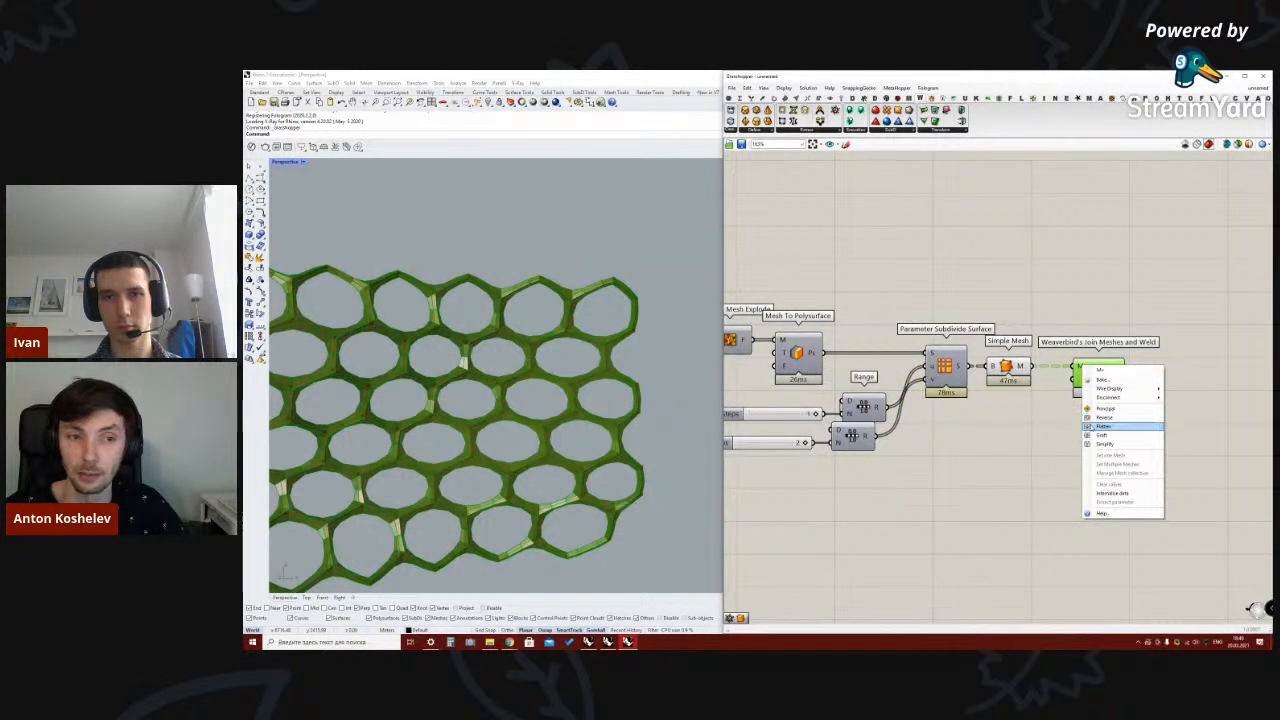
click(1118, 428)
scroll(1093, 368, up, 2)
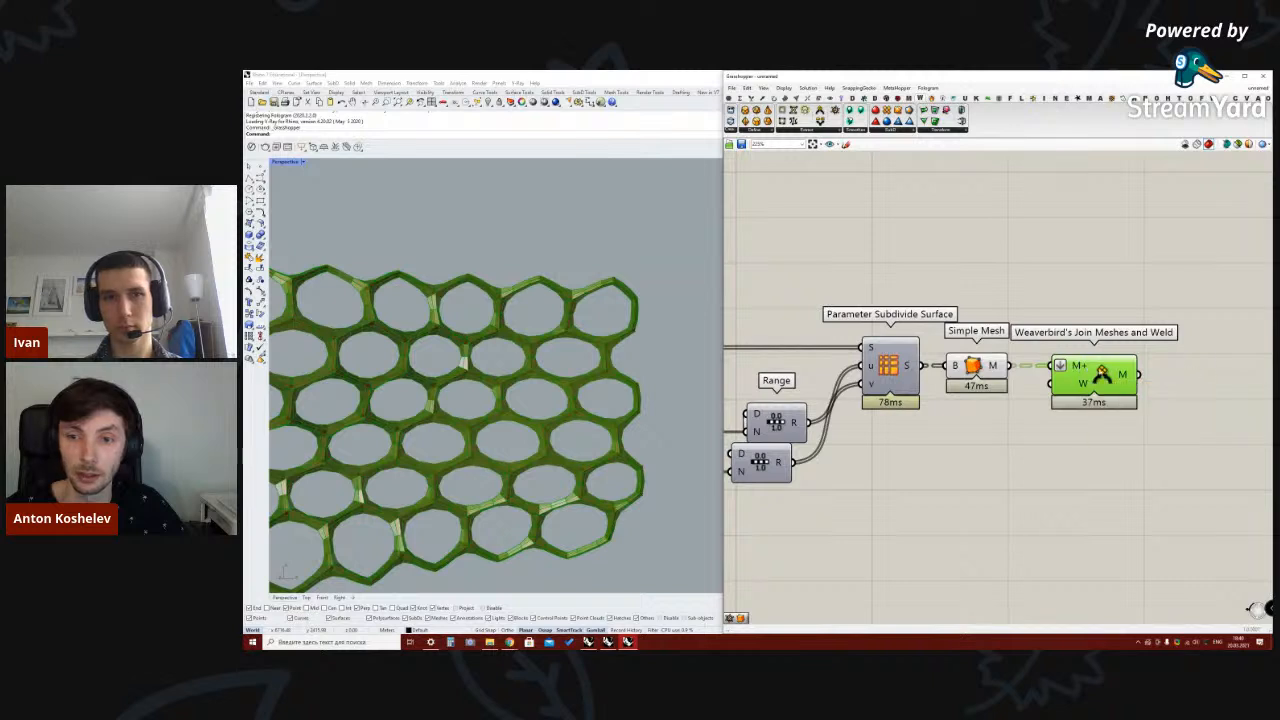
drag(1074, 370, 1065, 370)
Invert the W input of Weaverbird's Join Meshes and Weld
right_click(1069, 388)
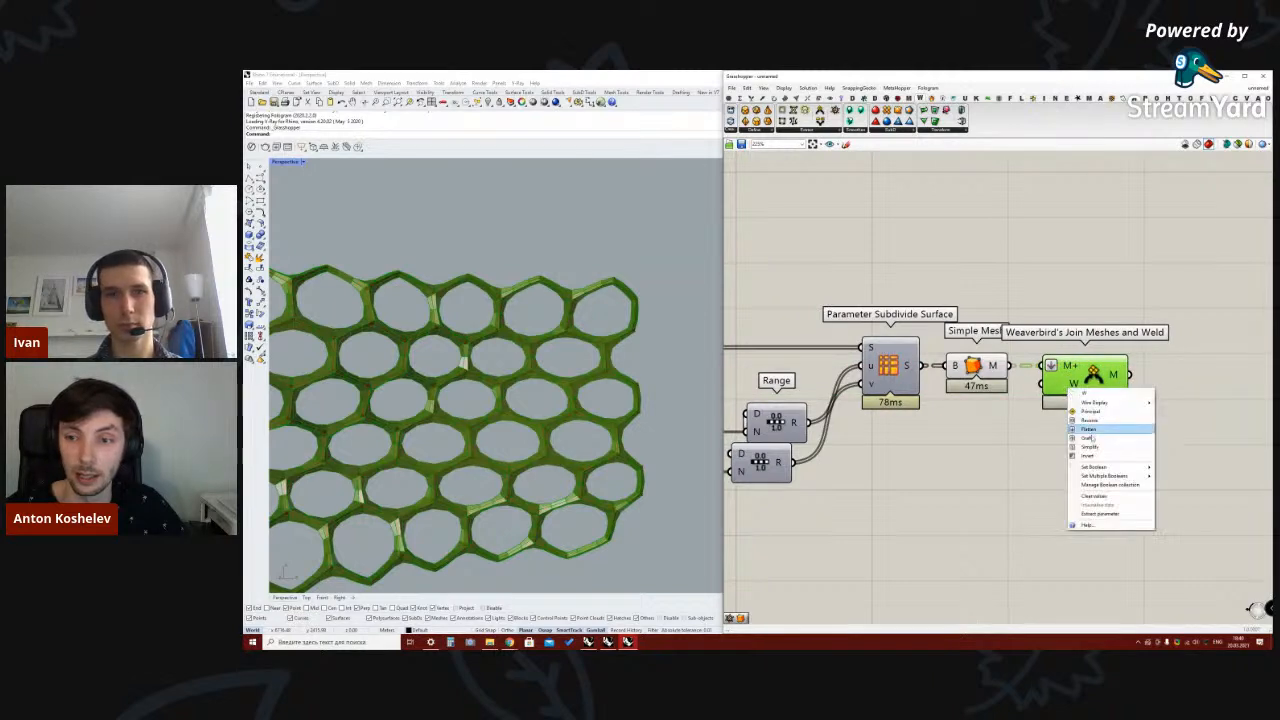
click(1064, 386)
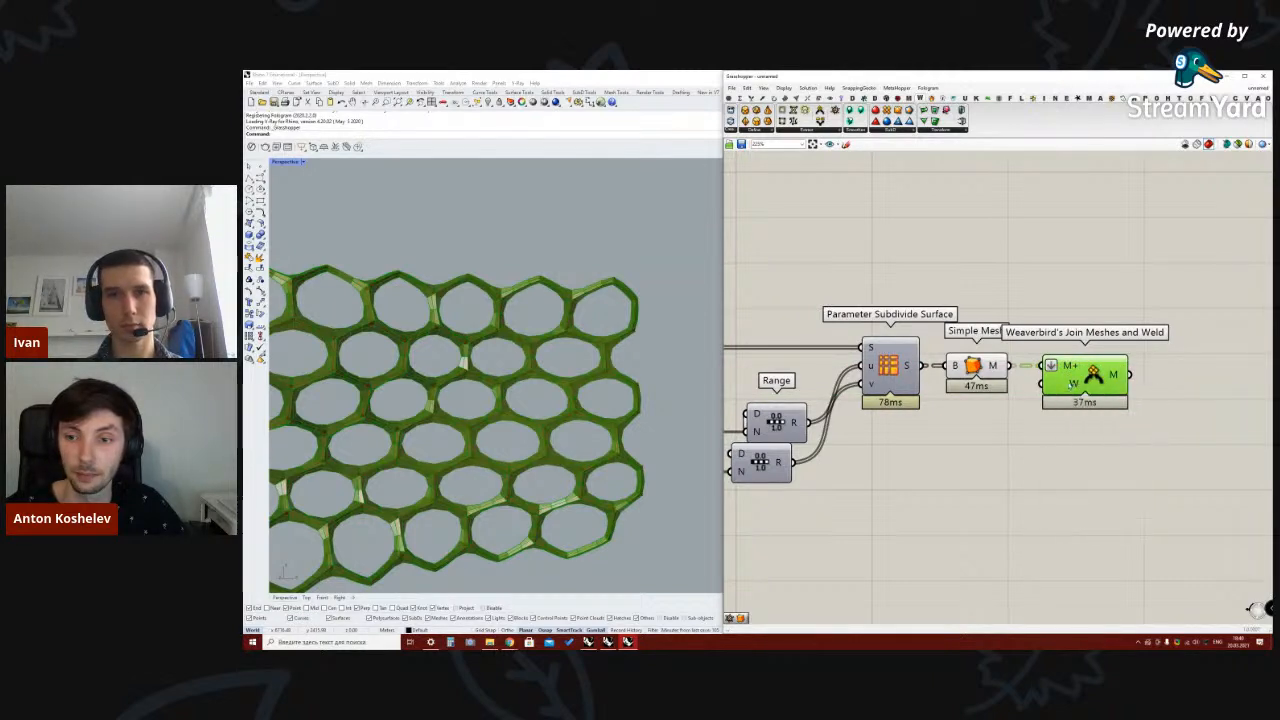
right_click(1069, 383)
click(1088, 452)
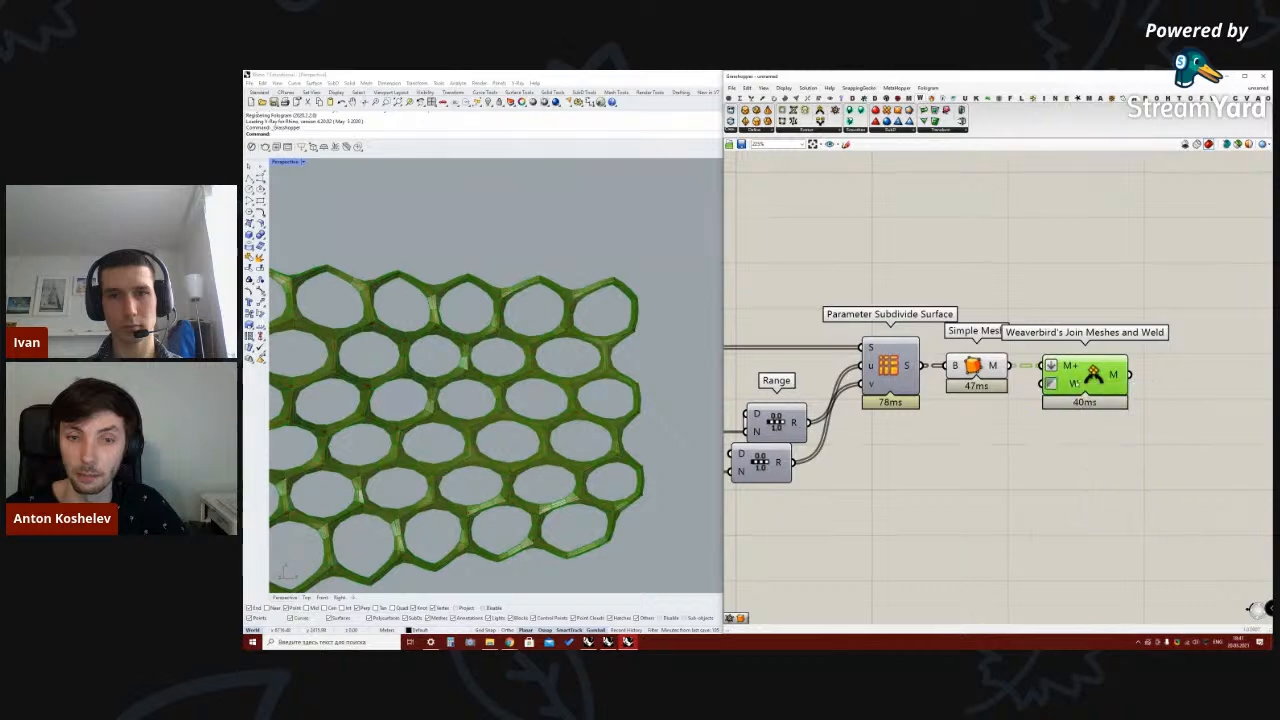
Turn off the preview of Simple Mesh and inspect the joined, welded lattice mesh
right_click(980, 364)
click(994, 380)
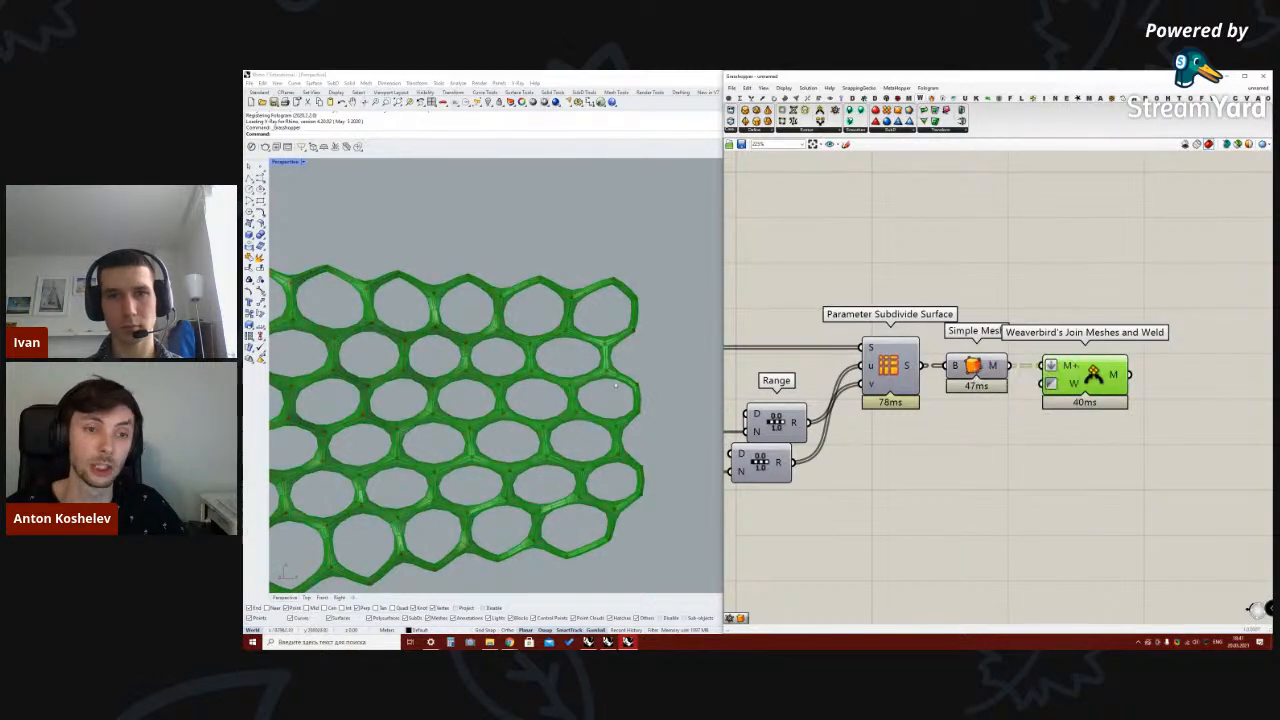
scroll(606, 394, down, 3)
right_drag(366, 366, 428, 331)
scroll(428, 331, up, 5)
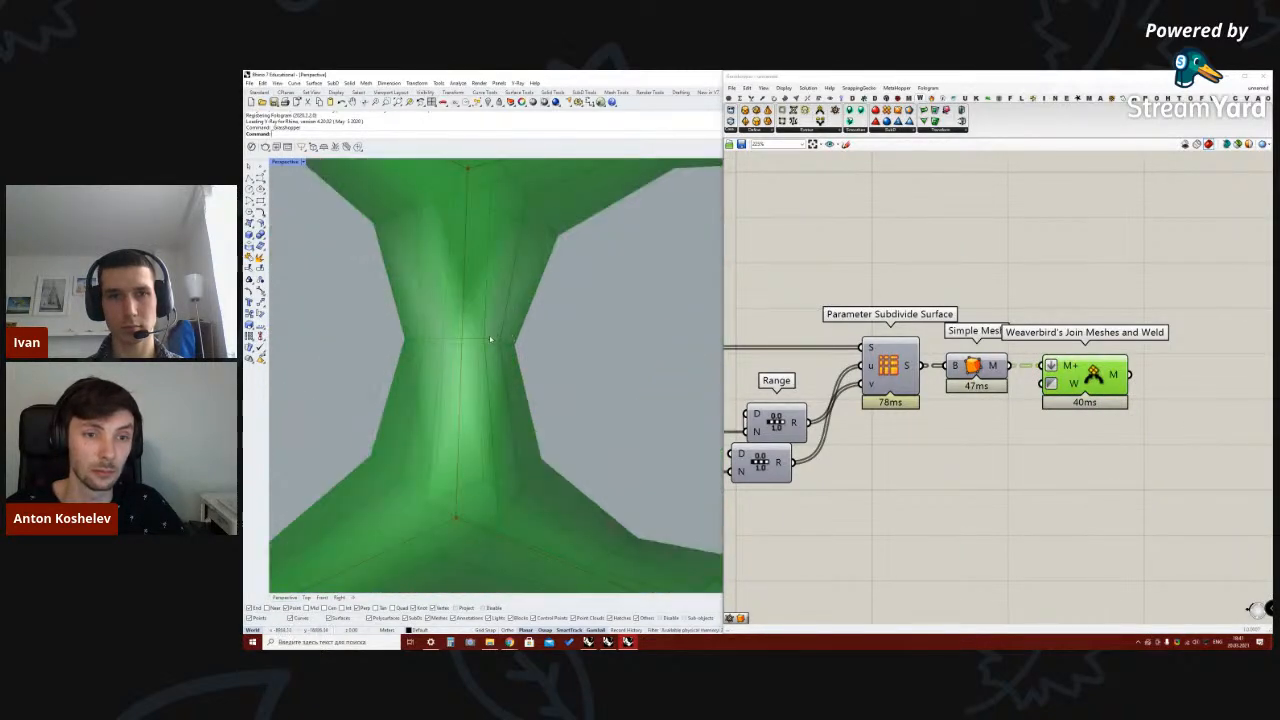
scroll(497, 339, down, 4)
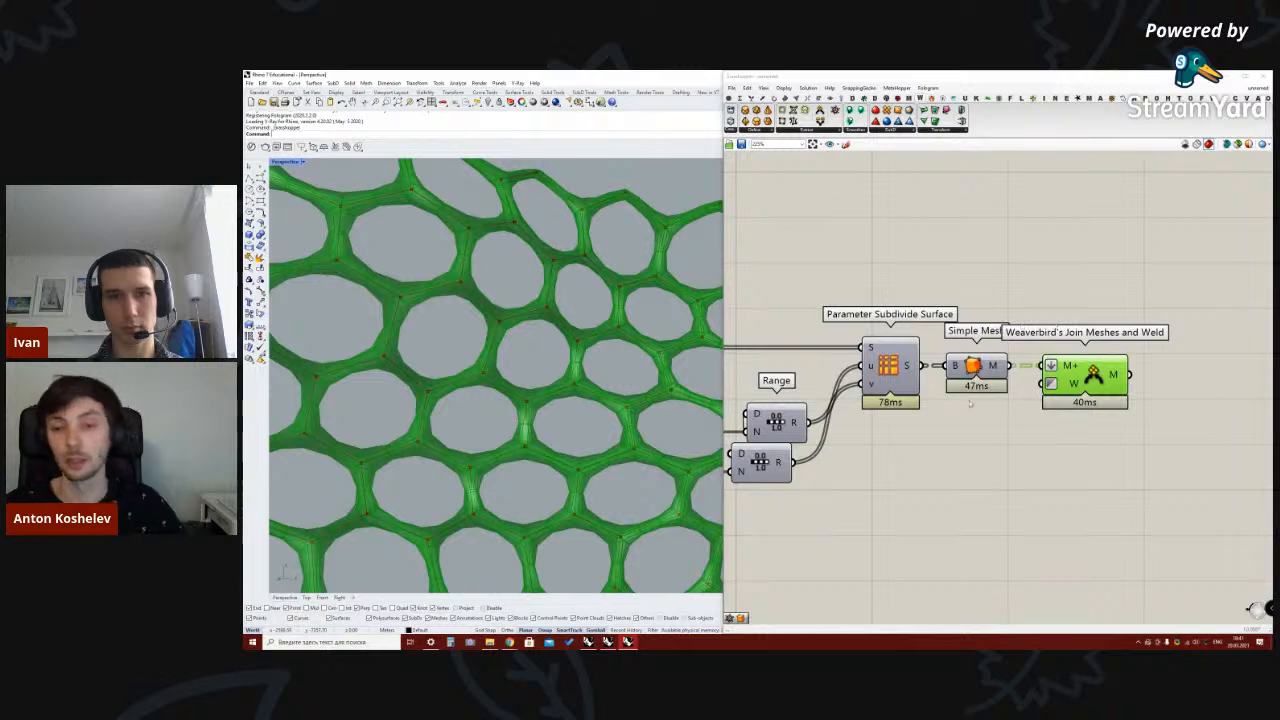
scroll(914, 350, down, 2)
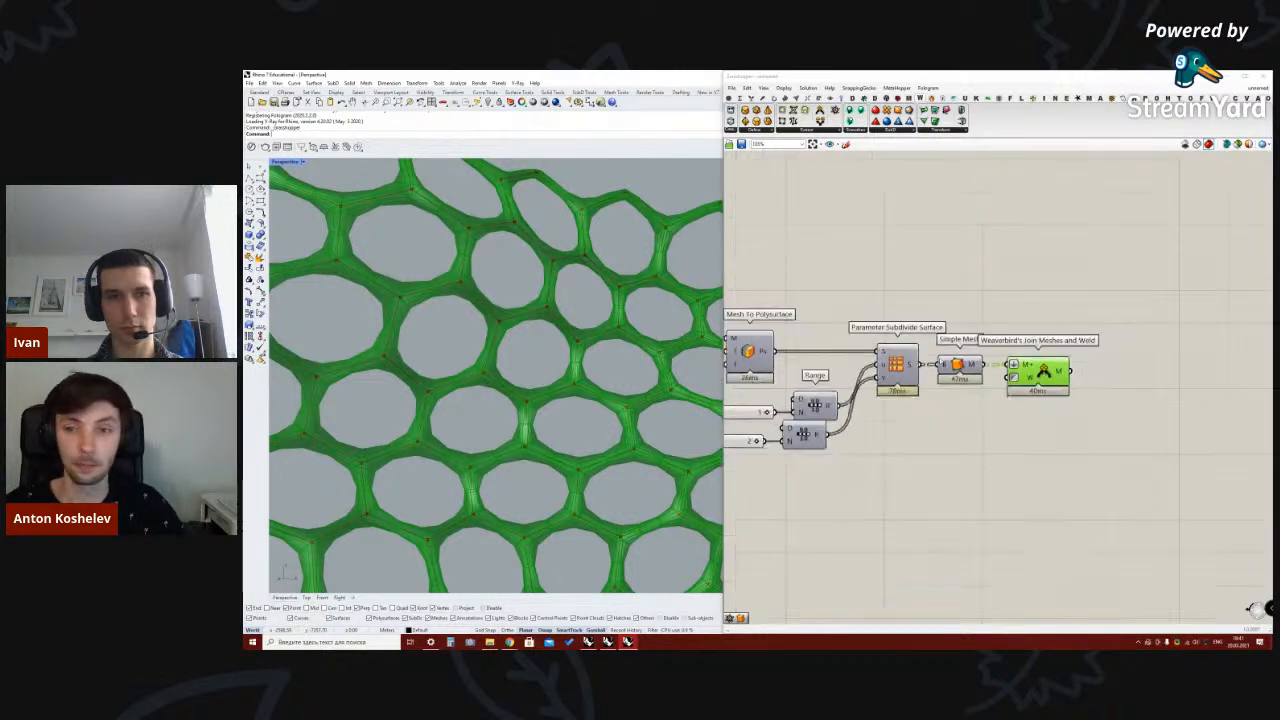
Add SubD from Mesh, connect the joined welded mesh to its M input and turn off the preview of Join Meshes and Weld
mouse_move(1068, 374)
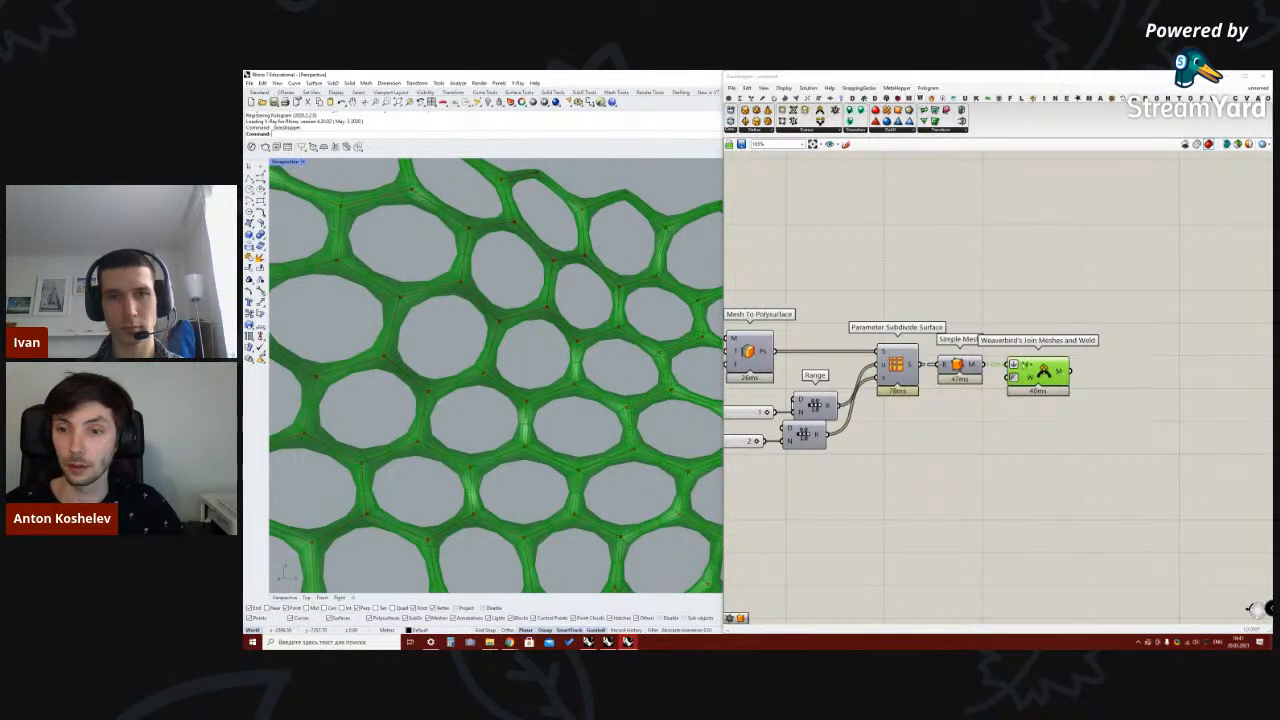
click(1130, 380)
right_drag(1166, 374, 1136, 374)
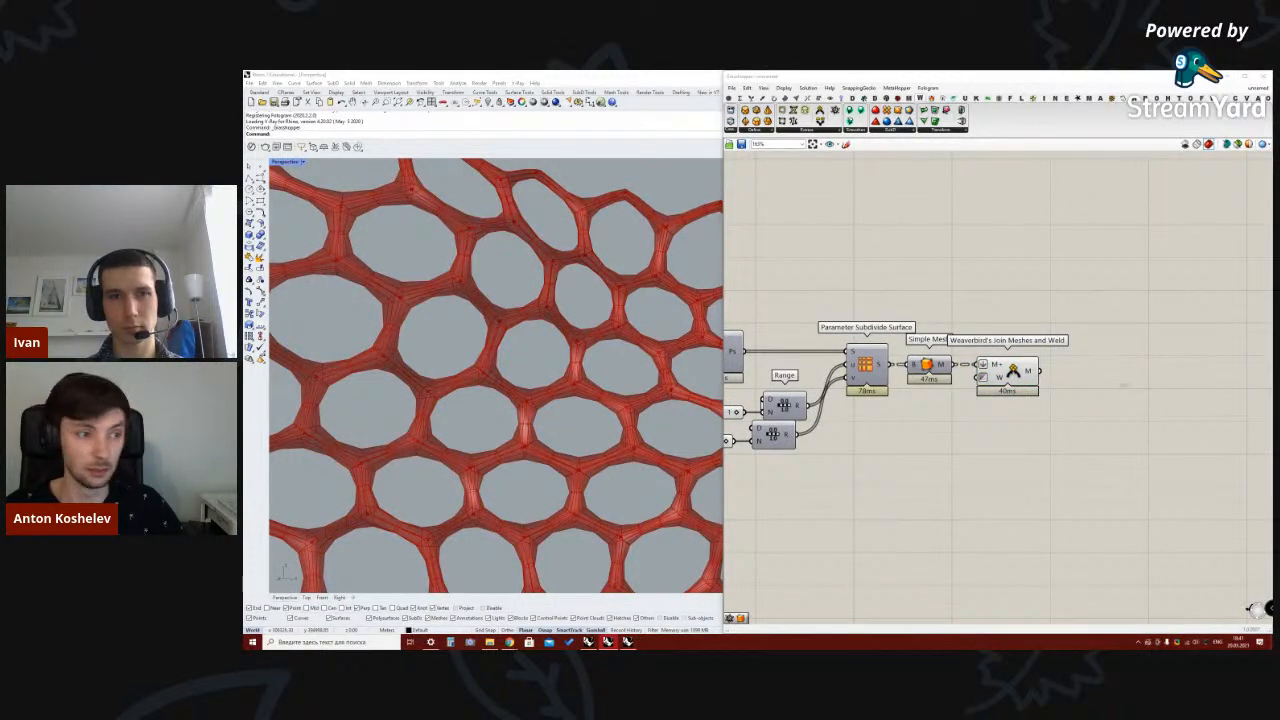
double_click(1121, 371)
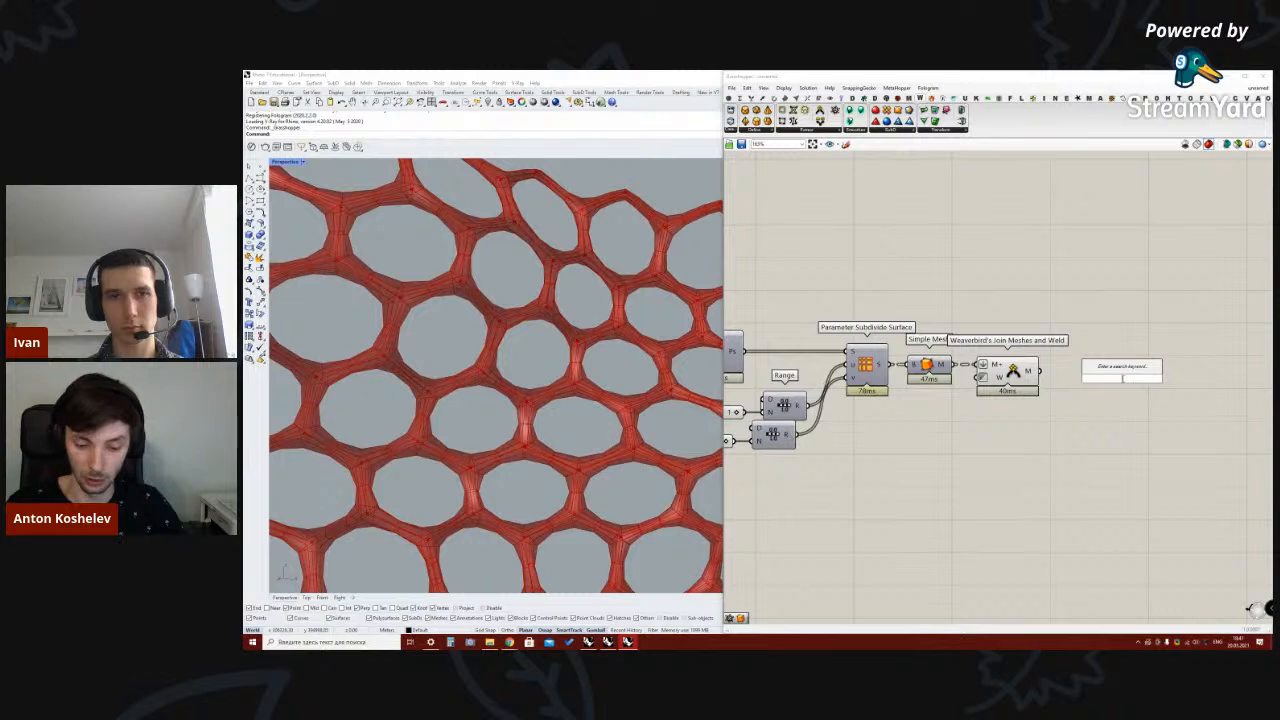
text(sub)
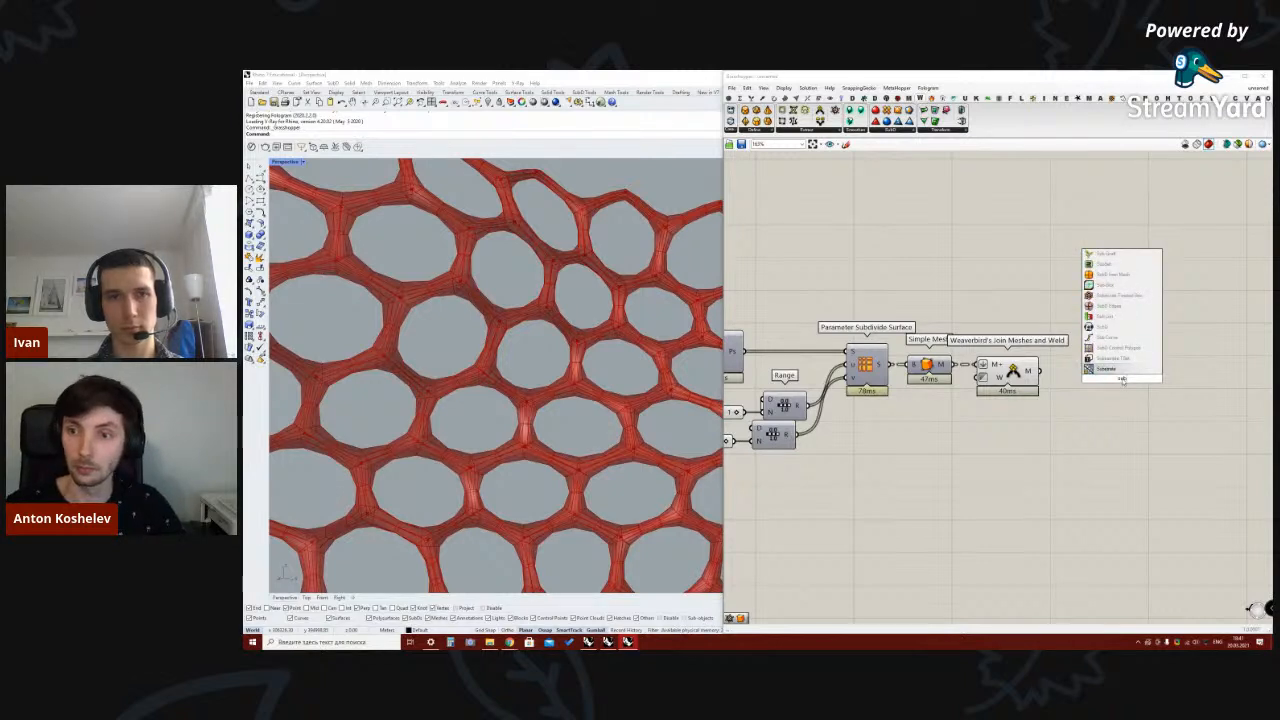
click(1108, 274)
drag(1042, 371, 1099, 358)
right_click(1008, 370)
click(1030, 386)
scroll(548, 318, down, 3)
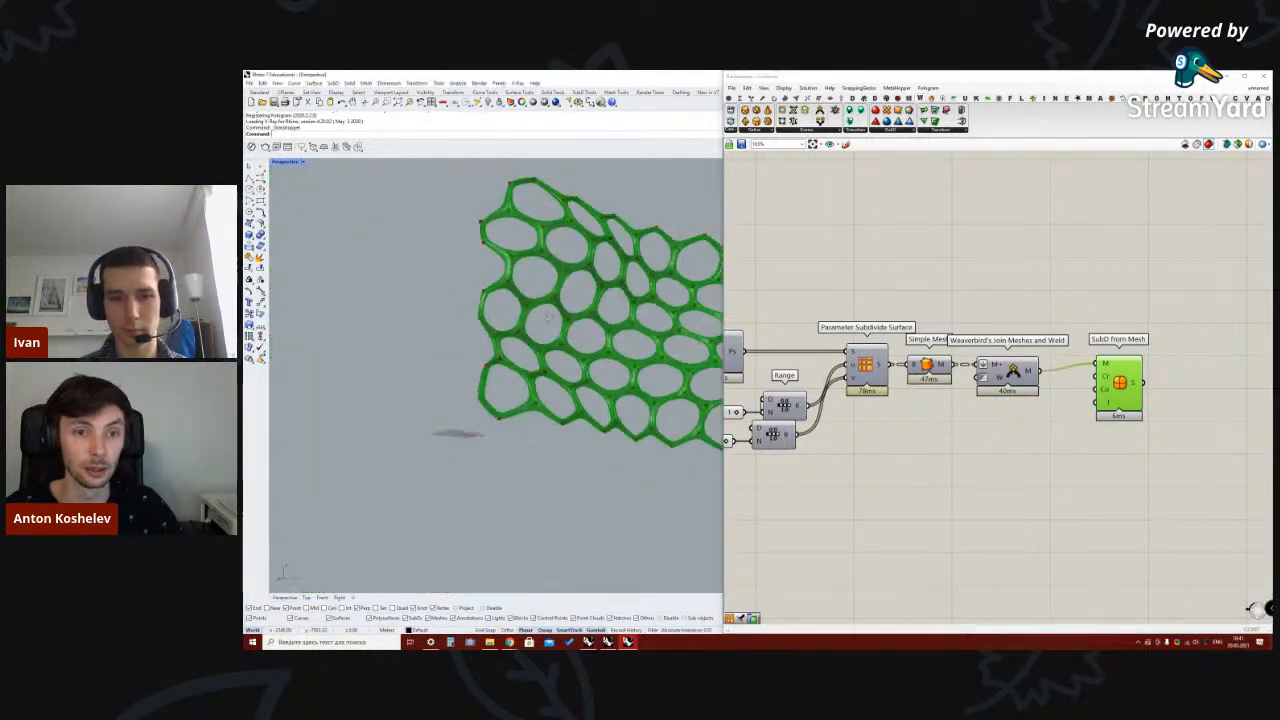
right_drag(548, 316, 580, 337)
click(760, 250)
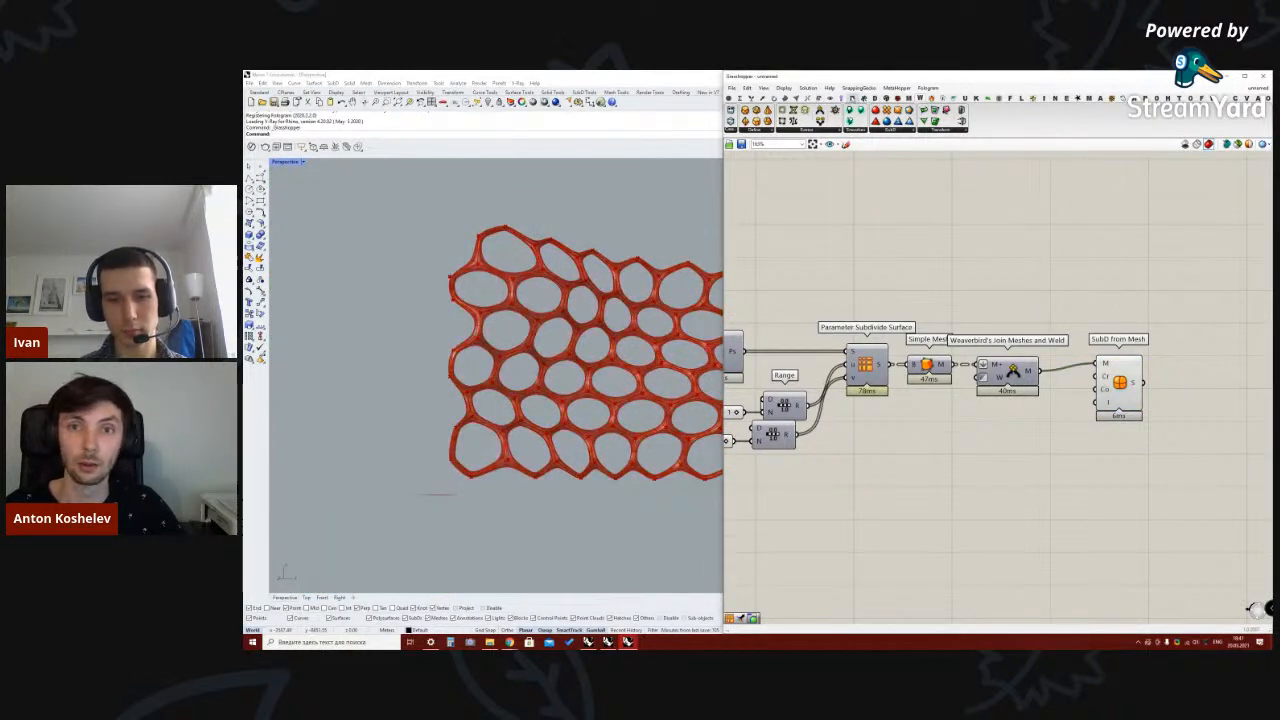
Add a Custom Preview component and connect the SubD from Mesh output to its geometry input
click(845, 98)
click(822, 98)
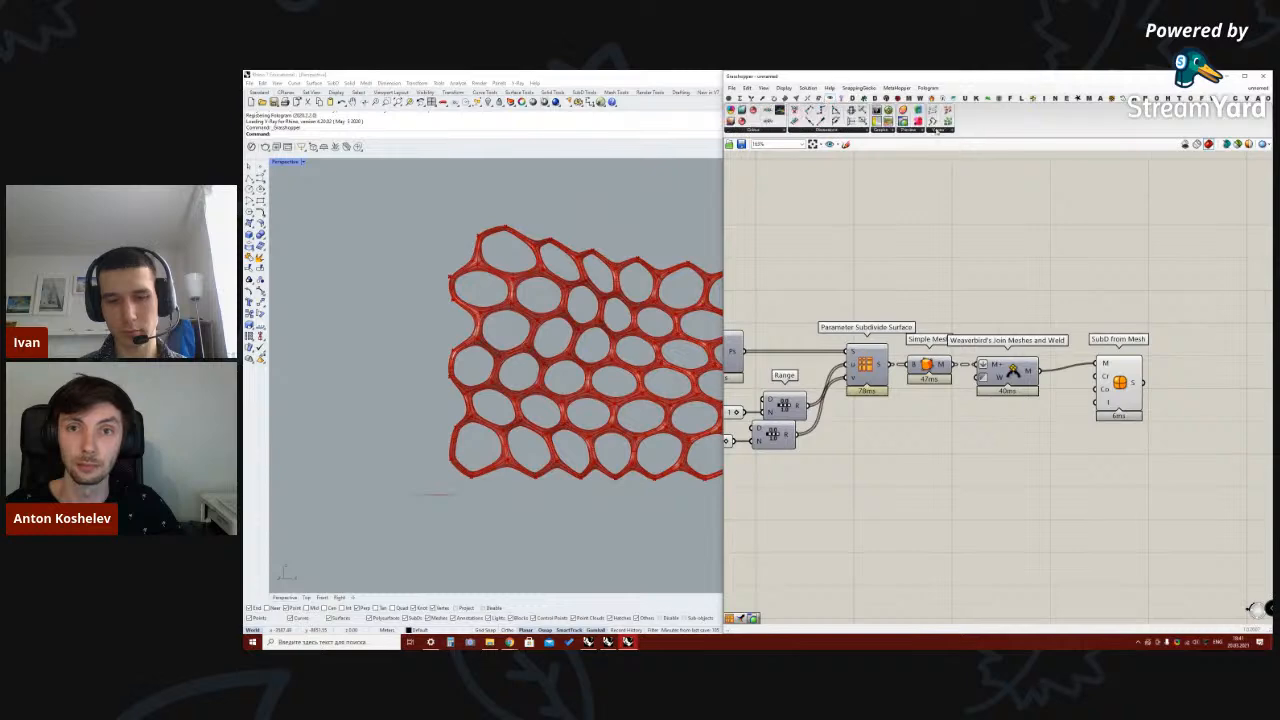
drag(1169, 327, 1195, 345)
drag(1143, 382, 1183, 361)
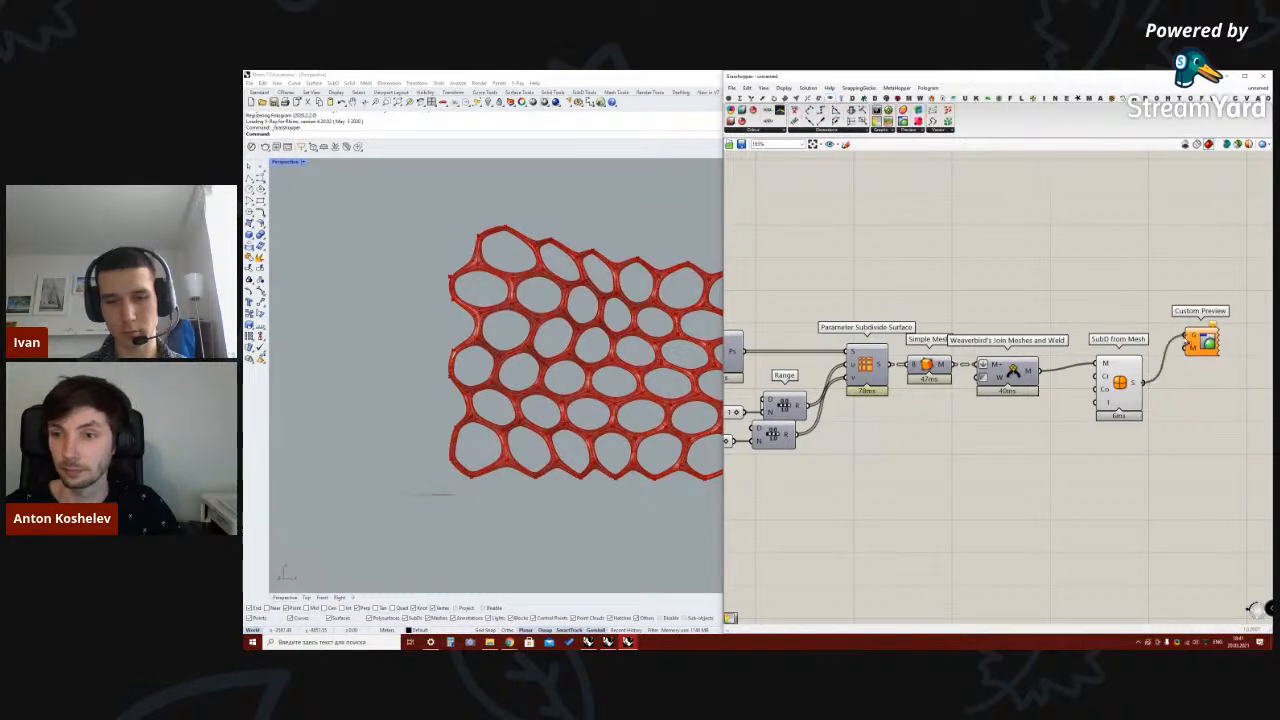
Turn off the preview of SubD from Mesh and reposition it and Custom Preview closer to the preceding components
click(1118, 395)
drag(1117, 393, 1085, 401)
right_click(1085, 386)
click(1104, 403)
drag(1200, 364, 1176, 382)
click(1178, 408)
right_drag(908, 403, 1085, 417)
scroll(646, 312, up, 8)
Raise the maximum of the Steps slider feeding the second Range and set its value to 4
double_click(855, 451)
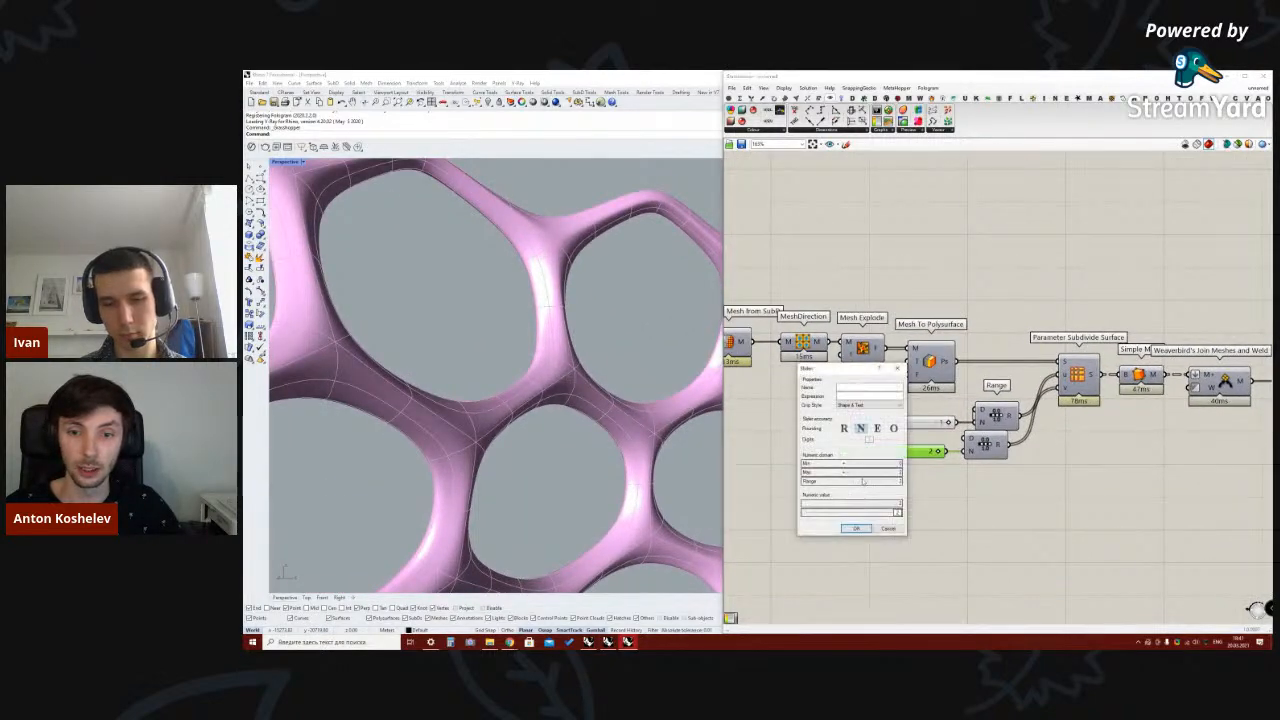
click(864, 472)
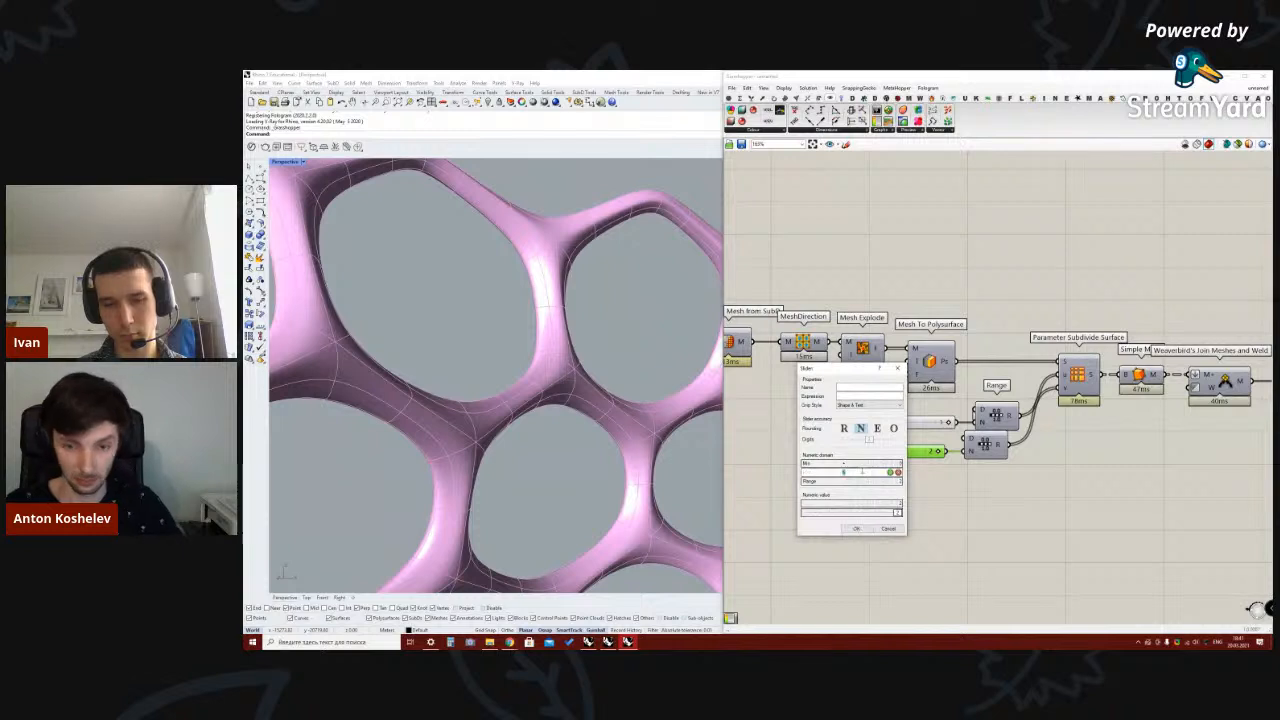
click(890, 472)
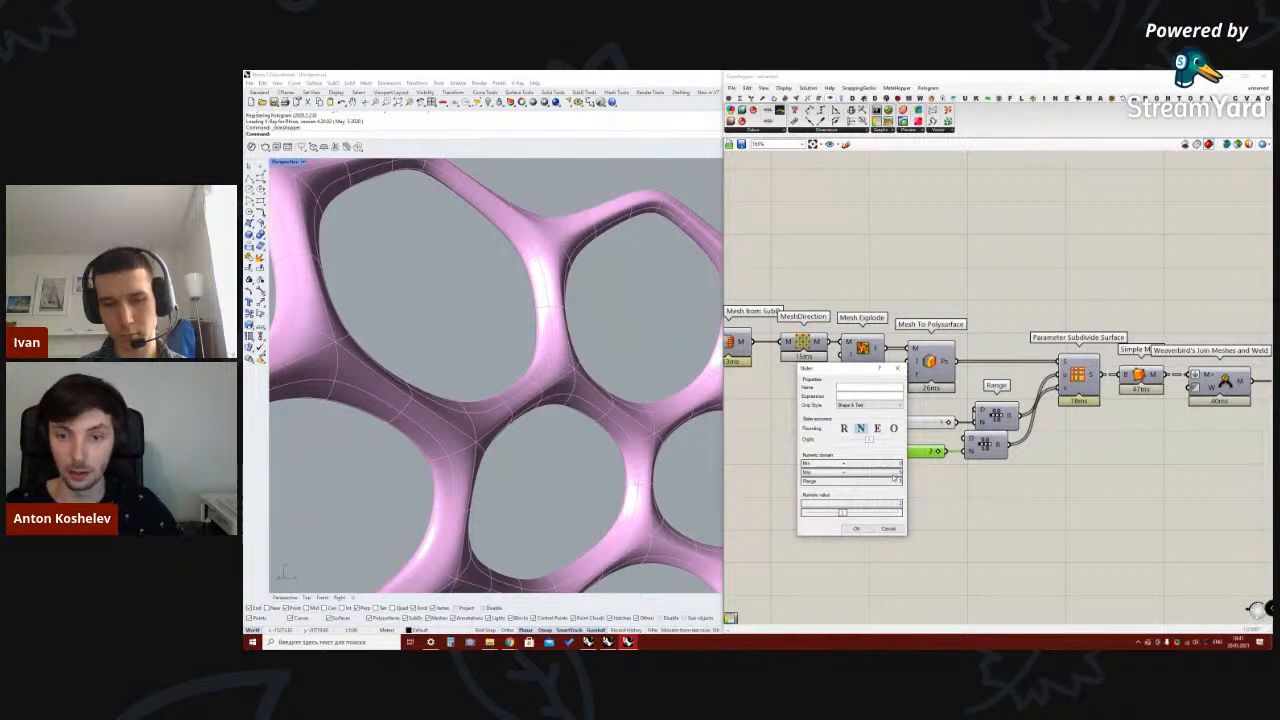
click(856, 530)
drag(905, 454, 927, 456)
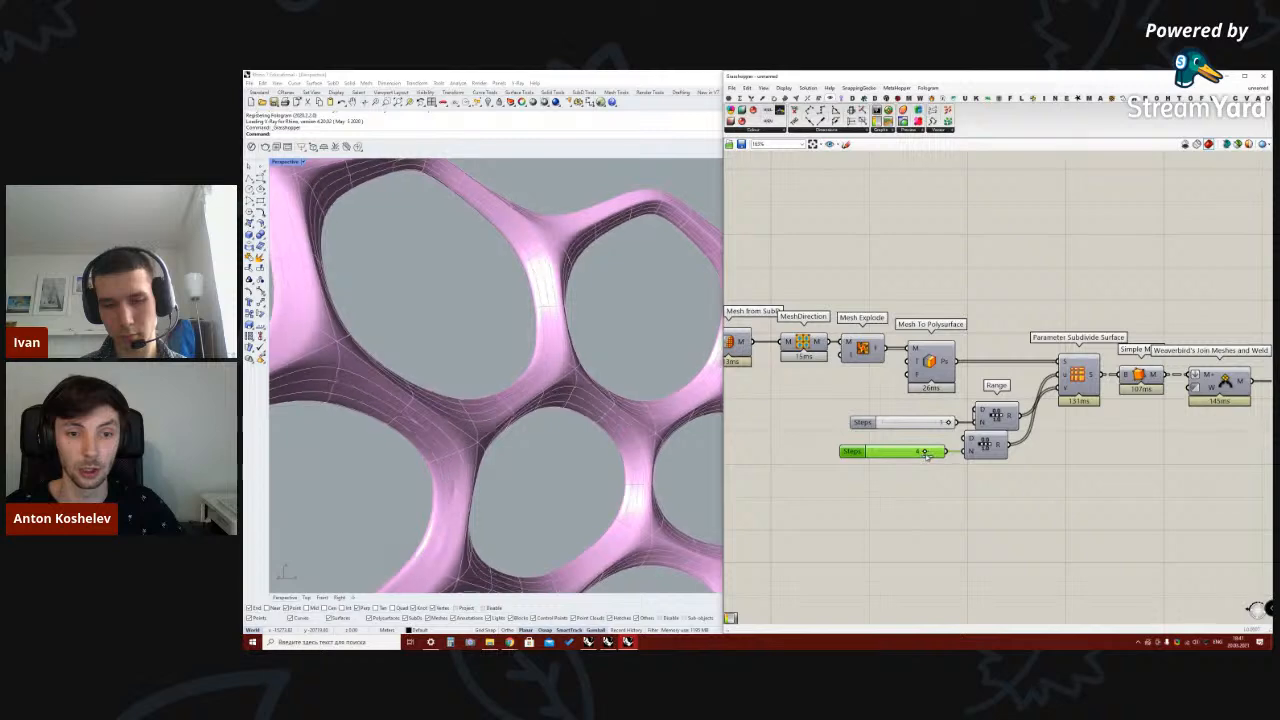
scroll(627, 456, down, 4)
right_drag(627, 456, 572, 205)
scroll(566, 402, up, 4)
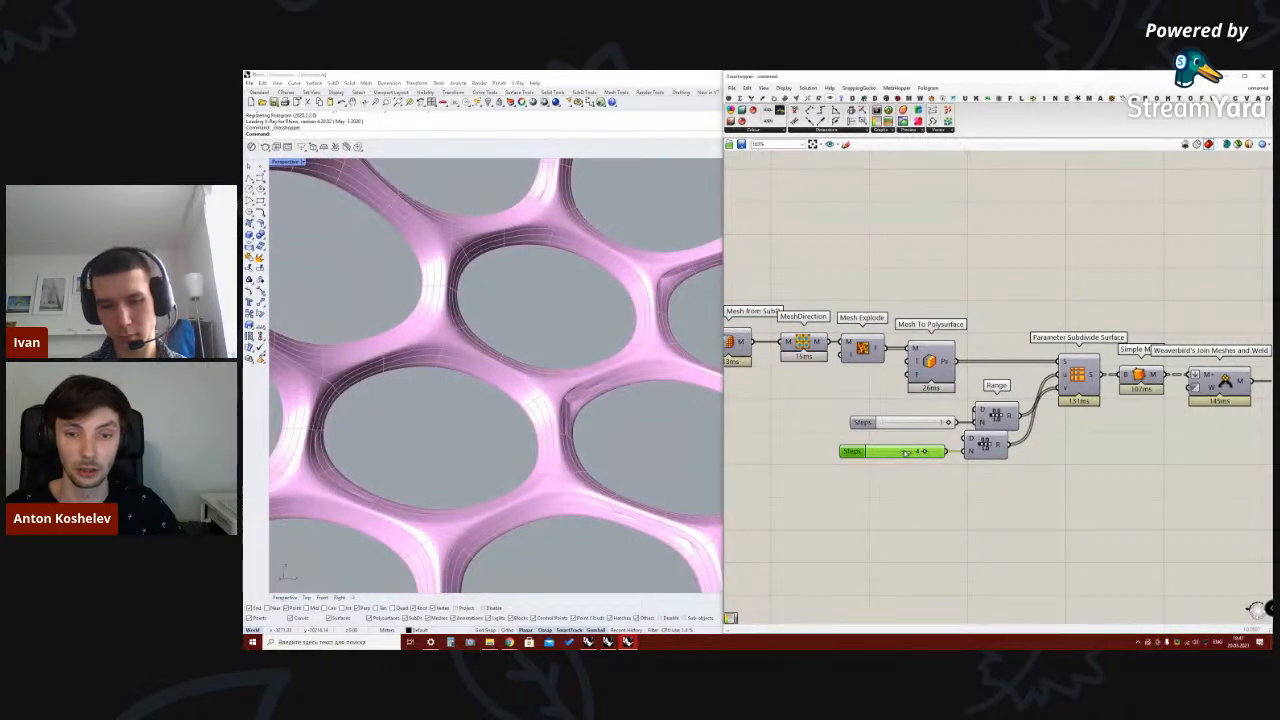
Try lower subdivision counts on the second Range's Steps slider, settle on 3 and inspect the lattice
drag(908, 452, 903, 452)
right_drag(598, 385, 470, 312)
drag(895, 454, 900, 453)
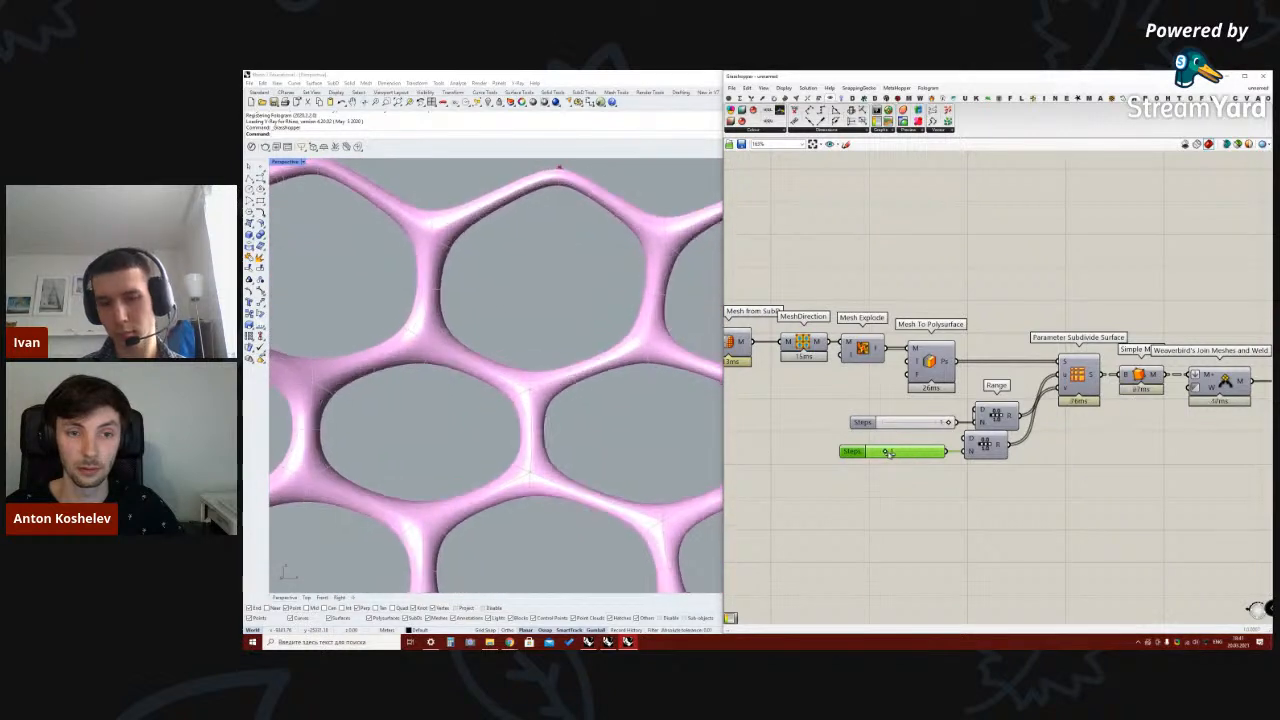
drag(900, 453, 910, 451)
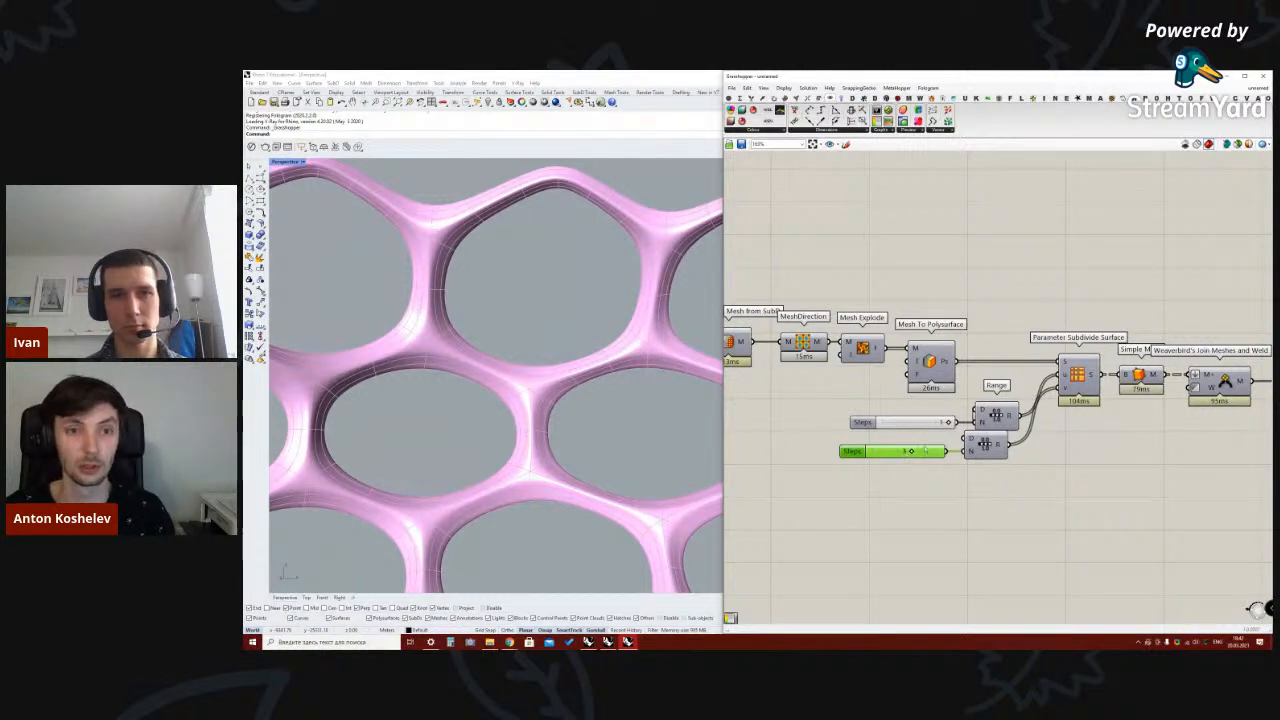
scroll(560, 380, down, 5)
right_drag(560, 380, 700, 403)
scroll(588, 370, up, 3)
scroll(1120, 390, down, 5)
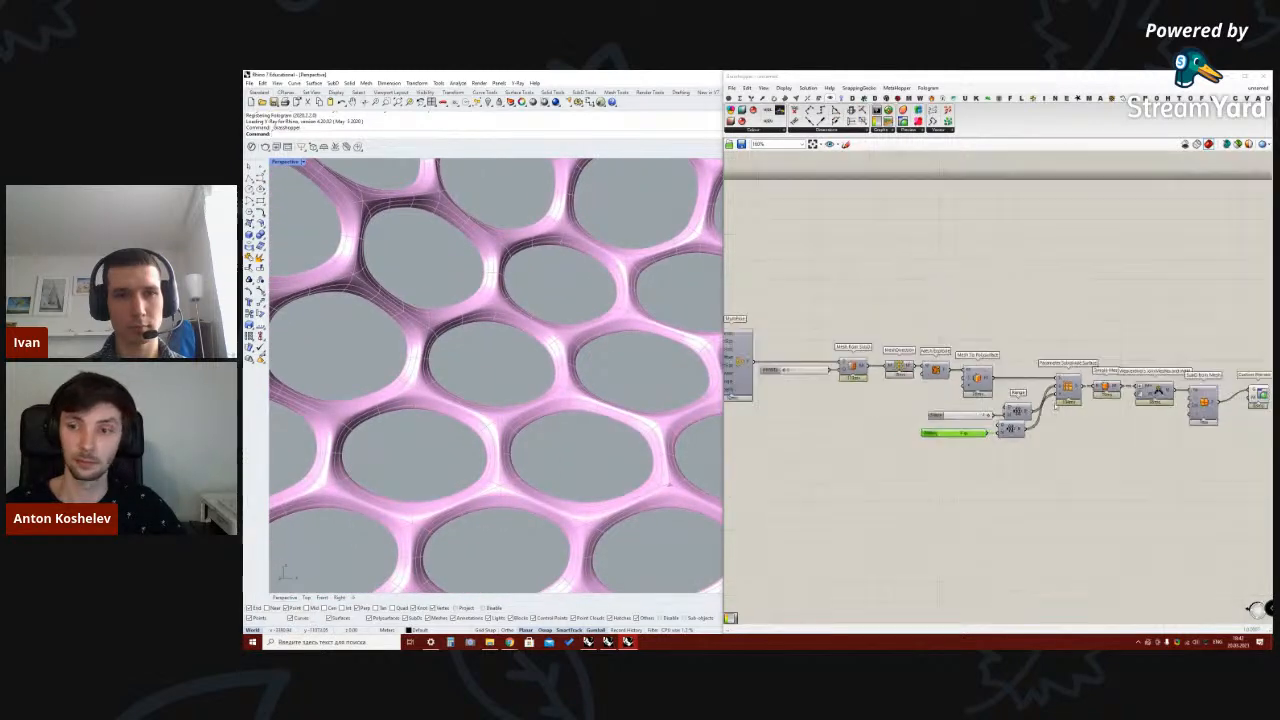
Widen the Grasshopper window over the viewport and shift Custom Preview down in line with SubD from Mesh
drag(725, 391, 443, 391)
scroll(742, 413, up, 2)
scroll(742, 413, up, 3)
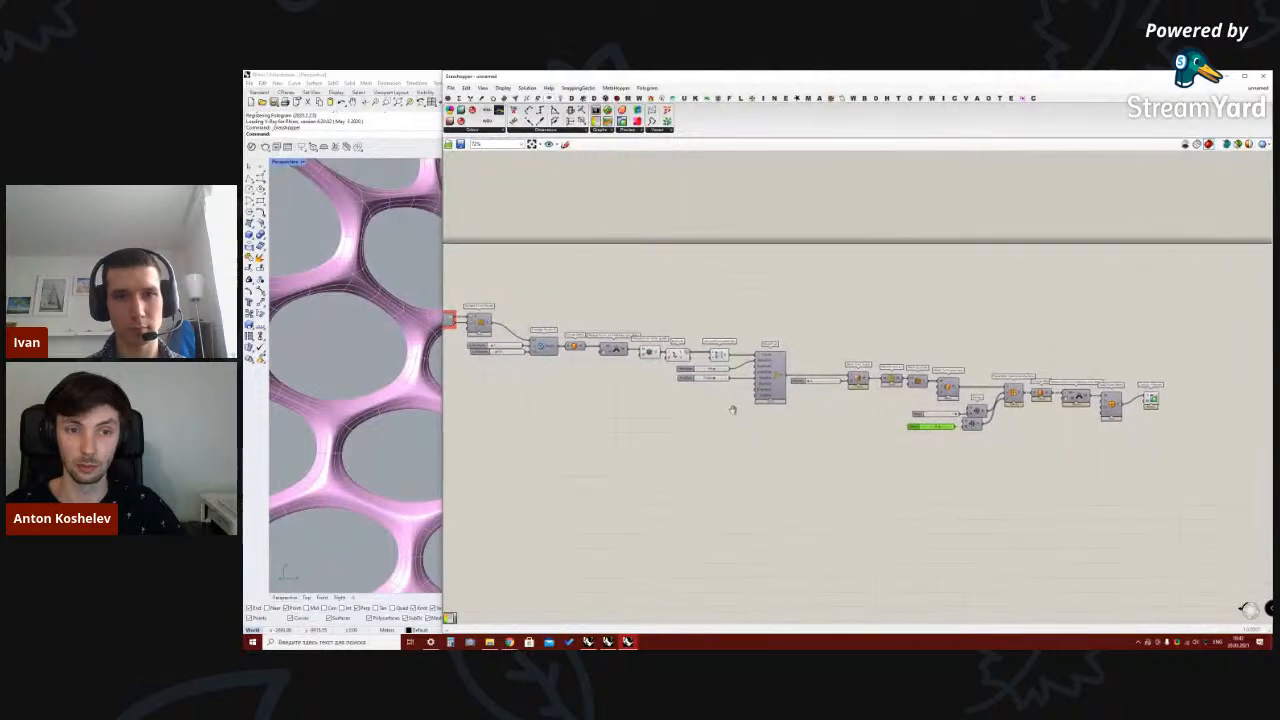
right_drag(742, 406, 794, 395)
scroll(748, 406, up, 1)
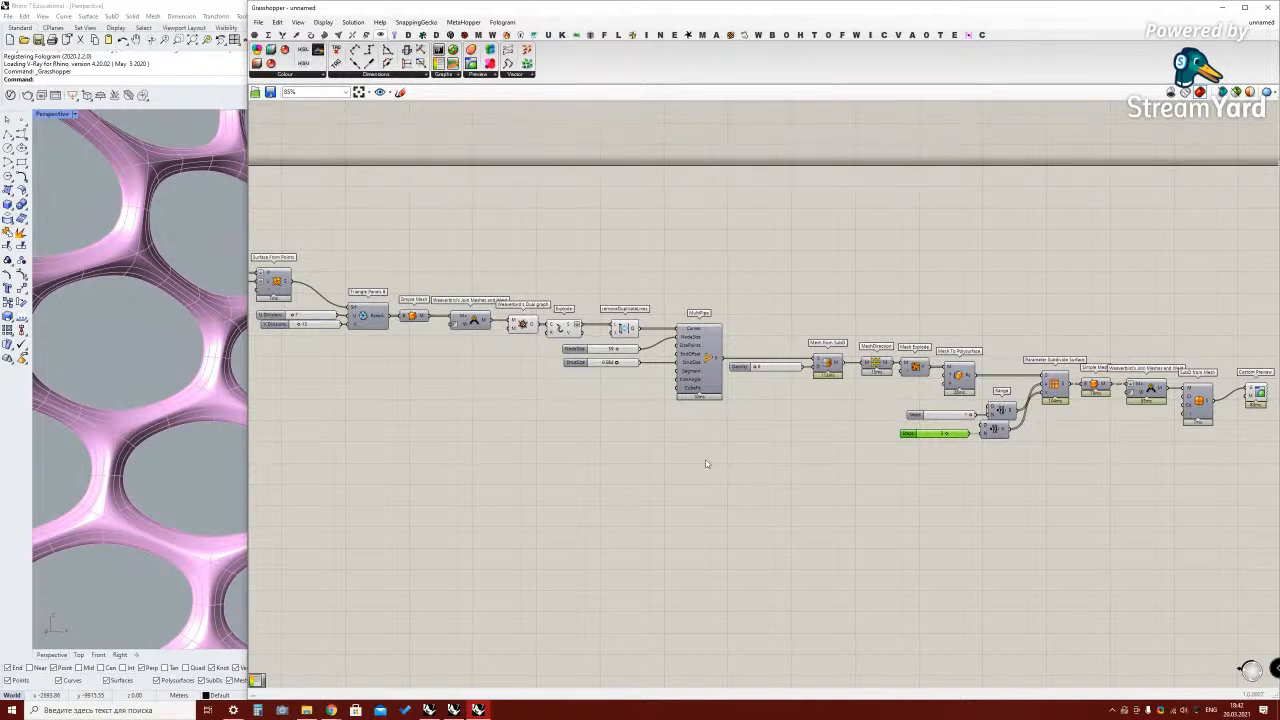
drag(1246, 400, 1244, 414)
click(1210, 480)
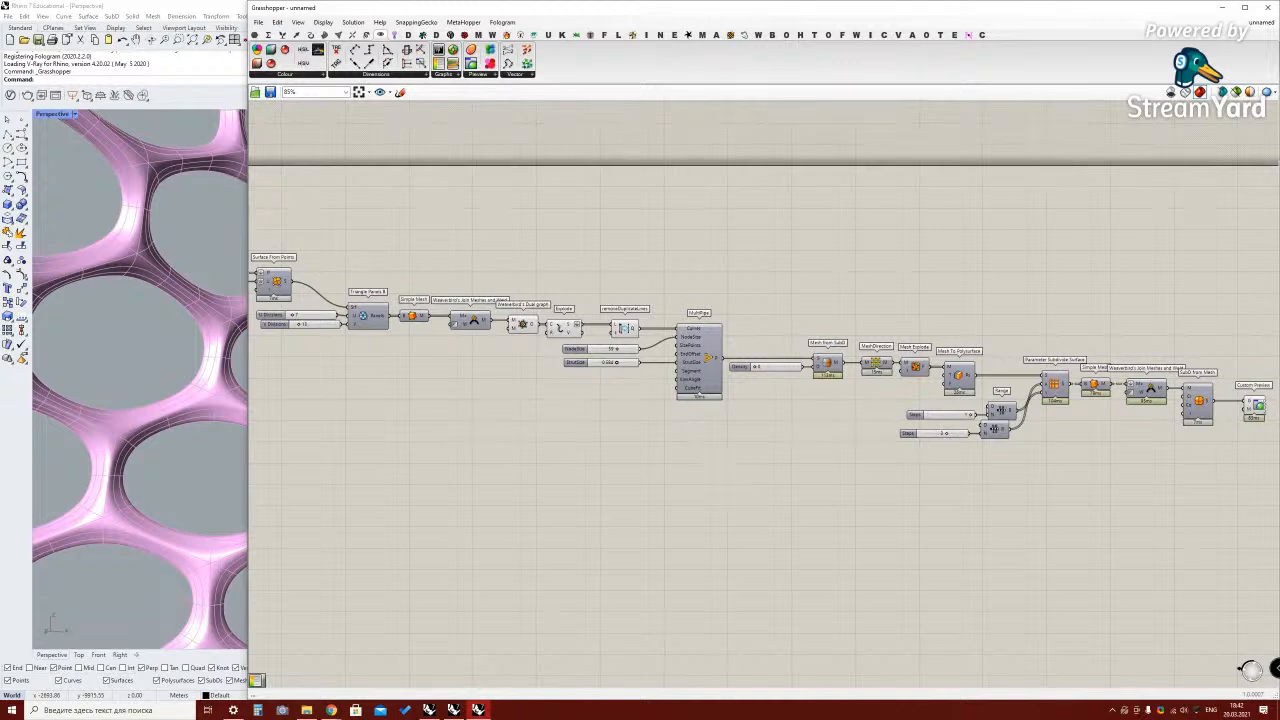
key(alt+Tab)
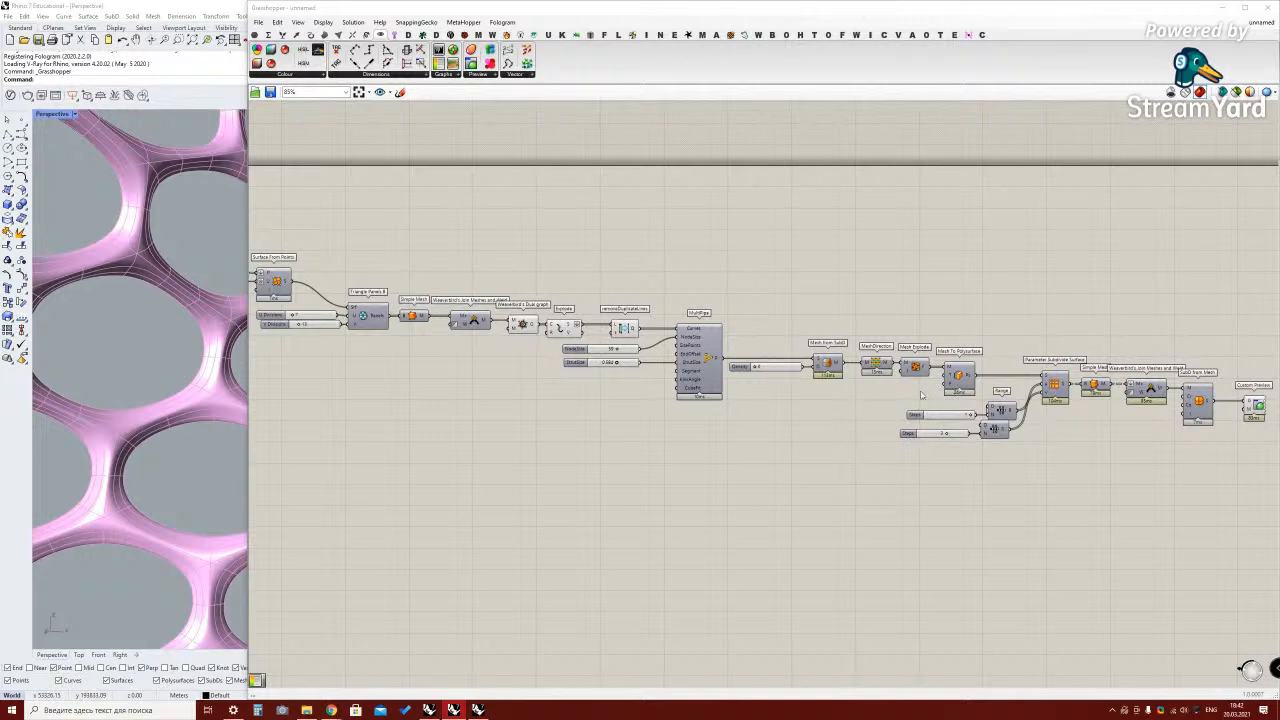
Select all components of the honeycomb definition and put them into one group
scroll(921, 395, down, 5)
right_drag(723, 417, 940, 364)
scroll(586, 400, up, 4)
scroll(450, 382, down, 6)
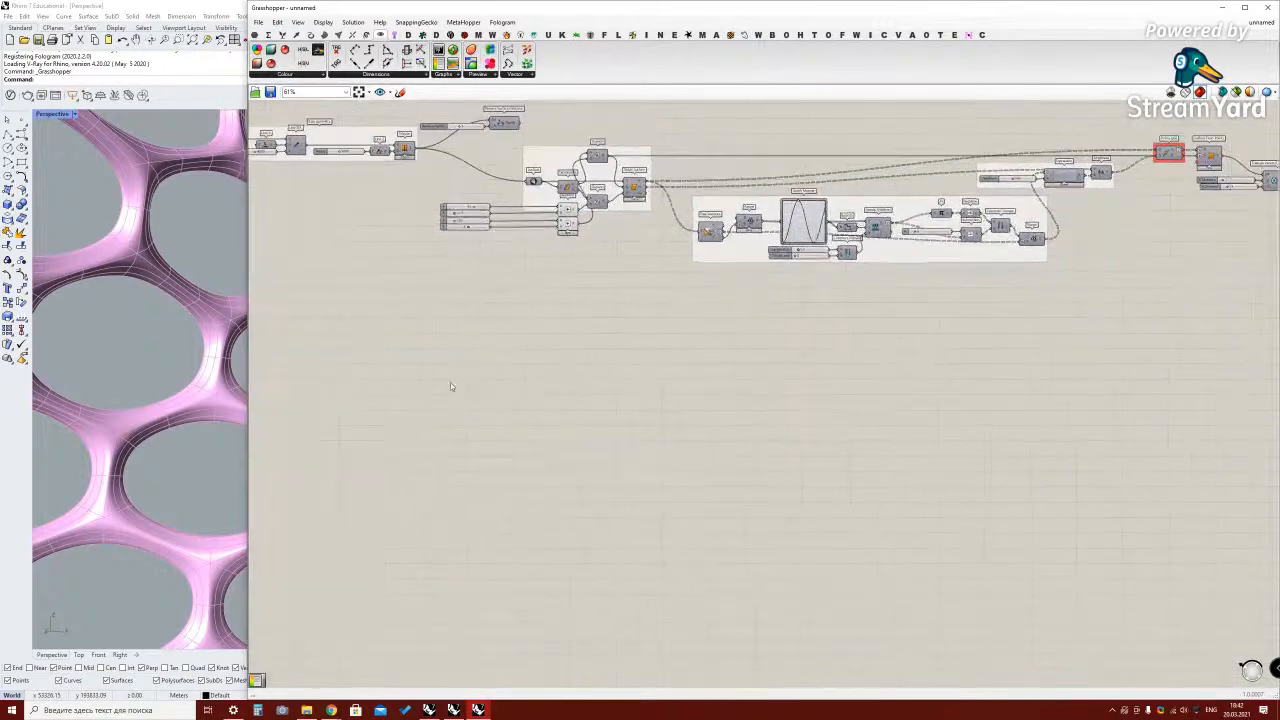
drag(1006, 388, 372, 250)
middle_click(538, 300)
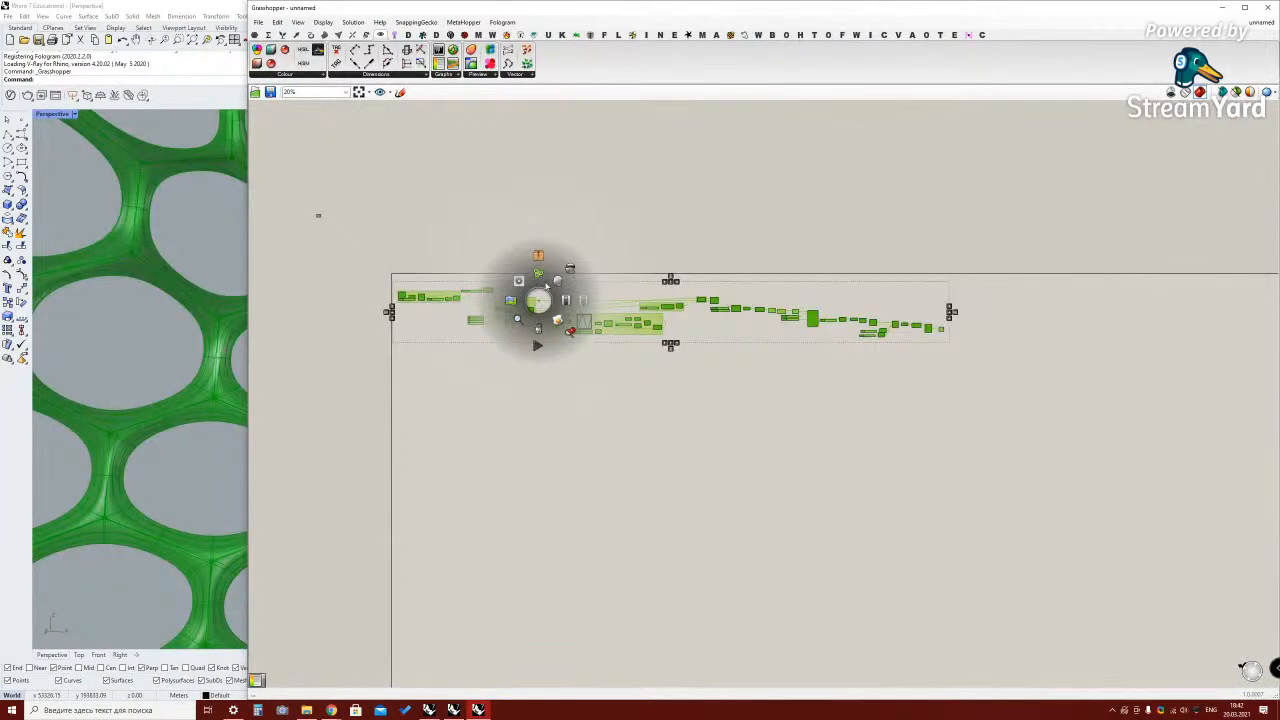
click(537, 262)
click(482, 381)
right_drag(432, 362, 505, 306)
scroll(505, 306, up, 2)
scroll(500, 290, up, 3)
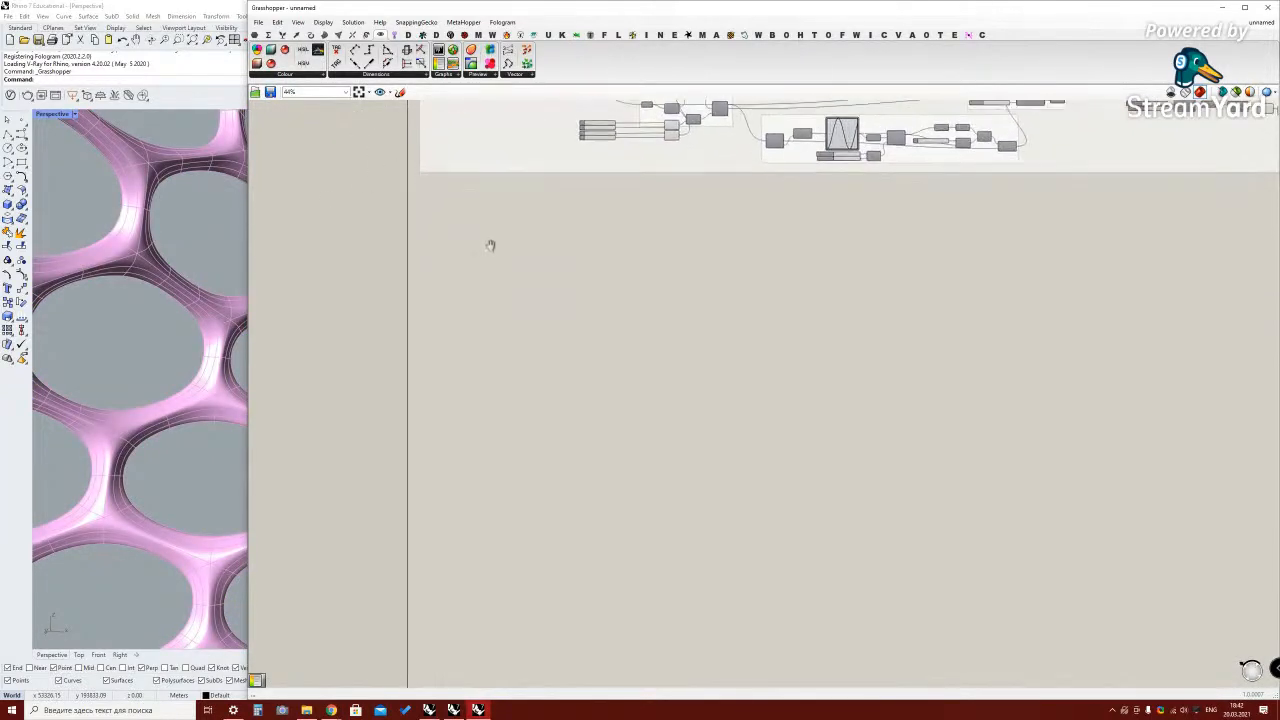
right_drag(483, 220, 404, 207)
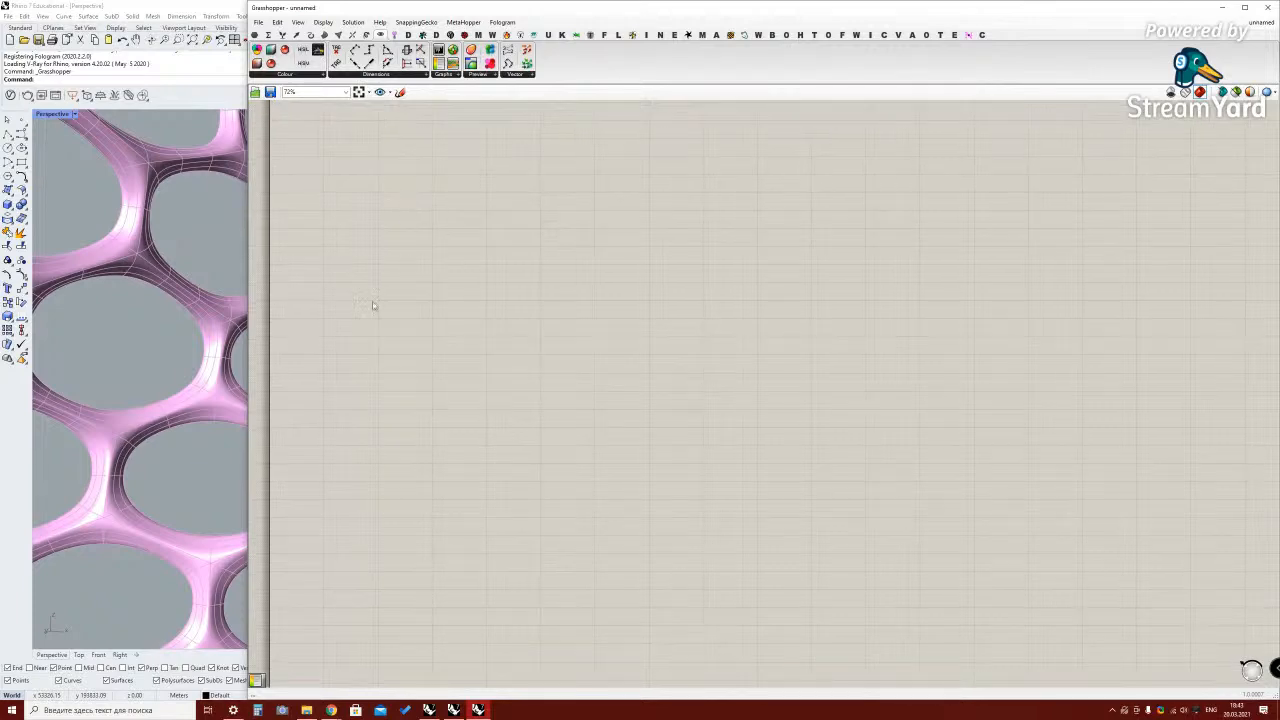
Narrow the Grasshopper window to widen the Rhino viewport and turn off the preview of the whole grouped definition
drag(249, 285, 669, 285)
scroll(875, 353, down, 5)
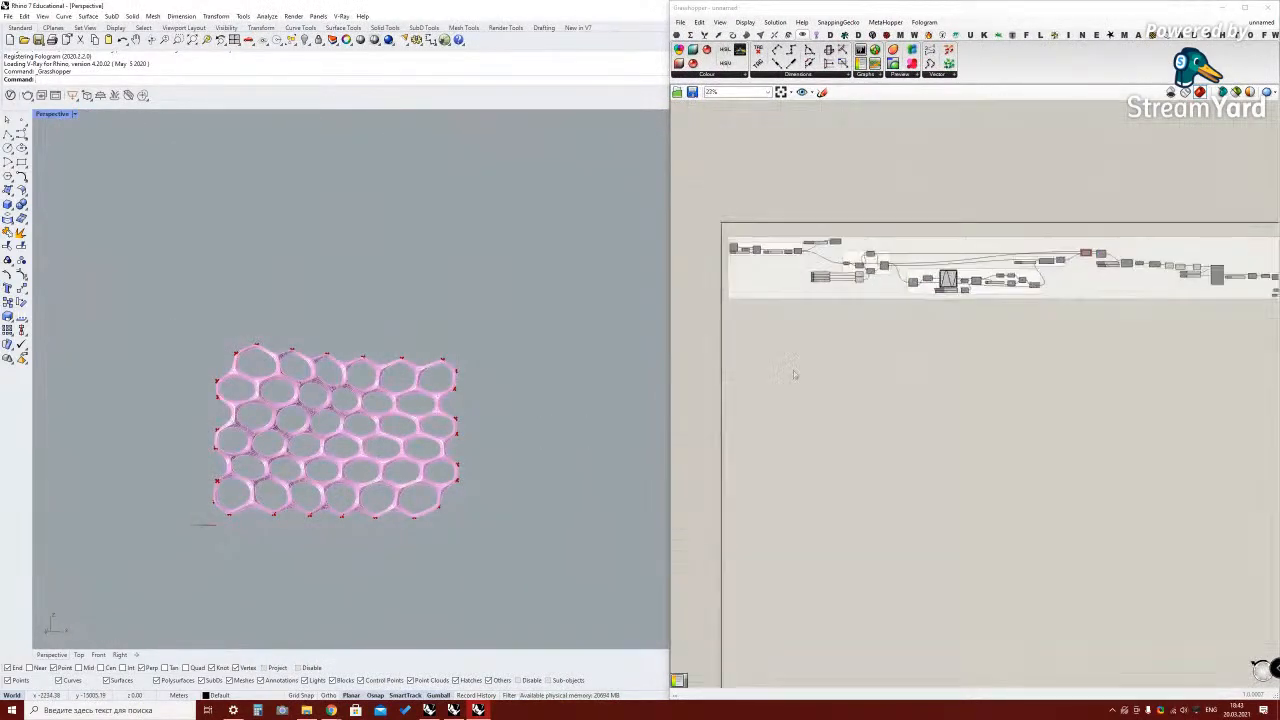
key(ctrl+a)
middle_click(1219, 286)
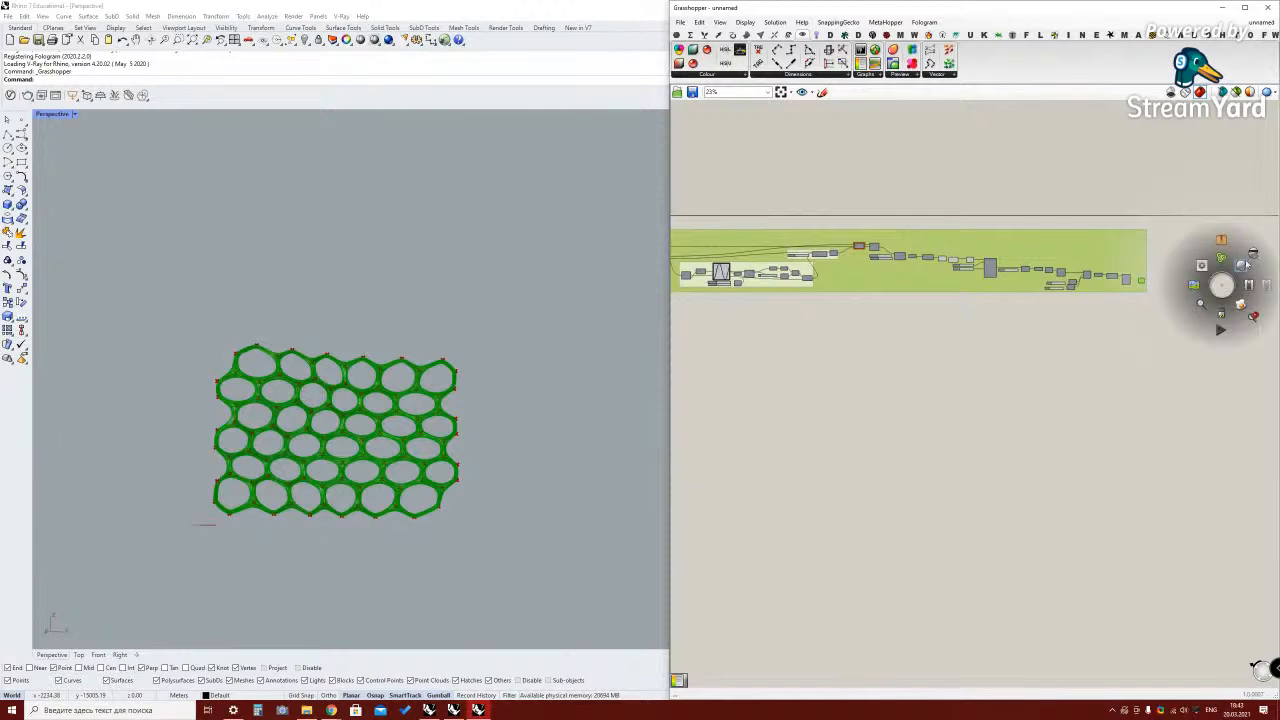
click(1243, 265)
click(956, 367)
scroll(956, 369, up, 1)
key(ctrl+a)
middle_click(1023, 215)
click(1077, 193)
right_drag(860, 338, 1066, 322)
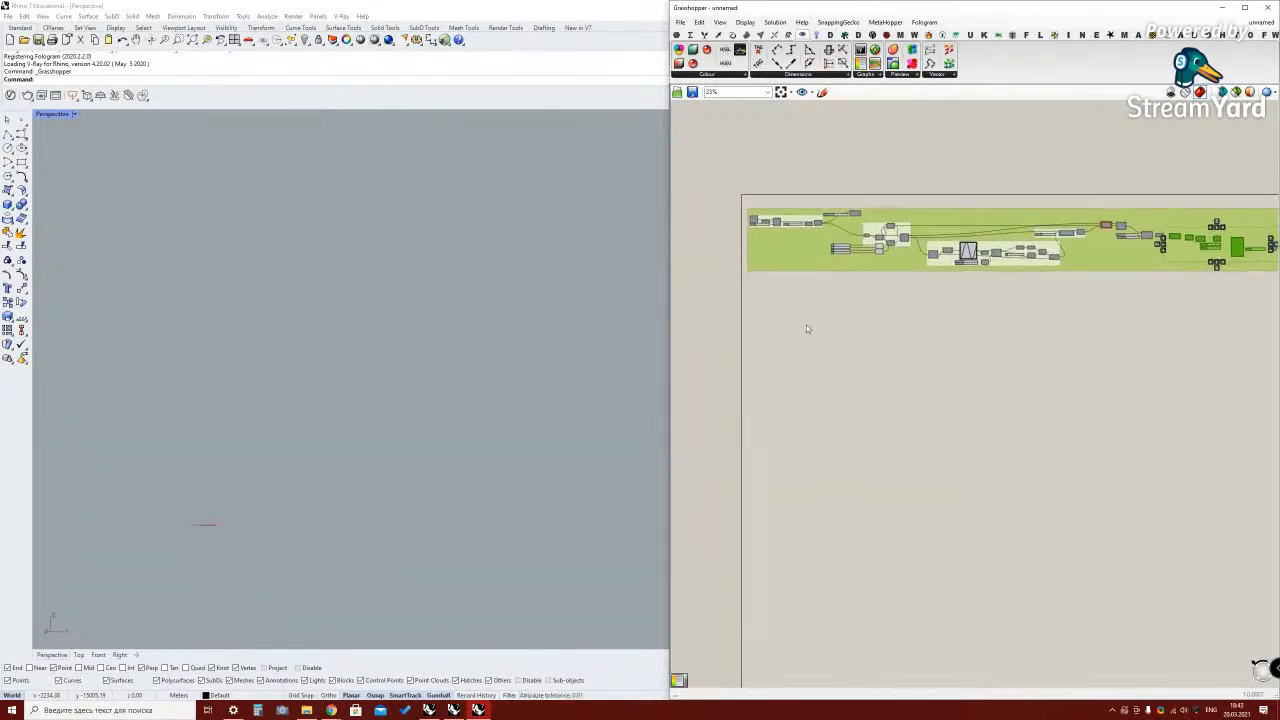
scroll(807, 324, up, 3)
right_drag(281, 466, 253, 612)
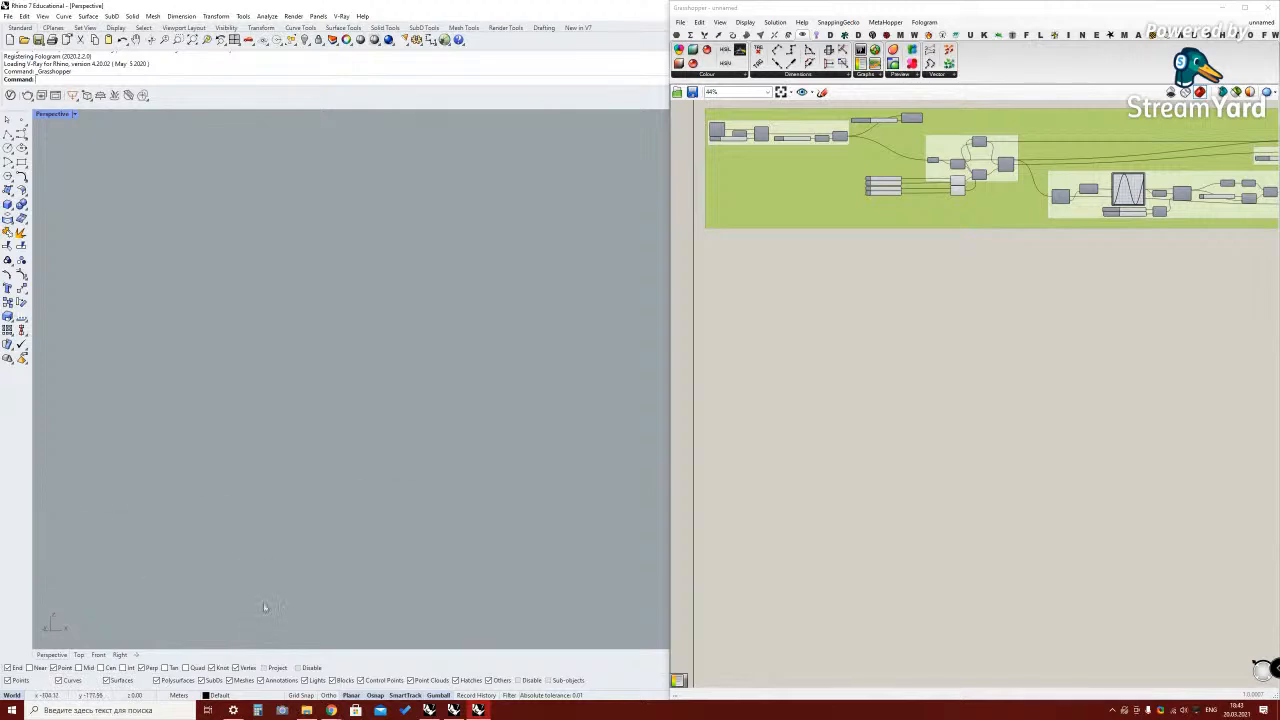
scroll(283, 570, up, 3)
click(745, 355)
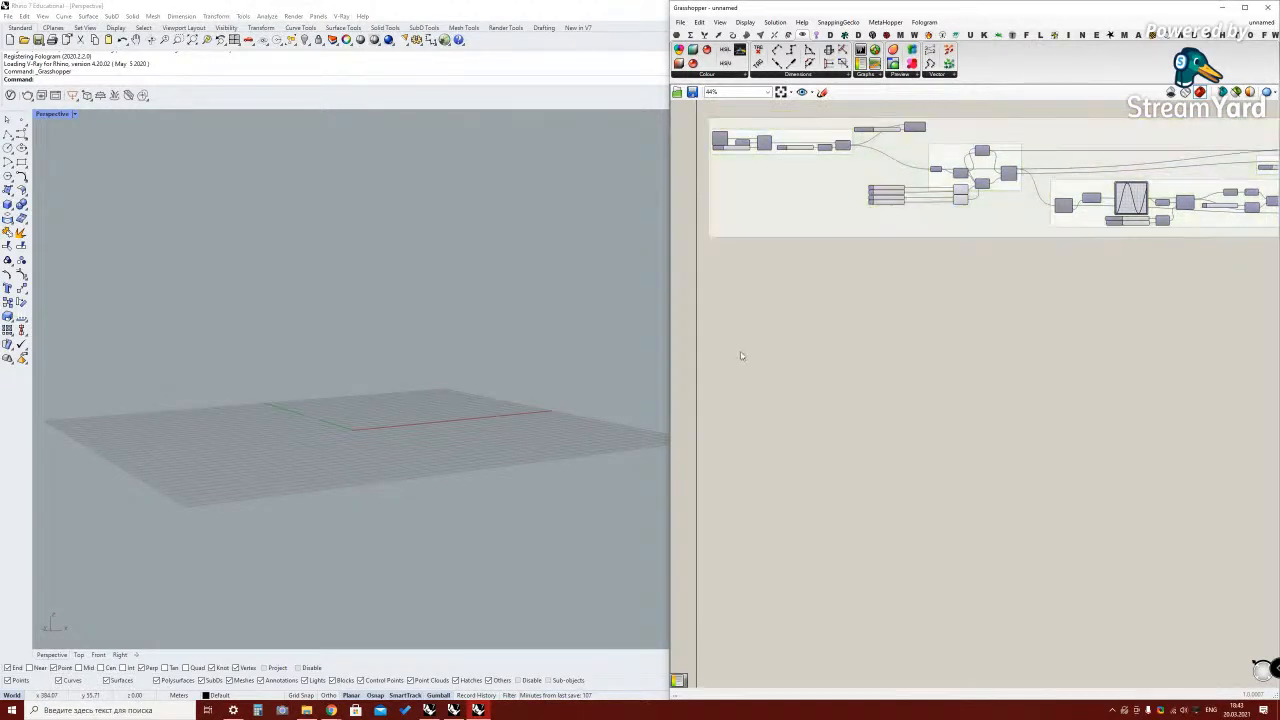
Add a Center Box component on the empty canvas below the grouped definition
scroll(743, 357, up, 2)
right_drag(743, 357, 750, 257)
scroll(757, 237, up, 2)
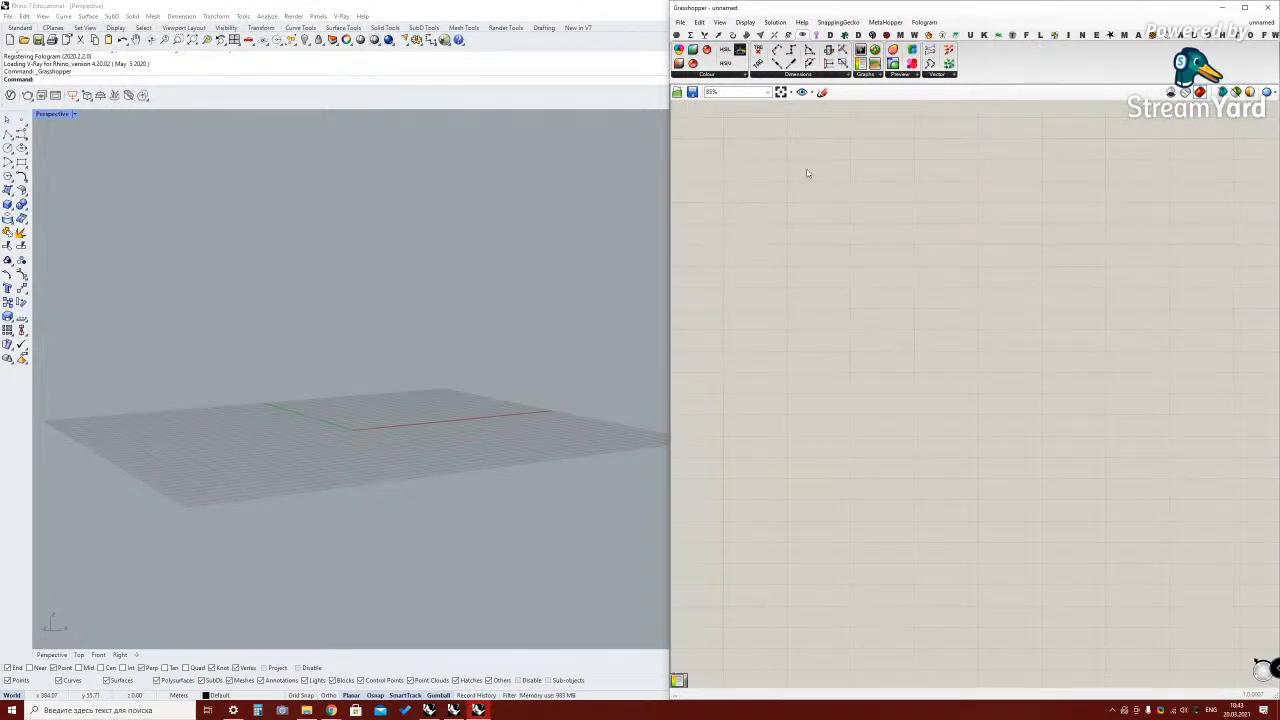
click(747, 36)
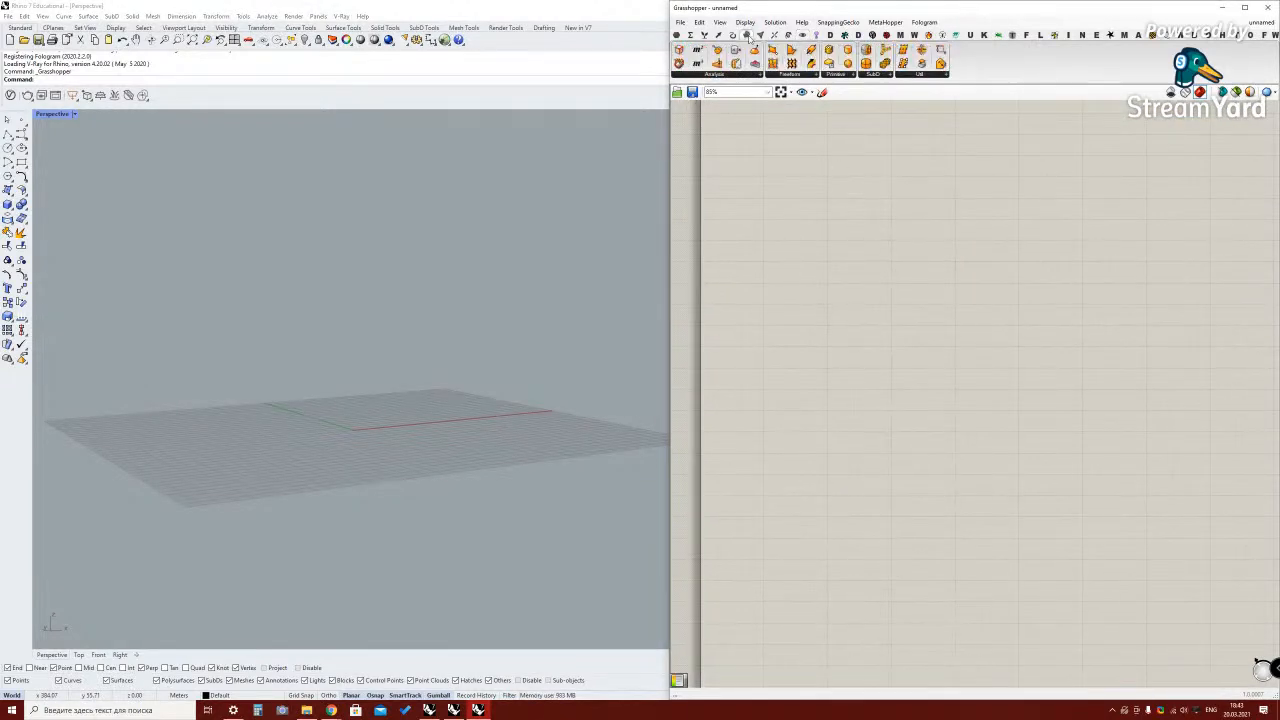
click(834, 75)
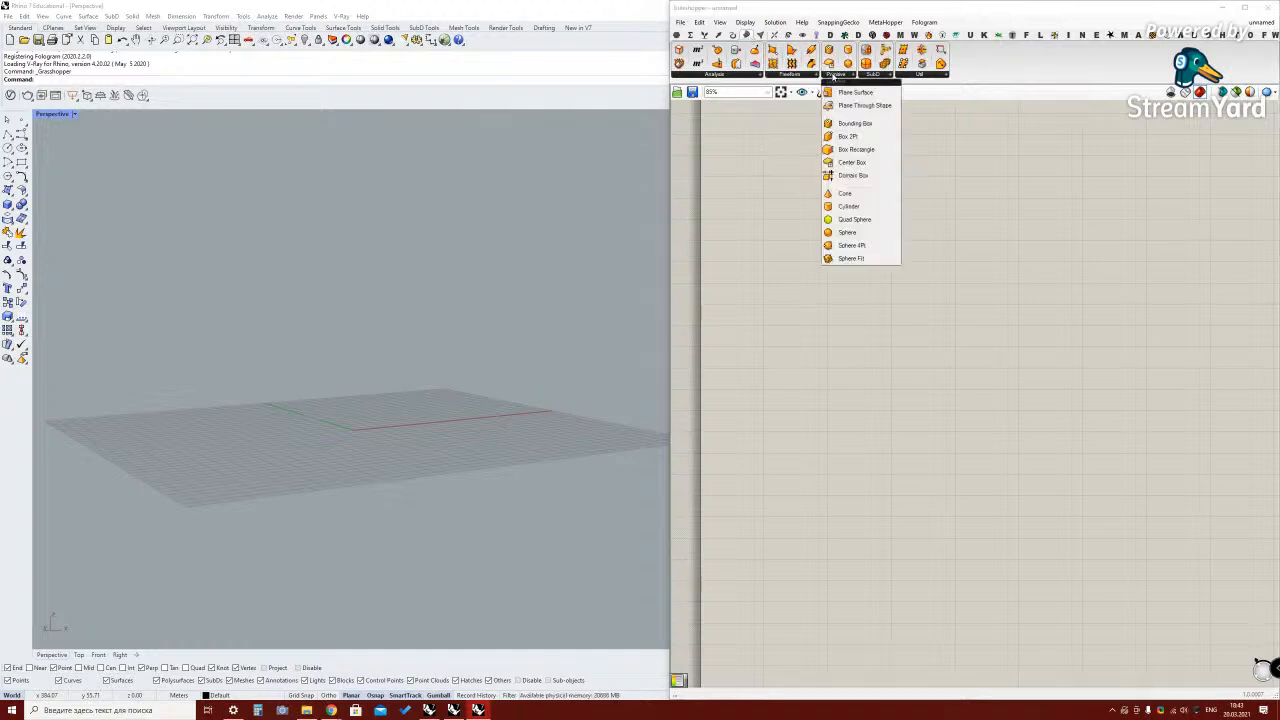
click(870, 167)
click(850, 275)
scroll(815, 277, up, 3)
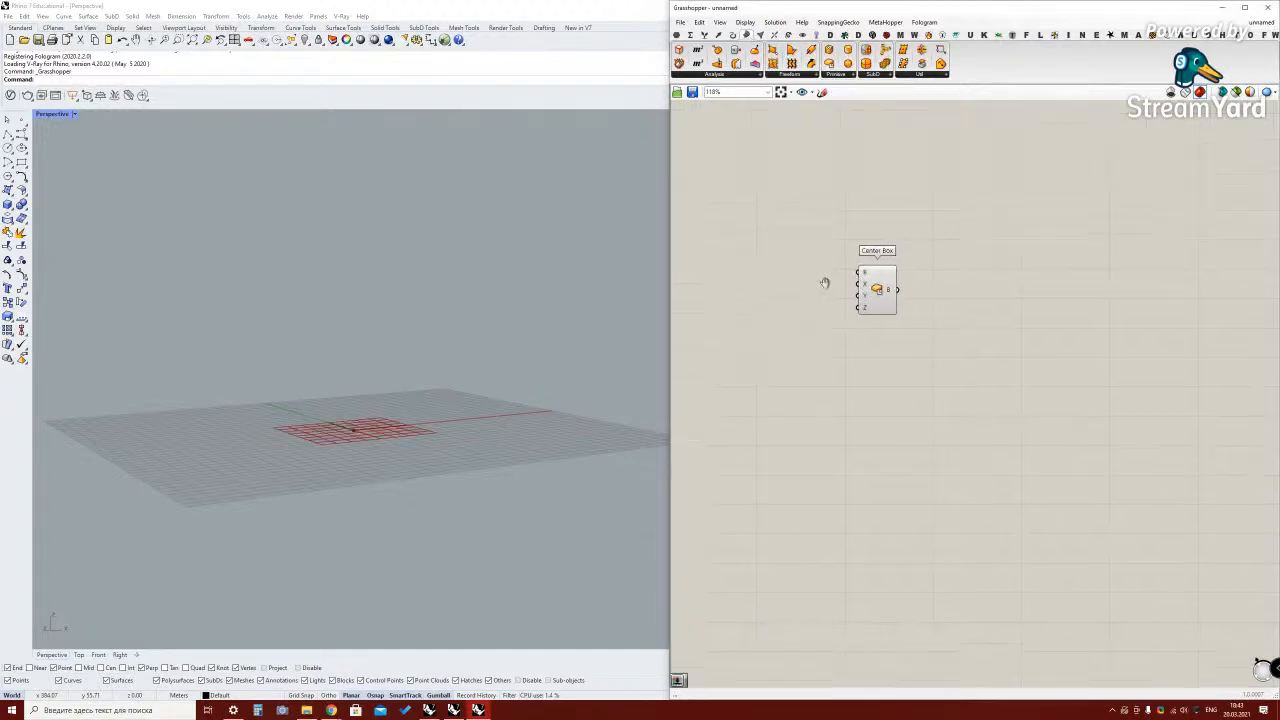
drag(880, 339, 903, 339)
Add a number slider set to 100, connect it to the Center Box X, Y and Z inputs, and align the two components
double_click(802, 305)
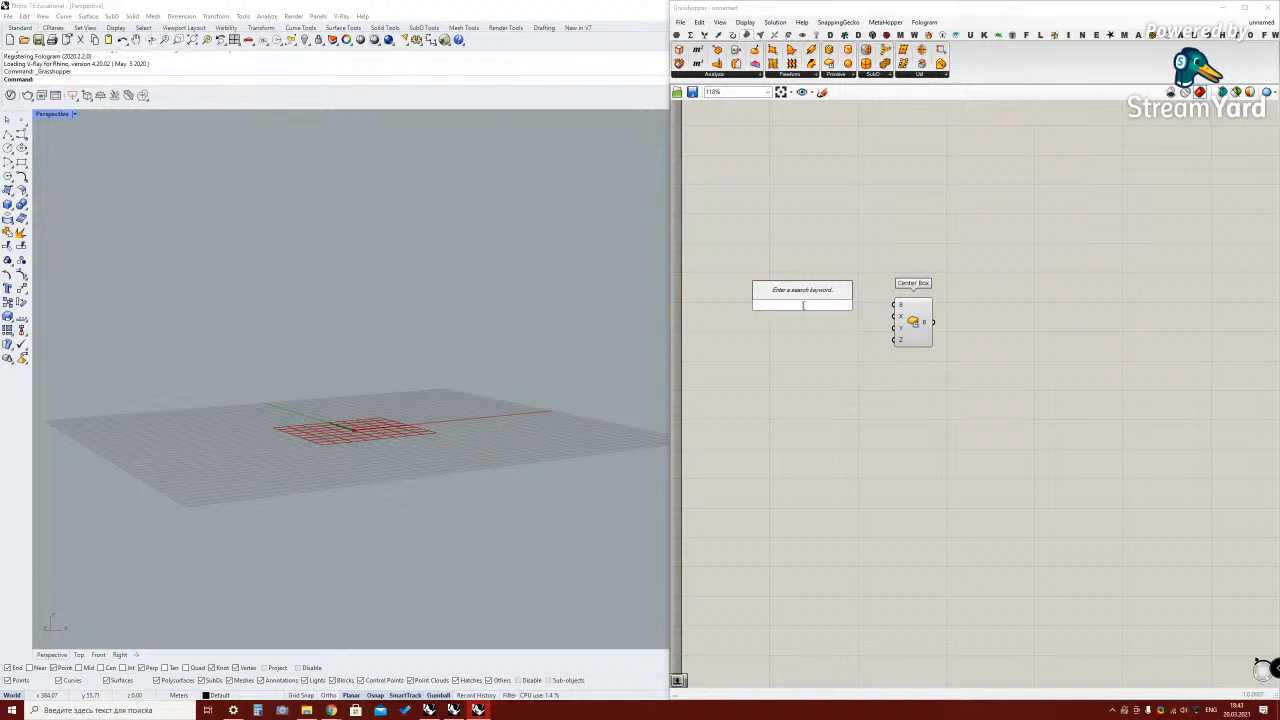
text(sl)
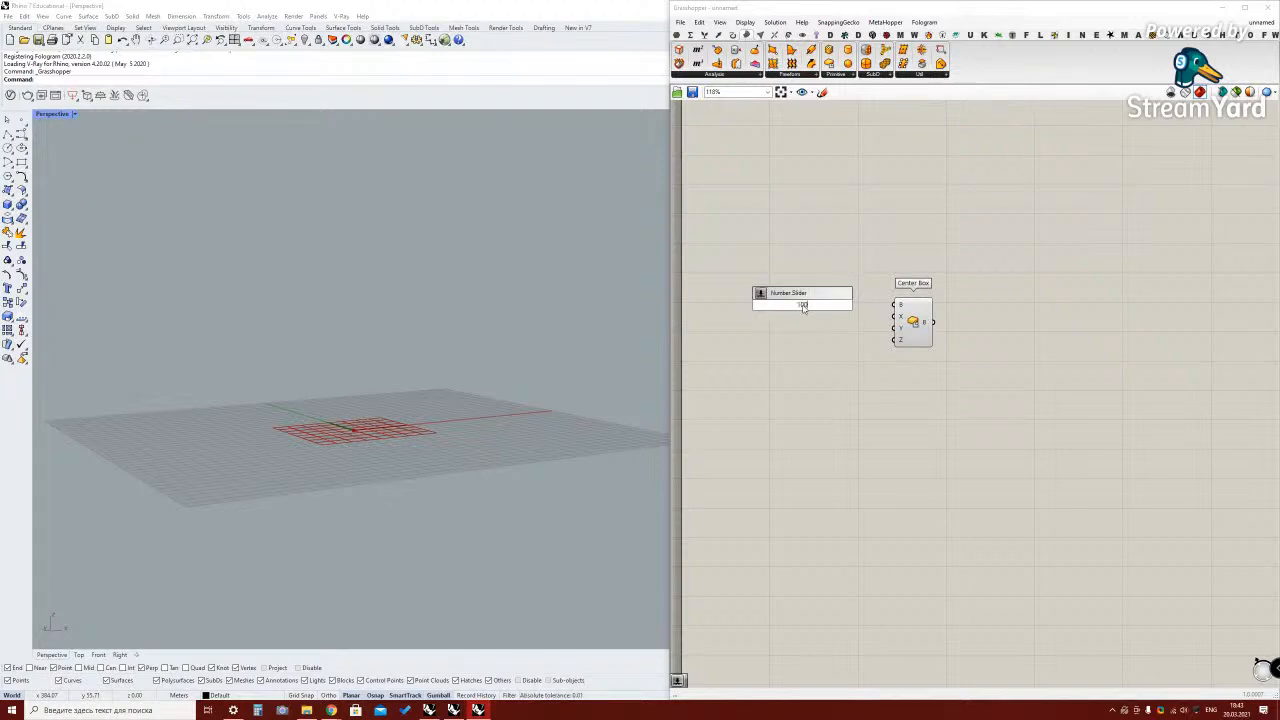
key(Return)
drag(848, 305, 895, 316)
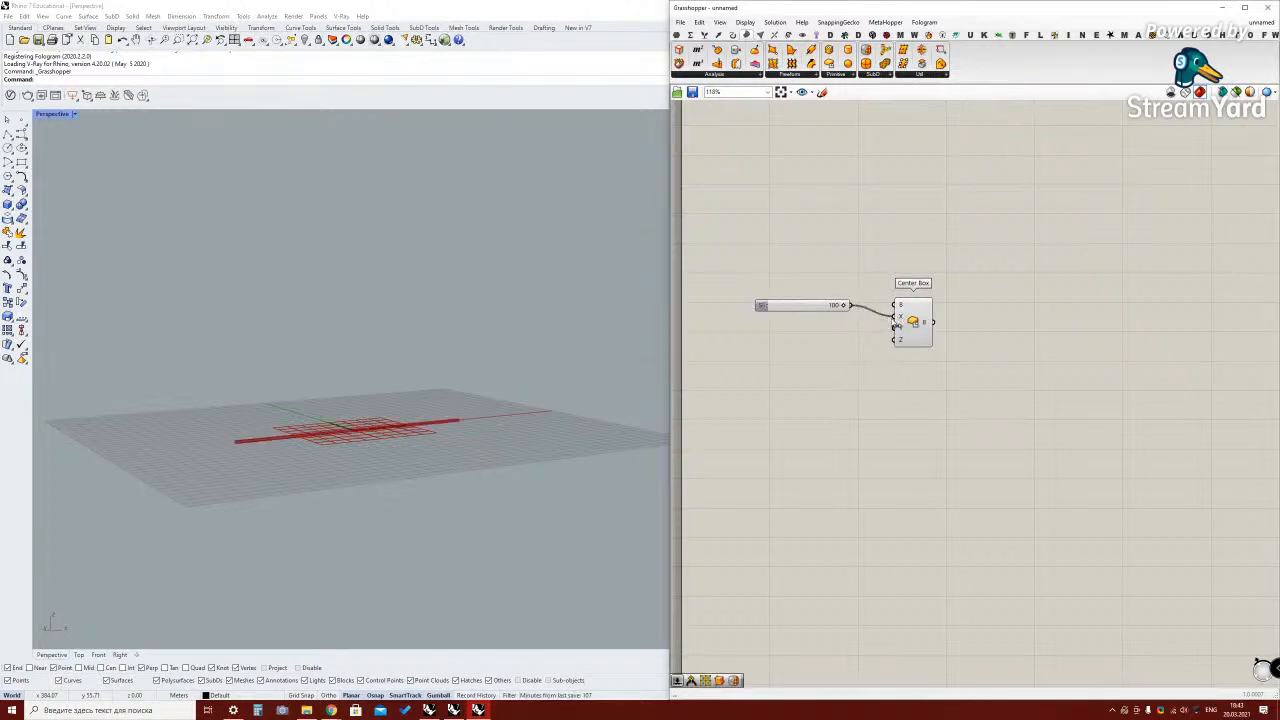
drag(805, 308, 895, 340)
right_drag(614, 367, 470, 380)
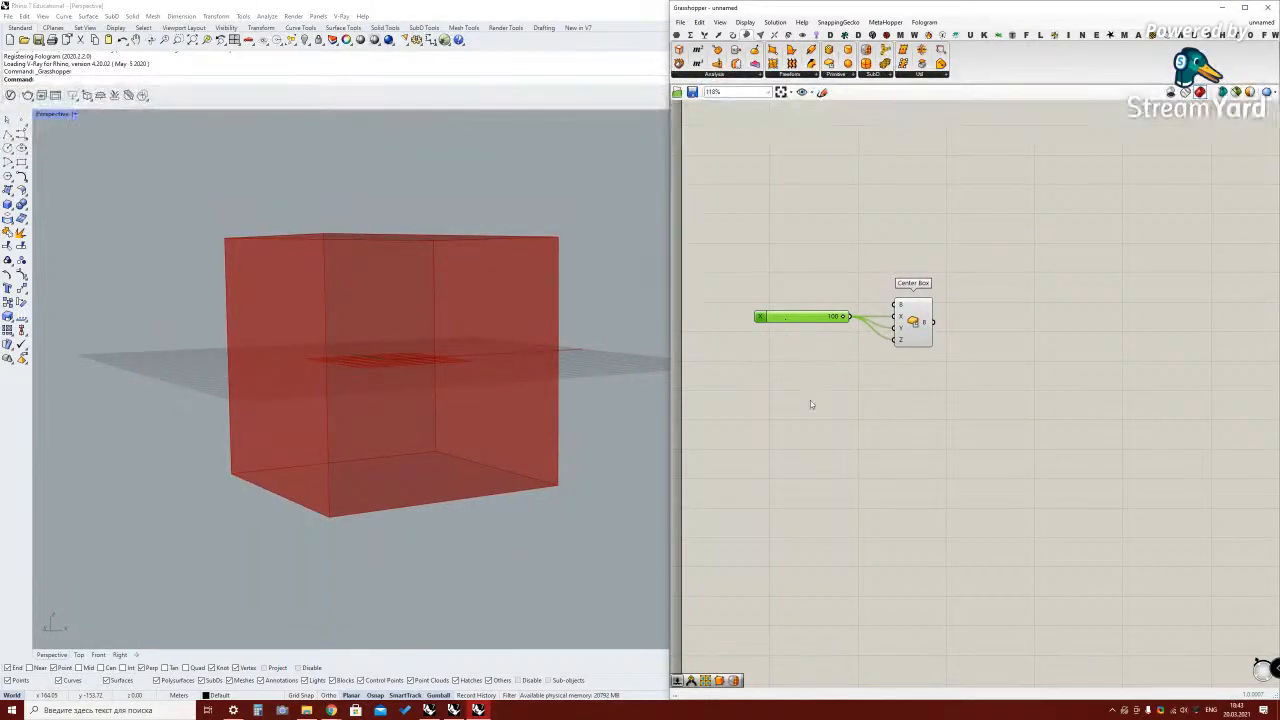
right_drag(930, 386, 908, 391)
drag(876, 332, 857, 332)
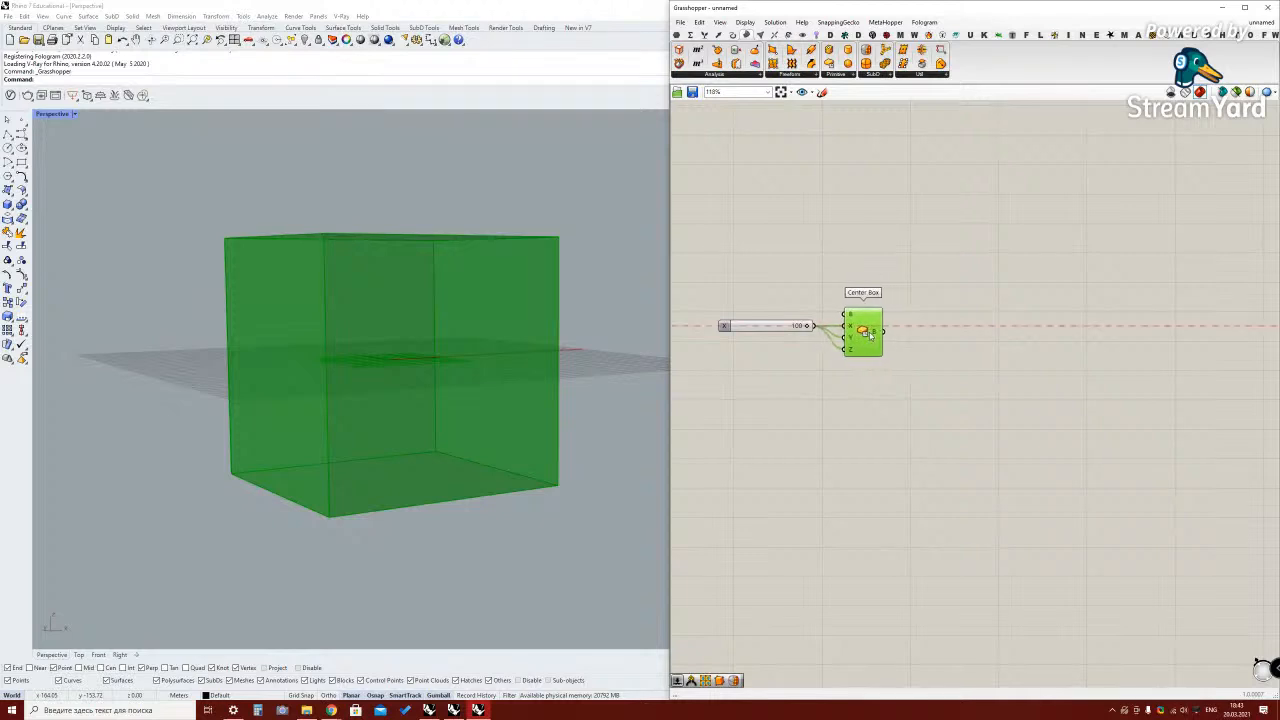
Inspect the centered cube from several angles in the Rhino viewport with its Center Box component selected
shift+right_drag(478, 322, 478, 498)
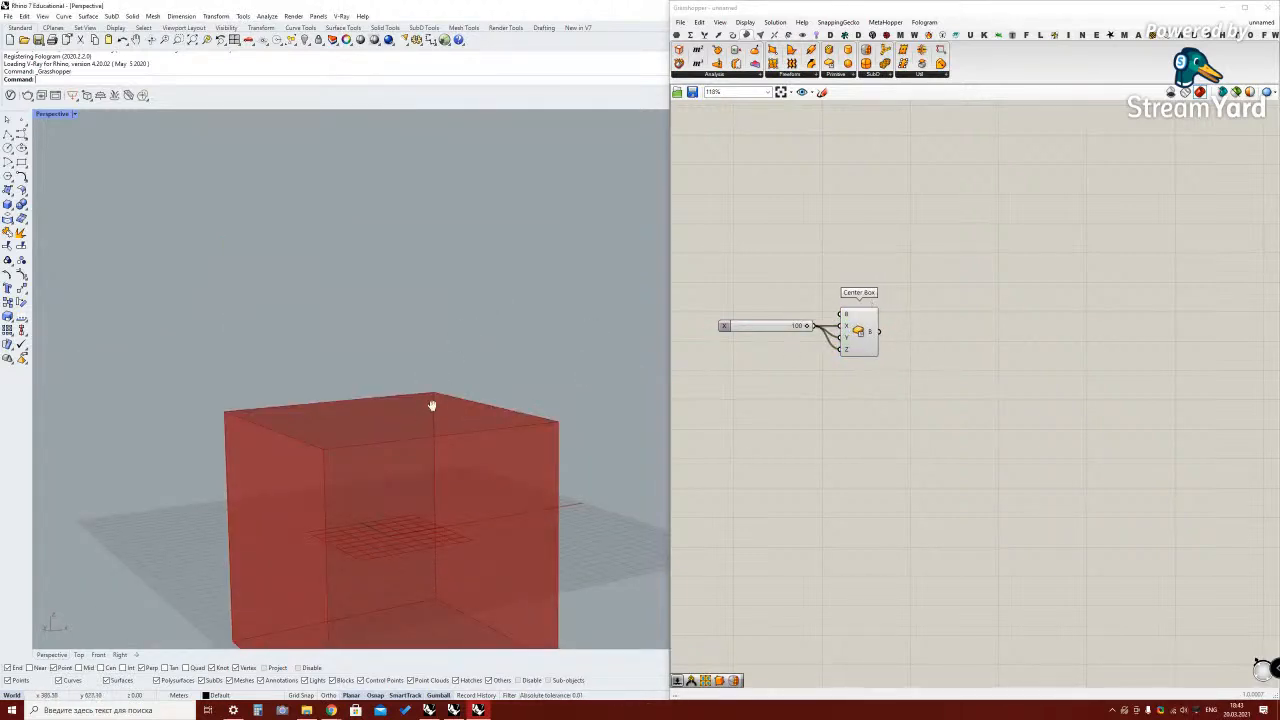
shift+right_drag(432, 405, 432, 390)
click(857, 330)
middle_click(861, 331)
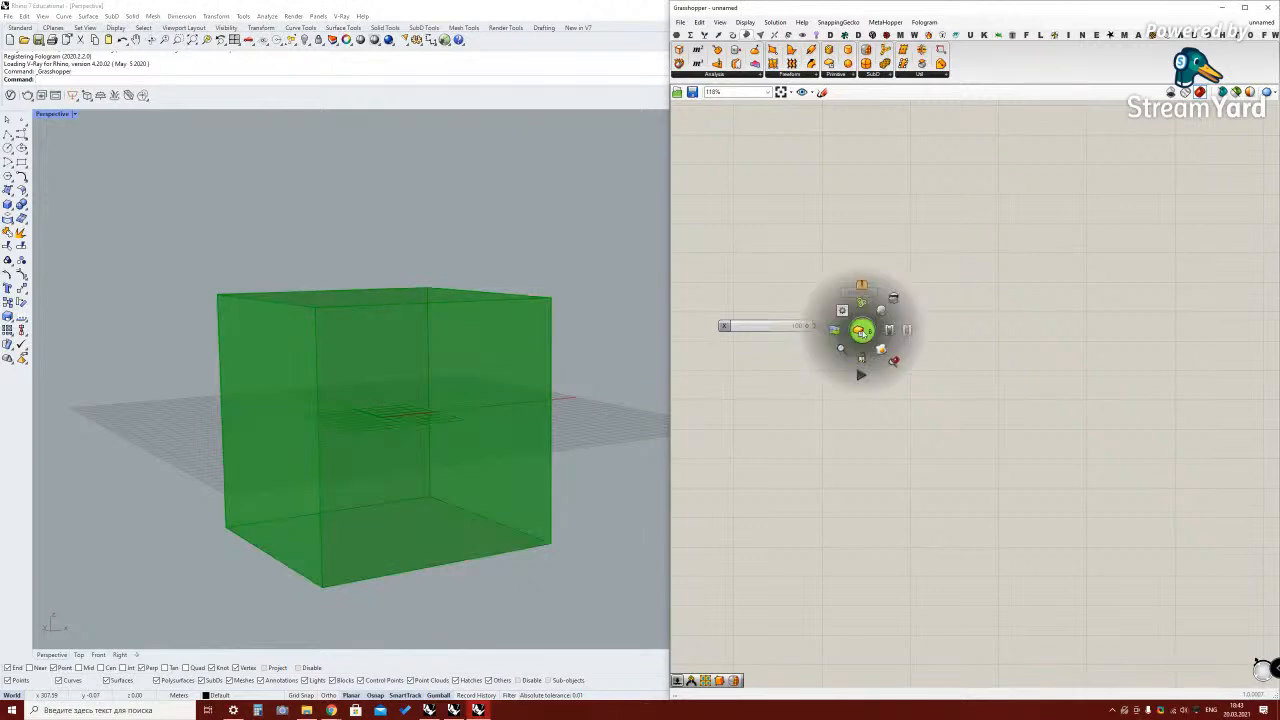
click(894, 363)
scroll(374, 391, down, 4)
shift+right_drag(537, 354, 452, 356)
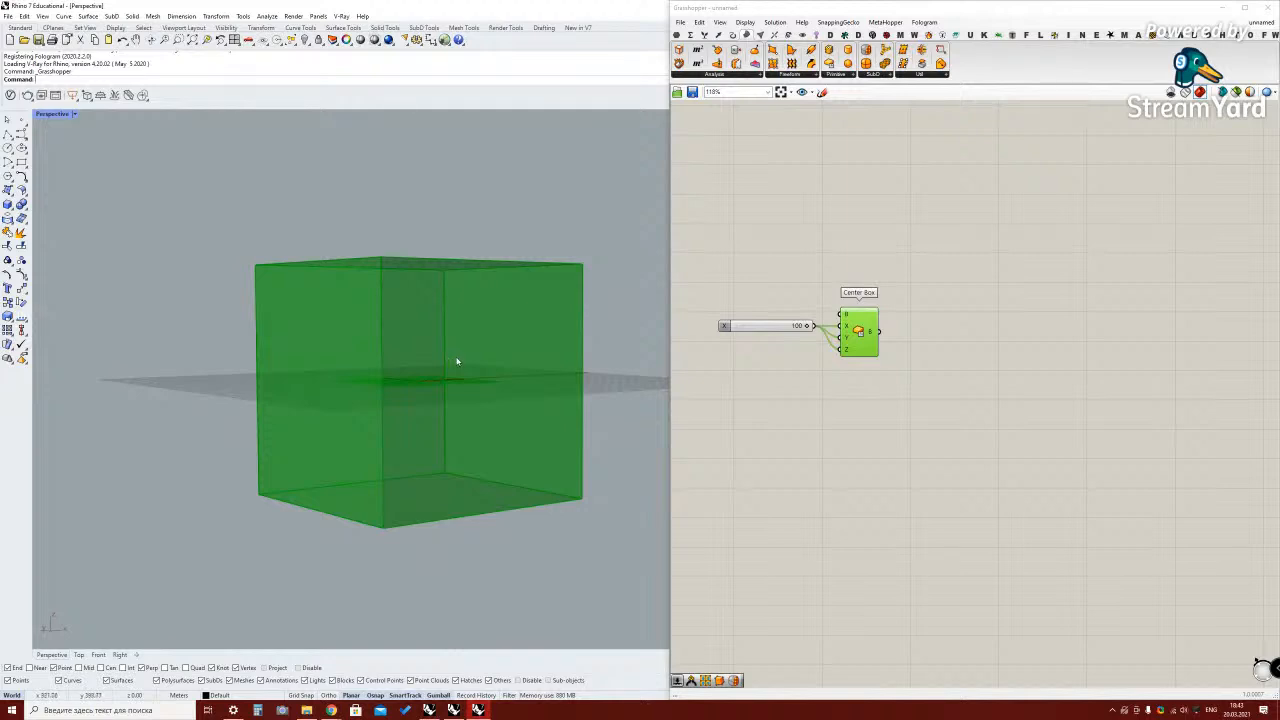
right_drag(626, 298, 571, 365)
Add a Deconstruct Brep component beside Center Box and connect the box output to its input
click(867, 361)
click(678, 64)
click(921, 330)
drag(880, 332, 905, 332)
click(921, 334)
Turn off the Center Box preview and move Deconstruct Brep slightly closer to it
click(862, 331)
right_click(861, 330)
click(886, 348)
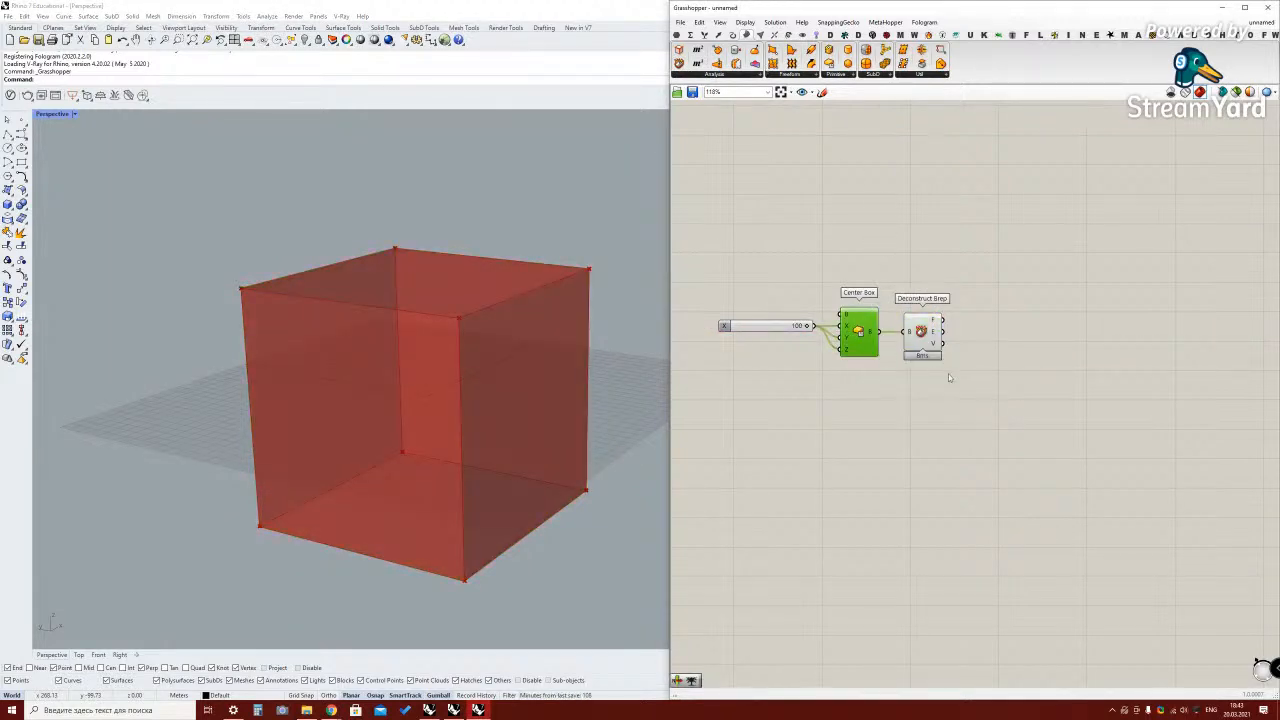
click(919, 332)
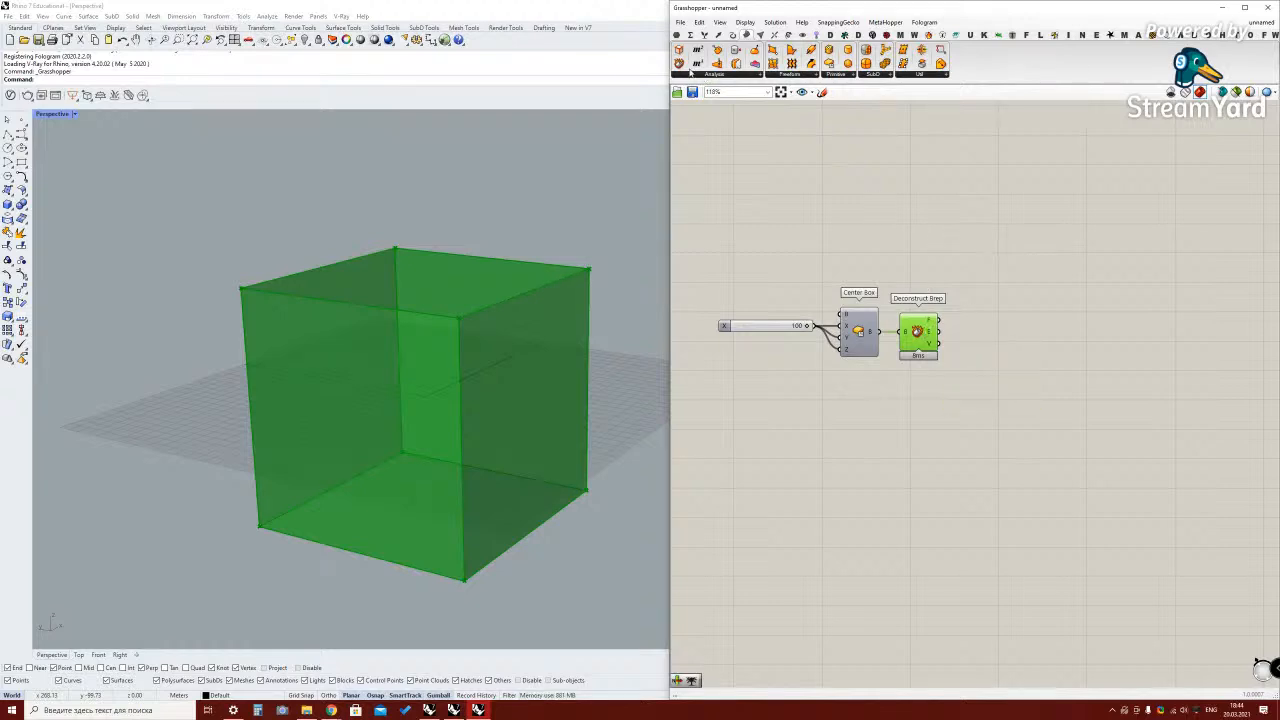
Add a List Item component after Deconstruct Brep and connect the faces output to its list input
click(706, 36)
drag(692, 63, 908, 273)
drag(1018, 333, 1018, 331)
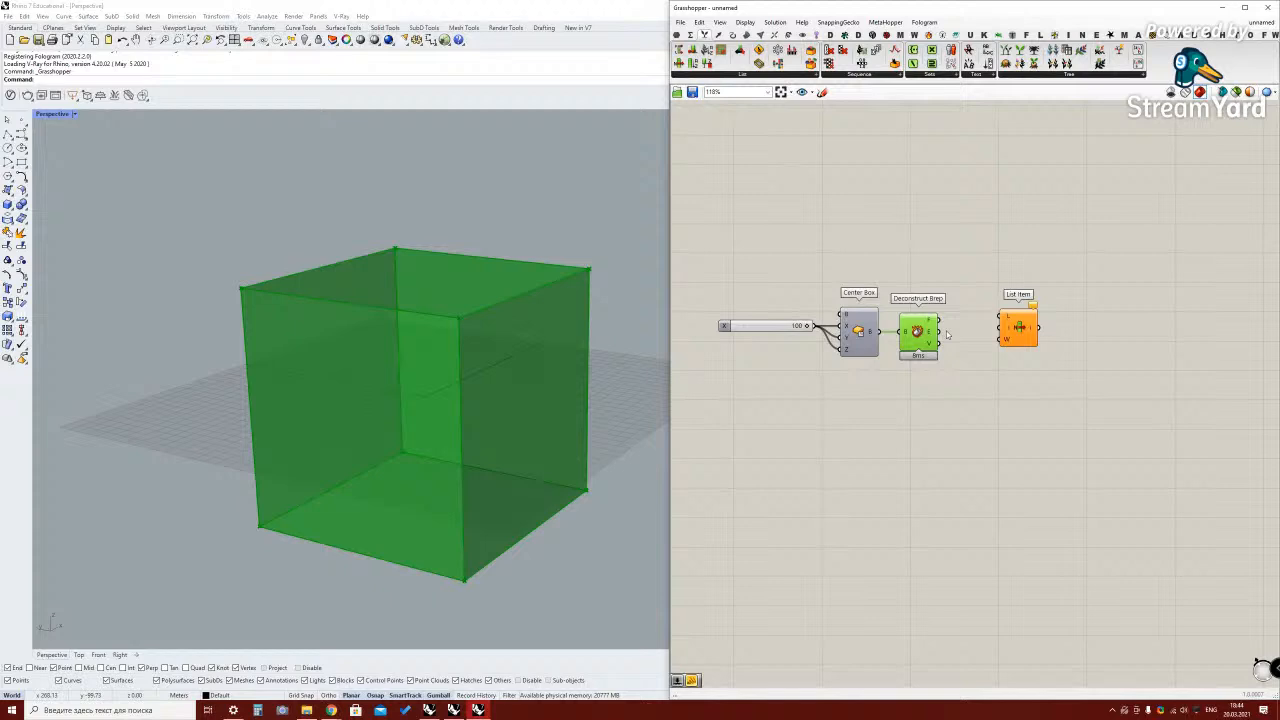
click(1012, 327)
scroll(1020, 334, up, 1)
drag(1020, 333, 1041, 333)
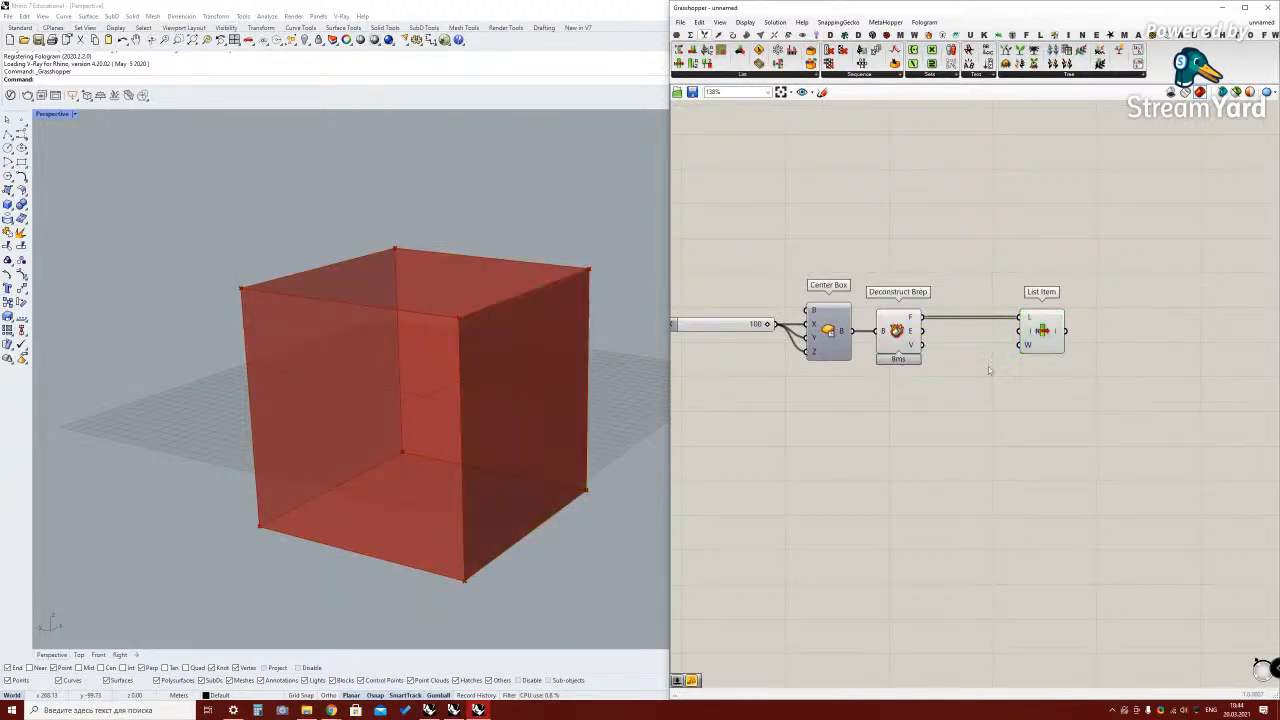
Add a panel containing 4 as the List Item index and turn off the Deconstruct Brep preview
double_click(989, 366)
text(p)
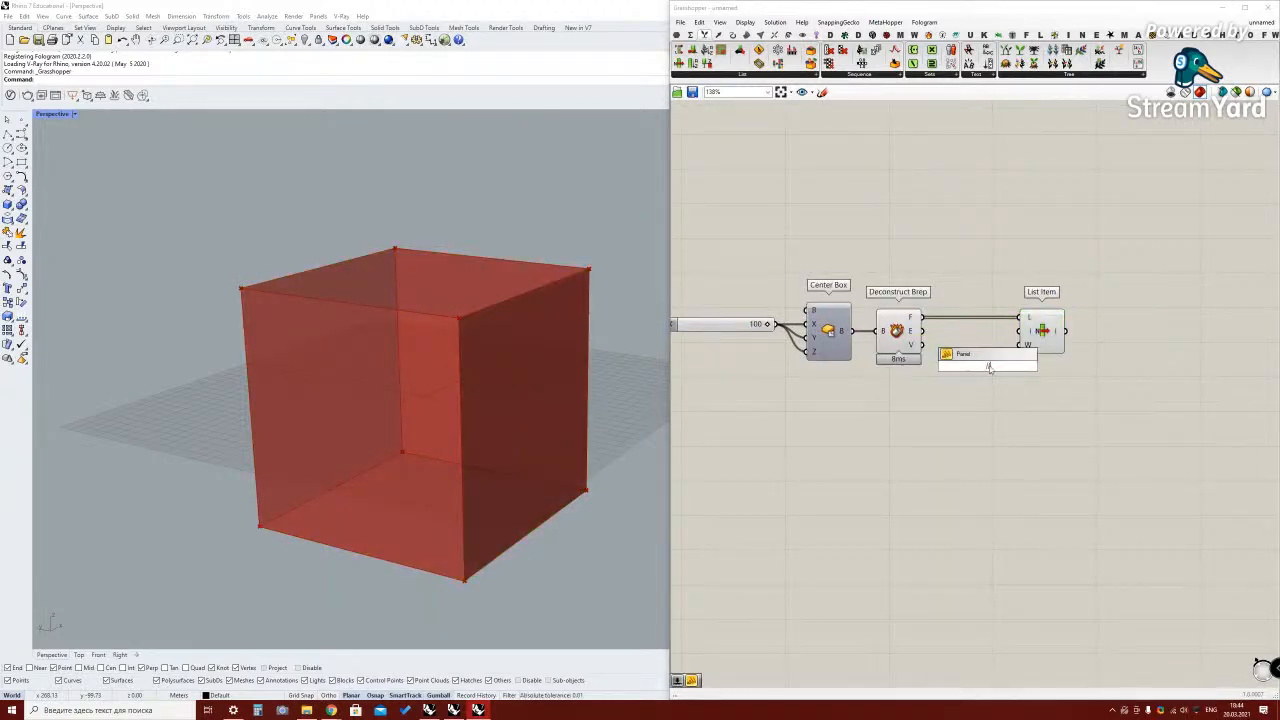
key(Return)
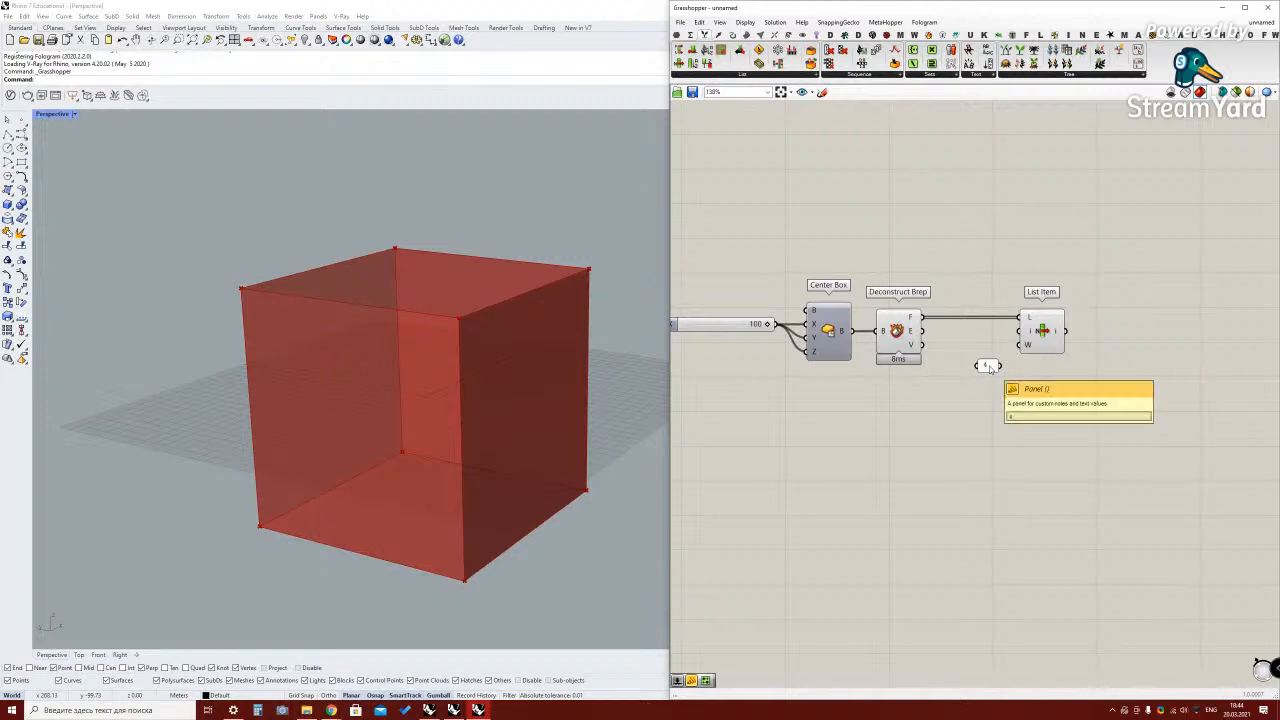
drag(987, 365, 987, 331)
right_click(897, 325)
click(939, 347)
Duplicate the List Item with its index panel, place the copy directly below, and set the copied panel to 5
drag(1076, 365, 980, 309)
key(ctrl+v)
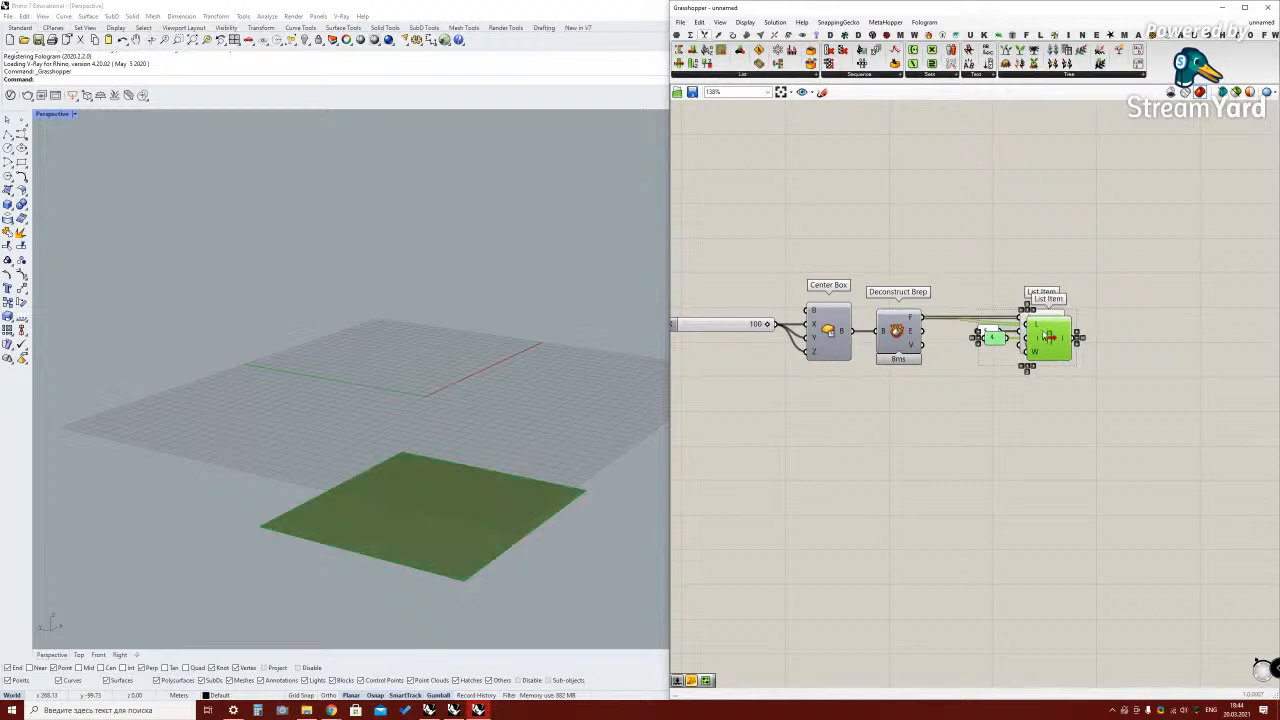
drag(1047, 331, 1038, 373)
double_click(988, 382)
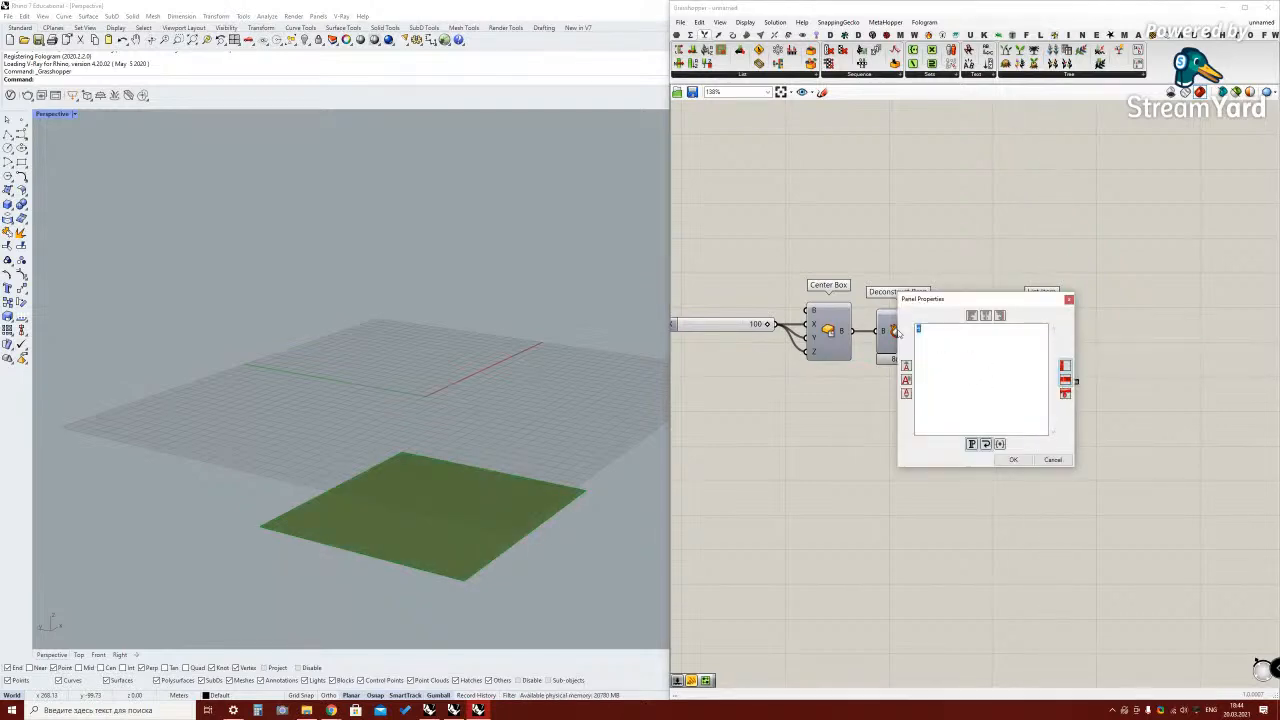
text(5)
click(1013, 460)
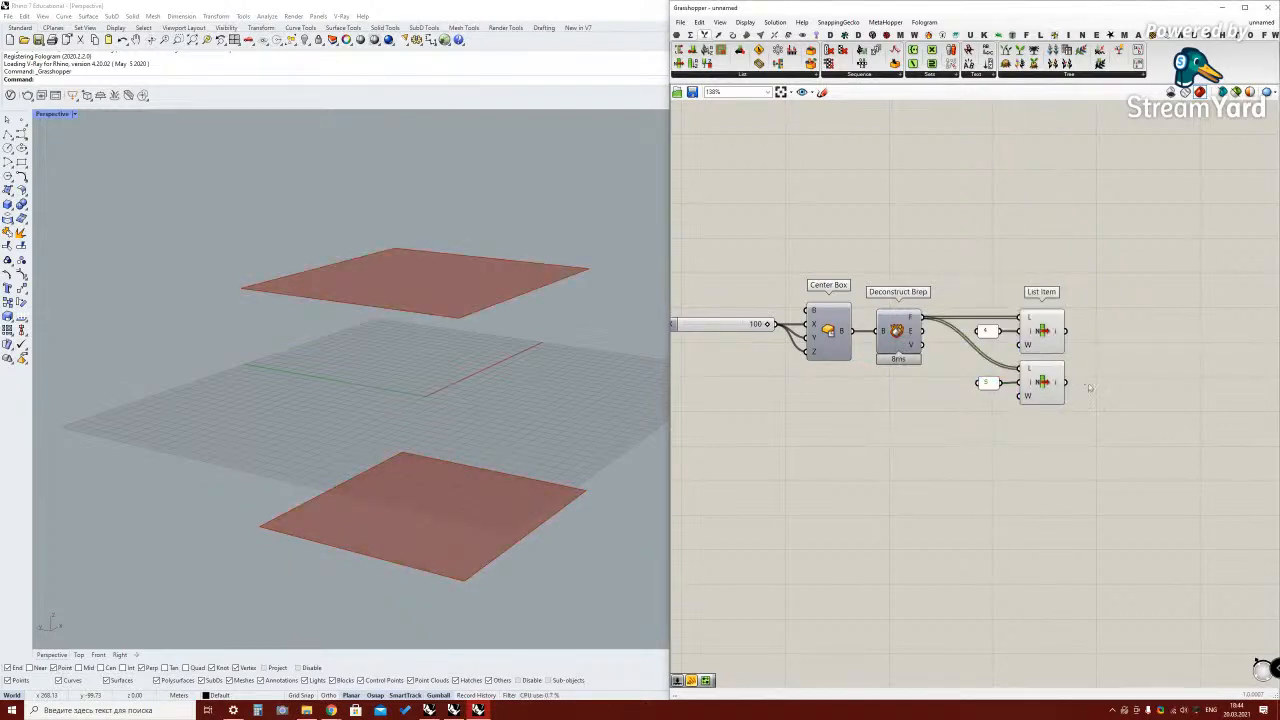
Add a Populate 3D component below the box components and connect the Center Box output to its region input
scroll(886, 391, down, 2)
mouse_move(488, 385)
right_down()
mouse_move(502, 360)
mouse_move(488, 383)
right_up()
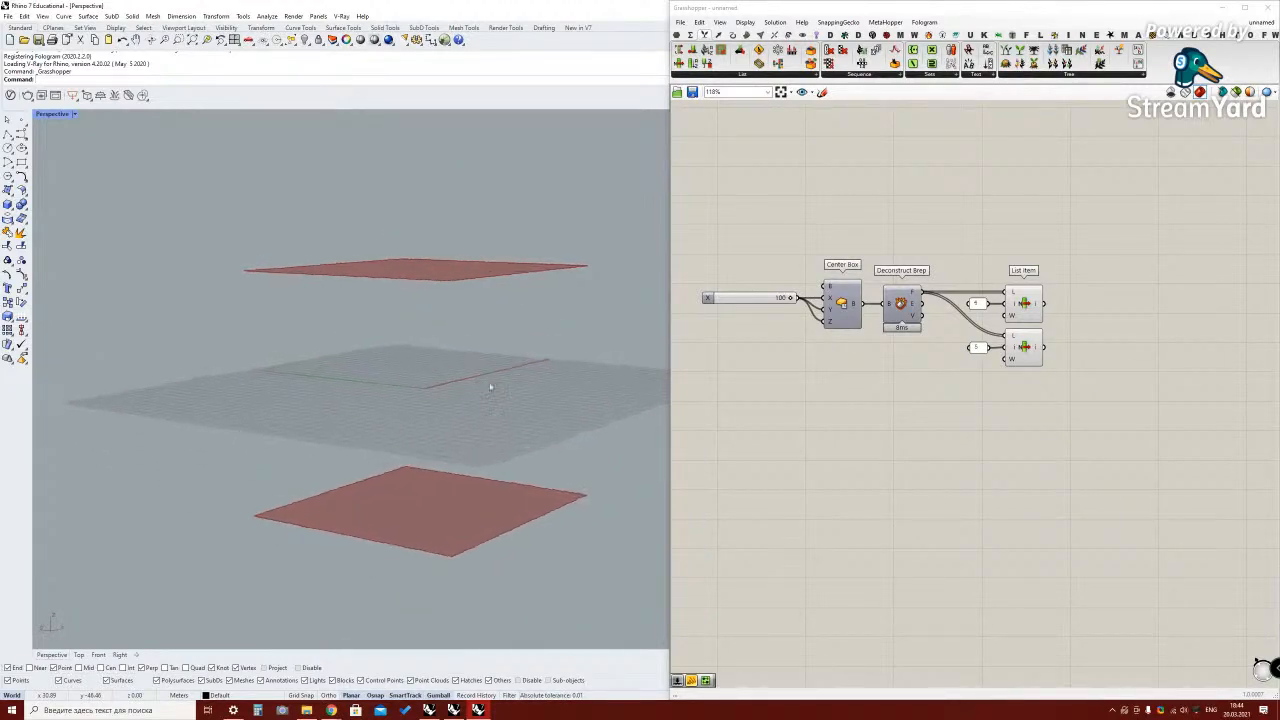
click(845, 300)
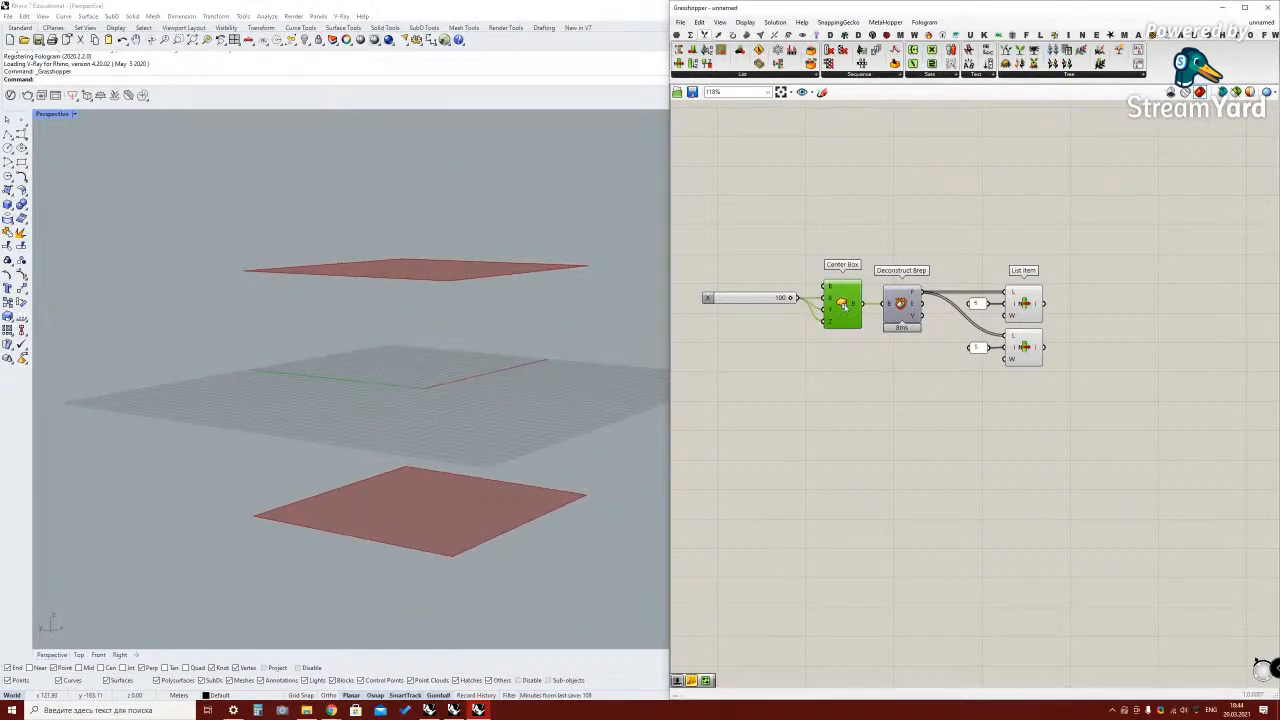
click(718, 35)
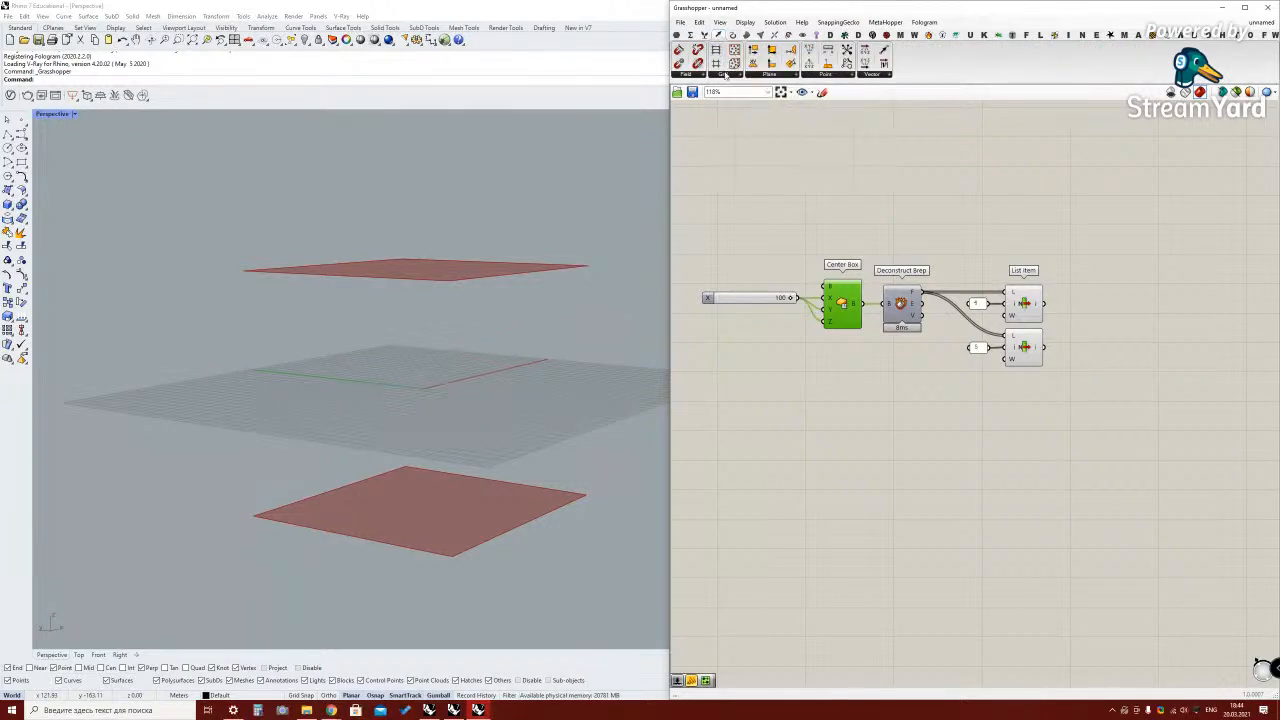
click(727, 76)
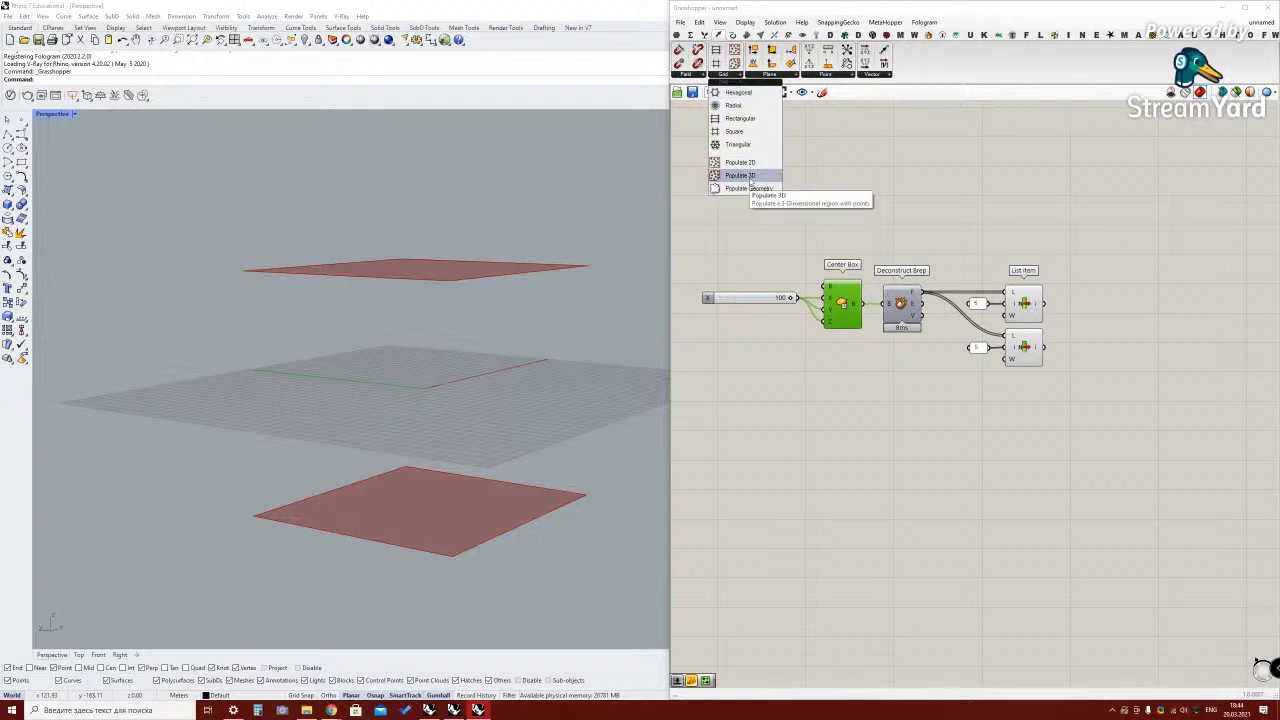
drag(740, 175, 879, 416)
drag(863, 303, 956, 449)
Add a number slider set to 1000 and connect it to the count input of Populate 3D
scroll(901, 435, up, 4)
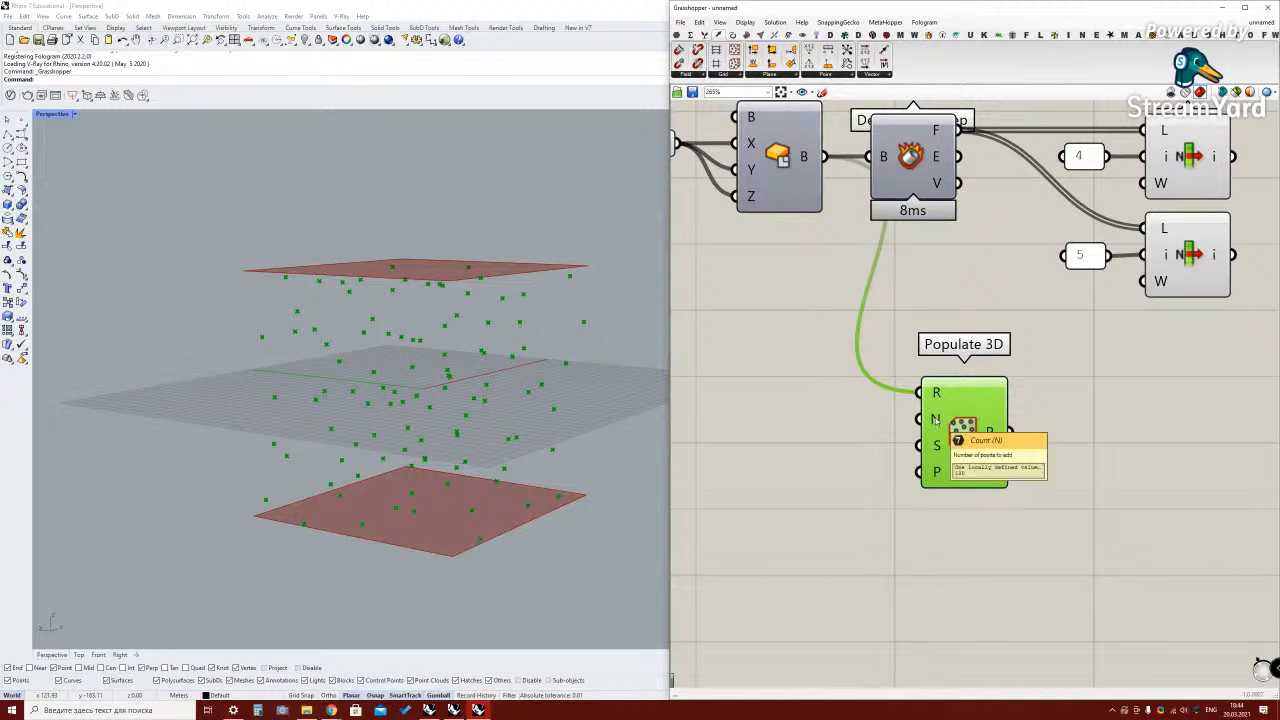
double_click(780, 405)
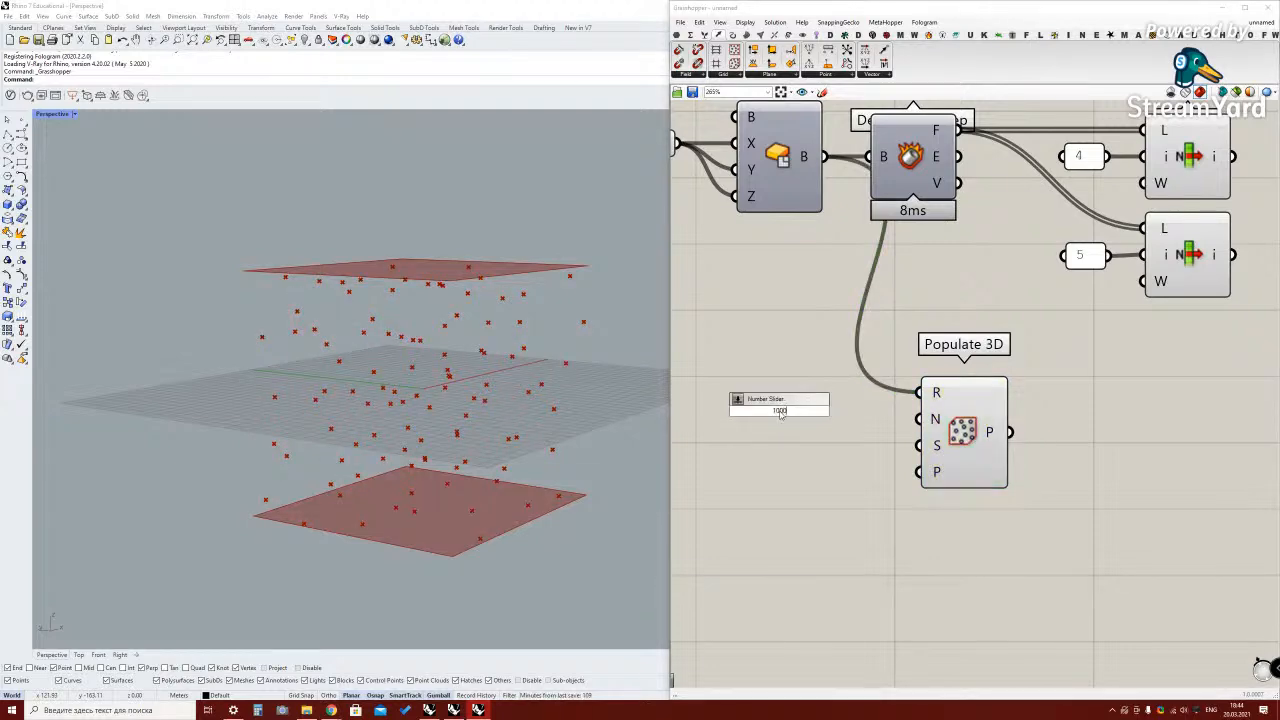
text(1000)
key(Return)
drag(888, 411, 920, 419)
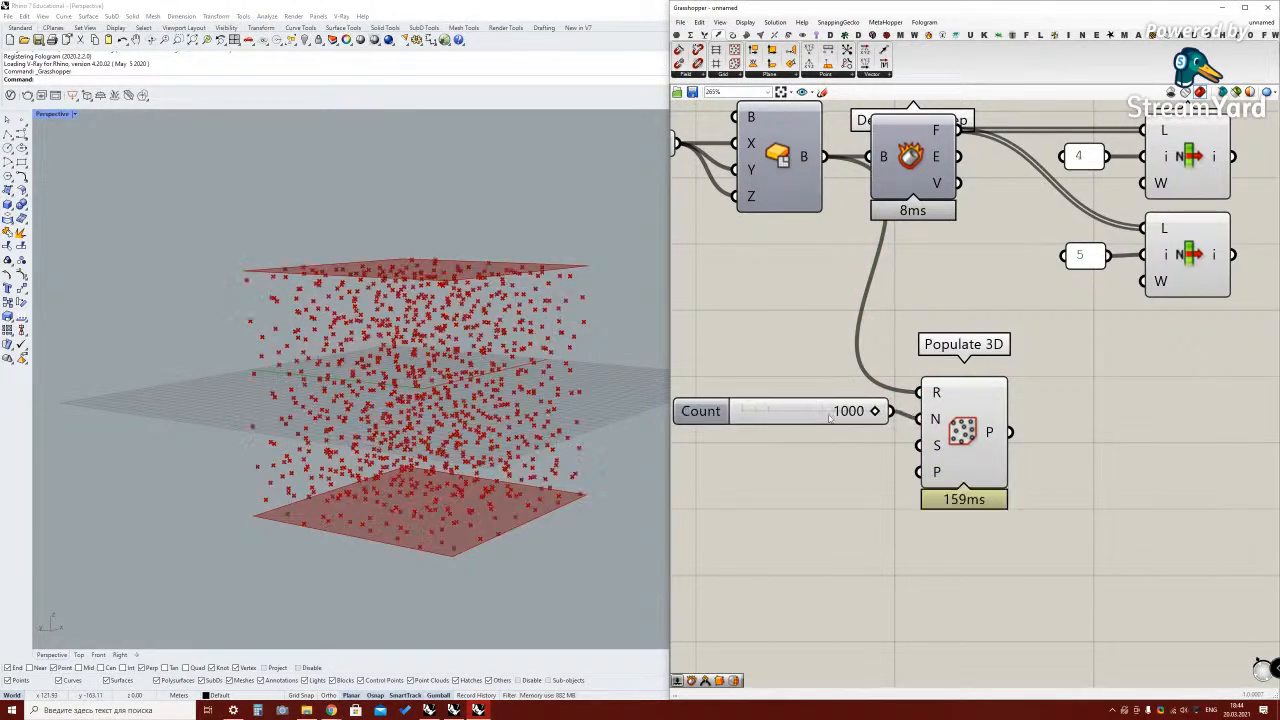
drag(814, 412, 808, 420)
Move Populate 3D and its Count slider together so they line up below the two List Item components
scroll(765, 435, down, 4)
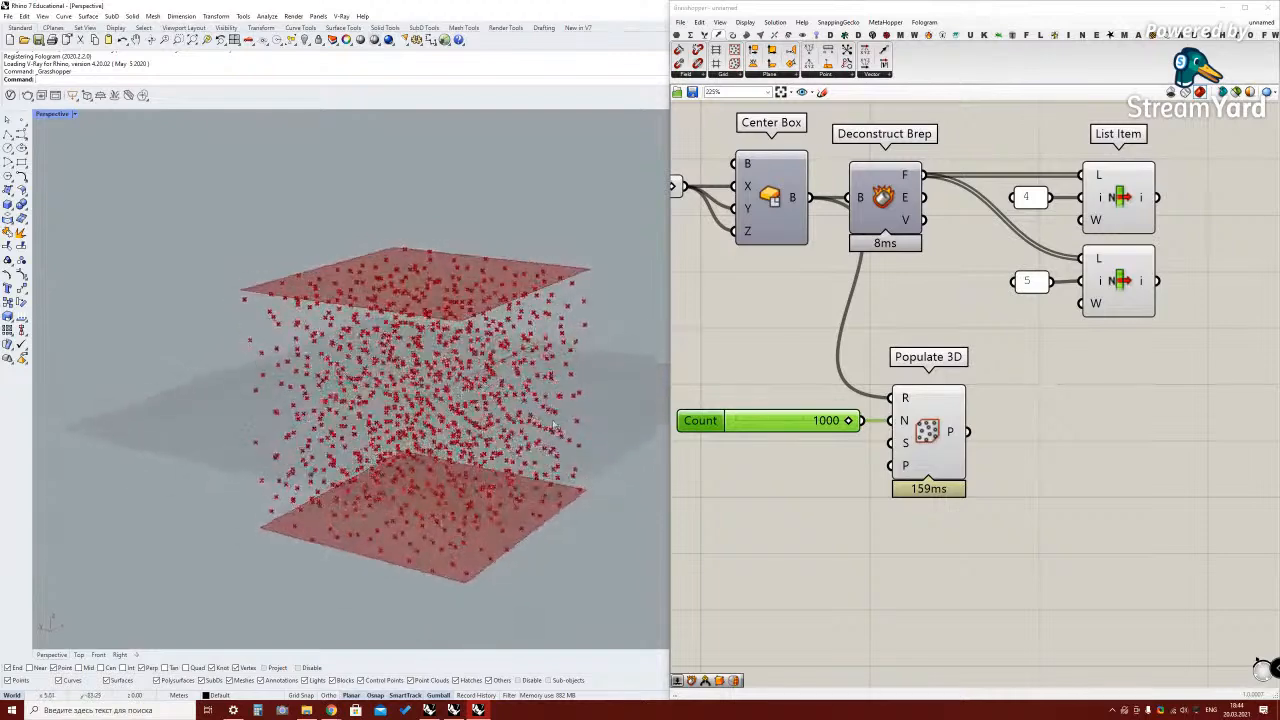
drag(906, 493, 689, 413)
drag(850, 455, 988, 465)
click(1068, 405)
right_drag(1070, 404, 966, 411)
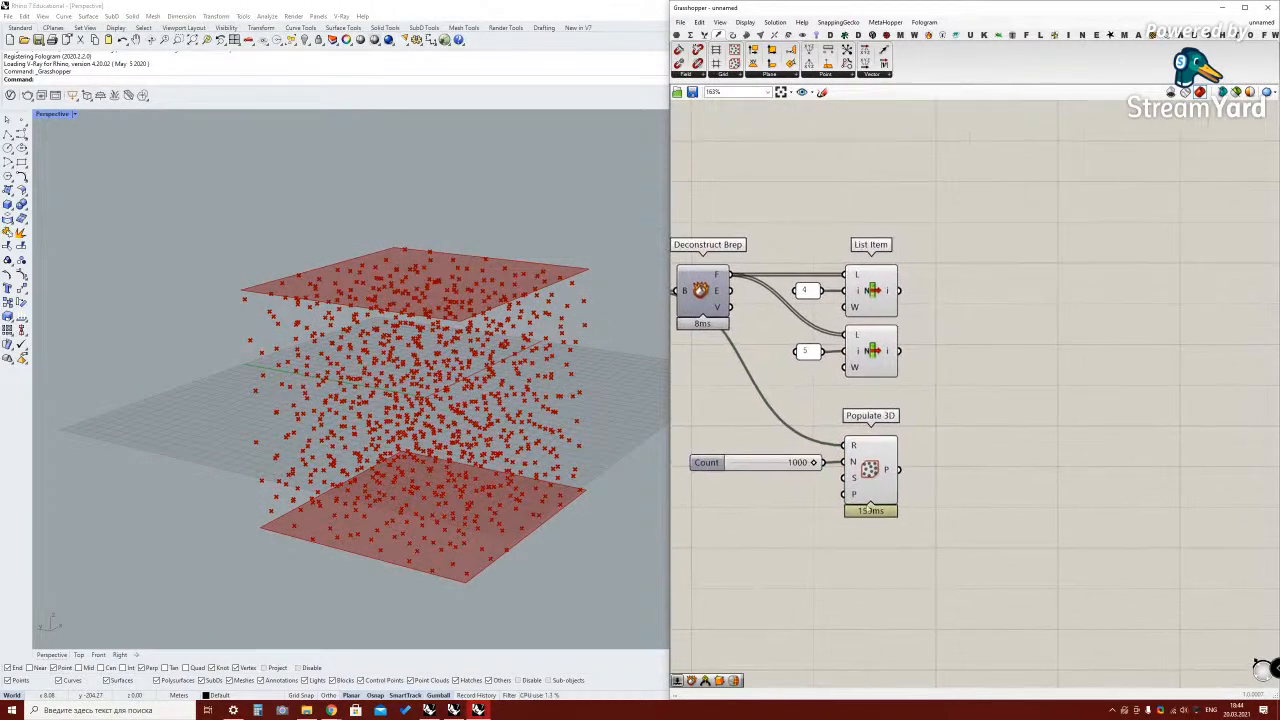
click(869, 476)
click(1003, 457)
right_drag(531, 229, 491, 211)
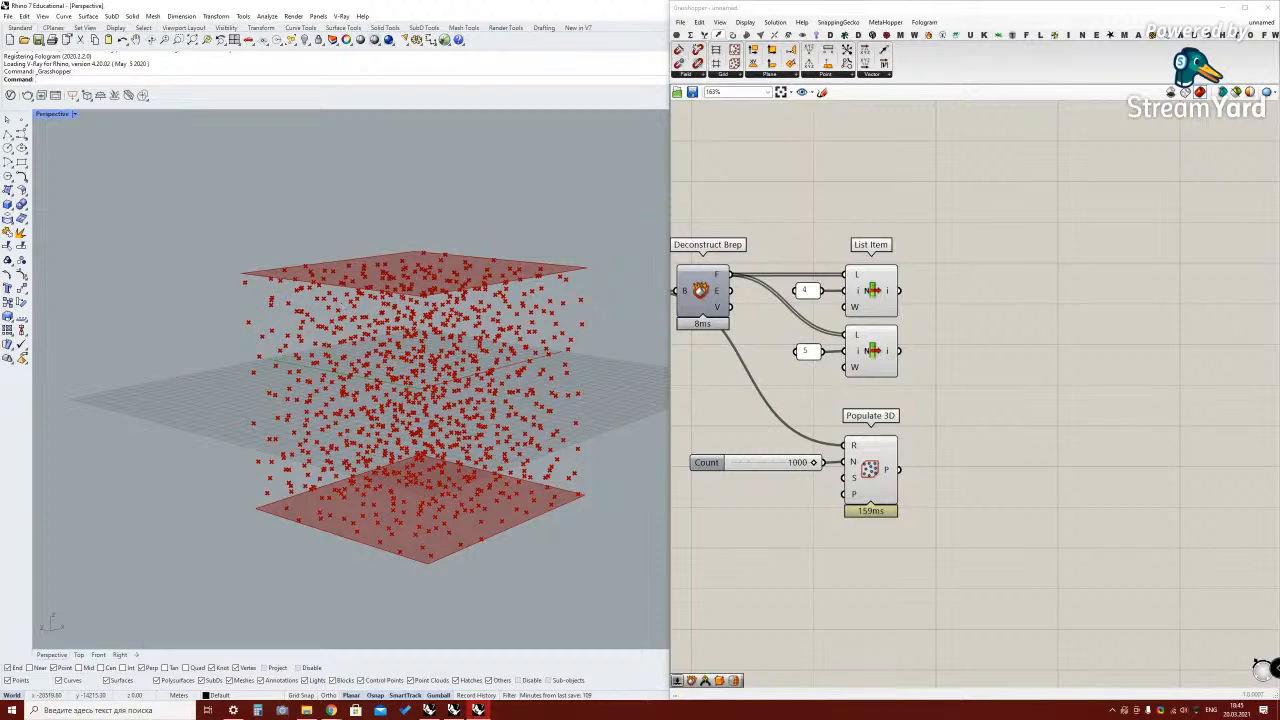
Add a Proximity 3D component to the right of Populate 3D and connect the populated points to its point input
click(734, 35)
click(748, 35)
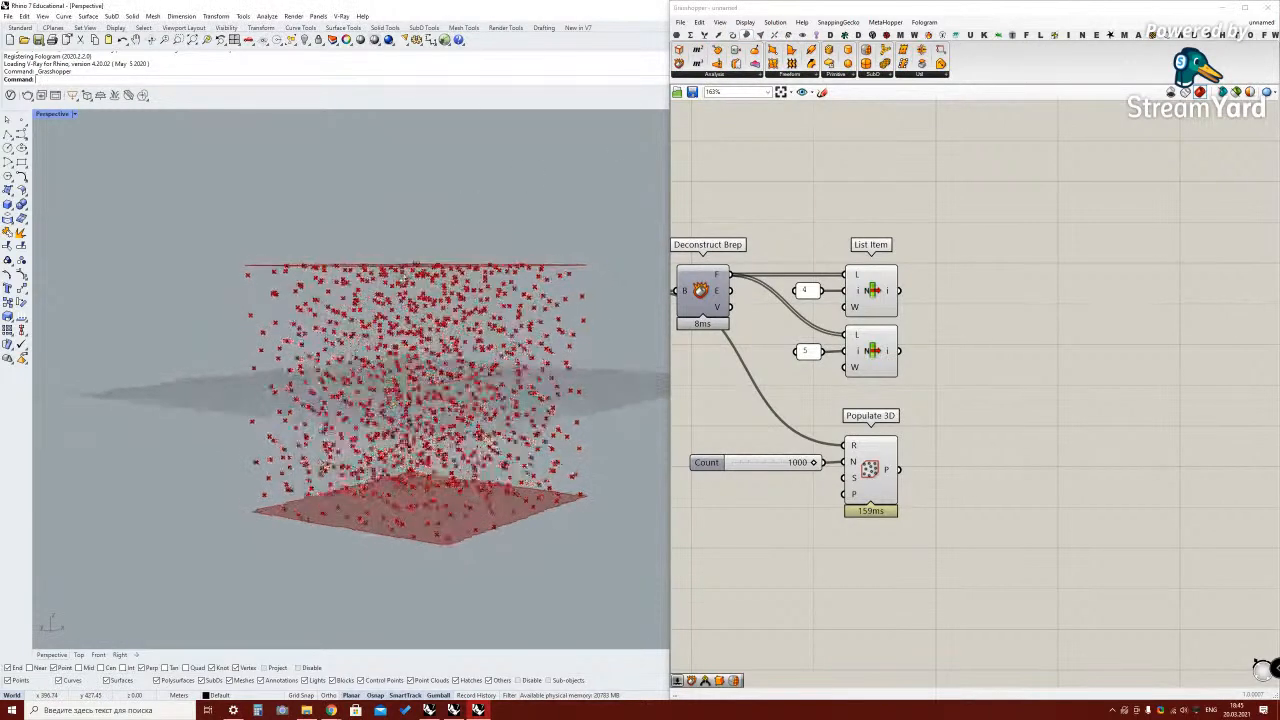
right_drag(466, 264, 465, 260)
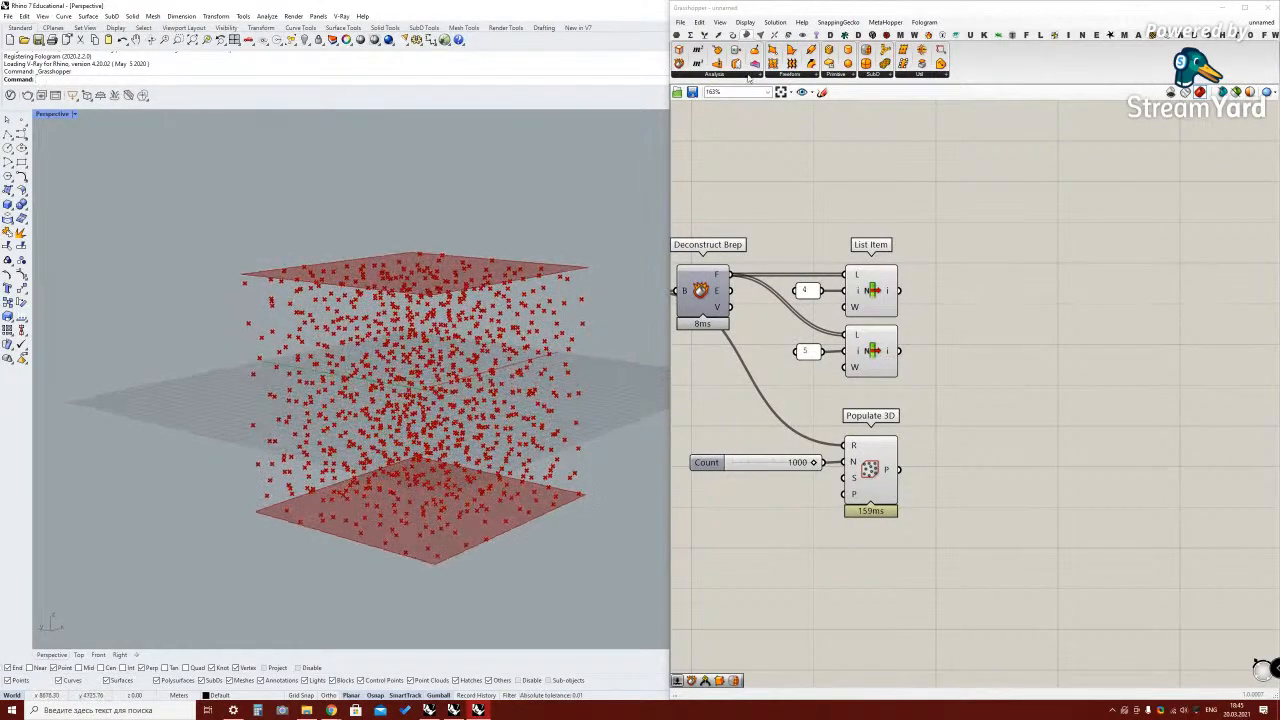
click(761, 36)
click(935, 76)
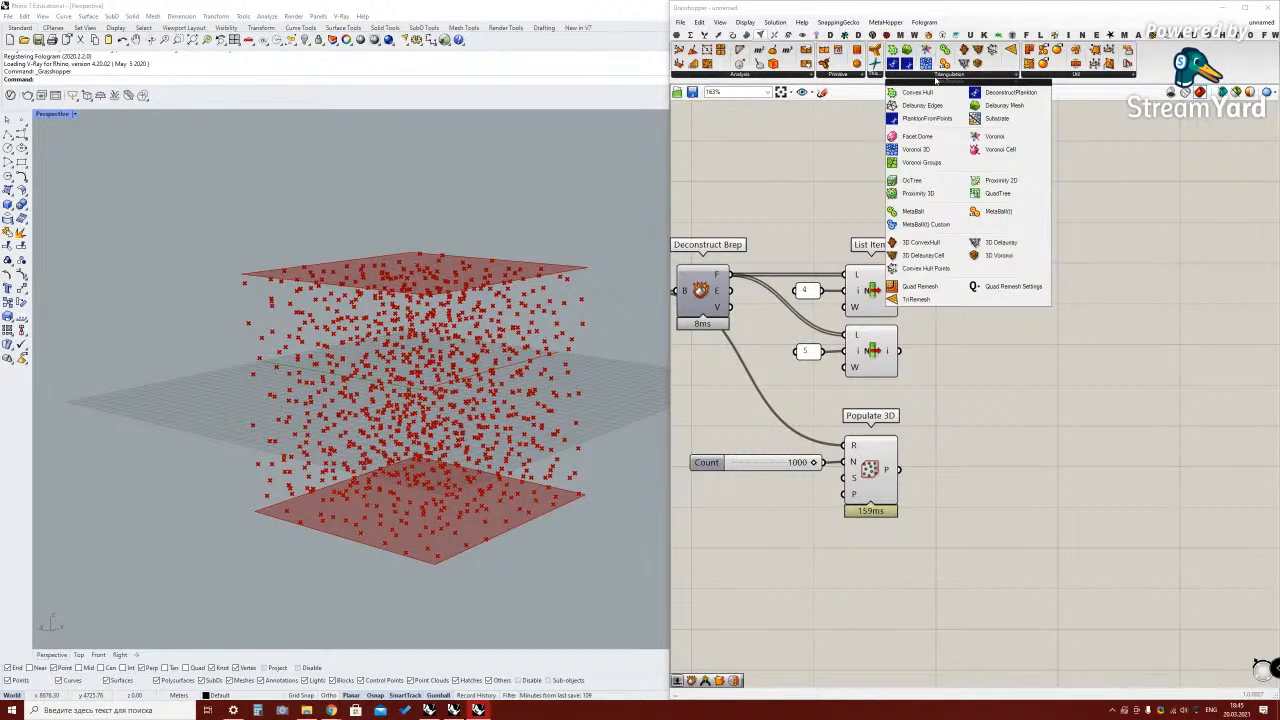
drag(918, 193, 990, 487)
drag(902, 470, 1003, 494)
Turn off the Populate 3D point preview so that the proximity links stand out in the viewport
right_drag(500, 425, 415, 380)
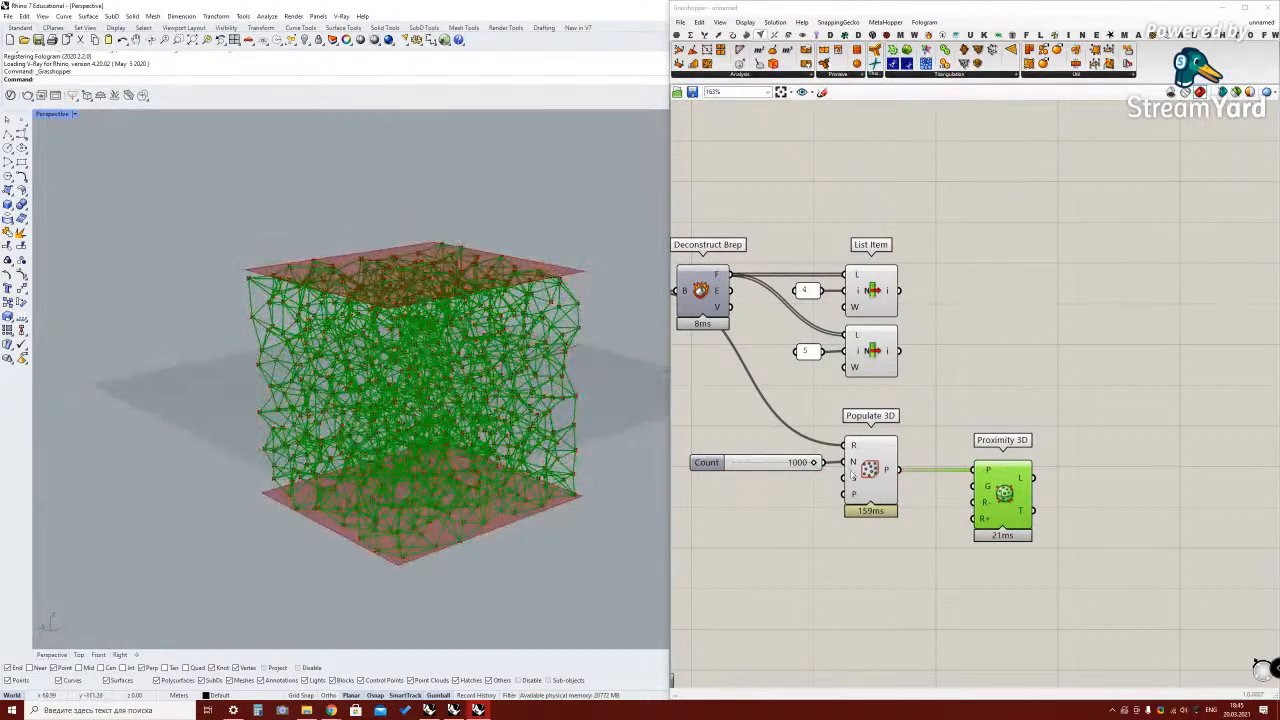
click(870, 470)
right_click(871, 476)
click(893, 491)
right_drag(500, 420, 448, 474)
right_drag(1070, 494, 1053, 506)
Check in the viewport which box face the List Item with index 5 extracts
click(866, 431)
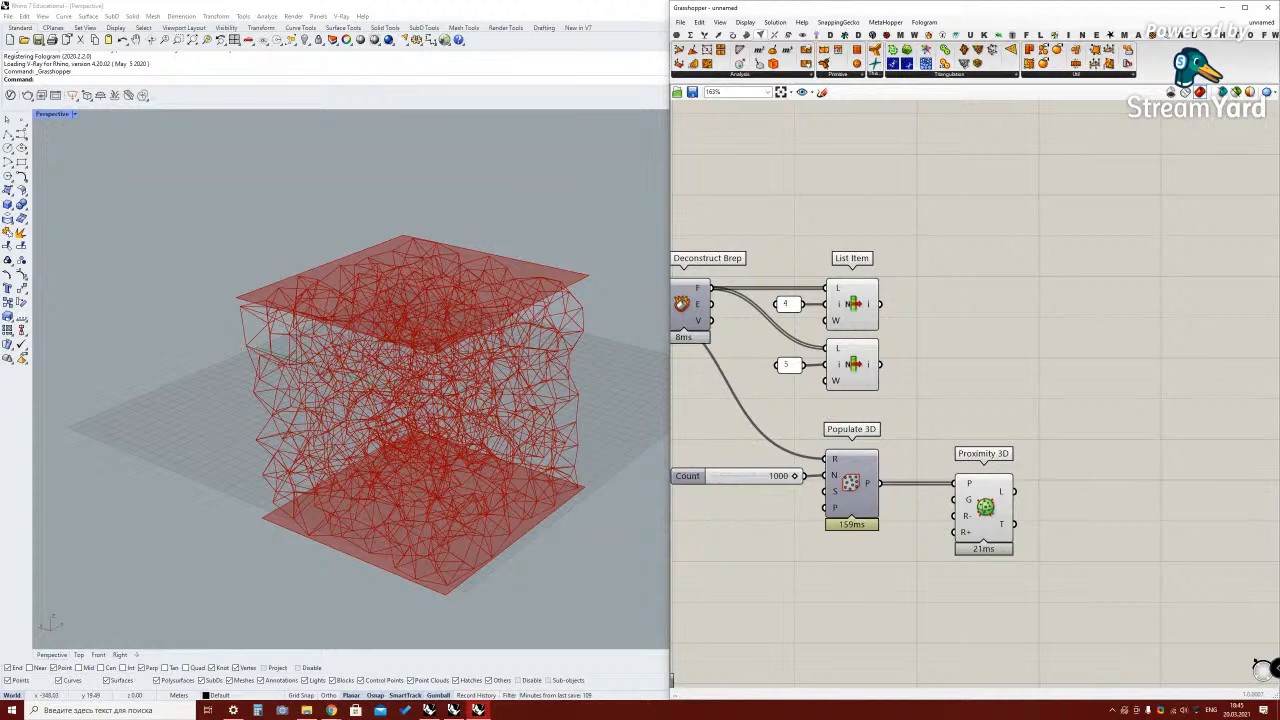
key(alt+Tab)
key(alt+Tab)
click(856, 355)
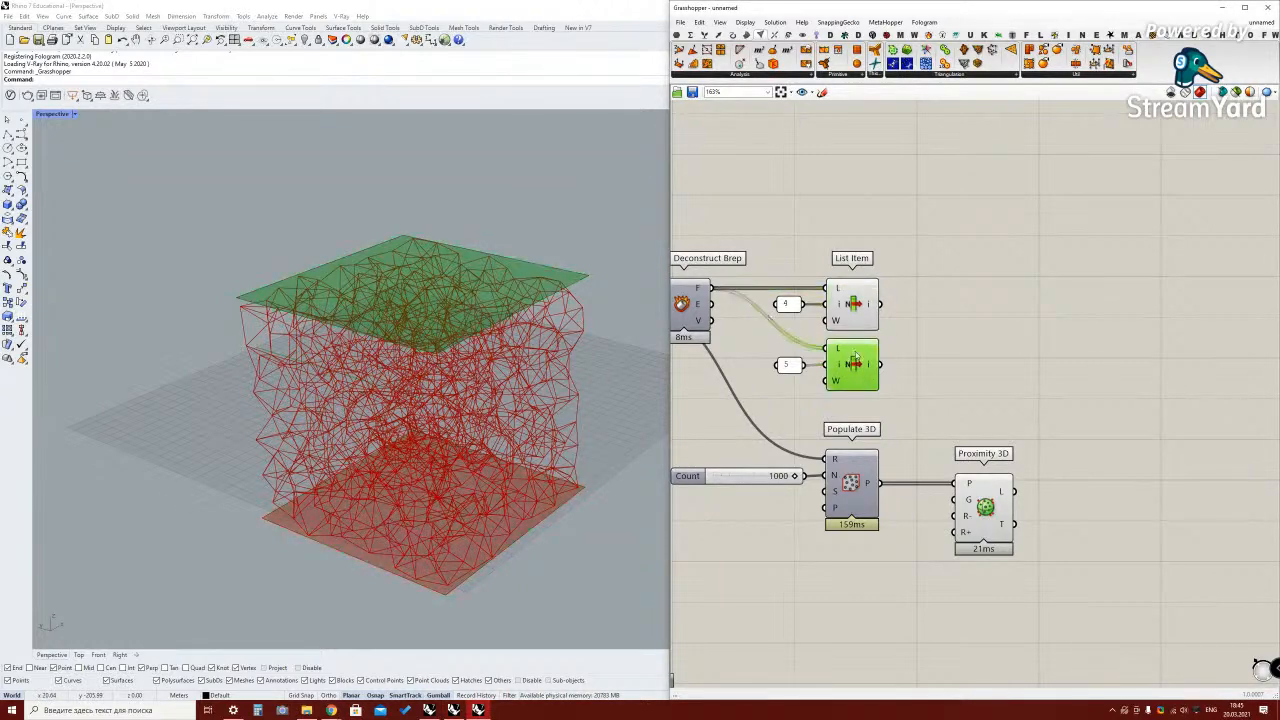
click(790, 367)
click(856, 366)
right_drag(547, 354, 604, 238)
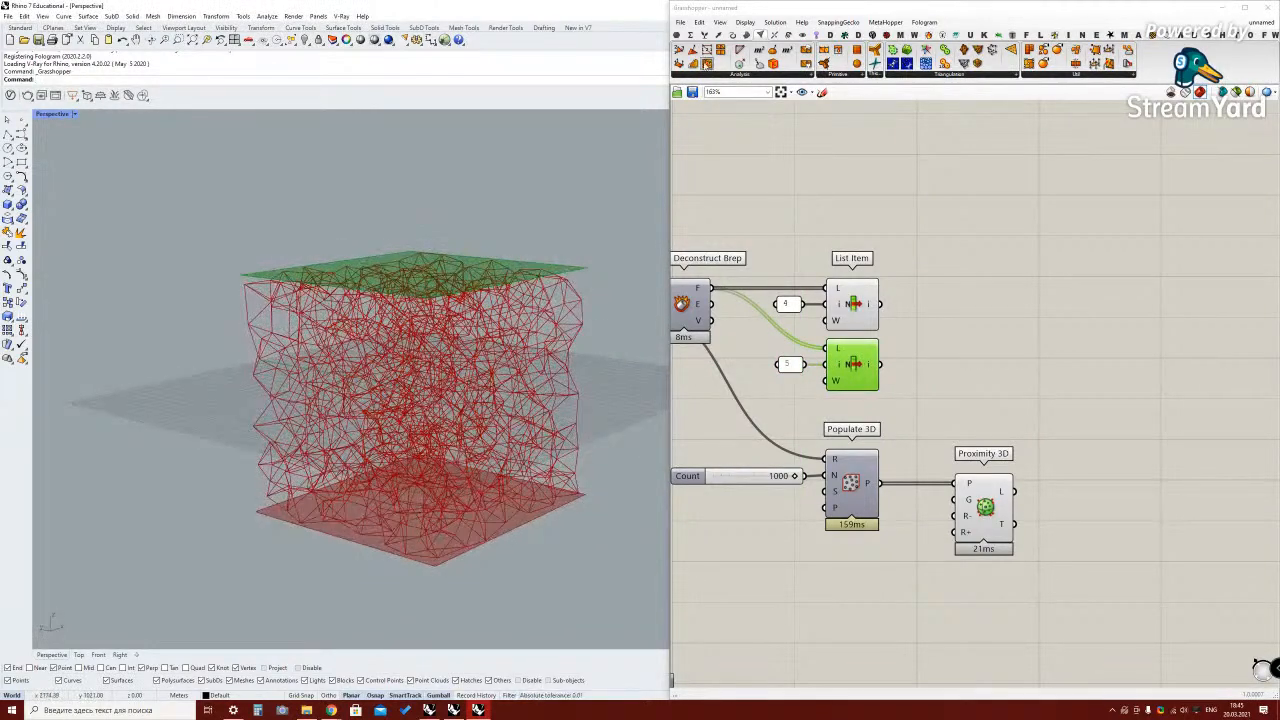
Add a Populate 2D component and connect the top face from the index-5 List Item to its region input
click(717, 35)
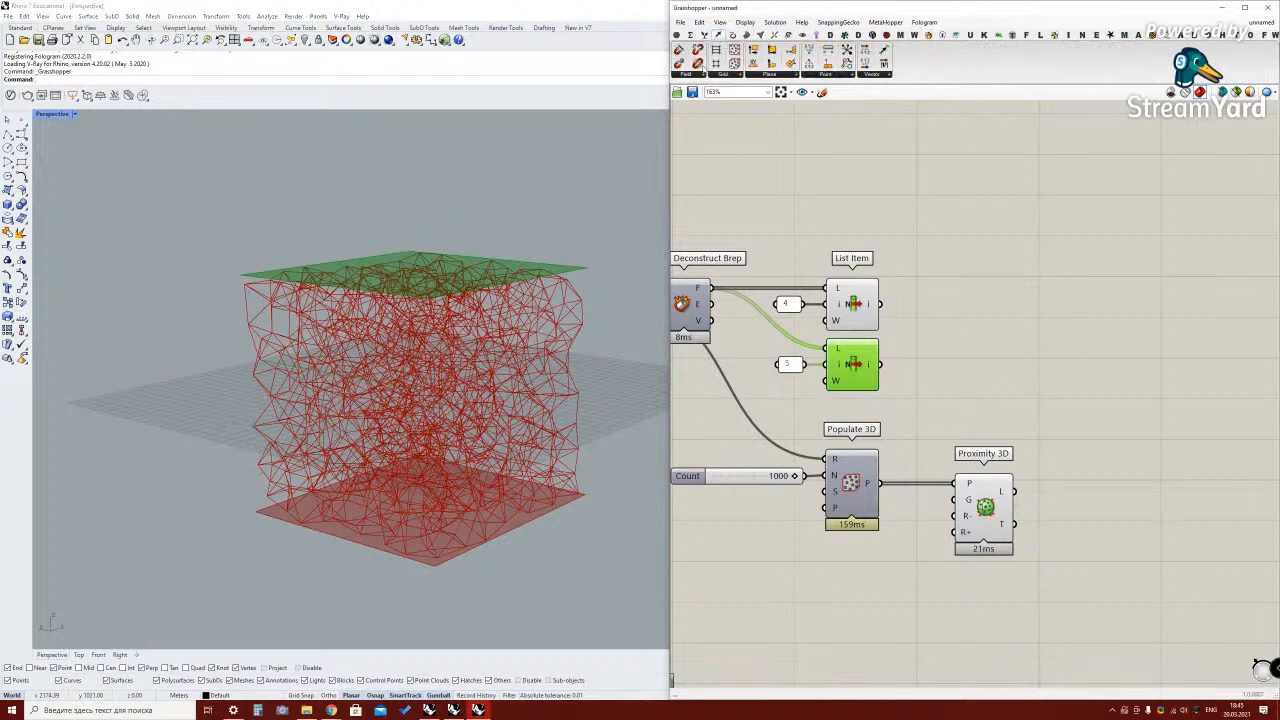
click(736, 76)
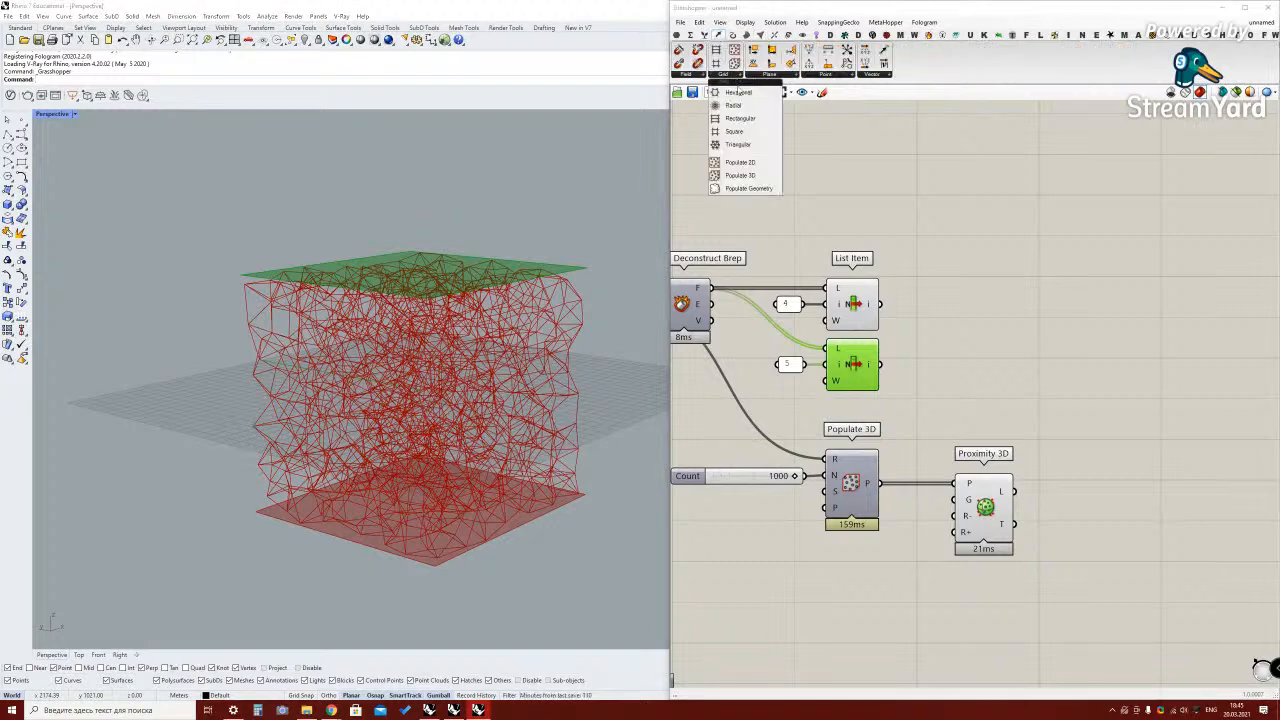
click(728, 163)
click(967, 364)
drag(879, 364, 1001, 383)
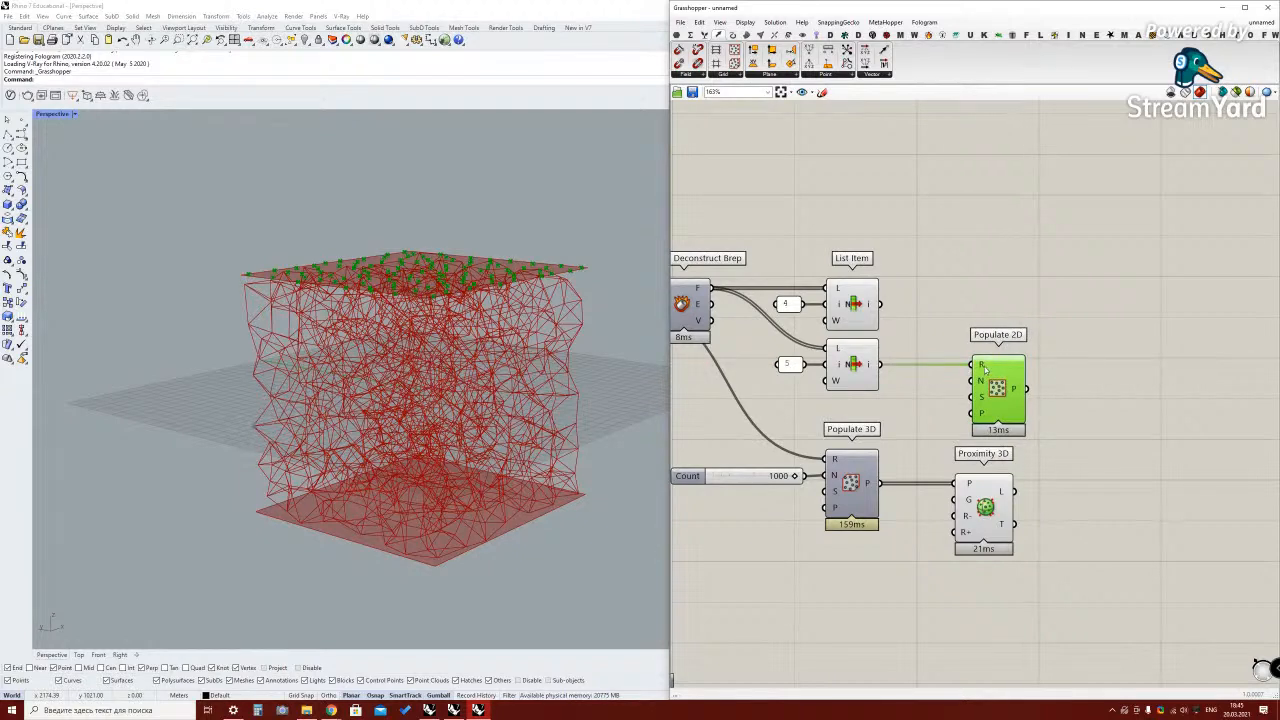
mouse_move(982, 376)
mouse_down()
mouse_move(968, 380)
mouse_move(1002, 382)
mouse_up()
Add a number slider set to 500 for the count input of Populate 2D and space both out beside the List Item
double_click(921, 376)
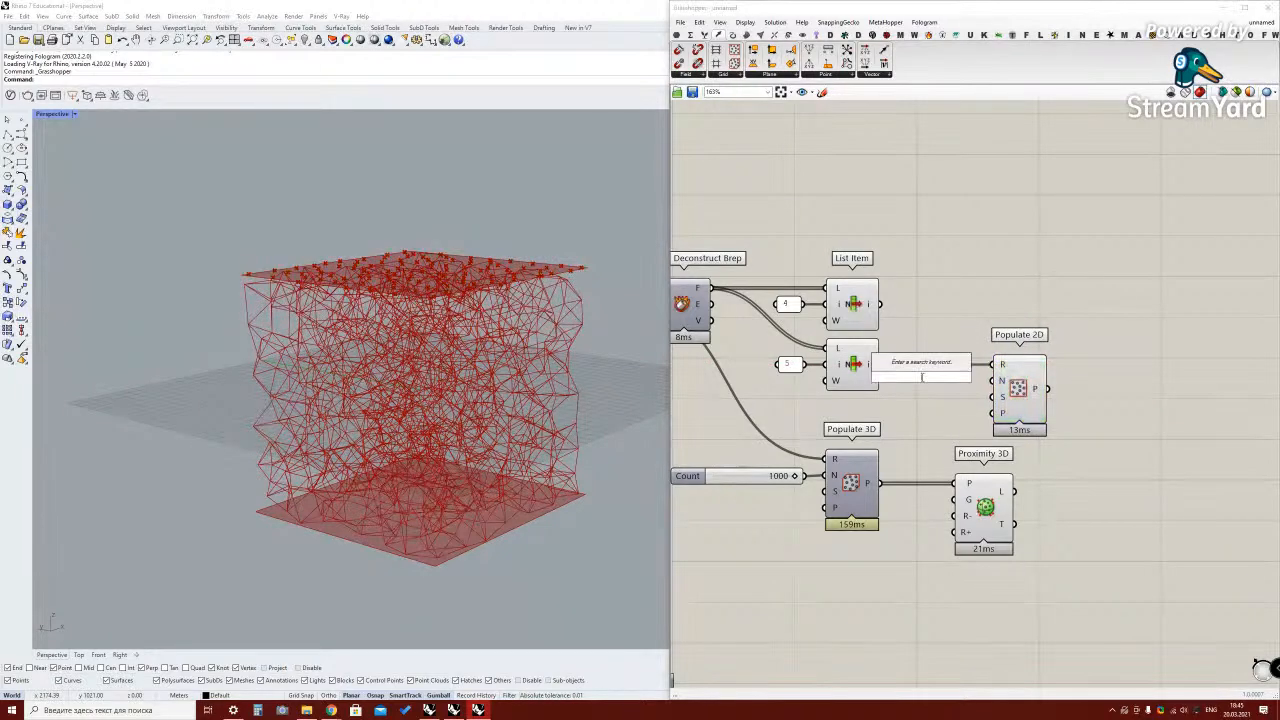
text(500)
key(Return)
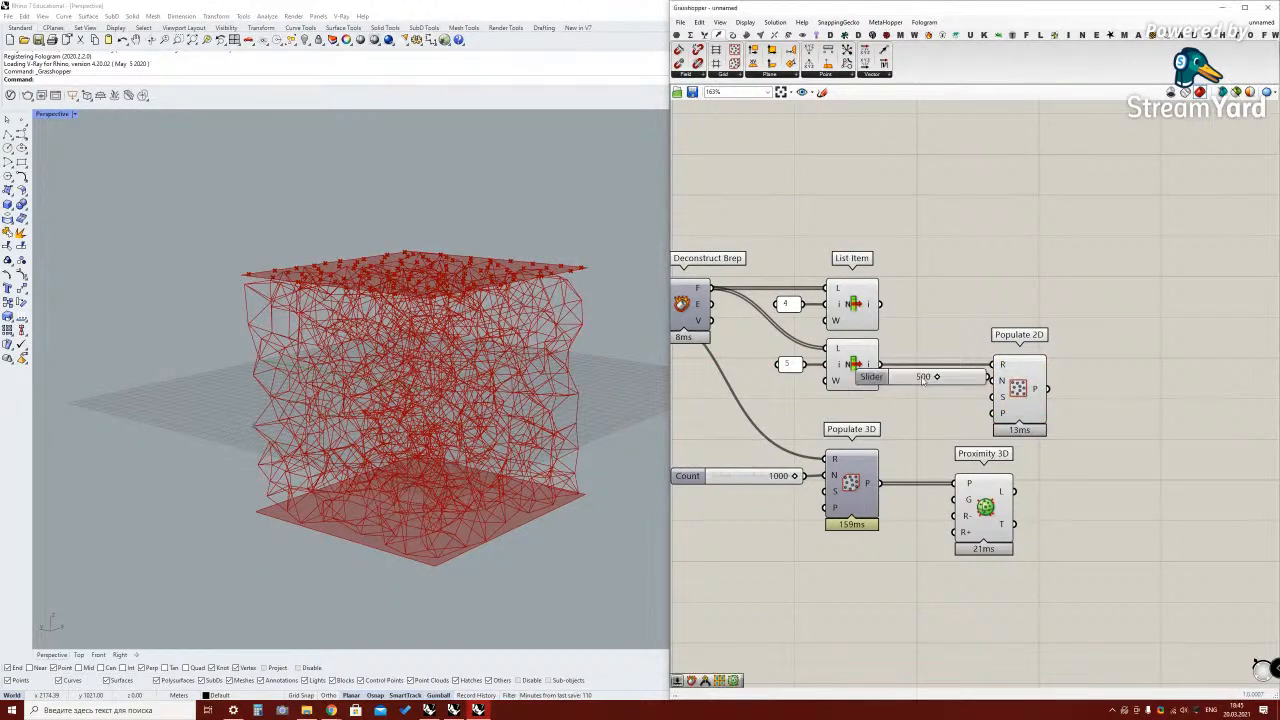
scroll(982, 364, up, 3)
mouse_move(966, 410)
mouse_down()
mouse_move(1000, 395)
mouse_move(930, 429)
mouse_move(962, 395)
mouse_up()
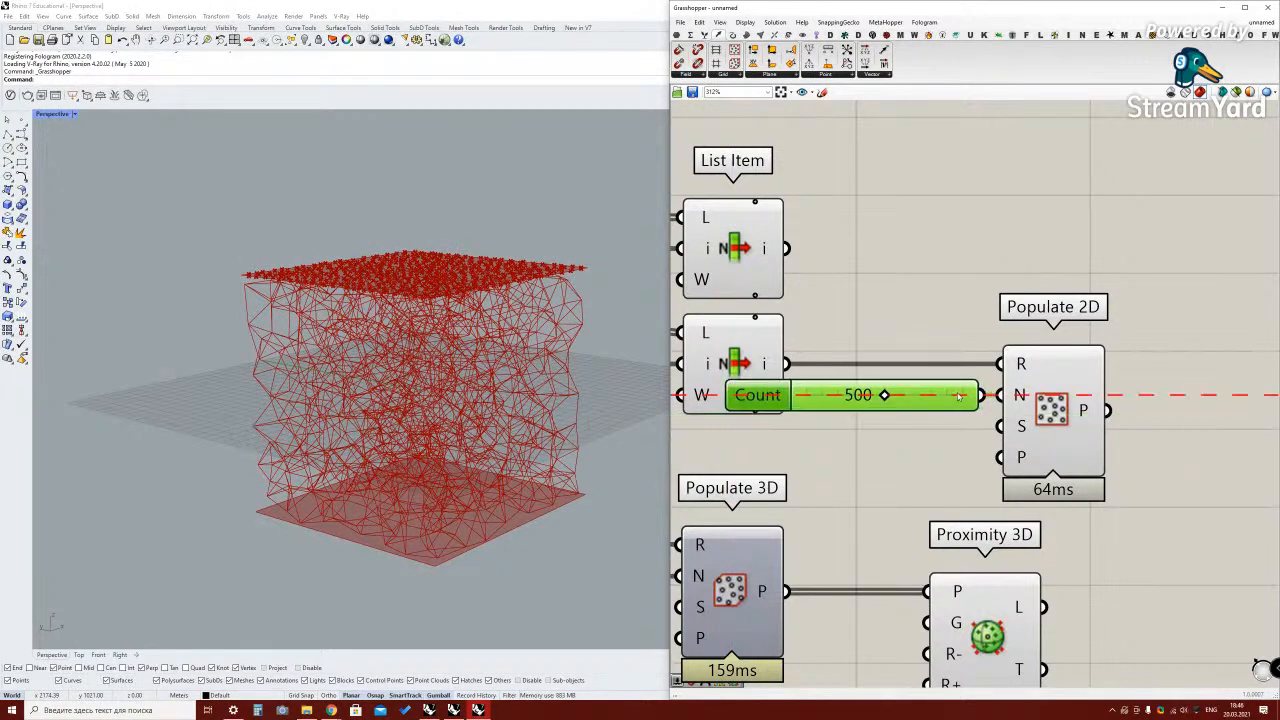
drag(1065, 405, 1102, 405)
click(960, 396)
drag(960, 396, 1084, 400)
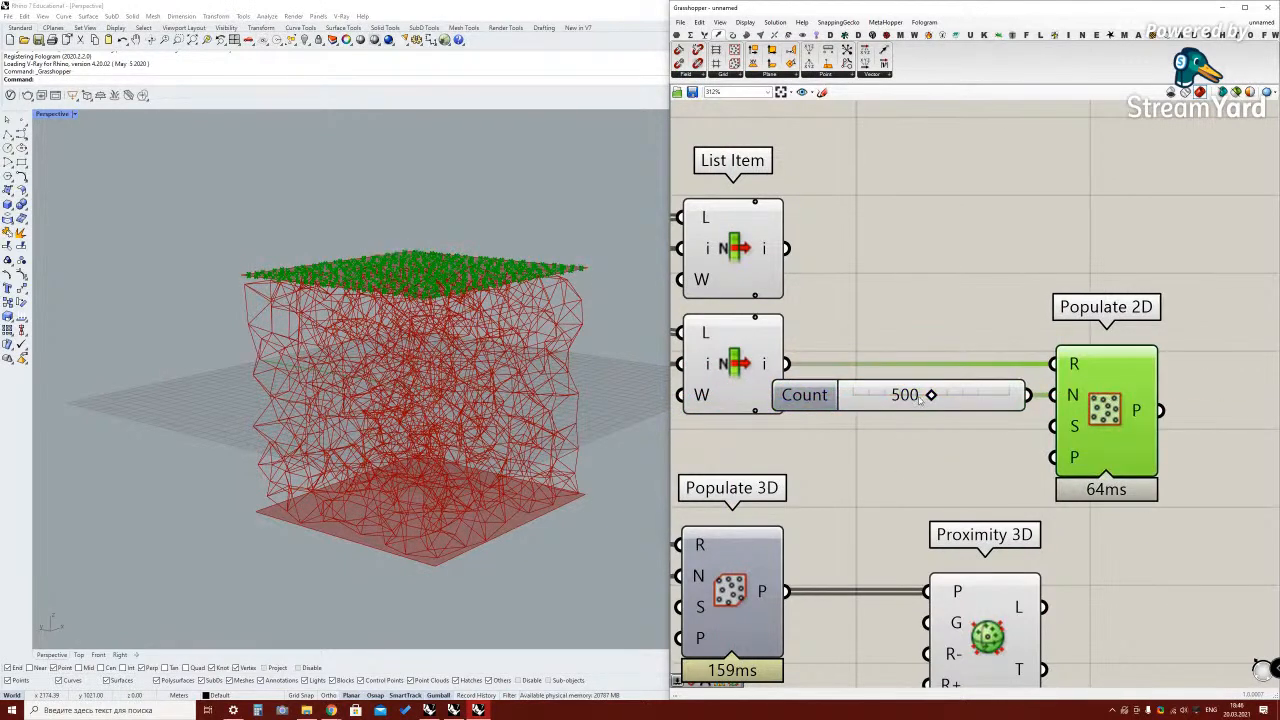
Reduce the Populate 2D count to 77 and tidy the positions of the slider and component
drag(930, 395, 884, 396)
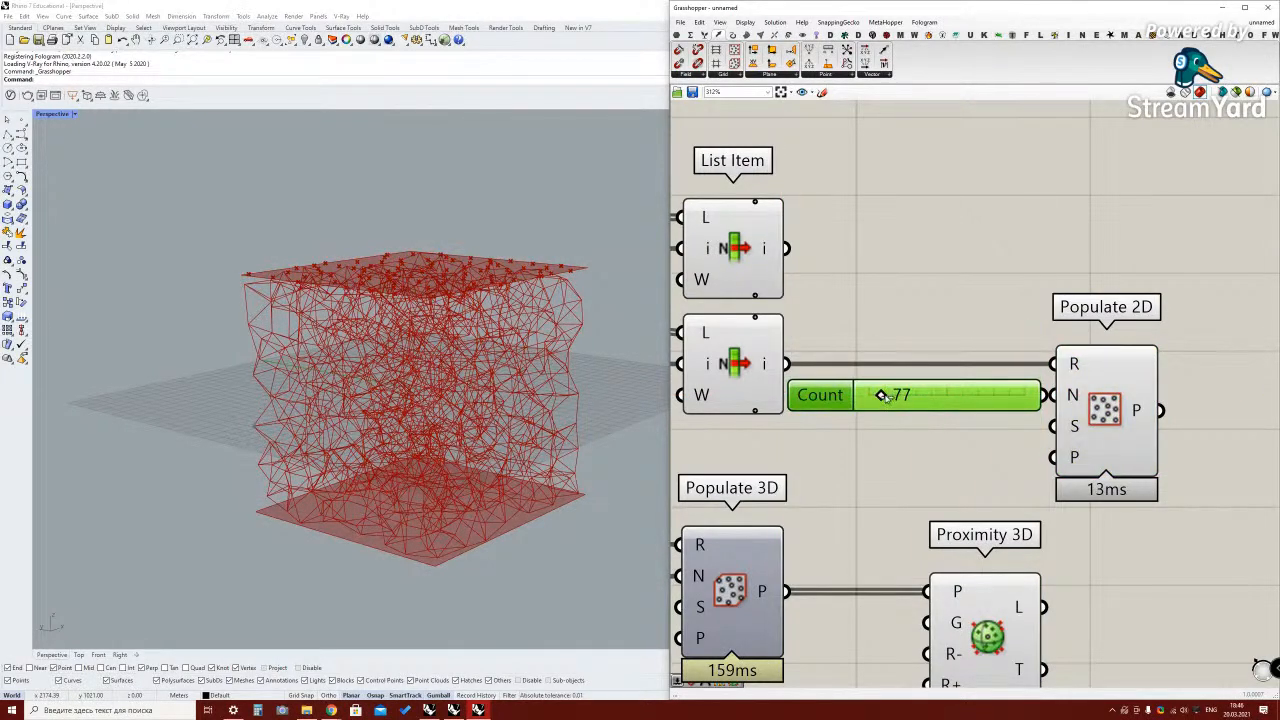
drag(1090, 420, 1105, 420)
scroll(972, 399, down, 2)
drag(983, 400, 992, 401)
click(984, 443)
Add an Evaluate Surface component and connect the bottom face from the index-4 List Item to its surface input
click(829, 325)
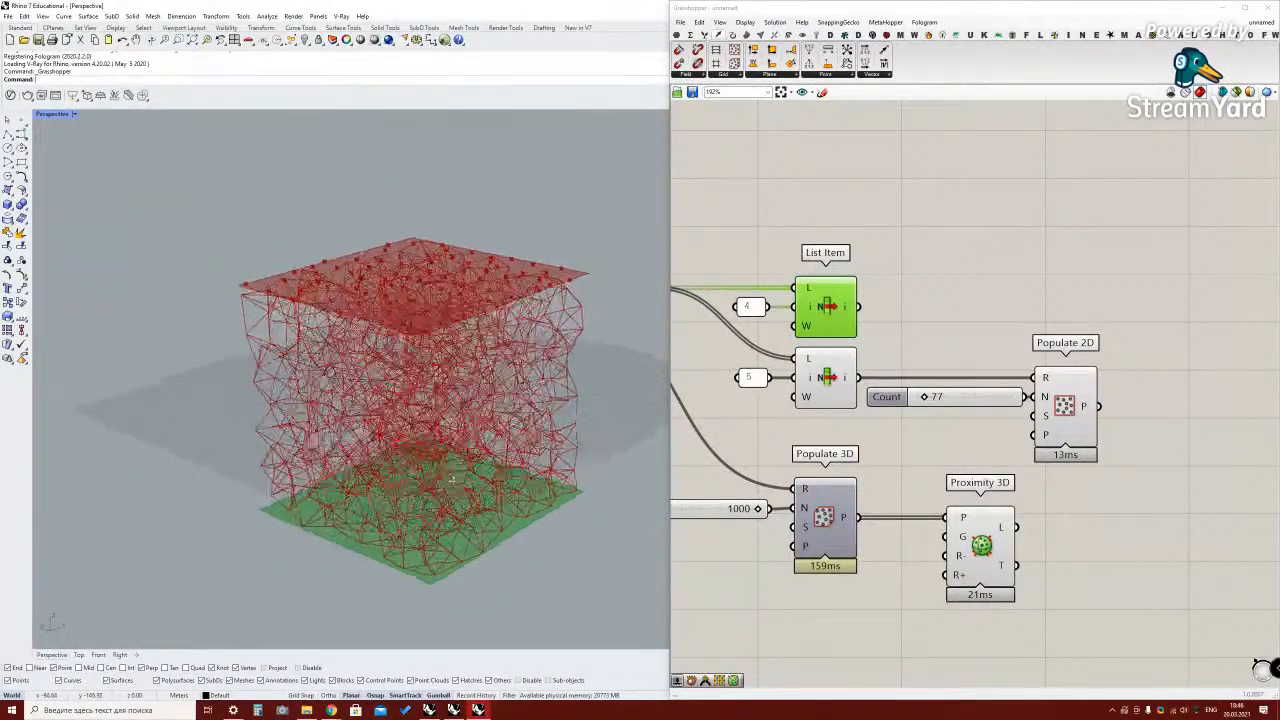
click(706, 35)
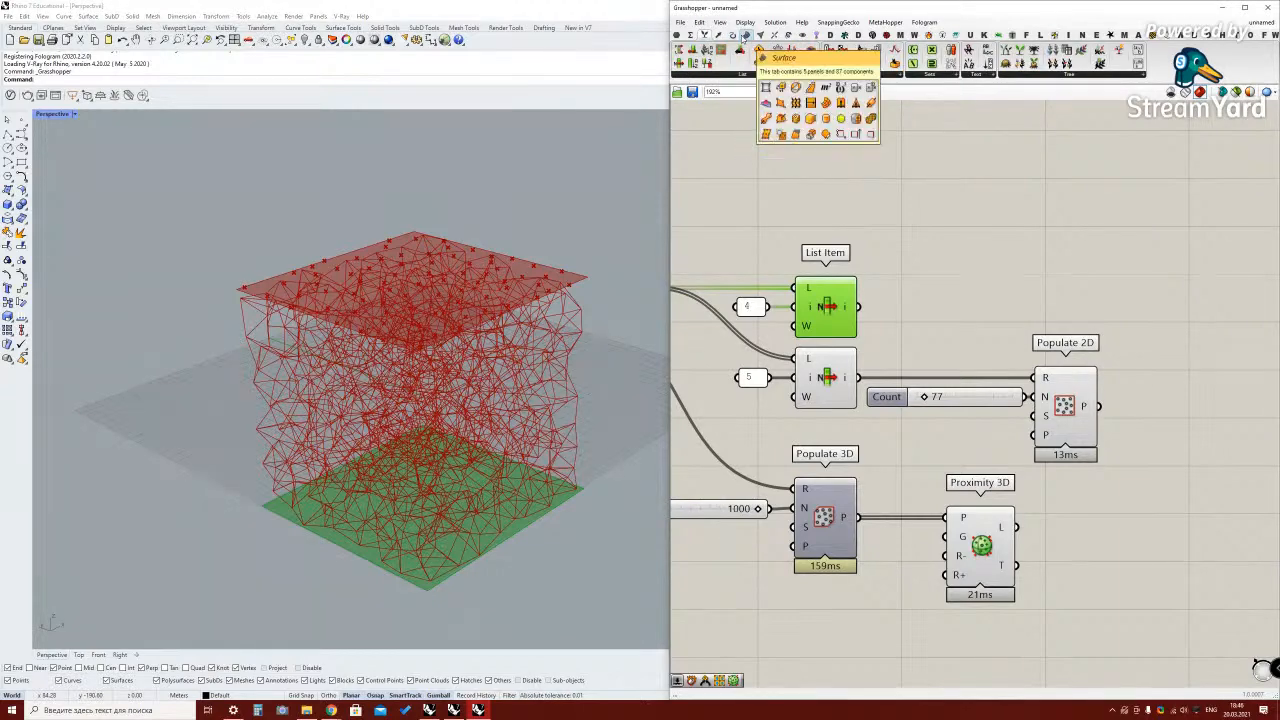
click(746, 35)
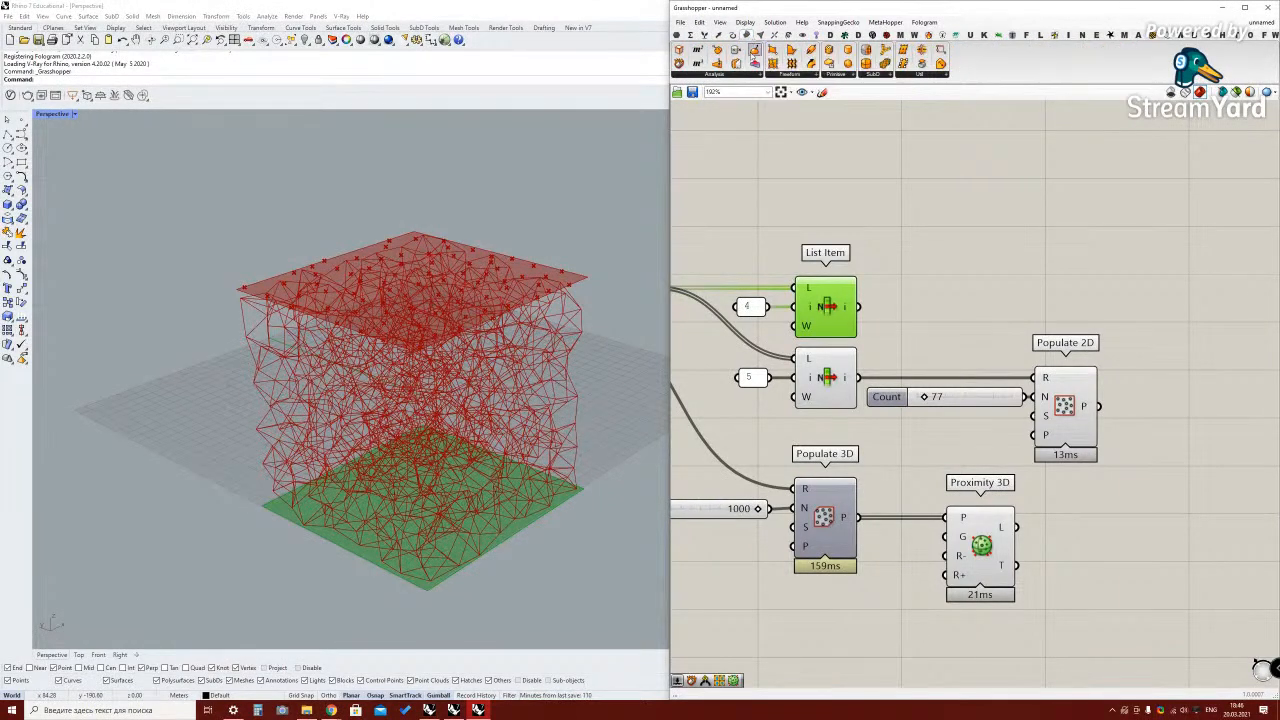
drag(1000, 244, 1030, 298)
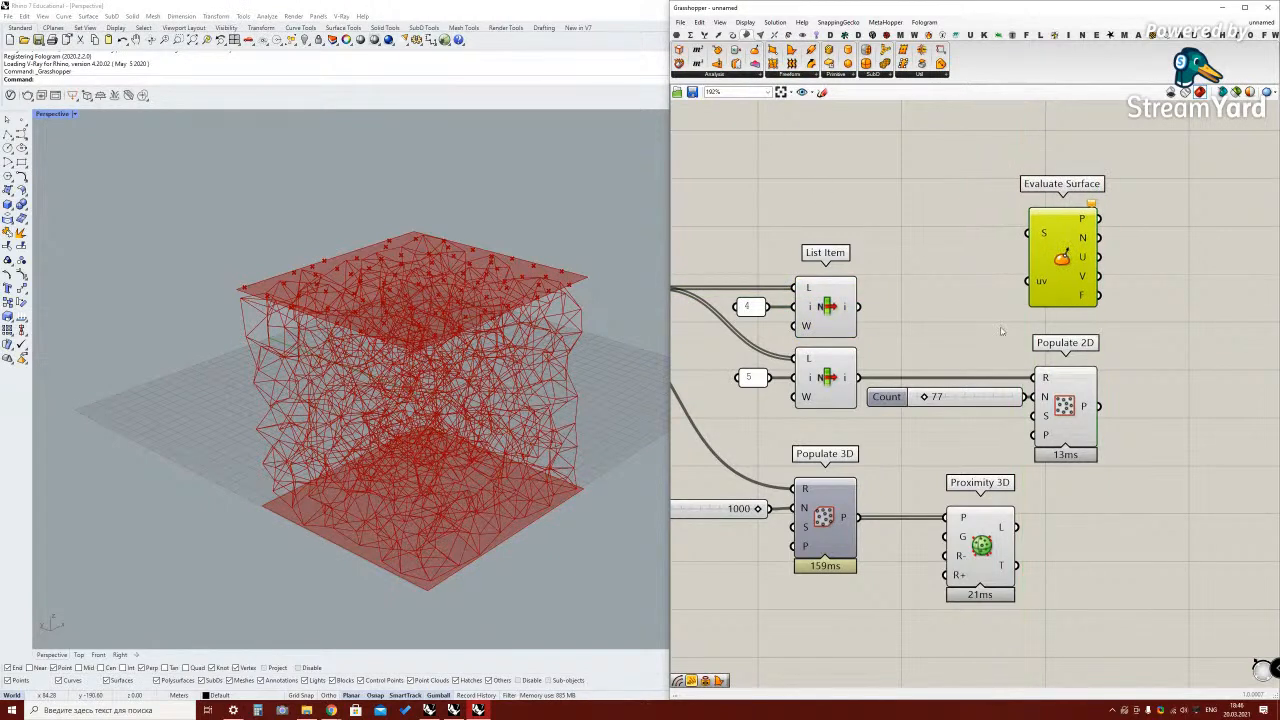
drag(859, 307, 1030, 234)
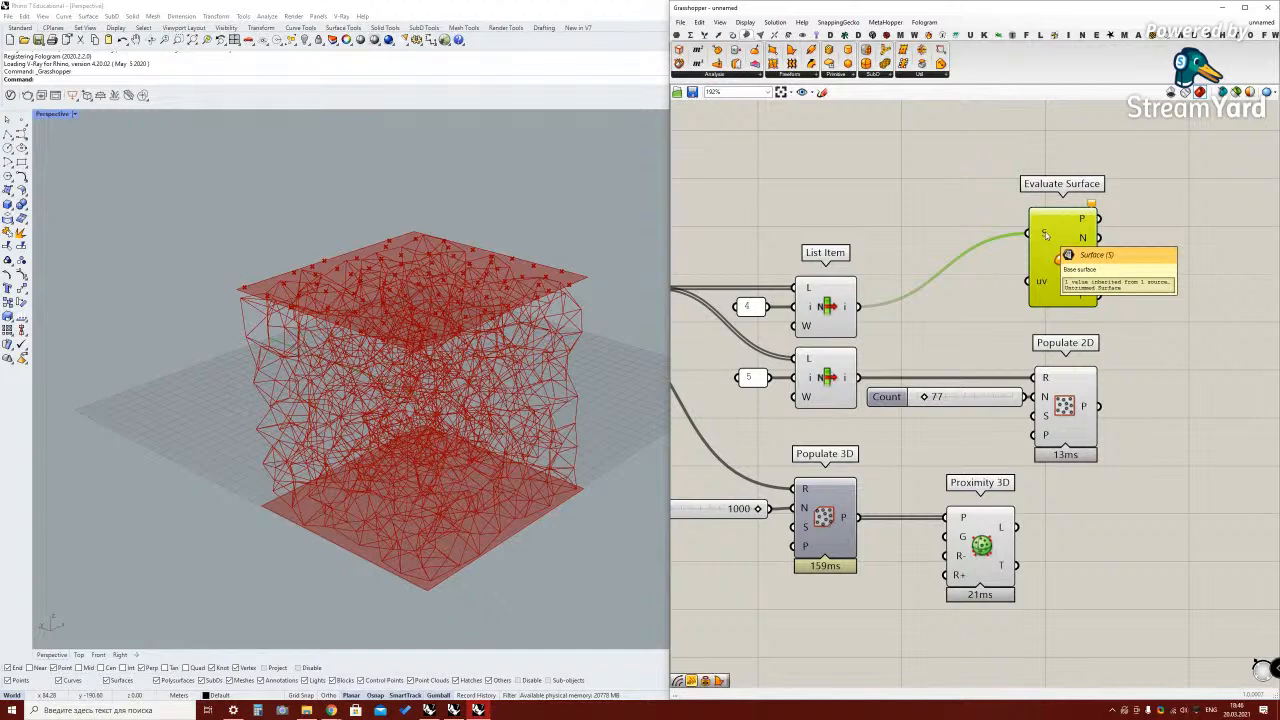
Reparameterize the surface input of Evaluate Surface
right_click(1045, 234)
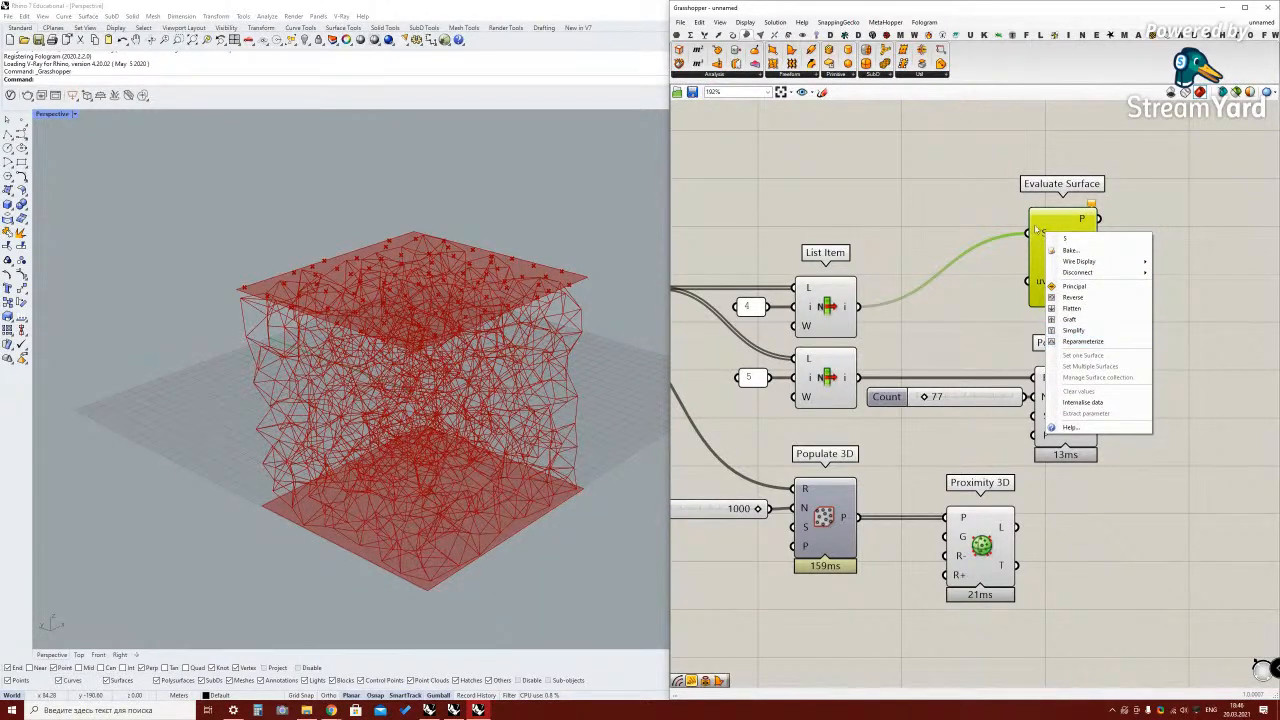
right_click(1040, 231)
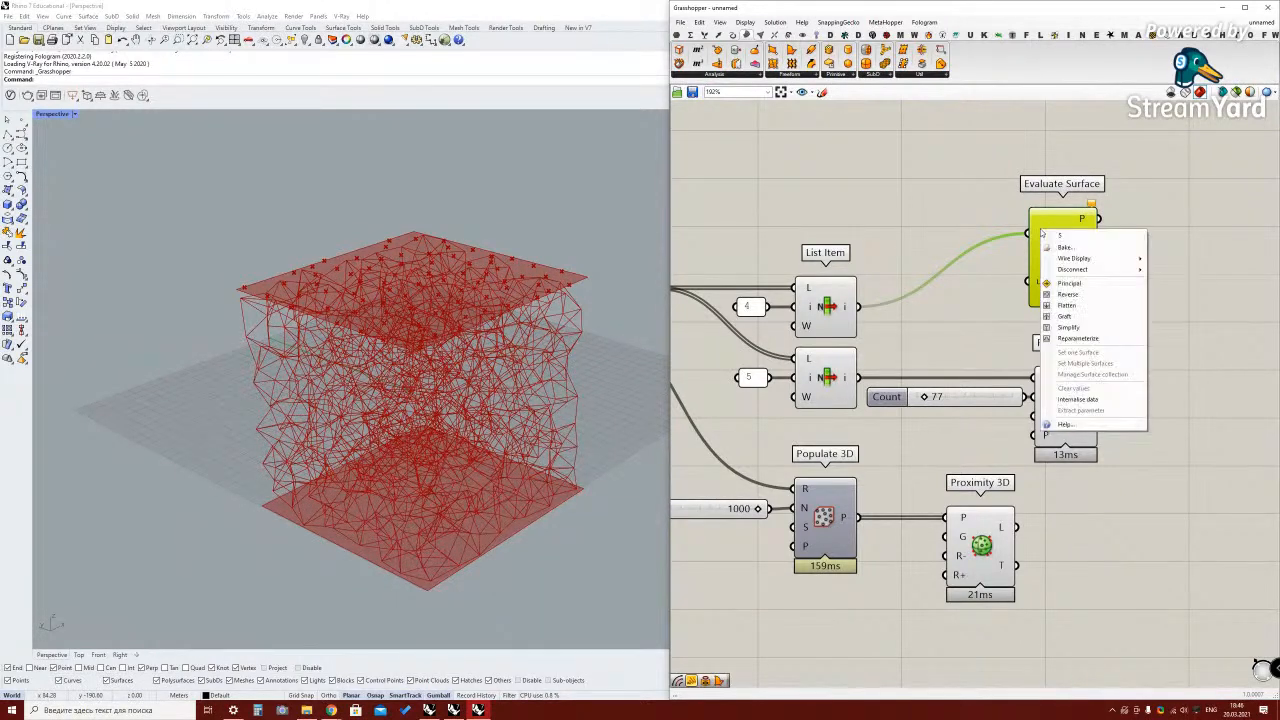
click(1077, 339)
click(1162, 368)
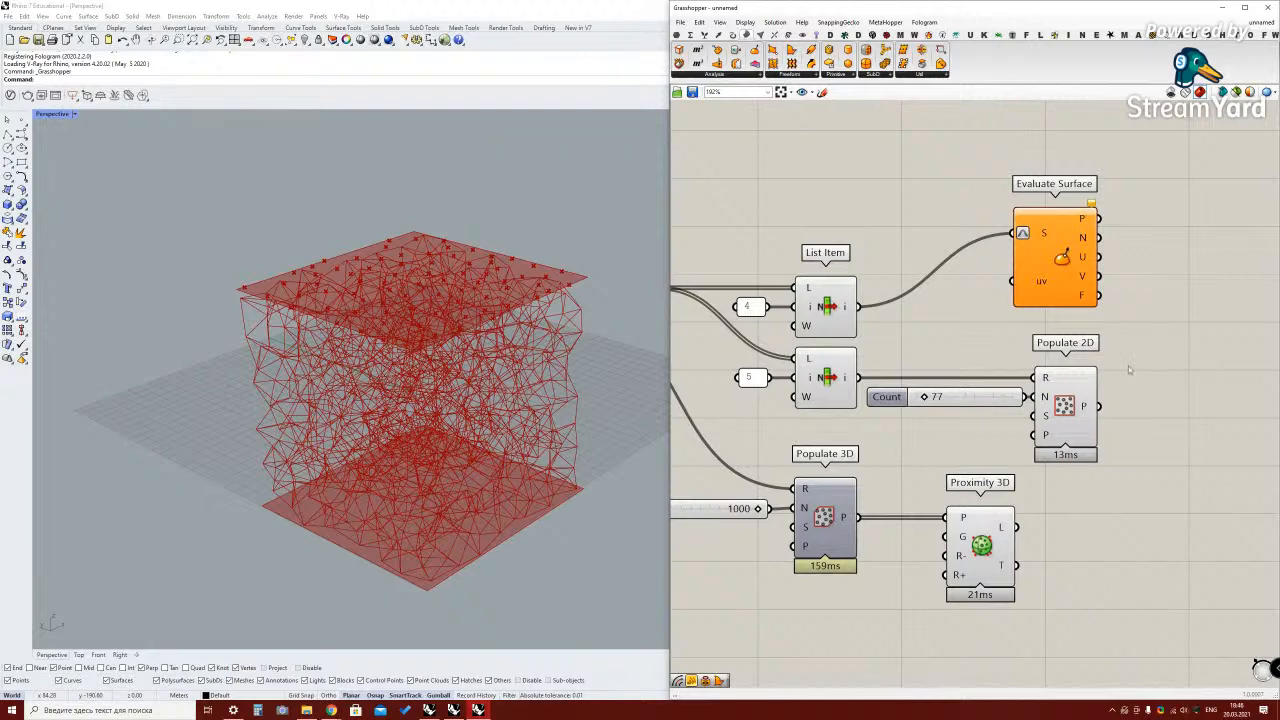
Spread the components apart so the index-4 List Item and its panel line up with the surface input of Evaluate Surface
scroll(1135, 369, down, 1)
drag(915, 322, 915, 271)
click(976, 311)
scroll(1080, 255, up, 2)
right_click(1058, 287)
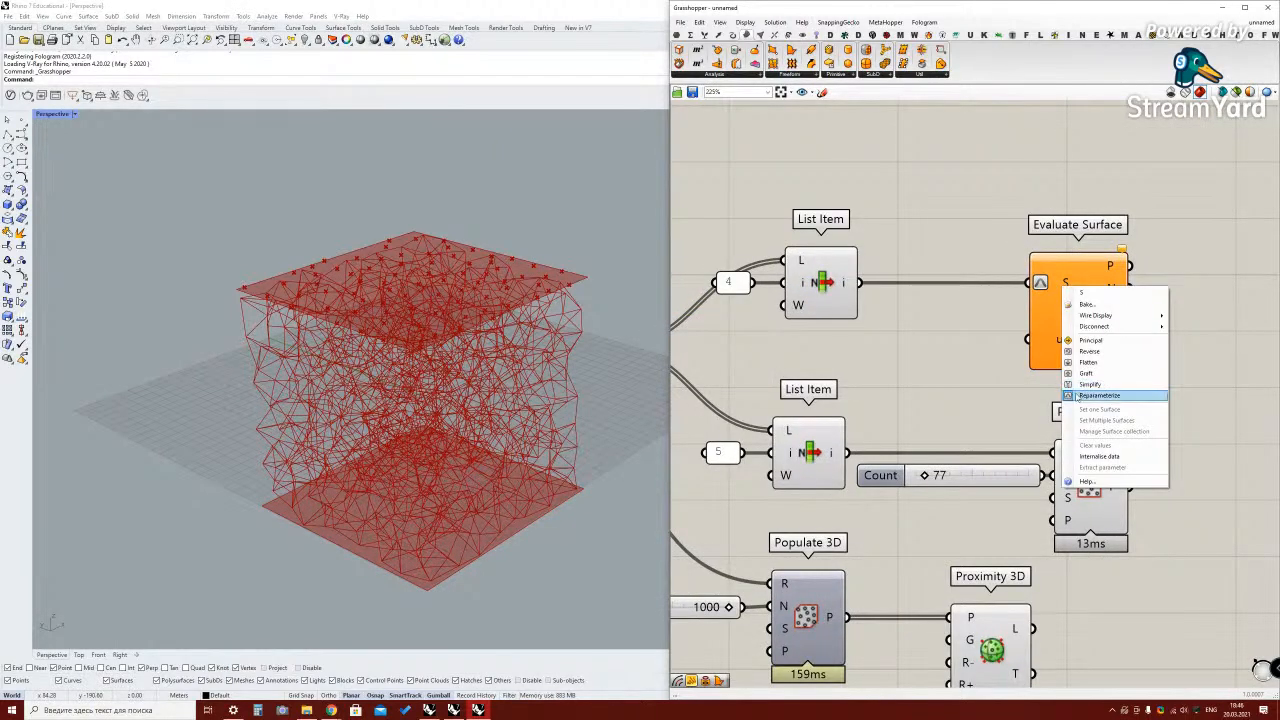
click(1132, 397)
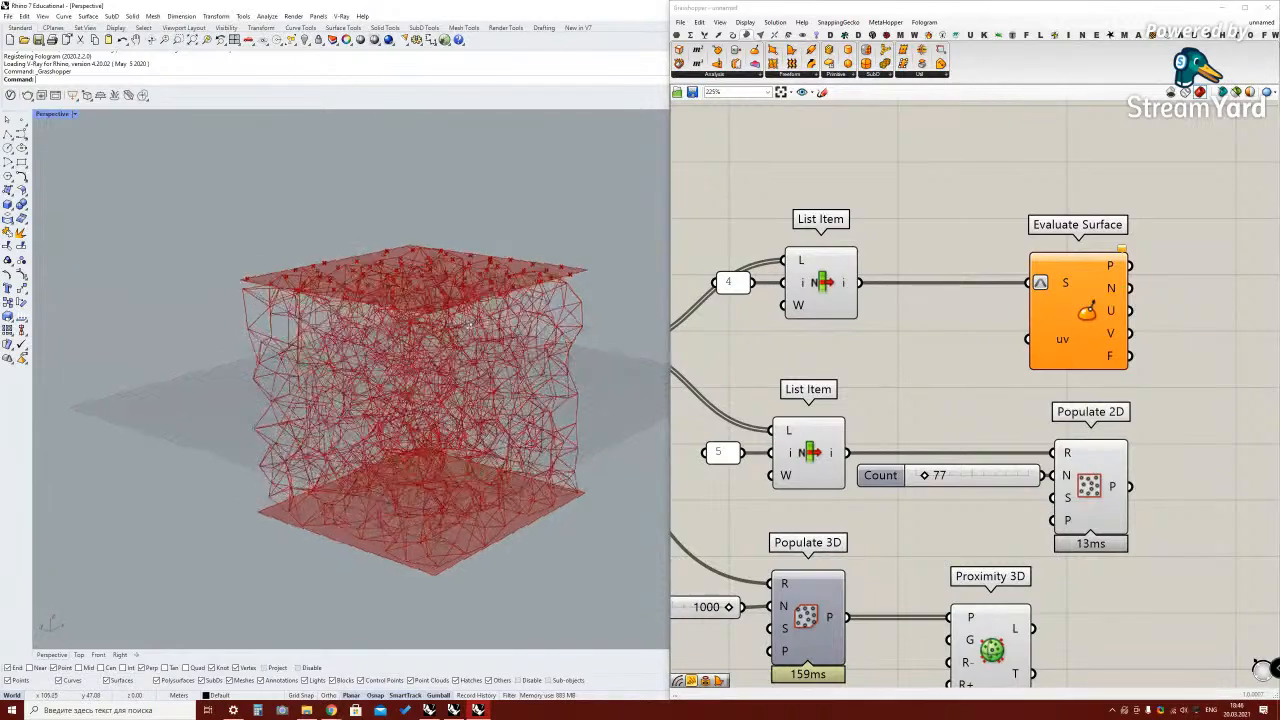
right_drag(415, 358, 433, 360)
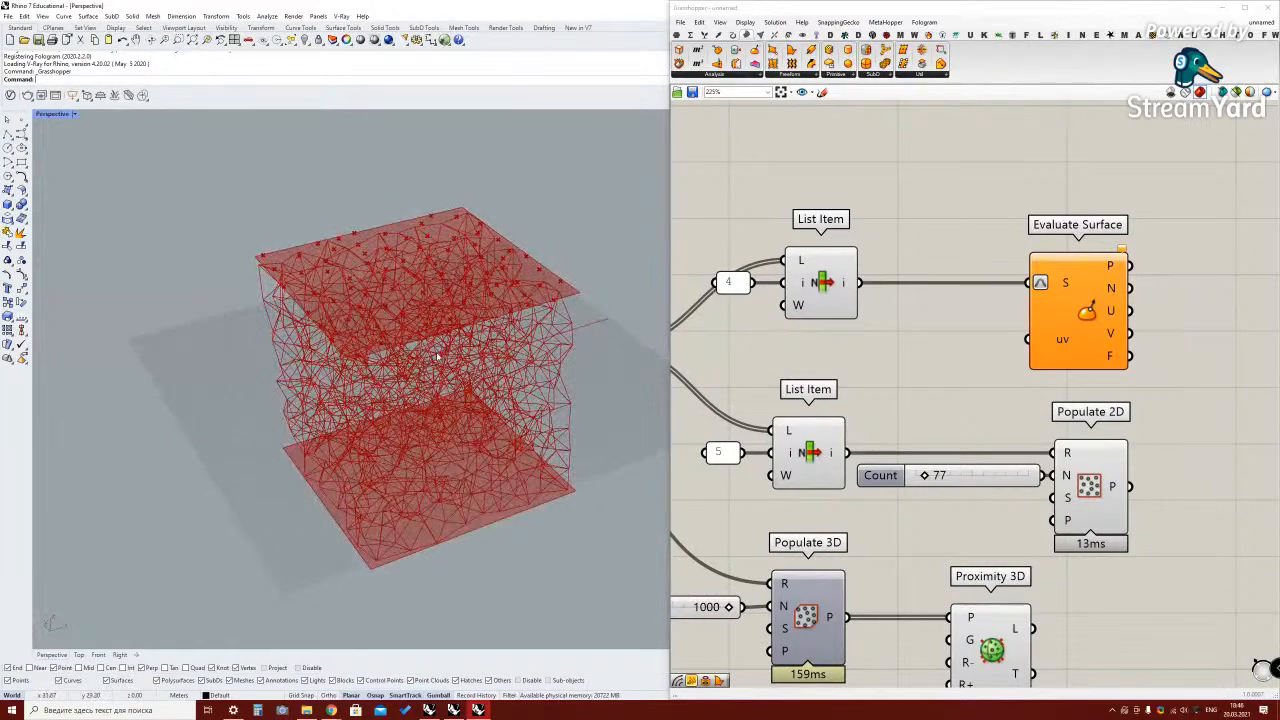
drag(730, 283, 720, 283)
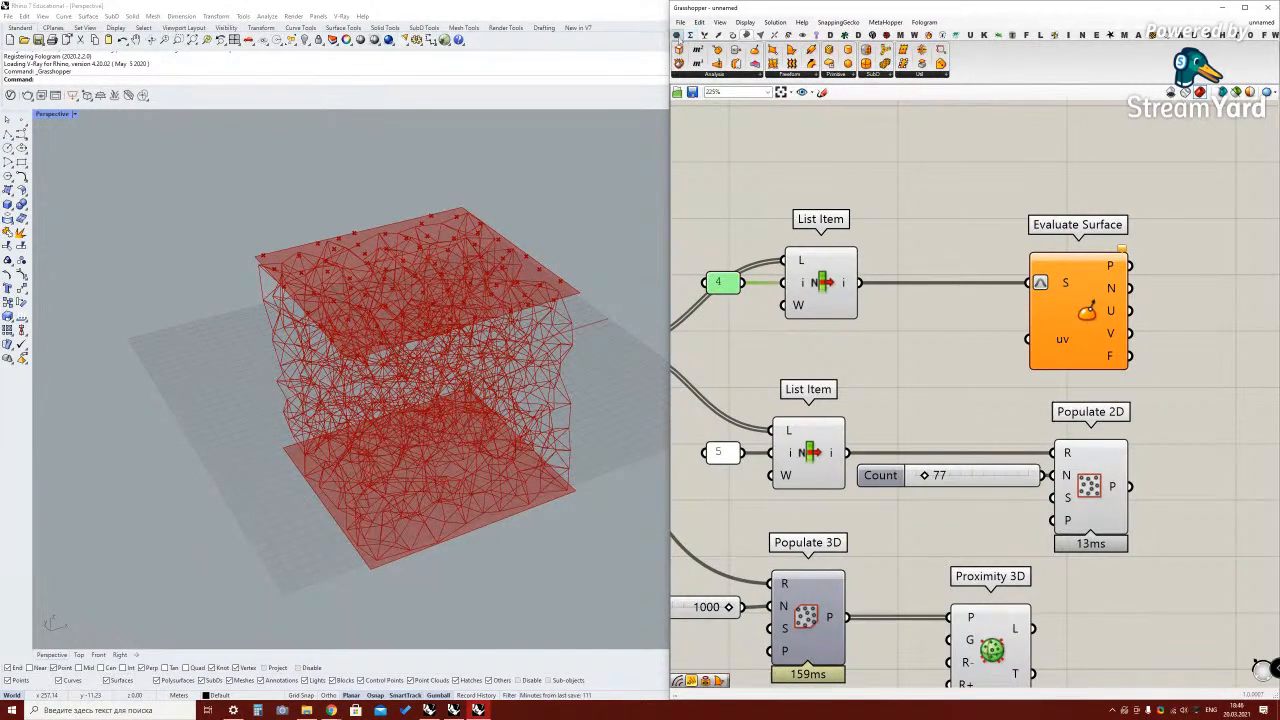
Add an MD Slider and place it above the index-4 List Item
click(676, 34)
click(884, 75)
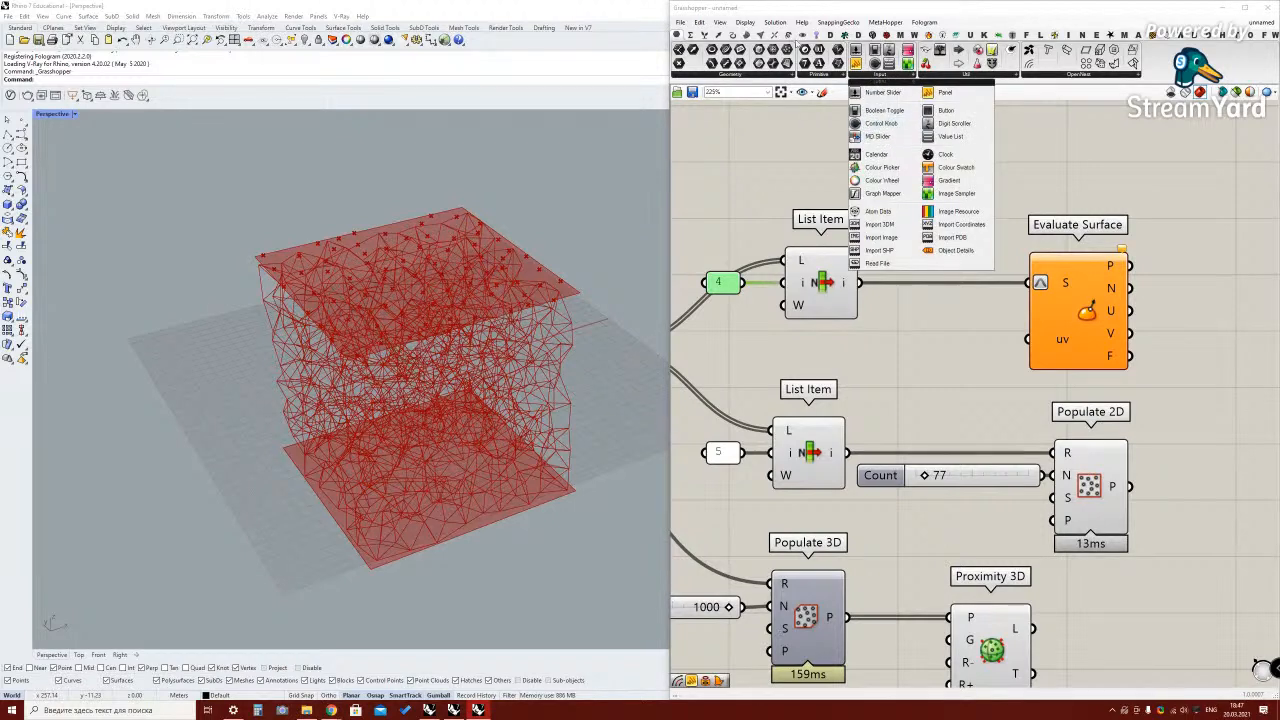
click(895, 140)
click(893, 346)
drag(976, 436, 961, 231)
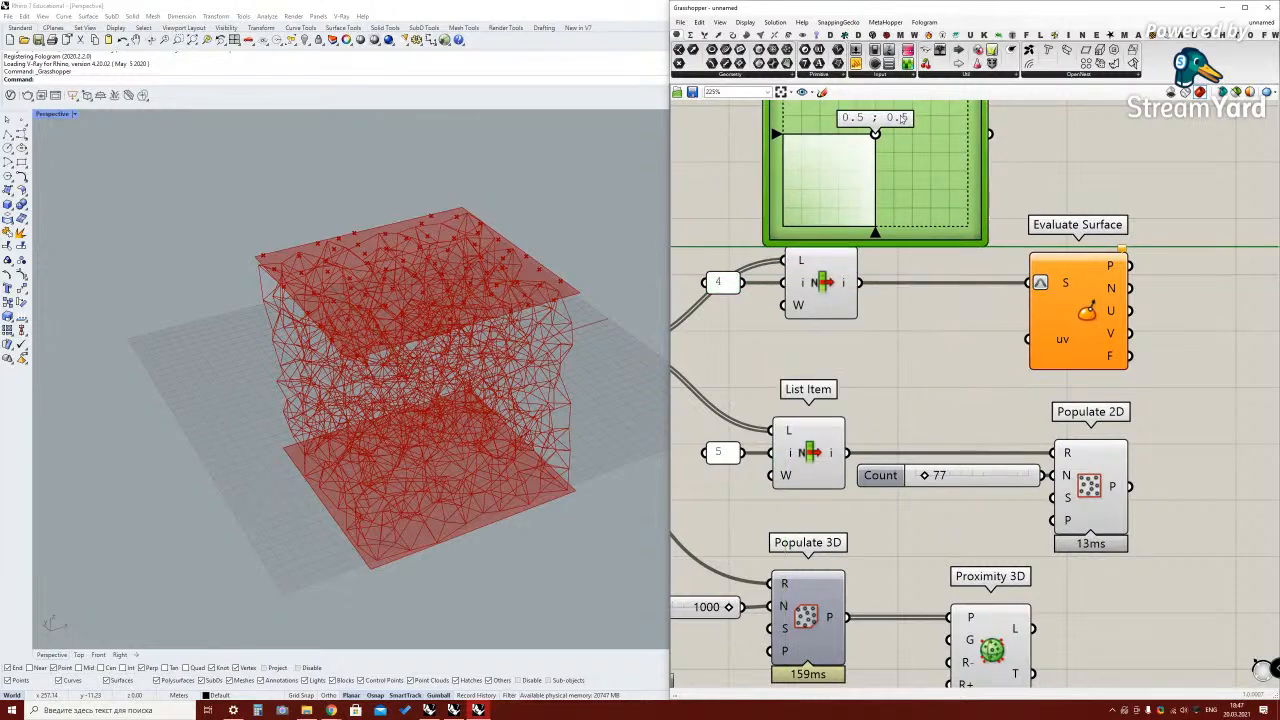
right_drag(971, 284, 960, 354)
drag(950, 302, 950, 289)
Connect the MD Slider to the uv input of Evaluate Surface and shift its point slightly up and to the right
scroll(935, 333, down, 2)
drag(935, 333, 935, 325)
drag(951, 264, 975, 405)
drag(880, 262, 889, 257)
Turn off the previews of Proximity 3D and Populate 2D
right_click(955, 597)
click(970, 609)
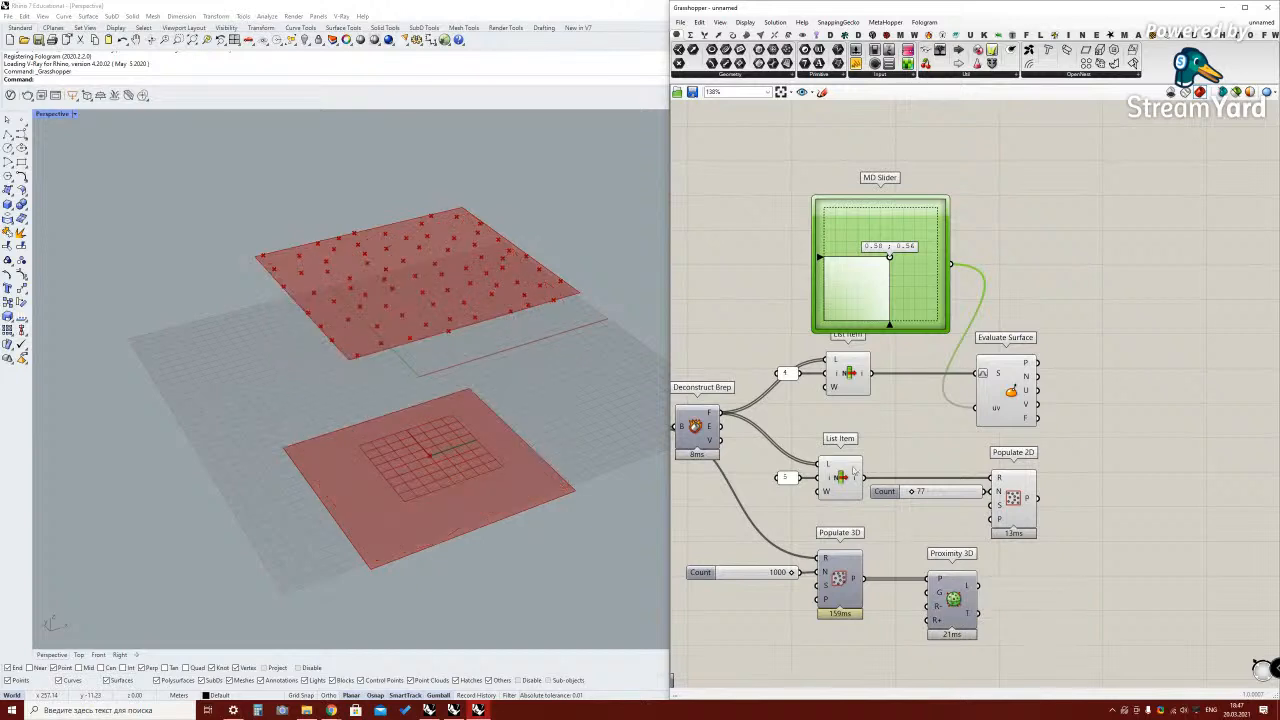
click(855, 518)
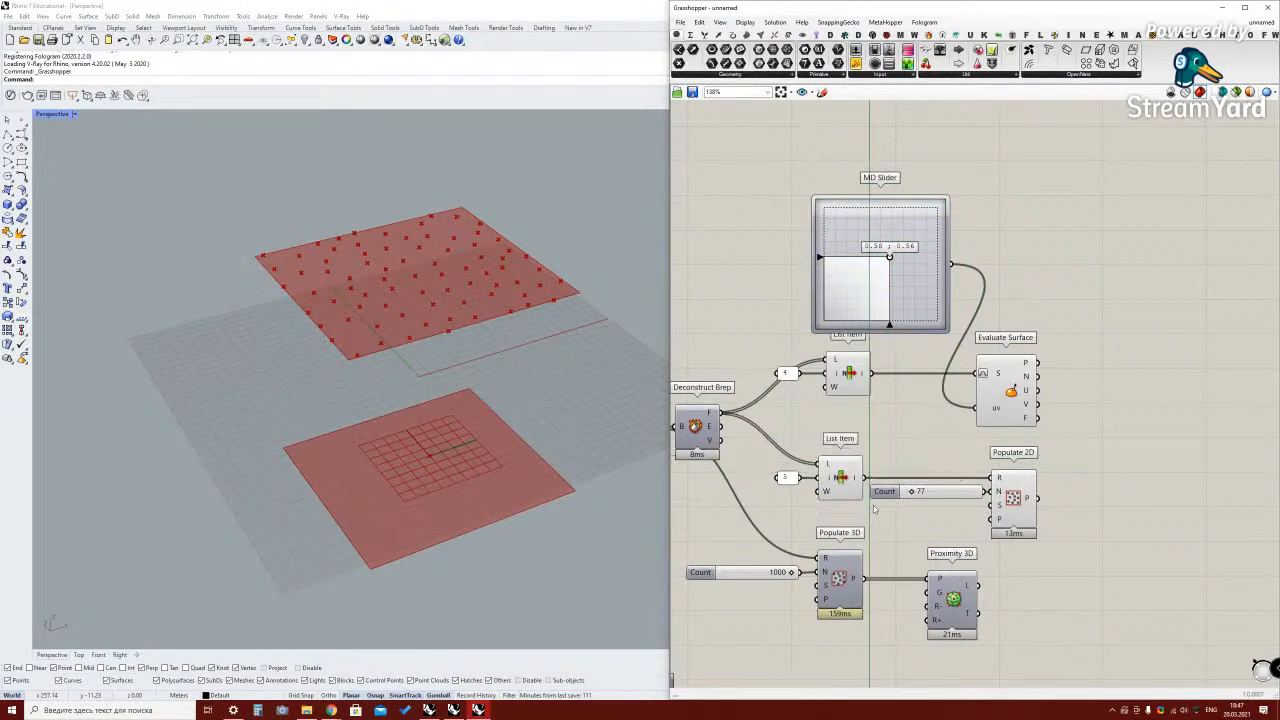
right_click(1017, 490)
click(1040, 510)
Set the MD Slider to 0.41 ; 0.32 and highlight the evaluated point and the top face for comparison
drag(889, 258, 869, 285)
click(1016, 408)
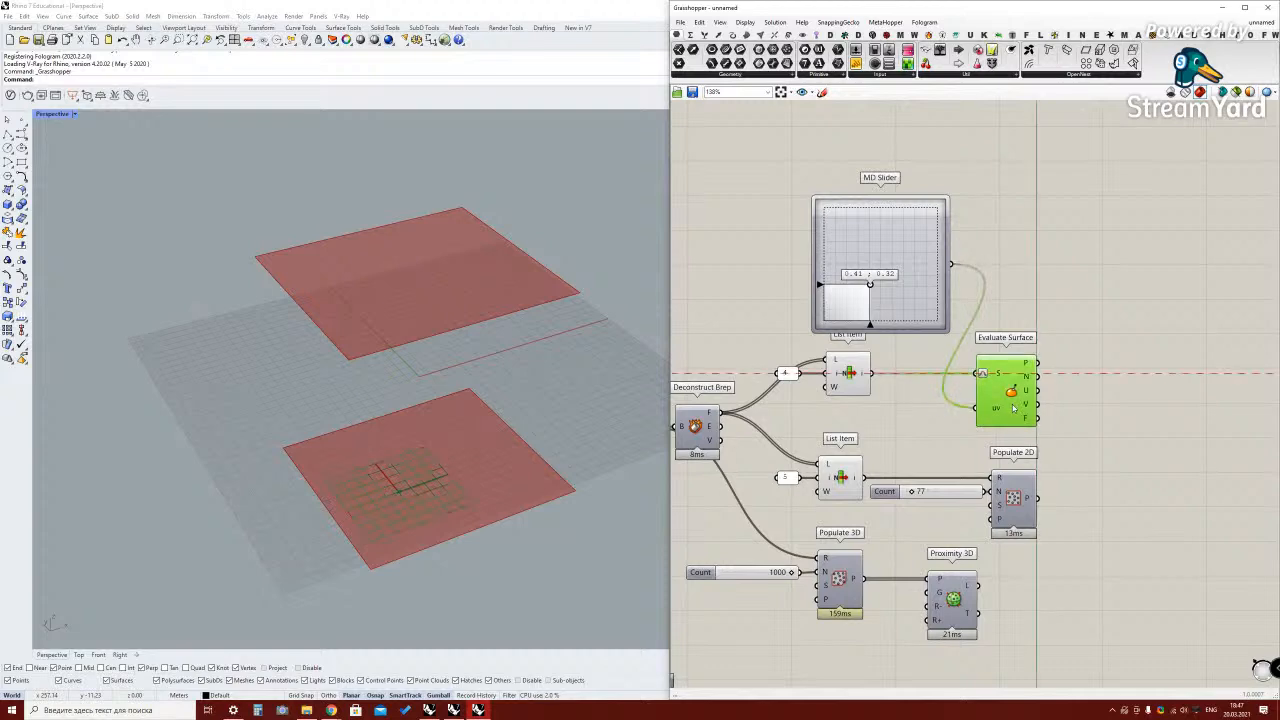
right_drag(1092, 450, 1090, 414)
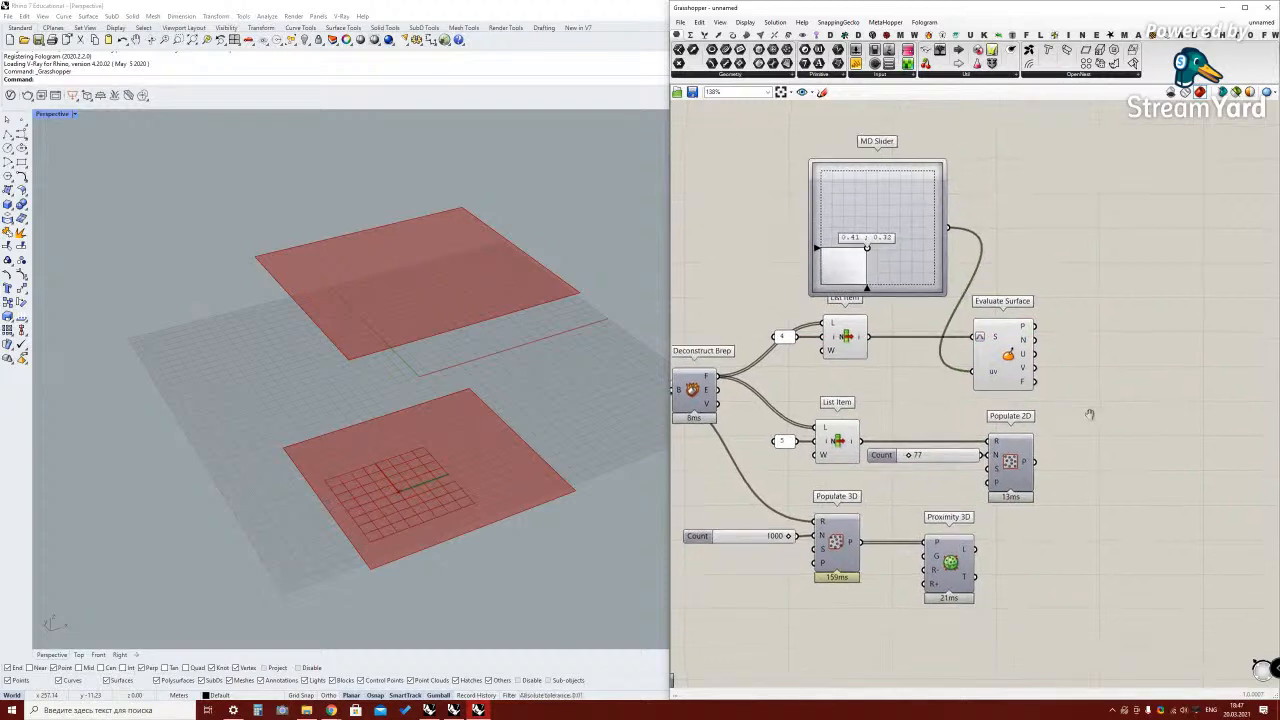
click(828, 438)
right_drag(1125, 415, 1082, 350)
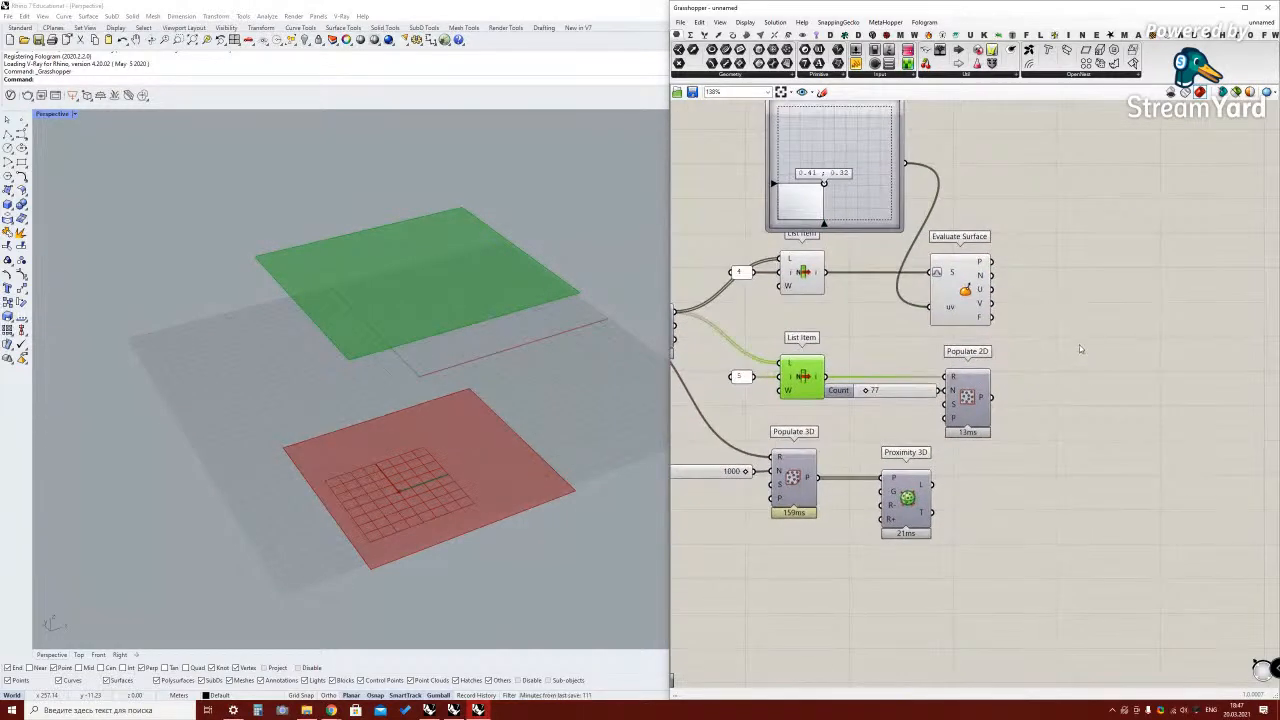
Add a Line component with the Populate 2D points as start input A and the Evaluate Surface point as end input B
double_click(1079, 345)
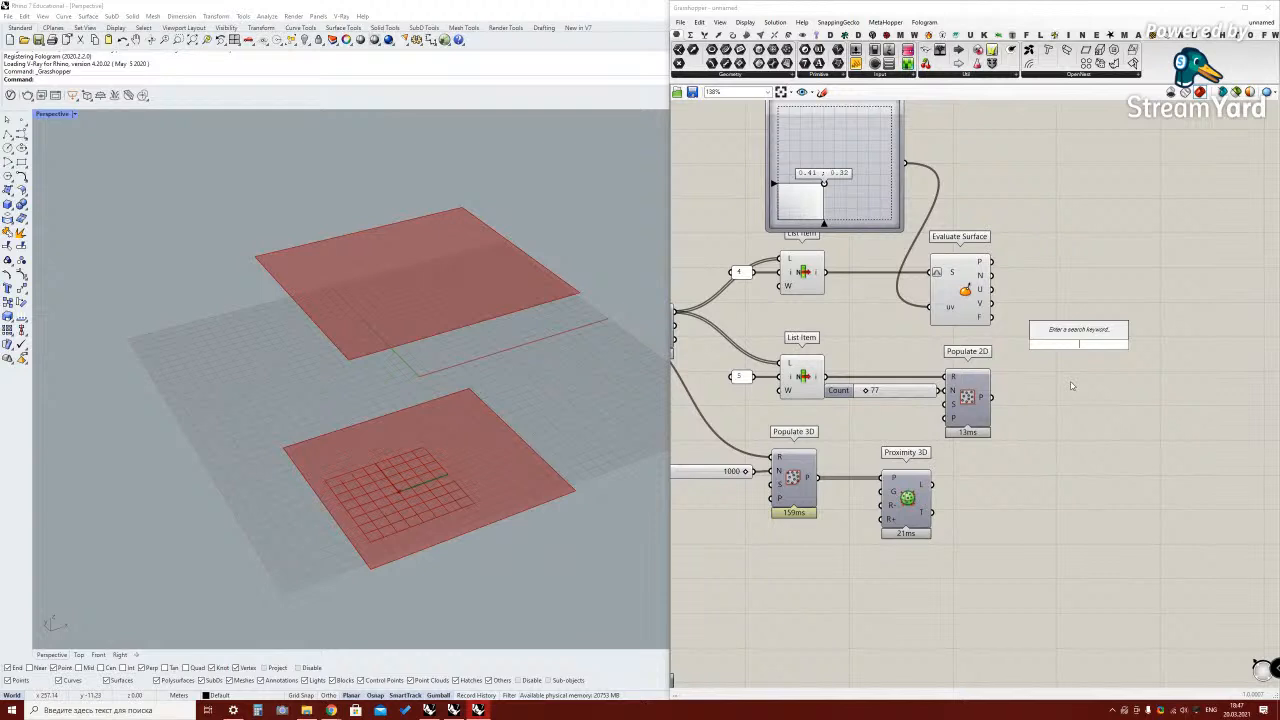
text(line)
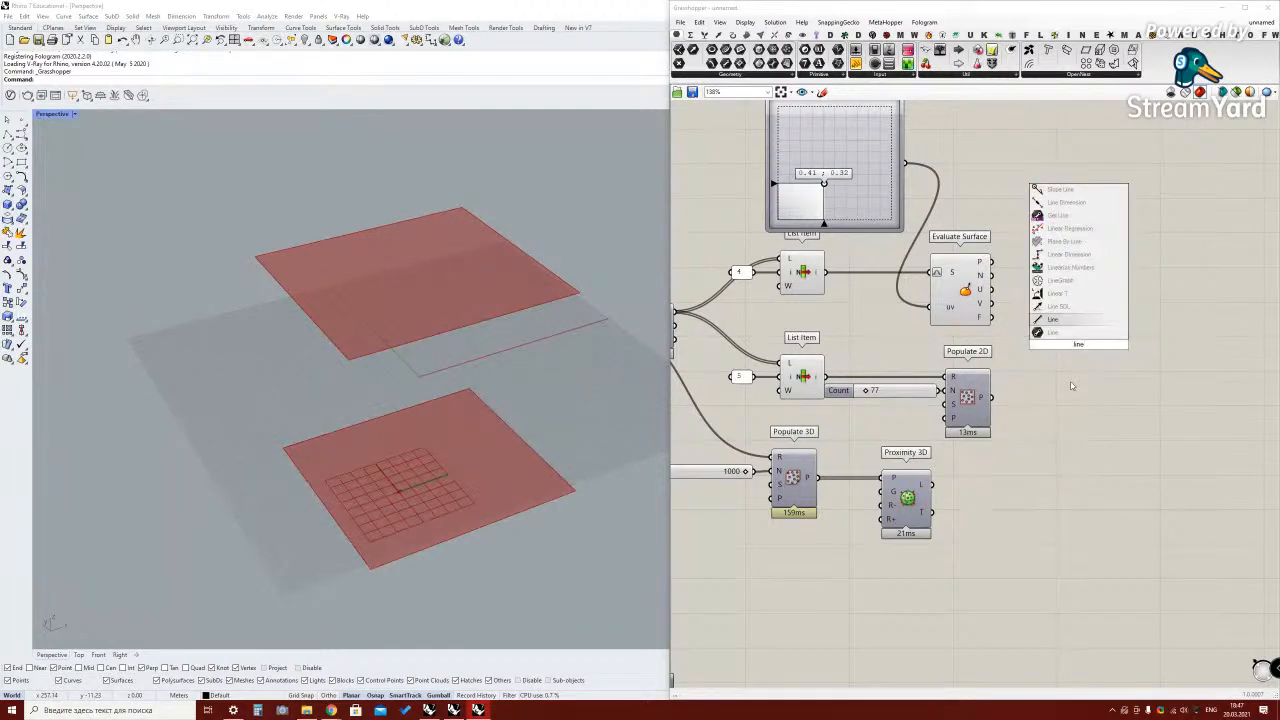
key(Return)
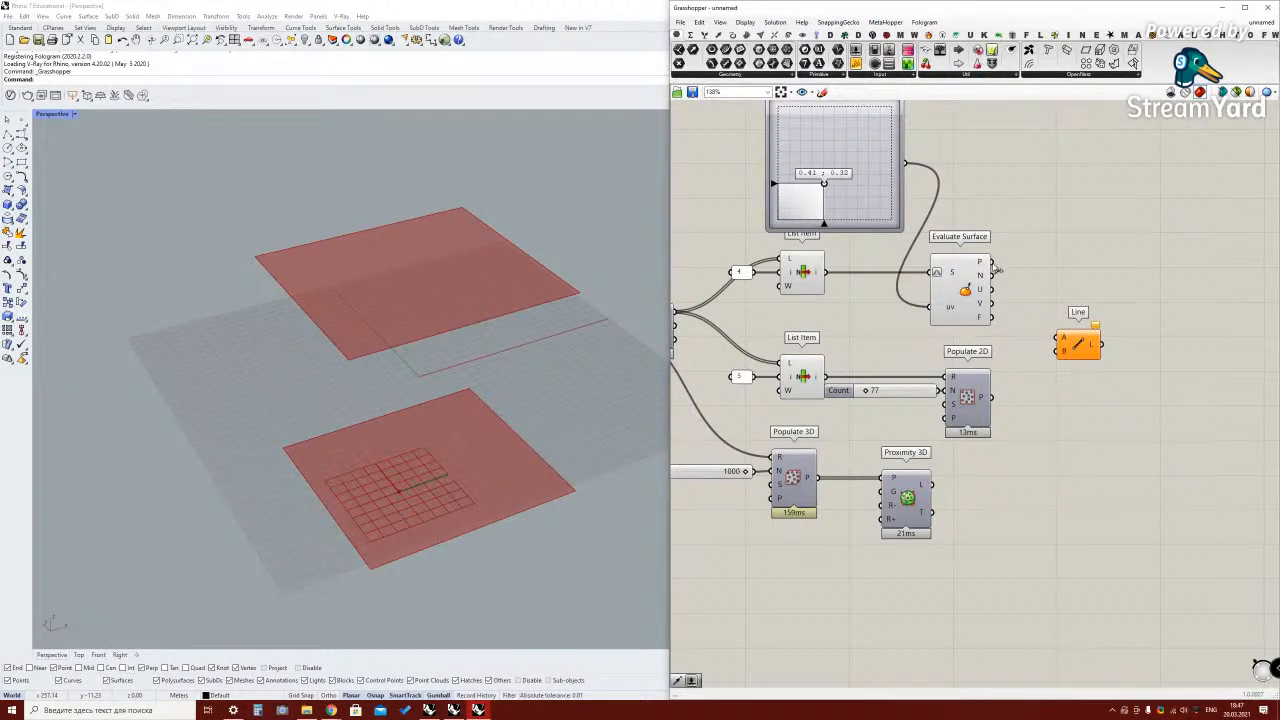
drag(990, 397, 1061, 348)
drag(990, 262, 1061, 338)
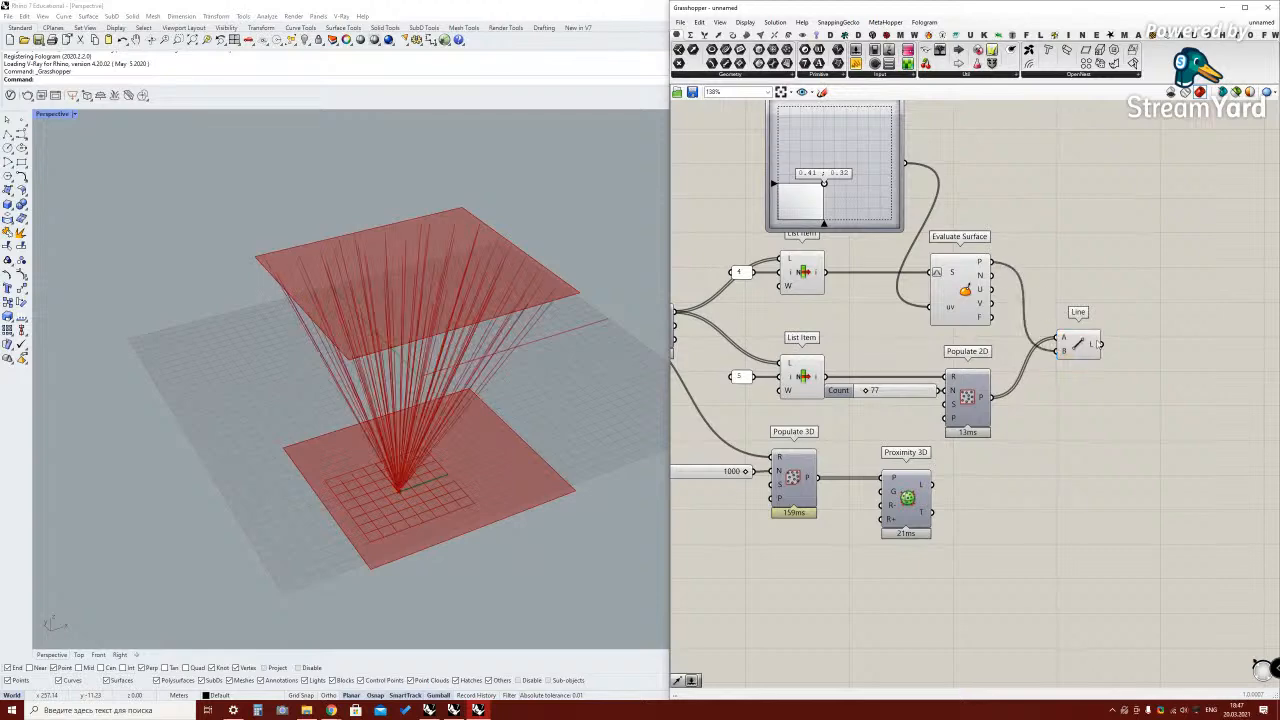
Set the MD Slider to 0.53 ; 0.32 and move the Line component down level with Populate 2D
mouse_move(335, 316)
right_down()
mouse_move(325, 262)
mouse_move(312, 325)
right_up()
mouse_move(823, 183)
mouse_down()
mouse_move(888, 132)
mouse_move(795, 106)
mouse_move(888, 106)
mouse_move(790, 210)
mouse_move(815, 112)
mouse_move(845, 112)
mouse_move(830, 120)
mouse_move(856, 158)
mouse_move(888, 110)
mouse_move(823, 175)
mouse_move(838, 183)
mouse_up()
click(1151, 424)
drag(1093, 352, 1098, 416)
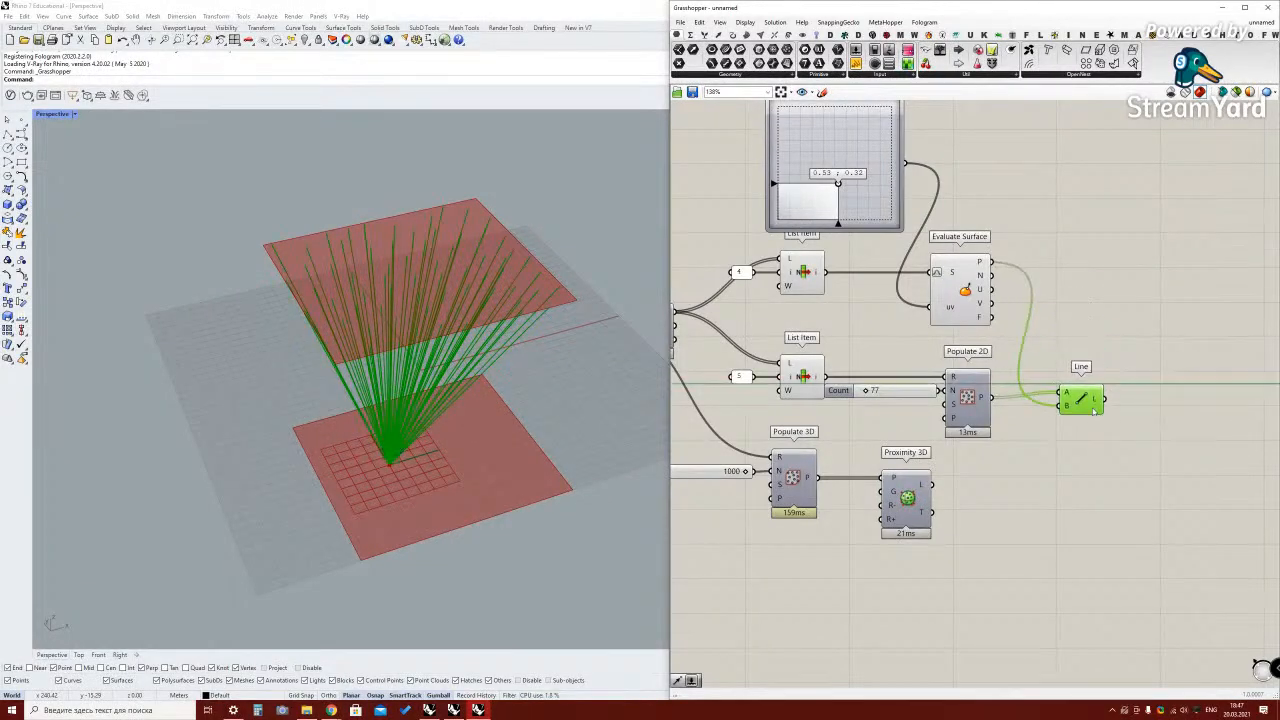
Turn the preview of Proximity 3D back on and move the component to the right so it sits below Populate 2D
click(1022, 453)
right_drag(380, 380, 400, 410)
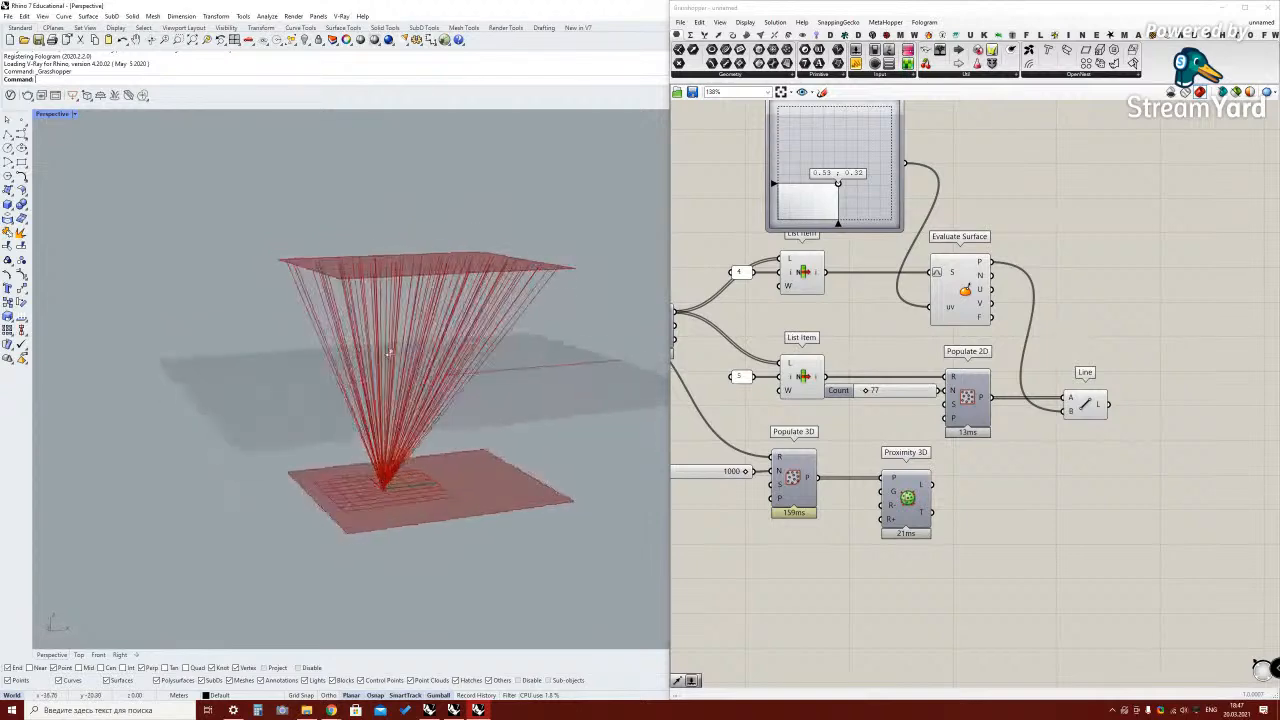
click(923, 478)
right_click(905, 497)
click(930, 516)
right_drag(440, 330, 376, 270)
right_drag(358, 476, 434, 505)
click(1104, 454)
scroll(871, 424, down, 3)
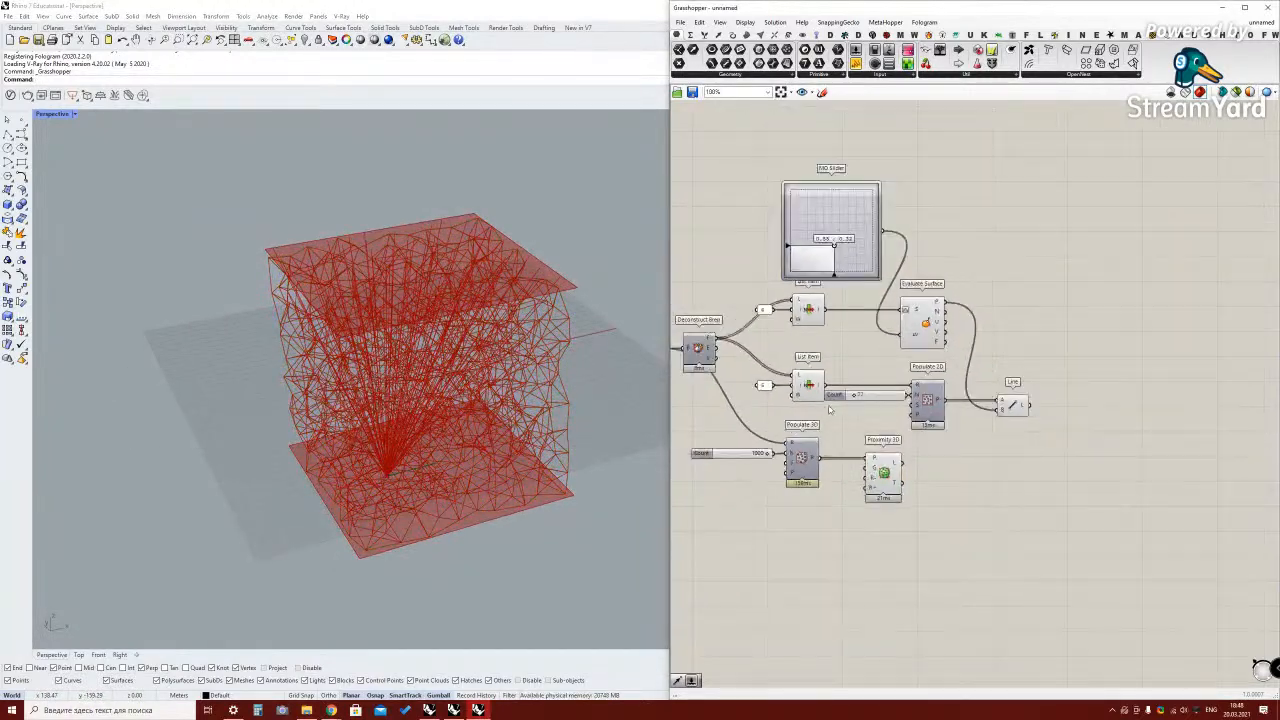
right_drag(899, 324, 936, 337)
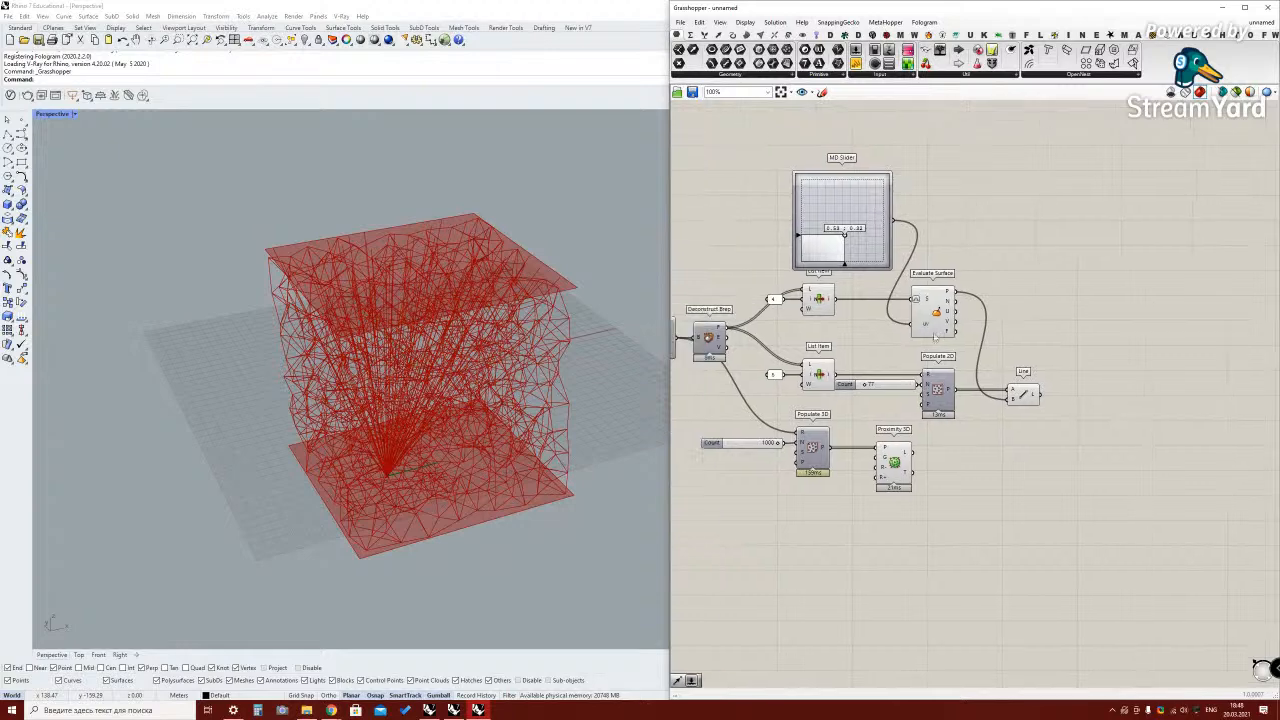
drag(898, 458, 942, 458)
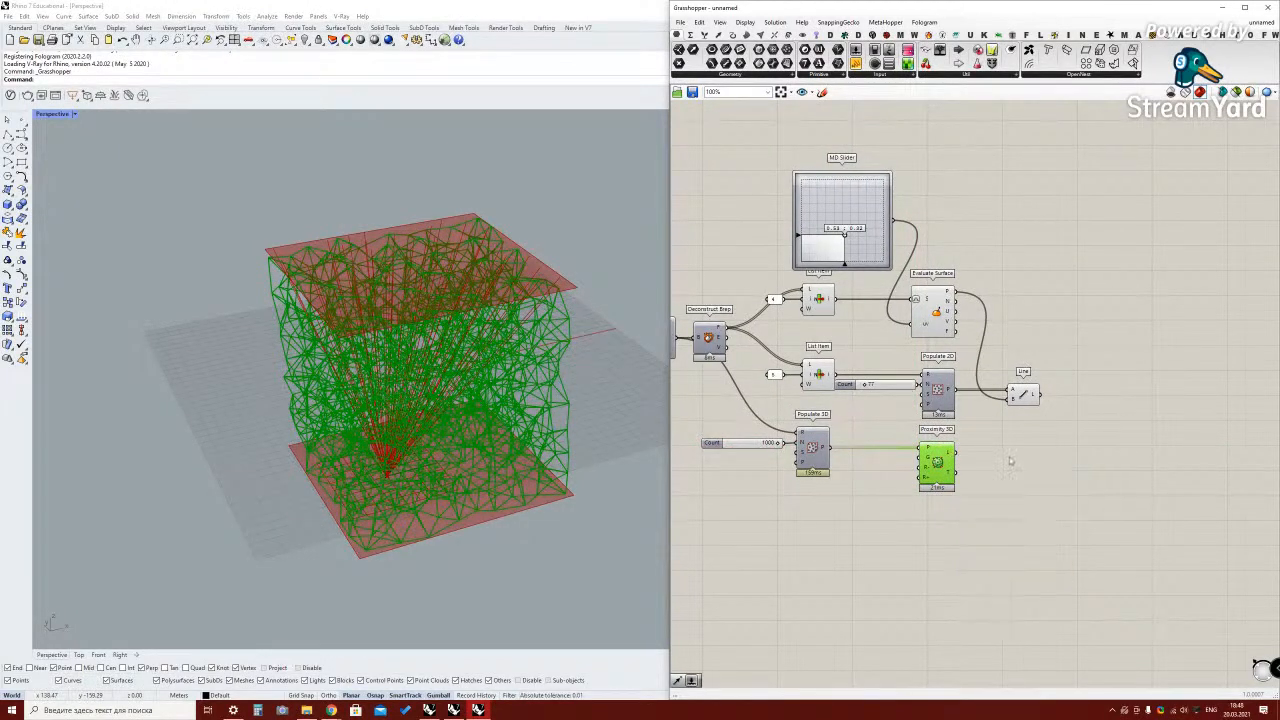
Add a removeDuplicateLines component after Proximity 3D
scroll(930, 455, up, 2)
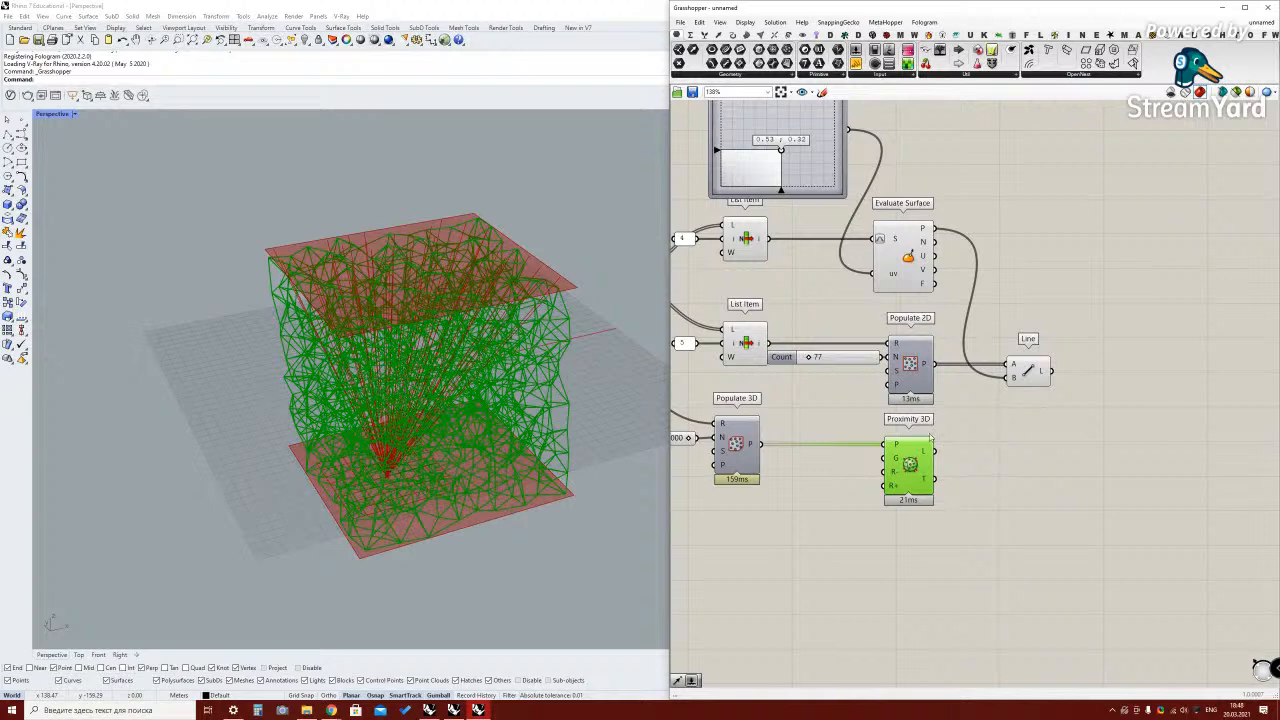
double_click(1015, 448)
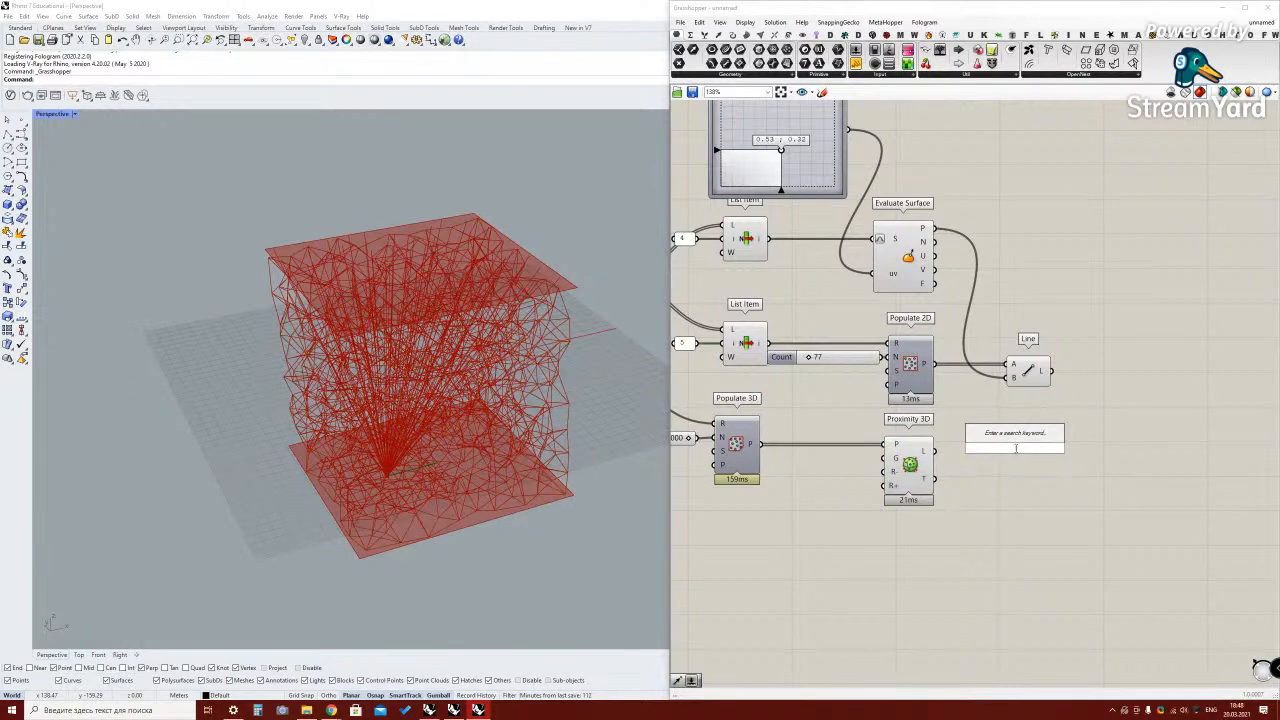
text(remov)
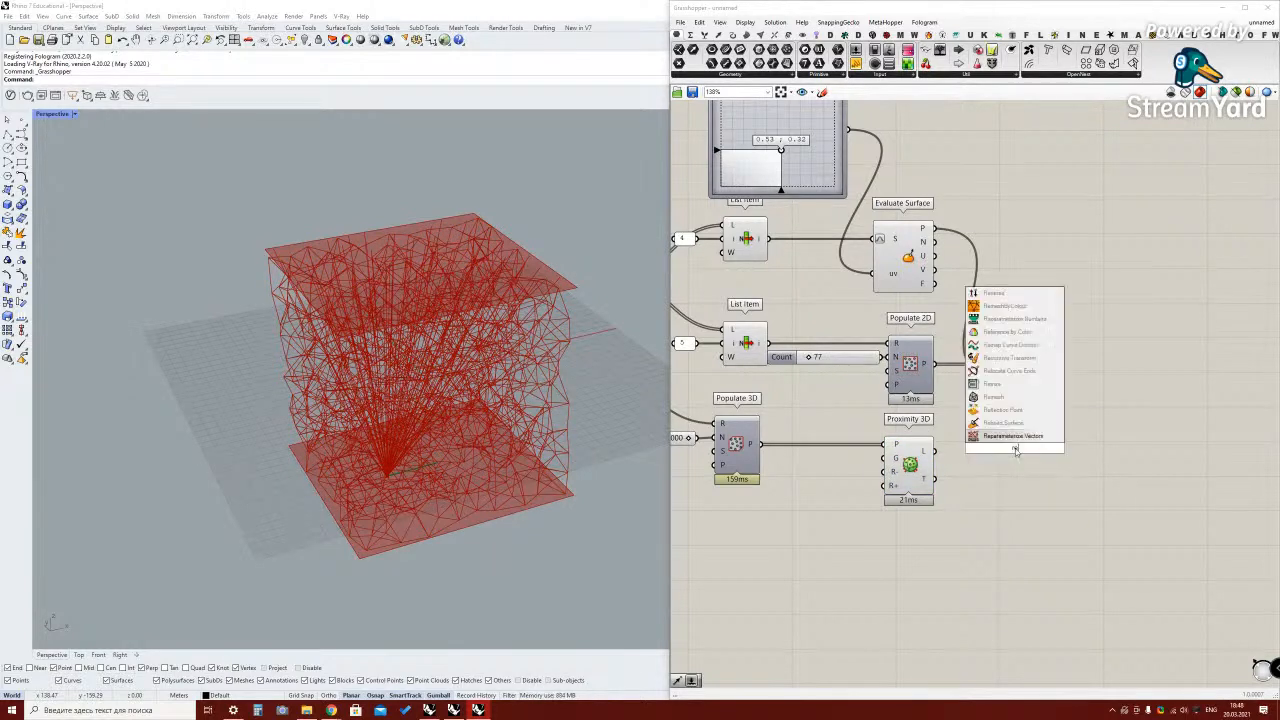
key(Up)
key(Up)
key(Up)
key(Return)
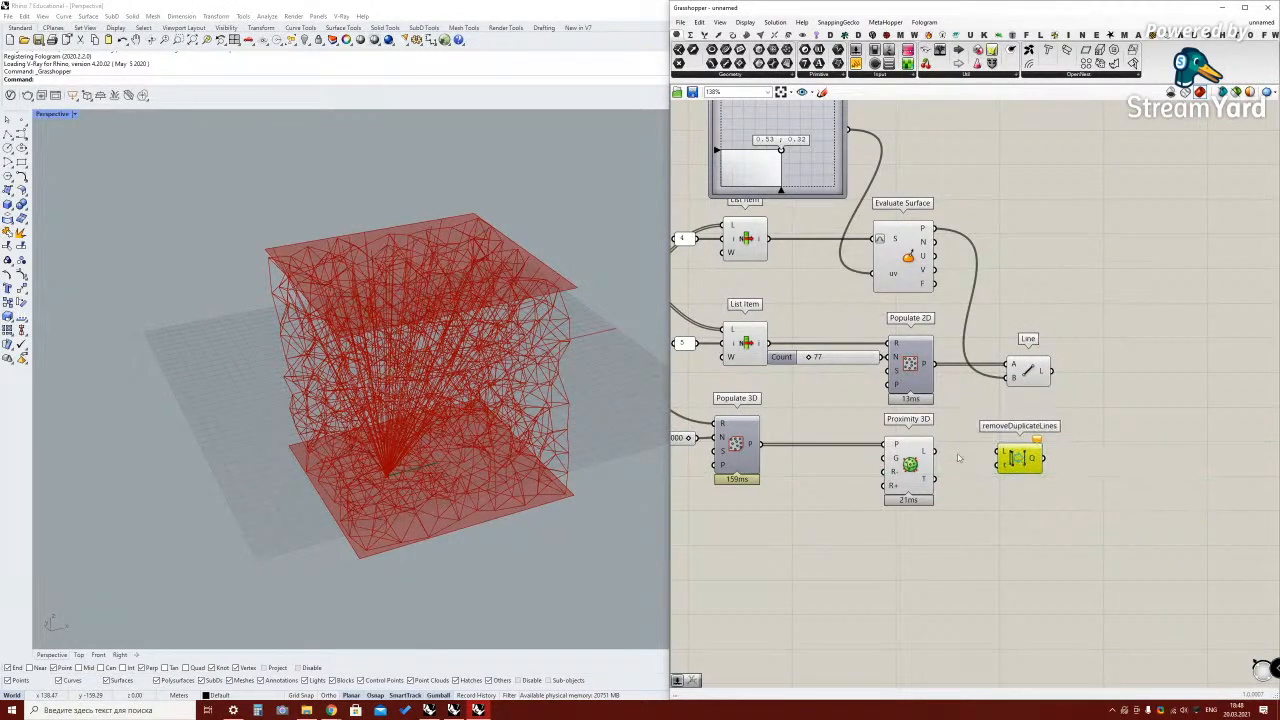
Connect Proximity 3D's L output to the L input of removeDuplicateLines, flatten that input and shift the component slightly right
drag(967, 456, 1006, 454)
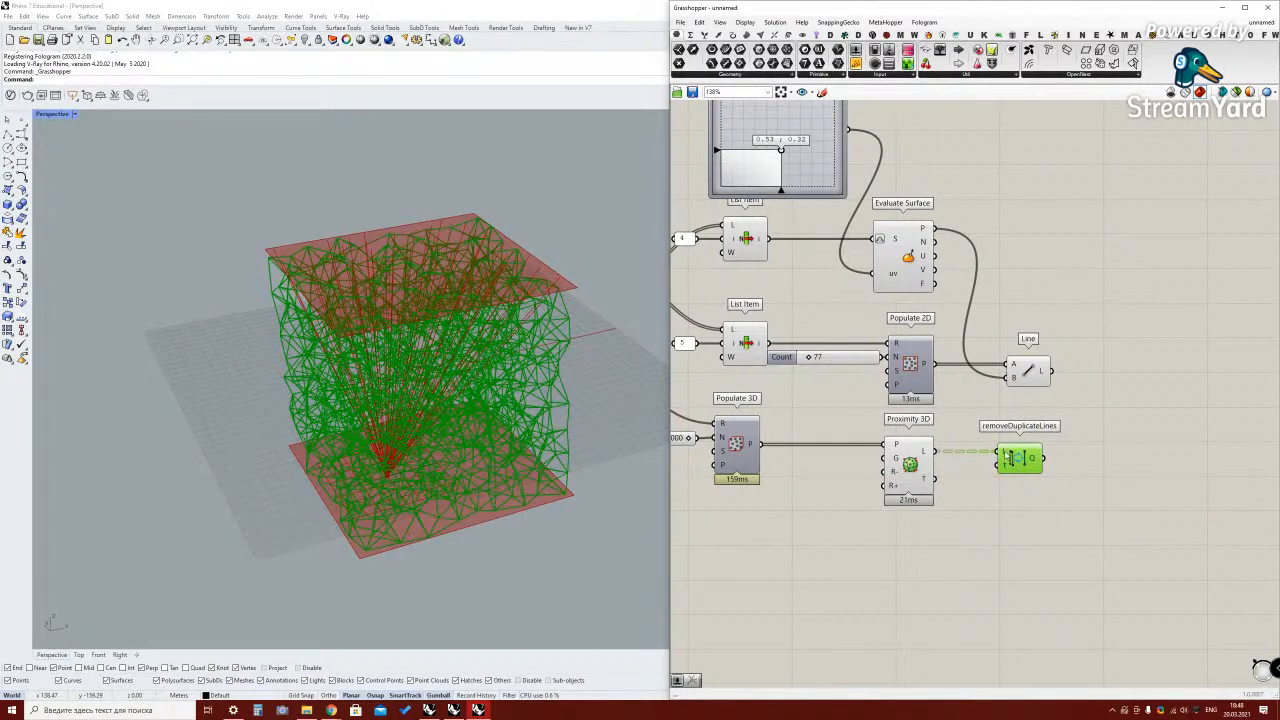
right_click(1006, 455)
click(1025, 516)
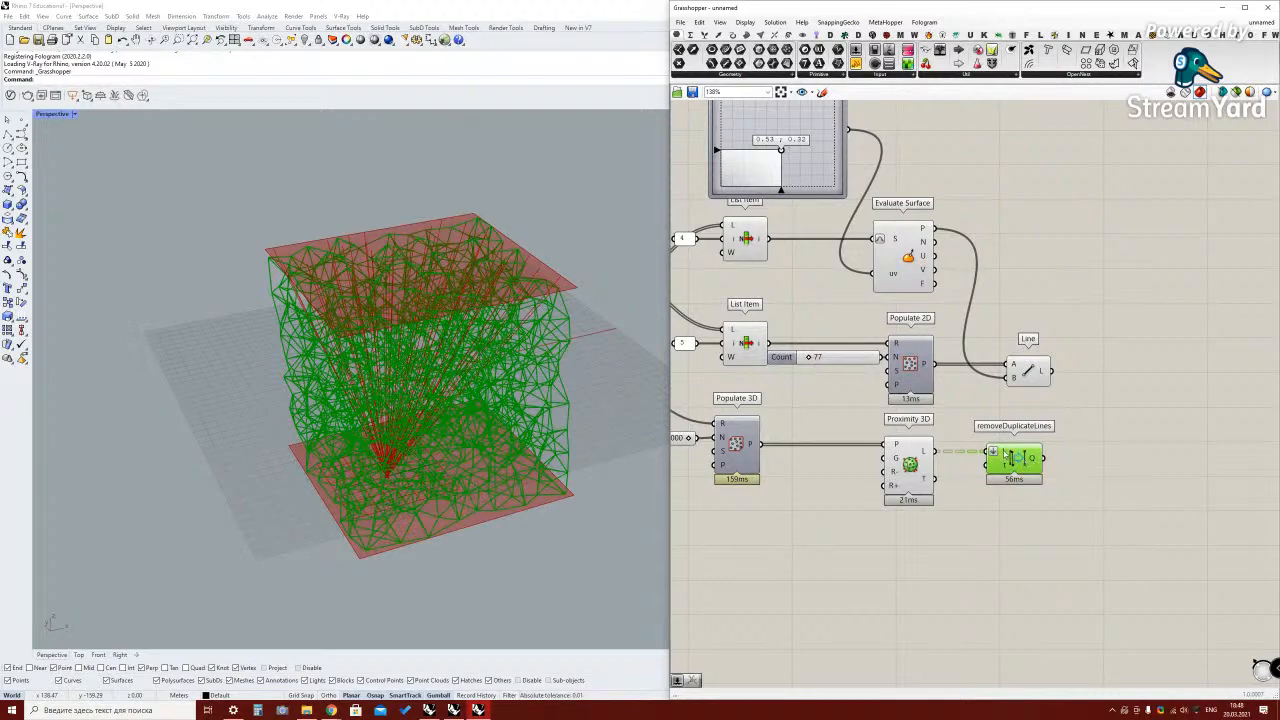
mouse_move(1005, 454)
scroll(1035, 459, up, 2)
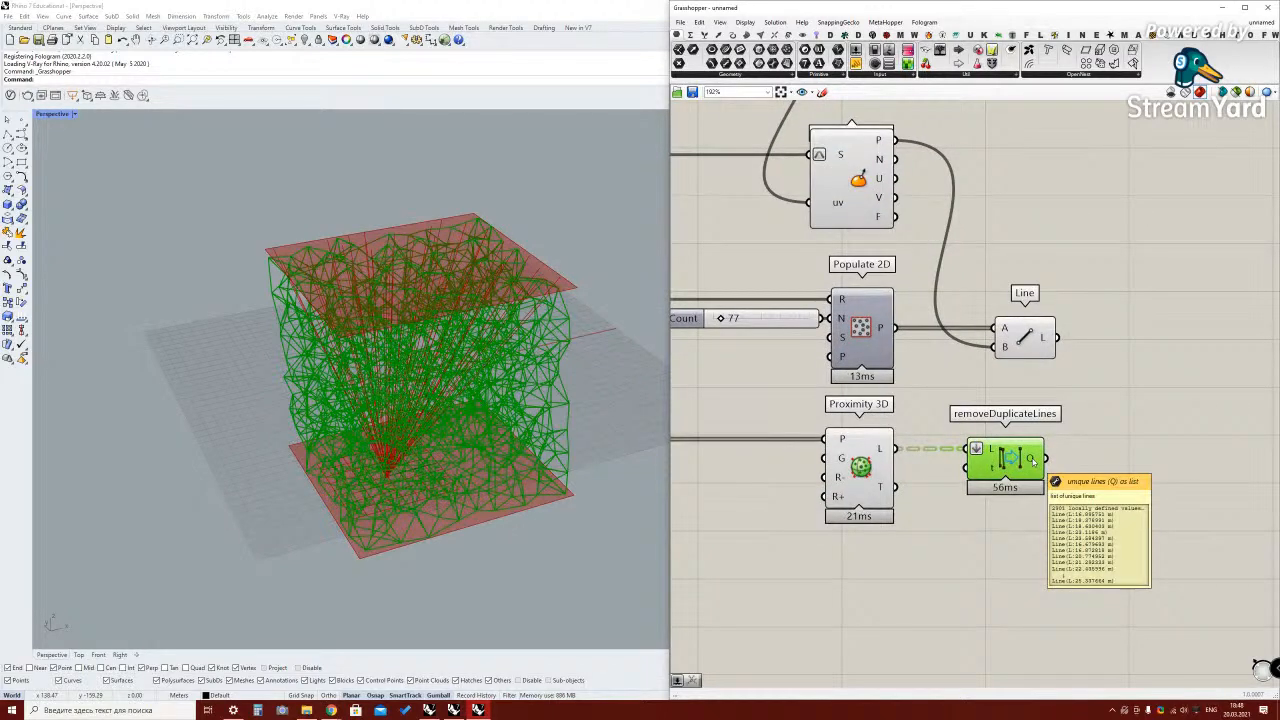
drag(1010, 462, 1022, 462)
click(988, 525)
Turn off the preview of Proximity 3D and align the Line component with Populate 2D
right_click(852, 462)
click(878, 488)
right_drag(570, 450, 473, 411)
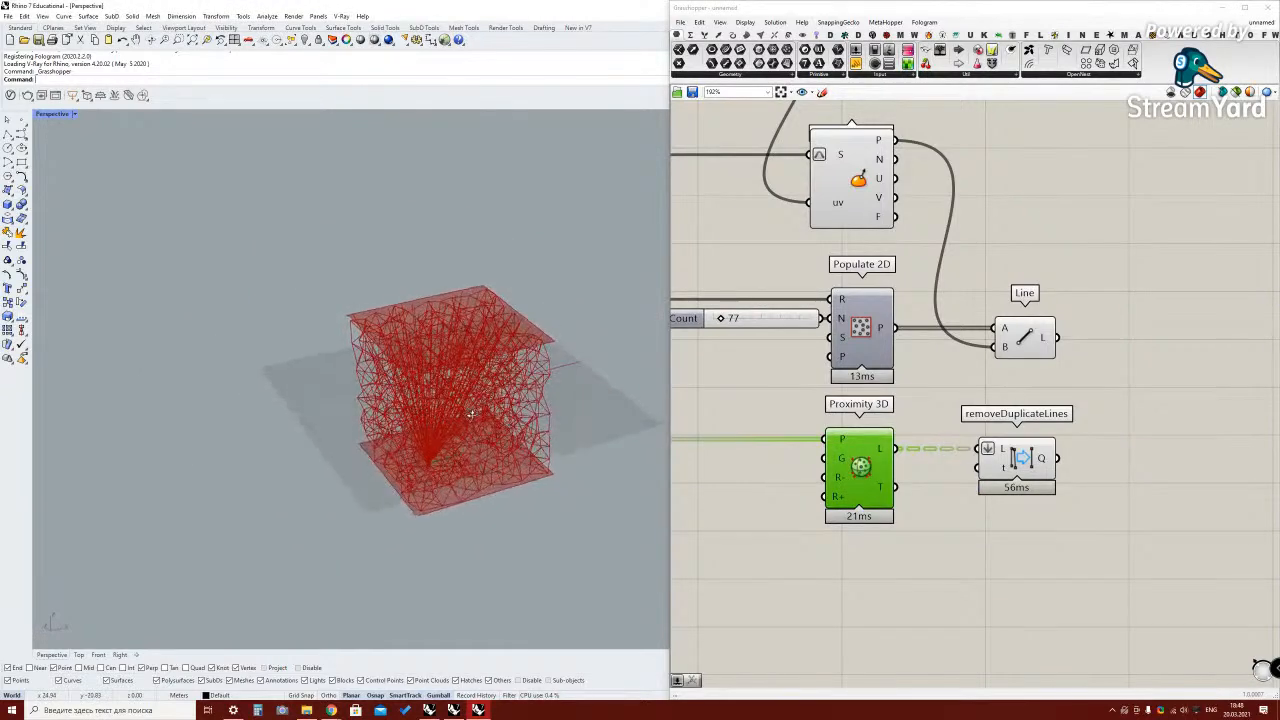
scroll(1024, 425, down, 4)
drag(990, 425, 996, 421)
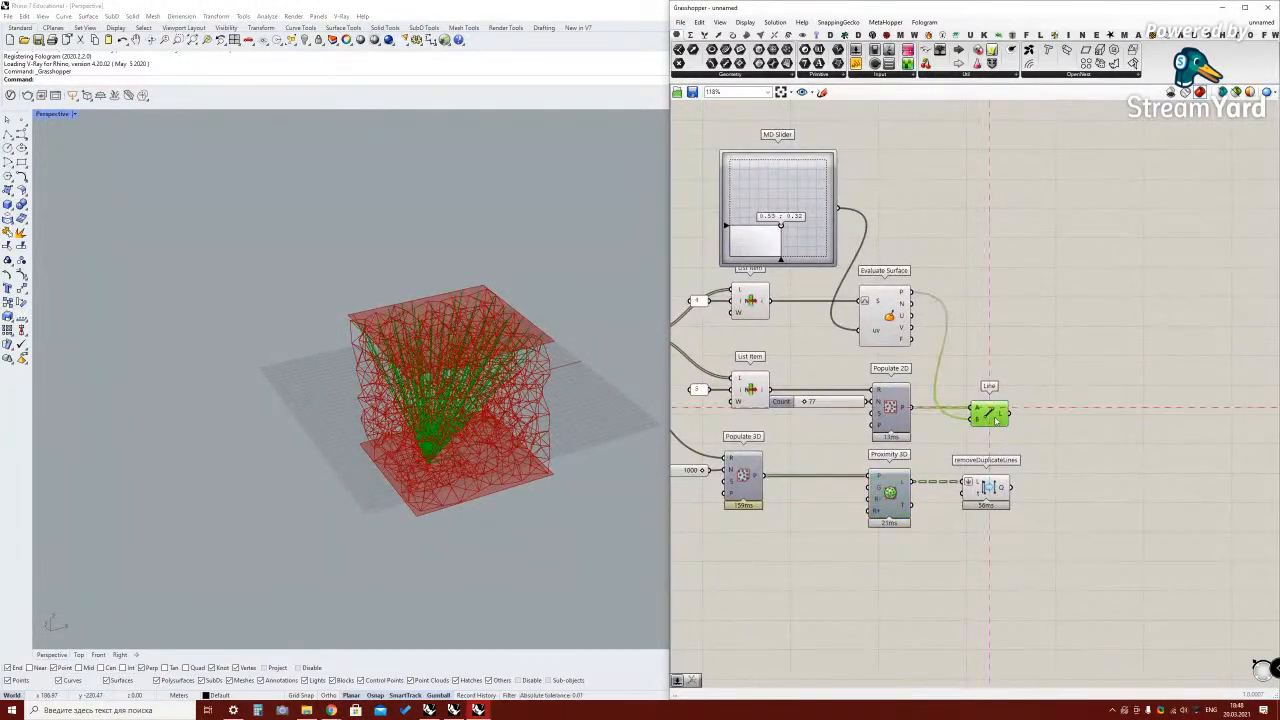
click(1061, 432)
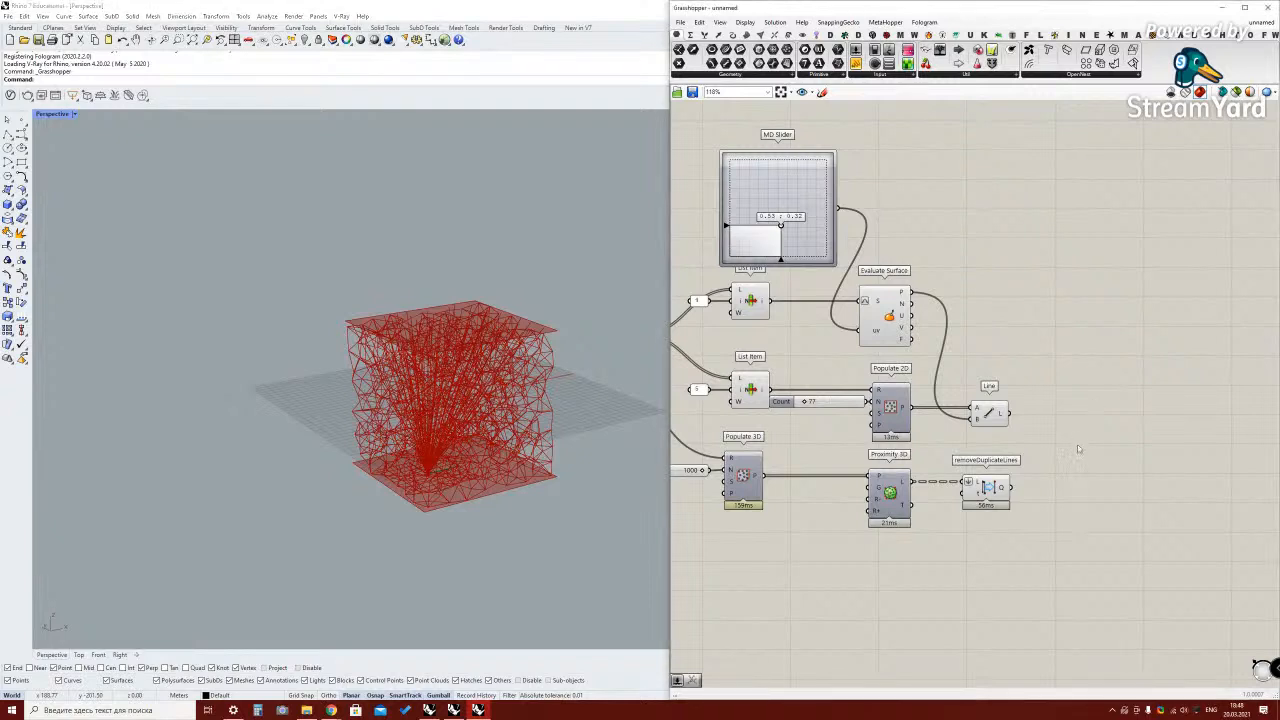
Add a Shortest Walk component to the right of Line and removeDuplicateLines
double_click(1105, 452)
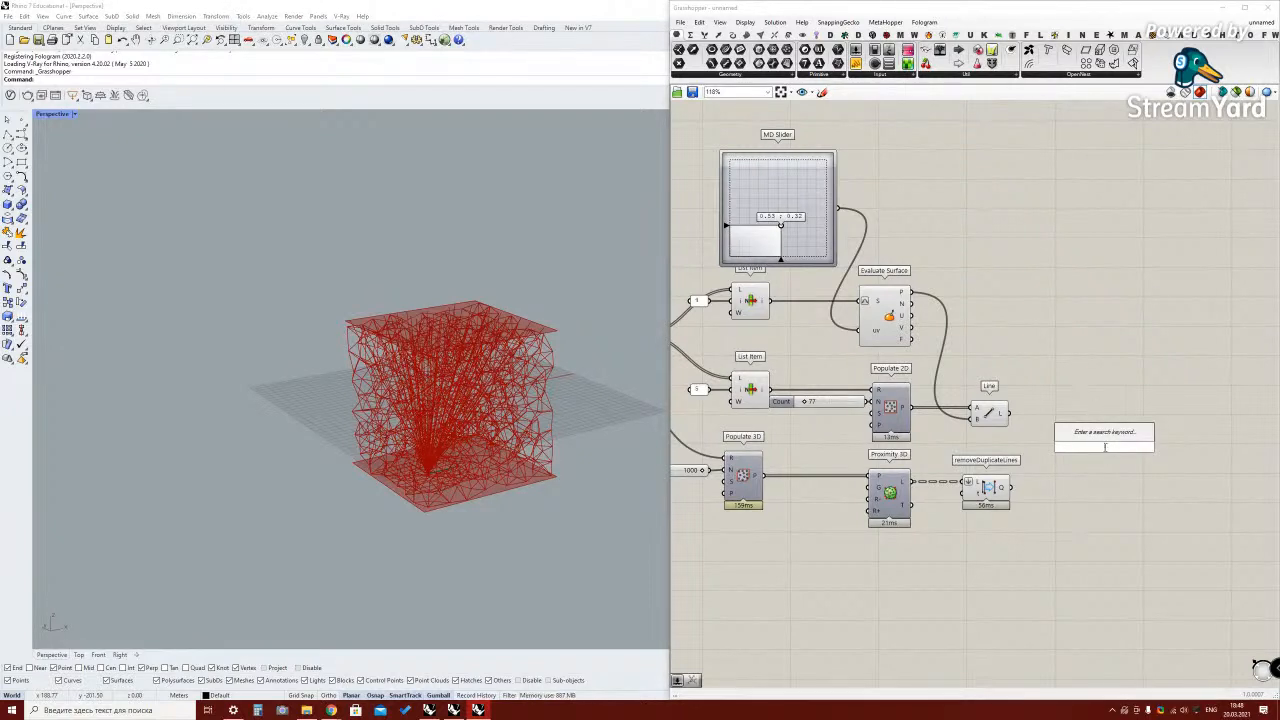
text(shortest)
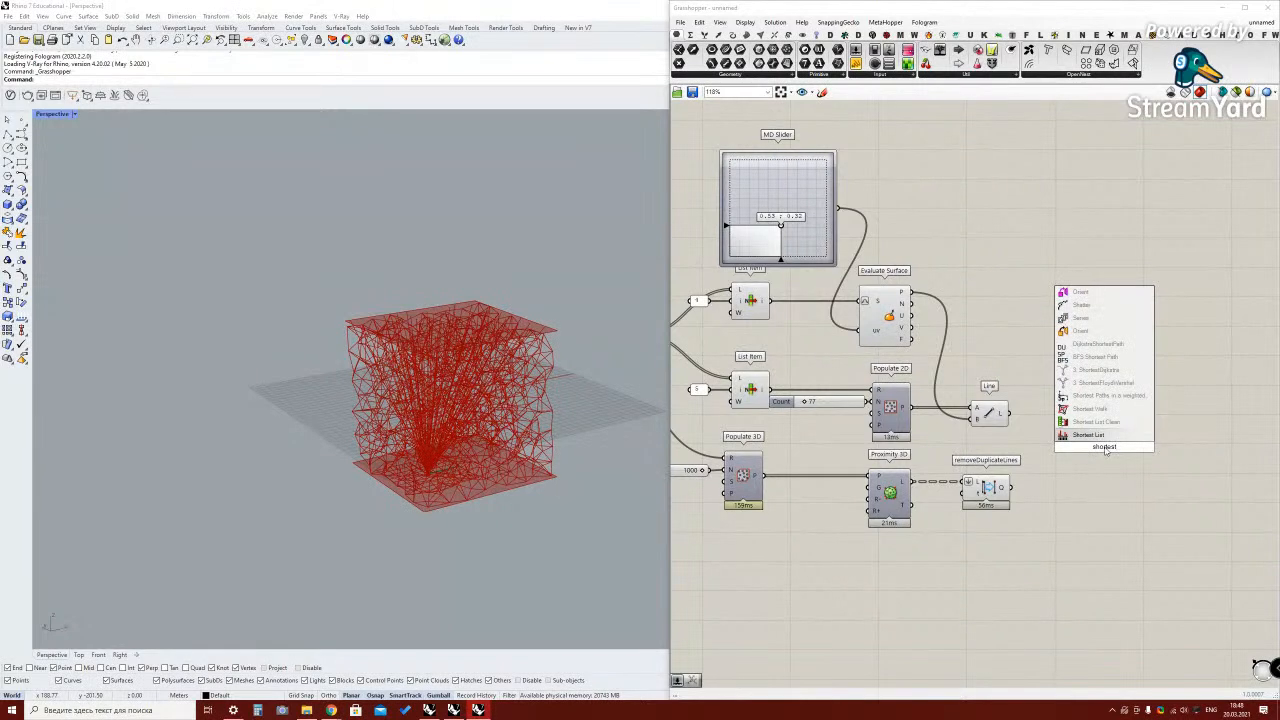
key(Return)
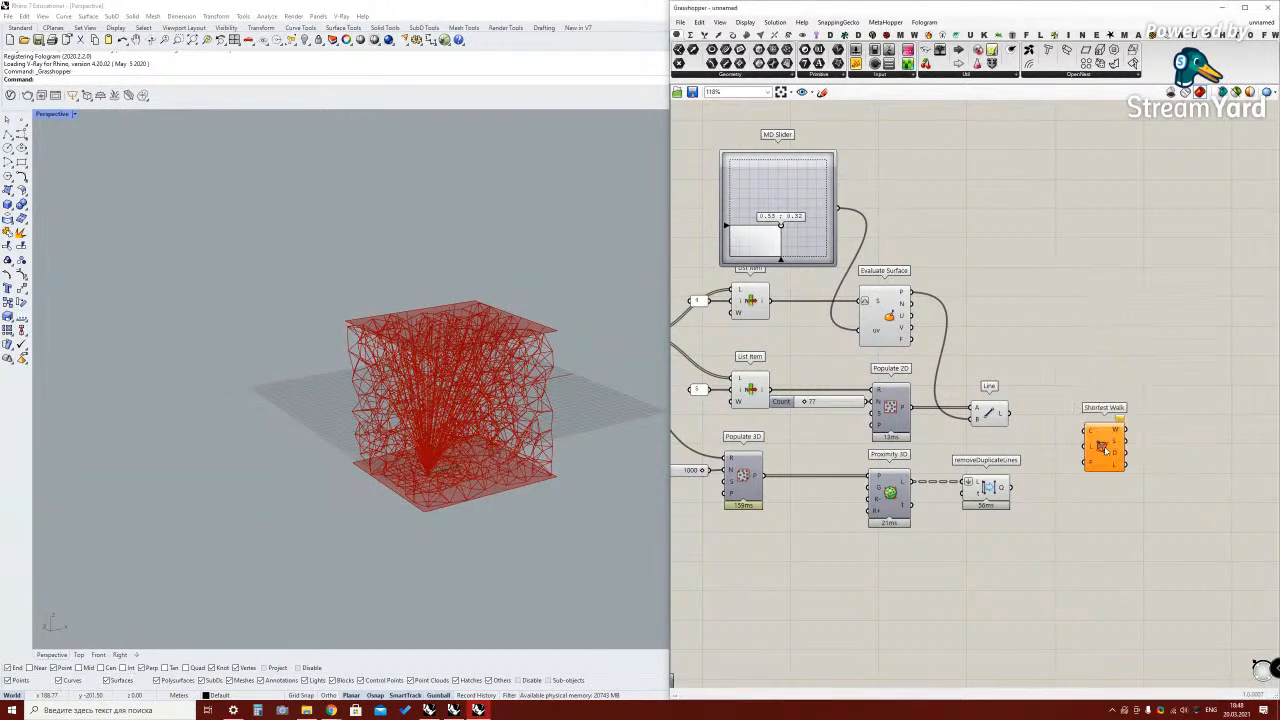
scroll(1100, 440, up, 3)
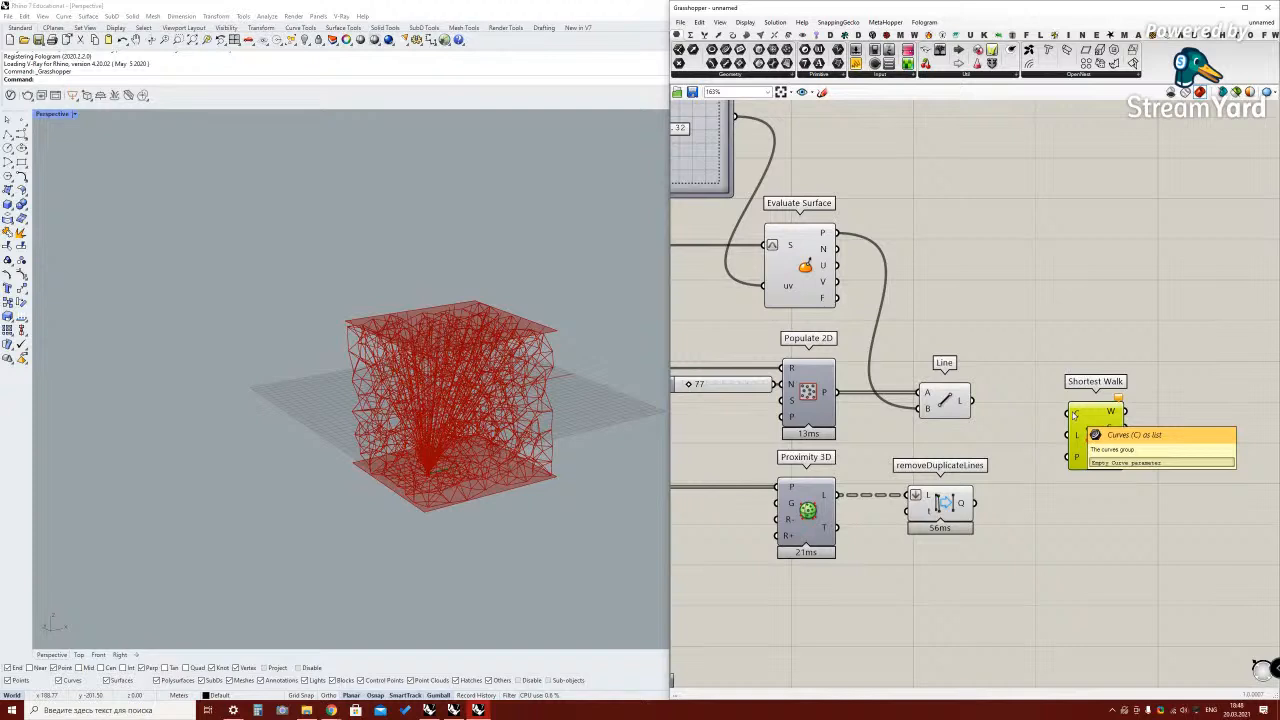
drag(1078, 420, 1087, 427)
Connect removeDuplicateLines output Q to Shortest Walk's C input and the Line output to its P input, spacing Shortest Walk further right
click(963, 505)
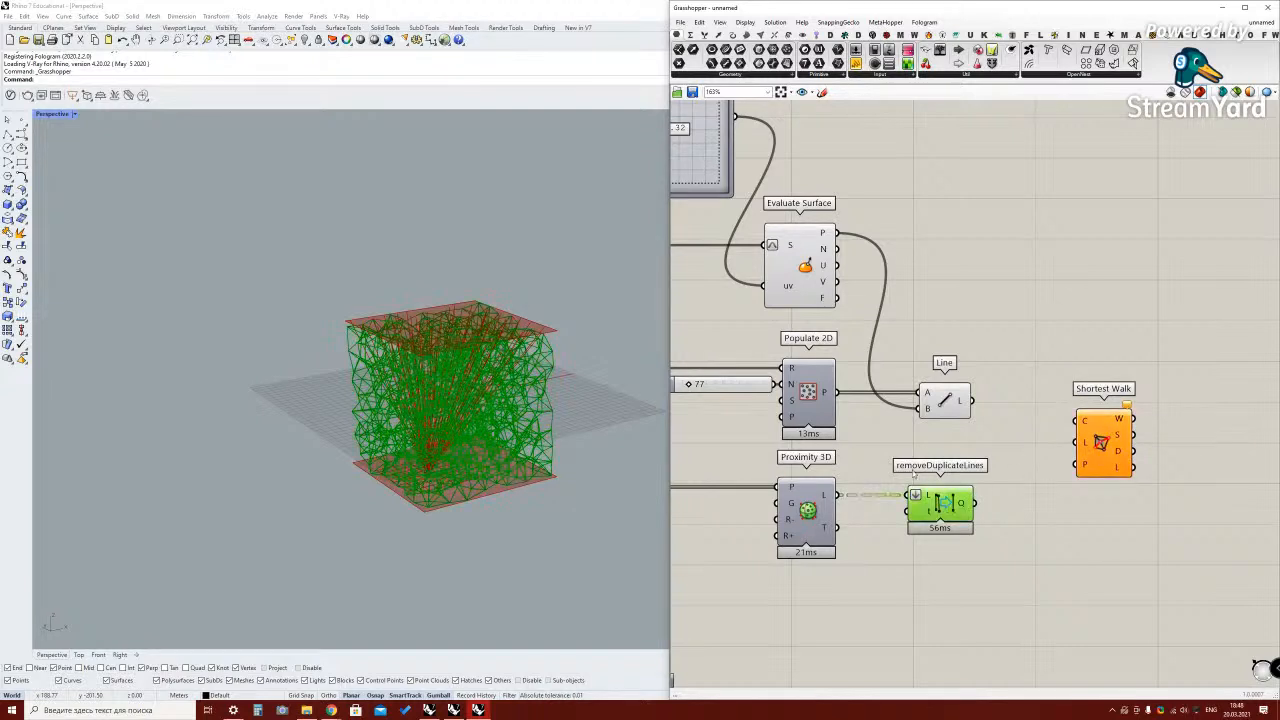
drag(972, 503, 961, 401)
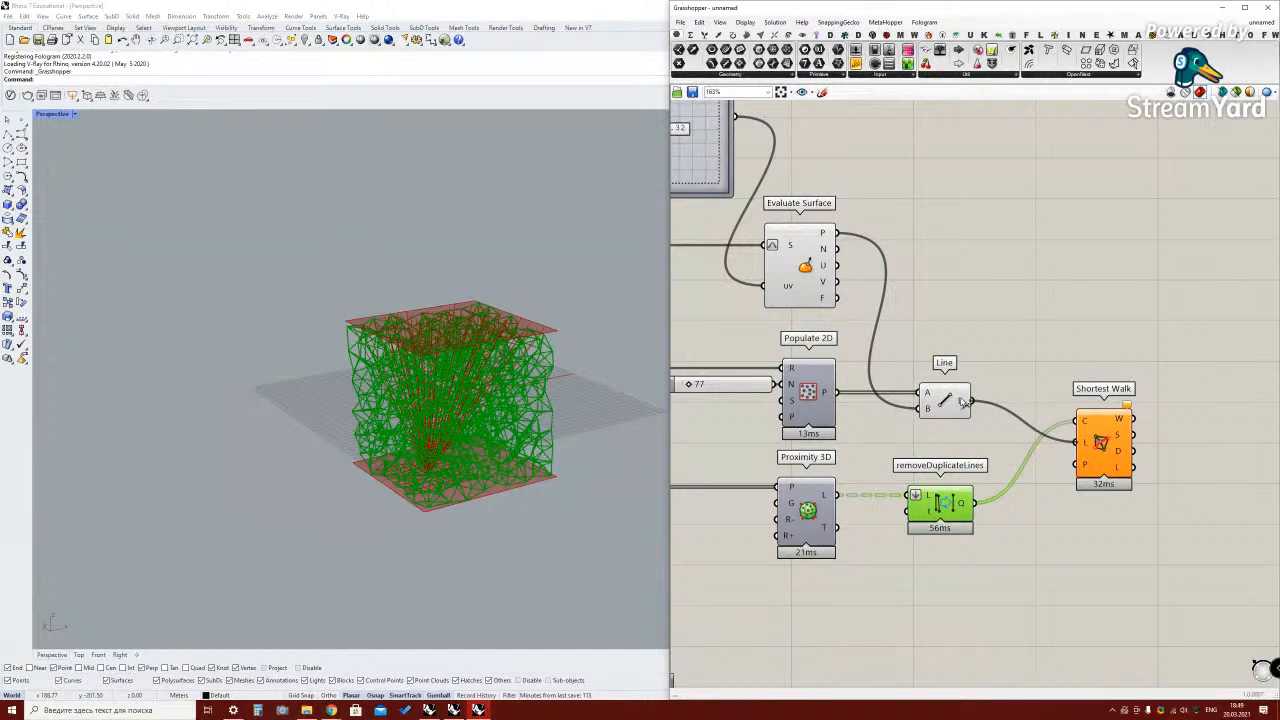
ctrl+shift+drag(961, 401, 1025, 432)
drag(1080, 464, 970, 403)
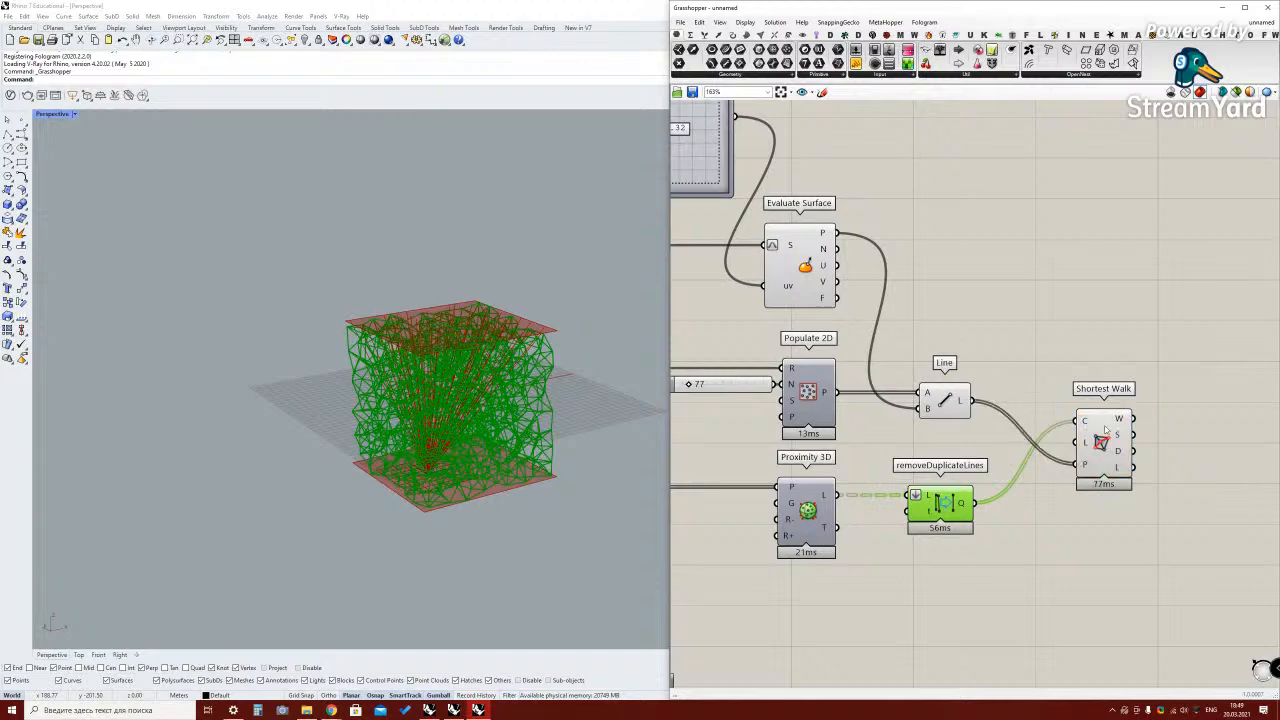
drag(1104, 432, 1134, 432)
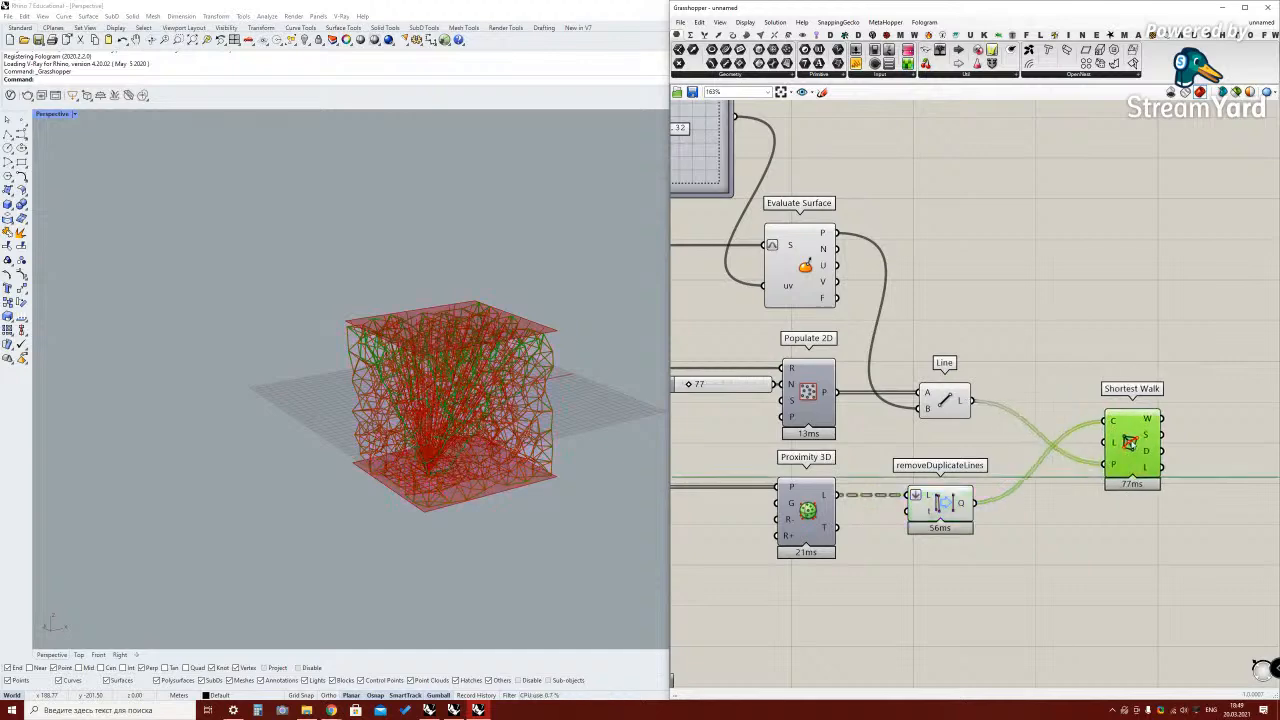
Turn off the previews of removeDuplicateLines and Line so only the shortest walks show between the two faces
scroll(951, 488, down, 2)
right_click(944, 497)
click(975, 511)
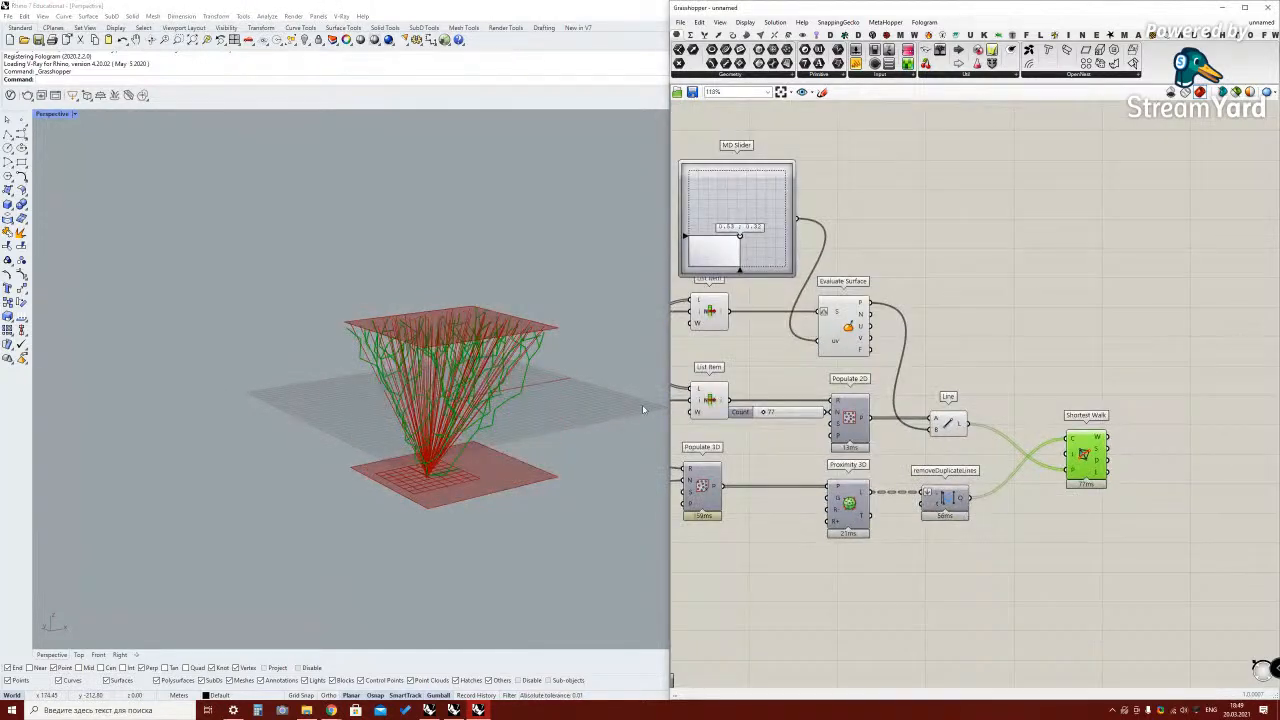
right_click(950, 428)
click(975, 447)
Set the MD Slider to 0.24 ; 0.25 and view the branching walks from the side
right_drag(440, 420, 480, 365)
right_drag(804, 425, 921, 415)
drag(875, 228, 846, 233)
right_drag(510, 304, 420, 312)
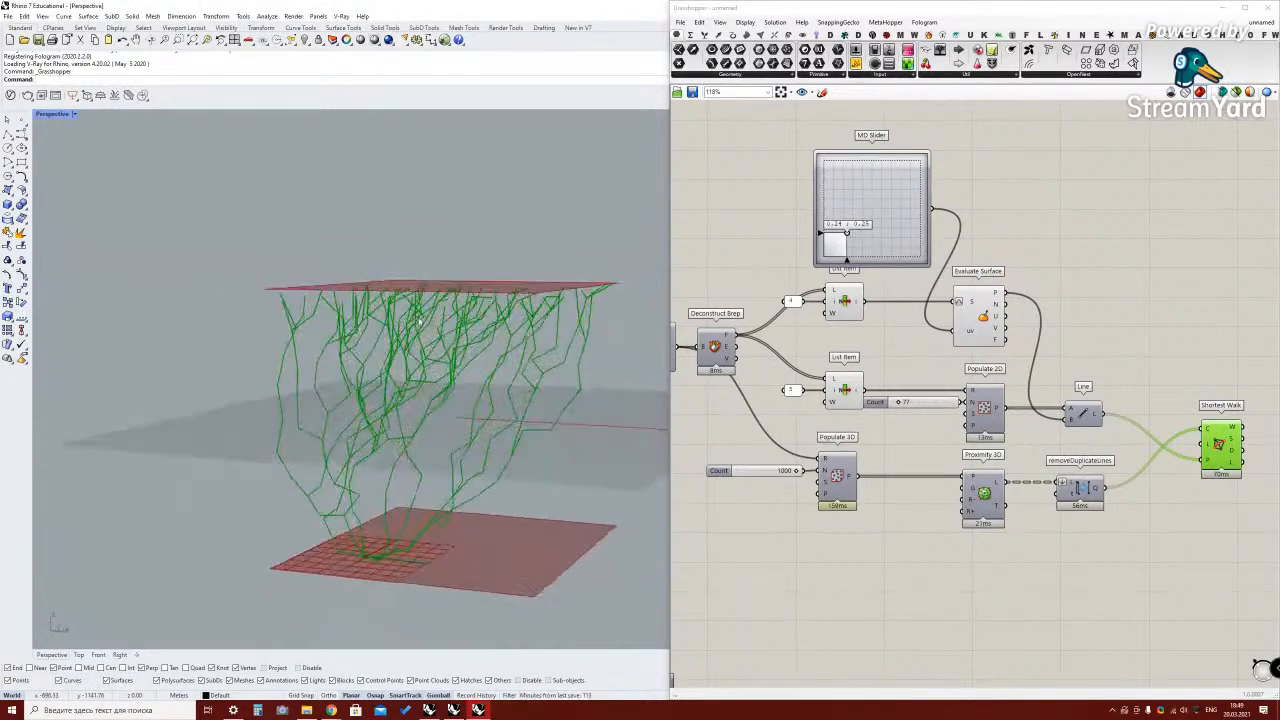
Move the Shortest Walk component closer to Line and removeDuplicateLines, vertically between them
scroll(960, 455, down, 1)
right_drag(1090, 441, 905, 425)
scroll(1020, 434, up, 2)
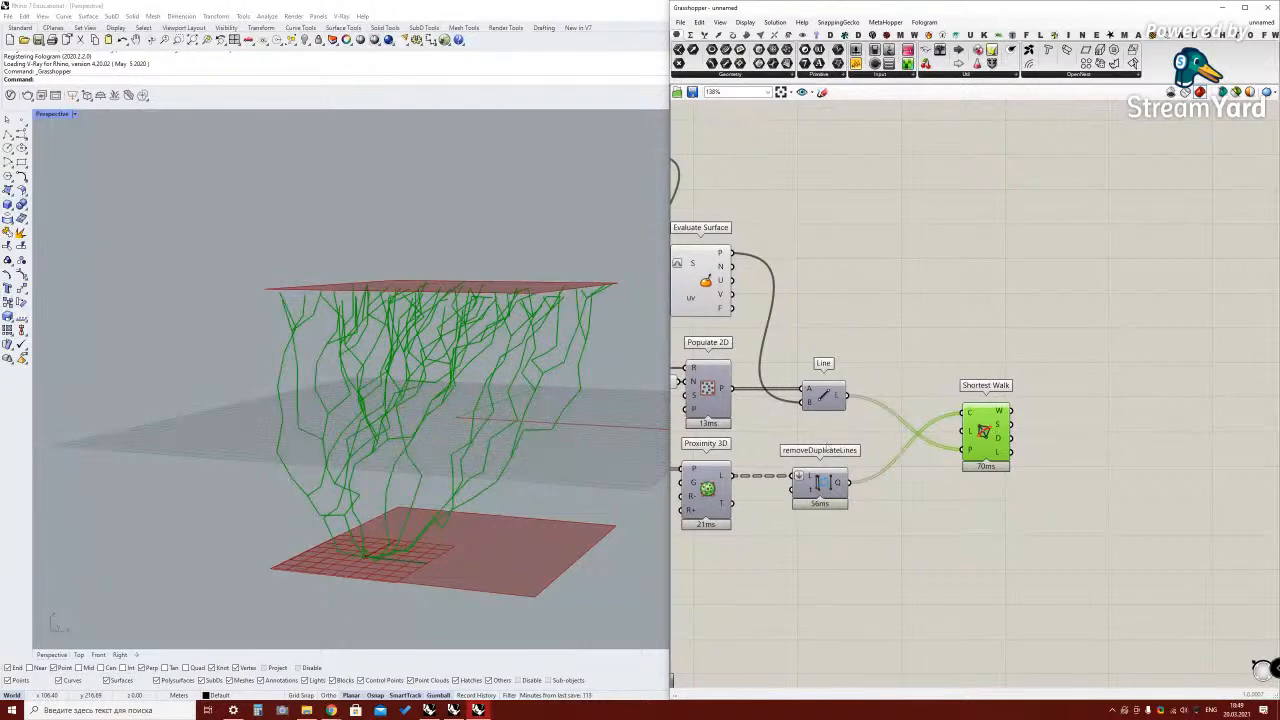
drag(981, 430, 940, 466)
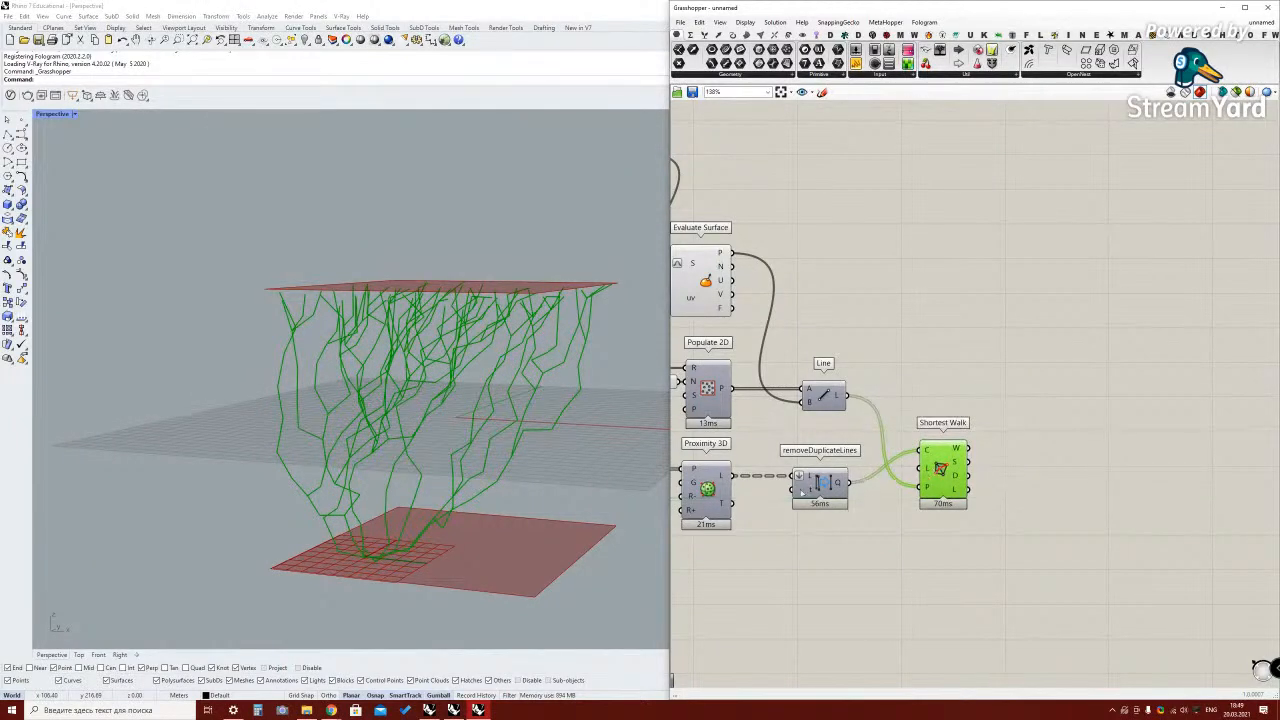
drag(950, 457, 955, 435)
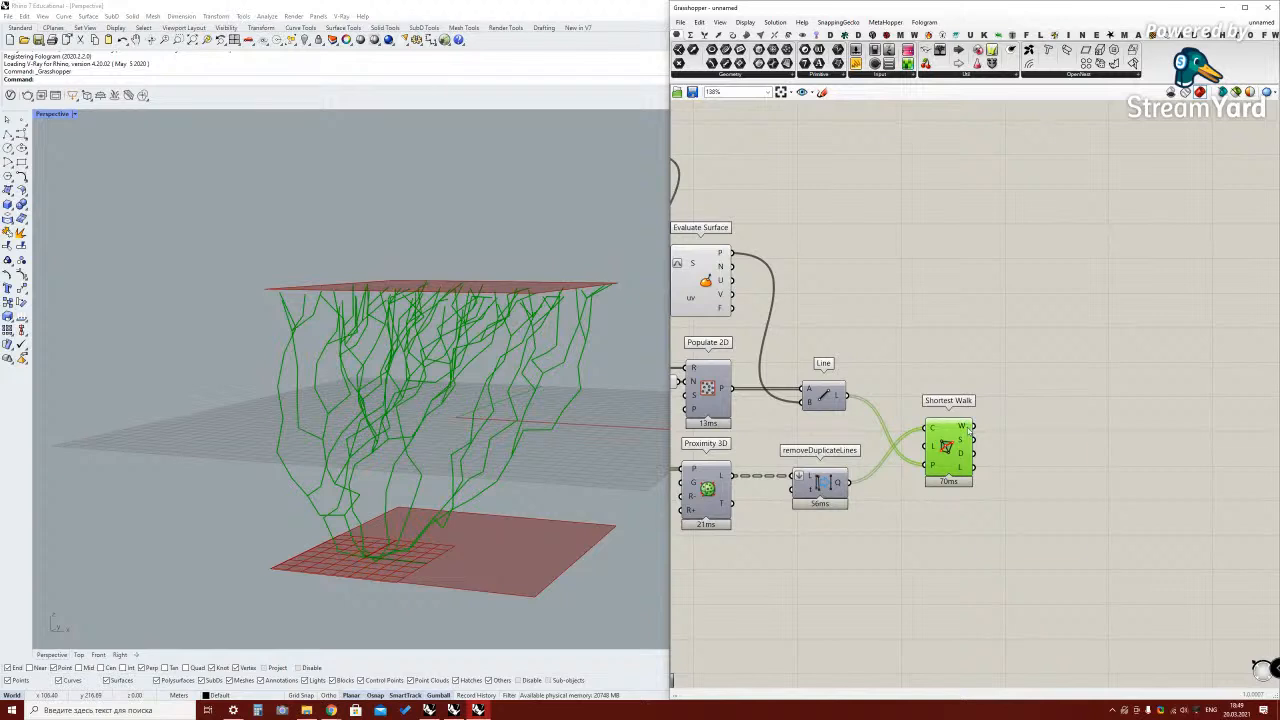
Add a curve Explode component aligned with Shortest Walk and connect output W to its C input
double_click(1050, 427)
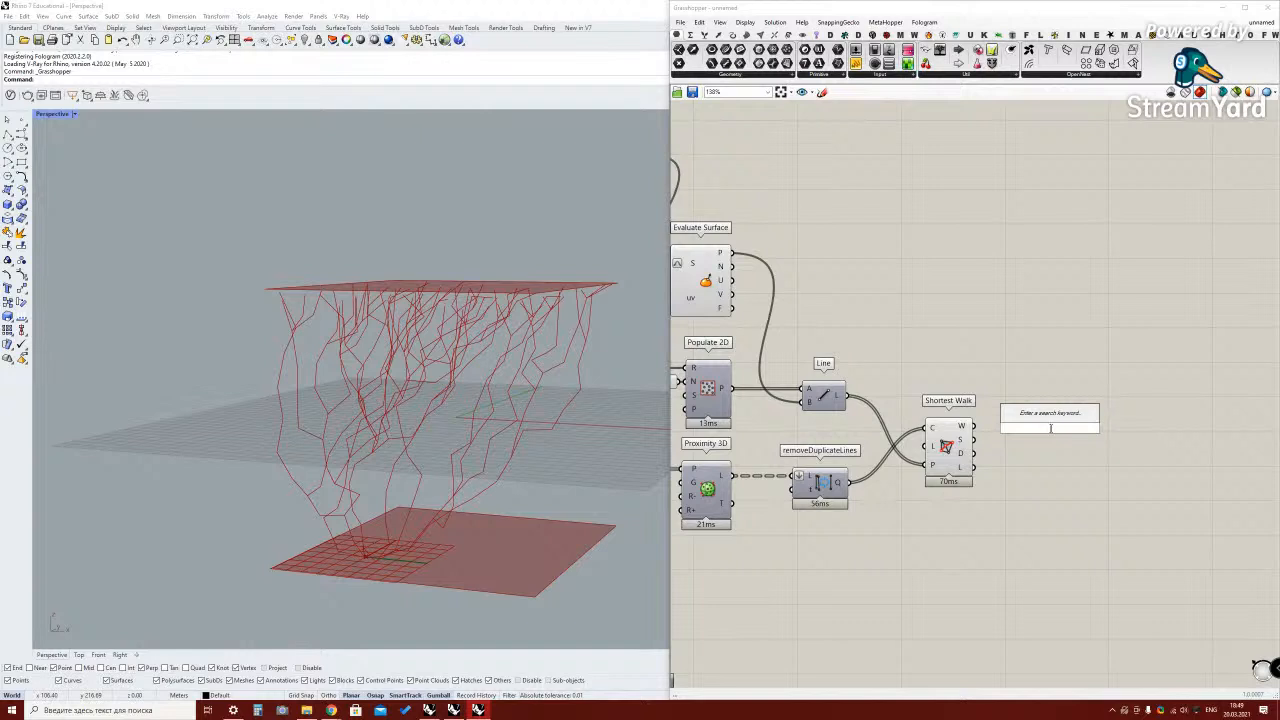
text(exp)
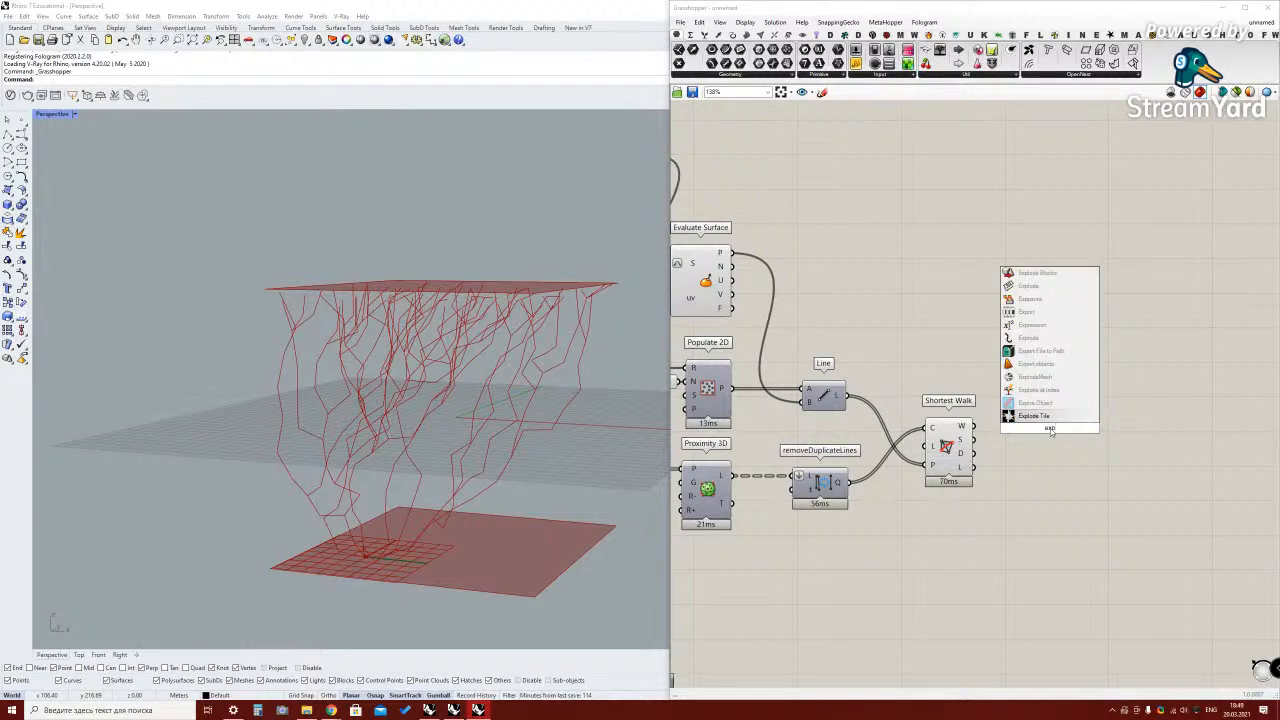
key(Up)
key(Up)
key(Up)
key(Up)
key(Up)
key(Up)
key(Return)
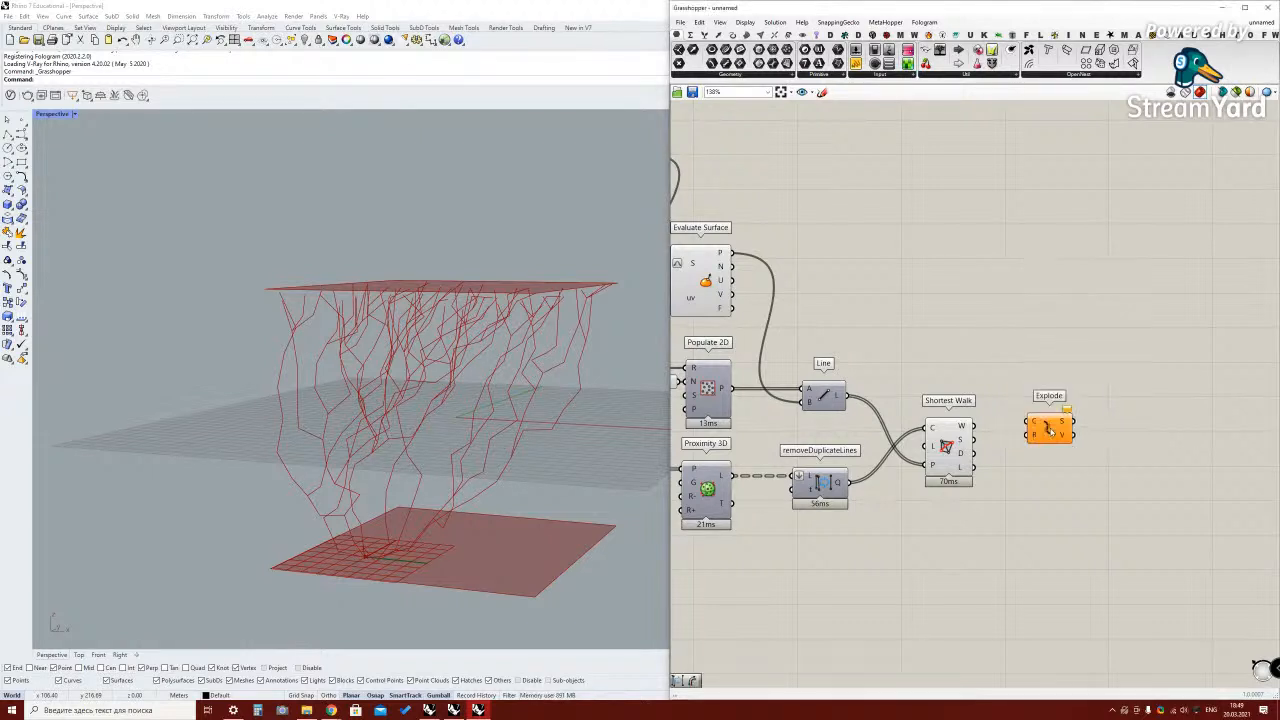
drag(1022, 430, 1025, 425)
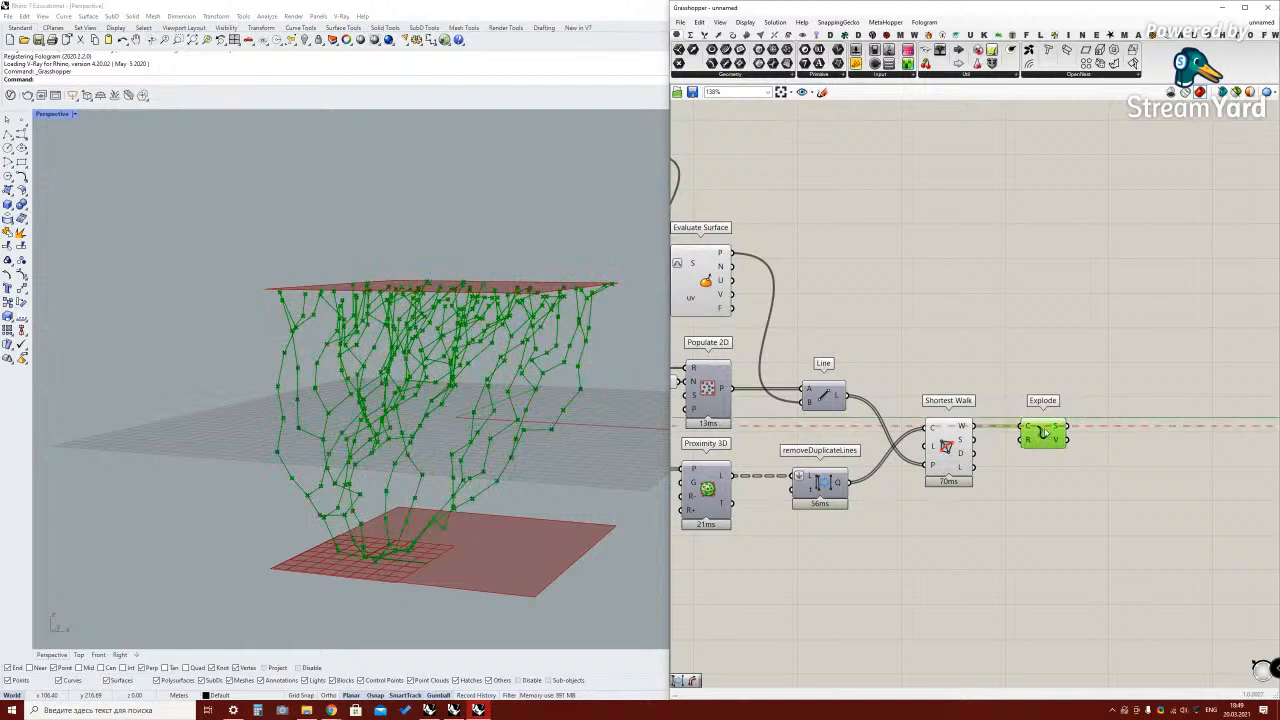
Turn off the preview of Shortest Walk
click(948, 448)
right_click(948, 448)
click(971, 468)
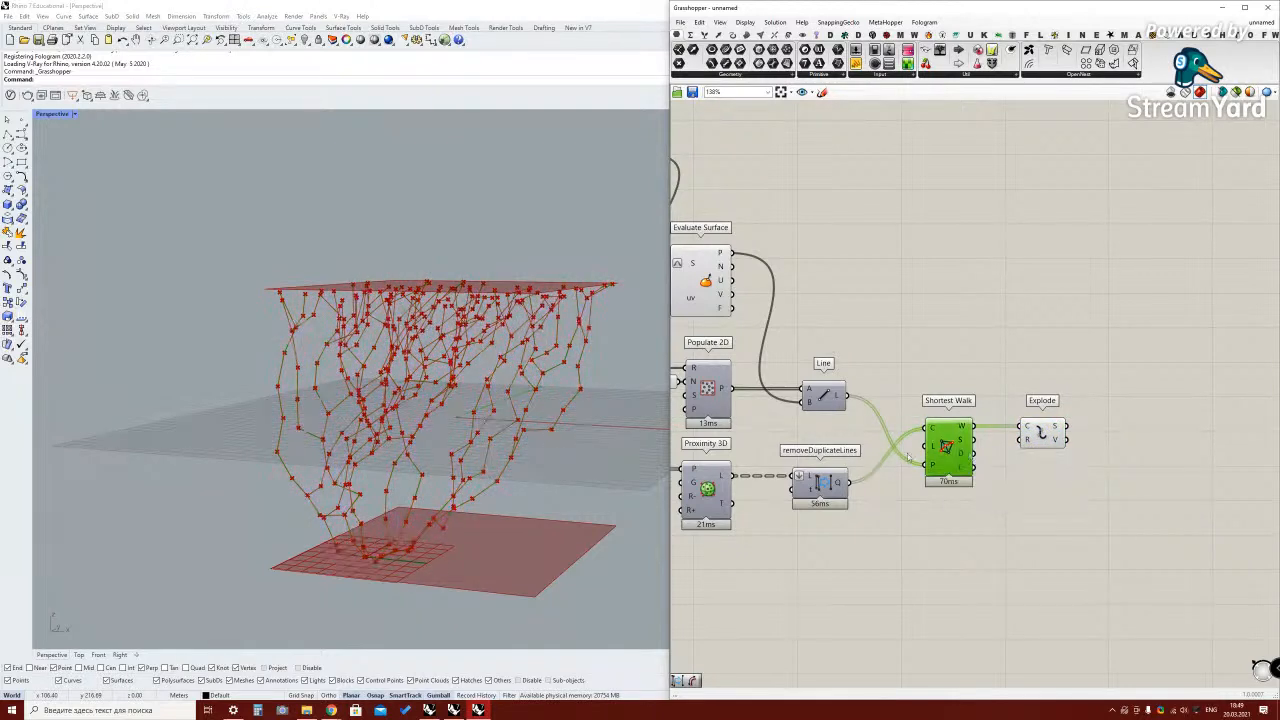
Place a copy of removeDuplicateLines after Explode, fed by its segments output S with input L flattened, and turn off Explode's preview
click(826, 484)
alt+drag(826, 484, 1021, 432)
right_click(1026, 433)
click(1048, 452)
Compare the input and output line lists of the second removeDuplicateLines component and turn its preview on
drag(1133, 436, 1120, 436)
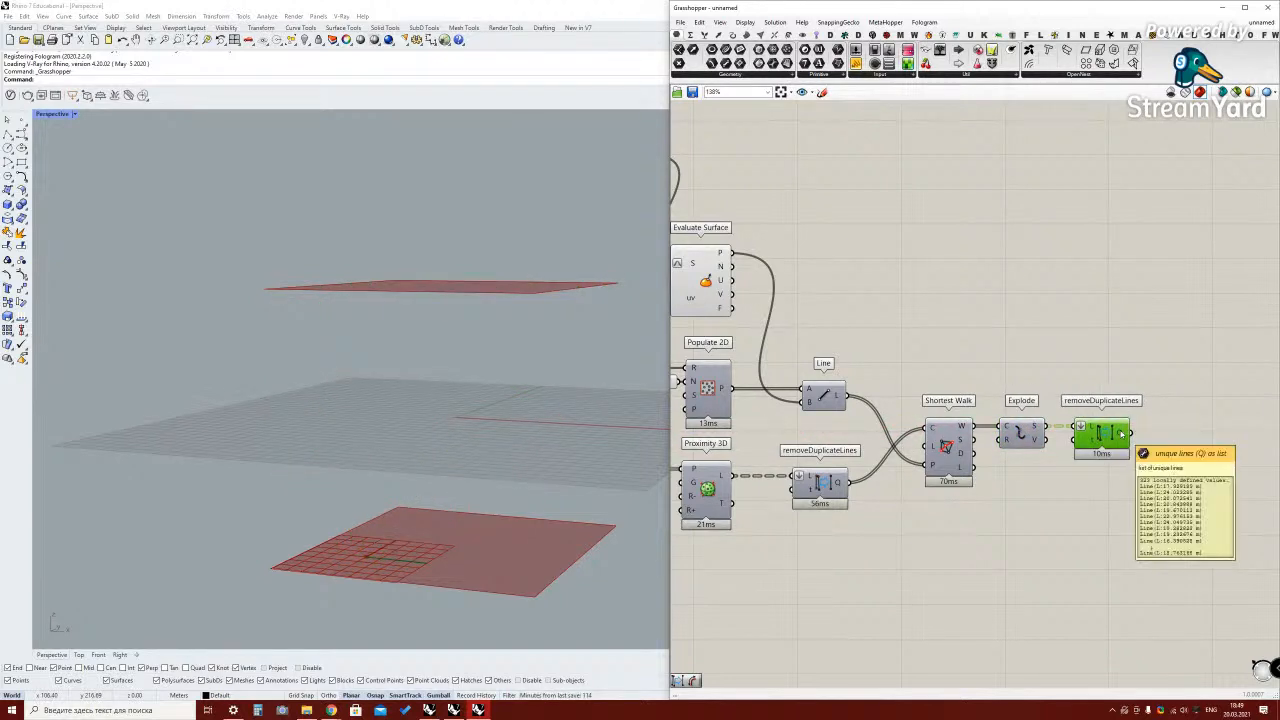
mouse_move(1093, 428)
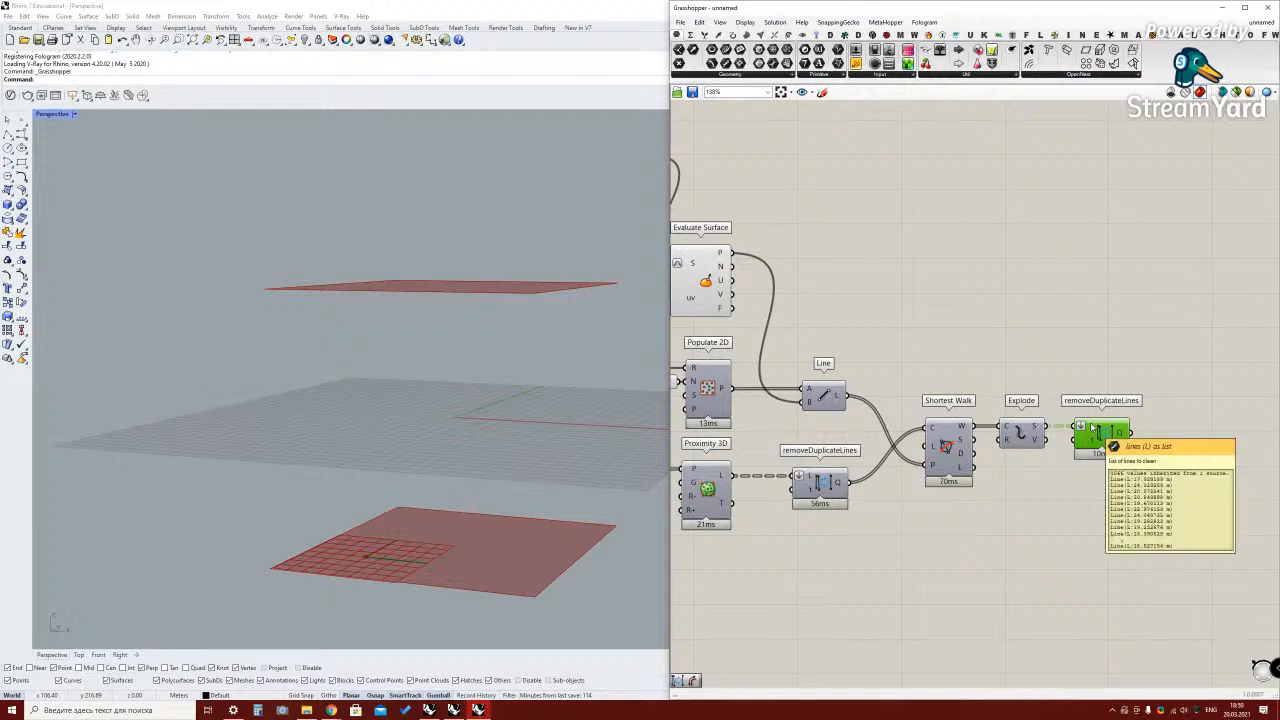
right_click(1095, 430)
click(1120, 444)
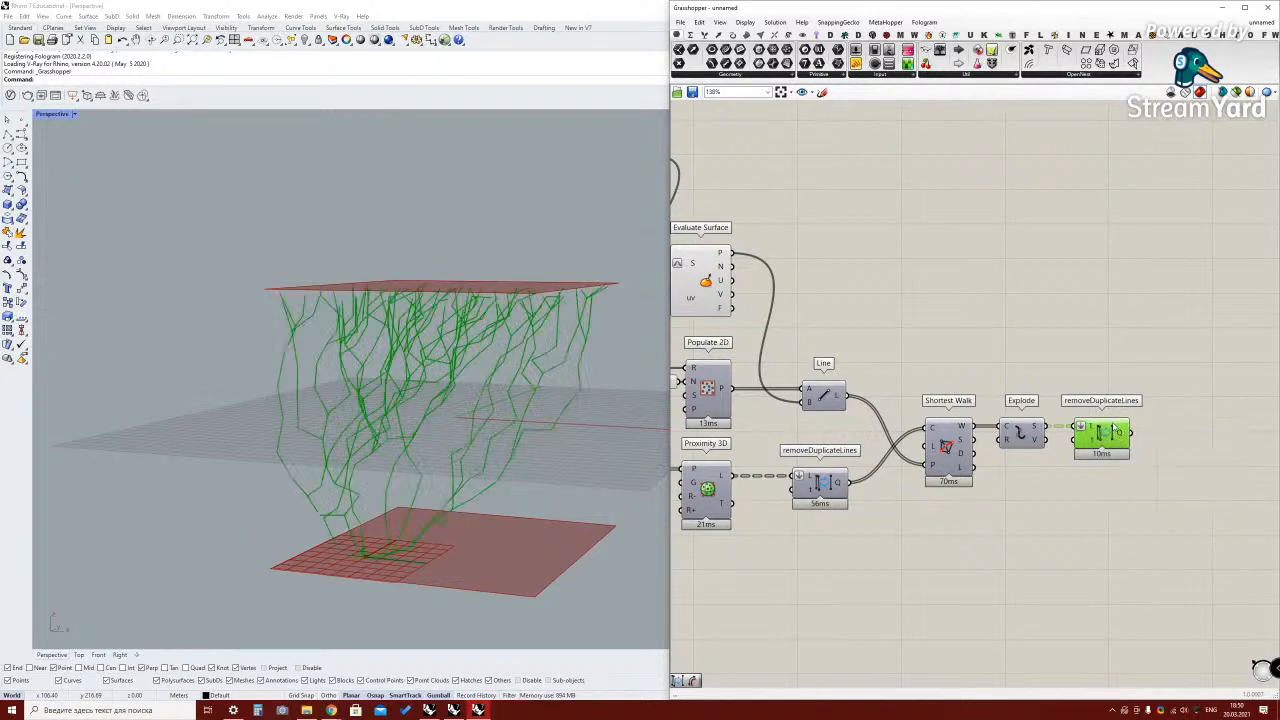
Turn off the preview of the components feeding Shortest Walk, including Evaluate Surface, Populate 2D, Proximity 3D, Line and the first removeDuplicateLines
right_drag(992, 471, 902, 446)
mouse_move(540, 440)
right_down()
mouse_move(505, 485)
mouse_move(560, 450)
right_up()
click(949, 467)
drag(1003, 403, 998, 403)
click(1009, 464)
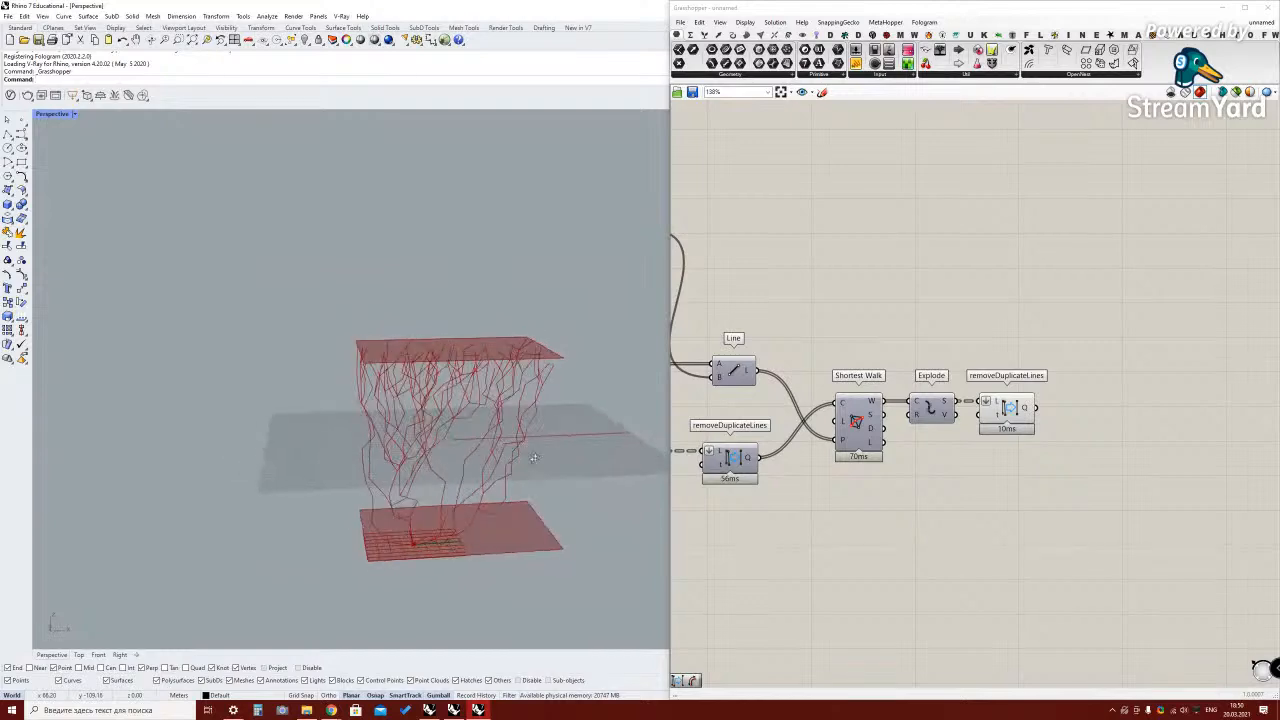
scroll(1104, 452, down, 3)
drag(909, 486, 675, 320)
middle_click(918, 332)
click(949, 302)
scroll(1055, 424, up, 2)
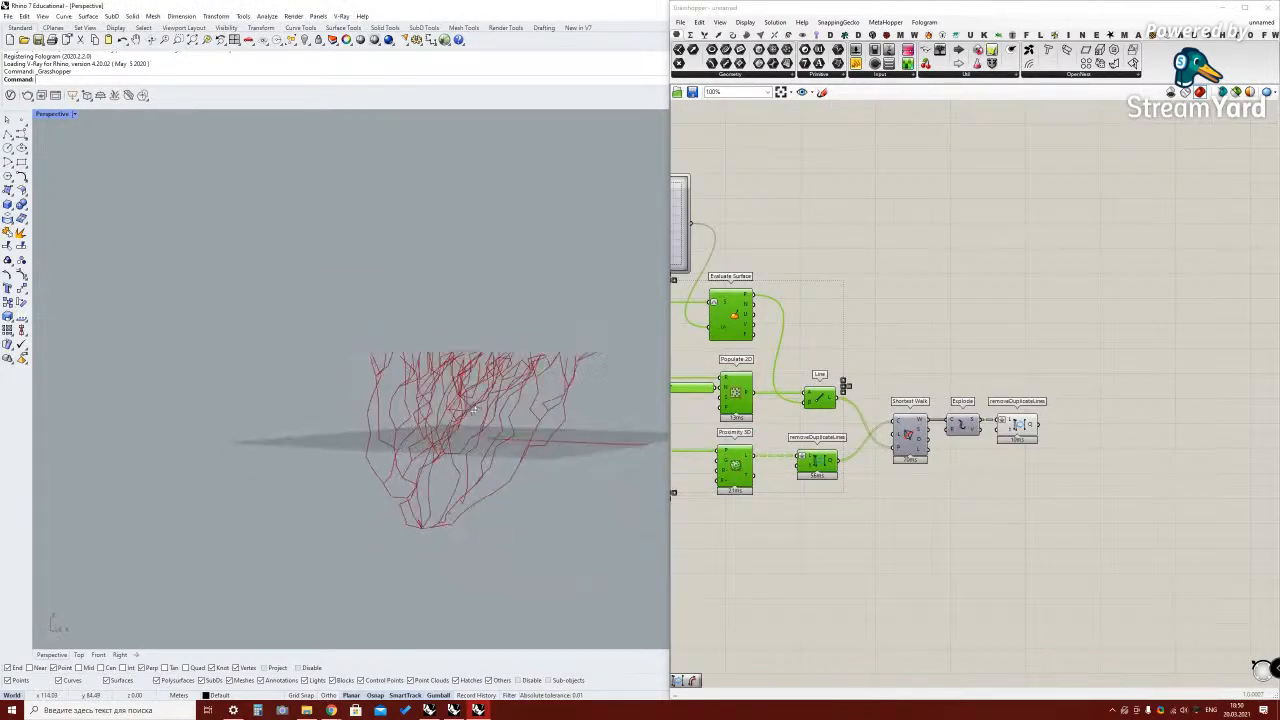
scroll(1062, 420, up, 2)
click(1006, 428)
click(900, 451)
right_drag(520, 420, 505, 480)
Add a MultiPipe component after the second removeDuplicateLines and connect output Q to its Curves input
double_click(1118, 418)
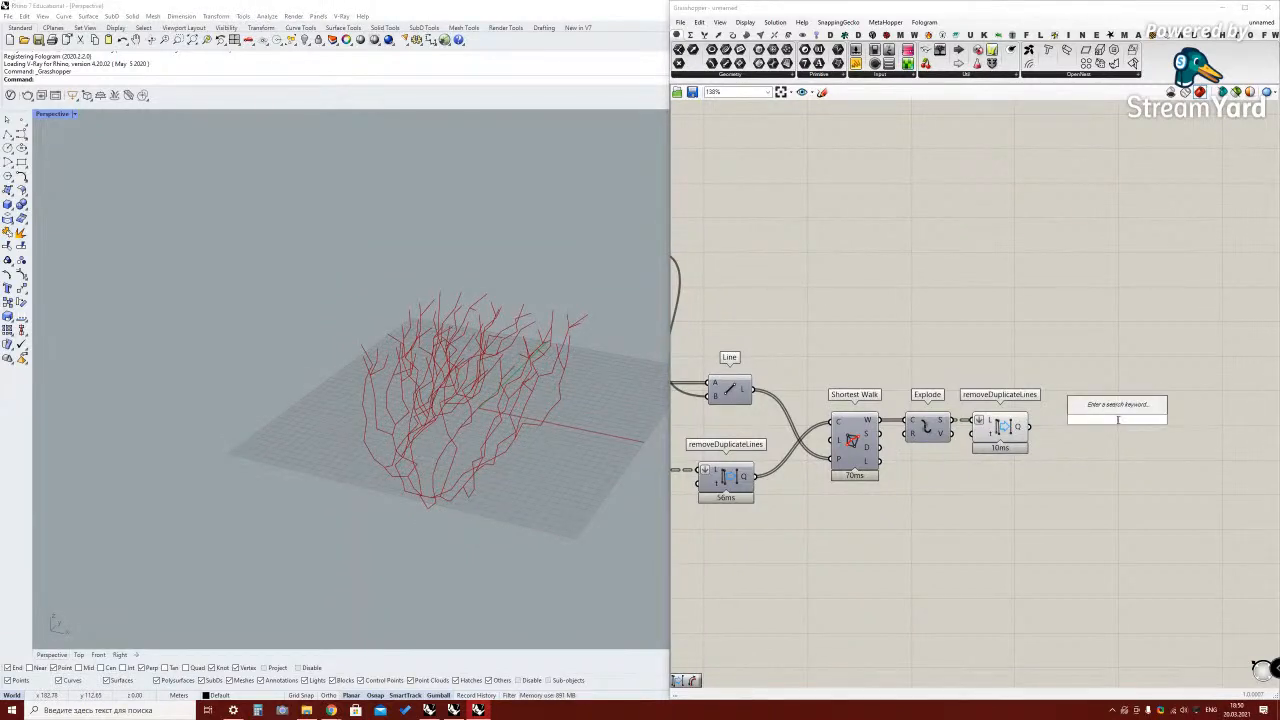
text(multy)
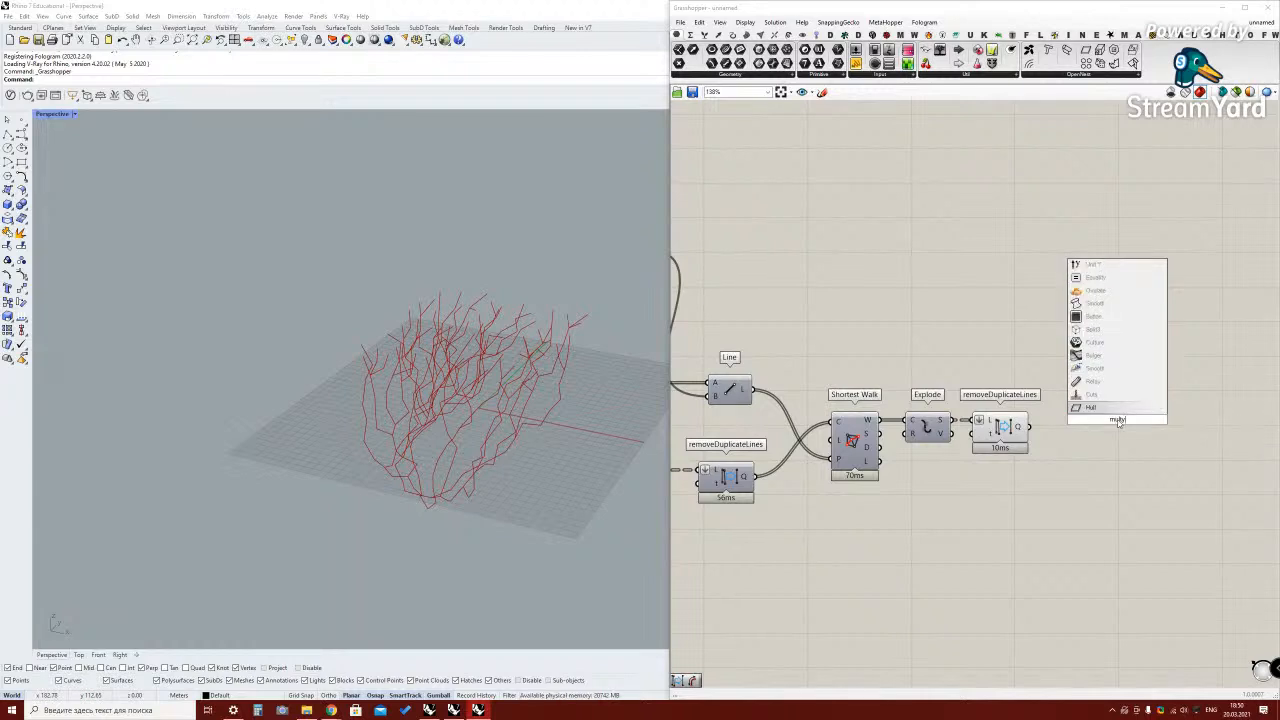
text(pipe)
key(Return)
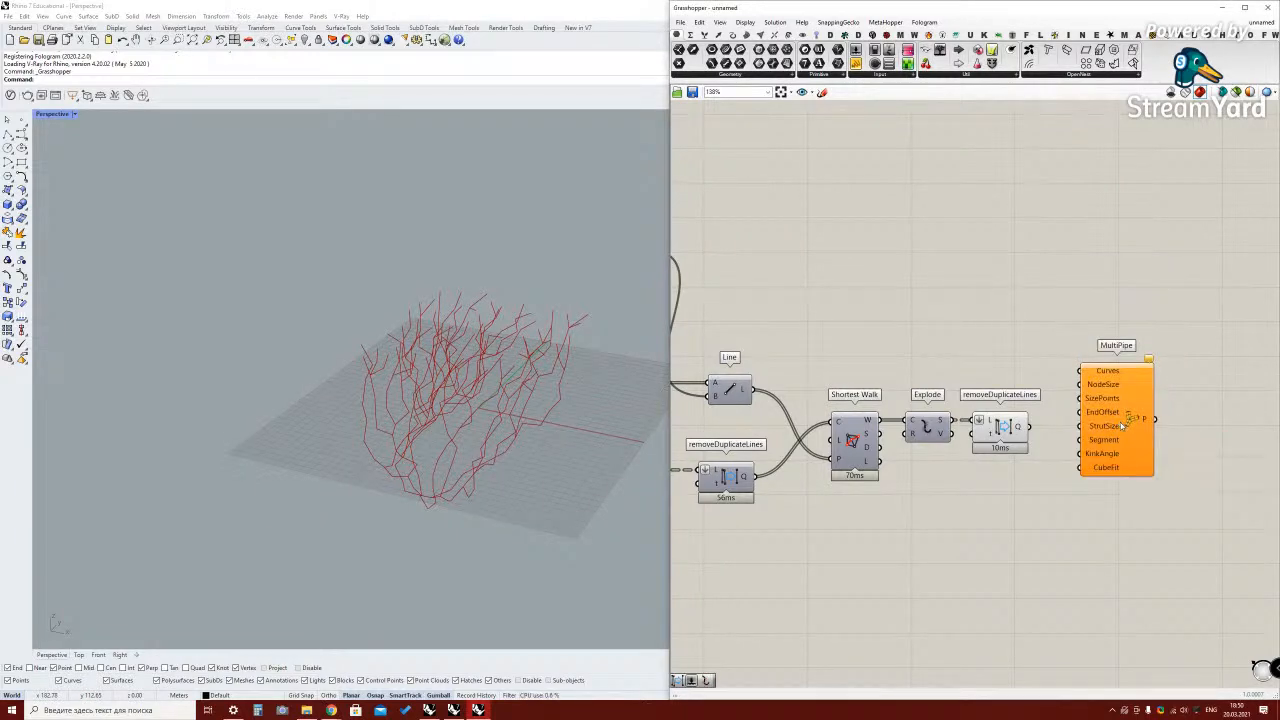
drag(1134, 404, 1154, 460)
drag(1030, 427, 1117, 428)
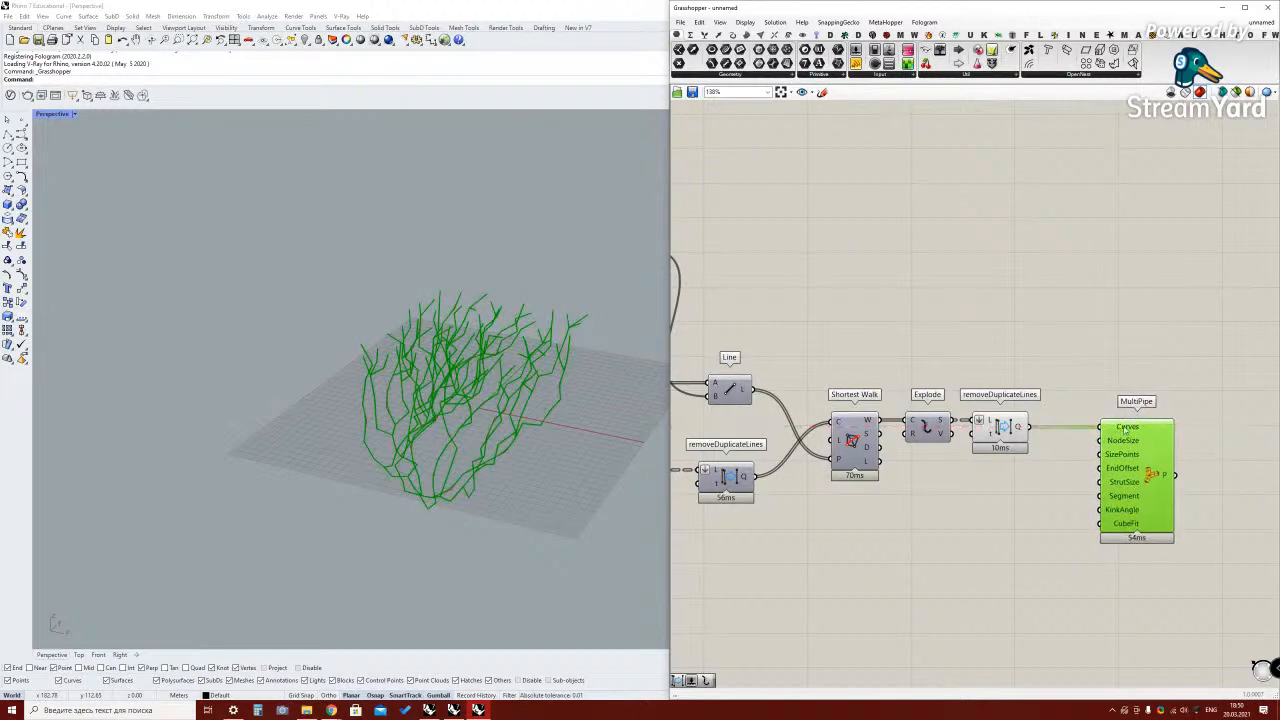
Turn off the preview of the second removeDuplicateLines component and view the branching structure up close
right_click(998, 425)
click(1022, 444)
right_drag(530, 430, 524, 382)
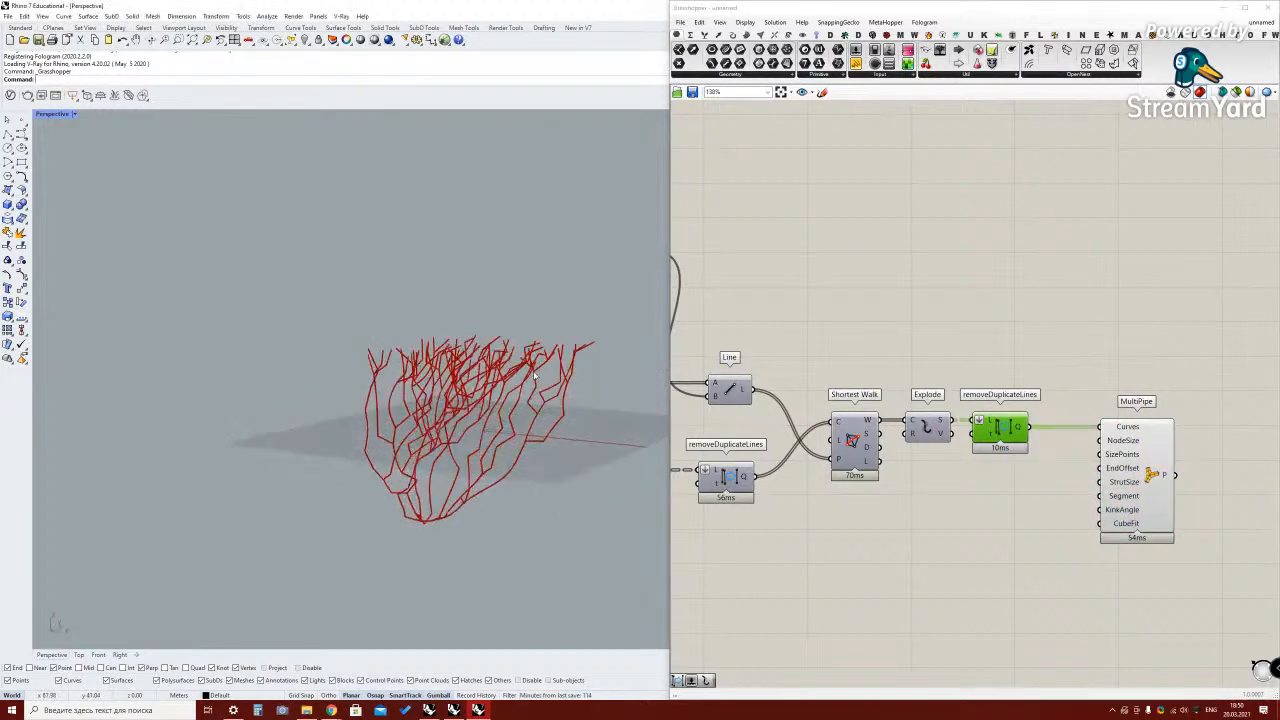
scroll(524, 382, up, 7)
scroll(524, 382, down, 3)
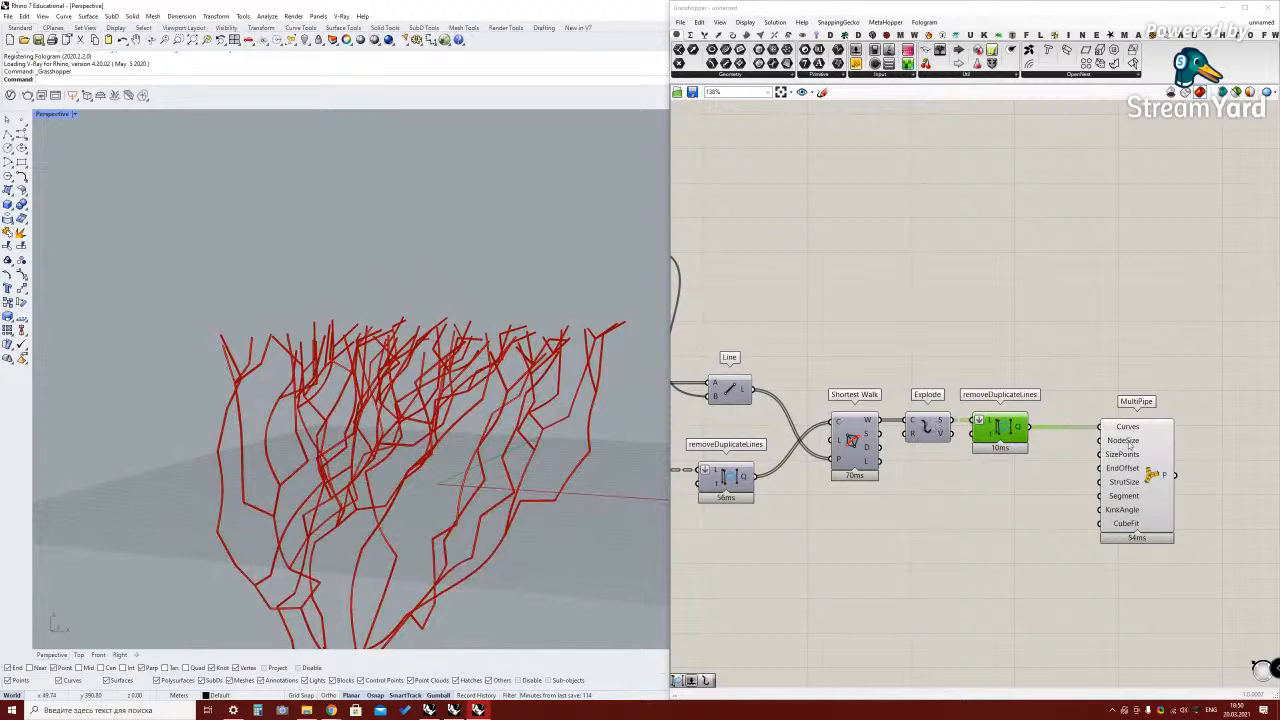
Add a number slider beside MultiPipe and connect it to the NodeSize input
drag(1130, 447, 1140, 447)
double_click(1001, 481)
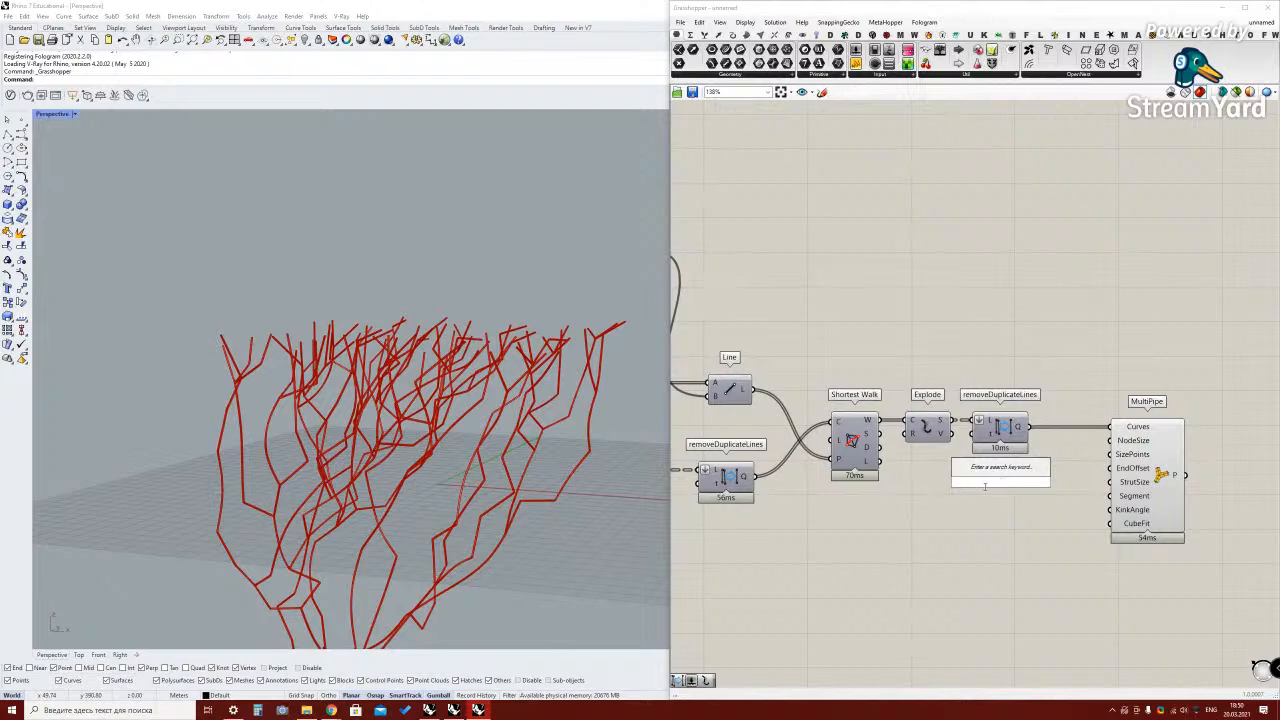
text(12)
key(Return)
drag(1113, 447, 995, 478)
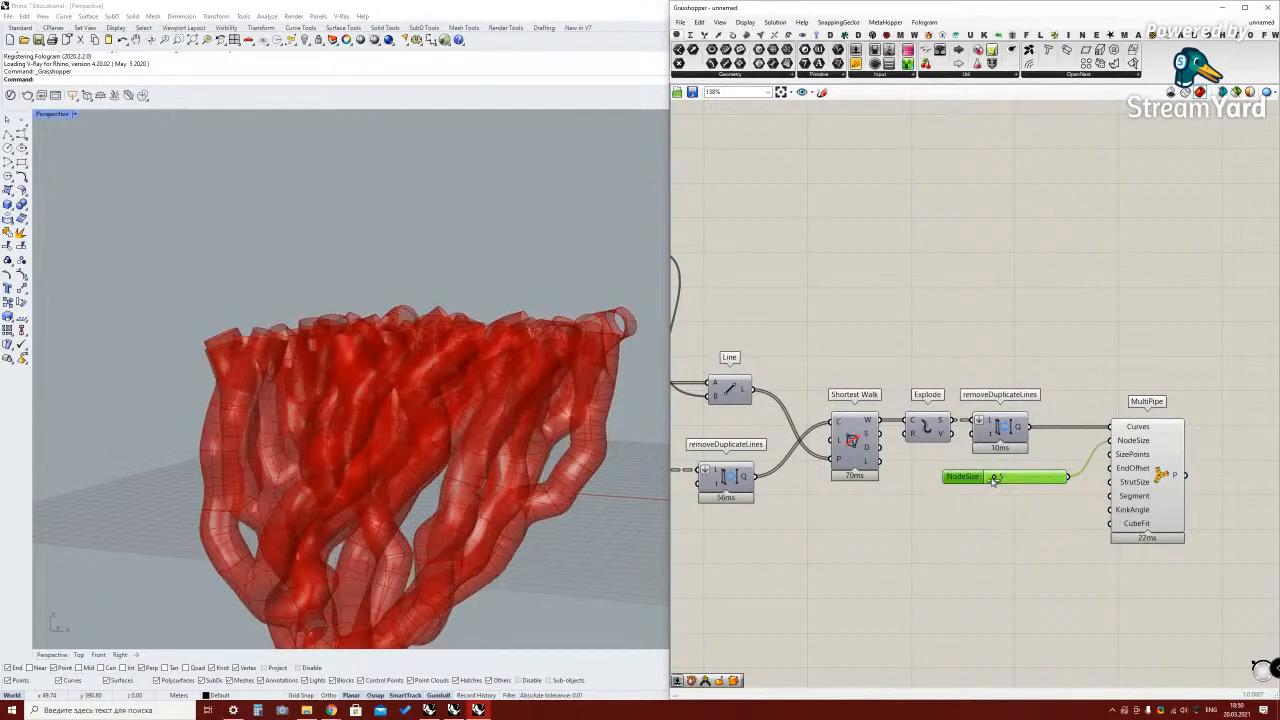
Switch the NodeSize slider to real-number rounding and set its value to 2.796, checking the pipe thickness in the model
double_click(995, 478)
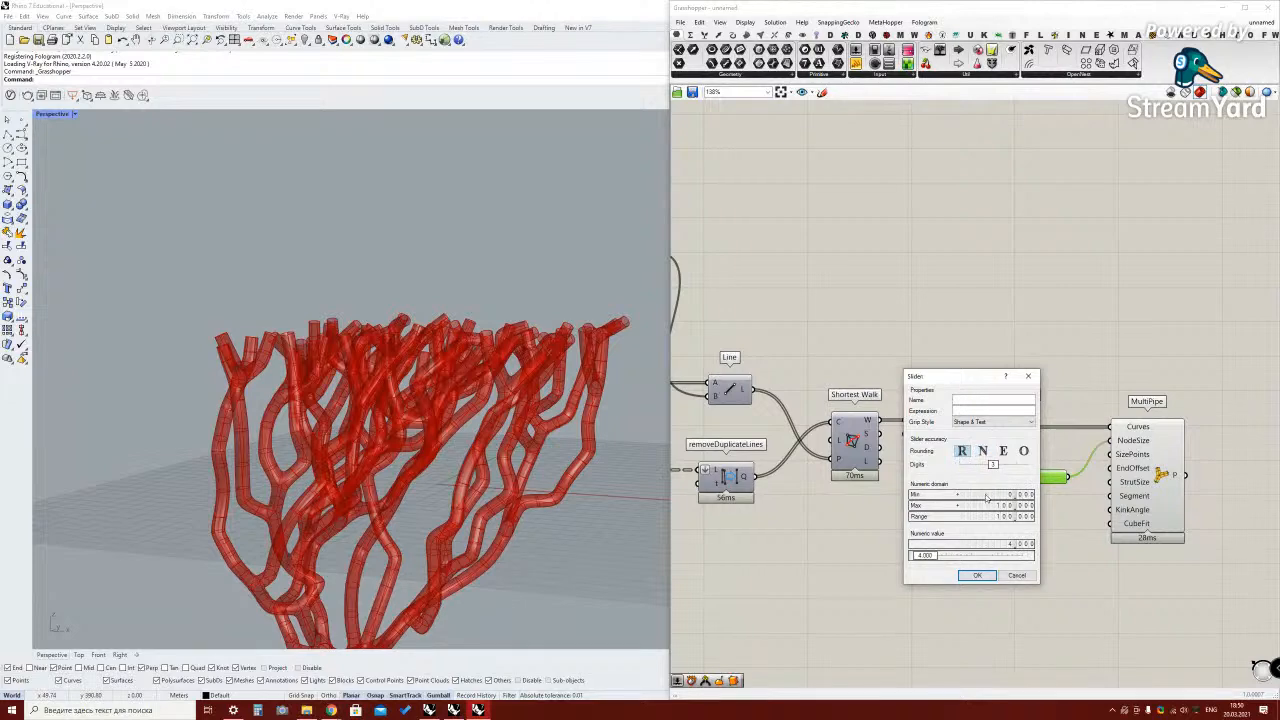
click(977, 575)
scroll(1005, 482, up, 5)
drag(971, 462, 963, 467)
scroll(401, 401, down, 5)
right_drag(401, 401, 478, 522)
scroll(440, 415, up, 3)
scroll(468, 503, up, 3)
scroll(468, 503, down, 5)
scroll(824, 500, down, 4)
scroll(892, 487, up, 1)
drag(881, 479, 884, 479)
right_drag(480, 448, 345, 377)
scroll(960, 427, down, 3)
Move MultiPipe and its NodeSize slider farther from removeDuplicateLines to free canvas space between them
click(1125, 455)
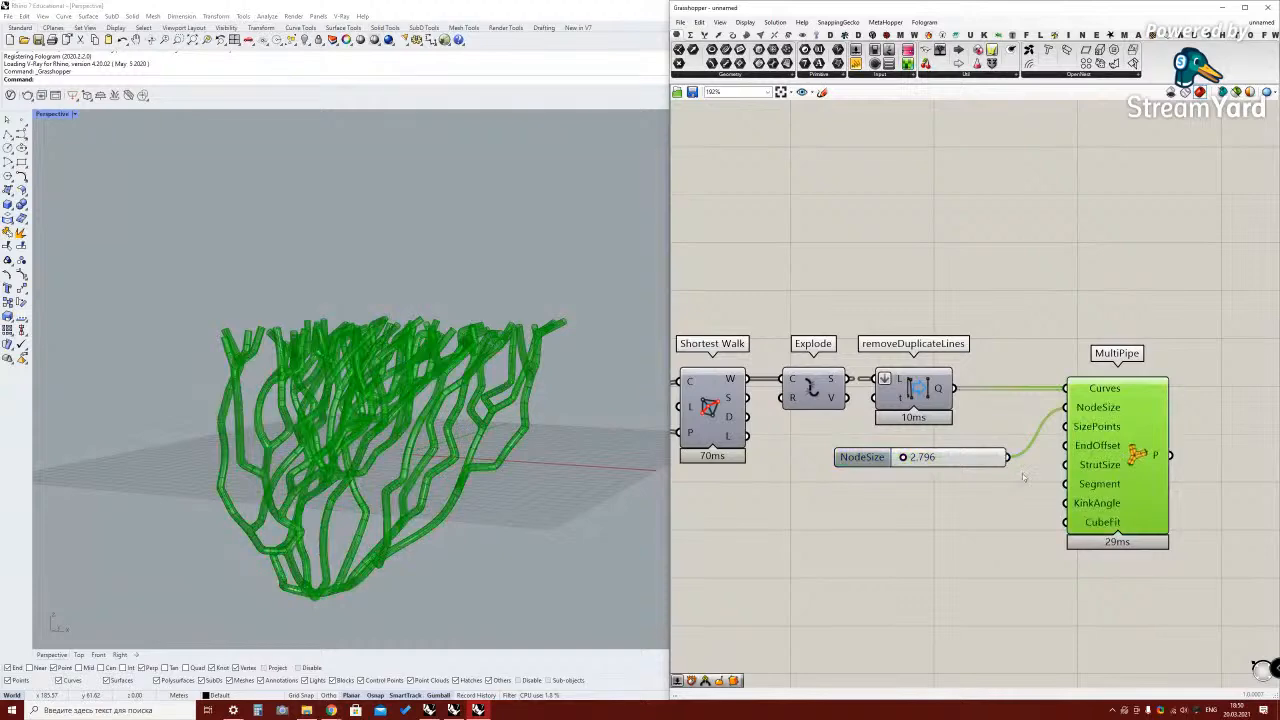
drag(1116, 452, 1224, 455)
drag(970, 460, 1118, 410)
right_drag(1128, 449, 1060, 447)
scroll(430, 440, down, 2)
right_drag(430, 440, 340, 565)
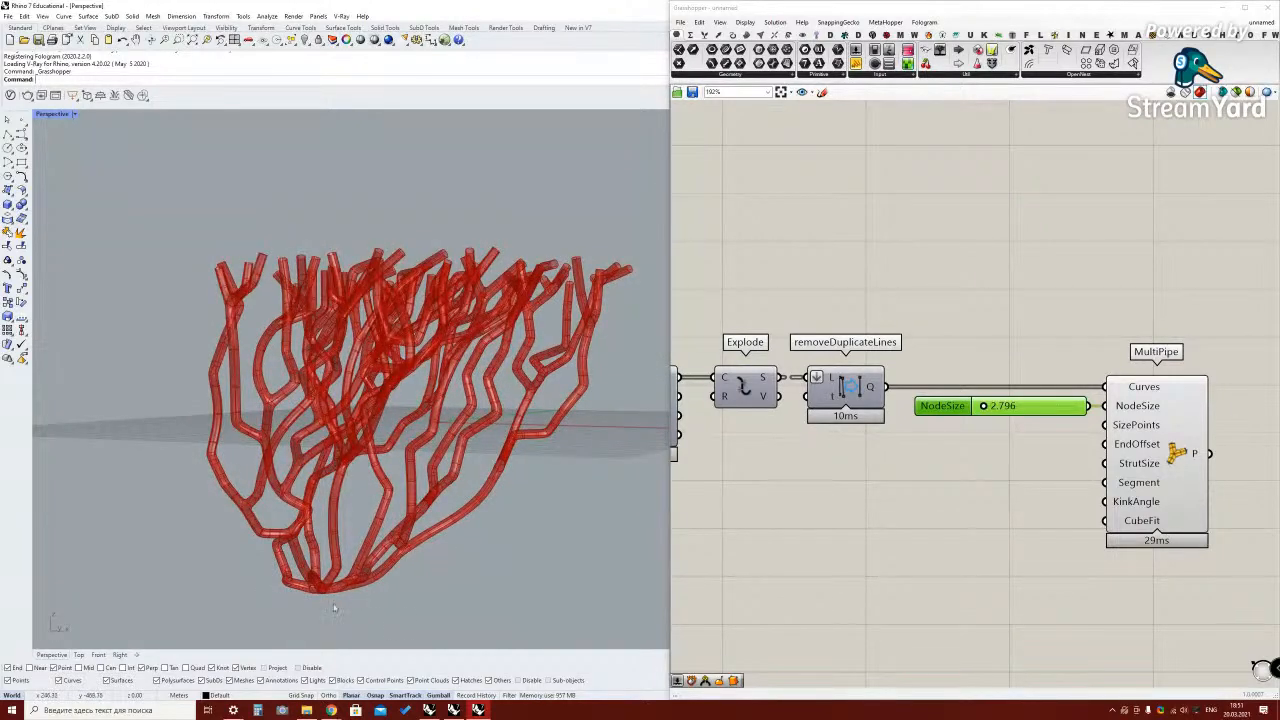
drag(418, 606, 226, 506)
drag(186, 219, 506, 229)
scroll(958, 486, down, 2)
right_drag(1066, 463, 1032, 454)
drag(1150, 470, 1163, 424)
Add a Control Points component above the second removeDuplicateLines, feed it from output Q and flatten its points output P
click(848, 408)
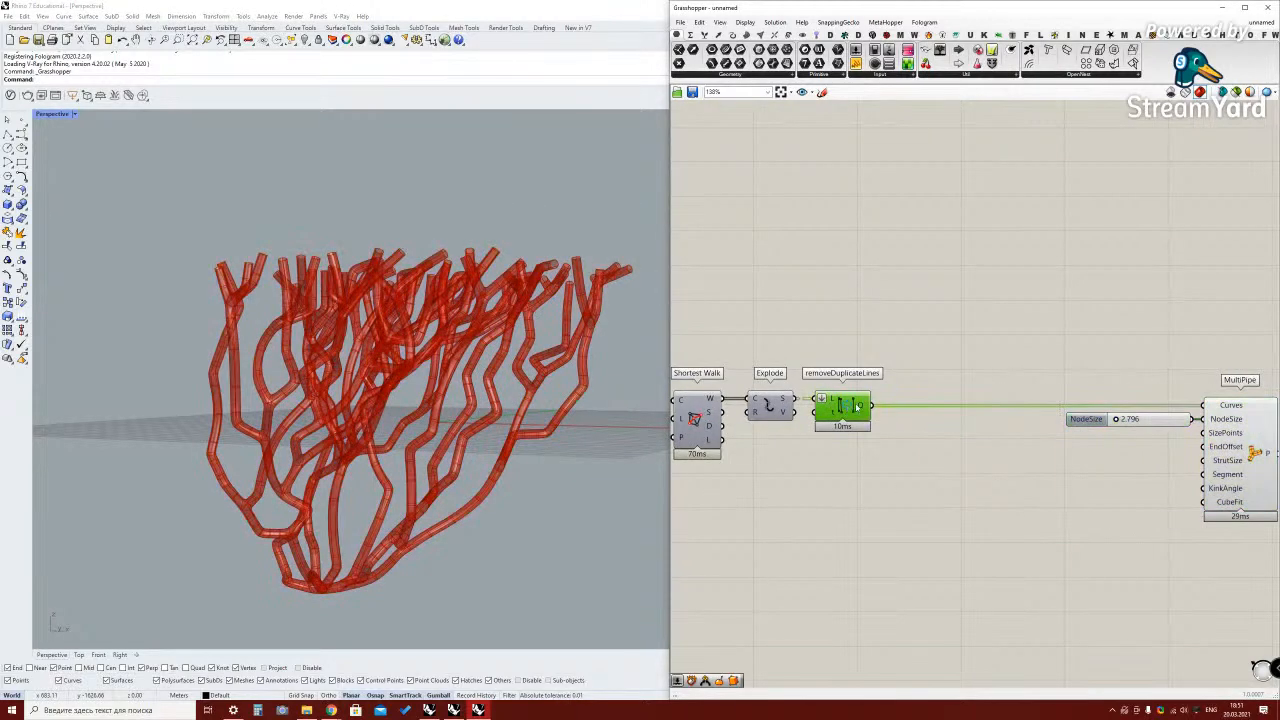
right_drag(862, 405, 911, 414)
right_drag(470, 340, 310, 382)
scroll(772, 395, down, 2)
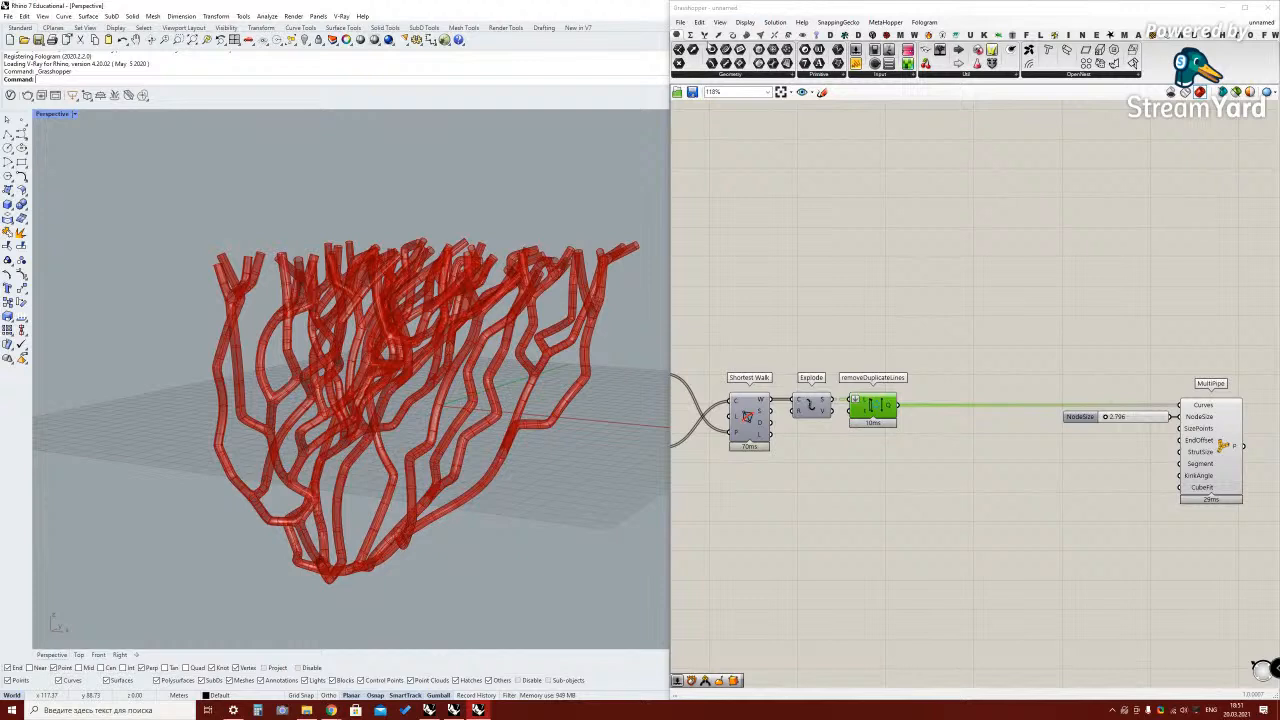
double_click(917, 290)
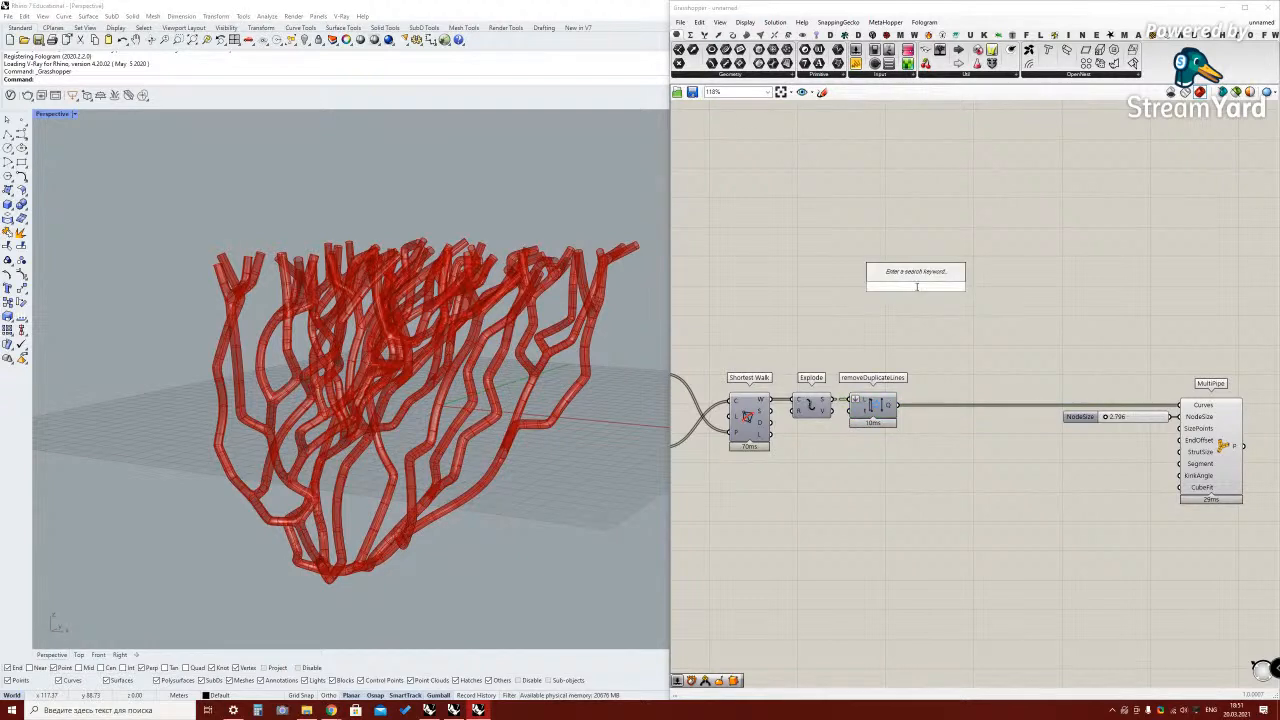
text(con)
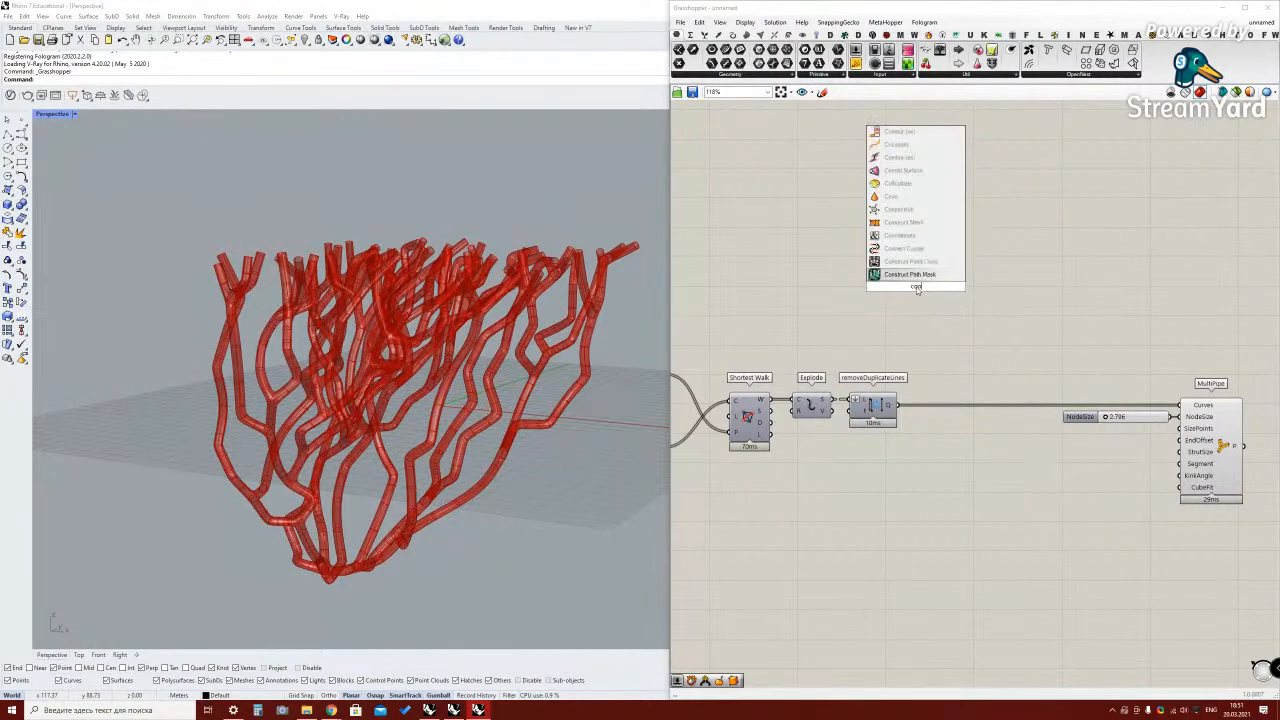
text(trol)
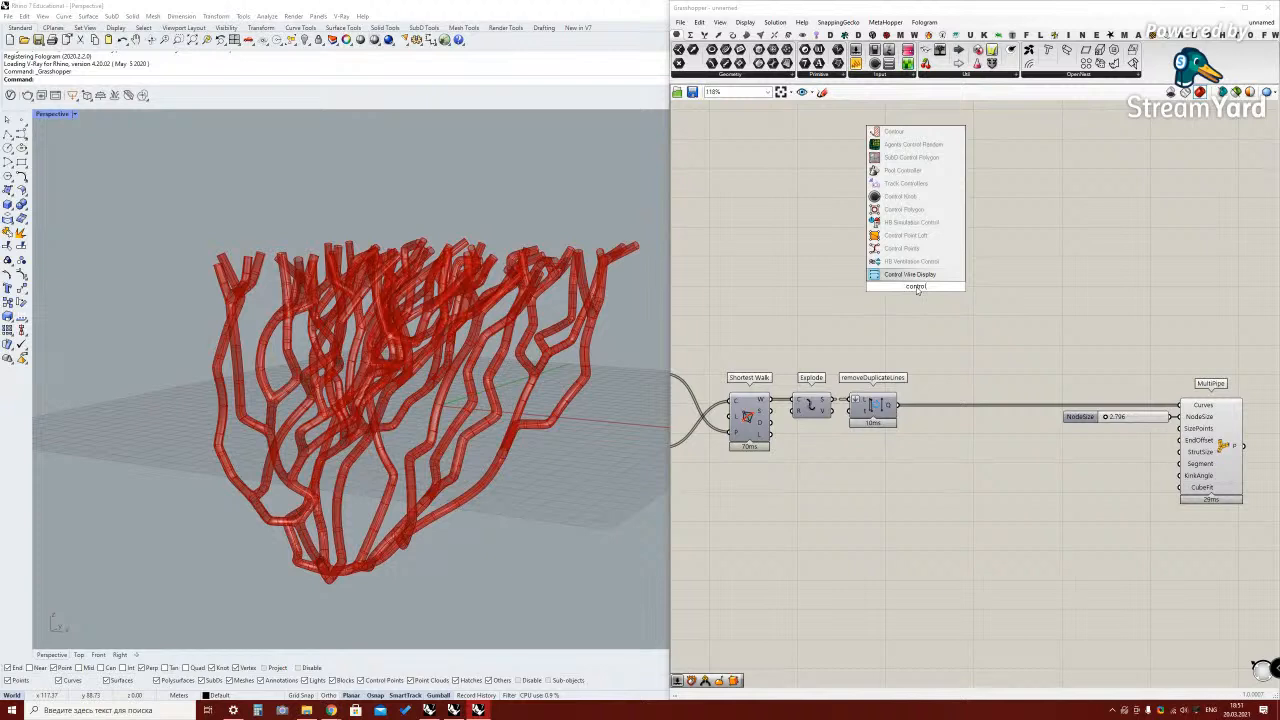
click(910, 249)
drag(903, 408, 897, 287)
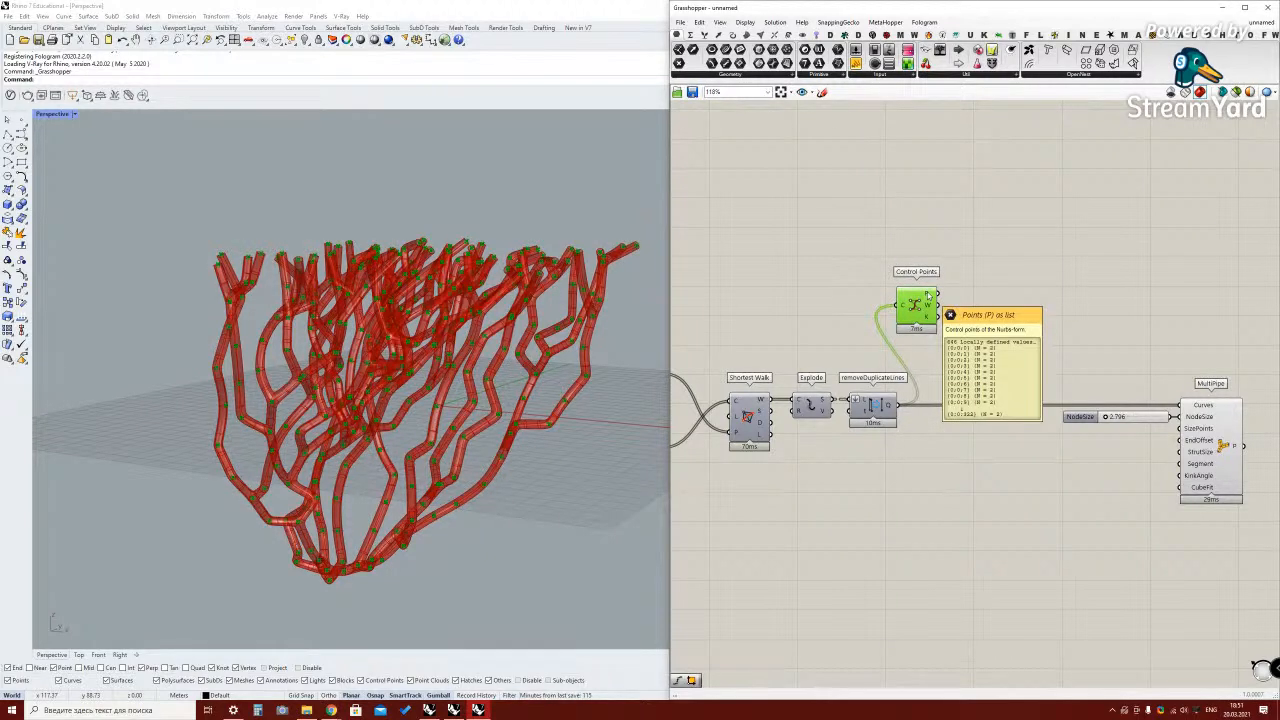
right_click(928, 295)
click(955, 331)
drag(935, 297, 945, 292)
Add a Cull Duplicates component fed by the flattened control points and set it to Leave One
double_click(989, 289)
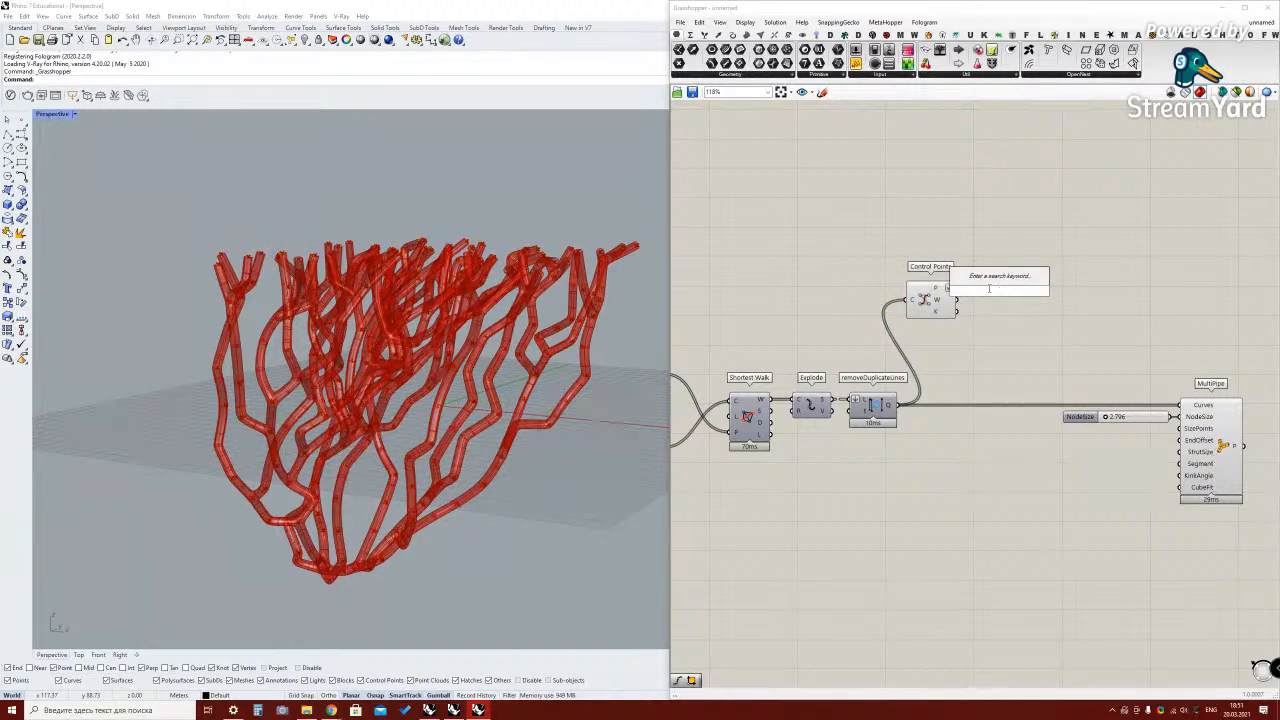
text(cull)
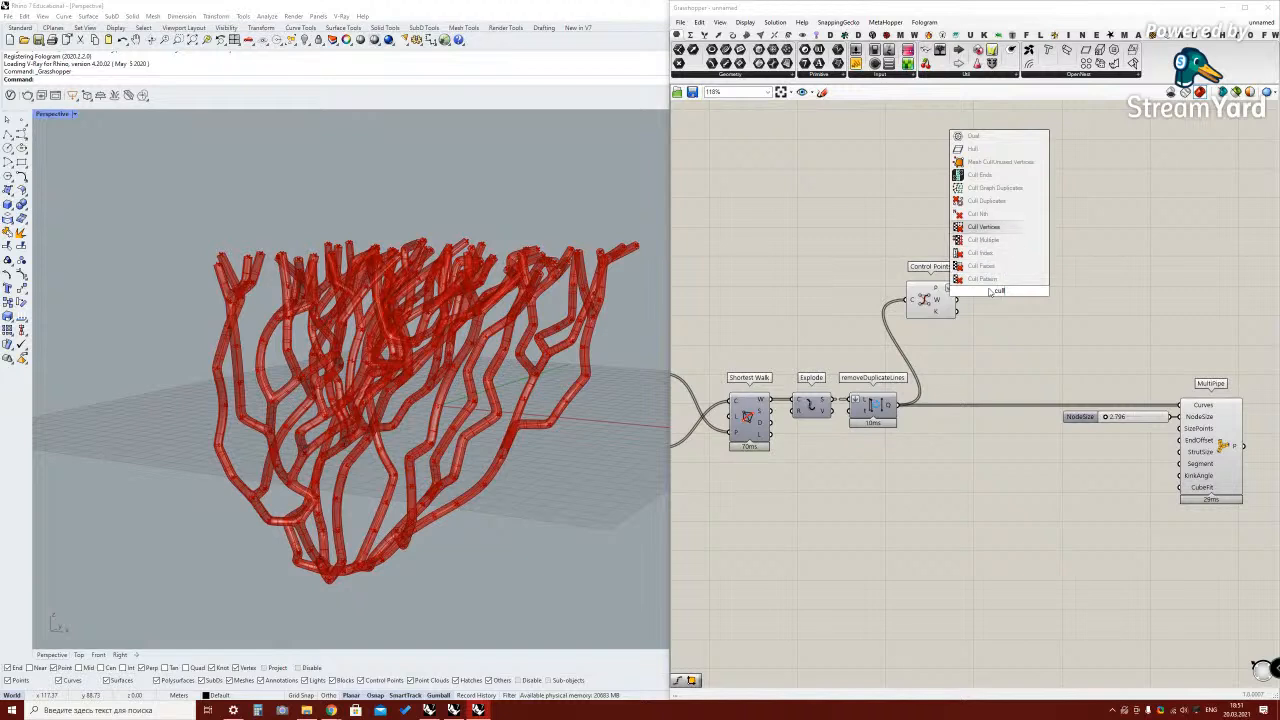
click(985, 201)
drag(958, 289, 1004, 310)
right_click(993, 296)
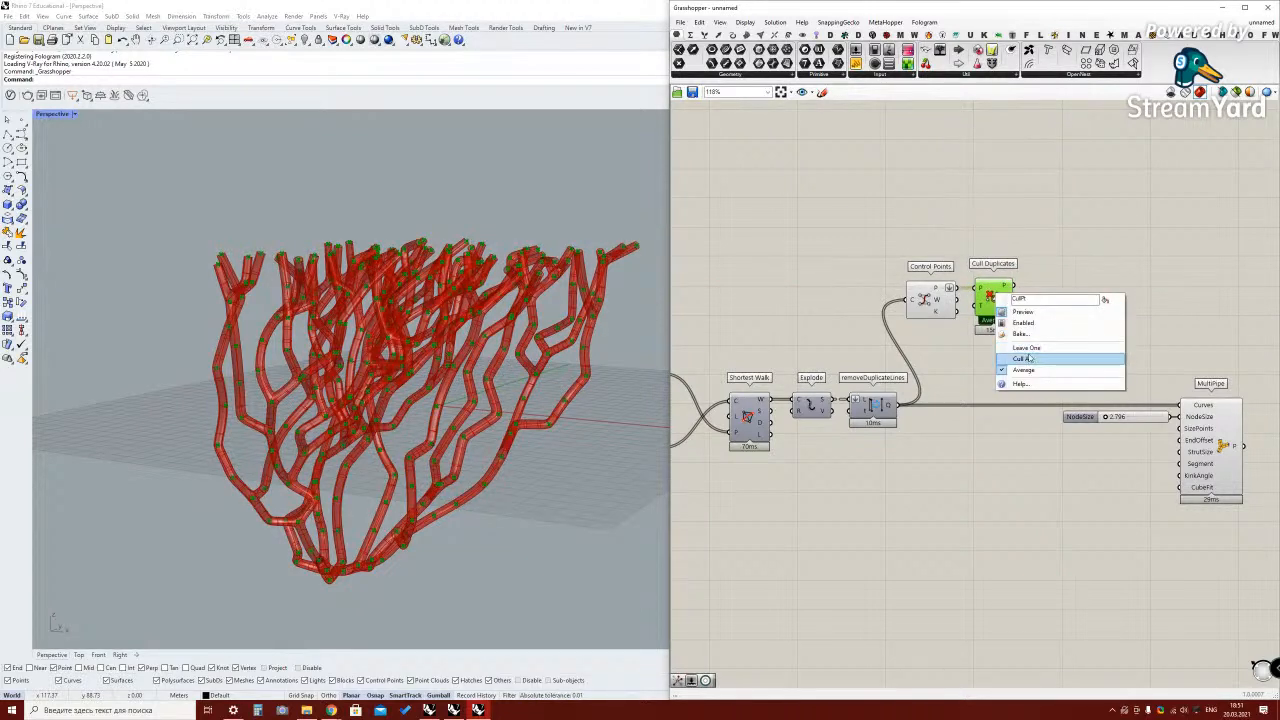
click(1046, 351)
right_click(993, 296)
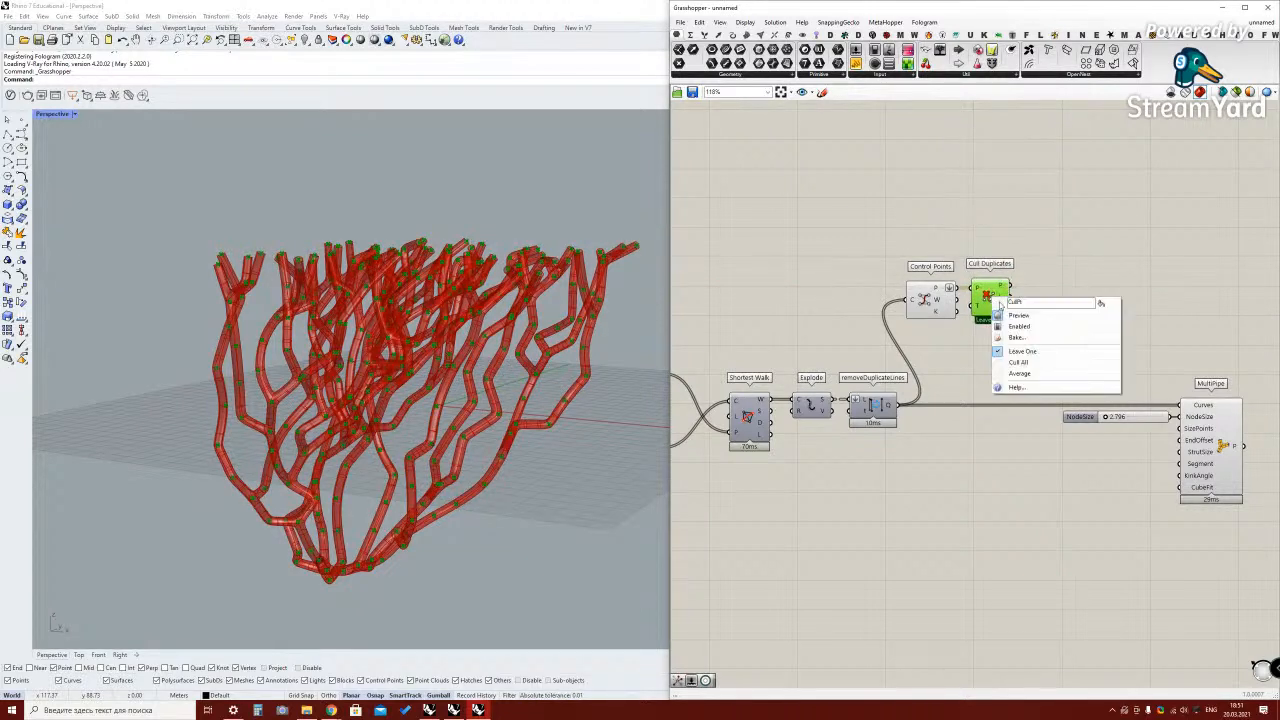
click(1040, 351)
Turn off the preview of Control Points and check the culled points on the pipe model
scroll(1005, 293, up, 2)
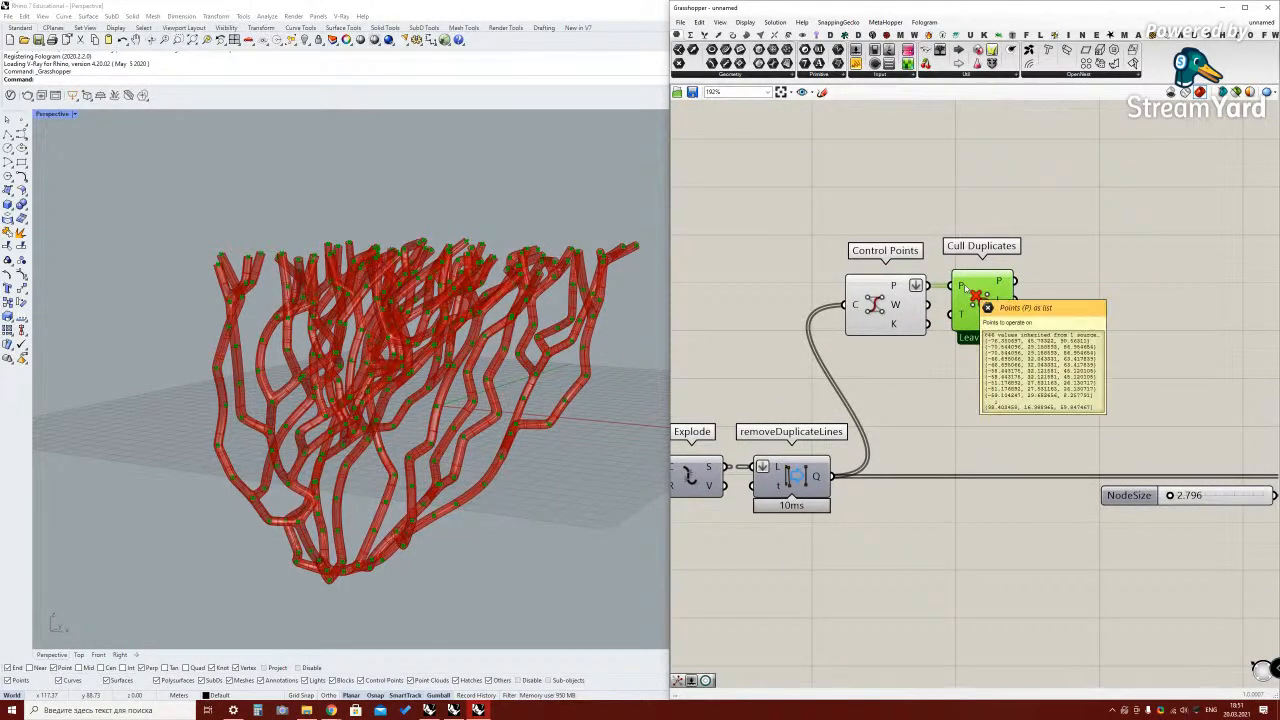
drag(989, 294, 985, 294)
click(1034, 315)
right_drag(426, 246, 456, 334)
scroll(941, 333, down, 2)
right_click(856, 290)
right_drag(944, 310, 884, 268)
drag(963, 303, 810, 242)
drag(807, 251, 806, 243)
right_drag(861, 289, 894, 317)
right_drag(360, 602, 420, 500)
click(705, 35)
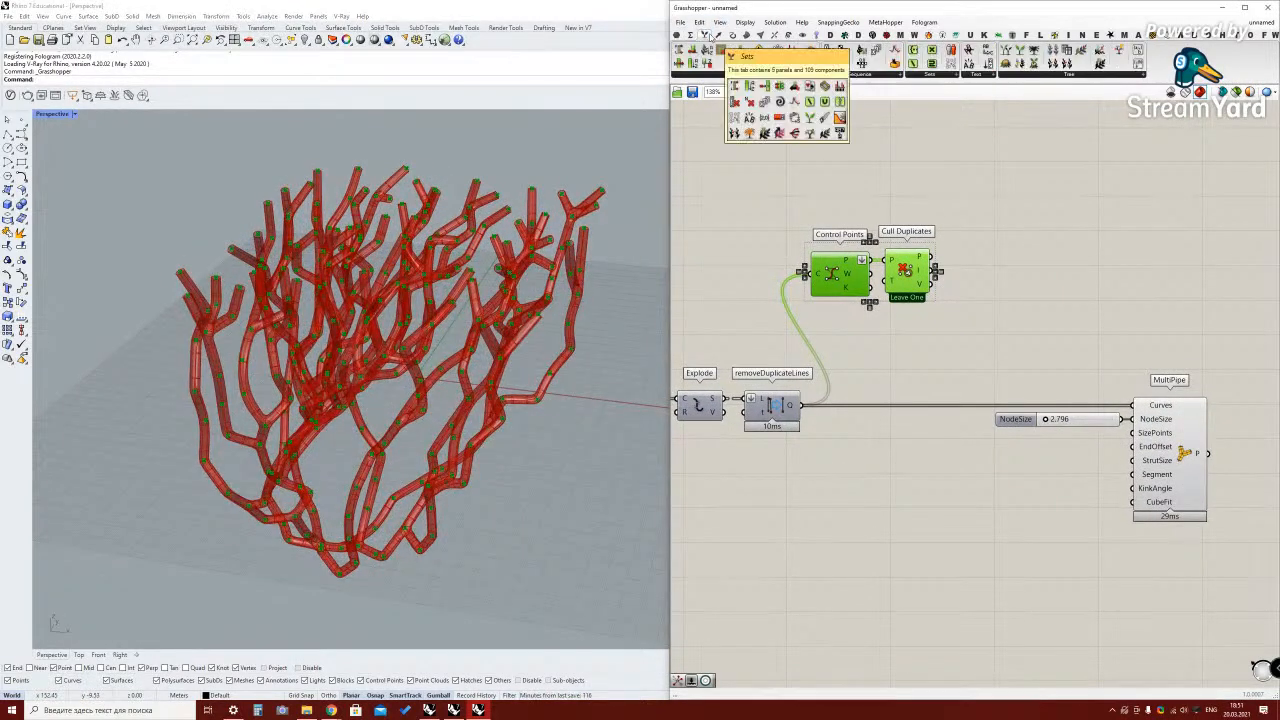
click(973, 231)
Add a Deconstruct point component beside Cull Duplicates, connect output P to it and check its Z values
double_click(1011, 250)
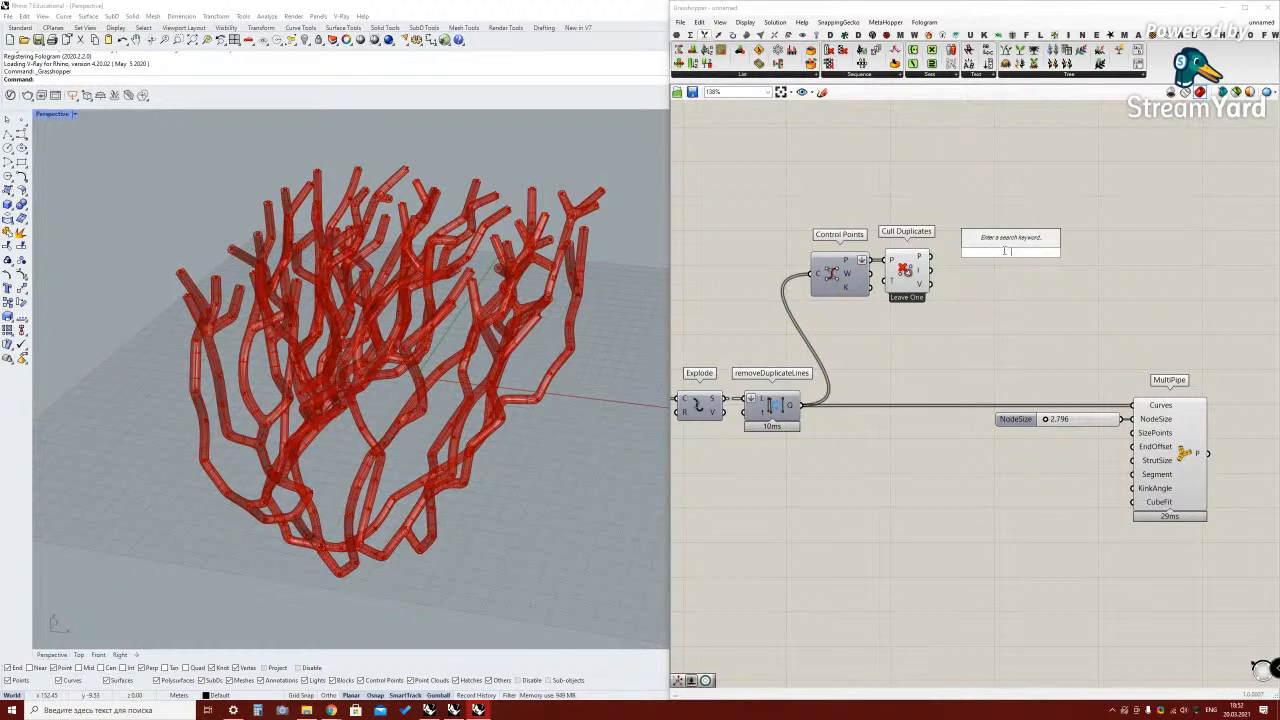
text(deco)
key(Return)
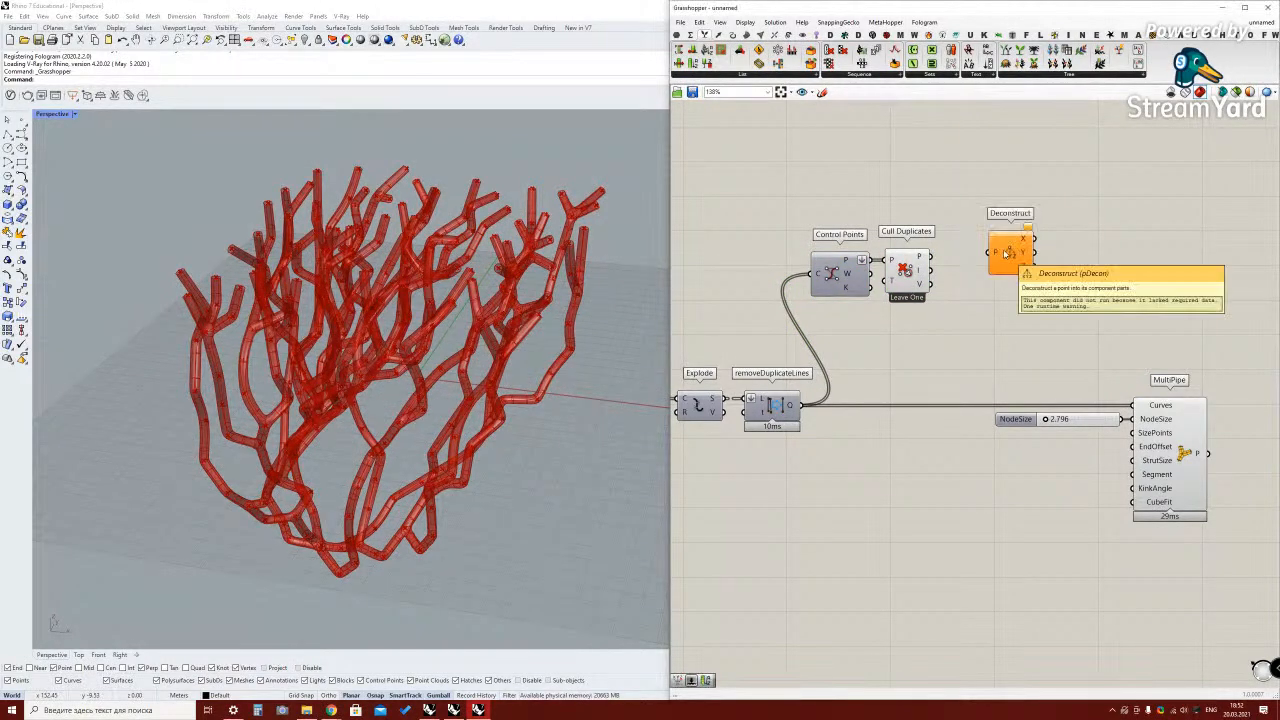
drag(955, 262, 997, 270)
mouse_move(998, 272)
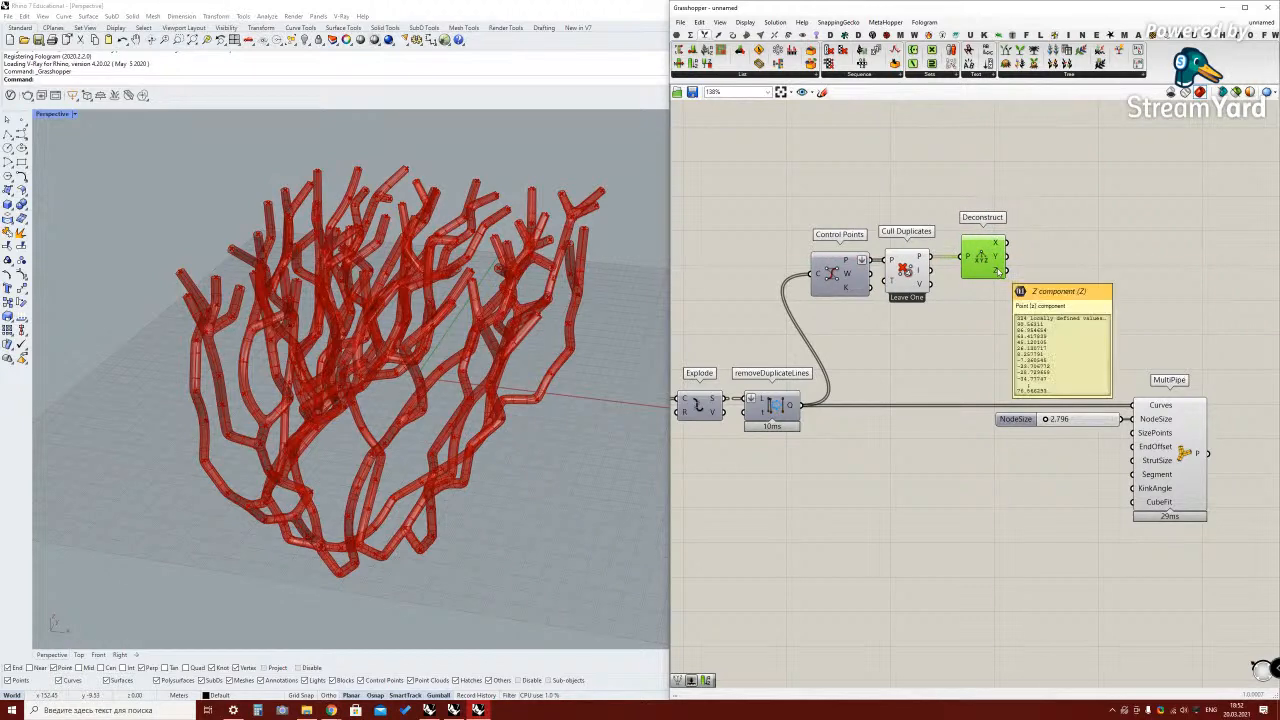
right_drag(360, 470, 347, 543)
right_drag(337, 410, 365, 480)
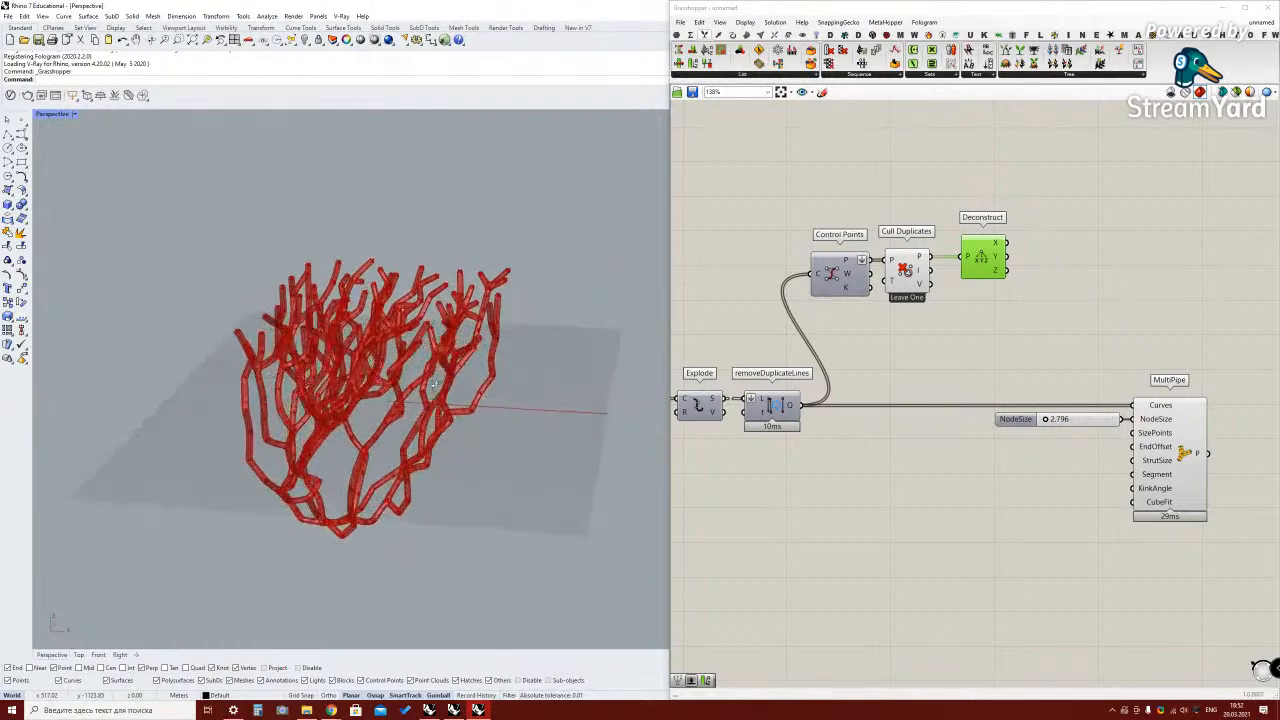
drag(981, 259, 971, 259)
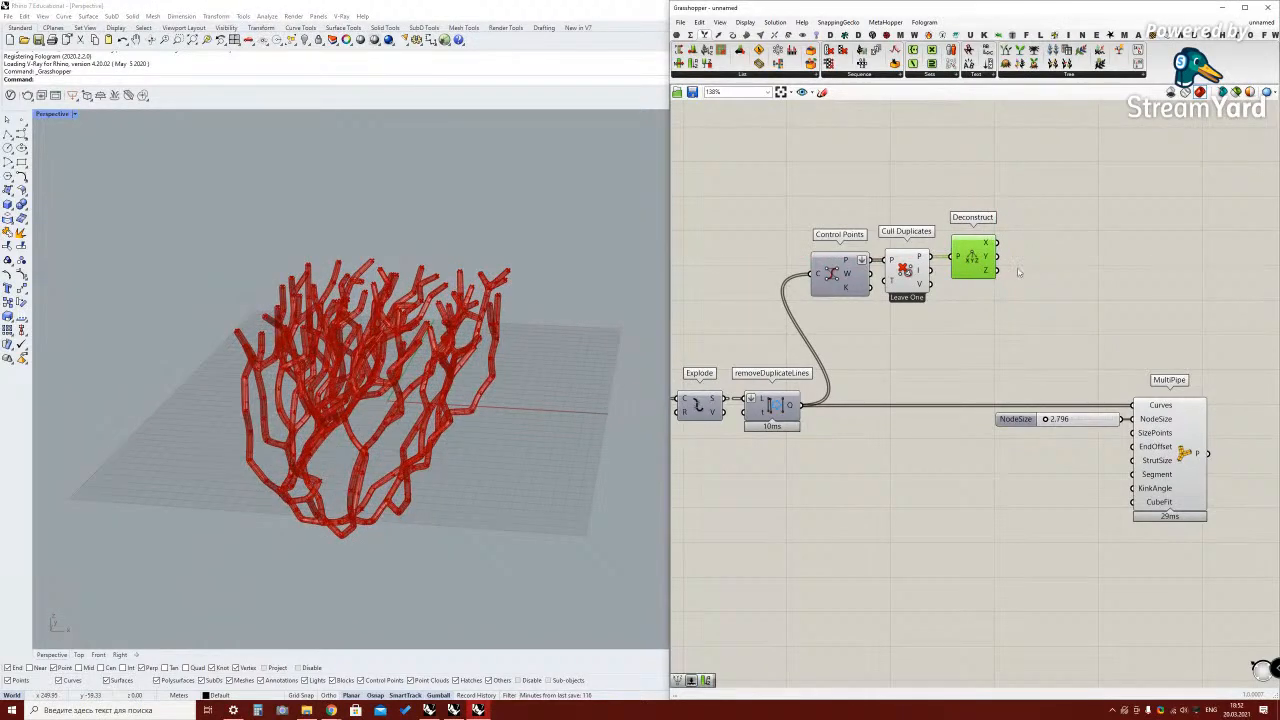
Add a Sort List component and connect the Z output of Deconstruct to its keys input K
double_click(1066, 292)
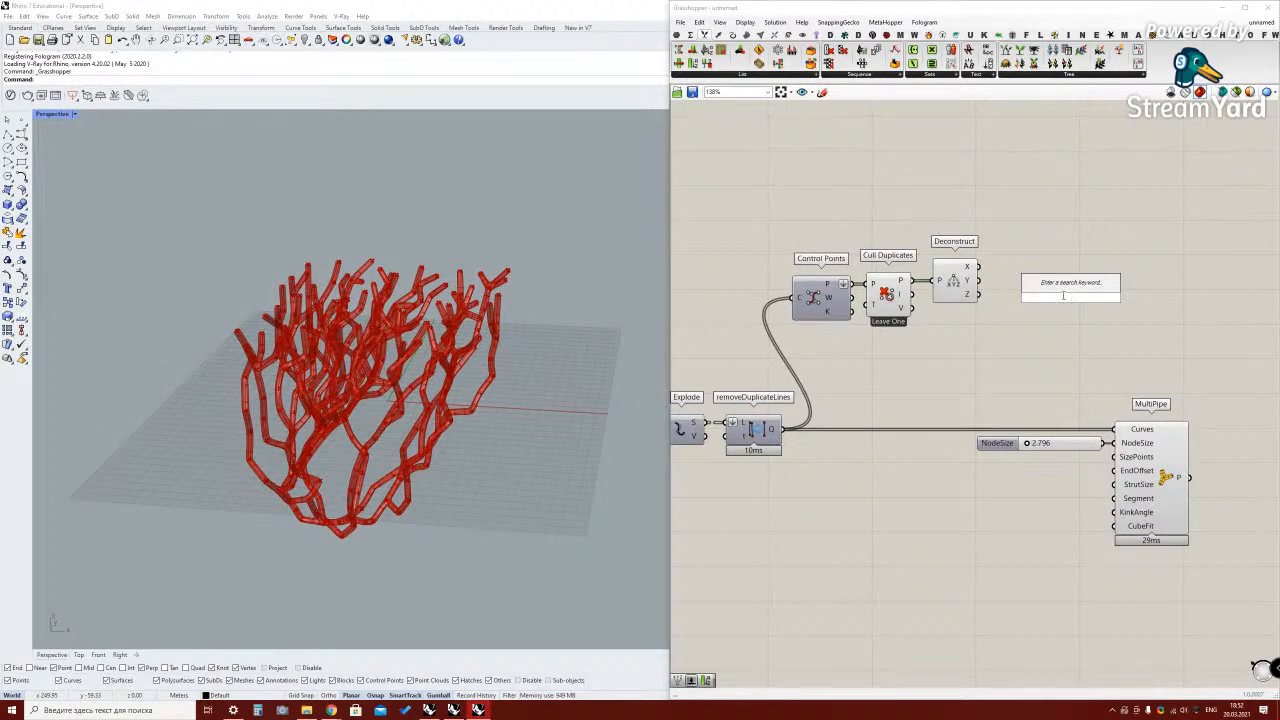
text(sort)
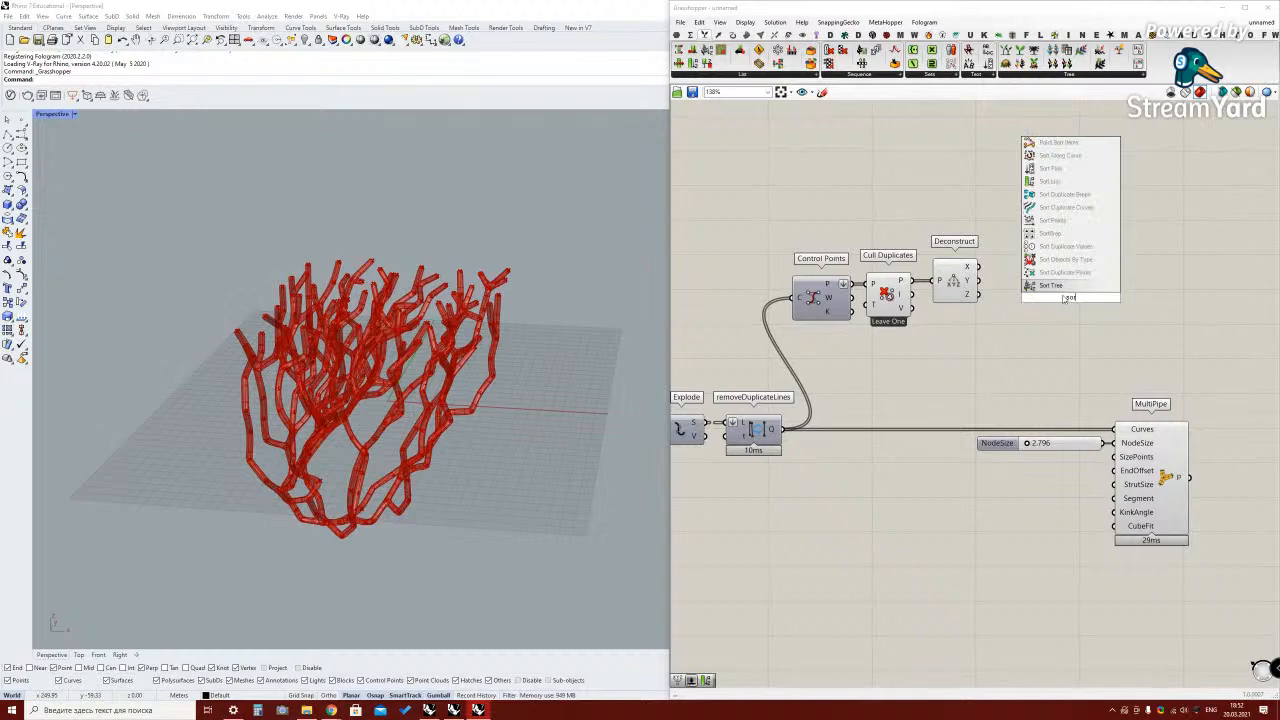
text(t)
key(Up)
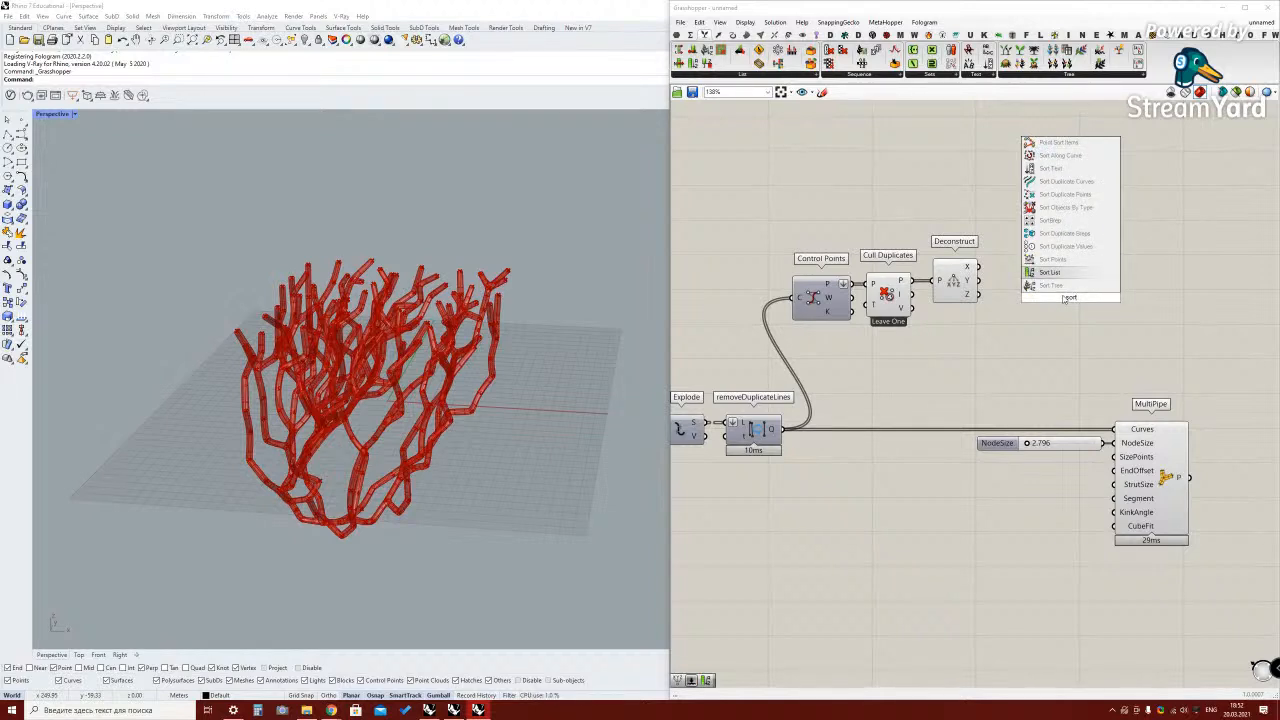
key(Return)
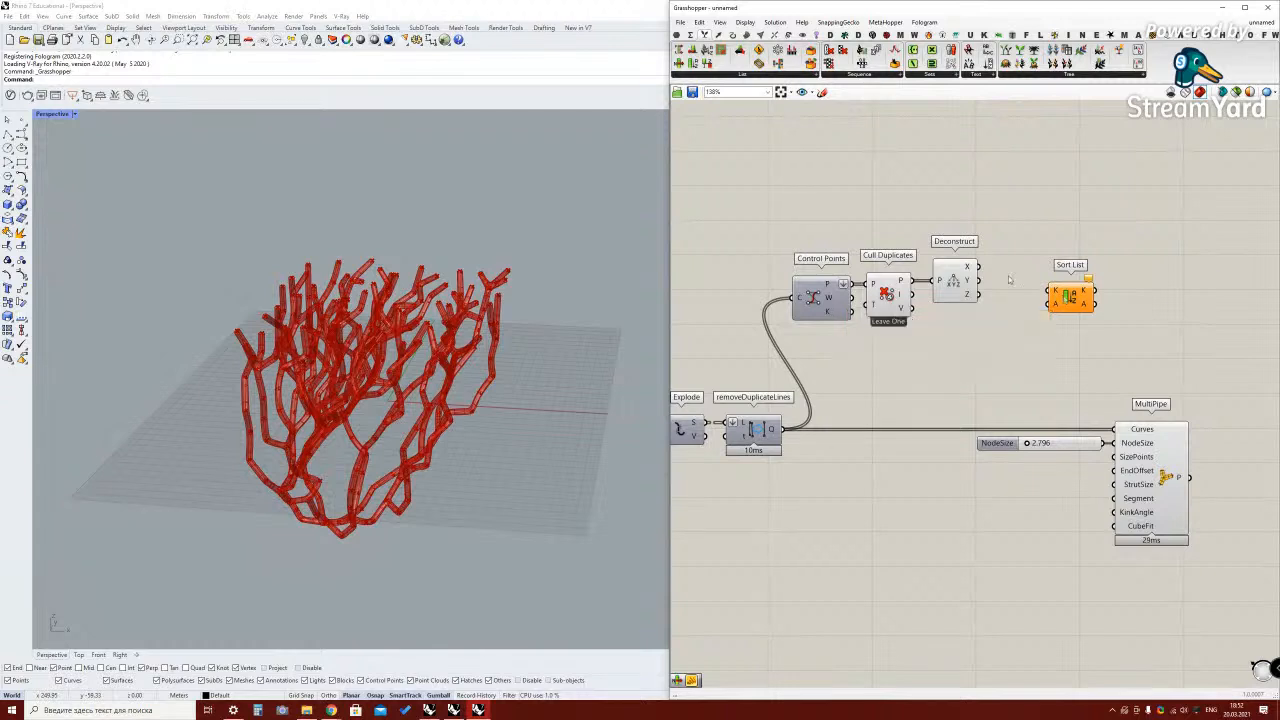
click(1068, 298)
scroll(1068, 298, up, 2)
drag(1031, 297, 1026, 300)
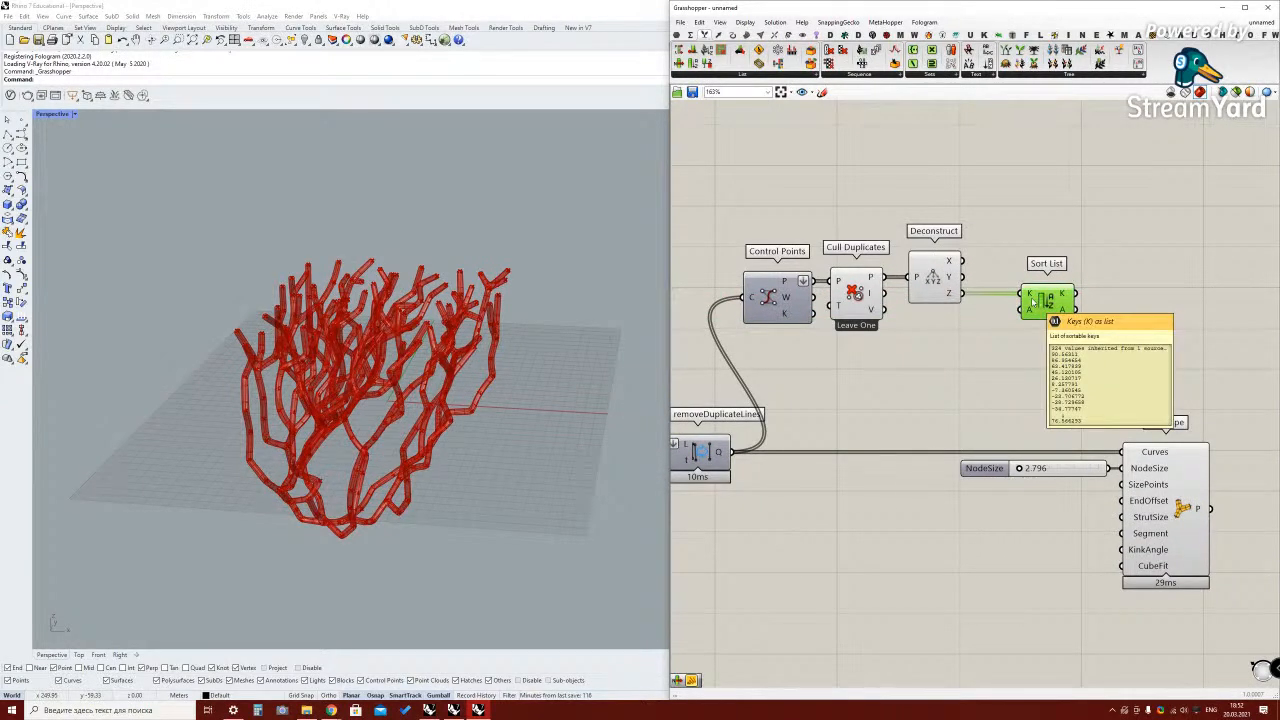
Connect the culled points to input A of Sort List and examine the node heights on the pipe model
right_drag(1033, 300, 1018, 290)
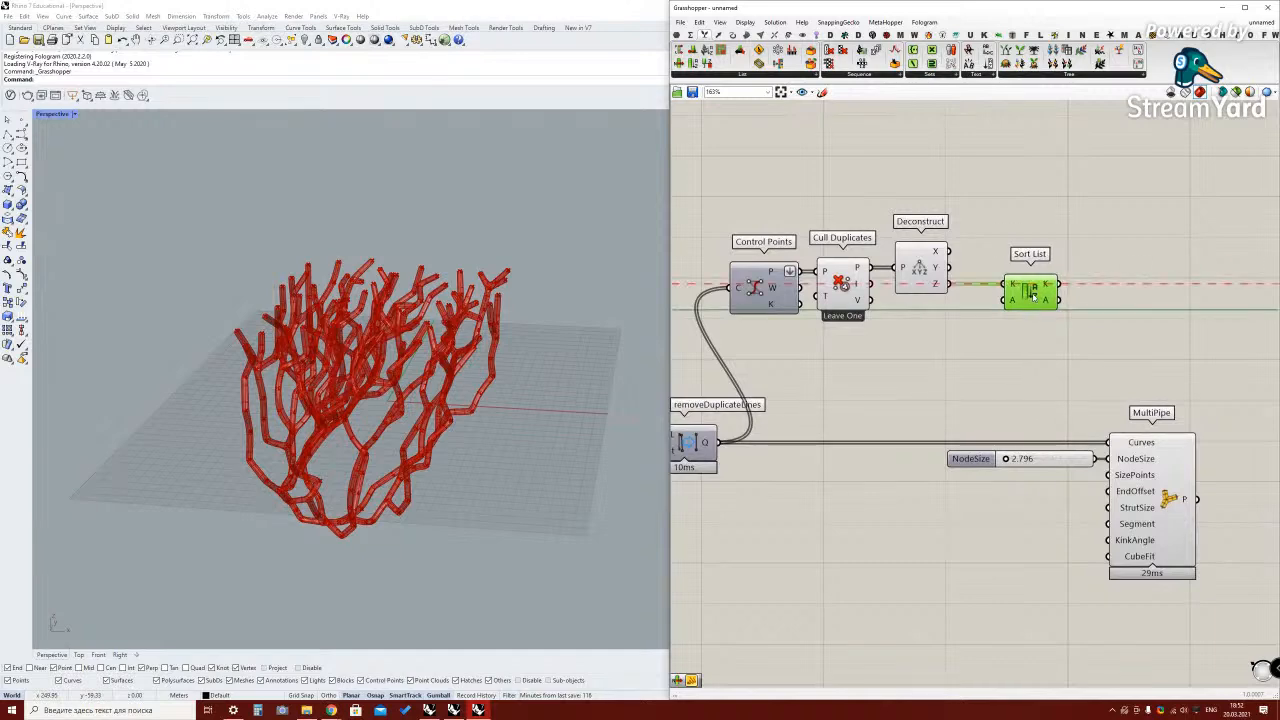
drag(1016, 291, 1032, 291)
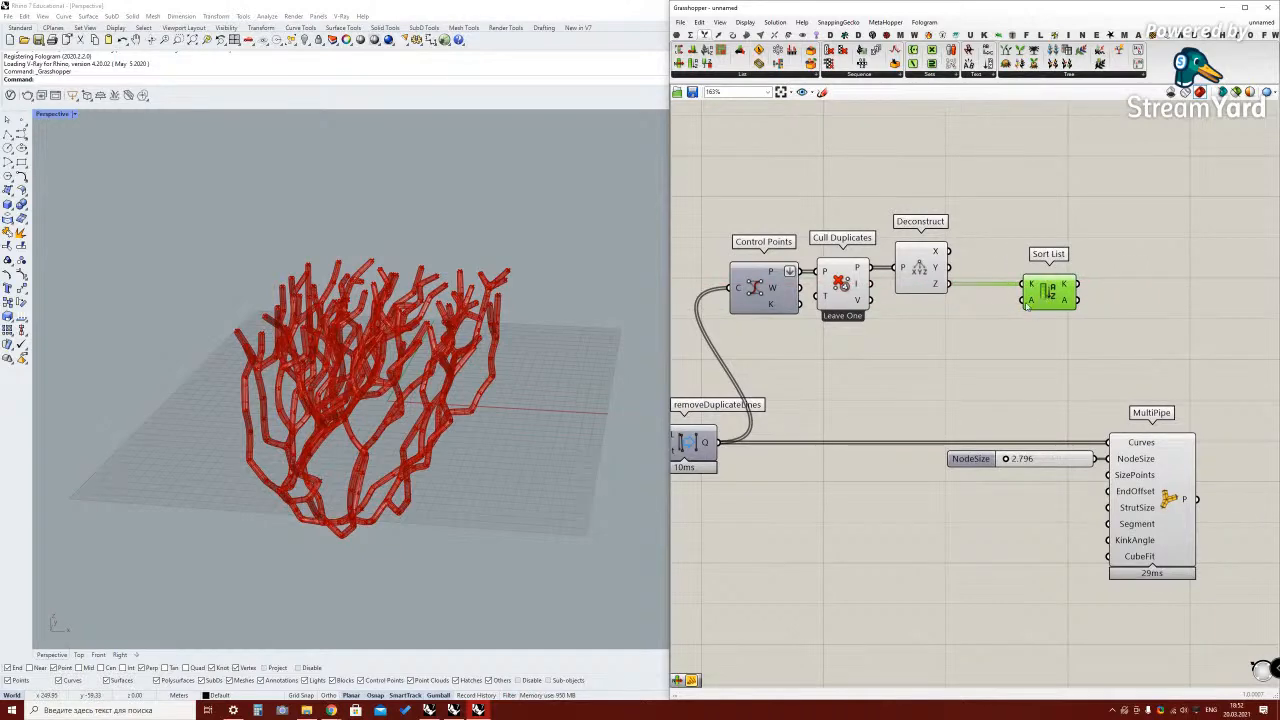
drag(1047, 292, 1000, 292)
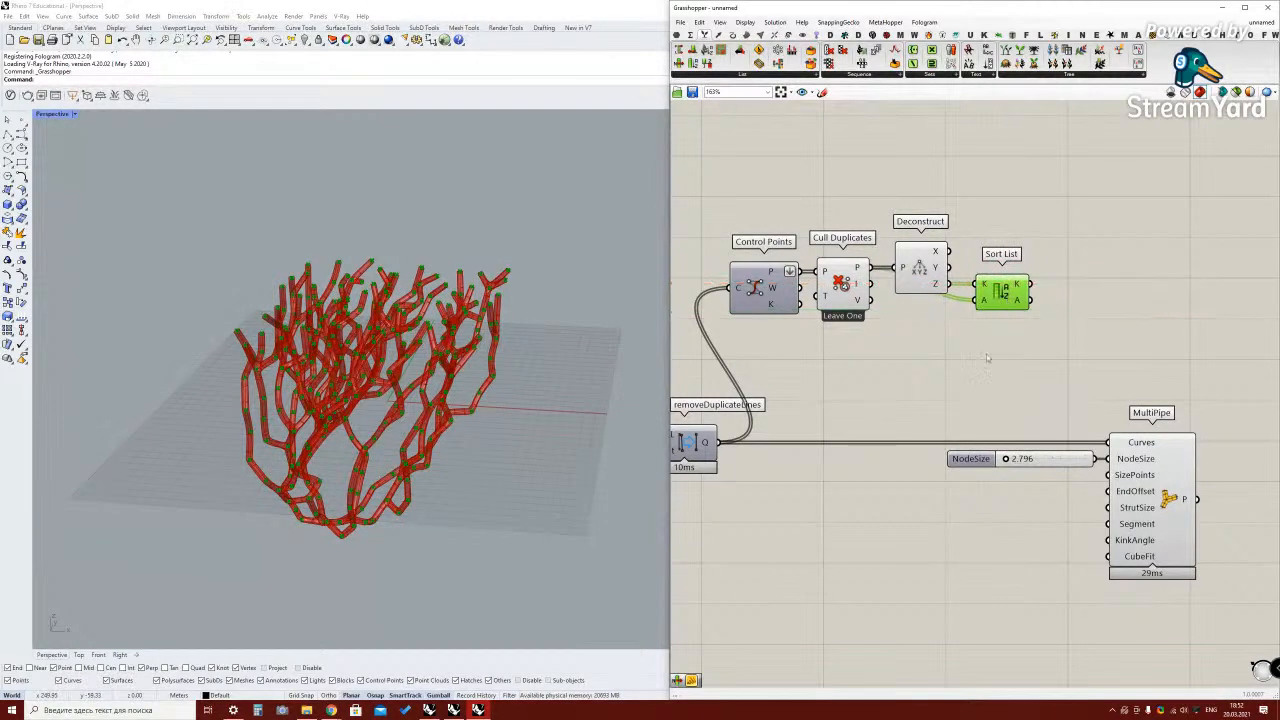
right_drag(483, 340, 494, 276)
scroll(494, 293, up, 4)
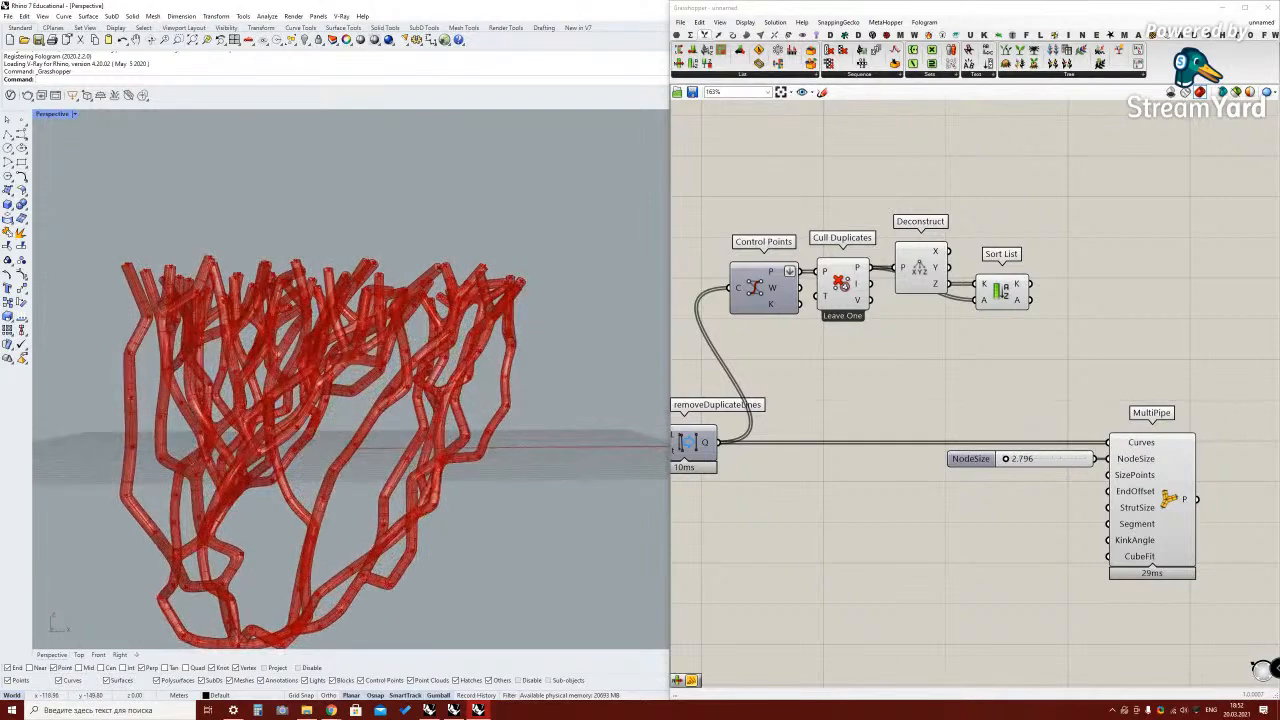
key(alt+Tab)
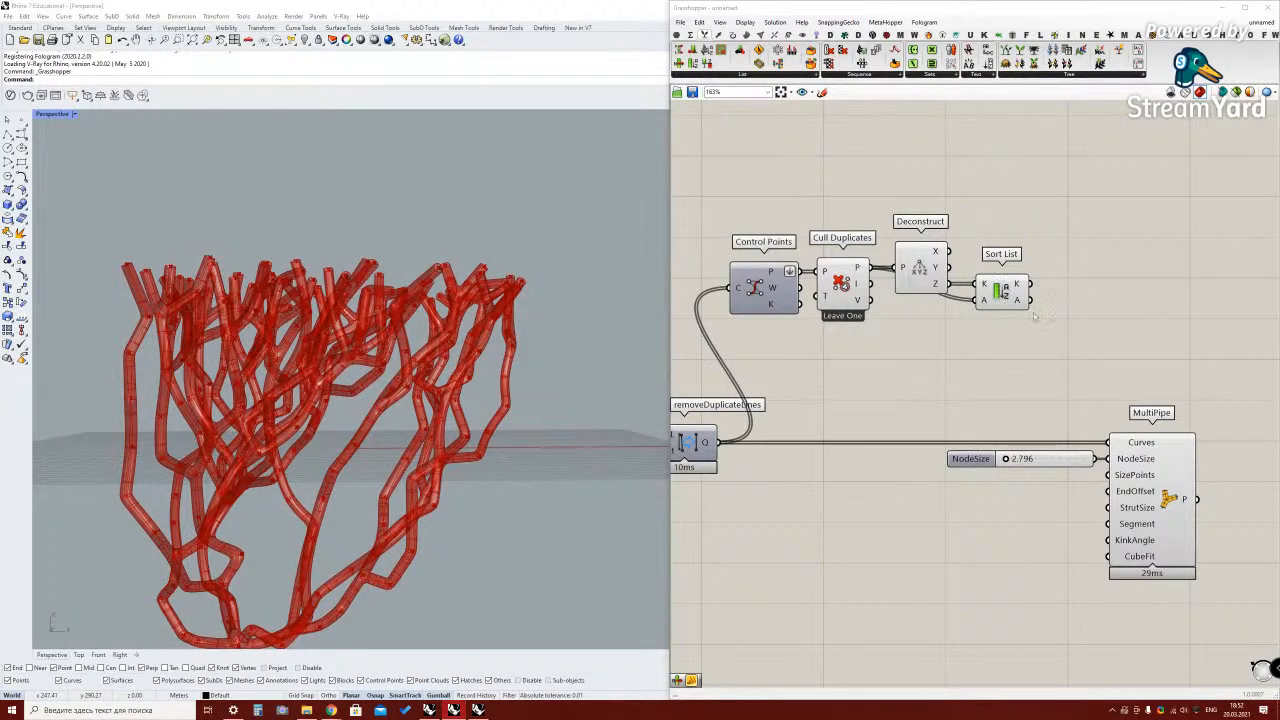
Replace Sort List with a List Normalizer component fed by the Z output of Deconstruct
drag(1008, 304, 1008, 350)
double_click(1014, 270)
click(1008, 338)
key(Delete)
double_click(1011, 294)
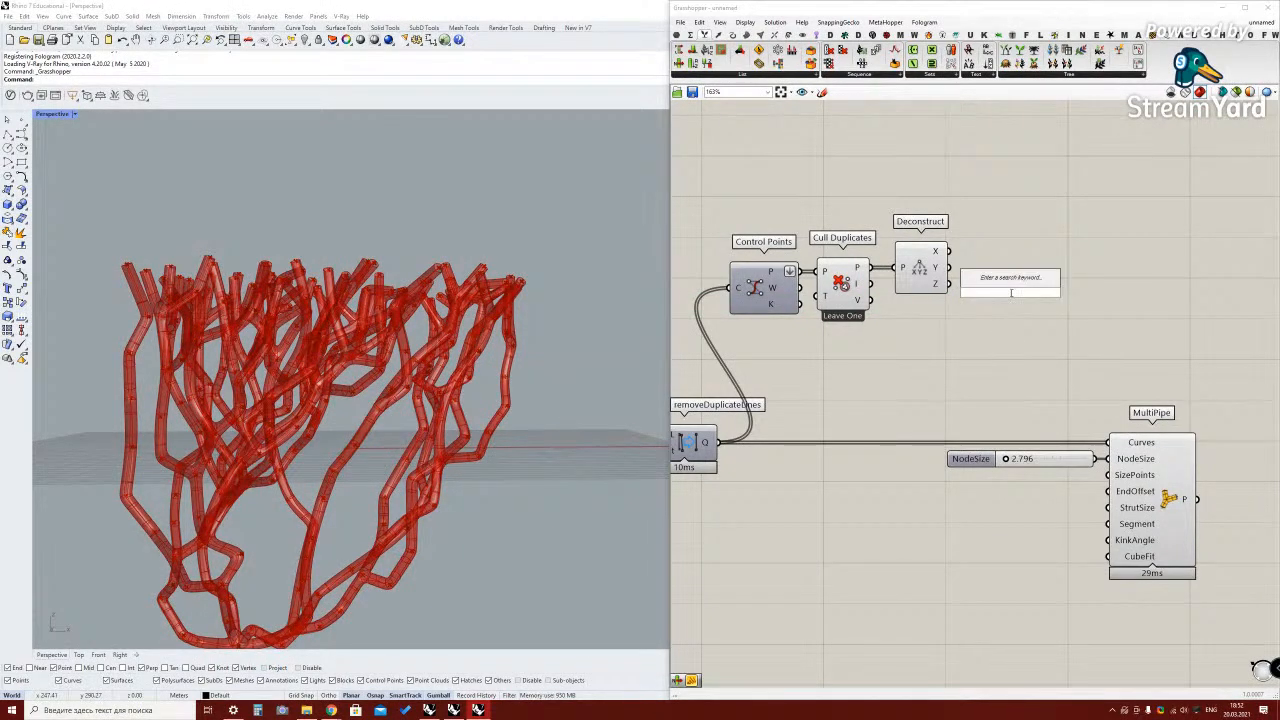
text(list)
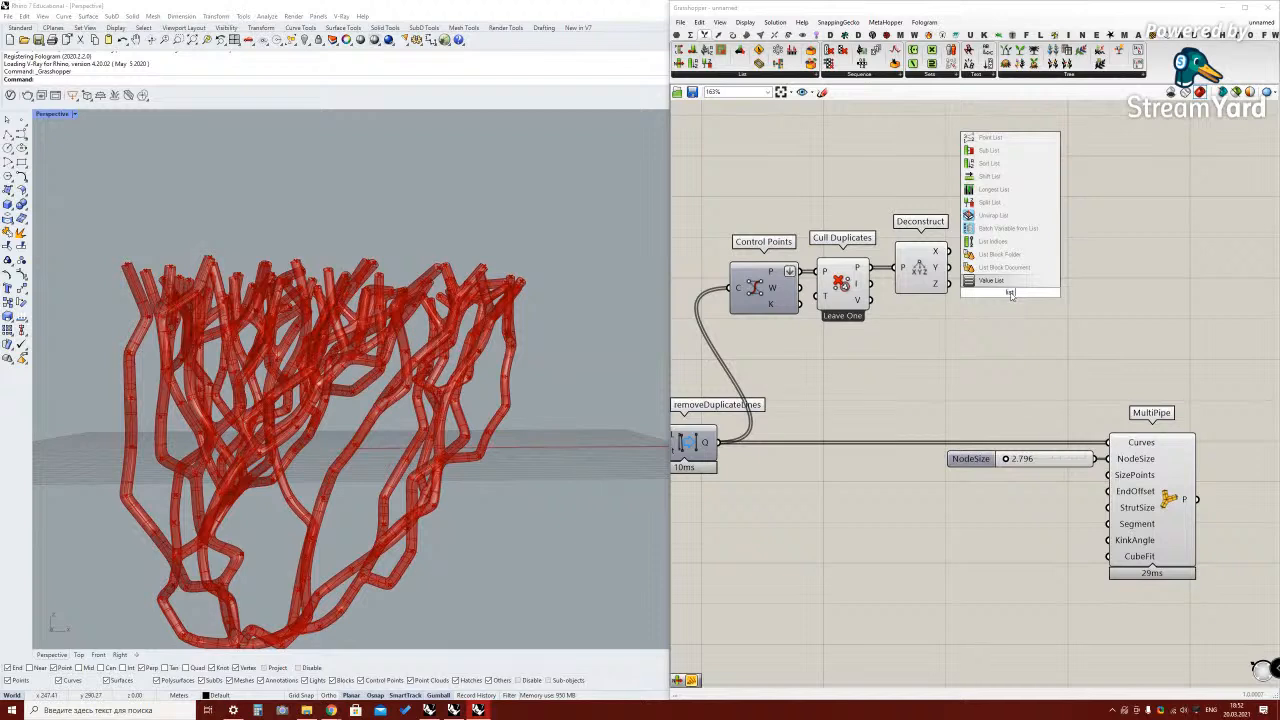
text( norm)
key(Return)
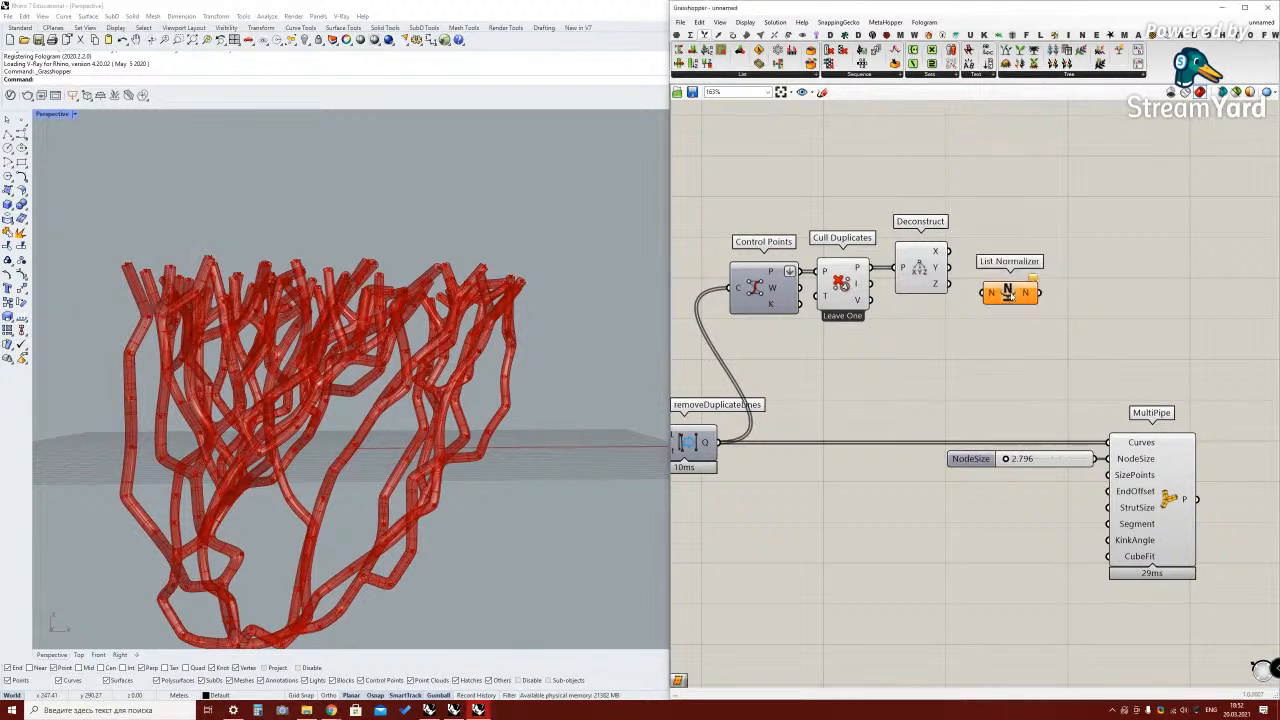
drag(958, 287, 988, 292)
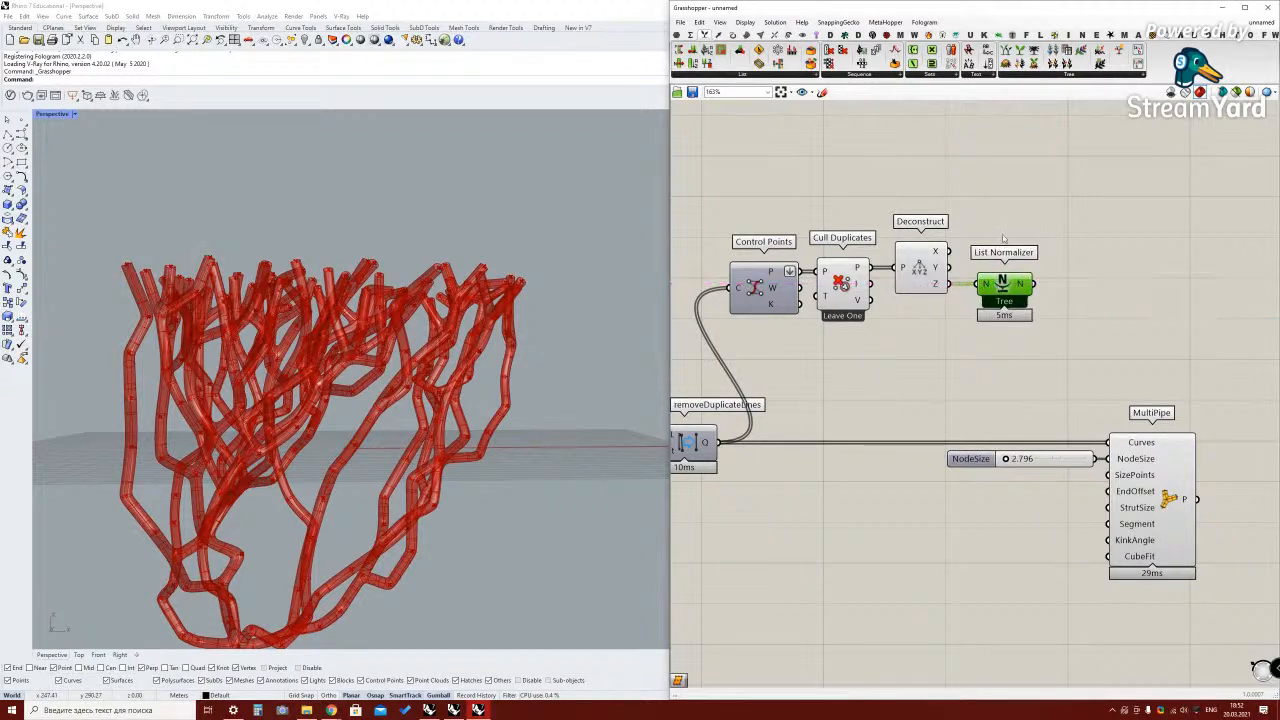
Read the List Normalizer output values in a temporary Panel and delete the Panel
click(677, 35)
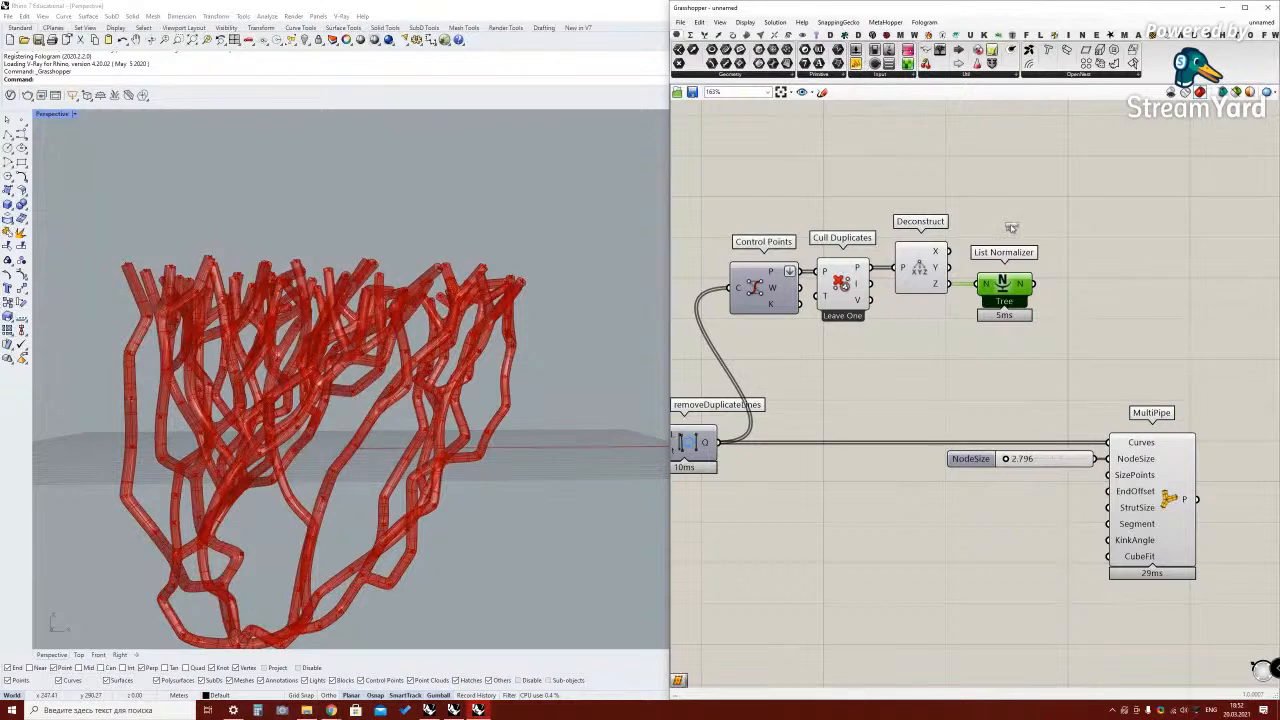
drag(856, 64, 1028, 196)
drag(1036, 284, 1113, 365)
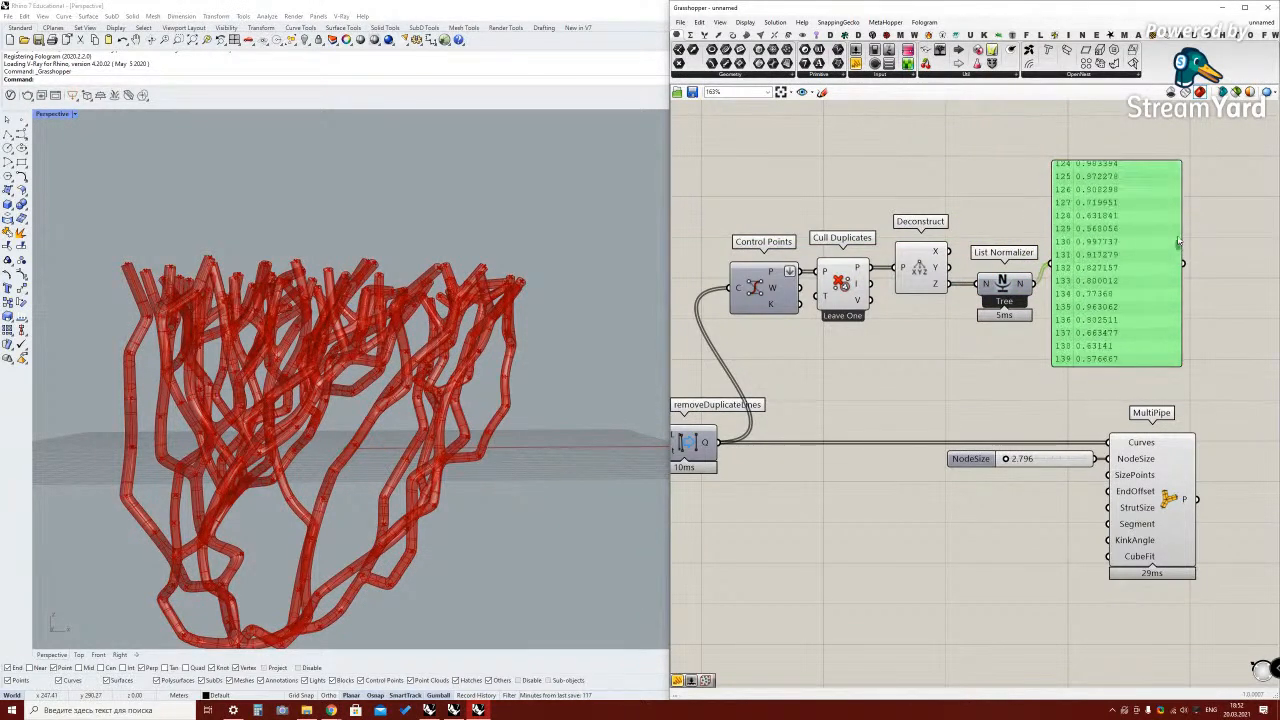
drag(949, 284, 1075, 219)
drag(1032, 286, 1060, 224)
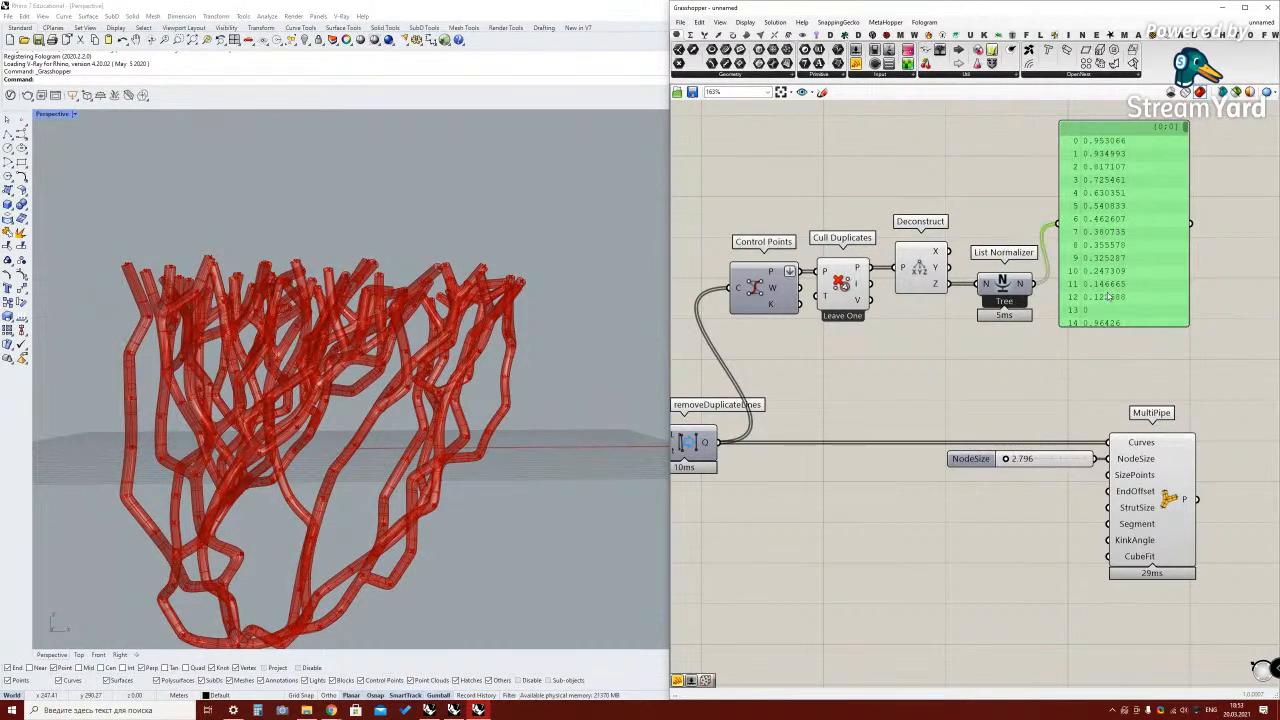
key(Delete)
drag(1002, 288, 997, 287)
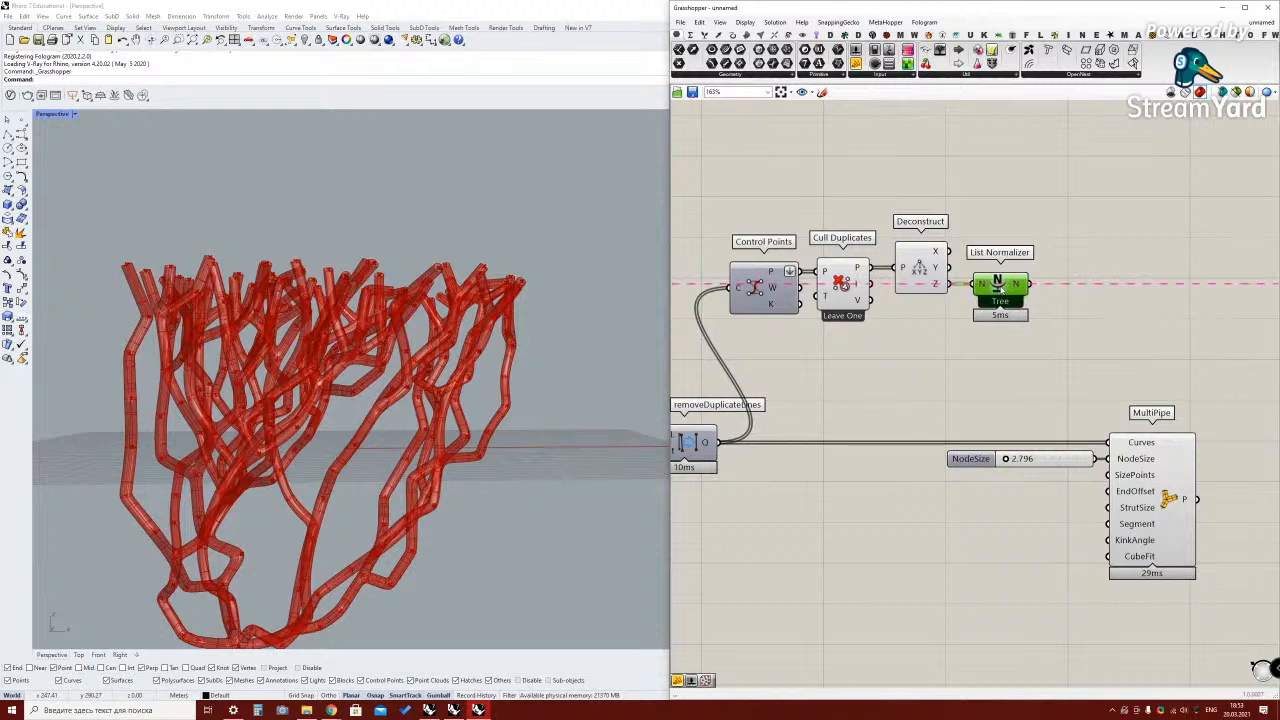
Add a Graph Mapper fed by the List Normalizer output and set its graph type to Bezier
right_drag(450, 380, 510, 420)
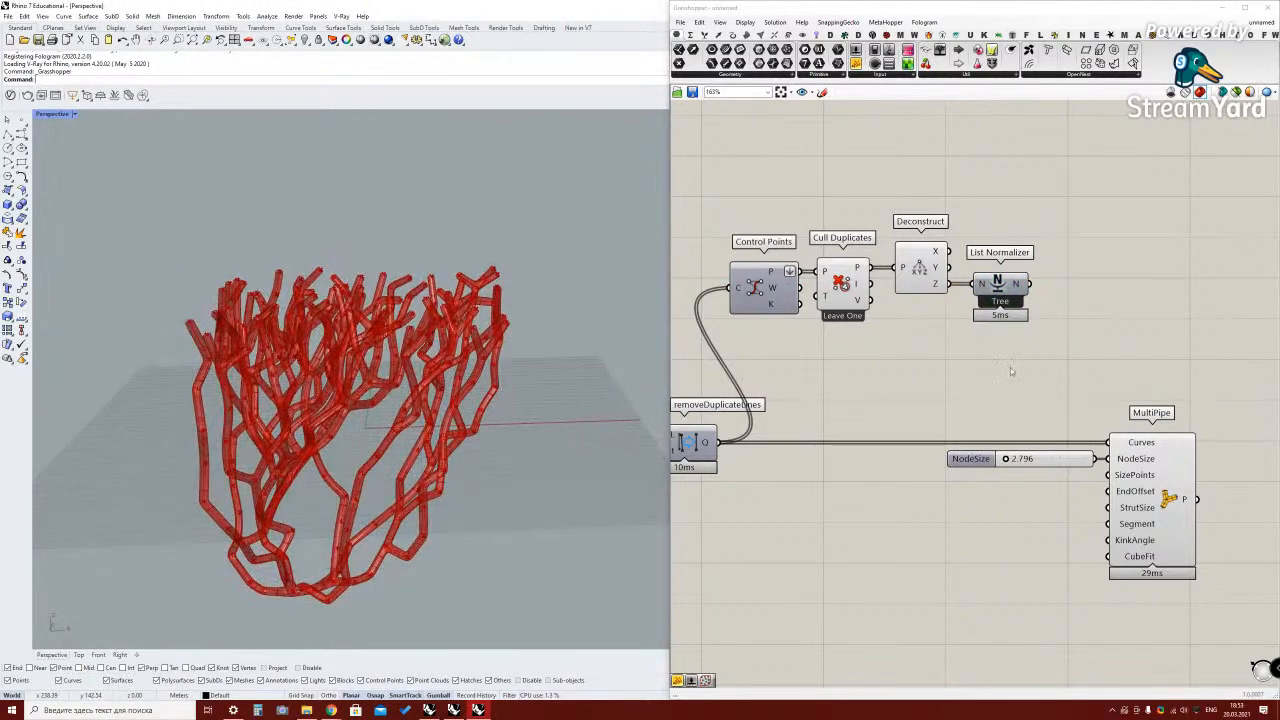
scroll(735, 300, down, 1)
click(885, 272)
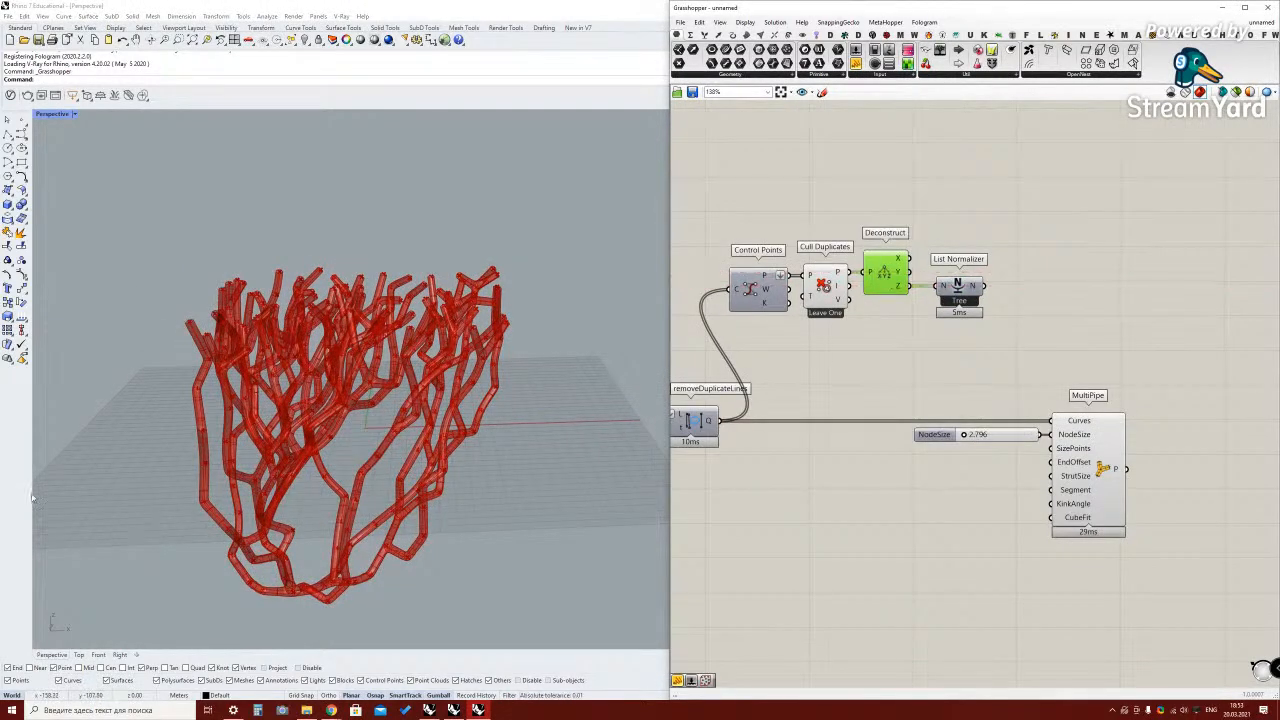
double_click(1088, 278)
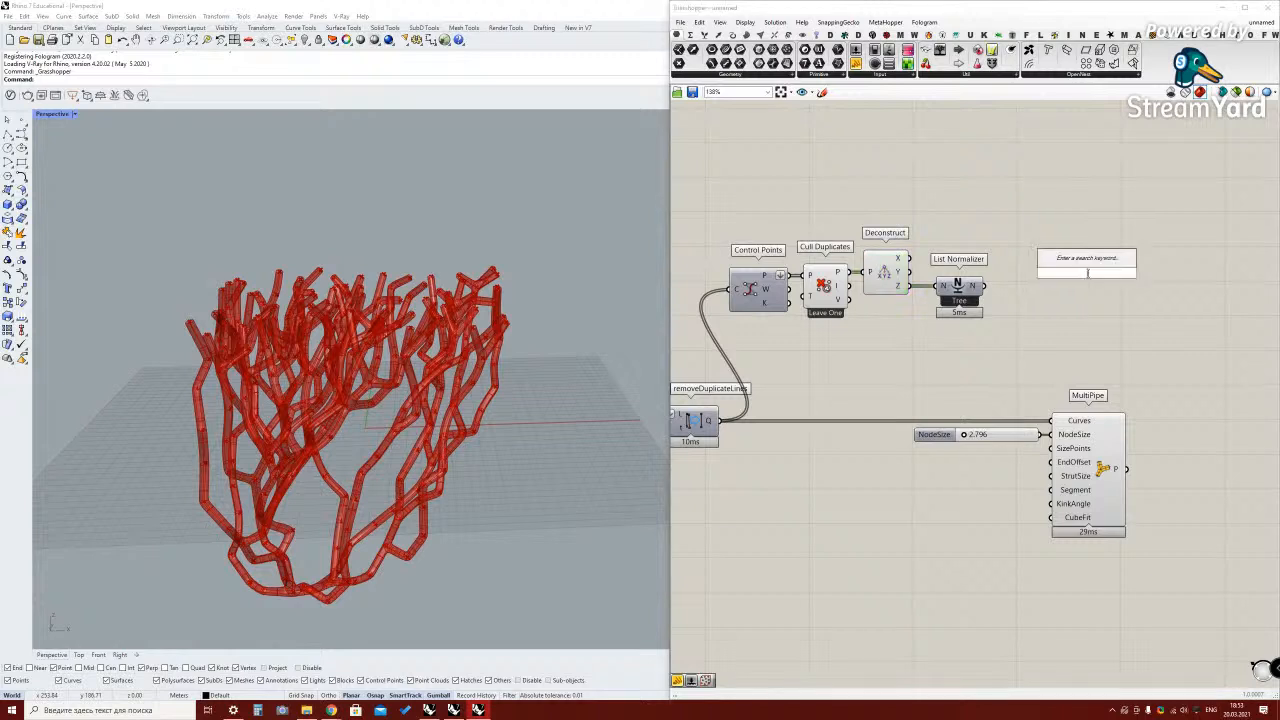
text(grap)
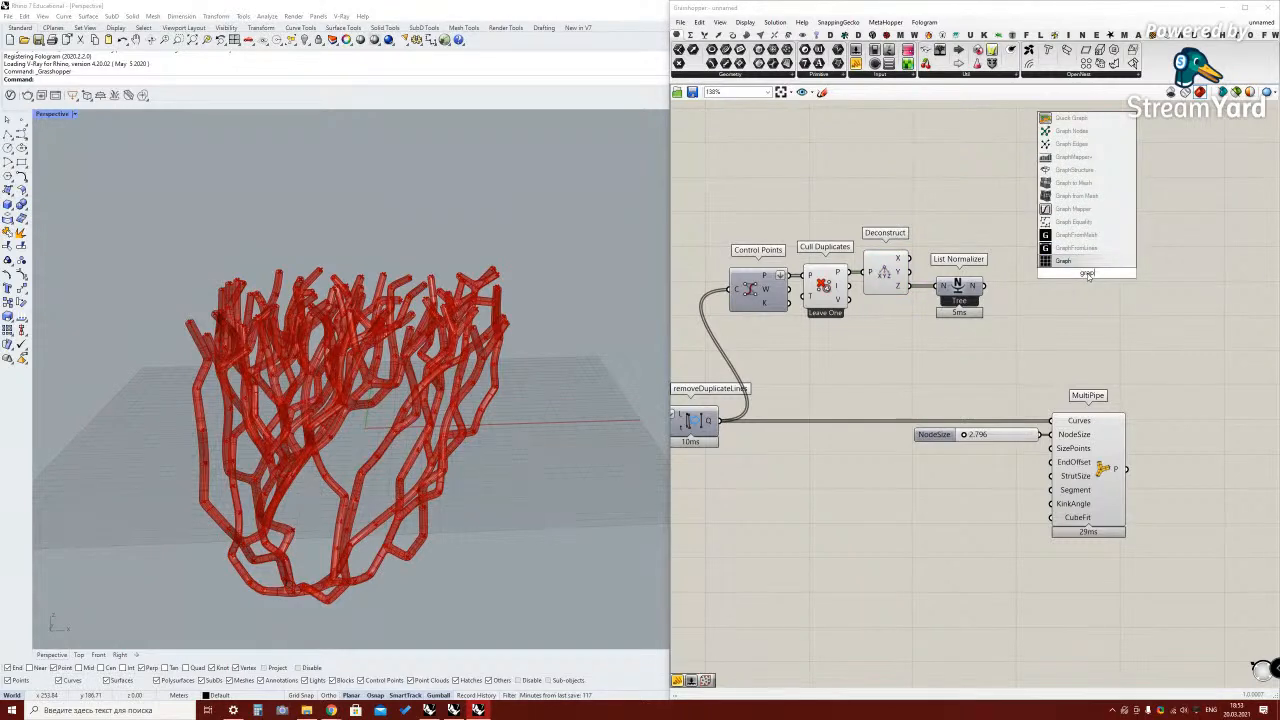
click(1115, 207)
click(1055, 293)
right_click(1055, 293)
mouse_move(1085, 410)
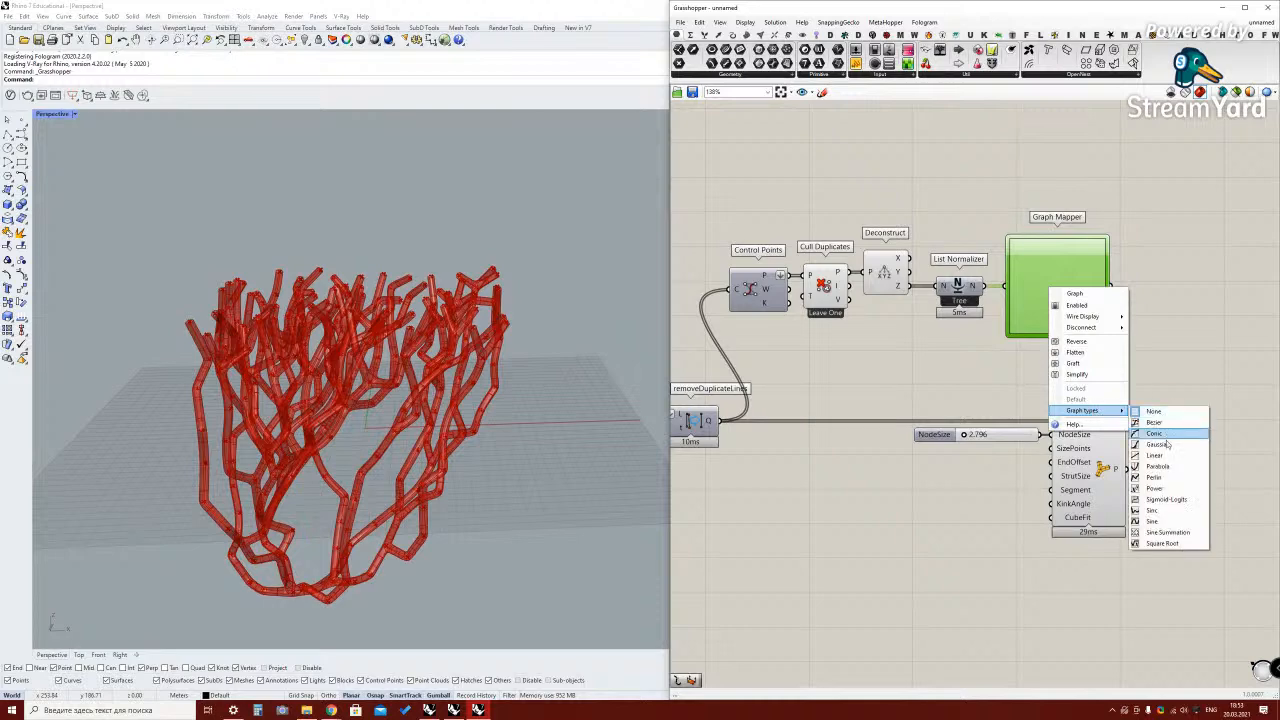
click(1172, 424)
right_drag(1006, 372, 953, 353)
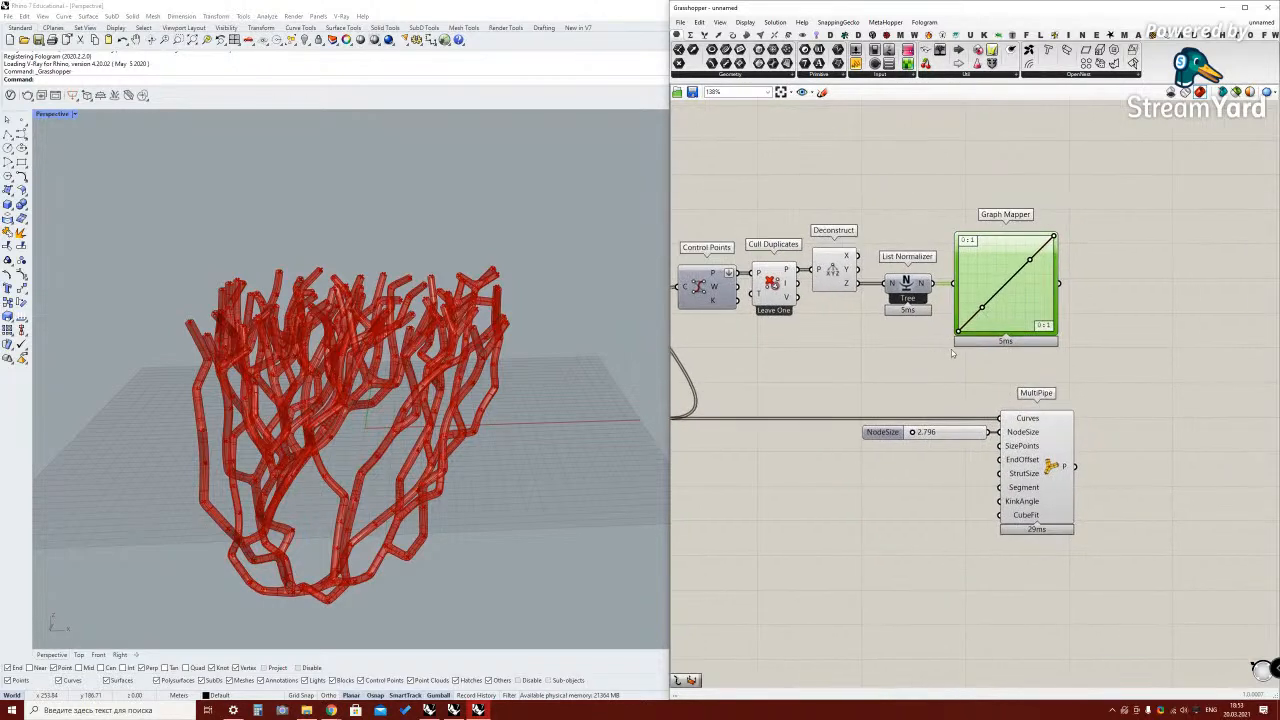
Move MultiPipe and its NodeSize slider farther along the canvas to free space beside the Graph Mapper
right_drag(372, 372, 362, 326)
right_drag(420, 388, 383, 483)
drag(1118, 497, 896, 423)
drag(1048, 463, 1233, 461)
click(1065, 370)
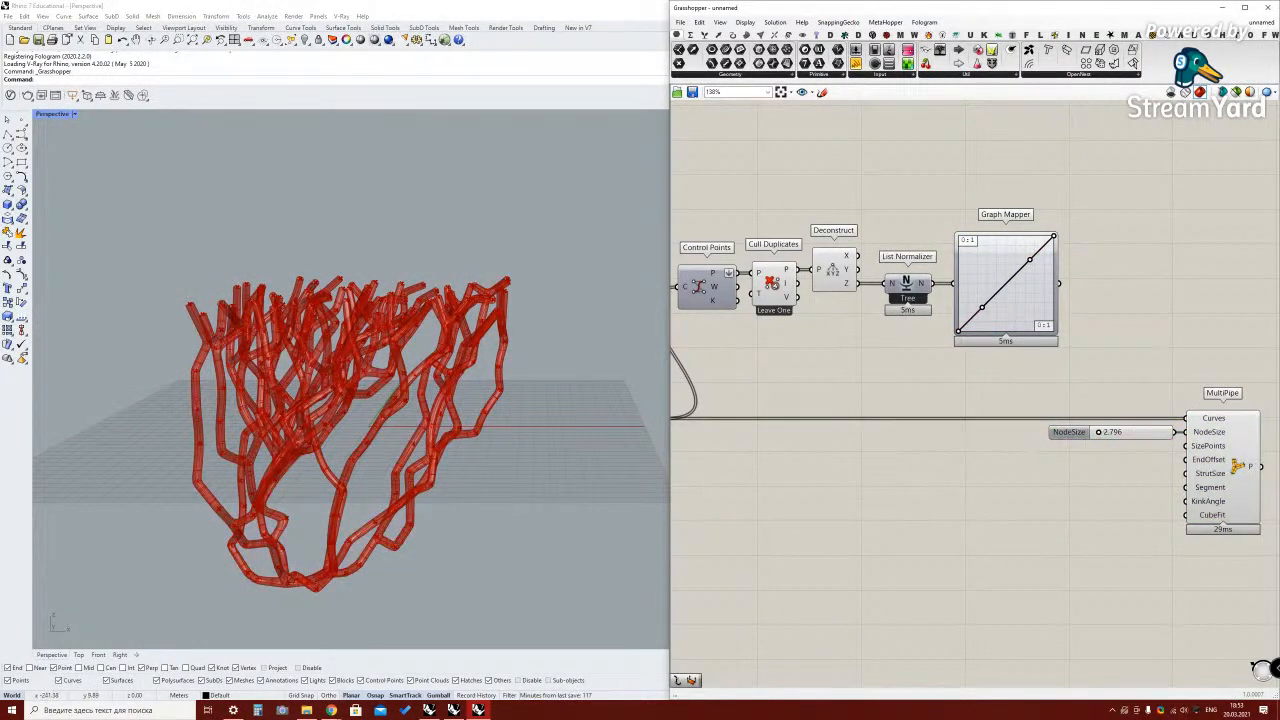
Add a Remap Numbers component and connect the Graph Mapper output to its value input V
mouse_move(1050, 288)
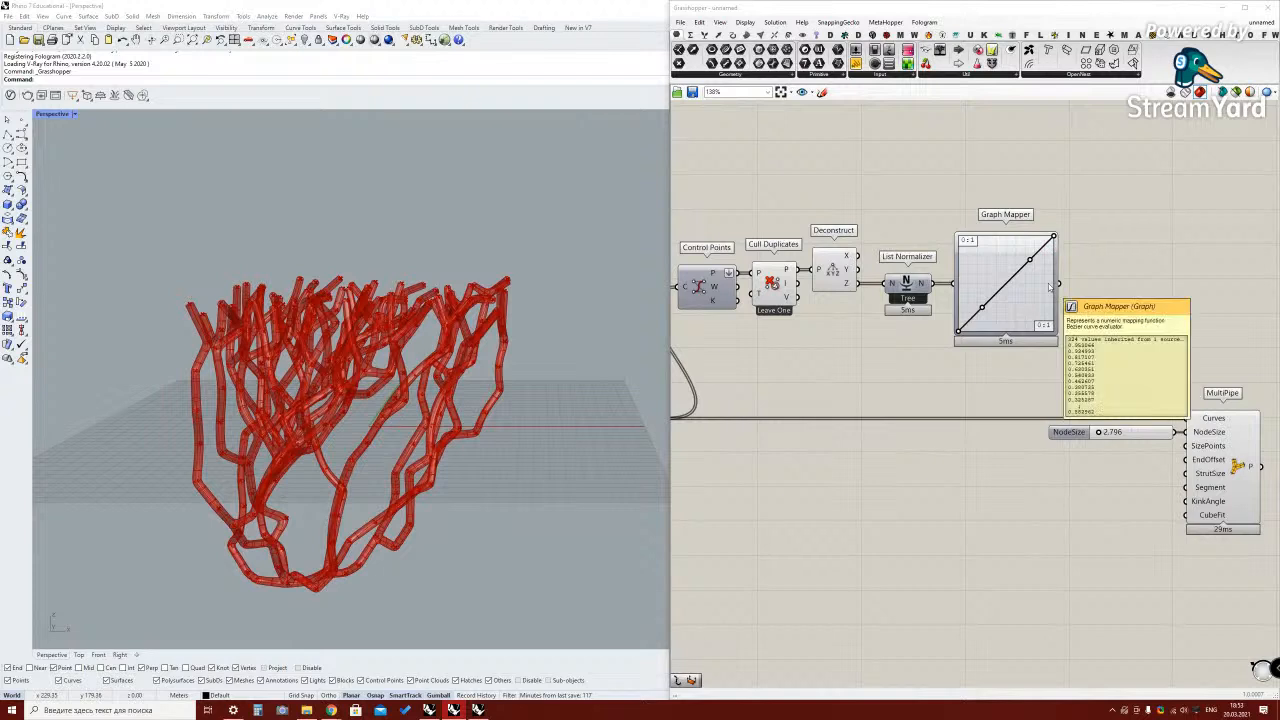
double_click(1126, 286)
text(rema)
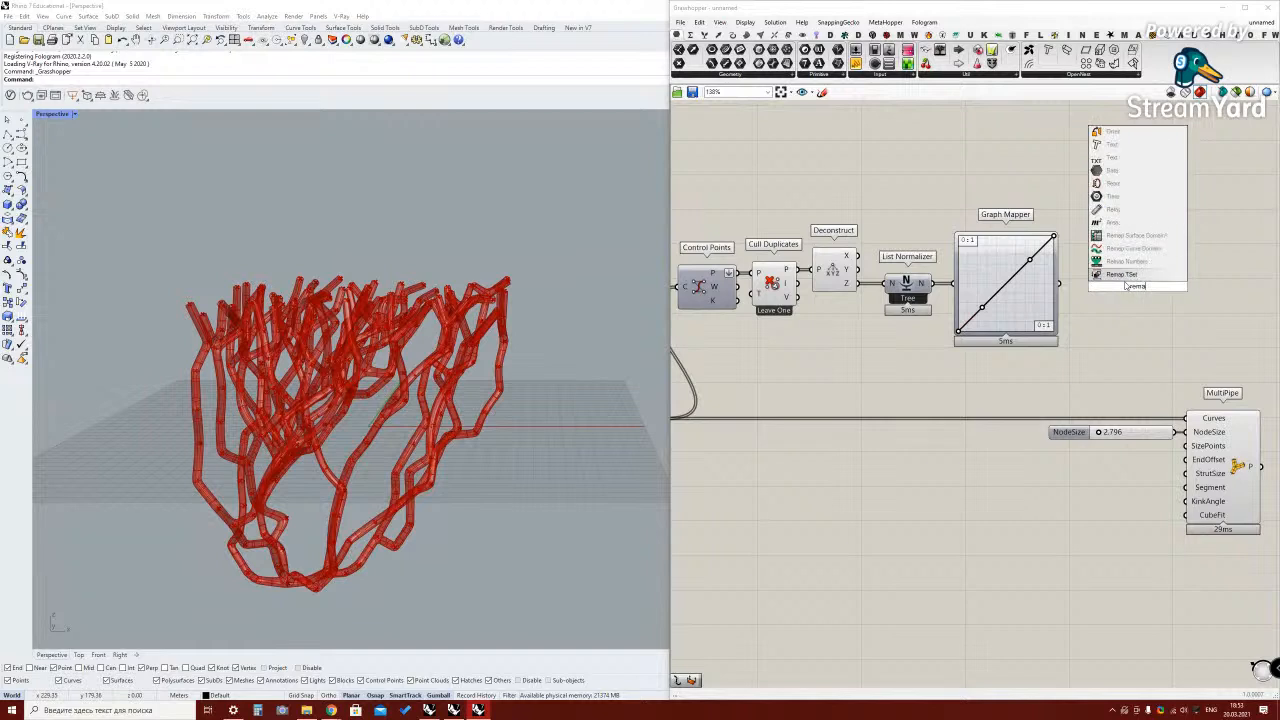
key(Return)
drag(1122, 286, 1166, 294)
click(1115, 312)
double_click(1115, 311)
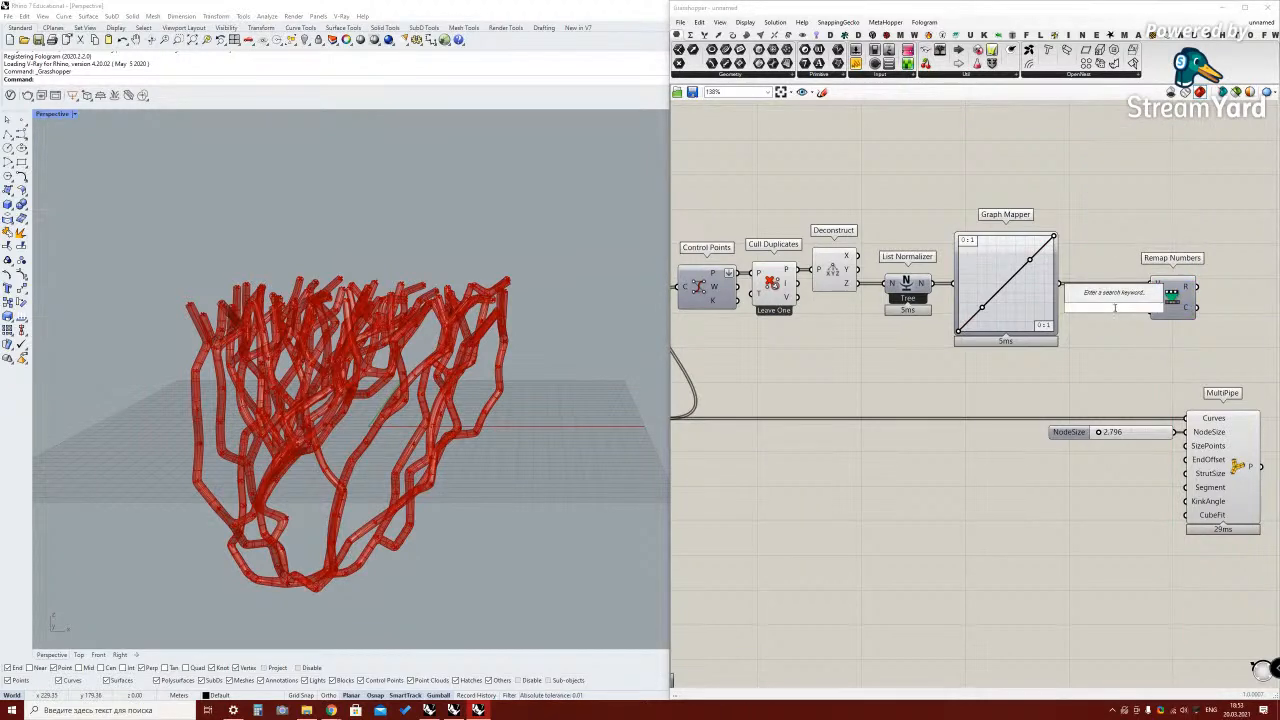
key(Escape)
drag(922, 286, 917, 286)
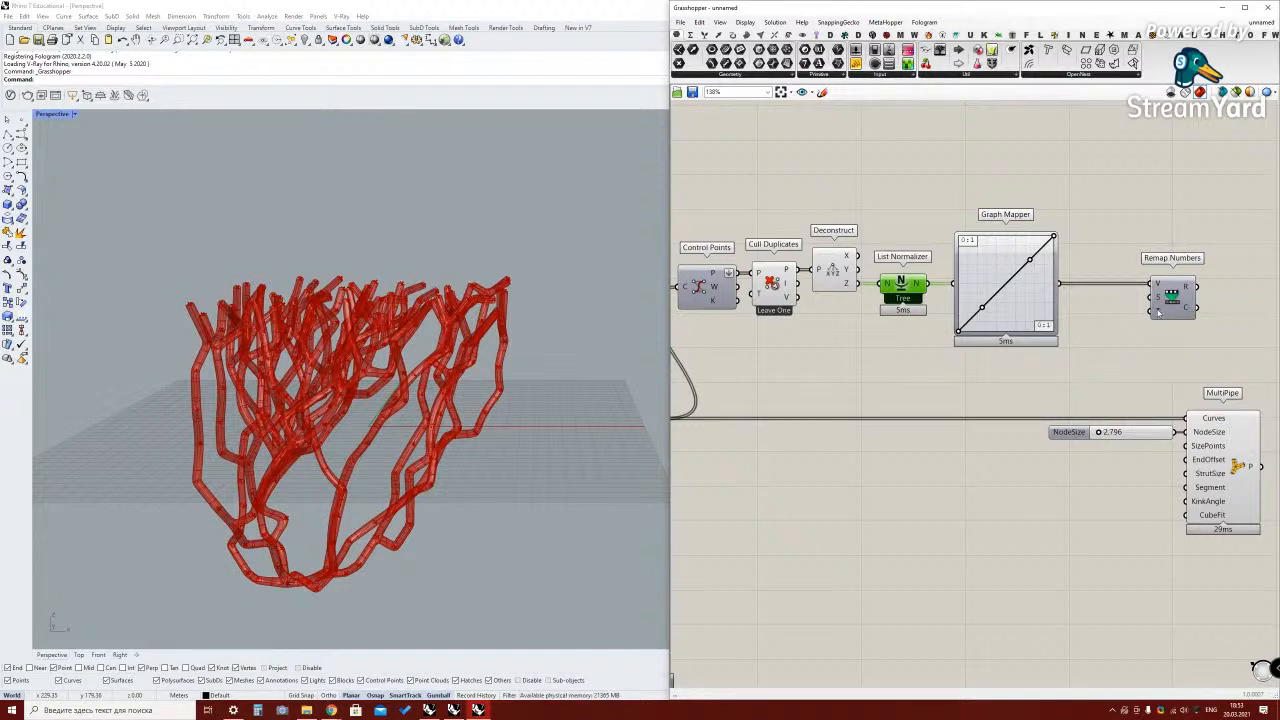
Add a Construct Domain component and connect its output I to the target input T of Remap Numbers
double_click(1106, 349)
click(1096, 376)
double_click(1102, 355)
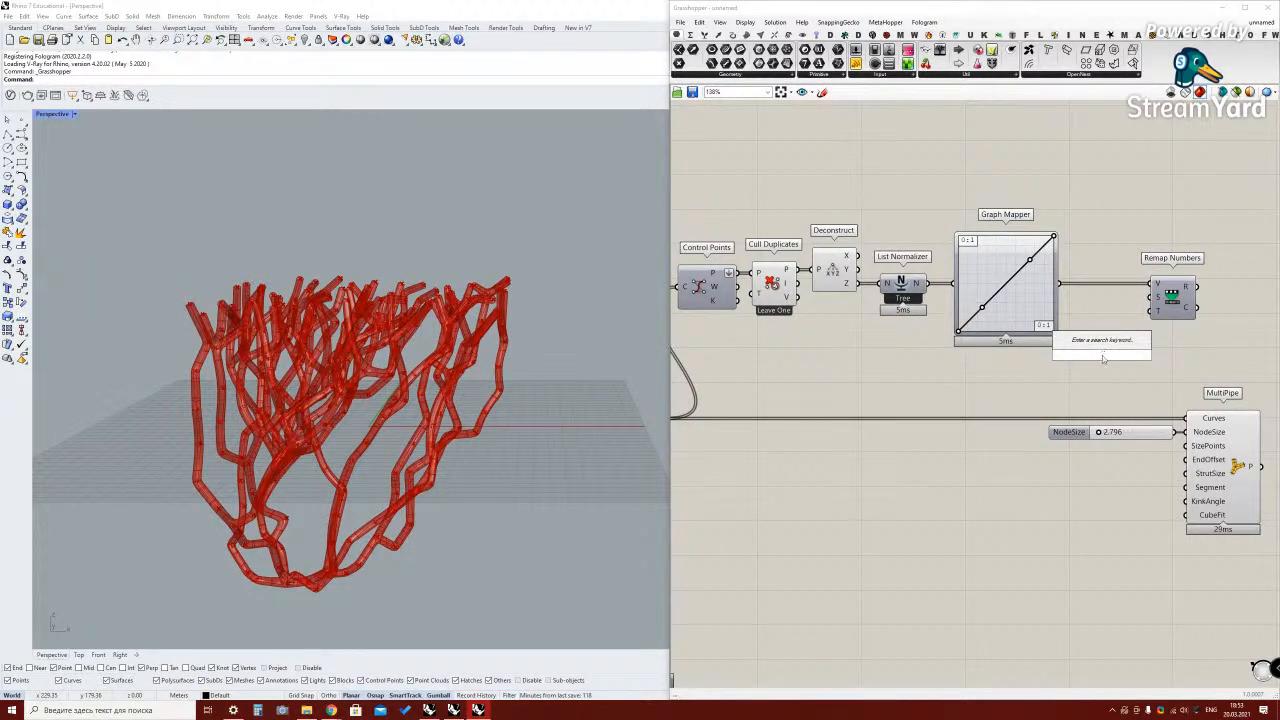
text(construct)
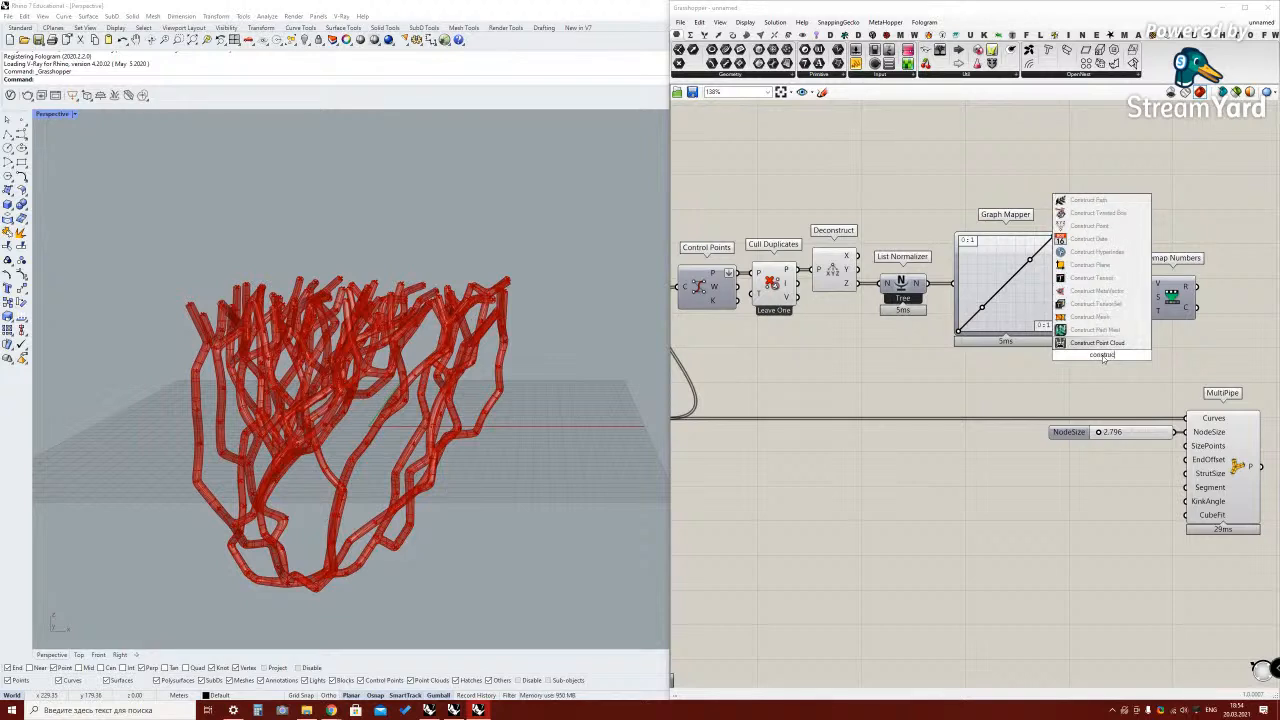
text( do)
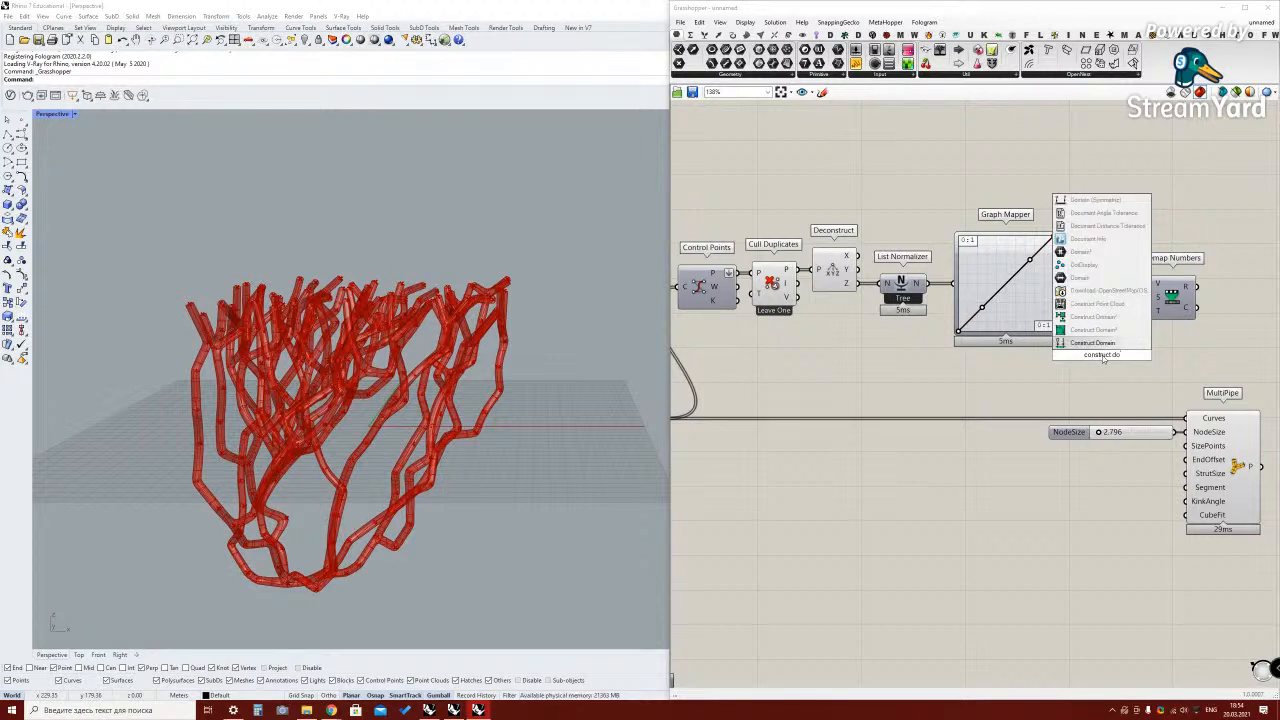
key(Return)
drag(1122, 372, 1152, 314)
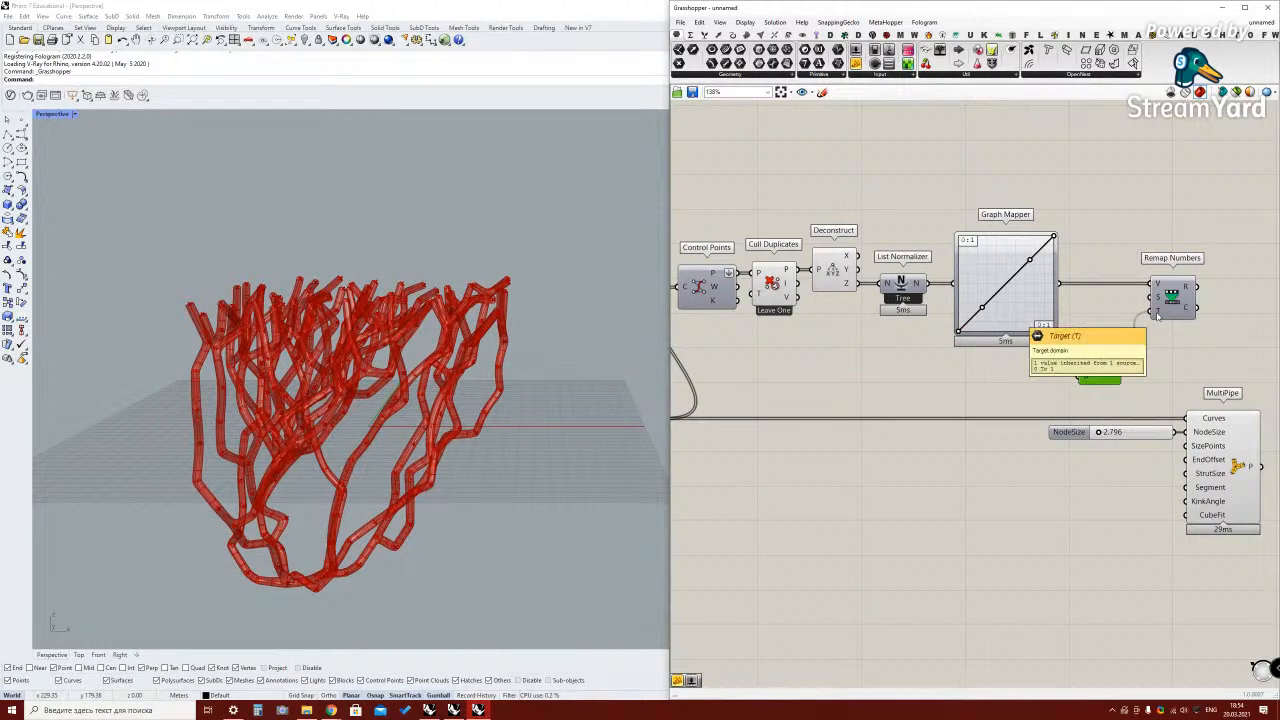
Add a number slider created with 30, connect it to Construct Domain's start input A and set it to 10
double_click(987, 387)
scroll(1001, 372, down, 4)
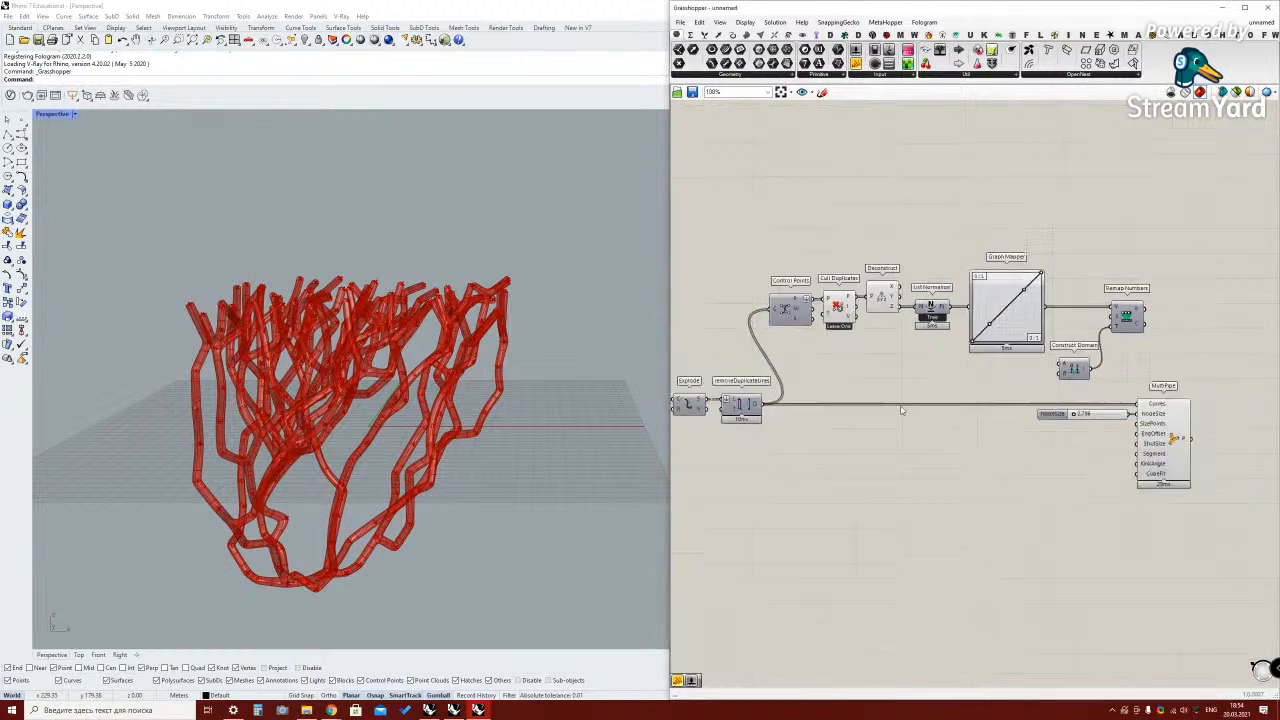
scroll(1062, 358, up, 2)
scroll(1062, 358, up, 5)
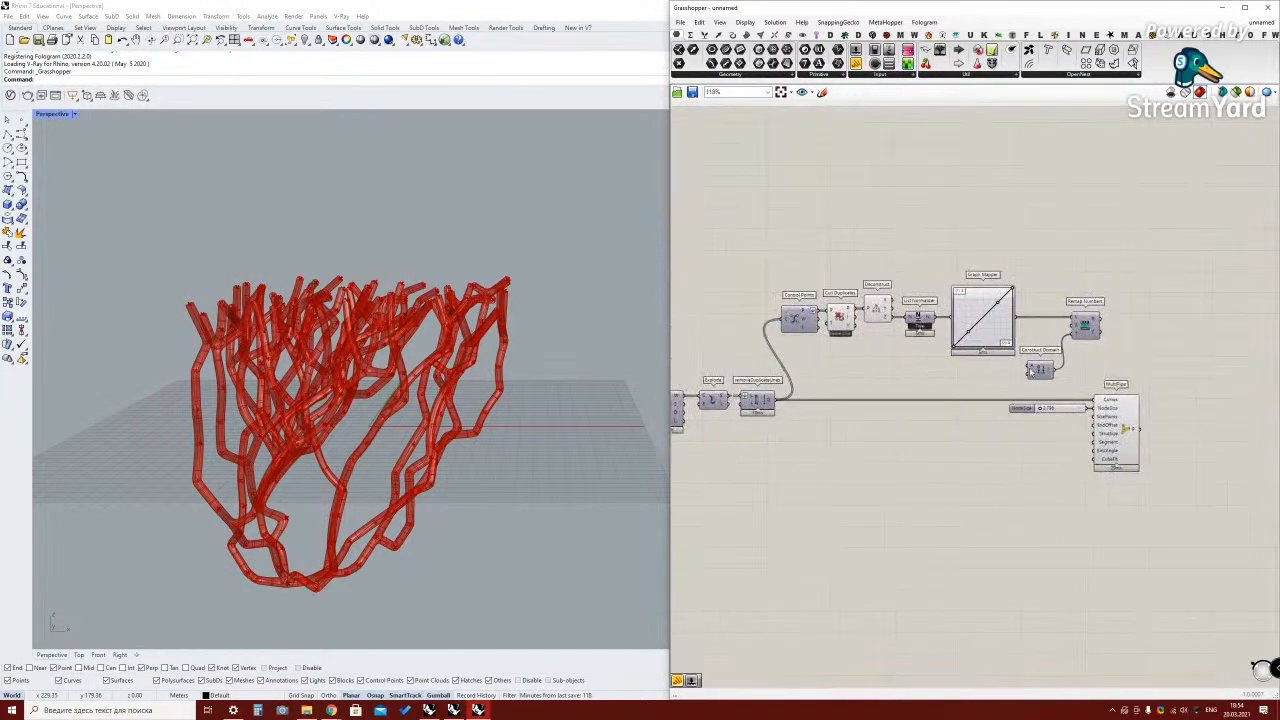
double_click(920, 360)
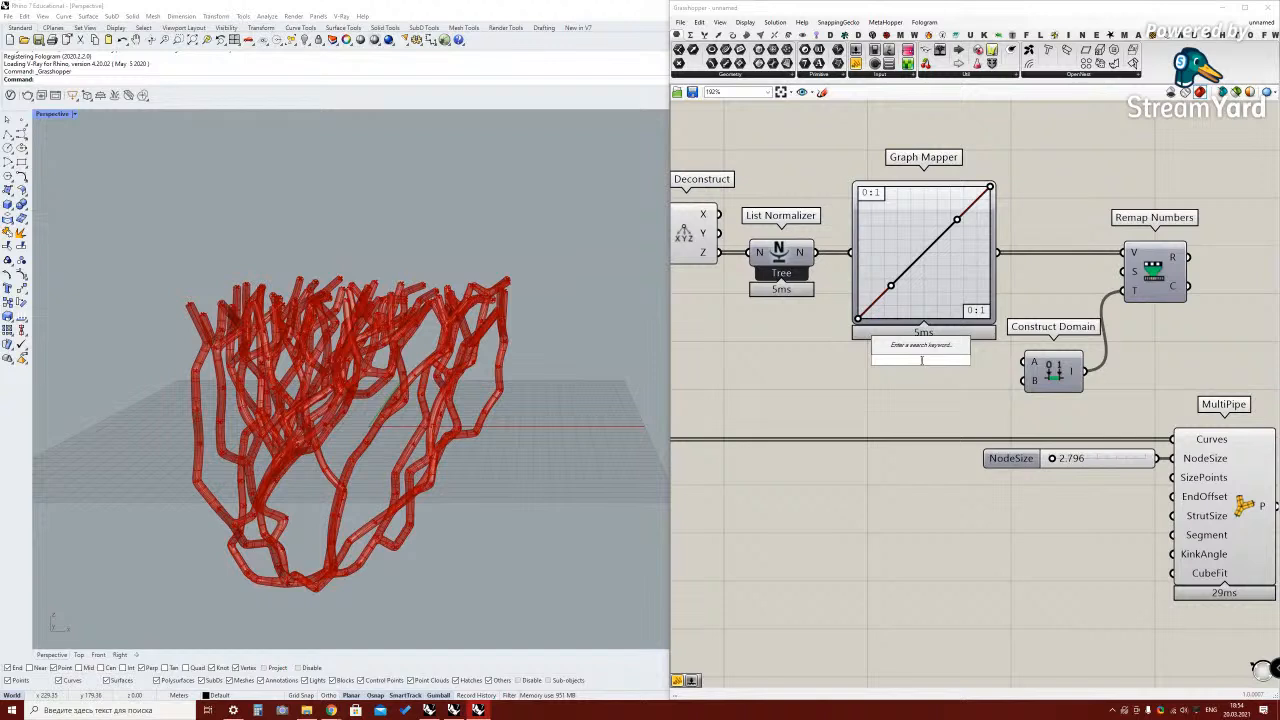
text(3)
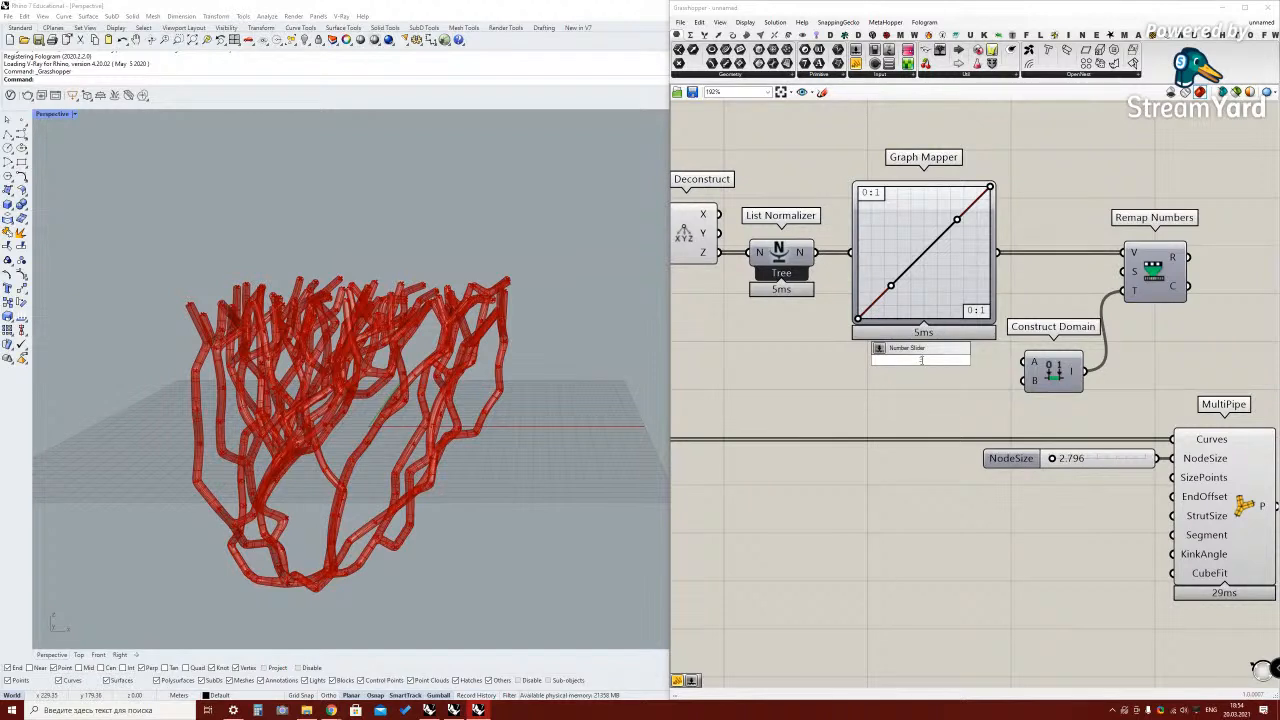
text(0)
key(Return)
mouse_move(1000, 359)
mouse_down()
mouse_move(1030, 361)
mouse_move(999, 362)
mouse_up()
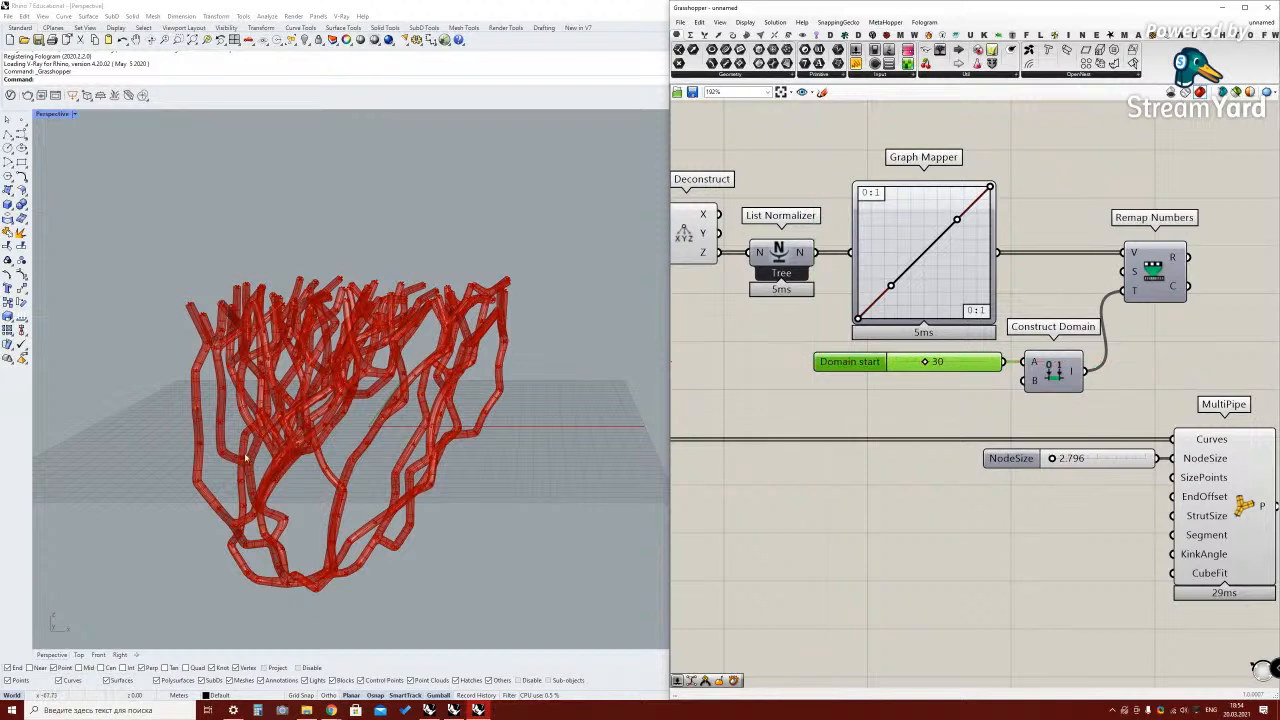
drag(910, 363, 906, 364)
scroll(929, 376, down, 2)
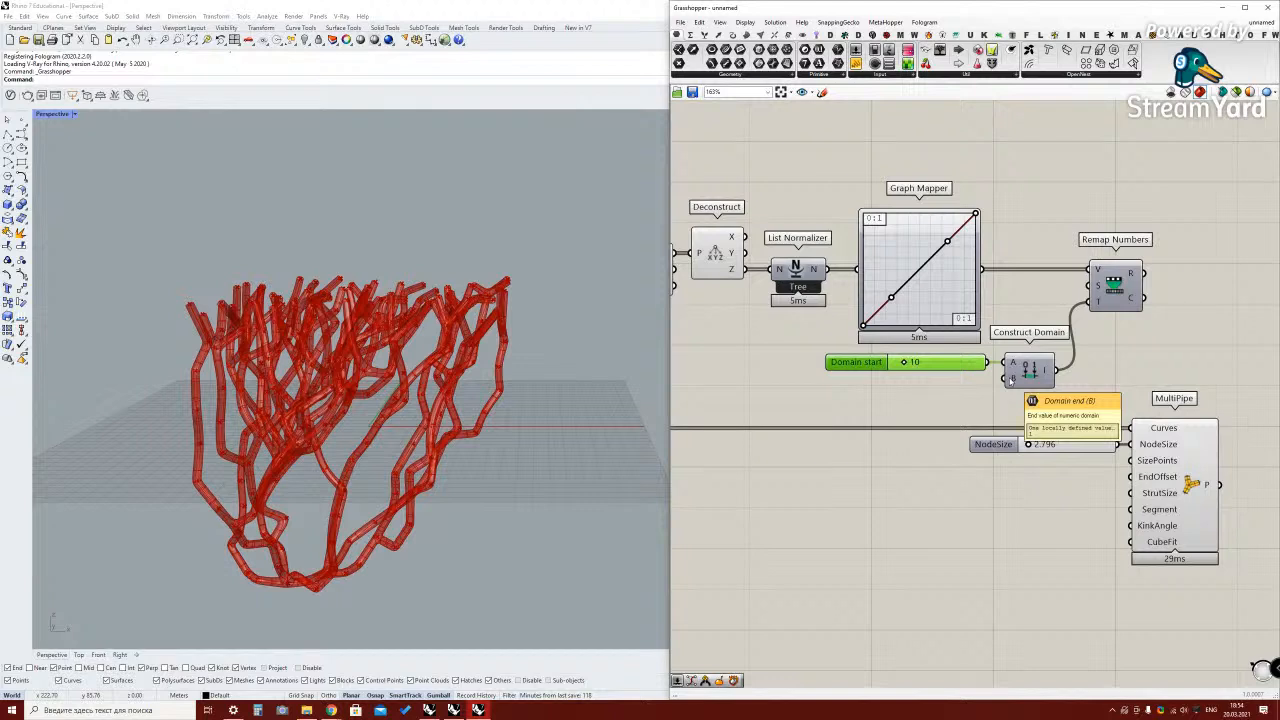
Add a number slider with value 1 and connect it to Construct Domain's end input B
double_click(908, 380)
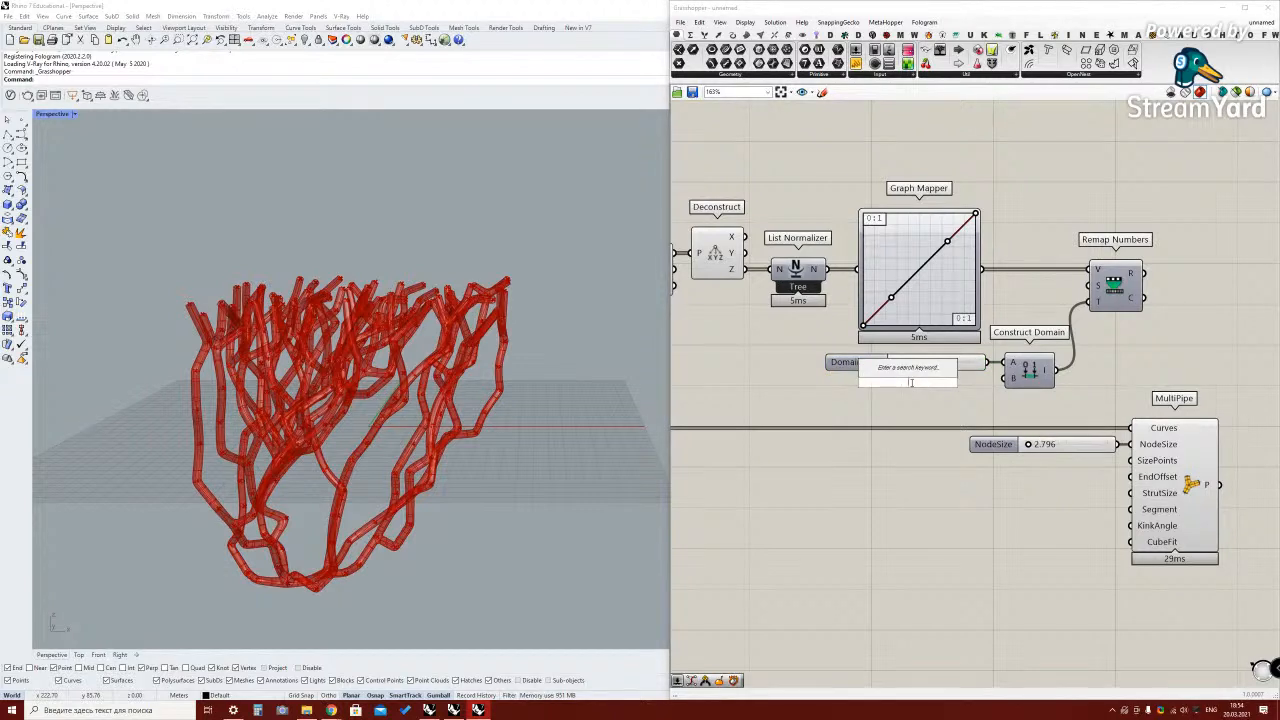
text(1)
key(Return)
drag(1011, 378, 979, 385)
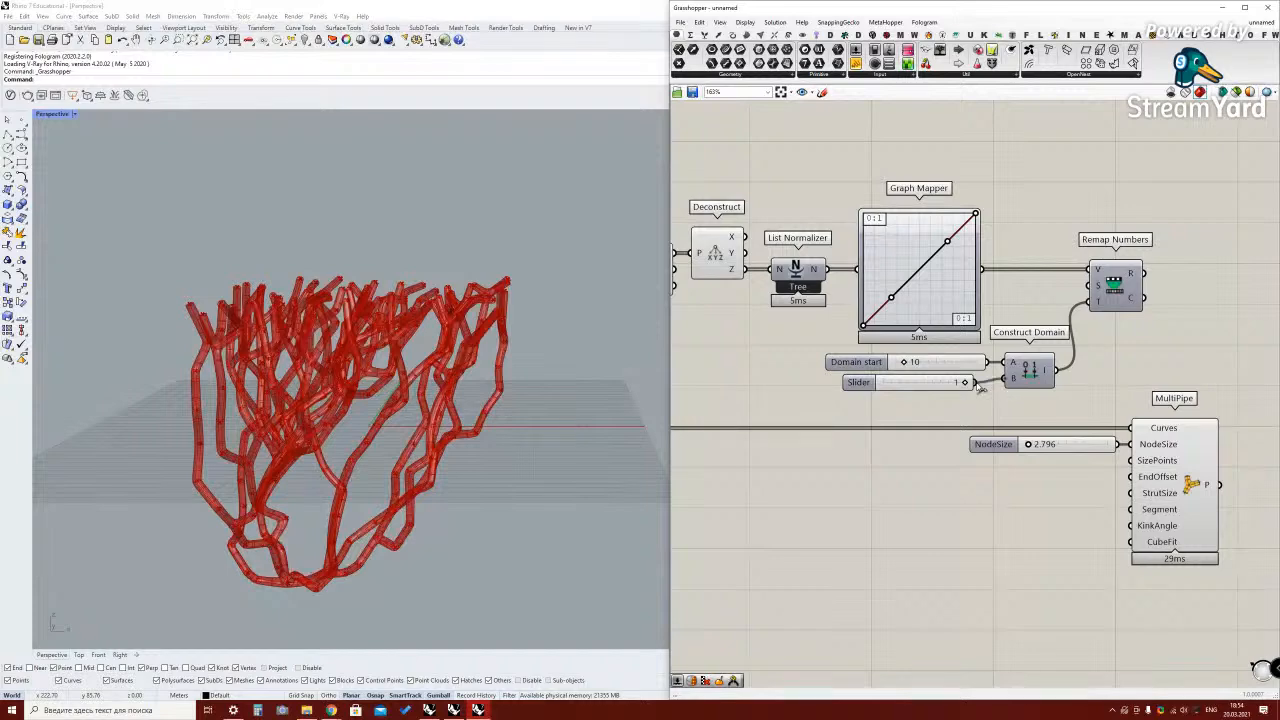
click(960, 382)
Move Control Points and Cull Duplicates below the Curves wire and connect Cull Duplicates' output P to MultiPipe's SizePoints input
scroll(1020, 350, down, 2)
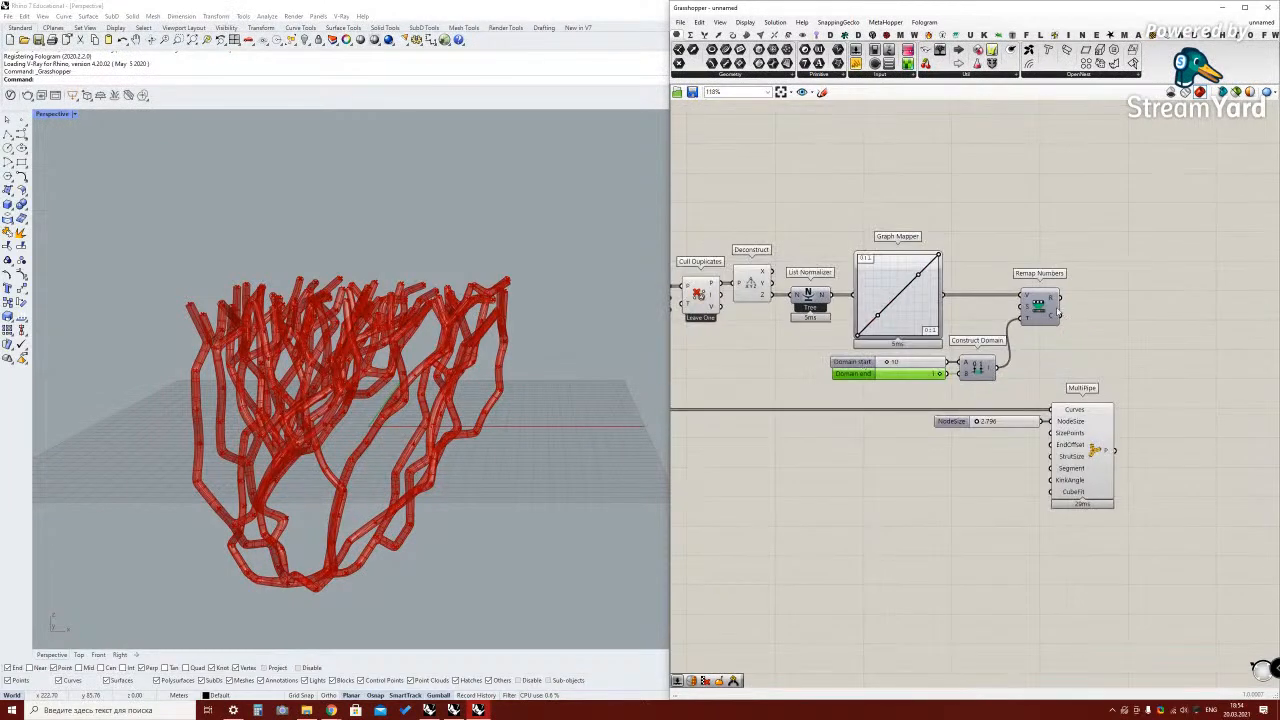
scroll(692, 438, down, 1)
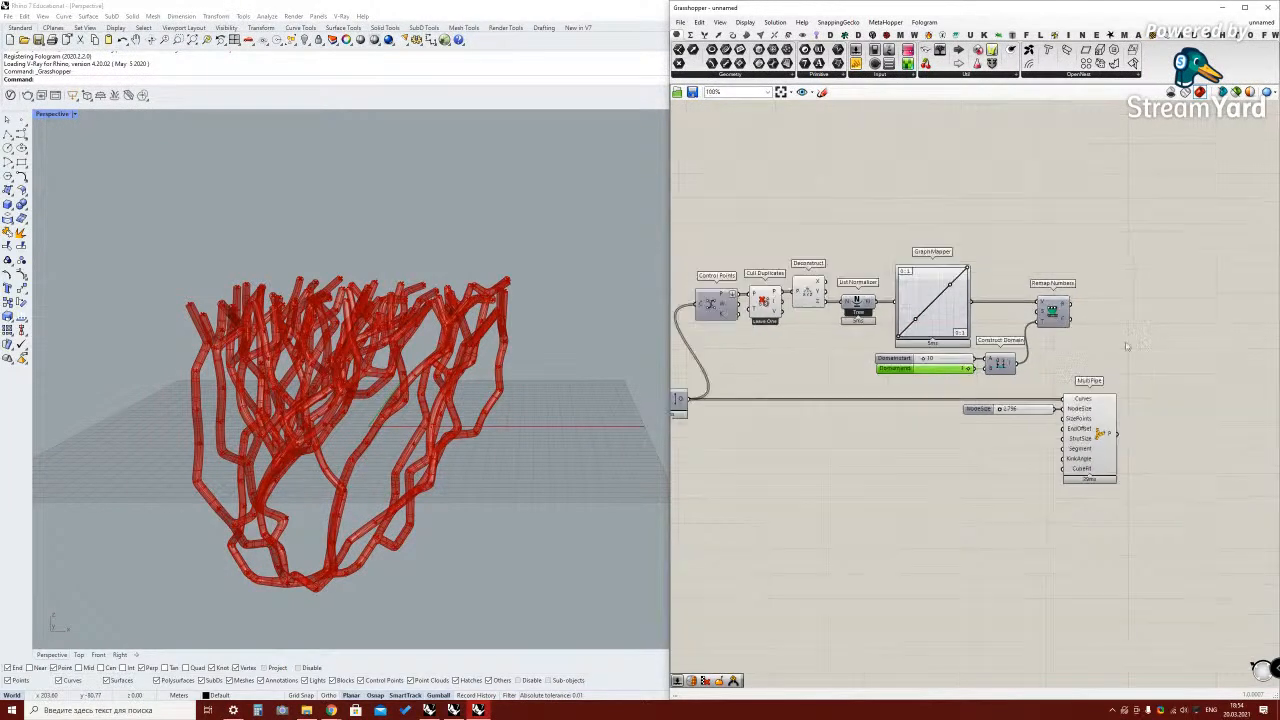
right_drag(840, 393, 910, 393)
drag(850, 358, 873, 440)
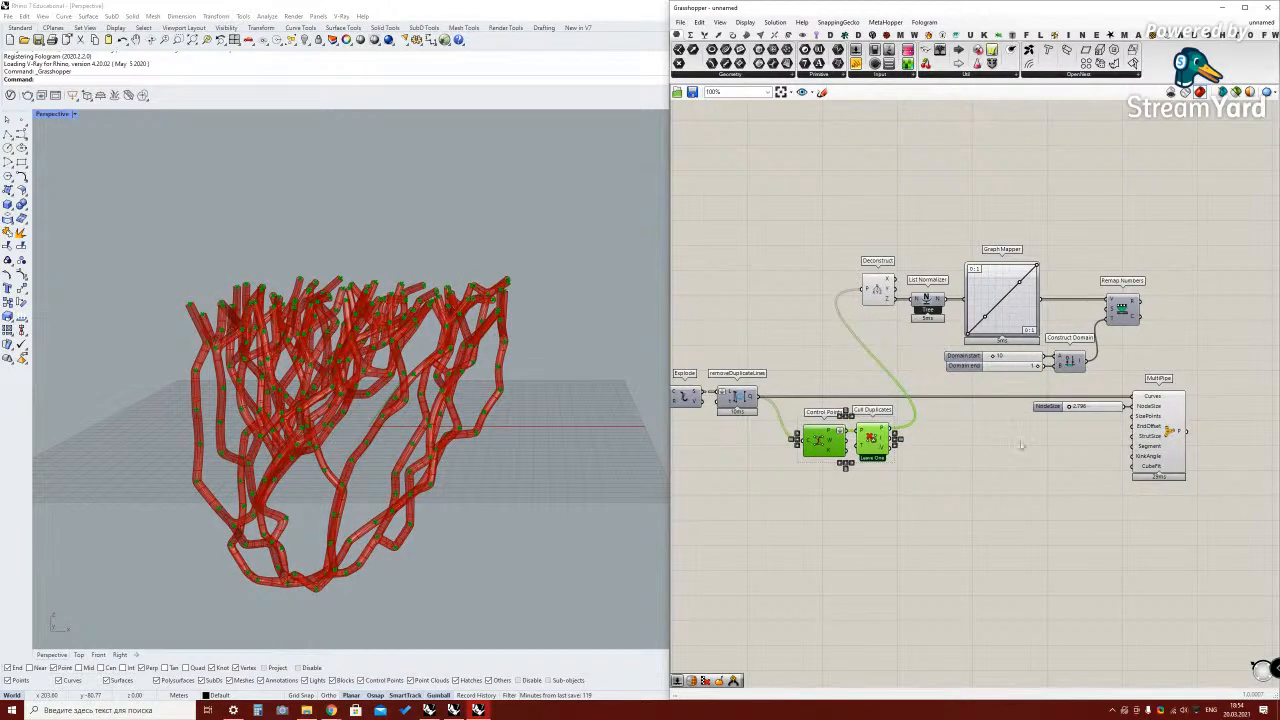
scroll(1155, 416, up, 2)
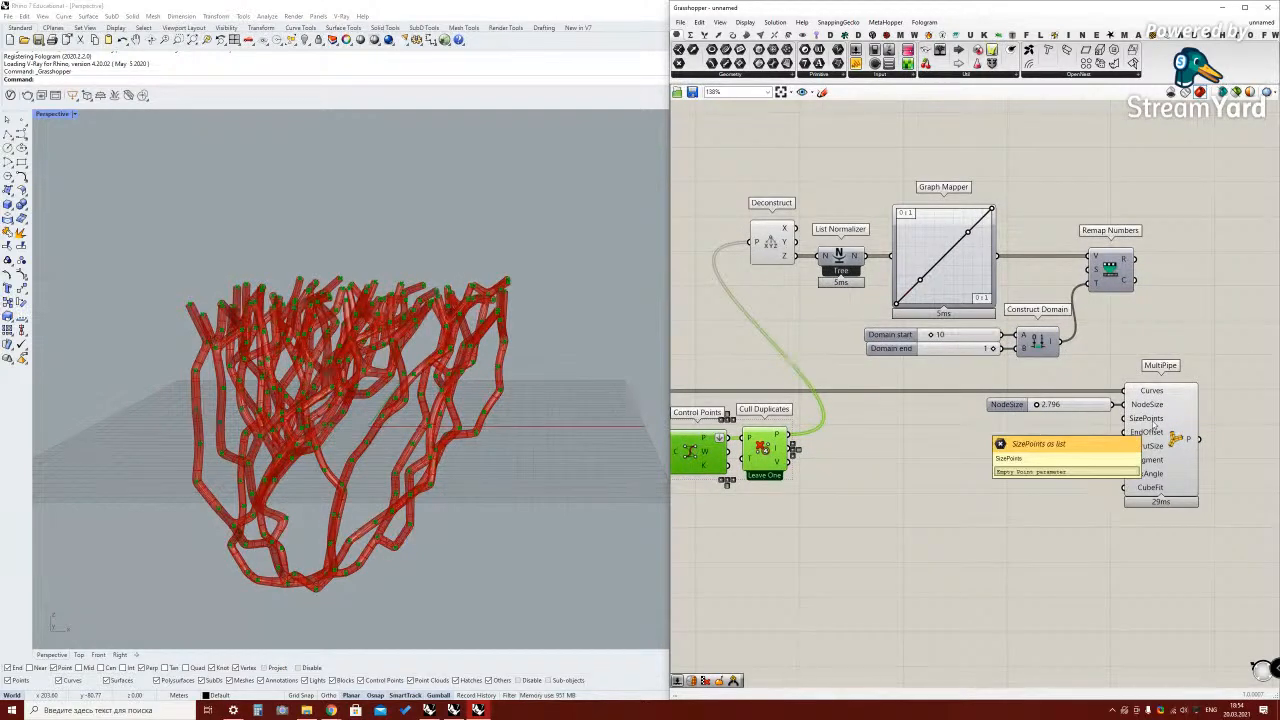
drag(1127, 420, 790, 436)
right_drag(848, 443, 907, 430)
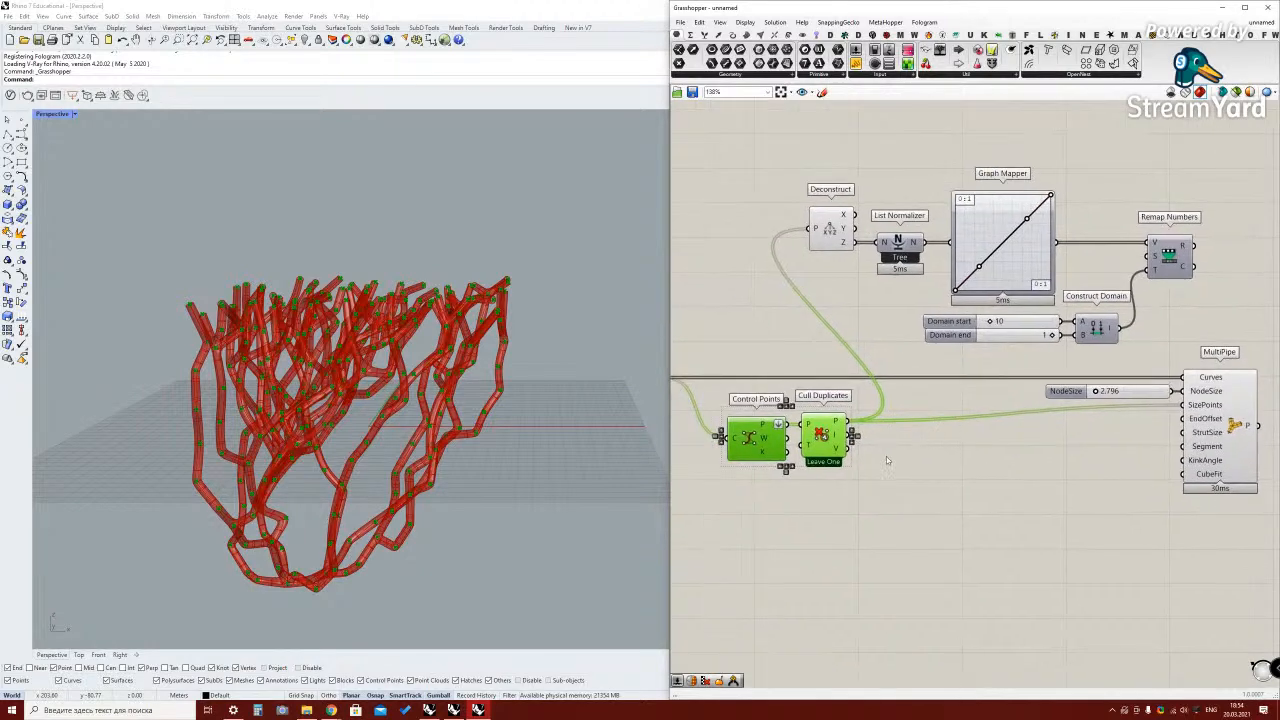
drag(762, 439, 843, 428)
right_drag(420, 520, 378, 555)
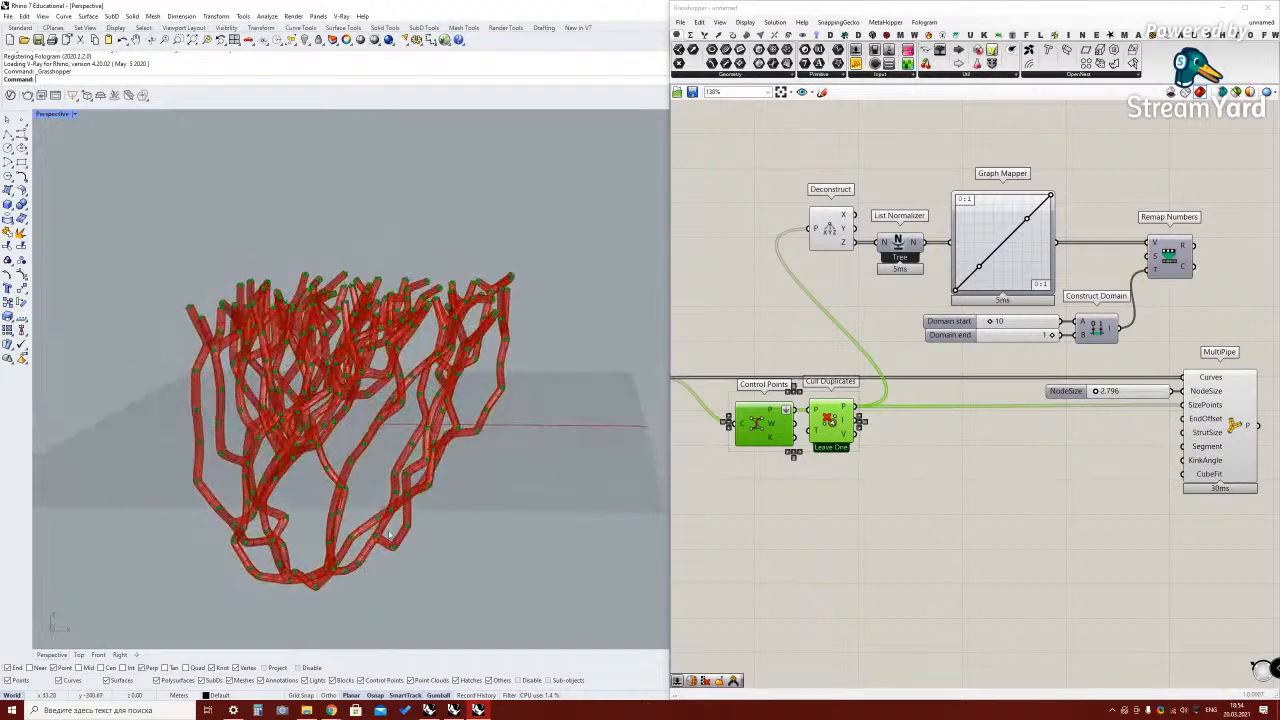
Connect Remap Numbers' output R to MultiPipe's NodeSize input and delete the slider that previously fed it
click(1011, 456)
right_drag(1011, 456, 929, 449)
scroll(947, 446, down, 1)
click(1147, 399)
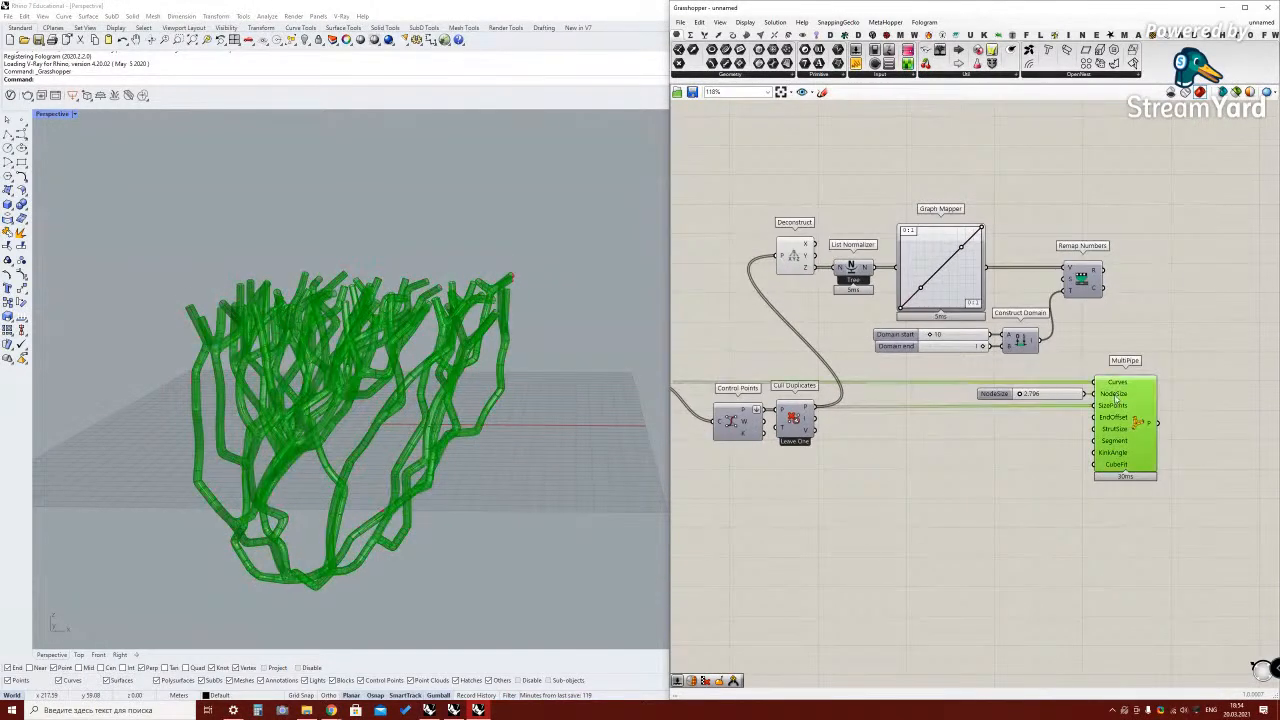
click(1093, 271)
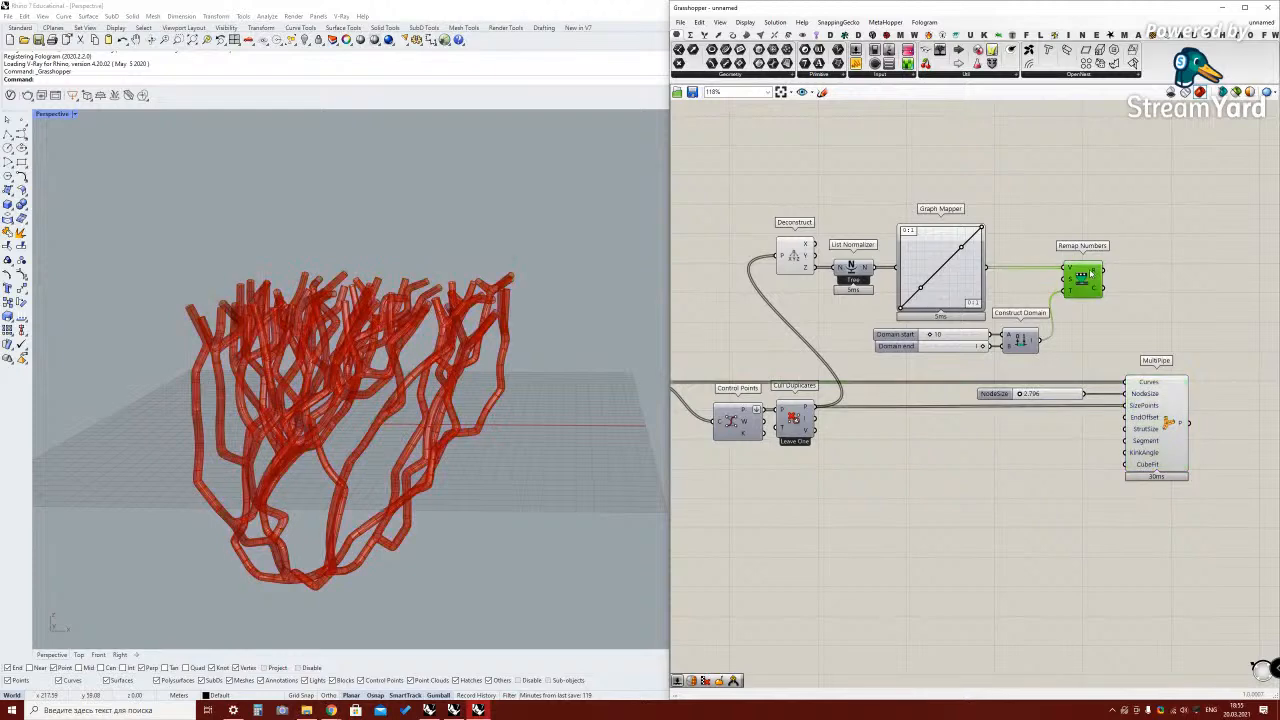
drag(1137, 293, 1130, 405)
click(1048, 396)
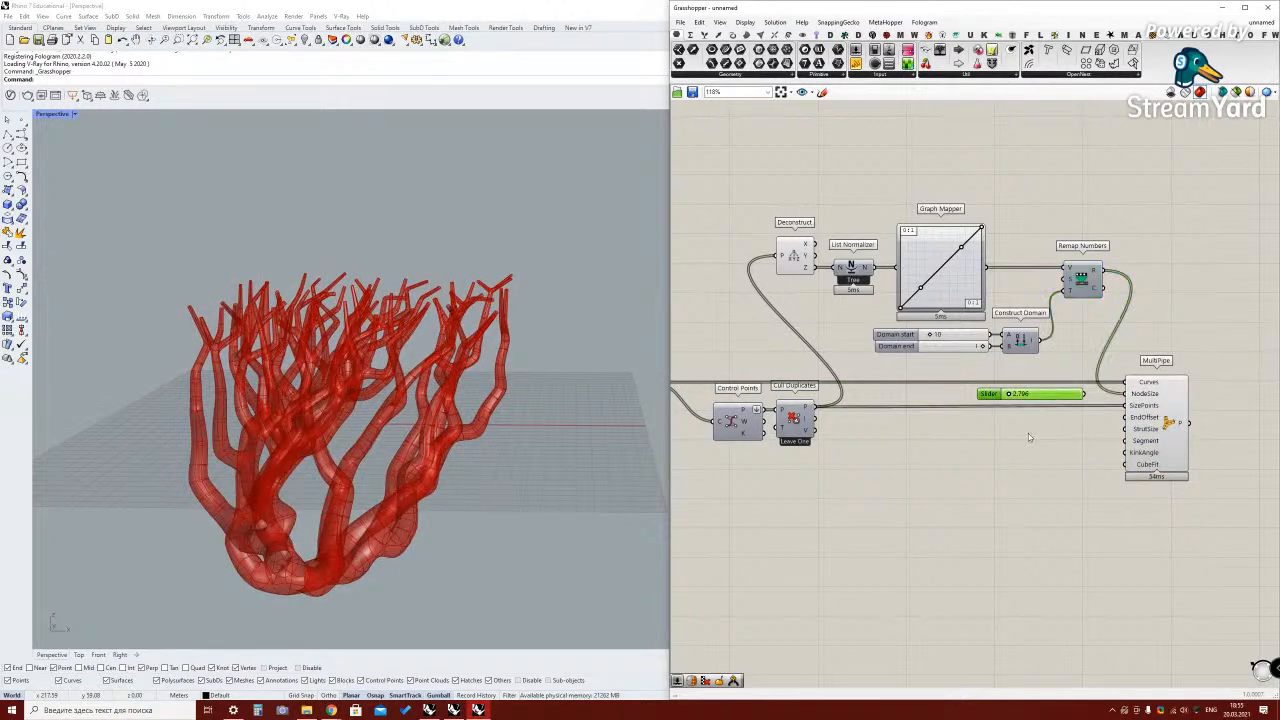
key(Delete)
Change the Domain start slider to decimal rounding with a maximum of 10 and set it to 4.198
right_drag(529, 409, 448, 365)
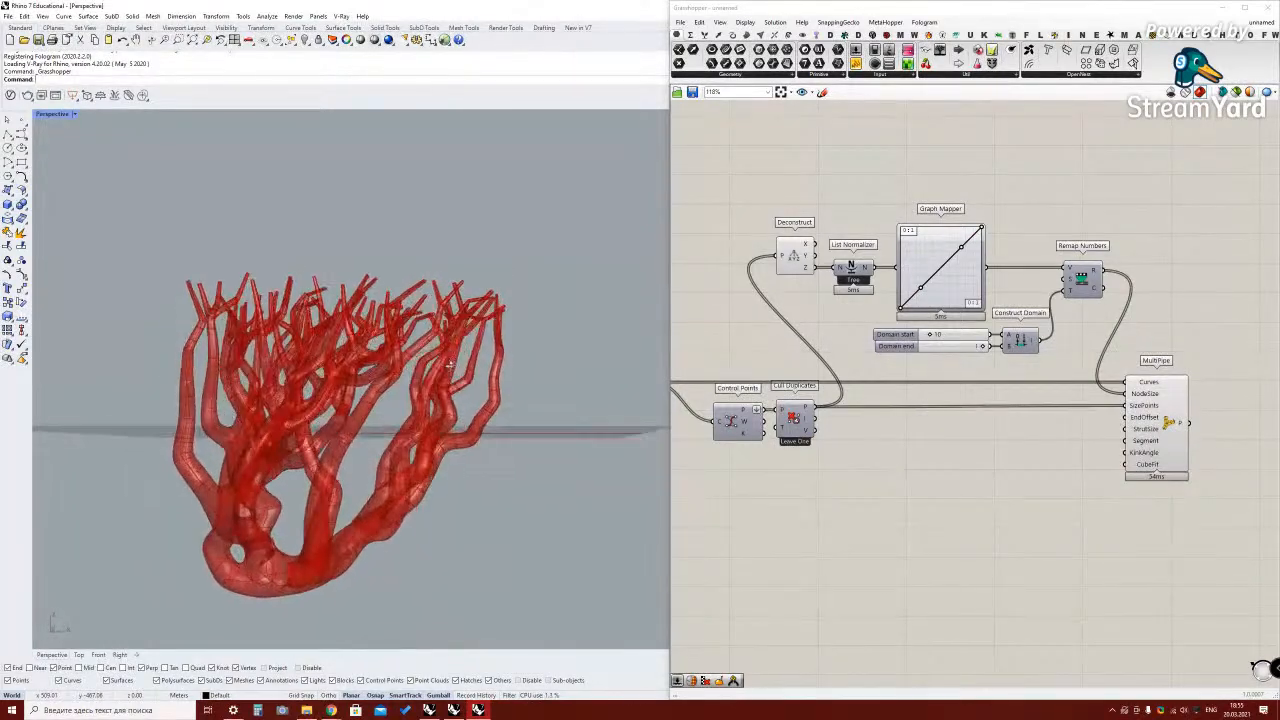
scroll(942, 343, up, 4)
double_click(893, 334)
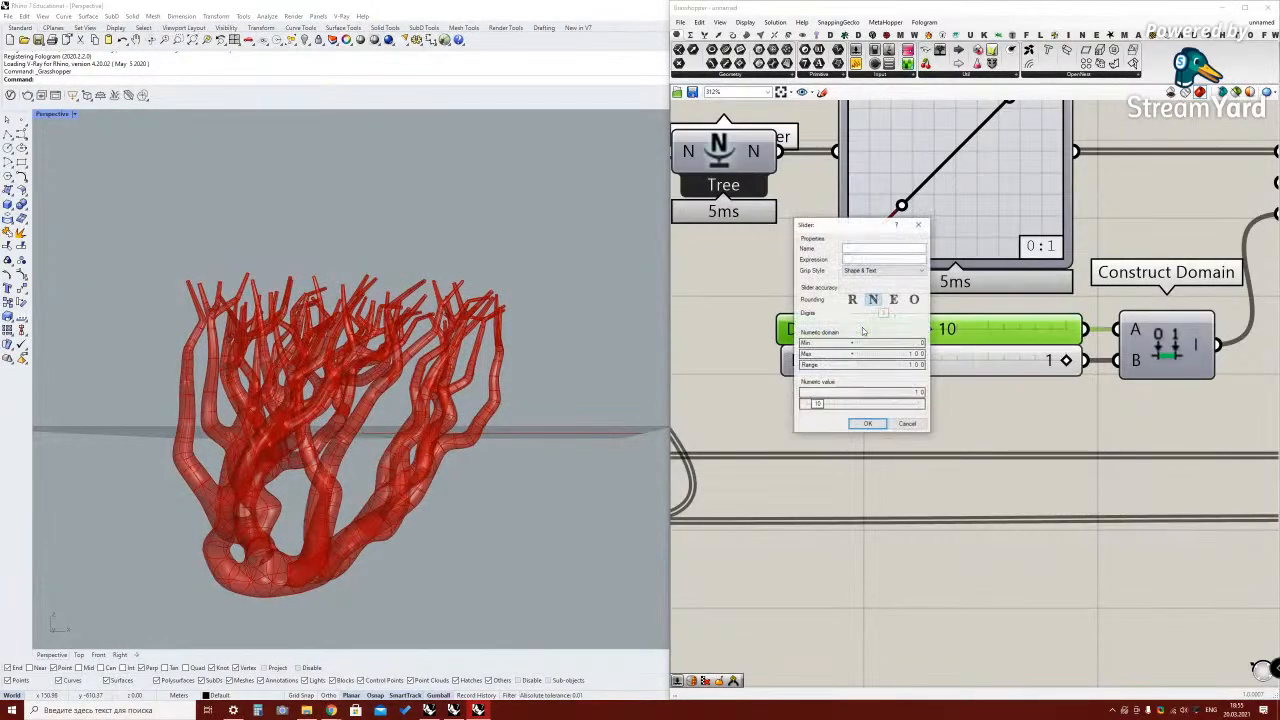
click(853, 300)
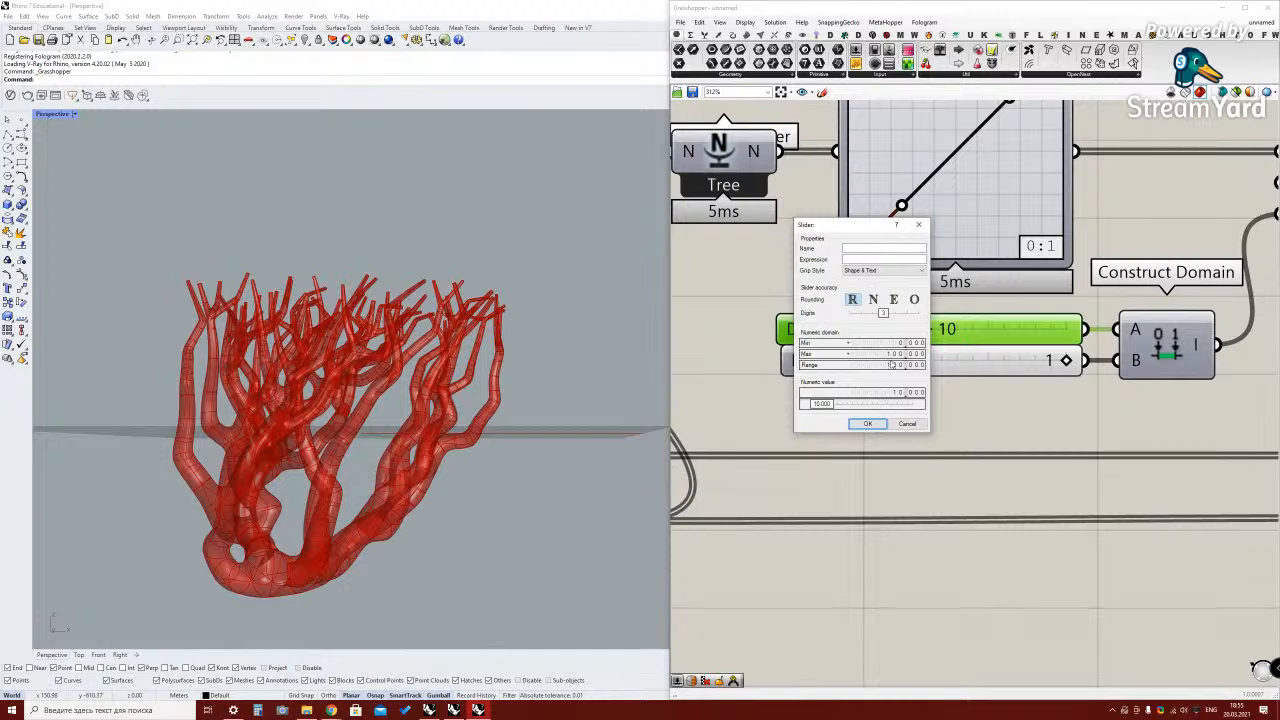
double_click(893, 354)
key(Return)
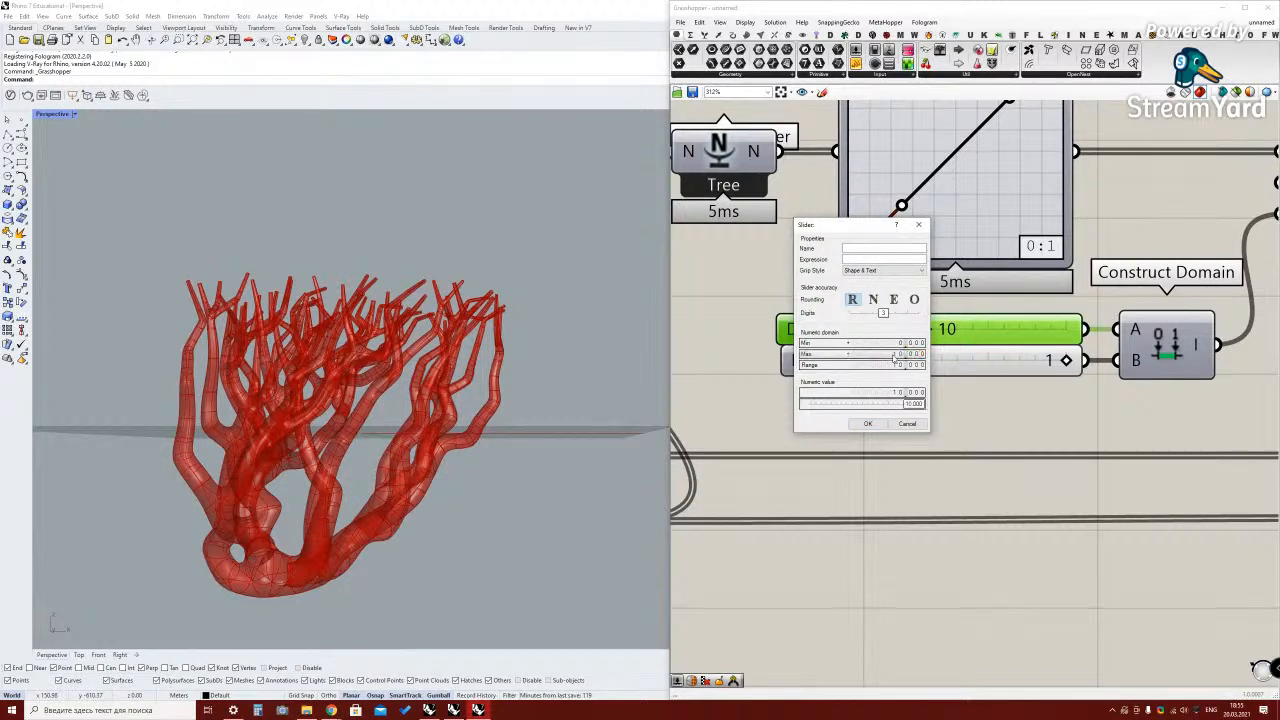
click(867, 423)
drag(1070, 333, 989, 341)
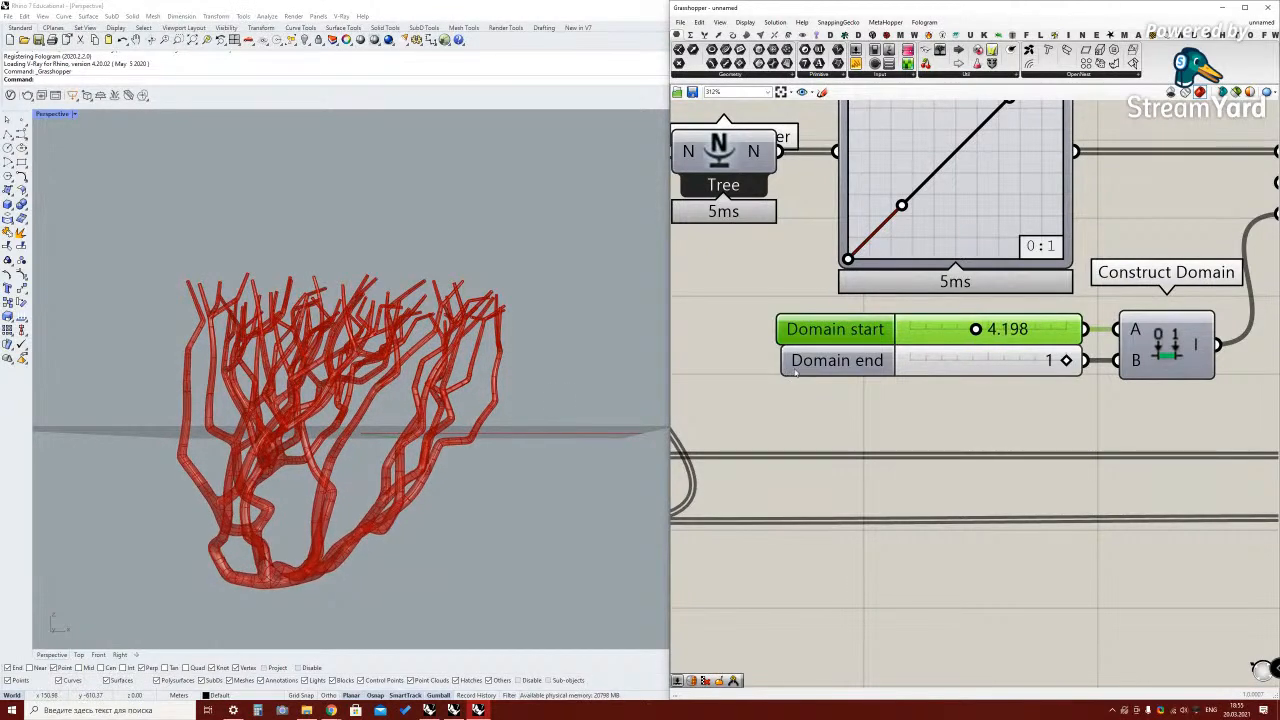
Change the Domain end slider to decimal rounding and set it to 0.131
double_click(866, 368)
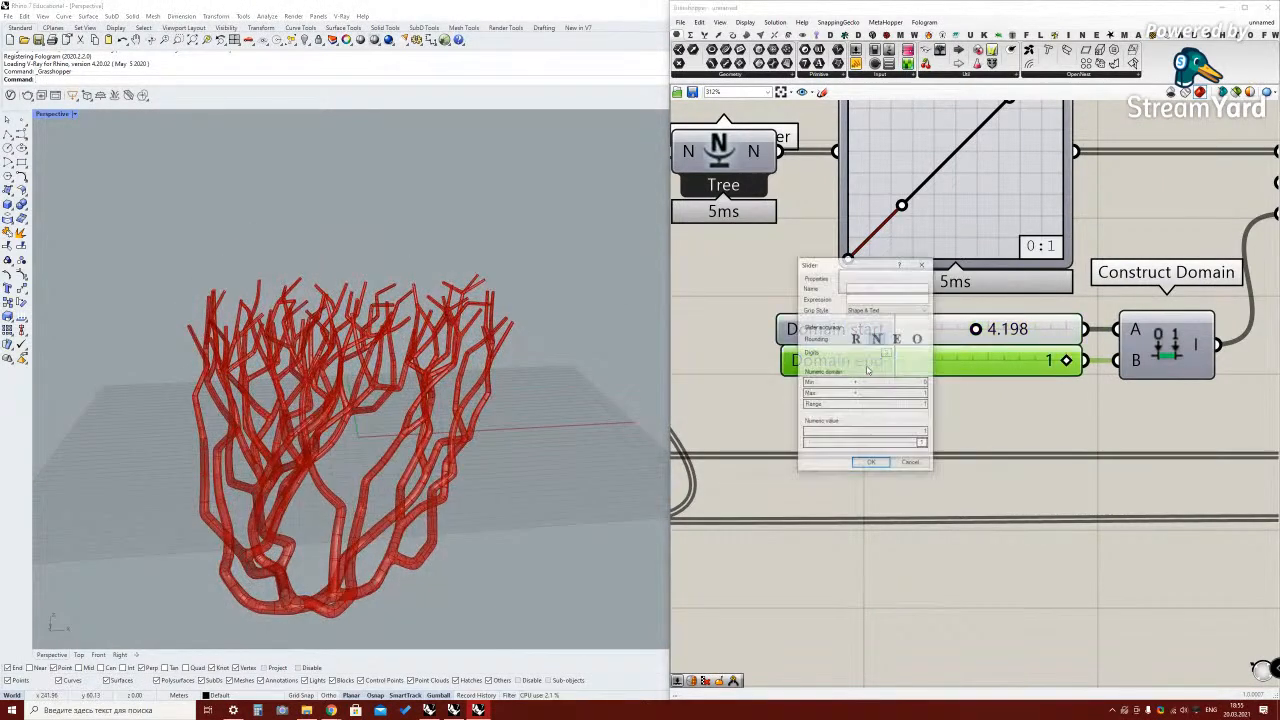
click(870, 465)
drag(1066, 361, 928, 374)
right_drag(420, 420, 480, 392)
scroll(848, 370, down, 2)
scroll(450, 392, up, 4)
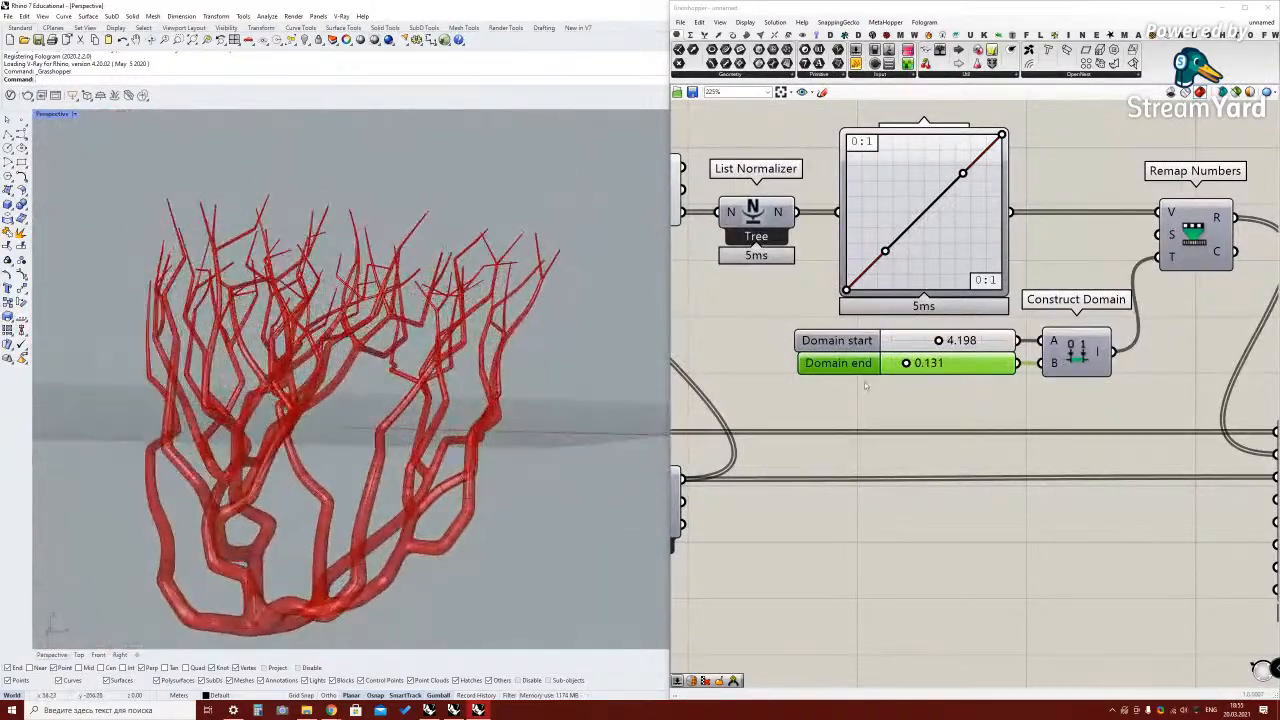
Move MultiPipe slightly farther from Remap Numbers to make room beside its inputs
scroll(830, 370, down, 5)
scroll(1131, 446, up, 3)
click(1012, 410)
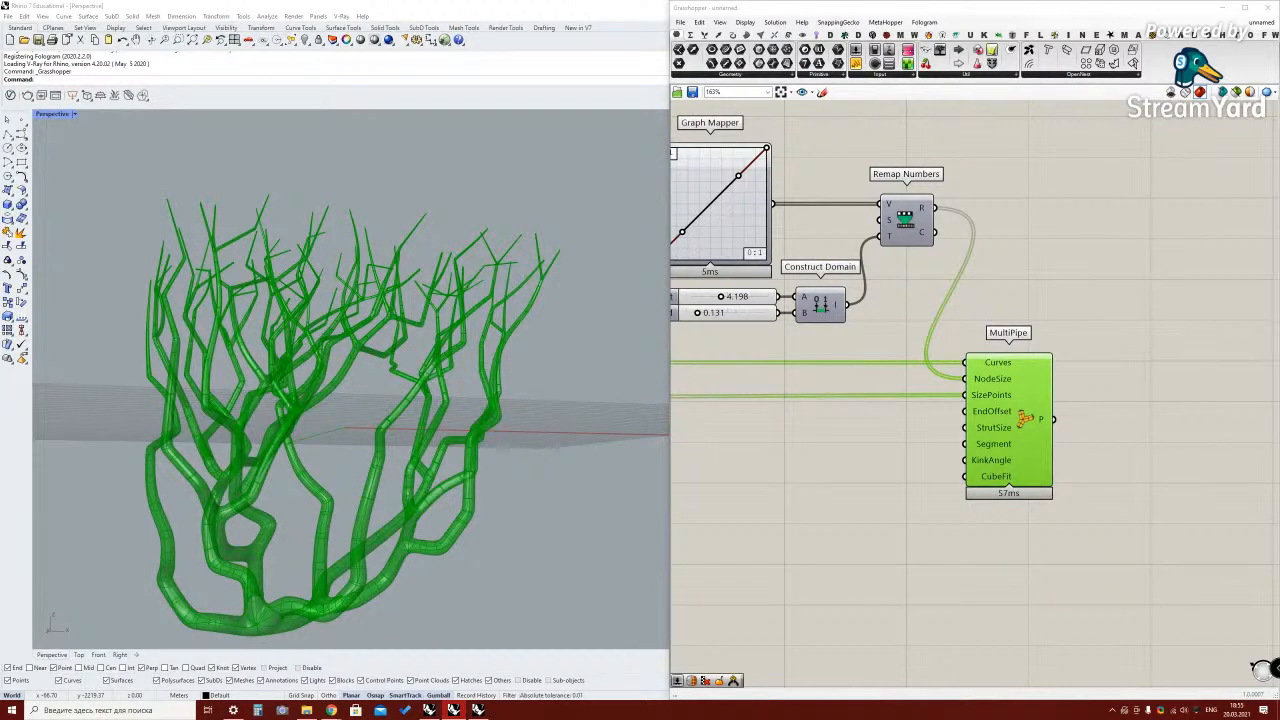
right_drag(546, 398, 528, 405)
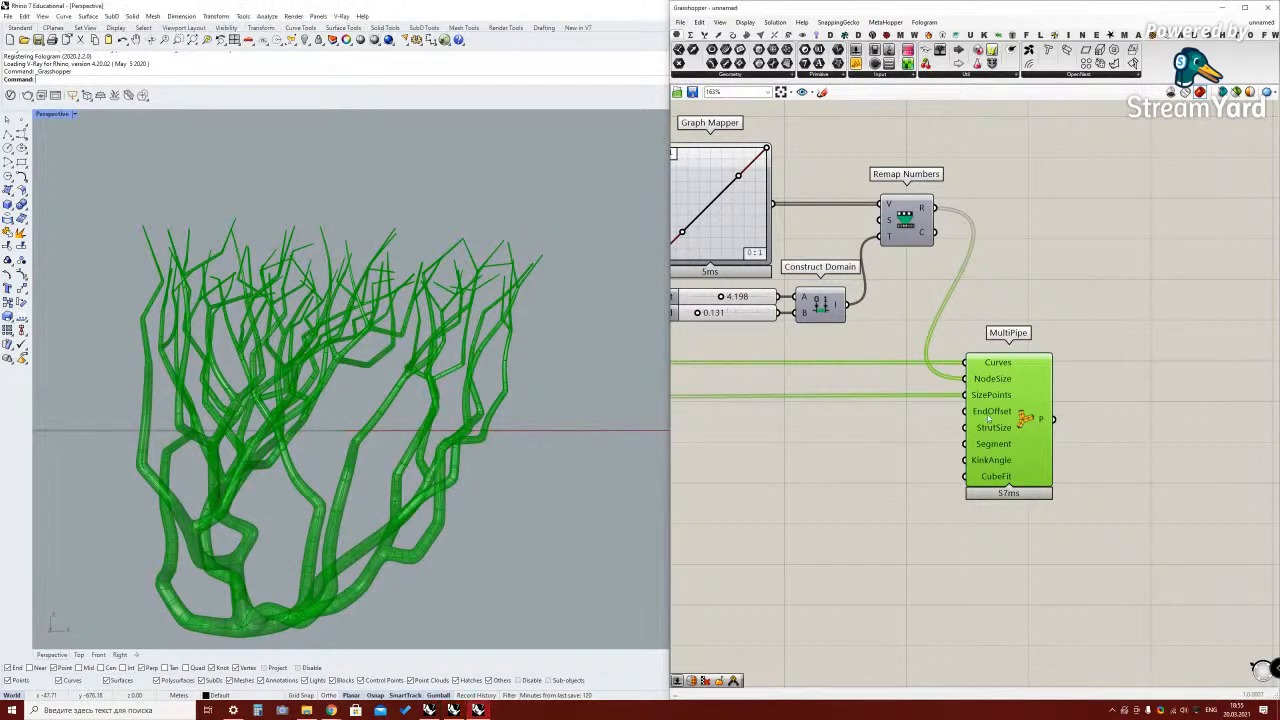
drag(985, 425, 1003, 425)
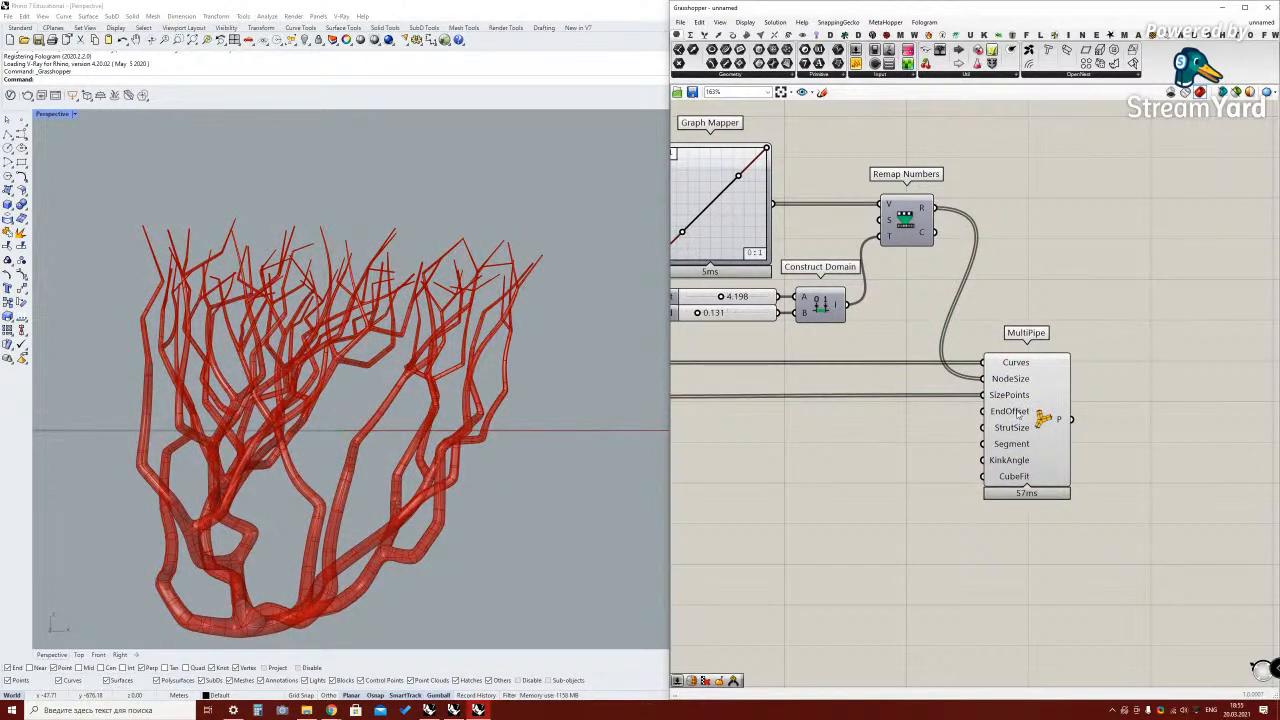
Add a number slider created with 0.50, connect it to MultiPipe's StrutSize input and set it to 0.635
double_click(854, 429)
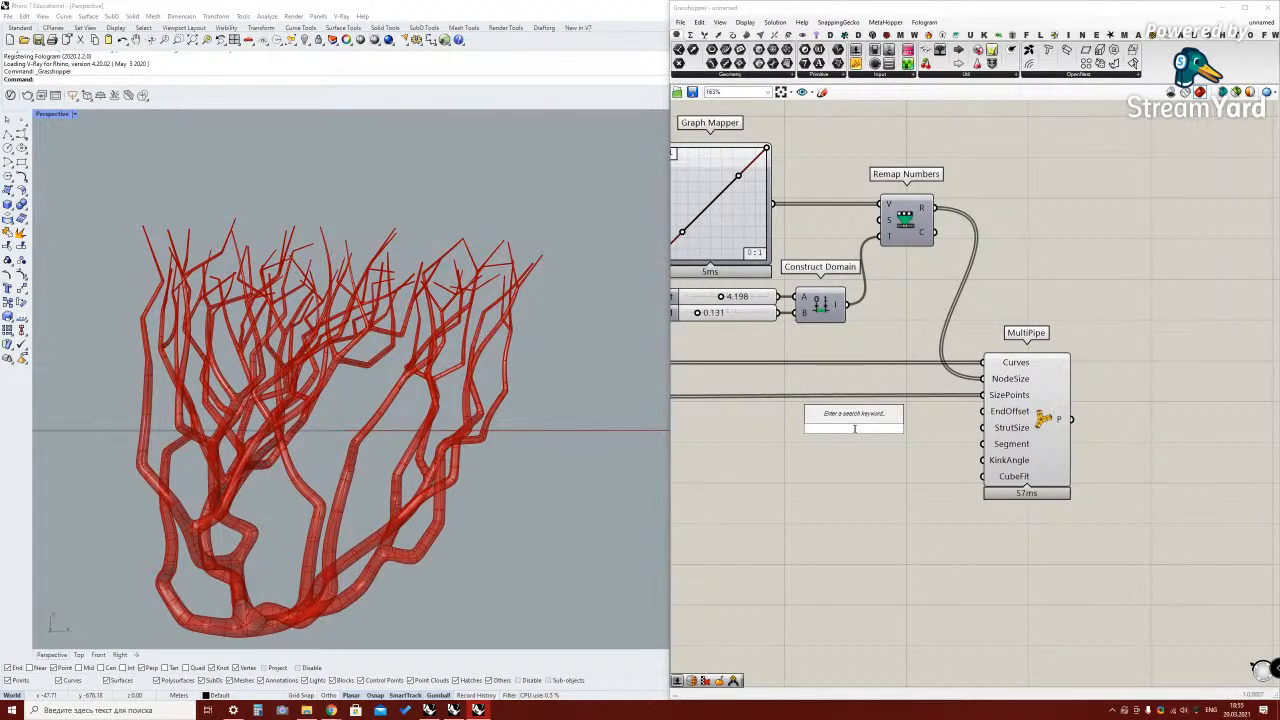
text(0)
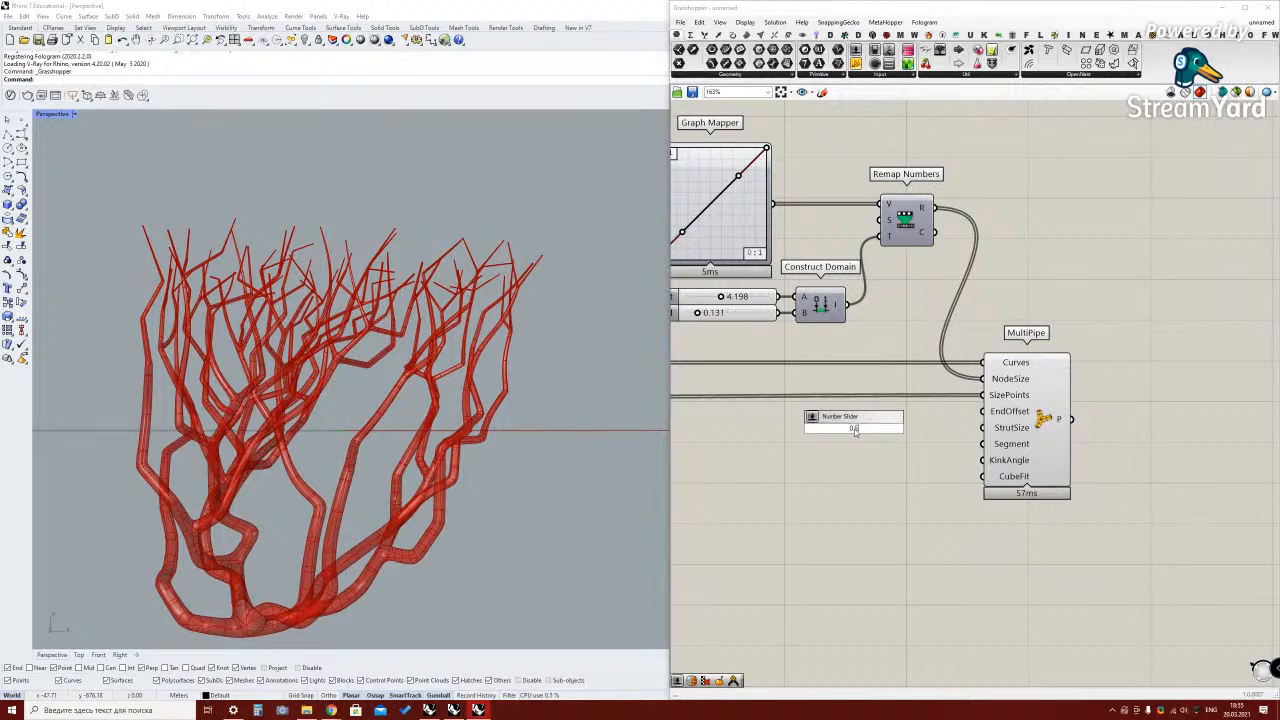
text(.50)
key(Return)
mouse_move(922, 428)
mouse_down()
mouse_move(983, 427)
mouse_move(888, 428)
mouse_move(917, 429)
mouse_move(906, 429)
mouse_up()
right_drag(490, 430, 441, 422)
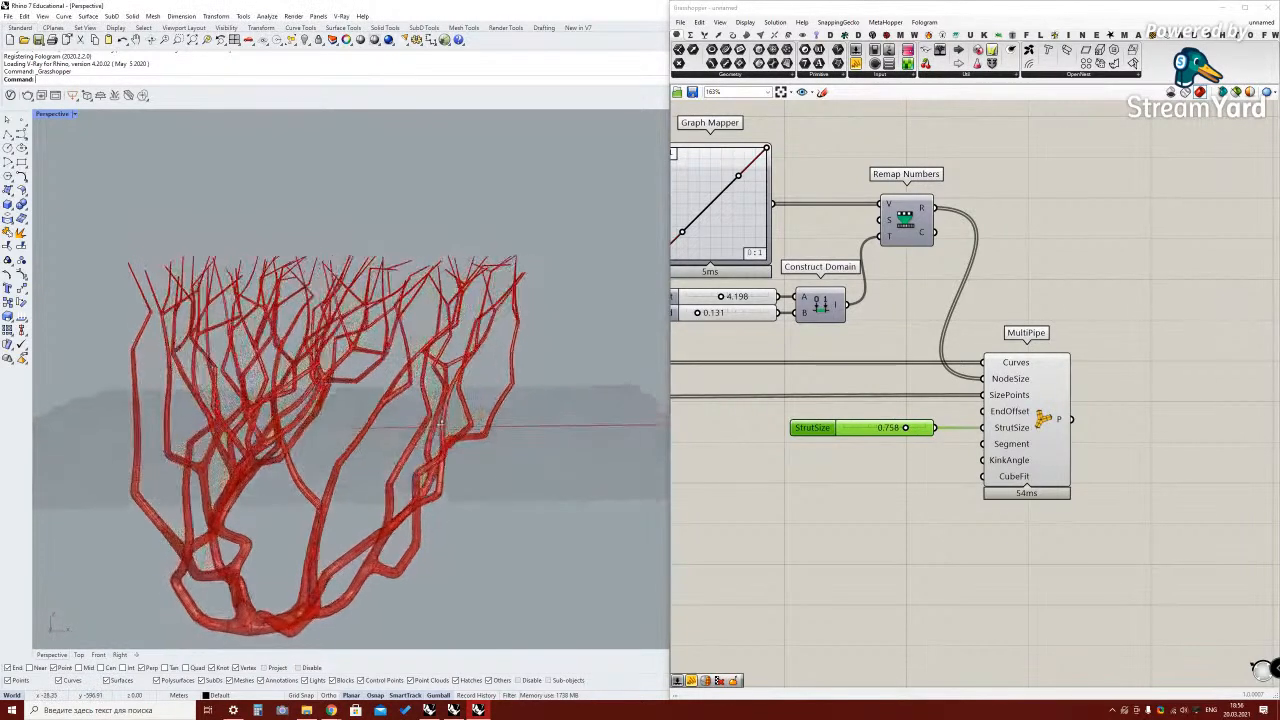
drag(904, 428, 894, 428)
Raise the Domain start slider to 5.488 to thicken the base of the branches
click(721, 297)
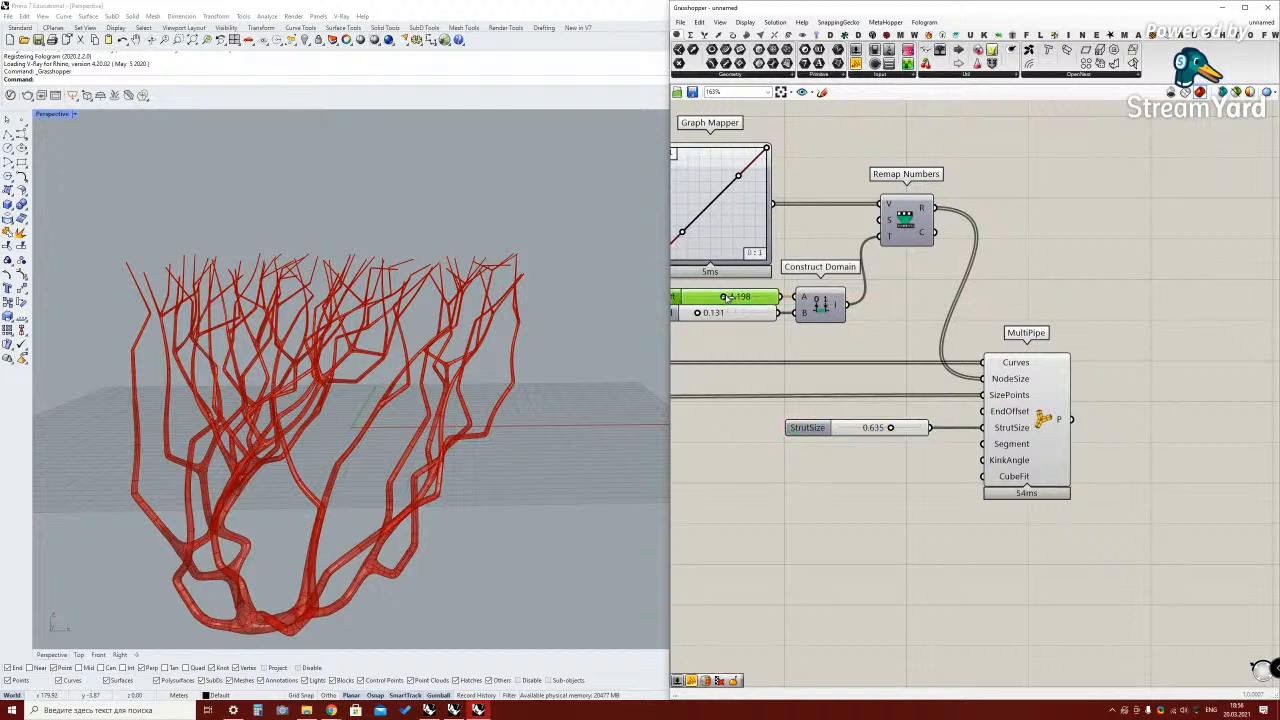
drag(730, 297, 733, 297)
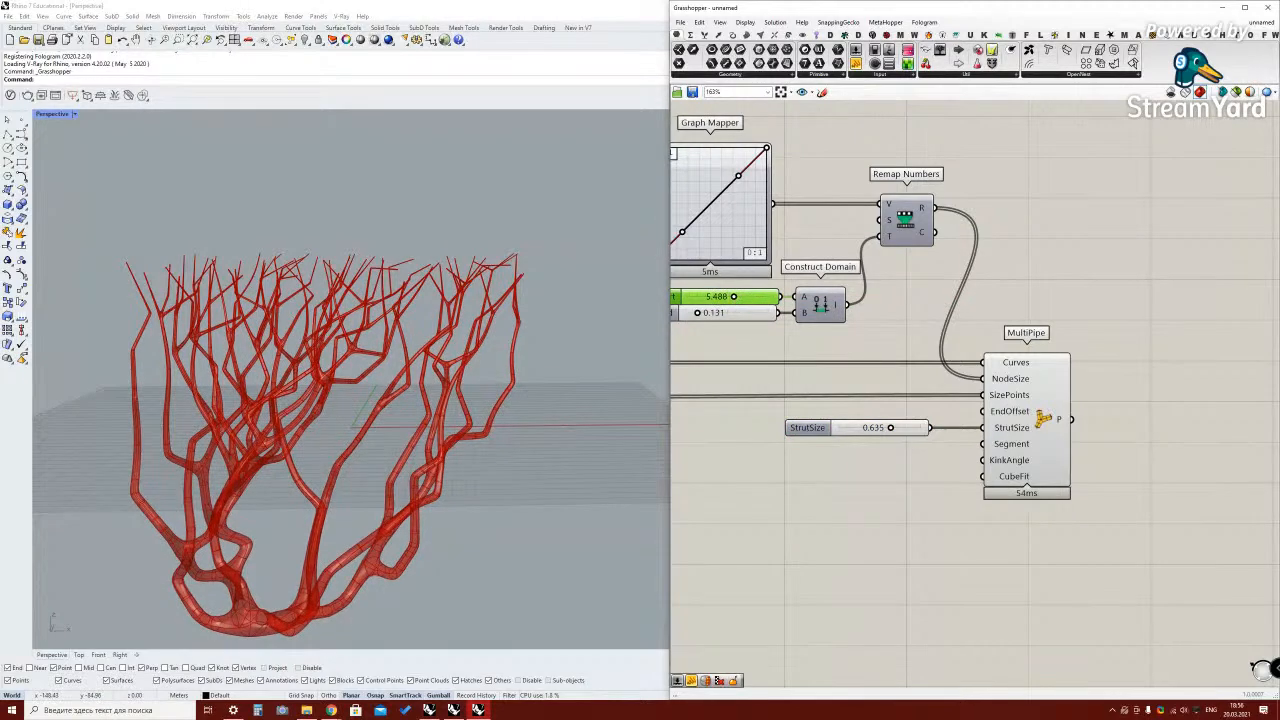
right_drag(250, 470, 600, 500)
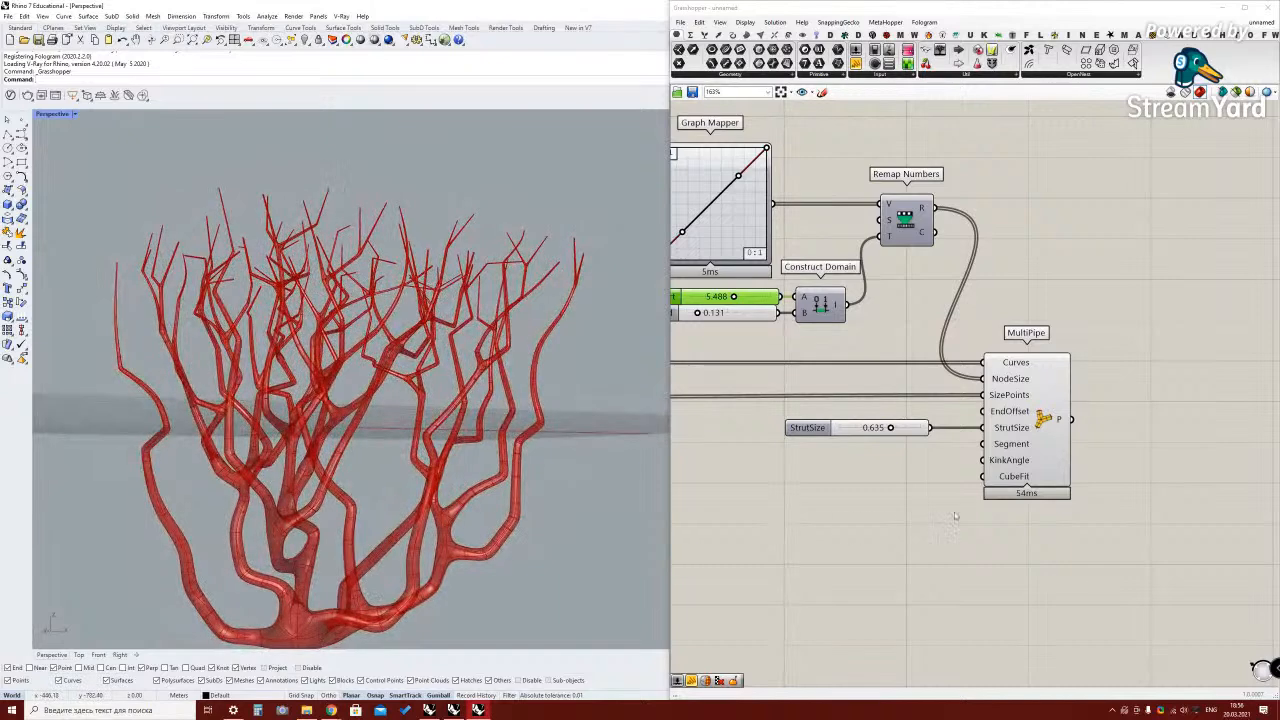
Add a number slider with value 1 and connect it to MultiPipe's CubeFit input
right_drag(958, 478, 1029, 441)
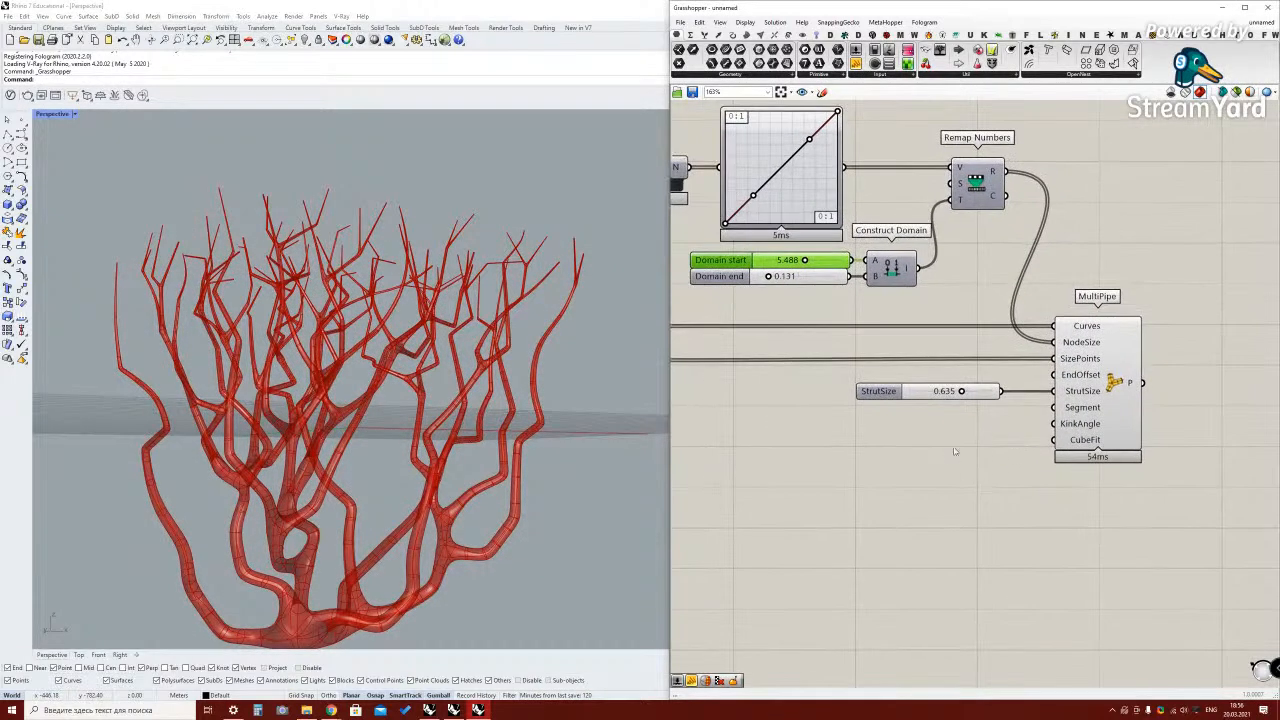
double_click(929, 450)
text(slider)
key(Return)
scroll(955, 452, up, 1)
drag(1010, 449, 1079, 438)
Examine the piped branches and their junctions up close from several angles to judge the CubeFit effect
scroll(308, 539, up, 10)
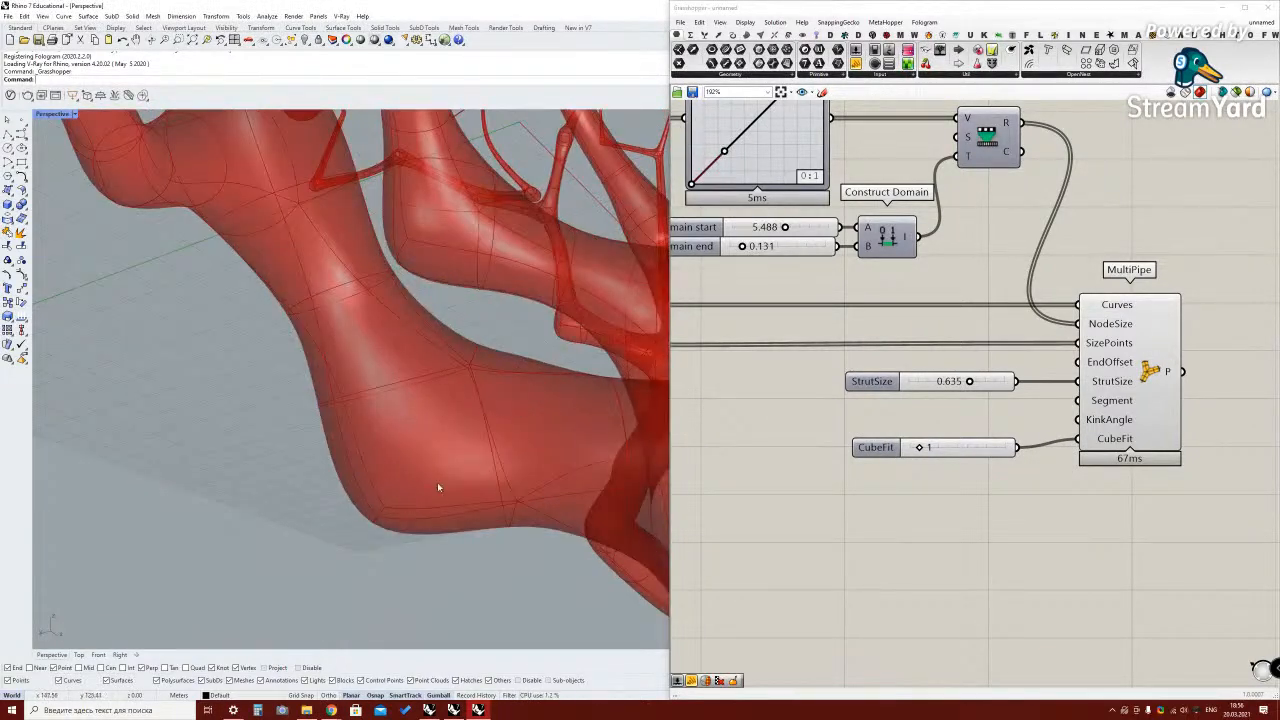
scroll(437, 487, down, 5)
right_drag(408, 418, 249, 452)
scroll(249, 452, up, 6)
scroll(265, 444, down, 4)
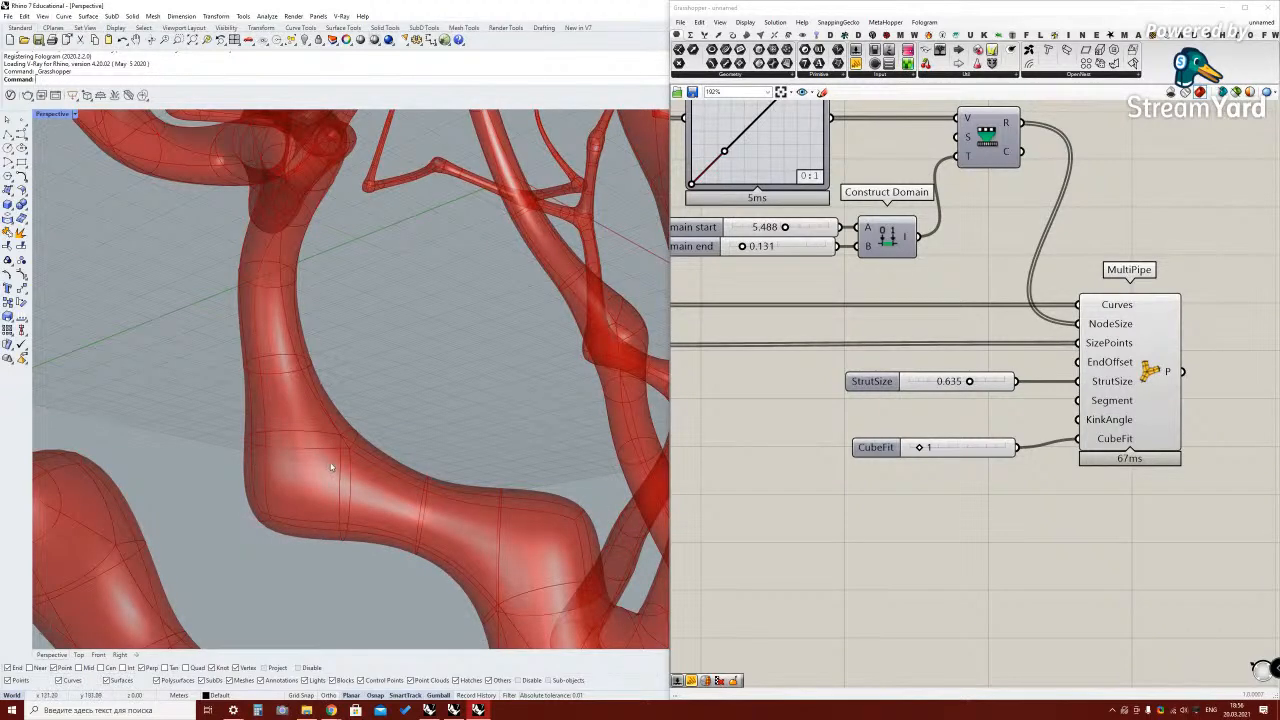
scroll(332, 467, down, 5)
scroll(326, 467, up, 6)
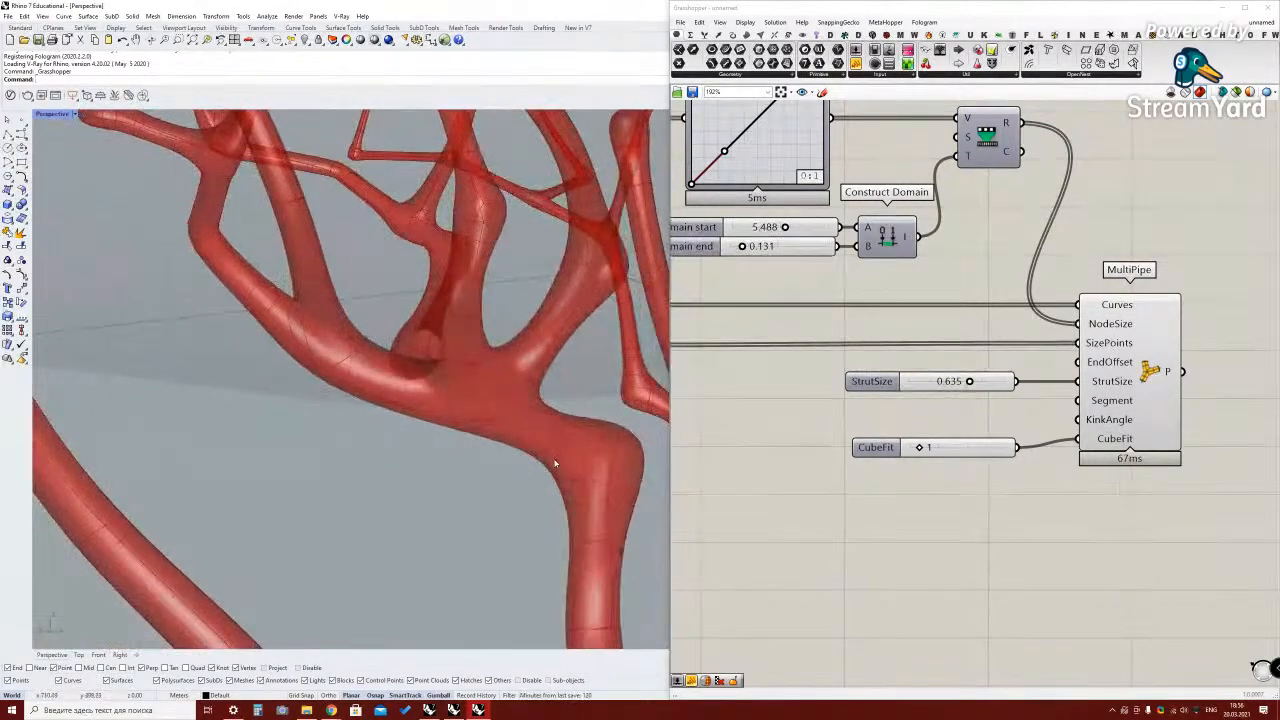
right_drag(542, 459, 508, 458)
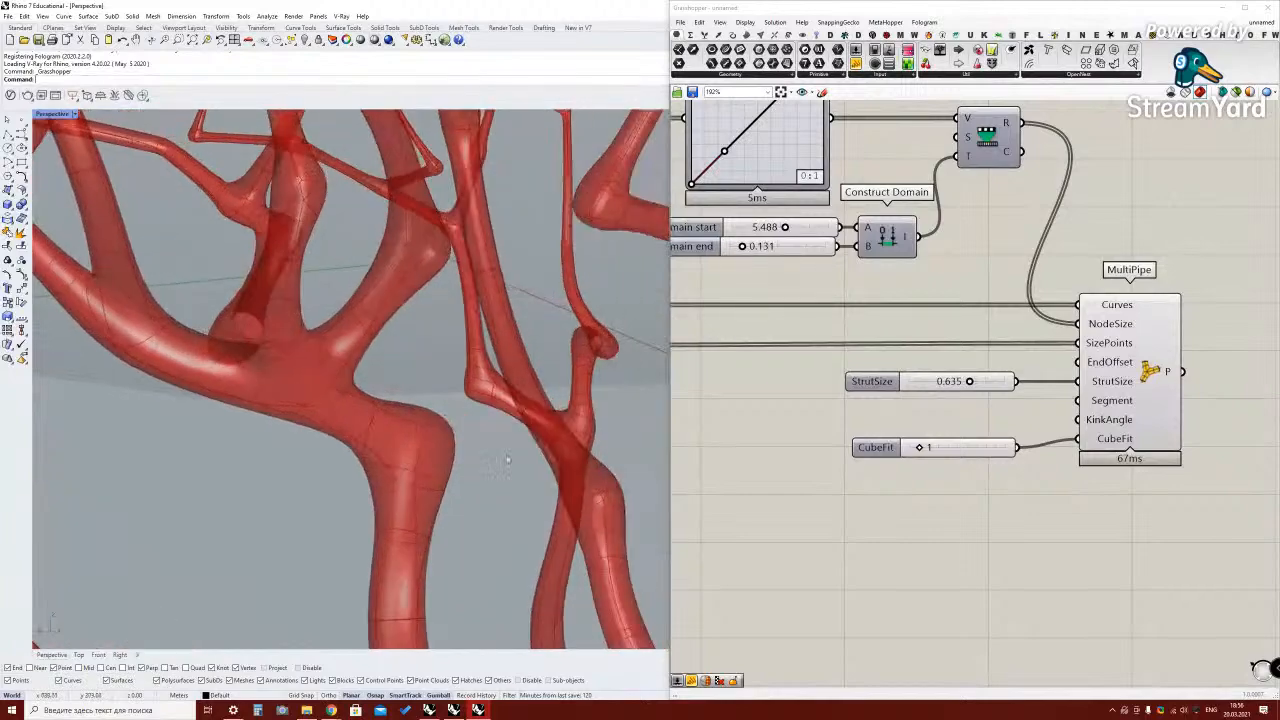
scroll(469, 520, up, 3)
scroll(469, 520, down, 5)
right_drag(469, 520, 440, 463)
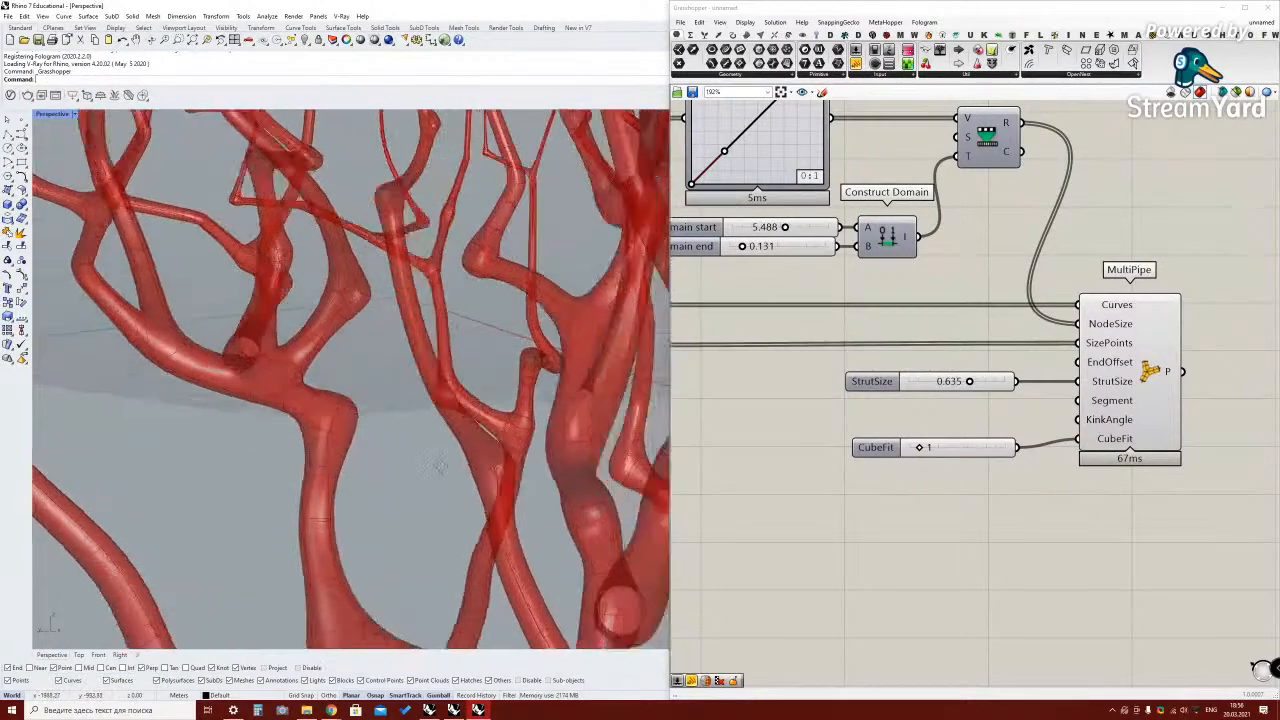
scroll(440, 463, down, 10)
right_drag(395, 460, 419, 488)
scroll(419, 488, up, 5)
Try higher CubeFit values on the slider and settle on 2, checking the branch junctions in the model
drag(919, 447, 931, 448)
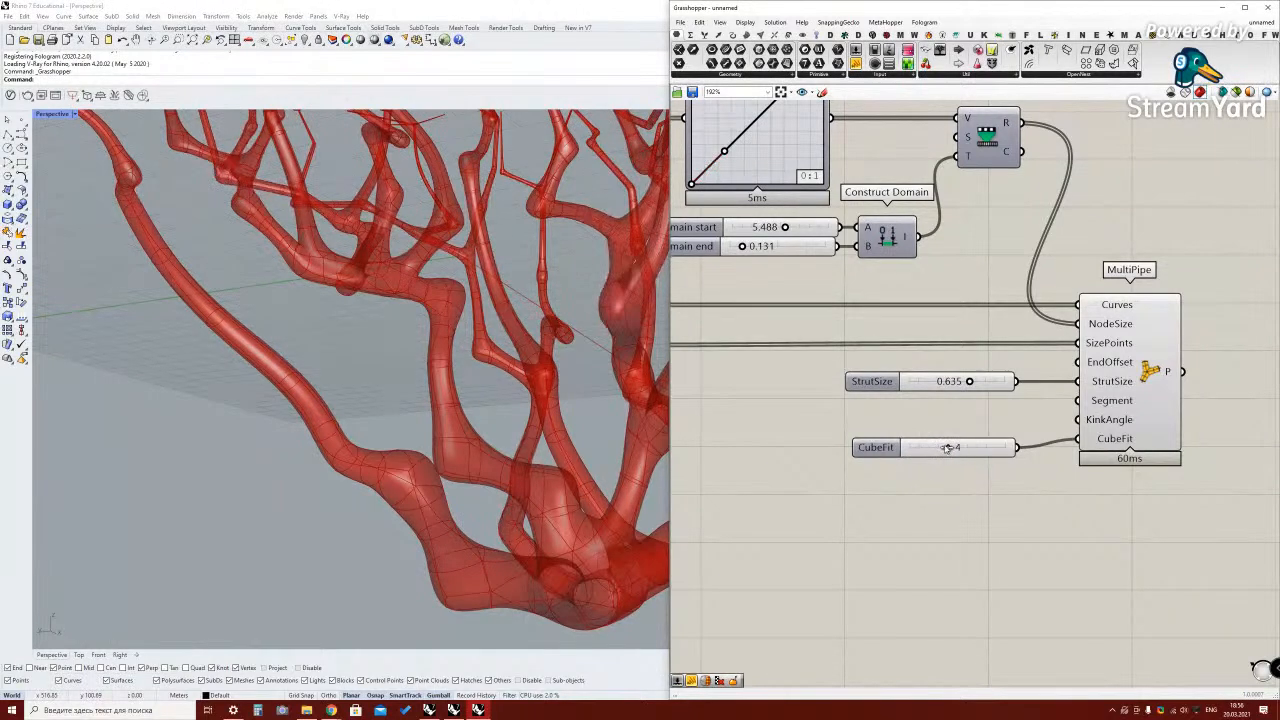
drag(922, 447, 929, 447)
right_drag(455, 424, 540, 492)
scroll(505, 532, up, 3)
mouse_move(505, 532)
right_down()
mouse_move(500, 503)
mouse_move(485, 527)
right_up()
scroll(485, 527, down, 10)
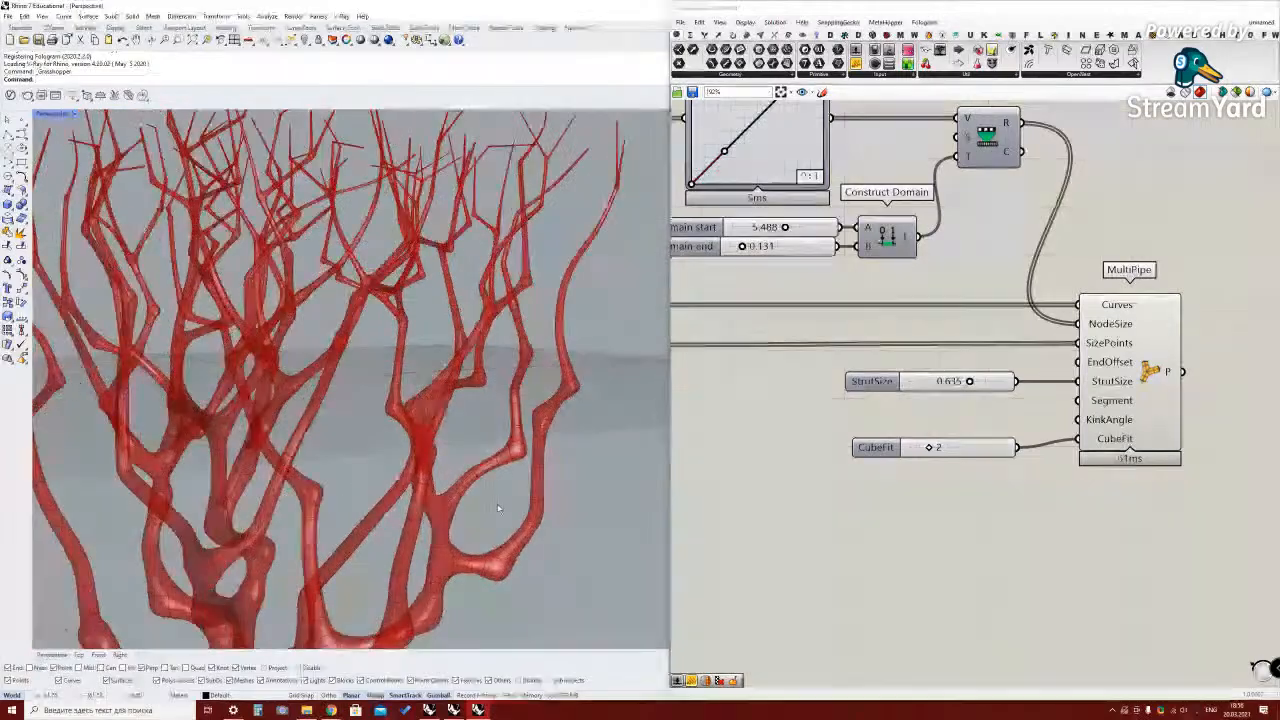
Inspect the piped branches and their junctions up close and from a distance with CubeFit at 2
mouse_move(463, 490)
right_down()
mouse_move(480, 423)
mouse_move(453, 487)
right_up()
scroll(453, 487, up, 10)
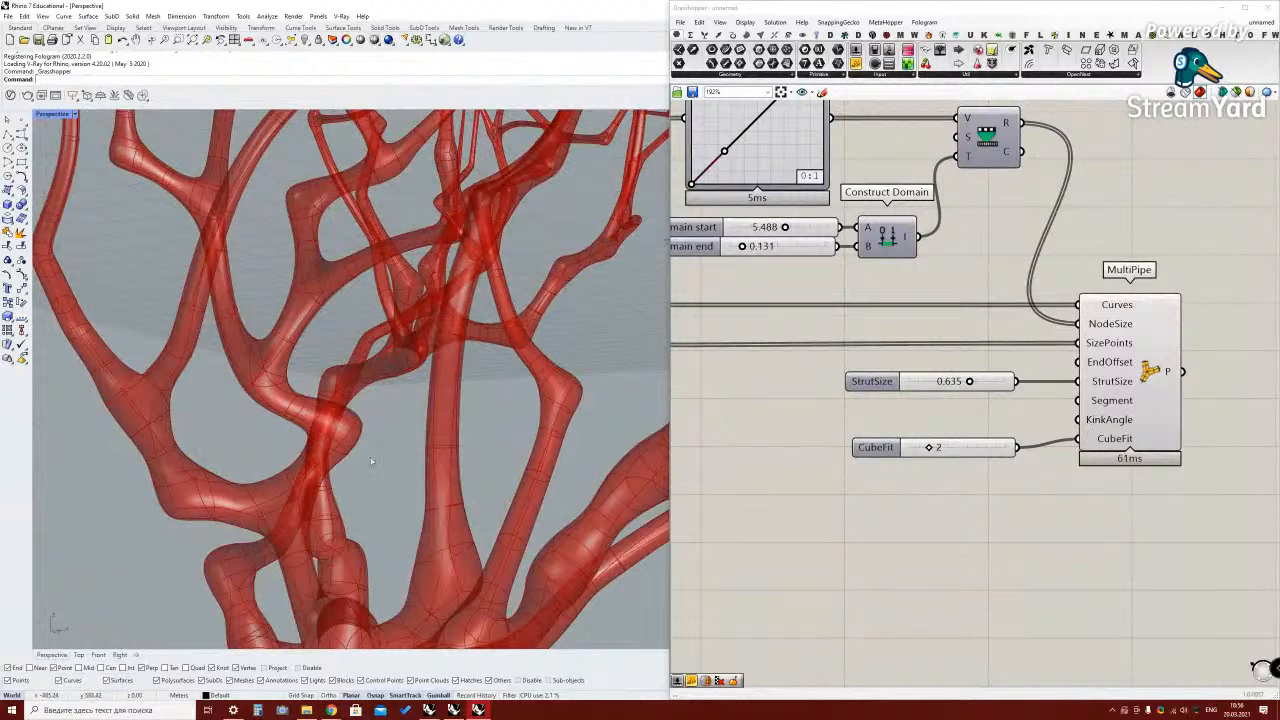
scroll(371, 461, down, 3)
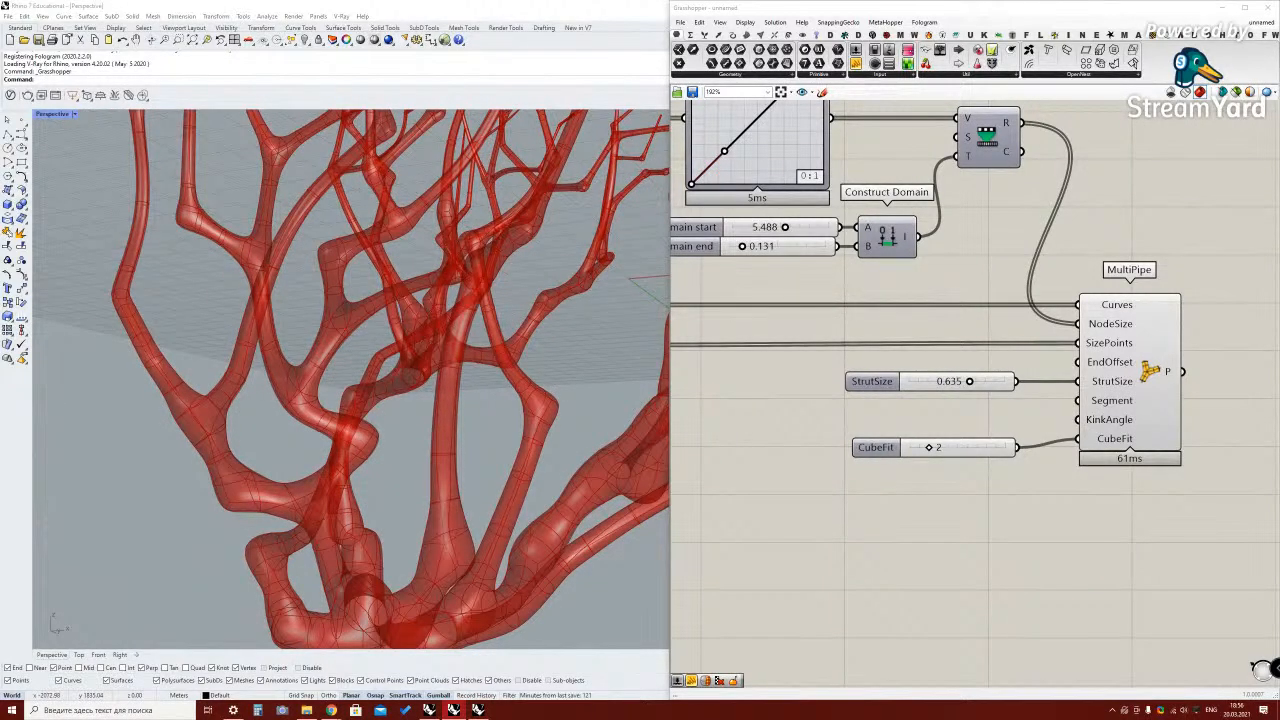
scroll(392, 515, down, 4)
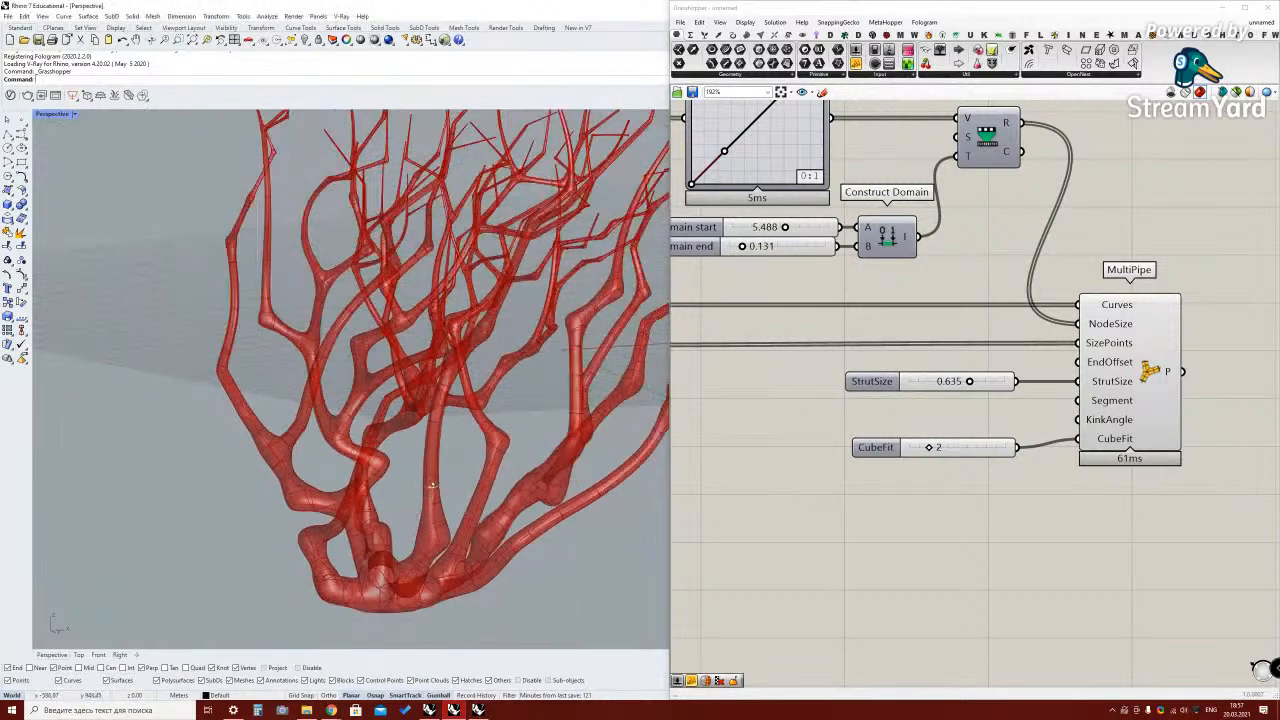
right_drag(370, 520, 400, 530)
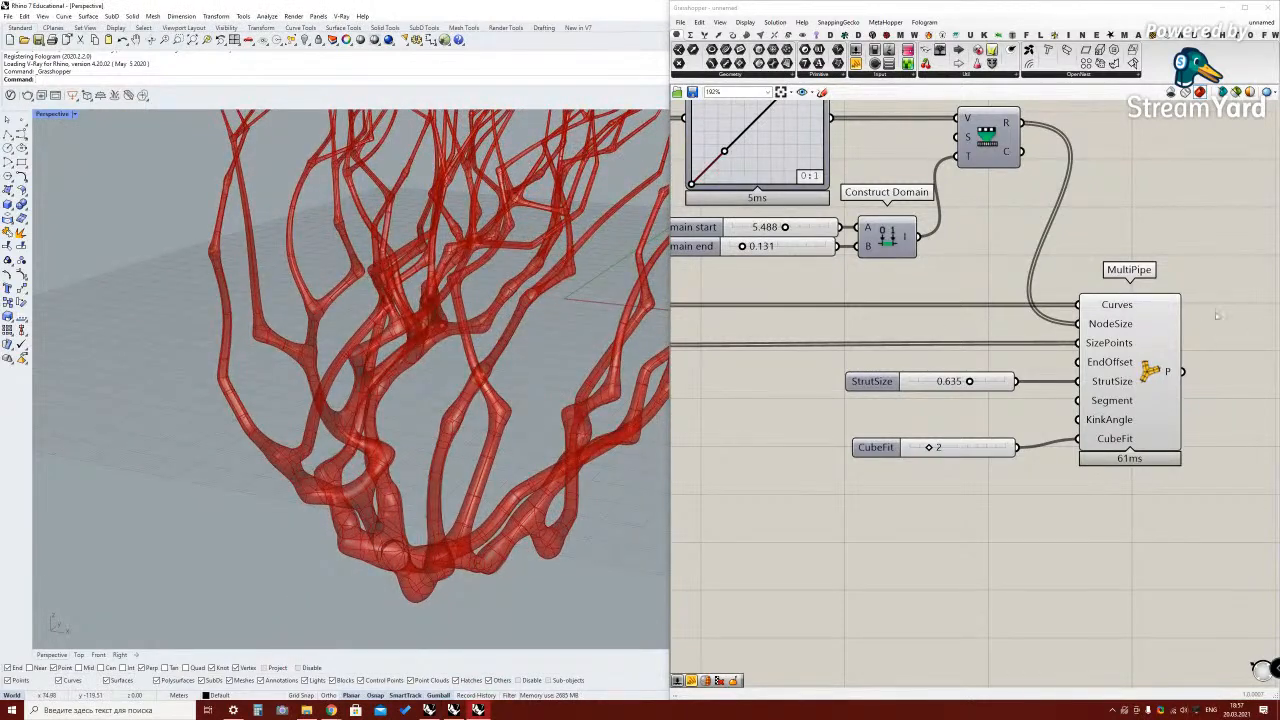
scroll(362, 527, down, 2)
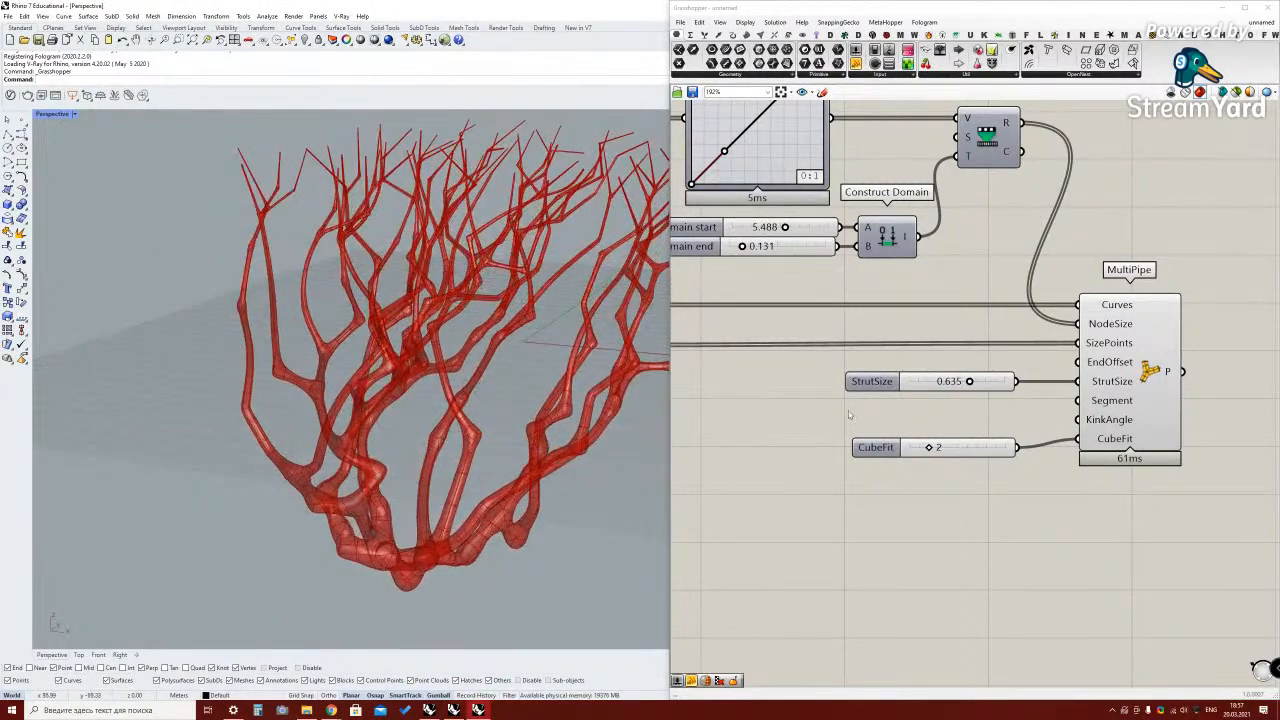
Add a number slider with three decimals and connect it to MultiPipe's EndOffset input
double_click(786, 377)
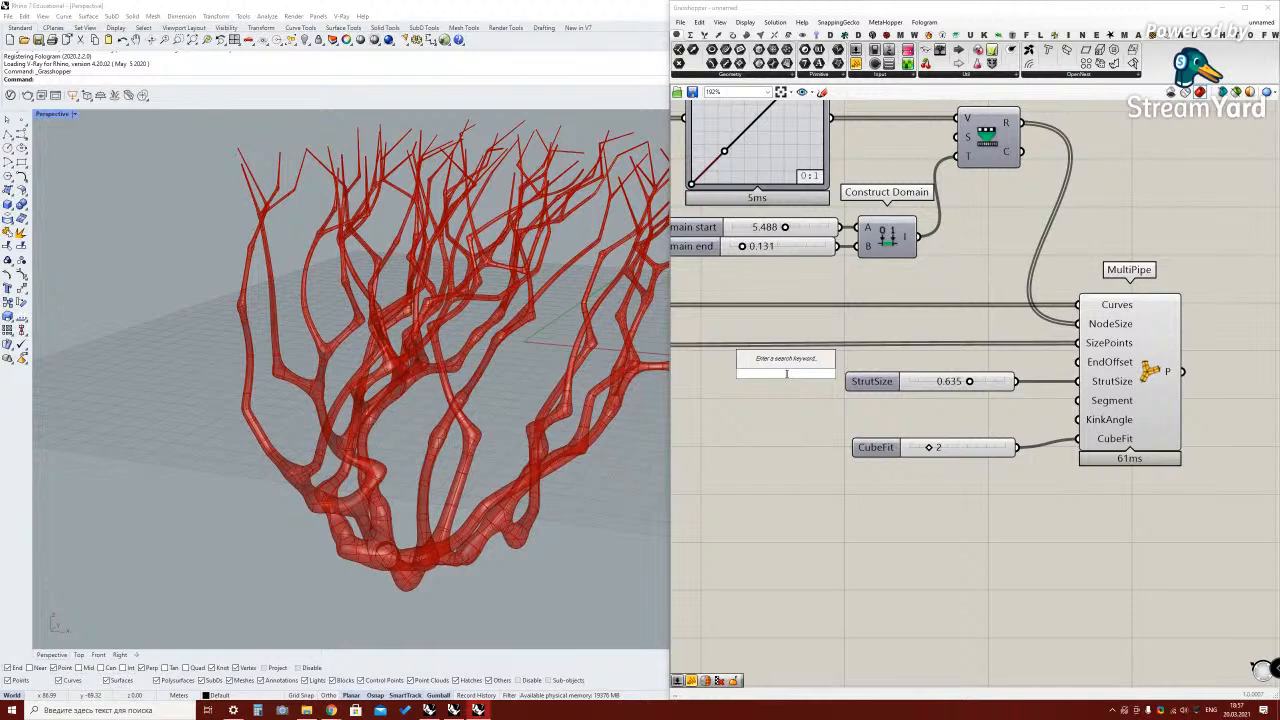
text(1)
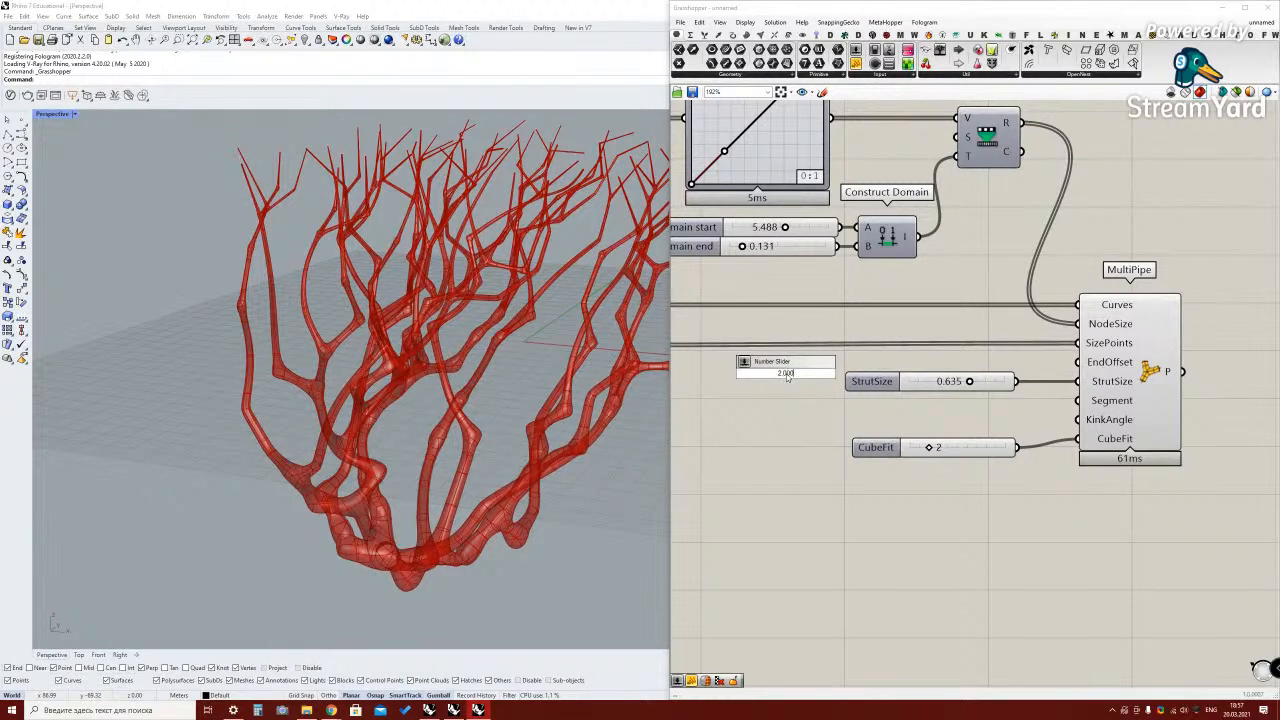
text(.00)
key(Return)
drag(1078, 362, 927, 364)
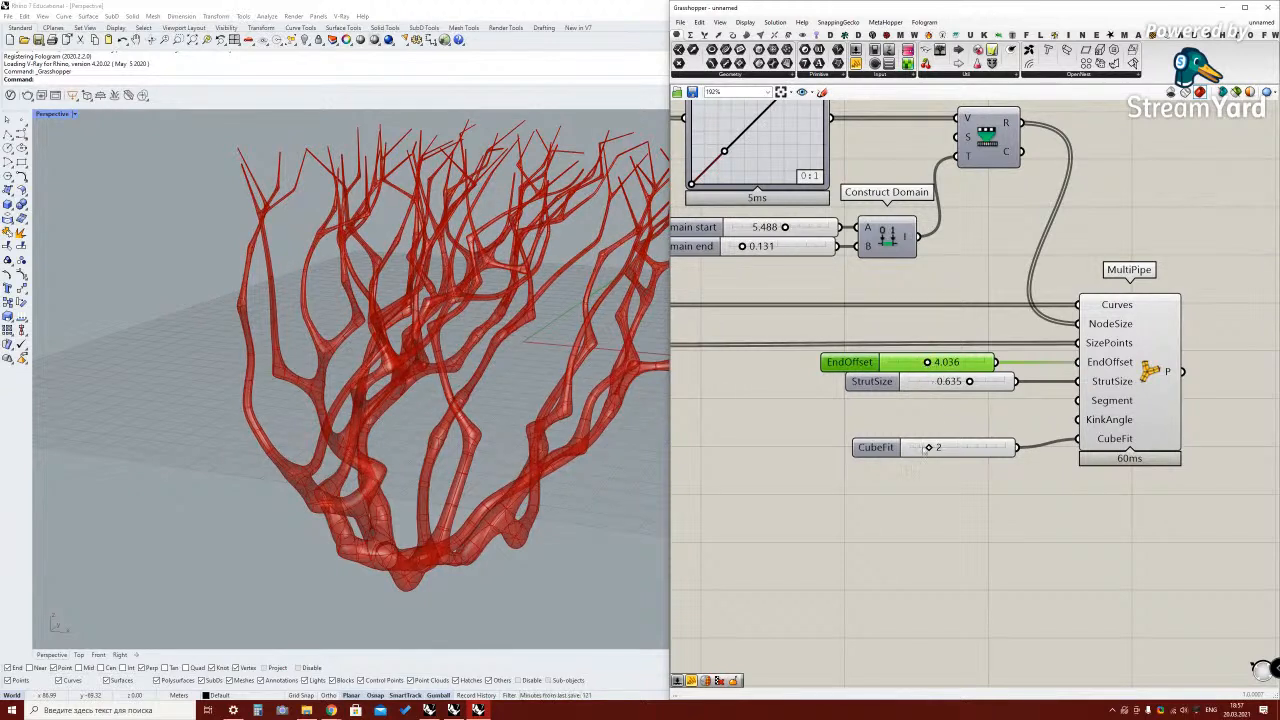
Lower CubeFit to 0 and raise EndOffset to 4.819, checking the whole branching structure
drag(930, 447, 909, 447)
mouse_move(928, 363)
mouse_down()
mouse_move(905, 369)
mouse_move(934, 364)
mouse_up()
right_drag(385, 336, 445, 362)
scroll(840, 470, down, 3)
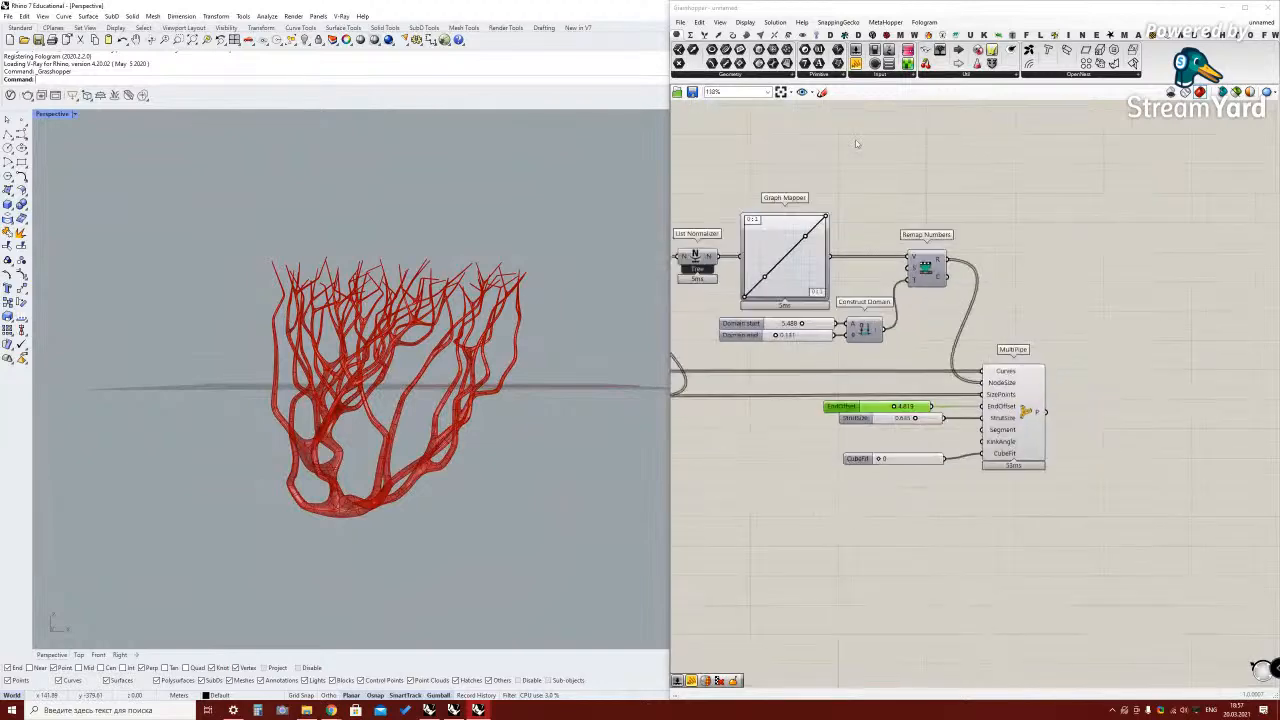
Add a Custom Preview component and connect MultiPipe's P output to its geometry input
click(801, 34)
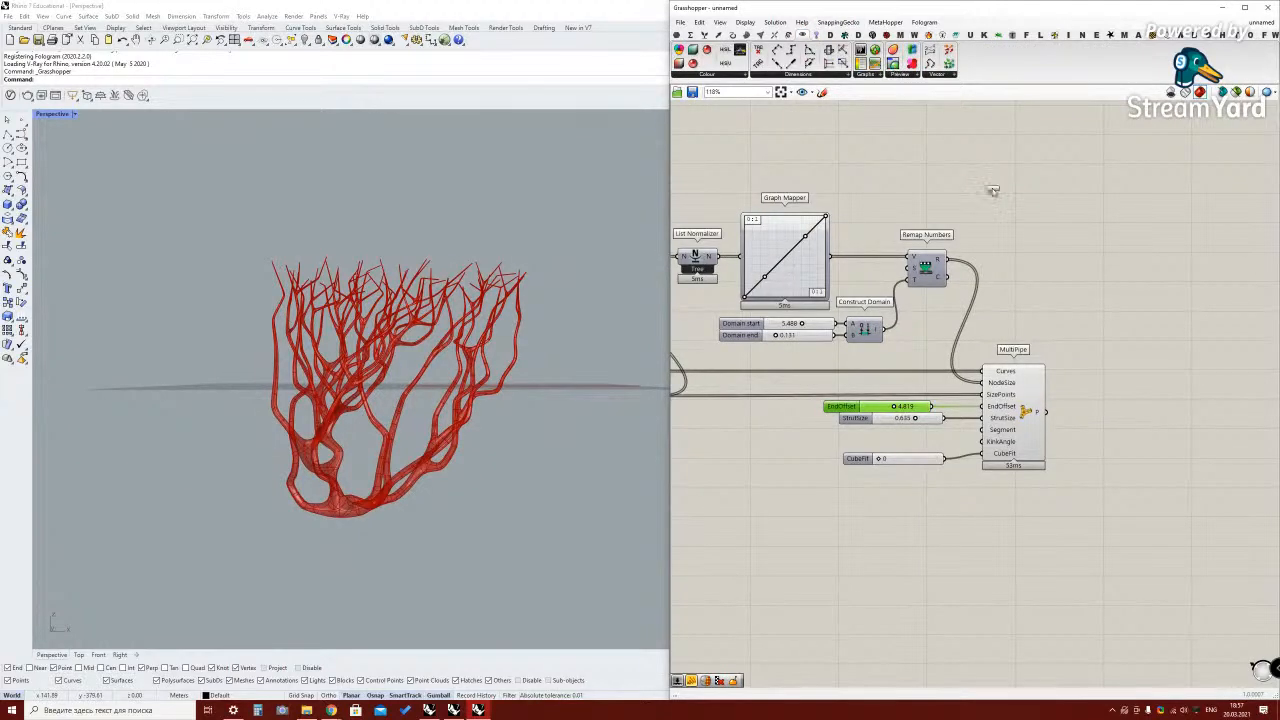
drag(993, 190, 1155, 414)
drag(1048, 413, 1145, 419)
click(1100, 468)
Examine the shaded preview of the branches up close and as a whole from several angles
right_drag(400, 450, 300, 460)
scroll(400, 460, up, 5)
scroll(209, 473, up, 4)
scroll(209, 473, down, 3)
right_drag(209, 473, 285, 449)
scroll(222, 509, up, 5)
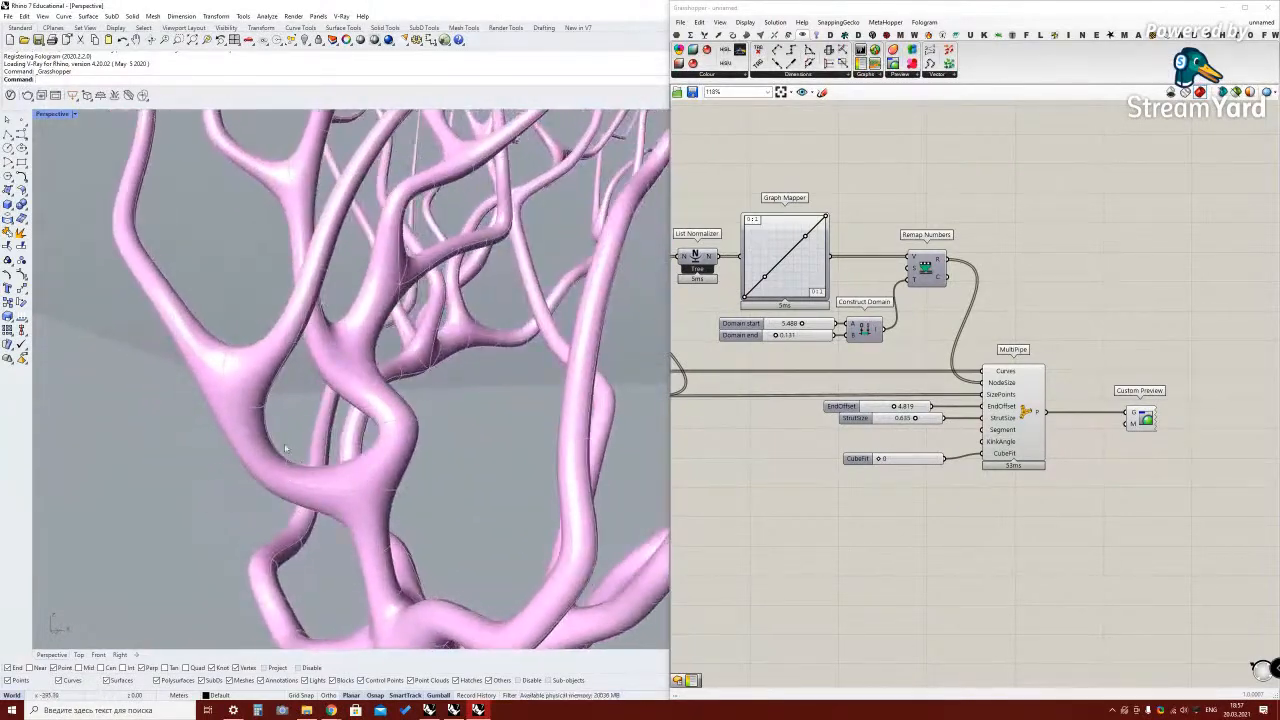
right_drag(255, 400, 435, 425)
scroll(248, 470, down, 3)
scroll(493, 377, up, 3)
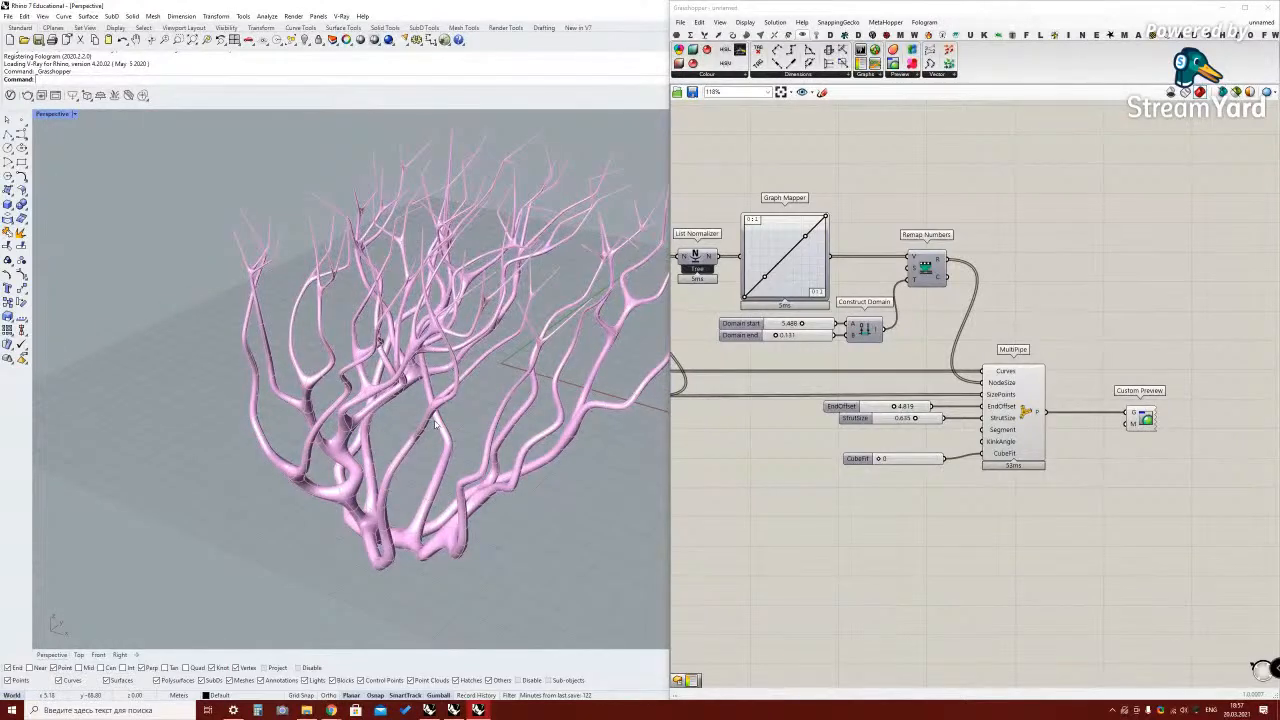
right_drag(435, 425, 479, 283)
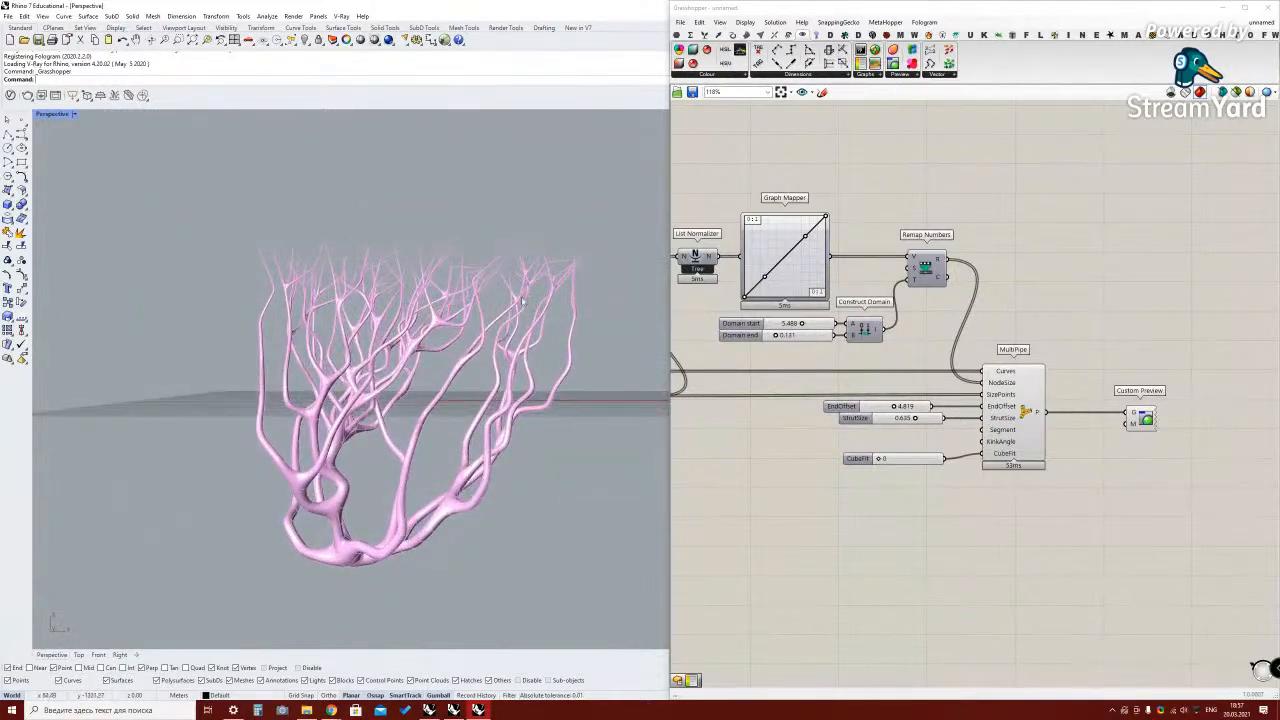
right_drag(416, 339, 396, 392)
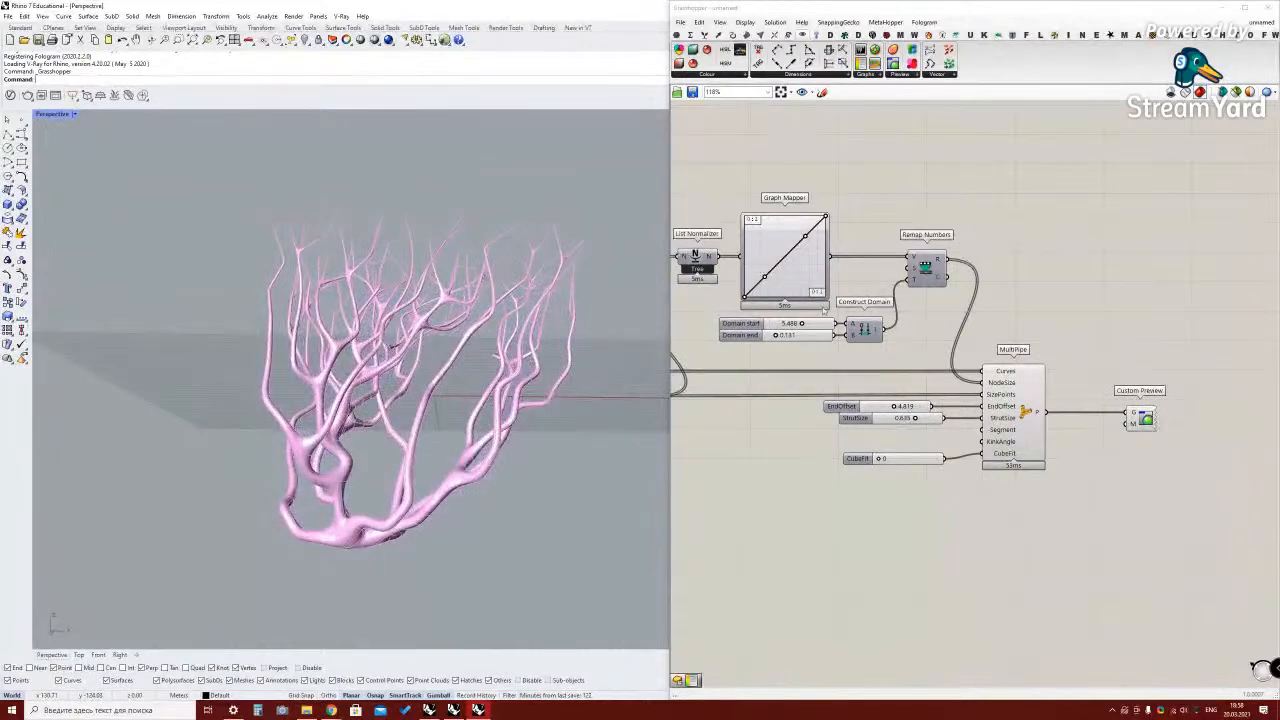
Reshape the Graph Mapper curve into an S-curve to change how branch thickness varies with height
right_drag(672, 337, 812, 330)
drag(916, 270, 935, 285)
drag(958, 228, 944, 225)
scroll(1083, 314, down, 1)
Move the MD Slider point to high values on both axes to shift where the branches converge, and check the model
right_drag(885, 340, 1151, 335)
right_drag(808, 340, 1121, 411)
right_drag(500, 350, 510, 410)
drag(871, 246, 879, 195)
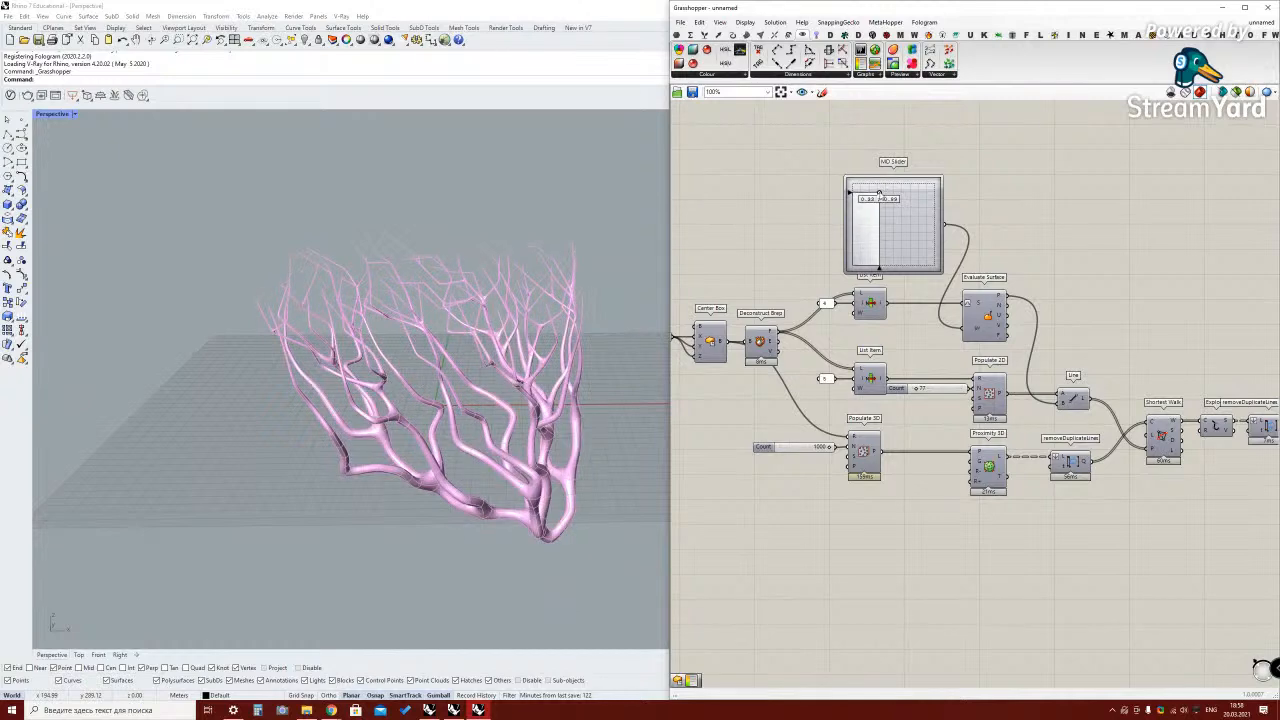
drag(879, 195, 925, 198)
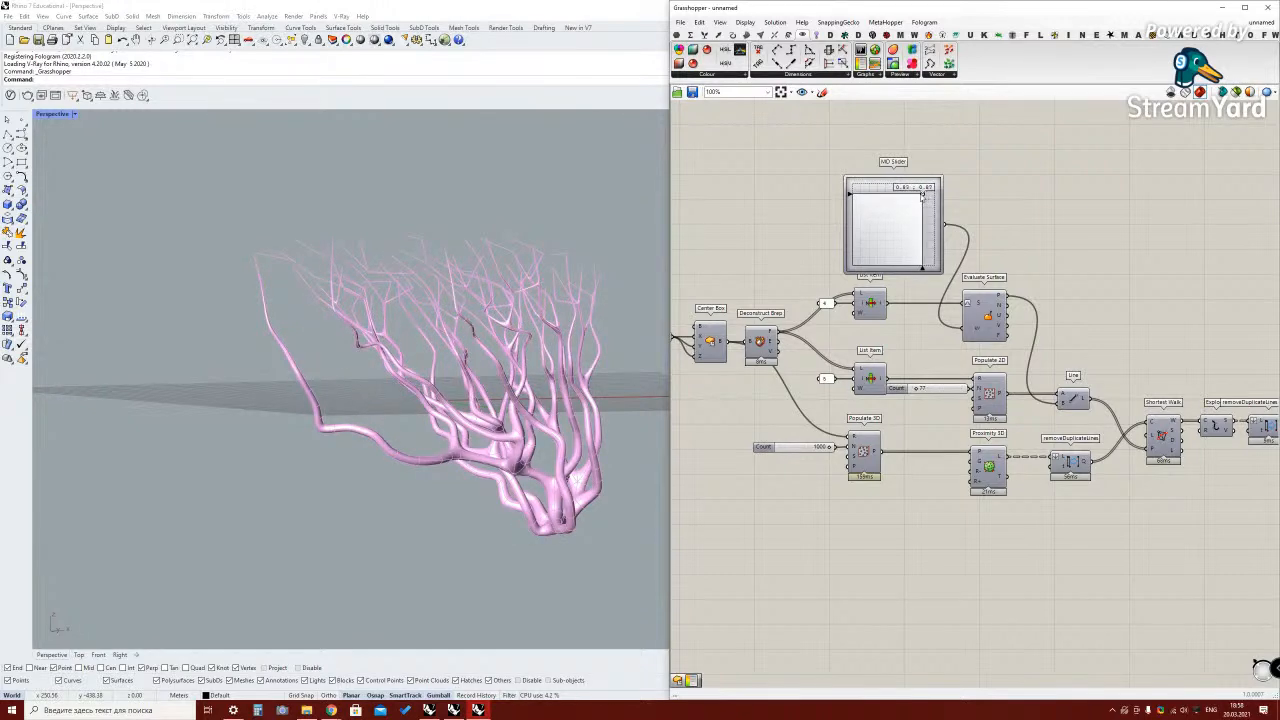
scroll(780, 340, down, 4)
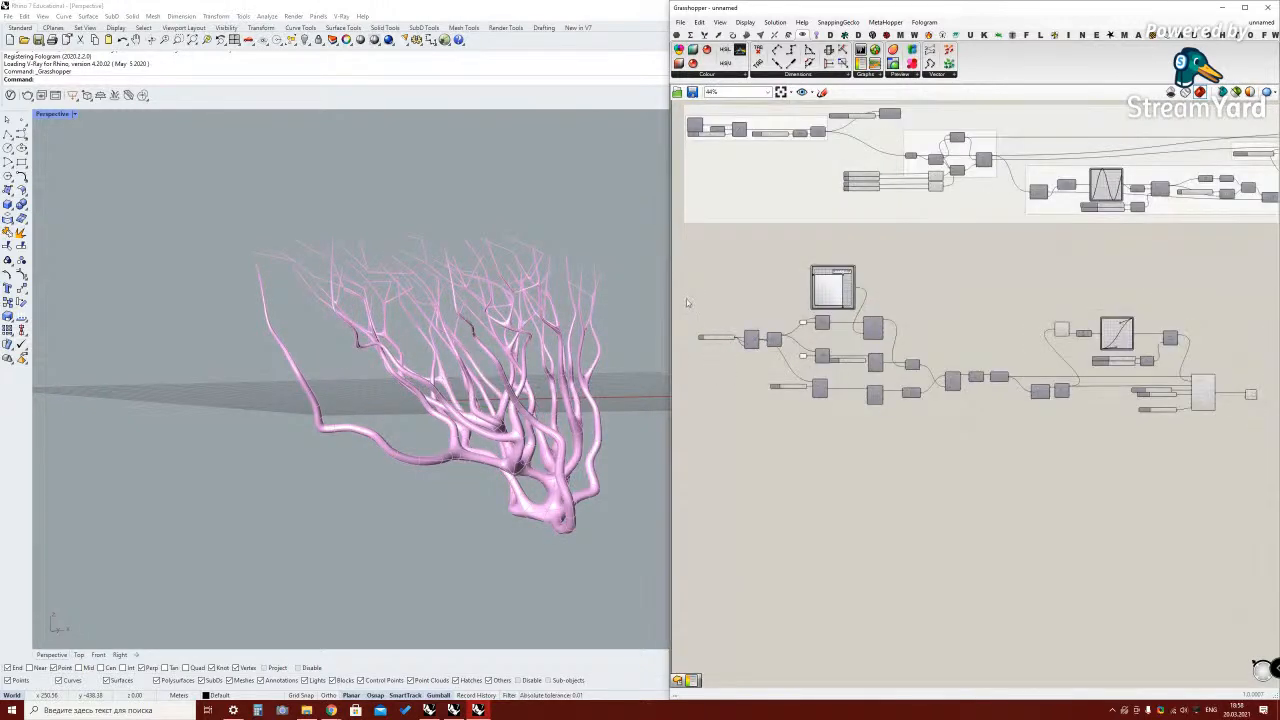
right_drag(548, 330, 440, 460)
Maximise the Grasshopper window and review the whole branching definition from Center Box to Custom Preview
key(super+Up)
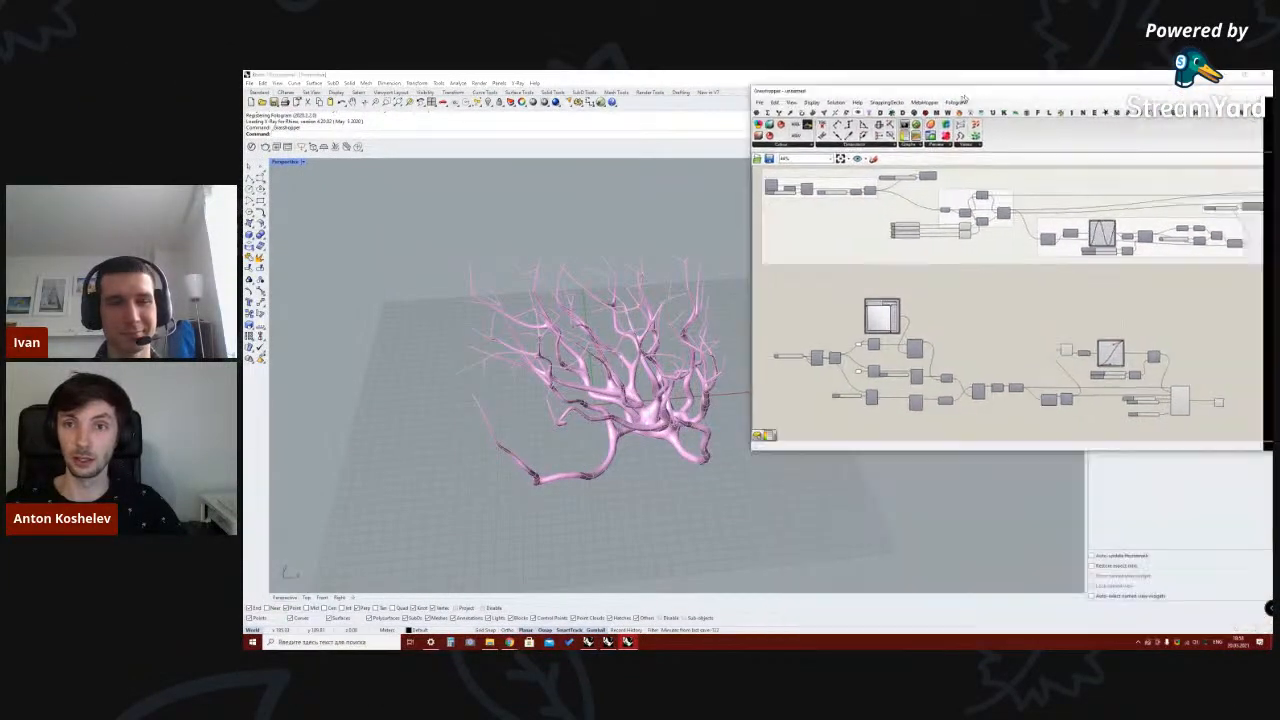
scroll(775, 340, up, 5)
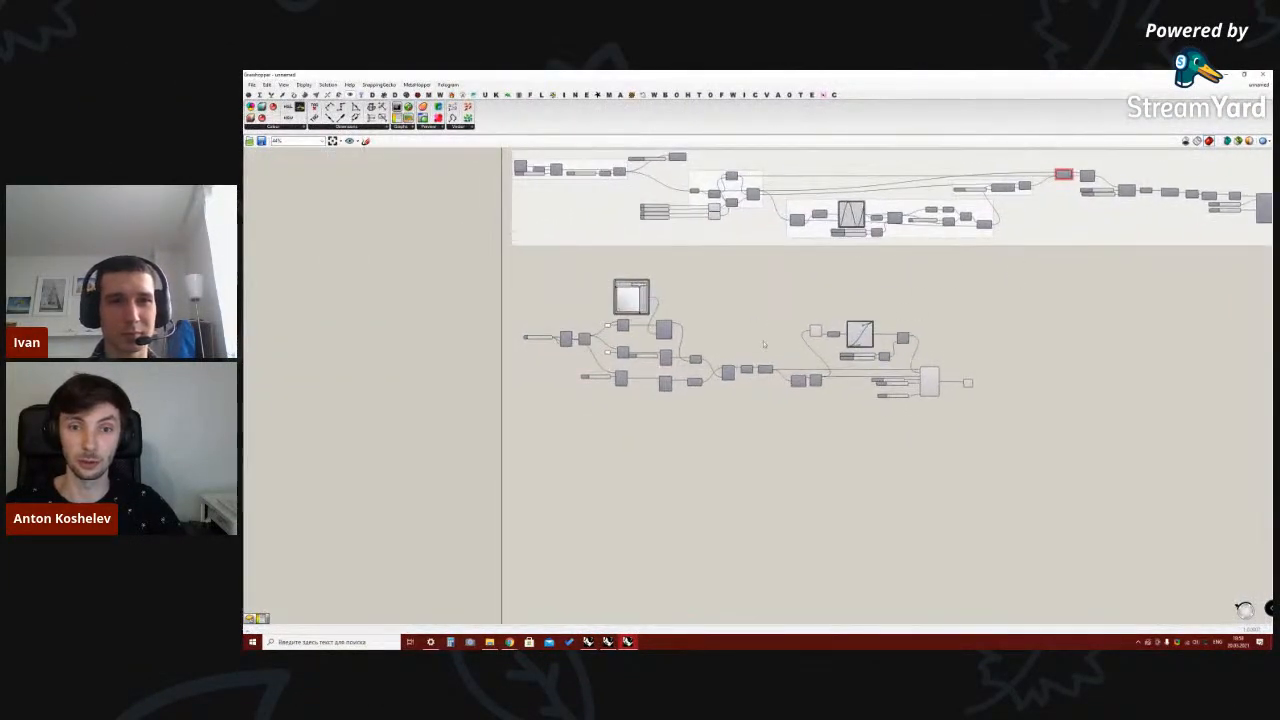
scroll(775, 334, up, 3)
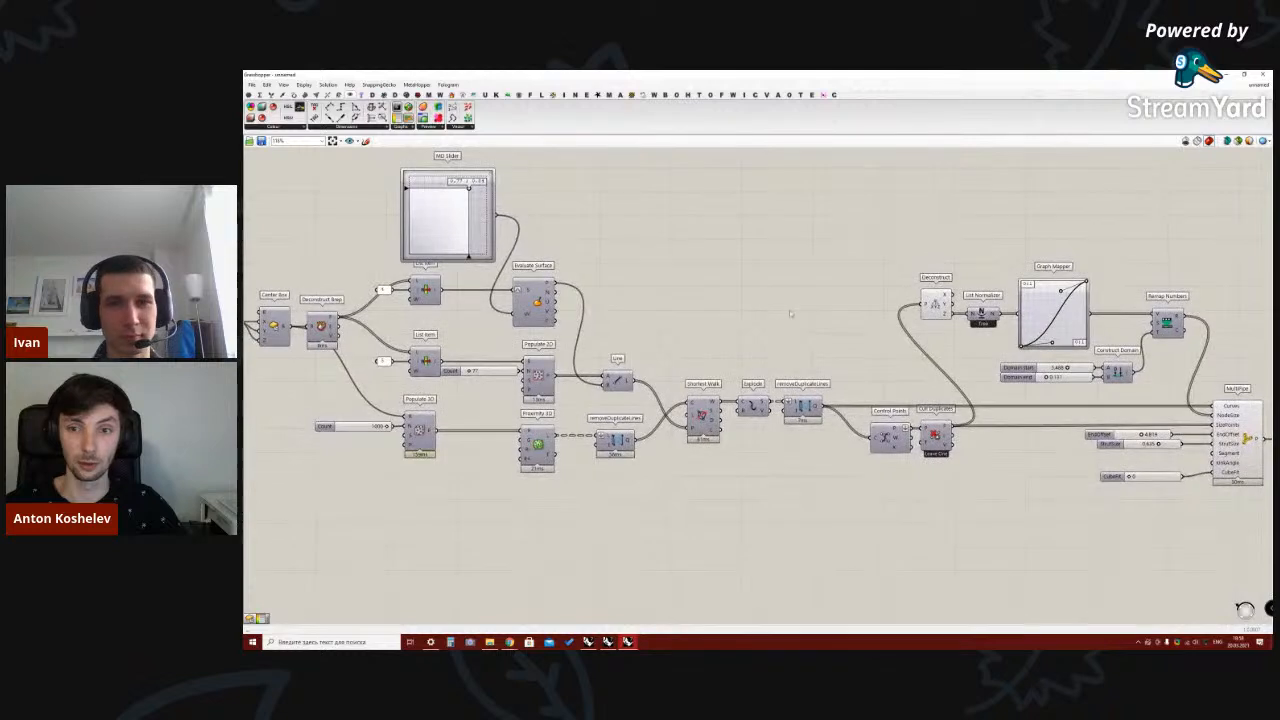
scroll(800, 312, down, 1)
right_drag(806, 307, 800, 311)
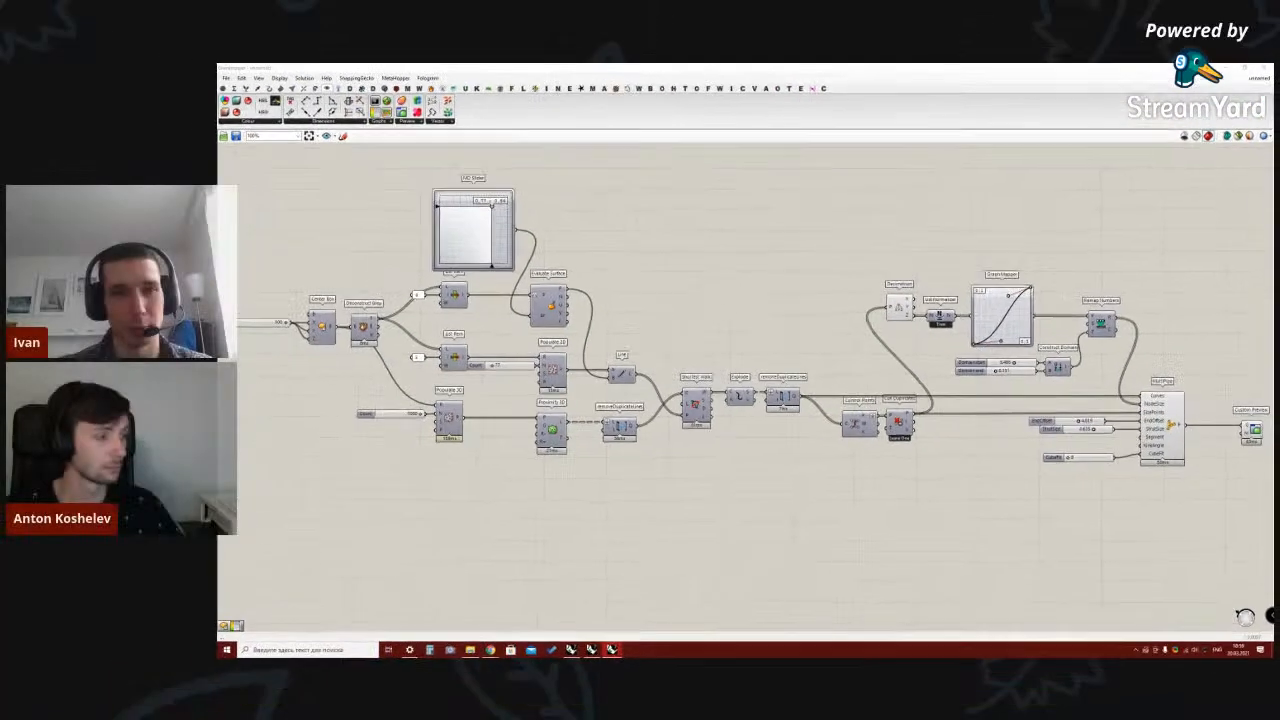
Switch to the StreamYard studio in the browser to check the private chat, and return to Grasshopper
click(509, 642)
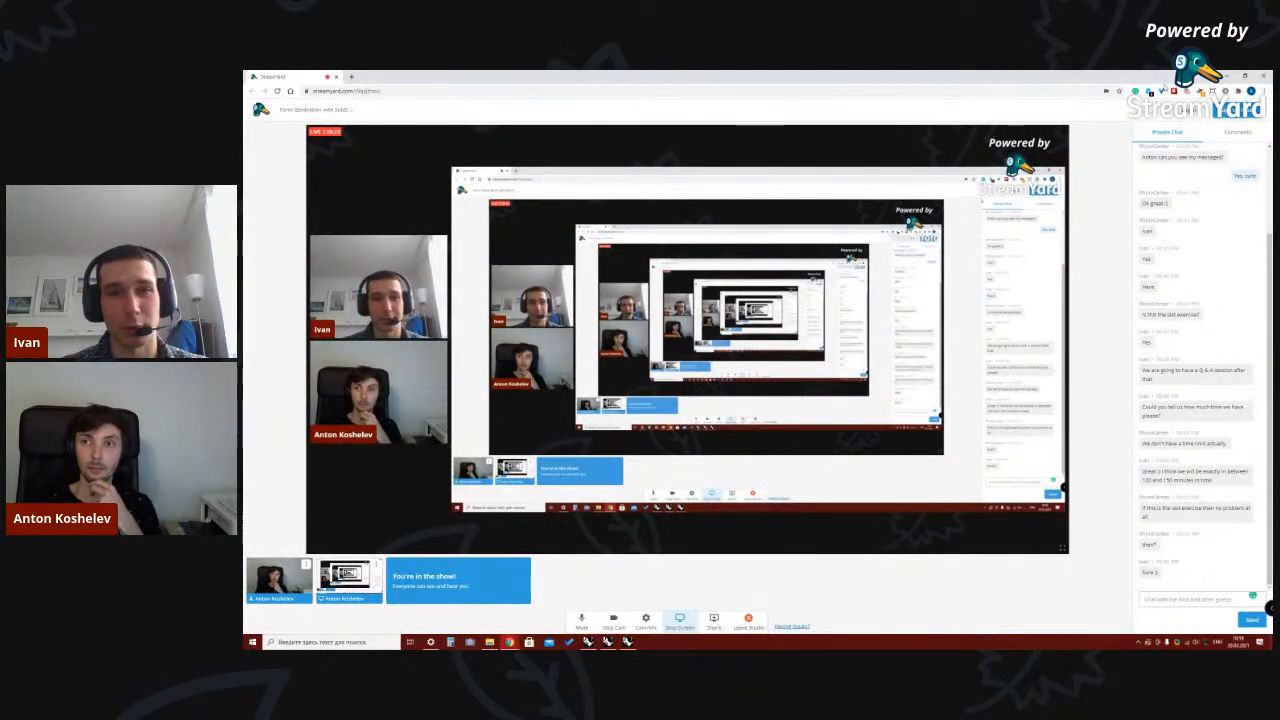
click(628, 642)
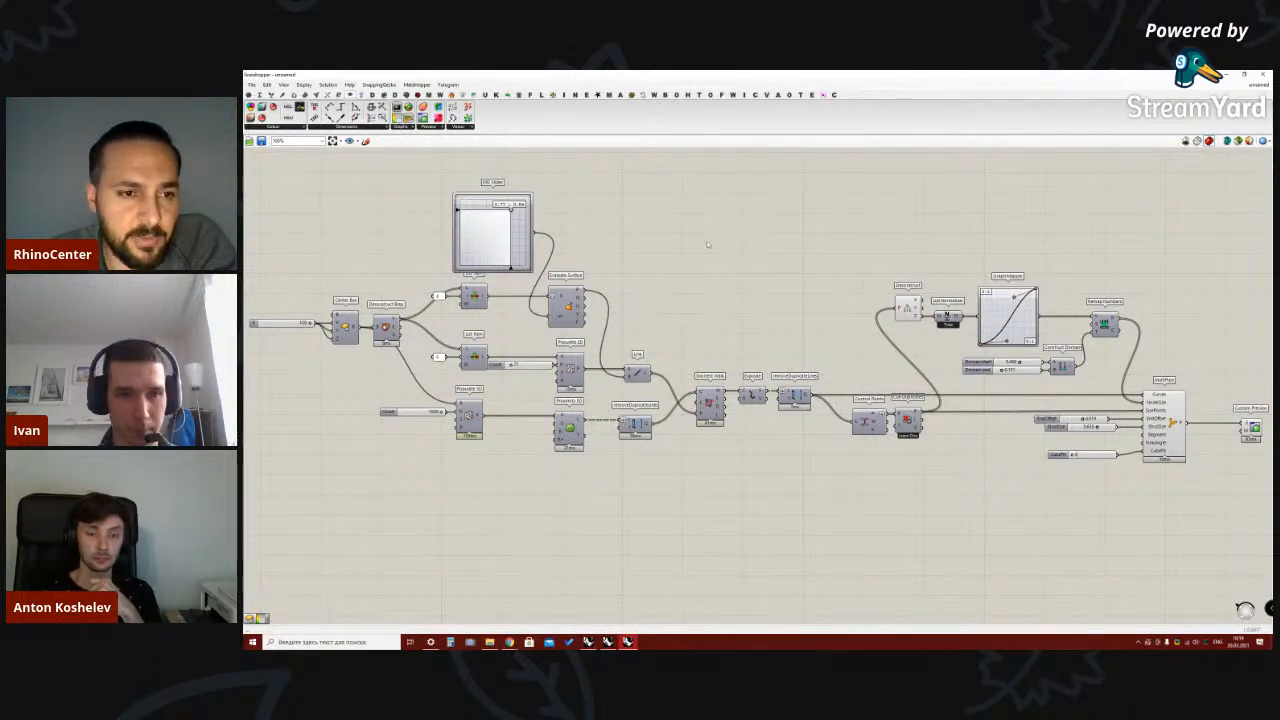
Save the Grasshopper definition, accepting the suggested file name and folder
key(ctrl+s)
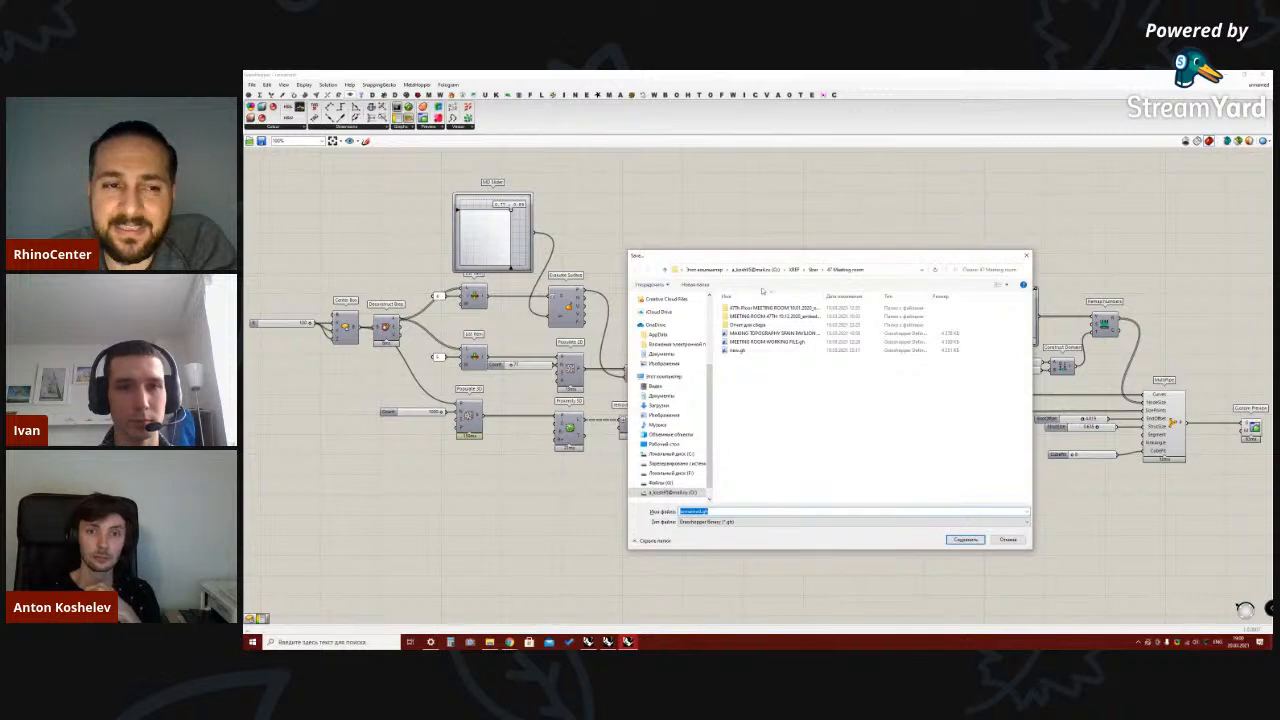
key(Return)
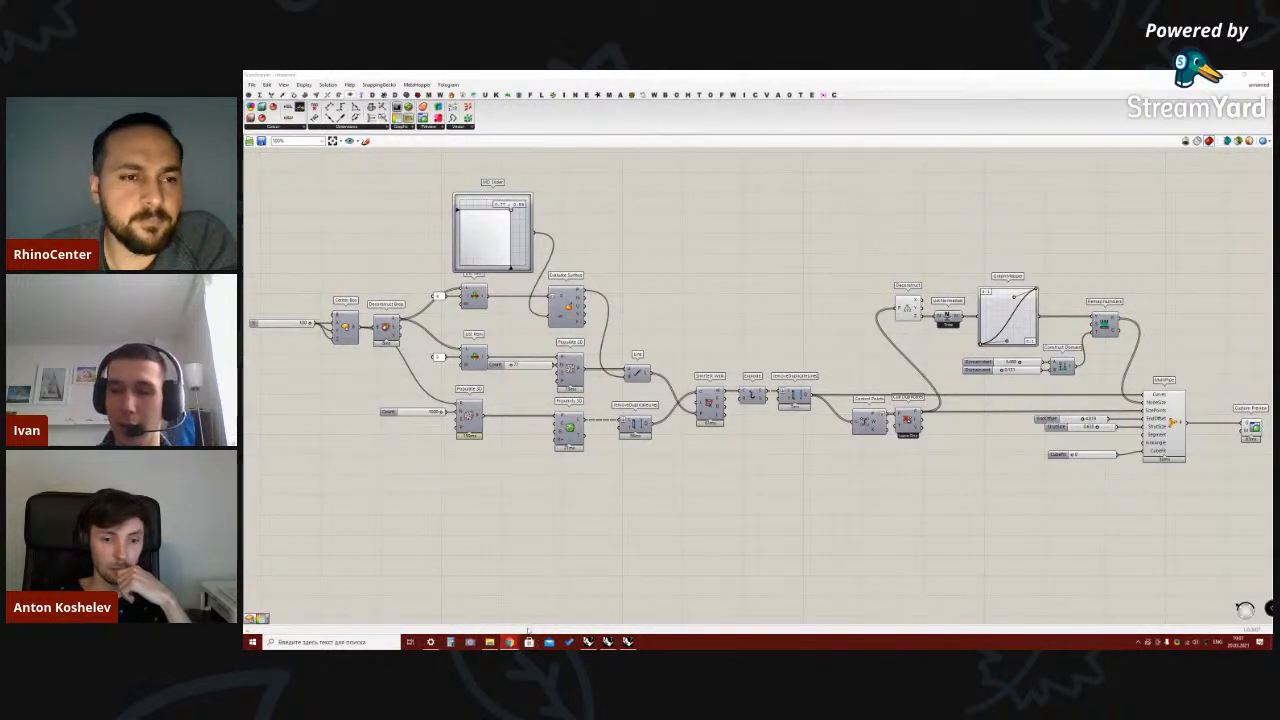
Stop sharing the screen in the StreamYard session
mouse_move(509, 641)
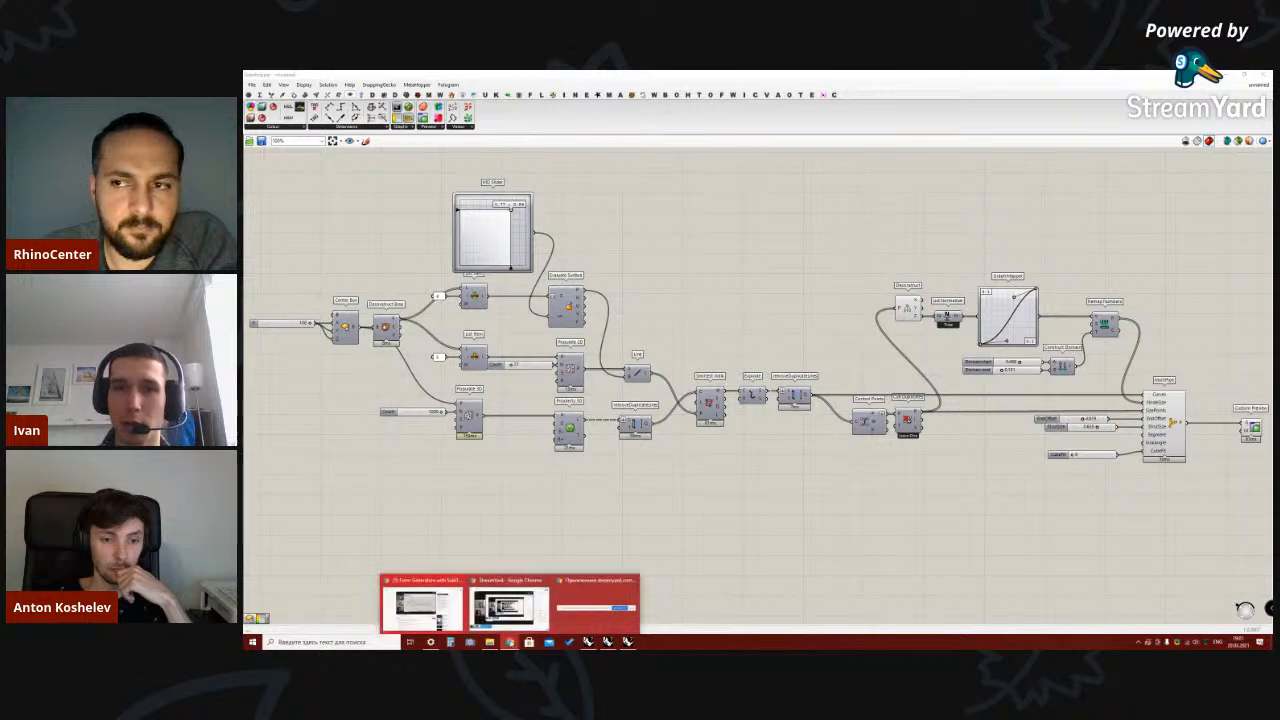
click(620, 595)
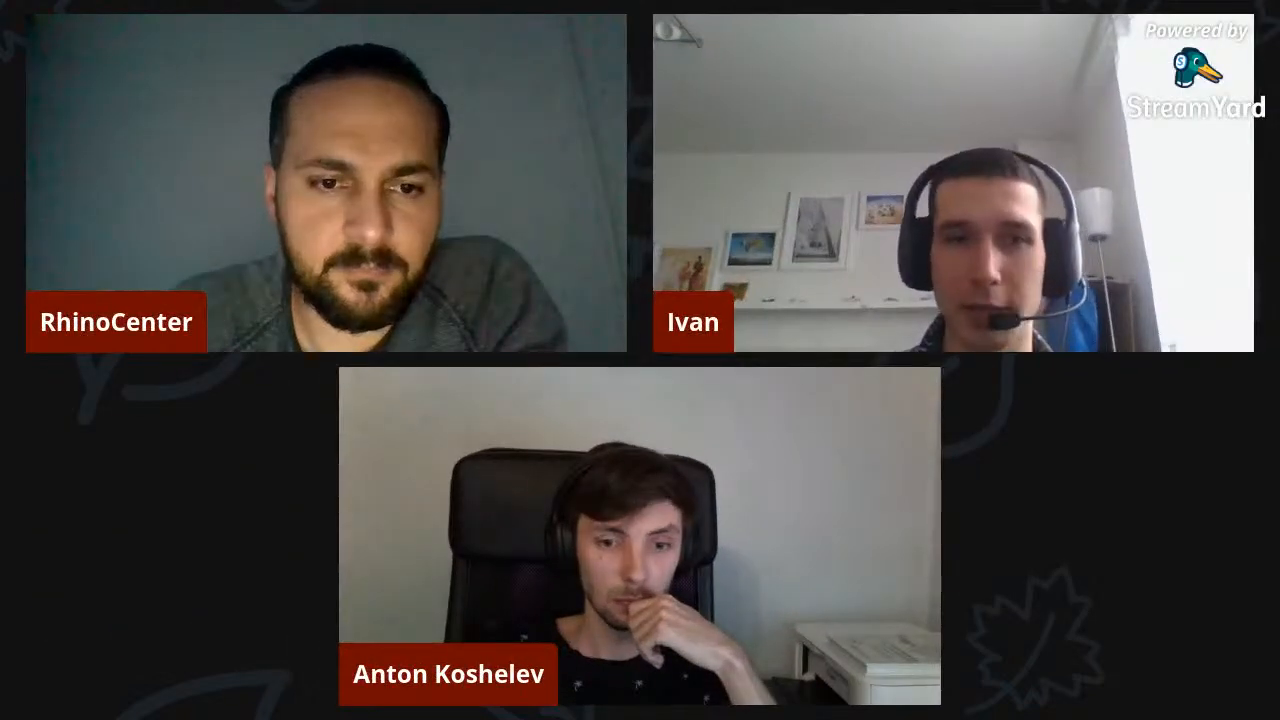